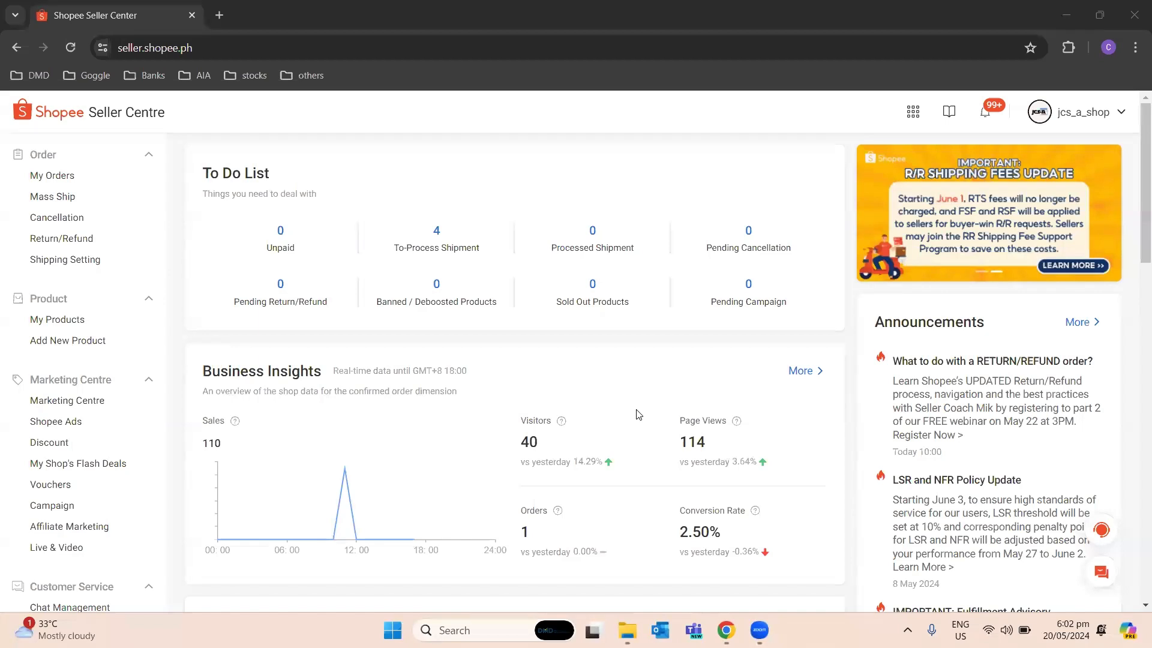
# - Export the report of all orders in My Orders for the period 31 March to 30 April 2024
pyautogui.click(61, 176)
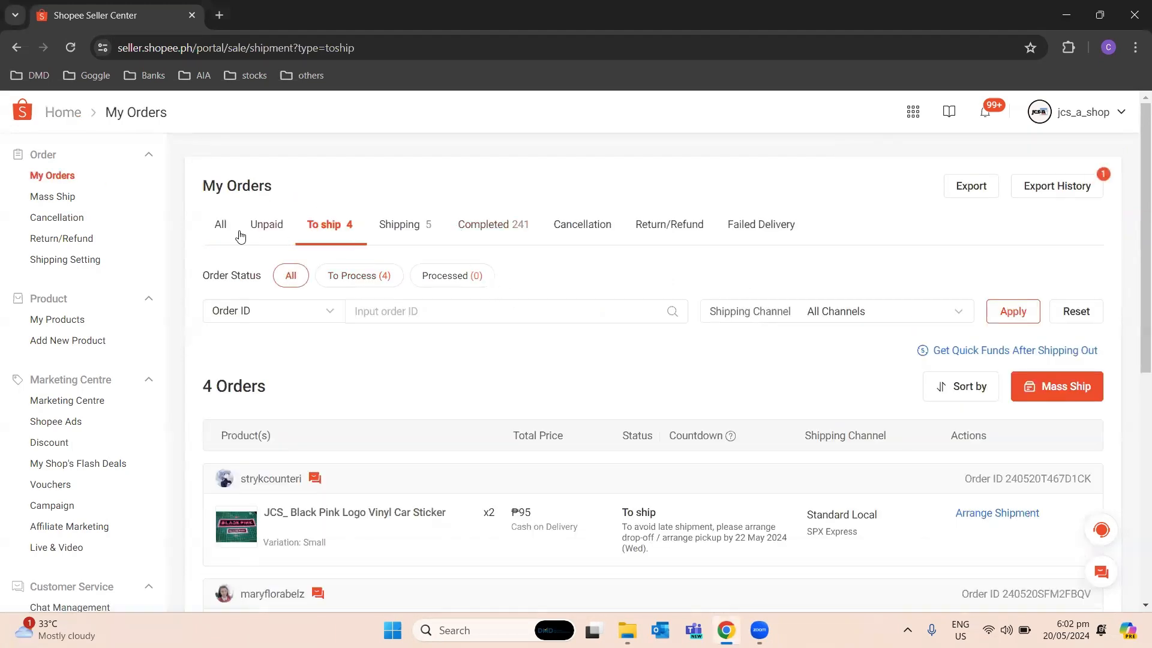
pyautogui.click(219, 228)
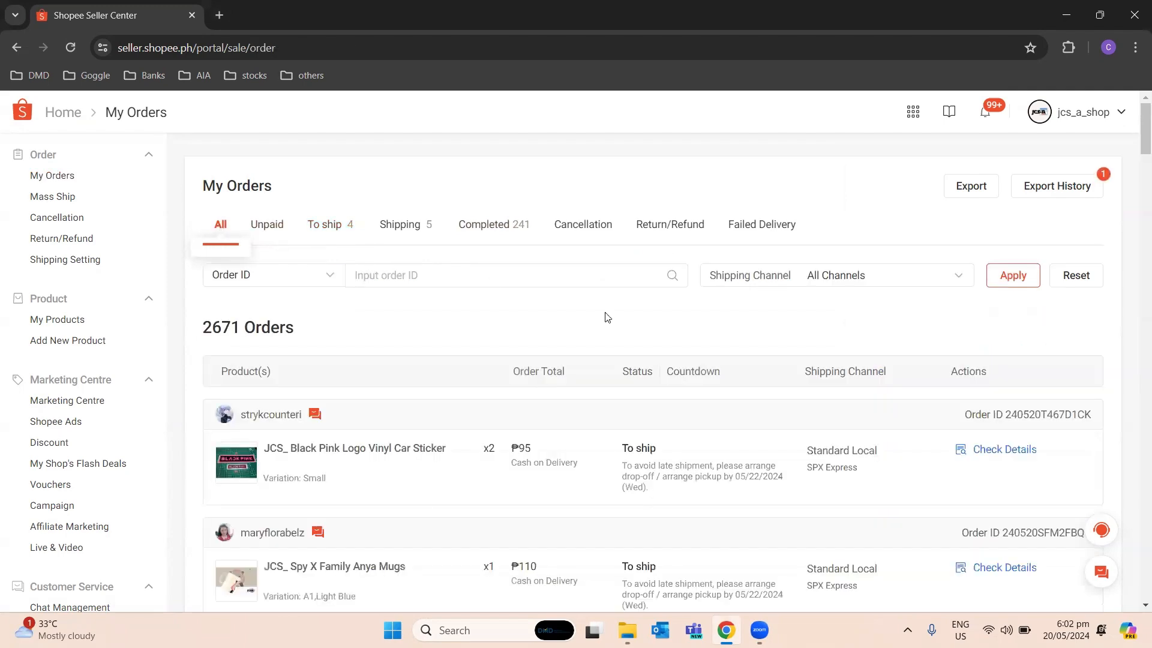
pyautogui.click(969, 186)
pyautogui.click(462, 360)
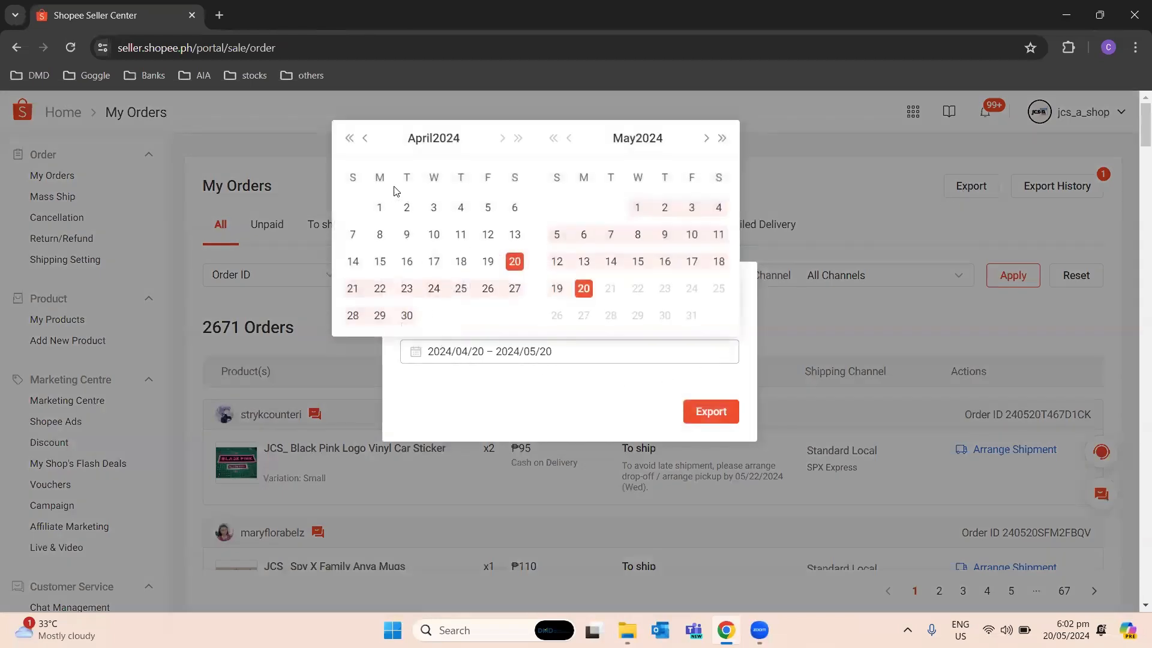
pyautogui.click(365, 139)
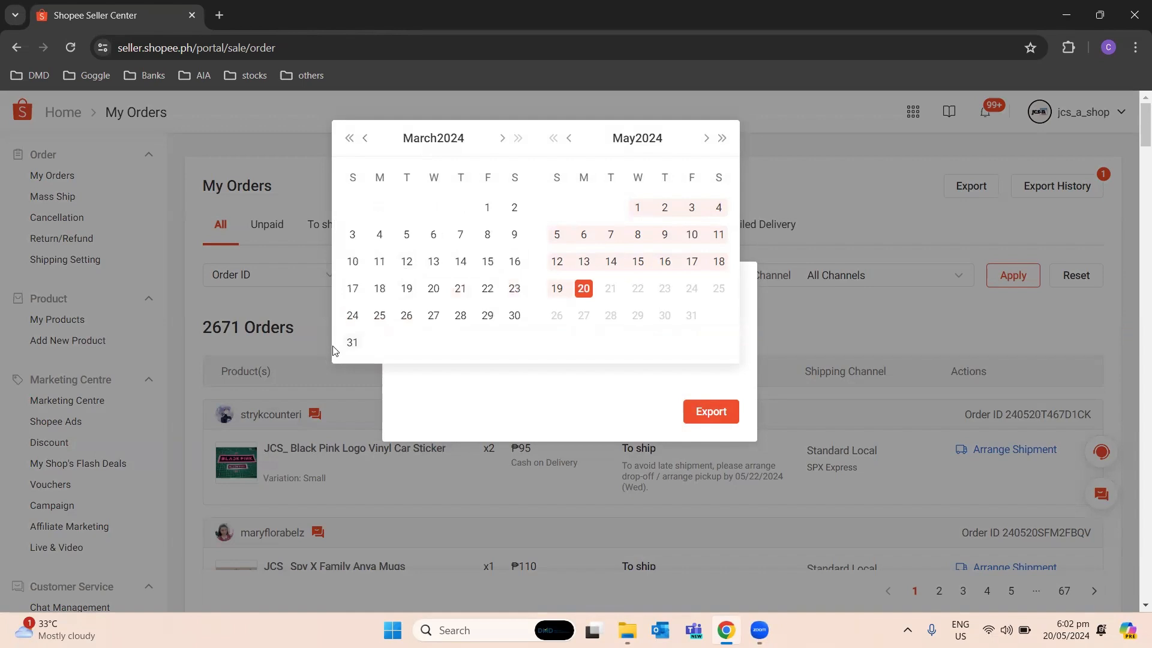
pyautogui.click(353, 342)
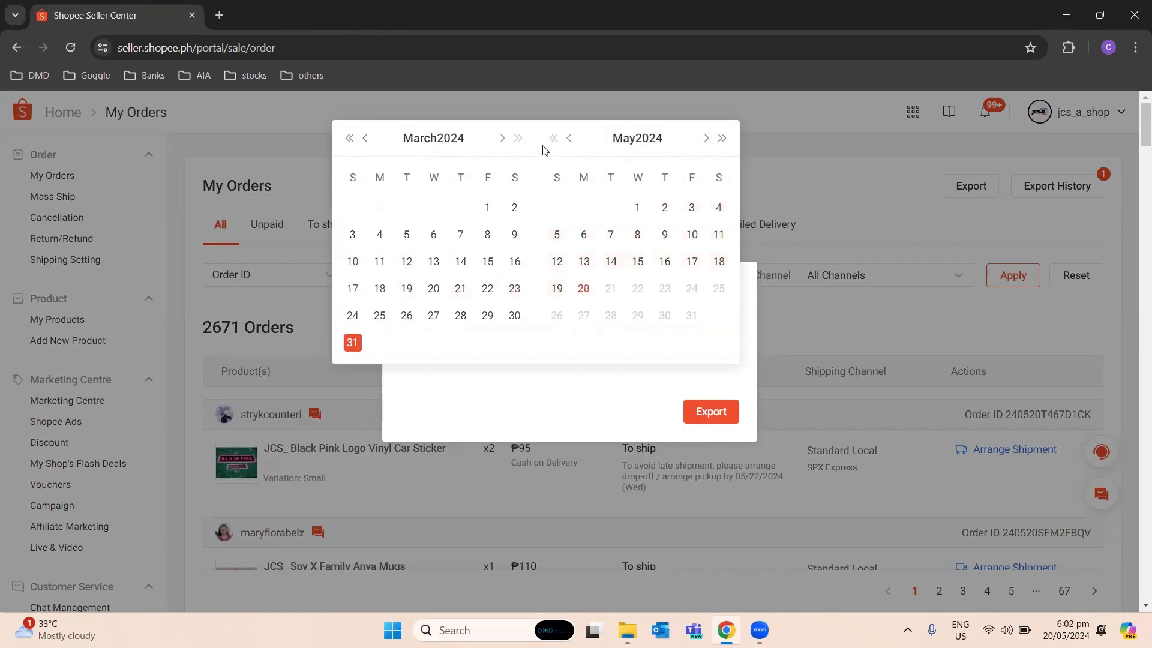
pyautogui.click(504, 138)
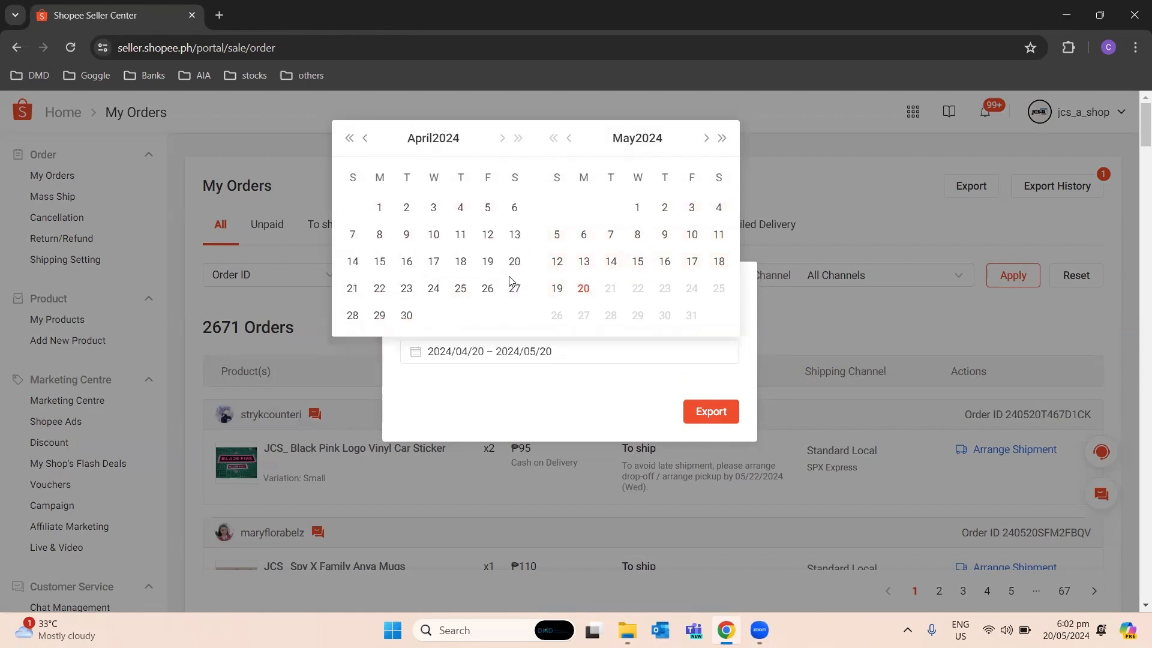
pyautogui.click(404, 316)
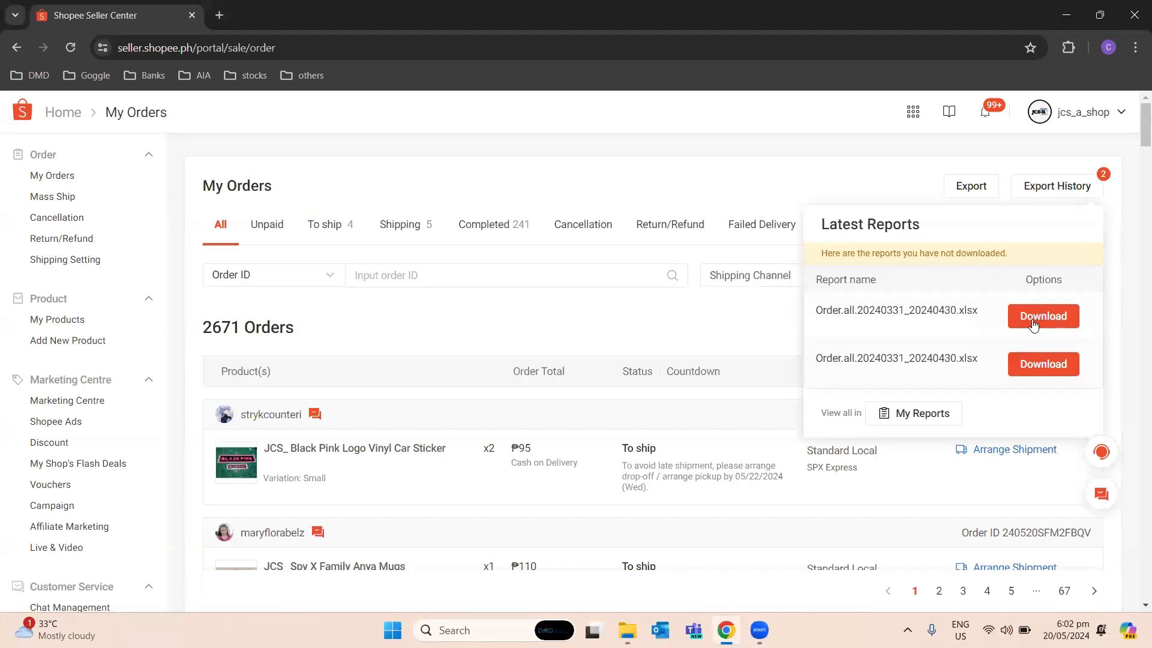
pyautogui.click(774, 156)
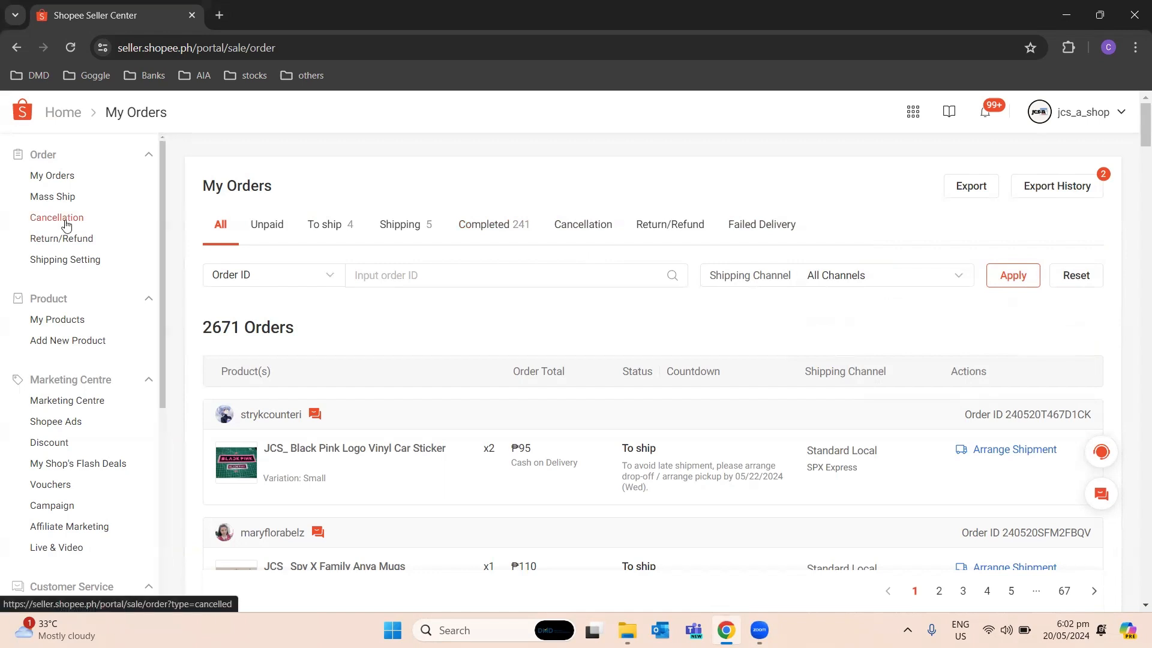
# - Switch to File Explorer, open the workbook Order.all.20240331_20240430 (2) in Excel and go to its Order all sheet
pyautogui.moveTo(627, 630)
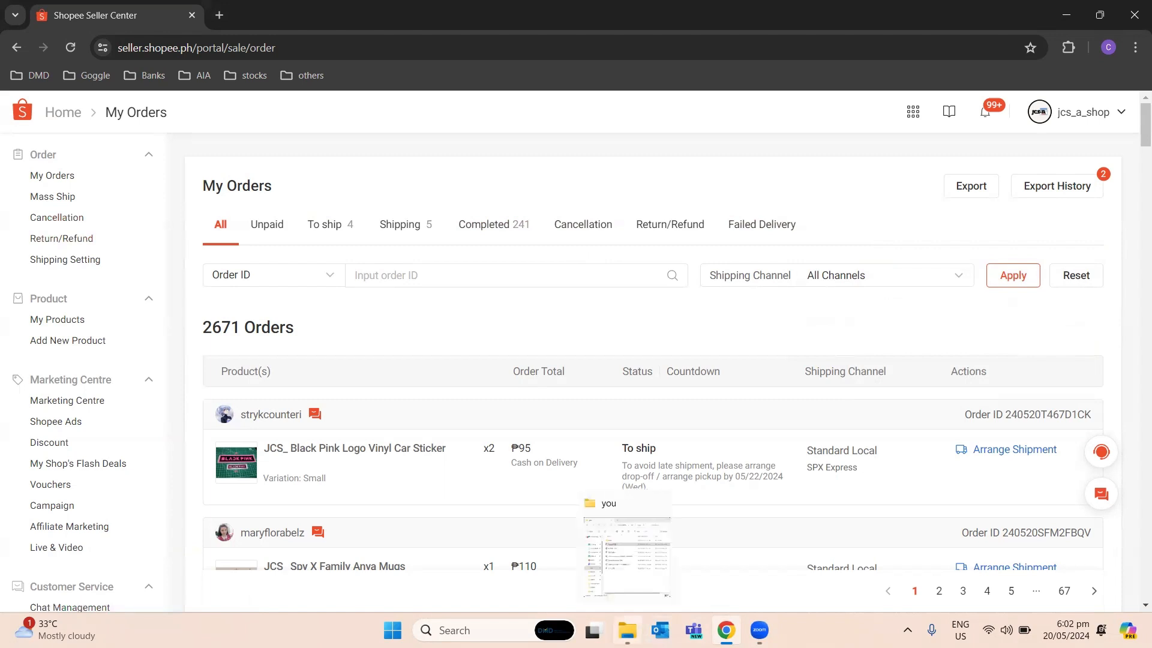
pyautogui.click(642, 591)
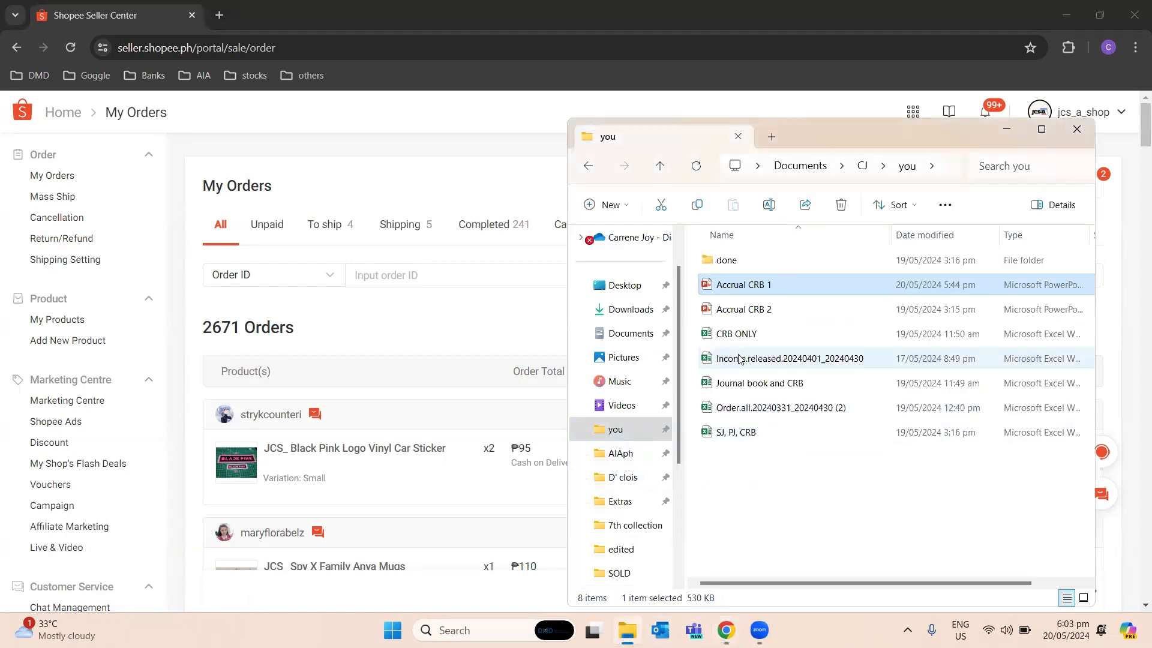
pyautogui.click(747, 407)
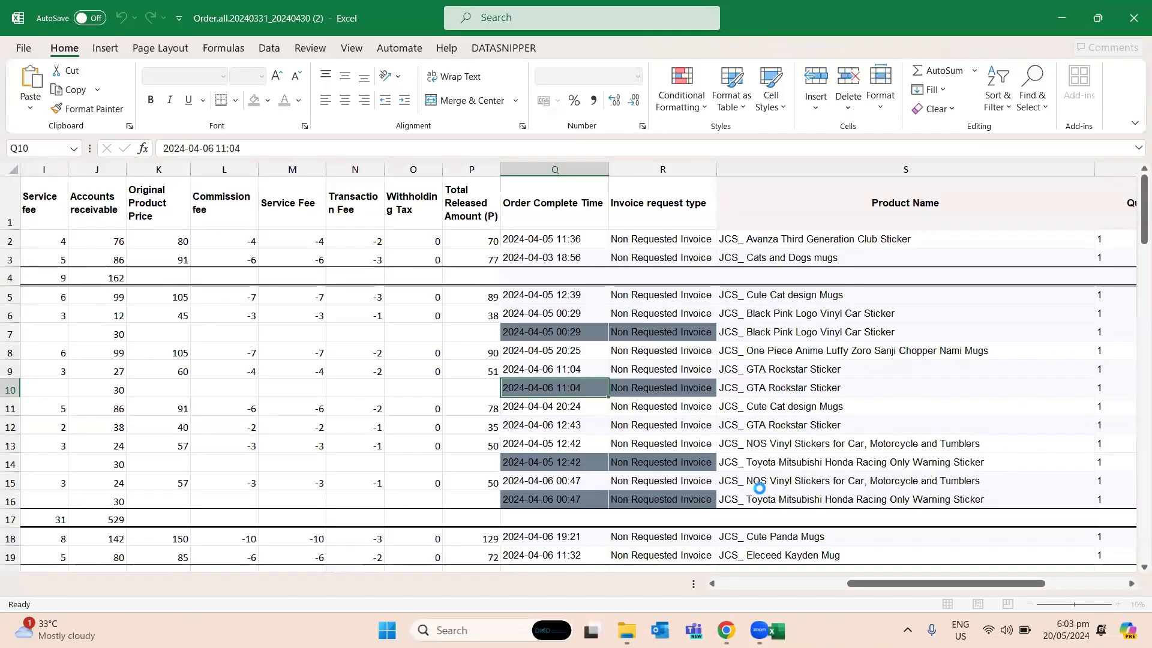
pyautogui.click(21, 583)
pyautogui.click(111, 583)
pyautogui.click(290, 462)
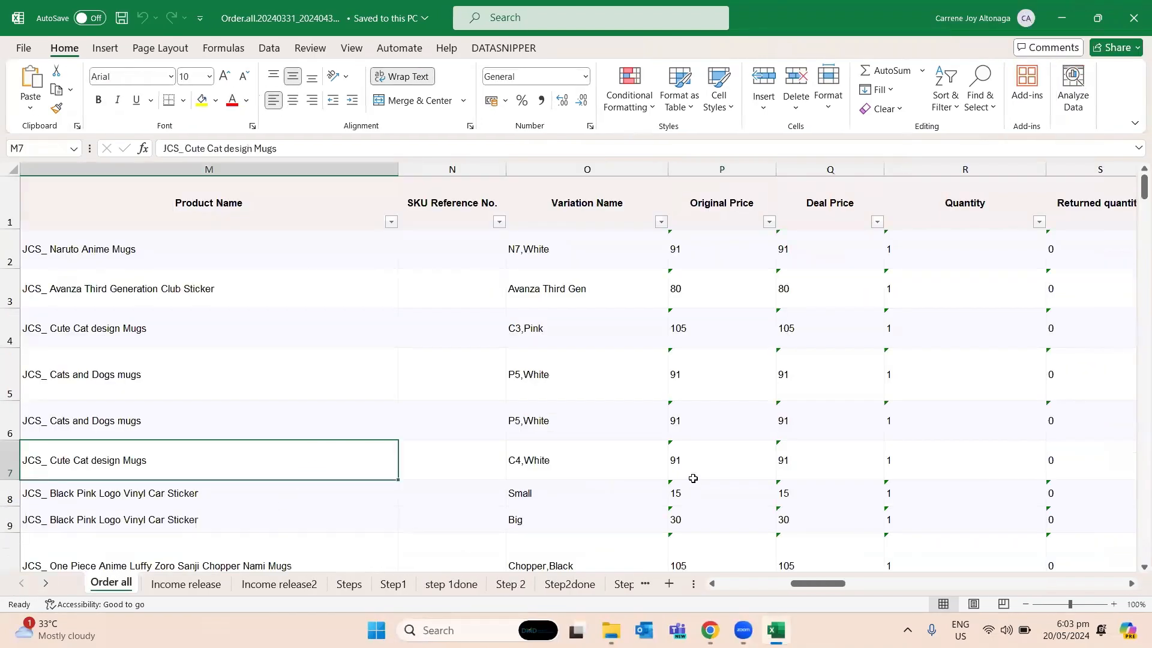
# - Look through the columns of the Order all sheet, from order details and prices to delivery information
pyautogui.press('Right')
pyautogui.press('Right')
pyautogui.press('Right')
pyautogui.press('Right')
pyautogui.press('Right')
pyautogui.press('Right')
pyautogui.press('Right')
pyautogui.press('Right')
pyautogui.press('Right')
pyautogui.press('Right')
pyautogui.press('Right')
pyautogui.press('Right')
pyautogui.press('Right')
pyautogui.press('Right')
pyautogui.press('Right')
pyautogui.press('Right')
pyautogui.press('Right')
pyautogui.press('Right')
pyautogui.press('Right')
pyautogui.press('Right')
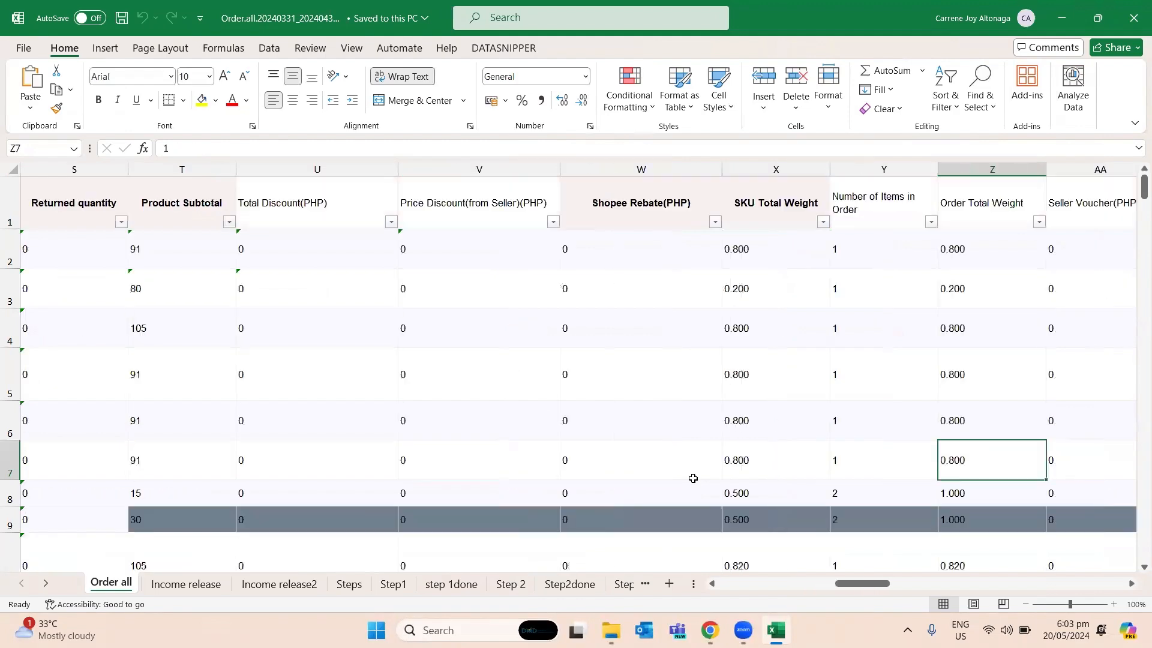
pyautogui.press('Right')
pyautogui.press('Right')
pyautogui.press('Right')
pyautogui.press('Right')
pyautogui.press('Right')
pyautogui.press('Right')
pyautogui.press('Left')
pyautogui.press('Left')
pyautogui.press('Left')
pyautogui.press('Left')
pyautogui.press('Left')
pyautogui.press('Left')
pyautogui.press('Left')
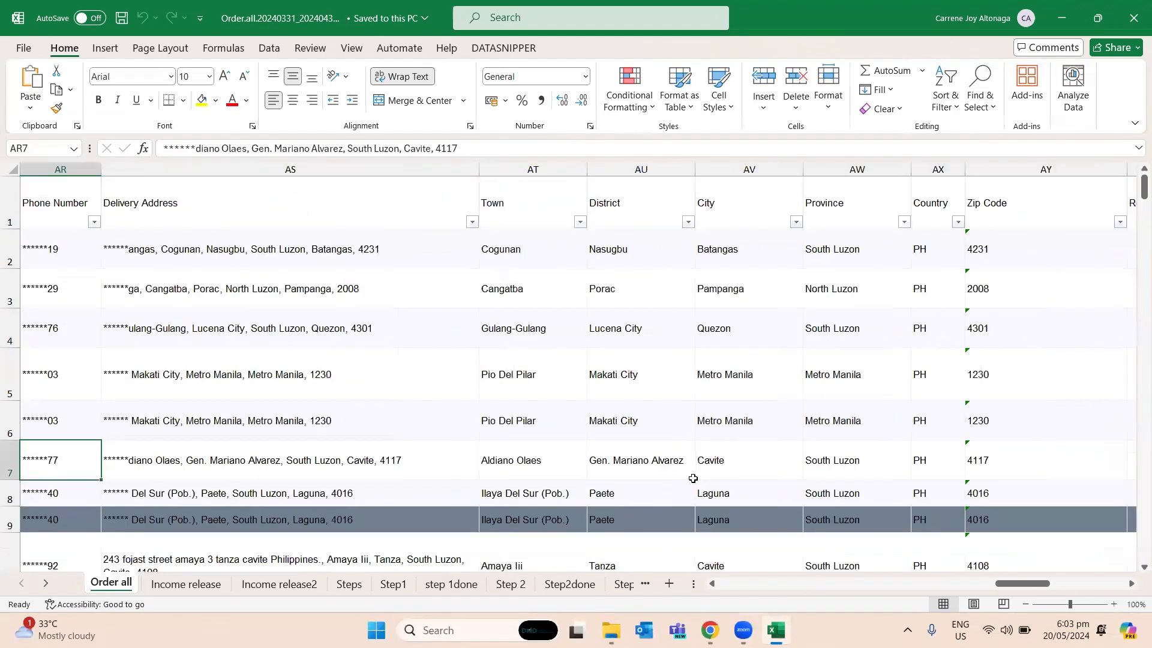
pyautogui.press('Left')
pyautogui.press('Left')
pyautogui.press('Left')
pyautogui.press('Left')
pyautogui.press('Left')
pyautogui.press('Left')
pyautogui.press('Left')
pyautogui.press('Left')
pyautogui.press('Left')
pyautogui.press('Left')
pyautogui.press('Left')
pyautogui.press('Left')
pyautogui.press('Left')
pyautogui.press('Left')
pyautogui.press('Left')
pyautogui.press('Left')
pyautogui.press('Left')
pyautogui.press('Left')
pyautogui.press('Left')
pyautogui.press('Left')
pyautogui.press('Right')
pyautogui.press('Right')
pyautogui.press('Left')
pyautogui.press('Left')
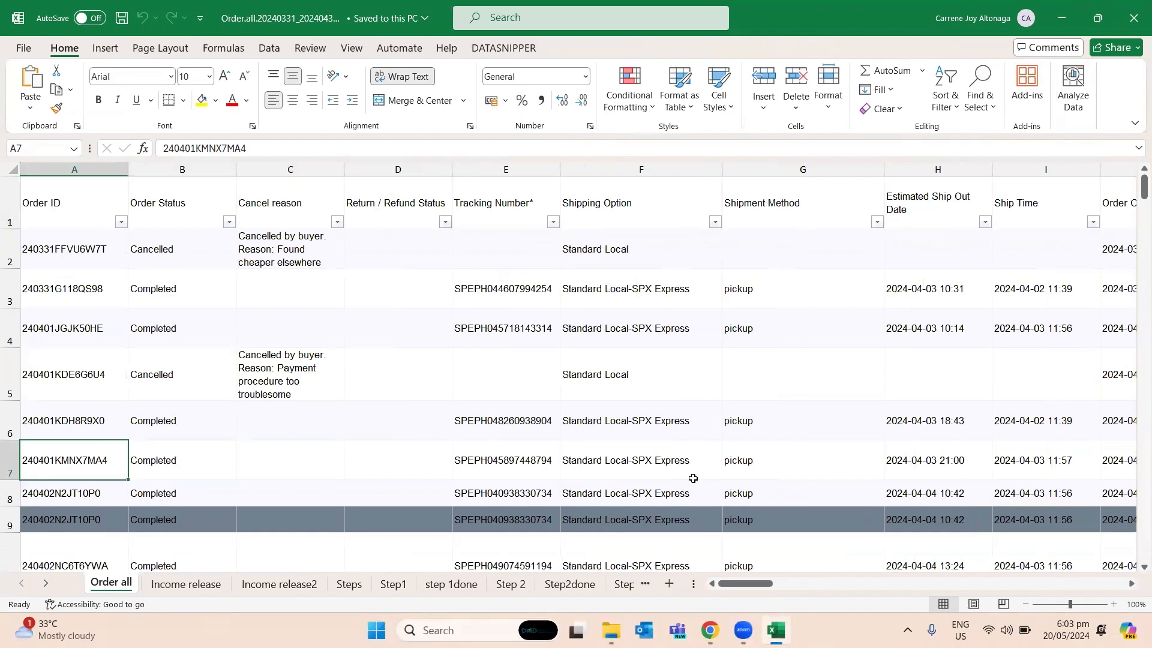
pyautogui.hotkey('alt', 'Tab')
pyautogui.hotkey('alt', 'shift', 'Tab')
pyautogui.hotkey('alt', 'Tab')
pyautogui.hotkey('alt', 'Tab')
pyautogui.hotkey('alt', 'shift', 'Tab')
pyautogui.hotkey('alt', 'shift', 'Tab')
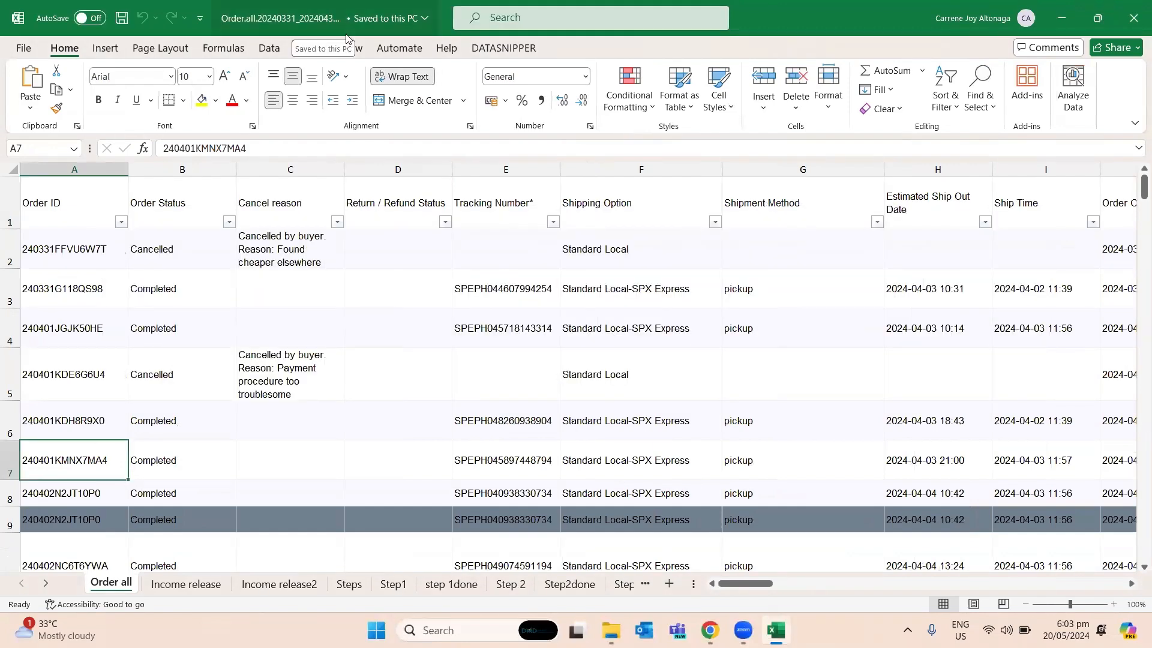
# - Switch to Shopee Seller Centre in Chrome and open My Income, entering the login password for verification
pyautogui.hotkey('alt', 'Tab')
pyautogui.hotkey('alt', 'Tab')
pyautogui.hotkey('alt', 'shift', 'Tab')
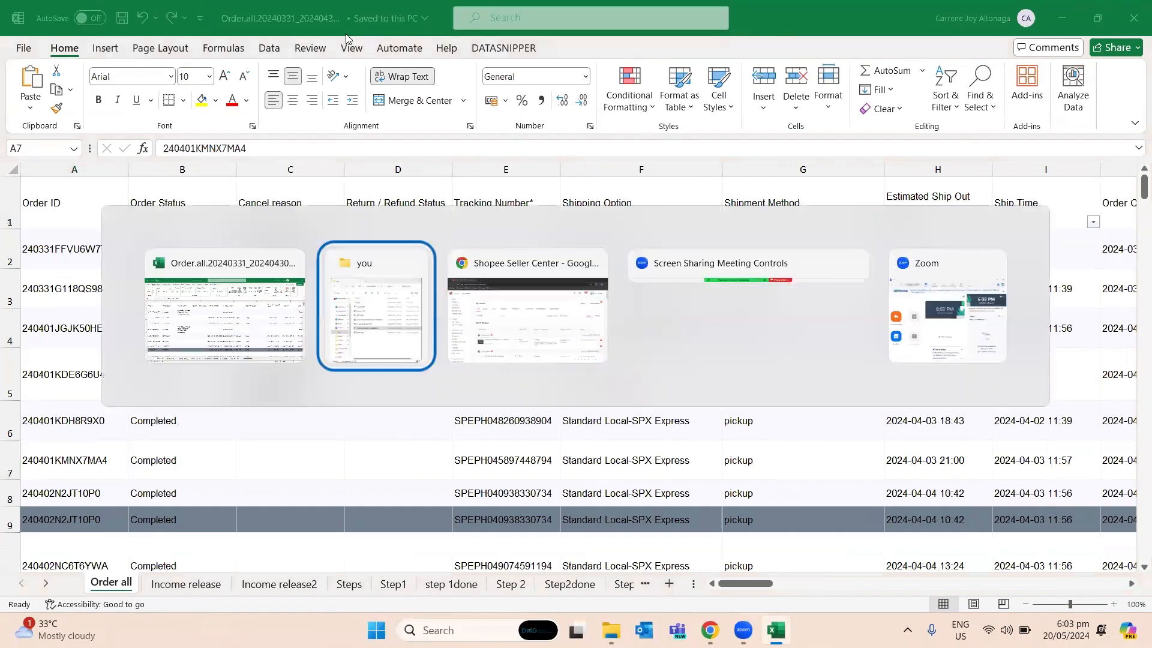
pyautogui.hotkey('alt', 'Tab')
pyautogui.scroll(-3, 6, 453)
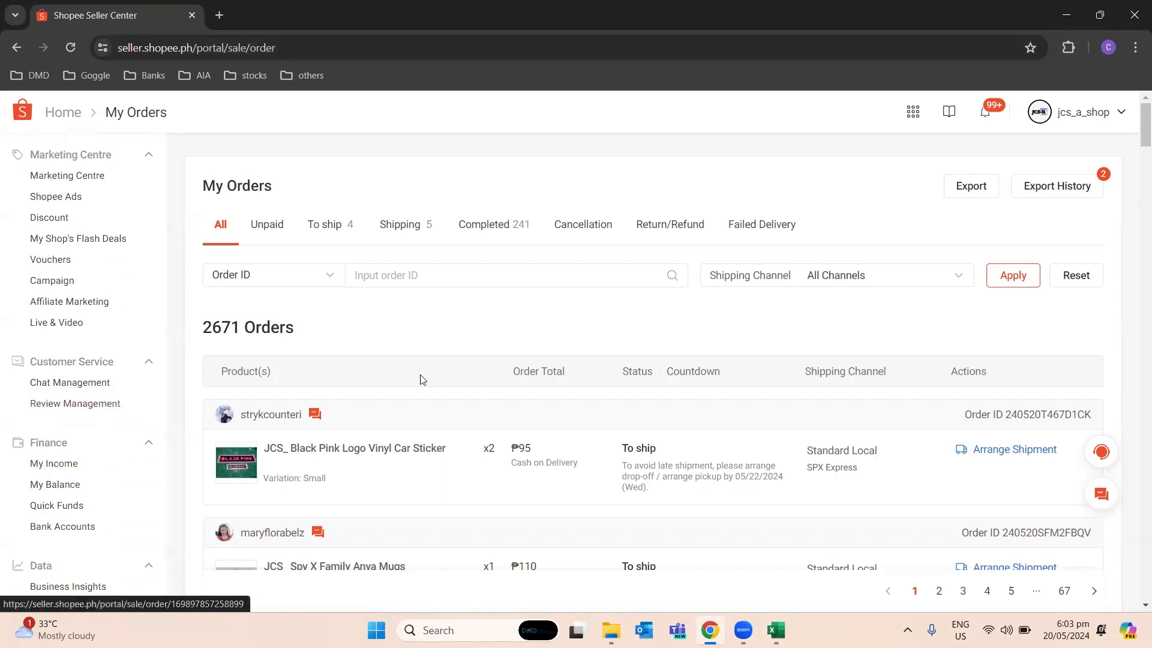
pyautogui.click(53, 467)
pyautogui.click(480, 359)
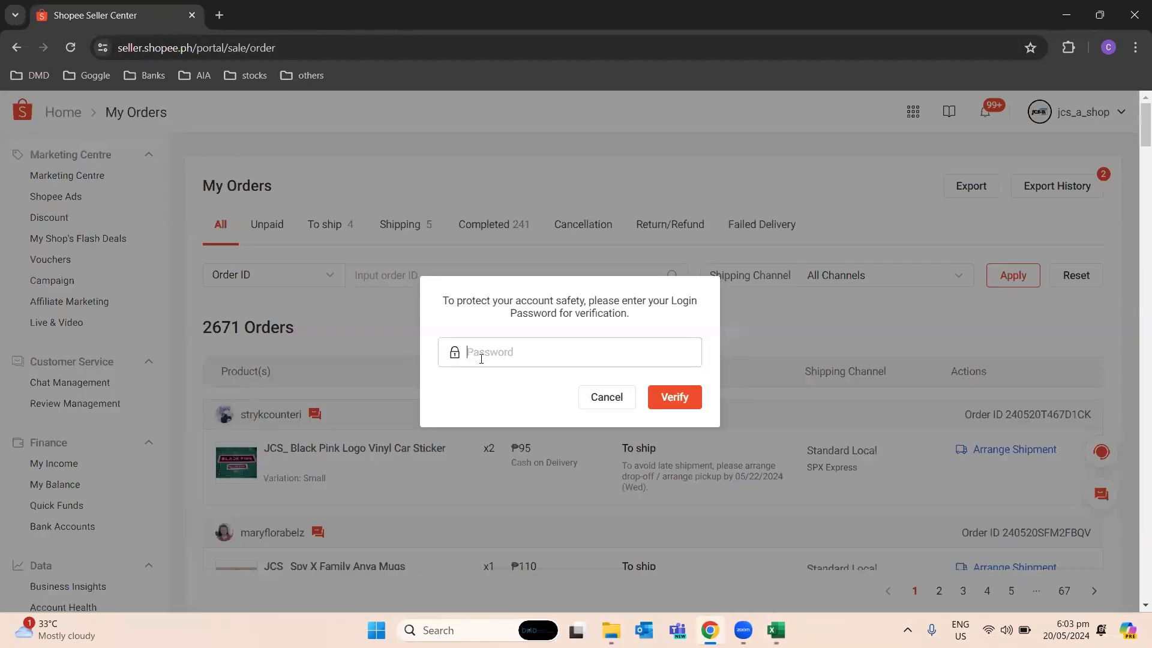
pyautogui.write('••')
pyautogui.press('Return')
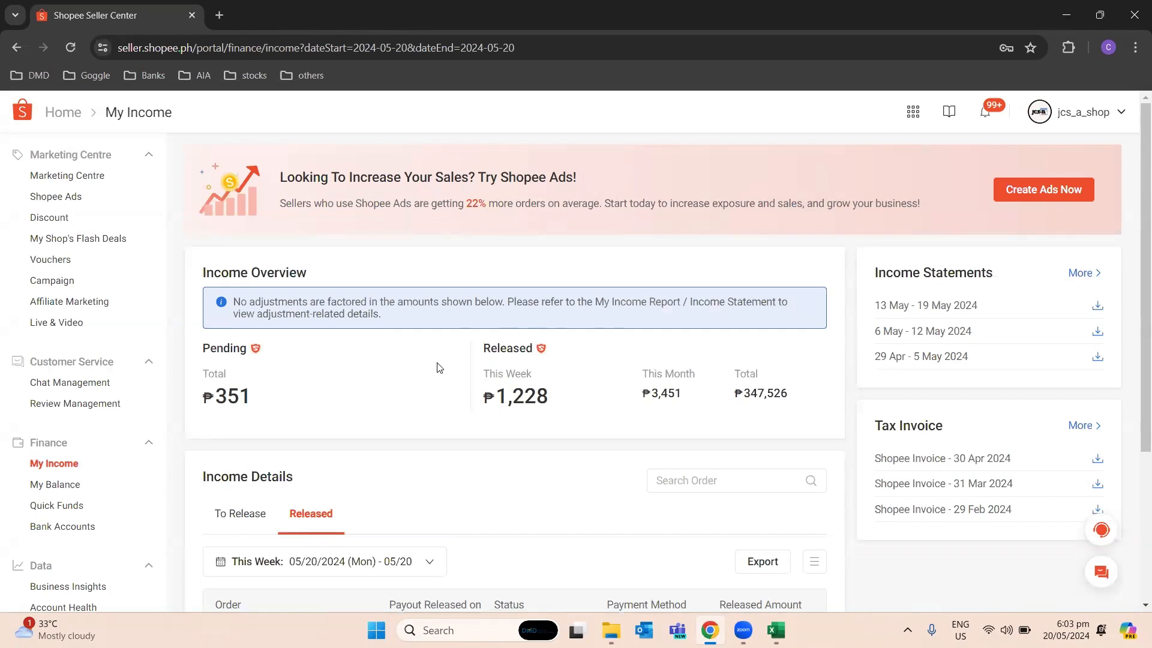
# - Set the date range of the released income details to 04/01/2024 through 04/30/2024
pyautogui.scroll(-1, 439, 367)
pyautogui.scroll(1, 439, 367)
pyautogui.click(430, 561)
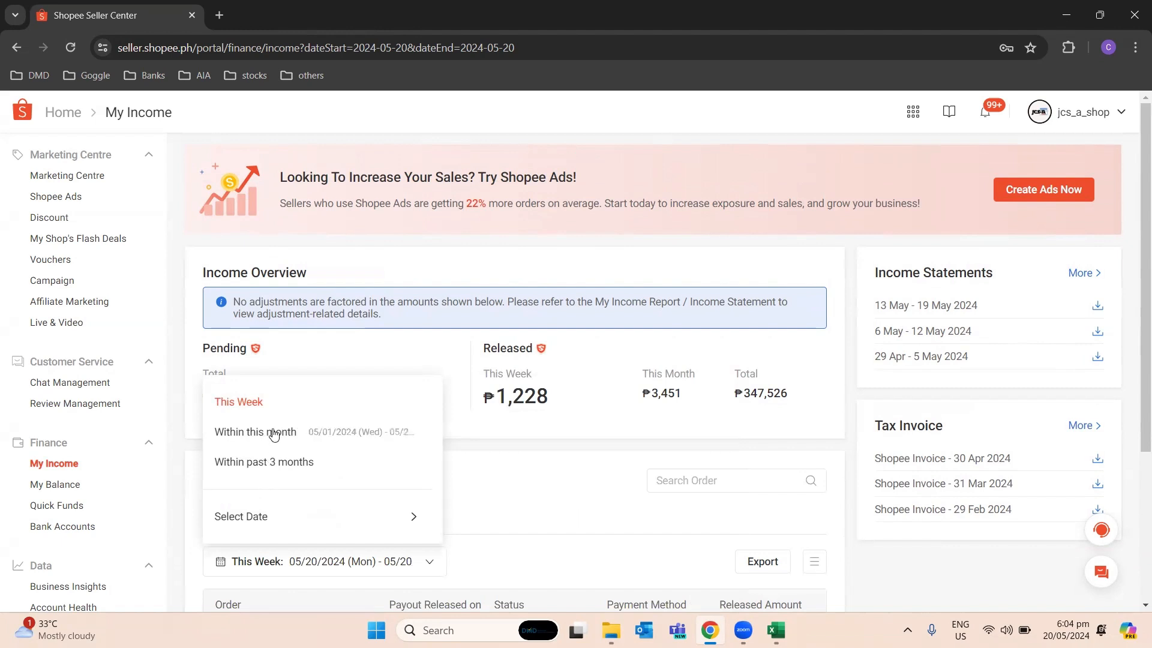
pyautogui.moveTo(318, 516)
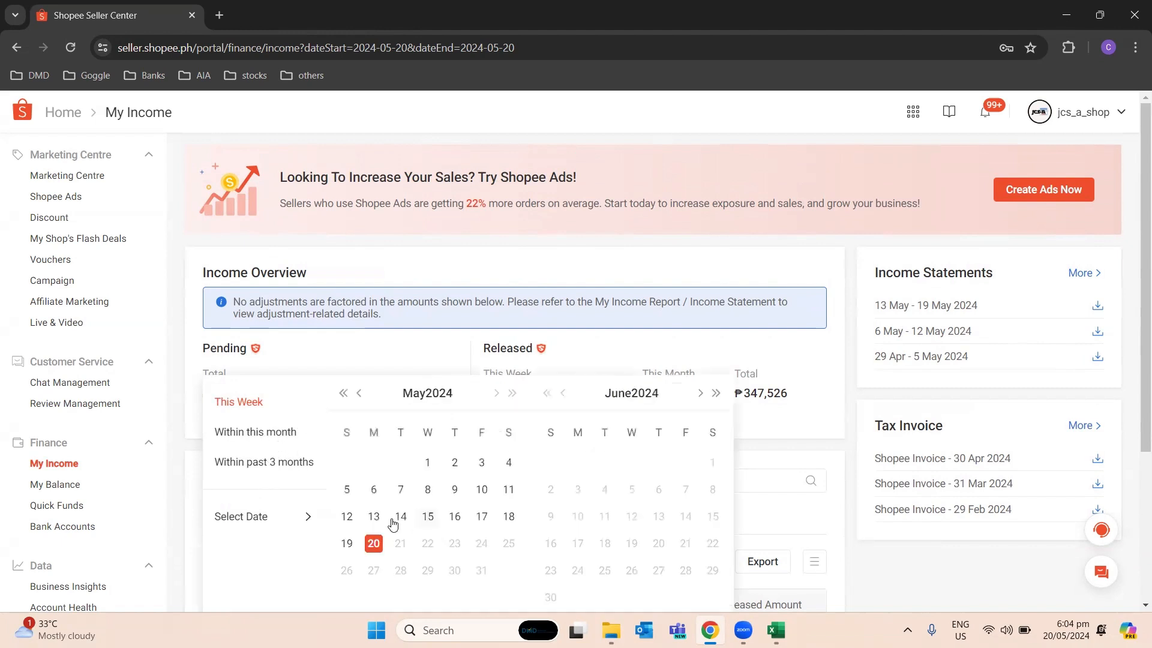
pyautogui.click(360, 393)
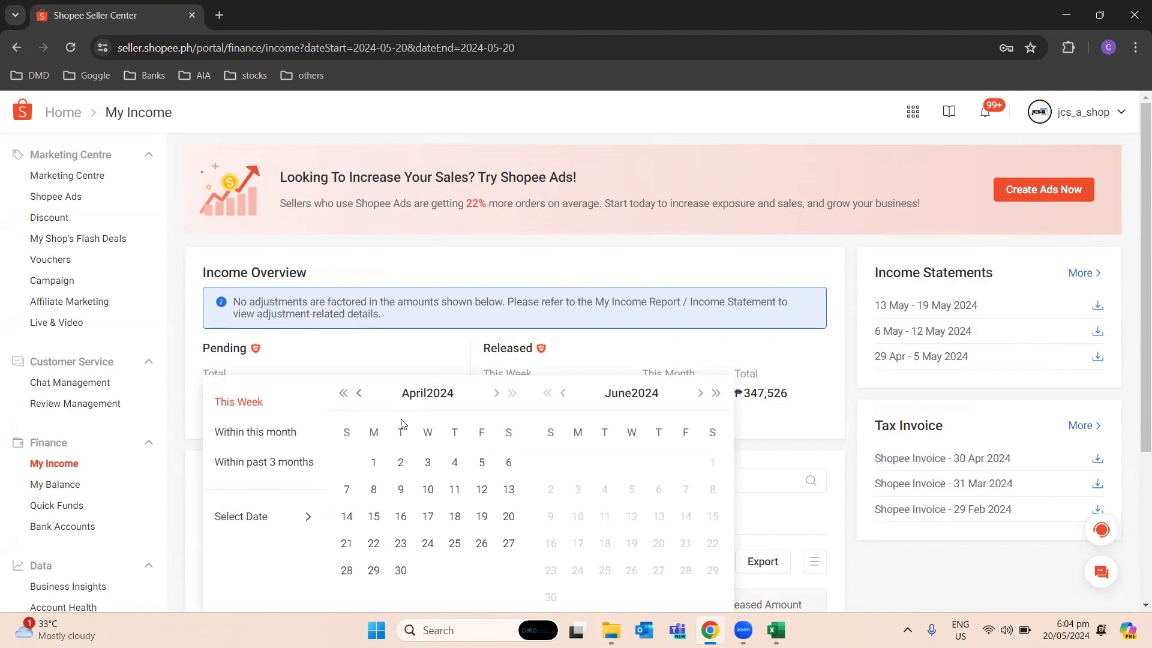
pyautogui.click(374, 464)
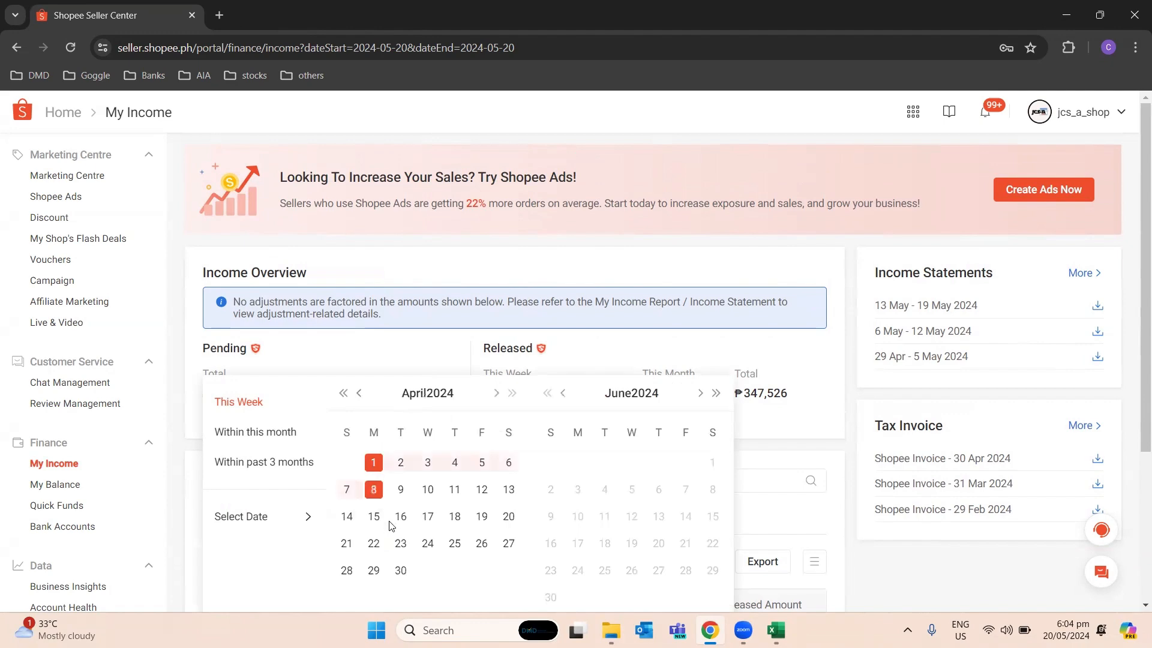
pyautogui.click(400, 571)
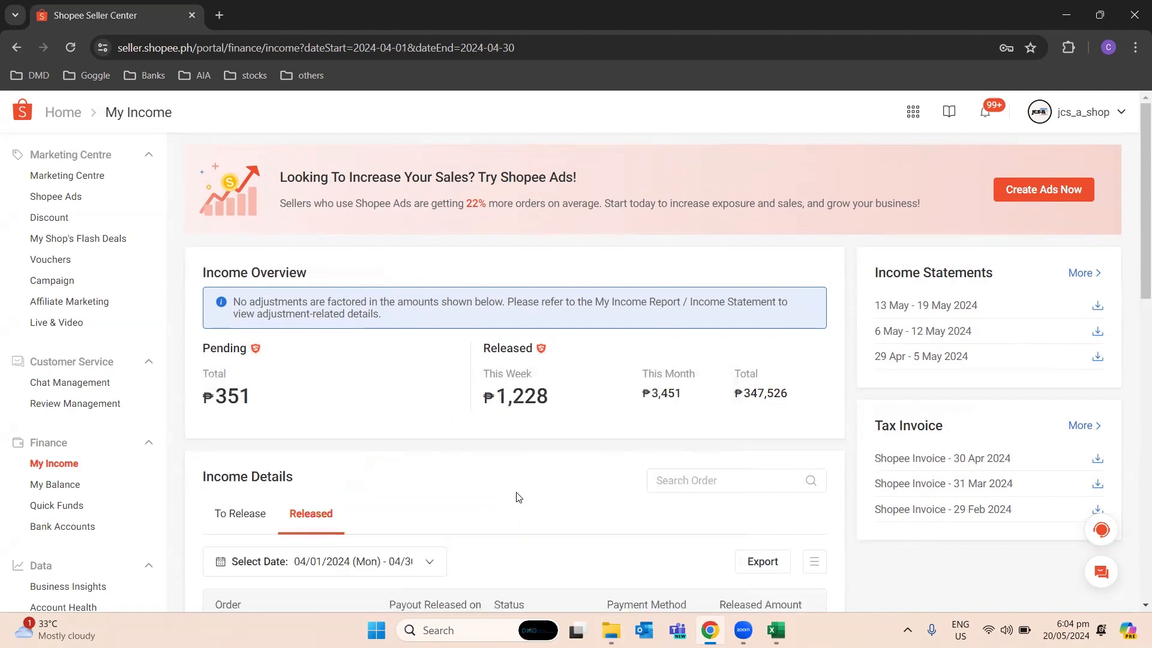
# - Export the released income report for the selected period
pyautogui.scroll(-1, 518, 495)
pyautogui.scroll(-1, 540, 492)
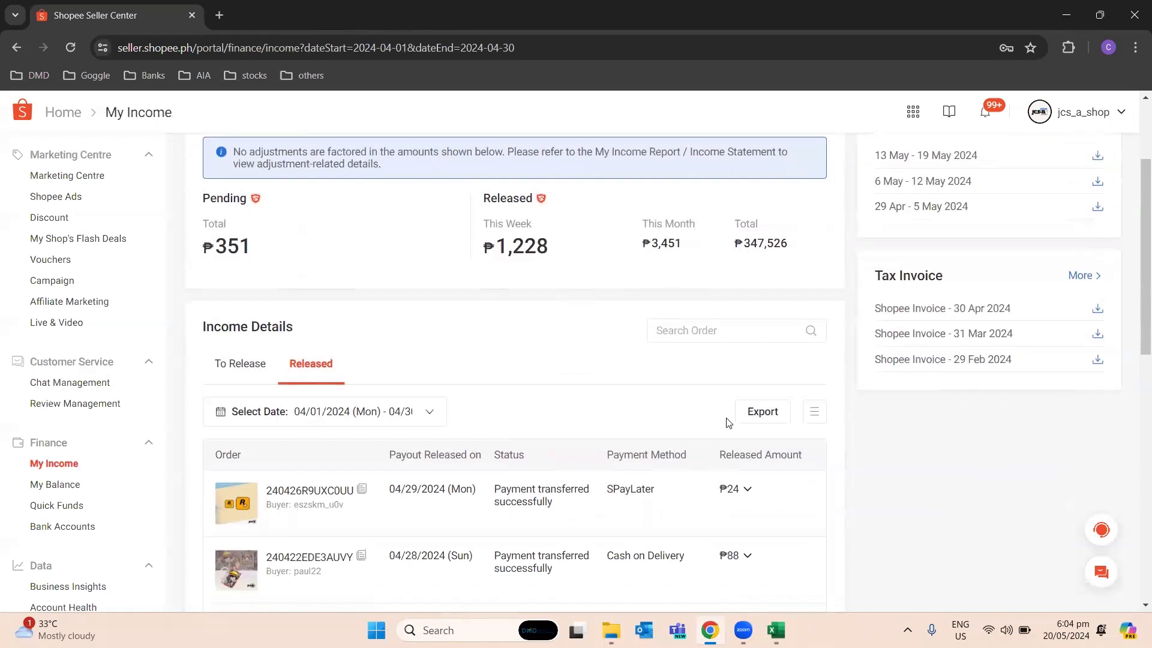
pyautogui.click(766, 414)
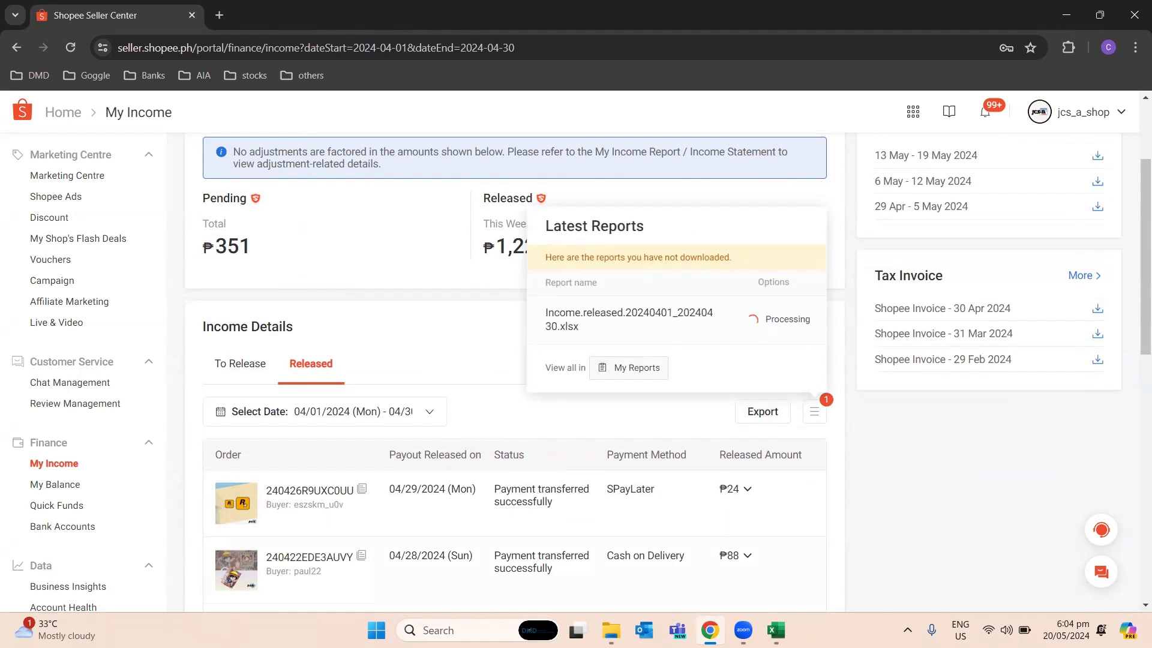
# - Switch to File Explorer and open the workbook Income.released.20240401_20240430 in Excel
pyautogui.click(611, 630)
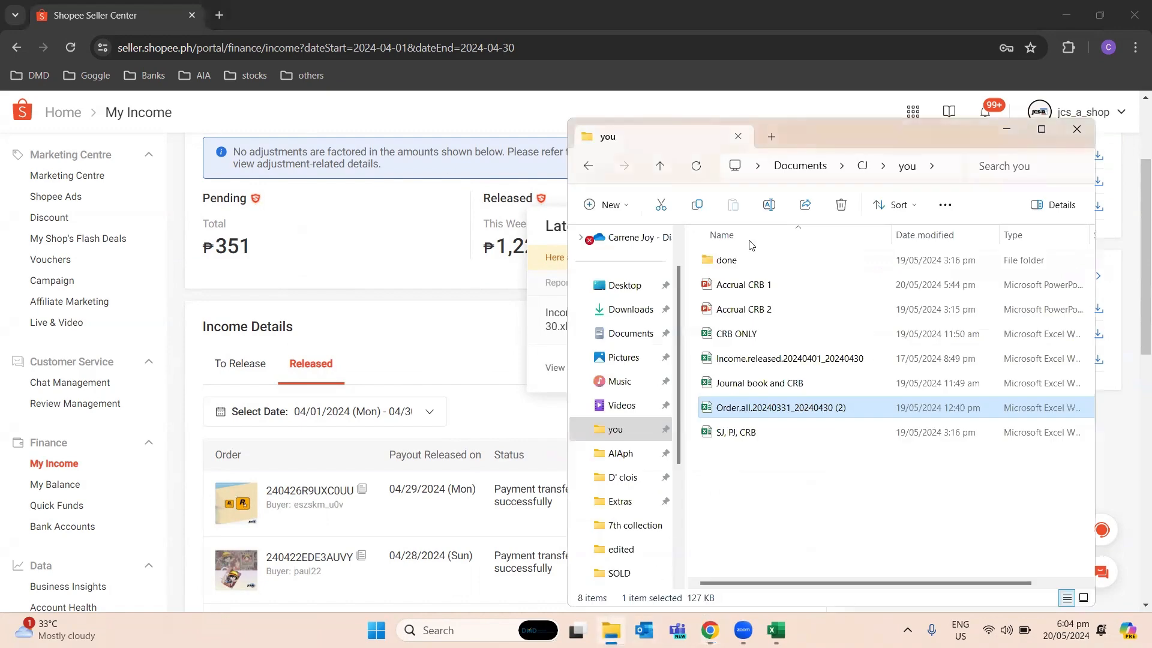
pyautogui.click(997, 128)
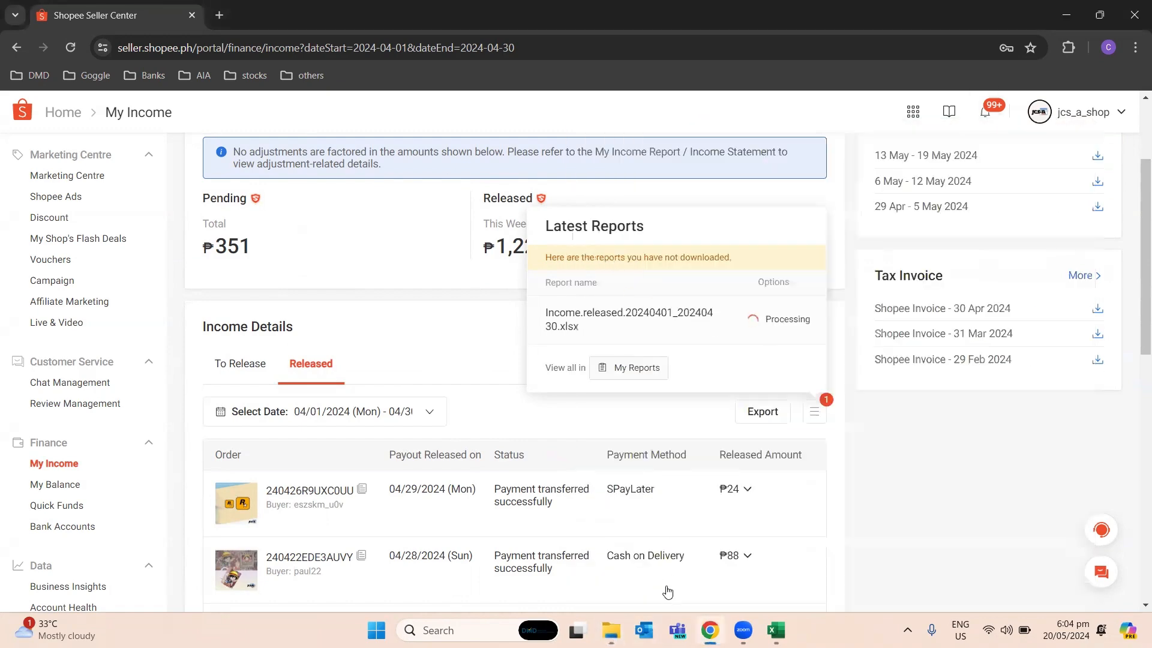
pyautogui.click(611, 630)
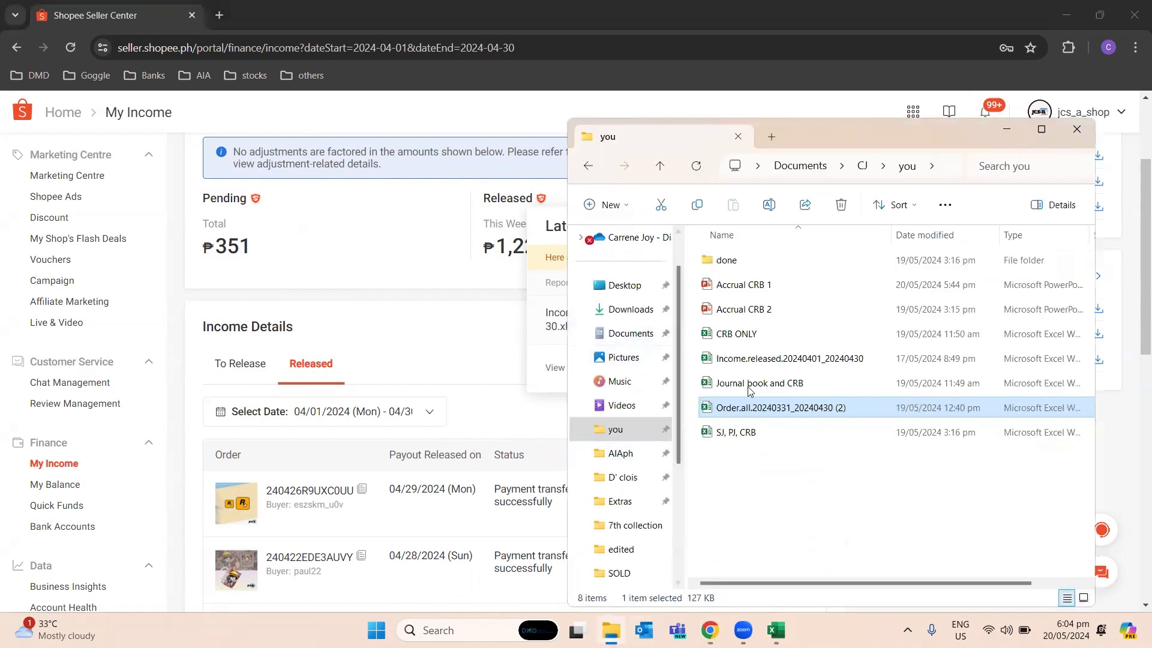
pyautogui.doubleClick(773, 359)
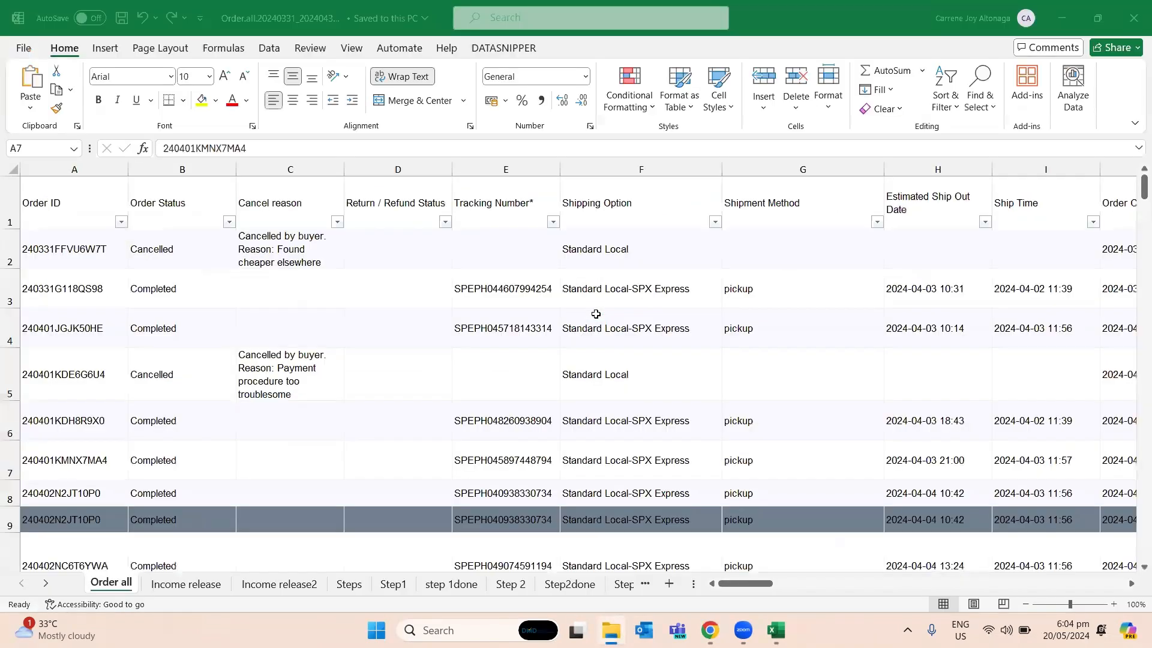
pyautogui.click(404, 298)
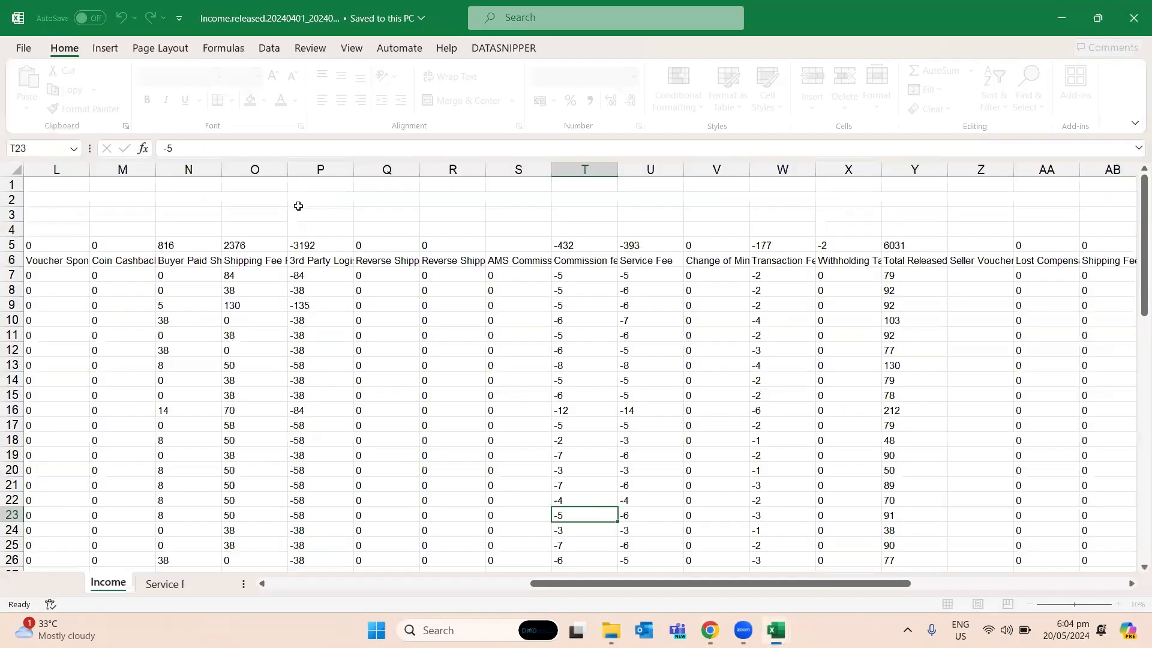
pyautogui.click(313, 351)
# - Look through the fee and payout columns of the Income sheet, plus the Service Fee Details and Adjustment sheets
pyautogui.moveTo(726, 583); pyautogui.dragTo(432, 568)
pyautogui.moveTo(609, 568); pyautogui.dragTo(1027, 528)
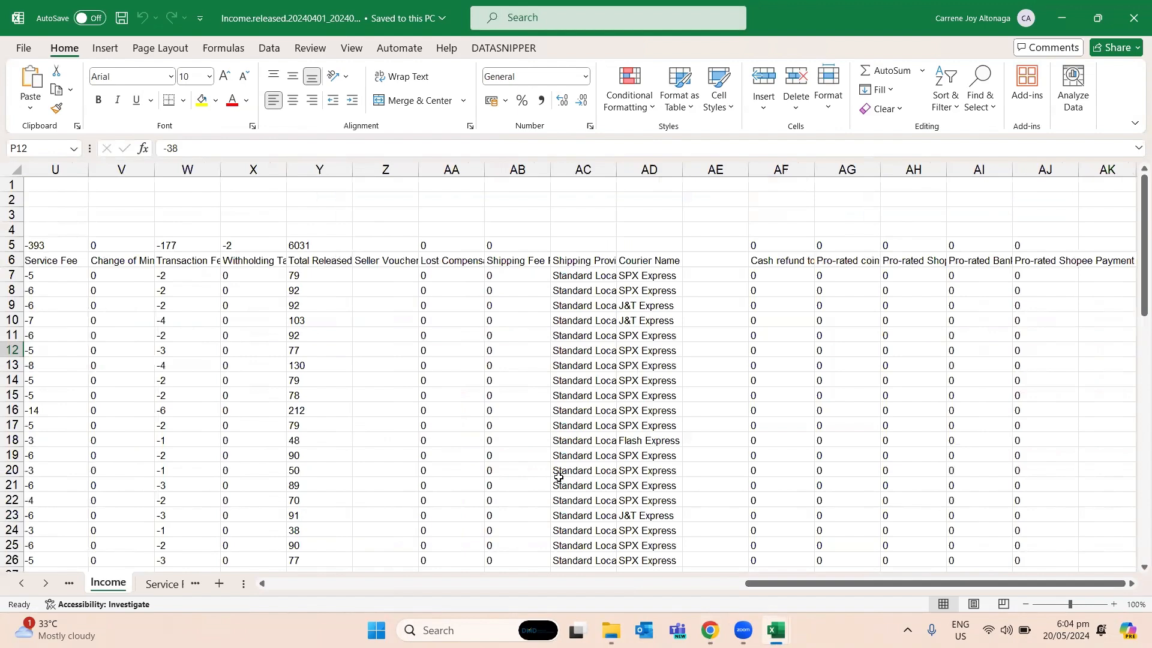
pyautogui.hotkey('alt', 'Tab')
pyautogui.press('Tab')
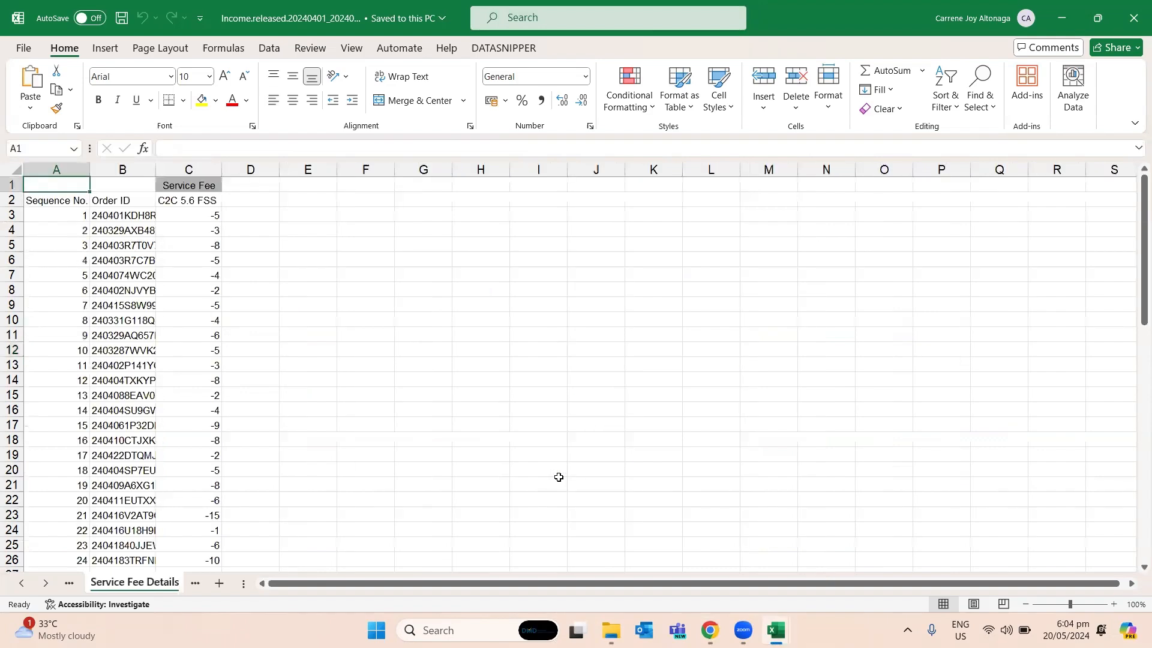
pyautogui.hotkey('ctrl', 'pagedown')
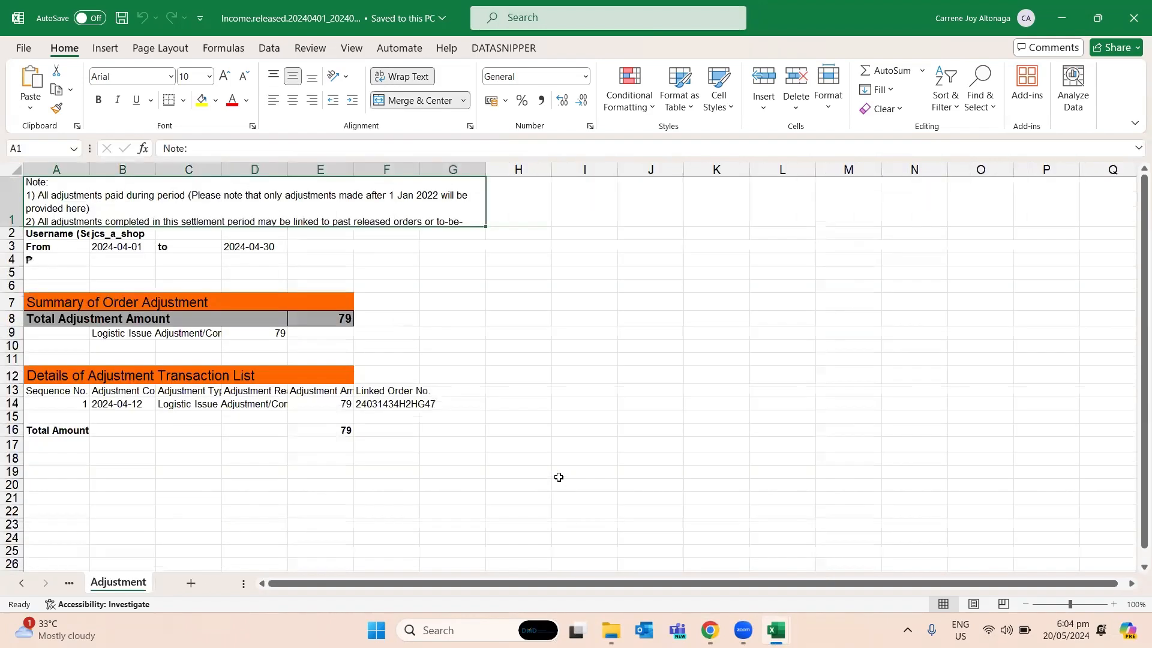
pyautogui.press('Down')
pyautogui.press('Left')
pyautogui.press('Left')
pyautogui.press('Left')
pyautogui.press('Left')
pyautogui.press('Left')
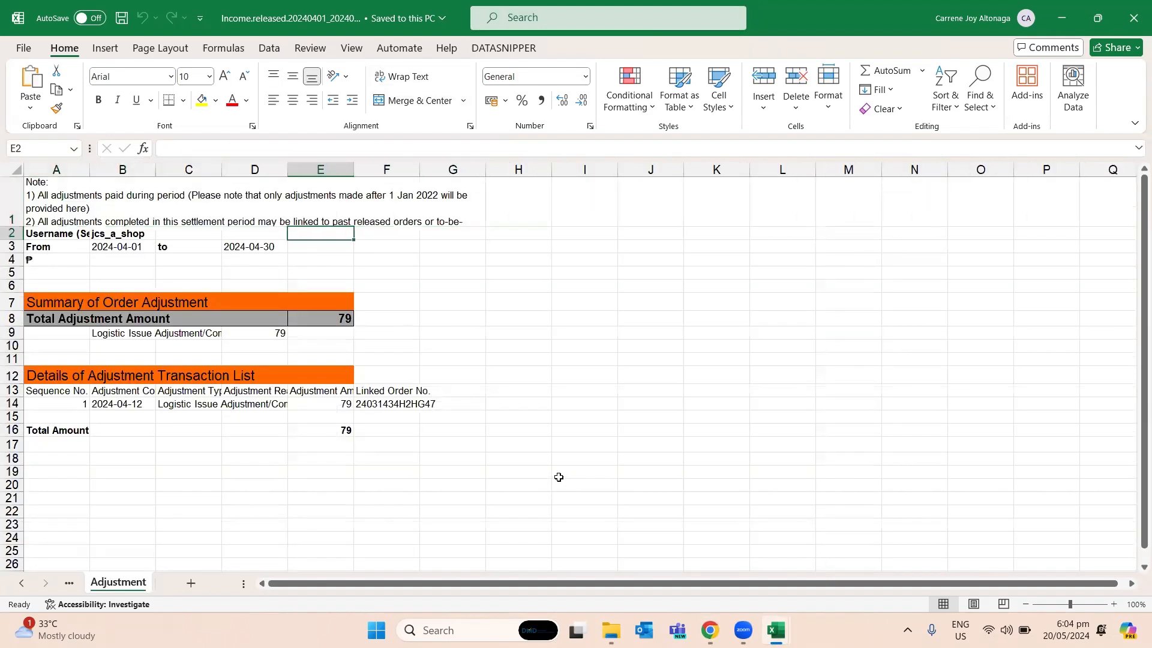
# - Examine the order adjustment summary and the adjustment transaction details on the Adjustment sheet
pyautogui.press('Down')
pyautogui.press('Down')
pyautogui.press('Down')
pyautogui.press('Down')
pyautogui.press('Down')
pyautogui.press('Down')
pyautogui.press('Down')
pyautogui.press('Down')
pyautogui.press('Down')
pyautogui.press('Down')
pyautogui.press('Down')
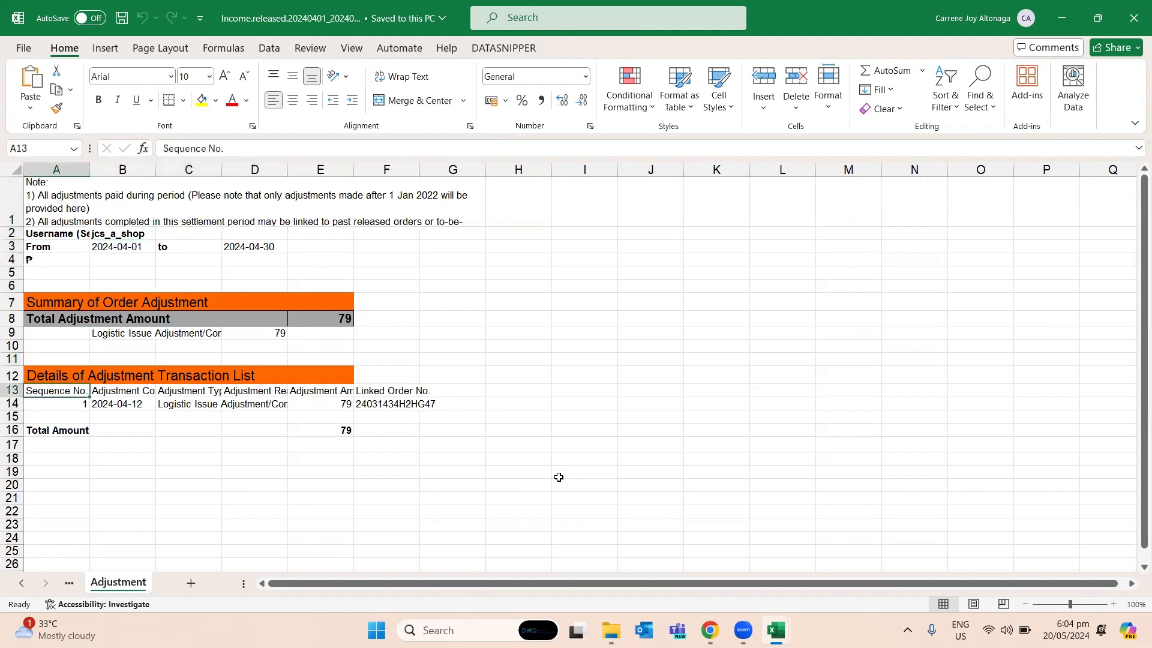
pyautogui.press('Up')
pyautogui.press('Right')
pyautogui.press('Right')
pyautogui.press('Right')
pyautogui.press('Left')
pyautogui.press('Left')
pyautogui.press('Left')
pyautogui.press('Up')
pyautogui.press('Up')
pyautogui.press('Up')
pyautogui.press('Left')
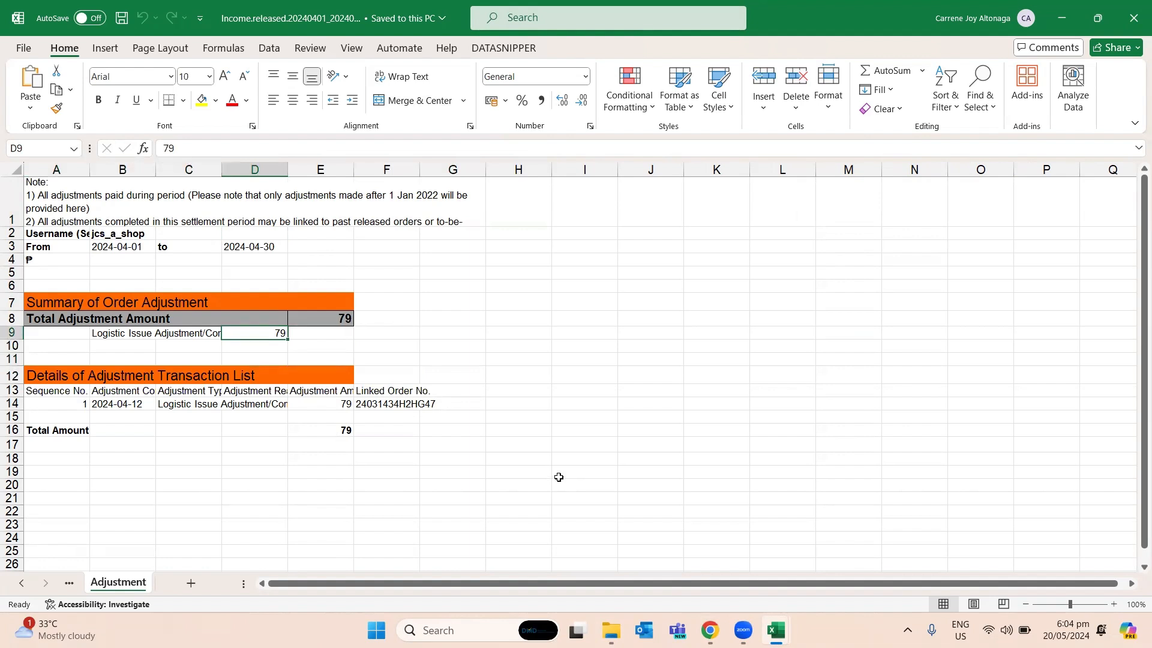
pyautogui.press('Down')
pyautogui.press('Down')
pyautogui.press('Down')
pyautogui.press('Down')
pyautogui.press('Left')
pyautogui.press('Down')
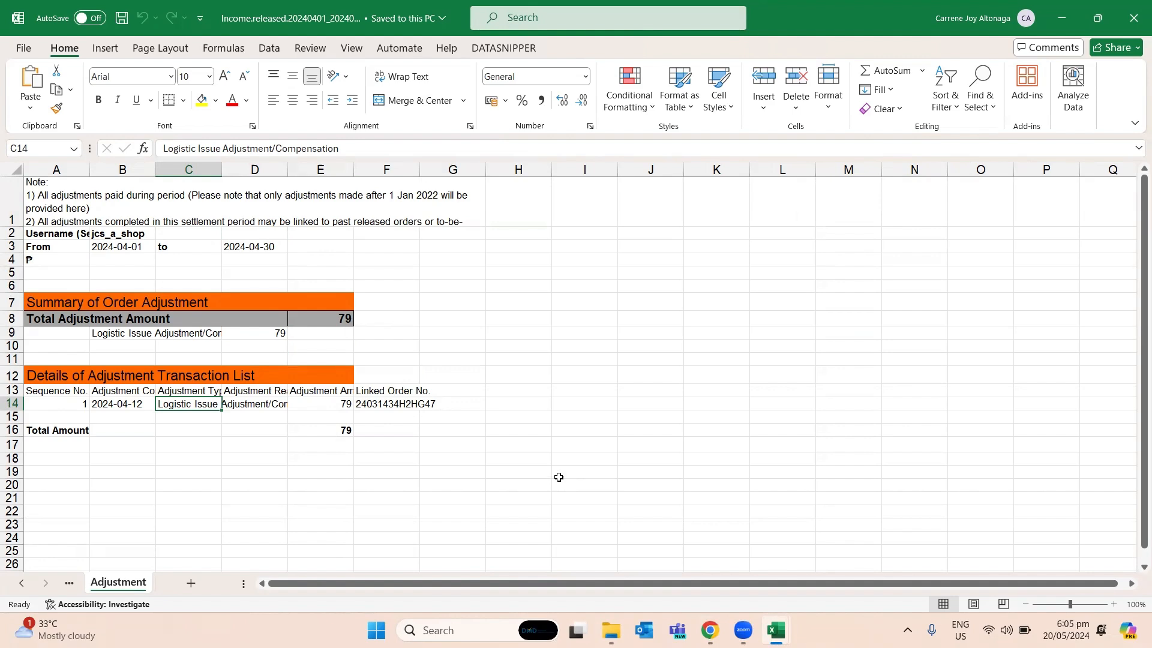
# - Go back through the workbook's sheets to review the Summary sheet and the fee columns of the Income sheet
pyautogui.hotkey('ctrl', 'pageup')
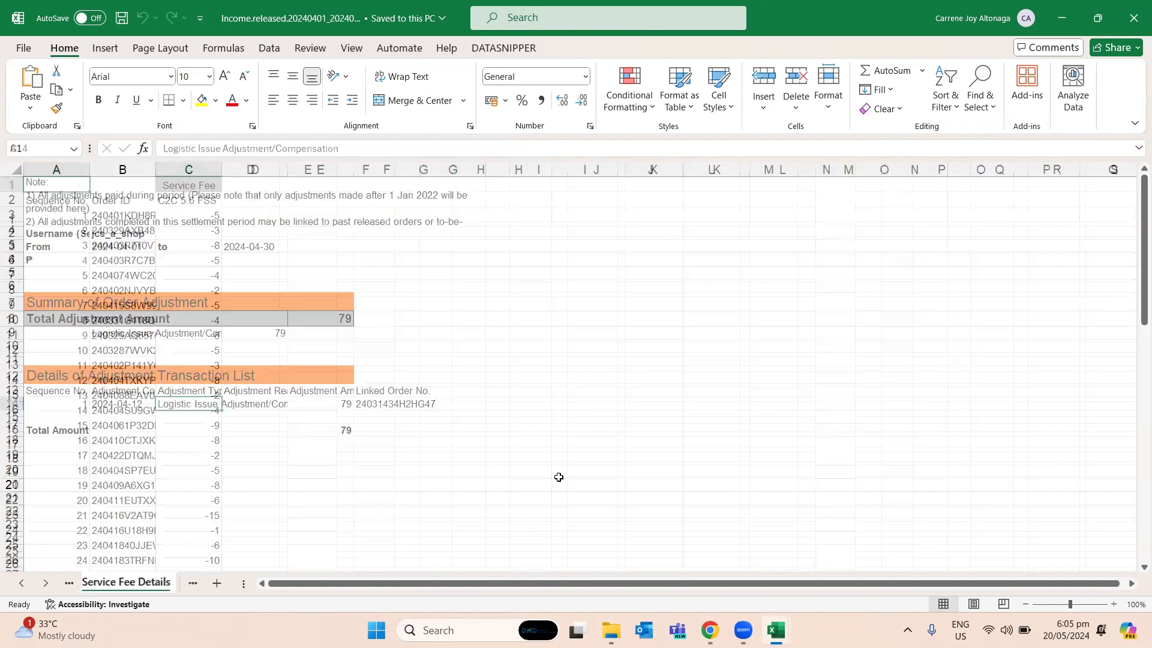
pyautogui.hotkey('ctrl', 'pageup')
pyautogui.hotkey('ctrl', 'pageup')
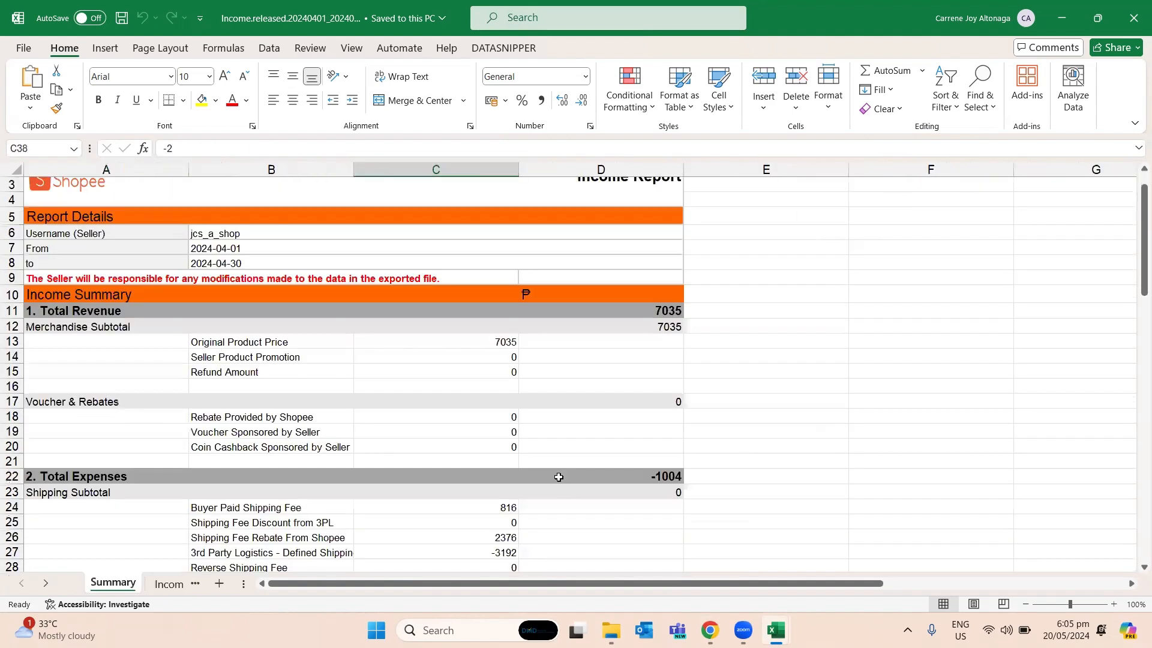
pyautogui.hotkey('ctrl', 'pagedown')
pyautogui.hotkey('ctrl', 'pageup')
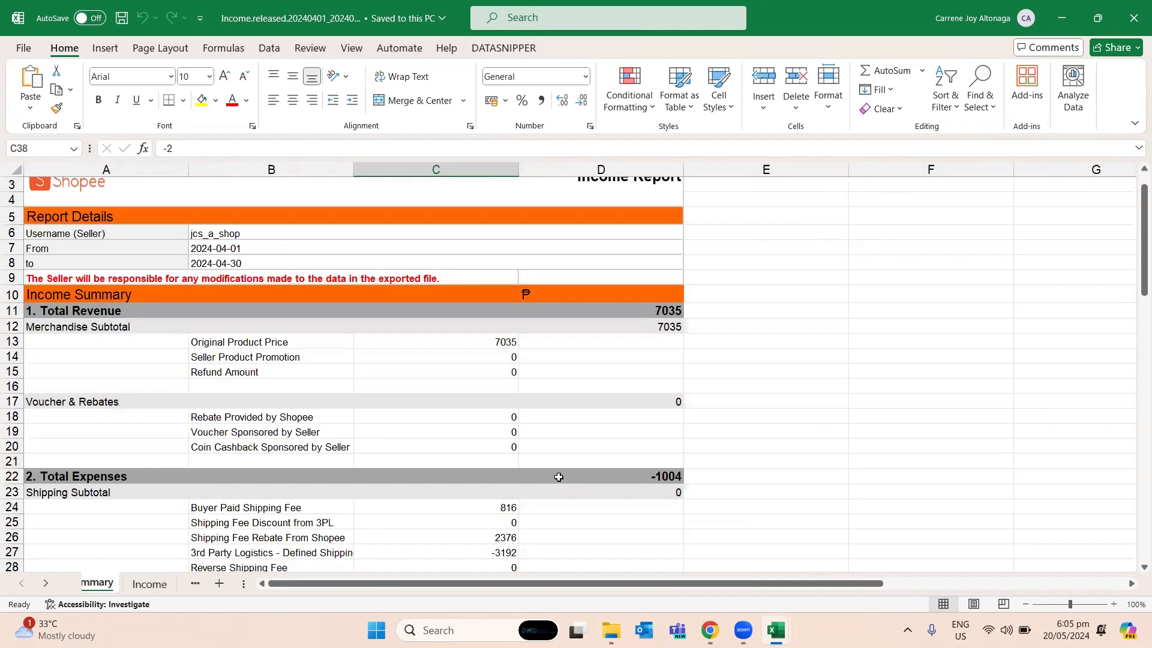
pyautogui.hotkey('ctrl', 'pagedown')
pyautogui.press('Left')
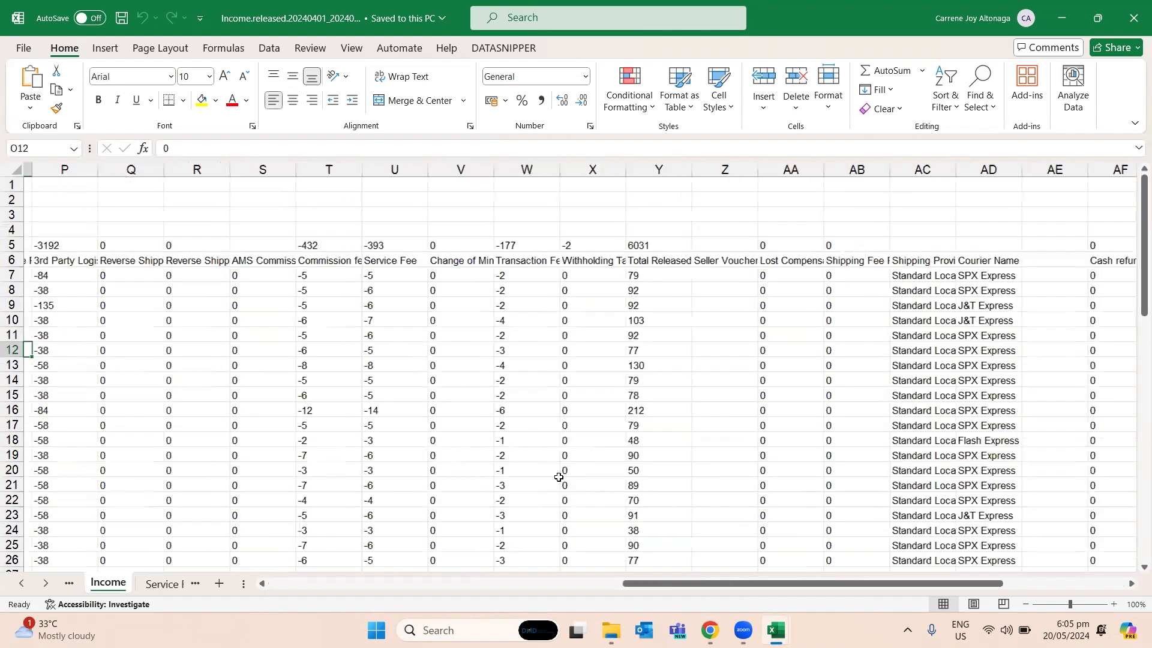
pyautogui.press('Left')
pyautogui.press('Left')
pyautogui.press('Left')
pyautogui.press('Left')
pyautogui.press('Left')
pyautogui.press('Left')
# - Switch to the workbook Order.all.20240331_20240430 (2) and check the cancel reasons on its Order all sheet
pyautogui.hotkey('alt', 'Tab')
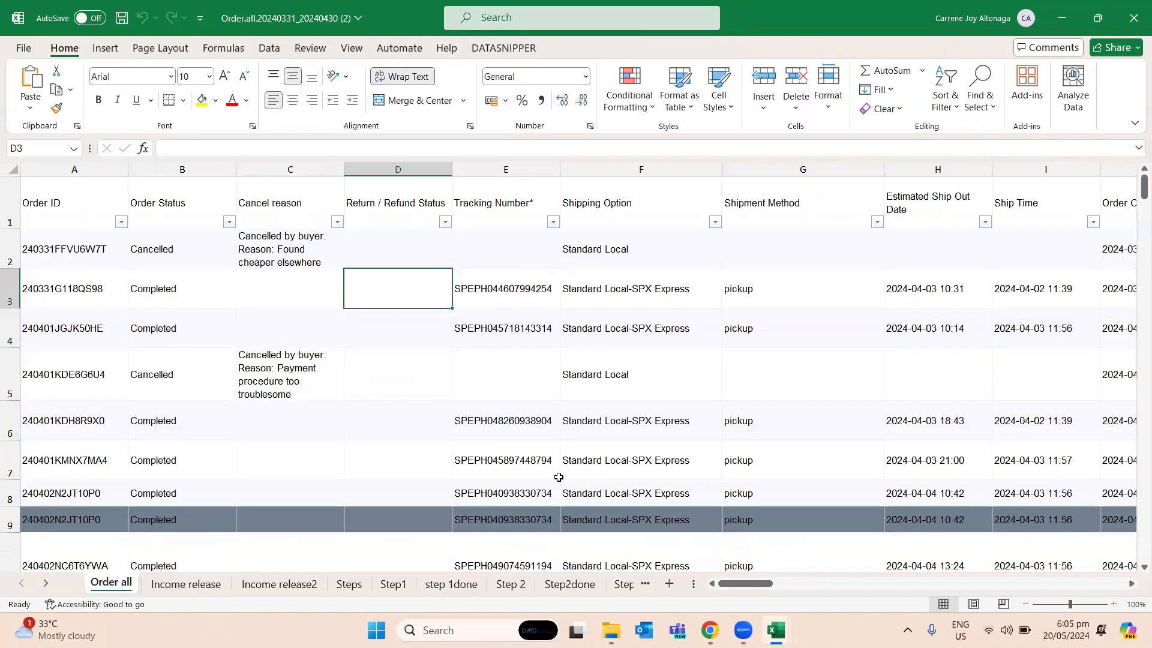
pyautogui.click(447, 407)
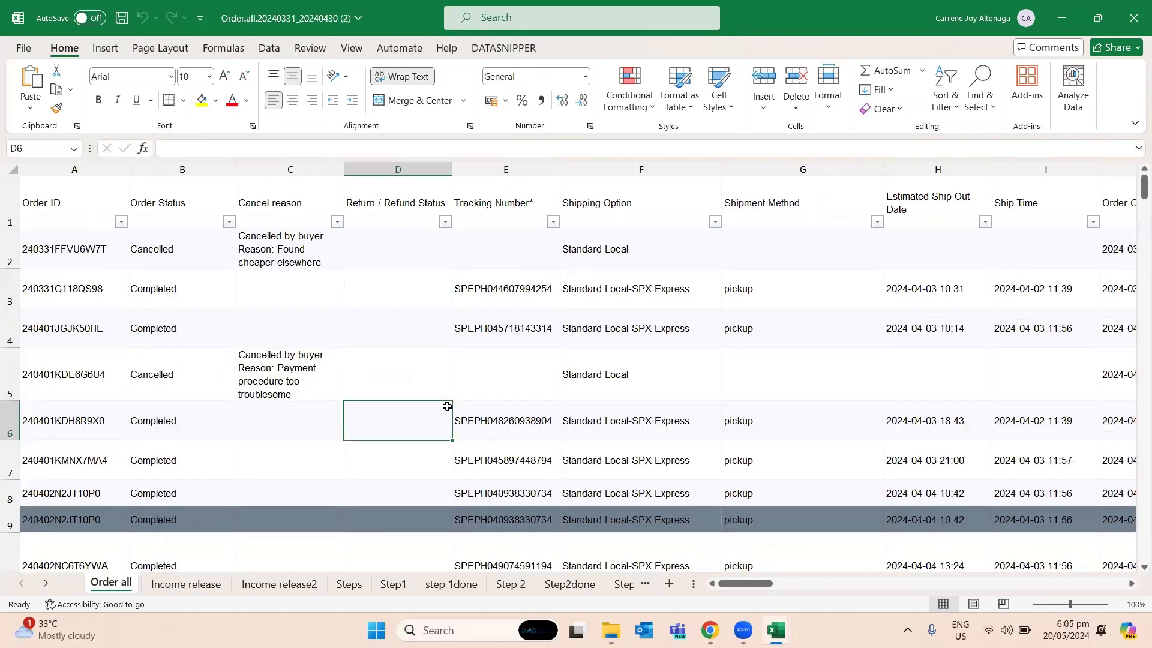
pyautogui.click(341, 396)
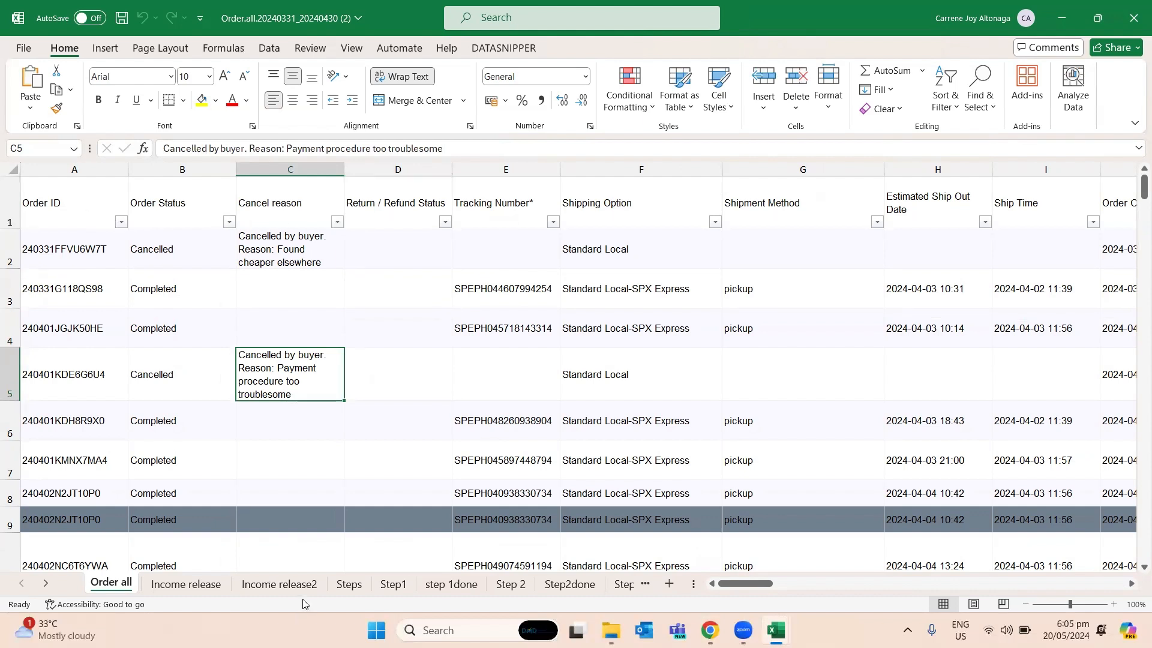
# - Examine the numbered columns in row 4 of the Income release sheet, starting from the Order ID column
pyautogui.click(214, 589)
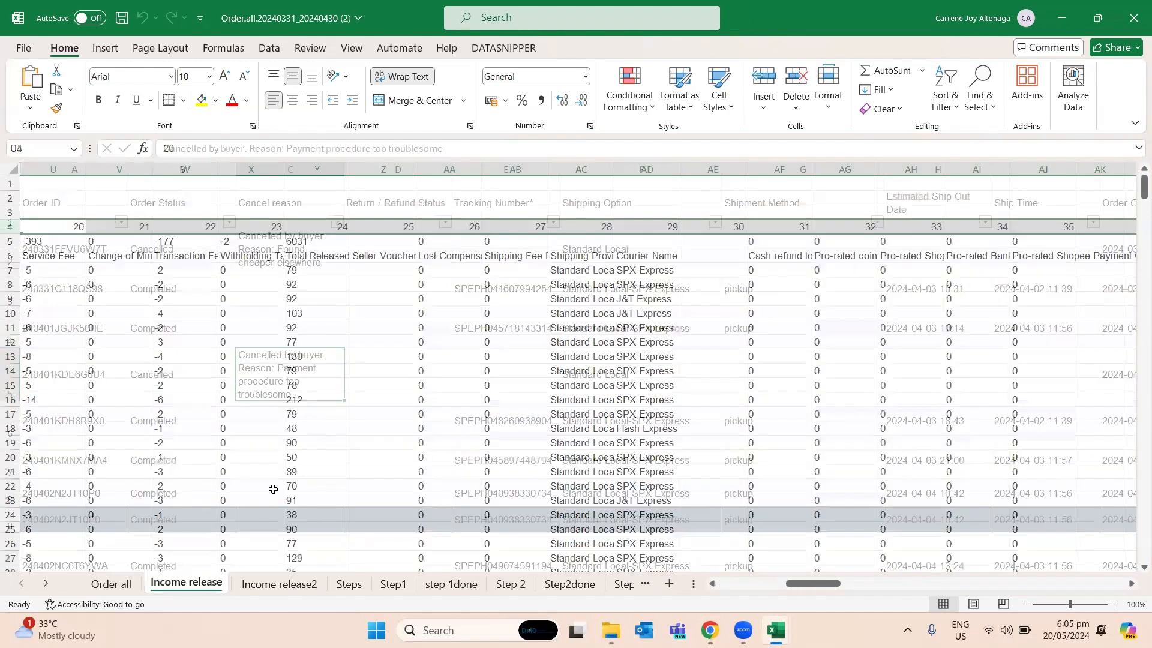
pyautogui.moveTo(953, 583); pyautogui.dragTo(702, 583)
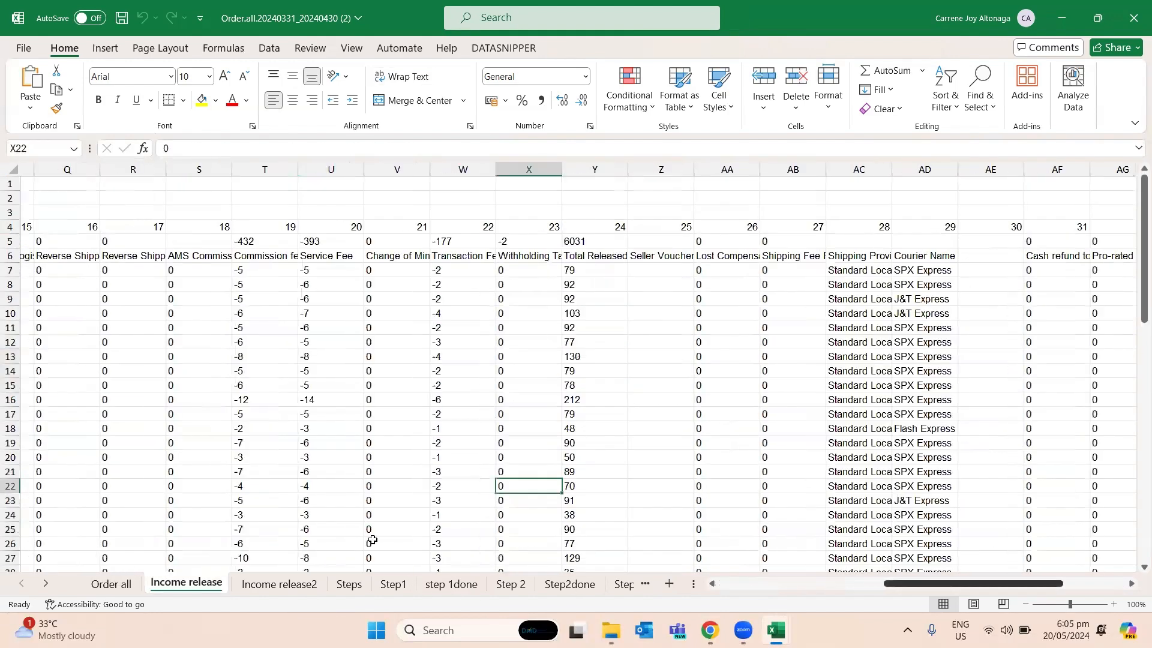
pyautogui.click(134, 231)
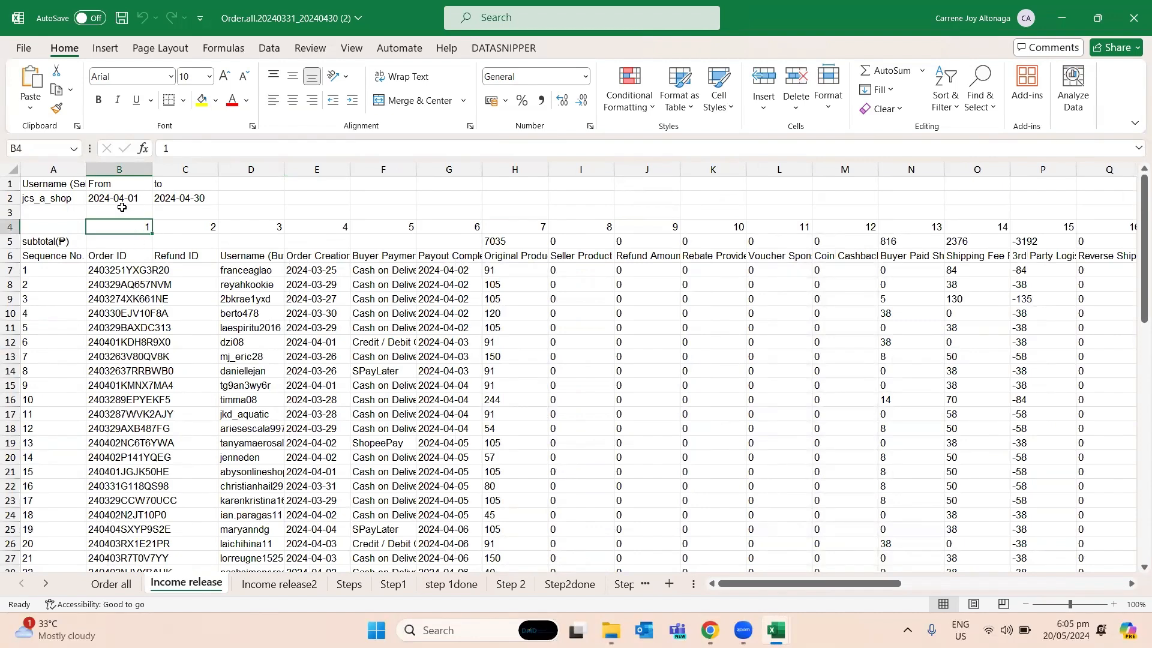
pyautogui.click(181, 226)
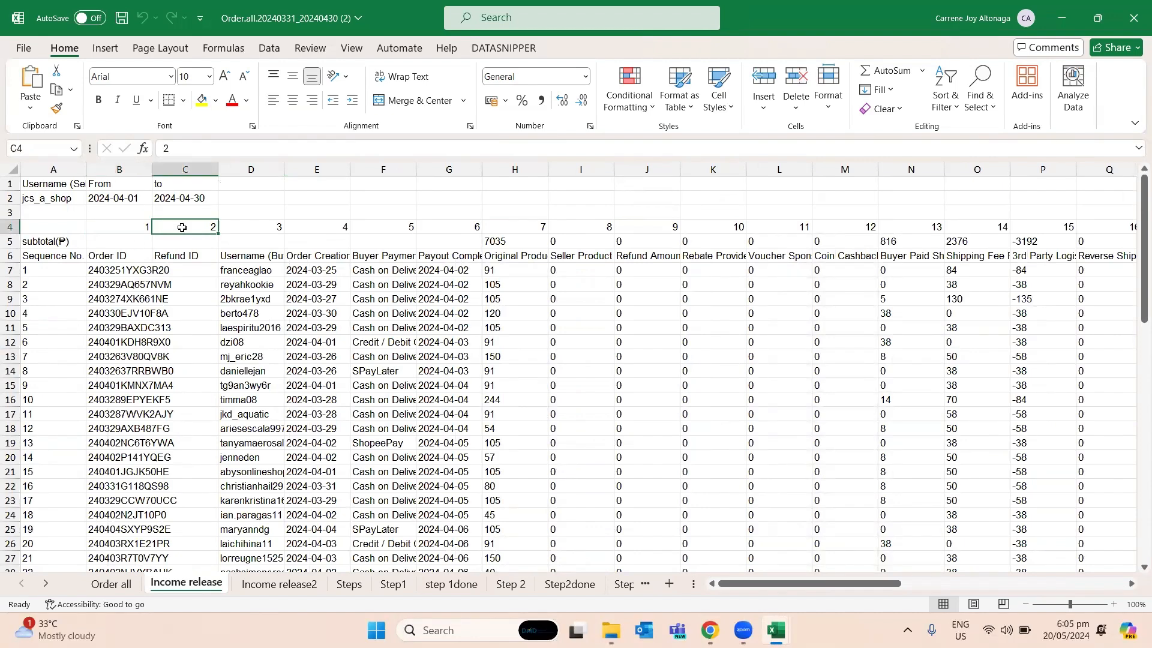
pyautogui.press('Right')
pyautogui.press('Right')
pyautogui.press('Right')
pyautogui.press('Right')
pyautogui.press('Right')
pyautogui.press('Right')
pyautogui.press('Right')
pyautogui.press('Right')
pyautogui.press('Right')
pyautogui.press('Right')
pyautogui.press('Right')
pyautogui.press('Right')
pyautogui.press('Right')
pyautogui.press('Right')
pyautogui.press('Right')
pyautogui.press('Right')
pyautogui.press('Right')
pyautogui.press('Right')
pyautogui.press('Right')
pyautogui.press('Right')
pyautogui.press('Right')
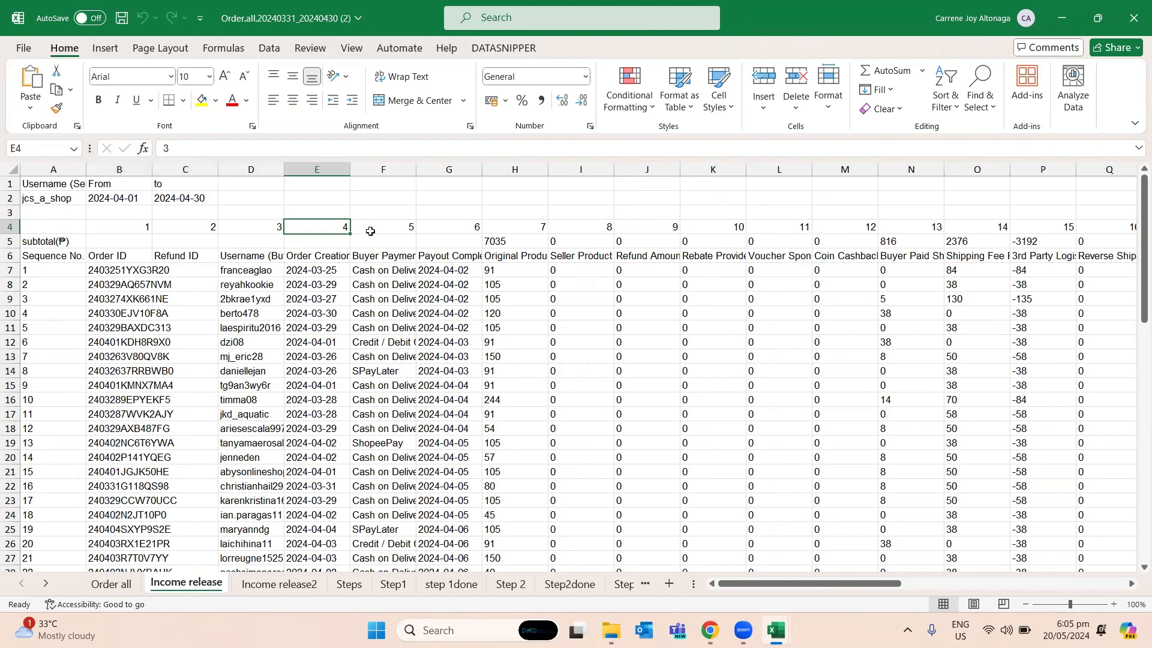
pyautogui.press('Right')
pyautogui.press('Right')
pyautogui.press('Right')
pyautogui.press('Right')
pyautogui.press('Right')
pyautogui.press('Right')
pyautogui.press('Right')
pyautogui.press('Right')
pyautogui.press('Right')
pyautogui.press('Right')
pyautogui.press('Right')
pyautogui.press('Right')
pyautogui.press('Left')
pyautogui.press('Left')
pyautogui.press('Left')
pyautogui.press('Left')
pyautogui.press('Left')
pyautogui.press('Left')
pyautogui.press('Left')
pyautogui.press('Left')
pyautogui.press('Left')
pyautogui.press('Left')
pyautogui.press('Left')
pyautogui.press('Left')
pyautogui.press('Left')
pyautogui.press('Left')
pyautogui.press('Left')
pyautogui.press('Left')
pyautogui.press('Left')
pyautogui.press('Left')
pyautogui.press('Left')
pyautogui.press('Left')
pyautogui.press('Left')
pyautogui.press('Left')
pyautogui.press('Left')
pyautogui.press('Left')
pyautogui.press('Left')
pyautogui.press('Left')
pyautogui.press('Left')
pyautogui.press('Left')
pyautogui.press('Left')
pyautogui.press('Left')
pyautogui.press('Left')
pyautogui.press('Left')
pyautogui.press('Left')
pyautogui.press('Left')
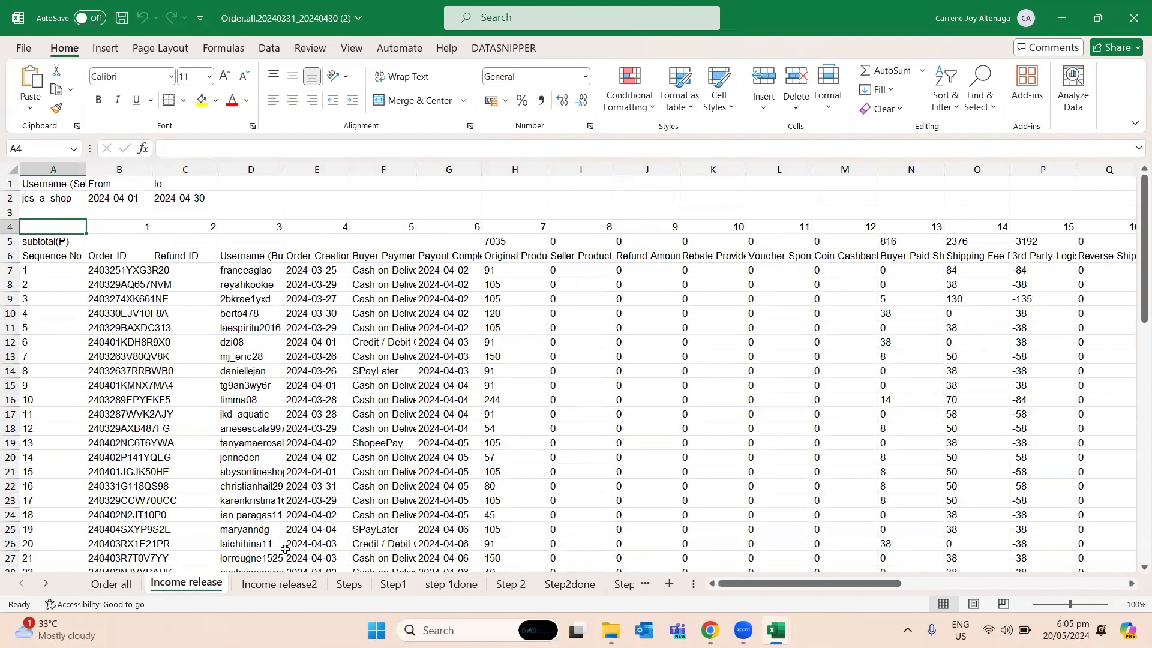
# - Review the condensed Income release2 sheet's headings, from payout date and original price through the fee, tax and total released columns
pyautogui.click(288, 582)
pyautogui.click(280, 367)
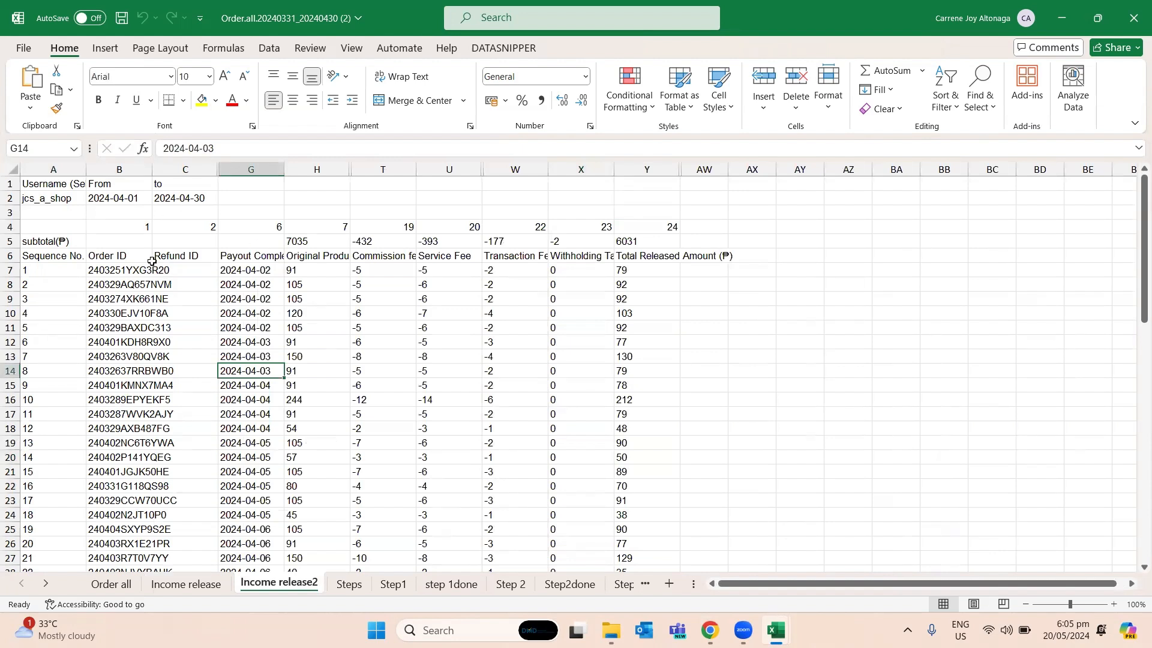
pyautogui.click(223, 252)
pyautogui.click(311, 253)
pyautogui.click(308, 168)
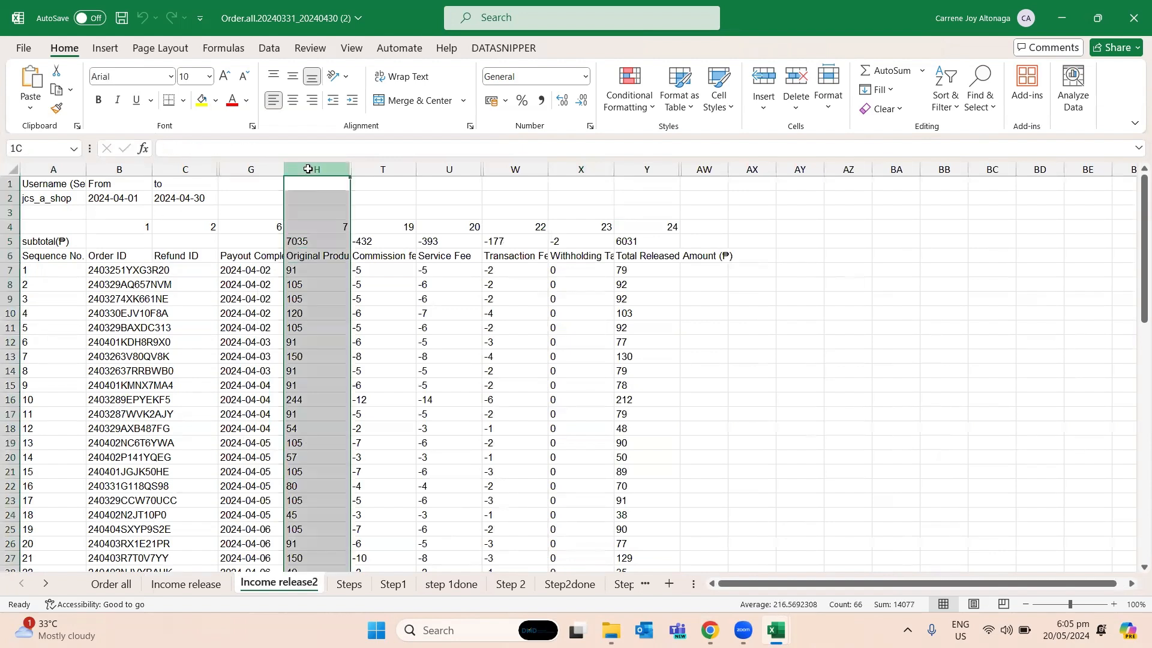
pyautogui.moveTo(287, 171); pyautogui.dragTo(288, 171)
pyautogui.click(375, 274)
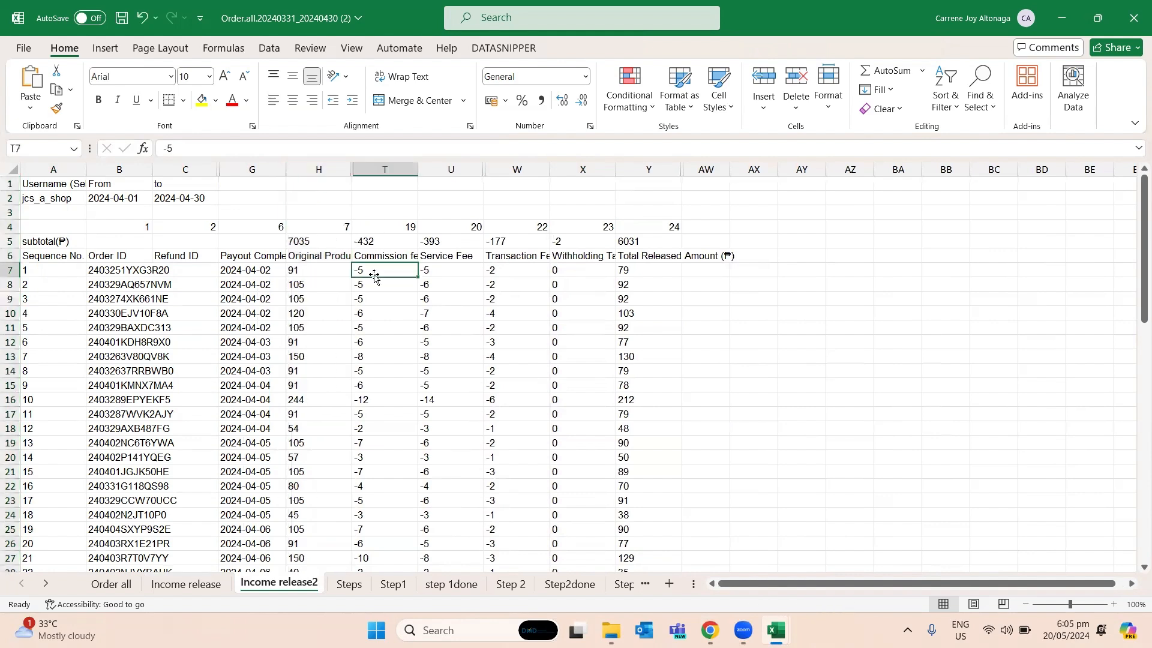
pyautogui.click(405, 257)
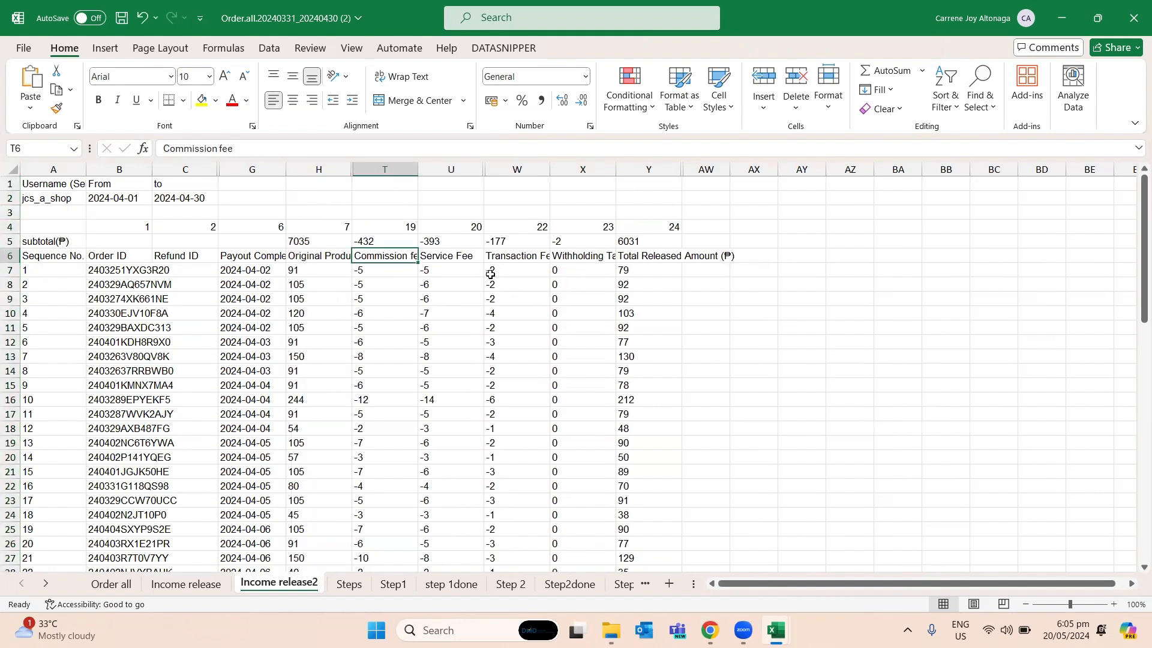
pyautogui.click(451, 255)
pyautogui.click(504, 258)
pyautogui.click(604, 260)
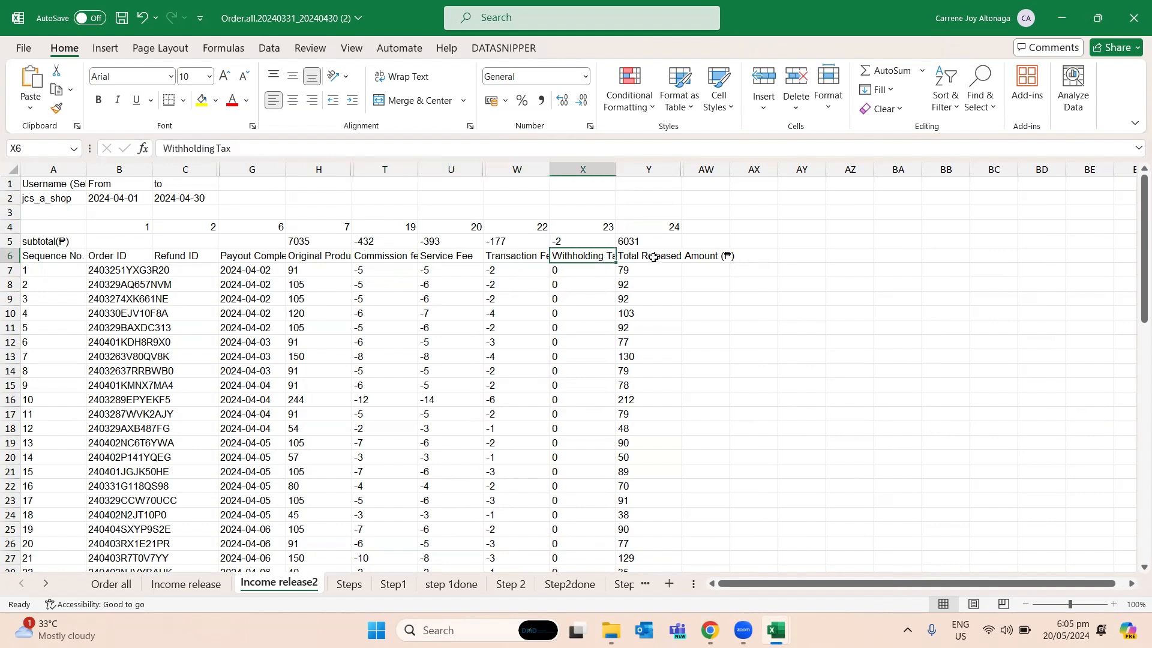
pyautogui.click(654, 258)
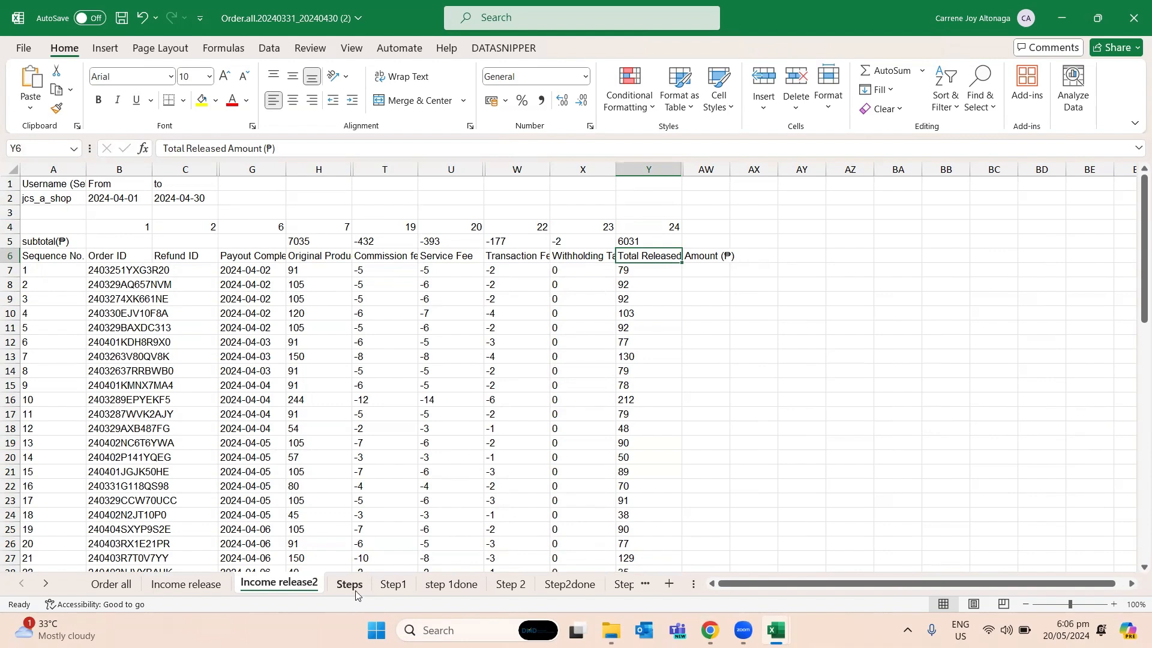
# - Read the procedure on the Steps sheet, starting with Step1 on transferring necessary data to another sheet
pyautogui.click(356, 592)
pyautogui.click(79, 211)
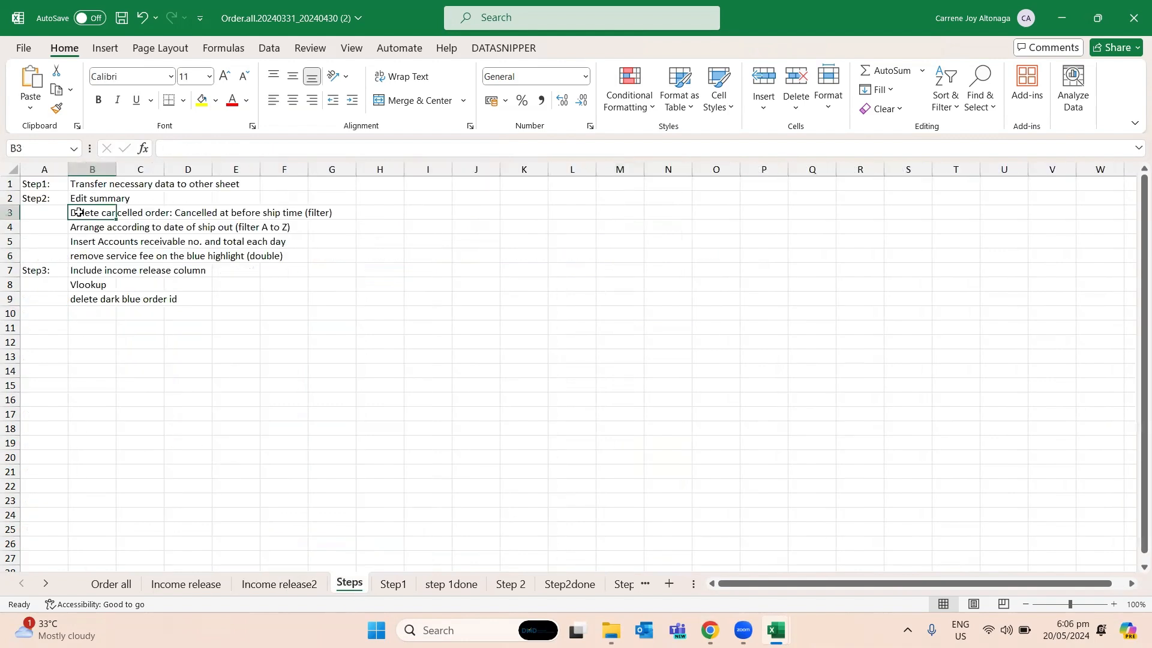
pyautogui.click(34, 187)
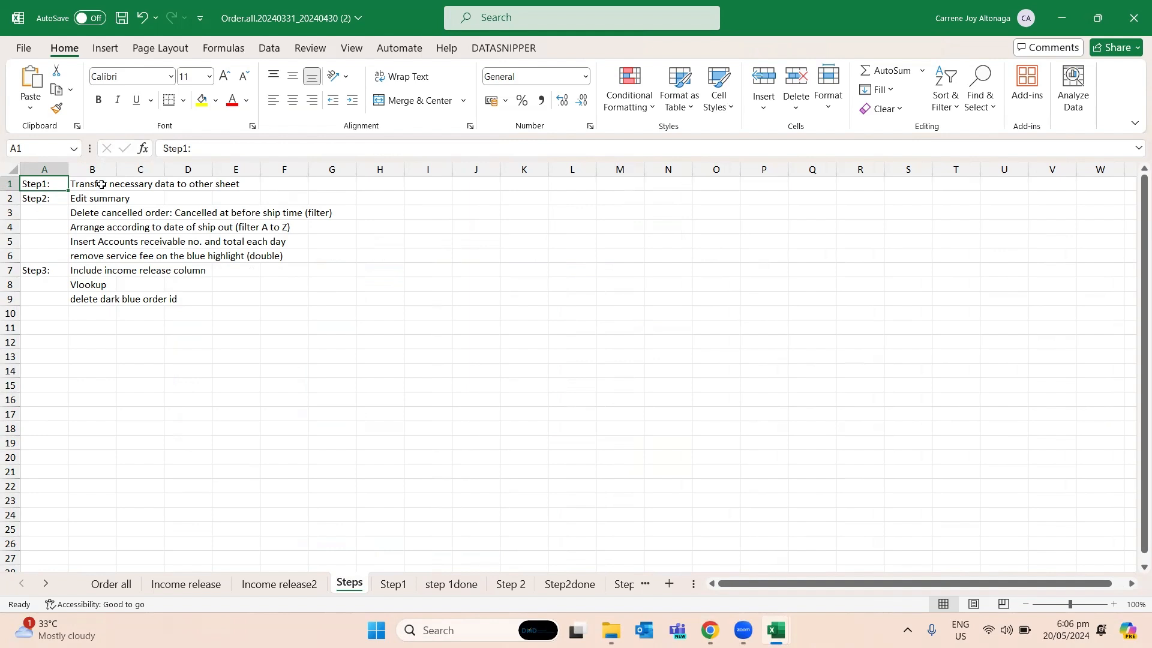
# - Copy the entire Order ID column from the Order all sheet into column A of the empty Step1 sheet
pyautogui.click(395, 585)
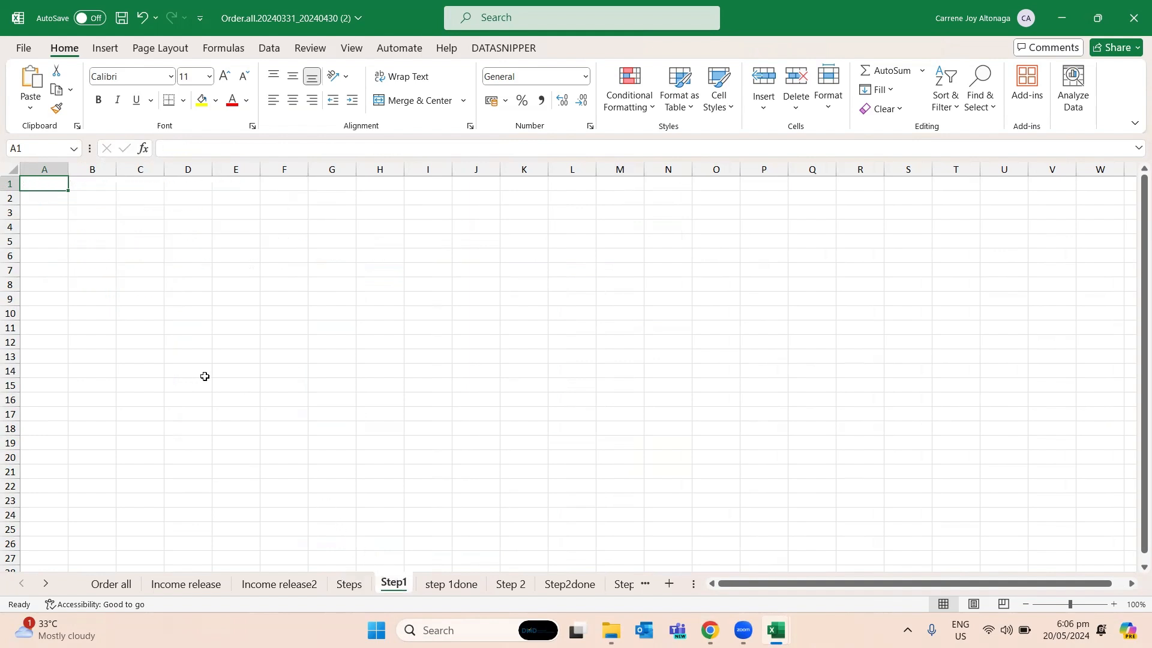
pyautogui.click(111, 585)
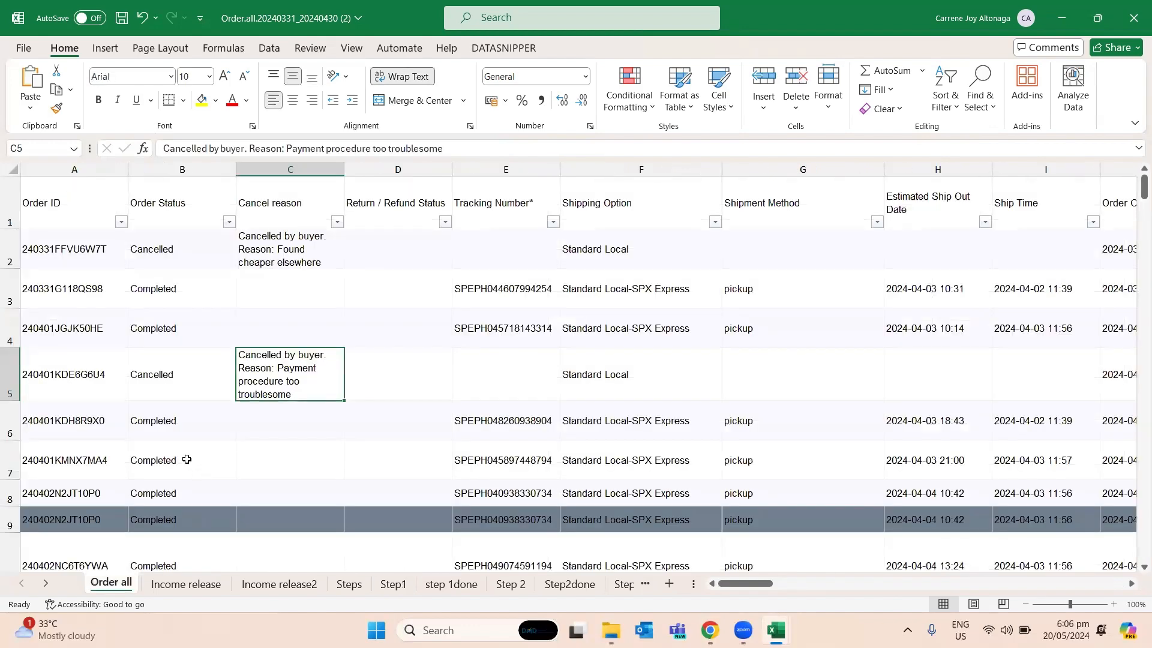
pyautogui.click(97, 171)
pyautogui.hotkey('ctrl', 'c')
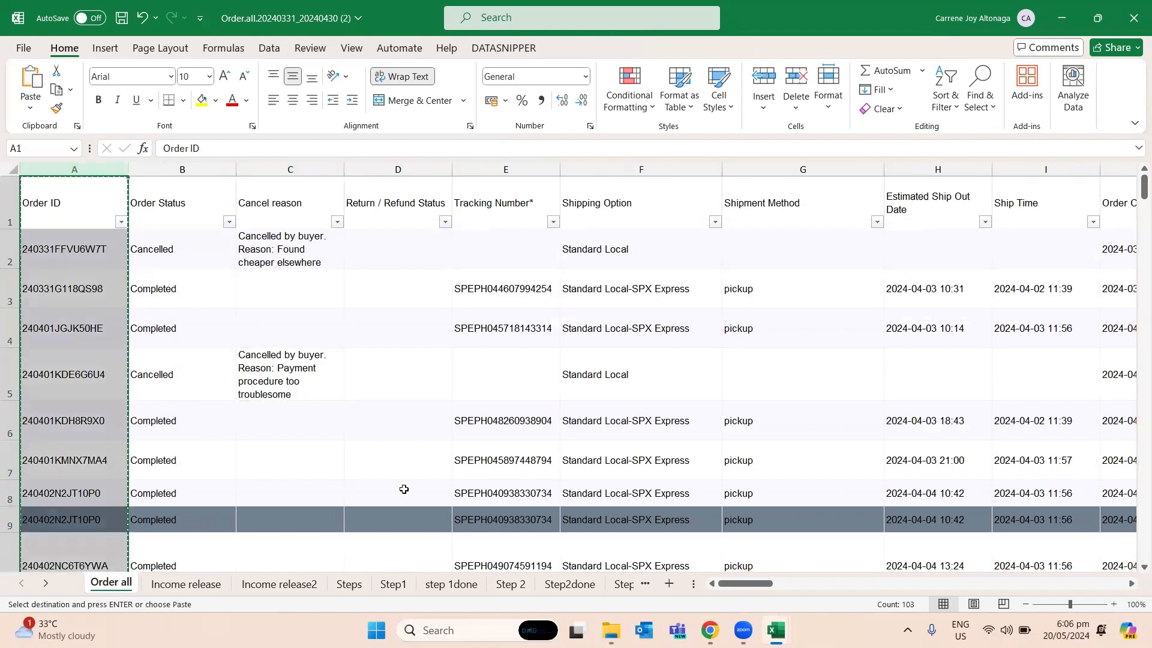
pyautogui.click(394, 585)
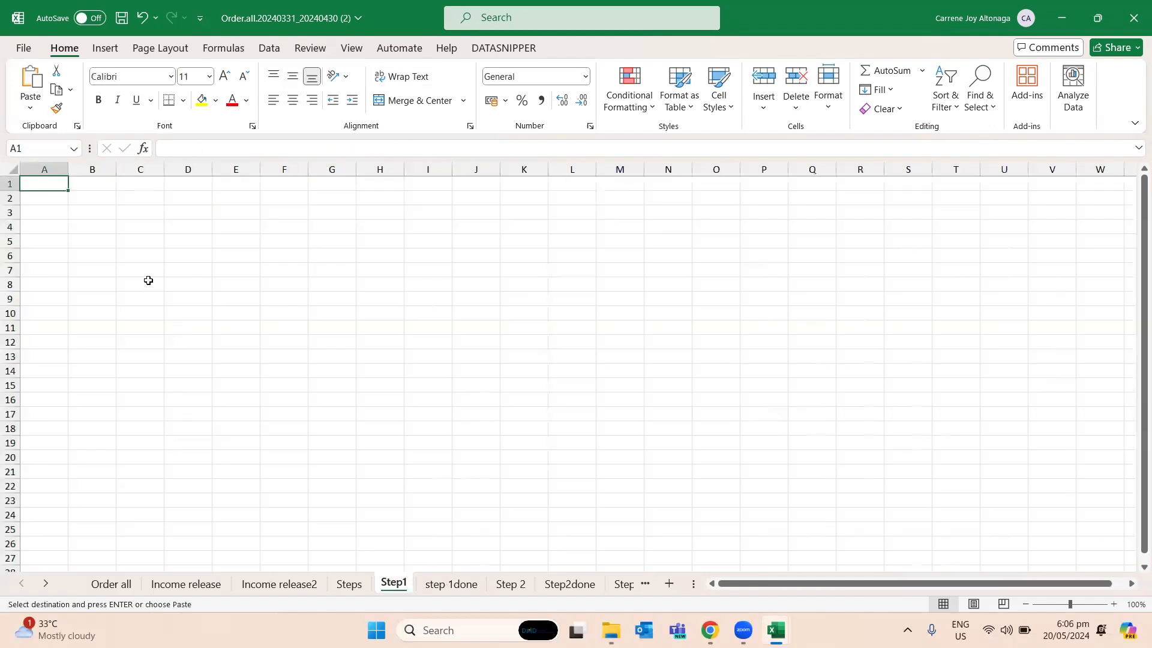
pyautogui.hotkey('ctrl', 'v')
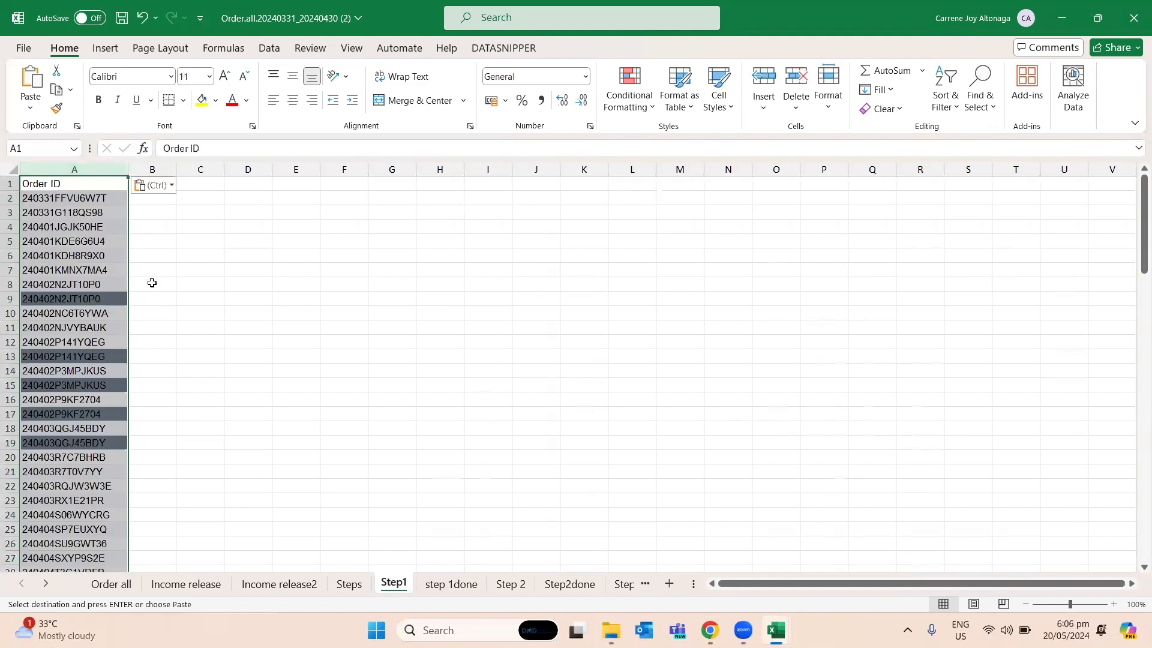
# - Move the Step1 sheet directly after Order all and copy the Order Status column into its column B
pyautogui.moveTo(217, 591); pyautogui.dragTo(116, 587)
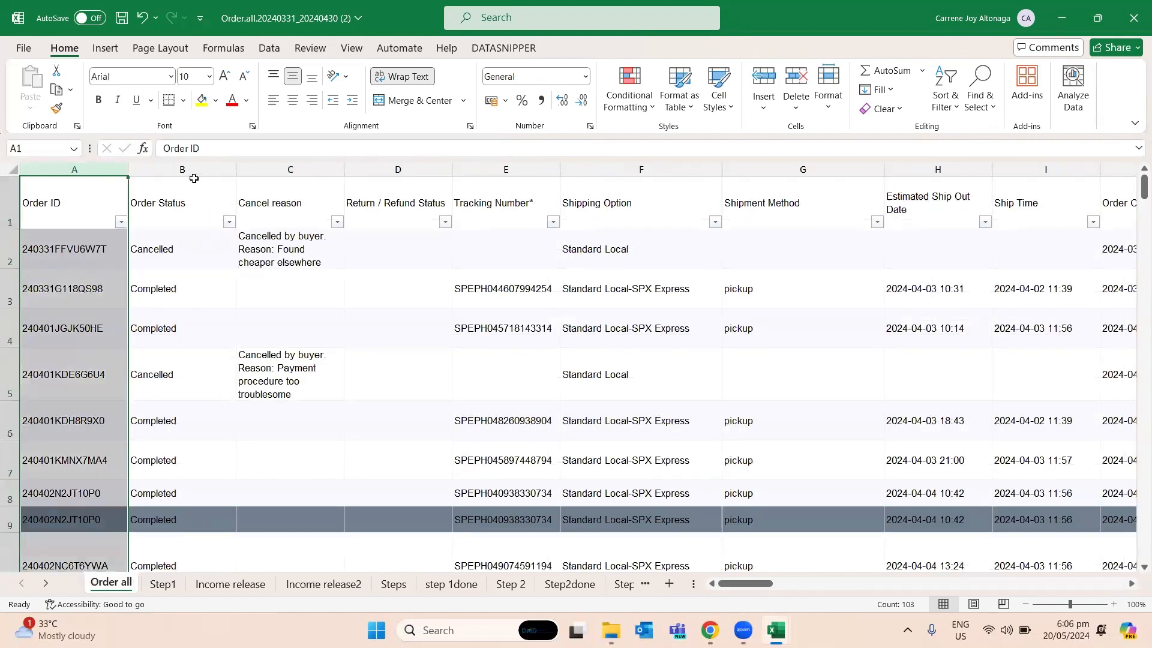
pyautogui.click(192, 169)
pyautogui.hotkey('ctrl', 'c')
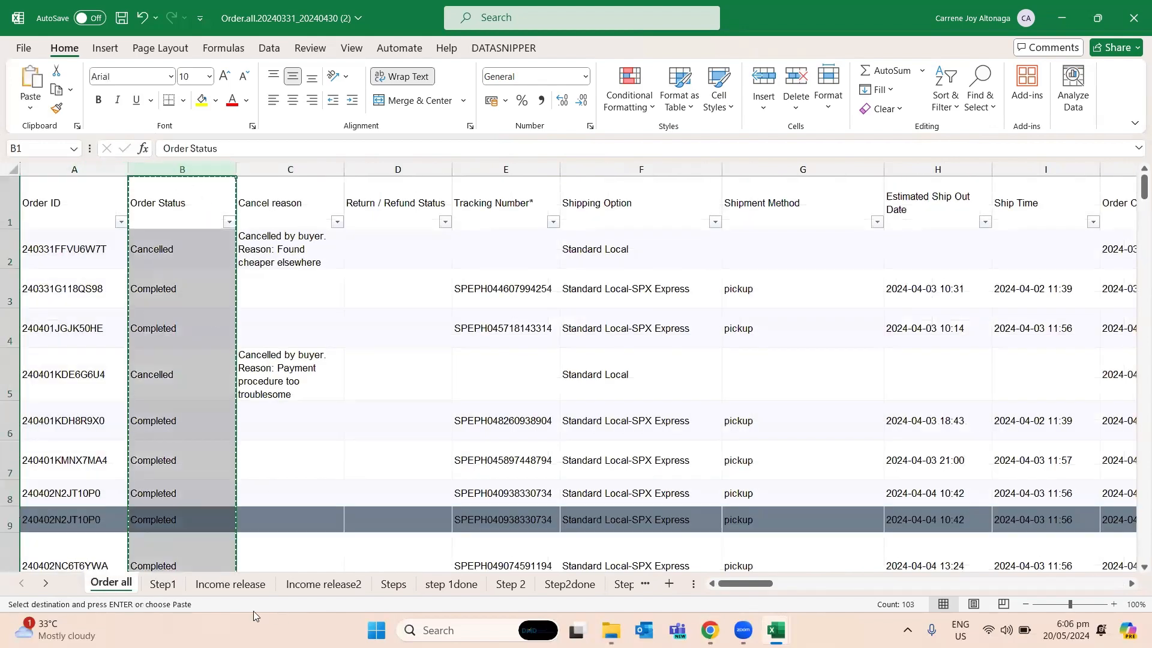
pyautogui.click(163, 584)
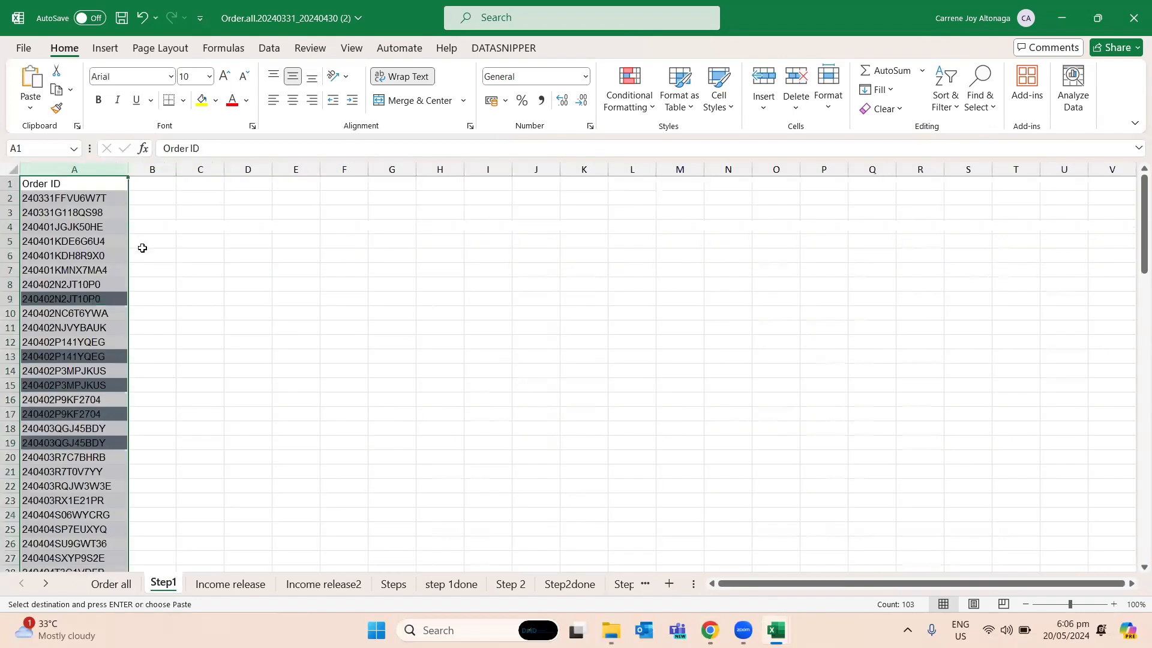
pyautogui.click(151, 184)
pyautogui.hotkey('ctrl', 'v')
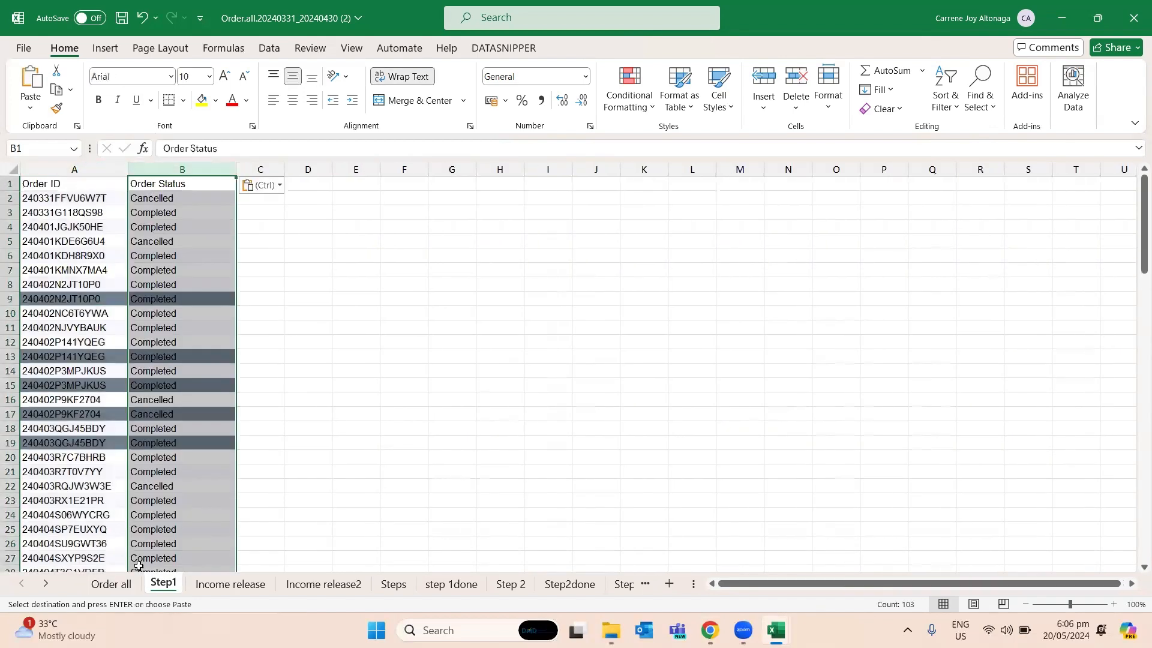
# - Copy the entire Cancel reason column from the Order all sheet into column C of the Step1 sheet
pyautogui.click(119, 584)
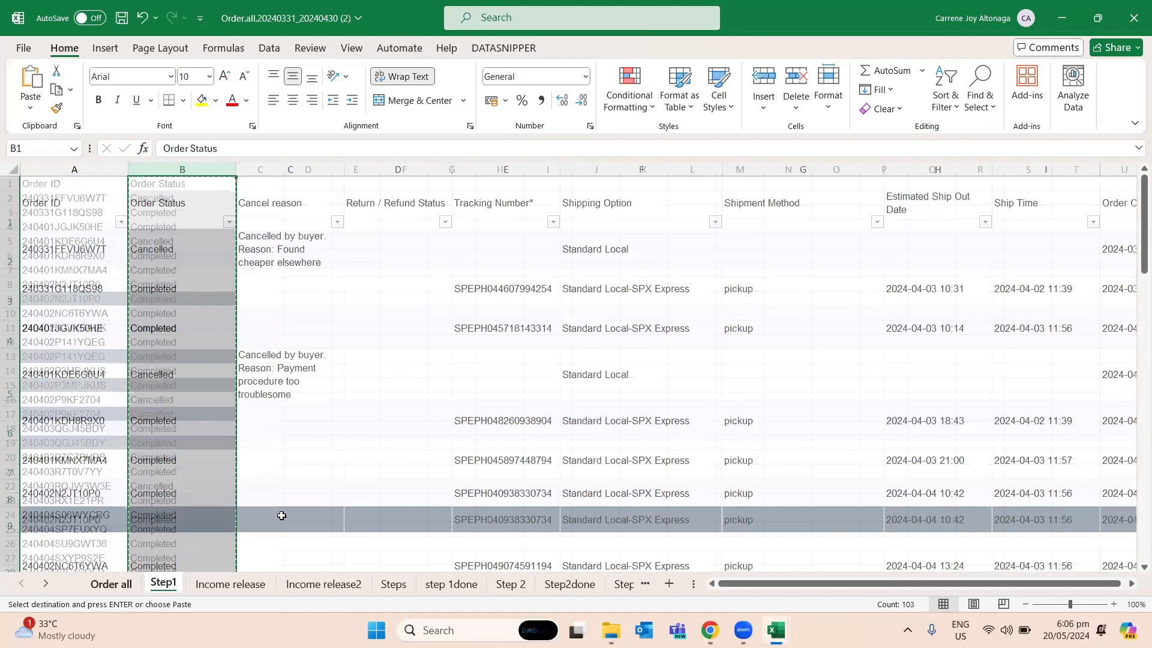
pyautogui.click(306, 170)
pyautogui.hotkey('ctrl', 'c')
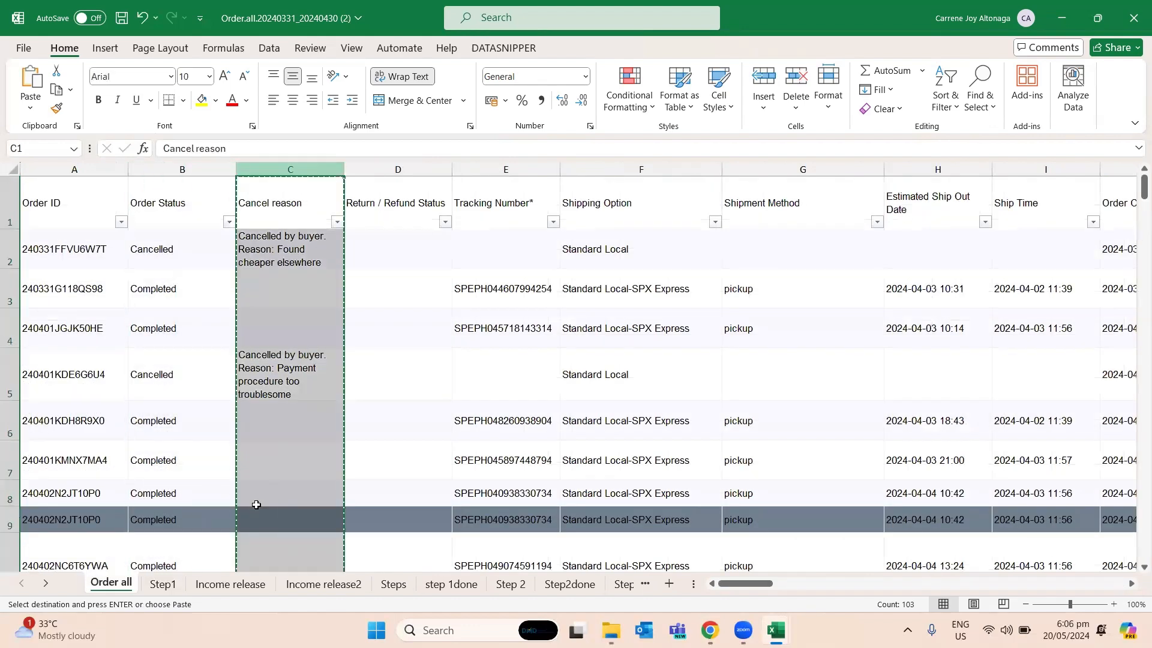
pyautogui.click(162, 585)
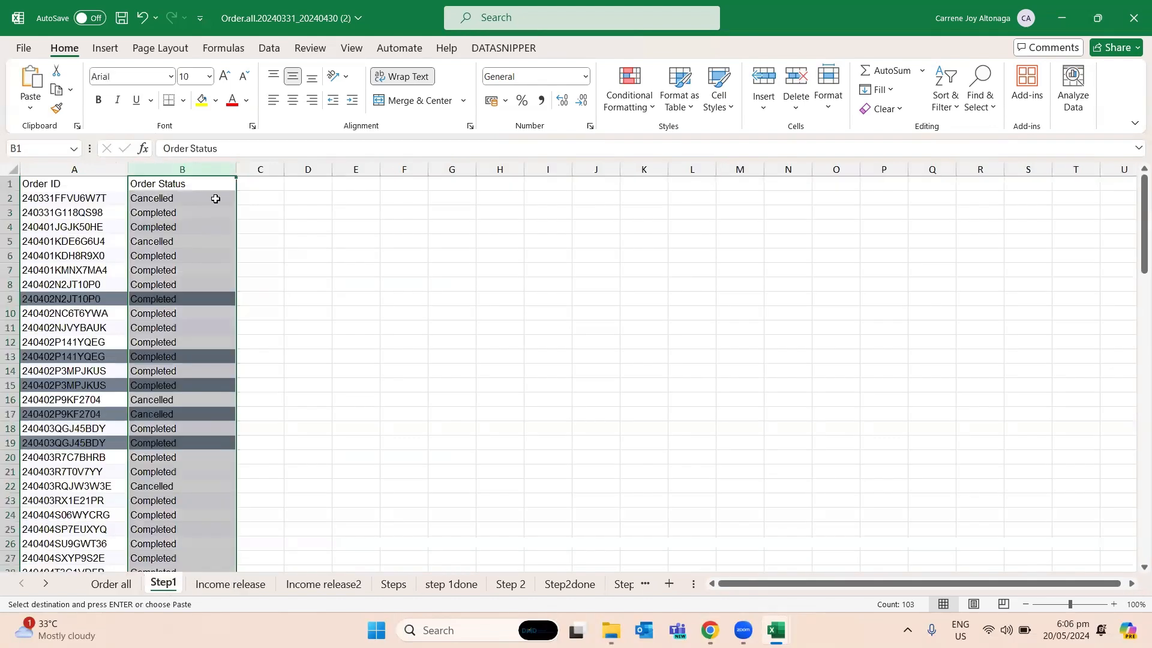
pyautogui.click(265, 182)
pyautogui.hotkey('ctrl', 'v')
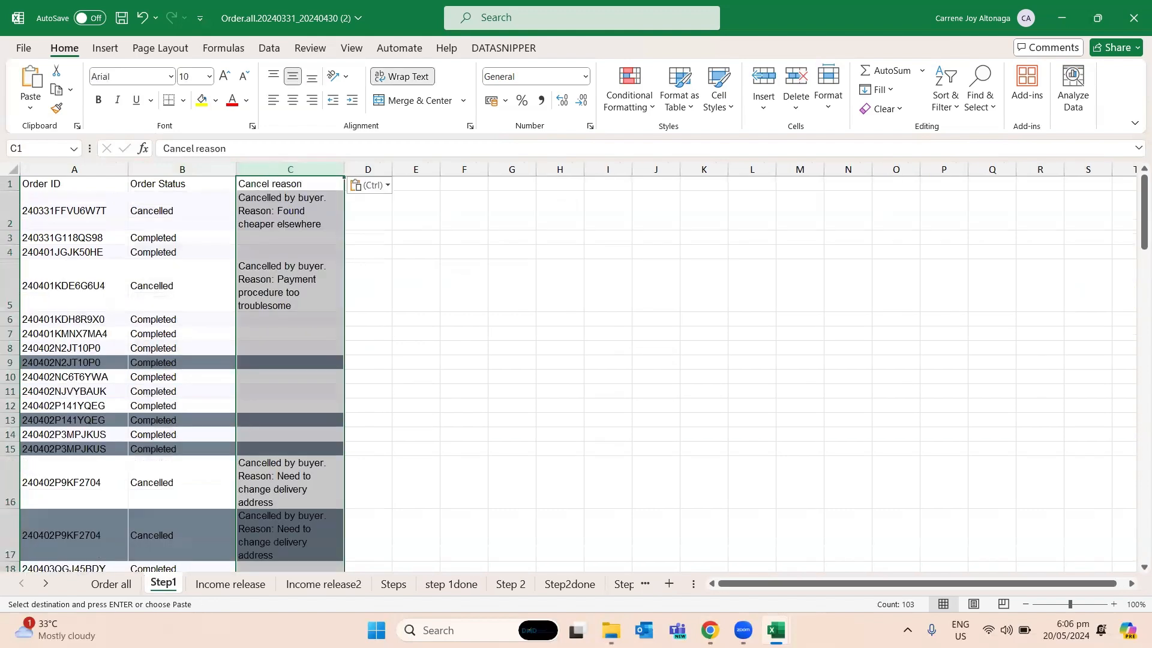
# - Copy the entire Ship Time column from the Order all sheet into column D of the Step1 sheet
pyautogui.click(112, 584)
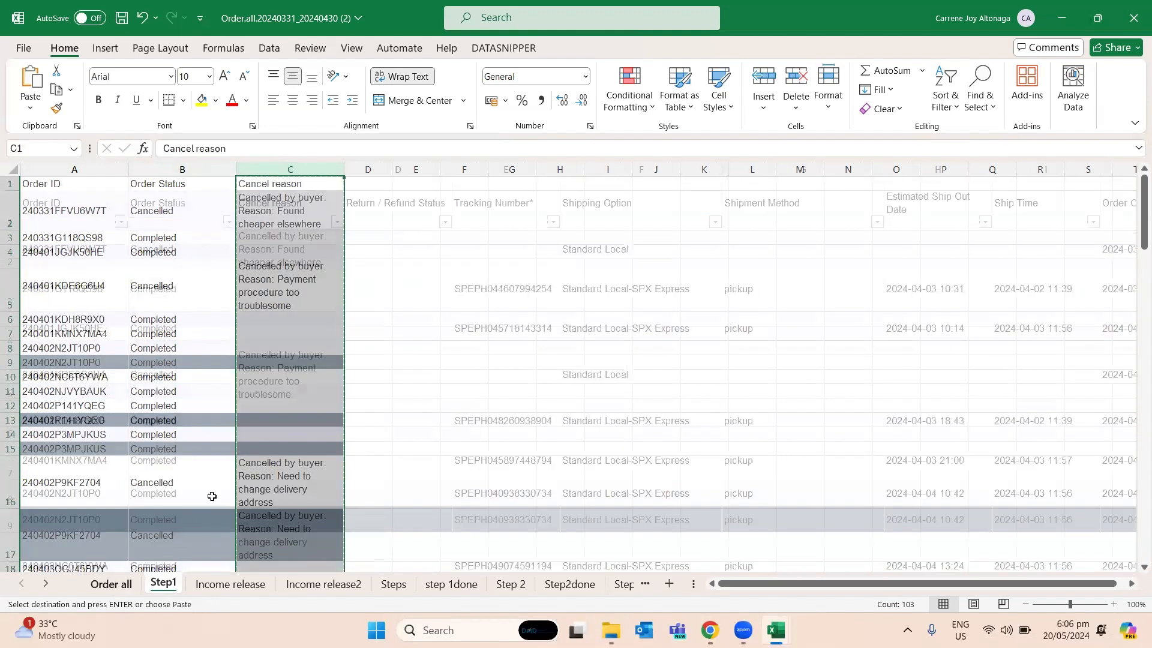
pyautogui.click(787, 257)
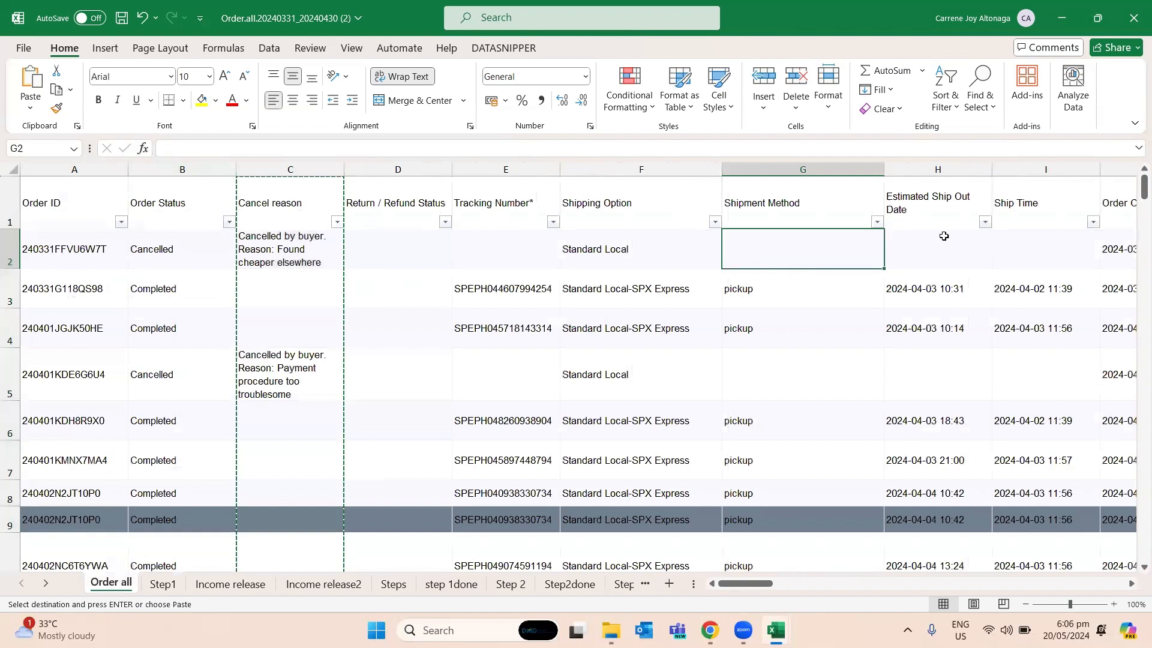
pyautogui.click(1022, 243)
pyautogui.hotkey('ctrl', 'space')
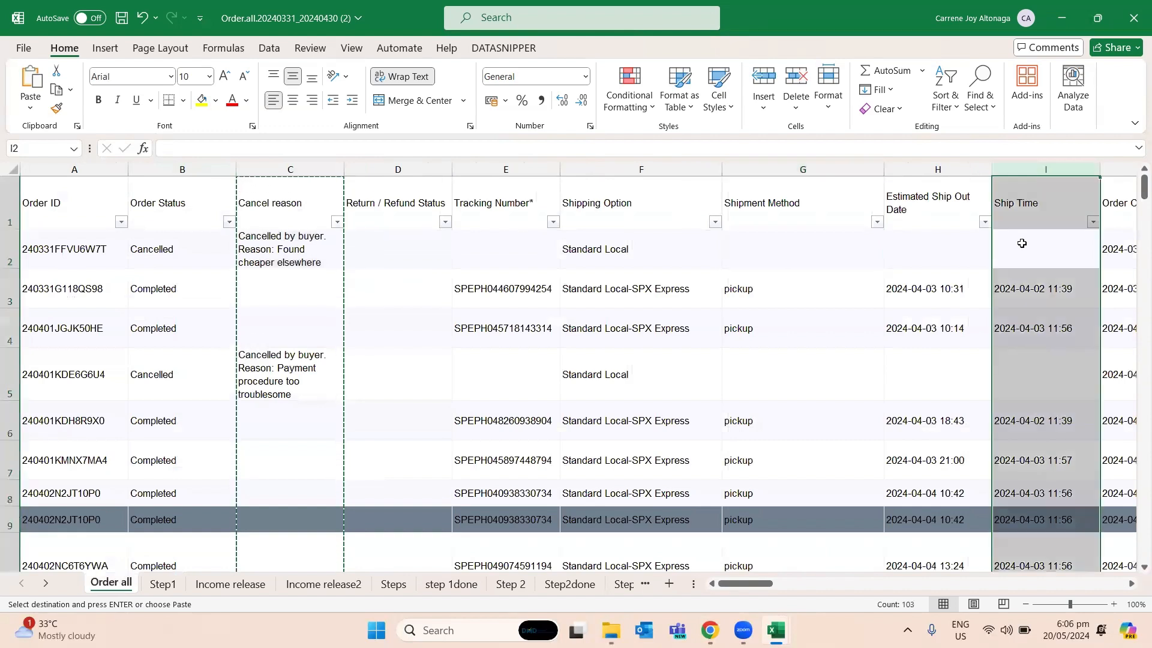
pyautogui.hotkey('ctrl', 'c')
pyautogui.click(163, 585)
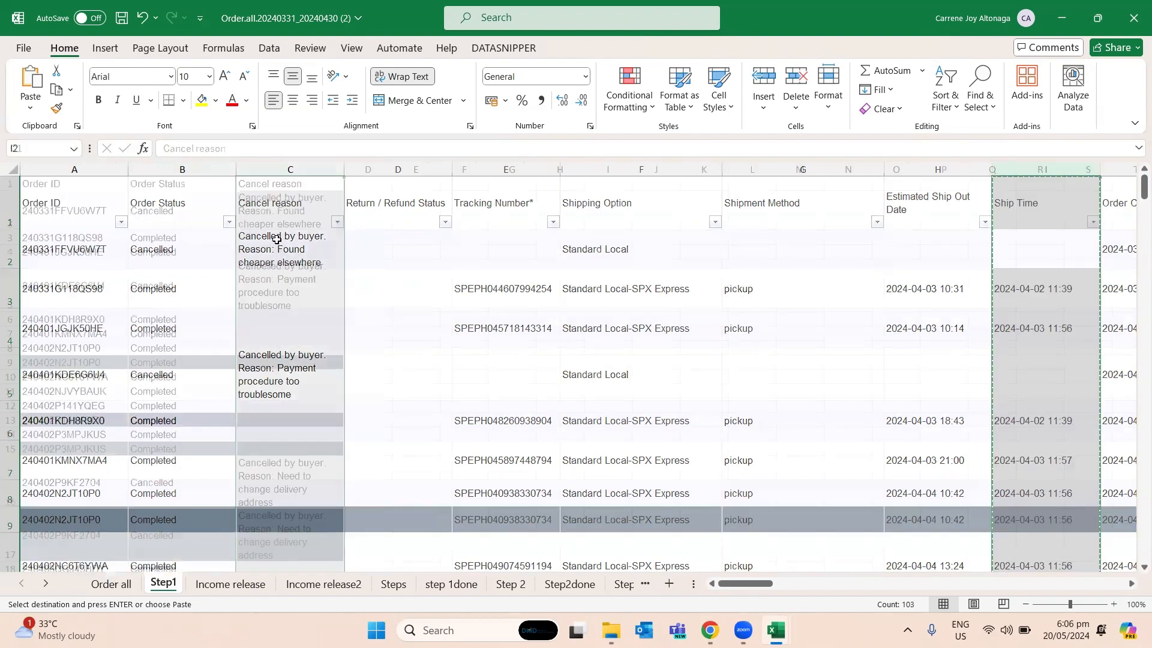
pyautogui.click(372, 186)
pyautogui.hotkey('ctrl', 'v')
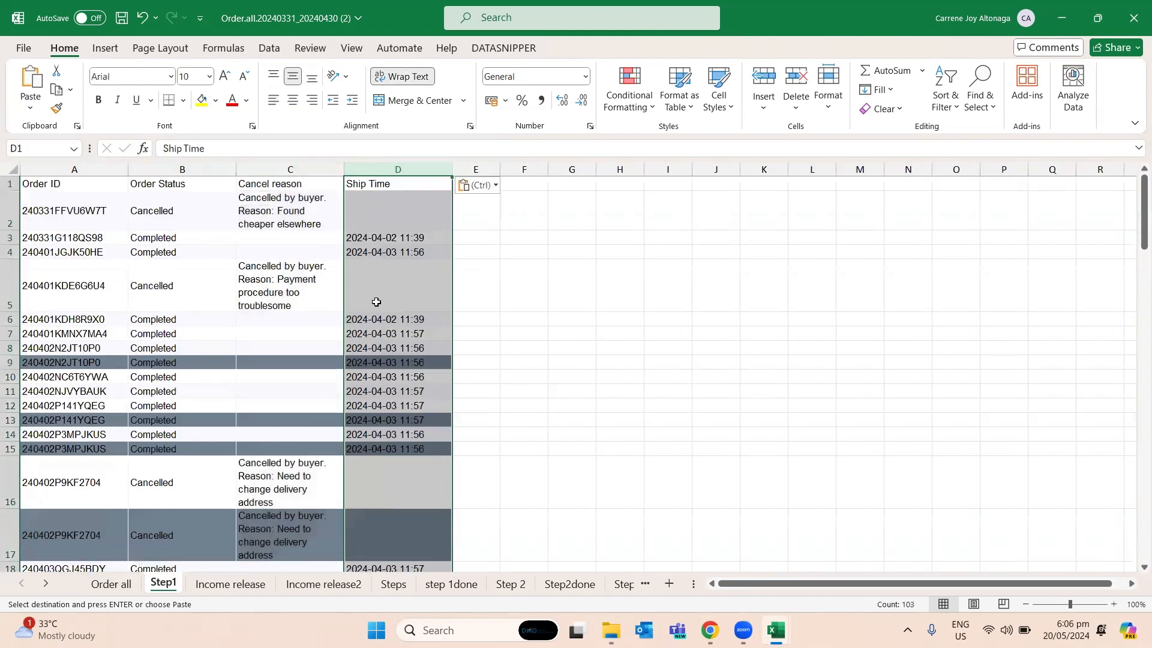
# - Copy the Original Price column from Order all, try a regular paste into column E of Step1, and undo that paste
pyautogui.click(106, 586)
pyautogui.moveTo(757, 585); pyautogui.dragTo(840, 586)
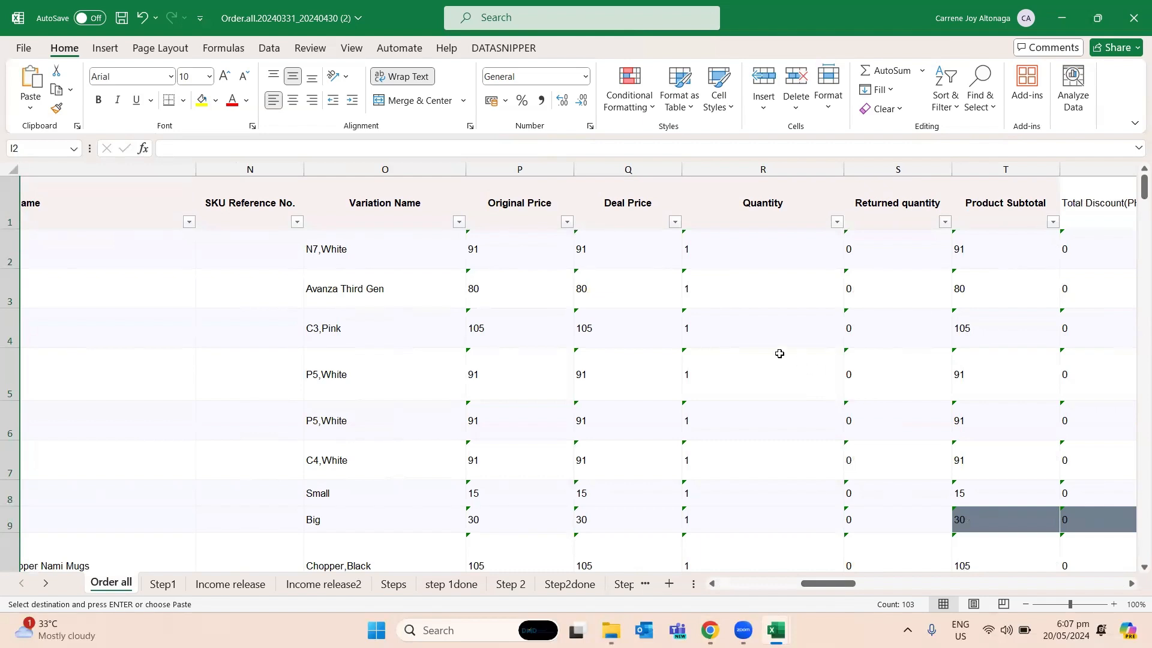
pyautogui.click(504, 169)
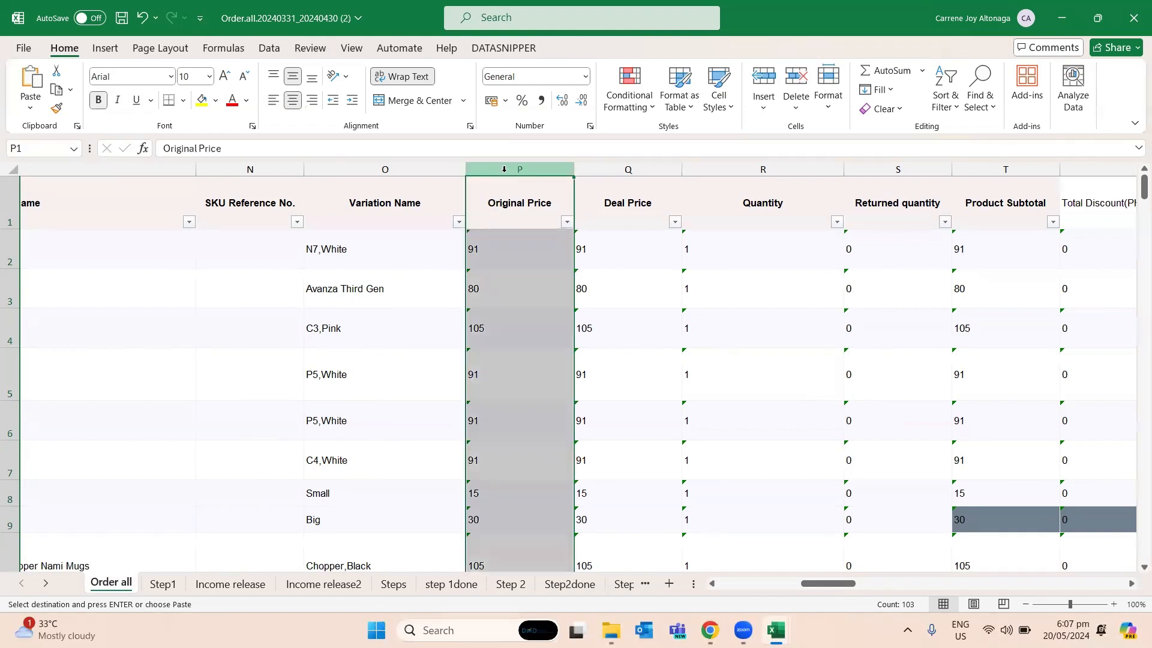
pyautogui.hotkey('ctrl', 'c')
pyautogui.click(158, 583)
pyautogui.click(474, 183)
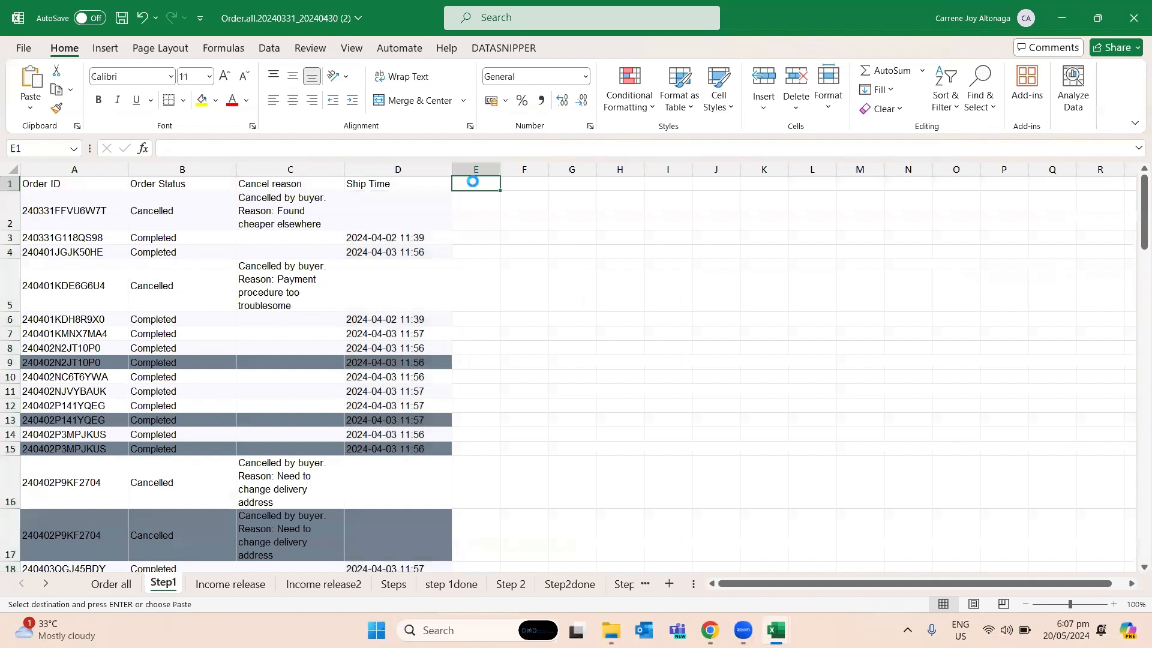
pyautogui.hotkey('ctrl', 'v')
pyautogui.click(479, 211)
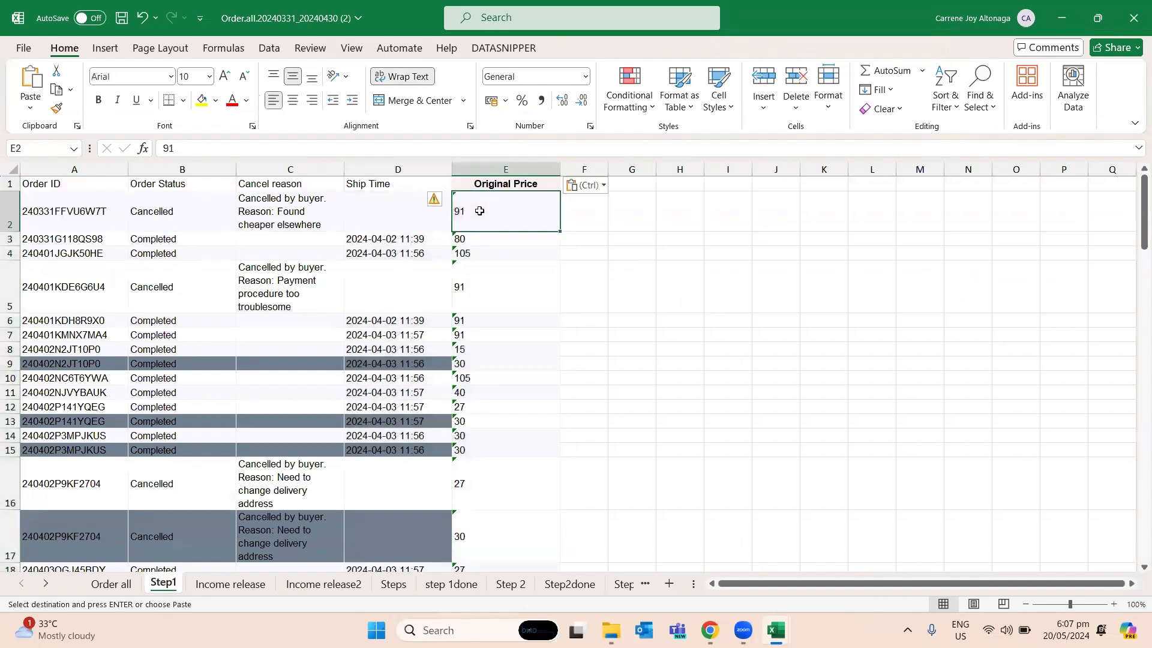
pyautogui.hotkey('ctrl', 'z')
# - Try another regular paste of the Original Price column into column E and undo it, keeping Ship Time in column D
pyautogui.click(492, 186)
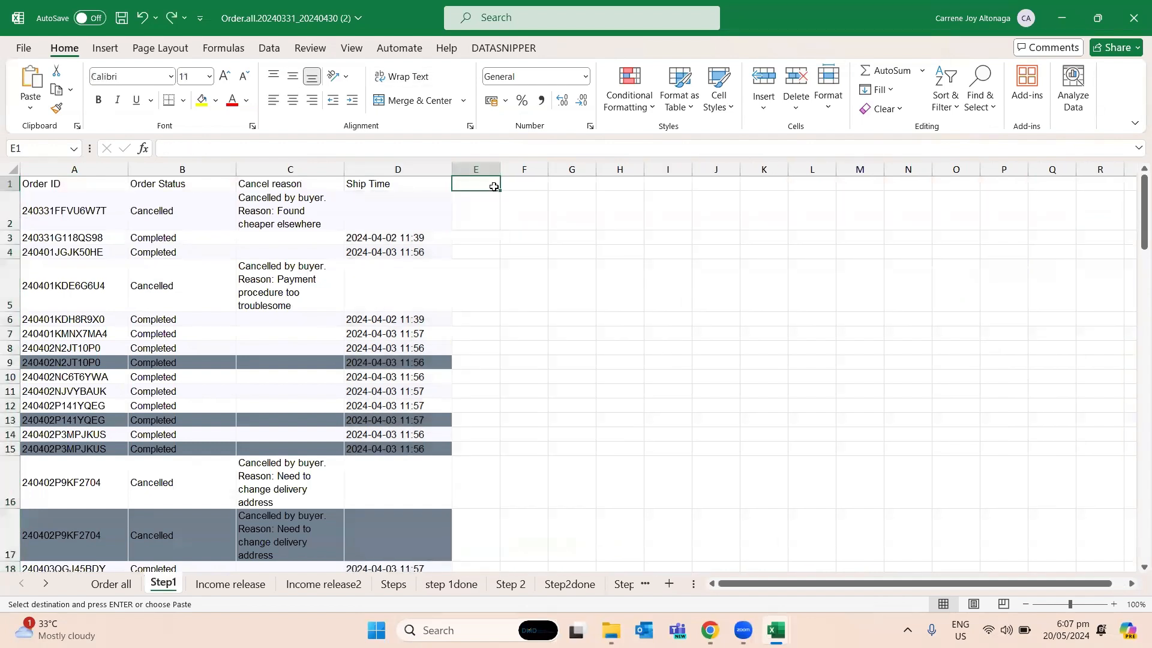
pyautogui.hotkey('ctrl', 'alt', 'v')
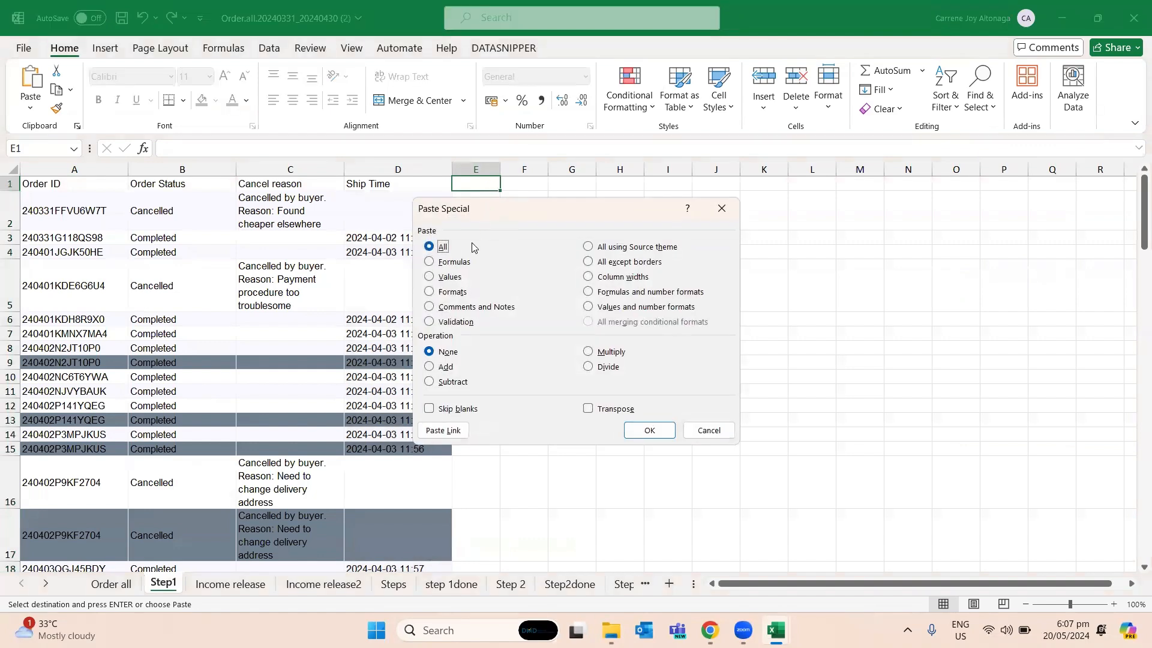
pyautogui.press('Escape')
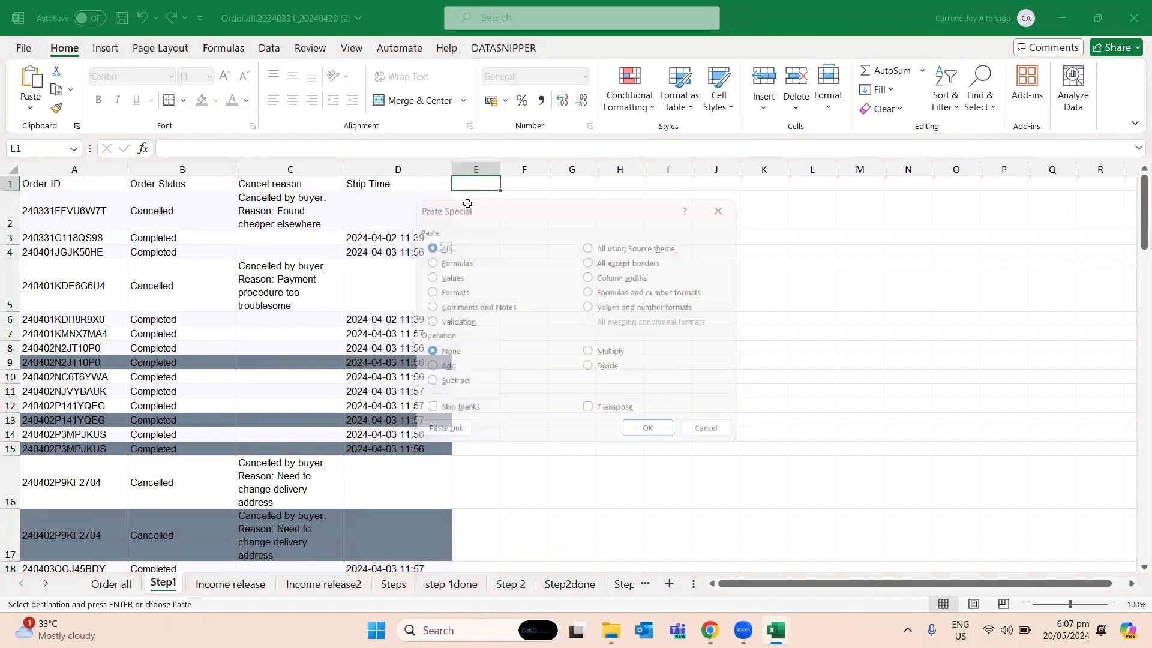
pyautogui.hotkey('ctrl', 'v')
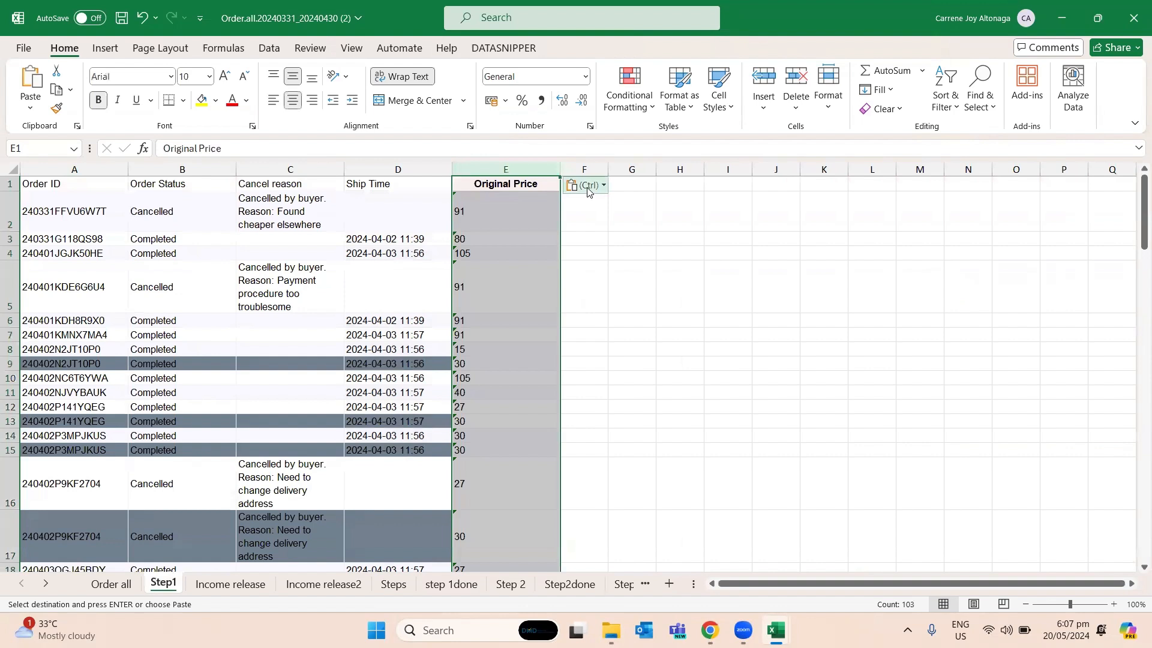
pyautogui.click(585, 185)
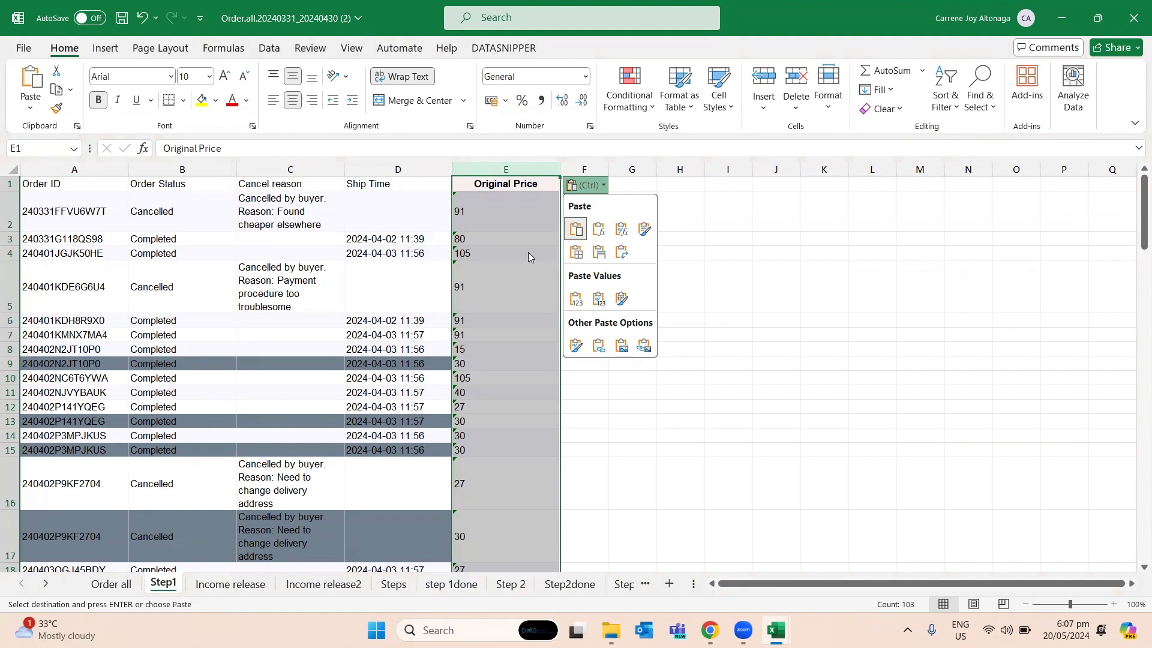
pyautogui.click(533, 228)
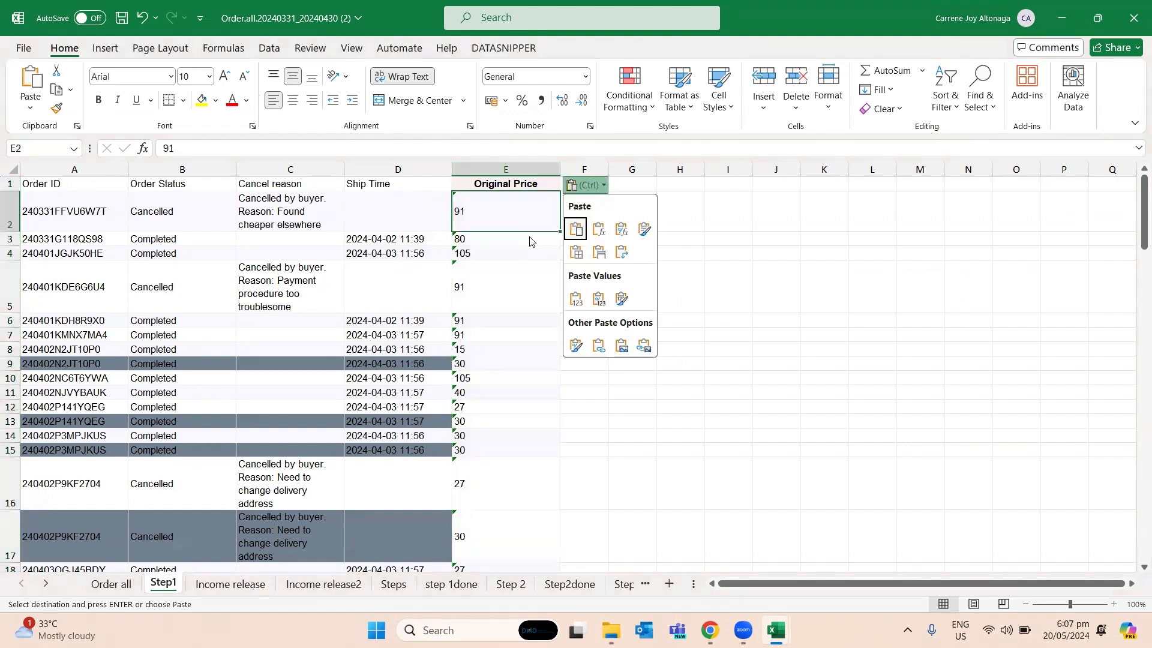
pyautogui.press('Escape')
pyautogui.rightClick(537, 185)
pyautogui.press('Escape')
pyautogui.hotkey('ctrl', 'z')
pyautogui.hotkey('ctrl', 'z')
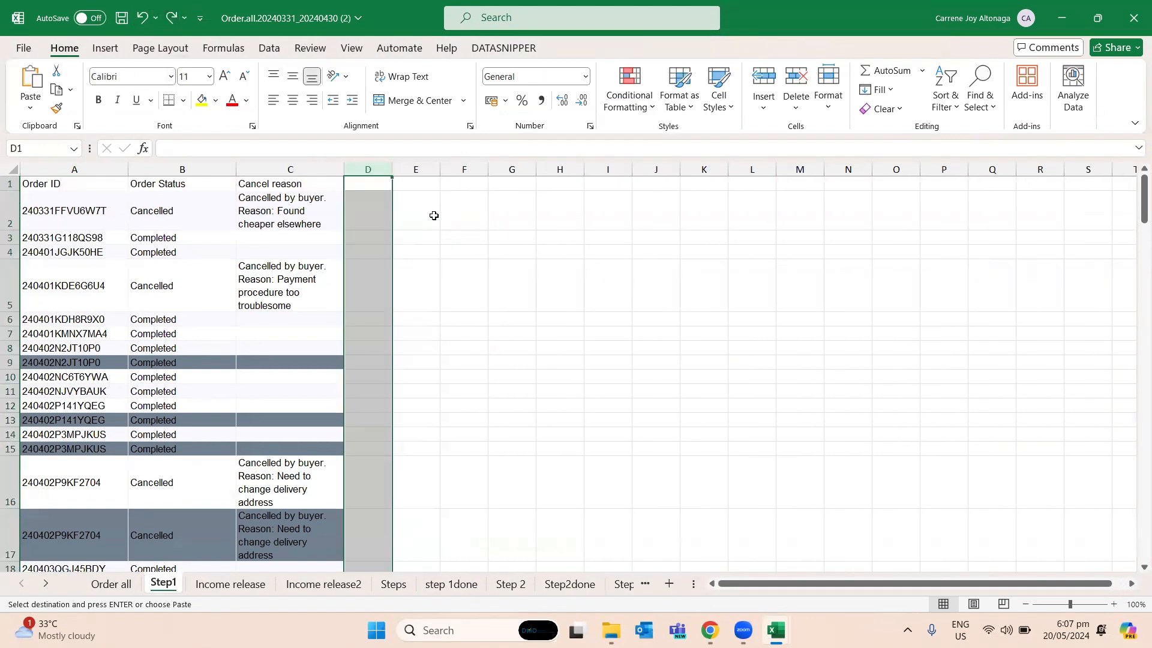
pyautogui.hotkey('ctrl', 'y')
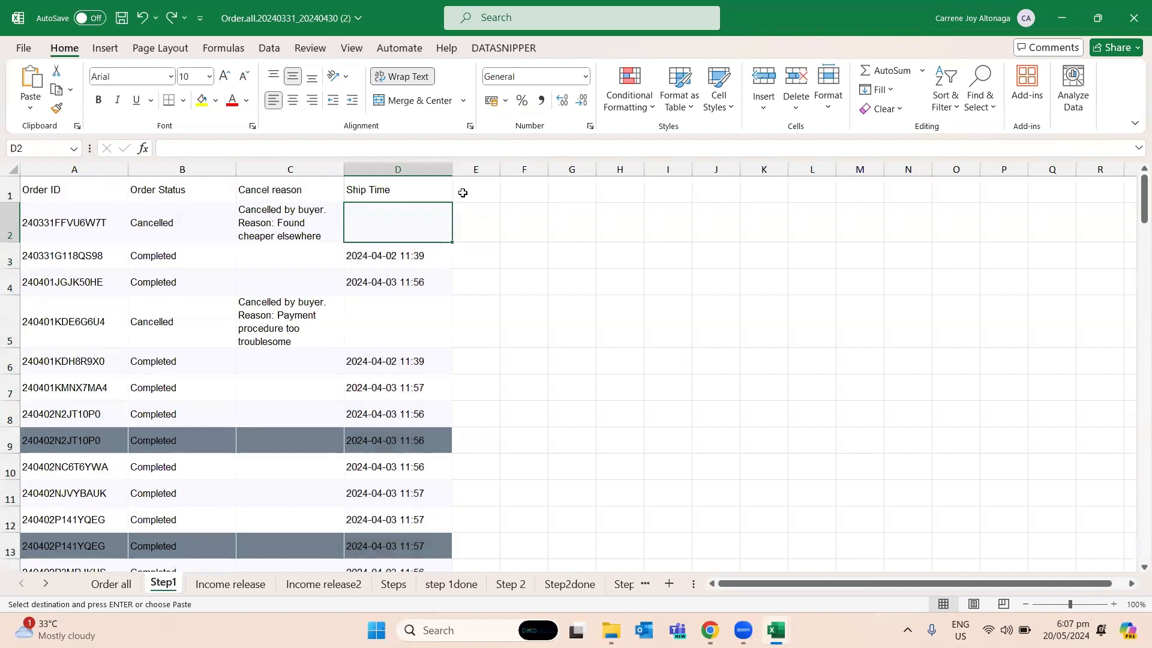
# - Paste the Original Price column into column E from E1 using Paste Special with Values and the Add operation, and check the top cells
pyautogui.rightClick(462, 193)
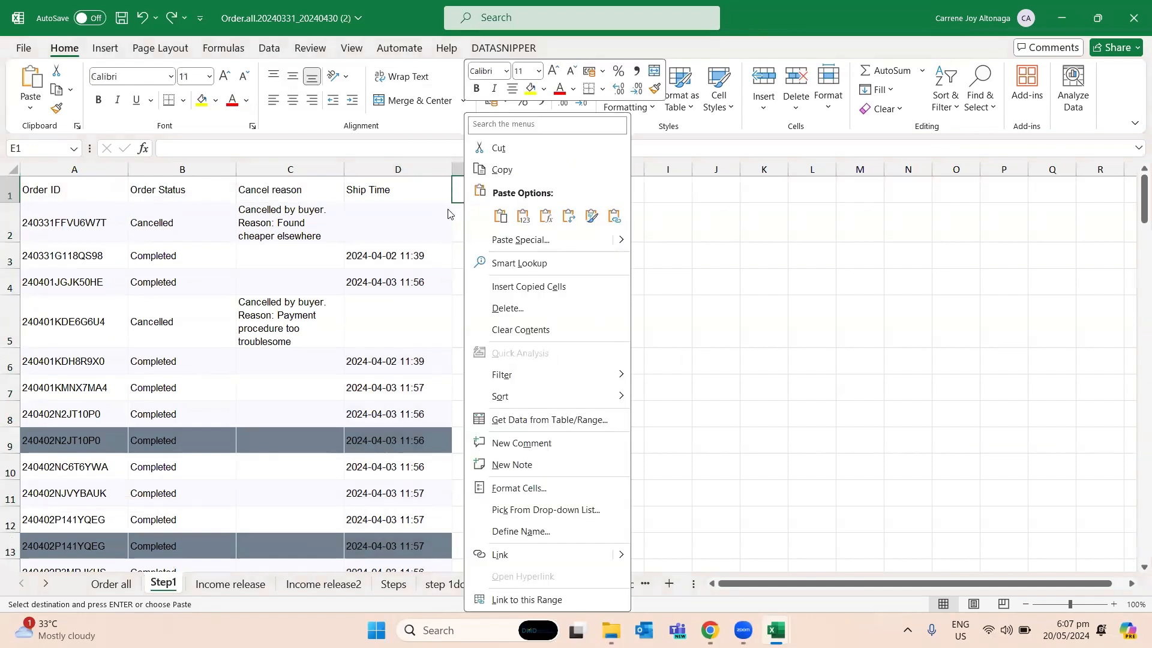
pyautogui.click(520, 240)
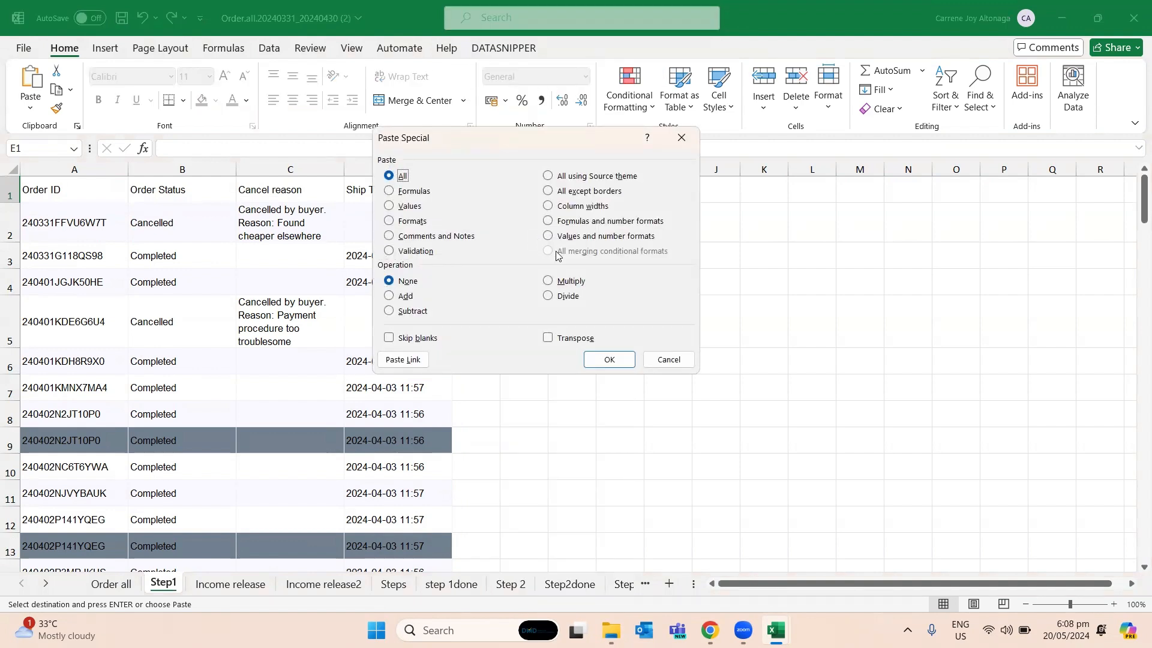
pyautogui.click(412, 207)
pyautogui.click(407, 297)
pyautogui.click(609, 360)
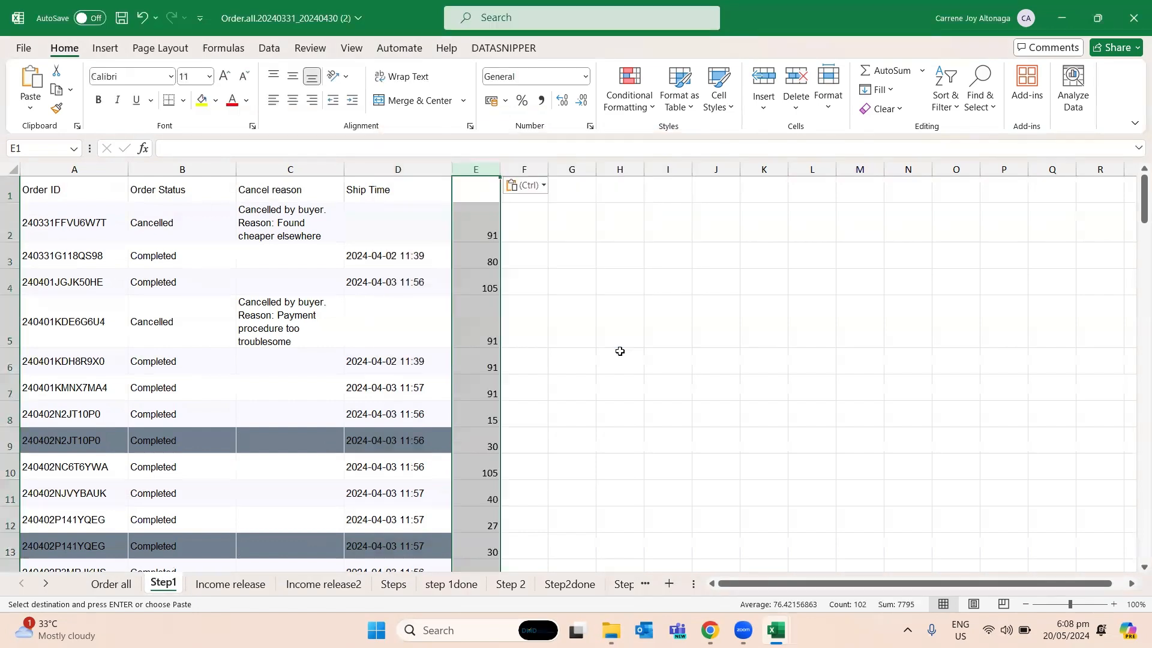
pyautogui.click(468, 221)
pyautogui.click(476, 261)
pyautogui.click(475, 227)
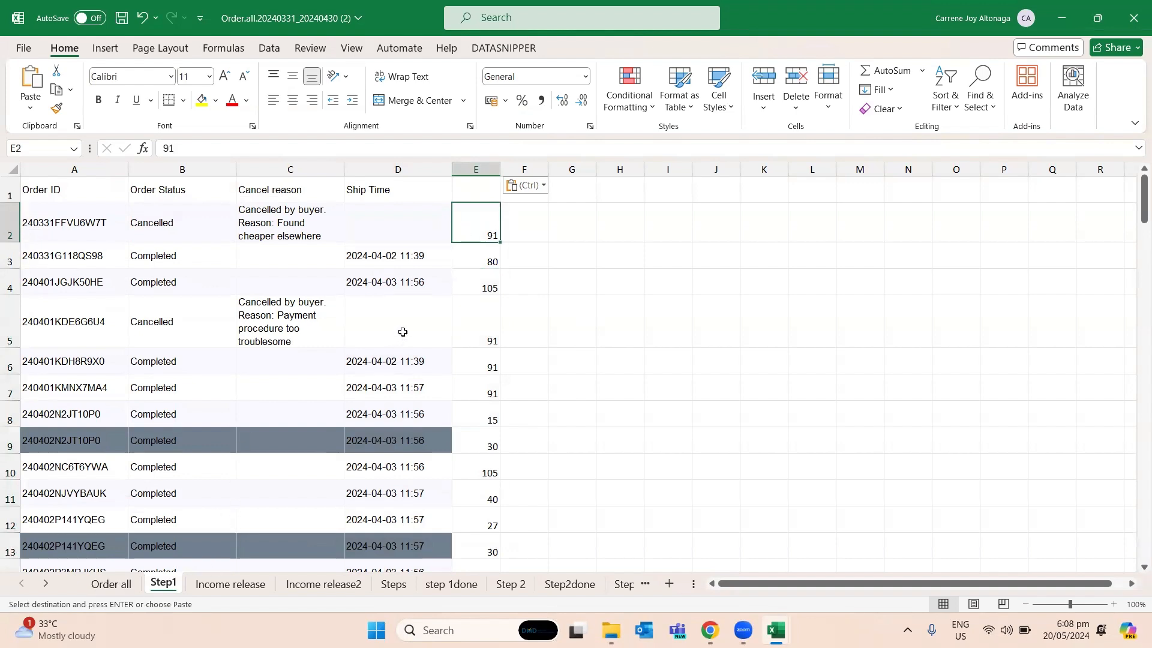
# - Paste a regular copy of the Original Price column into column F and select its first values for comparison with column E
pyautogui.click(525, 300)
pyautogui.click(528, 201)
pyautogui.hotkey('ctrl', 'v')
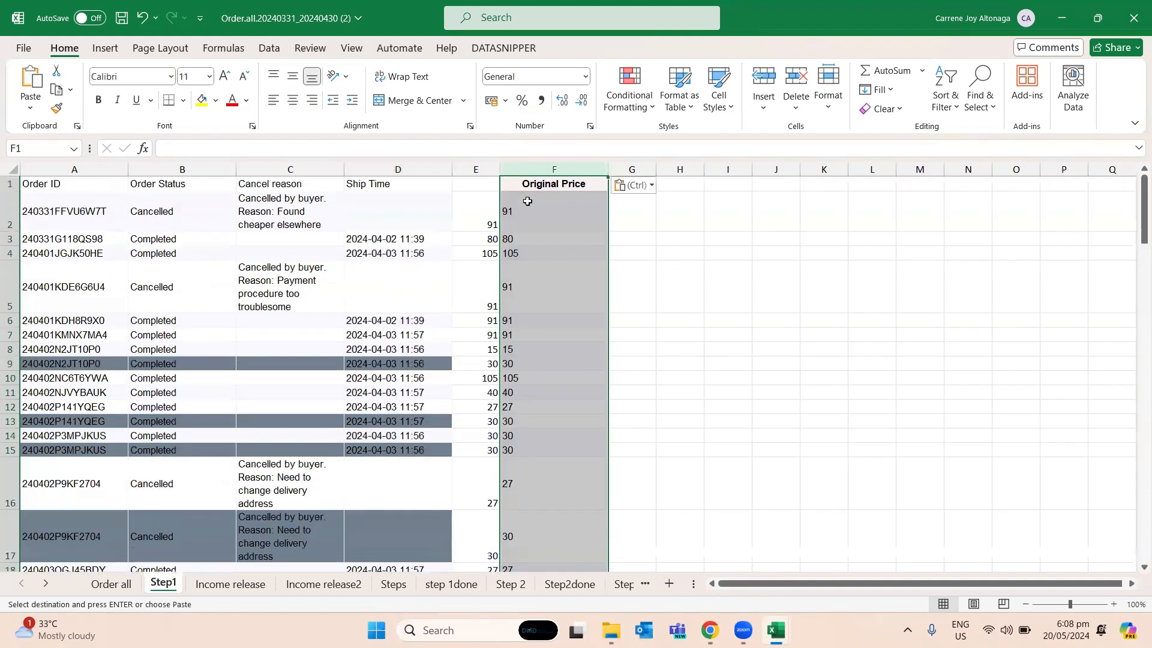
pyautogui.click(511, 213)
pyautogui.moveTo(512, 213); pyautogui.dragTo(534, 351)
pyautogui.click(755, 278)
# - Enter a SUM formula over F2:F5 in cell G5 to test whether the regularly pasted prices add up
pyautogui.click(639, 262)
pyautogui.write('=sum(')
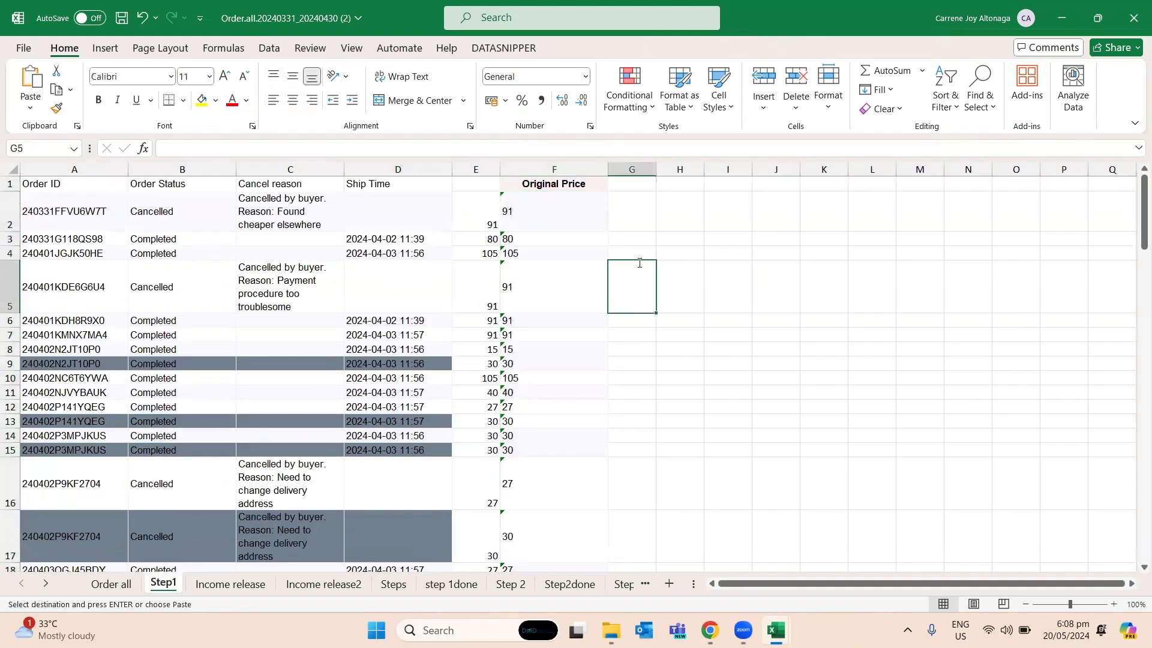
pyautogui.press('Left')
pyautogui.hotkey('shift', 'Up')
pyautogui.hotkey('shift', 'Up')
pyautogui.hotkey('shift', 'Up')
pyautogui.hotkey('shift', 'Up')
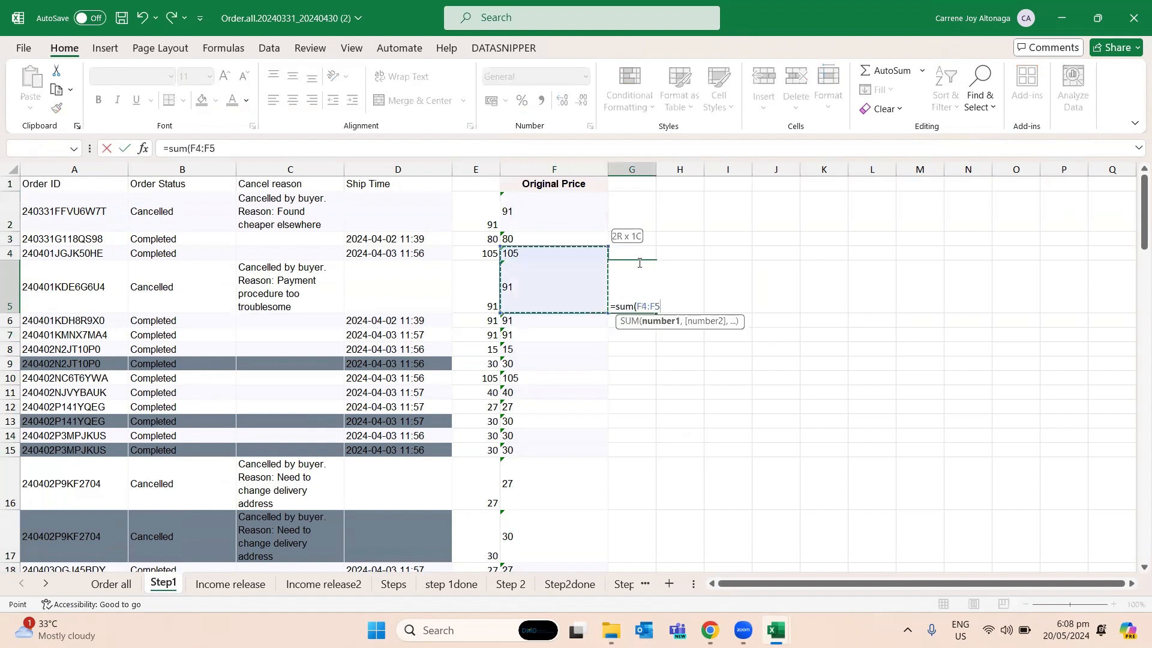
pyautogui.press('Return')
pyautogui.click(638, 263)
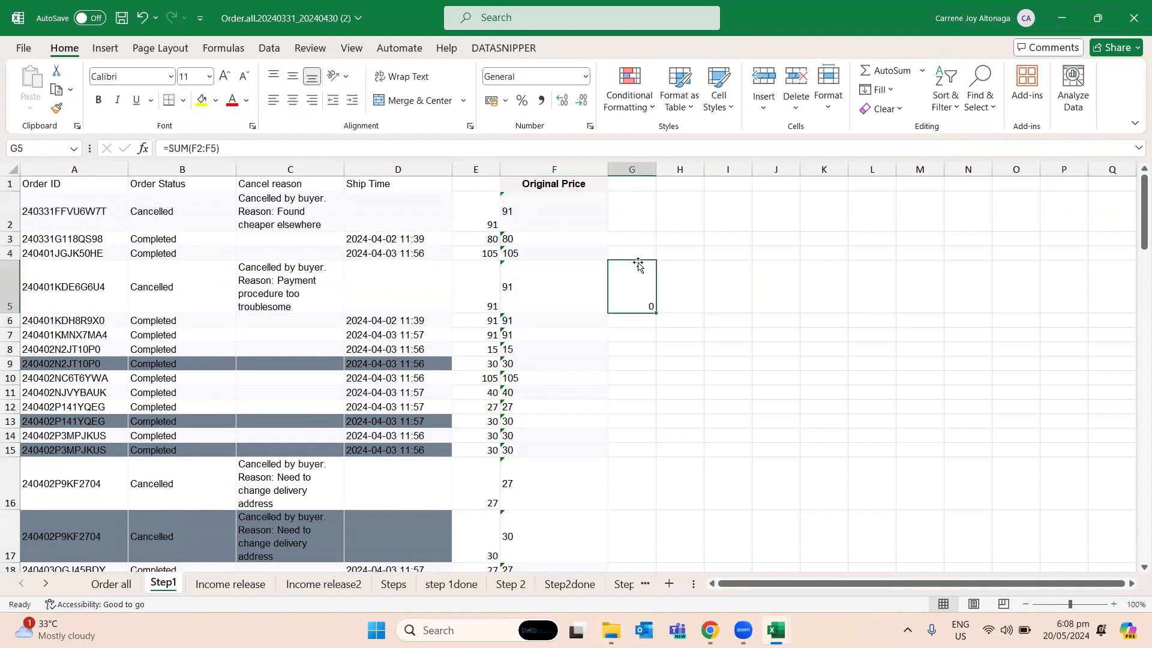
# - Enter =SUM(E2:E4) in G4 to test the column E prices, and clear both test formulas from column G
pyautogui.press('Up')
pyautogui.write('=sum(')
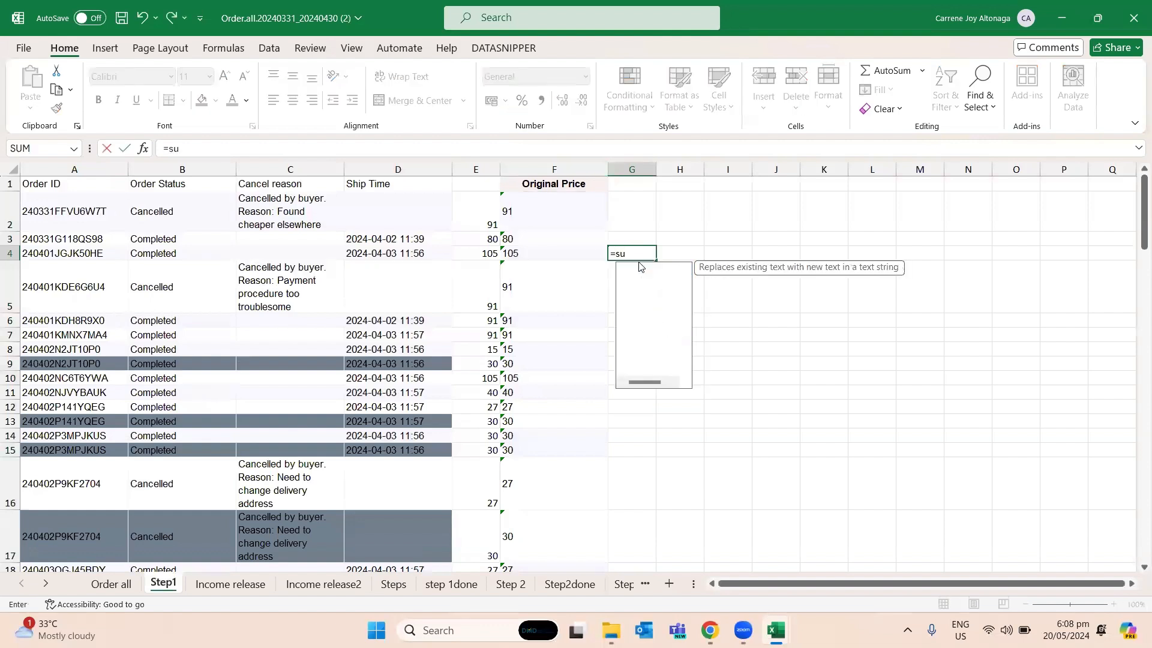
pyautogui.press('Left')
pyautogui.press('Left')
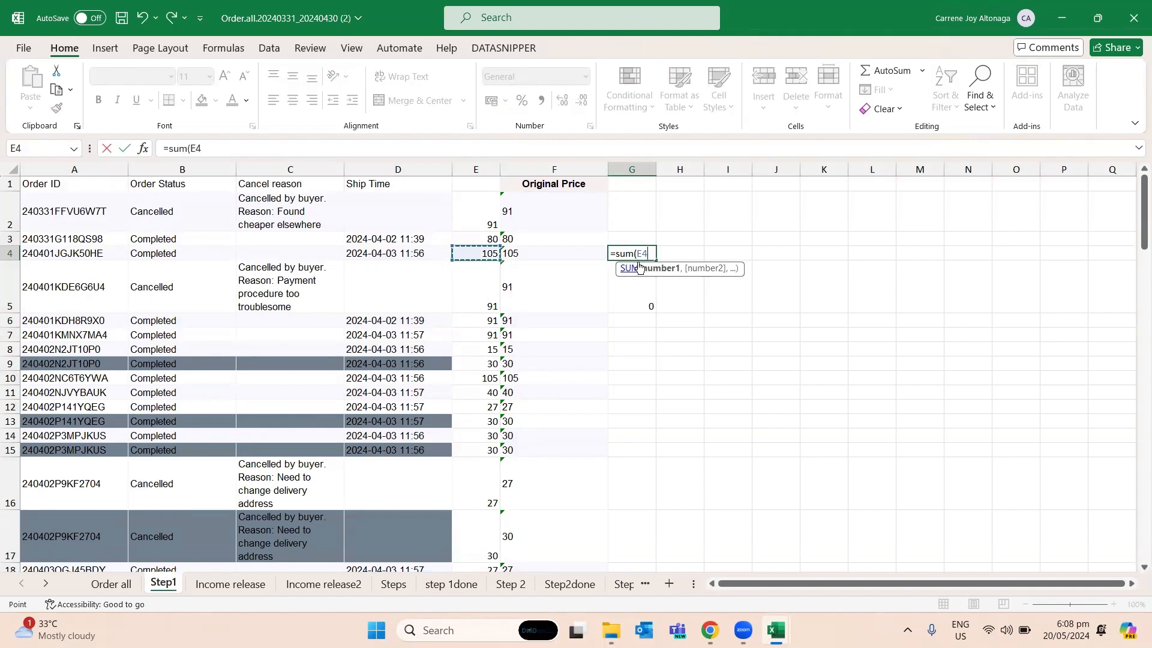
pyautogui.hotkey('shift', 'Up')
pyautogui.hotkey('shift', 'Up')
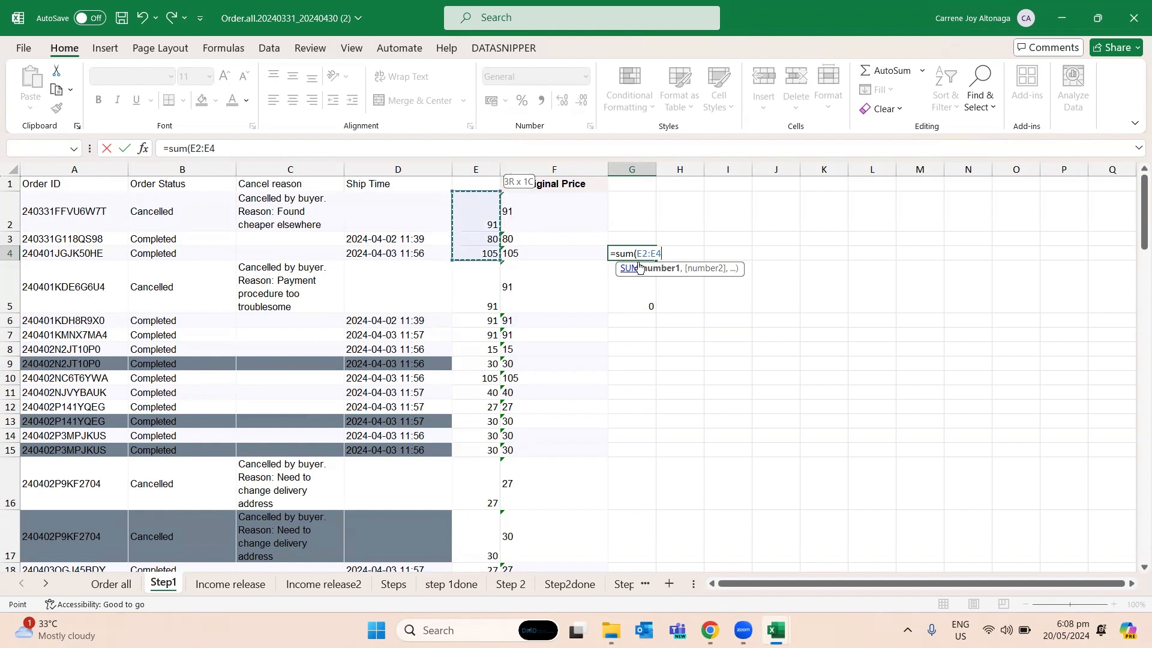
pyautogui.write(')')
pyautogui.press('Return')
pyautogui.moveTo(638, 262); pyautogui.dragTo(638, 321)
pyautogui.press('Delete')
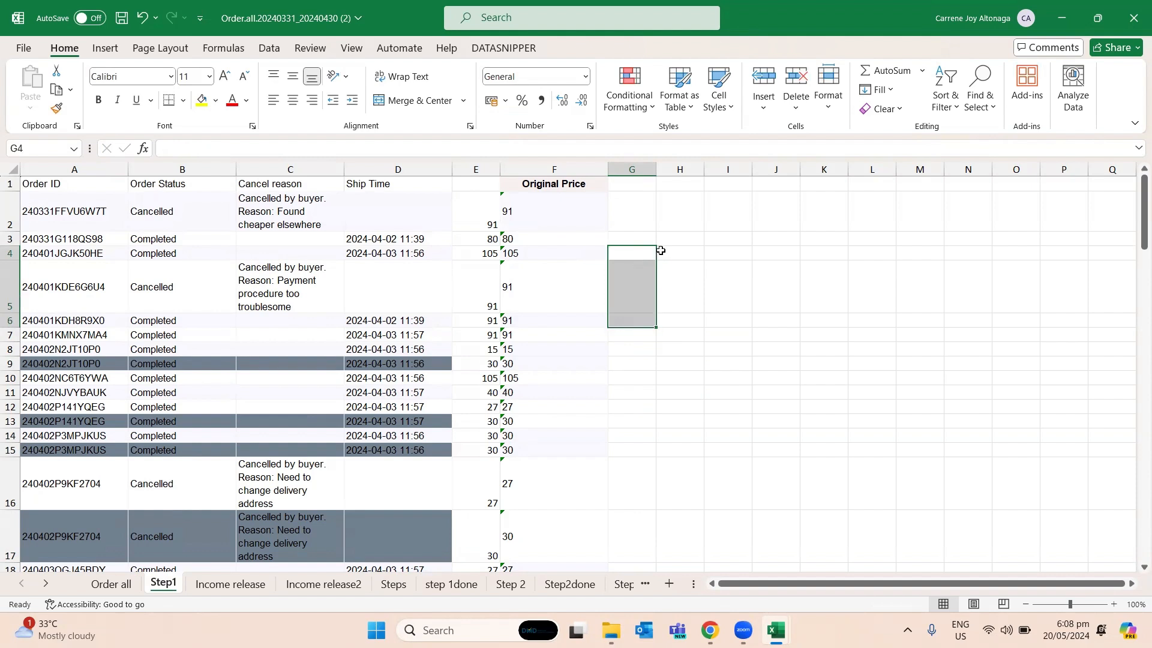
# - Copy the Original Price heading from F1 into the empty heading cell E1
pyautogui.click(579, 184)
pyautogui.hotkey('ctrl', 'c')
pyautogui.click(488, 185)
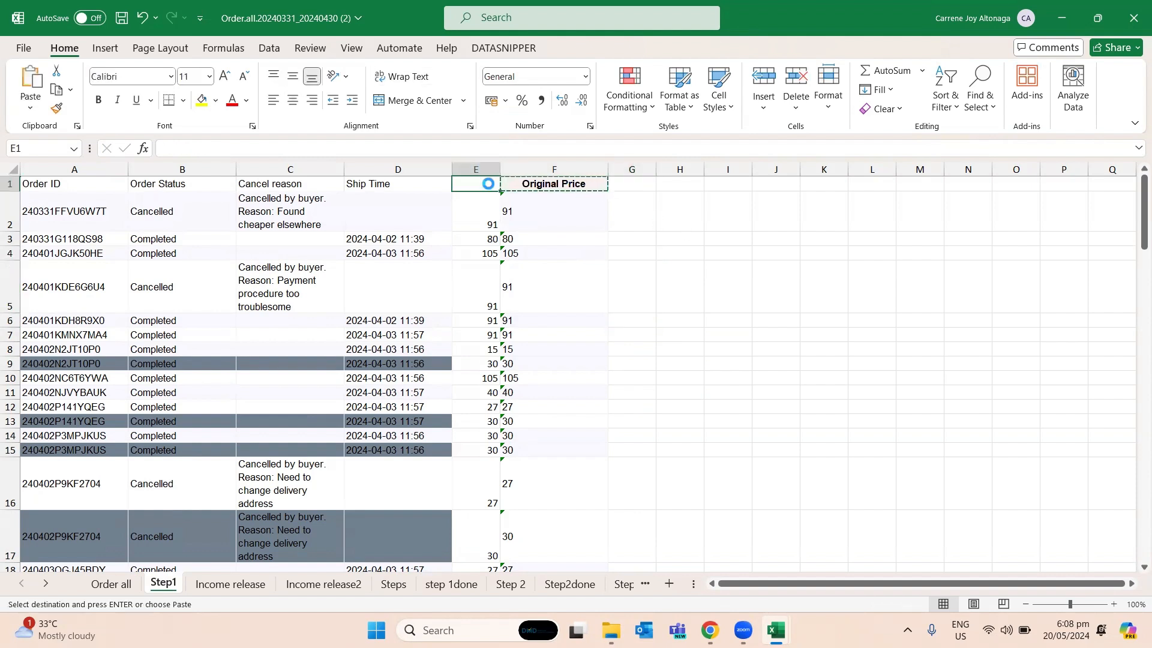
pyautogui.hotkey('ctrl', 'v')
# - Clear the regularly pasted prices from column F of Step1 and copy the Price Discount(from Seller)(PHP) column from Order all
pyautogui.click(547, 172)
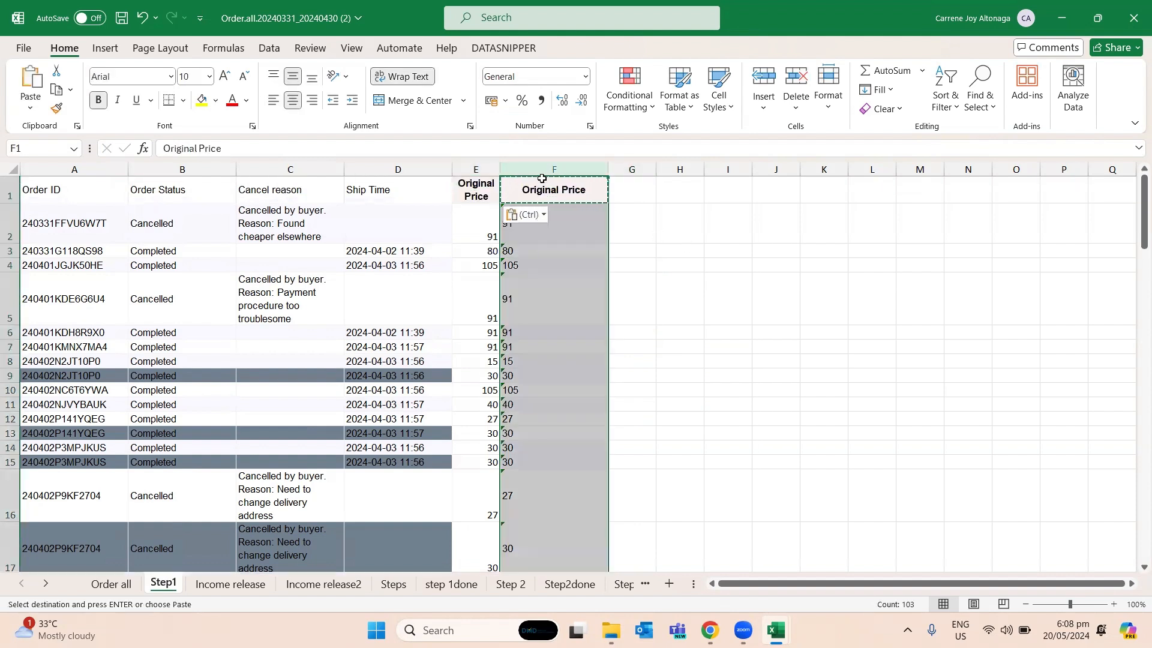
pyautogui.press('Delete')
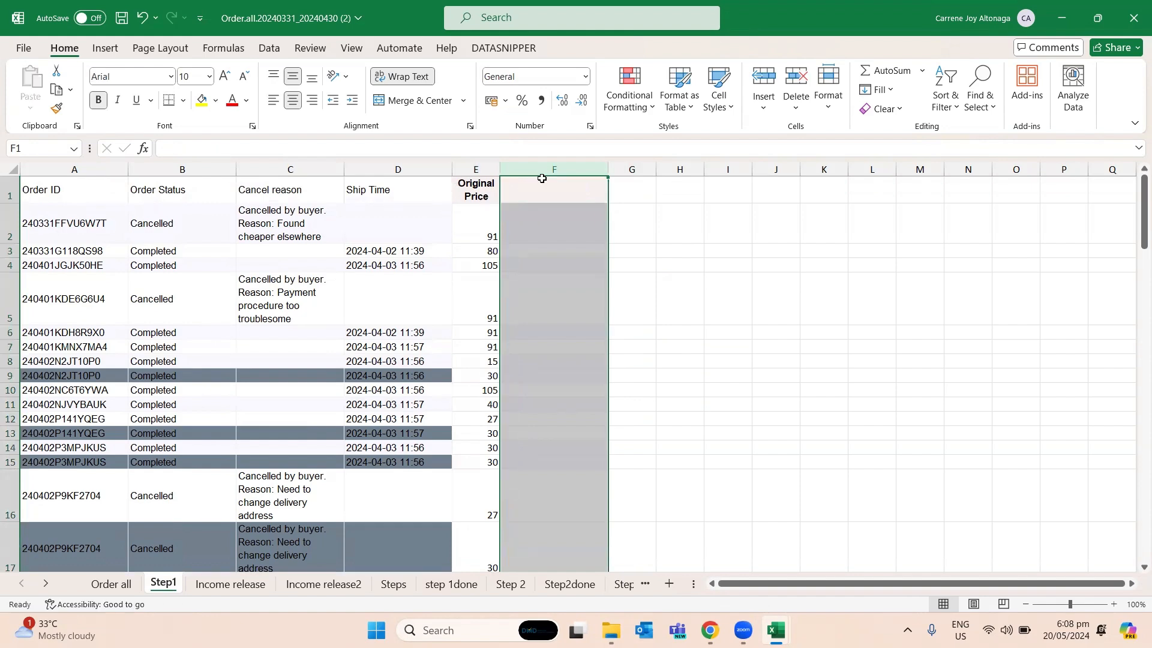
pyautogui.click(111, 584)
pyautogui.click(668, 382)
pyautogui.press('Right')
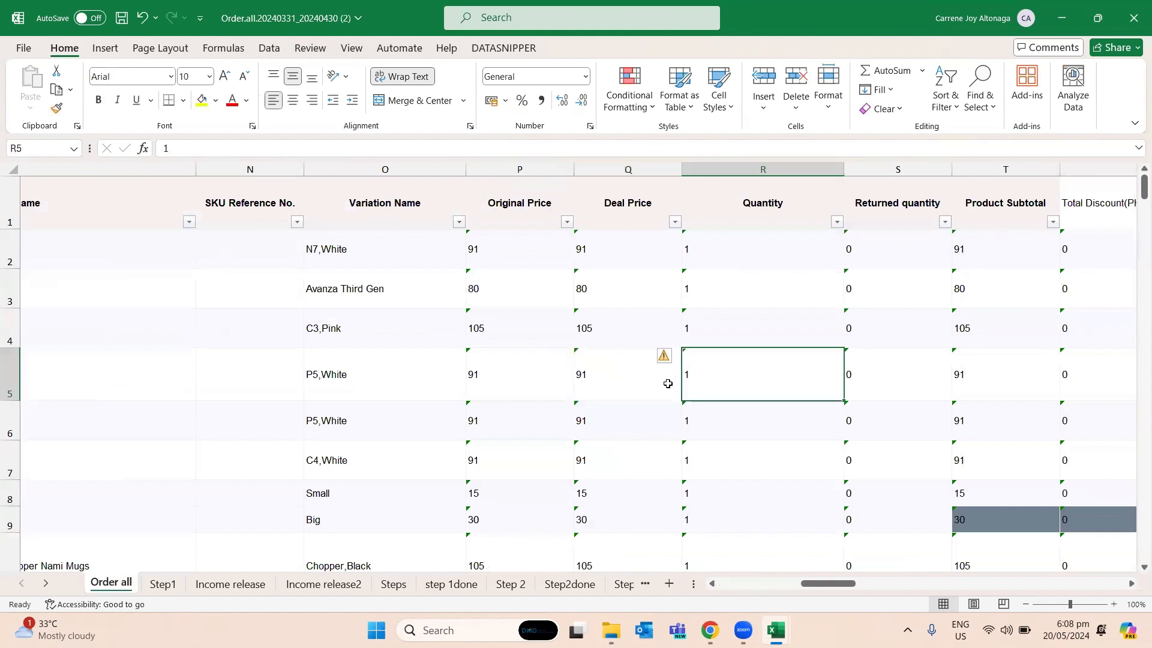
pyautogui.press('Right')
pyautogui.press('Right')
pyautogui.press('Right')
pyautogui.press('Right')
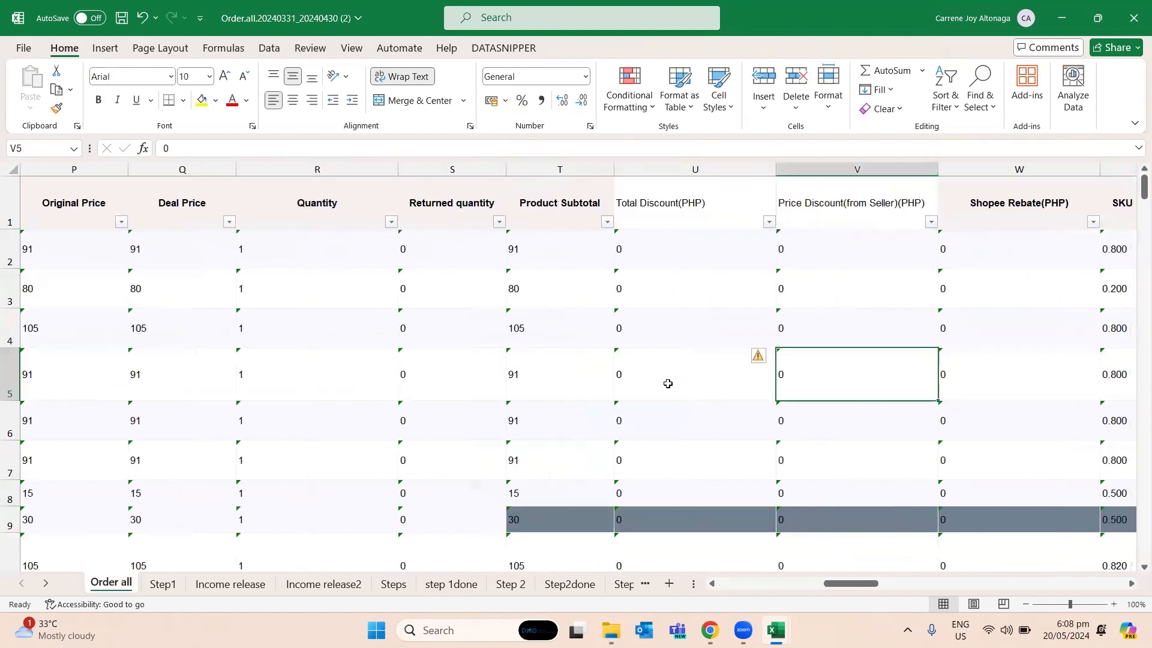
pyautogui.hotkey('ctrl', 'space')
pyautogui.hotkey('ctrl', 'c')
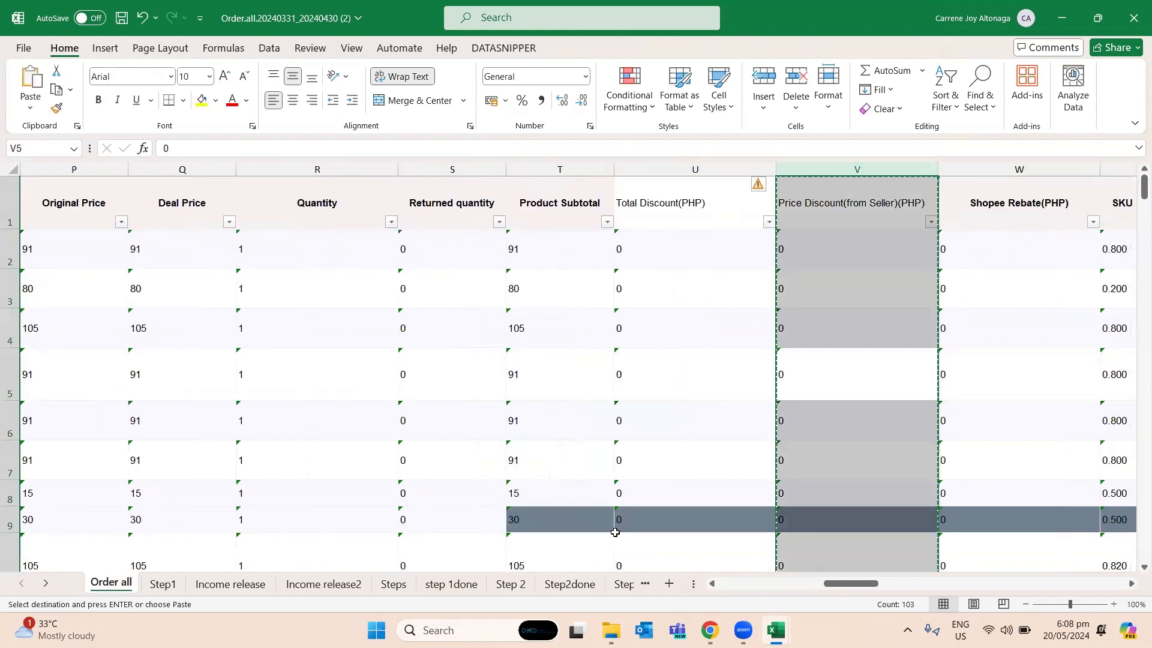
# - Paste the copied discount column into Step1 starting at F1, using Paste Special with Values and the Add operation
pyautogui.click(163, 584)
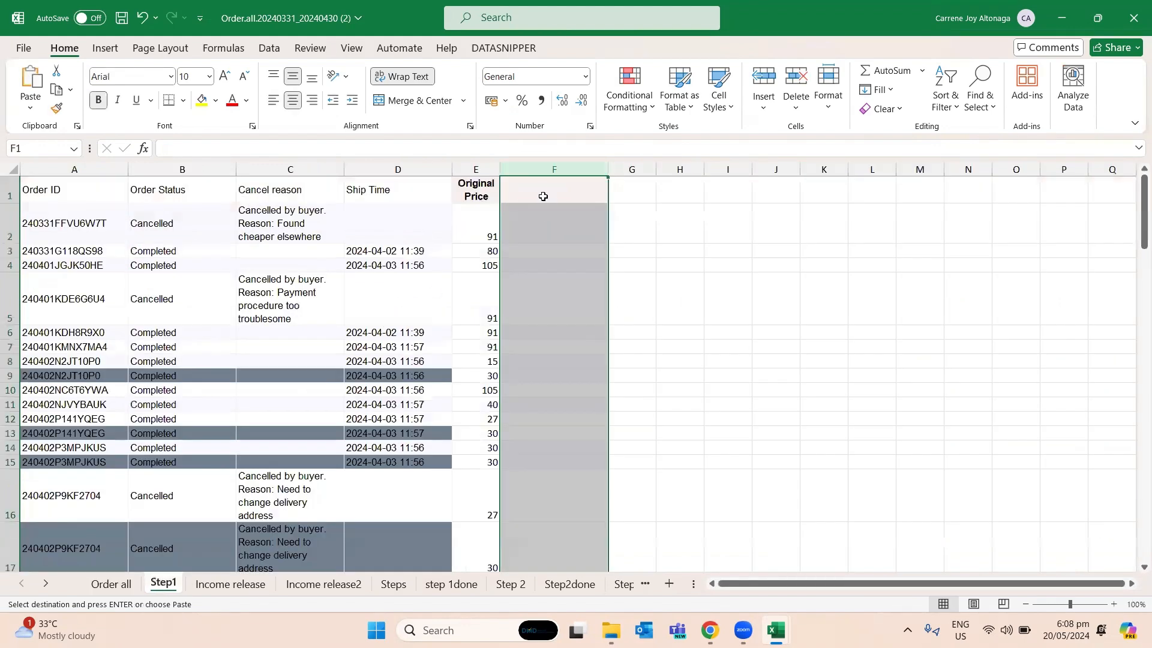
pyautogui.click(543, 196)
pyautogui.hotkey('ctrl', 'alt', 'v')
pyautogui.click(450, 277)
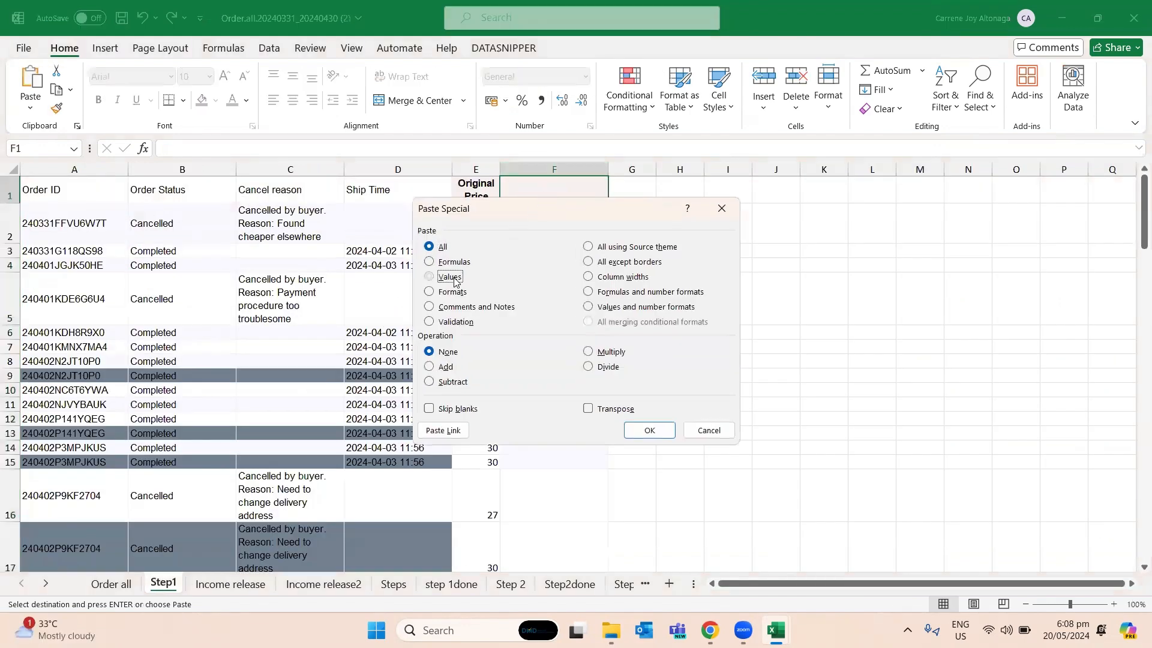
pyautogui.click(444, 368)
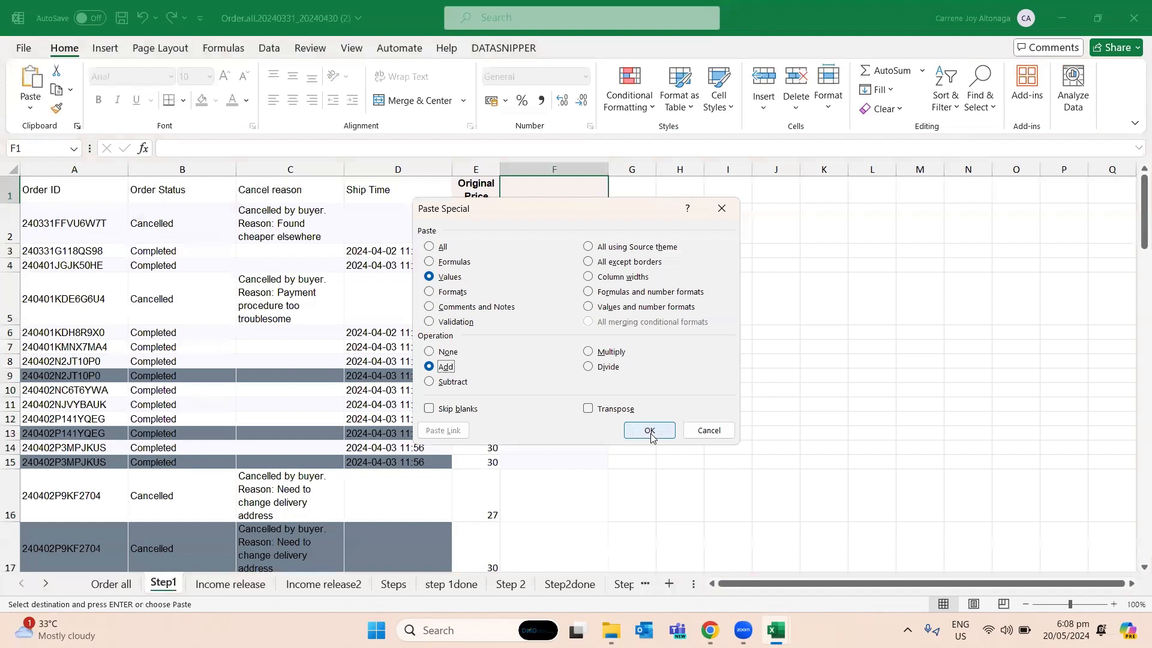
pyautogui.click(631, 432)
pyautogui.click(534, 346)
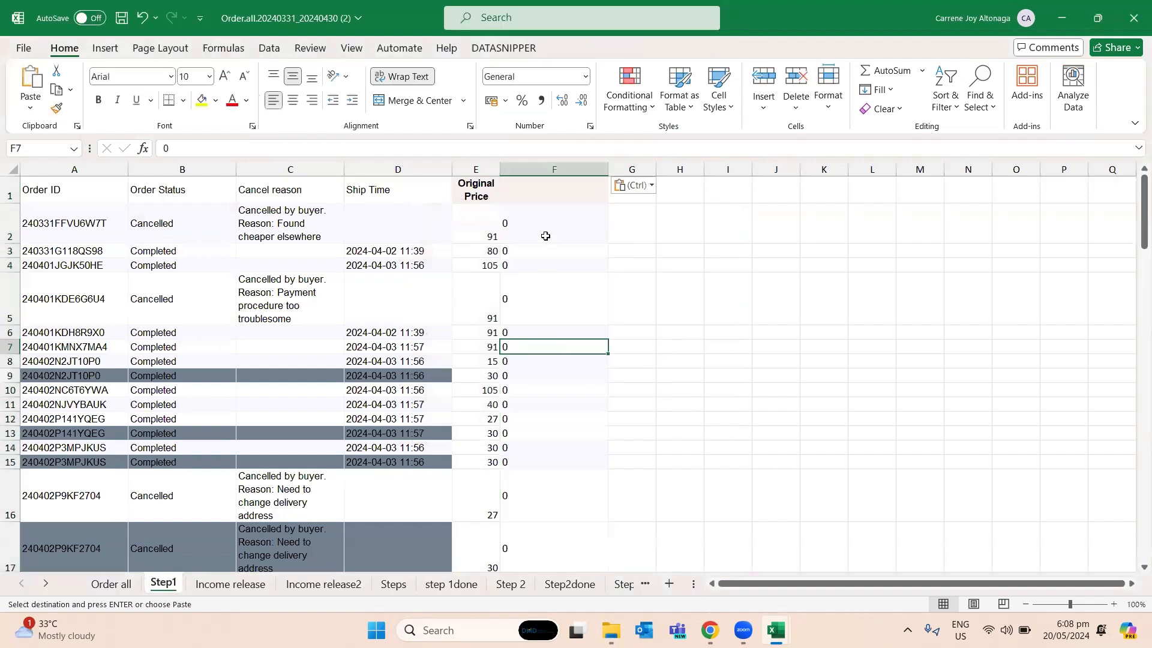
# - Enter the heading Price discount (seller) in cell F1
pyautogui.click(537, 183)
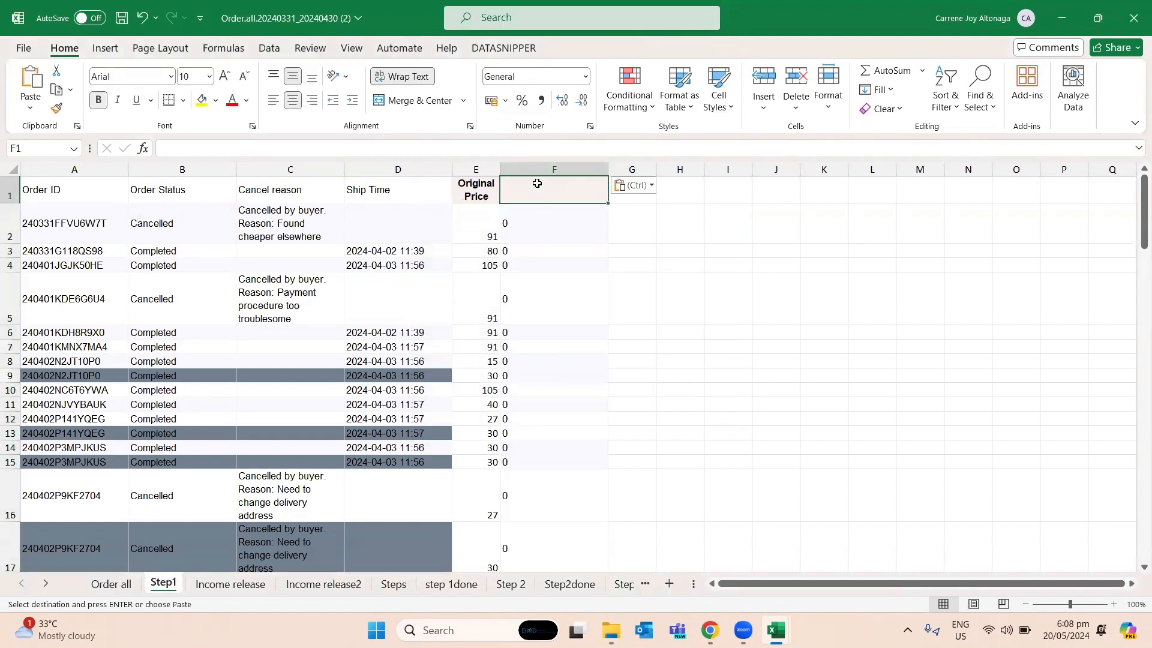
pyautogui.write('Pri')
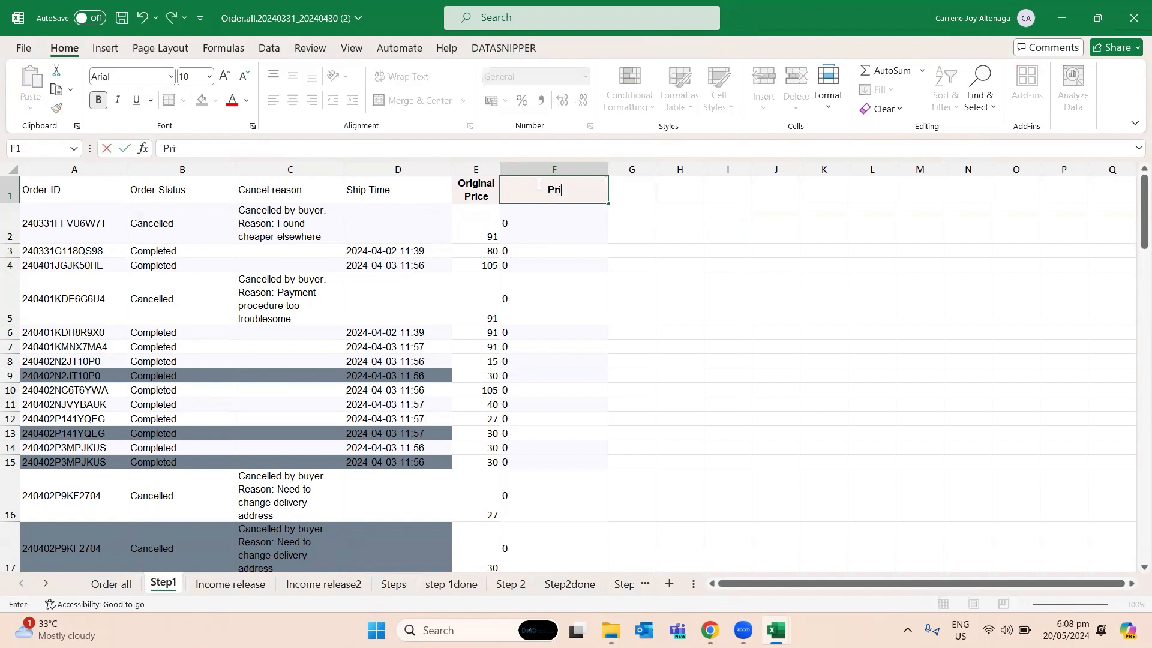
pyautogui.write('ce discou')
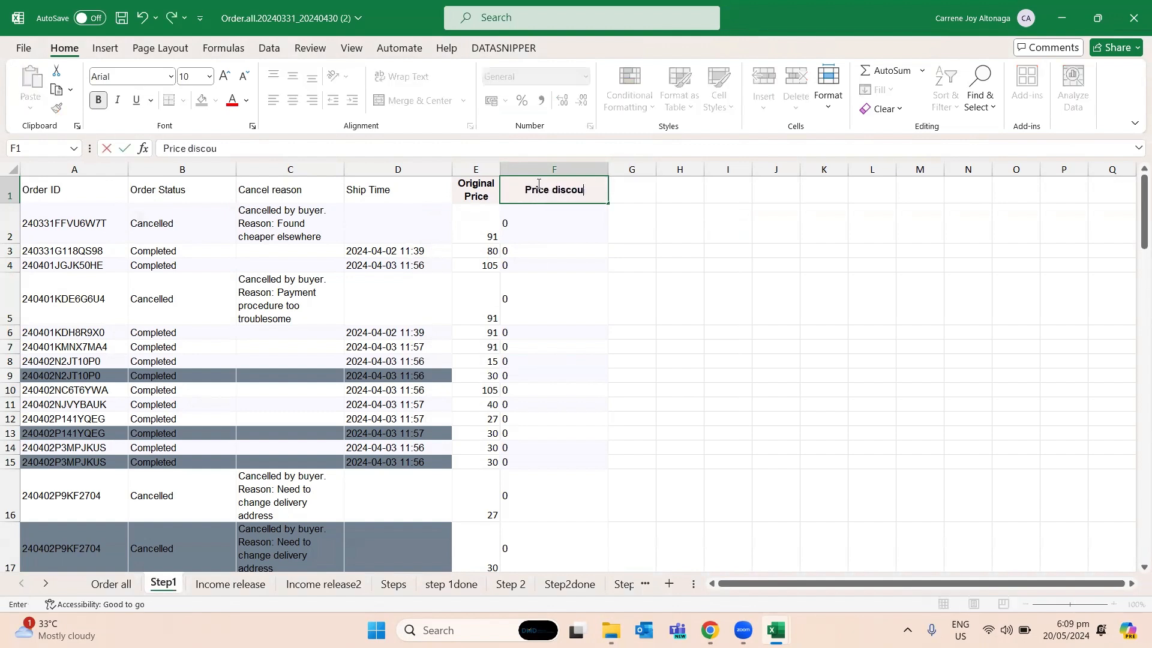
pyautogui.write('nt (sl')
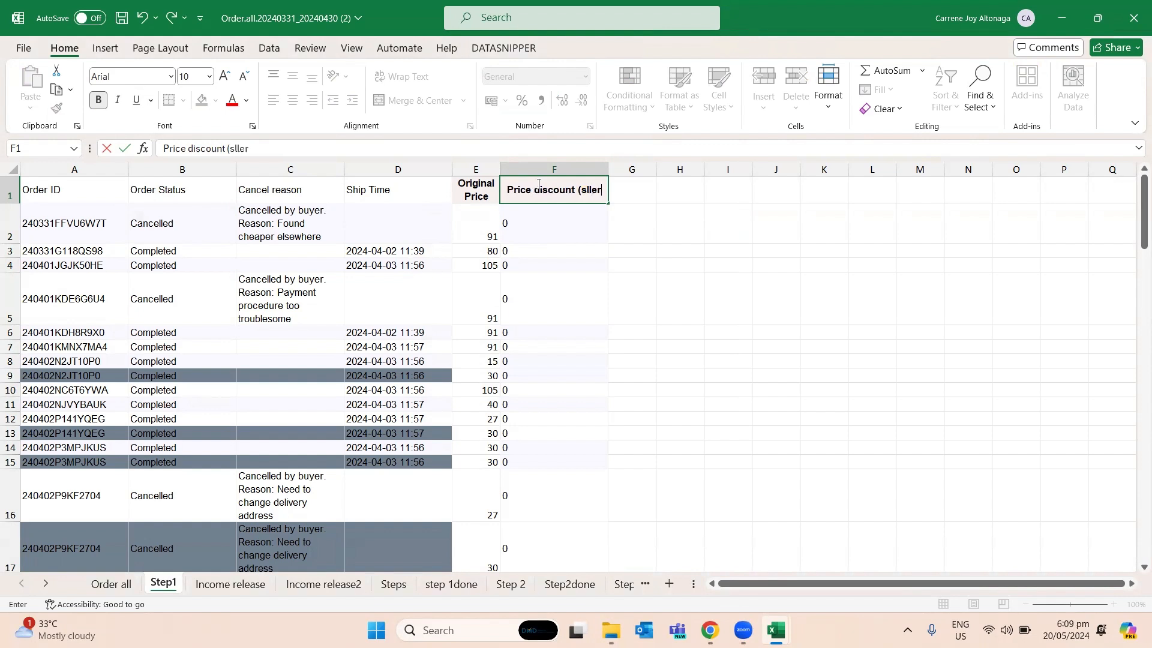
pyautogui.press('BackSpace')
pyautogui.write('eller)')
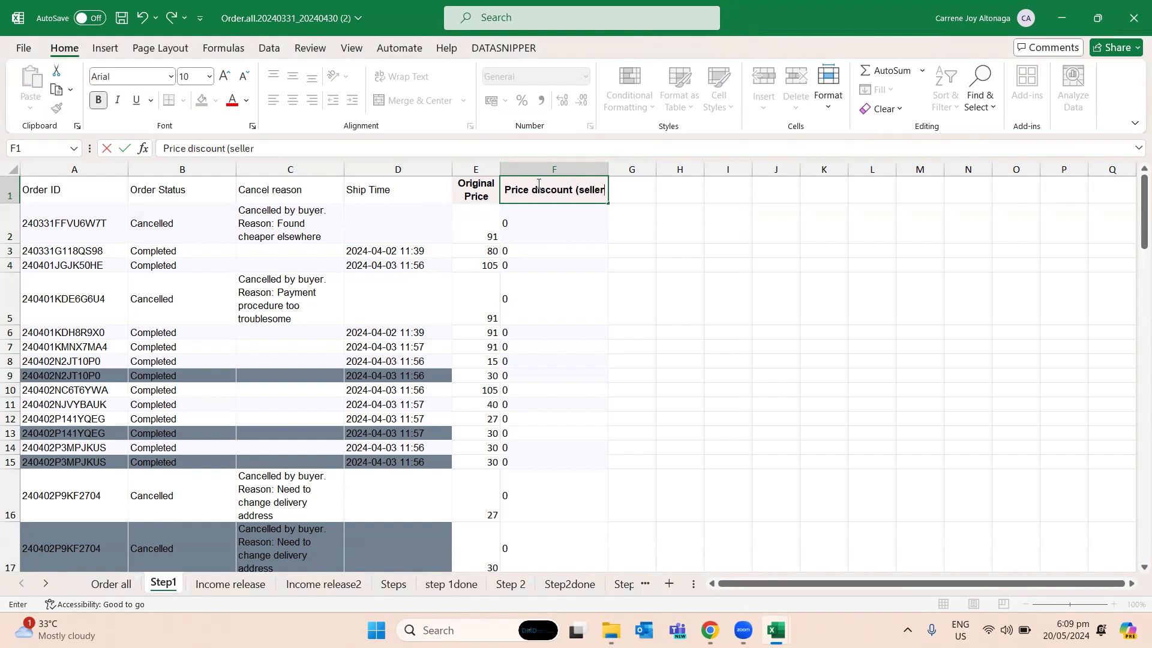
pyautogui.press('Return')
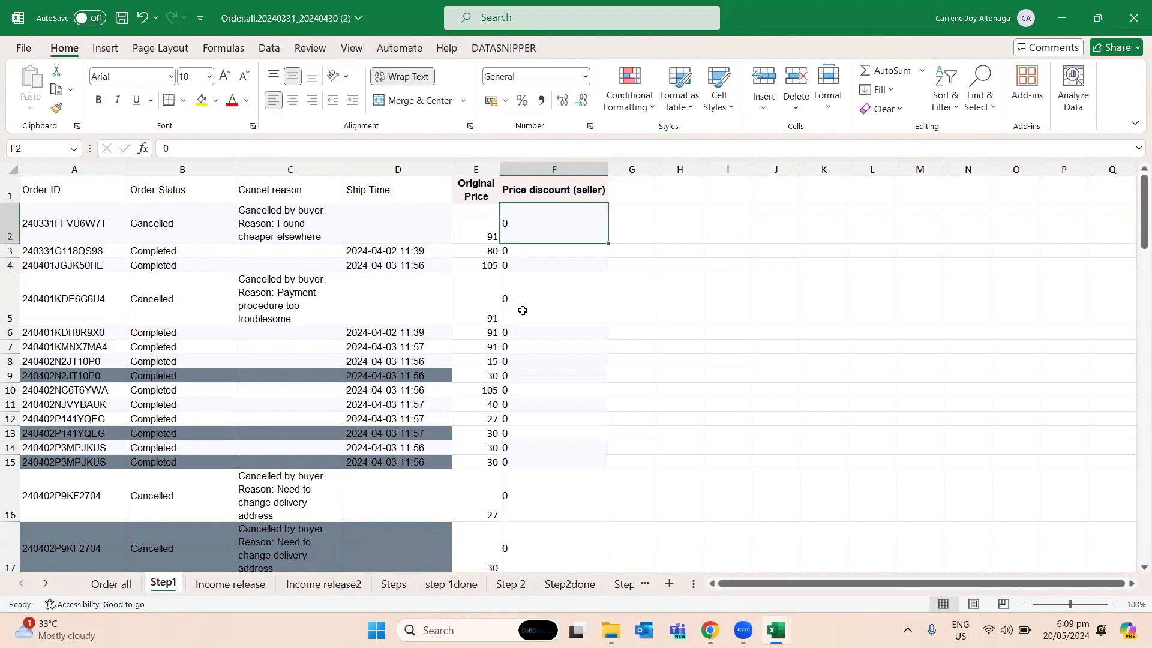
pyautogui.click(96, 582)
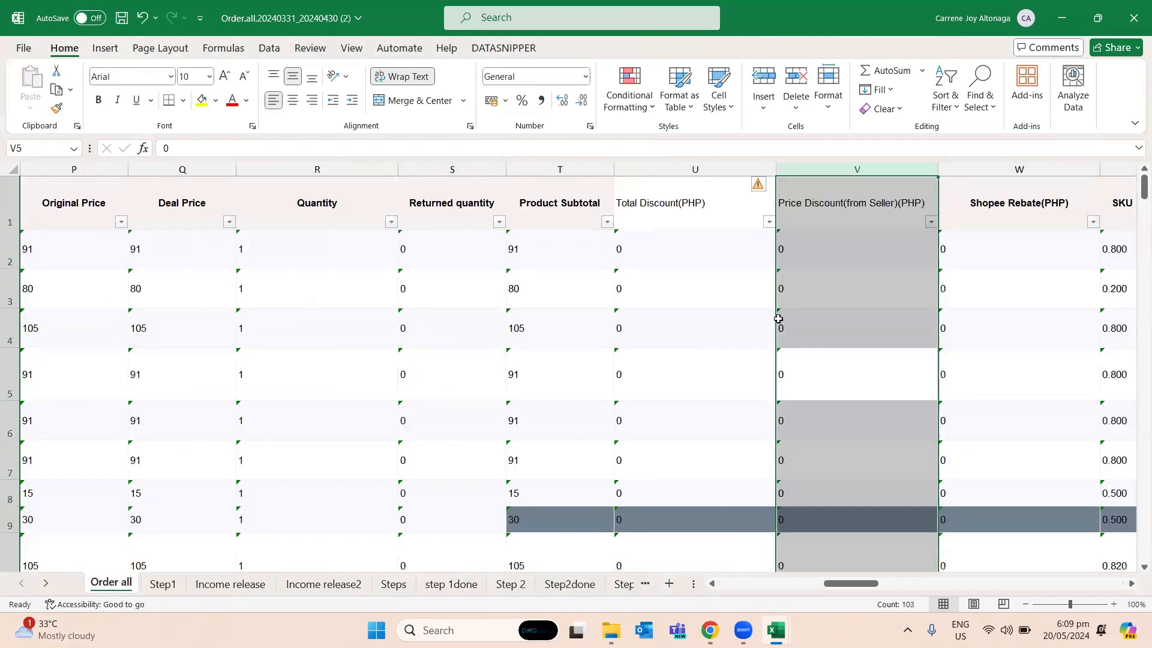
pyautogui.click(905, 269)
pyautogui.hotkey('alt', 'Tab')
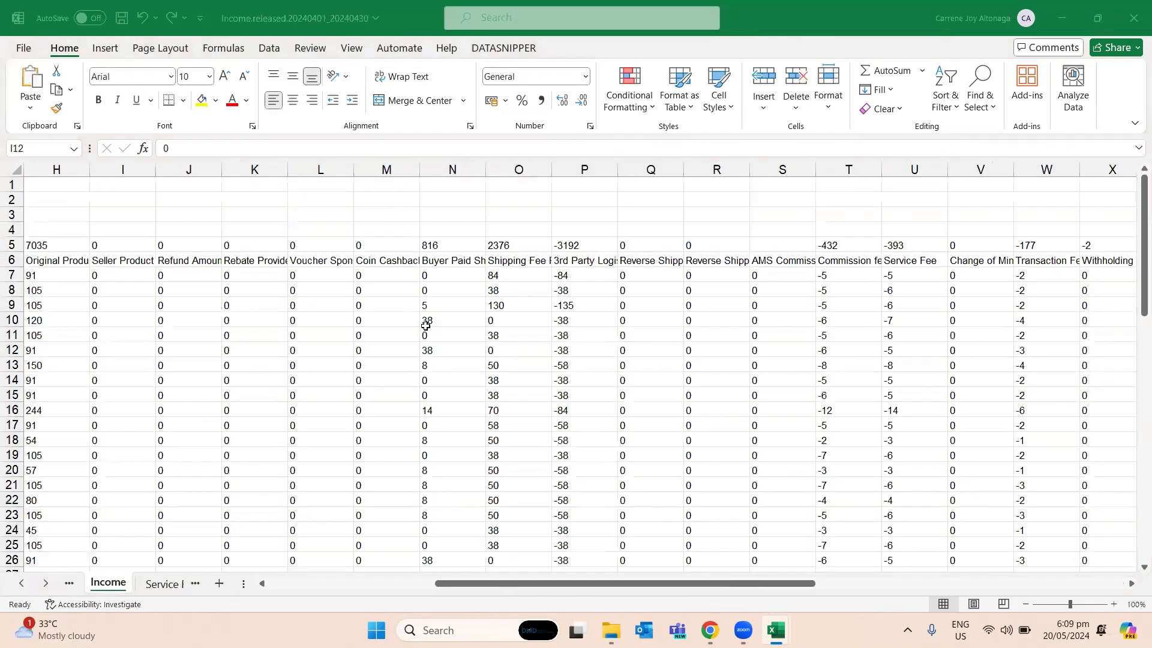
pyautogui.hotkey('alt', 'Tab')
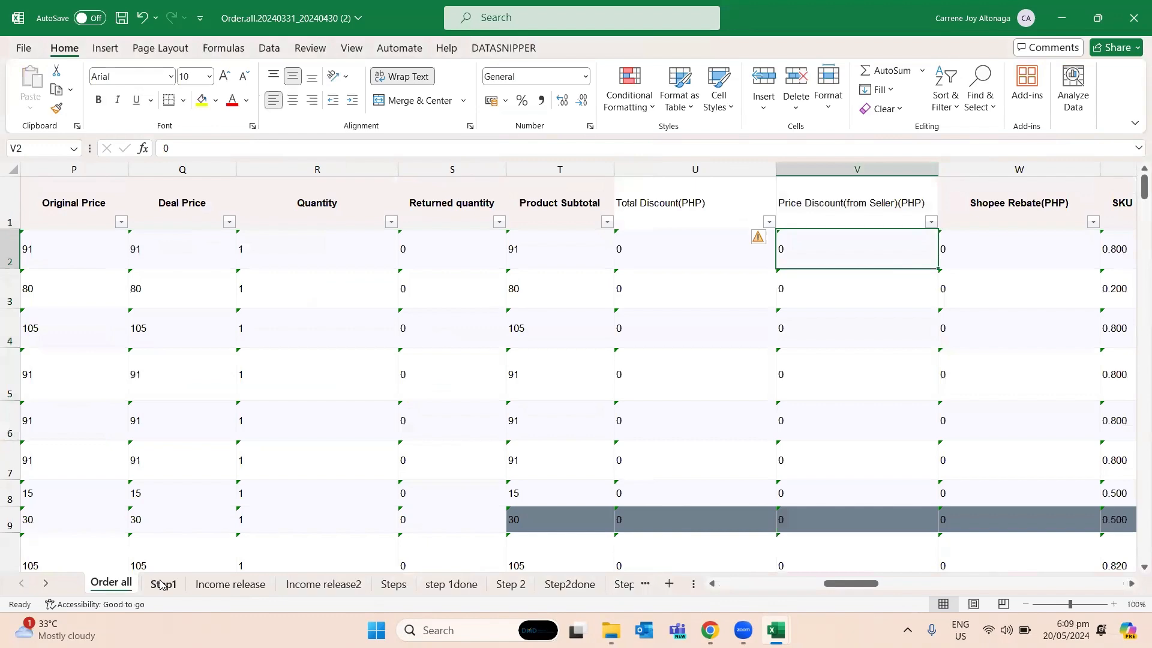
pyautogui.click(165, 583)
# - List the required column names Order ID, Order status, Cancel reason and ship time in H2:H5 of Step1
pyautogui.click(681, 223)
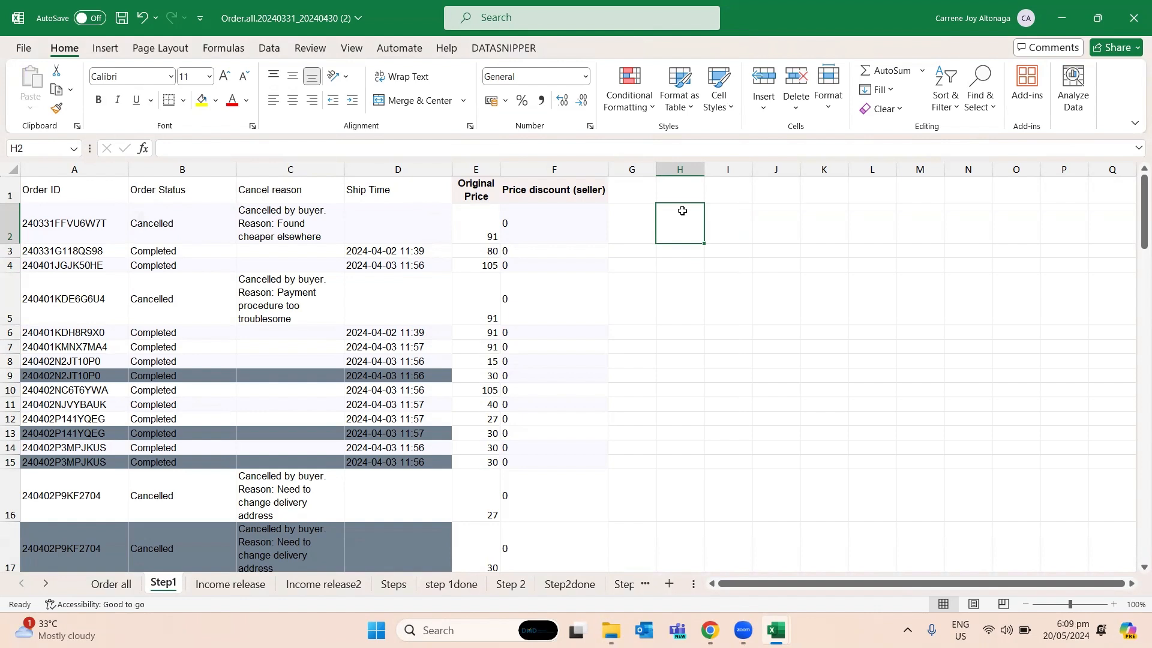
pyautogui.write('Orde')
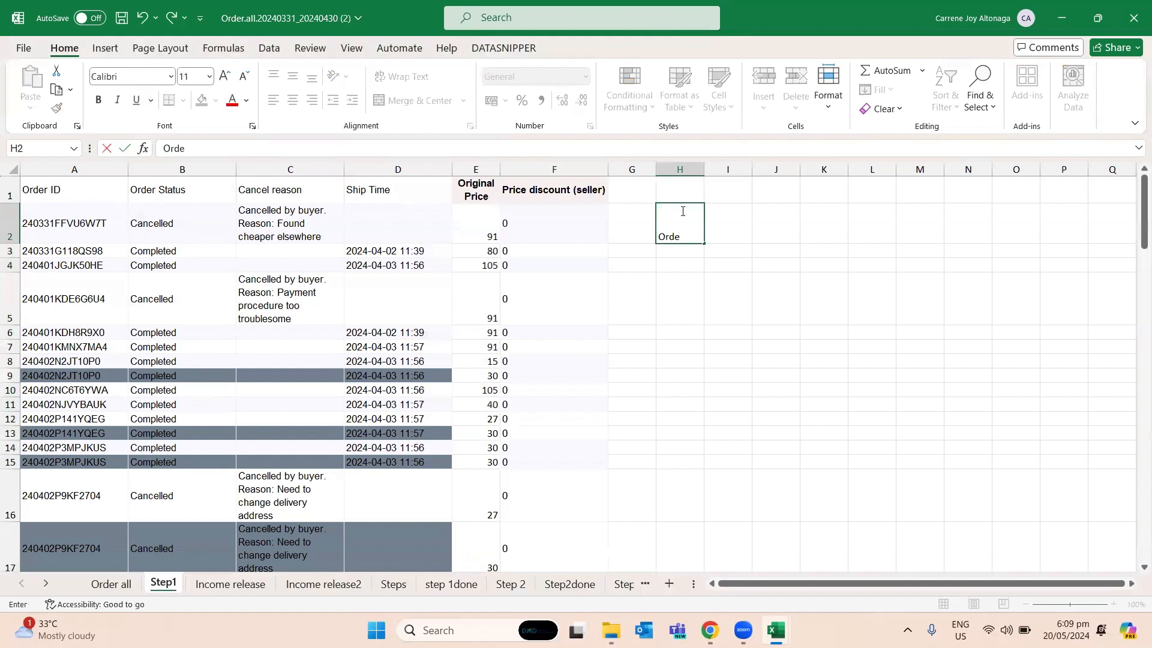
pyautogui.write('r ID')
pyautogui.press('Return')
pyautogui.write('Order statue')
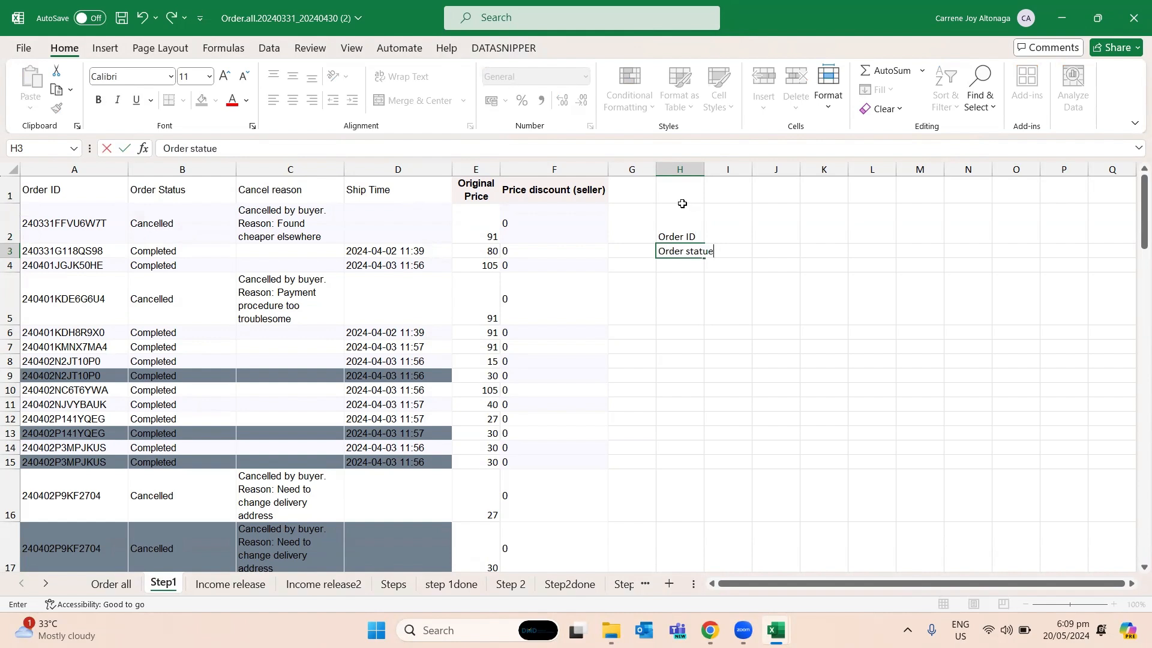
pyautogui.press('Return')
pyautogui.write('Cancel reason')
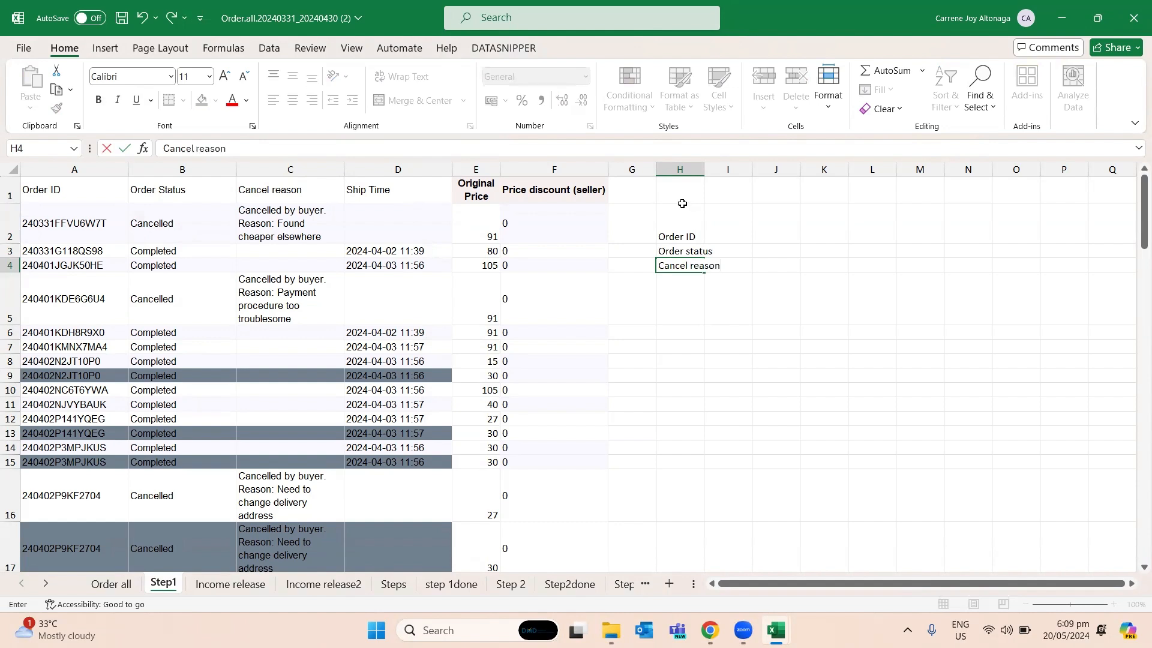
pyautogui.press('Return')
pyautogui.write('ship tim')
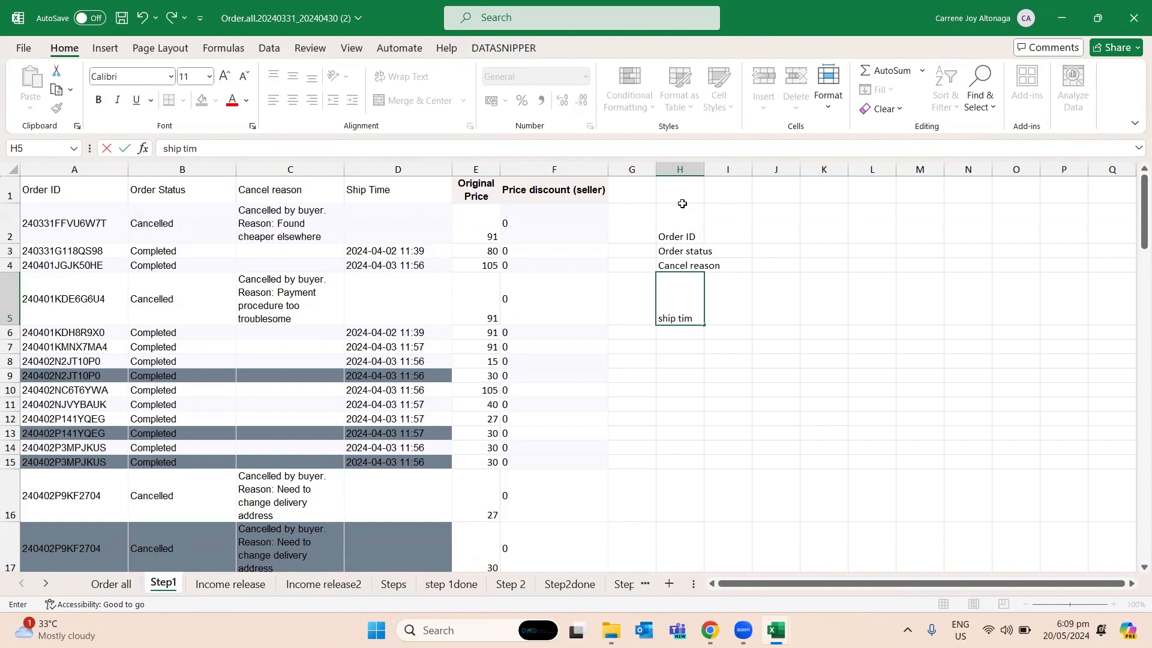
pyautogui.press('Return')
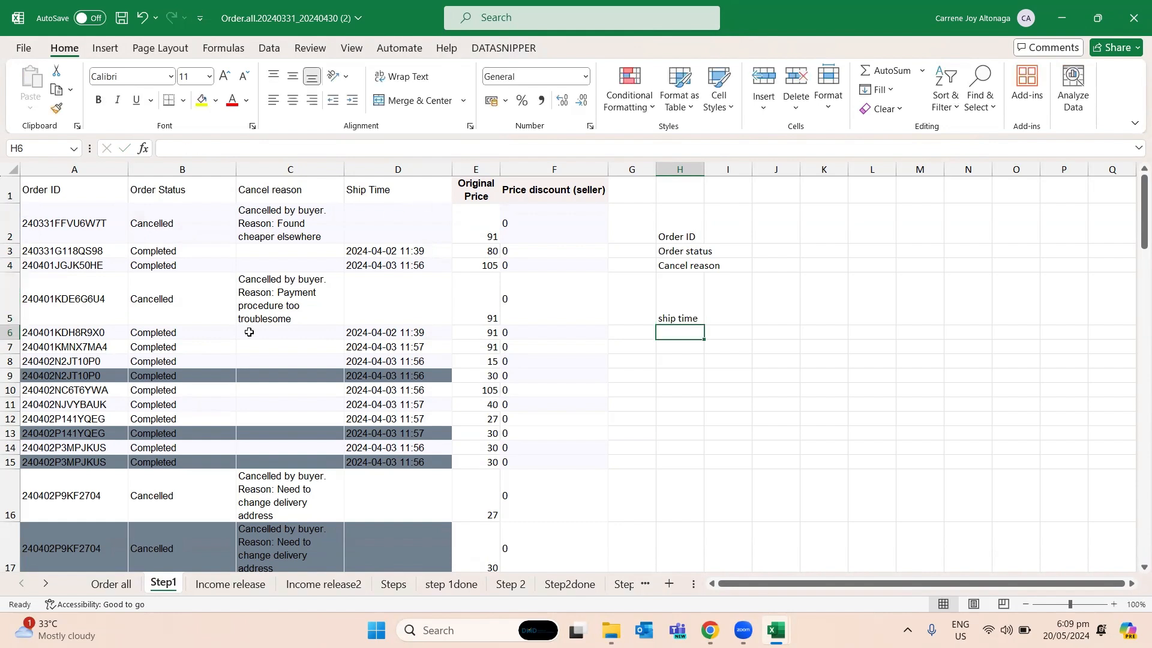
# - Reduce the height of row 5 to a single text line and add Orig price to the list in H6
pyautogui.click(222, 300)
pyautogui.moveTo(9, 324); pyautogui.dragTo(20, 285)
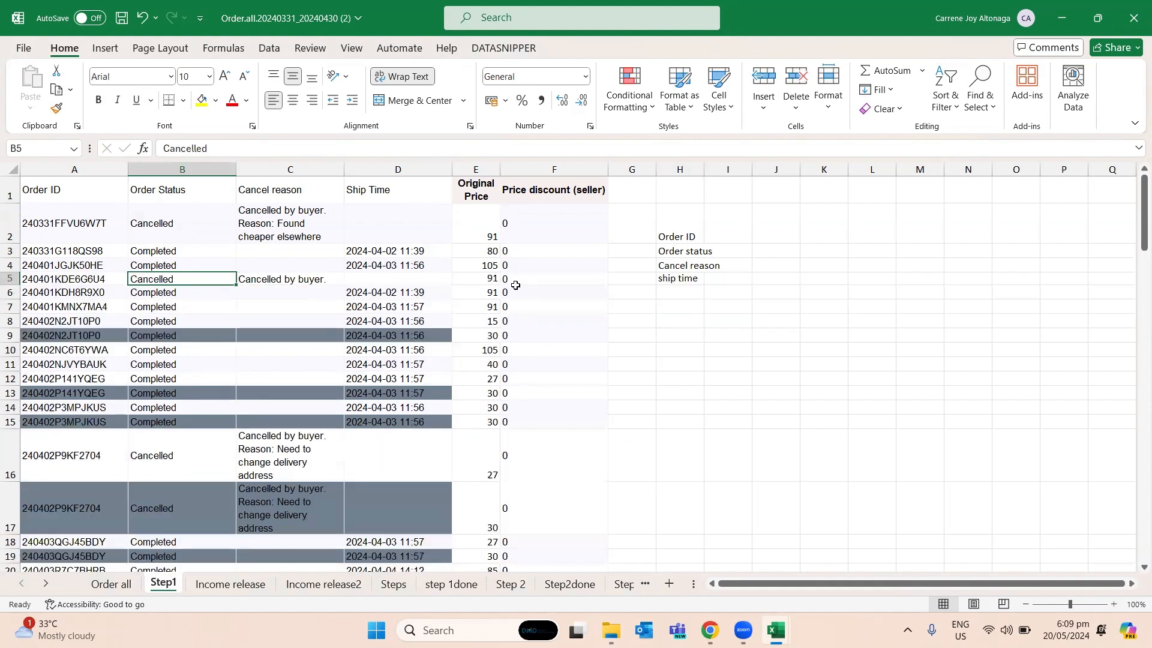
pyautogui.click(672, 294)
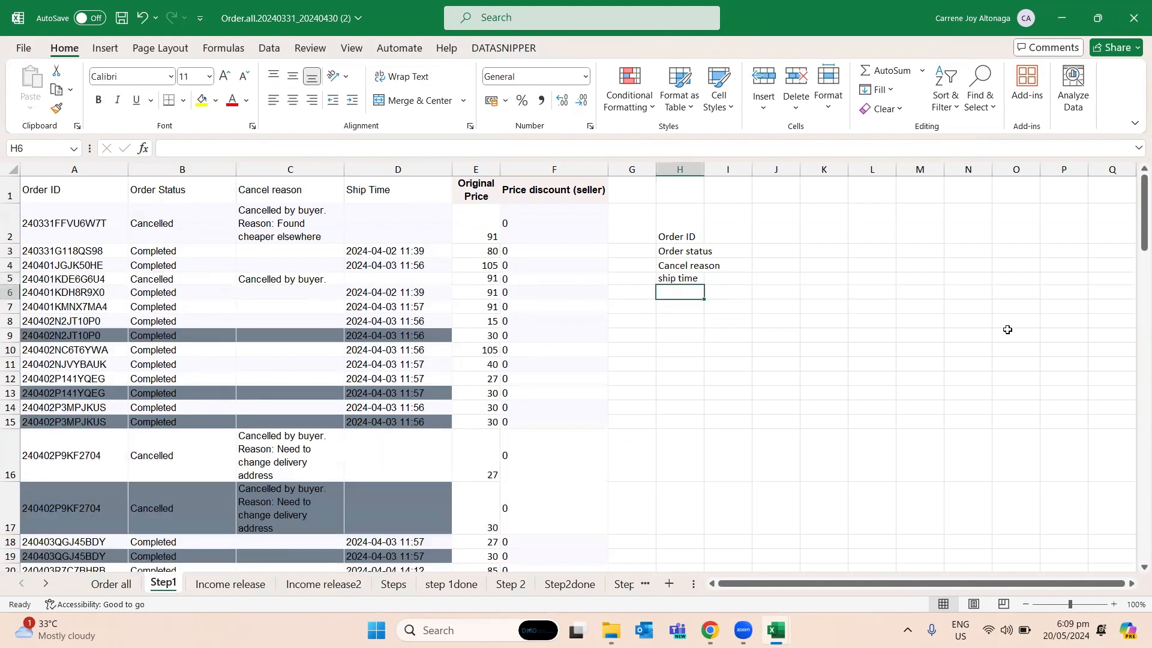
pyautogui.write('Orig price')
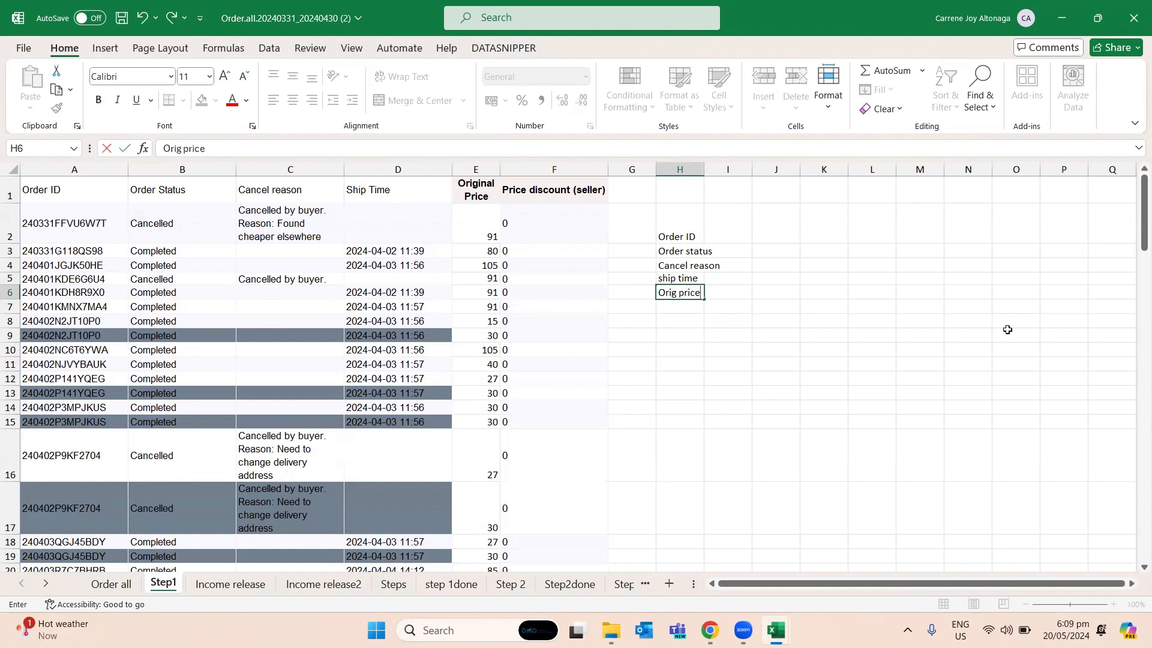
pyautogui.press('Return')
# - Add Price discount (seller) in H7 and seller voucher in H8 to the list of required columns
pyautogui.write('Price discount (s')
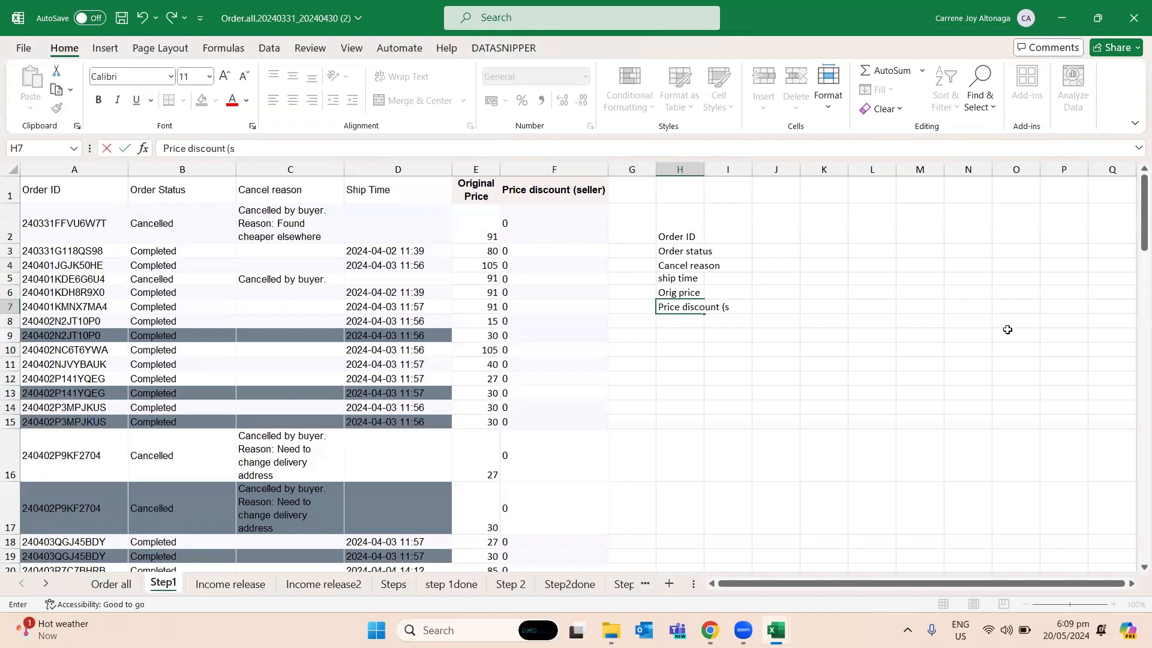
pyautogui.write('eller)')
pyautogui.press('Return')
pyautogui.write('sel')
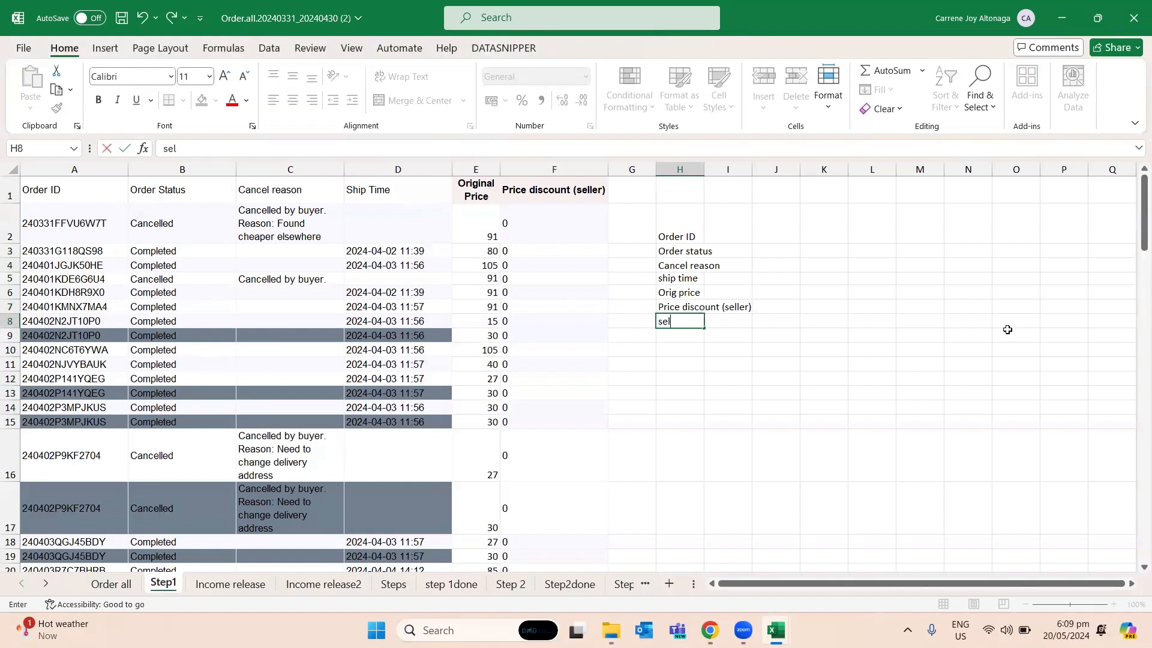
pyautogui.write('ler voucher')
pyautogui.press('Return')
# - Continue the list of required columns with Service fee in H9 and Order complete time in H10
pyautogui.write('Servi')
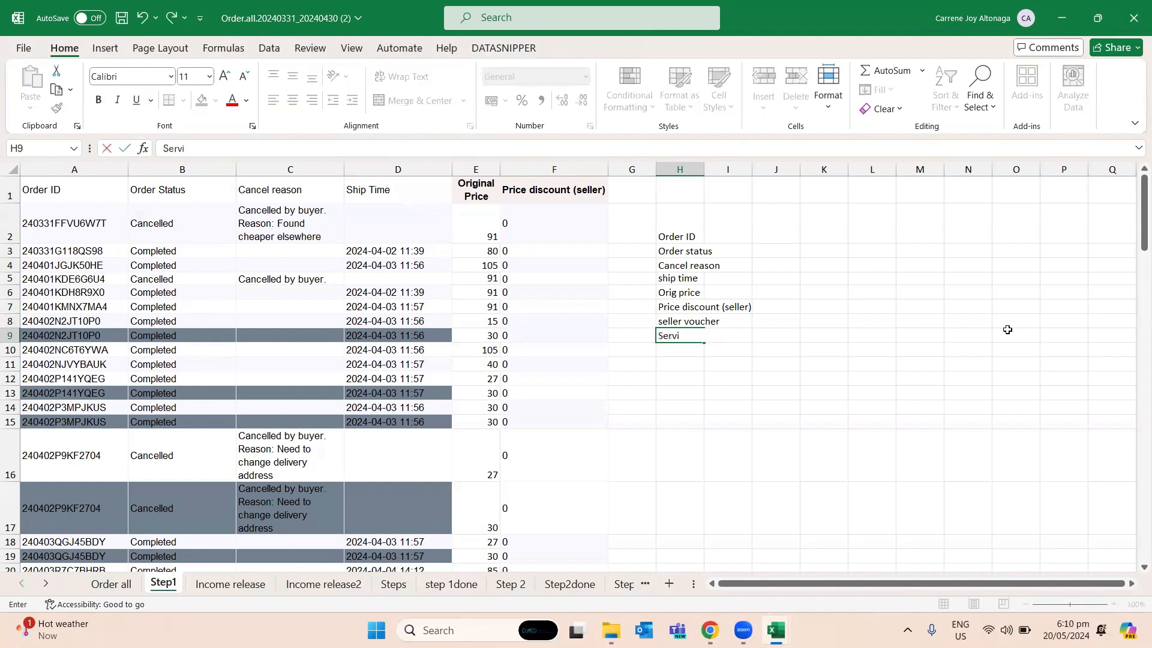
pyautogui.write('ce fee')
pyautogui.press('Return')
pyautogui.write('Order completer')
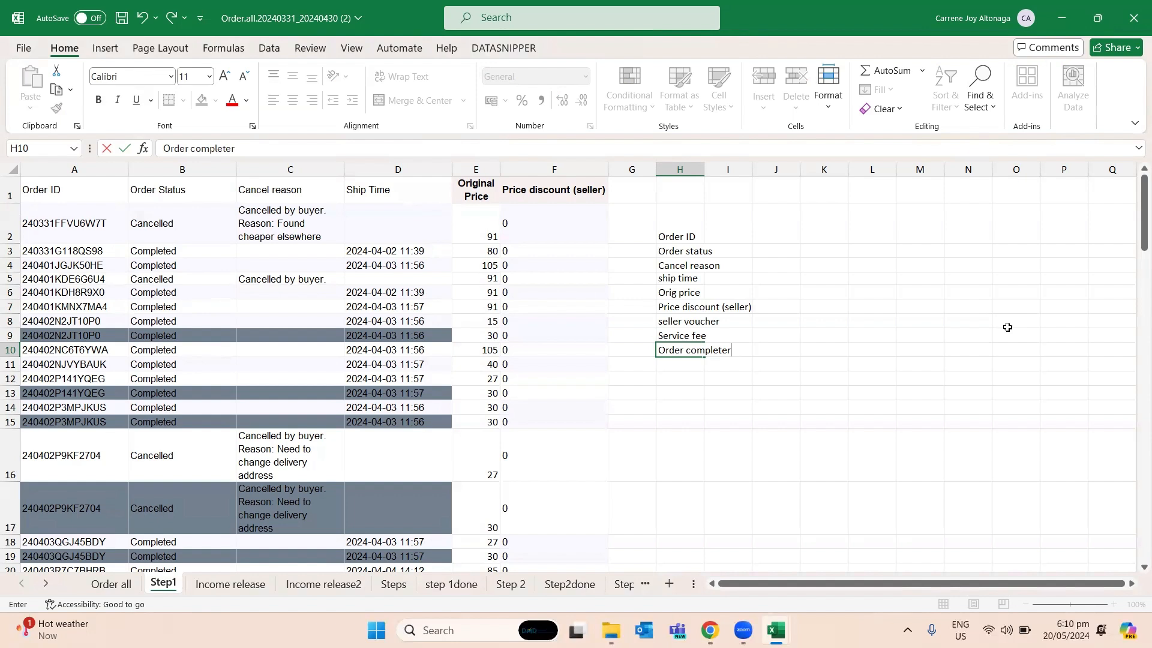
pyautogui.press('BackSpace')
pyautogui.write('time')
pyautogui.press('Return')
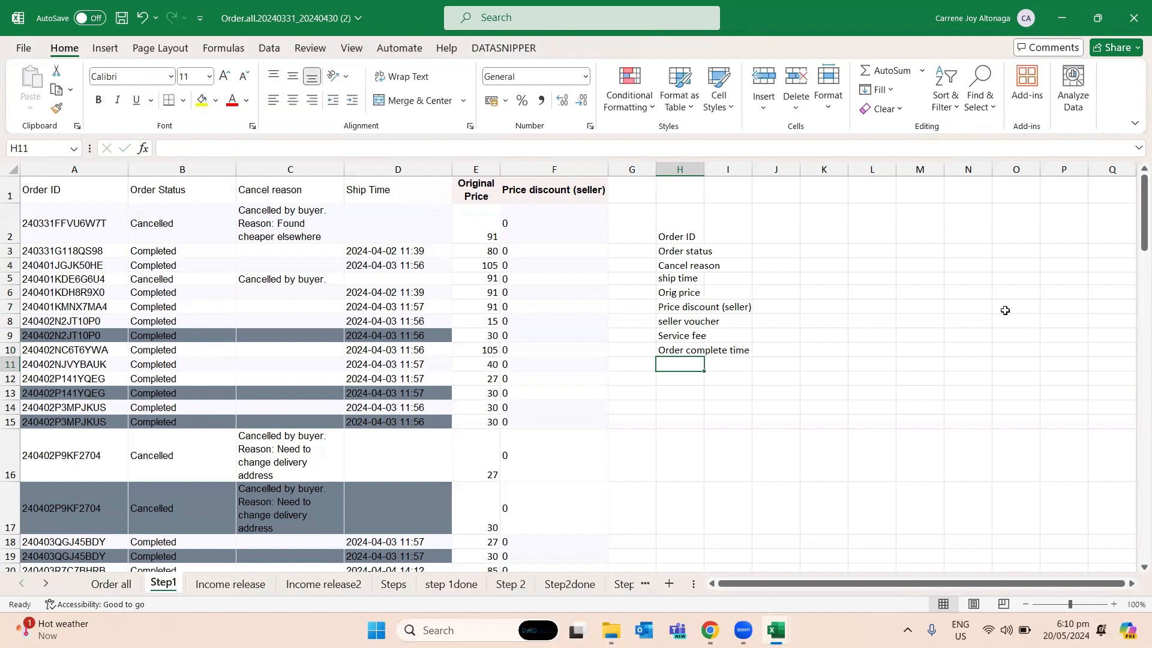
# - Continue the list of required columns with invoice request type in H11 and product name in H12
pyautogui.write('invoi')
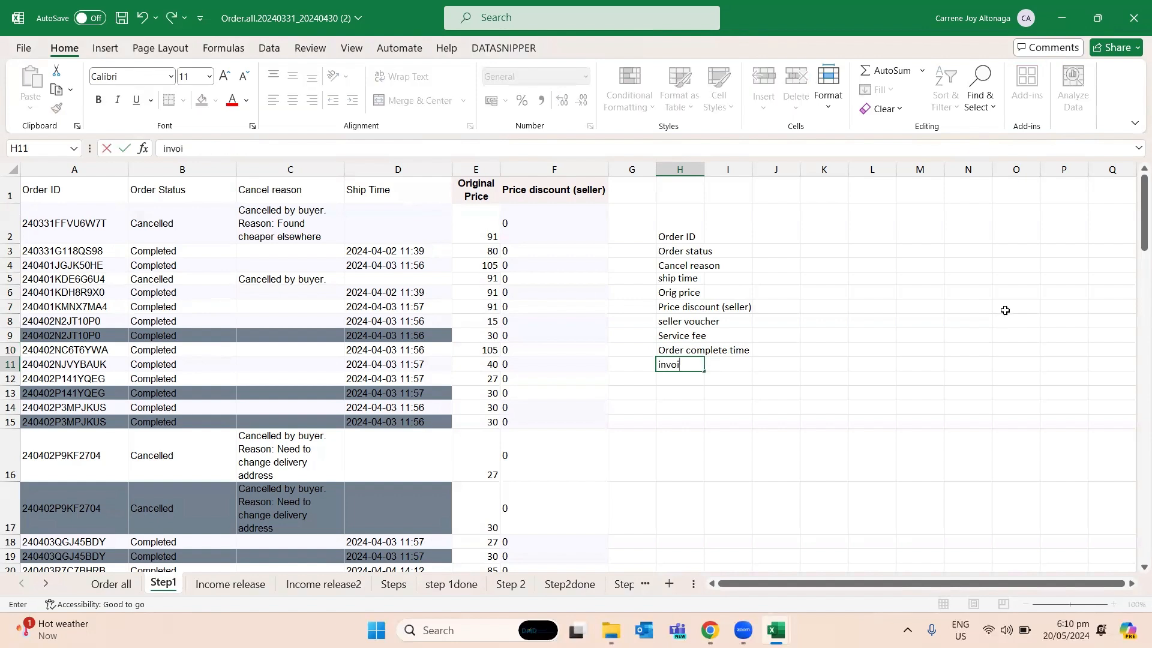
pyautogui.write('ce request type')
pyautogui.press('Return')
pyautogui.write('prod')
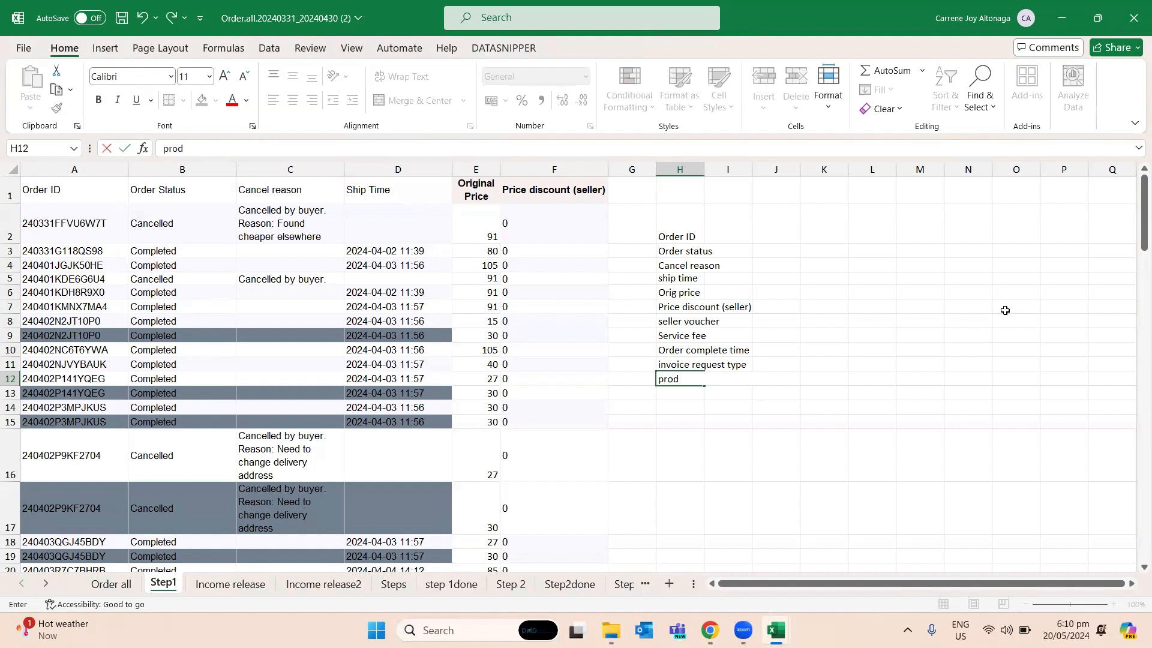
pyautogui.write('uct name')
pyautogui.press('Return')
# - Add qty in H13 and returned qty in H14 to the list of required columns
pyautogui.write('qty')
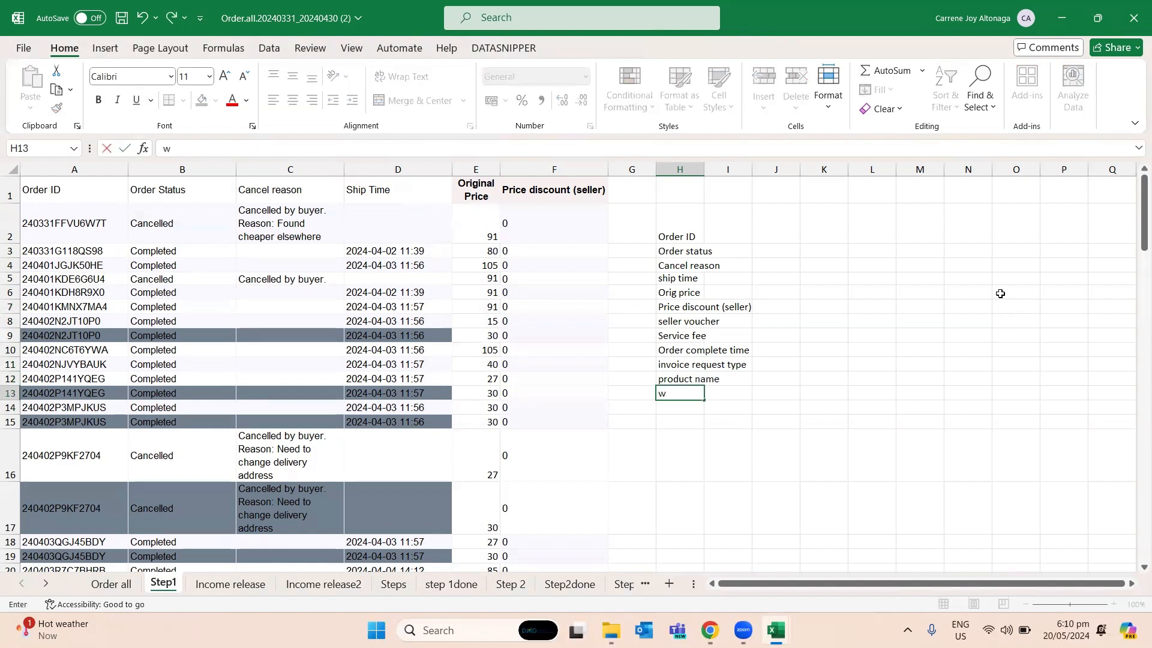
pyautogui.press('Return')
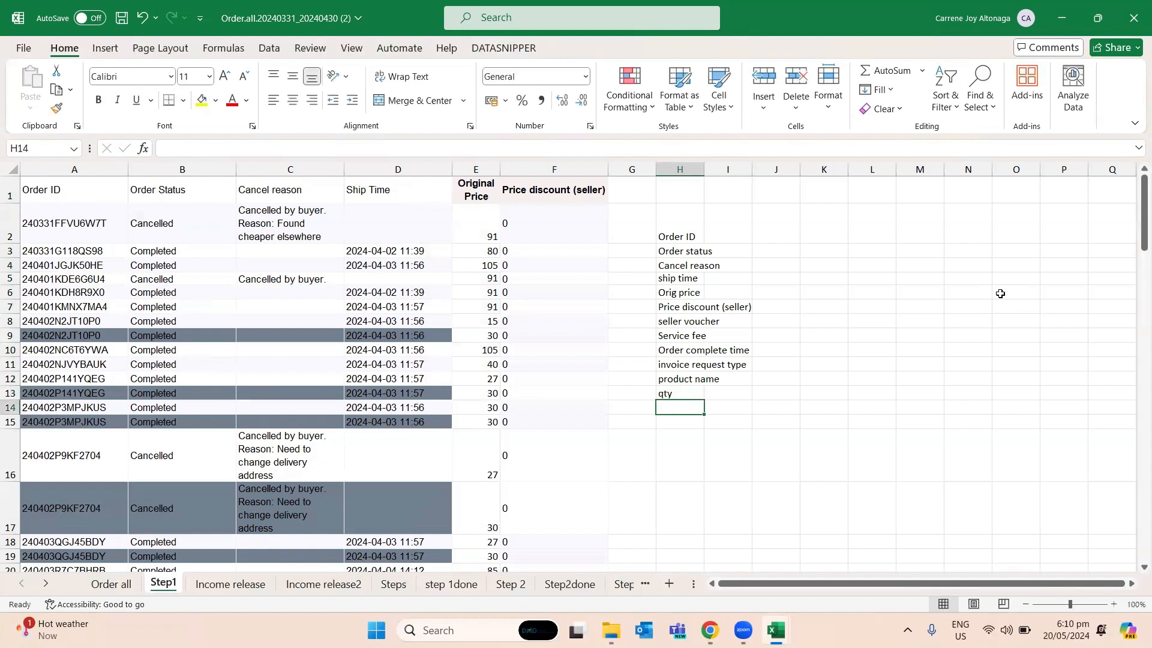
pyautogui.write('return')
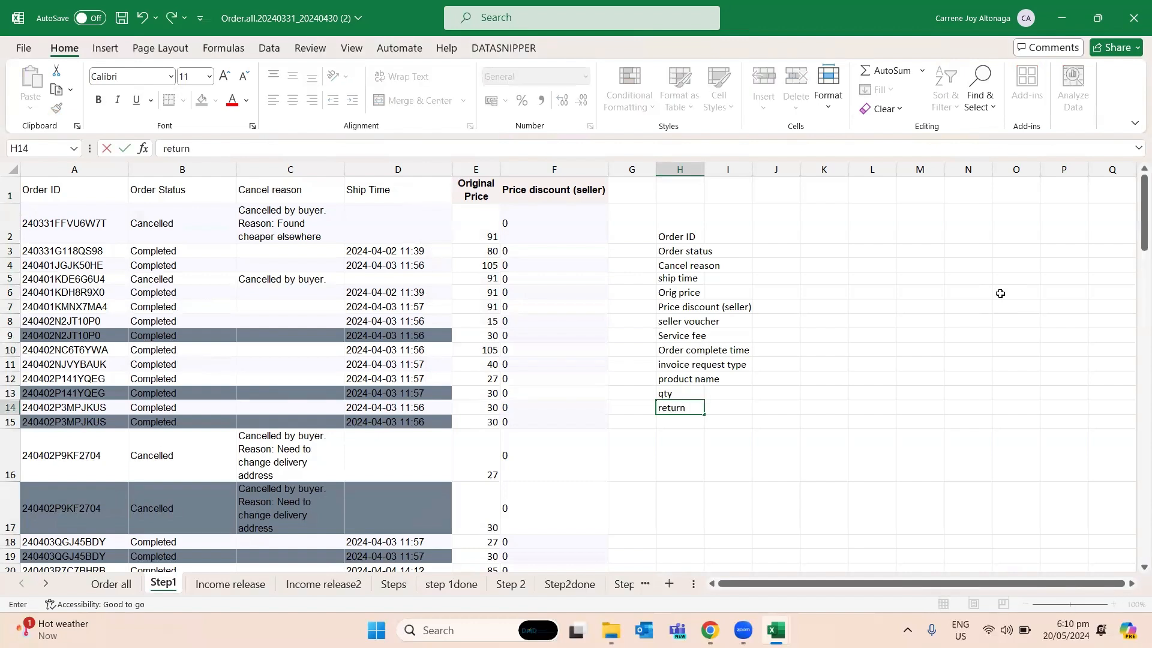
pyautogui.write('ed qty')
pyautogui.press('Return')
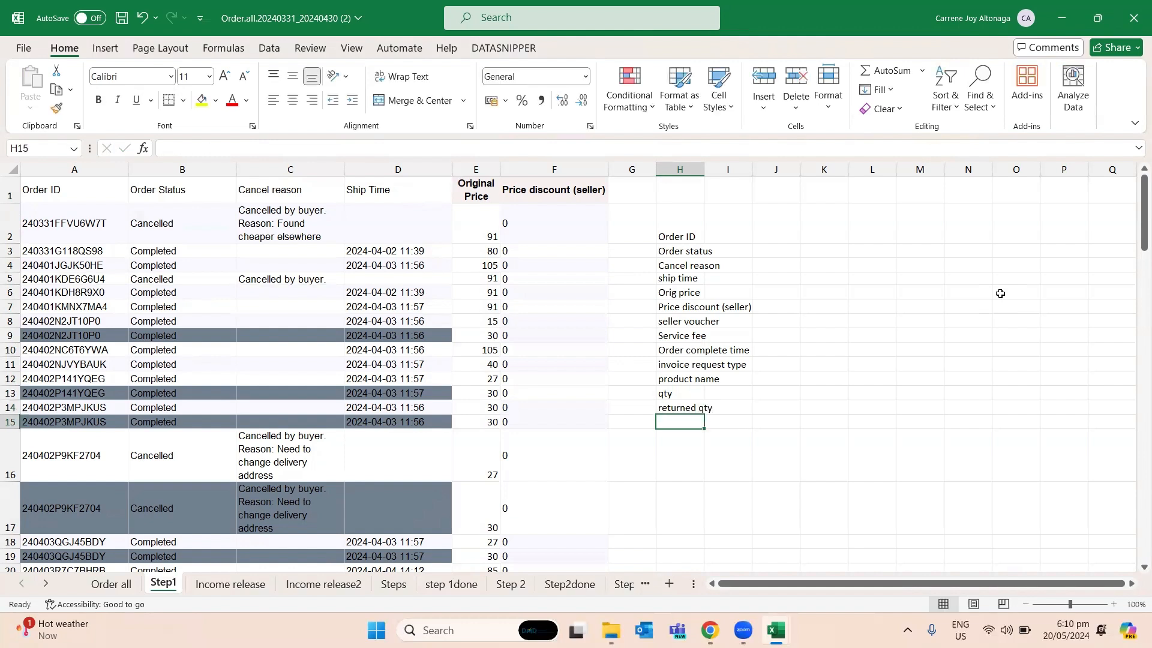
# - Complete the list of required columns with name in H15 and address in H16
pyautogui.write('name ad')
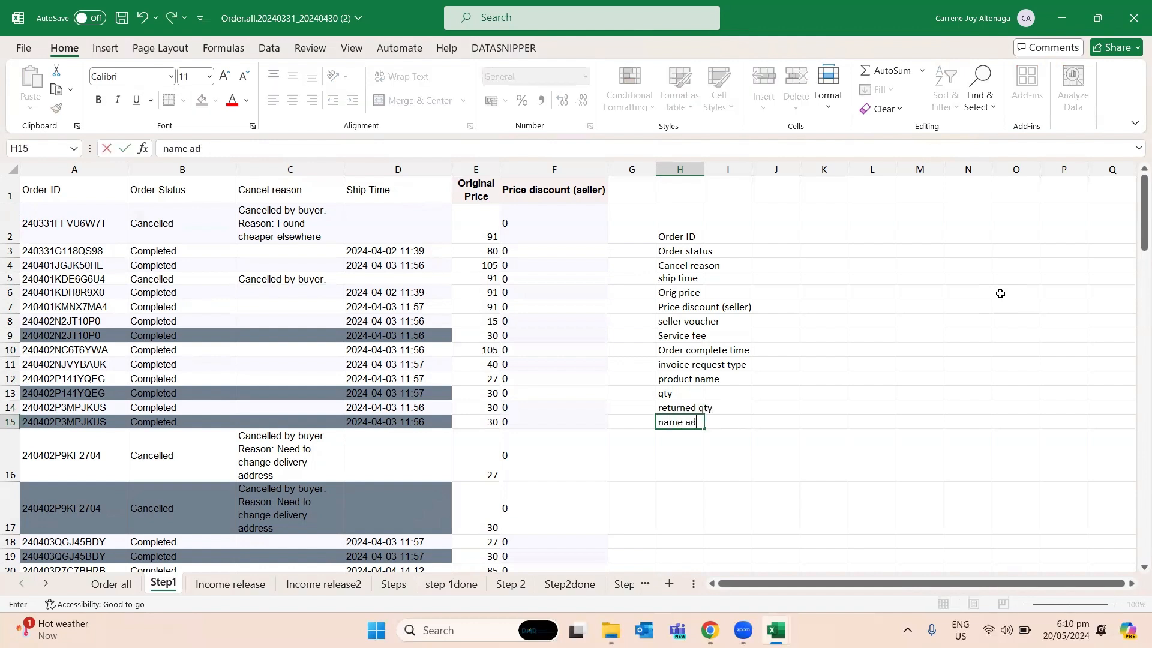
pyautogui.press('BackSpace')
pyautogui.press('BackSpace')
pyautogui.press('Return')
pyautogui.write('ad')
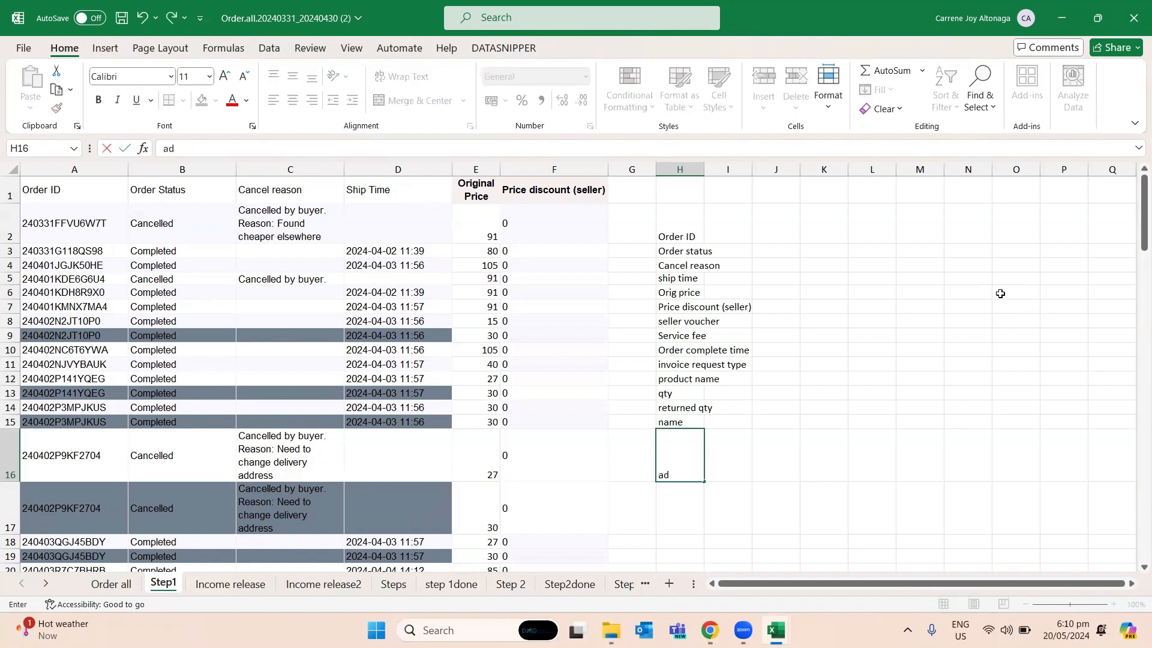
pyautogui.write('dtr')
pyautogui.press('BackSpace')
pyautogui.write('tr')
pyautogui.press('BackSpace')
pyautogui.press('BackSpace')
pyautogui.write('re')
# - Go to the step 1done sheet and review its column headers from Order ID through Name
pyautogui.click(451, 582)
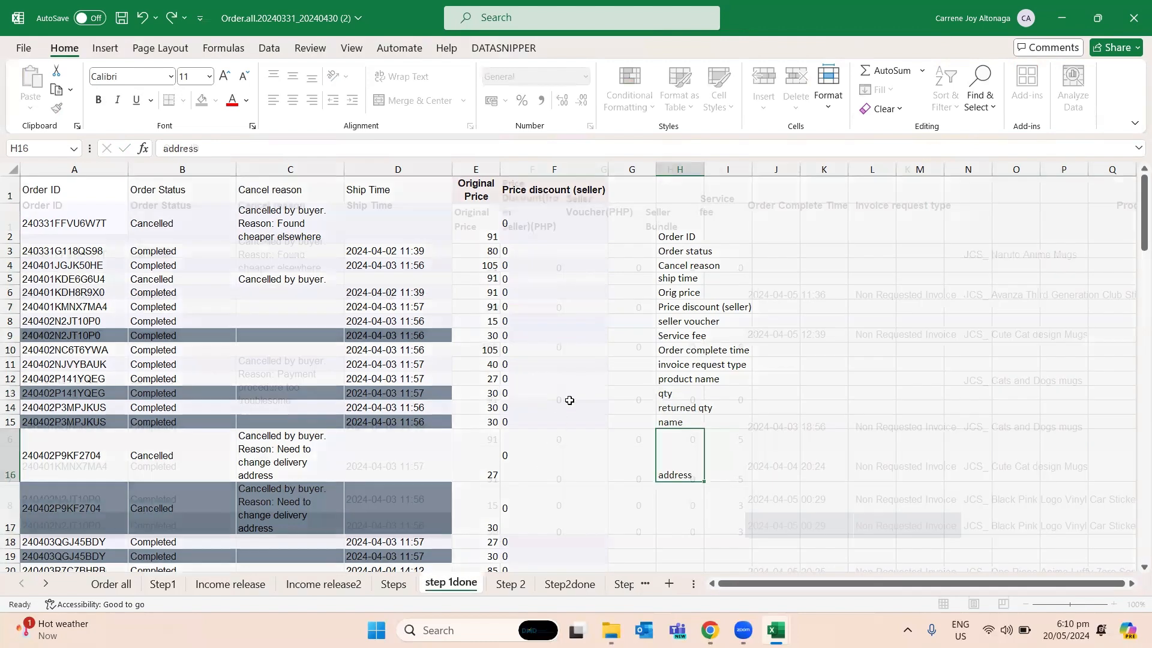
pyautogui.click(579, 334)
pyautogui.press('Left')
pyautogui.press('Left')
pyautogui.press('Left')
pyautogui.press('Left')
pyautogui.press('Left')
pyautogui.press('Left')
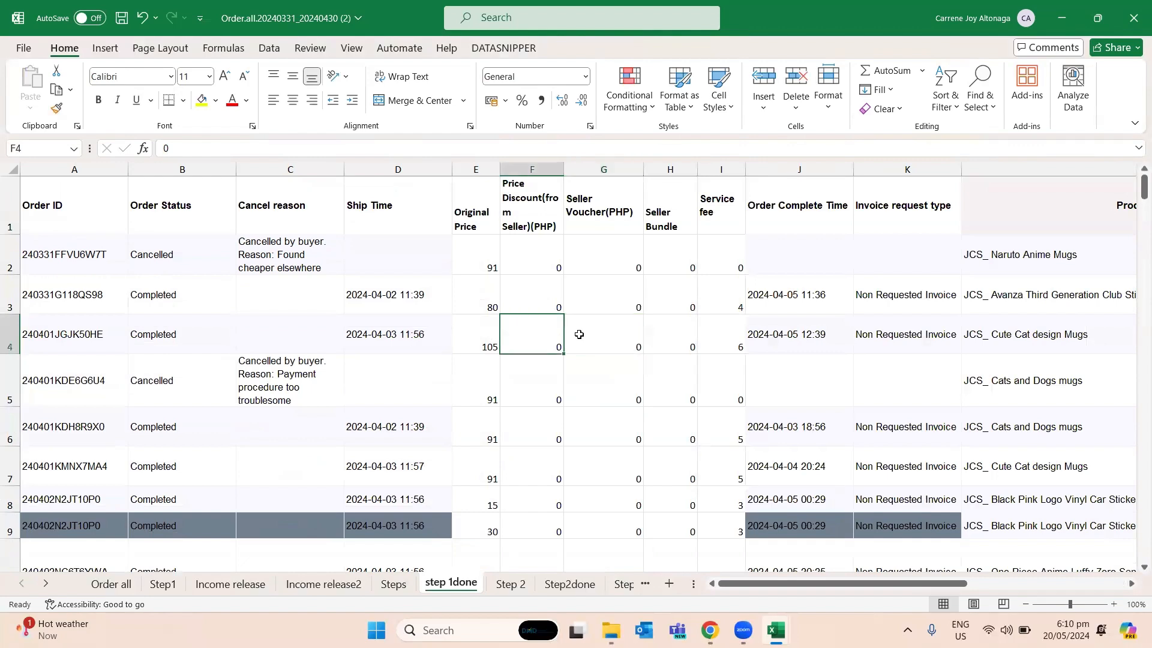
pyautogui.press('Up')
pyautogui.press('Up')
pyautogui.press('Up')
pyautogui.press('Right')
pyautogui.press('Right')
pyautogui.press('Right')
pyautogui.press('Right')
pyautogui.press('Right')
pyautogui.press('Right')
pyautogui.press('Right')
pyautogui.press('Right')
pyautogui.press('Right')
pyautogui.press('Right')
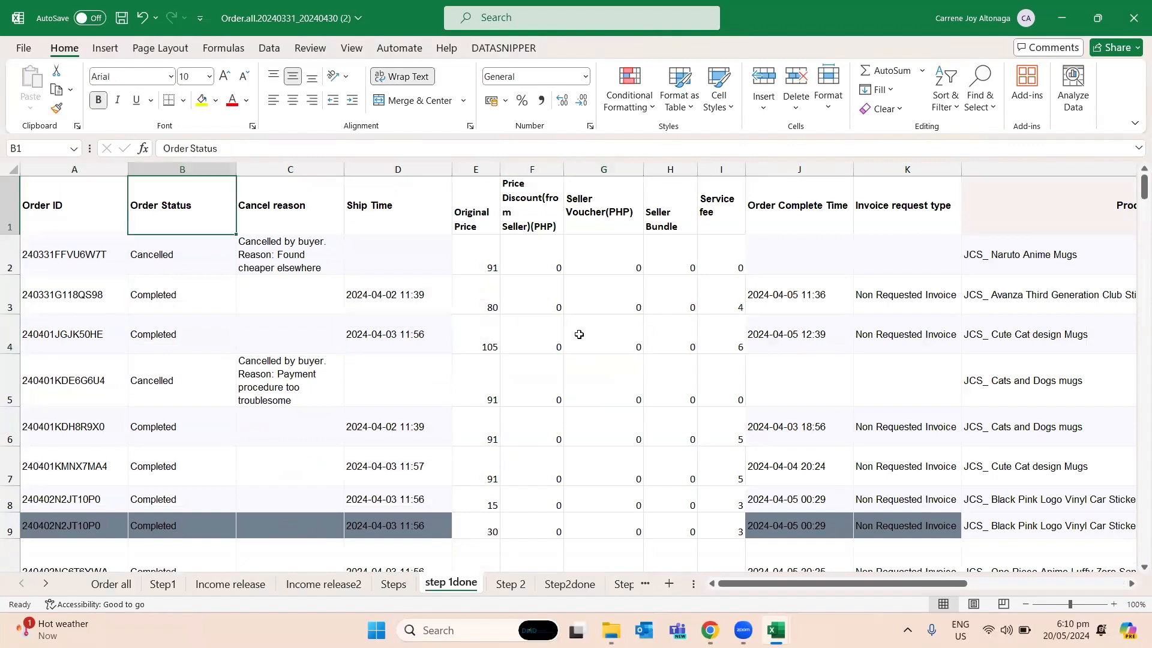
pyautogui.press('Right')
pyautogui.press('Right')
pyautogui.press('Right')
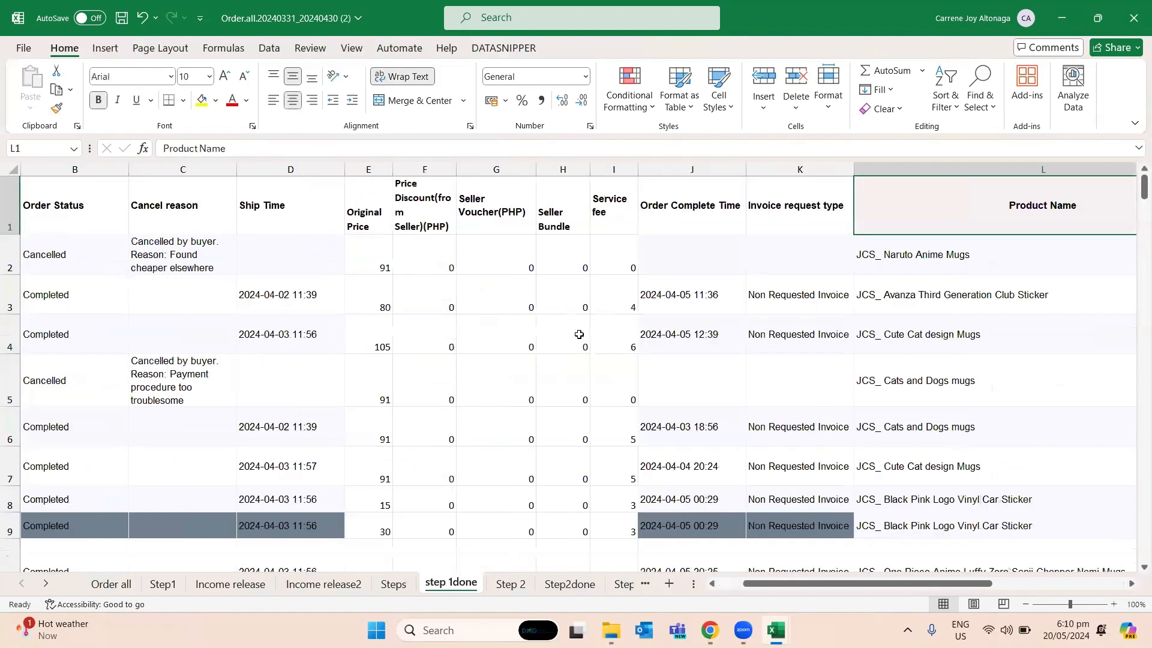
pyautogui.press('Right')
pyautogui.press('Right')
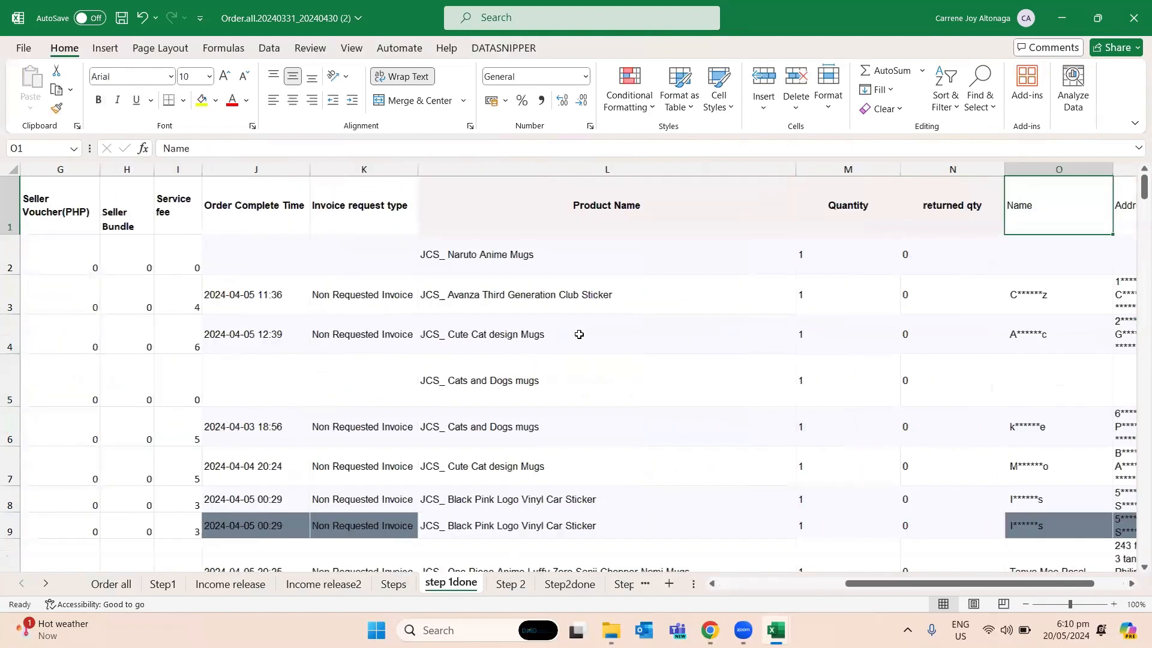
pyautogui.press('Left')
pyautogui.press('Left')
# - Select the step 1done header row from Order ID to Address to check the full set of transferred columns
pyautogui.hotkey('ctrl', 'Home')
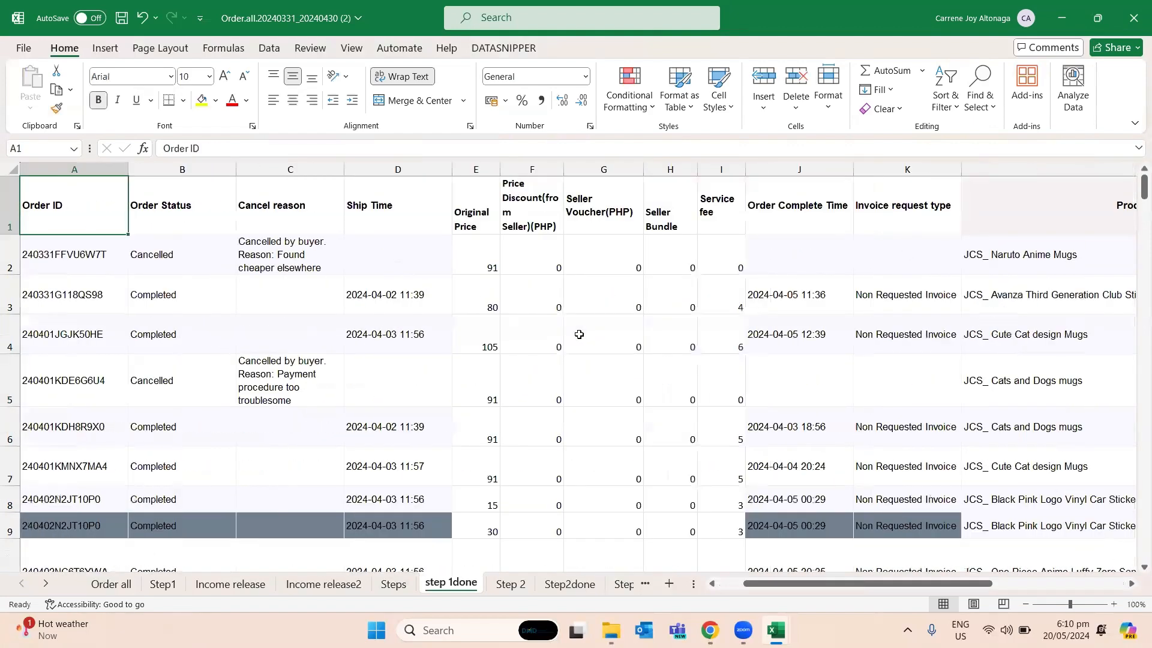
pyautogui.press('Right')
pyautogui.press('Right')
pyautogui.press('Right')
pyautogui.press('Right')
pyautogui.press('Right')
pyautogui.press('Left')
pyautogui.press('Left')
pyautogui.press('Left')
pyautogui.press('Left')
pyautogui.press('Left')
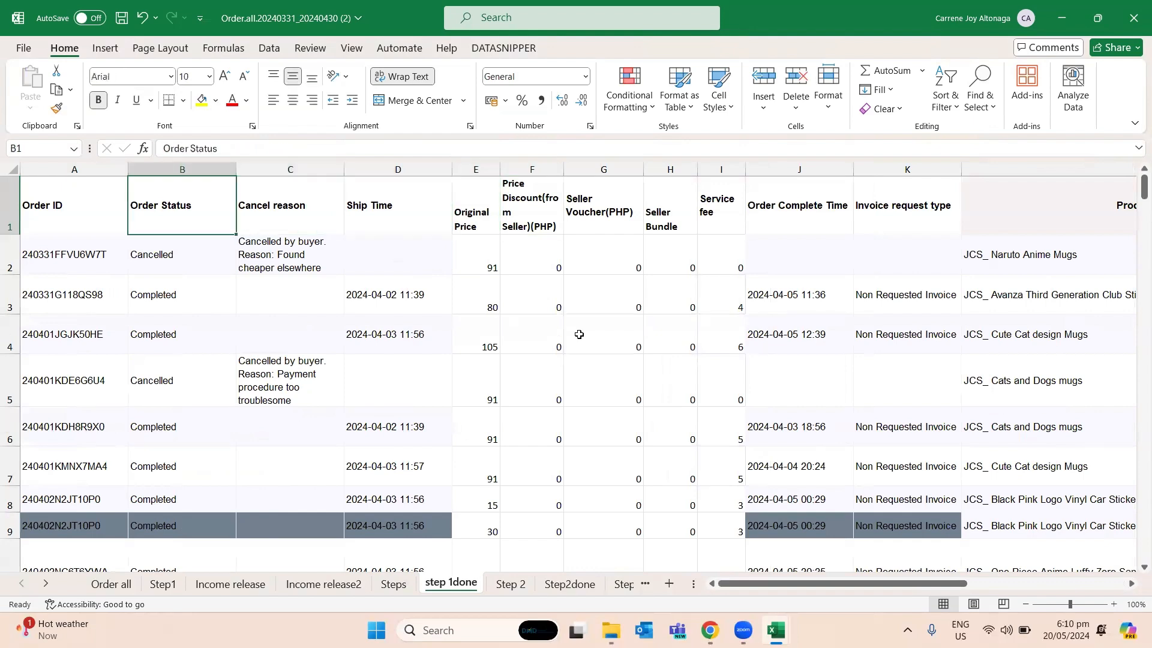
pyautogui.hotkey('shift', 'Right')
pyautogui.hotkey('shift', 'Right')
pyautogui.hotkey('shift', 'Right')
pyautogui.hotkey('shift', 'Right')
pyautogui.hotkey('shift', 'Right')
pyautogui.hotkey('shift', 'Right')
pyautogui.hotkey('shift', 'Right')
pyautogui.hotkey('shift', 'Right')
pyautogui.hotkey('shift', 'Right')
pyautogui.hotkey('shift', 'Right')
pyautogui.hotkey('shift', 'Right')
pyautogui.hotkey('shift', 'Right')
pyautogui.hotkey('shift', 'Right')
pyautogui.hotkey('shift', 'Right')
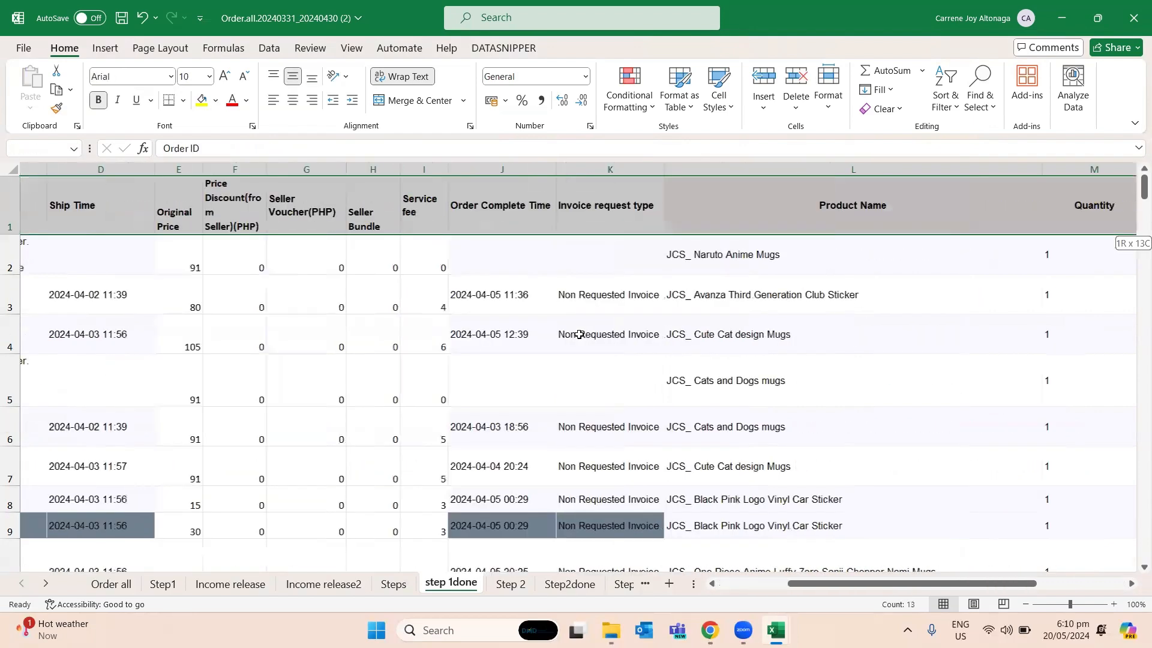
pyautogui.hotkey('shift', 'Right')
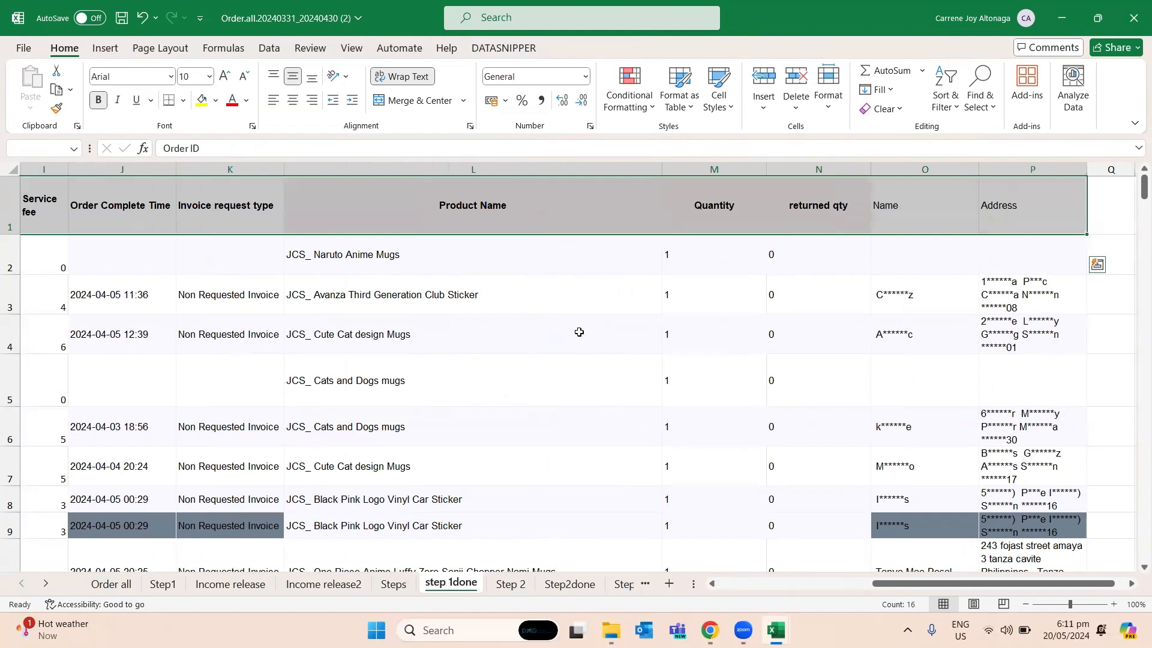
pyautogui.click(579, 332)
pyautogui.moveTo(984, 211); pyautogui.dragTo(23, 211)
pyautogui.click(463, 223)
pyautogui.click(536, 290)
pyautogui.click(701, 310)
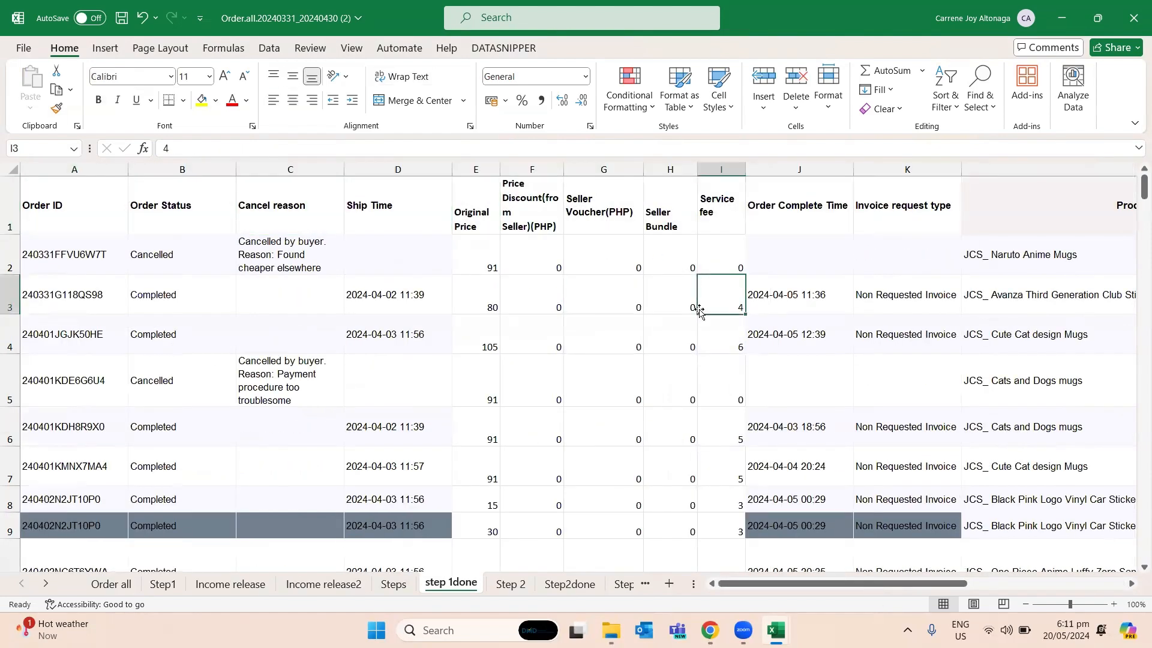
pyautogui.click(311, 292)
pyautogui.click(651, 258)
pyautogui.click(659, 322)
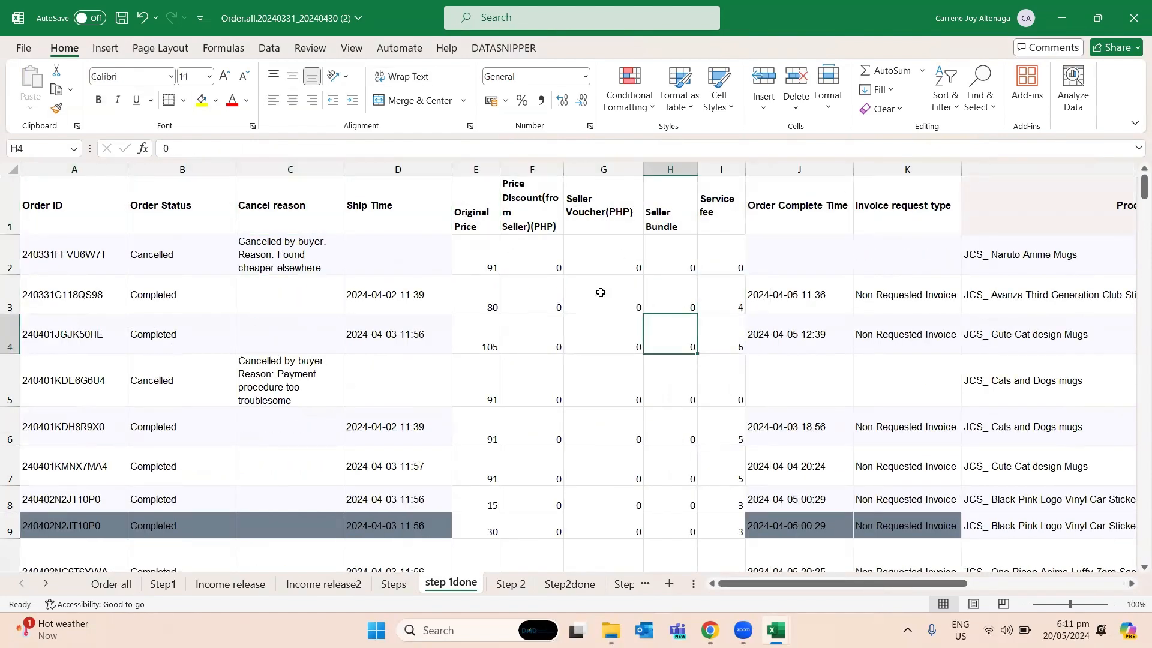
pyautogui.click(103, 210)
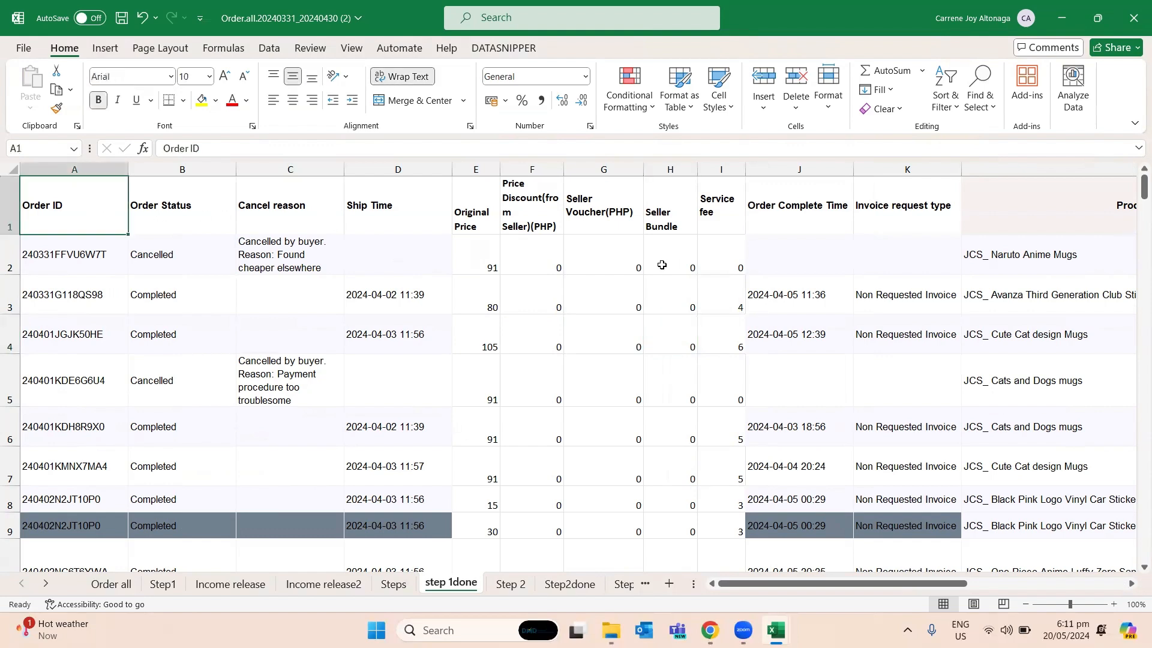
pyautogui.click(835, 227)
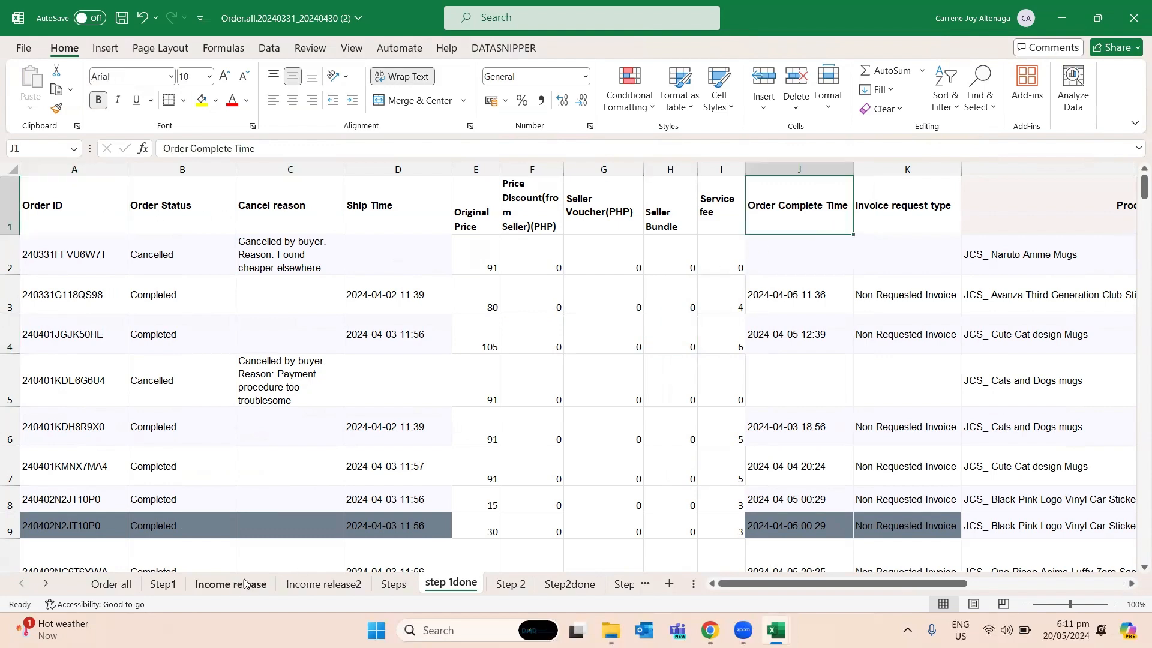
# - Read the Step2 instructions on the Steps sheet about editing the summary and deleting cancelled orders
pyautogui.click(394, 584)
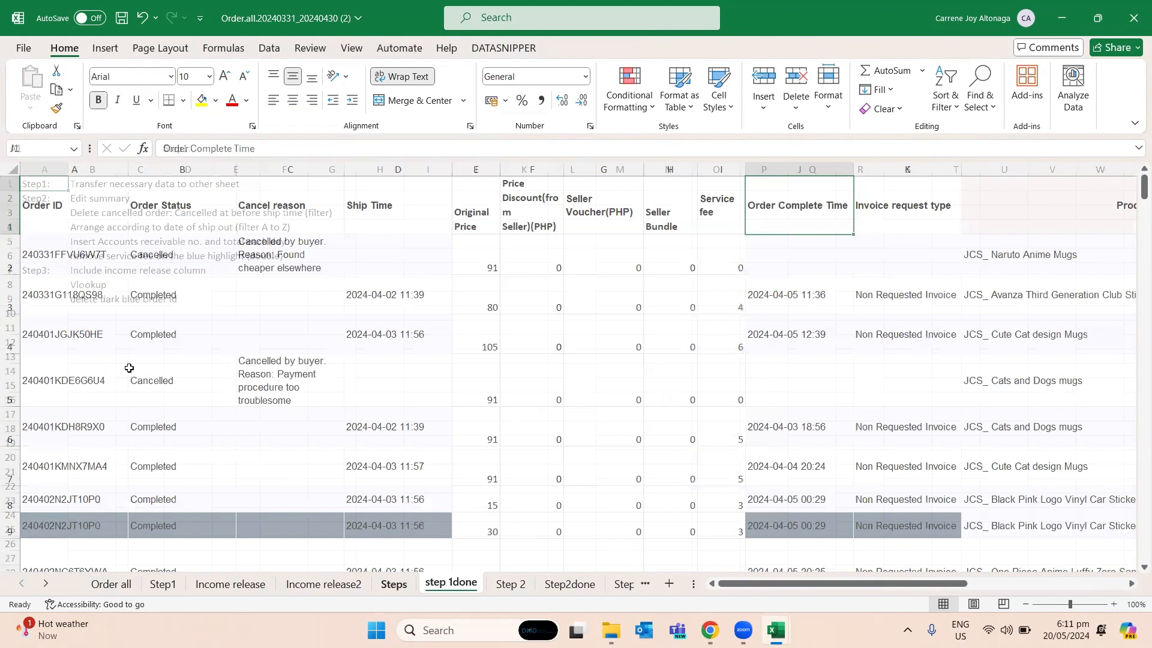
pyautogui.click(103, 211)
pyautogui.click(112, 198)
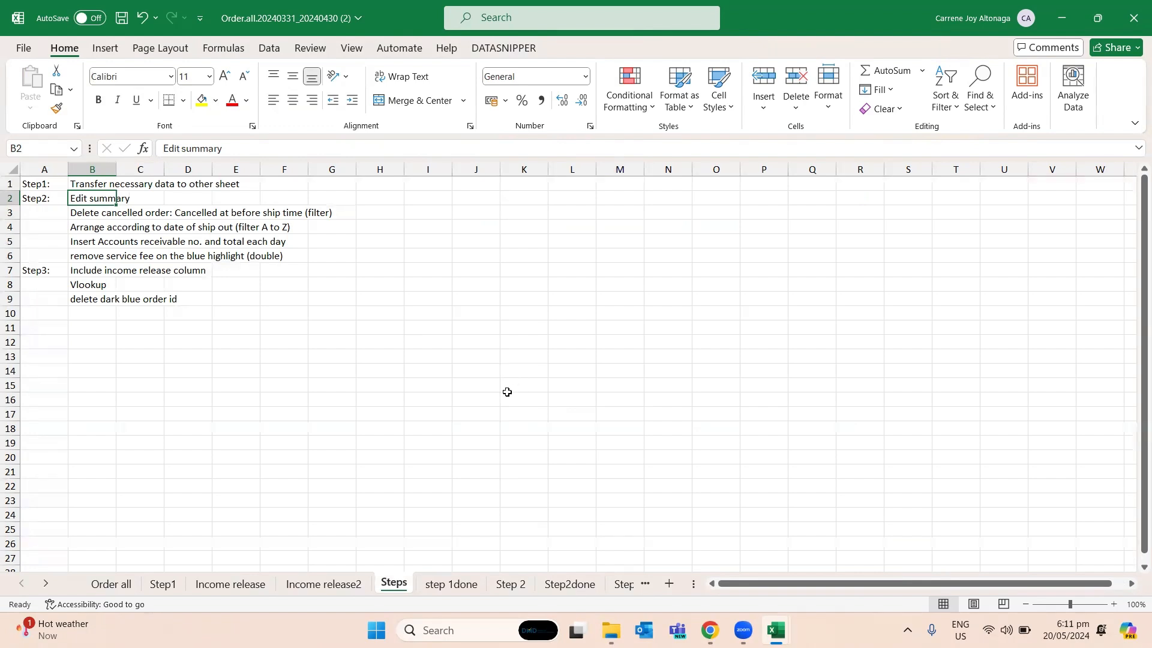
pyautogui.click(90, 214)
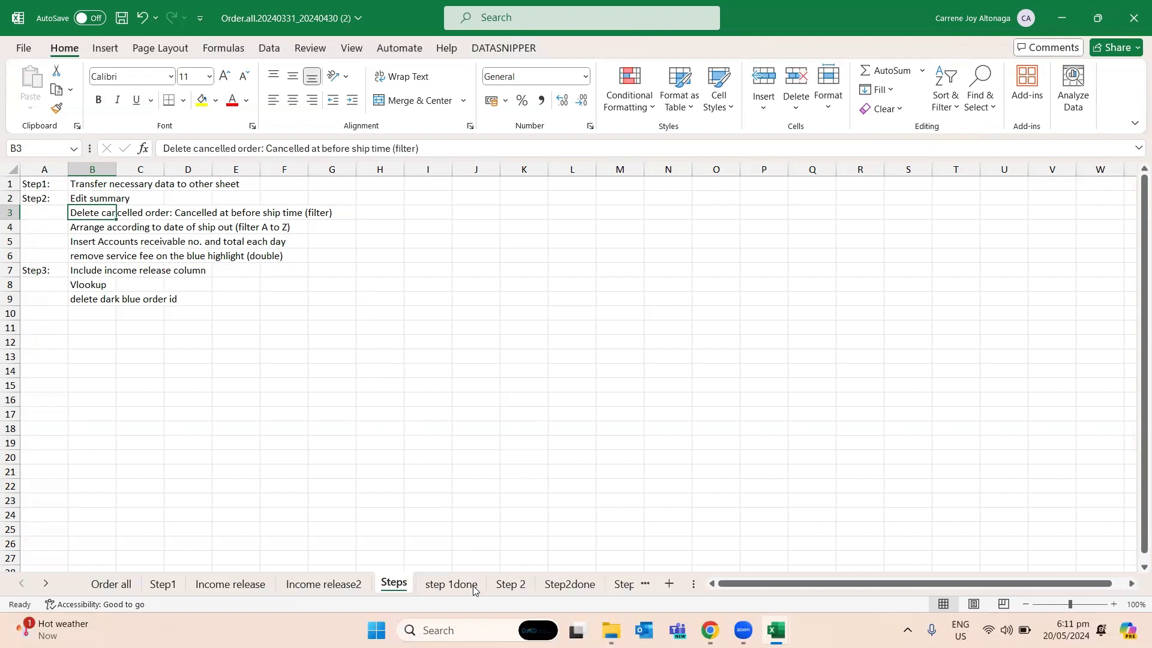
# - Add filters to the header row of the Step 2 sheet, from Order ID to Address
pyautogui.click(505, 585)
pyautogui.click(395, 357)
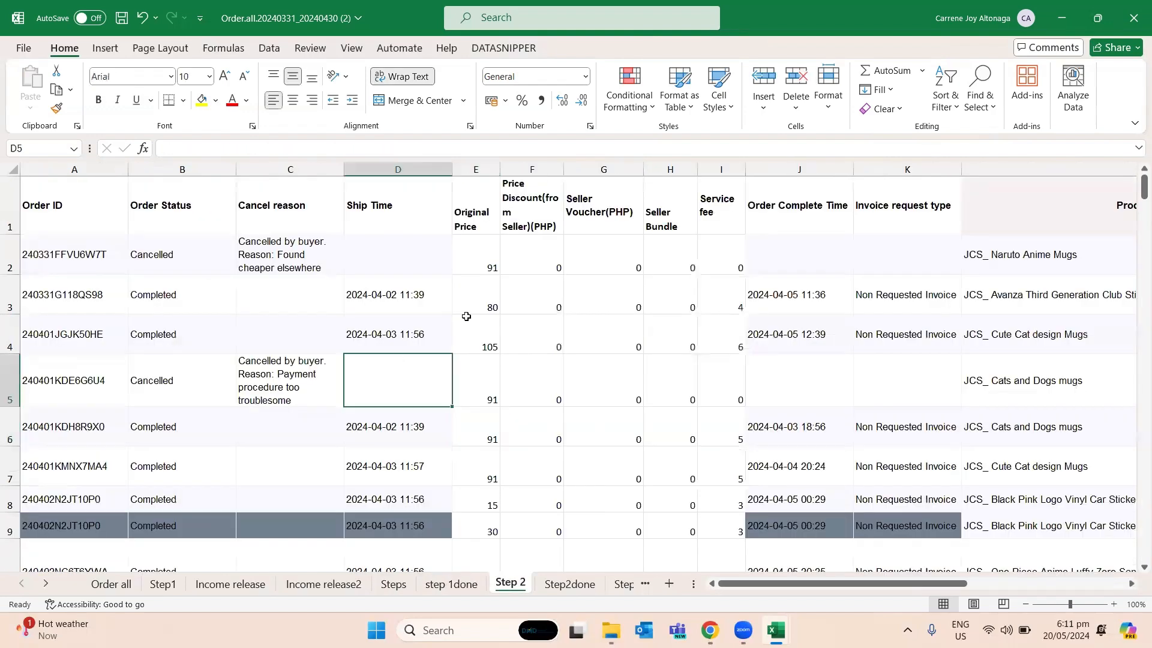
pyautogui.scroll(-1, 199, 233)
pyautogui.scroll(-1, 115, 252)
pyautogui.scroll(2, 95, 206)
pyautogui.moveTo(92, 206); pyautogui.dragTo(1004, 233)
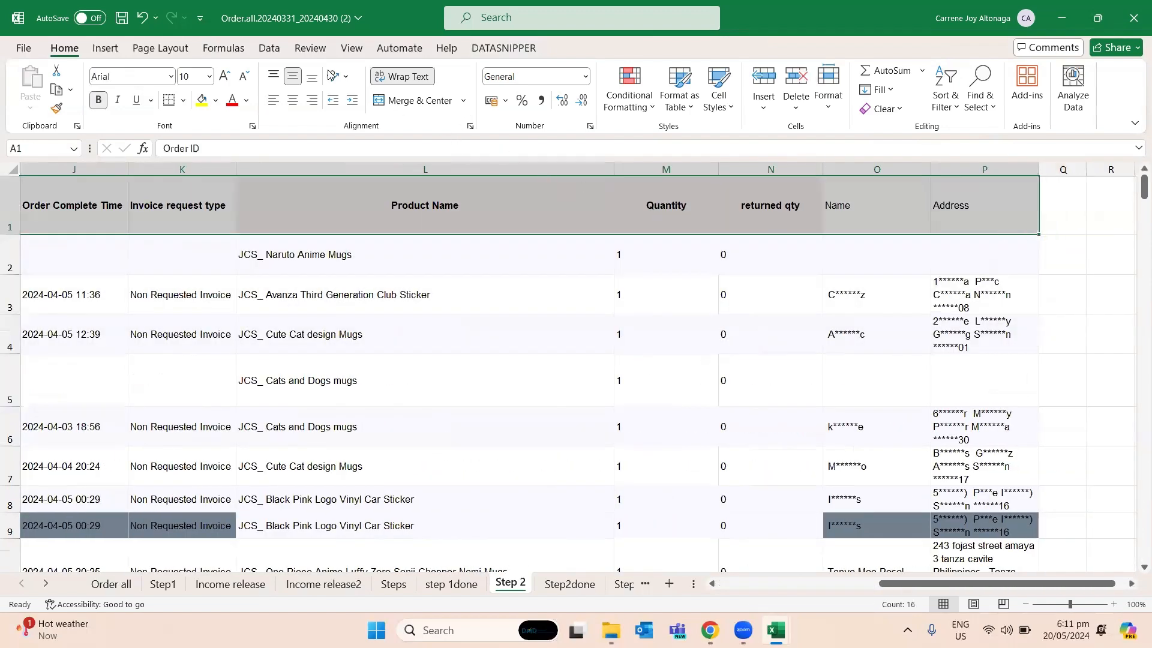
pyautogui.click(273, 51)
pyautogui.click(642, 87)
pyautogui.moveTo(903, 584); pyautogui.dragTo(771, 589)
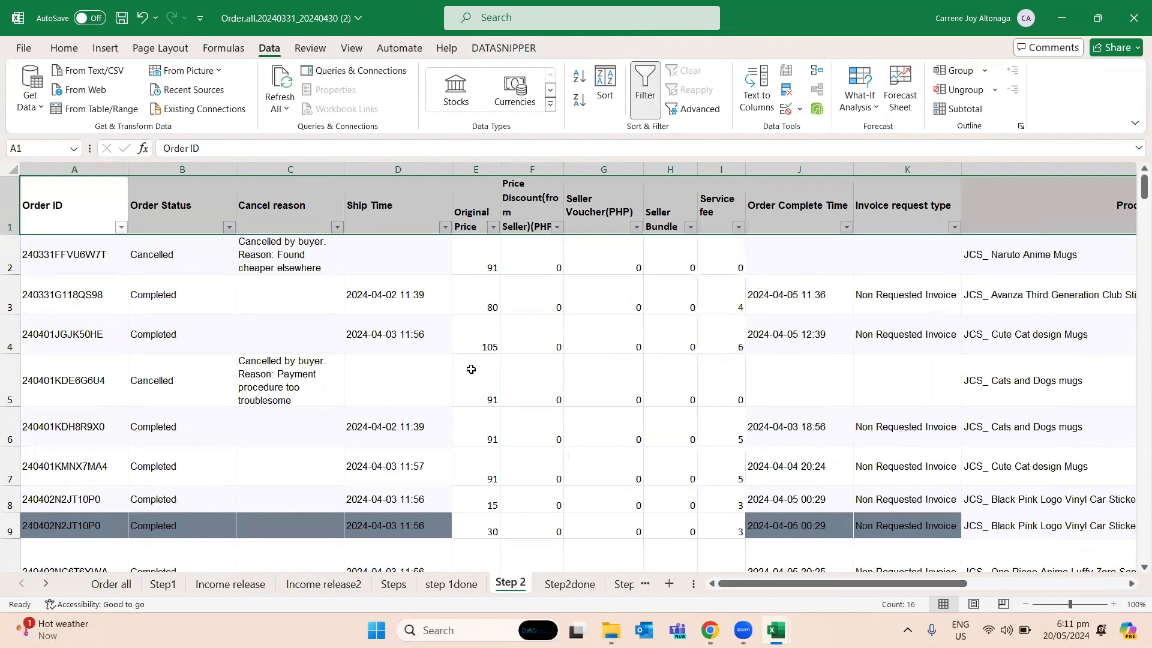
pyautogui.click(471, 369)
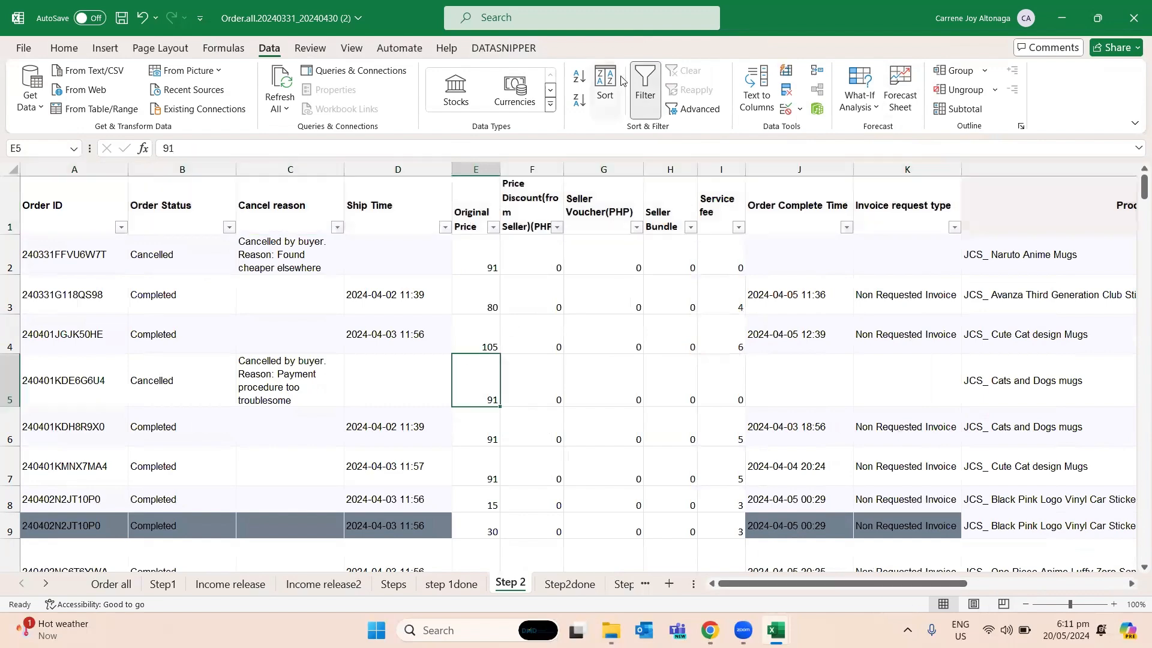
pyautogui.click(337, 227)
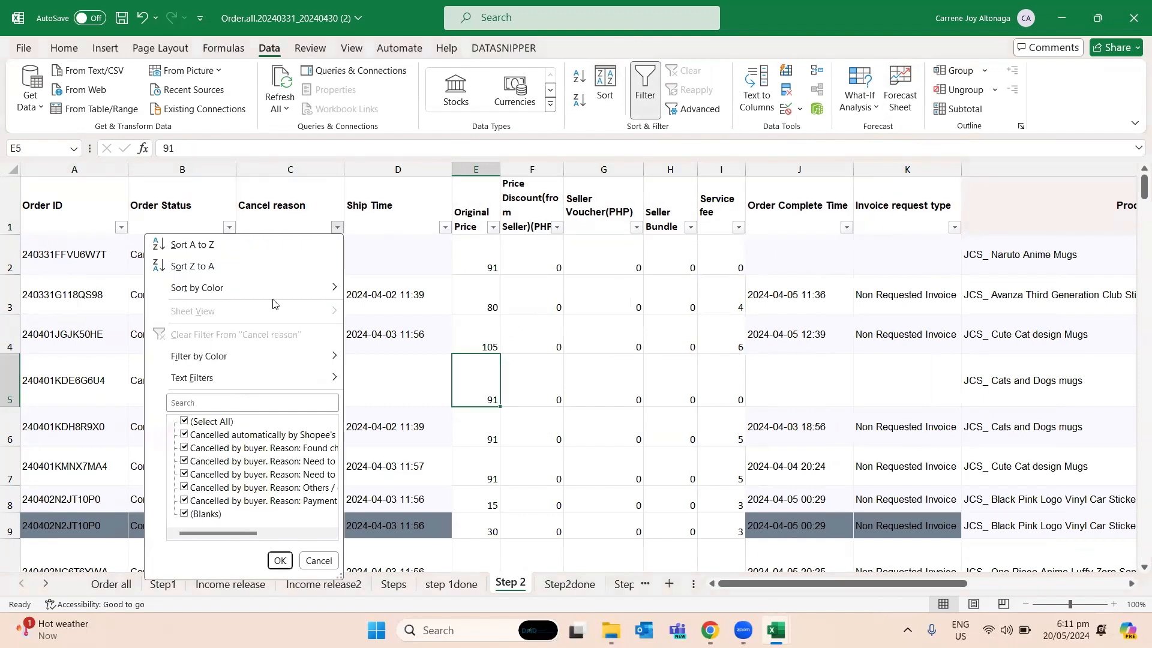
pyautogui.click(186, 421)
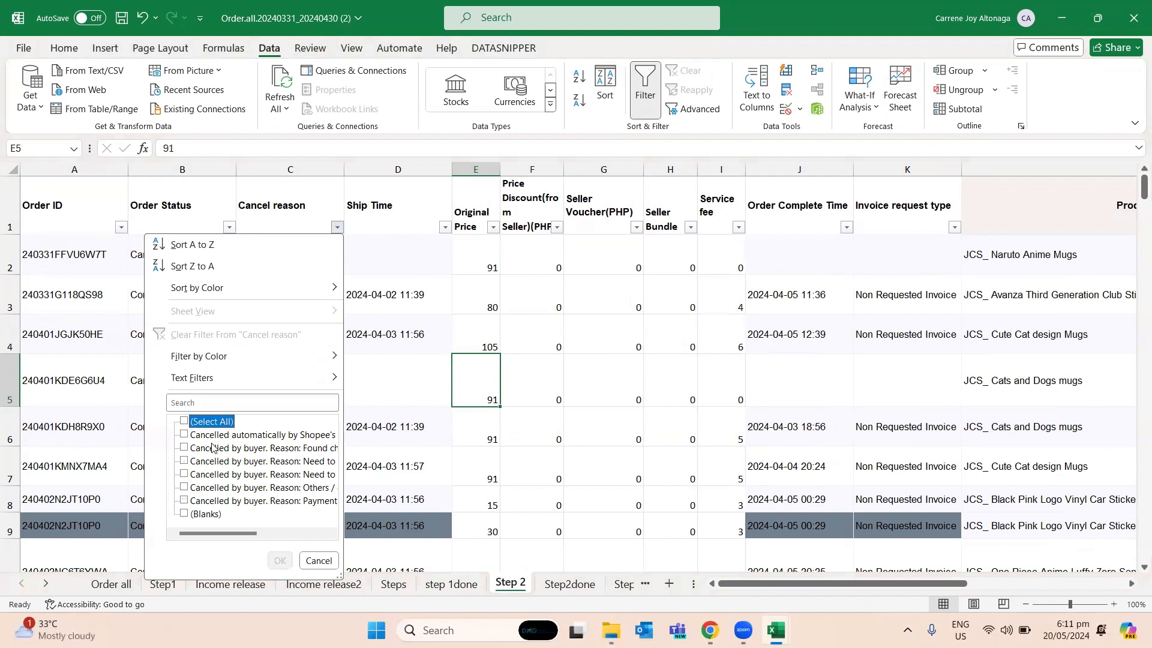
pyautogui.moveTo(237, 534)
pyautogui.mouseDown()
pyautogui.moveTo(276, 536)
pyautogui.moveTo(223, 532)
pyautogui.moveTo(262, 538)
pyautogui.moveTo(252, 534)
pyautogui.mouseUp()
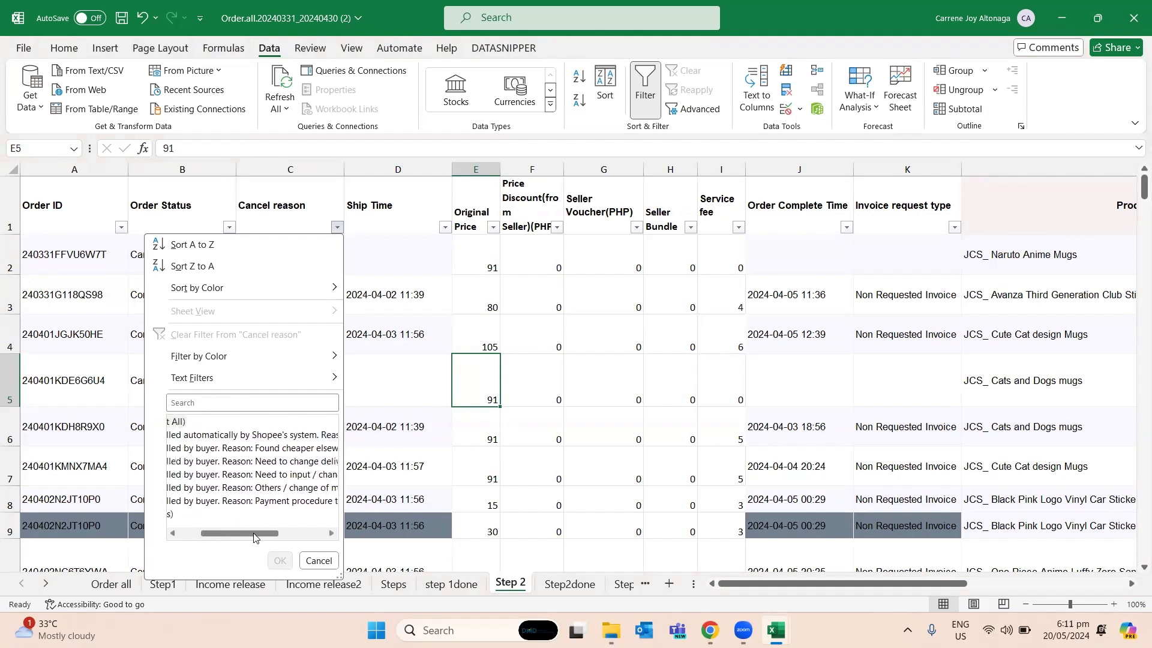
pyautogui.click(408, 336)
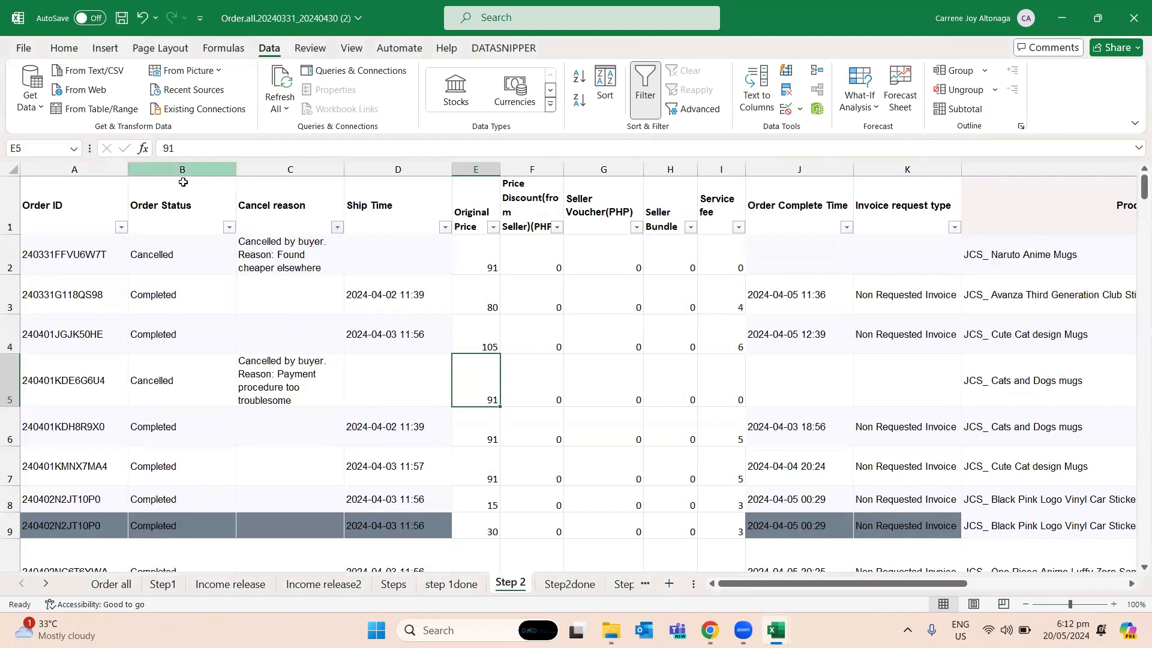
# - Filter the Order Status column to show only Cancelled orders and inspect their cancel reasons
pyautogui.click(230, 227)
pyautogui.click(76, 422)
pyautogui.click(77, 436)
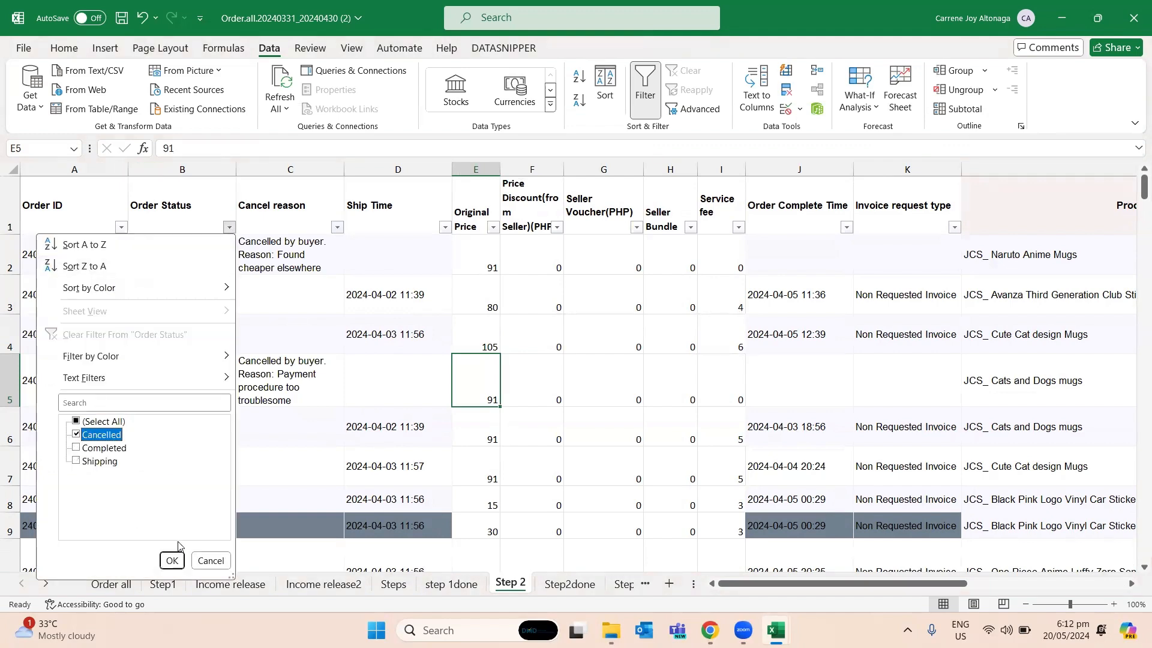
pyautogui.click(172, 561)
pyautogui.click(249, 356)
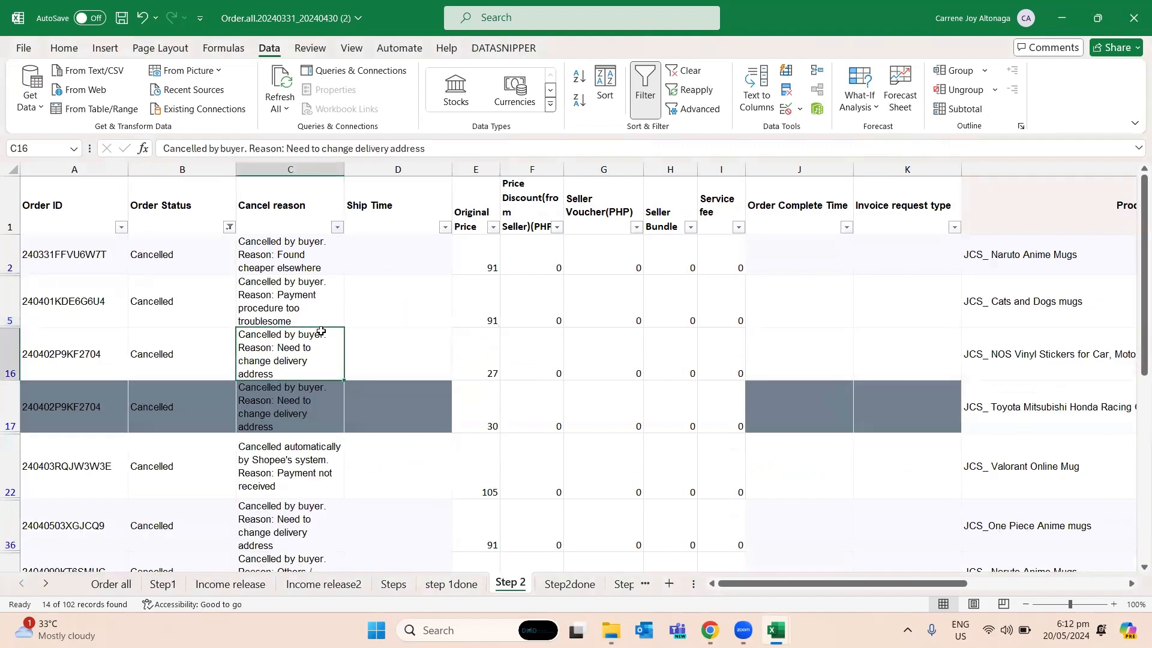
pyautogui.click(321, 264)
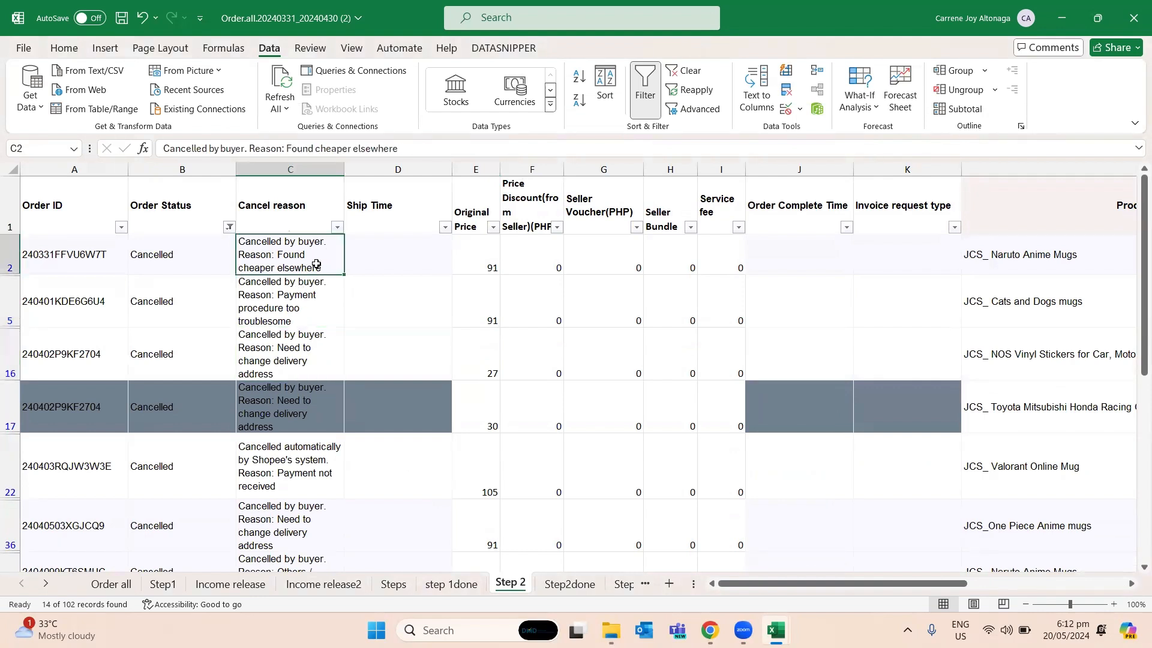
# - Read the cancel reasons of the filtered Cancelled orders on the Step 2 sheet, from row 2 down to row 84
pyautogui.click(320, 303)
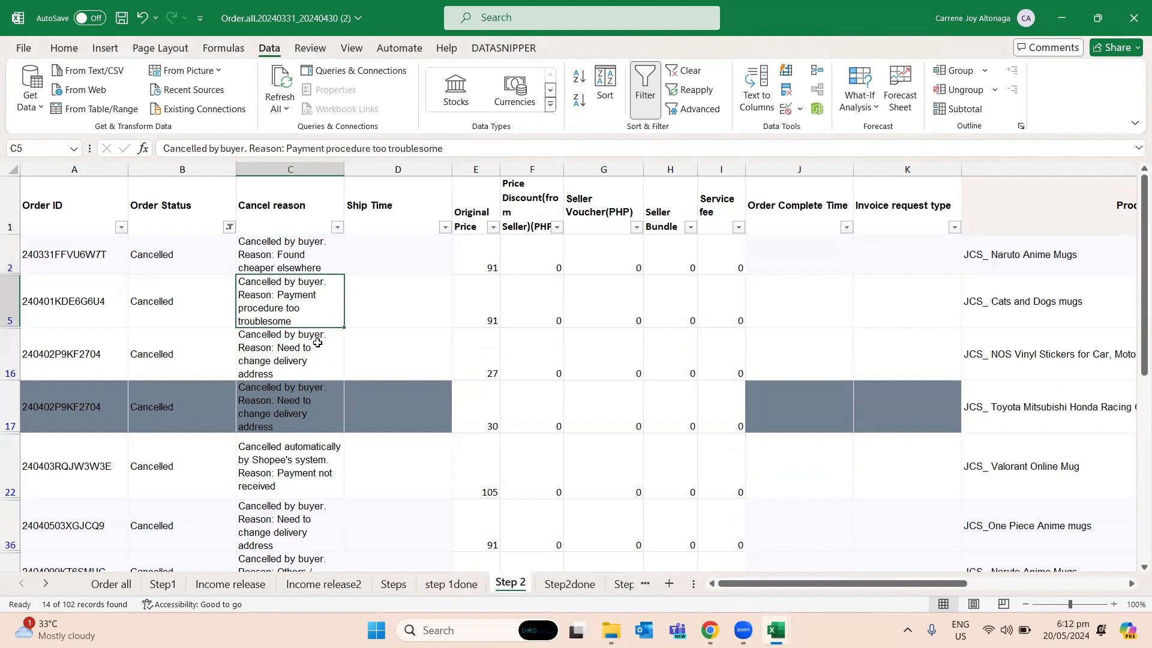
pyautogui.click(317, 357)
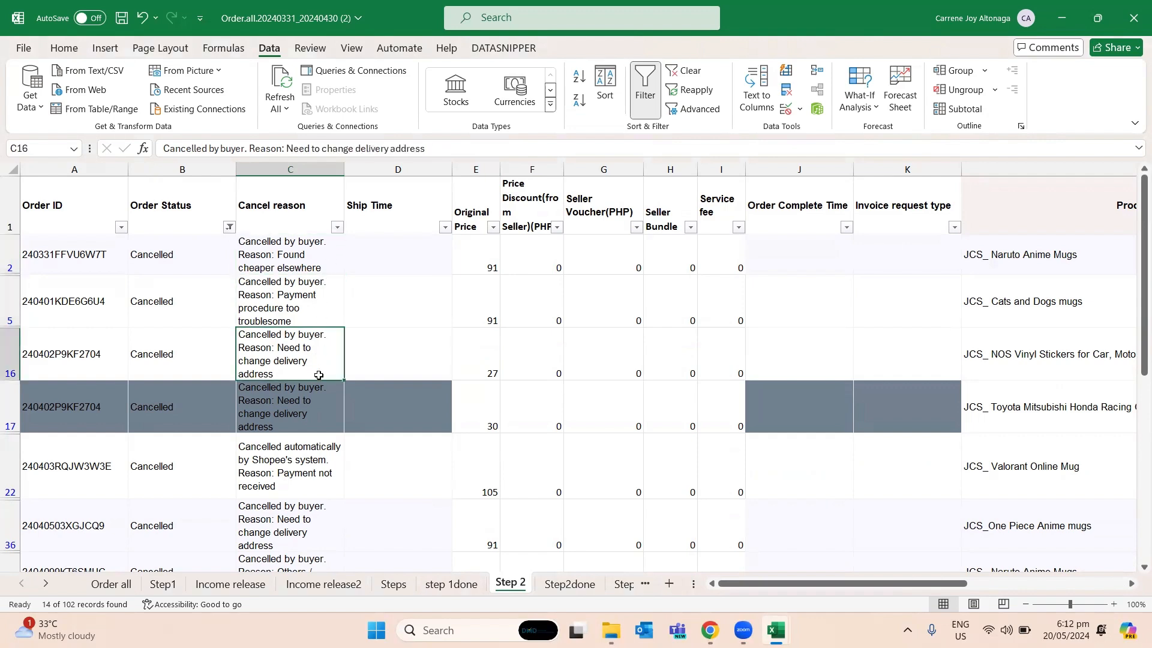
pyautogui.scroll(-3, 318, 377)
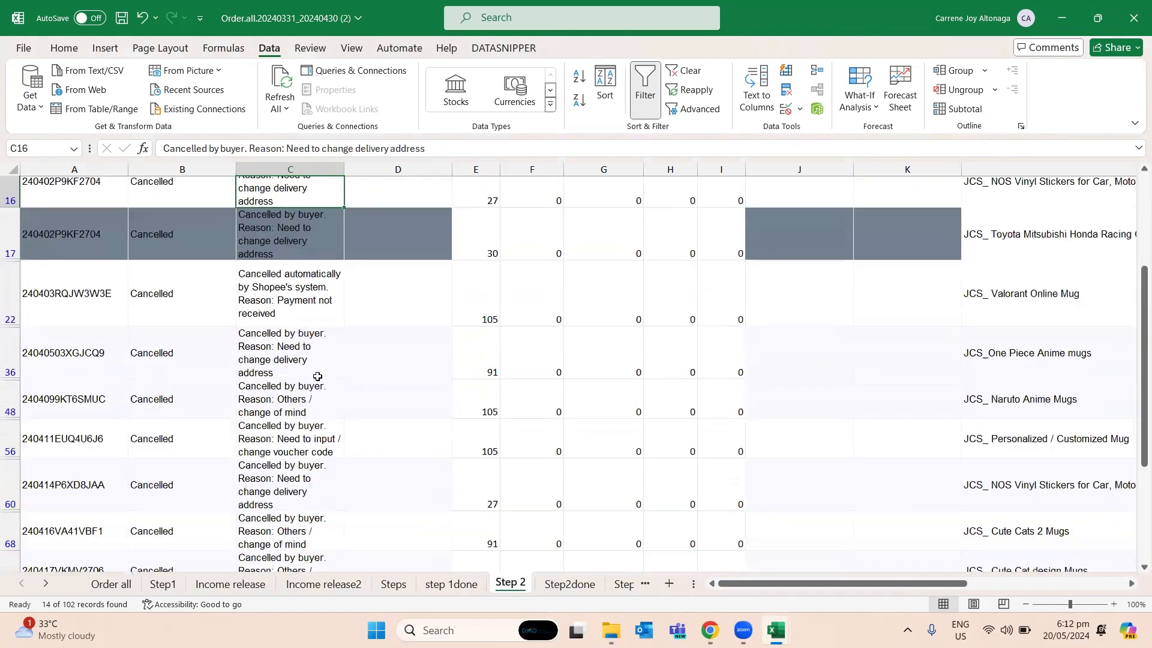
pyautogui.scroll(-2, 318, 373)
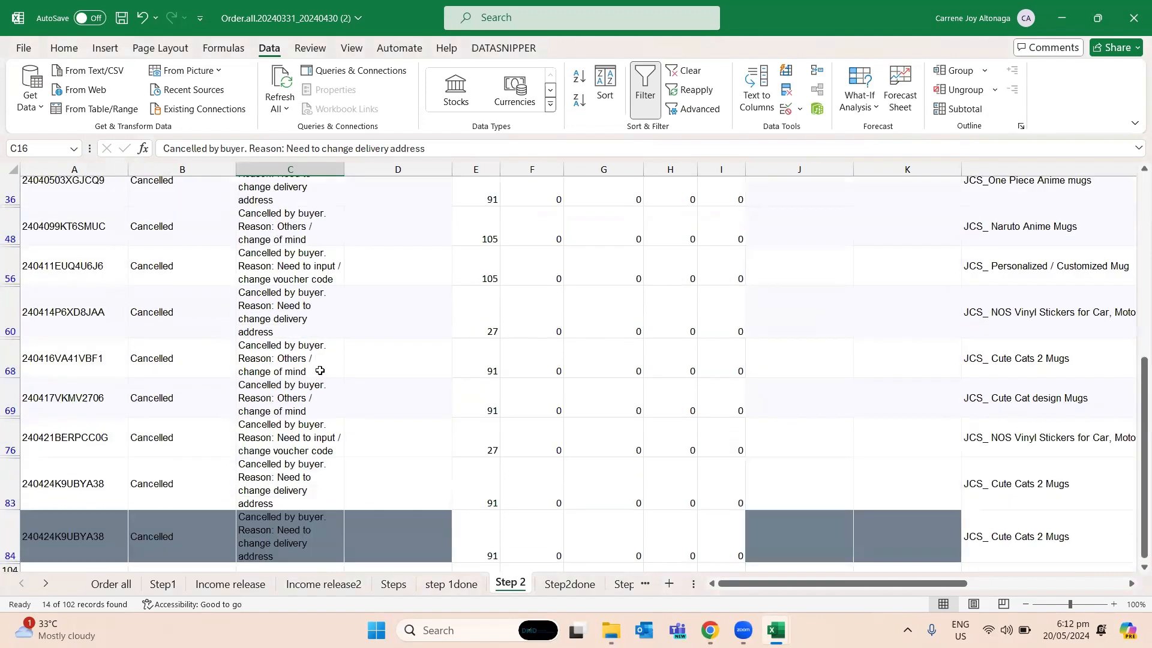
pyautogui.scroll(-1, 320, 371)
pyautogui.click(303, 408)
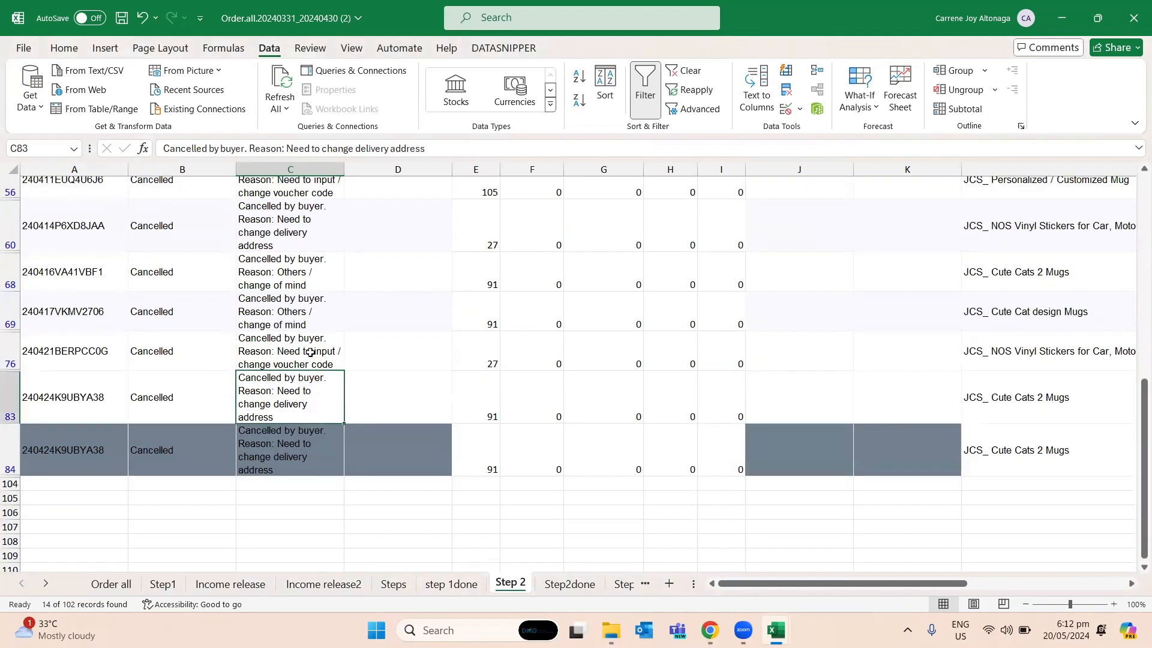
pyautogui.click(310, 352)
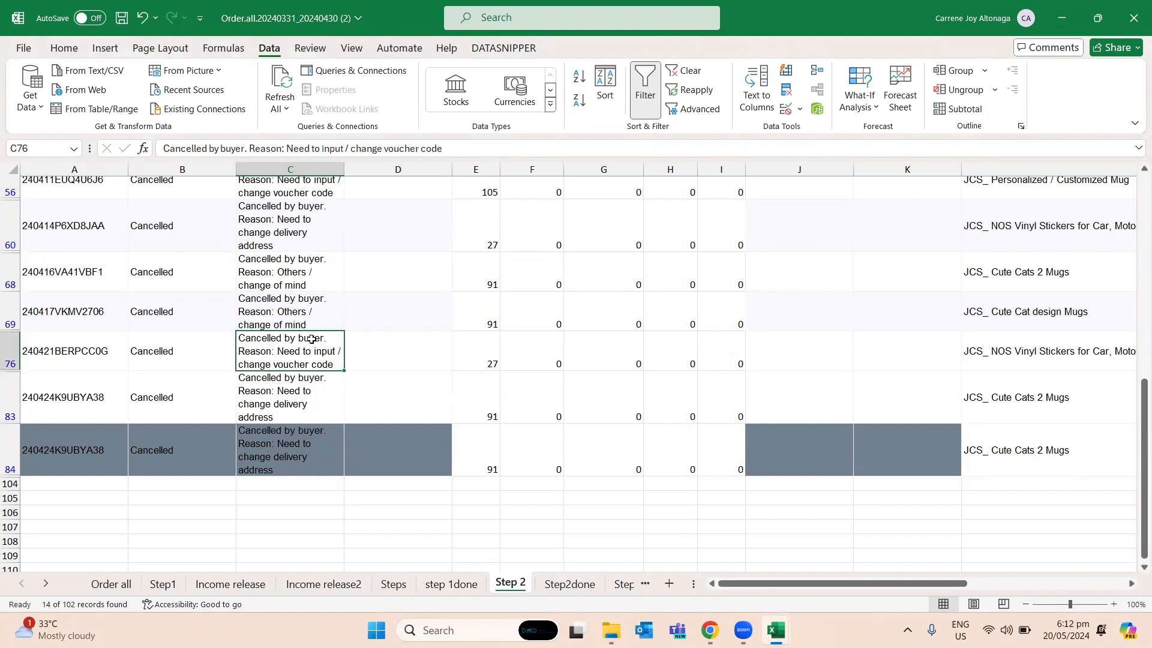
pyautogui.click(312, 318)
pyautogui.scroll(2, 336, 288)
pyautogui.scroll(1, 337, 287)
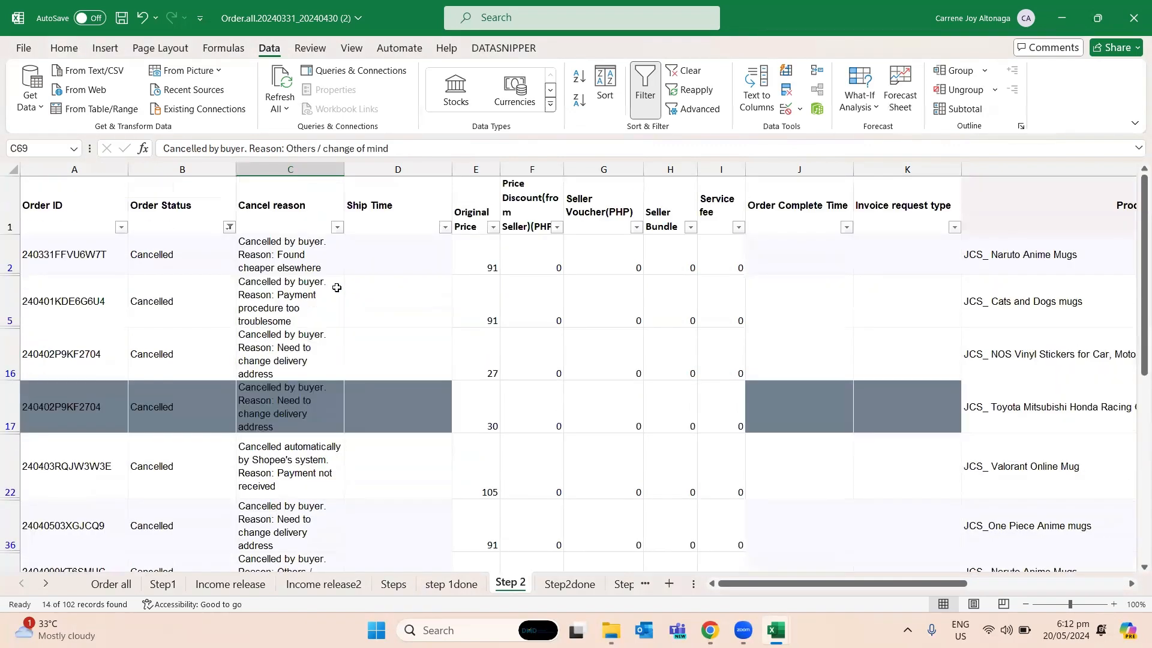
# - Check the Ship Time, price and cancel reason cells of the cancelled order in row 2
pyautogui.click(348, 265)
pyautogui.click(548, 264)
pyautogui.press('Right')
pyautogui.press('Left')
pyautogui.press('Left')
pyautogui.press('Left')
pyautogui.press('Left')
pyautogui.press('Right')
pyautogui.press('Left')
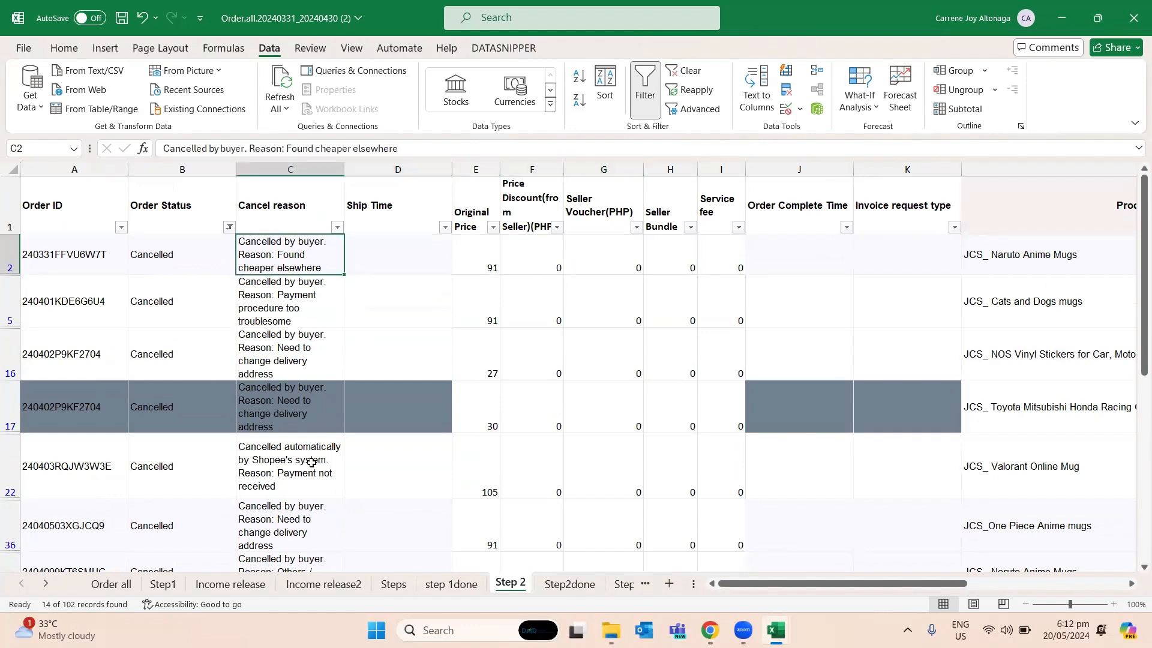
# - Compare the Ship Time columns of the step 1done and Step2done sheets
pyautogui.click(457, 583)
pyautogui.click(380, 164)
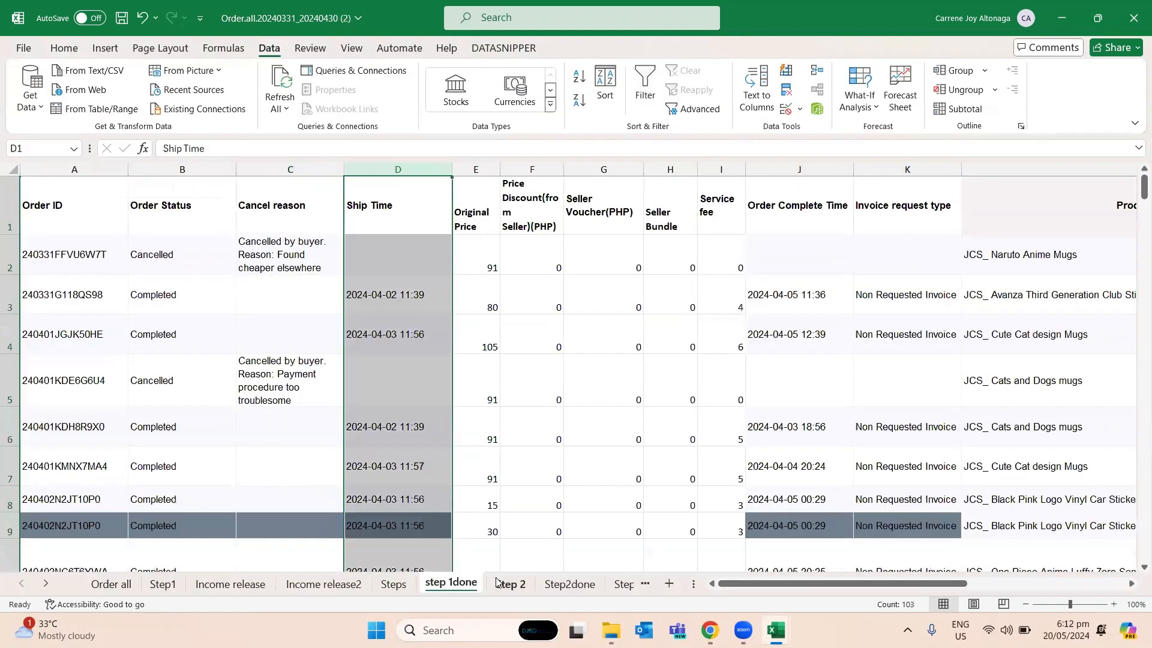
pyautogui.click(500, 583)
pyautogui.click(567, 584)
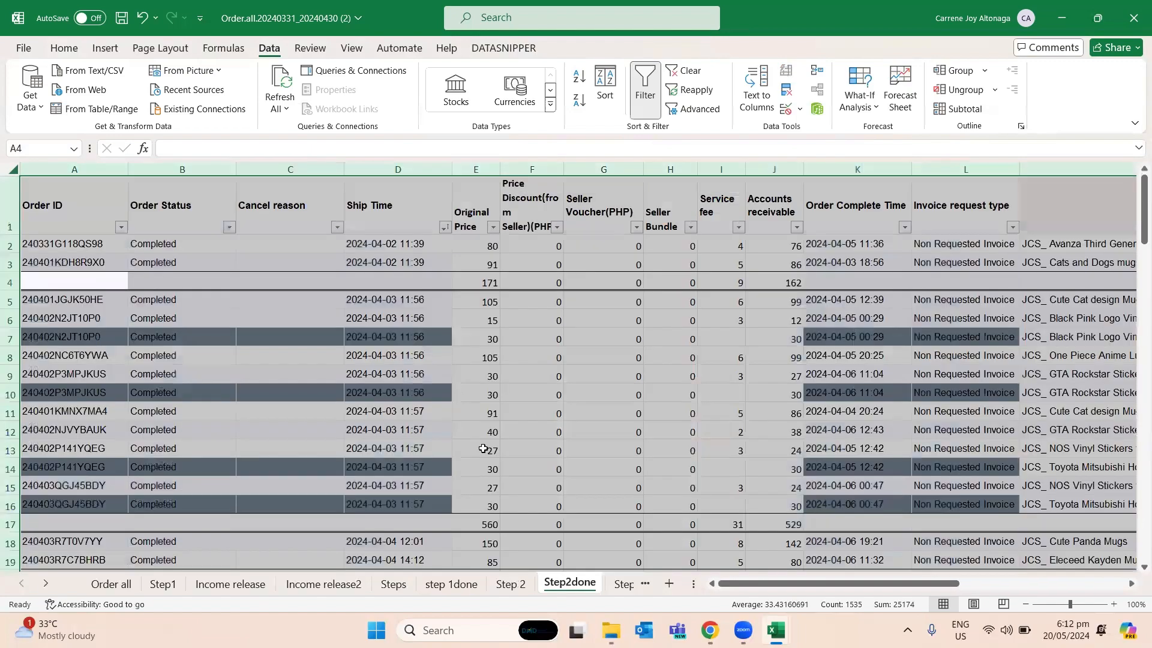
pyautogui.click(510, 584)
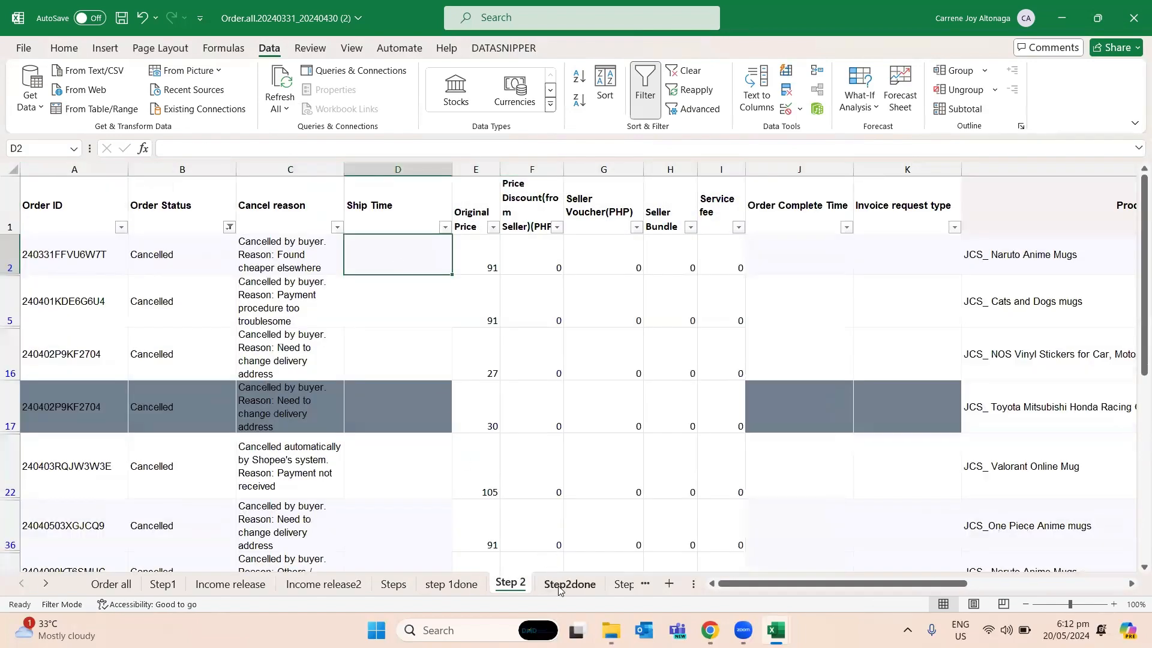
pyautogui.click(567, 583)
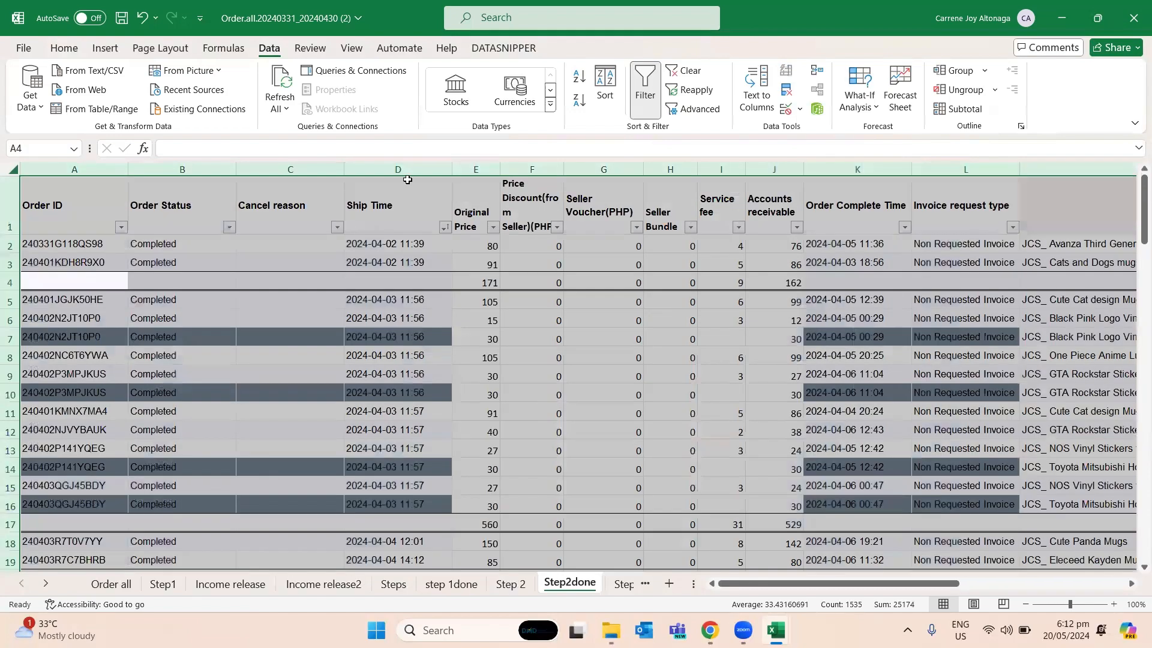
pyautogui.click(408, 169)
pyautogui.hotkey('alt', 'Tab')
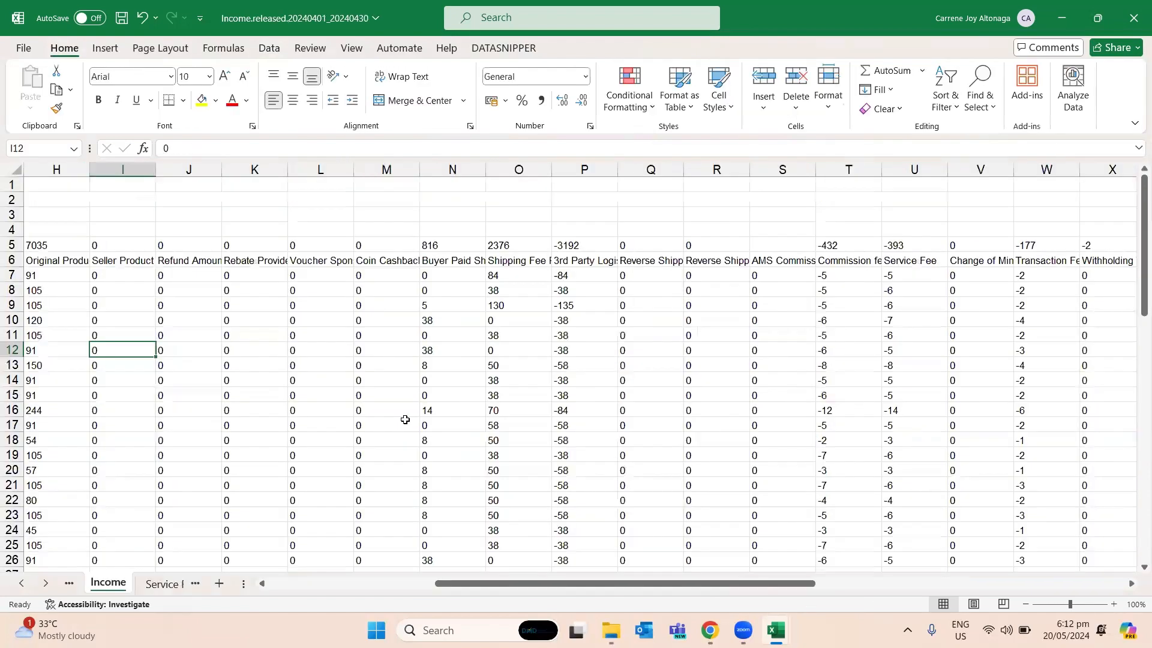
pyautogui.hotkey('alt', 'Tab')
# - Examine the Ship Time of completed and cancelled orders on the step 1done sheet against their cancel reasons
pyautogui.click(451, 583)
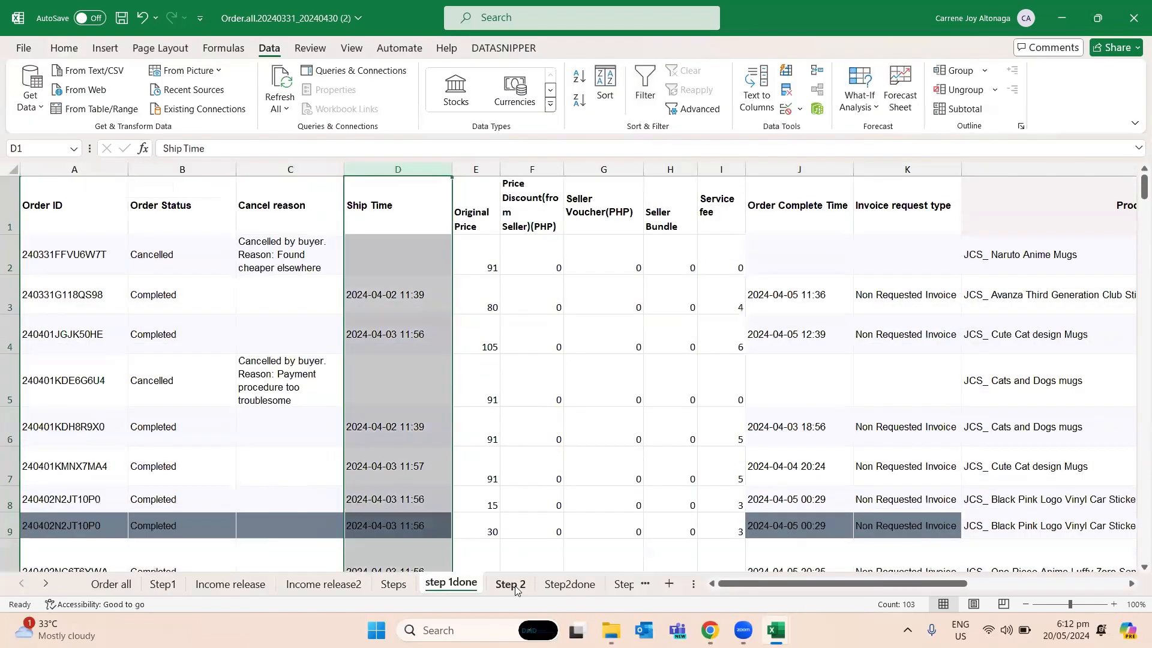
pyautogui.click(379, 350)
pyautogui.click(384, 297)
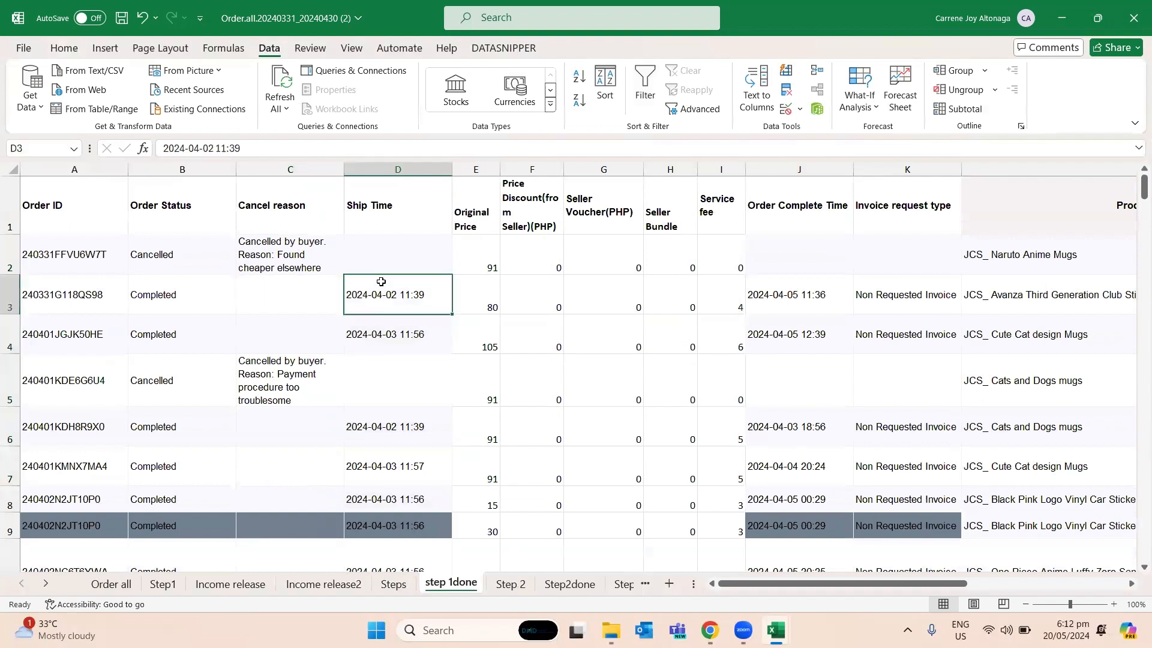
pyautogui.click(352, 260)
pyautogui.click(323, 247)
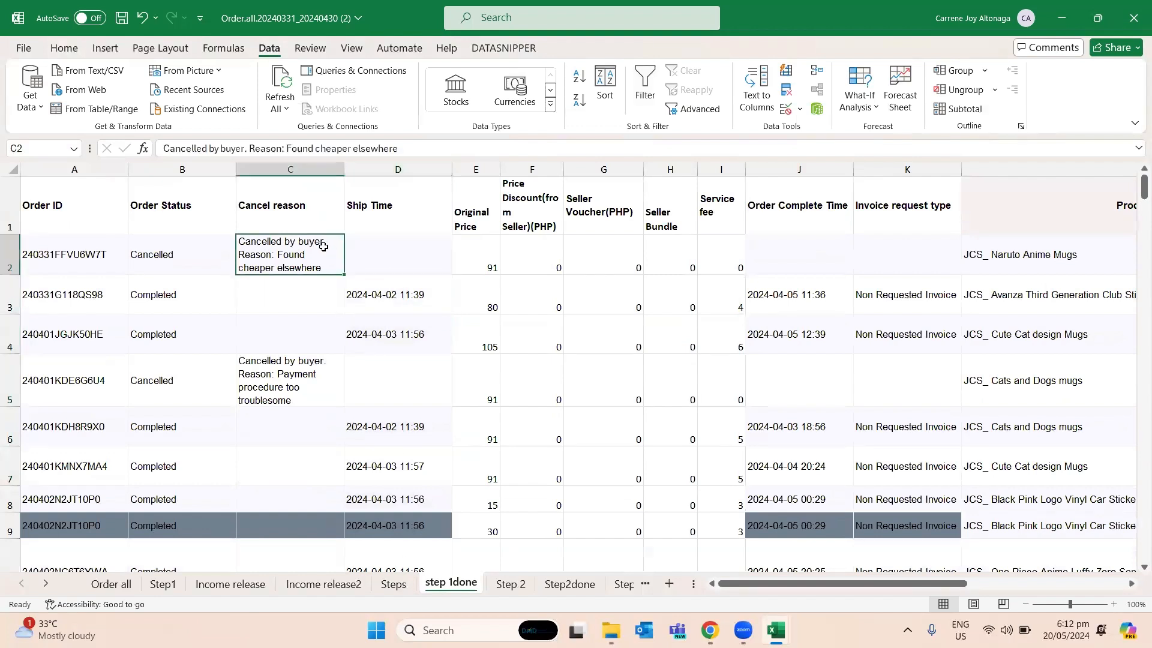
pyautogui.click(398, 256)
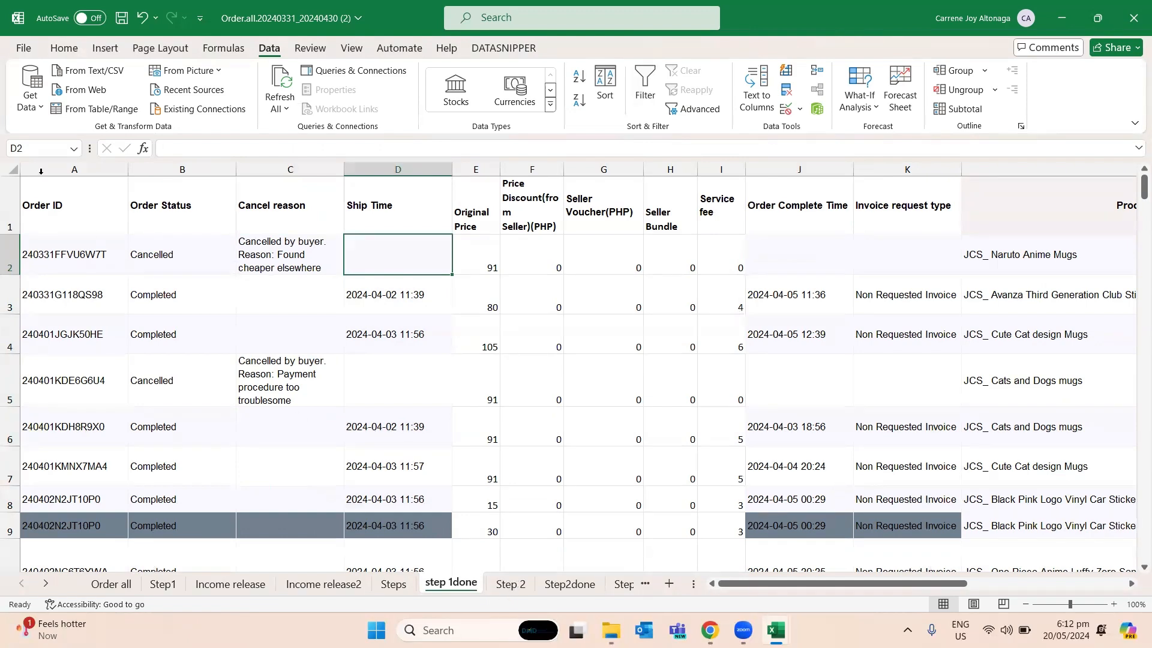
# - Copy the entire step 1done sheet and paste it over the Step 2 sheet starting at cell A1
pyautogui.click(10, 169)
pyautogui.hotkey('ctrl', 'c')
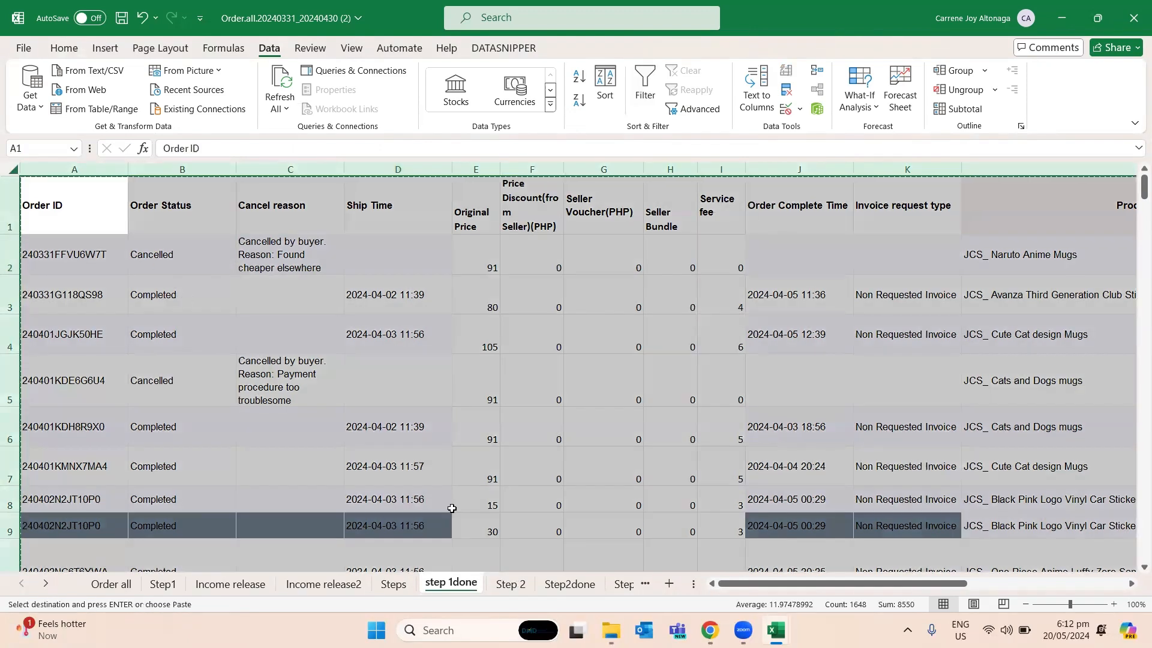
pyautogui.click(499, 583)
pyautogui.click(81, 223)
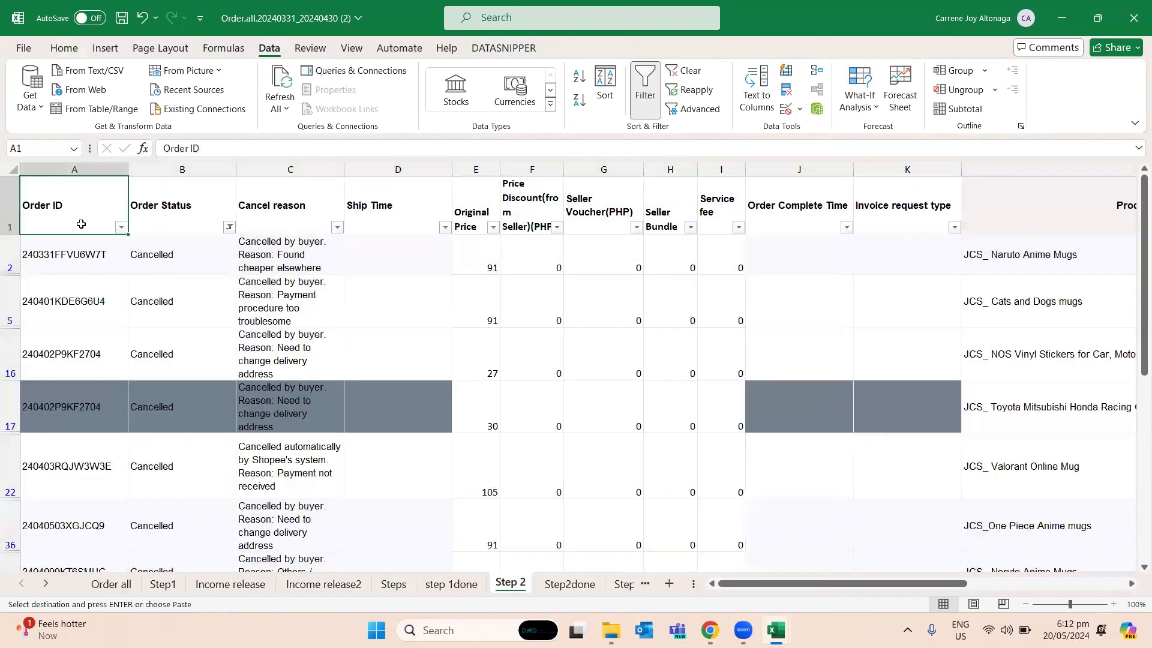
pyautogui.hotkey('ctrl', 'v')
pyautogui.click(332, 246)
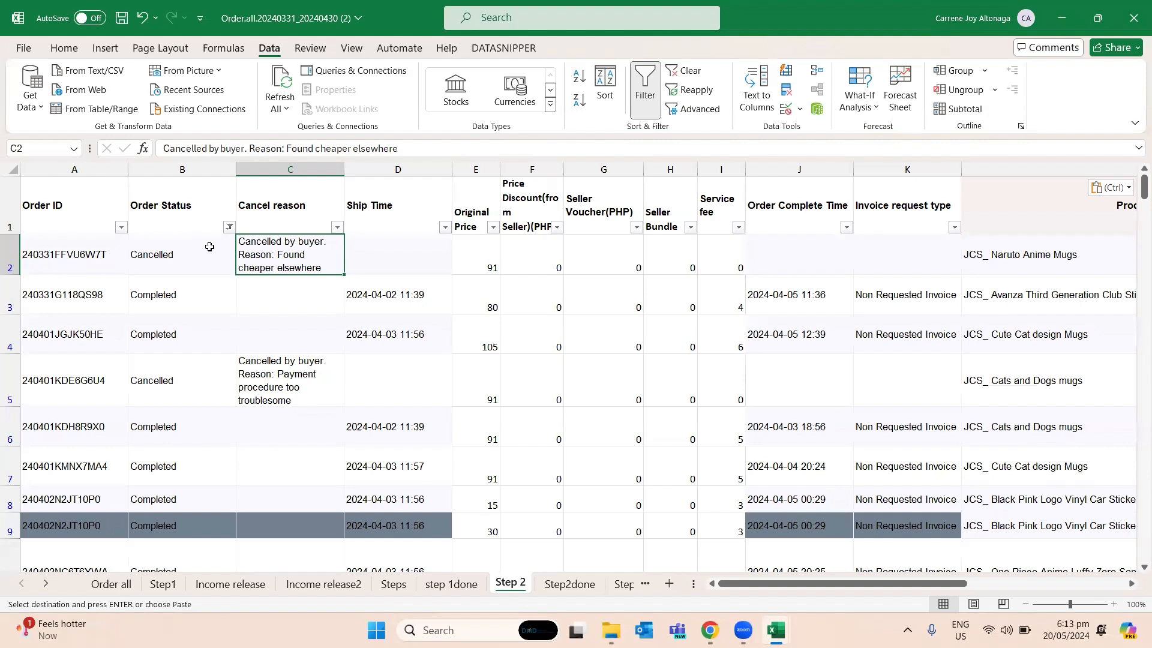
pyautogui.scroll(-2, 216, 252)
pyautogui.scroll(2, 216, 252)
pyautogui.click(238, 232)
pyautogui.click(229, 227)
pyautogui.click(76, 421)
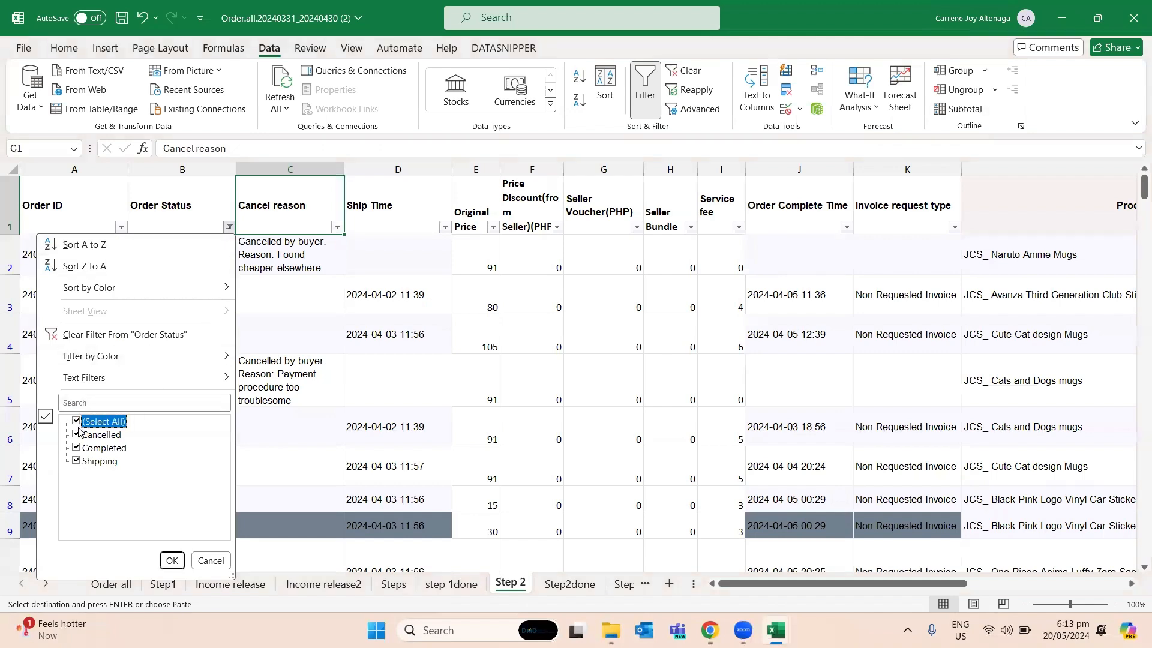
pyautogui.click(76, 422)
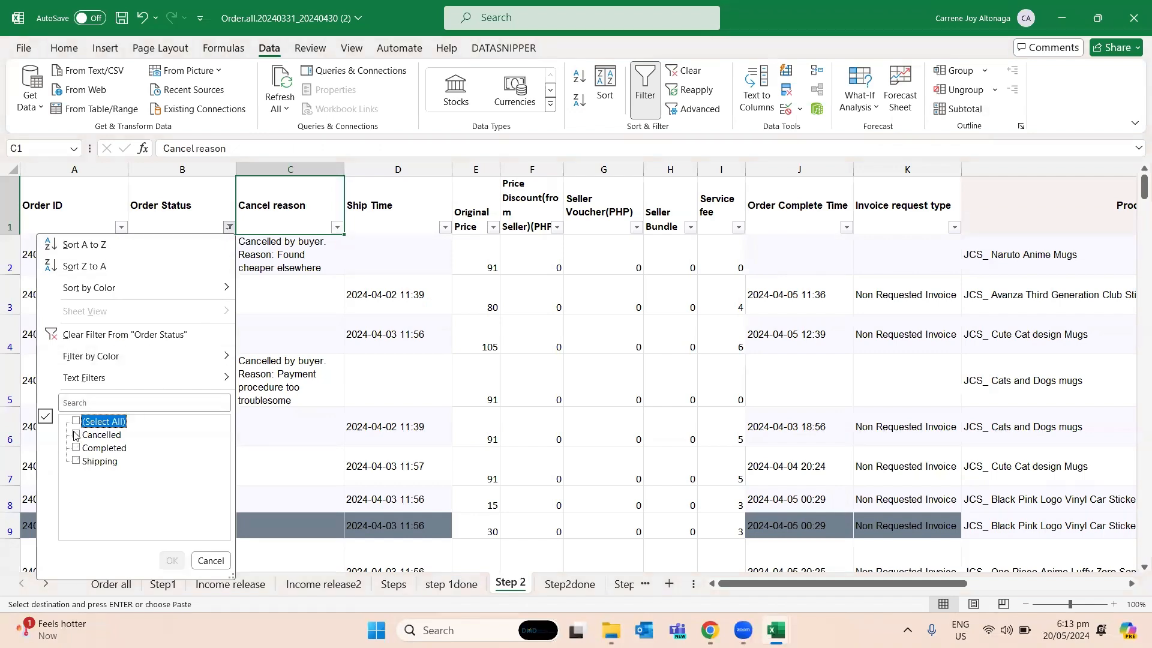
pyautogui.click(210, 561)
# - Clear all contents of the Step 2 sheet and refill it with a fresh copy of the whole step 1done sheet
pyautogui.click(11, 168)
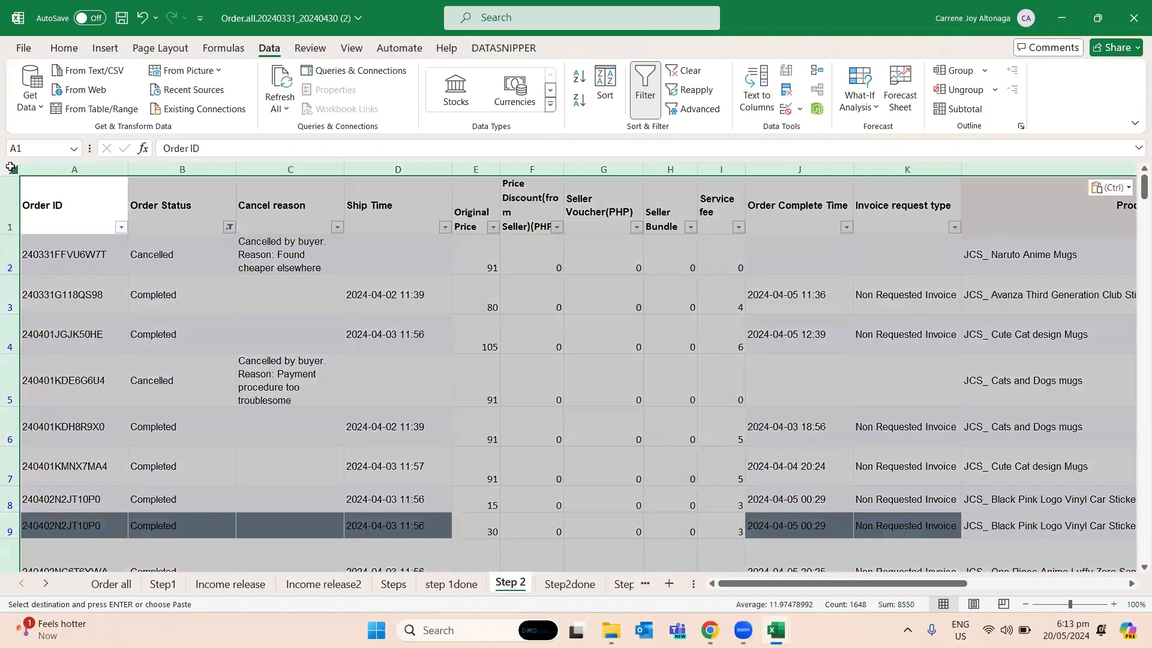
pyautogui.press('Delete')
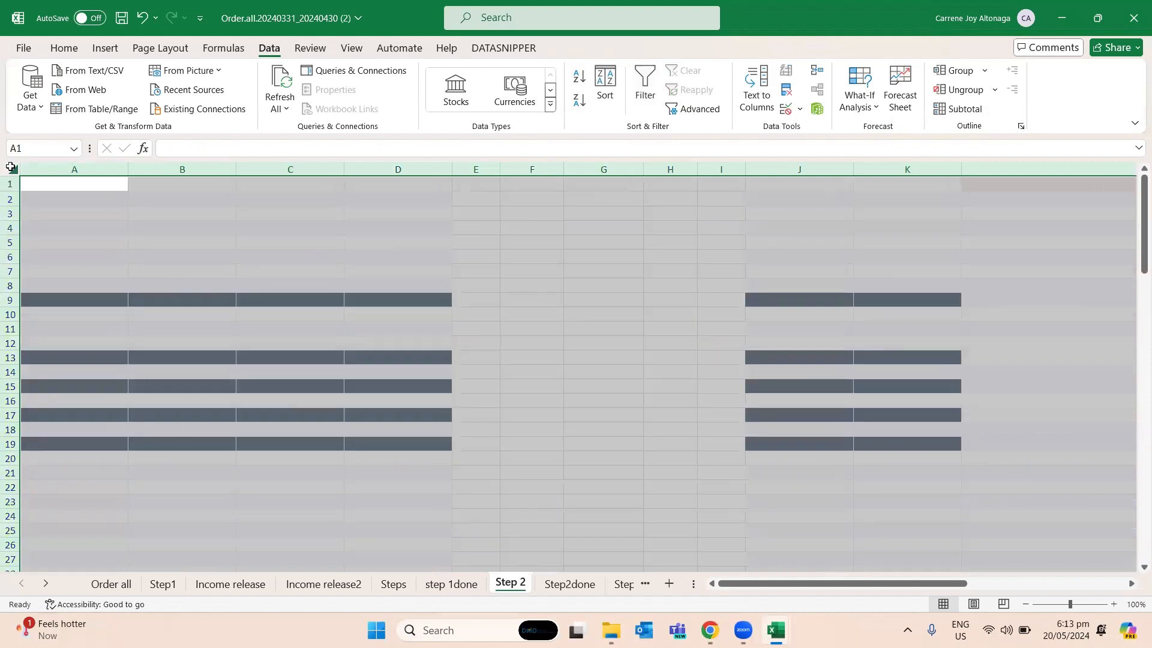
pyautogui.click(451, 584)
pyautogui.hotkey('ctrl', 'a')
pyautogui.hotkey('ctrl', 'c')
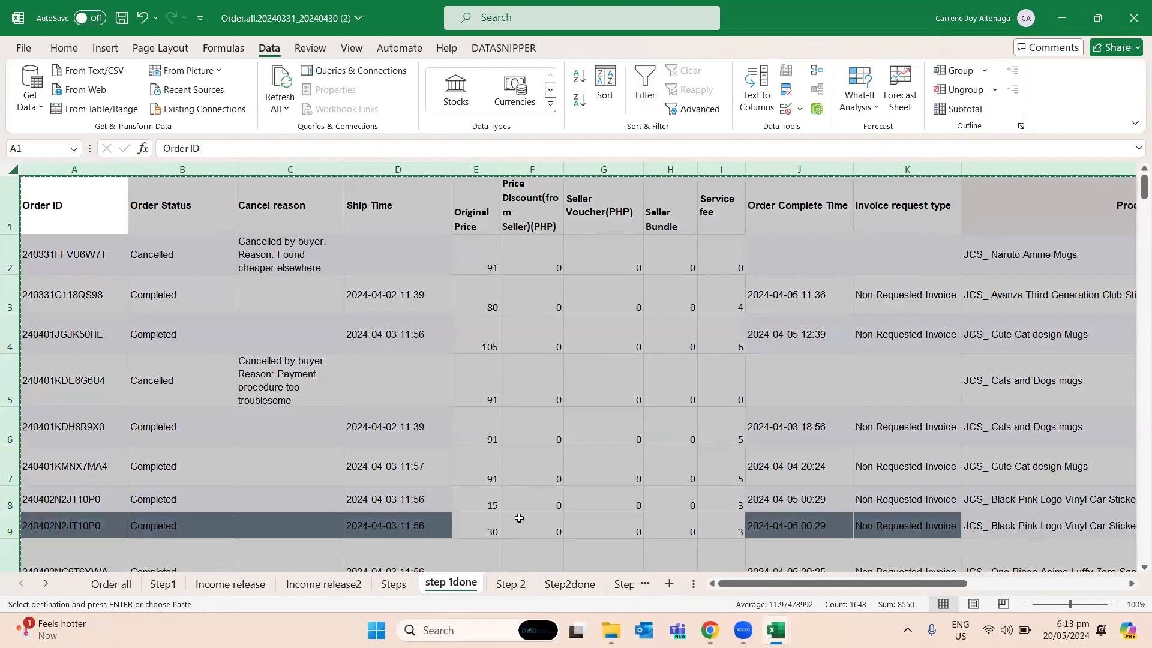
pyautogui.click(511, 584)
pyautogui.hotkey('ctrl', 'v')
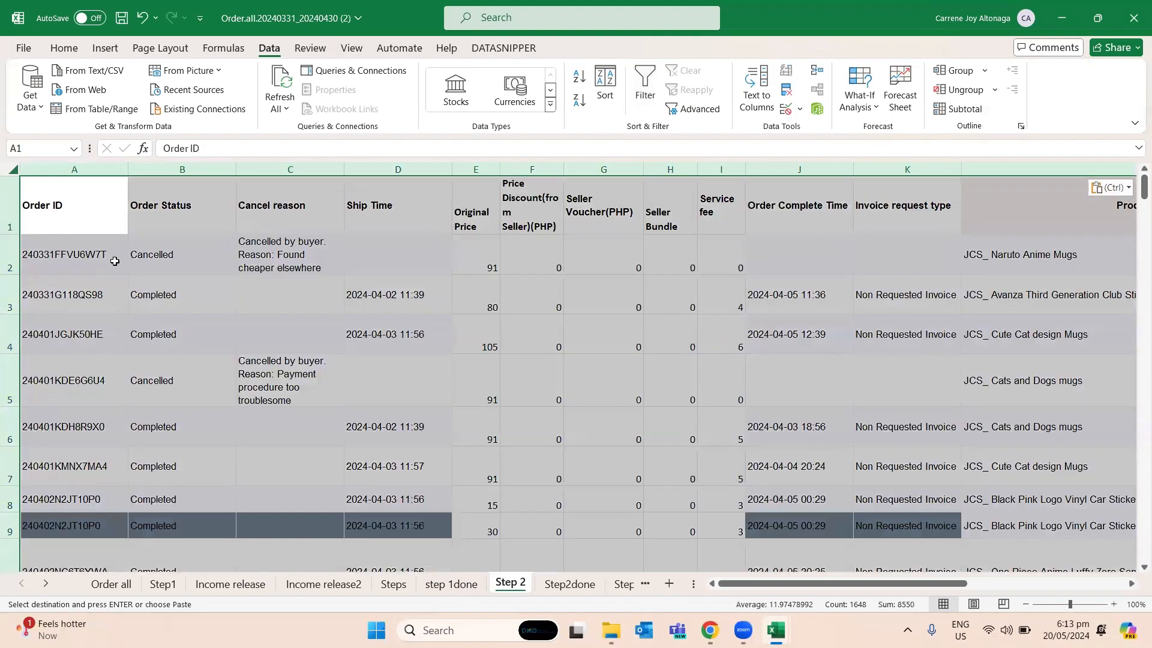
# - Add filters to the whole Step 2 data range, A1 through P103
pyautogui.click(115, 261)
pyautogui.click(170, 213)
pyautogui.moveTo(46, 192); pyautogui.dragTo(1116, 492)
pyautogui.moveTo(984, 480); pyautogui.dragTo(1060, 430)
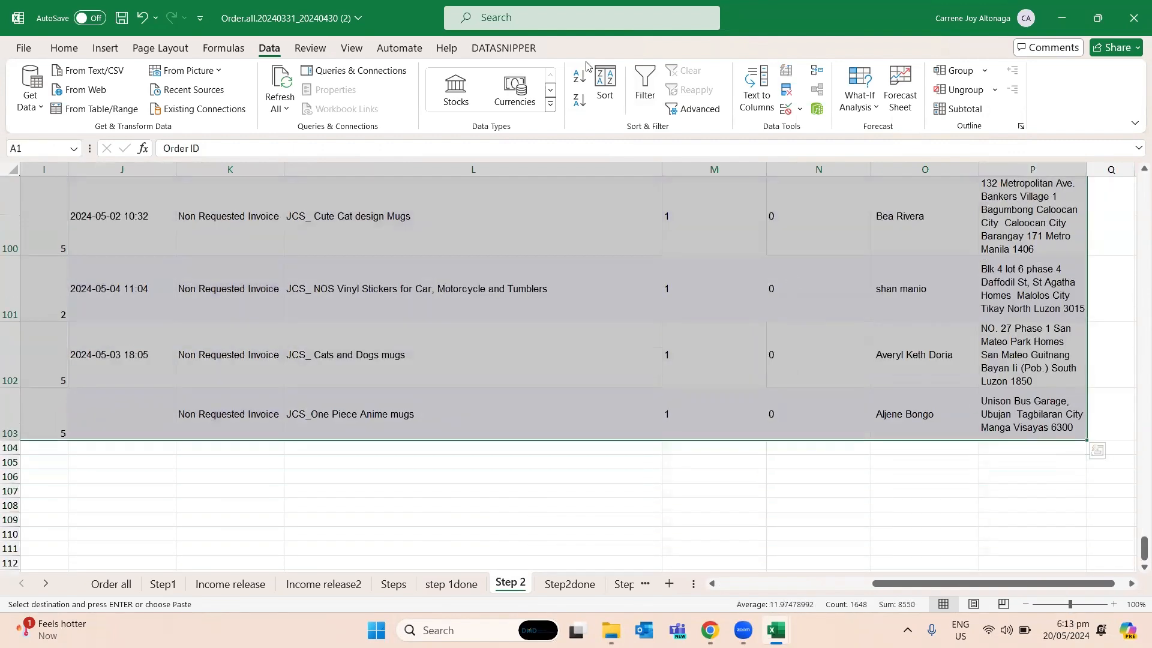
pyautogui.click(645, 88)
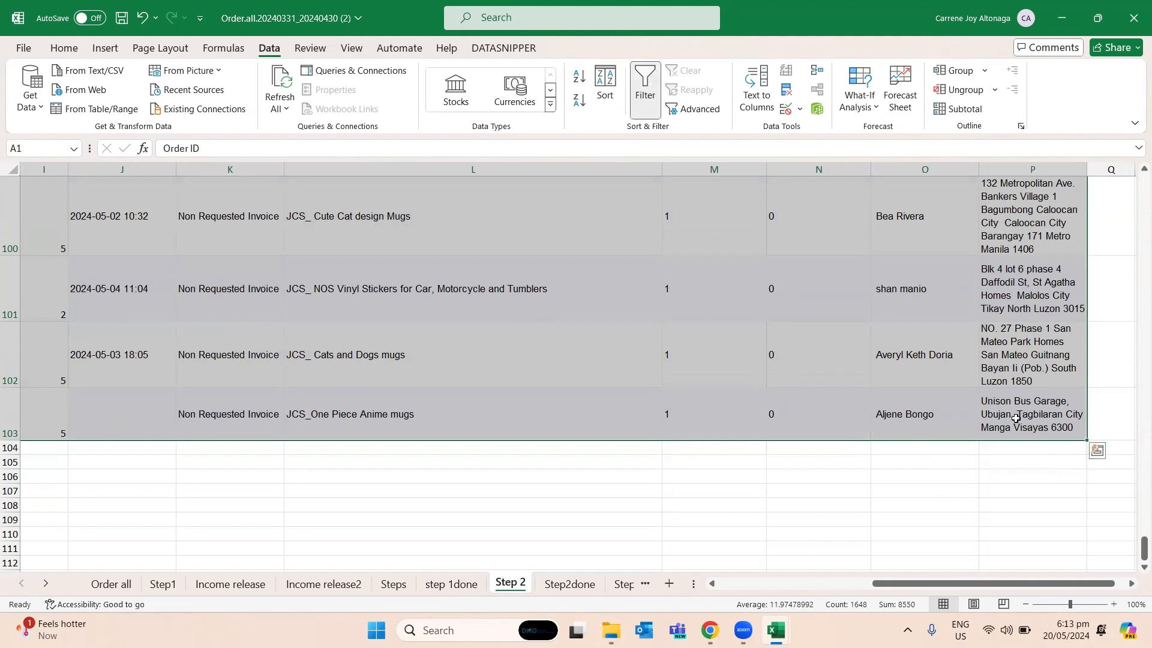
# - Filter the Order Status column to show only Completed orders
pyautogui.moveTo(1022, 585); pyautogui.dragTo(591, 570)
pyautogui.scroll(6, 498, 250)
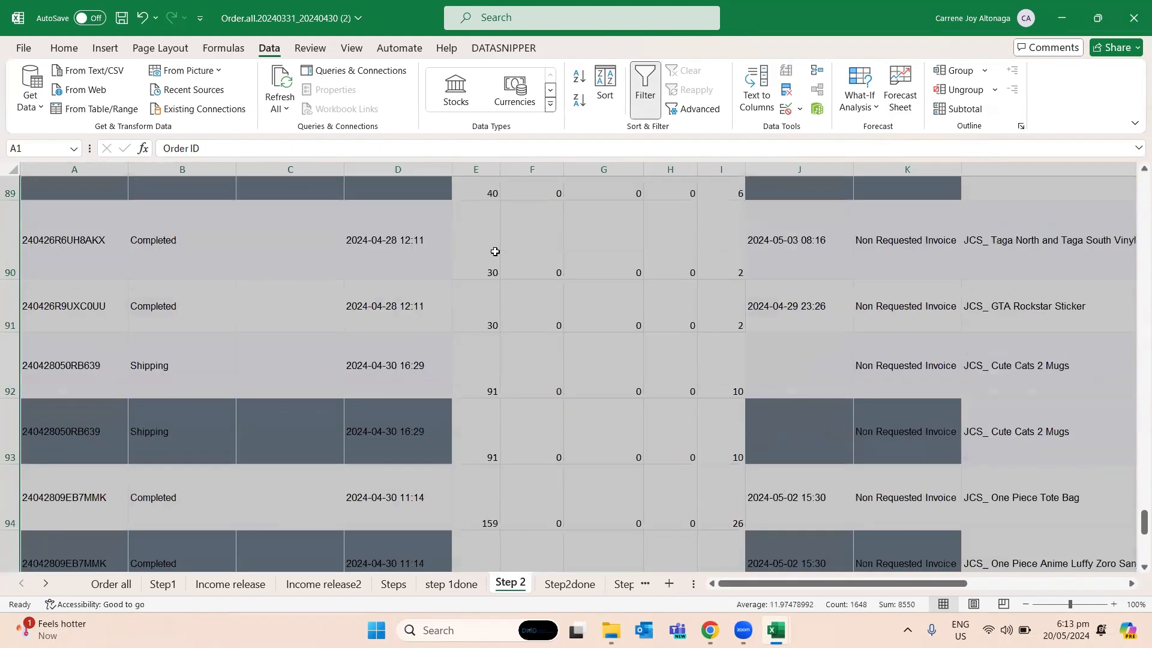
pyautogui.scroll(9, 498, 250)
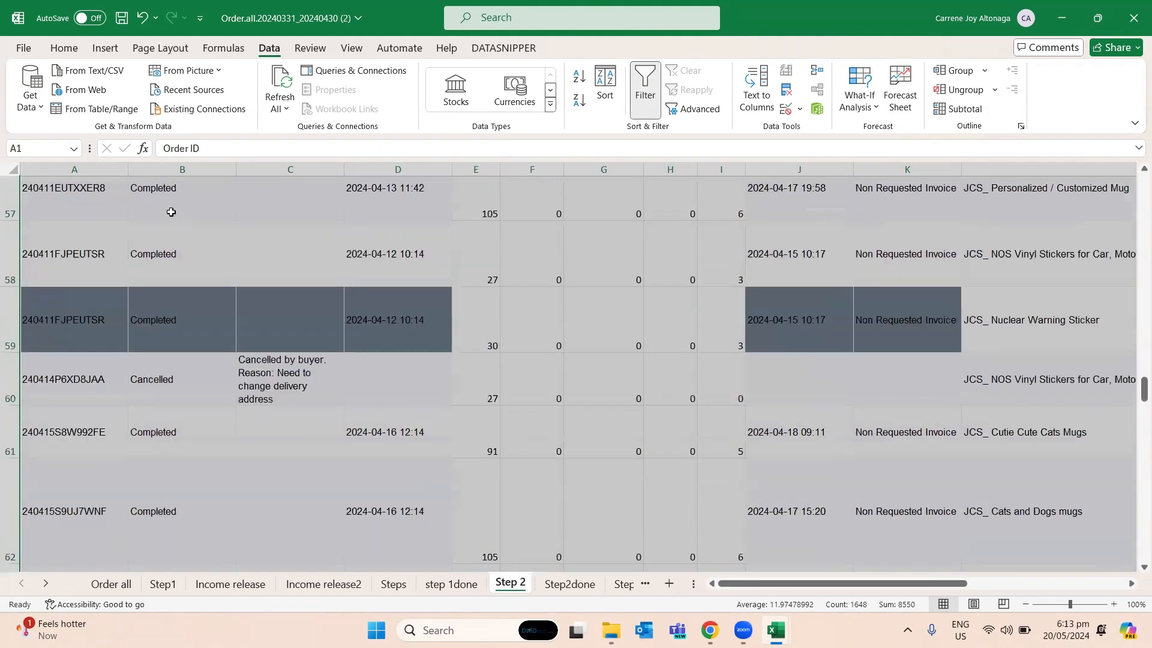
pyautogui.moveTo(1144, 379); pyautogui.dragTo(1143, 178)
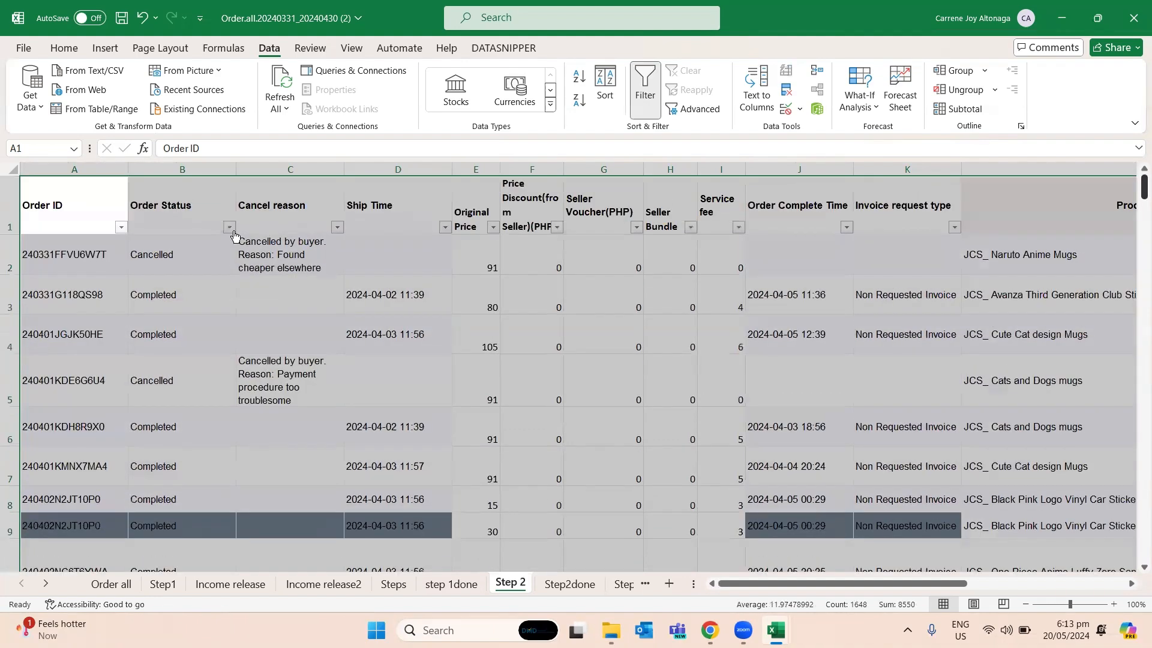
pyautogui.click(230, 227)
pyautogui.click(96, 421)
pyautogui.click(90, 448)
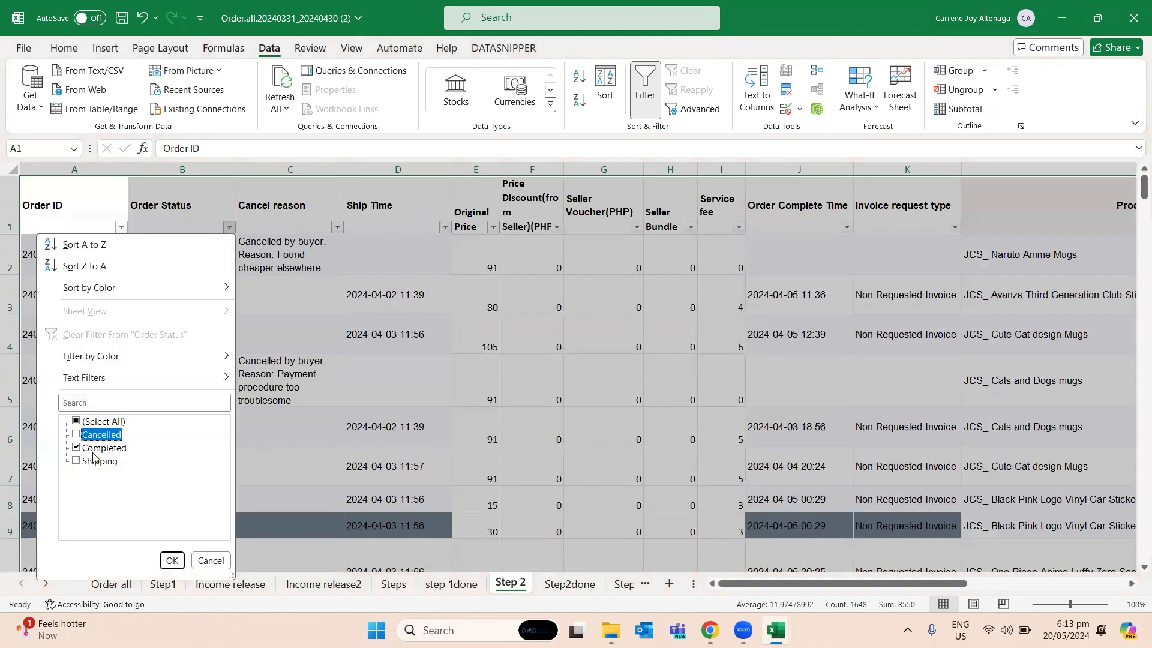
pyautogui.click(172, 560)
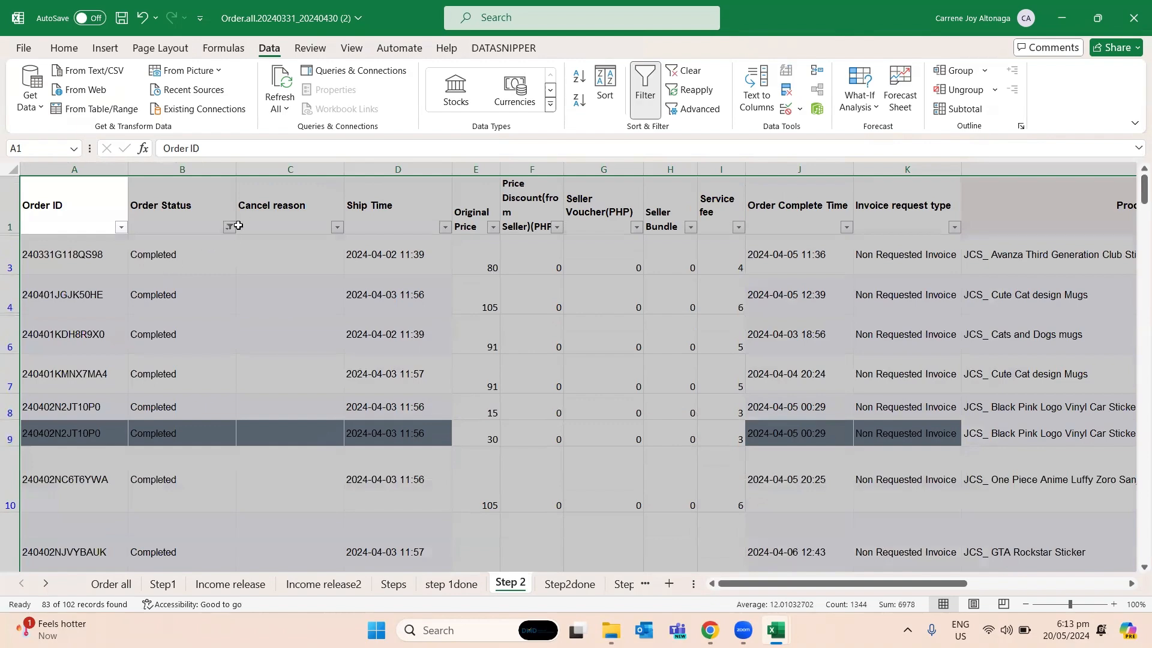
# - Change the Order Status filter on the Step 2 sheet to show only Cancelled orders
pyautogui.click(228, 227)
pyautogui.click(100, 436)
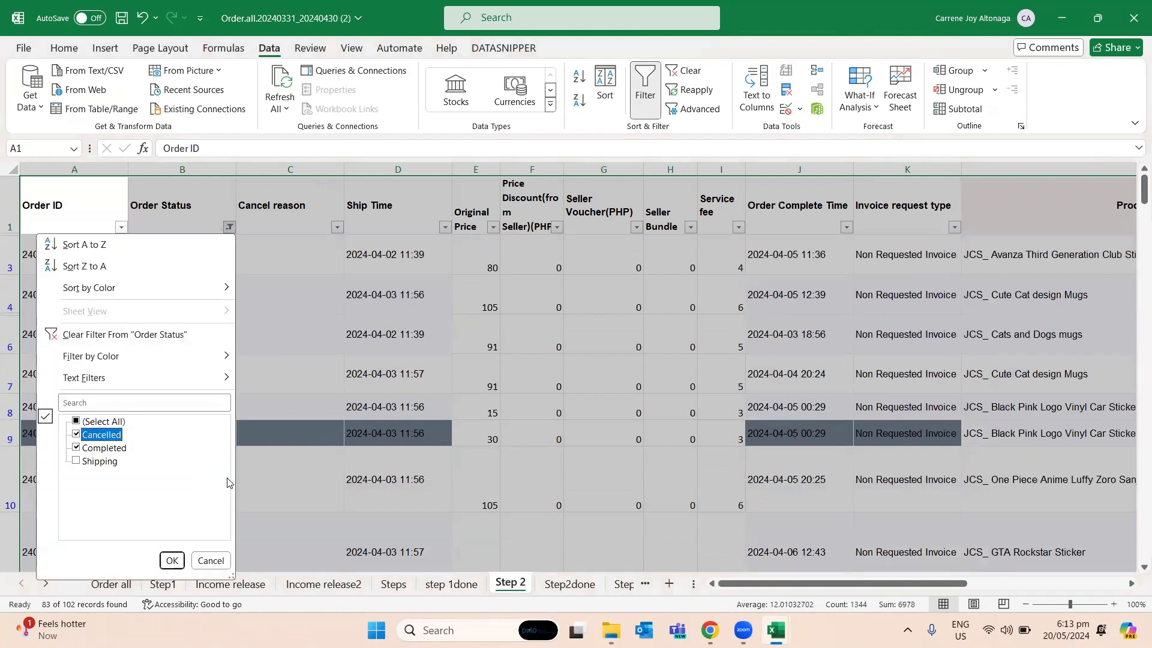
pyautogui.click(108, 455)
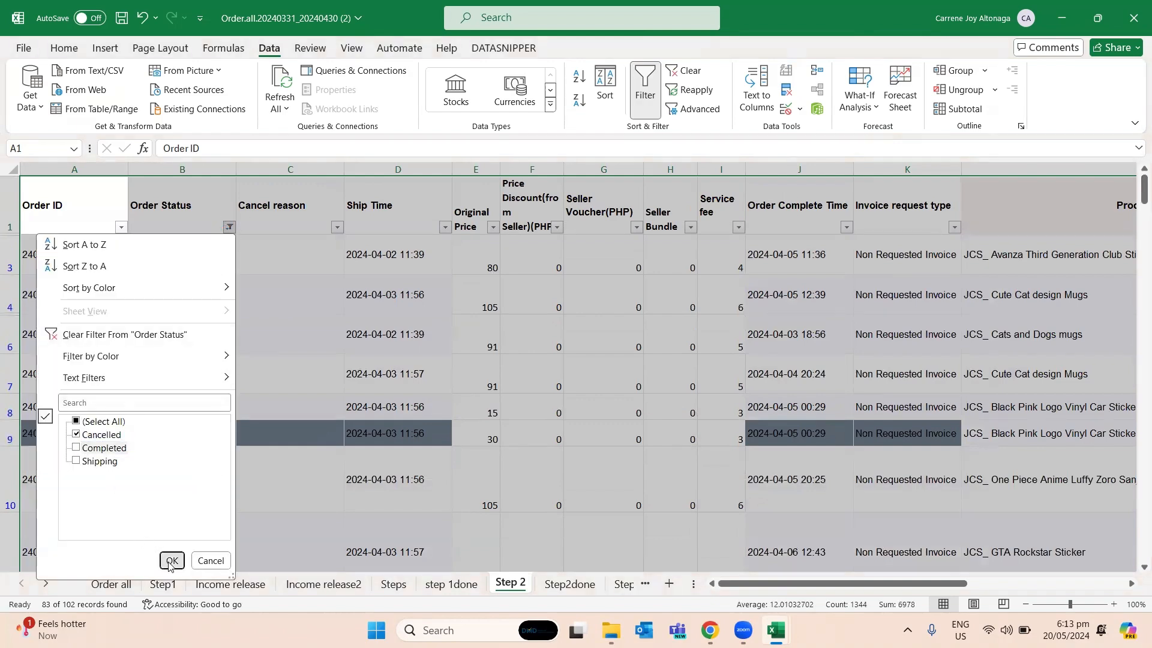
pyautogui.click(172, 560)
# - Examine the Cancel reason and Ship Time entries of the filtered cancelled orders
pyautogui.click(420, 467)
pyautogui.click(244, 339)
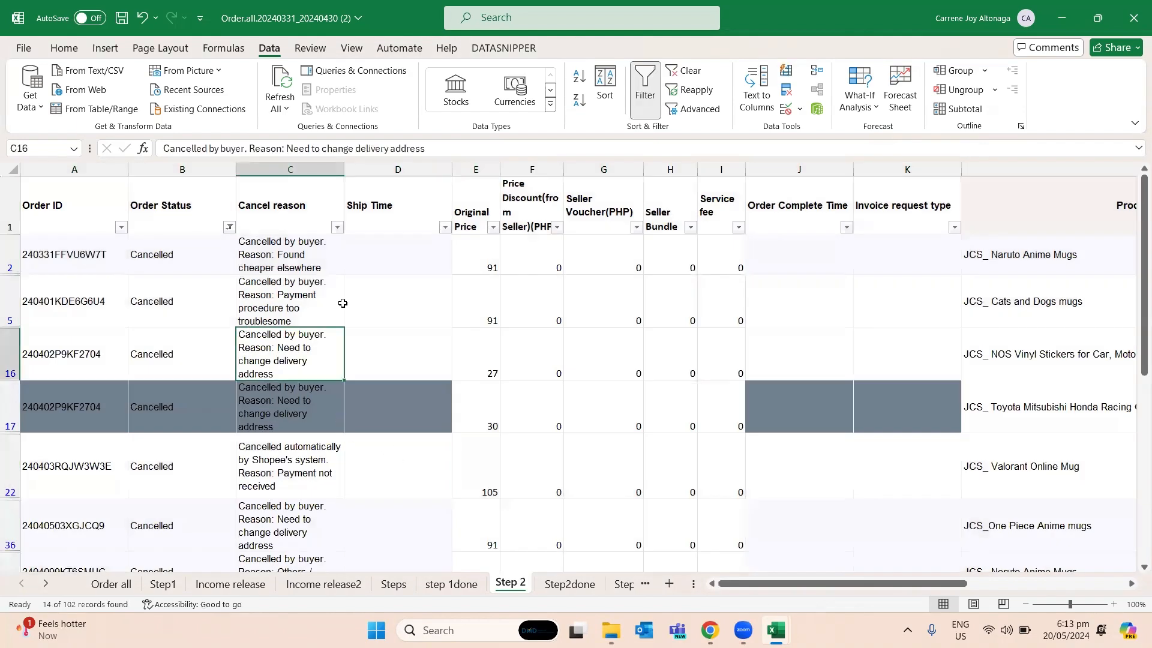
pyautogui.scroll(-3, 363, 278)
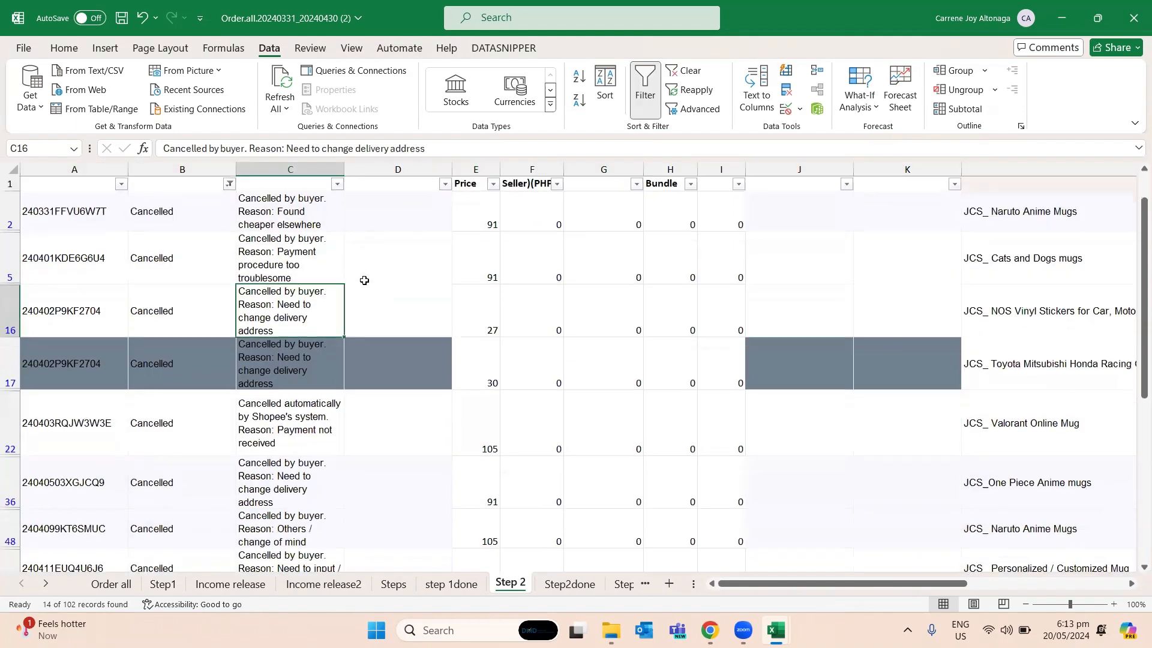
pyautogui.scroll(3, 363, 258)
pyautogui.click(375, 254)
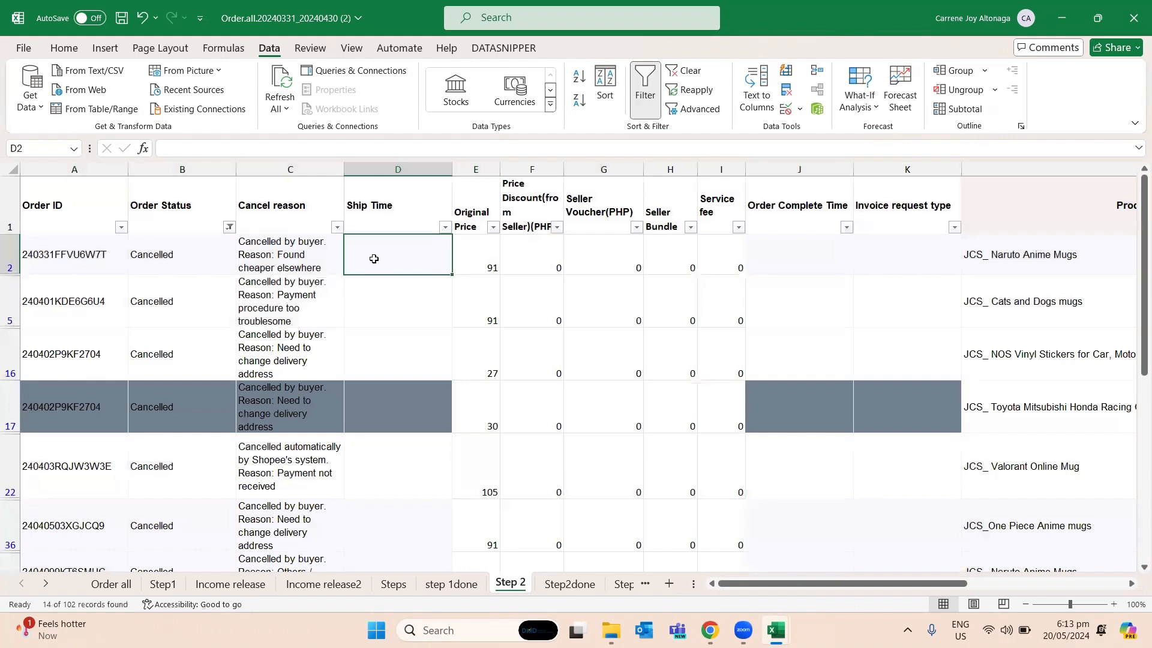
pyautogui.scroll(-4, 373, 258)
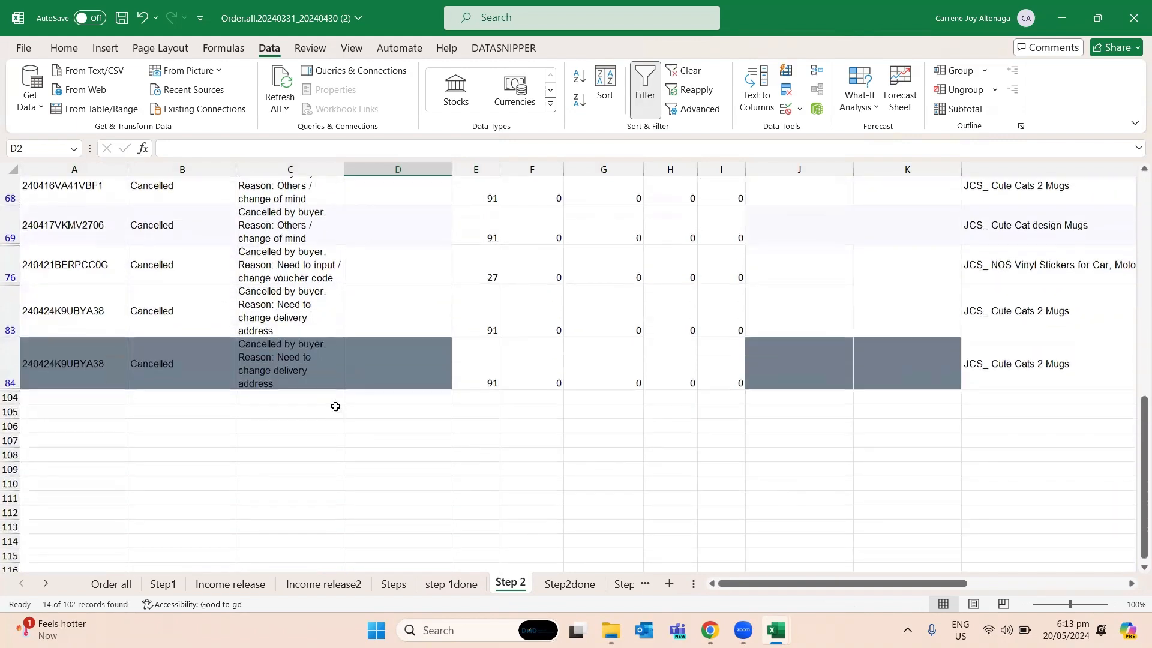
pyautogui.click(338, 360)
pyautogui.scroll(5, 357, 357)
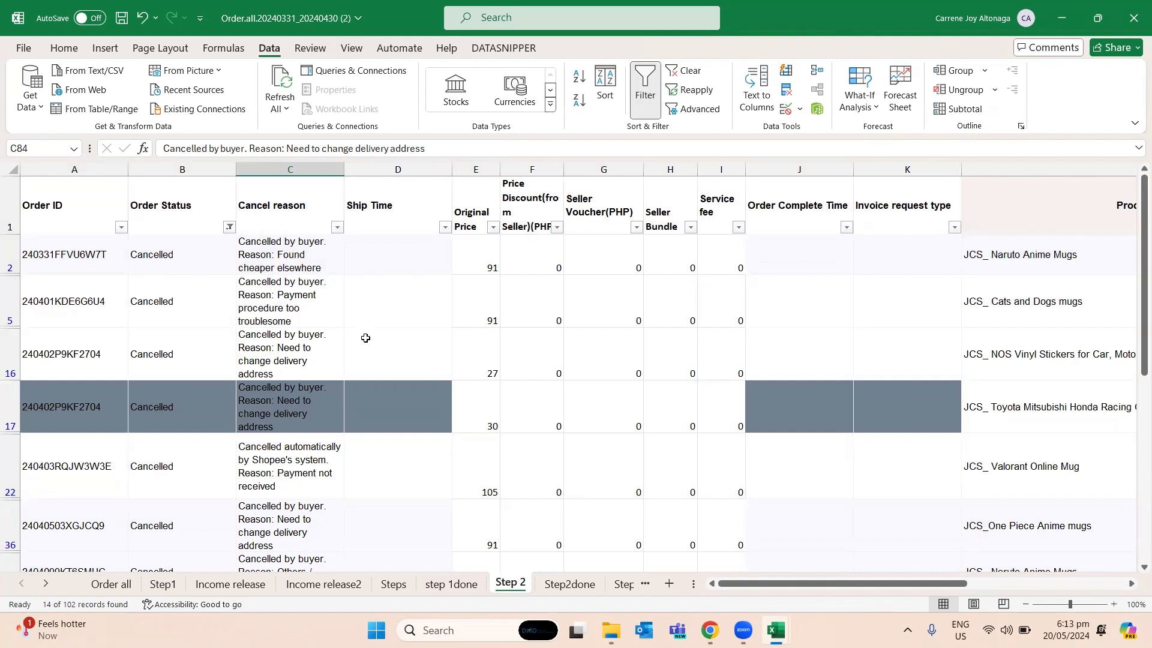
# - Delete all filtered rows of cancelled orders below the header, from row 2 through row 84
pyautogui.moveTo(9, 251); pyautogui.dragTo(9, 306)
pyautogui.moveTo(12, 362); pyautogui.dragTo(12, 520)
pyautogui.scroll(-2, 117, 414)
pyautogui.moveTo(48, 354); pyautogui.dragTo(9, 495)
pyautogui.scroll(-1, 9, 486)
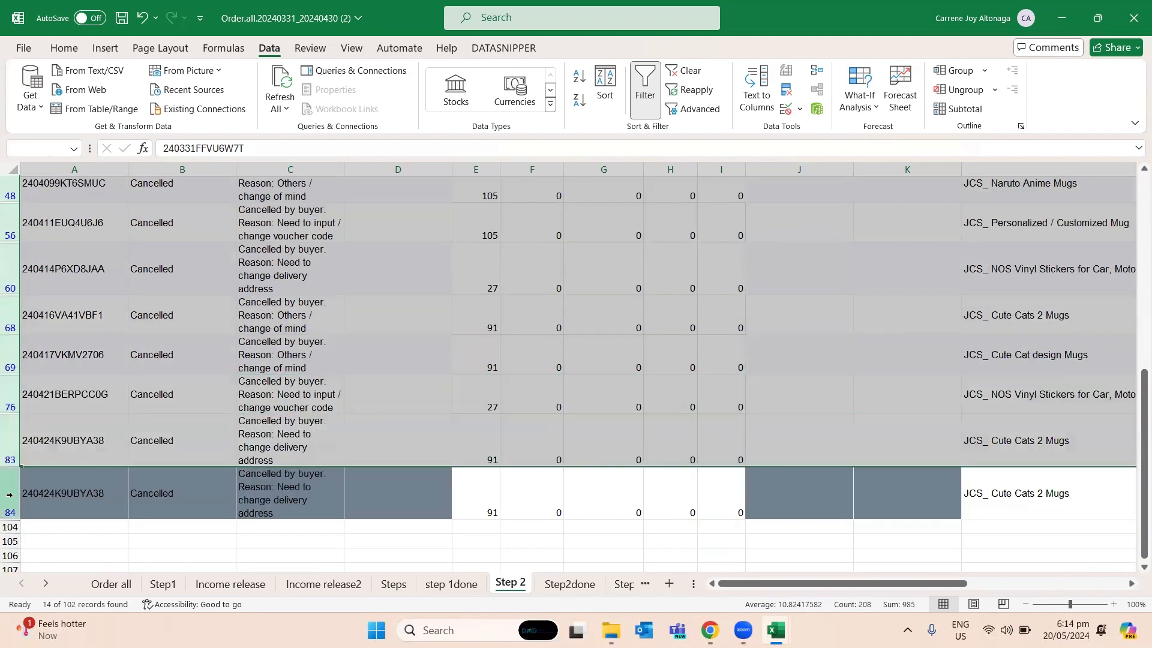
pyautogui.keyDown('shift'); pyautogui.click(9, 485); pyautogui.keyUp('shift')
pyautogui.rightClick(231, 444)
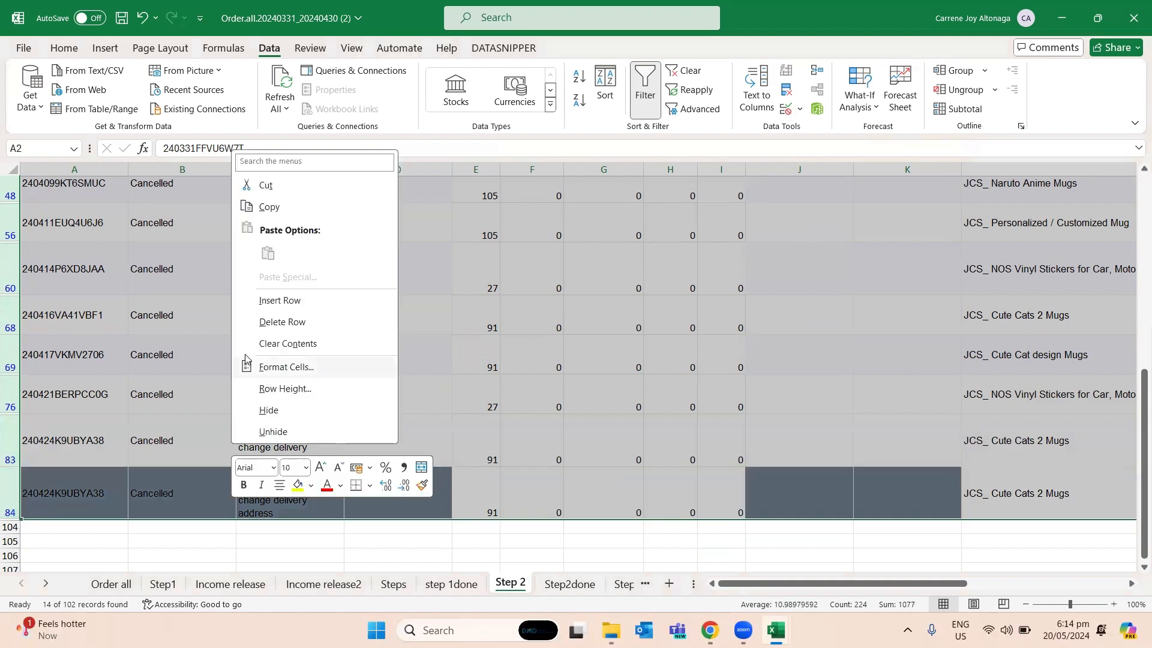
pyautogui.click(271, 323)
pyautogui.click(271, 317)
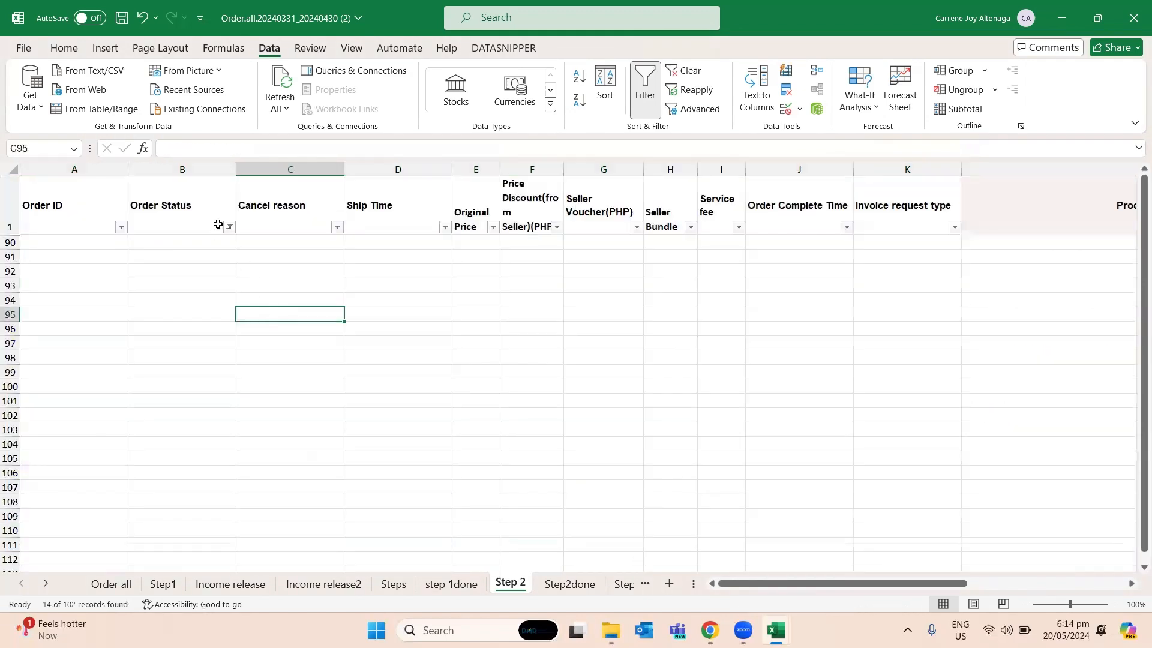
# - Set the Order Status filter to include all remaining statuses, Completed and Shipping
pyautogui.click(229, 227)
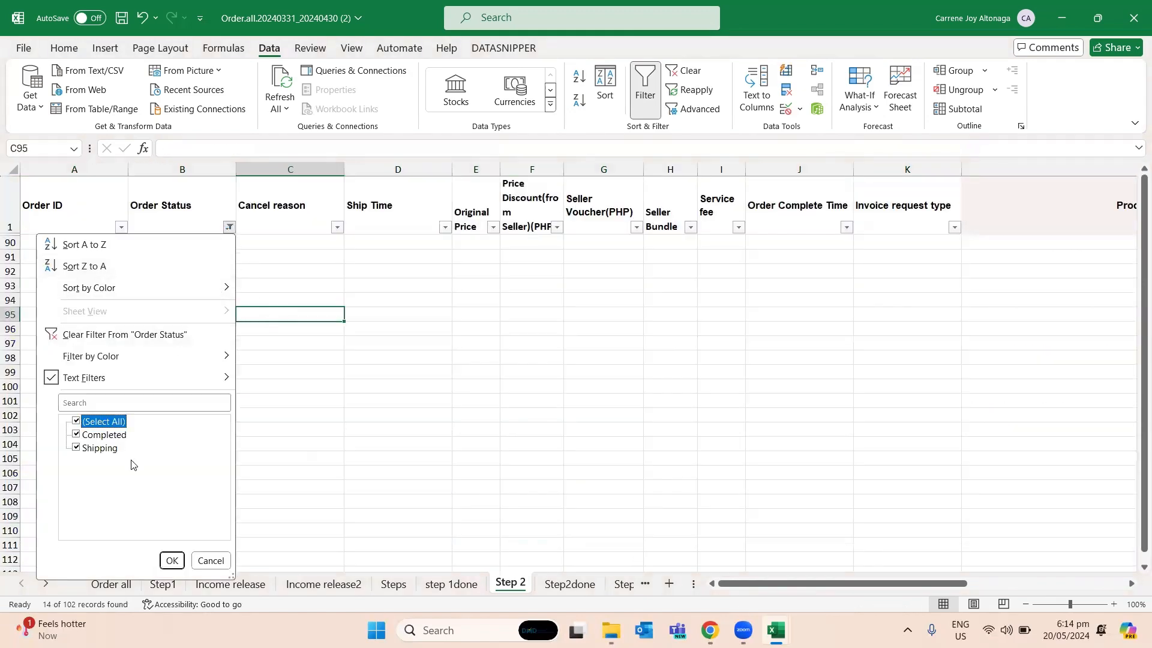
pyautogui.click(167, 565)
pyautogui.click(225, 434)
pyautogui.scroll(-5, 259, 327)
pyautogui.scroll(3, 259, 326)
pyautogui.scroll(2, 258, 325)
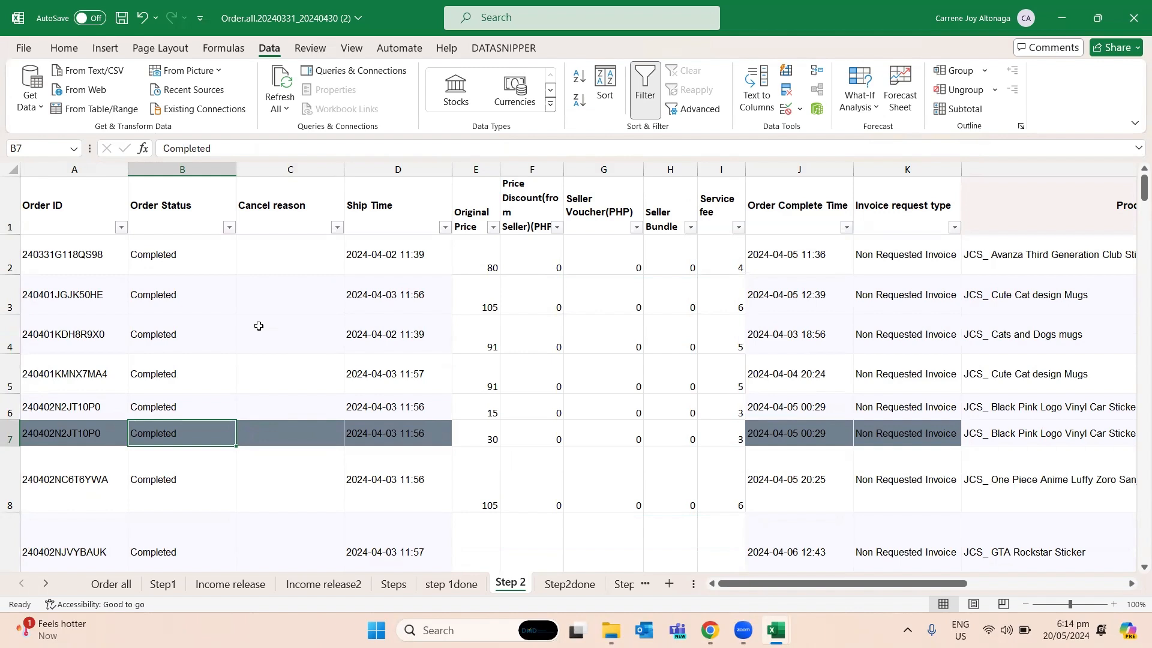
pyautogui.click(283, 261)
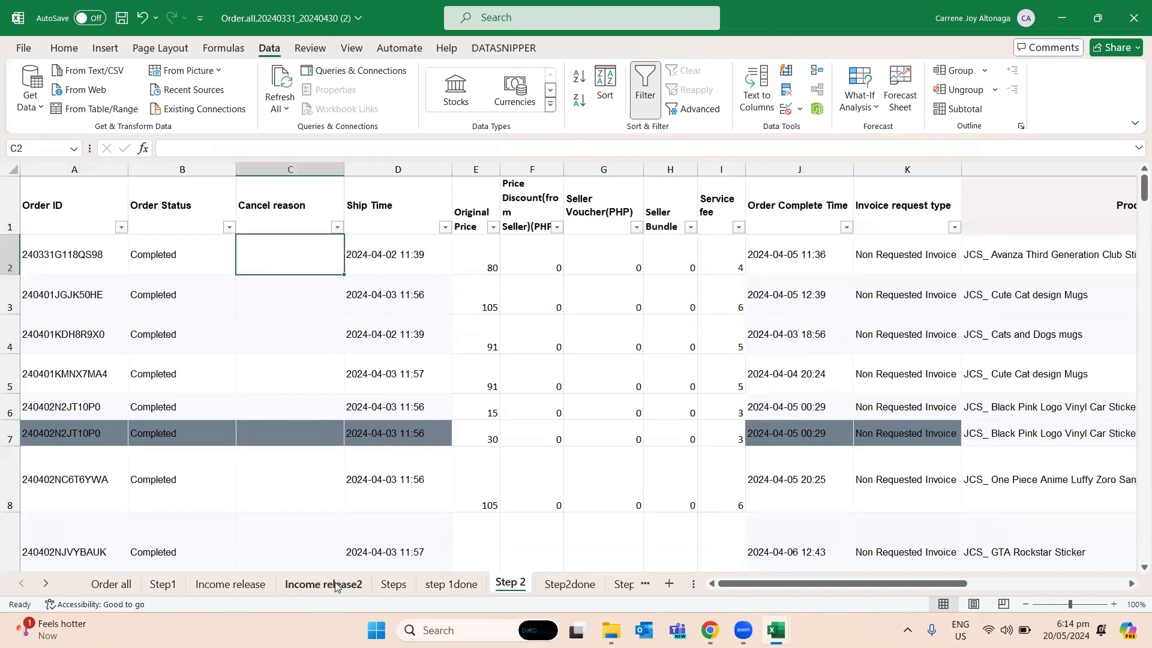
# - Check the ship-out date instruction on the Steps sheet and sort the Step 2 orders by Ship Time from A to Z
pyautogui.click(394, 585)
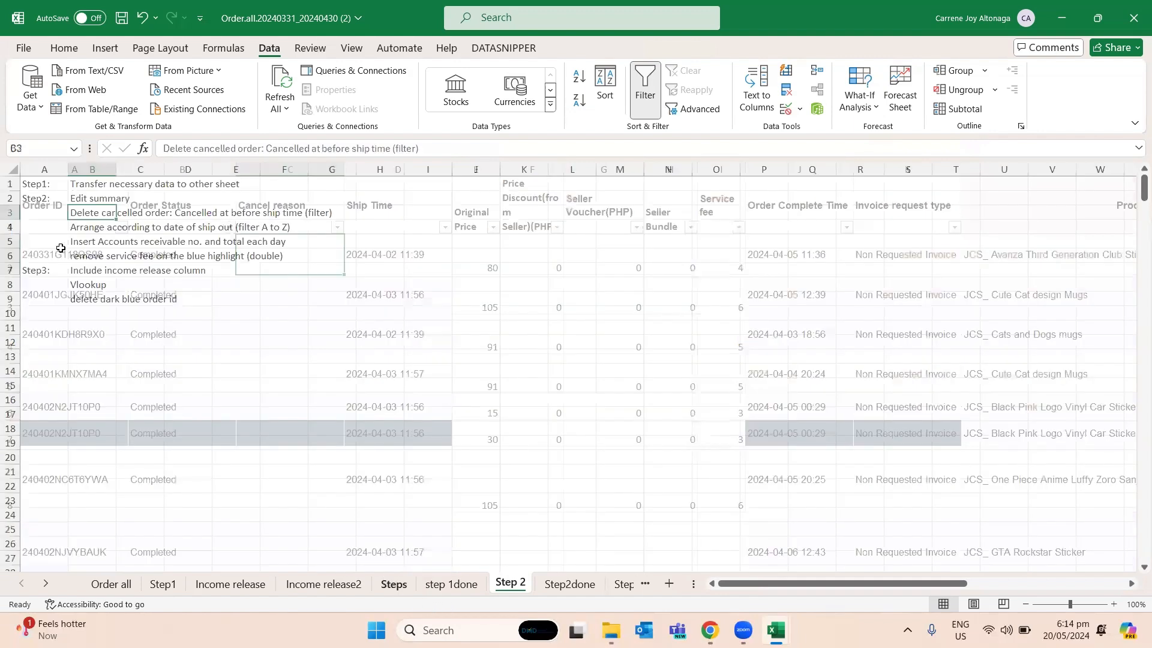
pyautogui.click(85, 229)
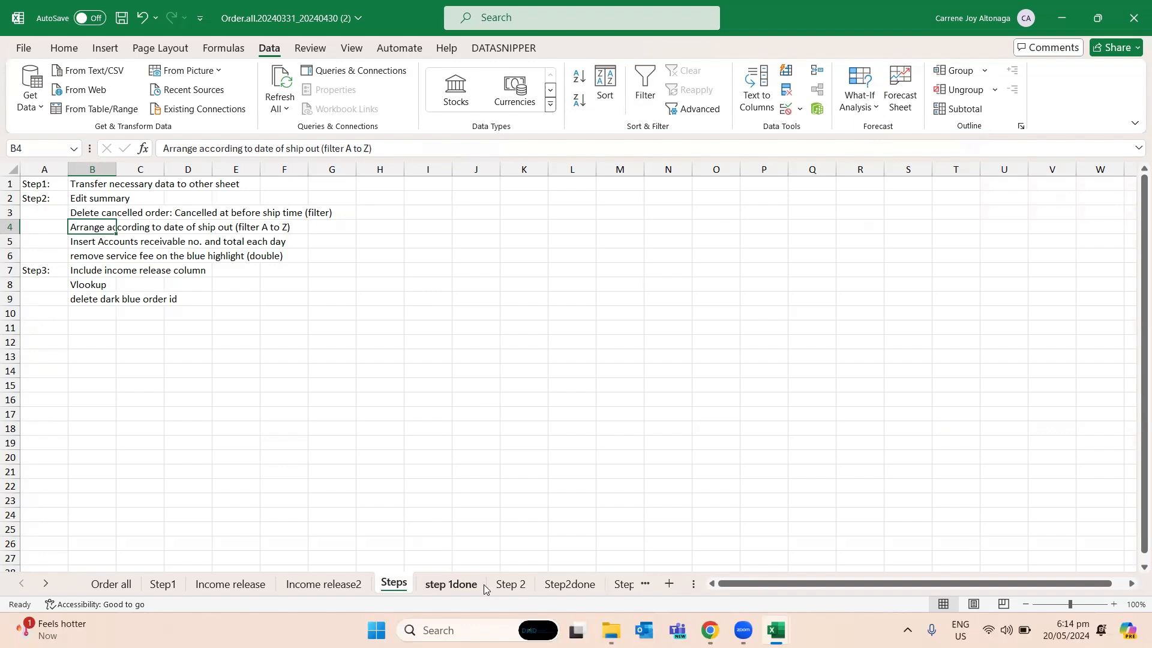
pyautogui.click(511, 584)
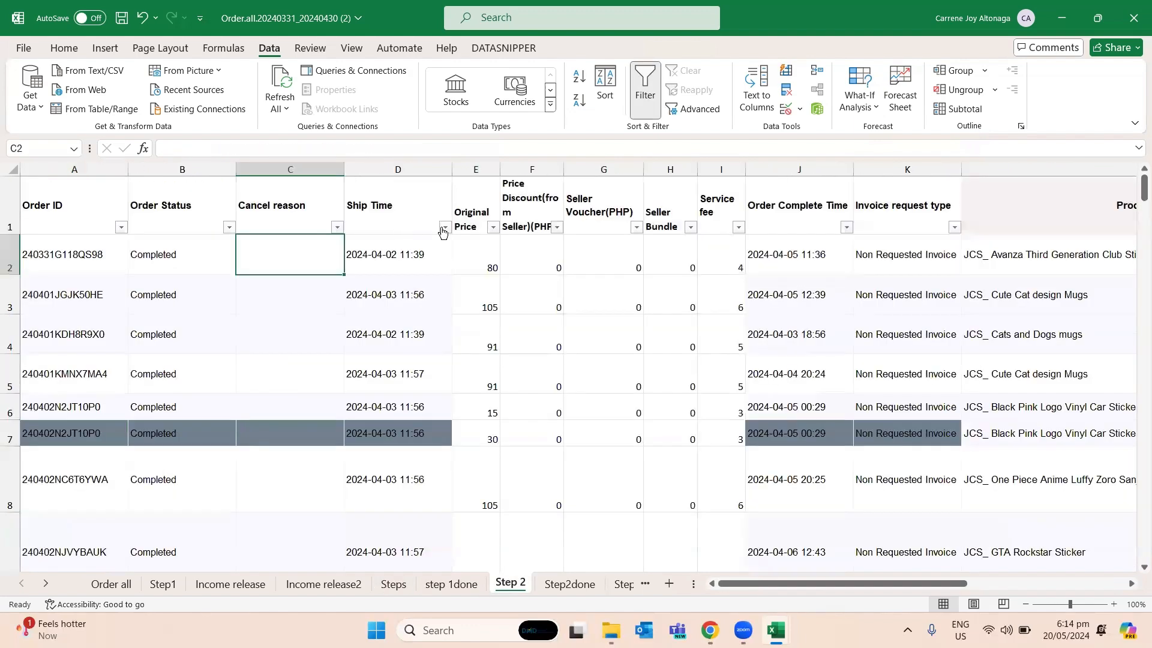
pyautogui.click(444, 228)
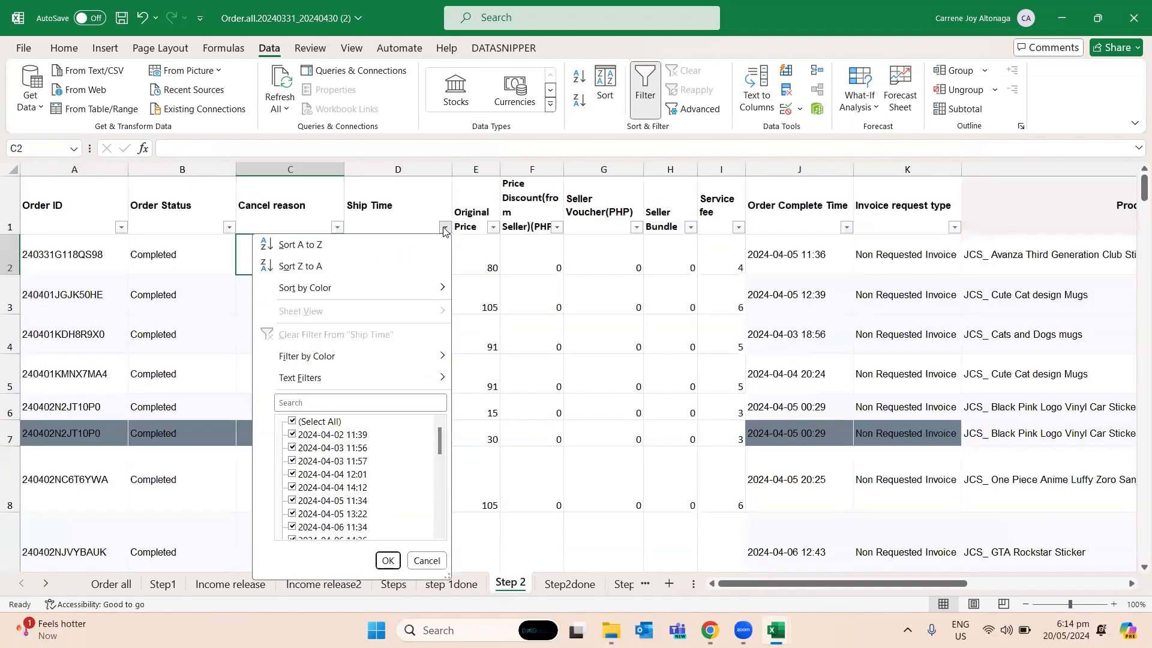
pyautogui.click(302, 246)
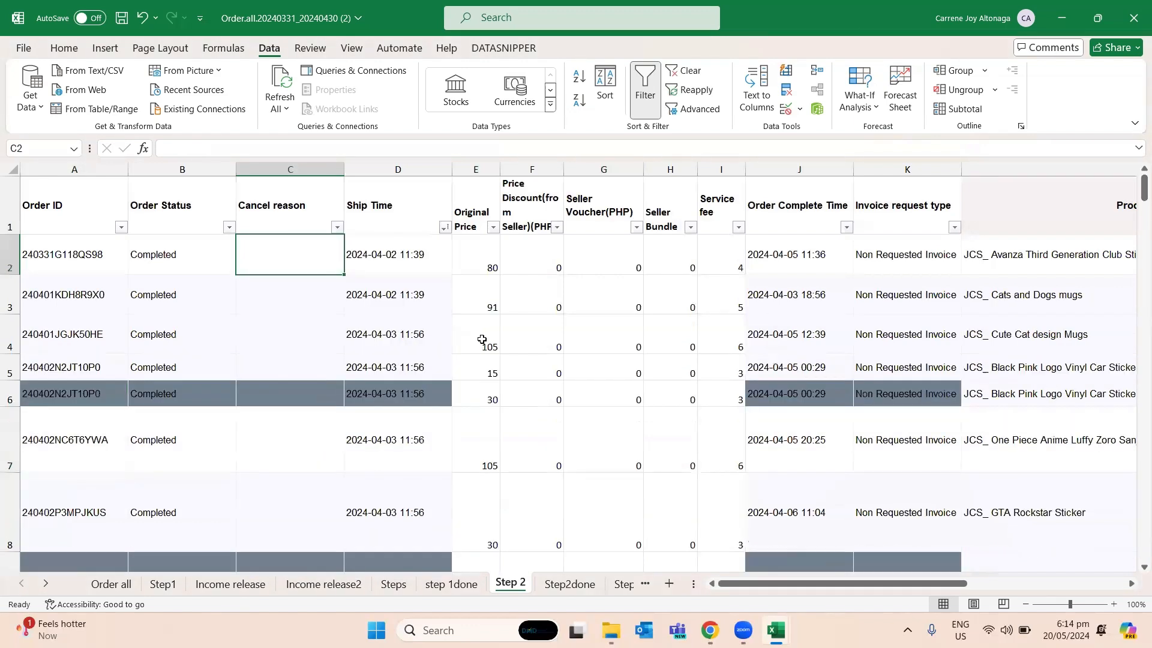
pyautogui.click(433, 331)
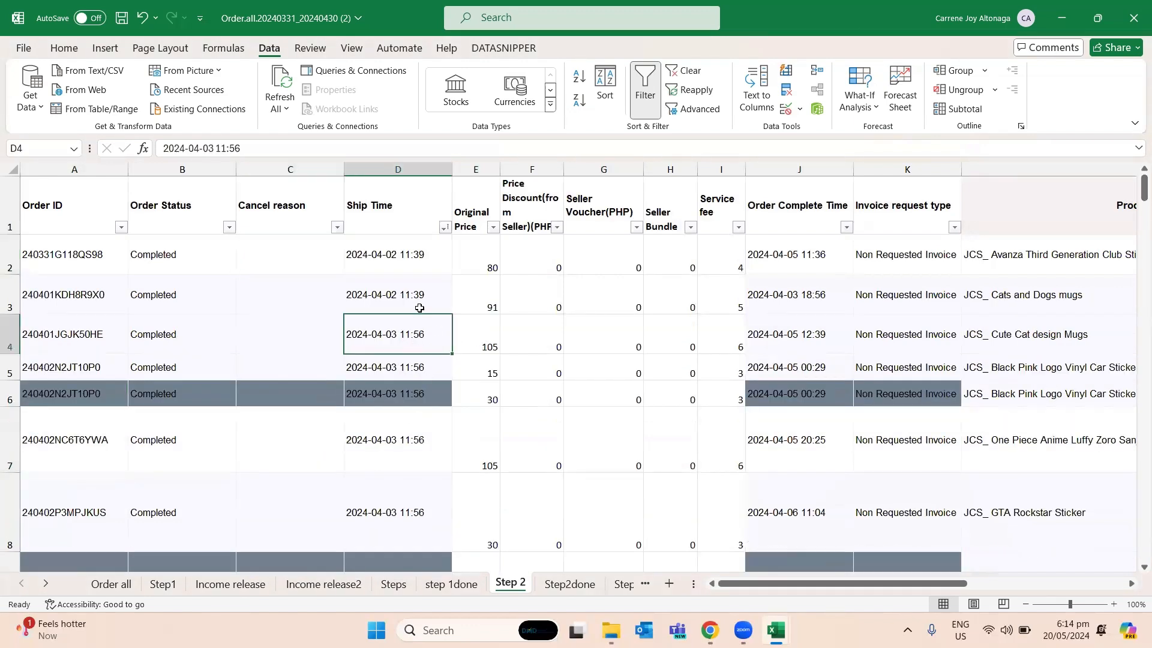
pyautogui.scroll(-1, 171, 351)
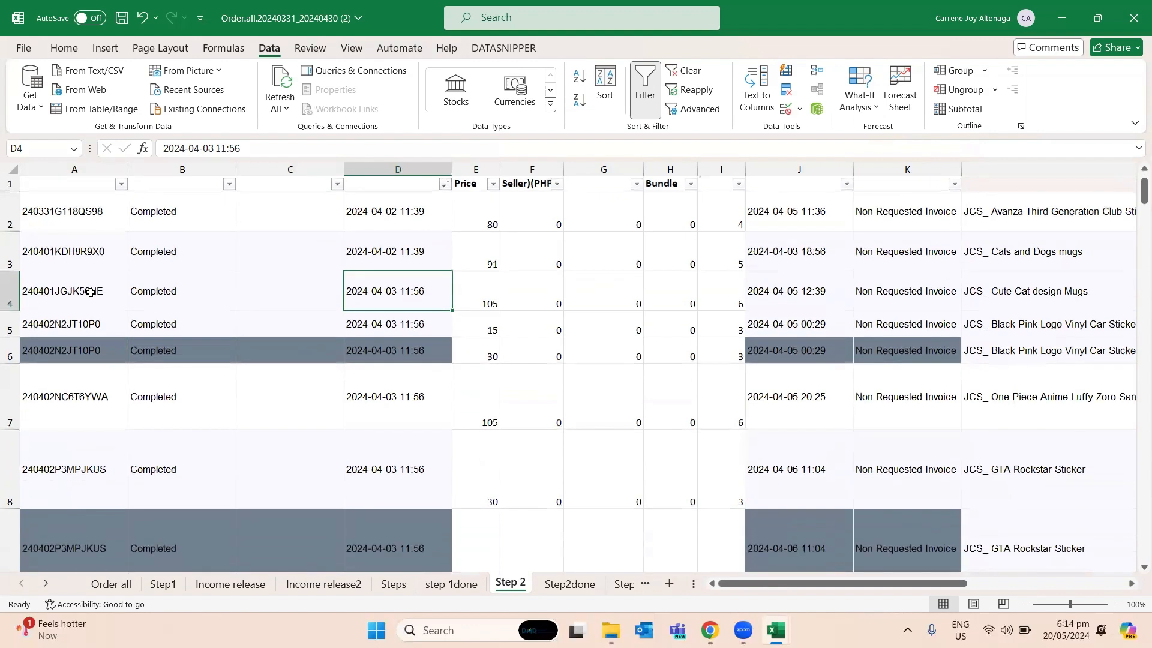
pyautogui.click(106, 290)
pyautogui.scroll(-3, 397, 329)
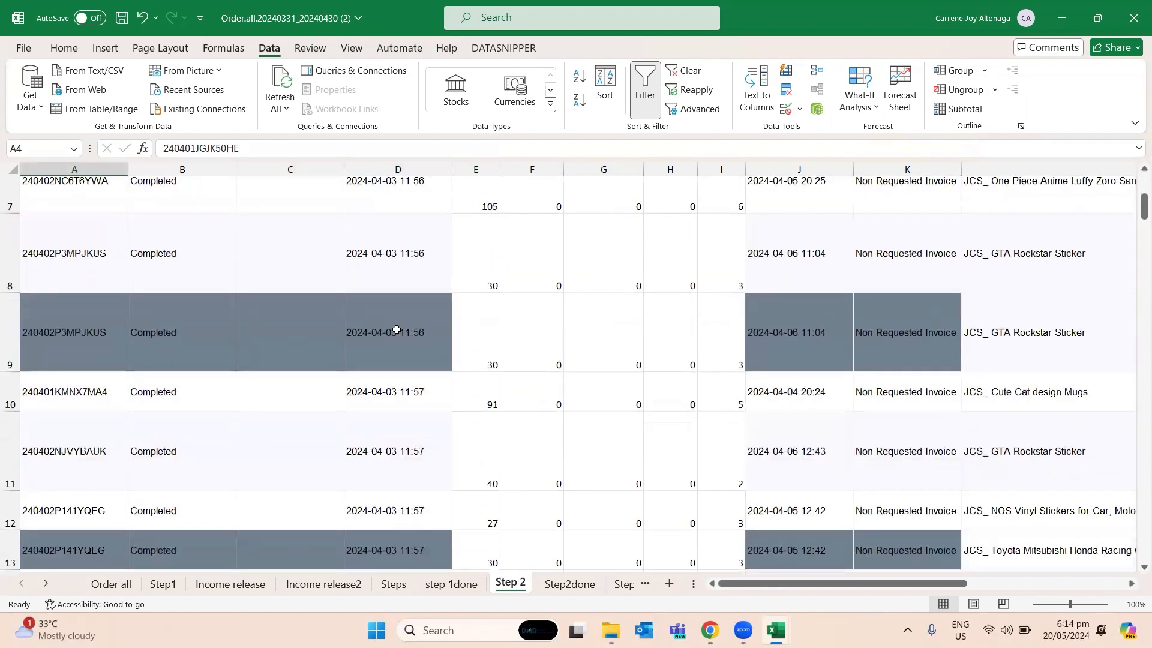
pyautogui.scroll(3, 396, 329)
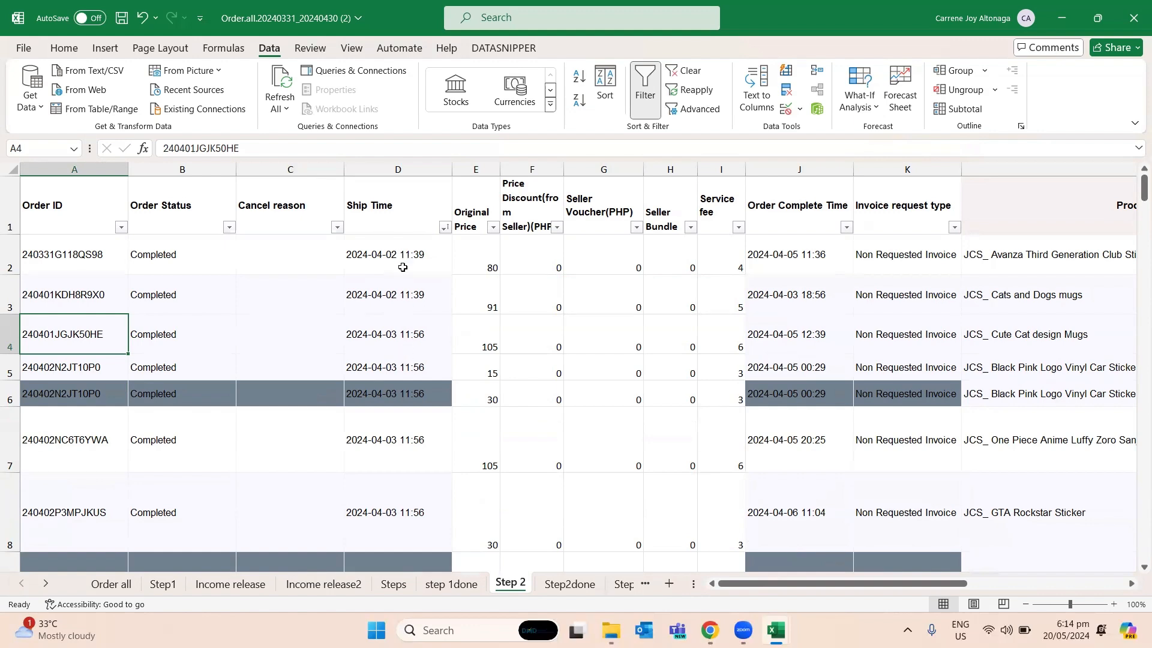
# - Examine the Ship Time dates of the sorted orders to see where each ship-out day ends
pyautogui.scroll(-6, 402, 267)
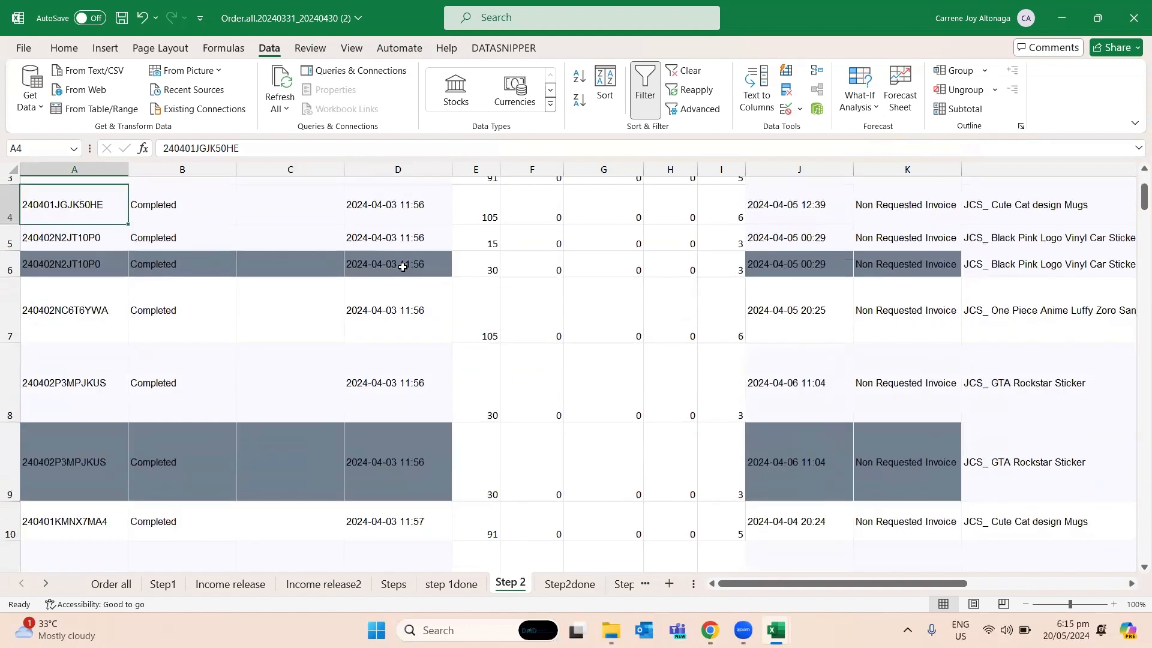
pyautogui.click(398, 418)
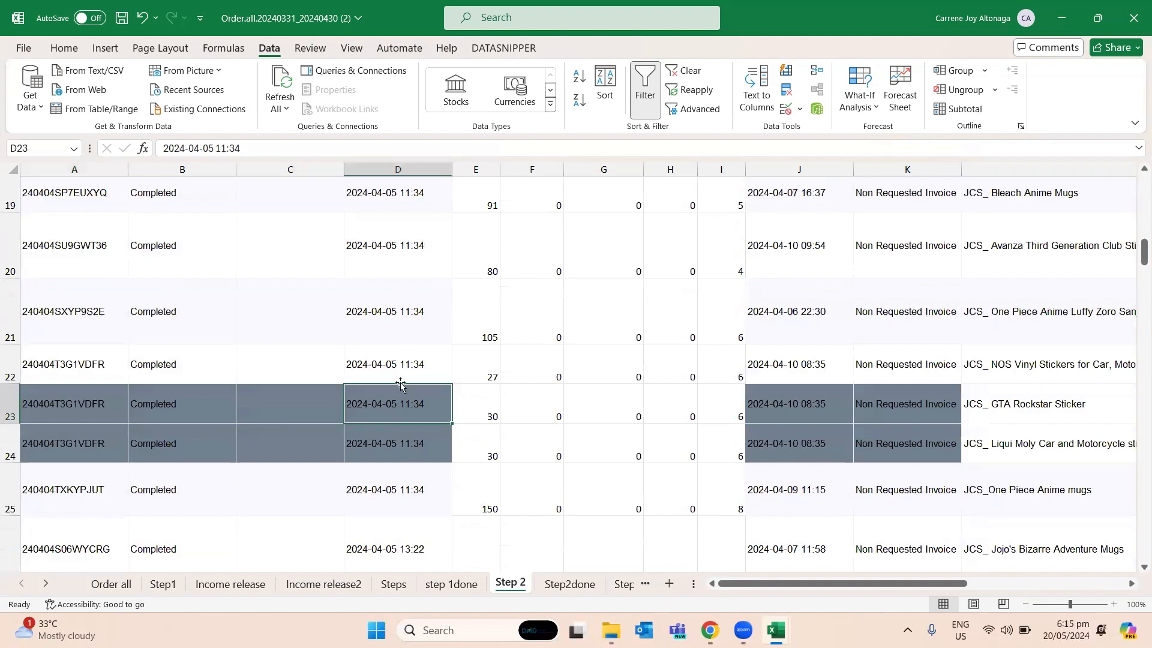
pyautogui.scroll(-6, 402, 378)
pyautogui.scroll(-2, 402, 370)
pyautogui.scroll(7, 403, 370)
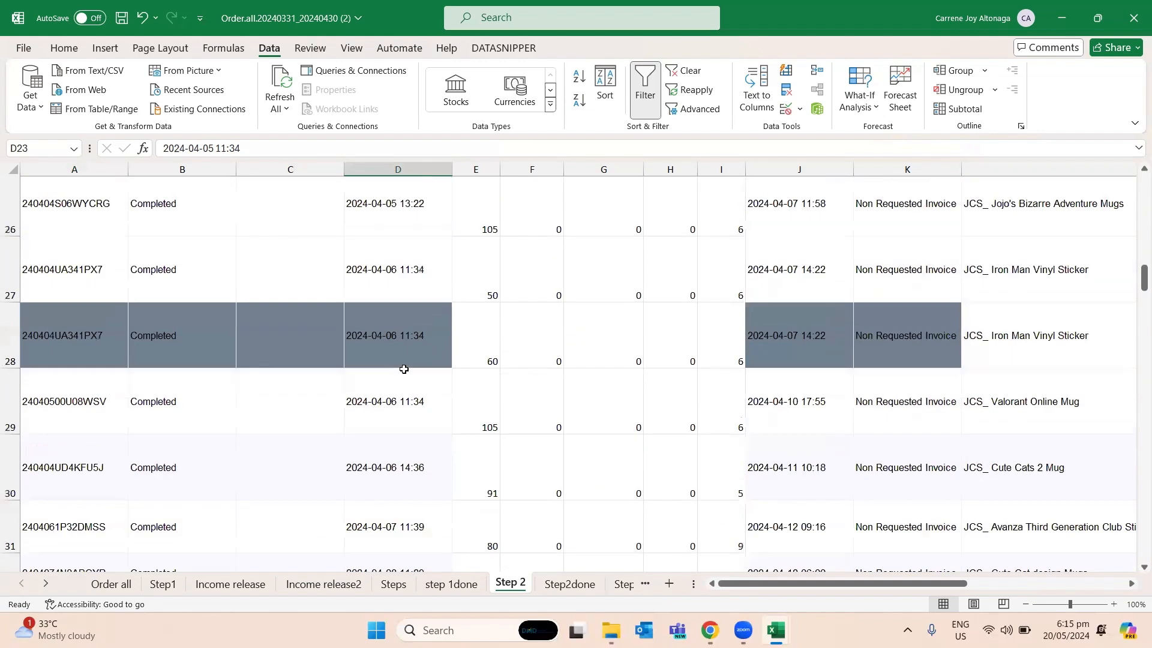
pyautogui.scroll(4, 403, 369)
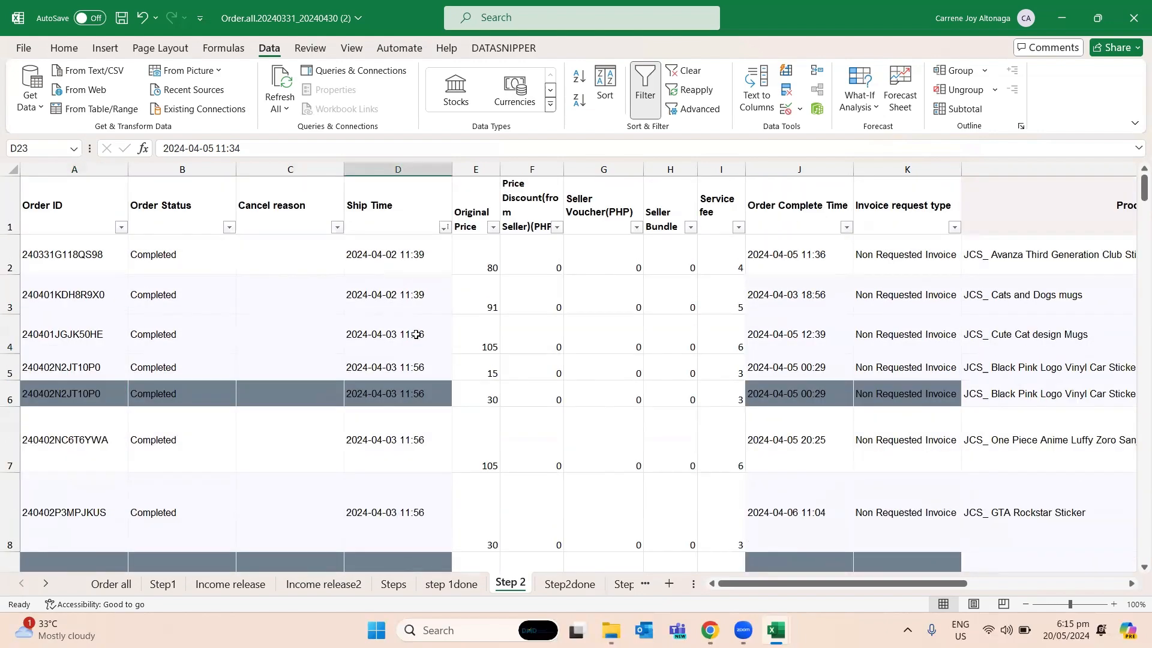
pyautogui.click(416, 300)
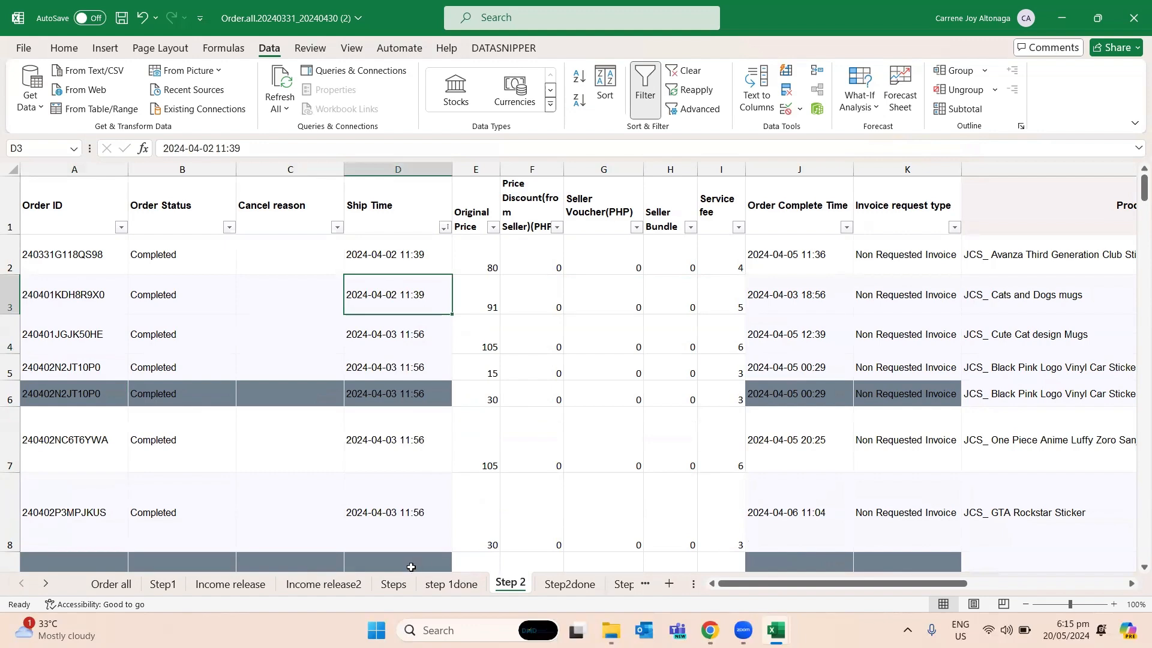
# - Look up the instruction about accounts receivable and daily totals on the Steps sheet
pyautogui.click(222, 583)
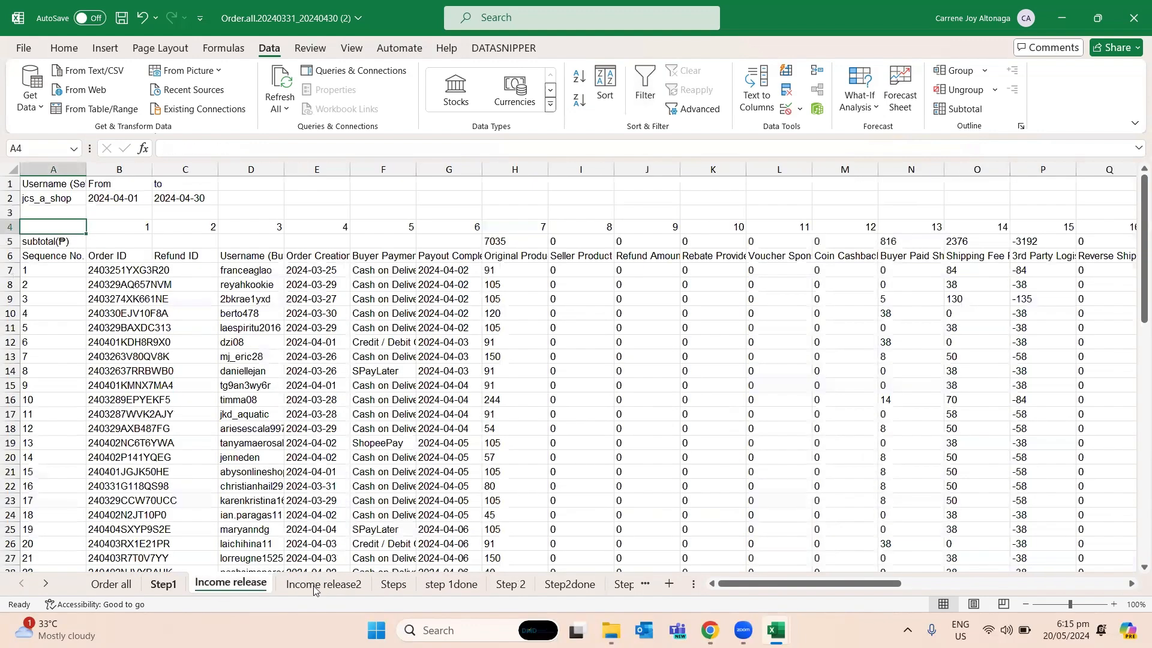
pyautogui.click(393, 583)
pyautogui.click(98, 247)
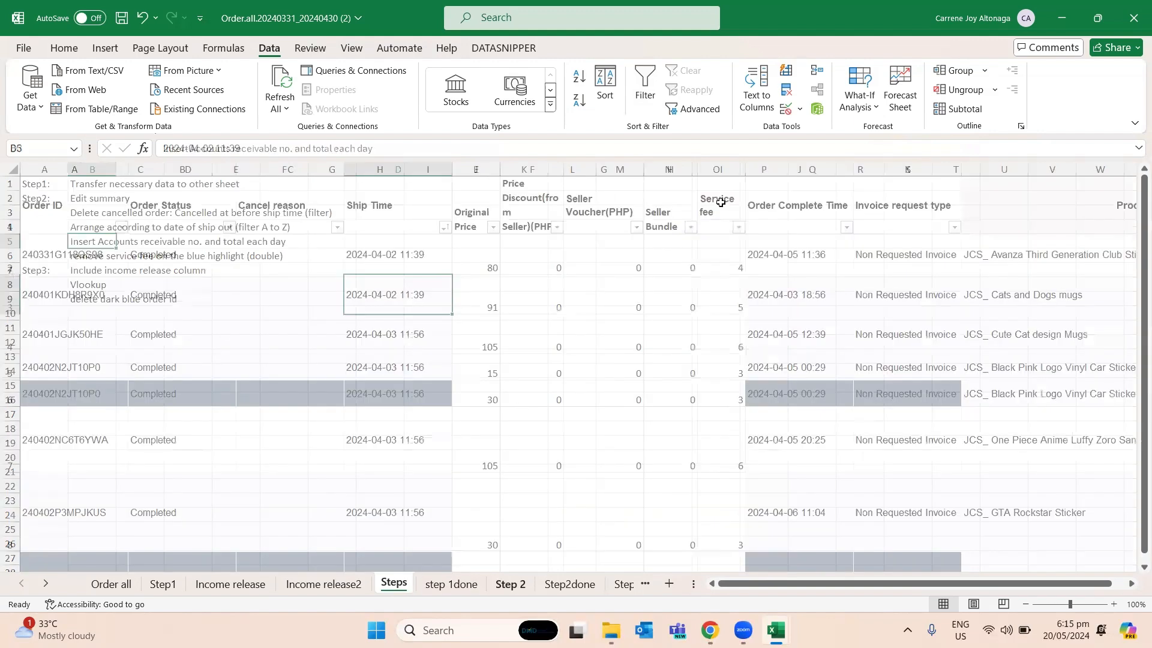
# - On the Step 2 sheet, insert a column before Order Complete Time, head it "Accounts receivable" and widen it to fit
pyautogui.click(790, 170)
pyautogui.rightClick(790, 171)
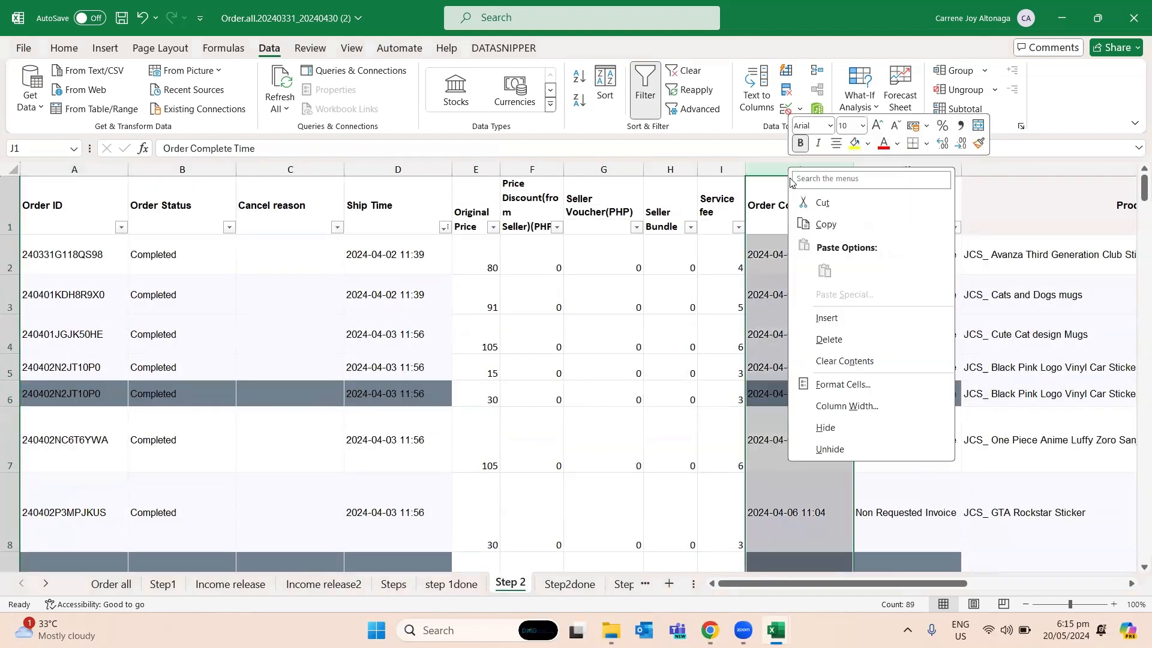
pyautogui.click(828, 318)
pyautogui.write('A')
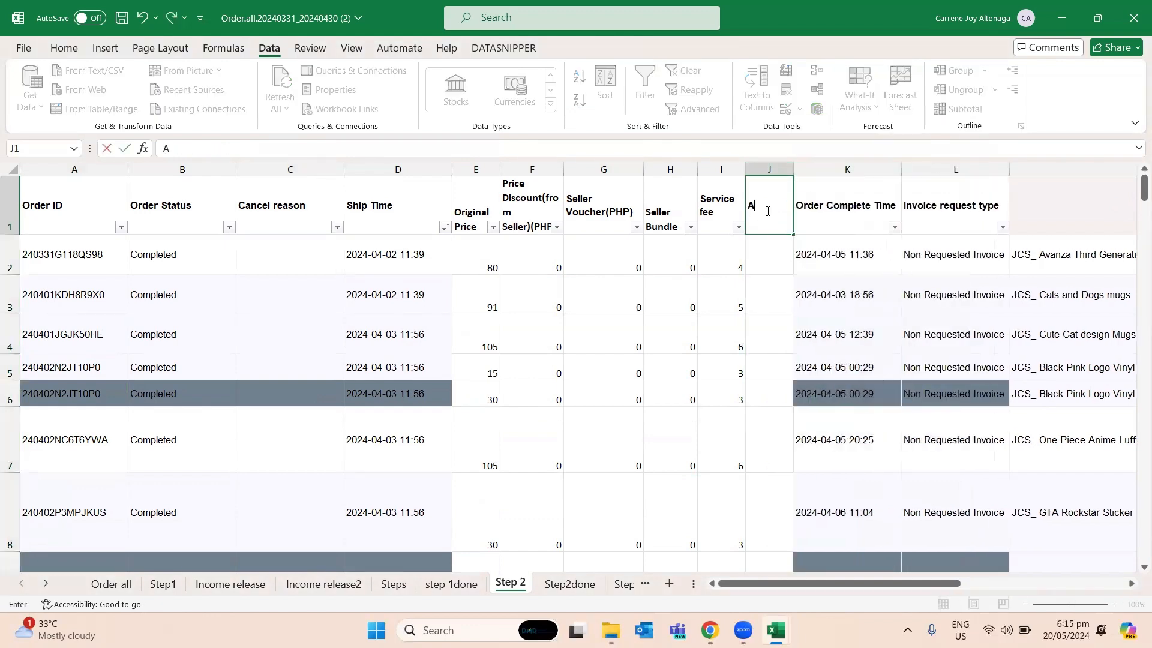
pyautogui.write('ccounts receivable')
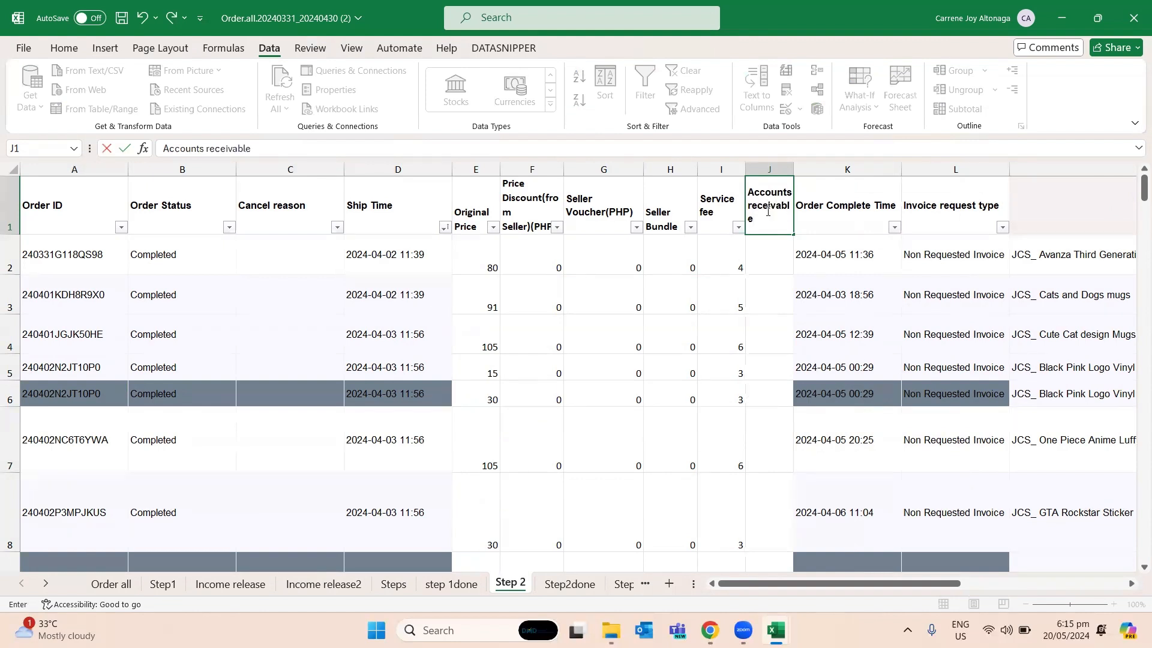
pyautogui.press('Return')
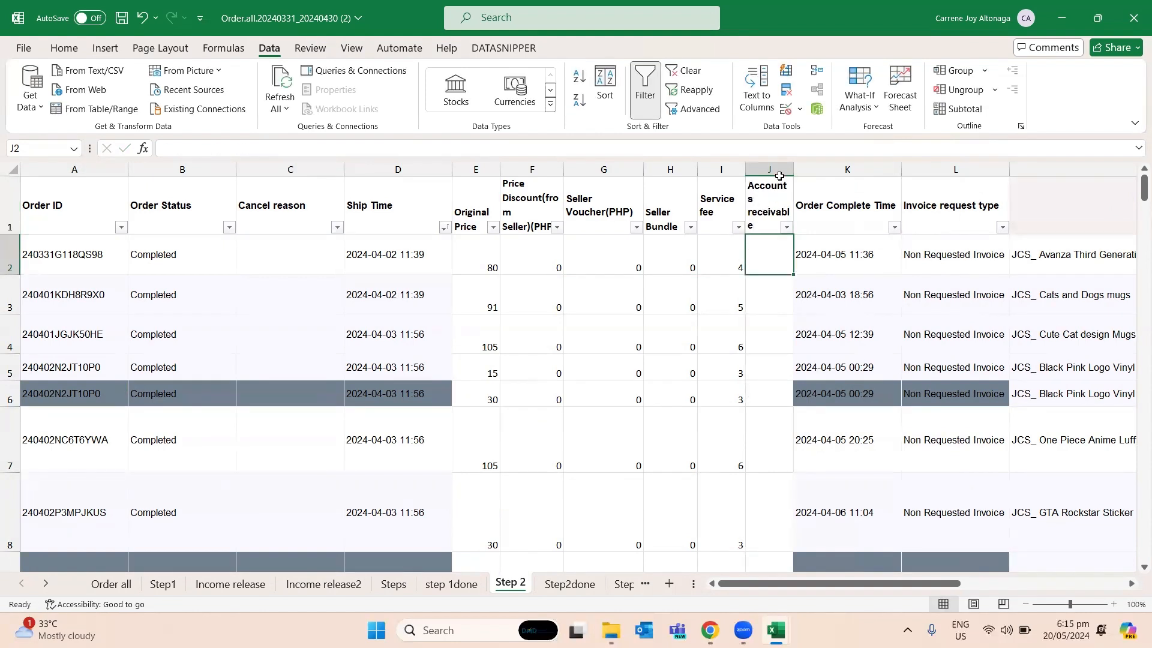
pyautogui.moveTo(794, 173); pyautogui.dragTo(813, 172)
pyautogui.click(781, 284)
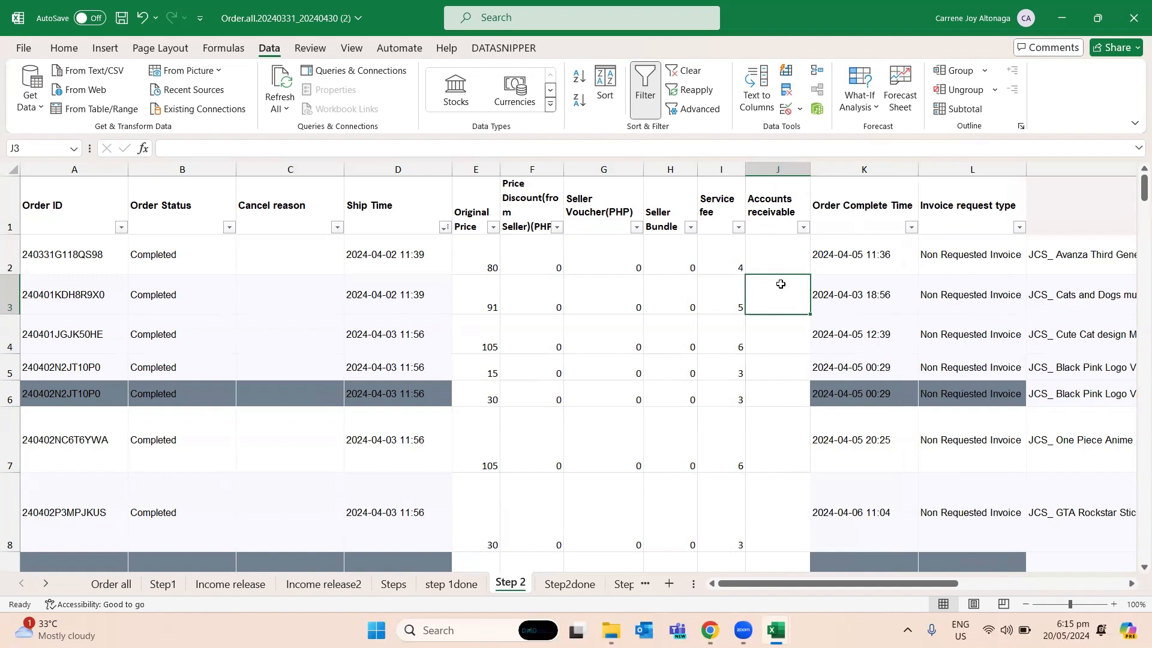
pyautogui.click(778, 256)
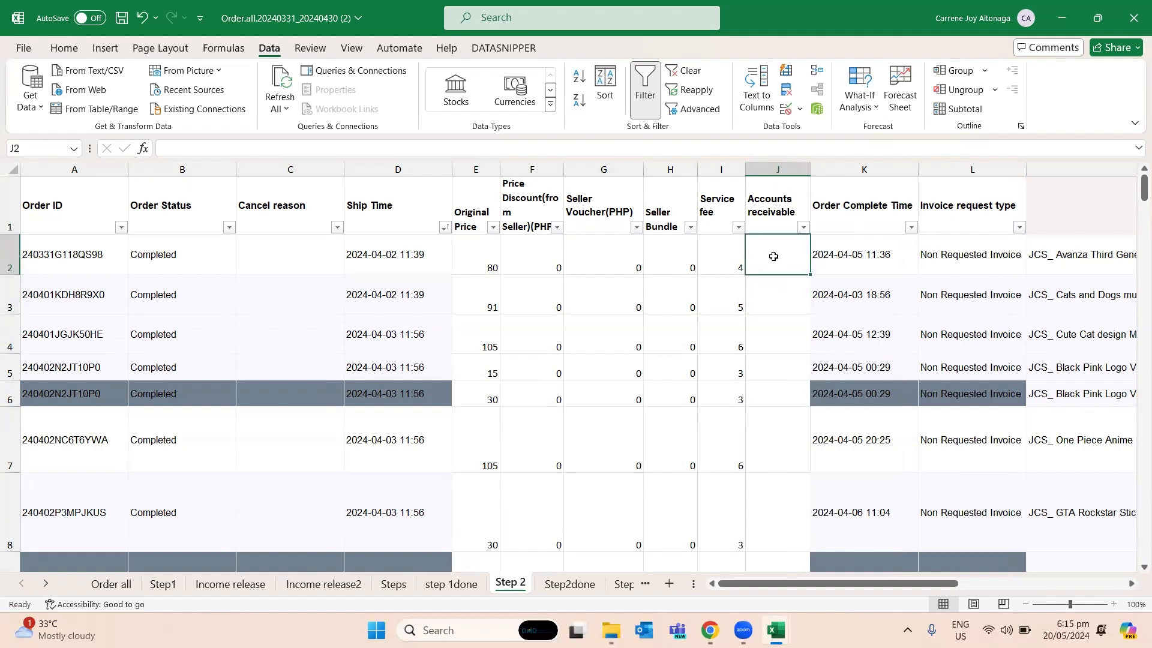
# - Recheck the Steps sheet and insert a blank total row on Step 2 directly below the 2024-04-02 orders, at row 4
pyautogui.click(449, 584)
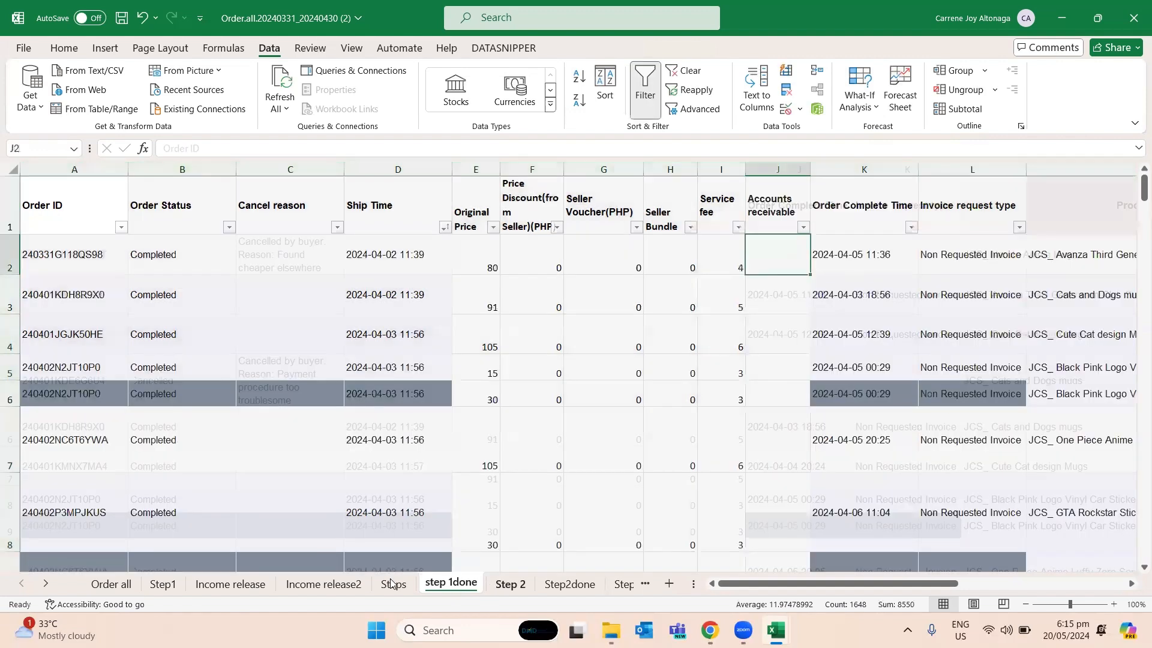
pyautogui.click(391, 584)
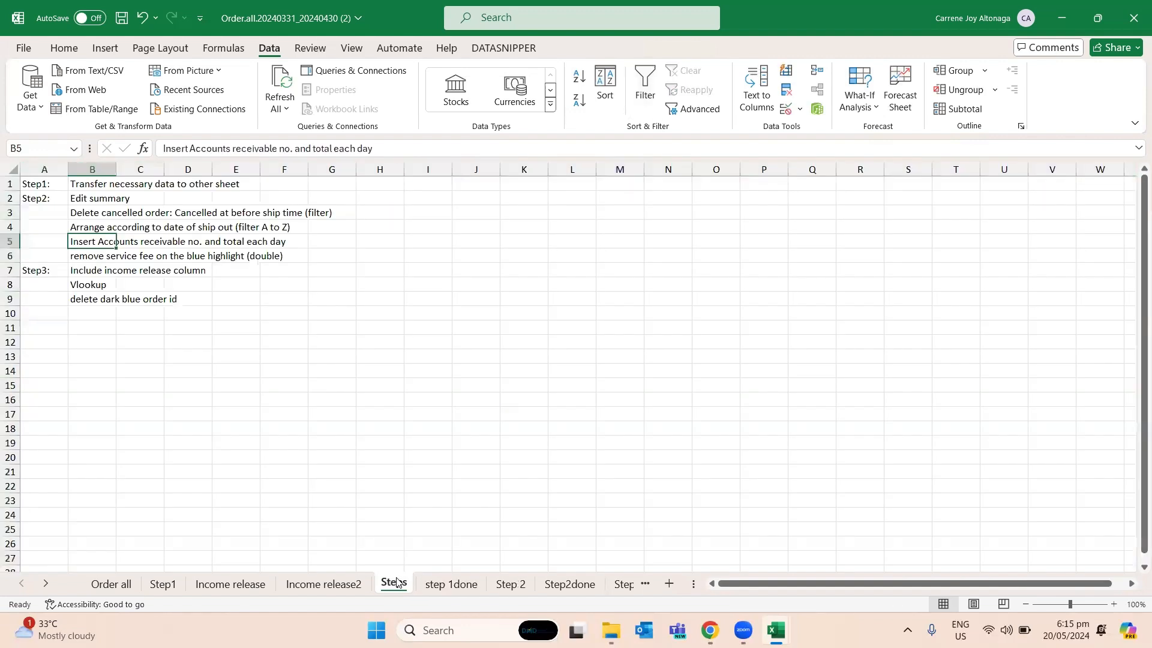
pyautogui.click(532, 586)
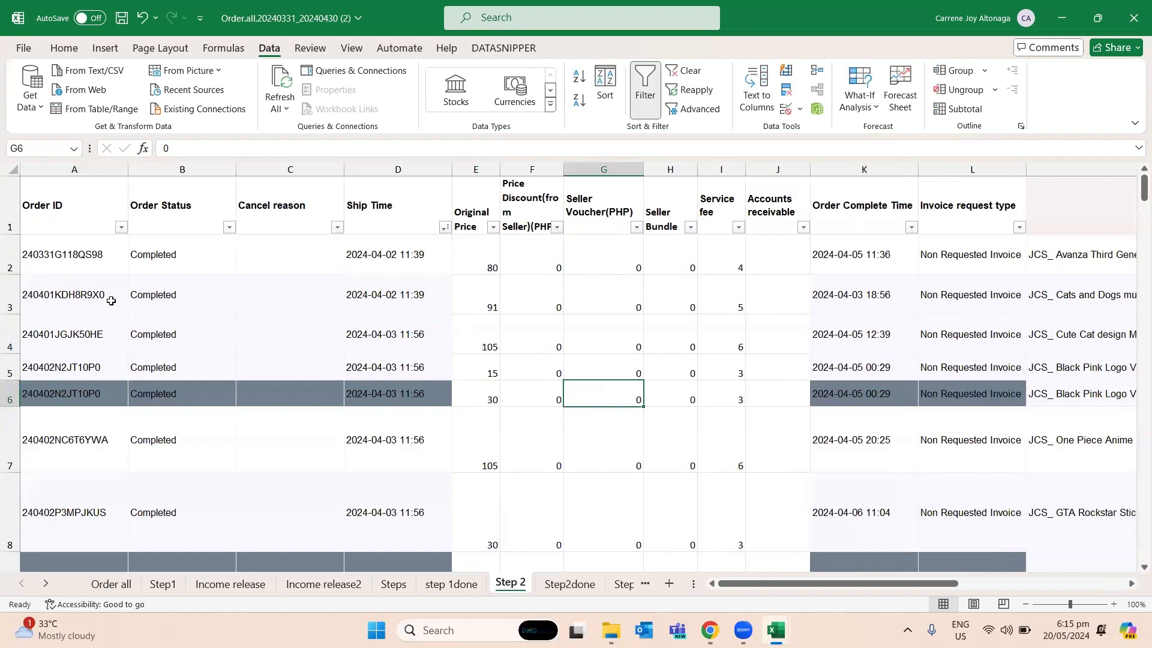
pyautogui.click(90, 335)
pyautogui.hotkey('shift', 'space')
pyautogui.rightClick(92, 335)
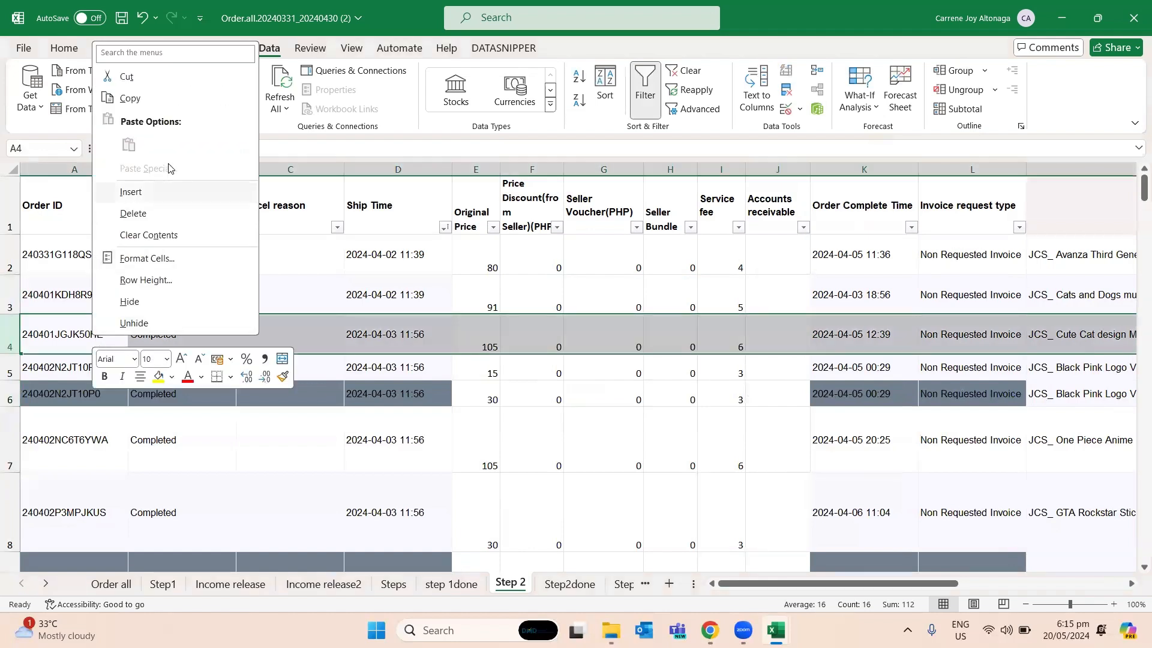
pyautogui.click(163, 193)
pyautogui.click(302, 319)
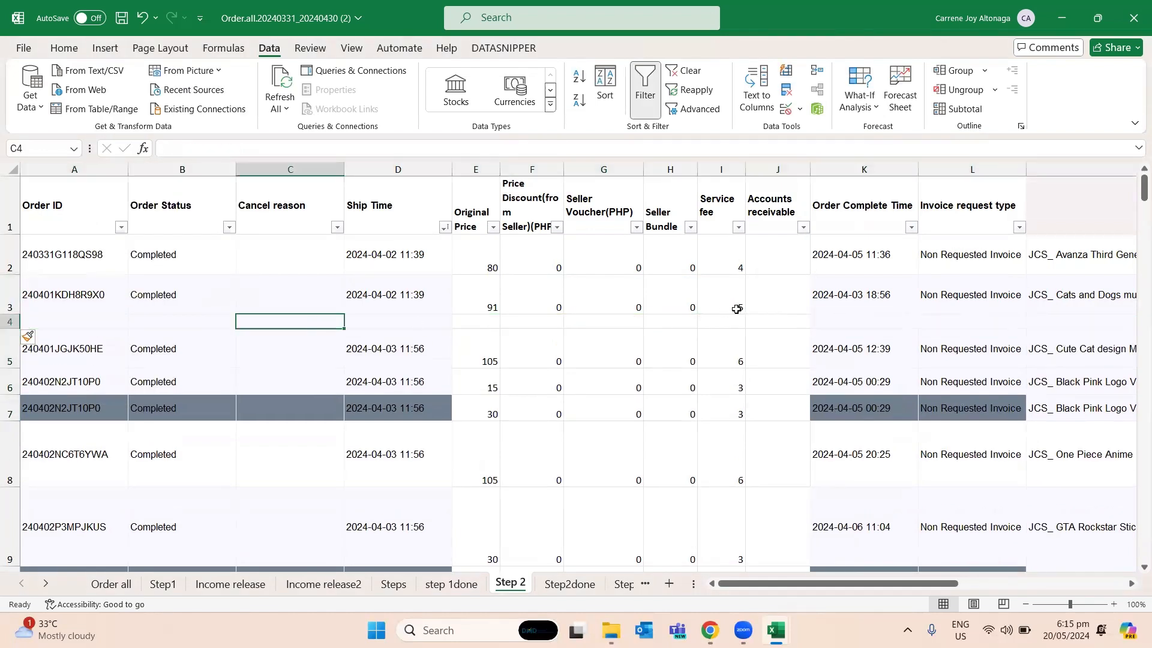
pyautogui.moveTo(805, 321); pyautogui.dragTo(481, 310)
pyautogui.click(784, 291)
# - Calculate the first order's accounts receivable in J2 with the formula =E2-SUM(F2:I2)
pyautogui.click(782, 253)
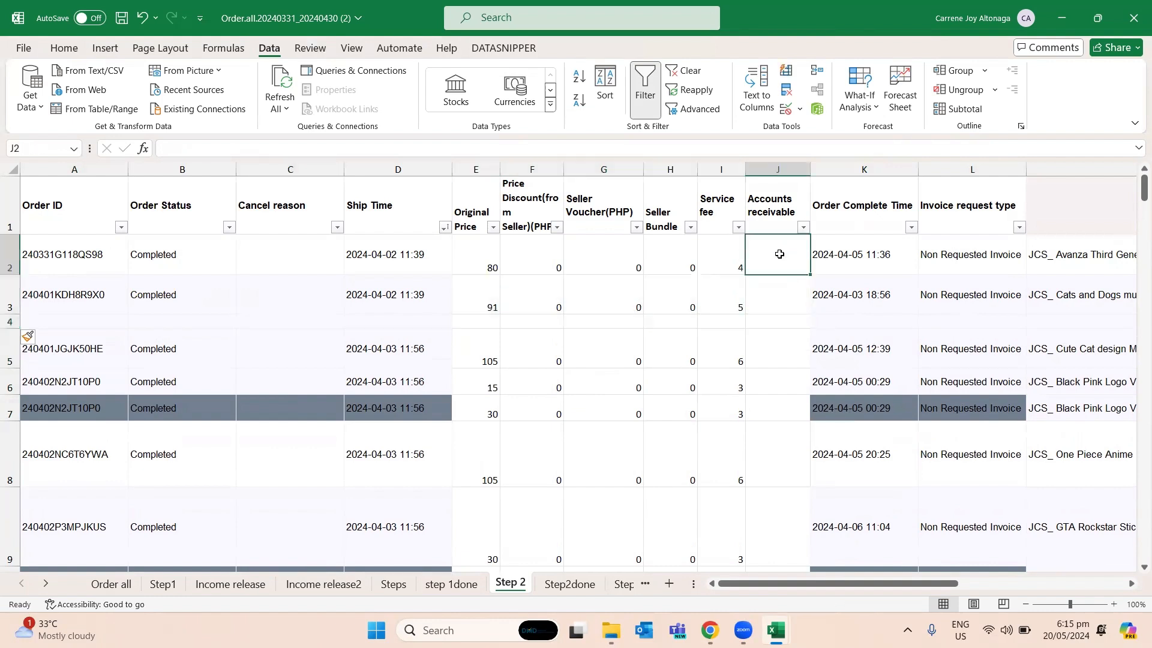
pyautogui.write('=')
pyautogui.press('Left')
pyautogui.press('Left')
pyautogui.press('Left')
pyautogui.press('Left')
pyautogui.press('Left')
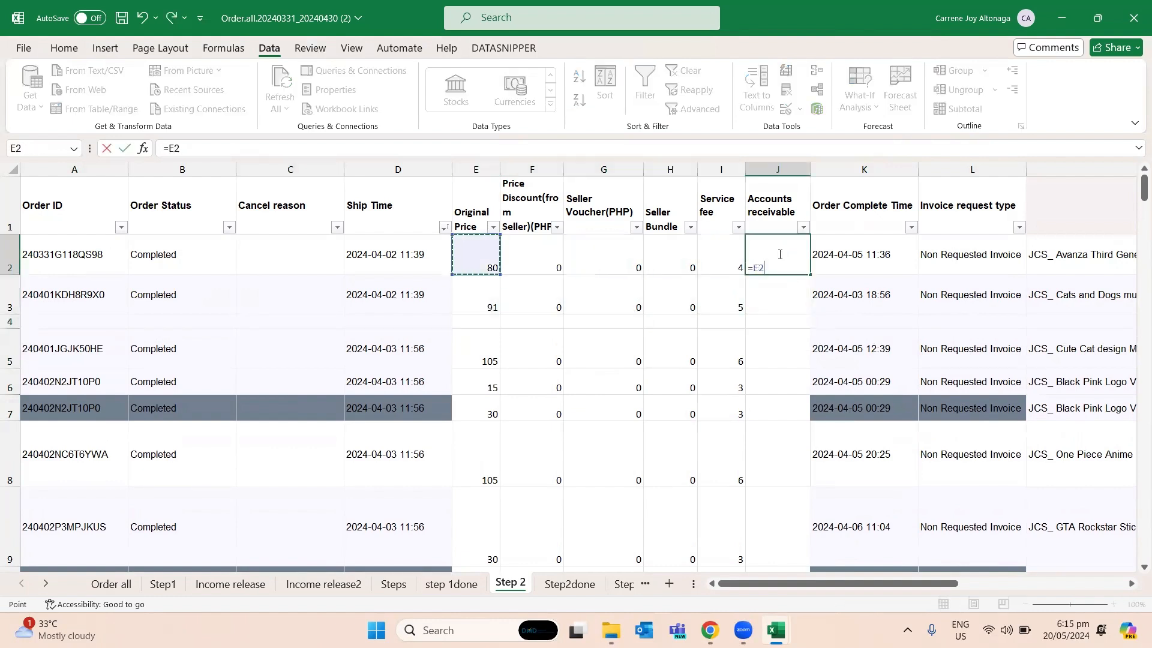
pyautogui.write('-su')
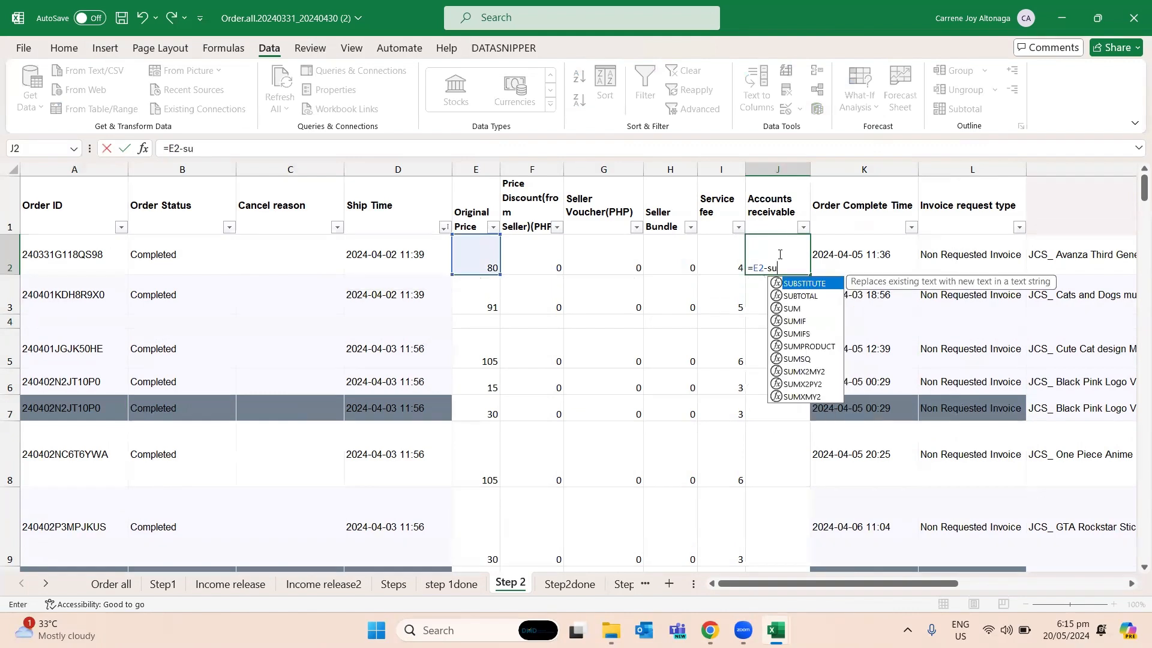
pyautogui.write('m*')
pyautogui.press('BackSpace')
pyautogui.write('(')
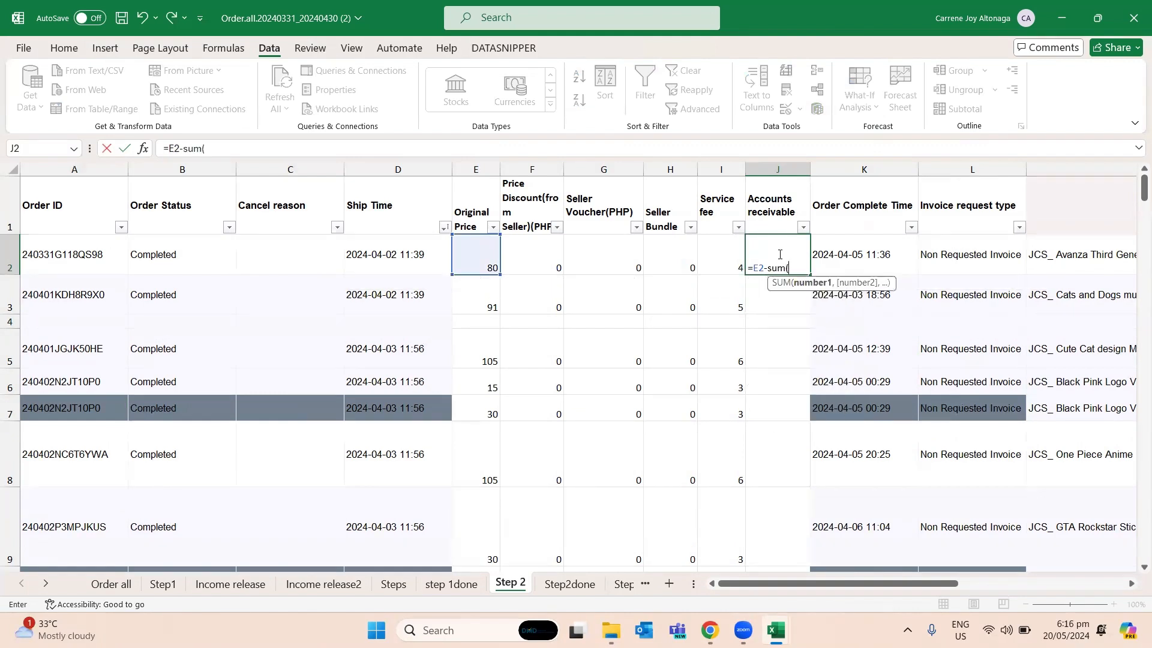
pyautogui.press('Left')
pyautogui.hotkey('shift', 'Left')
pyautogui.hotkey('shift', 'Left')
pyautogui.hotkey('shift', 'Left')
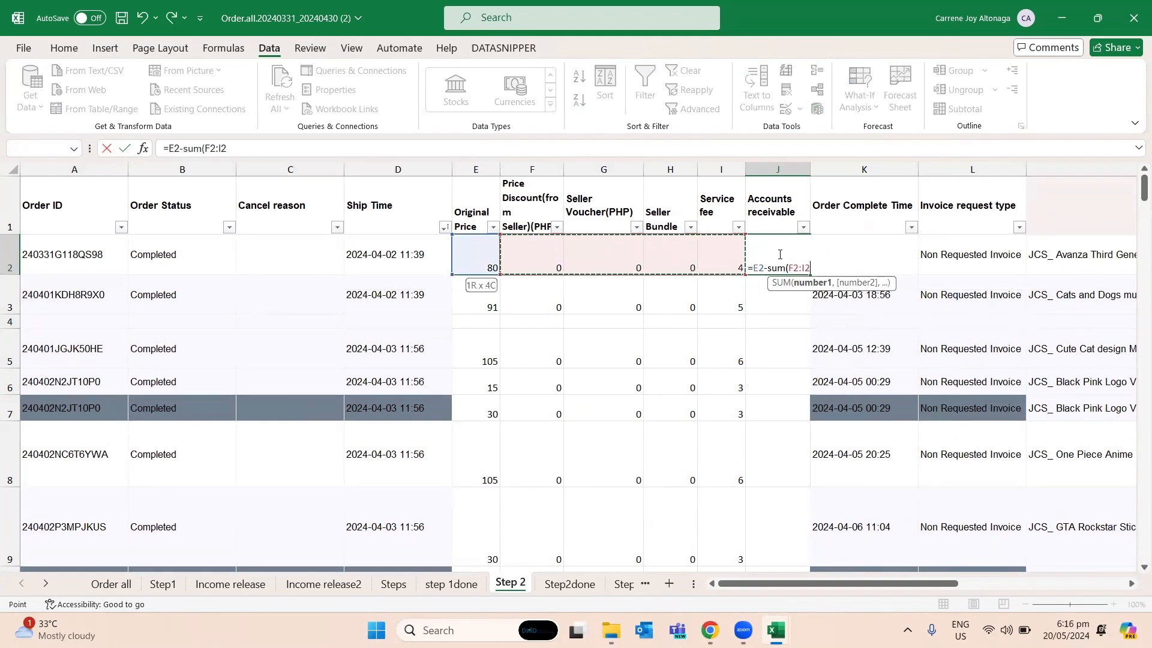
pyautogui.write(')')
pyautogui.press('Return')
# - Copy the accounts receivable formula from J2 into J3 for the second 2024-04-02 order
pyautogui.click(779, 255)
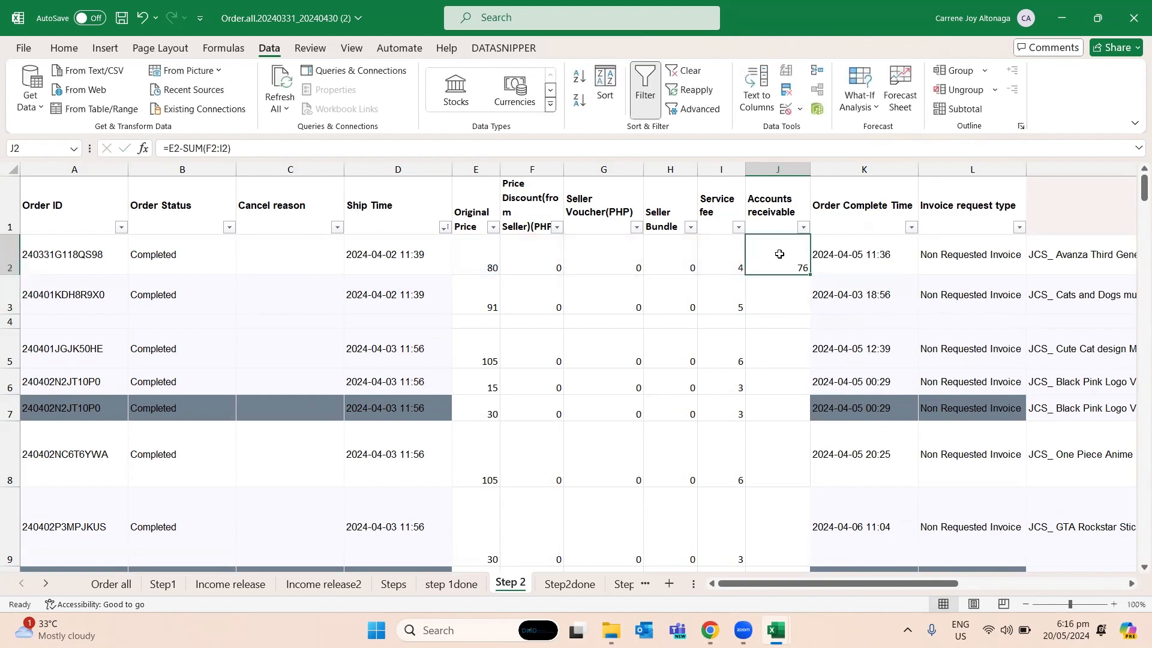
pyautogui.hotkey('ctrl', 'c')
pyautogui.press('Down')
pyautogui.hotkey('ctrl', 'v')
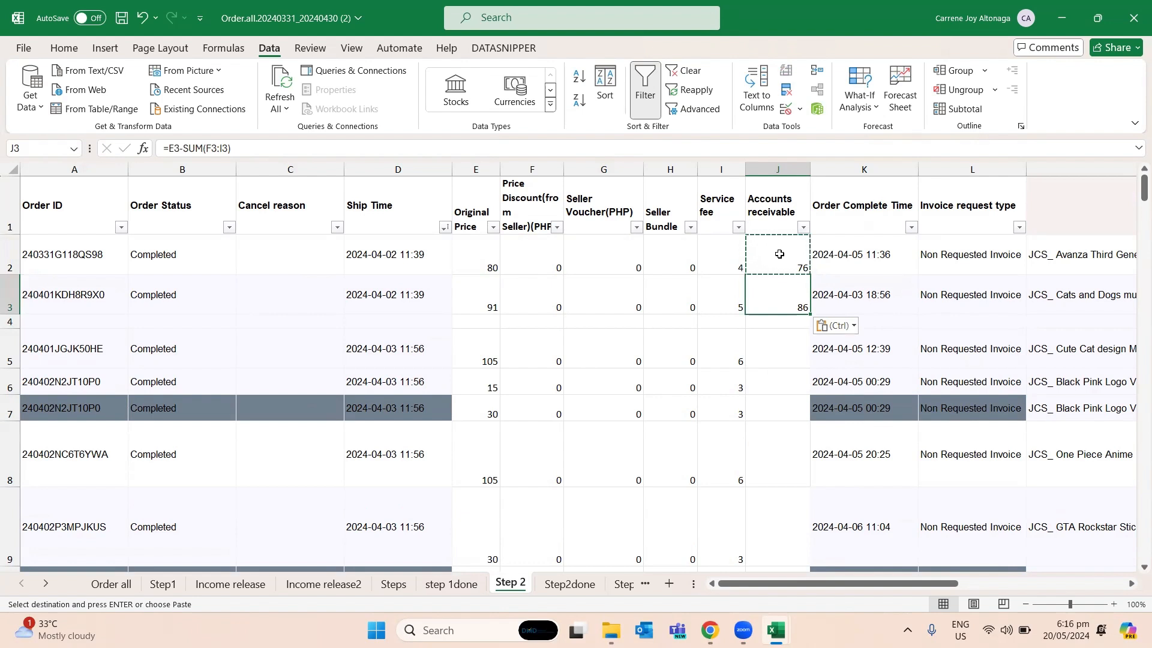
pyautogui.press('Down')
pyautogui.press('Down')
pyautogui.press('Left')
pyautogui.press('Left')
pyautogui.press('Left')
pyautogui.press('Up')
pyautogui.press('Up')
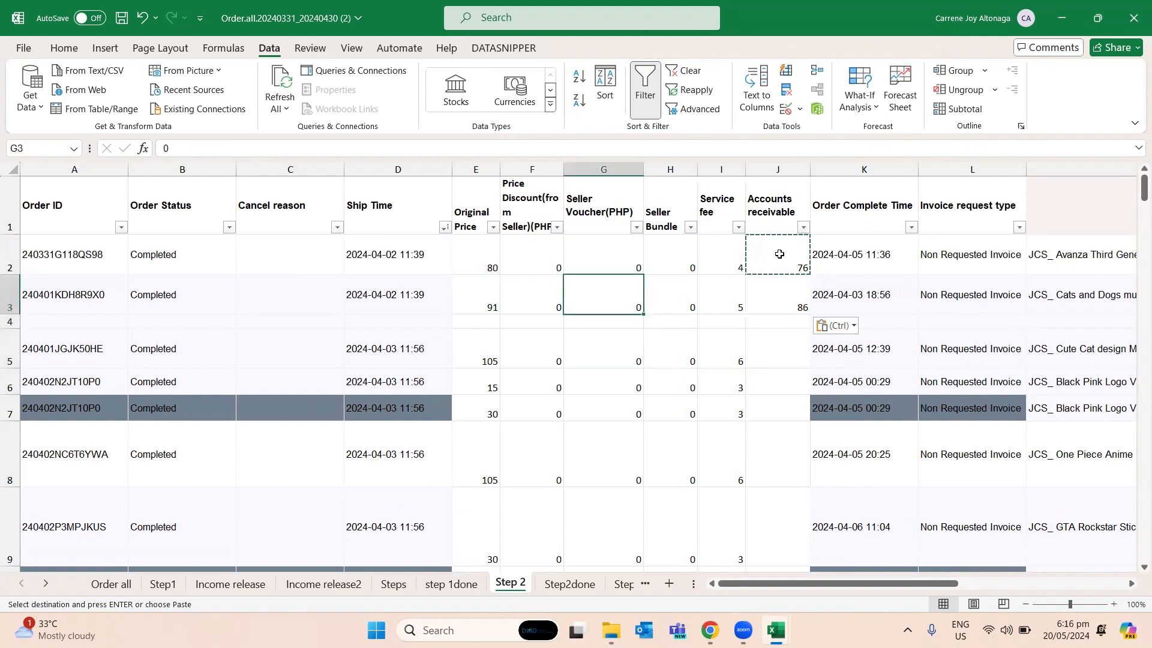
pyautogui.press('Right')
pyautogui.press('Left')
pyautogui.press('Left')
pyautogui.press('Right')
pyautogui.press('Right')
pyautogui.press('Right')
pyautogui.press('Right')
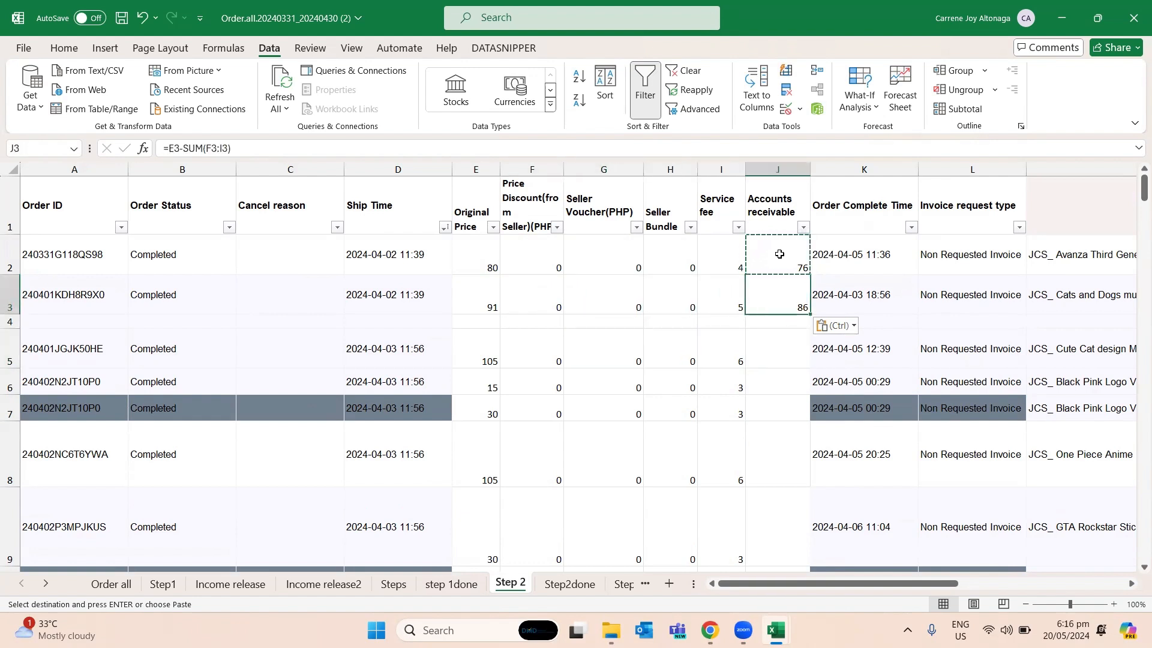
pyautogui.press('Down')
pyautogui.press('Up')
pyautogui.press('Up')
pyautogui.press('Up')
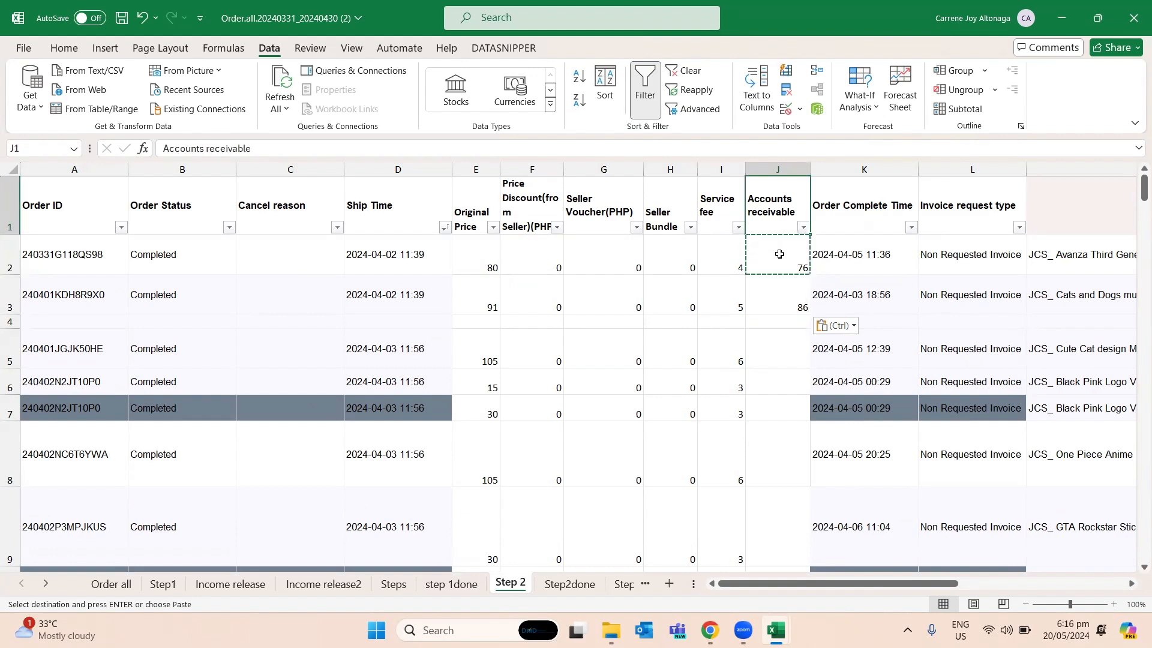
# - Apply a top and double bottom border to the blank total row from A4 through J4
pyautogui.press('Down')
pyautogui.press('Down')
pyautogui.press('Down')
pyautogui.press('Down')
pyautogui.press('Up')
pyautogui.hotkey('shift', 'Left')
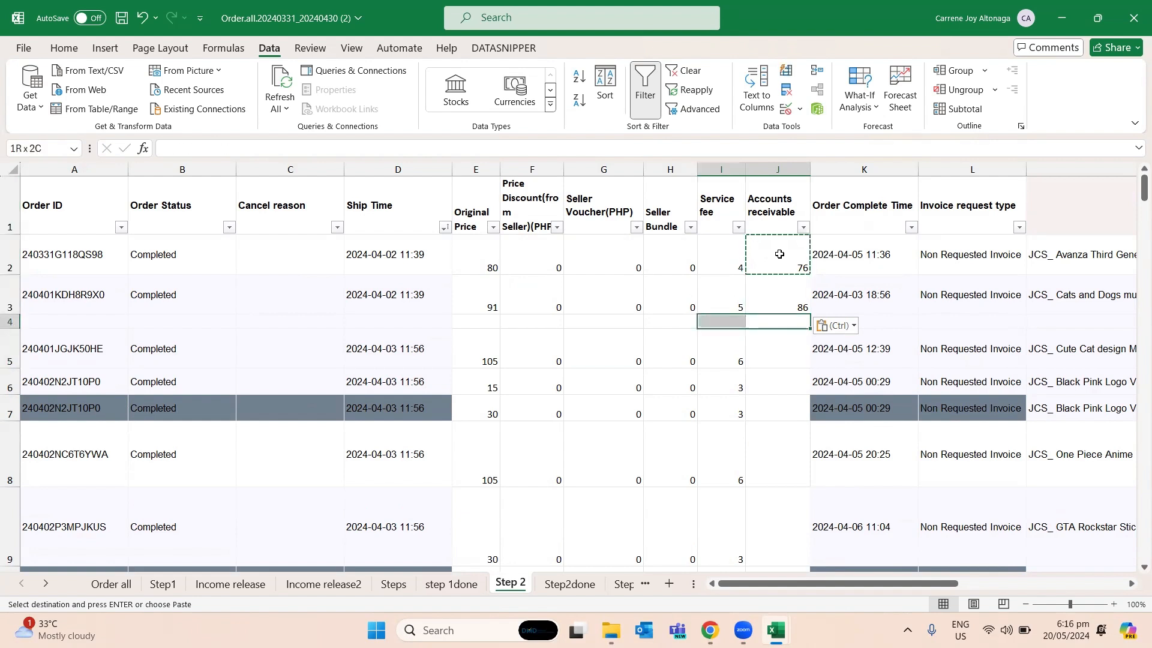
pyautogui.hotkey('shift', 'Left')
pyautogui.hotkey('shift', 'Left')
pyautogui.hotkey('shift', 'Left')
pyautogui.hotkey('shift', 'Left')
pyautogui.hotkey('shift', 'Left')
pyautogui.hotkey('shift', 'Left')
pyautogui.hotkey('shift', 'Left')
pyautogui.hotkey('shift', 'Left')
pyautogui.hotkey('alt', 'h')
pyautogui.press('b')
pyautogui.press('u')
pyautogui.press('Right')
pyautogui.press('Left')
pyautogui.hotkey('ctrl', 'z')
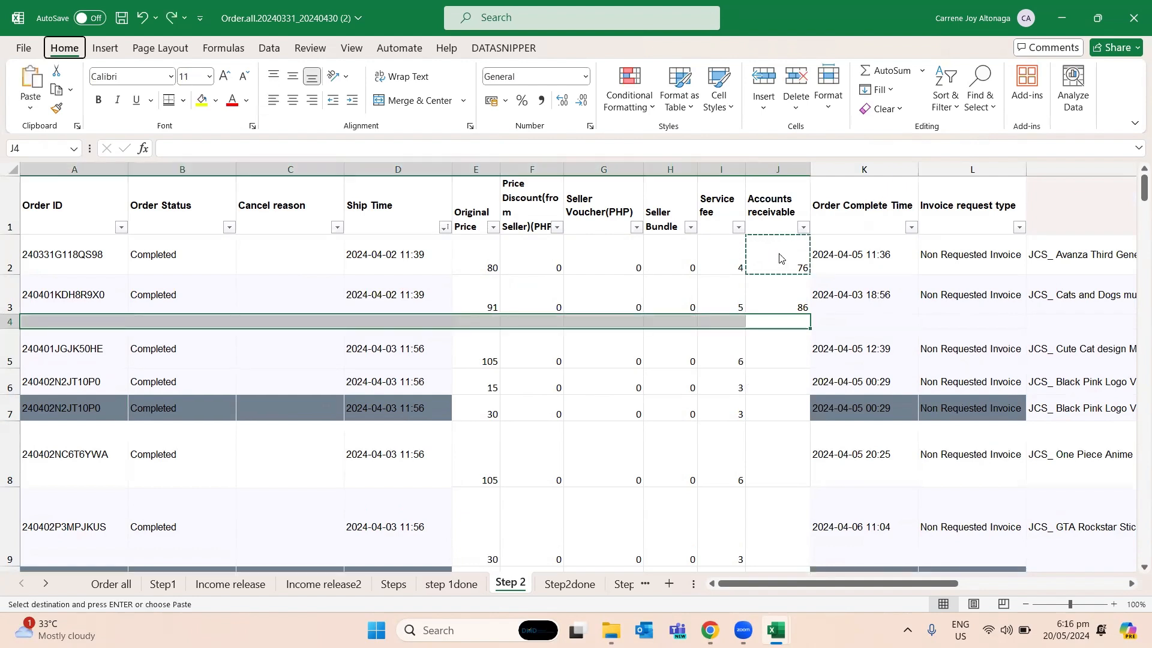
pyautogui.hotkey('ctrl', 'y')
# - Total the Original Price of the 2024-04-02 orders in E4 with the formula =SUM(E2:E3)
pyautogui.press('Left')
pyautogui.press('Left')
pyautogui.press('Left')
pyautogui.press('Left')
pyautogui.press('Left')
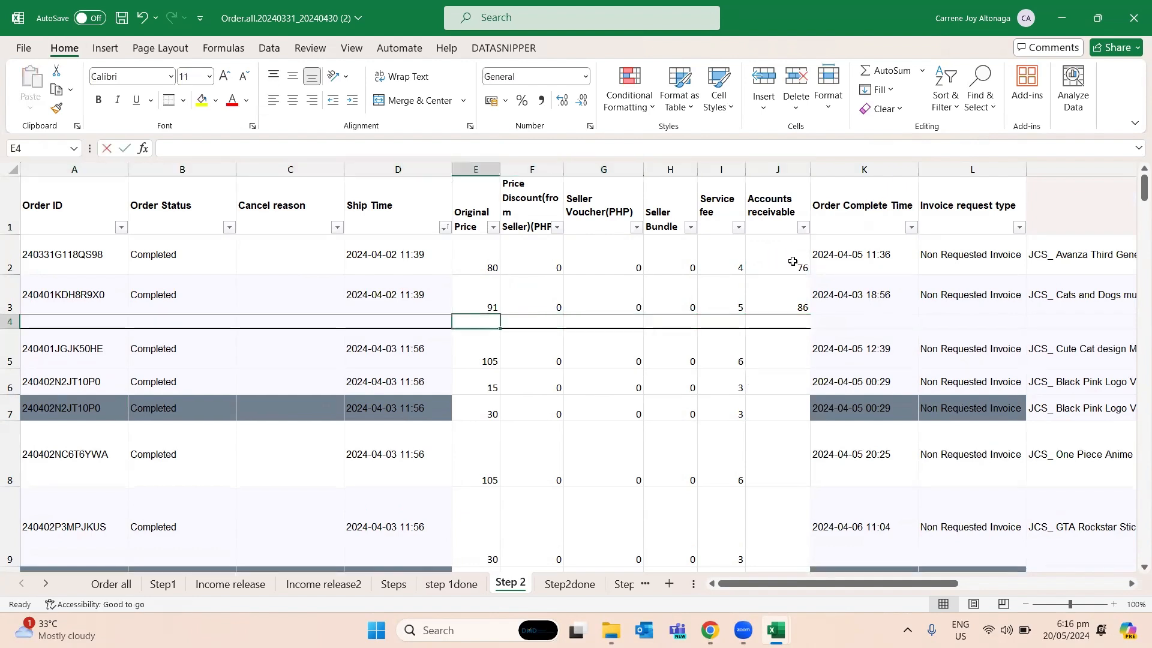
pyautogui.write('=sum(')
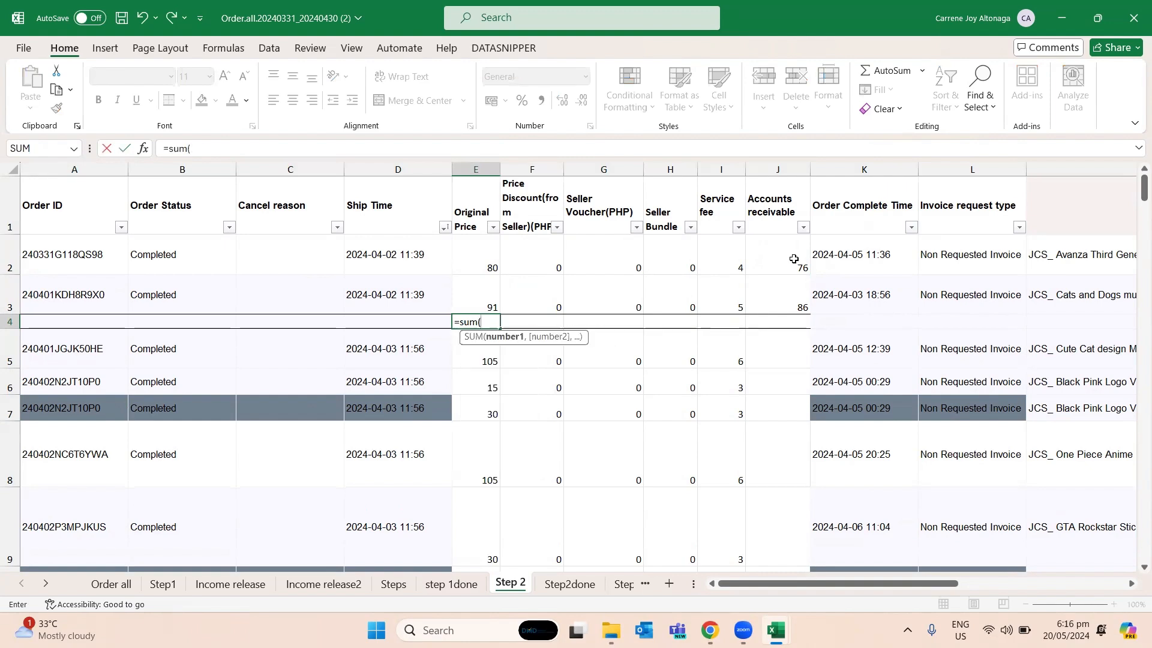
pyautogui.press('Up')
pyautogui.hotkey('shift', 'Up')
pyautogui.write(')')
pyautogui.press('Return')
pyautogui.press('Up')
pyautogui.press('Delete')
pyautogui.write('=sum(')
pyautogui.press('Up')
pyautogui.hotkey('shift', 'Up')
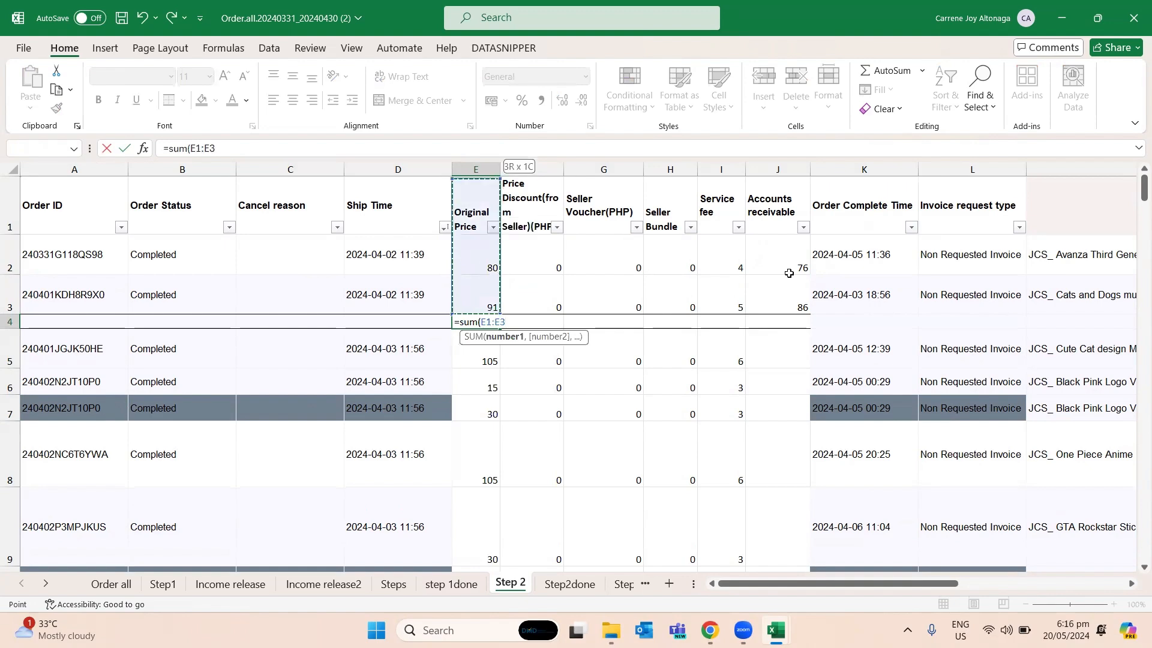
pyautogui.write(')')
pyautogui.press('Return')
# - Copy the total formula from E4 across F4 to J4, through the Accounts receivable column
pyautogui.press('Up')
pyautogui.hotkey('ctrl', 'c')
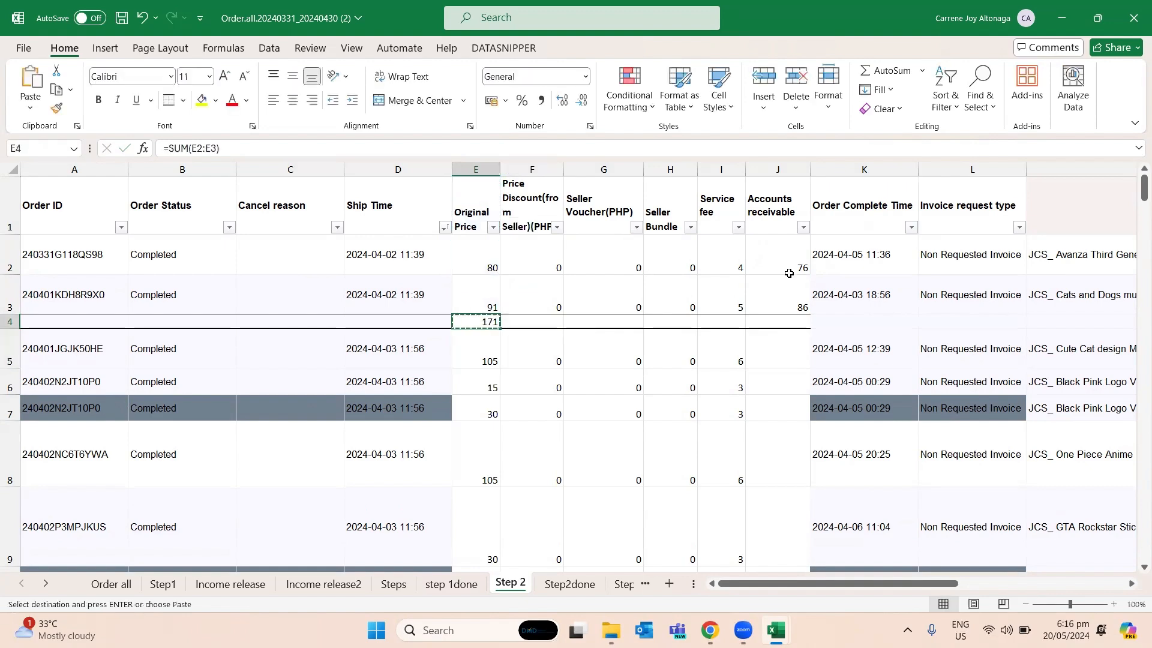
pyautogui.press('Right')
pyautogui.hotkey('shift', 'Right')
pyautogui.hotkey('shift', 'Right')
pyautogui.hotkey('shift', 'Right')
pyautogui.hotkey('shift', 'Right')
pyautogui.press('Down')
pyautogui.press('Down')
pyautogui.press('Down')
pyautogui.press('Down')
pyautogui.press('Down')
pyautogui.press('Down')
pyautogui.press('Down')
pyautogui.press('Down')
pyautogui.press('Down')
pyautogui.press('Down')
pyautogui.press('Down')
pyautogui.press('Down')
pyautogui.press('Down')
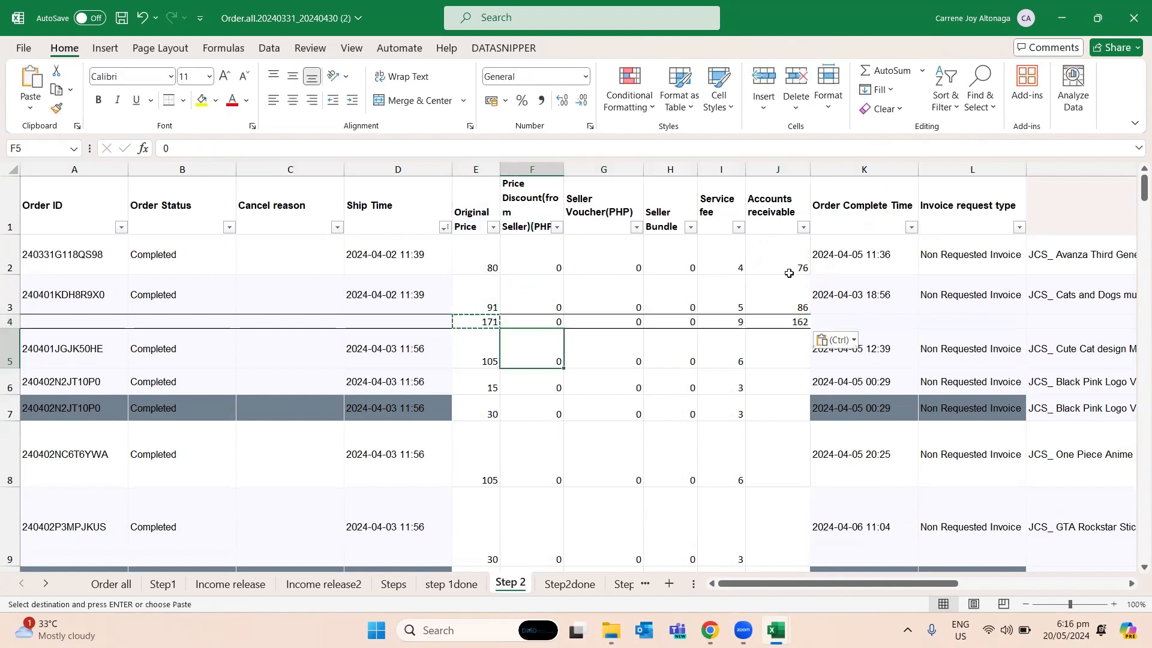
# - Insert a blank total row at row 17, between the last 2024-04-03 order and the first 2024-04-04 order
pyautogui.press('Down')
pyautogui.press('Down')
pyautogui.press('Down')
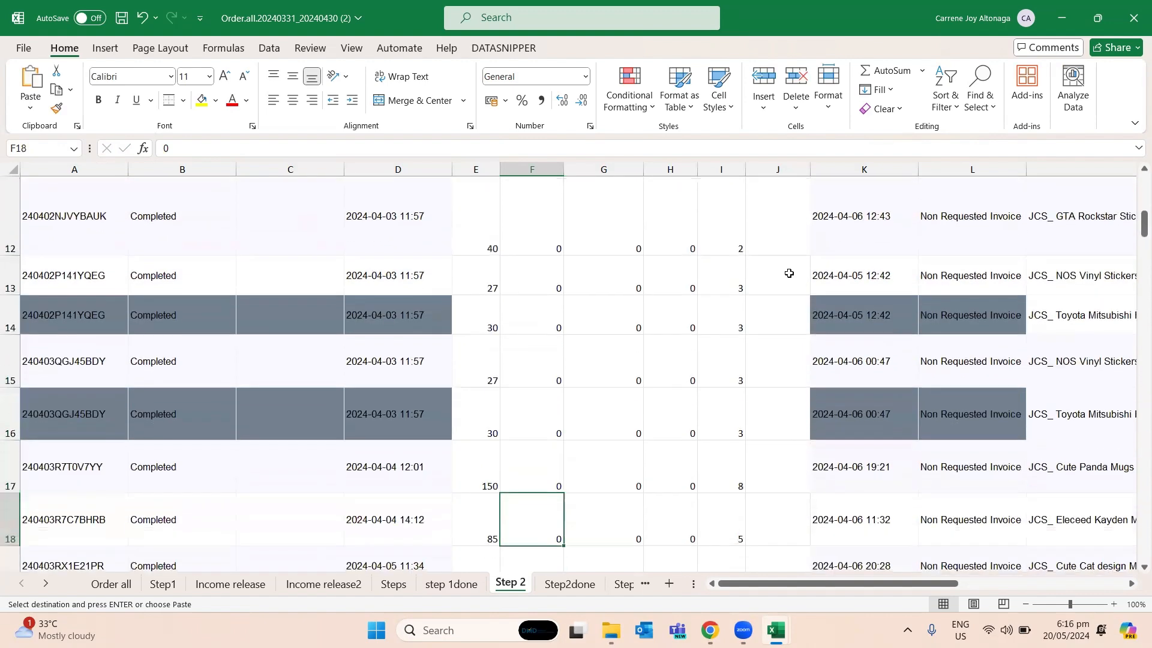
pyautogui.press('Up')
pyautogui.press('Up')
pyautogui.press('Up')
pyautogui.hotkey('shift', 'space')
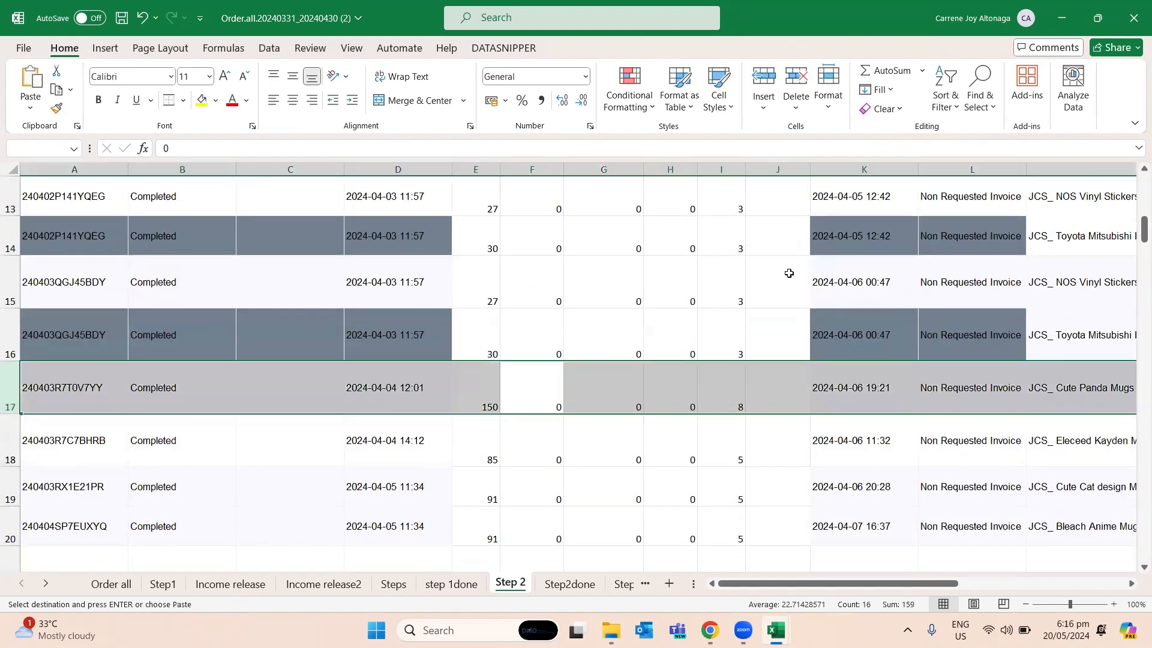
pyautogui.rightClick(674, 387)
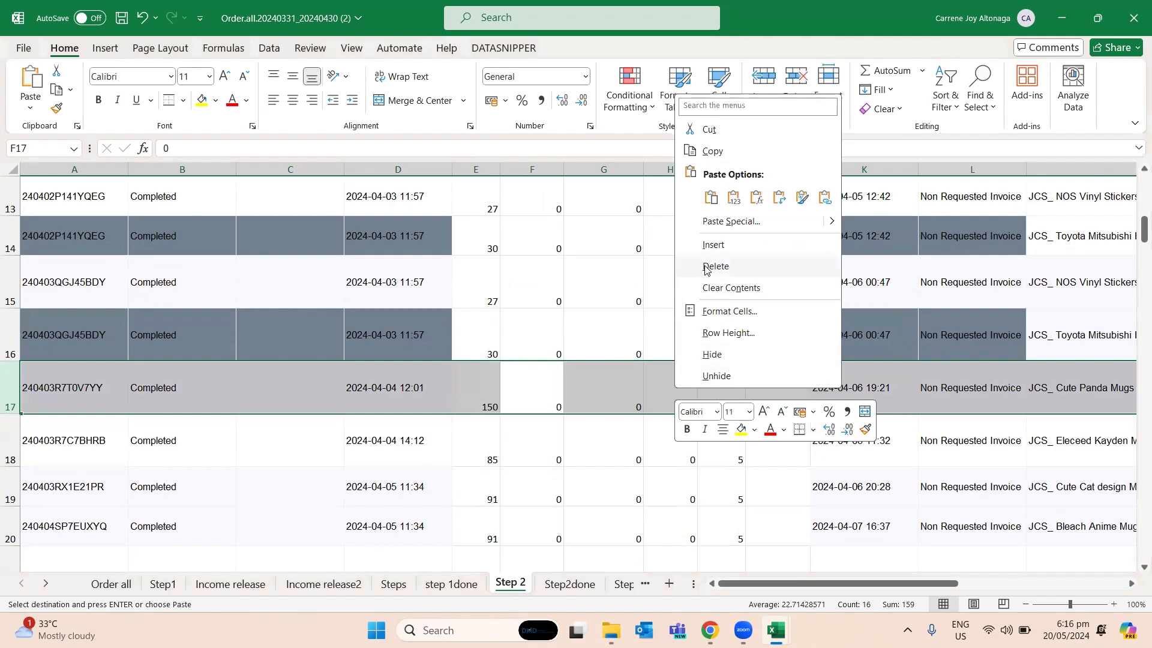
pyautogui.click(707, 242)
# - Total the Original Price of the 2024-04-03 orders in E17 with the formula =SUM(E5:E16)
pyautogui.click(475, 368)
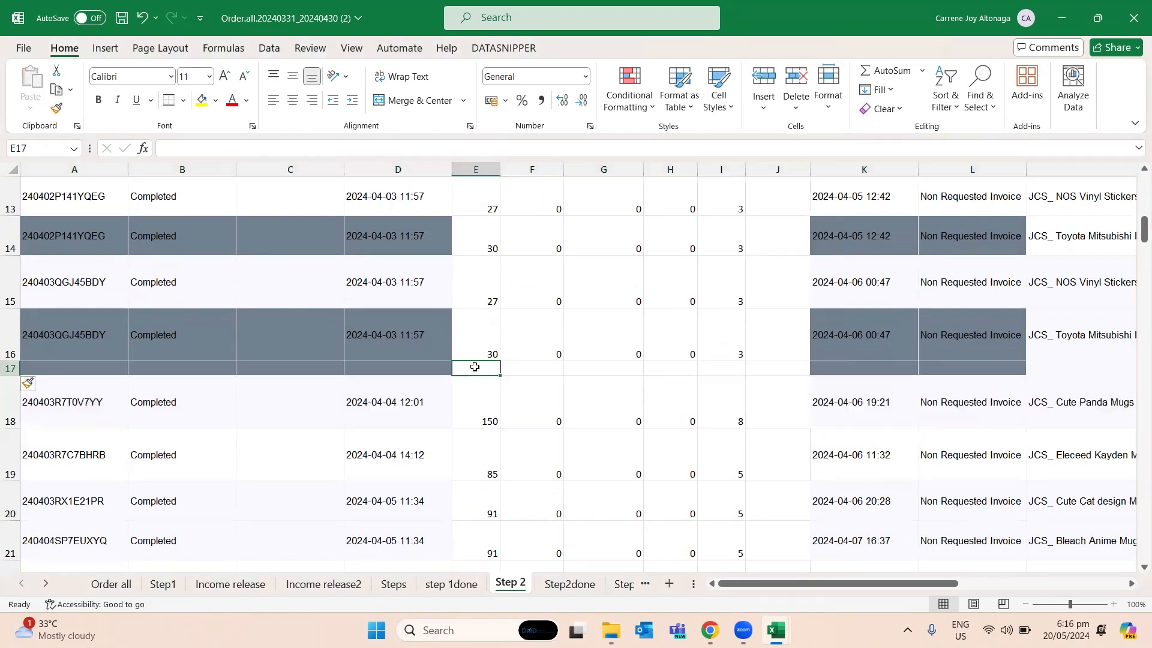
pyautogui.write('=sum(')
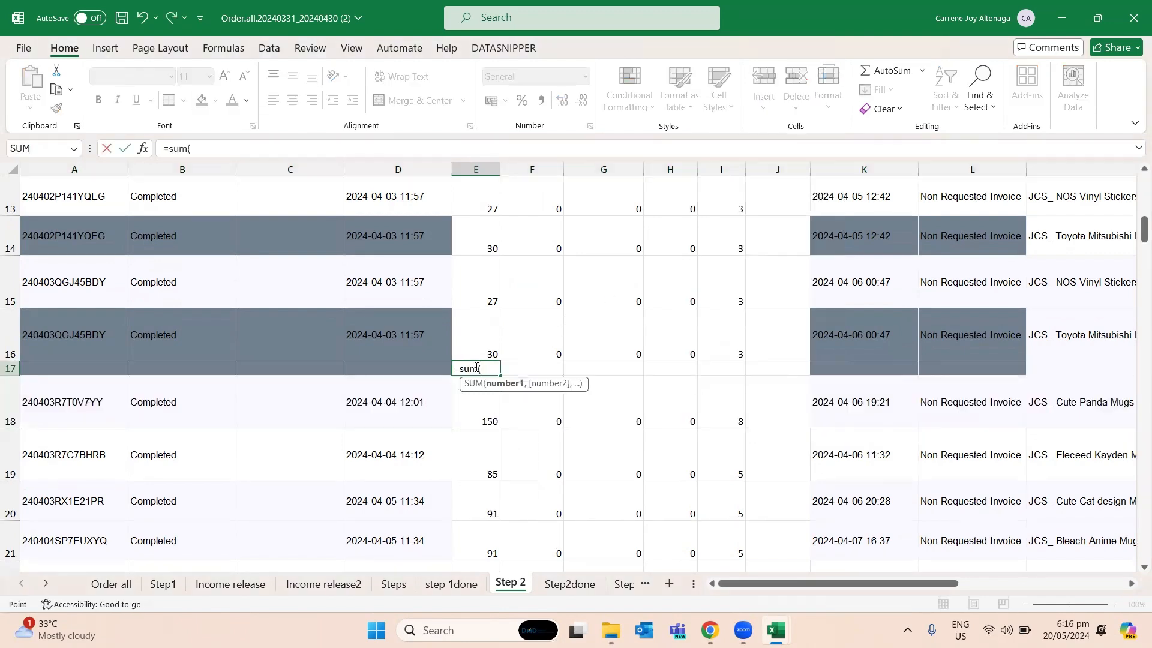
pyautogui.press('Up')
pyautogui.hotkey('shift', 'Up')
pyautogui.hotkey('shift', 'Up')
pyautogui.hotkey('shift', 'Up')
pyautogui.hotkey('shift', 'Up')
pyautogui.hotkey('shift', 'Up')
pyautogui.hotkey('shift', 'Up')
pyautogui.hotkey('shift', 'Up')
pyautogui.hotkey('shift', 'Up')
pyautogui.hotkey('shift', 'Up')
pyautogui.hotkey('shift', 'Up')
pyautogui.hotkey('shift', 'Up')
pyautogui.hotkey('shift', 'Up')
pyautogui.hotkey('shift', 'Up')
pyautogui.hotkey('shift', 'Up')
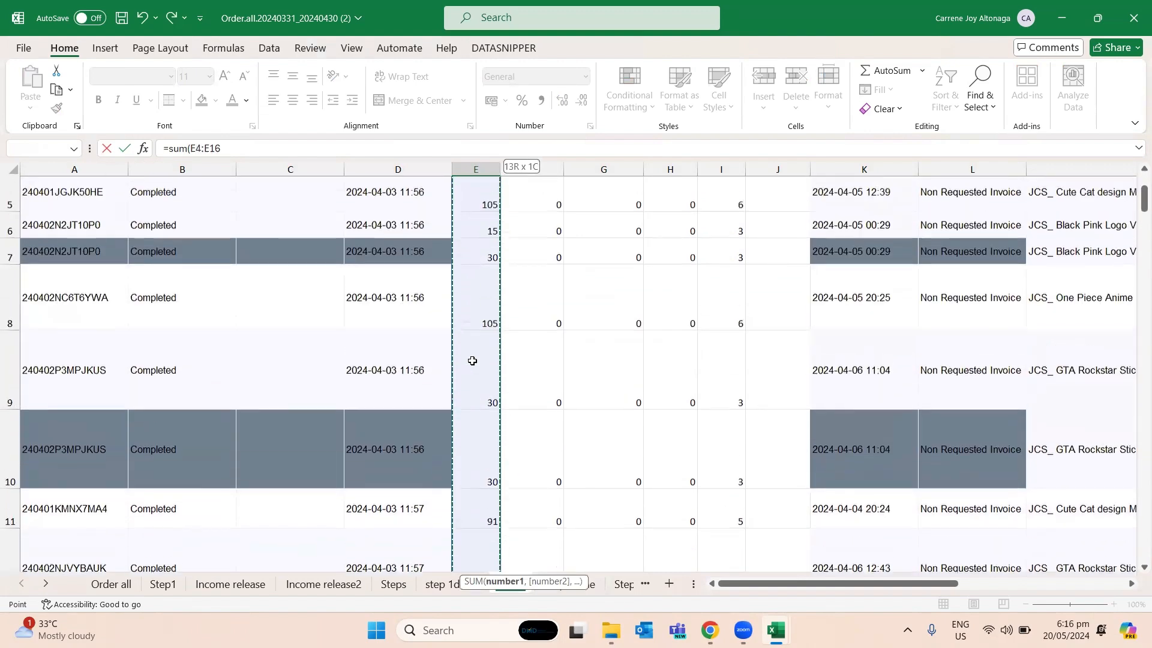
pyautogui.hotkey('shift', 'Down')
pyautogui.hotkey('shift', 'Down')
pyautogui.hotkey('shift', 'Down')
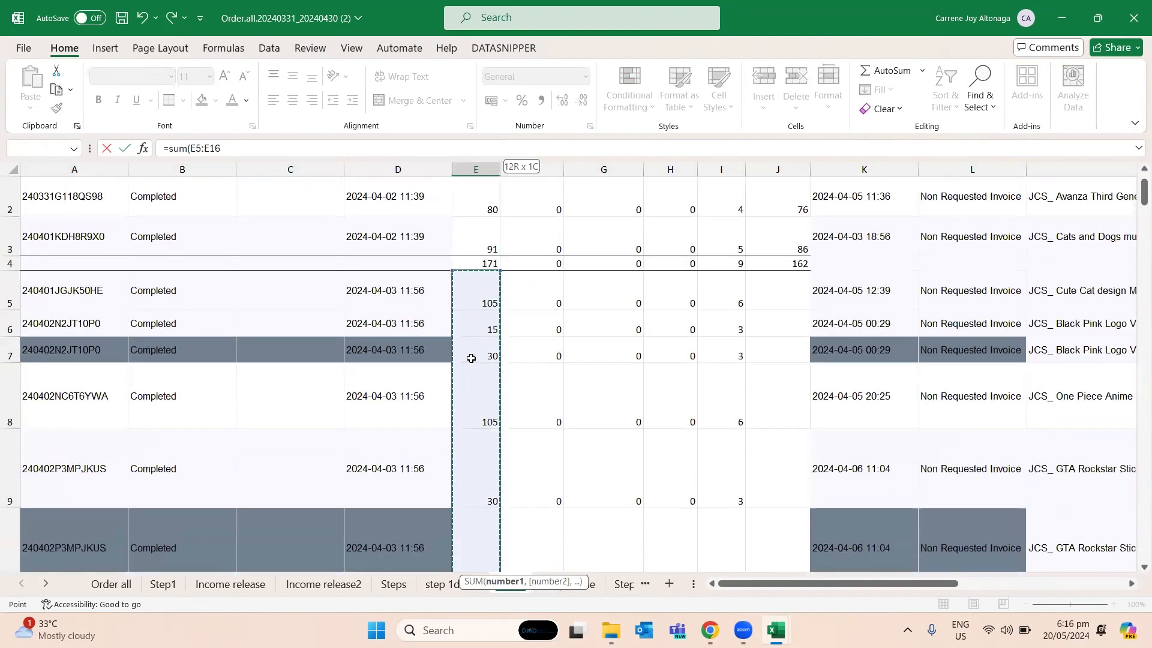
pyautogui.press('Return')
# - Copy the total formula from E17 across F17 to I17, through the Service fee column
pyautogui.press('Up')
pyautogui.hotkey('ctrl', 'c')
pyautogui.hotkey('shift', 'Right')
pyautogui.hotkey('shift', 'Right')
pyautogui.hotkey('shift', 'Right')
pyautogui.hotkey('shift', 'Right')
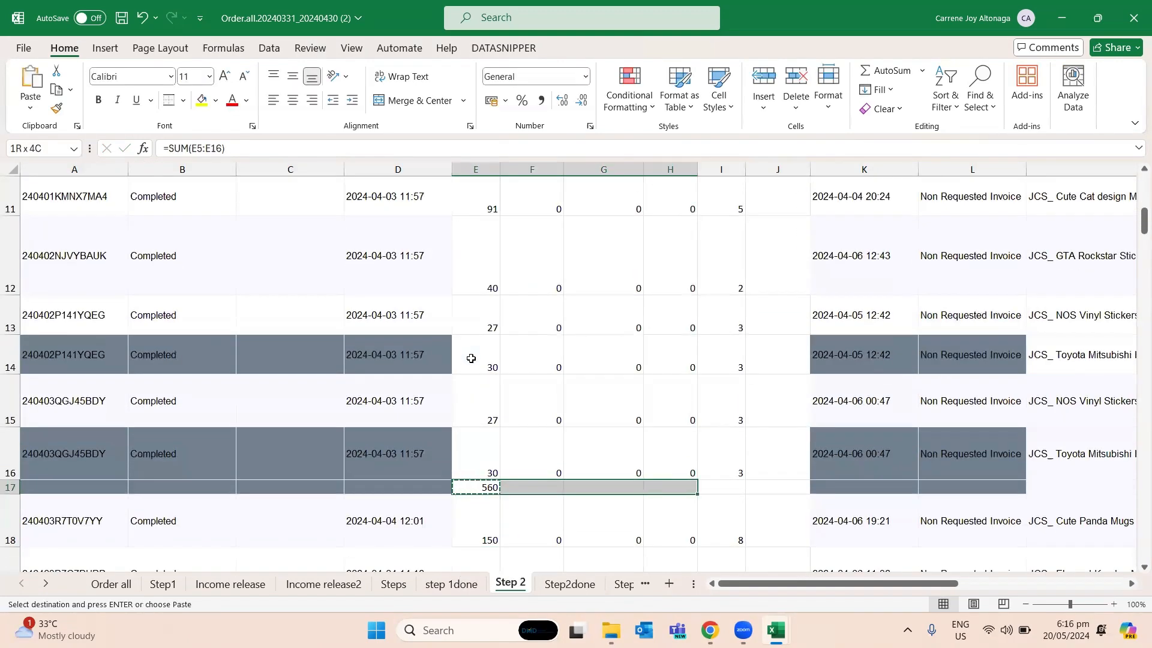
pyautogui.hotkey('ctrl', 'v')
# - Copy the accounts receivable formula from J2 into J5 through J17 for the 2024-04-03 orders and their total row
pyautogui.press('Right')
pyautogui.press('Right')
pyautogui.press('Right')
pyautogui.press('Right')
pyautogui.press('Up')
pyautogui.press('Up')
pyautogui.press('Up')
pyautogui.press('Up')
pyautogui.press('Up')
pyautogui.press('Up')
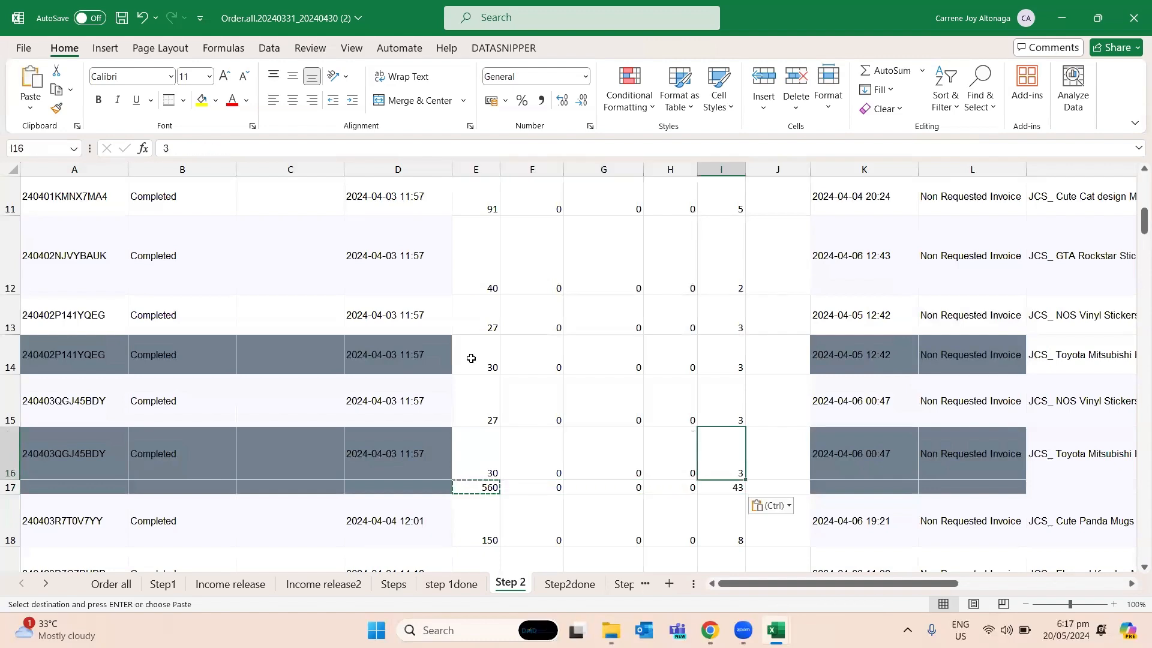
pyautogui.hotkey('ctrl', 'Up')
pyautogui.press('Down')
pyautogui.press('Right')
pyautogui.hotkey('ctrl', 'c')
pyautogui.press('Down')
pyautogui.press('Down')
pyautogui.press('Down')
pyautogui.press('Down')
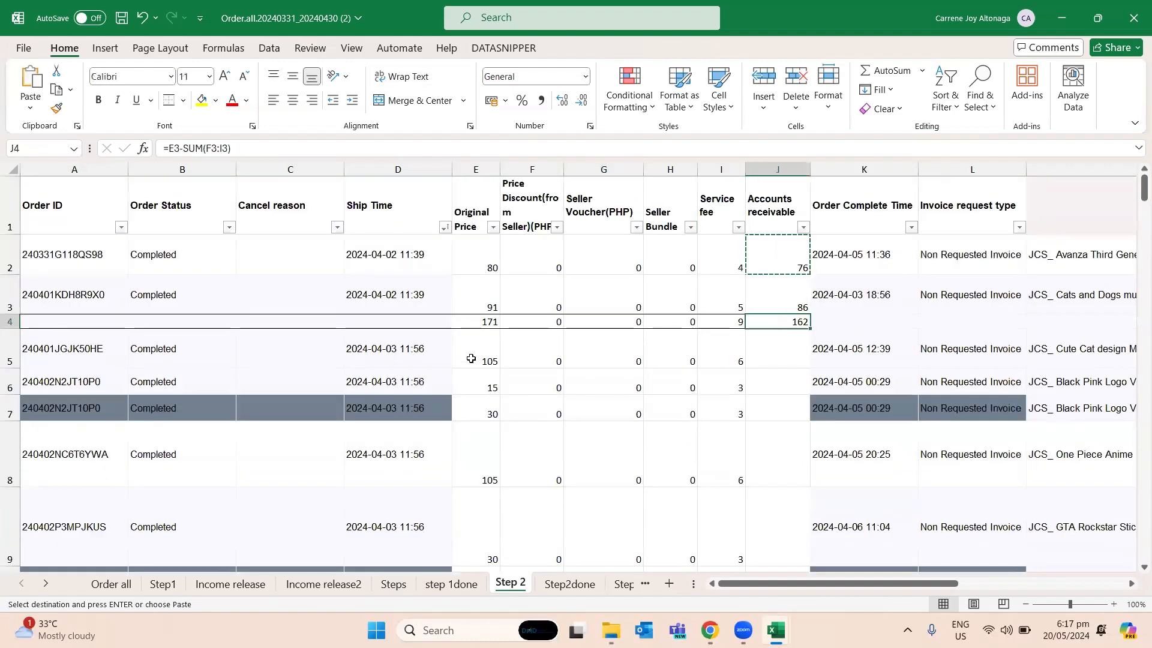
pyautogui.press('Up')
pyautogui.hotkey('shift', 'Down')
pyautogui.hotkey('shift', 'Down')
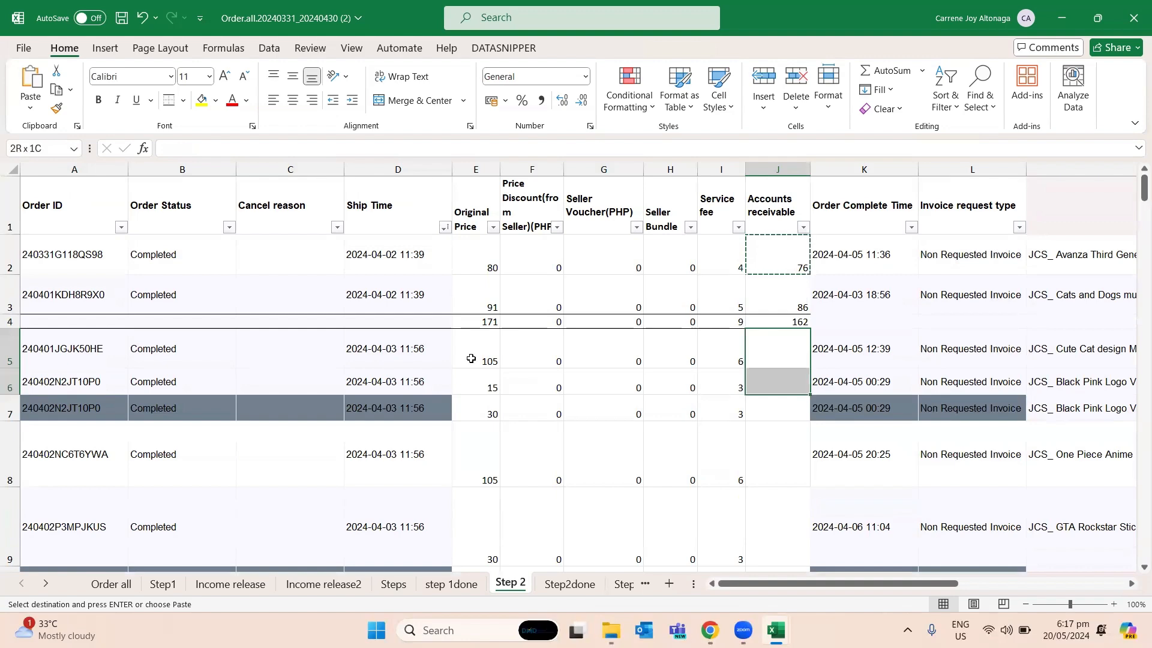
pyautogui.hotkey('shift', 'Down')
pyautogui.hotkey('shift', 'Down')
pyautogui.hotkey('shift', 'Down')
pyautogui.hotkey('shift', 'Down')
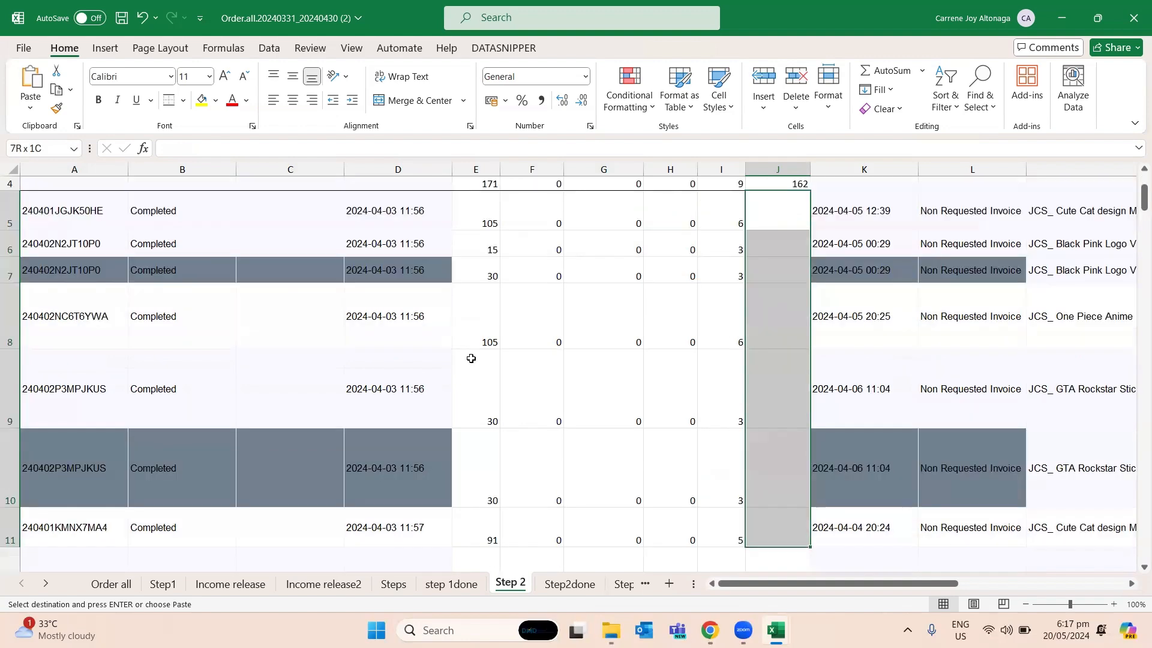
pyautogui.hotkey('shift', 'Down')
pyautogui.hotkey('shift', 'Down')
pyautogui.hotkey('shift', 'Down')
pyautogui.hotkey('shift', 'Down')
pyautogui.hotkey('shift', 'Down')
pyautogui.hotkey('shift', 'Down')
pyautogui.hotkey('ctrl', 'v')
# - Apply the same top and double bottom border to the 2024-04-03 total row from A17 through J17
pyautogui.press('Down')
pyautogui.press('Down')
pyautogui.press('Down')
pyautogui.press('Down')
pyautogui.press('Down')
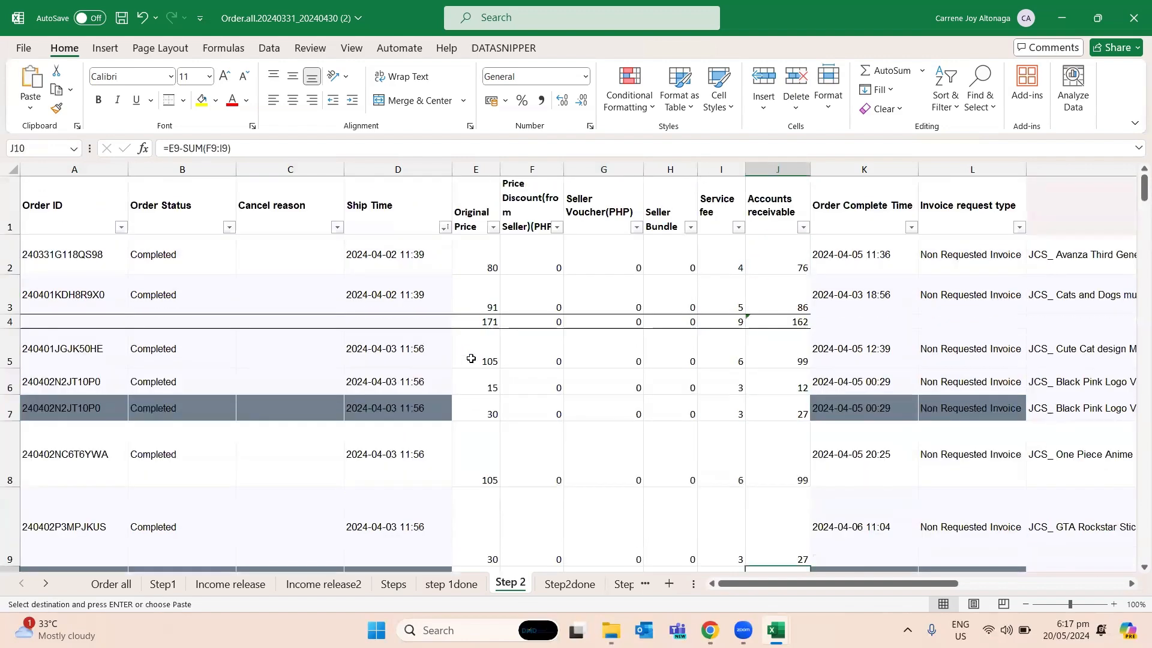
pyautogui.press('Down')
pyautogui.press('Down')
pyautogui.press('Down')
pyautogui.press('Down')
pyautogui.press('Down')
pyautogui.press('Down')
pyautogui.press('Down')
pyautogui.press('Down')
pyautogui.press('Down')
pyautogui.press('Down')
pyautogui.press('Down')
pyautogui.press('Down')
pyautogui.press('Up')
pyautogui.press('Up')
pyautogui.press('Up')
pyautogui.press('Up')
pyautogui.press('Up')
pyautogui.hotkey('shift', 'Left')
pyautogui.hotkey('shift', 'Left')
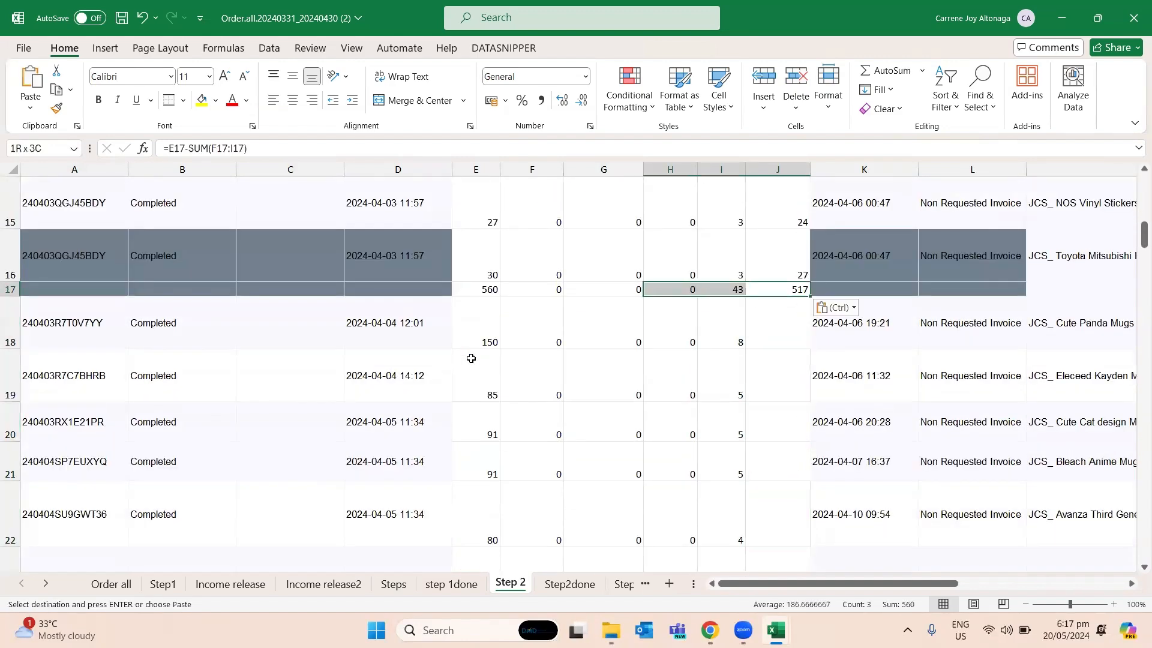
pyautogui.hotkey('shift', 'Left')
pyautogui.hotkey('shift', 'Left')
pyautogui.hotkey('shift', 'Left')
pyautogui.hotkey('shift', 'Left')
pyautogui.hotkey('shift', 'Left')
pyautogui.hotkey('shift', 'Left')
pyautogui.hotkey('shift', 'Left')
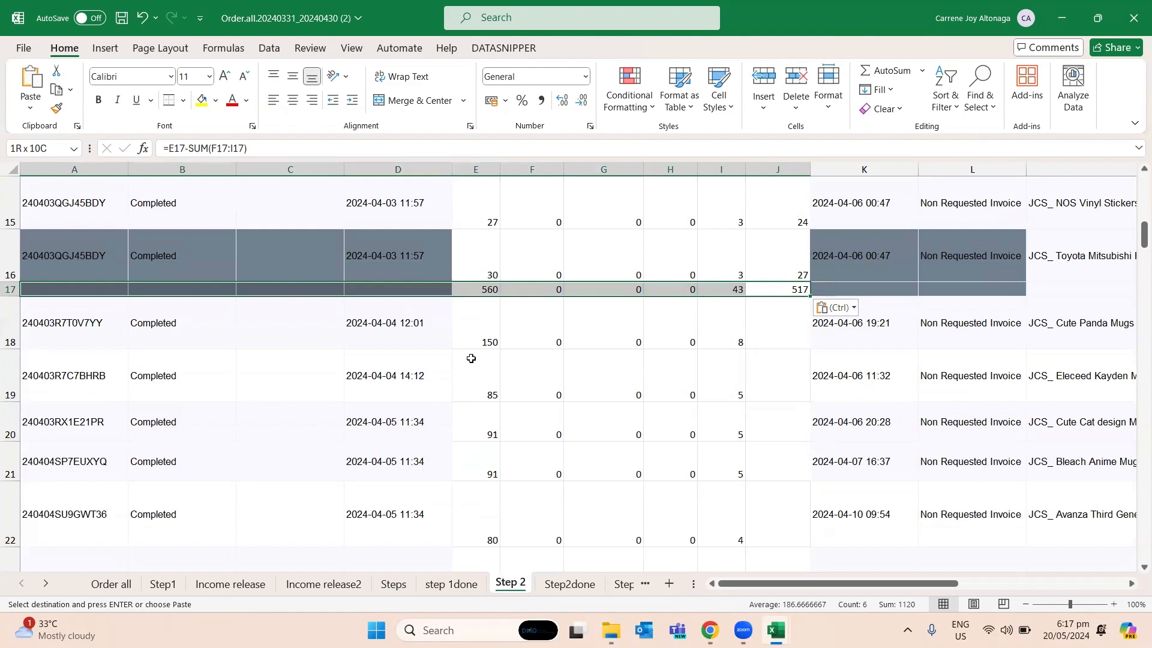
pyautogui.press('Escape')
pyautogui.click(387, 411)
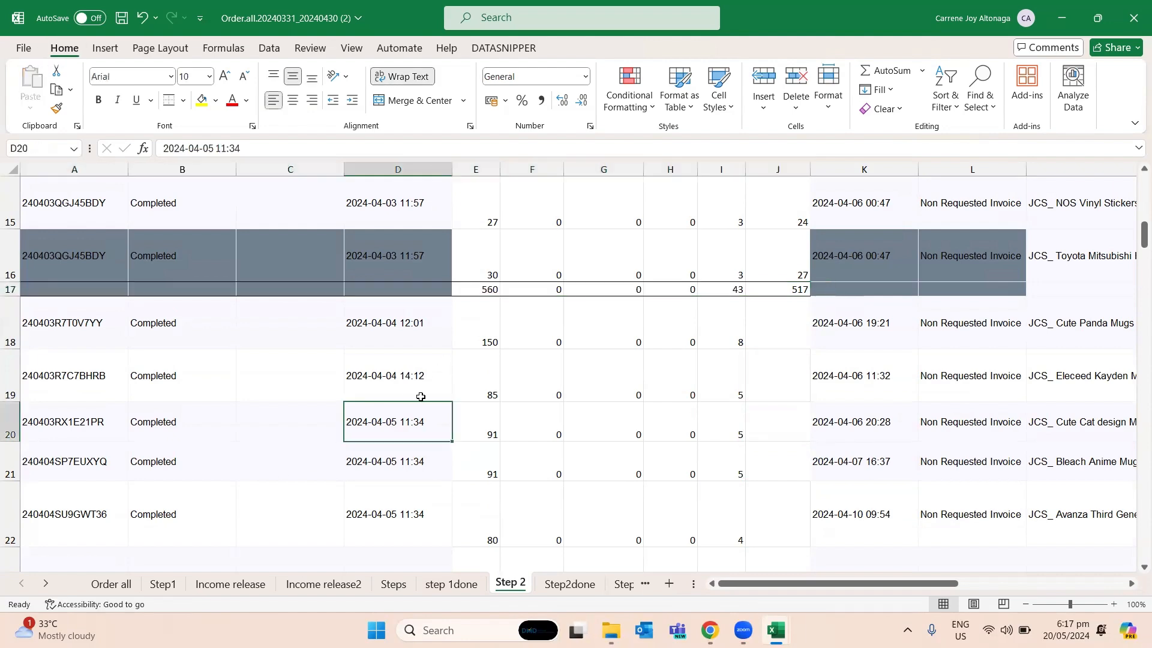
# - Look over the remaining orders, and read the instruction in B6 of the Steps sheet about service fees on highlighted duplicates
pyautogui.scroll(4, 638, 411)
pyautogui.scroll(-3, 718, 293)
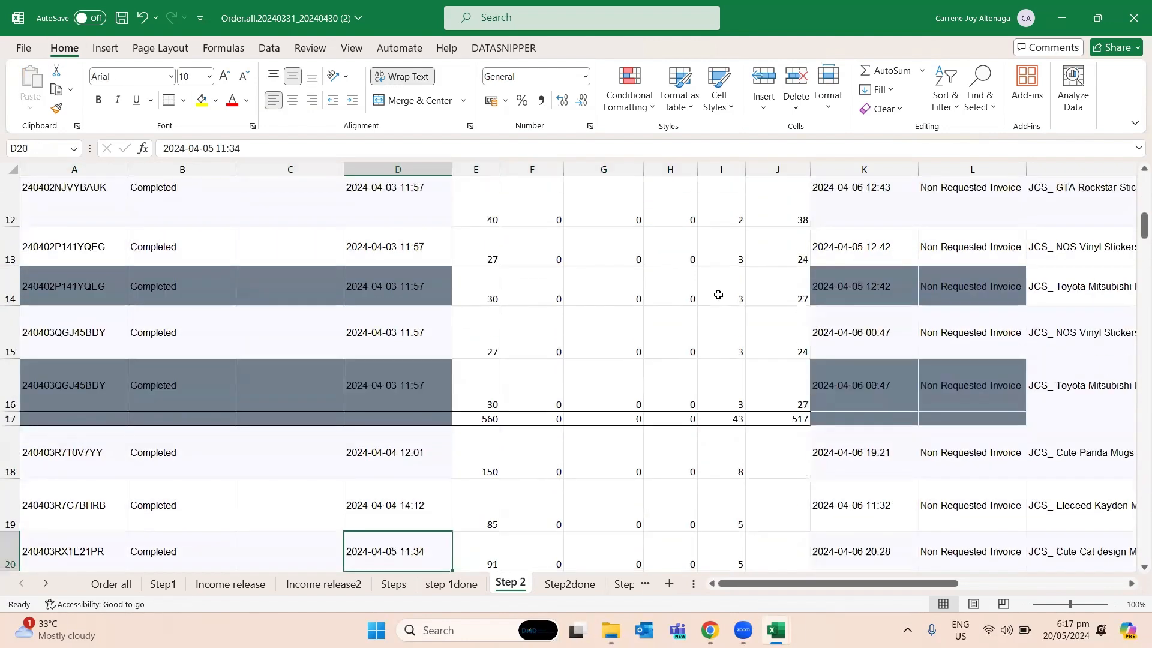
pyautogui.scroll(-1, 718, 295)
pyautogui.scroll(-10, 610, 458)
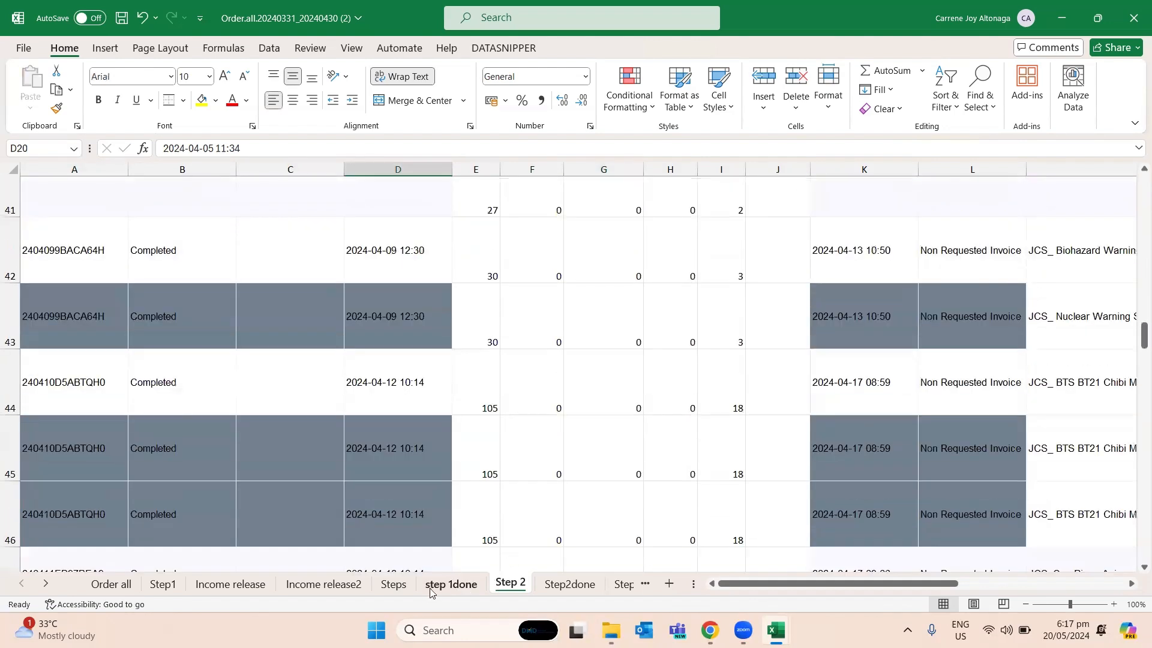
pyautogui.click(394, 583)
pyautogui.click(96, 257)
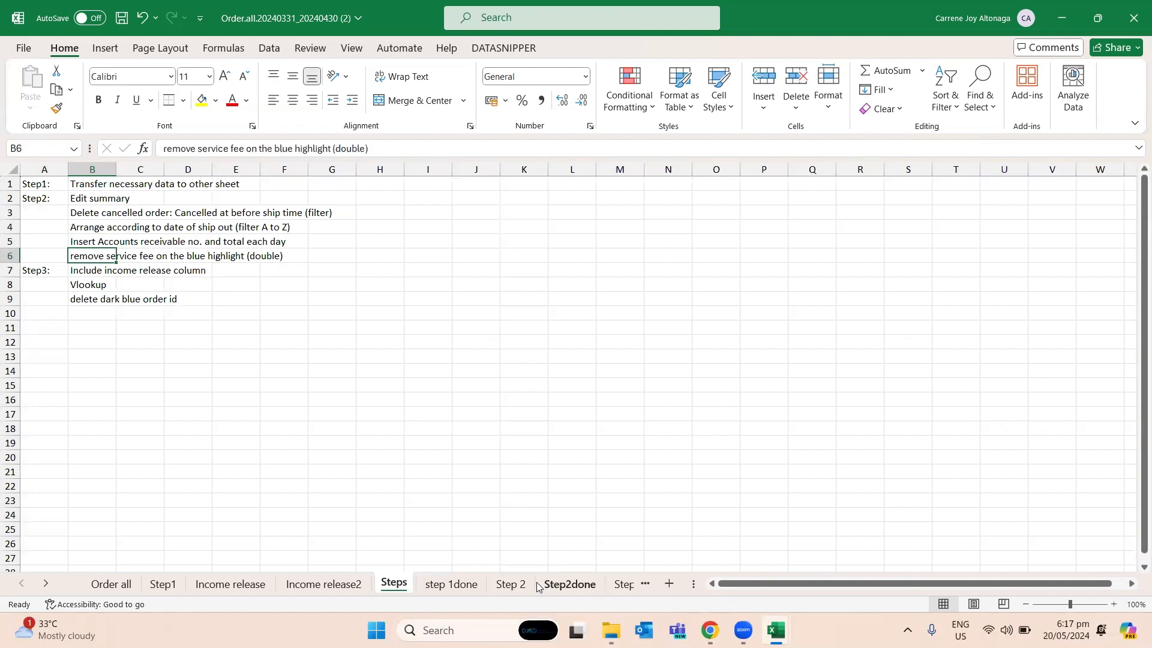
# - Return to the Step 2 sheet and examine the duplicated order ID in A6 and A7
pyautogui.click(511, 584)
pyautogui.scroll(10, 582, 419)
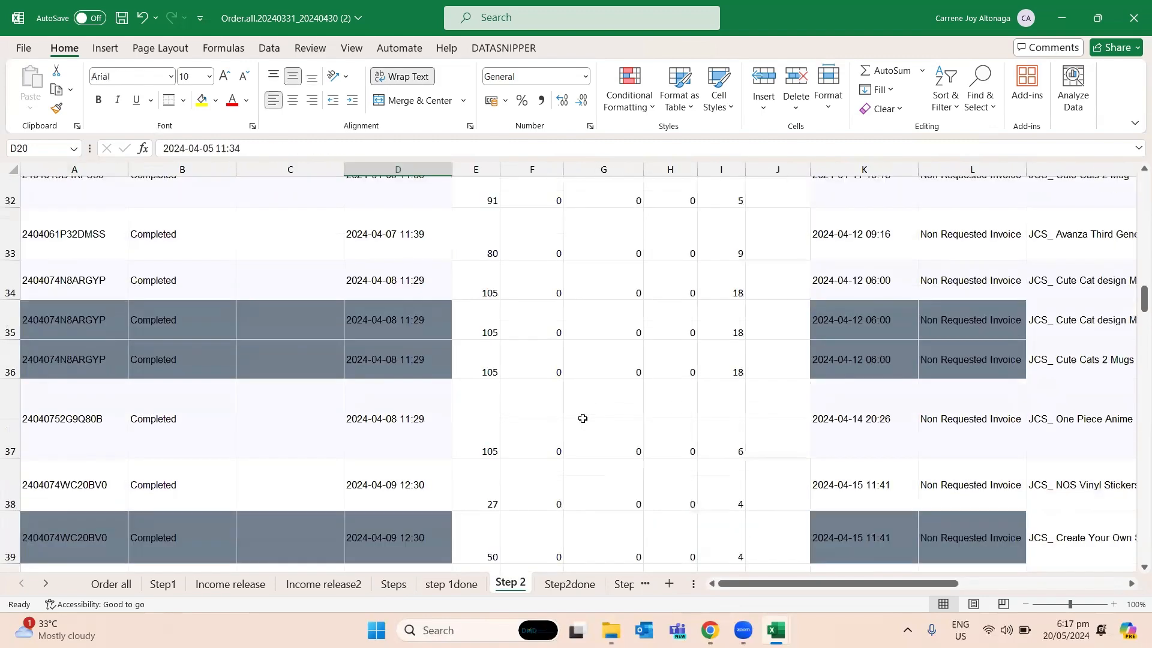
pyautogui.scroll(4, 597, 413)
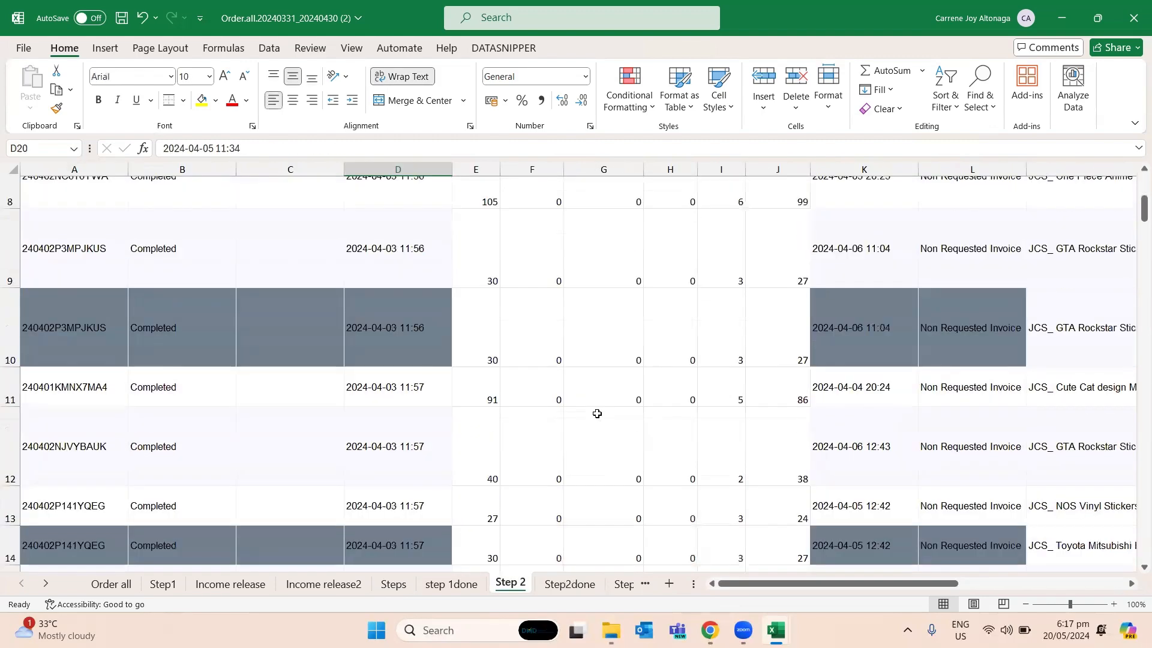
pyautogui.click(96, 413)
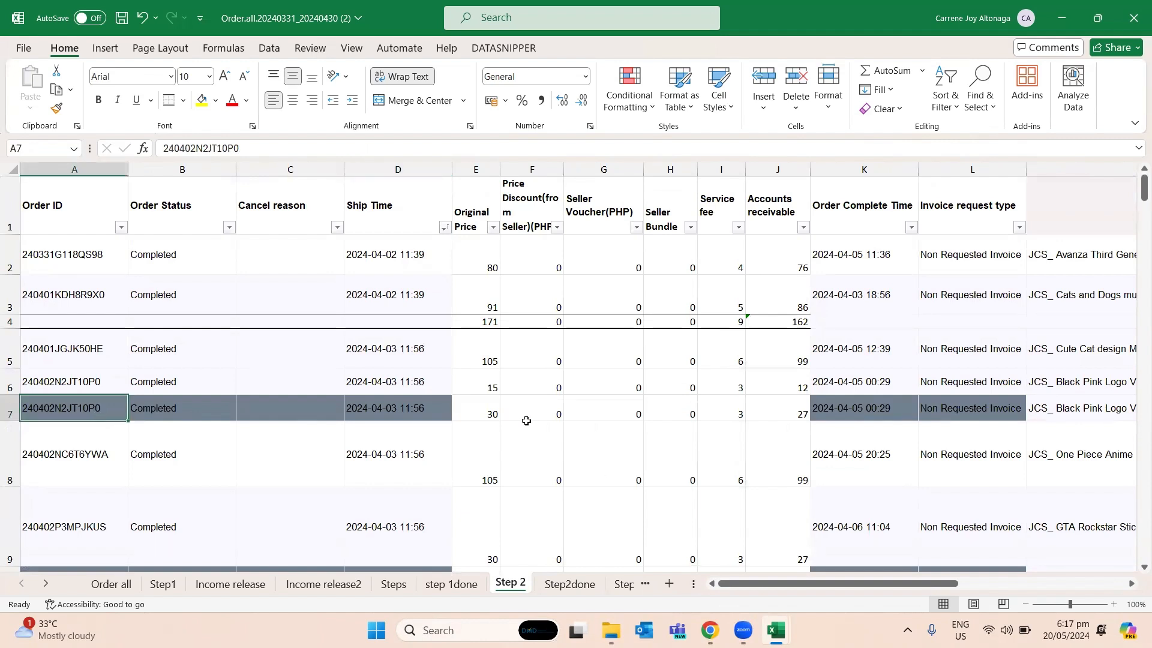
pyautogui.moveTo(94, 382); pyautogui.dragTo(93, 406)
pyautogui.click(92, 404)
pyautogui.click(92, 373)
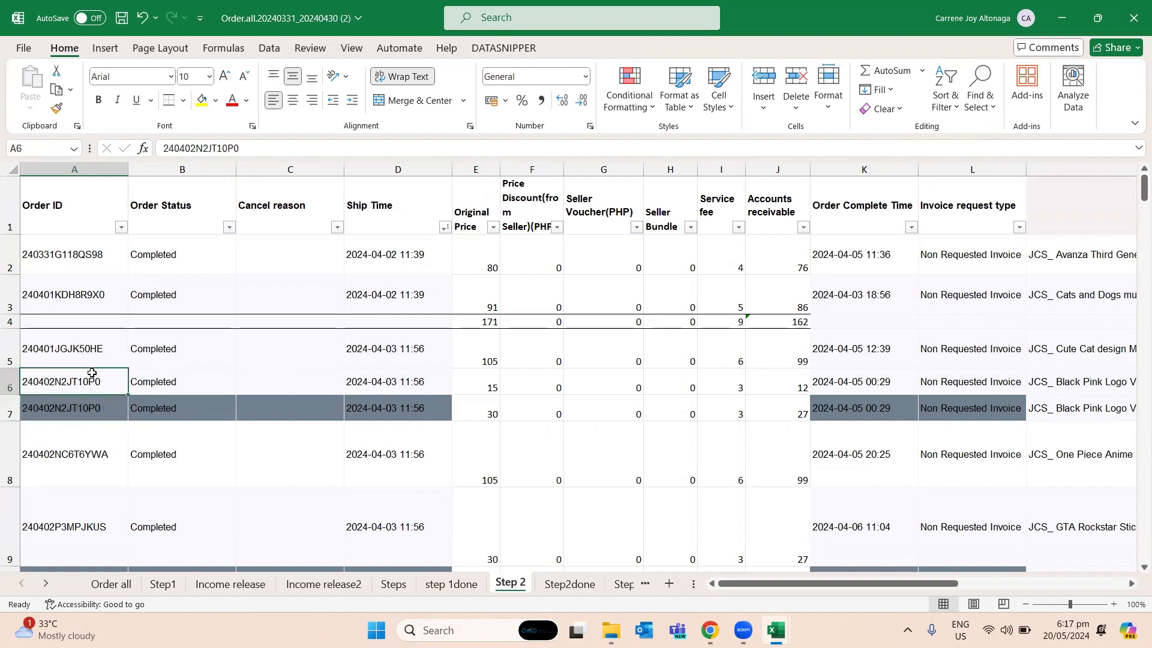
# - Search the Income release sheet for the order ID copied from A6 and check its original product price
pyautogui.hotkey('ctrl', 'c')
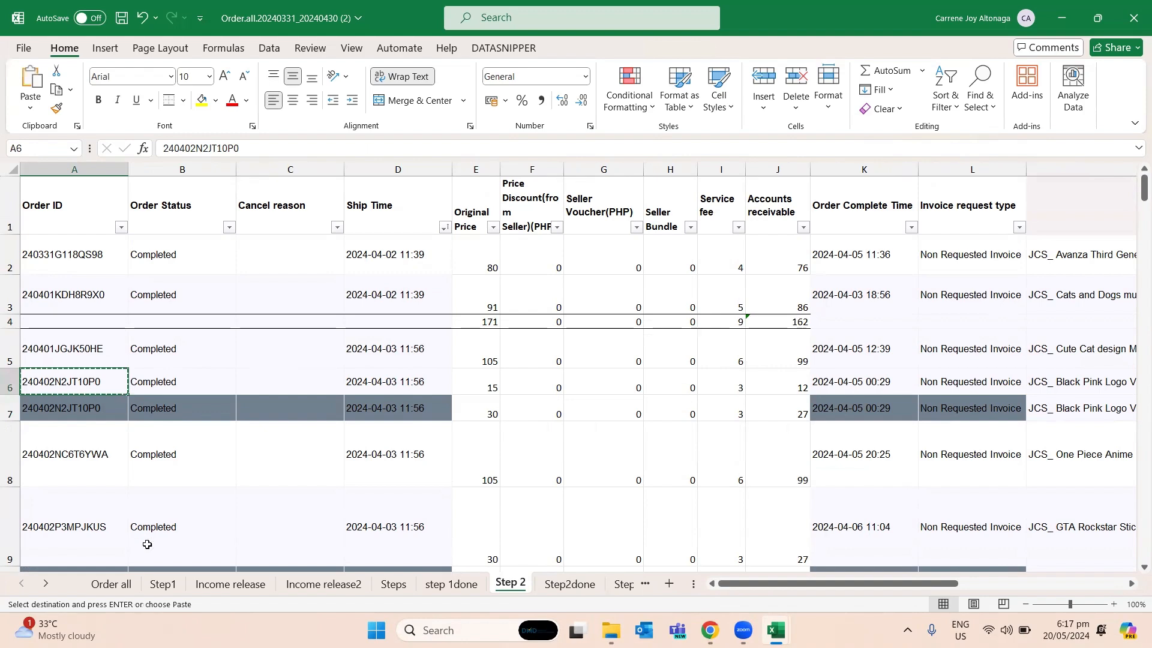
pyautogui.click(223, 583)
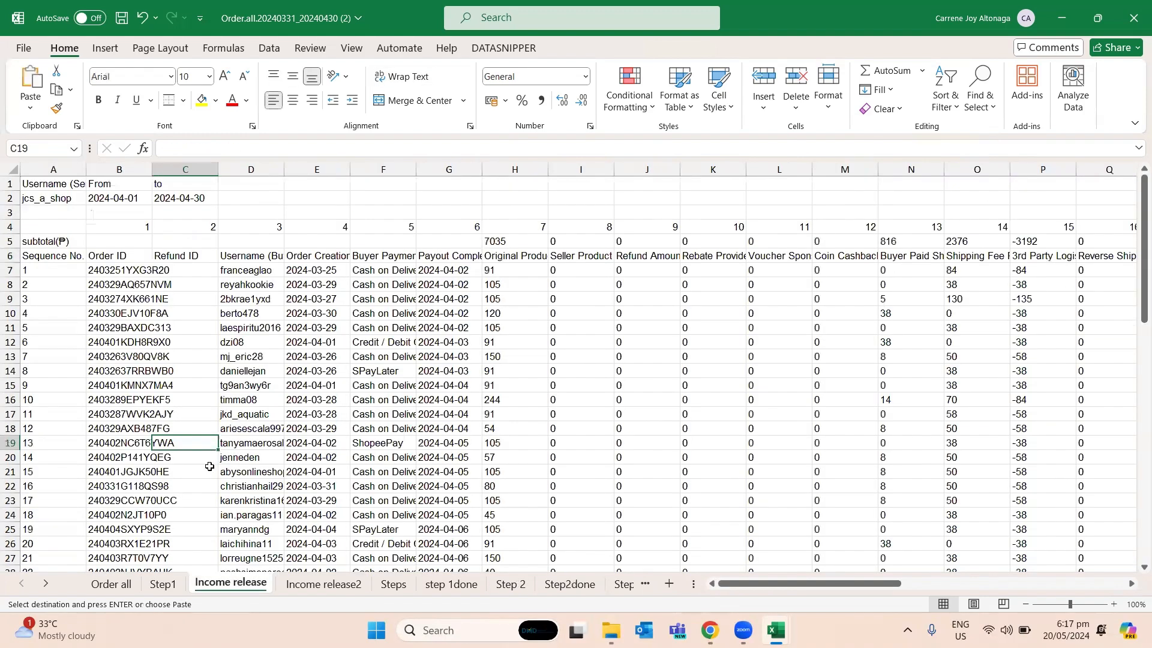
pyautogui.hotkey('ctrl', 'f')
pyautogui.hotkey('ctrl', 'v')
pyautogui.press('Return')
pyautogui.press('Escape')
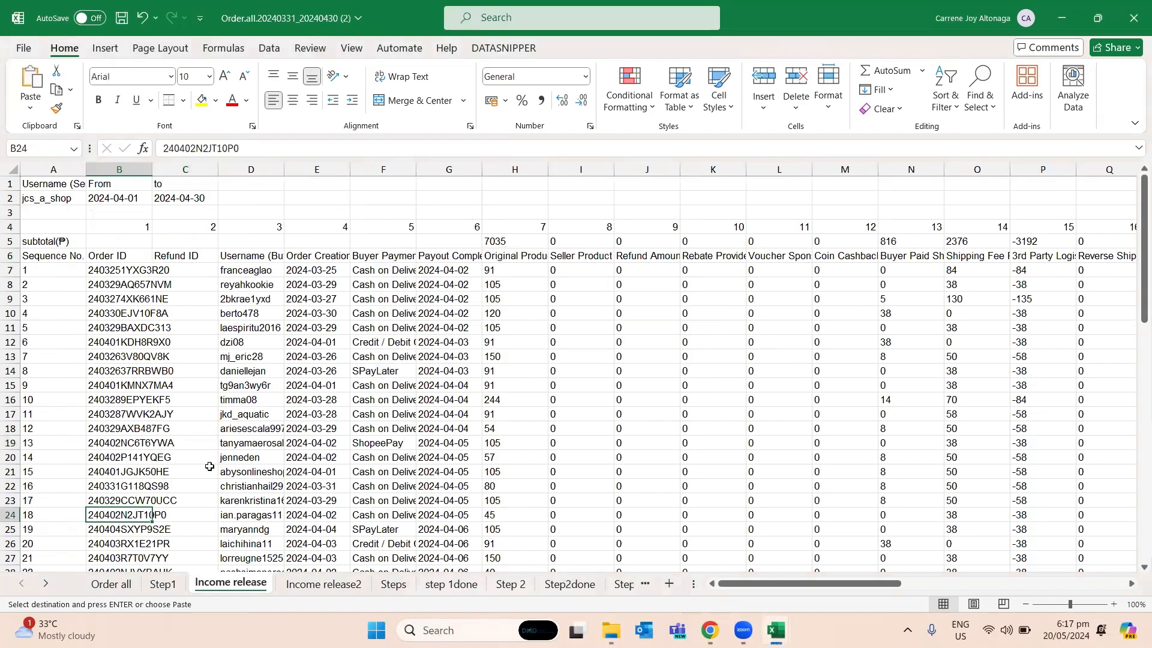
pyautogui.press('Right')
pyautogui.press('Right')
pyautogui.press('Right')
pyautogui.press('Right')
pyautogui.press('Right')
pyautogui.press('Right')
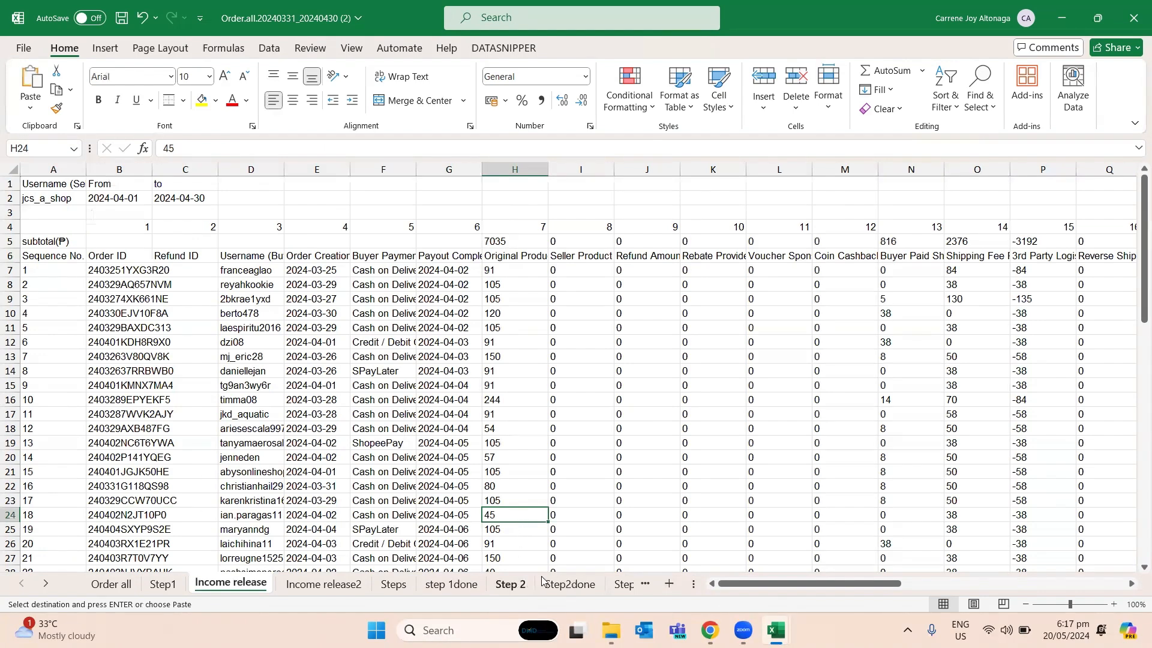
# - Find the same order ID on the Income release2 sheet and check its original product price in H24
pyautogui.click(364, 582)
pyautogui.click(271, 456)
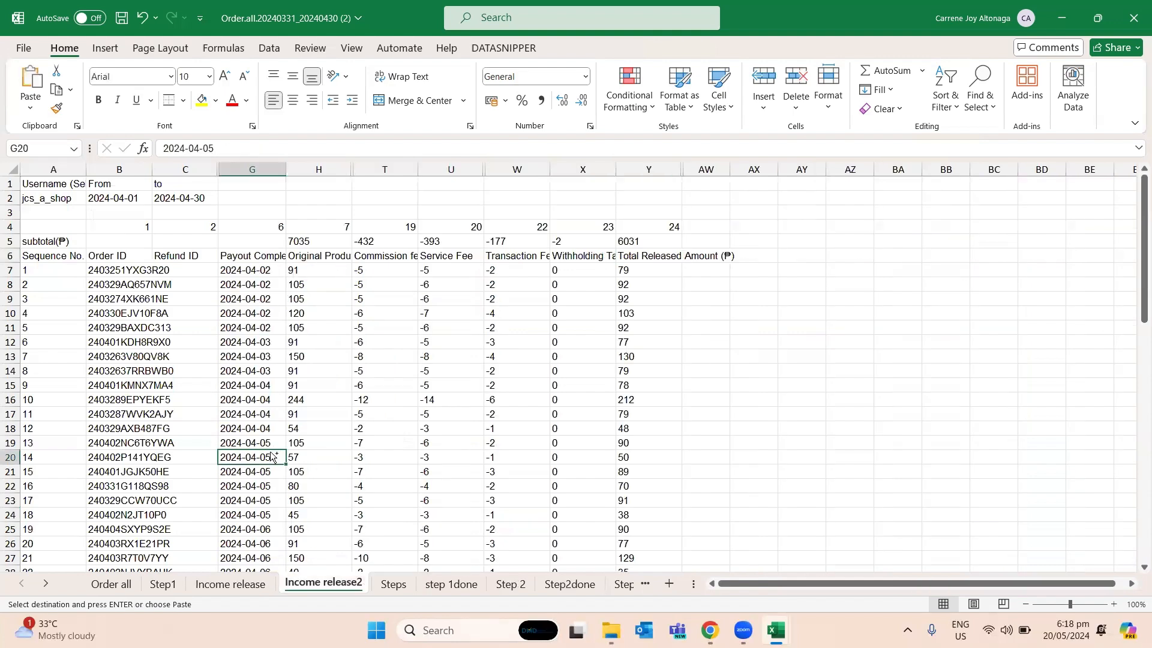
pyautogui.hotkey('ctrl', 'f')
pyautogui.press('Return')
pyautogui.press('Escape')
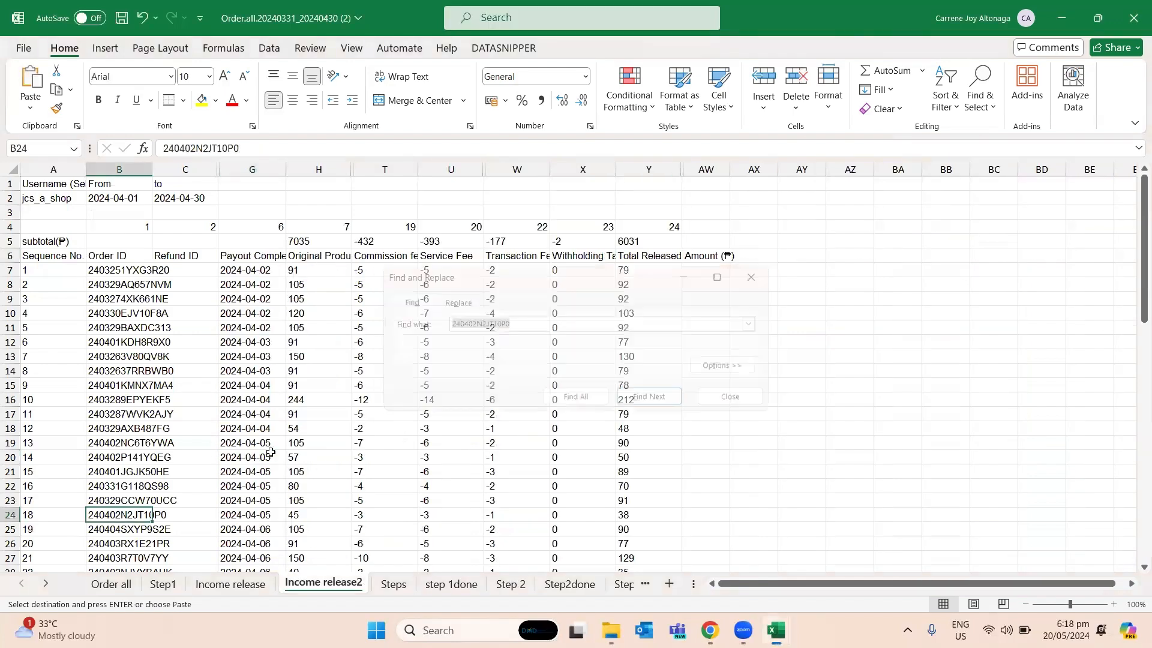
pyautogui.press('Right')
pyautogui.press('Right')
pyautogui.press('Right')
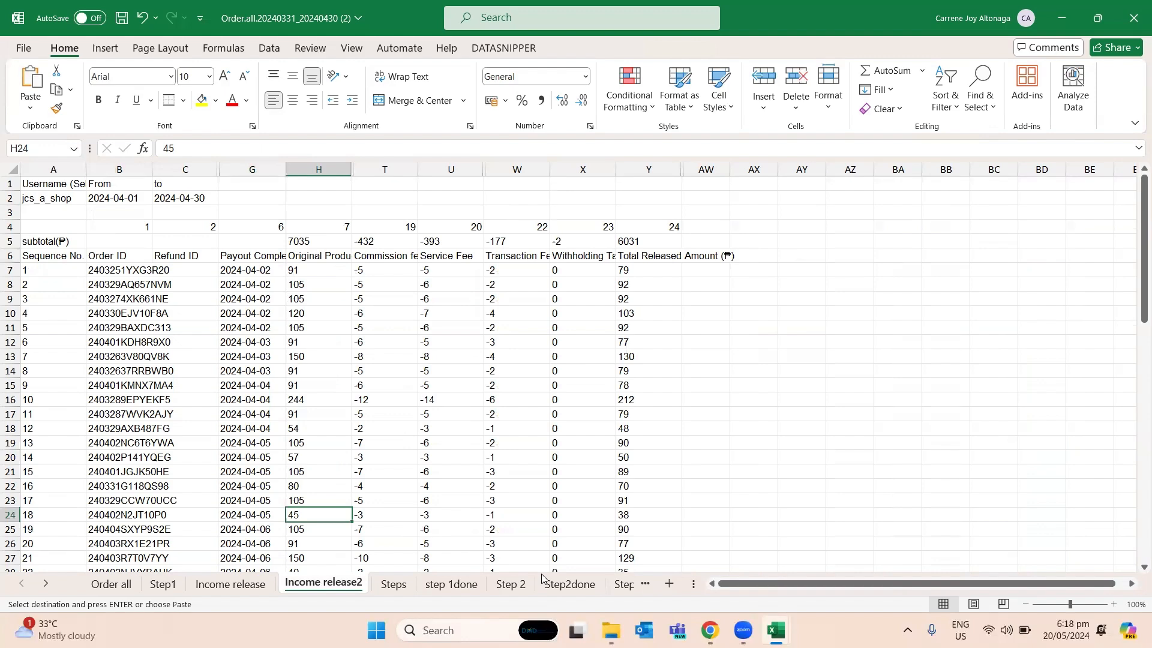
# - Select the duplicated order's two Original Prices in E6:E7 on the Step 2 sheet to check their sum
pyautogui.click(511, 584)
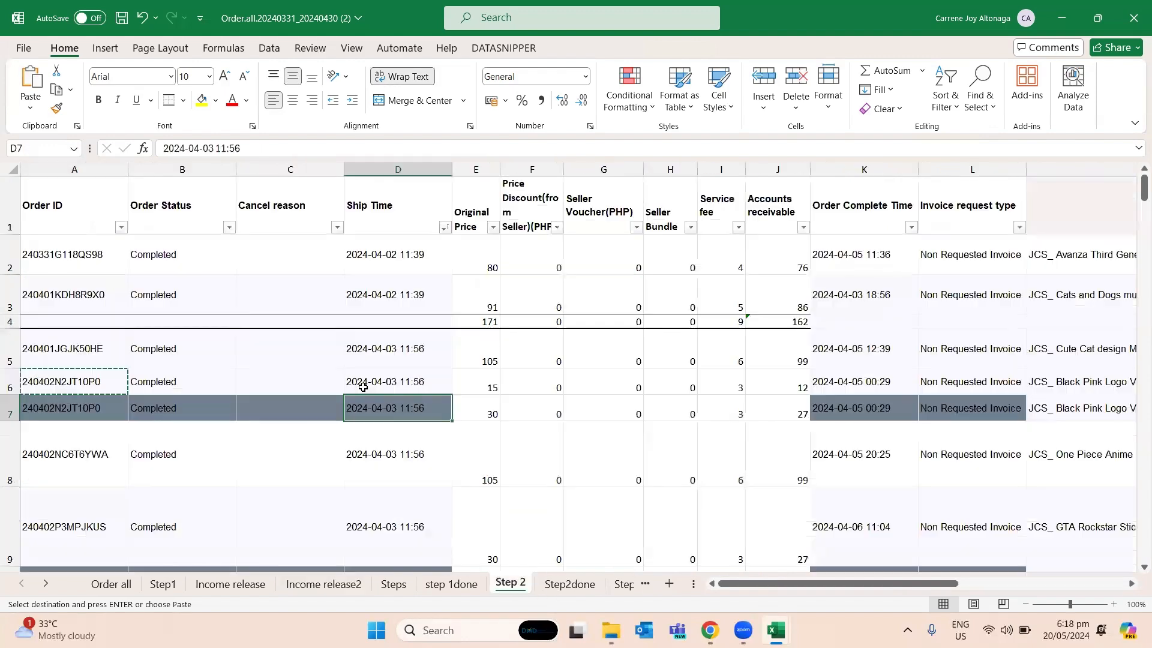
pyautogui.click(365, 385)
pyautogui.moveTo(486, 382); pyautogui.dragTo(476, 412)
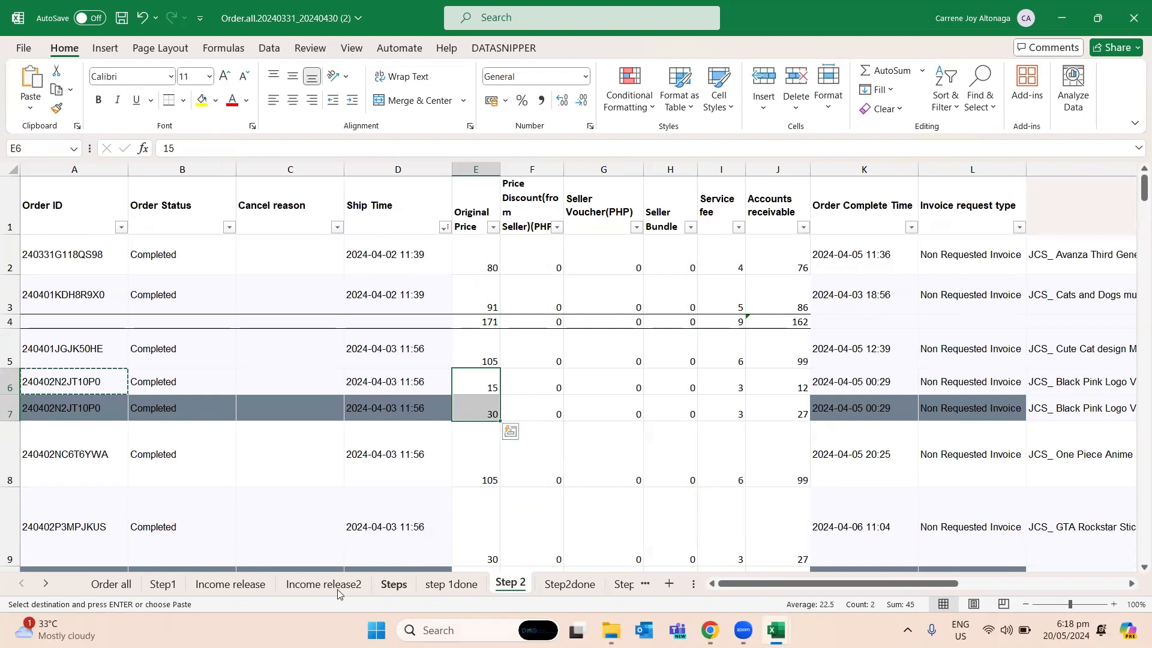
# - Check the duplicated order's service fee in U24 on the Income release2 sheet
pyautogui.click(240, 586)
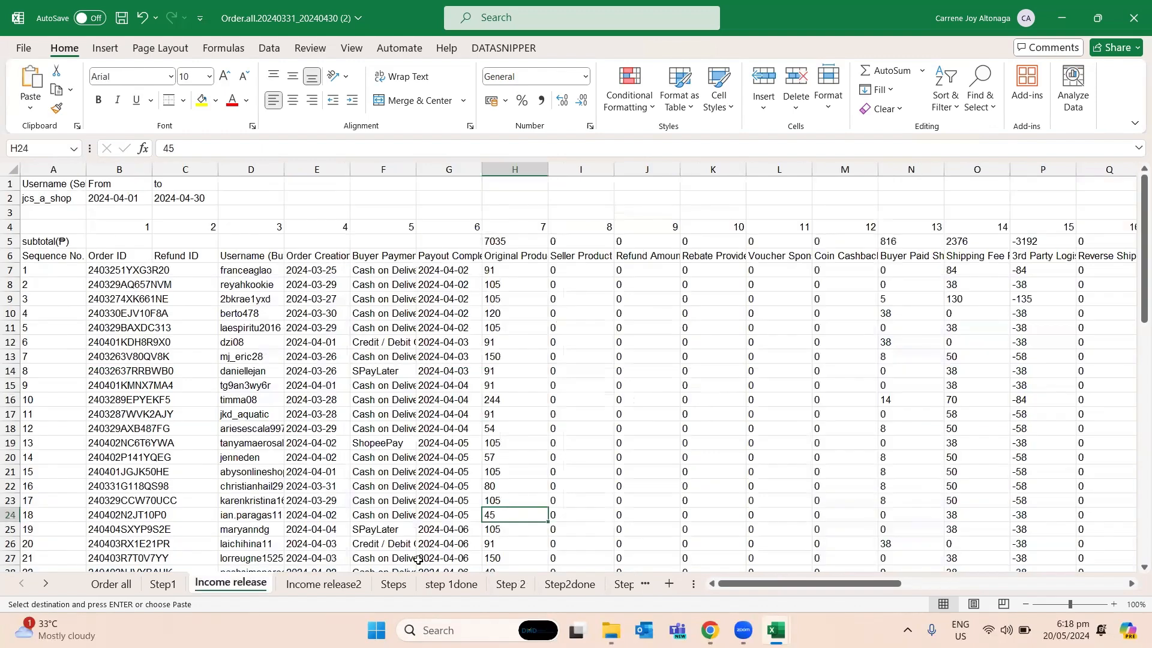
pyautogui.click(324, 584)
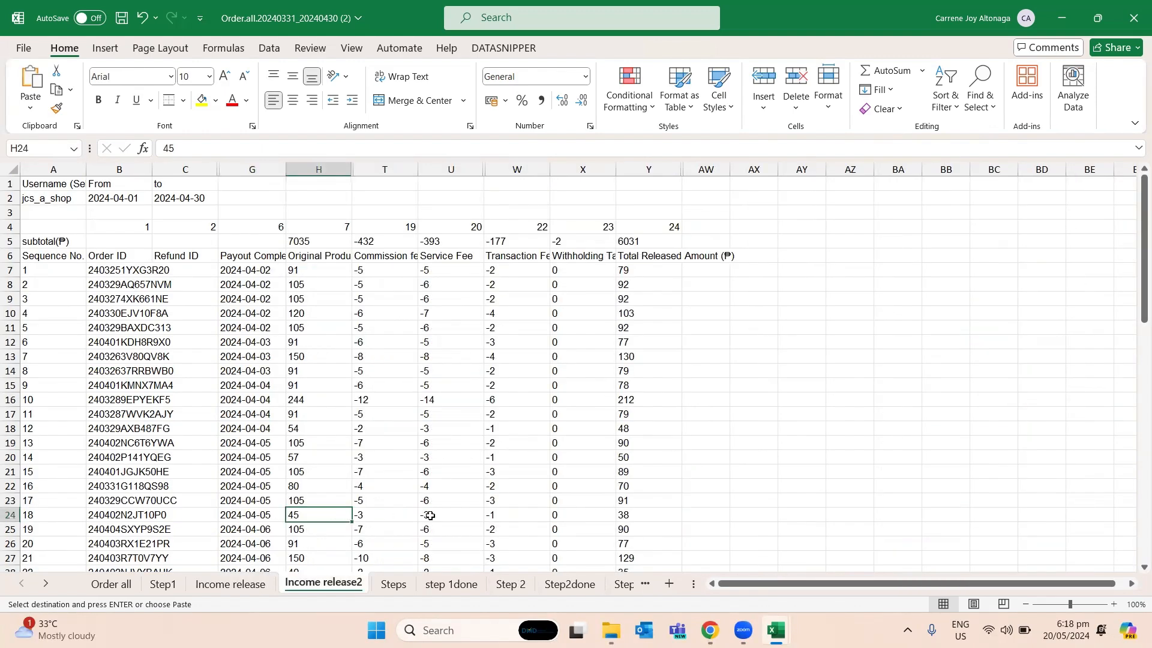
pyautogui.click(431, 515)
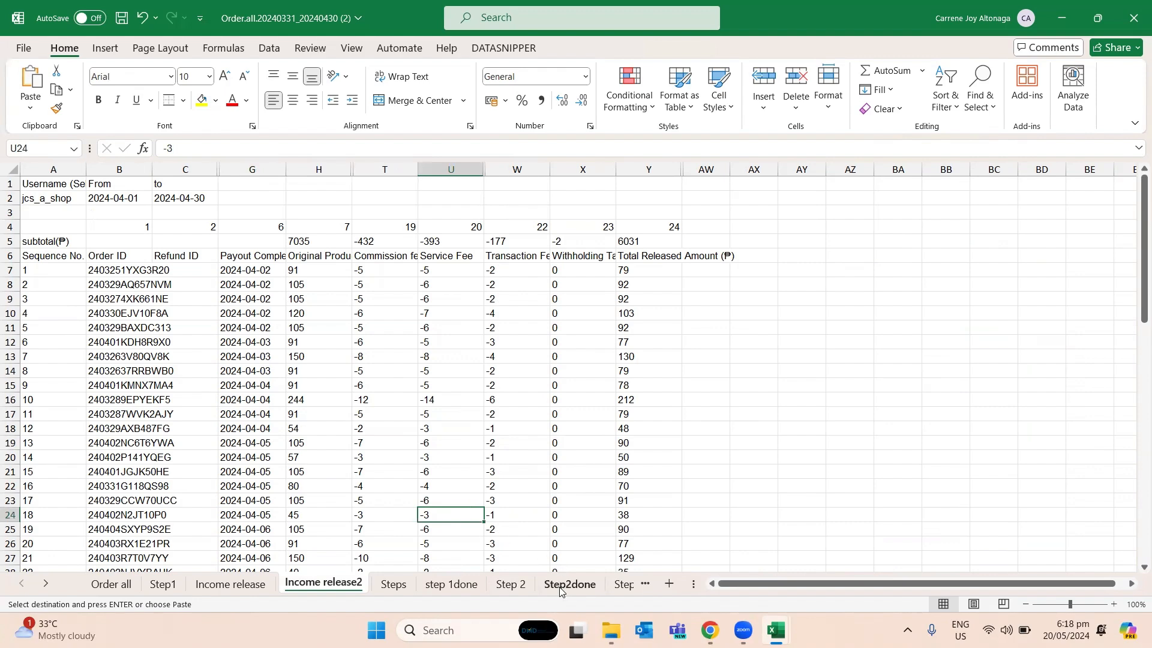
# - Clear the duplicated order's service fee in I7 on the Step 2 sheet
pyautogui.click(511, 584)
pyautogui.click(670, 409)
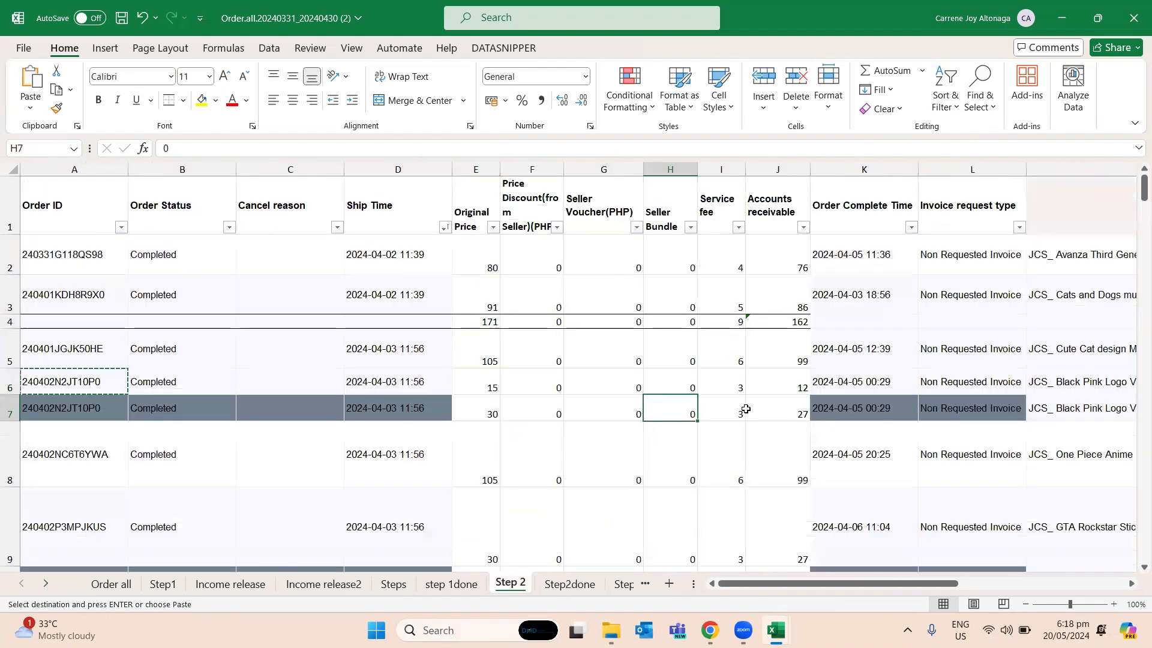
pyautogui.click(748, 412)
pyautogui.click(735, 409)
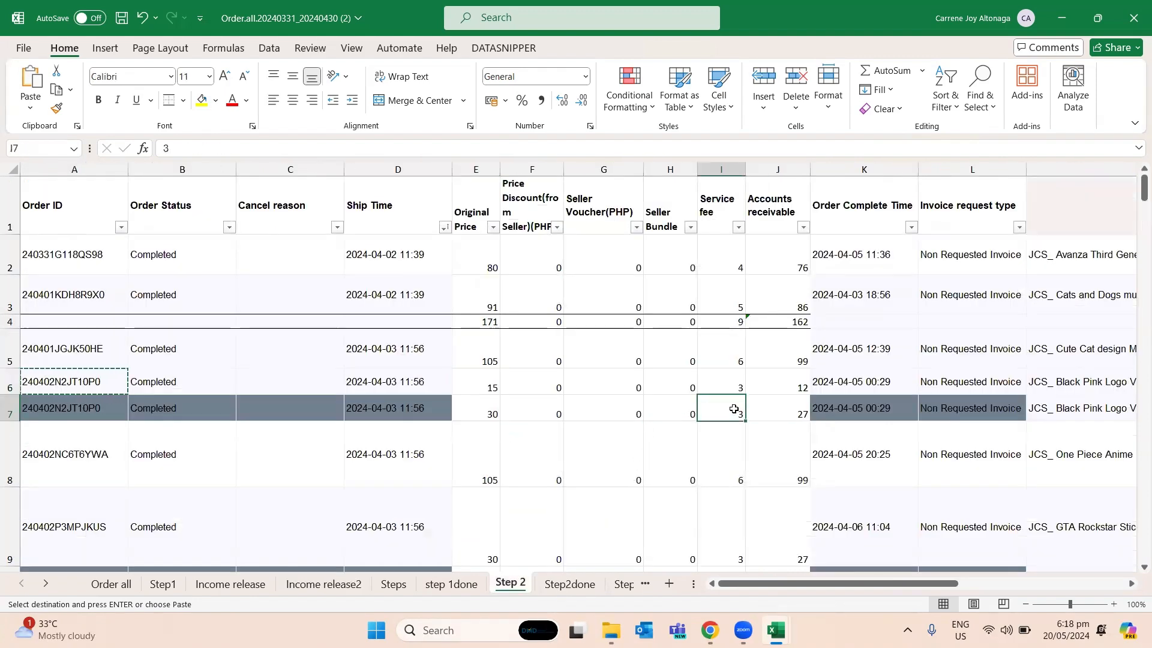
pyautogui.press('Delete')
pyautogui.press('Up')
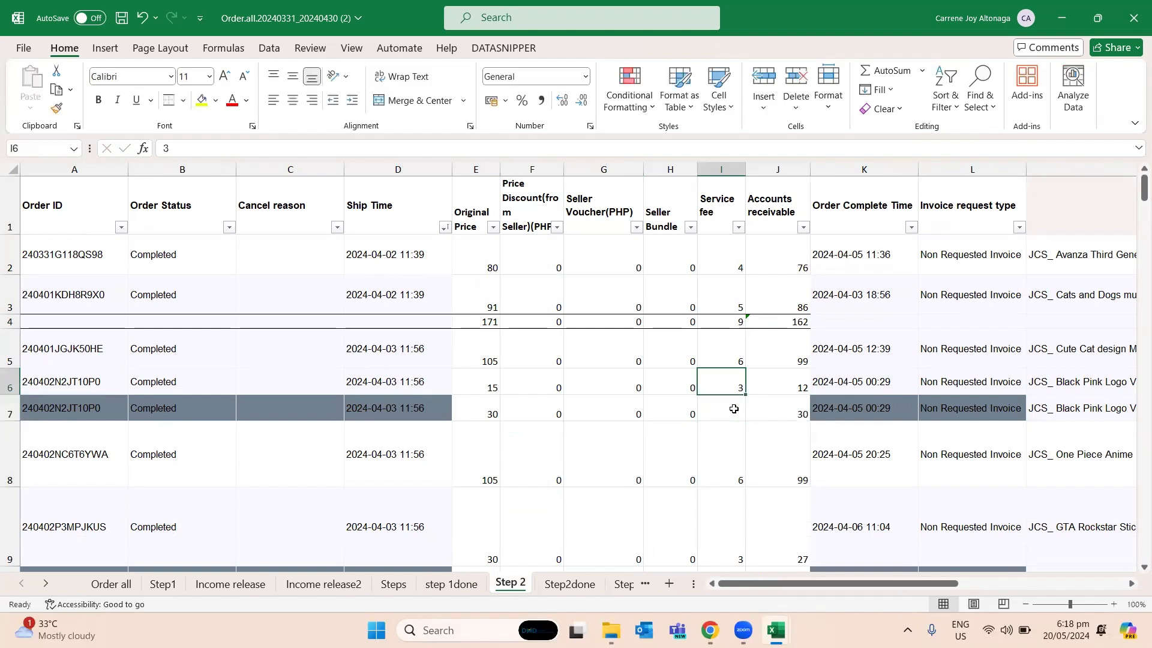
# - Clear the service fee in I10, the highlighted duplicate of the order in row 9
pyautogui.press('Down')
pyautogui.press('Down')
pyautogui.press('Down')
pyautogui.press('Down')
pyautogui.press('Down')
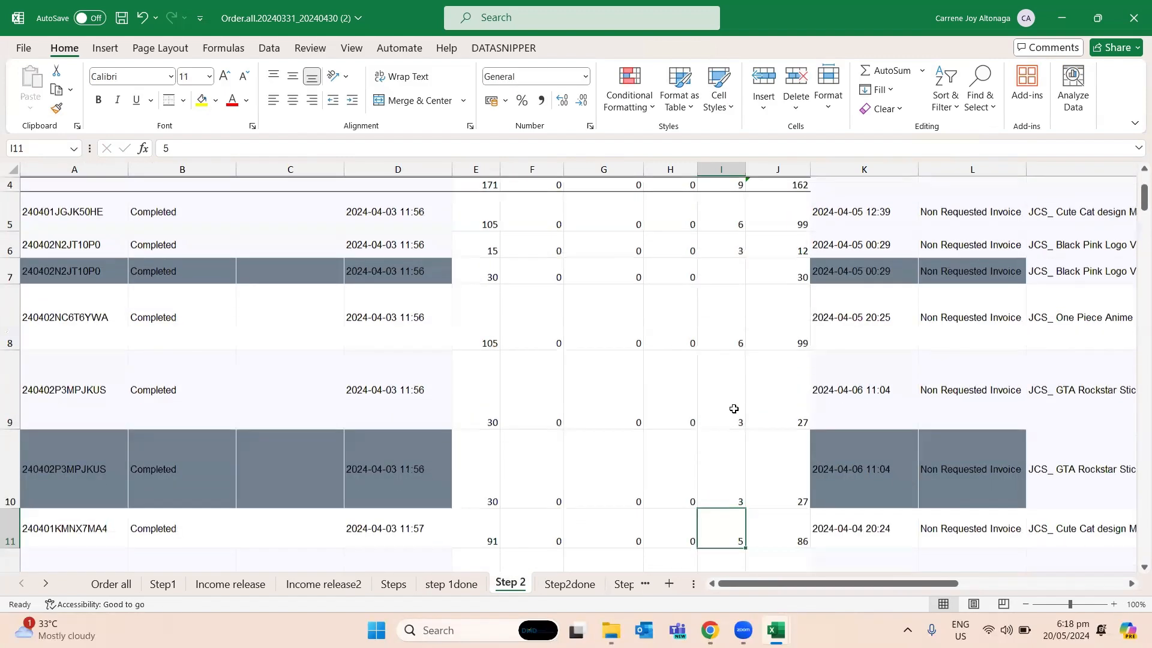
pyautogui.press('Up')
pyautogui.press('Up')
pyautogui.press('Left')
pyautogui.press('Left')
pyautogui.press('Left')
pyautogui.press('Left')
pyautogui.press('Left')
pyautogui.press('Left')
pyautogui.press('Left')
pyautogui.press('Right')
pyautogui.press('Right')
pyautogui.press('Right')
pyautogui.press('Right')
pyautogui.press('Right')
pyautogui.press('Right')
pyautogui.press('Right')
pyautogui.press('Down')
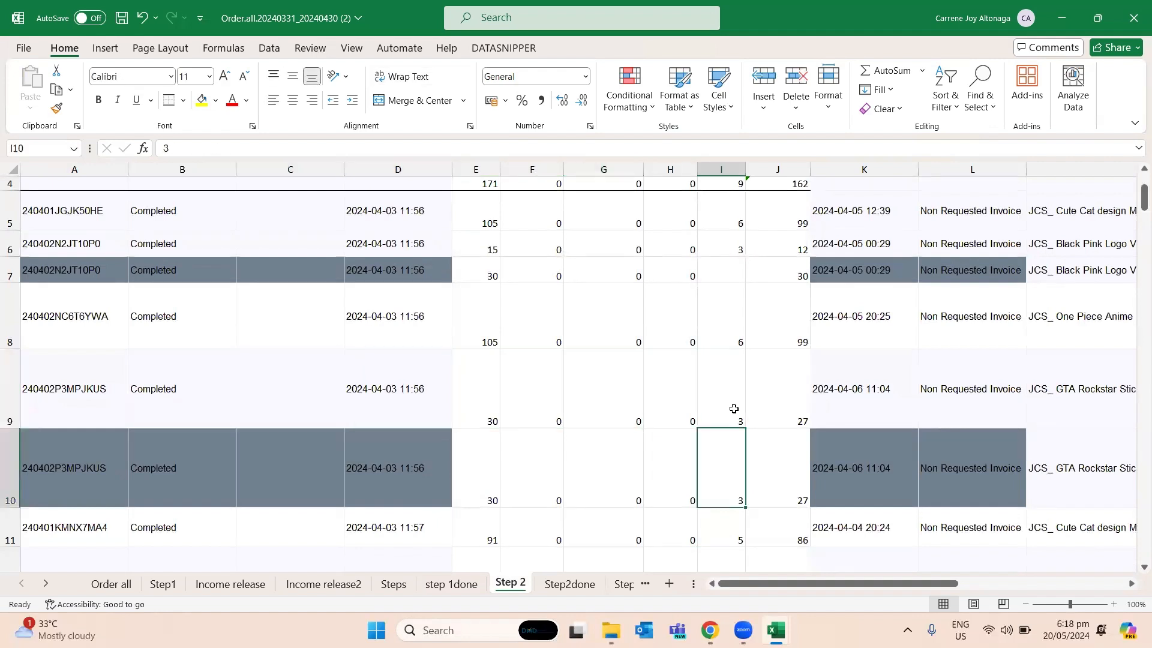
pyautogui.press('Delete')
pyautogui.press('Down')
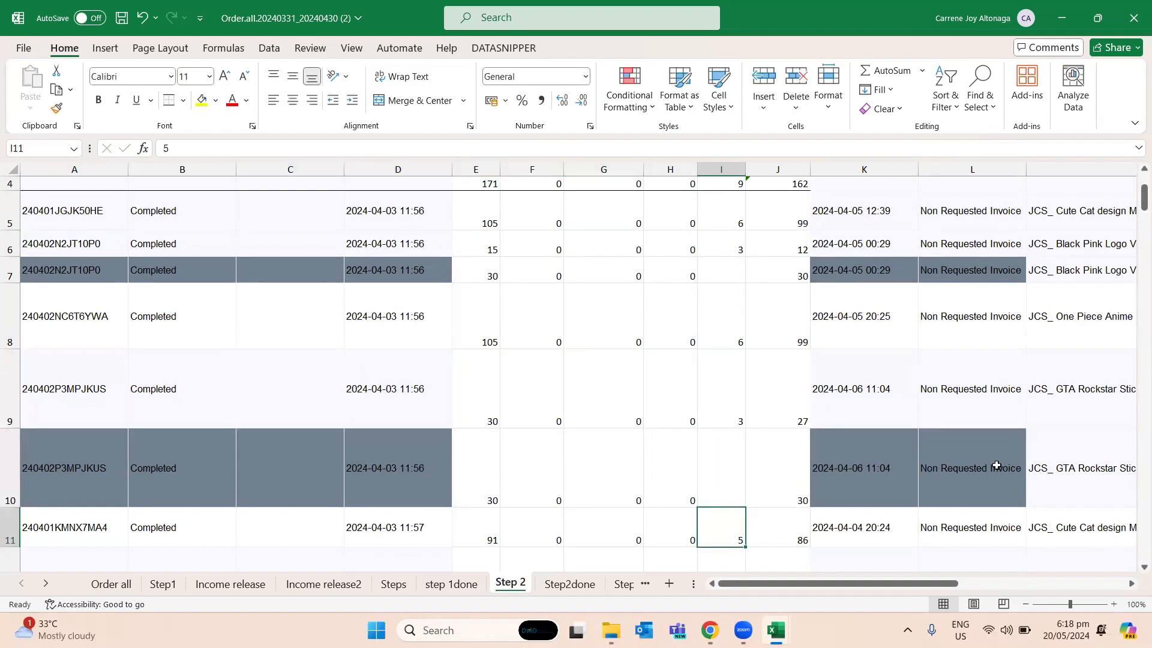
# - Glance at the Income release2 and Step2done sheets for reference and return to the Step 2 sheet
pyautogui.click(306, 584)
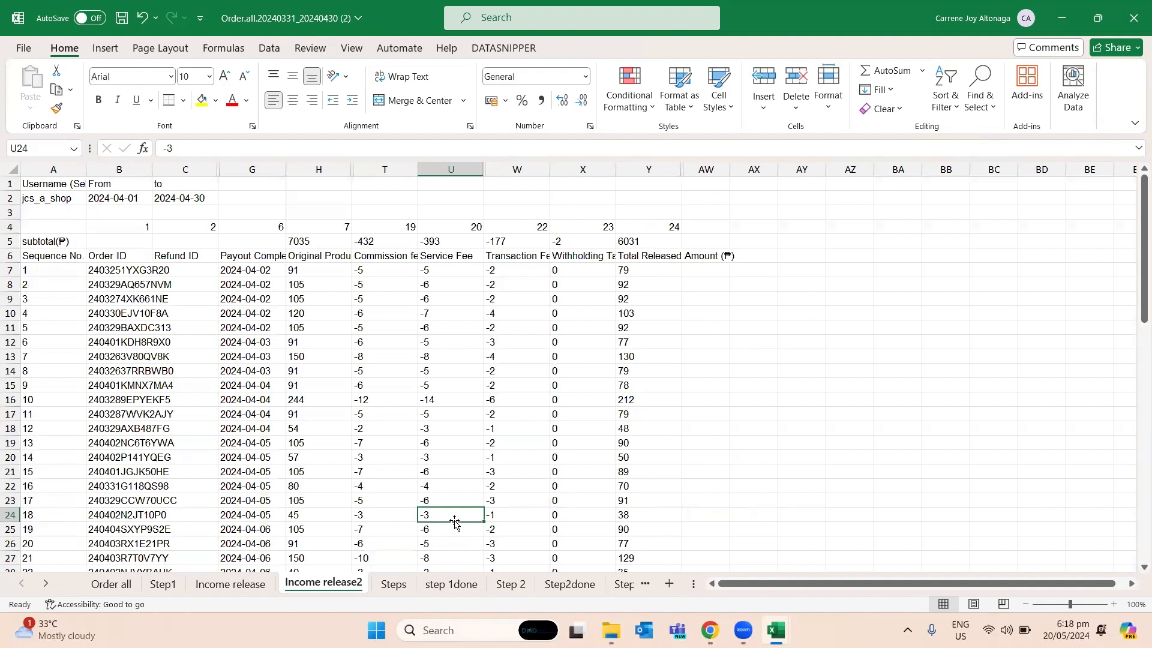
pyautogui.click(555, 586)
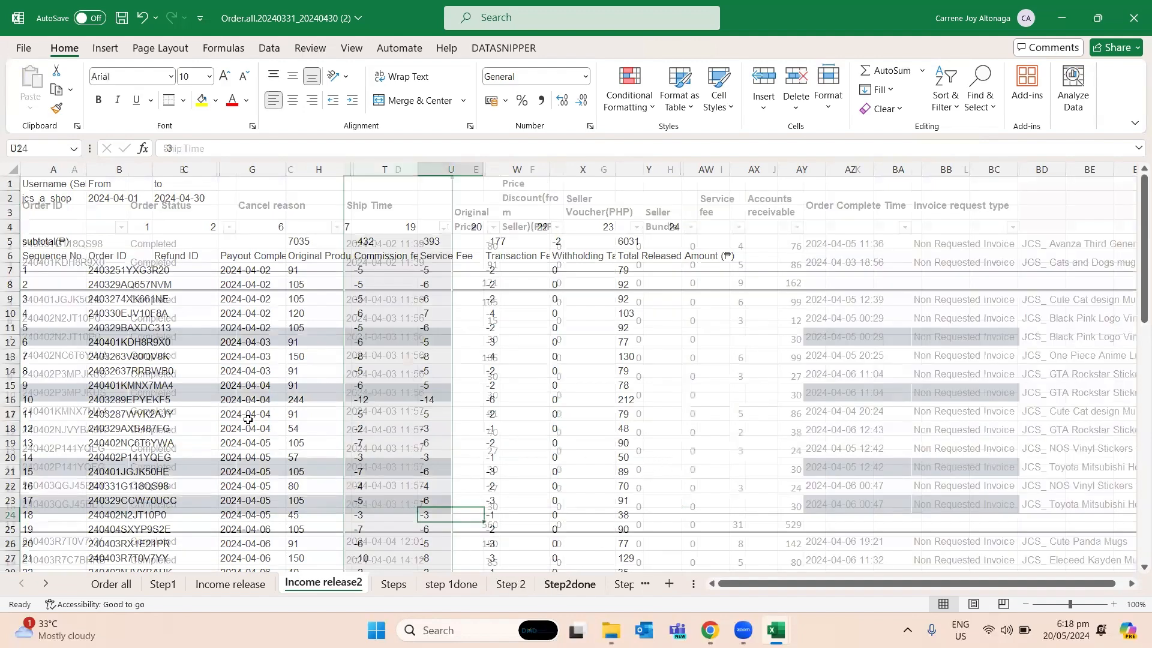
pyautogui.click(510, 585)
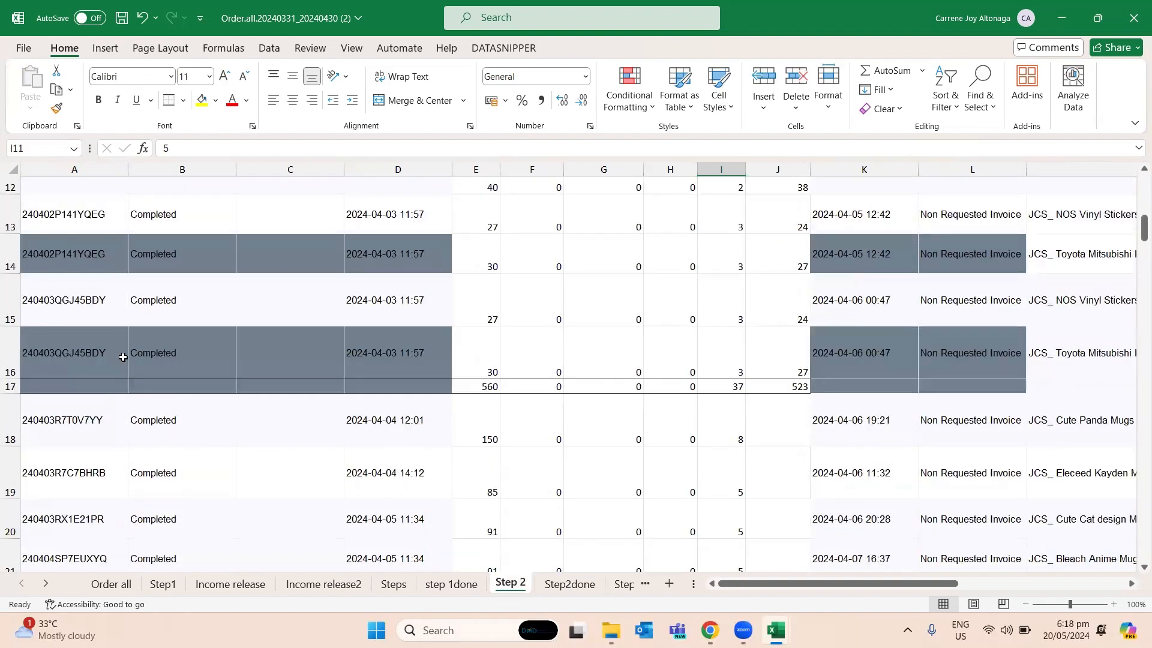
# - Copy the tripled order's ID from A24 and check its Original Prices in E24:E26 and its service fees in column I
pyautogui.scroll(-2, 123, 357)
pyautogui.scroll(-1, 110, 503)
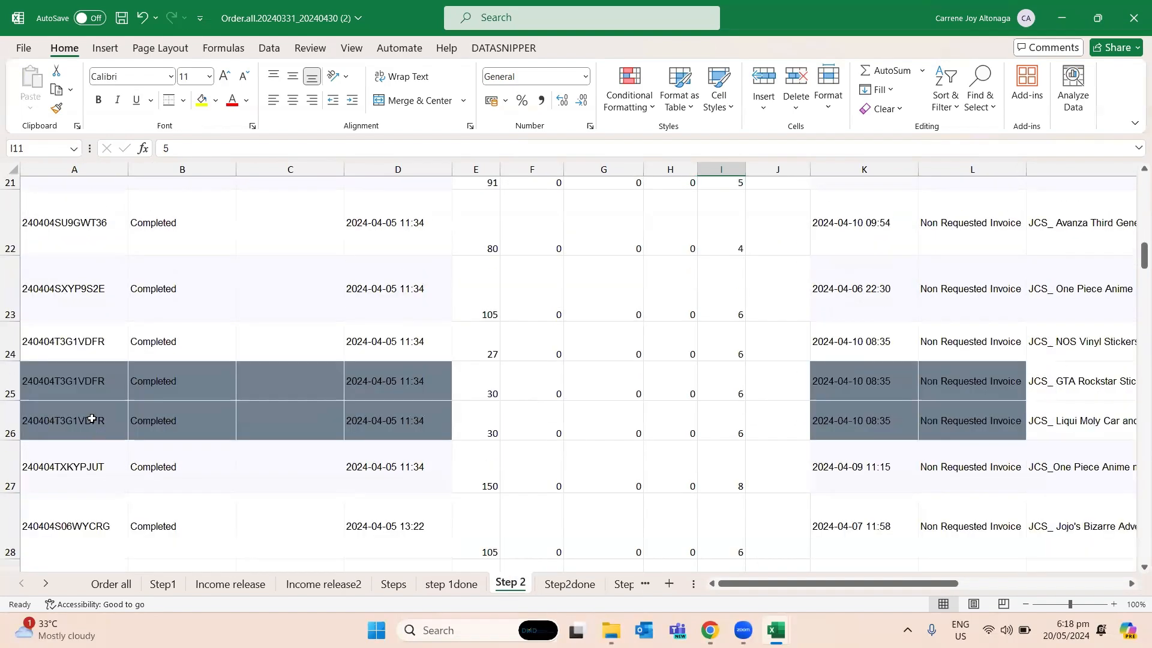
pyautogui.click(92, 346)
pyautogui.hotkey('ctrl', 'c')
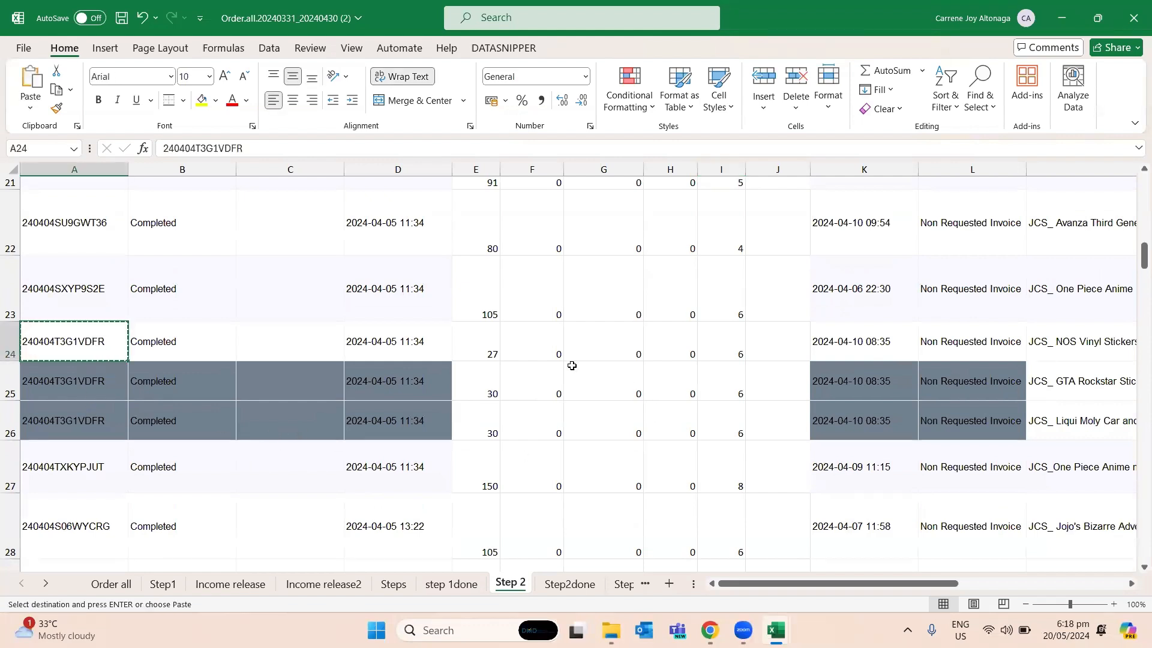
pyautogui.moveTo(479, 352); pyautogui.dragTo(477, 425)
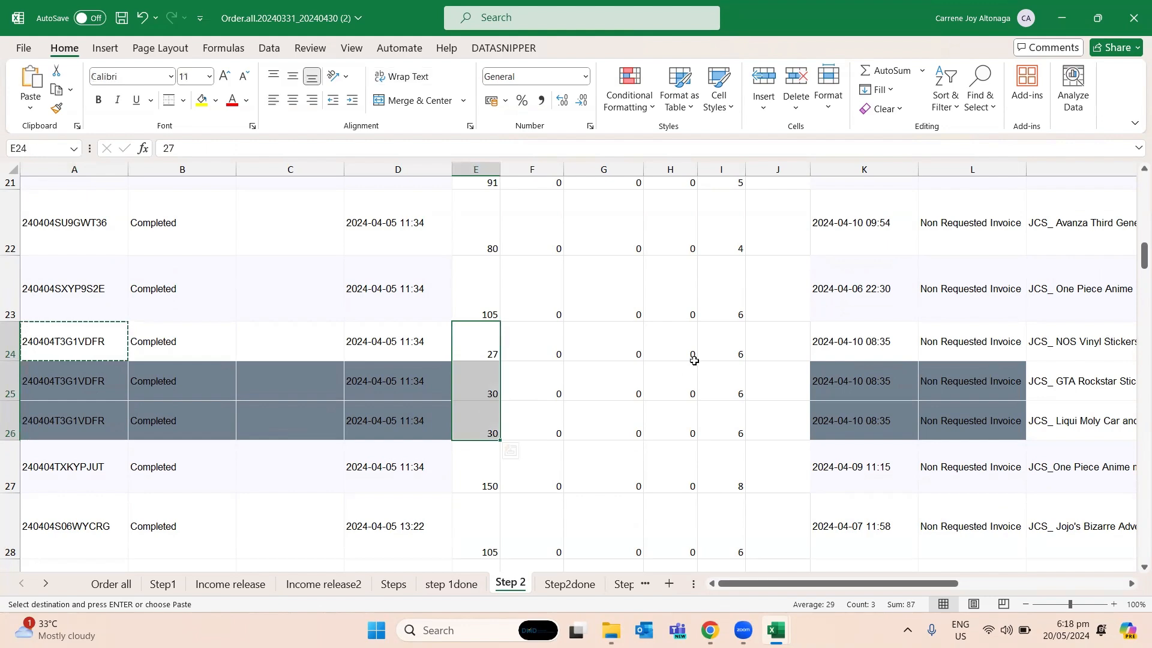
pyautogui.moveTo(711, 342); pyautogui.dragTo(712, 407)
pyautogui.click(715, 336)
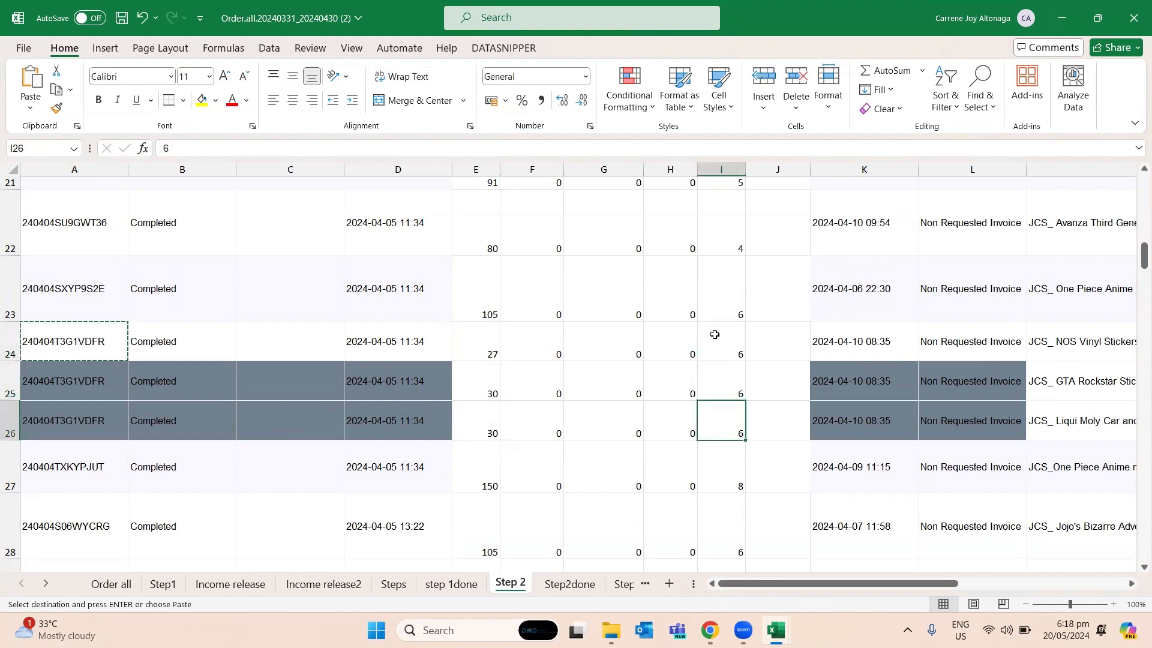
# - Find the copied order ID on the Income release2 sheet and check its original product price in row 39
pyautogui.click(351, 585)
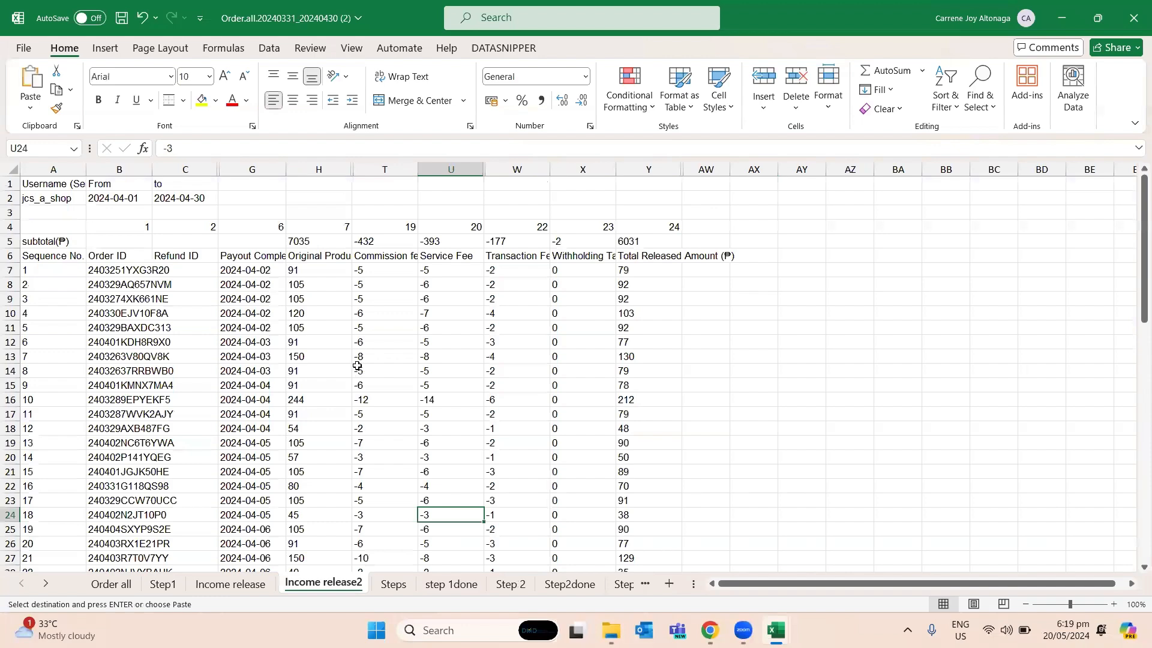
pyautogui.hotkey('ctrl', 'f')
pyautogui.hotkey('ctrl', 'v')
pyautogui.press('Return')
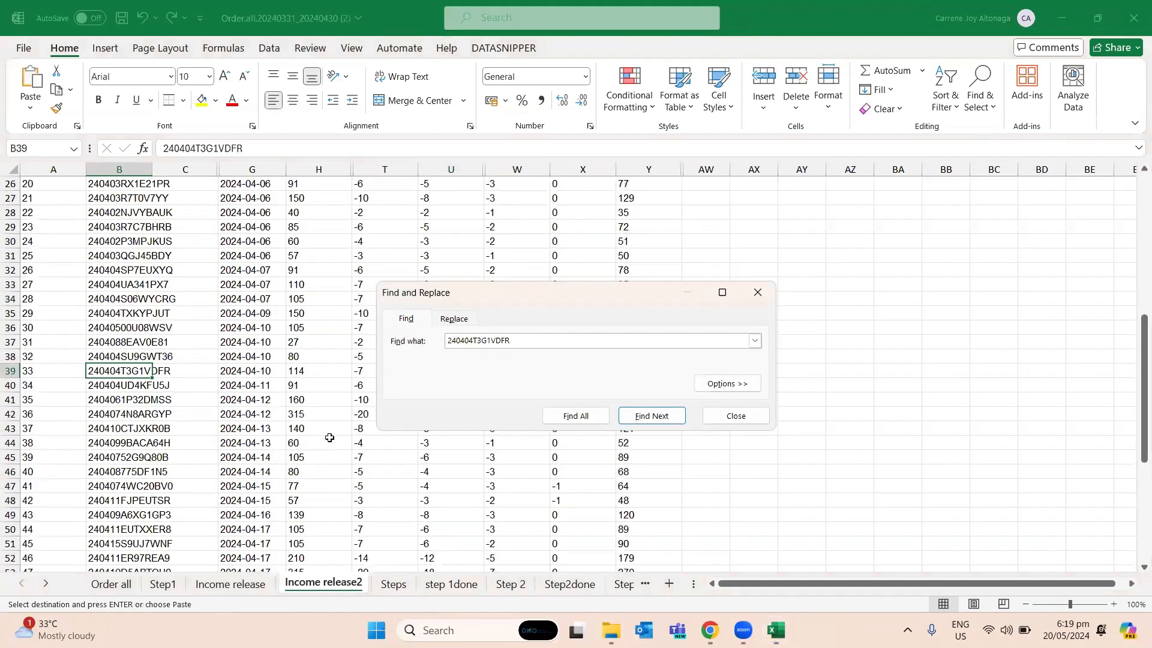
pyautogui.press('Escape')
pyautogui.press('Right')
pyautogui.press('Right')
pyautogui.press('Right')
pyautogui.press('Left')
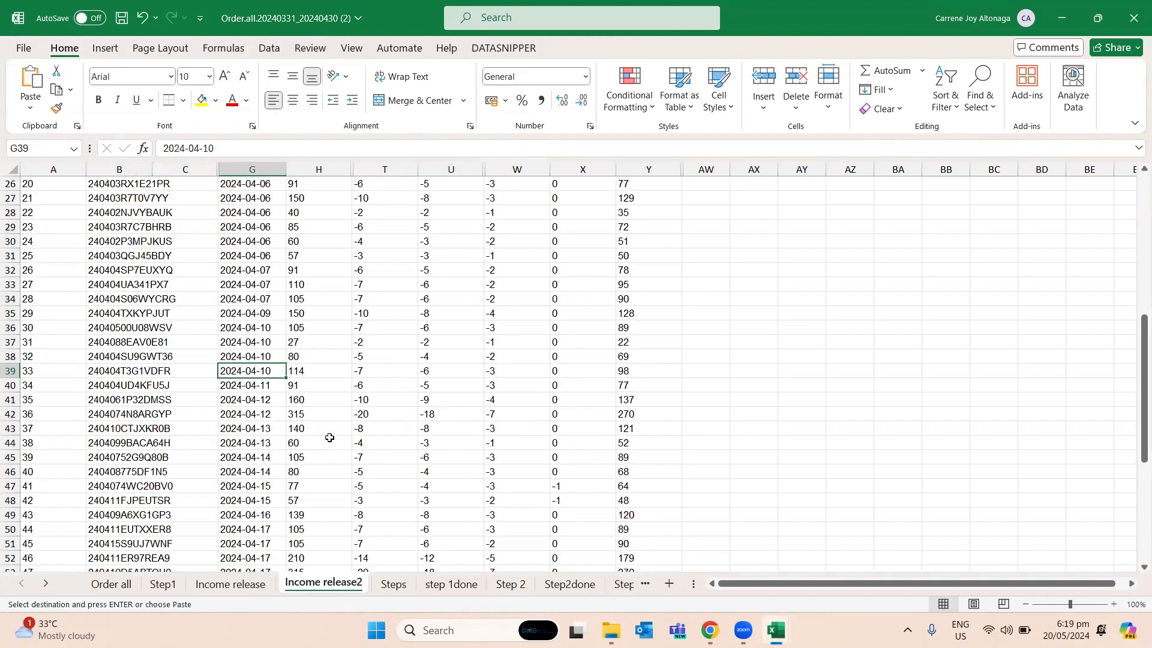
pyautogui.press('Left')
pyautogui.press('Left')
pyautogui.hotkey('ctrl', 'Tab')
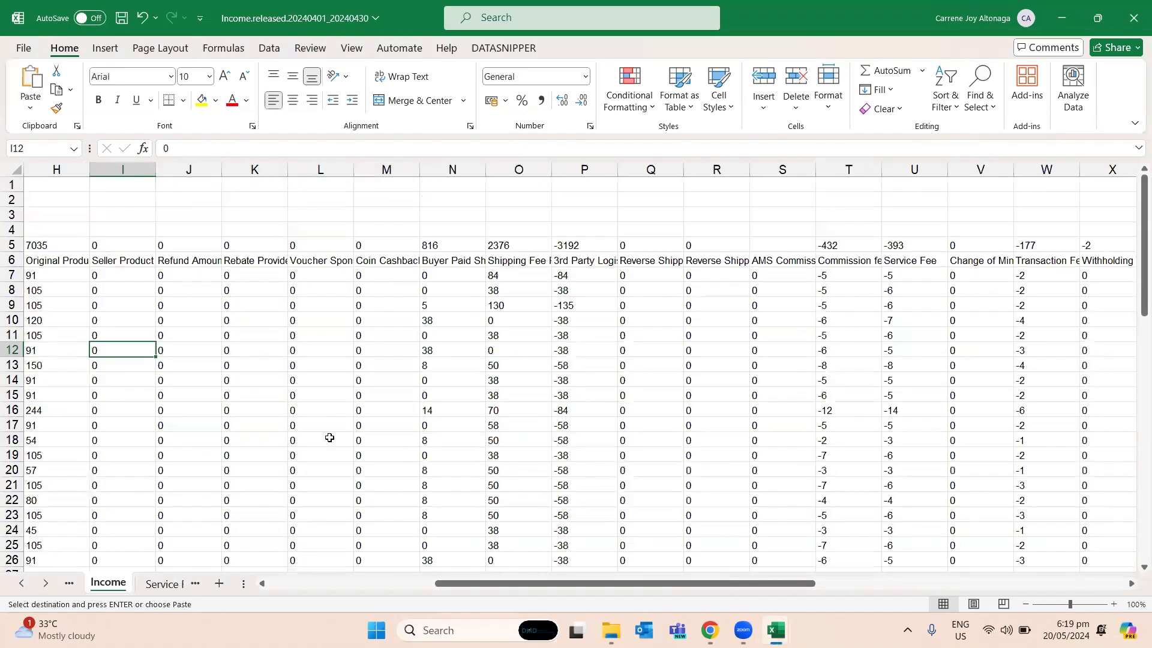
pyautogui.hotkey('ctrl', 'Tab')
# - Select Original Prices E24:E26 on the Step 2 sheet again to compare their sum with the released price
pyautogui.click(511, 583)
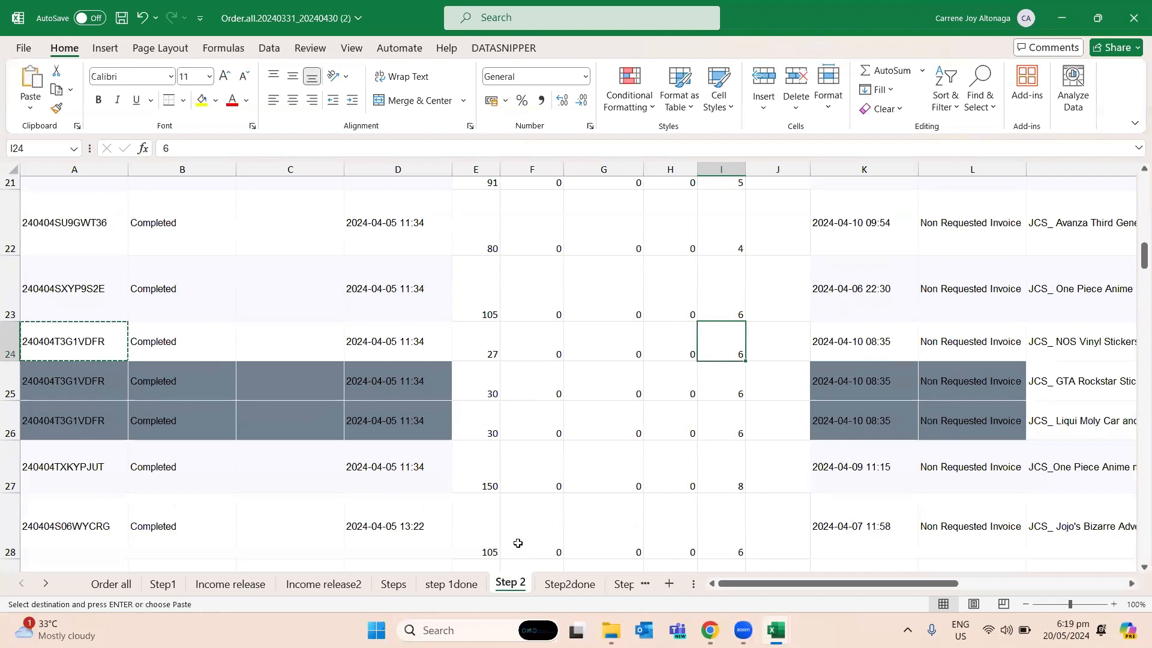
pyautogui.click(461, 406)
pyautogui.moveTo(467, 355); pyautogui.dragTo(464, 427)
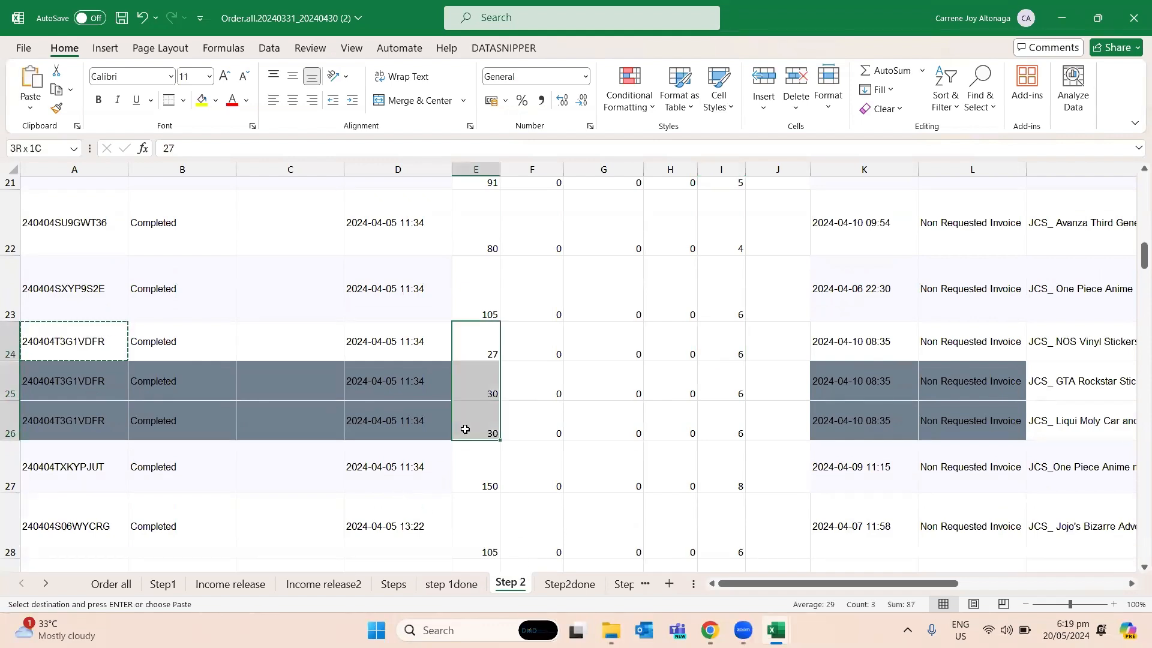
pyautogui.click(112, 384)
pyautogui.moveTo(483, 349); pyautogui.dragTo(475, 425)
pyautogui.scroll(1, 742, 420)
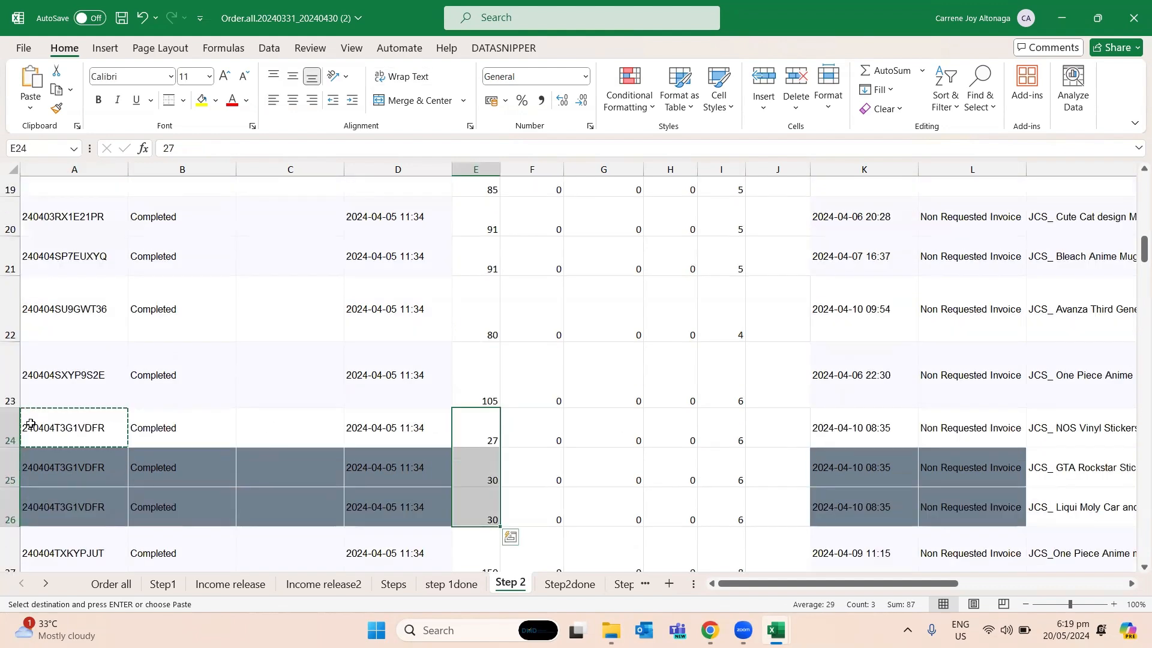
# - Copy the order ID of the highlighted duplicate in A30 on the Step 2 sheet
pyautogui.click(180, 427)
pyautogui.scroll(-2, 288, 468)
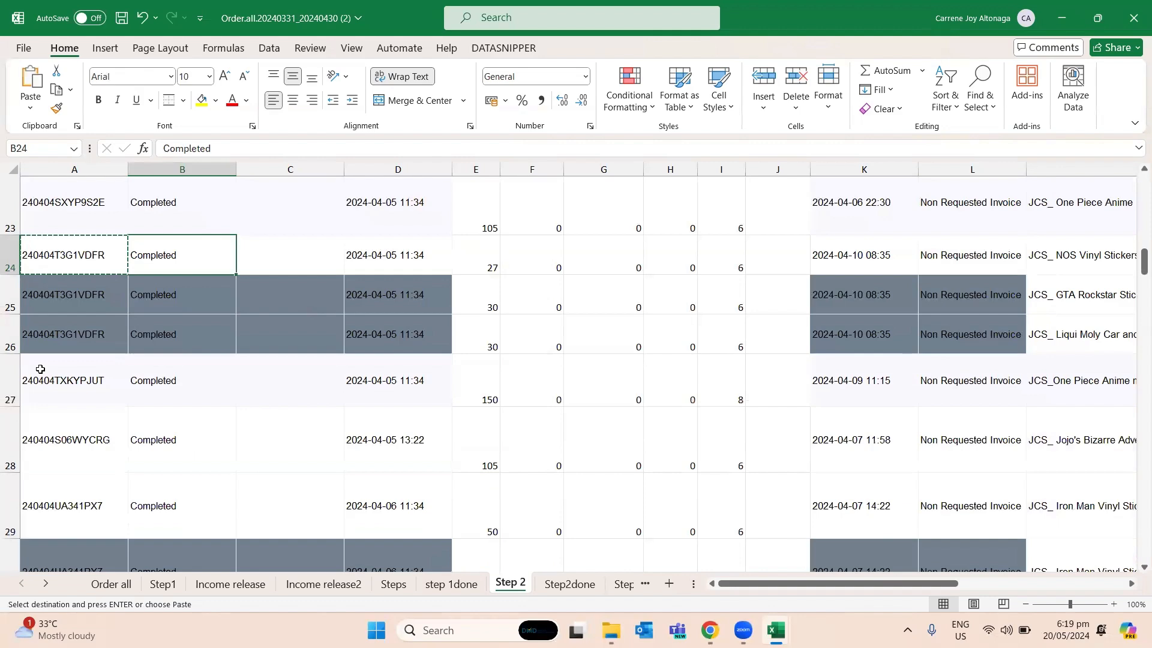
pyautogui.click(40, 369)
pyautogui.scroll(-1, 408, 444)
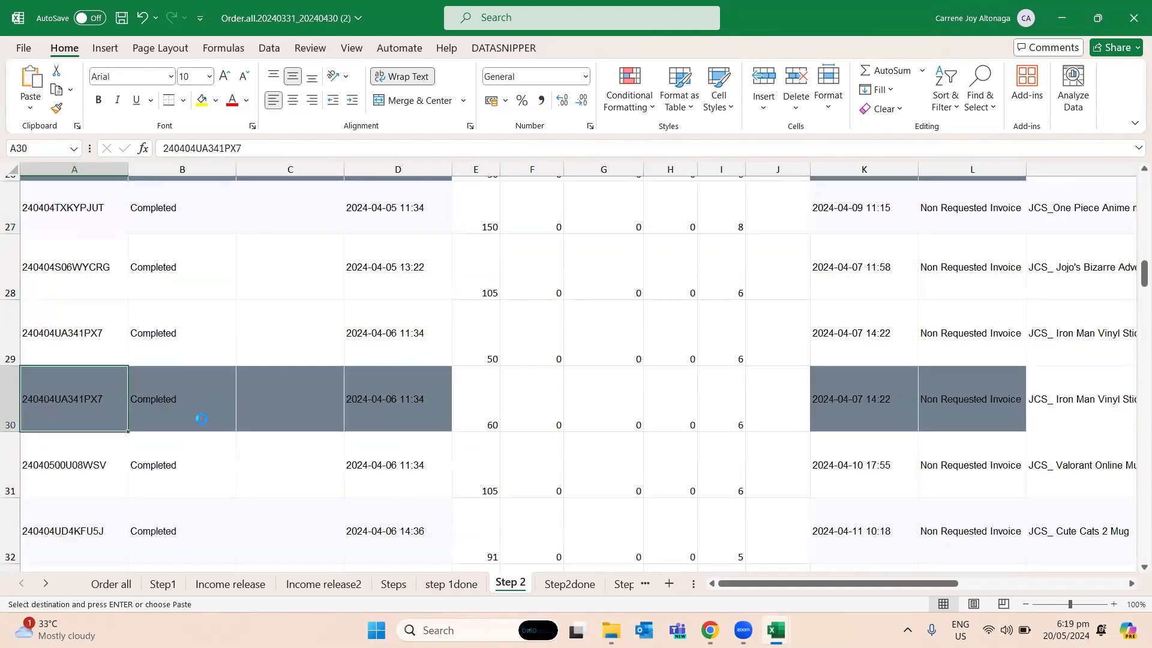
# - Search the Income release sheet for the order ID copied from A30 and check its original product price in H33
pyautogui.click(234, 584)
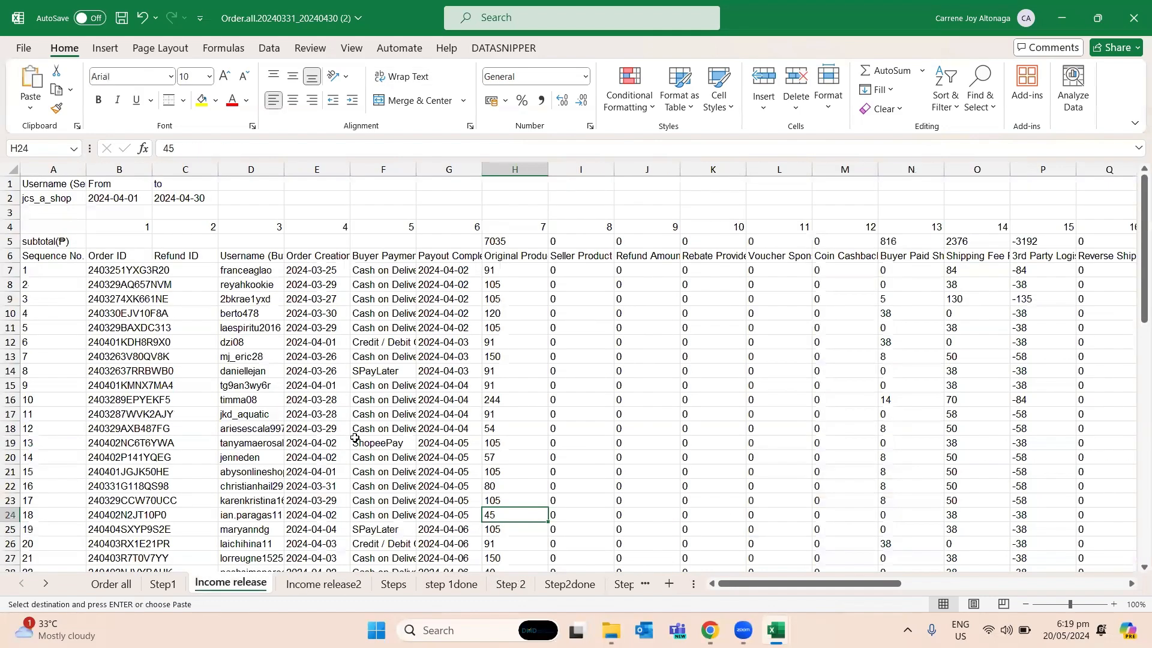
pyautogui.click(408, 446)
pyautogui.hotkey('ctrl', 'f')
pyautogui.press('Return')
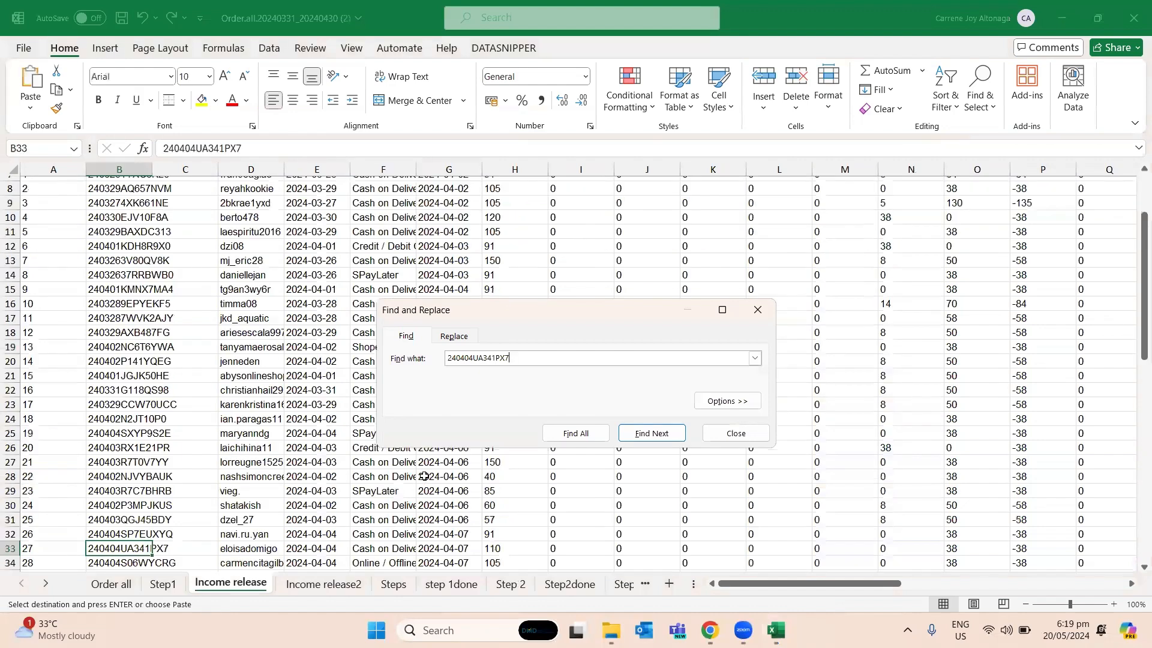
pyautogui.press('Escape')
pyautogui.press('Right')
pyautogui.press('Right')
pyautogui.press('Right')
pyautogui.press('Right')
pyautogui.press('Right')
pyautogui.press('Right')
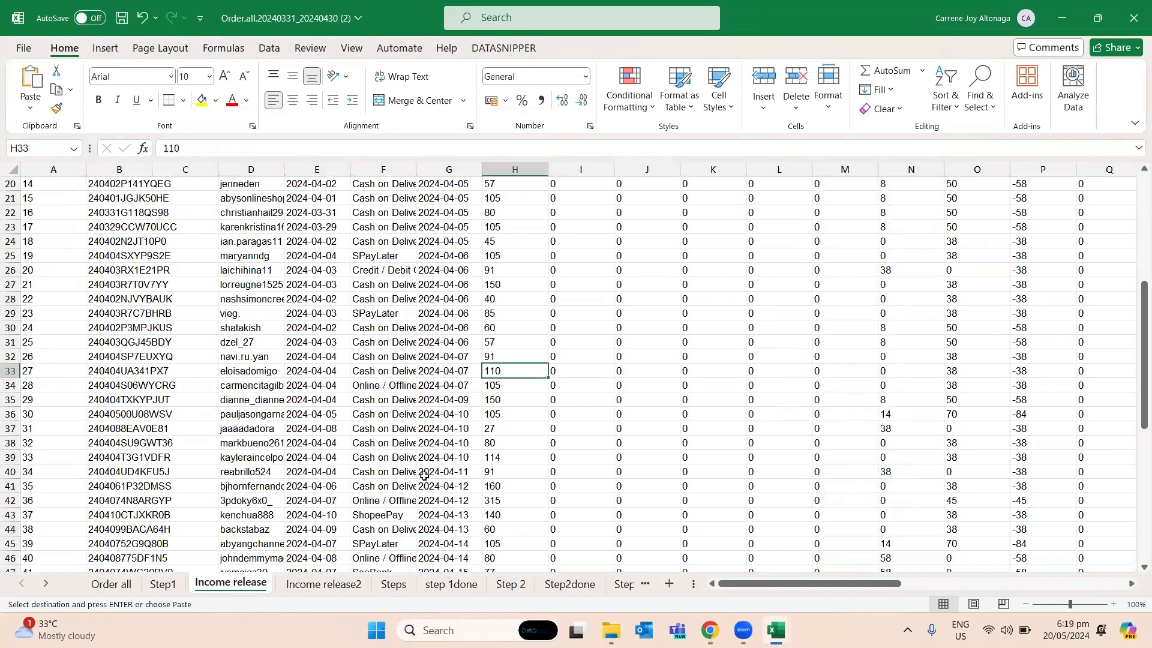
pyautogui.press('Left')
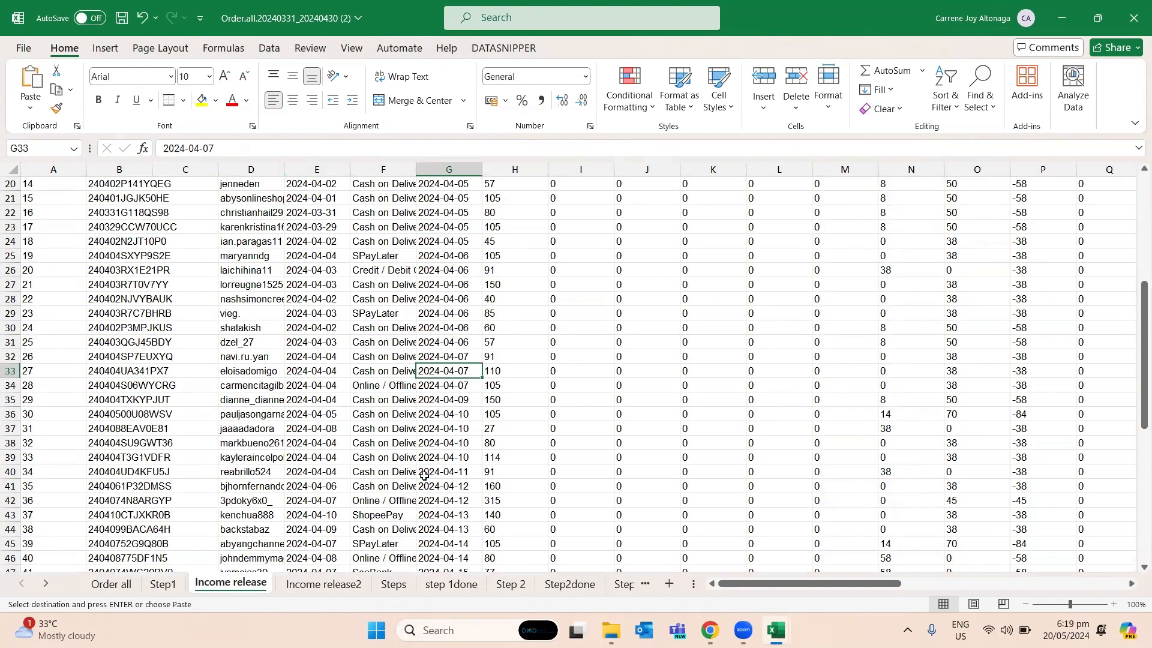
# - Find the same order ID on the Income release2 sheet and check its original product price in row 33
pyautogui.hotkey('ctrl', 'pagedown')
pyautogui.press('Right')
pyautogui.press('Right')
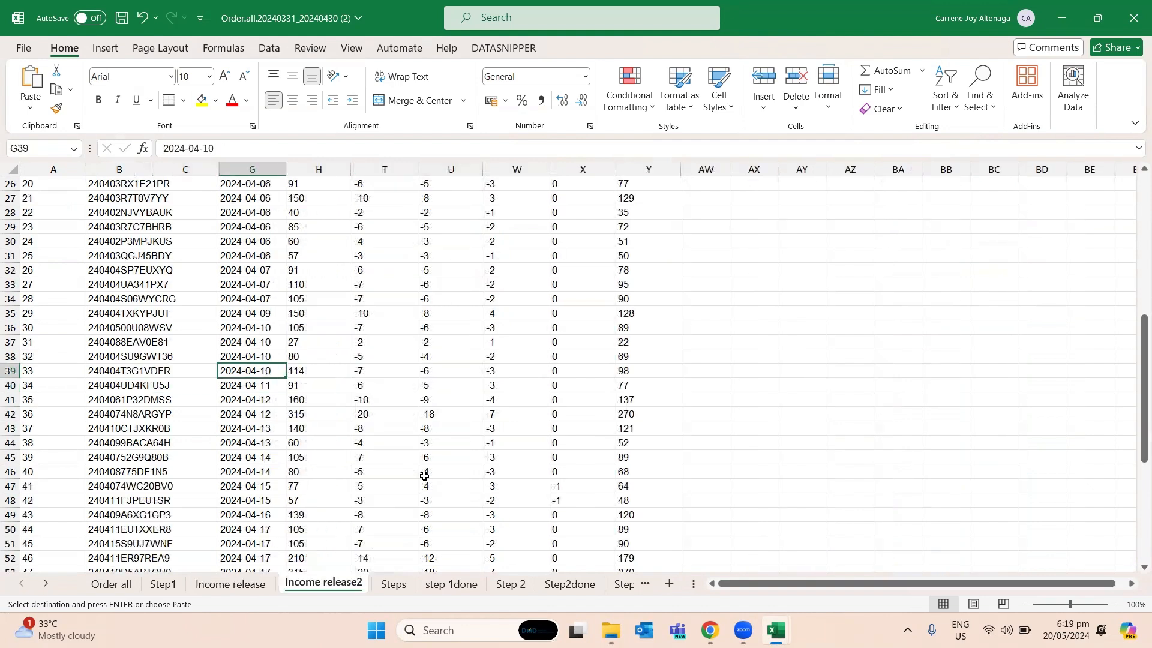
pyautogui.hotkey('ctrl', 'f')
pyautogui.press('Return')
pyautogui.press('Escape')
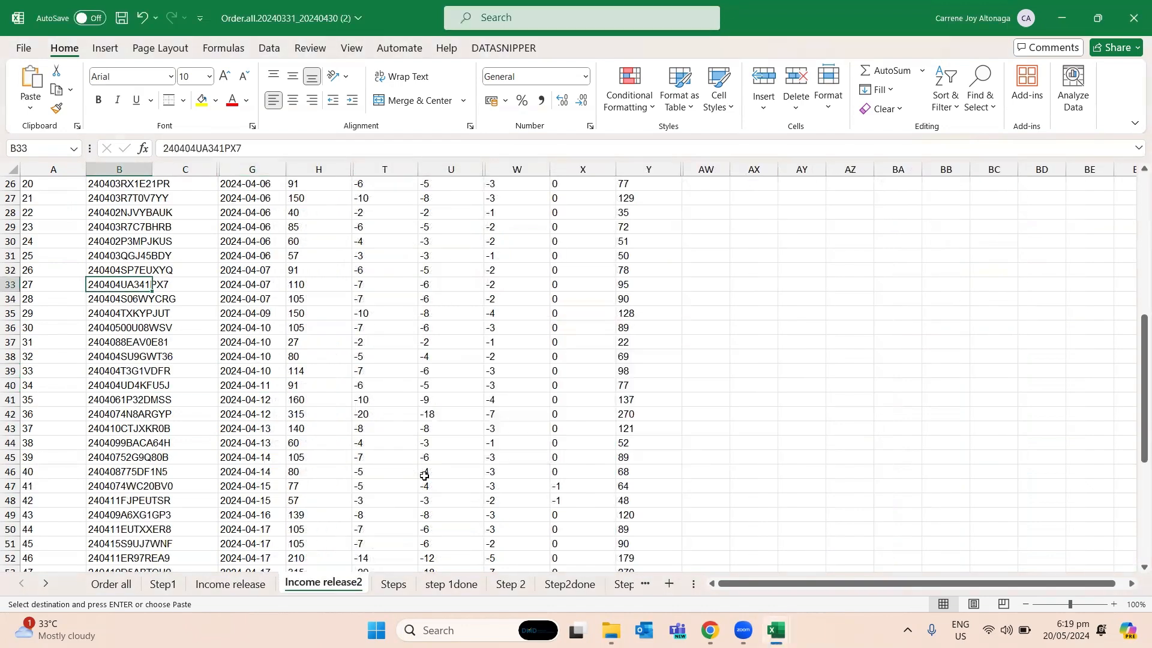
pyautogui.press('Right')
pyautogui.press('Right')
pyautogui.press('Right')
# - Select the duplicated order's two Original Prices in E29:E30 on the Step 2 sheet to check their sum
pyautogui.hotkey('ctrl', 'pagedown')
pyautogui.hotkey('ctrl', 'pagedown')
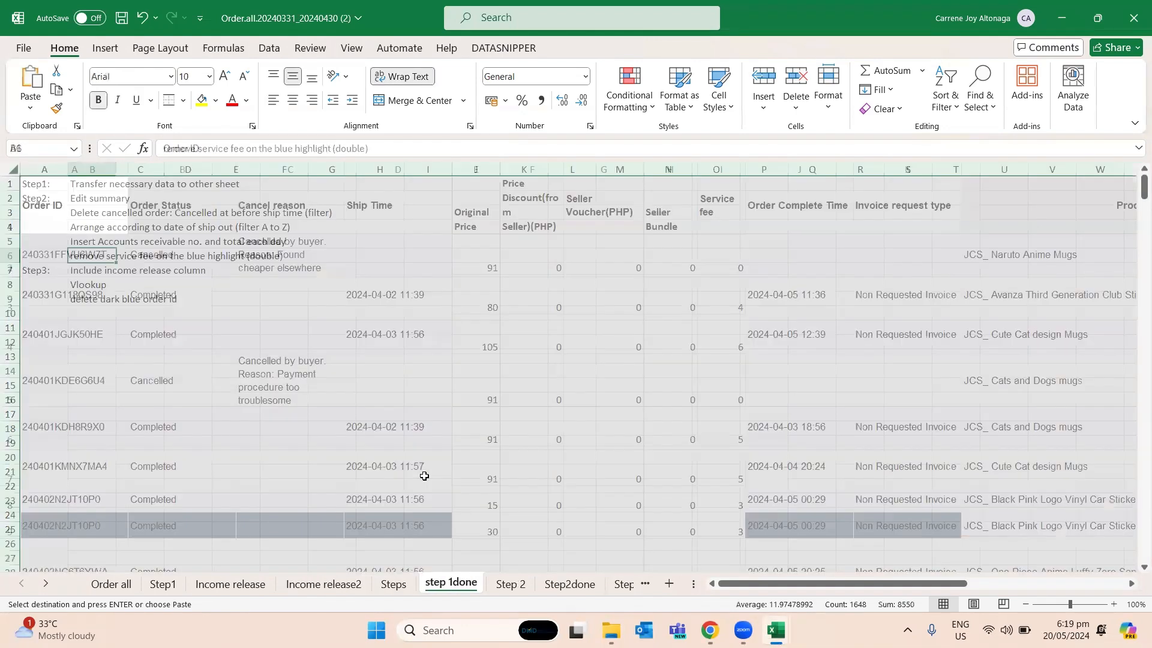
pyautogui.hotkey('ctrl', 'pagedown')
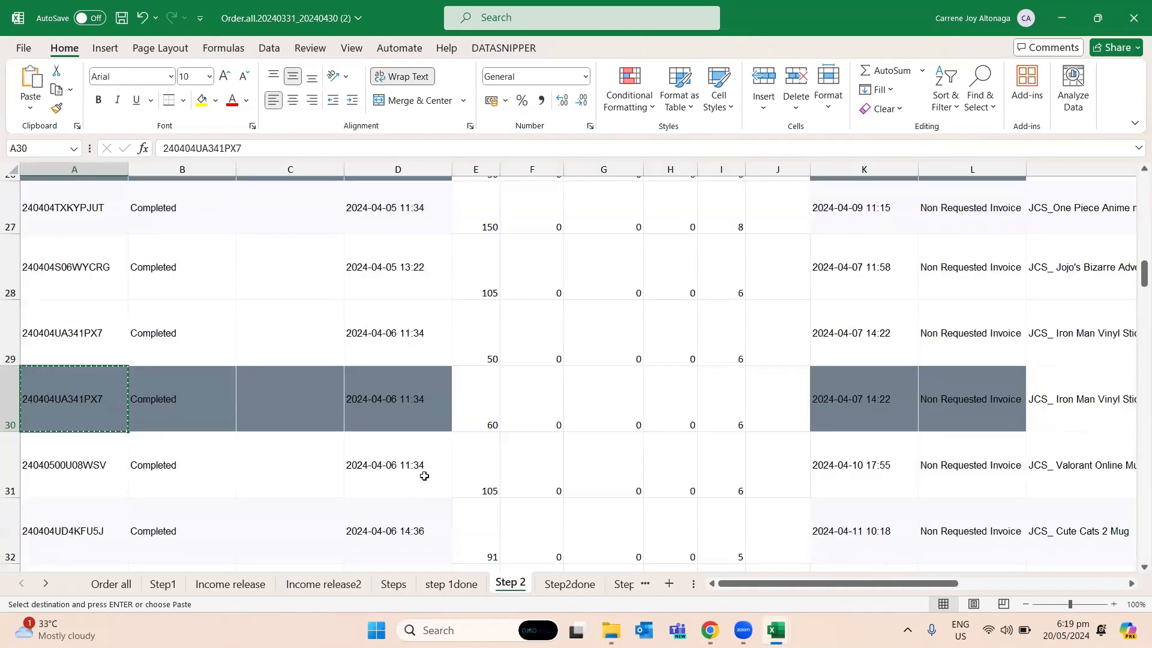
pyautogui.press('Right')
pyautogui.press('Right')
pyautogui.press('Right')
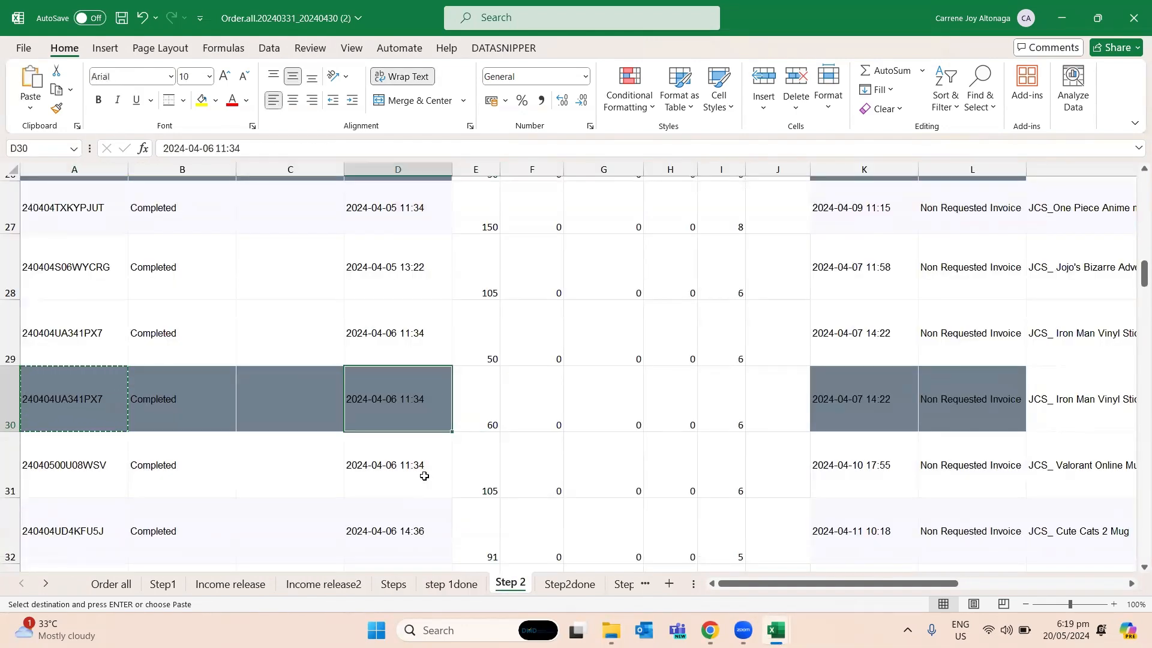
pyautogui.press('Left')
pyautogui.press('Left')
pyautogui.press('Left')
pyautogui.press('Right')
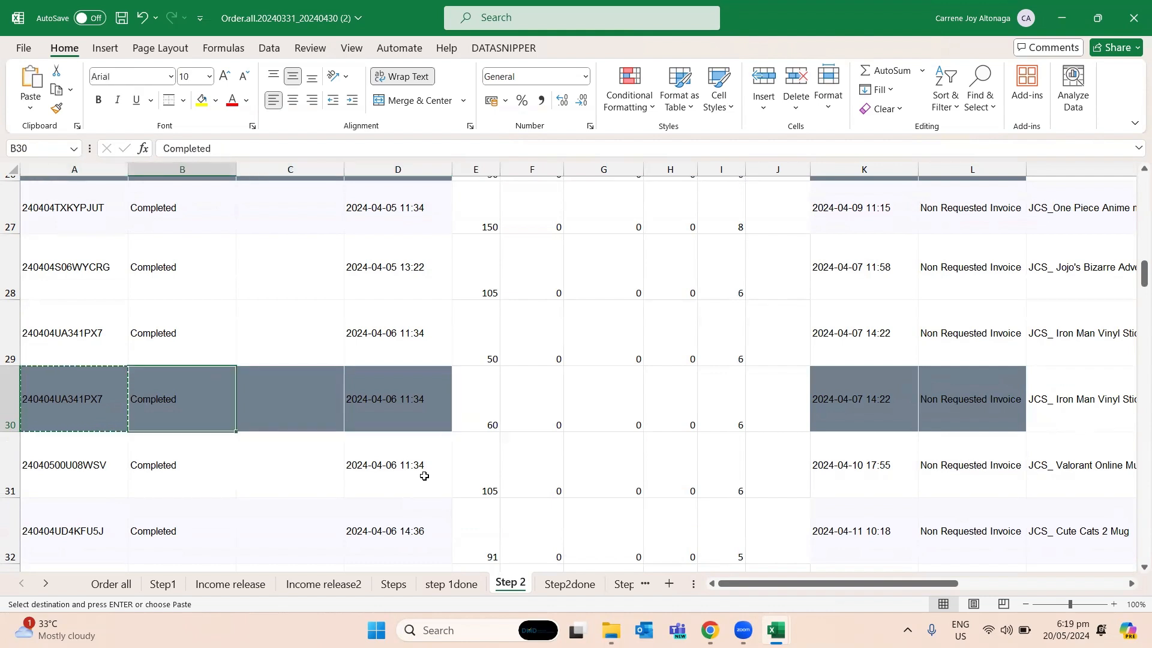
pyautogui.press('Up')
pyautogui.press('Left')
pyautogui.press('Right')
pyautogui.press('Right')
pyautogui.press('Right')
pyautogui.press('Right')
pyautogui.hotkey('shift', 'Down')
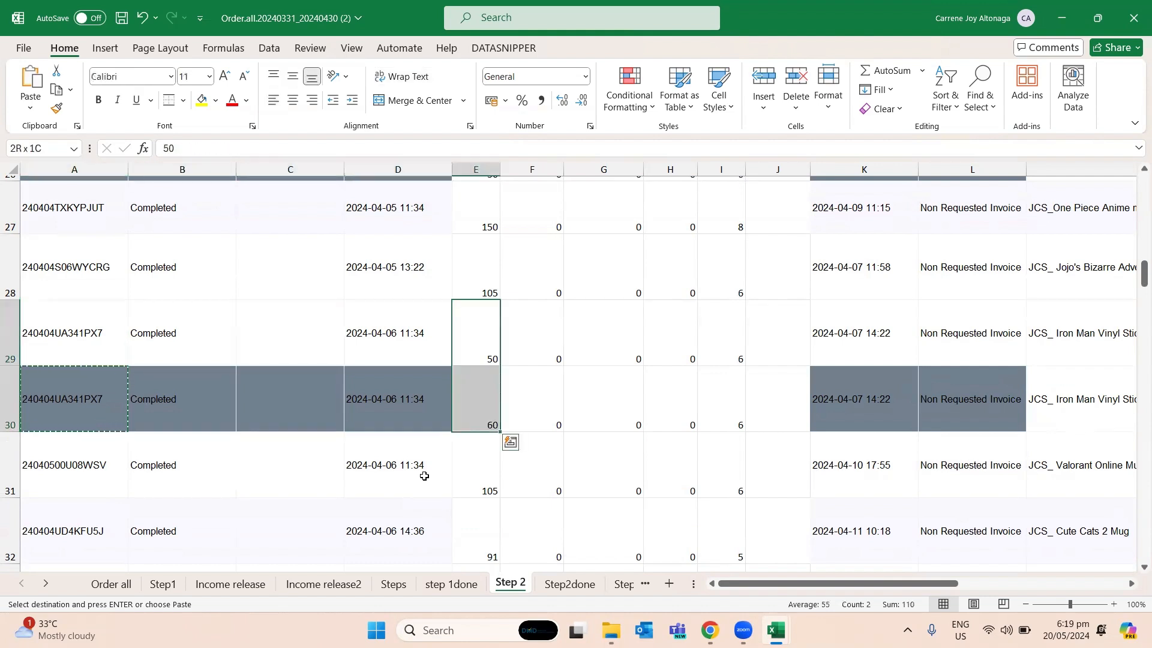
# - Reselect Original Prices E29:E30 to recheck the sum for the duplicated order
pyautogui.press('Left')
pyautogui.press('Left')
pyautogui.press('Left')
pyautogui.press('Left')
pyautogui.press('Right')
pyautogui.press('Right')
pyautogui.press('Right')
pyautogui.press('Right')
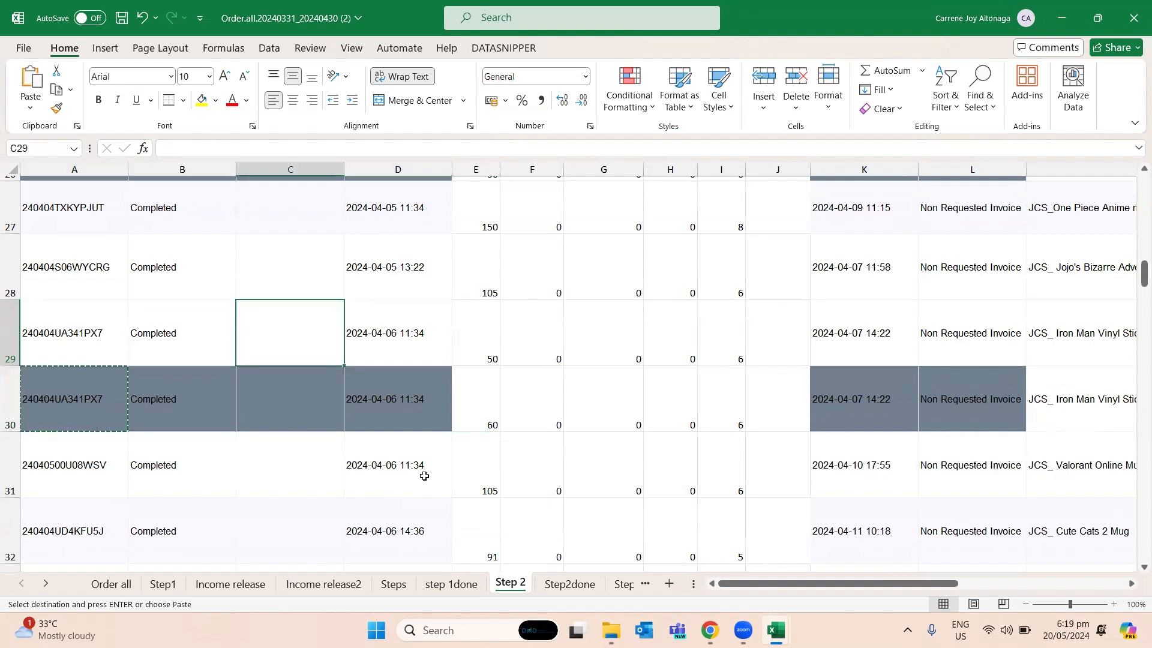
pyautogui.hotkey('shift', 'Down')
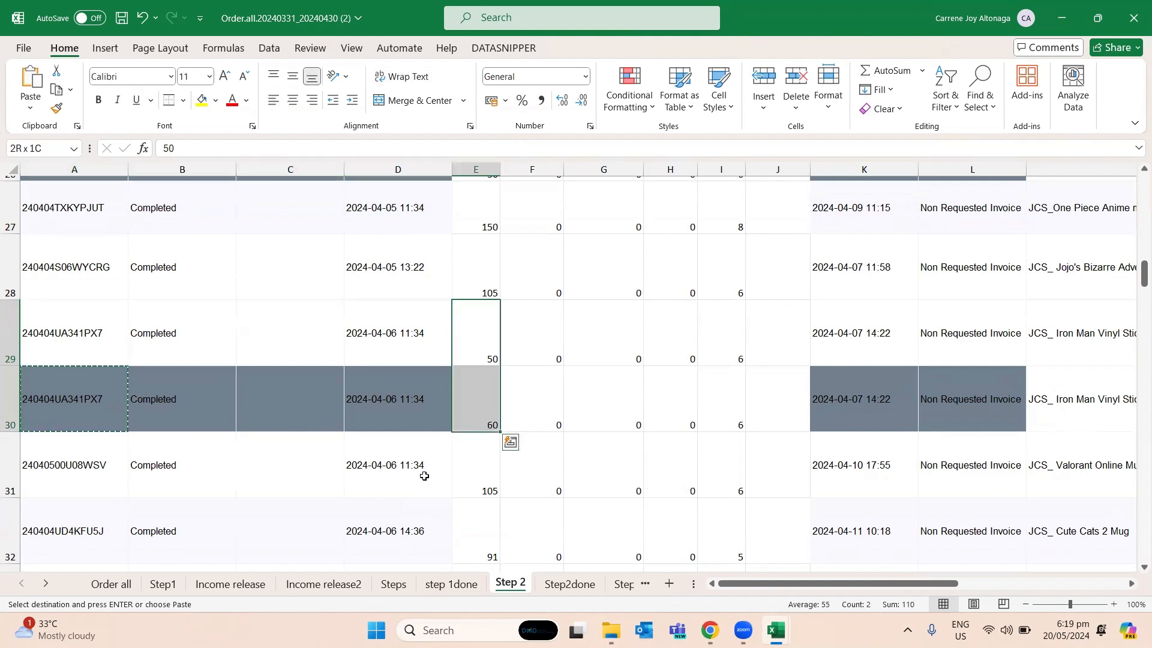
# - Select the three Original Prices in E24:E26 on the Step 2 sheet to check the multi-item order's sum
pyautogui.click(478, 399)
pyautogui.scroll(1, 471, 399)
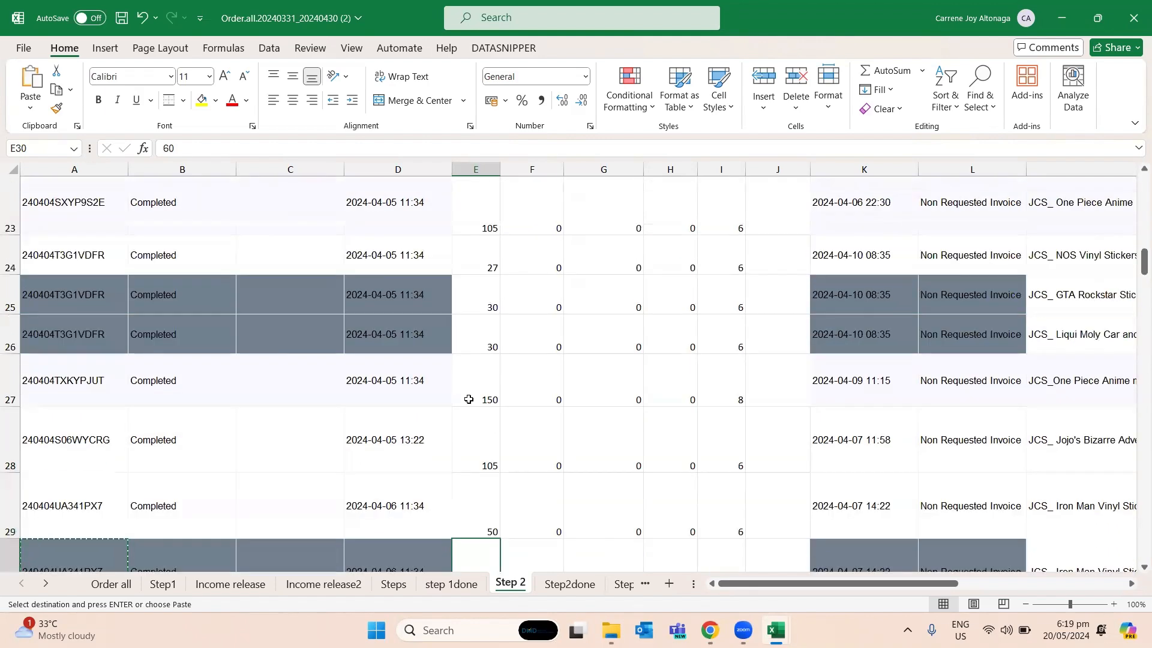
pyautogui.moveTo(484, 263); pyautogui.dragTo(482, 333)
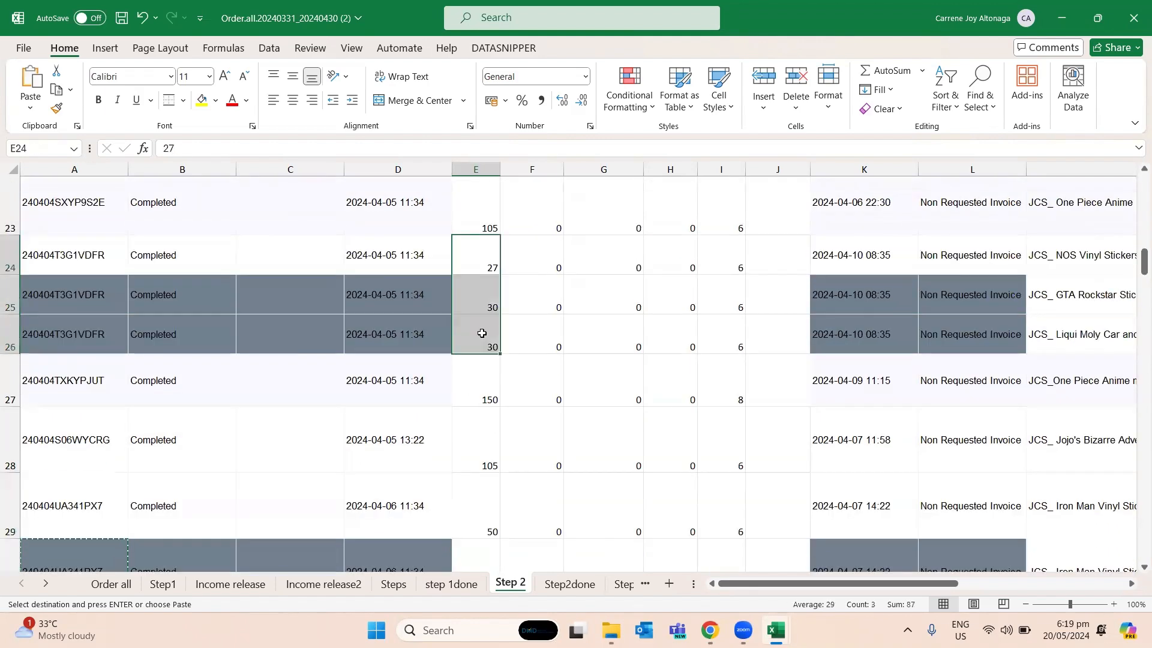
# - Copy the order ID from A24, find it on the Income release2 sheet and check its original product price in H39
pyautogui.click(392, 334)
pyautogui.click(117, 293)
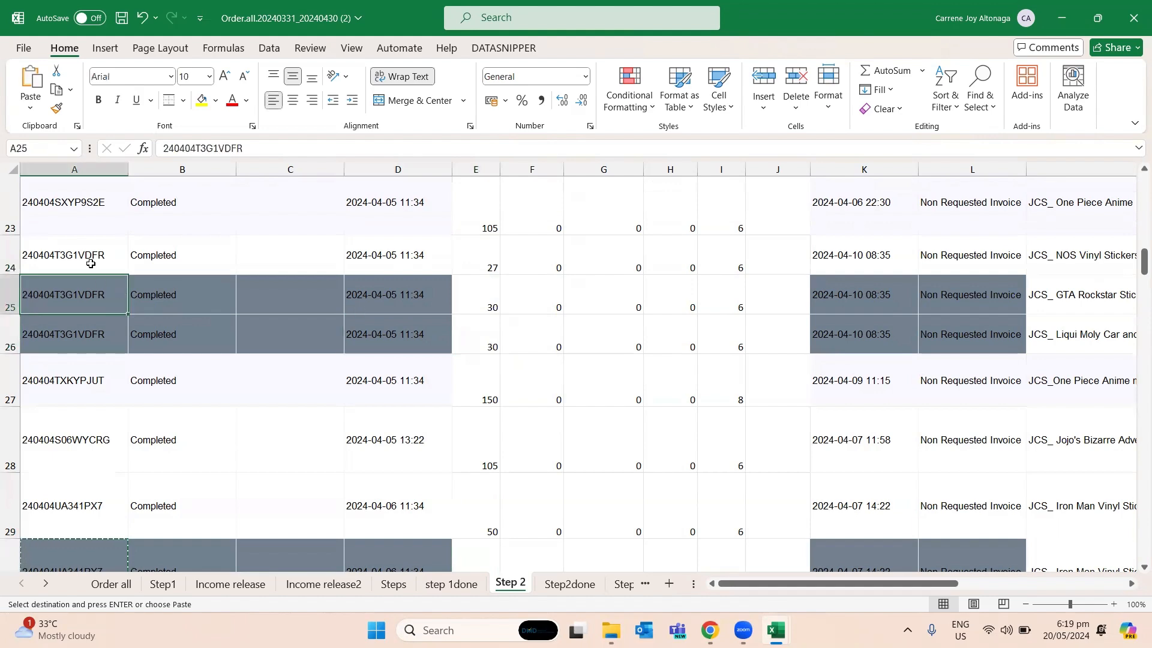
pyautogui.click(90, 264)
pyautogui.scroll(1, 284, 396)
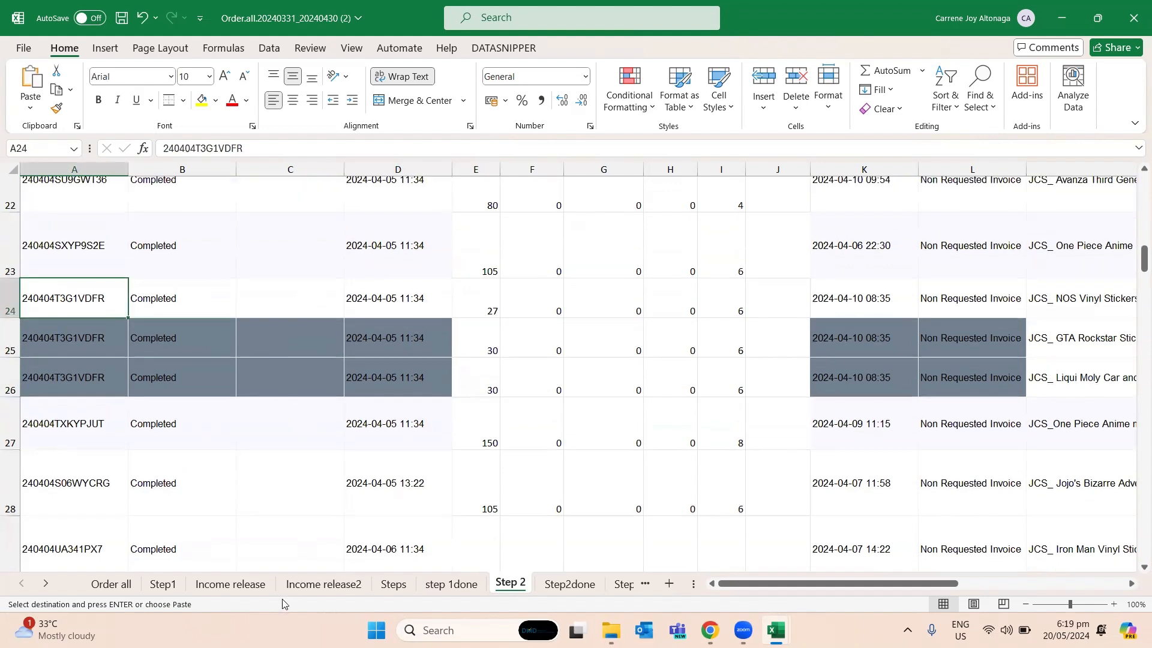
pyautogui.hotkey('ctrl', 'c')
pyautogui.click(230, 583)
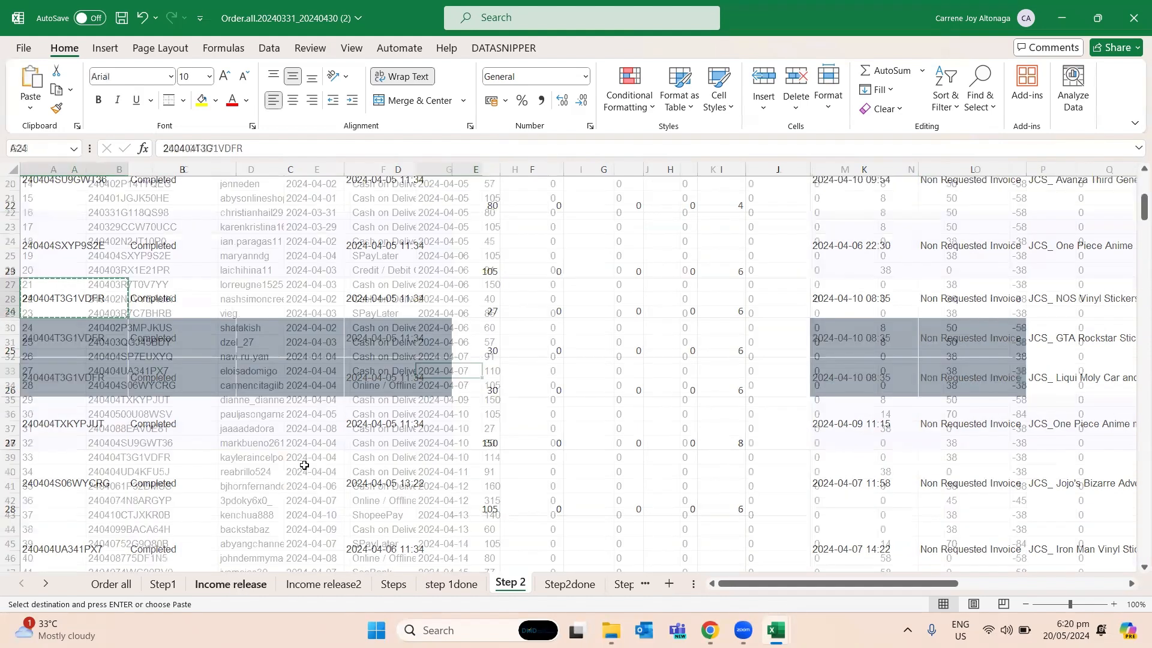
pyautogui.click(314, 585)
pyautogui.hotkey('ctrl', 'f')
pyautogui.press('Return')
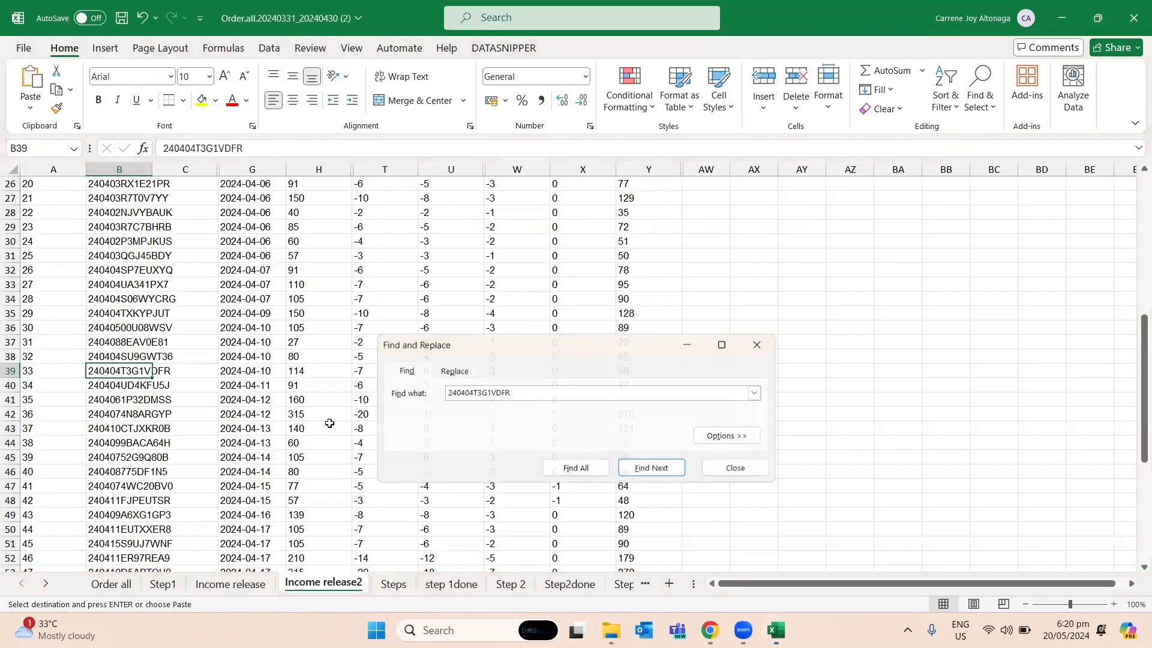
pyautogui.click(322, 372)
pyautogui.moveTo(160, 373); pyautogui.dragTo(303, 371)
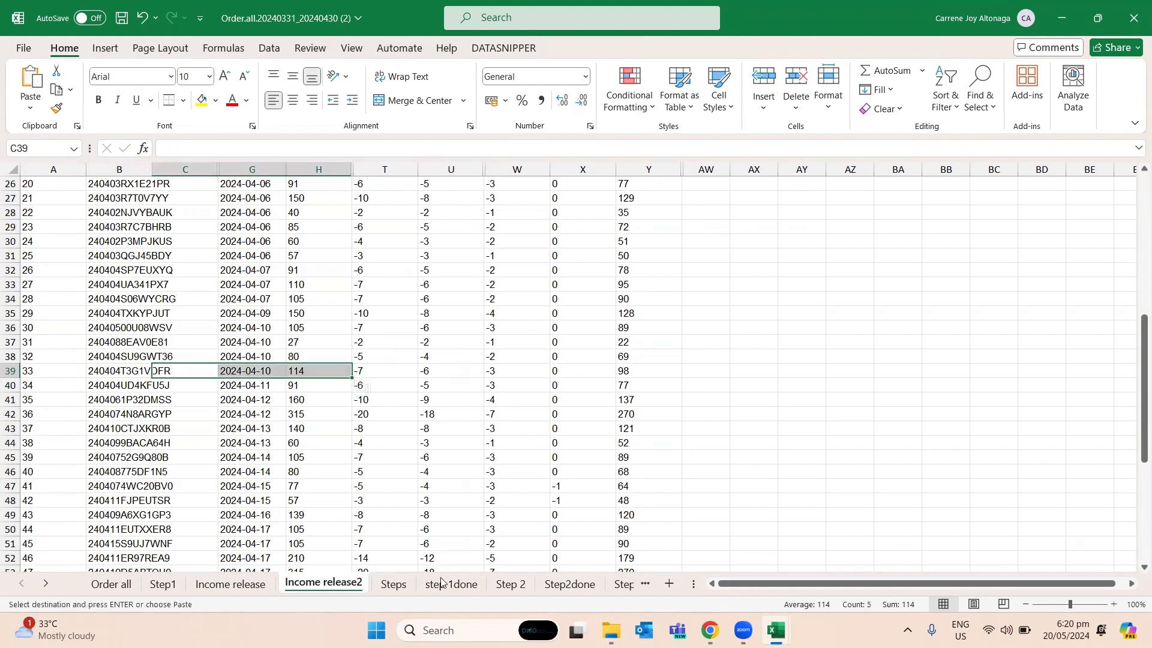
# - Return to the Step 2 sheet and reselect Original Prices E24:E26 to compare their sum with the released price
pyautogui.click(510, 584)
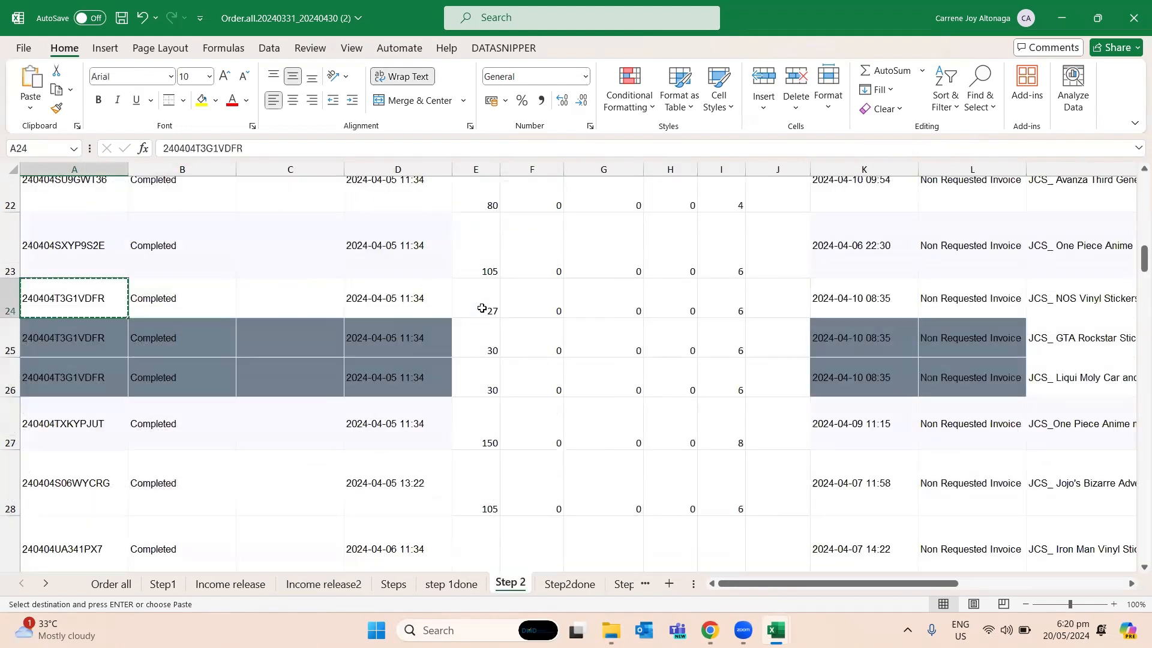
pyautogui.moveTo(482, 308); pyautogui.dragTo(477, 380)
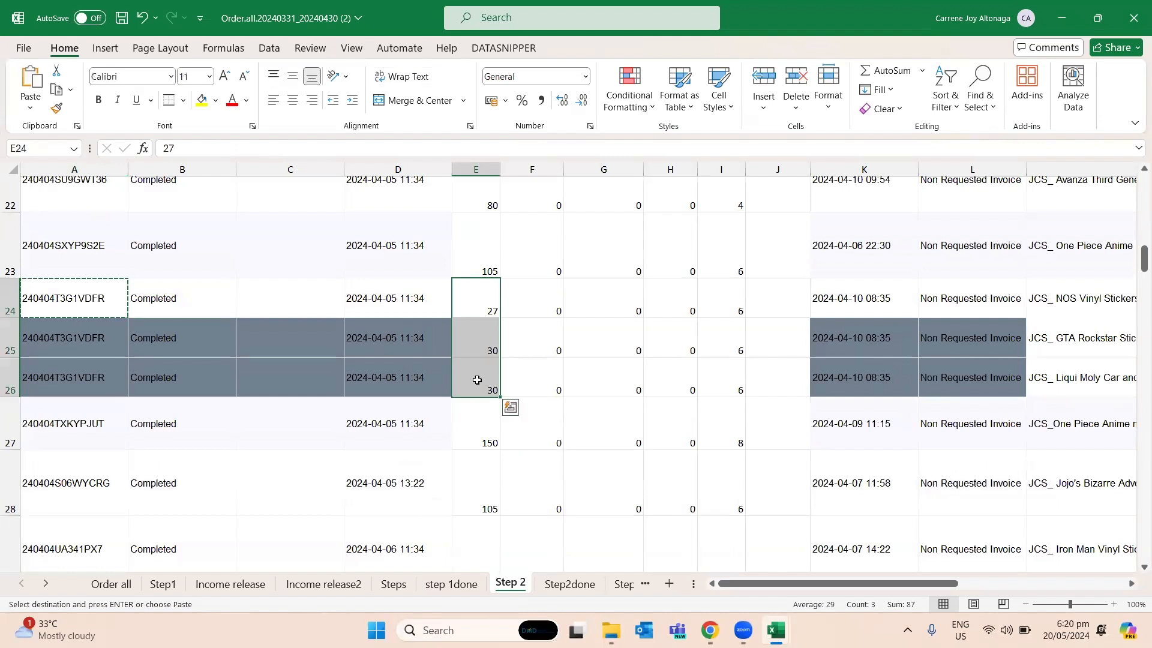
pyautogui.click(414, 371)
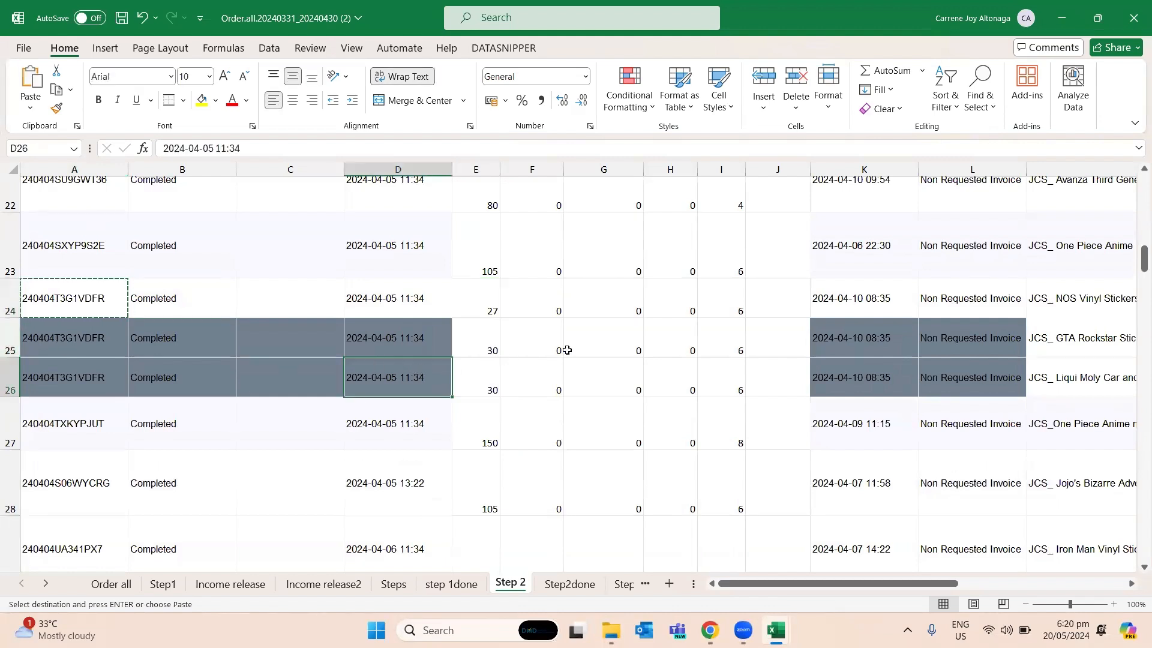
pyautogui.click(666, 339)
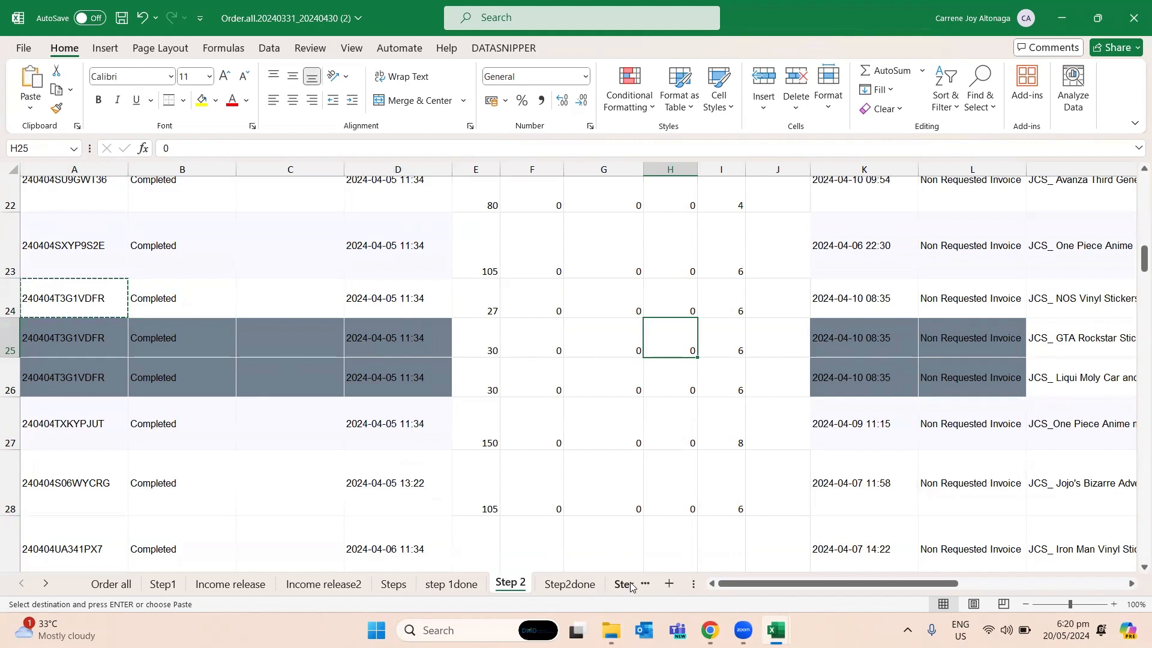
# - Check the sums of the duplicated order's Original Prices in E29:E30 and service fees in I29:I30
pyautogui.scroll(-3, 464, 430)
pyautogui.click(477, 399)
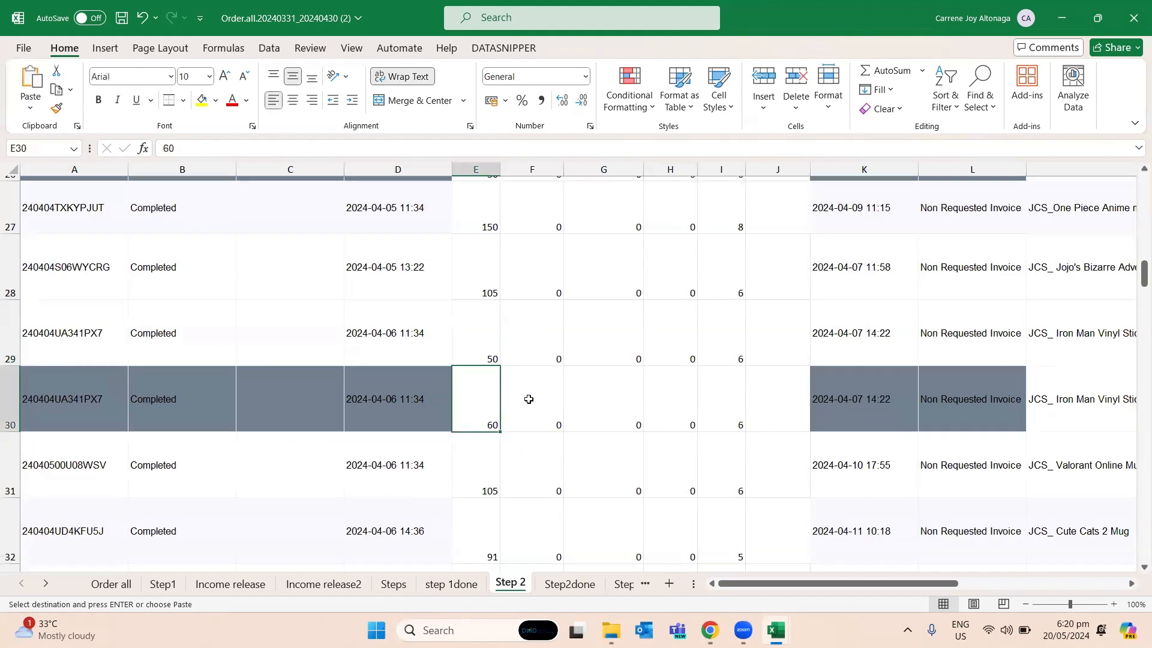
pyautogui.moveTo(471, 336); pyautogui.dragTo(488, 404)
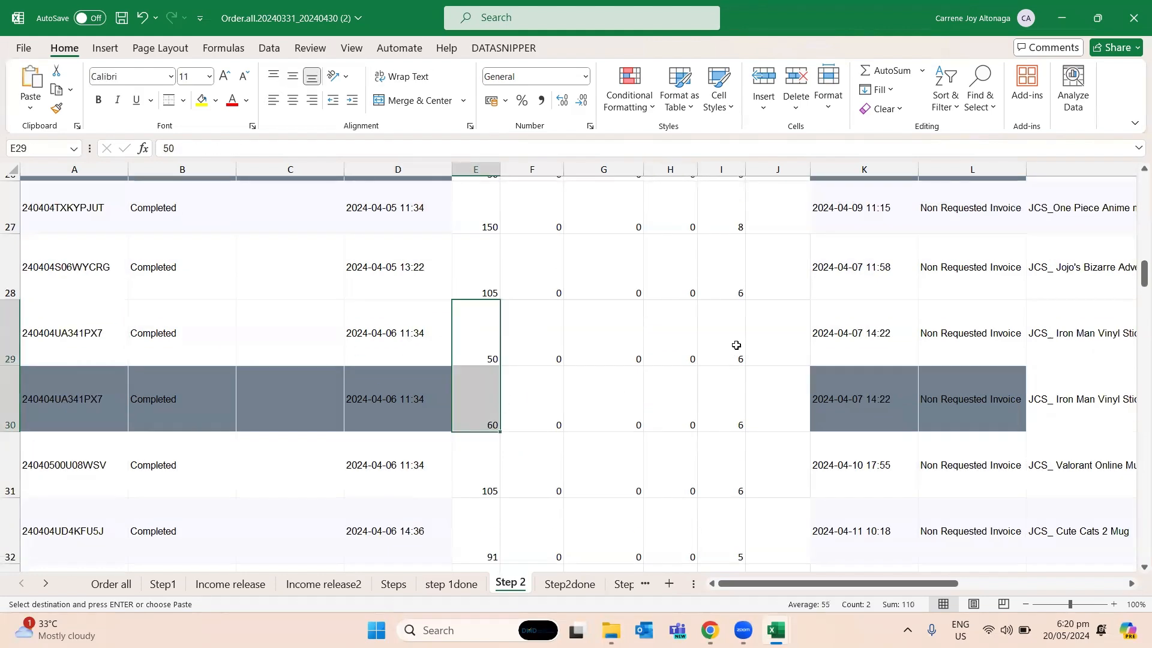
pyautogui.moveTo(733, 344); pyautogui.dragTo(735, 404)
# - Look up the order's Service Fee in U39 on the Income release2 sheet and check the column's header
pyautogui.click(327, 584)
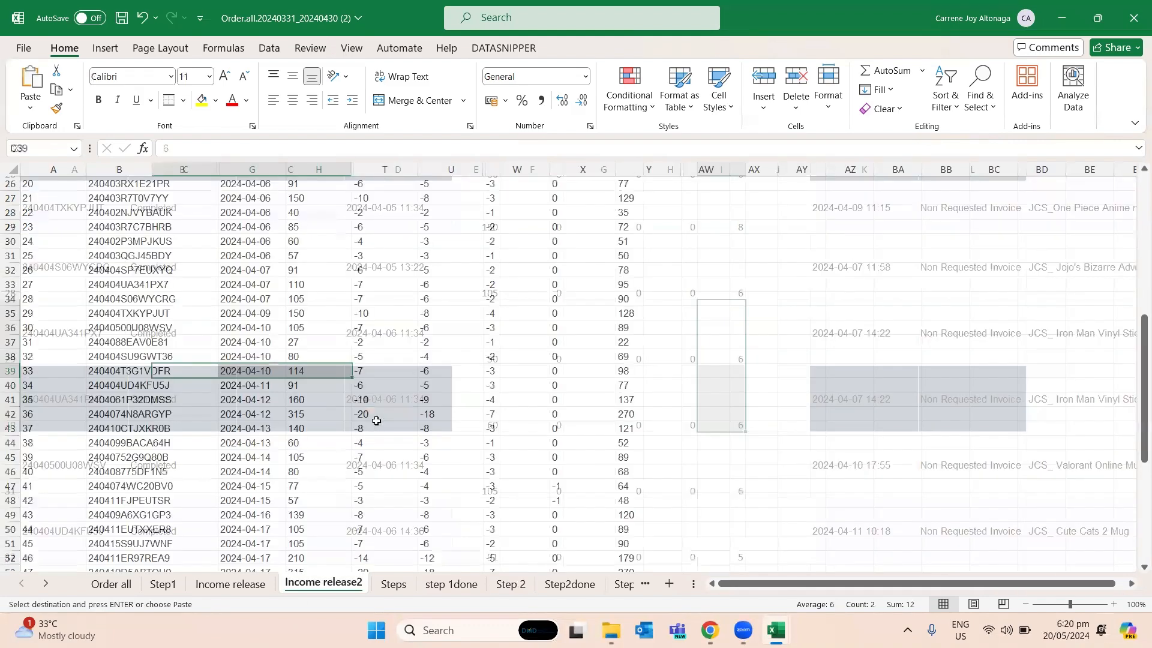
pyautogui.click(444, 369)
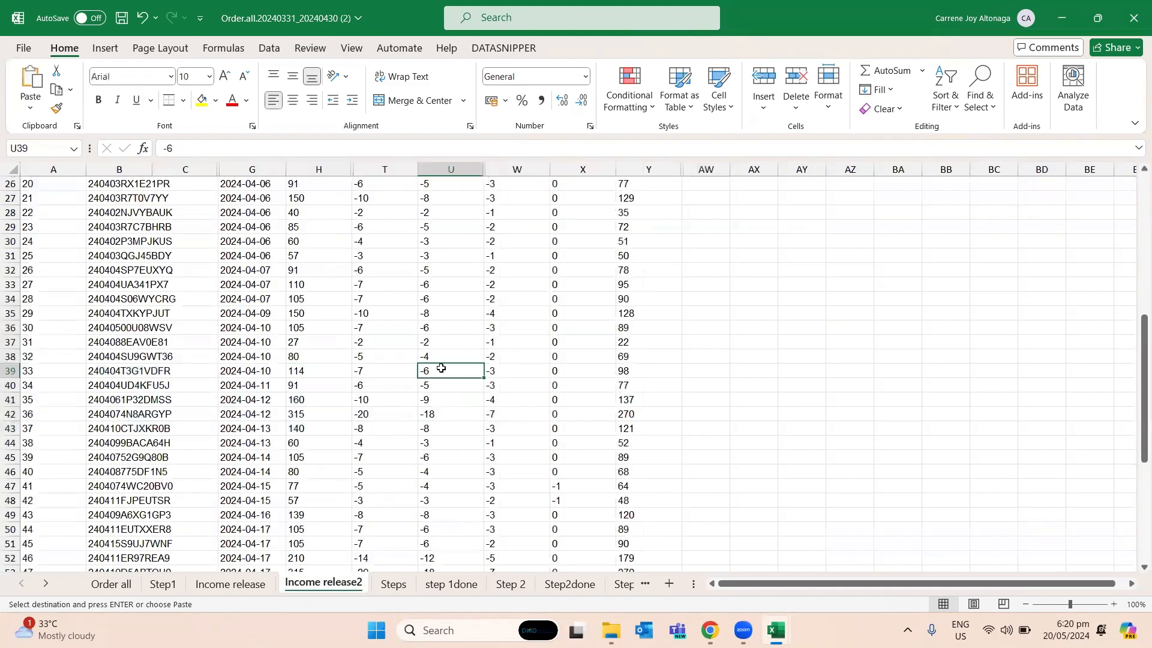
pyautogui.scroll(8, 439, 369)
pyautogui.click(423, 270)
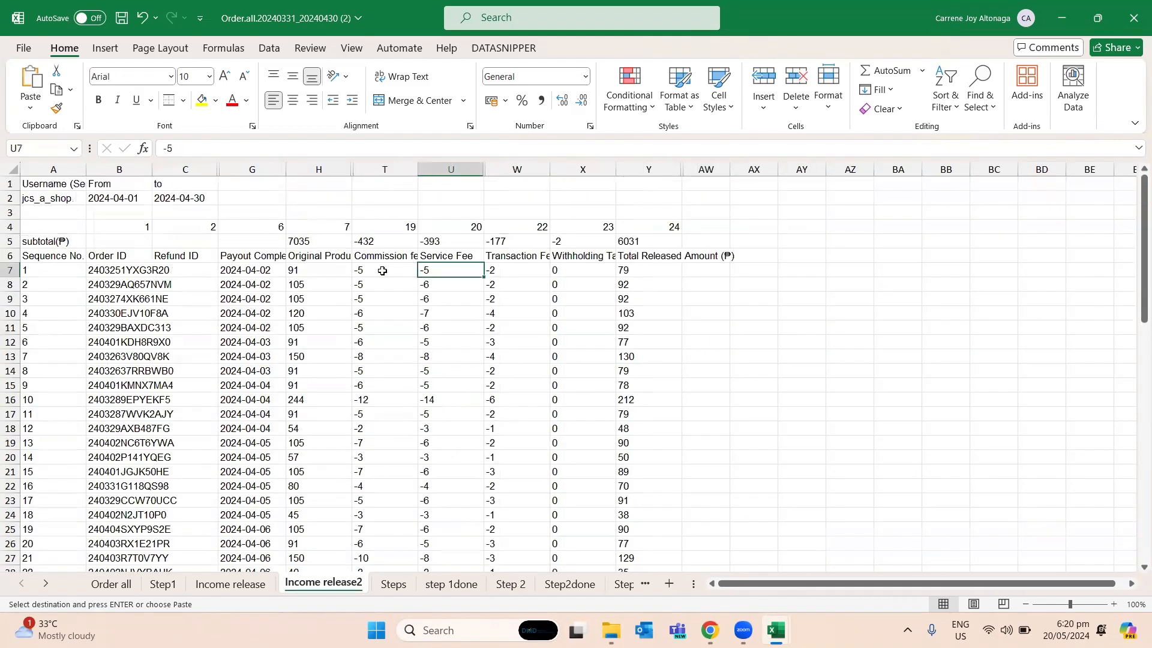
# - Freeze the header rows above row 7 on the Income release2 sheet
pyautogui.click(43, 268)
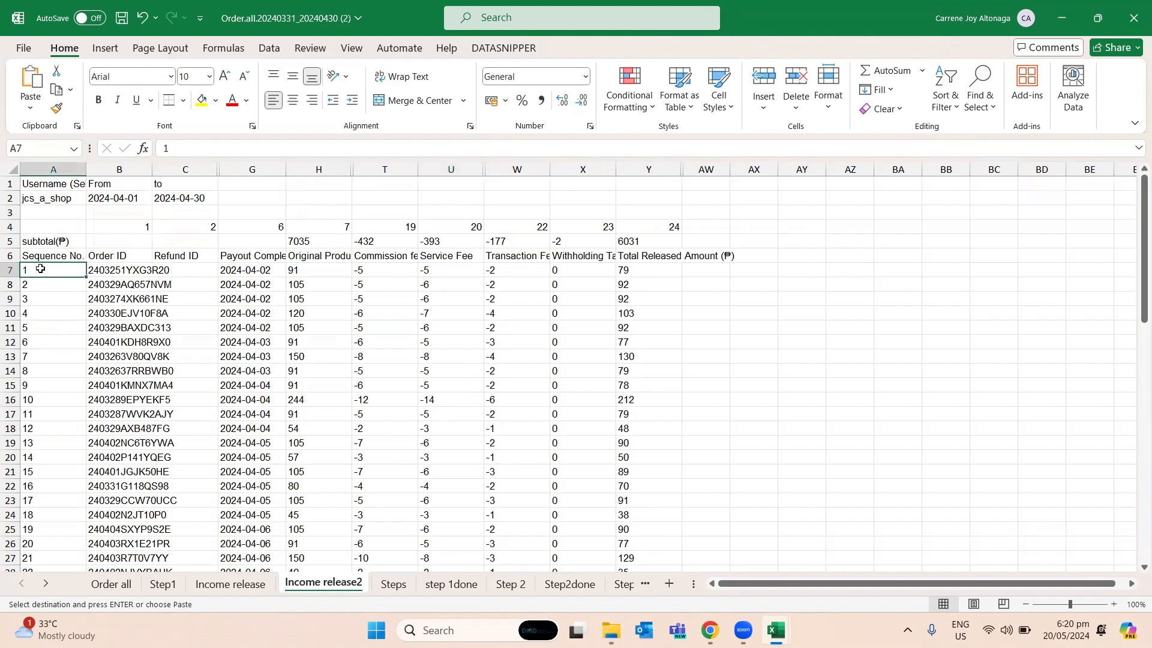
pyautogui.click(350, 48)
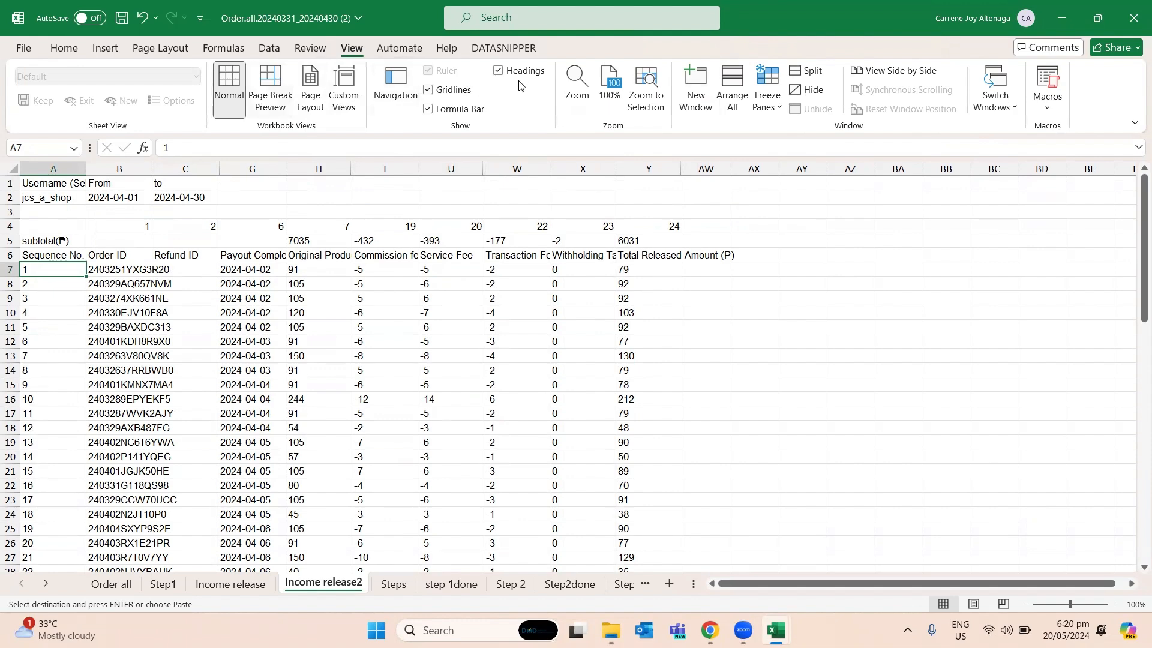
pyautogui.click(767, 87)
pyautogui.click(822, 127)
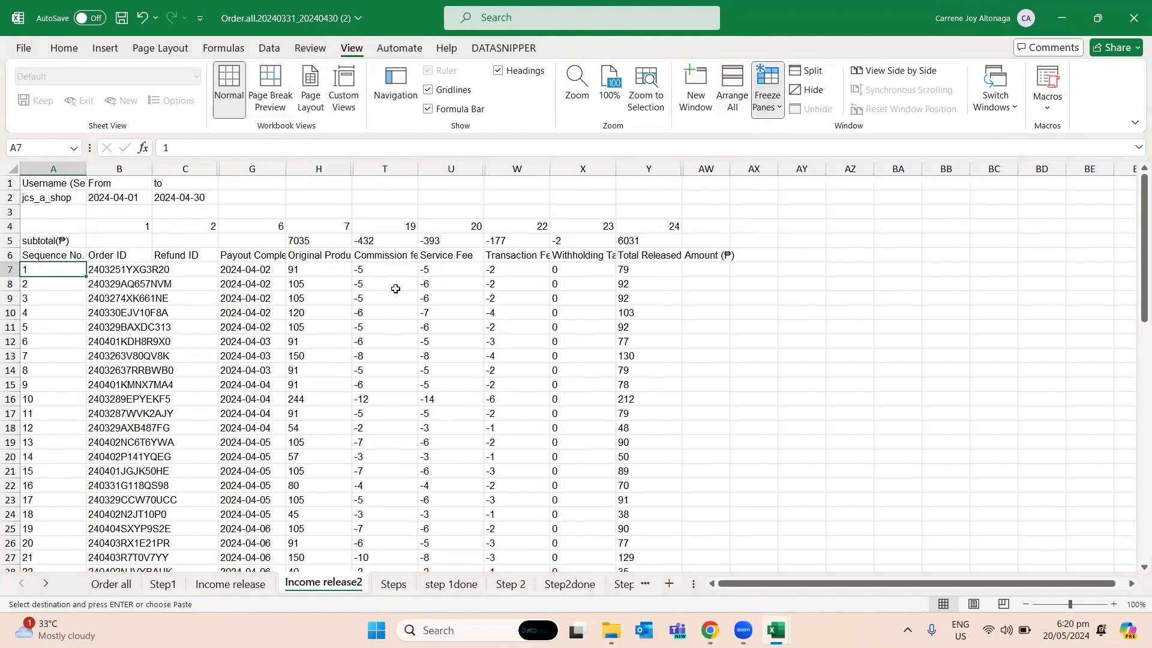
# - Find the order ID from A24 on the Income release2 sheet again and check its Service Fee in U39
pyautogui.scroll(-6, 382, 305)
pyautogui.scroll(-6, 383, 305)
pyautogui.click(475, 411)
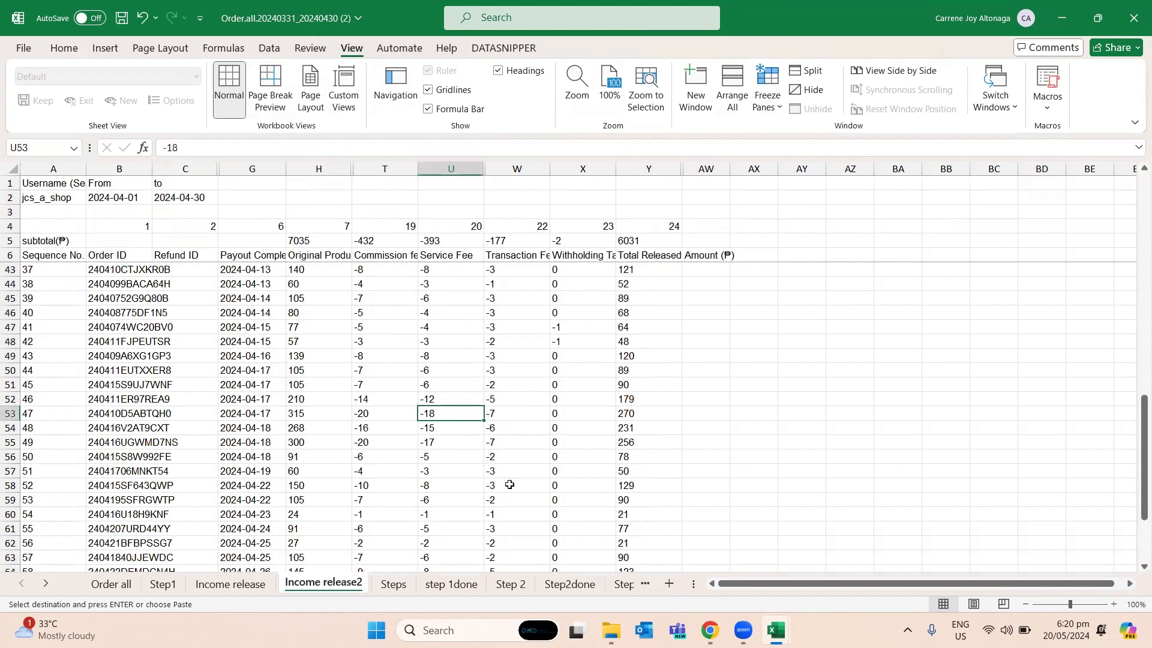
pyautogui.hotkey('ctrl', 'f')
pyautogui.hotkey('ctrl', 'v')
pyautogui.press('Return')
pyautogui.press('Escape')
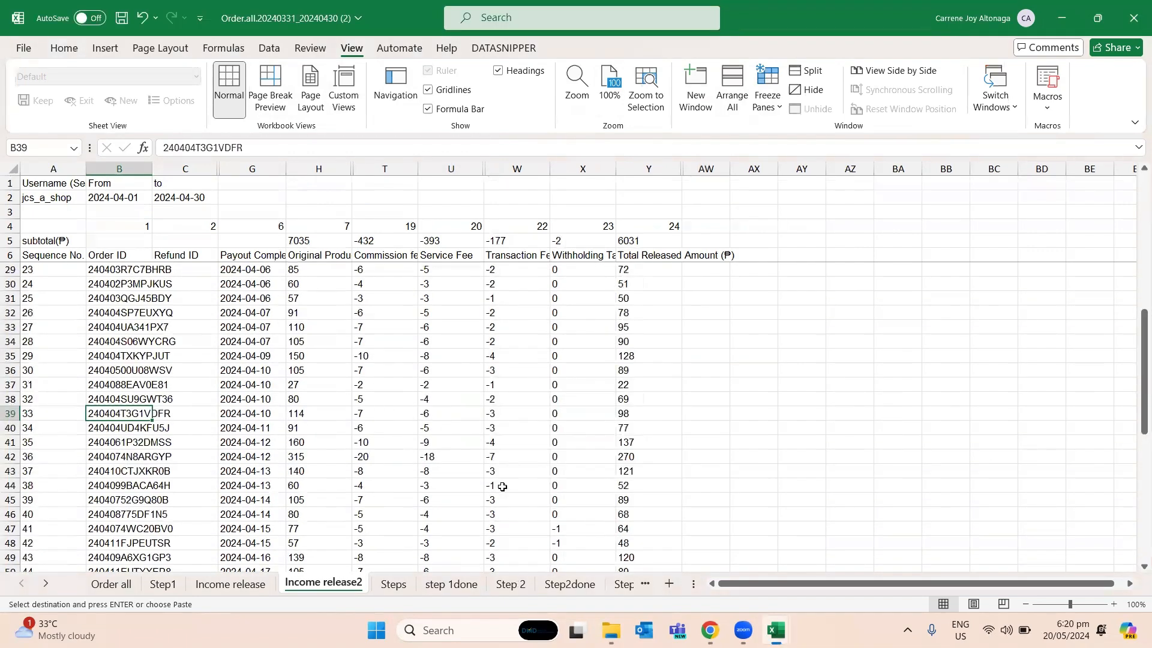
pyautogui.press('Right')
pyautogui.press('Right')
pyautogui.press('Right')
pyautogui.press('Right')
pyautogui.press('Right')
pyautogui.press('Left')
pyautogui.press('Right')
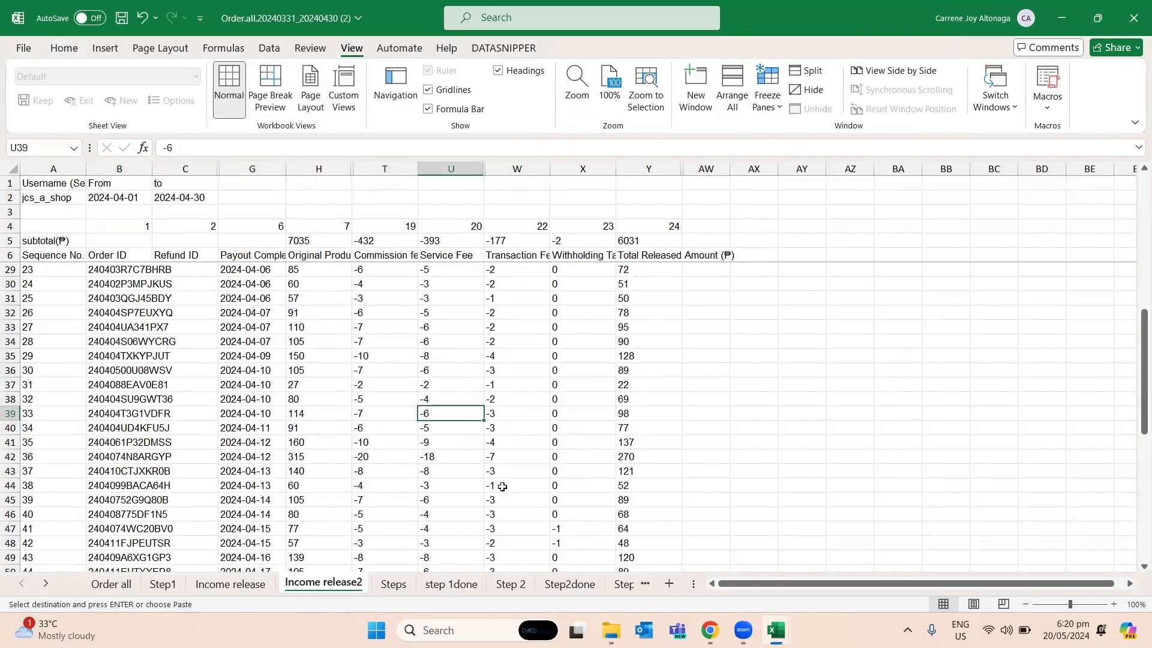
# - Look through the Steps, Step 2 and Step2done sheets to see how the service fees are handled
pyautogui.hotkey('ctrl', 'pagedown')
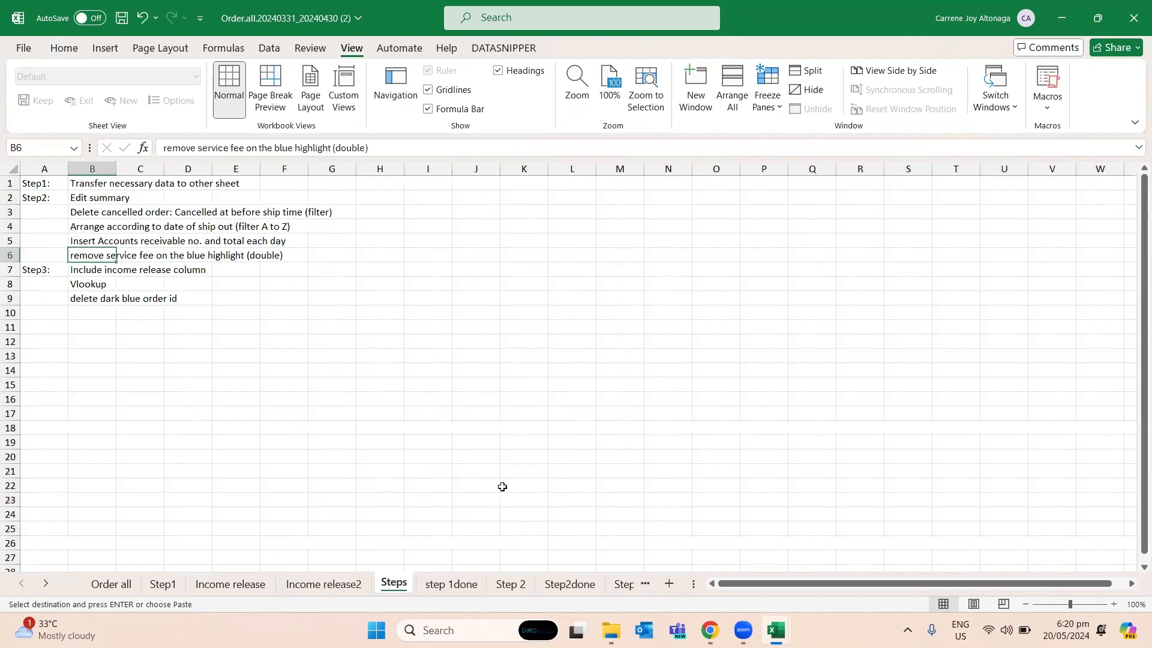
pyautogui.hotkey('ctrl', 'pagedown')
pyautogui.hotkey('ctrl', 'pagedown')
pyautogui.hotkey('ctrl', 'pagedown')
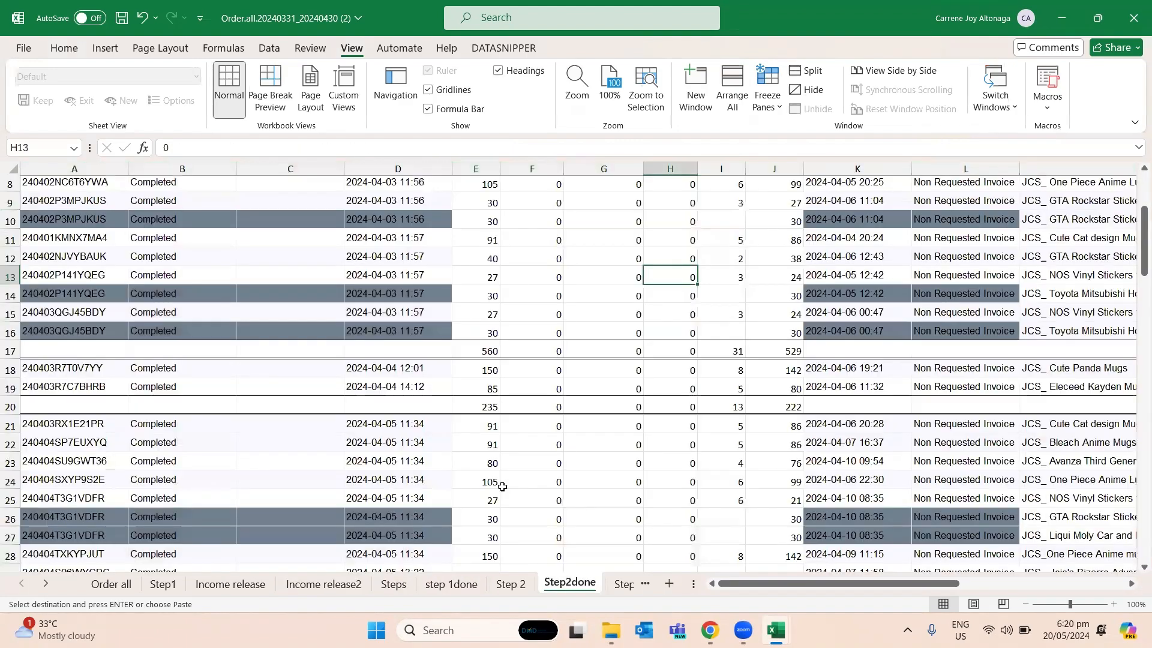
pyautogui.hotkey('ctrl', 'pagedown')
pyautogui.hotkey('ctrl', 'pageup')
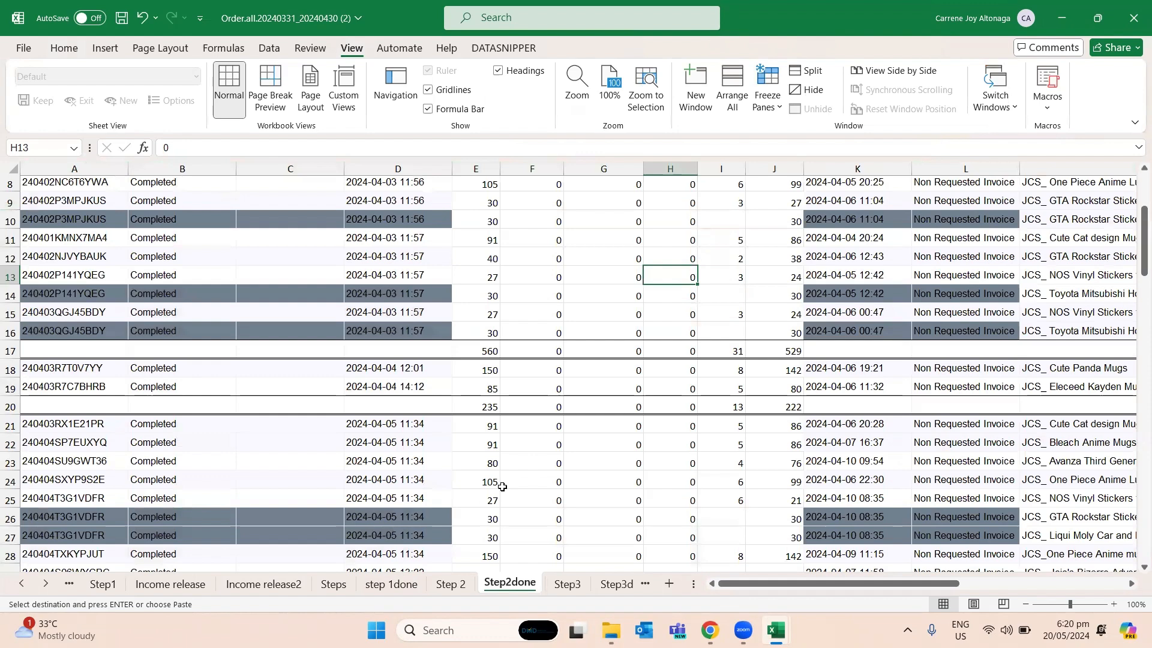
# - Go back to the Steps sheet and read the Step2 and Step3 instructions
pyautogui.hotkey('ctrl', 'pageup')
pyautogui.hotkey('ctrl', 'pageup')
pyautogui.hotkey('ctrl', 'pageup')
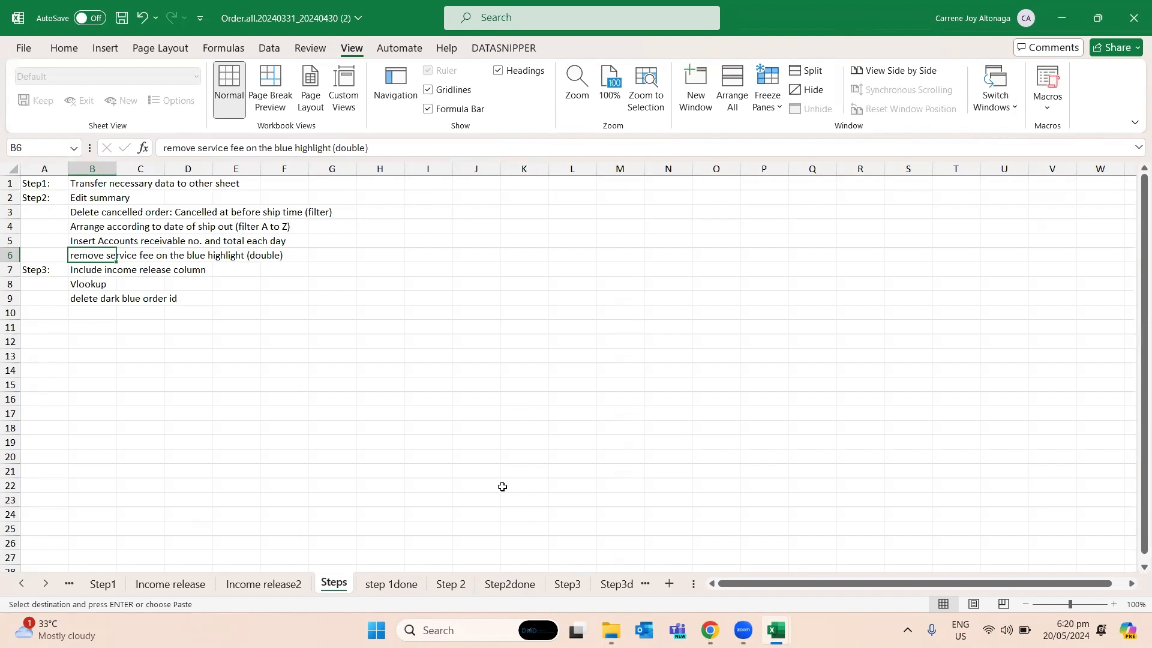
pyautogui.press('Down')
pyautogui.press('Up')
pyautogui.press('Right')
pyautogui.press('Left')
pyautogui.press('Down')
pyautogui.press('Down')
pyautogui.press('Down')
# - Open the Step2done sheet and check the Service fee cell I7 on the highlighted duplicate row
pyautogui.hotkey('ctrl', 'pagedown')
pyautogui.hotkey('ctrl', 'pagedown')
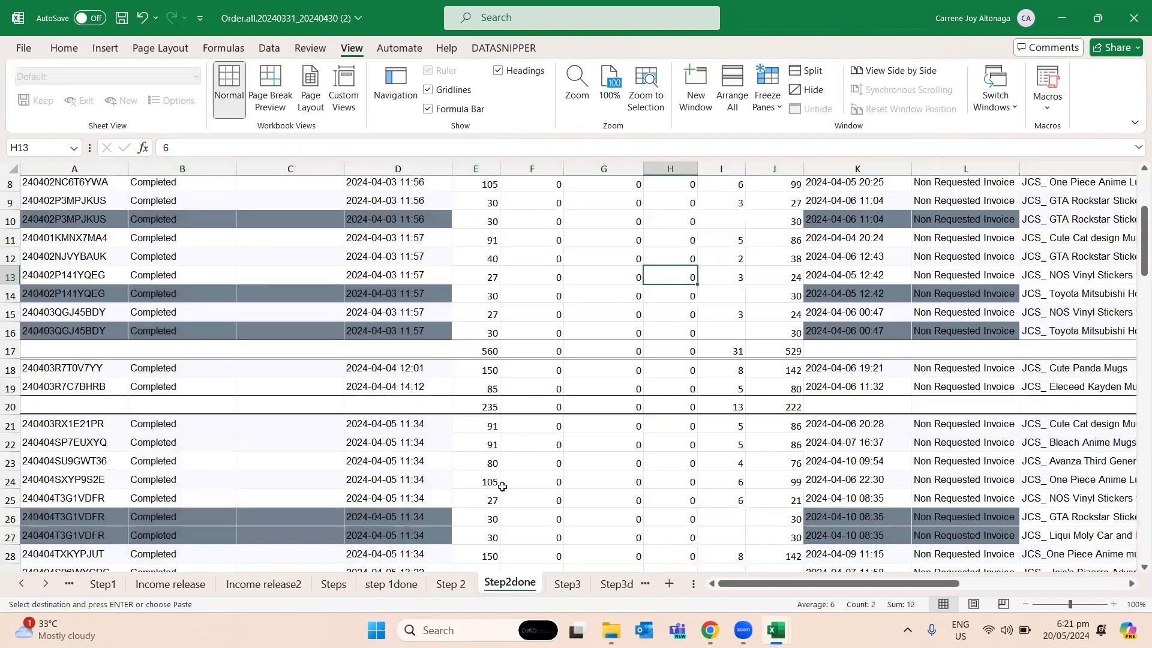
pyautogui.hotkey('ctrl', 'Up')
pyautogui.press('Down')
pyautogui.press('Down')
pyautogui.press('Down')
pyautogui.press('Right')
pyautogui.press('Down')
pyautogui.press('Down')
pyautogui.press('Down')
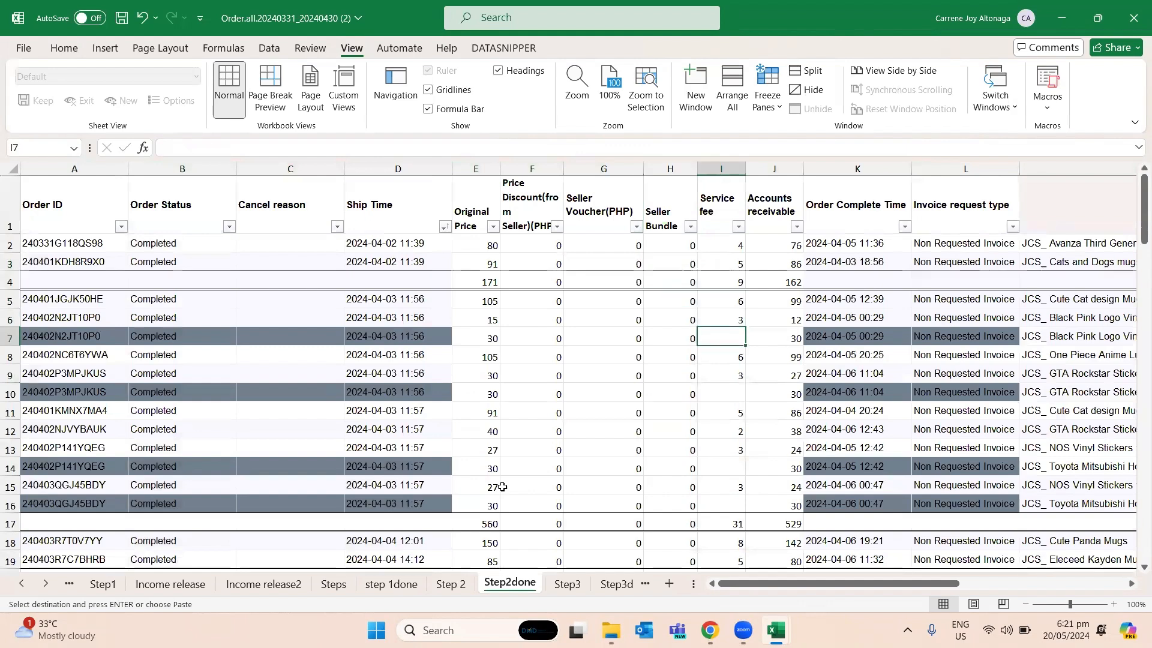
# - Copy the order ID in A9 on the Step2done sheet
pyautogui.press('Left')
pyautogui.press('Left')
pyautogui.press('Left')
pyautogui.press('Left')
pyautogui.press('Home')
pyautogui.press('Down')
pyautogui.press('Down')
pyautogui.hotkey('ctrl', 'c')
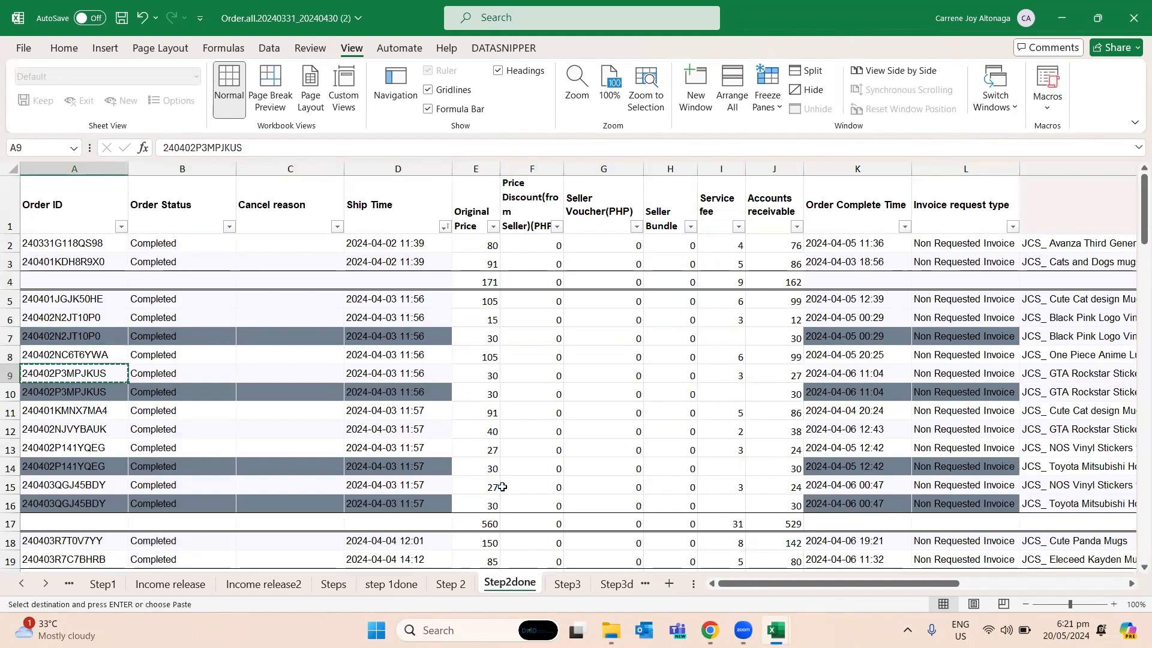
# - Find the order ID copied from A9 on the Income release2 sheet and check its Service Fee in U30
pyautogui.hotkey('ctrl', 'pageup')
pyautogui.hotkey('ctrl', 'pageup')
pyautogui.hotkey('ctrl', 'pageup')
pyautogui.hotkey('ctrl', 'pageup')
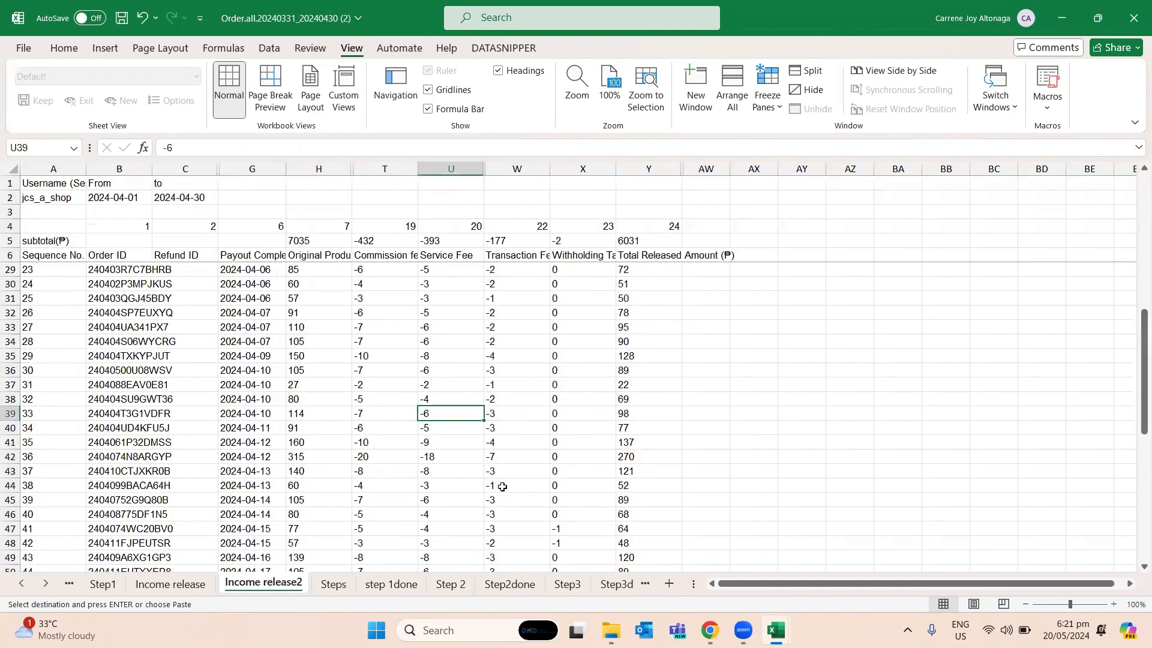
pyautogui.hotkey('ctrl', 'f')
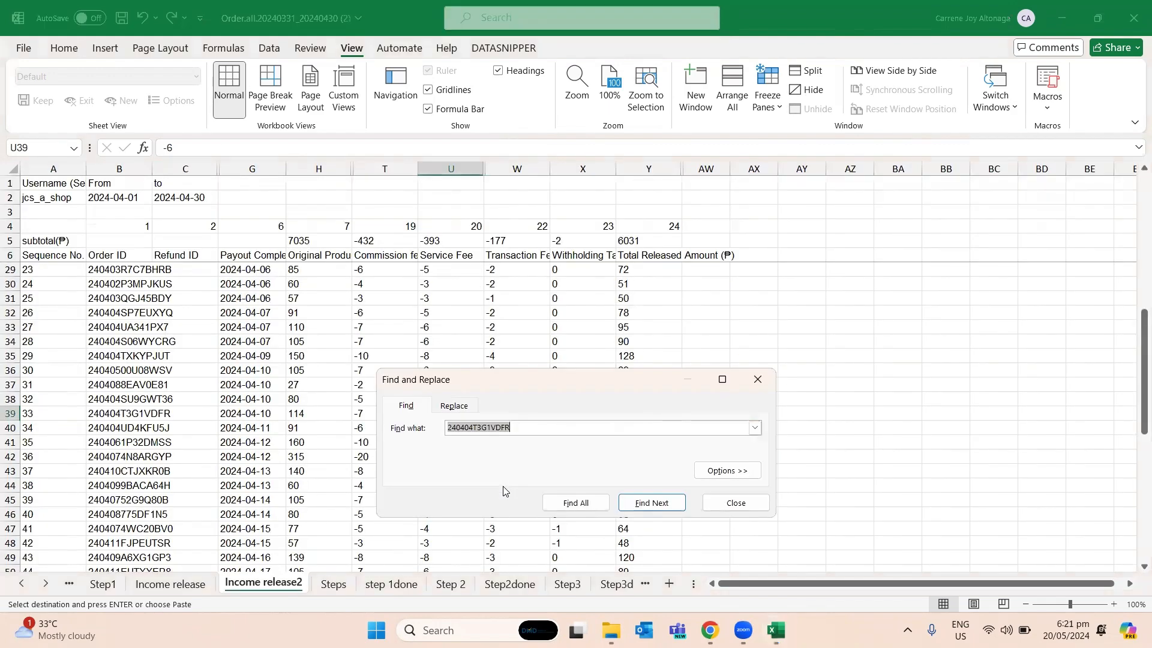
pyautogui.hotkey('ctrl', 'v')
pyautogui.press('Return')
pyautogui.press('Escape')
pyautogui.press('Right')
pyautogui.press('Right')
pyautogui.press('Right')
pyautogui.press('Right')
pyautogui.press('Right')
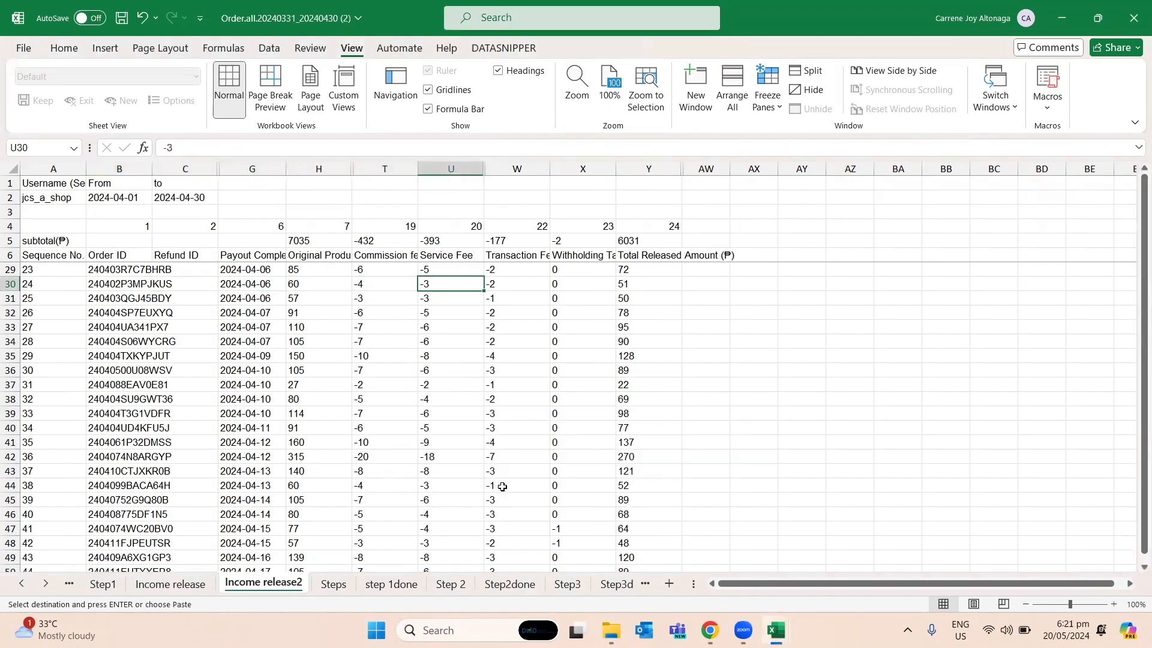
# - Open the Step3 sheet and select the duplicated order's Original Prices in E9:E10 to check their sum
pyautogui.hotkey('ctrl', 'pagedown')
pyautogui.hotkey('ctrl', 'pagedown')
pyautogui.hotkey('ctrl', 'pagedown')
pyautogui.hotkey('ctrl', 'pagedown')
pyautogui.hotkey('ctrl', 'pagedown')
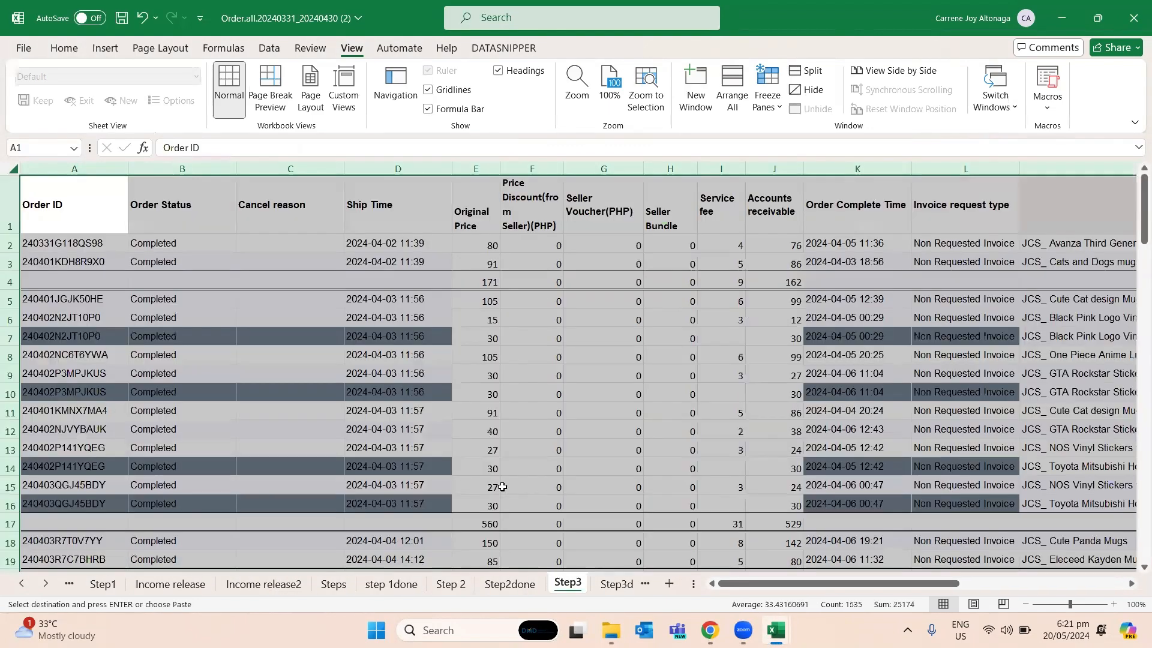
pyautogui.press('Right')
pyautogui.press('Right')
pyautogui.press('Right')
pyautogui.press('Down')
pyautogui.press('Down')
pyautogui.press('Right')
pyautogui.press('Down')
pyautogui.press('Down')
pyautogui.press('Down')
pyautogui.press('Down')
pyautogui.press('Down')
pyautogui.press('Down')
pyautogui.press('Down')
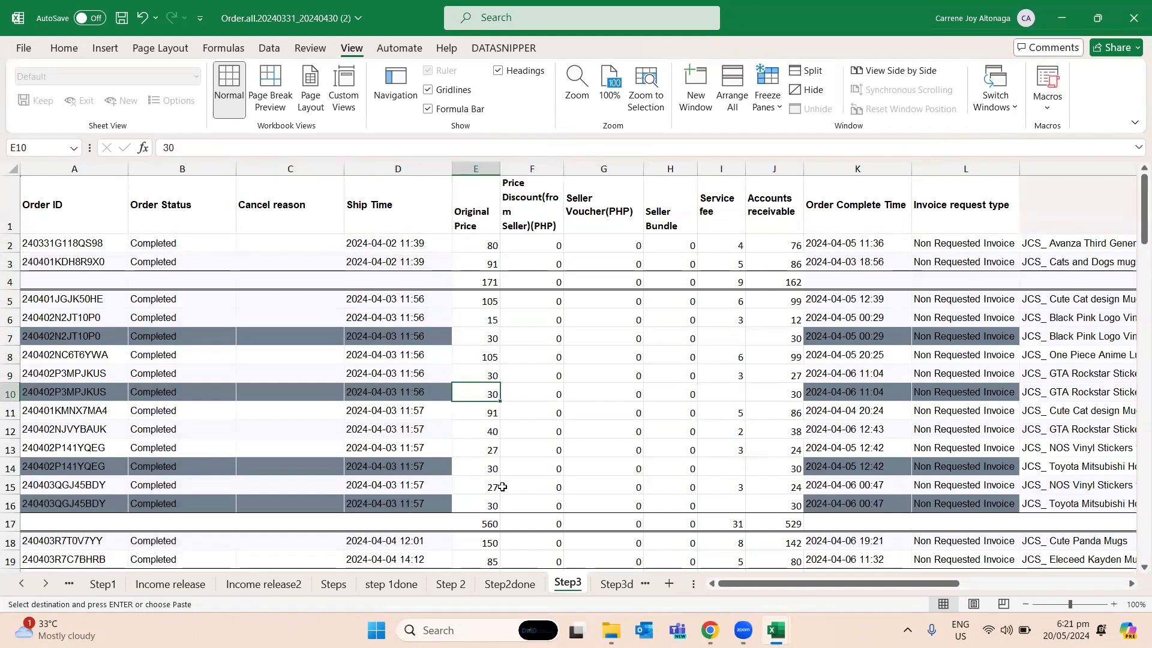
pyautogui.hotkey('shift', 'Up')
pyautogui.hotkey('ctrl', 'v')
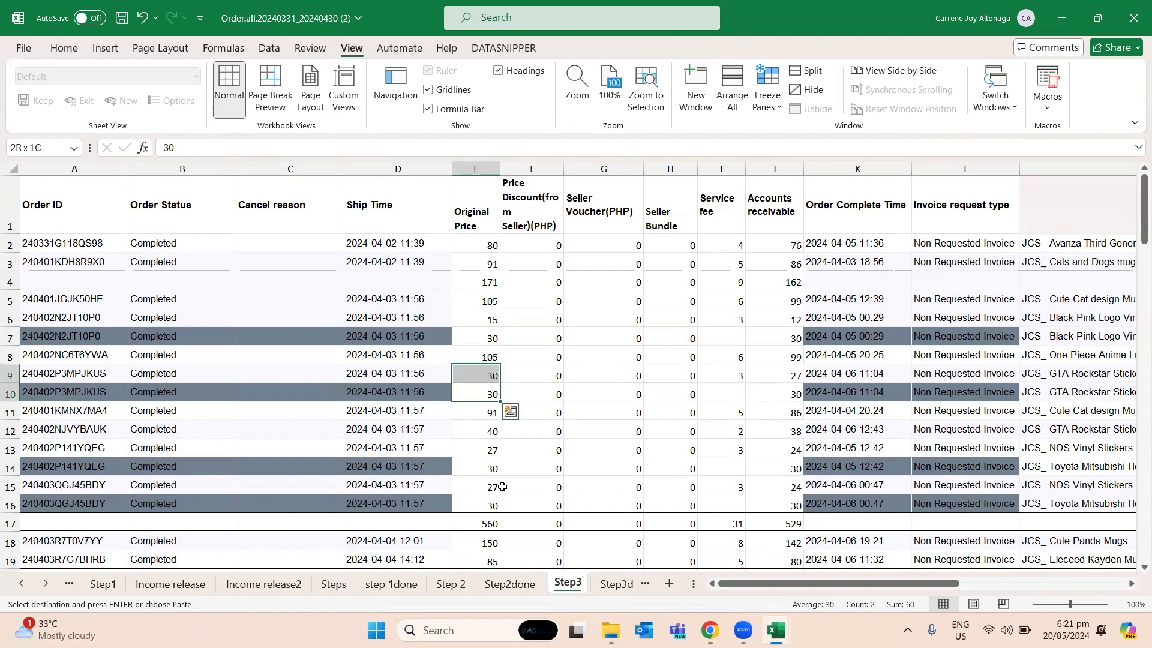
pyautogui.hotkey('shift', 'Left')
pyautogui.hotkey('shift', 'Left')
pyautogui.hotkey('shift', 'Left')
pyautogui.hotkey('shift', 'Left')
pyautogui.hotkey('shift', 'Right')
pyautogui.hotkey('shift', 'Right')
pyautogui.hotkey('shift', 'Right')
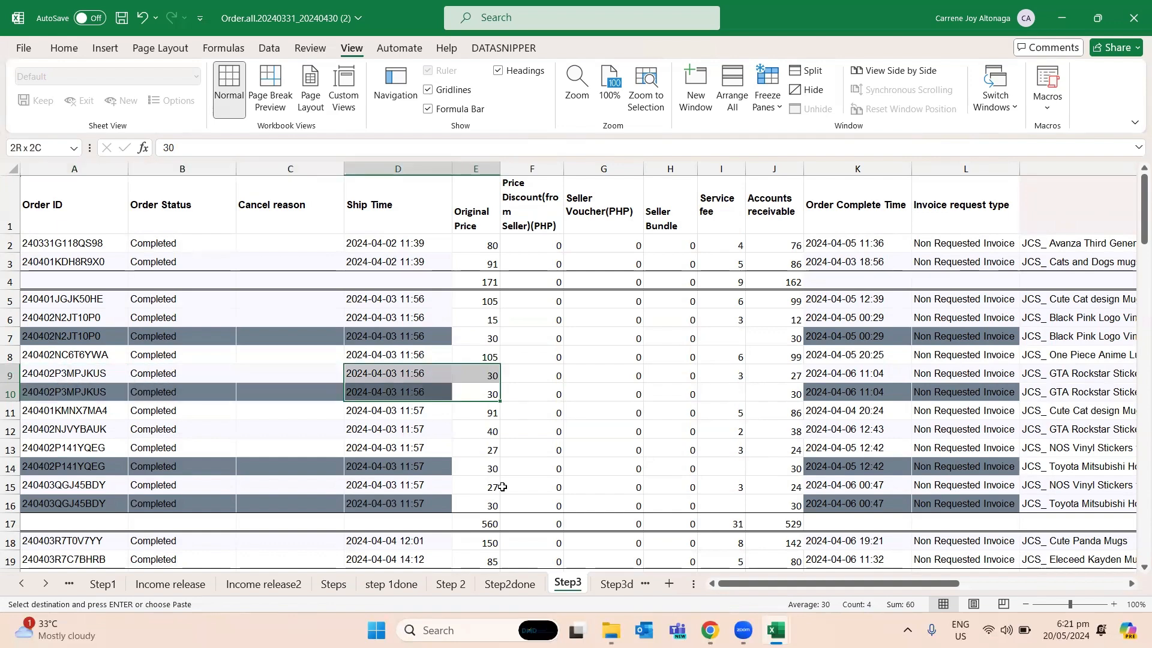
pyautogui.hotkey('shift', 'Right')
pyautogui.hotkey('ctrl', 'v')
pyautogui.press('Right')
pyautogui.press('Right')
pyautogui.press('Right')
pyautogui.press('Right')
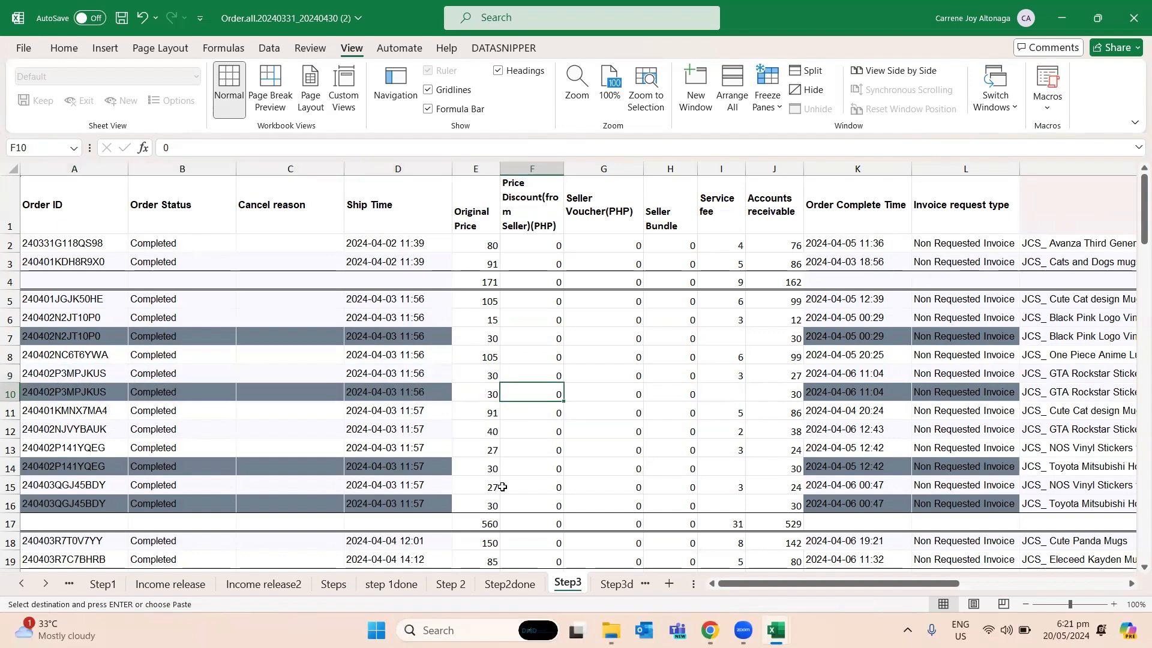
pyautogui.press('Left')
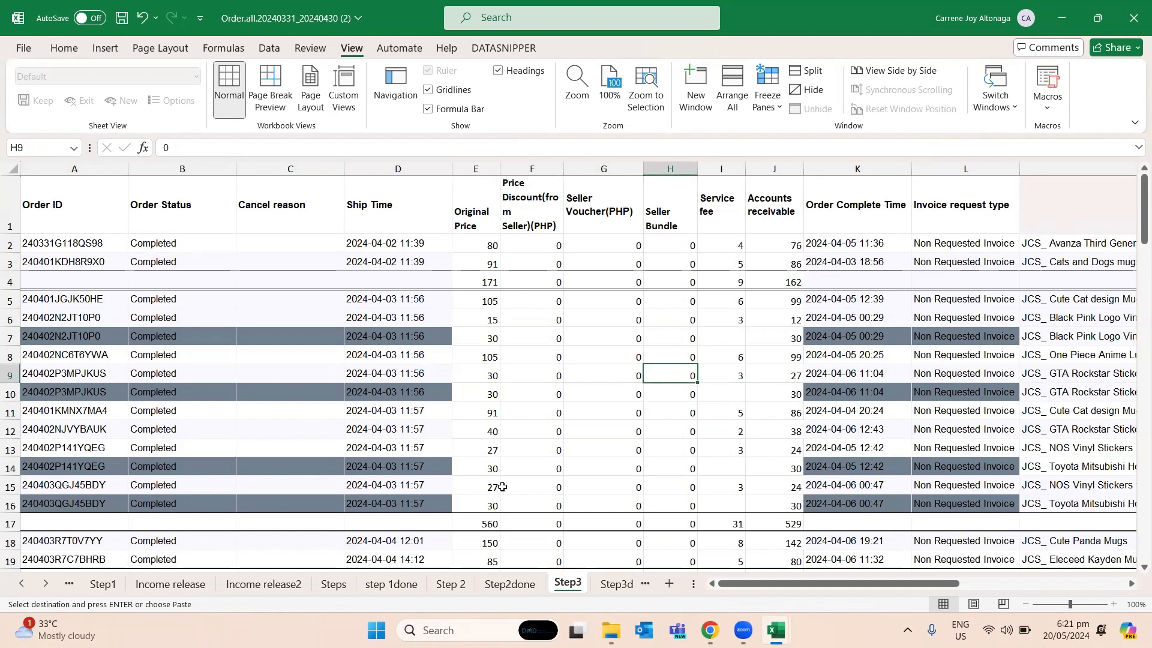
# - Recheck the Service Fee on the Income release2 sheet, and review the duplicate orders' service fees on the Step 2 sheet
pyautogui.hotkey('ctrl', 'pageup')
pyautogui.hotkey('ctrl', 'pageup')
pyautogui.hotkey('ctrl', 'pageup')
pyautogui.hotkey('ctrl', 'pageup')
pyautogui.hotkey('ctrl', 'pageup')
pyautogui.hotkey('ctrl', 'pageup')
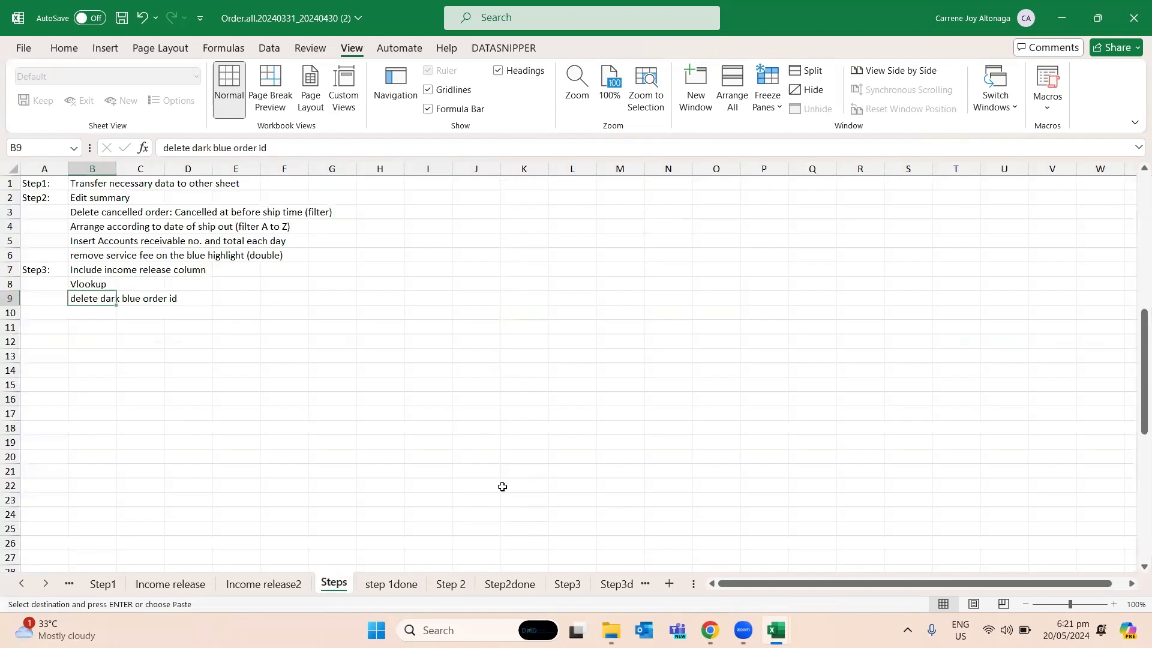
pyautogui.hotkey('ctrl', 'pagedown')
pyautogui.press('Left')
pyautogui.press('Left')
pyautogui.press('Right')
pyautogui.press('Right')
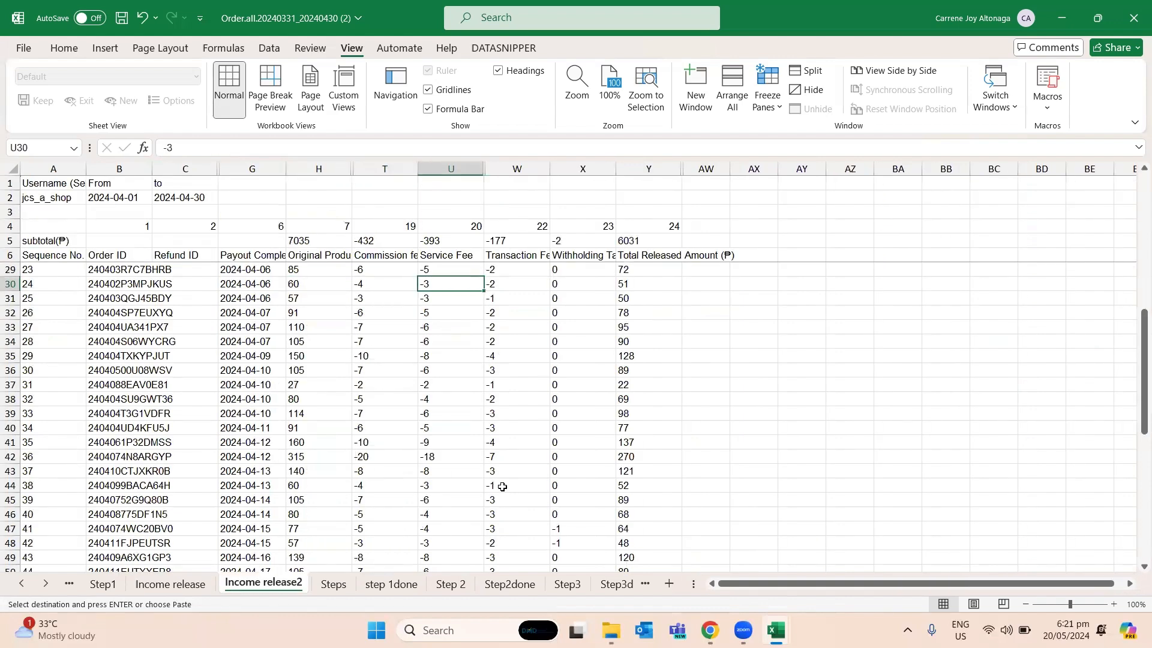
pyautogui.hotkey('ctrl', 'pagedown')
pyautogui.hotkey('ctrl', 'pagedown')
pyautogui.hotkey('ctrl', 'pagedown')
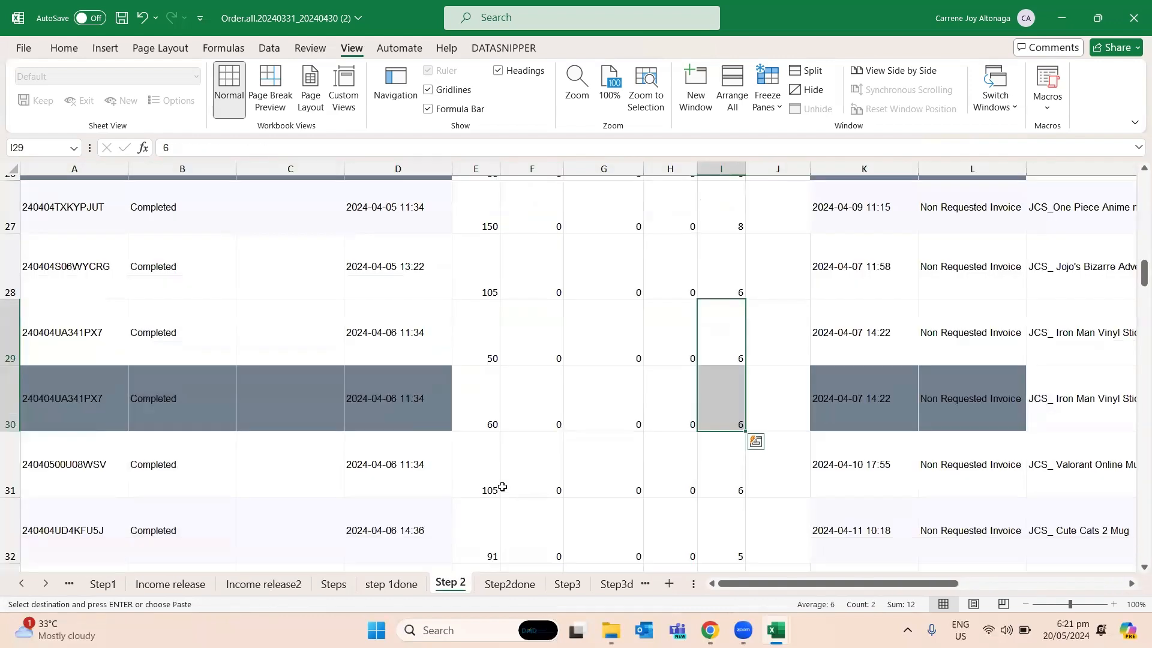
pyautogui.press('Up')
pyautogui.scroll(6, 502, 486)
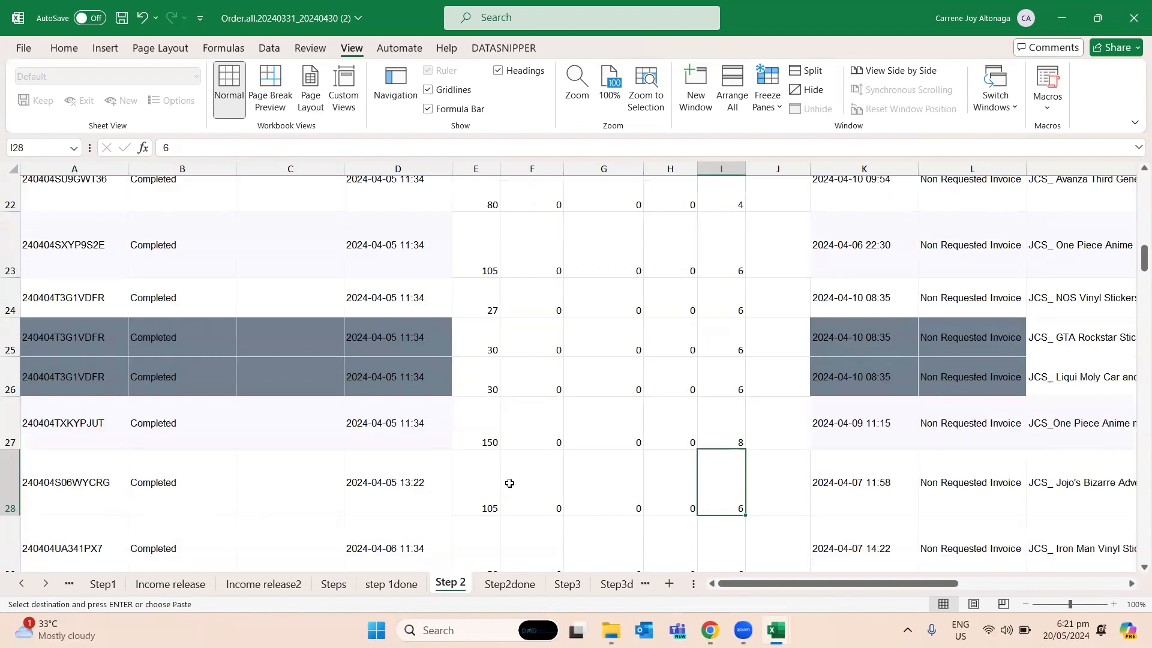
pyautogui.scroll(4, 461, 370)
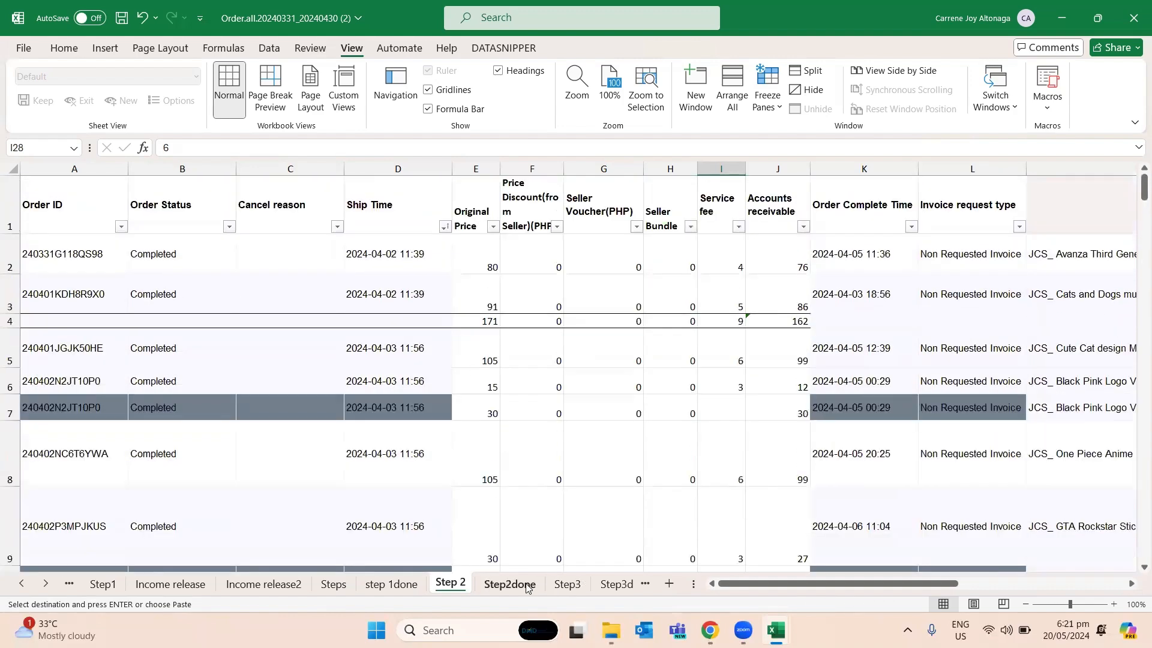
# - Freeze the top header row on the Step2done sheet and check it against the lower rows
pyautogui.click(509, 583)
pyautogui.scroll(-9, 603, 370)
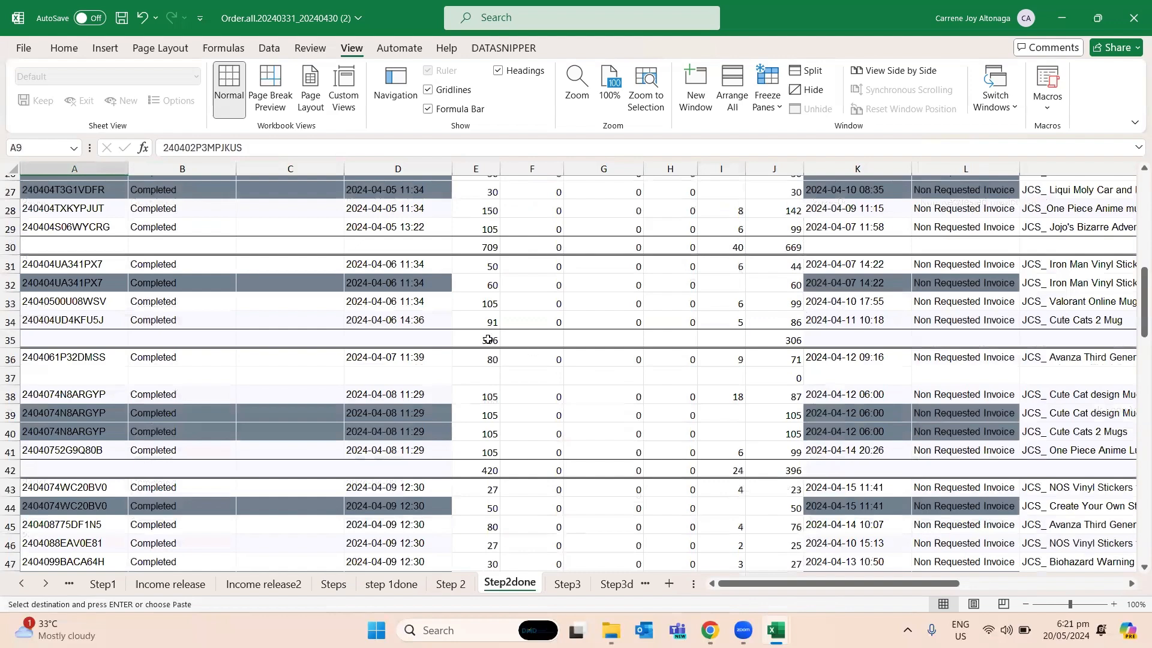
pyautogui.scroll(9, 488, 339)
pyautogui.click(218, 268)
pyautogui.click(42, 248)
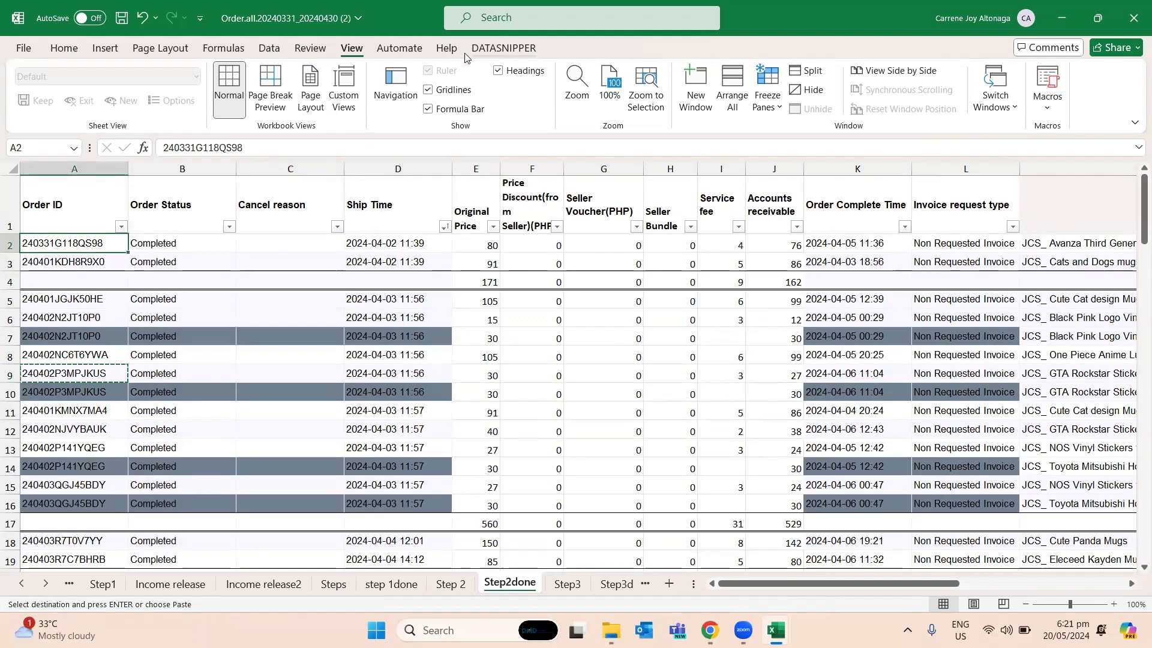
pyautogui.click(781, 98)
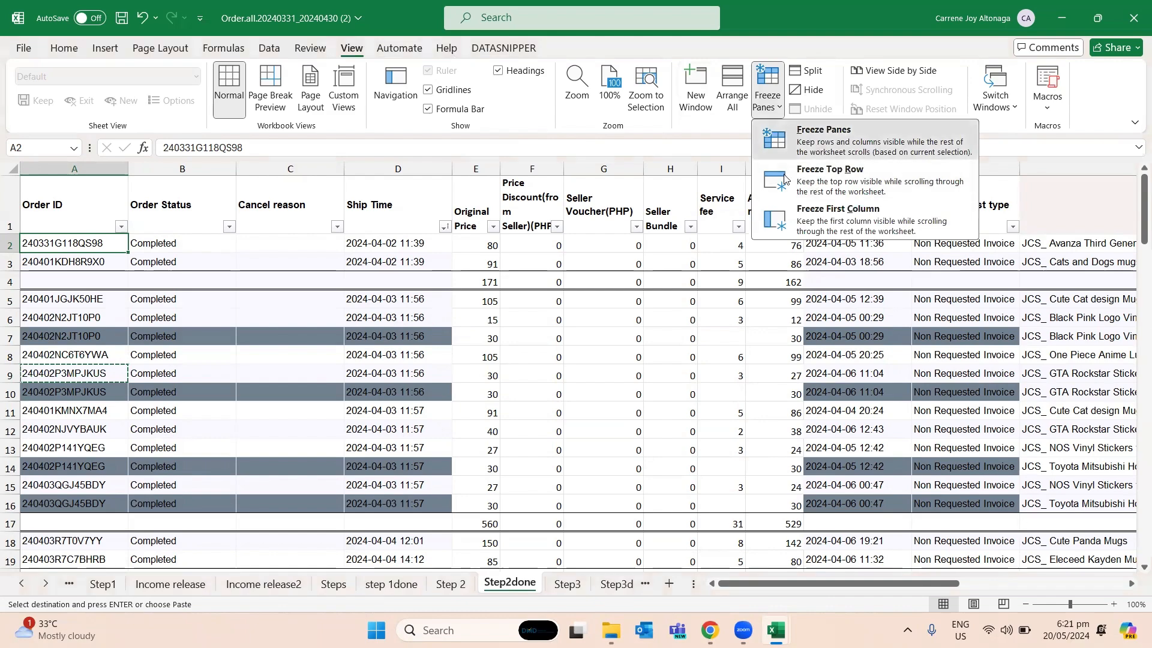
pyautogui.click(784, 178)
pyautogui.click(688, 301)
pyautogui.scroll(-13, 708, 312)
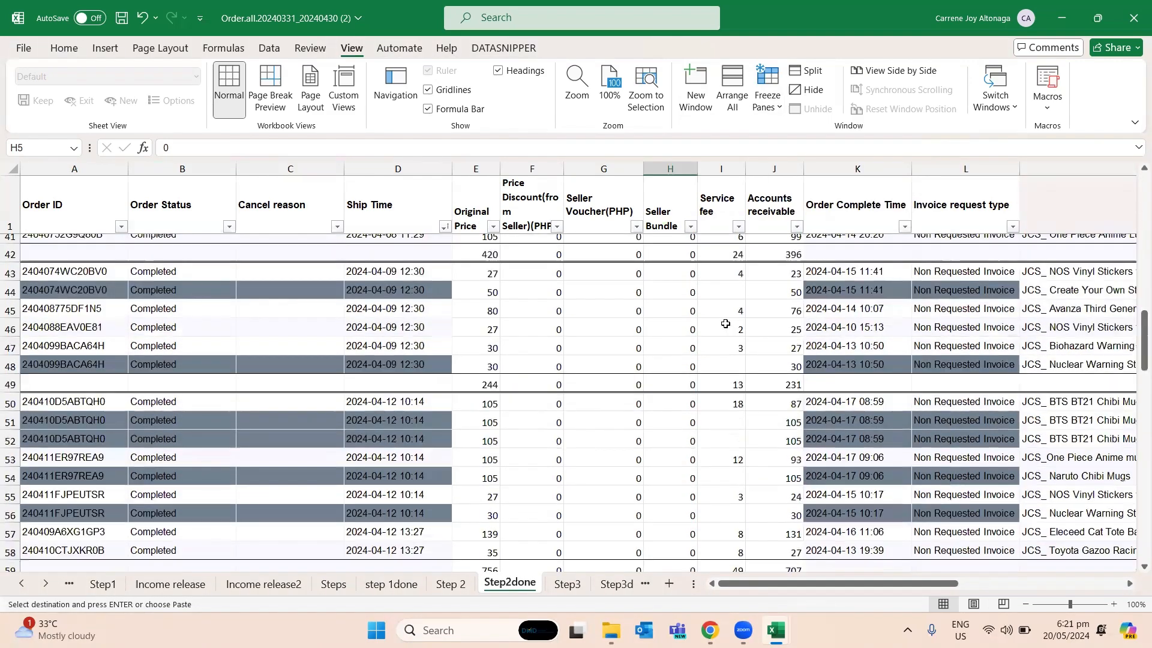
pyautogui.scroll(-20, 725, 324)
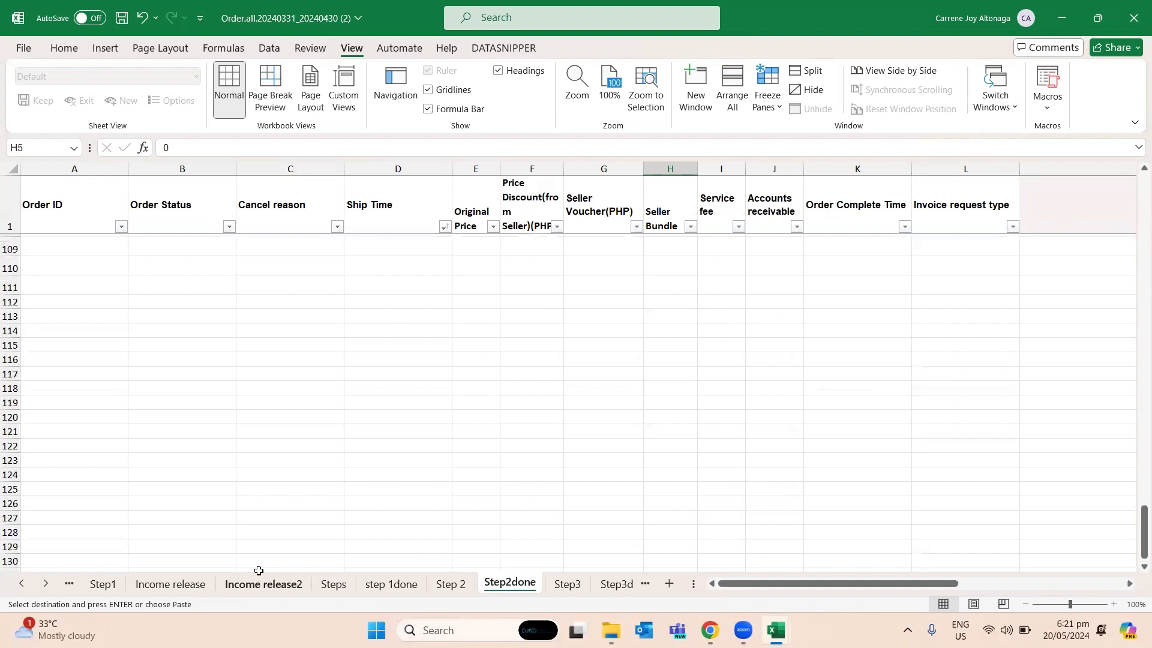
# - Look over the Income release sheets and read the Step3 instructions from B7 on the Steps sheet
pyautogui.click(245, 586)
pyautogui.click(189, 593)
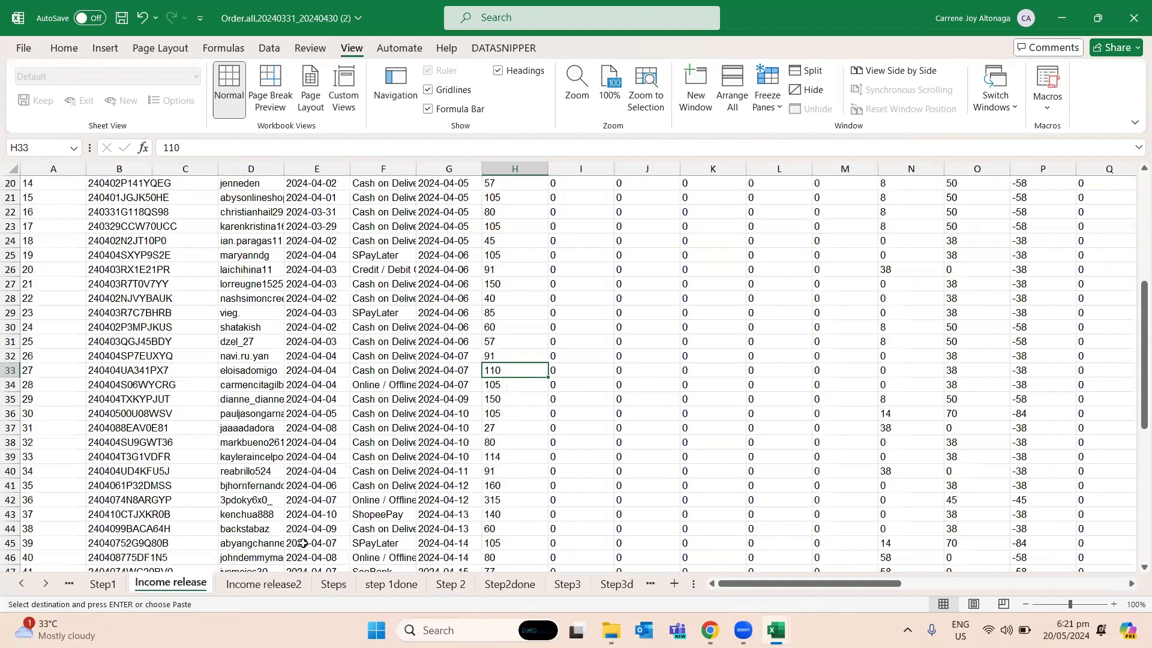
pyautogui.click(333, 585)
pyautogui.click(140, 325)
pyautogui.click(89, 282)
pyautogui.click(94, 270)
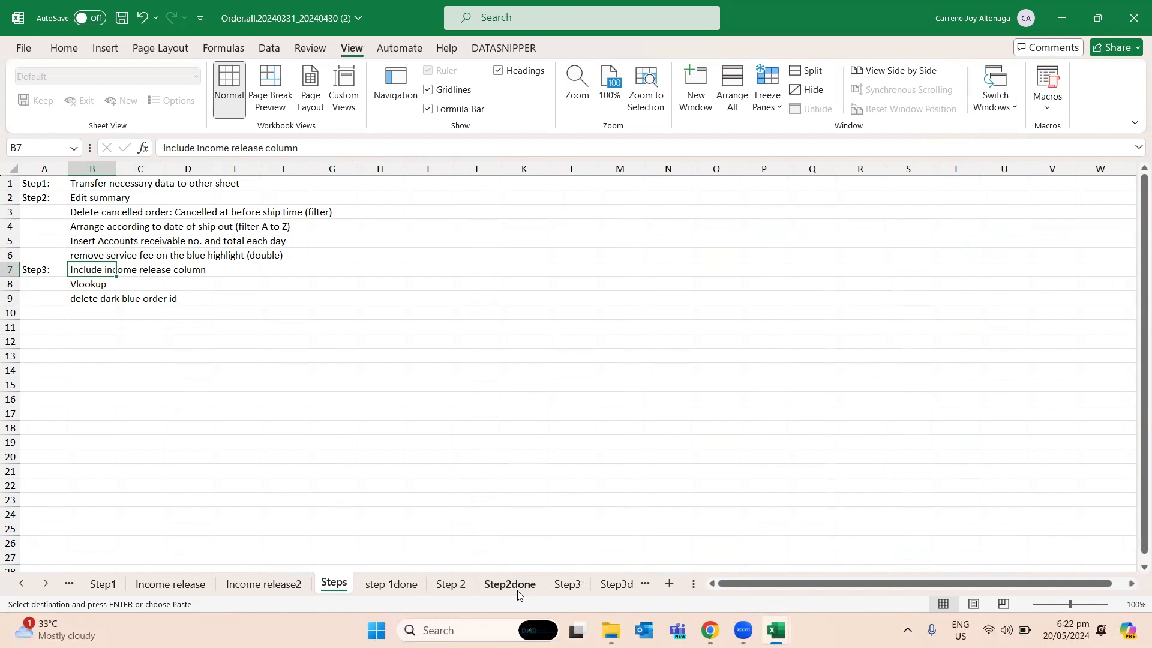
# - Open the Step3 sheet and check the Accounts receivable and Order Complete Time cells in row 3
pyautogui.click(568, 585)
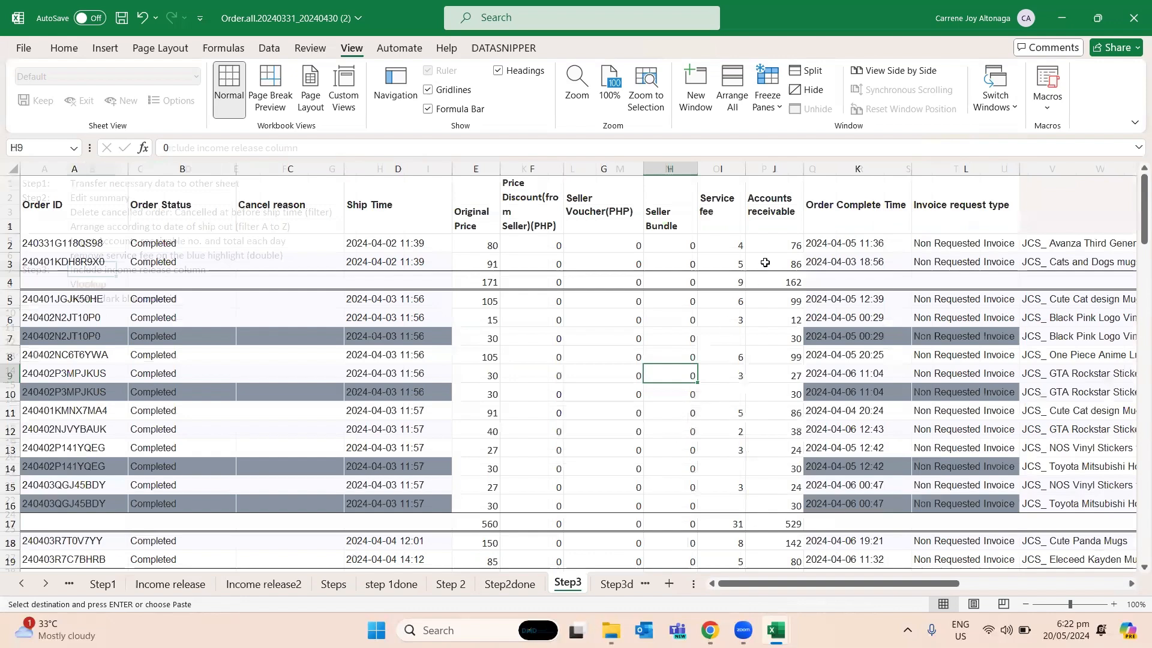
pyautogui.press('Down')
pyautogui.press('Down')
pyautogui.click(759, 245)
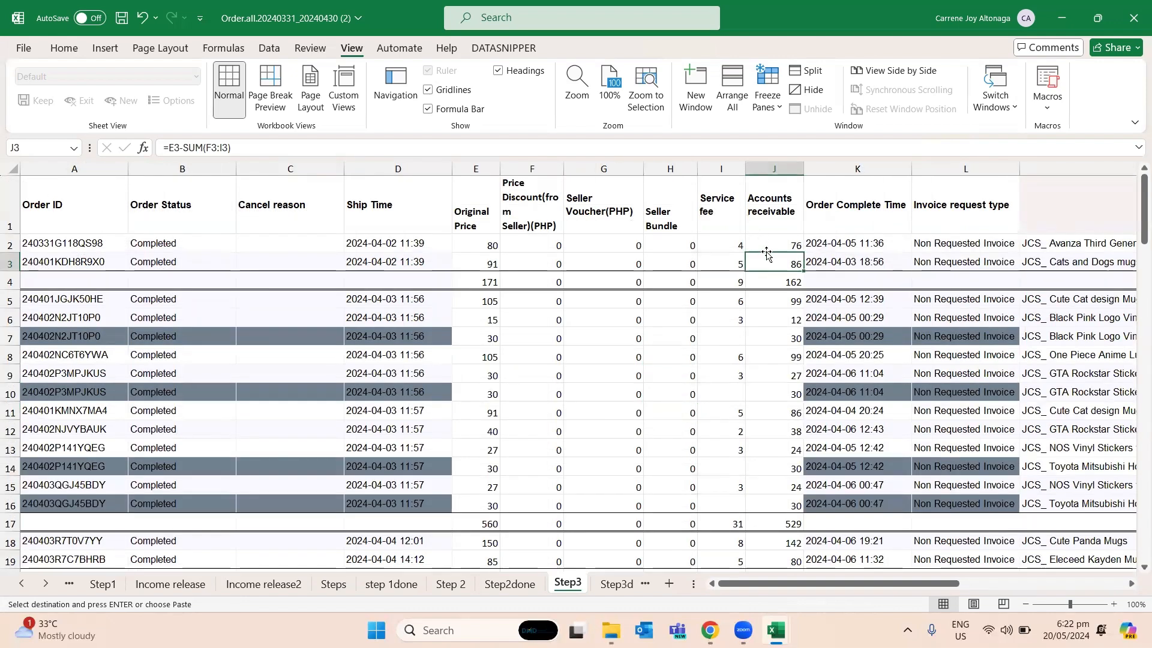
pyautogui.click(850, 259)
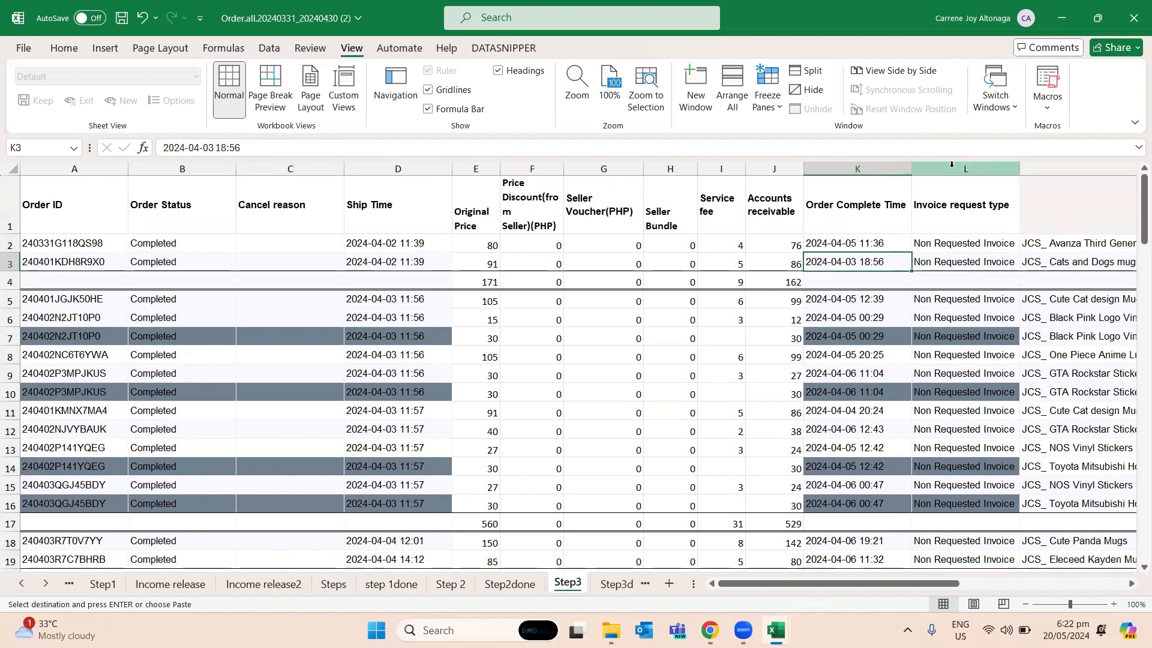
# - Insert a blank column before Original Product Price, at column K, on the Step3done sheet
pyautogui.click(614, 583)
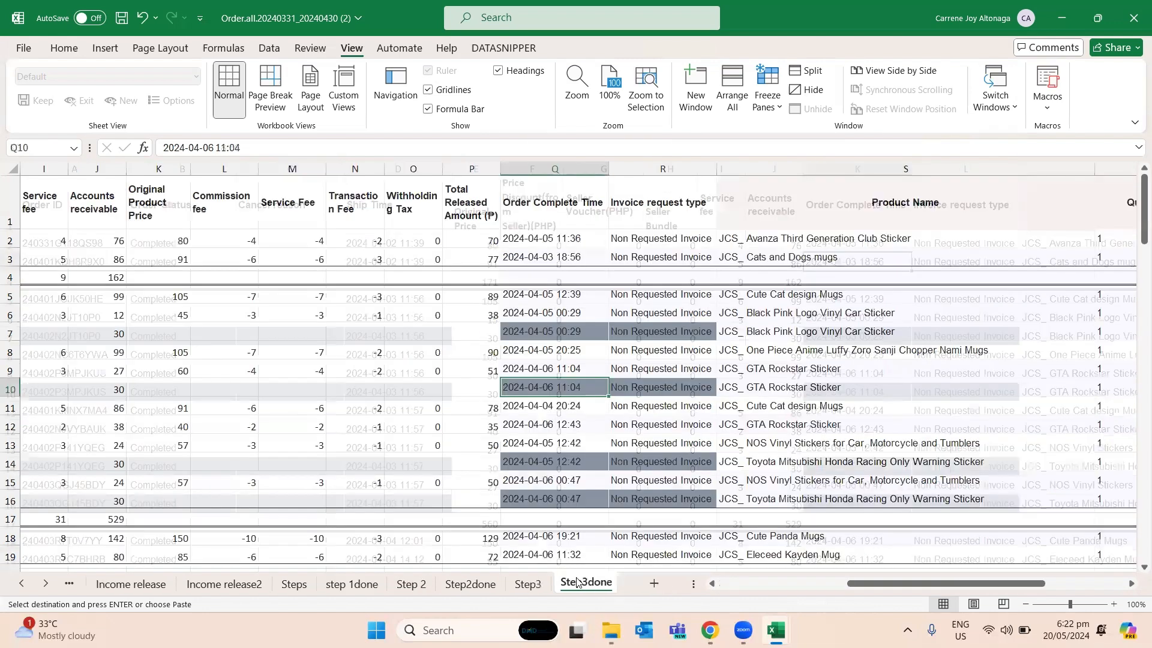
pyautogui.moveTo(948, 586); pyautogui.dragTo(881, 602)
pyautogui.click(897, 166)
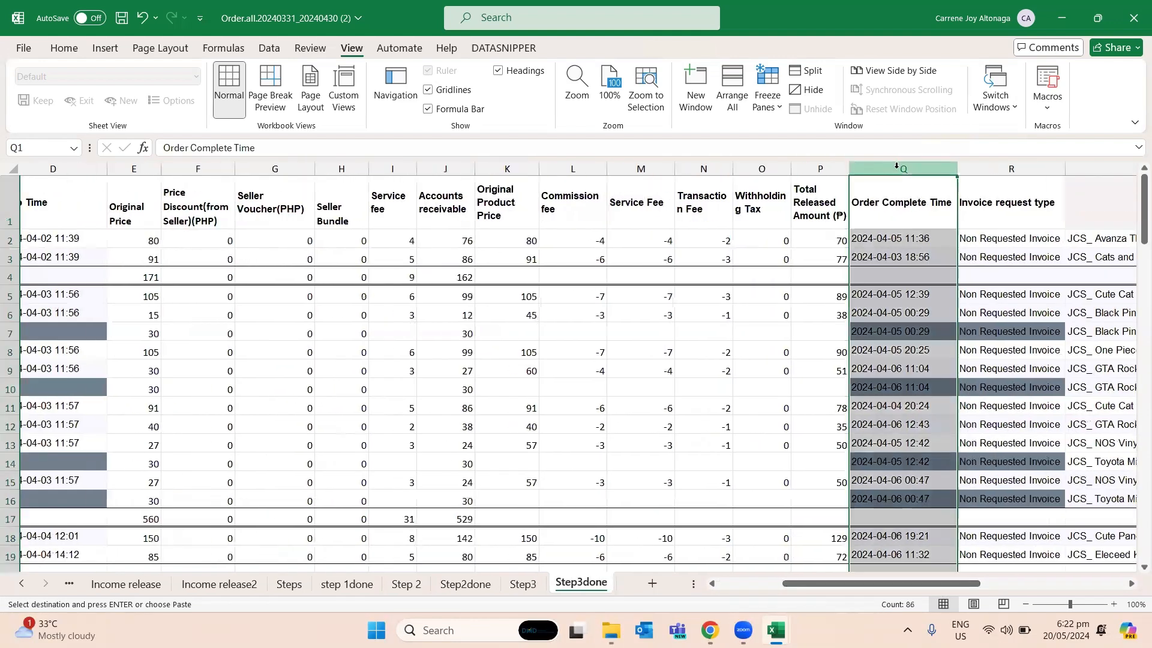
pyautogui.click(521, 169)
pyautogui.rightClick(522, 169)
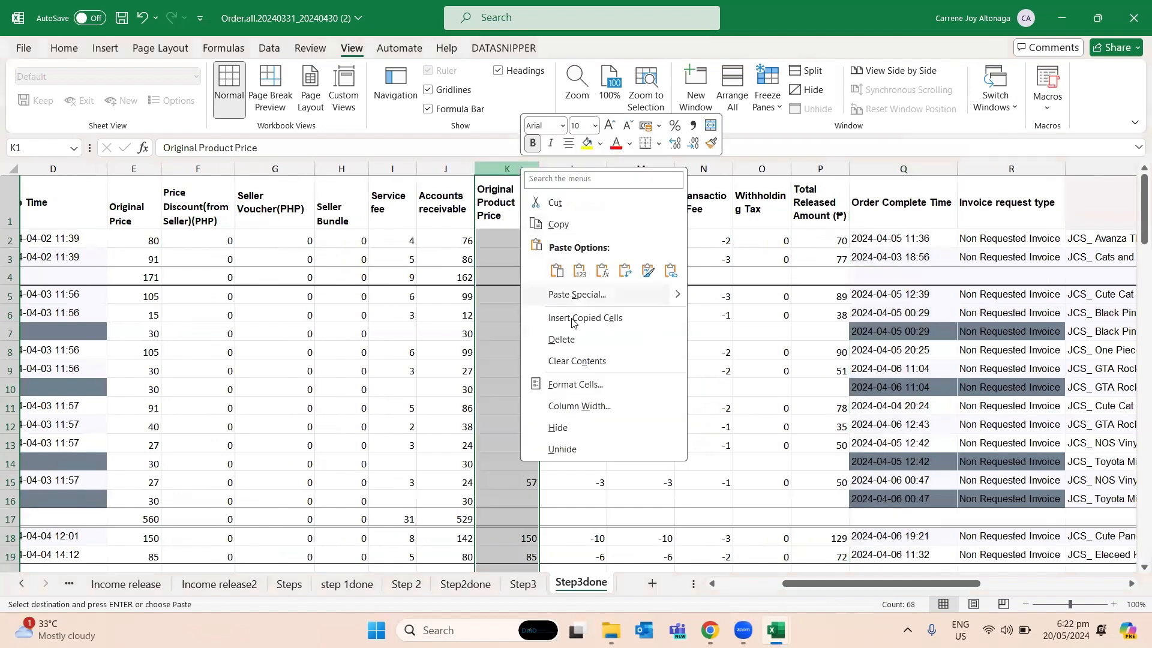
pyautogui.press('Escape')
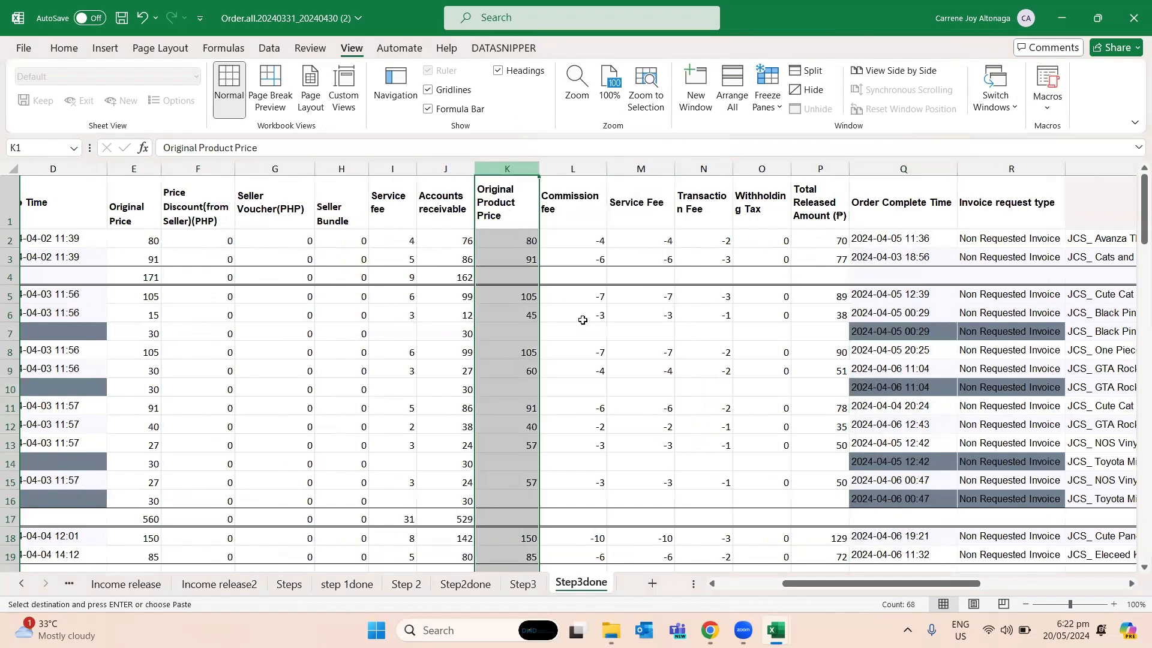
pyautogui.press('Escape')
pyautogui.rightClick(517, 169)
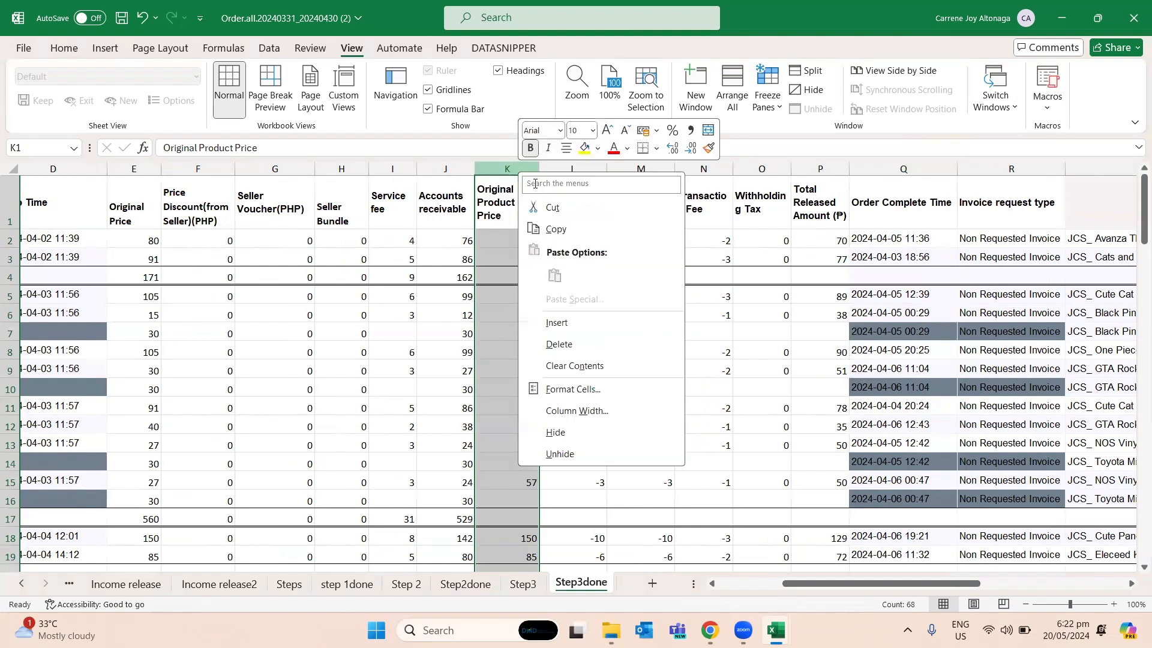
pyautogui.click(555, 326)
# - Copy the Order Complete Time column into blank column K on Step3done and delete the original column R
pyautogui.click(960, 294)
pyautogui.click(952, 169)
pyautogui.hotkey('ctrl', 'c')
pyautogui.click(497, 169)
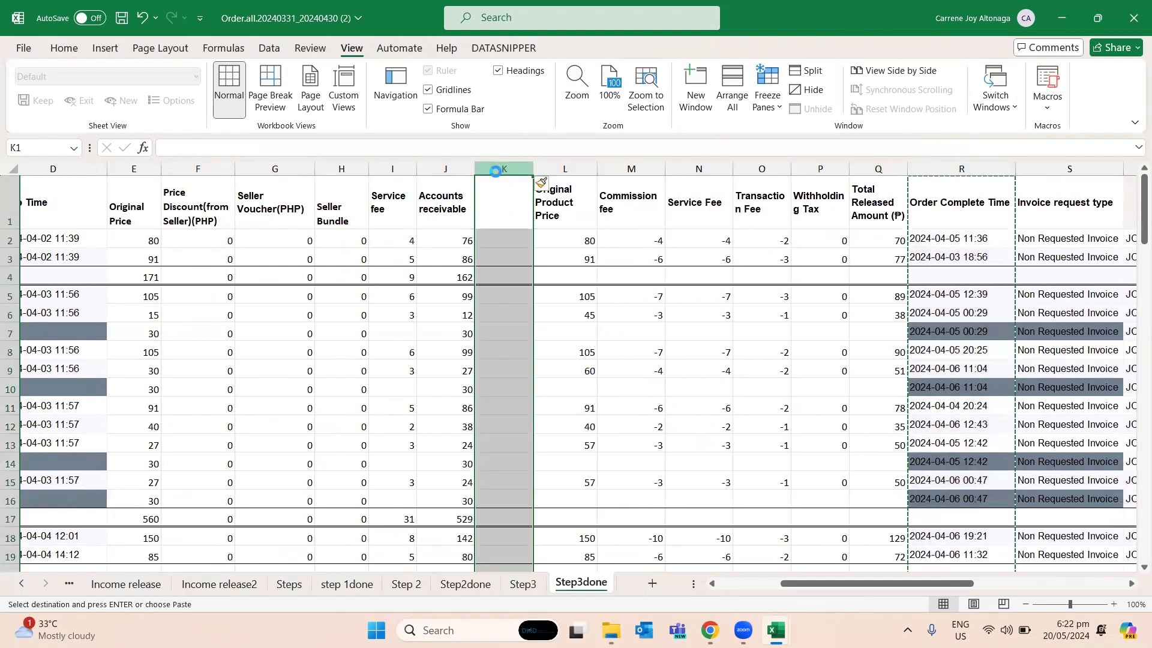
pyautogui.hotkey('ctrl', 'v')
pyautogui.click(617, 332)
pyautogui.click(1011, 169)
pyautogui.rightClick(996, 170)
pyautogui.click(871, 341)
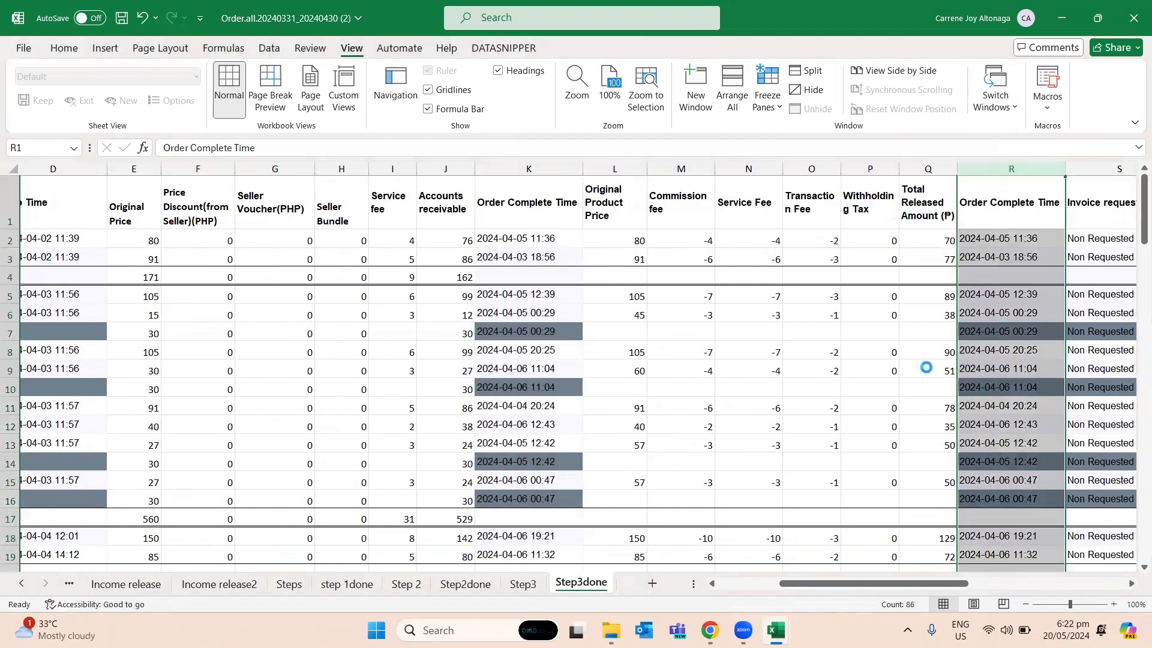
# - Insert five blank columns between Order Complete Time and Invoice request type on the Step3 sheet
pyautogui.click(523, 583)
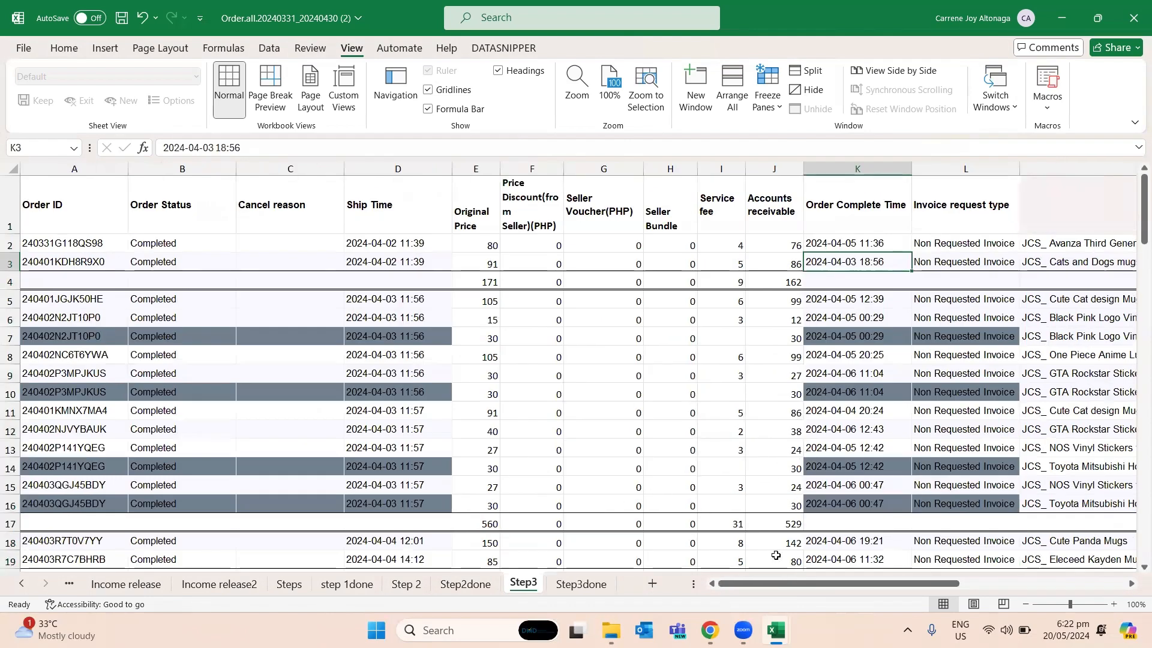
pyautogui.click(976, 169)
pyautogui.moveTo(1134, 169); pyautogui.dragTo(996, 174)
pyautogui.rightClick(517, 202)
pyautogui.click(582, 352)
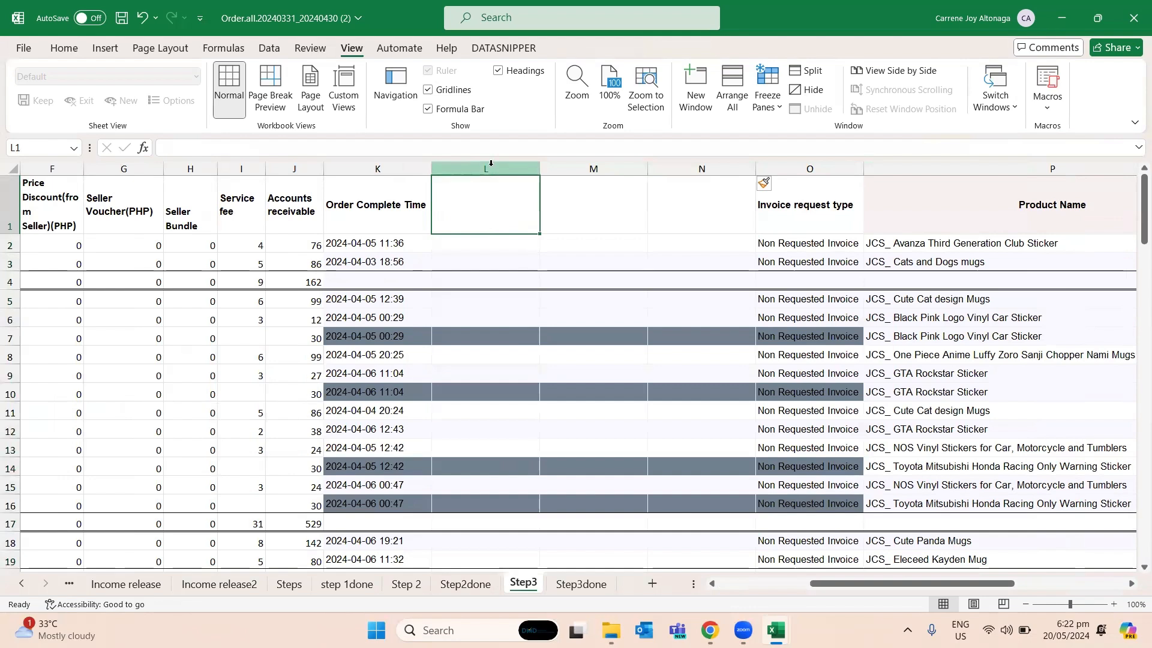
pyautogui.moveTo(495, 173); pyautogui.dragTo(594, 172)
pyautogui.rightClick(593, 176)
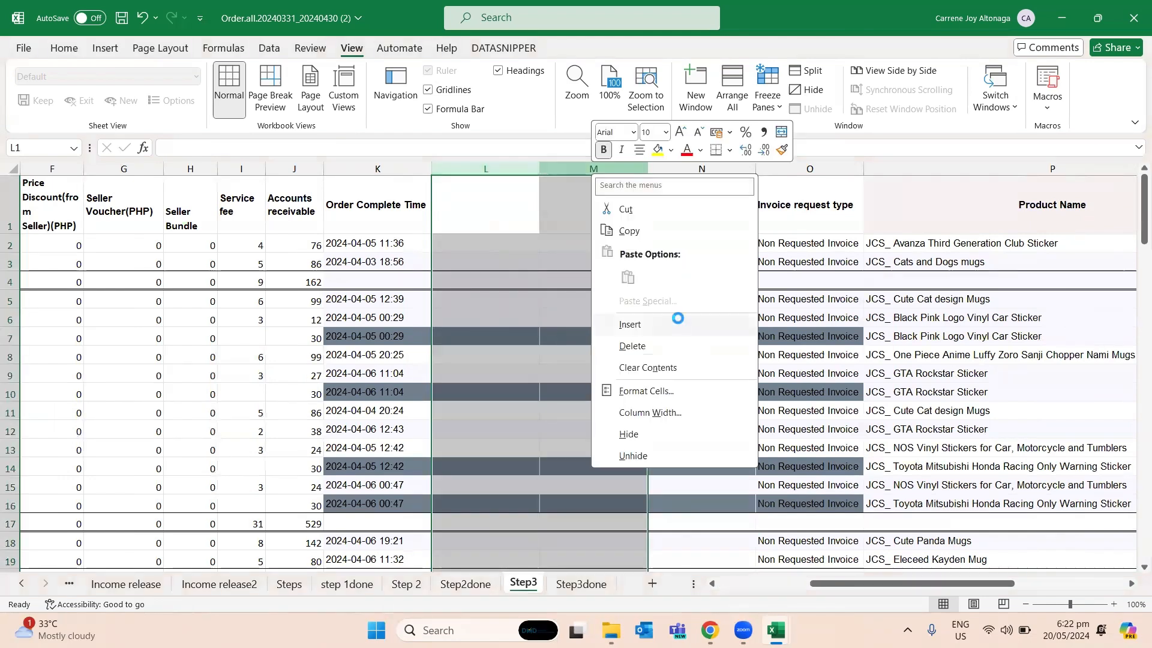
pyautogui.click(678, 324)
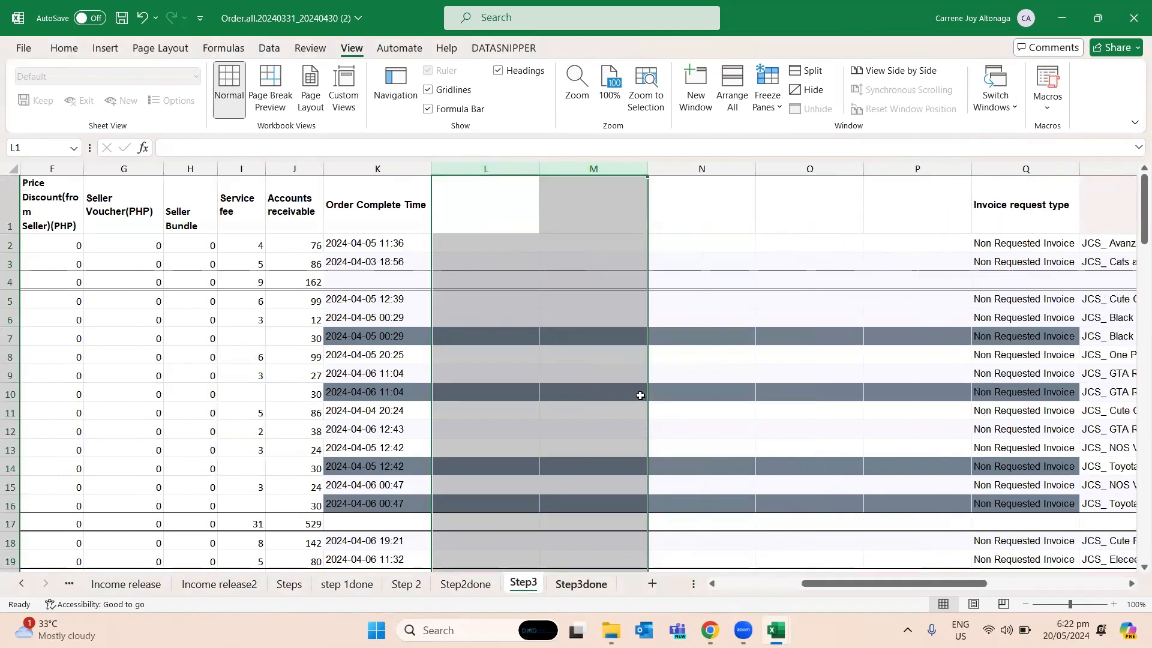
# - Try to insert the income release headers copied from L1:Q1 on Step3done at column M of Step3
pyautogui.click(587, 581)
pyautogui.moveTo(612, 207); pyautogui.dragTo(930, 208)
pyautogui.hotkey('ctrl', 'c')
pyautogui.click(523, 584)
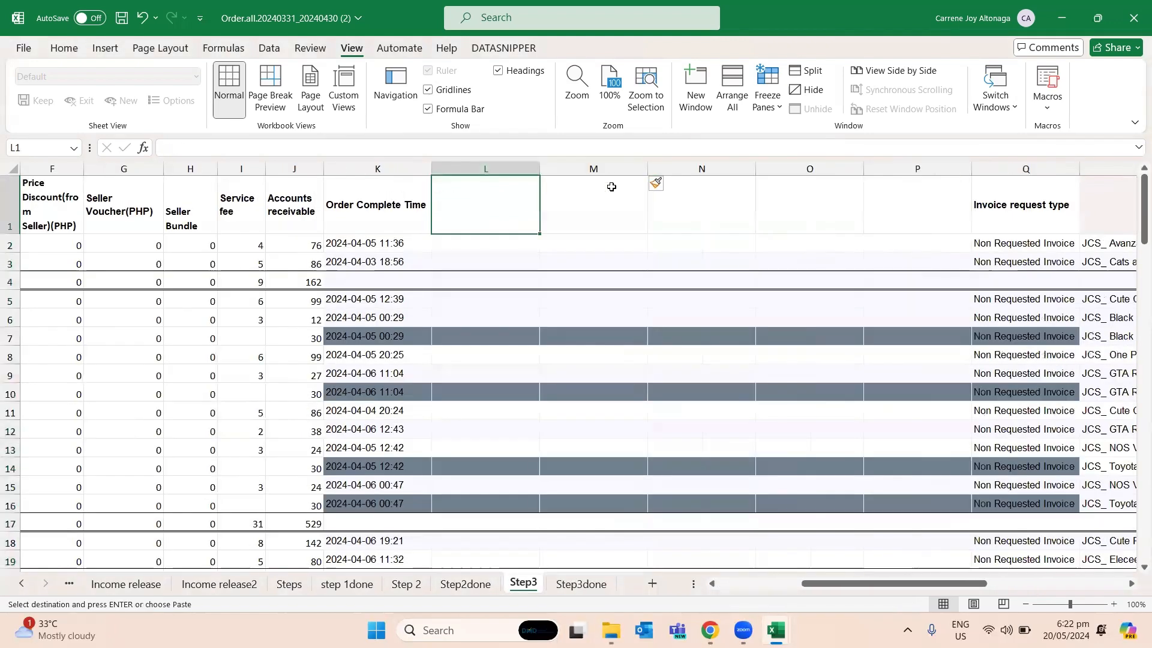
pyautogui.click(636, 169)
pyautogui.rightClick(606, 169)
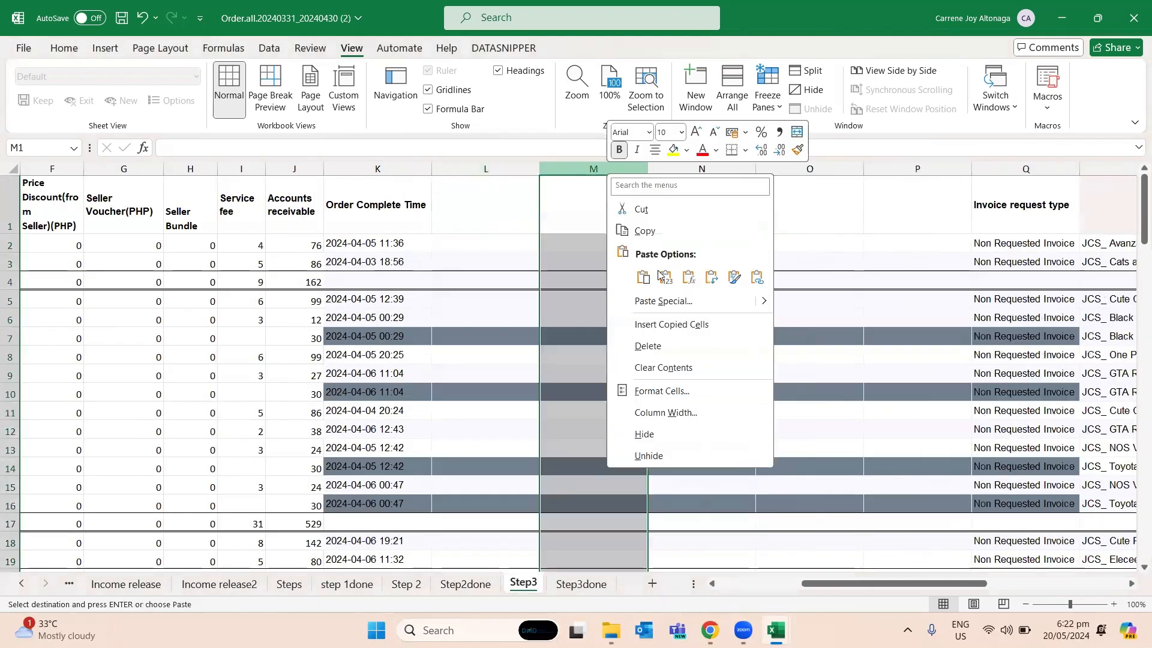
pyautogui.click(659, 335)
# - Insert one more blank column at column M on the Step3 sheet
pyautogui.rightClick(561, 183)
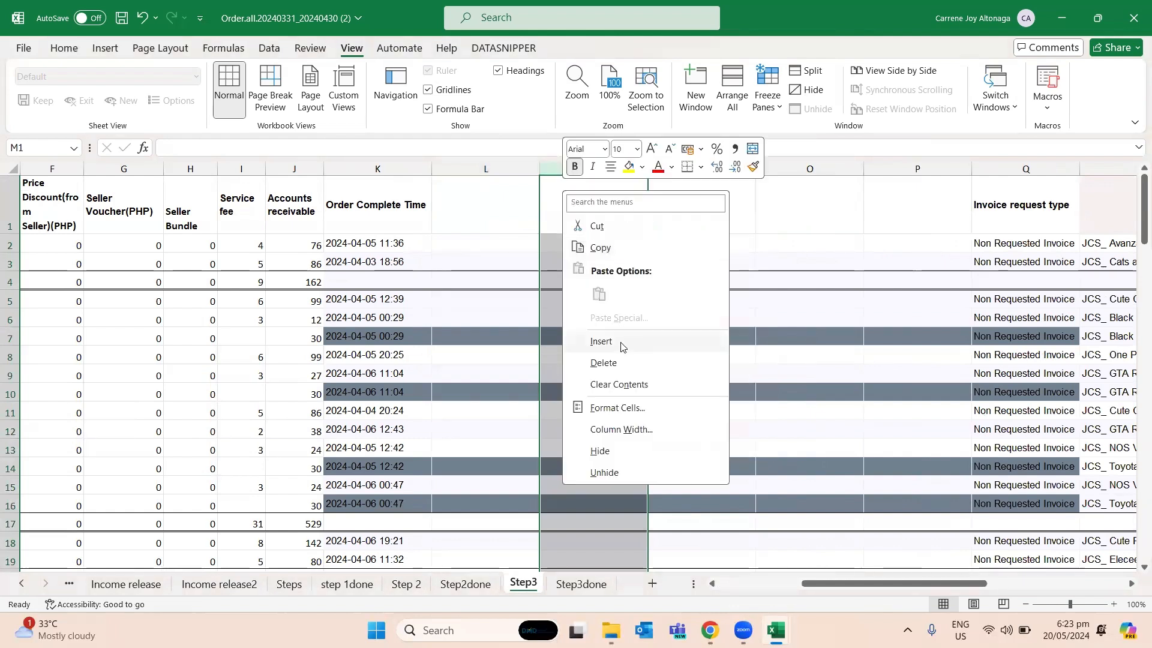
pyautogui.click(621, 345)
pyautogui.click(571, 301)
# - Copy the income release headers L1:Q1 from Step3done into row 1 of Step3, starting at cell L1
pyautogui.click(582, 583)
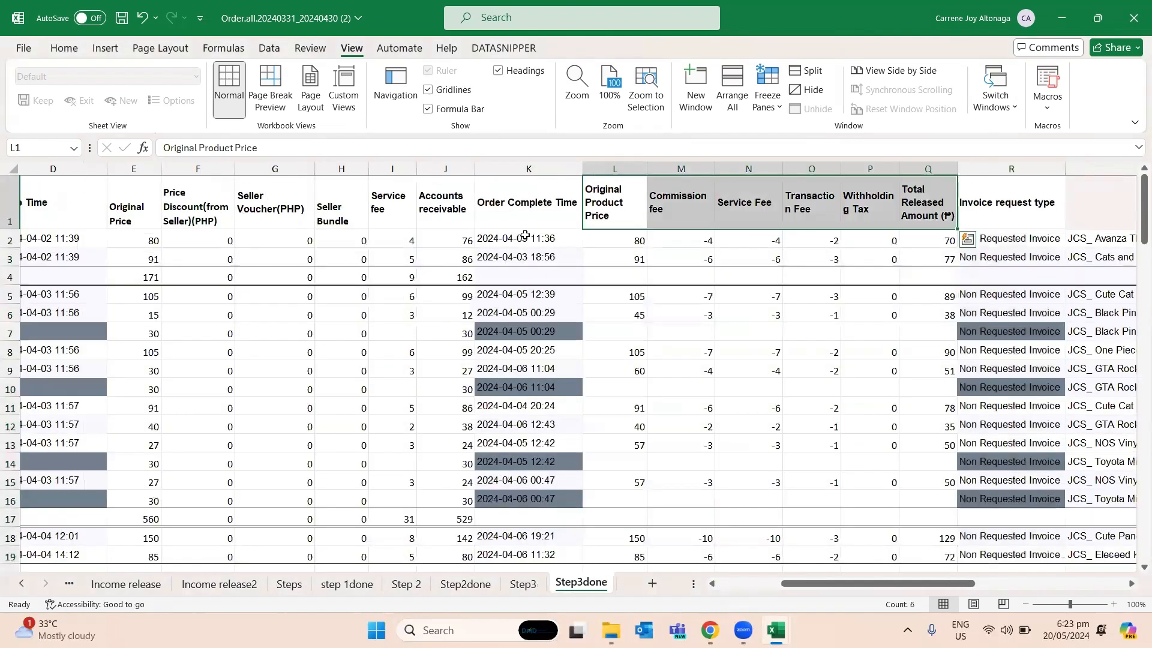
pyautogui.hotkey('ctrl', 'c')
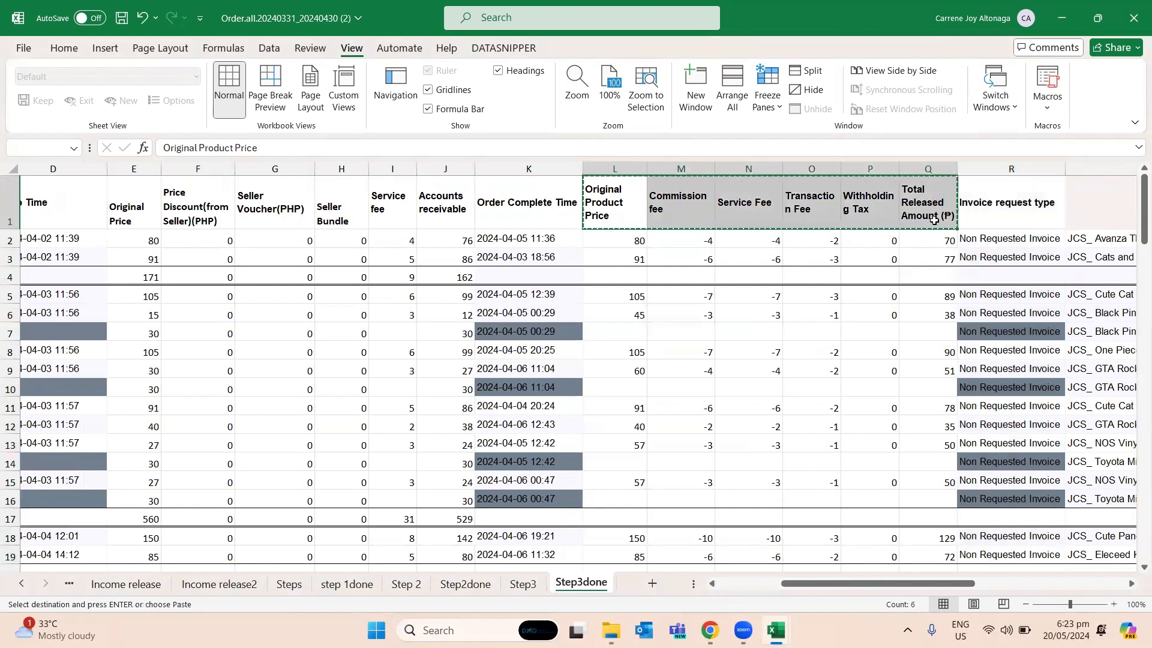
pyautogui.click(523, 584)
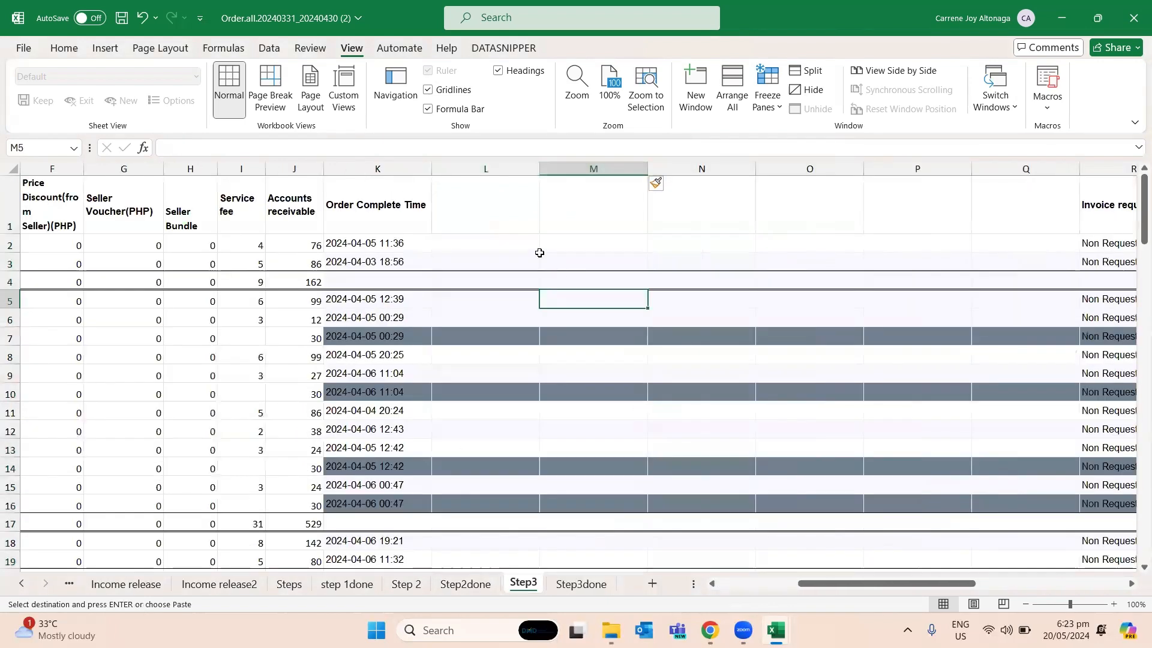
pyautogui.click(473, 219)
pyautogui.hotkey('ctrl', 'v')
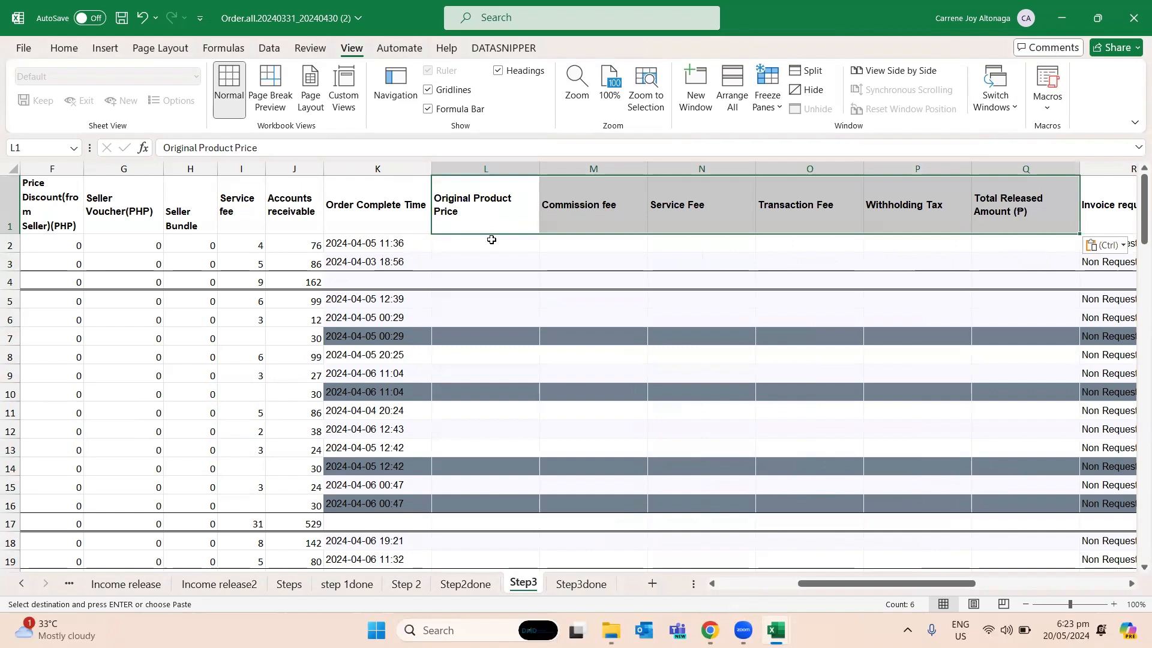
pyautogui.click(533, 289)
pyautogui.click(479, 210)
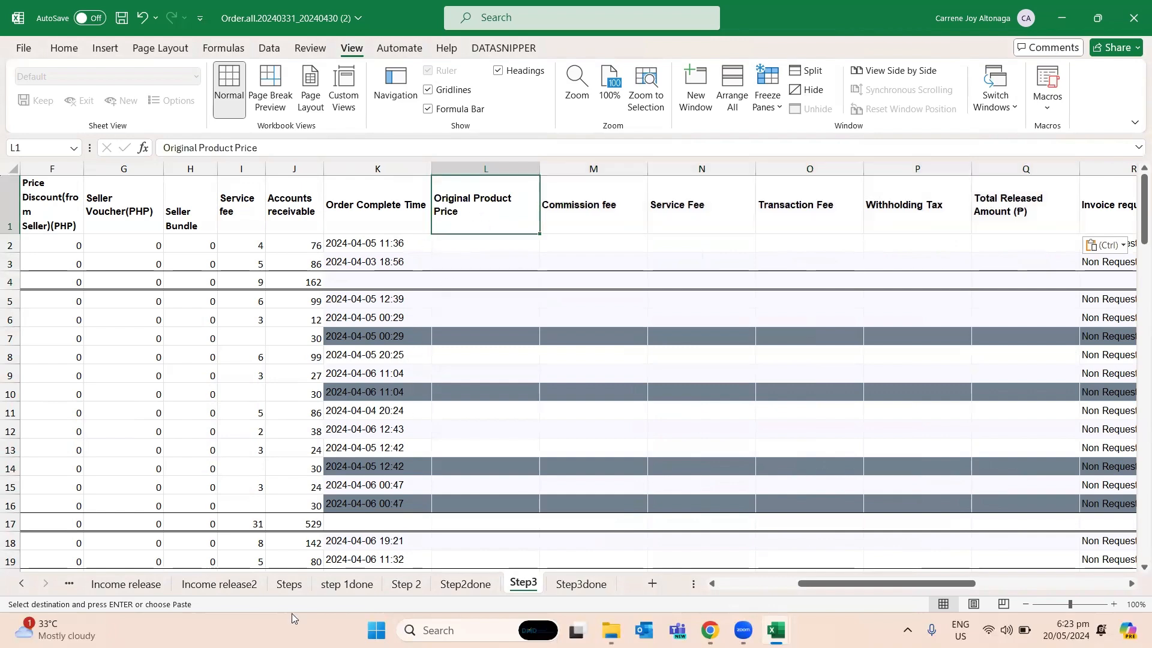
# - Review the Order ID, payout completed date and Original Product Price columns on the Income release2 sheet
pyautogui.click(219, 584)
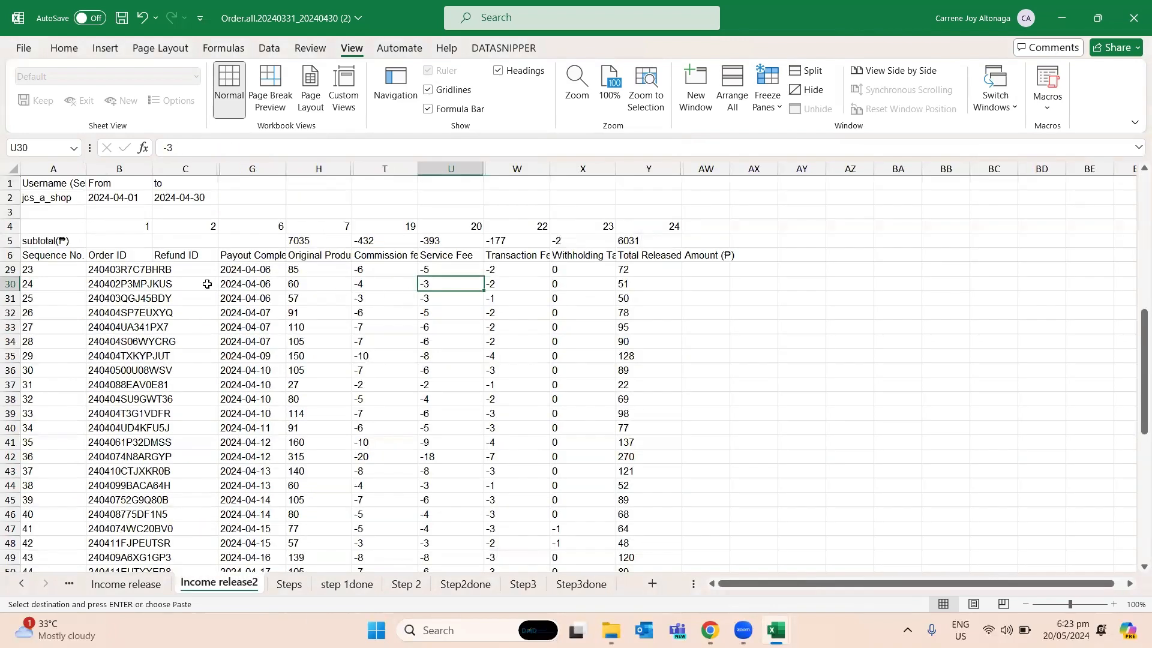
pyautogui.click(158, 286)
pyautogui.click(128, 255)
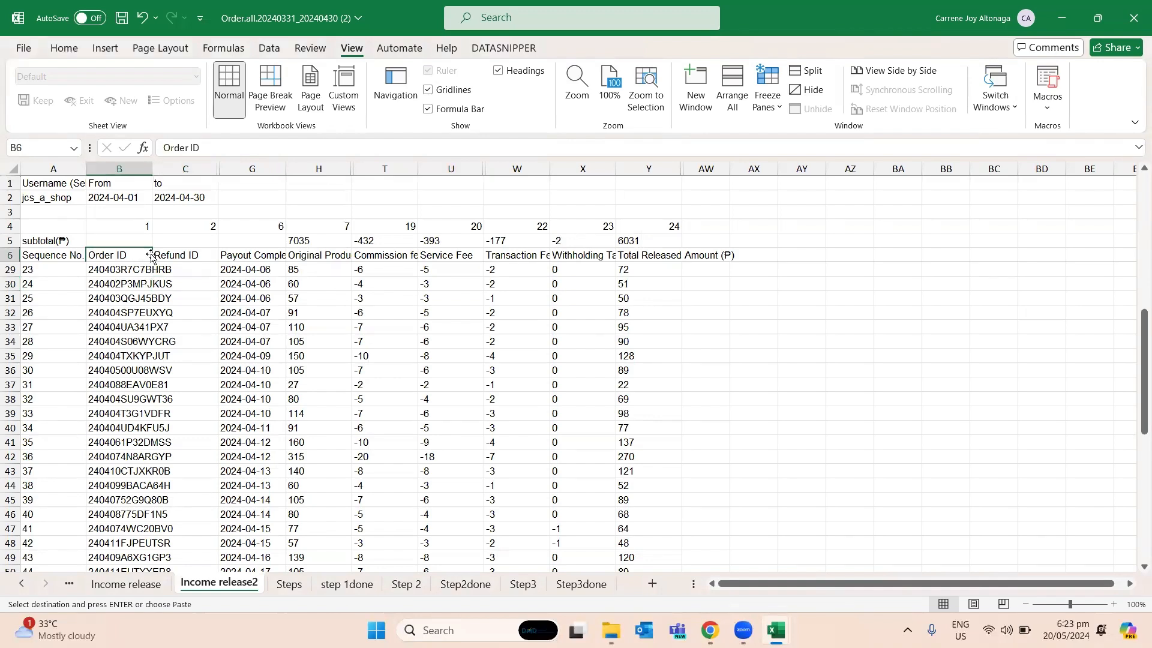
pyautogui.click(252, 254)
pyautogui.moveTo(267, 282); pyautogui.dragTo(227, 554)
pyautogui.scroll(8, 225, 432)
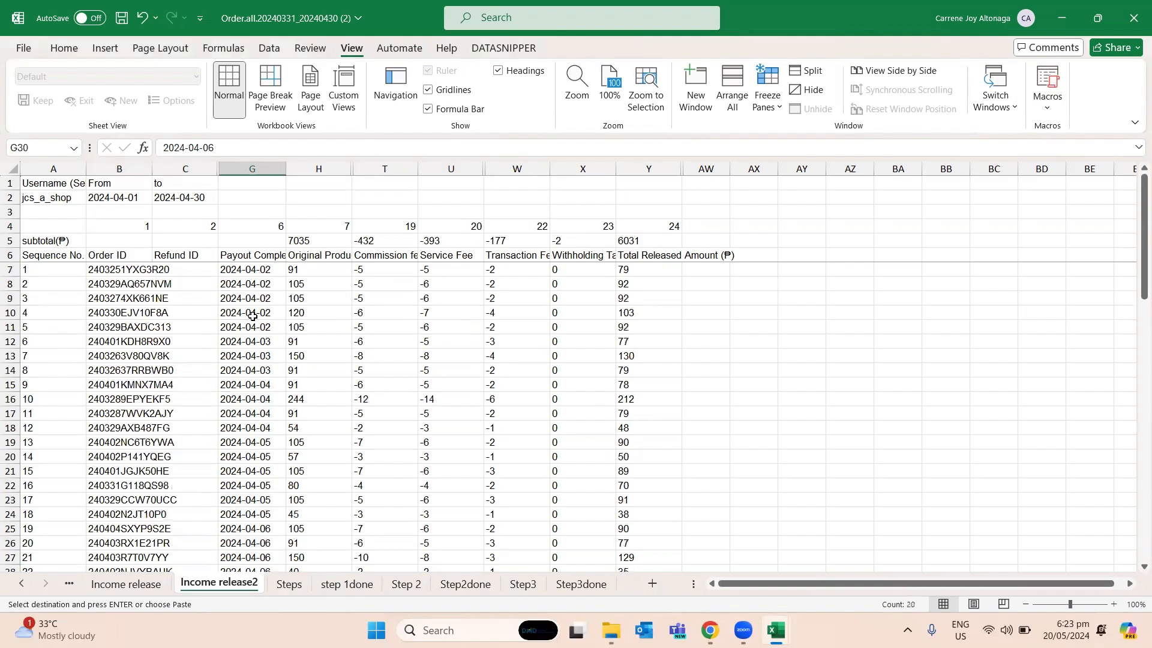
pyautogui.click(323, 255)
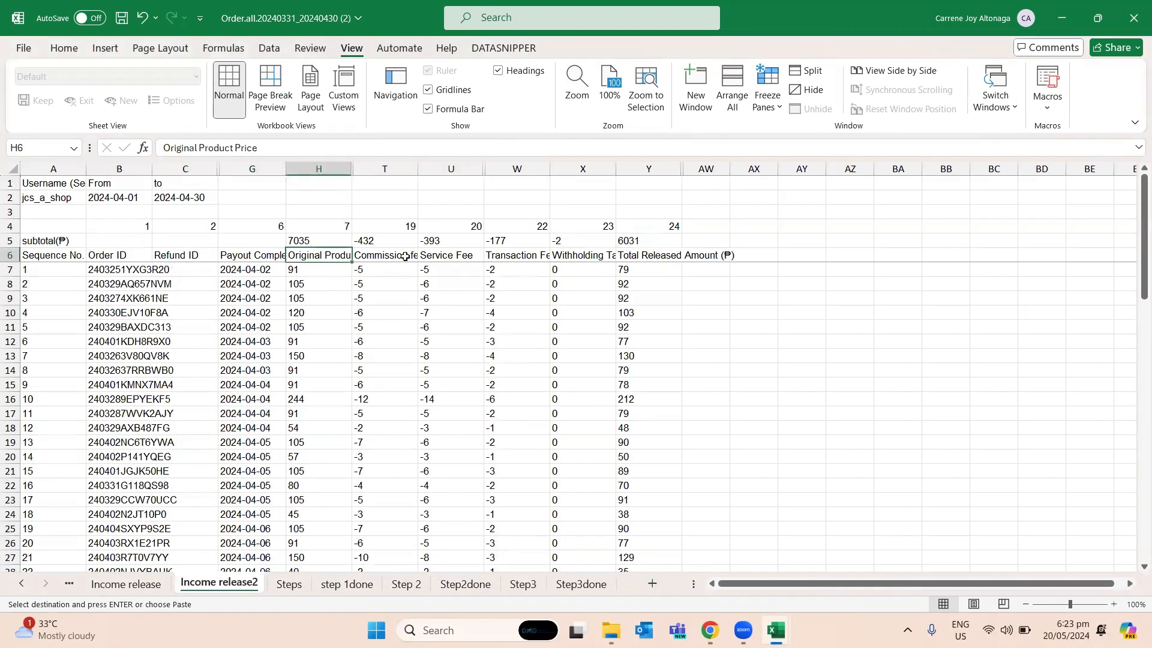
# - Look through the full set of columns on the Income release sheet and return to Income release2
pyautogui.click(114, 585)
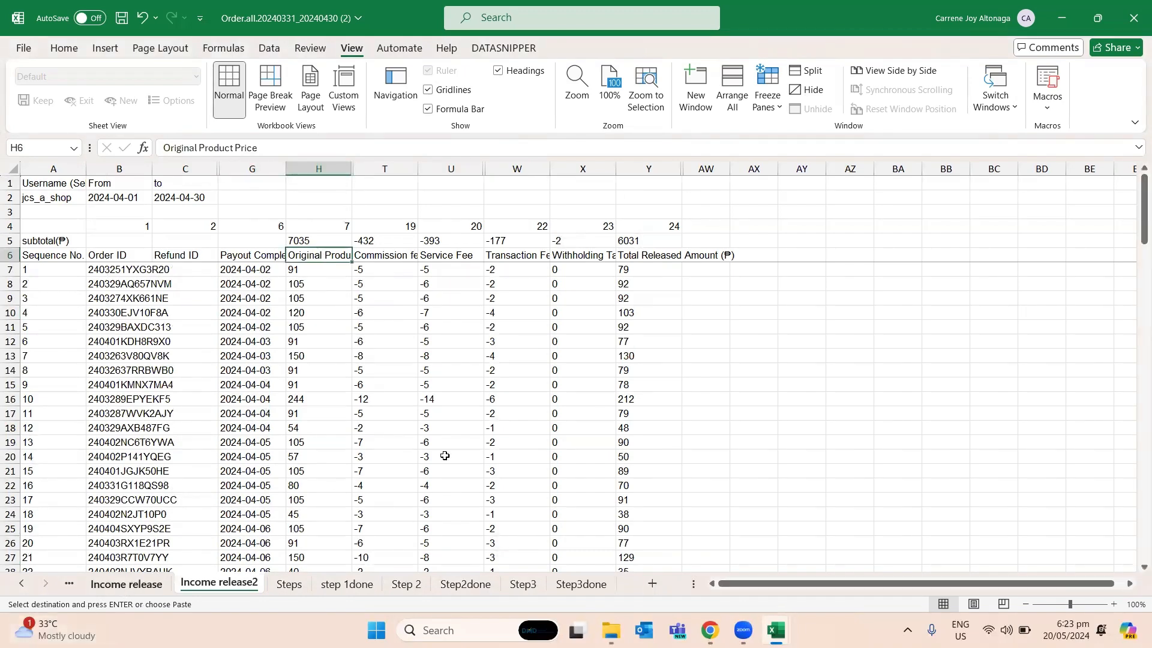
pyautogui.press('Down')
pyautogui.press('Down')
pyautogui.press('Down')
pyautogui.press('Down')
pyautogui.press('Down')
pyautogui.press('Right')
pyautogui.press('Right')
pyautogui.press('Right')
pyautogui.press('Right')
pyautogui.press('Right')
pyautogui.press('Right')
pyautogui.press('Right')
pyautogui.press('Right')
pyautogui.press('Right')
pyautogui.press('Right')
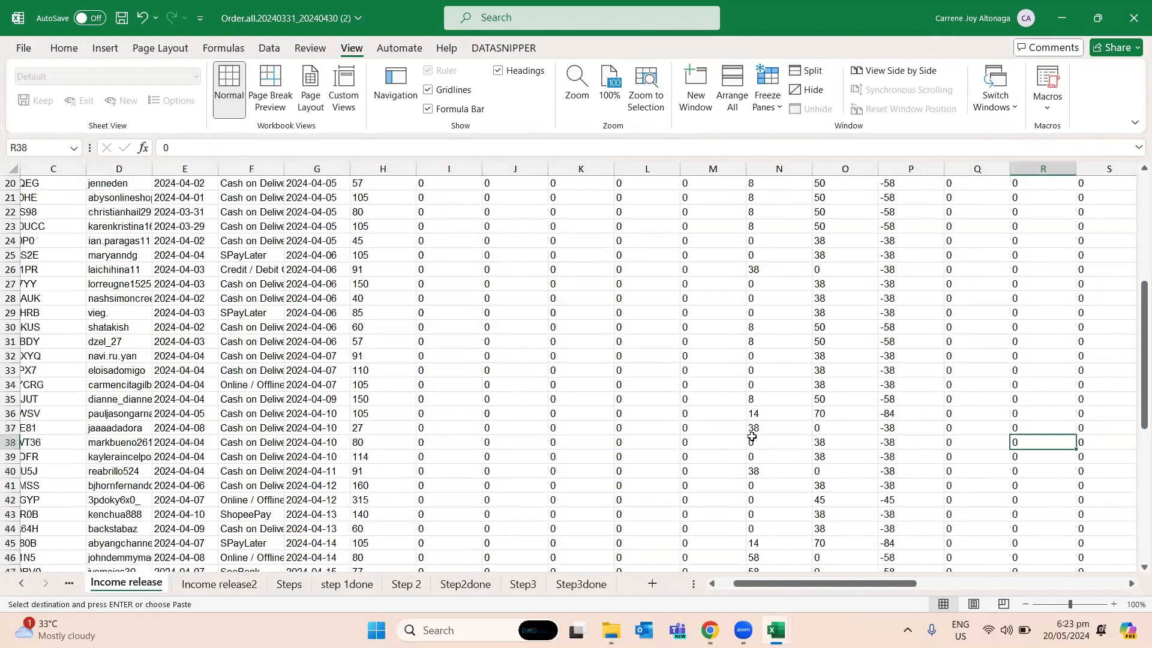
pyautogui.press('Right')
pyautogui.press('Right')
pyautogui.press('Right')
pyautogui.press('Right')
pyautogui.press('Right')
pyautogui.press('Right')
pyautogui.press('Right')
pyautogui.press('Right')
pyautogui.press('Right')
pyautogui.press('Right')
pyautogui.press('Right')
pyautogui.press('Right')
pyautogui.press('Right')
pyautogui.press('Right')
pyautogui.press('Right')
pyautogui.press('Right')
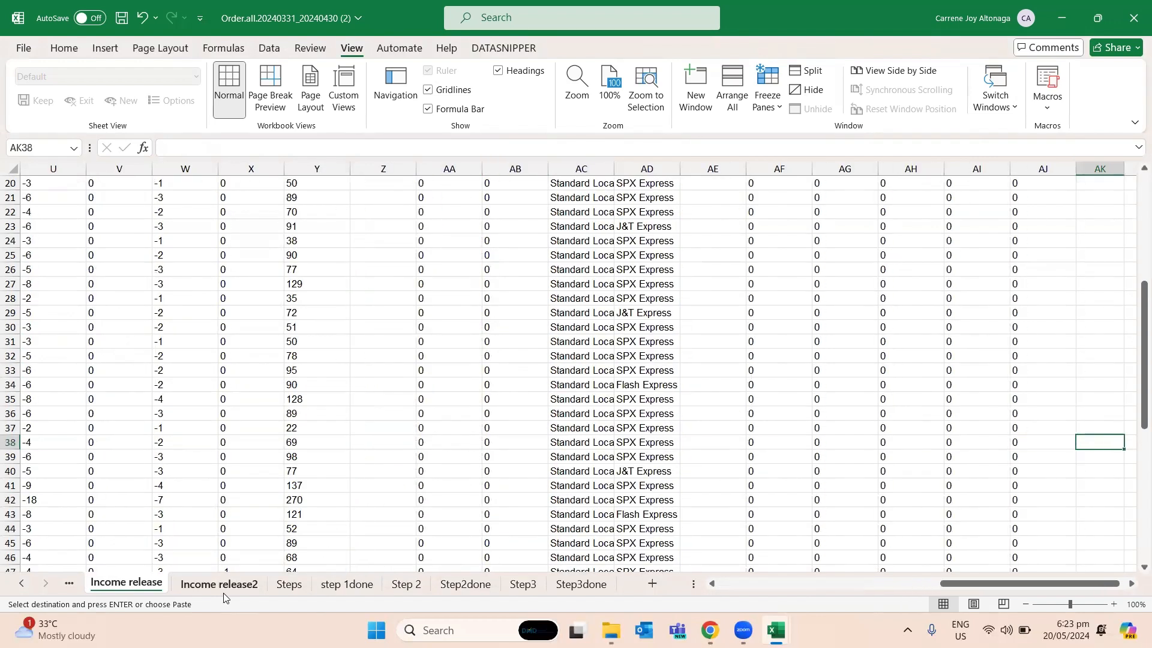
pyautogui.click(219, 585)
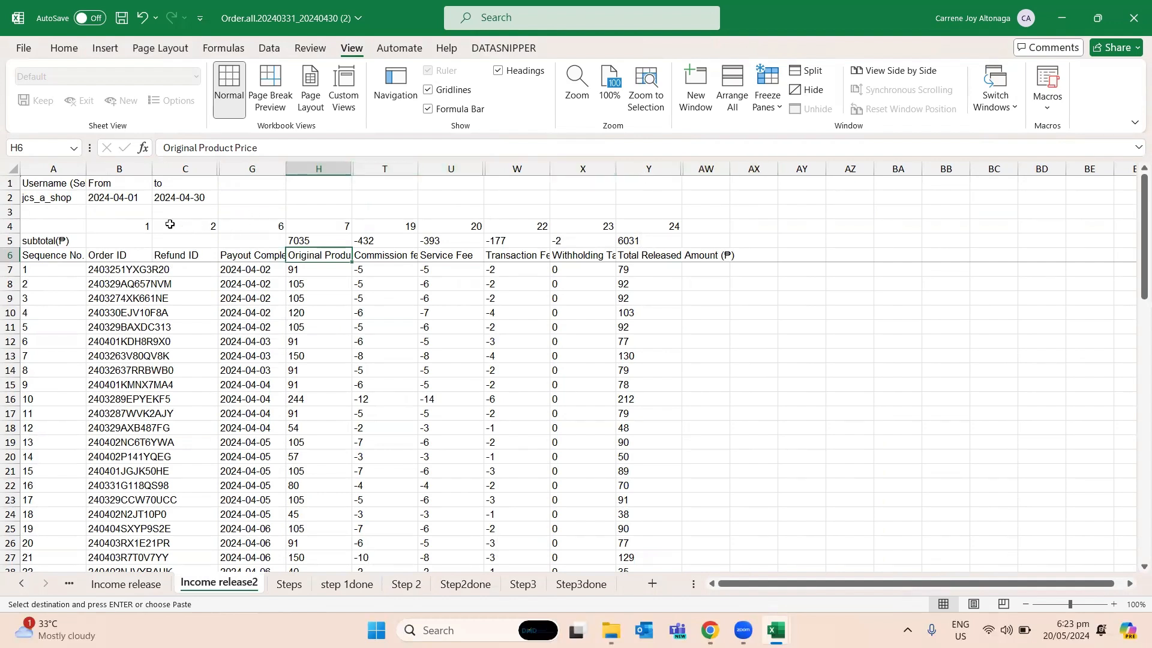
# - Examine the column index numbers in row 4 and the headers from Original Product Price to Total Released Amount on Income release2
pyautogui.click(117, 226)
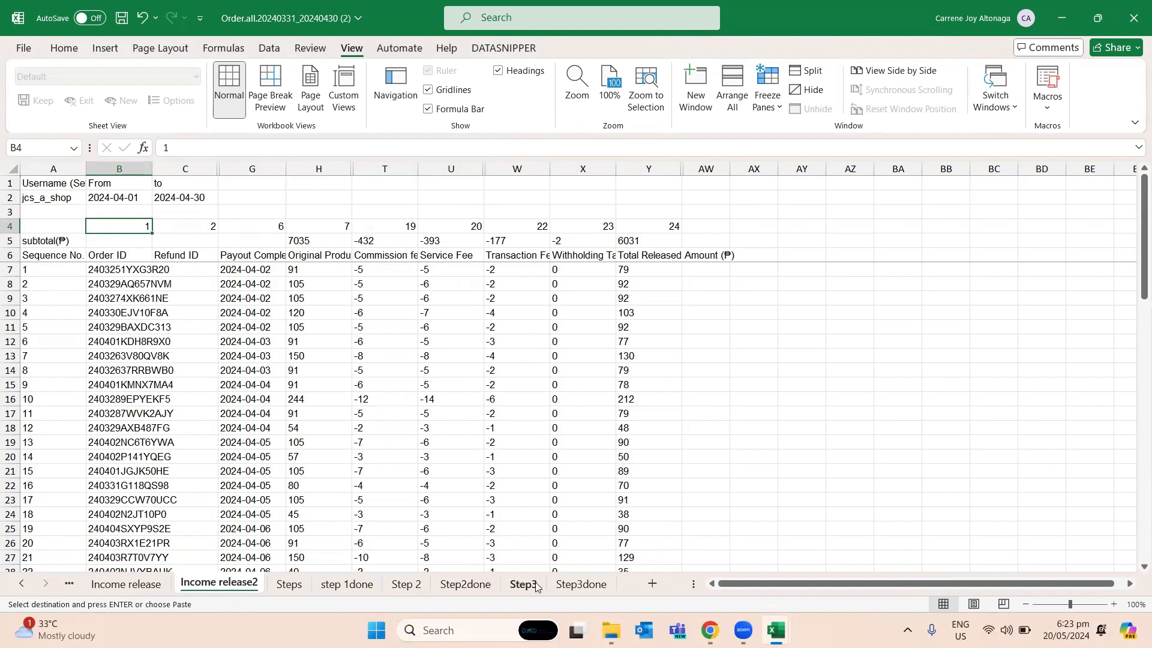
pyautogui.click(551, 336)
pyautogui.click(416, 300)
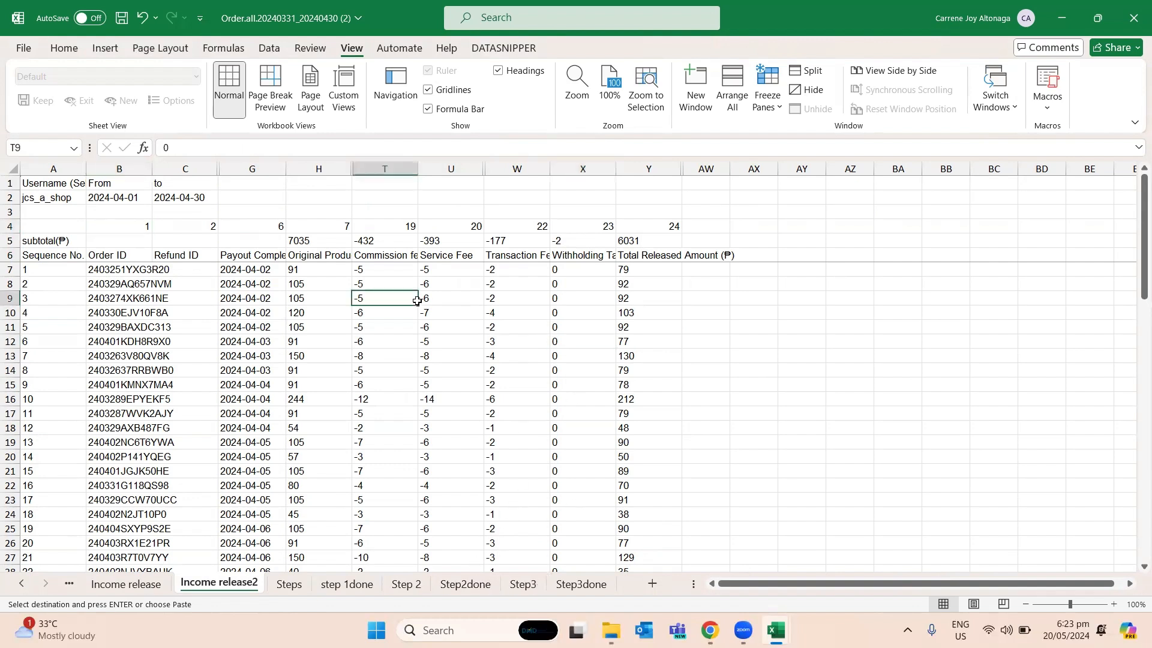
pyautogui.click(354, 231)
pyautogui.click(437, 309)
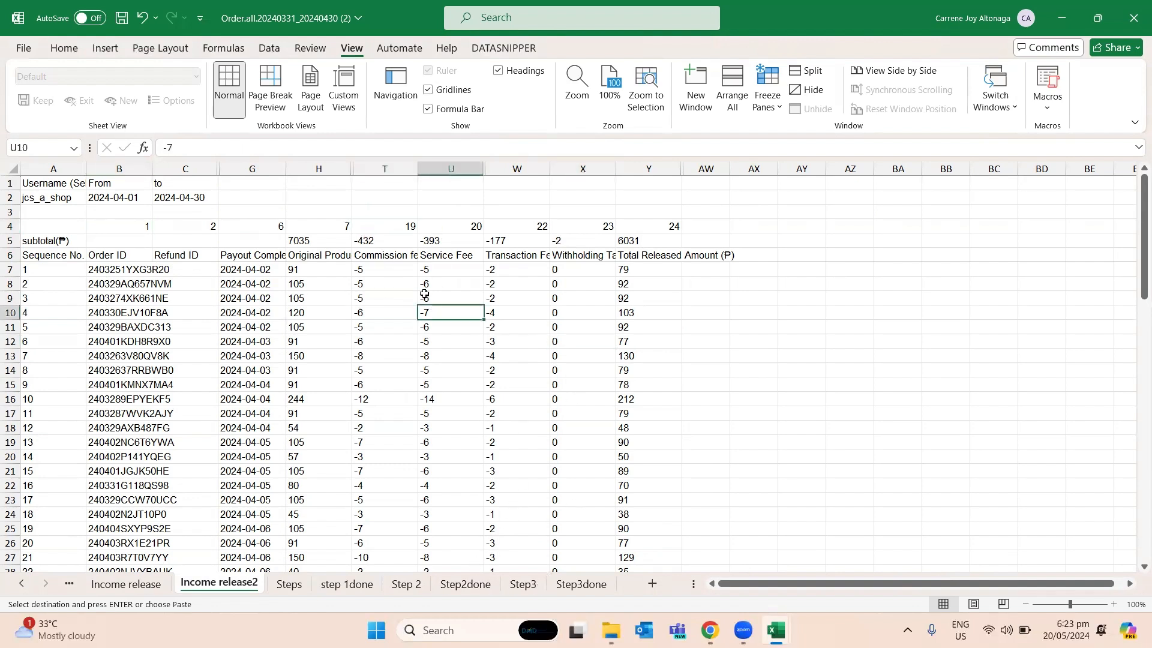
pyautogui.click(319, 255)
pyautogui.click(366, 256)
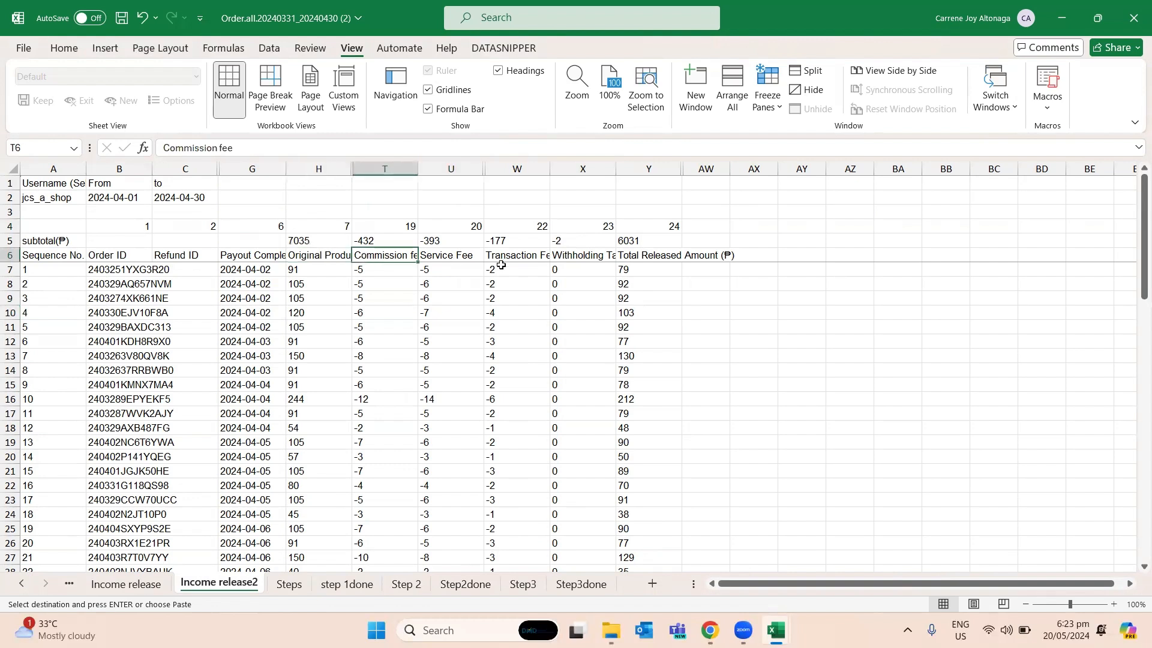
pyautogui.click(447, 257)
pyautogui.click(529, 257)
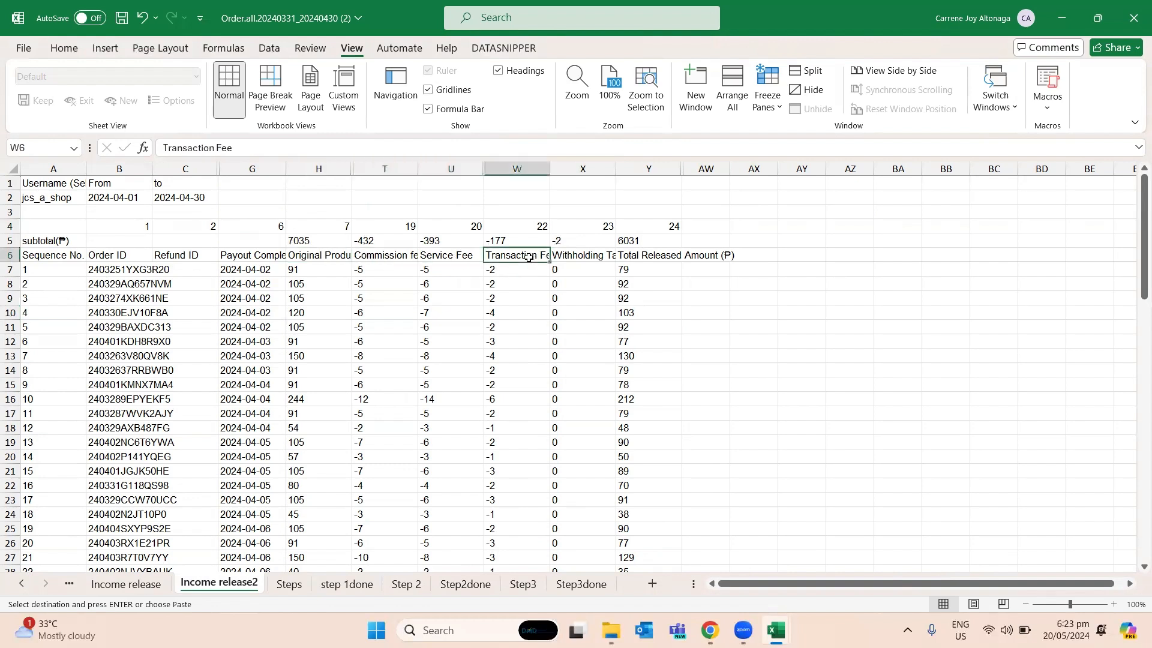
pyautogui.click(569, 258)
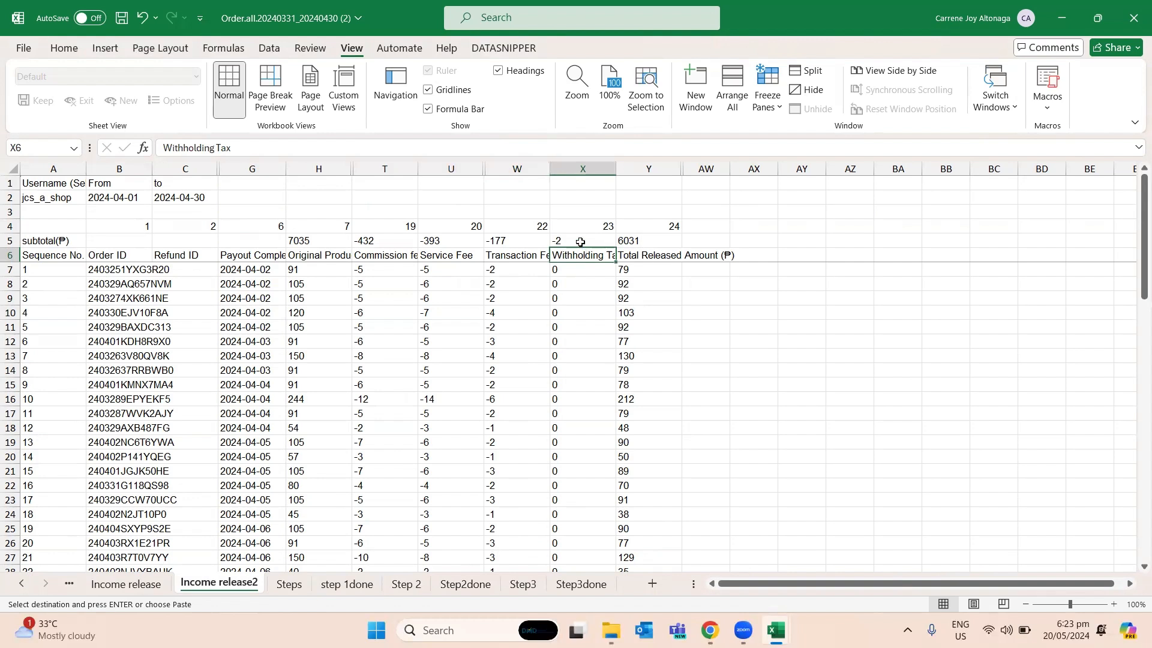
pyautogui.click(581, 242)
pyautogui.click(648, 258)
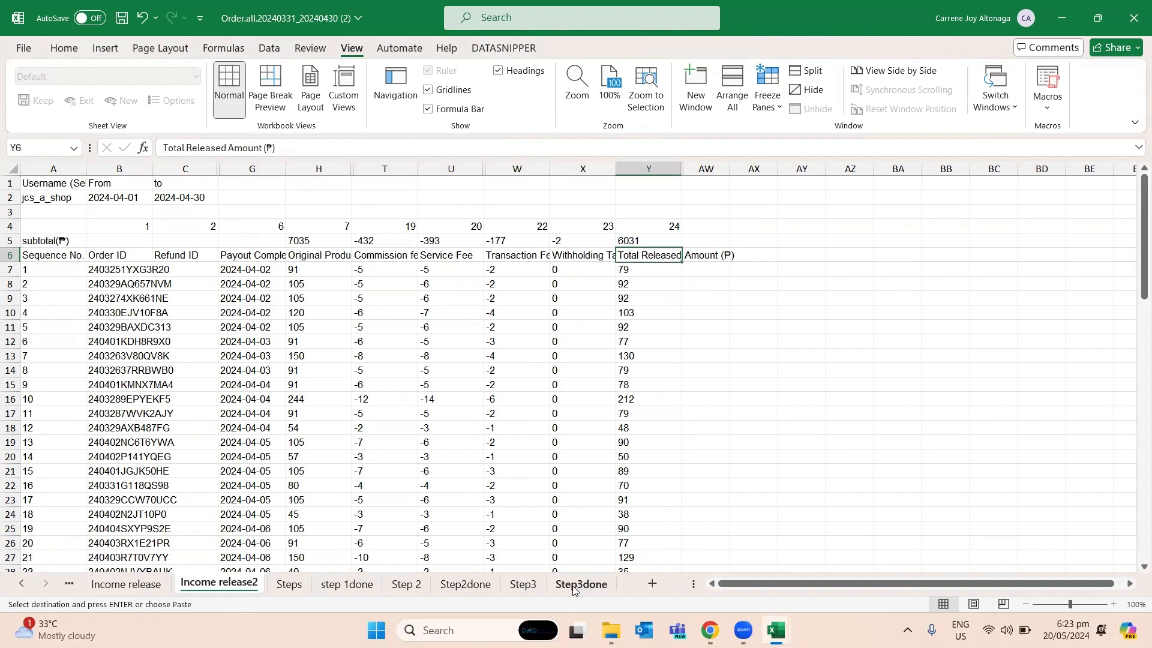
# - Start a VLOOKUP formula in cell L2 of Step3 with the Order ID in A2 as the lookup value
pyautogui.click(535, 586)
pyautogui.click(463, 237)
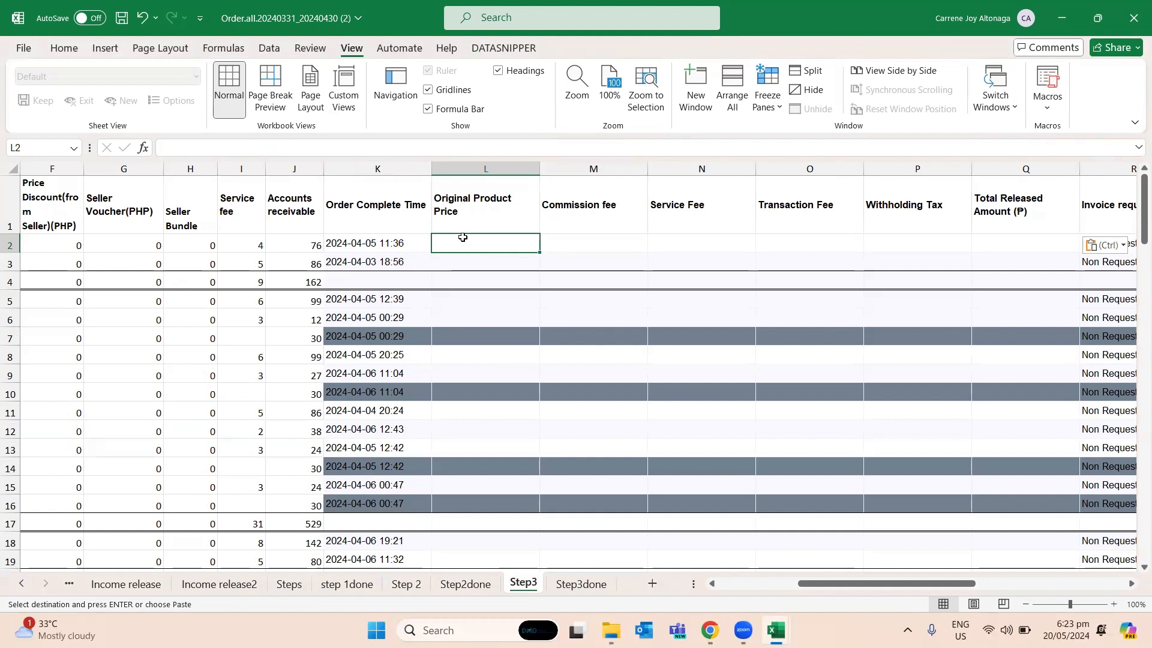
pyautogui.write('=vl')
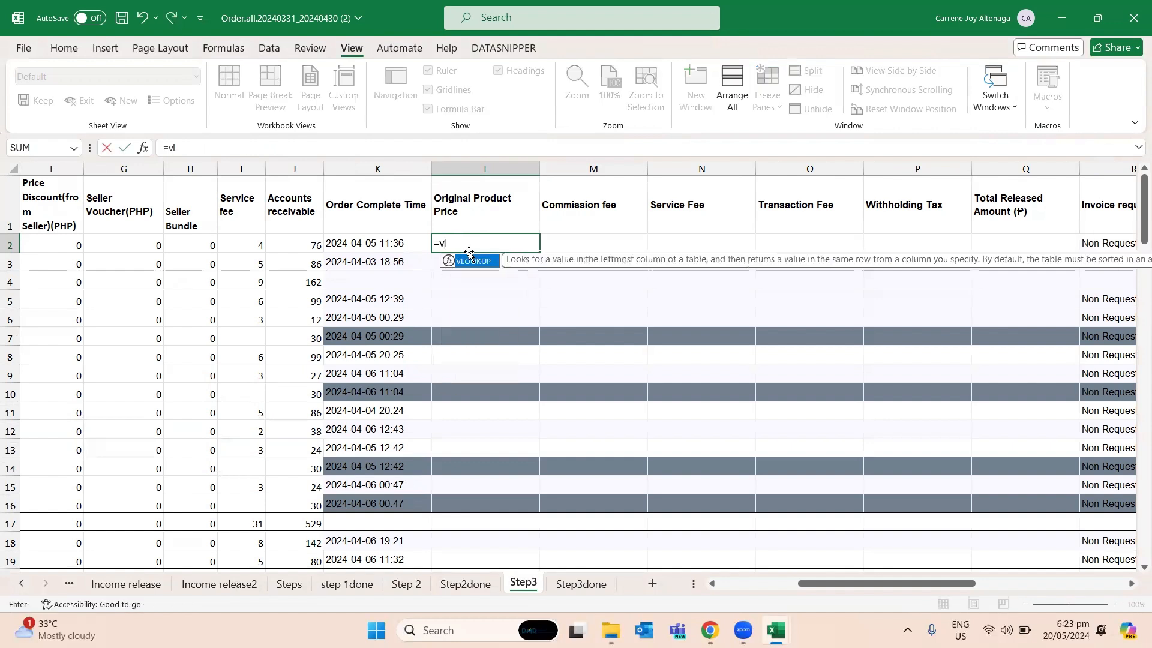
pyautogui.write('okk')
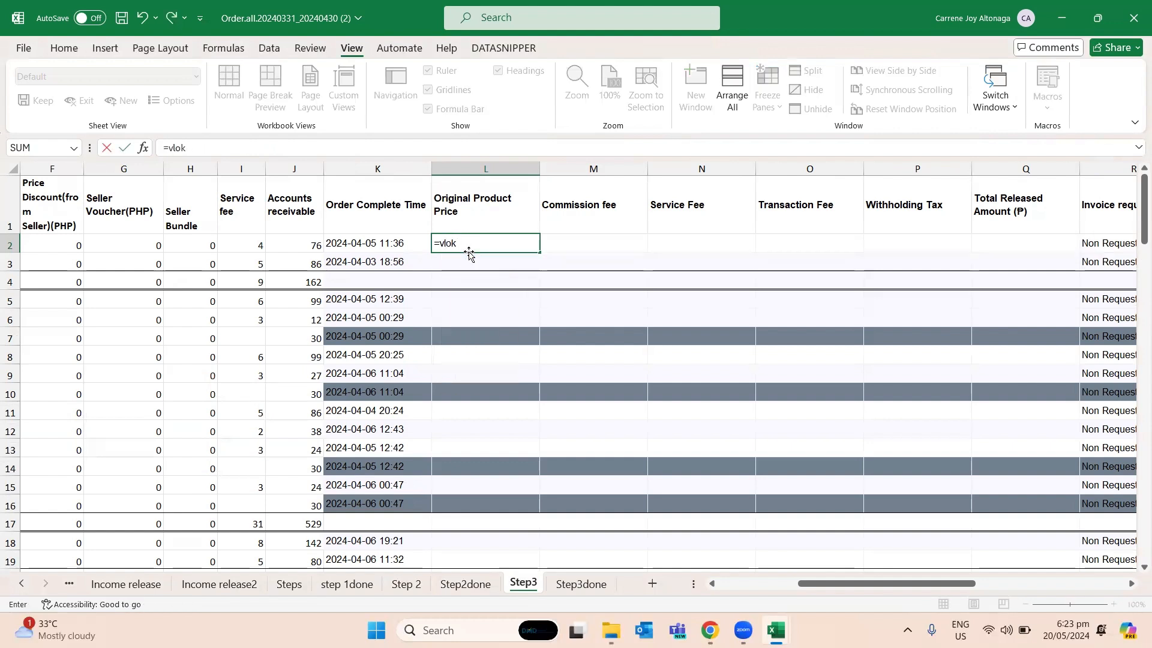
pyautogui.press('BackSpace')
pyautogui.write('okup(')
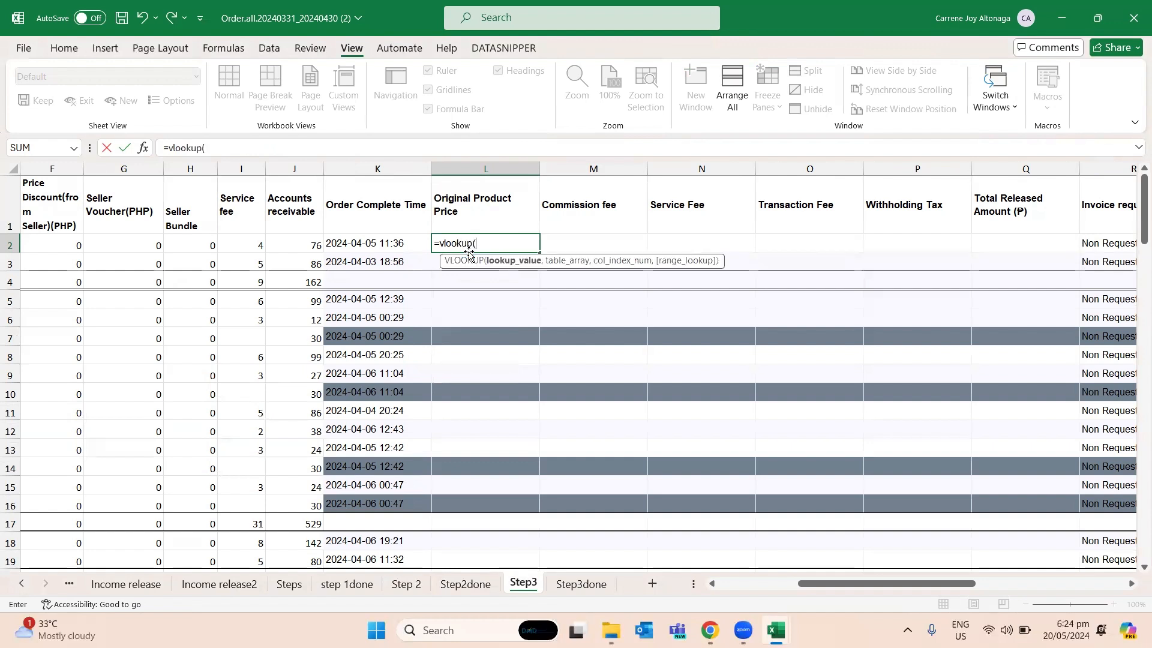
pyautogui.click(377, 245)
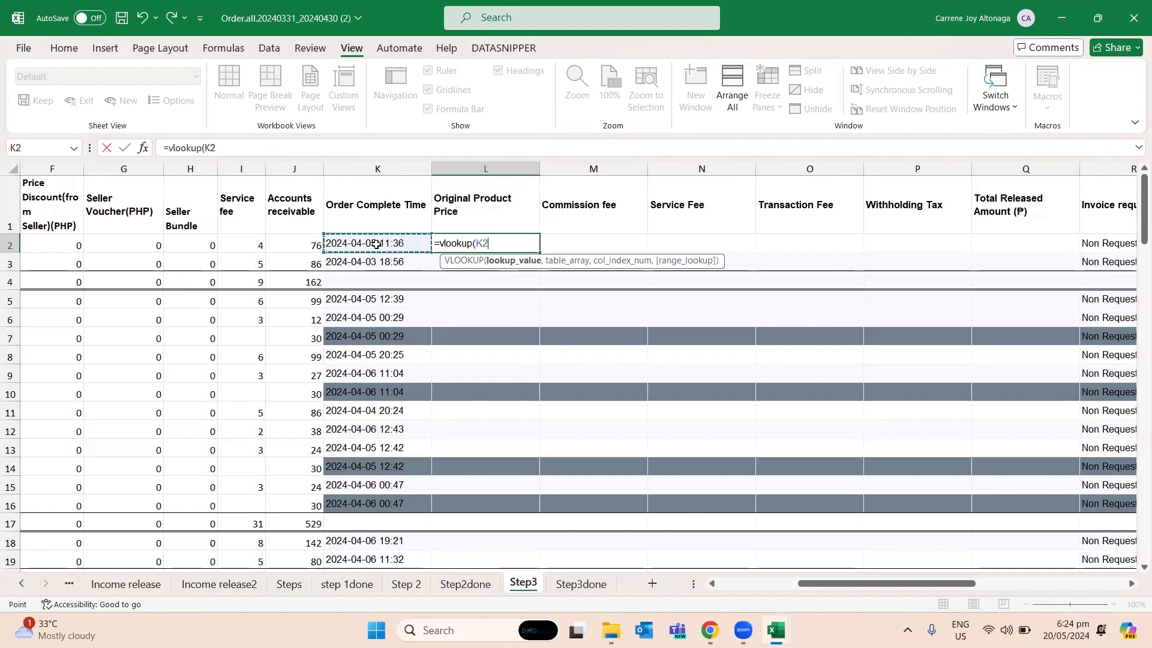
pyautogui.press('Left')
pyautogui.press('Left')
pyautogui.press('Home')
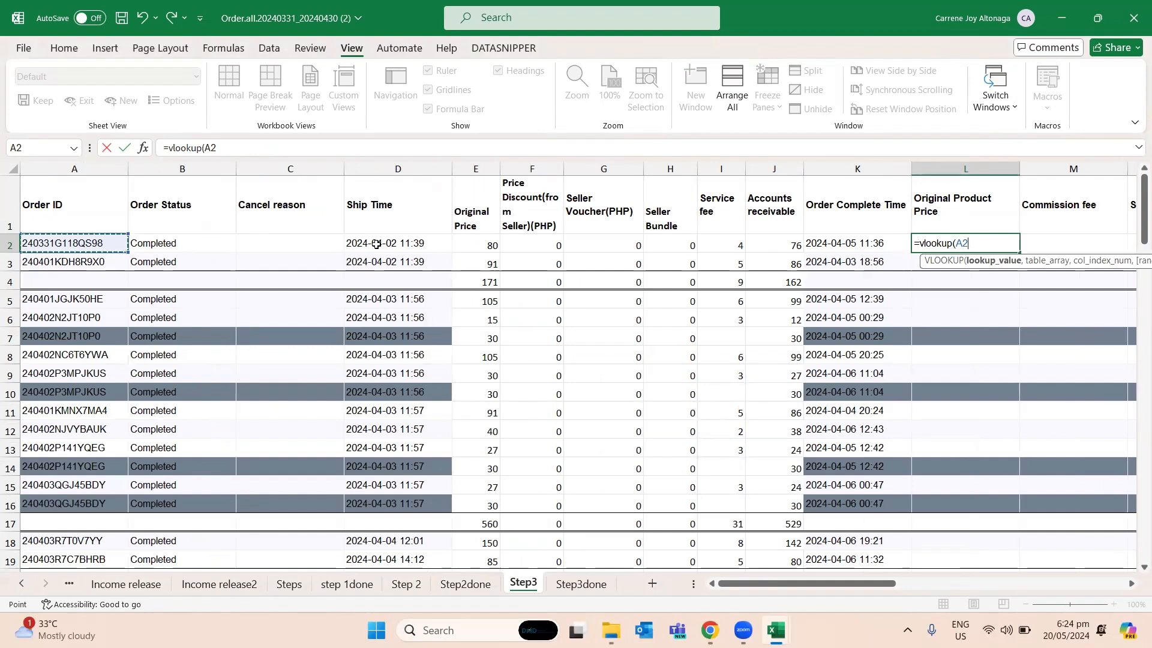
# - Set the VLOOKUP's table array to B6:Y70 on the Income release2 sheet
pyautogui.write(',')
pyautogui.press('Left')
pyautogui.press('Left')
pyautogui.press('Right')
pyautogui.press('Right')
pyautogui.press('Right')
pyautogui.press('Left')
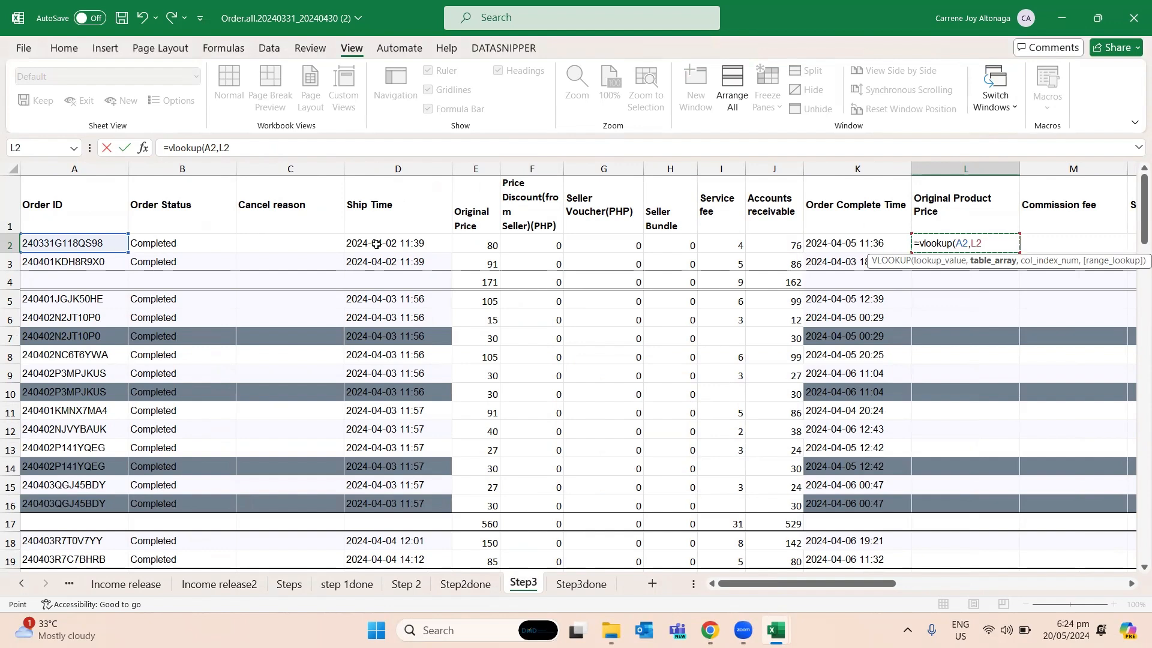
pyautogui.click(219, 584)
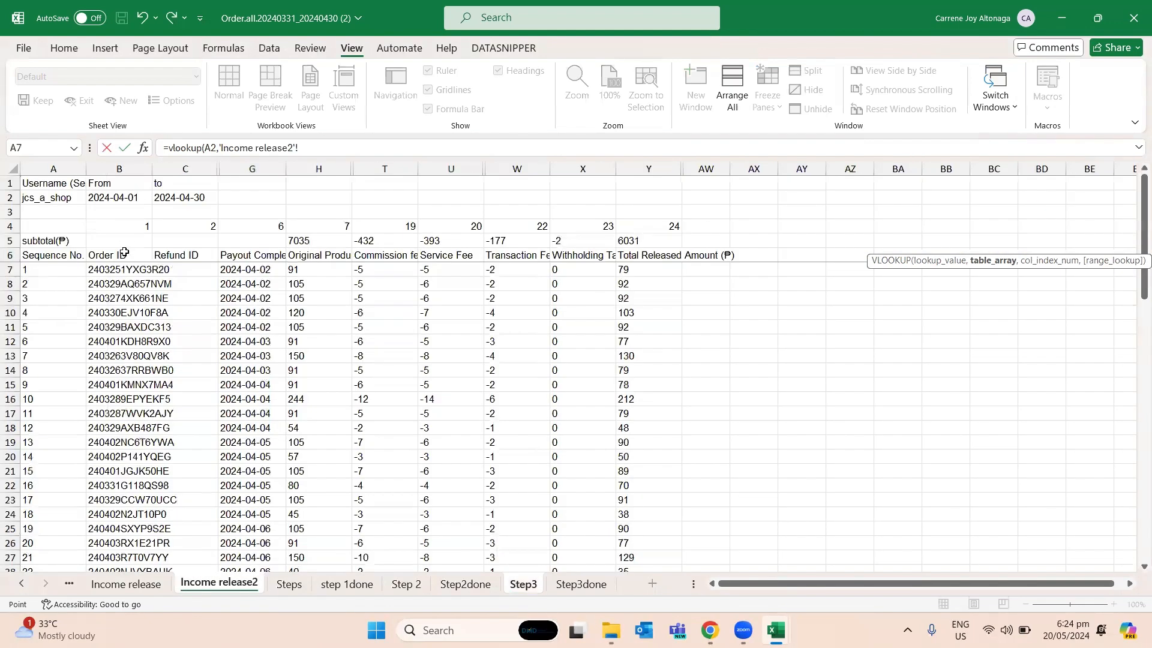
pyautogui.click(123, 255)
pyautogui.moveTo(136, 261); pyautogui.dragTo(649, 522)
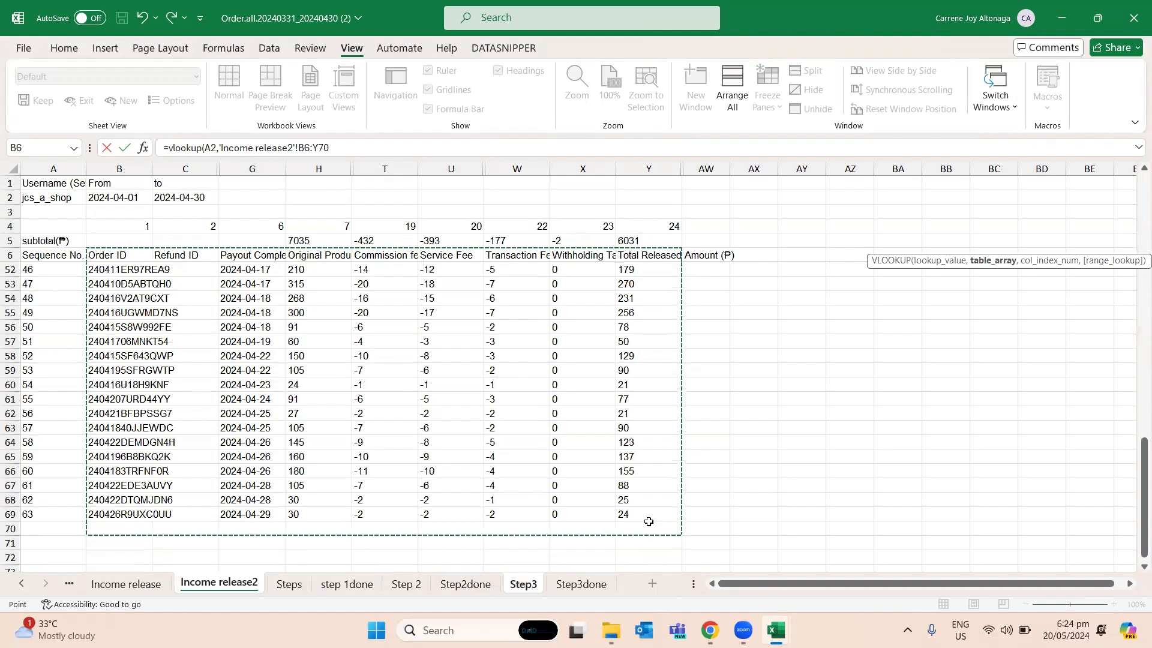
# - Complete the VLOOKUP in L2 with column index 7 and FALSE for an exact match
pyautogui.write(',')
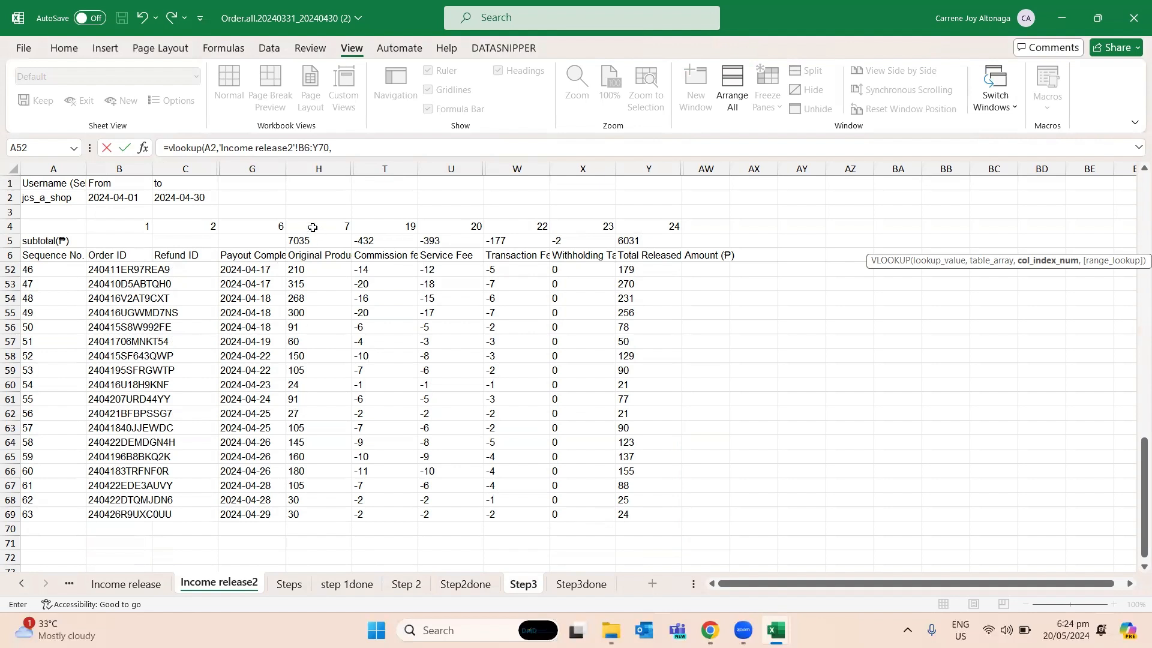
pyautogui.write('7,')
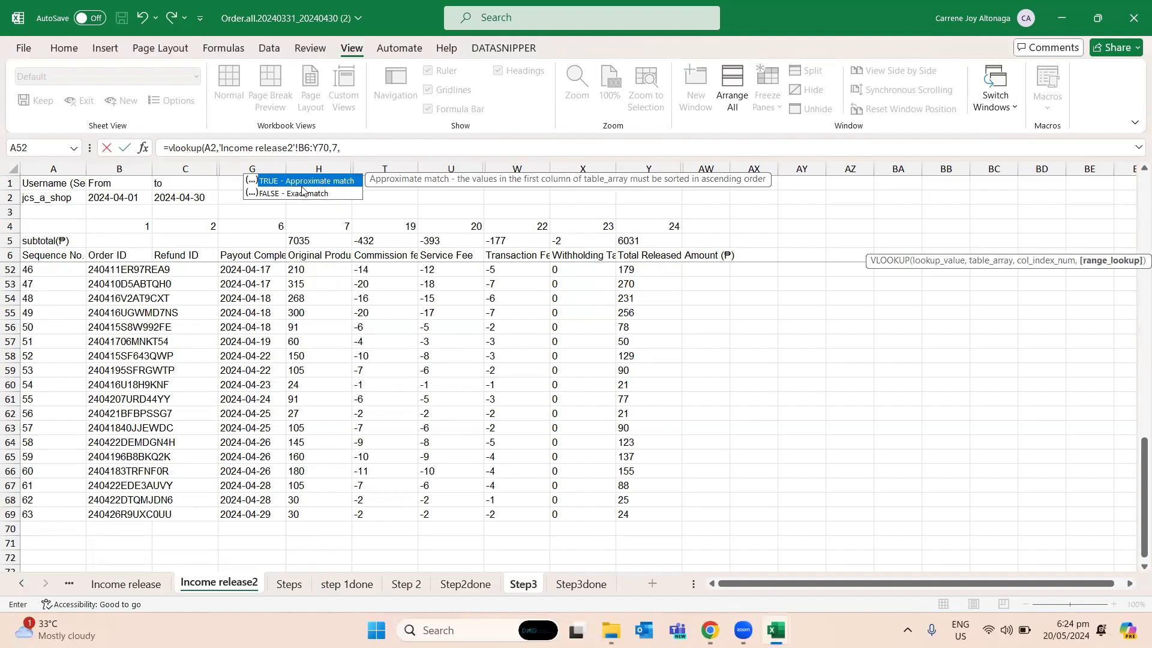
pyautogui.write('false')
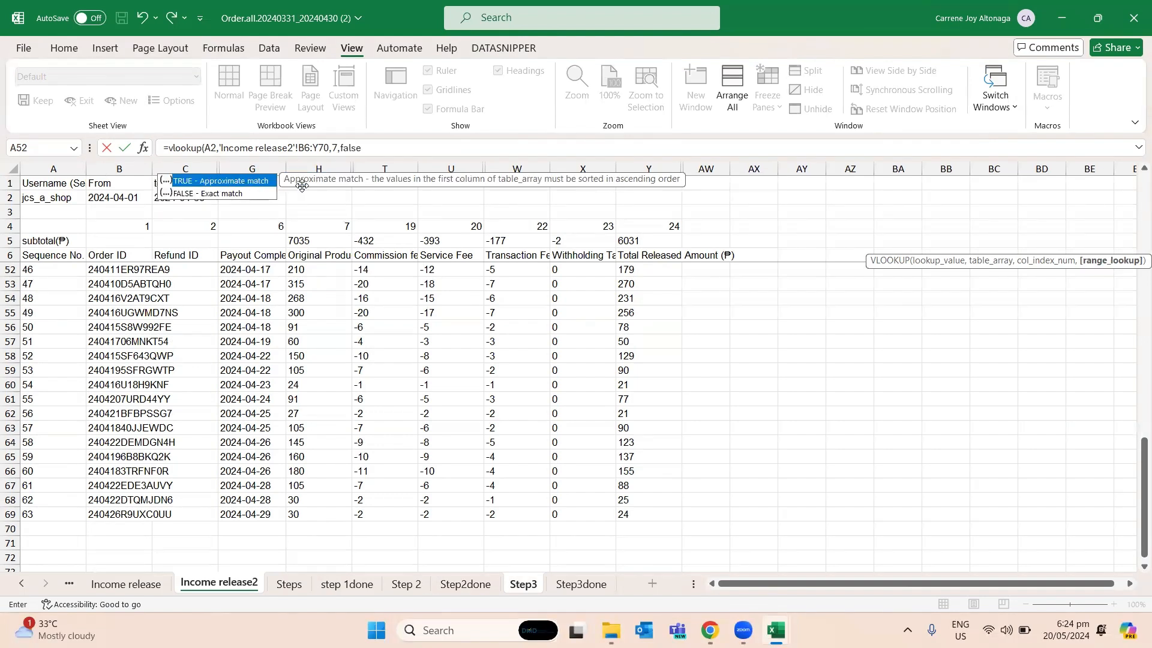
pyautogui.write(')')
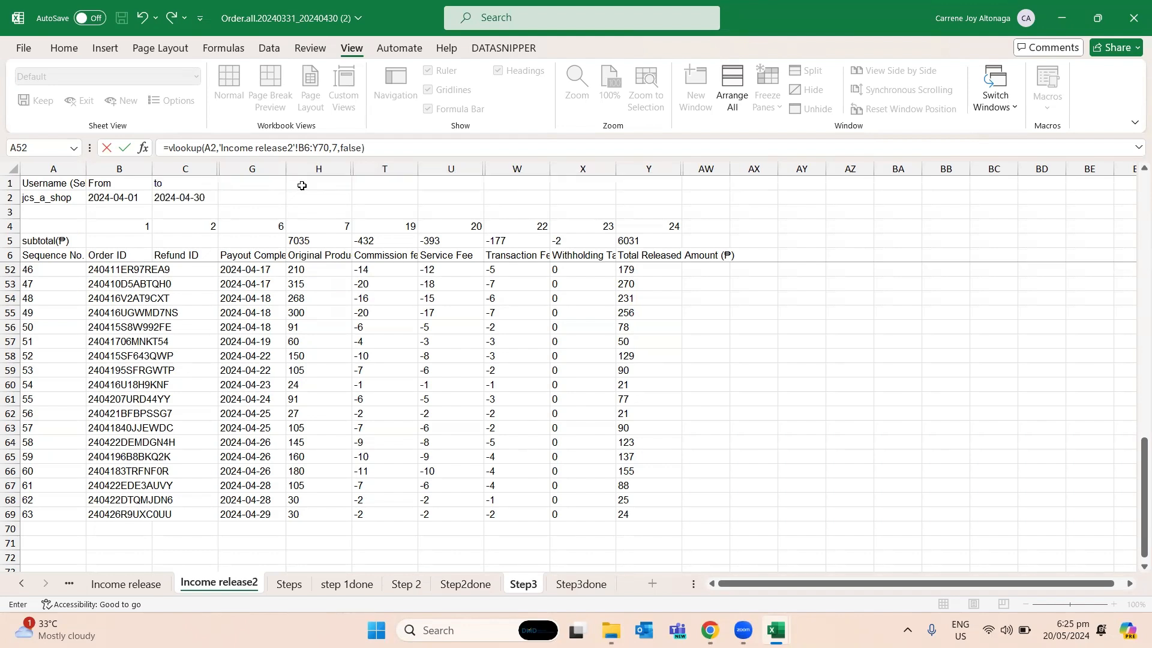
pyautogui.press('Return')
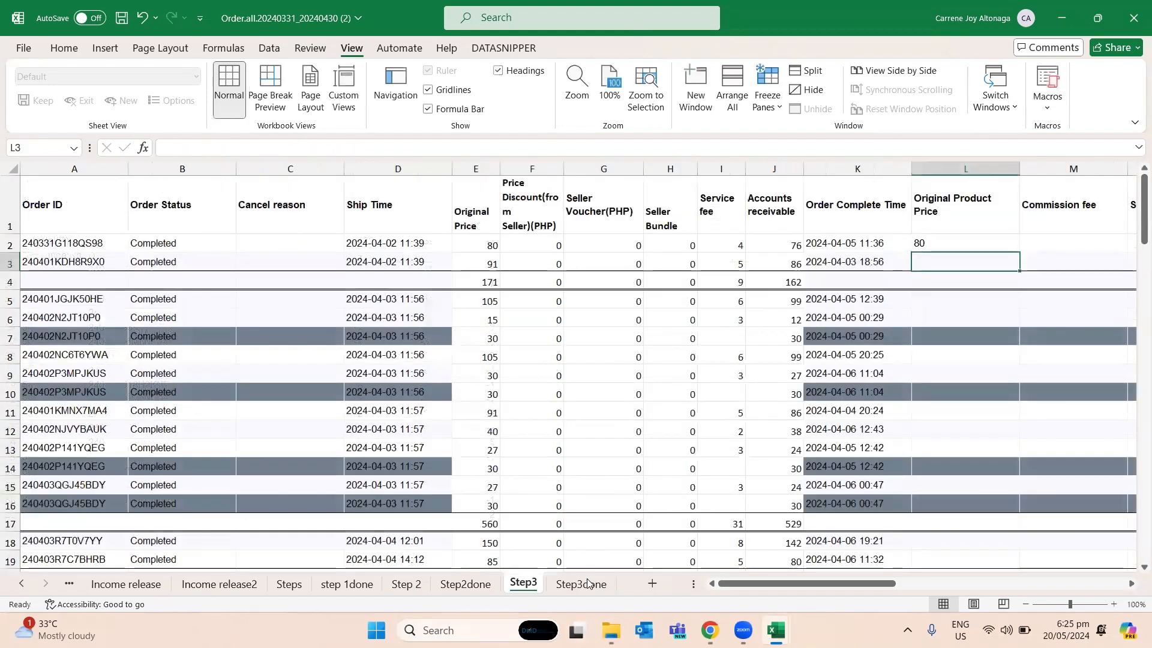
# - Check the VLOOKUP formula in L2 of the Step3done sheet for reference and return to Step3
pyautogui.click(589, 583)
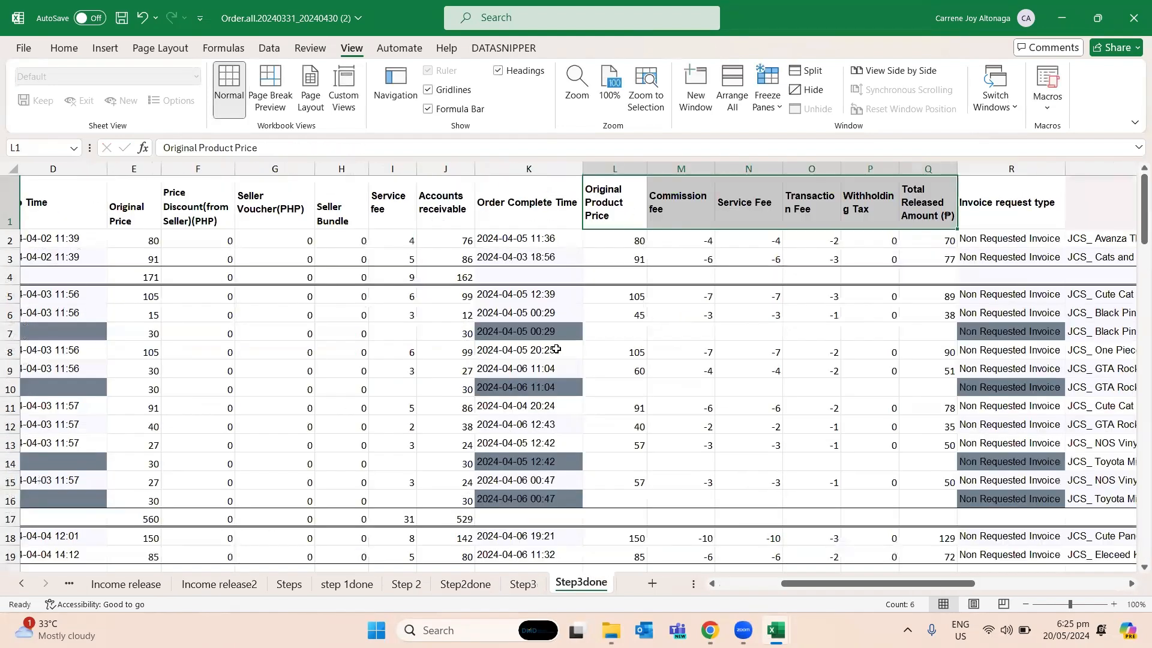
pyautogui.click(600, 245)
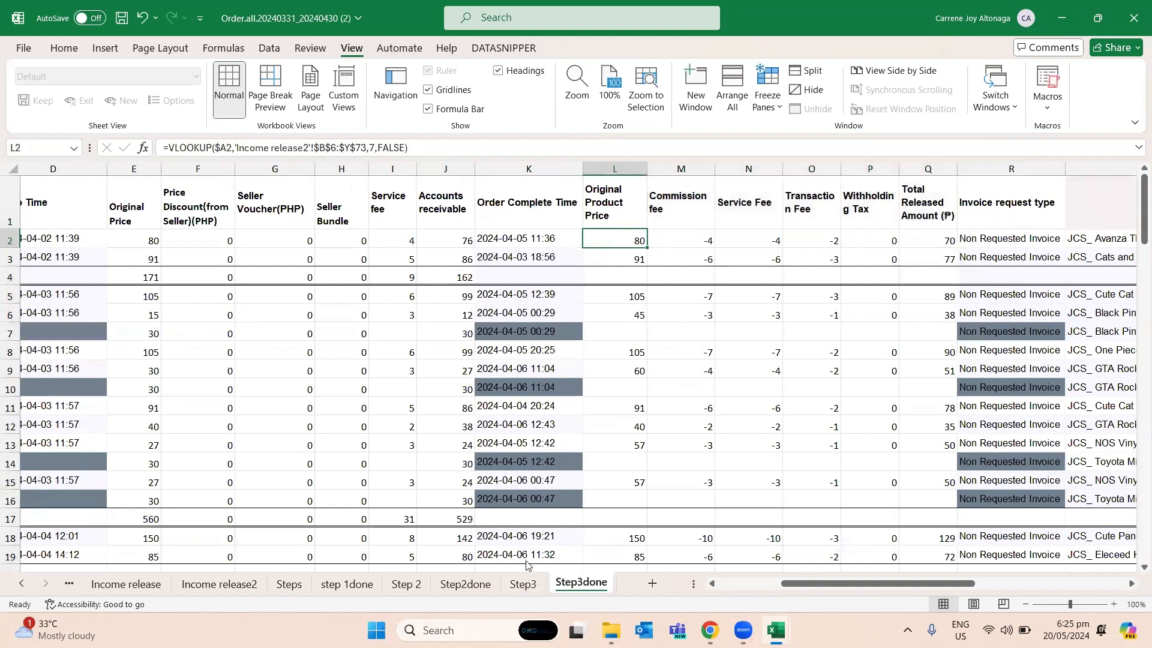
pyautogui.click(522, 584)
# - Fill the VLOOKUP formula from L2 down to L3 on Step3
pyautogui.click(931, 248)
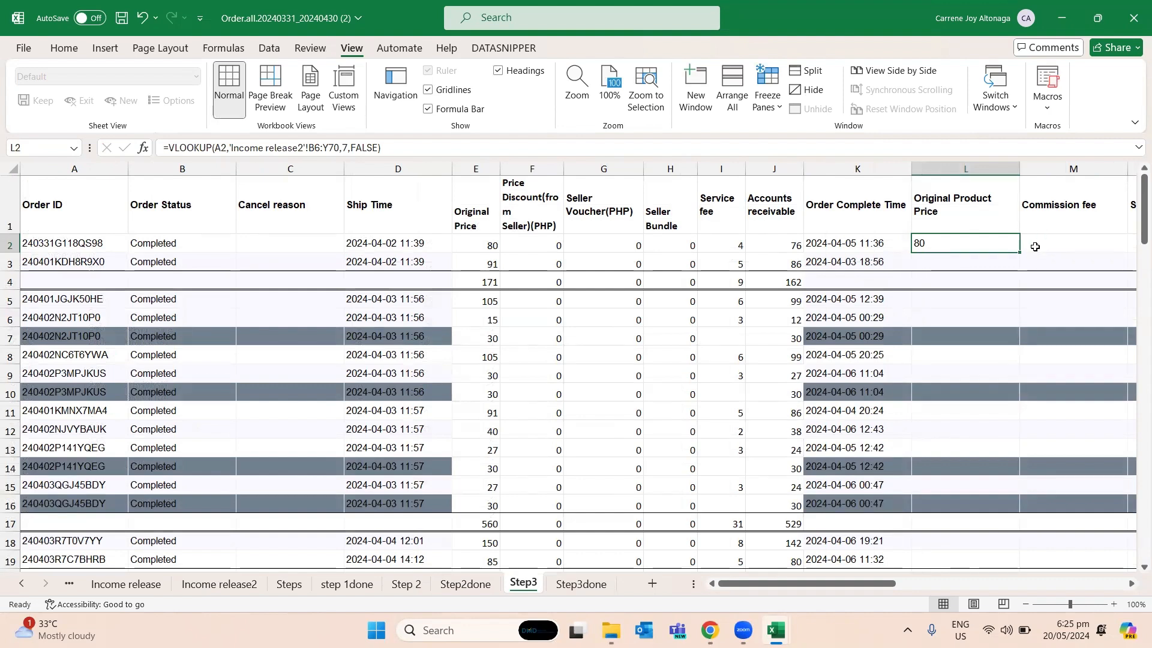
pyautogui.moveTo(1018, 254); pyautogui.dragTo(1020, 274)
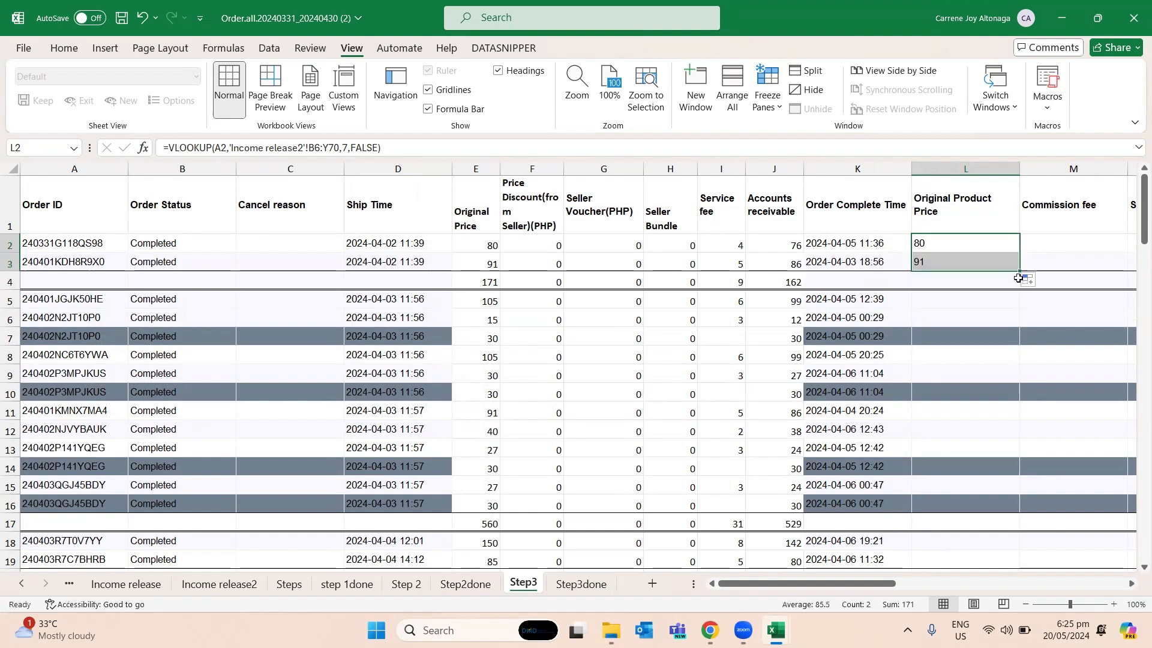
pyautogui.click(950, 267)
pyautogui.press('Left')
pyautogui.press('Right')
pyautogui.press('Right')
pyautogui.press('Right')
pyautogui.press('Right')
pyautogui.press('Left')
pyautogui.press('Left')
pyautogui.press('Left')
pyautogui.press('Left')
pyautogui.press('Left')
pyautogui.press('Left')
pyautogui.press('Left')
pyautogui.press('Left')
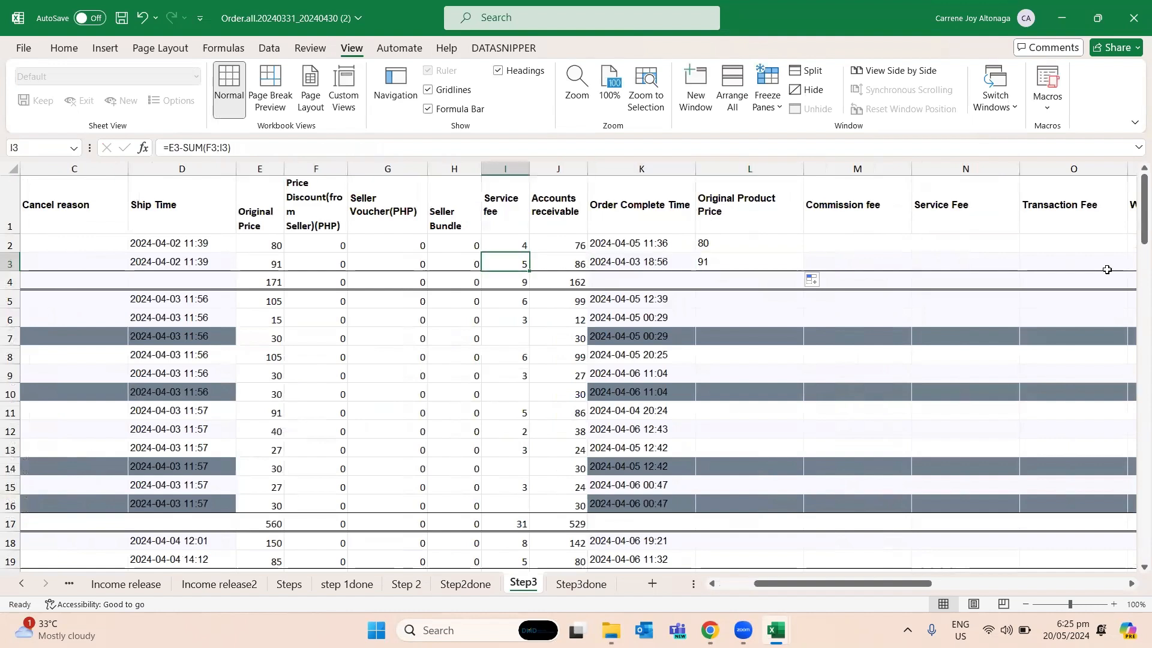
# - Copy the Original Product Price formula from L3 into L5:L16
pyautogui.press('Right')
pyautogui.press('Right')
pyautogui.press('Right')
pyautogui.press('Right')
pyautogui.press('Right')
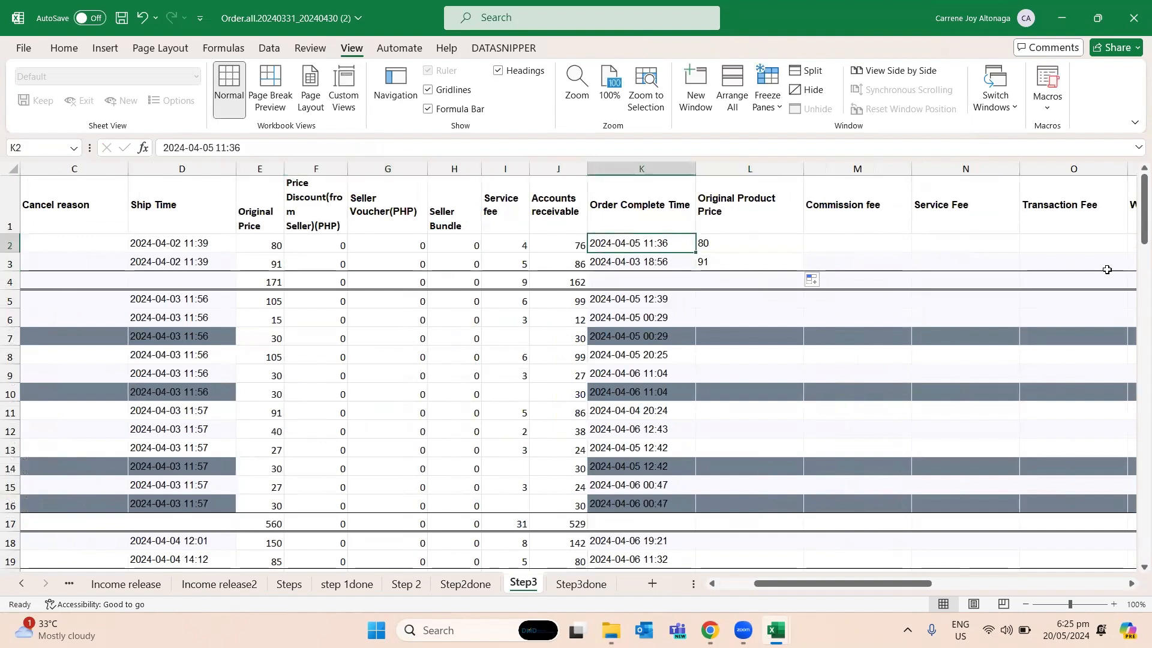
pyautogui.hotkey('ctrl', 'c')
pyautogui.press('Down')
pyautogui.press('Down')
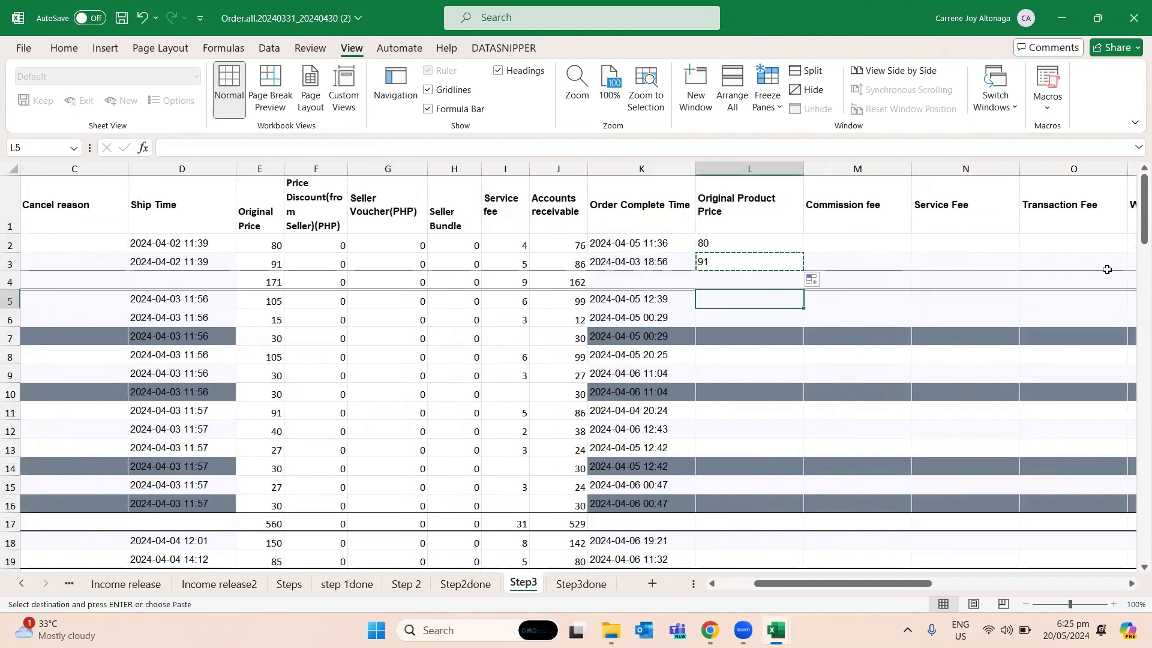
pyautogui.hotkey('shift', 'Down')
pyautogui.hotkey('shift', 'Down')
pyautogui.hotkey('shift', 'Down')
pyautogui.hotkey('shift', 'Down')
pyautogui.hotkey('shift', 'Down')
pyautogui.hotkey('shift', 'Down')
pyautogui.hotkey('shift', 'Down')
pyautogui.hotkey('shift', 'Down')
pyautogui.hotkey('shift', 'Down')
pyautogui.hotkey('shift', 'Down')
pyautogui.hotkey('shift', 'Down')
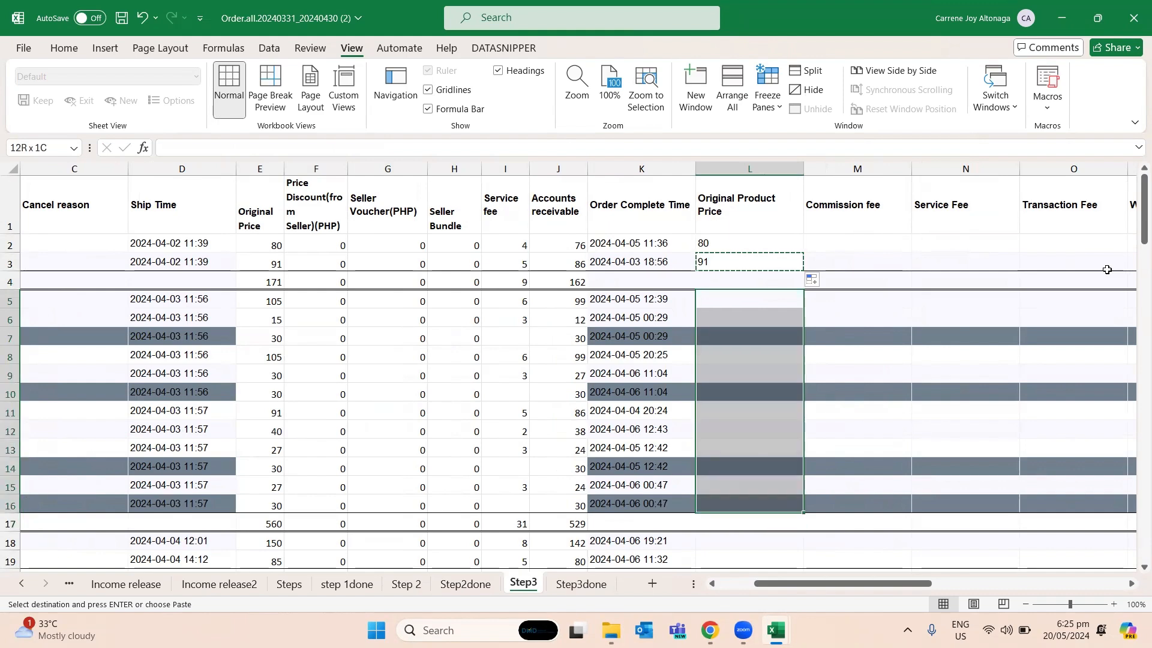
pyautogui.hotkey('ctrl', 'v')
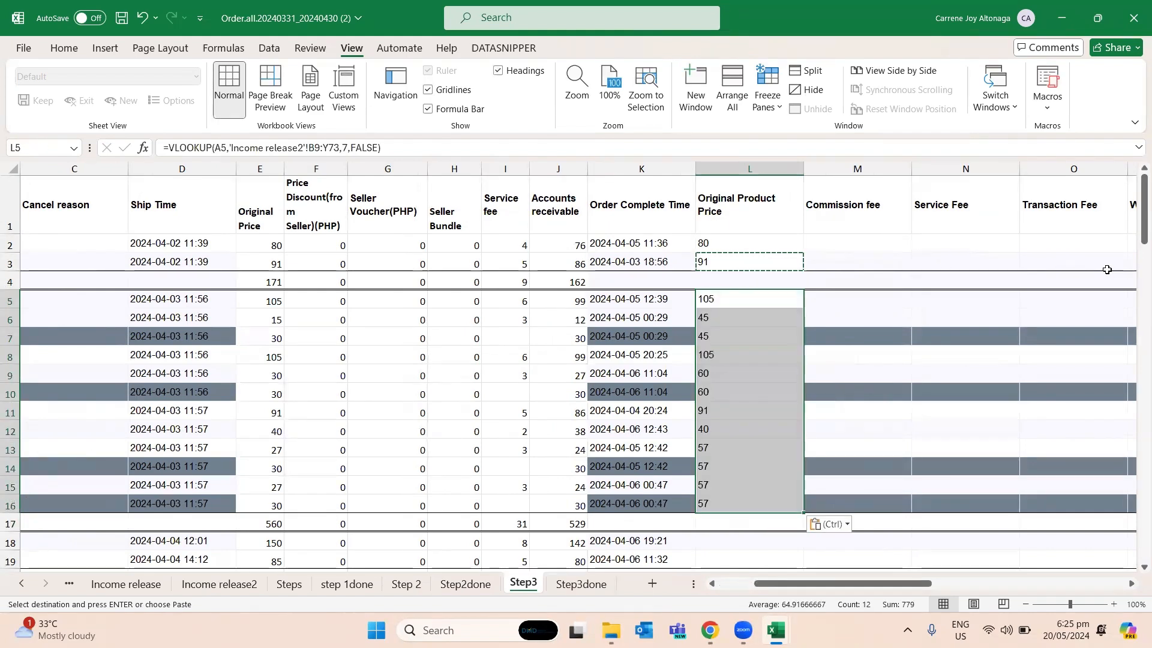
# - Paste the copied Original Product Price formula into L18:L19
pyautogui.press('Down')
pyautogui.press('Down')
pyautogui.press('Down')
pyautogui.press('Down')
pyautogui.press('Down')
pyautogui.press('Down')
pyautogui.press('Down')
pyautogui.press('Down')
pyautogui.press('Down')
pyautogui.press('Down')
pyautogui.press('Down')
pyautogui.press('Down')
pyautogui.press('Down')
pyautogui.press('Down')
pyautogui.press('Down')
pyautogui.press('Down')
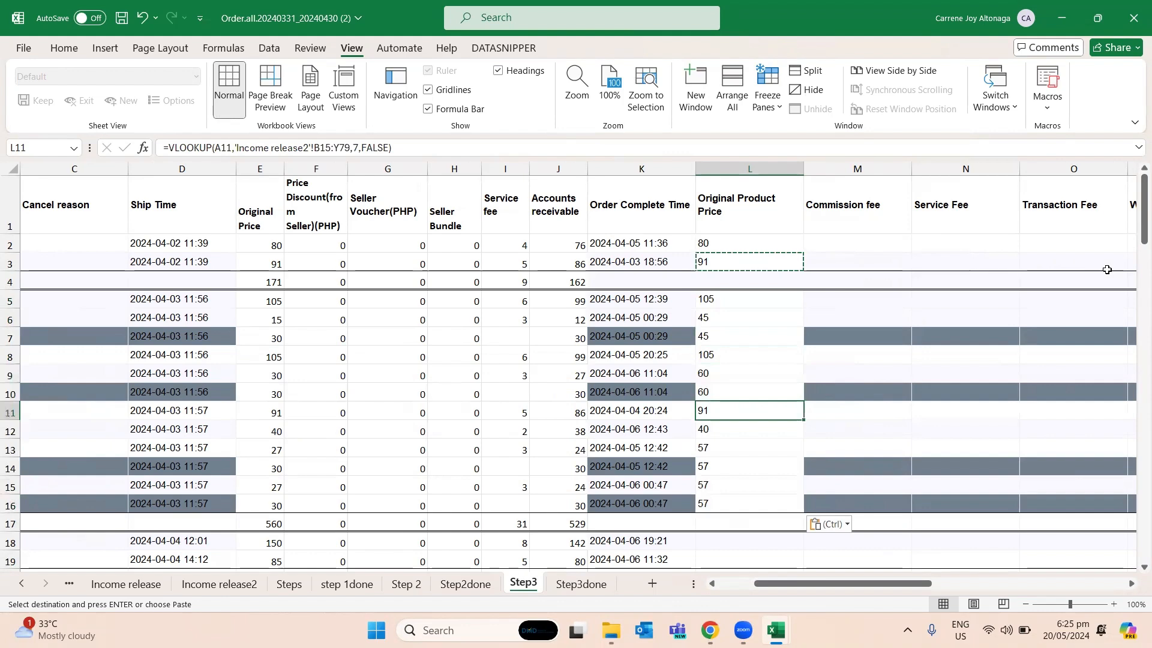
pyautogui.press('Down')
pyautogui.hotkey('shift', 'Up')
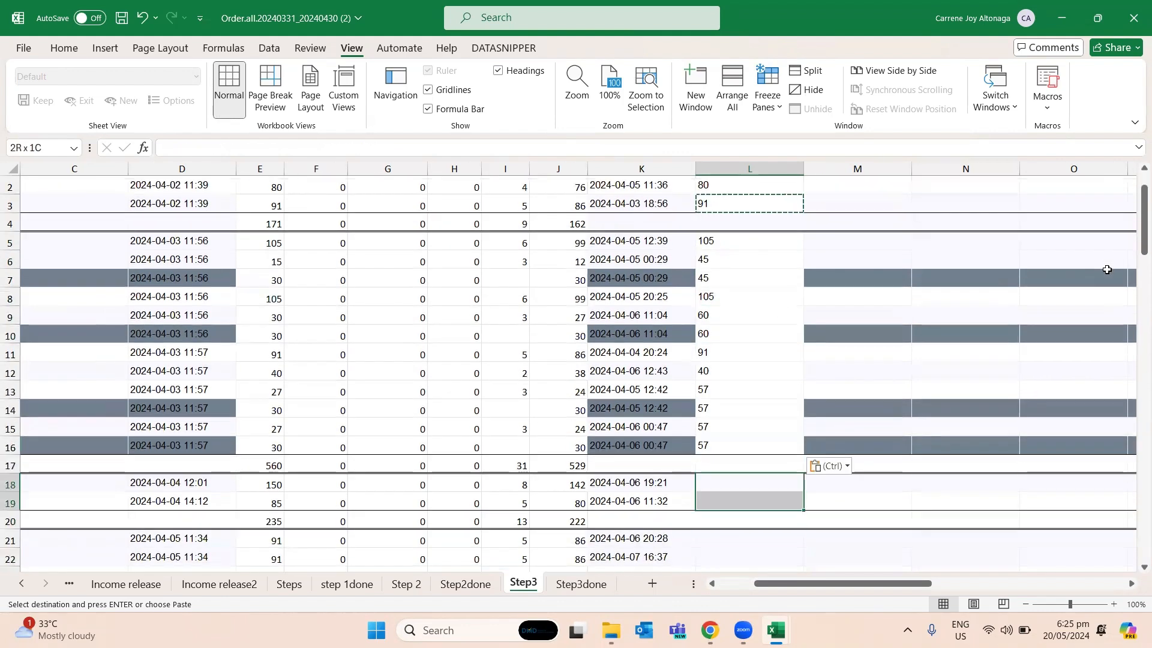
pyautogui.hotkey('ctrl', 'v')
# - Edit the VLOOKUP in L2 so its lookup value has a fixed column, $A2
pyautogui.press('Right')
pyautogui.press('Up')
pyautogui.press('Up')
pyautogui.press('Up')
pyautogui.press('Up')
pyautogui.press('Up')
pyautogui.press('Up')
pyautogui.press('Up')
pyautogui.press('Up')
pyautogui.press('Up')
pyautogui.press('Up')
pyautogui.press('Up')
pyautogui.press('Up')
pyautogui.press('Up')
pyautogui.press('Up')
pyautogui.press('Up')
pyautogui.press('Up')
pyautogui.press('Up')
pyautogui.press('Up')
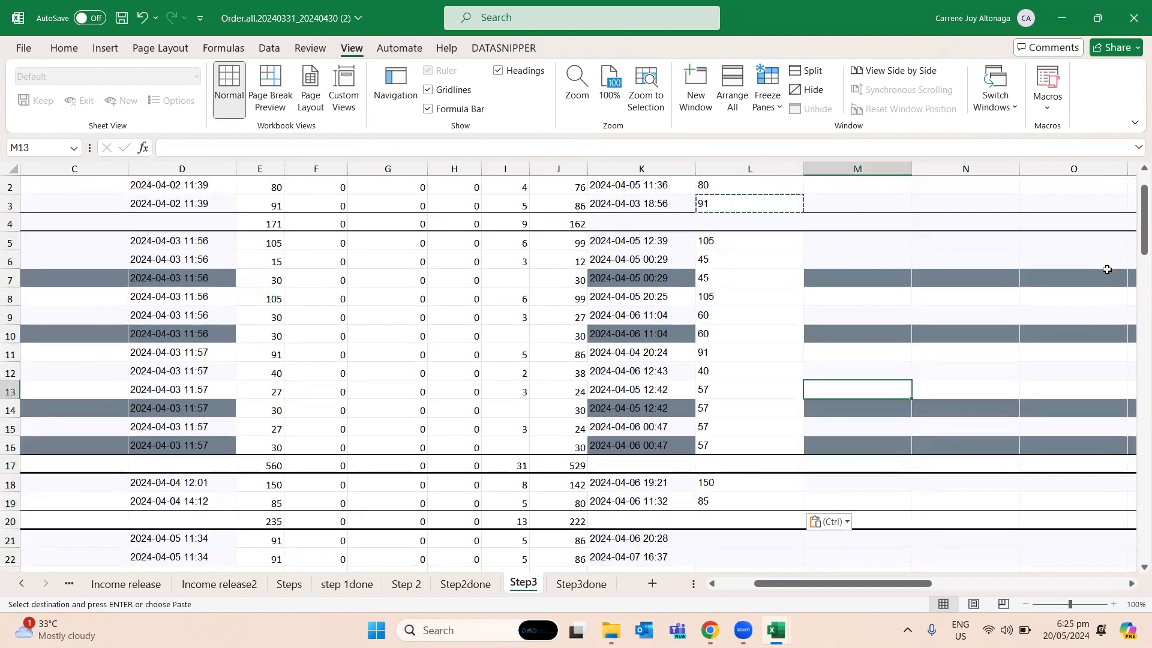
pyautogui.press('Left')
pyautogui.press('Down')
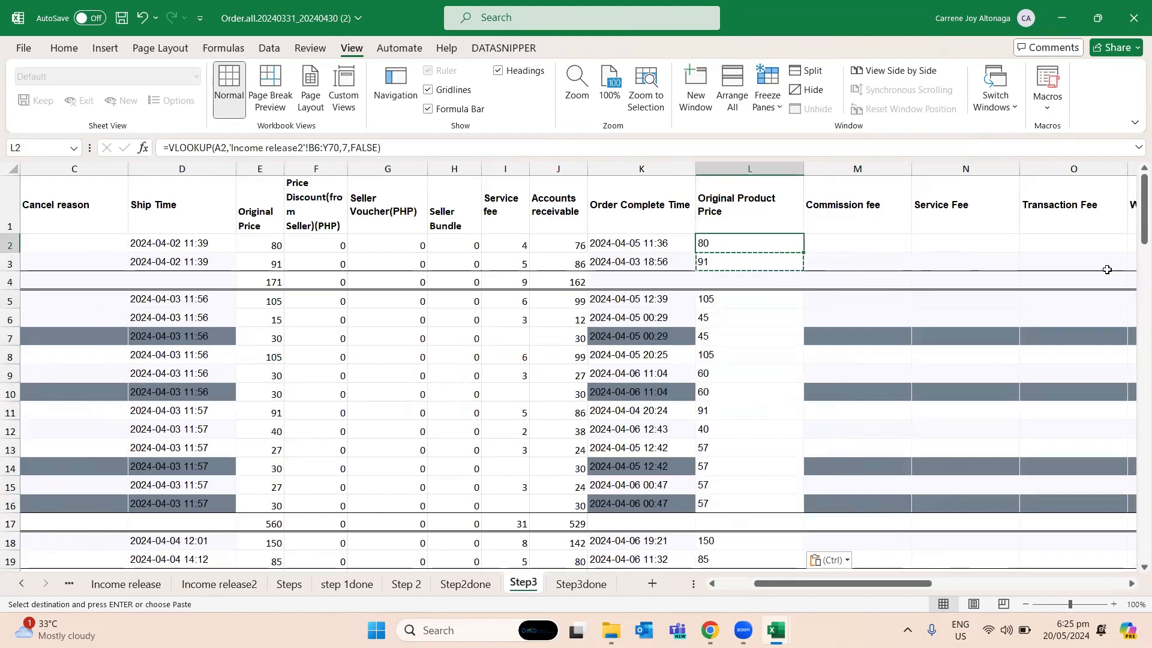
pyautogui.press('Escape')
pyautogui.press('Right')
pyautogui.press('Left')
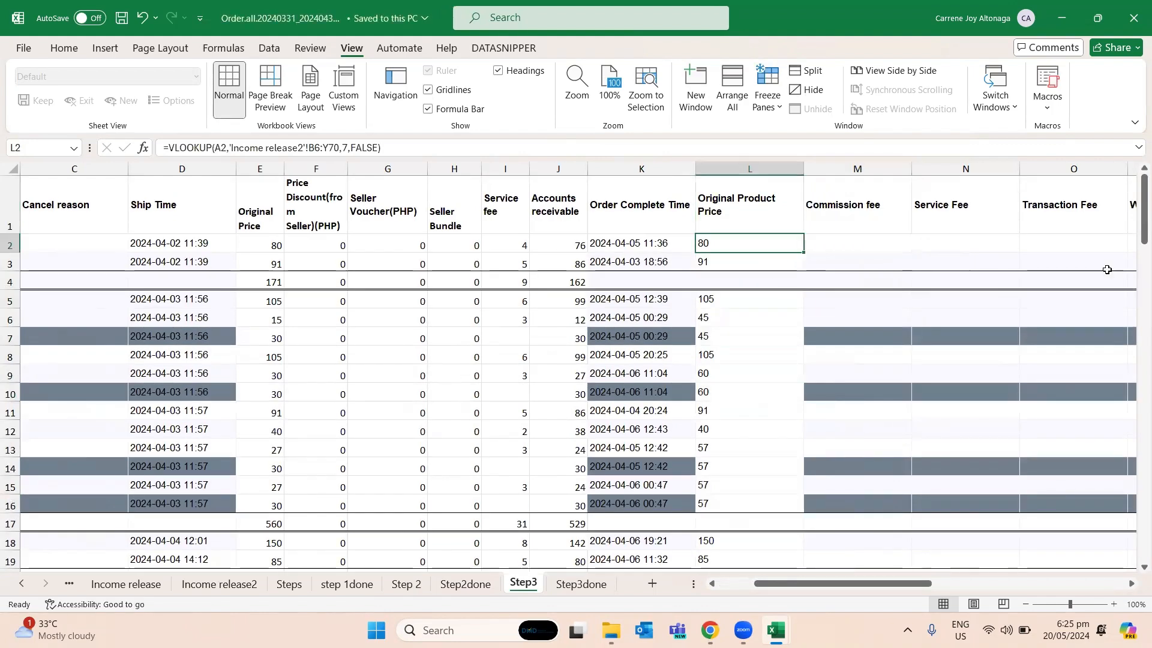
pyautogui.press('F2')
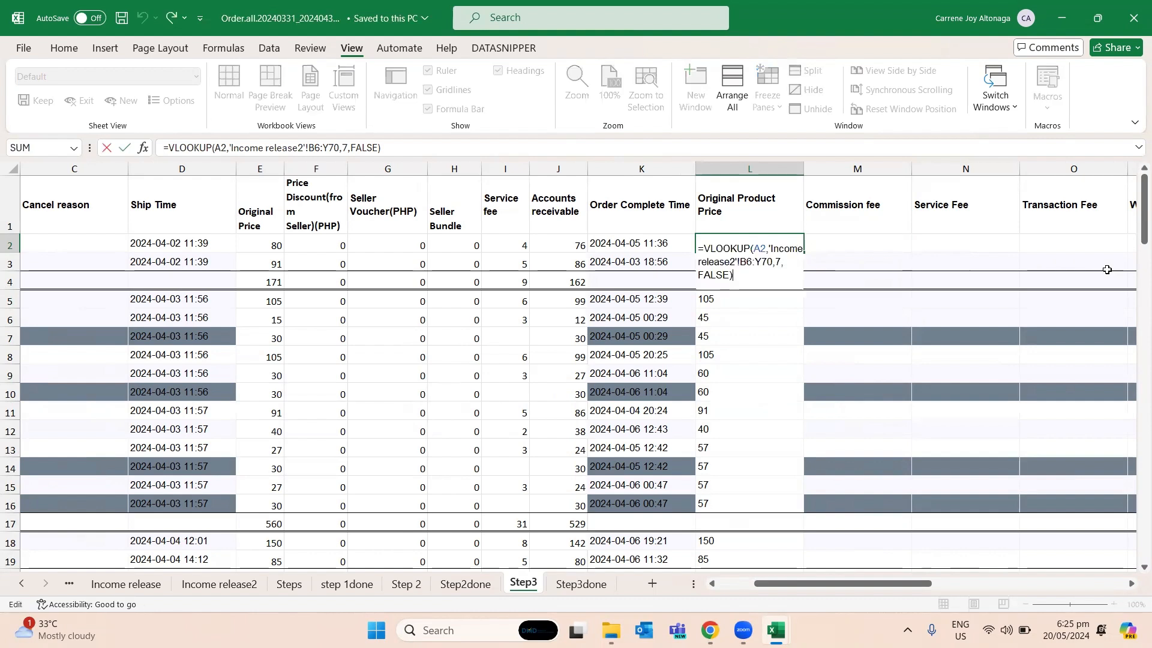
pyautogui.press('Left')
pyautogui.press('Left')
pyautogui.press('Left')
pyautogui.press('Left')
pyautogui.press('Left')
pyautogui.press('Left')
pyautogui.press('Left')
pyautogui.press('Left')
pyautogui.press('Left')
pyautogui.press('Left')
pyautogui.press('Left')
pyautogui.press('Left')
pyautogui.press('Left')
pyautogui.press('Left')
pyautogui.press('Left')
pyautogui.press('Left')
pyautogui.press('Left')
pyautogui.press('Left')
pyautogui.press('Left')
pyautogui.press('Left')
pyautogui.press('Left')
pyautogui.press('Left')
pyautogui.press('Left')
pyautogui.press('Left')
pyautogui.press('Left')
pyautogui.press('Left')
pyautogui.press('Left')
pyautogui.press('Left')
pyautogui.press('Left')
pyautogui.press('Left')
pyautogui.press('Left')
pyautogui.press('Left')
pyautogui.press('Left')
pyautogui.press('Left')
pyautogui.press('Left')
pyautogui.press('Left')
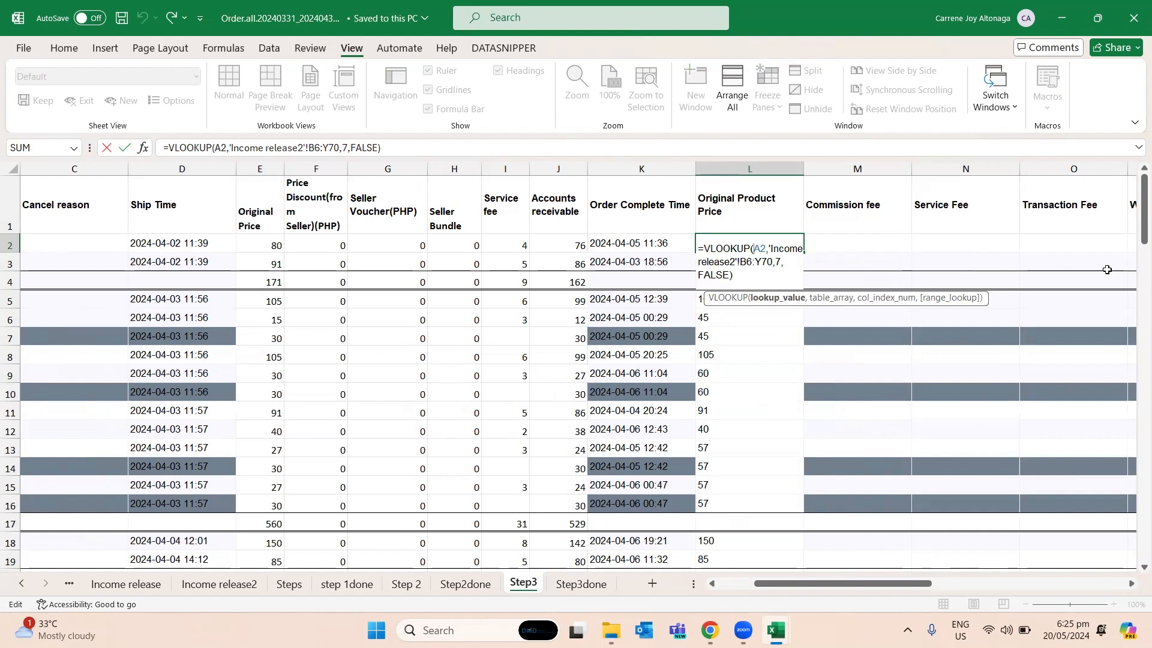
pyautogui.write('$')
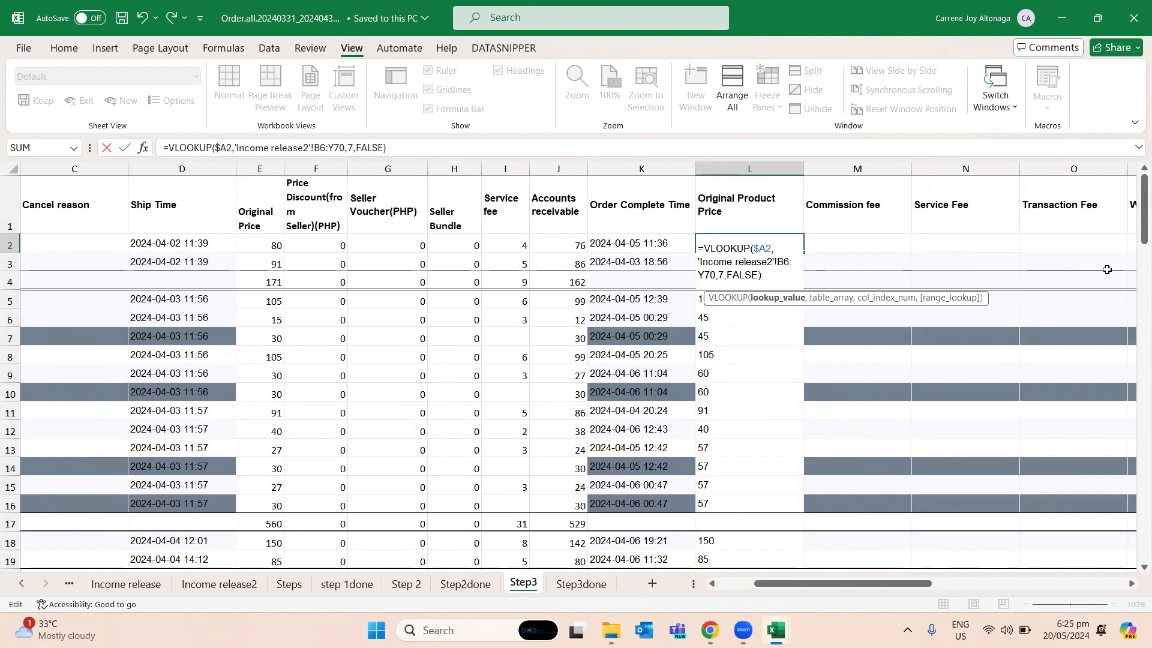
# - Make the table array in the L2 formula absolute as $B$6:$Y$70 on Income release2
pyautogui.press('Right')
pyautogui.press('Right')
pyautogui.press('Right')
pyautogui.write('$')
pyautogui.press('Right')
pyautogui.write('$B$6:$')
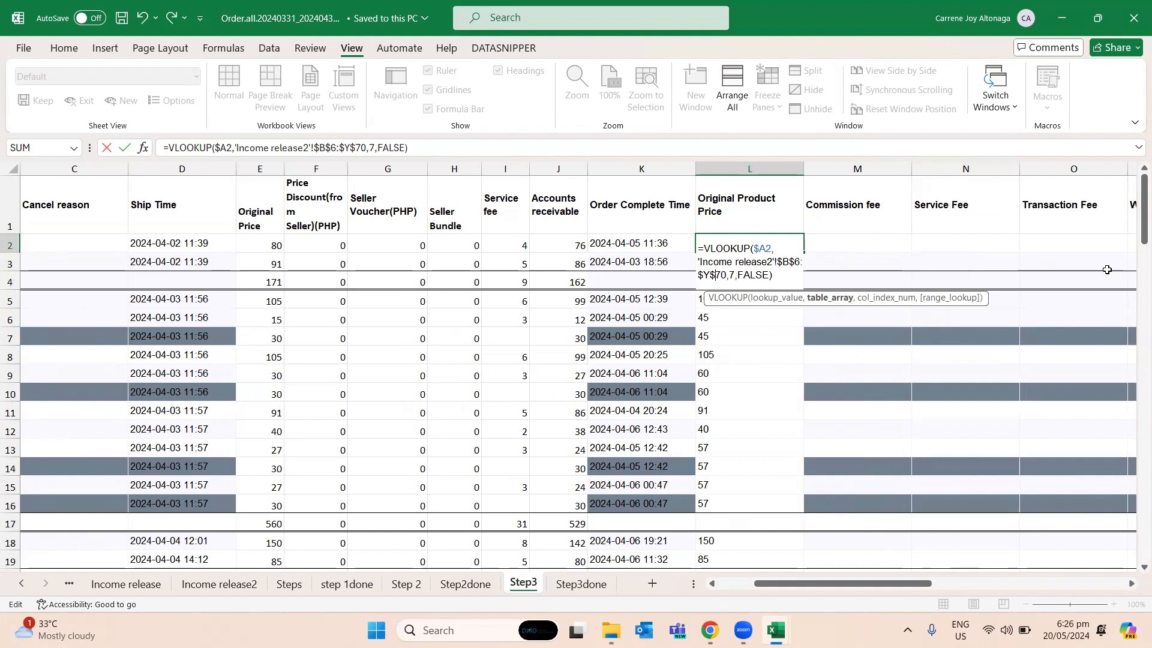
pyautogui.hotkey('ctrl', 'Return')
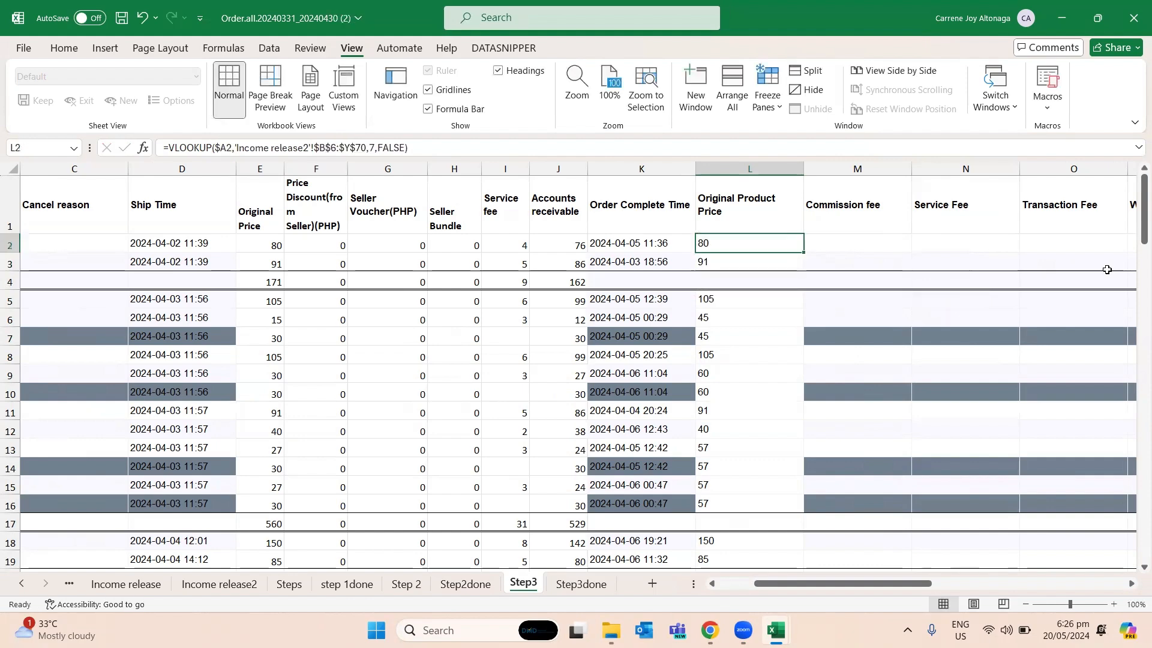
# - Copy the VLOOKUP formula from L2 into the Commission fee cell M2
pyautogui.hotkey('ctrl', 'c')
pyautogui.press('Right')
pyautogui.hotkey('ctrl', 'v')
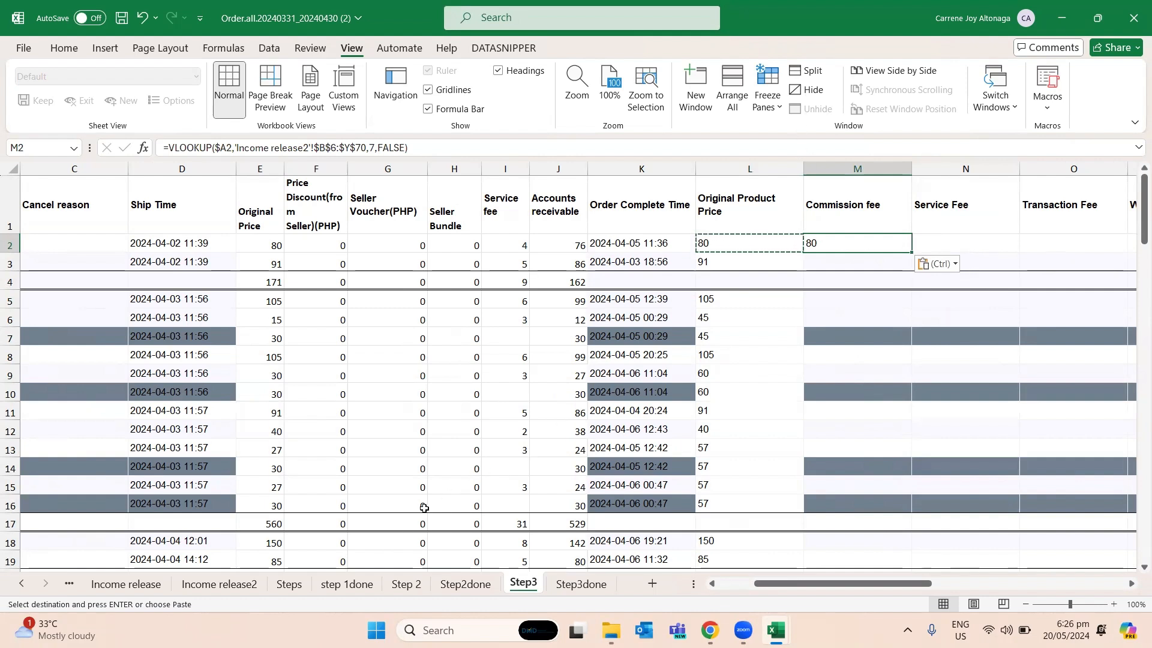
# - Check the Commission fee column number on Income release2 and set the column index in Step3's M2 VLOOKUP to 19
pyautogui.click(219, 584)
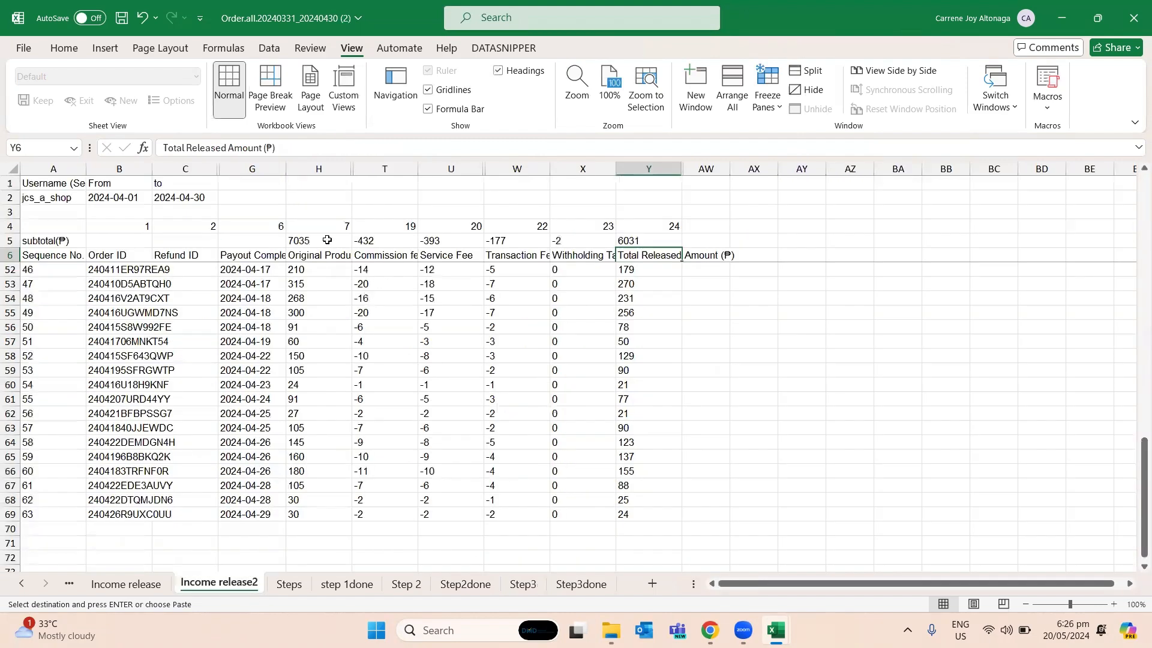
pyautogui.click(401, 227)
pyautogui.click(392, 257)
pyautogui.click(399, 231)
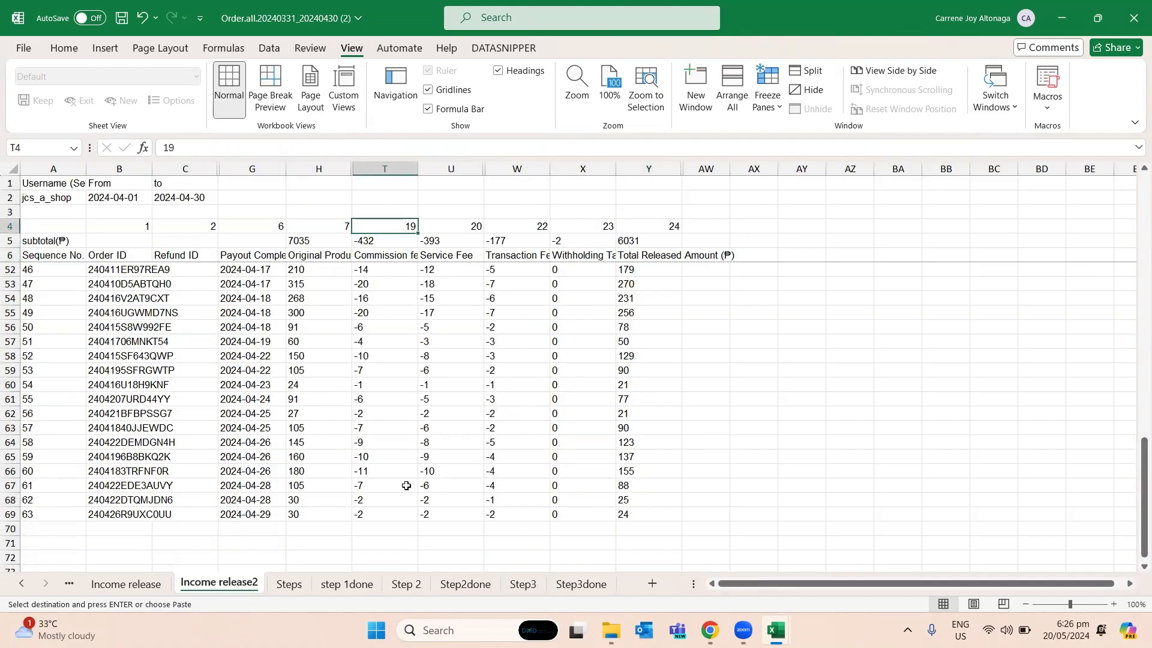
pyautogui.click(528, 588)
pyautogui.press('F2')
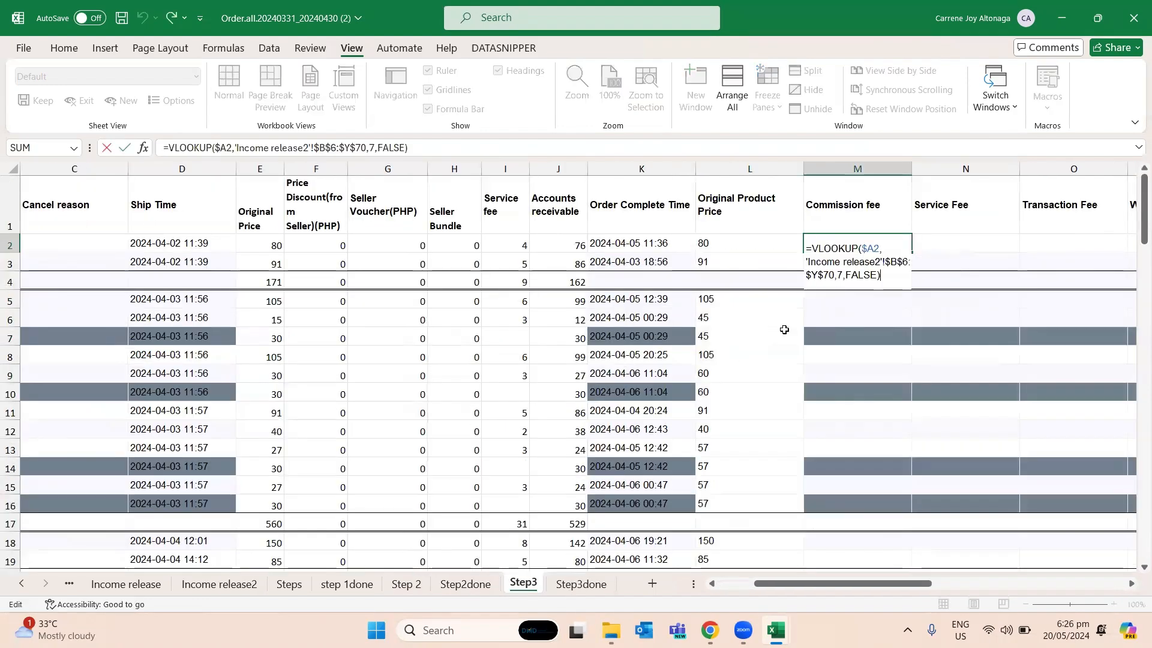
pyautogui.click(842, 274)
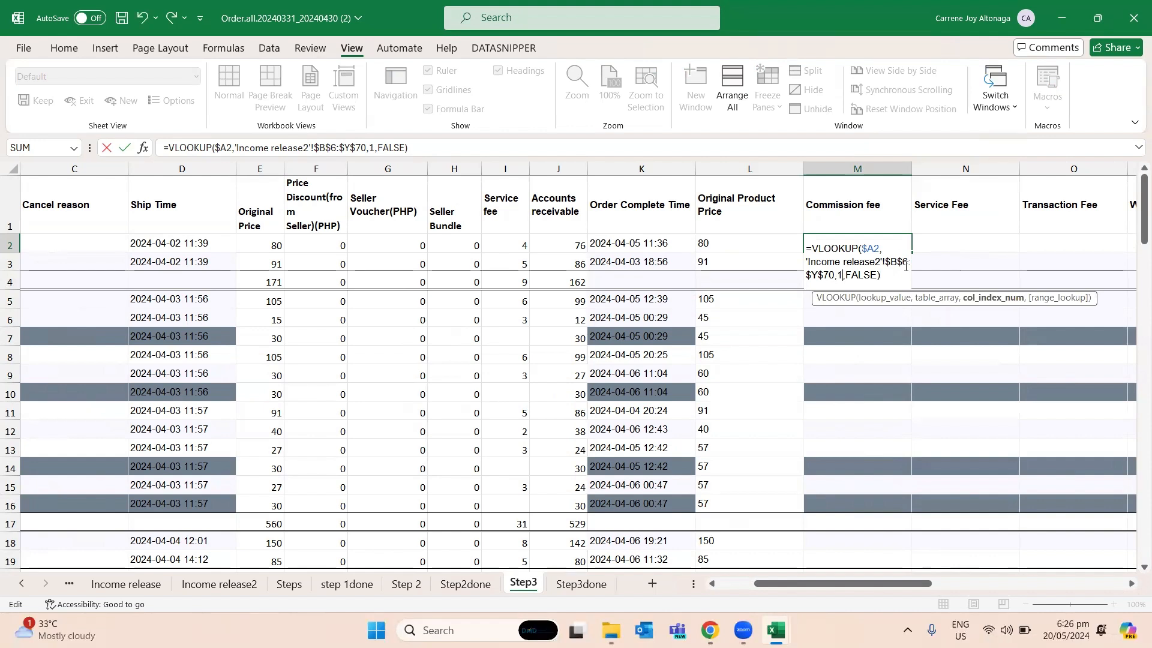
pyautogui.write('9')
pyautogui.hotkey('ctrl', 'Return')
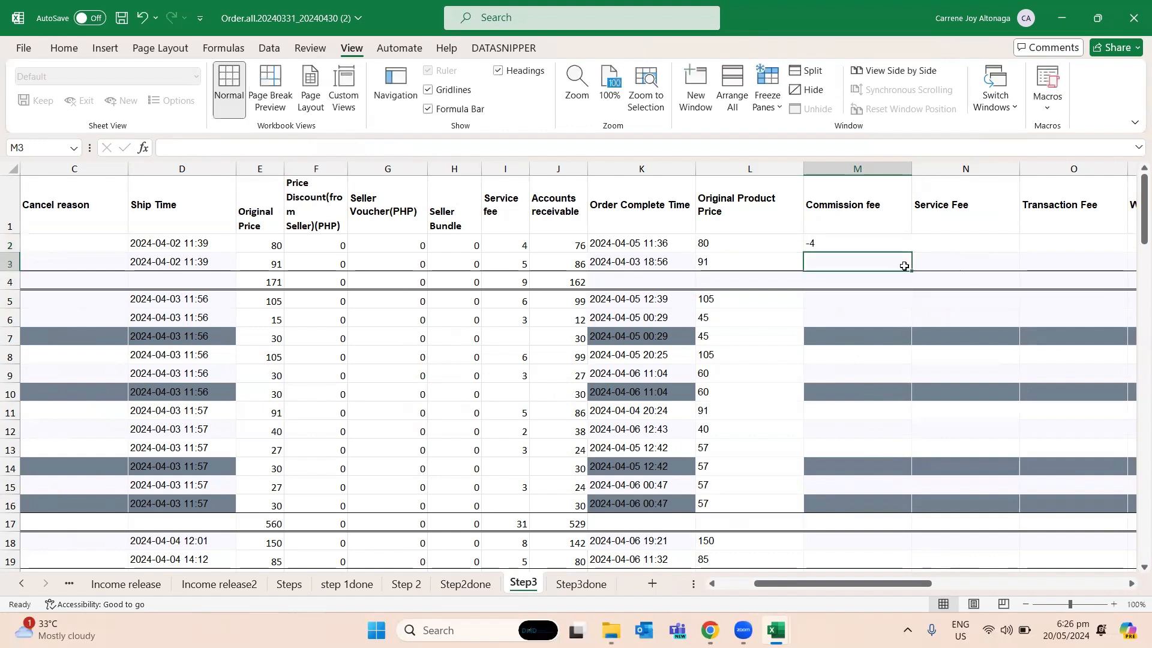
# - Copy the M2 Commission fee formula into M3 and into the Service Fee cell N2
pyautogui.hotkey('ctrl', 'c')
pyautogui.click(905, 266)
pyautogui.hotkey('ctrl', 'v')
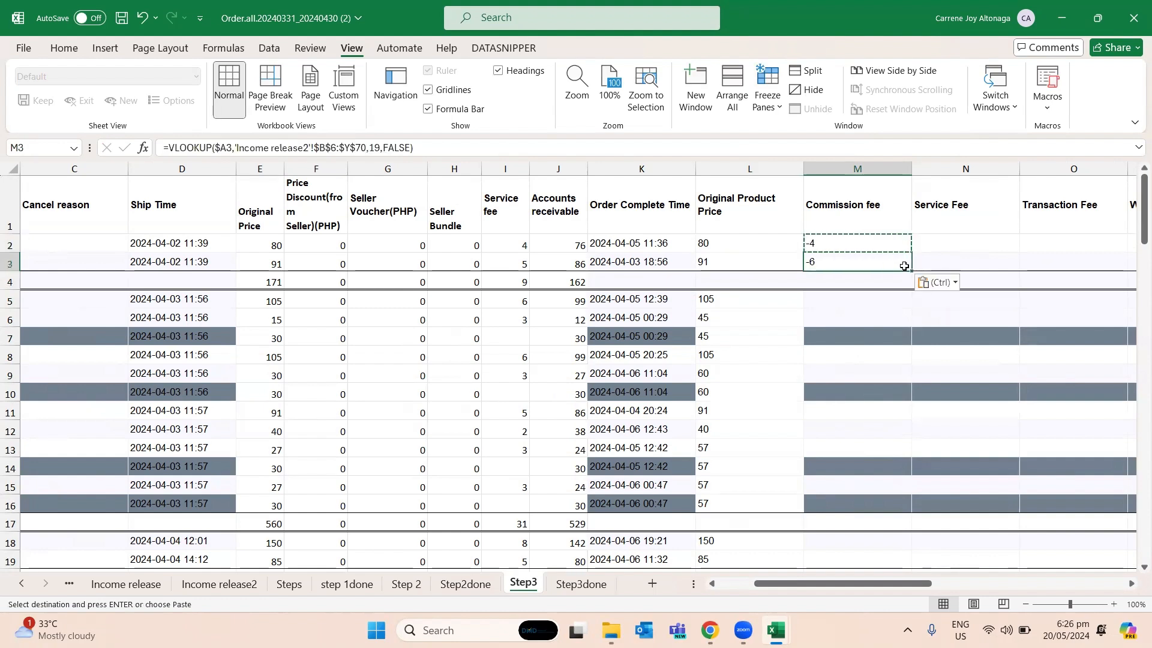
pyautogui.press('Right')
pyautogui.hotkey('ctrl', 'v')
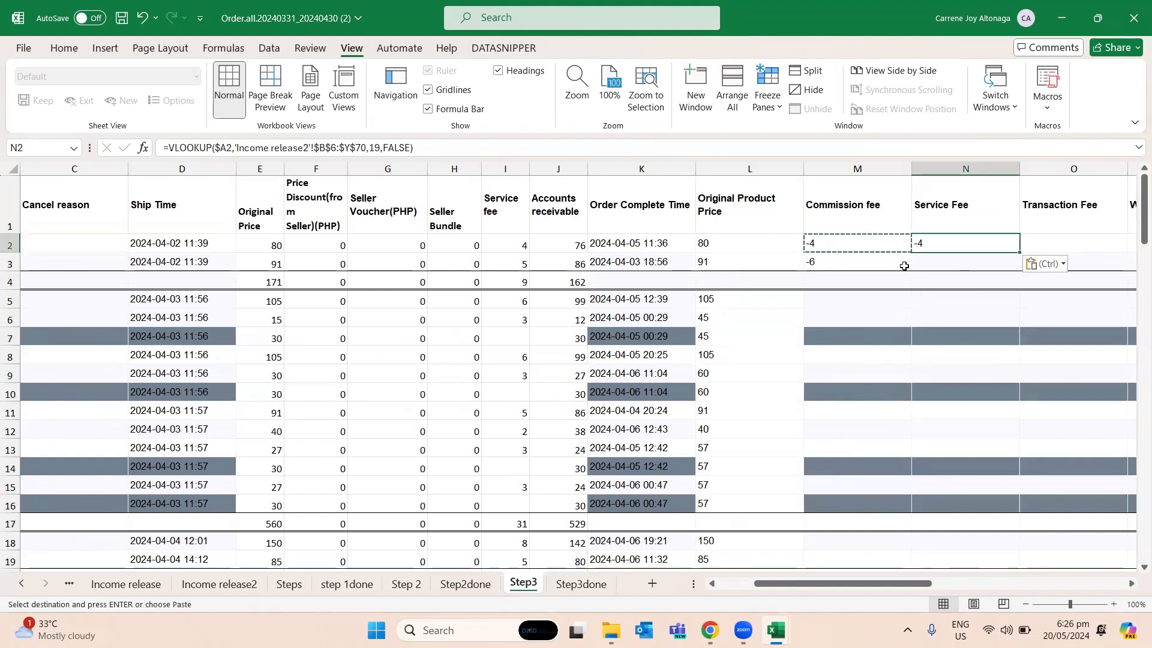
# - Check the Service Fee column number on Income release2 and set the column index in Step3's N2 VLOOKUP to 20
pyautogui.click(219, 584)
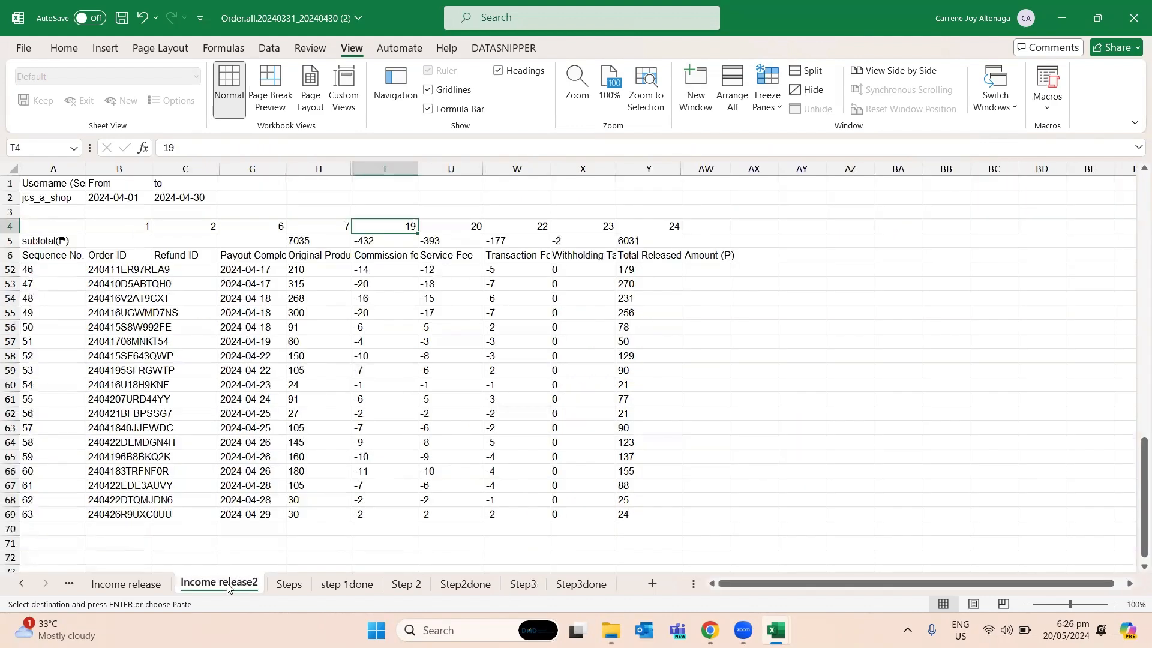
pyautogui.click(433, 228)
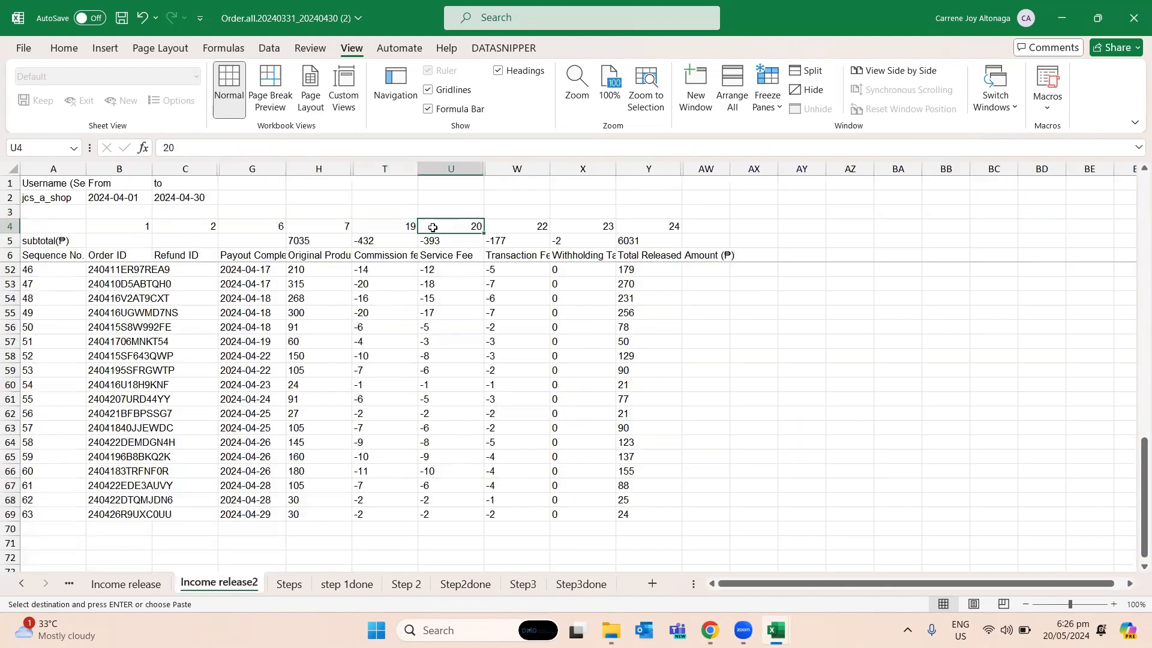
pyautogui.click(558, 582)
pyautogui.click(541, 588)
pyautogui.press('F2')
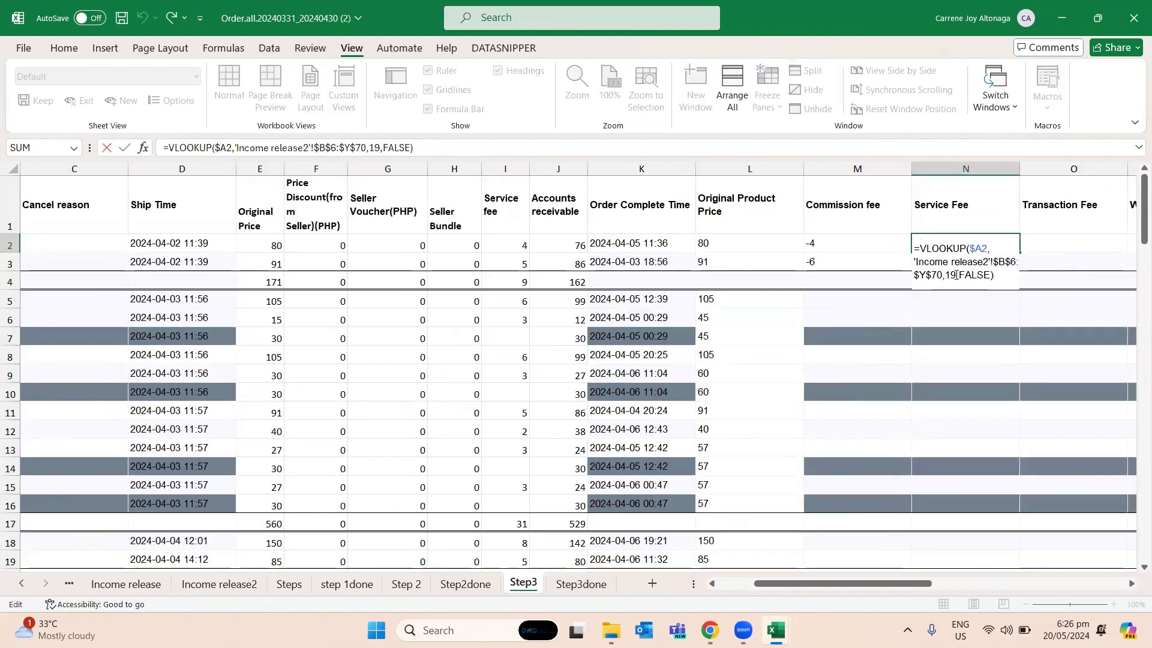
pyautogui.click(957, 275)
pyautogui.press('BackSpace')
pyautogui.press('BackSpace')
pyautogui.write('20')
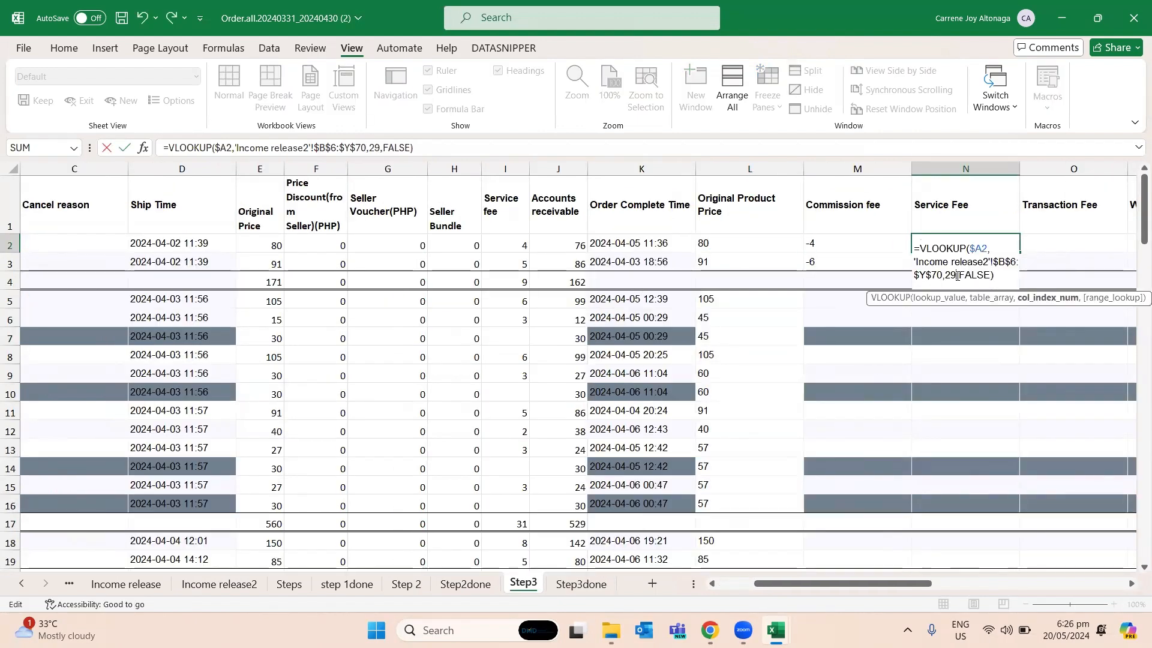
pyautogui.press('Return')
# - Copy the Service Fee formula from N2 into N3
pyautogui.press('Up')
pyautogui.press('Left')
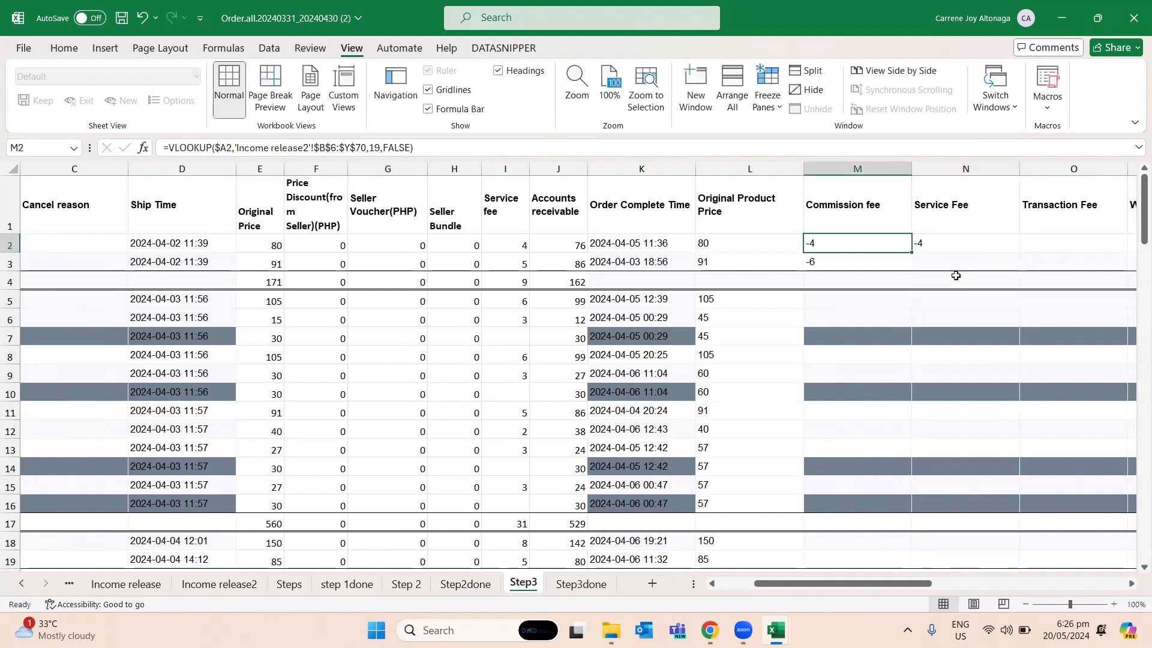
pyautogui.hotkey('ctrl', 'c')
pyautogui.press('Down')
pyautogui.press('Right')
pyautogui.press('Left')
pyautogui.hotkey('ctrl', 'c')
pyautogui.press('Up')
pyautogui.press('Right')
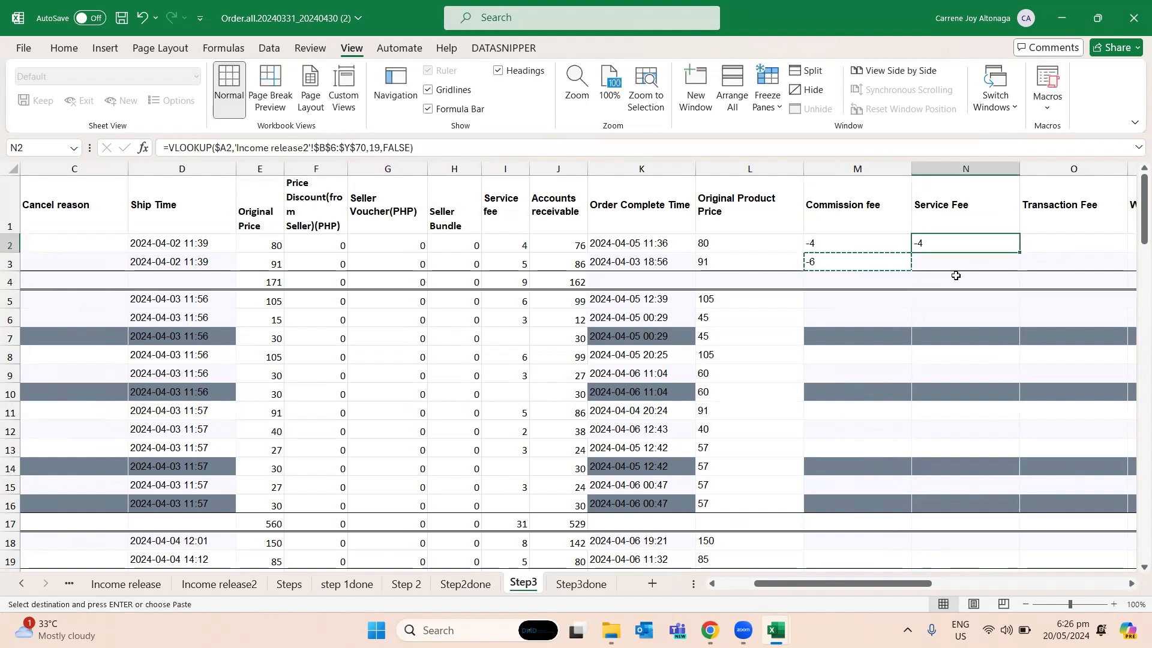
pyautogui.hotkey('ctrl', 'v')
pyautogui.press('Up')
pyautogui.hotkey('ctrl', 'c')
pyautogui.press('Down')
pyautogui.press('Right')
pyautogui.hscroll(2, 956, 275)
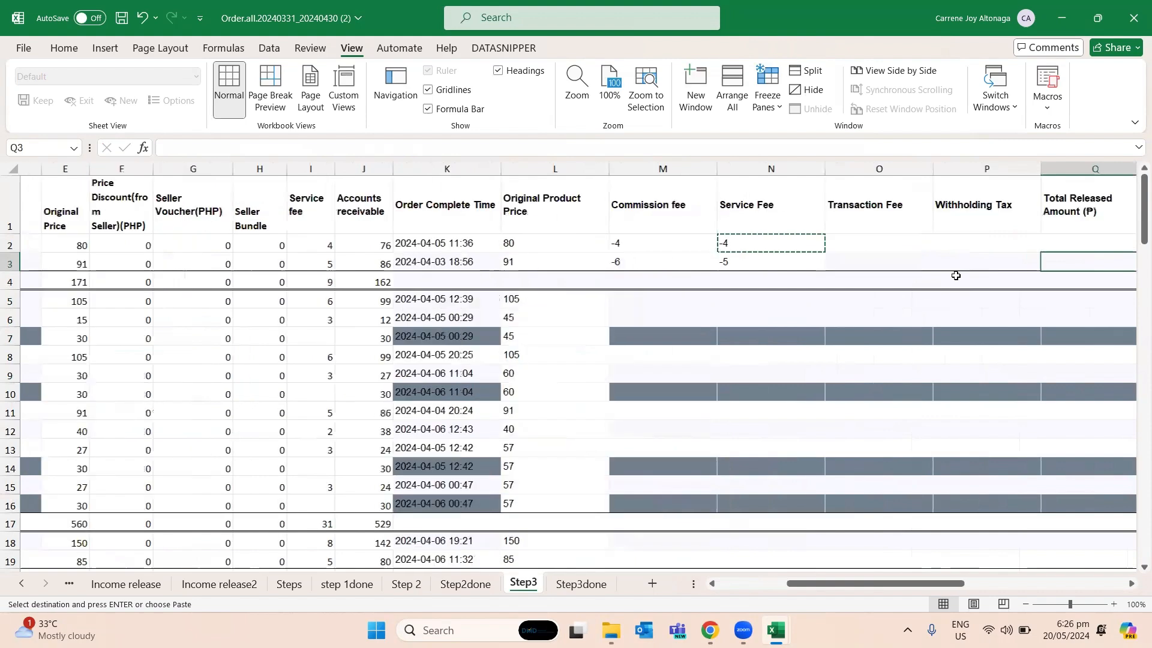
# - Copy the N2 formula into the Transaction Fee cell O2 and set its column index to 22
pyautogui.press('Up')
pyautogui.press('Left')
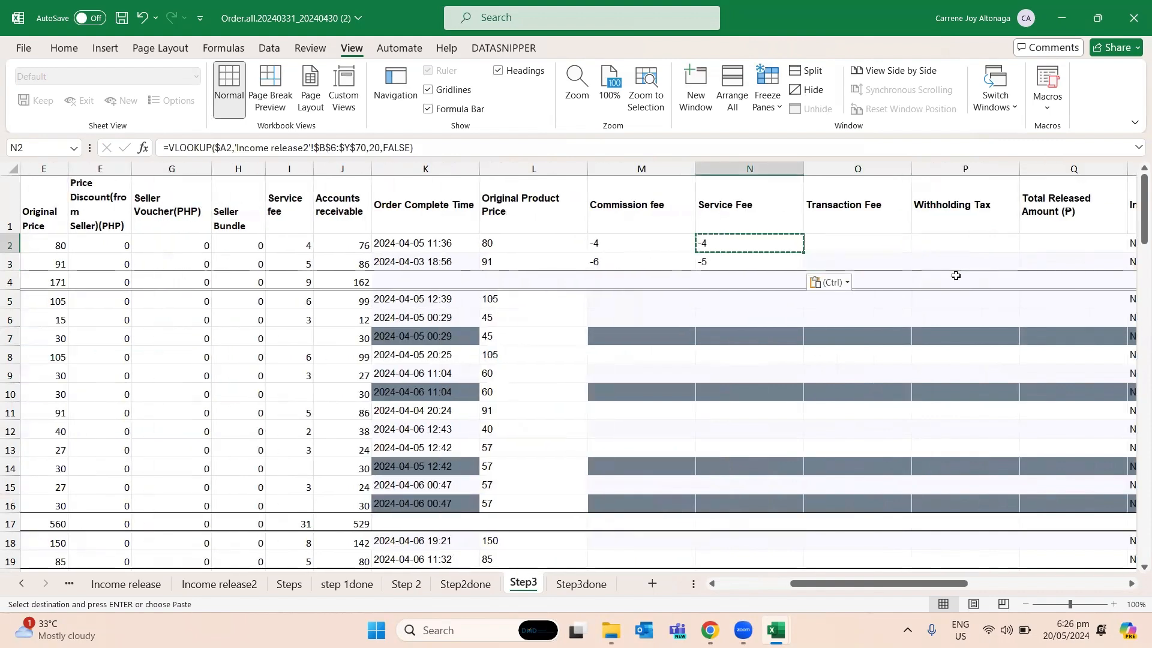
pyautogui.press('Right')
pyautogui.hotkey('ctrl', 'v')
pyautogui.press('F2')
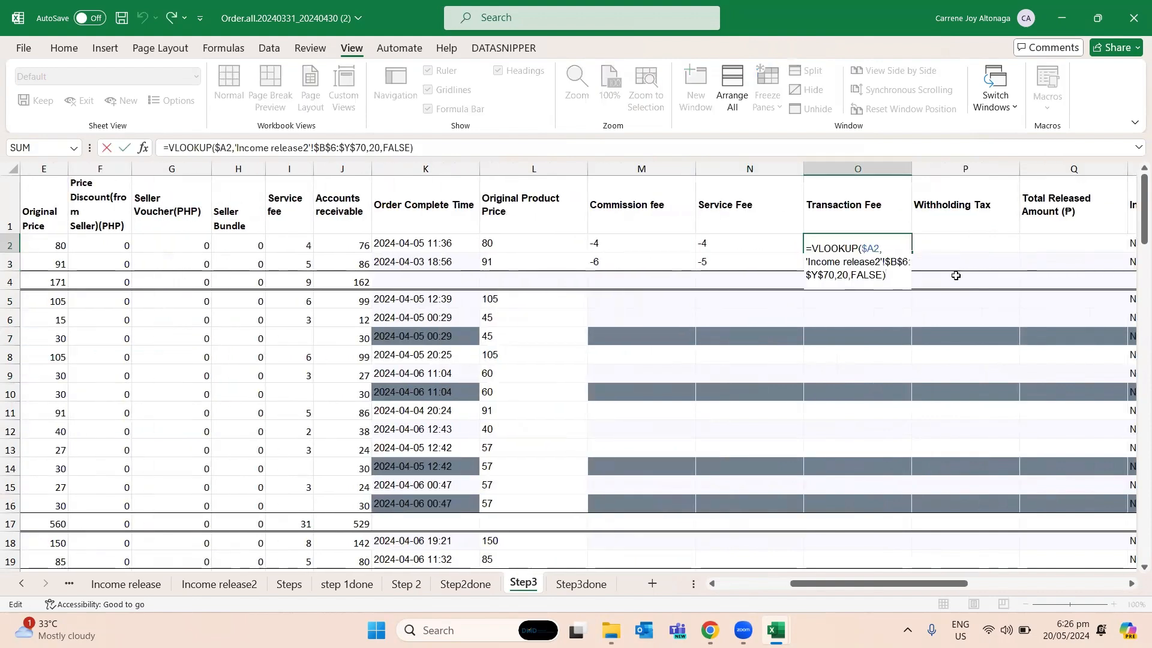
pyautogui.press('Left')
pyautogui.press('Left')
pyautogui.press('Left')
pyautogui.press('Left')
pyautogui.press('Left')
pyautogui.press('Left')
pyautogui.press('Left')
pyautogui.press('BackSpace')
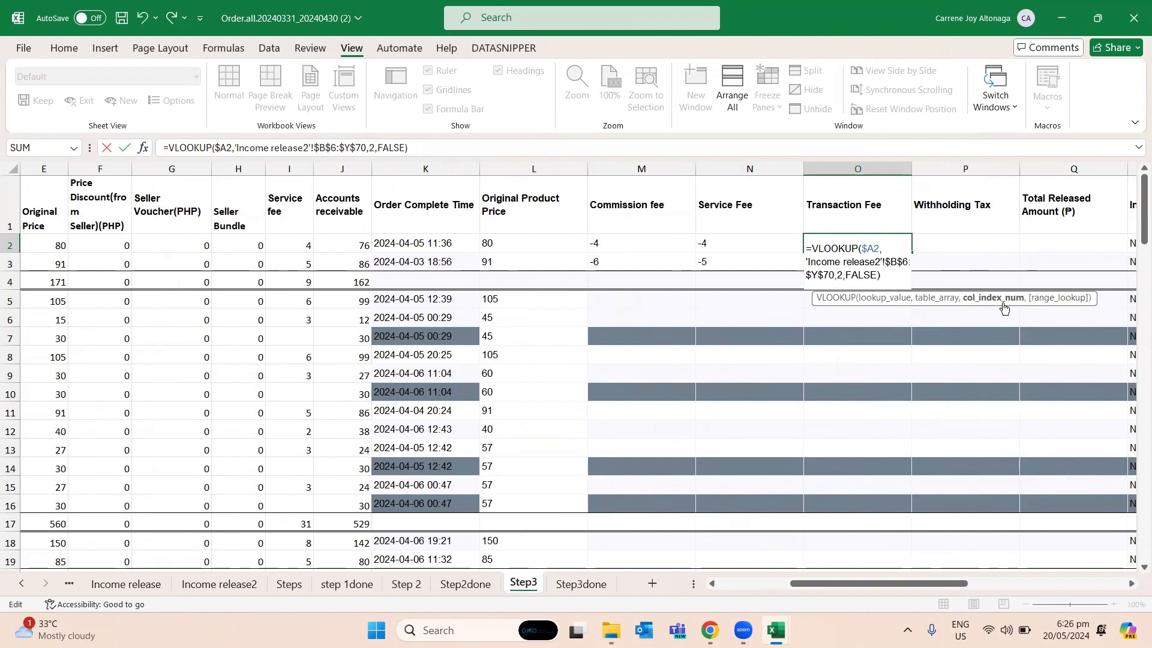
pyautogui.write('2')
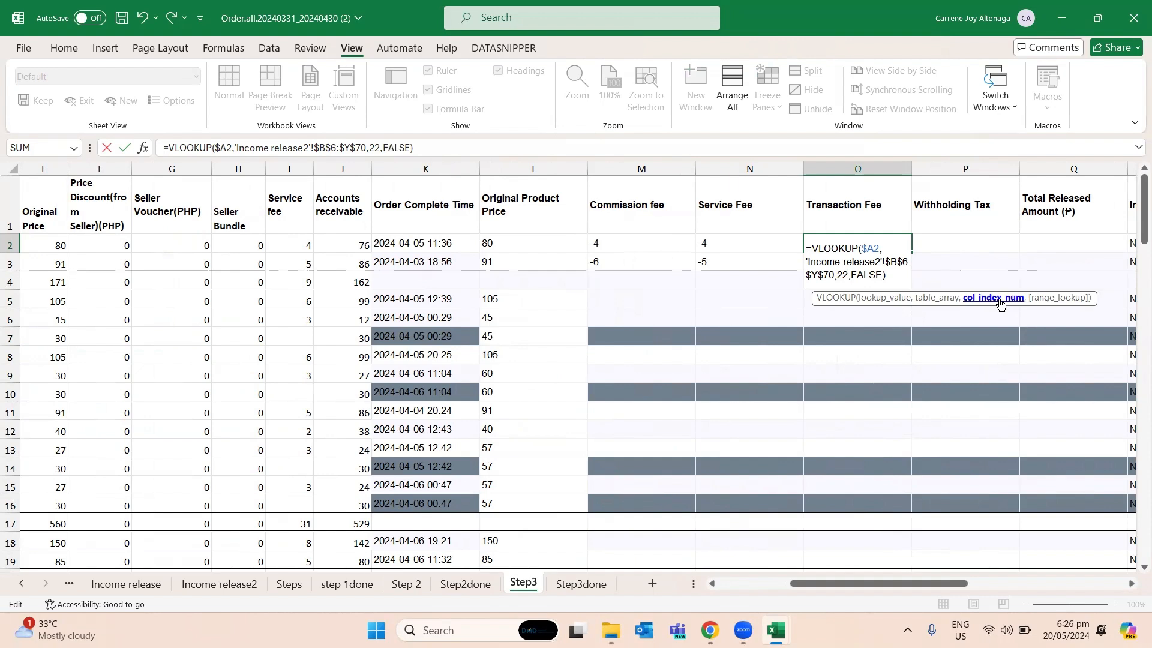
pyautogui.hotkey('ctrl', 'Return')
# - Copy the O2 Transaction Fee formula into O3 and into the Withholding Tax cell P2
pyautogui.hotkey('ctrl', 'c')
pyautogui.press('Down')
pyautogui.hotkey('ctrl', 'v')
pyautogui.press('Up')
pyautogui.press('Right')
pyautogui.press('Left')
pyautogui.press('Right')
pyautogui.hotkey('ctrl', 'v')
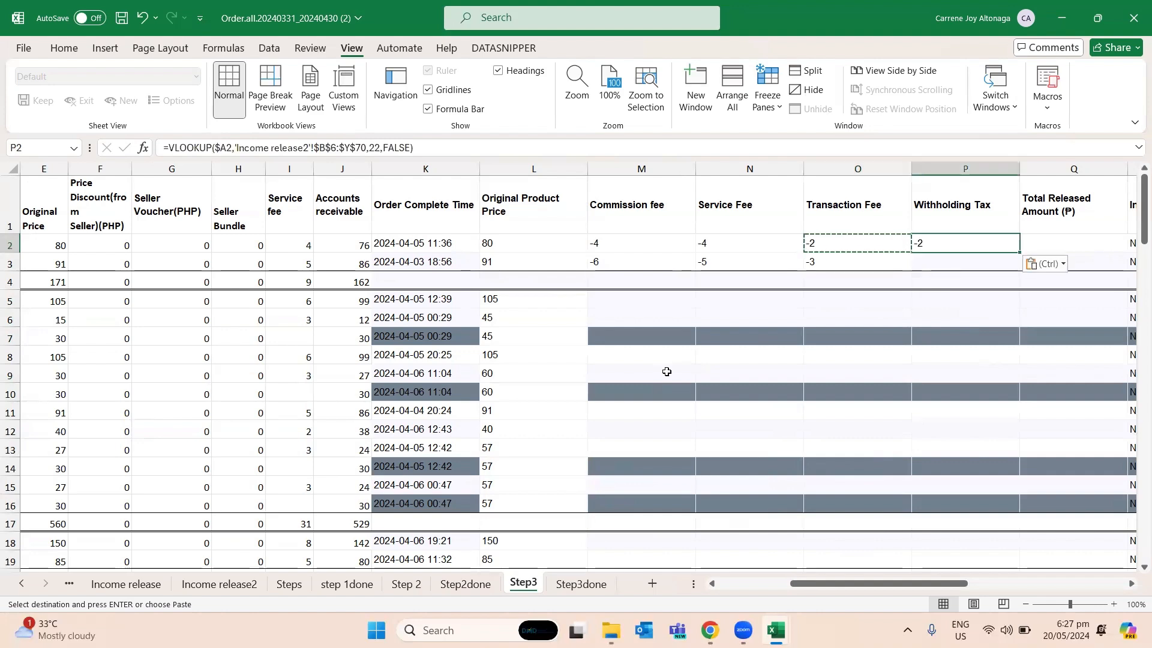
# - Check the Withholding Tax column number on Income release2 and set the column index in Step3's P2 VLOOKUP to 23
pyautogui.click(219, 584)
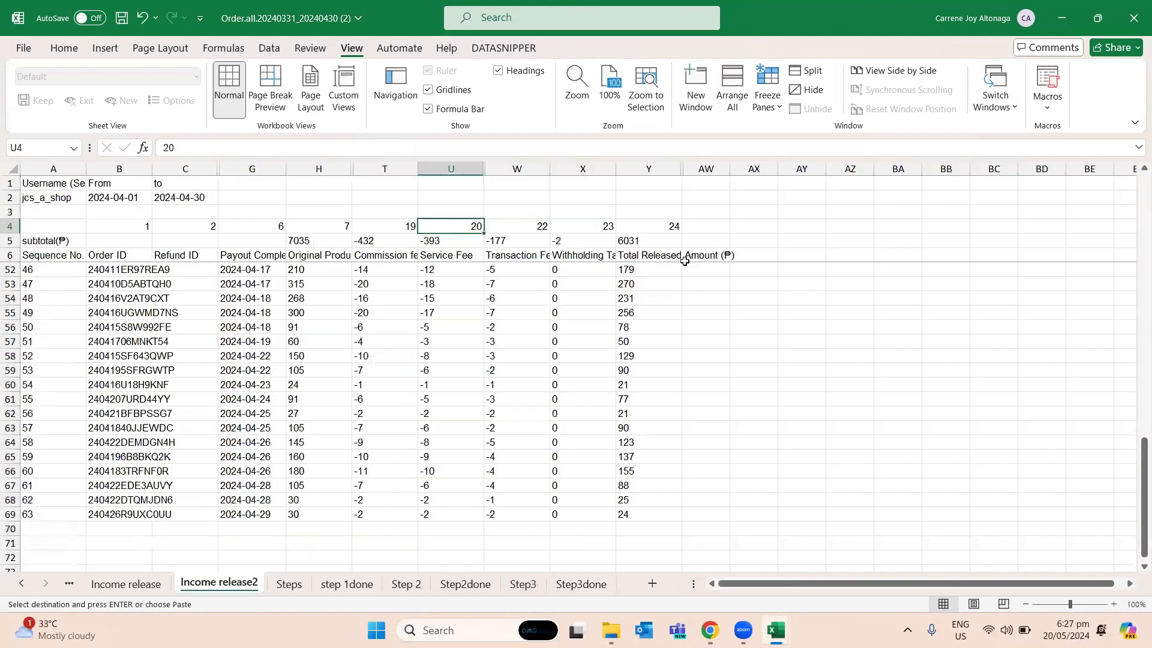
pyautogui.click(581, 258)
pyautogui.click(591, 227)
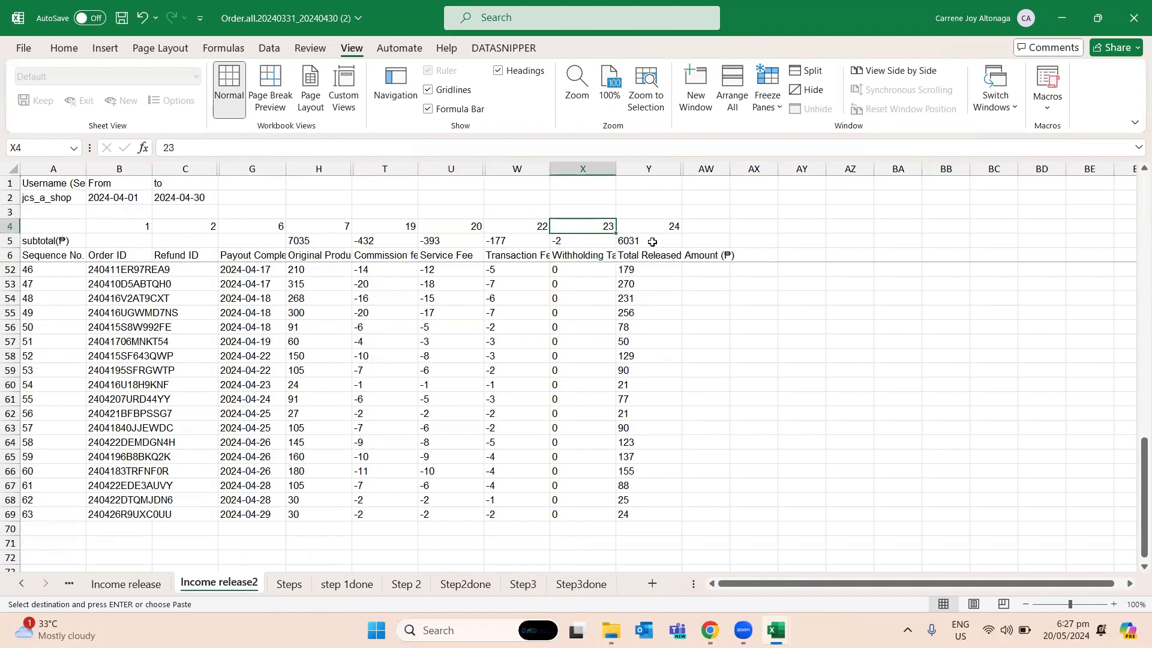
pyautogui.click(465, 584)
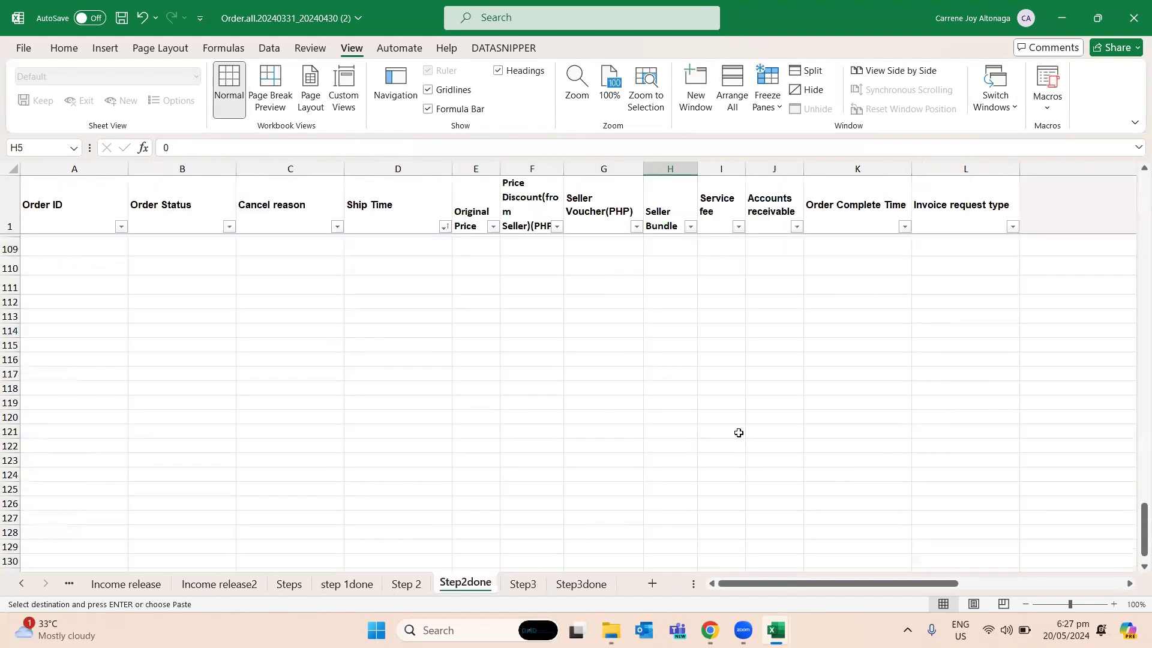
pyautogui.click(406, 584)
pyautogui.click(523, 584)
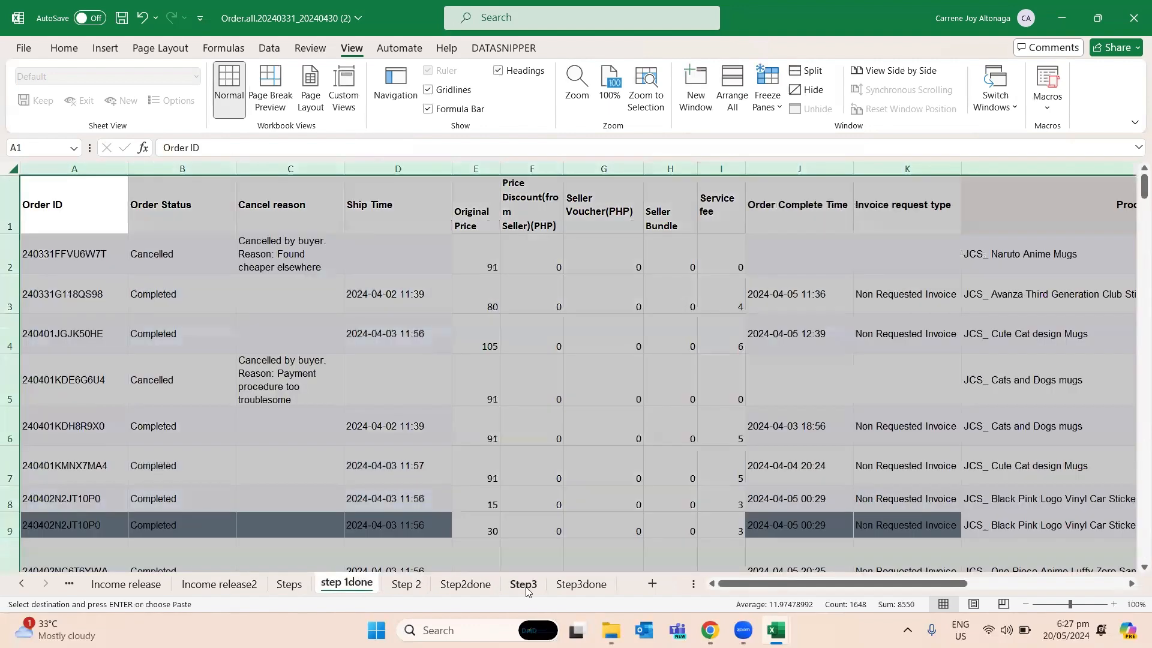
pyautogui.press('F2')
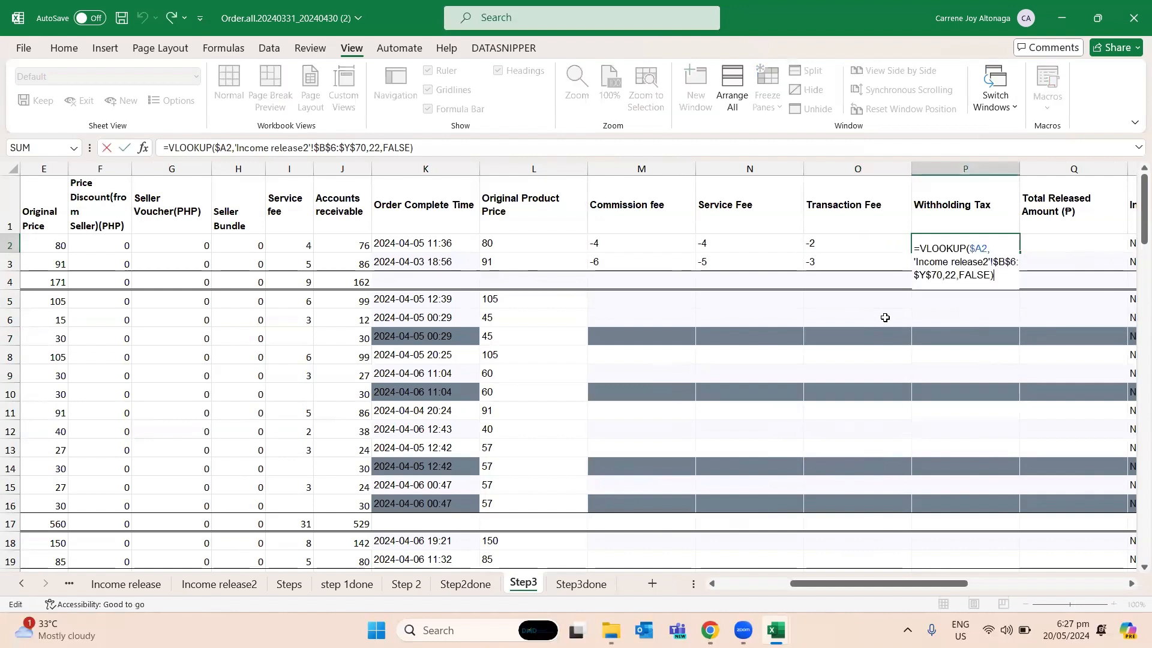
pyautogui.press('Left')
pyautogui.press('Left')
pyautogui.press('Left')
pyautogui.press('Left')
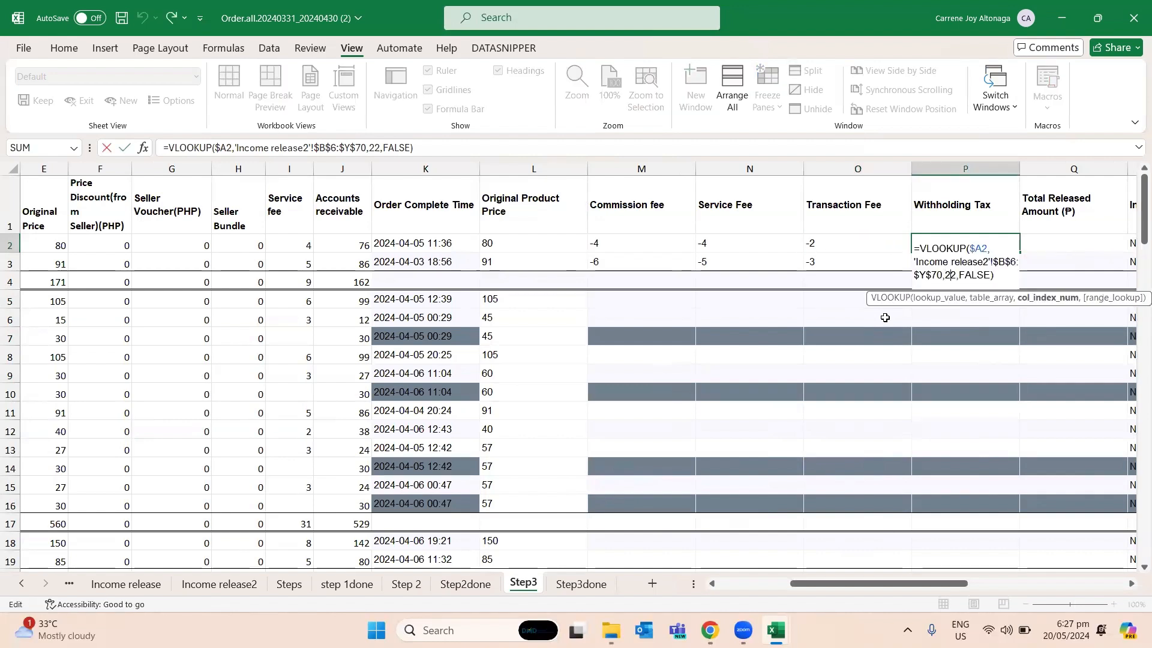
pyautogui.press('Return')
# - Copy the P2 formula into the Total Released Amount cell Q2 and set its column index to 24
pyautogui.press('Up')
pyautogui.press('Right')
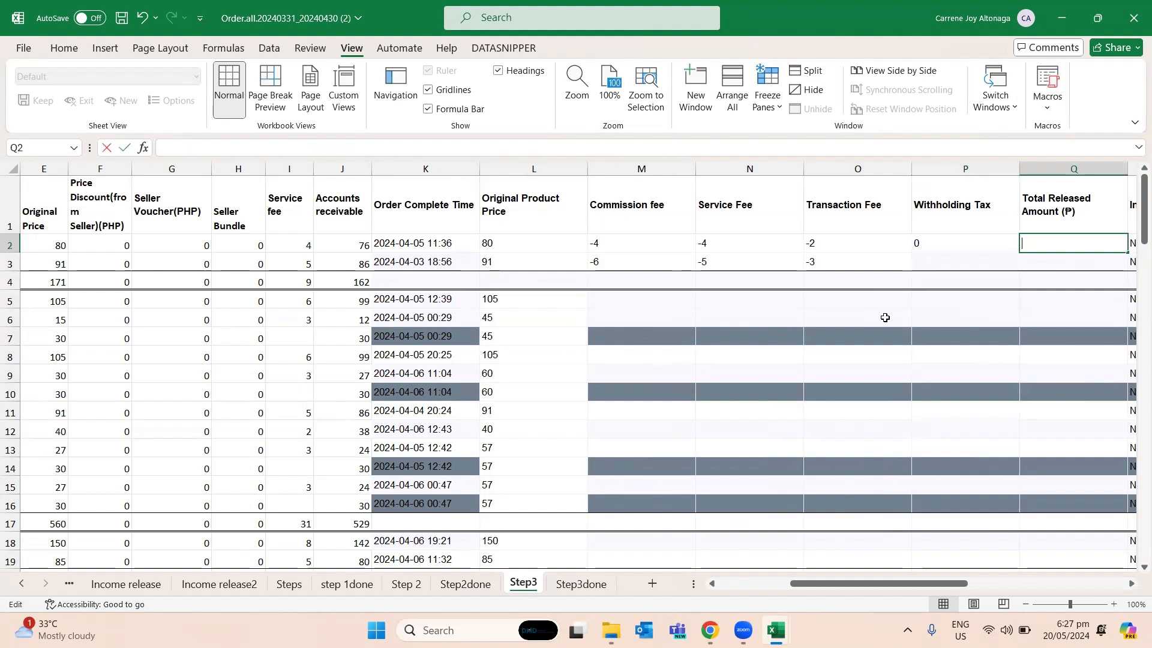
pyautogui.press('F2')
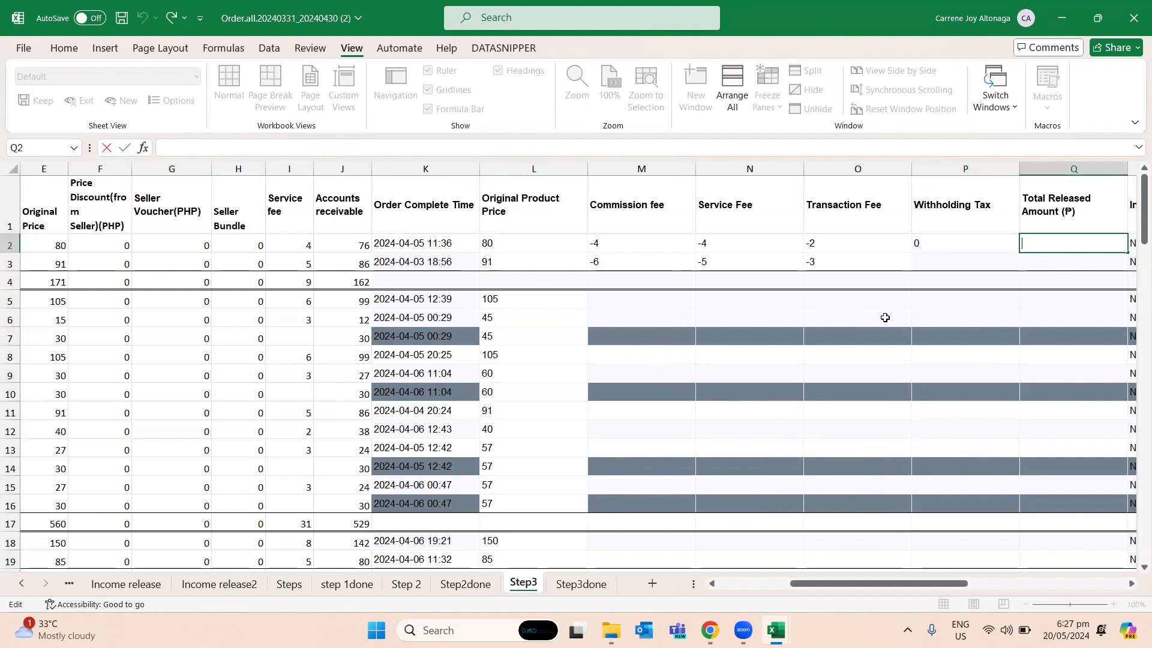
pyautogui.press('Escape')
pyautogui.press('Left')
pyautogui.hotkey('ctrl', 'c')
pyautogui.press('Right')
pyautogui.hotkey('ctrl', 'v')
pyautogui.press('Escape')
pyautogui.press('F2')
pyautogui.press('Left')
pyautogui.press('Left')
pyautogui.press('BackSpace')
pyautogui.write('4')
pyautogui.hotkey('ctrl', 'Return')
# - Copy the fee, tax and released amount formulas in M2:Q2 into row 3
pyautogui.press('Left')
pyautogui.press('Left')
pyautogui.press('Left')
pyautogui.press('Left')
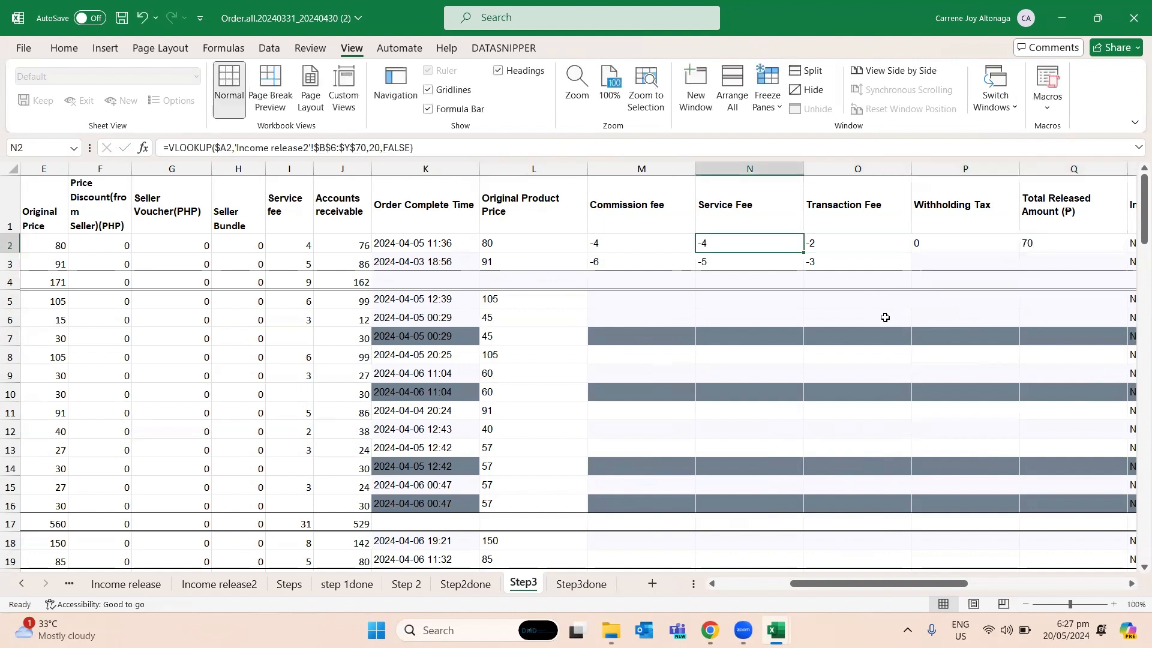
pyautogui.hotkey('shift', 'Right')
pyautogui.hotkey('shift', 'Right')
pyautogui.hotkey('shift', 'Right')
pyautogui.hotkey('shift', 'Right')
pyautogui.hotkey('ctrl', 'c')
pyautogui.press('Down')
pyautogui.hotkey('ctrl', 'v')
# - Paste the copied M2:Q2 formulas into the second order block, M5:Q16
pyautogui.press('Down')
pyautogui.press('Down')
pyautogui.press('Down')
pyautogui.press('Up')
pyautogui.hotkey('shift', 'Down')
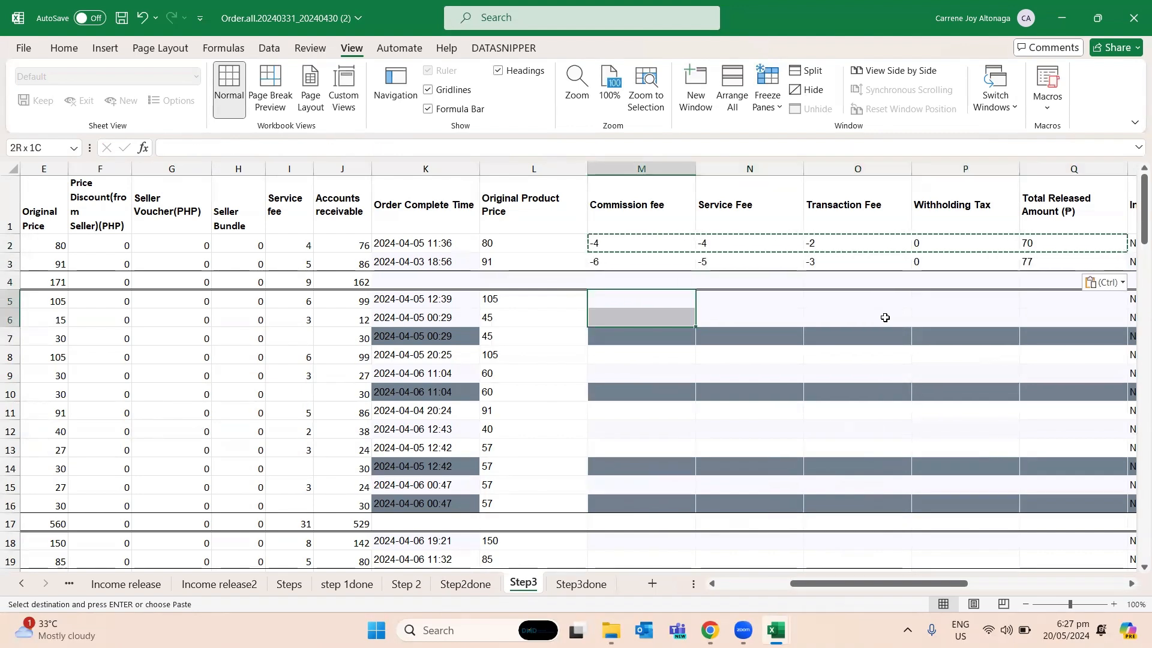
pyautogui.hotkey('shift', 'Down')
pyautogui.hotkey('shift', 'Down')
pyautogui.hotkey('shift', 'Down')
pyautogui.hotkey('shift', 'Down')
pyautogui.hotkey('shift', 'Down')
pyautogui.hotkey('shift', 'Down')
pyautogui.hotkey('shift', 'Down')
pyautogui.hotkey('shift', 'Down')
pyautogui.hotkey('shift', 'Down')
pyautogui.hotkey('shift', 'Down')
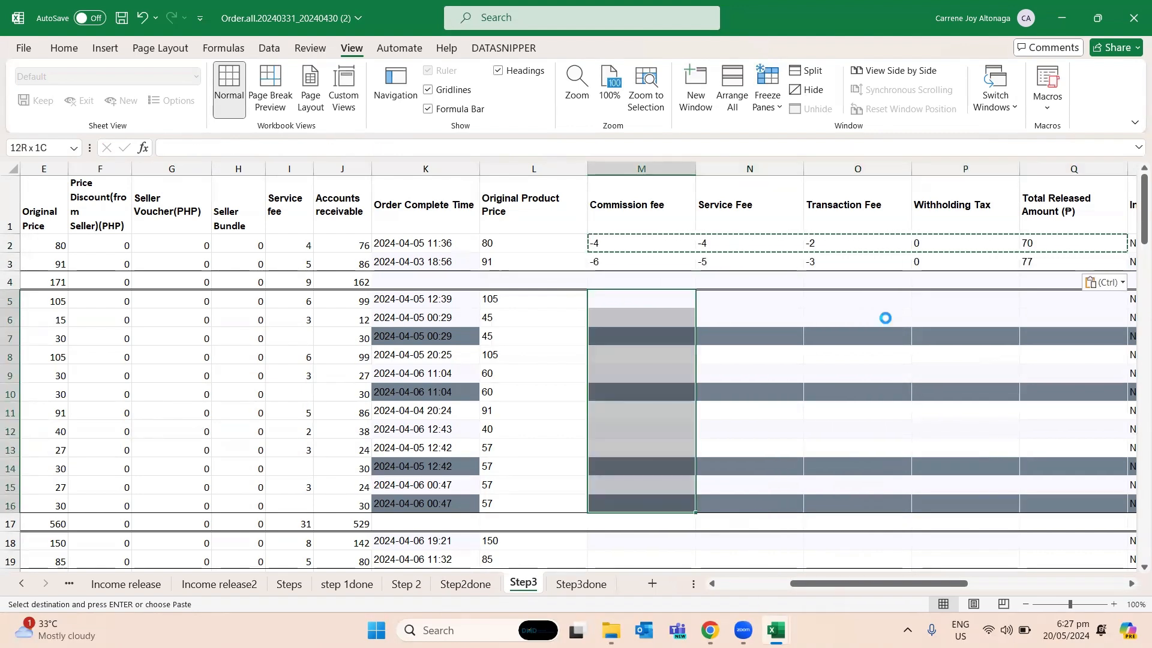
pyautogui.hotkey('shift', 'Right')
pyautogui.hotkey('shift', 'Right')
pyautogui.hotkey('shift', 'Right')
pyautogui.hotkey('shift', 'Right')
pyautogui.hotkey('ctrl', 'v')
# - Paste the copied M2:Q2 formulas into the third order block, M18:Q19
pyautogui.press('Down')
pyautogui.press('Down')
pyautogui.press('Down')
pyautogui.press('Down')
pyautogui.press('Down')
pyautogui.press('Down')
pyautogui.press('Down')
pyautogui.press('Down')
pyautogui.press('Down')
pyautogui.press('Down')
pyautogui.press('Down')
pyautogui.press('Down')
pyautogui.press('Down')
pyautogui.press('Down')
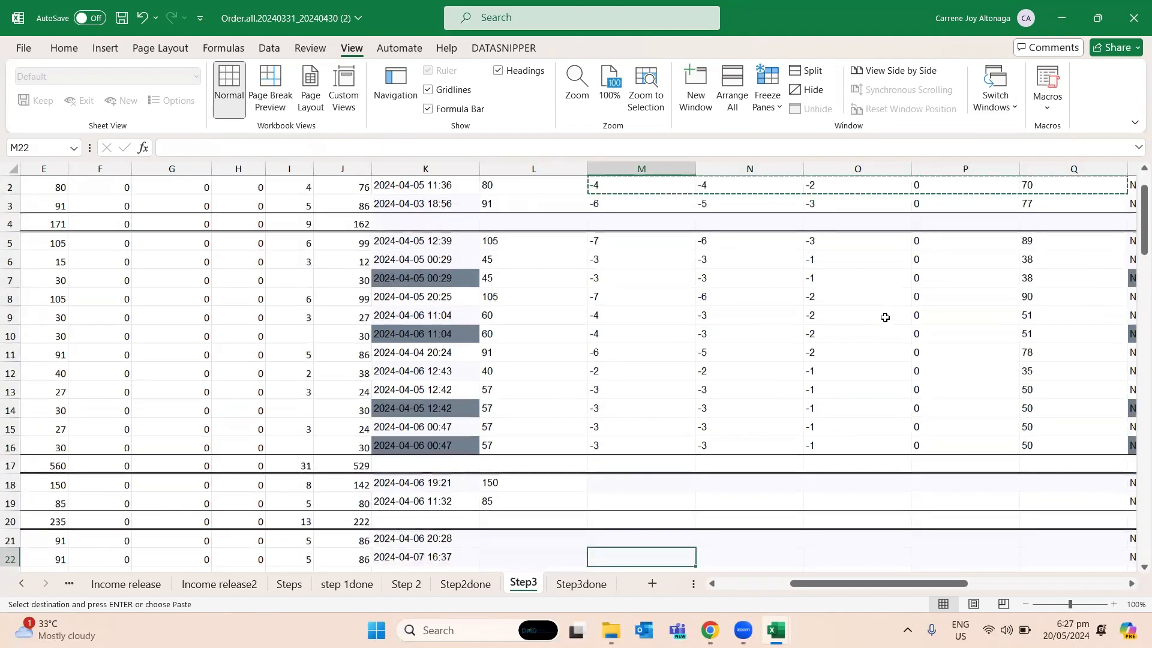
pyautogui.press('Up')
pyautogui.hotkey('shift', 'Down')
pyautogui.hotkey('shift', 'Right')
pyautogui.hotkey('shift', 'Right')
pyautogui.hotkey('shift', 'Right')
pyautogui.hotkey('shift', 'Right')
pyautogui.hotkey('ctrl', 'v')
# - Copy the income release lookup formulas in L18:Q18
pyautogui.press('Down')
pyautogui.press('Down')
pyautogui.press('Down')
pyautogui.press('Down')
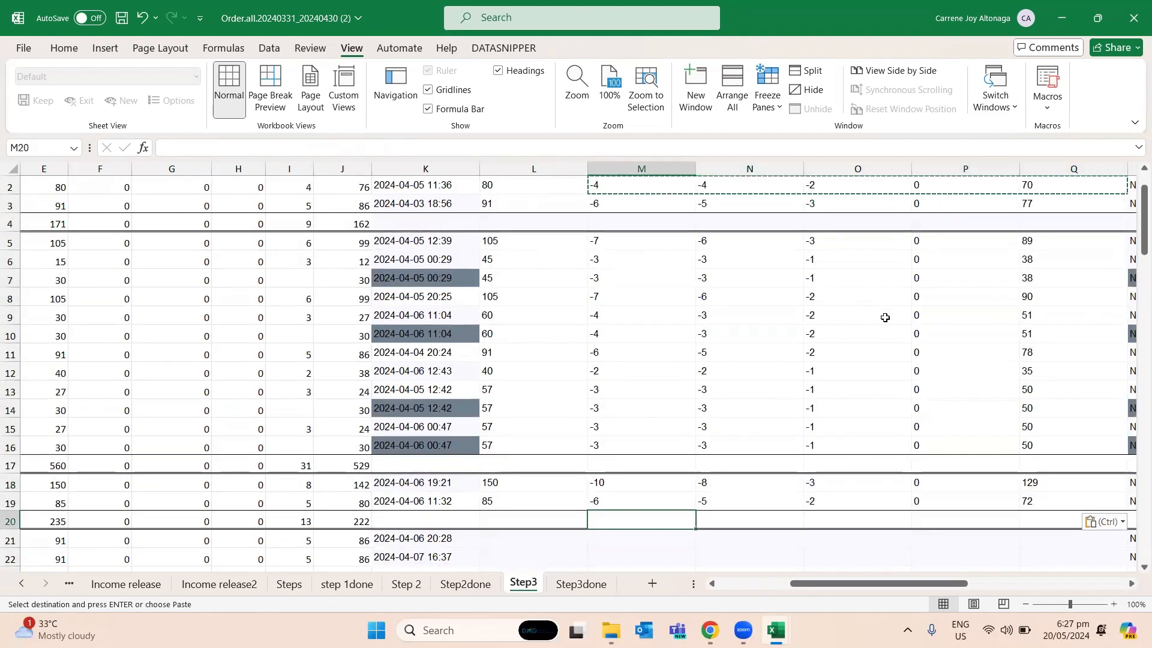
pyautogui.press('Up')
pyautogui.hotkey('shift', 'Down')
pyautogui.hotkey('shift', 'Down')
pyautogui.press('Left')
pyautogui.press('Up')
pyautogui.press('Up')
pyautogui.press('Up')
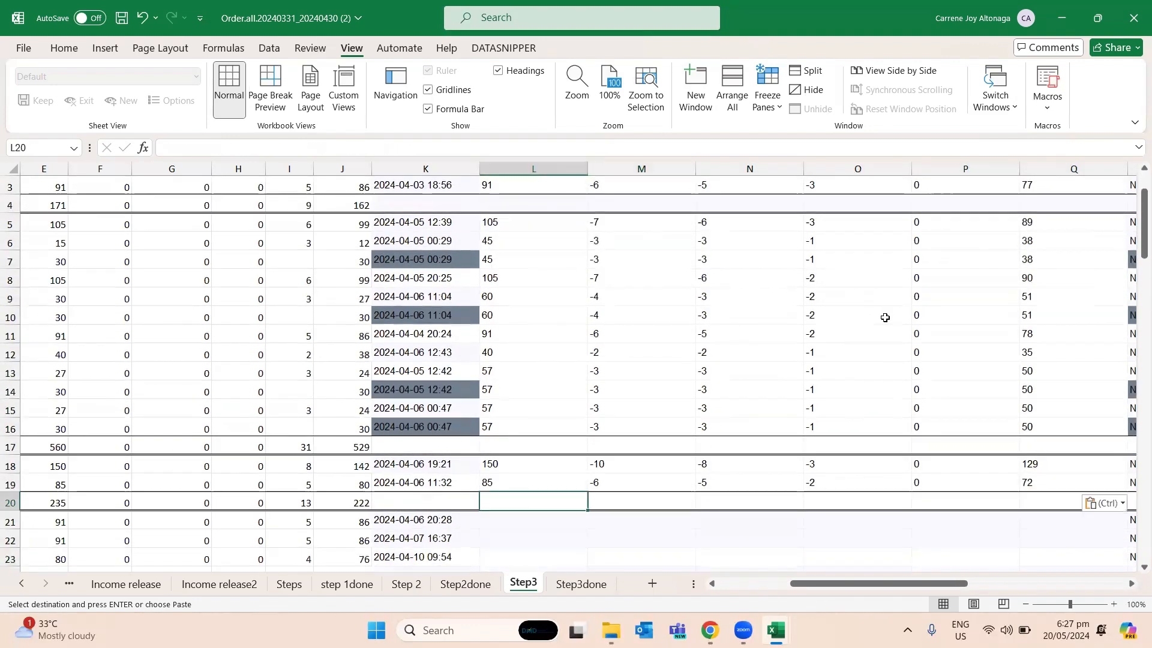
pyautogui.hotkey('shift', 'Right')
pyautogui.hotkey('shift', 'Right')
pyautogui.hotkey('shift', 'Right')
pyautogui.hotkey('shift', 'Right')
pyautogui.hotkey('shift', 'Right')
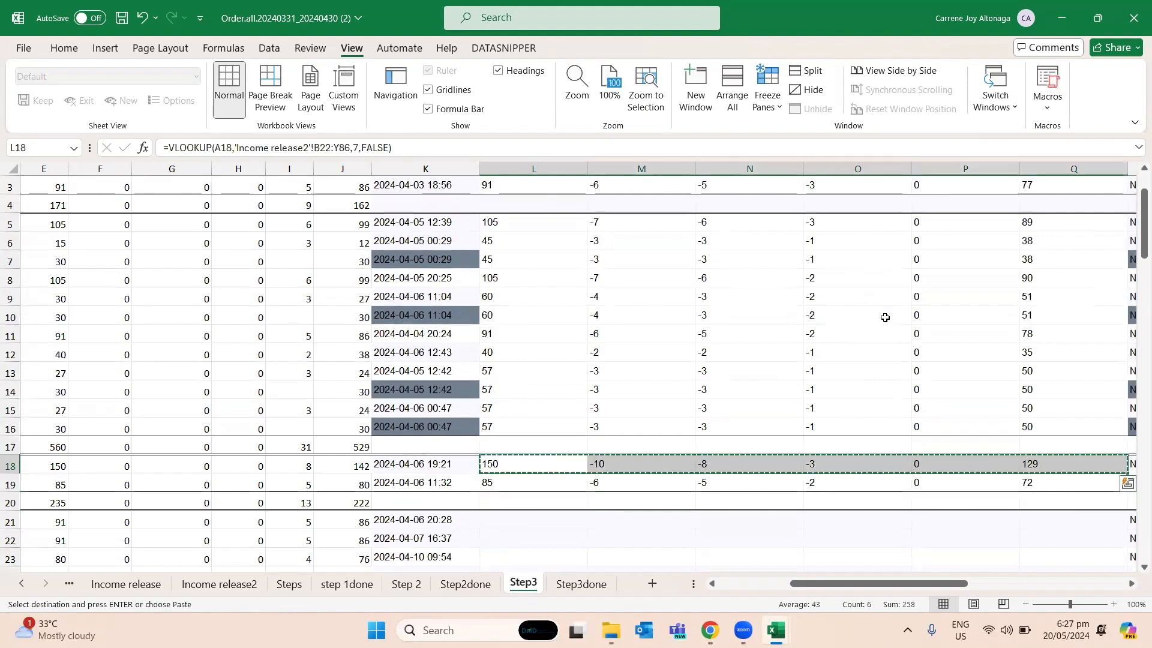
pyautogui.hotkey('ctrl', 'c')
# - Paste the copied L18:Q18 formulas into the fourth order block, L21:Q29
pyautogui.press('Down')
pyautogui.press('Down')
pyautogui.press('Down')
pyautogui.hotkey('shift', 'Down')
pyautogui.hotkey('shift', 'Down')
pyautogui.hotkey('shift', 'Down')
pyautogui.hotkey('shift', 'Down')
pyautogui.hotkey('shift', 'Down')
pyautogui.hotkey('shift', 'Down')
pyautogui.hotkey('shift', 'Down')
pyautogui.hotkey('shift', 'Down')
pyautogui.hotkey('shift', 'Down')
pyautogui.hotkey('shift', 'Down')
pyautogui.hotkey('shift', 'Down')
pyautogui.hotkey('shift', 'Down')
pyautogui.hotkey('shift', 'Up')
pyautogui.hotkey('shift', 'Up')
pyautogui.hotkey('shift', 'Up')
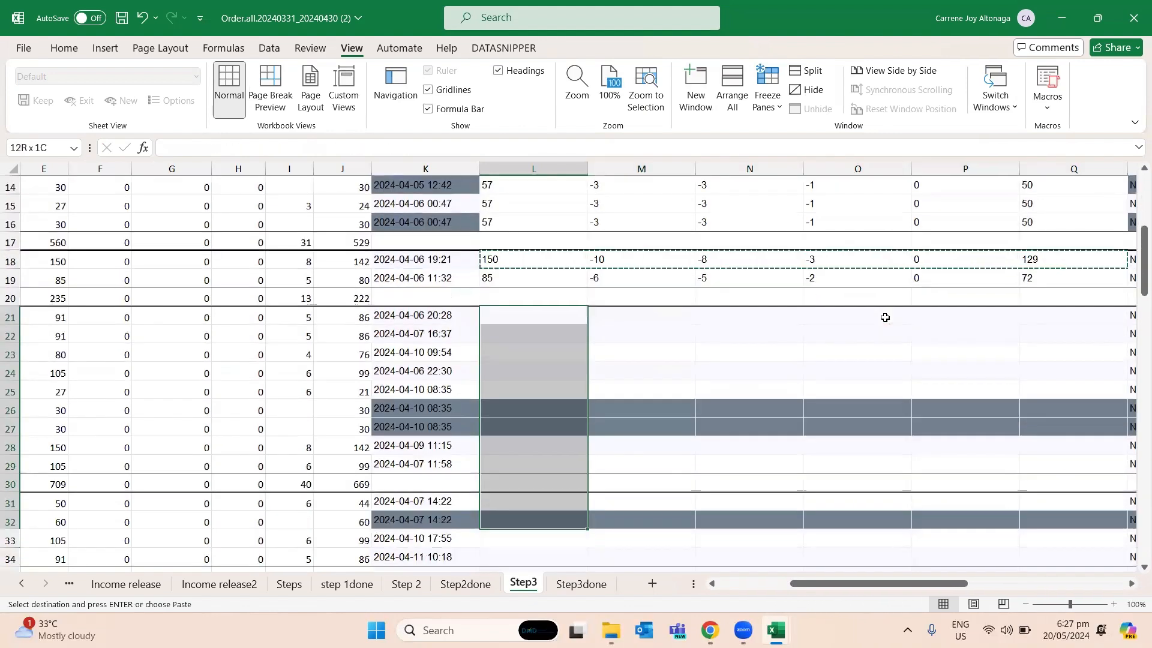
pyautogui.hotkey('ctrl', 'v')
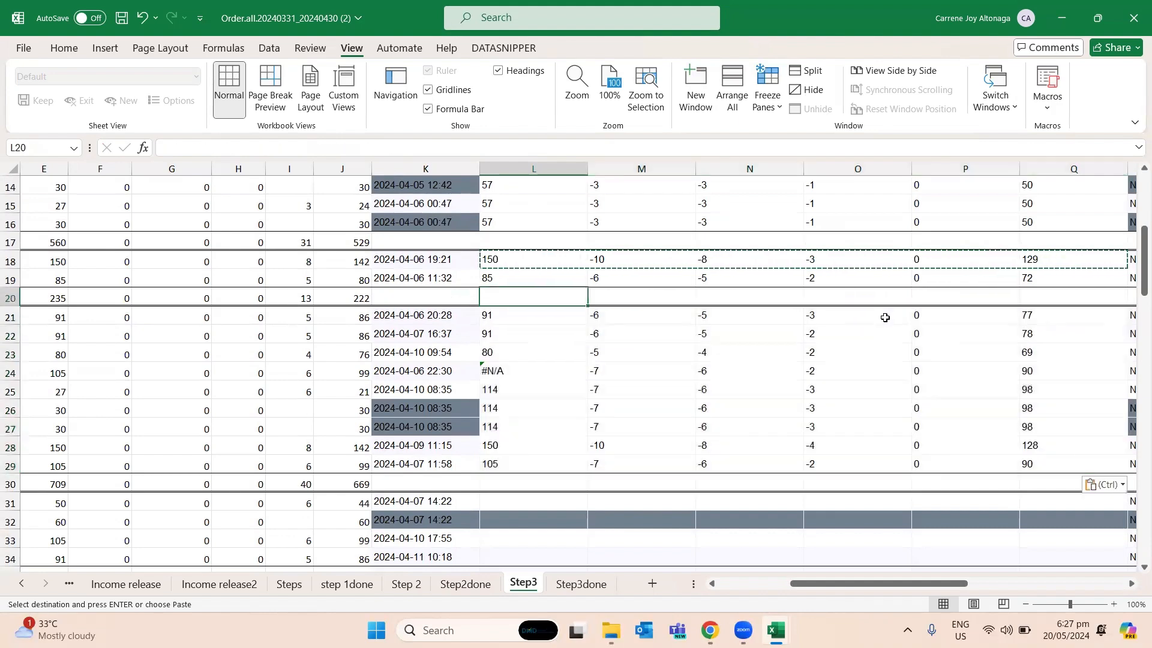
# - Examine the Original Product Price formula in L24 and the Order ID it looks up in column A
pyautogui.press('Up')
pyautogui.press('Up')
pyautogui.press('Up')
pyautogui.press('Up')
pyautogui.press('Up')
pyautogui.press('Up')
pyautogui.press('Up')
pyautogui.press('Up')
pyautogui.press('Up')
pyautogui.press('Up')
pyautogui.press('Up')
pyautogui.press('Up')
pyautogui.press('Down')
pyautogui.press('Down')
pyautogui.press('Down')
pyautogui.press('Down')
pyautogui.press('Down')
pyautogui.press('Down')
pyautogui.press('Down')
pyautogui.press('Down')
pyautogui.press('Down')
pyautogui.press('Down')
pyautogui.press('Down')
pyautogui.press('Down')
pyautogui.press('Down')
pyautogui.press('Down')
pyautogui.press('Down')
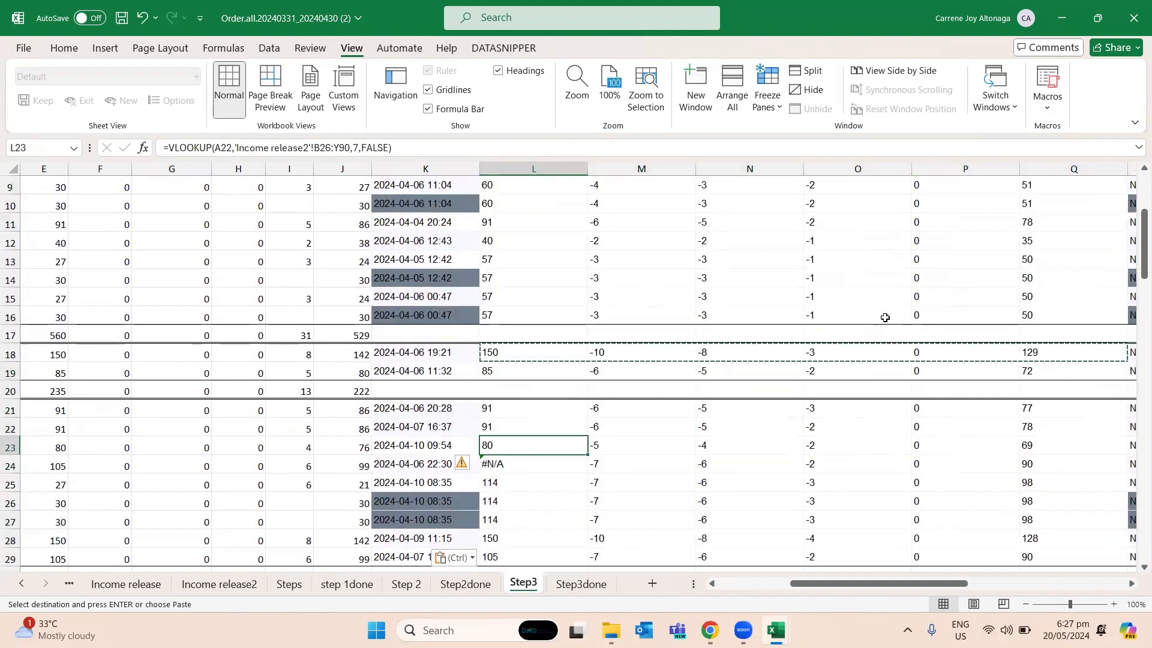
pyautogui.press('Left')
pyautogui.press('Left')
pyautogui.press('Left')
pyautogui.press('Left')
pyautogui.press('Left')
pyautogui.press('Left')
pyautogui.press('Left')
pyautogui.press('Left')
pyautogui.press('Left')
pyautogui.press('Left')
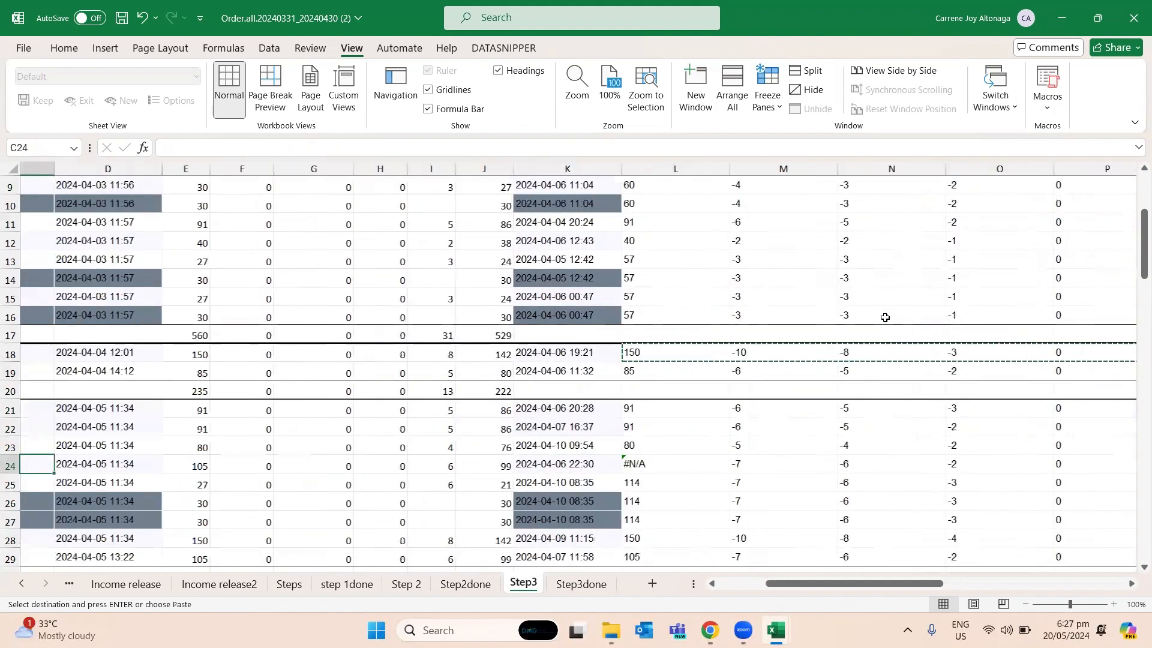
pyautogui.press('Left')
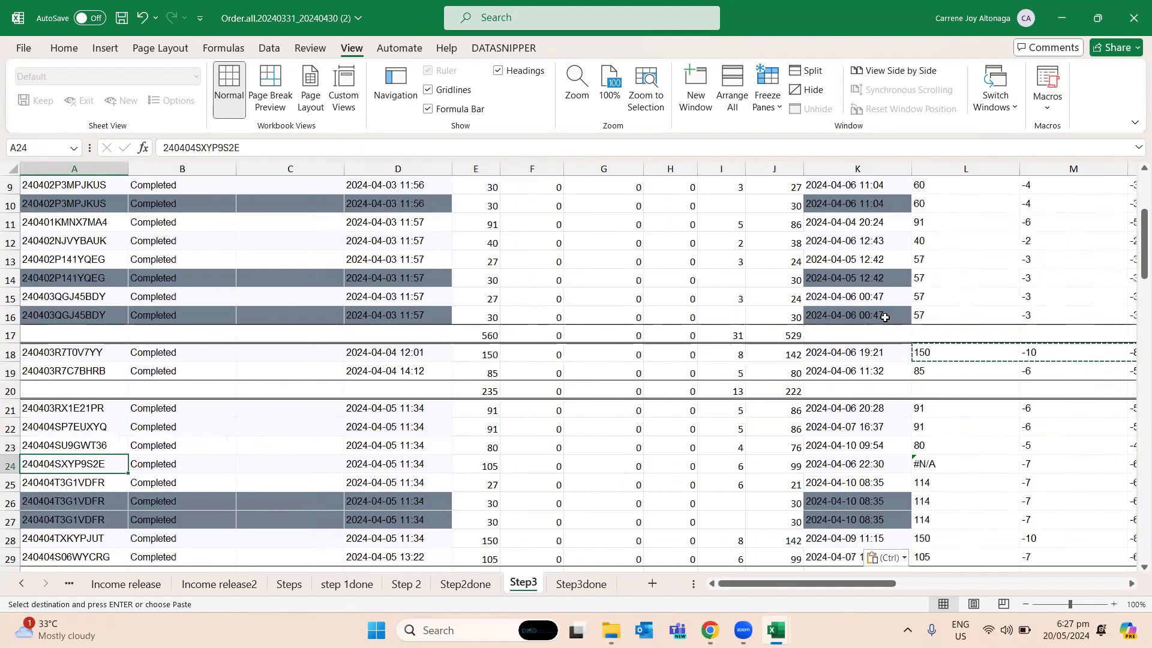
pyautogui.press('Right')
pyautogui.press('Right')
pyautogui.press('Right')
pyautogui.press('Right')
pyautogui.press('Right')
pyautogui.press('Right')
pyautogui.press('Right')
pyautogui.press('Right')
pyautogui.press('Right')
pyautogui.press('Right')
pyautogui.press('Right')
pyautogui.press('Escape')
pyautogui.press('F2')
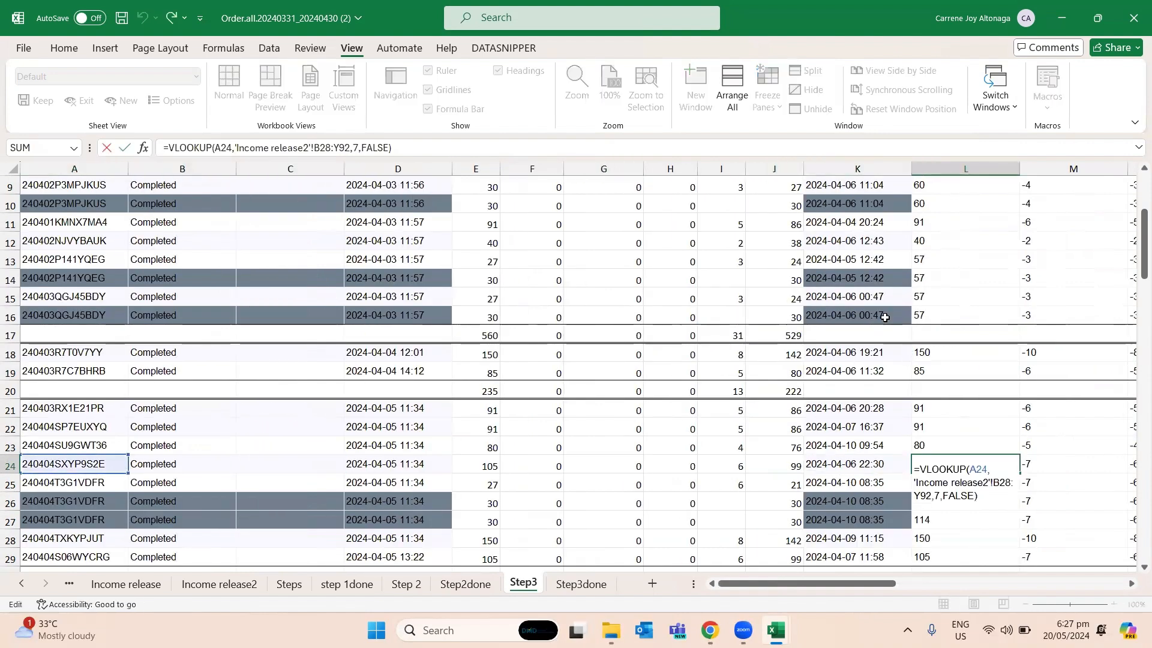
pyautogui.press('Escape')
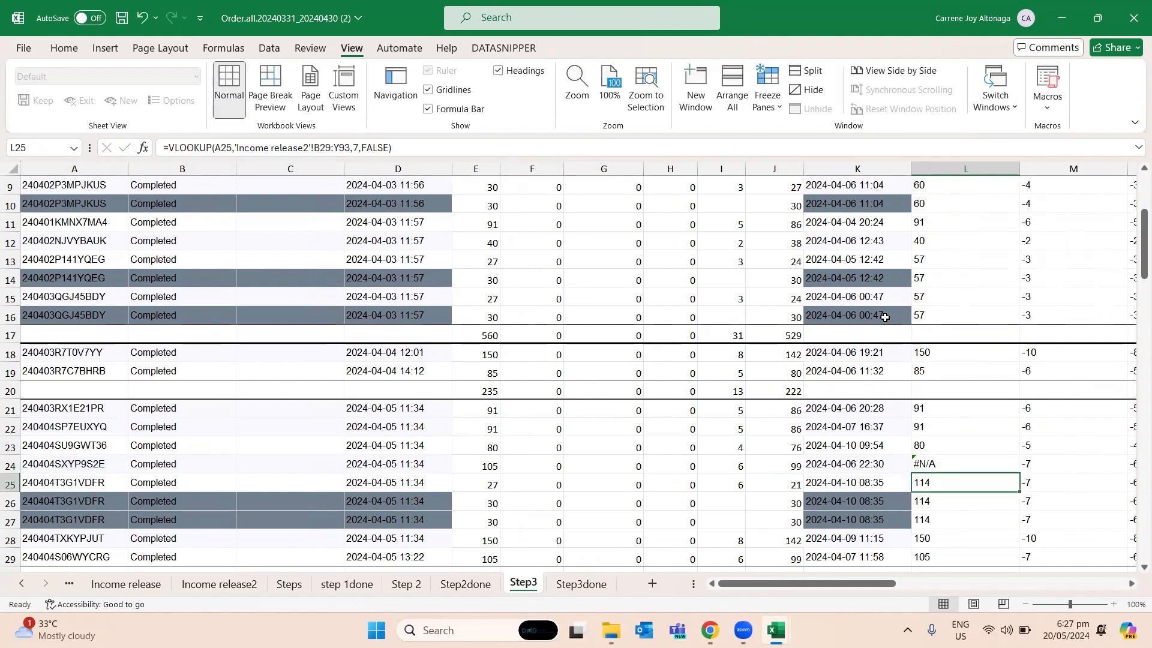
pyautogui.press('F2')
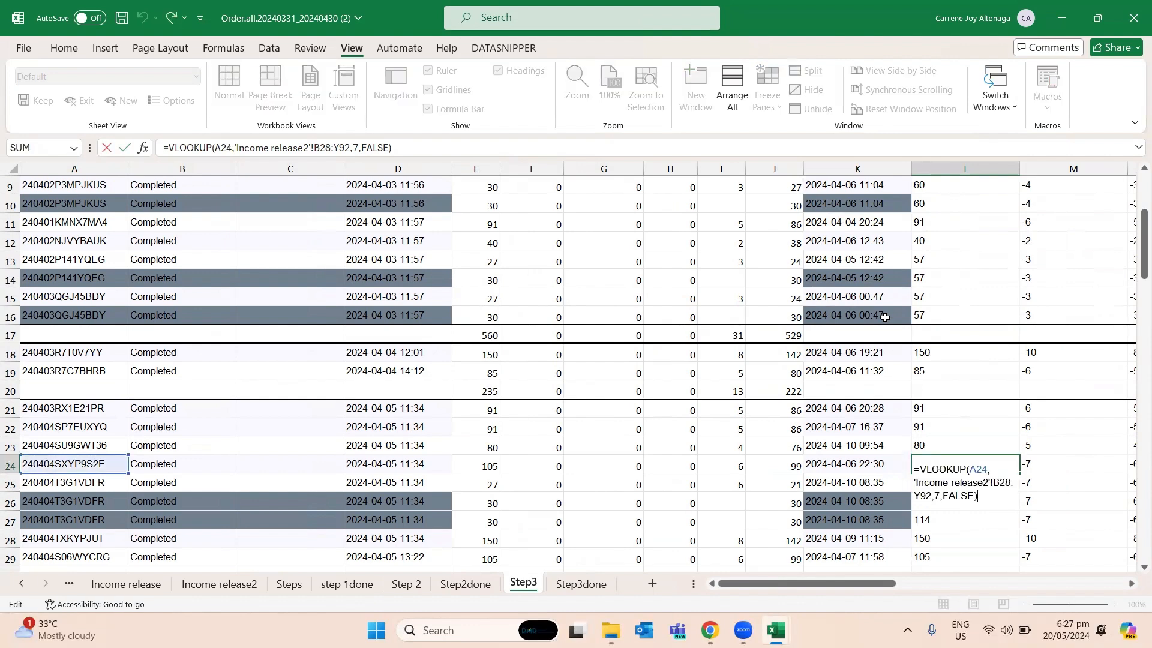
# - Copy the Order ID from A24 and find it in the Income release2 sheet to check its Original Product Price
pyautogui.press('Escape')
pyautogui.press('Left')
pyautogui.press('Left')
pyautogui.press('Home')
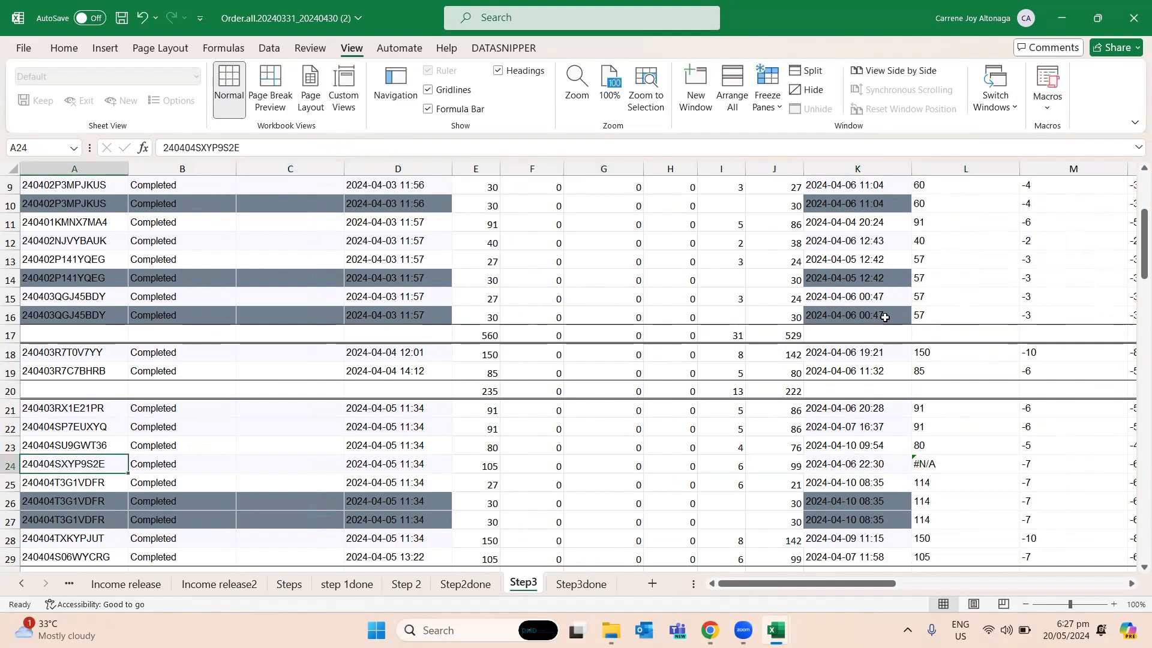
pyautogui.hotkey('ctrl', 'c')
pyautogui.hotkey('ctrl', 'pageup')
pyautogui.hotkey('ctrl', 'pageup')
pyautogui.hotkey('ctrl', 'pageup')
pyautogui.hotkey('ctrl', 'pageup')
pyautogui.hotkey('ctrl', 'pageup')
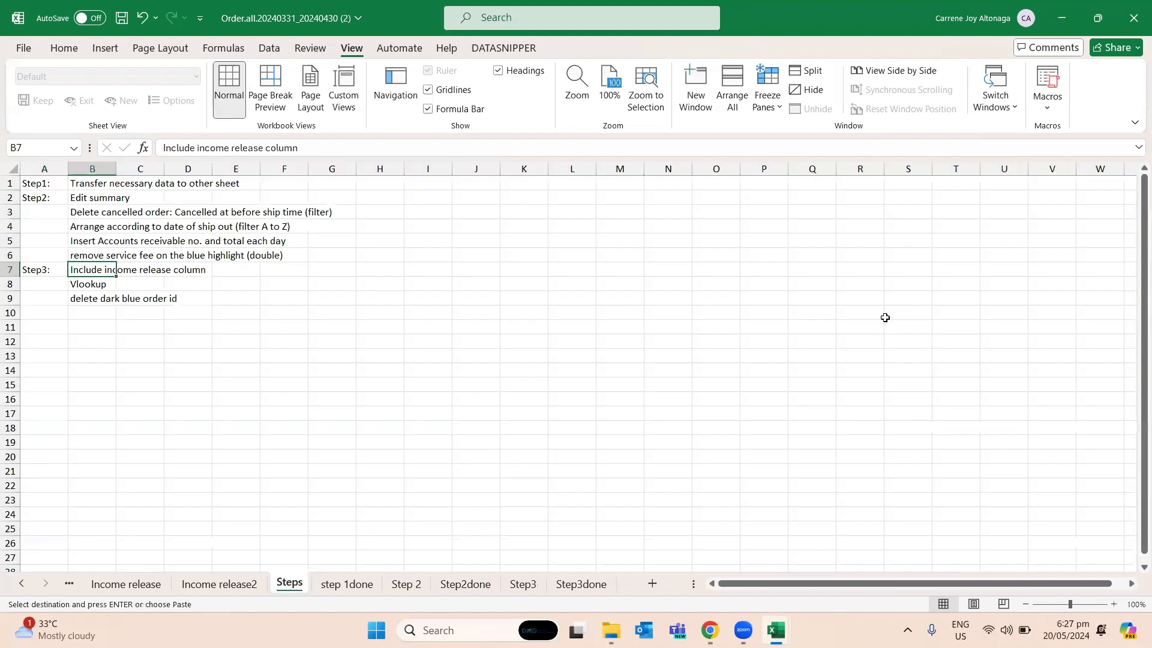
pyautogui.press('Down')
pyautogui.hotkey('ctrl', 'f')
pyautogui.hotkey('ctrl', 'v')
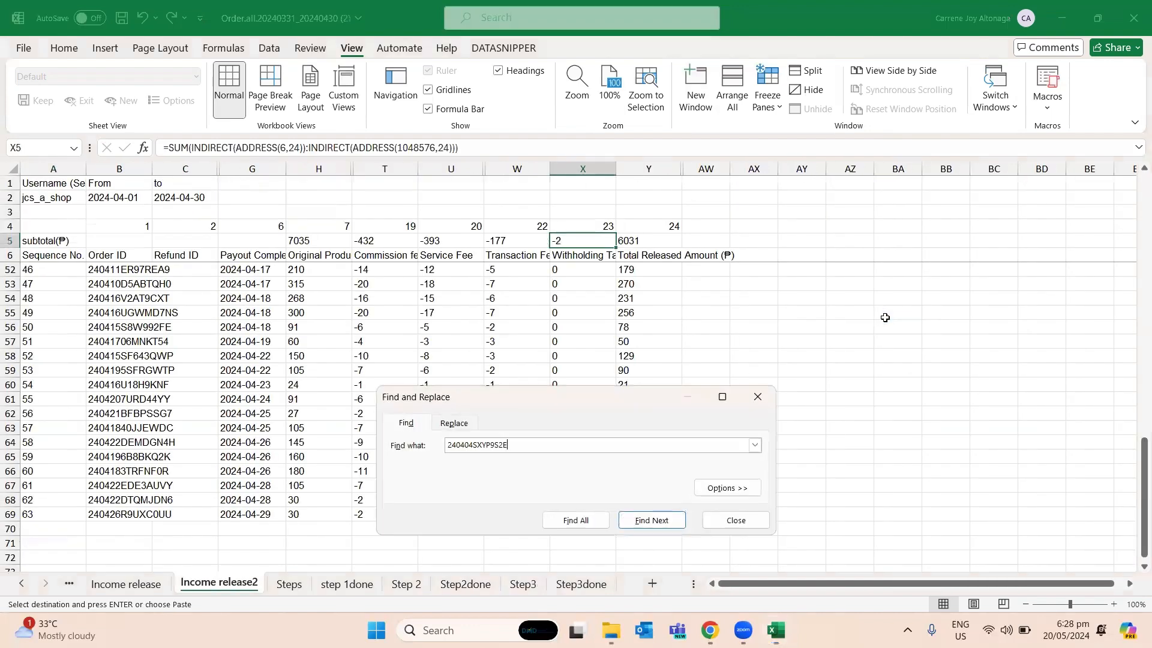
pyautogui.press('Return')
pyautogui.press('Escape')
pyautogui.press('Right')
pyautogui.press('Right')
pyautogui.press('Right')
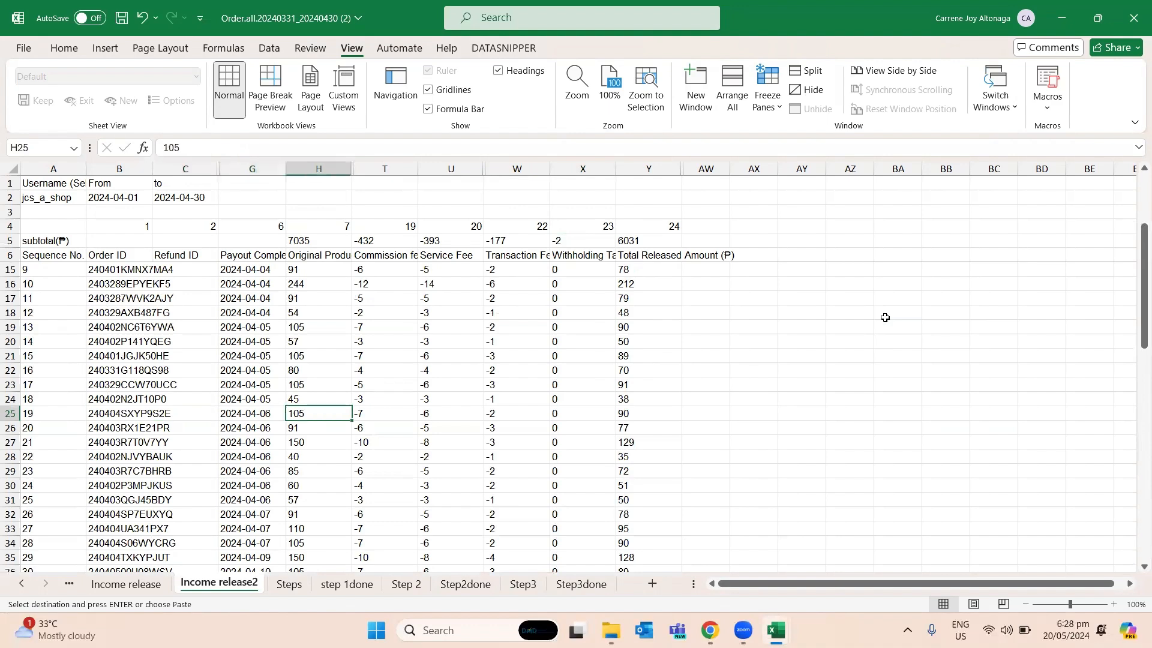
# - Examine the finished income release columns in the Step3done sheet for comparison
pyautogui.hotkey('ctrl', 'pagedown')
pyautogui.hotkey('ctrl', 'pagedown')
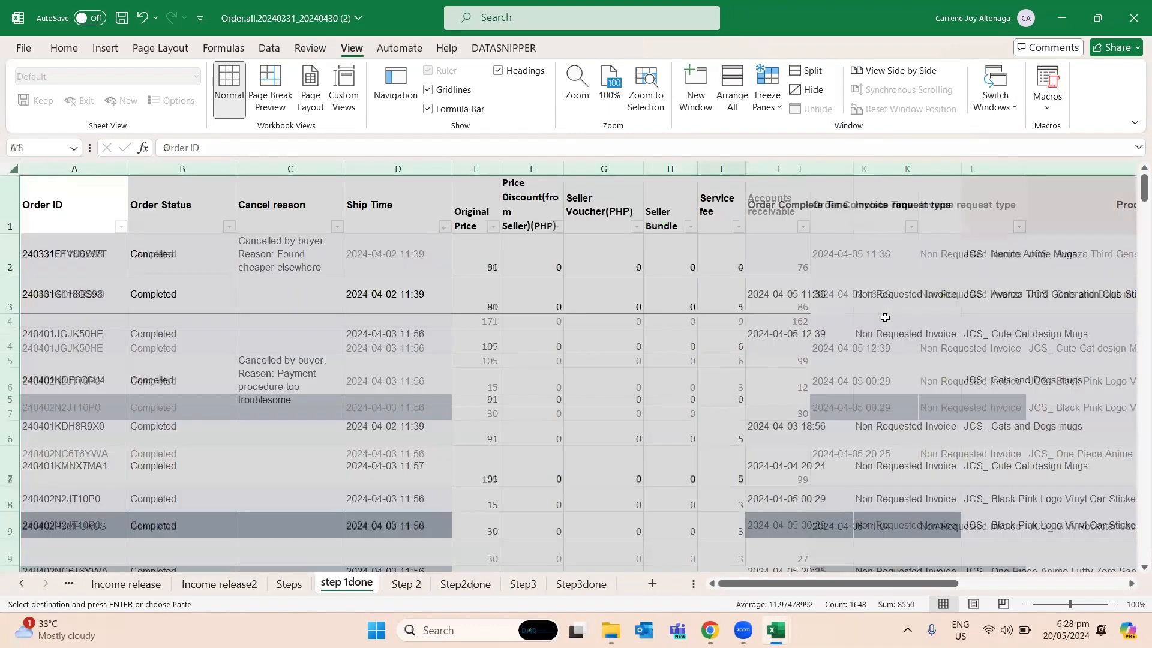
pyautogui.hotkey('ctrl', 'pageup')
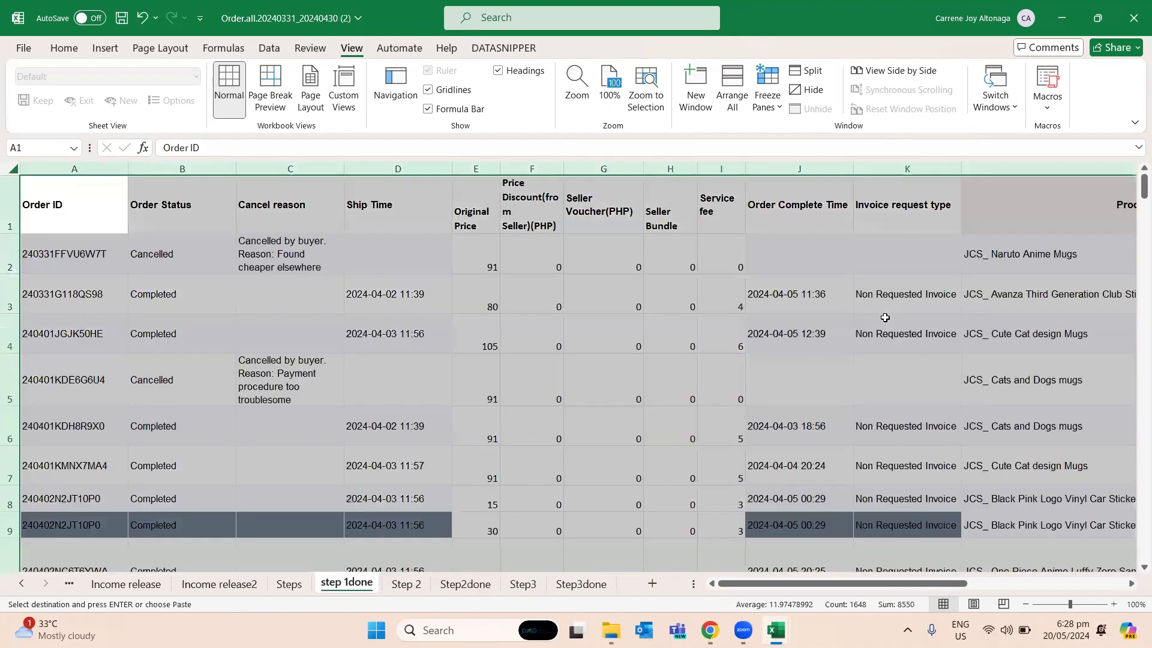
pyautogui.hotkey('ctrl', 'pagedown')
pyautogui.hotkey('ctrl', 'pagedown')
pyautogui.hotkey('ctrl', 'pagedown')
pyautogui.hotkey('ctrl', 'pagedown')
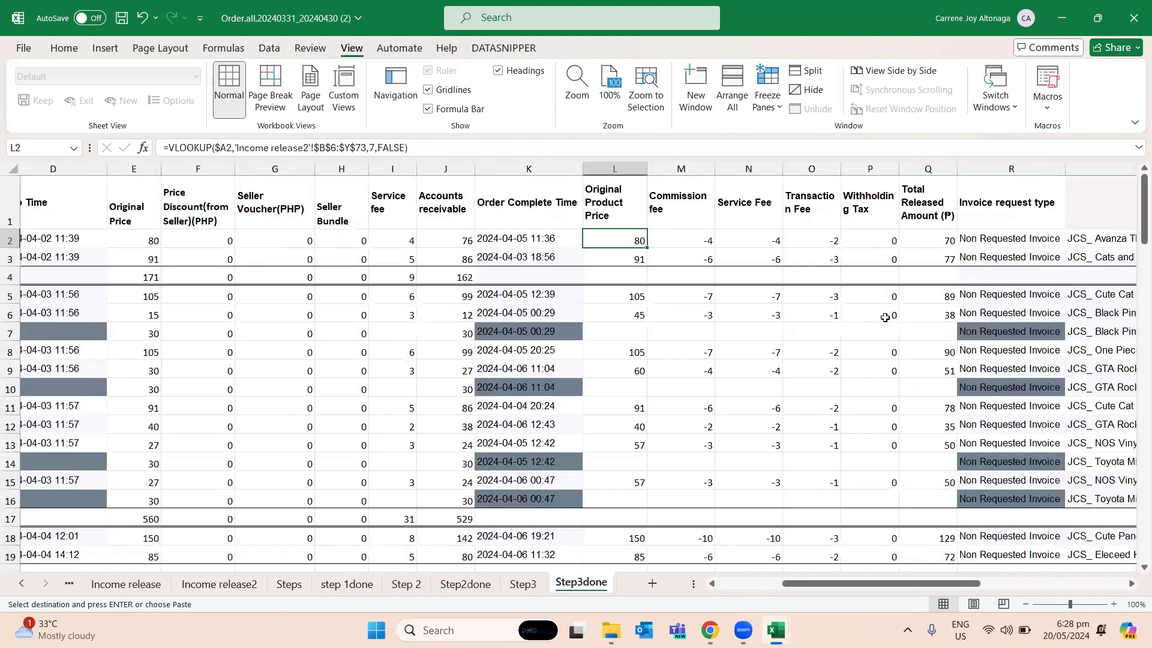
pyautogui.press('Down')
pyautogui.press('Down')
pyautogui.press('Down')
pyautogui.press('Down')
pyautogui.press('Down')
pyautogui.press('Down')
pyautogui.press('Down')
pyautogui.press('Down')
pyautogui.press('Down')
pyautogui.press('Down')
pyautogui.press('Down')
pyautogui.press('Right')
pyautogui.press('Right')
pyautogui.press('Right')
pyautogui.press('Left')
pyautogui.press('Left')
pyautogui.press('Left')
pyautogui.press('Left')
pyautogui.press('Left')
pyautogui.press('Left')
pyautogui.press('Left')
pyautogui.press('Left')
pyautogui.press('Left')
pyautogui.press('Left')
pyautogui.press('Left')
pyautogui.press('Left')
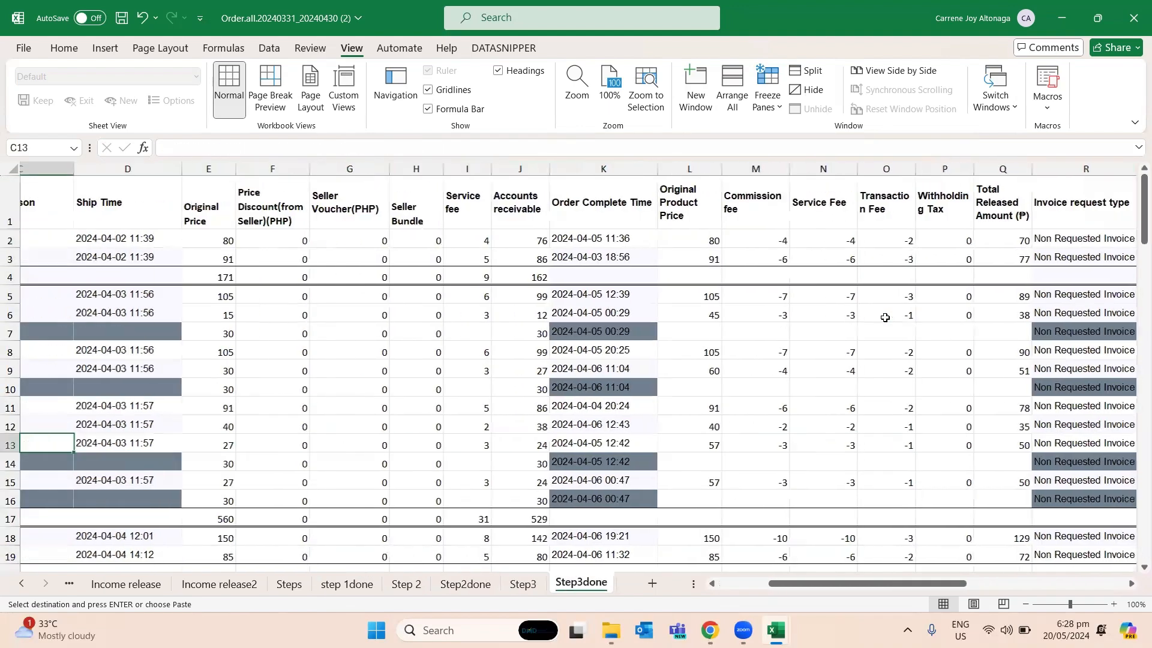
pyautogui.scroll(-2, 637, 474)
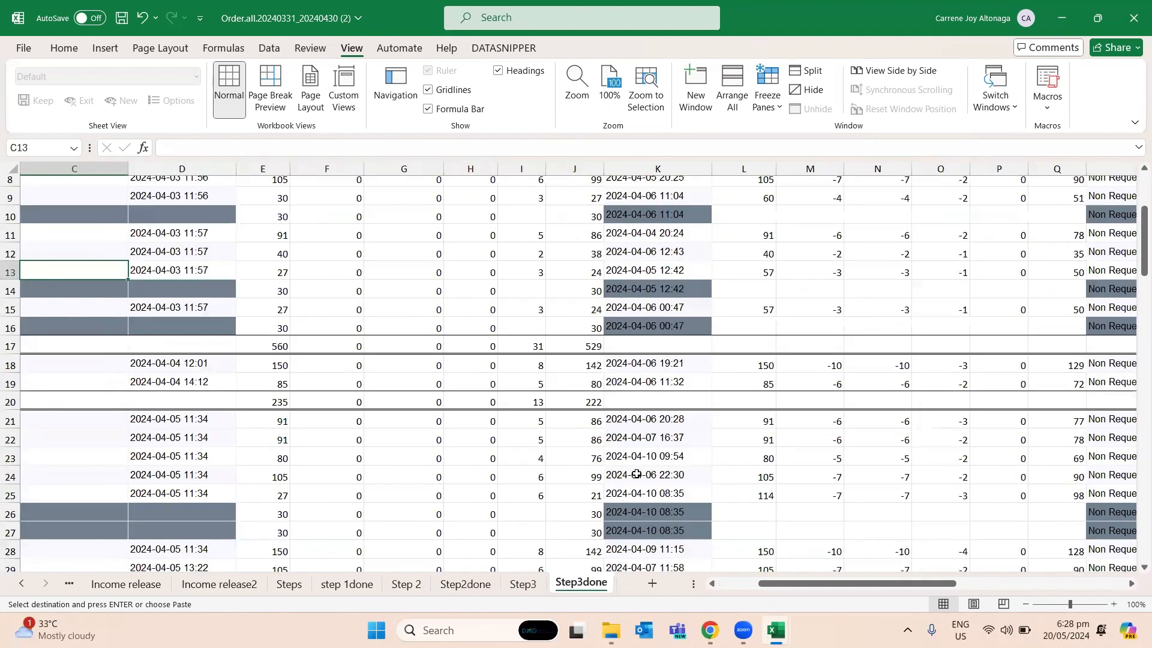
# - Return to the Step3 sheet and review its order blocks and income release column headings
pyautogui.click(522, 584)
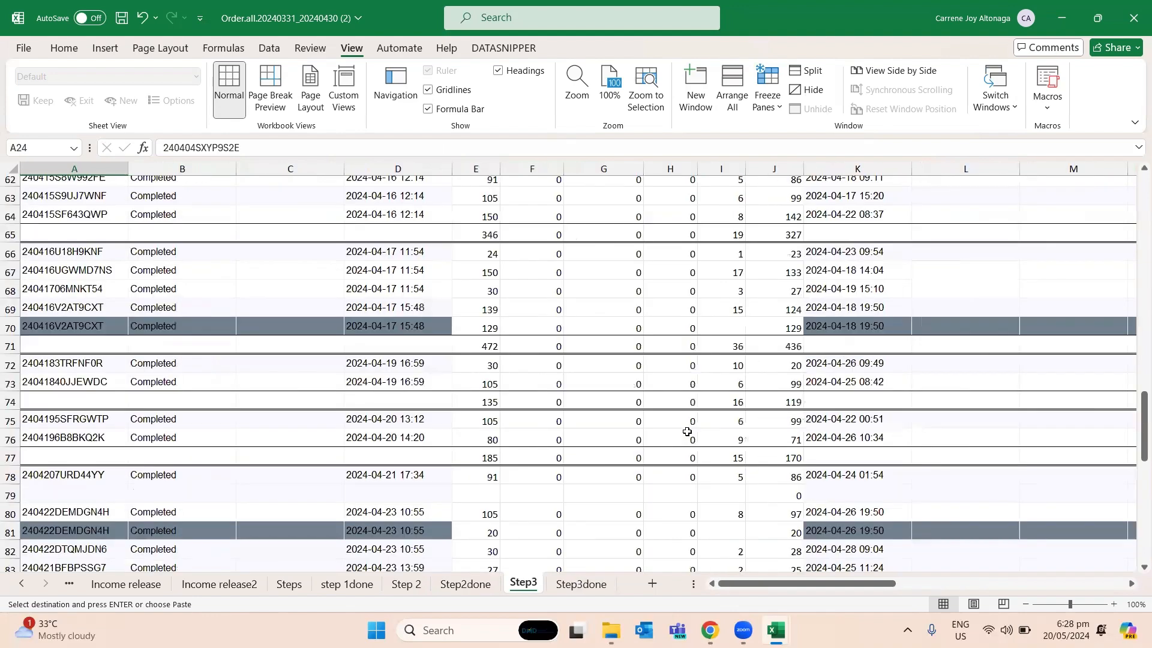
pyautogui.scroll(-14, 687, 430)
pyautogui.scroll(15, 687, 428)
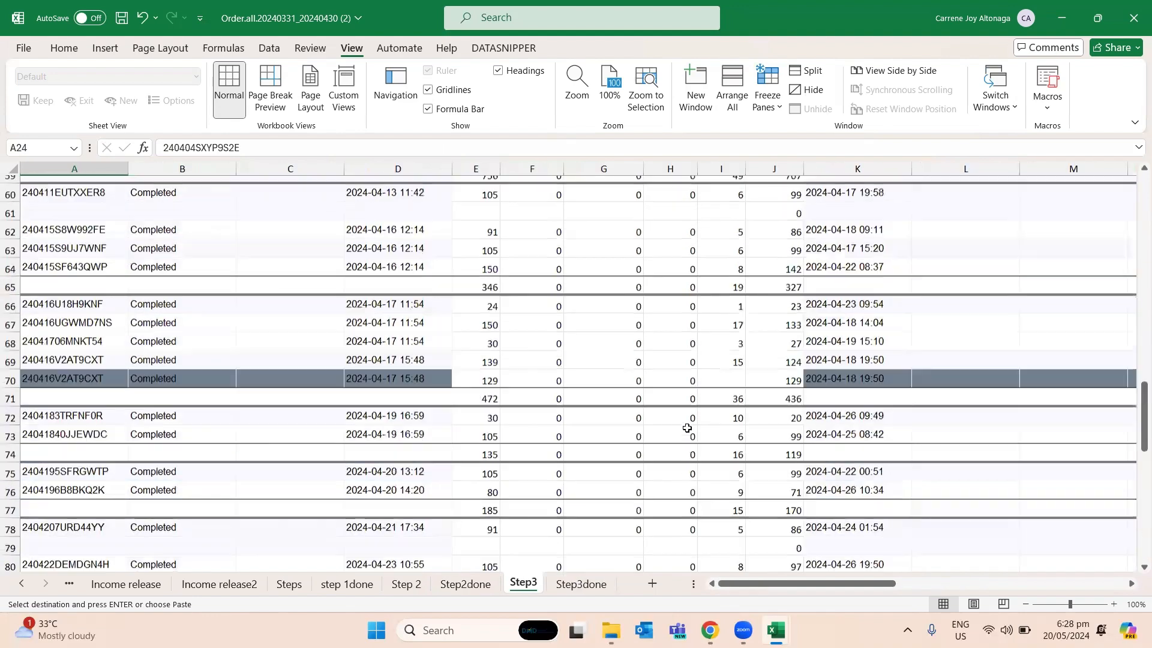
pyautogui.scroll(19, 687, 428)
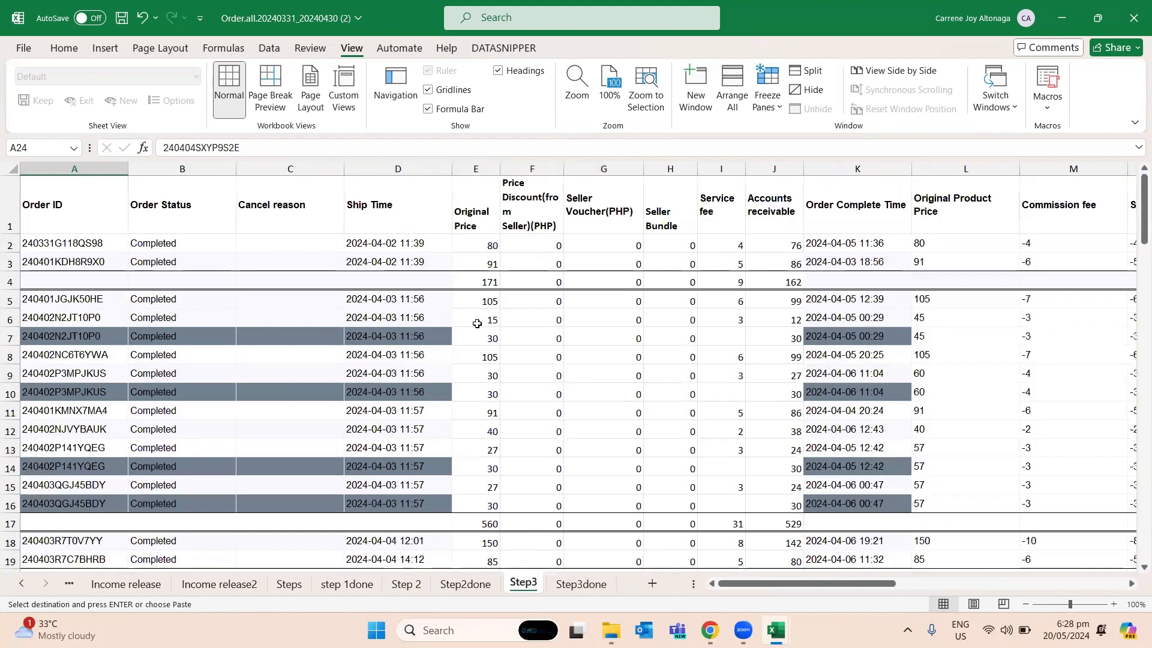
pyautogui.click(477, 324)
pyautogui.scroll(-2, 489, 372)
pyautogui.click(493, 281)
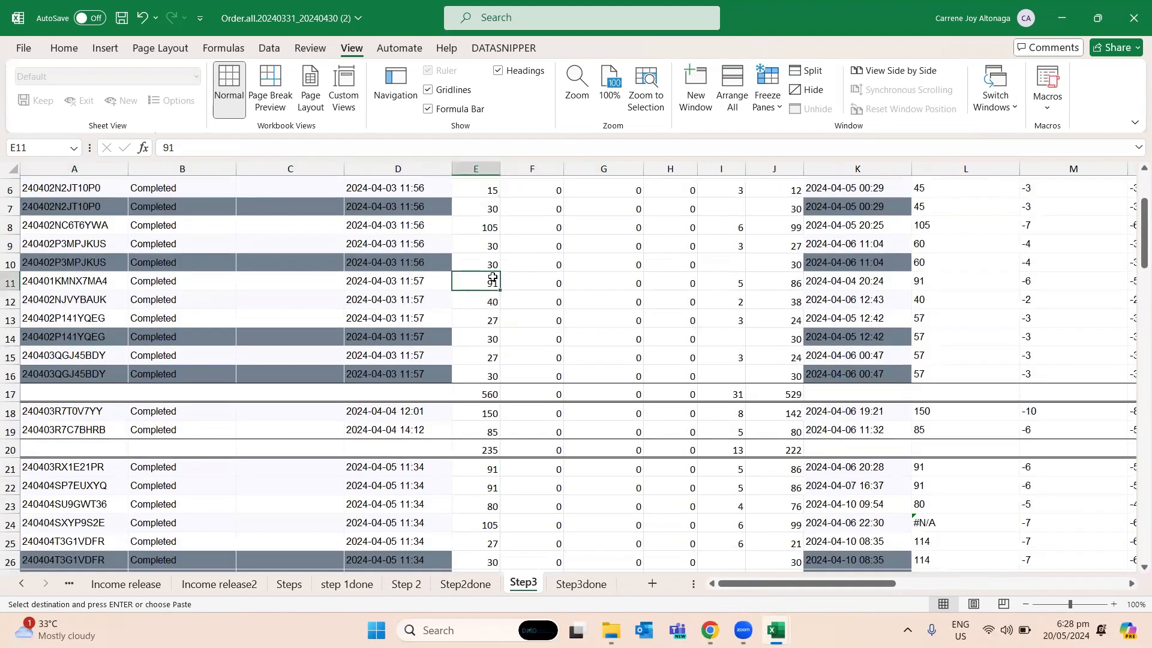
pyautogui.doubleClick(493, 239)
pyautogui.press('Escape')
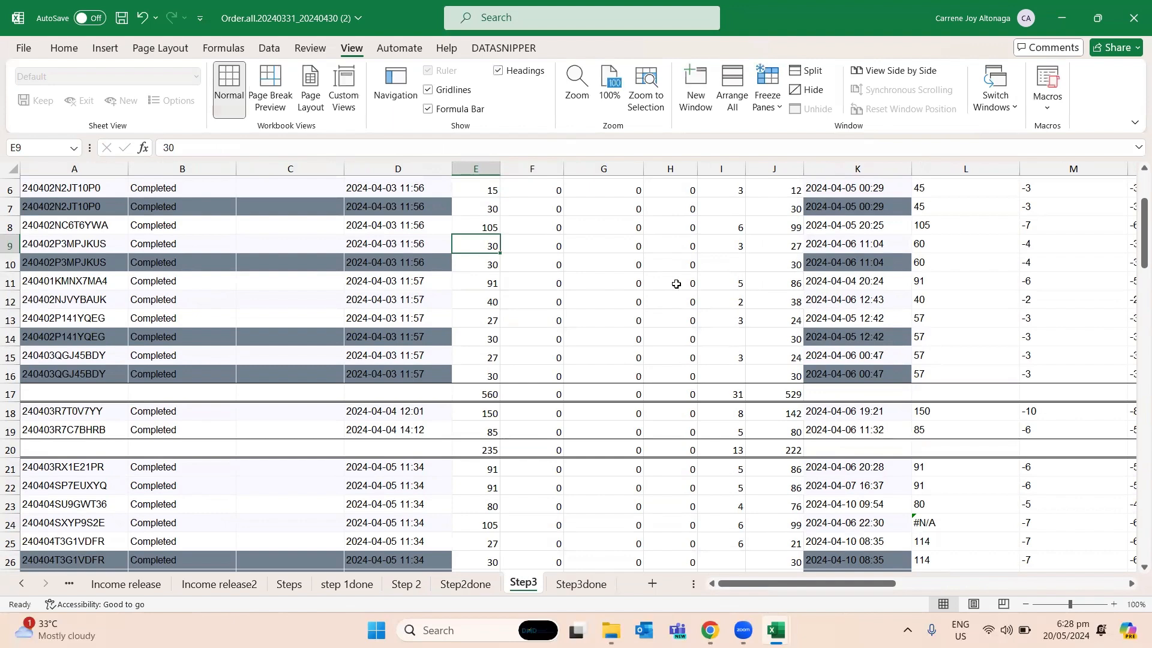
pyautogui.click(501, 228)
pyautogui.press('Left')
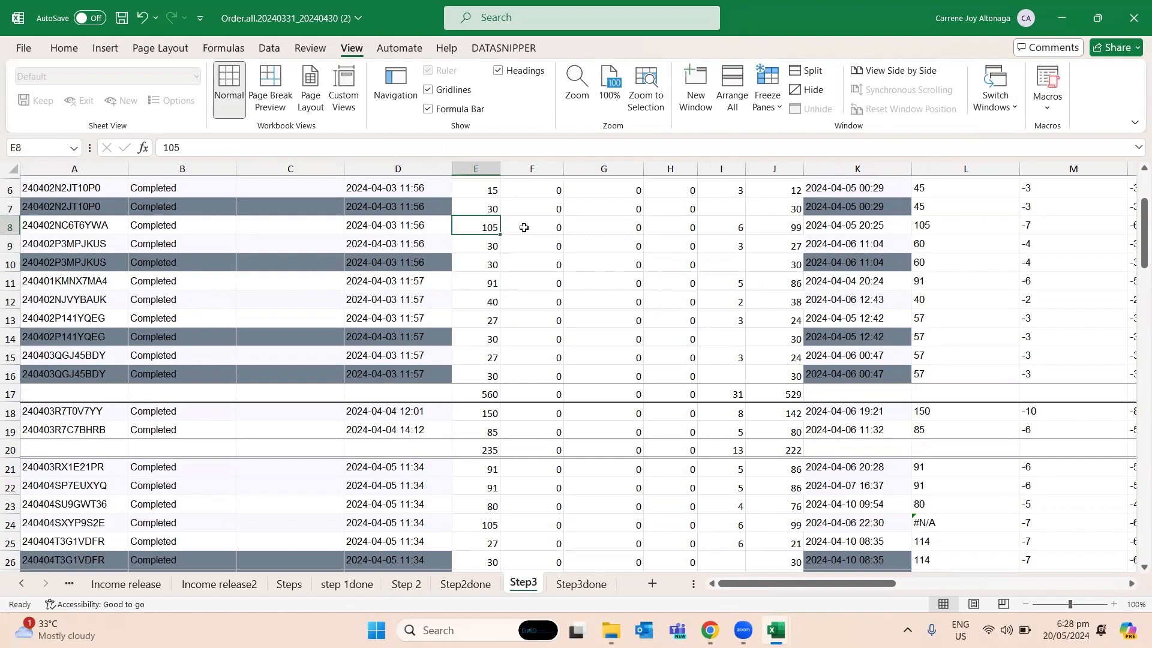
pyautogui.press('Up')
pyautogui.press('Up')
pyautogui.press('Up')
pyautogui.press('Up')
pyautogui.press('Up')
pyautogui.press('Up')
pyautogui.press('Up')
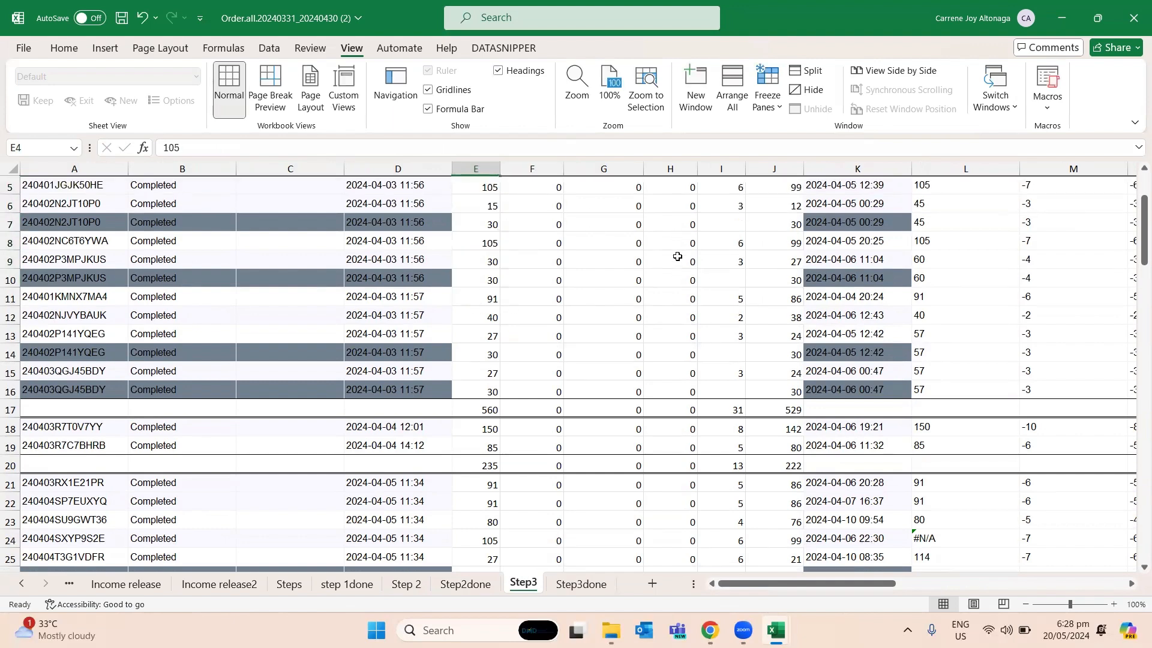
pyautogui.press('Right')
# - Inspect the lookup table ranges in the Original Product Price formulas in L24 and L23
pyautogui.press('Right')
pyautogui.press('Right')
pyautogui.press('Right')
pyautogui.press('Right')
pyautogui.press('Right')
pyautogui.press('Right')
pyautogui.press('Right')
pyautogui.press('Right')
pyautogui.press('Right')
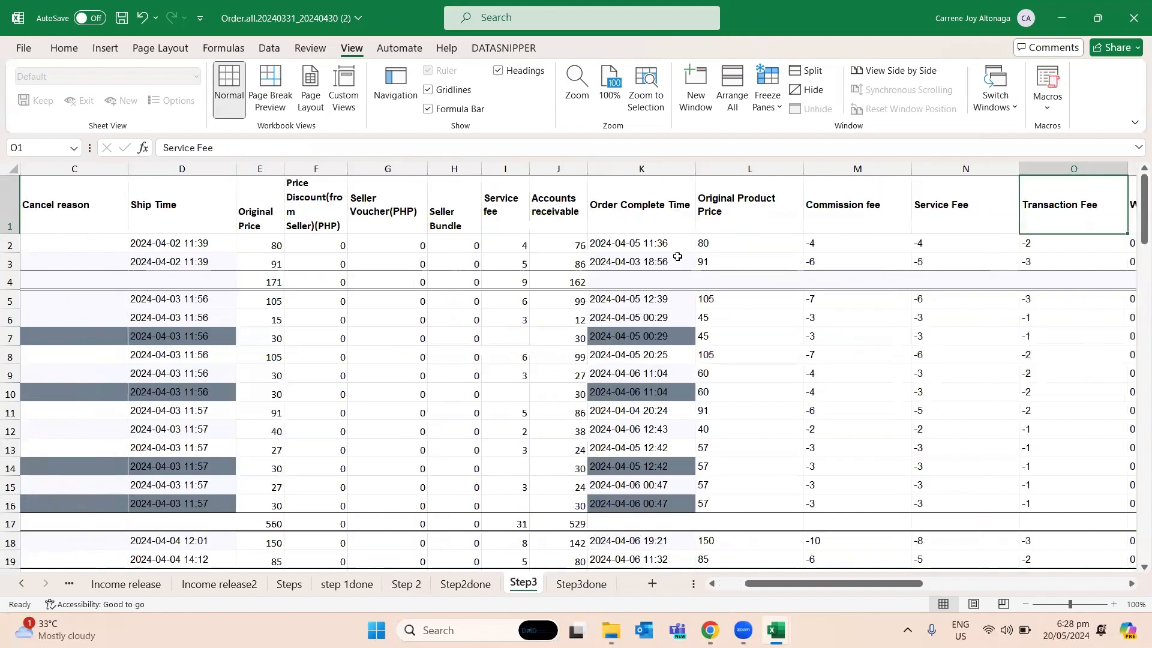
pyautogui.press('Down')
pyautogui.press('Down')
pyautogui.press('Down')
pyautogui.press('Down')
pyautogui.press('Down')
pyautogui.press('Down')
pyautogui.press('Down')
pyautogui.press('Down')
pyautogui.press('Down')
pyautogui.press('Down')
pyautogui.press('Down')
pyautogui.press('Down')
pyautogui.press('Down')
pyautogui.press('Down')
pyautogui.press('Down')
pyautogui.press('Down')
pyautogui.press('Down')
pyautogui.press('Down')
pyautogui.press('Down')
pyautogui.press('Down')
pyautogui.press('Down')
pyautogui.press('Left')
pyautogui.press('Left')
pyautogui.press('Left')
pyautogui.press('Left')
pyautogui.press('Up')
pyautogui.press('Up')
pyautogui.press('Right')
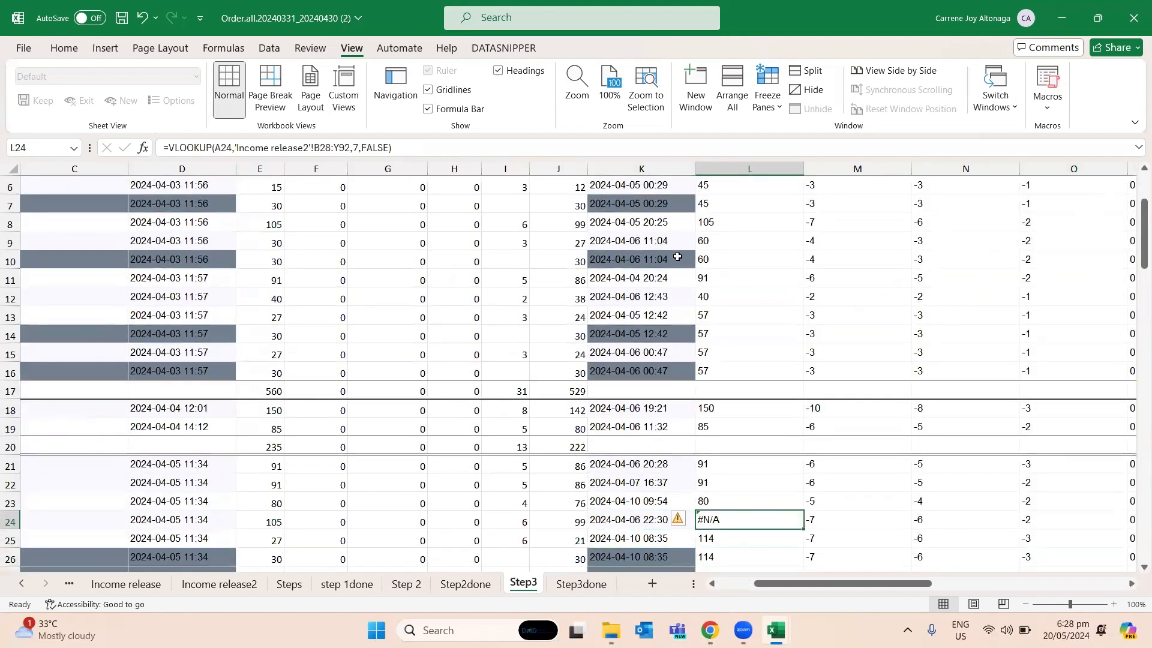
pyautogui.press('Up')
pyautogui.press('F2')
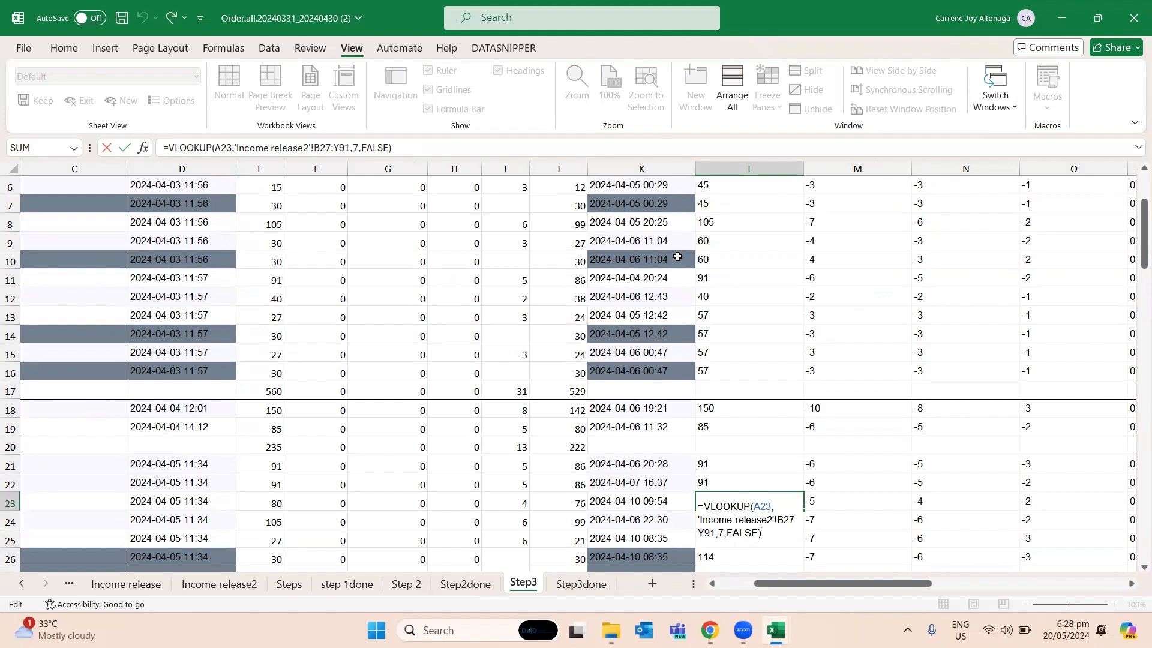
# - Check the Original Product Price formulas near the start of column L, including the cell references in L2
pyautogui.press('Escape')
pyautogui.press('Up')
pyautogui.press('Up')
pyautogui.press('Up')
pyautogui.press('Up')
pyautogui.press('Up')
pyautogui.press('Up')
pyautogui.press('Up')
pyautogui.press('Up')
pyautogui.press('Up')
pyautogui.press('Up')
pyautogui.press('Up')
pyautogui.press('Up')
pyautogui.press('Up')
pyautogui.press('Up')
pyautogui.press('Up')
pyautogui.press('Up')
pyautogui.press('Up')
pyautogui.press('Up')
pyautogui.press('Up')
pyautogui.press('Up')
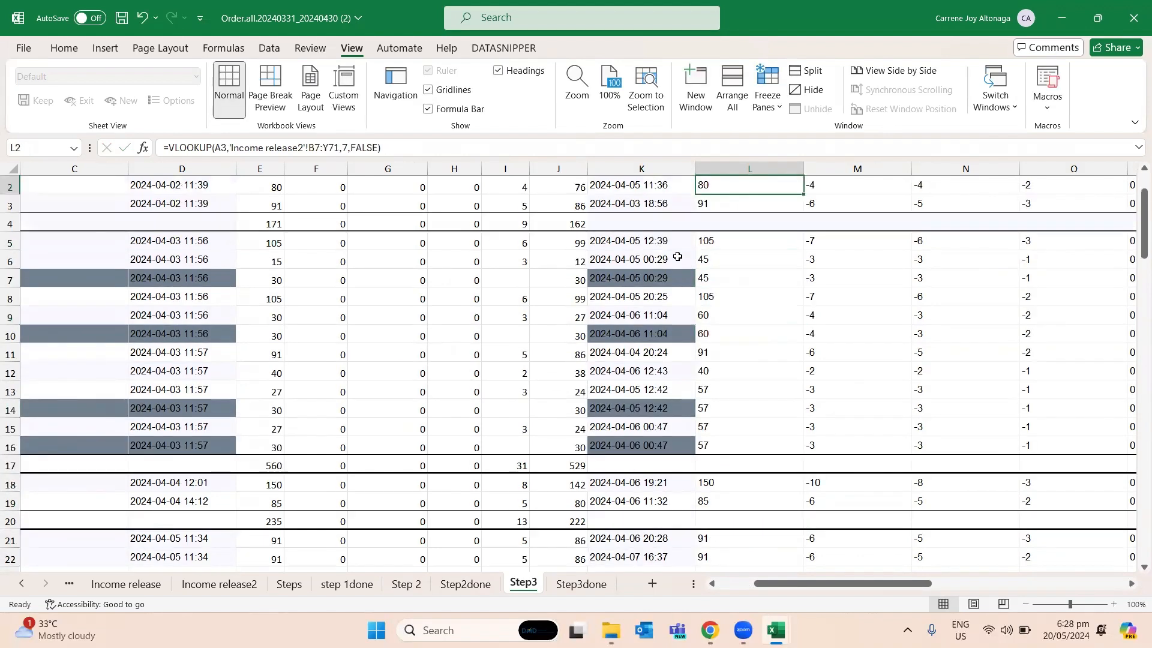
pyautogui.press('Up')
pyautogui.press('Down')
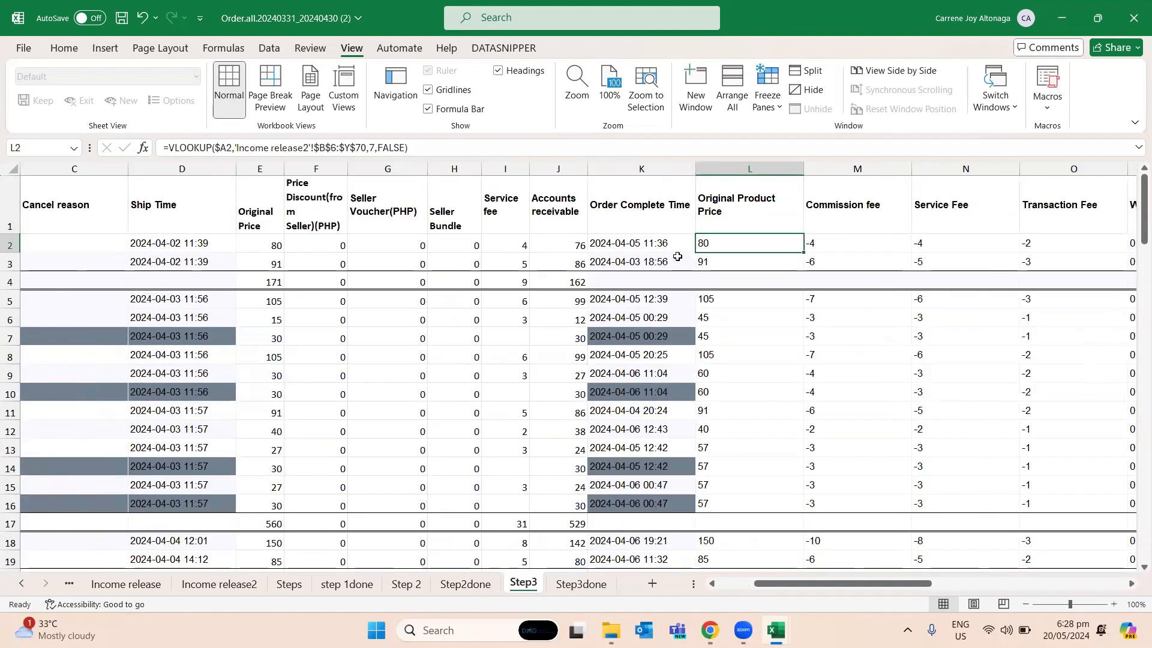
pyautogui.press('F2')
pyautogui.press('Escape')
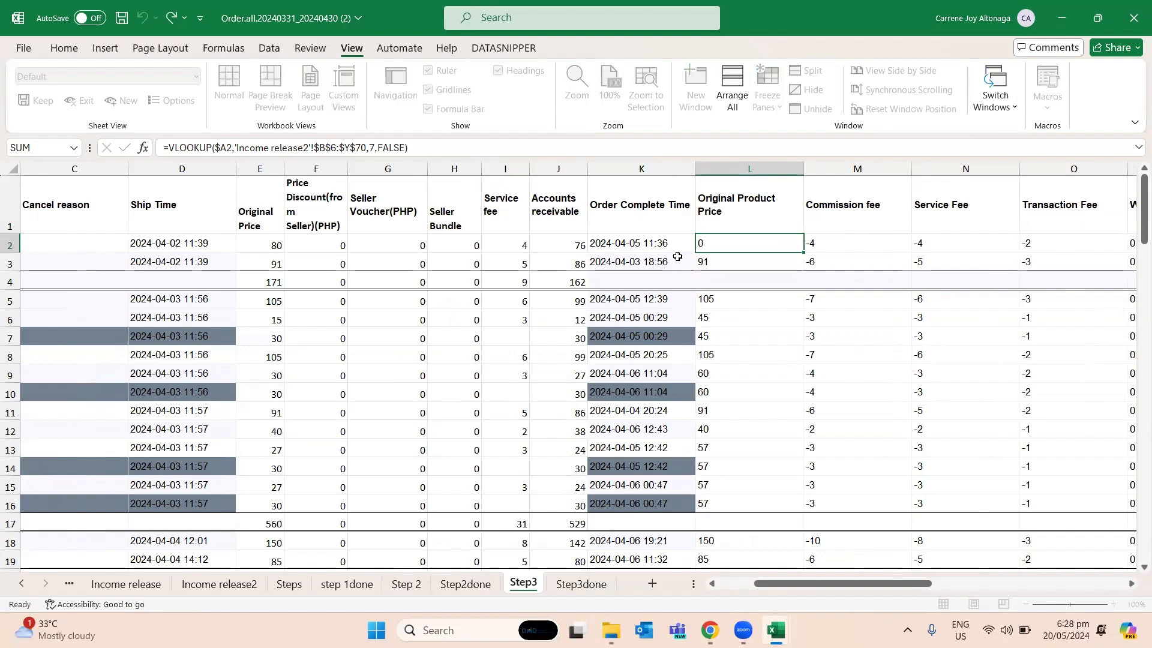
# - Copy the lookup formulas in L2:Q2 into row 3
pyautogui.hotkey('shift', 'Right')
pyautogui.hotkey('shift', 'Right')
pyautogui.hotkey('shift', 'Right')
pyautogui.hotkey('shift', 'Right')
pyautogui.hotkey('shift', 'Right')
pyautogui.hotkey('shift', 'Right')
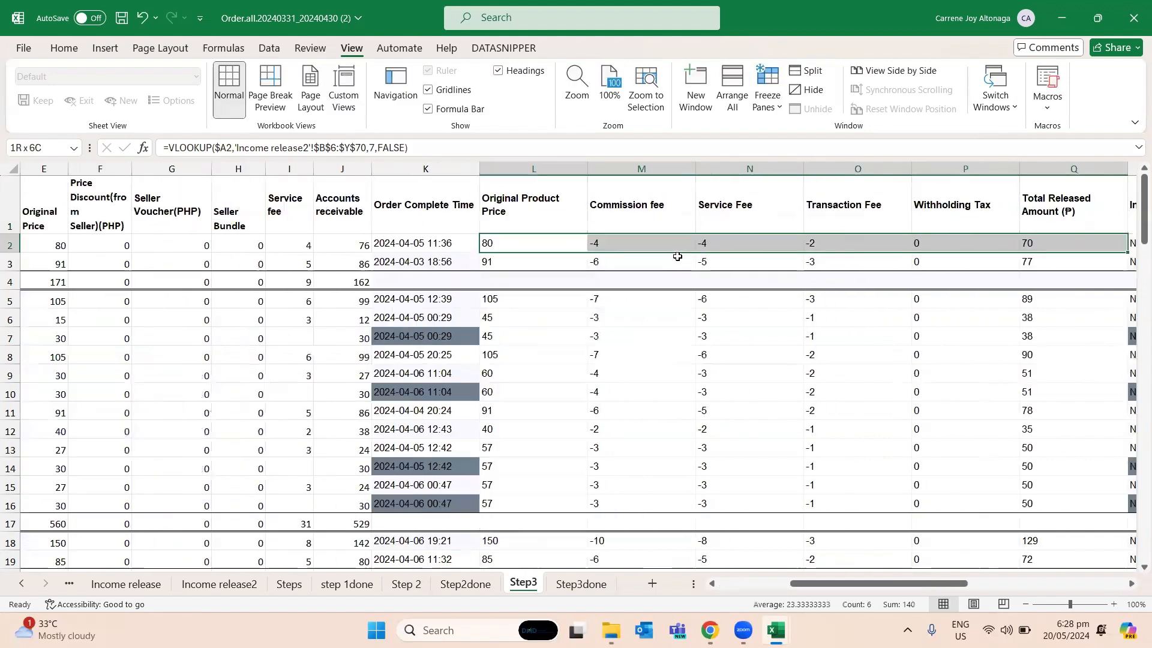
pyautogui.hotkey('ctrl', 'c')
pyautogui.press('Down')
pyautogui.hotkey('shift', 'Right')
pyautogui.hotkey('shift', 'Right')
pyautogui.hotkey('shift', 'Right')
pyautogui.hotkey('shift', 'Right')
pyautogui.hotkey('shift', 'Right')
pyautogui.hotkey('ctrl', 'v')
# - Copy the anchored lookup formulas from L2:Q2 into rows 5 to 16 of the income release columns
pyautogui.press('Down')
pyautogui.press('Down')
pyautogui.hotkey('shift', 'Down')
pyautogui.hotkey('shift', 'Down')
pyautogui.hotkey('shift', 'Down')
pyautogui.hotkey('shift', 'Down')
pyautogui.hotkey('shift', 'Down')
pyautogui.hotkey('shift', 'Down')
pyautogui.hotkey('shift', 'Down')
pyautogui.hotkey('shift', 'Down')
pyautogui.hotkey('shift', 'Down')
pyautogui.hotkey('shift', 'Down')
pyautogui.hotkey('shift', 'Down')
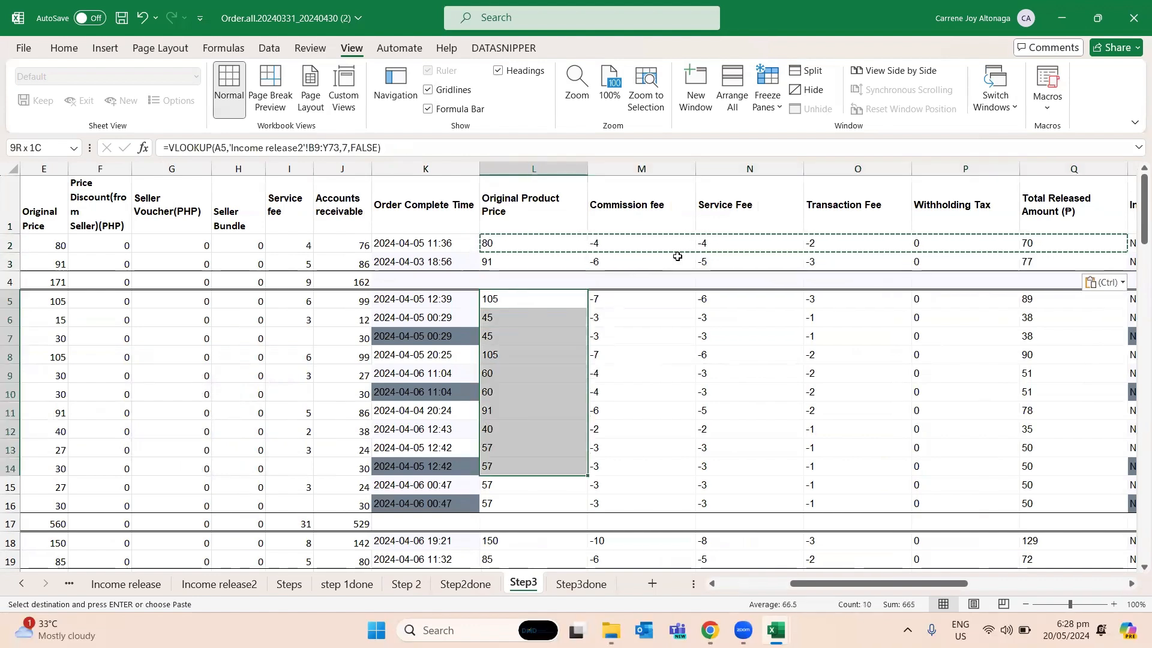
pyautogui.hotkey('ctrl', 'v')
pyautogui.press('Down')
pyautogui.press('Down')
pyautogui.press('Down')
pyautogui.press('Down')
pyautogui.press('Down')
pyautogui.press('Down')
pyautogui.press('Down')
pyautogui.press('Down')
pyautogui.press('Down')
pyautogui.press('Down')
pyautogui.press('Down')
pyautogui.press('Down')
pyautogui.press('Down')
pyautogui.press('Down')
pyautogui.press('Down')
pyautogui.press('Down')
pyautogui.press('Down')
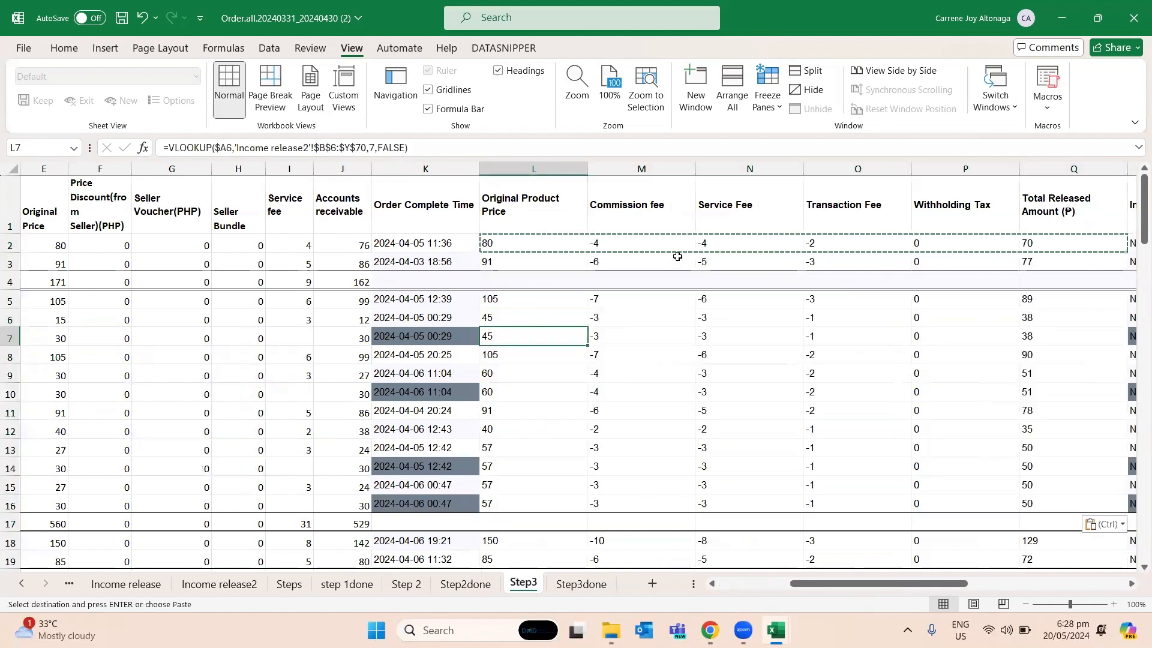
# - Paste the same anchored lookup formulas into rows 18 and 19, starting in column L
pyautogui.press('Up')
pyautogui.press('Up')
pyautogui.press('Up')
pyautogui.press('Up')
pyautogui.hotkey('shift', 'Down')
pyautogui.hotkey('ctrl', 'v')
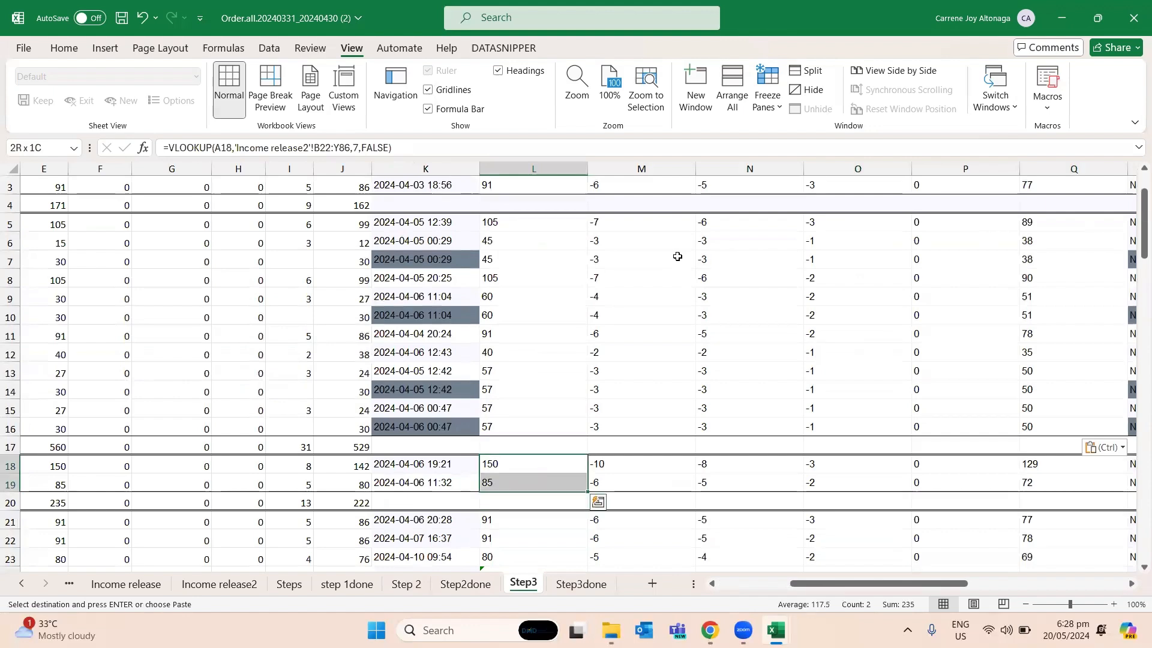
pyautogui.press('Down')
pyautogui.press('Down')
pyautogui.press('Down')
pyautogui.press('Down')
pyautogui.press('Down')
pyautogui.press('Down')
# - Fill rows 21 to 29 of columns L to Q with the anchored lookup formulas copied from row 2
pyautogui.press('Up')
pyautogui.press('Up')
pyautogui.press('Up')
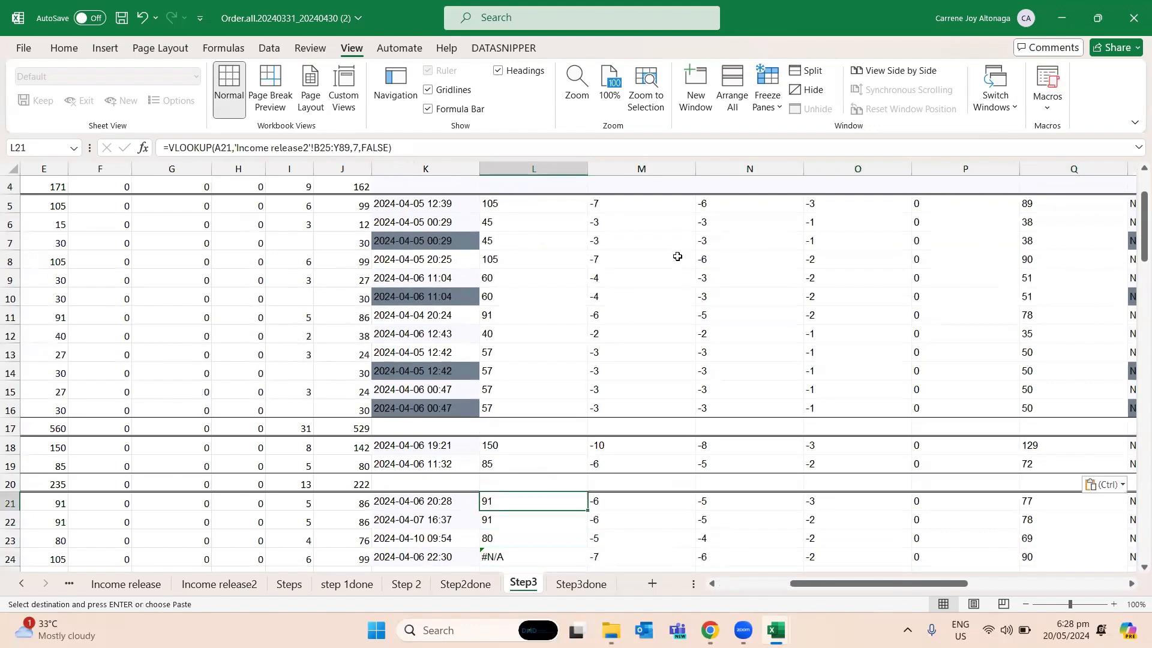
pyautogui.hotkey('shift', 'Down')
pyautogui.hotkey('shift', 'Down')
pyautogui.hotkey('shift', 'Down')
pyautogui.hotkey('shift', 'Down')
pyautogui.hotkey('shift', 'Down')
pyautogui.hotkey('shift', 'Down')
pyautogui.hotkey('shift', 'Down')
pyautogui.hotkey('shift', 'Down')
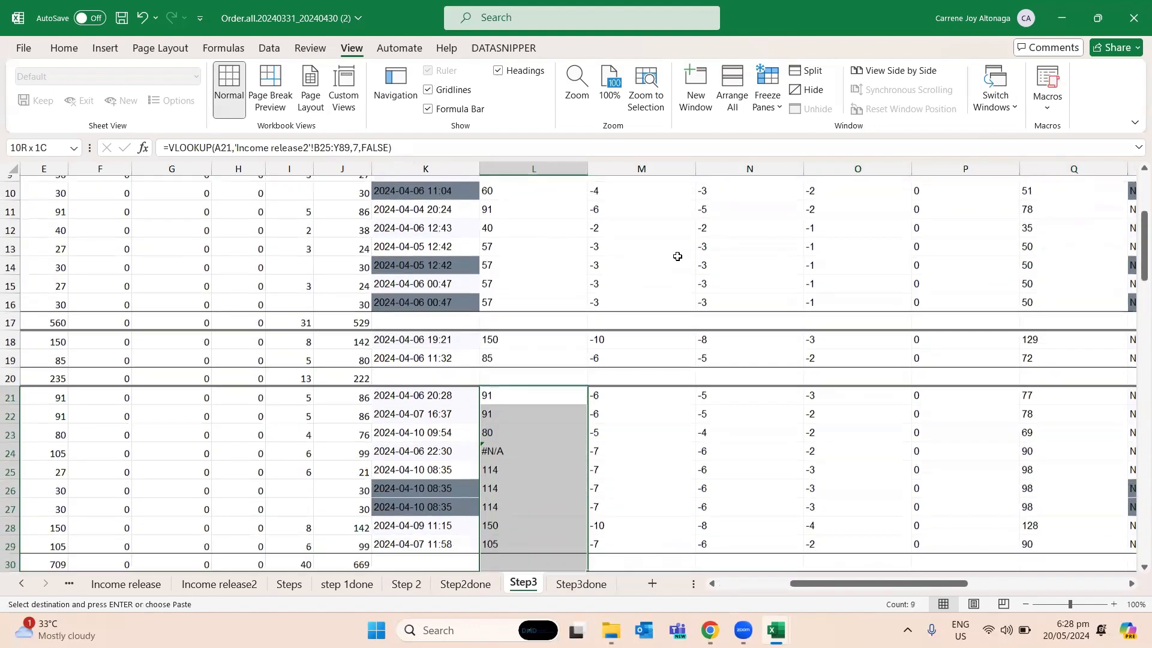
pyautogui.hotkey('shift', 'Up')
pyautogui.hotkey('shift', 'Up')
pyautogui.hotkey('ctrl', 'v')
pyautogui.press('Down')
pyautogui.press('Down')
pyautogui.press('Down')
pyautogui.press('Down')
pyautogui.press('Down')
pyautogui.press('Down')
pyautogui.press('Down')
pyautogui.press('Down')
pyautogui.press('Down')
pyautogui.press('Down')
pyautogui.press('Down')
pyautogui.press('Down')
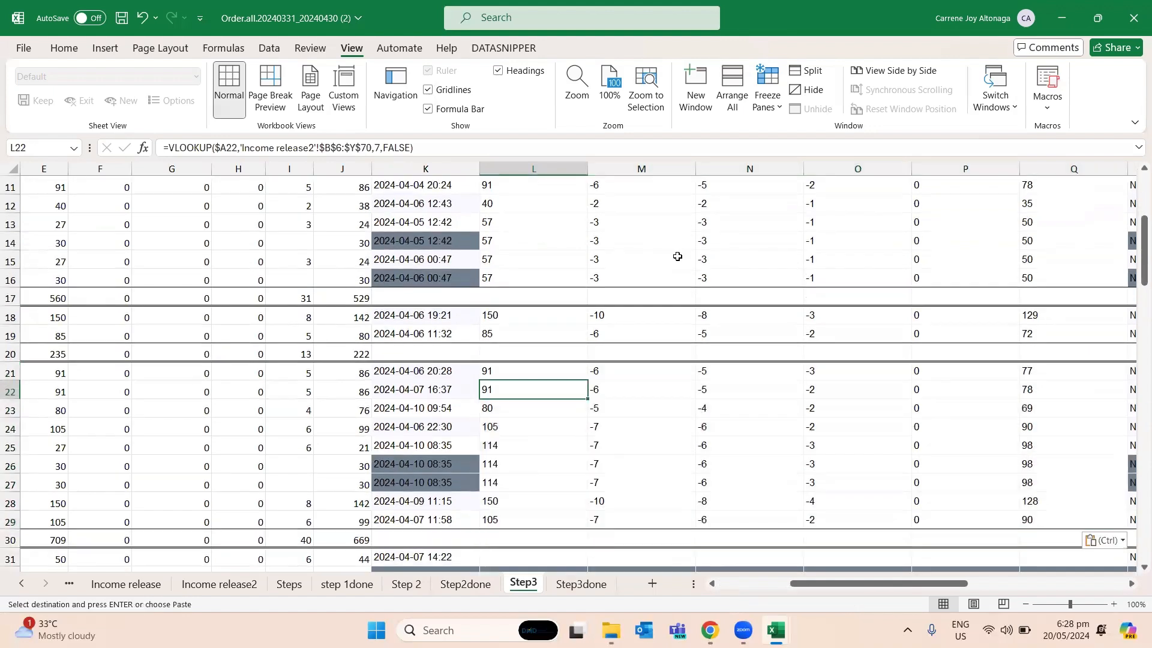
# - Check the Step3 instructions on the Steps sheet and how the Step3done sheet treats the dark shaded rows
pyautogui.press('Up')
pyautogui.press('Up')
pyautogui.press('Up')
pyautogui.press('Up')
pyautogui.press('Up')
pyautogui.press('Up')
pyautogui.press('Up')
pyautogui.press('Up')
pyautogui.press('Up')
pyautogui.press('Up')
pyautogui.press('Up')
pyautogui.press('Up')
pyautogui.press('Up')
pyautogui.press('Up')
pyautogui.press('Up')
pyautogui.press('Up')
pyautogui.press('Up')
pyautogui.press('Up')
pyautogui.press('Up')
pyautogui.press('Up')
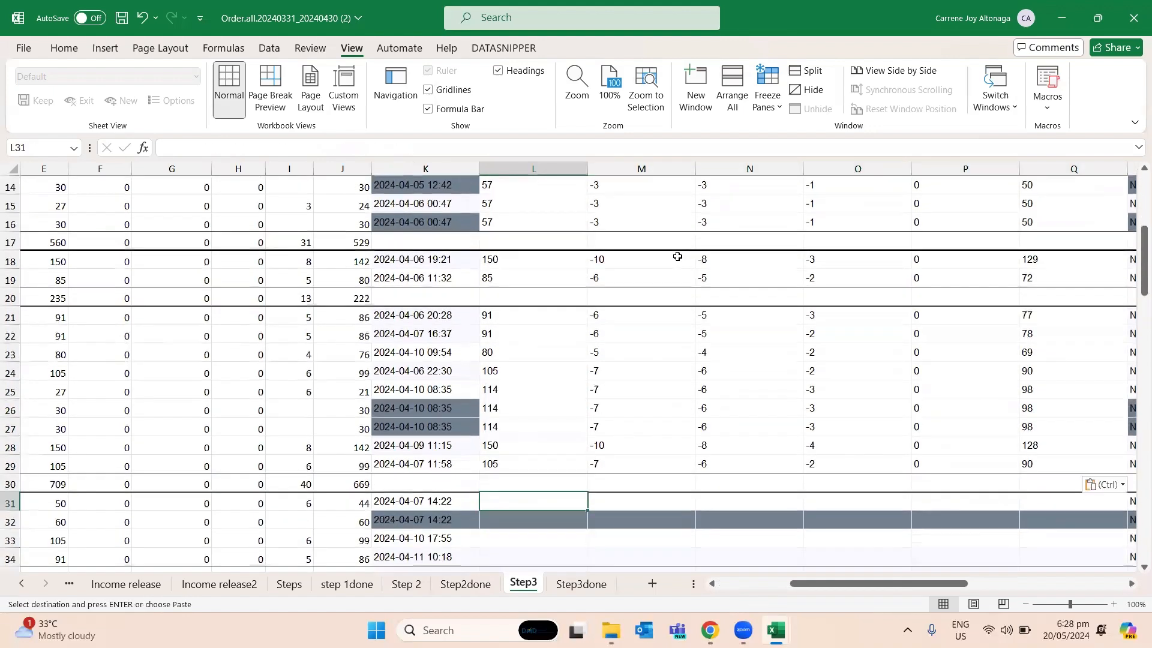
pyautogui.press('Down')
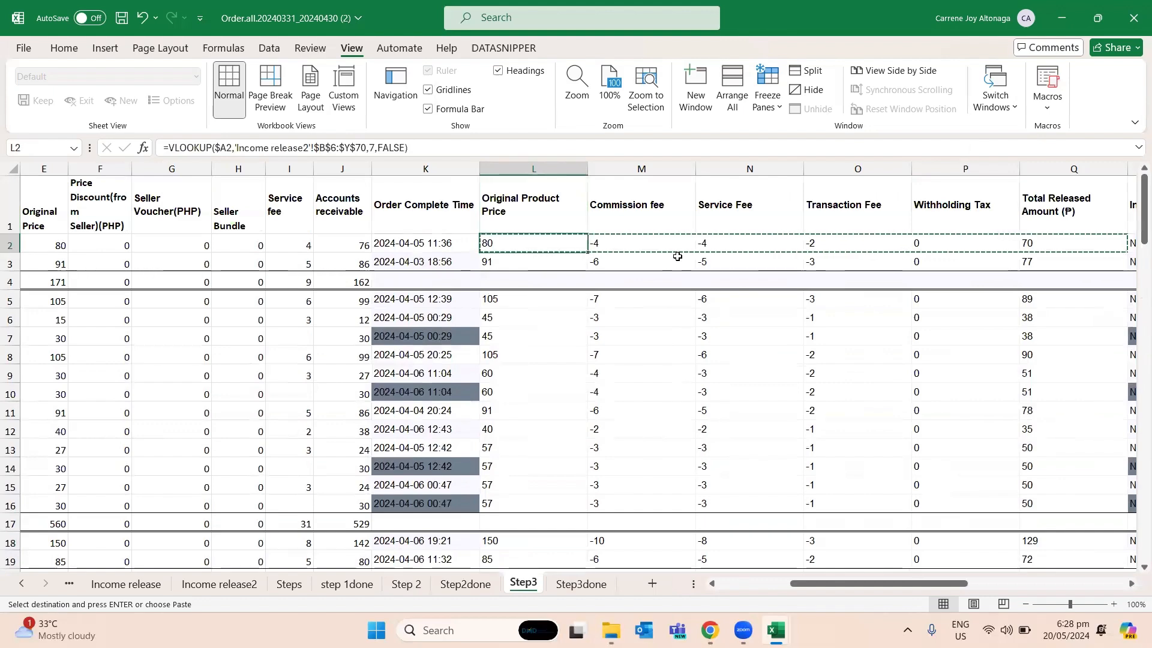
pyautogui.hotkey('ctrl', 'pageup')
pyautogui.hotkey('ctrl', 'pageup')
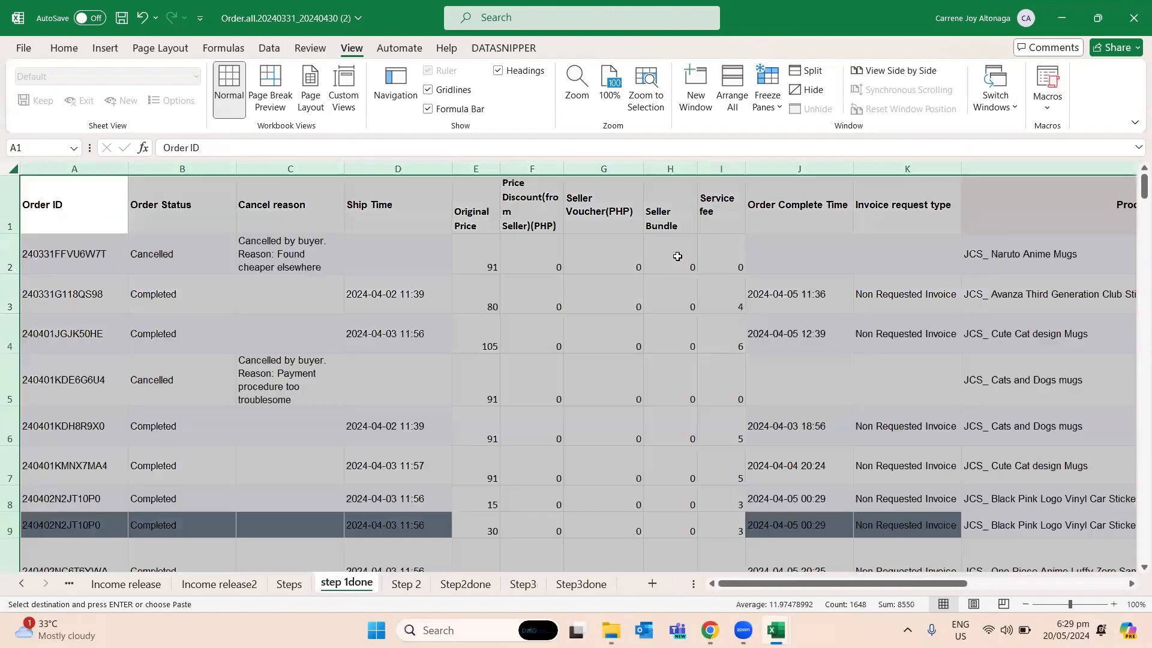
pyautogui.hotkey('ctrl', 'pageup')
pyautogui.hotkey('ctrl', 'pagedown')
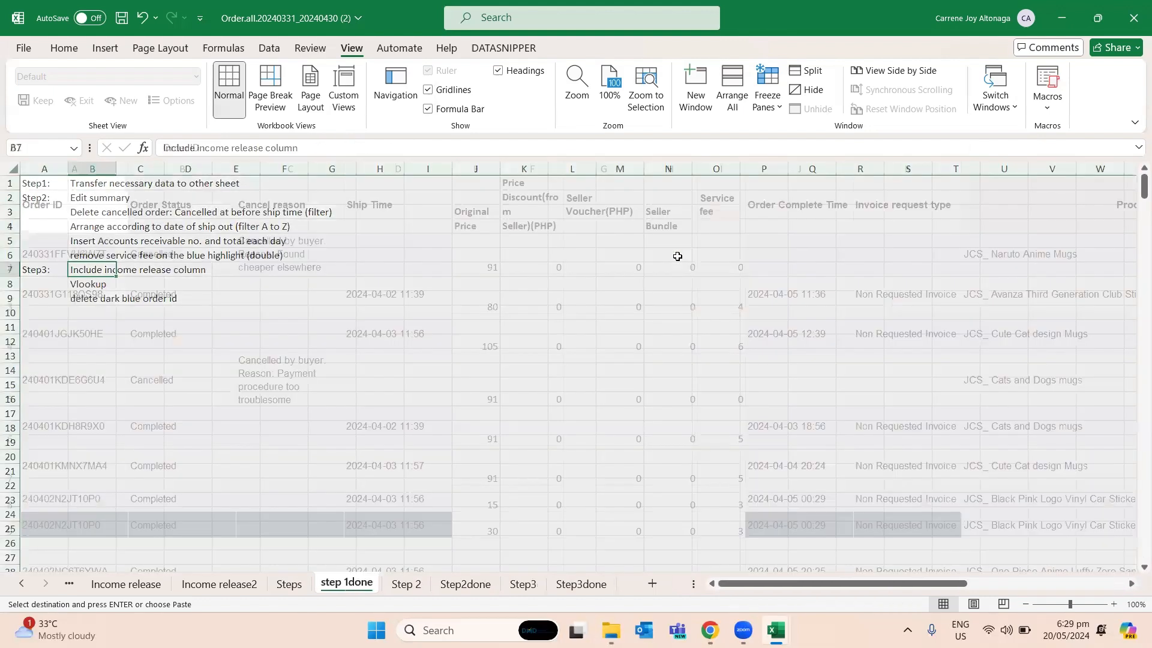
pyautogui.hotkey('ctrl', 'pagedown')
pyautogui.hotkey('ctrl', 'pagedown')
pyautogui.hotkey('ctrl', 'pagedown')
pyautogui.hotkey('ctrl', 'pagedown')
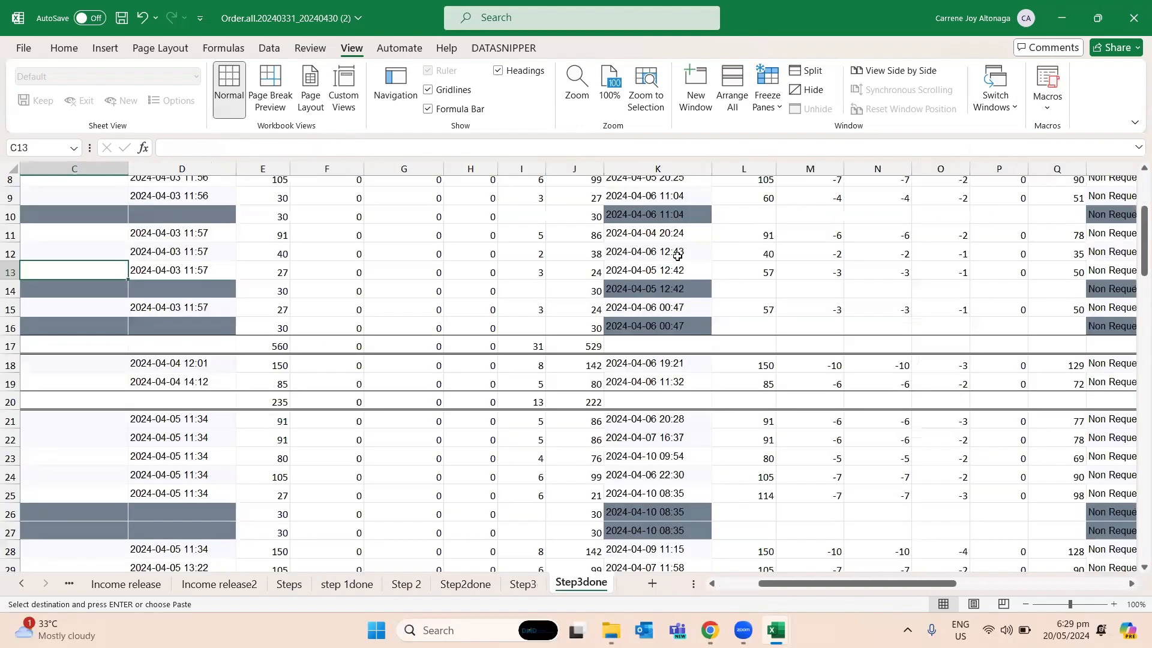
# - Return to the Step3 sheet and examine the dark shaded row 7 back to its Order ID
pyautogui.hotkey('ctrl', 'pageup')
pyautogui.press('Down')
pyautogui.press('Down')
pyautogui.press('Down')
pyautogui.press('Right')
pyautogui.press('Left')
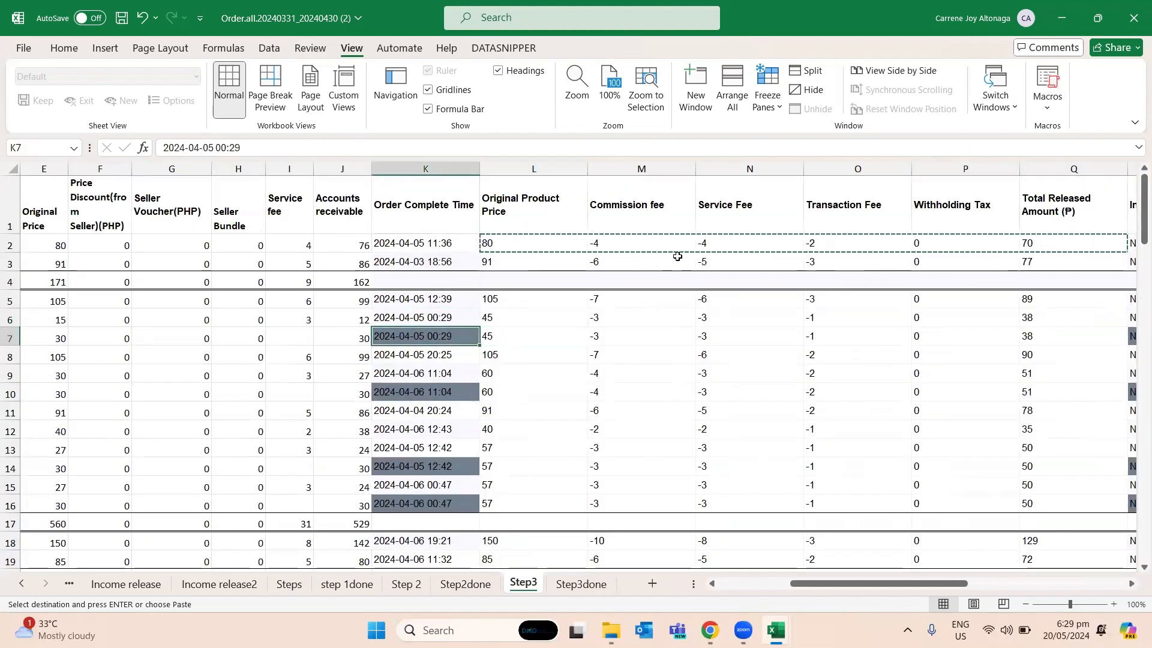
pyautogui.press('Left')
pyautogui.press('Left')
pyautogui.press('Left')
pyautogui.press('Left')
pyautogui.press('Left')
pyautogui.press('Left')
pyautogui.press('Left')
pyautogui.press('Left')
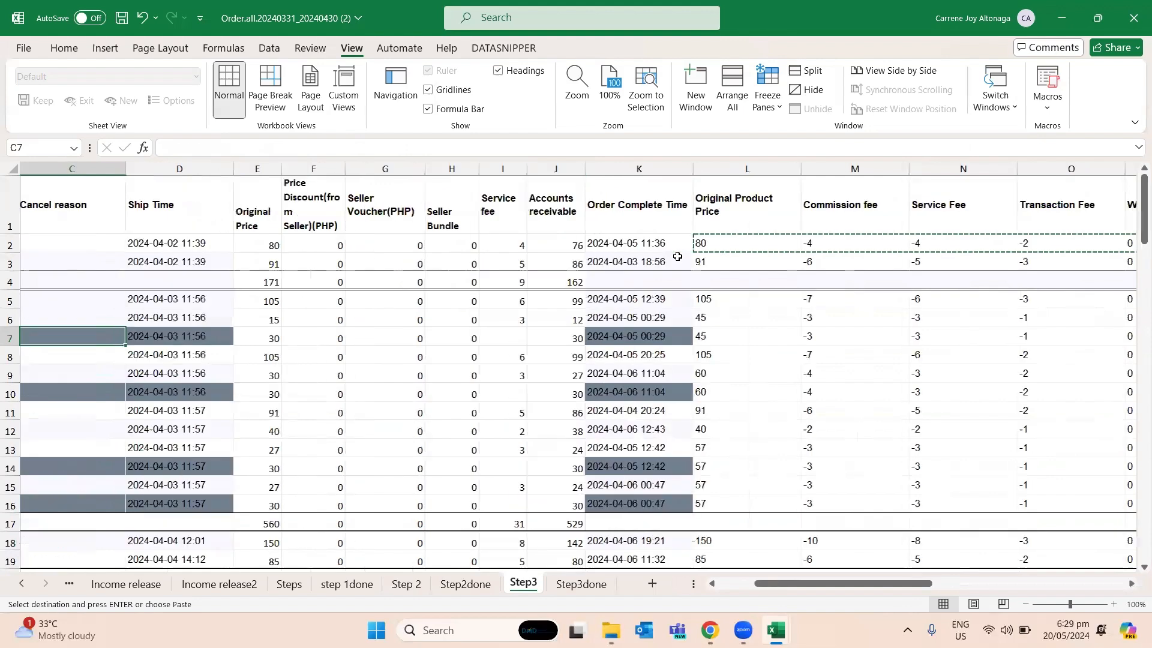
pyautogui.press('Left')
pyautogui.press('Left')
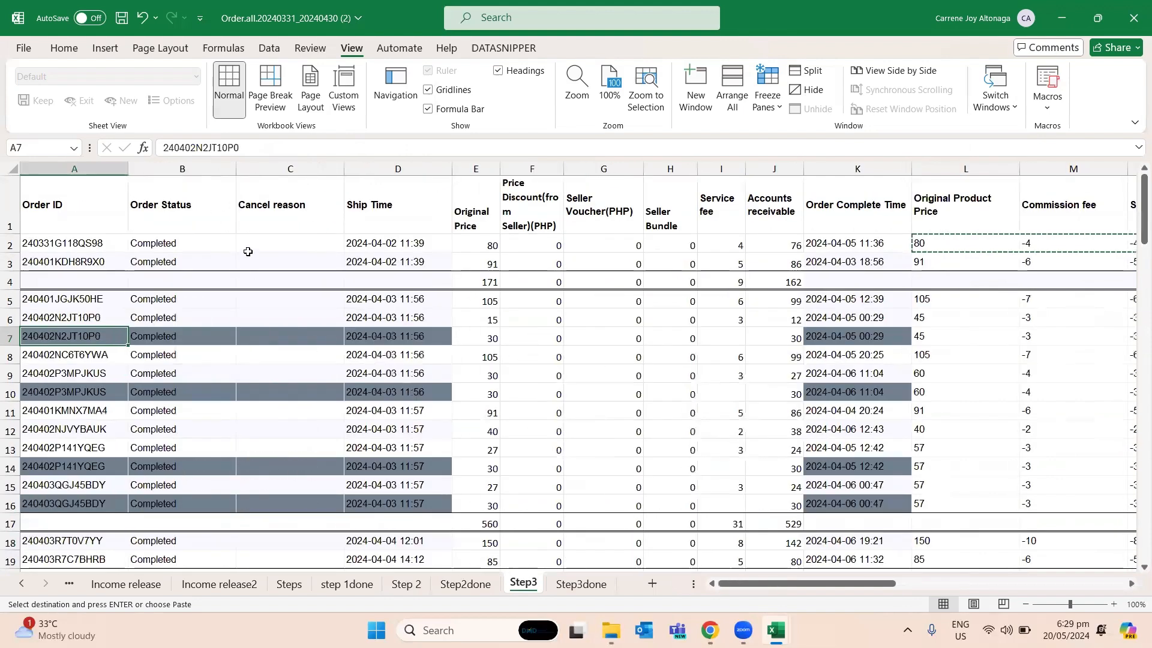
# - Try to hide columns B through K on the Step3 sheet
pyautogui.click(197, 167)
pyautogui.moveTo(414, 165); pyautogui.dragTo(852, 180)
pyautogui.rightClick(843, 231)
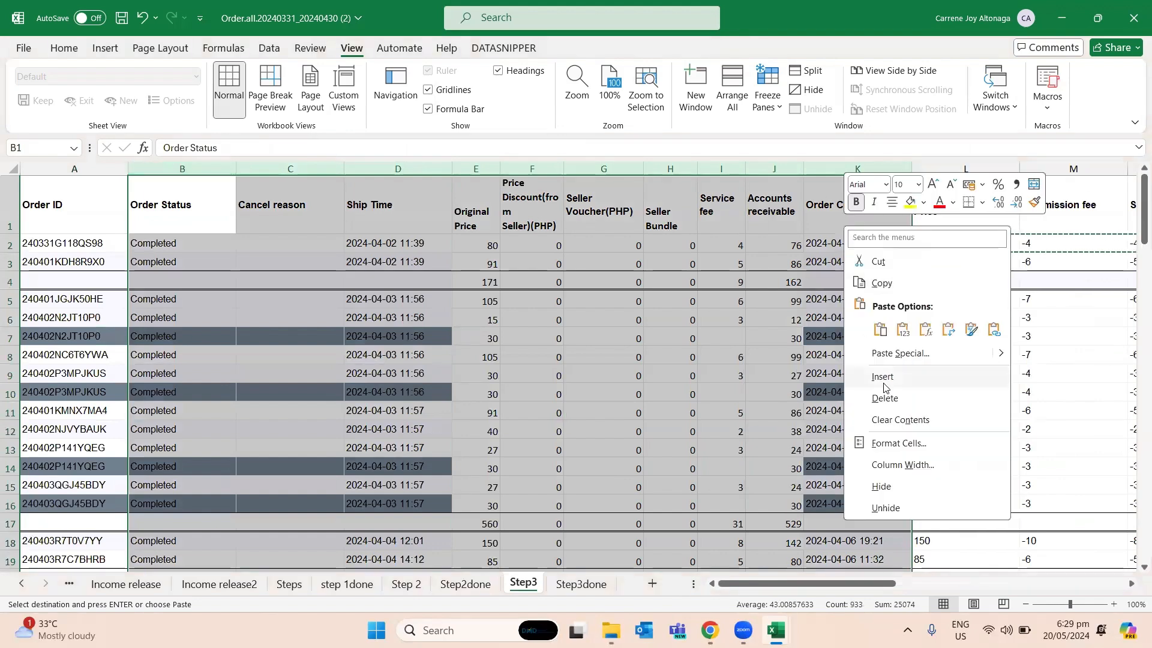
pyautogui.click(882, 486)
pyautogui.hotkey('ctrl', 'z')
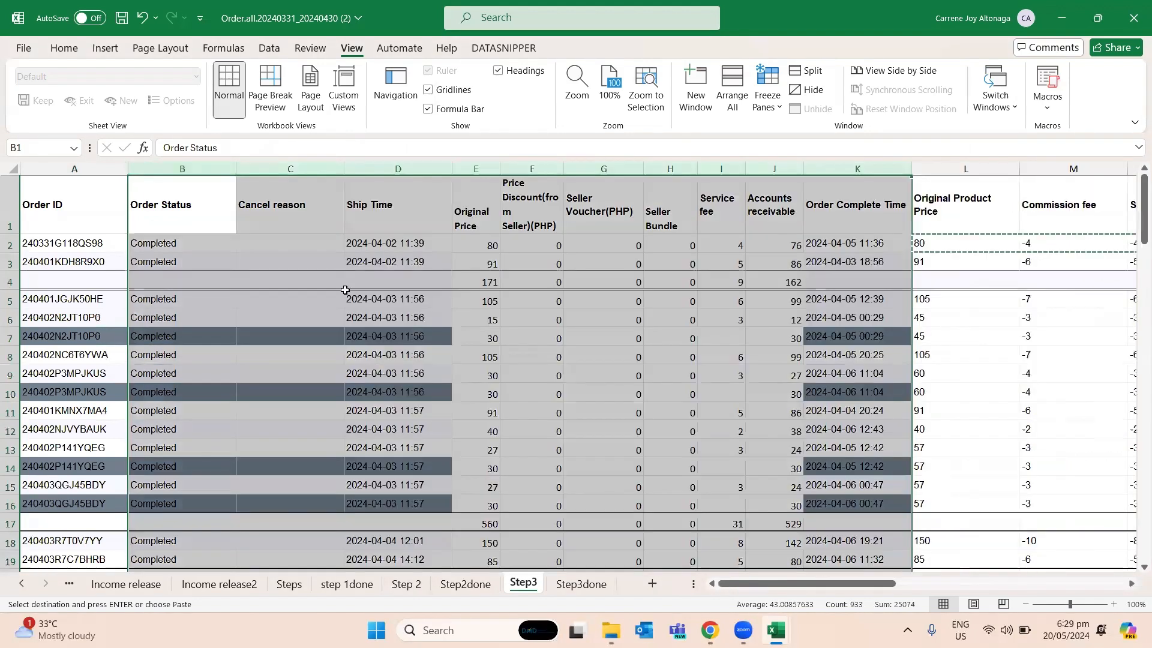
# - Freeze the panes at cell B2 to keep the header row and the Order ID column in view
pyautogui.click(180, 318)
pyautogui.click(131, 244)
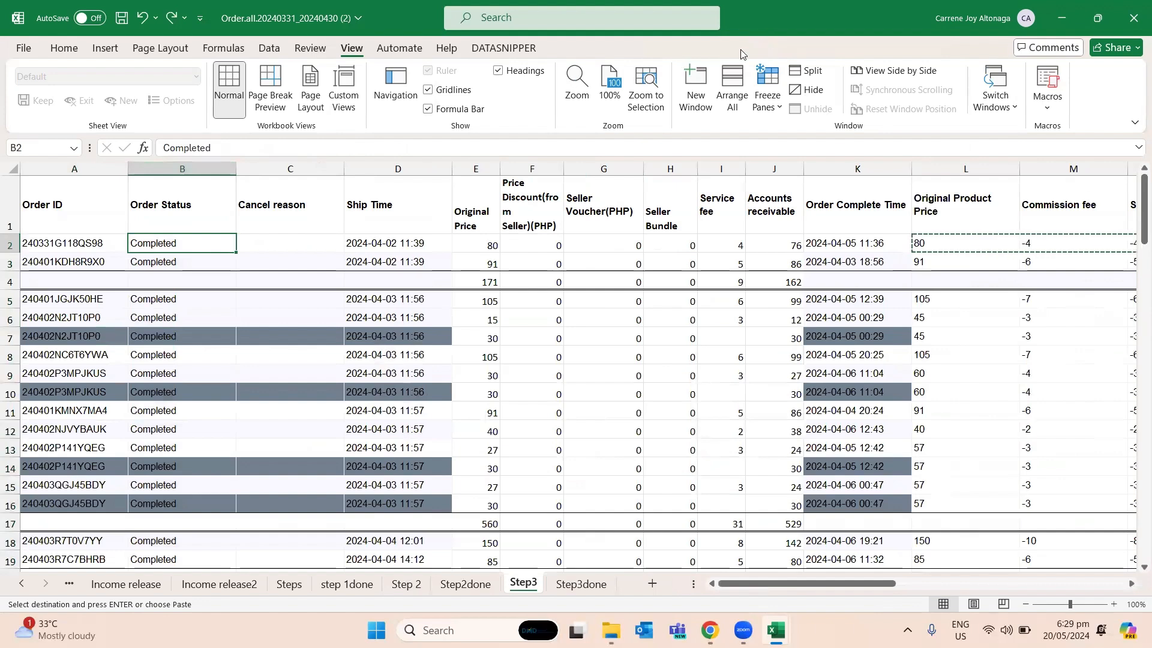
pyautogui.click(768, 90)
pyautogui.click(774, 124)
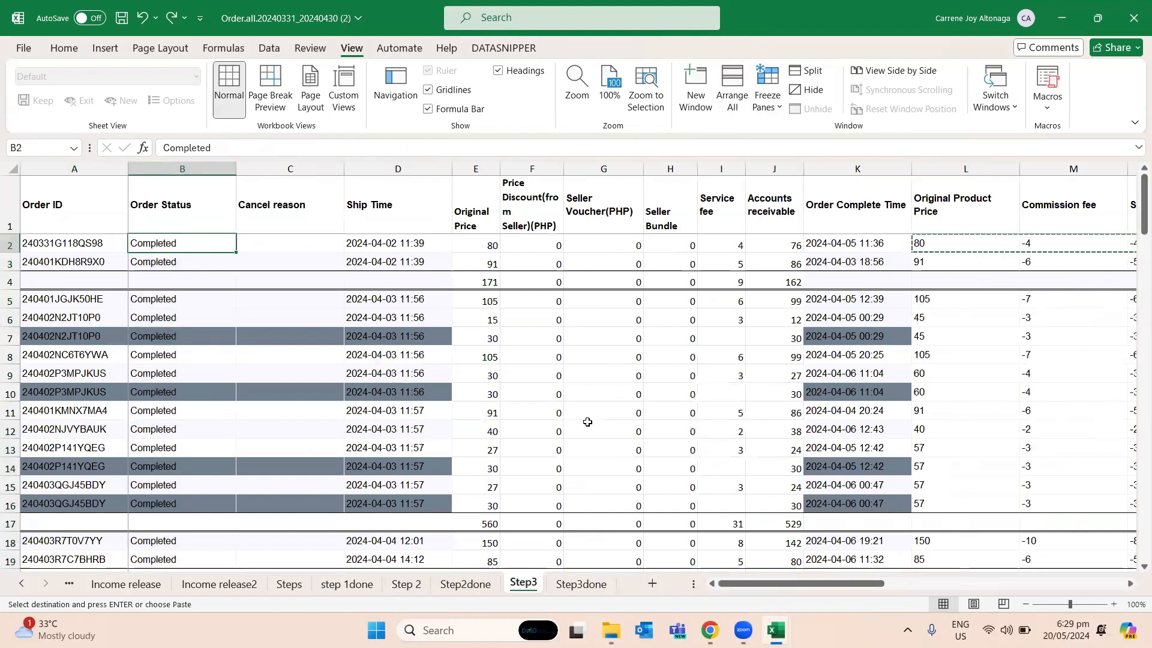
# - Examine the combined Original Price of the repeated order in E6:E7
pyautogui.click(302, 395)
pyautogui.press('Up')
pyautogui.press('Up')
pyautogui.press('Up')
pyautogui.press('Up')
pyautogui.press('Up')
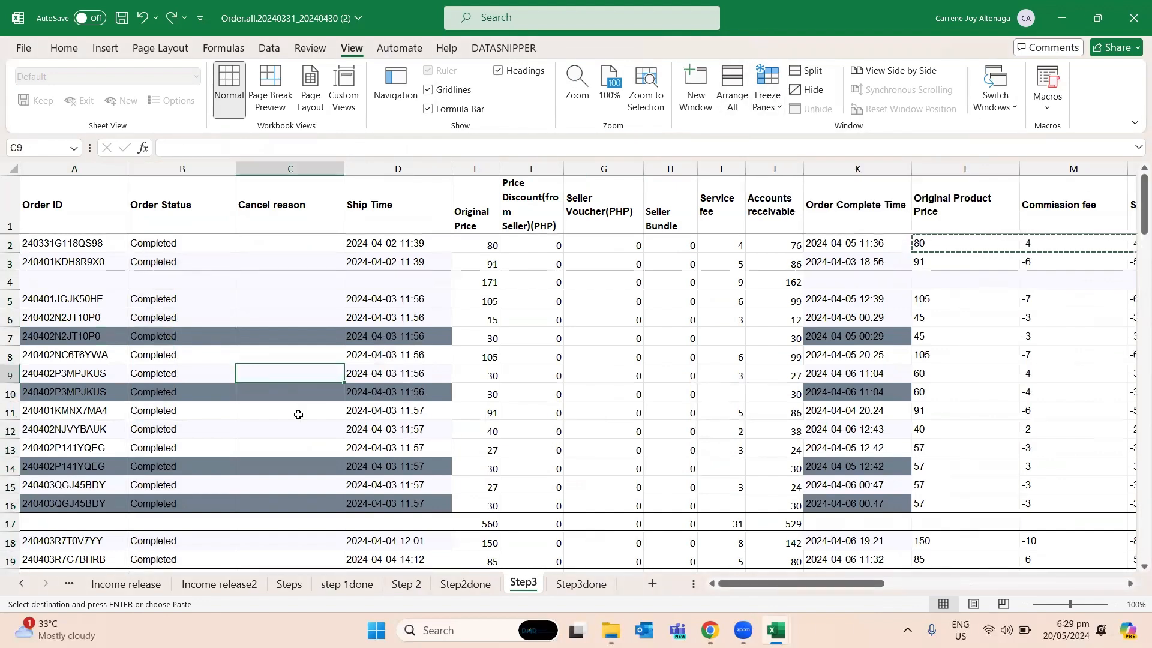
pyautogui.press('Left')
pyautogui.press('Left')
pyautogui.press('Down')
pyautogui.press('Right')
pyautogui.press('Right')
pyautogui.press('Right')
pyautogui.press('Right')
pyautogui.press('Right')
pyautogui.press('Right')
pyautogui.press('Right')
pyautogui.press('Right')
pyautogui.press('Right')
pyautogui.press('Left')
pyautogui.press('Left')
pyautogui.press('Left')
pyautogui.press('Left')
pyautogui.press('Left')
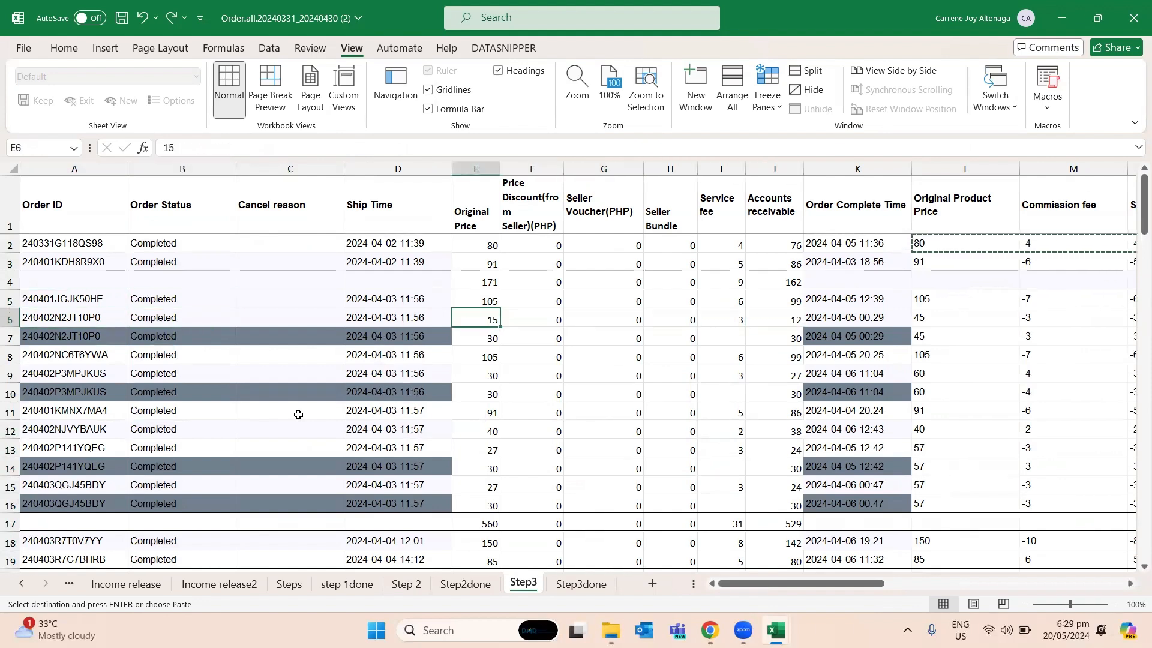
pyautogui.hotkey('shift', 'Down')
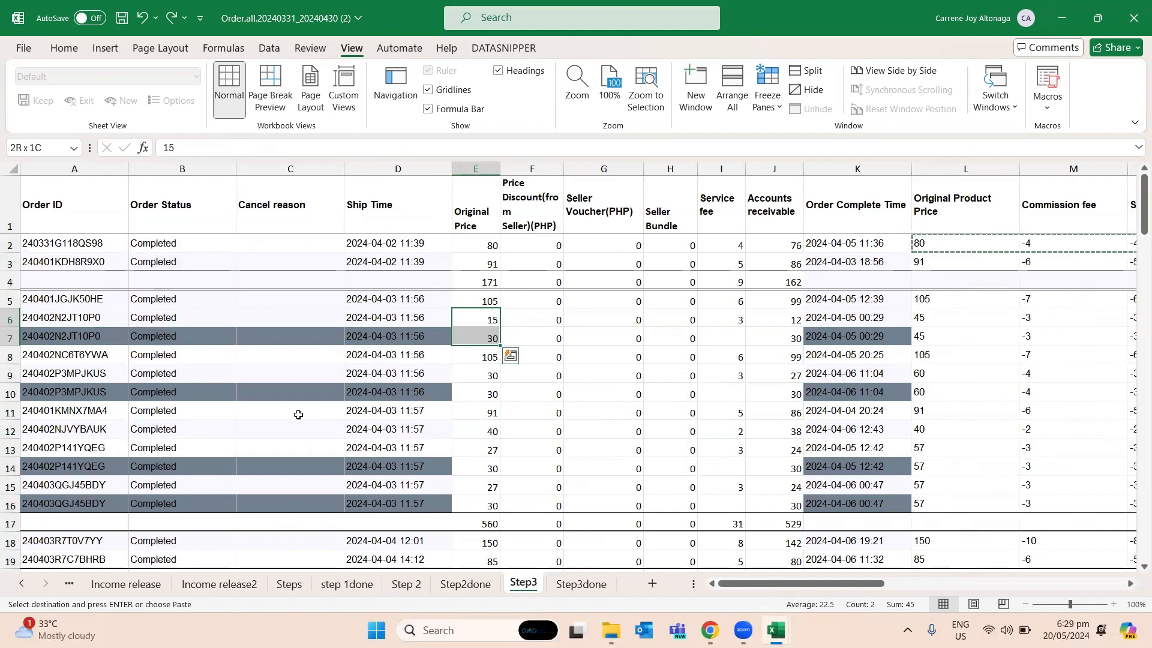
# - Inspect the looked-up values along row 7, from Original Product Price to Total Released Amount
pyautogui.press('Down')
pyautogui.press('Right')
pyautogui.press('Right')
pyautogui.press('Right')
pyautogui.press('Right')
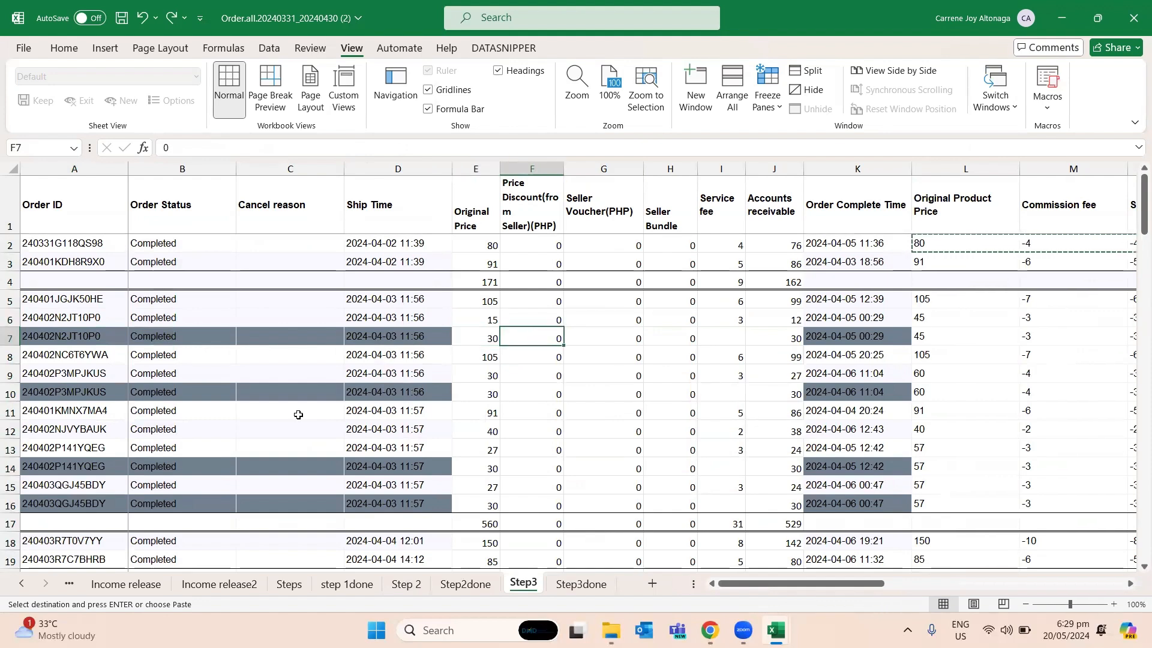
pyautogui.press('Right')
pyautogui.press('Right')
pyautogui.press('Right')
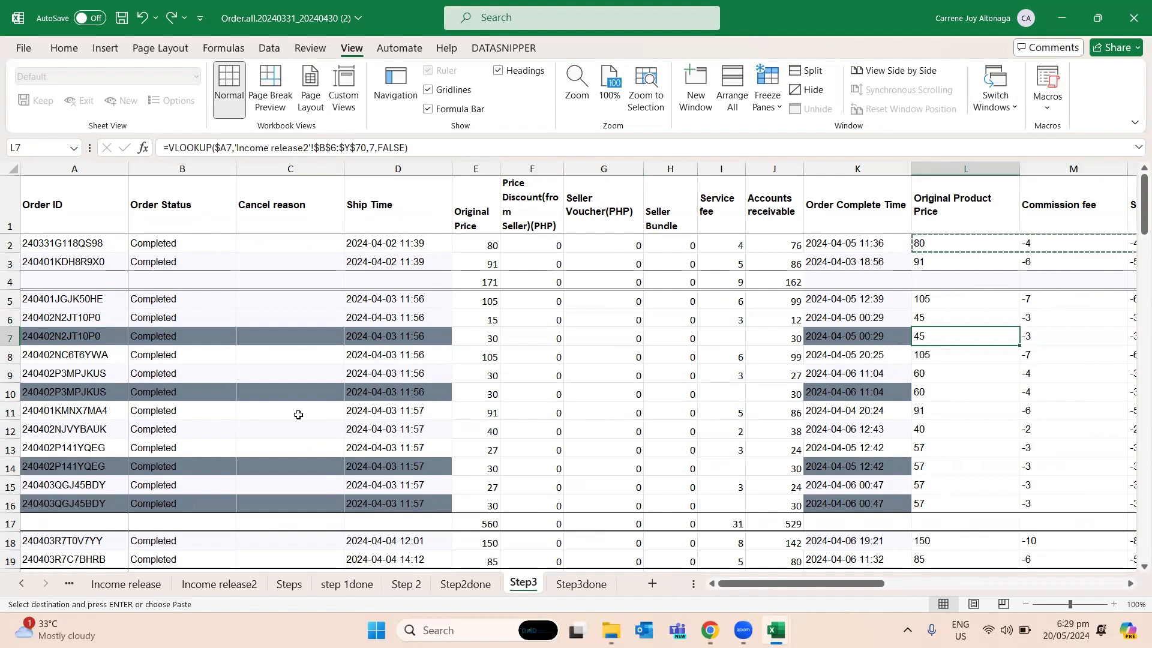
pyautogui.press('Right')
pyautogui.press('Right')
pyautogui.press('Right')
pyautogui.press('Right')
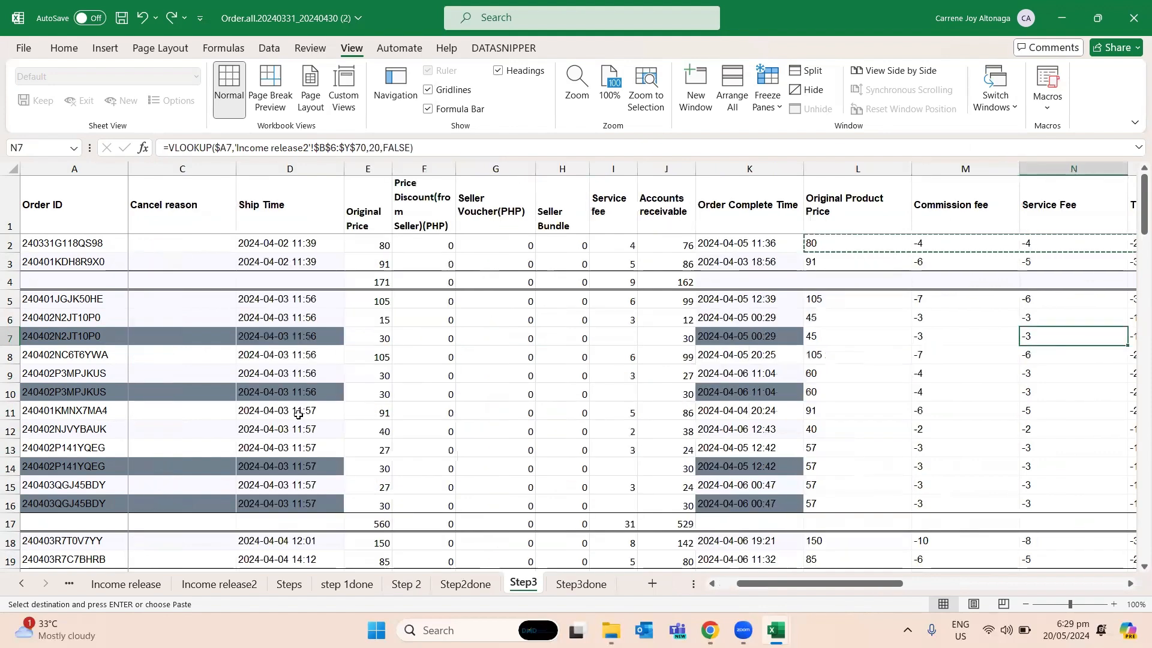
pyautogui.press('Right')
pyautogui.press('Right')
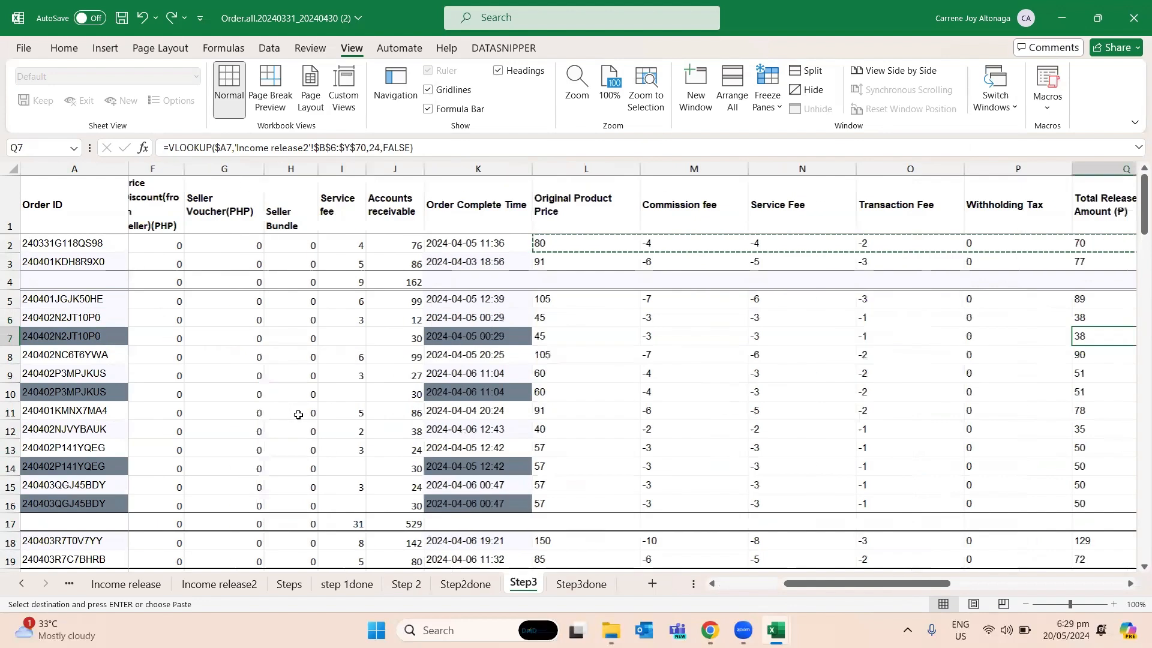
# - Clear the duplicate lookup results in L7:Q7 of the dark shaded order row
pyautogui.press('Left')
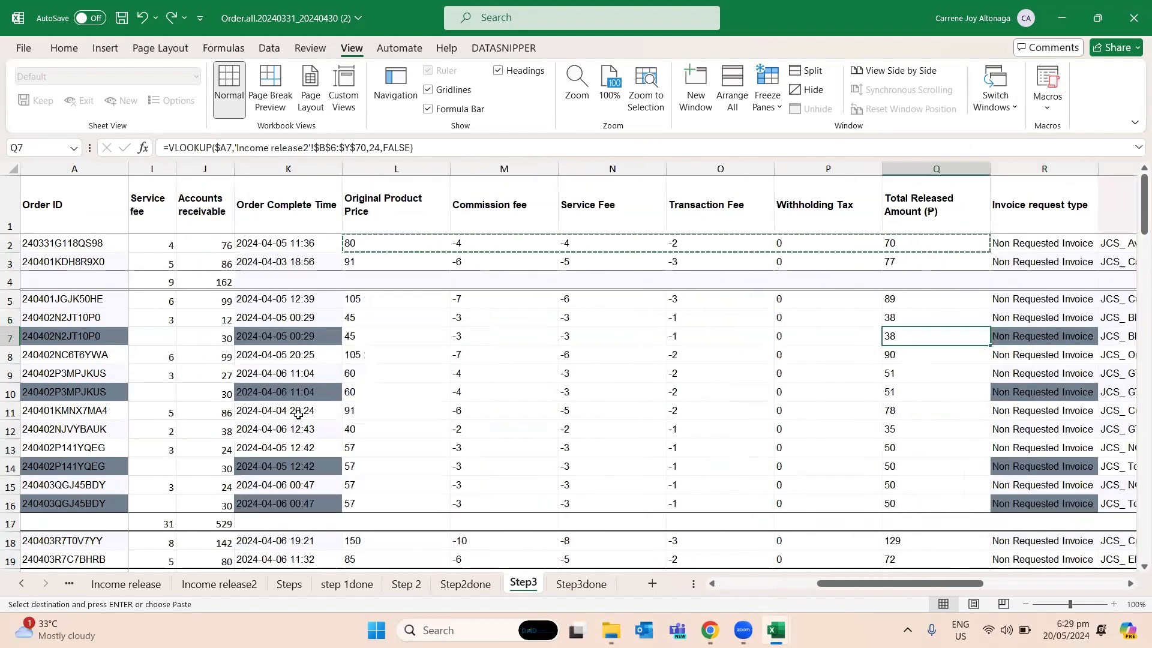
pyautogui.hotkey('shift', 'Left')
pyautogui.hotkey('shift', 'Left')
pyautogui.hotkey('shift', 'Left')
pyautogui.hotkey('shift', 'Left')
pyautogui.hotkey('shift', 'Left')
pyautogui.press('Escape')
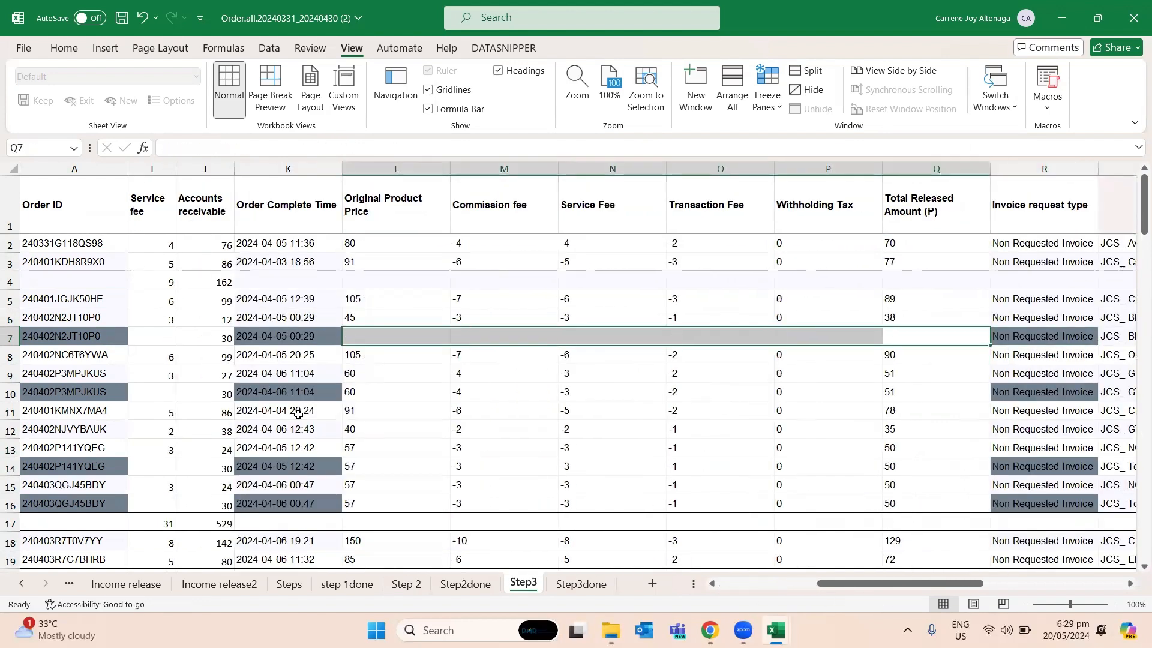
pyautogui.press('Delete')
# - Compare the Original Price and looked-up Original Product Price of the repeated order in rows 9 and 10
pyautogui.press('Down')
pyautogui.press('Down')
pyautogui.press('Down')
pyautogui.press('Down')
pyautogui.press('Down')
pyautogui.press('Left')
pyautogui.press('Left')
pyautogui.press('Left')
pyautogui.press('Left')
pyautogui.press('Left')
pyautogui.press('Left')
pyautogui.press('Left')
pyautogui.press('Left')
pyautogui.press('Left')
pyautogui.press('Left')
pyautogui.press('Left')
pyautogui.press('Left')
pyautogui.press('Left')
pyautogui.press('Left')
pyautogui.press('Left')
pyautogui.press('Left')
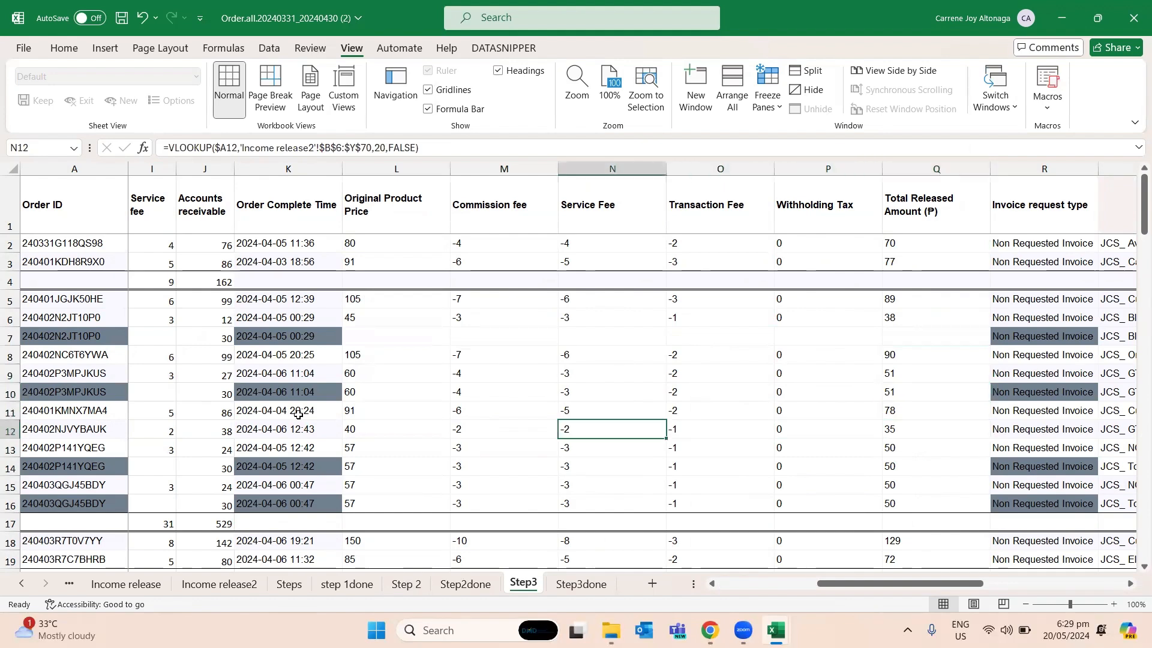
pyautogui.press('Up')
pyautogui.press('Up')
pyautogui.press('Up')
pyautogui.press('Right')
pyautogui.press('Right')
pyautogui.press('Right')
pyautogui.press('Right')
pyautogui.press('Right')
pyautogui.press('Right')
pyautogui.press('Right')
pyautogui.press('Right')
pyautogui.press('Right')
pyautogui.press('Right')
pyautogui.press('Right')
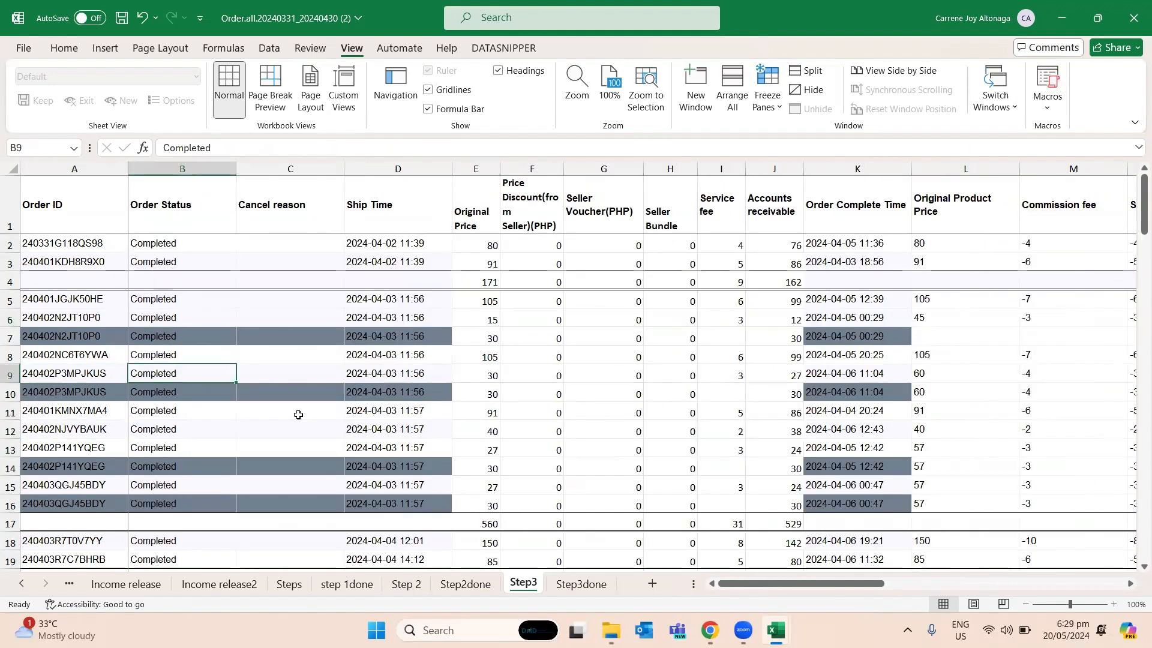
pyautogui.press('Down')
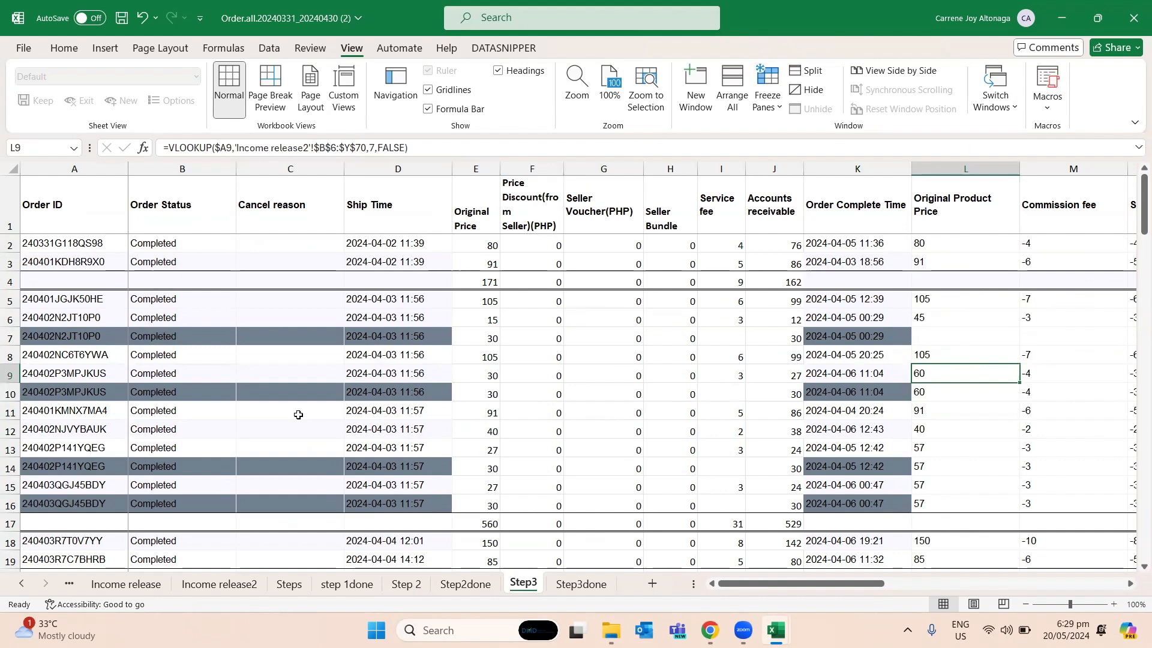
pyautogui.press('Left')
pyautogui.press('Left')
pyautogui.press('Left')
pyautogui.press('Left')
pyautogui.press('Left')
pyautogui.press('Left')
pyautogui.press('Left')
pyautogui.hotkey('shift', 'Up')
# - Clear the duplicate lookup results in L10:Q10 of the shaded order row
pyautogui.press('Right')
pyautogui.press('Right')
pyautogui.press('Right')
pyautogui.press('Right')
pyautogui.press('Right')
pyautogui.press('Right')
pyautogui.press('Right')
pyautogui.hotkey('shift', 'Right')
pyautogui.hotkey('shift', 'Right')
pyautogui.hotkey('shift', 'Right')
pyautogui.hotkey('shift', 'Right')
pyautogui.hotkey('shift', 'Right')
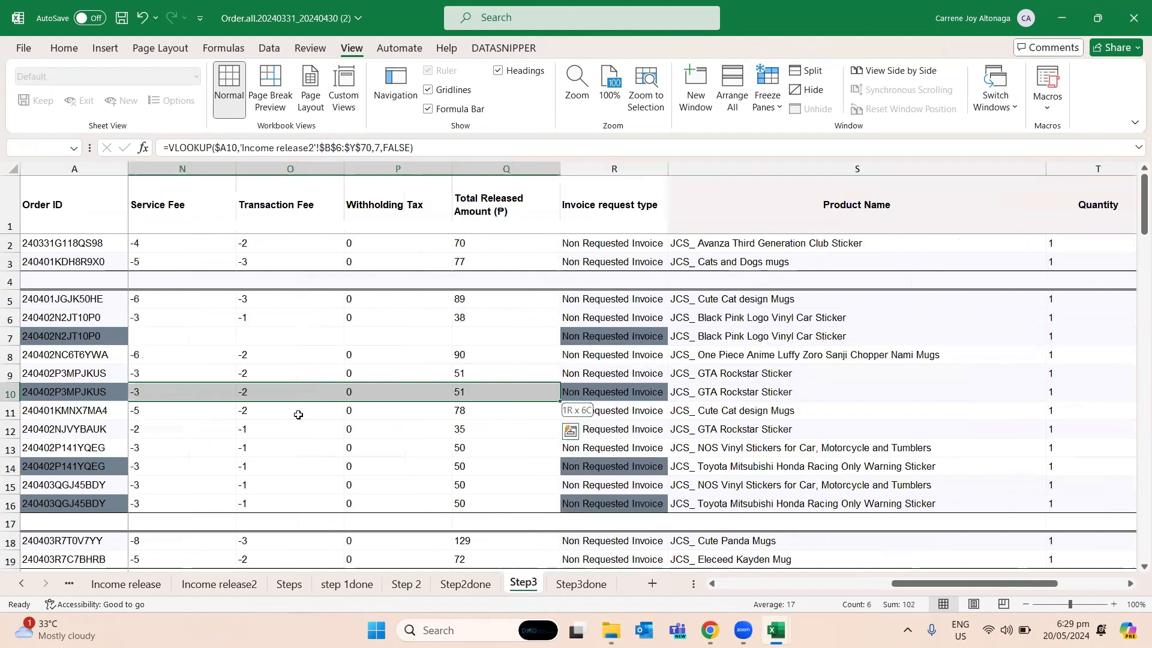
# - Examine the prices and accounts receivable of the repeated order in rows 15 and 16
pyautogui.press('Left')
pyautogui.press('Left')
pyautogui.press('Left')
pyautogui.press('Left')
pyautogui.press('Left')
pyautogui.press('Left')
pyautogui.press('Left')
pyautogui.press('Left')
pyautogui.press('Left')
pyautogui.press('Left')
pyautogui.press('Left')
pyautogui.press('Down')
pyautogui.press('Down')
pyautogui.press('Down')
pyautogui.press('Down')
pyautogui.press('Down')
pyautogui.press('Down')
pyautogui.press('Down')
pyautogui.press('Right')
pyautogui.press('Right')
pyautogui.press('Right')
pyautogui.press('Up')
pyautogui.press('Up')
pyautogui.press('Right')
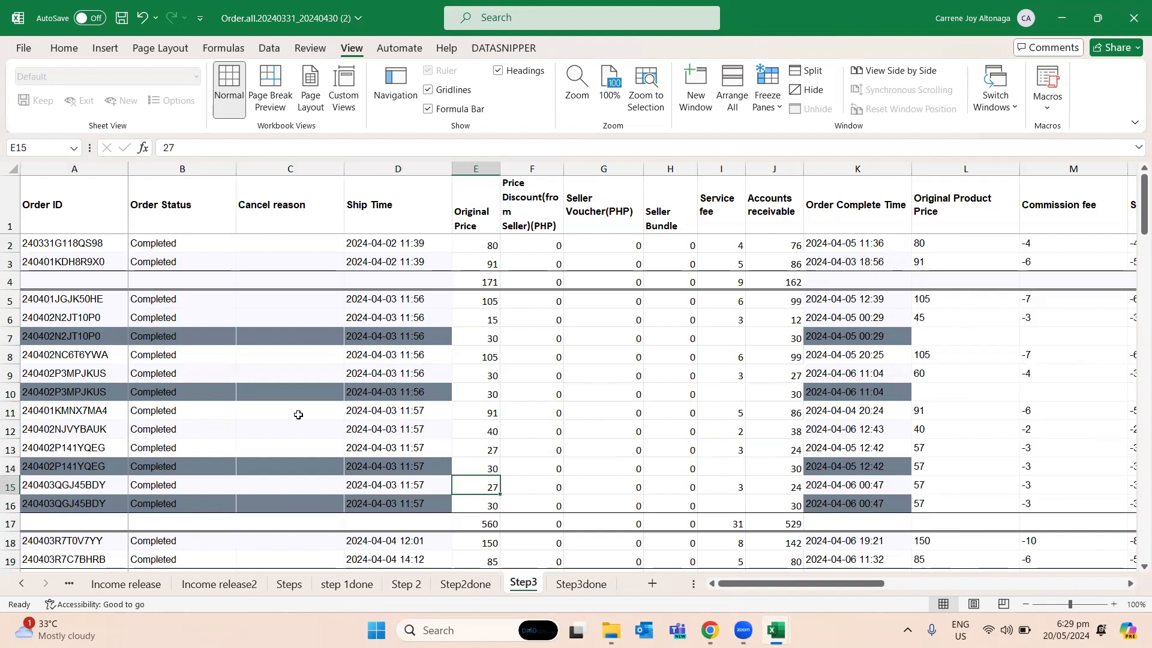
pyautogui.press('Right')
pyautogui.press('Right')
pyautogui.press('Right')
pyautogui.press('Down')
pyautogui.press('Right')
pyautogui.press('Right')
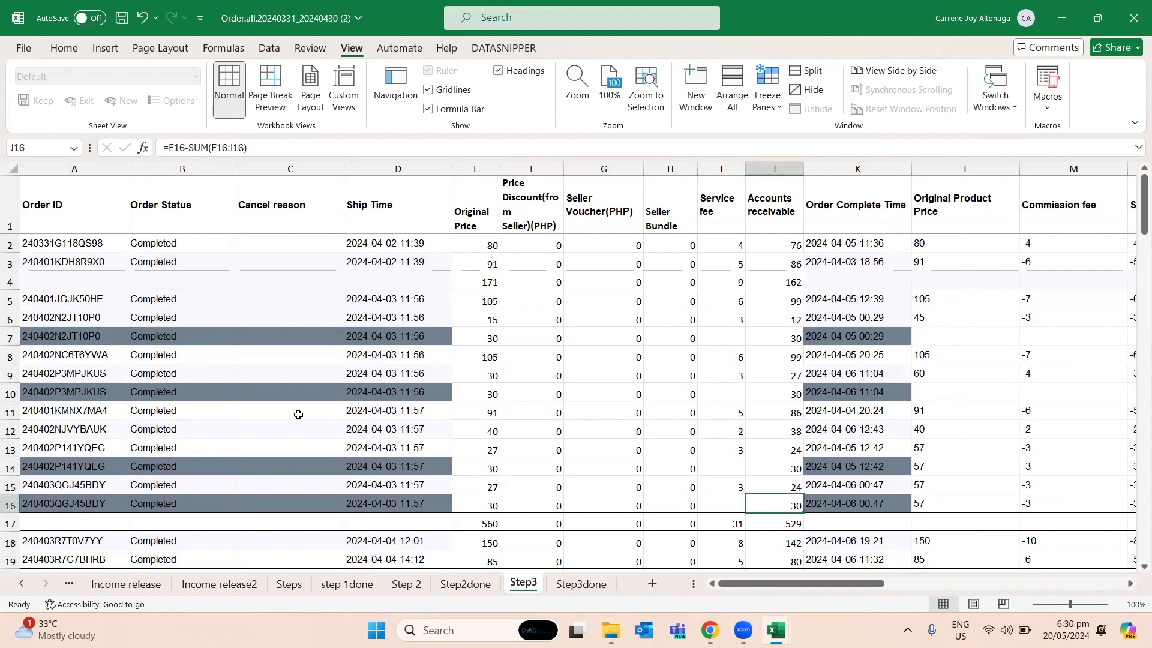
# - Review the following order blocks down to row 38 for shaded repeat orders and rows without lookups
pyautogui.press('Left')
pyautogui.press('Left')
pyautogui.press('Down')
pyautogui.press('Down')
pyautogui.press('Down')
pyautogui.press('Down')
pyautogui.press('Down')
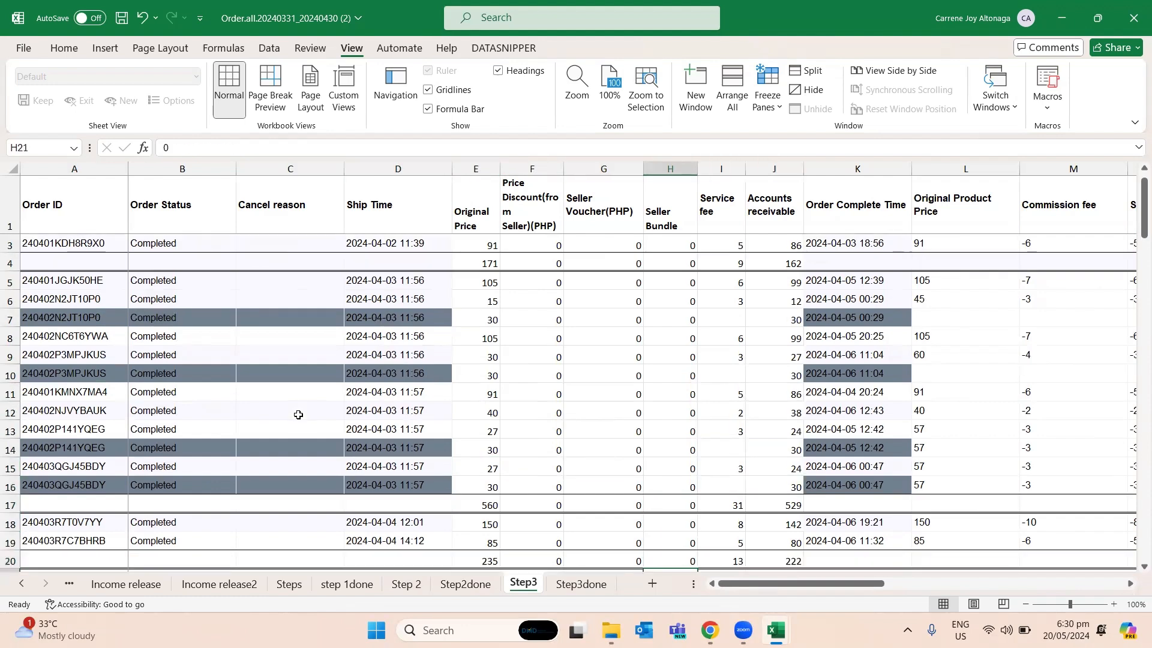
pyautogui.press('Down')
pyautogui.press('Down')
pyautogui.press('Down')
pyautogui.press('Down')
pyautogui.press('Down')
pyautogui.press('Down')
pyautogui.press('Down')
pyautogui.press('Down')
pyautogui.press('Down')
pyautogui.press('Down')
pyautogui.press('Down')
pyautogui.press('Down')
pyautogui.press('Down')
pyautogui.press('Down')
pyautogui.press('Down')
pyautogui.press('Down')
pyautogui.press('Down')
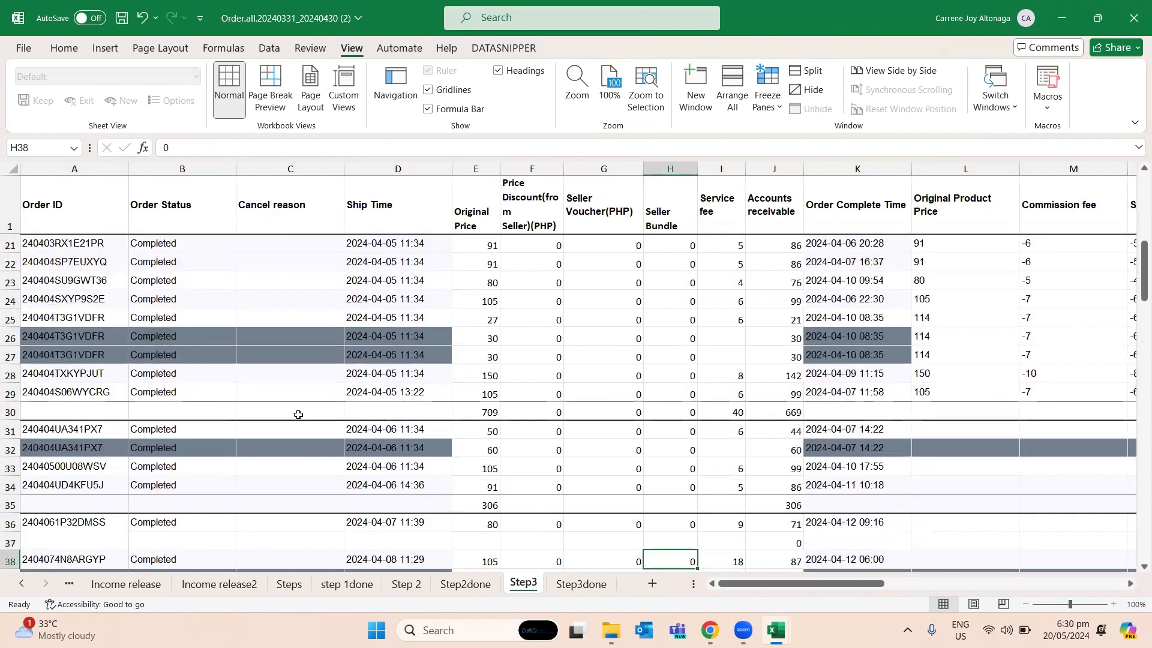
# - Review the Step3 order blocks in rows 28 to 46 for shaded repeat orders without lookups
pyautogui.press('Up')
pyautogui.press('Up')
pyautogui.press('Up')
pyautogui.press('Up')
pyautogui.press('Up')
pyautogui.press('Up')
pyautogui.press('Up')
pyautogui.press('Up')
pyautogui.press('Up')
pyautogui.press('Up')
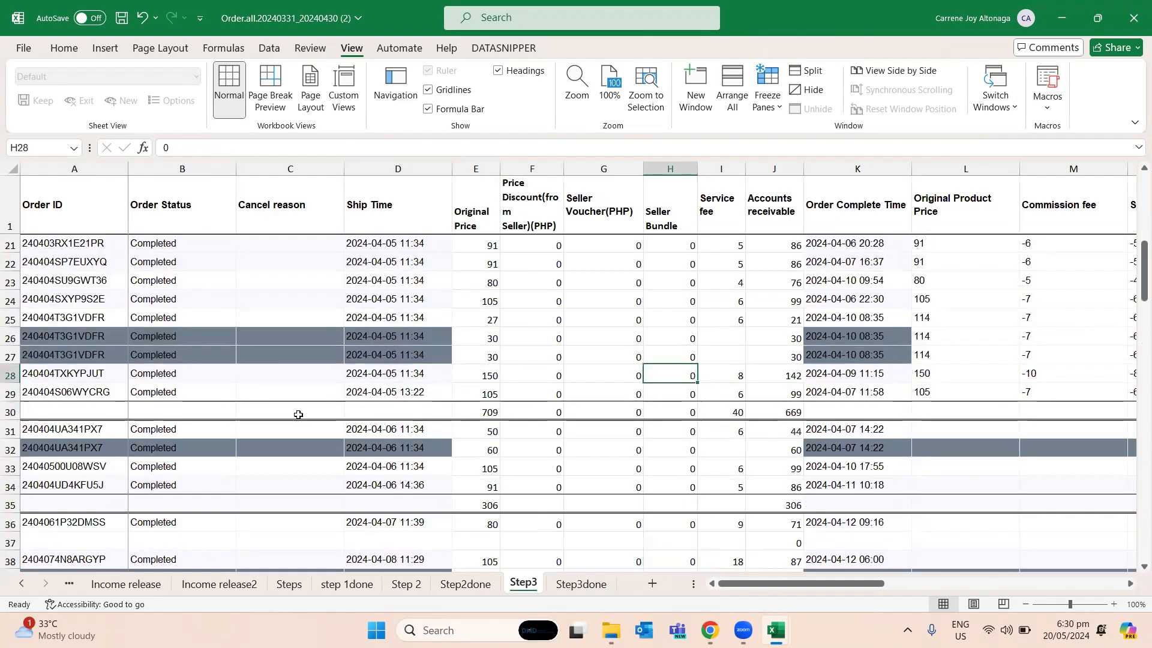
pyautogui.press('Left')
pyautogui.press('Left')
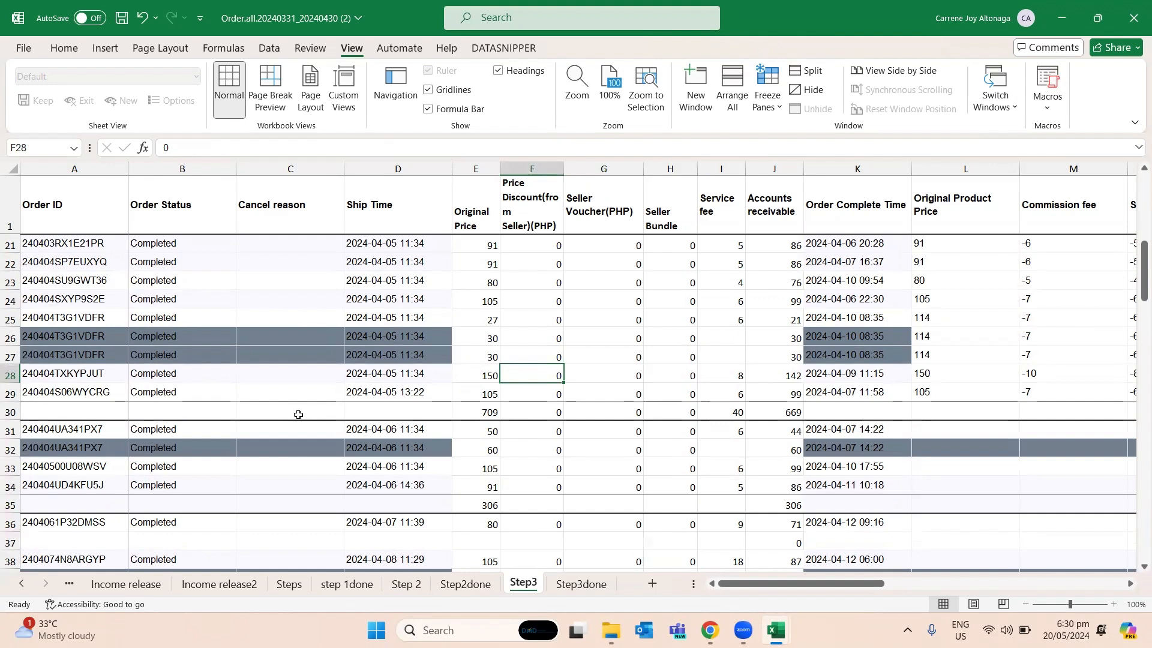
pyautogui.press('Down')
pyautogui.press('Down')
pyautogui.press('Down')
pyautogui.press('Down')
pyautogui.press('Down')
pyautogui.press('Down')
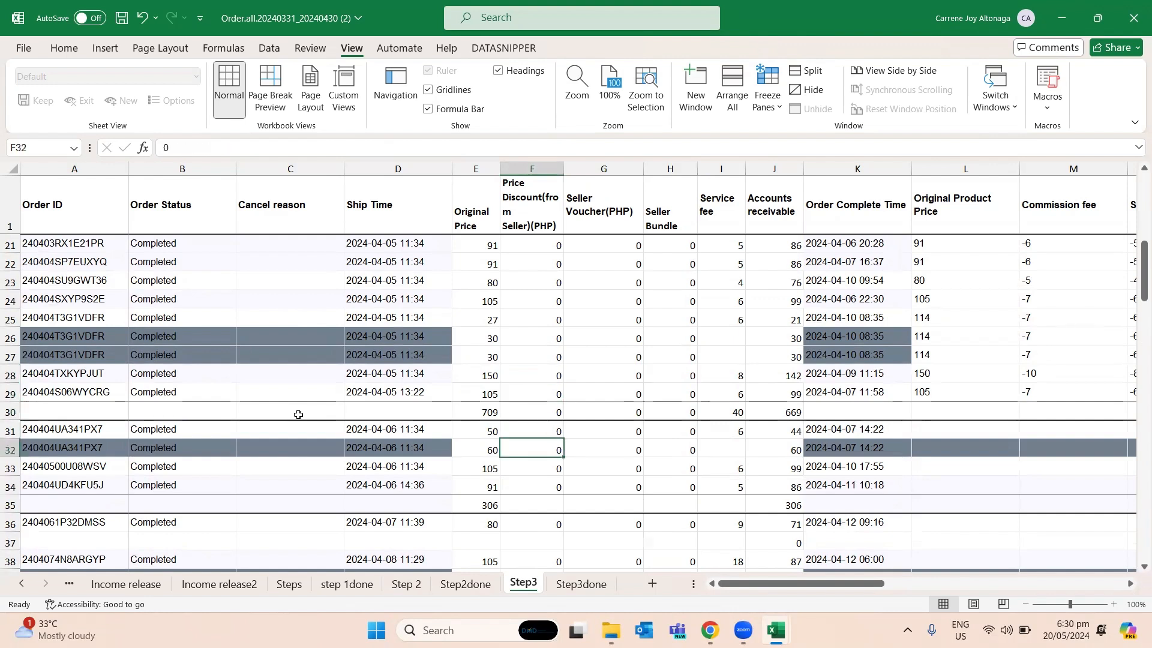
pyautogui.press('Down')
pyautogui.press('Down')
pyautogui.press('Down')
pyautogui.press('Down')
pyautogui.press('Down')
pyautogui.press('Down')
pyautogui.press('Down')
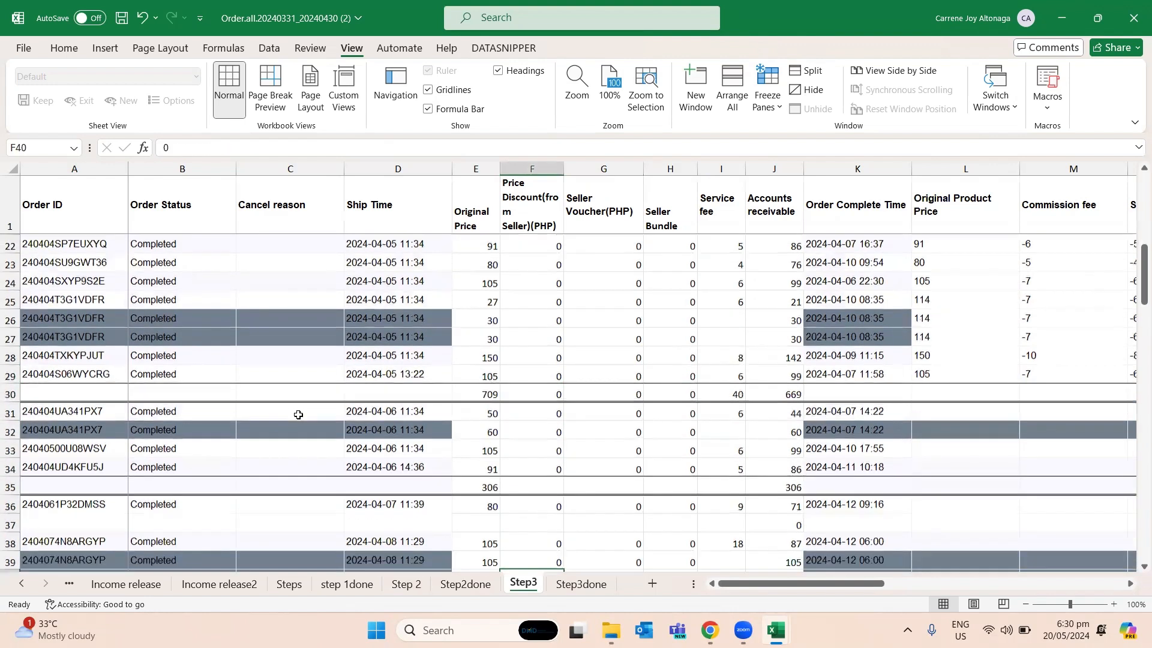
pyautogui.press('Down')
pyautogui.press('Down')
pyautogui.press('Down')
pyautogui.press('Down')
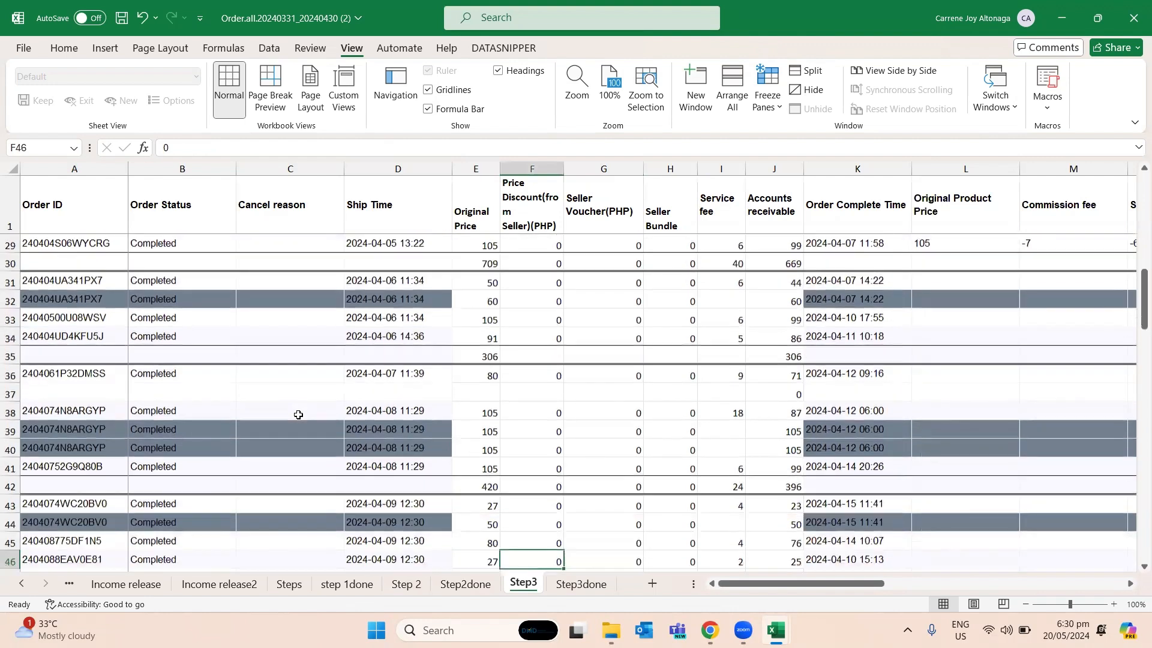
pyautogui.press('Up')
pyautogui.press('Up')
pyautogui.press('Up')
pyautogui.press('Up')
pyautogui.press('Up')
pyautogui.press('Up')
pyautogui.press('Up')
pyautogui.press('Up')
pyautogui.press('Up')
pyautogui.press('Up')
pyautogui.press('Up')
pyautogui.press('Up')
pyautogui.press('Up')
pyautogui.press('Up')
pyautogui.press('Down')
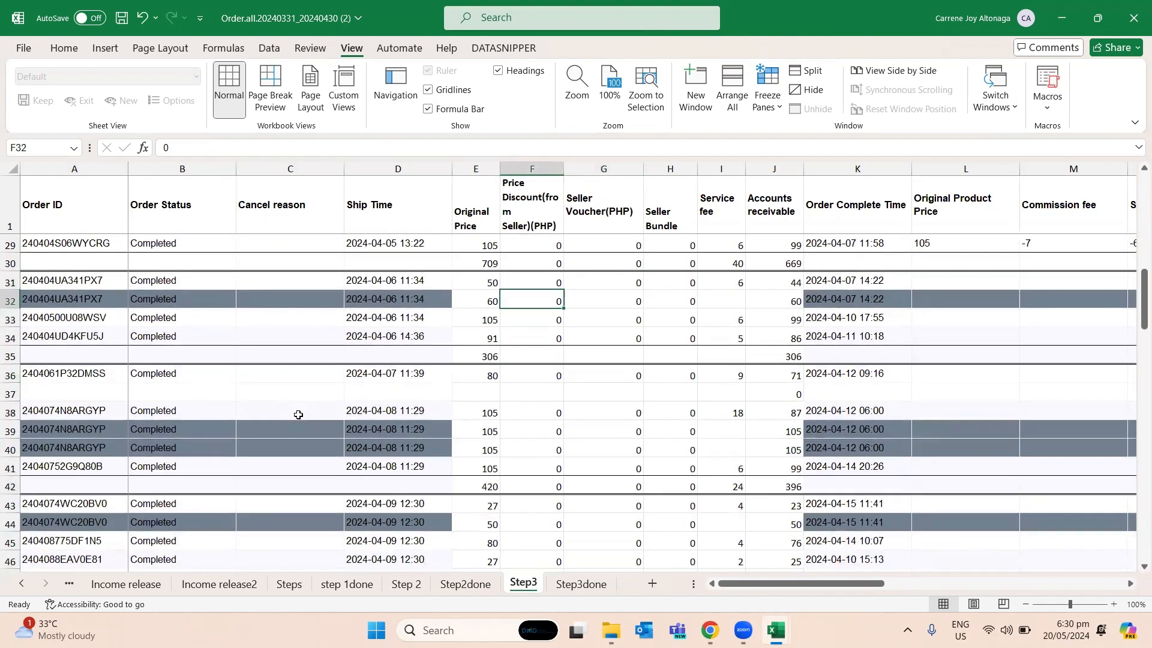
# - Switch to the Step3done sheet and examine how its shaded repeat-order rows are filled in down to row 34
pyautogui.hotkey('ctrl', 'pagedown')
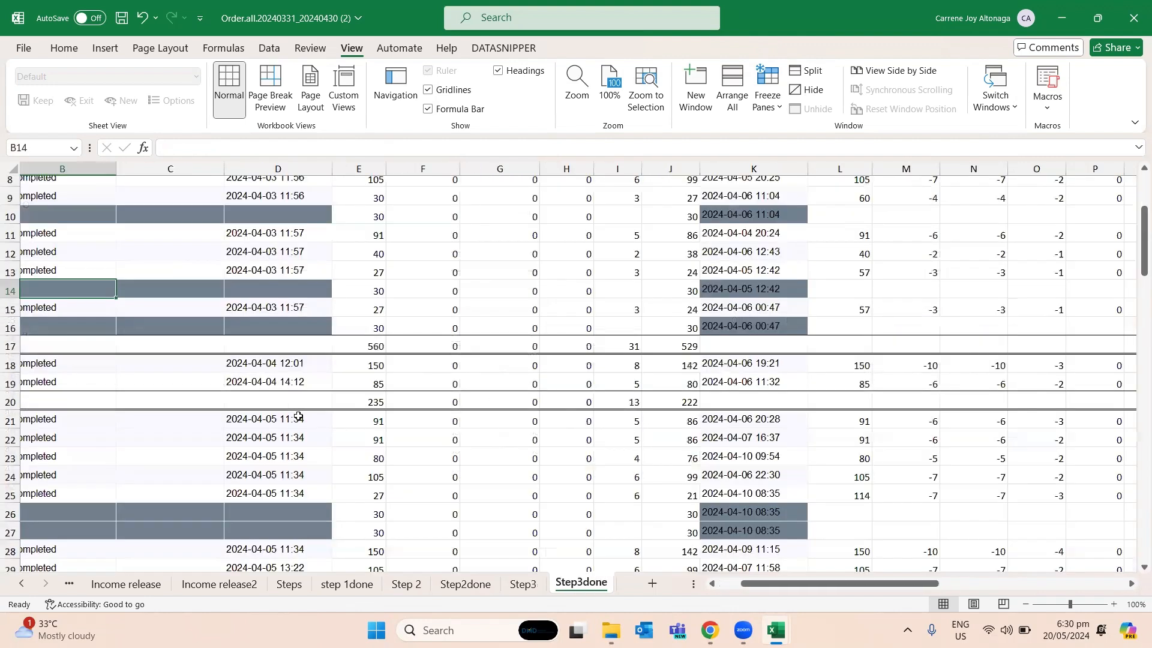
pyautogui.press('Left')
pyautogui.press('Down')
pyautogui.press('Down')
pyautogui.press('Down')
pyautogui.press('Down')
pyautogui.press('Down')
pyautogui.press('Down')
pyautogui.press('Down')
pyautogui.press('Down')
pyautogui.press('Down')
pyautogui.press('Down')
pyautogui.press('Down')
pyautogui.press('Down')
pyautogui.press('Down')
pyautogui.press('Down')
pyautogui.press('Down')
pyautogui.press('Down')
pyautogui.press('Down')
pyautogui.press('Down')
pyautogui.press('Down')
pyautogui.press('Down')
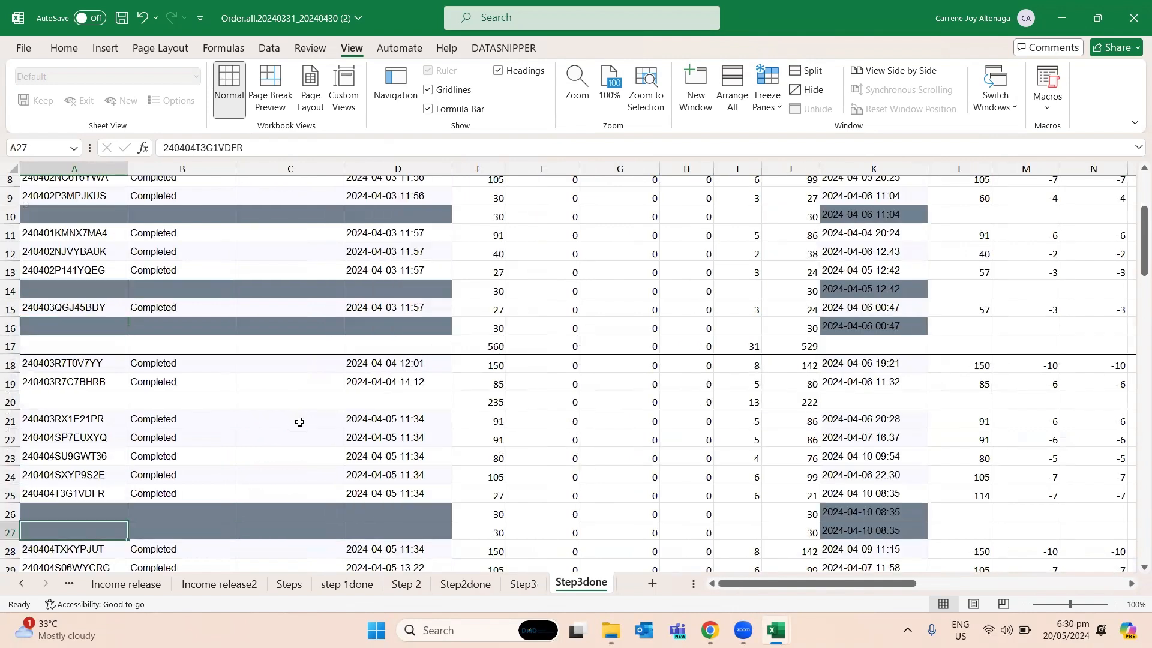
pyautogui.press('Up')
pyautogui.press('Up')
pyautogui.press('Up')
pyautogui.press('Up')
pyautogui.press('Up')
pyautogui.press('Up')
pyautogui.press('Up')
pyautogui.press('Up')
pyautogui.press('Up')
pyautogui.press('Up')
pyautogui.press('Up')
pyautogui.press('Up')
pyautogui.press('Right')
pyautogui.press('Right')
pyautogui.press('Right')
pyautogui.press('Right')
pyautogui.press('Right')
pyautogui.press('Right')
pyautogui.press('Right')
pyautogui.press('Right')
pyautogui.press('Right')
pyautogui.press('Right')
pyautogui.press('Right')
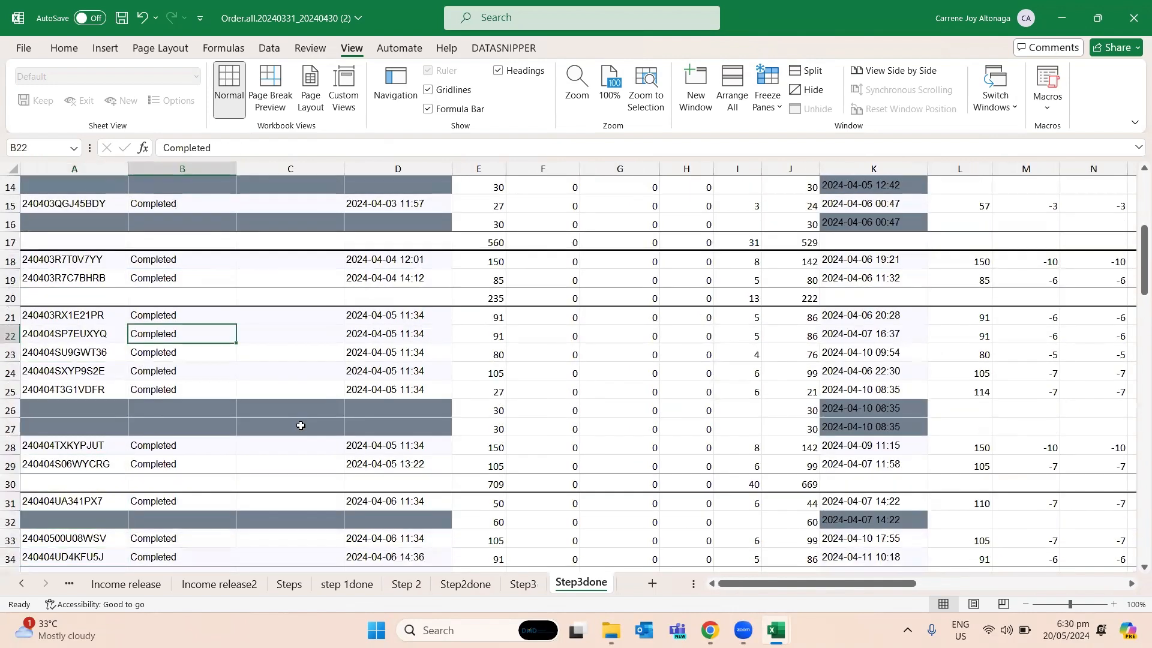
pyautogui.scroll(5, 270, 471)
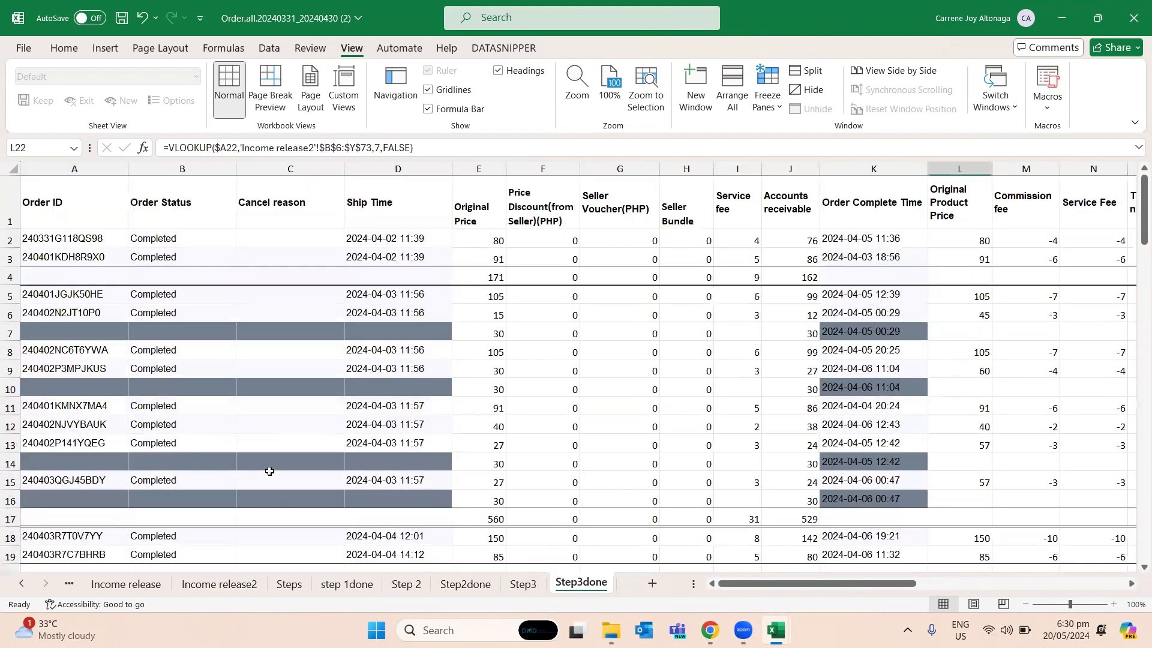
pyautogui.click(410, 420)
pyautogui.click(615, 389)
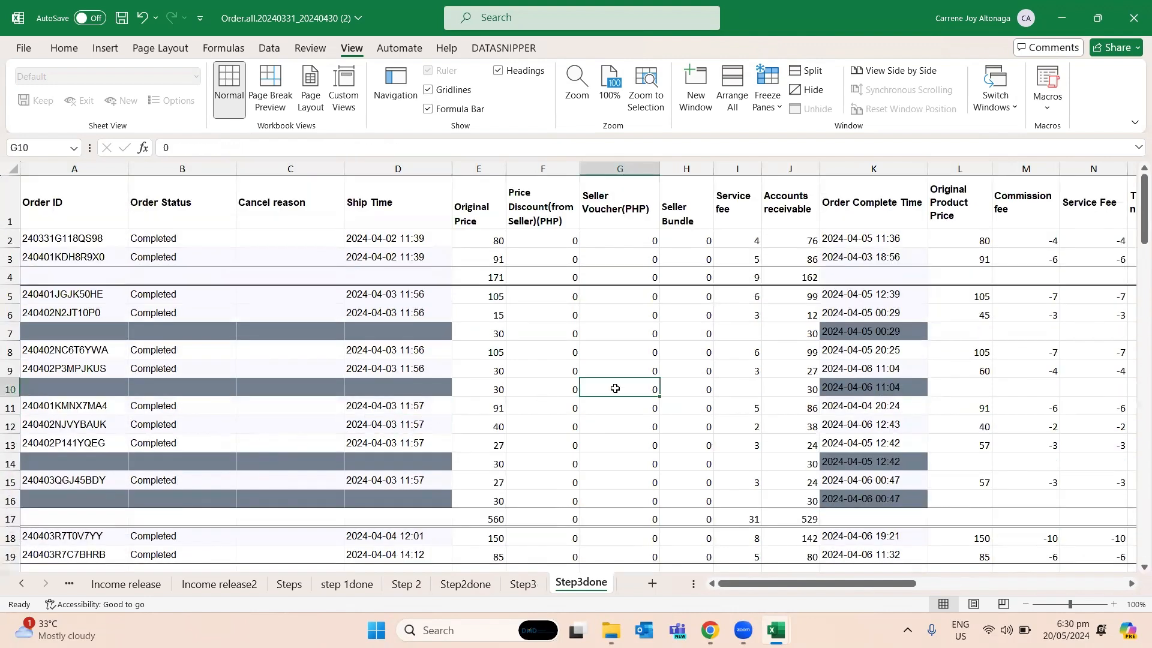
pyautogui.scroll(-1, 615, 388)
pyautogui.click(291, 382)
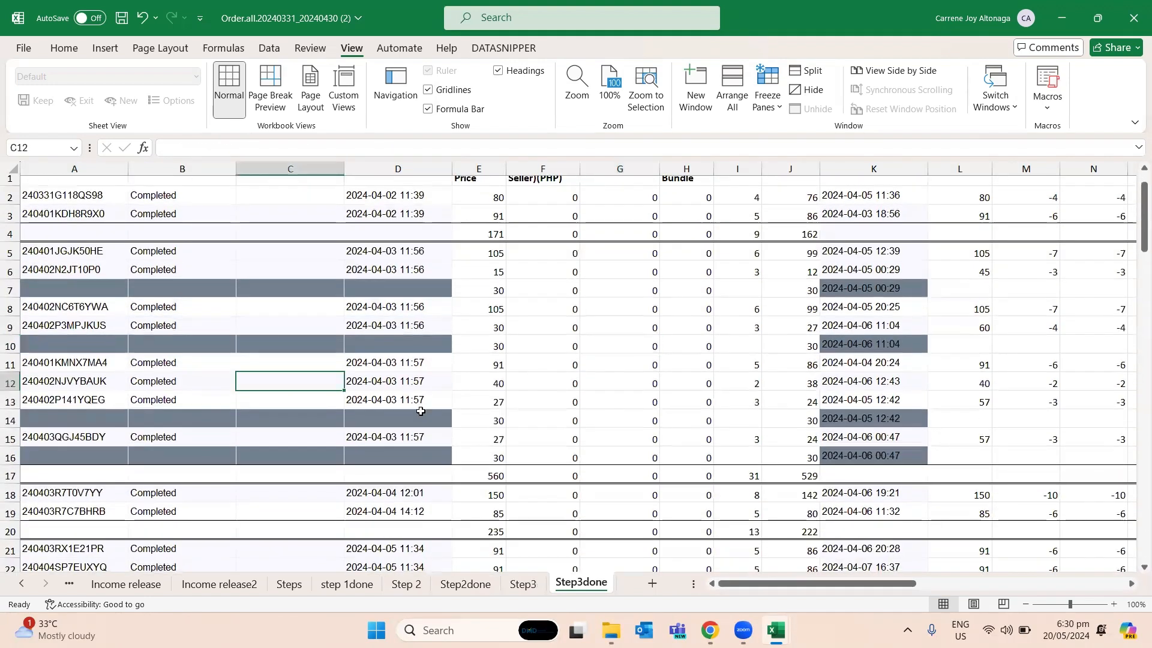
pyautogui.scroll(-2, 291, 383)
# - Return to the Step3 sheet and clear the repeated order details in A32:D32 of the shaded row
pyautogui.click(523, 584)
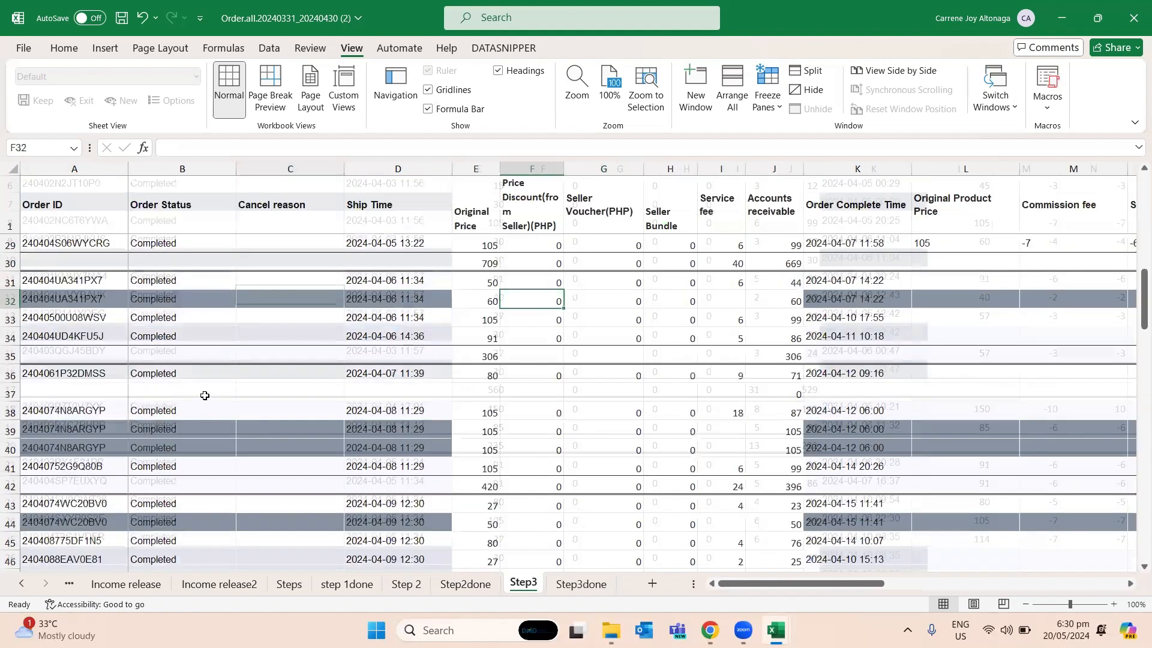
pyautogui.moveTo(113, 298); pyautogui.dragTo(355, 298)
pyautogui.press('Delete')
pyautogui.press('Right')
pyautogui.press('Right')
pyautogui.press('Right')
pyautogui.press('Right')
pyautogui.press('Right')
pyautogui.press('Right')
pyautogui.press('Right')
pyautogui.press('Right')
pyautogui.press('Right')
pyautogui.press('Right')
pyautogui.press('Right')
pyautogui.press('Right')
pyautogui.press('Right')
pyautogui.press('Right')
pyautogui.press('Right')
pyautogui.press('Right')
pyautogui.press('Right')
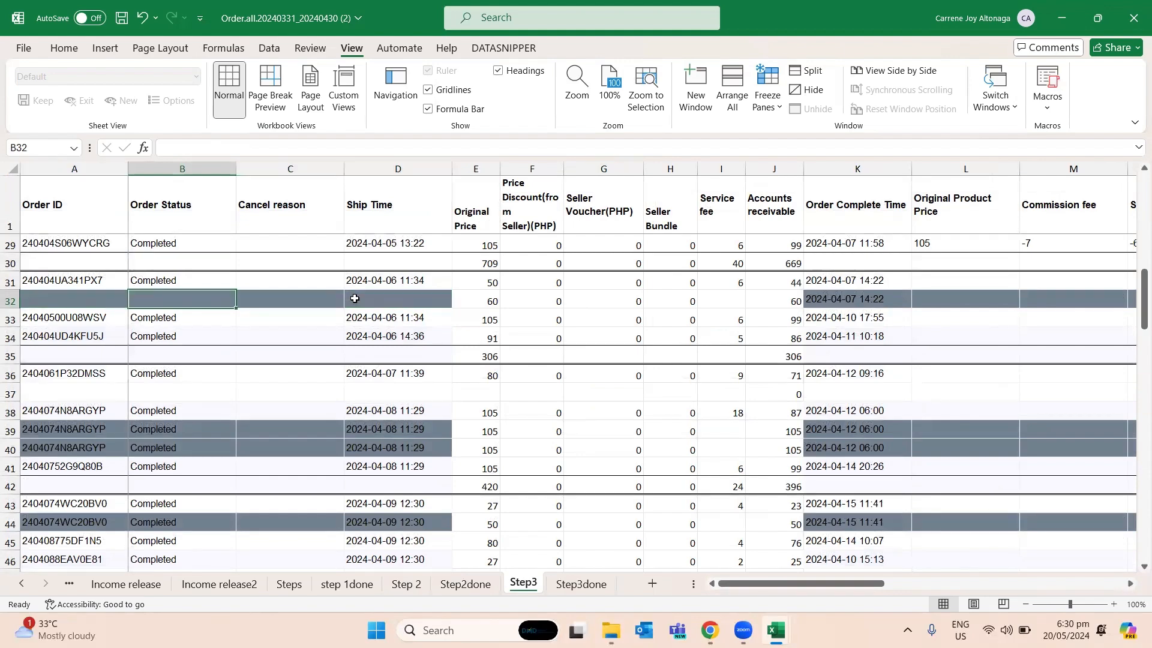
pyautogui.press('Left')
pyautogui.press('Left')
pyautogui.press('Left')
pyautogui.press('Left')
pyautogui.press('Left')
pyautogui.press('Left')
pyautogui.press('Left')
pyautogui.press('Left')
pyautogui.press('Left')
pyautogui.press('Left')
pyautogui.press('Left')
pyautogui.press('Left')
pyautogui.press('Left')
pyautogui.press('Left')
pyautogui.press('Left')
pyautogui.press('Left')
pyautogui.press('Left')
# - Examine the shaded repeat-order row 14 across its columns on the Step3done sheet
pyautogui.hotkey('ctrl', 'pagedown')
pyautogui.press('Down')
pyautogui.press('Left')
pyautogui.press('Down')
pyautogui.press('Down')
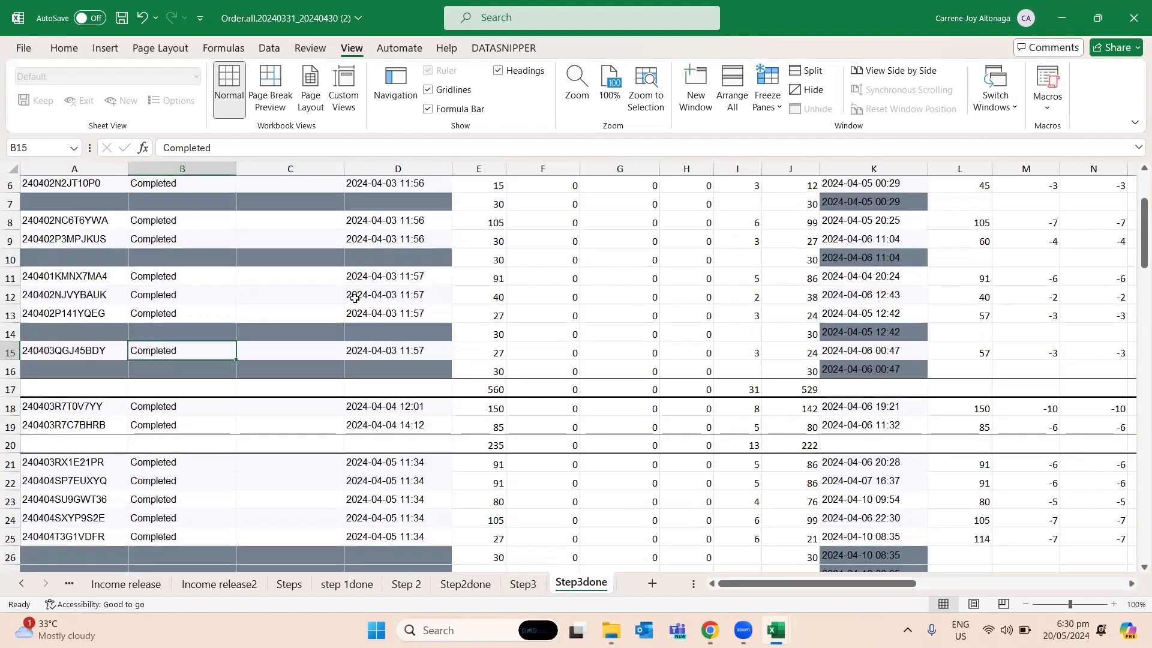
pyautogui.press('Left')
pyautogui.press('Up')
pyautogui.press('Right')
pyautogui.press('Right')
pyautogui.press('Right')
pyautogui.press('Right')
pyautogui.press('Right')
pyautogui.press('Left')
pyautogui.press('Right')
pyautogui.press('Right')
pyautogui.press('Right')
pyautogui.press('Right')
pyautogui.press('Right')
pyautogui.press('Right')
pyautogui.press('Right')
pyautogui.press('Right')
pyautogui.press('Right')
pyautogui.press('Left')
pyautogui.press('Left')
pyautogui.press('Left')
pyautogui.press('Right')
pyautogui.press('Left')
pyautogui.press('Left')
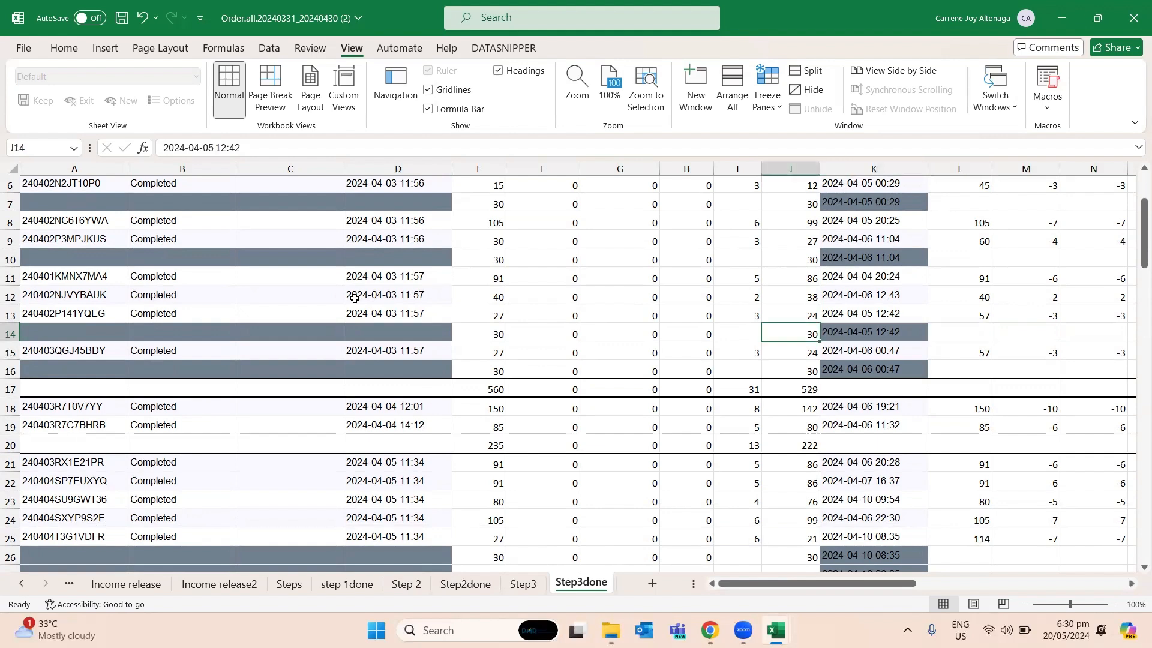
# - Review the Step3done order blocks, daily subtotals and shaded repeat-order rows down to row 62
pyautogui.press('Home')
pyautogui.press('Up')
pyautogui.press('Up')
pyautogui.press('Up')
pyautogui.press('Up')
pyautogui.press('Up')
pyautogui.press('Up')
pyautogui.press('Up')
pyautogui.press('Down')
pyautogui.press('Down')
pyautogui.press('Down')
pyautogui.press('Down')
pyautogui.press('Down')
pyautogui.press('Down')
pyautogui.press('Down')
pyautogui.press('Down')
pyautogui.press('Down')
pyautogui.press('Down')
pyautogui.press('Down')
pyautogui.press('Down')
pyautogui.press('Down')
pyautogui.press('Down')
pyautogui.press('Down')
pyautogui.press('Down')
pyautogui.press('Down')
pyautogui.press('Down')
pyautogui.press('Down')
pyautogui.press('Down')
pyautogui.press('Down')
pyautogui.press('Down')
pyautogui.press('Down')
pyautogui.press('Down')
pyautogui.press('Down')
pyautogui.press('Right')
pyautogui.press('Right')
pyautogui.press('Right')
pyautogui.press('Right')
pyautogui.press('Right')
pyautogui.press('Right')
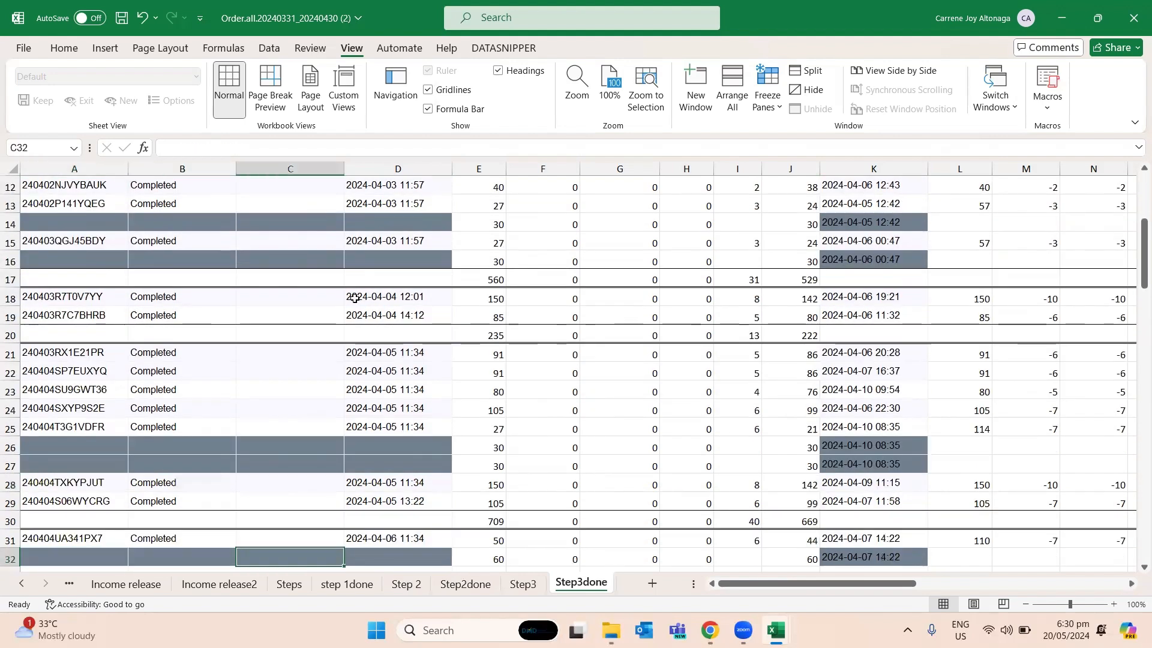
pyautogui.press('Right')
pyautogui.press('Down')
pyautogui.press('Down')
pyautogui.press('Down')
pyautogui.press('Down')
pyautogui.press('Down')
pyautogui.press('Down')
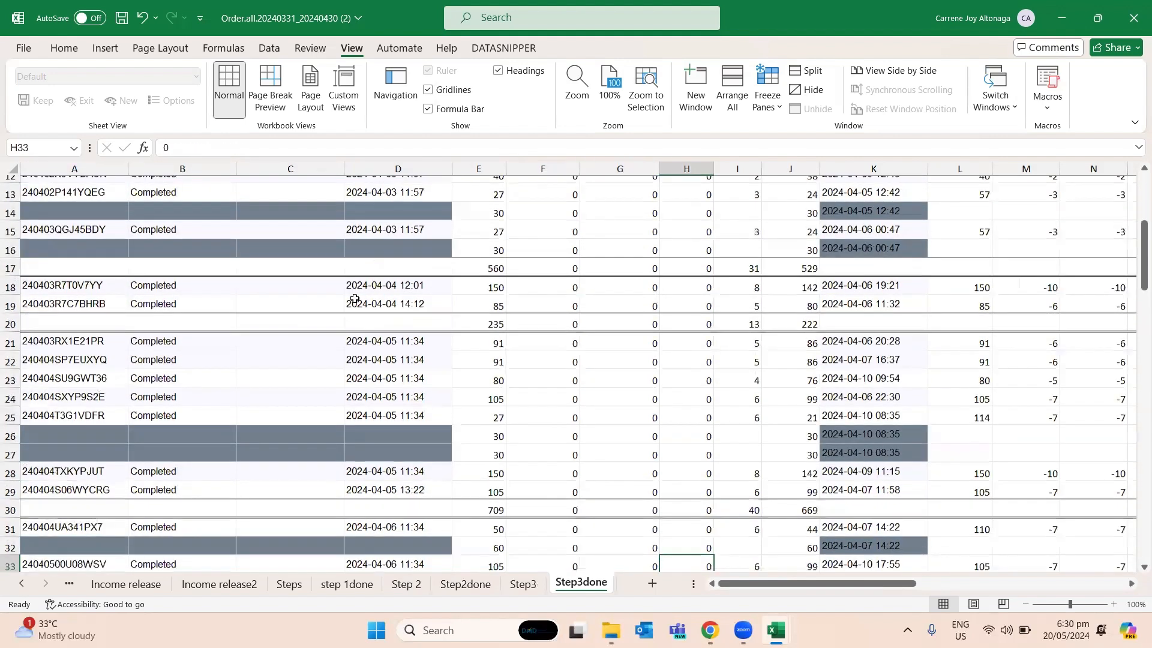
pyautogui.press('Down')
pyautogui.press('Down')
pyautogui.press('Down')
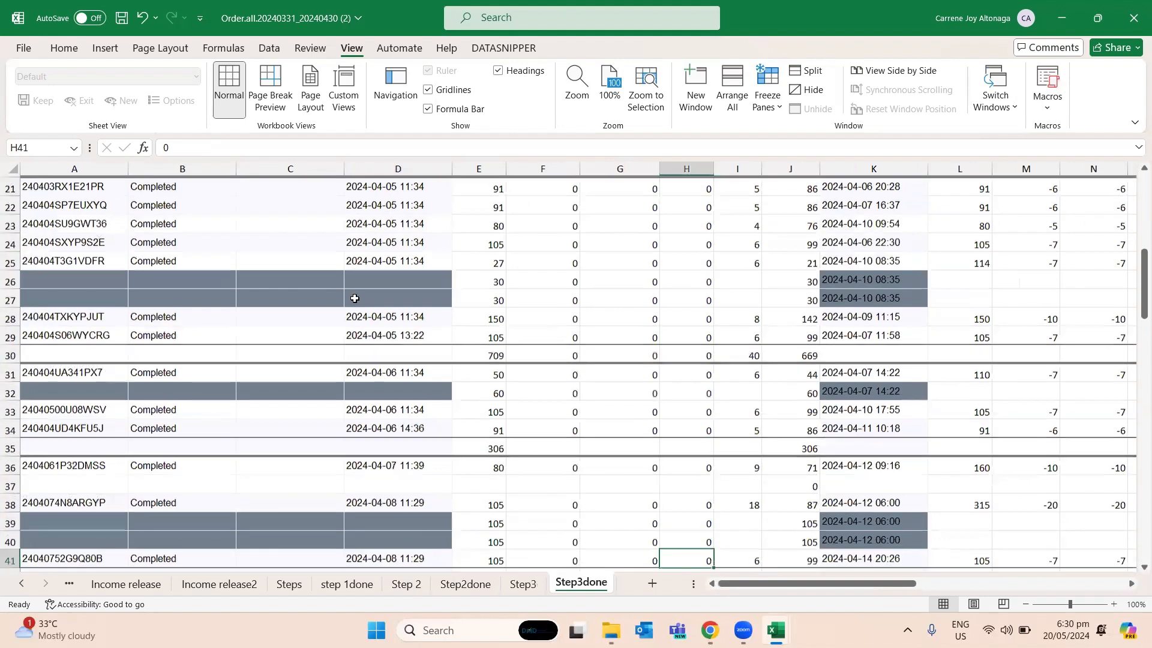
pyautogui.press('Right')
pyautogui.press('Left')
pyautogui.press('Left')
pyautogui.press('Left')
pyautogui.press('Left')
pyautogui.press('Up')
pyautogui.press('Up')
pyautogui.press('Up')
pyautogui.press('Up')
pyautogui.press('Up')
pyautogui.press('Up')
pyautogui.press('Up')
pyautogui.press('Up')
pyautogui.press('Up')
pyautogui.press('Up')
pyautogui.press('Up')
pyautogui.press('Down')
pyautogui.press('Down')
pyautogui.press('Down')
pyautogui.press('Down')
pyautogui.press('Down')
pyautogui.press('Down')
pyautogui.press('Down')
pyautogui.press('Down')
pyautogui.press('Down')
pyautogui.press('Down')
pyautogui.press('Down')
pyautogui.press('Down')
pyautogui.press('Down')
pyautogui.press('Down')
pyautogui.press('Down')
pyautogui.press('Down')
pyautogui.press('Down')
pyautogui.press('Down')
pyautogui.press('Down')
pyautogui.press('Down')
pyautogui.press('Down')
pyautogui.press('Down')
pyautogui.press('Down')
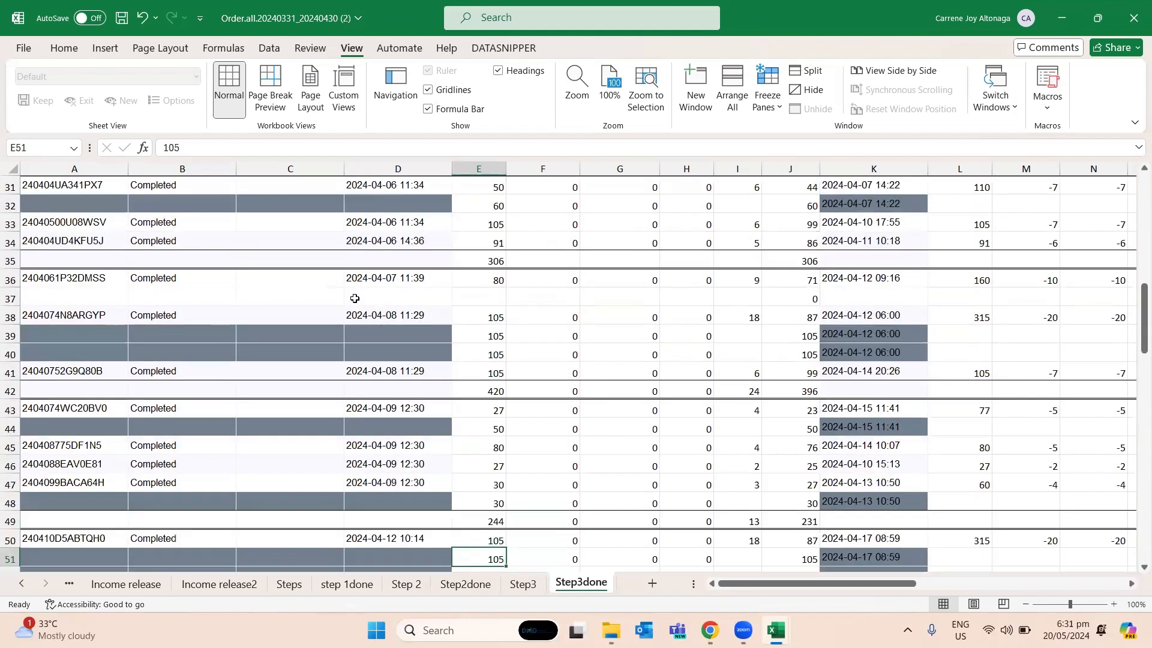
pyautogui.press('Down')
pyautogui.press('Down')
pyautogui.press('Down')
pyautogui.press('Down')
pyautogui.press('Down')
pyautogui.press('Down')
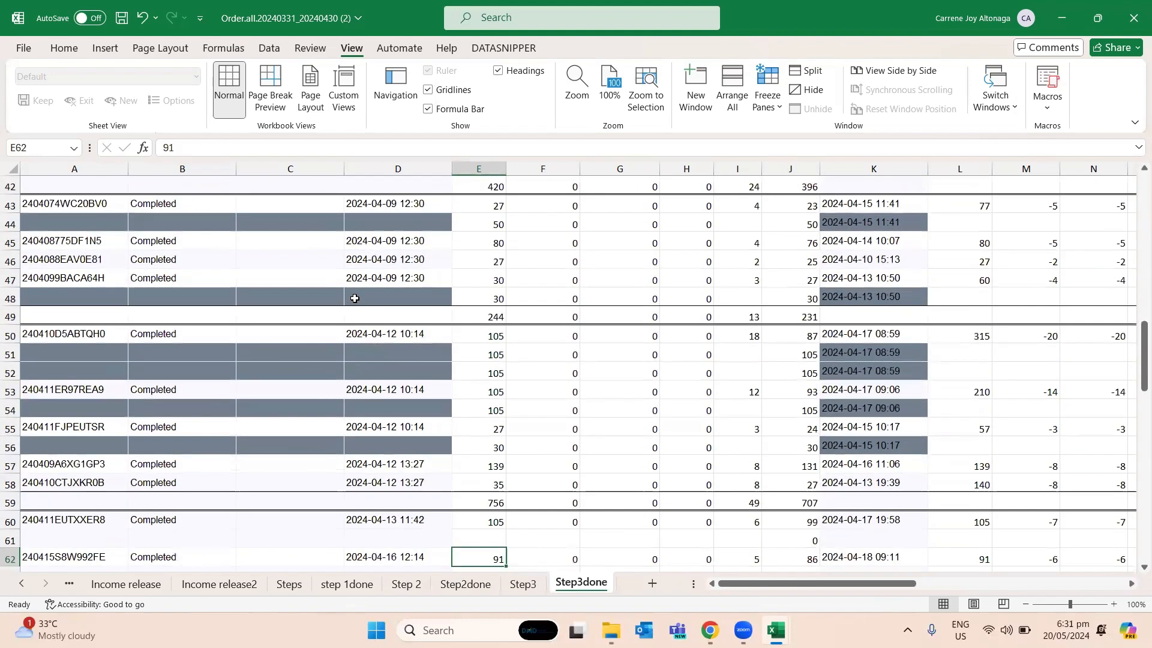
# - Examine the income release, invoice and product columns J to T of Step3done and go back to the header row
pyautogui.press('Right')
pyautogui.press('Right')
pyautogui.press('Right')
pyautogui.press('Right')
pyautogui.press('Right')
pyautogui.press('Right')
pyautogui.press('Right')
pyautogui.press('Right')
pyautogui.press('Right')
pyautogui.press('Right')
pyautogui.press('Right')
pyautogui.press('Right')
pyautogui.press('Right')
pyautogui.press('Right')
pyautogui.press('Right')
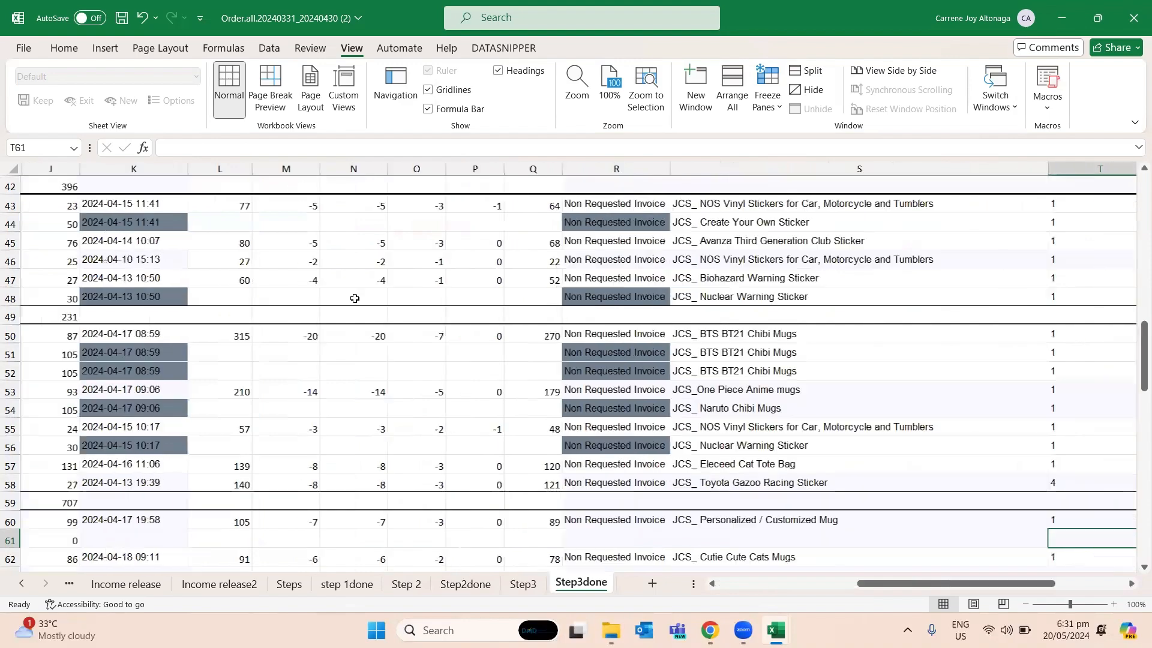
pyautogui.press('Left')
pyautogui.press('Left')
pyautogui.press('Left')
pyautogui.press('Left')
pyautogui.press('Left')
pyautogui.press('Left')
pyautogui.press('Left')
pyautogui.press('Left')
pyautogui.press('Left')
pyautogui.press('Left')
pyautogui.press('Up')
pyautogui.press('Up')
pyautogui.press('Up')
pyautogui.press('Up')
pyautogui.press('Up')
pyautogui.press('Up')
pyautogui.press('Up')
pyautogui.press('Up')
pyautogui.press('Up')
pyautogui.press('Up')
pyautogui.press('Up')
pyautogui.press('Up')
pyautogui.press('Up')
pyautogui.press('Up')
pyautogui.press('Up')
pyautogui.press('Up')
pyautogui.press('Up')
pyautogui.press('Up')
pyautogui.press('Up')
pyautogui.press('Up')
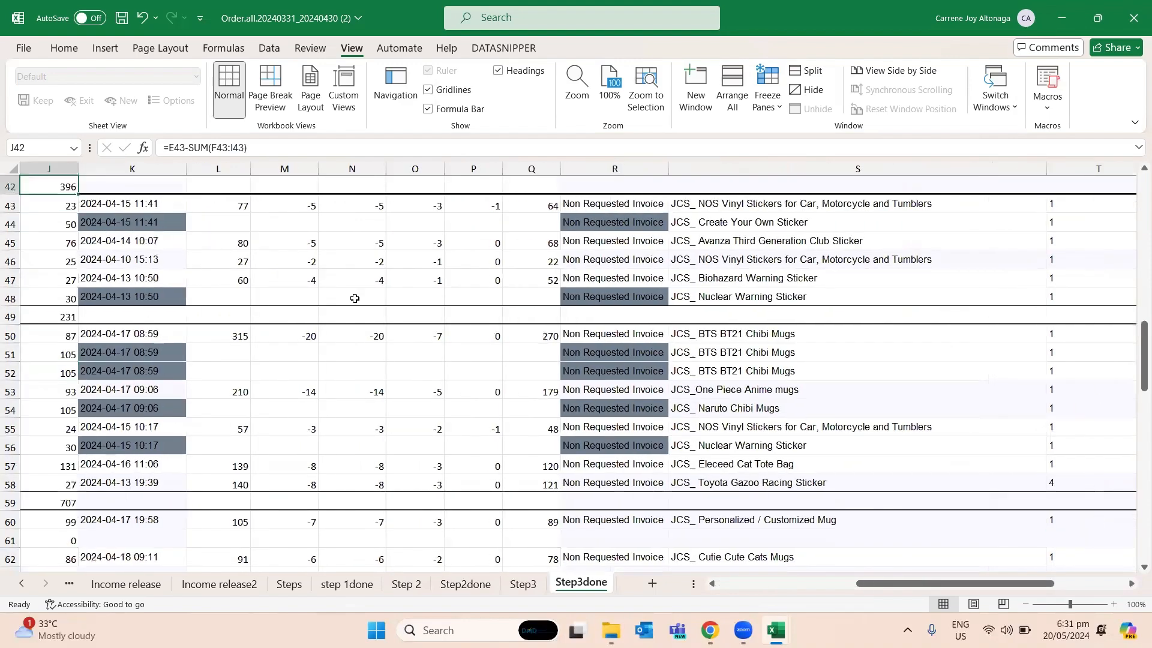
pyautogui.press('Up')
pyautogui.press('Up')
pyautogui.press('Up')
pyautogui.press('Up')
pyautogui.press('Up')
pyautogui.press('Up')
pyautogui.press('Up')
pyautogui.press('Up')
pyautogui.press('Up')
pyautogui.press('Up')
pyautogui.press('Up')
pyautogui.press('Up')
pyautogui.press('Up')
pyautogui.press('Up')
pyautogui.press('Up')
pyautogui.press('Up')
pyautogui.press('Up')
pyautogui.press('Up')
pyautogui.press('Up')
pyautogui.press('Up')
pyautogui.press('Left')
pyautogui.press('Left')
pyautogui.press('Left')
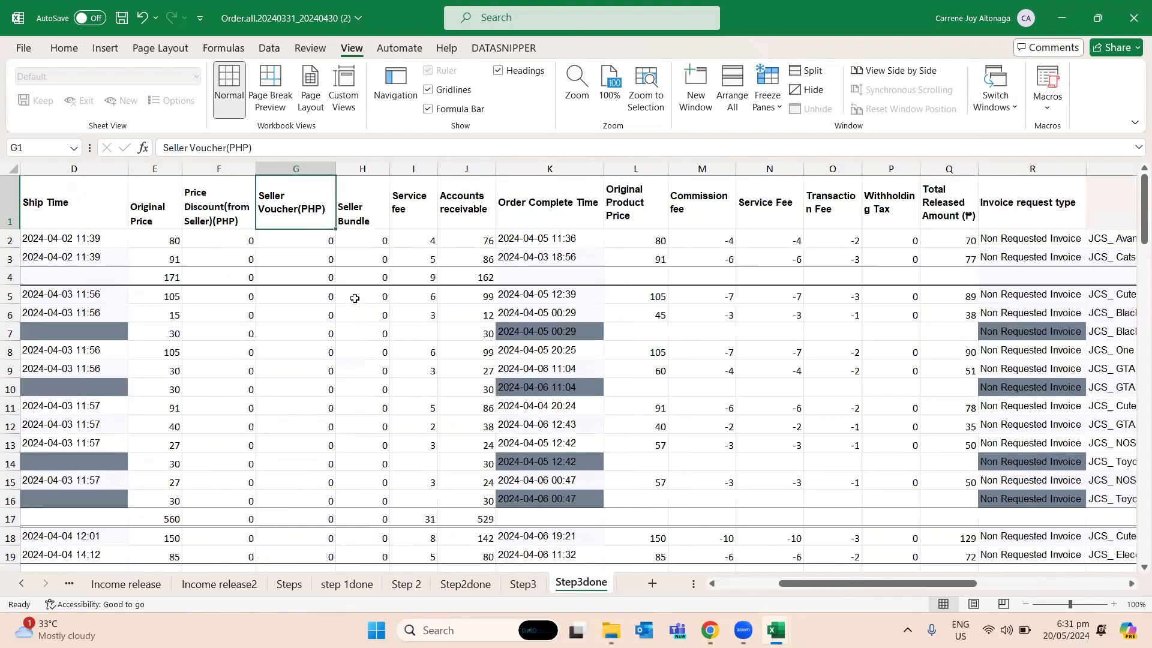
# - Examine the Step3done column headers and the VLOOKUP entries for the first order in row 2
pyautogui.press('Left')
pyautogui.press('Left')
pyautogui.press('Left')
pyautogui.press('Left')
pyautogui.press('Left')
pyautogui.press('Left')
pyautogui.press('Right')
pyautogui.press('Right')
pyautogui.press('Right')
pyautogui.press('Right')
pyautogui.press('Right')
pyautogui.press('Right')
pyautogui.press('Right')
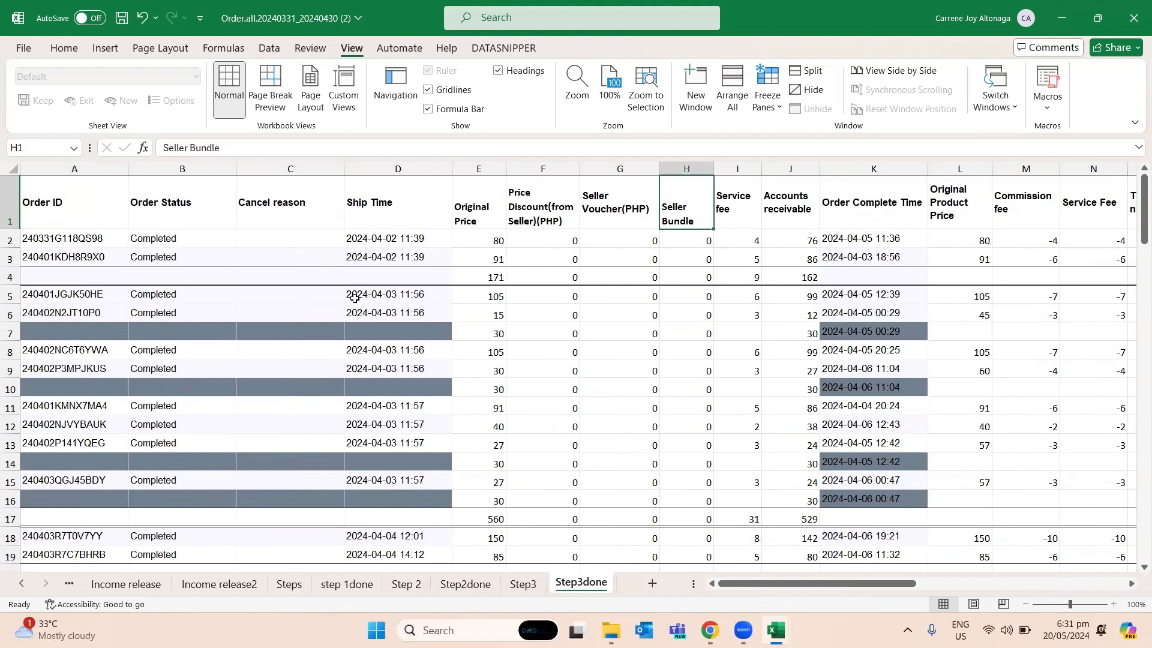
pyautogui.press('Right')
pyautogui.press('Down')
pyautogui.press('Right')
pyautogui.press('Right')
pyautogui.press('Right')
pyautogui.press('Right')
pyautogui.press('Right')
pyautogui.press('Right')
pyautogui.press('Right')
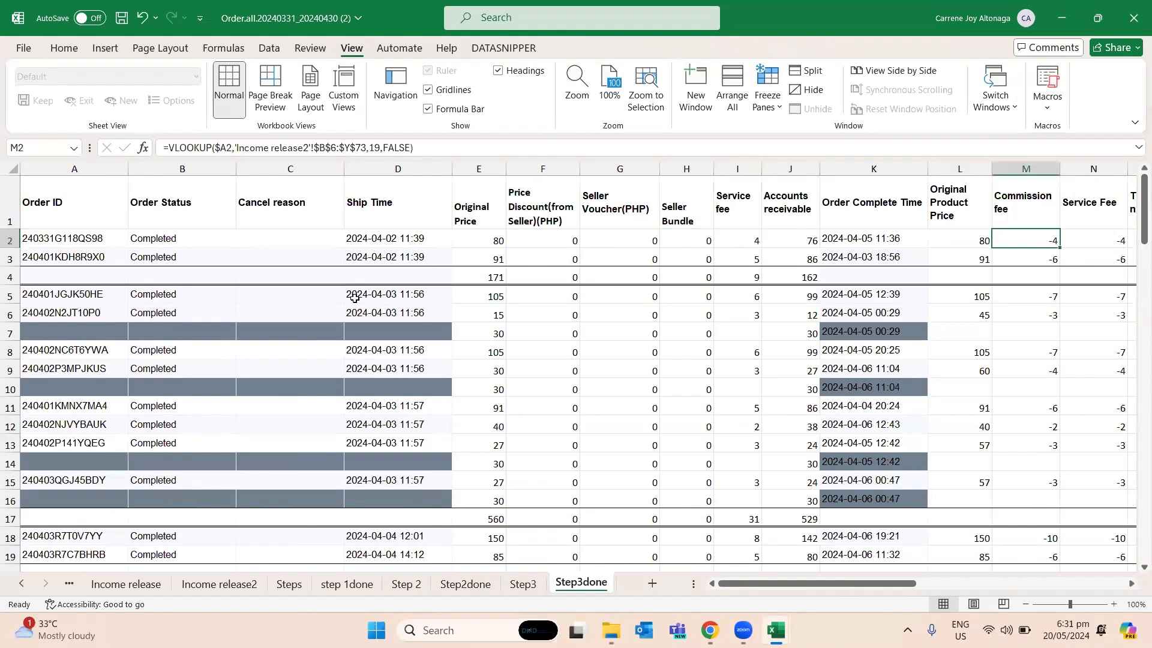
pyautogui.press('Right')
pyautogui.press('Left')
pyautogui.press('Left')
pyautogui.press('Left')
pyautogui.press('Left')
pyautogui.press('Left')
pyautogui.press('Left')
pyautogui.press('Left')
pyautogui.press('Left')
pyautogui.press('Left')
pyautogui.press('Left')
pyautogui.press('Left')
pyautogui.press('Left')
pyautogui.press('Left')
pyautogui.press('Left')
pyautogui.press('Left')
pyautogui.press('Left')
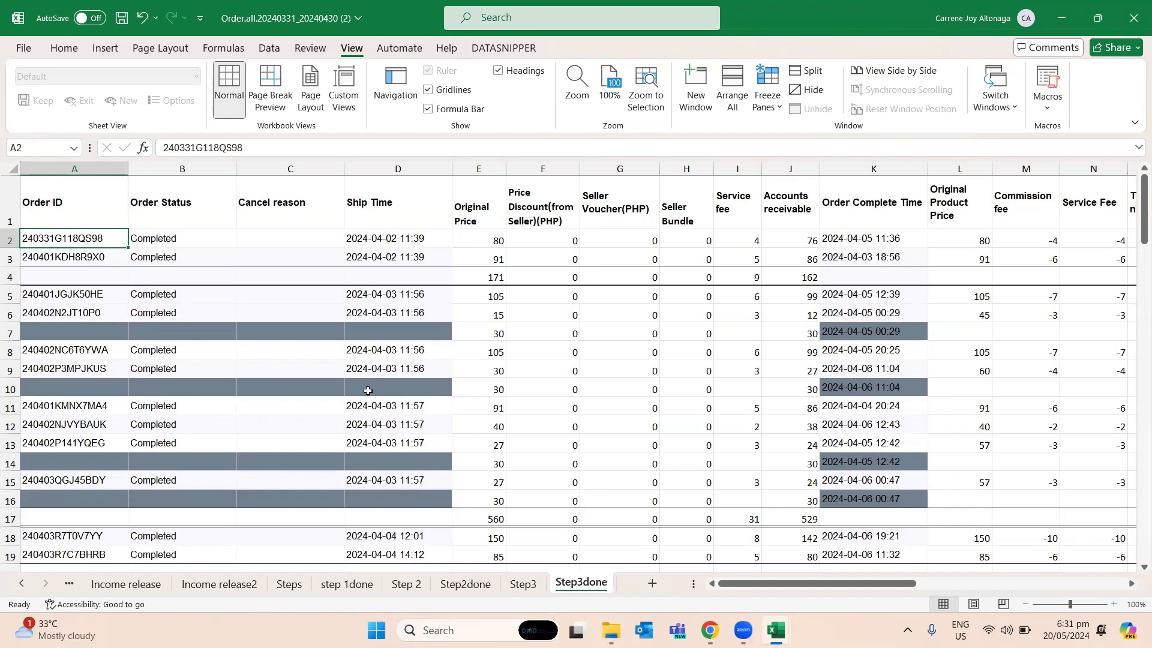
# - Open the CRB ONLY workbook from the "you" folder and show its CRB sheet
pyautogui.click(610, 630)
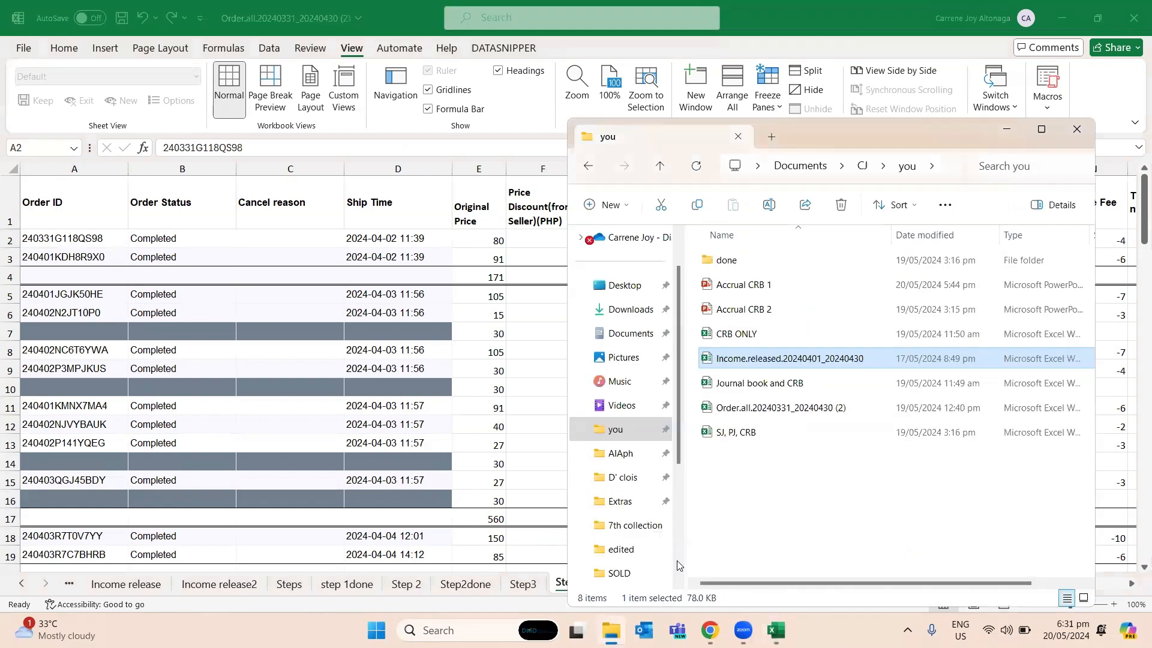
pyautogui.doubleClick(714, 334)
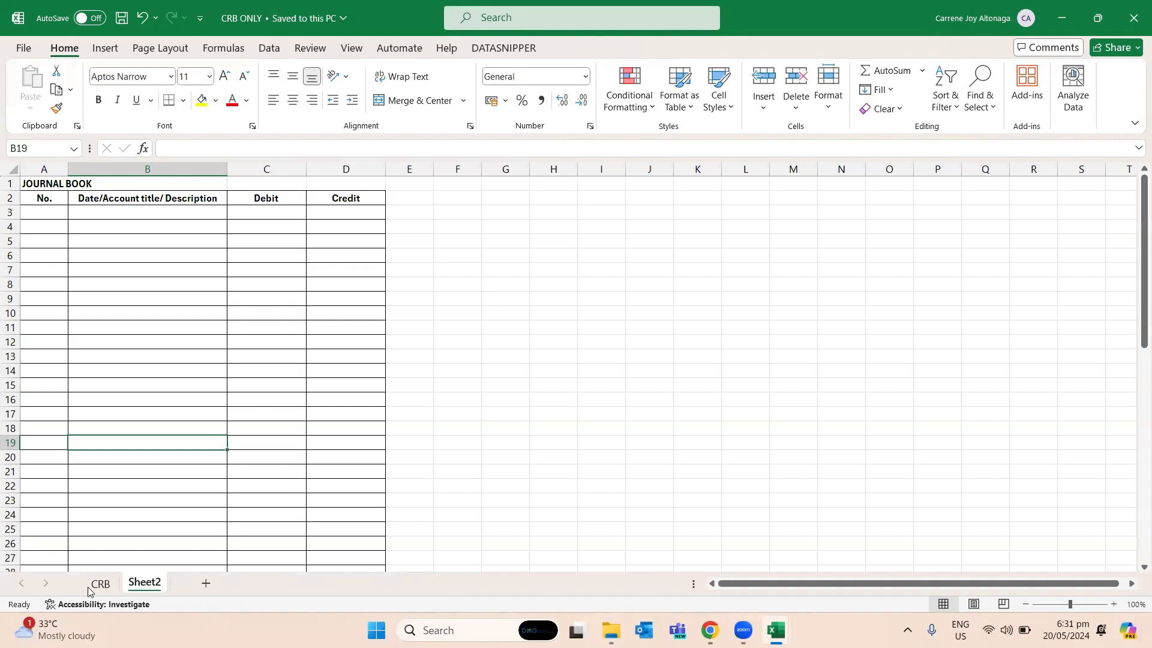
pyautogui.click(98, 583)
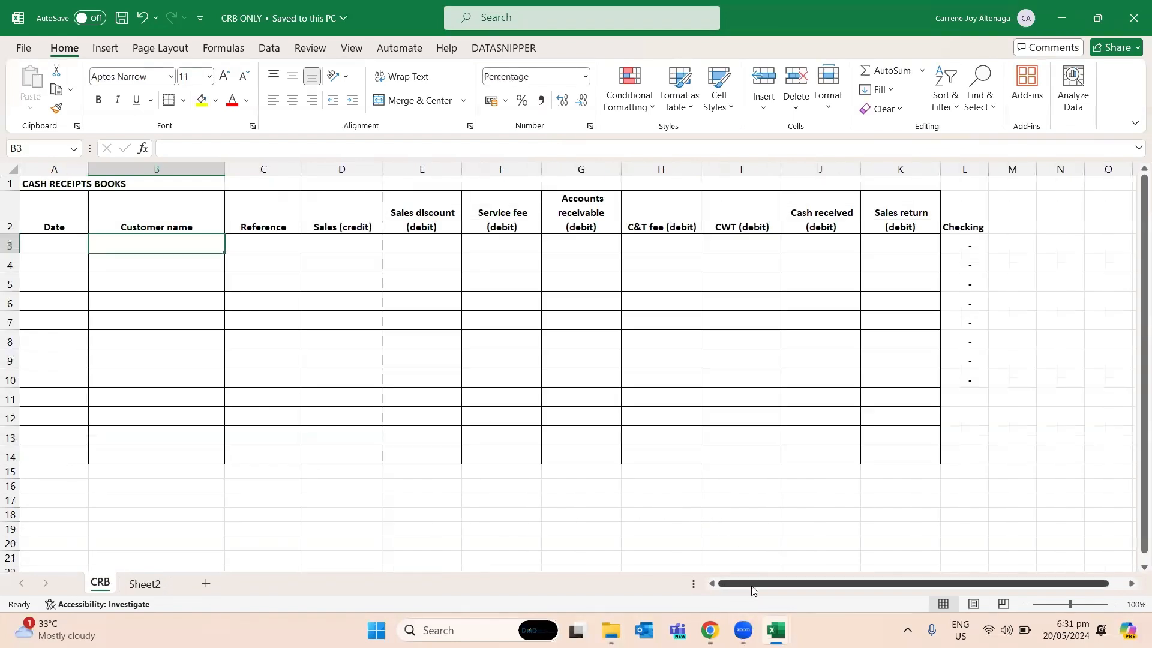
# - Examine the cash receipts book's column headers in row 2, from Date through Sales return (debit)
pyautogui.click(227, 415)
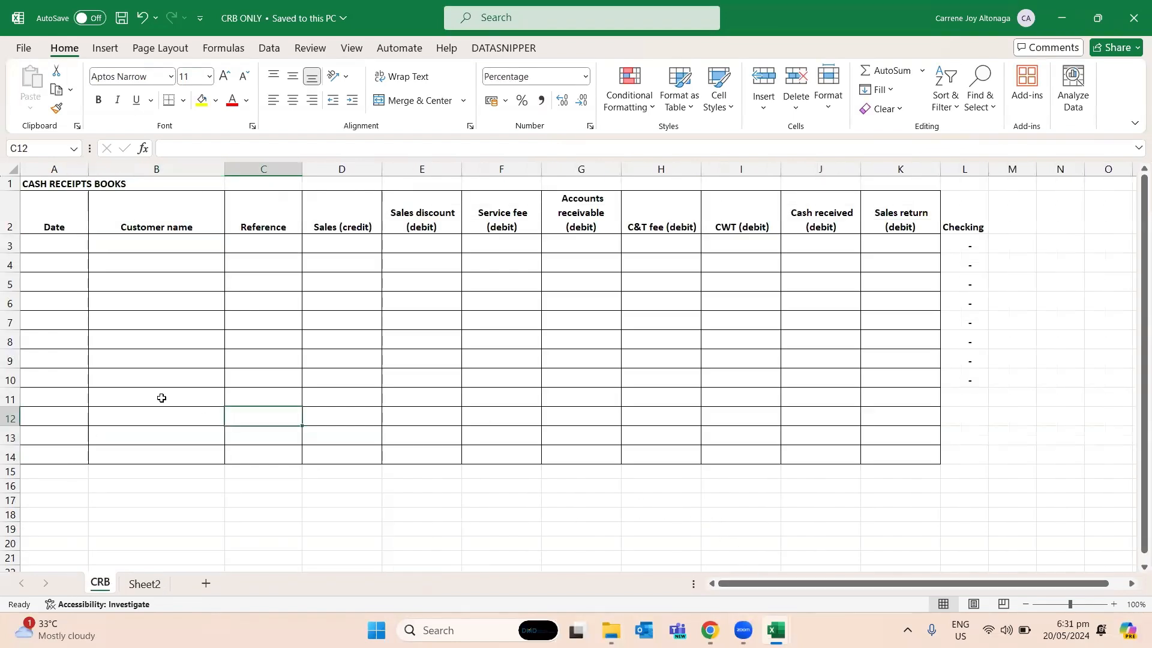
pyautogui.click(50, 232)
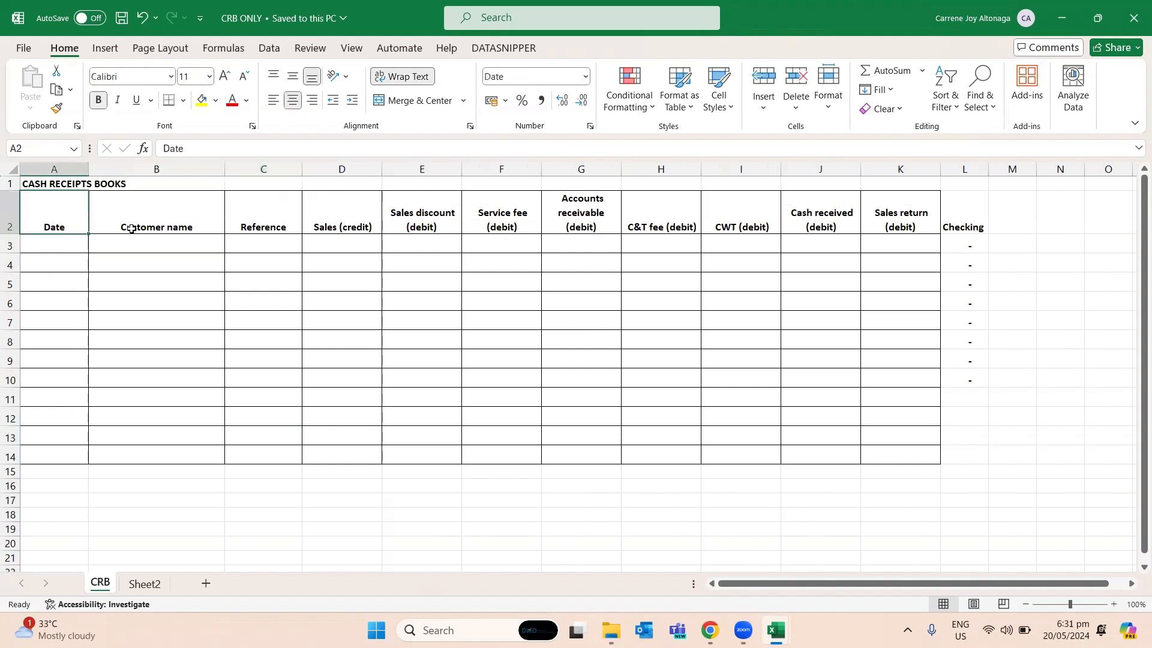
pyautogui.click(127, 225)
pyautogui.click(282, 227)
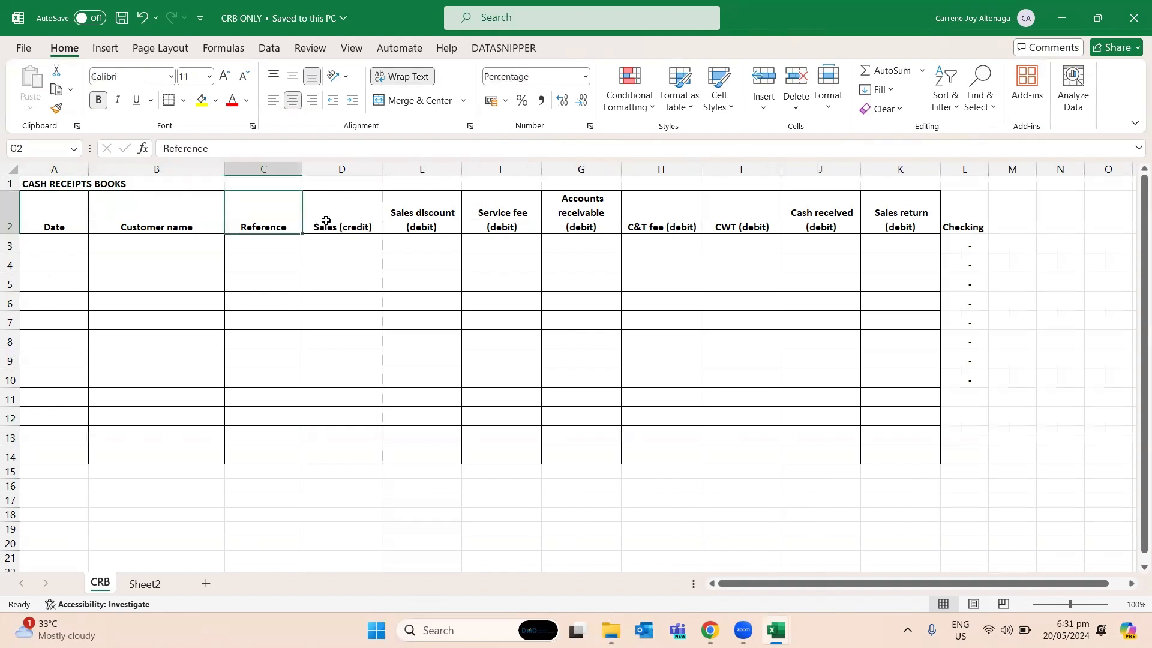
pyautogui.click(326, 221)
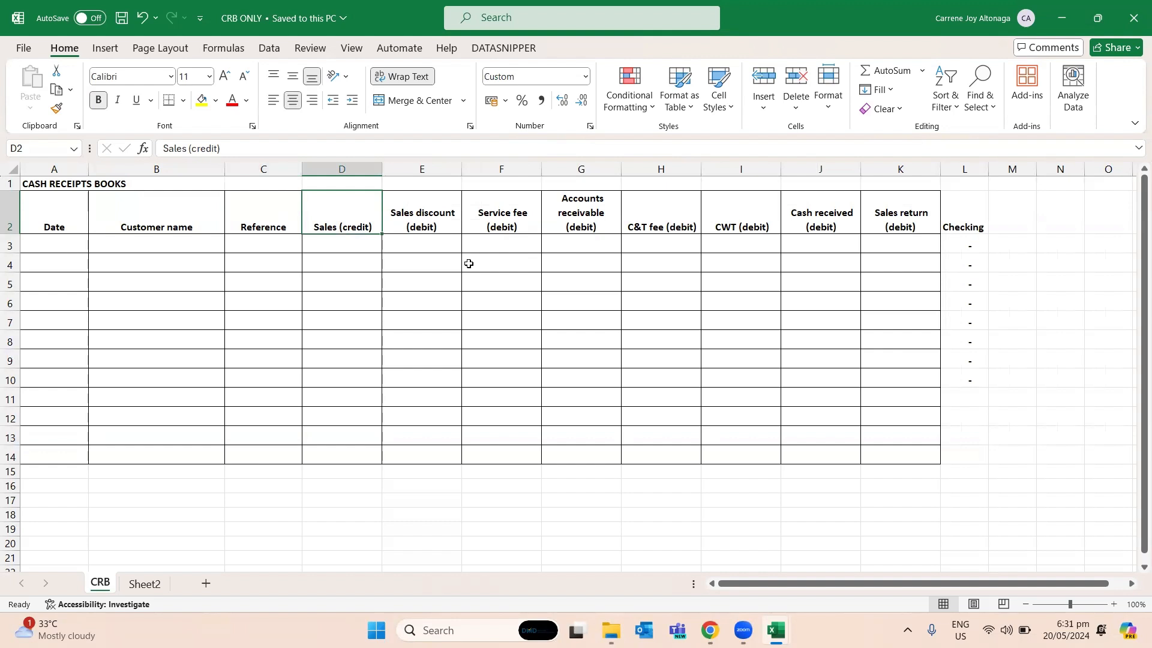
pyautogui.click(446, 227)
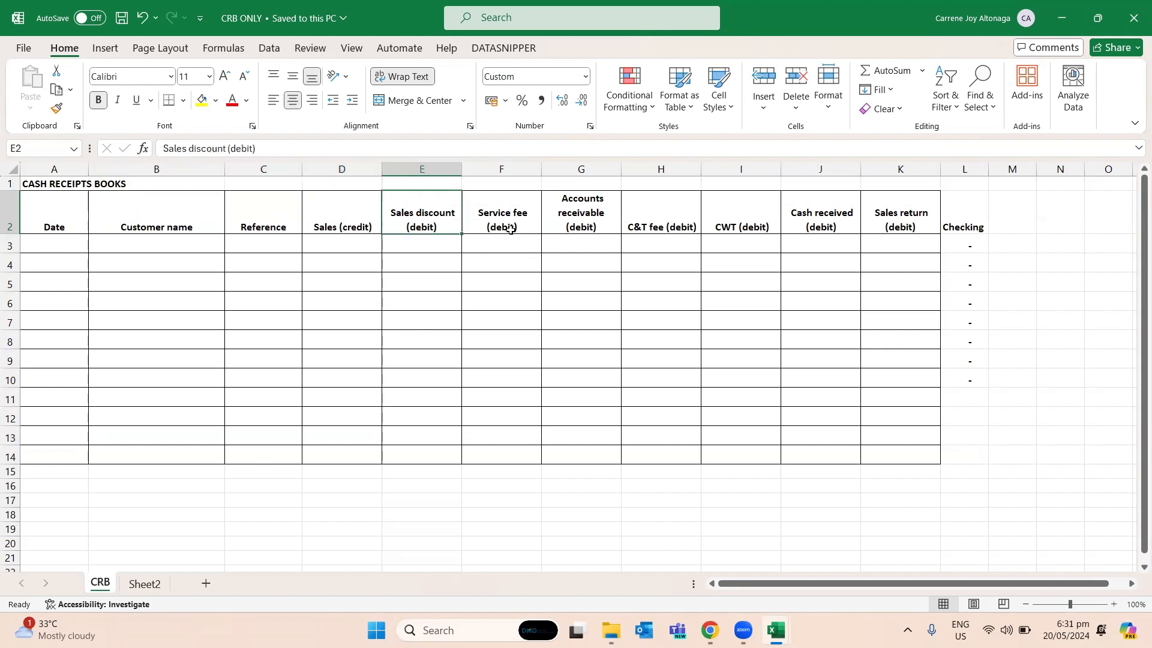
pyautogui.click(511, 231)
pyautogui.click(373, 232)
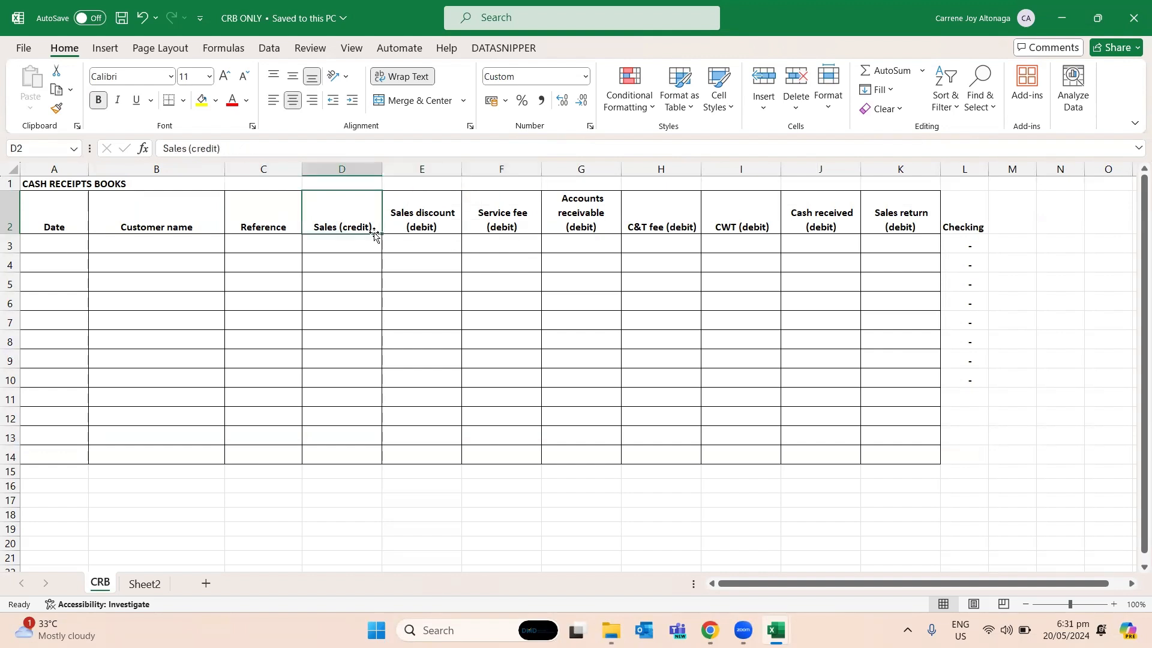
pyautogui.click(419, 219)
pyautogui.click(483, 219)
pyautogui.click(570, 220)
pyautogui.click(663, 218)
pyautogui.click(760, 218)
pyautogui.click(813, 216)
pyautogui.click(897, 225)
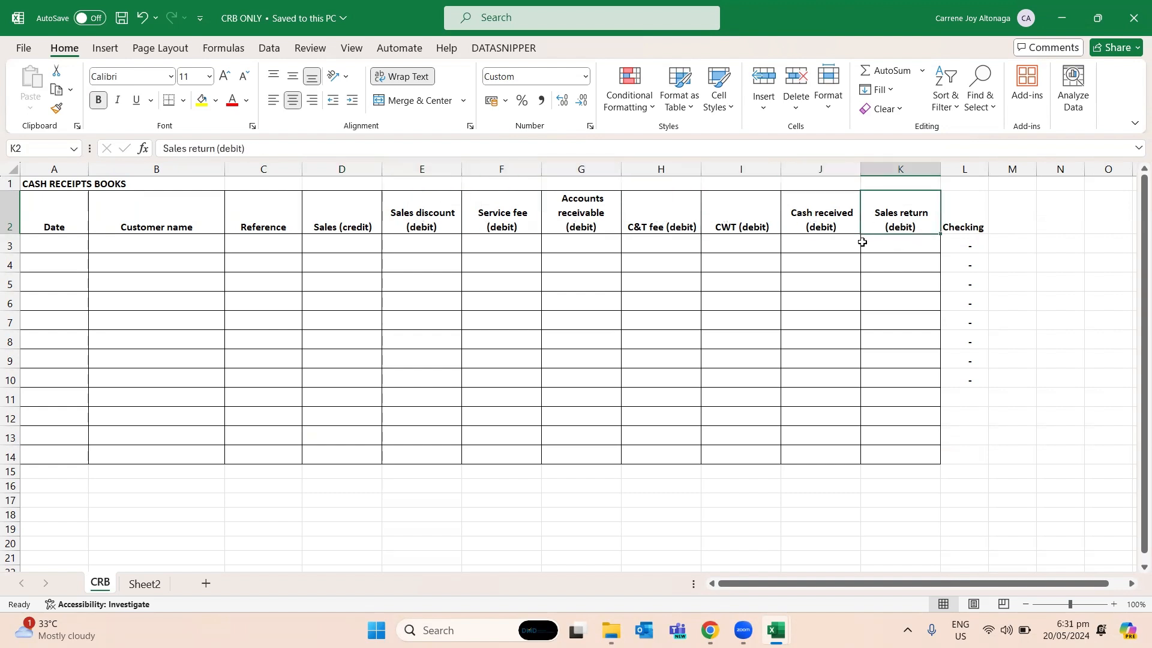
# - Change the Accounts receivable header in G2 to "Accounts receivable (debit&credit)"
pyautogui.click(598, 223)
pyautogui.doubleClick(599, 227)
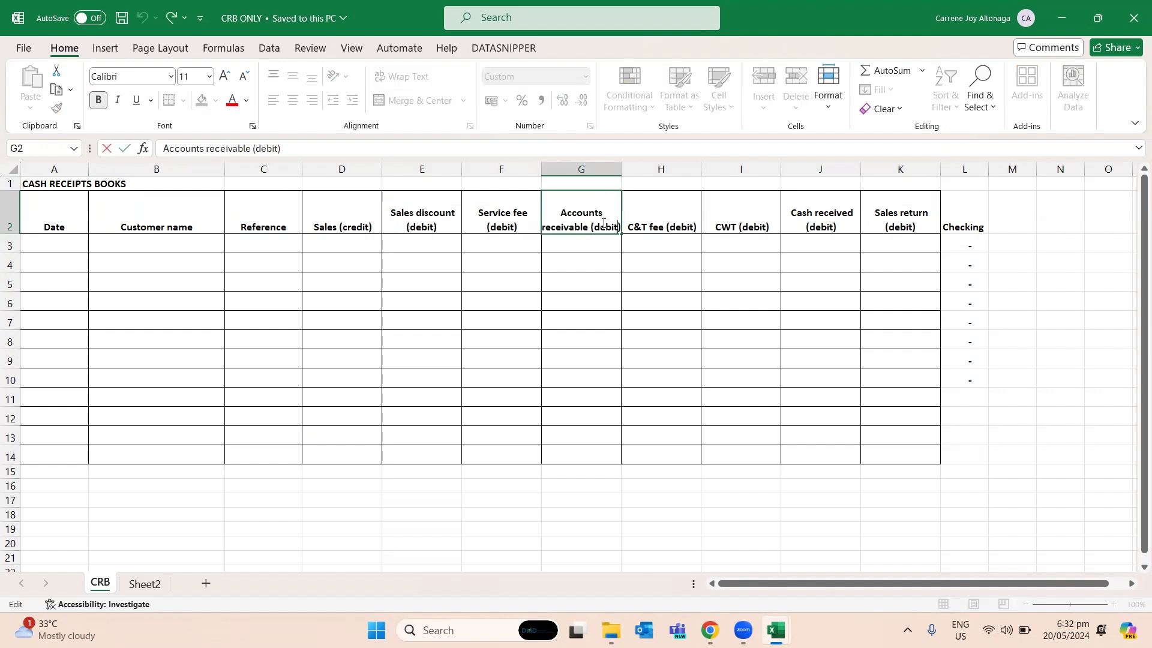
pyautogui.write('&credit')
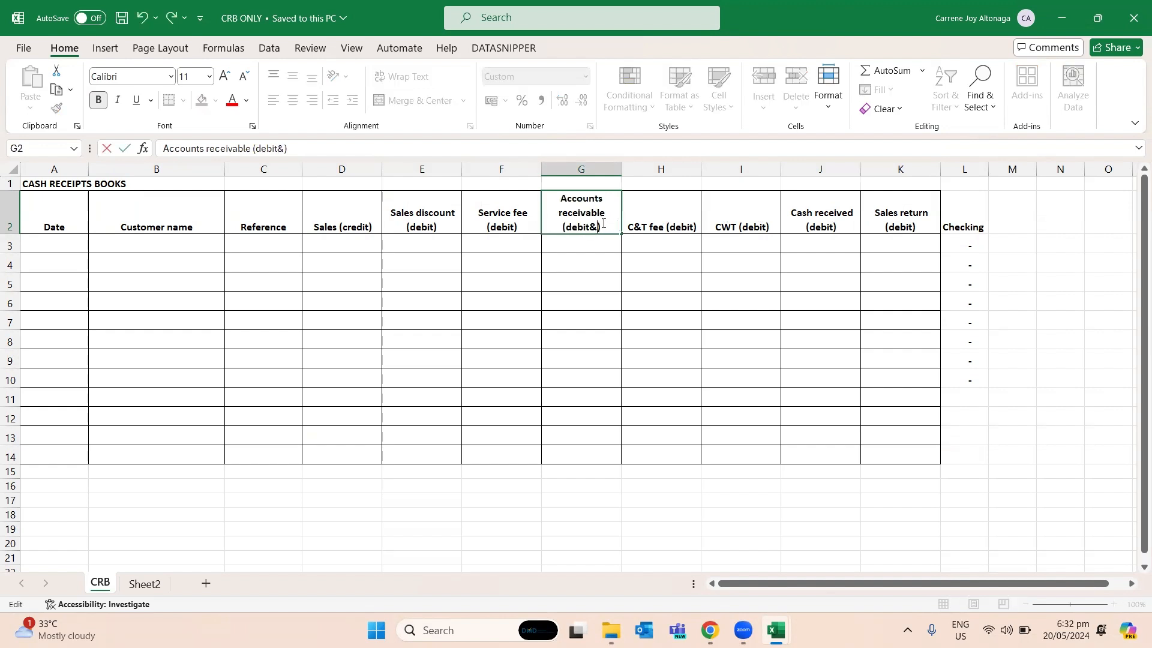
pyautogui.press('Return')
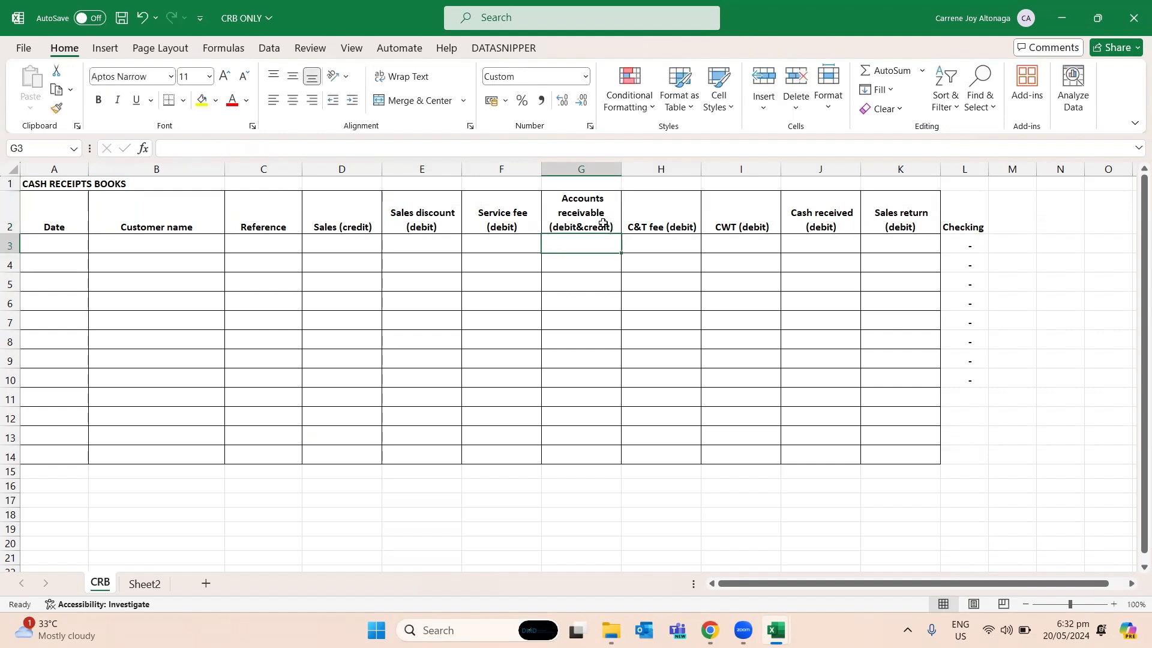
# - Check the Ship Time of the first two orders in Step3done and return to cell A3 of the CRB sheet
pyautogui.press('Left')
pyautogui.press('Left')
pyautogui.press('Left')
pyautogui.press('Left')
pyautogui.press('Left')
pyautogui.press('Left')
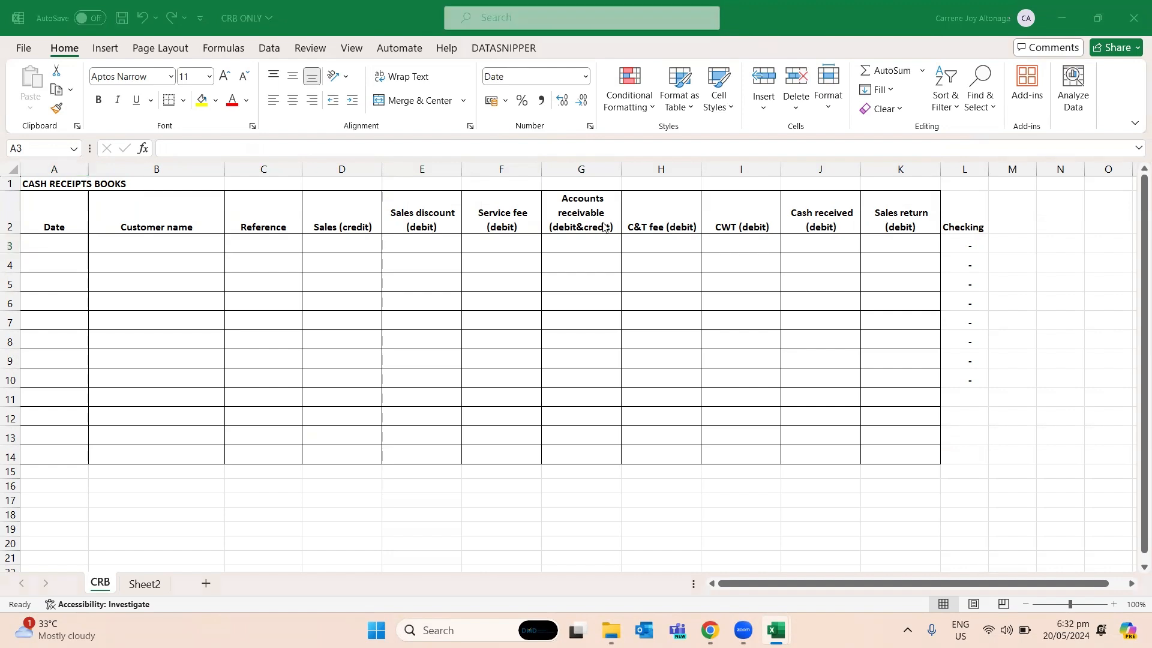
pyautogui.hotkey('alt', 'Tab')
pyautogui.press('Right')
pyautogui.press('Right')
pyautogui.press('Right')
pyautogui.press('Up')
pyautogui.press('Down')
pyautogui.press('Right')
pyautogui.press('Left')
pyautogui.hotkey('shift', 'Down')
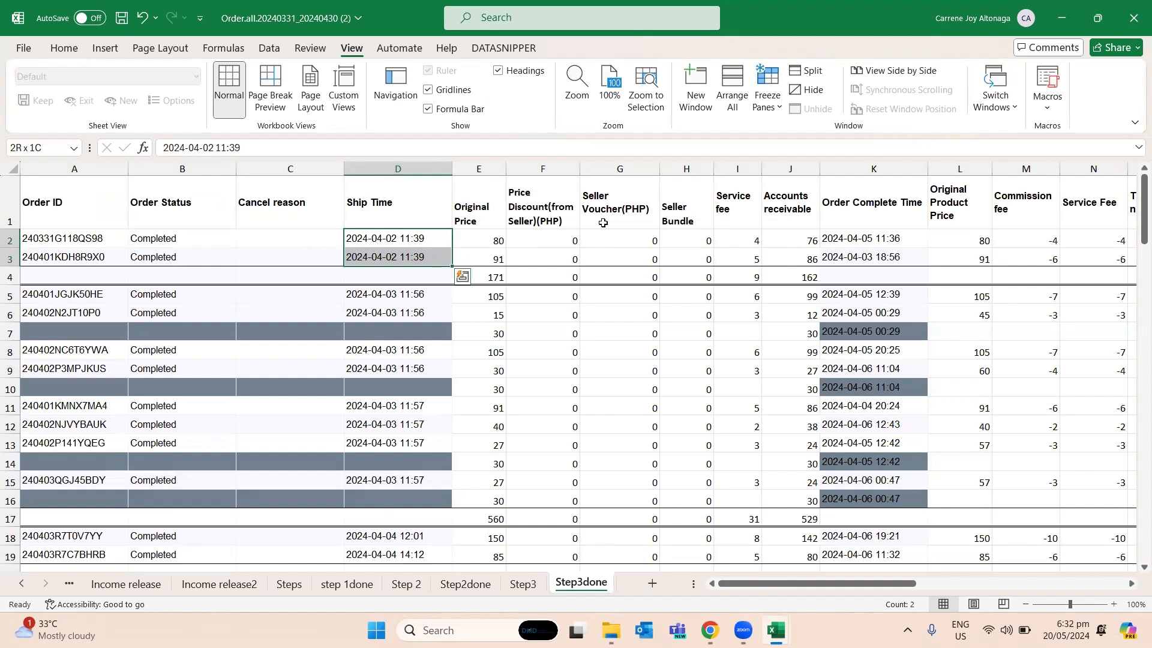
pyautogui.hotkey('alt', 'Tab')
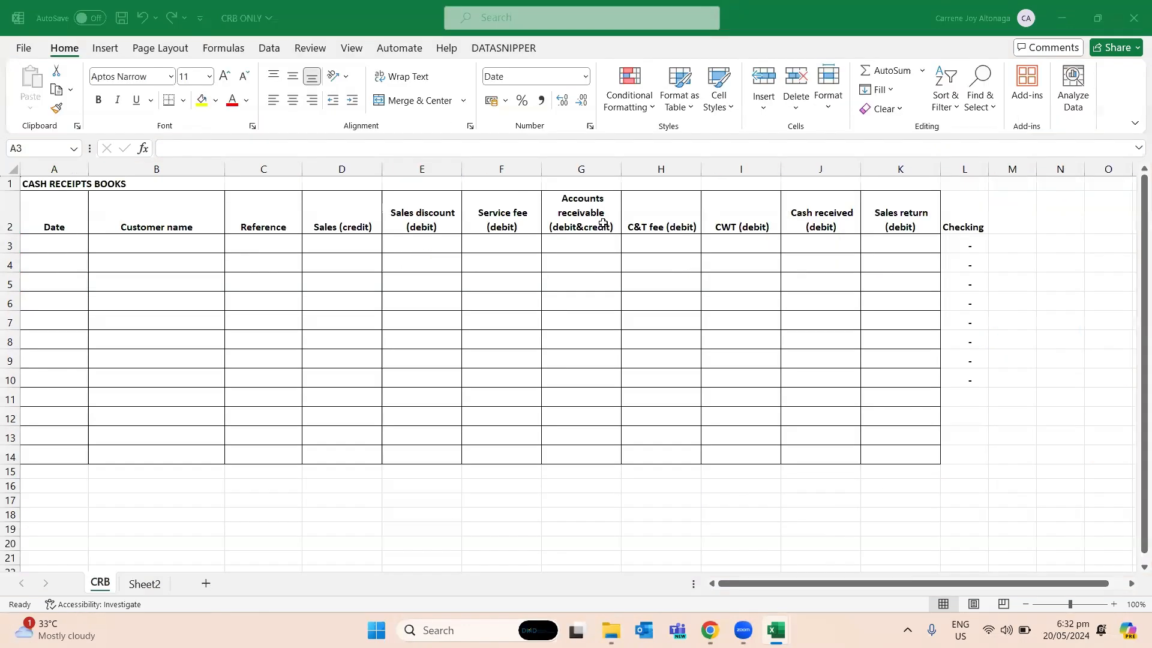
# - Enter April 2, 2024 as the Date of the first cash receipts entry in A3
pyautogui.write('April')
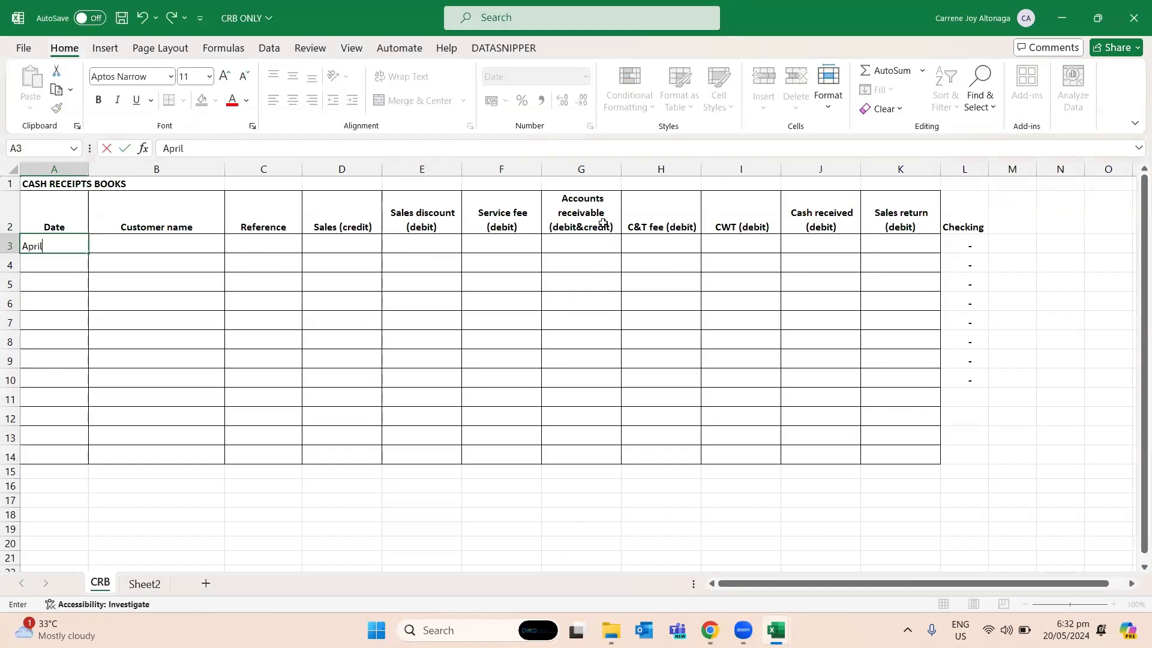
pyautogui.press('Return')
pyautogui.press('Up')
pyautogui.press('F2')
pyautogui.write('2, 2024')
pyautogui.press('Return')
# - Enter "Various customer(shopee)" as the Customer name in B3
pyautogui.press('Up')
pyautogui.press('Right')
pyautogui.write('S')
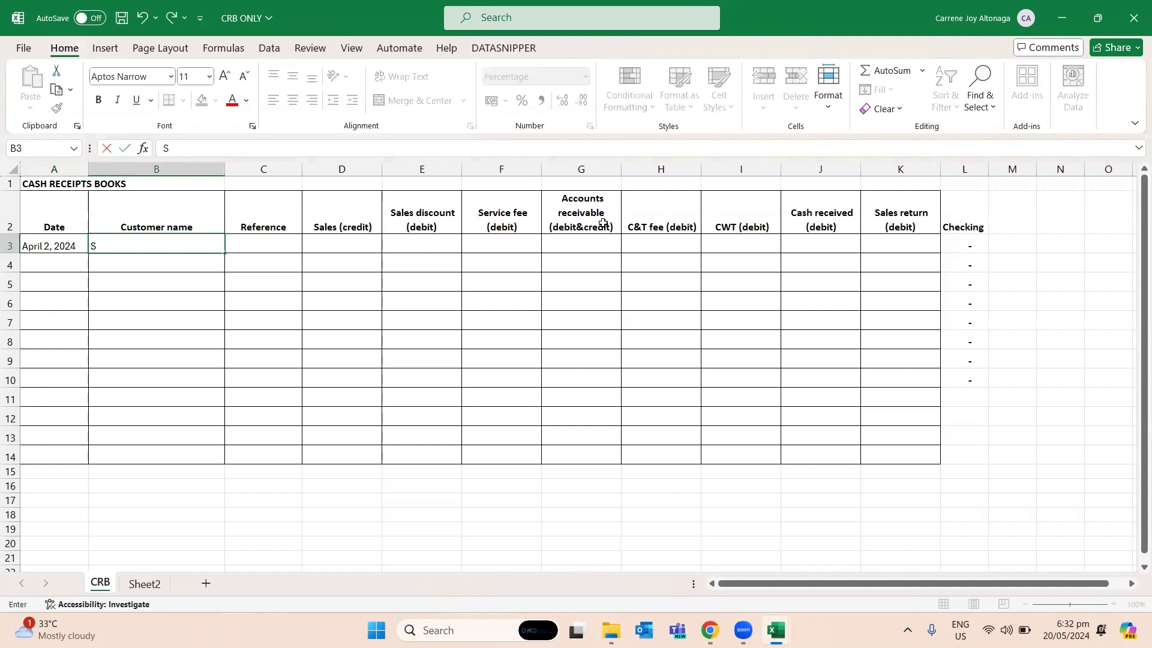
pyautogui.write('hopee')
pyautogui.press('BackSpace')
pyautogui.press('BackSpace')
pyautogui.press('BackSpace')
pyautogui.press('BackSpace')
pyautogui.press('BackSpace')
pyautogui.press('BackSpace')
pyautogui.write('Various custome')
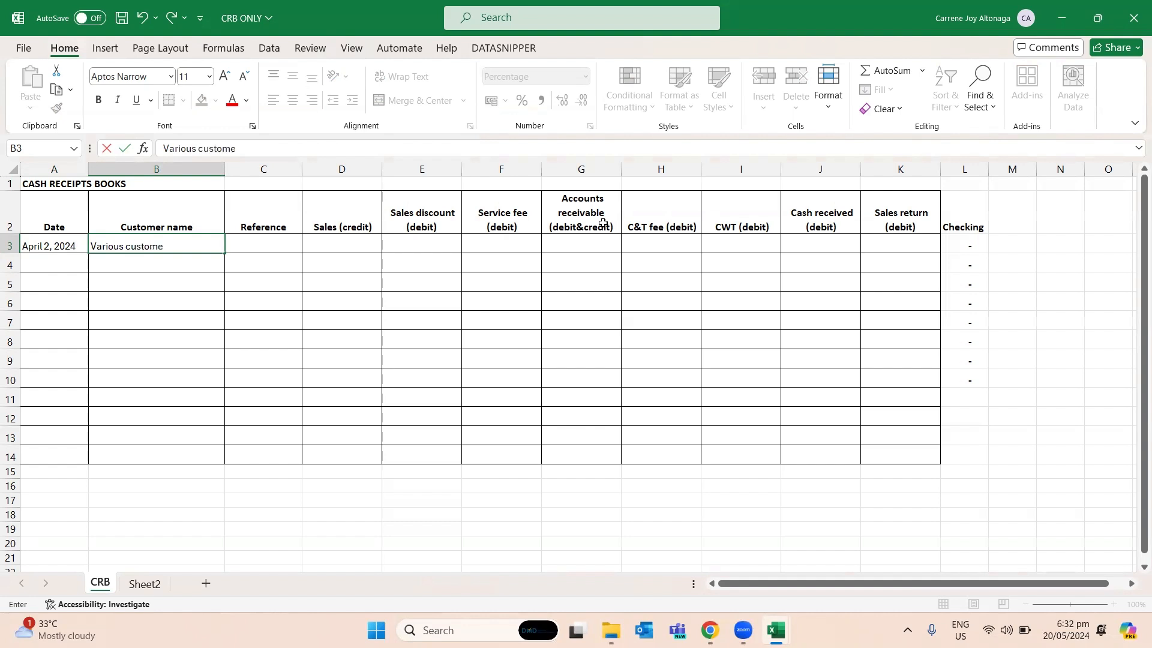
pyautogui.write('r(shopee')
pyautogui.press('Tab')
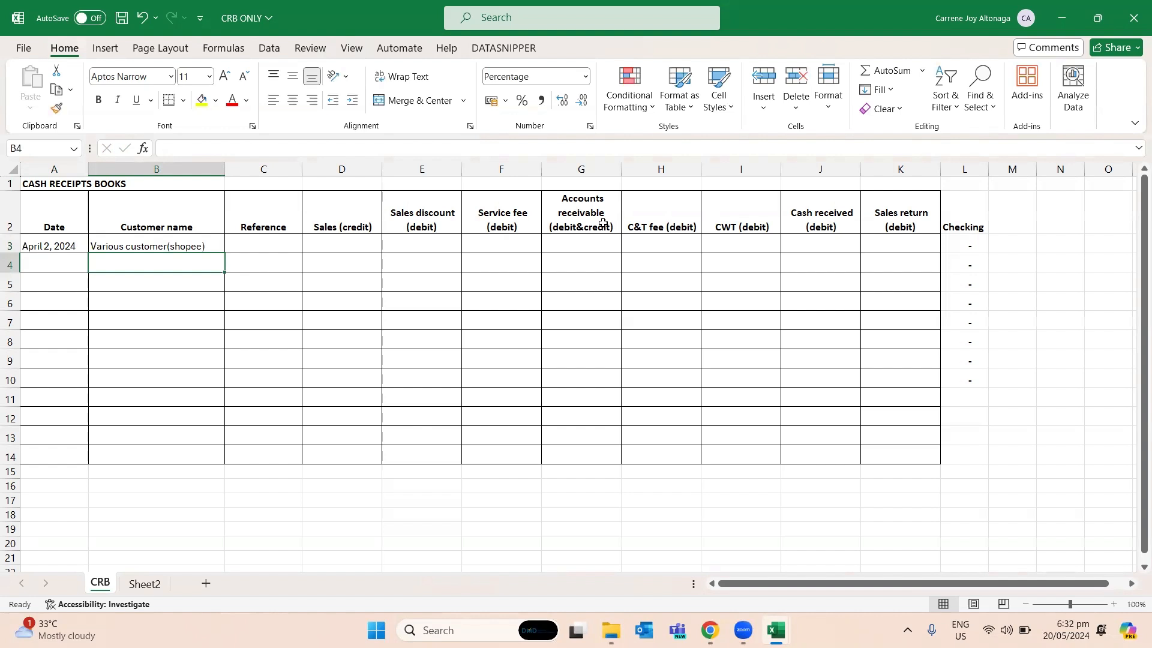
# - Enter SI001 as the Reference of the April 2 entry in C3
pyautogui.write('SI001')
pyautogui.press('Tab')
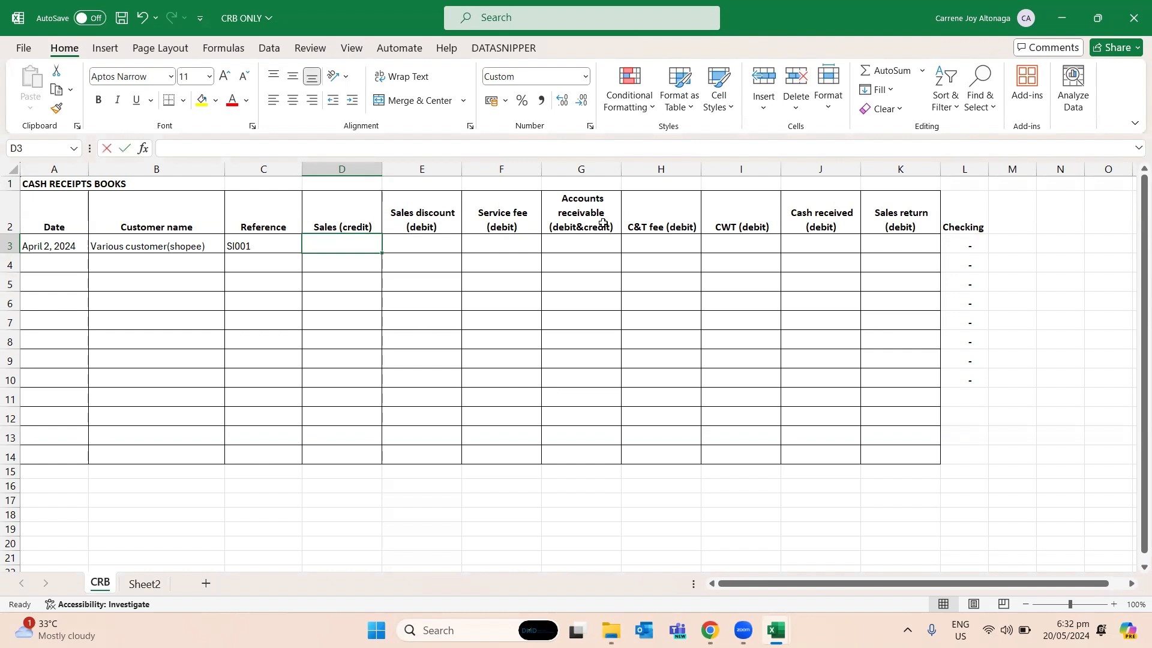
pyautogui.write('=sum(')
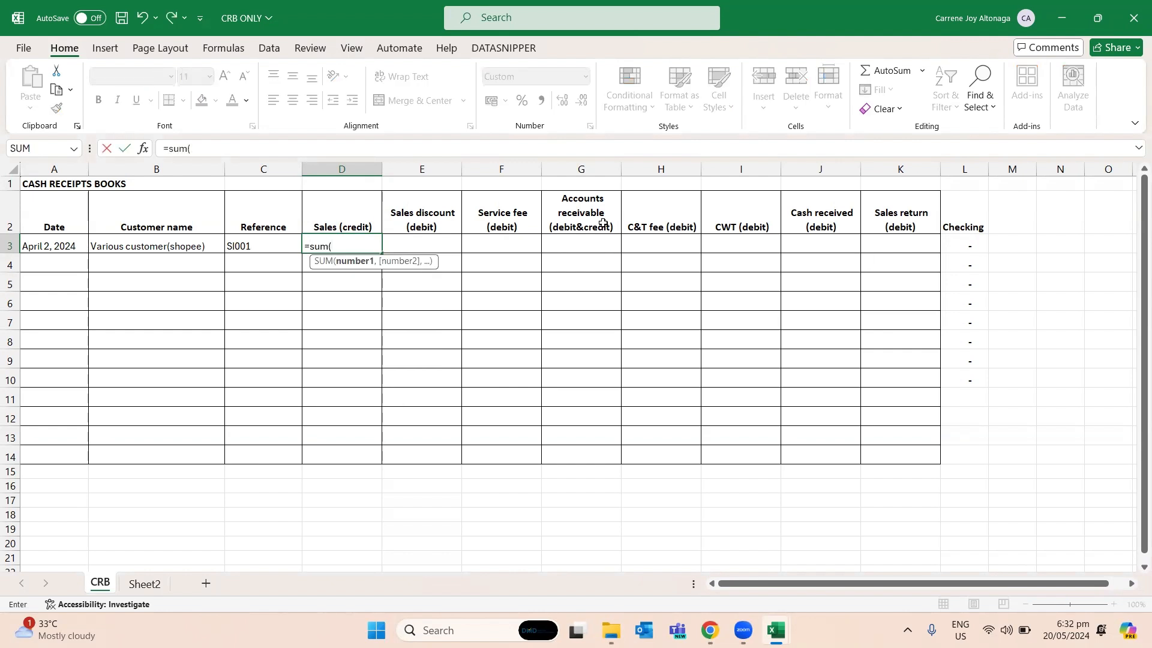
pyautogui.click(142, 584)
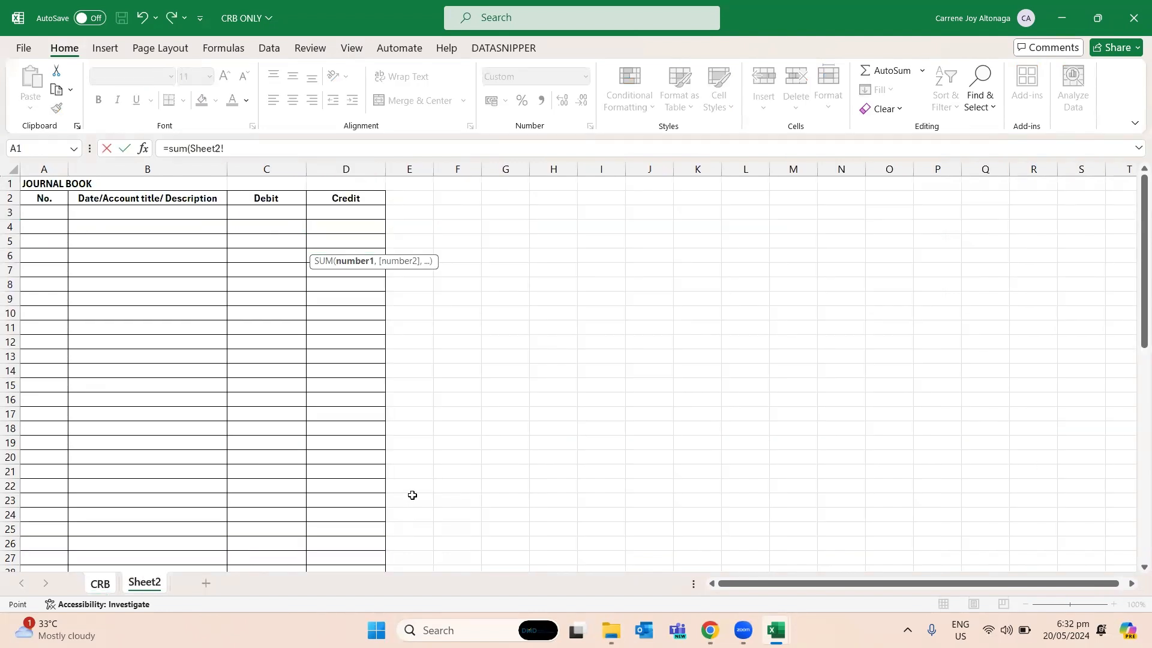
pyautogui.click(103, 584)
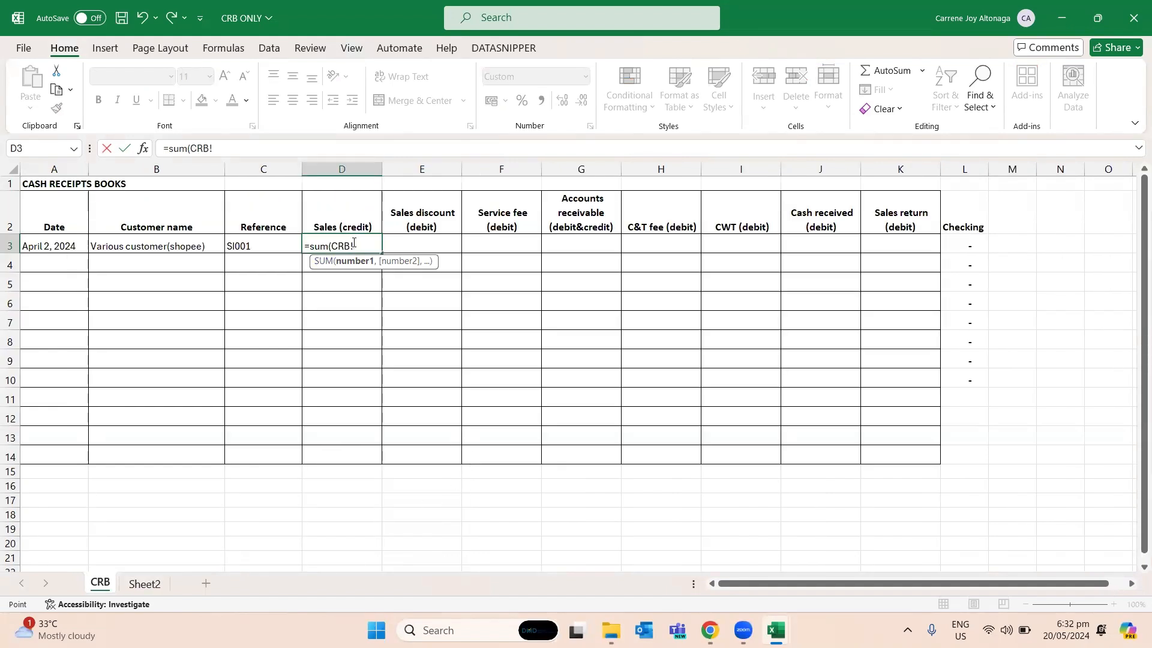
pyautogui.hotkey('alt', 'Tab')
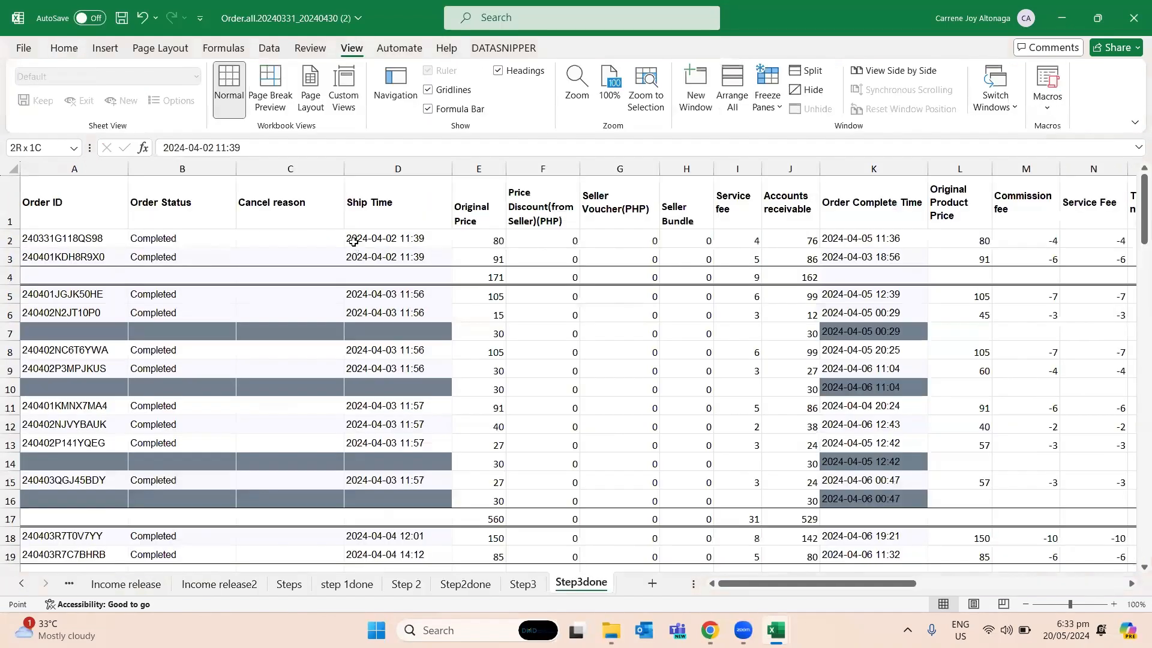
pyautogui.click(498, 272)
pyautogui.press('Escape')
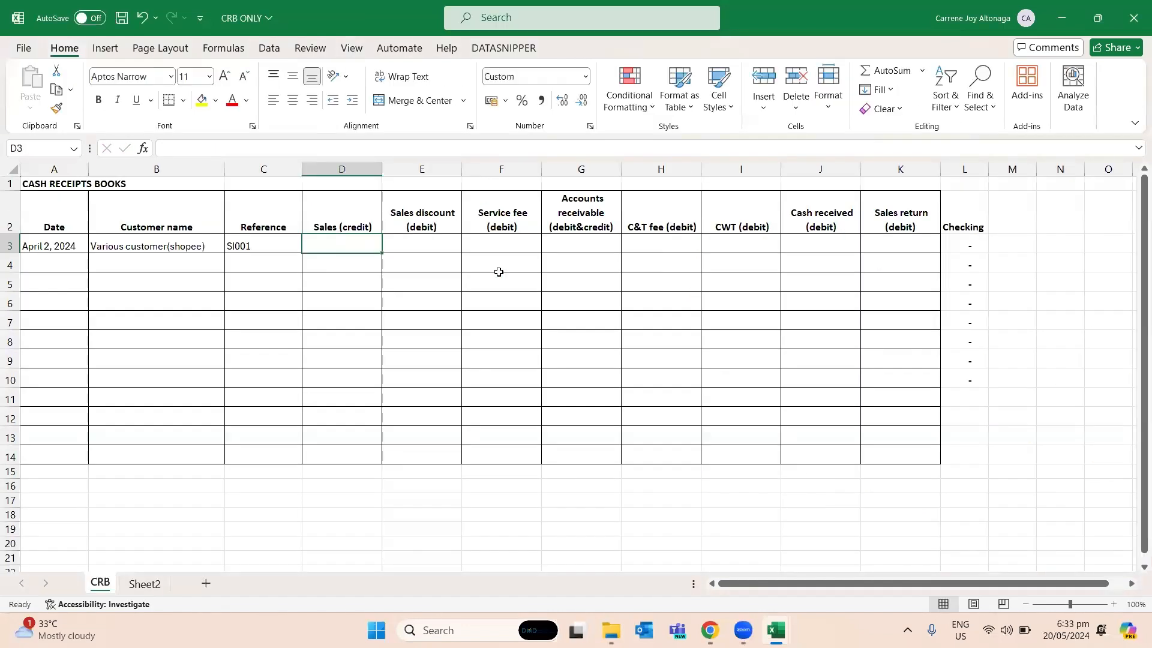
# - Link Sales (credit) in D3 to the first Original Price subtotal, cell E4 of Step3done in the order workbook
pyautogui.write('=')
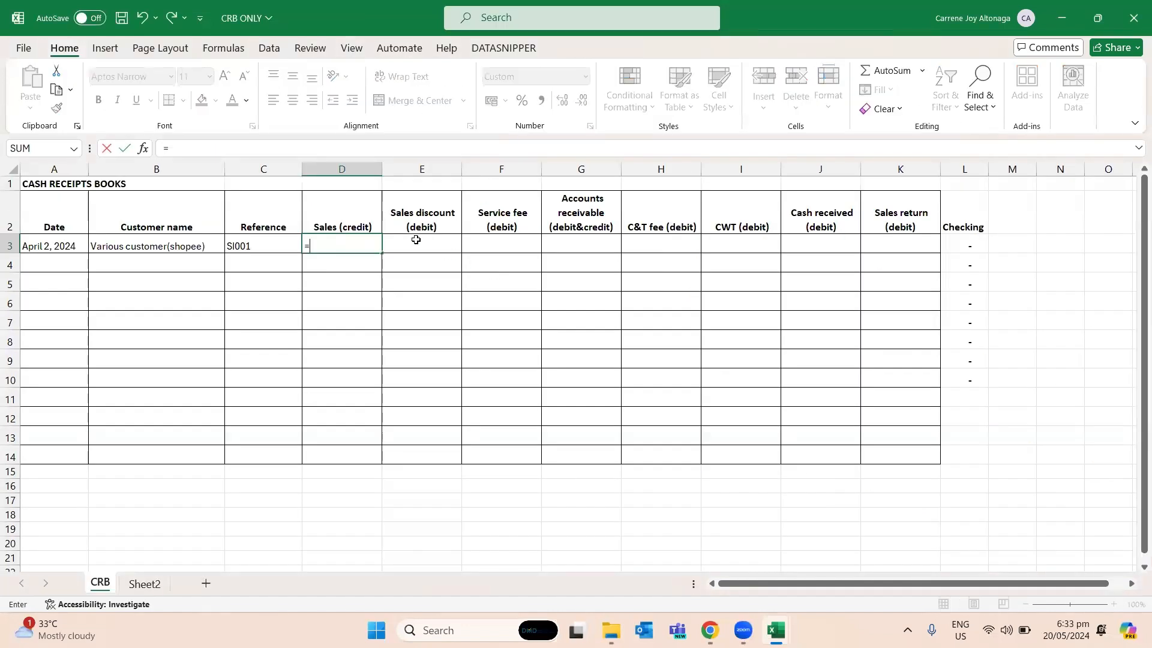
pyautogui.hotkey('ctrl', 'Tab')
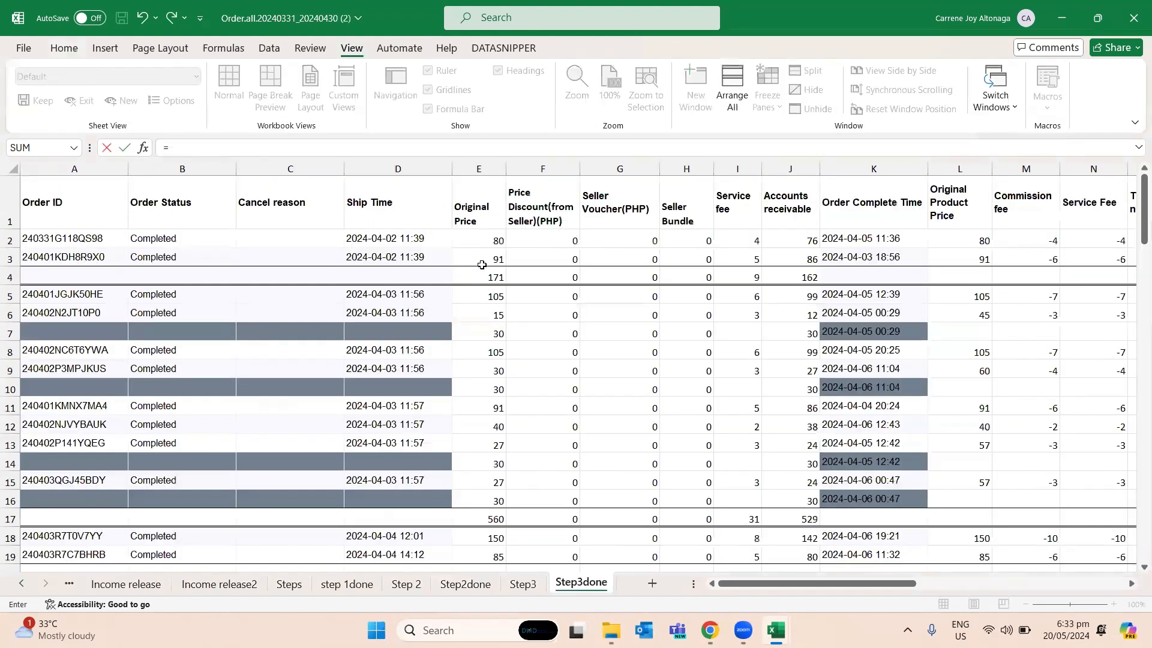
pyautogui.click(481, 273)
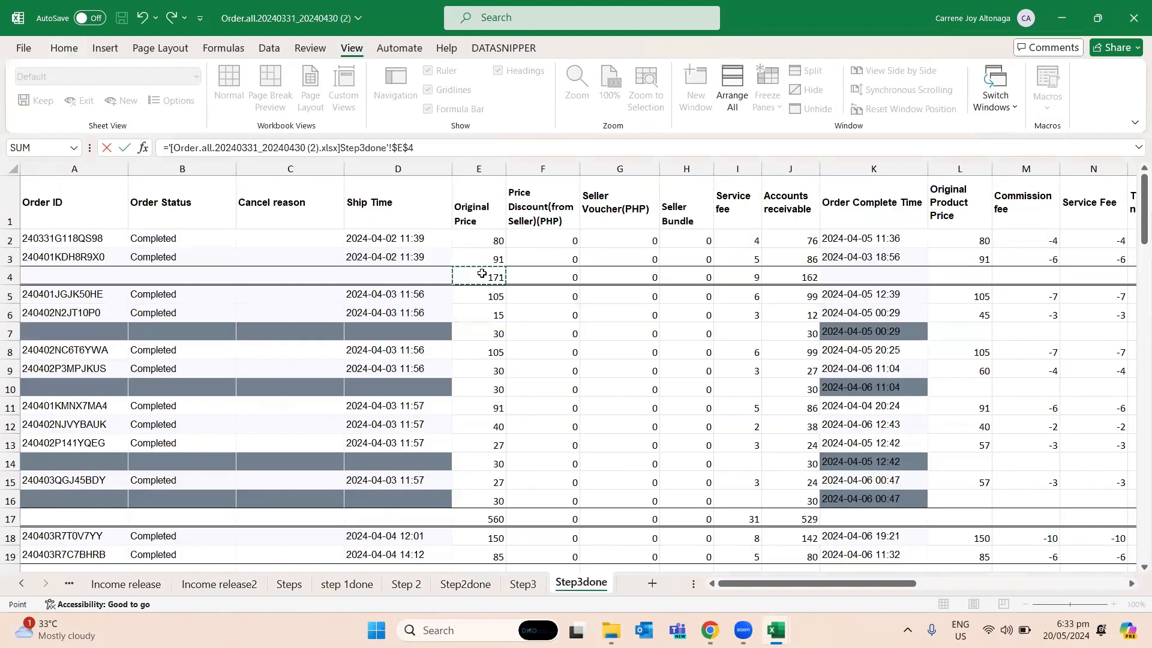
pyautogui.press('Tab')
pyautogui.press('Tab')
pyautogui.press('Tab')
pyautogui.press('Tab')
pyautogui.press('Tab')
pyautogui.press('Tab')
pyautogui.press('Tab')
pyautogui.press('Tab')
# - Clear the formulas in the Checking column from L3 to L11
pyautogui.hotkey('shift', 'Down')
pyautogui.hotkey('shift', 'Down')
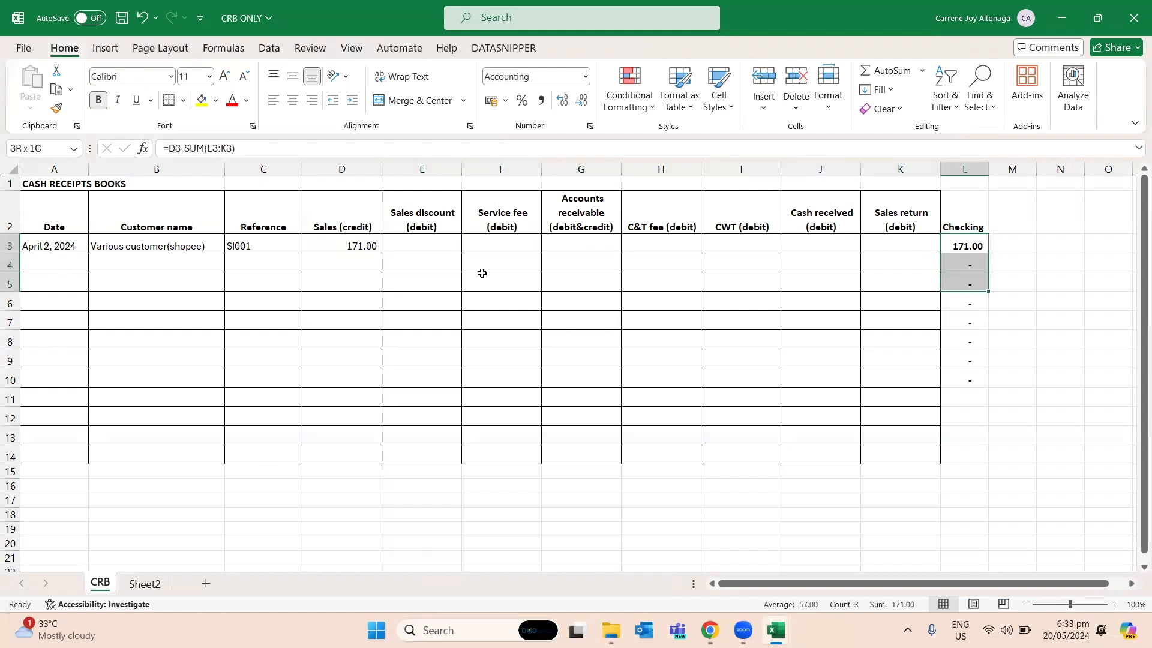
pyautogui.hotkey('shift', 'Down')
pyautogui.hotkey('shift', 'Down')
pyautogui.hotkey('shift', 'Down')
pyautogui.hotkey('shift', 'Down')
pyautogui.hotkey('shift', 'Down')
pyautogui.hotkey('shift', 'Down')
pyautogui.press('Delete')
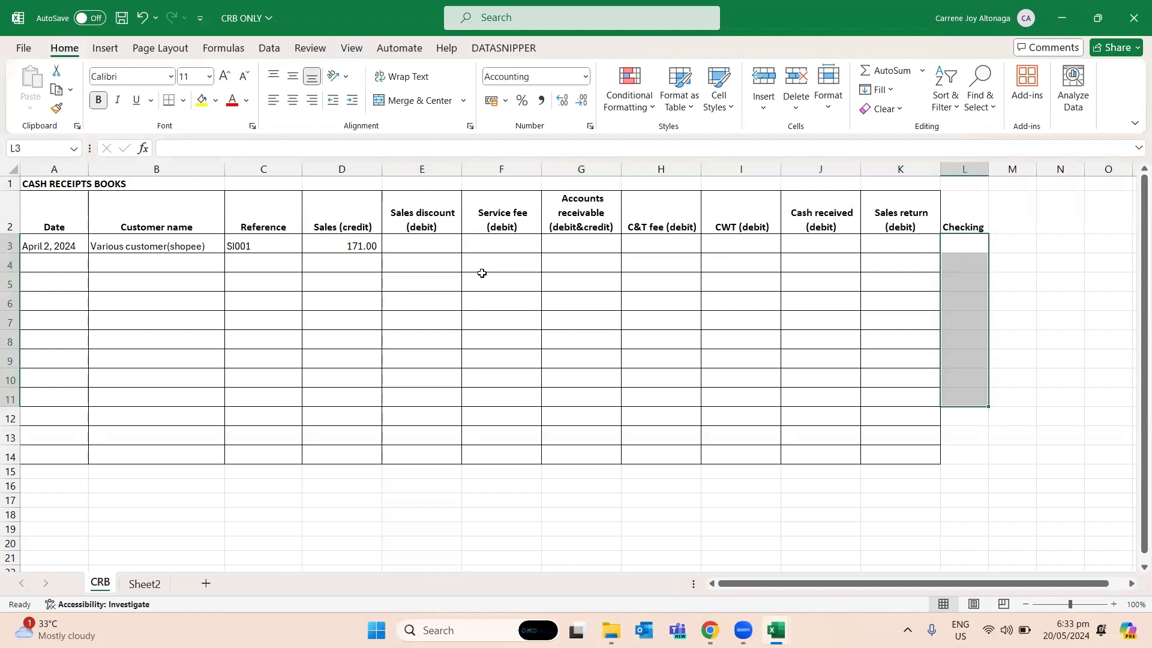
# - Fill Sales discount (debit) in E3 with the SUM of the seller discount, voucher and bundle subtotals in Step3done F4:H4
pyautogui.press('Left')
pyautogui.press('Left')
pyautogui.press('Left')
pyautogui.press('Left')
pyautogui.press('Left')
pyautogui.press('Left')
pyautogui.press('Left')
pyautogui.press('Left')
pyautogui.press('Left')
pyautogui.press('Right')
pyautogui.press('Right')
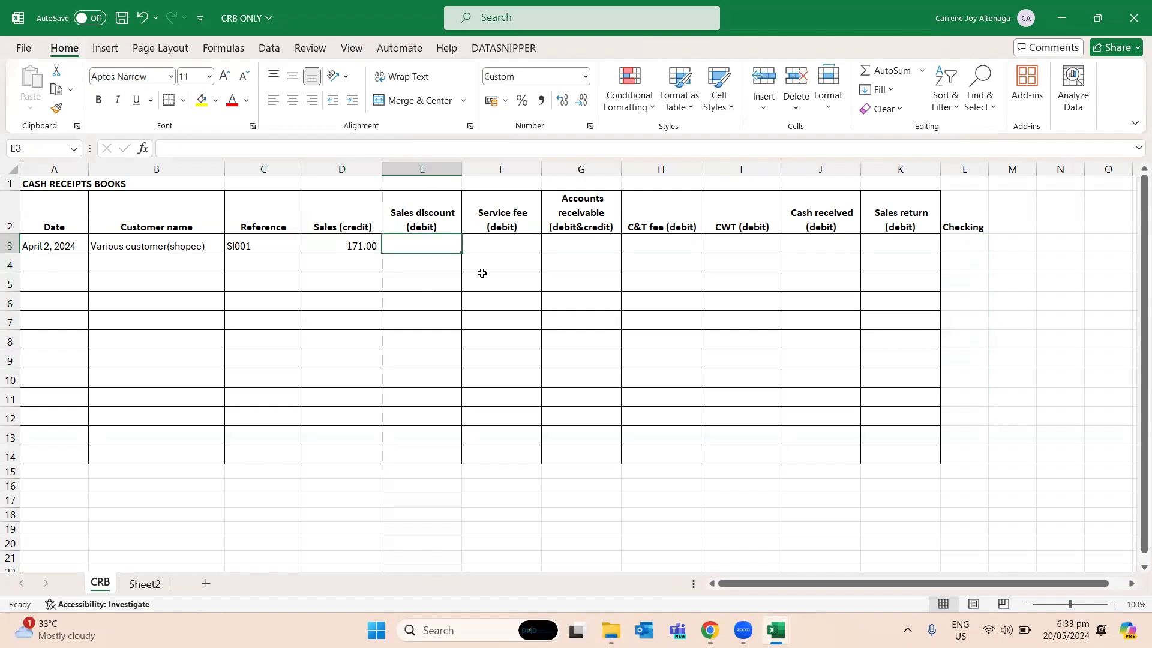
pyautogui.write('=')
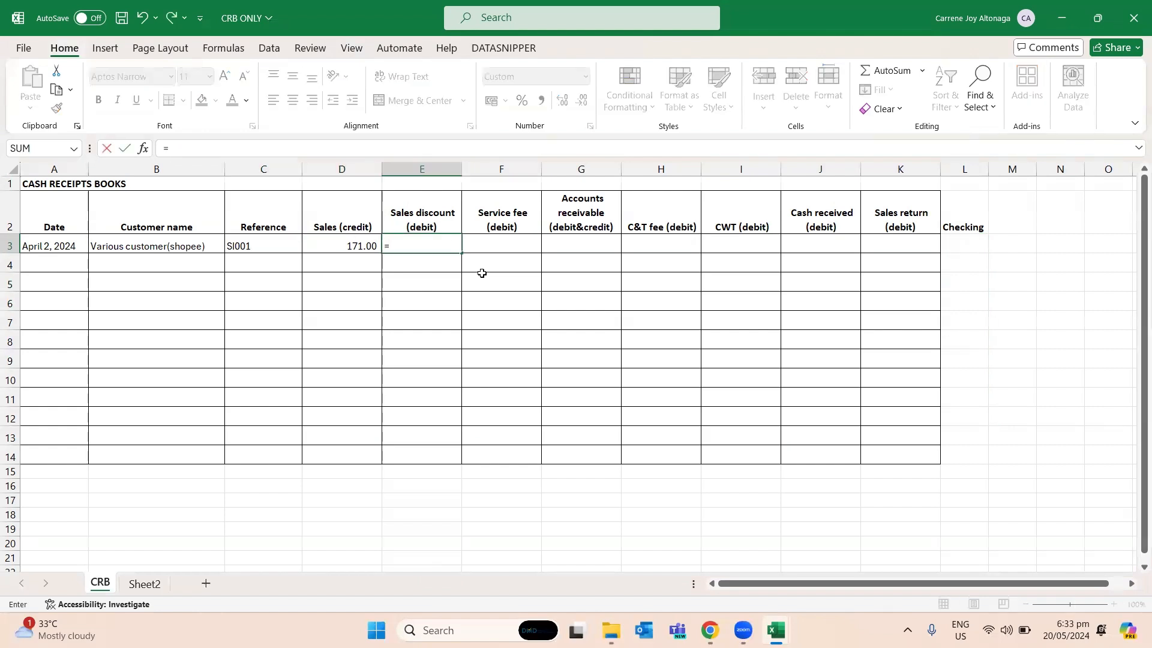
pyautogui.hotkey('ctrl', 'Tab')
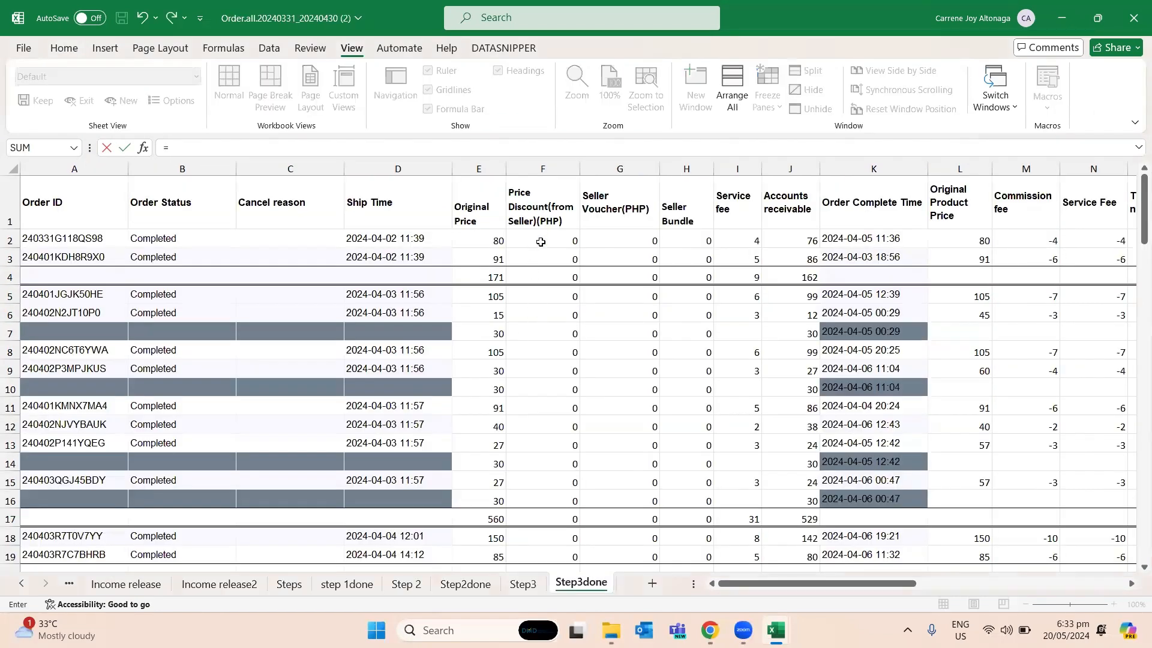
pyautogui.click(200, 144)
pyautogui.write('sum(')
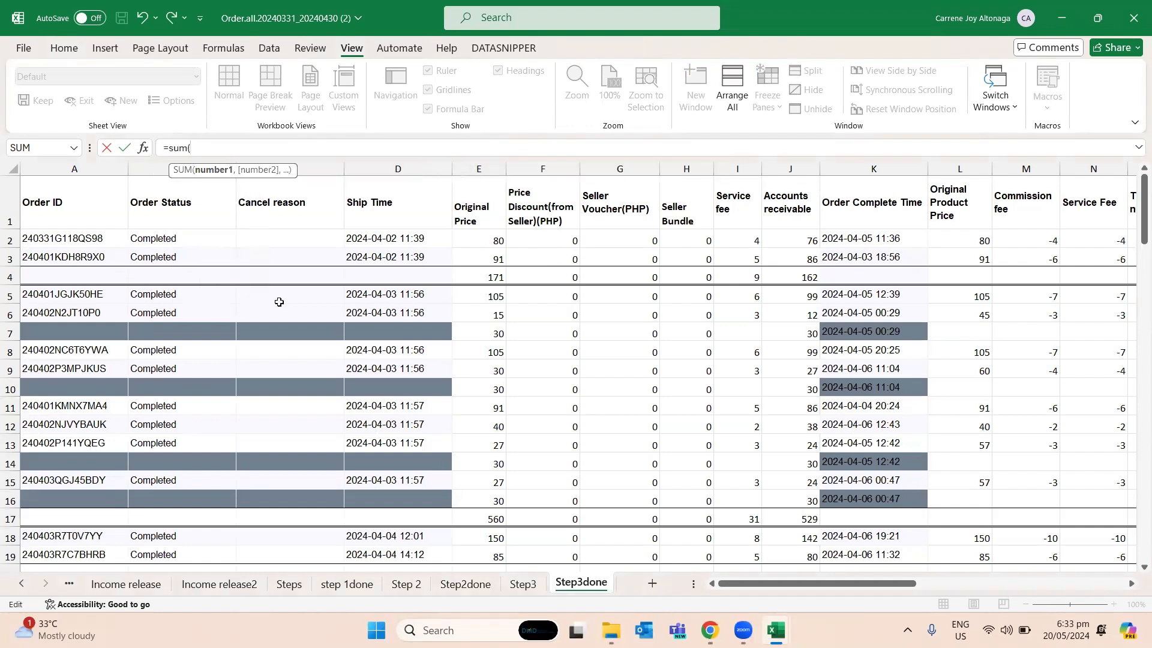
pyautogui.moveTo(546, 287); pyautogui.dragTo(684, 272)
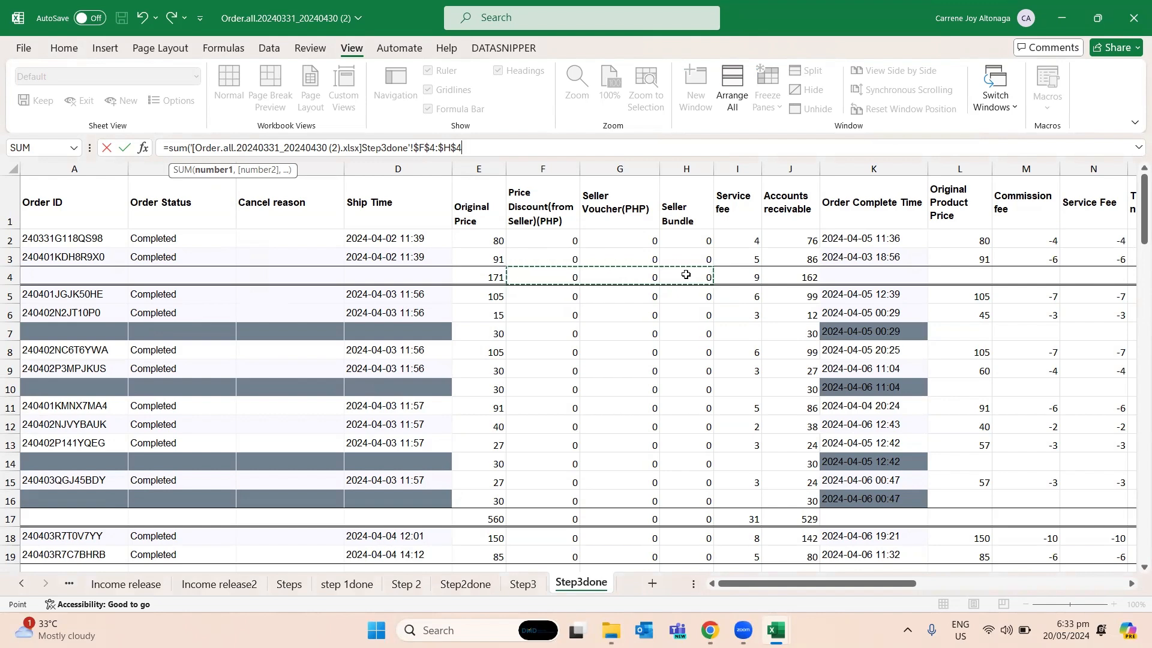
pyautogui.write(')')
pyautogui.press('Return')
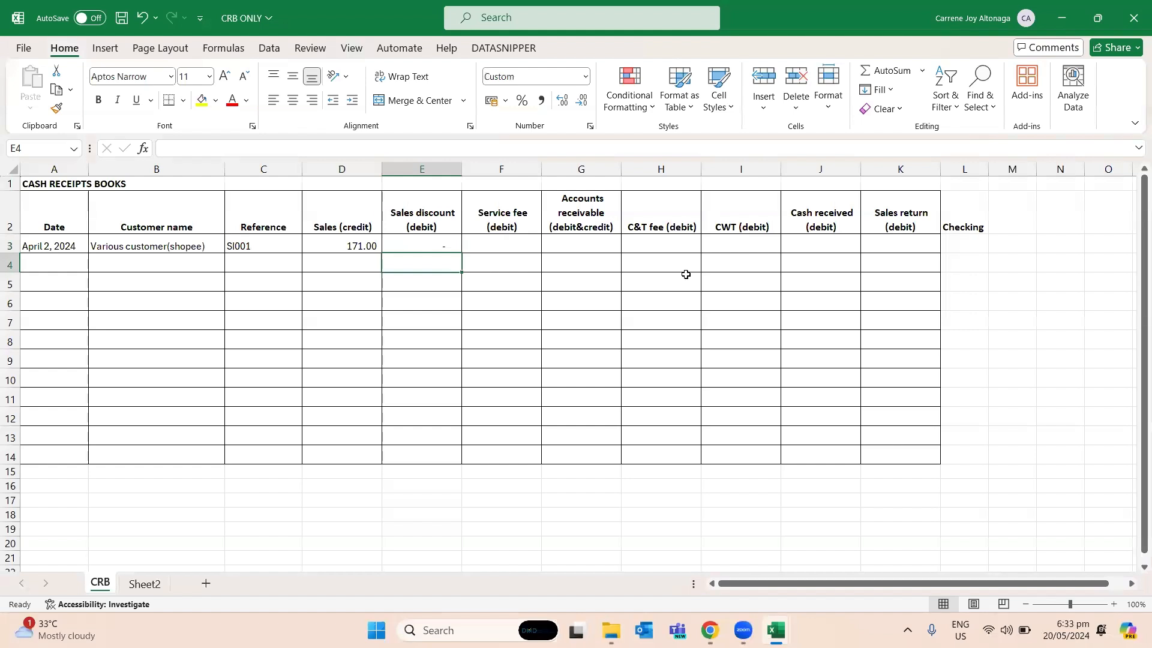
pyautogui.press('Up')
pyautogui.press('Right')
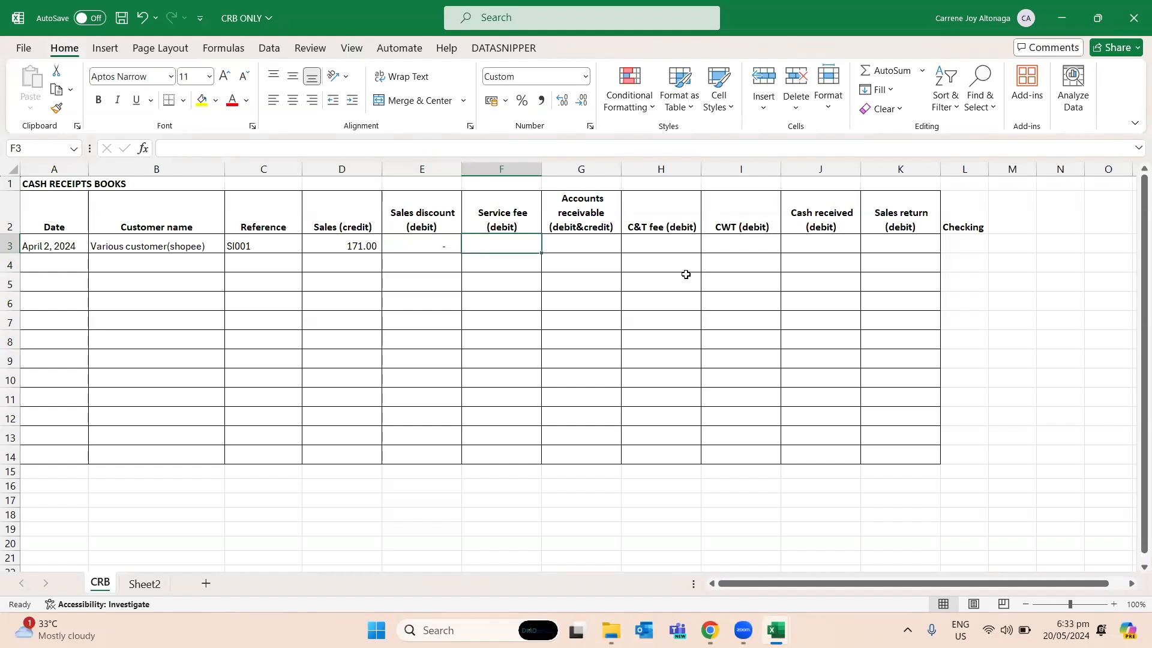
# - Link Service fee (debit) in F3 to the first Service fee subtotal, cell I4 of Step3done in the order workbook
pyautogui.write('=')
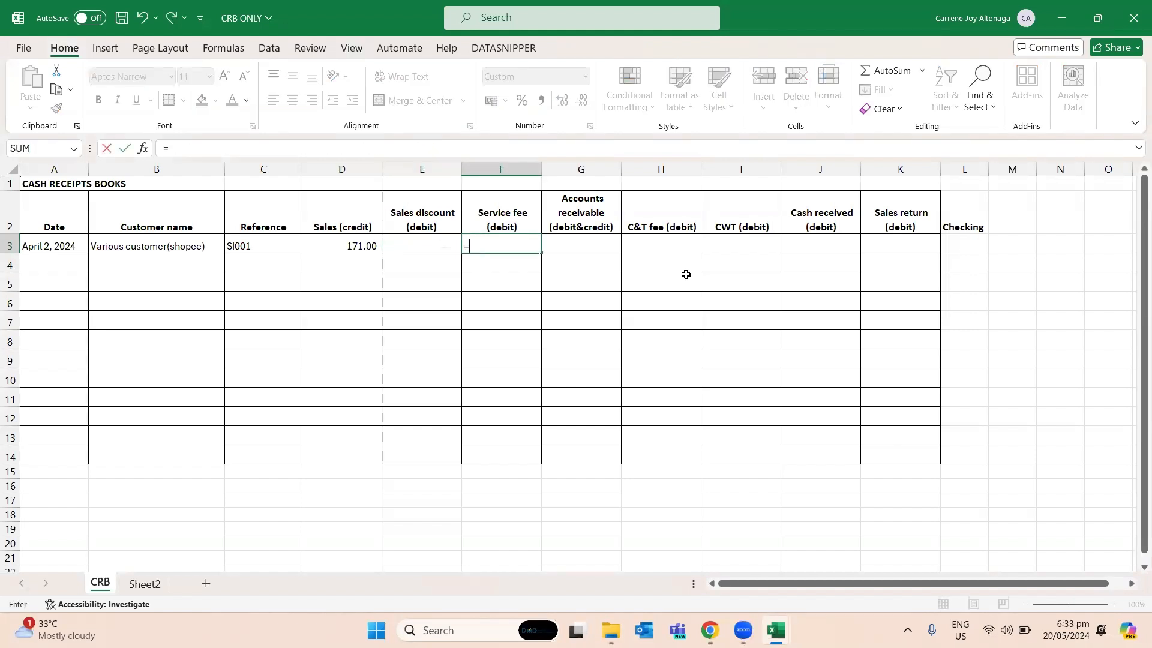
pyautogui.hotkey('ctrl', 'Tab')
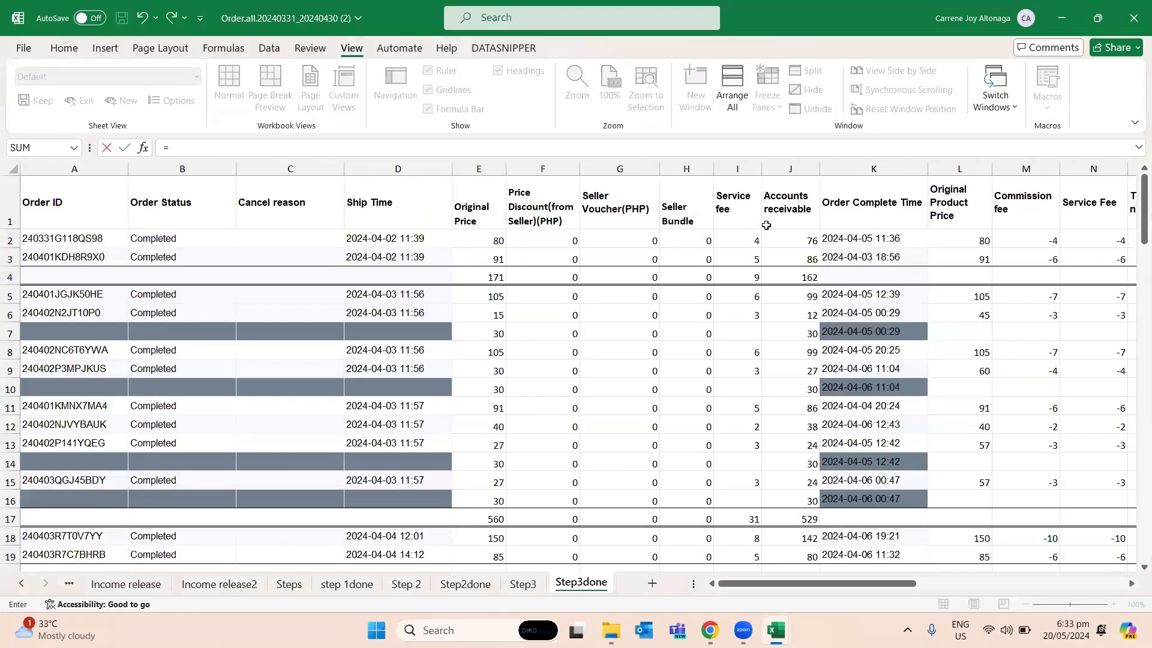
pyautogui.click(730, 271)
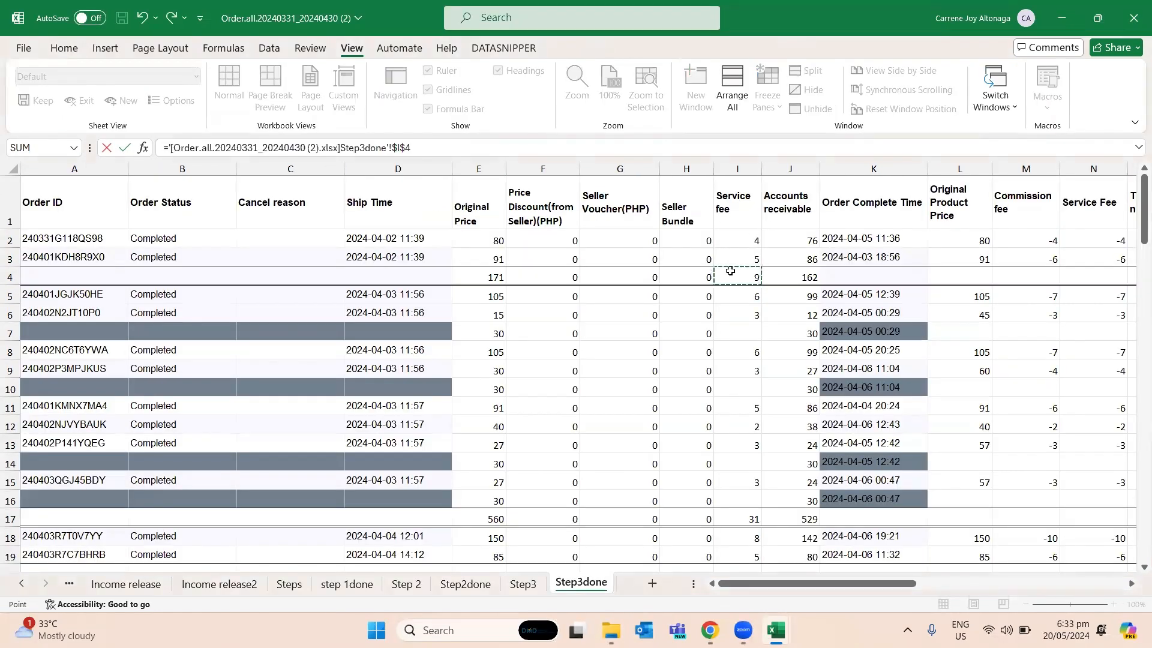
pyautogui.press('Return')
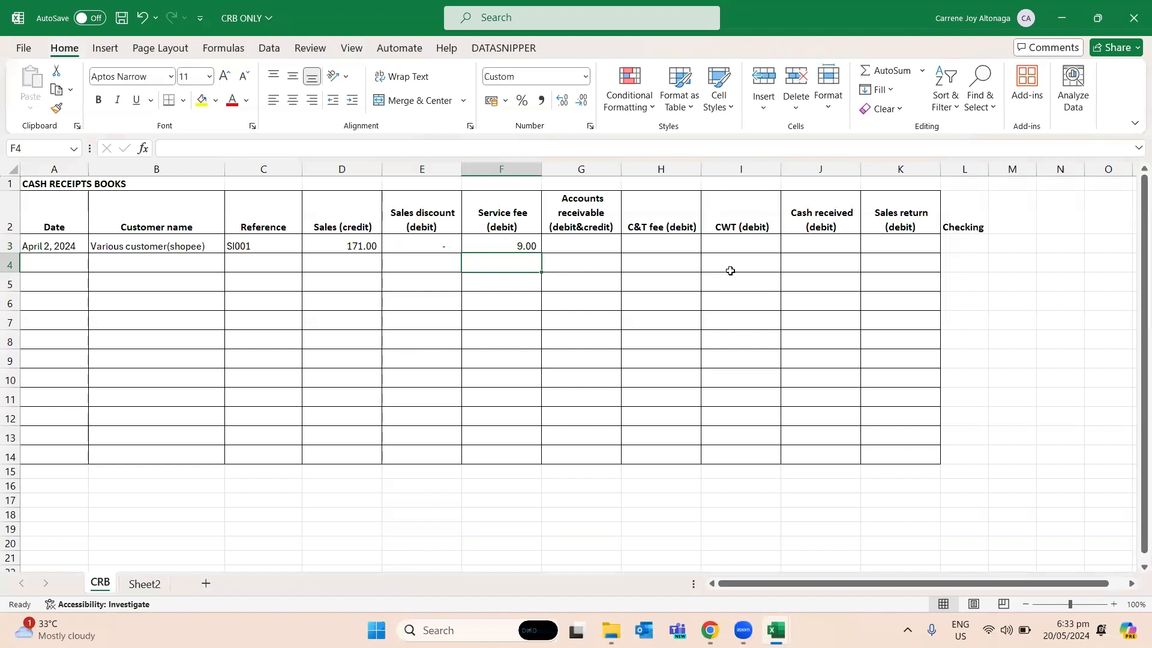
# - Link Accounts receivable in G3 to the first Accounts receivable subtotal, cell J4 of Step3done in the order workbook
pyautogui.press('Up')
pyautogui.press('Right')
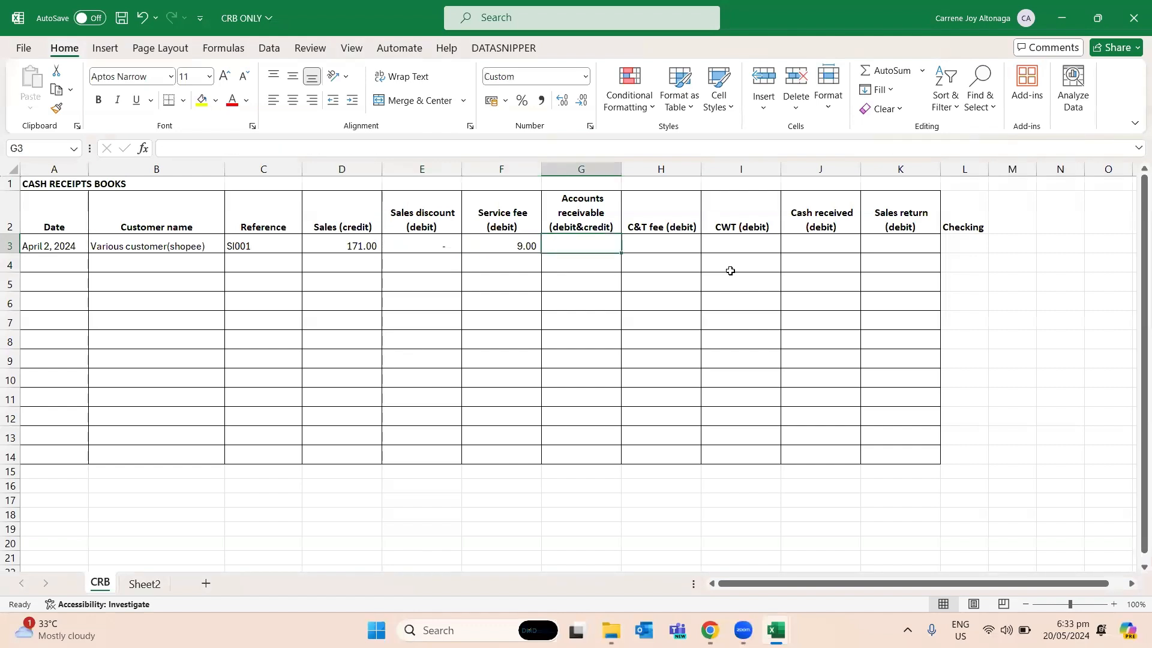
pyautogui.write('=')
pyautogui.hotkey('ctrl', 'Tab')
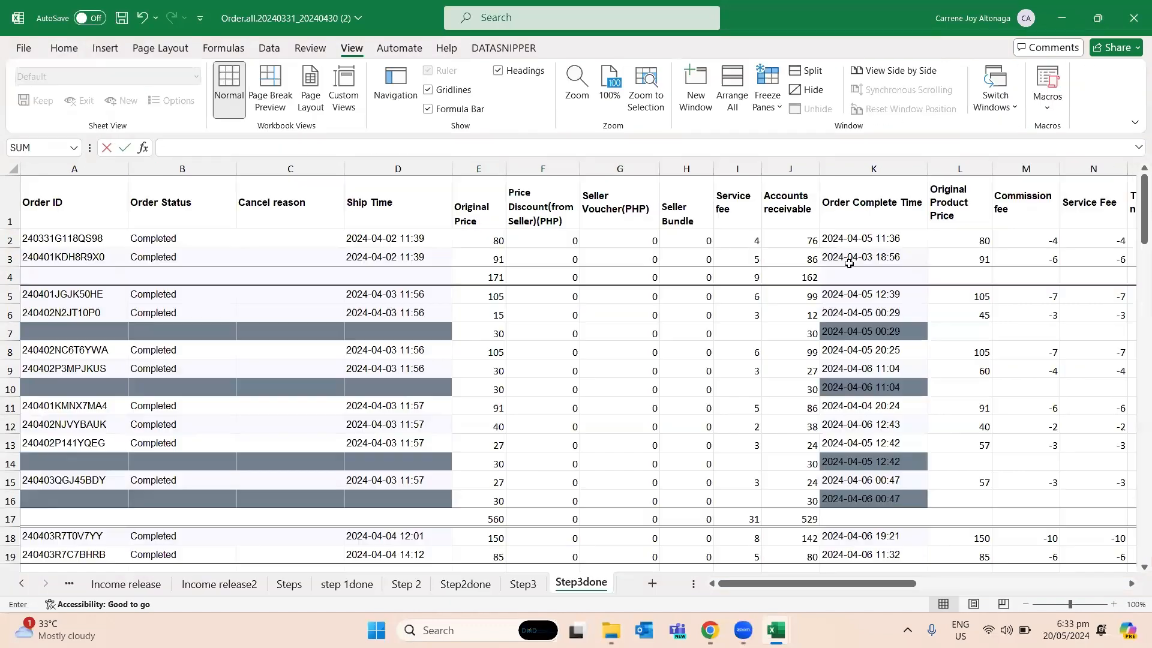
pyautogui.click(792, 277)
pyautogui.press('Return')
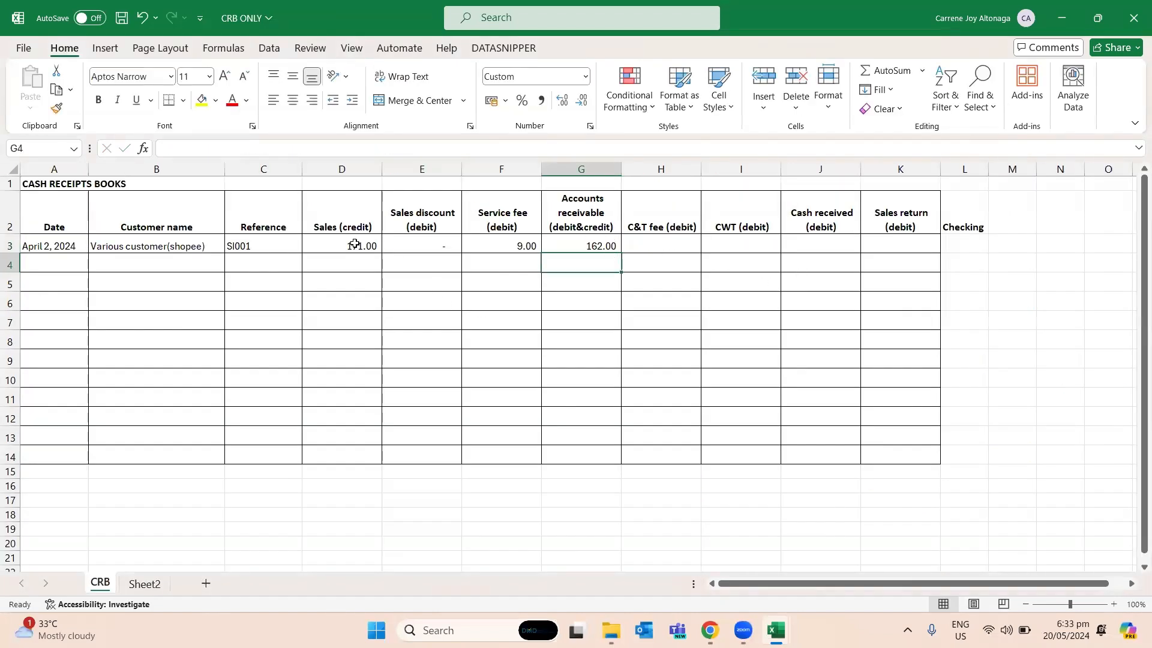
pyautogui.click(531, 245)
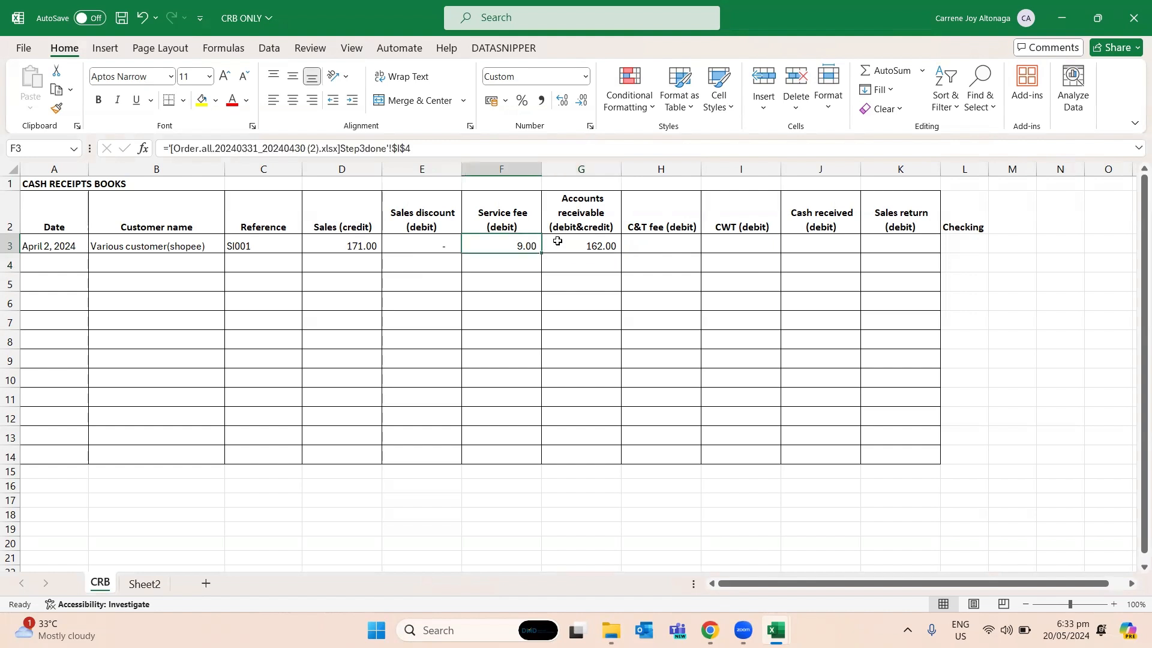
pyautogui.click(567, 240)
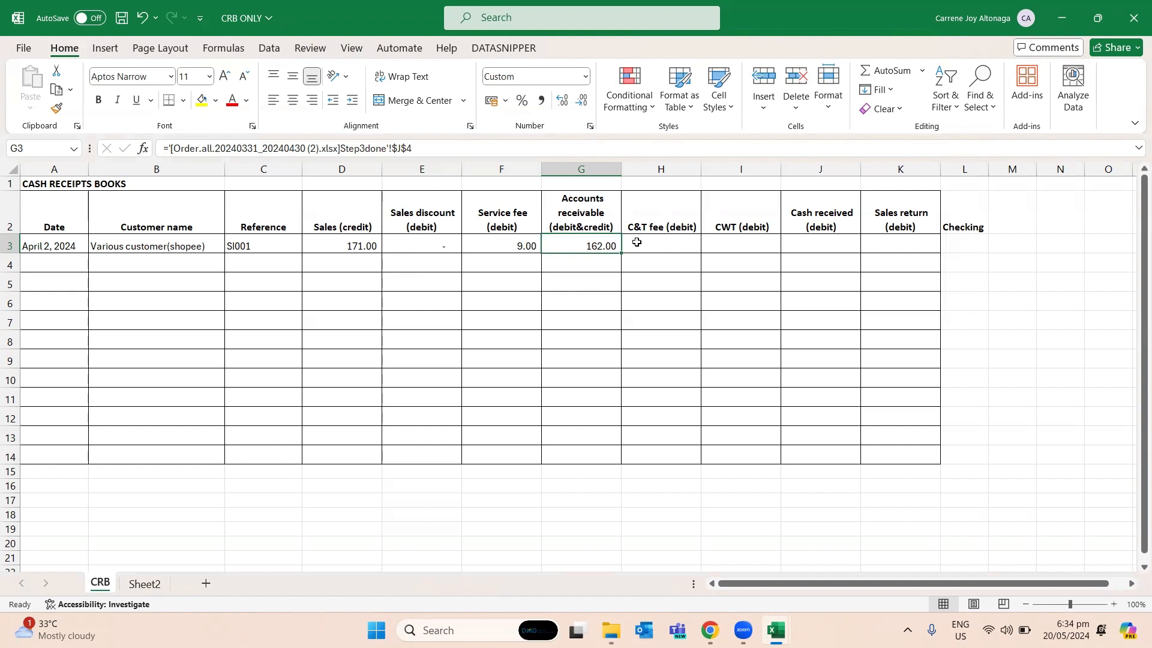
pyautogui.press('Right')
pyautogui.press('Right')
pyautogui.press('Right')
pyautogui.press('Right')
pyautogui.press('Right')
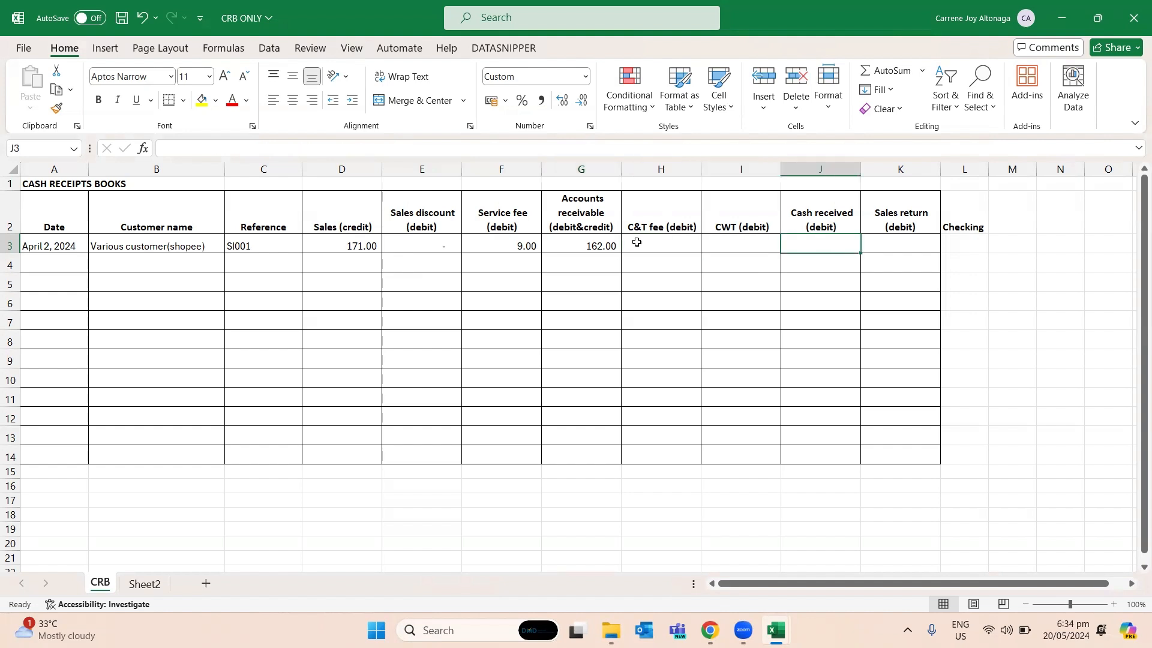
pyautogui.press('BackSpace')
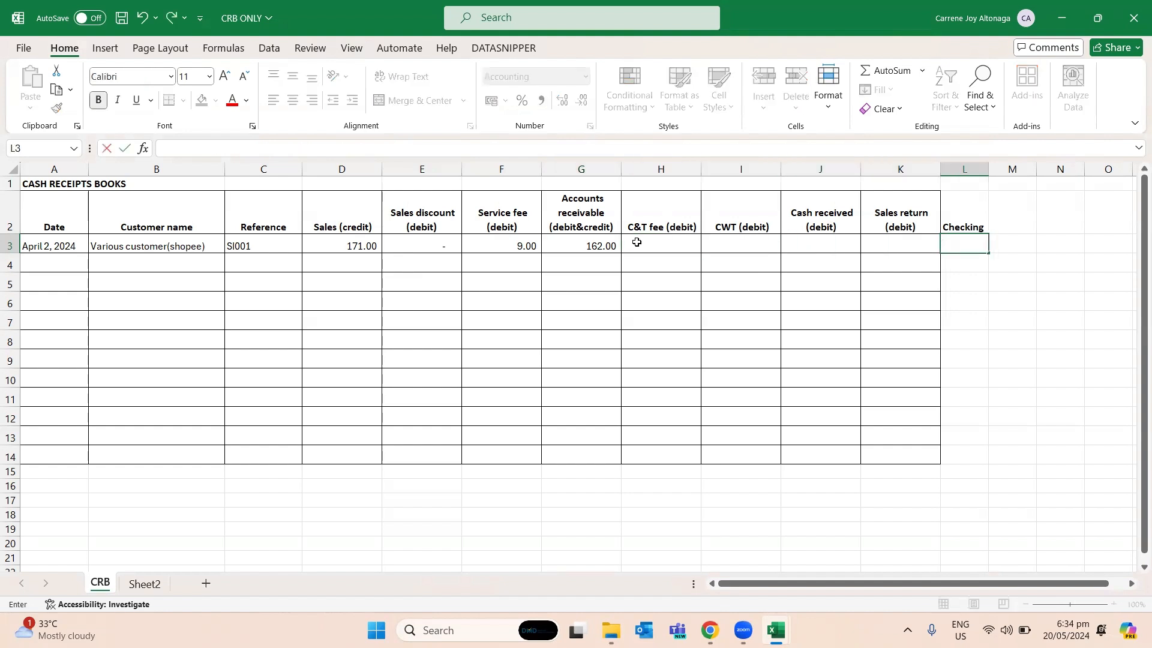
pyautogui.press('Left')
pyautogui.press('Left')
pyautogui.press('Left')
pyautogui.press('Left')
pyautogui.press('Left')
pyautogui.press('Left')
pyautogui.press('Left')
pyautogui.press('Left')
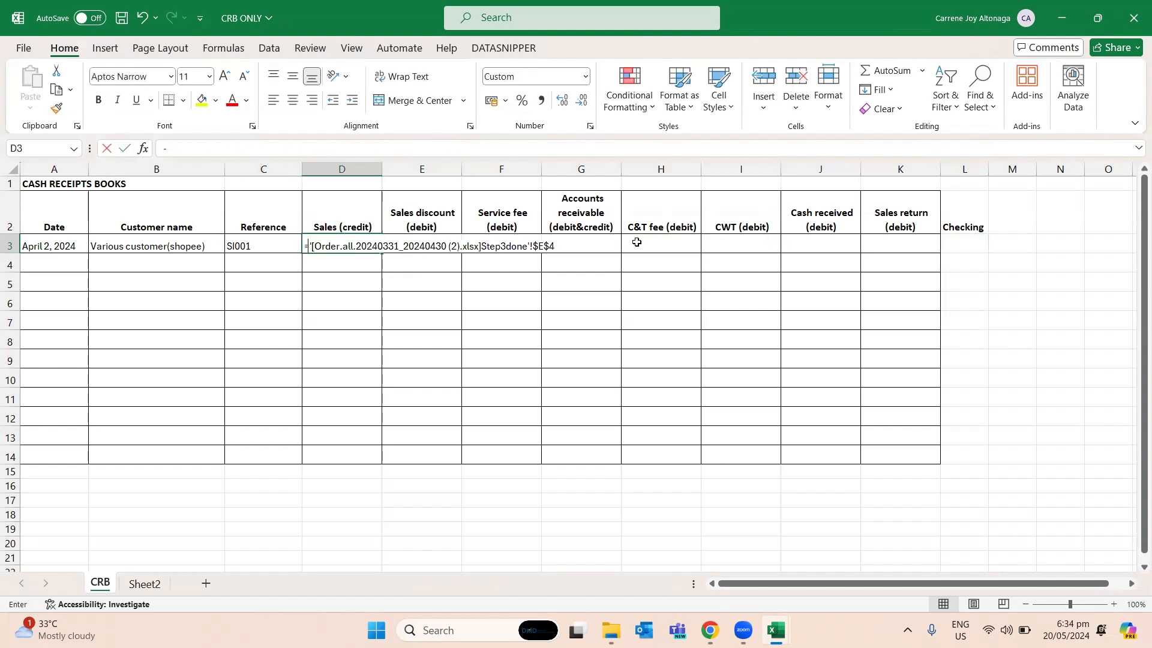
pyautogui.write('-sum(')
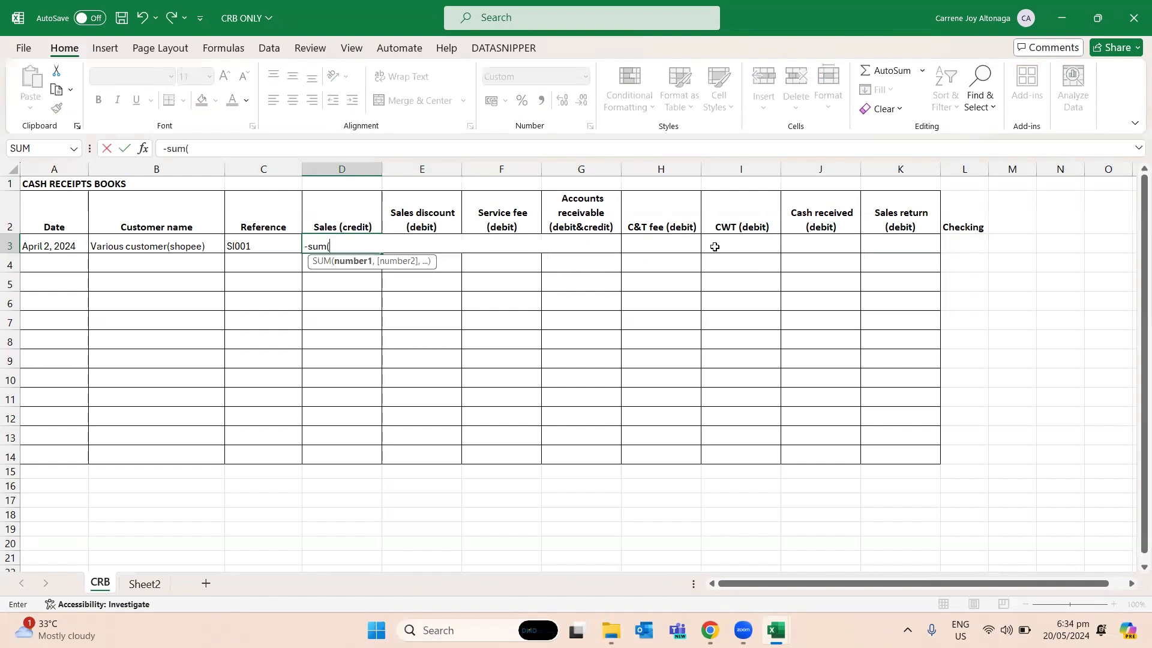
pyautogui.click(823, 239)
pyautogui.click(883, 236)
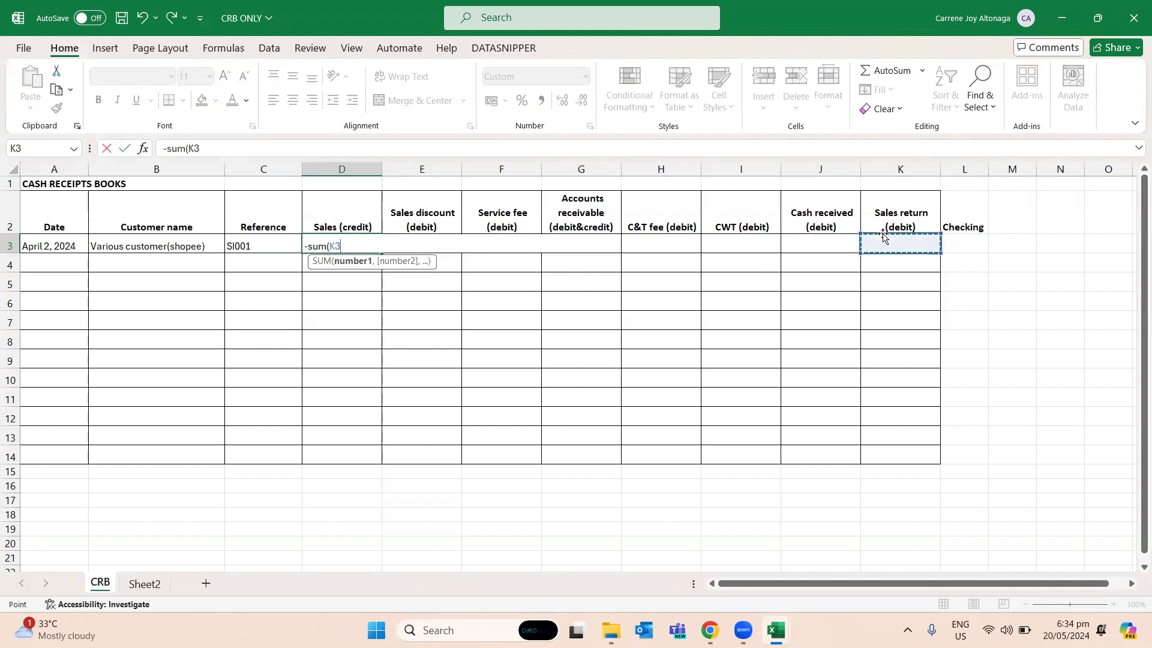
pyautogui.hotkey('shift', 'Left')
pyautogui.hotkey('shift', 'Left')
pyautogui.hotkey('shift', 'Left')
pyautogui.hotkey('shift', 'Left')
pyautogui.hotkey('shift', 'Left')
pyautogui.hotkey('shift', 'Left')
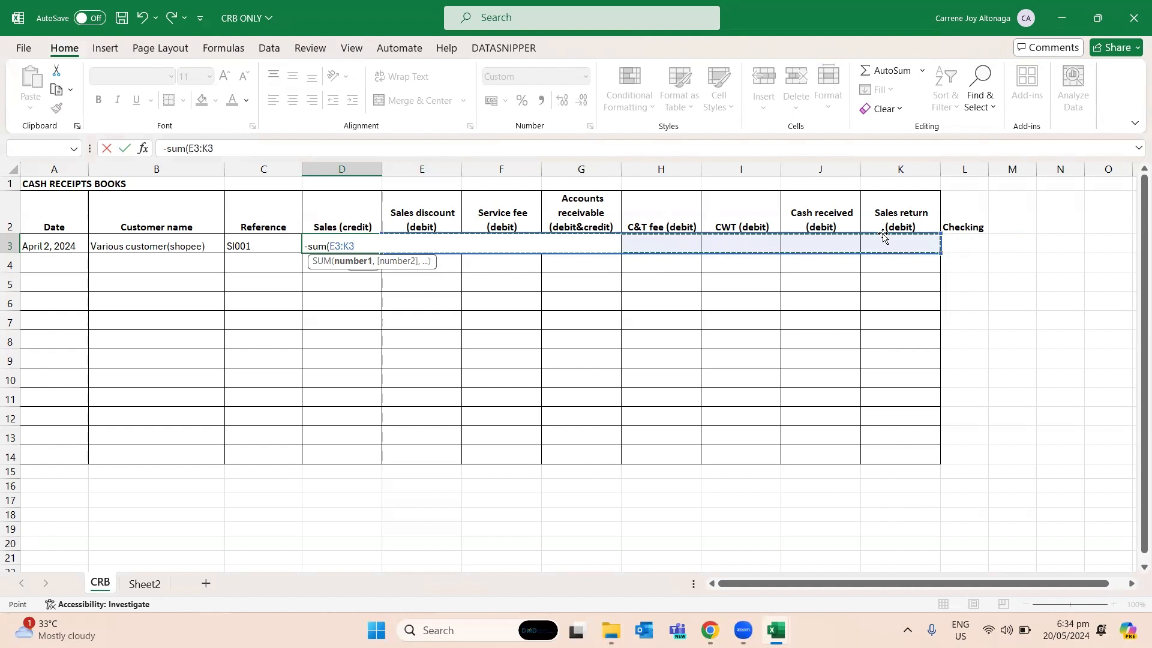
pyautogui.write(')')
pyautogui.press('Return')
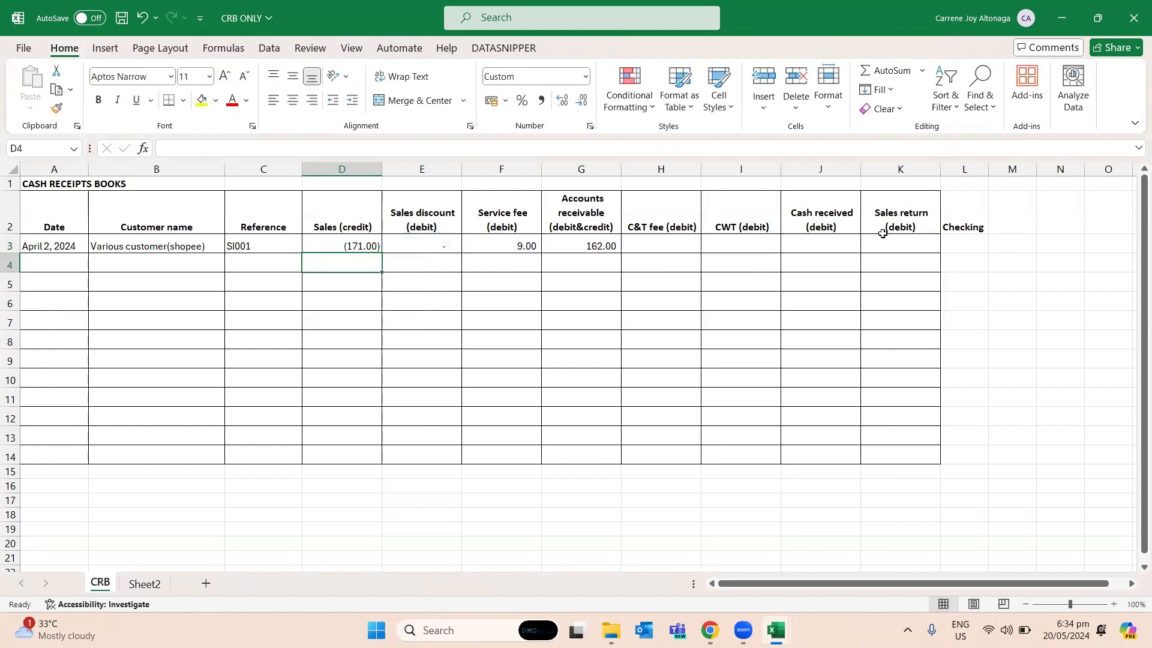
pyautogui.press('Up')
pyautogui.press('Right')
pyautogui.press('Right')
pyautogui.press('Right')
pyautogui.hotkey('ctrl', 'z')
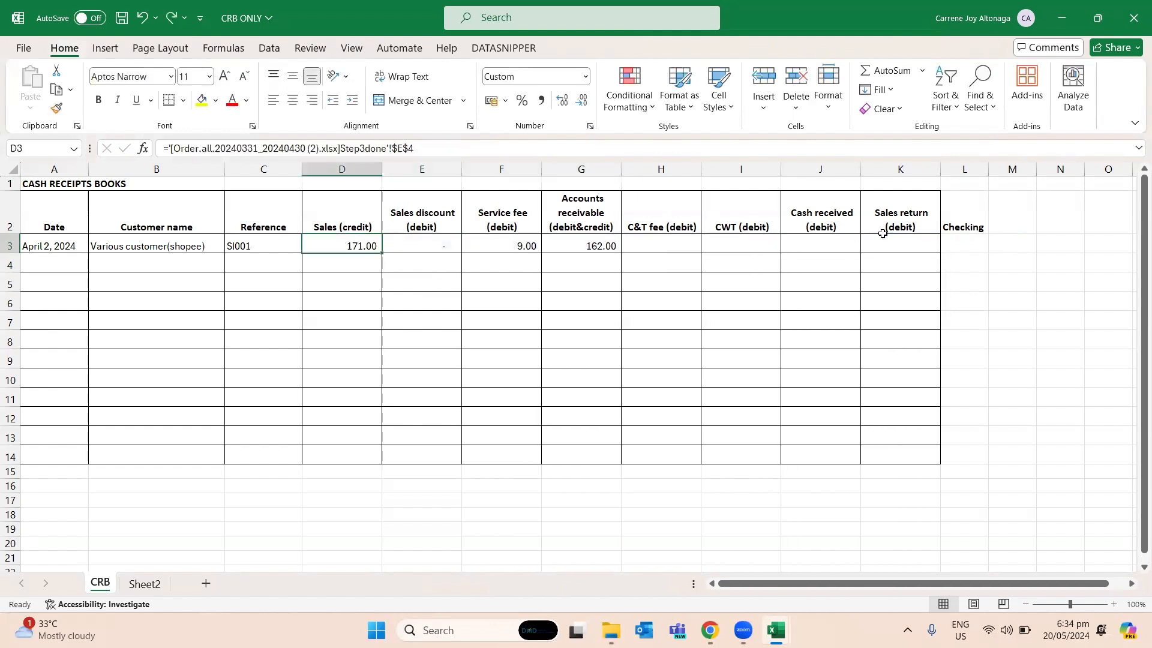
# - Enter the formula =D3-SUM(E3:K3) in the Checking column at L3 for the April 2 entry
pyautogui.press('Right')
pyautogui.press('Right')
pyautogui.press('Right')
pyautogui.press('Right')
pyautogui.press('Right')
pyautogui.press('Right')
pyautogui.press('Right')
pyautogui.press('Right')
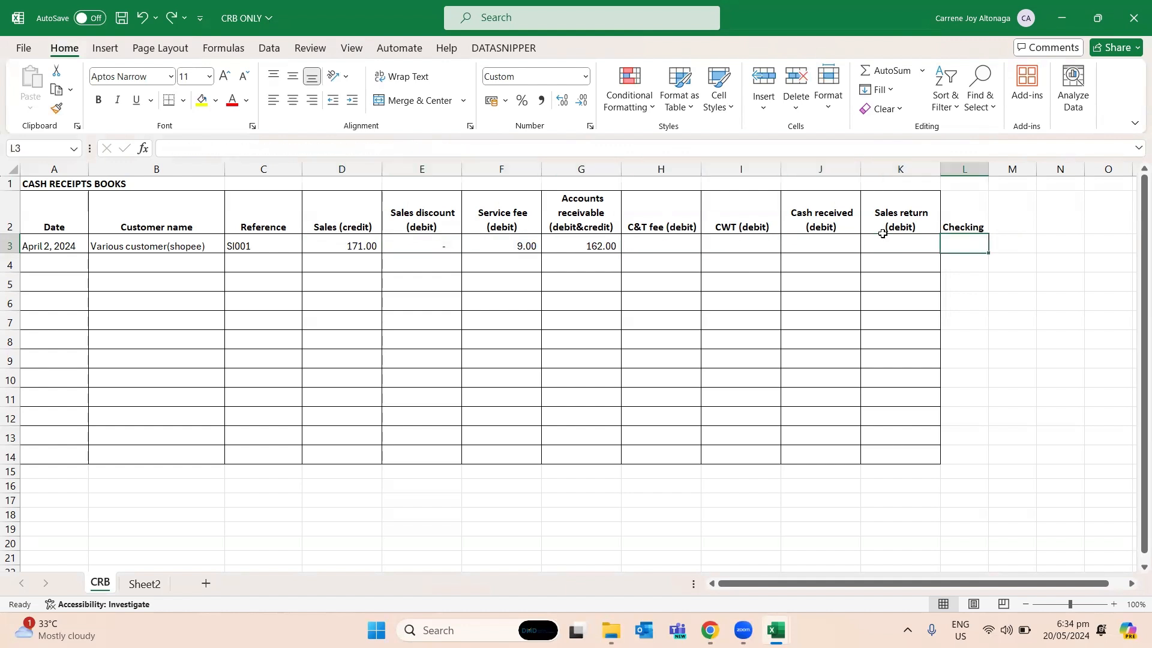
pyautogui.write('=')
pyautogui.press('Left')
pyautogui.press('Left')
pyautogui.press('Left')
pyautogui.press('Left')
pyautogui.press('Left')
pyautogui.press('Left')
pyautogui.press('Left')
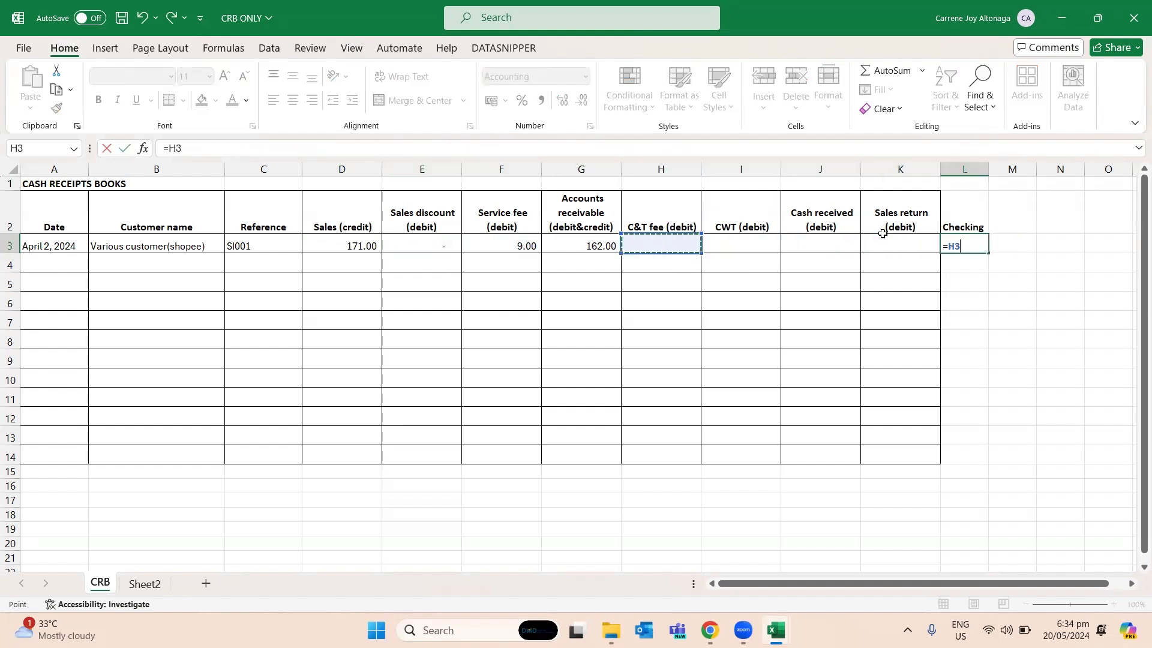
pyautogui.press('Left')
pyautogui.write('-su')
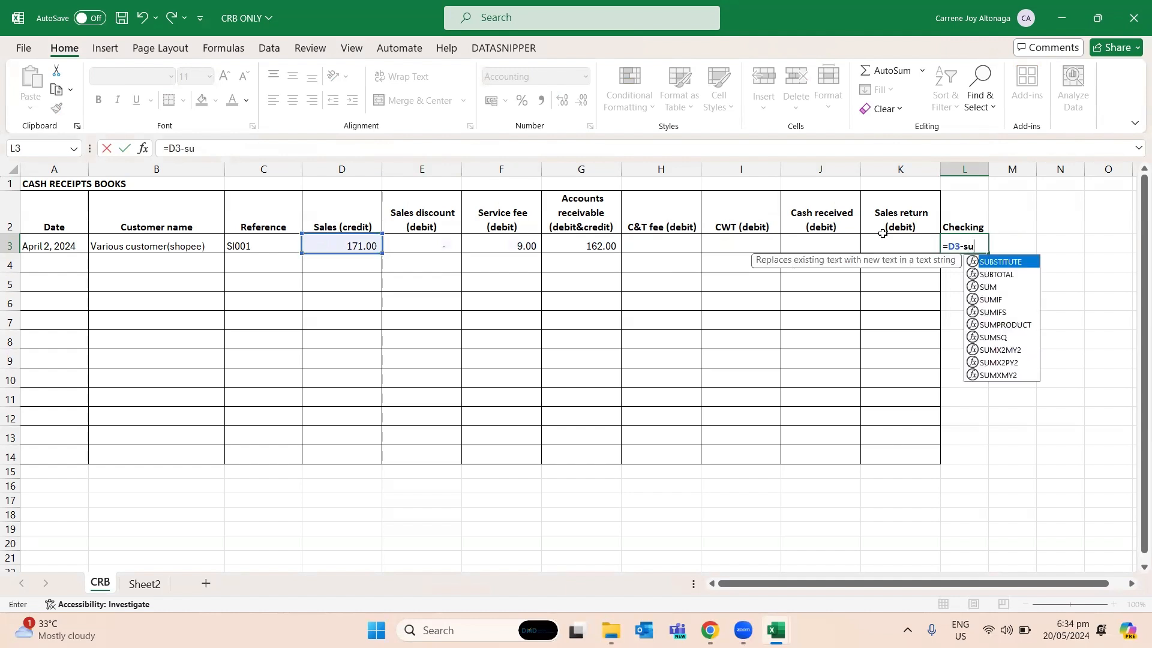
pyautogui.write('m(')
pyautogui.press('Left')
pyautogui.hotkey('shift', 'Left')
pyautogui.hotkey('shift', 'Left')
pyautogui.hotkey('shift', 'Left')
pyautogui.hotkey('shift', 'Left')
pyautogui.hotkey('shift', 'Left')
pyautogui.hotkey('shift', 'Left')
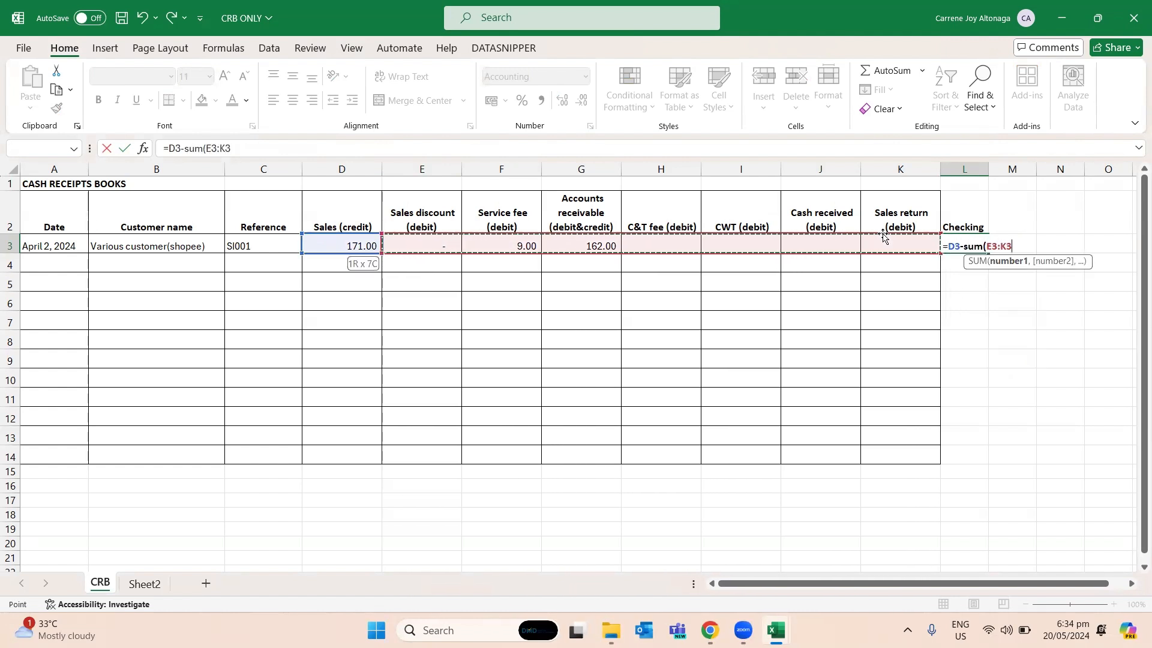
pyautogui.write(')')
pyautogui.press('Return')
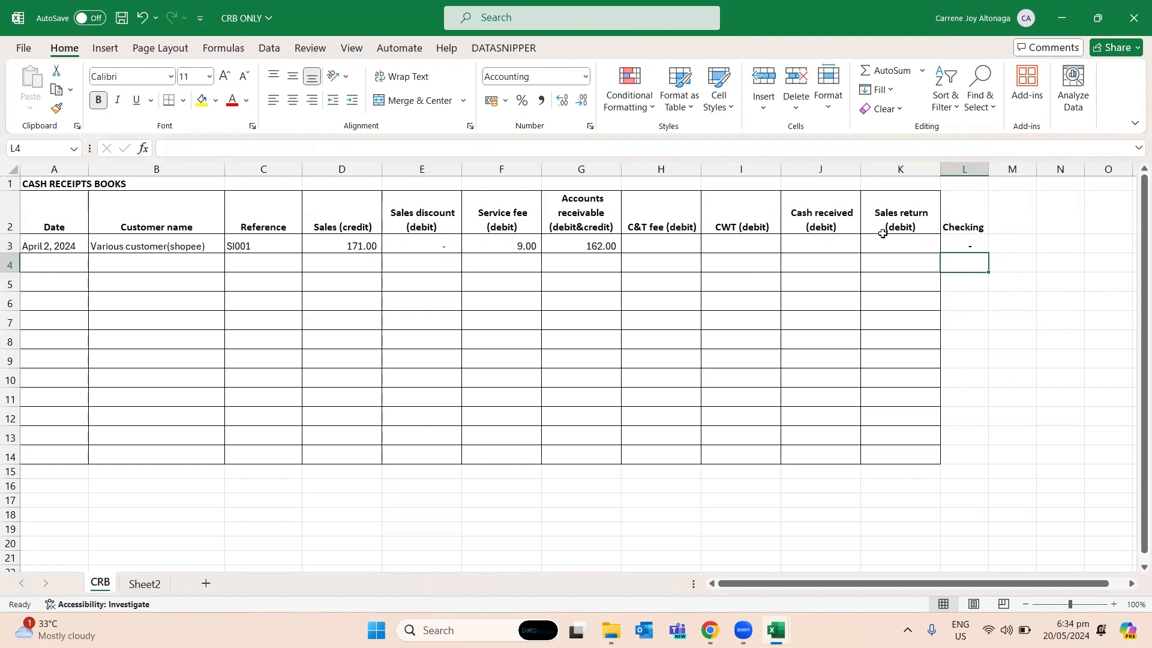
# - Examine the Order Complete Time values of the orders in the Step3done sheet of the order workbook
pyautogui.hotkey('alt', 'Tab')
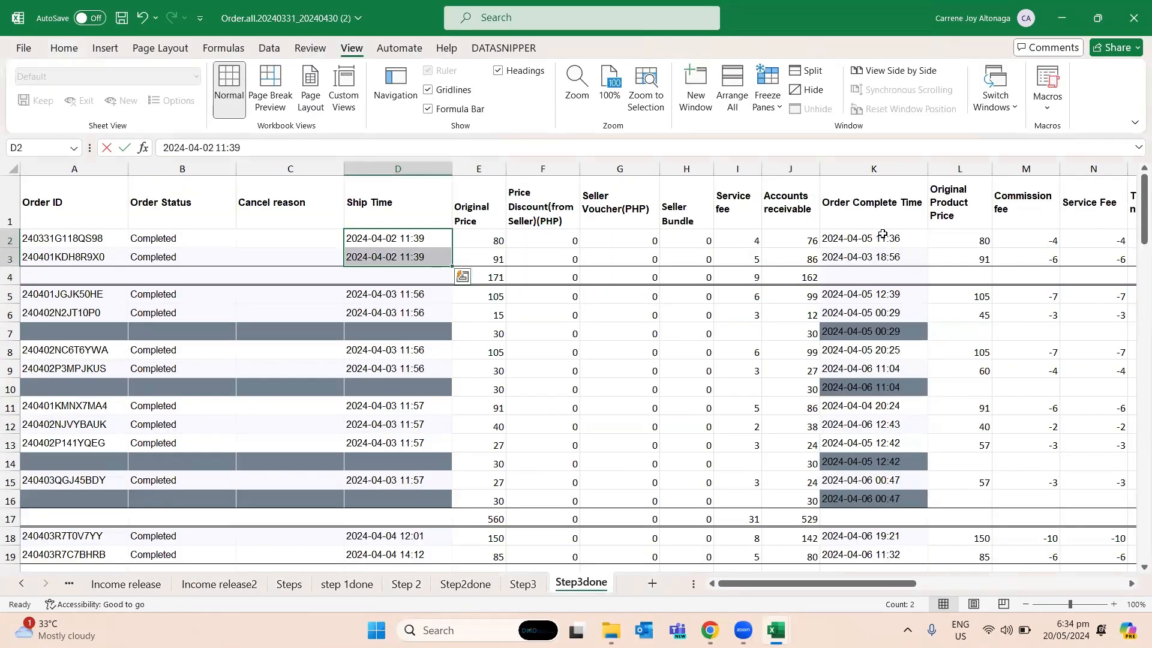
pyautogui.click(869, 243)
pyautogui.scroll(-1, 858, 299)
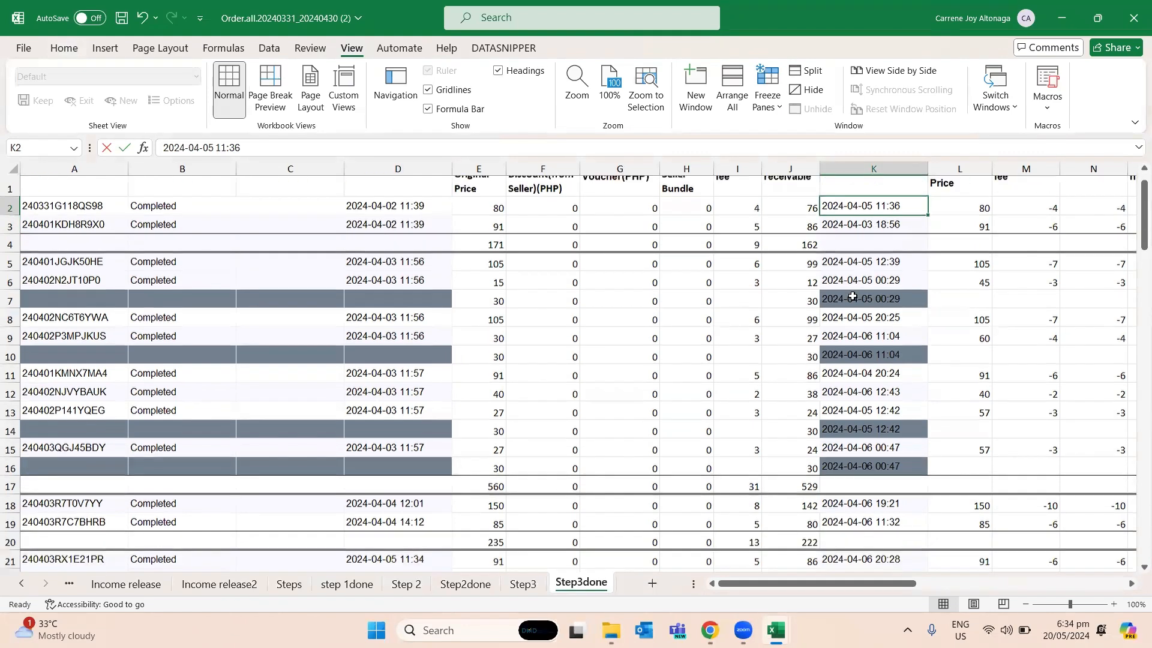
pyautogui.scroll(1, 856, 300)
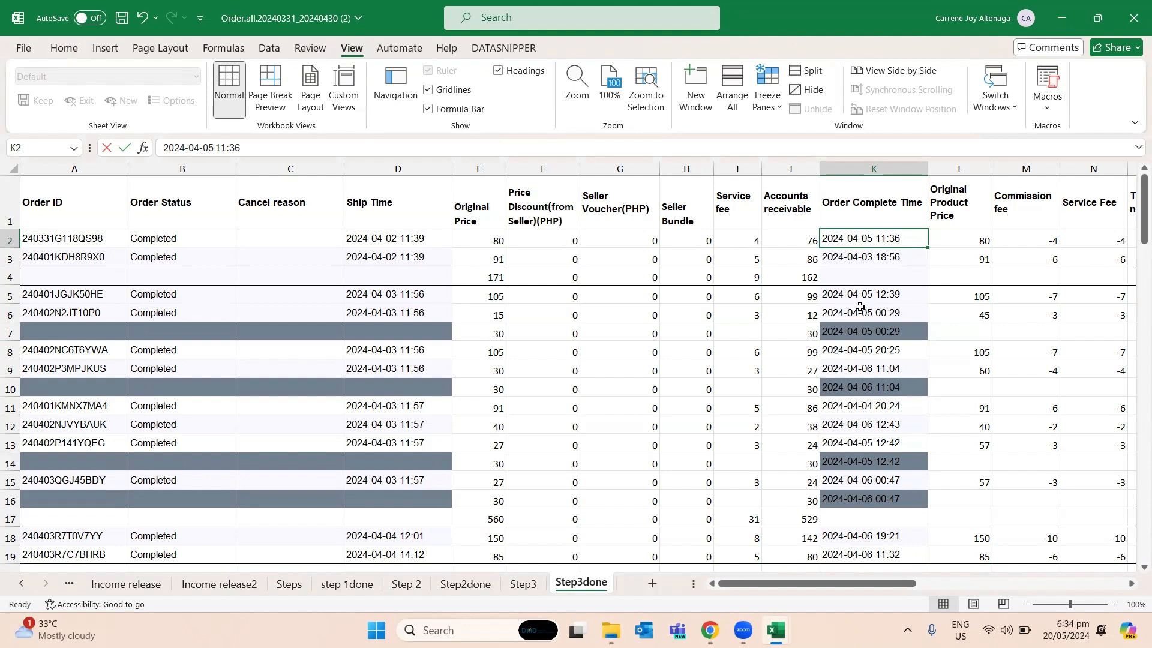
pyautogui.hotkey('alt', 'Tab')
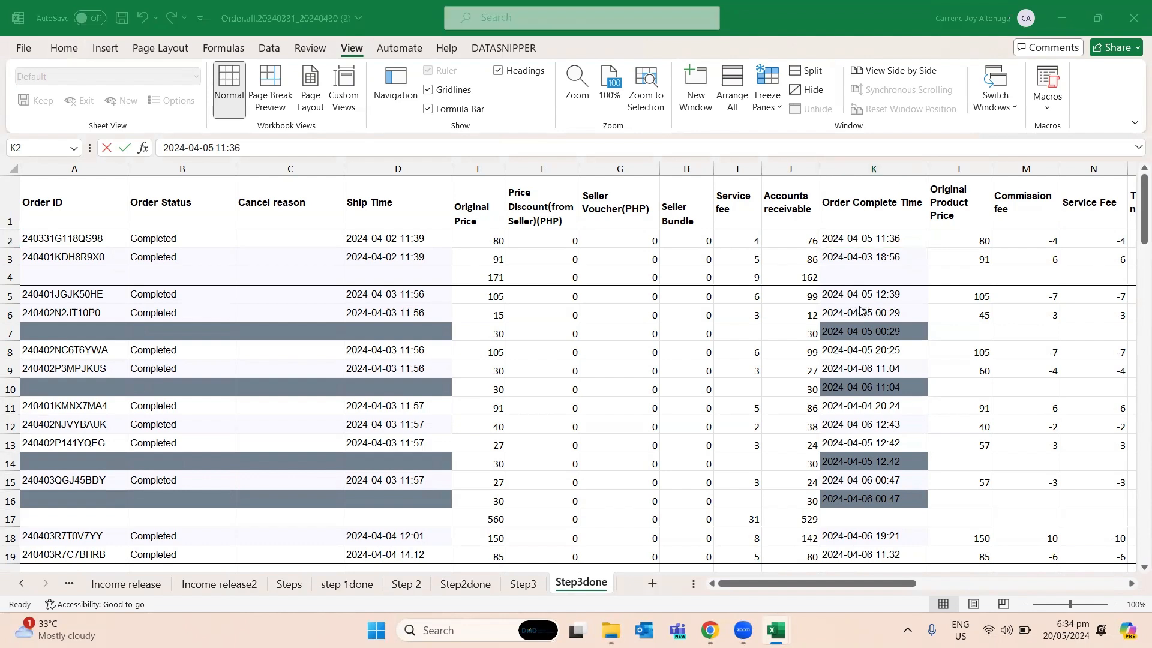
# - Extend the Customer name in B3 of the cash receipts book to "Various customer(shopee)-Sales recording"
pyautogui.press('Left')
pyautogui.press('Left')
pyautogui.press('Left')
pyautogui.press('Left')
pyautogui.press('Left')
pyautogui.press('Left')
pyautogui.press('Left')
pyautogui.press('Left')
pyautogui.press('Left')
pyautogui.press('Left')
pyautogui.press('Left')
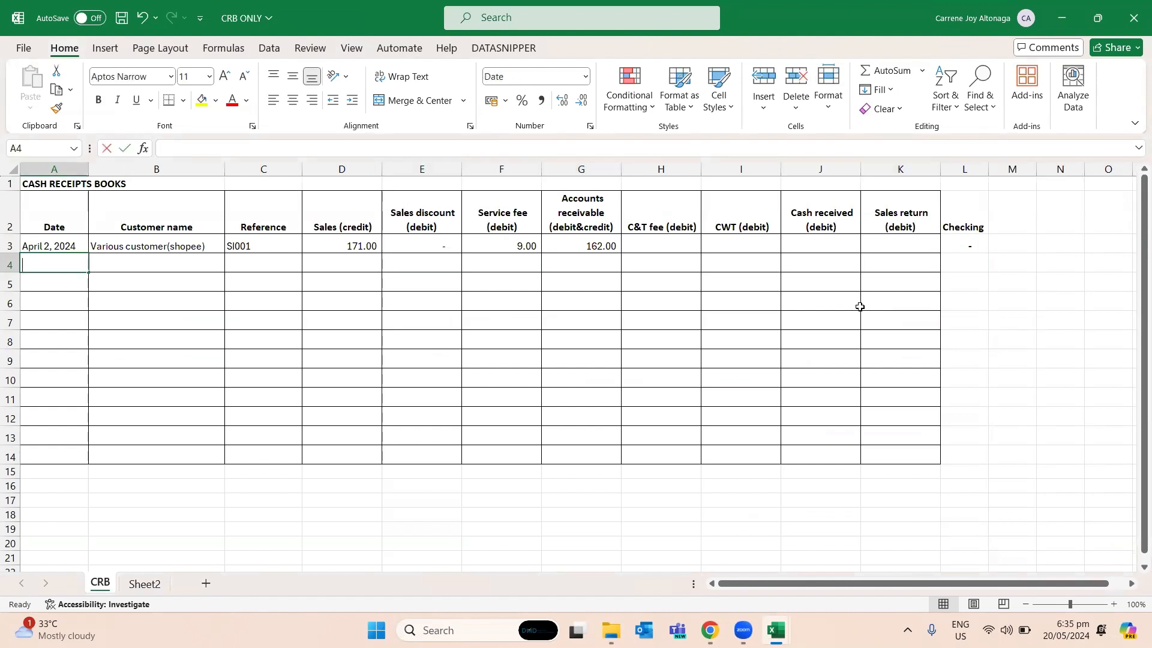
pyautogui.write('Aop')
pyautogui.press('Escape')
pyautogui.press('Up')
pyautogui.press('Right')
pyautogui.press('F2')
pyautogui.write('-')
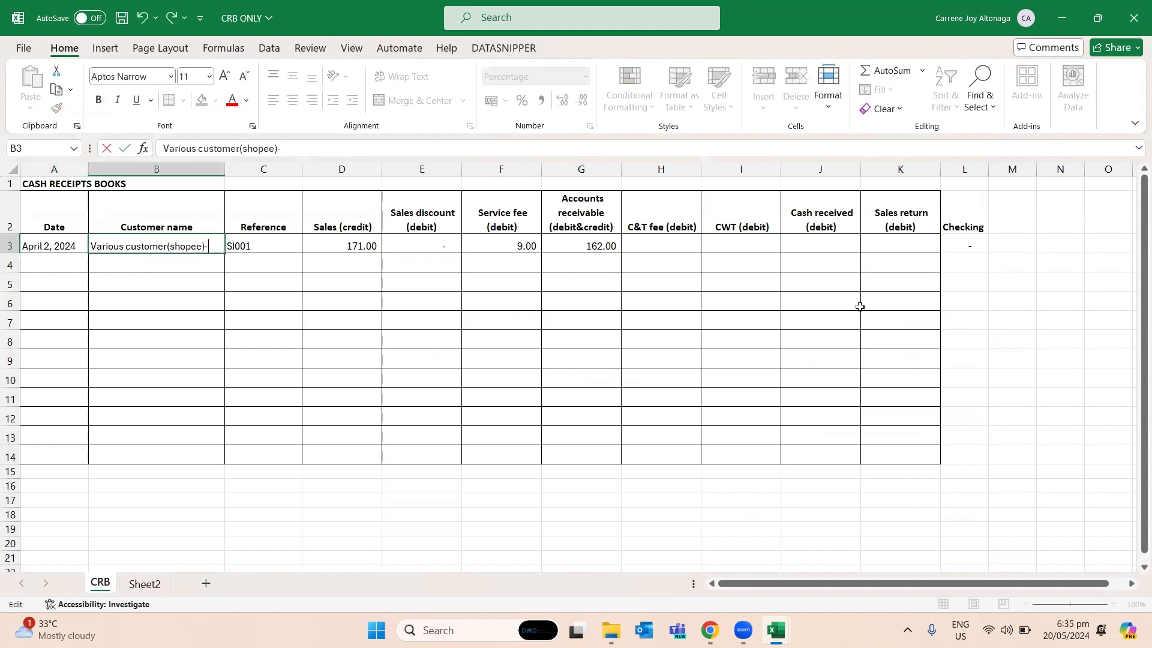
pyautogui.write('Sales recording')
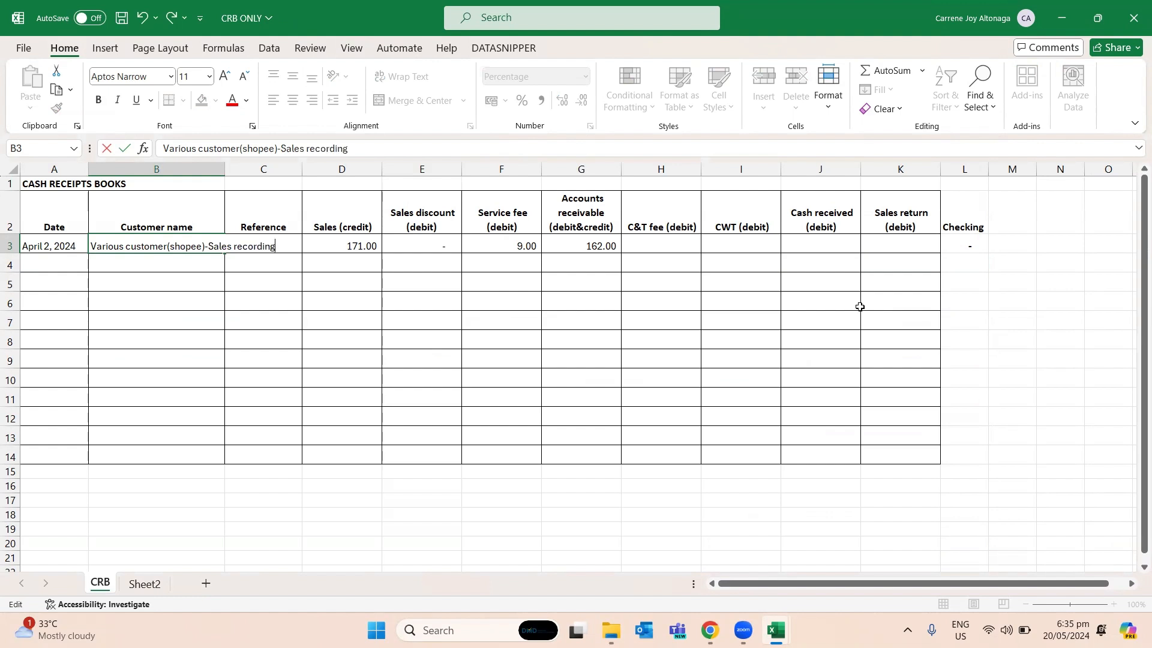
pyautogui.hotkey('ctrl', 'Return')
# - Enter April 3, 2024 as the Date of the second entry in A4
pyautogui.press('Right')
pyautogui.press('Left')
pyautogui.press('Left')
pyautogui.press('Right')
pyautogui.press('Left')
pyautogui.press('Down')
pyautogui.write('April')
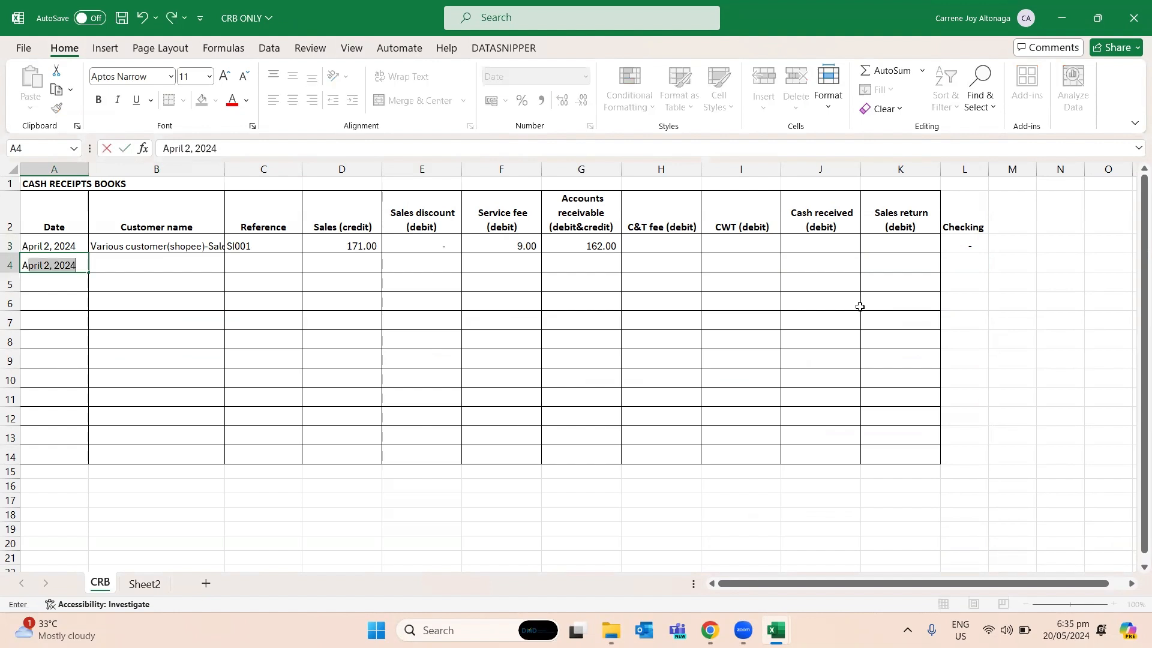
pyautogui.write(' 3, 2024')
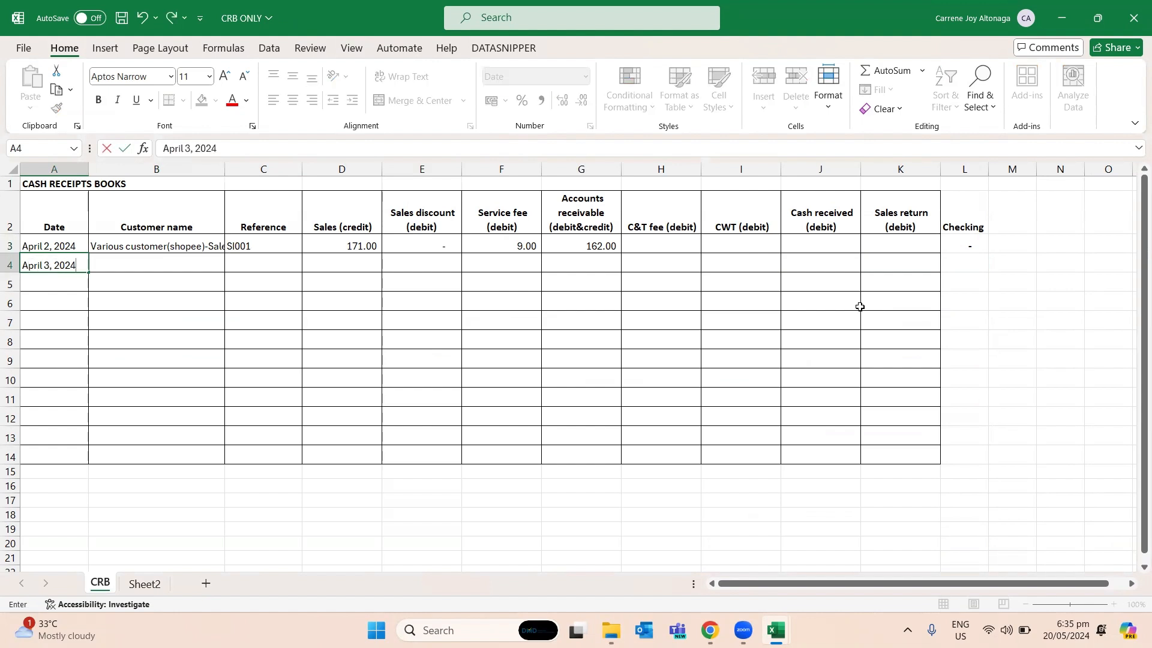
pyautogui.press('Return')
pyautogui.press('Up')
# - Copy the Customer name from B3 into B4 for the April 3 entry
pyautogui.press('Right')
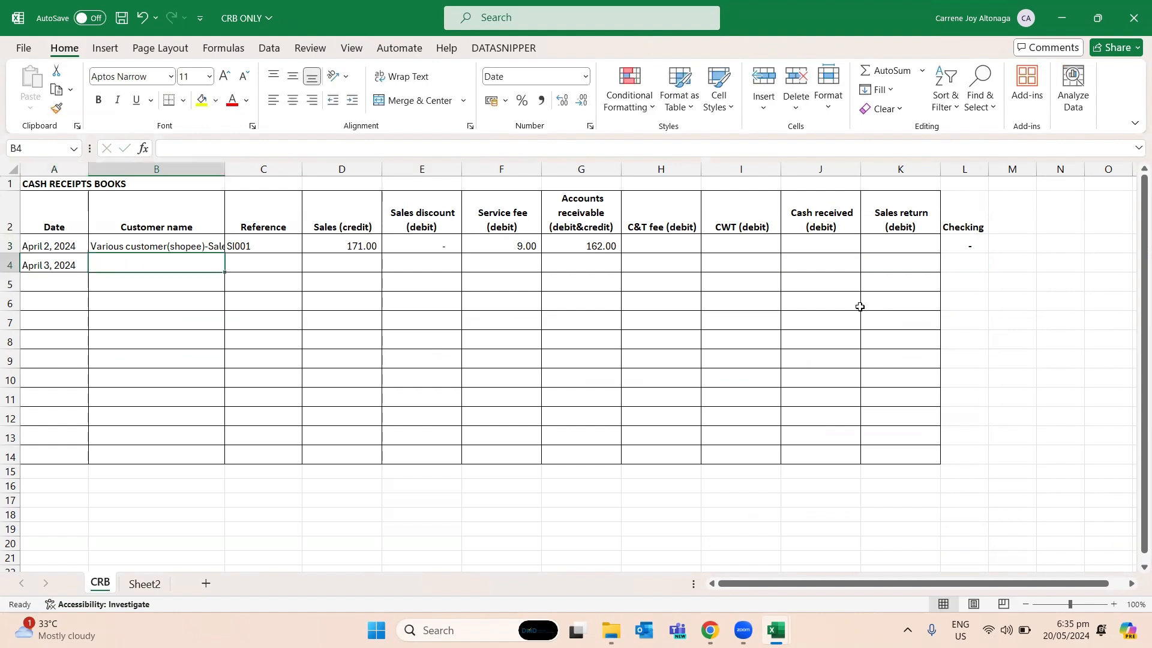
pyautogui.press('Up')
pyautogui.hotkey('ctrl', 'c')
pyautogui.press('Down')
pyautogui.hotkey('ctrl', 'v')
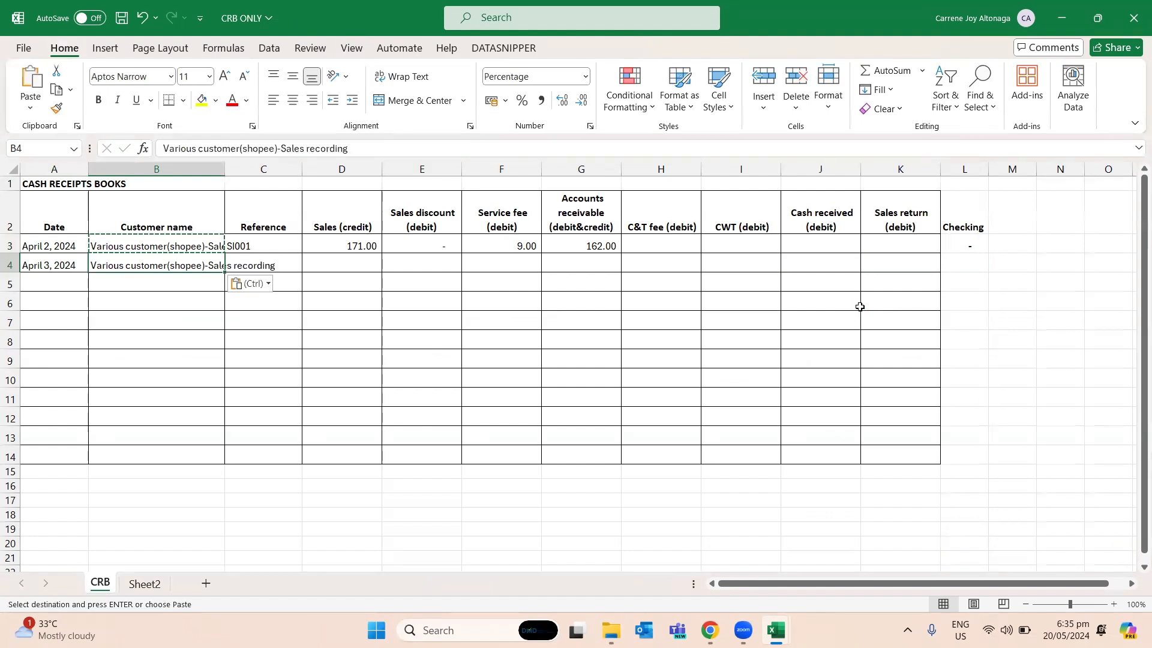
pyautogui.press('Escape')
# - Enter SI002 as the Reference of the April 3 entry in C4
pyautogui.press('Right')
pyautogui.press('Up')
pyautogui.press('Down')
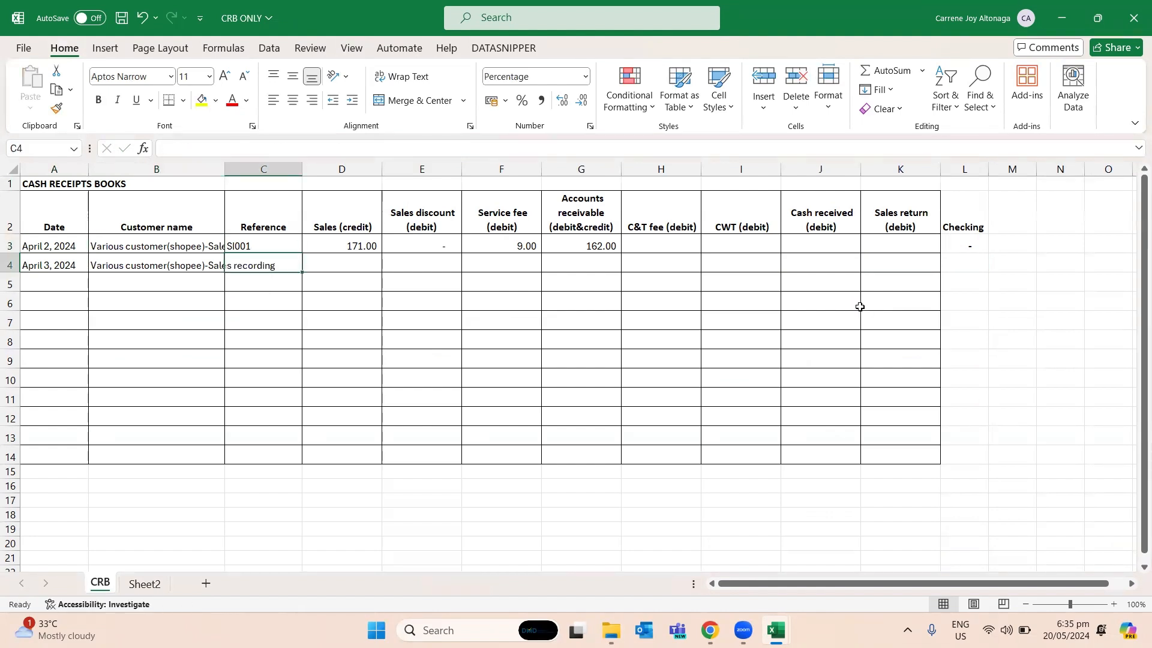
pyautogui.write('SI002')
pyautogui.press('Tab')
# - Link the Sales (credit) of the April 3 entry in D4 to the Original Price subtotal in E17 of Step3done
pyautogui.write('=')
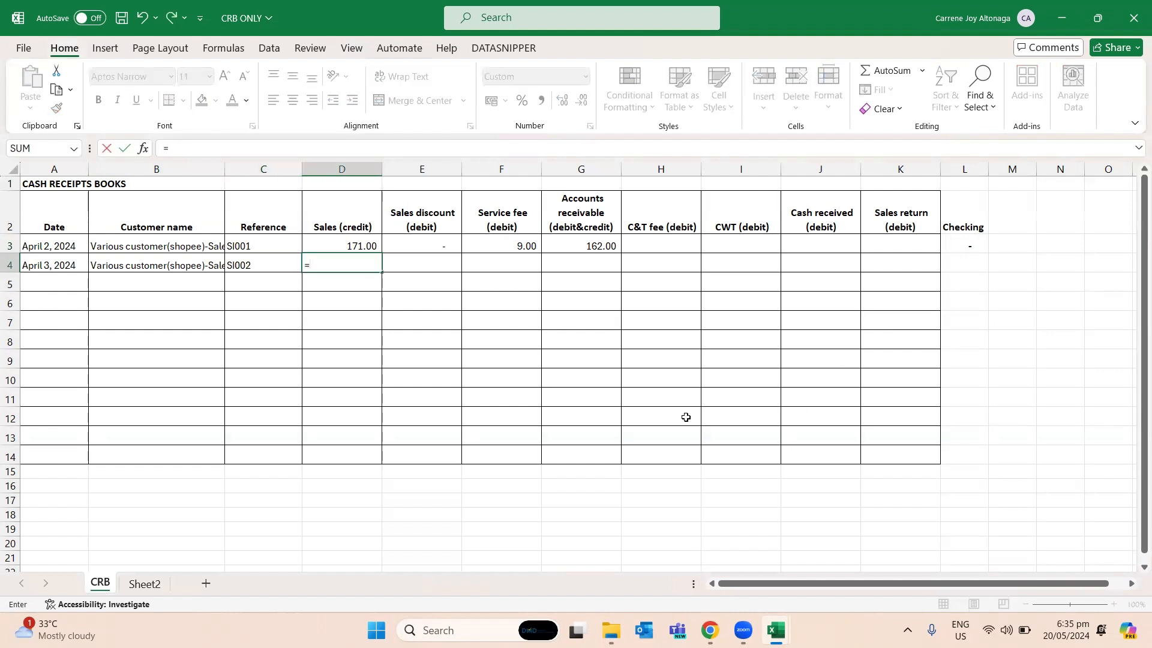
pyautogui.hotkey('ctrl', 'Tab')
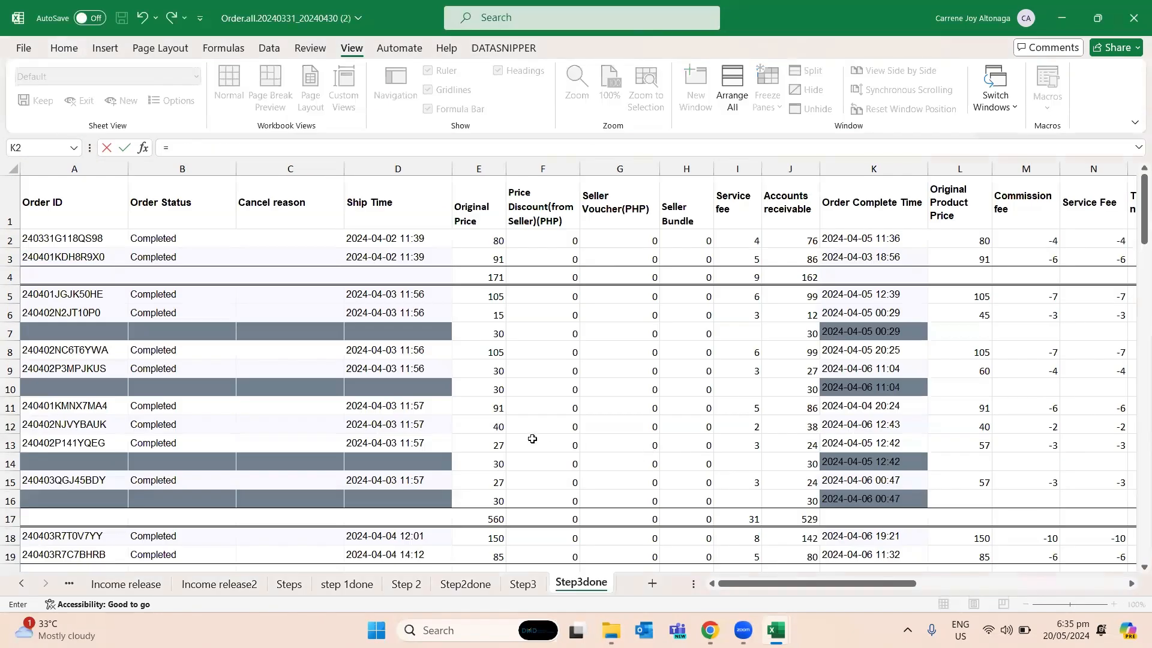
pyautogui.click(501, 517)
pyautogui.moveTo(380, 296); pyautogui.dragTo(381, 432)
pyautogui.moveTo(373, 502); pyautogui.dragTo(374, 502)
pyautogui.click(488, 518)
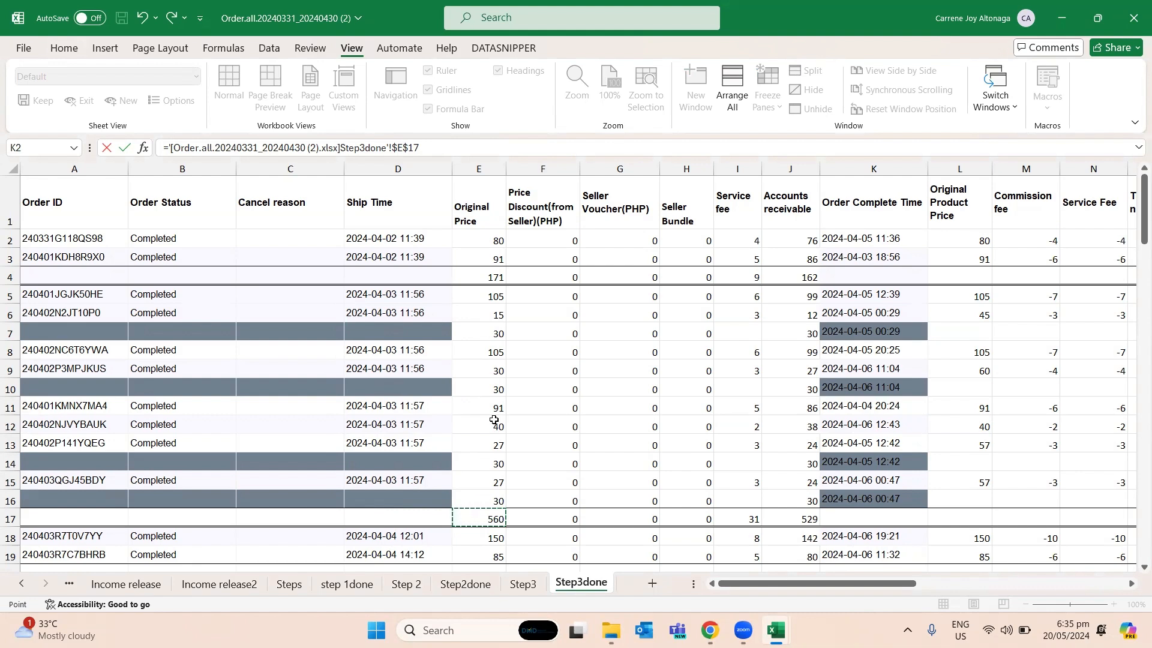
pyautogui.press('Return')
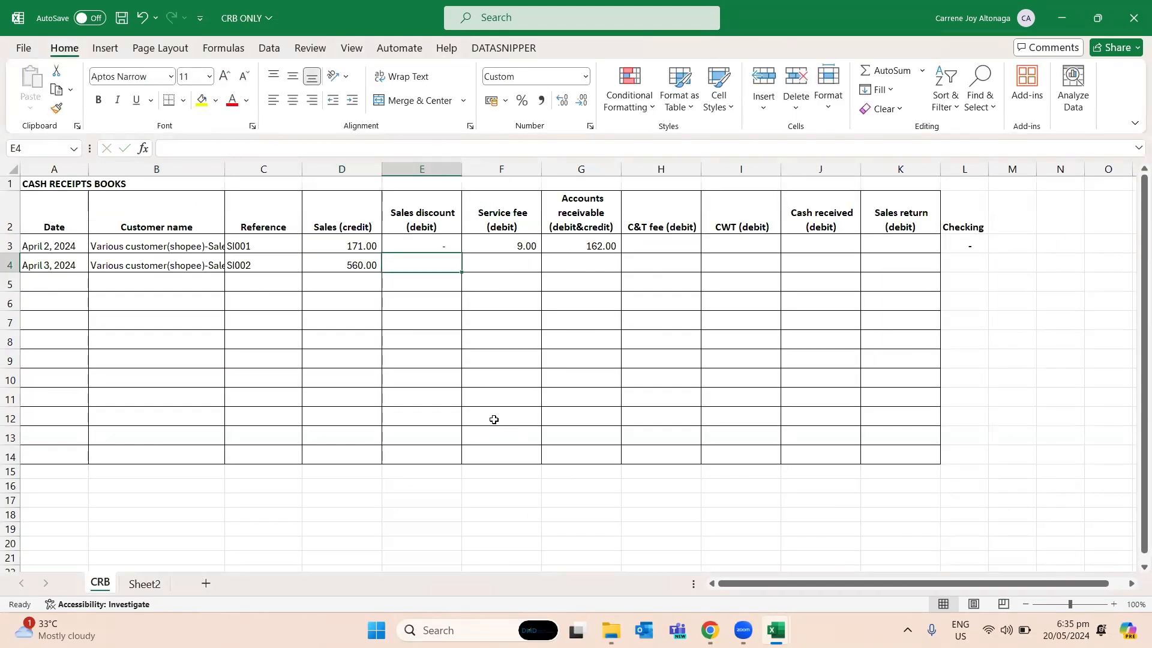
# - Fill the April 3 Sales discount in E4 with the SUM of the discount and voucher subtotals F17:H17 of Step3done
pyautogui.write('=round(')
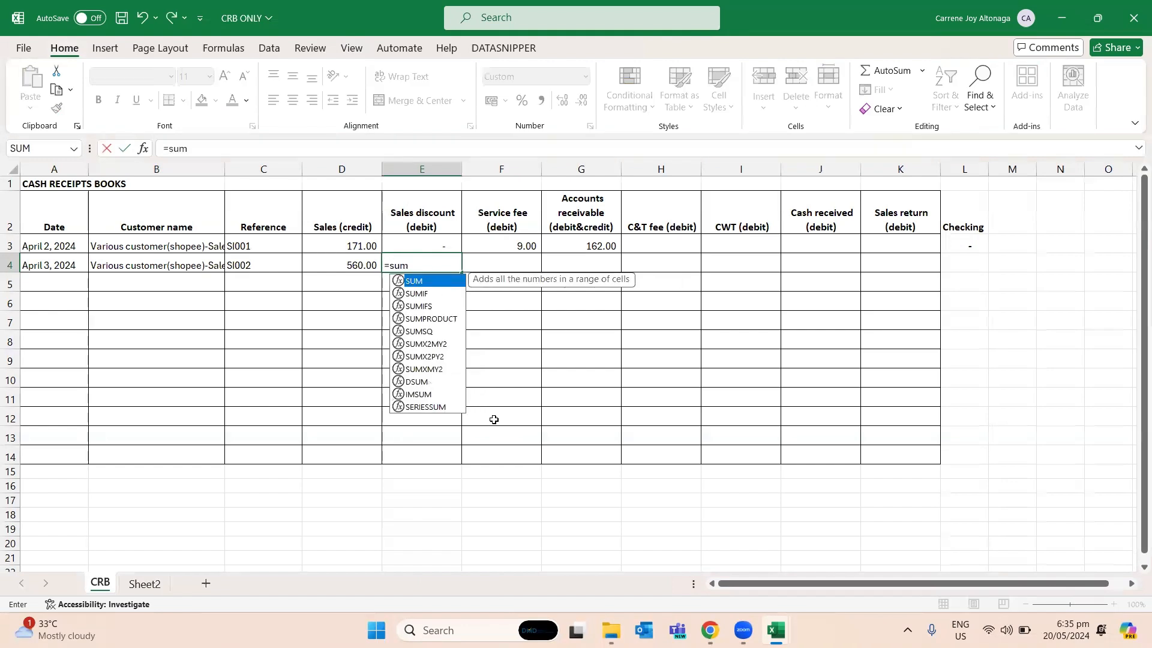
pyautogui.hotkey('ctrl', 'Tab')
pyautogui.moveTo(528, 519); pyautogui.dragTo(687, 519)
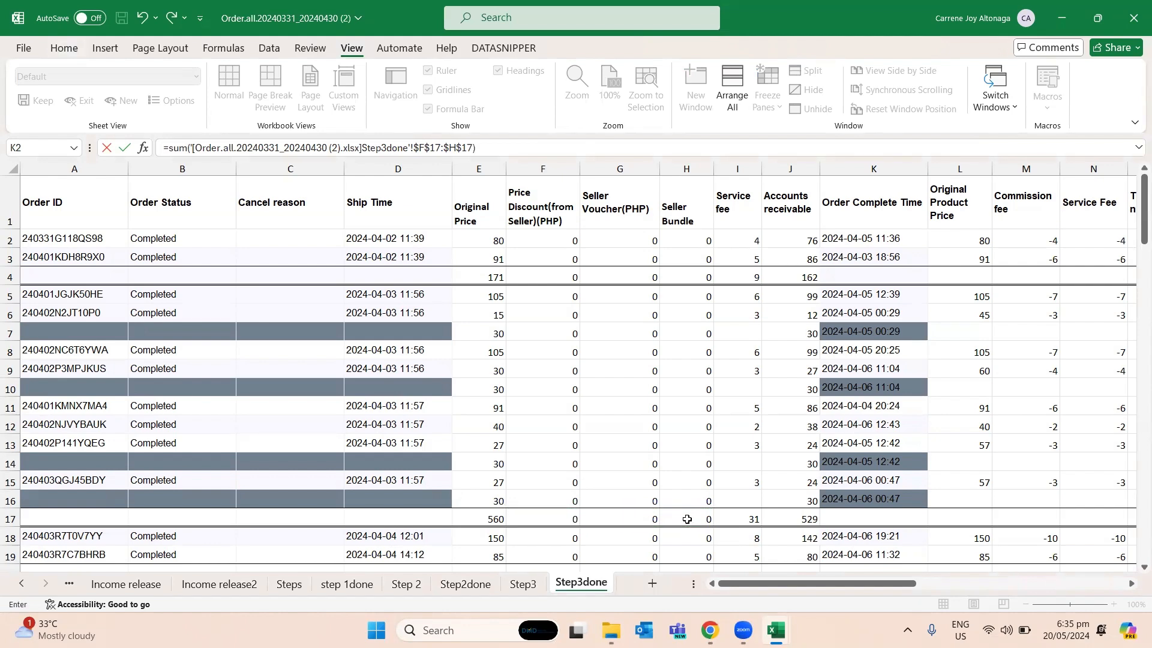
pyautogui.press('Tab')
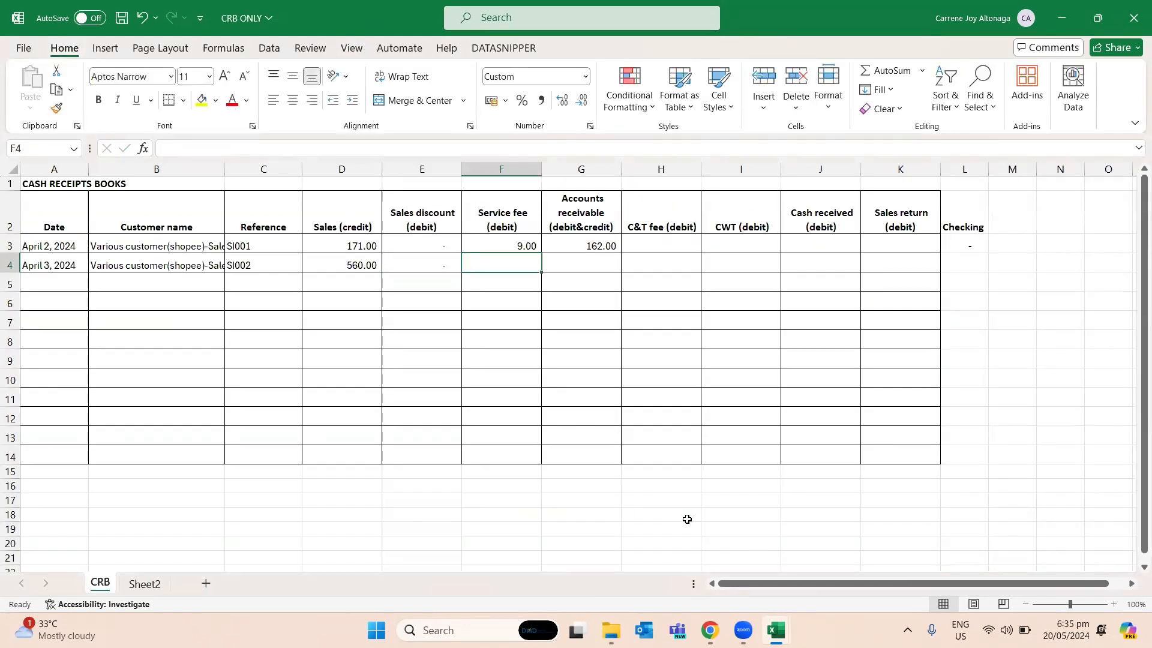
# - Link the April 3 Service fee in F4 to the Service fee subtotal in I17 of Step3done
pyautogui.write('=sum(')
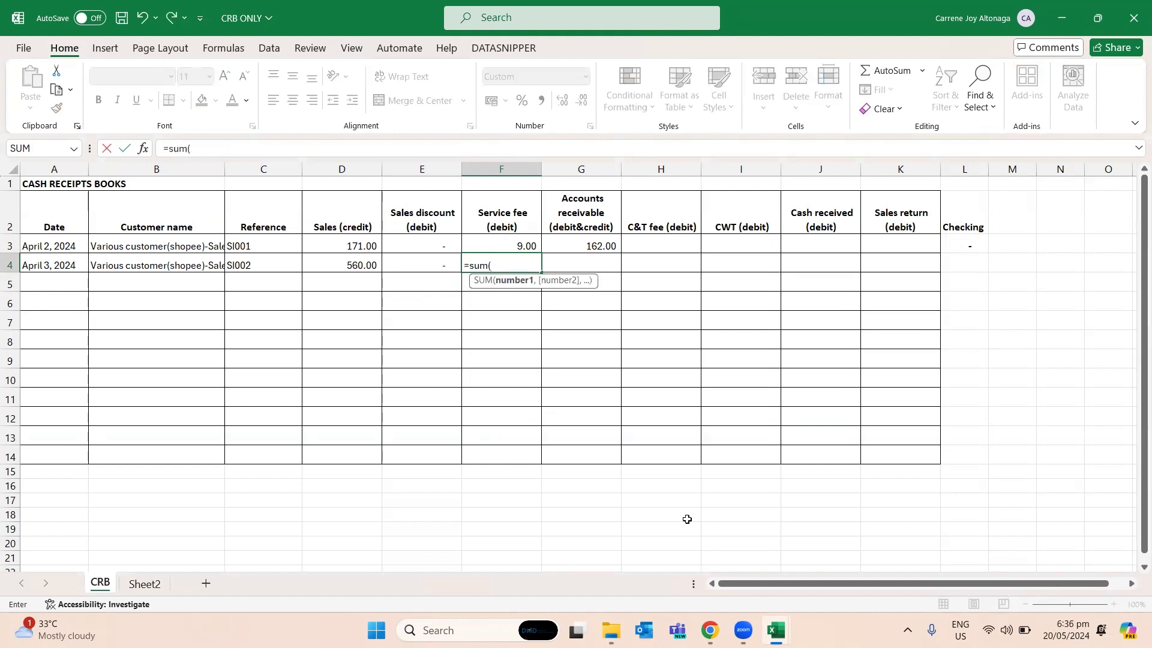
pyautogui.press('Escape')
pyautogui.write('=')
pyautogui.hotkey('alt', 'Tab')
pyautogui.click(811, 520)
pyautogui.click(744, 518)
pyautogui.press('Tab')
pyautogui.press('Tab')
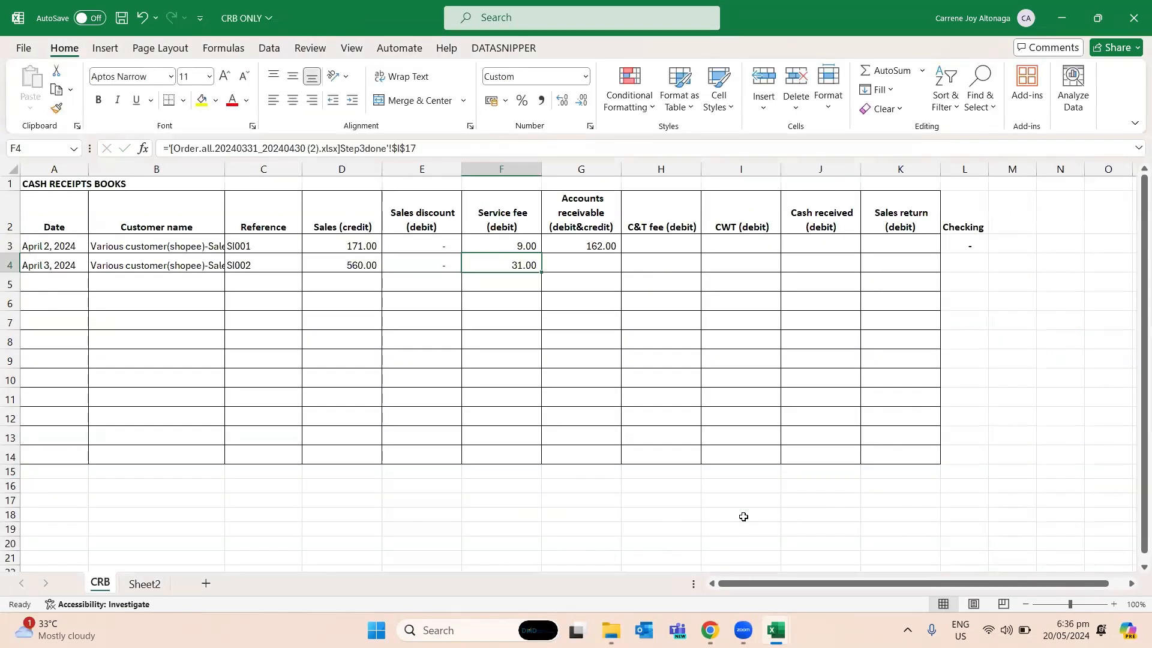
# - Link the April 3 Accounts receivable in G4 to the Accounts receivable subtotal in J17 of Step3done
pyautogui.press('Up')
pyautogui.hotkey('ctrl', 'c')
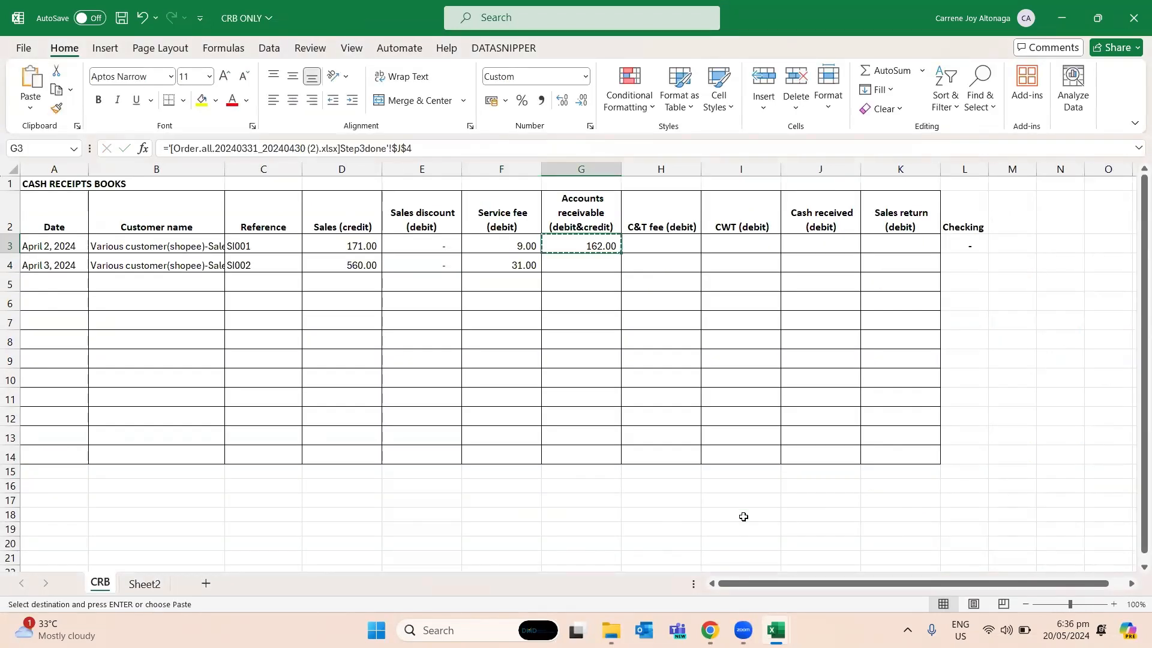
pyautogui.press('Down')
pyautogui.write('=')
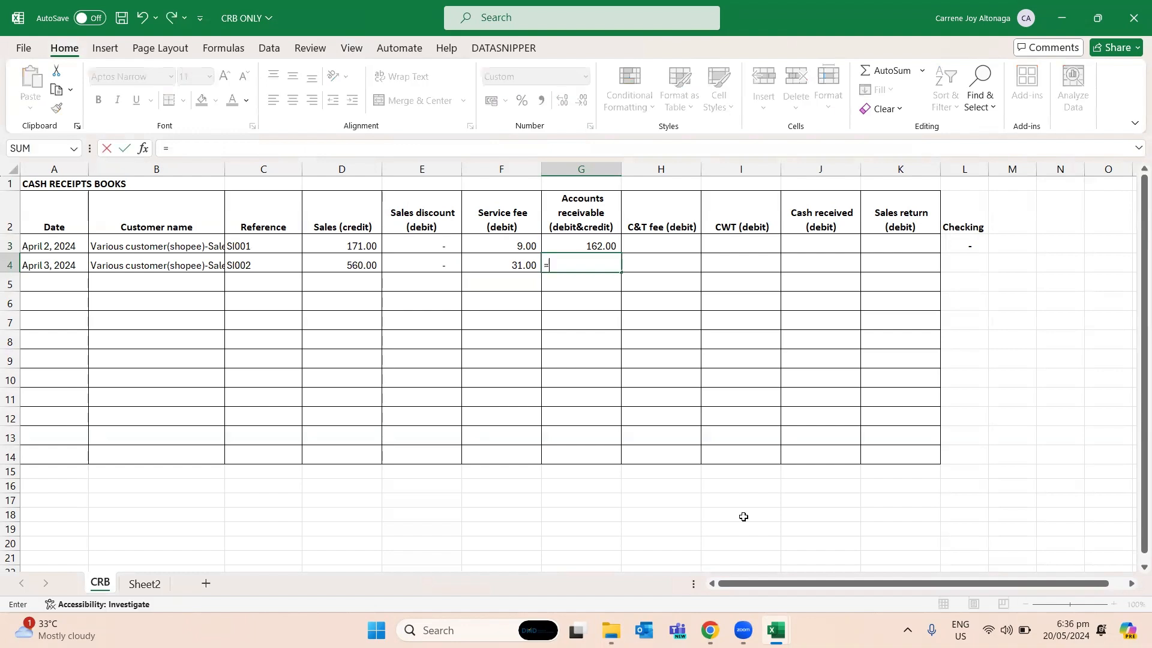
pyautogui.hotkey('ctrl', 'Tab')
pyautogui.click(806, 520)
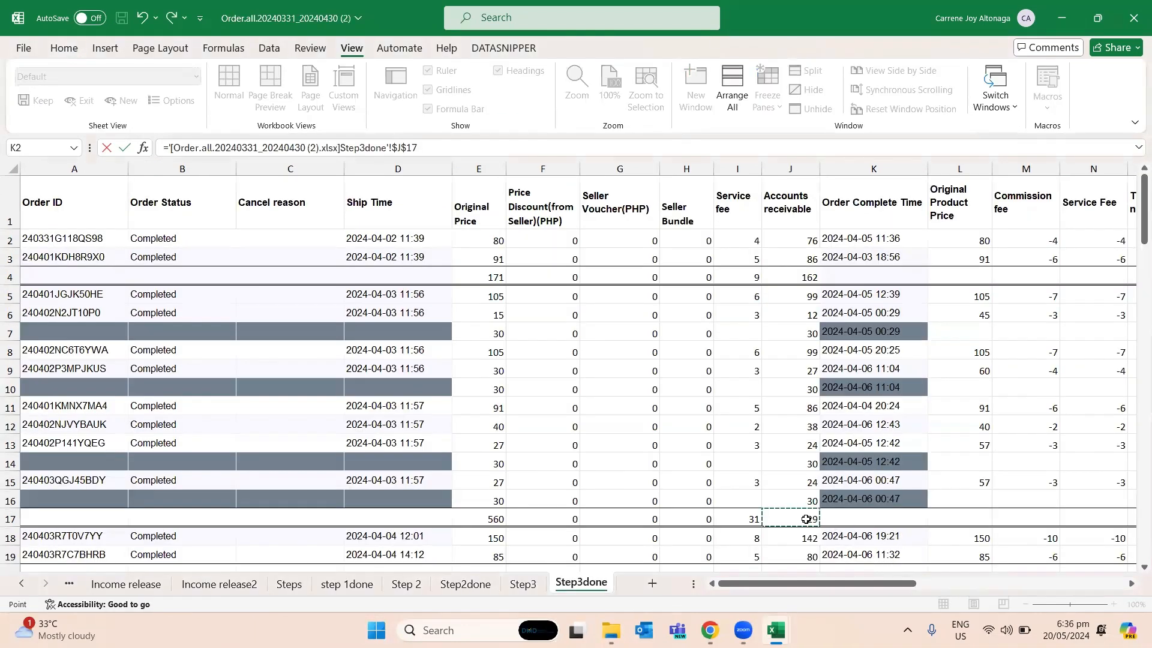
pyautogui.hotkey('ctrl', 'Tab')
pyautogui.press('Return')
# - Copy the Checking formula from L3 into L4 for the April 3 entry
pyautogui.press('Up')
pyautogui.press('Up')
pyautogui.press('Right')
pyautogui.press('Right')
pyautogui.press('Right')
pyautogui.press('Right')
pyautogui.press('Right')
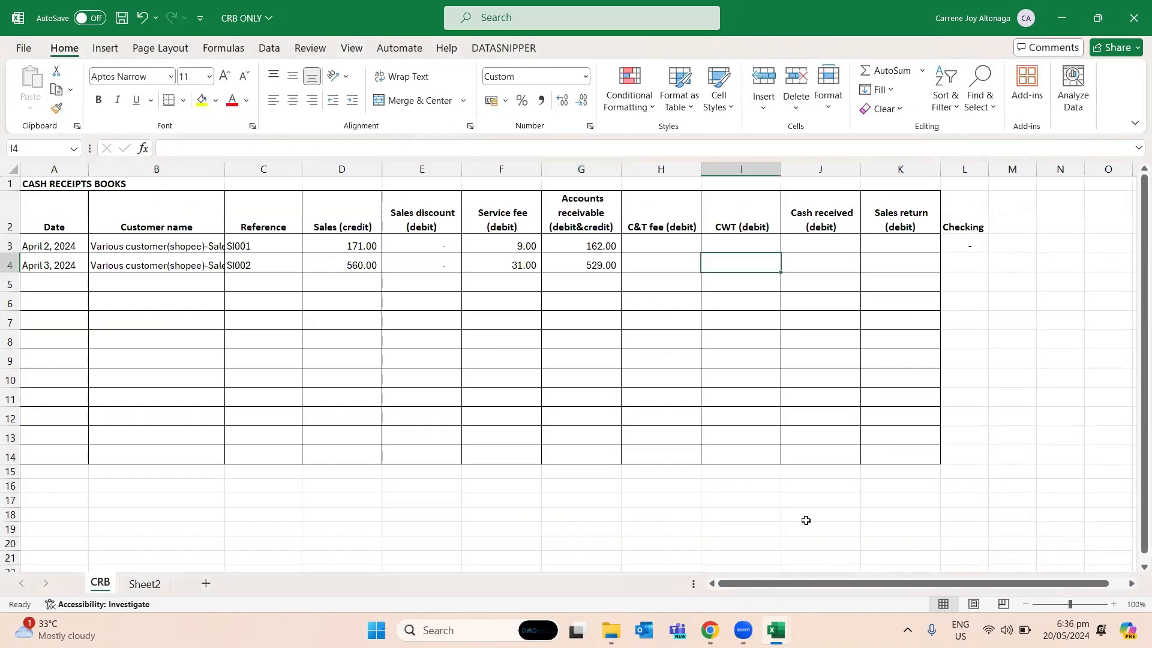
pyautogui.hotkey('ctrl', 'c')
pyautogui.press('Down')
pyautogui.hotkey('ctrl', 'v')
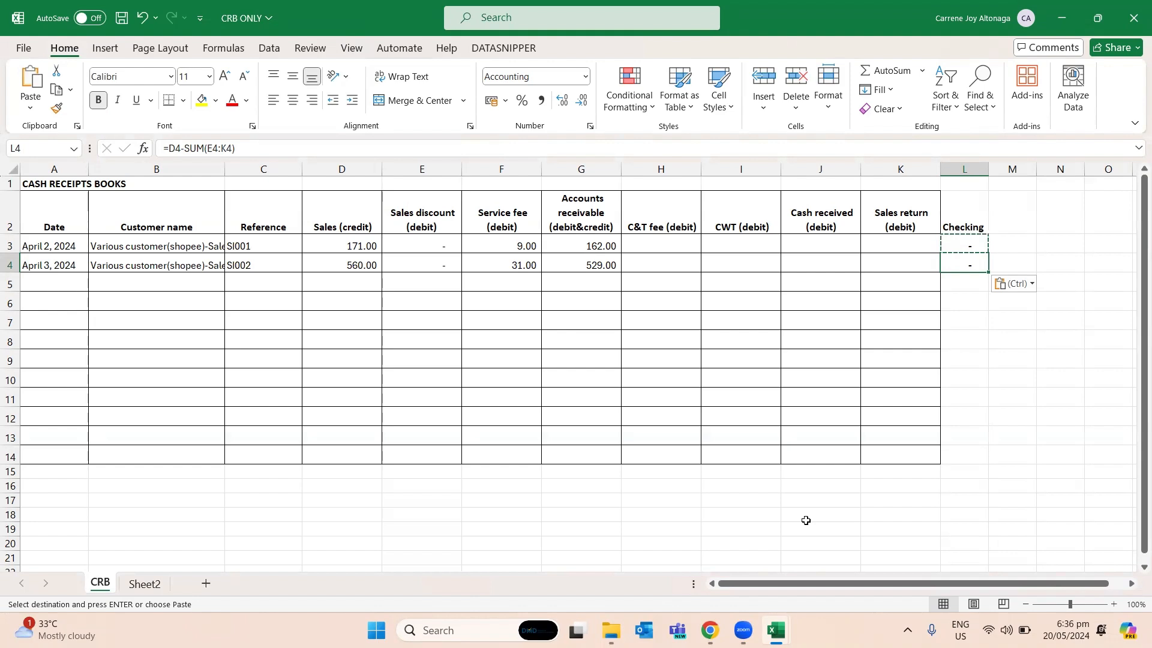
# - Highlight the April 3 Order Complete Time in K3 of the Step3done sheet in yellow
pyautogui.press('Left')
pyautogui.press('Left')
pyautogui.press('Left')
pyautogui.press('Left')
pyautogui.press('Left')
pyautogui.press('Left')
pyautogui.press('Left')
pyautogui.press('Left')
pyautogui.press('Left')
pyautogui.press('Left')
pyautogui.press('Left')
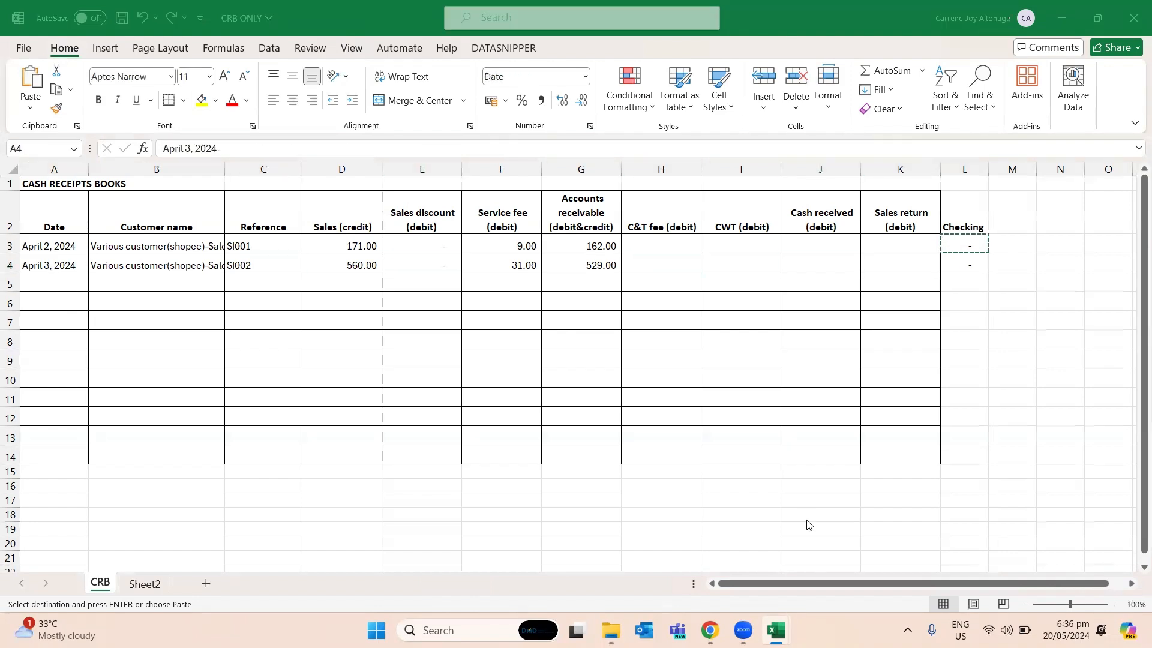
pyautogui.hotkey('alt', 'Tab')
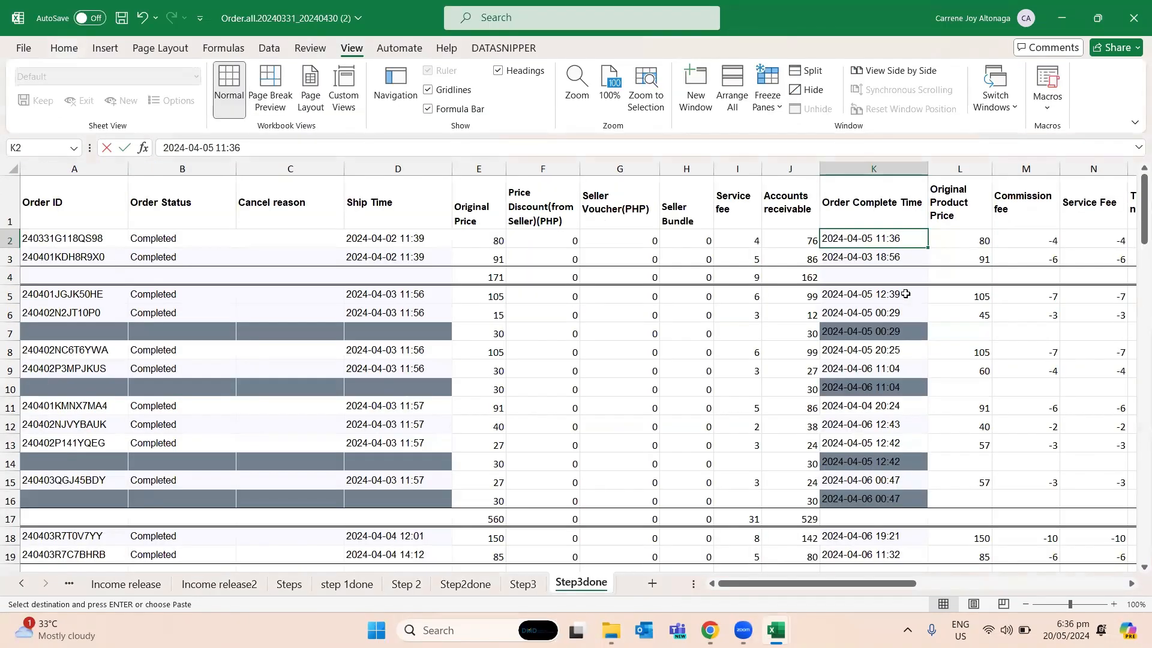
pyautogui.click(880, 207)
pyautogui.click(881, 257)
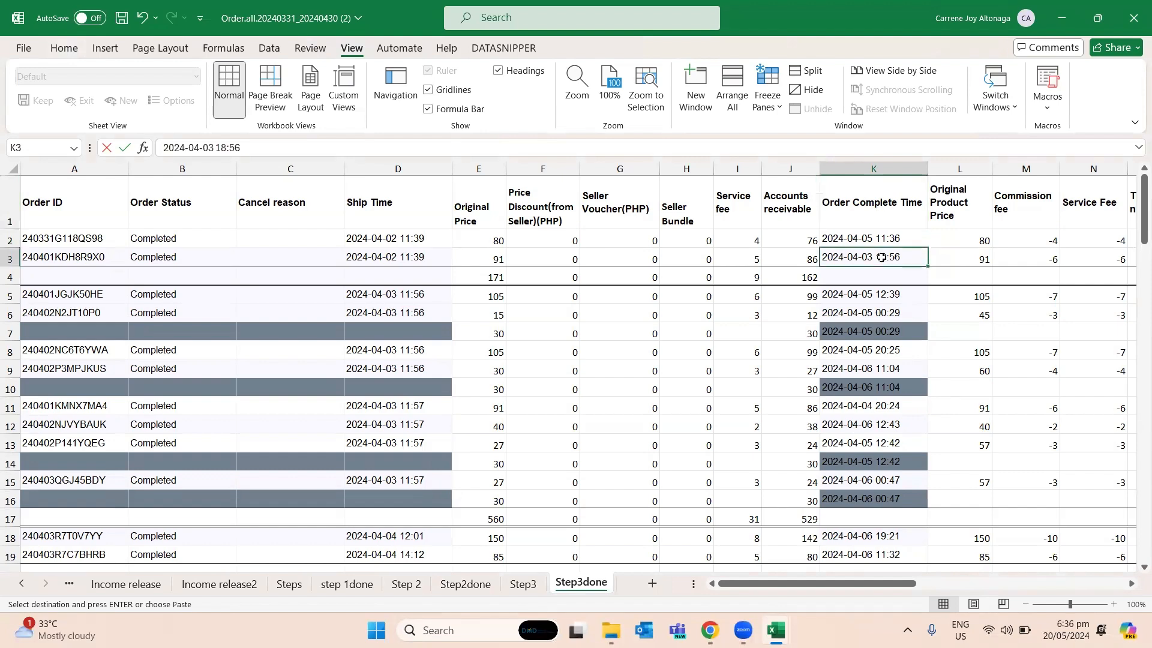
pyautogui.click(64, 48)
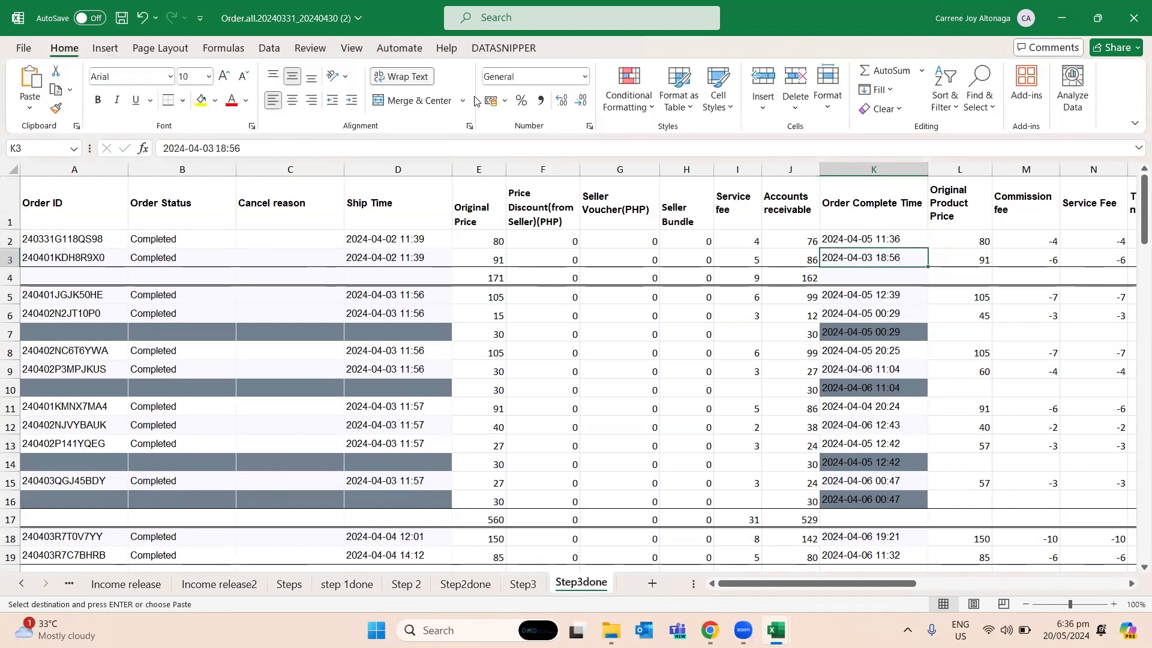
pyautogui.click(202, 103)
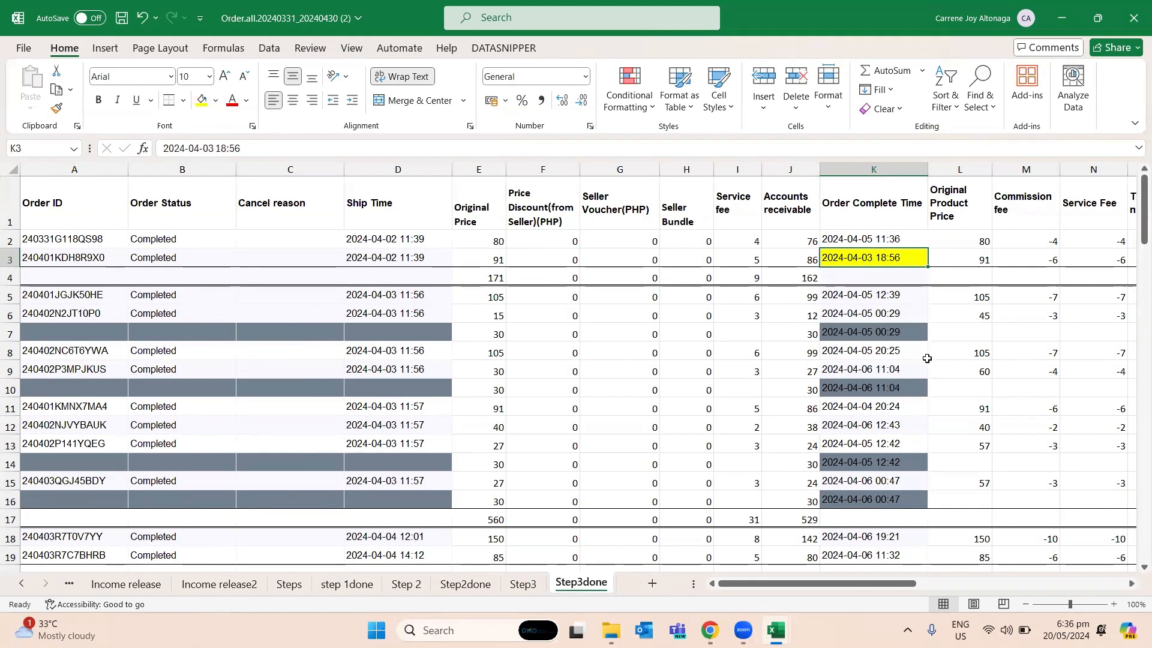
# - Examine the original product price, fees, withholding tax and released amount of the completed order in row 3 of Step3done
pyautogui.moveTo(845, 585); pyautogui.dragTo(907, 575)
pyautogui.click(656, 260)
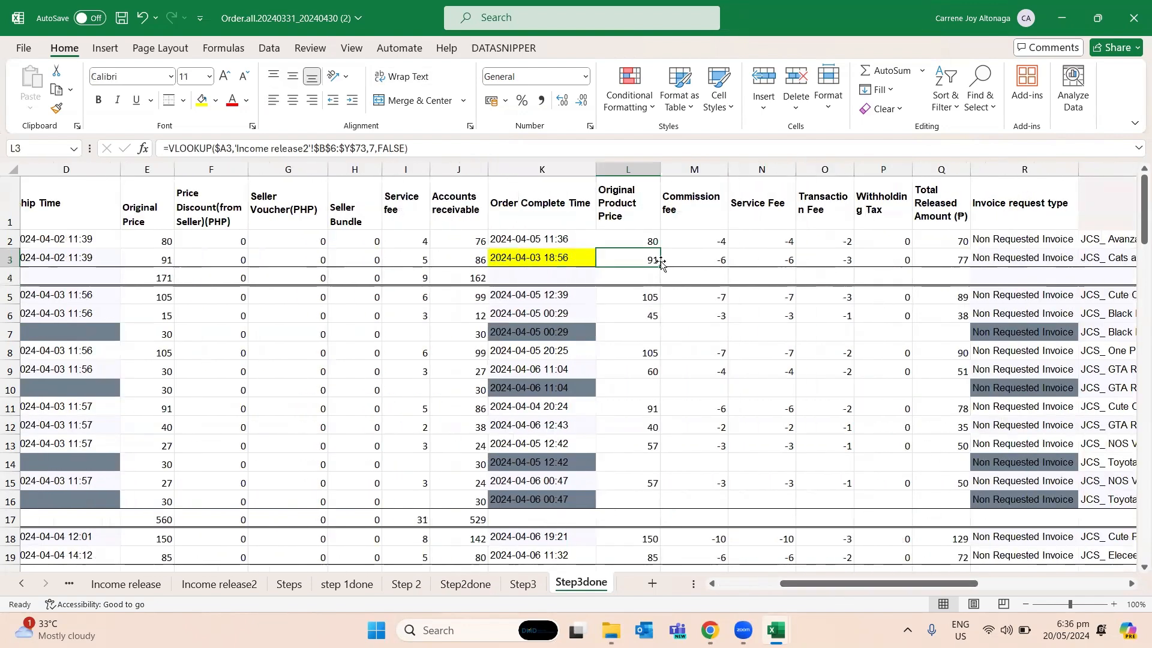
pyautogui.hotkey('alt', 'Tab')
# - Enter "Cash collected for the day" as the Customer name in B5 of the cash receipts book
pyautogui.hotkey('alt', 'Tab')
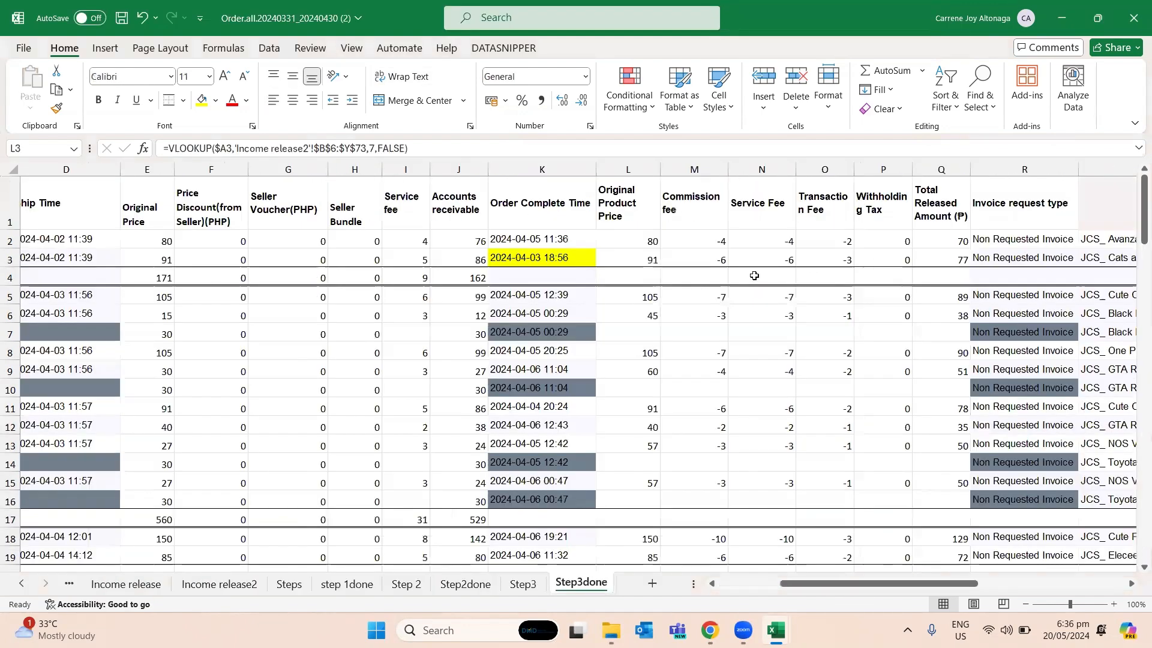
pyautogui.moveTo(638, 257); pyautogui.dragTo(945, 267)
pyautogui.click(905, 336)
pyautogui.hotkey('alt', 'Tab')
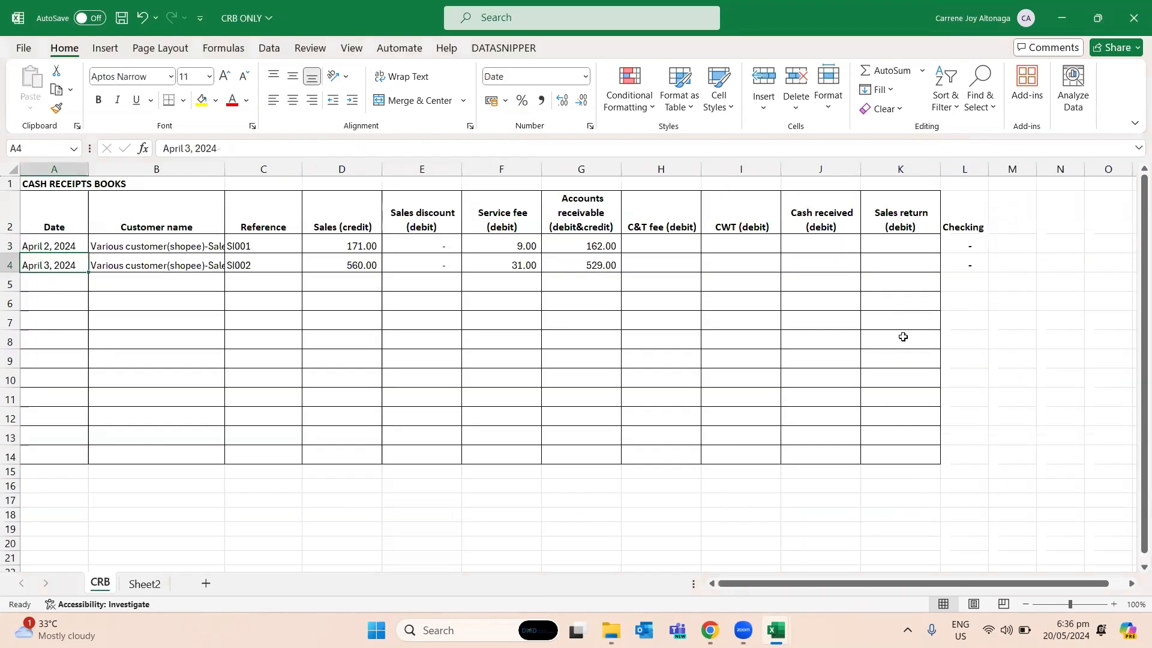
pyautogui.press('Down')
pyautogui.press('Right')
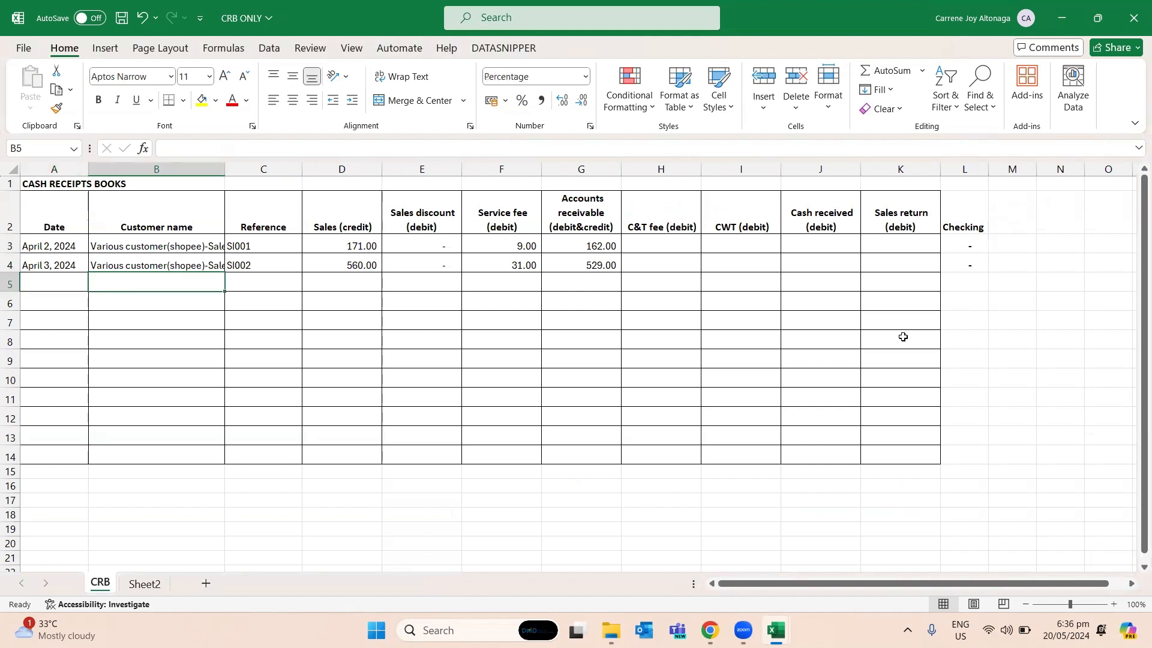
pyautogui.press('Up')
pyautogui.press('Left')
pyautogui.press('Down')
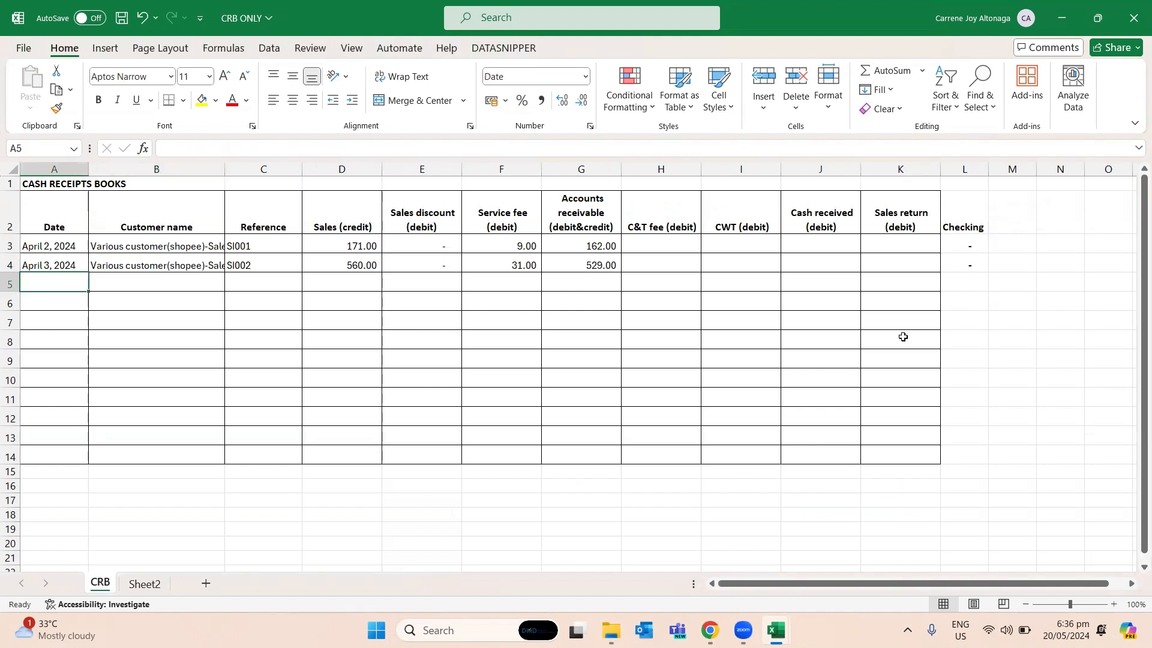
pyautogui.press('Right')
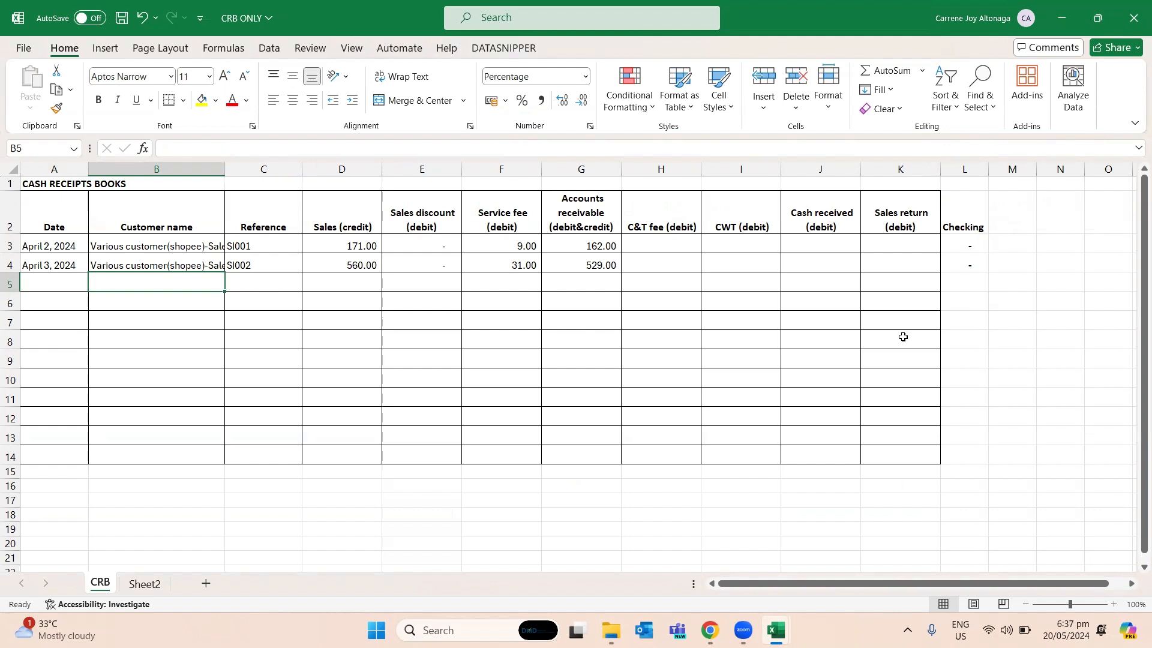
pyautogui.write('Cash co')
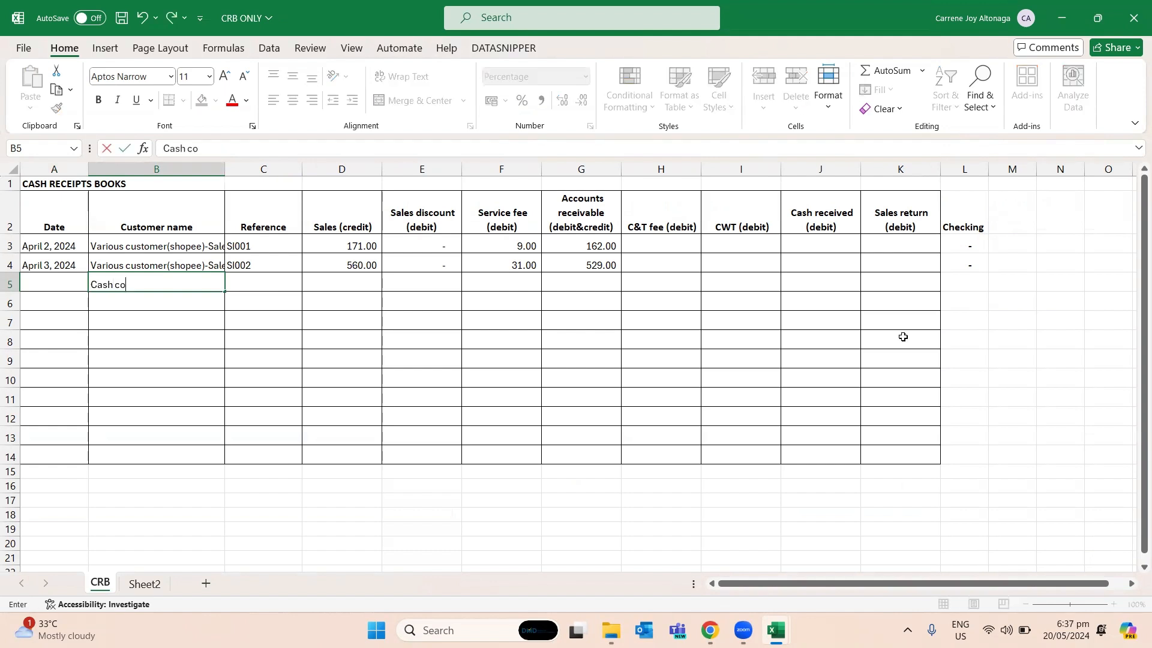
pyautogui.write('llected for the day')
pyautogui.press('Tab')
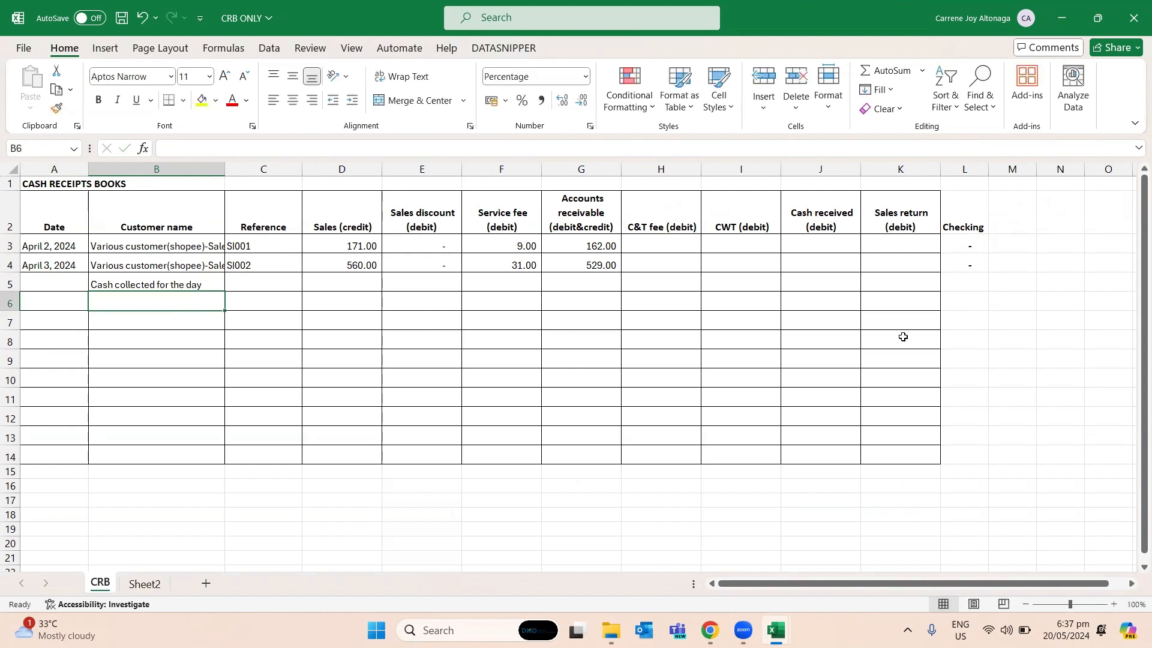
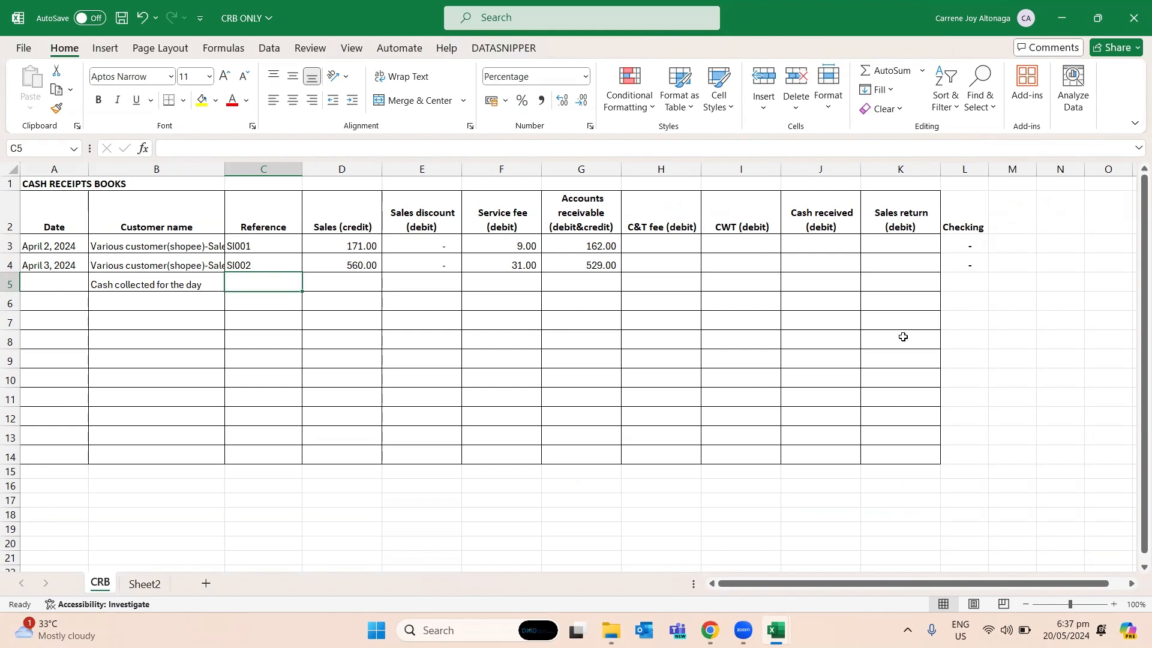
# - Enter "Customer 2" as the Reference in C5 for the day's cash collection
pyautogui.hotkey('alt', 'Tab')
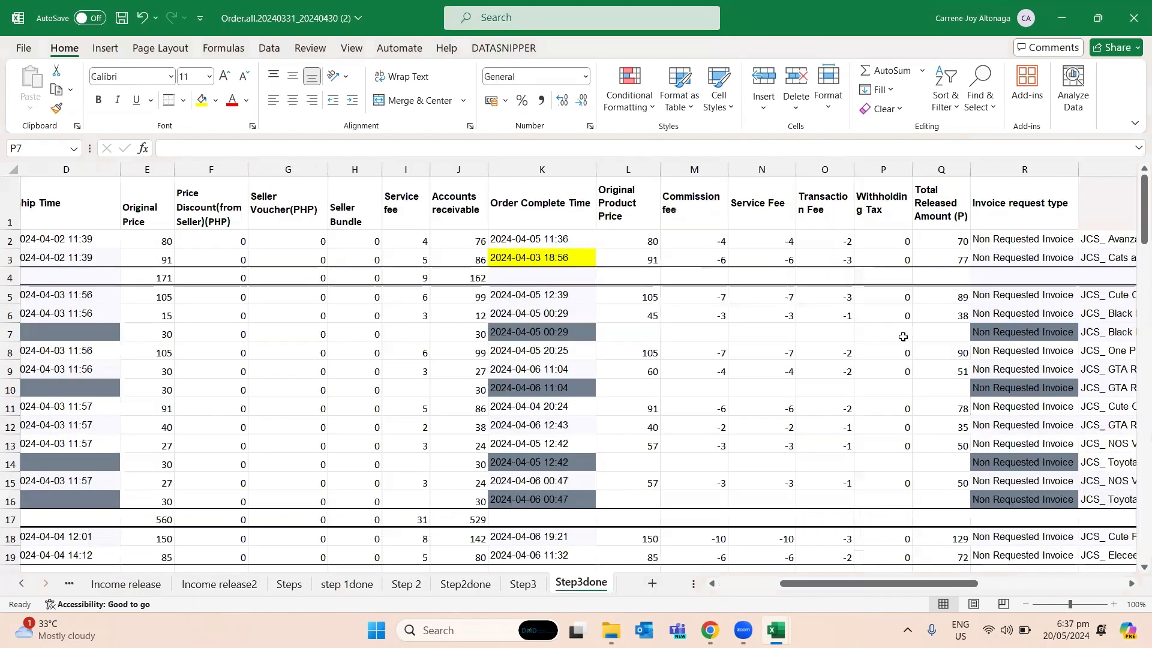
pyautogui.hotkey('alt', 'Tab')
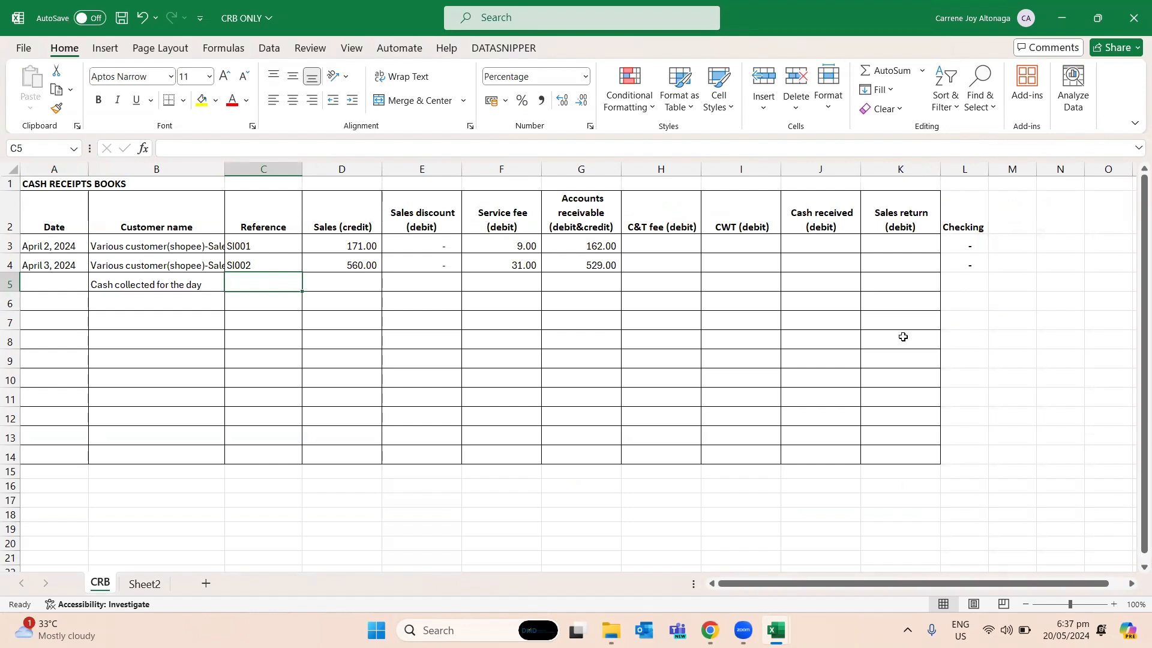
pyautogui.write('Customer 2')
pyautogui.press('Return')
pyautogui.press('Down')
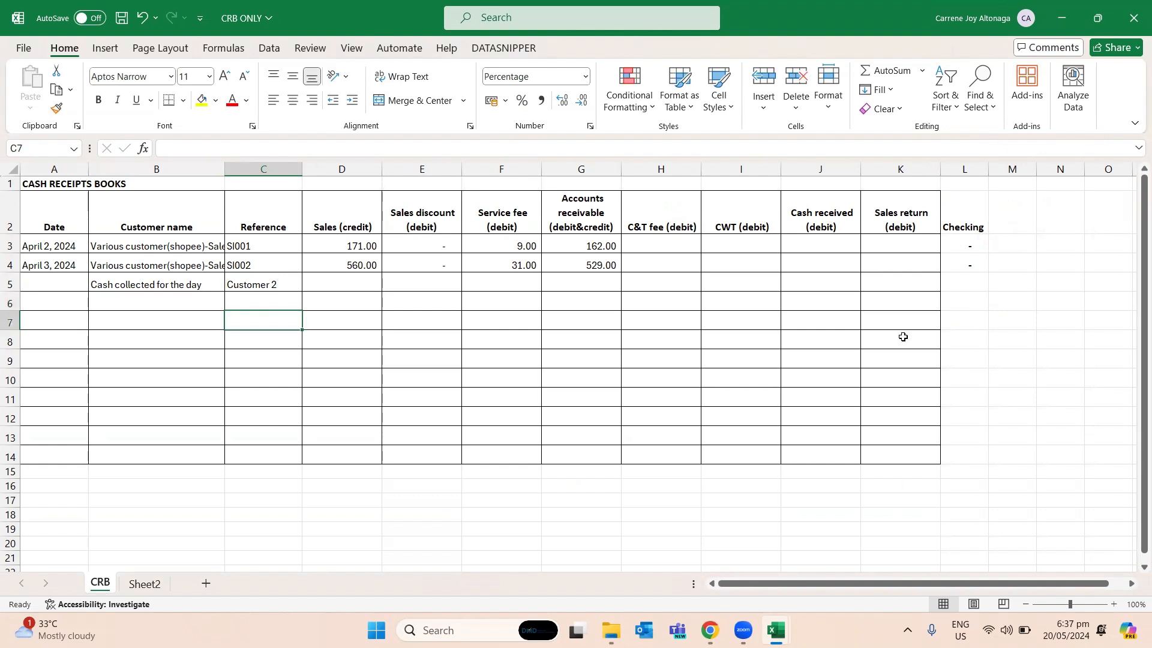
pyautogui.press('Right')
pyautogui.press('Right')
pyautogui.press('Up')
pyautogui.press('Up')
pyautogui.press('Left')
pyautogui.hotkey('alt', 'Tab')
pyautogui.hotkey('alt', 'Tab')
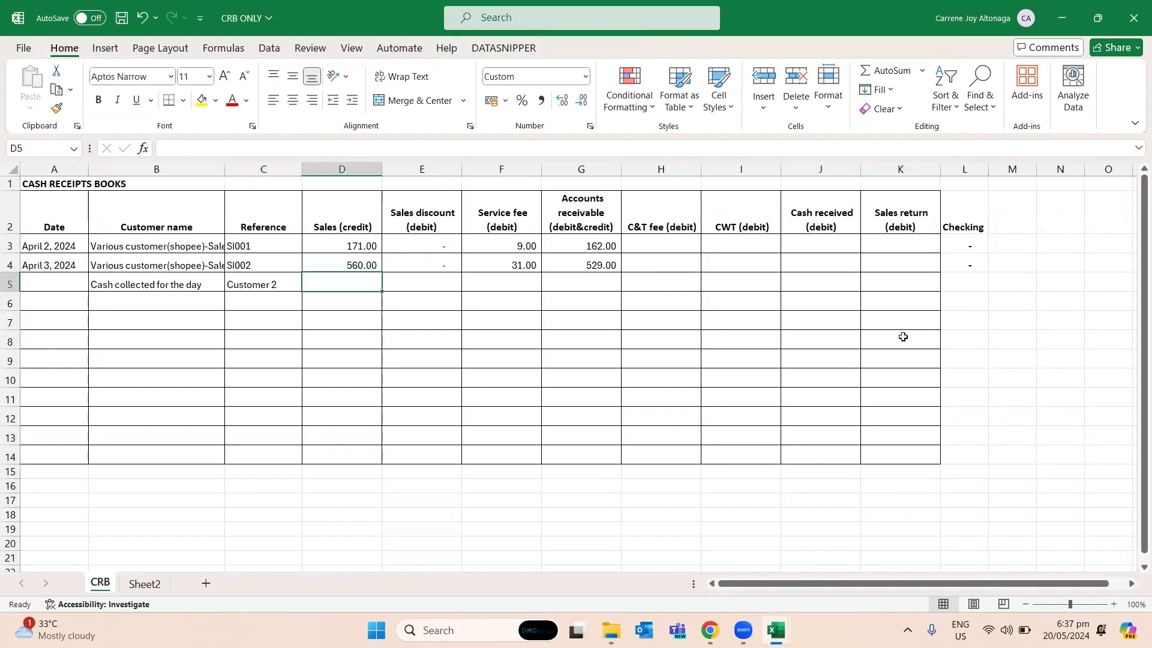
pyautogui.write('=s')
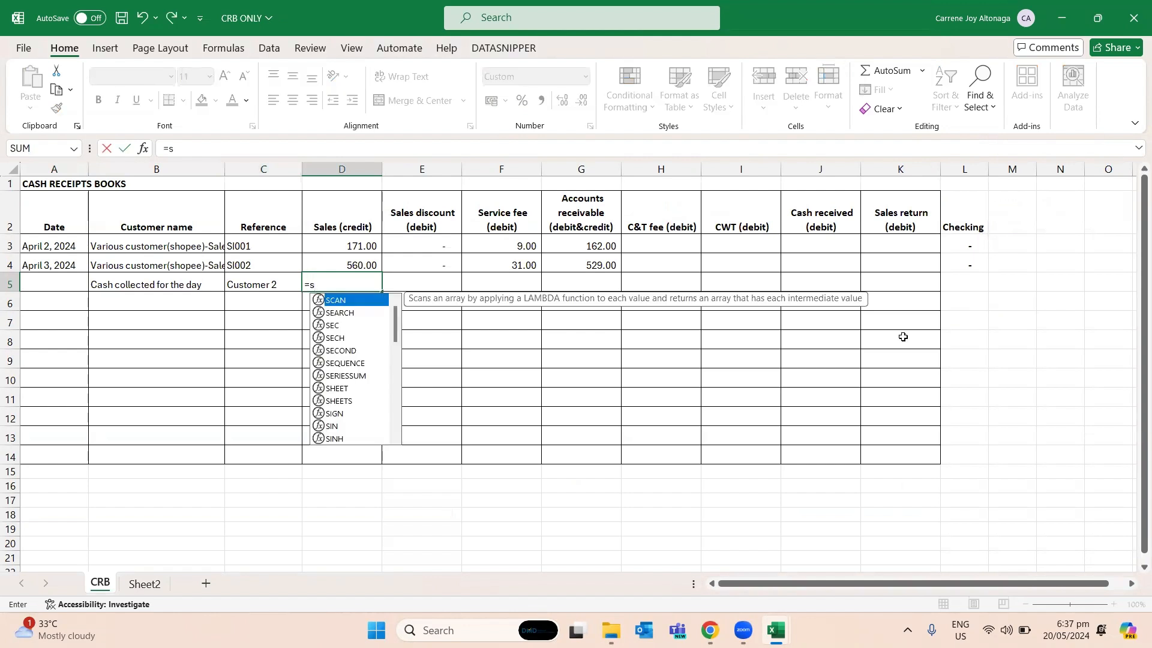
pyautogui.press('Escape')
pyautogui.press('Escape')
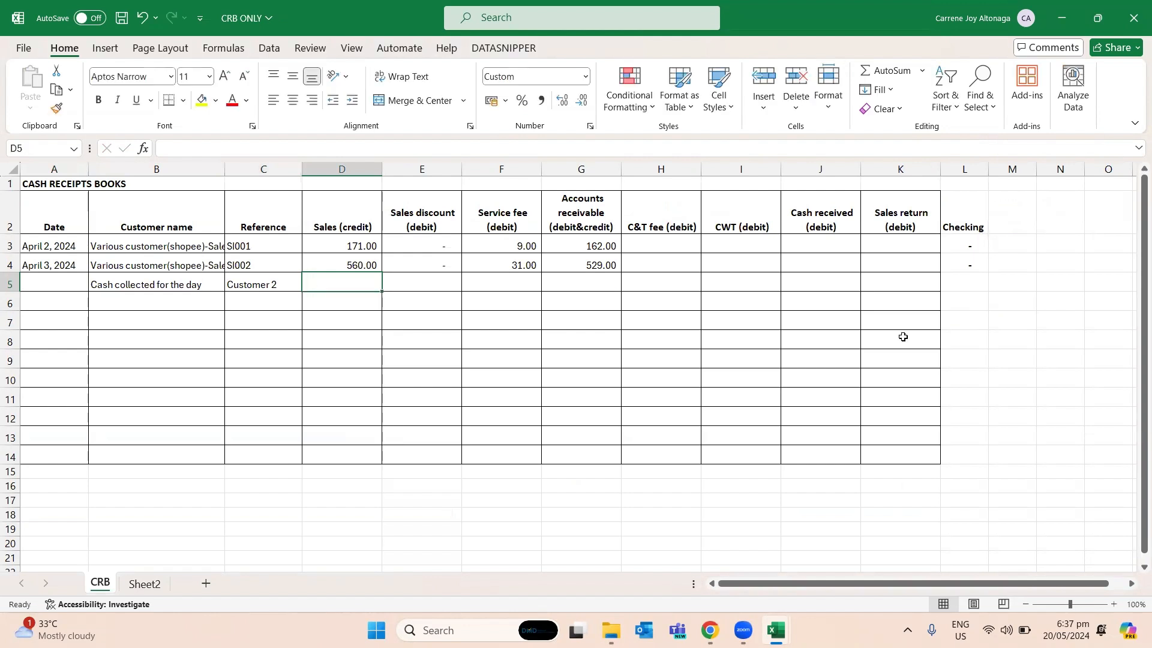
# - Link Cash received in J5 to the Total Released Amount in Q3 of the Step3done sheet
pyautogui.press('Right')
pyautogui.press('Right')
pyautogui.press('Right')
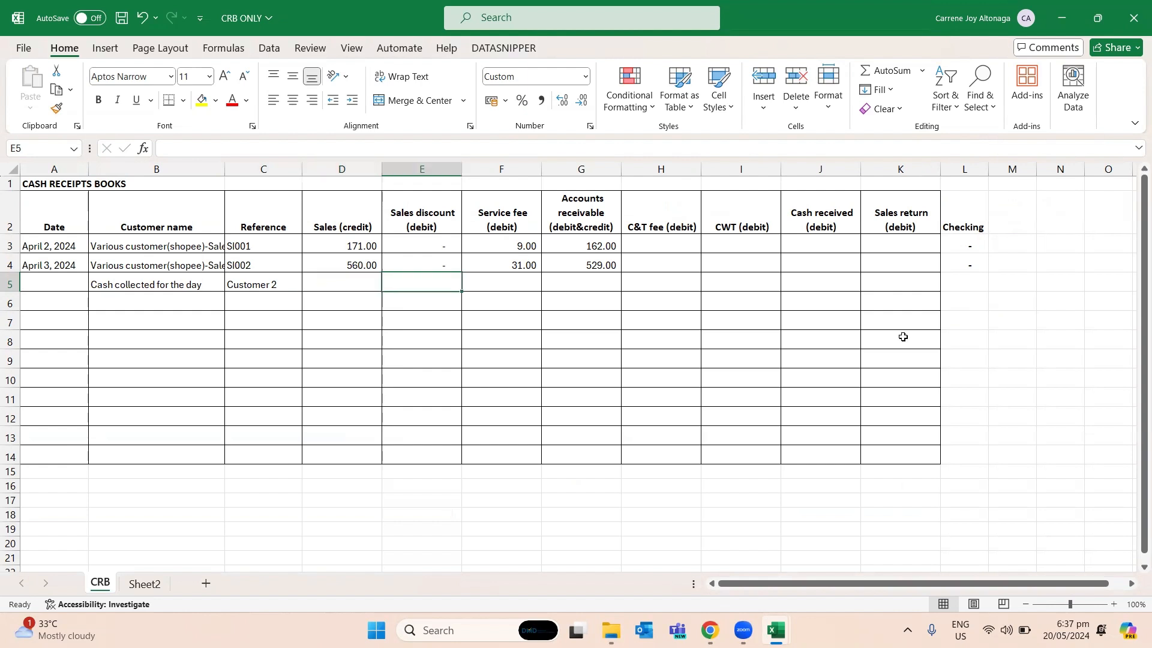
pyautogui.press('Right')
pyautogui.press('Right')
pyautogui.press('Right')
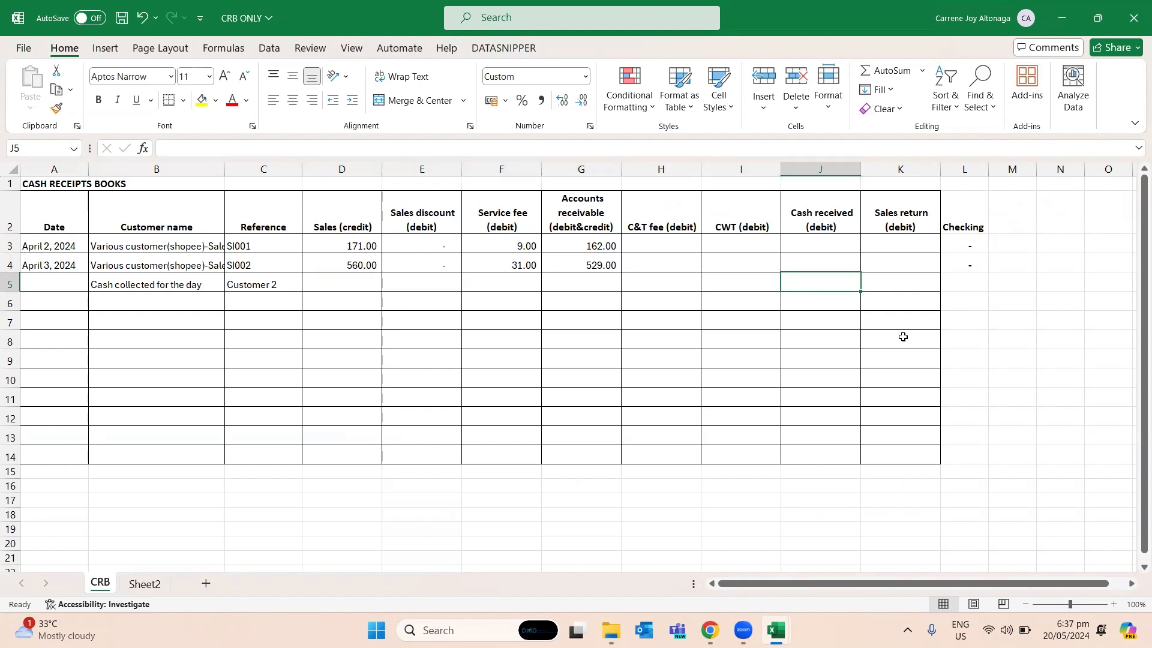
pyautogui.write('=')
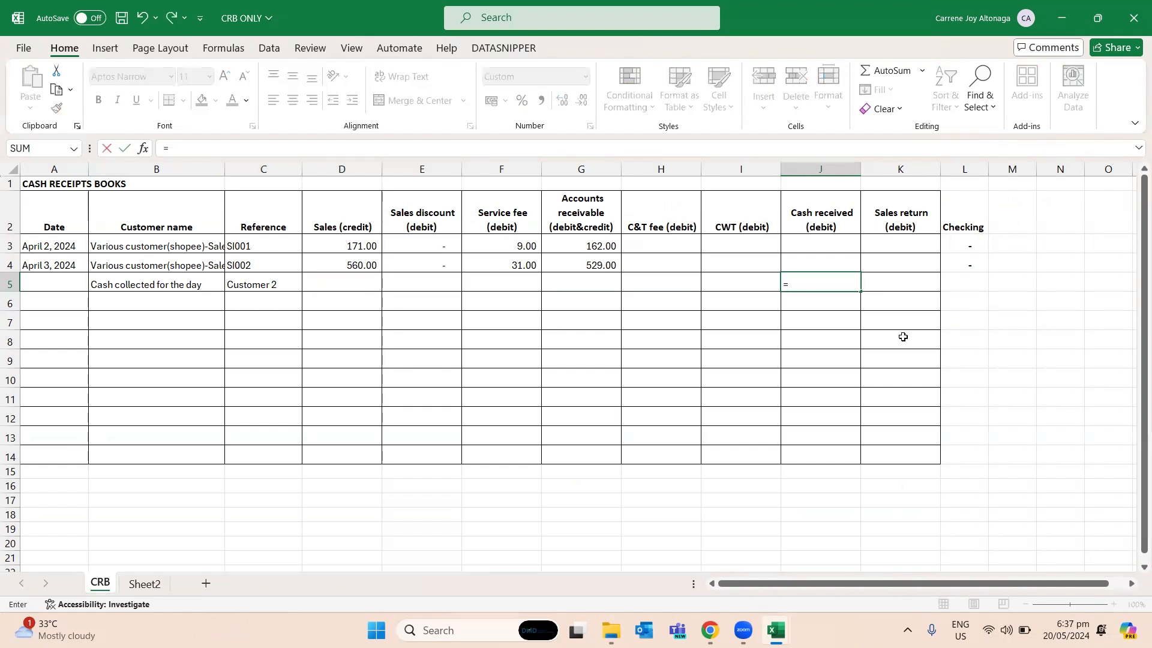
pyautogui.hotkey('alt', 'Tab')
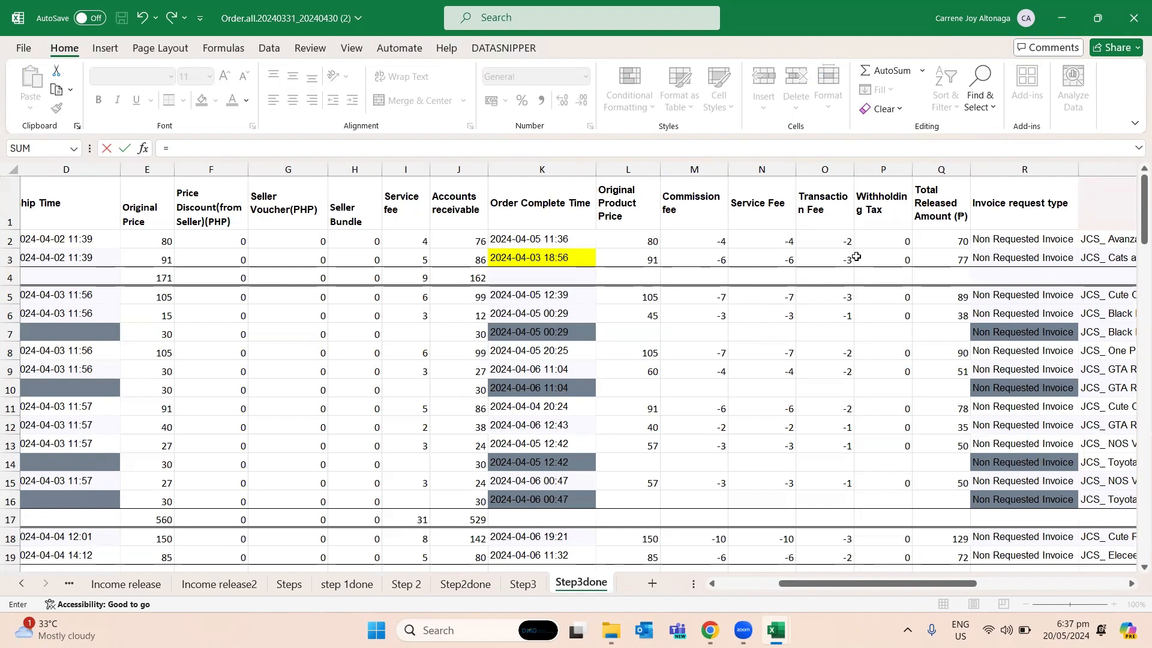
pyautogui.click(950, 257)
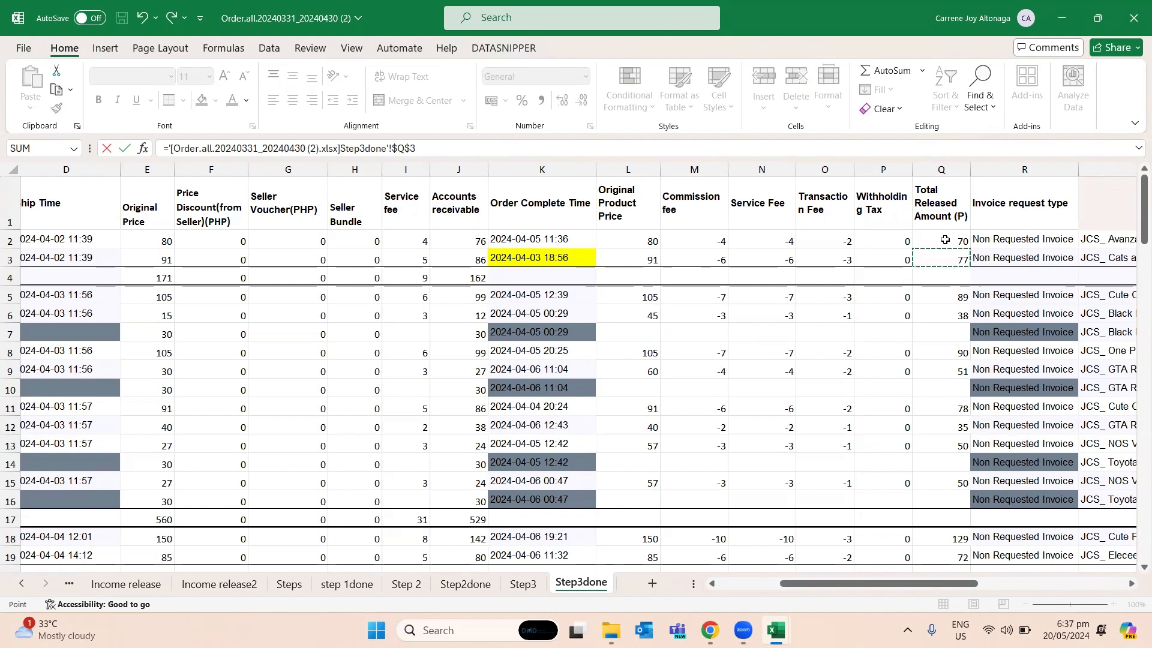
pyautogui.press('Return')
pyautogui.press('Up')
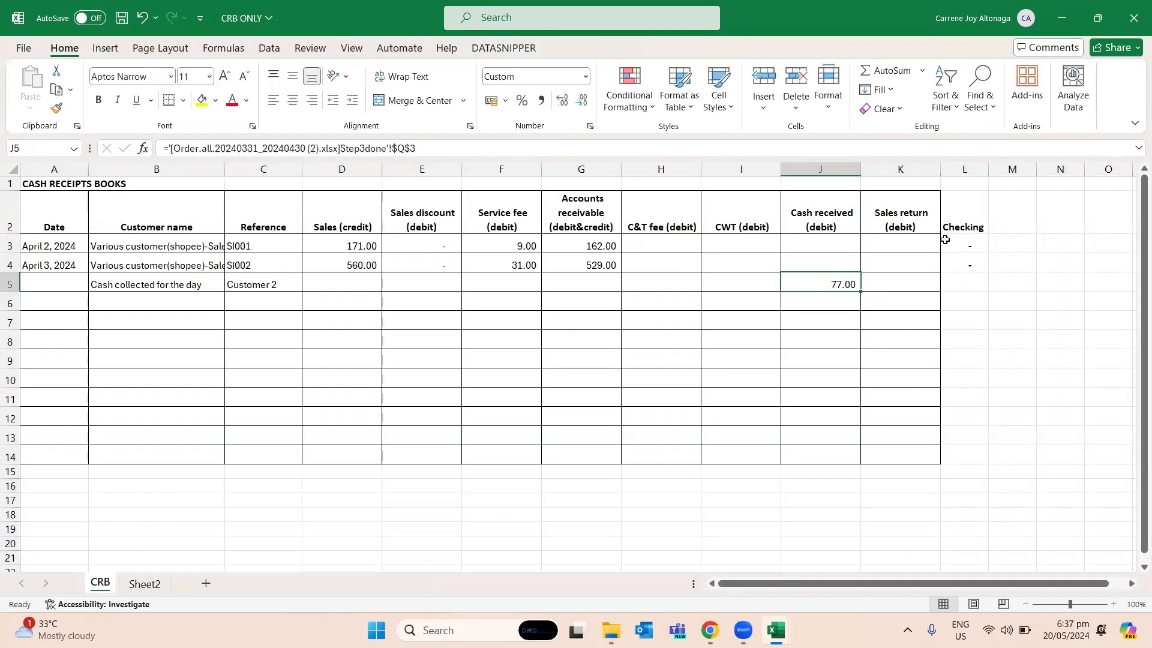
# - Rename the column header in H2 as "Commission and Transaction fee (debit)"
pyautogui.press('Left')
pyautogui.press('Left')
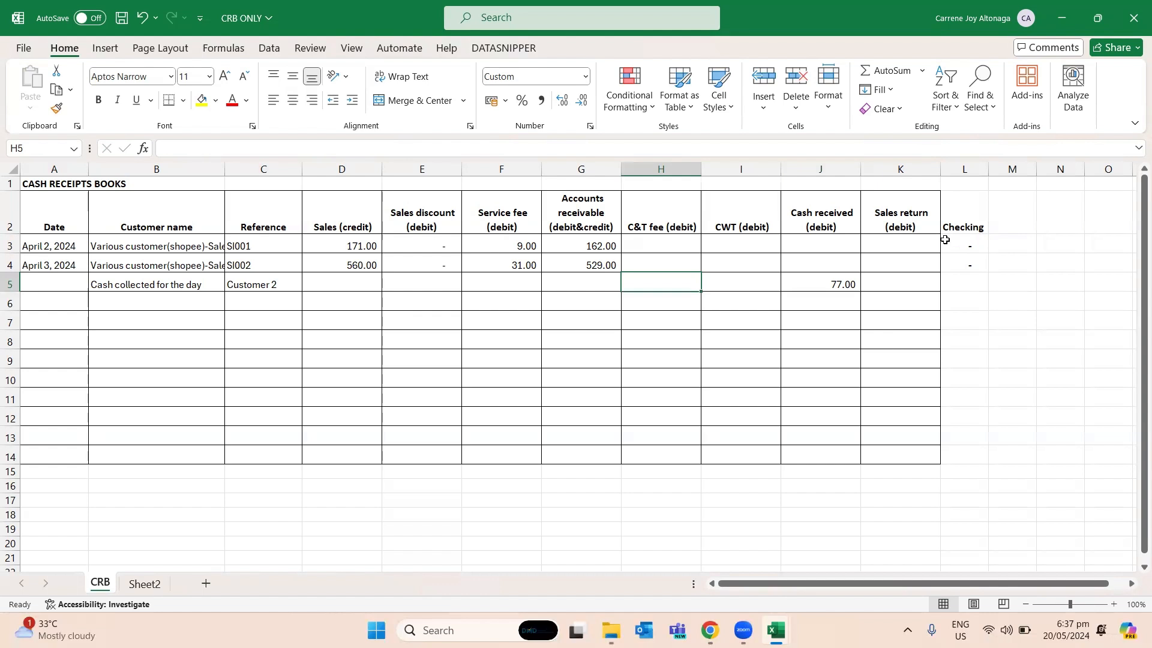
pyautogui.press('Up')
pyautogui.press('Up')
pyautogui.press('Up')
pyautogui.write('Co')
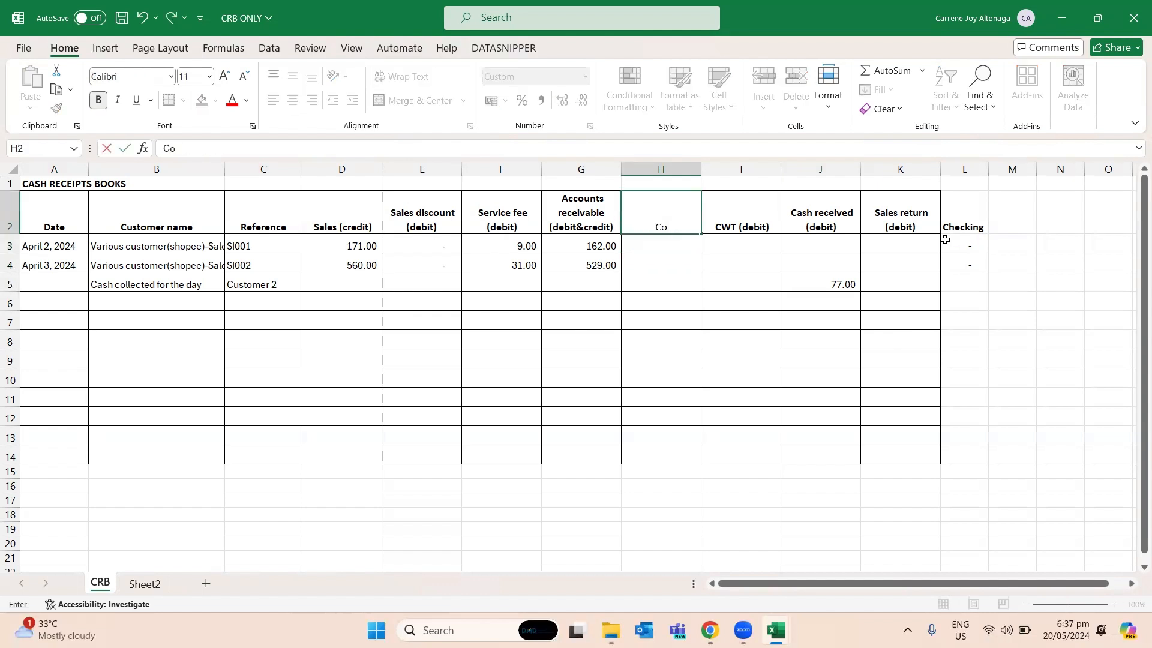
pyautogui.write('mmission and')
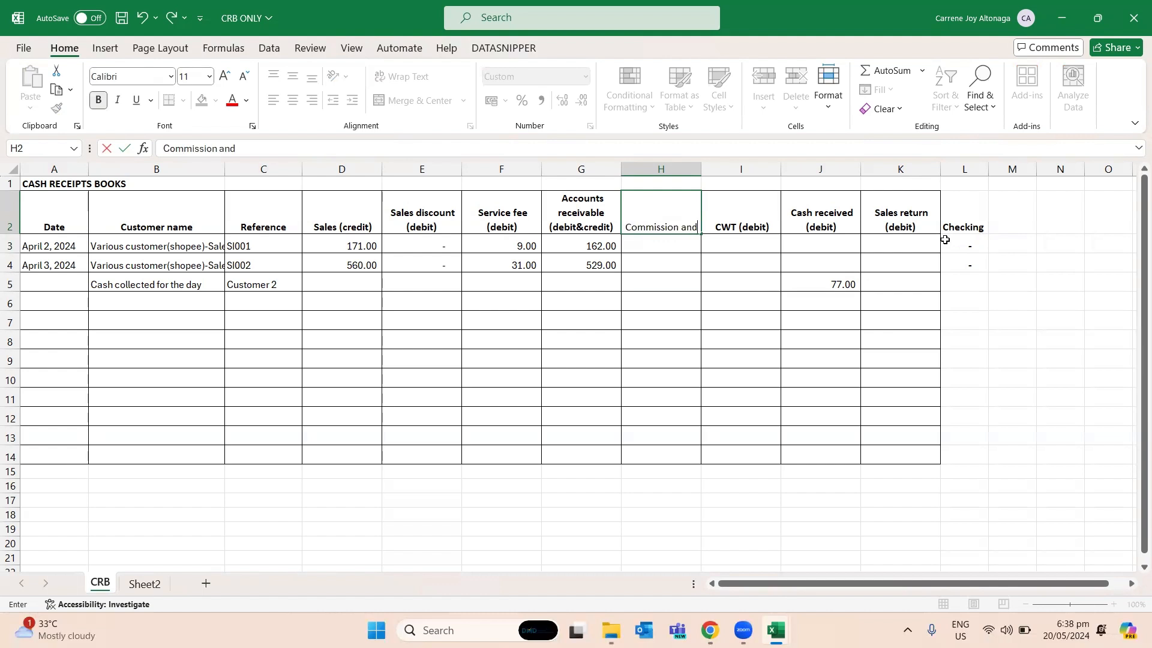
pyautogui.write(' Transa')
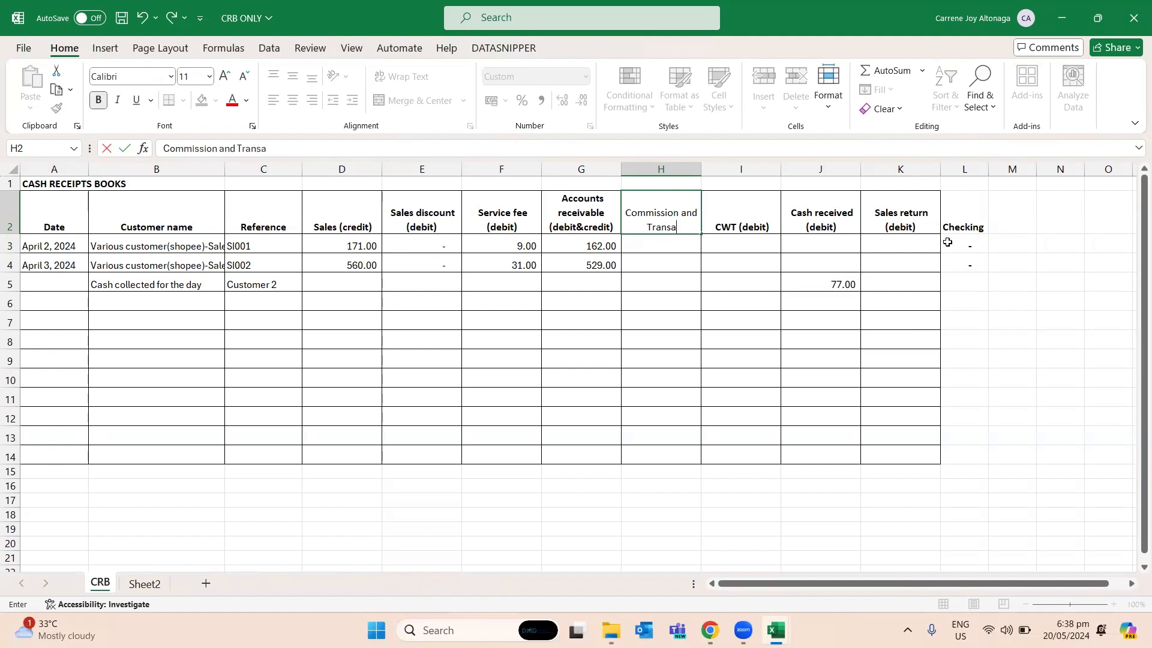
pyautogui.write('ction fee (debit)')
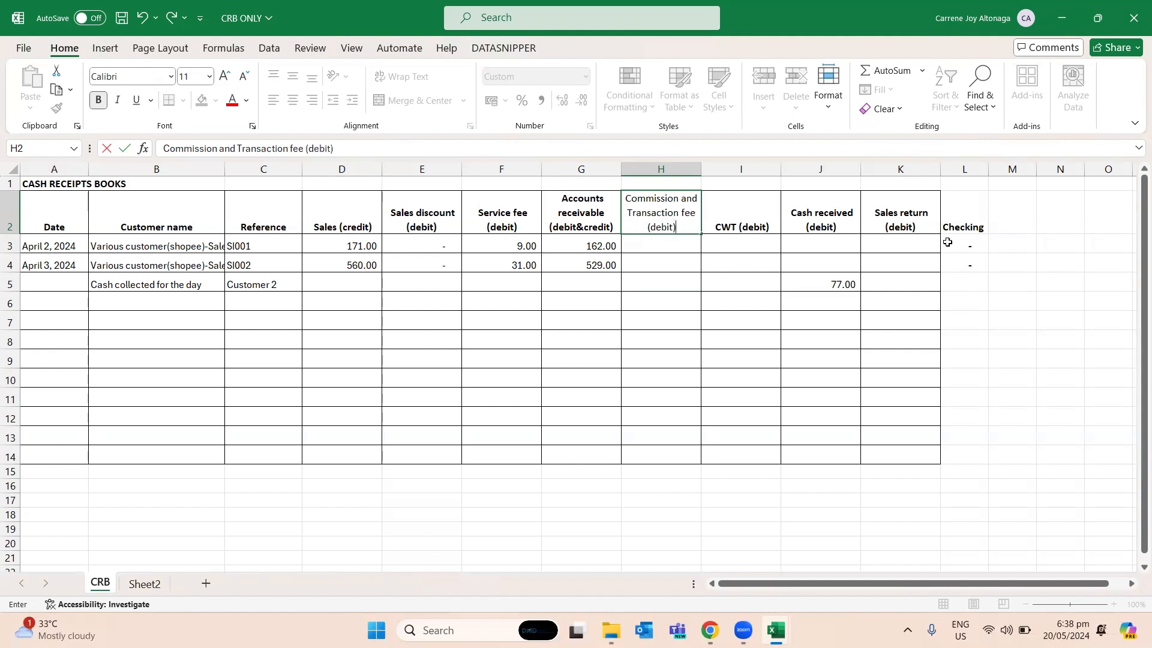
pyautogui.press('Return')
# - Enter a formula in H5 that negates the sum of the Commission fee in M3 and Transaction Fee in O3 of Step3done
pyautogui.press('Down')
pyautogui.press('Down')
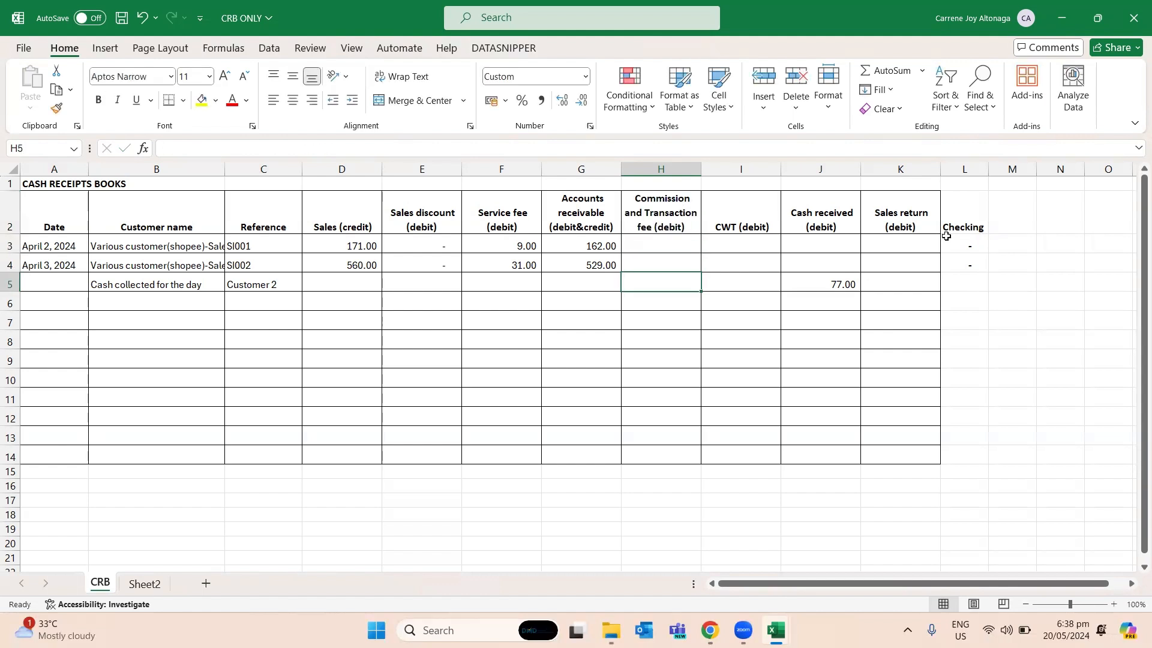
pyautogui.write('=')
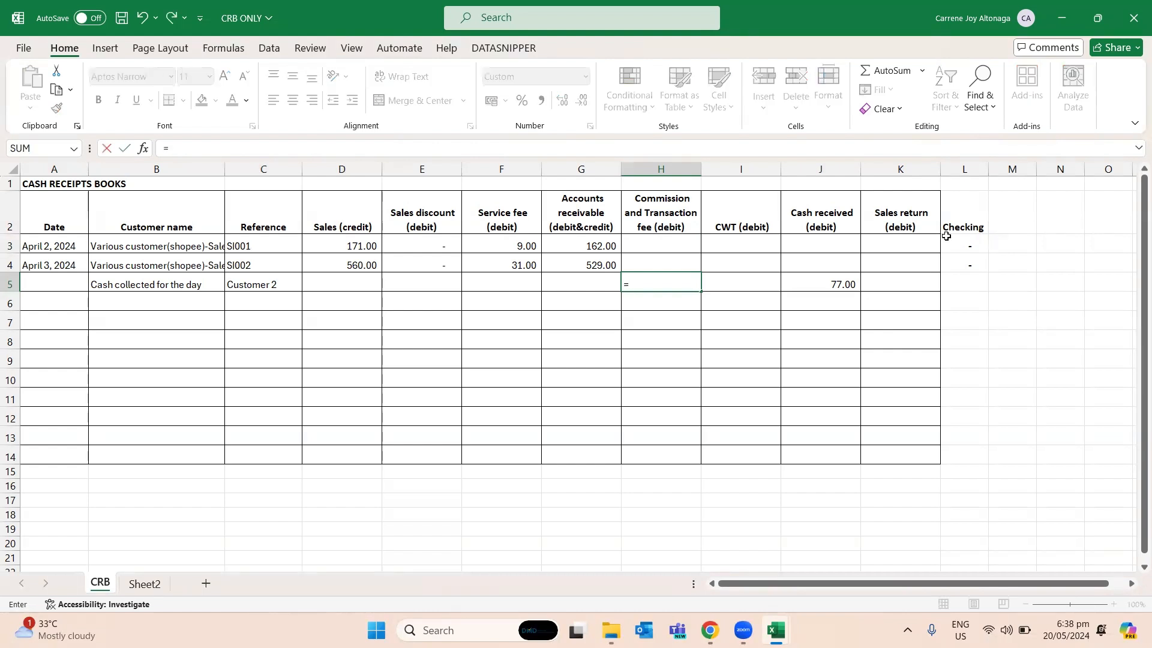
pyautogui.write('-(')
pyautogui.hotkey('alt', 'Tab')
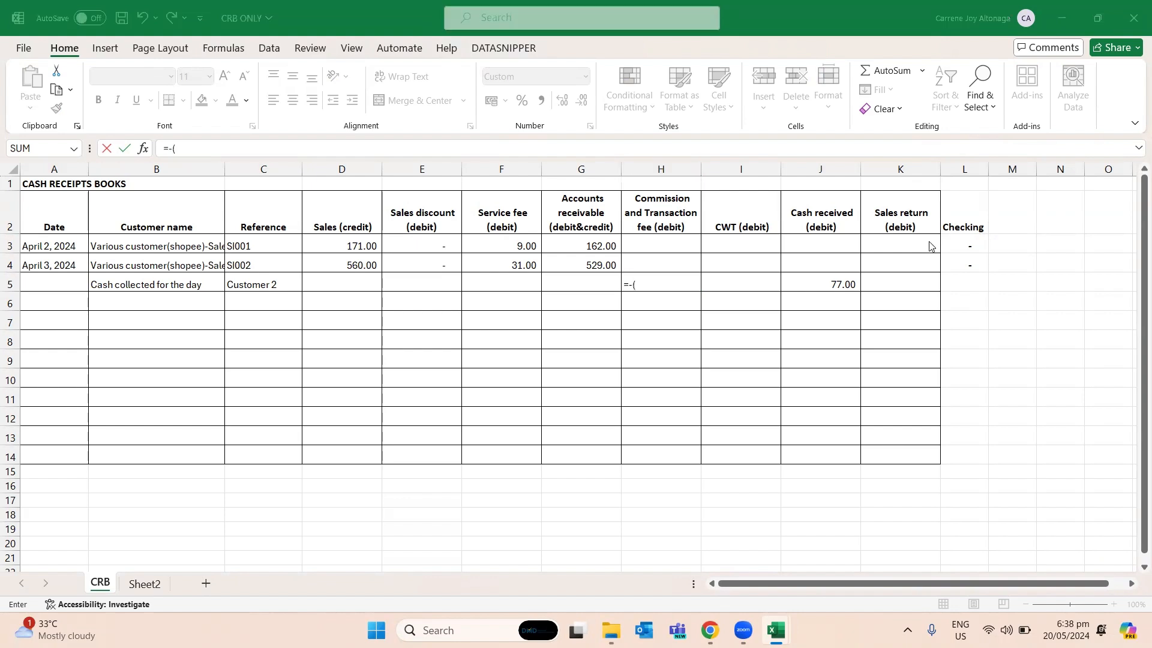
pyautogui.click(684, 257)
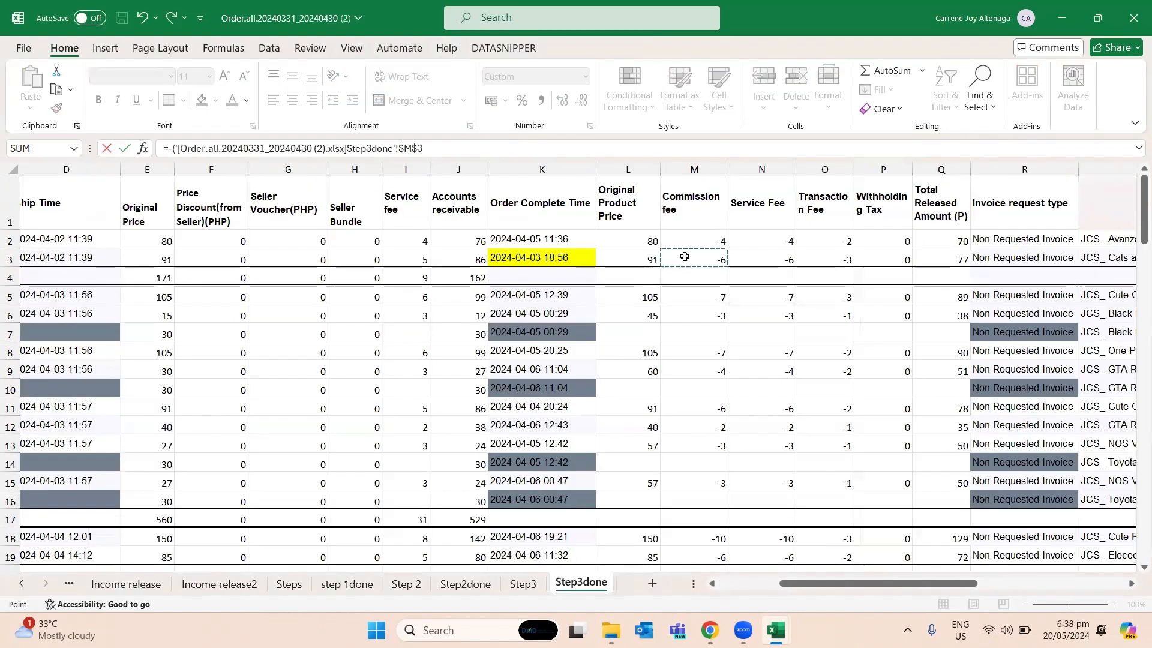
pyautogui.write('+')
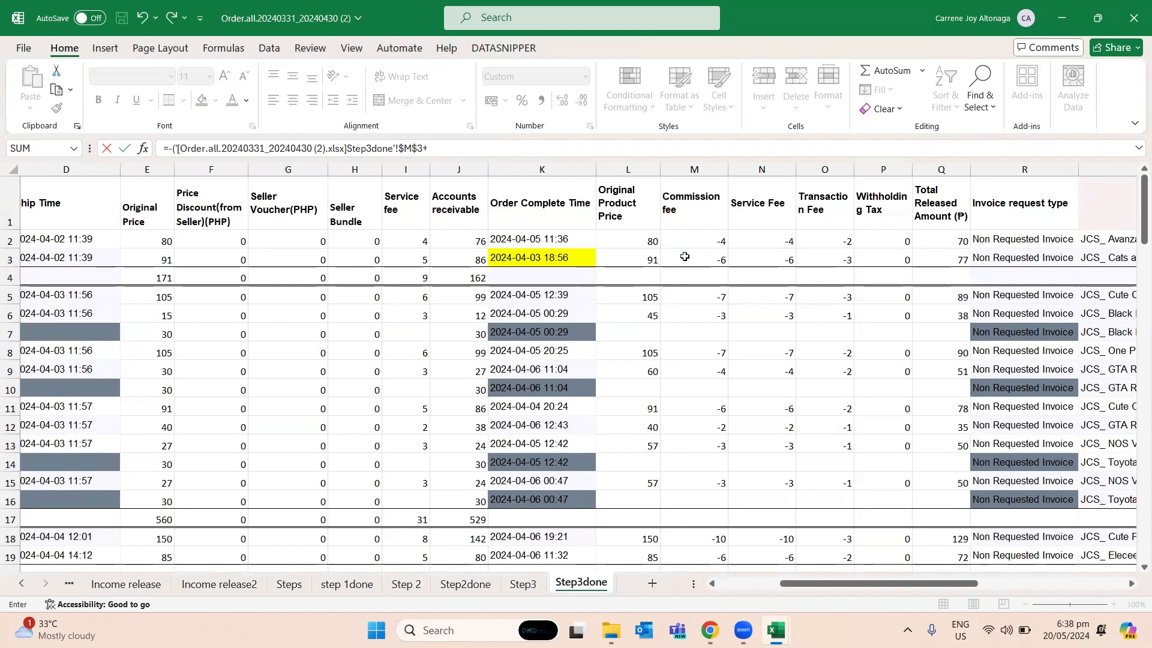
pyautogui.click(808, 262)
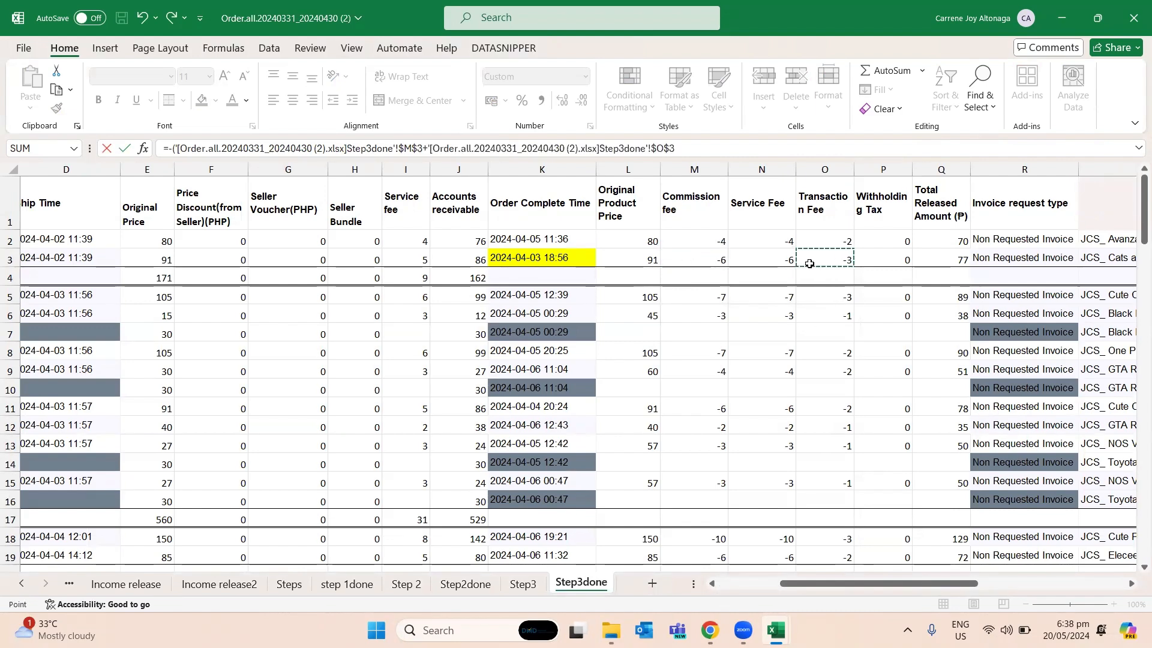
pyautogui.press('Return')
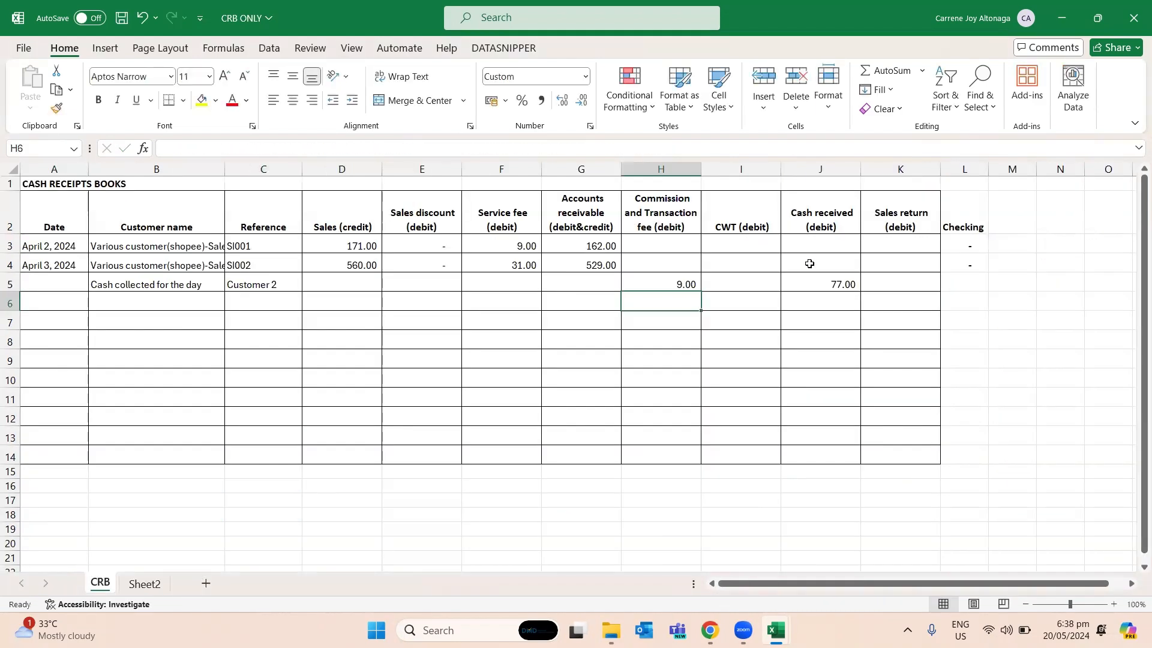
# - Compare the income-release Service Fee in N3 of Step3done with the order's original Service fee in I3
pyautogui.press('Up')
pyautogui.press('Right')
pyautogui.press('Left')
pyautogui.hotkey('alt', 'Tab')
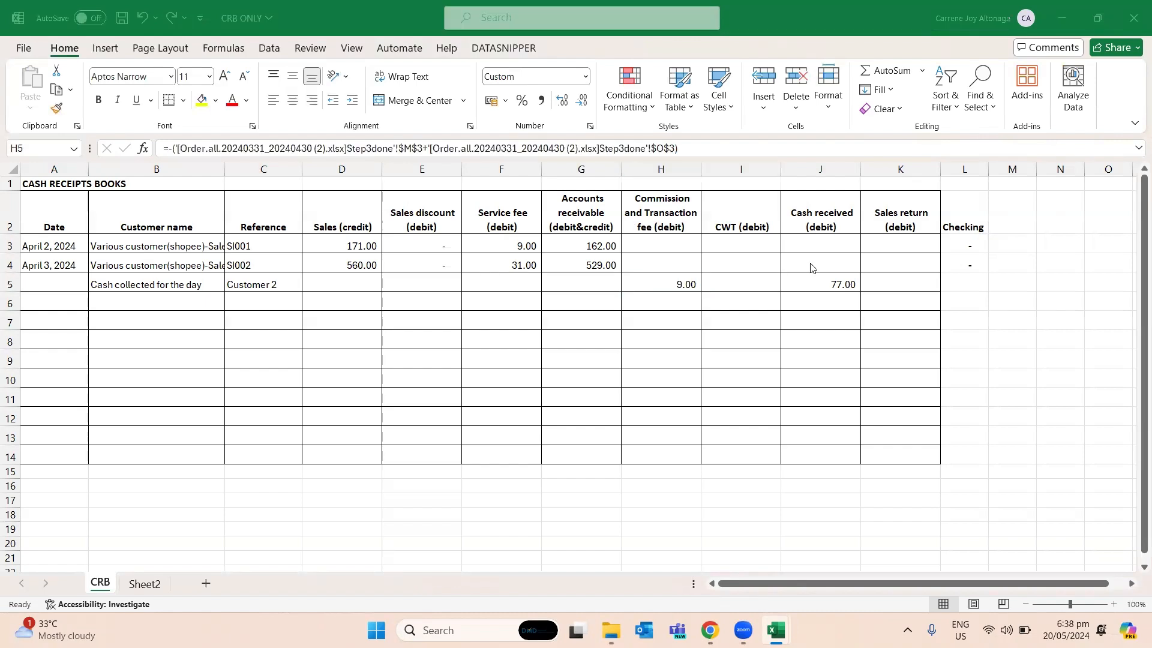
pyautogui.click(798, 260)
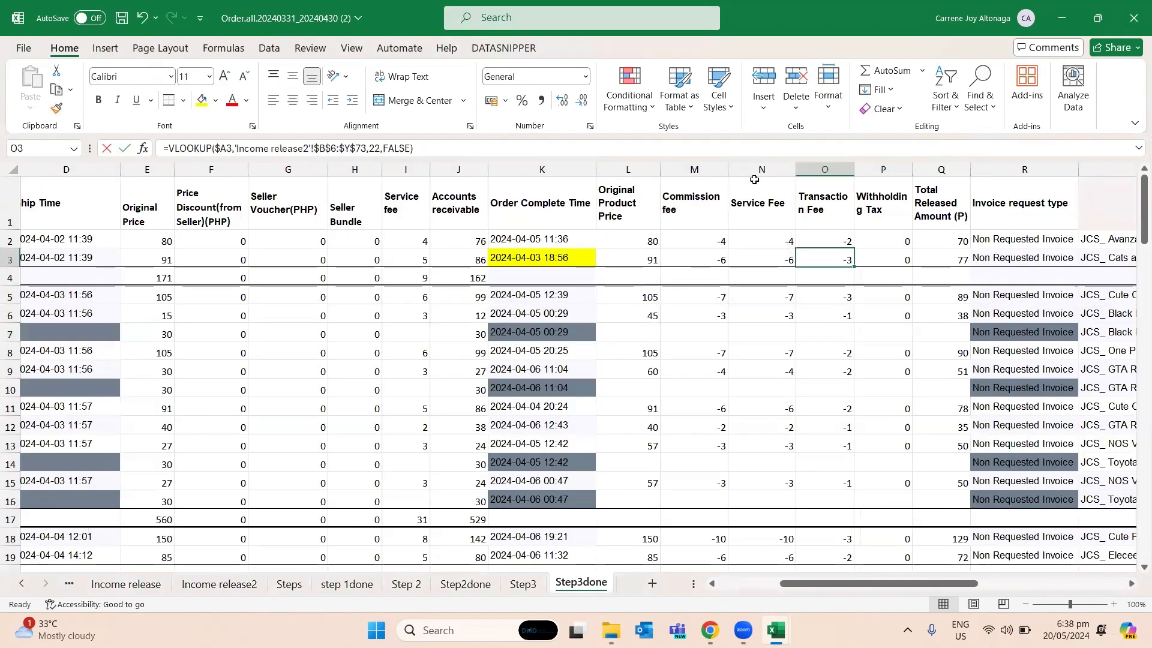
pyautogui.moveTo(754, 180); pyautogui.dragTo(762, 240)
pyautogui.click(761, 261)
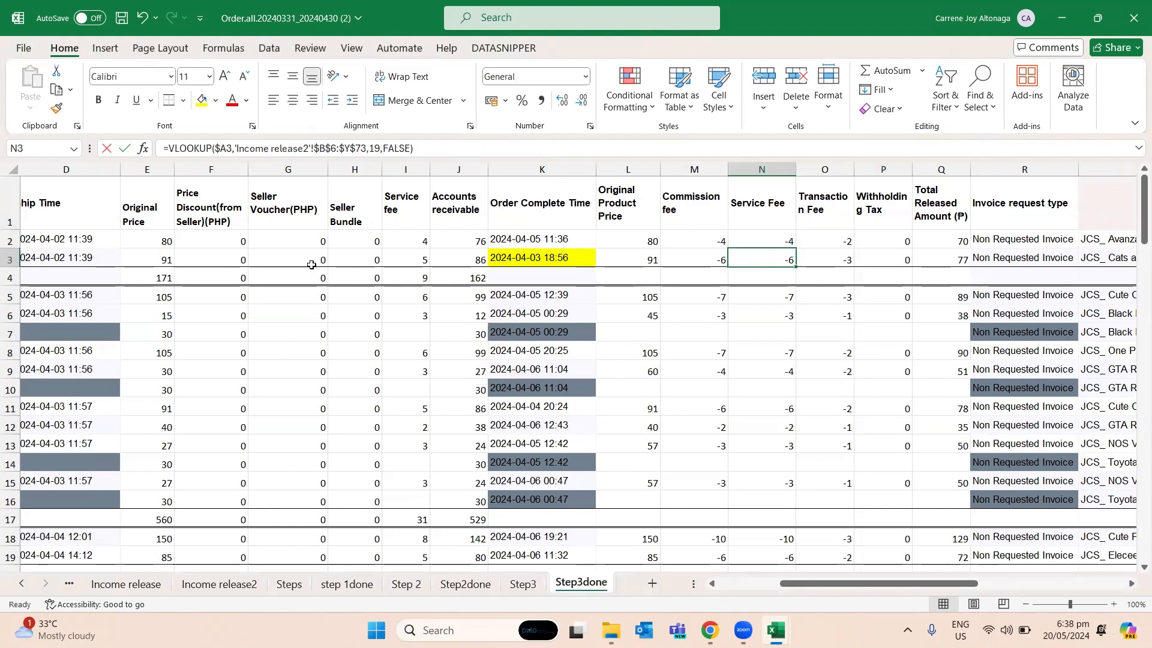
pyautogui.click(420, 258)
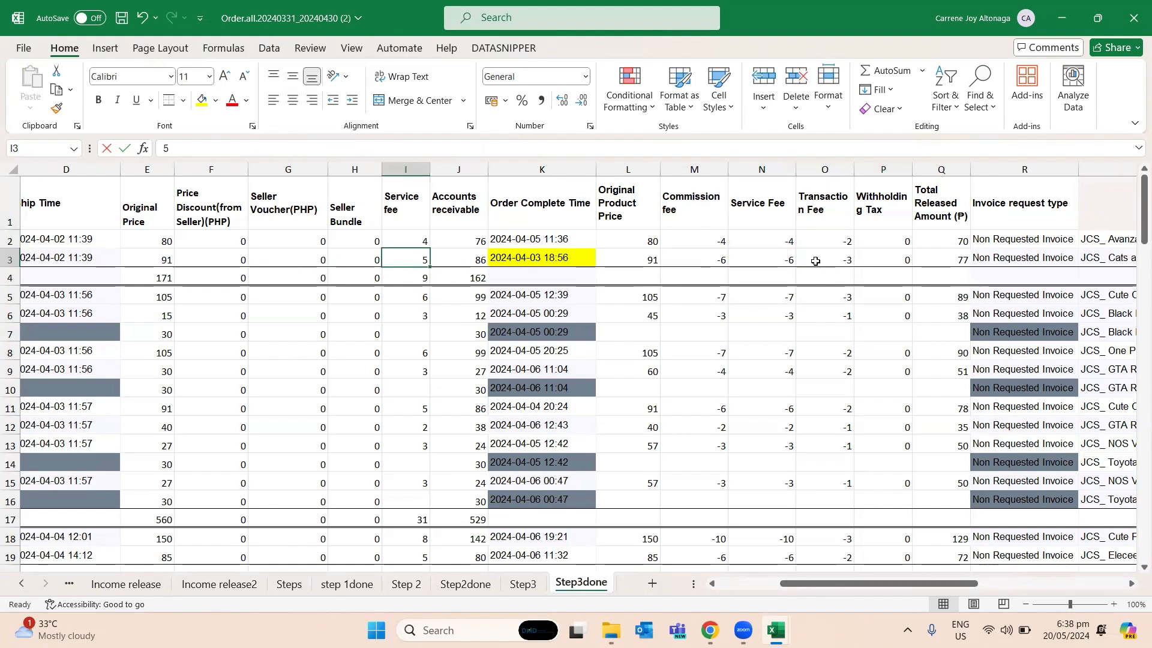
pyautogui.click(793, 260)
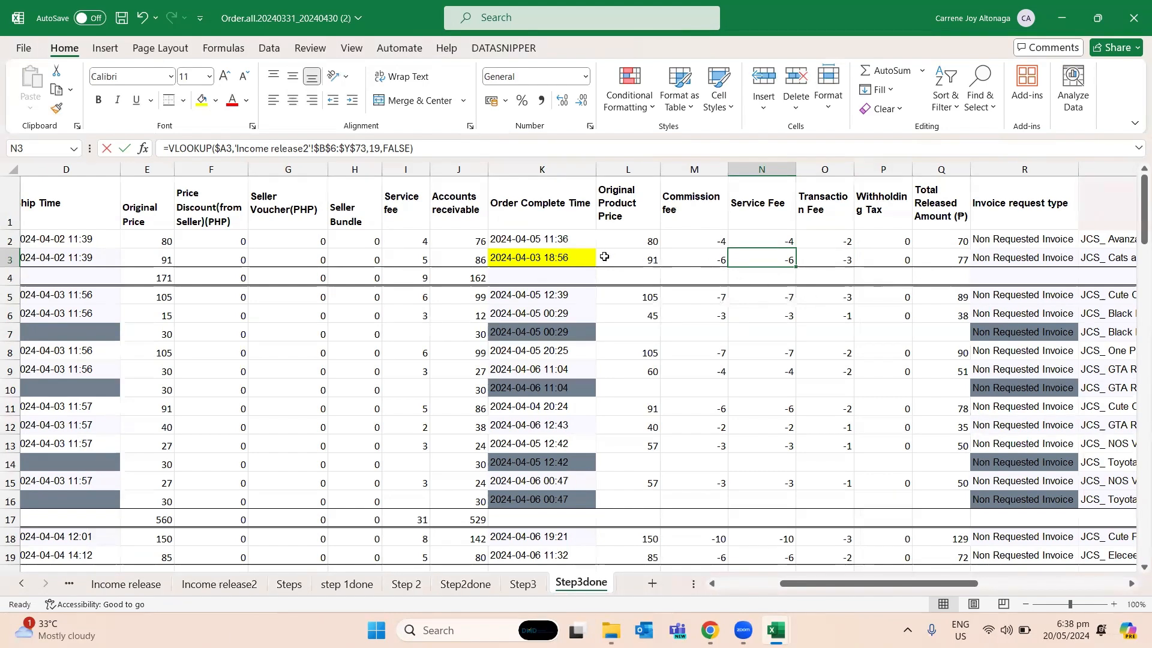
pyautogui.click(388, 260)
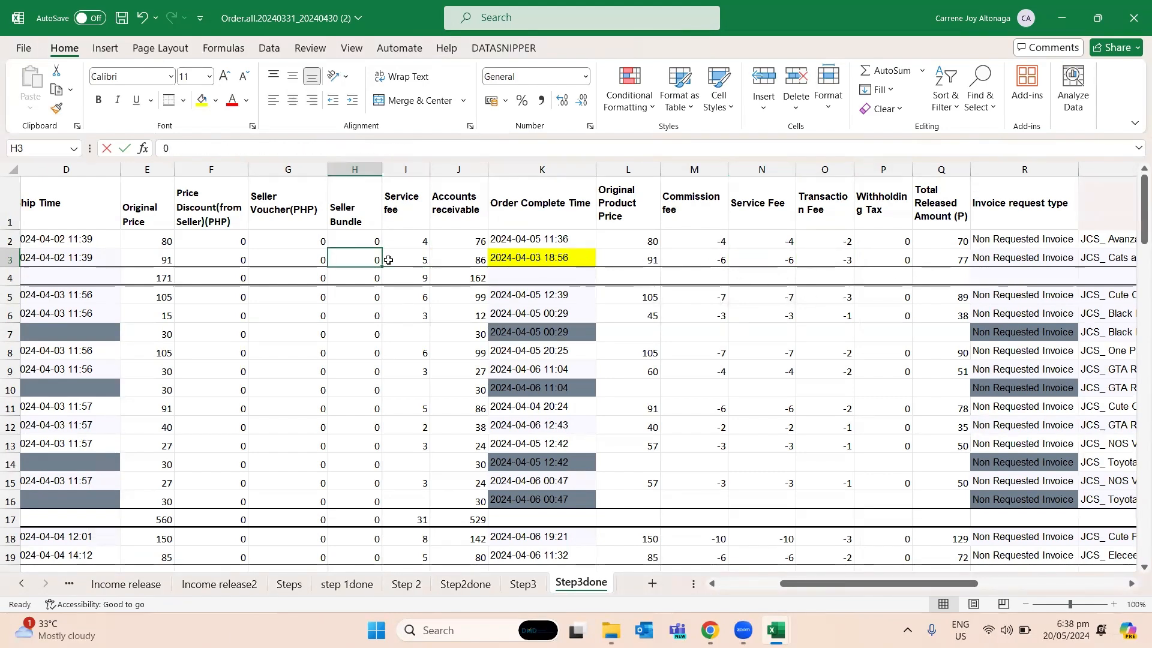
# - Find the Order ID from row 3 of Step3done in the Income release2 sheet
pyautogui.press('Home')
pyautogui.hotkey('ctrl', 'c')
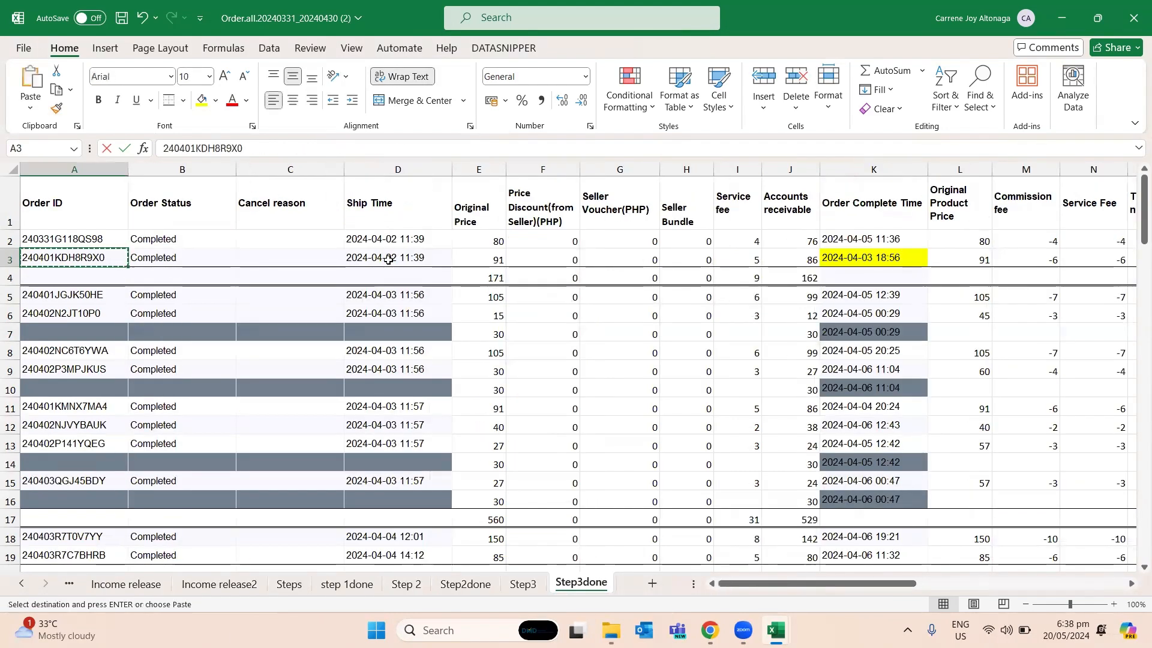
pyautogui.hotkey('ctrl', 'pageup')
pyautogui.hotkey('ctrl', 'pageup')
pyautogui.hotkey('ctrl', 'pageup')
pyautogui.hotkey('ctrl', 'pageup')
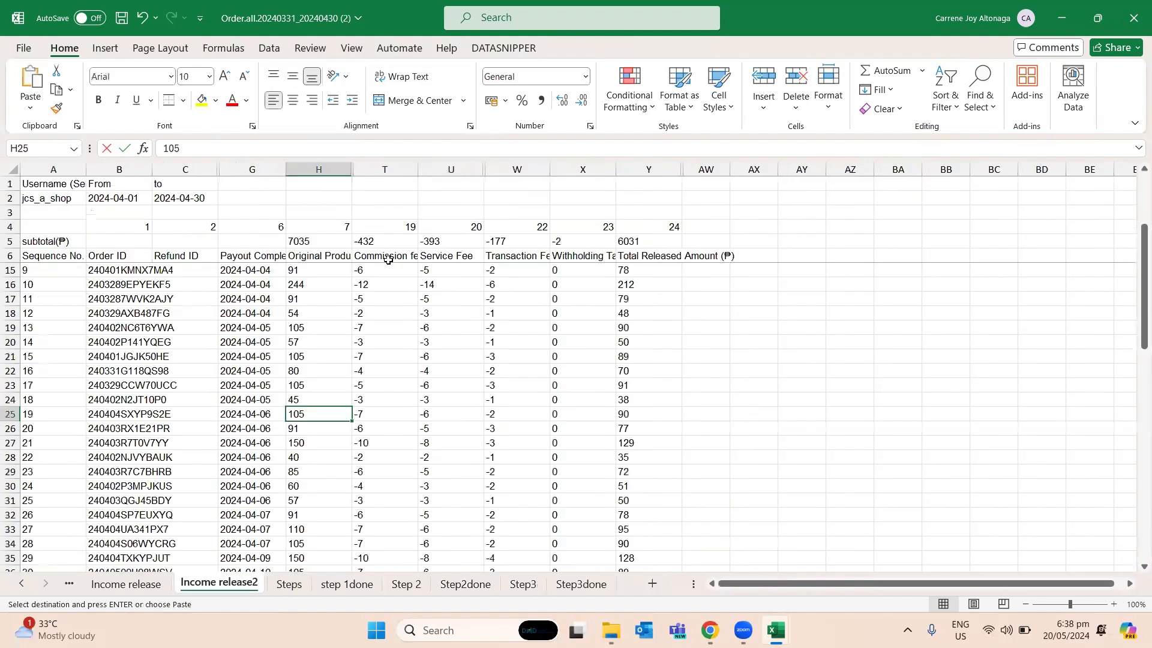
pyautogui.hotkey('ctrl', 'f')
pyautogui.hotkey('ctrl', 'v')
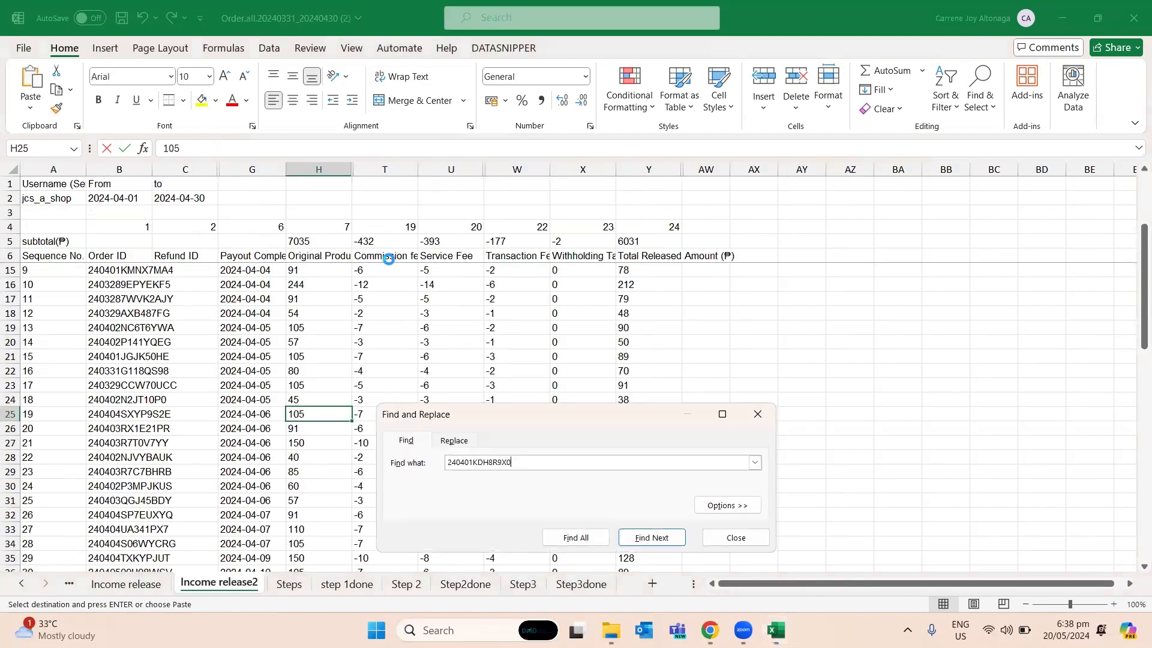
pyautogui.press('Return')
pyautogui.press('Escape')
# - Check the Service Fee in Income release2 for the order from row 3 of Step3done
pyautogui.press('Right')
pyautogui.press('Right')
pyautogui.press('Right')
pyautogui.press('Right')
pyautogui.press('Right')
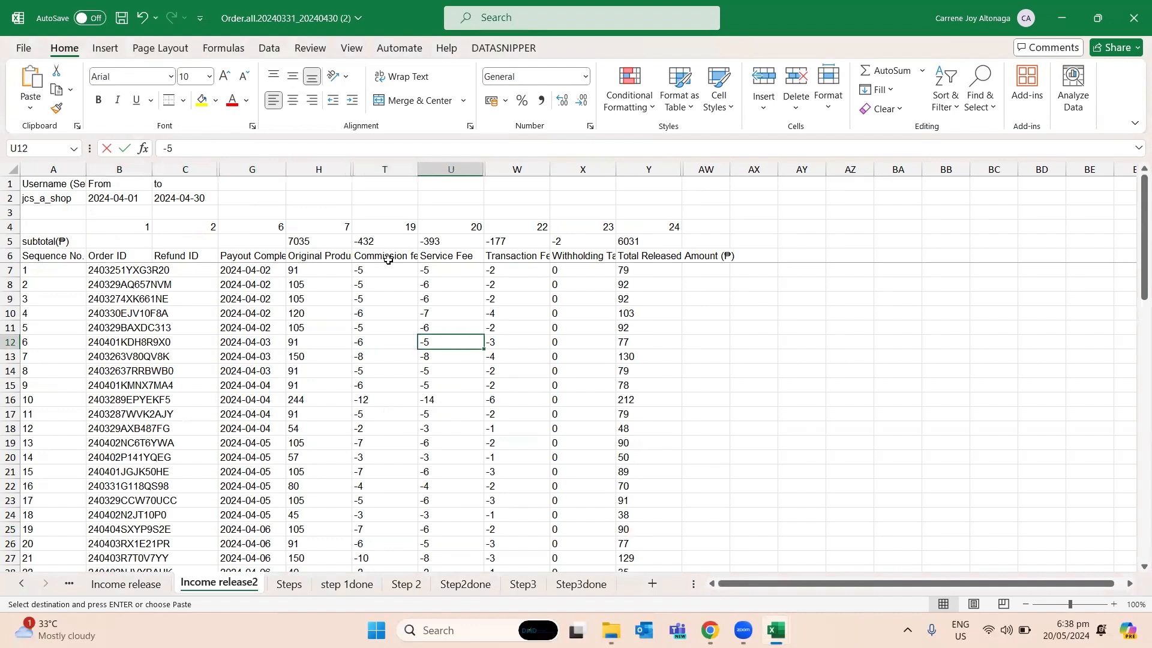
pyautogui.press('Left')
pyautogui.press('Left')
pyautogui.press('Right')
# - Replace the Service Fee formula in N3 of Step3done with -5
pyautogui.hotkey('ctrl', 'pagedown')
pyautogui.hotkey('ctrl', 'pagedown')
pyautogui.hotkey('ctrl', 'pagedown')
pyautogui.hotkey('ctrl', 'pagedown')
pyautogui.hotkey('ctrl', 'pagedown')
pyautogui.hotkey('ctrl', 'pagedown')
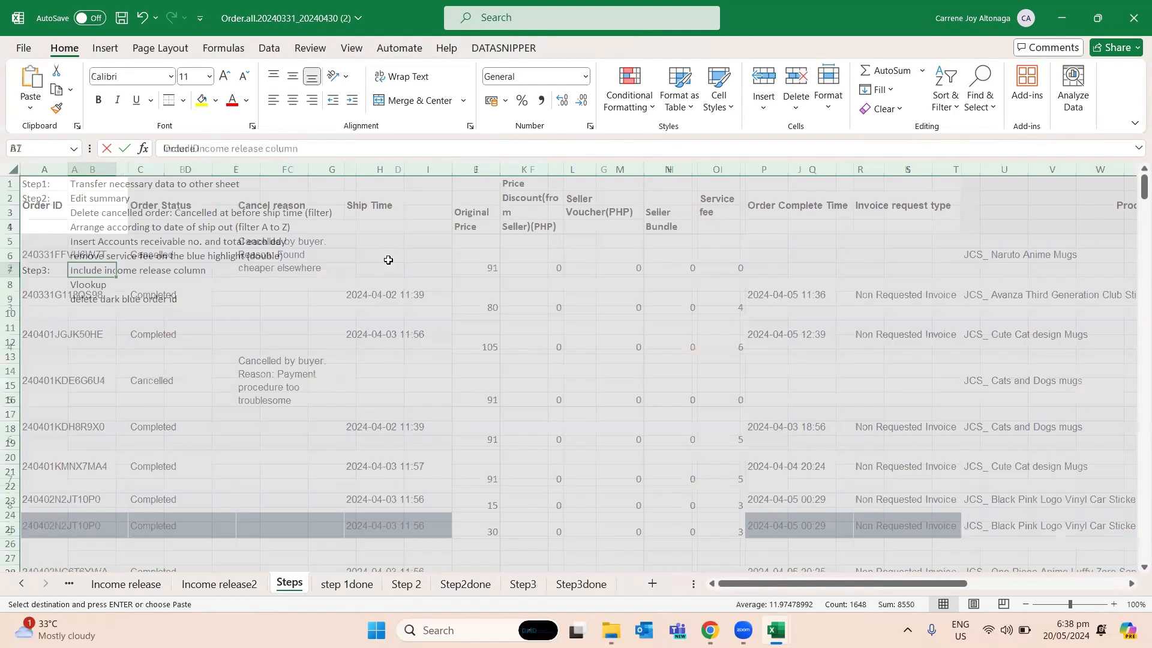
pyautogui.press('Right')
pyautogui.press('Right')
pyautogui.press('Right')
pyautogui.press('Right')
pyautogui.press('Right')
pyautogui.press('Right')
pyautogui.press('Right')
pyautogui.press('Right')
pyautogui.press('Right')
pyautogui.press('Right')
pyautogui.press('Right')
pyautogui.press('Right')
pyautogui.press('Right')
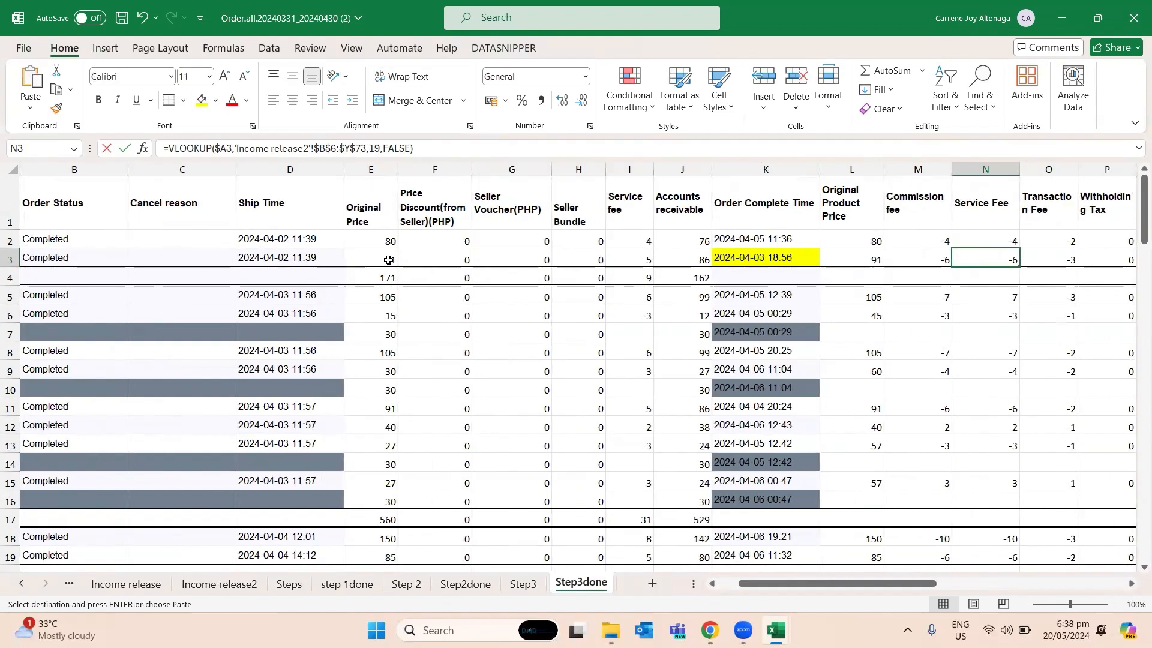
pyautogui.press('F2')
pyautogui.press('Escape')
pyautogui.press('Right')
pyautogui.press('F2')
pyautogui.press('Escape')
pyautogui.press('Left')
# - Find the Order ID from A2 of Step3done in the Income release2 sheet
pyautogui.press('Left')
pyautogui.press('Right')
pyautogui.write('-5')
pyautogui.press('Return')
pyautogui.press('Up')
pyautogui.press('Up')
pyautogui.press('Left')
pyautogui.press('Left')
pyautogui.press('Left')
pyautogui.press('Home')
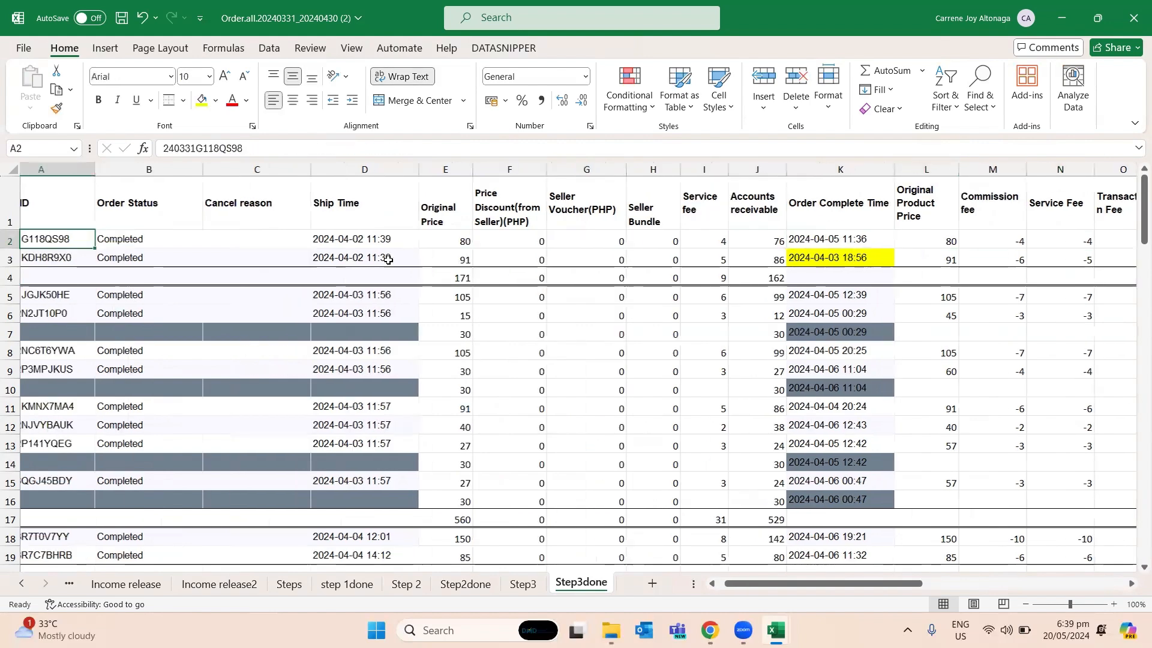
pyautogui.hotkey('ctrl', 'c')
pyautogui.hotkey('ctrl', 'pageup')
pyautogui.hotkey('ctrl', 'pageup')
pyautogui.hotkey('ctrl', 'pageup')
pyautogui.hotkey('ctrl', 'pageup')
pyautogui.hotkey('ctrl', 'pageup')
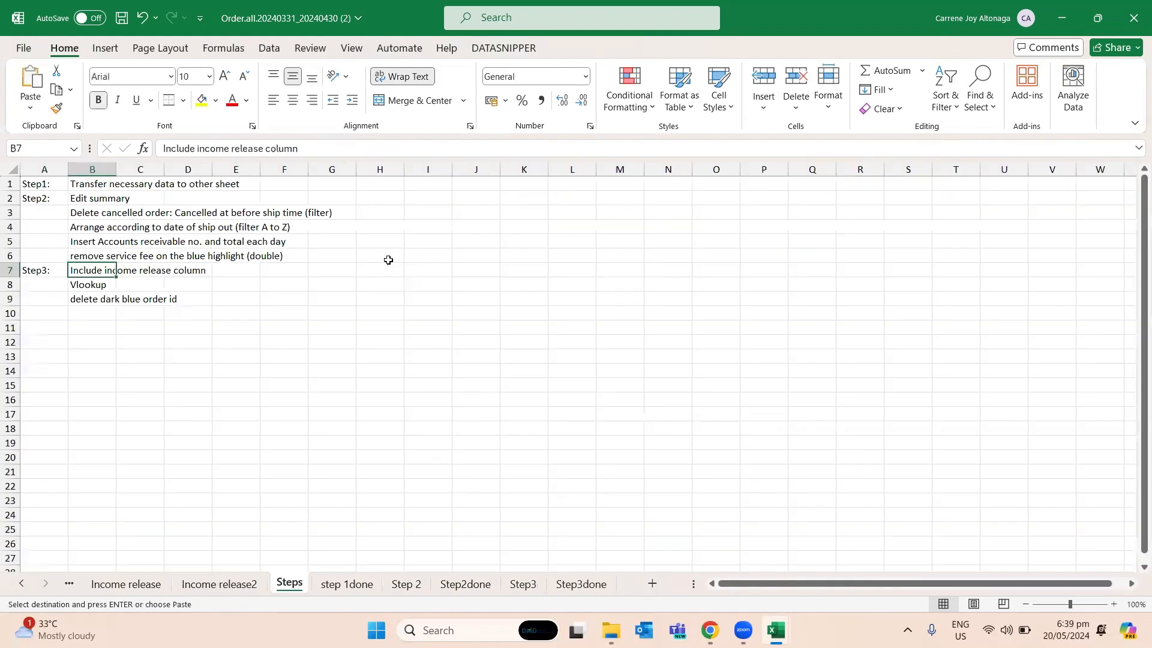
pyautogui.hotkey('ctrl', 'pageup')
pyautogui.hotkey('ctrl', 'f')
pyautogui.hotkey('ctrl', 'v')
pyautogui.press('Return')
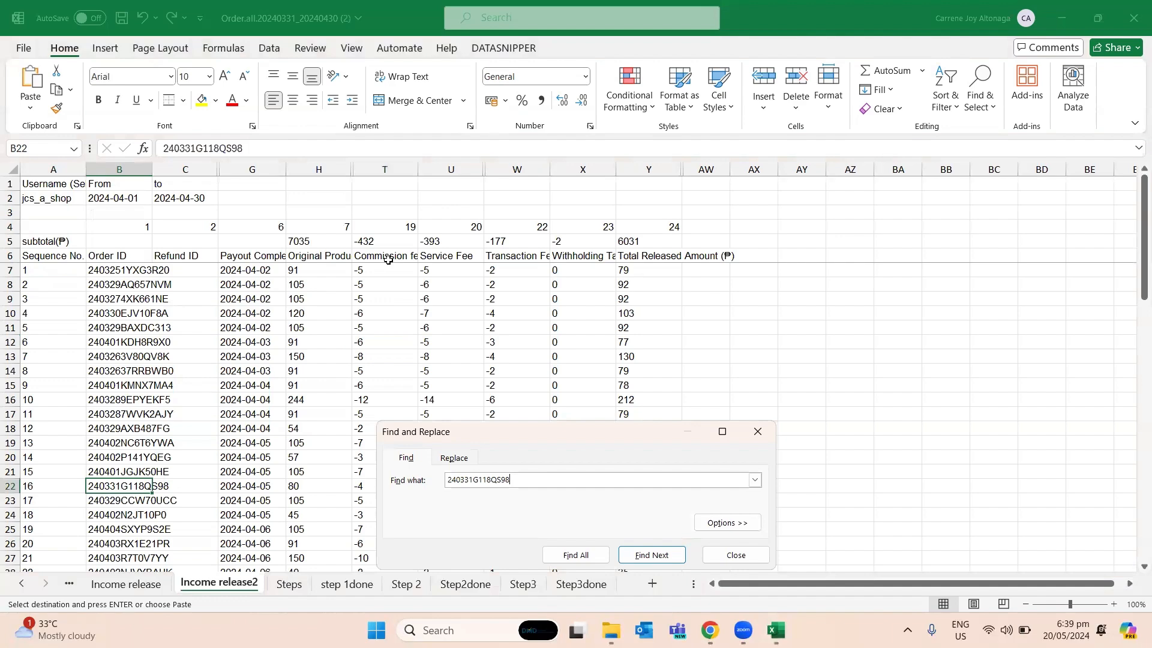
# - Compare the found order's Service Fee in Income release2 with the fees in row 2 of Step3done
pyautogui.press('Escape')
pyautogui.press('Right')
pyautogui.press('Right')
pyautogui.press('Right')
pyautogui.press('Right')
pyautogui.press('Right')
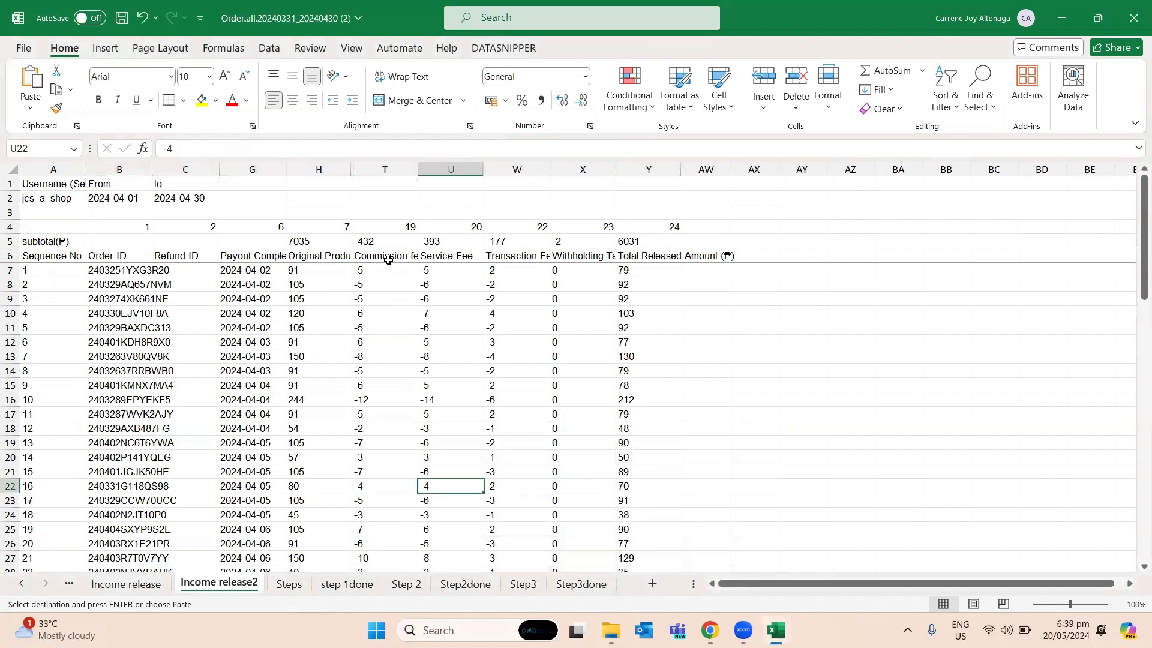
pyautogui.hotkey('ctrl', 'pagedown')
pyautogui.hotkey('ctrl', 'pagedown')
pyautogui.hotkey('ctrl', 'pagedown')
pyautogui.hotkey('ctrl', 'pagedown')
pyautogui.hotkey('ctrl', 'pagedown')
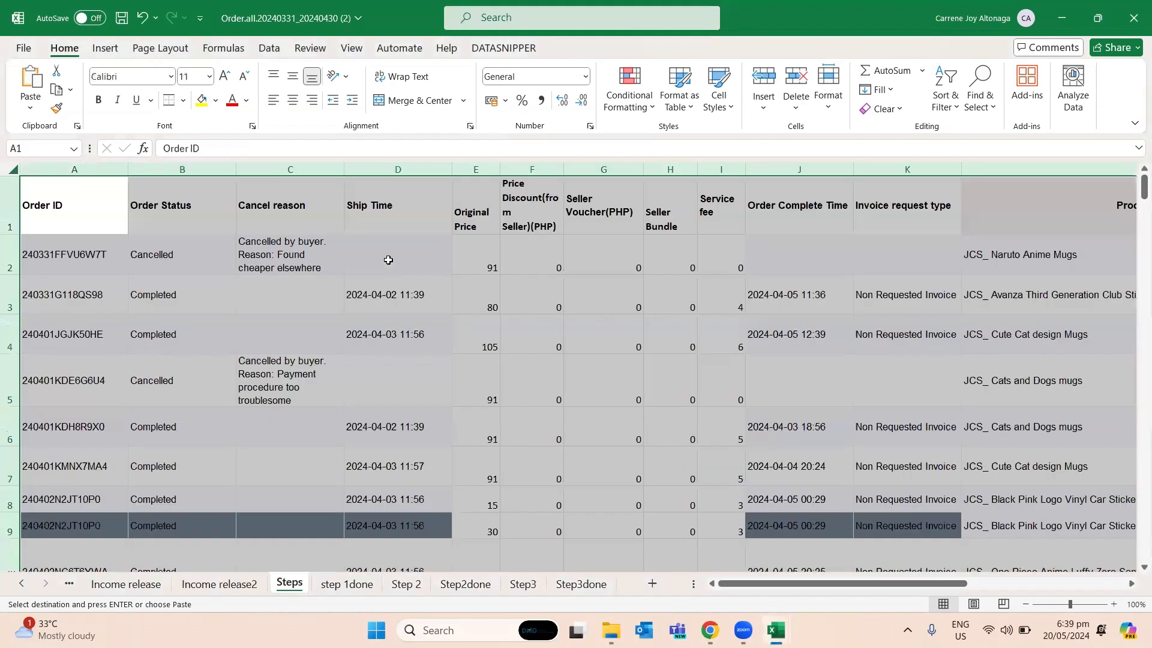
pyautogui.hotkey('ctrl', 'pagedown')
pyautogui.press('Right')
pyautogui.press('Right')
pyautogui.press('Right')
pyautogui.press('Right')
pyautogui.press('Right')
pyautogui.press('Right')
pyautogui.press('Right')
pyautogui.press('Right')
pyautogui.press('Right')
pyautogui.press('Right')
pyautogui.press('Right')
pyautogui.press('Right')
pyautogui.press('Right')
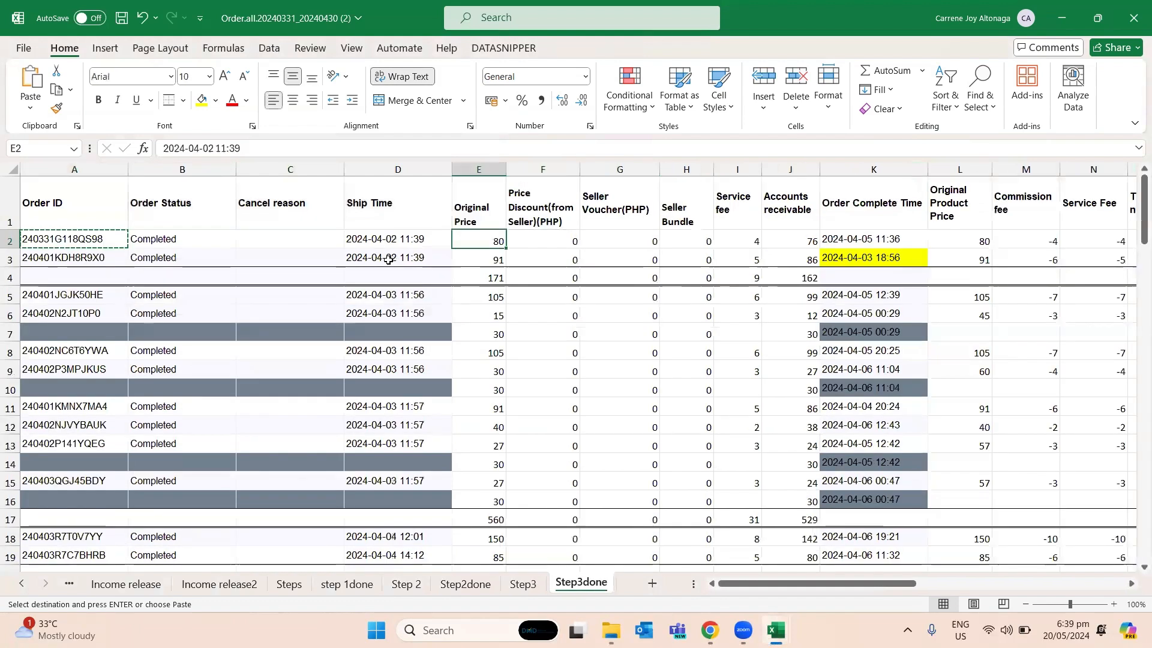
pyautogui.press('Right')
pyautogui.press('Left')
# - Examine the VLOOKUP formula behind the Service Fee in N5 of Step3done
pyautogui.press('Down')
pyautogui.press('Down')
pyautogui.press('Down')
pyautogui.press('Down')
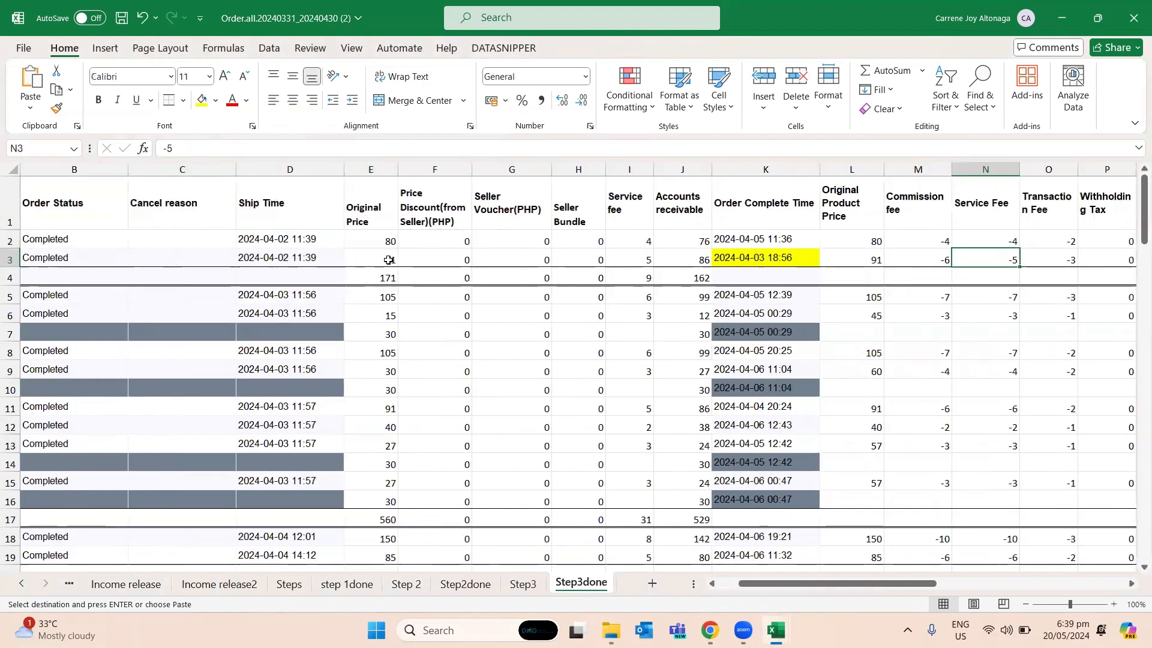
pyautogui.press('Up')
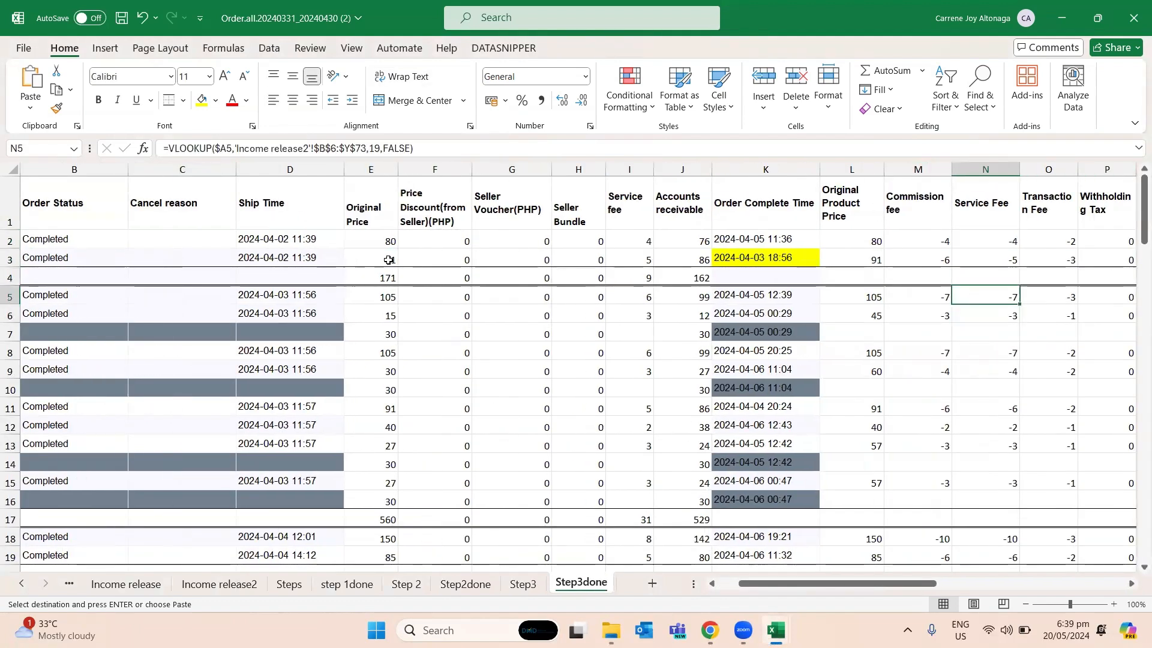
pyautogui.press('F2')
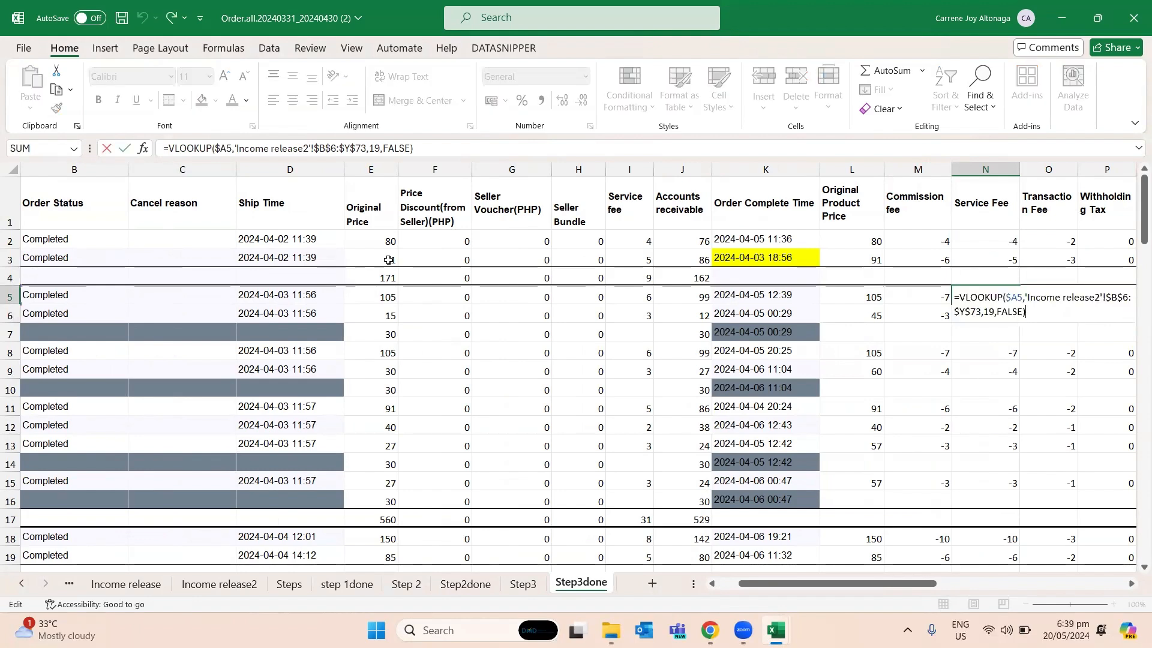
pyautogui.press('Return')
pyautogui.press('Up')
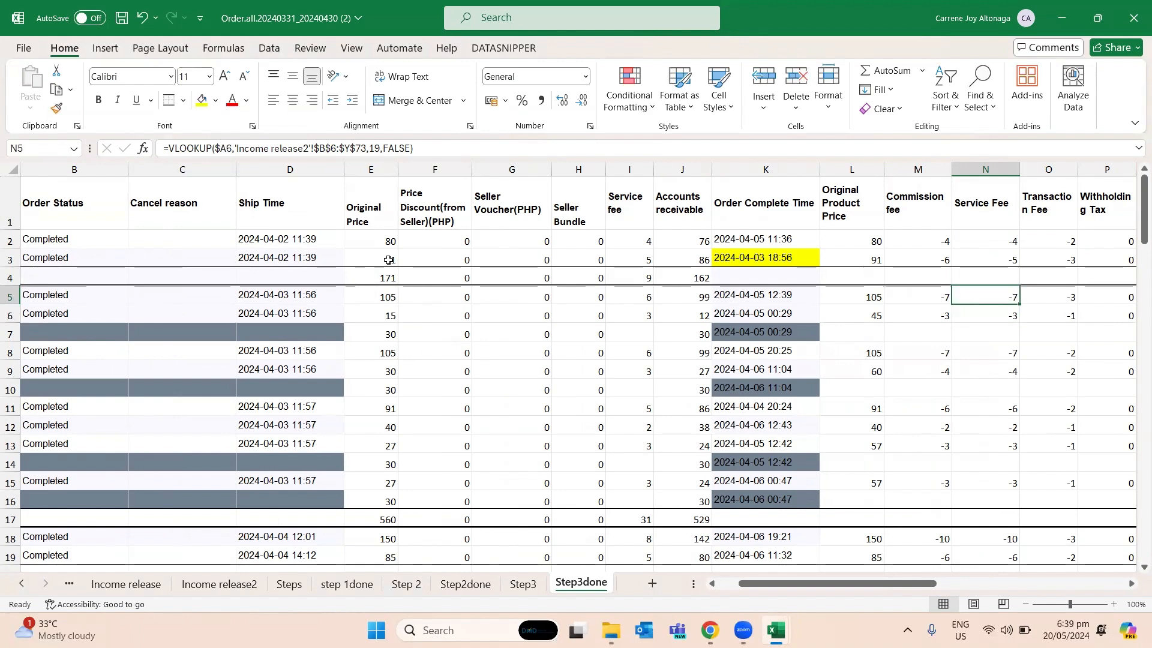
pyautogui.press('Right')
# - Examine the VLOOKUP formula in N2 of Step3done and which Order ID cell it refers to
pyautogui.hotkey('ctrl', 'pageup')
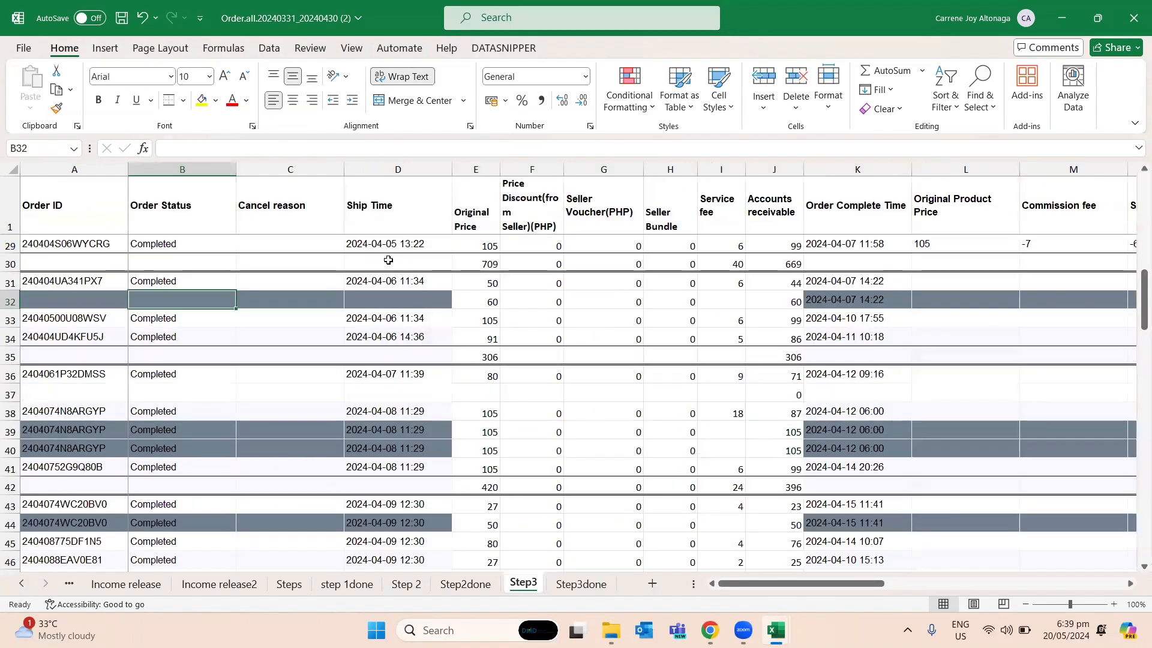
pyautogui.hotkey('ctrl', 'pagedown')
pyautogui.press('Left')
pyautogui.press('Up')
pyautogui.press('Up')
pyautogui.press('Up')
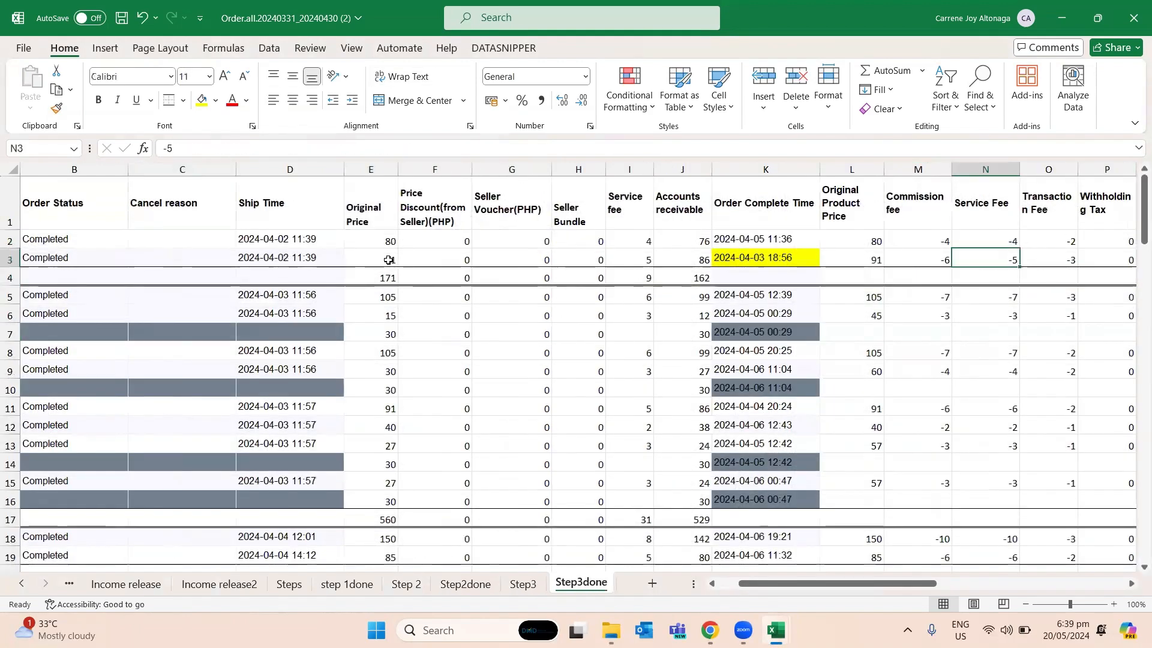
pyautogui.press('F2')
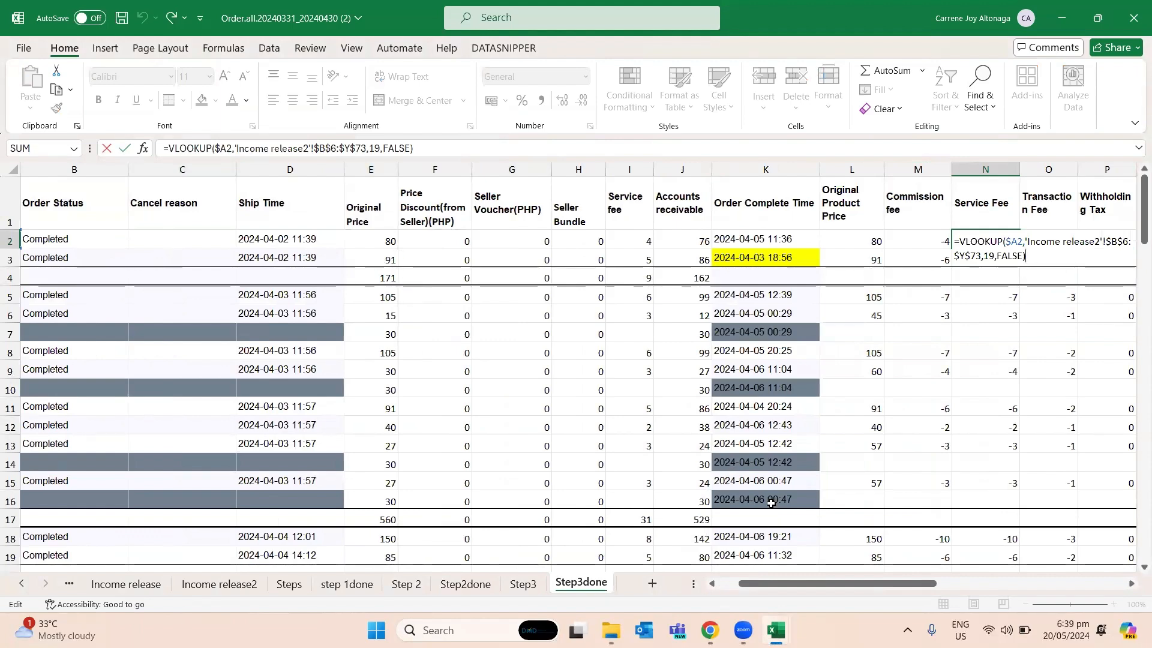
pyautogui.moveTo(844, 583); pyautogui.dragTo(724, 587)
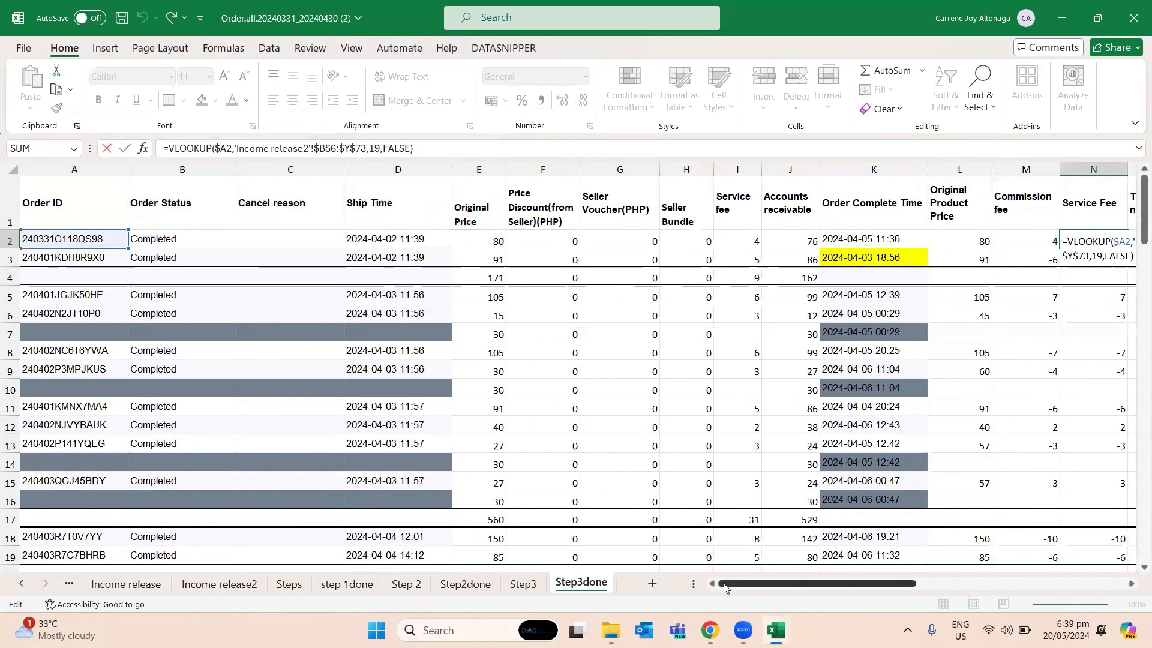
pyautogui.press('Escape')
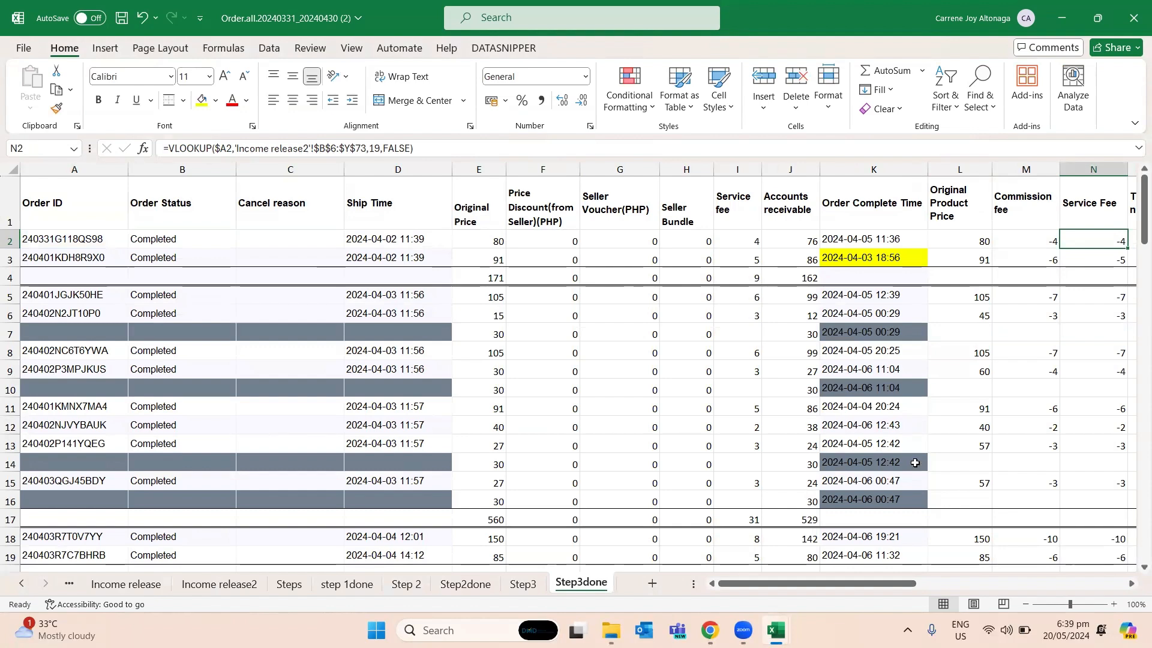
# - Copy the Service Fee VLOOKUP formula from N2 into N3
pyautogui.hotkey('ctrl', 'c')
pyautogui.press('Down')
pyautogui.hotkey('ctrl', 'v')
pyautogui.hscroll(1, 915, 462)
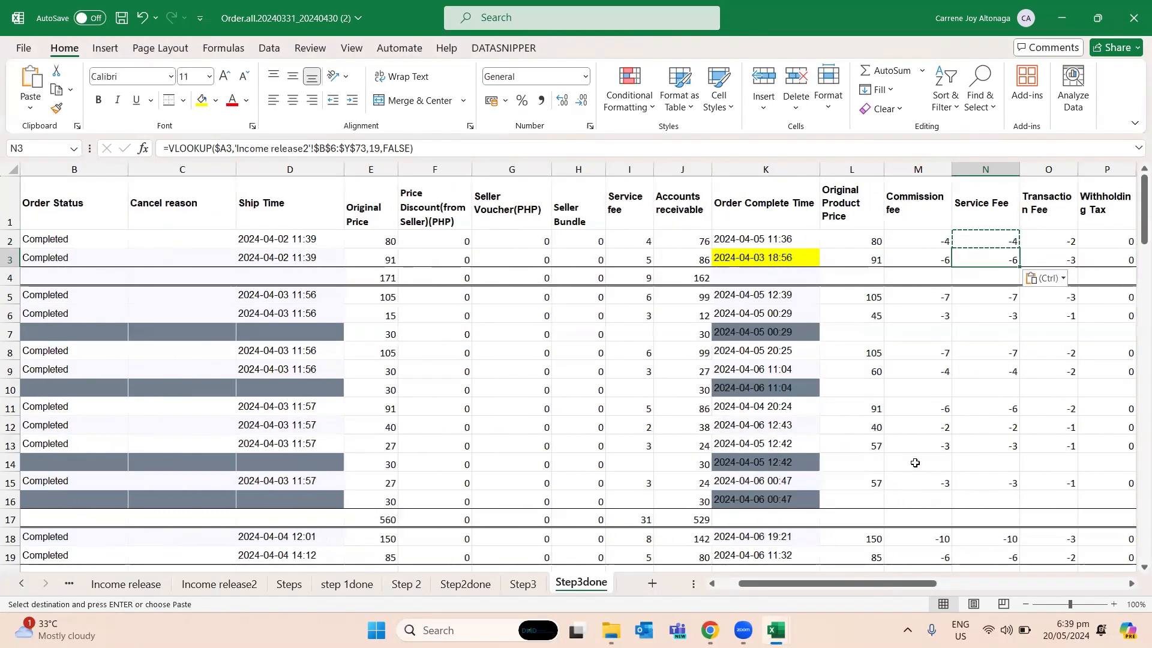
# - Examine the copied Service Fee VLOOKUP formula in N3 and its lookup cell
pyautogui.press('Left')
pyautogui.press('Left')
pyautogui.press('Left')
pyautogui.press('Left')
pyautogui.press('Left')
pyautogui.press('Left')
pyautogui.press('Left')
pyautogui.press('Left')
pyautogui.press('Left')
pyautogui.press('Left')
pyautogui.press('Left')
pyautogui.press('Left')
pyautogui.press('Left')
pyautogui.press('Right')
pyautogui.press('Right')
pyautogui.press('Right')
pyautogui.press('Right')
pyautogui.press('Right')
pyautogui.press('Right')
pyautogui.press('Right')
pyautogui.press('Right')
pyautogui.press('Right')
pyautogui.press('Right')
pyautogui.press('Right')
pyautogui.press('Right')
pyautogui.press('Right')
pyautogui.press('Right')
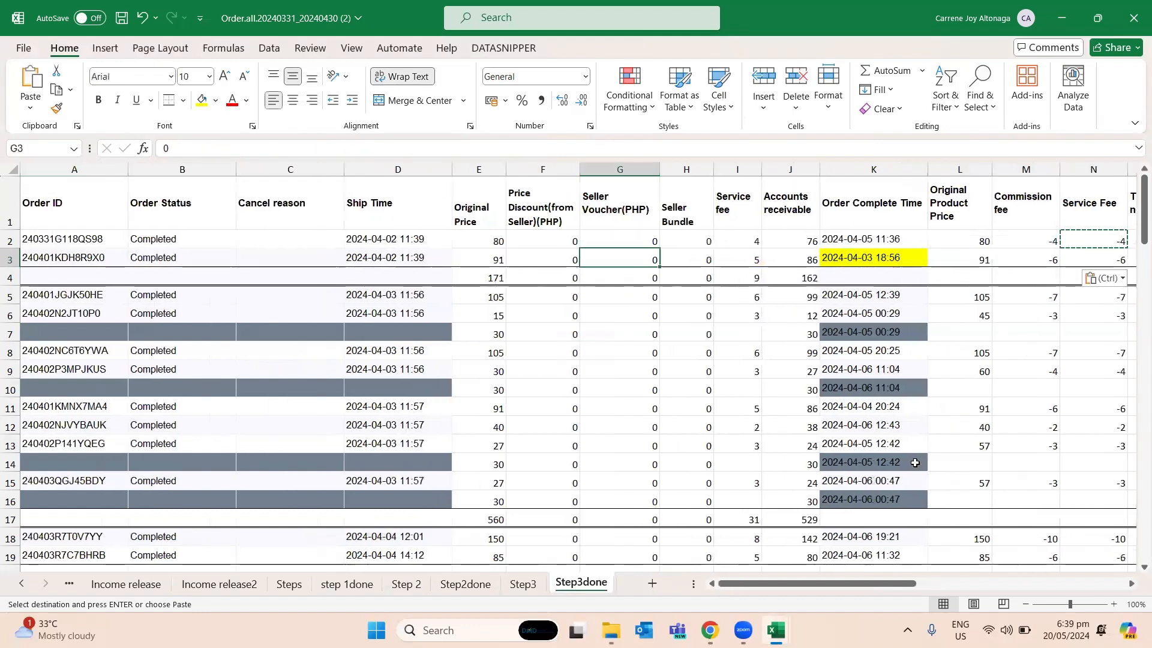
pyautogui.press('Left')
pyautogui.press('Escape')
pyautogui.press('F2')
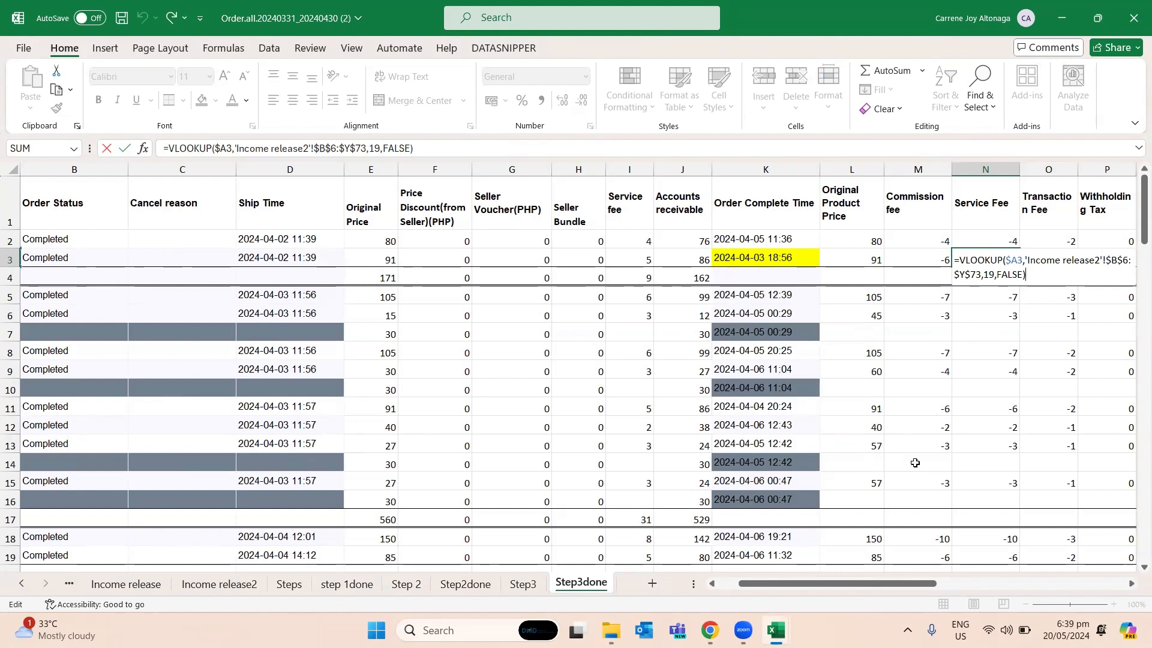
pyautogui.hotkey('shift', 'Return')
pyautogui.hotkey('ctrl', 'pageup')
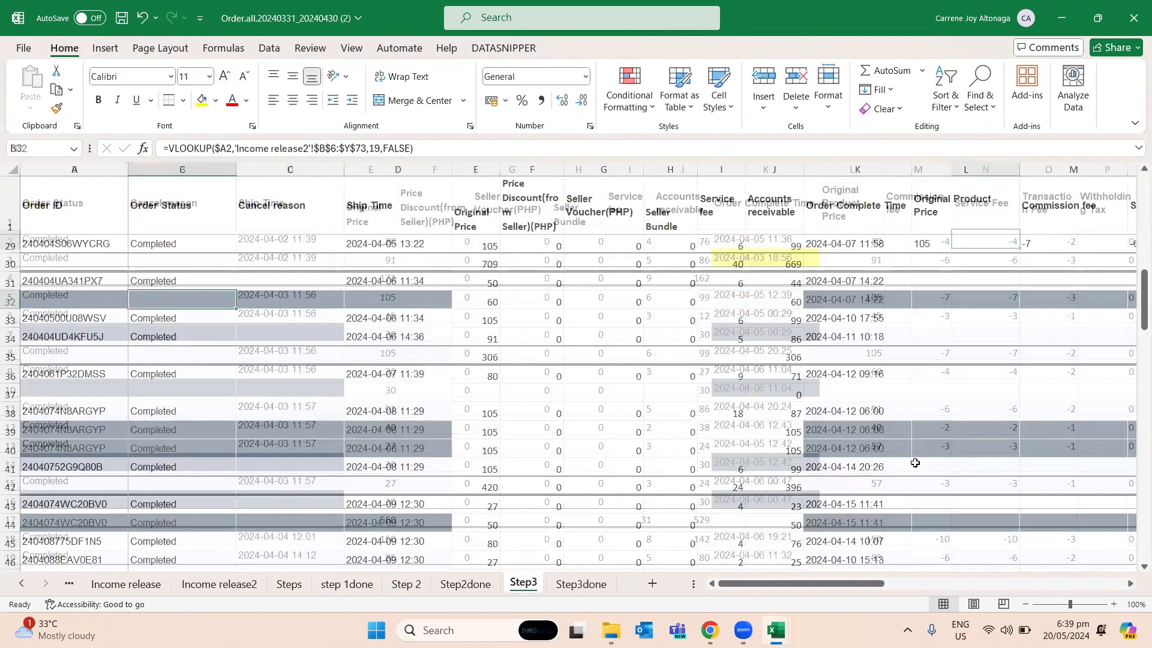
# - Compare the VLOOKUP formulas of the income-release fee columns in row 2 of Step3done
pyautogui.hotkey('ctrl', 'pagedown')
pyautogui.press('Left')
pyautogui.press('Right')
pyautogui.press('Left')
pyautogui.press('Down')
pyautogui.press('Up')
pyautogui.press('Right')
pyautogui.press('Right')
pyautogui.press('Right')
pyautogui.press('Left')
pyautogui.press('Left')
pyautogui.press('Left')
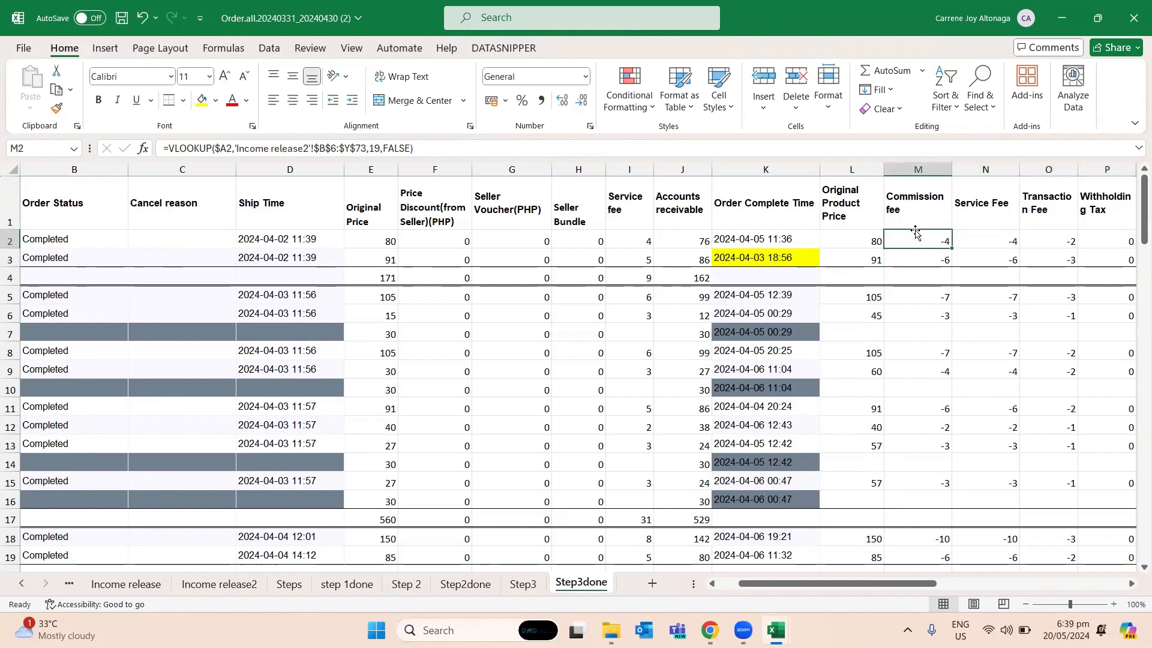
# - Check the column index in N2's VLOOKUP against the Service Fee column number in row 4 of Income release2
pyautogui.press('Right')
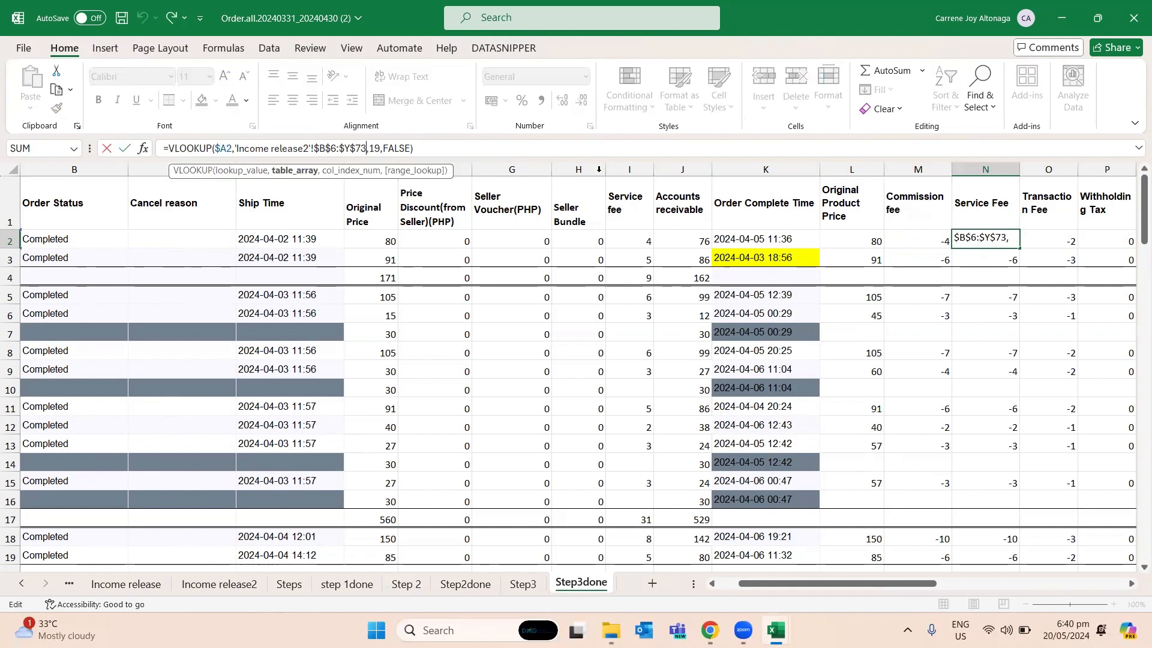
pyautogui.hotkey('ctrl', 'Return')
pyautogui.click(375, 148)
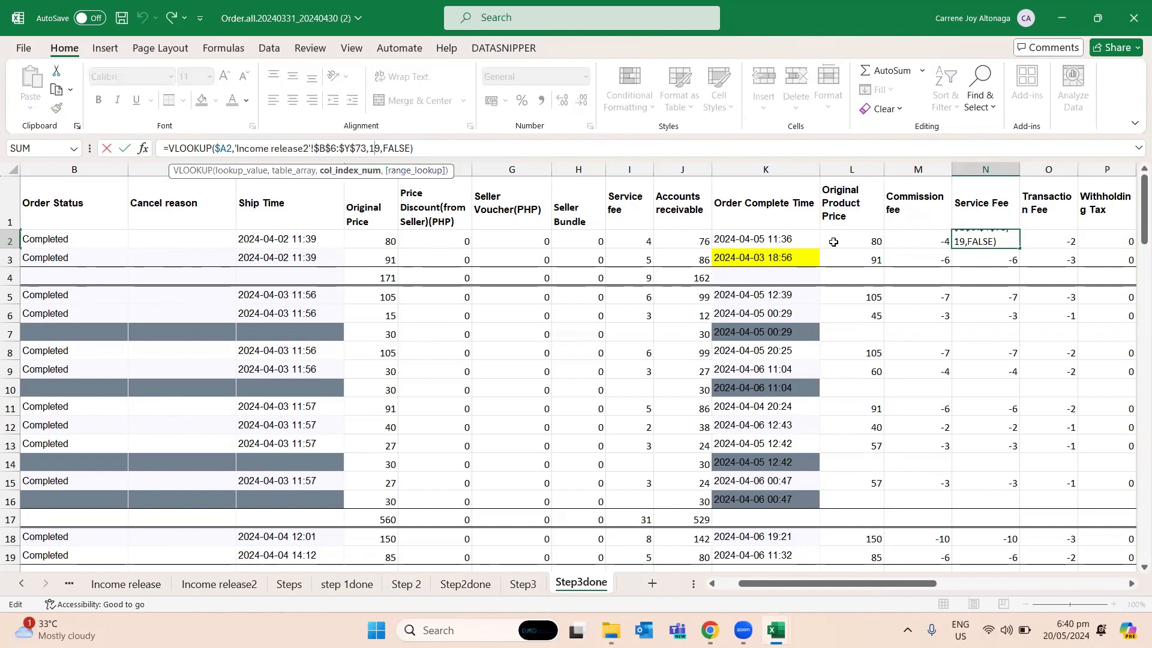
pyautogui.hotkey('ctrl', 'Return')
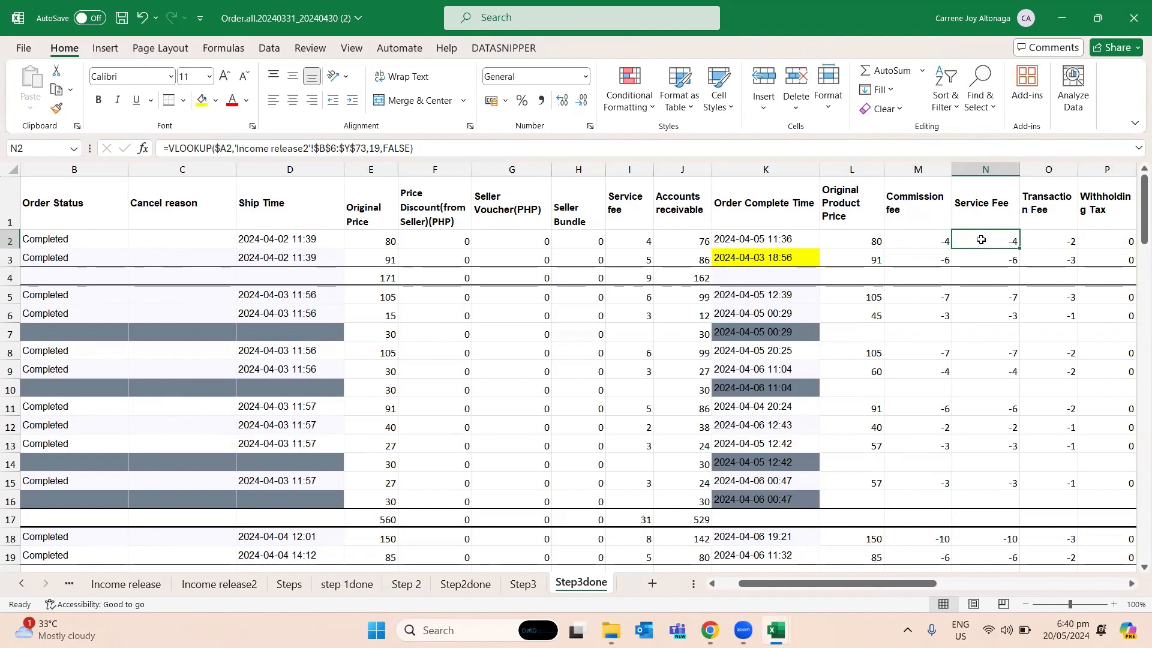
pyautogui.click(376, 148)
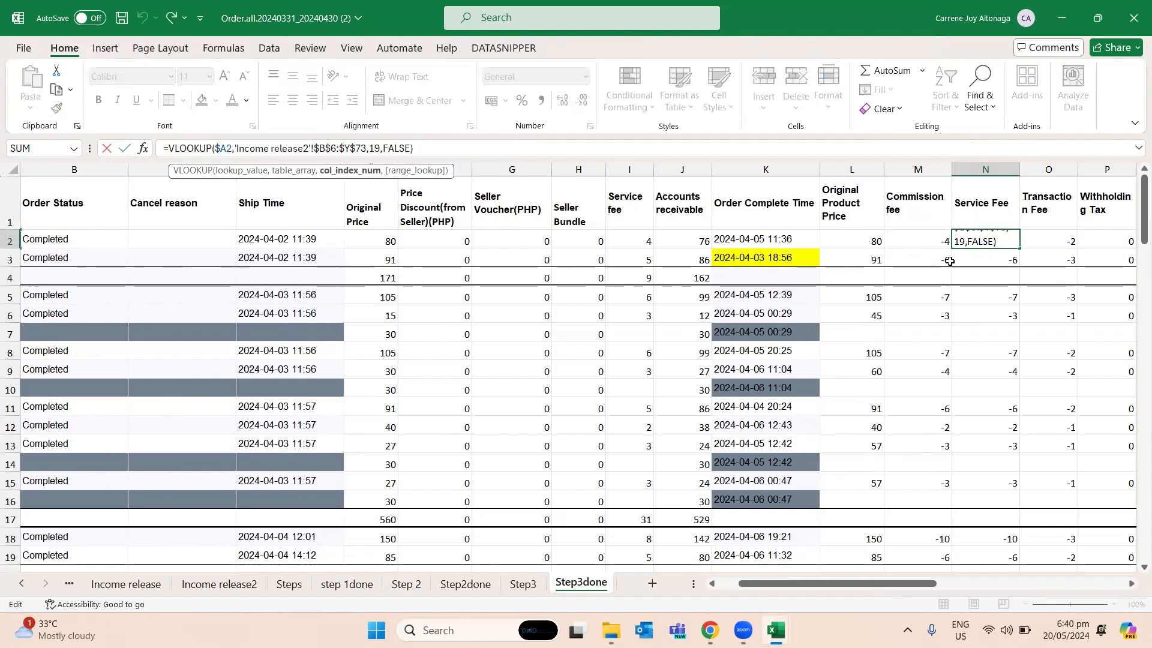
pyautogui.hotkey('ctrl', 'Return')
pyautogui.click(219, 584)
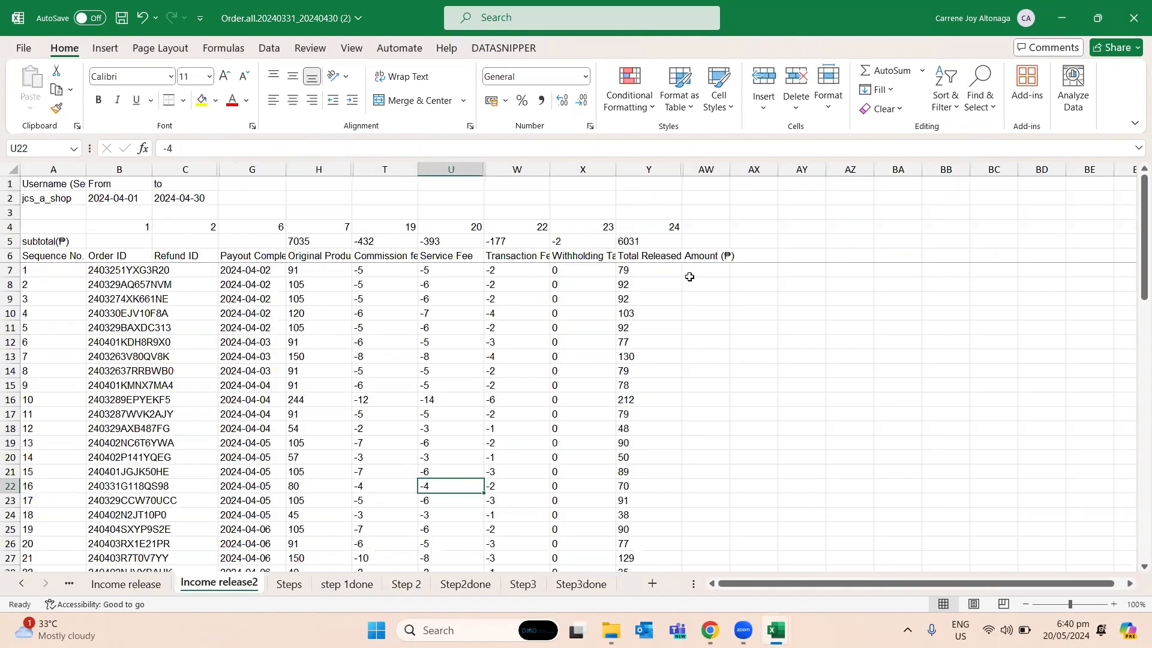
pyautogui.click(461, 226)
pyautogui.click(459, 241)
pyautogui.click(462, 227)
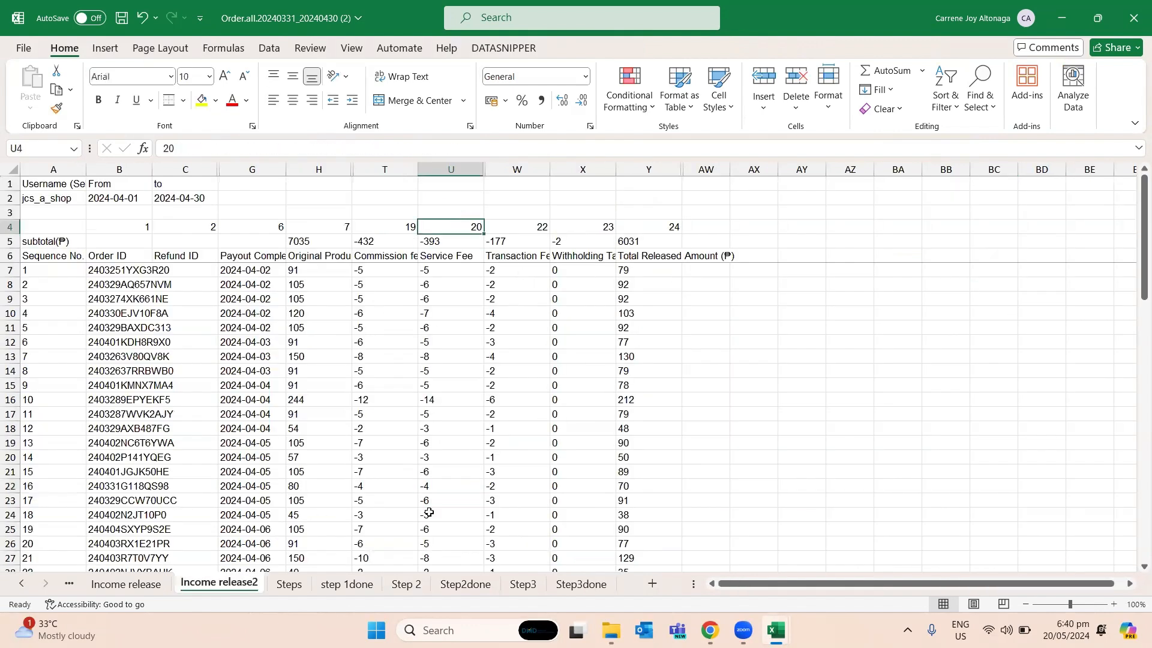
# - Set the column index in the VLOOKUP of N2 in Step3done to 20 and copy the formula to N3
pyautogui.click(581, 584)
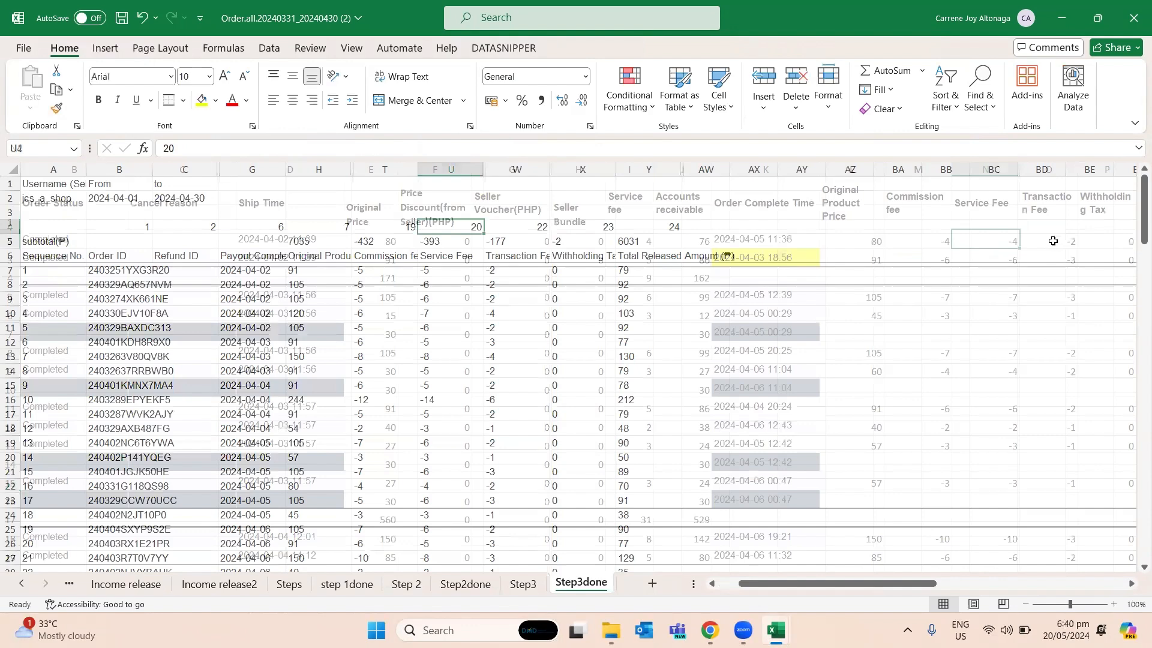
pyautogui.doubleClick(993, 241)
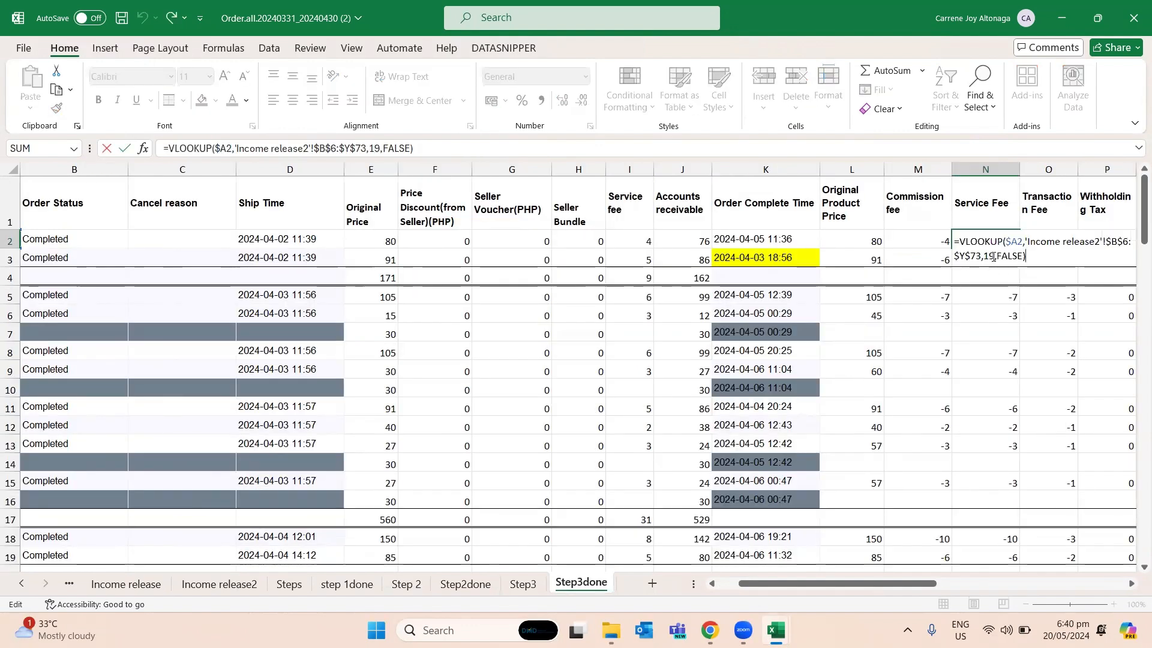
pyautogui.click(994, 257)
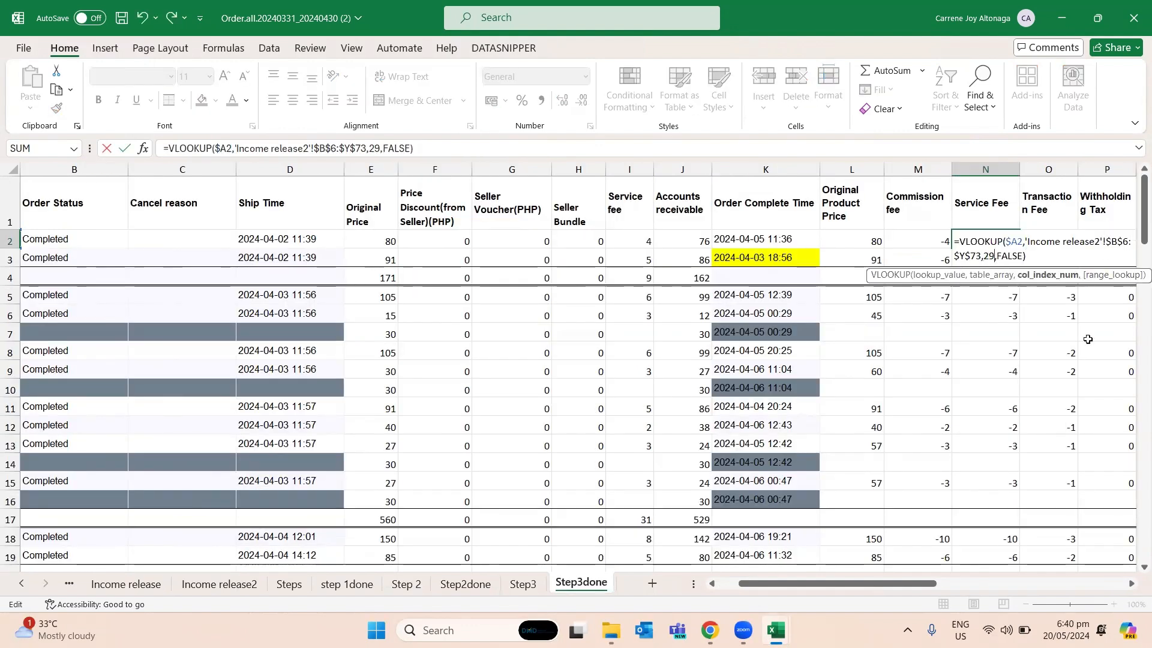
pyautogui.press('Return')
pyautogui.press('Up')
pyautogui.hotkey('ctrl', 'c')
pyautogui.press('Down')
pyautogui.hotkey('ctrl', 'v')
# - Paste the corrected Service Fee formula into N5:N6 and N8:N9
pyautogui.press('Down')
pyautogui.press('Down')
pyautogui.press('Down')
pyautogui.hotkey('shift', 'Up')
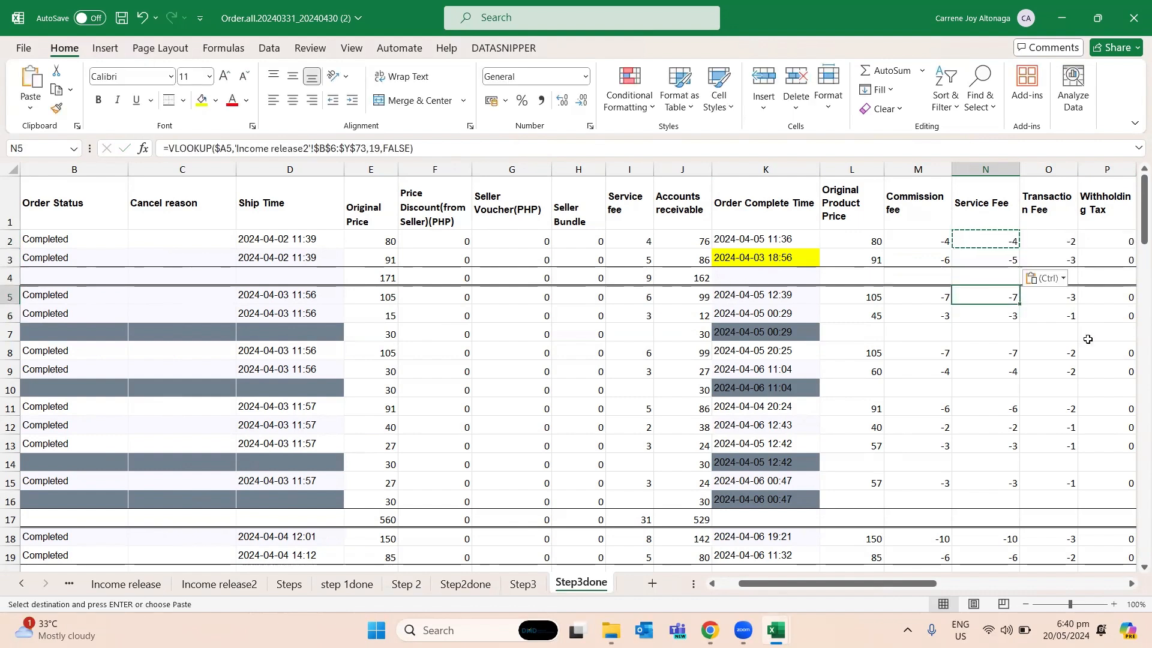
pyautogui.hotkey('ctrl', 'v')
pyautogui.press('Down')
# - Paste the corrected Service Fee formula into N11:N13
pyautogui.press('Down')
pyautogui.press('Down')
pyautogui.hotkey('shift', 'Up')
pyautogui.hotkey('ctrl', 'v')
pyautogui.press('Down')
pyautogui.press('Down')
pyautogui.hotkey('shift', 'Down')
pyautogui.hotkey('shift', 'Down')
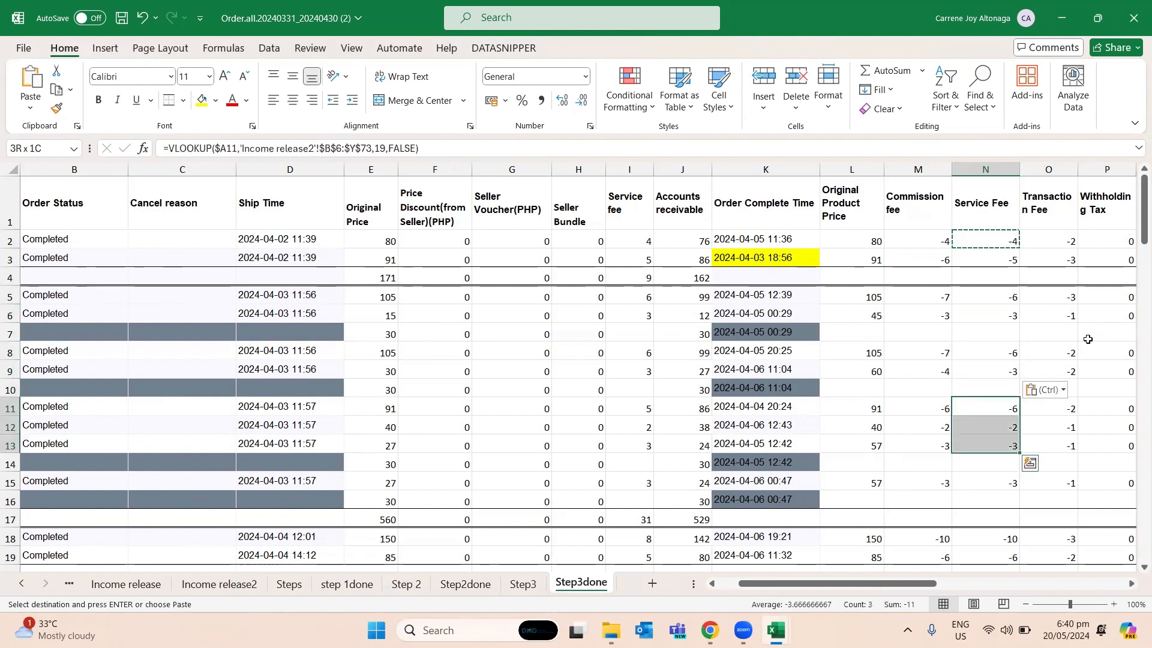
pyautogui.hotkey('ctrl', 'v')
pyautogui.press('Down')
pyautogui.press('Down')
pyautogui.press('Down')
pyautogui.press('Down')
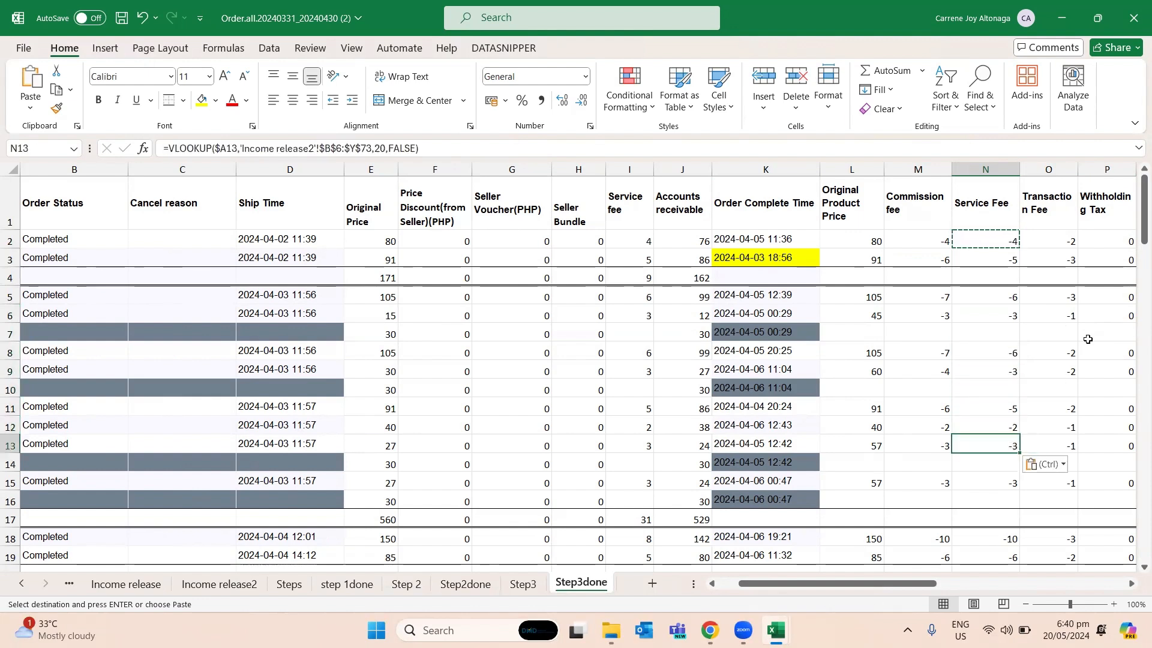
# - Paste the corrected Service Fee formula into N15 and N18:N19
pyautogui.hotkey('ctrl', 'v')
pyautogui.press('Down')
pyautogui.press('Down')
pyautogui.press('Down')
pyautogui.hotkey('shift', 'Down')
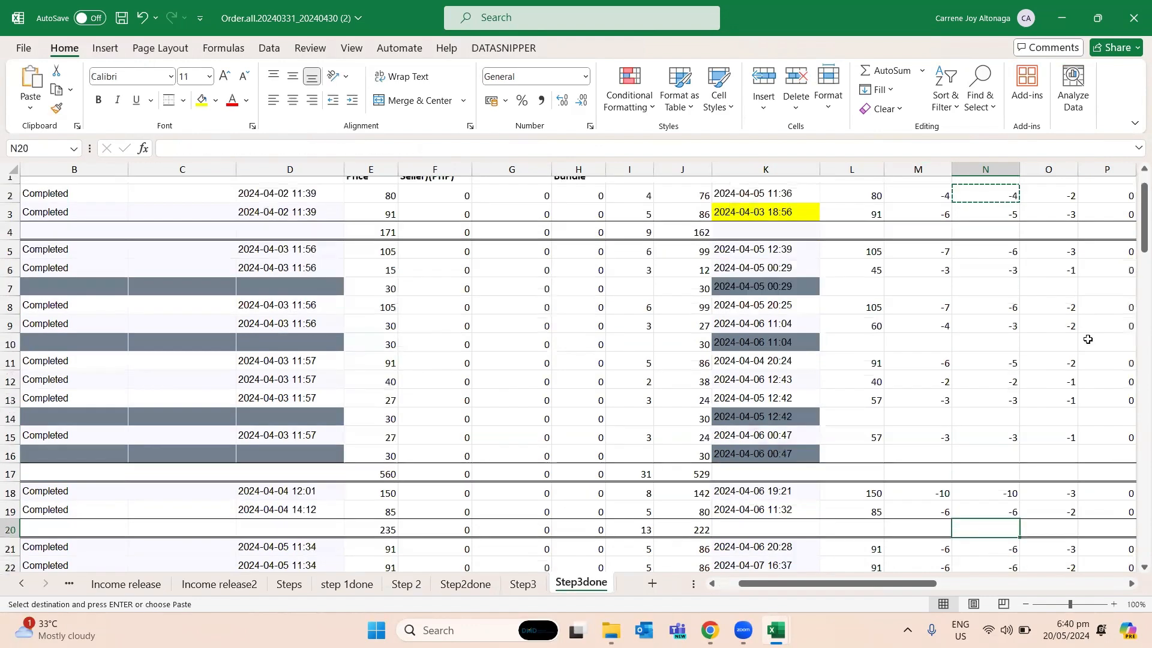
pyautogui.hotkey('ctrl', 'v')
pyautogui.press('Down')
pyautogui.press('Down')
pyautogui.press('Down')
pyautogui.press('Down')
pyautogui.press('Down')
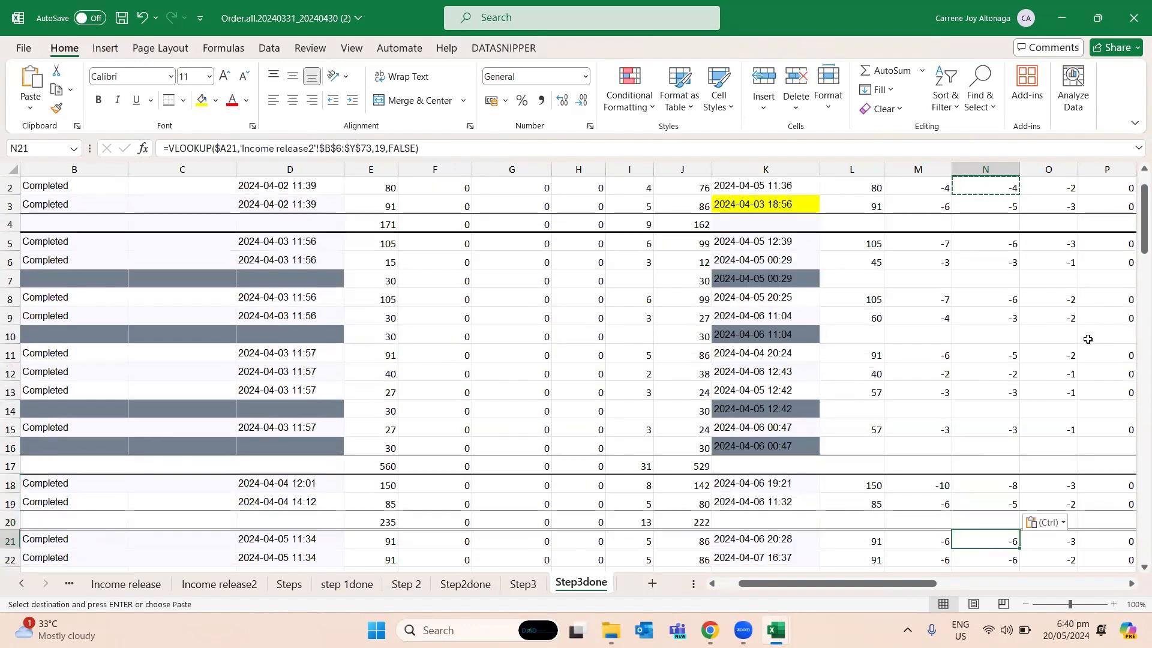
# - Paste the corrected Service Fee formula into N21:N25
pyautogui.press('Up')
pyautogui.press('Up')
pyautogui.hotkey('shift', 'Down')
pyautogui.hotkey('shift', 'Down')
pyautogui.hotkey('shift', 'Down')
pyautogui.hotkey('shift', 'Down')
pyautogui.hotkey('shift', 'Down')
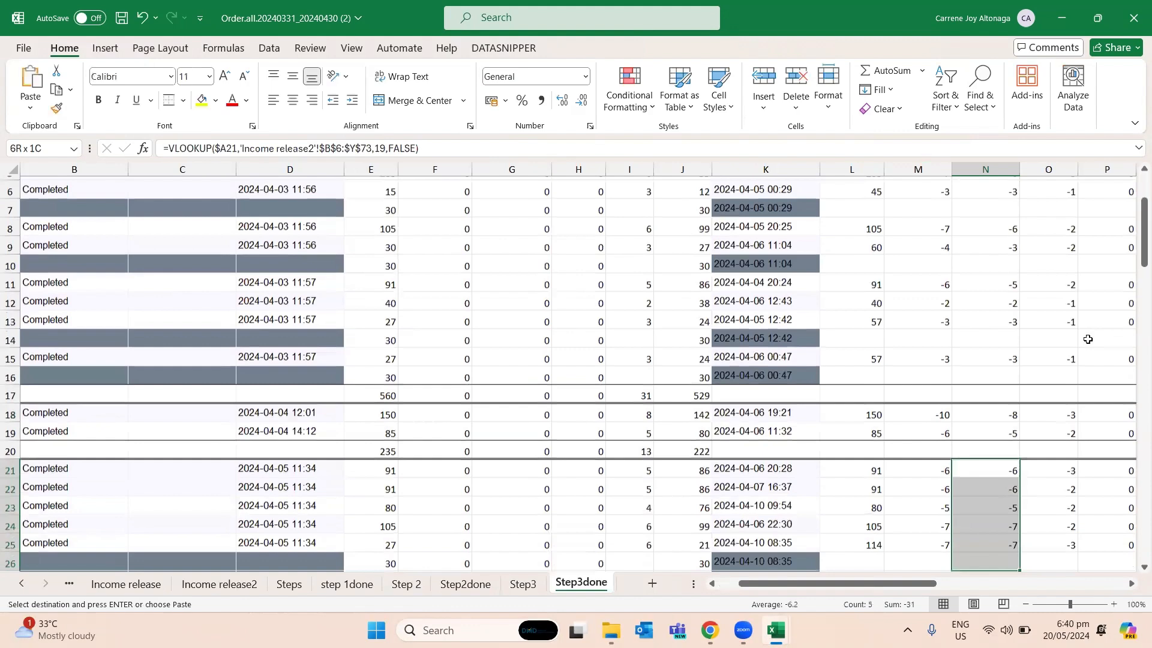
pyautogui.hotkey('ctrl', 'v')
pyautogui.hotkey('shift', 'Up')
pyautogui.hotkey('ctrl', 'v')
pyautogui.press('Down')
pyautogui.press('Down')
pyautogui.press('Down')
pyautogui.press('Down')
pyautogui.press('Down')
pyautogui.press('Down')
pyautogui.press('Down')
pyautogui.press('Down')
pyautogui.press('Down')
pyautogui.press('Down')
pyautogui.press('Down')
pyautogui.press('Down')
pyautogui.press('Down')
pyautogui.press('Down')
pyautogui.press('Down')
pyautogui.press('Down')
pyautogui.press('Down')
pyautogui.press('Down')
pyautogui.press('Down')
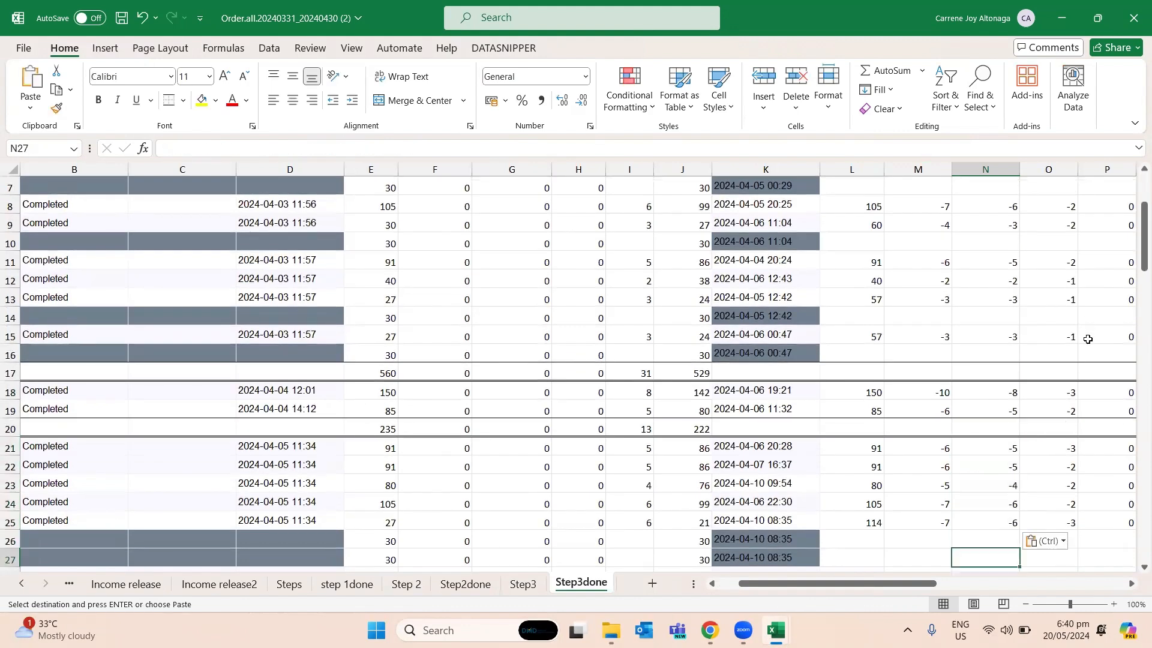
# - Paste the corrected Service Fee formula into N28:N29 and N31
pyautogui.press('Up')
pyautogui.press('Up')
pyautogui.press('Up')
pyautogui.press('Up')
pyautogui.press('Up')
pyautogui.press('Up')
pyautogui.press('Up')
pyautogui.press('Up')
pyautogui.press('Up')
pyautogui.press('Up')
pyautogui.press('Up')
pyautogui.press('Up')
pyautogui.hotkey('shift', 'Down')
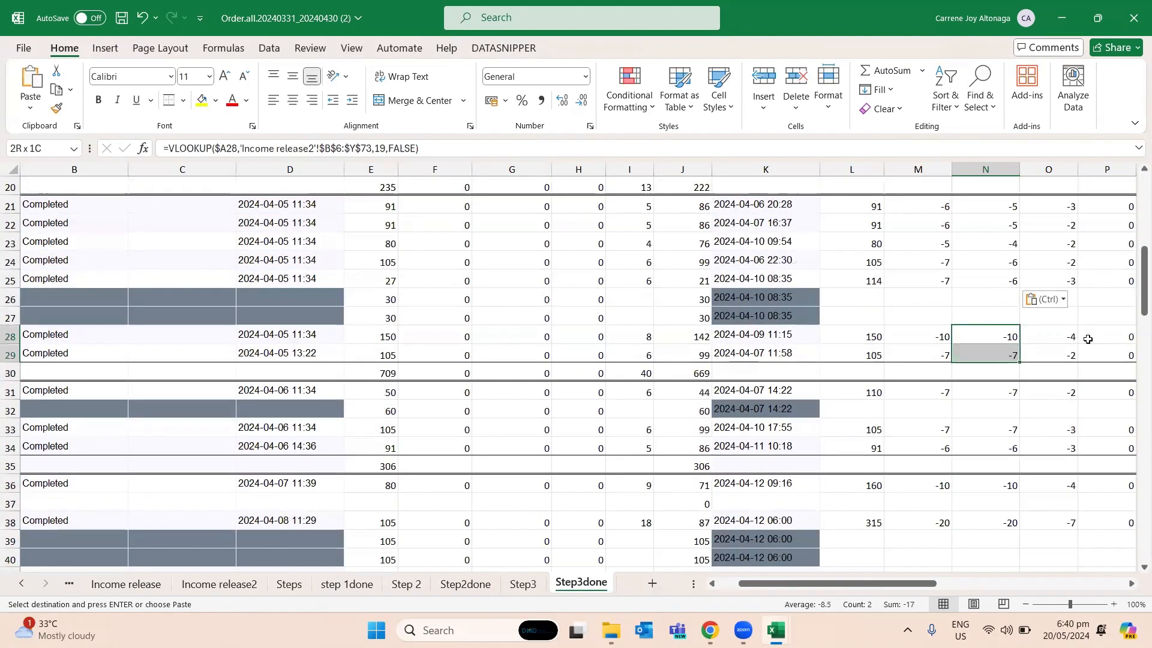
pyautogui.hotkey('ctrl', 'v')
pyautogui.press('Down')
pyautogui.press('Down')
pyautogui.press('Down')
pyautogui.hotkey('ctrl', 'v')
# - Paste the corrected Service Fee formula into N33:N34 and N36
pyautogui.press('Down')
pyautogui.press('Down')
pyautogui.hotkey('shift', 'Down')
pyautogui.hotkey('ctrl', 'v')
pyautogui.press('Down')
pyautogui.press('Down')
pyautogui.press('Down')
pyautogui.hotkey('ctrl', 'v')
# - Paste the corrected Service Fee formula into N38, N41 and N43, skipping the shaded rows
pyautogui.press('Down')
pyautogui.press('Down')
pyautogui.hotkey('ctrl', 'v')
pyautogui.press('Down')
pyautogui.press('Down')
pyautogui.press('Down')
pyautogui.hotkey('ctrl', 'v')
pyautogui.press('Down')
# - Paste the corrected Service Fee formula into N45:N47
pyautogui.press('Down')
pyautogui.hotkey('ctrl', 'v')
pyautogui.press('Down')
pyautogui.press('Down')
pyautogui.press('Down')
pyautogui.press('Down')
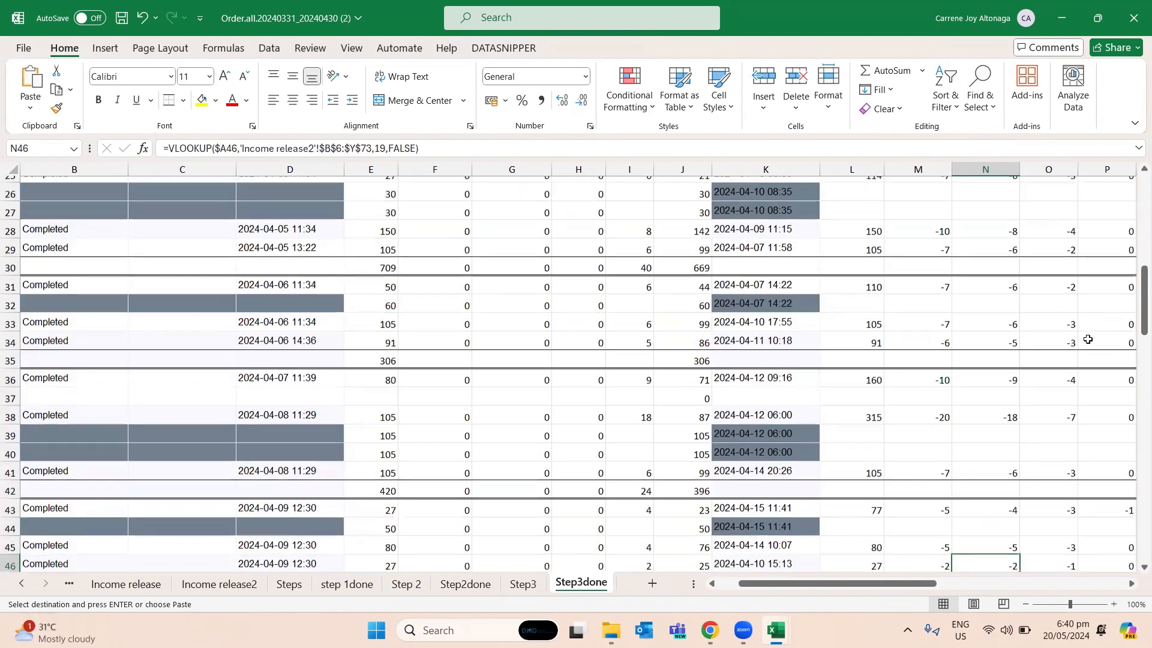
pyautogui.press('Up')
pyautogui.press('Up')
pyautogui.hotkey('shift', 'Down')
pyautogui.hotkey('shift', 'Down')
pyautogui.hotkey('ctrl', 'v')
# - Paste the corrected Service Fee formula into N50, N53 and N55, skipping the shaded rows
pyautogui.press('Down')
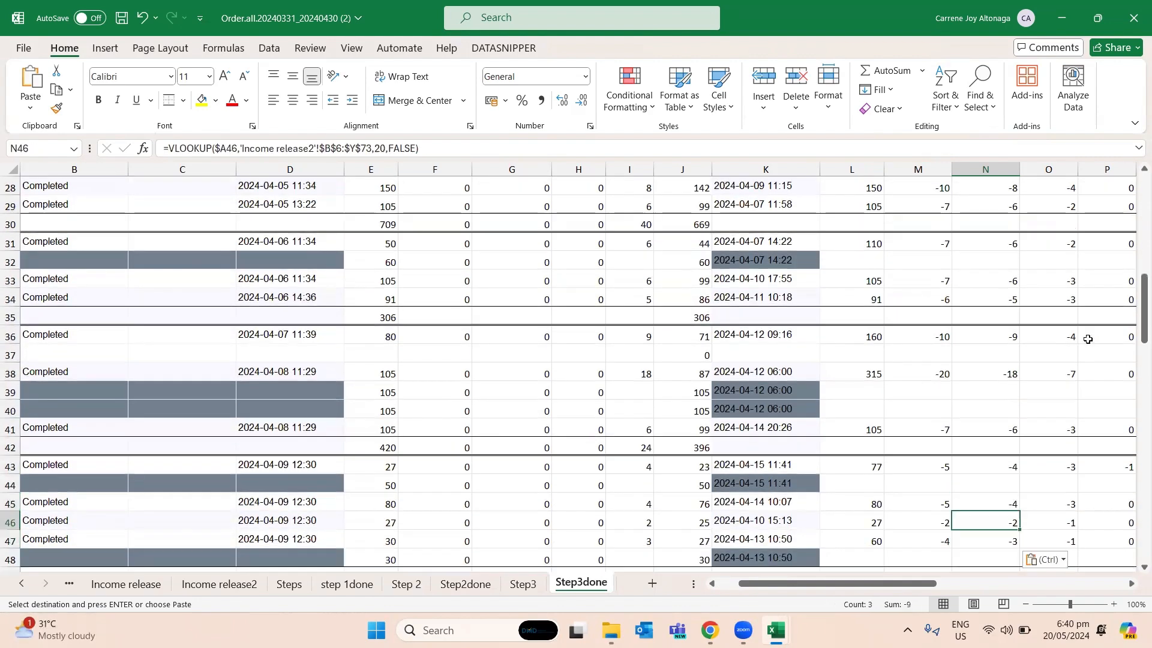
pyautogui.press('Down')
pyautogui.press('Down')
pyautogui.press('Down')
pyautogui.press('Down')
pyautogui.press('Down')
pyautogui.press('Down')
pyautogui.press('Down')
pyautogui.press('Up')
pyautogui.press('Up')
pyautogui.press('Up')
pyautogui.press('Up')
pyautogui.hotkey('ctrl', 'v')
pyautogui.press('Down')
pyautogui.press('Down')
pyautogui.press('Down')
# - Paste the corrected Service Fee formula into N57:N58
pyautogui.press('Down')
pyautogui.press('Down')
pyautogui.press('Down')
pyautogui.press('Down')
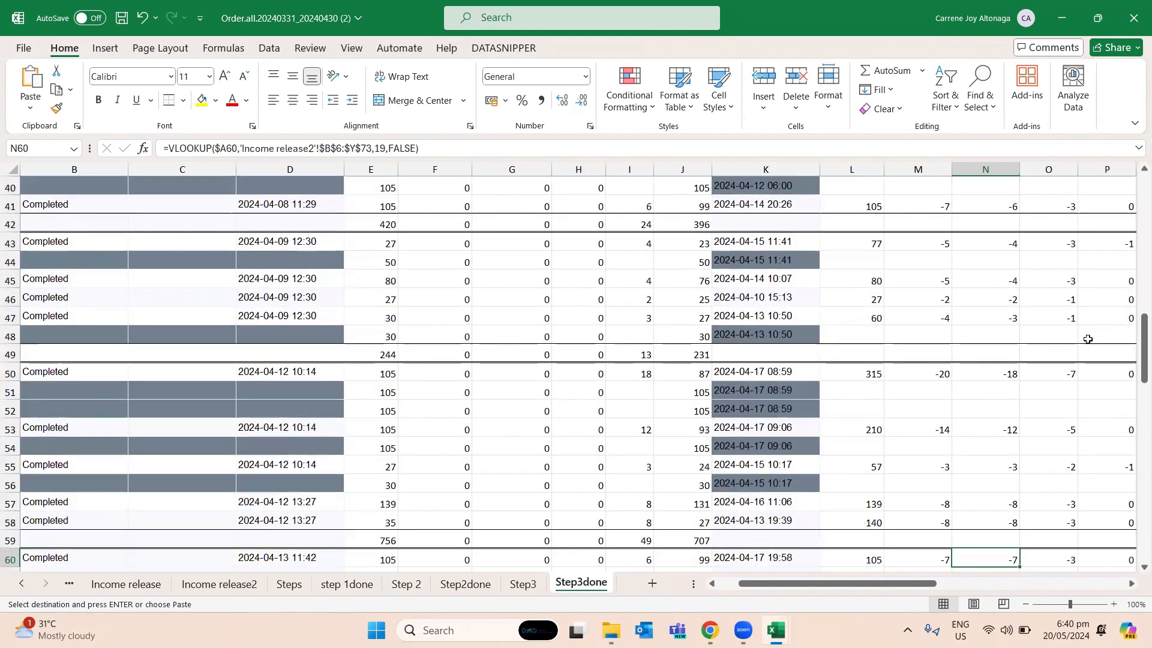
pyautogui.hotkey('shift', 'Down')
pyautogui.hotkey('ctrl', 'v')
# - Paste the corrected Service Fee formula into N60 and N62:N64
pyautogui.press('Down')
pyautogui.press('Down')
pyautogui.press('Down')
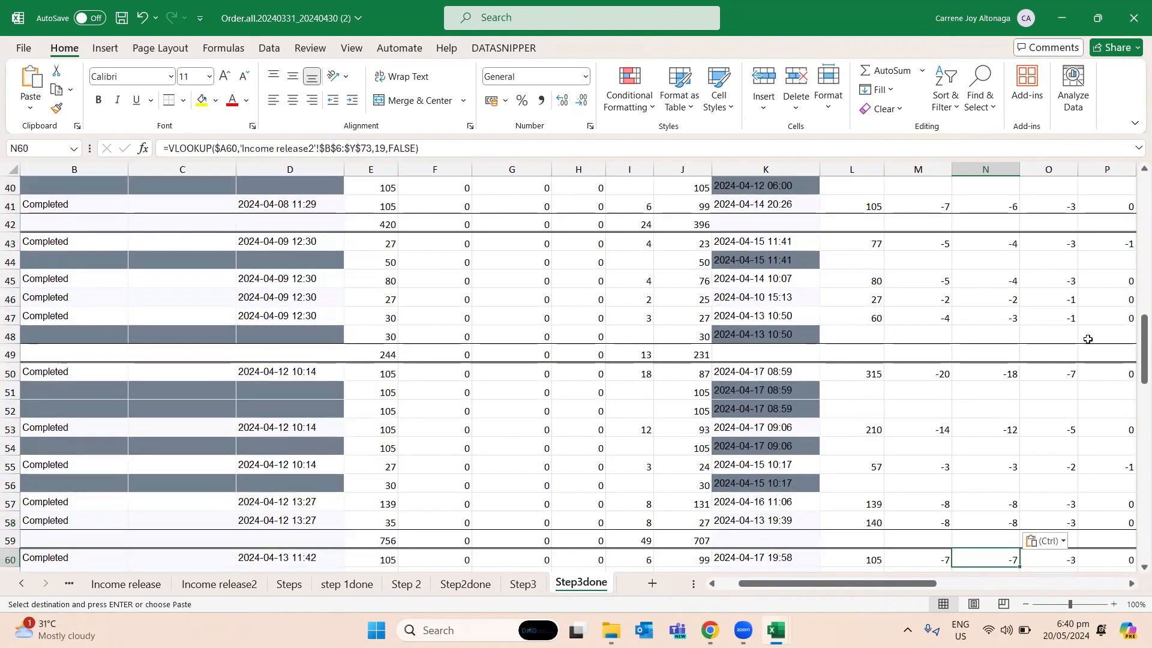
pyautogui.hotkey('ctrl', 'v')
# - Paste the corrected Service Fee formula into N66:N69
pyautogui.press('Down')
pyautogui.press('Down')
pyautogui.press('Down')
pyautogui.press('Down')
pyautogui.hotkey('shift', 'Up')
pyautogui.hotkey('shift', 'Up')
pyautogui.hotkey('ctrl', 'v')
pyautogui.press('Down')
pyautogui.press('Down')
pyautogui.press('Down')
pyautogui.press('Down')
pyautogui.press('Down')
pyautogui.press('Down')
pyautogui.press('Down')
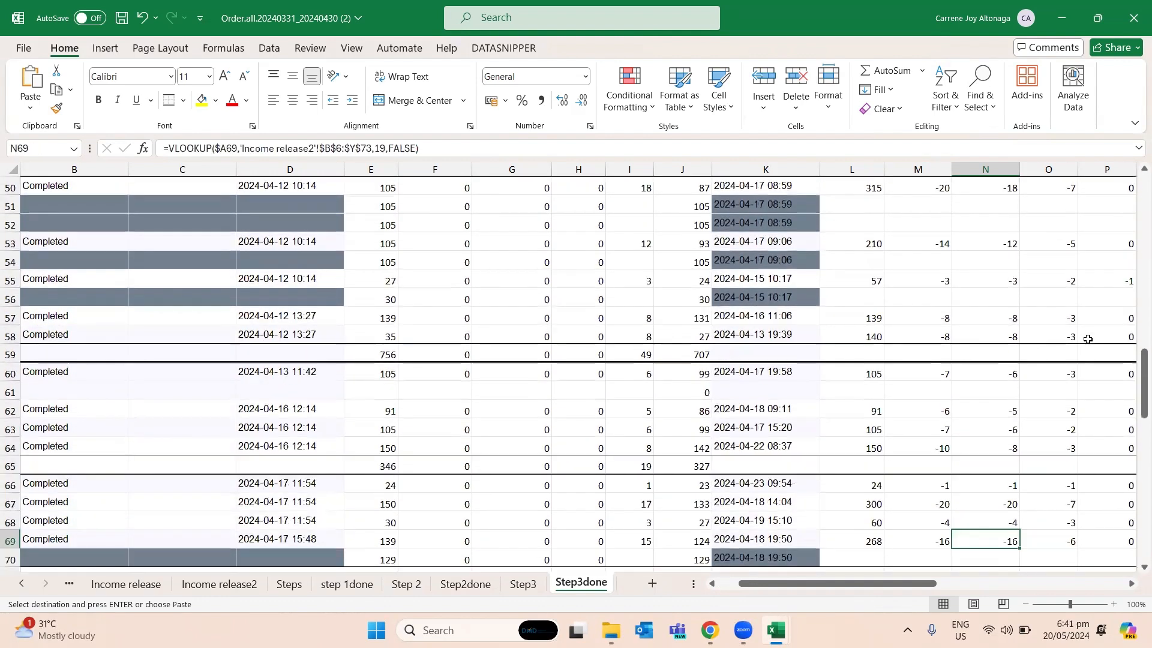
pyautogui.hotkey('shift', 'Down')
pyautogui.hotkey('shift', 'Down')
pyautogui.press('Down')
pyautogui.press('Down')
pyautogui.press('Down')
pyautogui.press('Down')
pyautogui.press('Down')
pyautogui.press('Down')
pyautogui.press('Down')
pyautogui.press('Down')
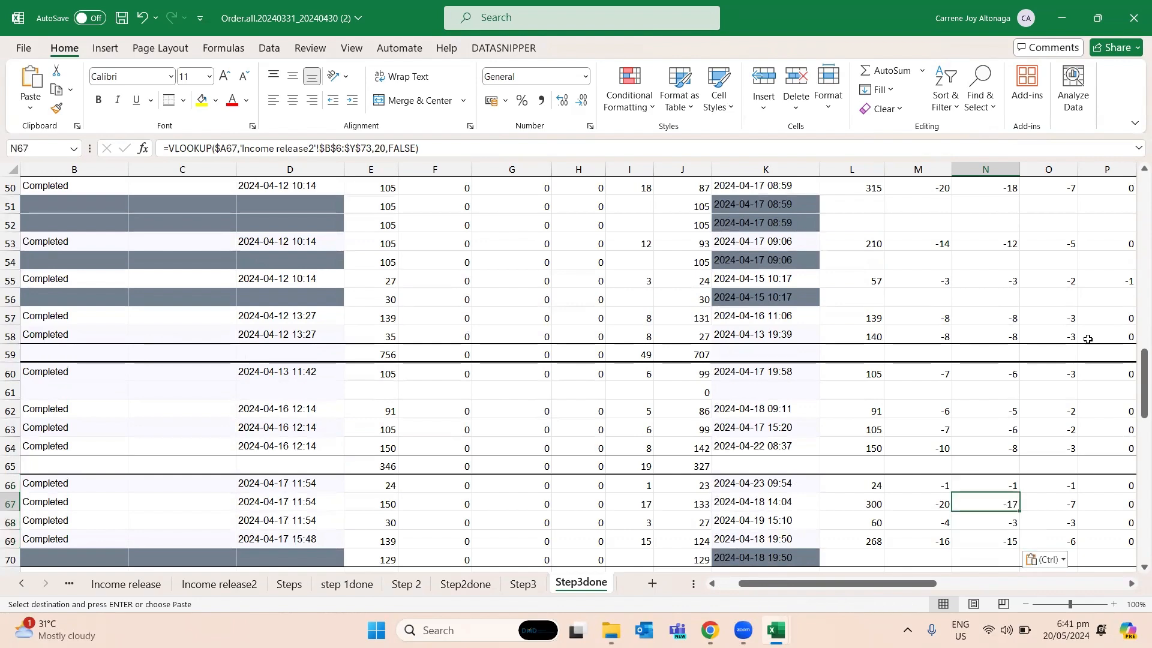
# - Paste the corrected Service Fee formula into N72:N73 and N75:N76
pyautogui.press('Up')
pyautogui.press('Up')
pyautogui.hotkey('shift', 'Down')
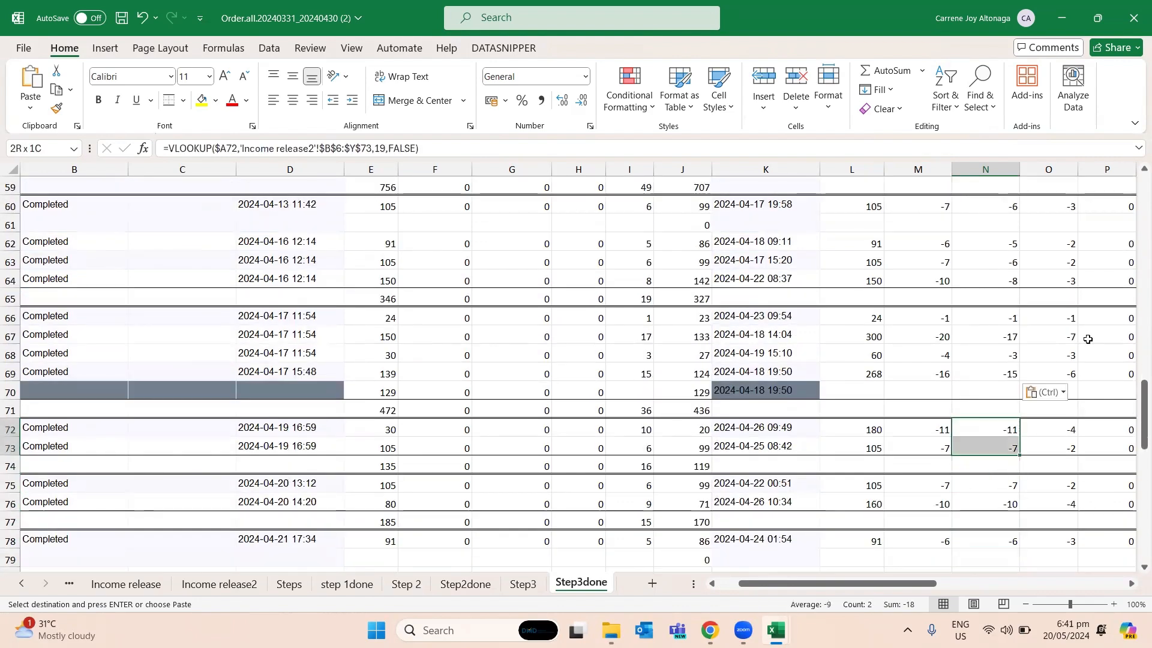
pyautogui.hotkey('ctrl', 'v')
pyautogui.press('Down')
pyautogui.press('Down')
pyautogui.press('Down')
pyautogui.hotkey('shift', 'Down')
pyautogui.hotkey('ctrl', 'v')
# - Paste the corrected Service Fee formula into N78 and N80
pyautogui.press('Down')
pyautogui.press('Down')
pyautogui.hotkey('ctrl', 'v')
pyautogui.press('Down')
pyautogui.press('Down')
pyautogui.hotkey('ctrl', 'v')
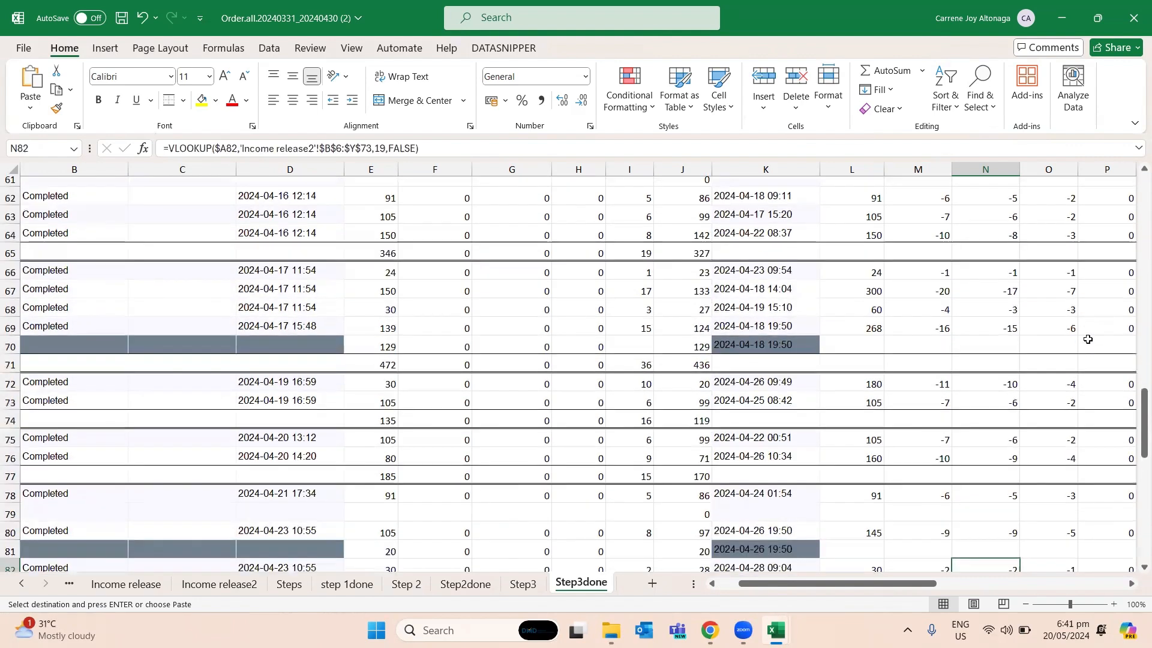
# - Paste the corrected Service Fee formula into N82:N83 and N85
pyautogui.press('Down')
pyautogui.press('Down')
pyautogui.press('Down')
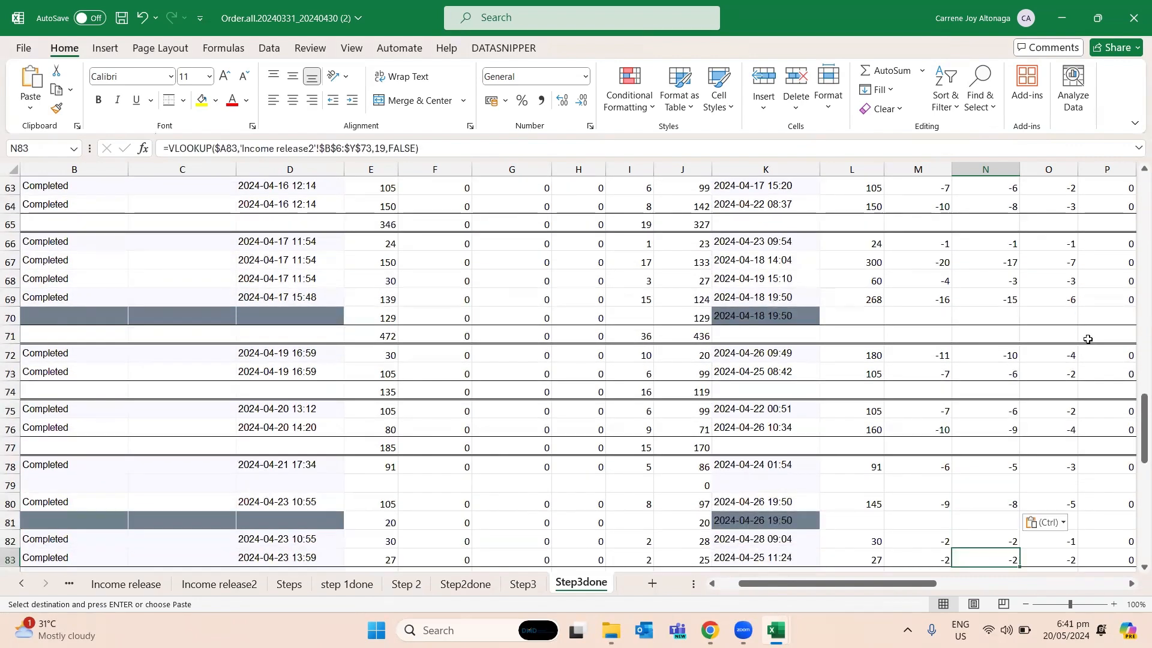
pyautogui.press('Down')
pyautogui.press('Down')
pyautogui.press('Down')
pyautogui.press('Down')
pyautogui.press('Down')
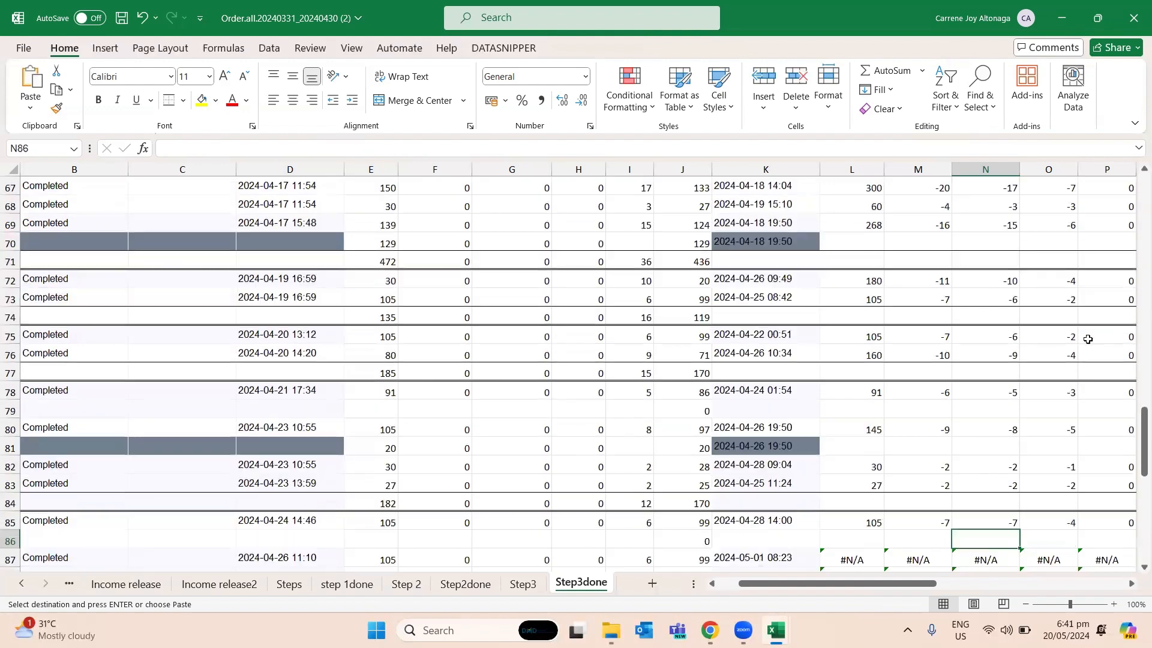
pyautogui.press('Up')
# - Paste the corrected Service Fee formula into N87:N92
pyautogui.hotkey('shift', 'Down')
pyautogui.hotkey('shift', 'Down')
pyautogui.hotkey('shift', 'Down')
pyautogui.hotkey('shift', 'Down')
pyautogui.hotkey('shift', 'Down')
pyautogui.hotkey('shift', 'Down')
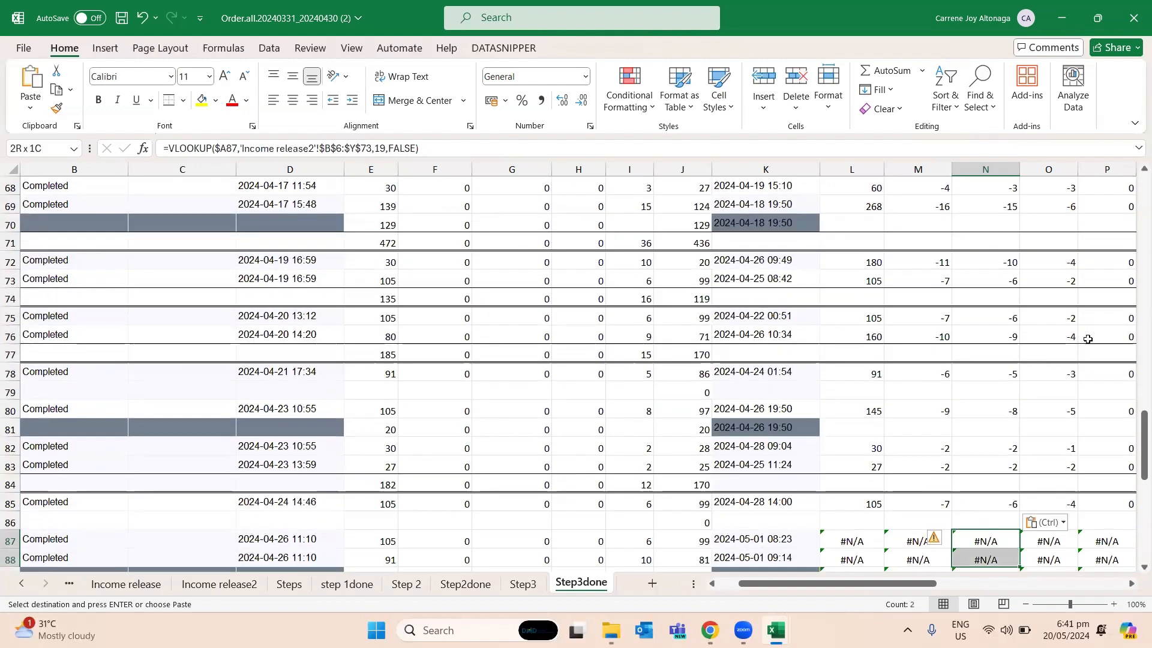
pyautogui.hotkey('ctrl', 'v')
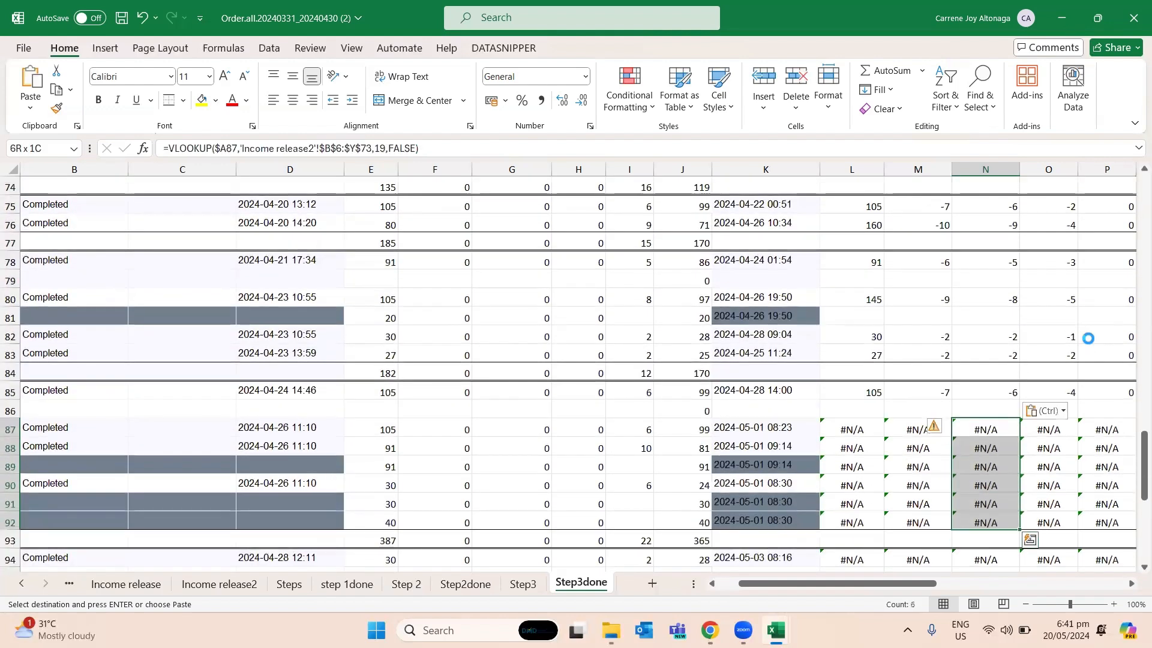
# - Paste the corrected Service Fee formula into N94:N95
pyautogui.press('Down')
pyautogui.press('Down')
pyautogui.press('Down')
pyautogui.press('Down')
pyautogui.press('Down')
pyautogui.press('Down')
pyautogui.press('Down')
pyautogui.press('Down')
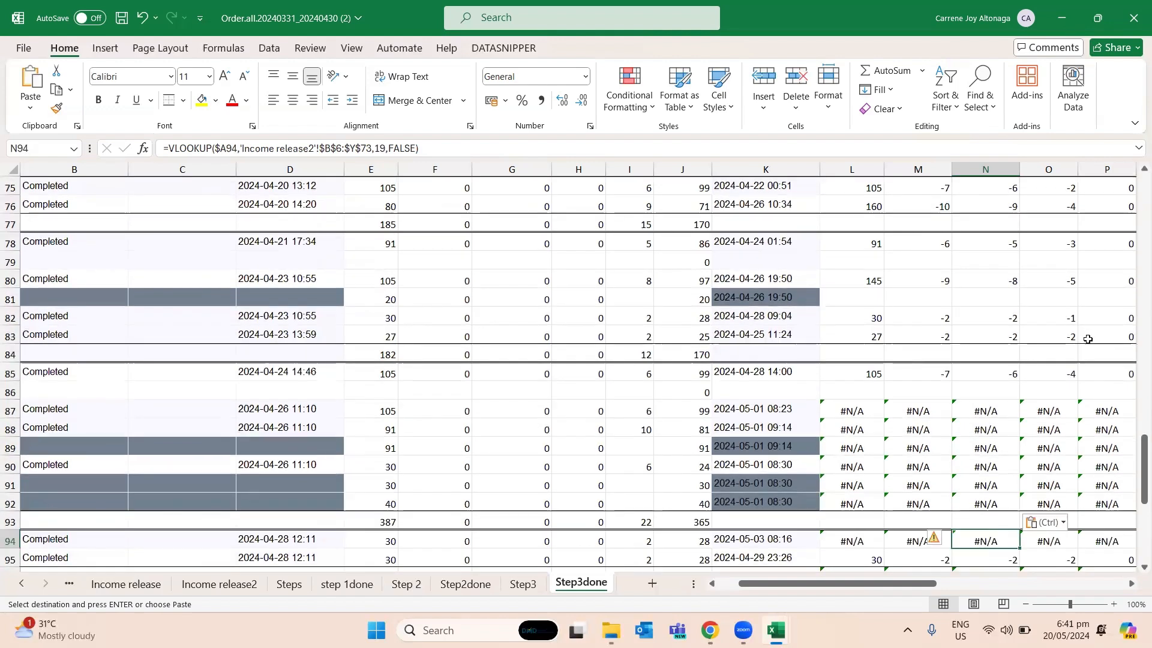
pyautogui.press('Down')
pyautogui.press('Down')
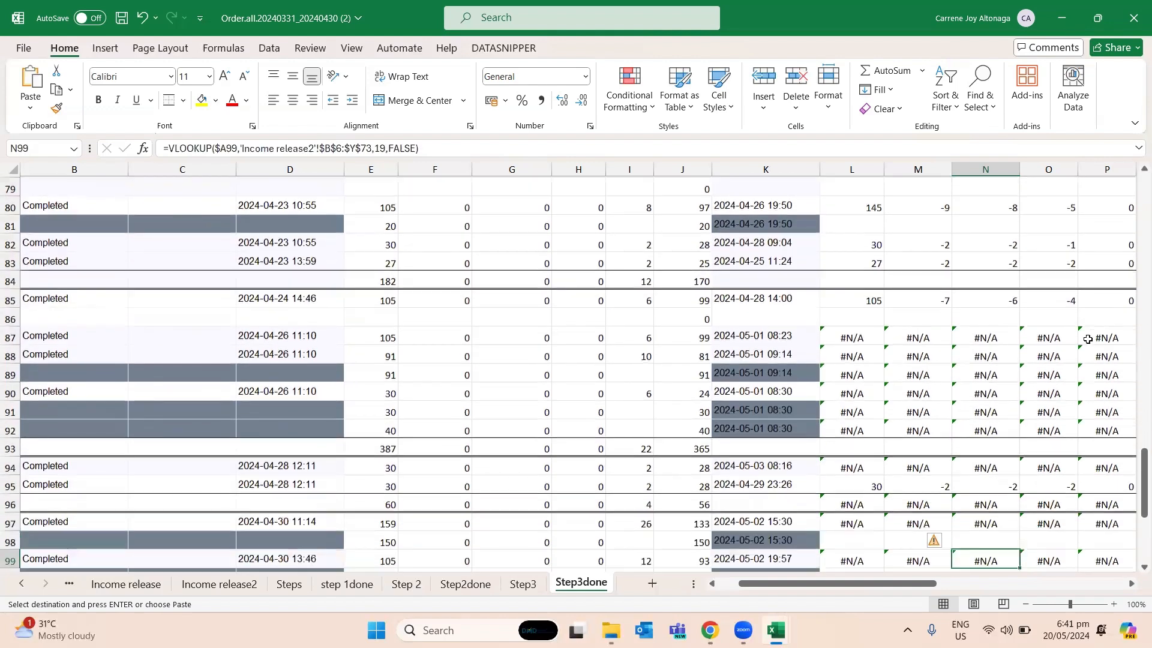
# - Paste the corrected Service Fee formula into N97 and N99
pyautogui.hotkey('shift', 'Down')
pyautogui.hotkey('shift', 'Down')
pyautogui.hotkey('shift', 'Down')
pyautogui.hotkey('shift', 'Up')
pyautogui.hotkey('shift', 'Up')
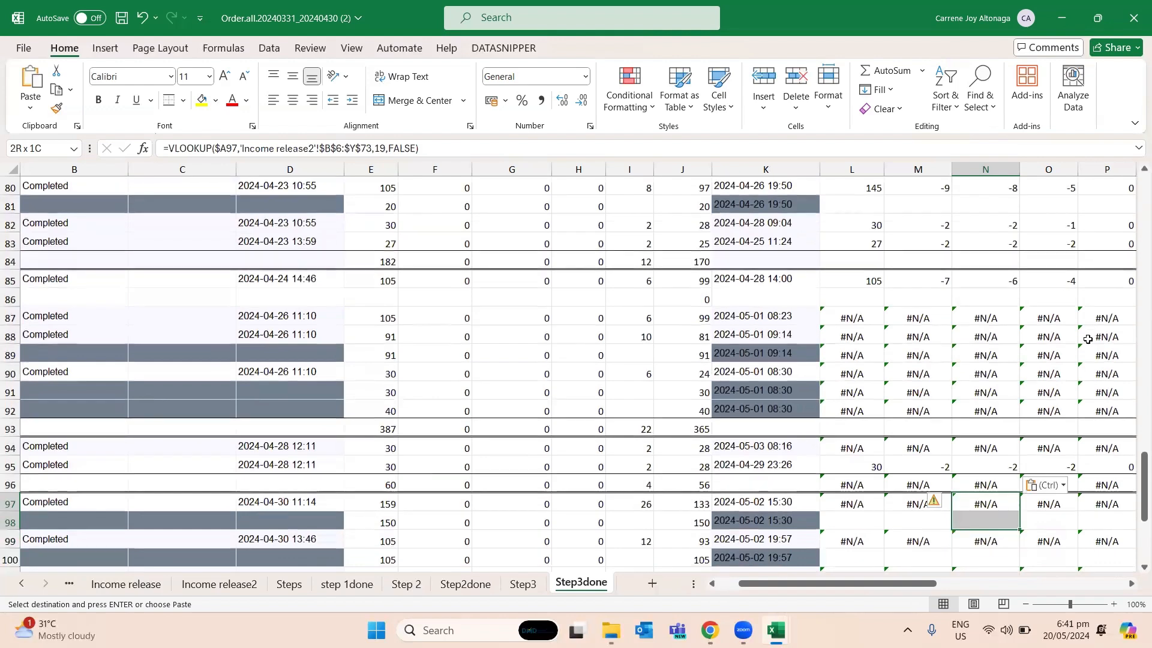
pyautogui.hotkey('shift', 'Up')
pyautogui.press('Down')
pyautogui.press('Down')
pyautogui.press('Down')
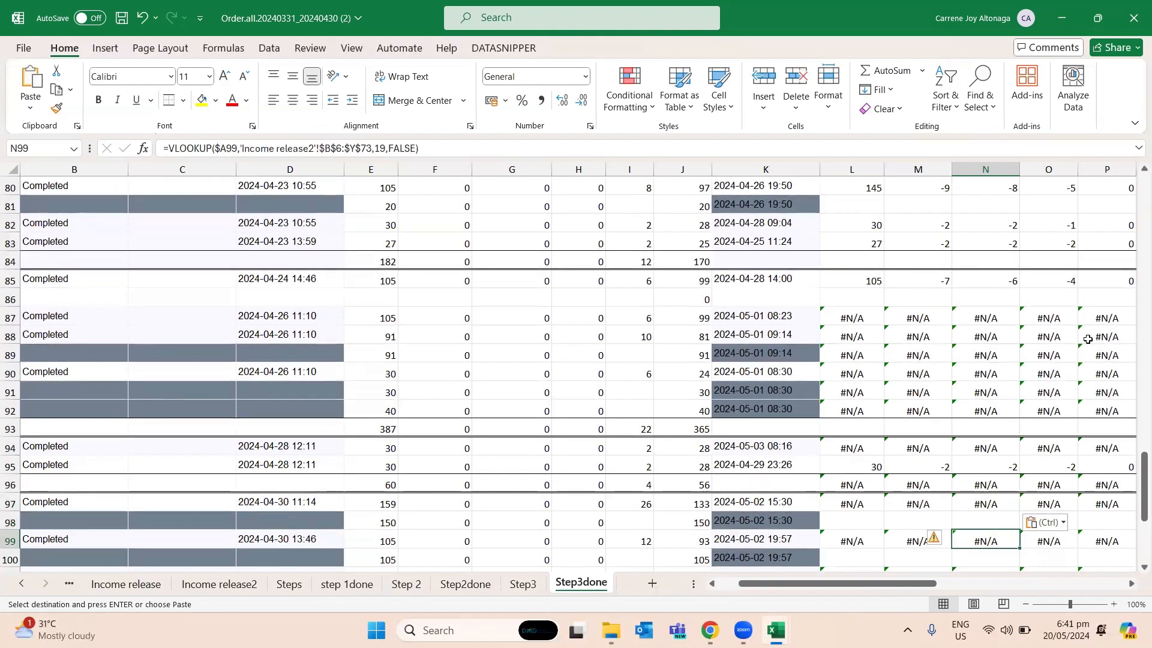
pyautogui.press('Down')
pyautogui.press('Down')
pyautogui.press('Down')
# - Check the Order Complete Time entries in K98:K101 for the last orders shipped in April
pyautogui.press('Left')
pyautogui.press('Left')
pyautogui.press('Left')
pyautogui.press('Up')
pyautogui.press('Up')
pyautogui.press('Up')
pyautogui.press('Up')
pyautogui.press('Up')
pyautogui.press('Up')
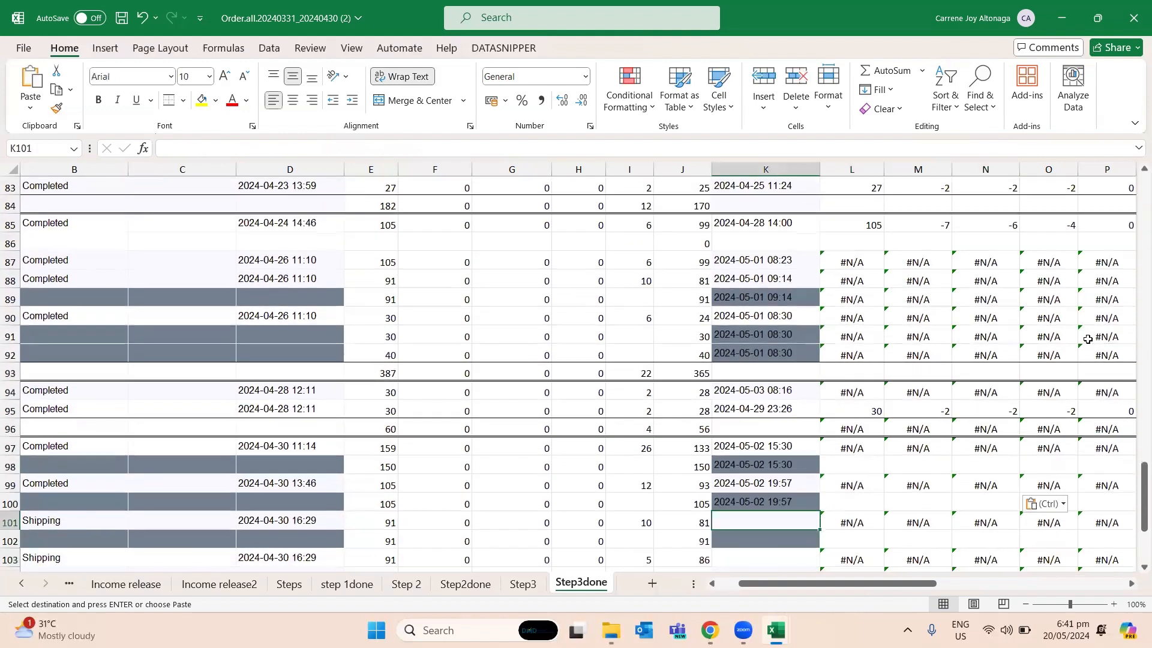
pyautogui.press('Down')
pyautogui.press('Up')
pyautogui.press('Down')
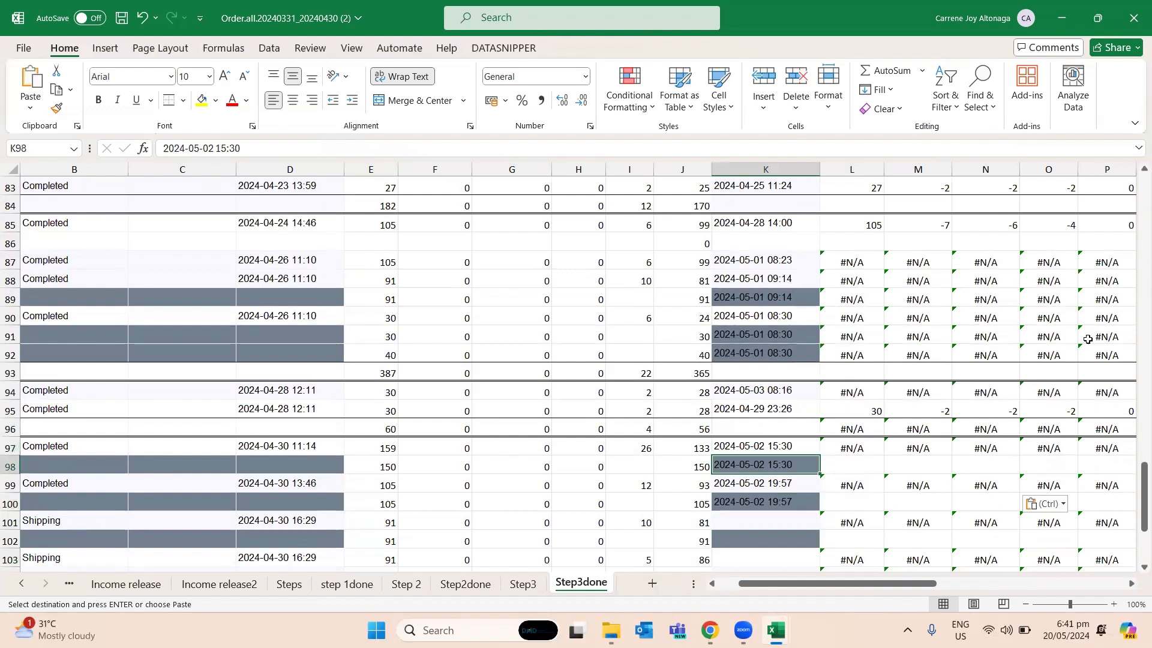
pyautogui.press('Down')
# - Paste the corrected Service Fee formula into N101 and N103 for the orders still shipping
pyautogui.press('Right')
pyautogui.press('Right')
pyautogui.press('Right')
pyautogui.press('Down')
pyautogui.press('Down')
pyautogui.hotkey('ctrl', 'v')
pyautogui.press('Down')
pyautogui.press('Down')
# - Finish pasting the corrected Service Fee formula in column N down to the last total row, N106
pyautogui.press('Down')
pyautogui.hotkey('ctrl', 'v')
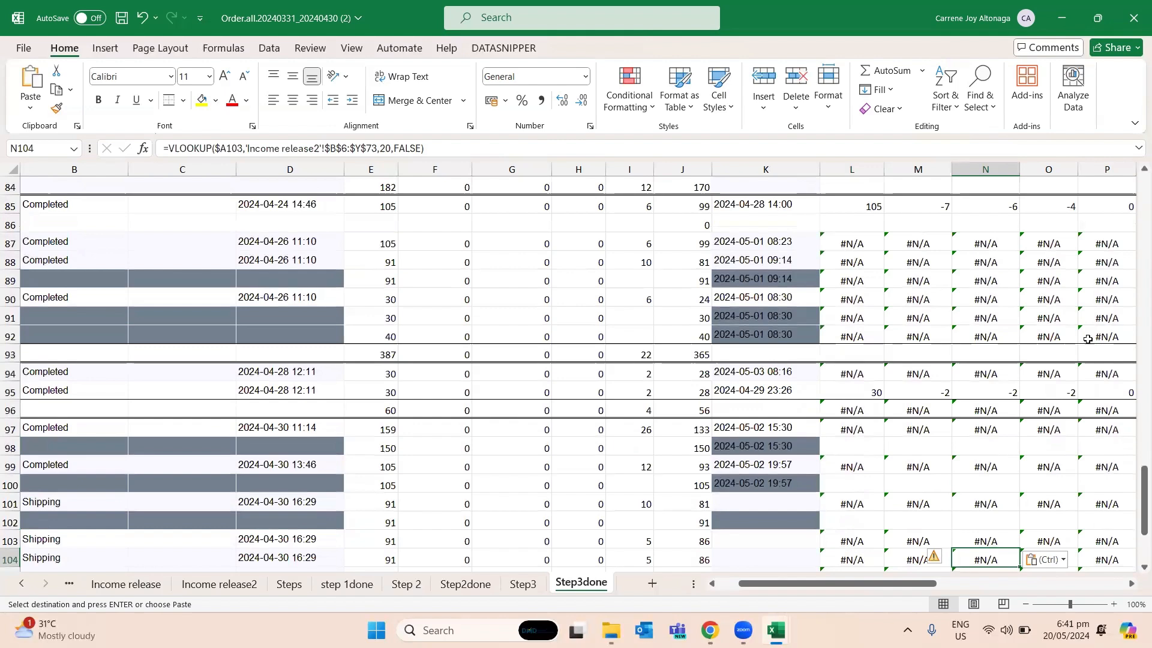
pyautogui.press('Down')
pyautogui.press('Down')
pyautogui.hotkey('ctrl', 'v')
pyautogui.press('Down')
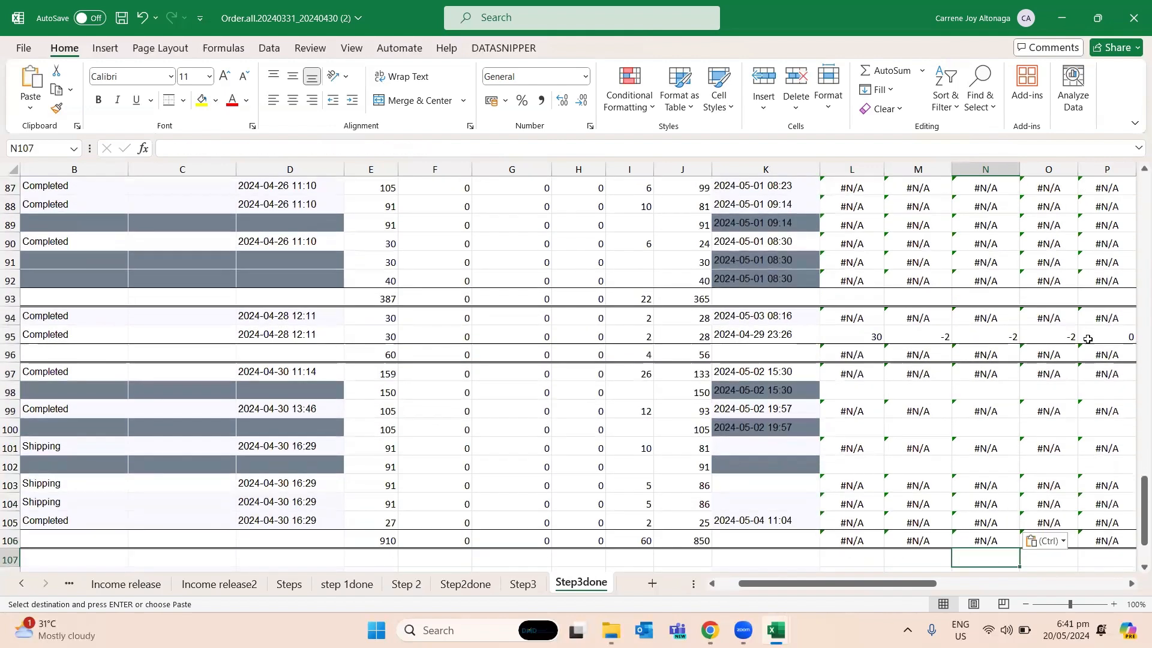
pyautogui.press('Down')
pyautogui.scroll(11, 1088, 339)
pyautogui.scroll(18, 941, 309)
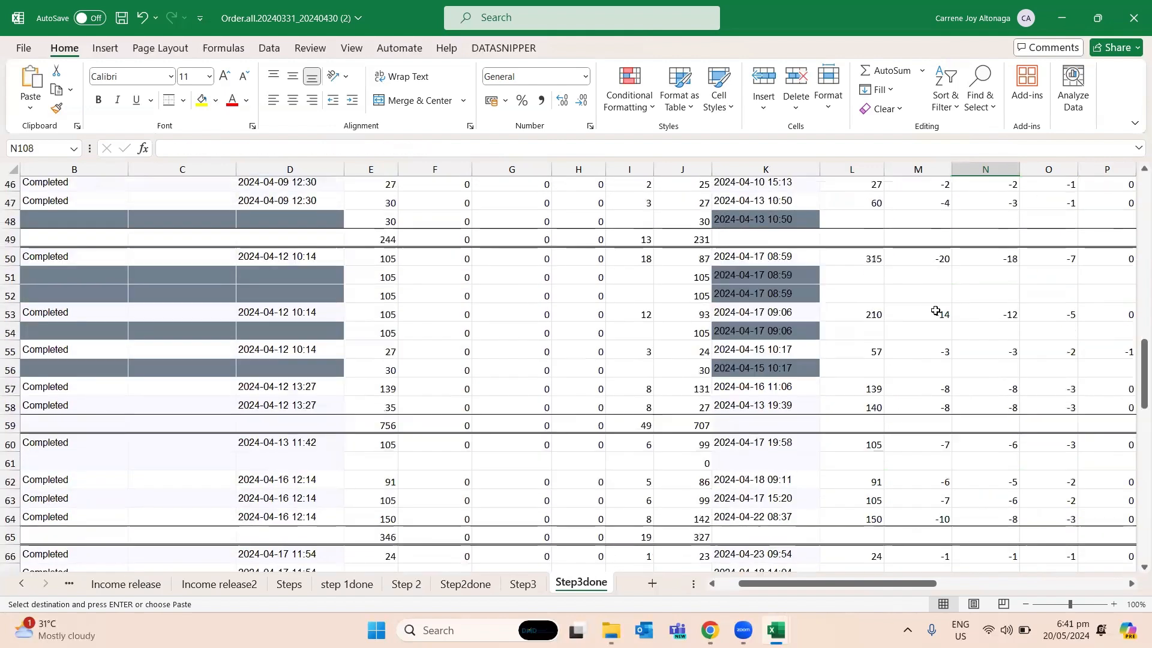
# - Check the Commission fee and Service Fee lookups in row 3 of Step3done for the order completed on 2024-04-03
pyautogui.click(987, 293)
pyautogui.click(1025, 276)
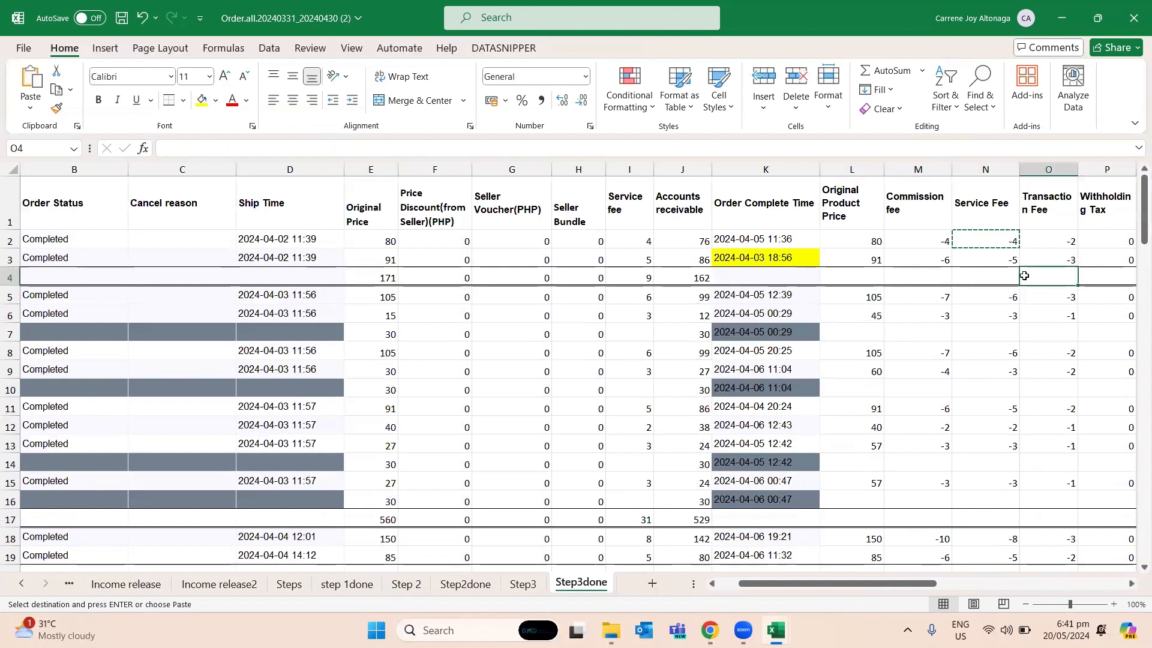
pyautogui.press('Left')
pyautogui.press('Up')
pyautogui.press('Left')
pyautogui.press('Left')
pyautogui.press('Left')
pyautogui.press('Right')
pyautogui.press('Right')
pyautogui.press('Right')
pyautogui.hotkey('alt', 'Tab')
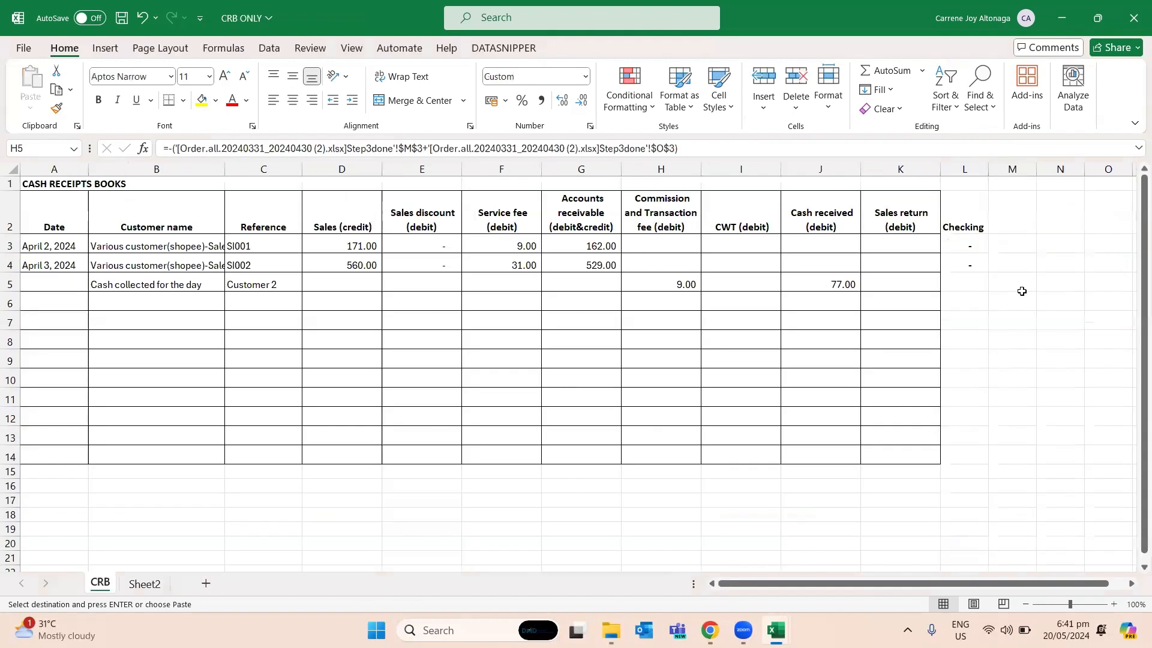
# - Compare the service fee in I3 with the Service Fee lookup in N3 and review the fee entry in the cash receipts book
pyautogui.press('Left')
pyautogui.press('Left')
pyautogui.press('Right')
pyautogui.press('Right')
pyautogui.hotkey('alt', 'Tab')
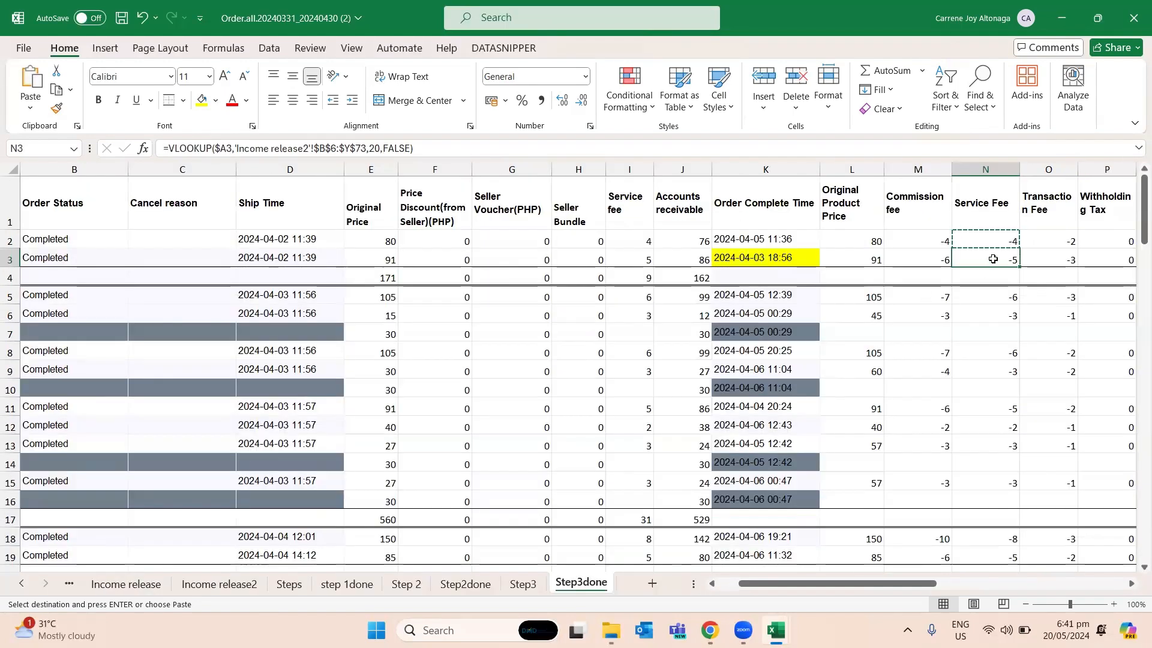
pyautogui.keyDown('ctrl'); pyautogui.click(650, 259); pyautogui.keyUp('ctrl')
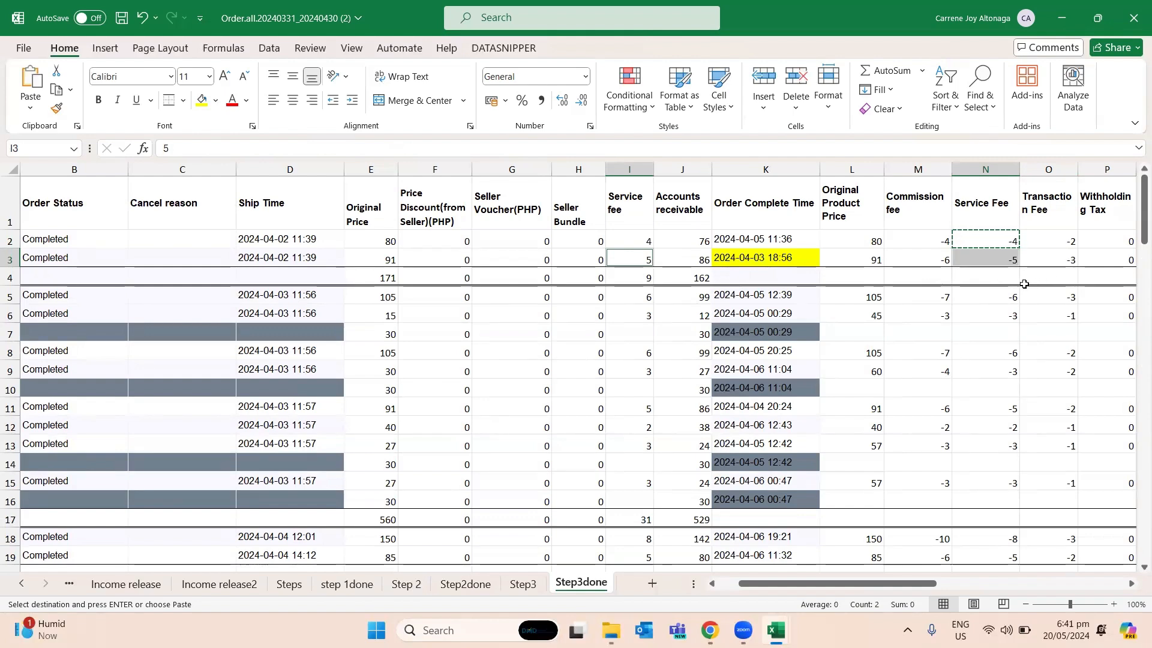
pyautogui.click(948, 295)
pyautogui.hotkey('alt', 'Tab')
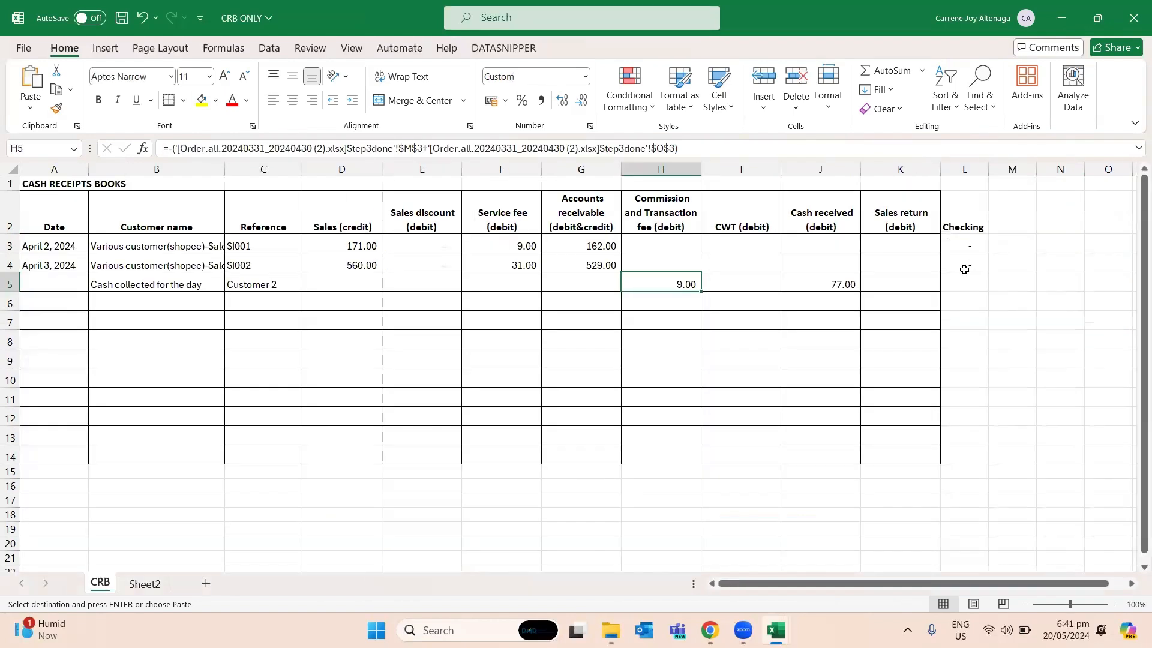
# - Examine row 3 of Step3done from the fee columns back to the Accounts receivable amount in J3
pyautogui.hotkey('alt', 'Tab')
pyautogui.press('Right')
pyautogui.press('Right')
pyautogui.press('Right')
pyautogui.press('Right')
pyautogui.press('Up')
pyautogui.press('Up')
pyautogui.press('Left')
pyautogui.press('Left')
pyautogui.press('Left')
pyautogui.press('Left')
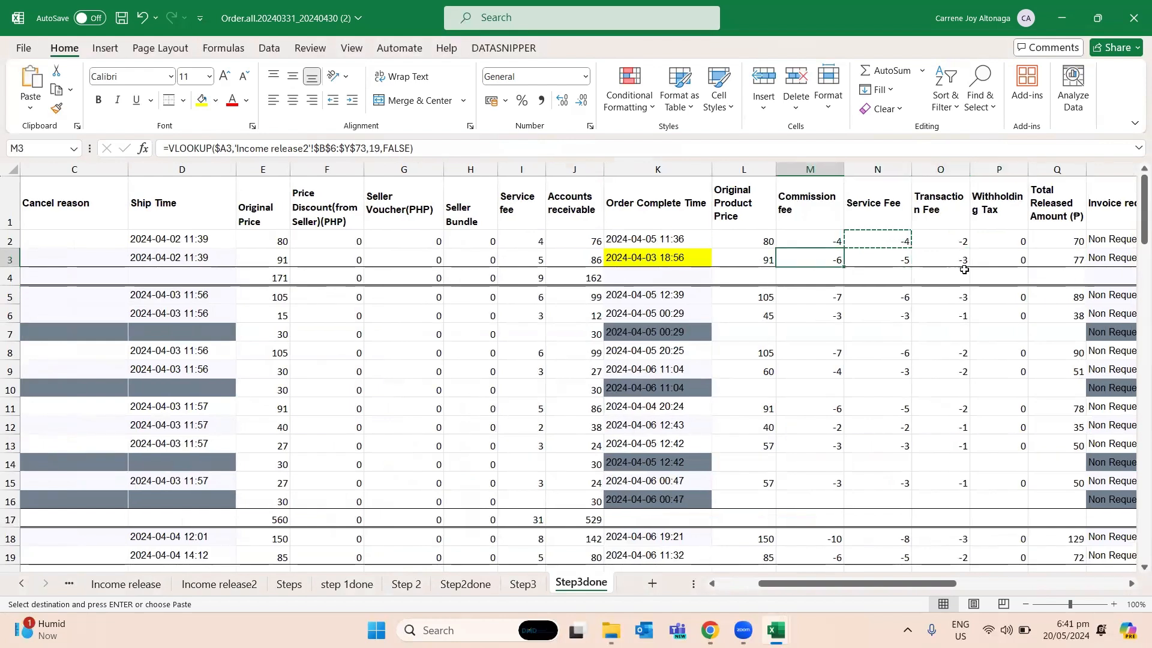
pyautogui.press('Left')
pyautogui.press('Left')
pyautogui.press('Left')
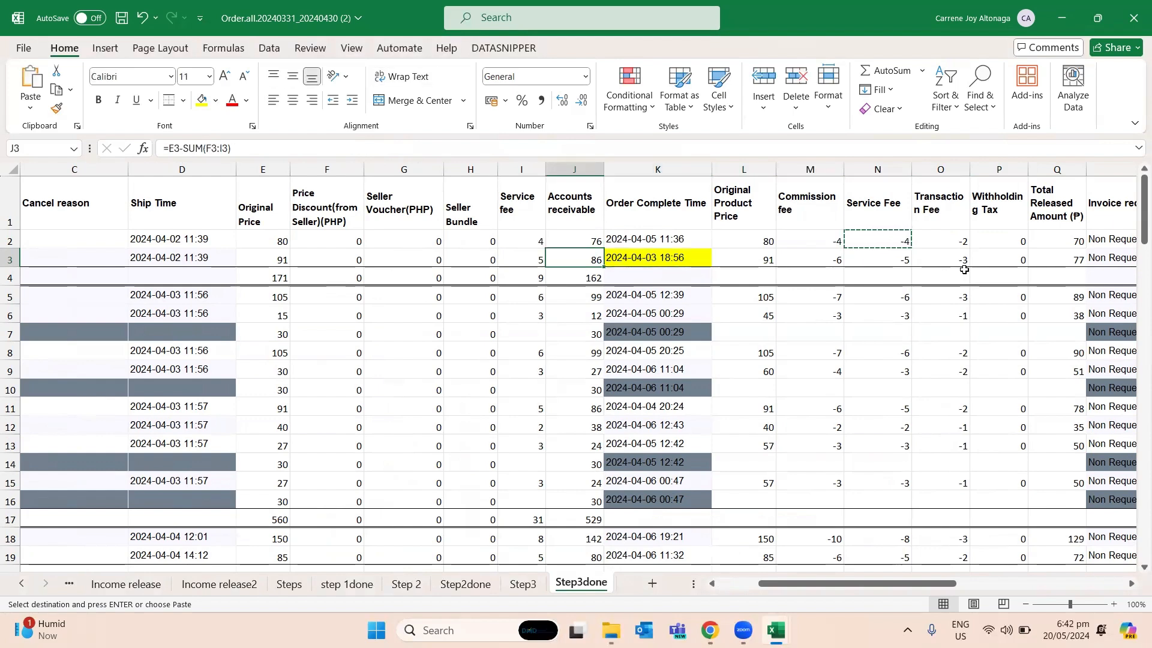
# - In the cash receipts book, credit Accounts receivable in G5 with the negative of Step3done cell J3
pyautogui.hotkey('alt', 'Tab')
pyautogui.press('Left')
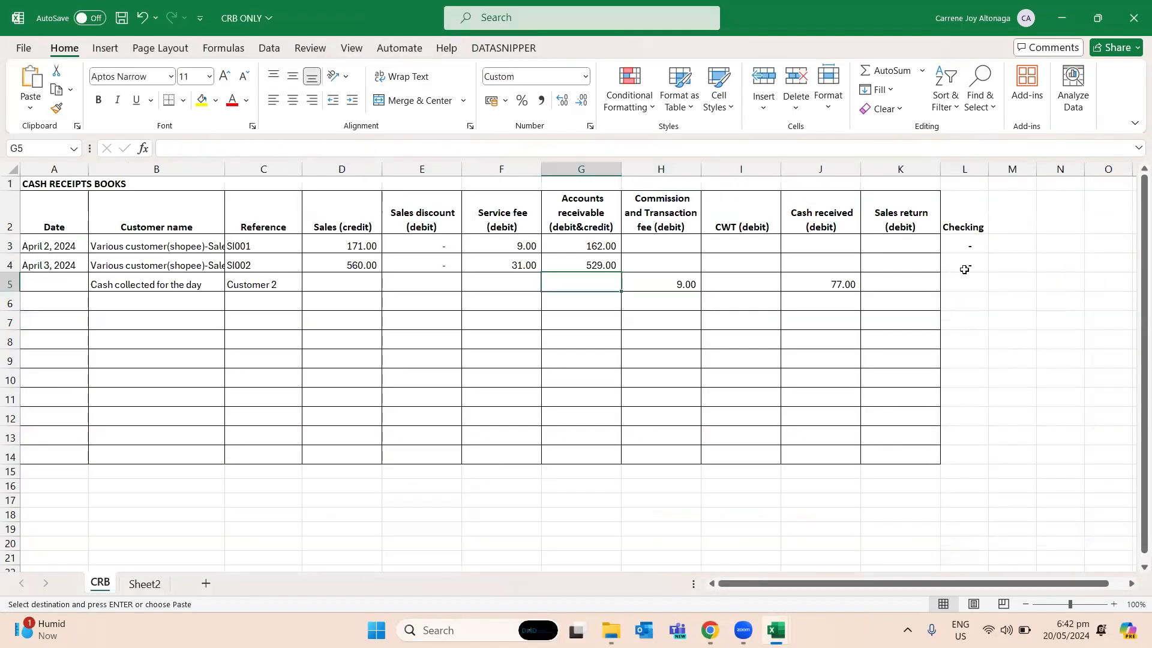
pyautogui.write('=-')
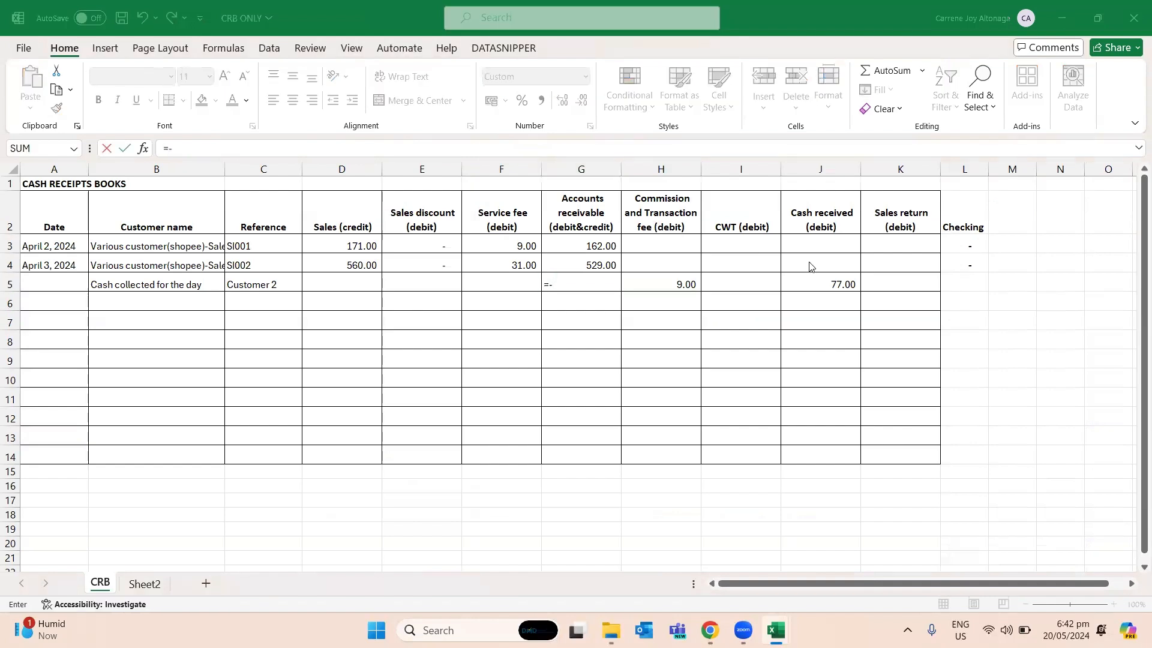
pyautogui.hotkey('alt', 'Tab')
pyautogui.click(586, 260)
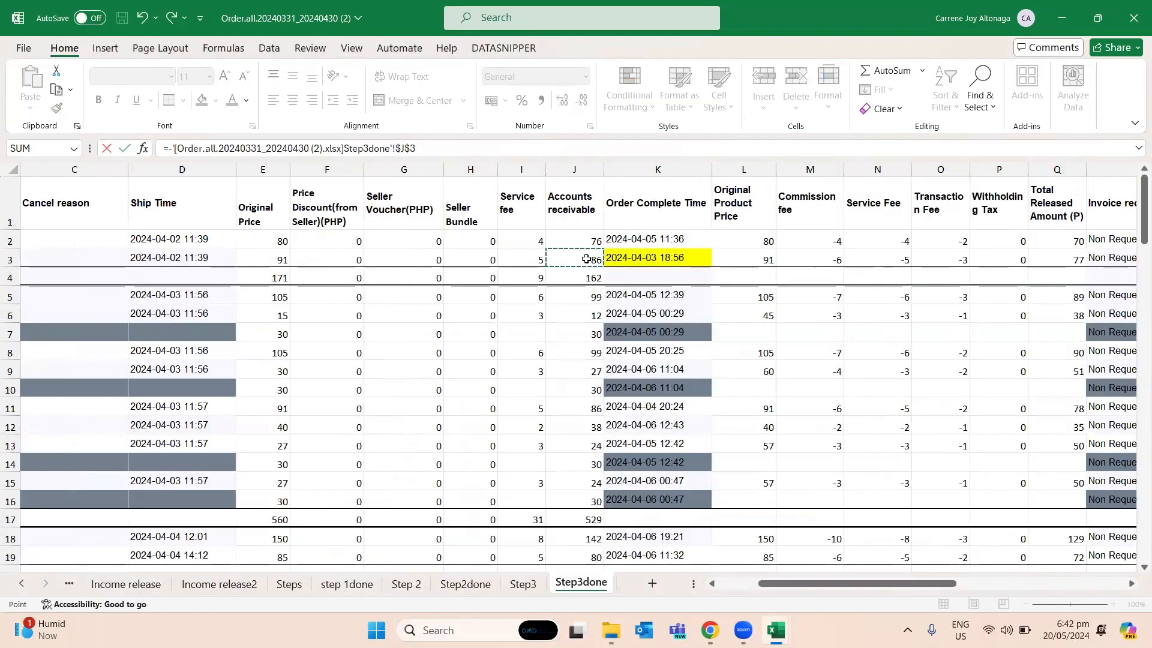
pyautogui.press('Return')
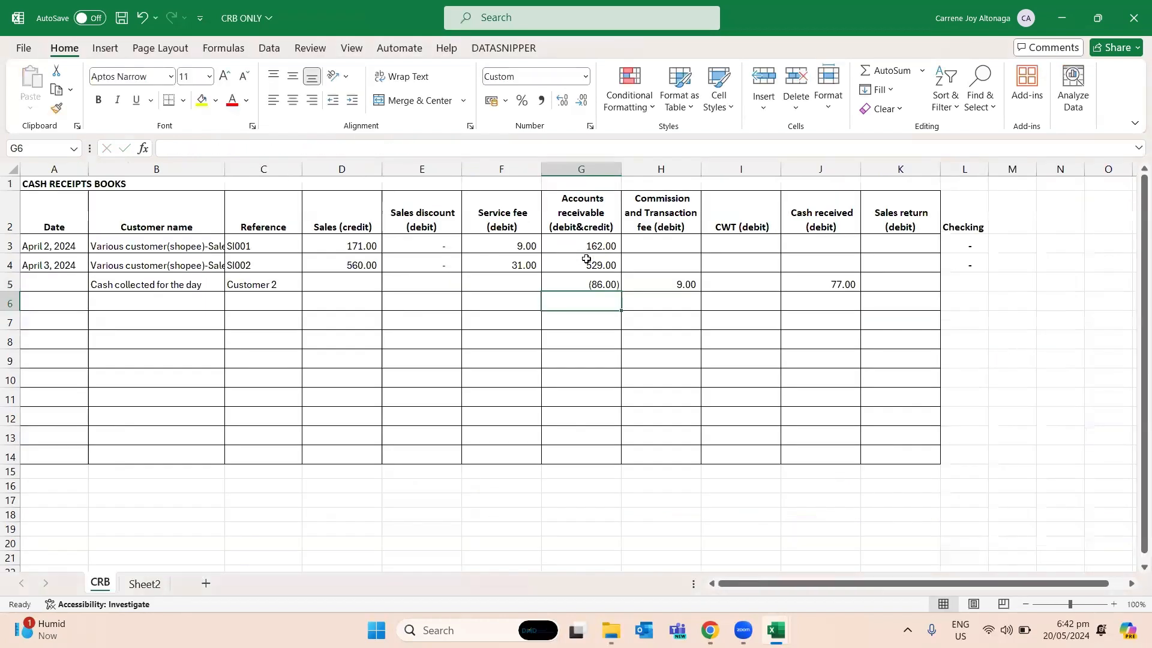
# - Trace the Accounts receivable entry in G5 to its source in Step3done and review the neighbouring cells
pyautogui.press('Up')
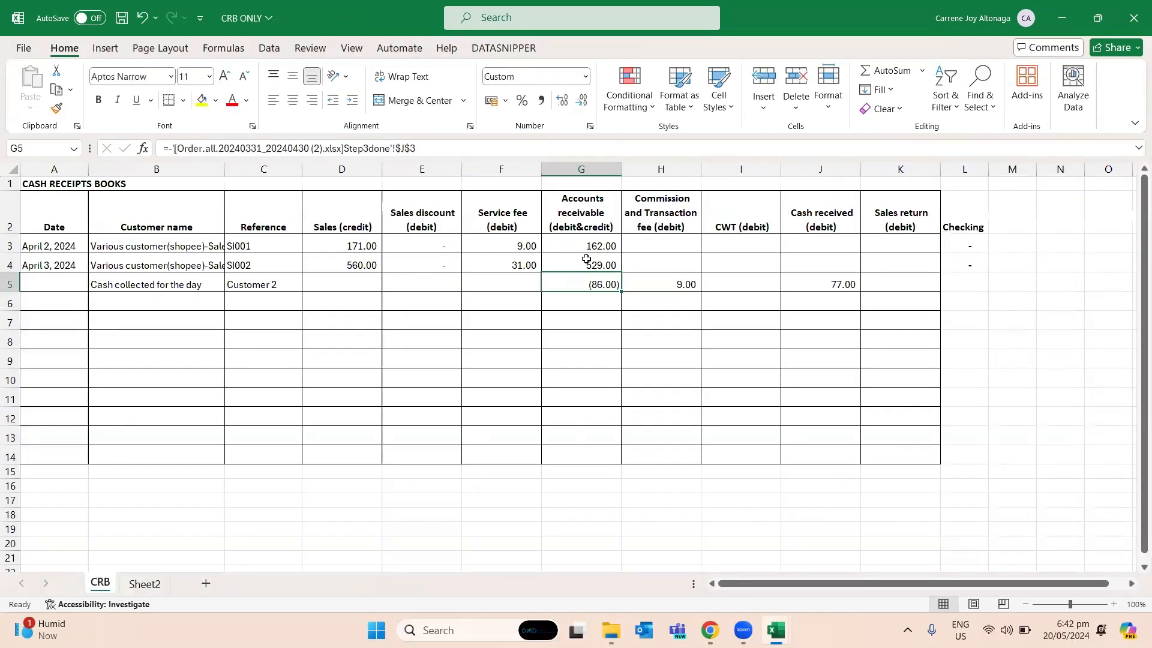
pyautogui.press('Left')
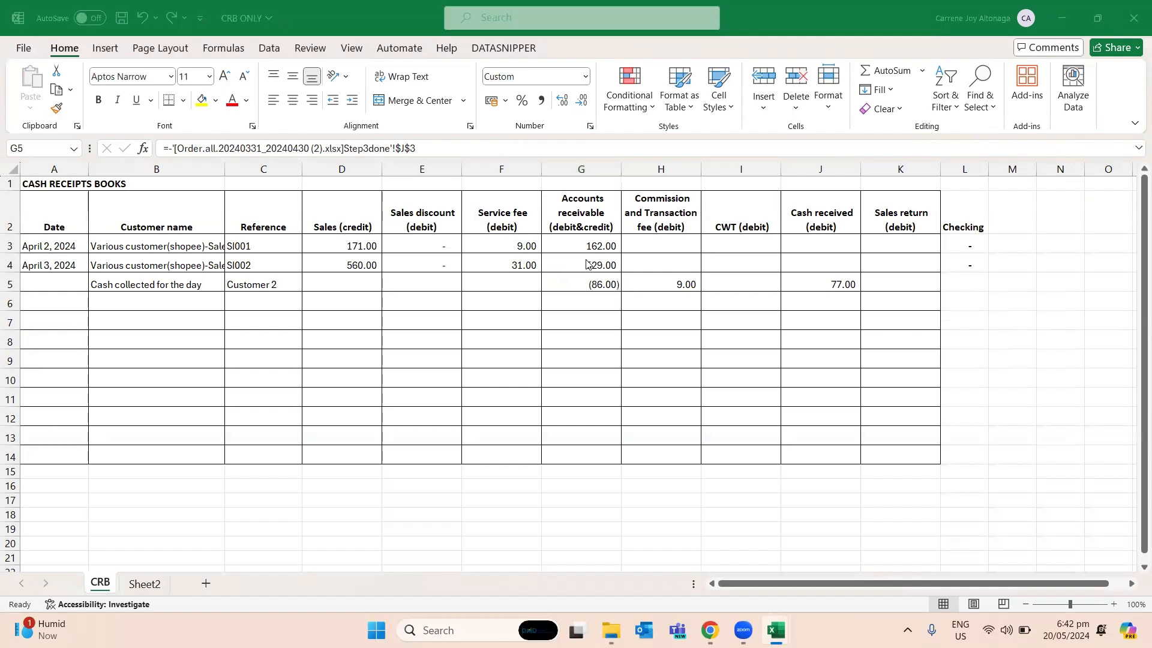
pyautogui.hotkey('ctrl', '[')
pyautogui.press('Right')
# - Copy the Checking formula from L4 into L5 for the cash collection row
pyautogui.press('Right')
pyautogui.press('Right')
pyautogui.press('Right')
pyautogui.press('Left')
pyautogui.press('Left')
pyautogui.hotkey('alt', 'Tab')
pyautogui.press('Right')
pyautogui.press('Right')
pyautogui.press('Right')
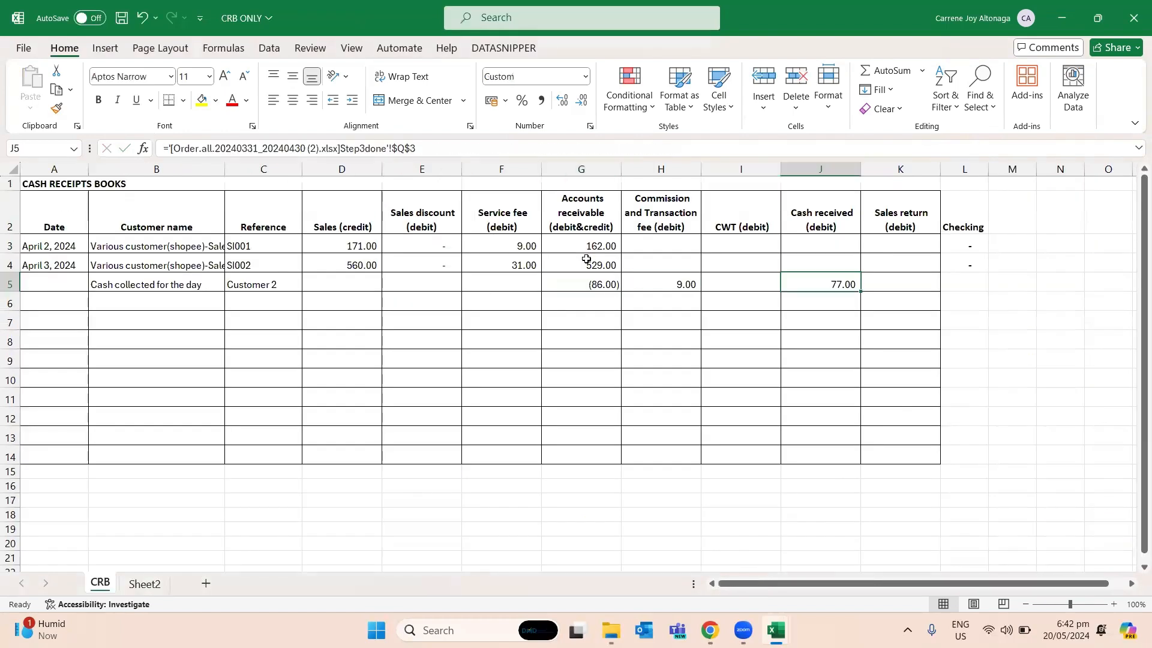
pyautogui.press('Right')
pyautogui.press('Right')
pyautogui.press('Up')
pyautogui.hotkey('ctrl', 'c')
pyautogui.press('Down')
pyautogui.hotkey('ctrl', 'v')
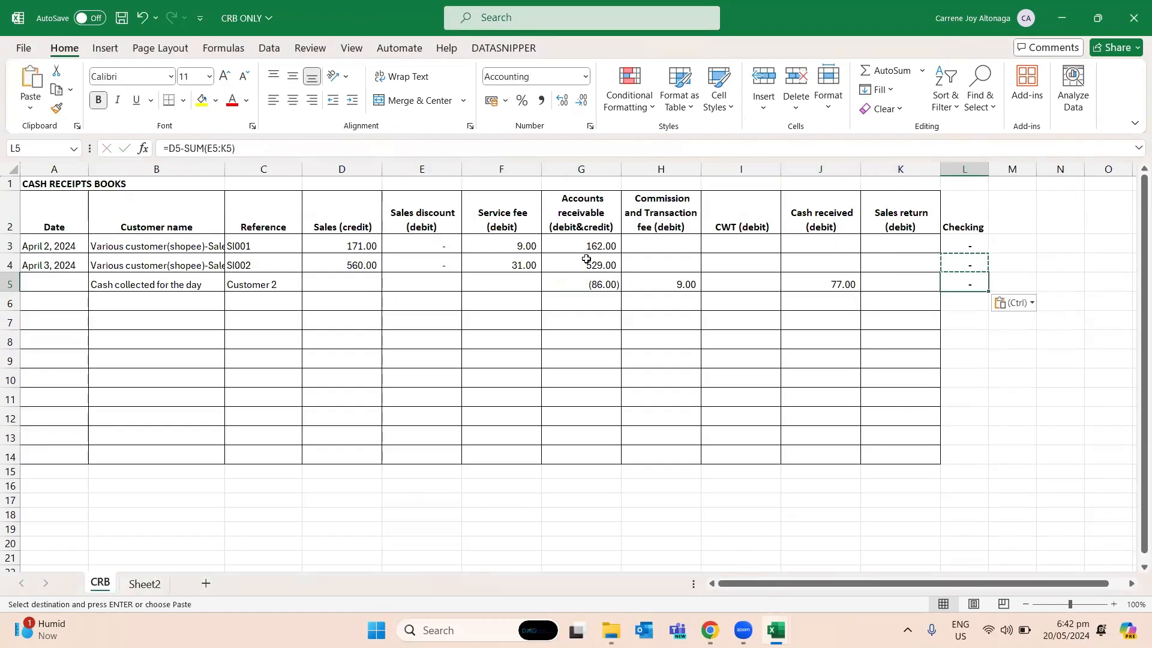
# - Review the receivable, fee and cash received amounts across G5:K5 for the 3 April collection
pyautogui.press('Left')
pyautogui.hotkey('shift', 'Left')
pyautogui.hotkey('shift', 'Left')
pyautogui.hotkey('shift', 'Left')
pyautogui.hotkey('shift', 'Left')
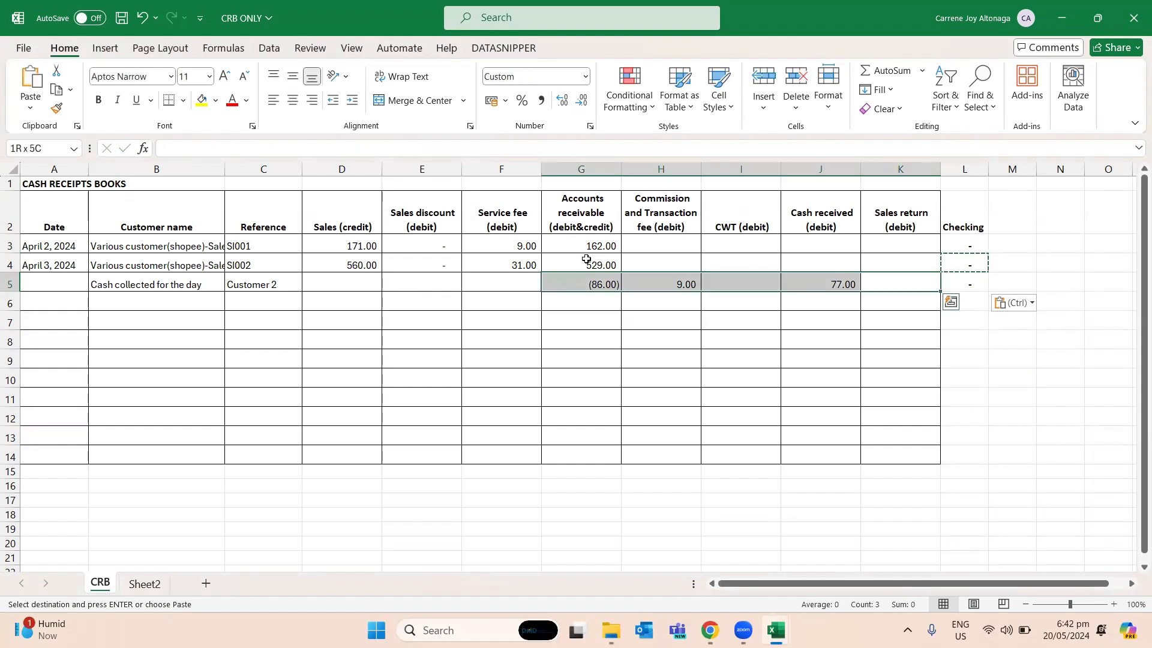
pyautogui.press('Escape')
pyautogui.press('Left')
pyautogui.press('Left')
pyautogui.press('Left')
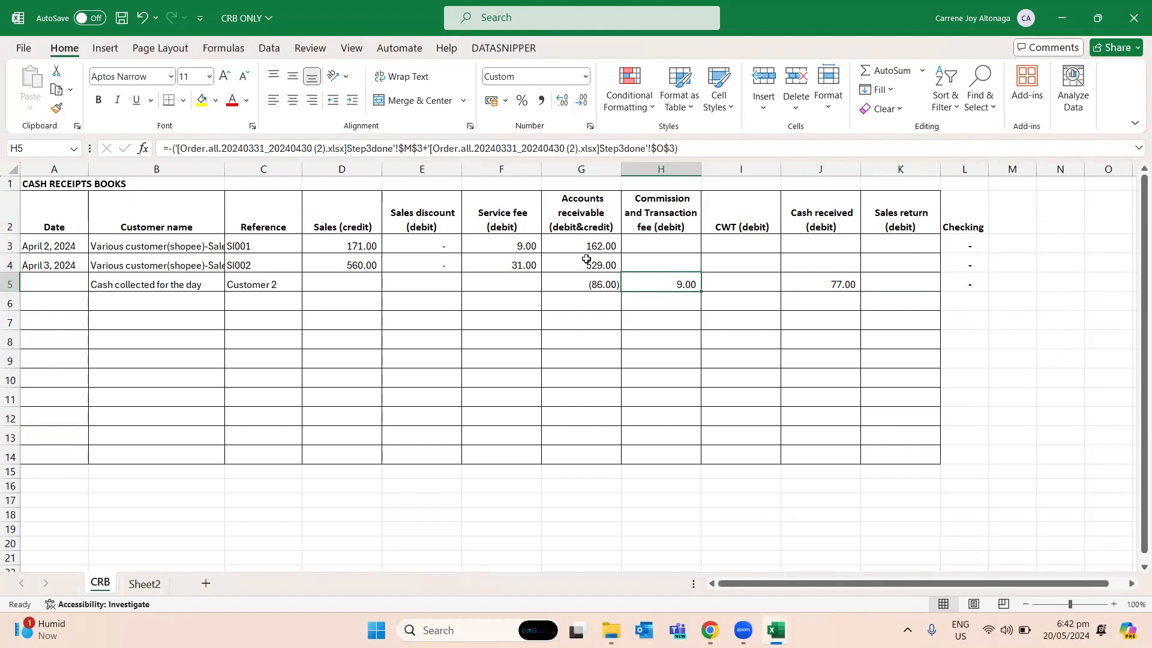
pyautogui.press('Left')
pyautogui.press('Left')
pyautogui.press('Left')
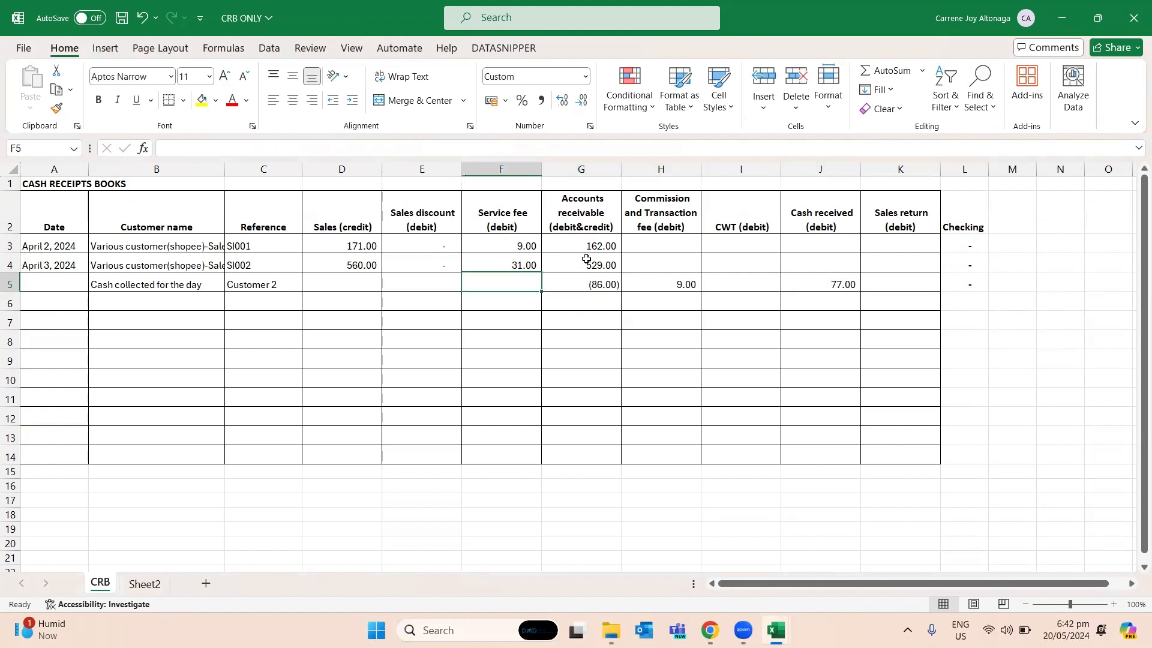
# - Save the cash receipts book and enter April 4, 2024 as the date in A6
pyautogui.press('Home')
pyautogui.hotkey('ctrl', 's')
pyautogui.press('Down')
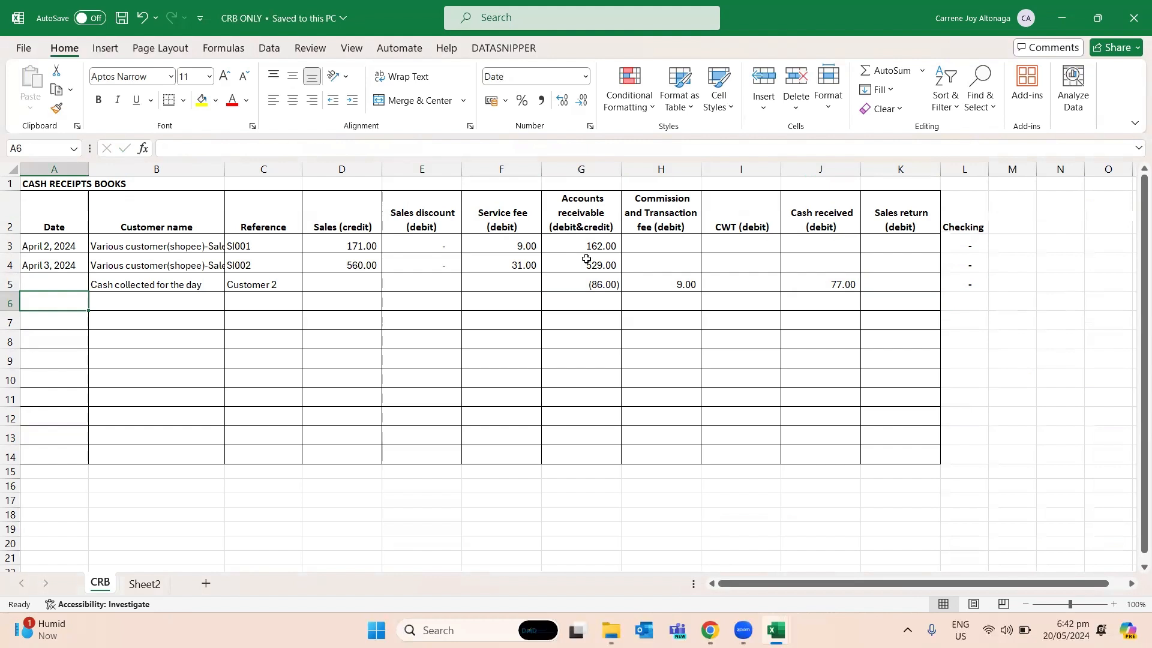
pyautogui.write('April 4, 2024')
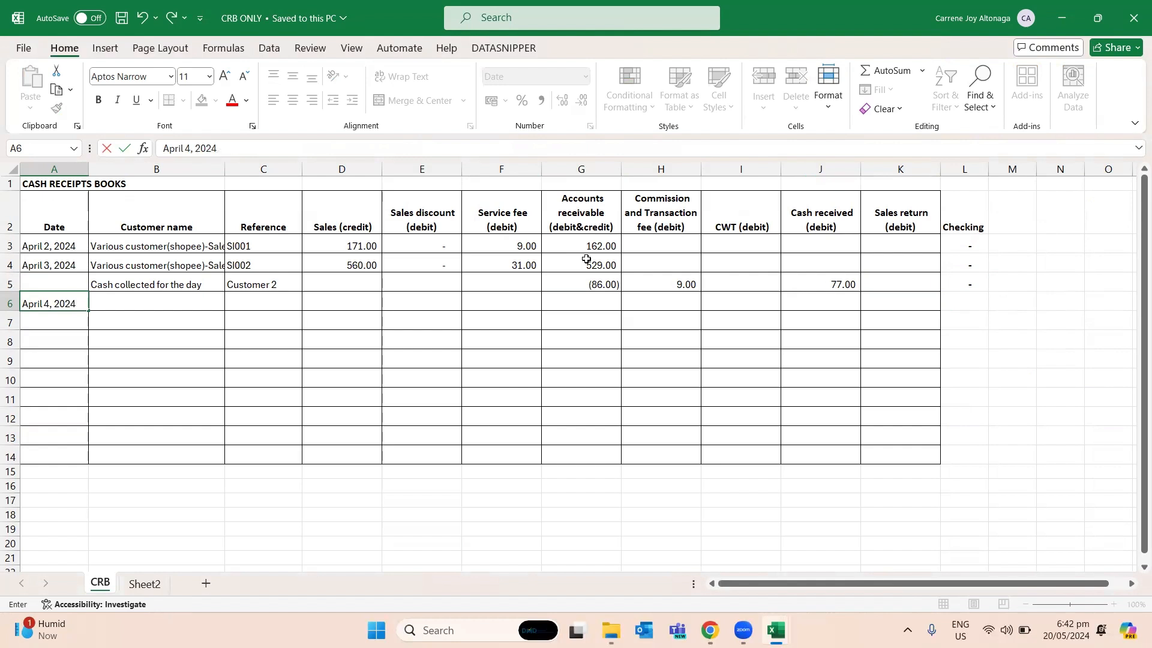
pyautogui.press('Return')
pyautogui.press('Up')
# - Copy the "Various customer(shopee)-Sales recording" description from B4 into B6
pyautogui.press('Right')
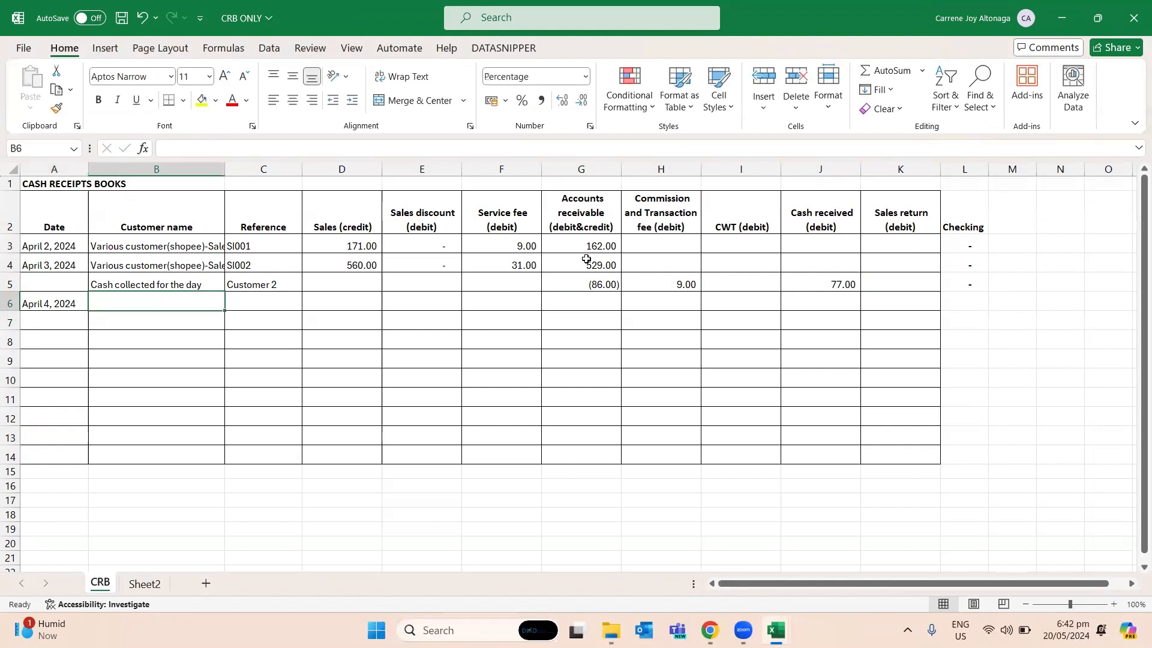
pyautogui.press('Up')
pyautogui.press('Up')
pyautogui.hotkey('ctrl', 'c')
pyautogui.press('Down')
pyautogui.press('Down')
pyautogui.hotkey('ctrl', 'v')
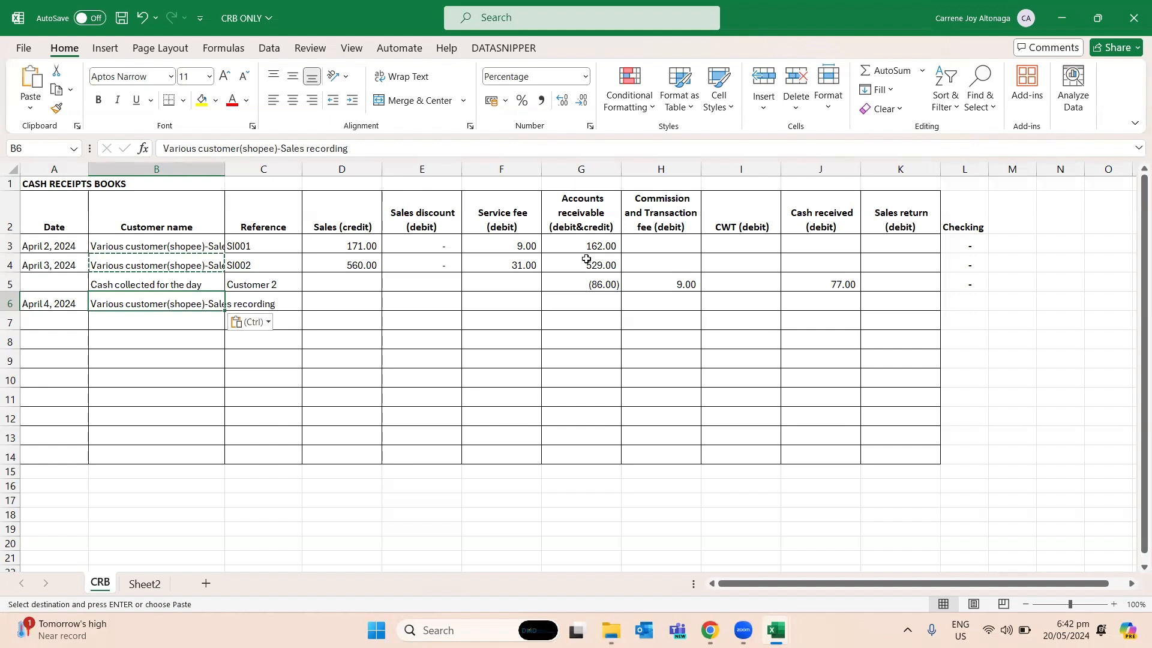
# - Copy the reference from C4 into C6 and change it to SI003
pyautogui.press('Right')
pyautogui.press('Up')
pyautogui.press('Up')
pyautogui.hotkey('ctrl', 'c')
pyautogui.press('Down')
pyautogui.press('Down')
pyautogui.hotkey('ctrl', 'v')
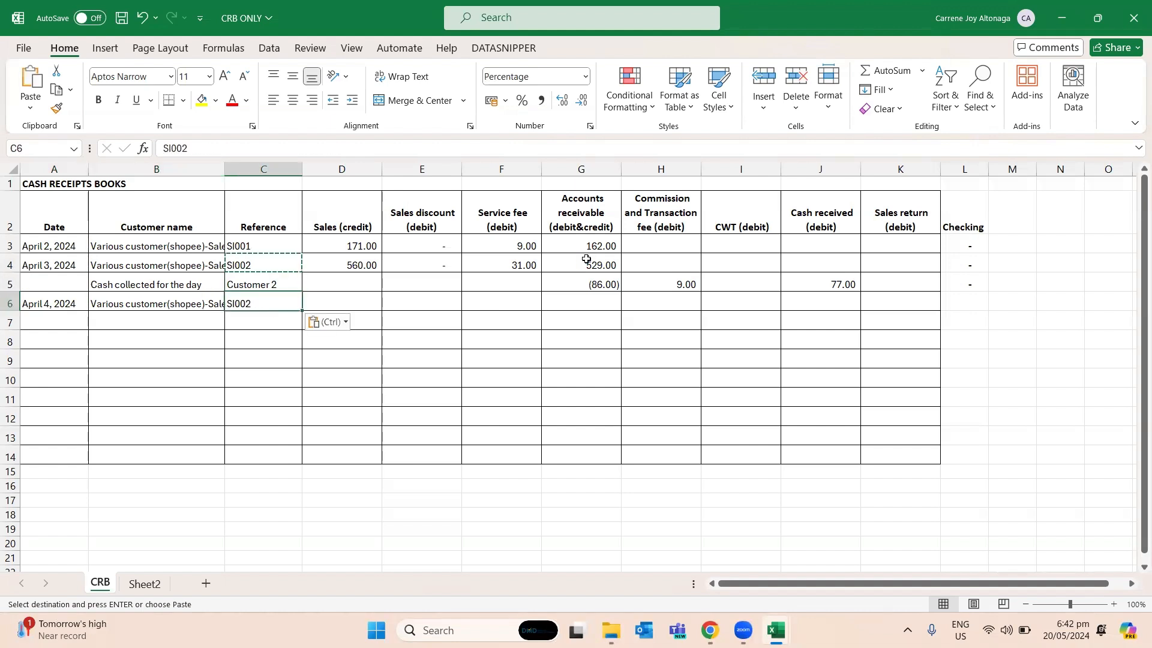
pyautogui.press('F2')
pyautogui.press('BackSpace')
pyautogui.write('3')
pyautogui.press('Return')
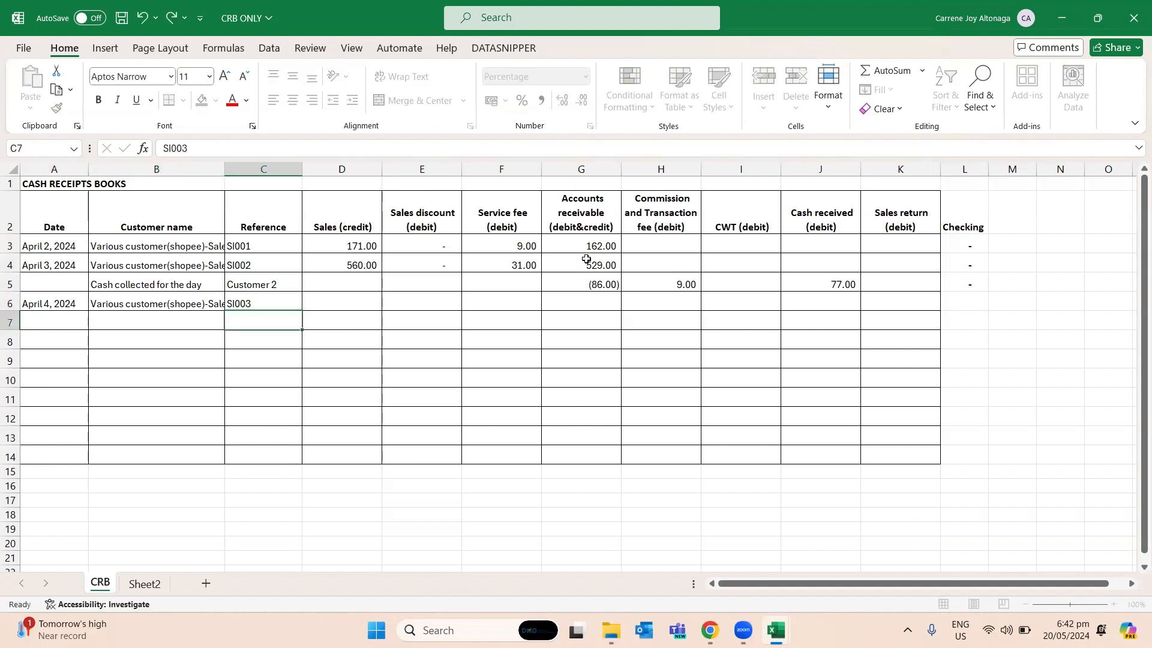
# - Link the April 4 sales credit in D6 to the Original Price total in Step3done cell E20
pyautogui.press('Up')
pyautogui.press('Right')
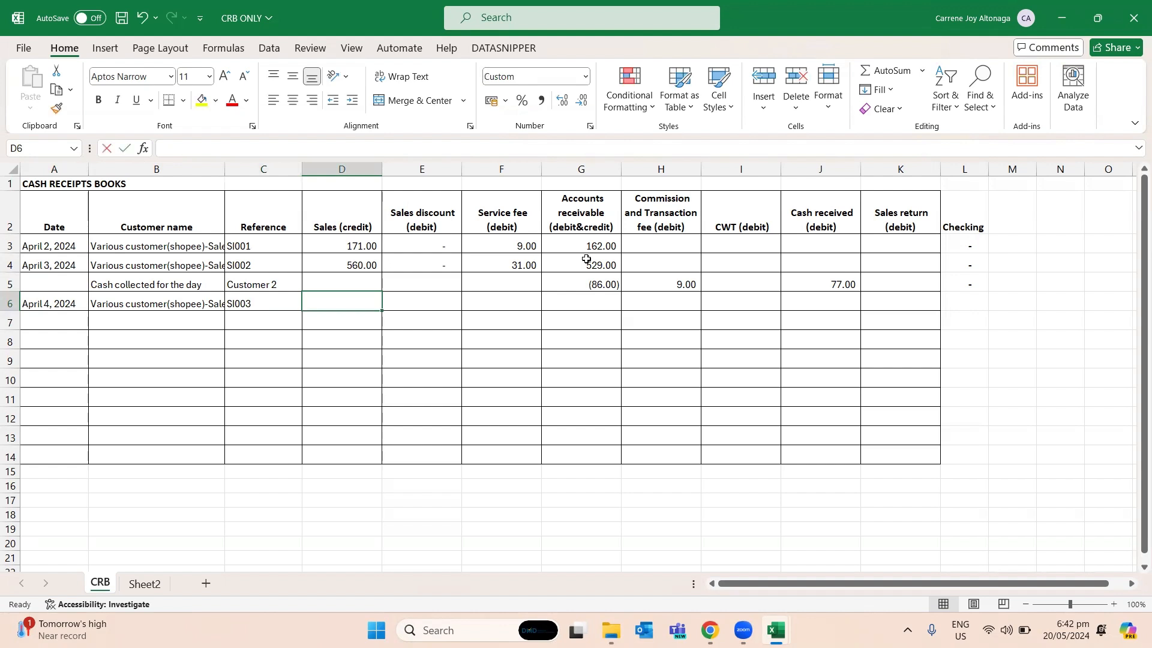
pyautogui.write('=')
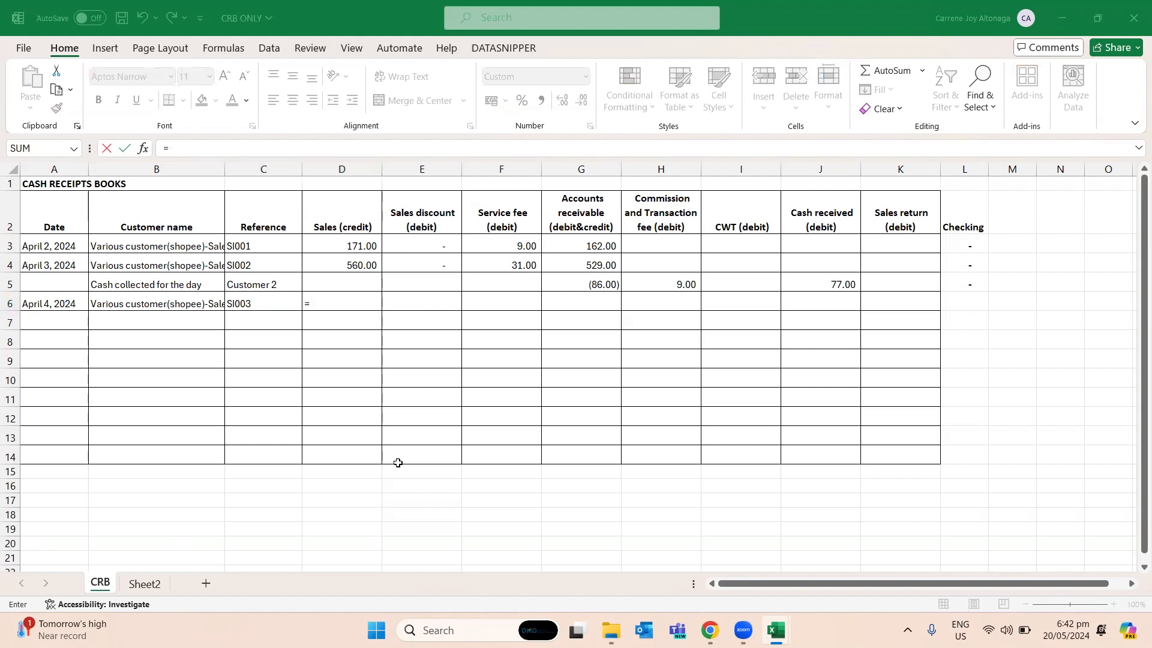
pyautogui.hotkey('ctrl', 'Tab')
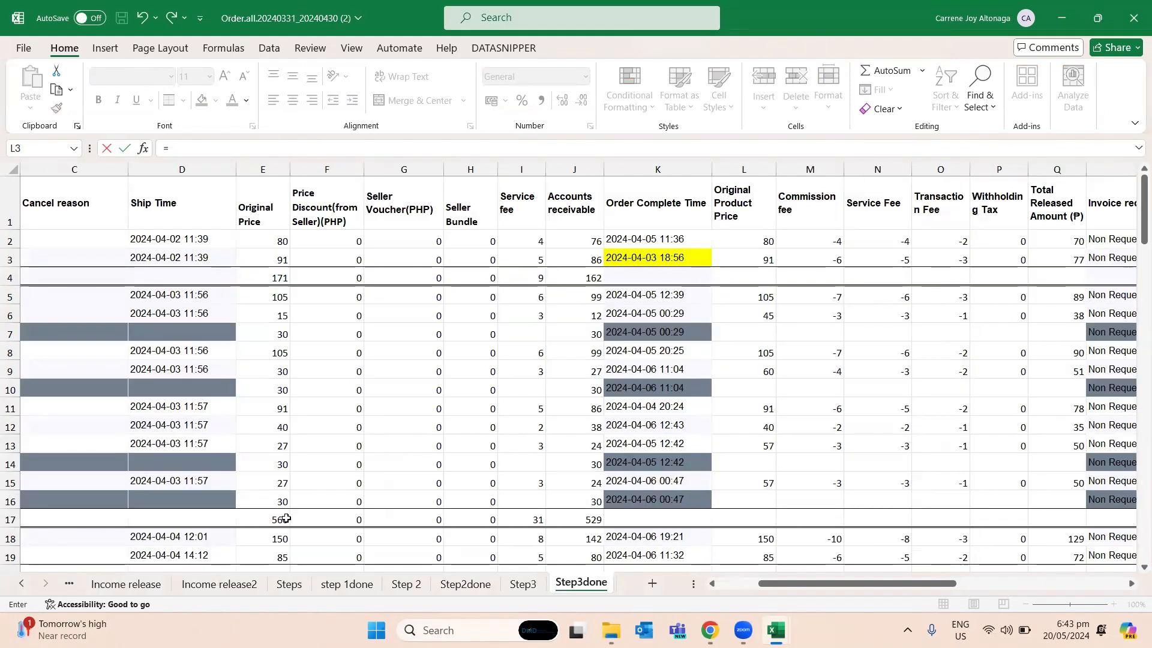
pyautogui.scroll(-2, 286, 518)
pyautogui.click(269, 397)
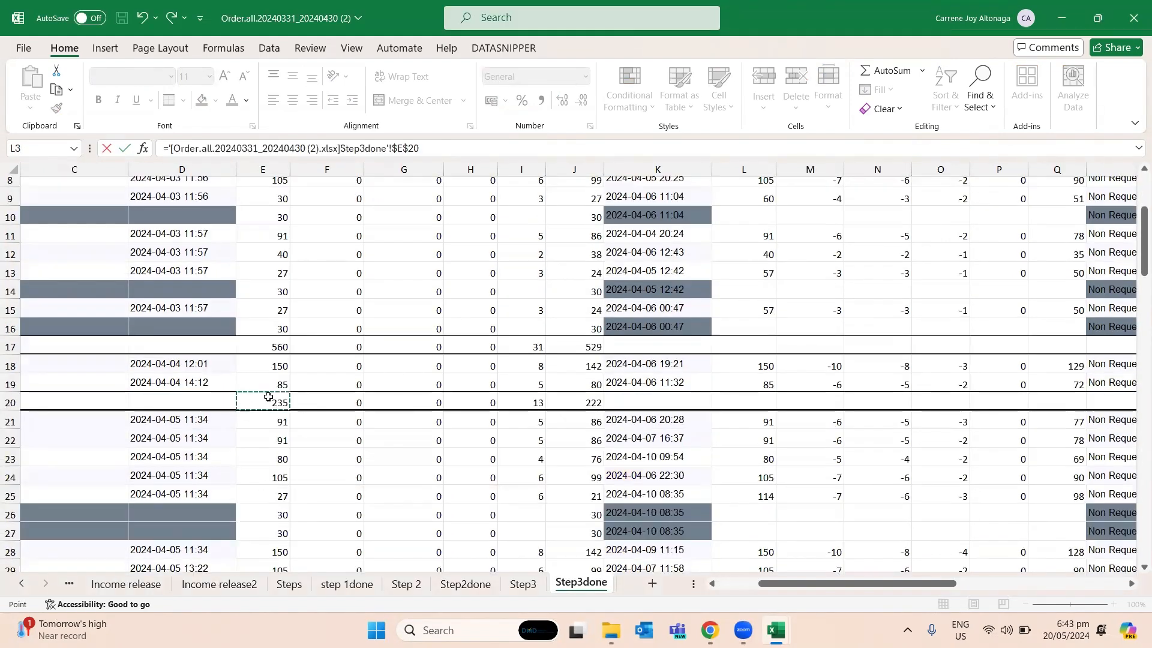
pyautogui.press('Return')
# - Link the April 4 service fee in F6 to the Service fee total in Step3done cell I20
pyautogui.press('Right')
pyautogui.press('Right')
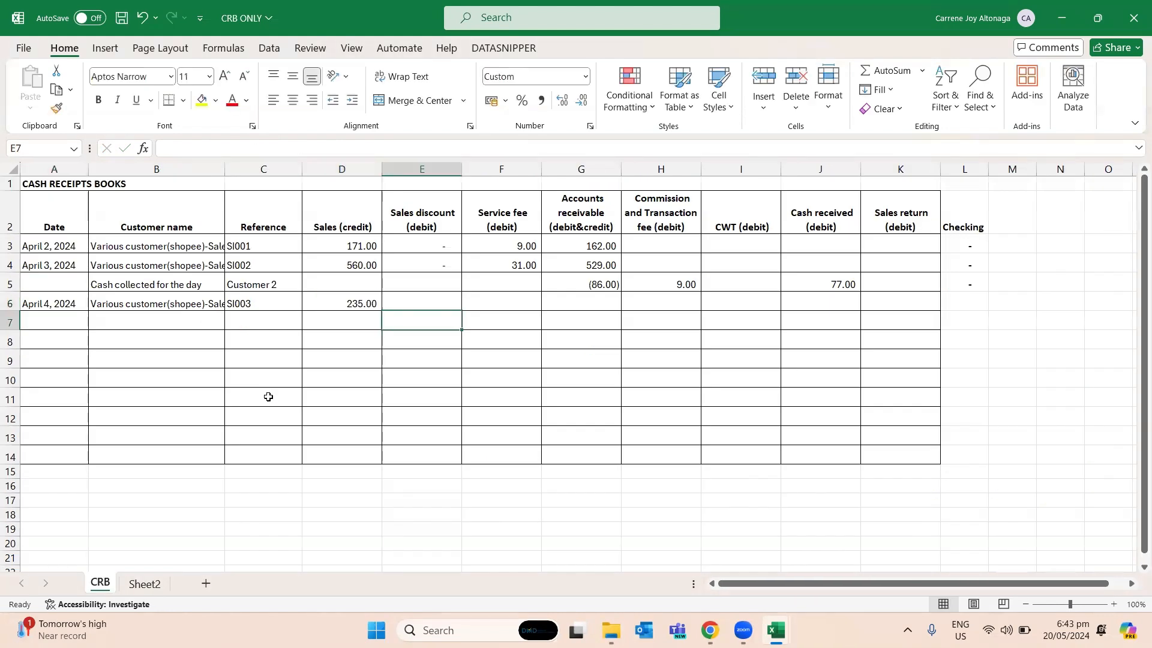
pyautogui.press('Up')
pyautogui.write('=')
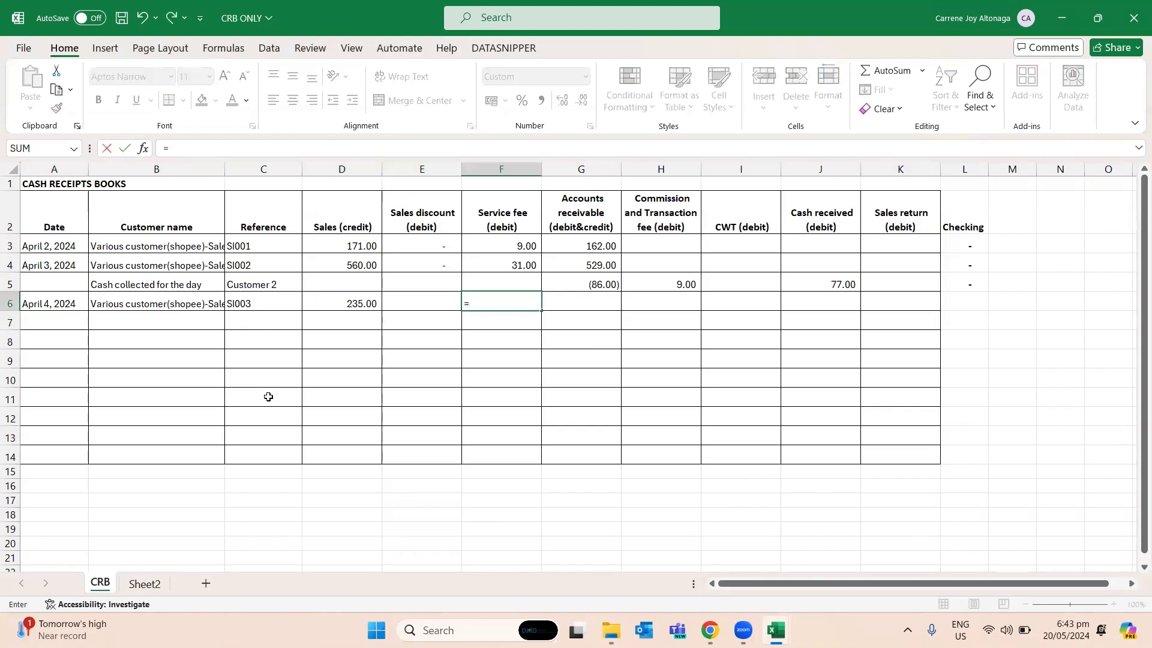
pyautogui.hotkey('ctrl', 'Tab')
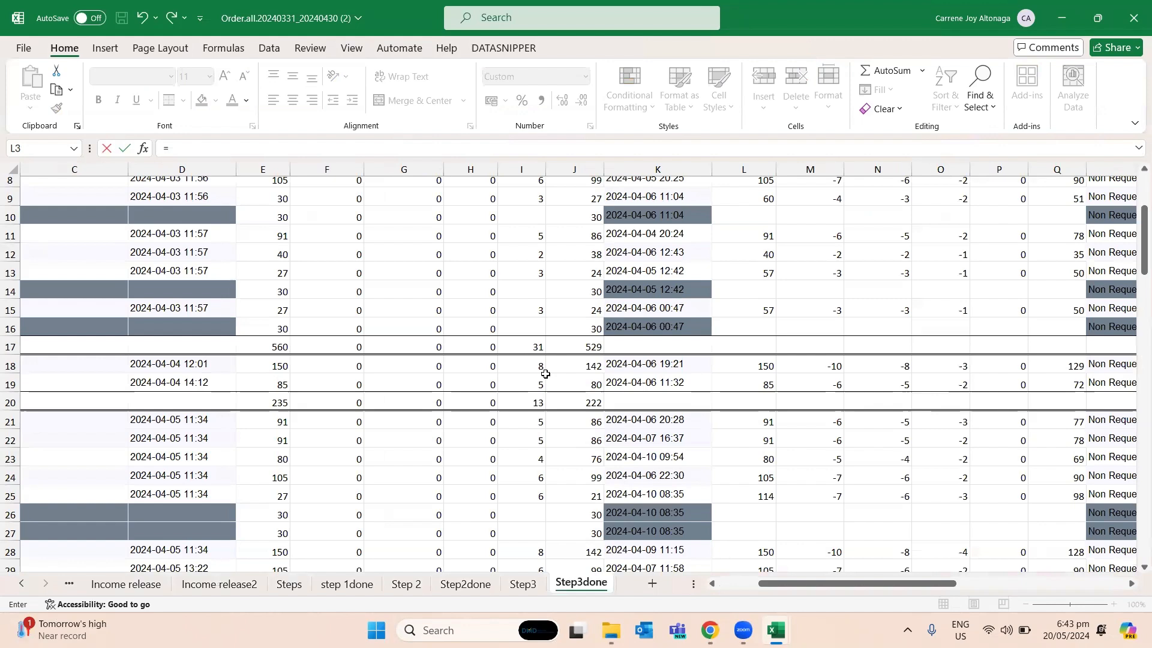
pyautogui.click(545, 397)
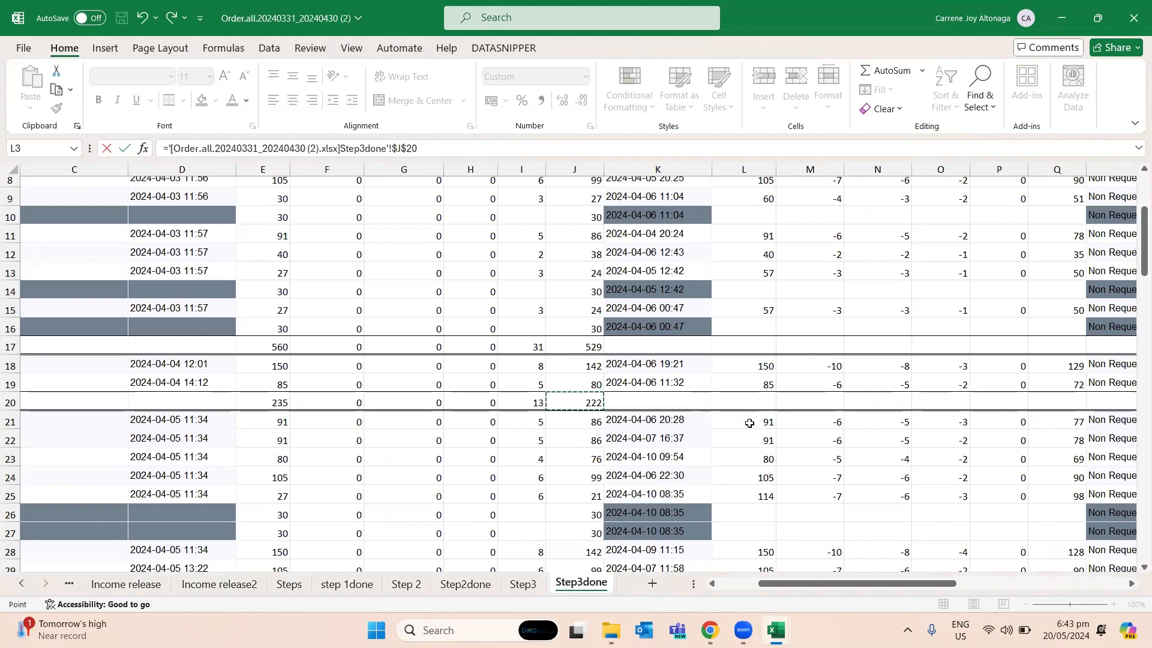
pyautogui.press('Return')
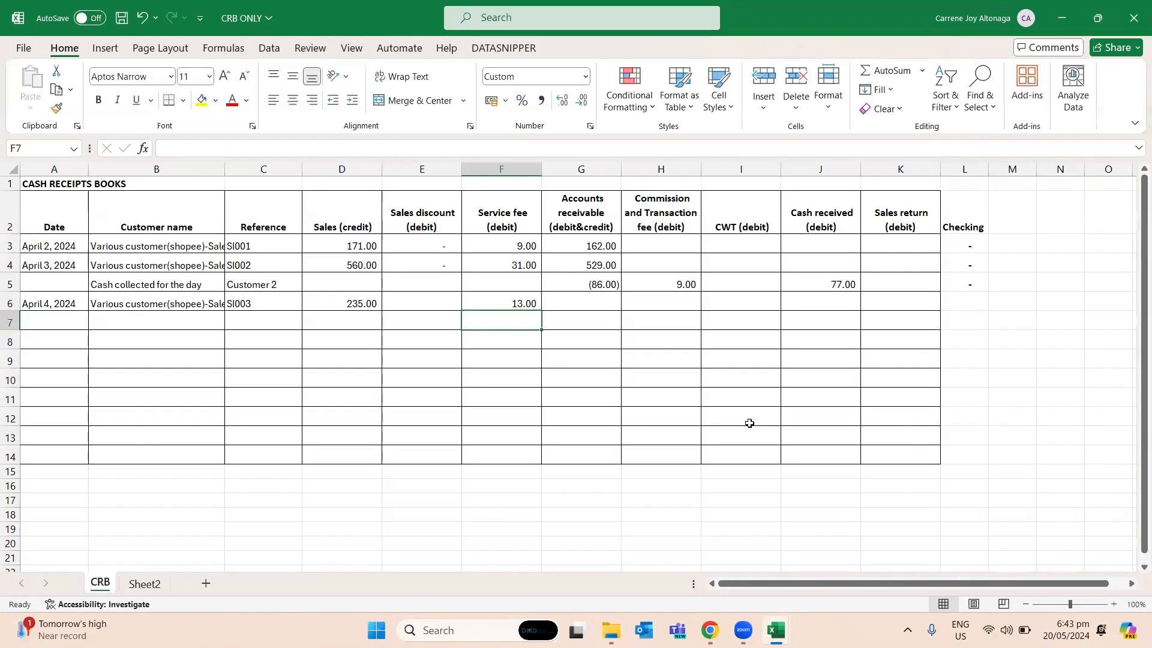
# - Link the April 4 accounts receivable in G6 to the Accounts receivable total in Step3done cell J20
pyautogui.press('Right')
pyautogui.press('Up')
pyautogui.press('Up')
pyautogui.press('Down')
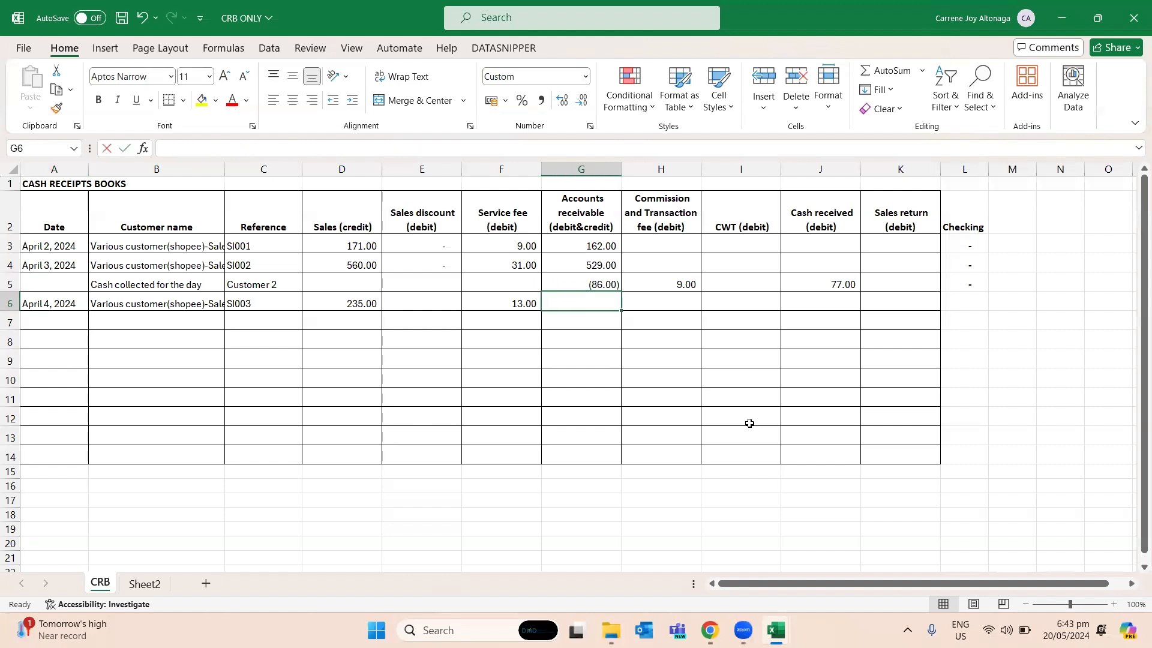
pyautogui.write('=')
pyautogui.hotkey('ctrl', 'Tab')
pyautogui.click(587, 403)
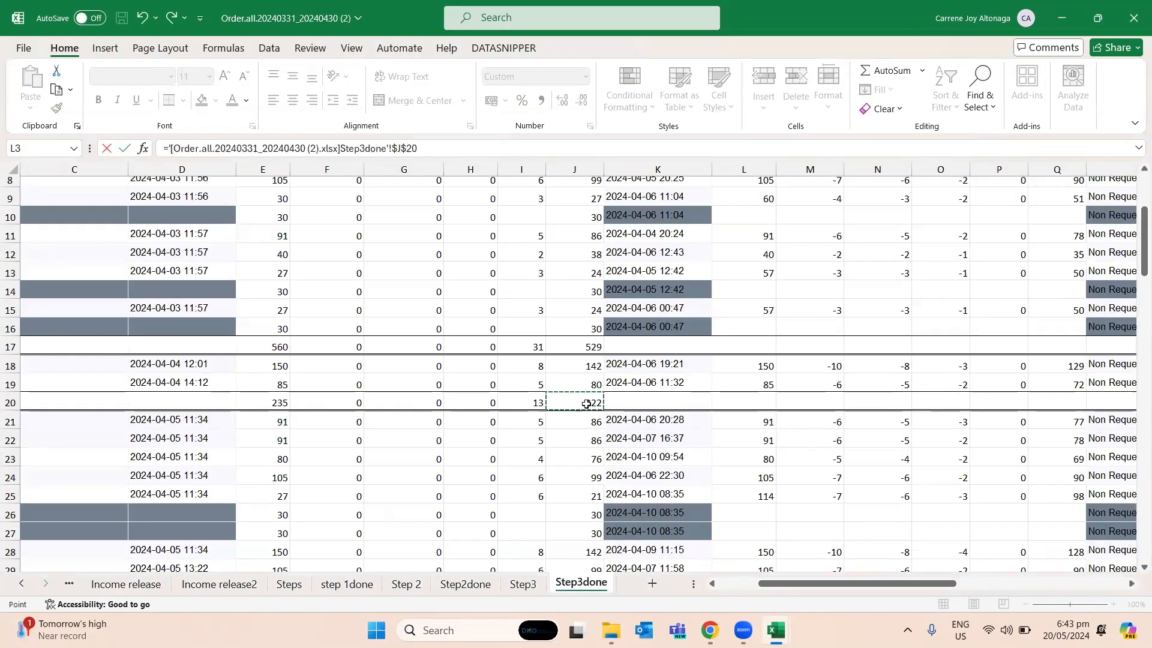
pyautogui.press('Return')
# - Copy the Checking formula from L5 into L6 for the April 4 sales entry
pyautogui.press('Up')
pyautogui.press('Right')
pyautogui.press('Right')
pyautogui.press('Right')
pyautogui.press('Left')
pyautogui.press('Left')
pyautogui.press('Right')
pyautogui.press('Left')
pyautogui.press('Left')
pyautogui.press('Left')
pyautogui.press('Right')
pyautogui.press('Right')
pyautogui.press('Right')
pyautogui.press('Right')
pyautogui.press('Right')
pyautogui.press('Right')
pyautogui.press('Up')
pyautogui.hotkey('ctrl', 'c')
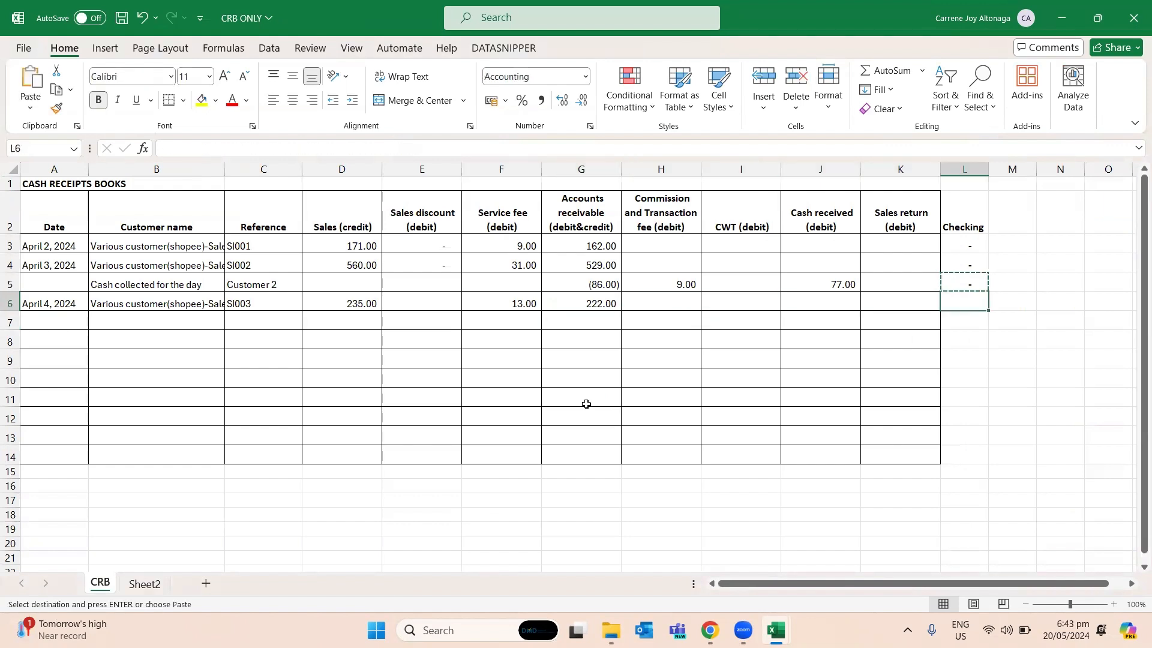
pyautogui.press('Down')
pyautogui.hotkey('ctrl', 'v')
# - Copy the "Cash collected for the day" description from B5 into B7
pyautogui.press('Down')
pyautogui.press('Left')
pyautogui.press('Left')
pyautogui.press('Left')
pyautogui.press('Left')
pyautogui.press('Left')
pyautogui.press('Left')
pyautogui.press('Left')
pyautogui.press('Left')
pyautogui.press('Left')
pyautogui.press('Left')
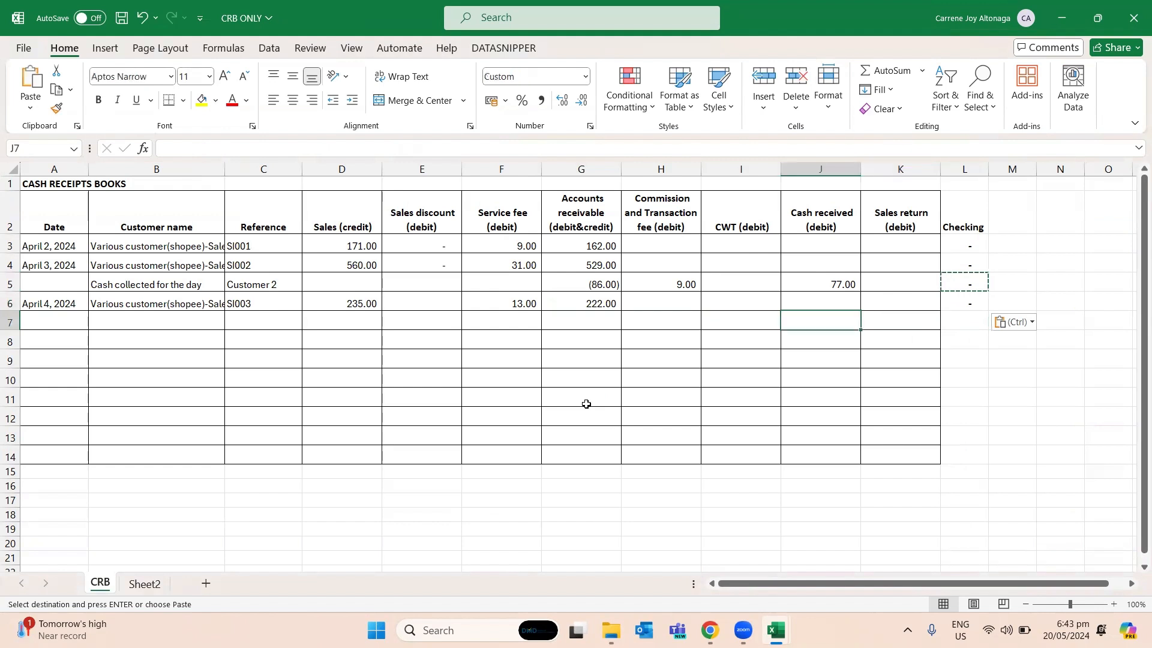
pyautogui.press('Up')
pyautogui.press('ctrl')
pyautogui.press('Up')
pyautogui.press('Escape')
pyautogui.press('Up')
pyautogui.hotkey('ctrl', 'c')
pyautogui.press('Down')
pyautogui.press('Down')
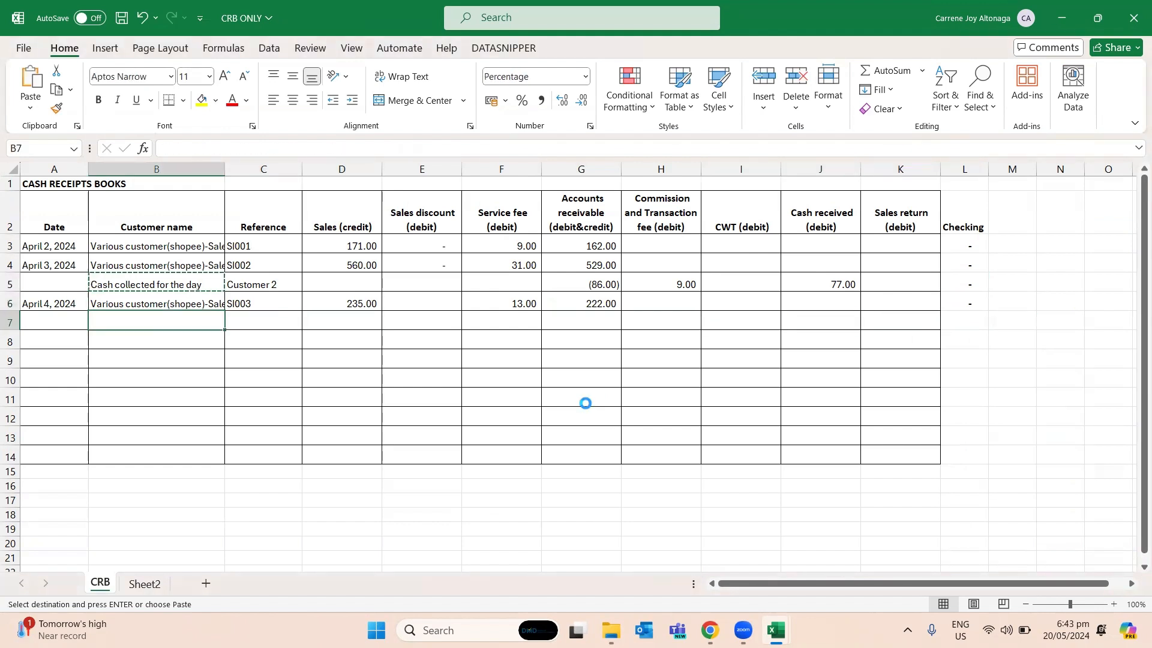
pyautogui.hotkey('ctrl', 'v')
pyautogui.press('Right')
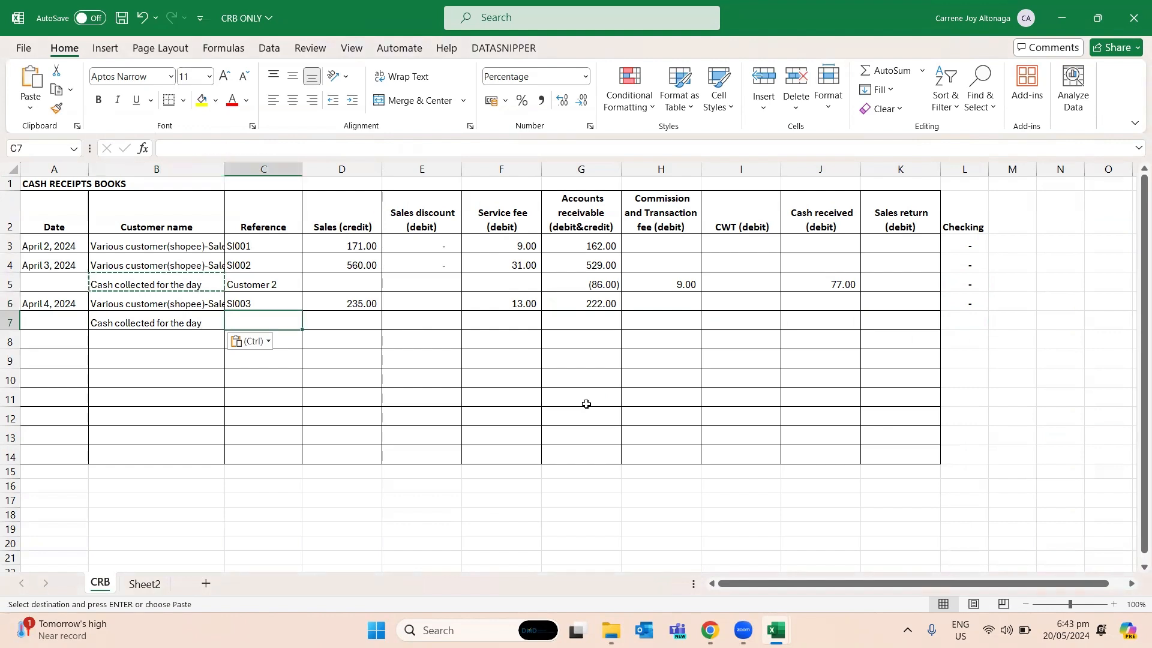
pyautogui.press('Escape')
# - Examine the Order Complete Time column in Step3done for orders completed on April 4, 2024
pyautogui.hotkey('alt', 'Tab')
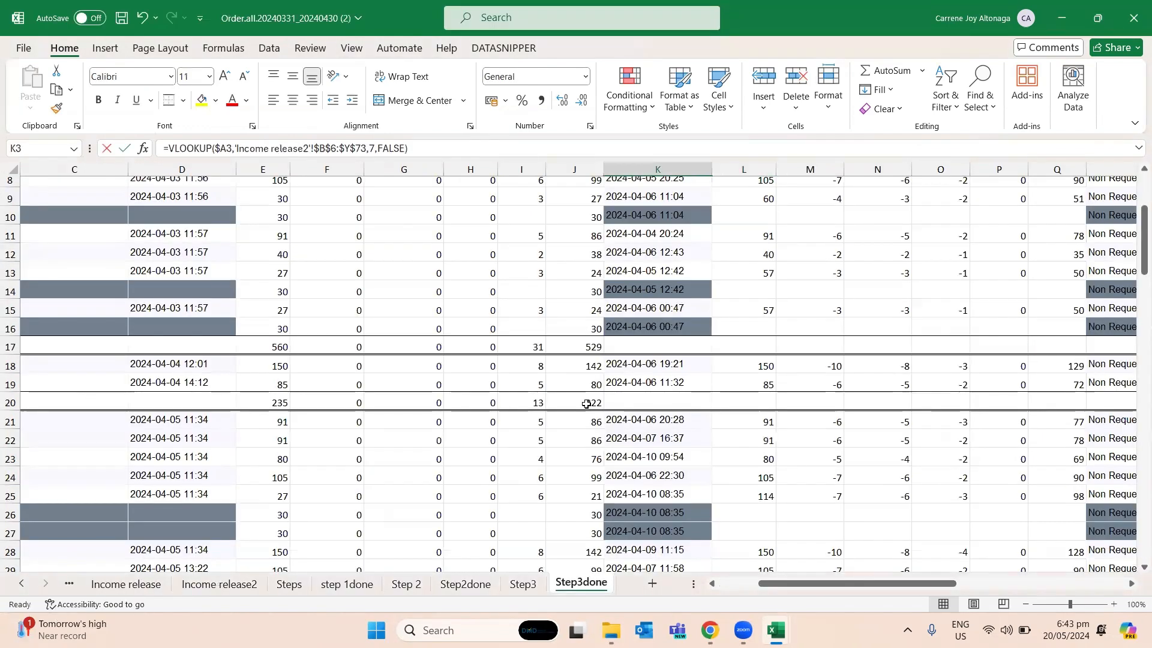
pyautogui.press('Up')
pyautogui.press('Right')
pyautogui.press('Right')
pyautogui.press('Right')
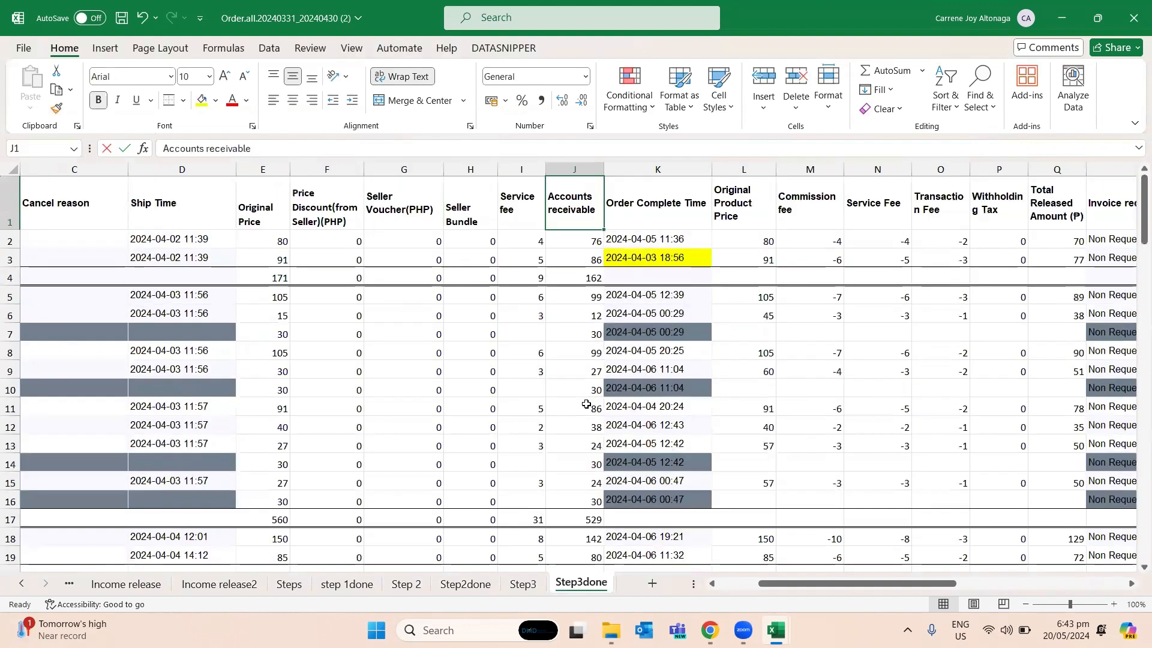
pyautogui.press('Down')
pyautogui.hotkey('alt', 'Tab')
pyautogui.hotkey('alt', 'Tab')
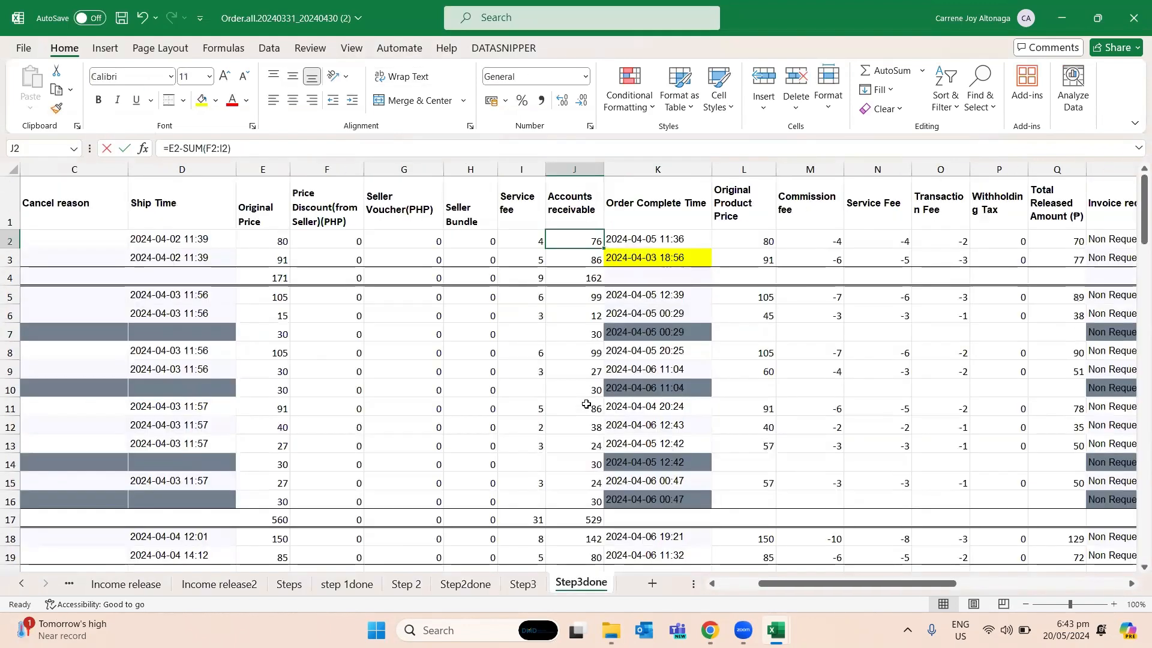
pyautogui.press('Right')
pyautogui.press('Down')
pyautogui.press('Down')
pyautogui.press('Down')
pyautogui.press('Down')
pyautogui.press('Down')
pyautogui.press('Down')
pyautogui.press('Down')
pyautogui.press('Down')
pyautogui.press('Up')
pyautogui.press('Up')
pyautogui.press('Up')
pyautogui.press('Up')
pyautogui.press('Up')
pyautogui.press('Up')
pyautogui.press('Up')
pyautogui.press('Up')
pyautogui.press('Down')
pyautogui.press('Down')
pyautogui.press('Down')
pyautogui.press('Down')
pyautogui.press('Down')
pyautogui.press('Down')
pyautogui.press('Down')
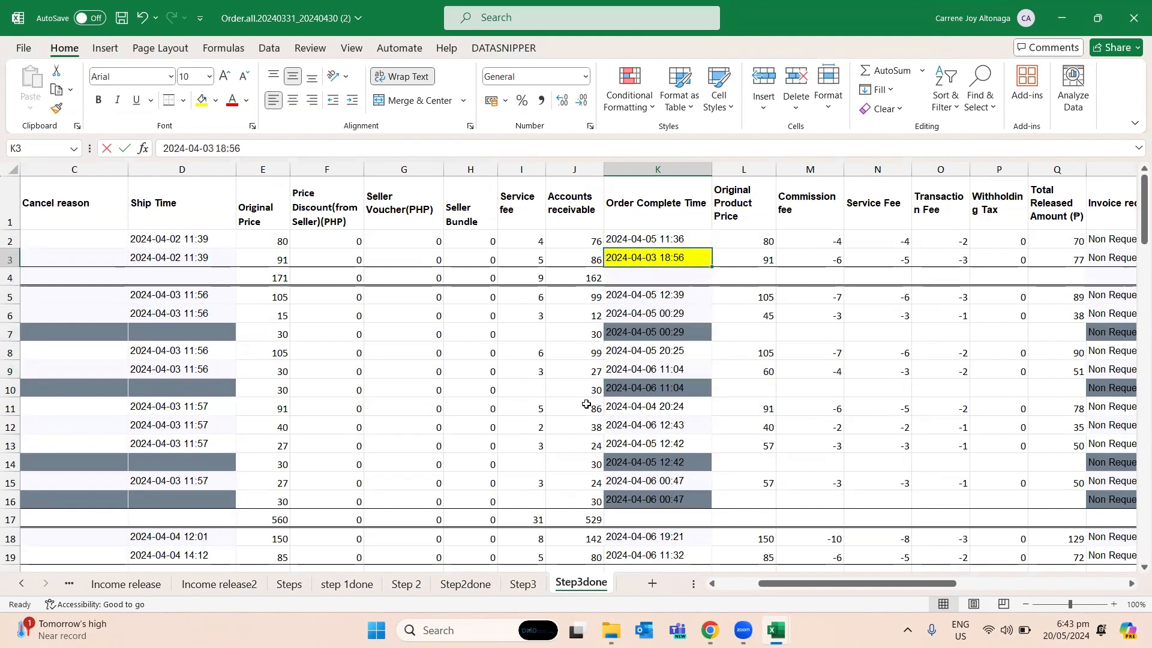
pyautogui.press('Down')
pyautogui.press('Down')
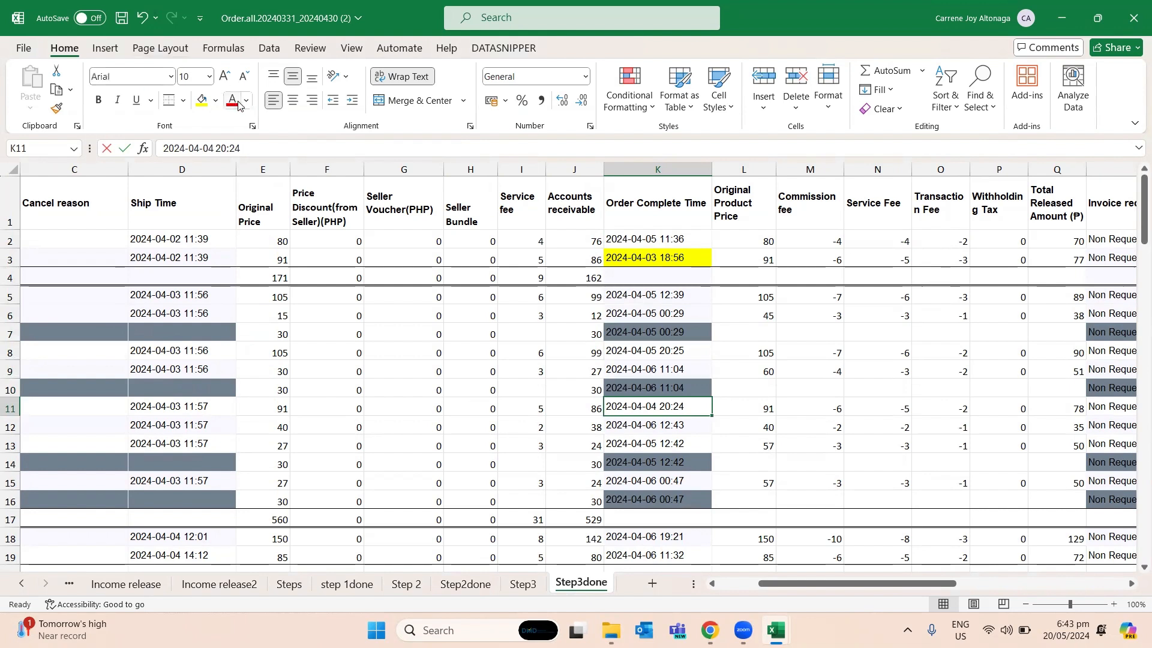
pyautogui.click(216, 101)
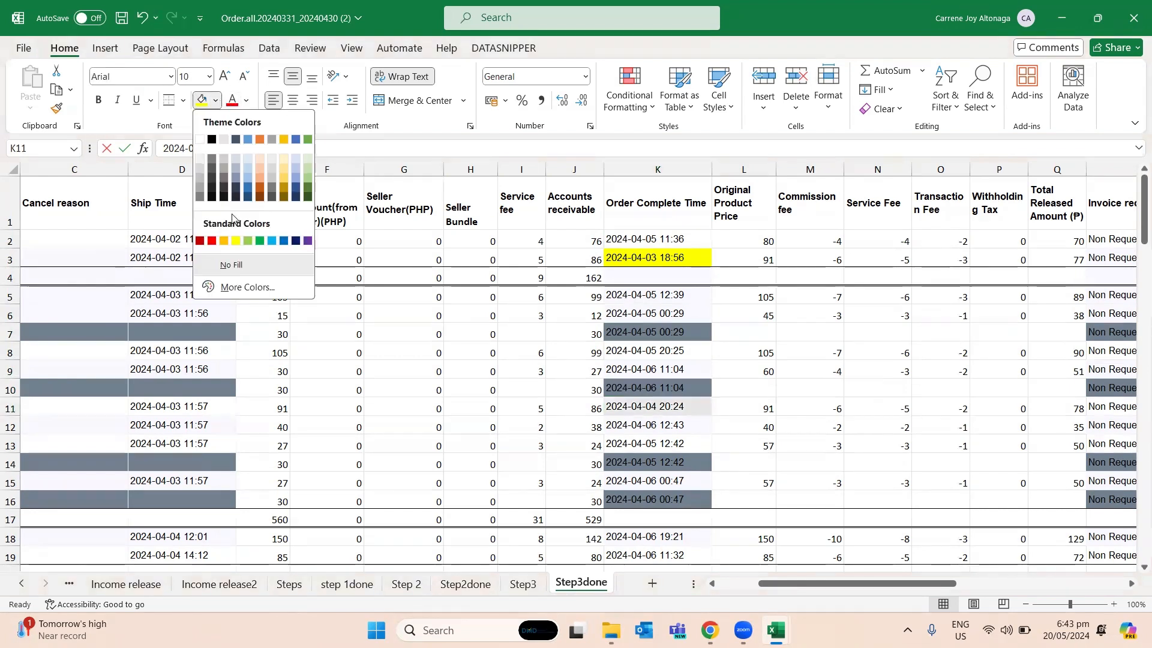
pyautogui.click(247, 177)
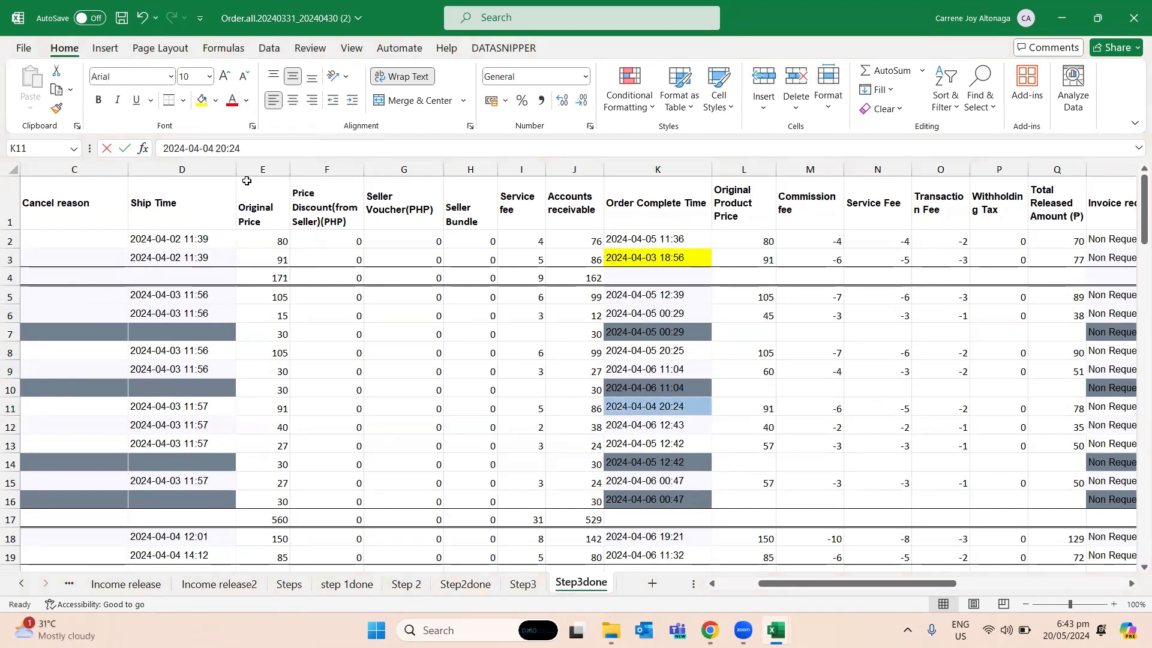
pyautogui.click(263, 204)
pyautogui.click(215, 101)
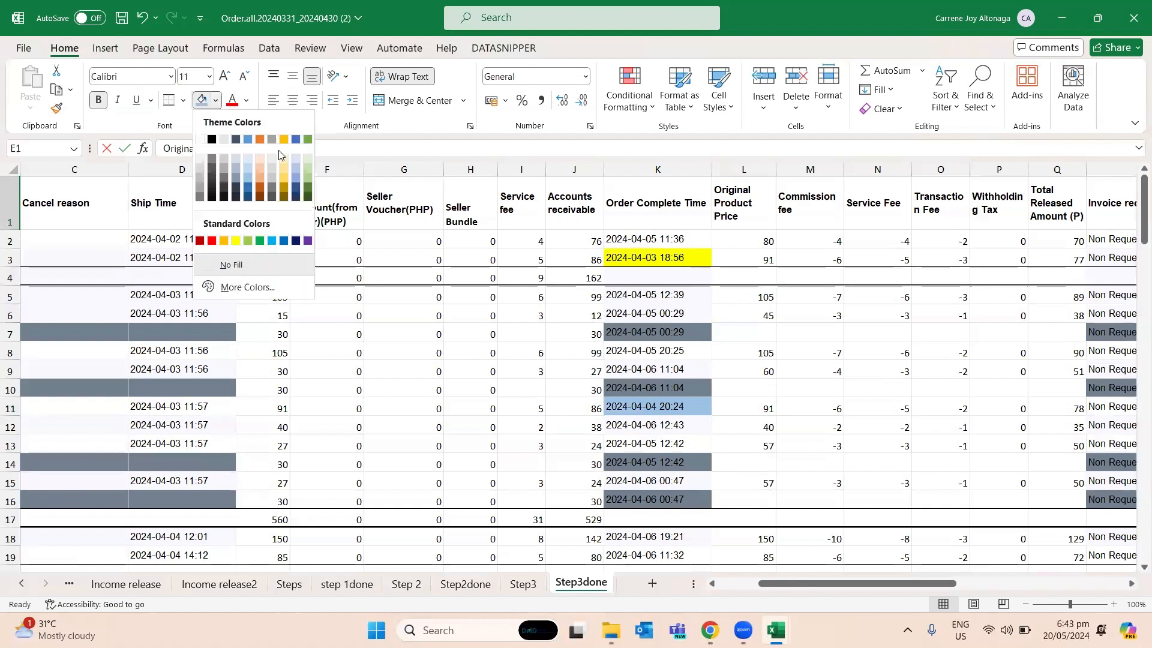
pyautogui.click(308, 187)
pyautogui.click(684, 406)
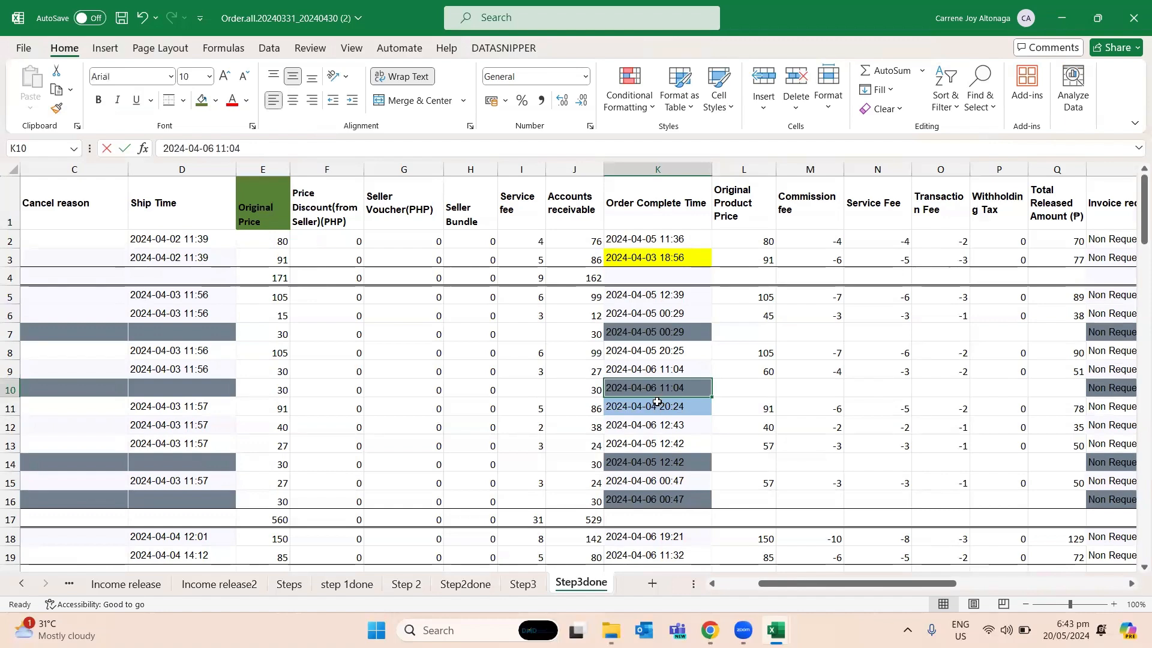
pyautogui.hotkey('ctrl', 'z')
# - Fill the April 4 order complete time in Step3done cell K11 with dark green
pyautogui.click(659, 404)
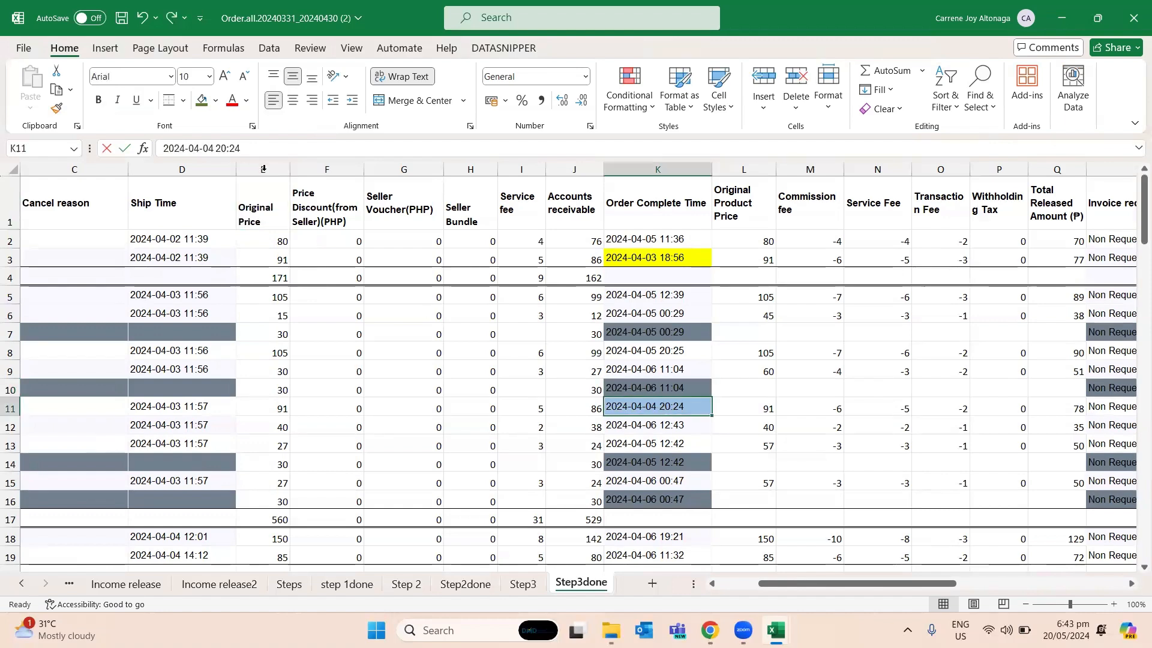
pyautogui.click(202, 100)
pyautogui.click(589, 371)
pyautogui.click(692, 406)
pyautogui.scroll(-6, 687, 423)
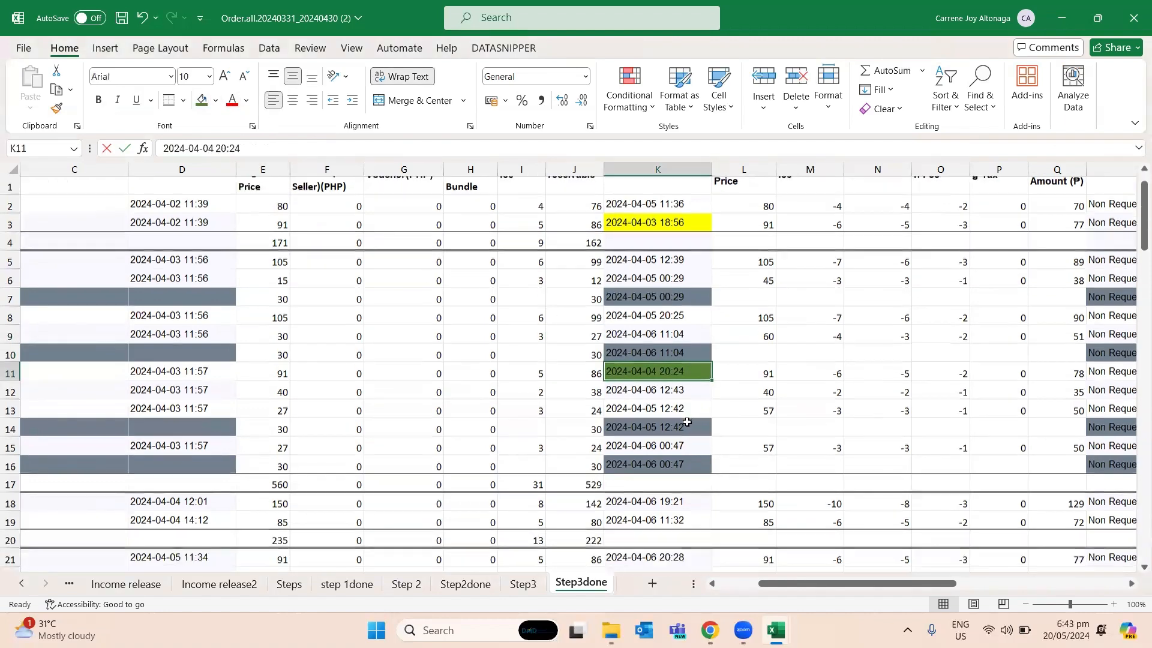
pyautogui.scroll(6, 687, 423)
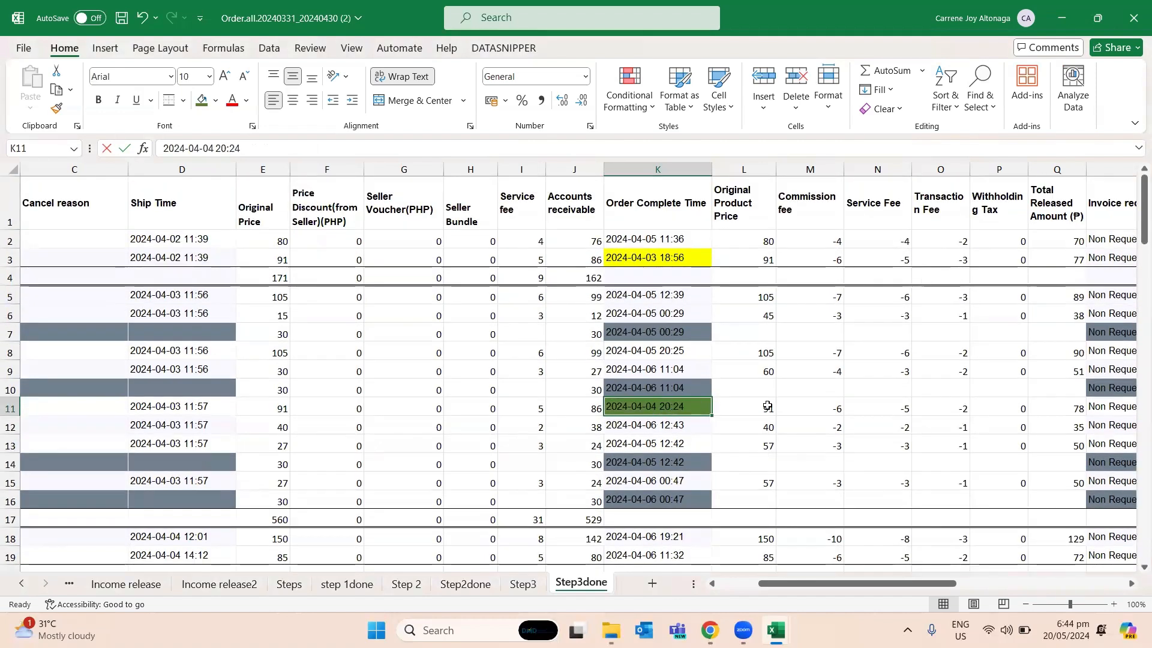
pyautogui.hotkey('alt', 'Tab')
pyautogui.hotkey('alt', 'Tab')
pyautogui.hotkey('alt', 'Tab')
pyautogui.write('custi')
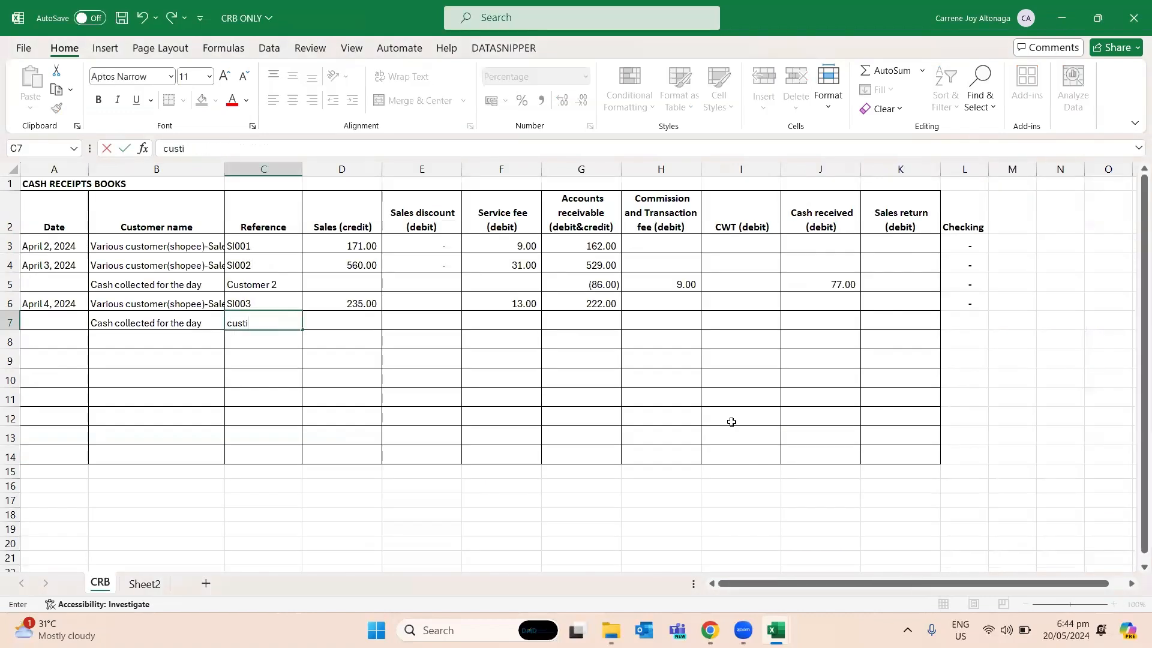
pyautogui.press('Escape')
pyautogui.hotkey('alt', 'Tab')
# - Copy the order ID from Step3done cell A11 into the reference cell C7 of the cash receipts book
pyautogui.press('Left')
pyautogui.press('Left')
pyautogui.press('Left')
pyautogui.press('Left')
pyautogui.press('Left')
pyautogui.press('Left')
pyautogui.press('Left')
pyautogui.press('Left')
pyautogui.press('Left')
pyautogui.hotkey('shift', 'Left')
pyautogui.hotkey('ctrl', 'c')
pyautogui.hotkey('alt', 'Tab')
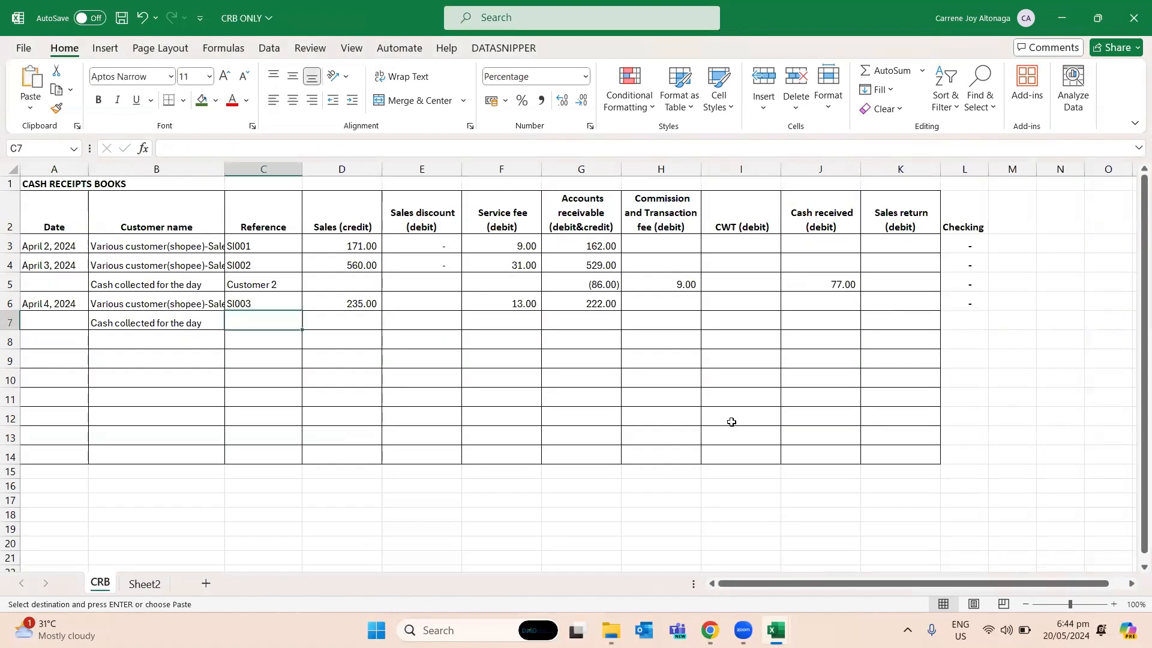
pyautogui.hotkey('ctrl', 'v')
# - Add up the commission and transaction fees in Step3done row 11 and enter 8 in H7 of the cash receipts book
pyautogui.press('Right')
pyautogui.press('Right')
pyautogui.press('Right')
pyautogui.press('Right')
pyautogui.press('Right')
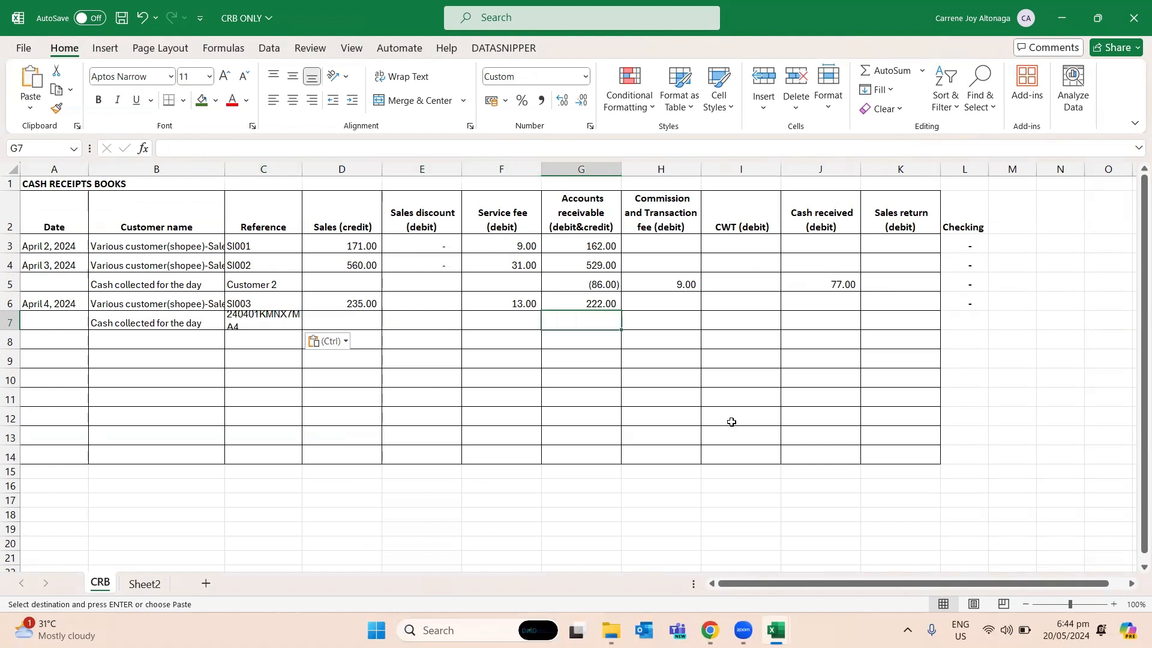
pyautogui.hotkey('alt', 'Tab')
pyautogui.press('Right')
pyautogui.press('Right')
pyautogui.press('Right')
pyautogui.press('Right')
pyautogui.press('Right')
pyautogui.press('Right')
pyautogui.press('Right')
pyautogui.press('Right')
pyautogui.press('Right')
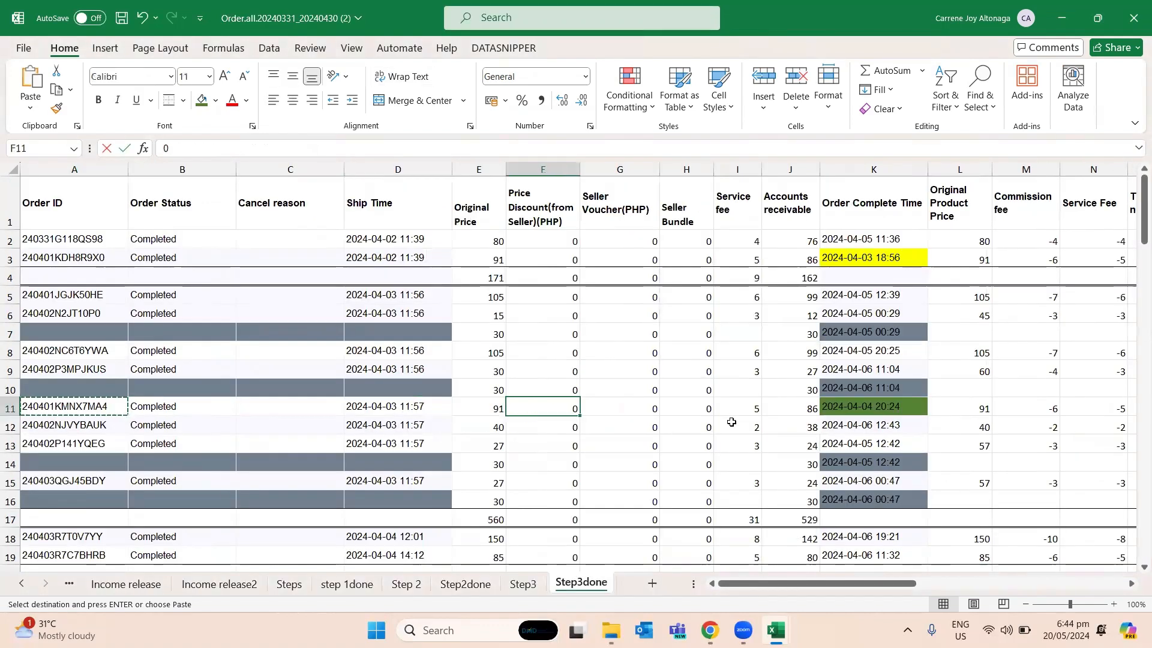
pyautogui.press('Right')
pyautogui.press('Right')
pyautogui.press('Right')
pyautogui.press('Right')
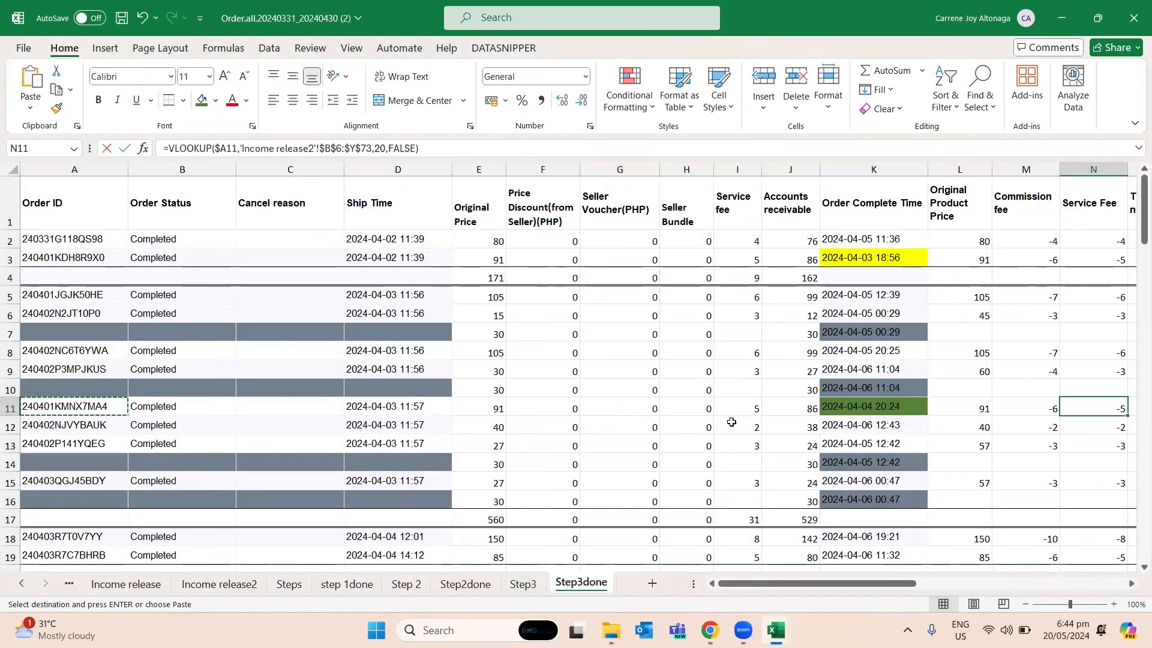
pyautogui.hscroll(3, 731, 422)
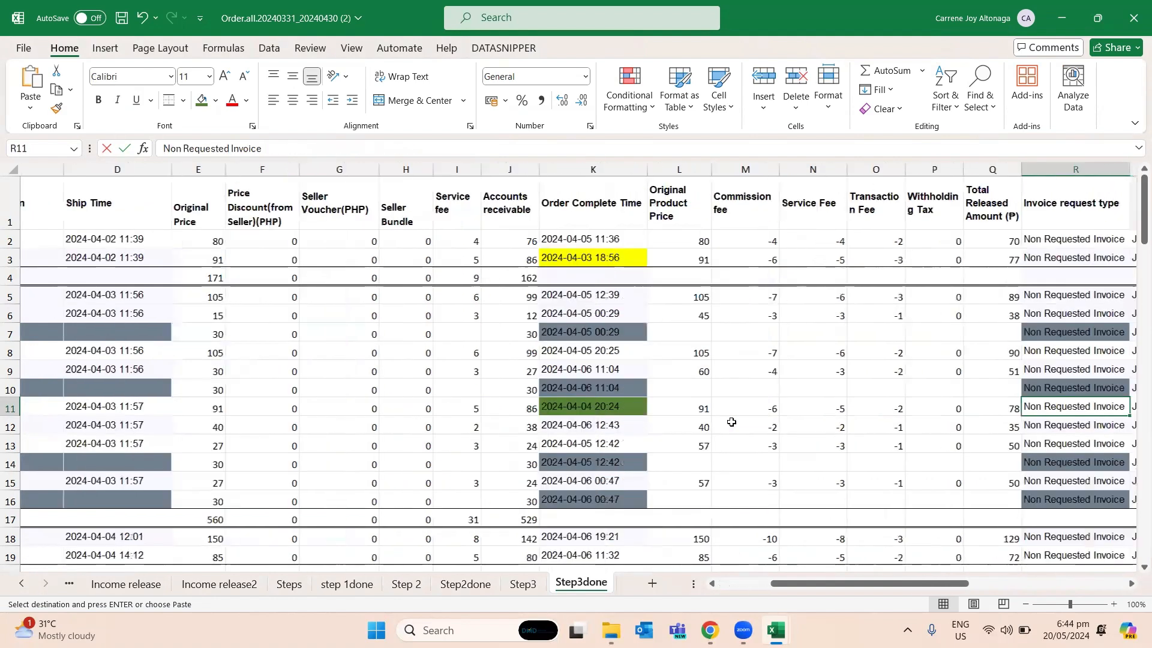
pyautogui.hotkey('alt', 'Tab')
pyautogui.press('Left')
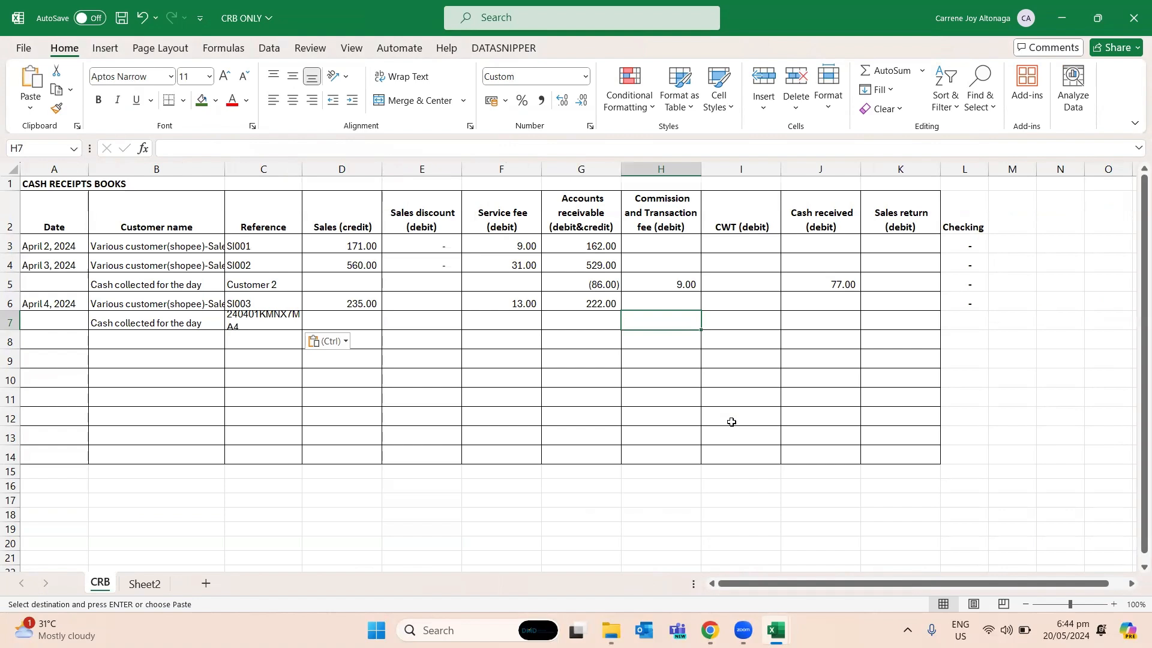
pyautogui.hotkey('alt', 'Tab')
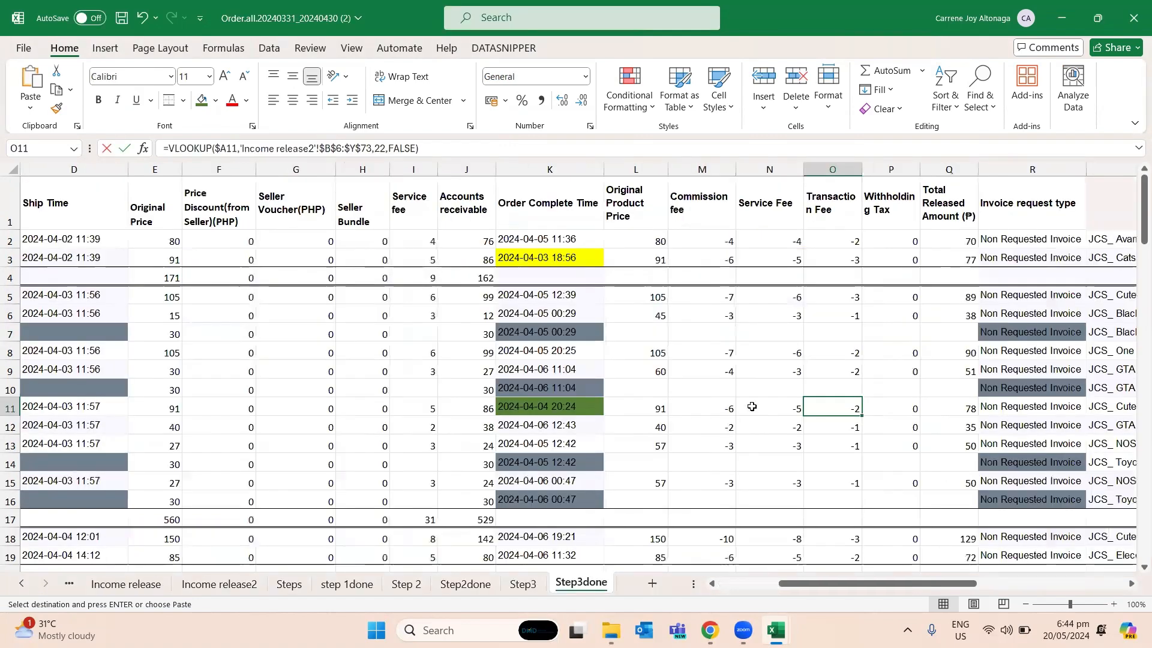
pyautogui.click(732, 406)
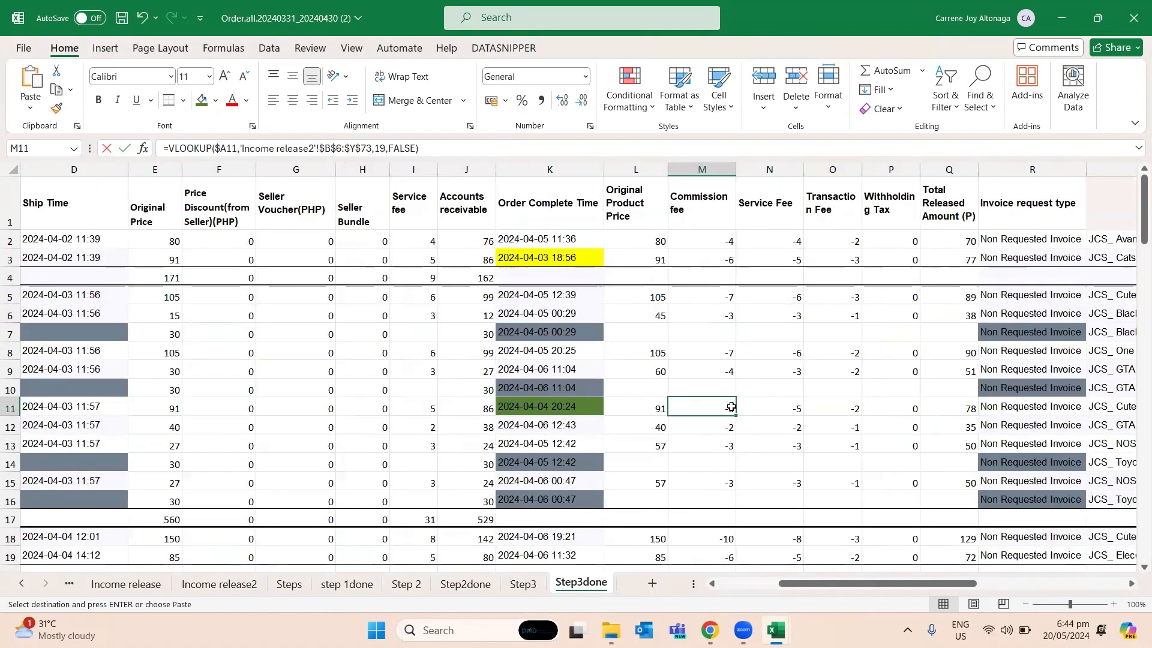
pyautogui.keyDown('ctrl'); pyautogui.click(854, 410); pyautogui.keyUp('ctrl')
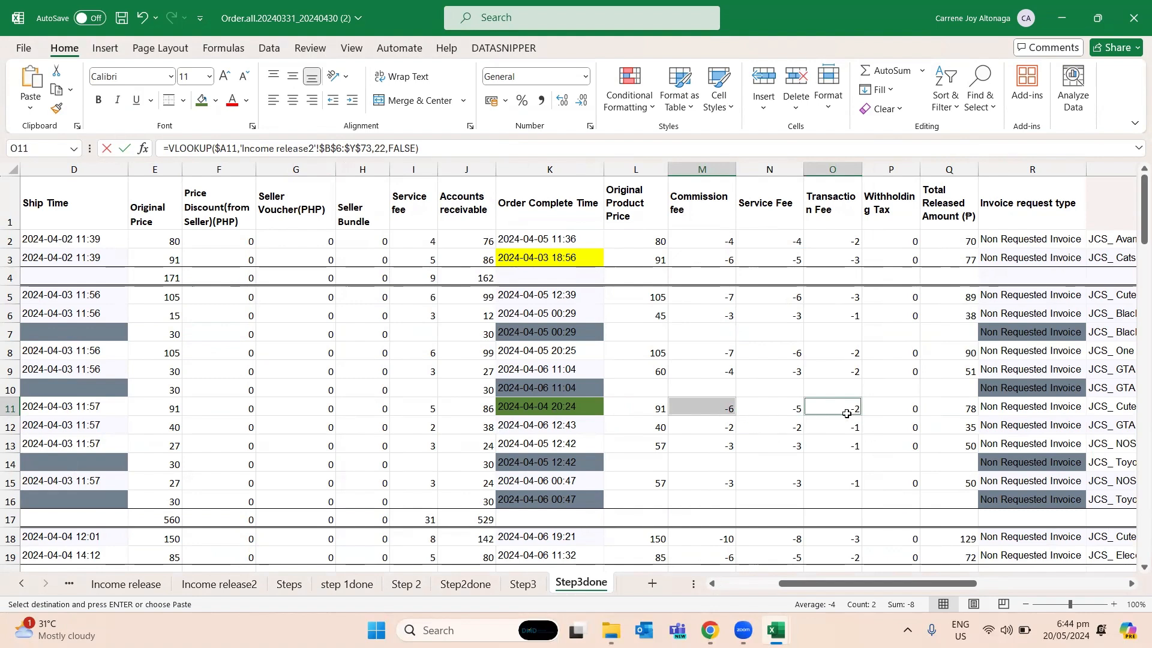
pyautogui.hotkey('alt', 'Tab')
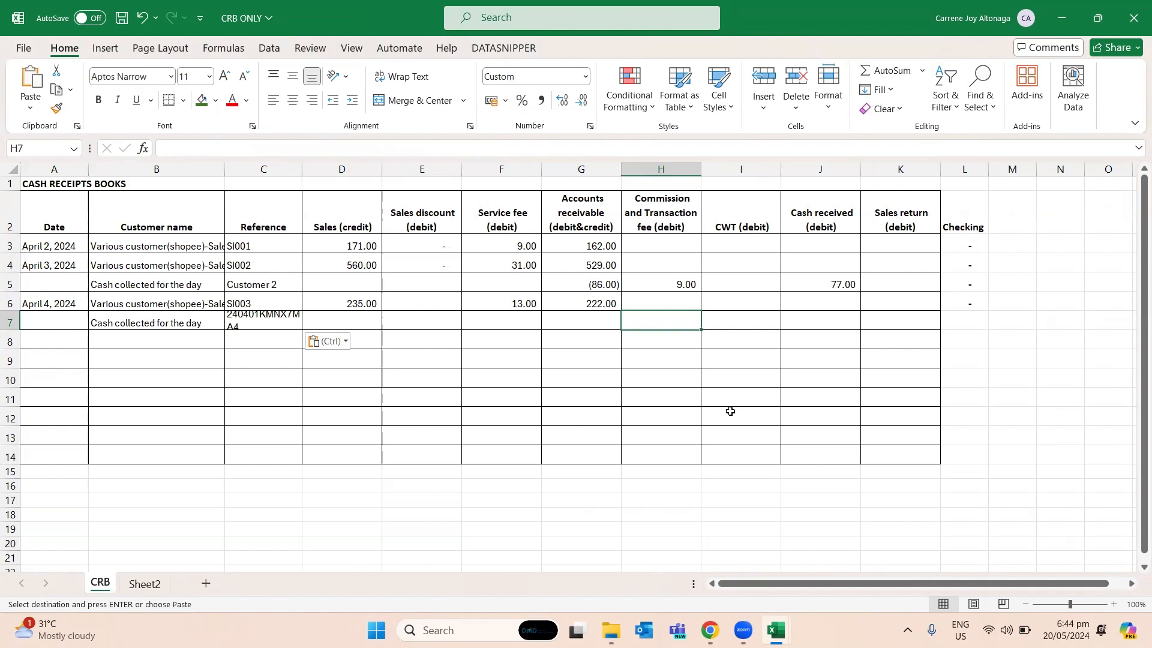
pyautogui.write('8')
pyautogui.press('Return')
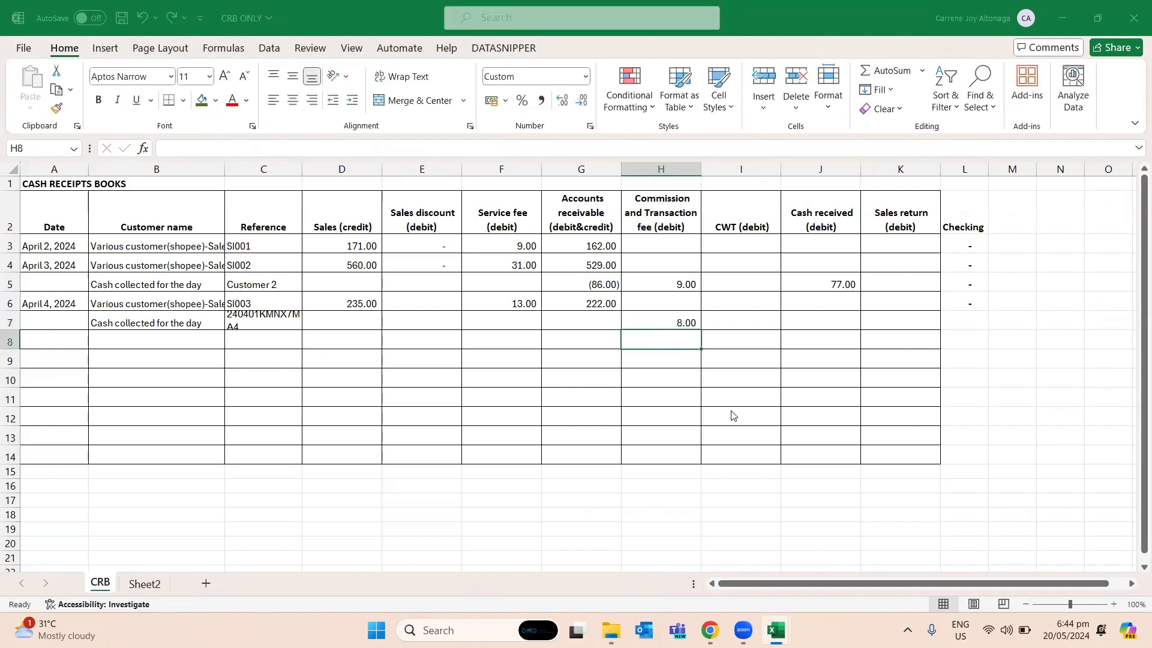
# - Enter the Total Released Amount from Step3done row 11, 78, as the cash received in J7
pyautogui.hotkey('alt', 'Tab')
pyautogui.press('Right')
pyautogui.press('Right')
pyautogui.hotkey('alt', 'Tab')
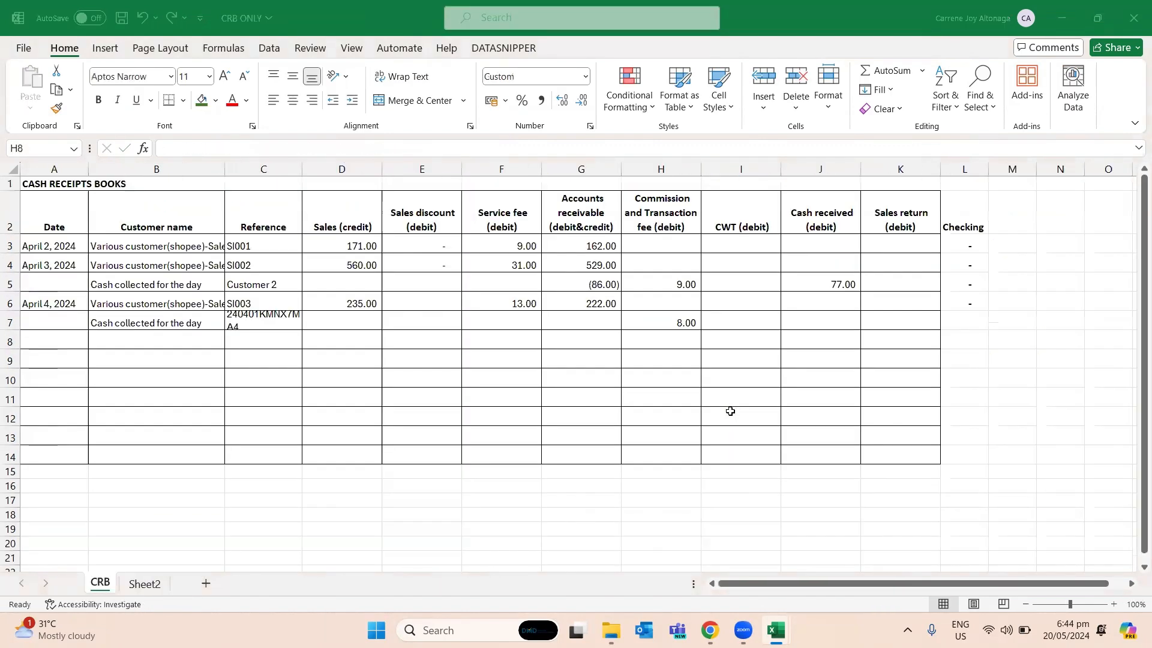
pyautogui.press('Right')
pyautogui.press('Right')
pyautogui.press('Up')
pyautogui.write('78')
pyautogui.press('Return')
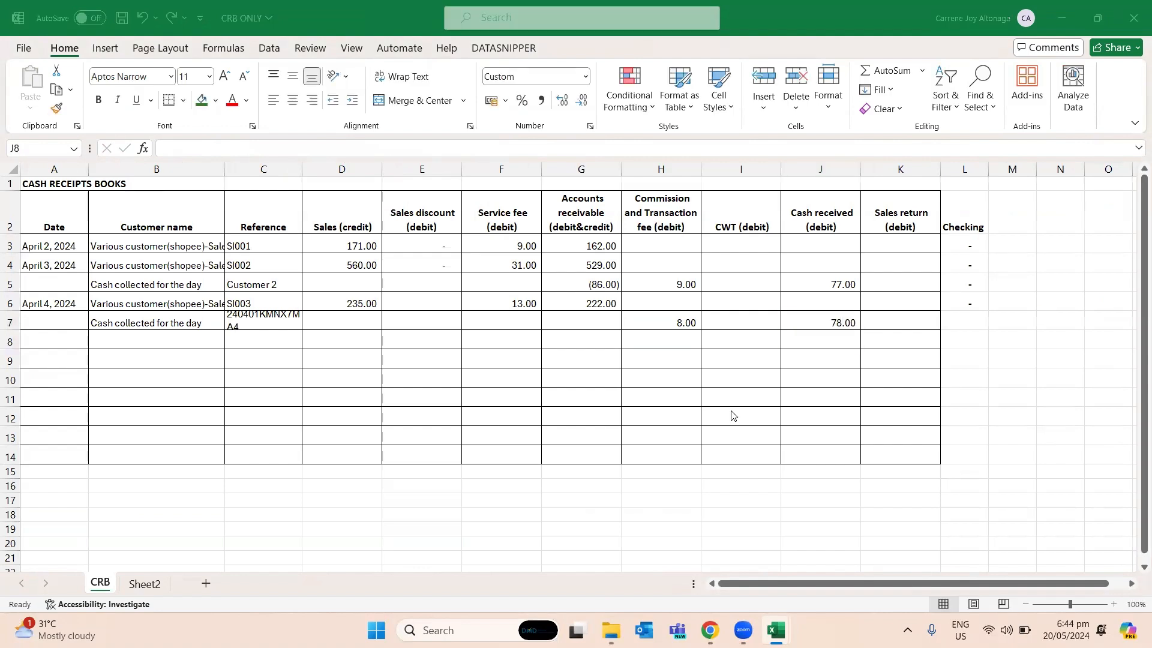
# - Compare the April 4 collection entry in the cash receipts book with the released amount and accounts receivable in Step3done row 11
pyautogui.hotkey('alt', 'Tab')
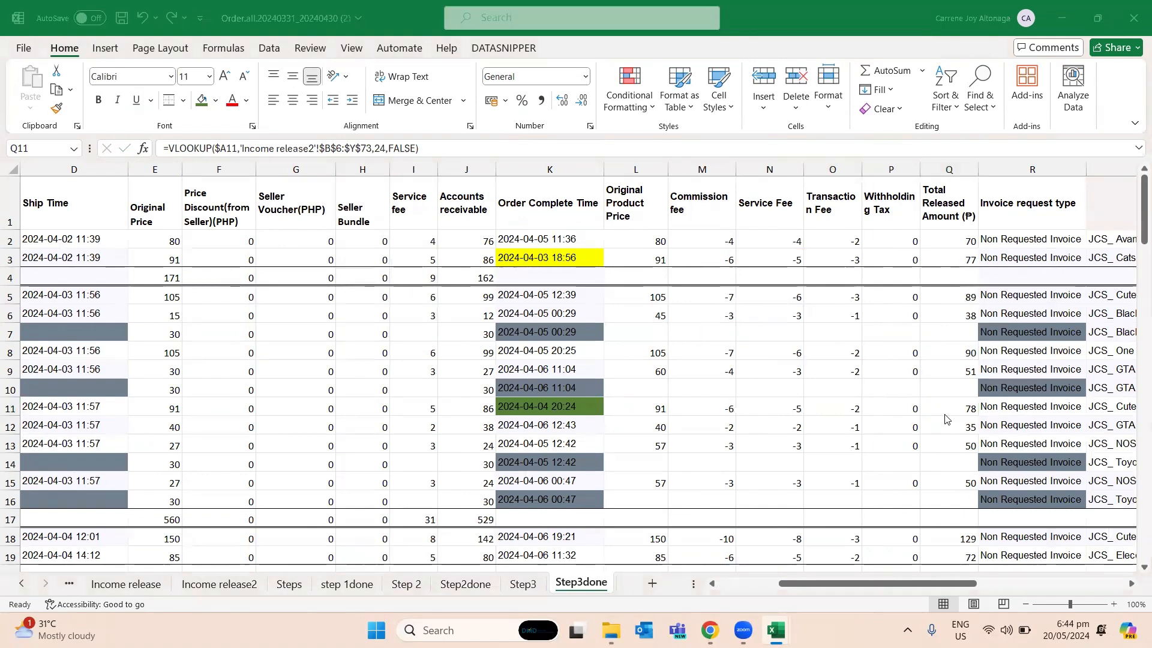
pyautogui.hotkey('alt', 'Tab')
pyautogui.press('Up')
pyautogui.press('Left')
pyautogui.press('Left')
pyautogui.press('Left')
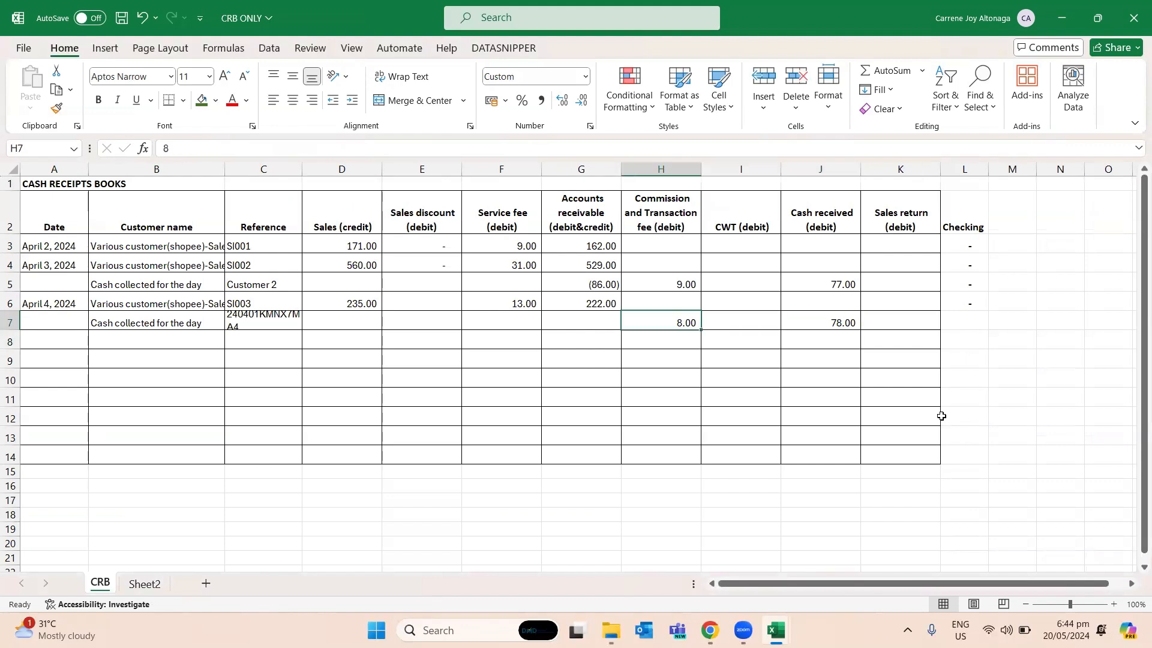
pyautogui.hotkey('alt', 'Tab')
pyautogui.press('Left')
pyautogui.press('Left')
pyautogui.press('Left')
pyautogui.press('Left')
pyautogui.press('Left')
pyautogui.press('Left')
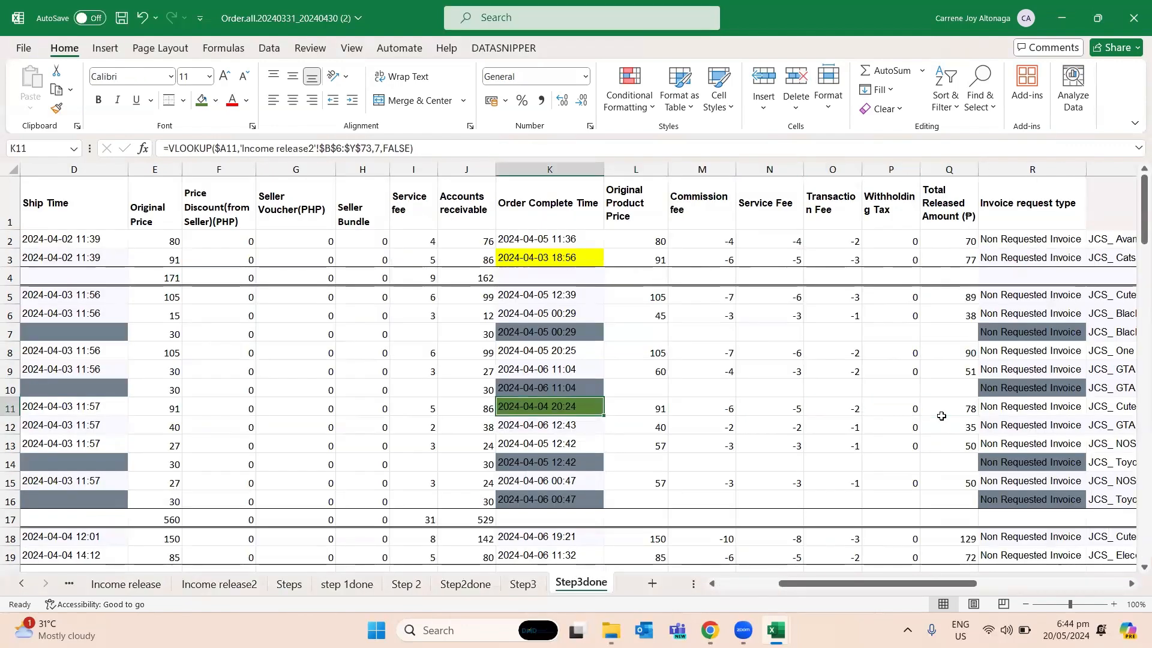
# - Copy the accounts receivable entry from G5 to the April 4 collection row in G7 of the cash receipts book
pyautogui.hotkey('alt', 'Tab')
pyautogui.press('Up')
pyautogui.press('Up')
pyautogui.hotkey('ctrl', 'c')
pyautogui.press('Down')
pyautogui.press('Down')
pyautogui.hotkey('ctrl', 'v')
# - Copy the checking formula from L6 to L7 and save the cash receipts workbook
pyautogui.press('Right')
pyautogui.press('Right')
pyautogui.press('Right')
pyautogui.press('Right')
pyautogui.press('Right')
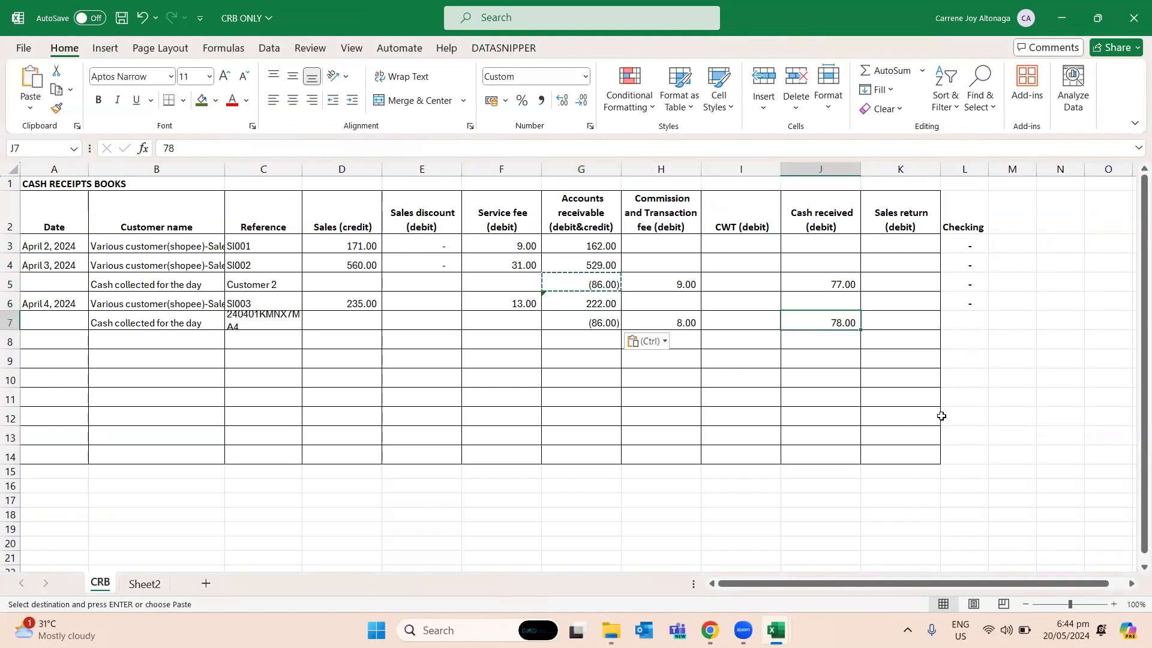
pyautogui.press('Up')
pyautogui.hotkey('ctrl', 'c')
pyautogui.press('Down')
pyautogui.hotkey('ctrl', 'v')
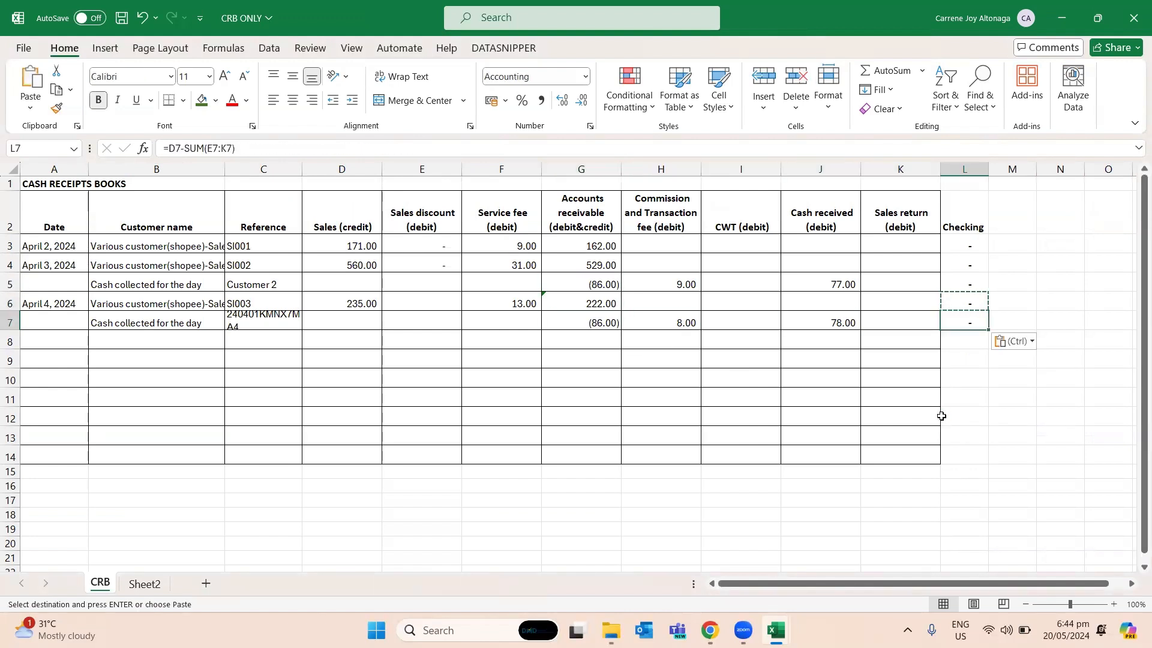
pyautogui.hotkey('ctrl', 's')
# - Enter the heading "SALES RETURNS -" in A8 below the April 4 collection row
pyautogui.press('Left')
pyautogui.press('Left')
pyautogui.press('Left')
pyautogui.press('Left')
pyautogui.press('Left')
pyautogui.press('Left')
pyautogui.press('Left')
pyautogui.press('Left')
pyautogui.press('Left')
pyautogui.press('Left')
pyautogui.press('Left')
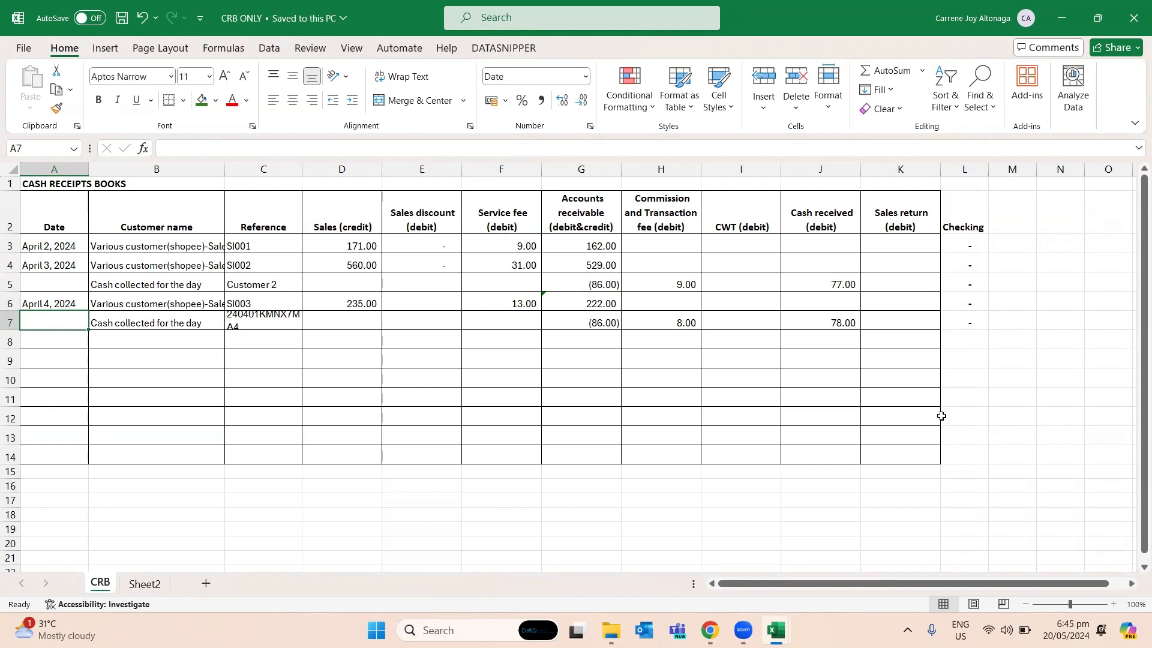
pyautogui.press('Down')
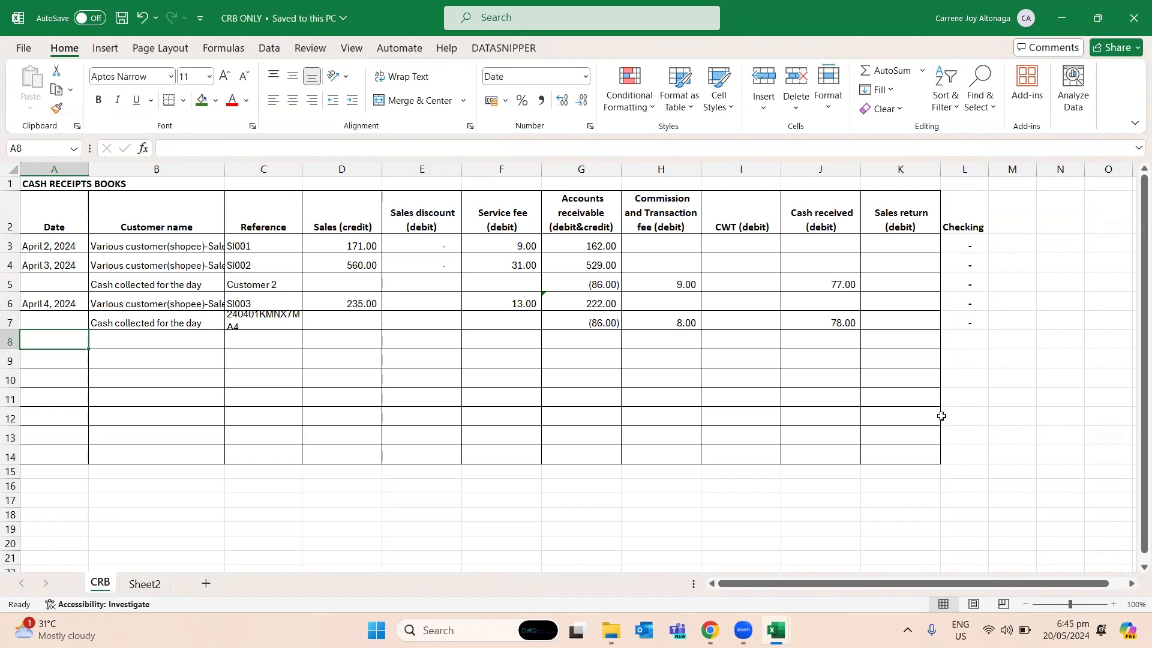
pyautogui.write('SALES')
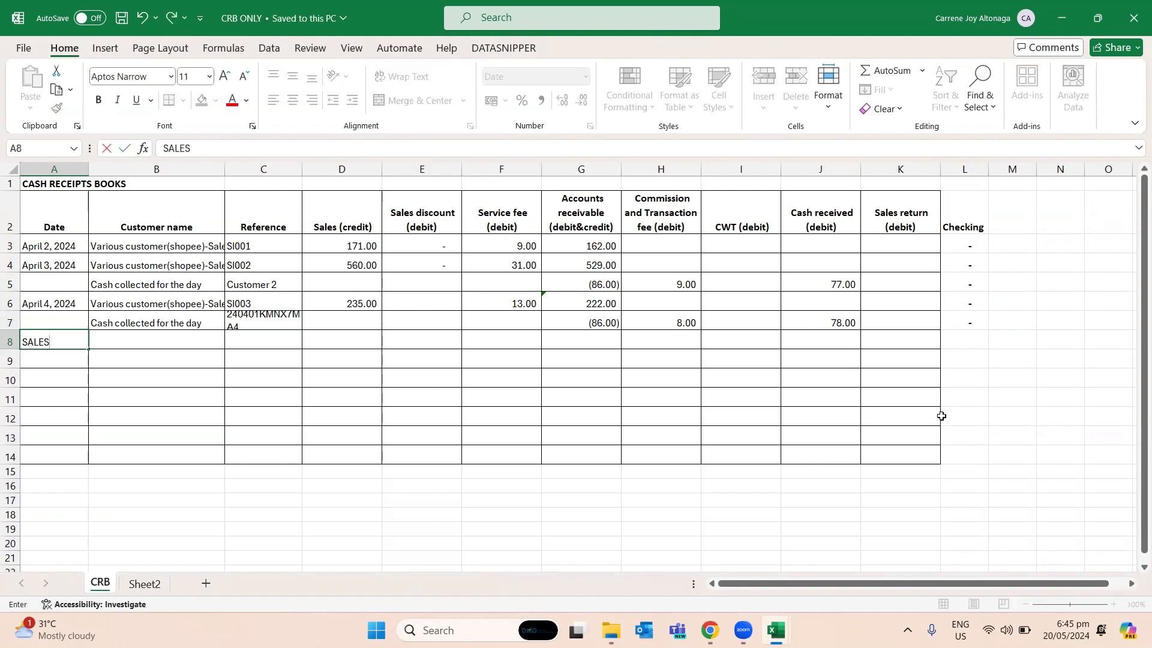
pyautogui.write(' RETURN')
pyautogui.press('BackSpace')
pyautogui.press('capslock')
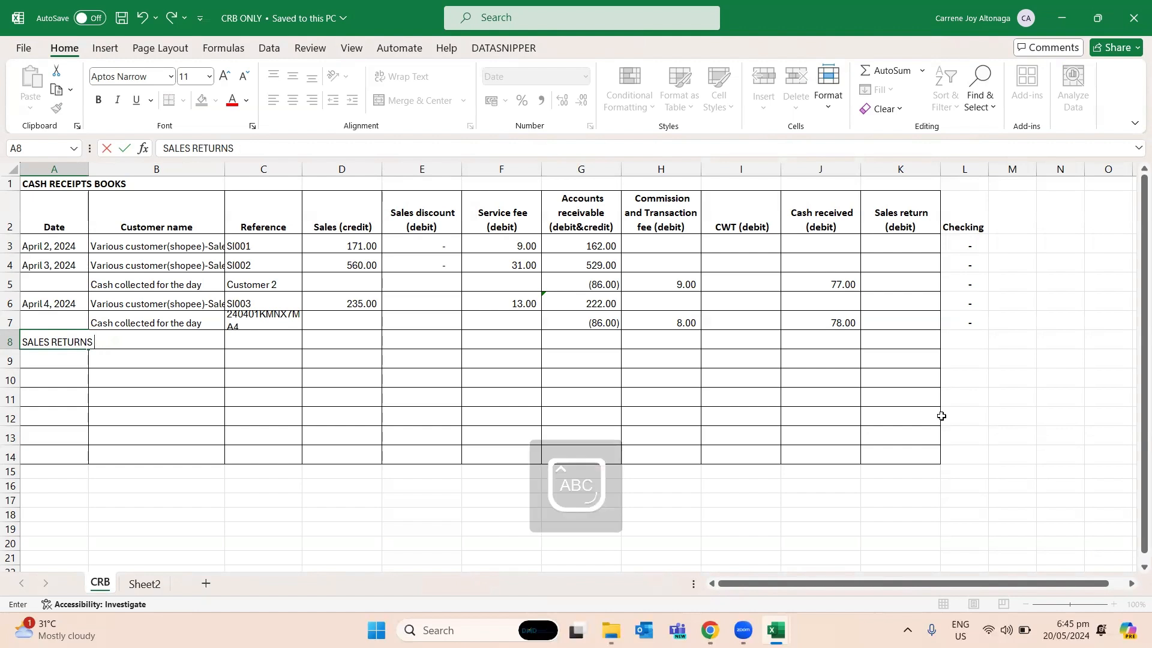
pyautogui.press('BackSpace')
pyautogui.press('BackSpace')
pyautogui.press('BackSpace')
pyautogui.press('BackSpace')
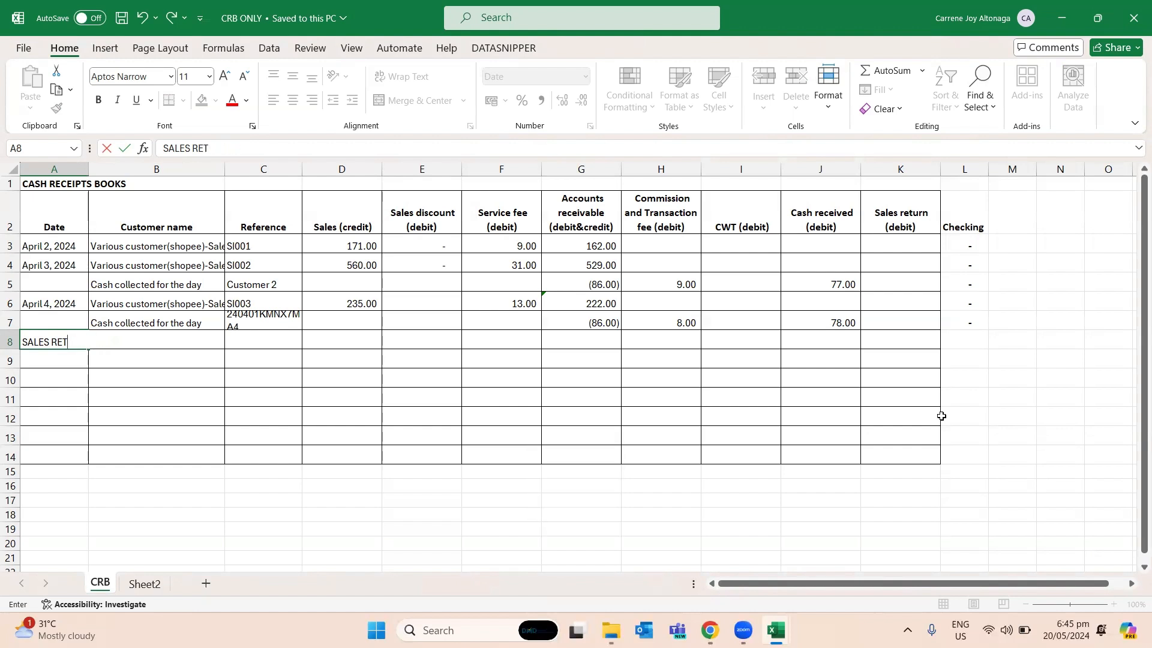
pyautogui.write('URNS -')
pyautogui.press('Return')
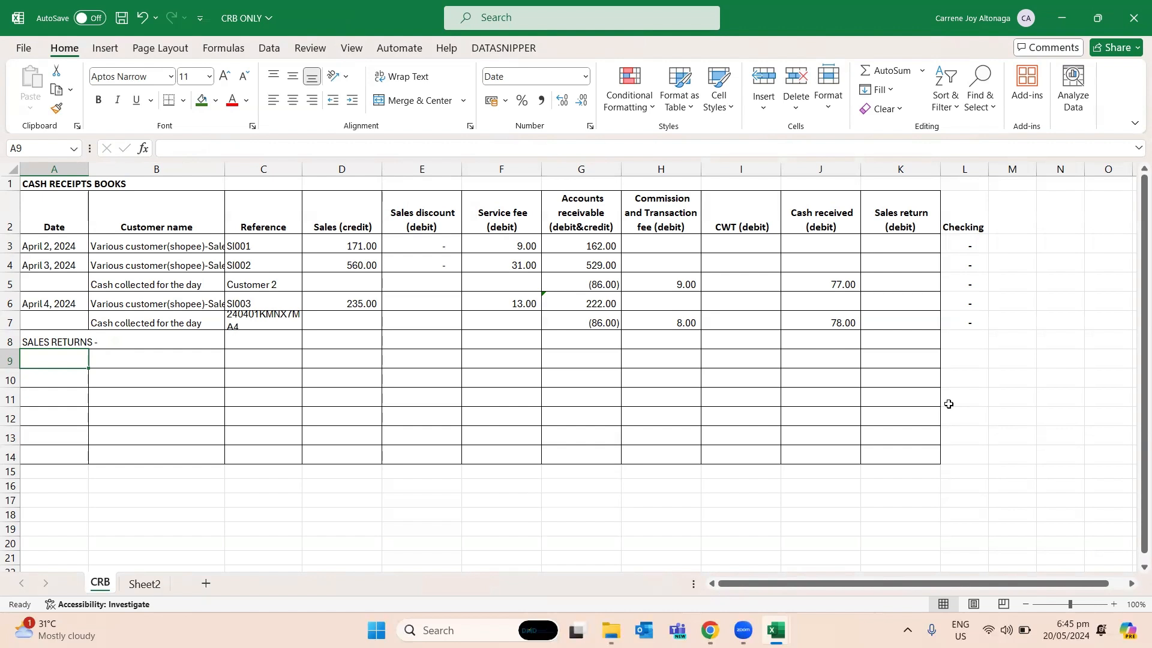
# - Extend the heading in A8 to read "SALES RETURNS -(WITH RETURNED PRODUCT)"
pyautogui.press('Up')
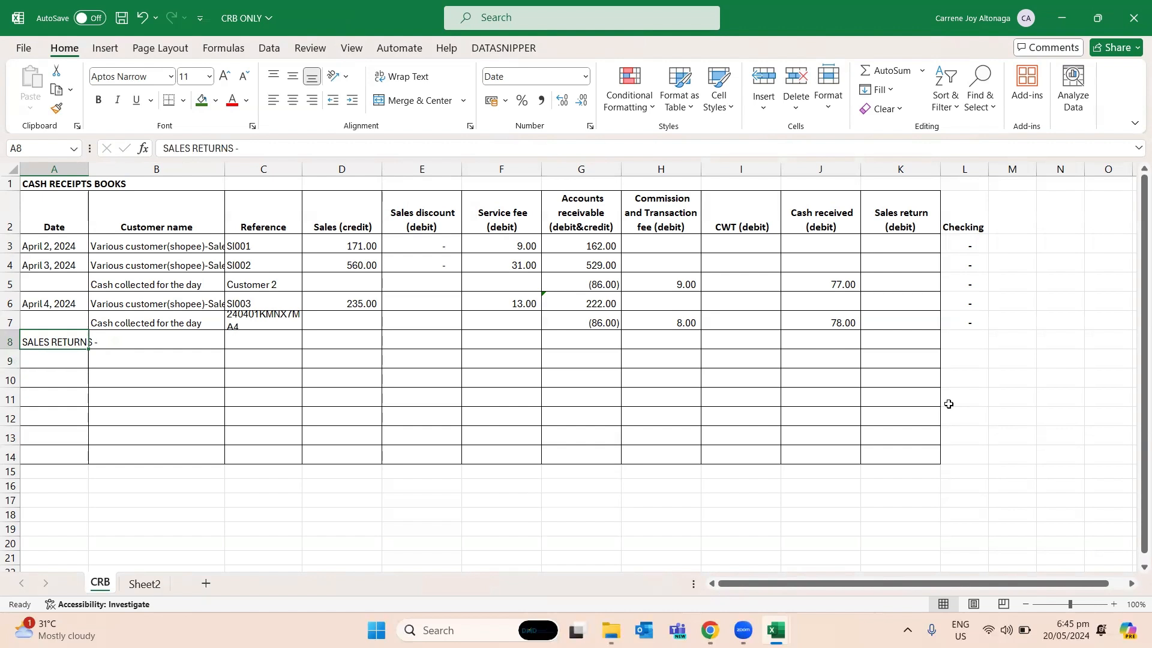
pyautogui.press('F2')
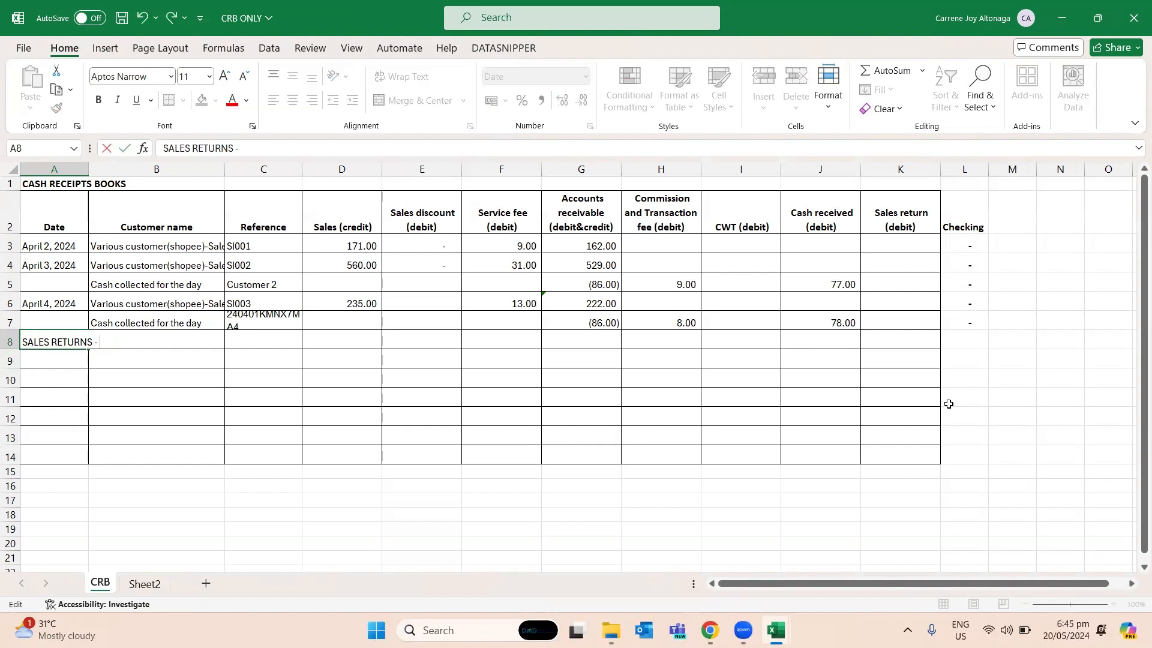
pyautogui.press('Escape')
pyautogui.press('F2')
pyautogui.write('(WITH RETUR')
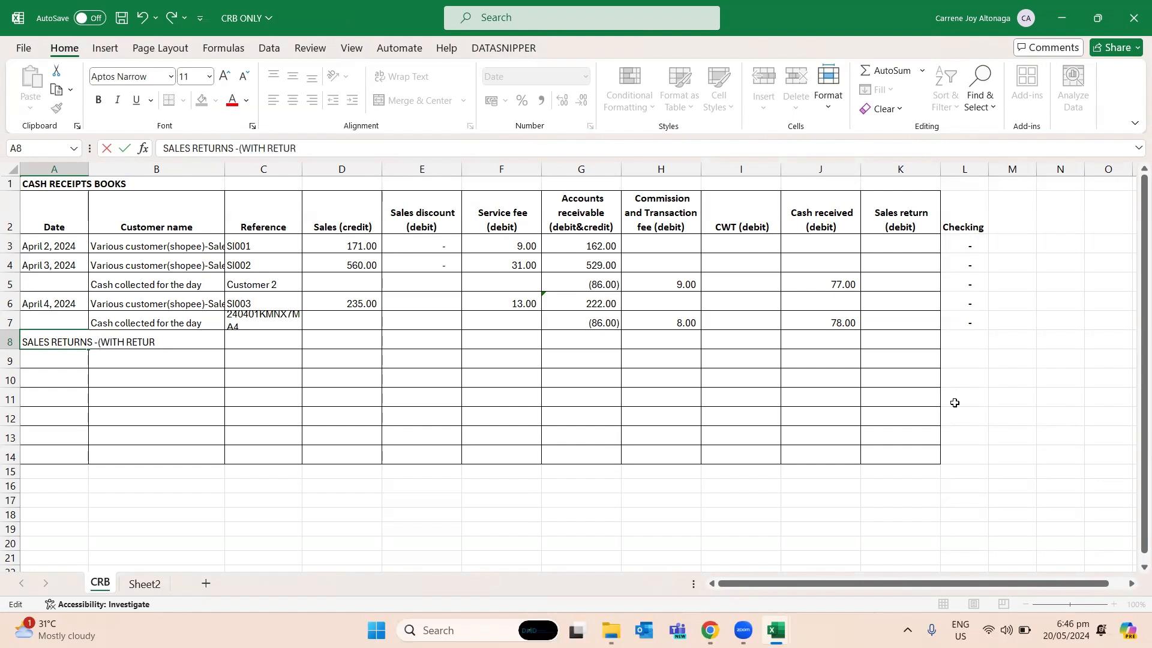
pyautogui.write('NED PRODUCT)')
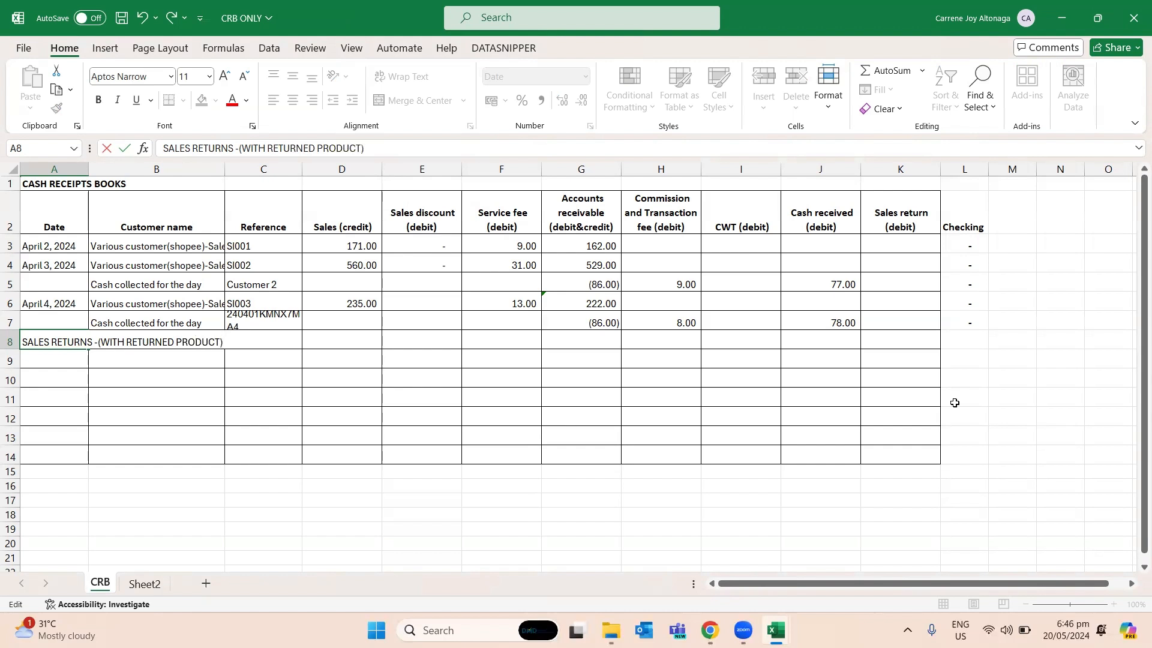
pyautogui.press('Return')
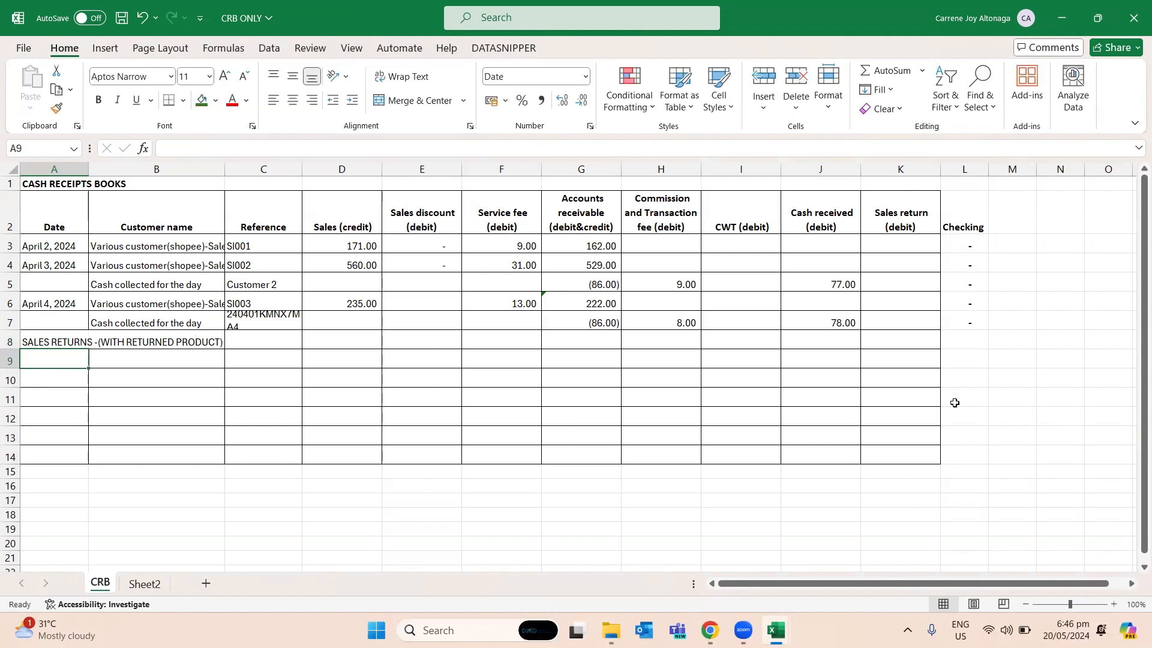
pyautogui.press('Up')
pyautogui.press('Right')
pyautogui.press('Up')
pyautogui.press('Up')
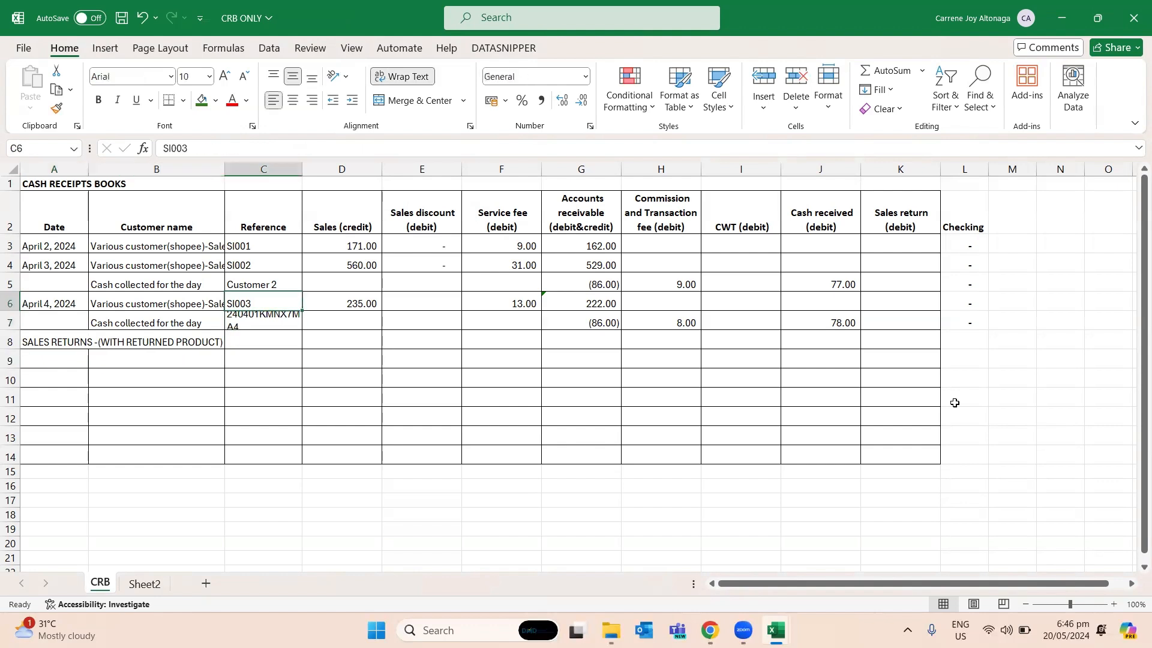
pyautogui.press('Left')
pyautogui.press('Left')
pyautogui.press('Up')
pyautogui.press('Up')
pyautogui.press('Up')
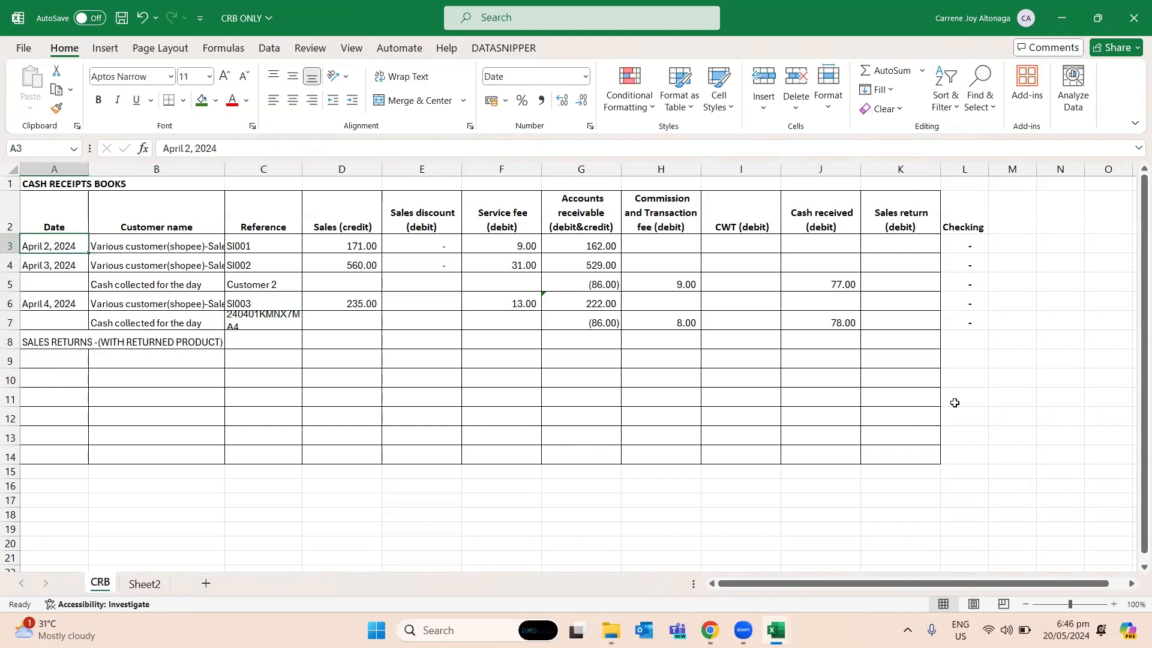
# - Fill the first April 3 order row, A5:R5 in Step3done, with a light orange shade
pyautogui.hotkey('alt', 'Tab')
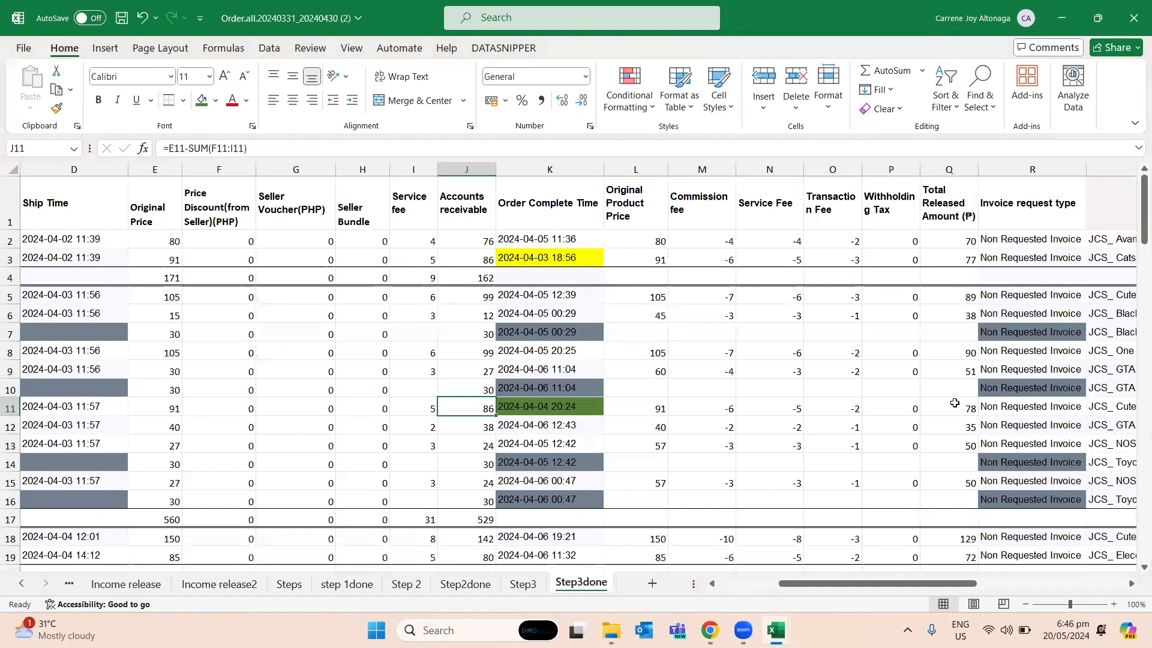
pyautogui.press('Left')
pyautogui.press('Up')
pyautogui.press('Up')
pyautogui.press('Up')
pyautogui.press('Up')
pyautogui.press('Up')
pyautogui.press('Up')
pyautogui.press('Up')
pyautogui.press('Up')
pyautogui.press('Left')
pyautogui.press('Left')
pyautogui.press('Left')
pyautogui.press('Left')
pyautogui.press('Left')
pyautogui.press('Left')
pyautogui.press('Left')
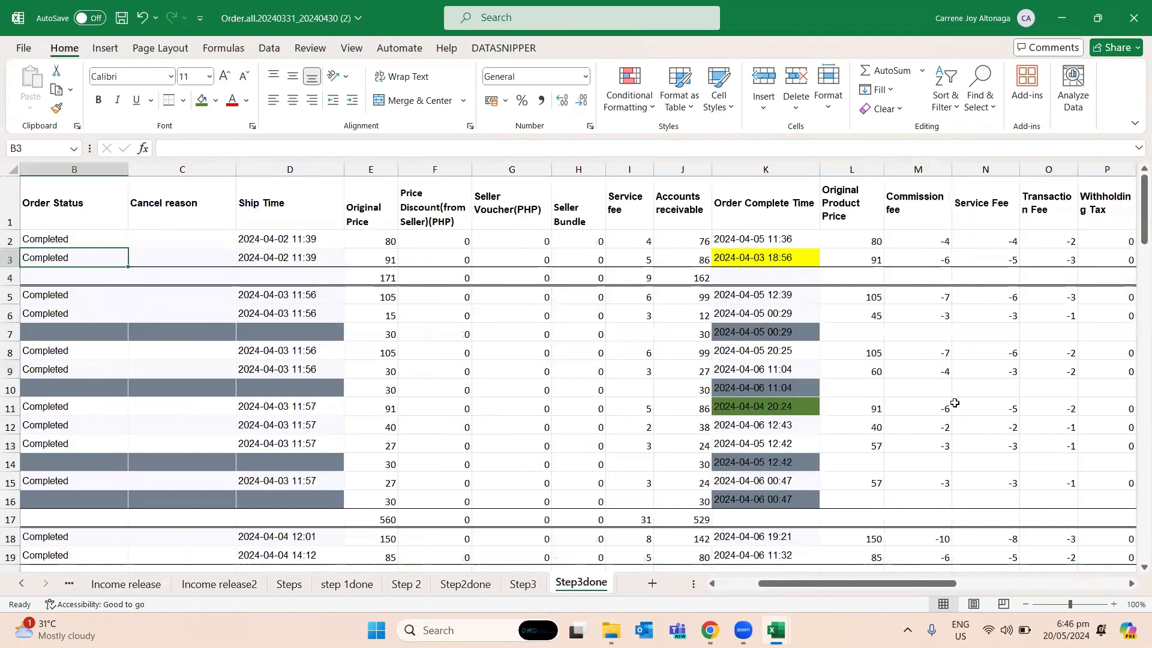
pyautogui.press('Left')
pyautogui.press('Down')
pyautogui.press('Down')
pyautogui.hotkey('shift', 'Right')
pyautogui.hotkey('shift', 'Right')
pyautogui.hotkey('shift', 'Right')
pyautogui.hotkey('shift', 'Right')
pyautogui.hotkey('shift', 'Right')
pyautogui.hotkey('shift', 'Right')
pyautogui.hotkey('shift', 'Right')
pyautogui.hotkey('shift', 'Right')
pyautogui.hotkey('shift', 'Right')
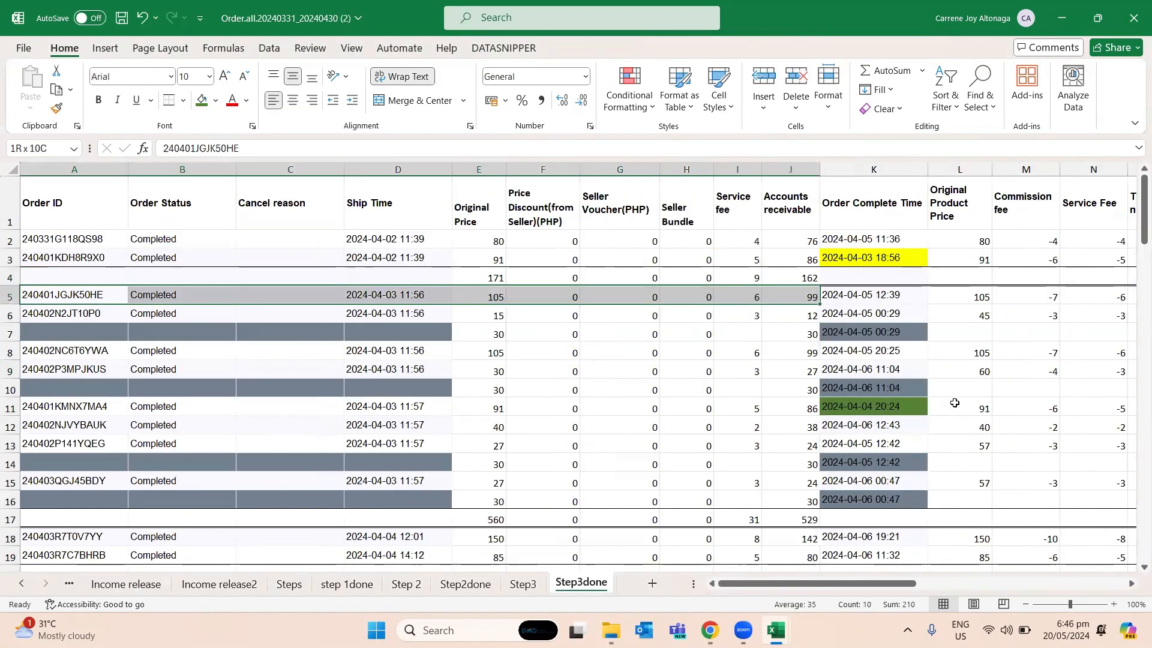
pyautogui.hotkey('shift', 'Right')
pyautogui.hotkey('shift', 'Right')
pyautogui.hotkey('shift', 'Right')
pyautogui.hotkey('shift', 'Right')
pyautogui.hotkey('shift', 'Right')
pyautogui.hotkey('shift', 'Right')
pyautogui.hotkey('shift', 'Right')
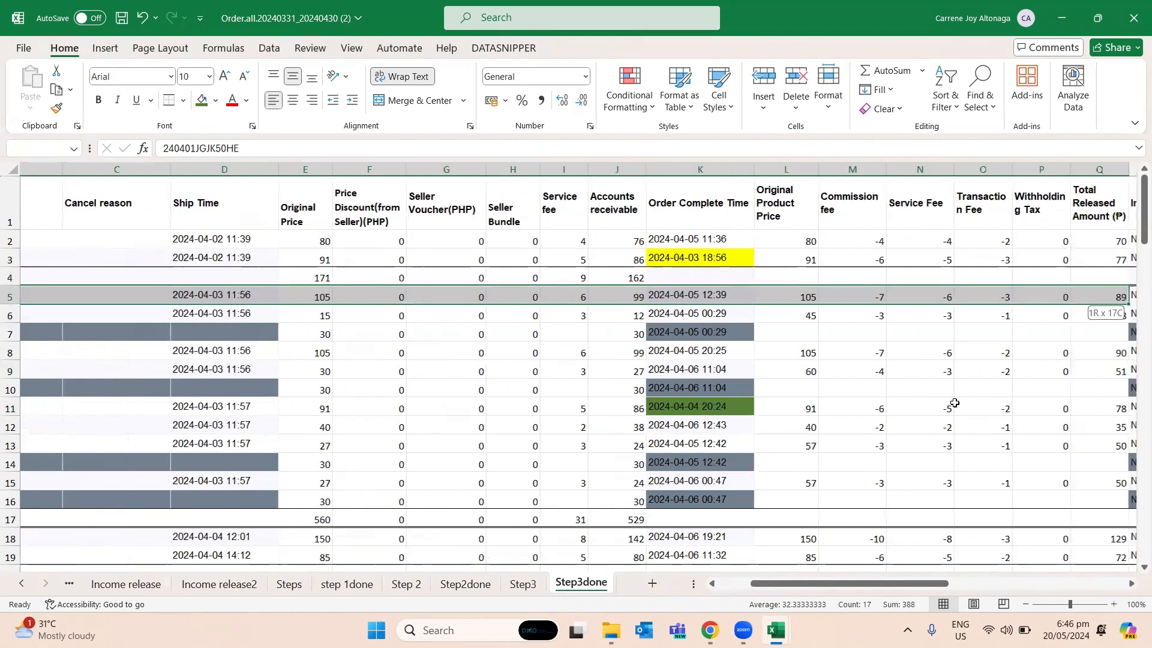
pyautogui.hotkey('shift', 'Right')
pyautogui.hscroll(3, 954, 404)
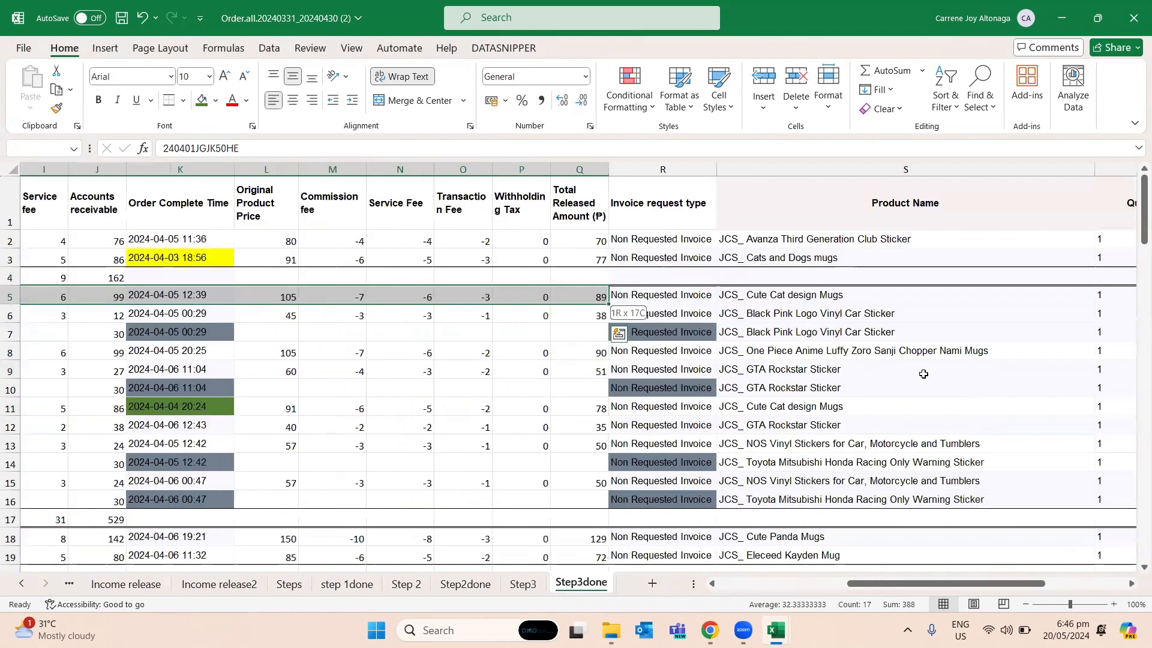
pyautogui.click(215, 101)
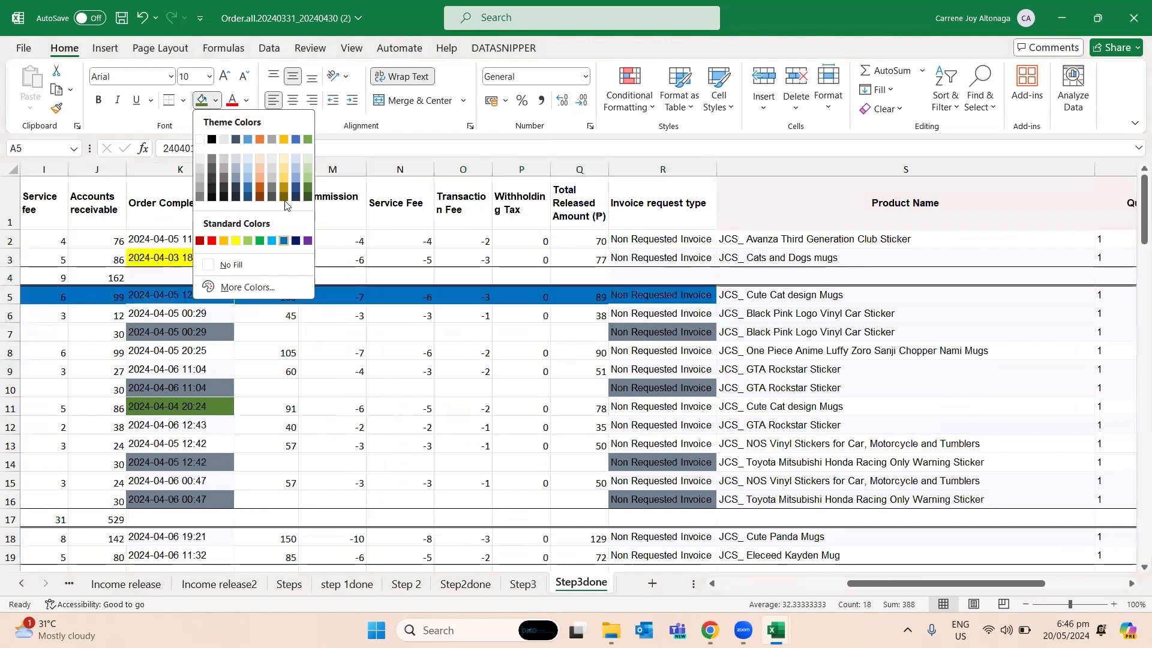
pyautogui.click(259, 178)
pyautogui.hscroll(-5, 334, 316)
pyautogui.click(350, 340)
pyautogui.click(255, 298)
# - Try to enter the date as "April 5" in A9 under the sales returns heading of the cash receipts book
pyautogui.hotkey('alt', 'Tab')
pyautogui.press('Down')
pyautogui.press('Right')
pyautogui.press('Left')
pyautogui.press('Down')
pyautogui.press('Down')
pyautogui.press('Down')
pyautogui.press('Down')
pyautogui.press('Down')
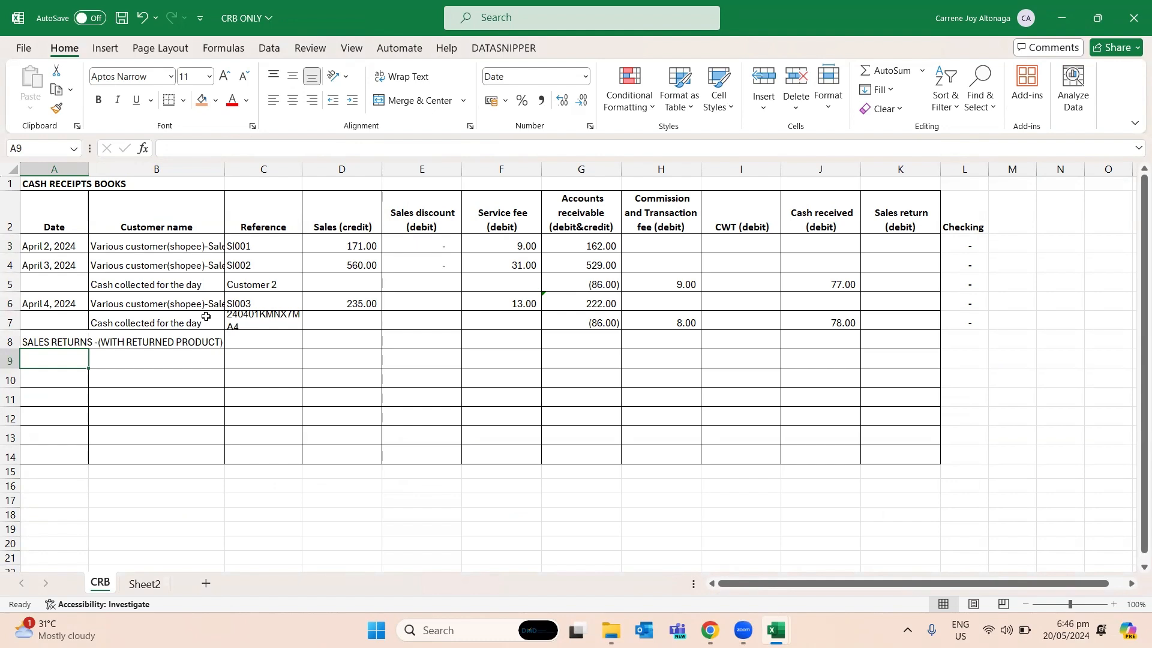
pyautogui.write('aPR')
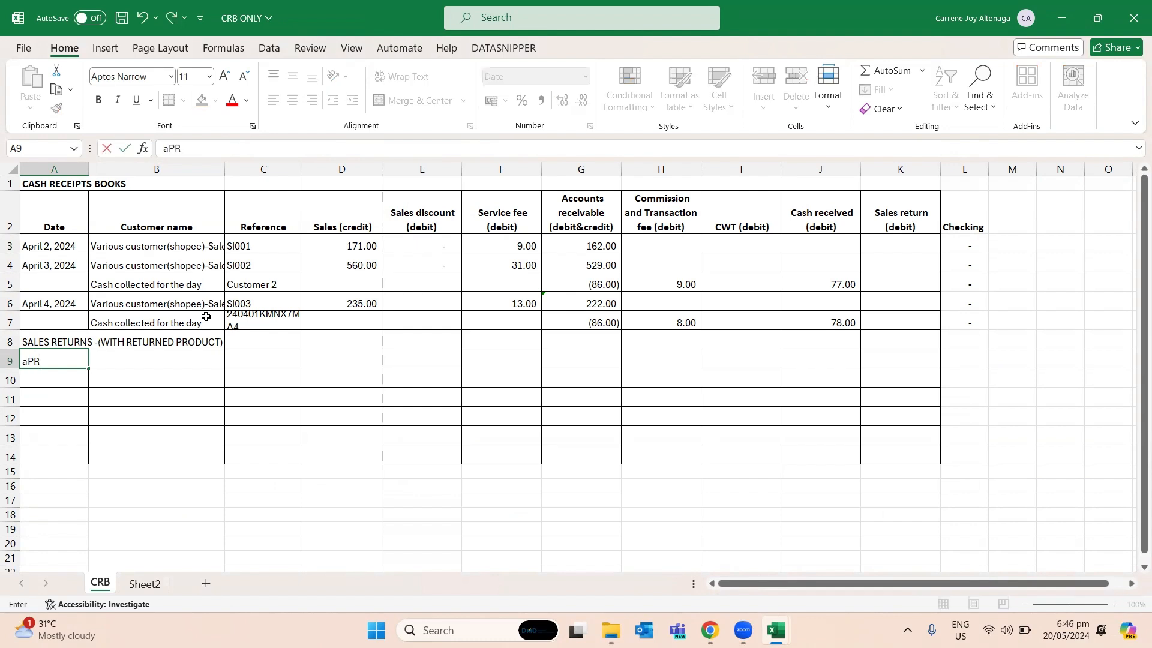
pyautogui.press('BackSpace')
pyautogui.press('BackSpace')
pyautogui.press('capslock')
pyautogui.write('Apr')
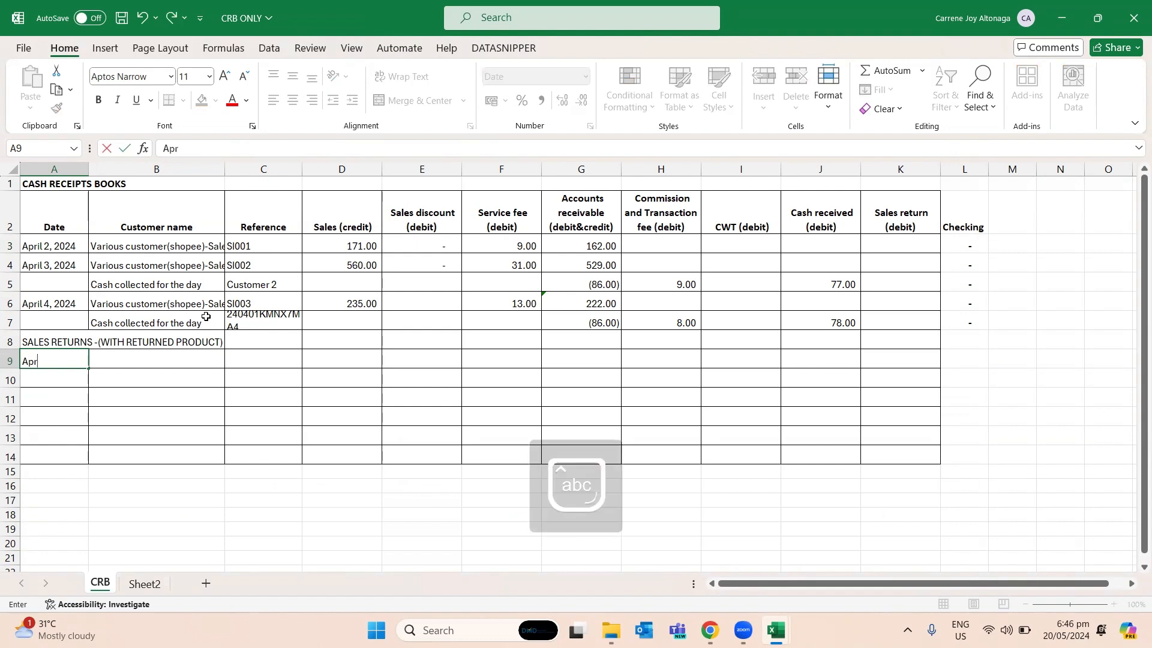
pyautogui.write('il 5')
pyautogui.press('Return')
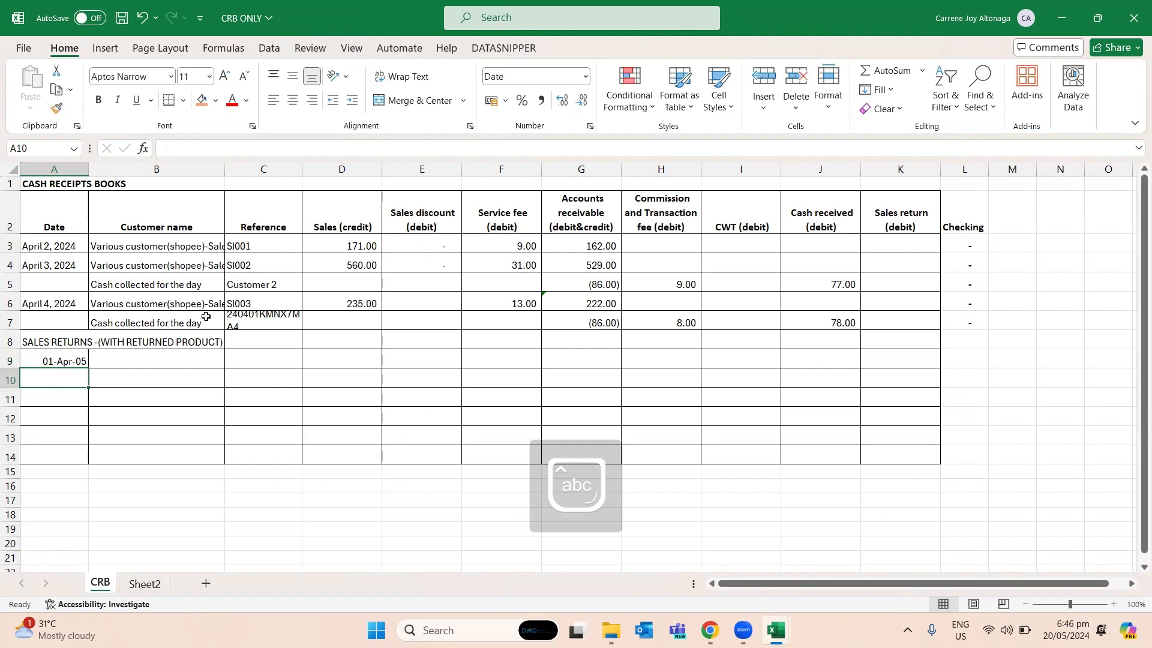
# - Set the date in A9 of the cash receipts book to April 5, 2024
pyautogui.hotkey('ctrl', 'pagedown')
pyautogui.hotkey('ctrl', 'pageup')
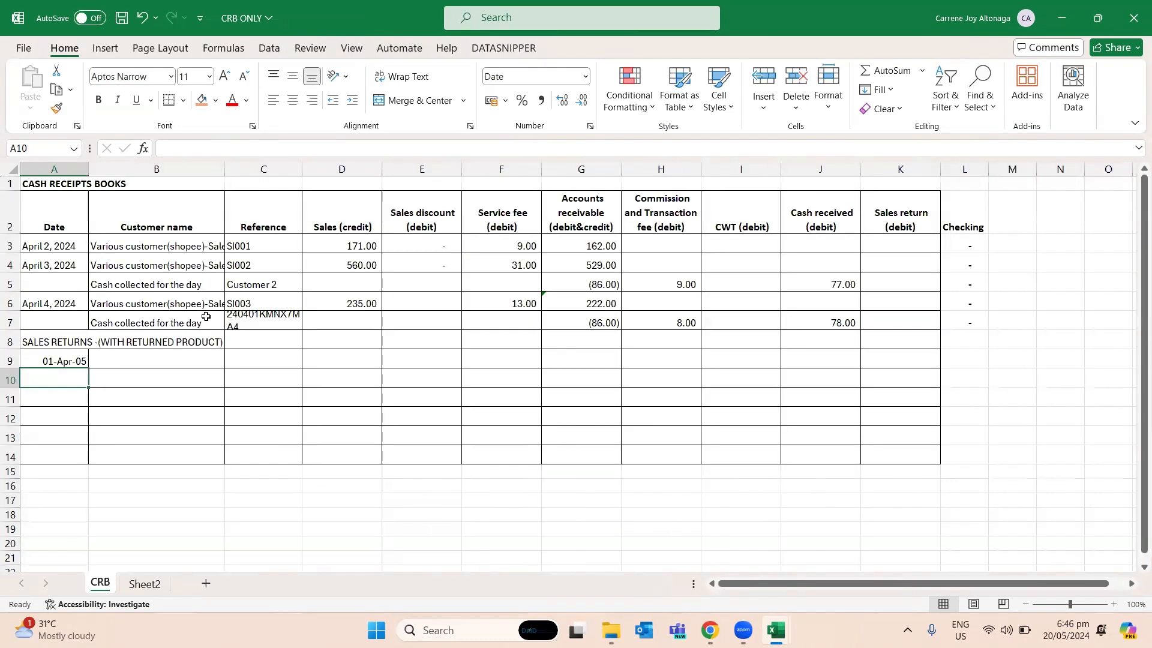
pyautogui.hotkey('alt', 'Tab')
pyautogui.press('Left')
pyautogui.press('Left')
pyautogui.hotkey('alt', 'Tab')
pyautogui.press('Up')
pyautogui.press('Left')
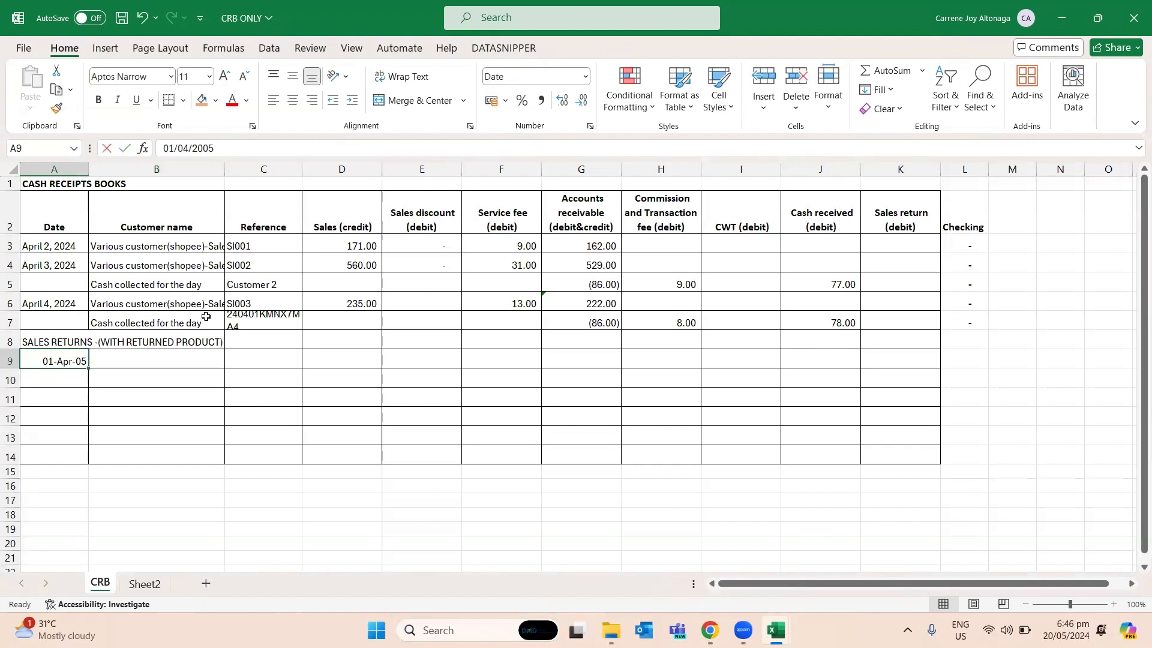
pyautogui.write('April 5, 202')
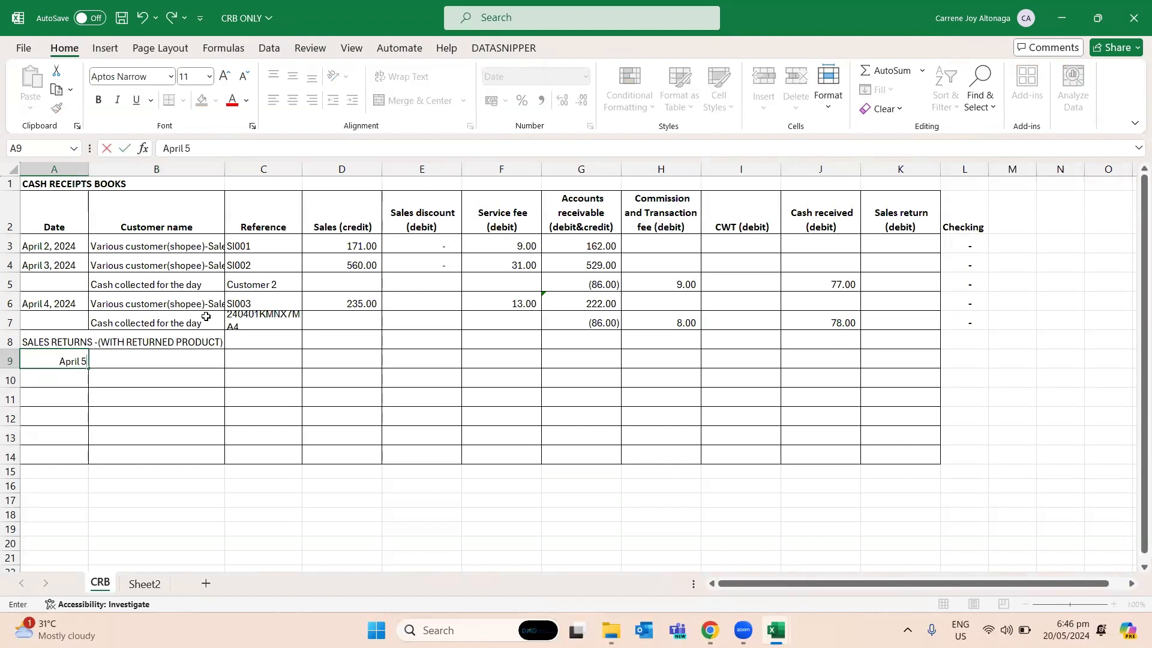
pyautogui.write('4')
pyautogui.press('Return')
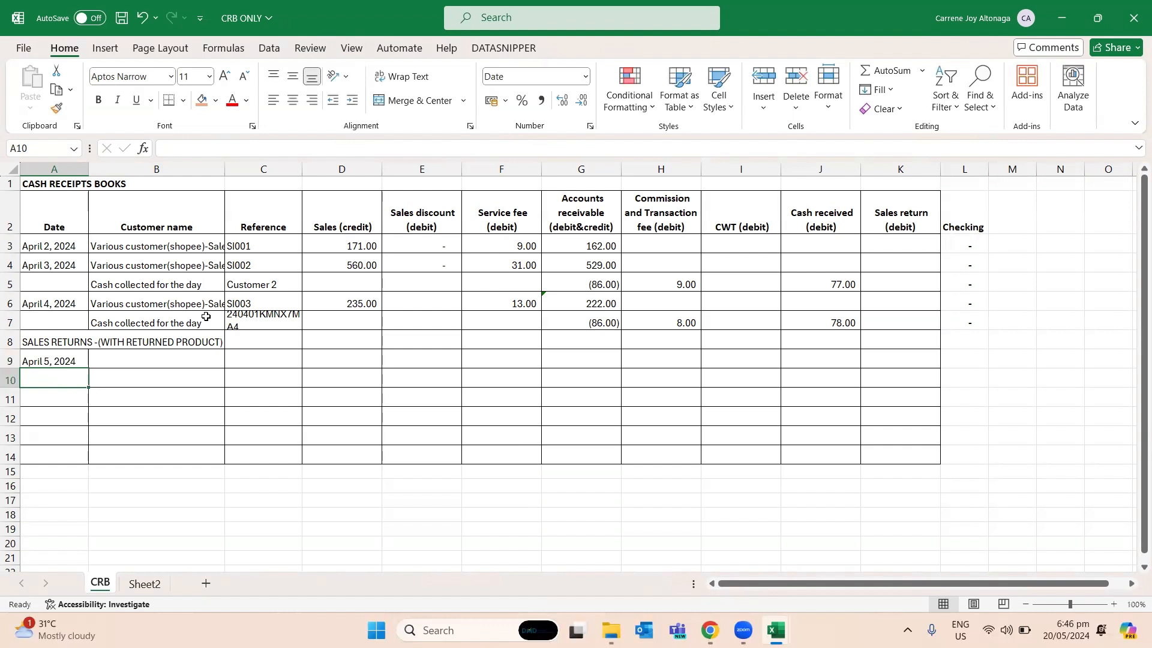
# - Enter "Returned from customer" as the customer name in B9 for the April 5, 2024 sales return
pyautogui.press('Up')
pyautogui.press('Right')
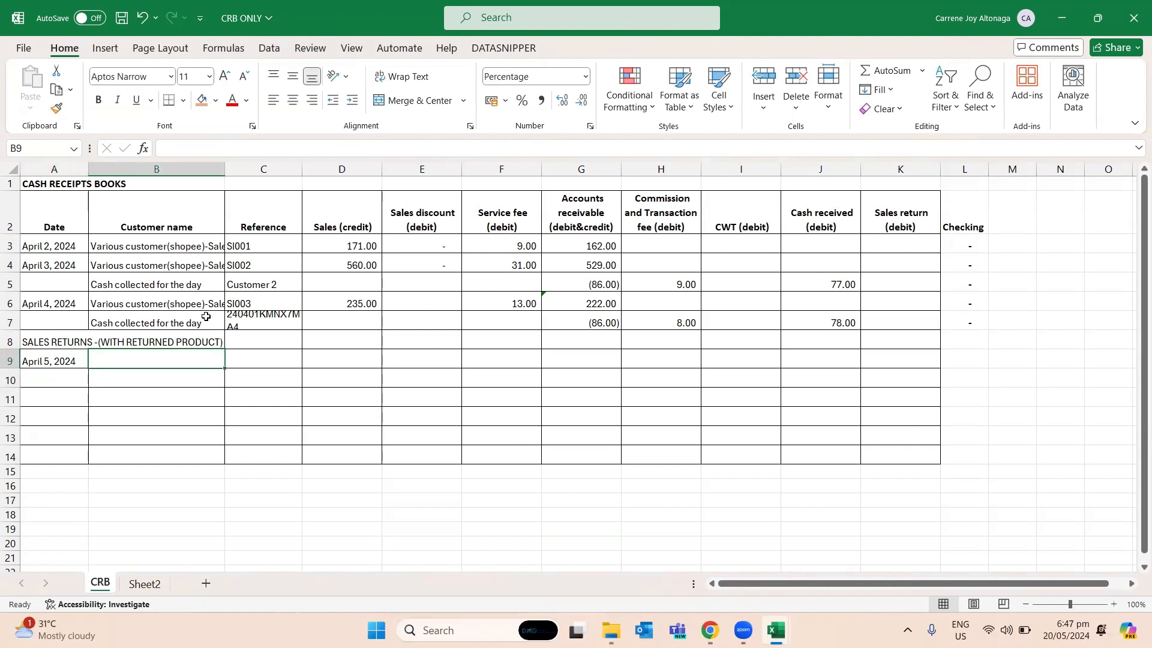
pyautogui.write('Ret')
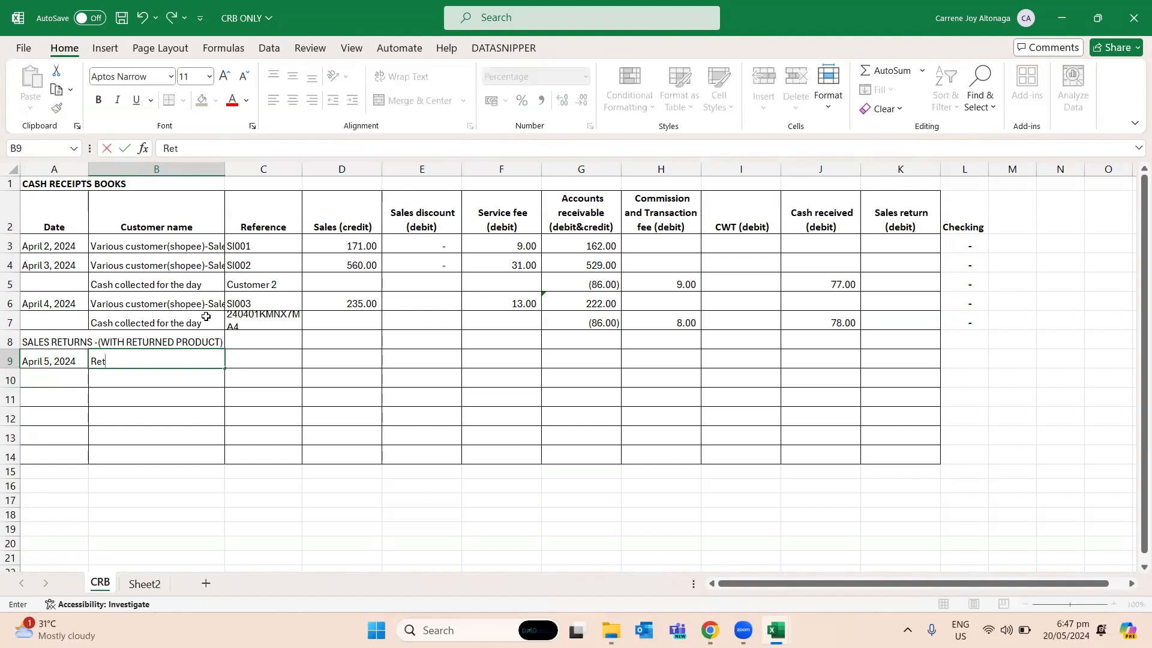
pyautogui.write('urned from customer')
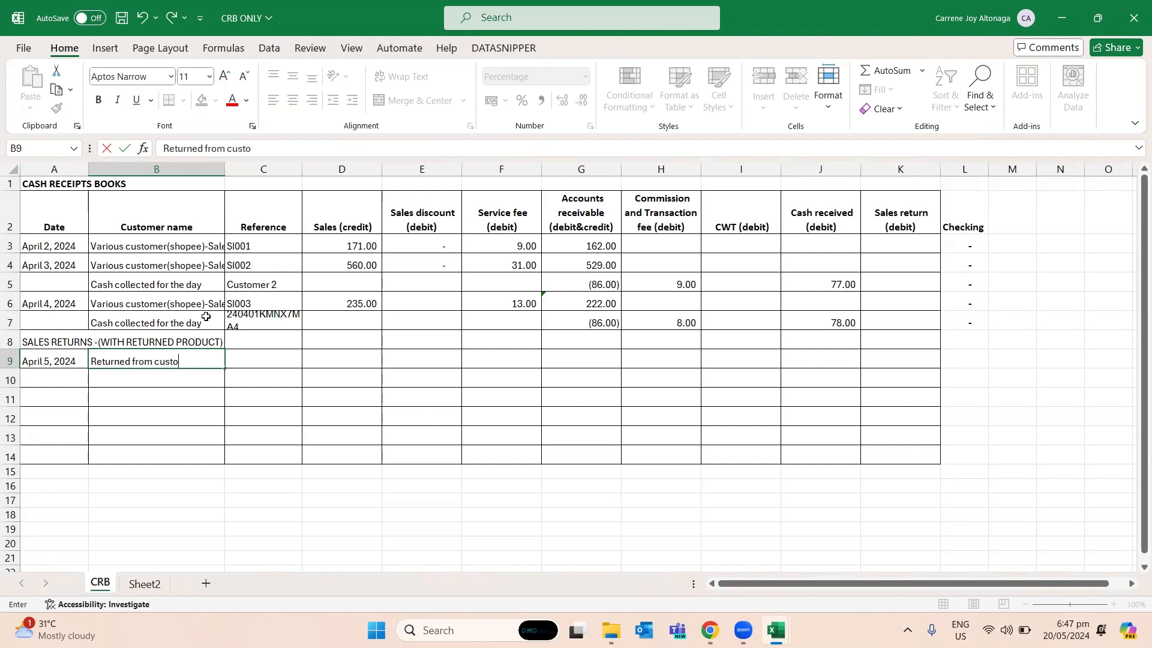
pyautogui.press('Return')
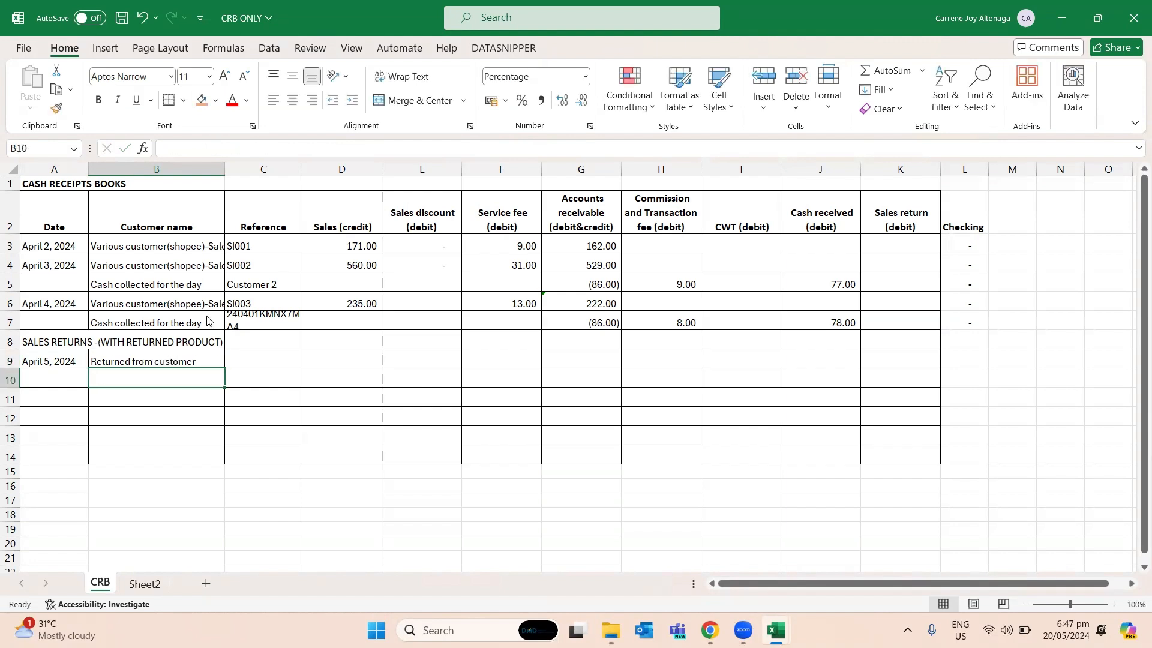
# - Copy the order ID from A5 of the Step3done sheet into the Reference cell C9 of the cash receipts book
pyautogui.hotkey('alt', 'Tab')
pyautogui.hotkey('ctrl', 'c')
pyautogui.hotkey('alt', 'Tab')
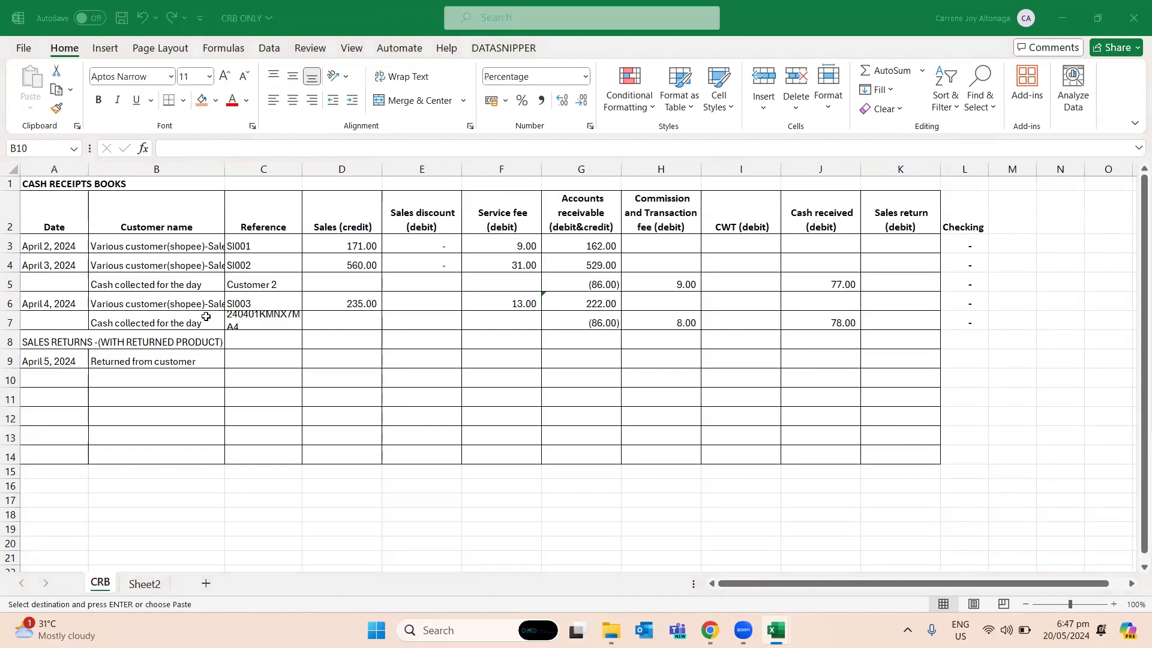
pyautogui.press('Right')
pyautogui.press('Up')
pyautogui.hotkey('ctrl', 'v')
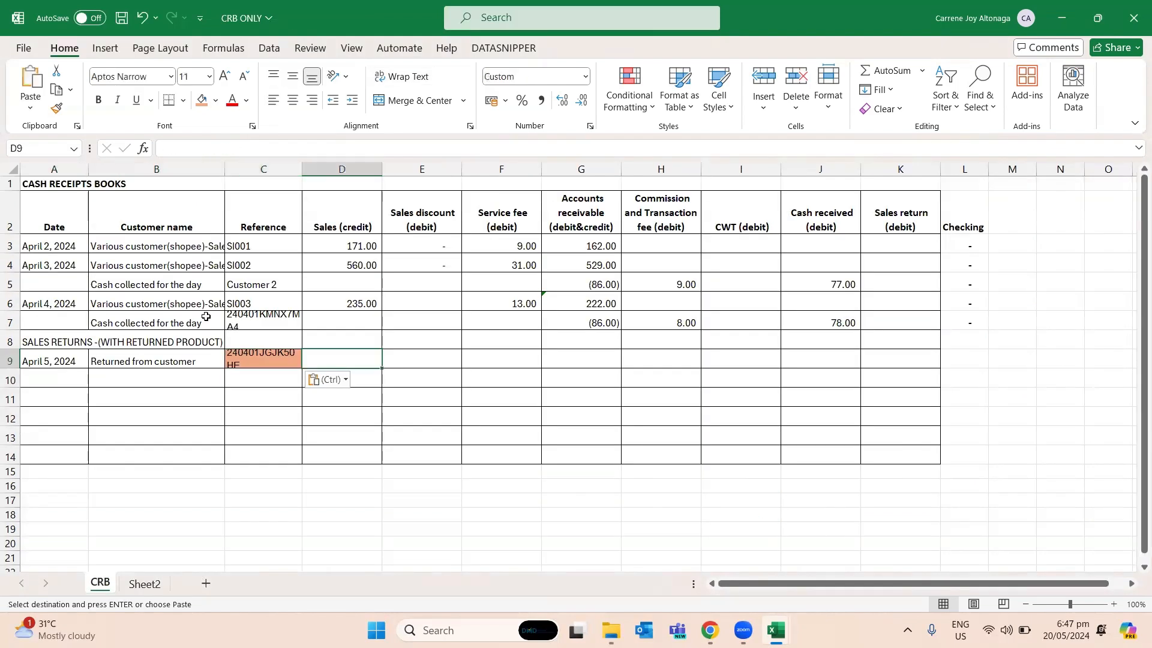
pyautogui.hotkey('ctrl', 'z')
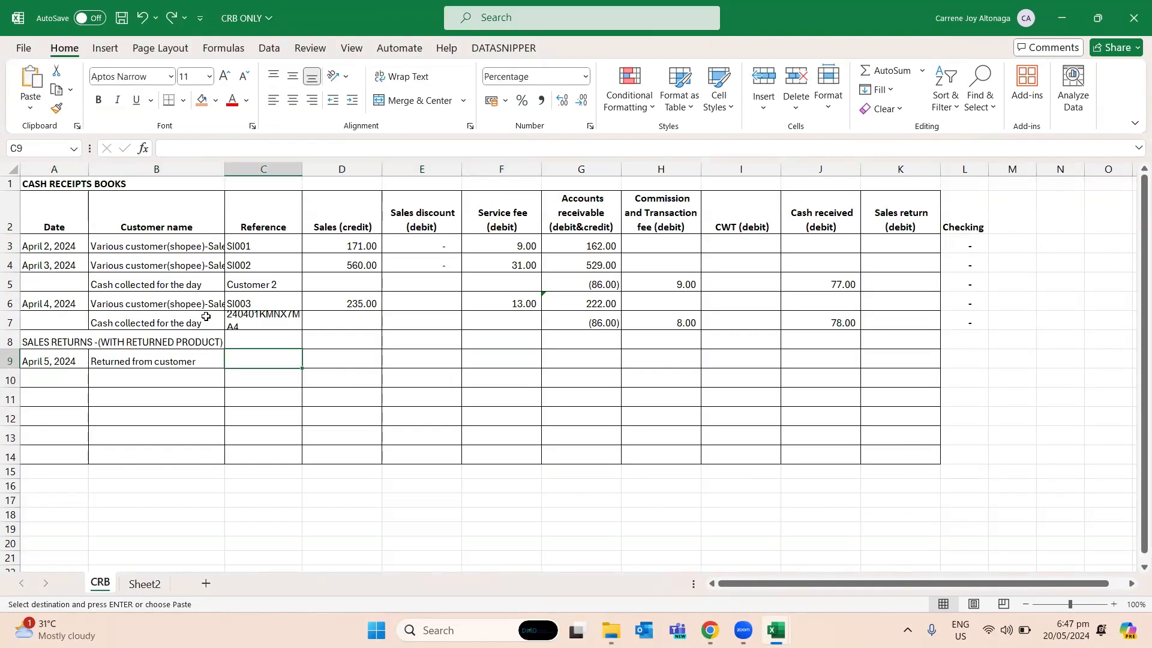
pyautogui.hotkey('ctrl', 'v')
# - Reverse the returned order's sale in D9 with a formula linking to the negative of its original price, E5 in Step3done
pyautogui.press('Right')
pyautogui.press('Right')
pyautogui.press('Right')
pyautogui.press('Right')
pyautogui.press('Right')
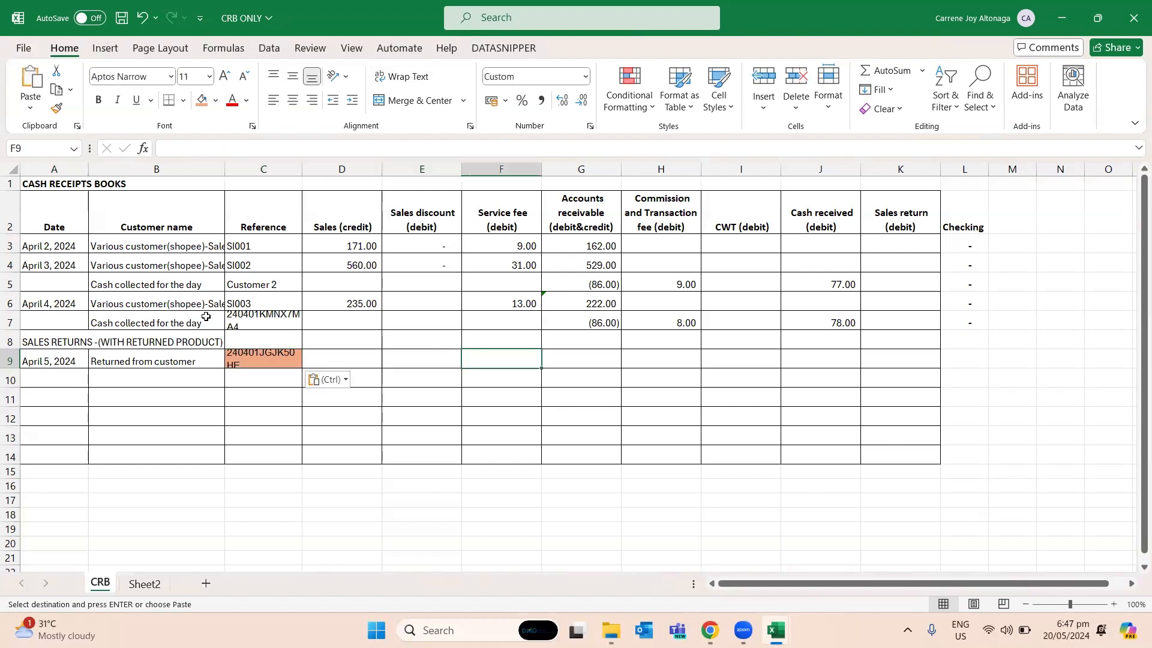
pyautogui.hotkey('alt', 'Tab')
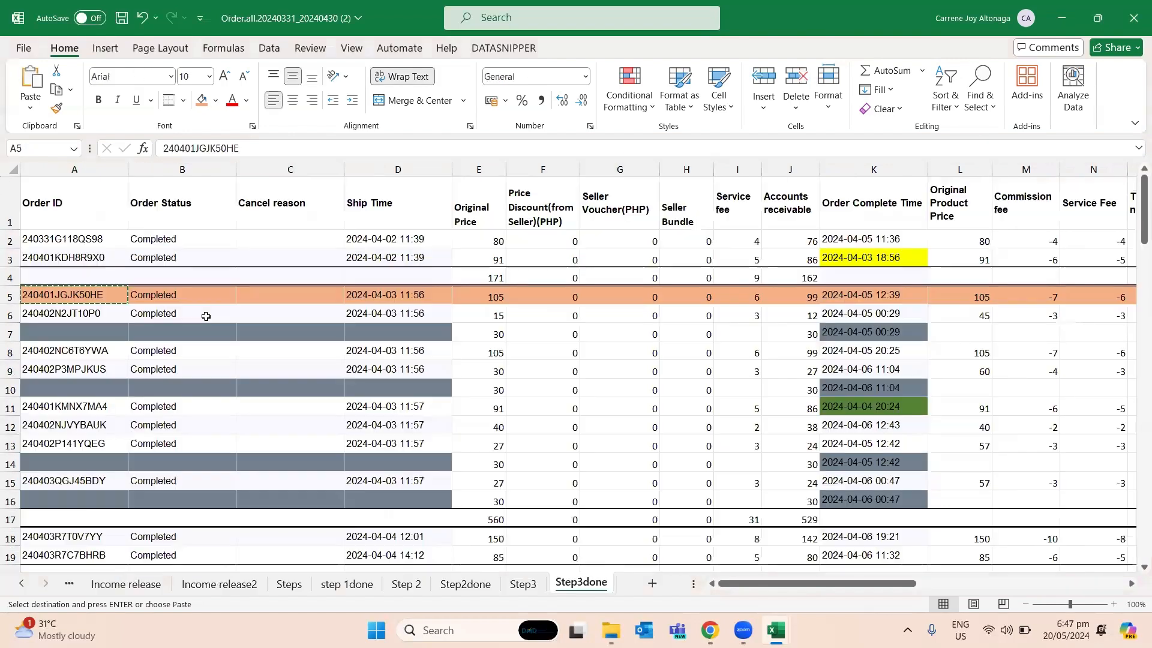
pyautogui.hotkey('alt', 'Tab')
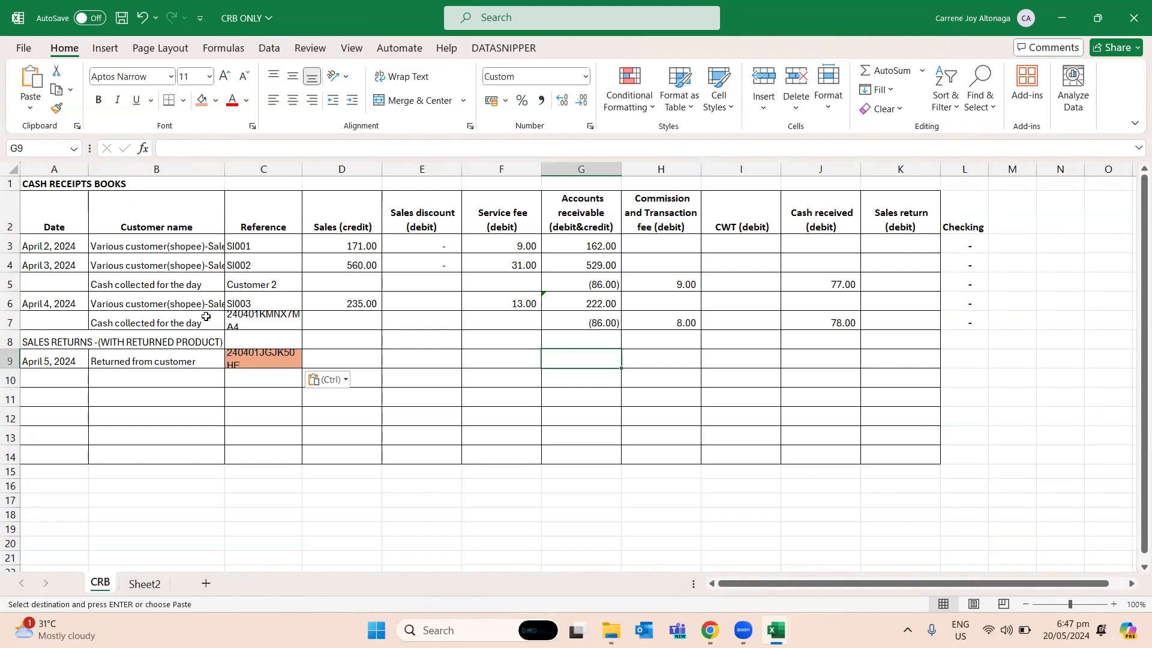
pyautogui.hotkey('alt', 'Tab')
pyautogui.hotkey('alt', 'Tab')
pyautogui.press('Left')
pyautogui.press('Left')
pyautogui.press('Left')
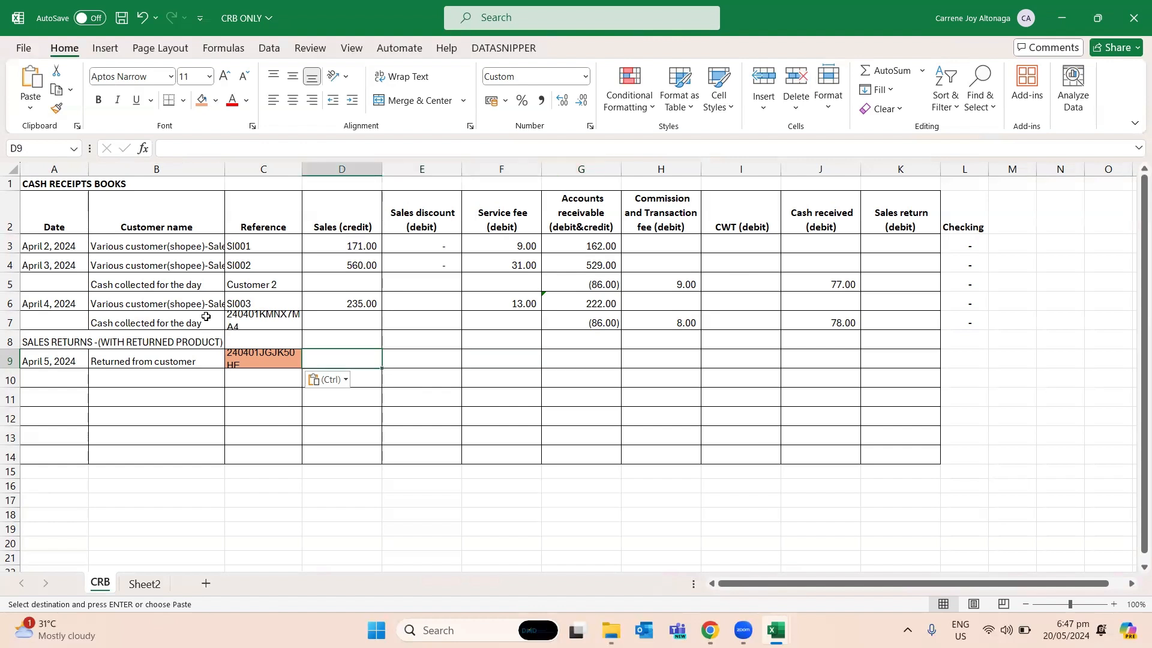
pyautogui.write('=-')
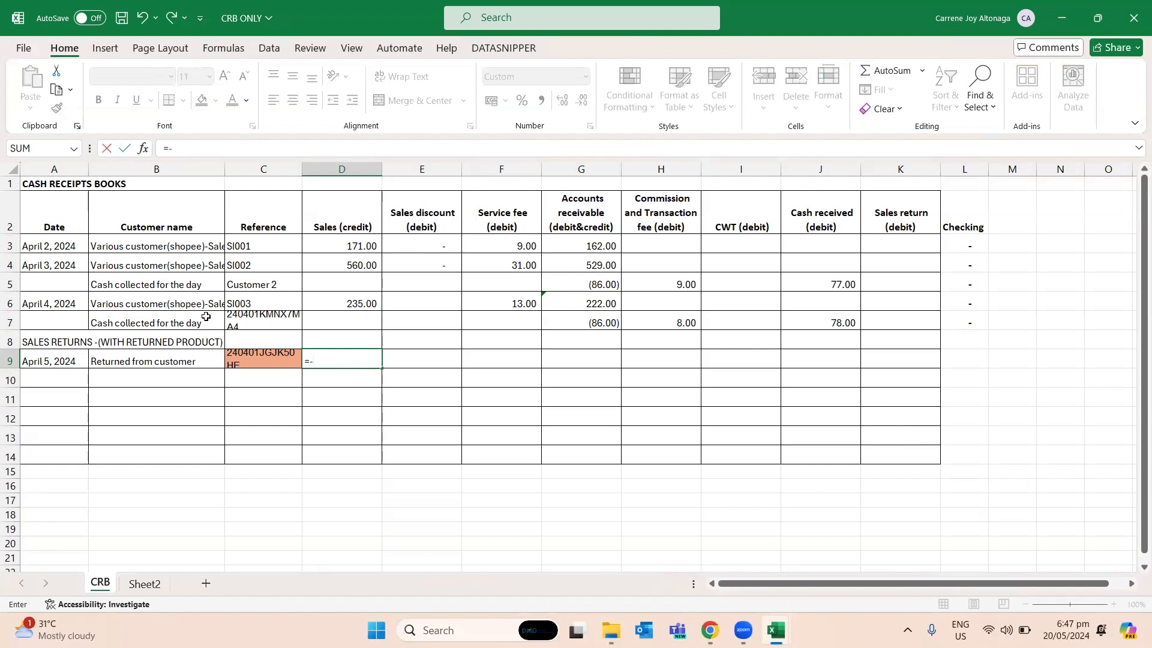
pyautogui.hotkey('alt', 'Tab')
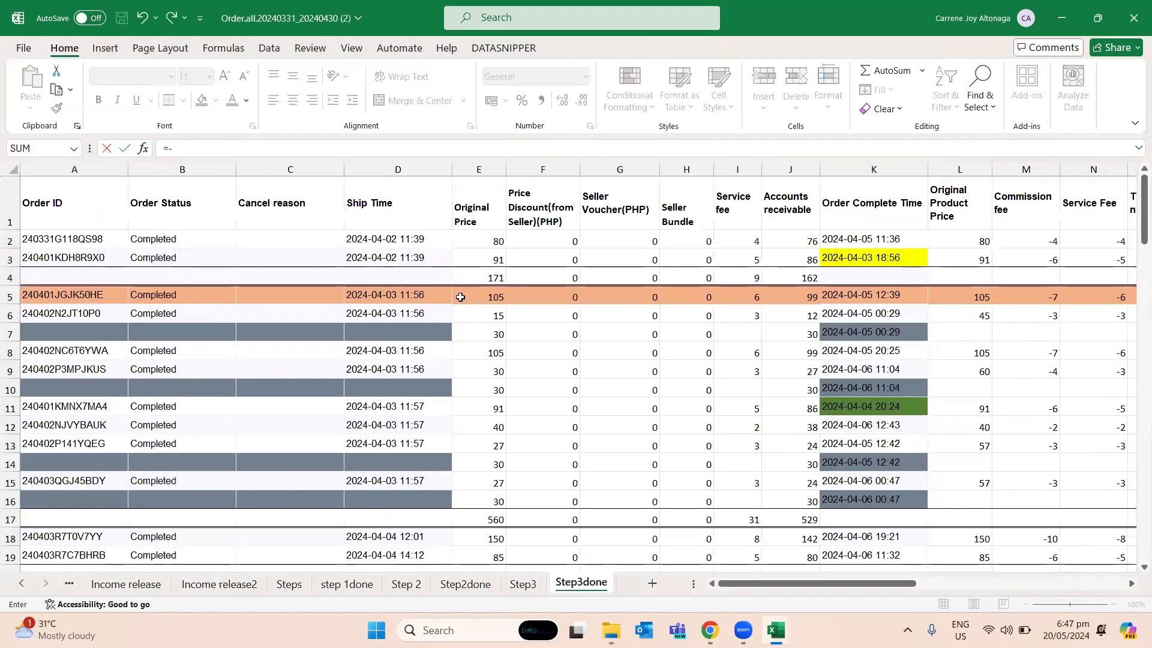
pyautogui.click(474, 293)
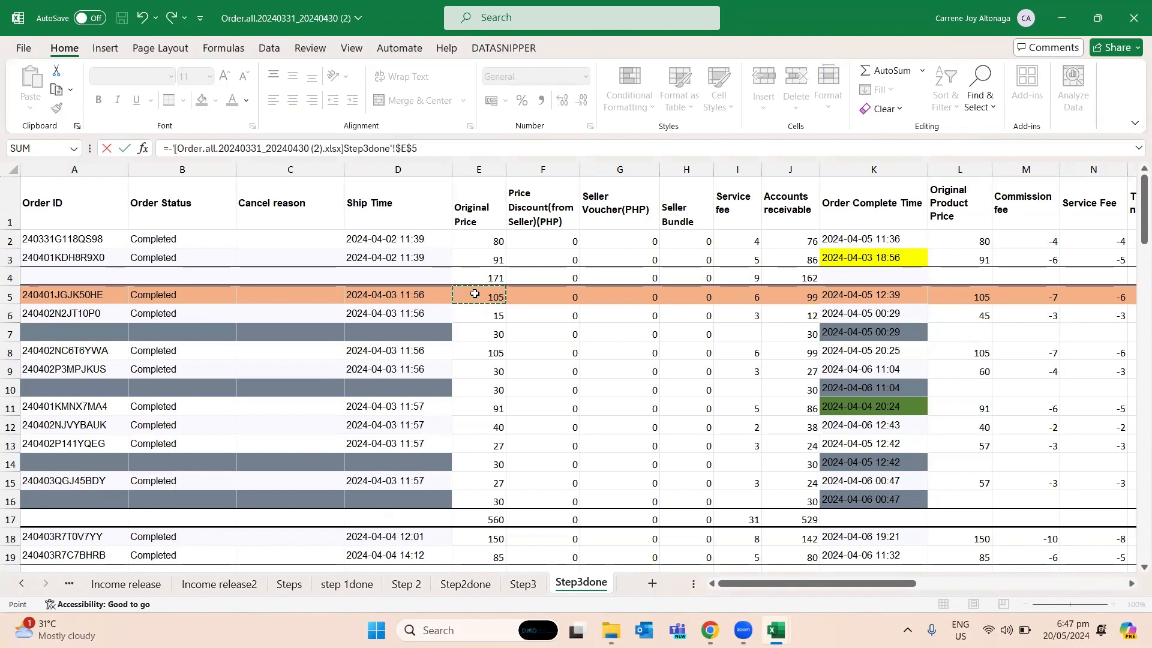
pyautogui.press('Return')
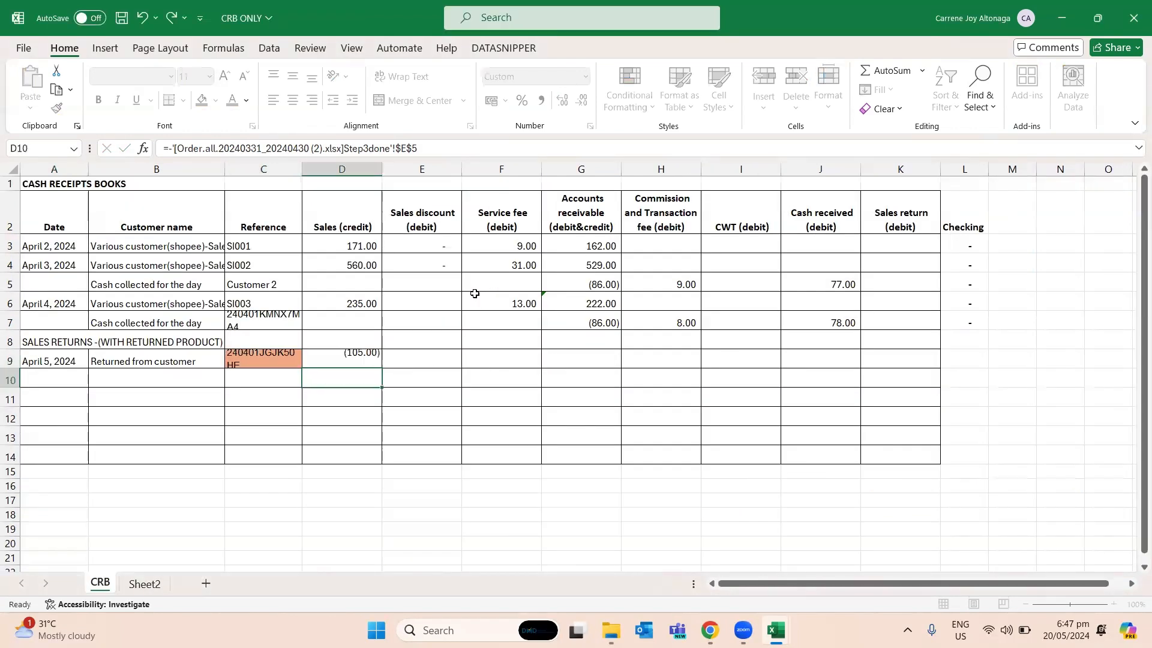
# - Check the returned order's service fee in row 5 of Step3done and enter its reversal as -6 in F9
pyautogui.press('Up')
pyautogui.press('Right')
pyautogui.press('Right')
pyautogui.press('Right')
pyautogui.press('Left')
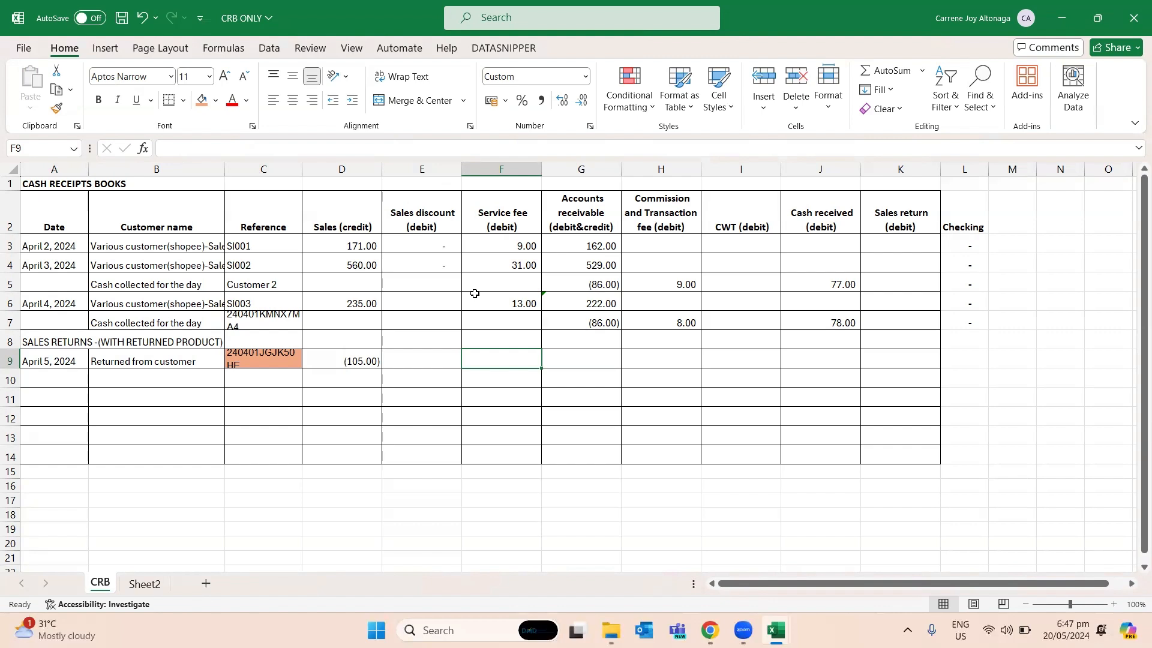
pyautogui.hotkey('alt', 'Tab')
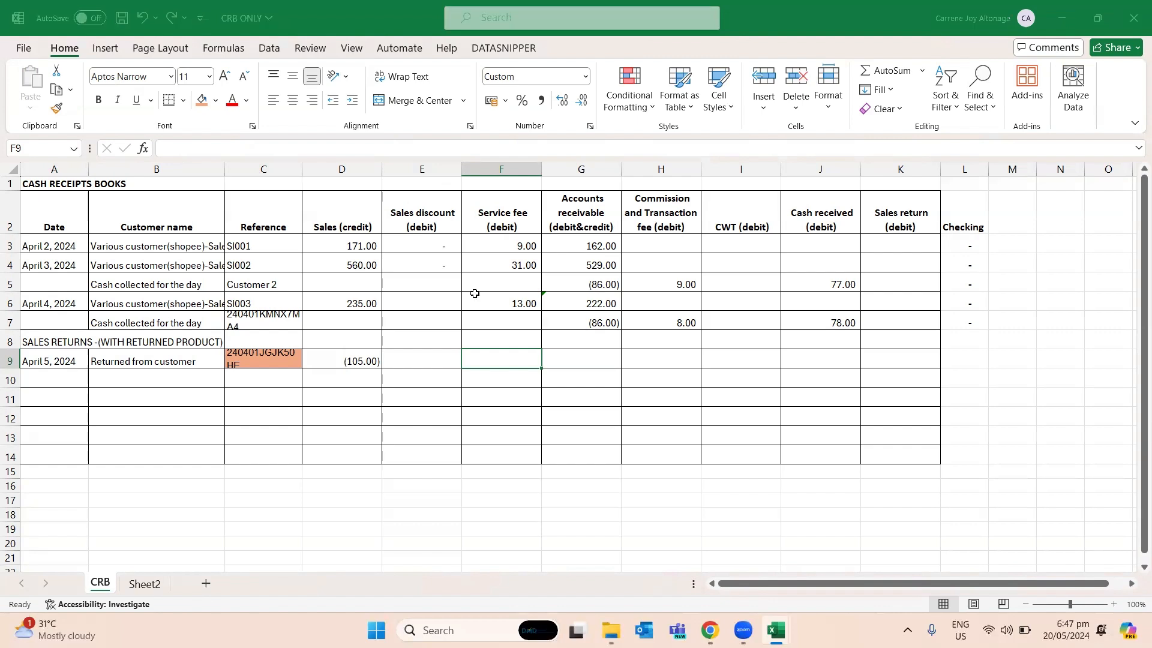
pyautogui.press('Right')
pyautogui.press('Right')
pyautogui.press('Right')
pyautogui.press('Right')
pyautogui.press('Right')
pyautogui.press('Right')
pyautogui.press('Right')
pyautogui.press('Right')
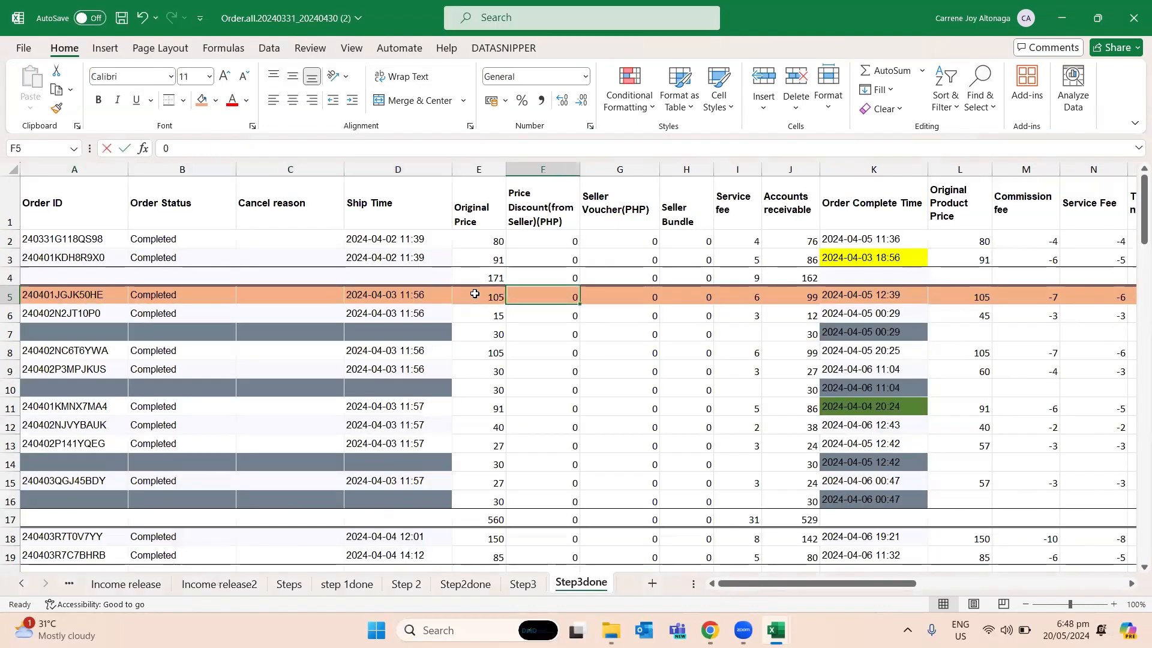
pyautogui.hotkey('alt', 'Tab')
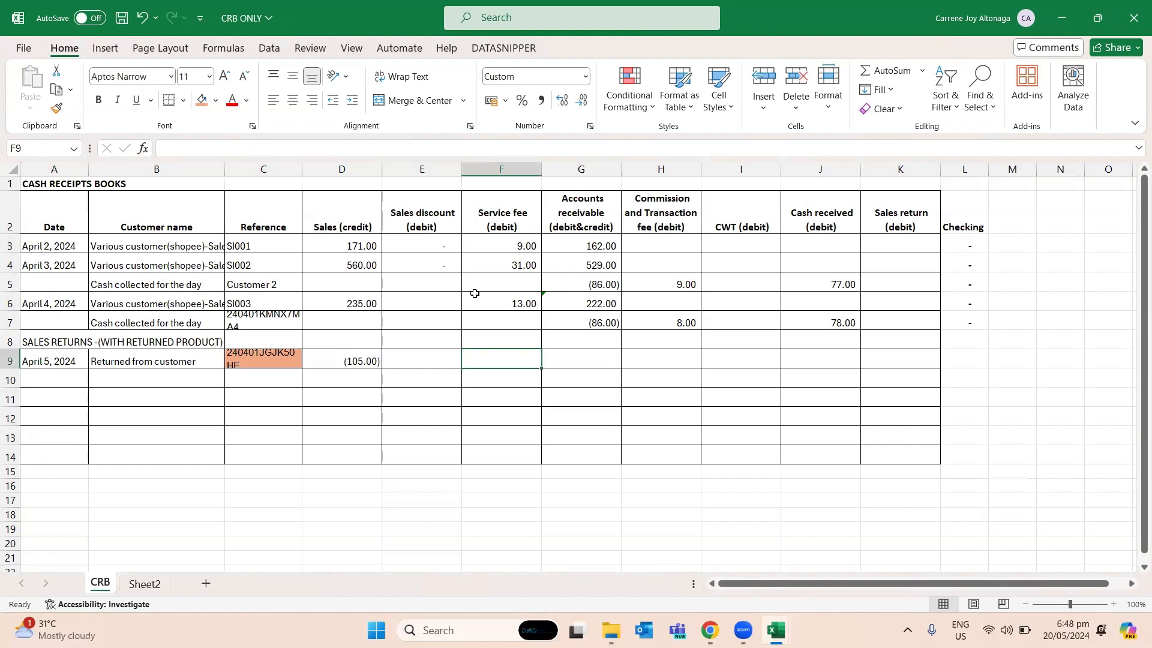
pyautogui.write('-6')
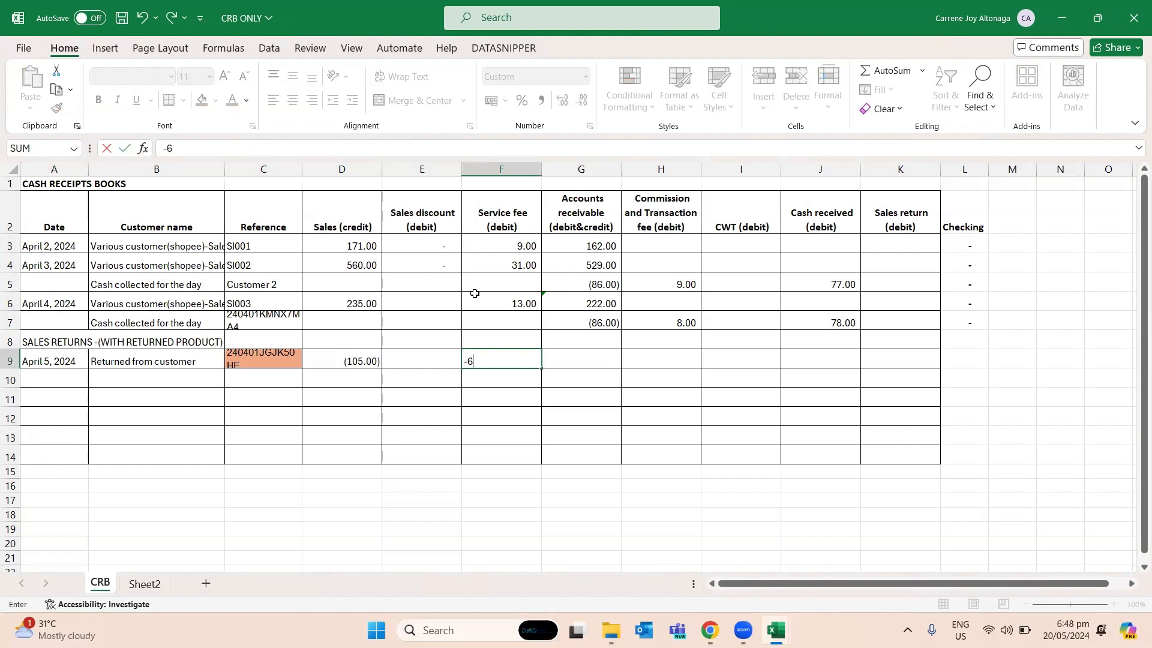
pyautogui.press('Return')
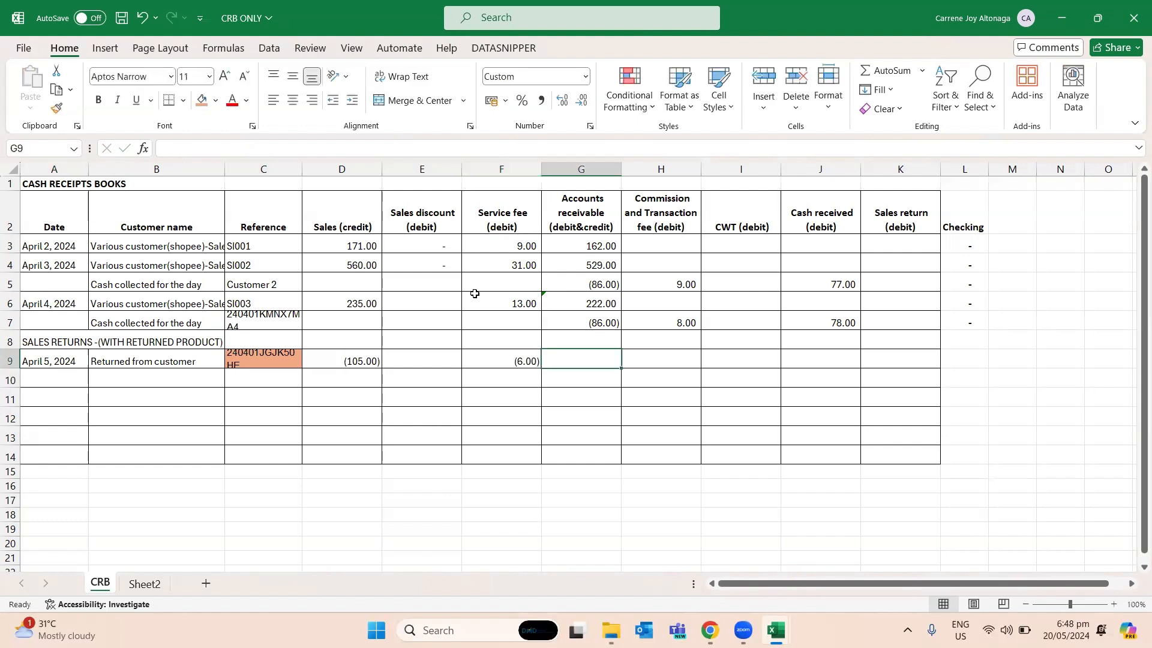
# - Check the returned order's accounts receivable in Step3done and enter its reversal as -99 in G9
pyautogui.hotkey('alt', 'Tab')
pyautogui.press('Right')
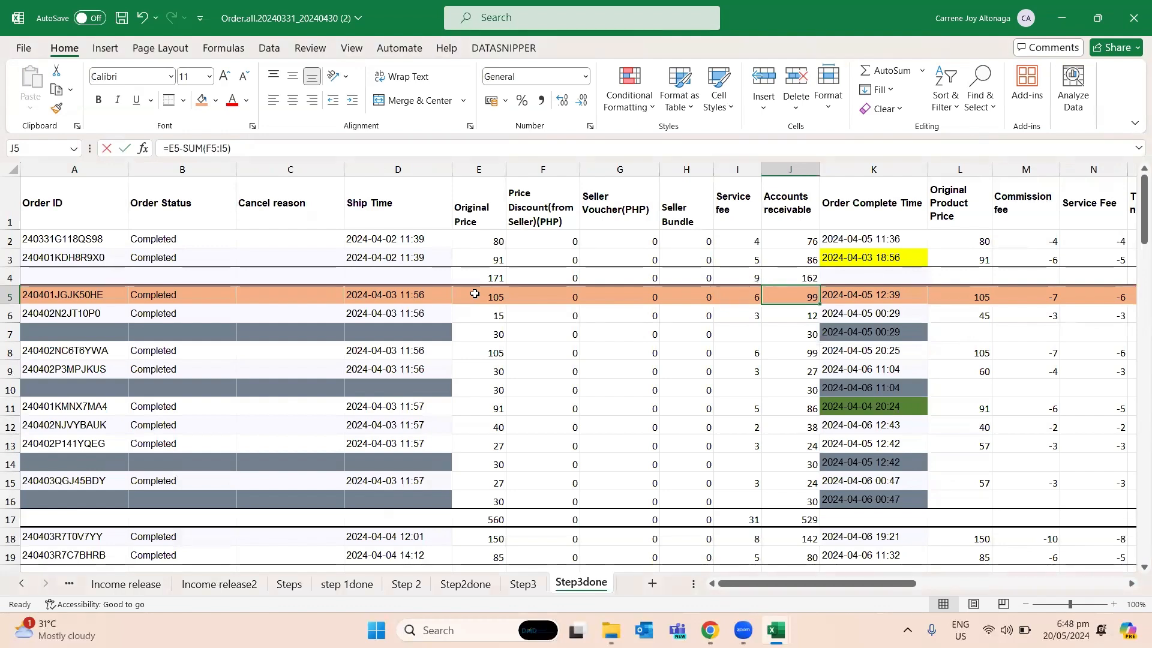
pyautogui.hotkey('alt', 'Tab')
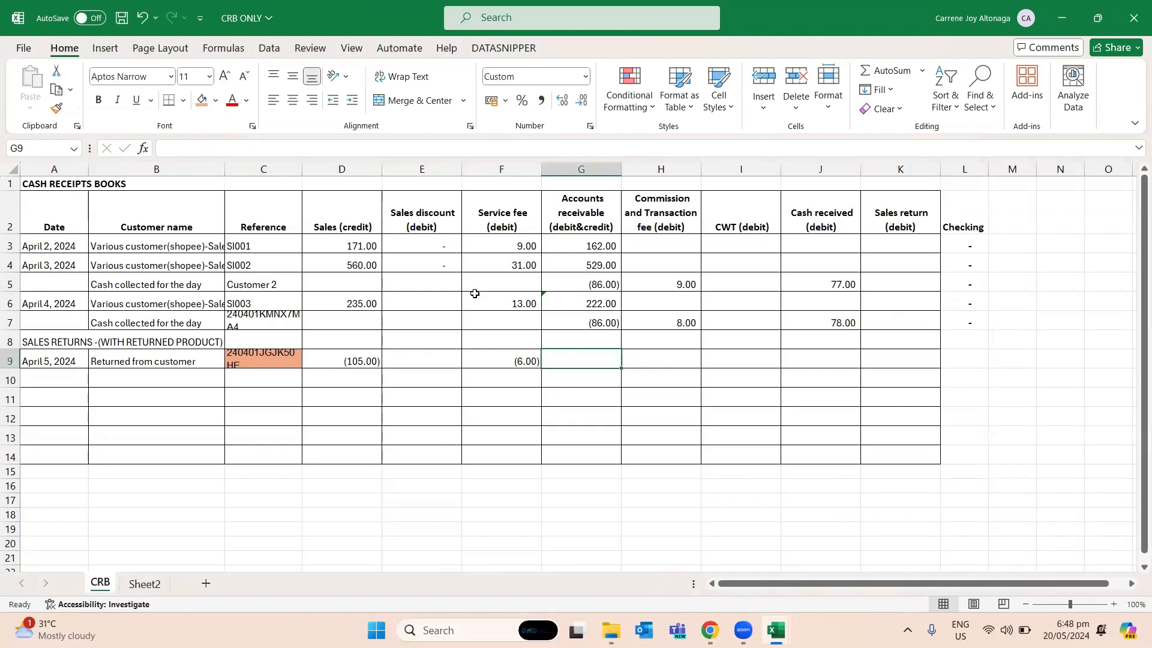
pyautogui.write('-99')
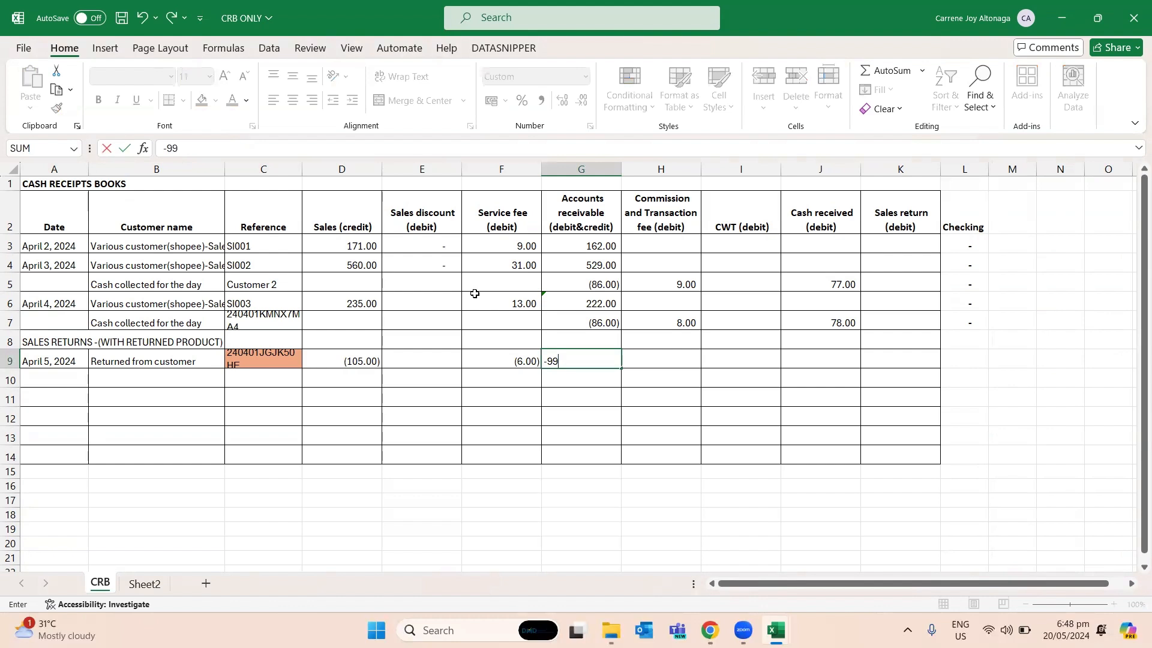
pyautogui.press('Return')
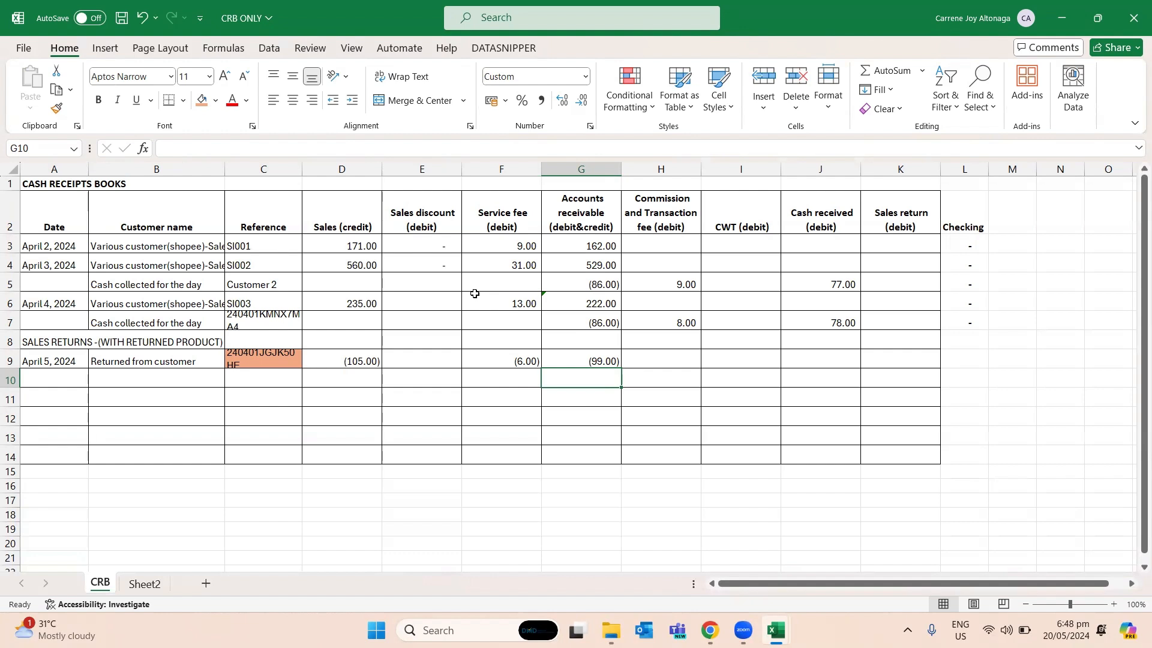
# - Enter "Shipping fee return" as the customer name in cell B10 of the CRB sheet
pyautogui.press('Left')
pyautogui.press('Left')
pyautogui.press('Left')
pyautogui.press('Left')
pyautogui.press('Left')
pyautogui.write('S')
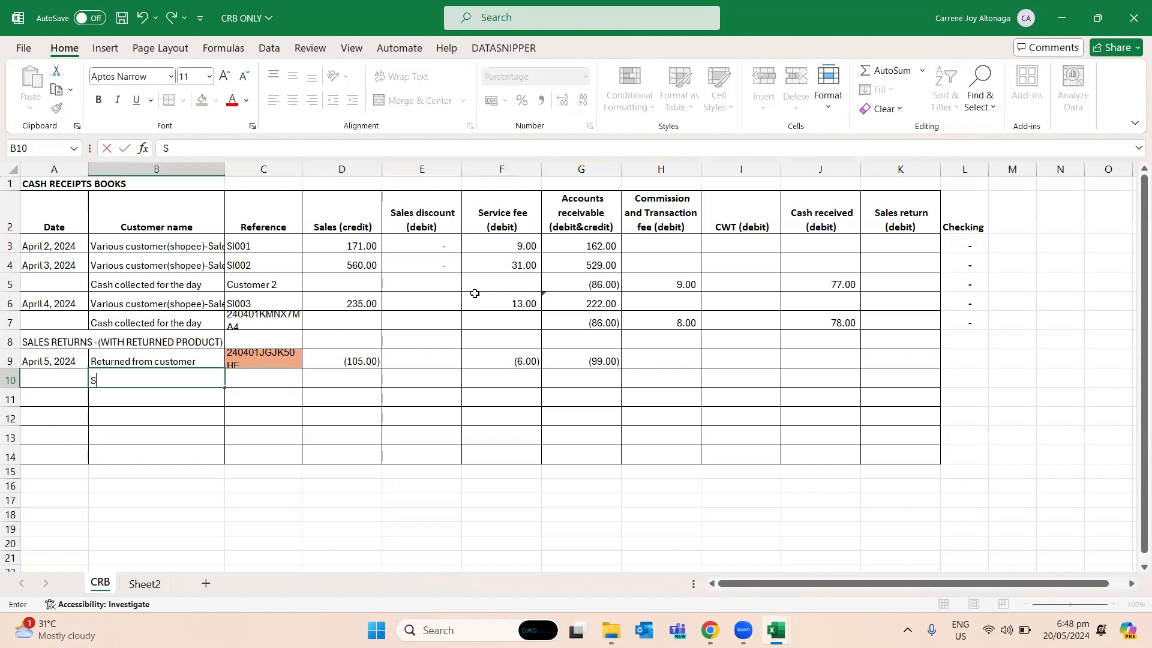
pyautogui.write('hipping fee return')
pyautogui.press('Return')
pyautogui.press('Up')
pyautogui.press('Right')
pyautogui.press('Right')
pyautogui.press('Right')
pyautogui.press('Right')
pyautogui.press('Right')
pyautogui.press('Right')
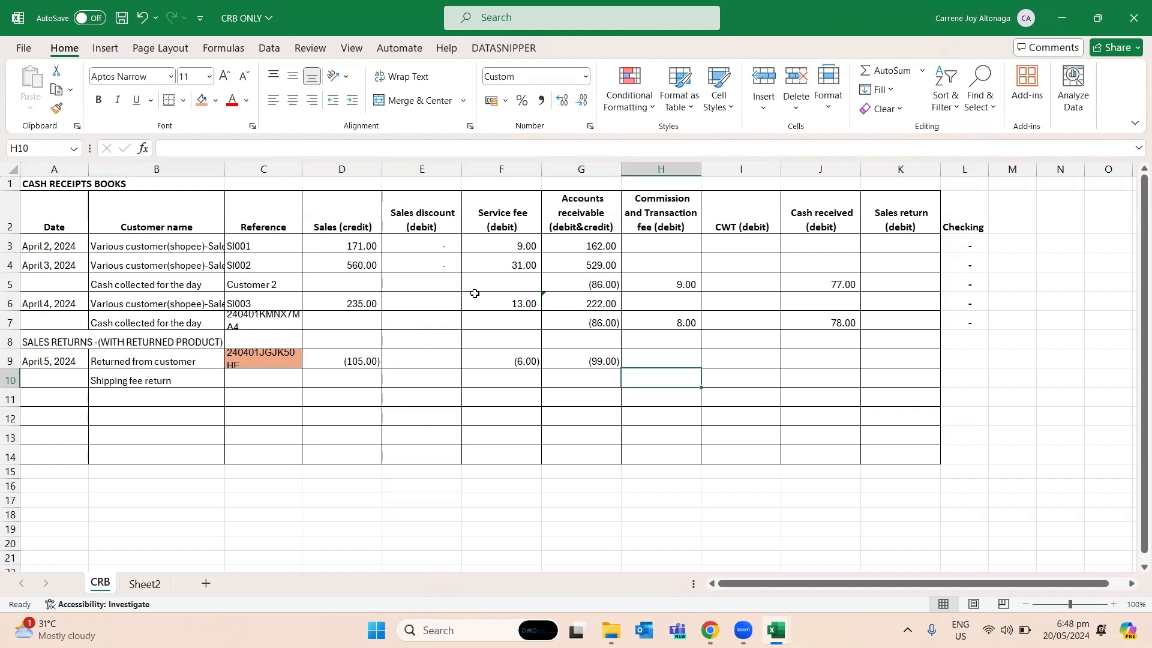
pyautogui.press('Right')
pyautogui.press('Right')
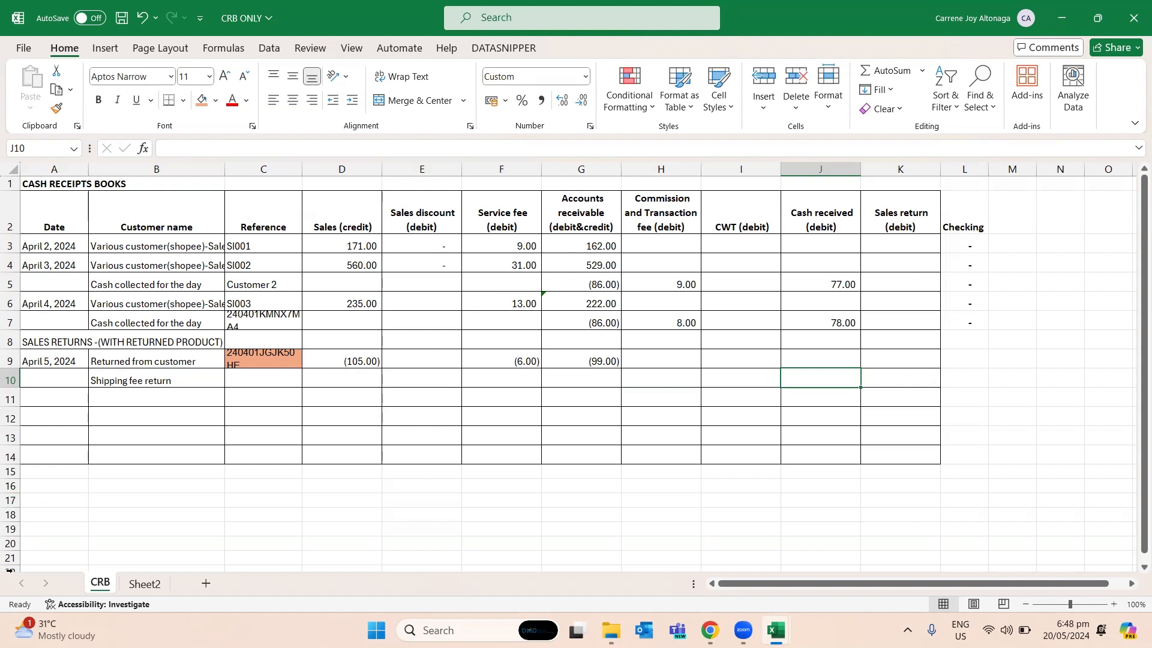
# - Add a new worksheet after CRB and rename it "Cash disbursement"
pyautogui.click(206, 584)
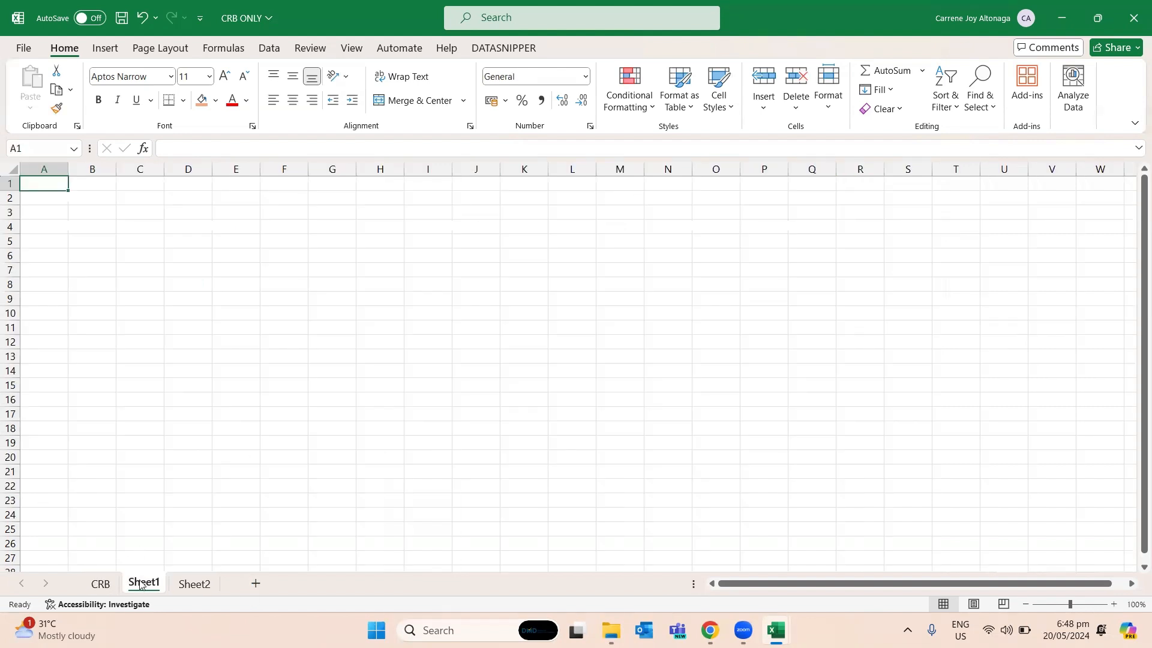
pyautogui.rightClick(139, 583)
pyautogui.moveTo(180, 476)
pyautogui.click(138, 583)
pyautogui.rightClick(146, 583)
pyautogui.click(191, 388)
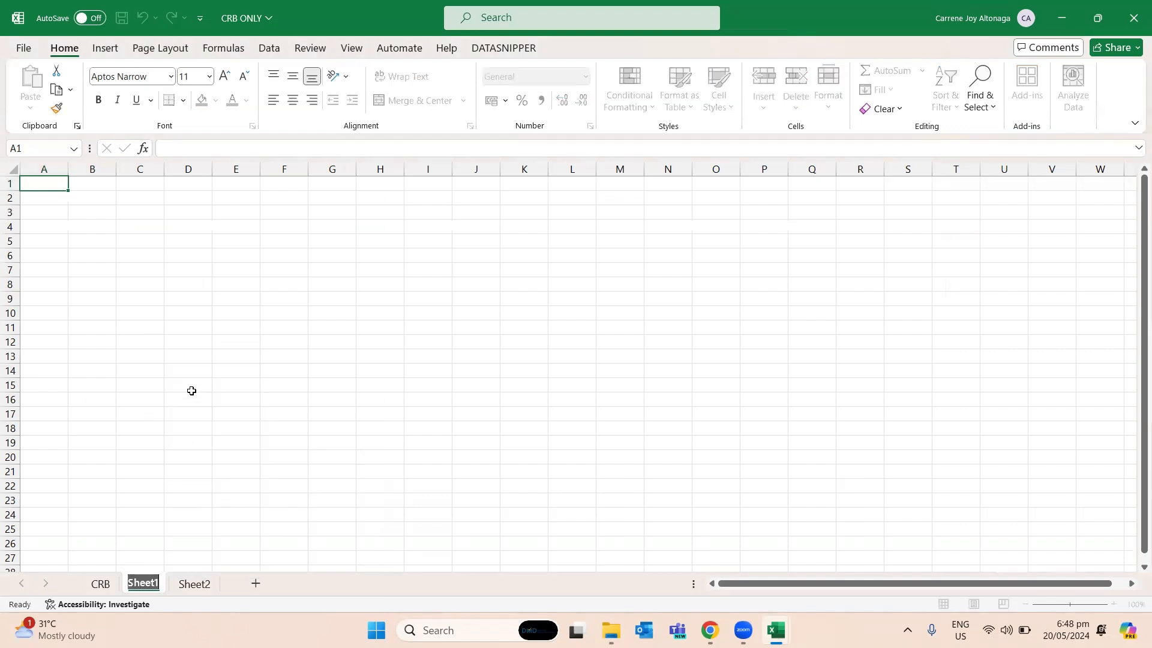
pyautogui.press('BackSpace')
pyautogui.write('h')
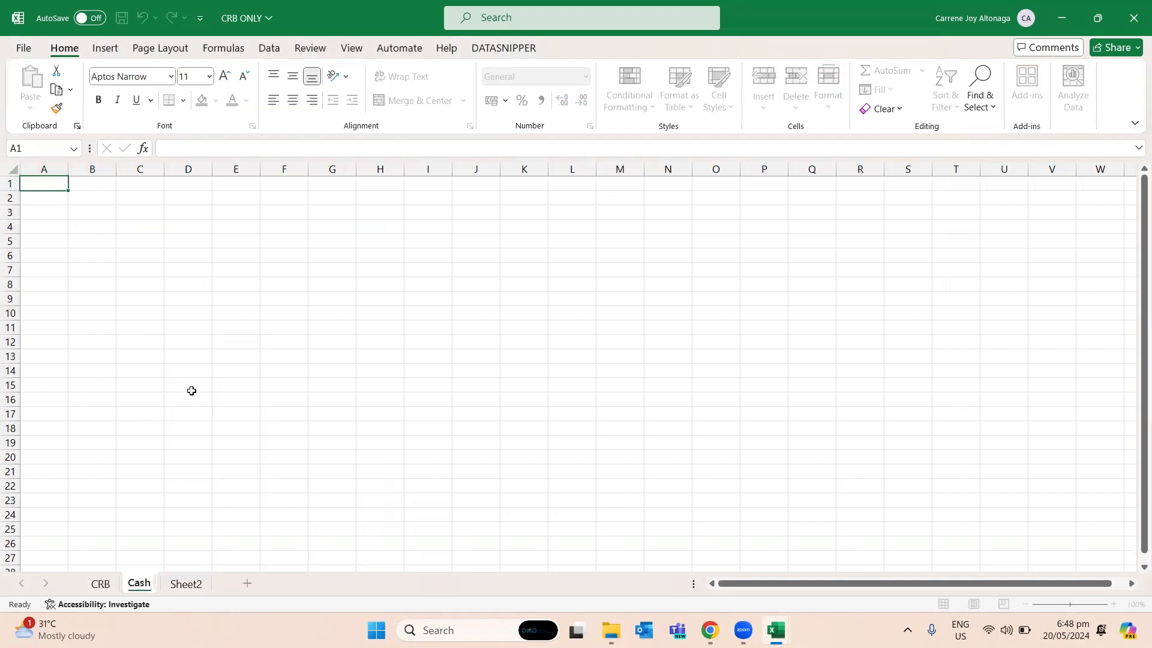
pyautogui.write(' disbursement')
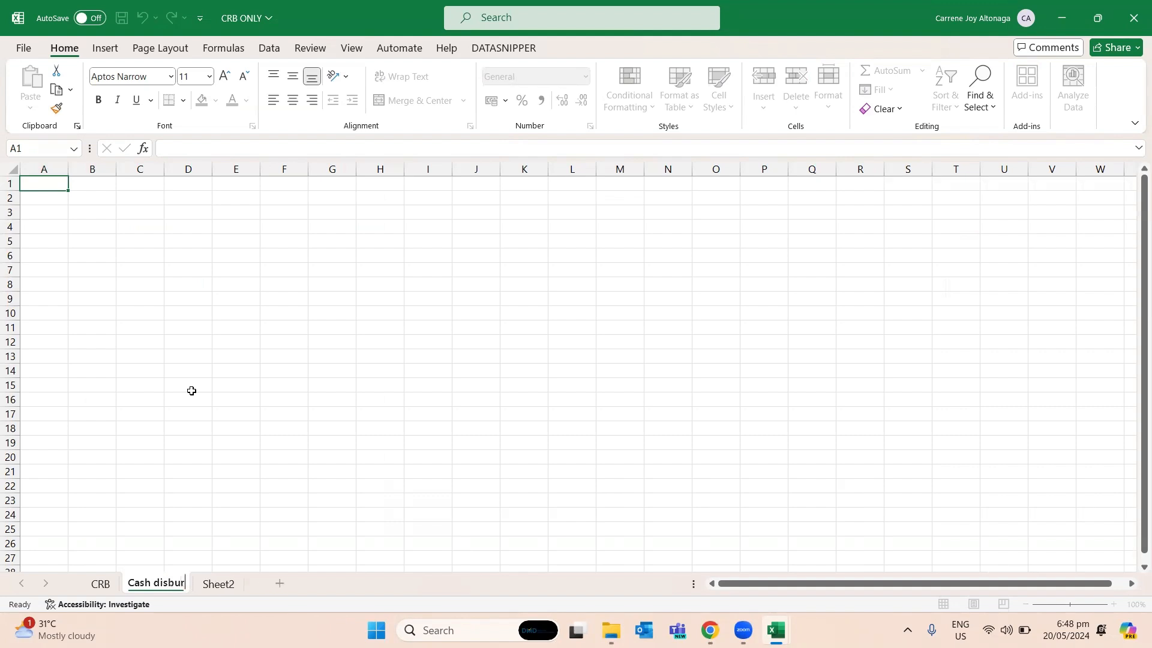
pyautogui.press('Return')
# - Copy the entire CRB sheet and paste it into the Cash disbursement sheet
pyautogui.press('Down')
pyautogui.press('Down')
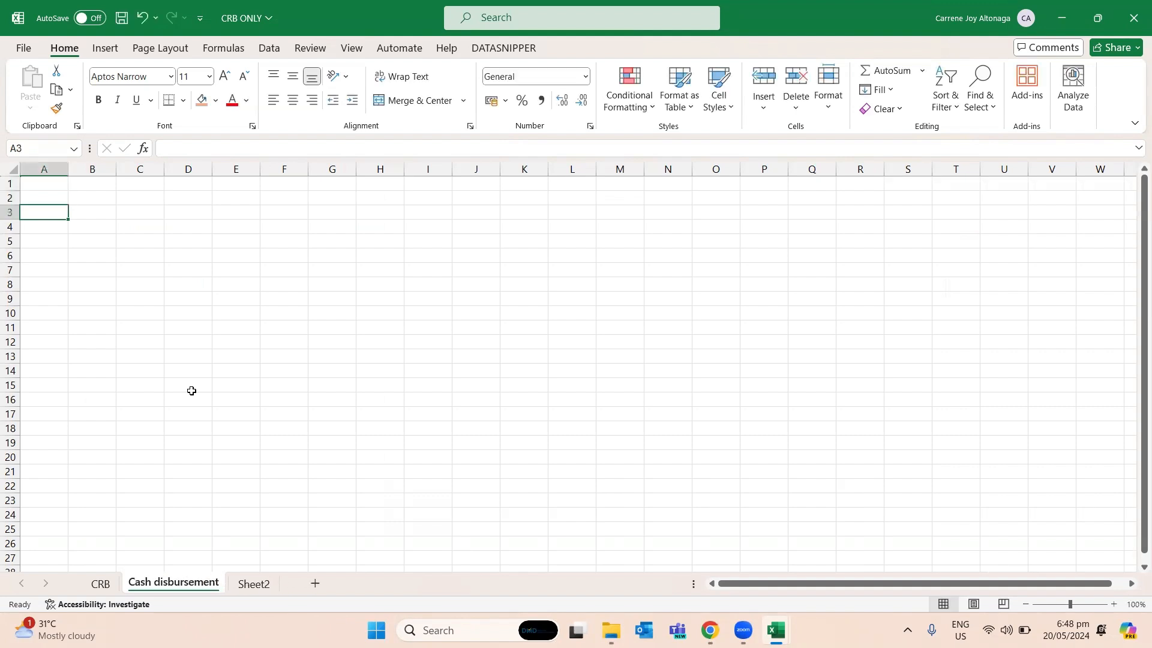
pyautogui.hotkey('ctrl', 'pageup')
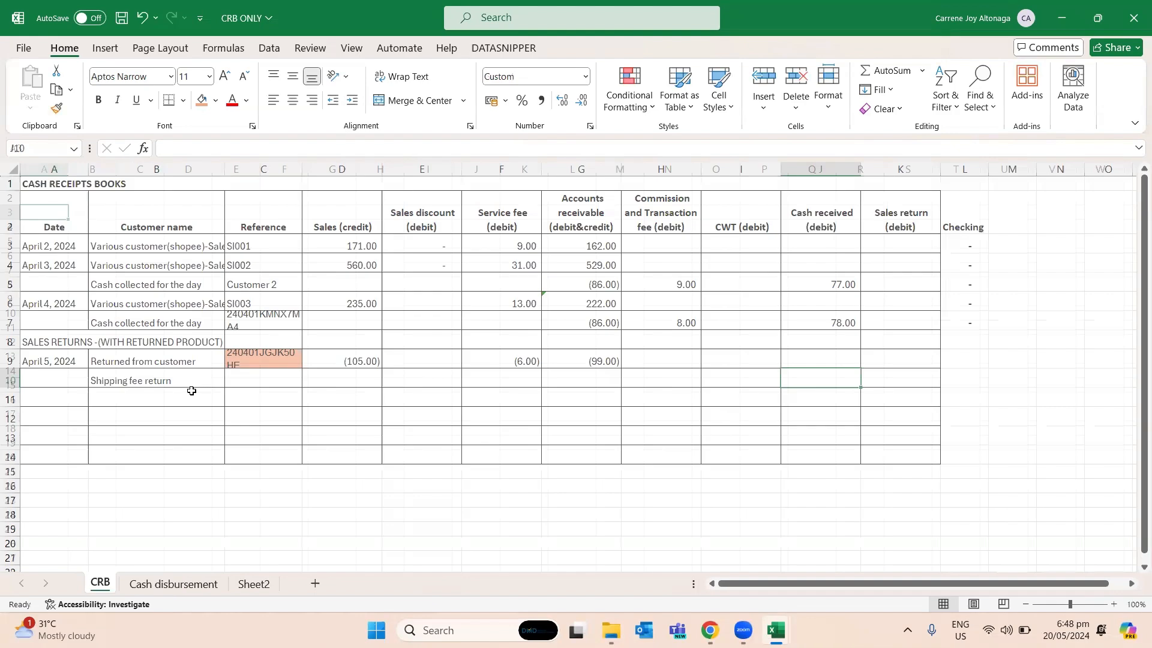
pyautogui.hotkey('ctrl', 'Home')
pyautogui.hotkey('ctrl', 'a')
pyautogui.hotkey('ctrl', 'c')
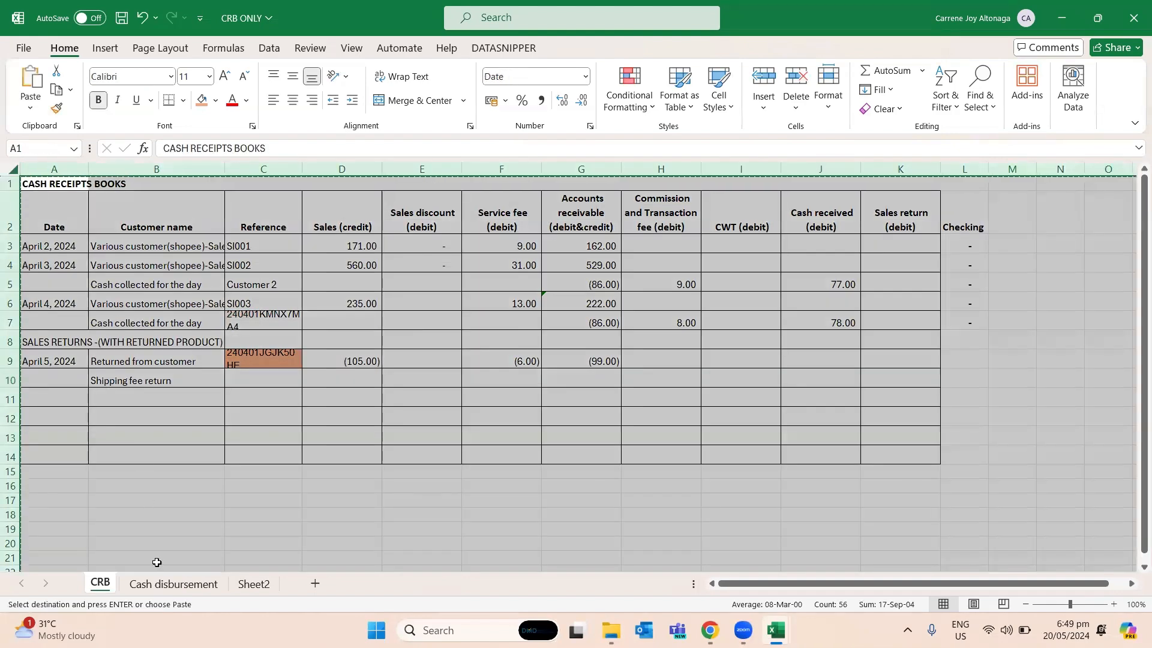
pyautogui.hotkey('ctrl', 'pagedown')
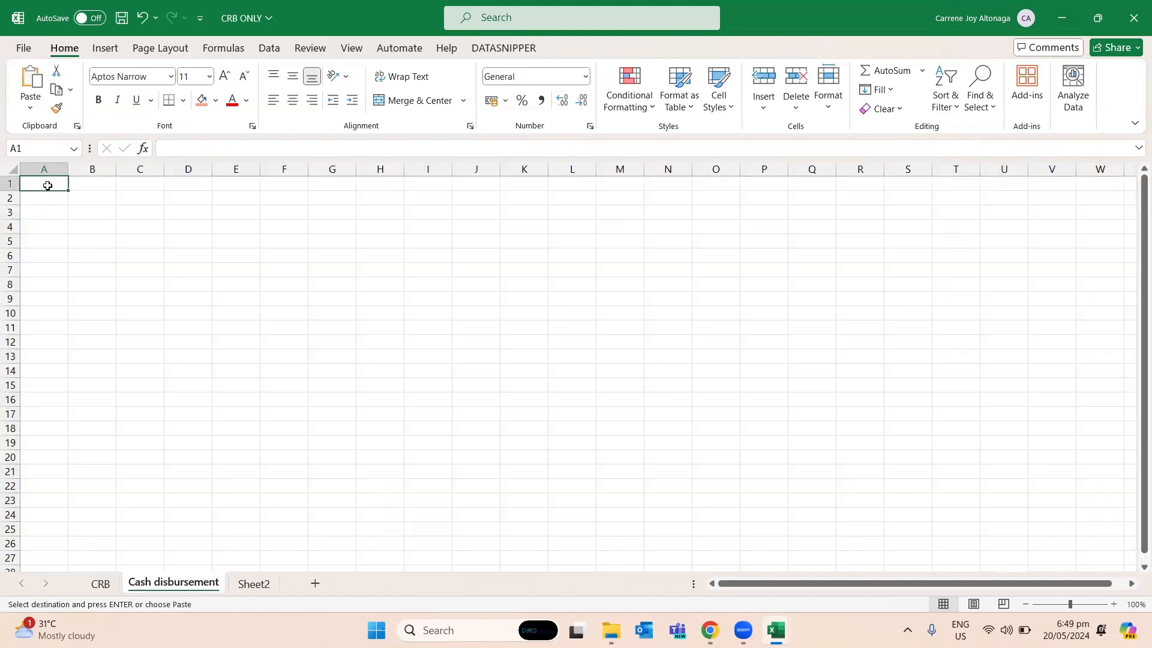
pyautogui.hotkey('ctrl', 'v')
# - Change the title in A1 of the Cash disbursement sheet to "CASH disbursement"
pyautogui.click(57, 183)
pyautogui.write('CASH')
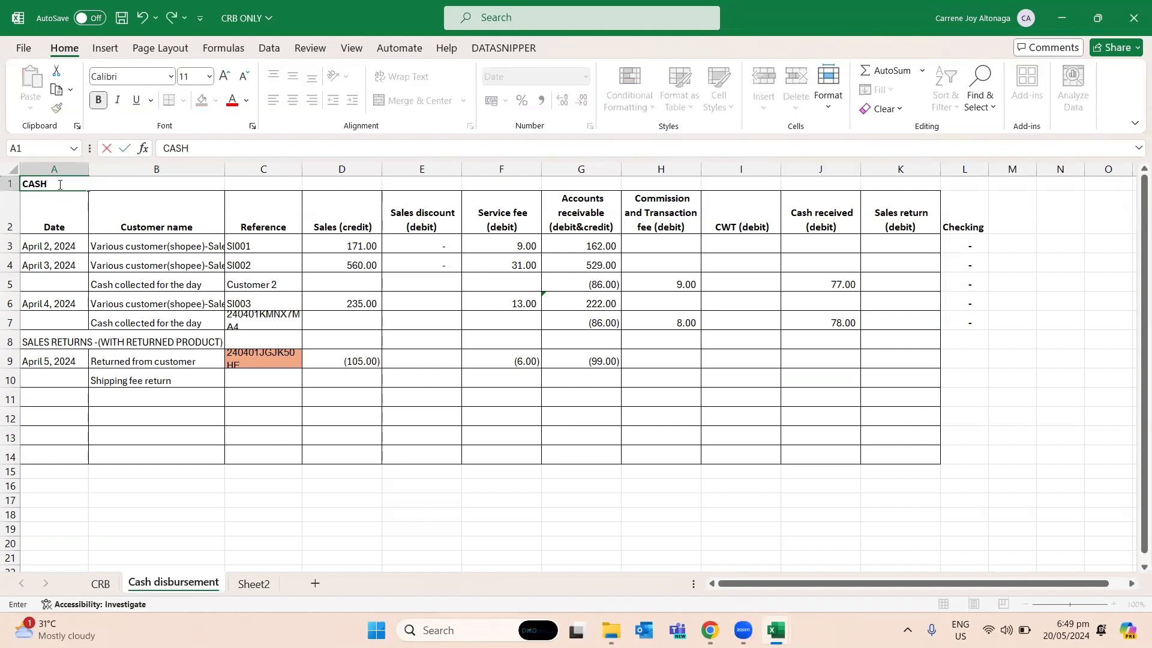
pyautogui.write(' discour')
pyautogui.write('bursement')
pyautogui.press('Return')
# - Clear the contents of rows 3 to 7 in the Cash disbursement sheet
pyautogui.press('Down')
pyautogui.hotkey('shift', 'space')
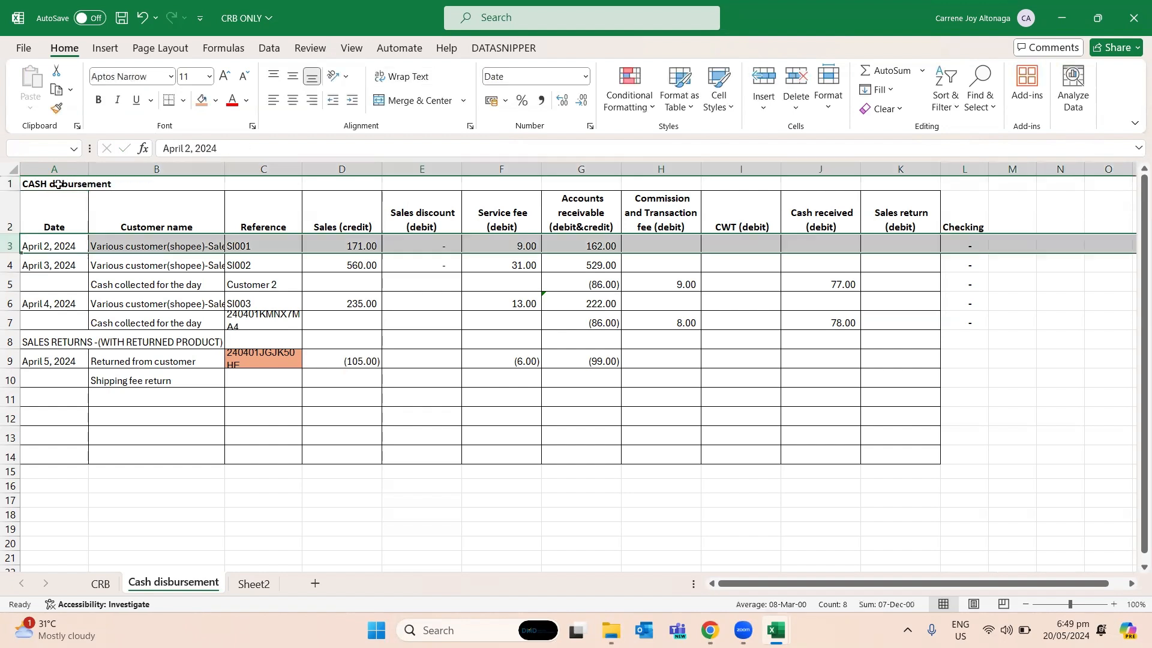
pyautogui.hotkey('shift', 'Down')
pyautogui.hotkey('shift', 'Down')
pyautogui.hotkey('shift', 'Down')
pyautogui.hotkey('shift', 'Down')
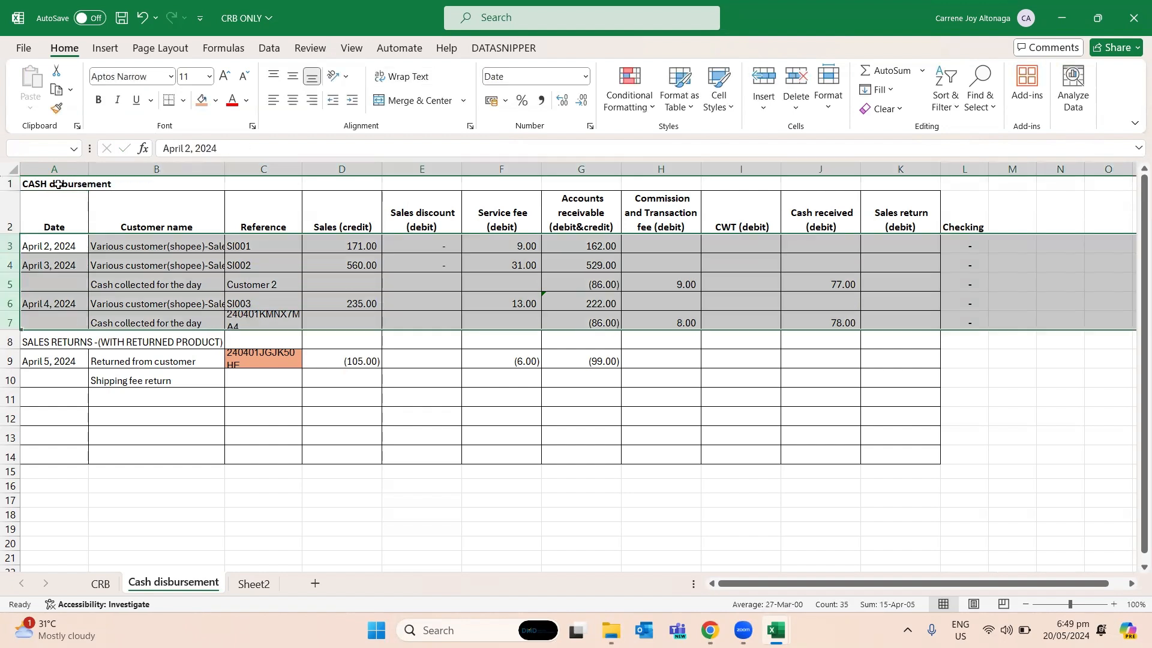
pyautogui.press('Delete')
# - Replace the Sales (credit) header in D2 with "Cash (credit)"
pyautogui.press('Right')
pyautogui.press('Right')
pyautogui.press('Right')
pyautogui.press('Right')
pyautogui.press('Up')
pyautogui.press('Left')
pyautogui.write('Ca')
pyautogui.press('Escape')
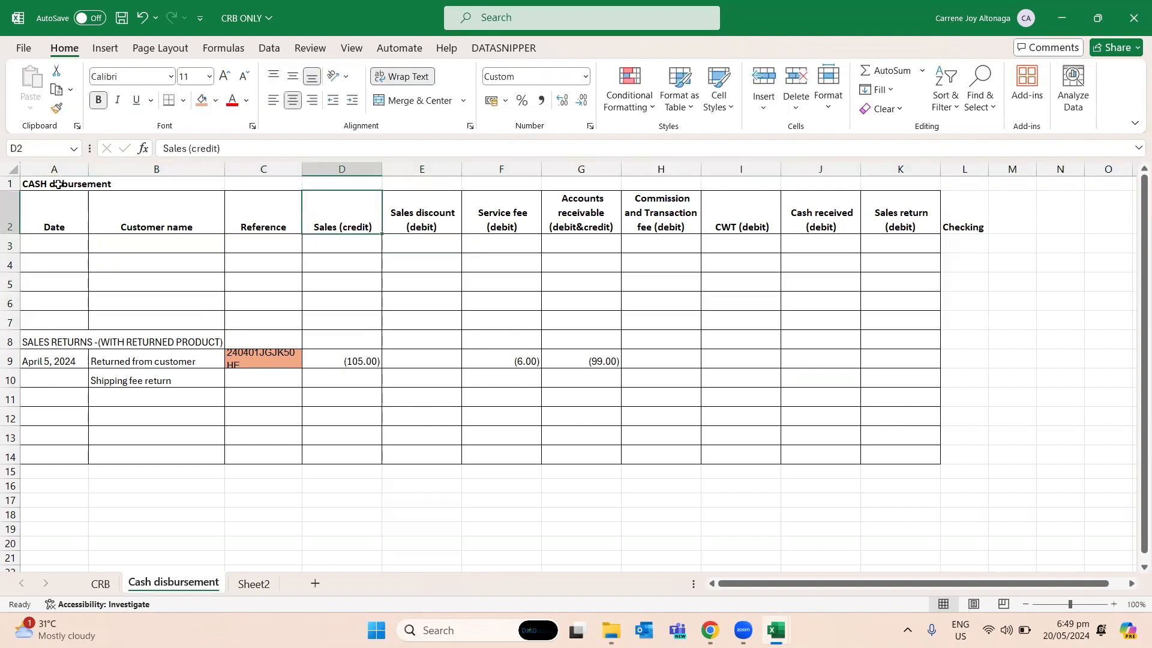
pyautogui.write('Cash')
pyautogui.write(' (creer')
pyautogui.press('BackSpace')
pyautogui.press('BackSpace')
pyautogui.write('debit')
pyautogui.write(')')
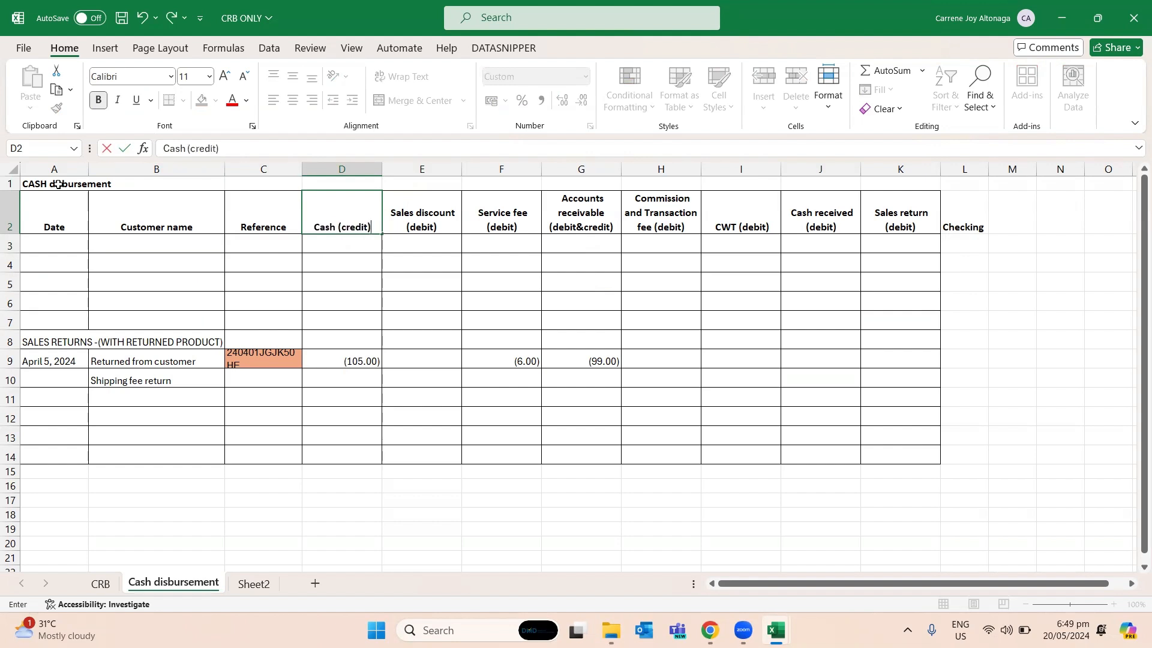
# - Replace the Sales discount (debit) header in E2 with "Shipping fee for sales return"
pyautogui.press('Right')
pyautogui.press('Right')
pyautogui.press('Right')
pyautogui.press('Right')
pyautogui.press('Right')
pyautogui.press('Right')
pyautogui.press('Left')
pyautogui.press('Left')
pyautogui.press('Left')
pyautogui.press('Left')
pyautogui.press('Left')
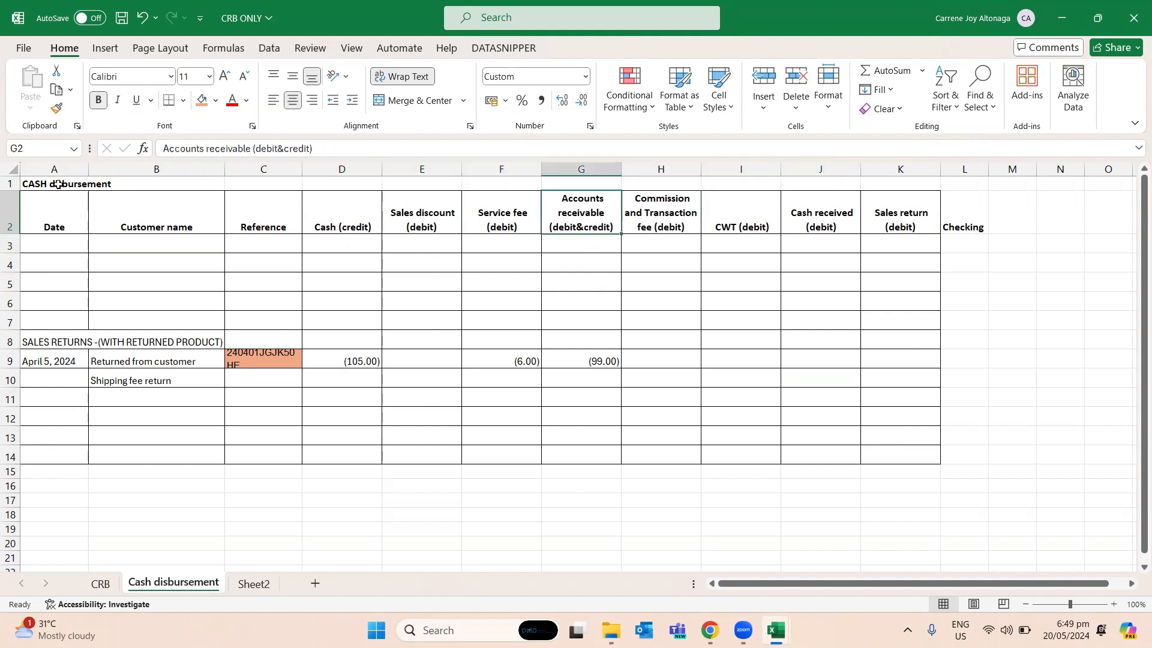
pyautogui.write('Shipp')
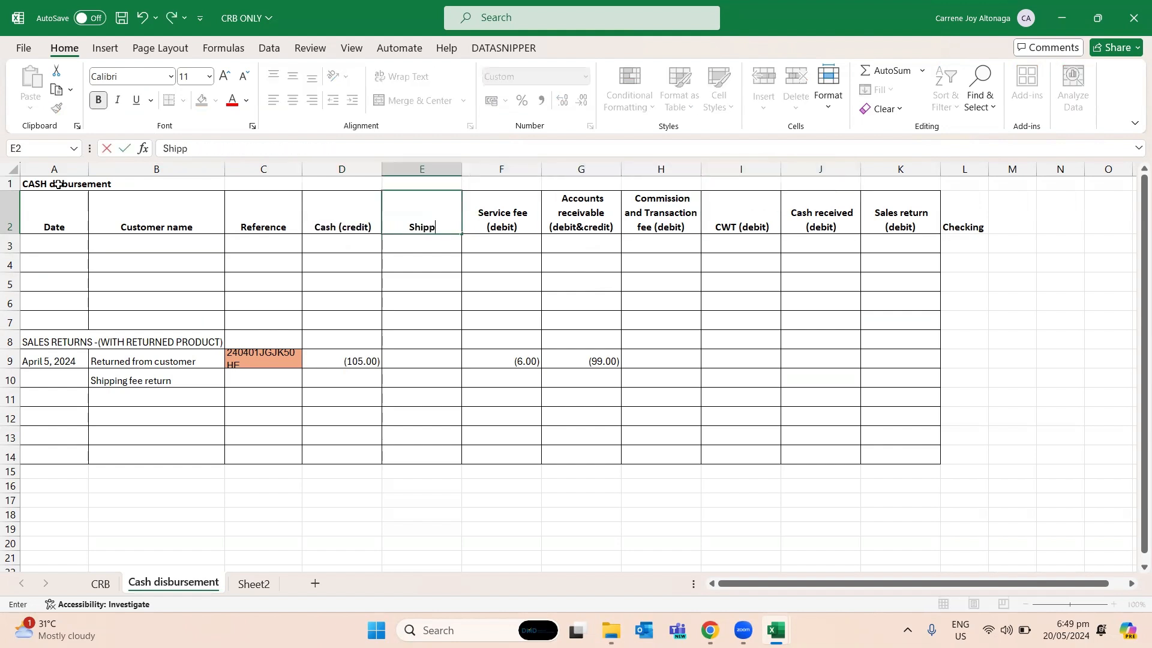
pyautogui.write('ing fee for')
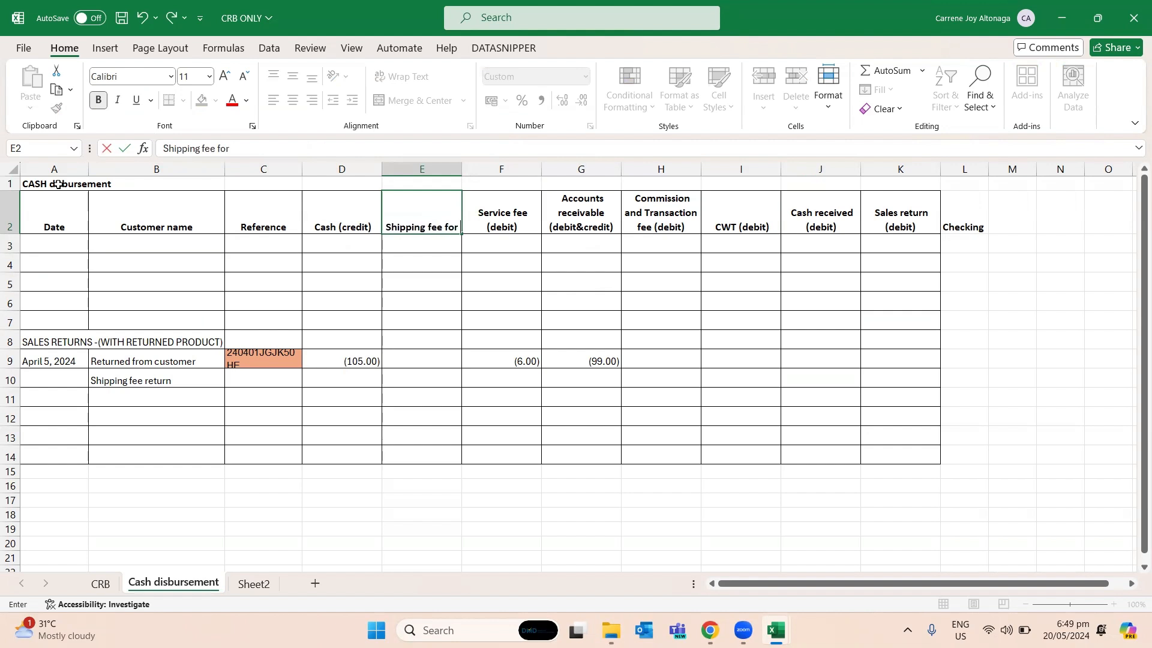
pyautogui.write(' sales return')
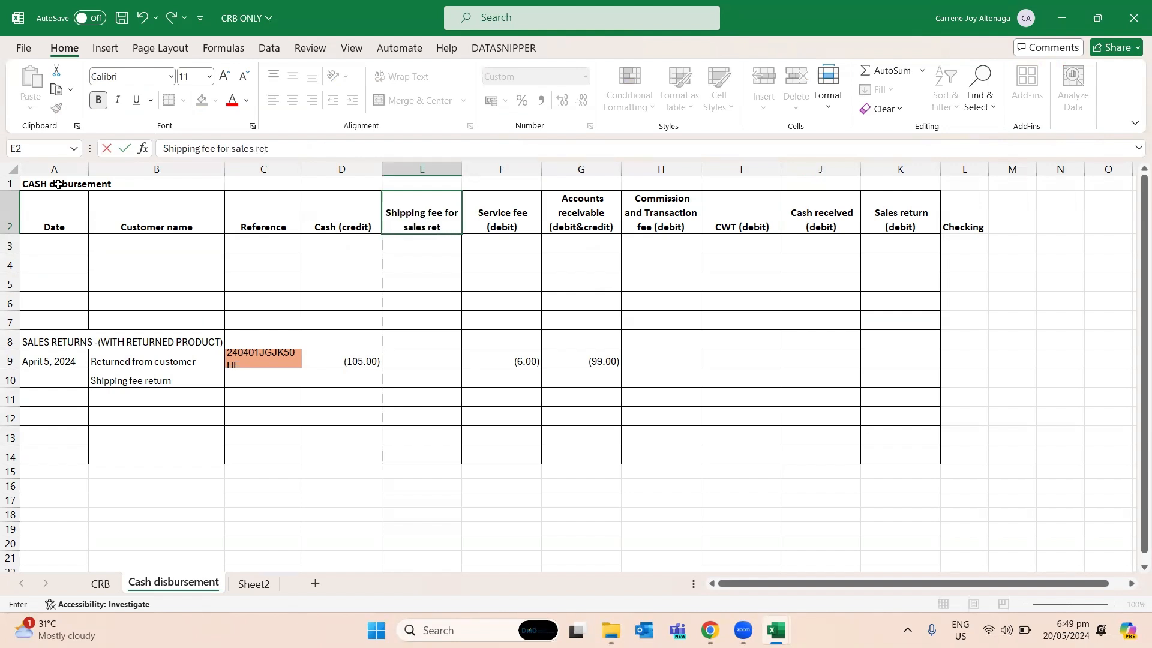
pyautogui.press('Return')
# - Clear all contents of columns F to K in the Cash disbursement sheet
pyautogui.press('Right')
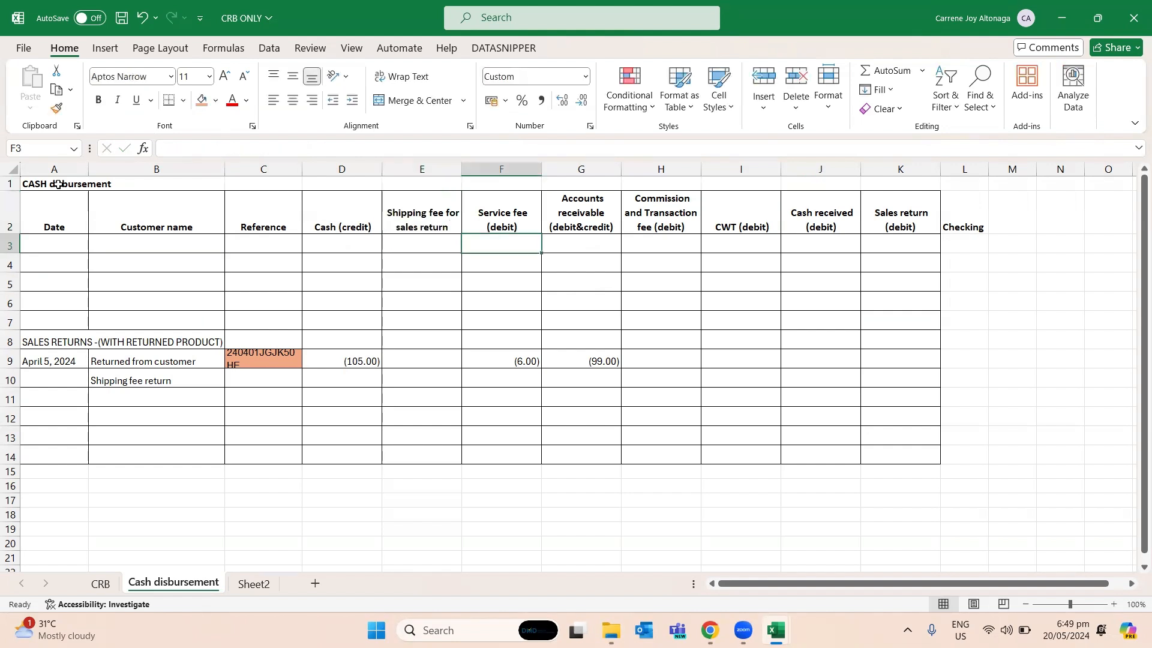
pyautogui.hotkey('shift', 'Right')
pyautogui.hotkey('shift', 'Right')
pyautogui.hotkey('shift', 'Right')
pyautogui.hotkey('shift', 'Right')
pyautogui.hotkey('shift', 'Right')
pyautogui.hotkey('ctrl', 'space')
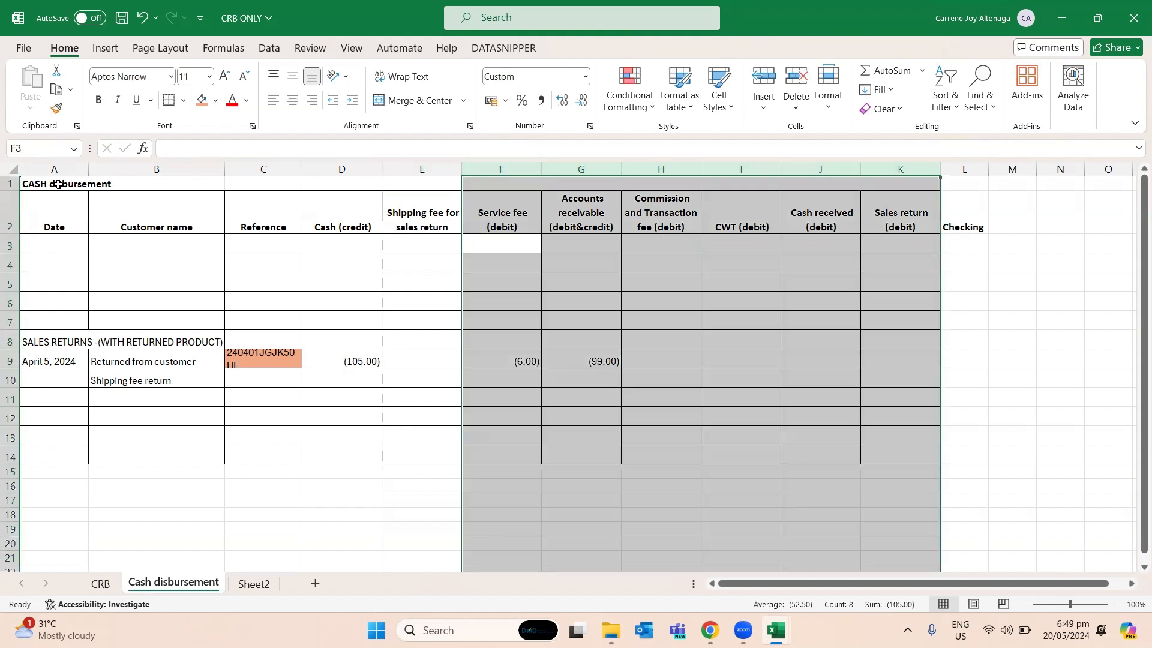
pyautogui.press('Delete')
# - Delete the cash amount in D9 of the April 5 Returned from customer row
pyautogui.press('Down')
pyautogui.press('Down')
pyautogui.press('Down')
pyautogui.press('Down')
pyautogui.press('Down')
pyautogui.press('Down')
pyautogui.press('Down')
pyautogui.press('Left')
pyautogui.press('Left')
pyautogui.press('Left')
pyautogui.press('Right')
pyautogui.press('Up')
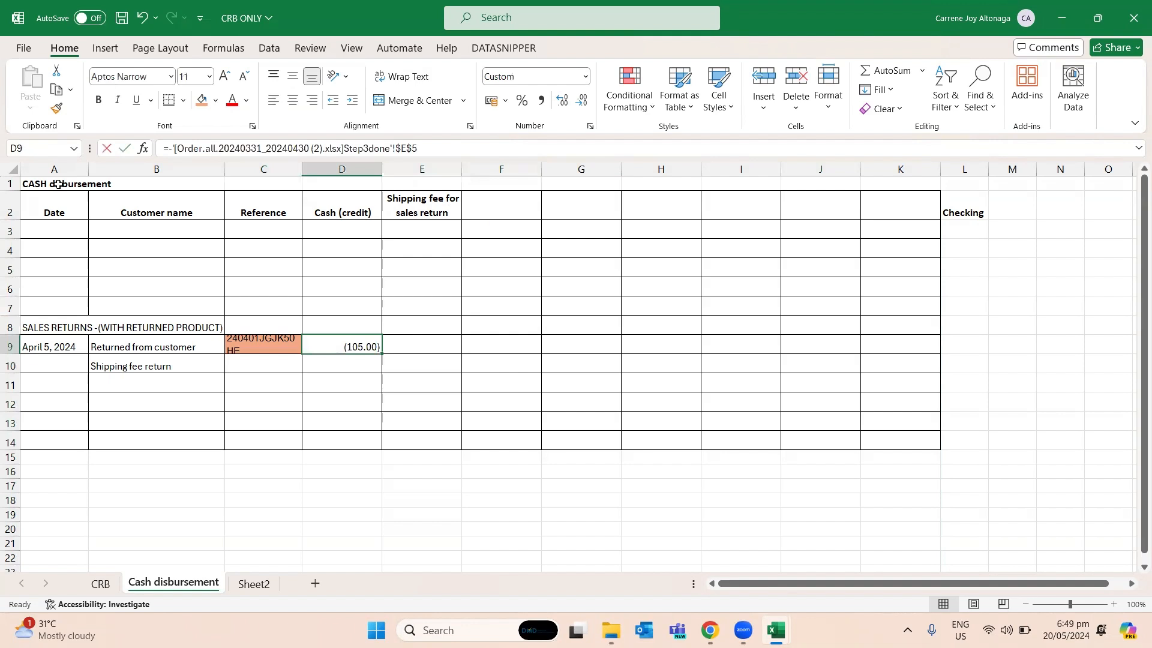
pyautogui.press('Delete')
# - In the Shipping fee return row, enter -38 under Cash (credit) and 38 under Shipping fee for sales return
pyautogui.press('Down')
pyautogui.press('Down')
pyautogui.press('Up')
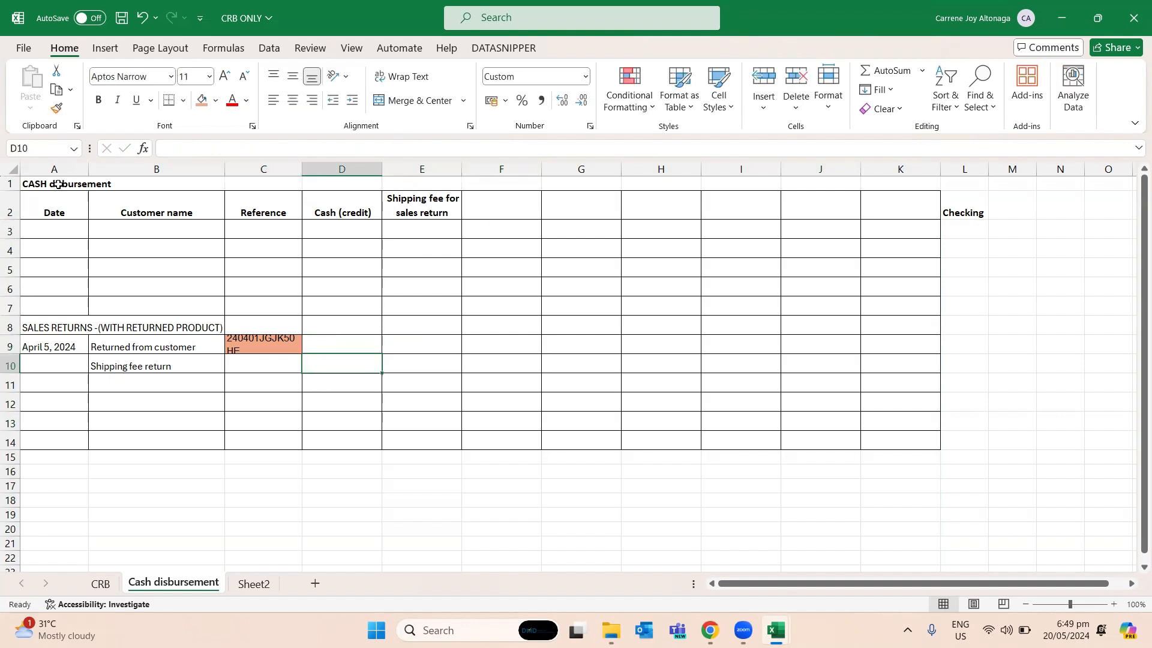
pyautogui.write('-38')
pyautogui.press('Return')
pyautogui.press('Up')
pyautogui.press('Right')
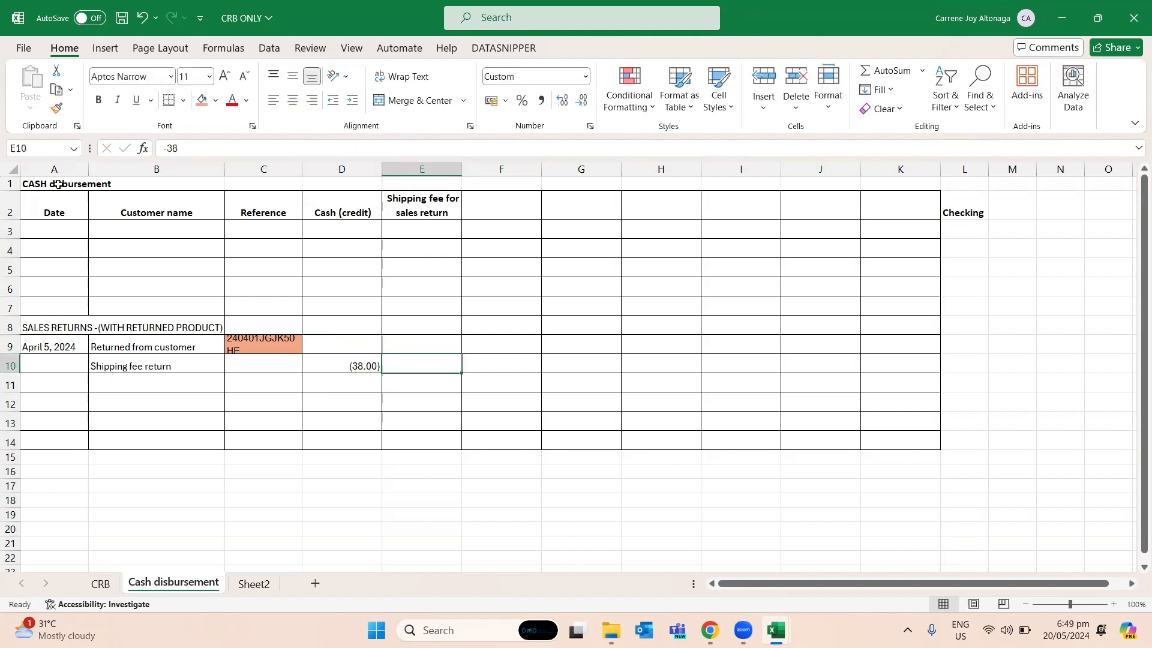
pyautogui.write('38')
pyautogui.press('Return')
# - Add "(debit)" to the end of the Shipping fee for sales return header in E2
pyautogui.press('Up')
pyautogui.press('Up')
pyautogui.hotkey('ctrl', 'Up')
pyautogui.press('F2')
pyautogui.write('(')
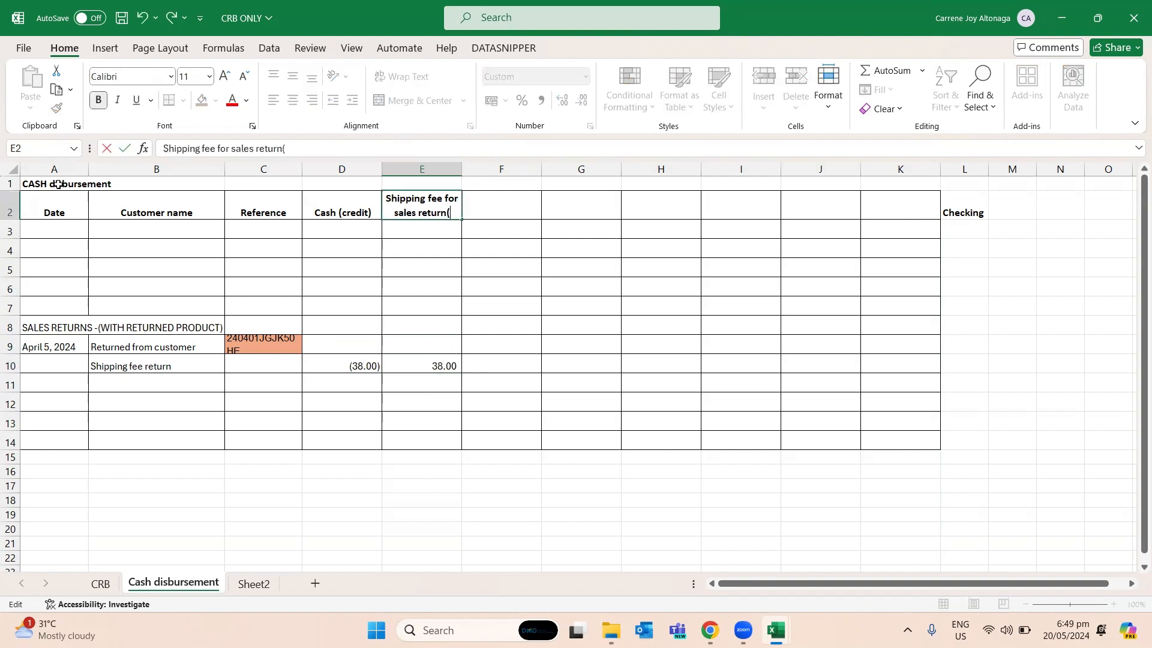
pyautogui.write('debit)')
pyautogui.hotkey('ctrl', 'Return')
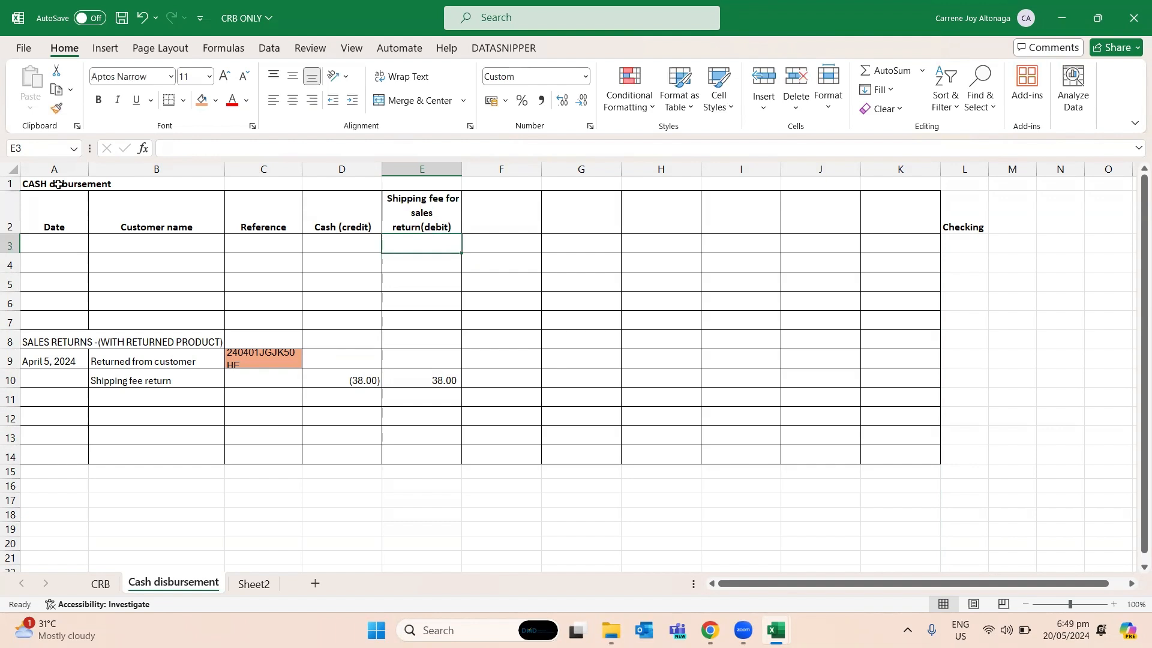
# - Return to the Shipping fee return row of the CRB sheet
pyautogui.press('Left')
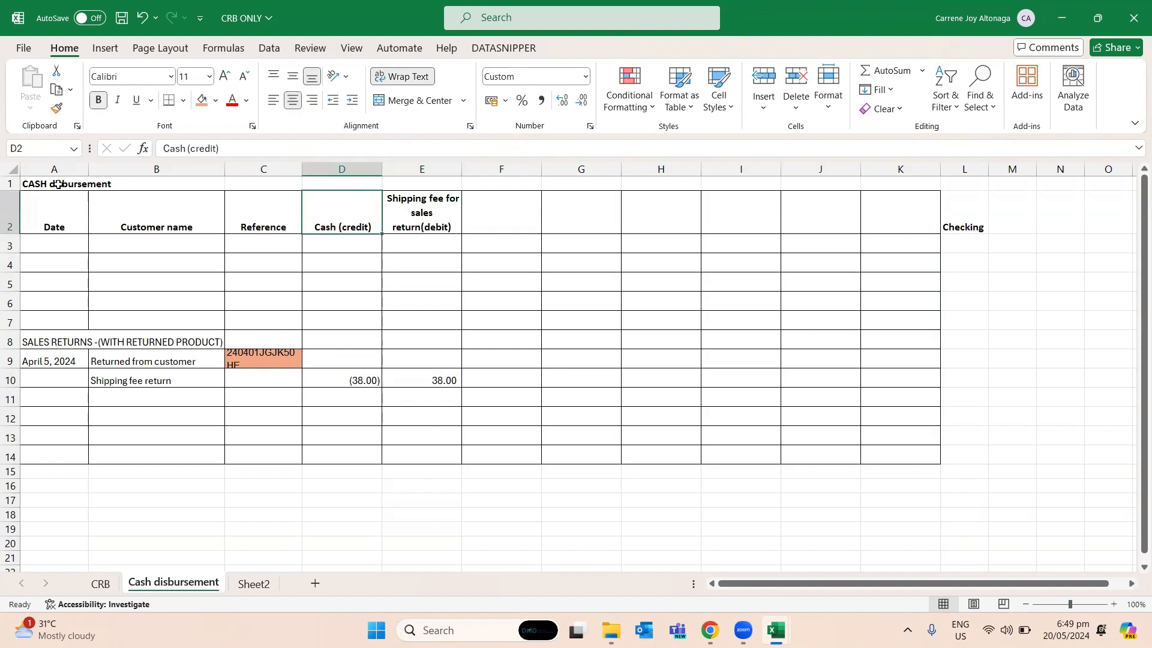
pyautogui.hotkey('ctrl', 'pageup')
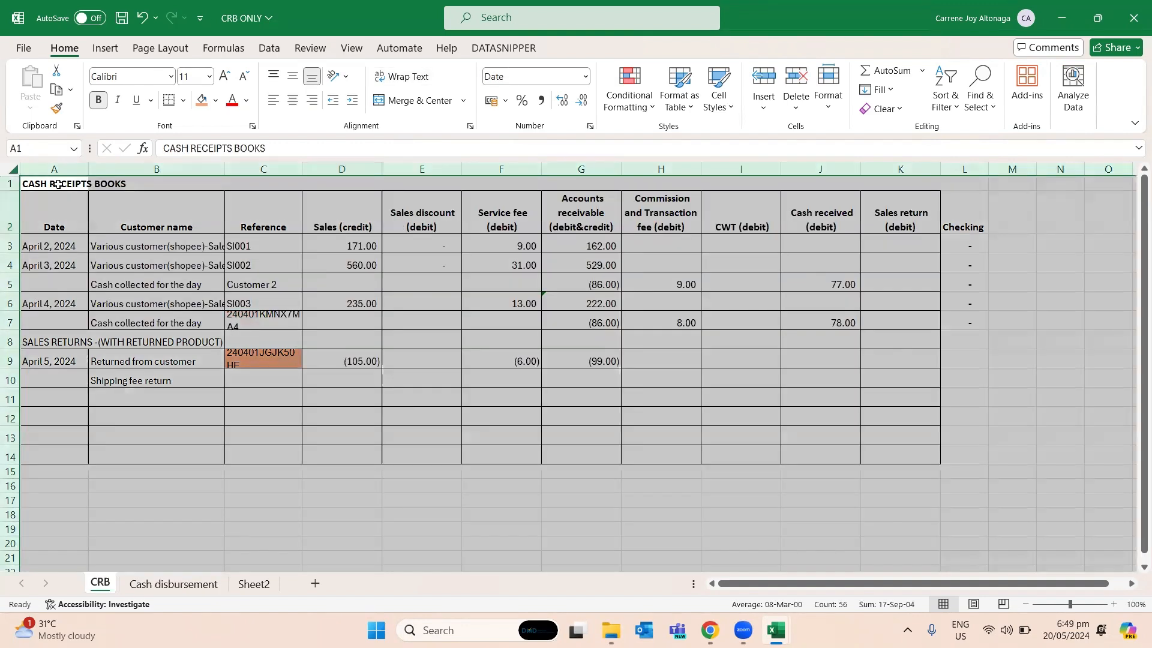
pyautogui.press('Down')
pyautogui.press('Down')
pyautogui.press('Down')
pyautogui.press('Down')
pyautogui.press('Down')
pyautogui.press('Down')
pyautogui.press('Down')
pyautogui.press('Down')
pyautogui.press('Down')
pyautogui.press('Right')
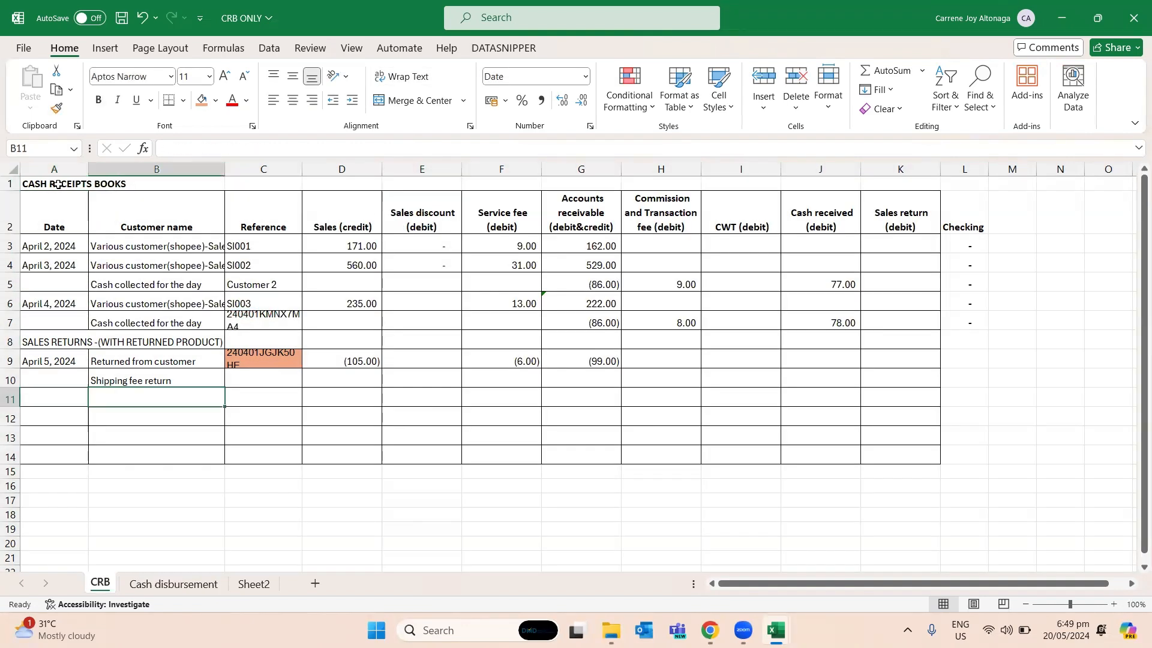
# - Append "(dispute returned" to the Shipping fee return label in B10
pyautogui.press('F2')
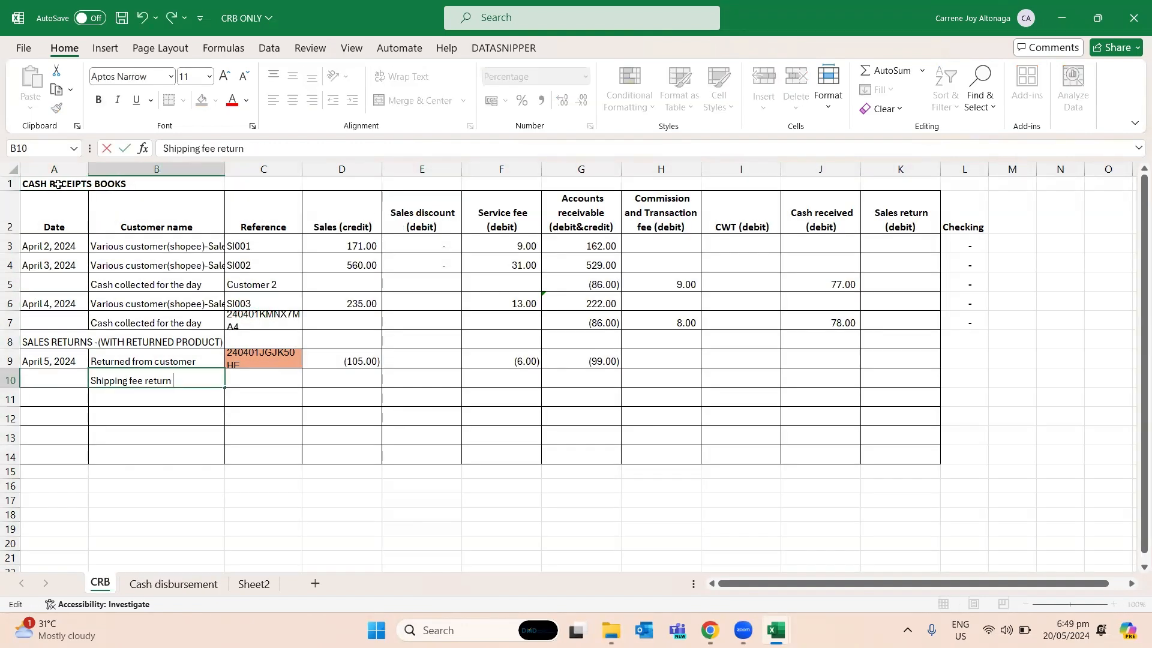
pyautogui.write('(dispute returne')
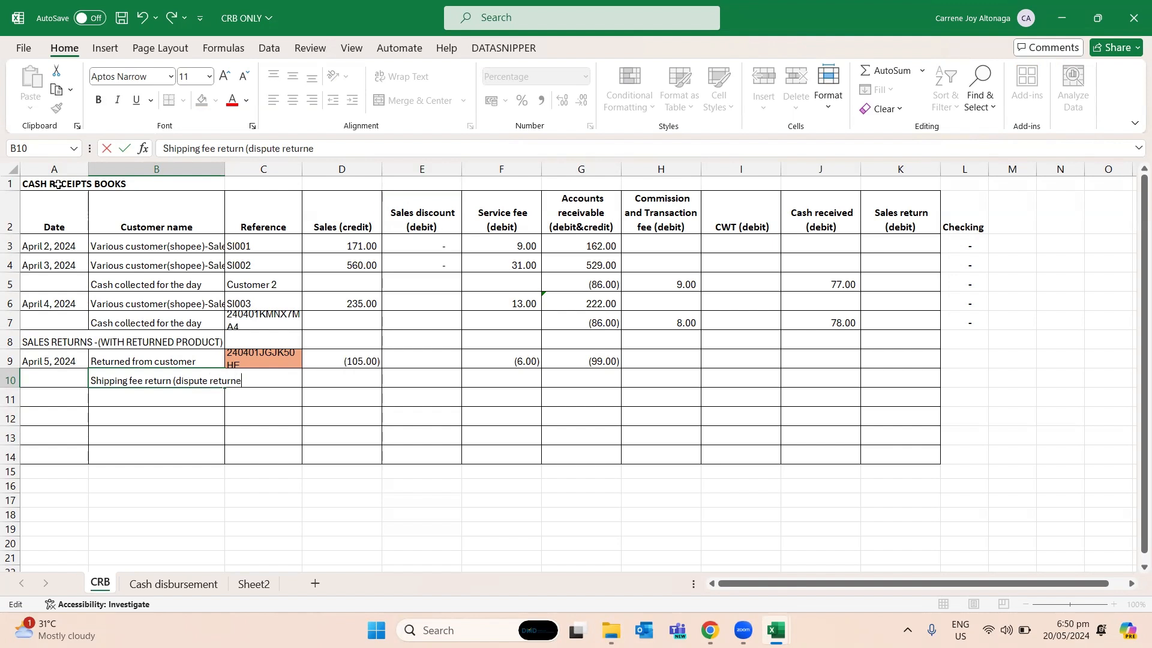
pyautogui.write('d')
pyautogui.hotkey('ctrl', 'Return')
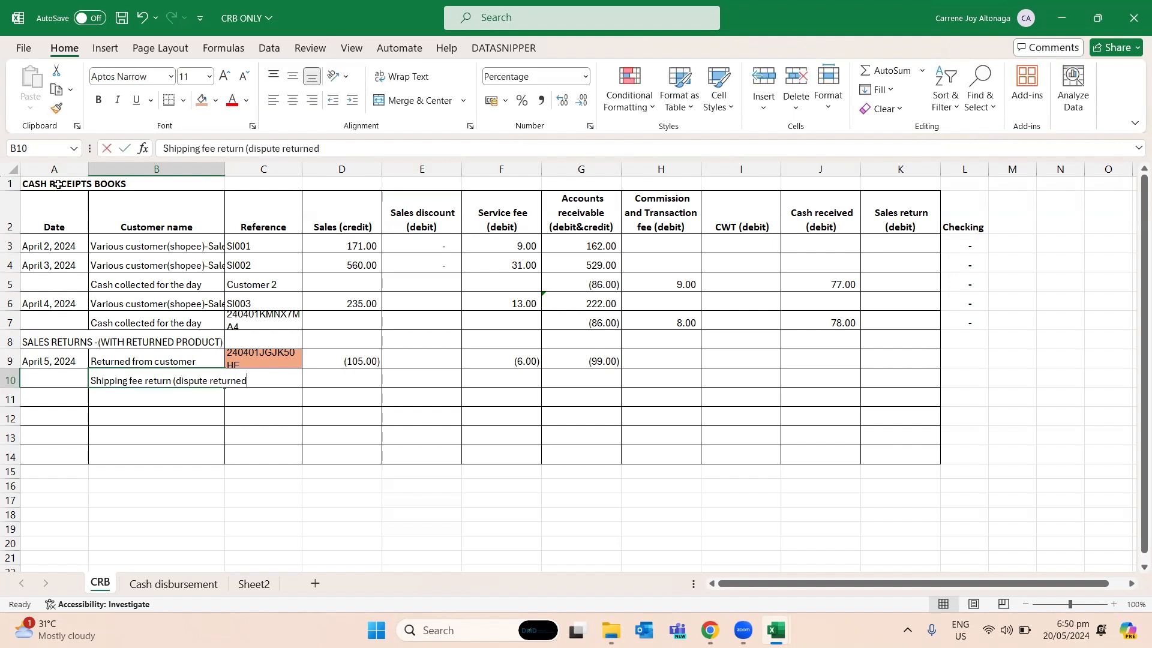
# - Replace the label in B10 of the CRB sheet with "Returned shipping fee"
pyautogui.write('Returned shi')
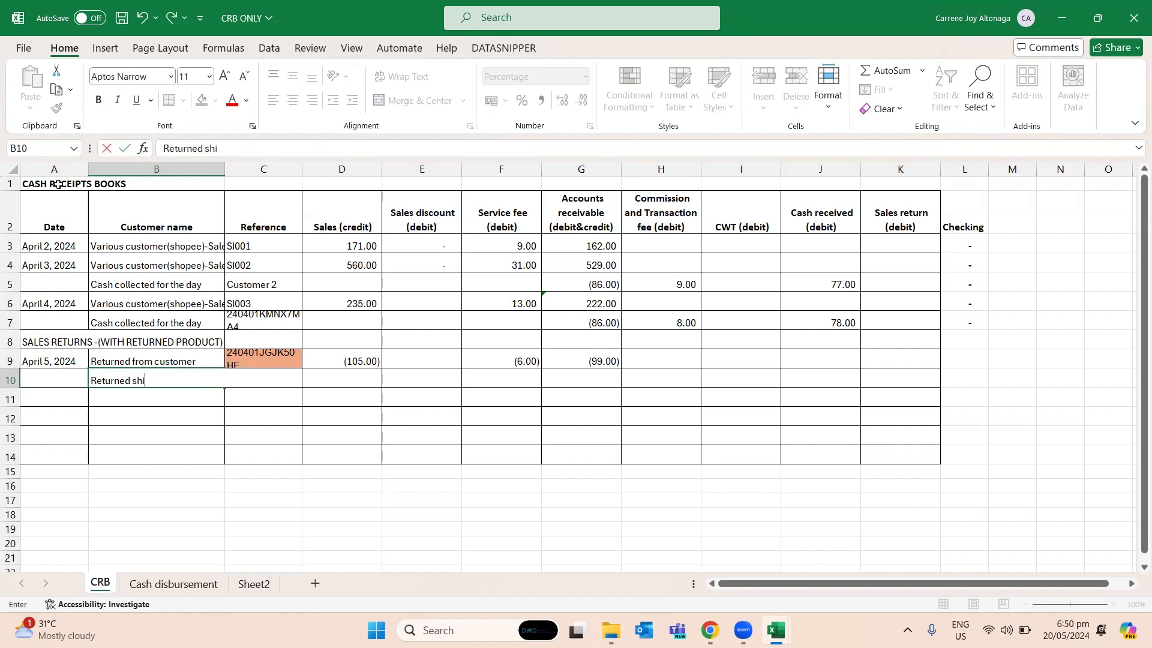
pyautogui.write('pping fee')
# - Enter 38 as the cash received in J10 for the Returned shipping fee row
pyautogui.press('Tab')
pyautogui.press('Tab')
pyautogui.press('Tab')
pyautogui.press('Tab')
pyautogui.press('Tab')
pyautogui.press('Tab')
pyautogui.press('Tab')
pyautogui.press('Tab')
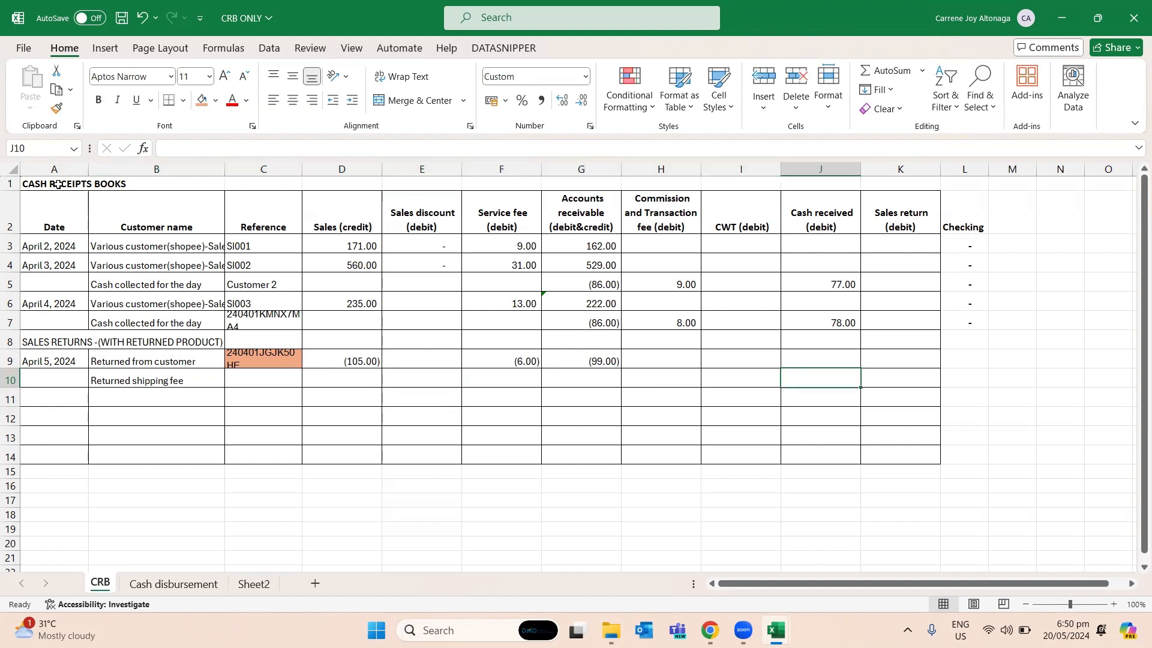
pyautogui.write('38')
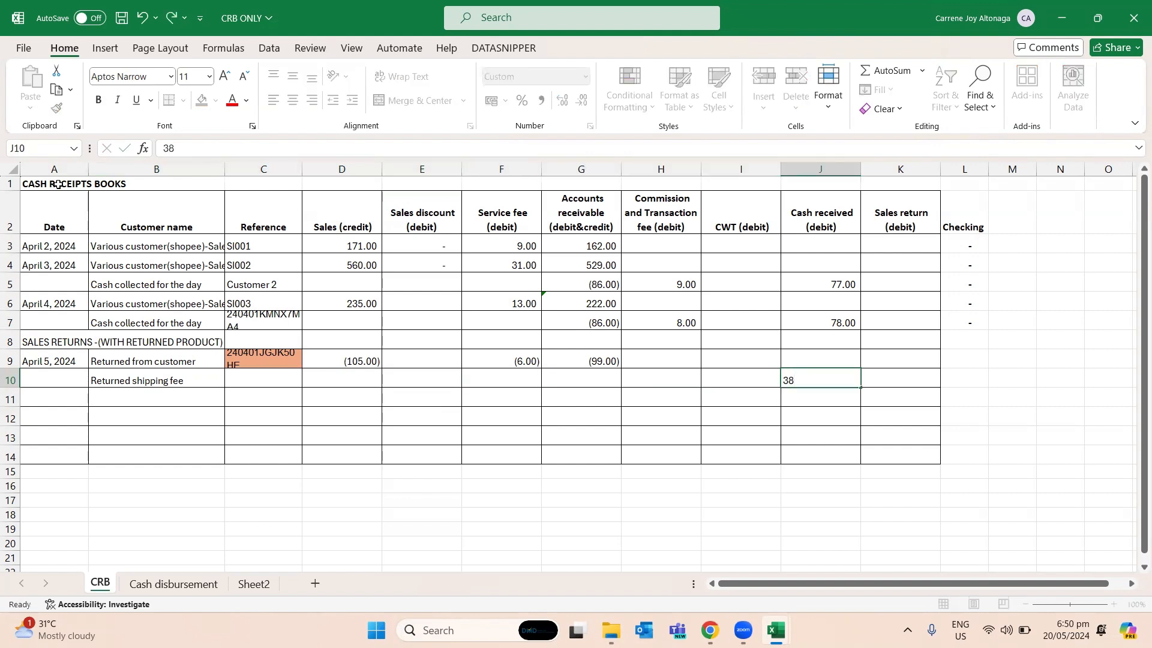
pyautogui.press('Return')
# - Copy the "Shipping fee for sales return(debit)" header in E2 of the Cash disbursement sheet
pyautogui.press('Up')
pyautogui.press('Left')
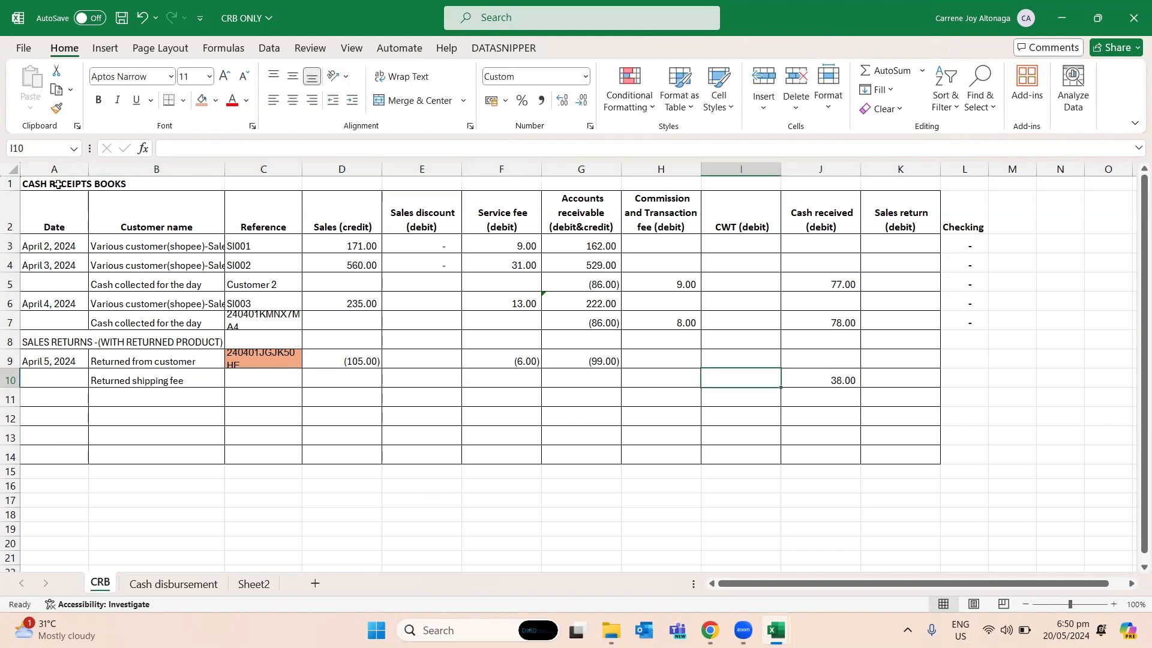
pyautogui.press('Left')
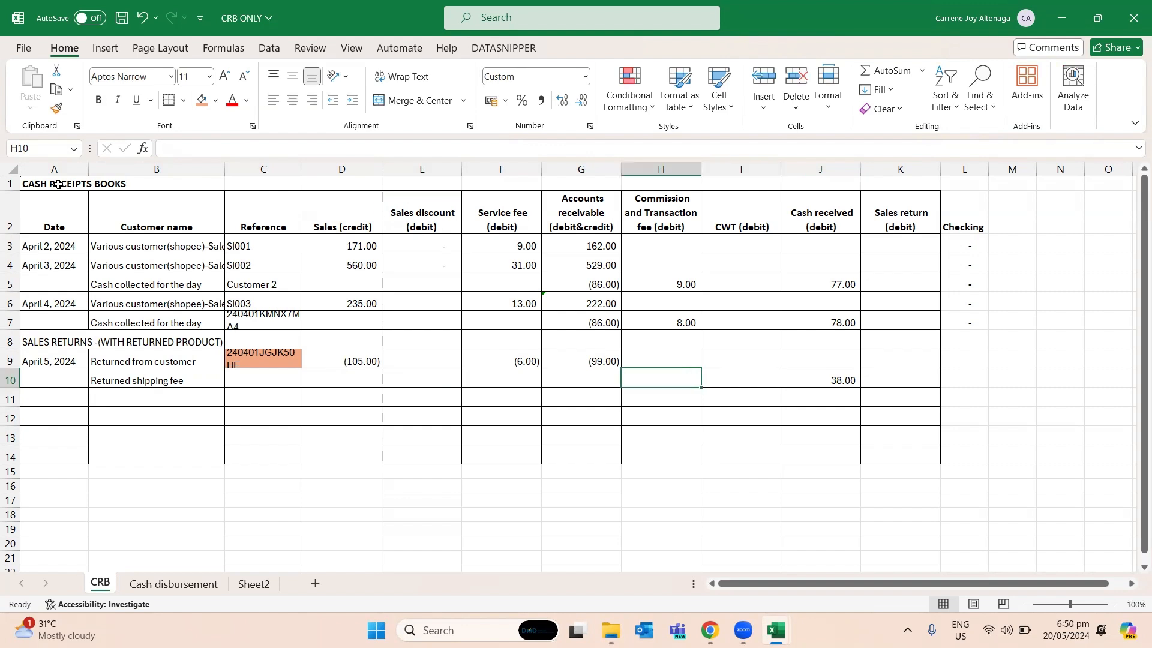
pyautogui.hotkey('ctrl', 'pagedown')
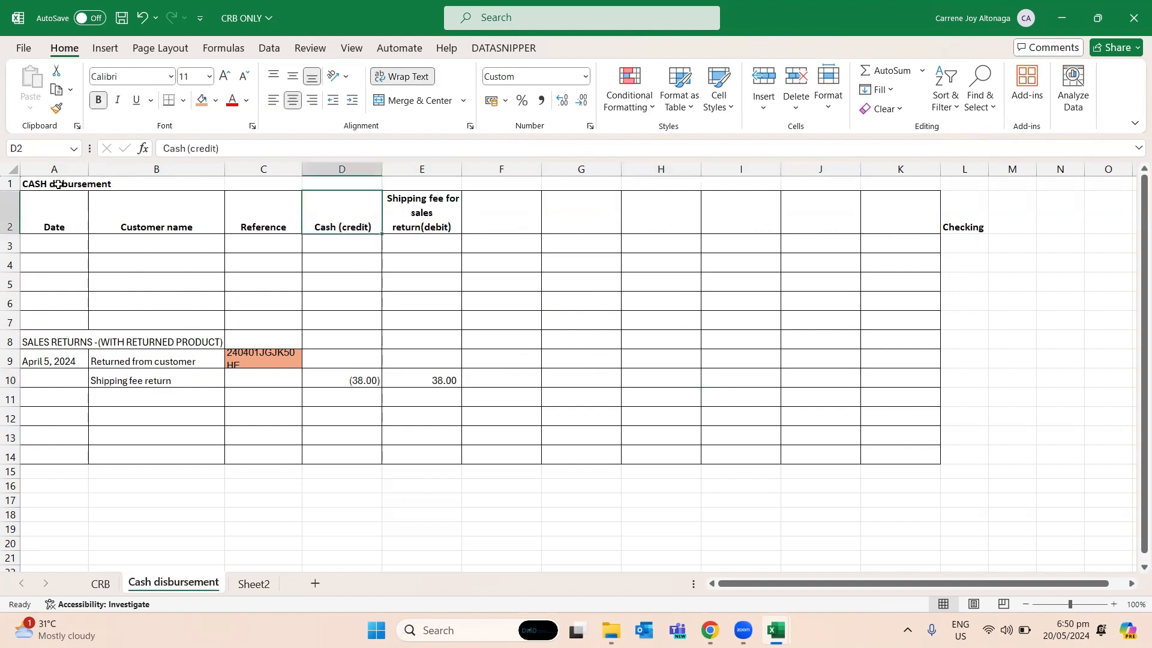
pyautogui.hotkey('ctrl', 'pageup')
pyautogui.press('Right')
pyautogui.press('Right')
pyautogui.hotkey('ctrl', 'pagedown')
pyautogui.press('Up')
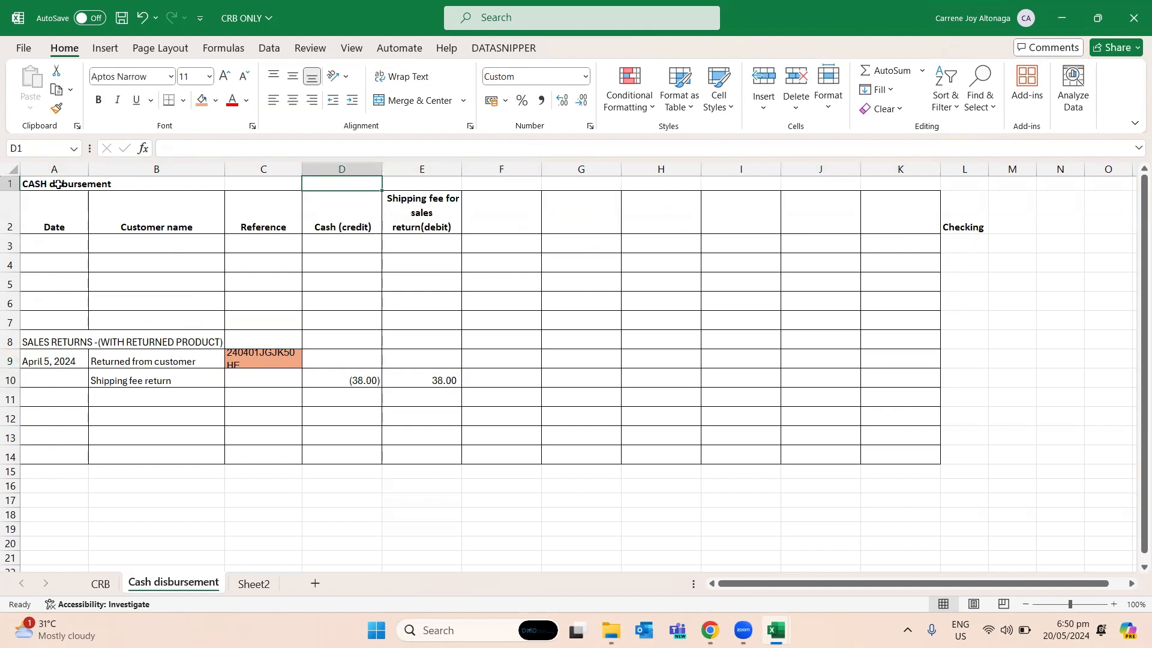
pyautogui.press('Down')
pyautogui.press('Right')
pyautogui.hotkey('ctrl', 'c')
# - Paste the copied header over the Sales return (debit) header in K2 of the CRB sheet
pyautogui.hotkey('ctrl', 'pageup')
pyautogui.press('Right')
pyautogui.press('Up')
pyautogui.press('Up')
pyautogui.press('Up')
pyautogui.press('Up')
pyautogui.press('Up')
pyautogui.press('Up')
pyautogui.press('Up')
pyautogui.press('Up')
pyautogui.press('Left')
pyautogui.press('Left')
pyautogui.press('Down')
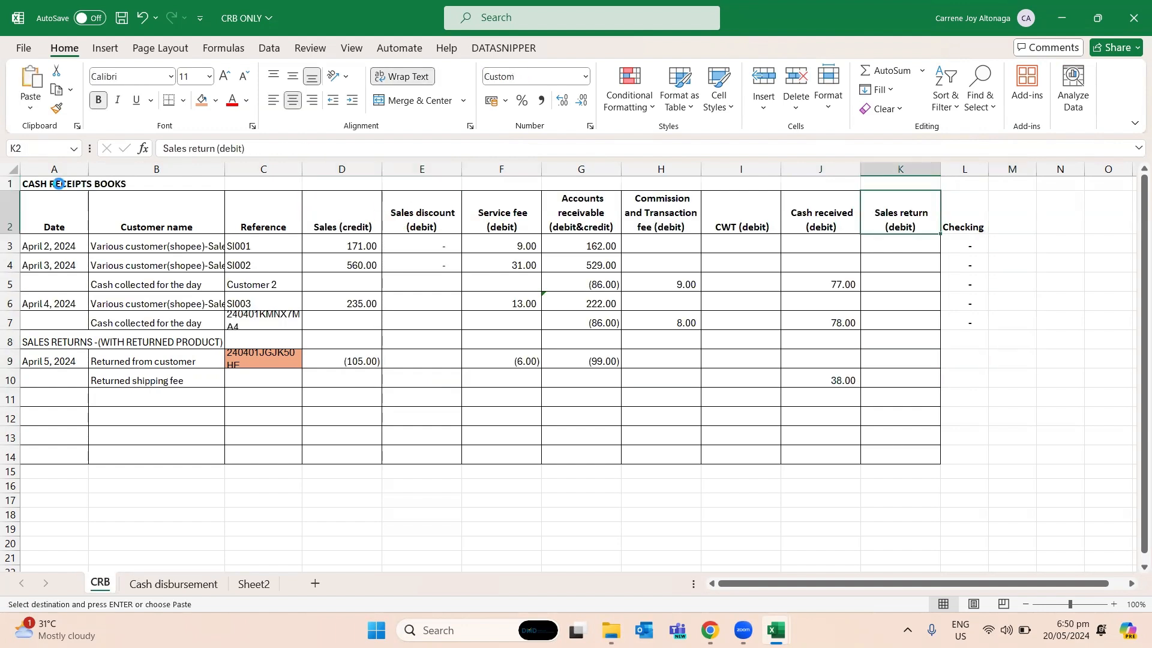
pyautogui.hotkey('ctrl', 'v')
# - Enter the formula =-J10 in K10 for the Returned shipping fee row and save the workbook
pyautogui.press('Down')
pyautogui.press('Down')
pyautogui.press('Down')
pyautogui.press('Down')
pyautogui.press('Down')
pyautogui.press('Down')
pyautogui.press('Down')
pyautogui.press('Down')
pyautogui.press('Down')
pyautogui.press('Up')
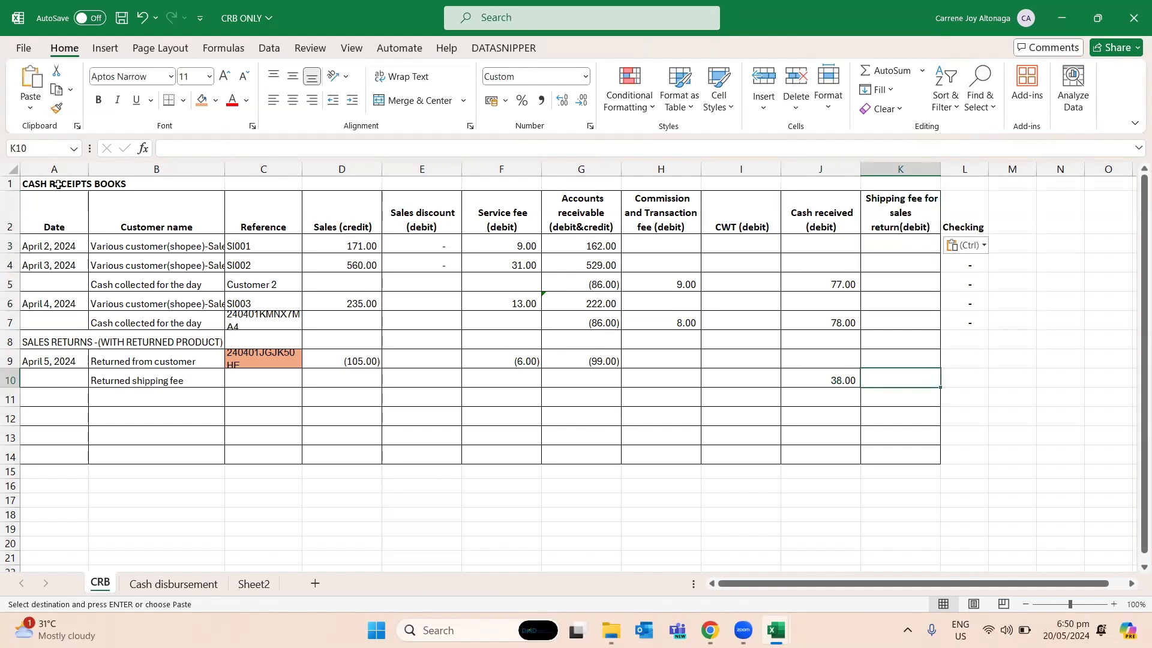
pyautogui.write('=-')
pyautogui.press('Left')
pyautogui.press('Return')
pyautogui.press('Left')
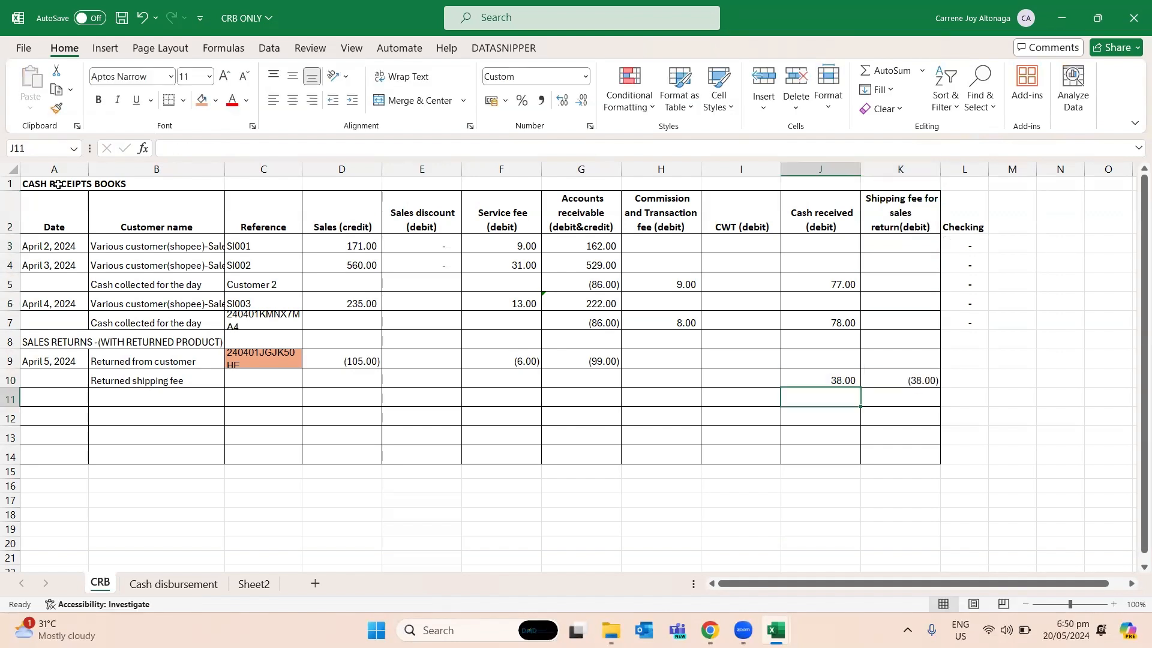
pyautogui.press('Left')
pyautogui.press('Left')
pyautogui.hotkey('ctrl', 's')
# - Make the "SALES RETURNS -(WITH RETURNED PRODUCT)" heading in A8 bold
pyautogui.press('Down')
pyautogui.press('Left')
pyautogui.press('Left')
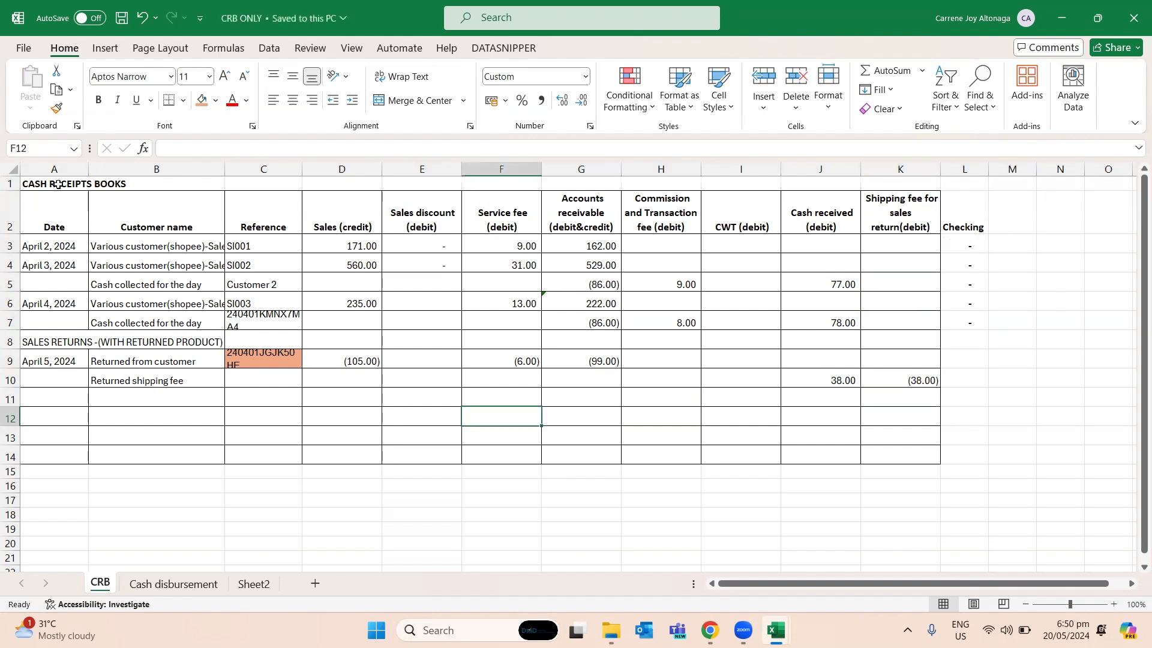
pyautogui.press('Left')
pyautogui.press('Left')
pyautogui.press('Up')
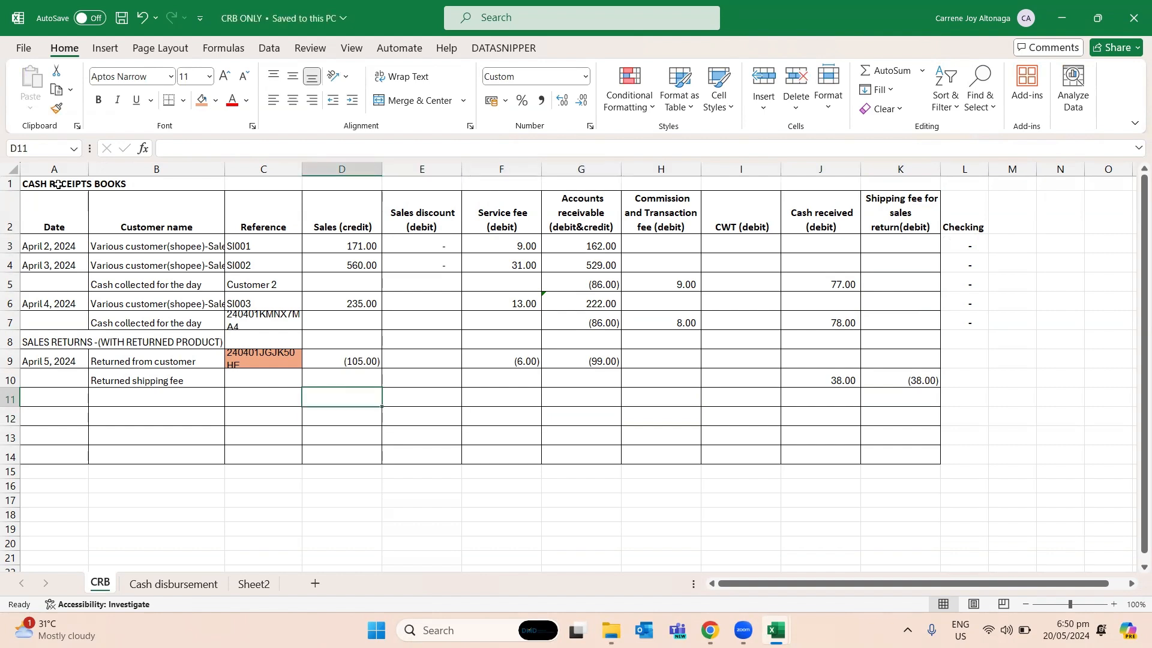
pyautogui.press('Left')
pyautogui.press('Left')
pyautogui.press('Left')
pyautogui.press('Up')
pyautogui.press('Up')
pyautogui.press('Up')
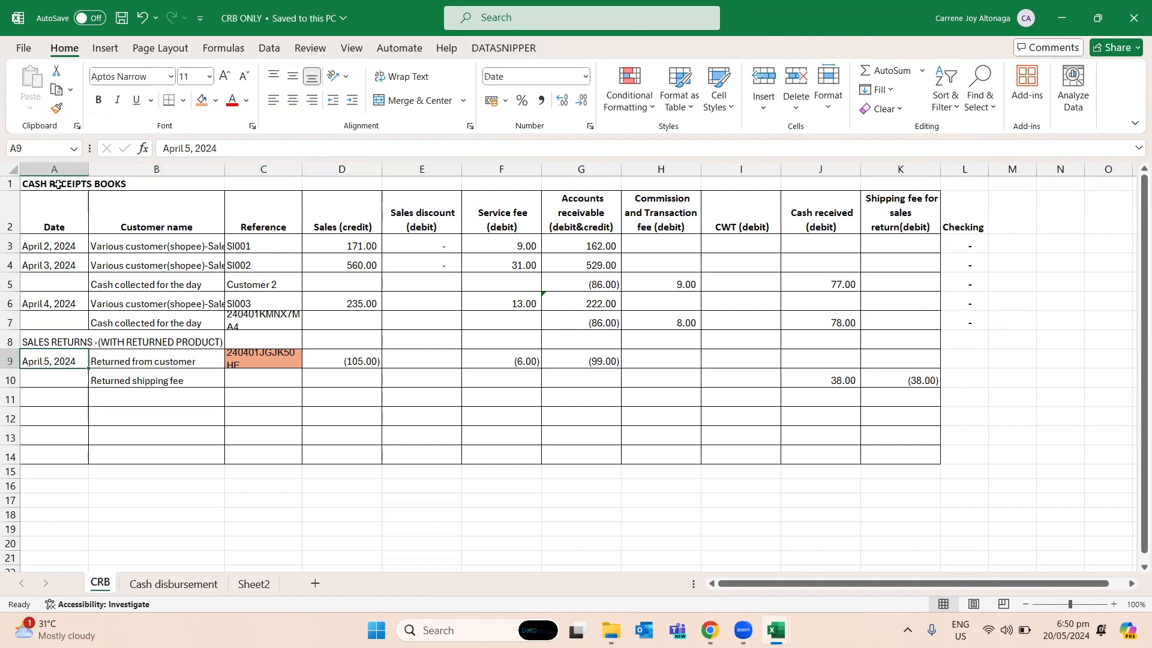
pyautogui.hotkey('ctrl', 'b')
# - Copy the bold sales returns heading from A8 into A12
pyautogui.hotkey('ctrl', 'c')
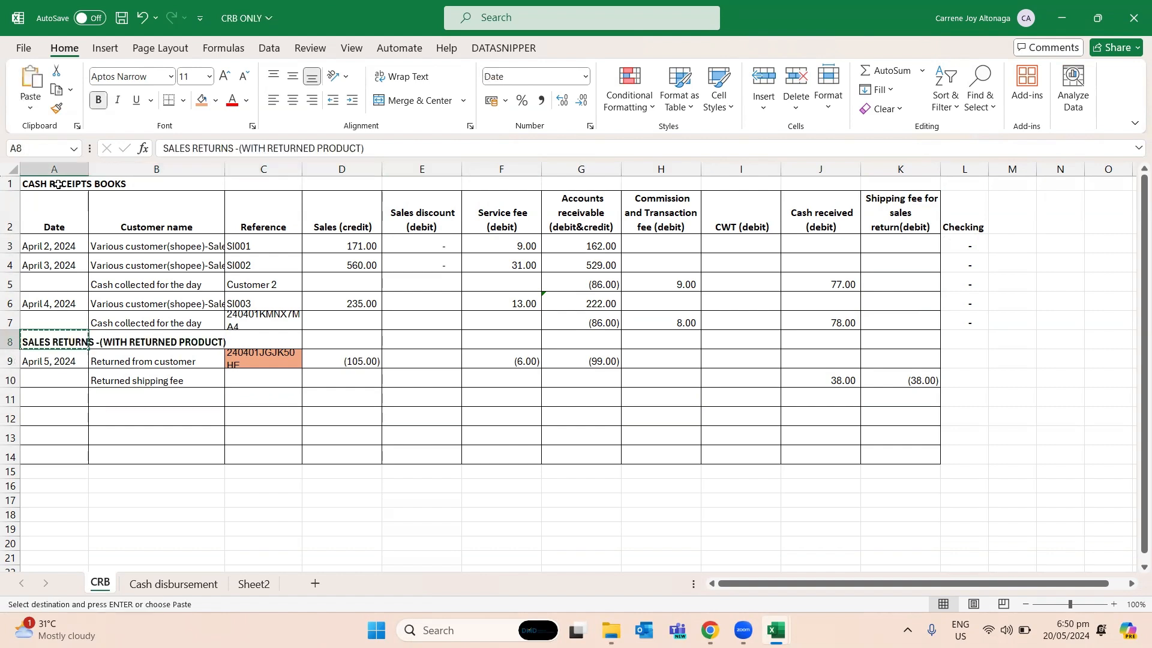
pyautogui.press('Down')
pyautogui.press('Down')
pyautogui.press('Down')
pyautogui.press('Down')
pyautogui.hotkey('ctrl', 'v')
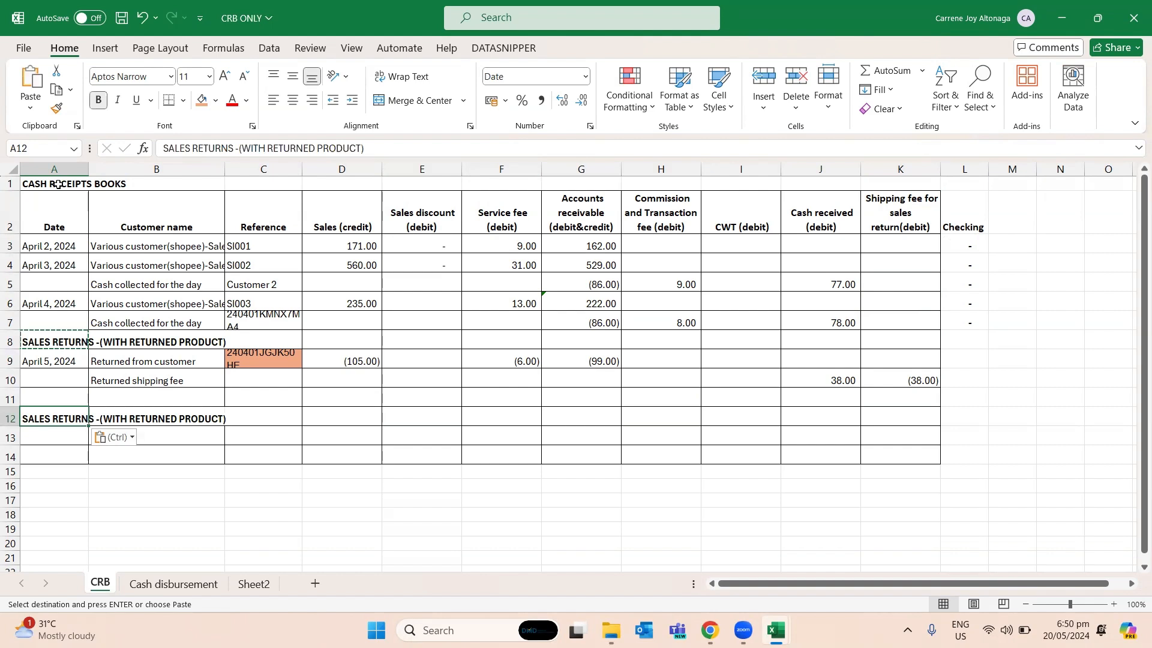
# - Change the heading in A12 to "SALES RETURNS -(WITH NO RETURNED PRODUCT)" and save the workbook
pyautogui.press('F2')
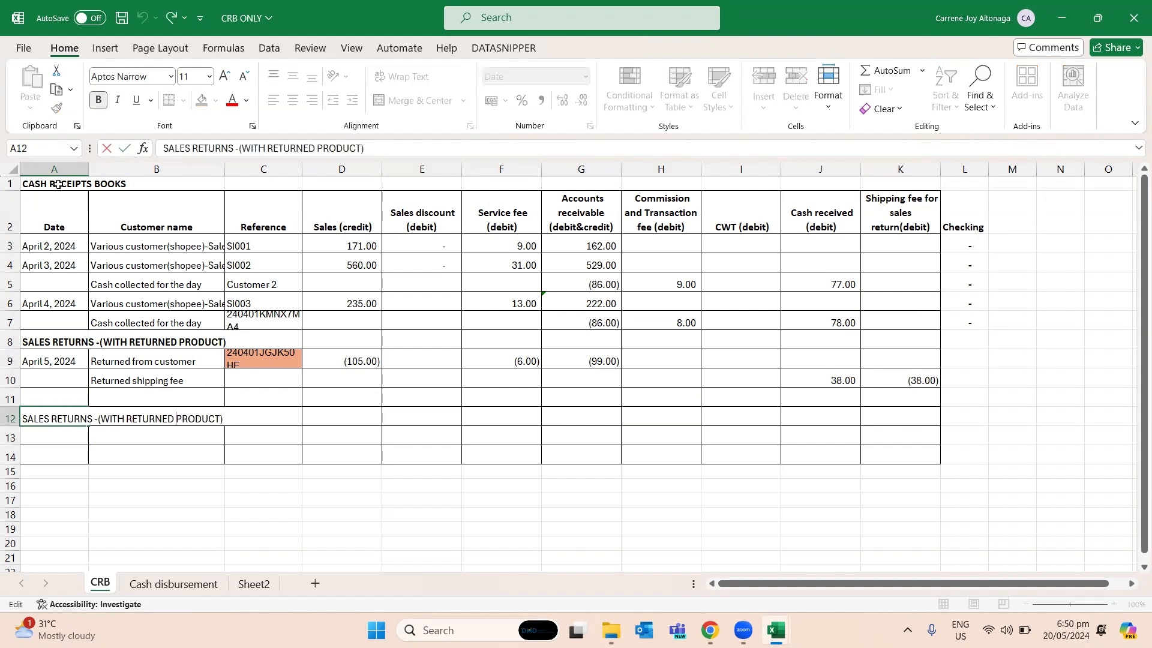
pyautogui.write('no')
pyautogui.press('BackSpace')
pyautogui.press('BackSpace')
pyautogui.press('capslock')
pyautogui.write('NO')
pyautogui.hotkey('ctrl', 's')
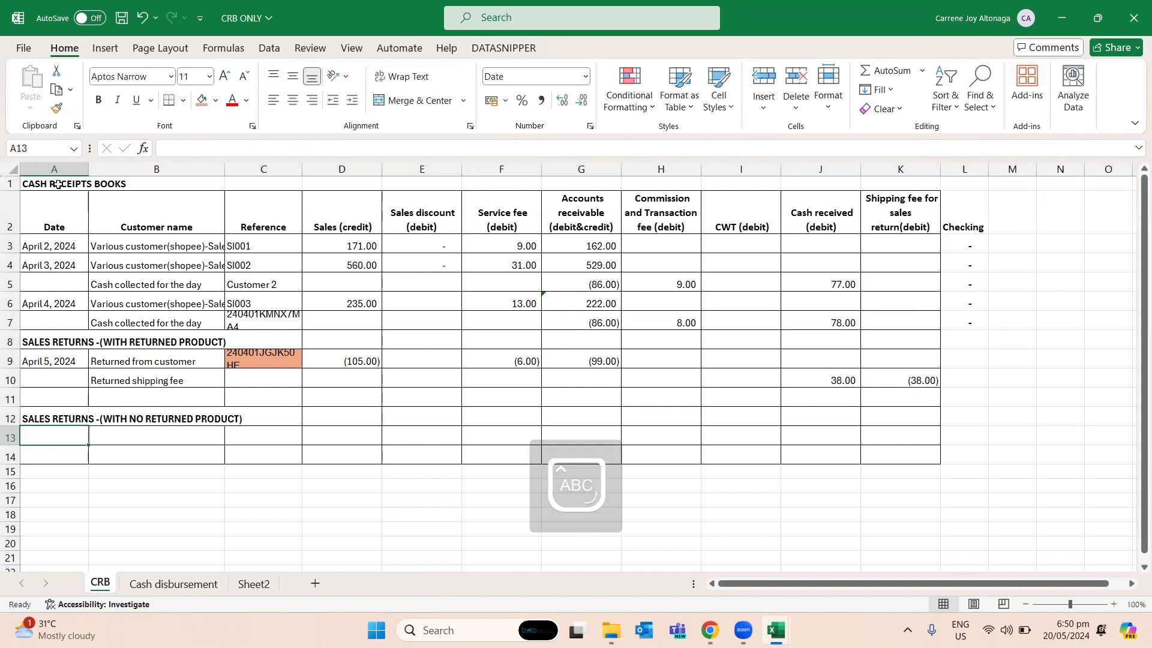
pyautogui.press('Up')
pyautogui.press('Right')
pyautogui.press('Up')
pyautogui.press('Up')
pyautogui.press('Up')
pyautogui.press('Left')
pyautogui.press('Down')
pyautogui.hotkey('shift', 'Right')
pyautogui.hotkey('shift', 'Right')
pyautogui.hotkey('shift', 'Right')
pyautogui.hotkey('shift', 'Right')
pyautogui.hotkey('shift', 'Right')
pyautogui.hotkey('shift', 'Right')
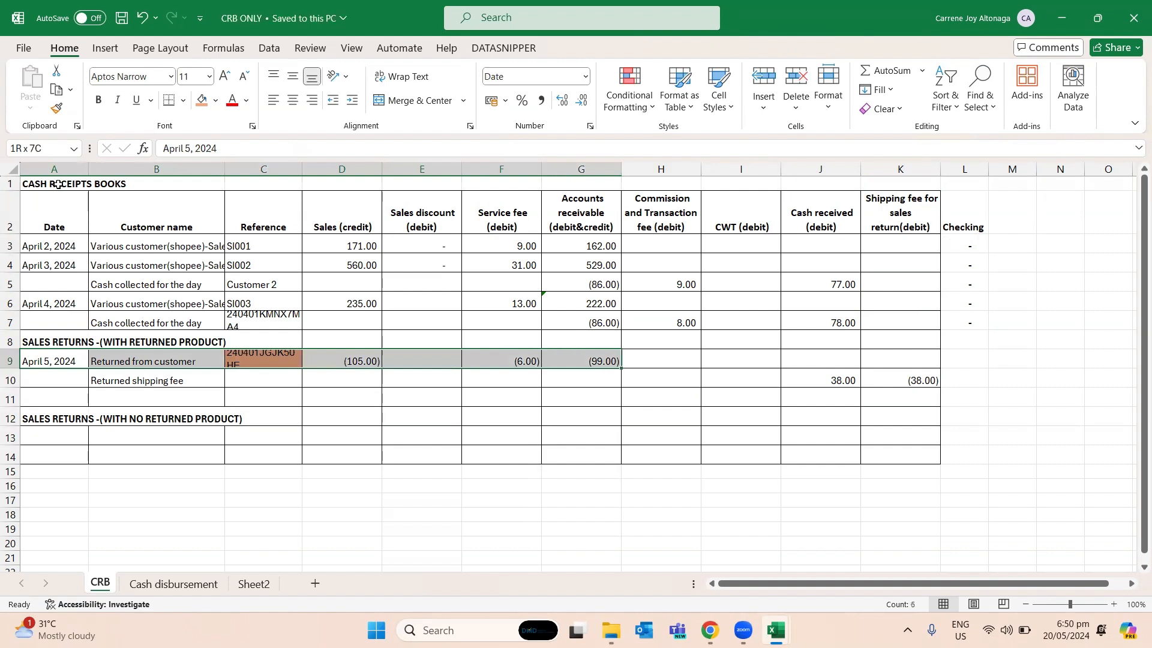
pyautogui.hotkey('ctrl', 'c')
pyautogui.press('Down')
pyautogui.press('Up')
pyautogui.press('Down')
pyautogui.press('Down')
pyautogui.press('Down')
pyautogui.press('Down')
pyautogui.press('Escape')
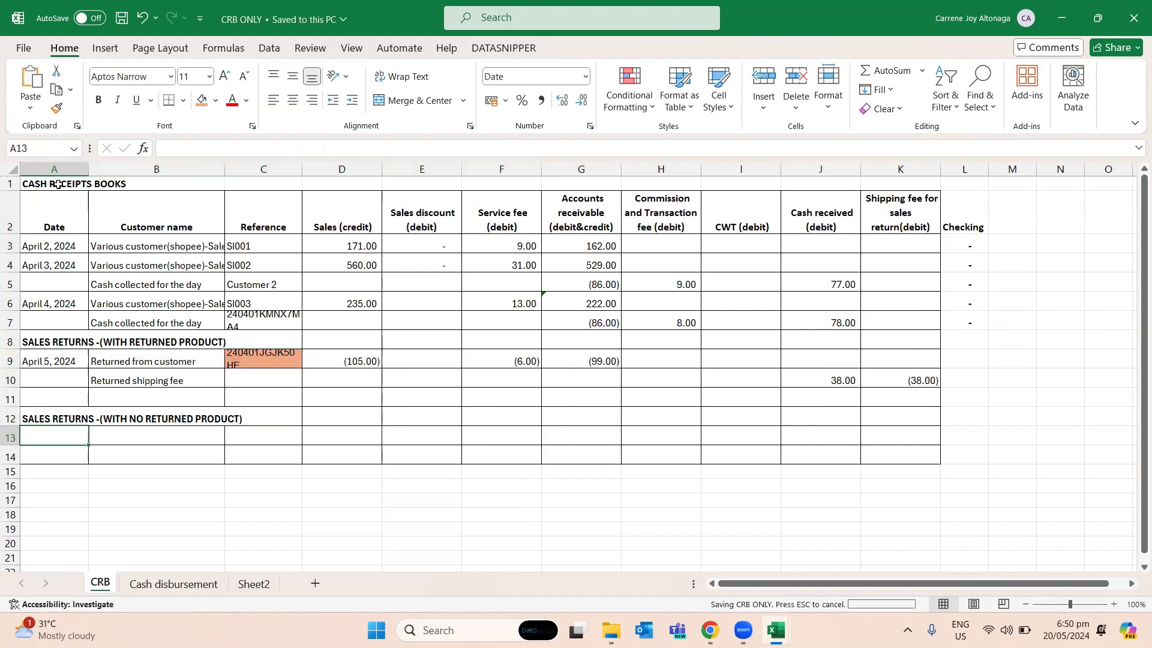
# - Switch to the Order.all.20240331_20240430 (2) workbook and go to the order in row 8 of the Step3done sheet
pyautogui.hotkey('alt', 'Tab')
pyautogui.press('Down')
pyautogui.press('Down')
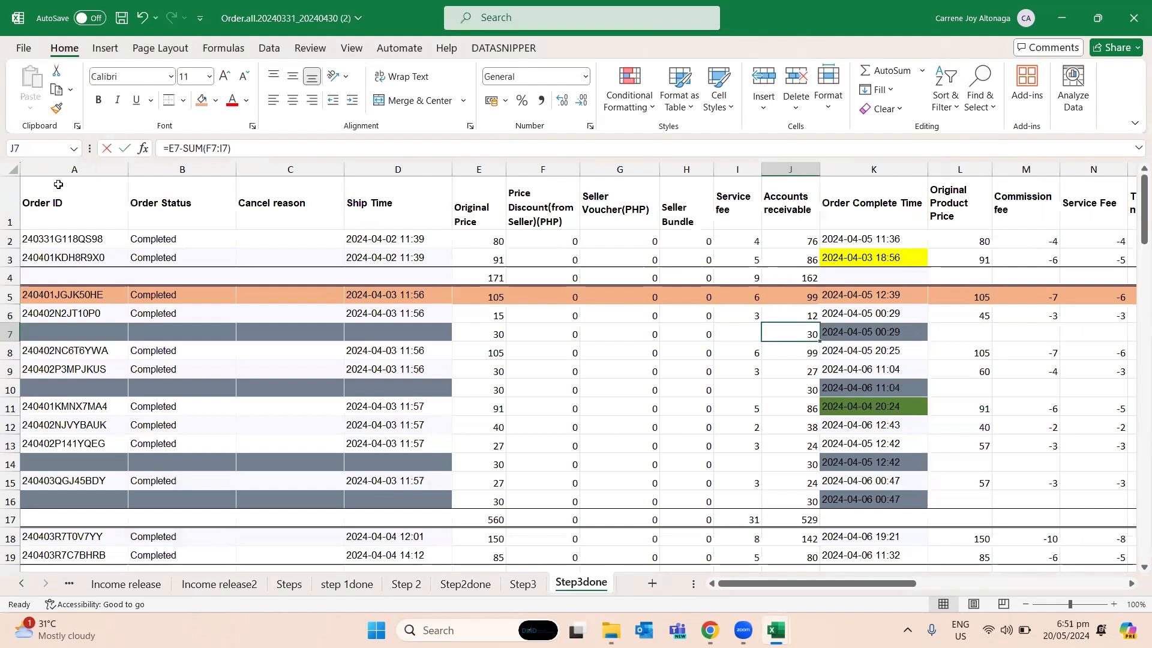
pyautogui.press('Left')
pyautogui.press('Left')
pyautogui.press('Left')
pyautogui.press('Left')
pyautogui.press('Left')
pyautogui.press('Left')
pyautogui.press('Down')
pyautogui.press('Left')
pyautogui.press('Left')
pyautogui.press('Left')
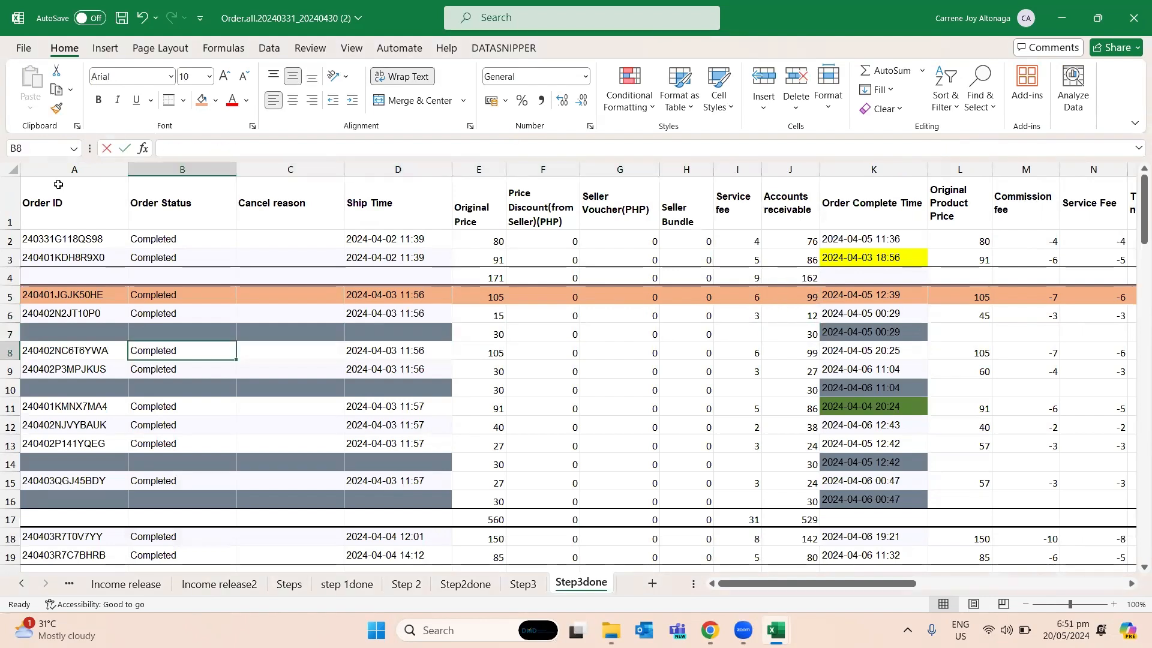
# - Highlight the order in A8:J8 with a light gold fill colour
pyautogui.hotkey('shift', 'Right')
pyautogui.hotkey('shift', 'Right')
pyautogui.hotkey('shift', 'Right')
pyautogui.hotkey('shift', 'Right')
pyautogui.hotkey('shift', 'Right')
pyautogui.hotkey('shift', 'Right')
pyautogui.hotkey('shift', 'Right')
pyautogui.hotkey('shift', 'Right')
pyautogui.hotkey('shift', 'Right')
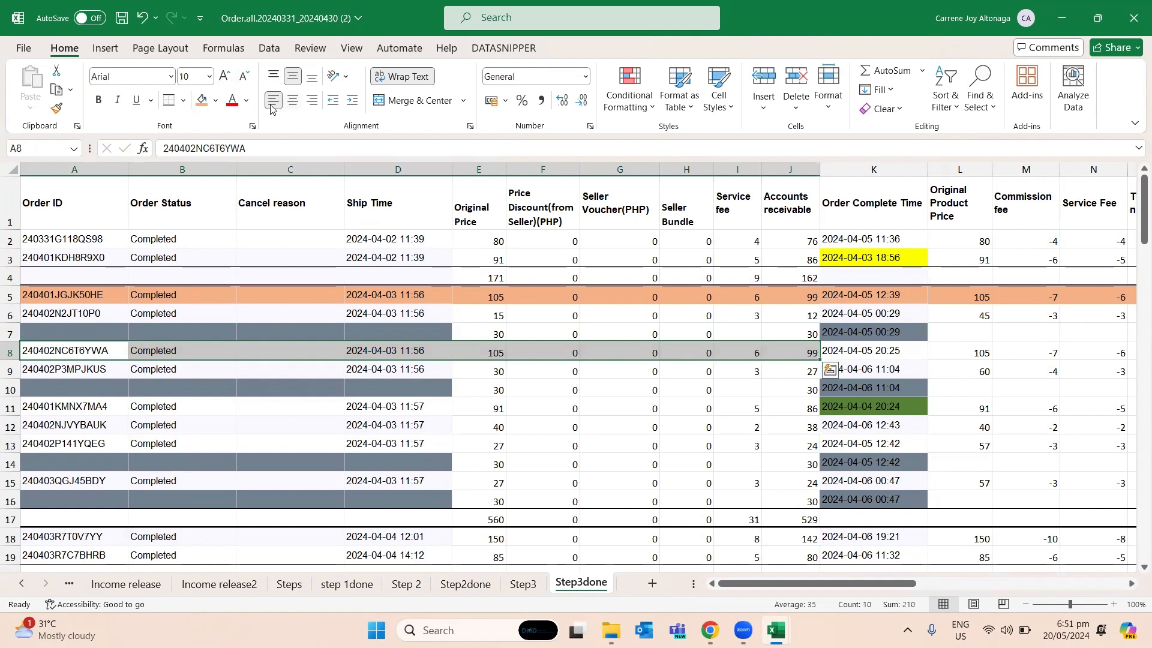
pyautogui.click(216, 100)
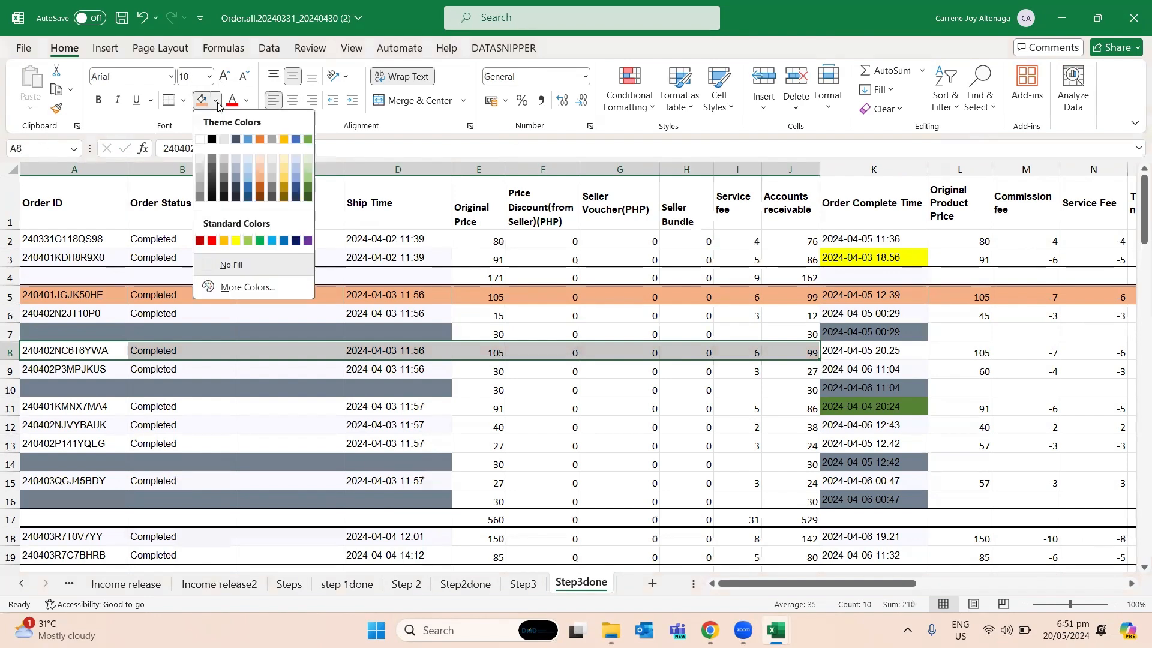
pyautogui.click(282, 180)
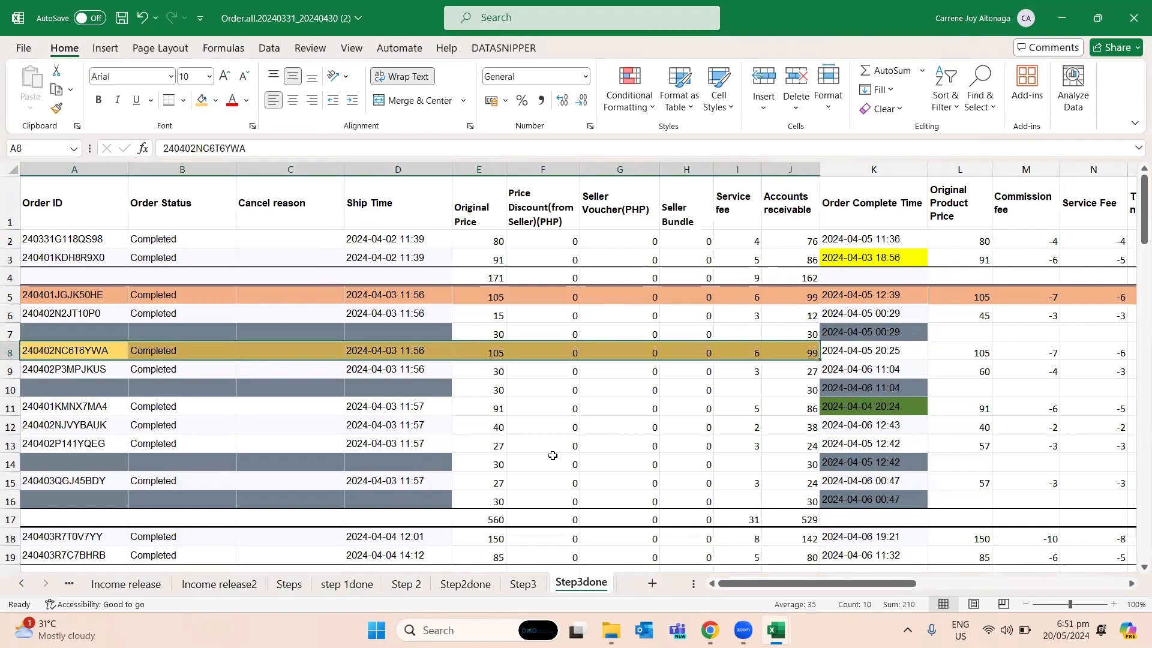
pyautogui.click(553, 456)
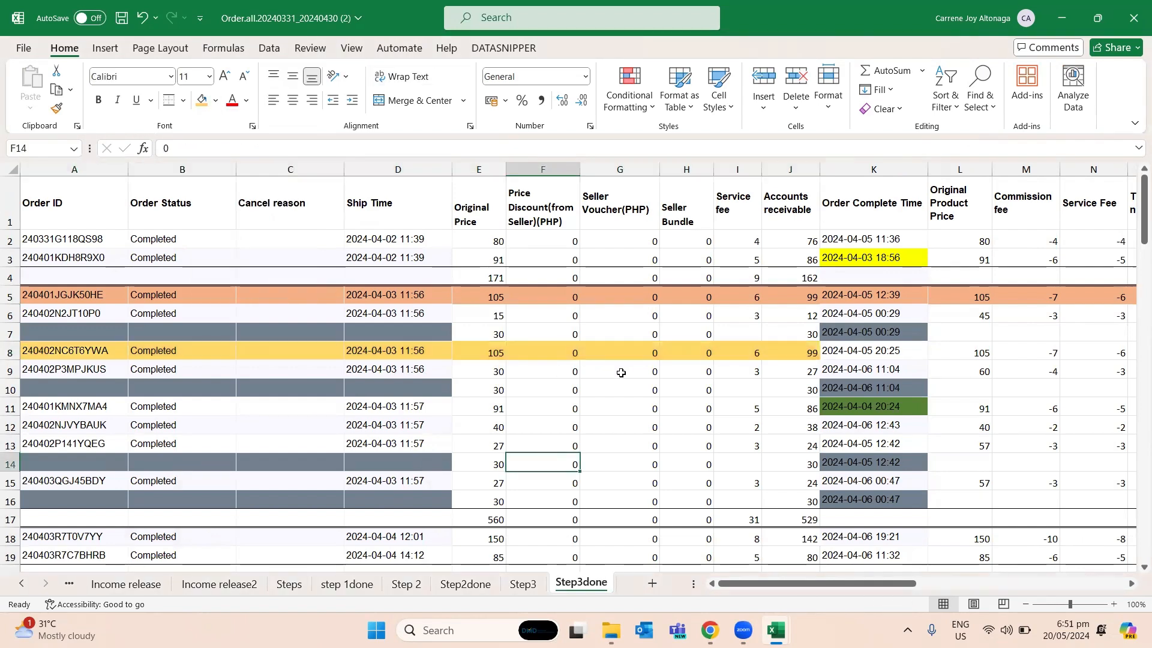
# - Switch back to the CRB ONLY workbook and enter the date April 6, 2024 in A13
pyautogui.hotkey('alt', 'Tab')
pyautogui.press('Up')
pyautogui.press('Right')
pyautogui.press('Down')
pyautogui.press('Left')
pyautogui.hotkey('alt', 'Tab')
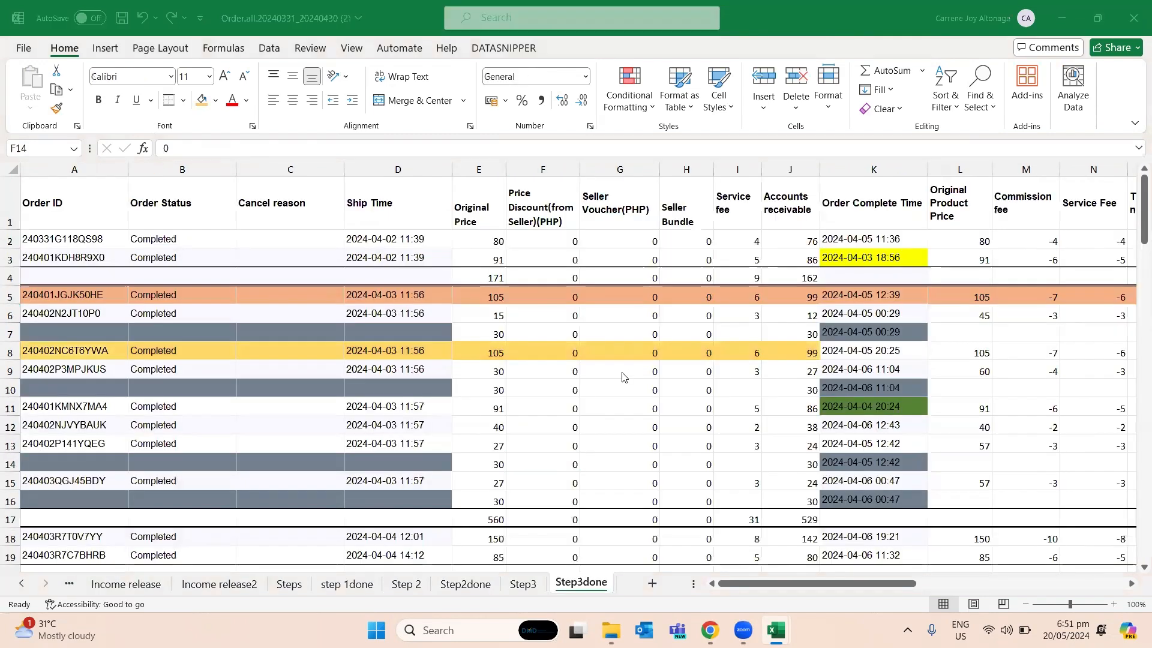
pyautogui.hotkey('alt', 'Tab')
pyautogui.write('a')
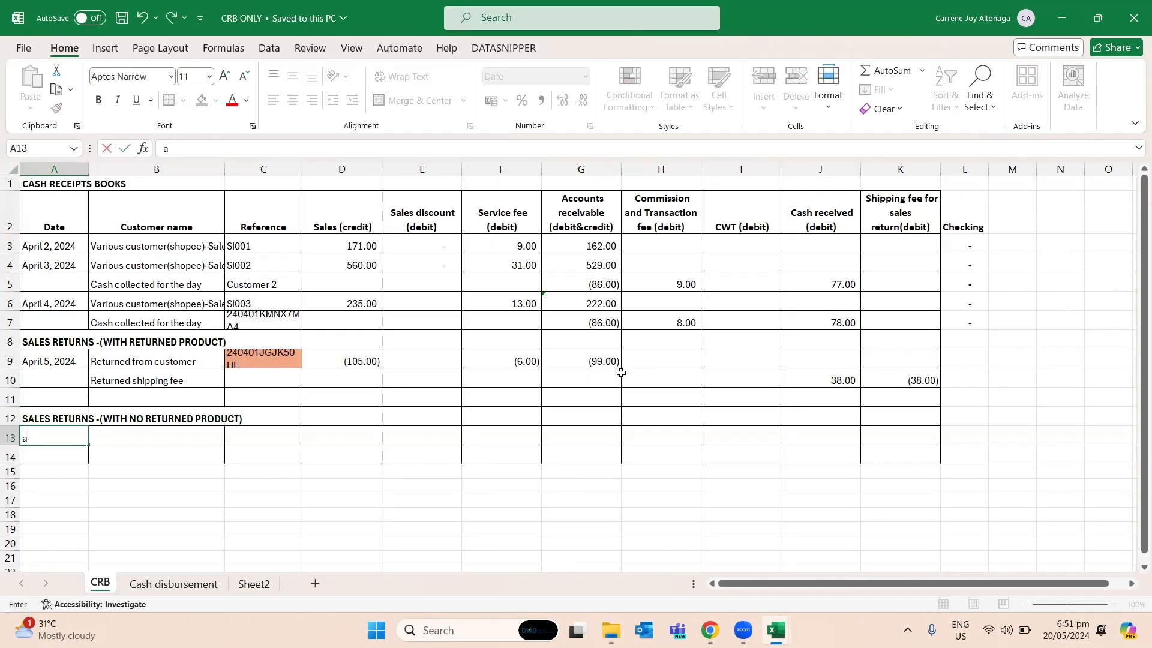
pyautogui.write('Ap')
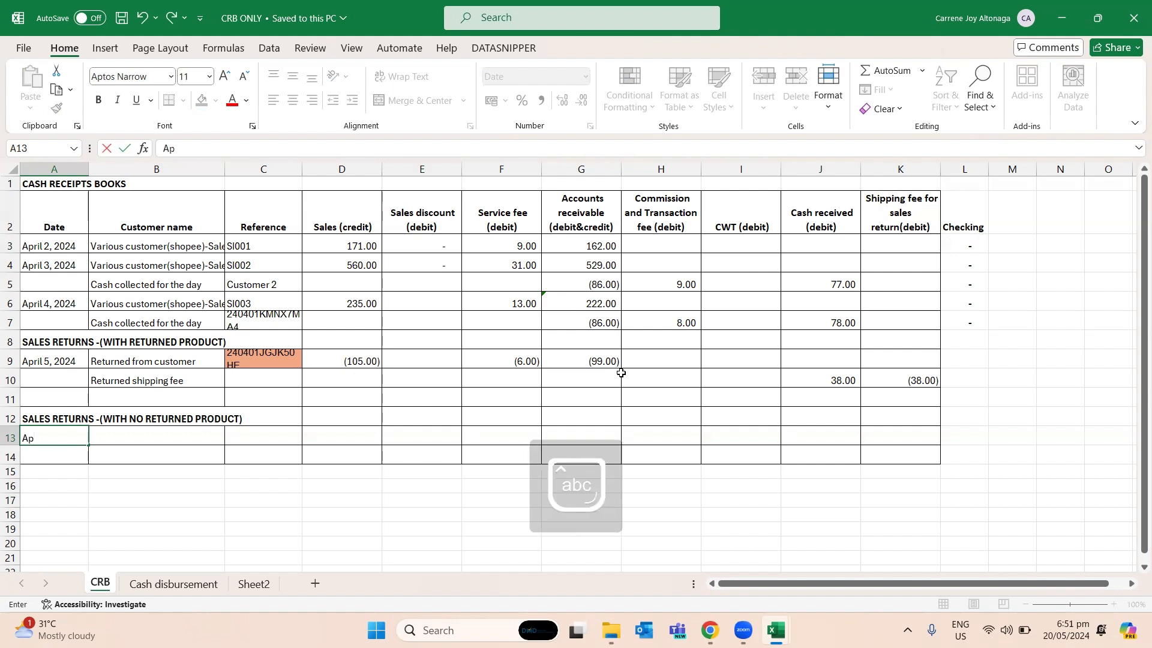
pyautogui.write('ril 6, 2024')
pyautogui.press('Return')
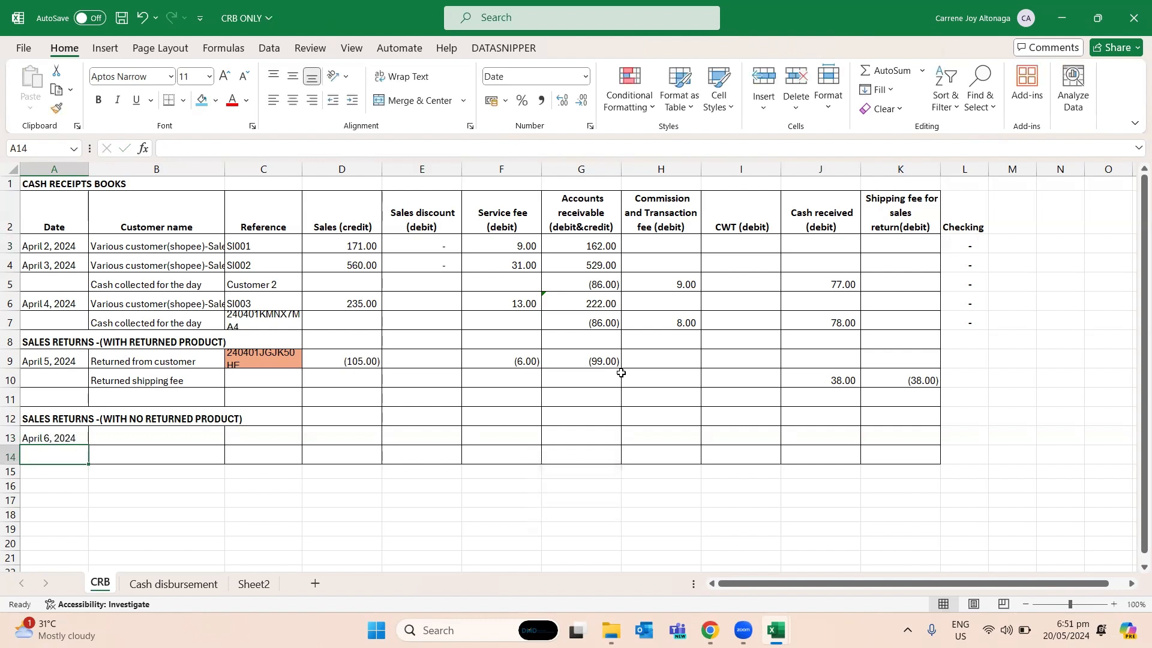
# - Change the heading in A12 to "SALES REFUND -(WITH NO RETURNED PRODUCT)"
pyautogui.press('Up')
pyautogui.press('Up')
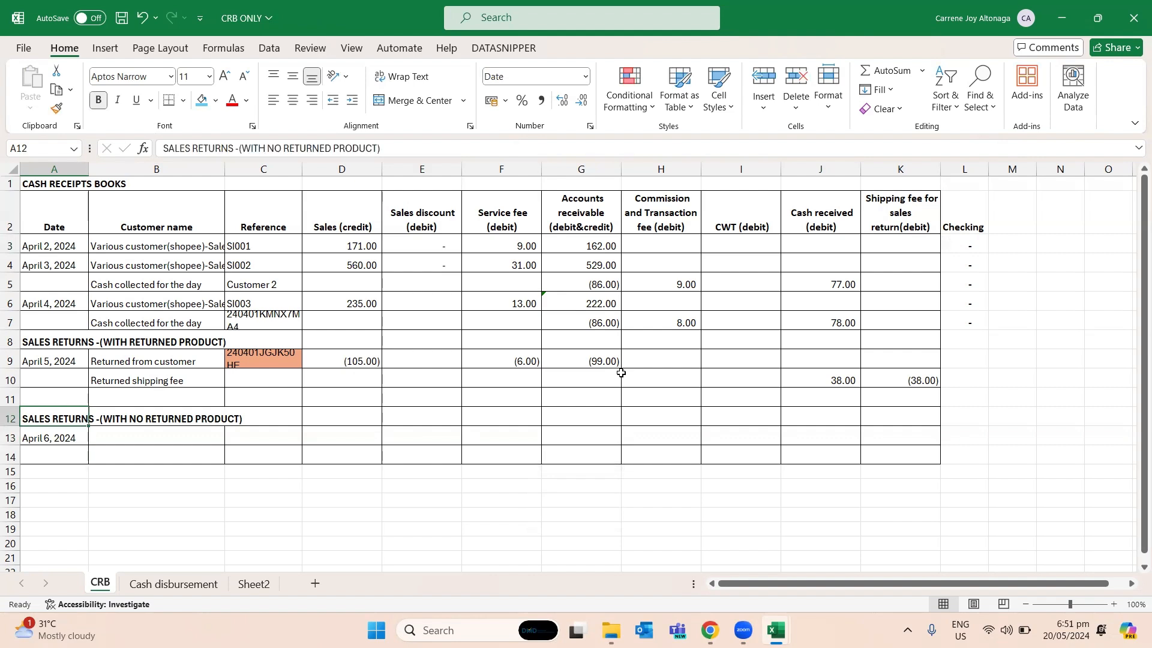
pyautogui.press('F2')
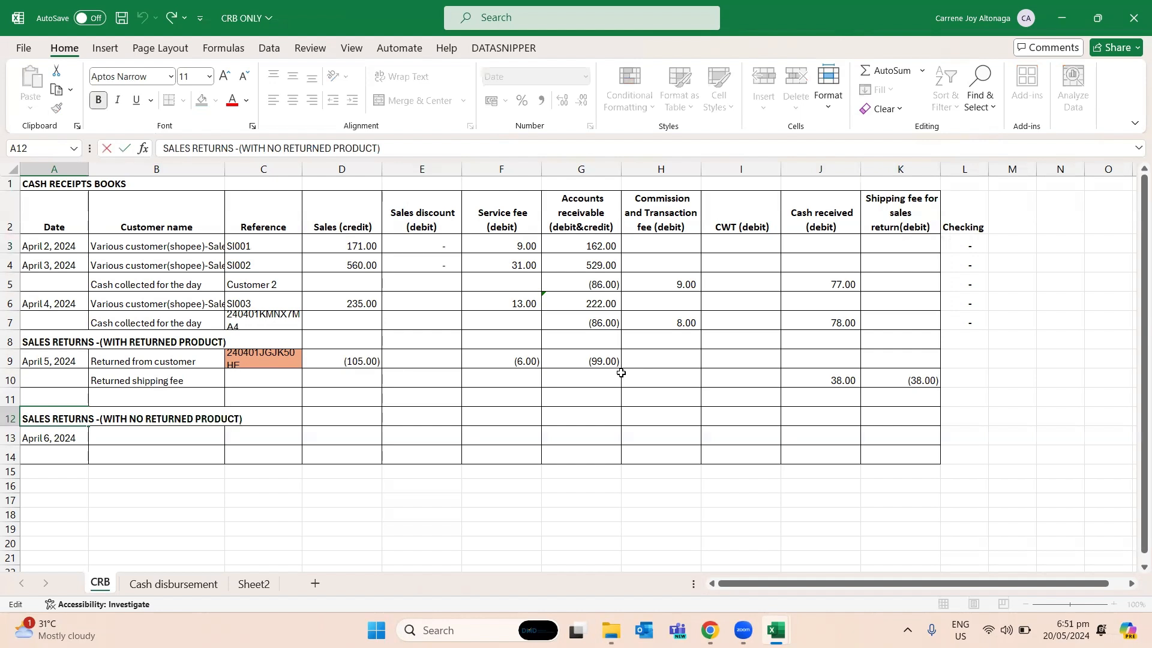
pyautogui.hotkey('shift', 'Left')
pyautogui.hotkey('shift', 'Left')
pyautogui.hotkey('shift', 'Left')
pyautogui.hotkey('shift', 'Left')
pyautogui.press('BackSpace')
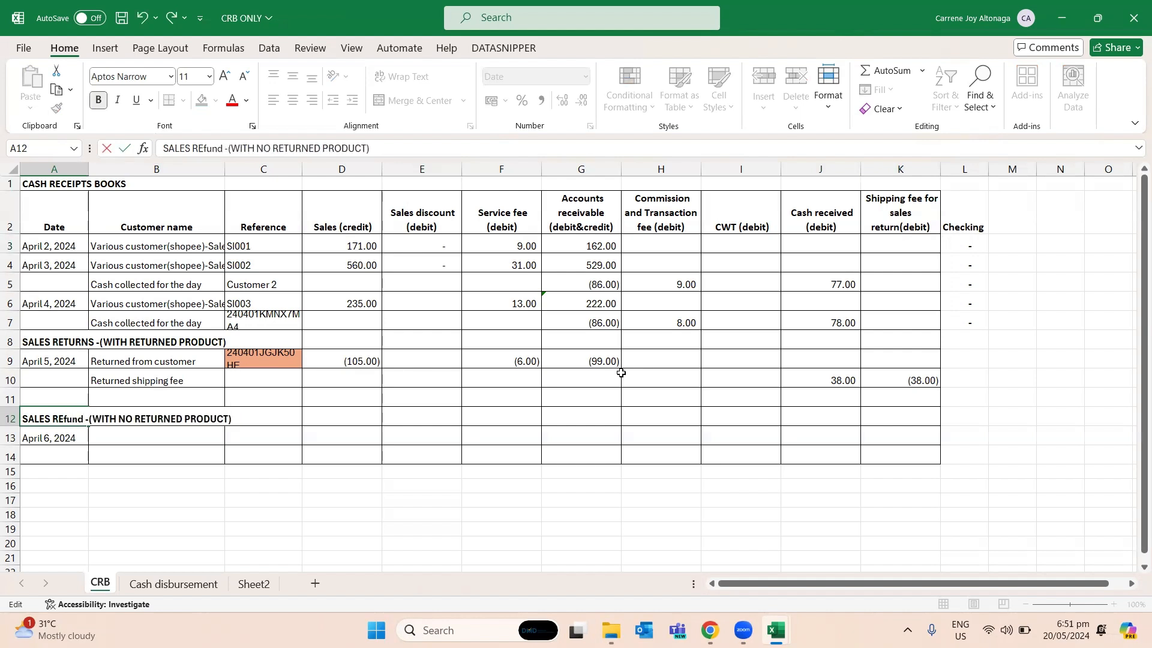
pyautogui.press('capslock')
pyautogui.write('FUND')
pyautogui.press('Return')
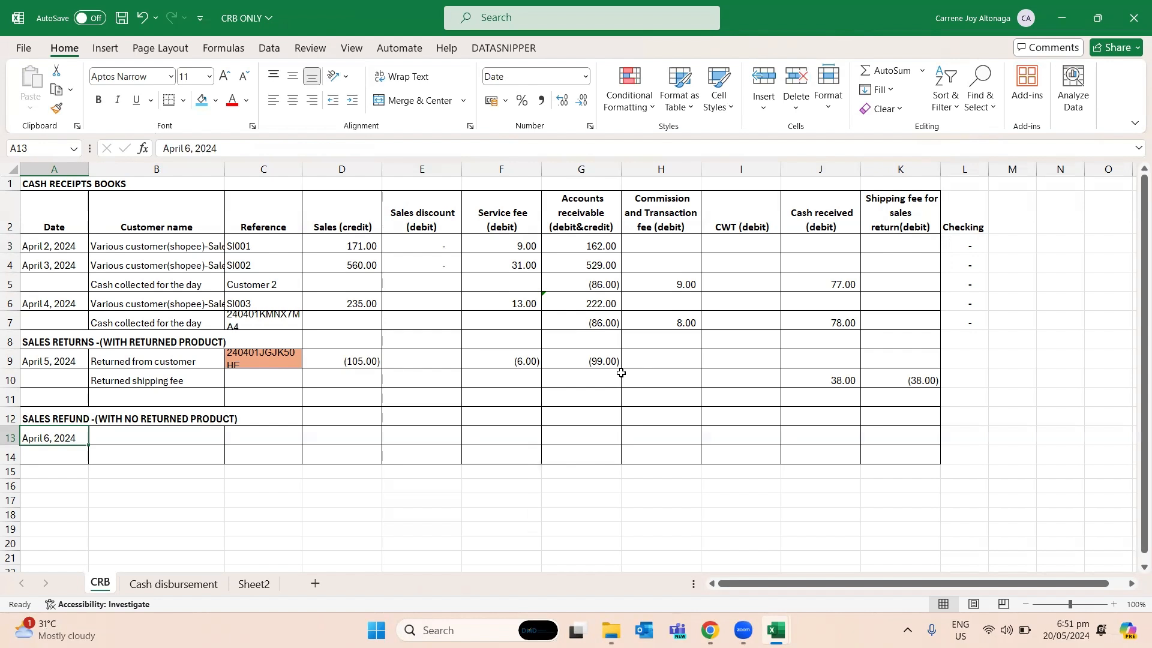
# - Enter the label "Sales refun" in B13 beside the April 6, 2024 date
pyautogui.press('Right')
pyautogui.press('Up')
pyautogui.press('Up')
pyautogui.press('Up')
pyautogui.press('Up')
pyautogui.press('Down')
pyautogui.press('Down')
pyautogui.press('Down')
pyautogui.press('Down')
pyautogui.write('sA')
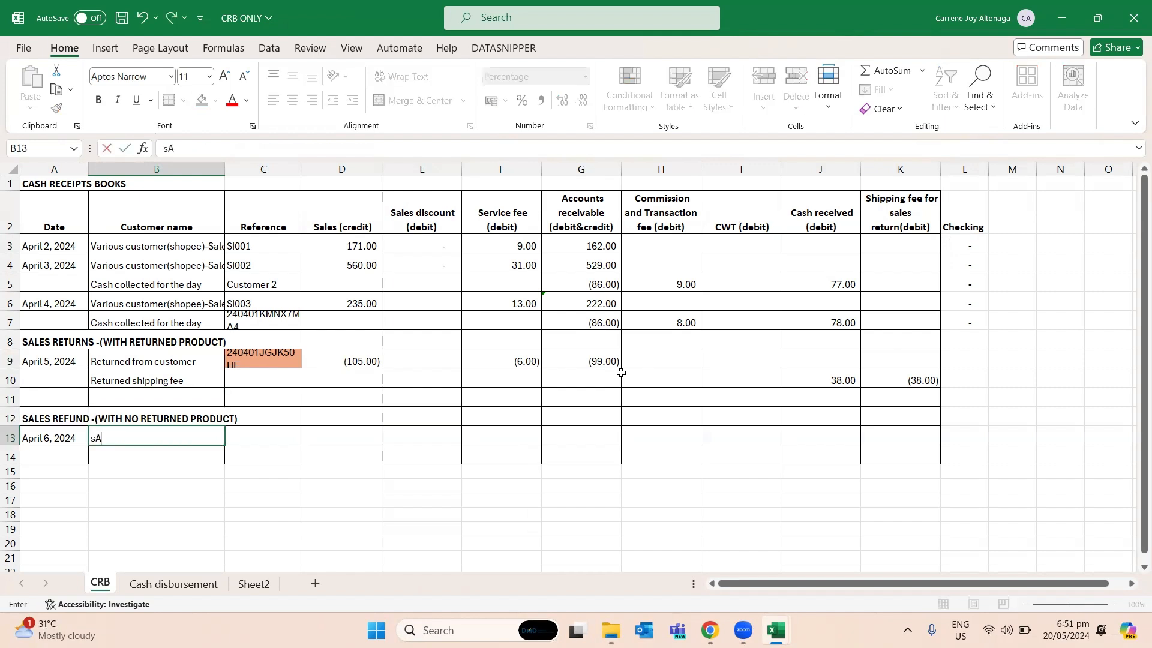
pyautogui.write('A')
pyautogui.press('BackSpace')
pyautogui.press('capslock')
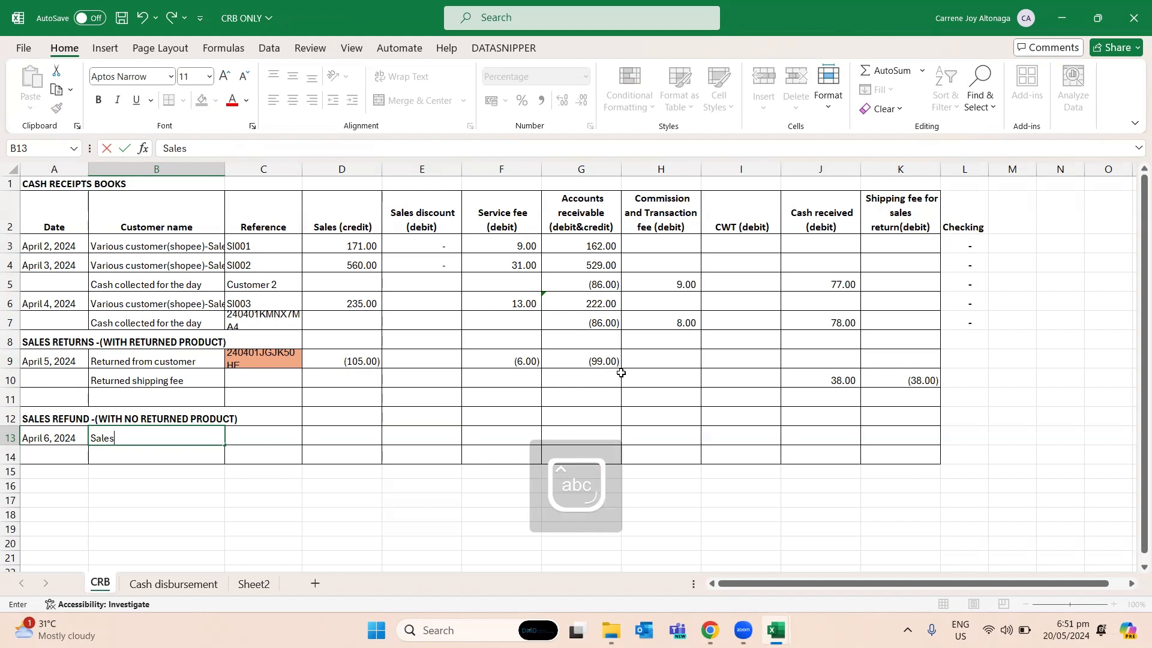
pyautogui.write('refun')
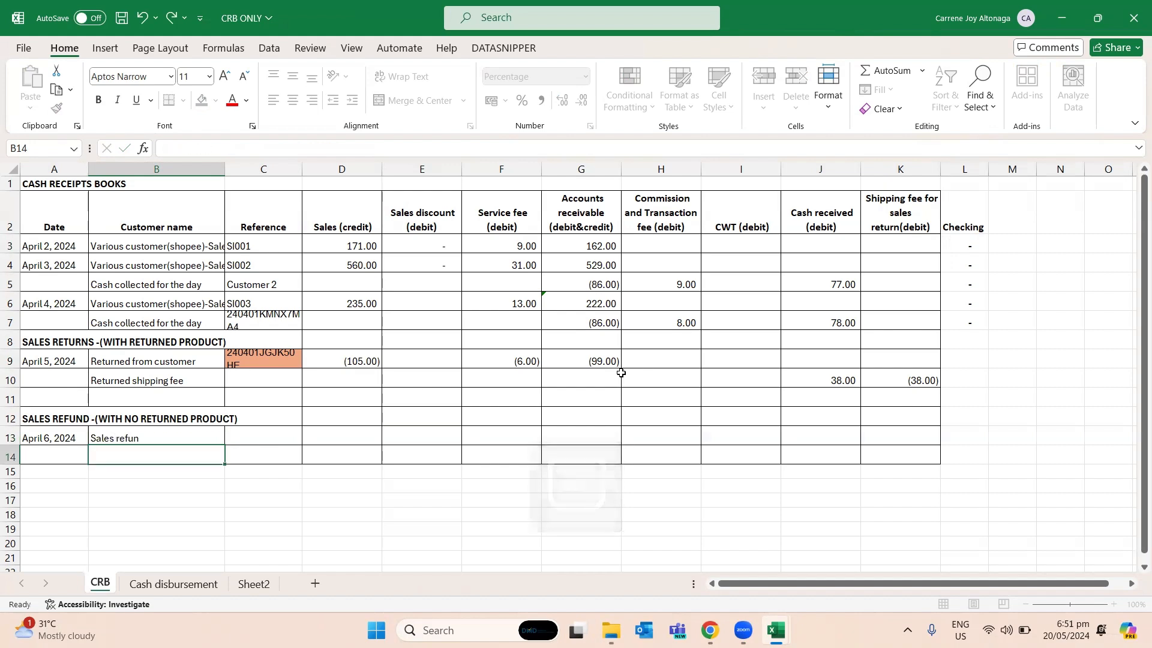
# - Copy the order ID in A8 of the orders workbook into reference cell C13 of the CRB ONLY workbook
pyautogui.press('Tab')
pyautogui.hotkey('alt', 'Tab')
pyautogui.hotkey('alt', 'Tab')
pyautogui.hotkey('alt', 'Tab')
pyautogui.press('Left')
pyautogui.press('Left')
pyautogui.press('Left')
pyautogui.press('Up')
pyautogui.press('Up')
pyautogui.press('Up')
pyautogui.press('Up')
pyautogui.press('Up')
pyautogui.press('Up')
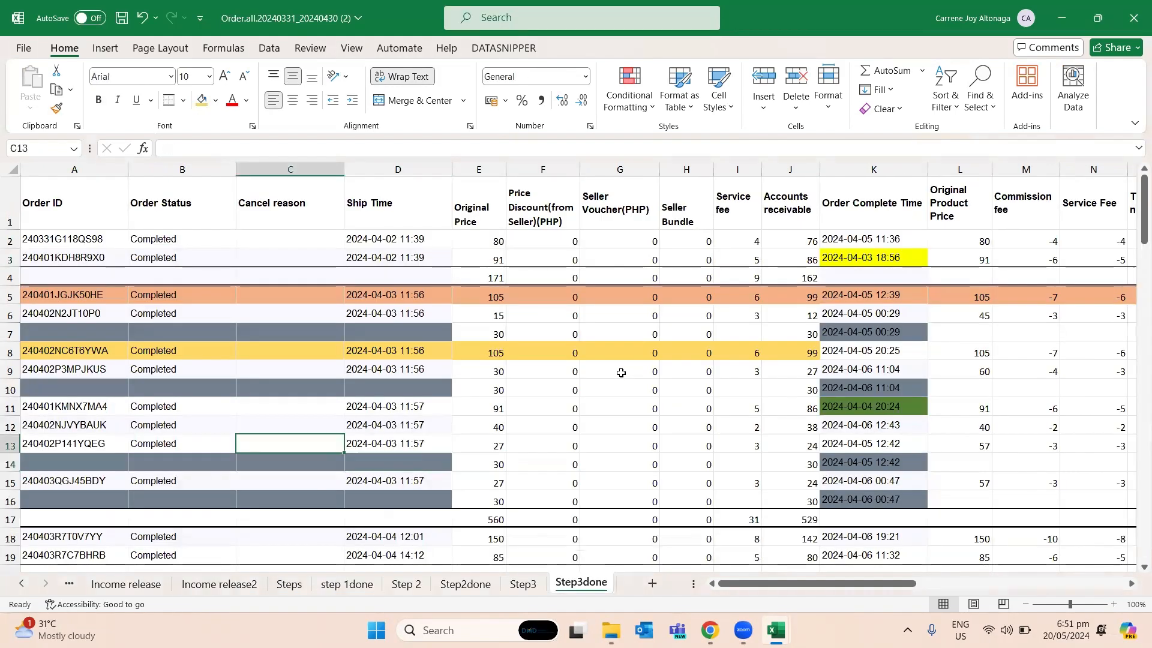
pyautogui.press('Left')
pyautogui.press('Left')
pyautogui.hotkey('ctrl', 'c')
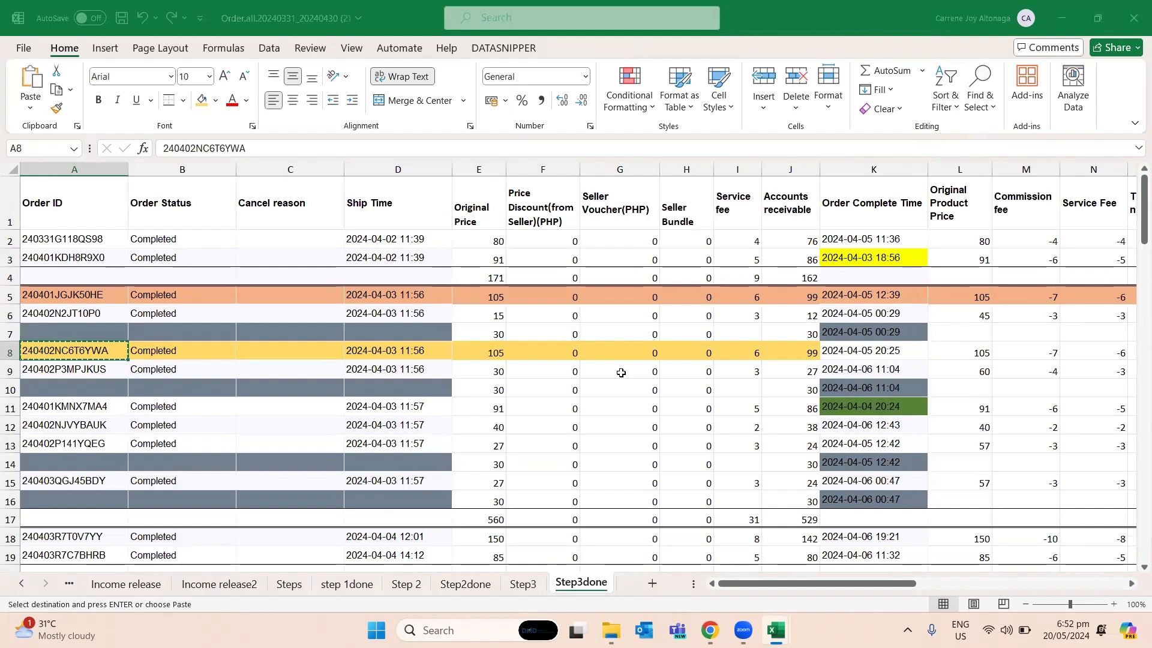
pyautogui.hotkey('alt', 'Tab')
pyautogui.hotkey('ctrl', 'v')
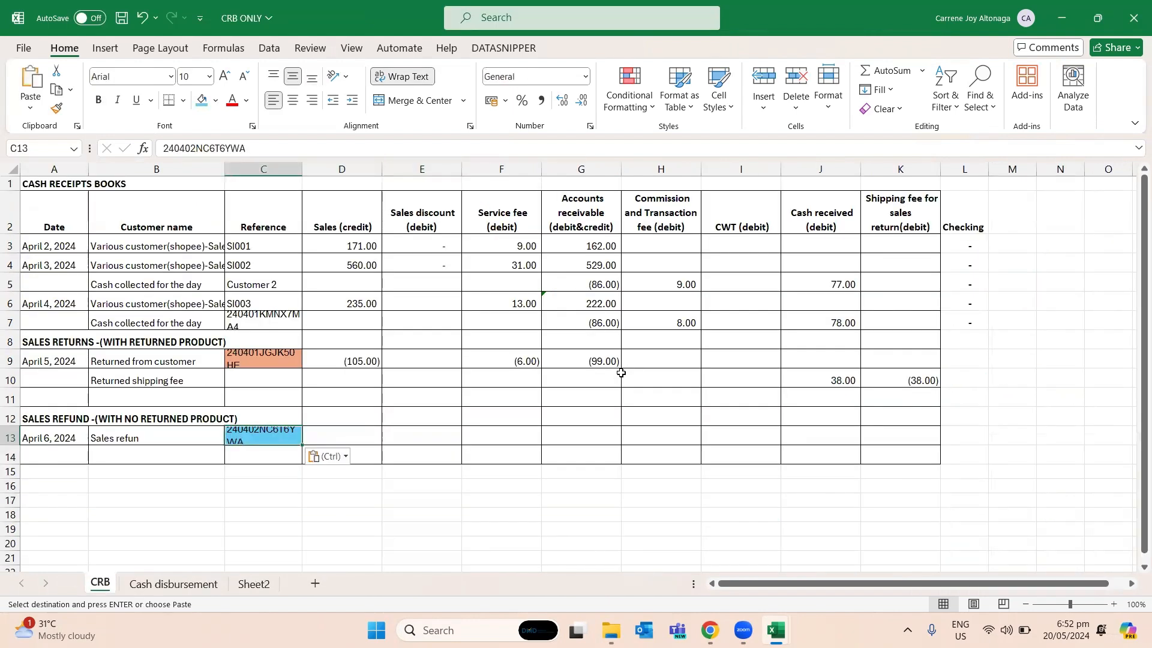
pyautogui.hotkey('alt', 'Tab')
pyautogui.press('Right')
pyautogui.press('Right')
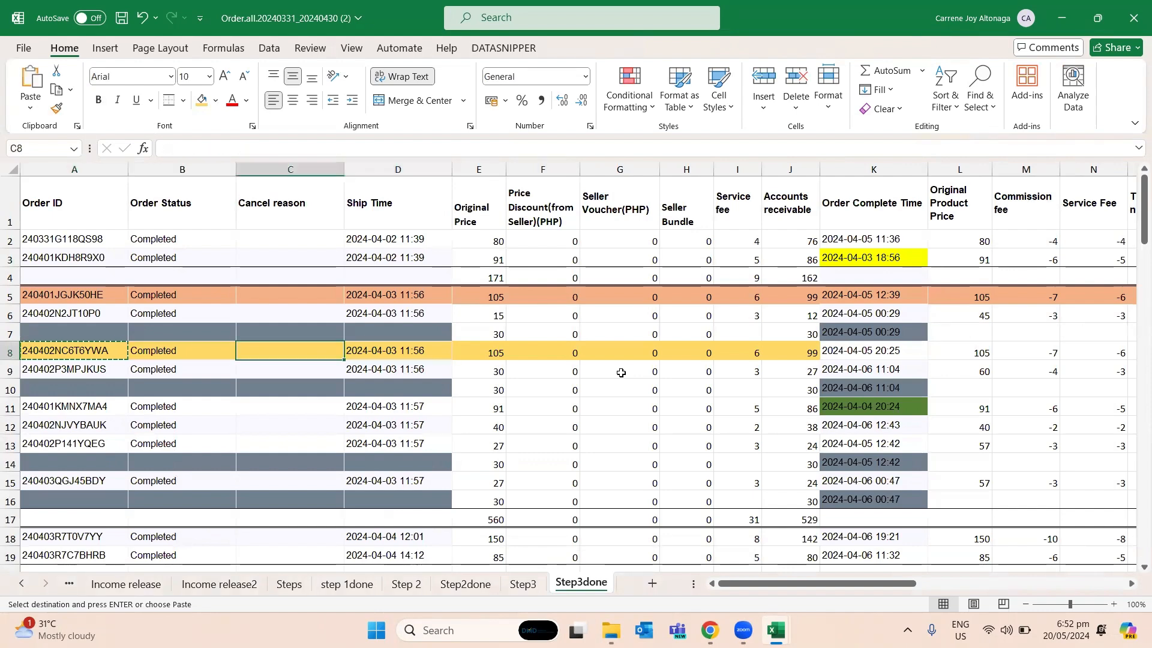
pyautogui.press('Right')
pyautogui.press('Left')
pyautogui.press('Left')
pyautogui.press('Left')
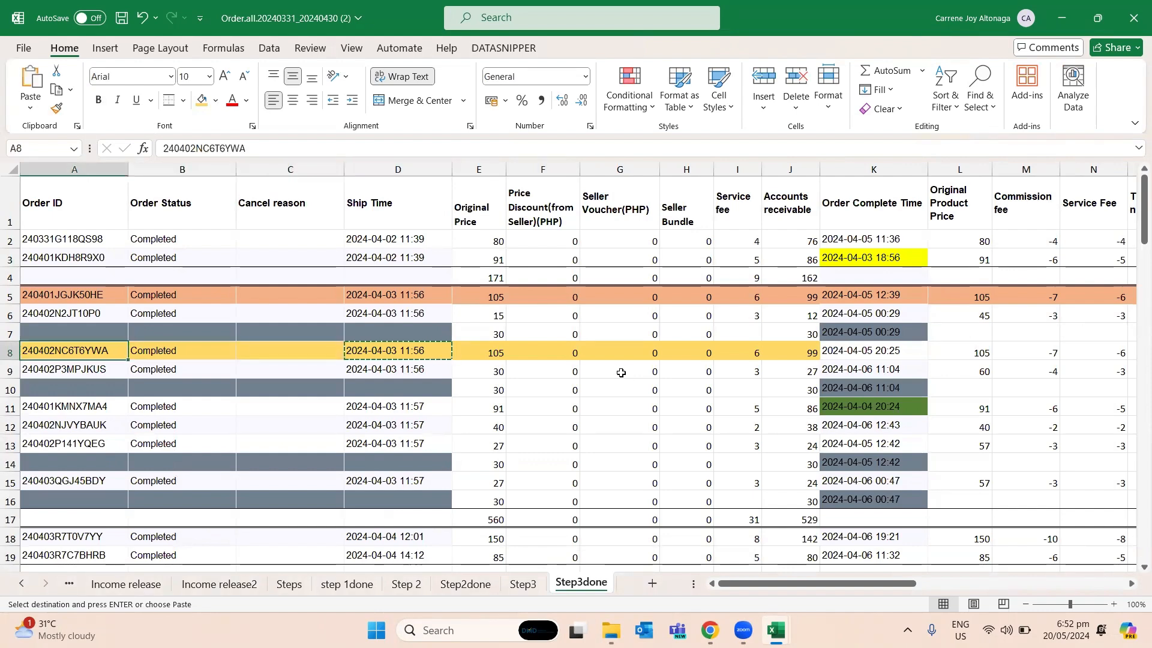
pyautogui.hotkey('alt', 'Tab')
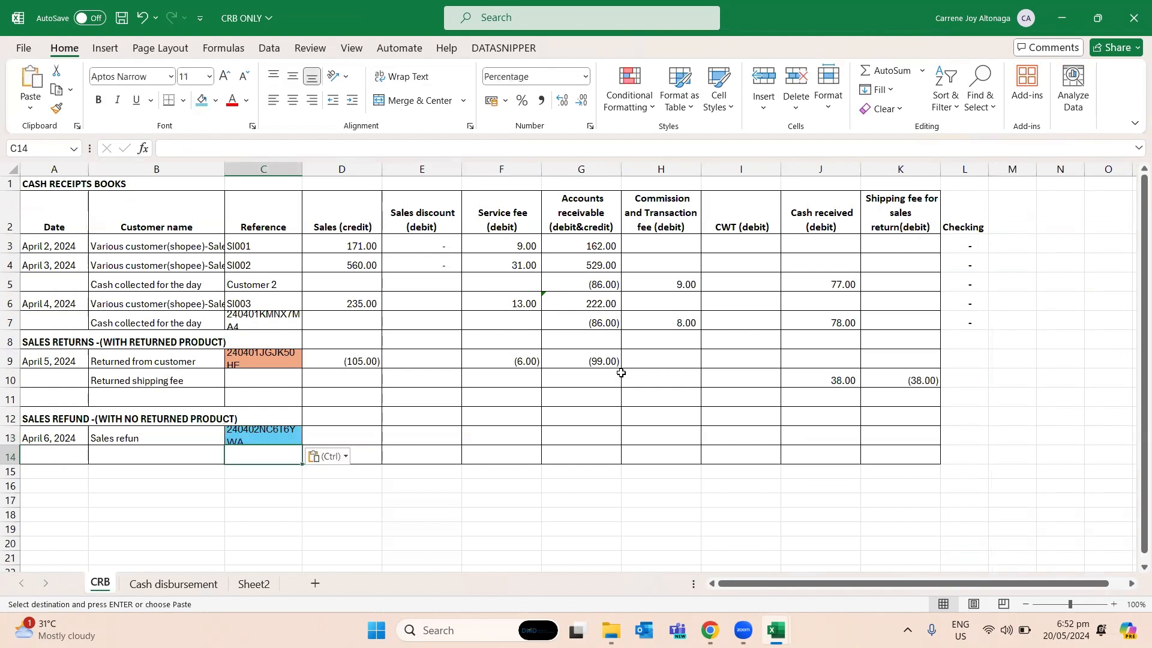
pyautogui.press('Right')
pyautogui.press('Right')
pyautogui.press('Right')
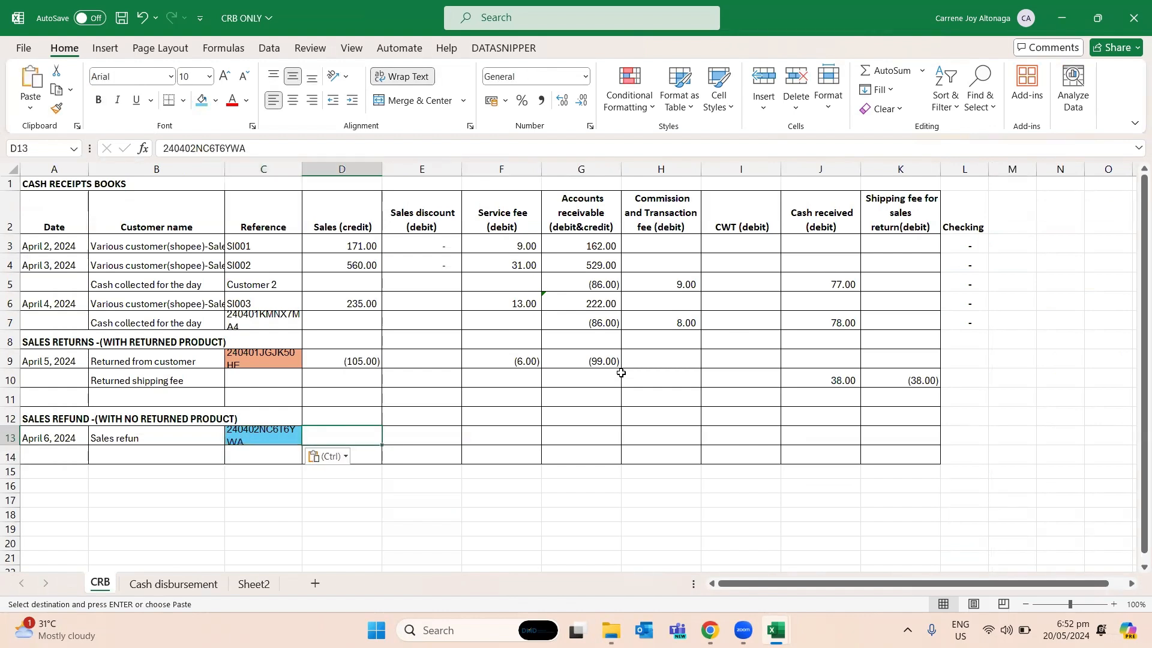
pyautogui.press('Left')
pyautogui.press('Left')
pyautogui.press('Left')
pyautogui.press('Left')
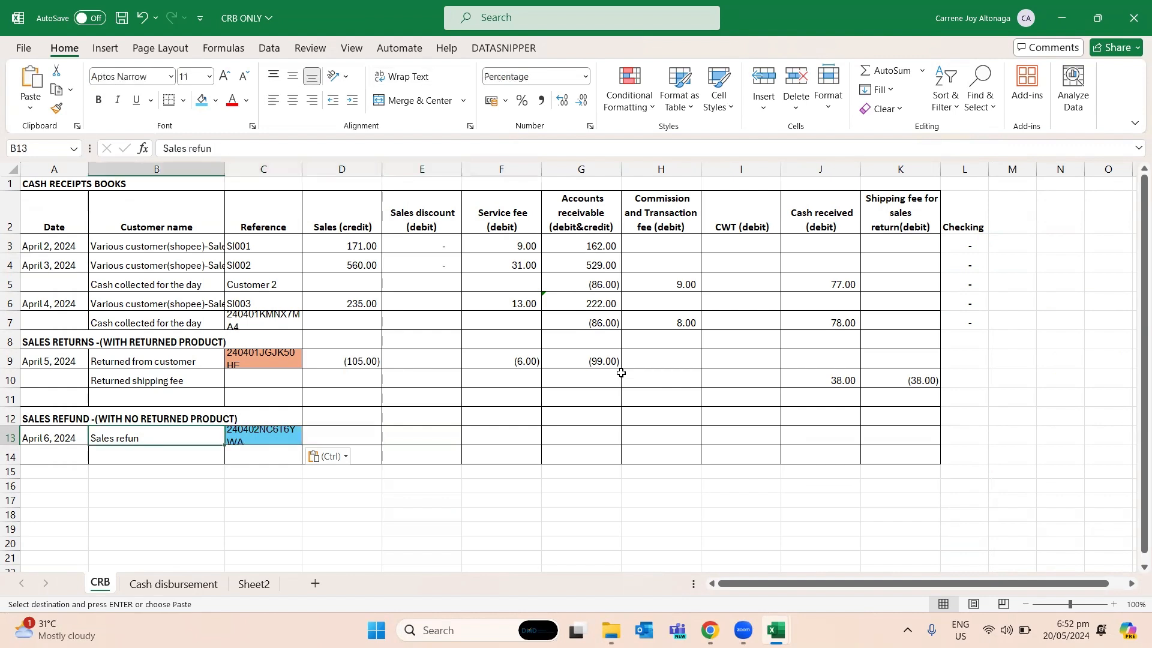
pyautogui.hotkey('alt', 'Tab')
pyautogui.press('Right')
pyautogui.press('Left')
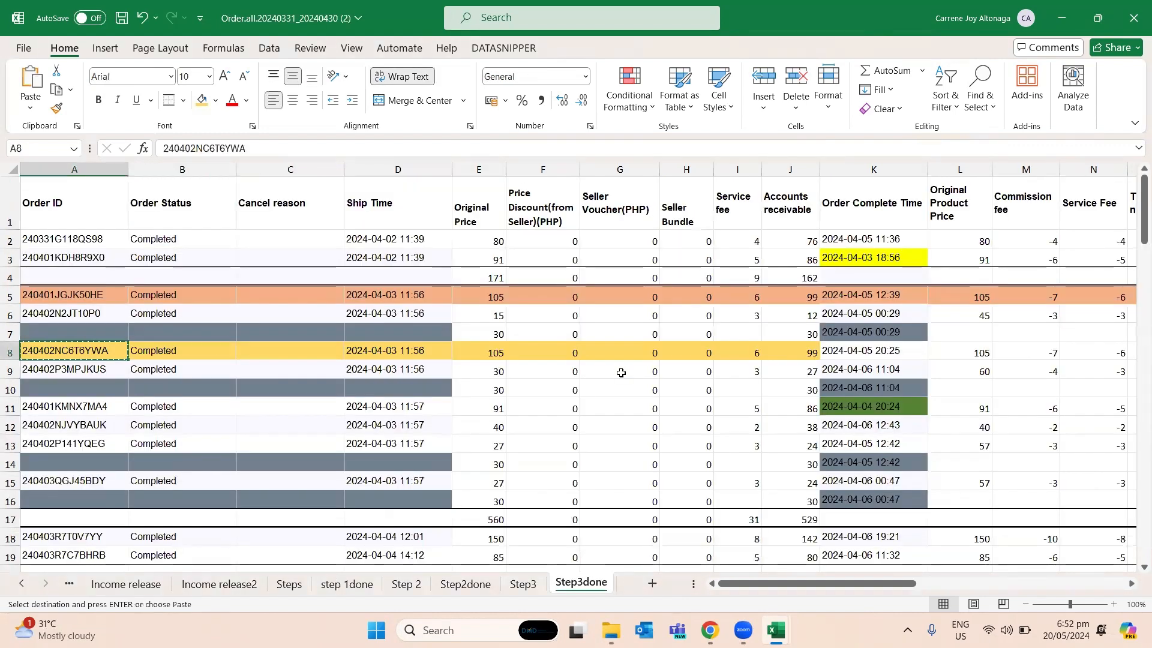
pyautogui.hotkey('alt', 'Tab')
pyautogui.hotkey('ctrl', 'v')
pyautogui.press('Right')
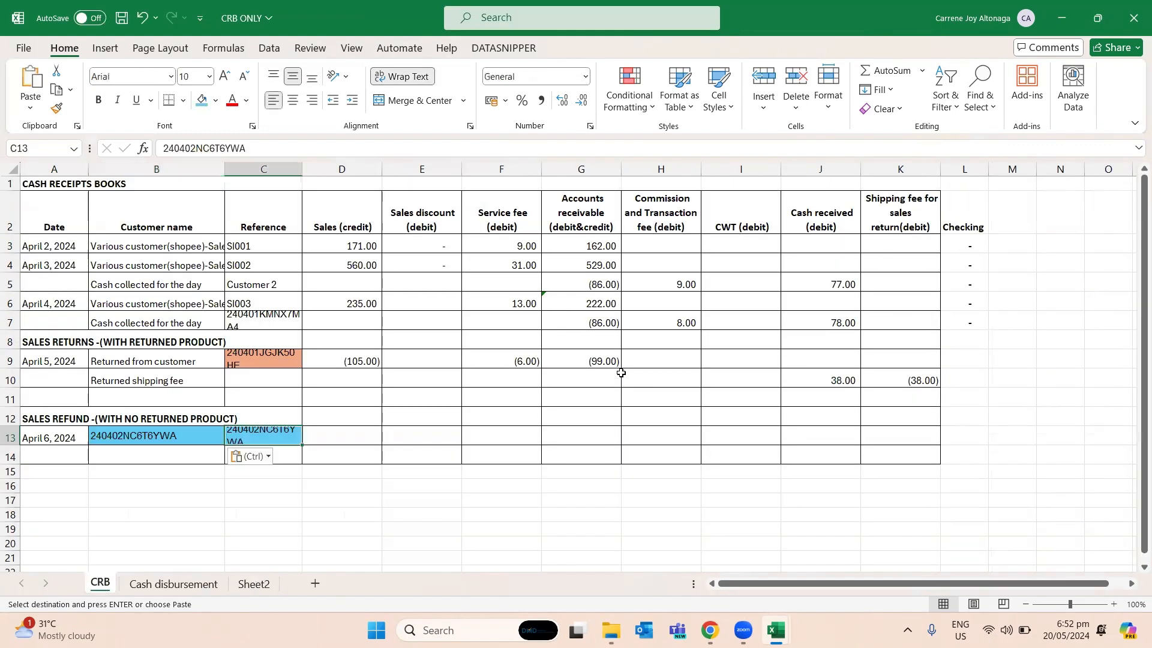
pyautogui.press('Left')
pyautogui.write('Sales refun')
# - Change the fill of reference cell C13 to gold
pyautogui.press('Right')
pyautogui.press('Right')
pyautogui.press('Right')
pyautogui.press('Left')
pyautogui.press('Left')
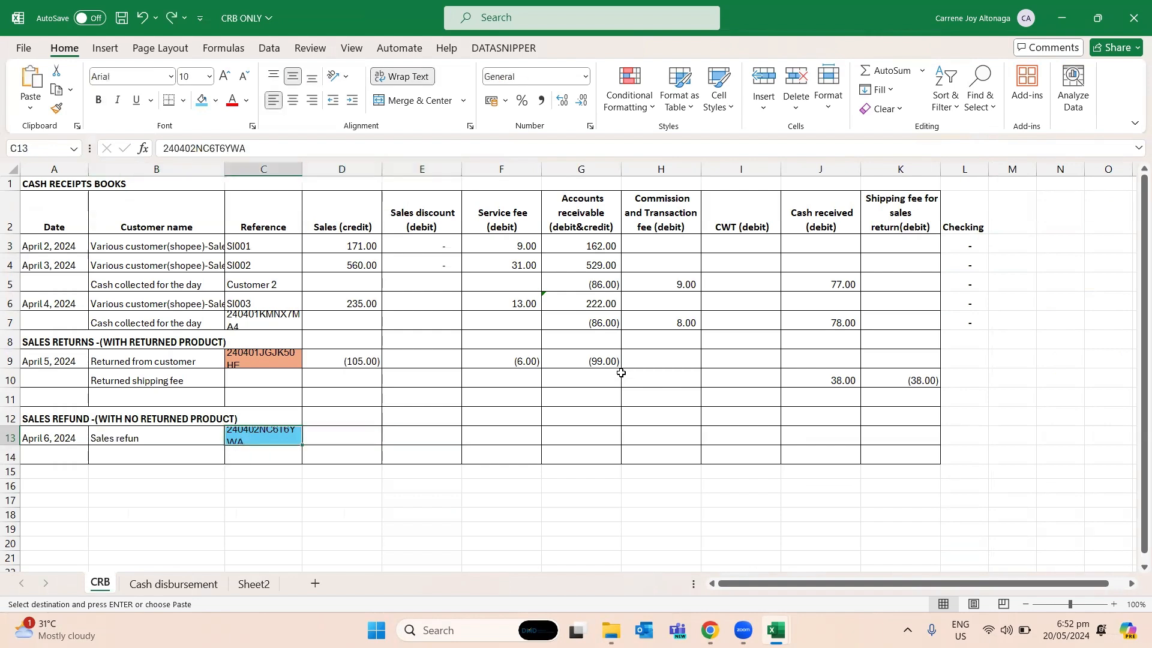
pyautogui.click(217, 99)
pyautogui.click(229, 234)
pyautogui.click(342, 471)
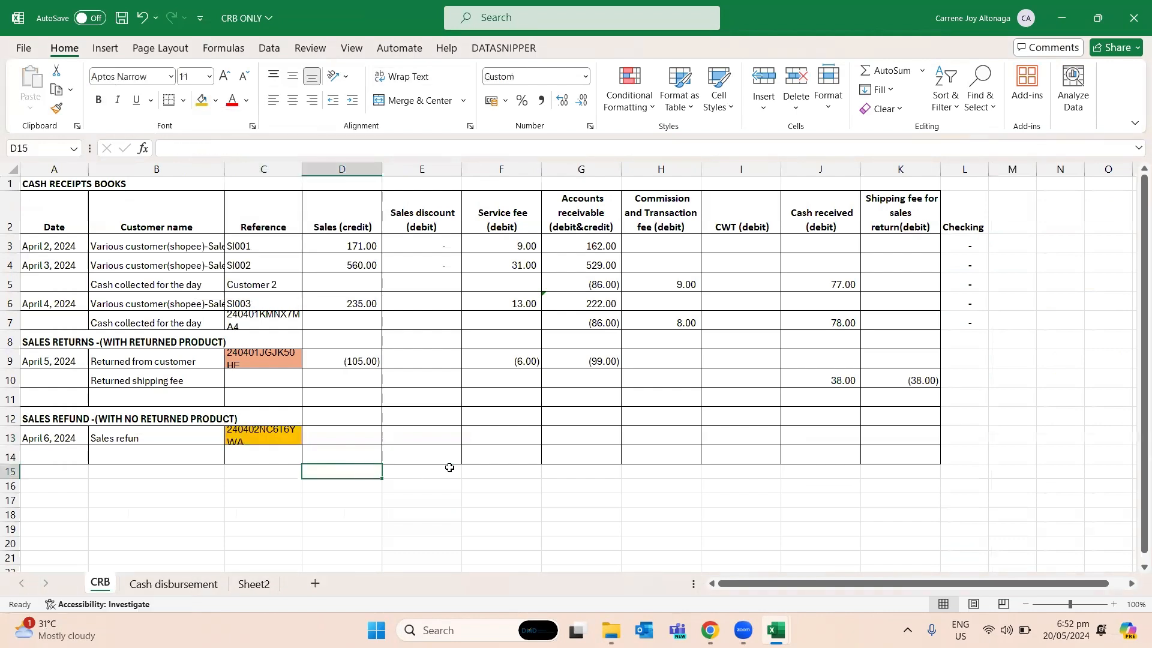
# - Look up the highlighted order's original price in the orders workbook and enter -105 as the refund's sales amount in D13
pyautogui.click(405, 433)
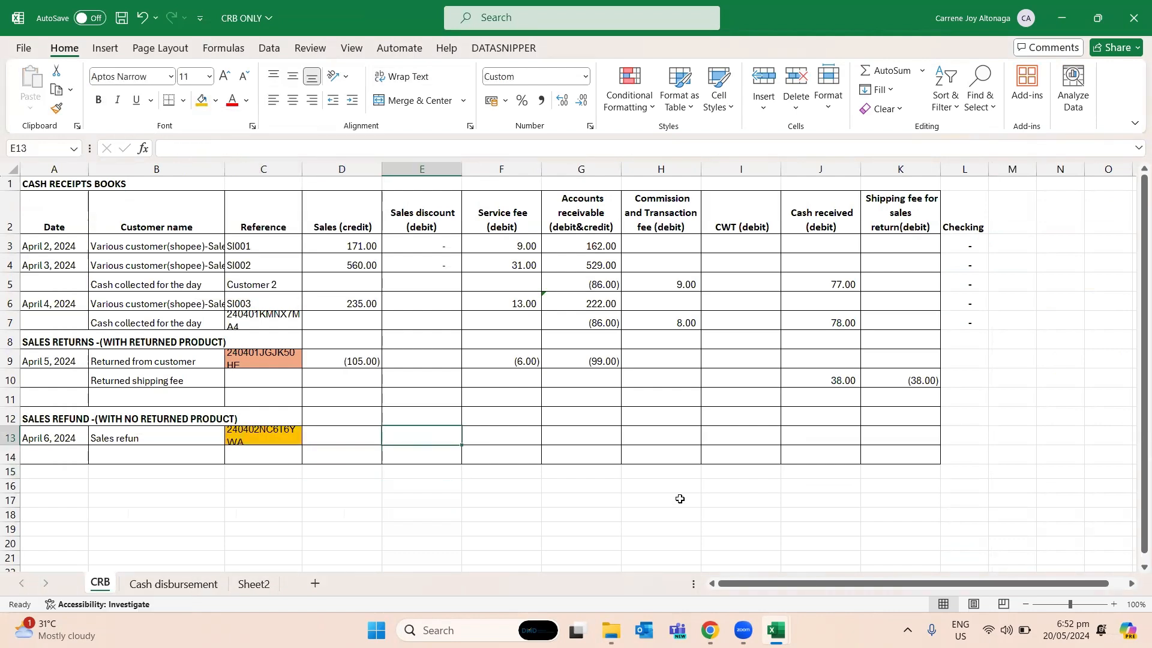
pyautogui.hotkey('alt', 'Tab')
pyautogui.press('Right')
pyautogui.press('Right')
pyautogui.press('Right')
pyautogui.press('Right')
pyautogui.press('Left')
pyautogui.hotkey('alt', 'Tab')
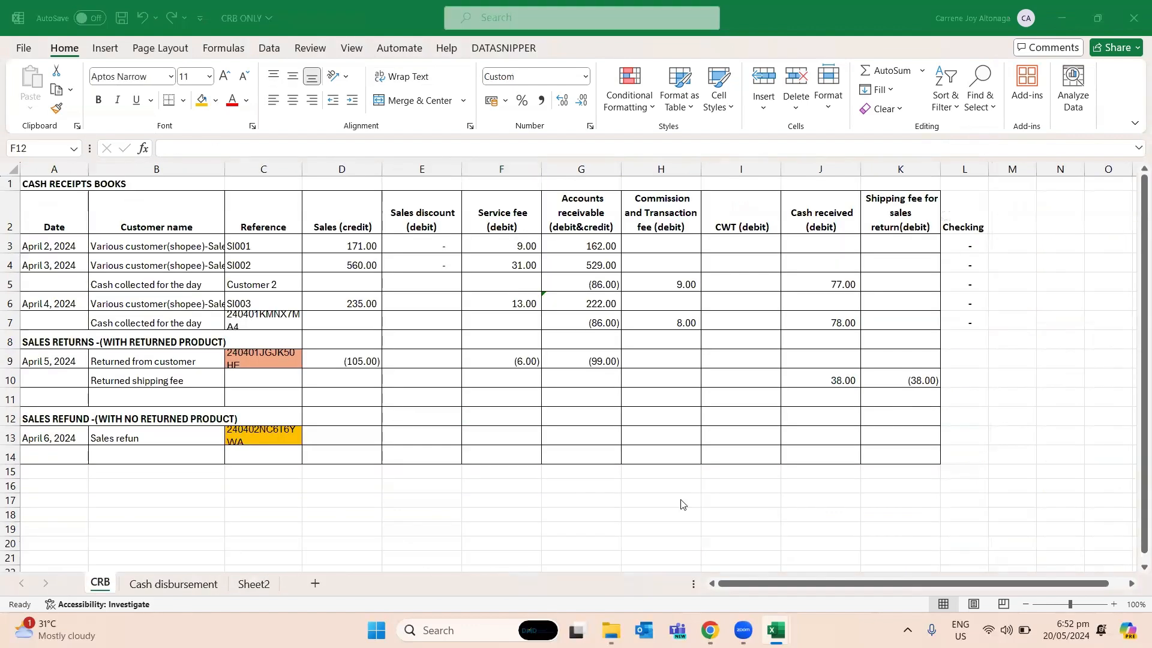
pyautogui.hotkey('alt', 'Tab')
pyautogui.press('Right')
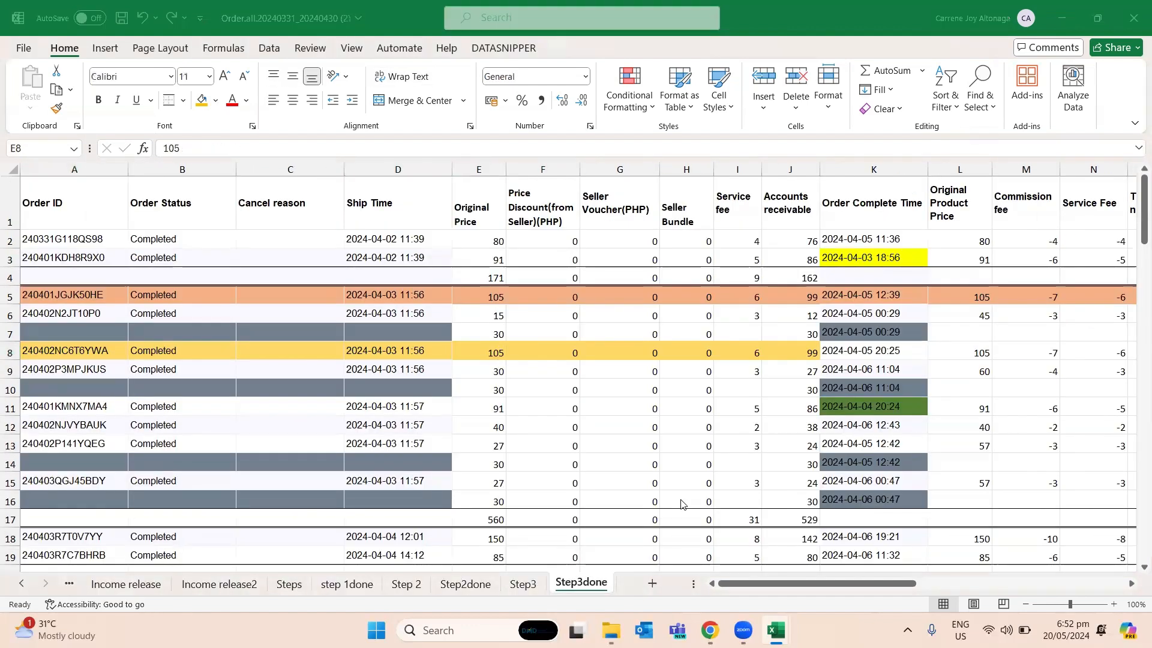
pyautogui.hotkey('alt', 'Tab')
pyautogui.press('Down')
pyautogui.press('Left')
pyautogui.press('Left')
pyautogui.write('-105')
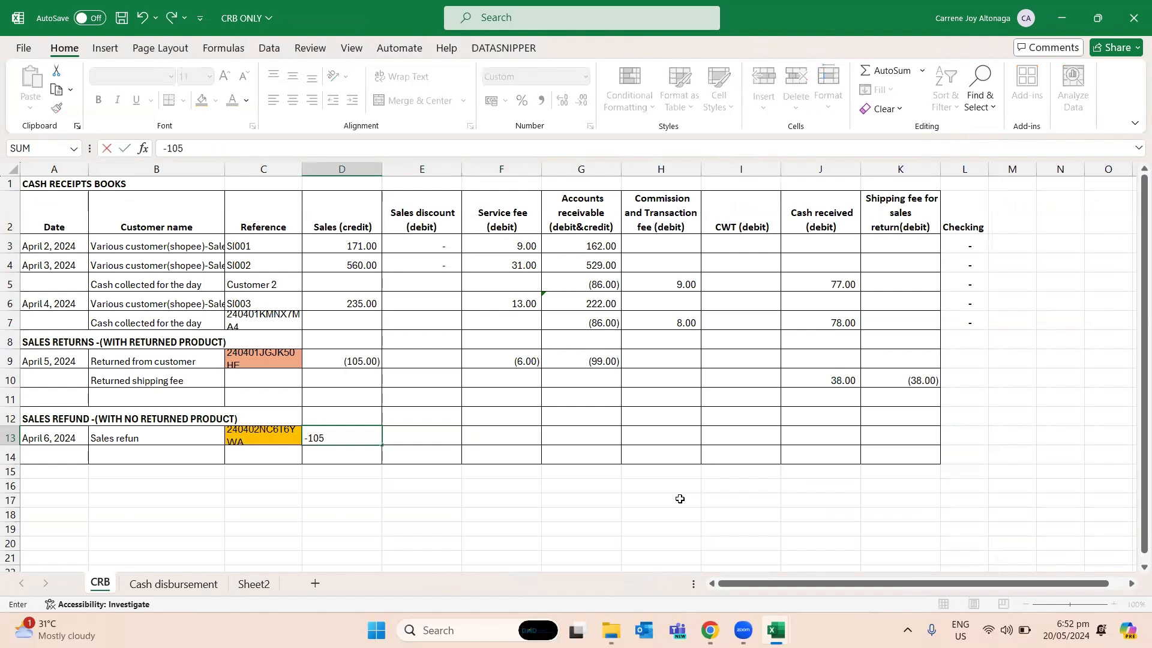
pyautogui.press('Return')
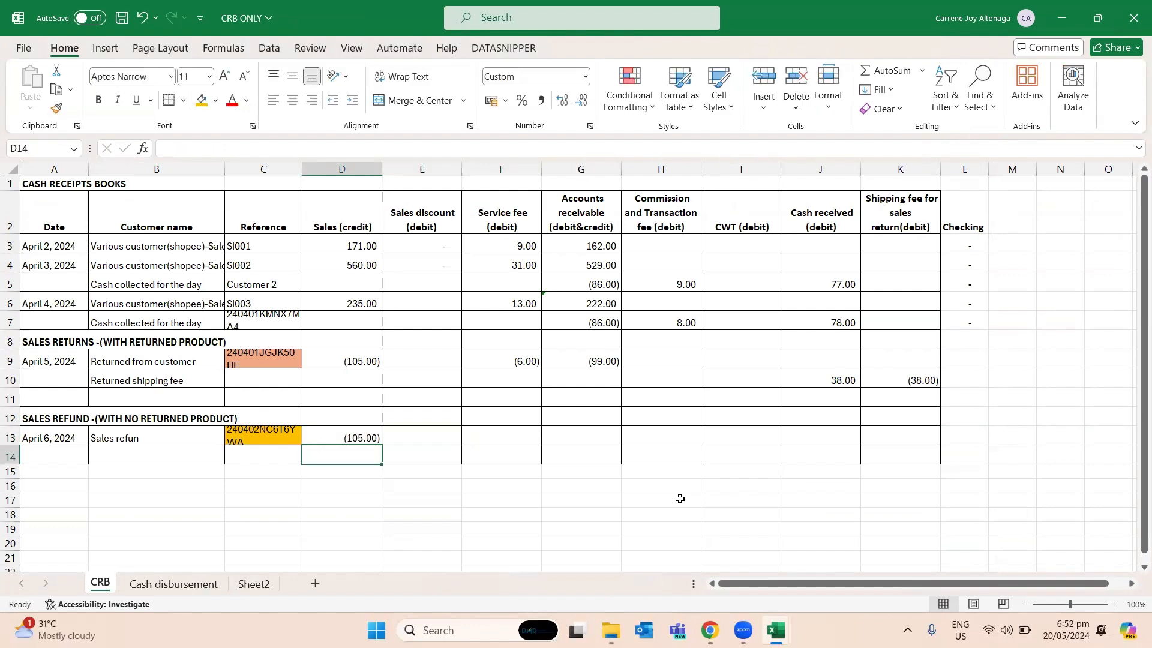
# - Look up the same order's service fee and enter -6 in F13 of the cash receipts book
pyautogui.hotkey('alt', 'Tab')
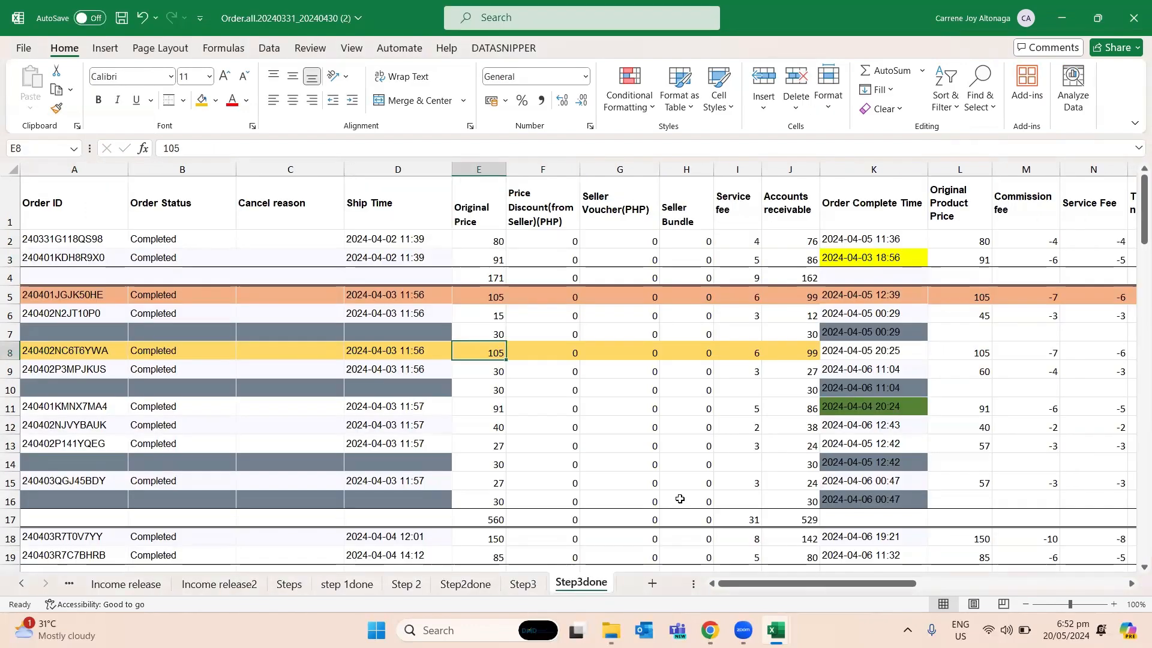
pyautogui.press('Right')
pyautogui.press('Right')
pyautogui.press('Right')
pyautogui.press('Right')
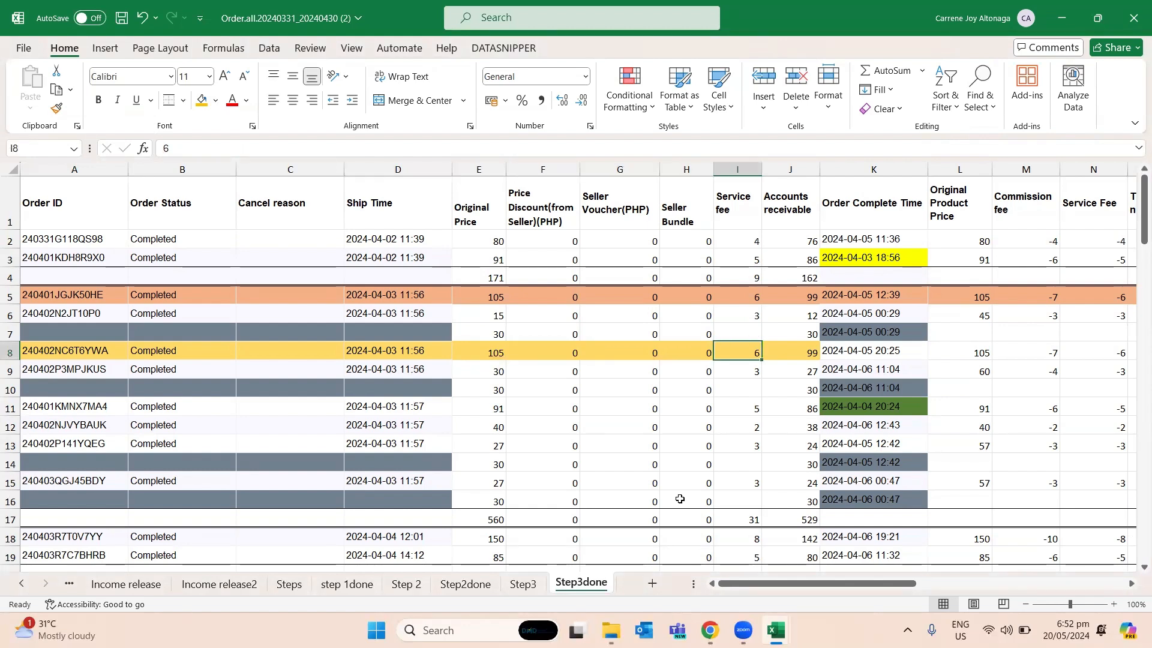
pyautogui.hotkey('alt', 'Tab')
pyautogui.write('-6')
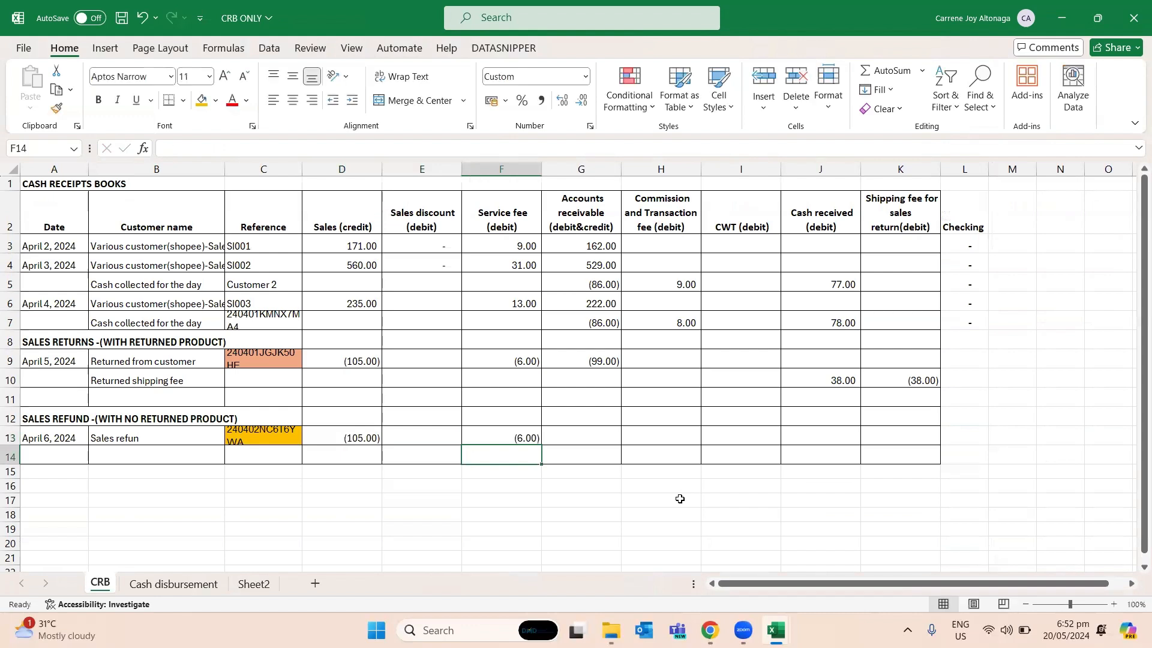
# - Look up the order's accounts receivable amount, enter -99 in G13, and save the CRB ONLY workbook
pyautogui.press('Tab')
pyautogui.hotkey('alt', 'Tab')
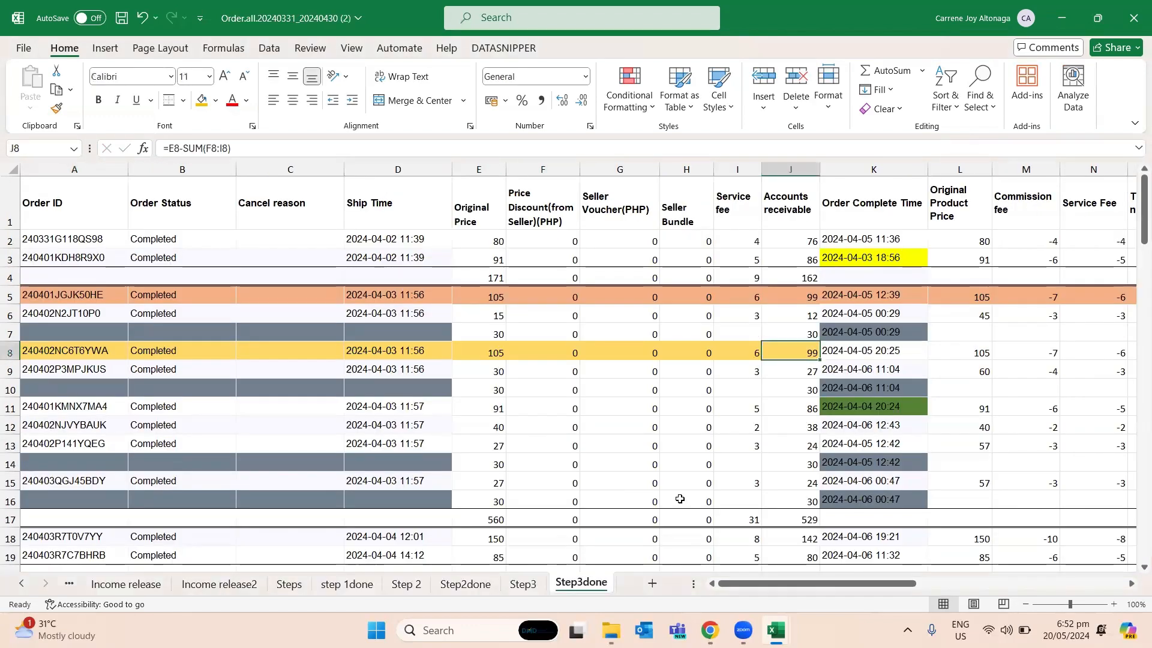
pyautogui.hotkey('alt', 'Tab')
pyautogui.write('-99')
pyautogui.press('Return')
pyautogui.press('Left')
pyautogui.hotkey('ctrl', 's')
# - Review the sales return and sales refund entries in the cash receipts book
pyautogui.press('Up')
pyautogui.press('Left')
pyautogui.press('Up')
pyautogui.press('Left')
pyautogui.press('Left')
pyautogui.press('Up')
pyautogui.press('Left')
pyautogui.press('Up')
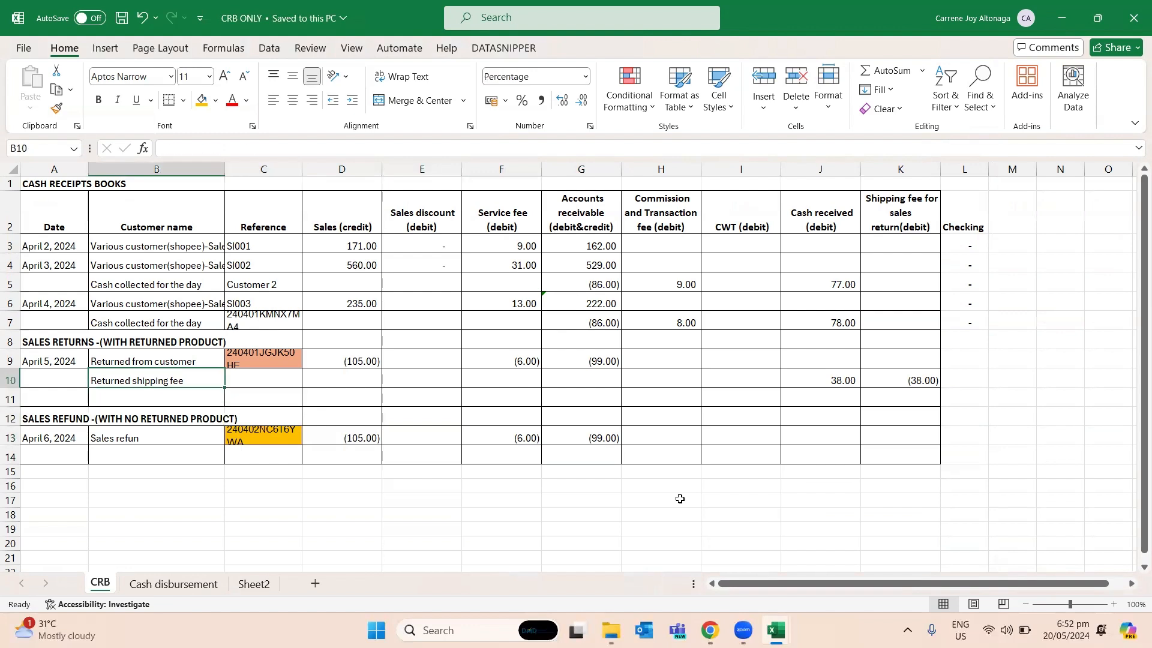
pyautogui.press('Right')
pyautogui.press('Right')
pyautogui.press('Right')
pyautogui.press('Right')
pyautogui.press('Left')
pyautogui.press('Left')
pyautogui.press('Left')
pyautogui.press('Left')
# - Rename Sheet2 as "Journal book"
pyautogui.rightClick(261, 586)
pyautogui.click(334, 389)
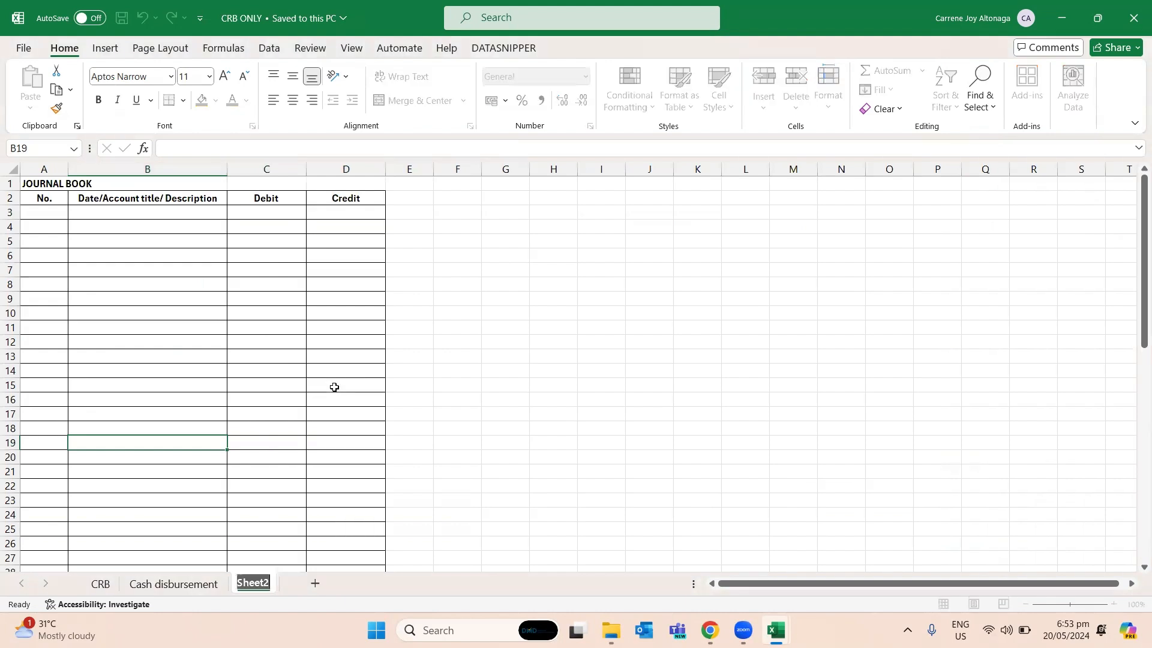
pyautogui.write('Journal book')
pyautogui.press('Return')
# - Enter 1 as the first entry number in A3 of the journal book
pyautogui.press('Up')
pyautogui.press('Up')
pyautogui.press('Up')
pyautogui.press('Up')
pyautogui.press('Up')
pyautogui.press('Up')
pyautogui.press('Up')
pyautogui.press('Up')
pyautogui.press('Up')
pyautogui.press('Up')
pyautogui.press('Up')
pyautogui.press('Up')
pyautogui.press('Up')
pyautogui.press('Up')
pyautogui.press('Up')
pyautogui.press('Left')
pyautogui.press('Up')
pyautogui.write('1')
pyautogui.press('Return')
pyautogui.press('Up')
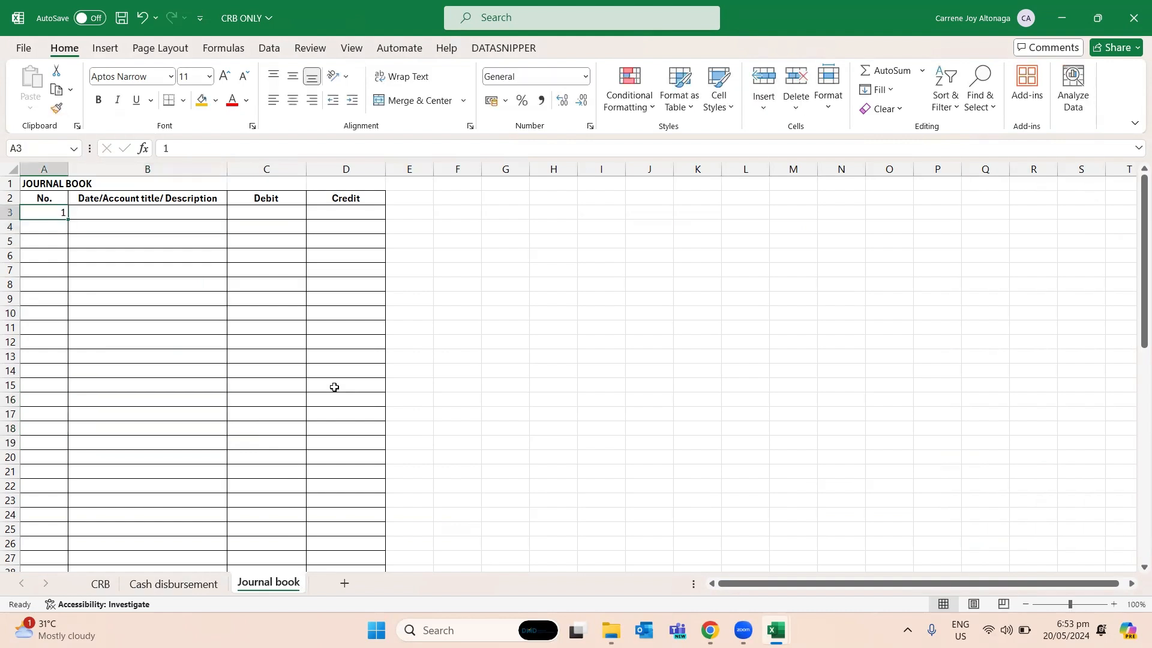
# - Check the refund date on the CRB sheet and enter April 6, 2024 in B3 of the Journal book sheet
pyautogui.press('Right')
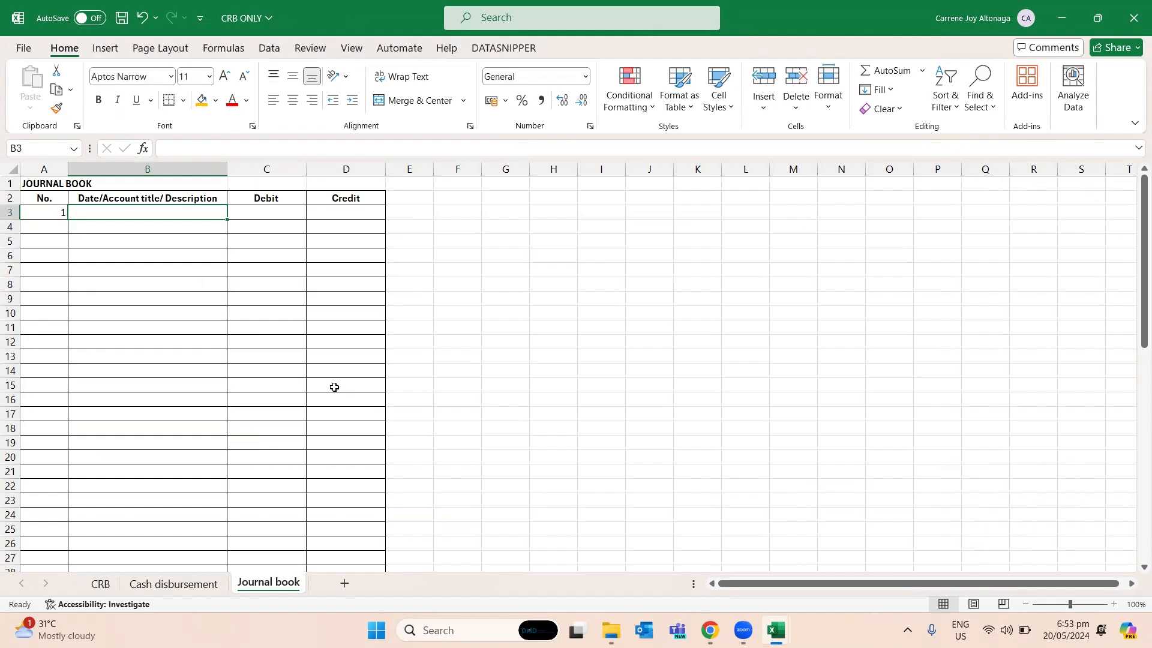
pyautogui.hotkey('ctrl', 'pageup')
pyautogui.press('Up')
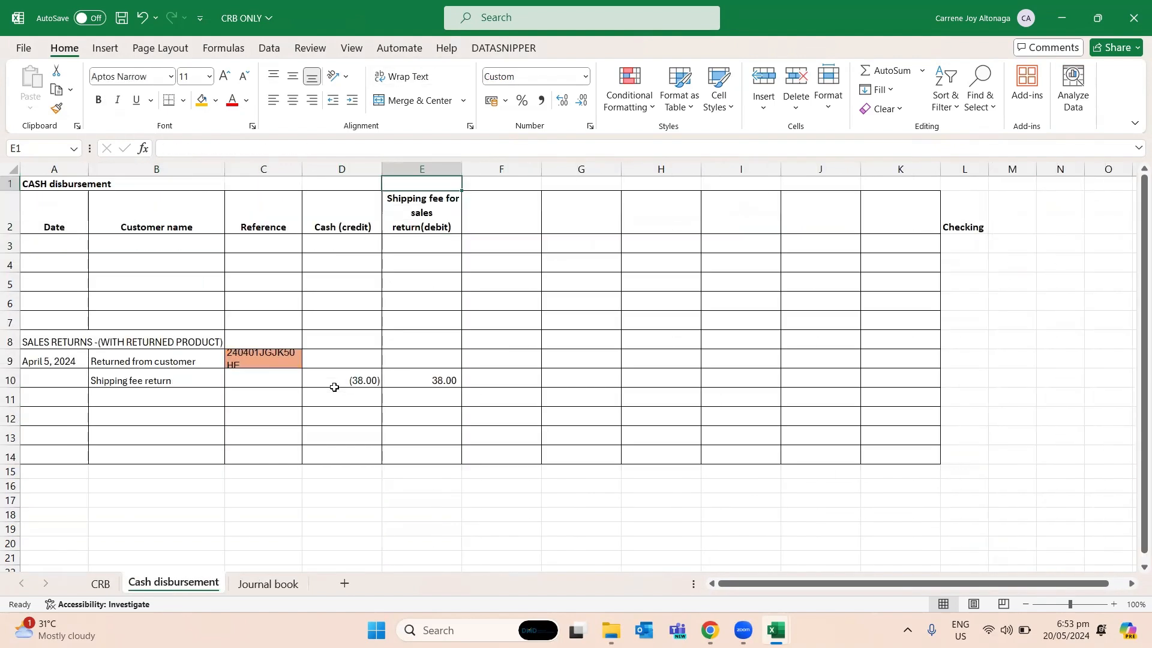
pyautogui.press('Left')
pyautogui.press('Left')
pyautogui.press('Left')
pyautogui.press('Left')
pyautogui.hotkey('ctrl', 'pageup')
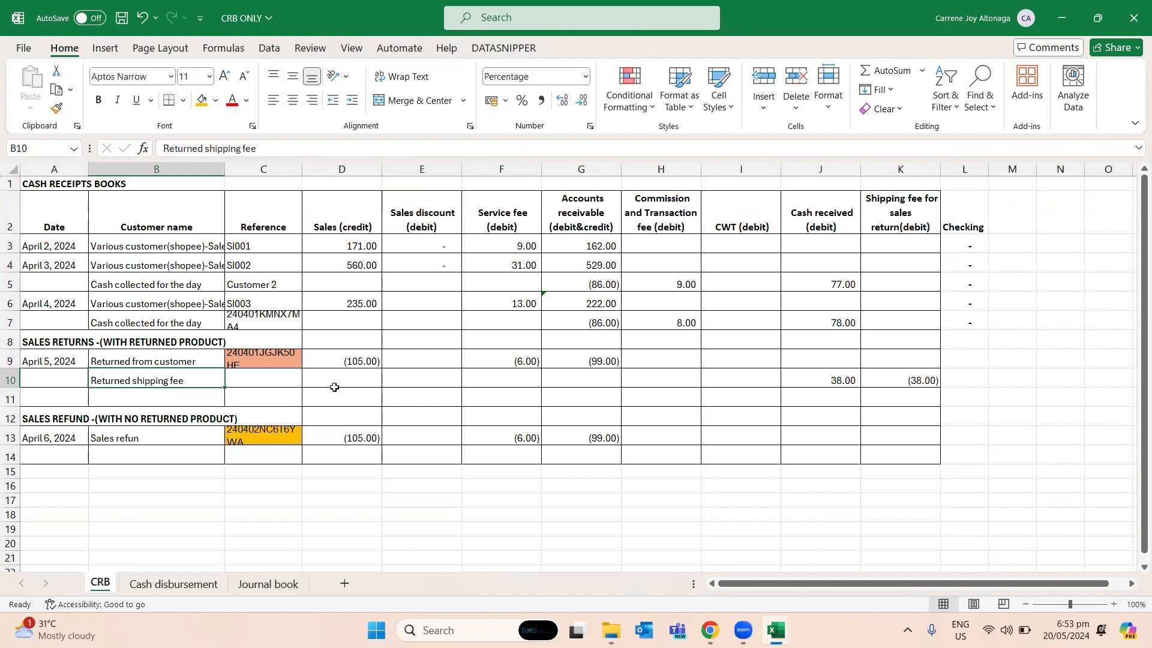
pyautogui.hotkey('ctrl', 'pagedown')
pyautogui.hotkey('ctrl', 'pagedown')
pyautogui.press('Left')
pyautogui.press('Up')
pyautogui.press('Right')
pyautogui.write('April')
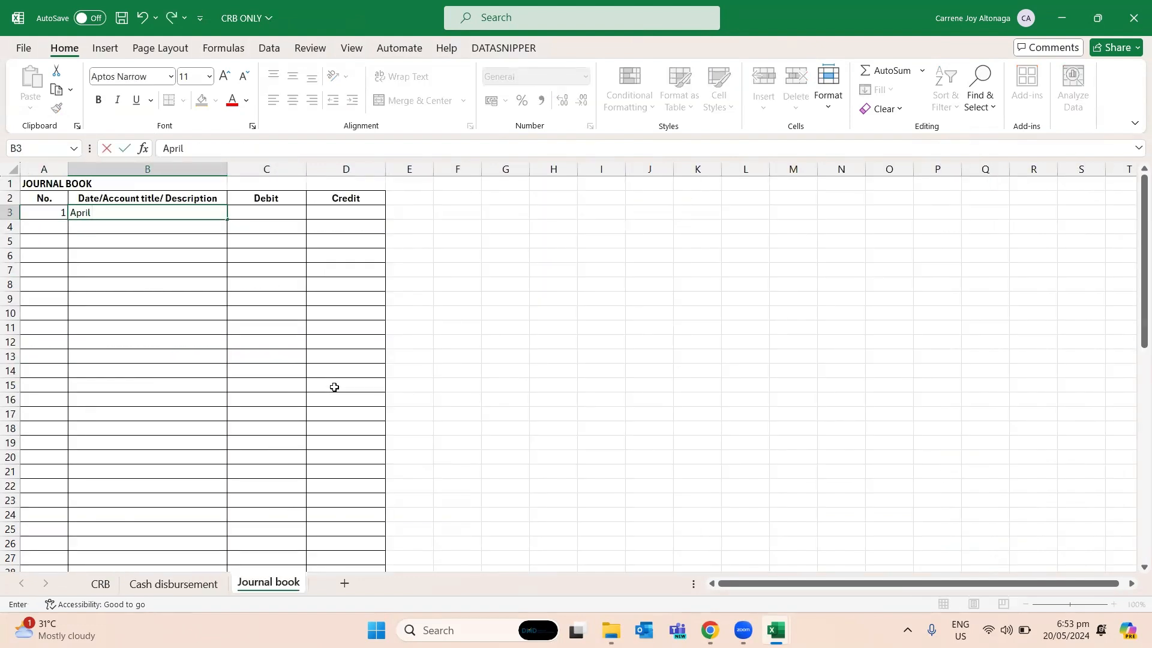
pyautogui.write(' 6, 2024')
pyautogui.press('Return')
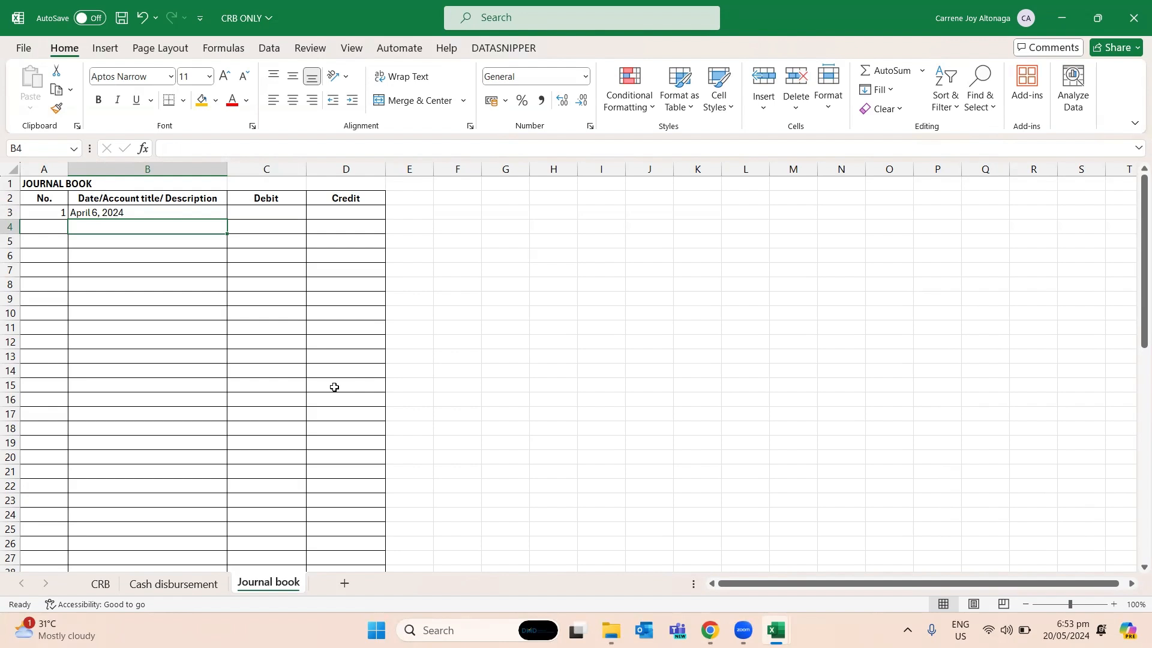
# - Enter the account title "Loss on sales refund" in B4, below the journal entry's date
pyautogui.write('Sales')
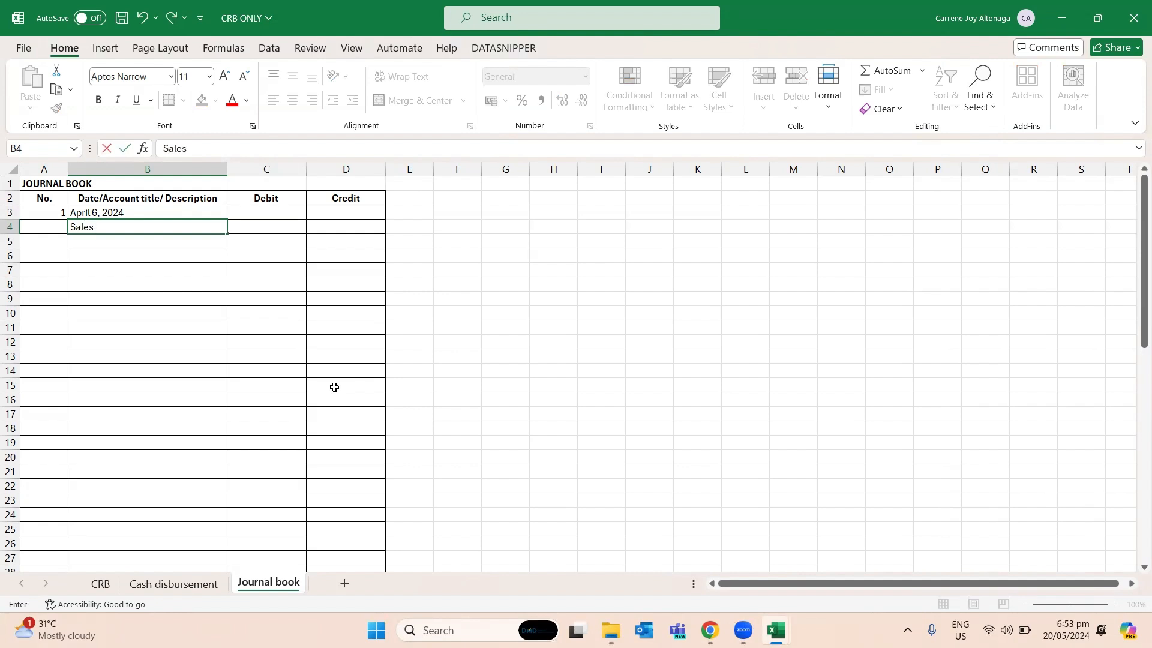
pyautogui.press('BackSpace')
pyautogui.press('BackSpace')
pyautogui.press('BackSpace')
pyautogui.press('BackSpace')
pyautogui.press('BackSpace')
pyautogui.write('Loss on sales refund')
pyautogui.press('Return')
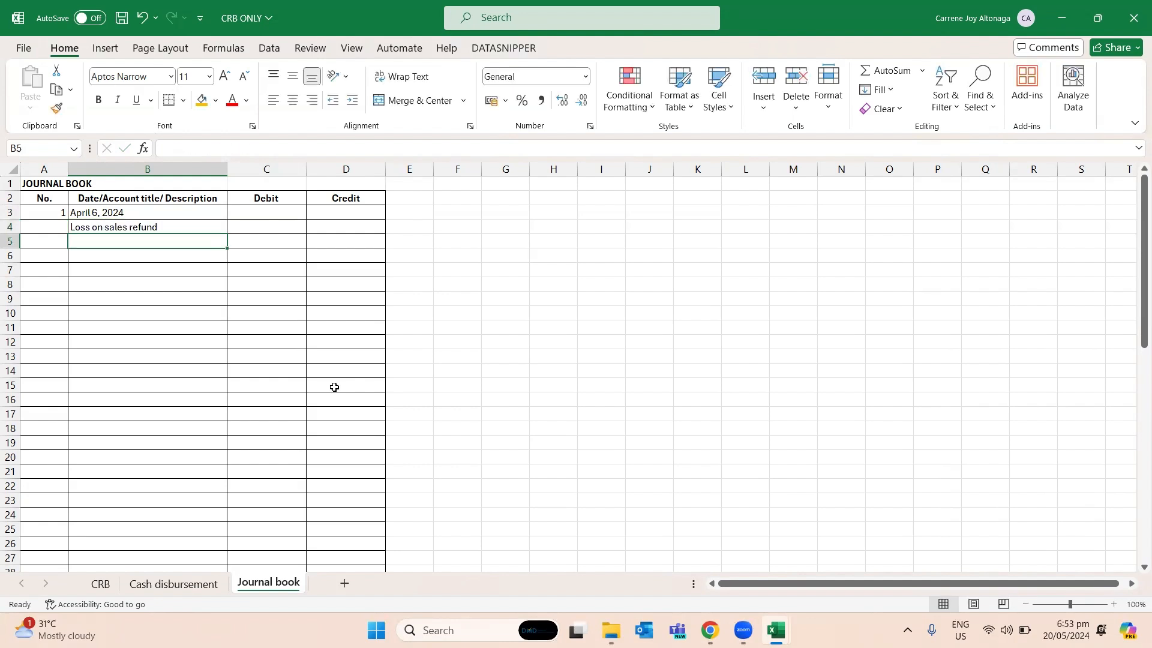
# - Append "(expense)" to the account title in B4
pyautogui.press('Up')
pyautogui.press('Up')
pyautogui.press('F2')
pyautogui.press('Return')
pyautogui.press('F2')
pyautogui.write('(expen')
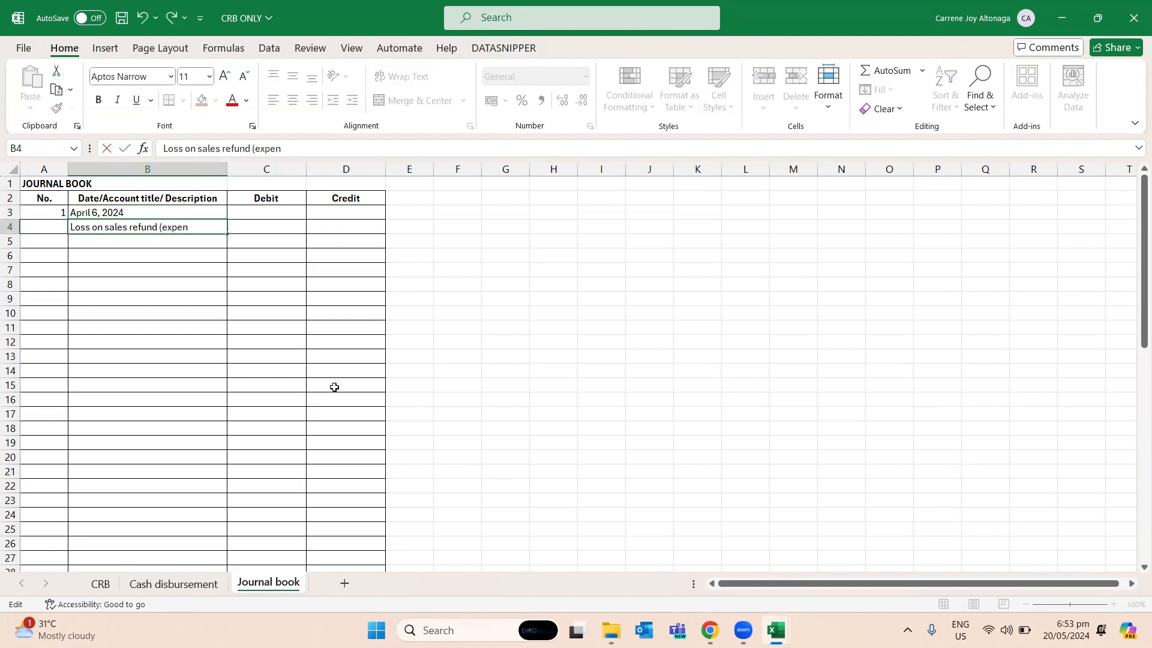
pyautogui.write('se)')
pyautogui.press('Return')
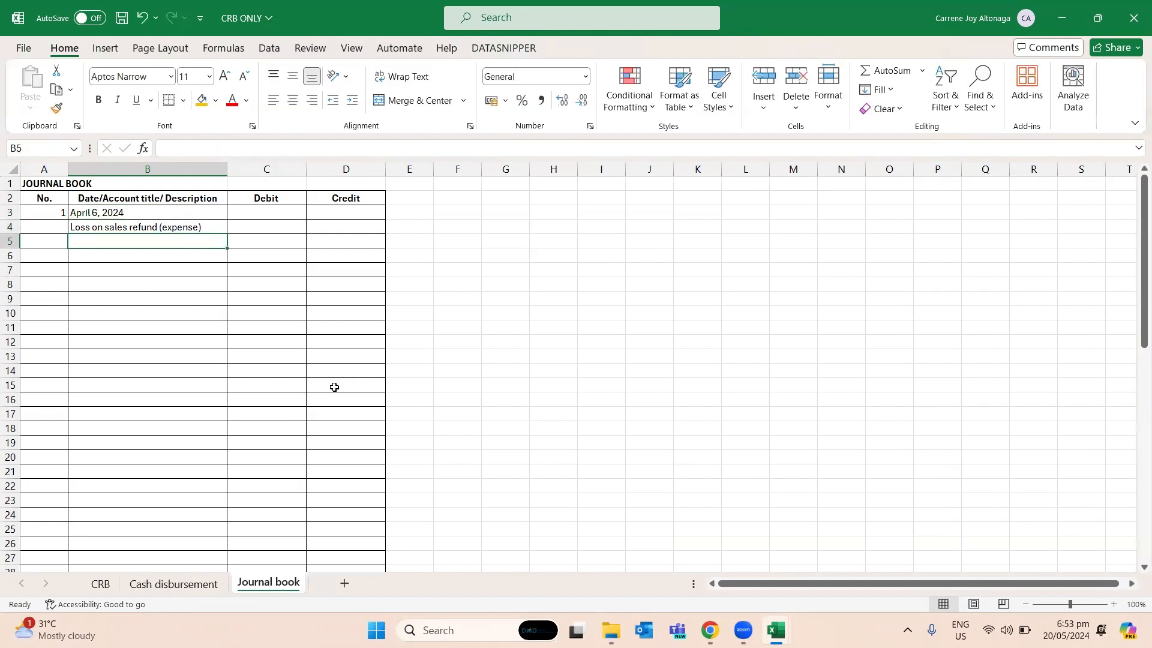
# - Enter the account title "Inventory" in B5, below the loss on sales refund line
pyautogui.write('Inventory')
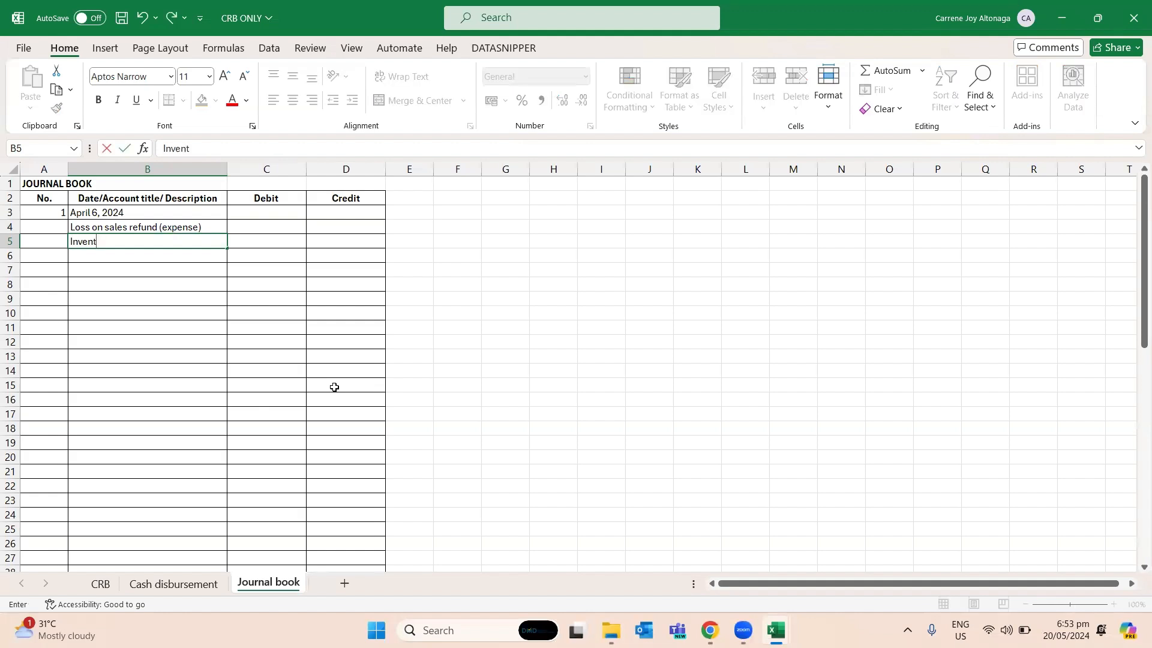
pyautogui.press('Return')
pyautogui.press('Up')
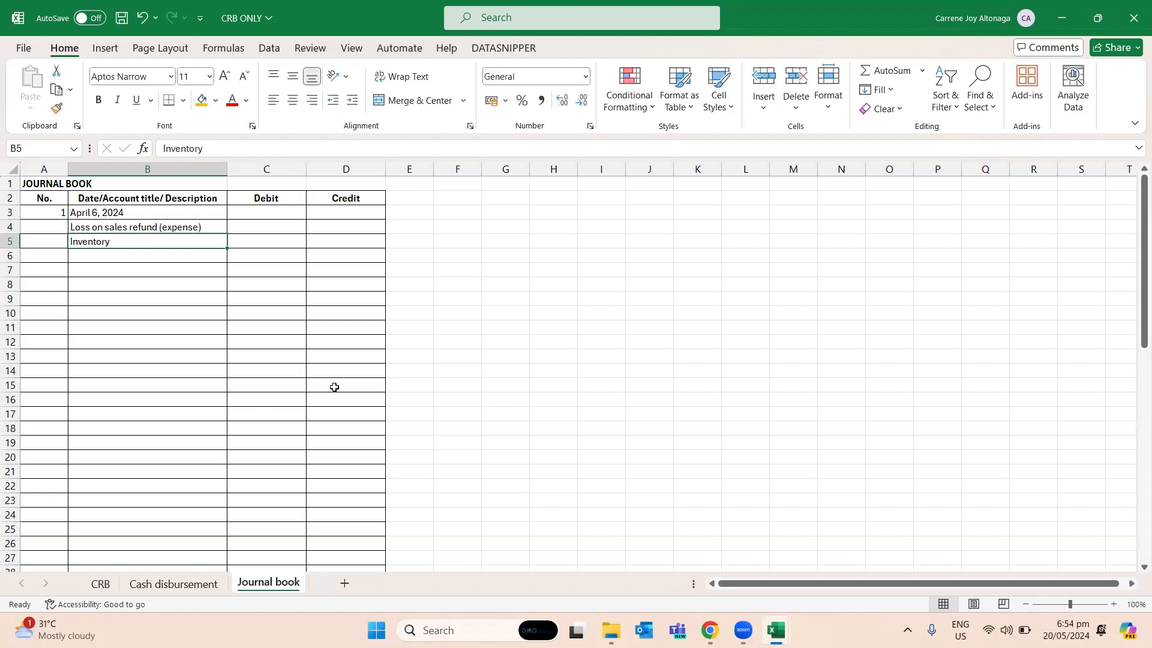
# - Enter 70 as the debit for the loss on sales refund in C4
pyautogui.click(267, 231)
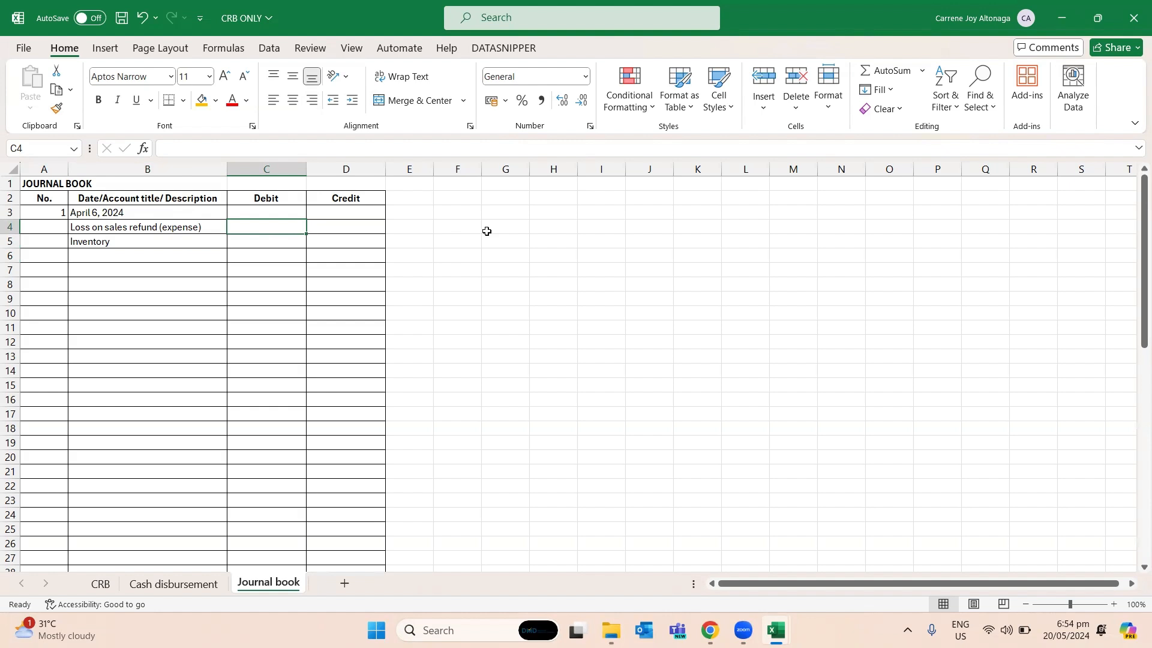
pyautogui.write('80')
pyautogui.press('BackSpace')
pyautogui.press('BackSpace')
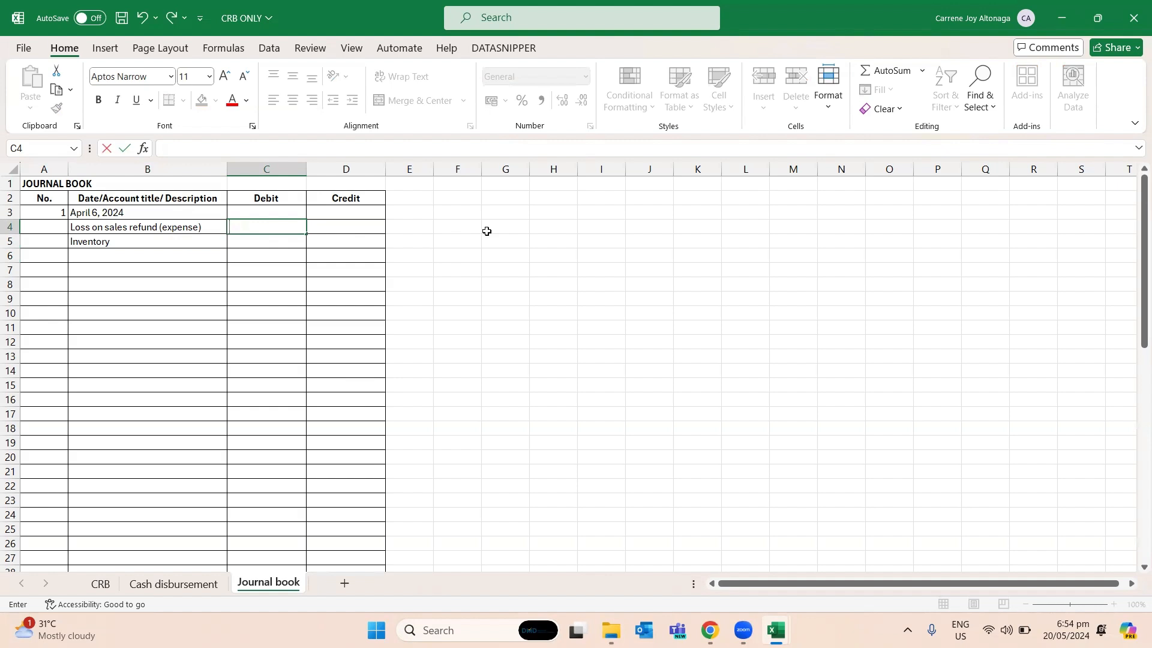
pyautogui.write('70')
pyautogui.hotkey('ctrl', 'Return')
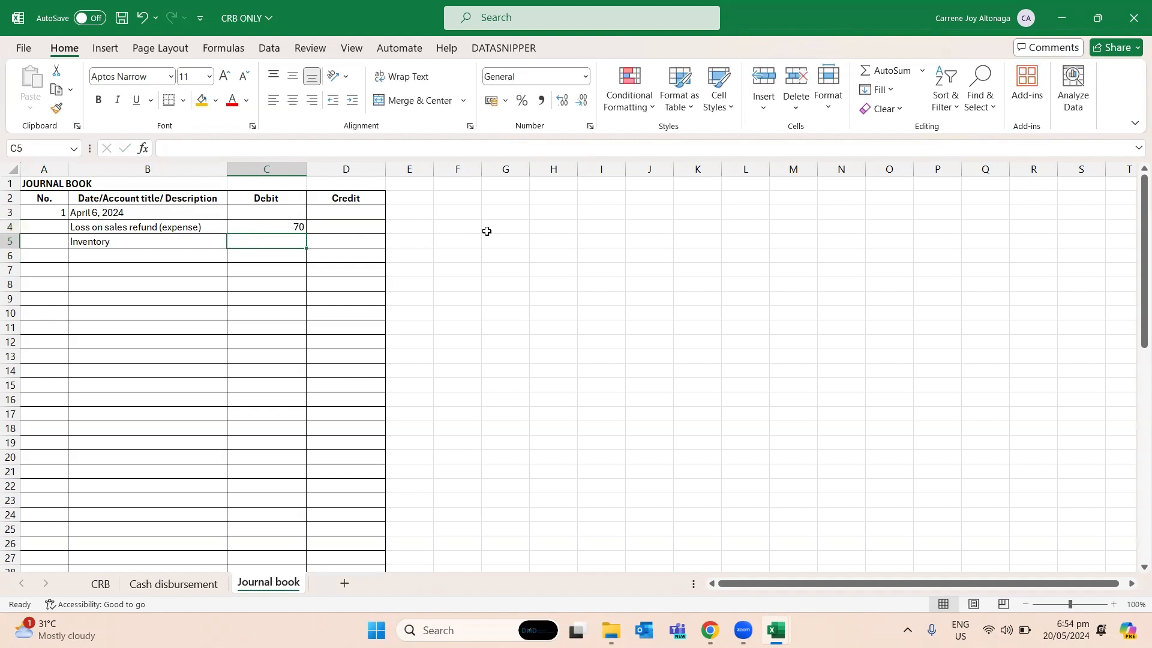
# - Link the Inventory credit in D5 to the debit amount in C4 and save the workbook
pyautogui.press('Right')
pyautogui.press('Down')
pyautogui.write('=')
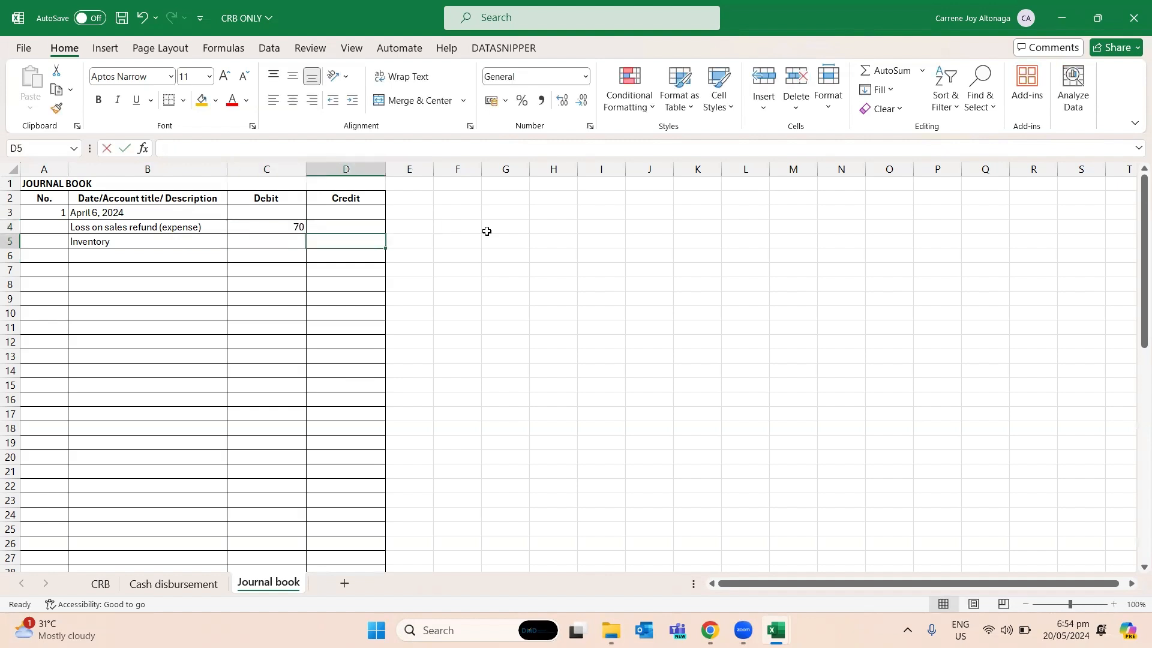
pyautogui.press('Up')
pyautogui.press('Left')
pyautogui.press('Return')
pyautogui.hotkey('ctrl', 's')
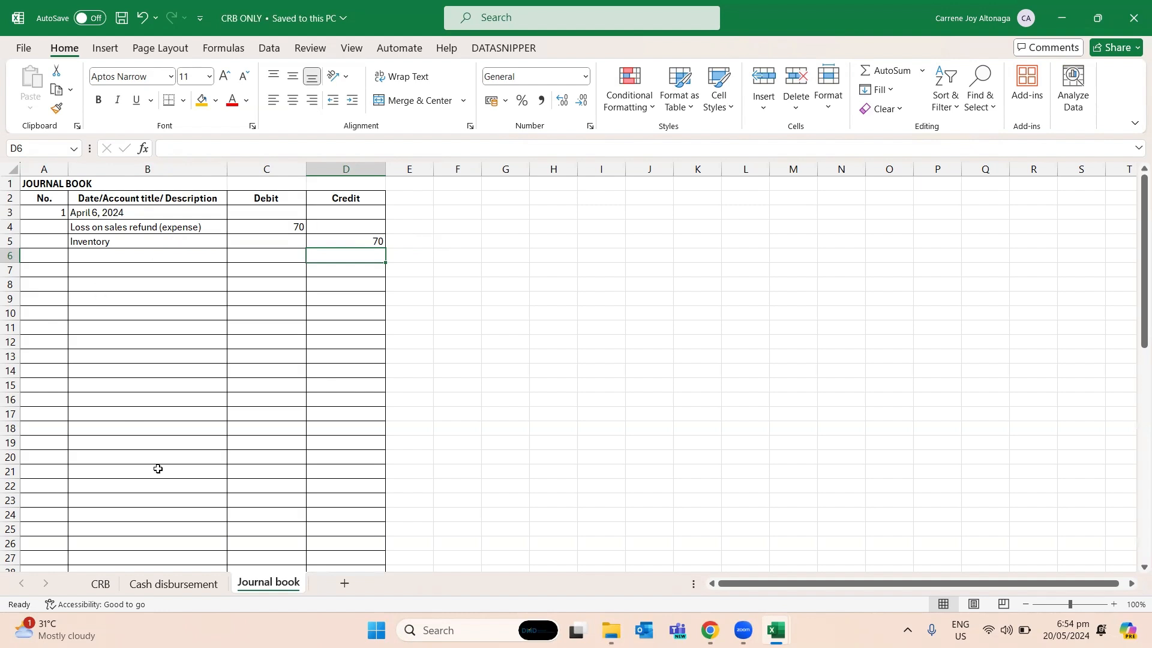
# - Review the Cash disbursement, Journal book and CRB sheets, including the sales return and sales refund rows
pyautogui.click(189, 586)
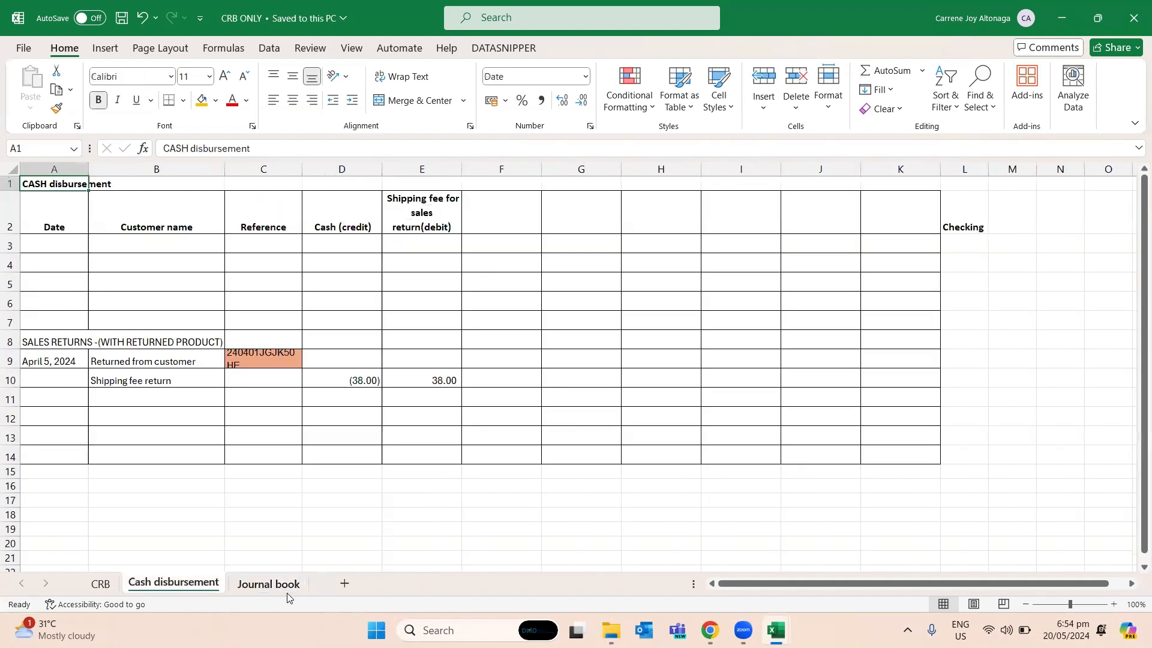
pyautogui.click(289, 582)
pyautogui.click(303, 488)
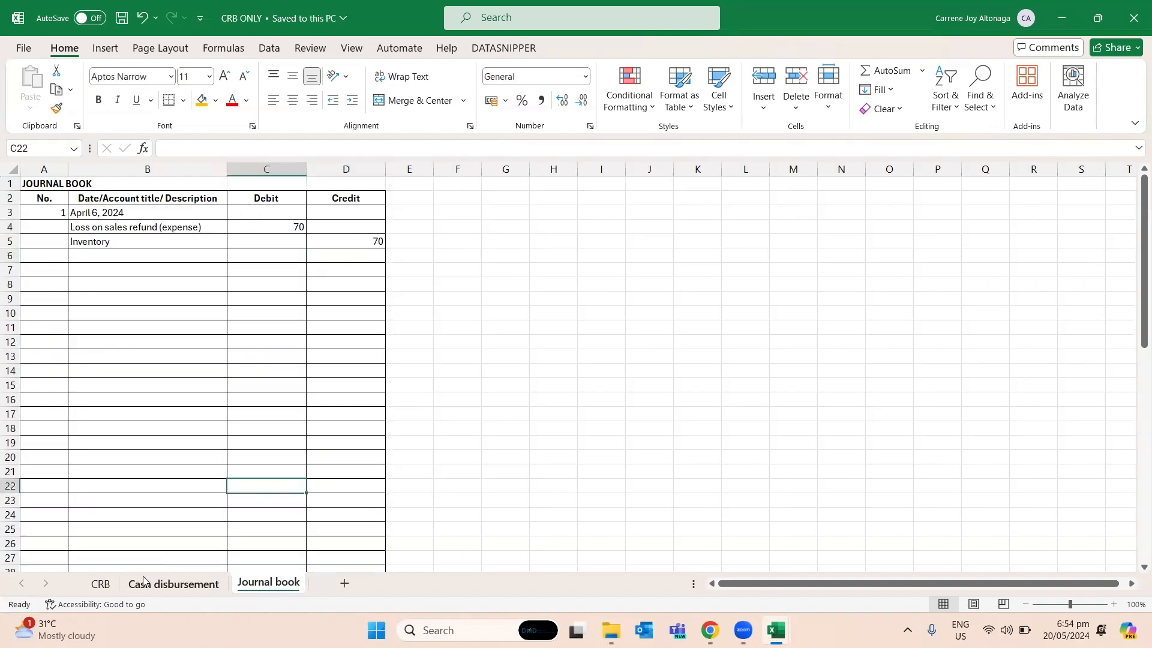
pyautogui.click(102, 583)
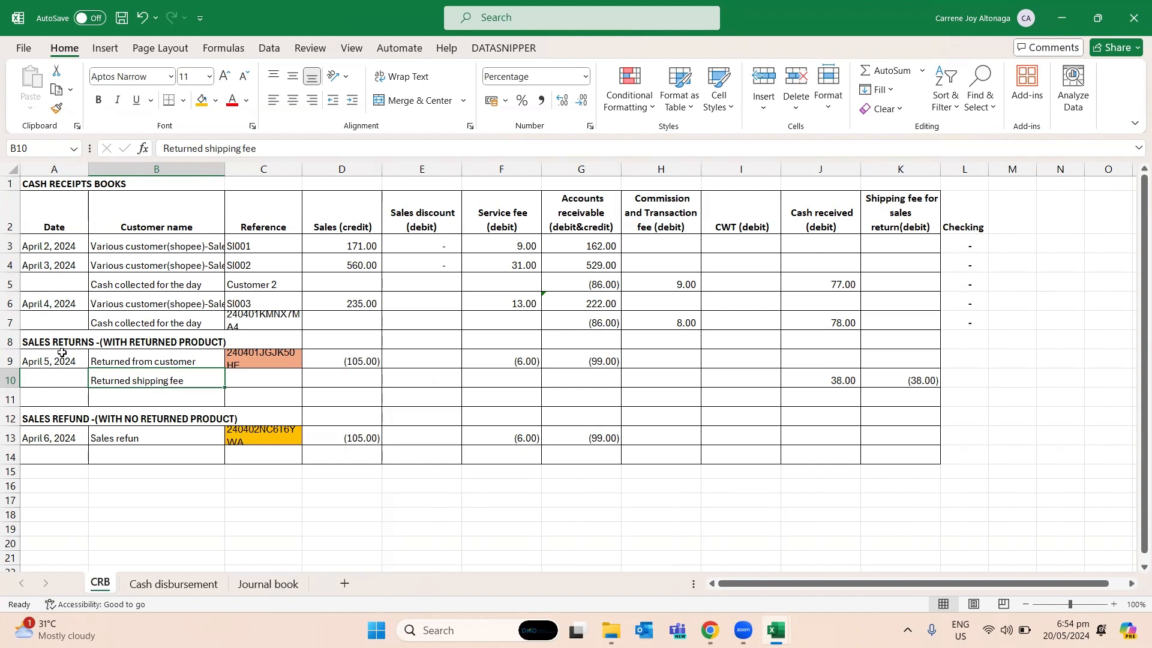
pyautogui.click(188, 436)
pyautogui.click(264, 364)
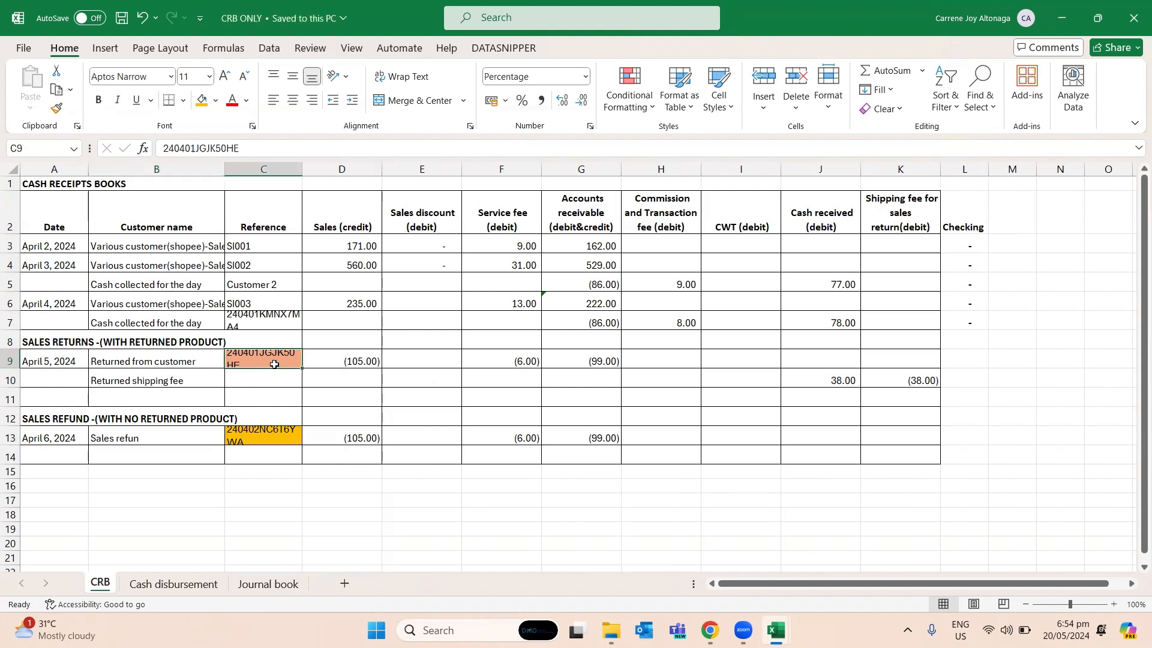
pyautogui.click(242, 401)
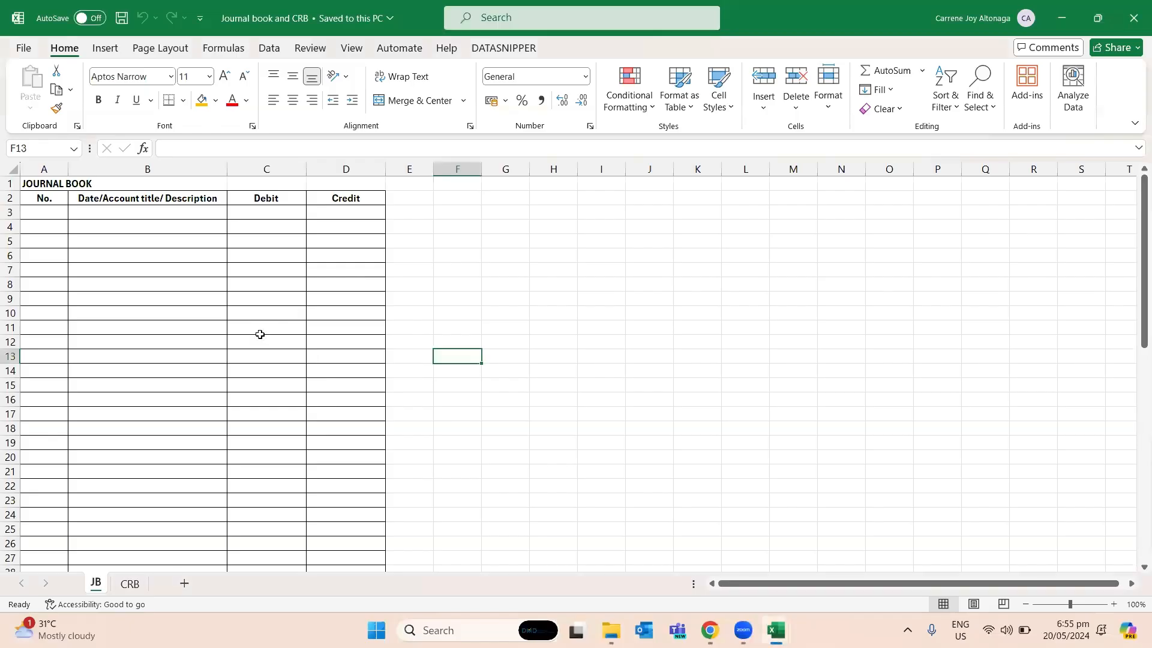
# - Look over the JB and CRB sheets of the "Journal book and CRB" workbook
pyautogui.click(260, 329)
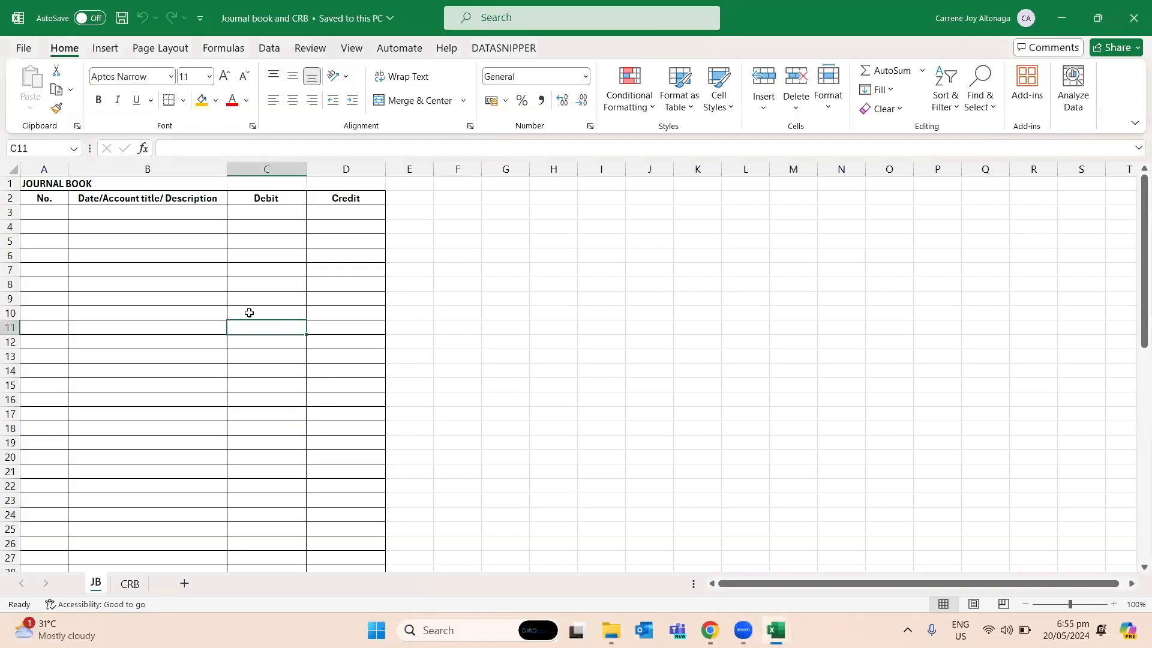
pyautogui.hotkey('ctrl', 'pagedown')
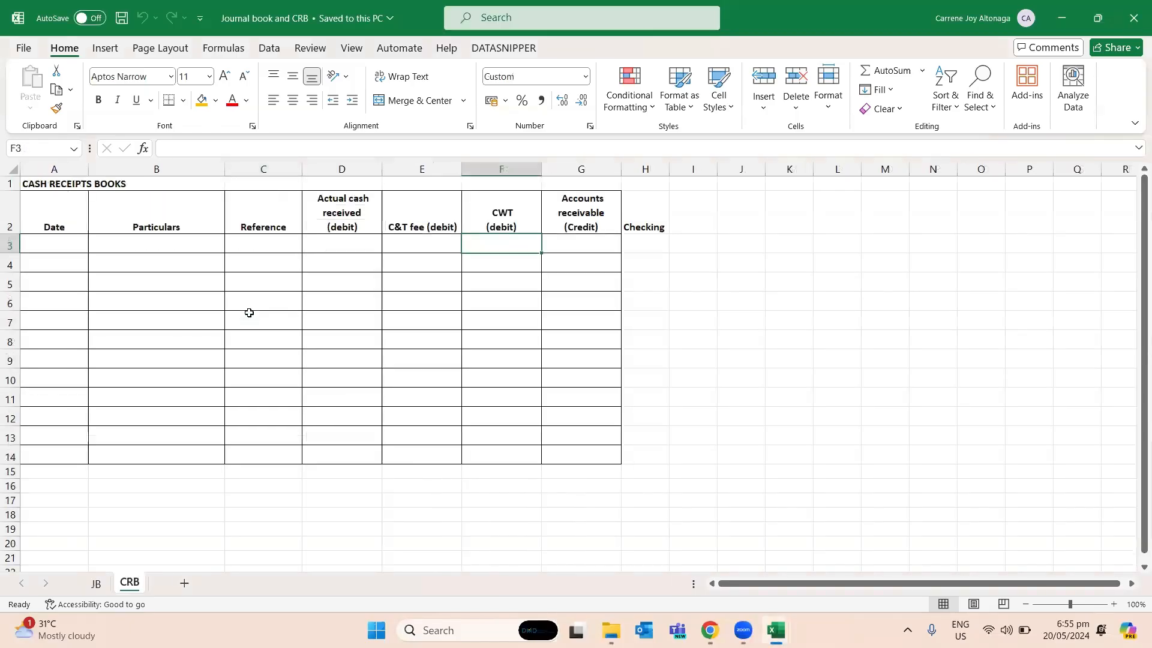
pyautogui.hotkey('ctrl', 'pageup')
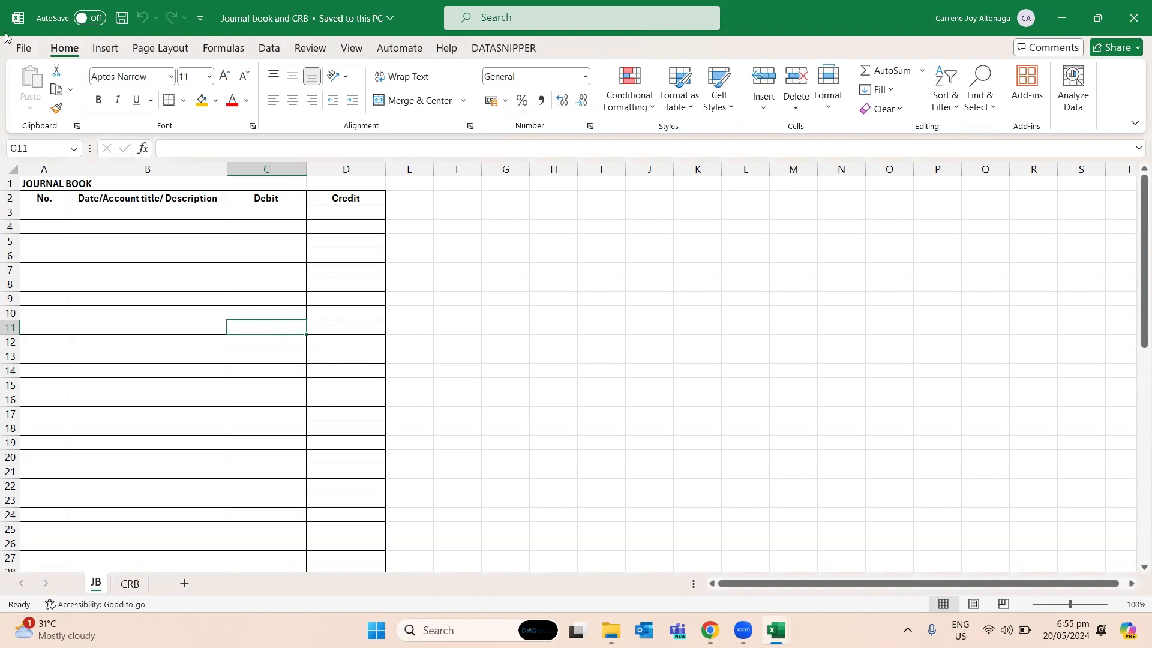
# - Enter 1 as the first entry number in A3 of the JB sheet
pyautogui.press('Up')
pyautogui.press('Up')
pyautogui.press('Up')
pyautogui.press('Up')
pyautogui.press('Up')
pyautogui.press('Up')
pyautogui.press('Left')
pyautogui.press('Left')
pyautogui.press('Up')
pyautogui.press('Up')
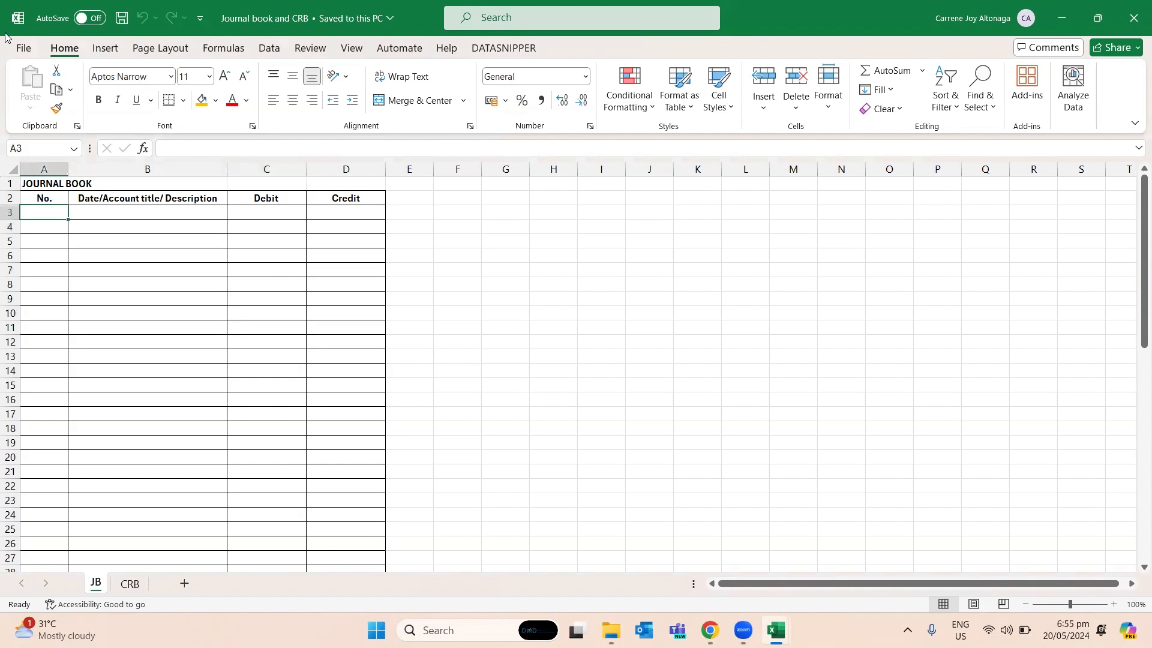
pyautogui.hotkey('alt', 'Tab')
pyautogui.write('S')
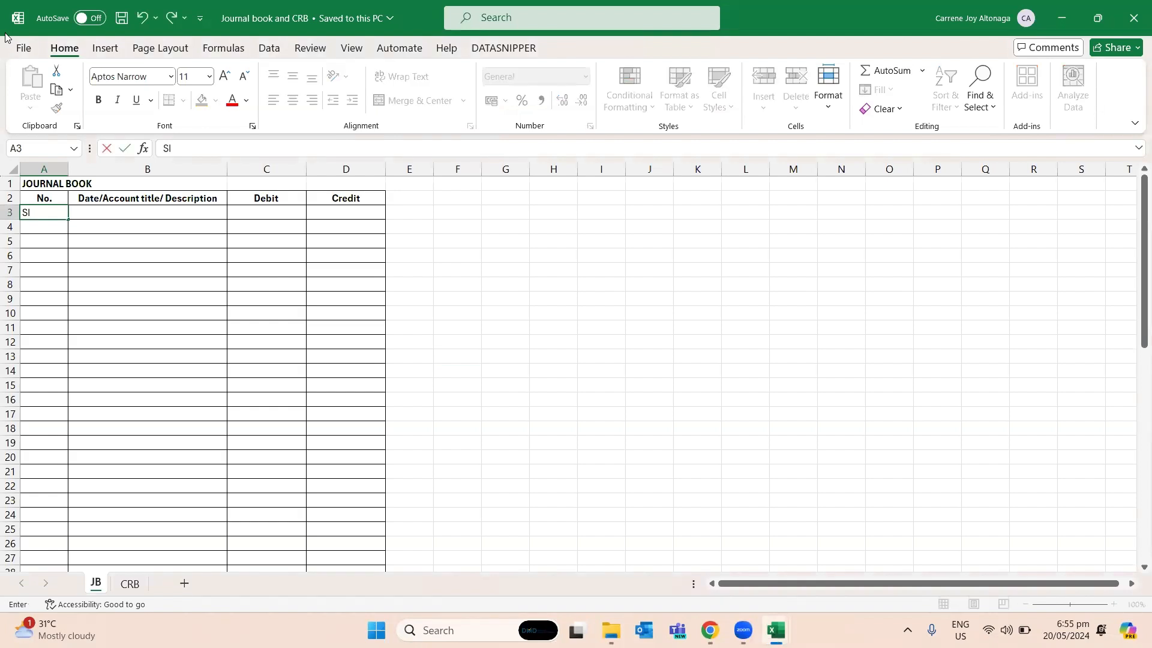
pyautogui.press('BackSpace')
pyautogui.write('1')
pyautogui.press('Tab')
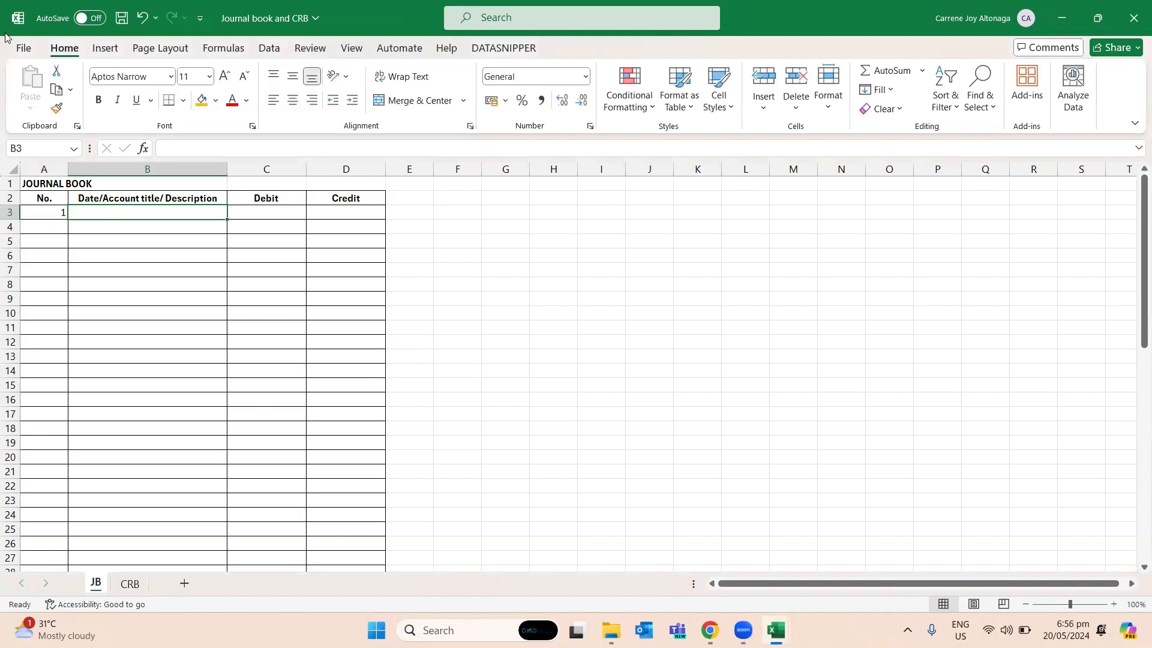
# - Enter the date April 2, 2024 in B3 and the account title "Sales" in B4
pyautogui.write('Apri')
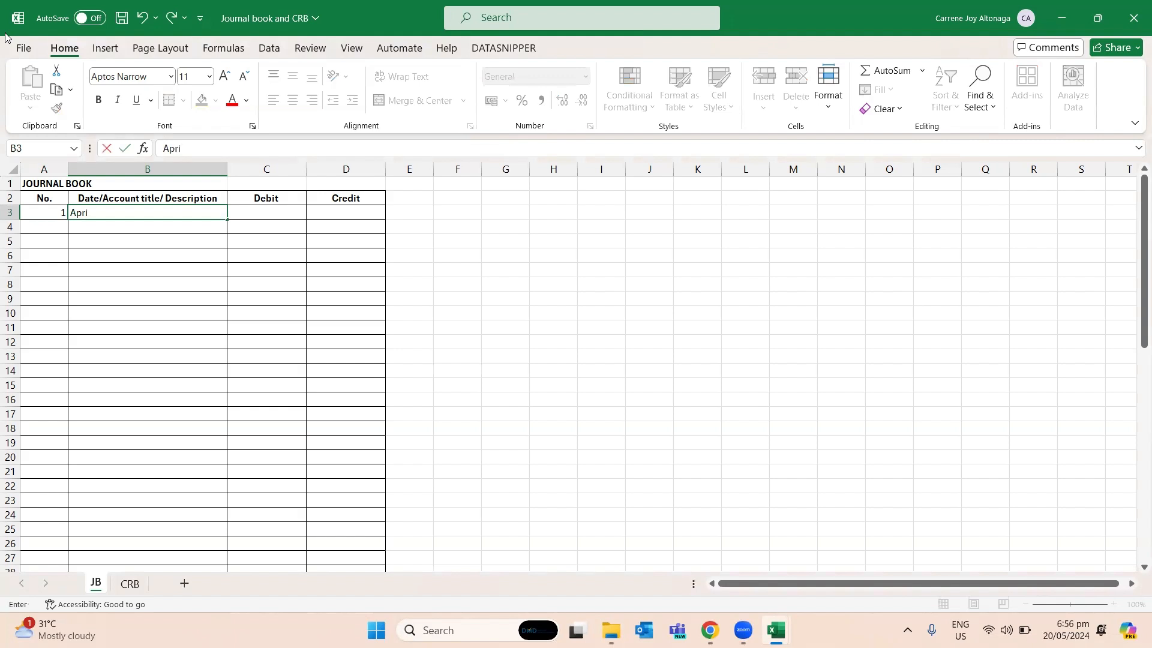
pyautogui.write('l 2, 2024')
pyautogui.press('Return')
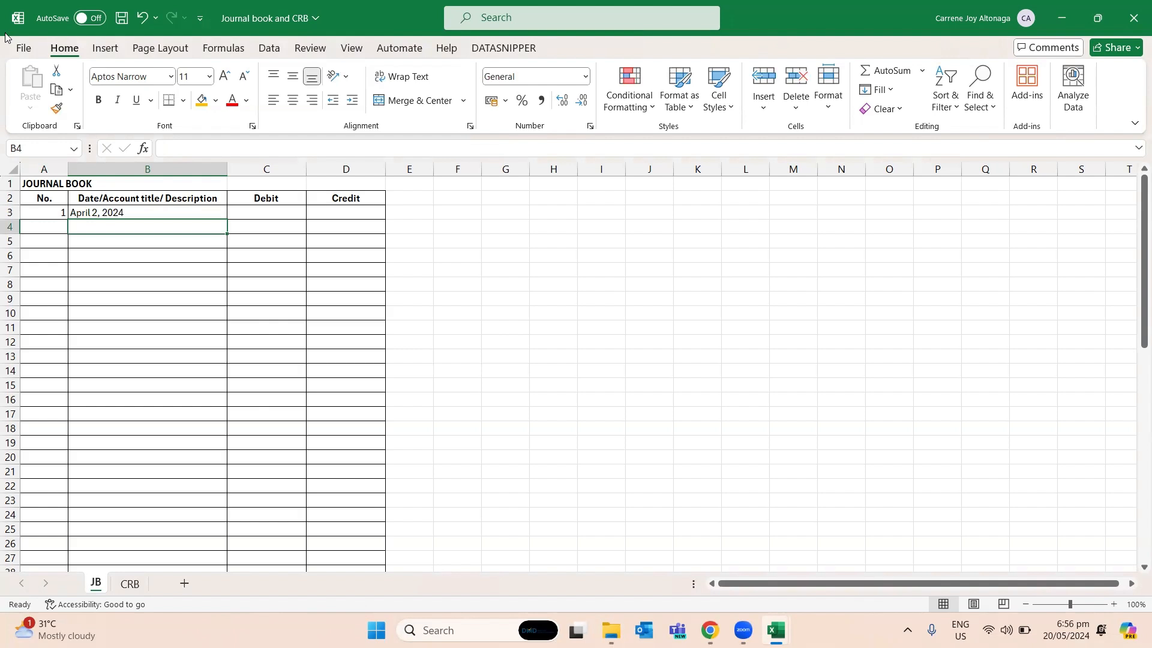
pyautogui.write('Sa')
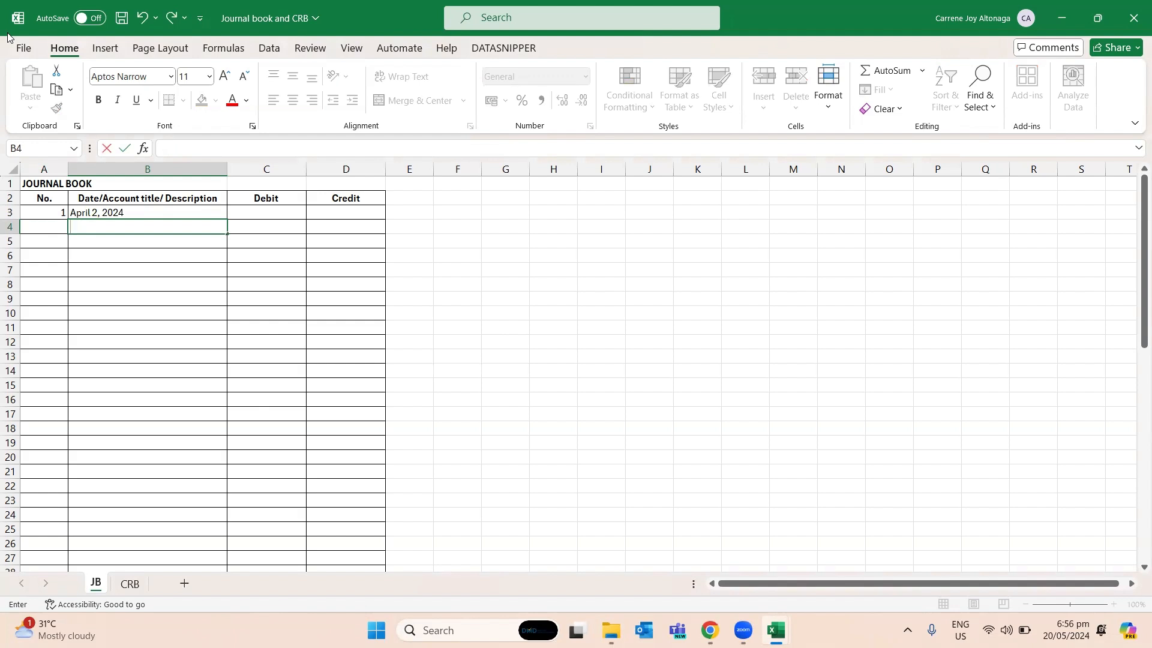
pyautogui.write('les')
pyautogui.press('Return')
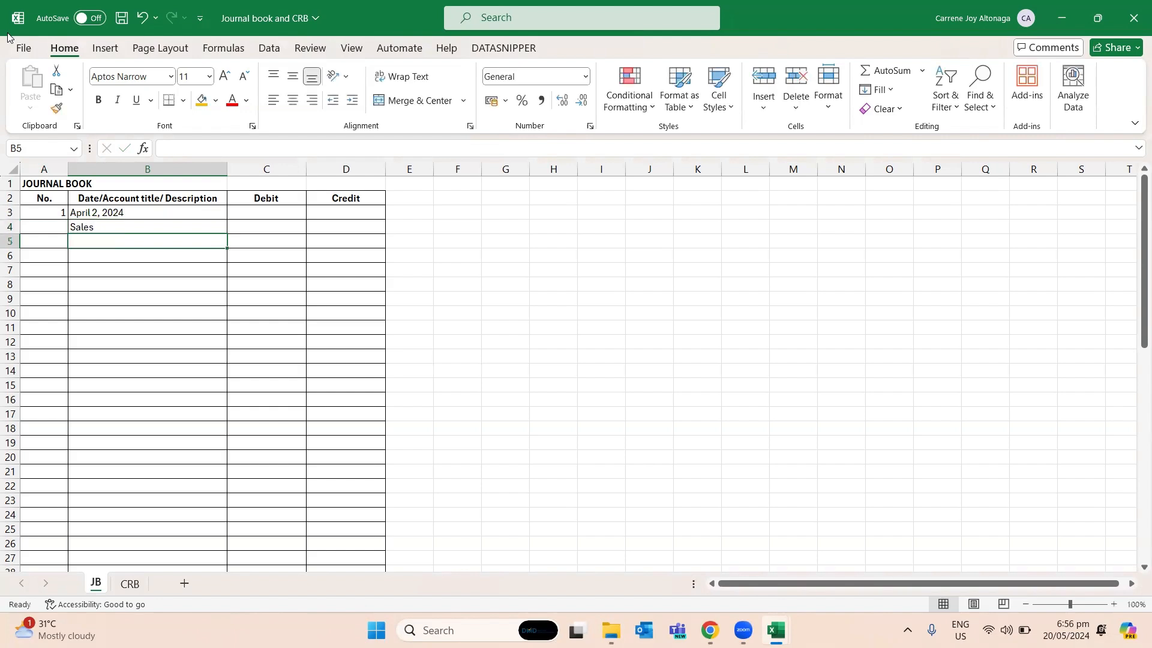
# - Check the amount columns in the order workbook's Step3done sheet and enter "Sales discount" in B5 of the JB sheet
pyautogui.hotkey('alt', 'Tab')
pyautogui.hotkey('alt', 'Tab')
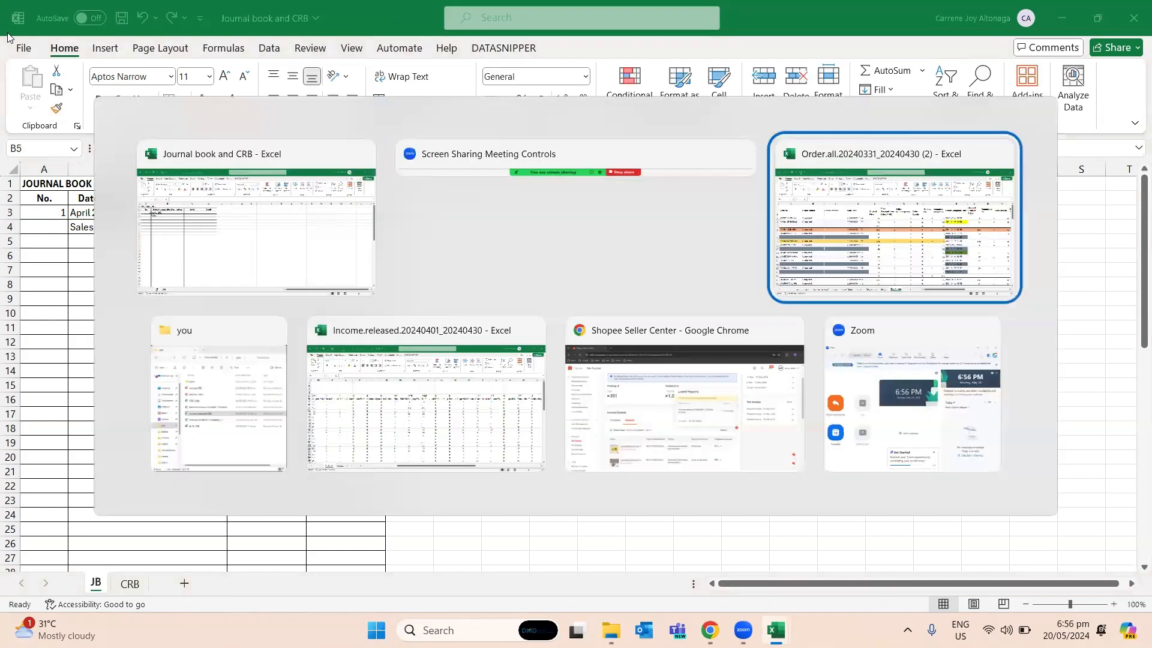
pyautogui.press('Up')
pyautogui.press('Up')
pyautogui.press('Up')
pyautogui.press('Up')
pyautogui.press('Up')
pyautogui.press('Up')
pyautogui.press('Up')
pyautogui.press('Up')
pyautogui.press('Up')
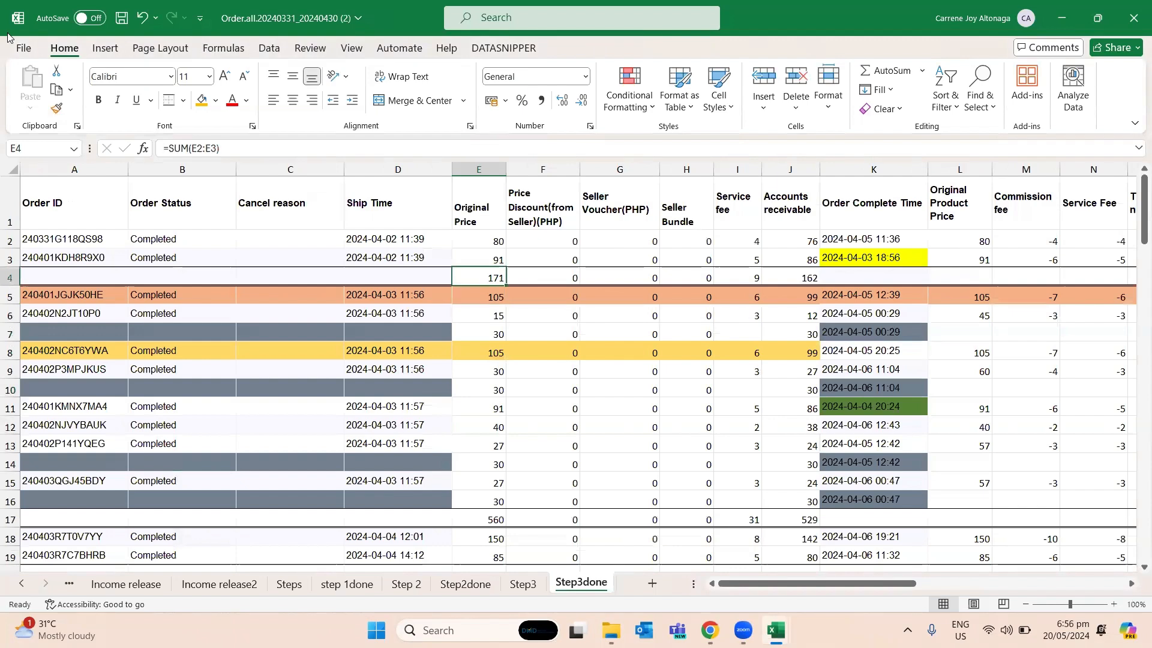
pyautogui.hotkey('alt', 'Tab')
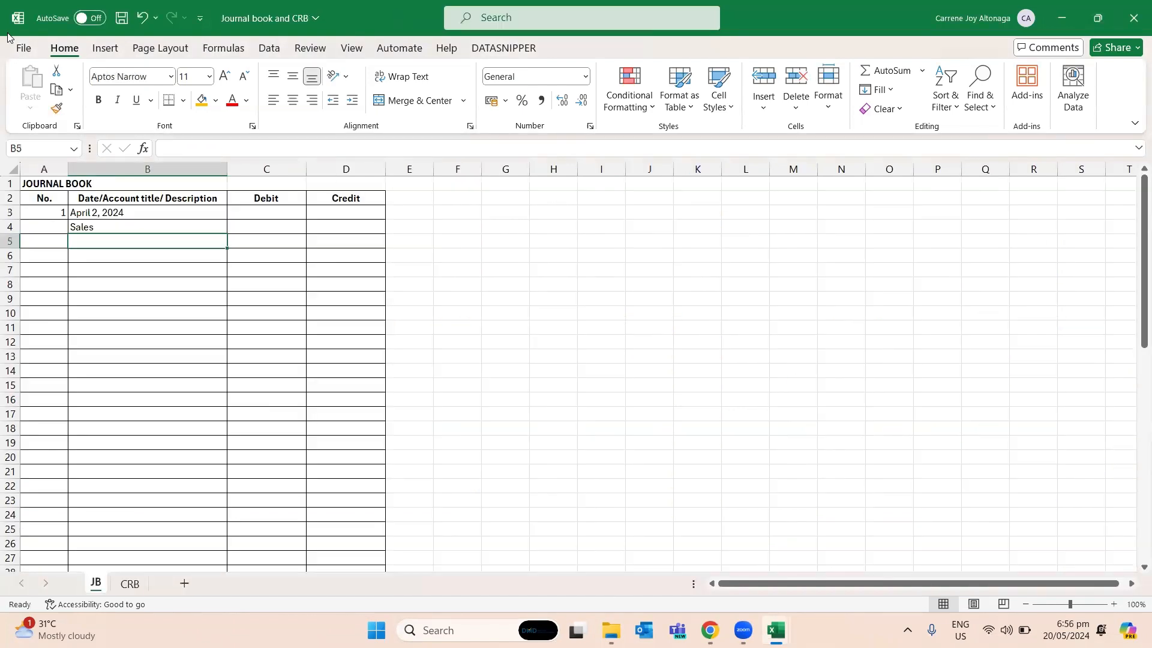
pyautogui.write('Sales discount')
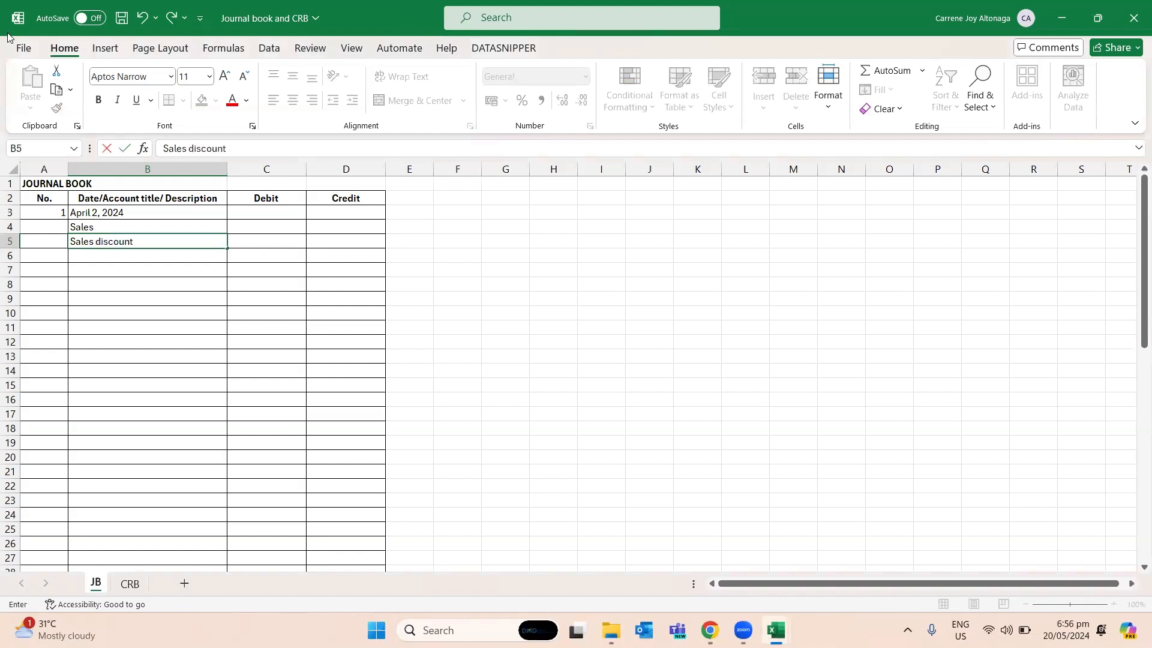
pyautogui.press('Return')
# - Enter the account titles "Service fee" in B6 and "Accounts" in B7 of the JB sheet
pyautogui.hotkey('alt', 'Tab')
pyautogui.hotkey('alt', 'Tab')
pyautogui.write('Serve')
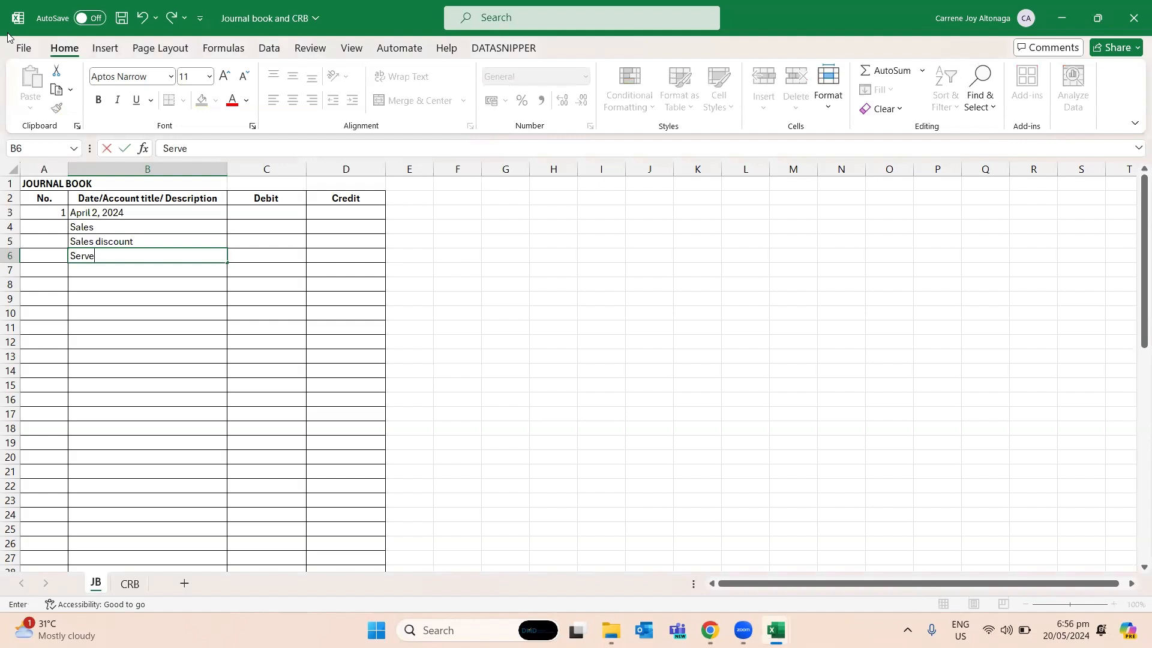
pyautogui.press('BackSpace')
pyautogui.write('ice')
pyautogui.press('Return')
pyautogui.write('Accounts')
pyautogui.press('Return')
# - Link the Sales credit in D4 to the original price total in E4 of the order workbook's Step3done sheet
pyautogui.press('Up')
pyautogui.press('Up')
pyautogui.press('Right')
pyautogui.press('Up')
pyautogui.press('Up')
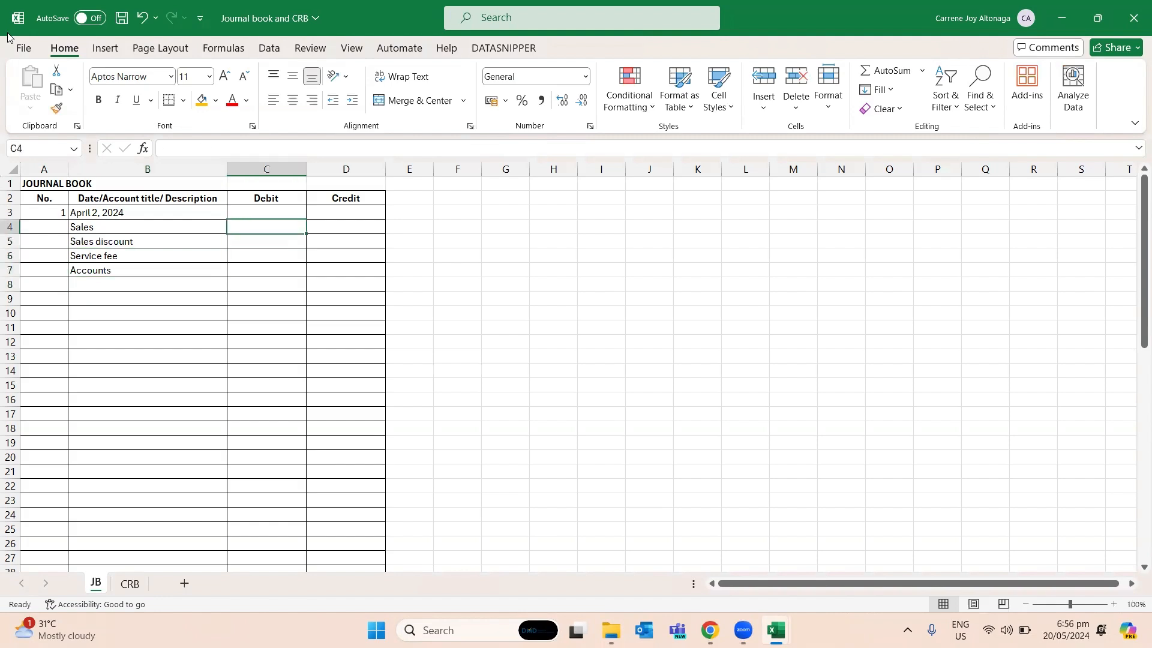
pyautogui.press('Right')
pyautogui.write('=')
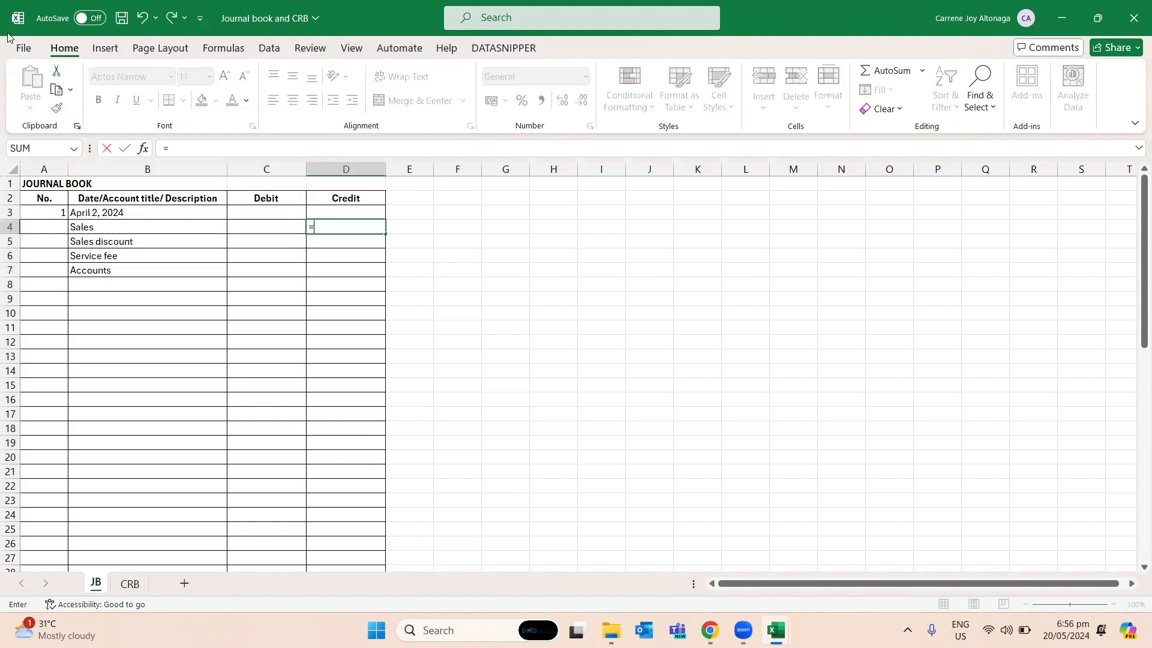
pyautogui.hotkey('alt', 'Tab')
pyautogui.press('Right')
pyautogui.press('Right')
pyautogui.press('Right')
pyautogui.press('Right')
pyautogui.press('Right')
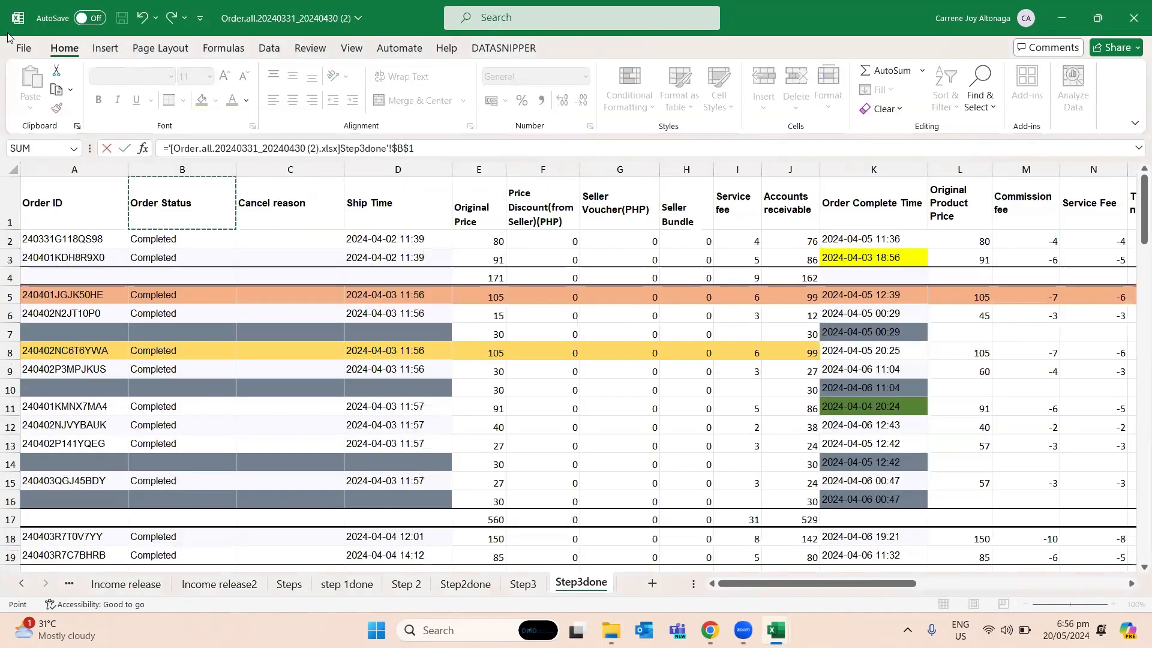
pyautogui.press('Down')
pyautogui.press('Down')
pyautogui.press('Down')
pyautogui.press('Left')
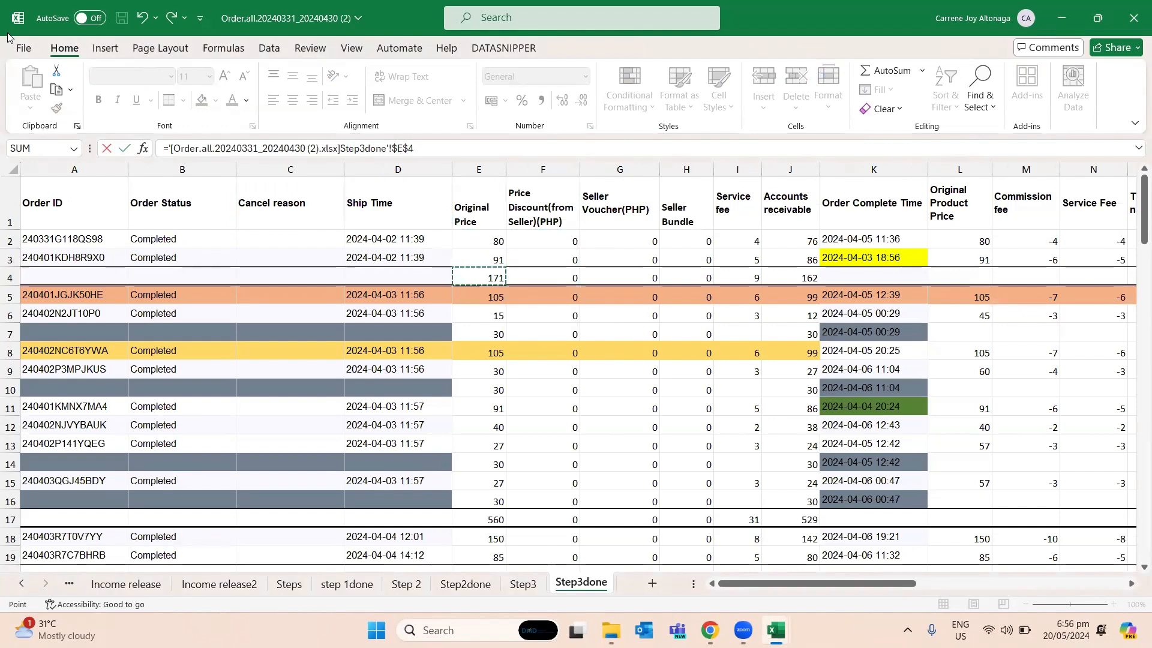
pyautogui.press('Return')
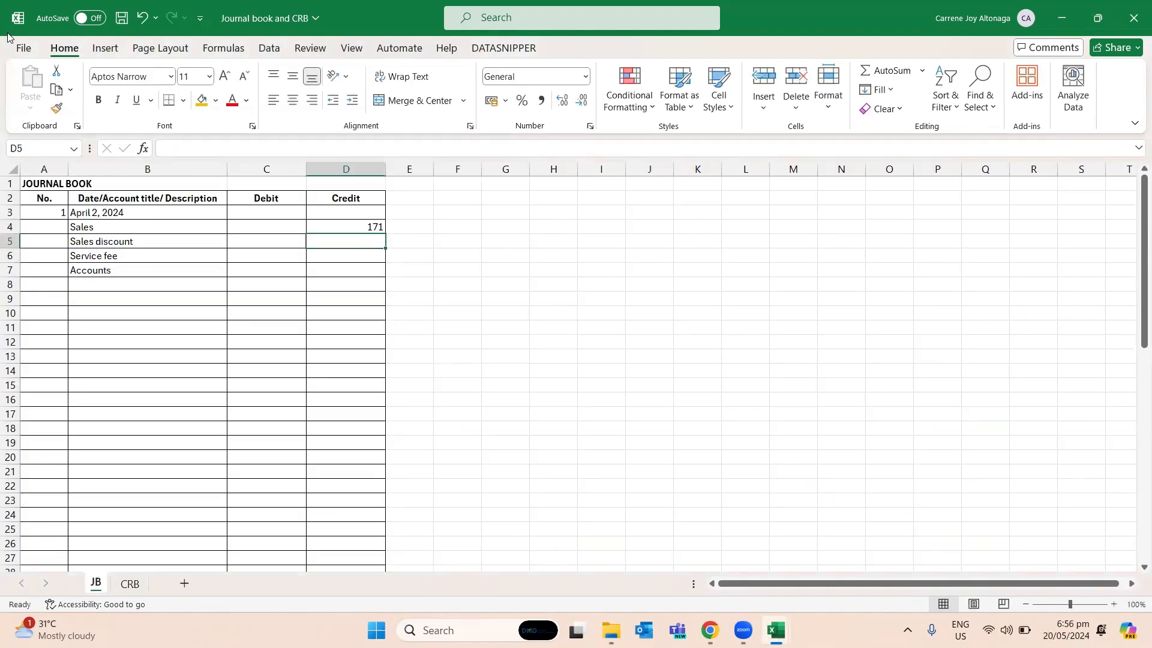
# - Add a new worksheet before the JB sheet and enter the bold heading "OPTION 2" in A1
pyautogui.press('Left')
pyautogui.press('Up')
pyautogui.press('Up')
pyautogui.press('Up')
pyautogui.press('Left')
pyautogui.press('Left')
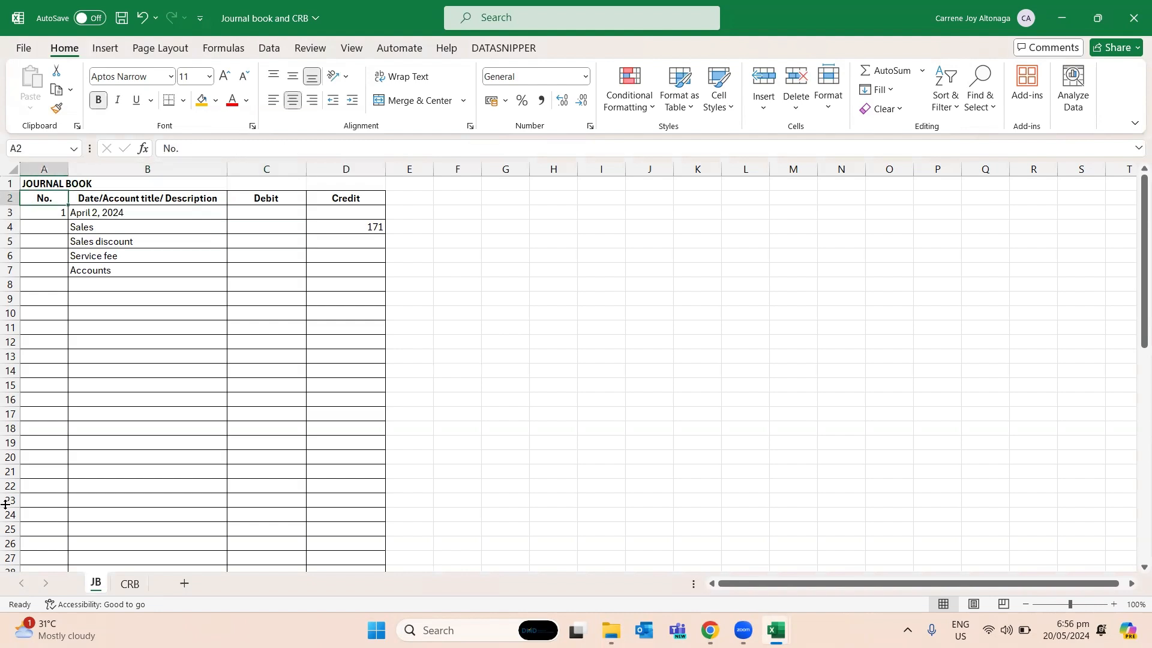
pyautogui.click(185, 584)
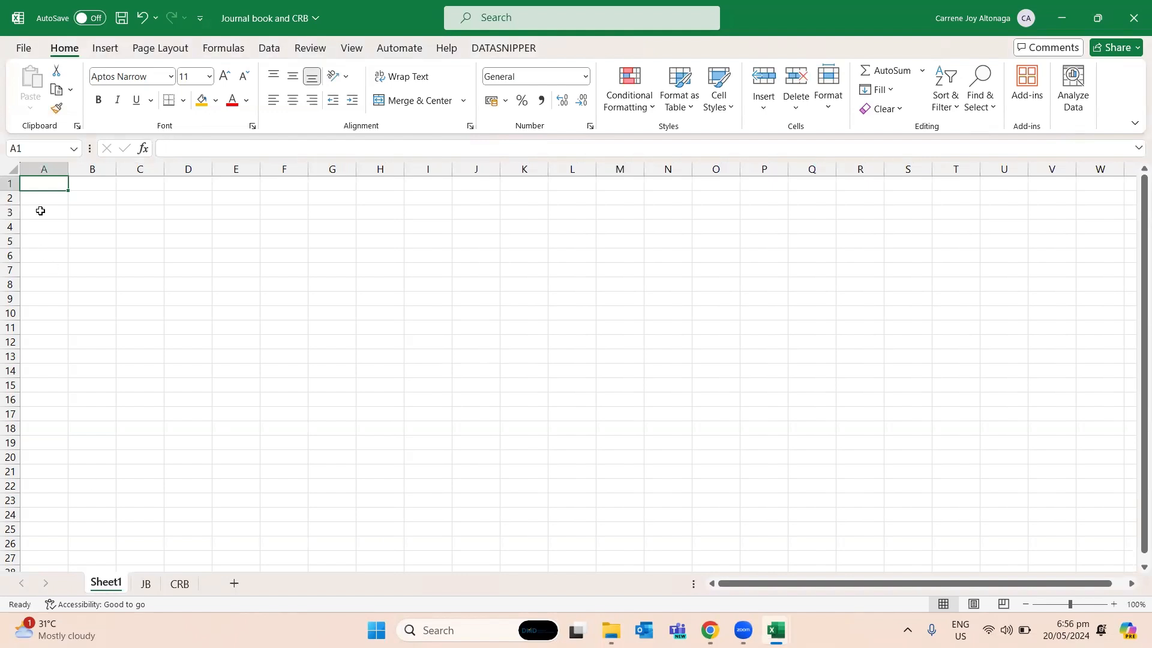
pyautogui.write('OPTION 2')
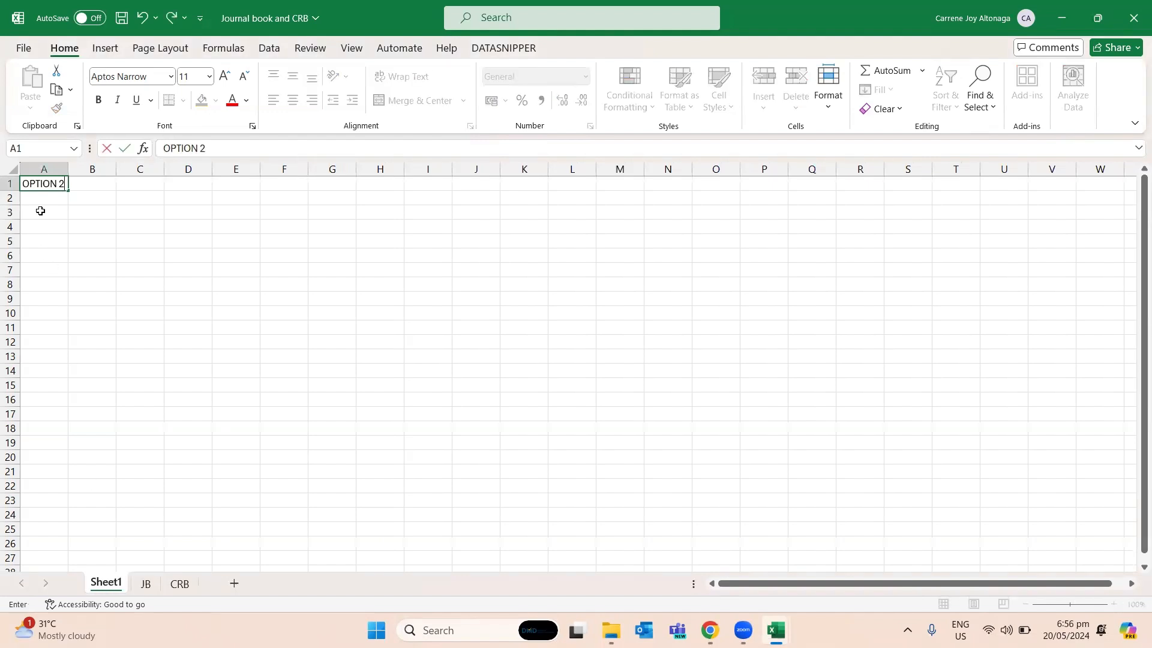
pyautogui.press('Return')
pyautogui.press('Up')
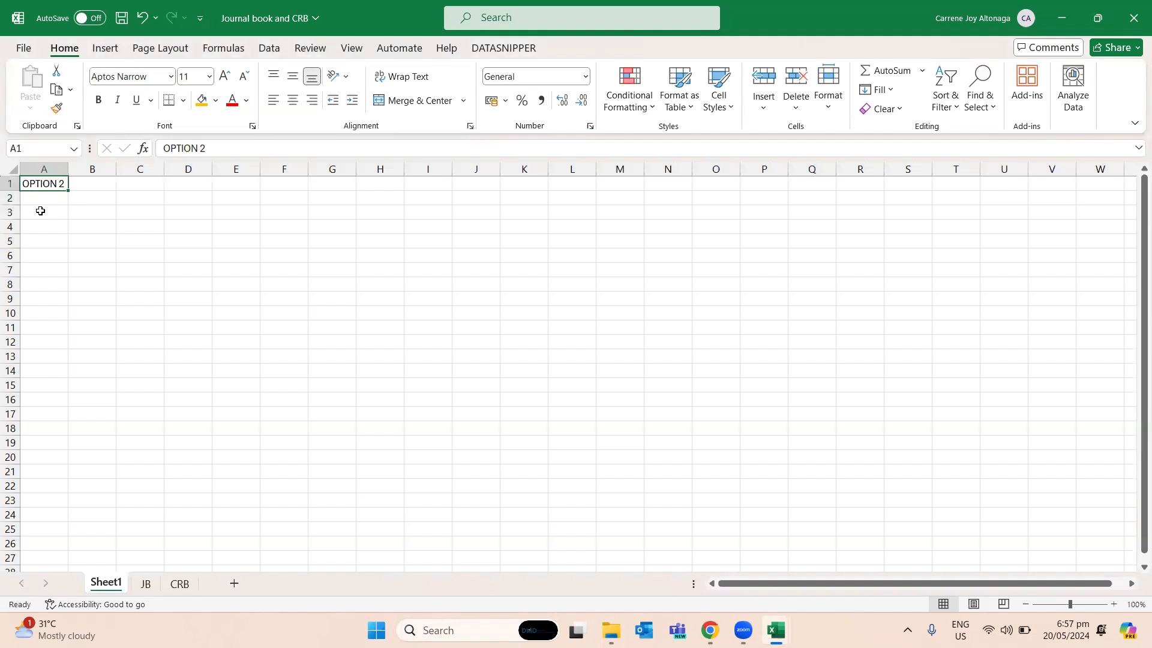
pyautogui.hotkey('ctrl', 'b')
# - Extend the title in A1 of the JB sheet to "JOURNAL BOOK - OPTION 2"
pyautogui.hotkey('ctrl', 'pagedown')
pyautogui.press('Down')
pyautogui.press('Down')
pyautogui.press('Up')
pyautogui.press('Up')
pyautogui.press('Up')
pyautogui.press('F2')
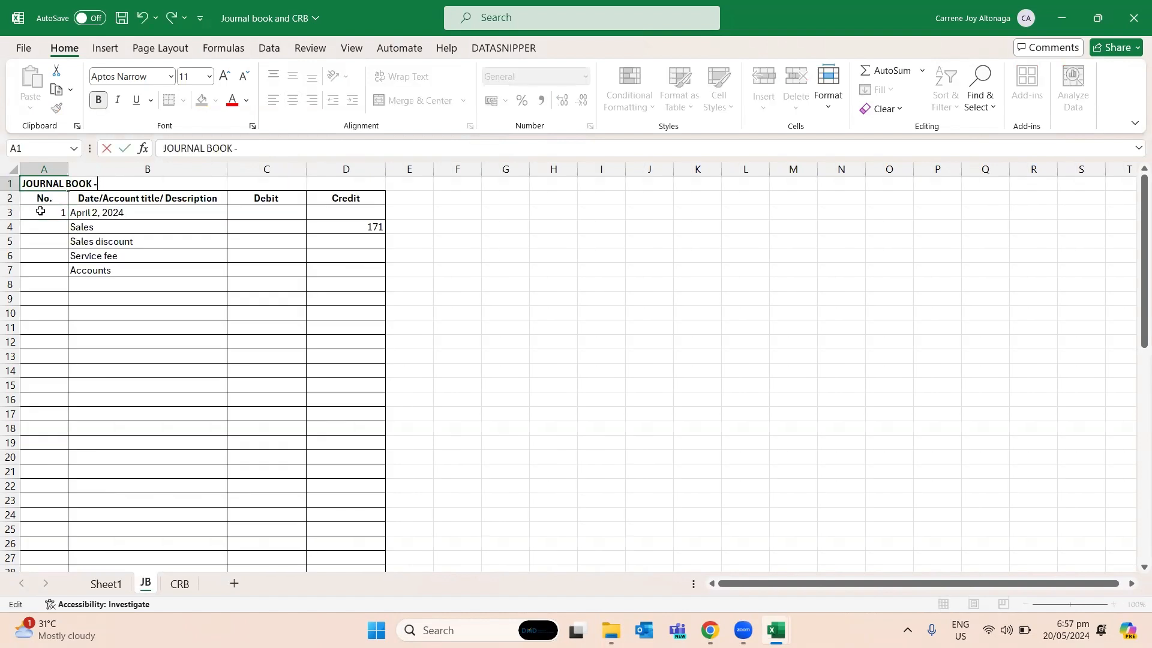
pyautogui.press('capslock')
pyautogui.write('OPTION 2')
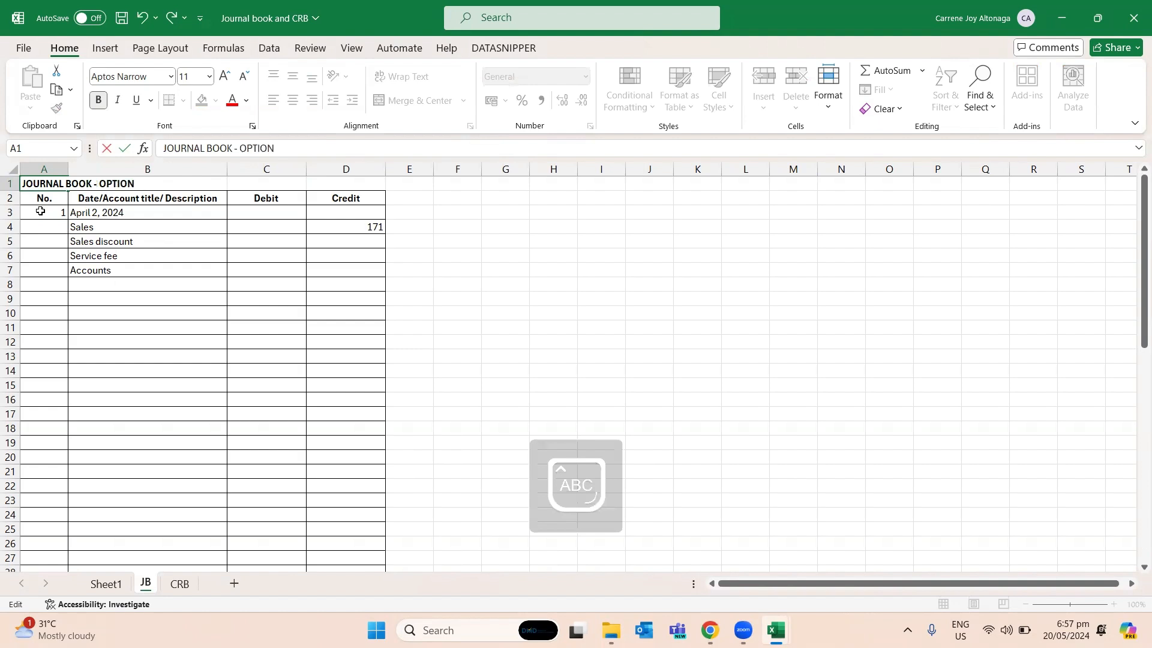
pyautogui.press('Return')
# - Check the April 2 discount totals in F4:H4 of the order workbook and enter 0 as the Sales discount debit in C5 of JB
pyautogui.press('Down')
pyautogui.press('Down')
pyautogui.press('Right')
pyautogui.press('Right')
pyautogui.press('Right')
pyautogui.press('Down')
pyautogui.press('Left')
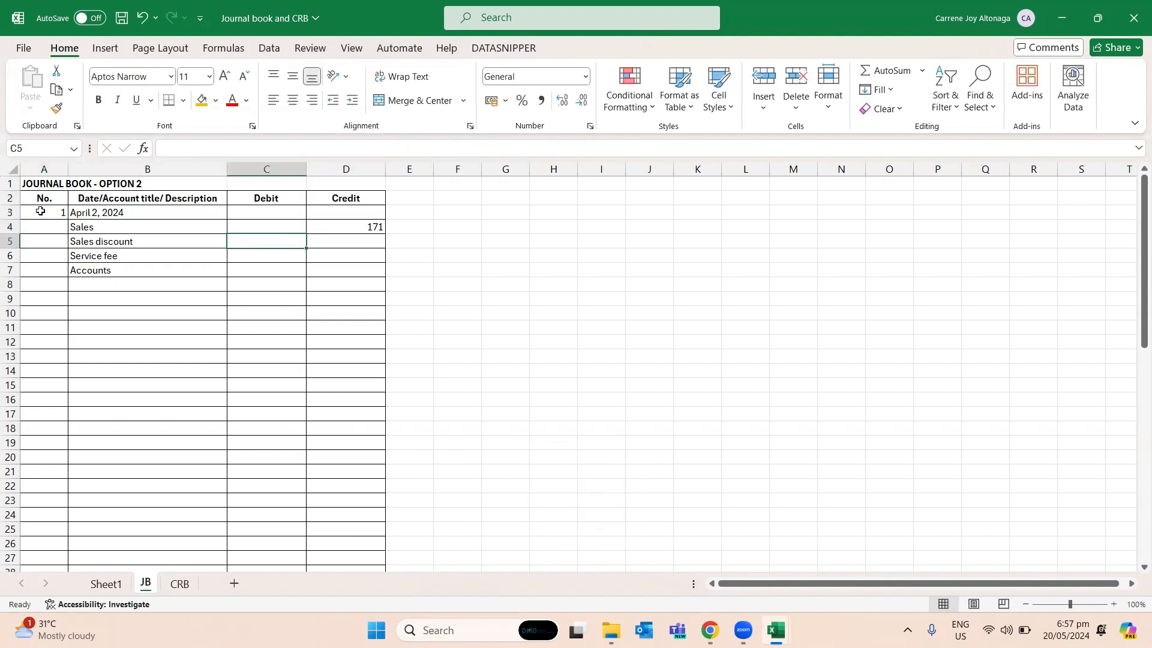
pyautogui.hotkey('alt', 'Tab')
pyautogui.press('Right')
pyautogui.press('Down')
pyautogui.hotkey('shift', 'Right')
pyautogui.hotkey('shift', 'Right')
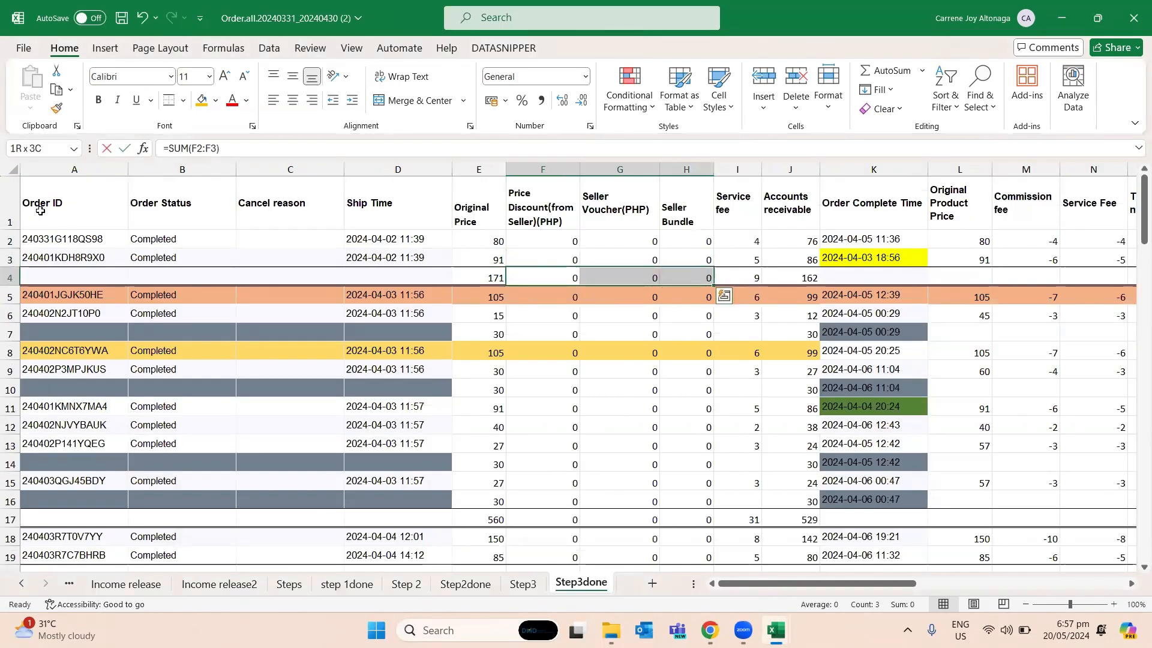
pyautogui.hotkey('alt', 'Tab')
pyautogui.write('0')
pyautogui.press('Return')
# - Look up the April 2 service fee total in the order workbook and enter the Service fee debit of 9 in C6 of JB
pyautogui.hotkey('alt', 'Tab')
pyautogui.press('Right')
pyautogui.press('Right')
pyautogui.press('Right')
pyautogui.hotkey('alt', 'Tab')
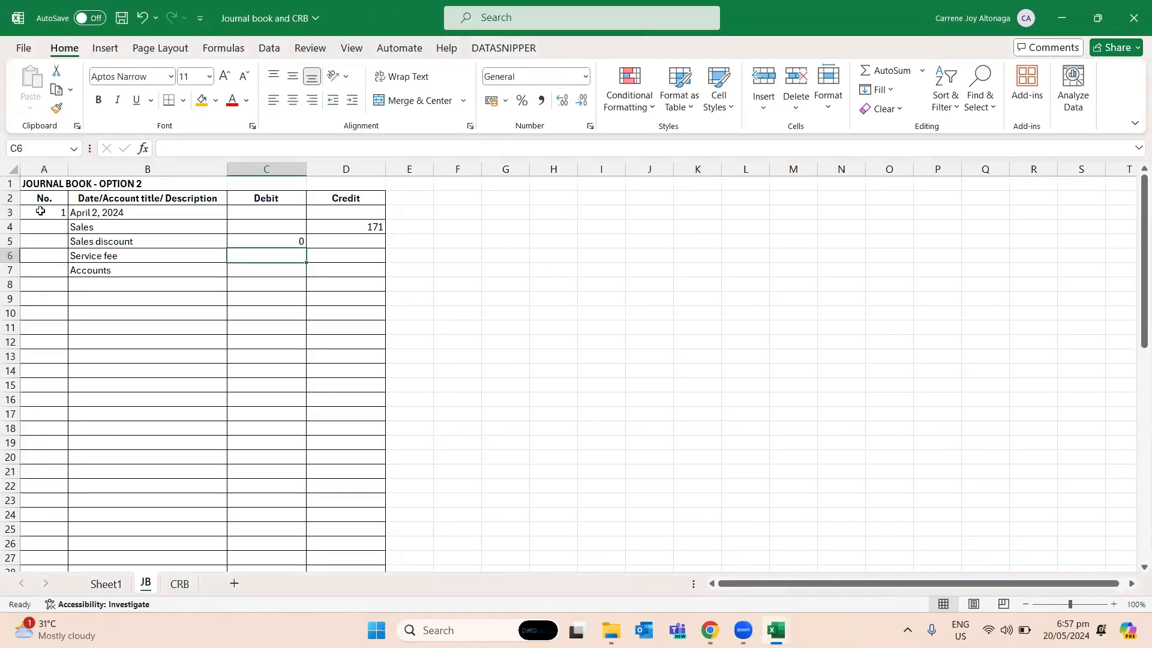
pyautogui.write('0')
pyautogui.press('Return')
# - Enter the April 2 accounts receivable total of 162 as the debit in C7 of JB and check the sum of the debits
pyautogui.hotkey('alt', 'Tab')
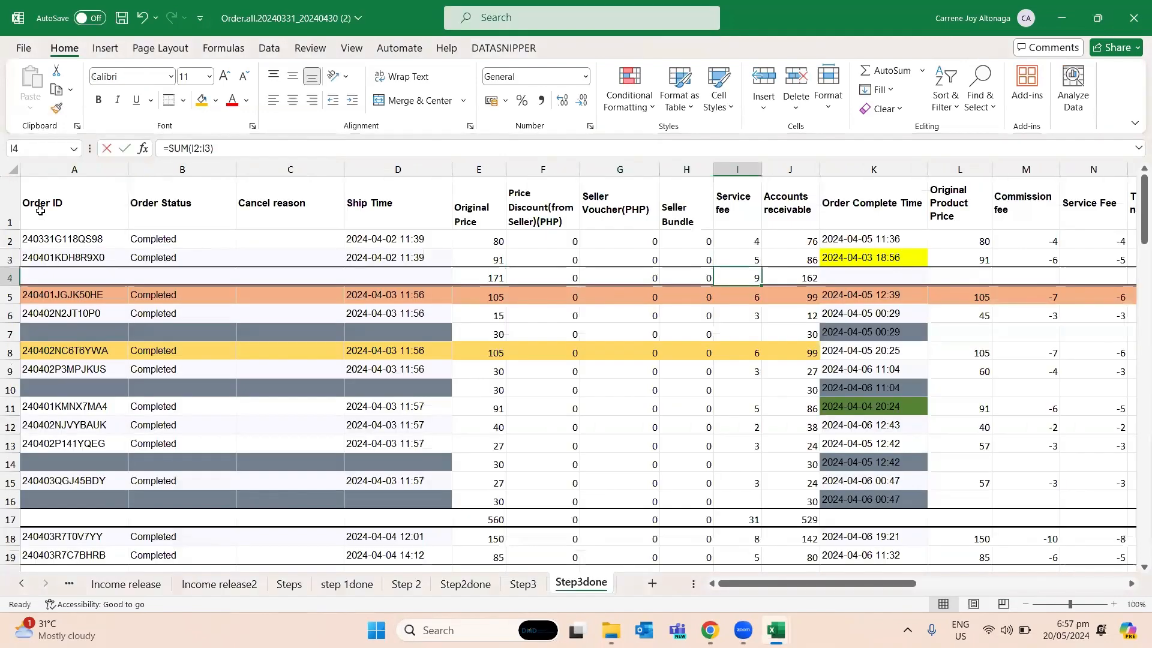
pyautogui.press('Right')
pyautogui.hotkey('alt', 'Tab')
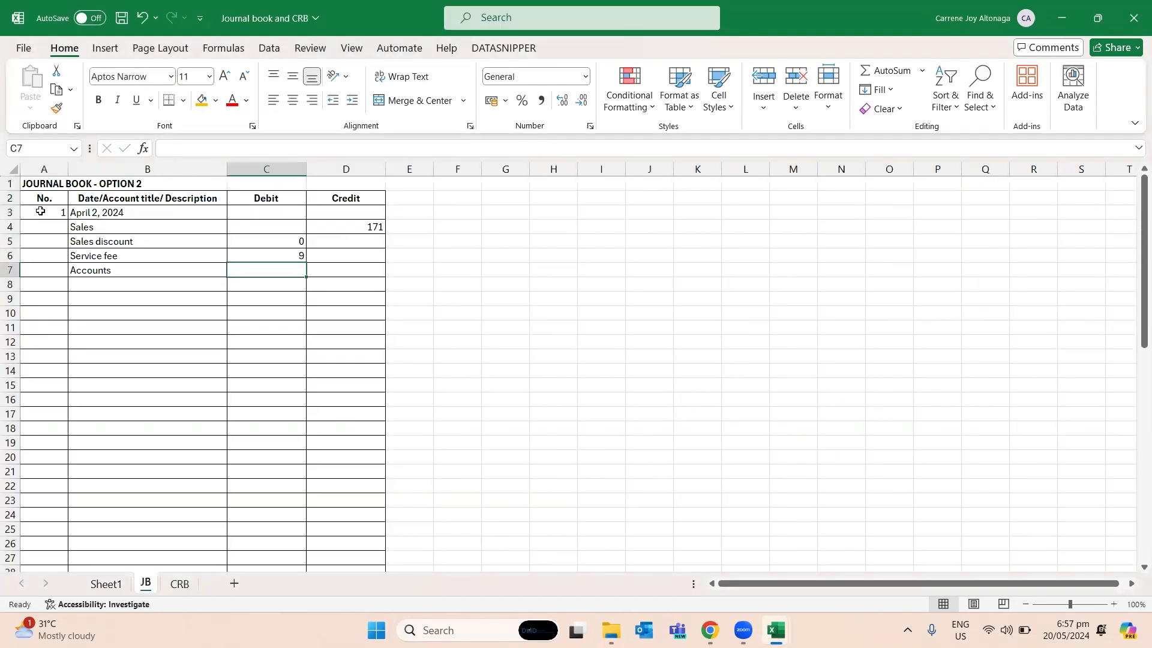
pyautogui.write('162')
pyautogui.press('Return')
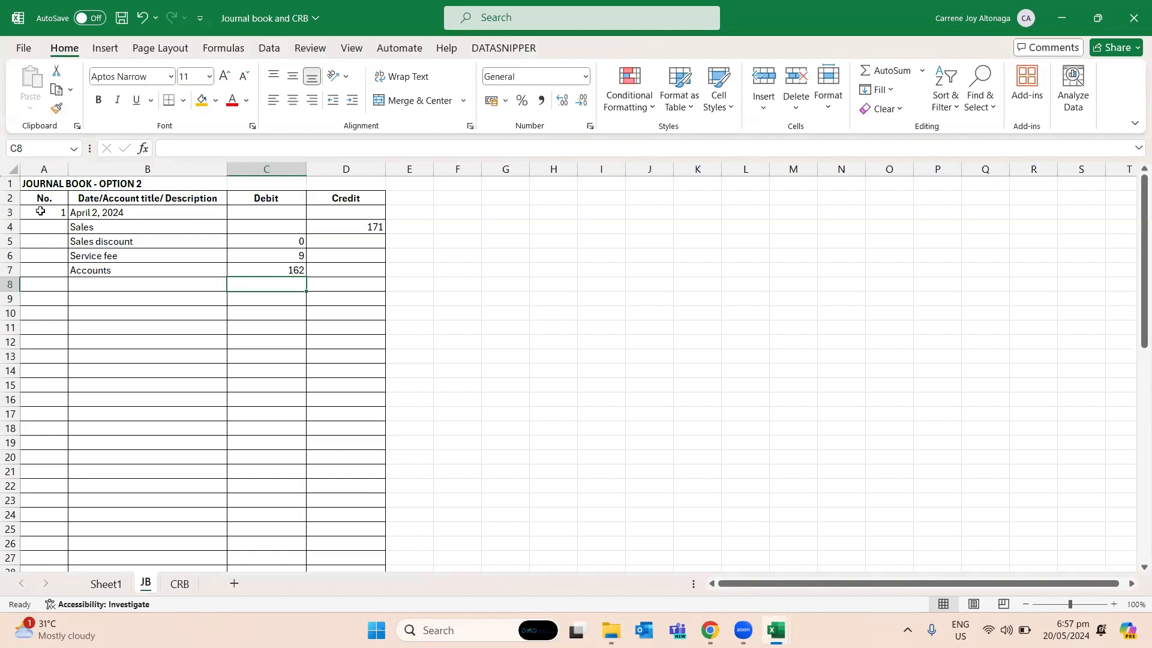
pyautogui.hotkey('shift', 'Up')
pyautogui.hotkey('shift', 'Up')
pyautogui.hotkey('shift', 'Up')
pyautogui.hotkey('shift', 'Up')
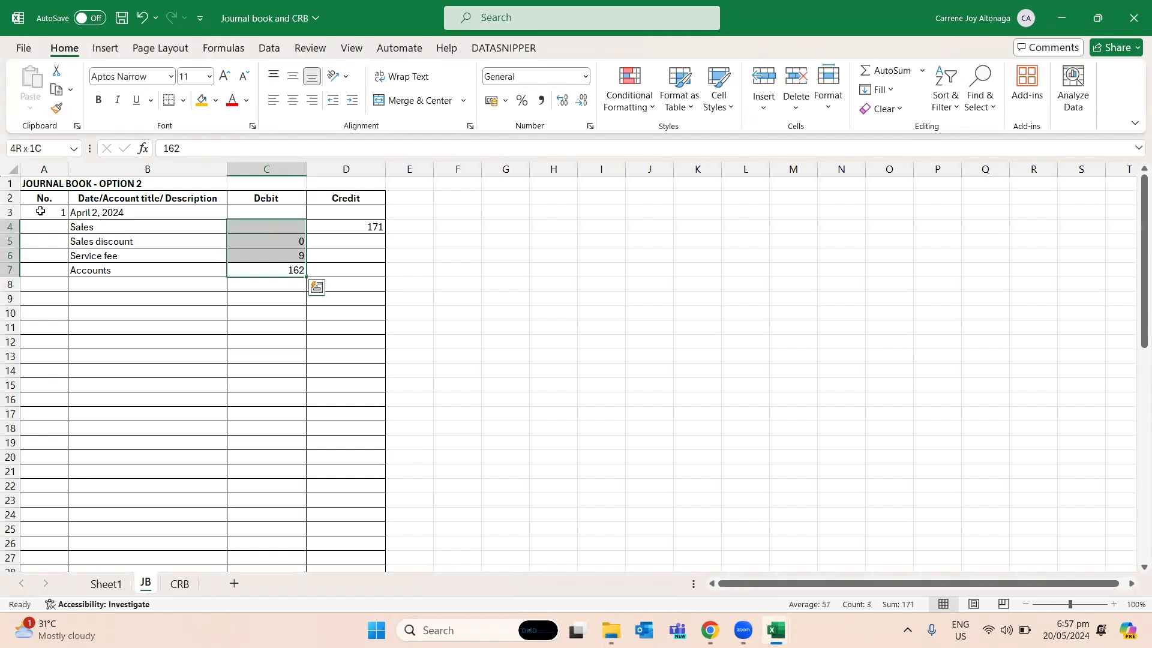
# - Enter the description "To record SI 001" in B8 and save the workbook
pyautogui.press('Down')
pyautogui.press('Left')
pyautogui.press('Left')
pyautogui.press('Up')
pyautogui.press('Right')
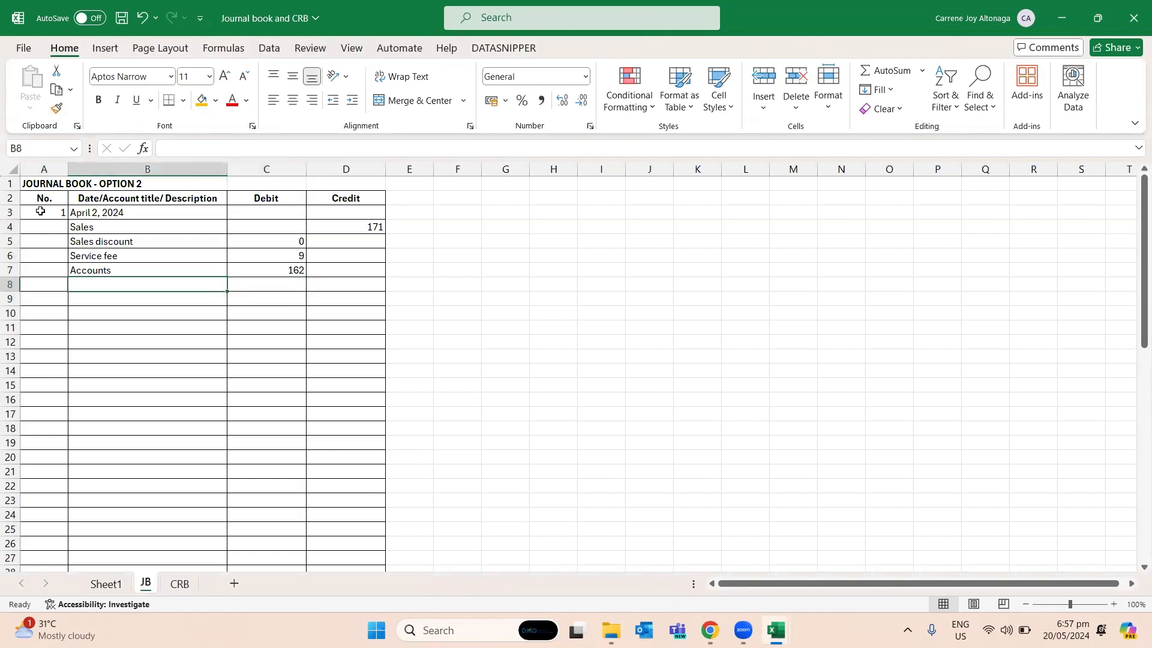
pyautogui.write('To record SI 001')
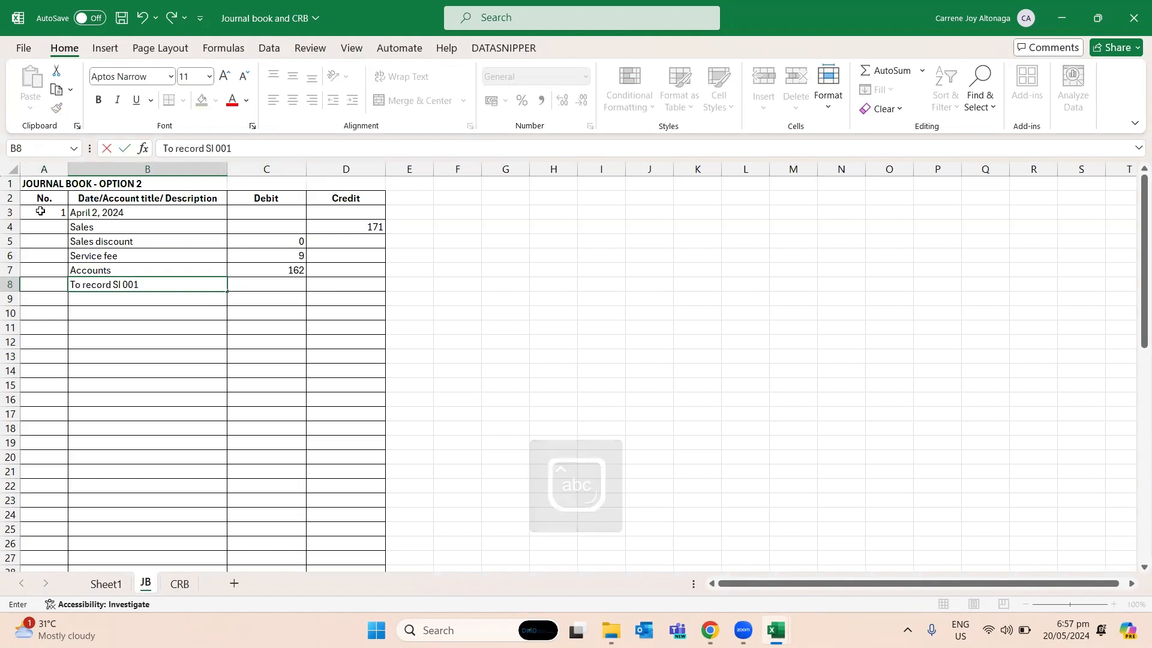
pyautogui.press('Return')
pyautogui.hotkey('ctrl', 's')
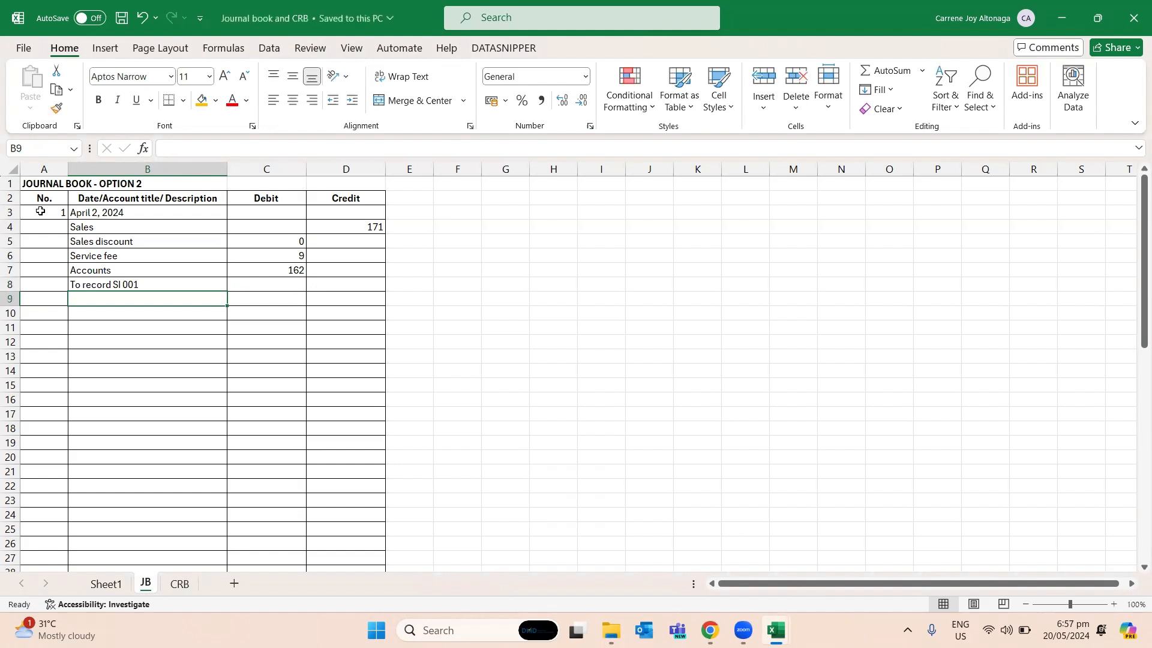
# - Start the second journal entry with number 2 in A10 and the date April 3, 2024 in B10
pyautogui.press('Left')
pyautogui.press('Down')
pyautogui.write('2')
pyautogui.press('Return')
pyautogui.press('Up')
pyautogui.press('Right')
pyautogui.write('April 3, 2024')
pyautogui.press('Return')
# - Copy the account titles and description in B4:B8 to the second entry, starting at B11
pyautogui.press('Up')
pyautogui.press('Up')
pyautogui.press('Up')
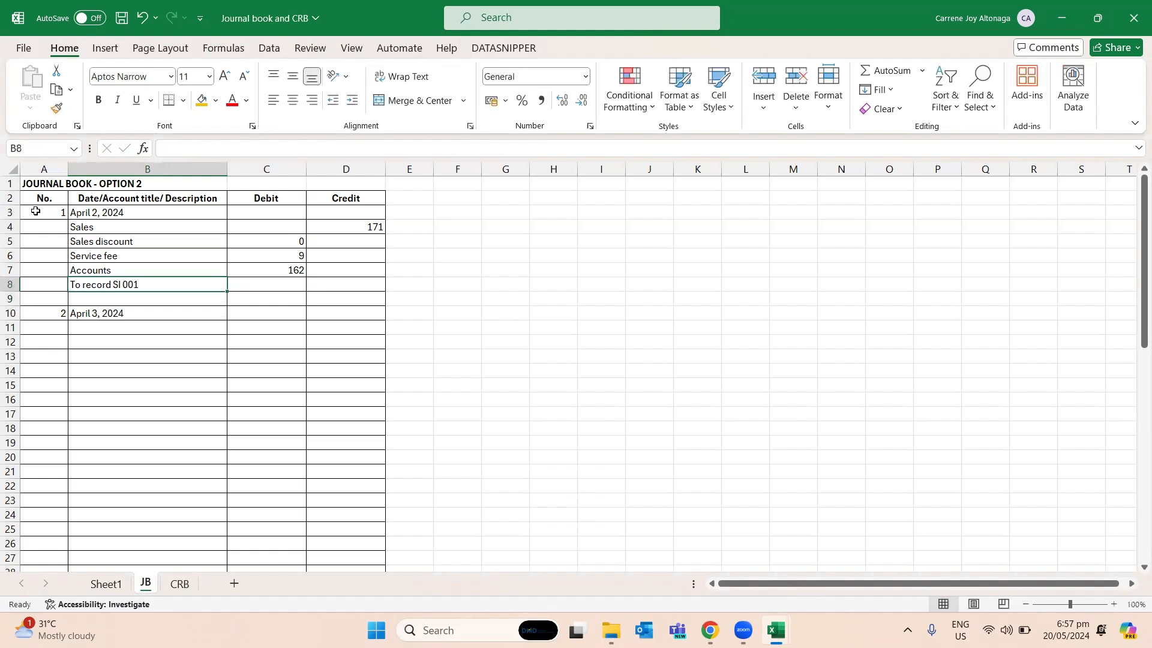
pyautogui.hotkey('shift', 'Up')
pyautogui.hotkey('shift', 'Up')
pyautogui.hotkey('shift', 'Up')
pyautogui.hotkey('shift', 'Up')
pyautogui.hotkey('ctrl', 'c')
pyautogui.press('Down')
pyautogui.press('Down')
pyautogui.press('Down')
pyautogui.hotkey('ctrl', 'v')
# - Change the second entry's description in B15 to "To record SI 002"
pyautogui.press('Down')
pyautogui.press('Down')
pyautogui.press('Down')
pyautogui.press('Down')
pyautogui.press('F2')
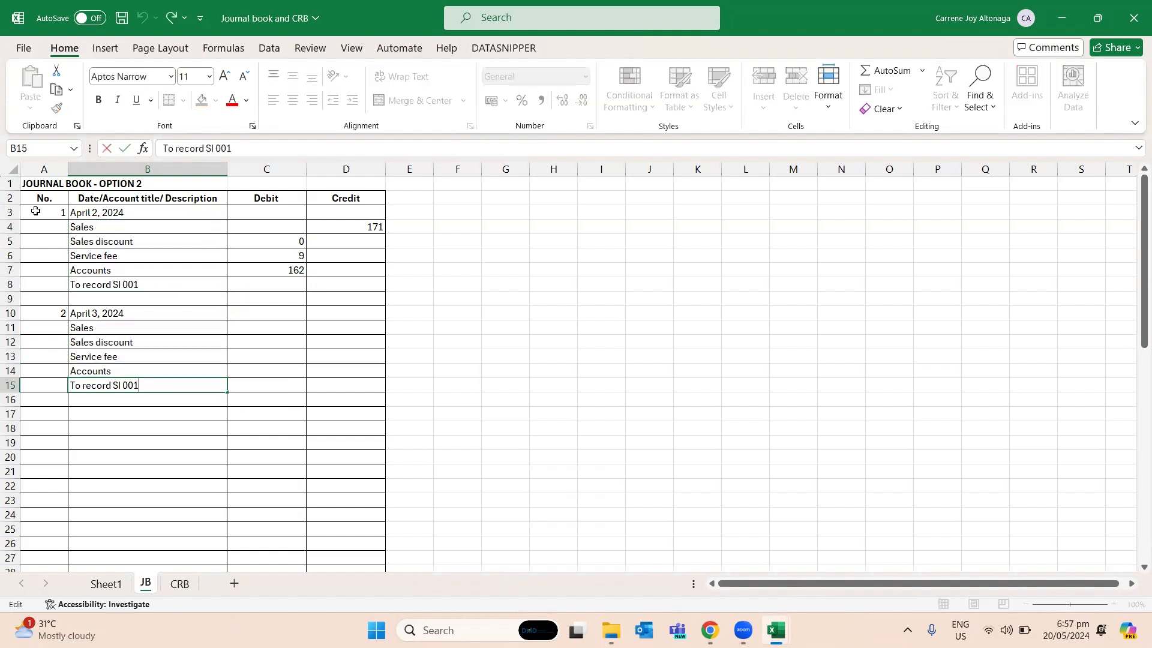
pyautogui.press('Return')
# - Review the rows of the second journal entry against the order workbook's Step3done sheet
pyautogui.press('Up')
pyautogui.press('Right')
pyautogui.press('Up')
pyautogui.press('Up')
pyautogui.press('Up')
pyautogui.press('Up')
pyautogui.press('Left')
pyautogui.press('Right')
pyautogui.press('Right')
pyautogui.press('Right')
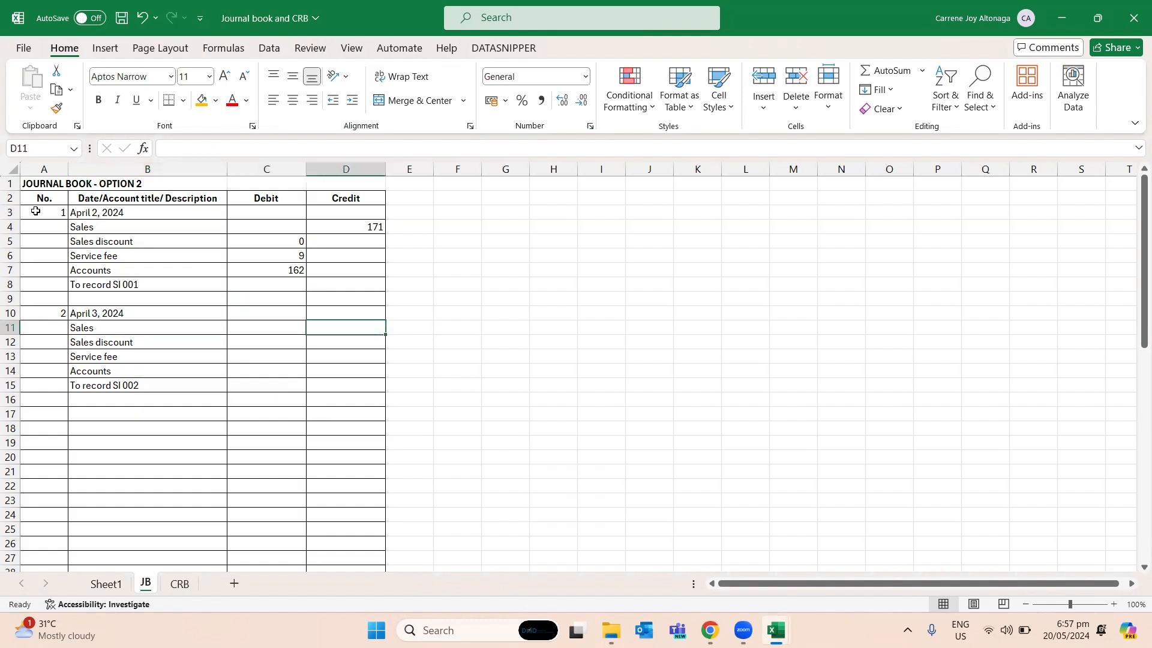
pyautogui.press('Left')
pyautogui.press('Left')
pyautogui.press('Left')
pyautogui.press('Up')
pyautogui.press('Down')
pyautogui.press('Right')
pyautogui.press('Right')
pyautogui.press('Left')
pyautogui.hotkey('alt', 'Tab')
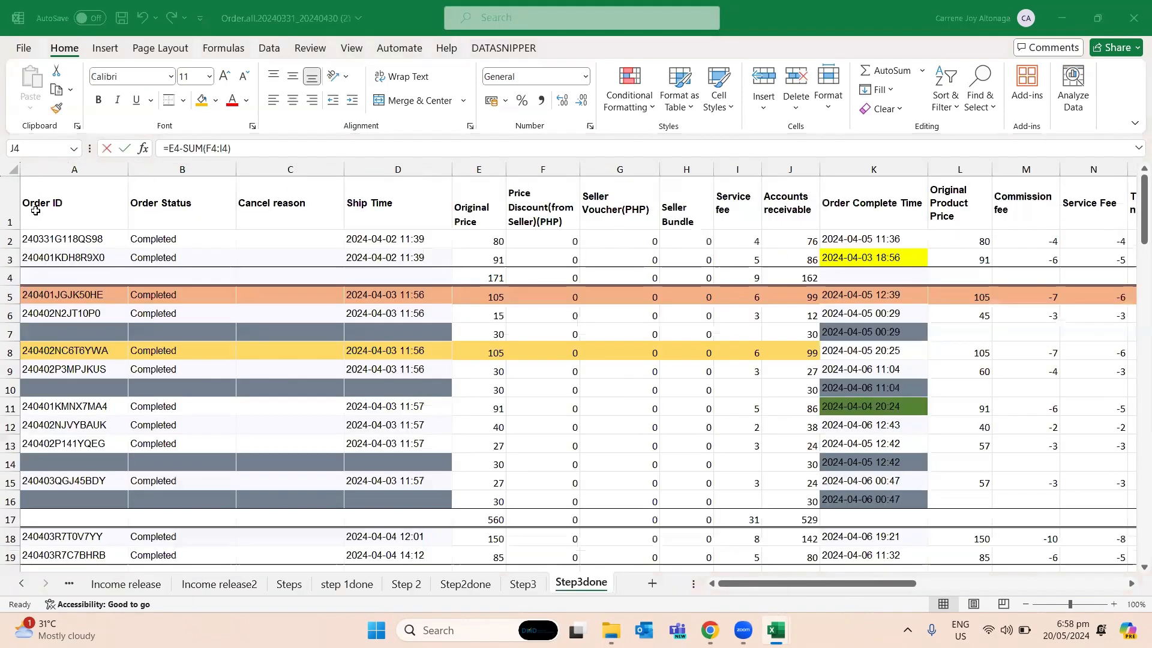
# - Link the Sales credit in D11 of JB to the April 3 original price total in E17 of the order workbook's Step3done sheet
pyautogui.hotkey('alt', 'Tab')
pyautogui.press('Up')
pyautogui.press('Up')
pyautogui.press('Up')
pyautogui.press('Down')
pyautogui.press('Down')
pyautogui.press('Down')
pyautogui.write('=')
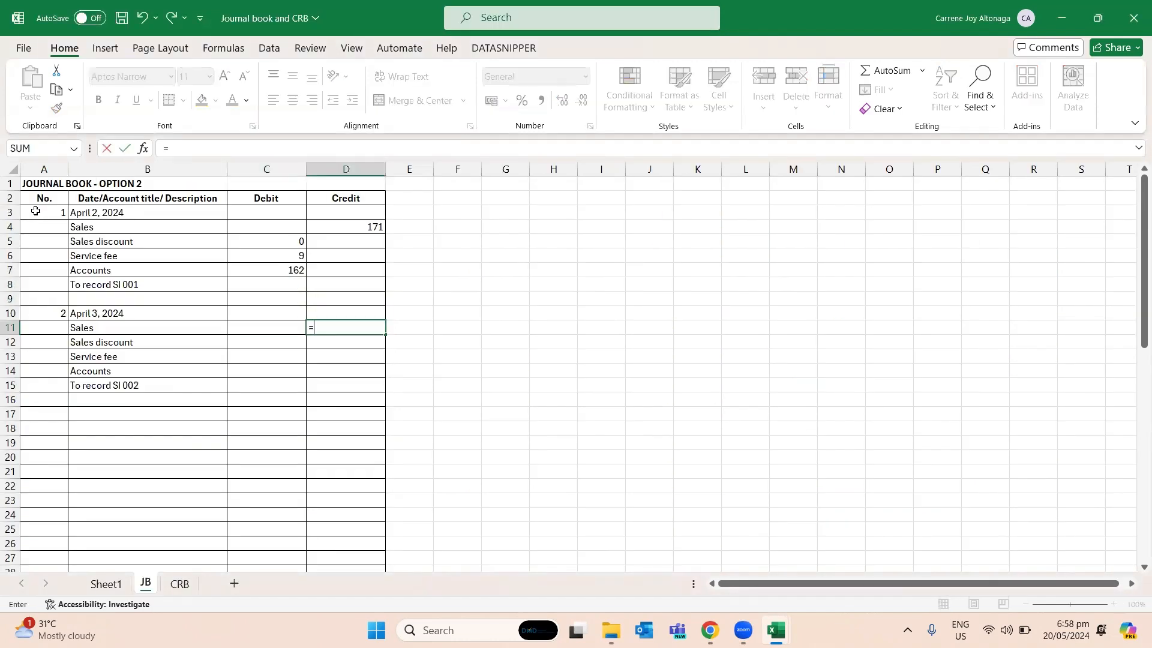
pyautogui.hotkey('alt', 'Tab')
pyautogui.hotkey('alt', 'shift', 'Tab')
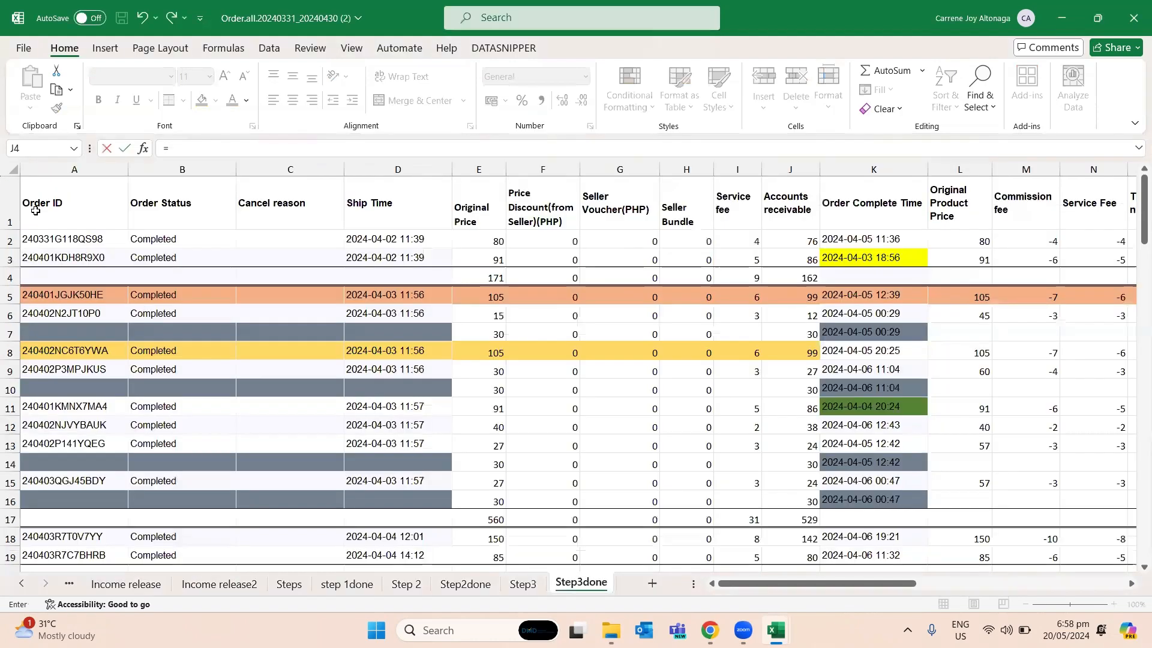
pyautogui.press('Down')
pyautogui.press('Down')
pyautogui.press('Down')
pyautogui.press('Down')
pyautogui.press('Down')
pyautogui.press('Down')
pyautogui.press('Down')
pyautogui.press('Down')
pyautogui.press('Down')
pyautogui.press('Down')
pyautogui.press('Down')
pyautogui.press('Down')
pyautogui.press('Down')
pyautogui.press('Down')
pyautogui.press('Down')
pyautogui.press('Down')
pyautogui.press('Down')
pyautogui.press('Down')
pyautogui.press('Right')
pyautogui.press('Right')
pyautogui.press('Right')
pyautogui.press('Up')
pyautogui.press('Up')
pyautogui.press('Right')
pyautogui.press('Return')
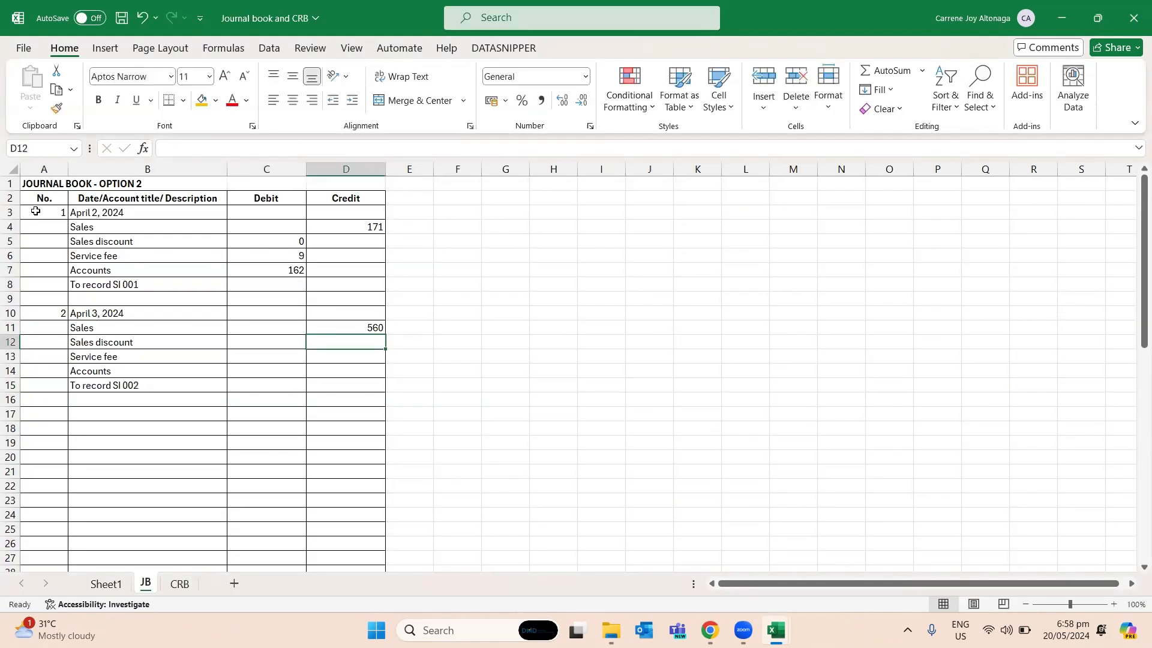
# - Enter the April 3 debits from the order workbook's totals: Sales discount 0 in C12 and Service fee 31 in C13
pyautogui.press('Left')
pyautogui.write('=')
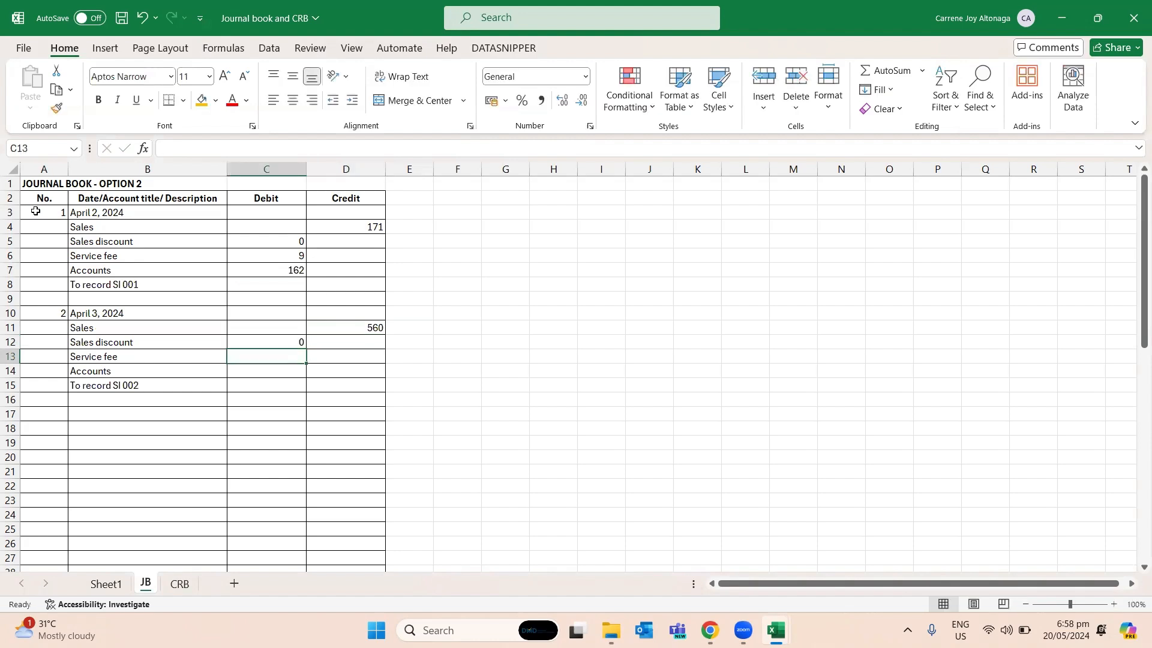
pyautogui.hotkey('alt', 'Tab')
pyautogui.moveTo(393, 297); pyautogui.dragTo(393, 501)
pyautogui.click(621, 523)
pyautogui.moveTo(702, 519); pyautogui.dragTo(558, 520)
pyautogui.click(746, 512)
pyautogui.hotkey('alt', 'Tab')
pyautogui.write('31')
pyautogui.press('Return')
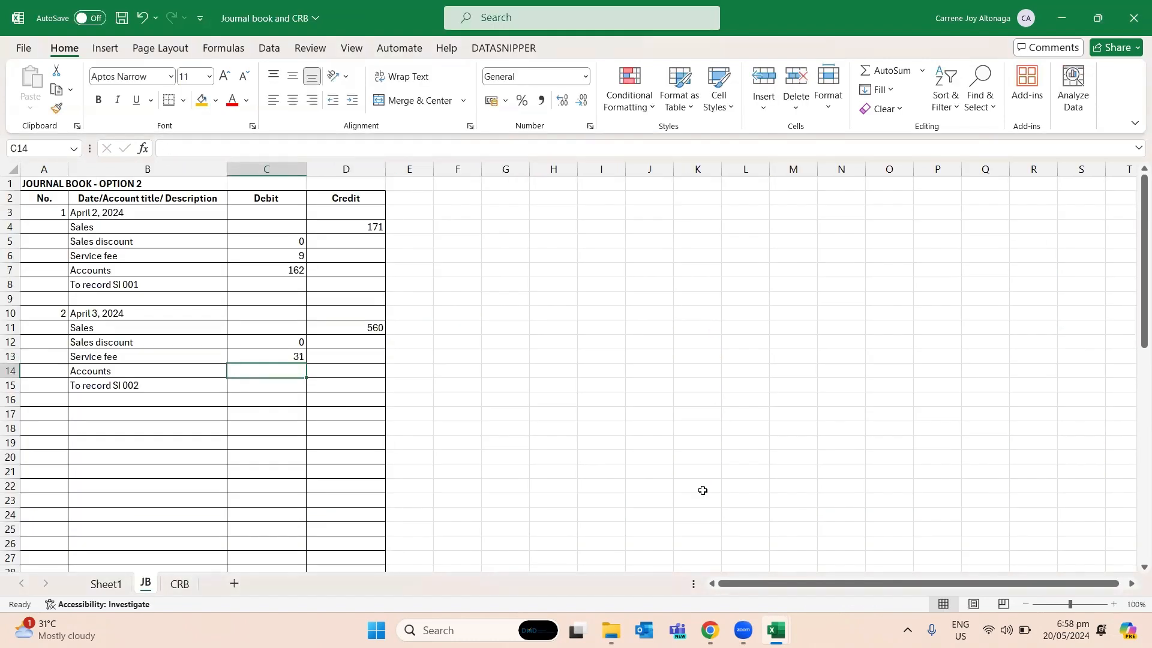
# - Complete the account title in B7 of the first entry as "Accounts receivable"
pyautogui.press('Left')
pyautogui.press('Up')
pyautogui.press('Up')
pyautogui.press('Up')
pyautogui.press('Up')
pyautogui.press('Up')
pyautogui.press('Up')
pyautogui.press('Up')
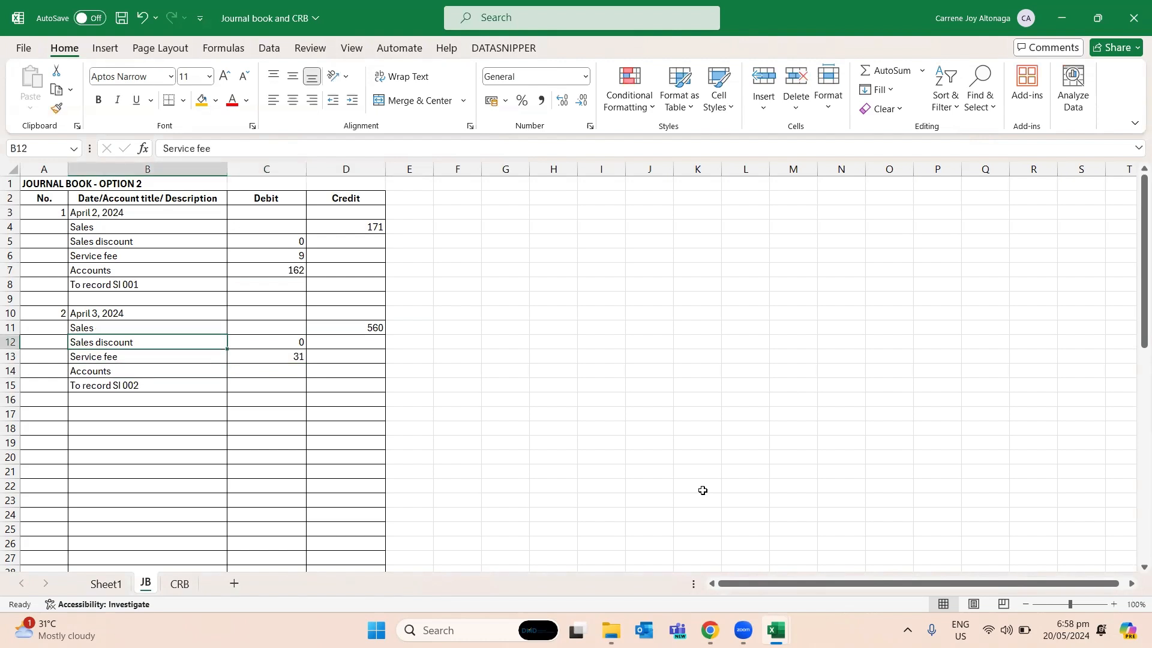
pyautogui.press('F2')
pyautogui.write('re')
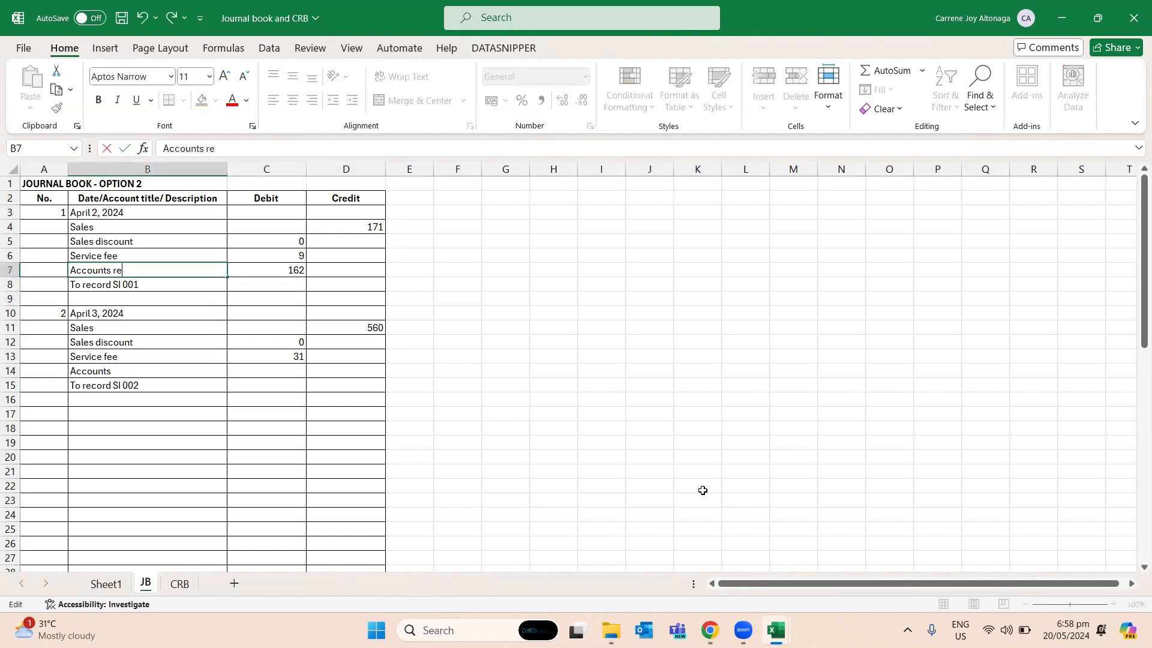
pyautogui.write('ceivable')
pyautogui.press('Return')
# - Copy the "Accounts receivable" title from B7 to B14 in the second entry
pyautogui.press('Up')
pyautogui.hotkey('ctrl', 'c')
pyautogui.press('Down')
pyautogui.press('Down')
pyautogui.press('Down')
pyautogui.press('Down')
pyautogui.press('Down')
pyautogui.press('Down')
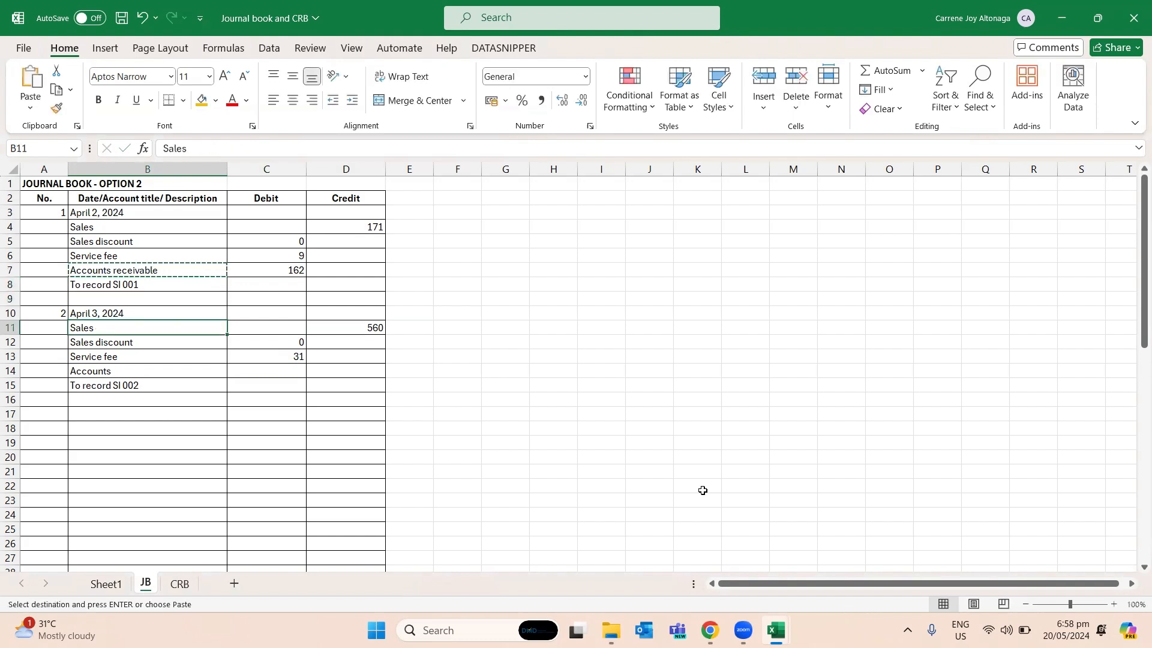
pyautogui.press('Down')
pyautogui.press('Down')
pyautogui.press('Up')
pyautogui.hotkey('ctrl', 'v')
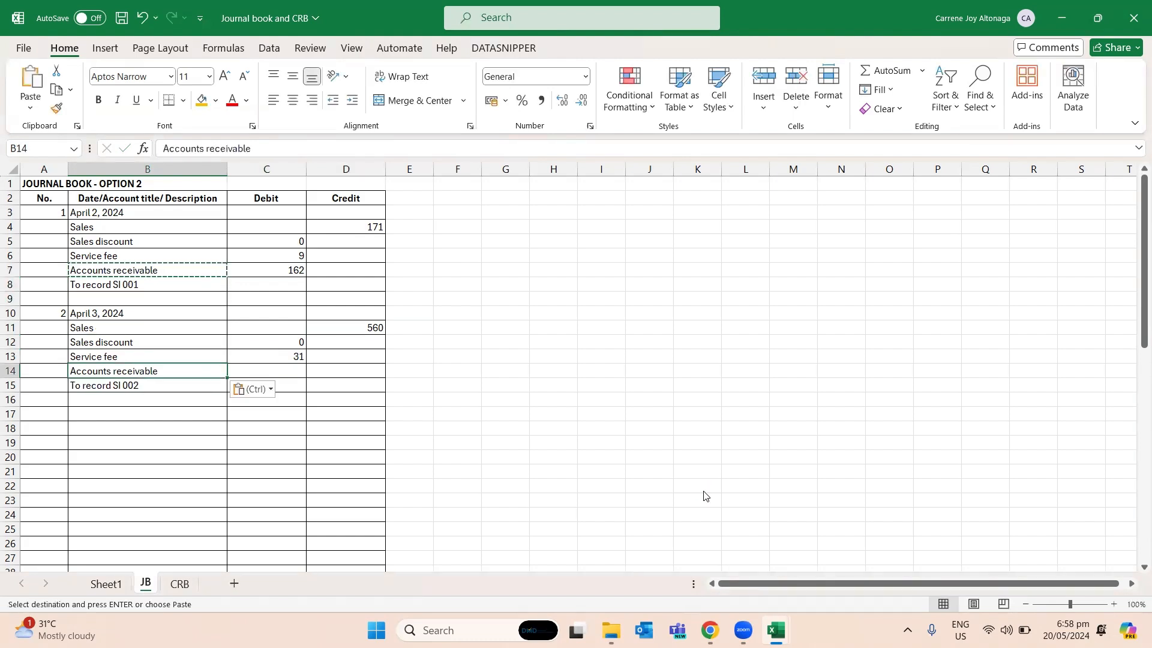
# - Enter the April 3 Accounts receivable debit of 529 in C14 of JB, taken from J17 of the Step3done sheet
pyautogui.hotkey('alt', 'Tab')
pyautogui.press('Right')
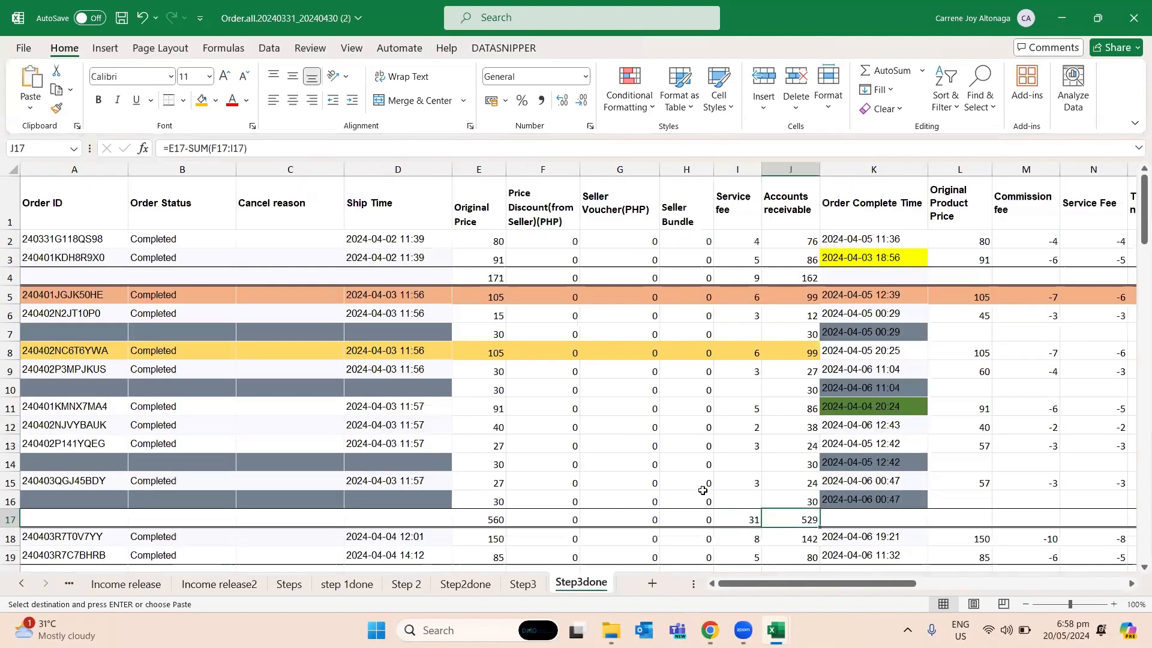
pyautogui.hotkey('alt', 'Tab')
pyautogui.press('Right')
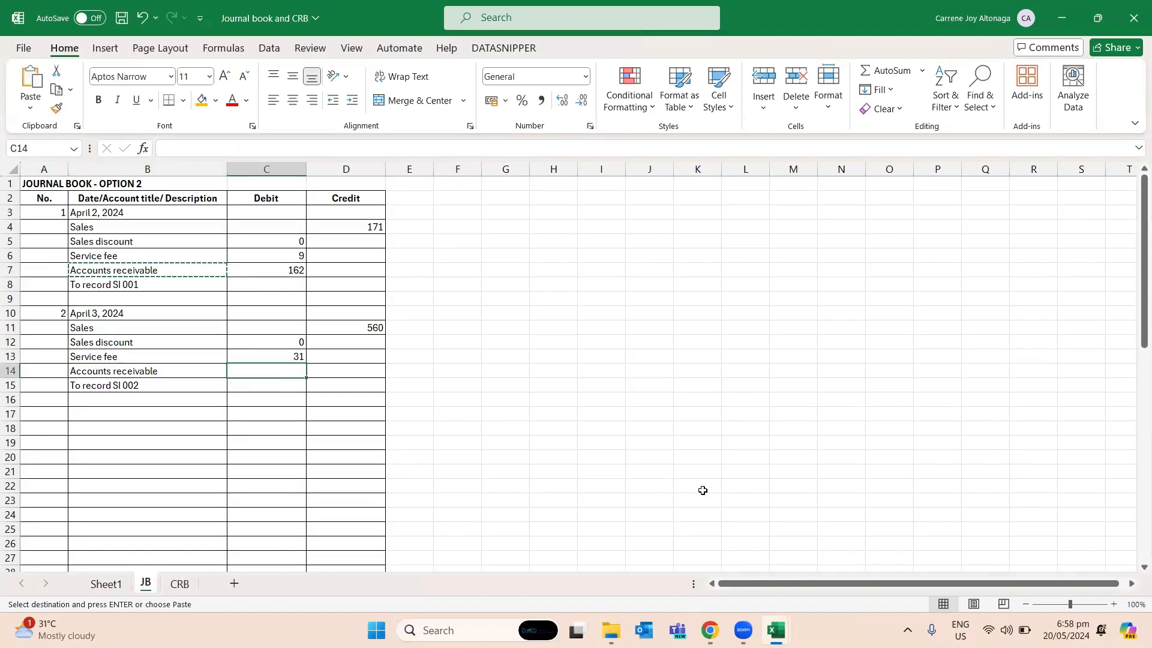
pyautogui.write('529')
pyautogui.press('Return')
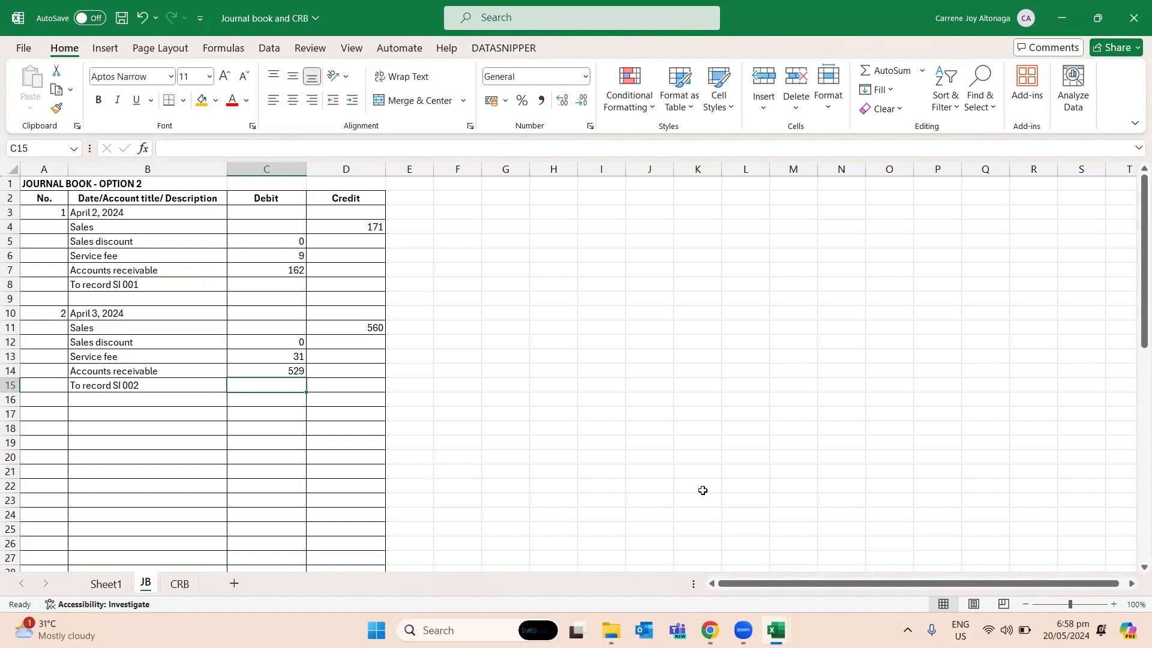
# - Review both journal entries in JB, then examine the order complete times in the order workbook's Step3done sheet for the earliest collection
pyautogui.moveTo(146, 255); pyautogui.dragTo(251, 398)
pyautogui.click(339, 385)
pyautogui.click(330, 327)
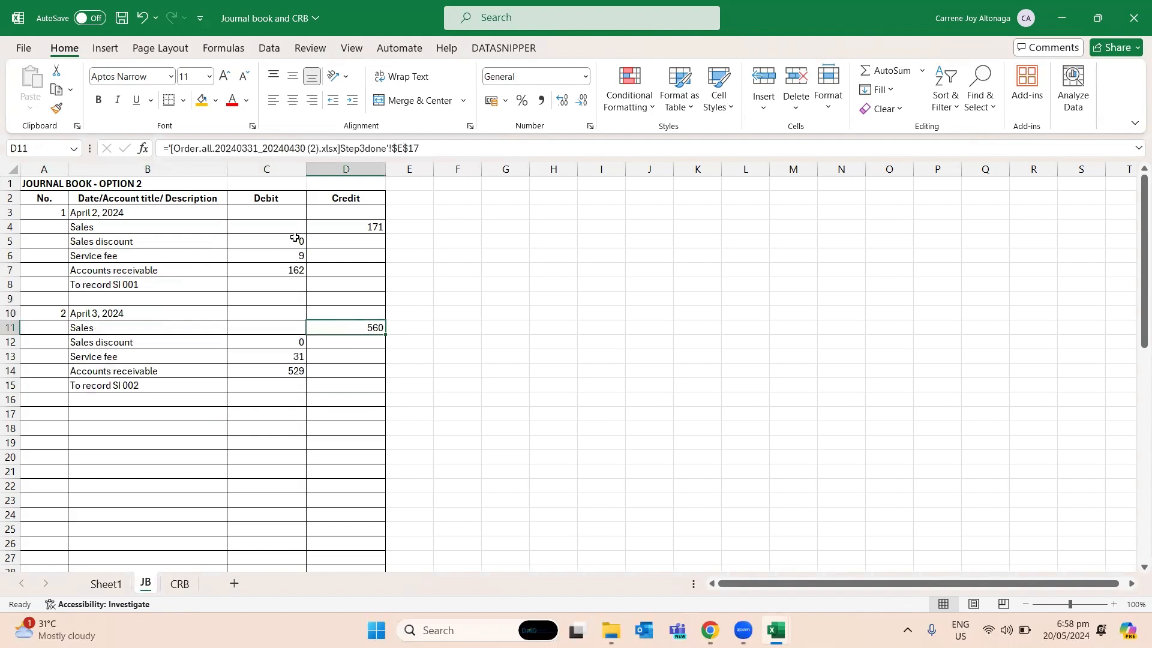
pyautogui.click(287, 237)
pyautogui.click(110, 229)
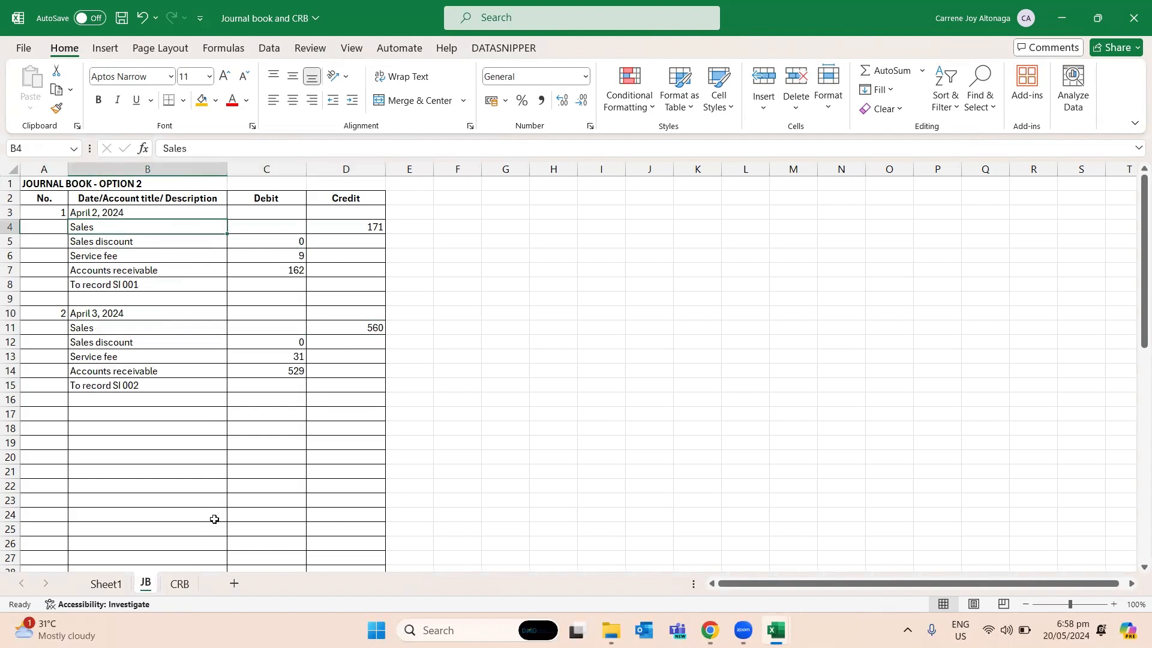
pyautogui.hotkey('alt', 'Tab')
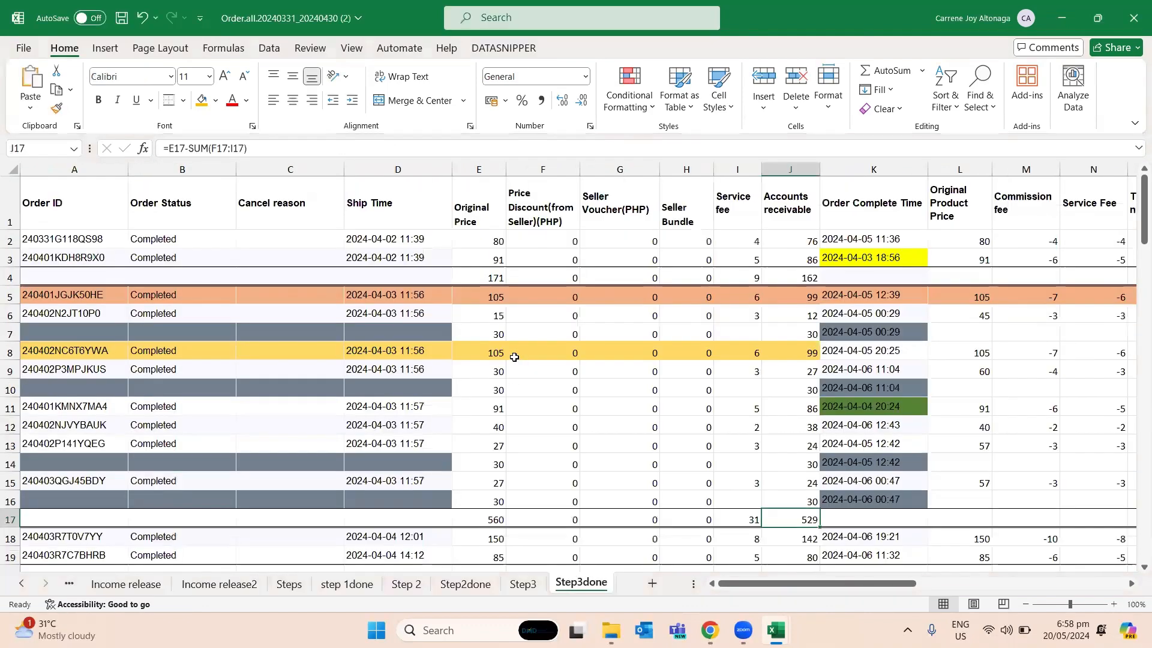
pyautogui.click(510, 355)
pyautogui.click(924, 379)
pyautogui.click(870, 317)
pyautogui.click(879, 258)
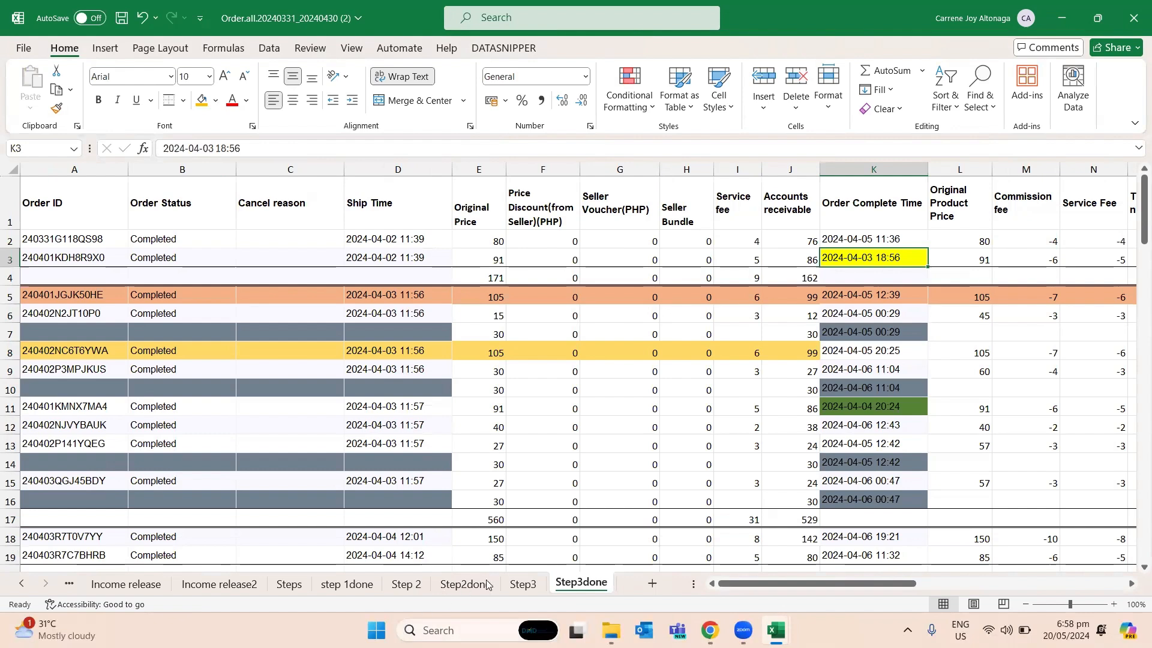
# - Open the CRB sheet in the Journal book and CRB workbook
pyautogui.hotkey('alt', 'Tab')
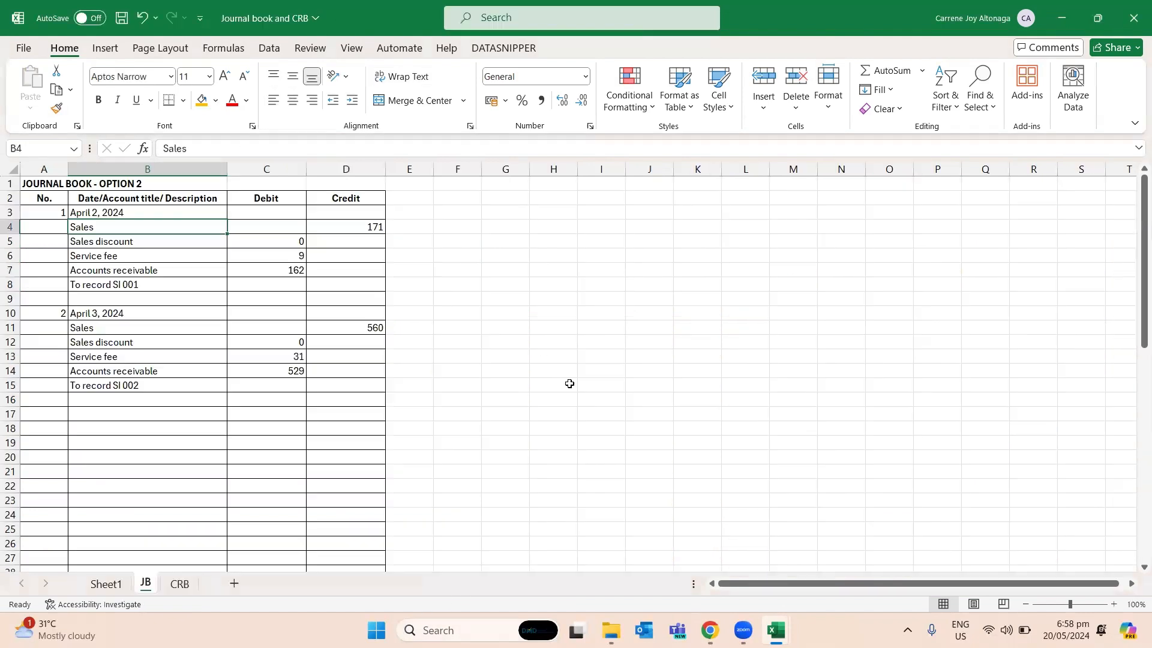
pyautogui.click(179, 584)
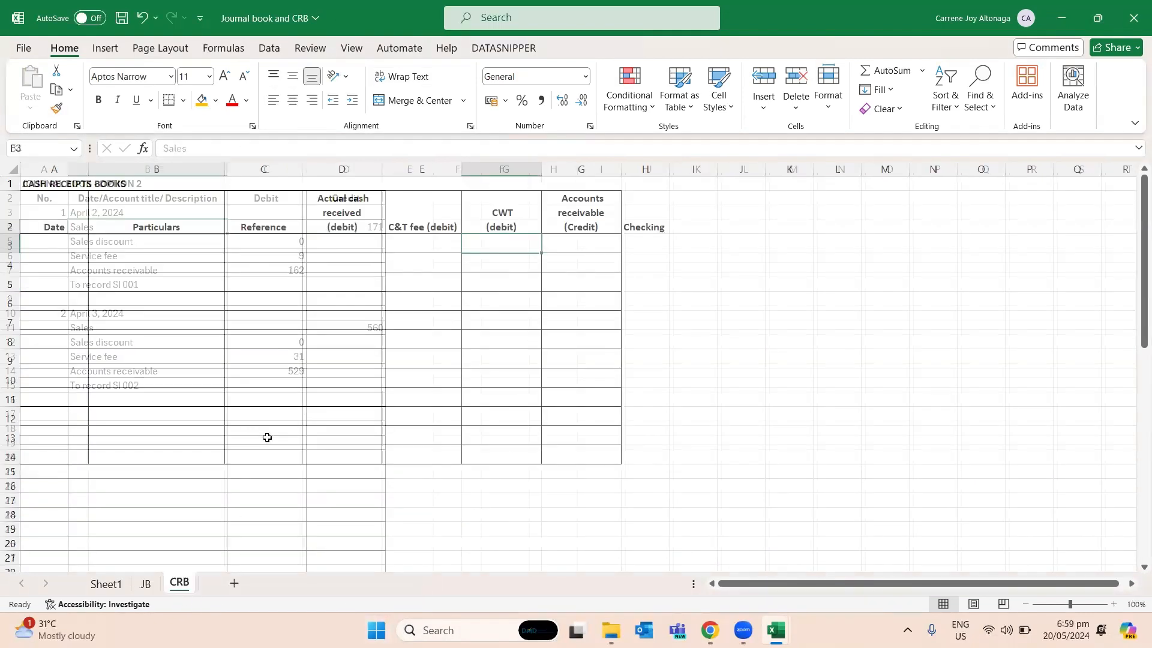
pyautogui.click(93, 249)
pyautogui.click(67, 245)
pyautogui.write('4.')
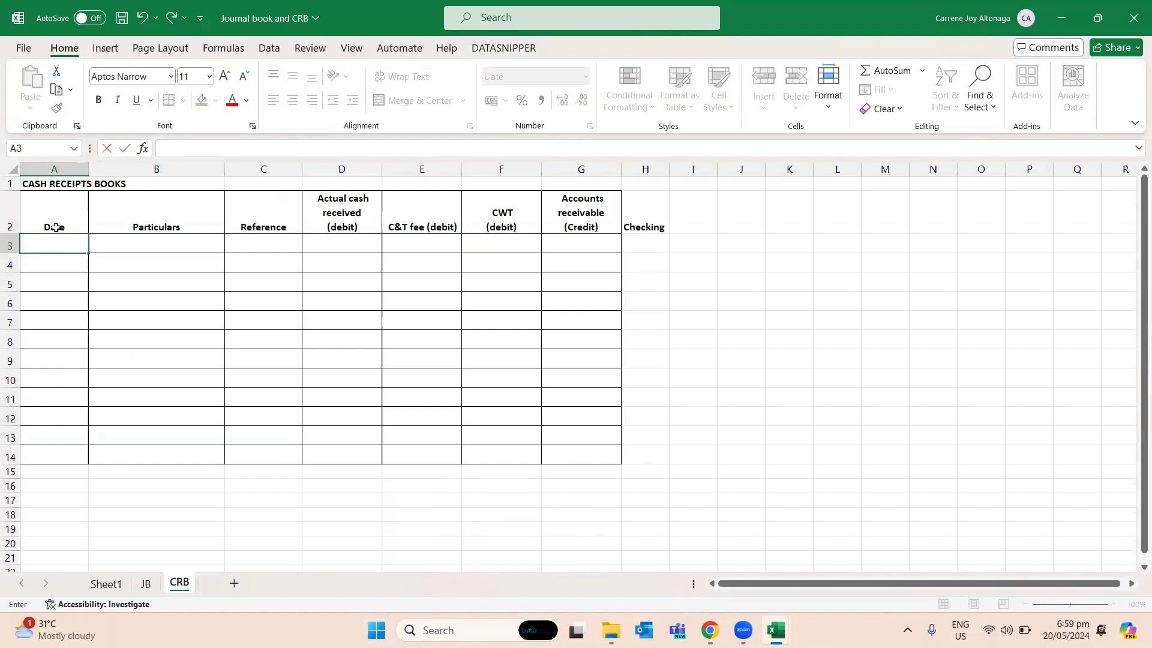
pyautogui.click(52, 207)
pyautogui.click(63, 185)
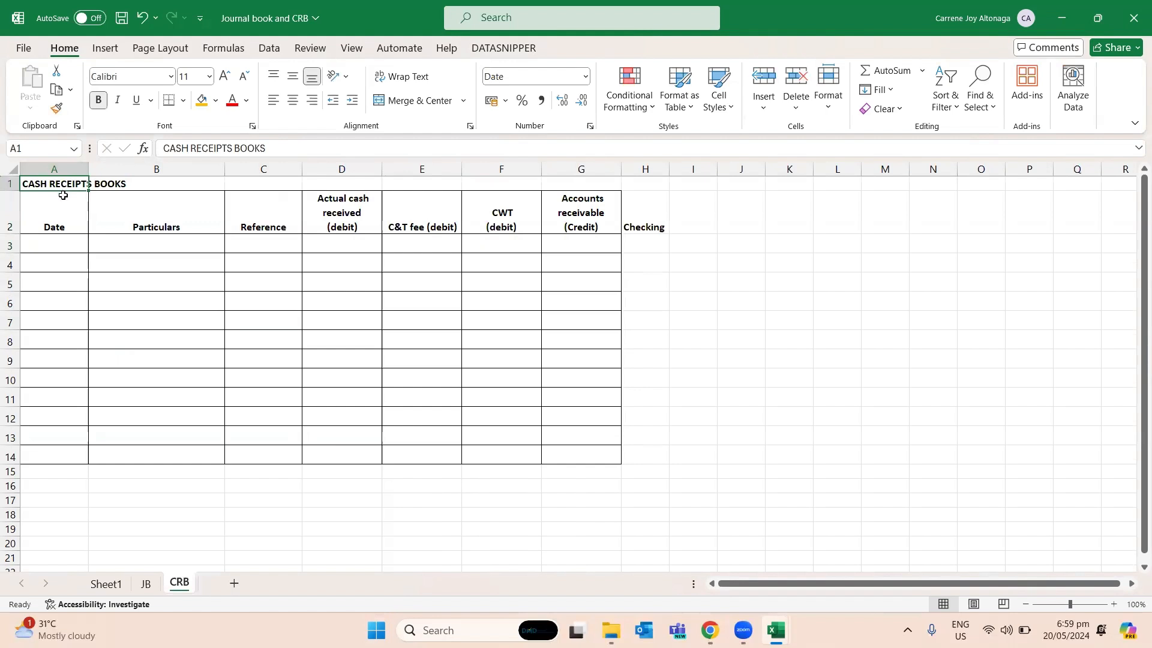
# - Enter the date "April 3 2024" in A3 of the cash receipts book
pyautogui.click(65, 240)
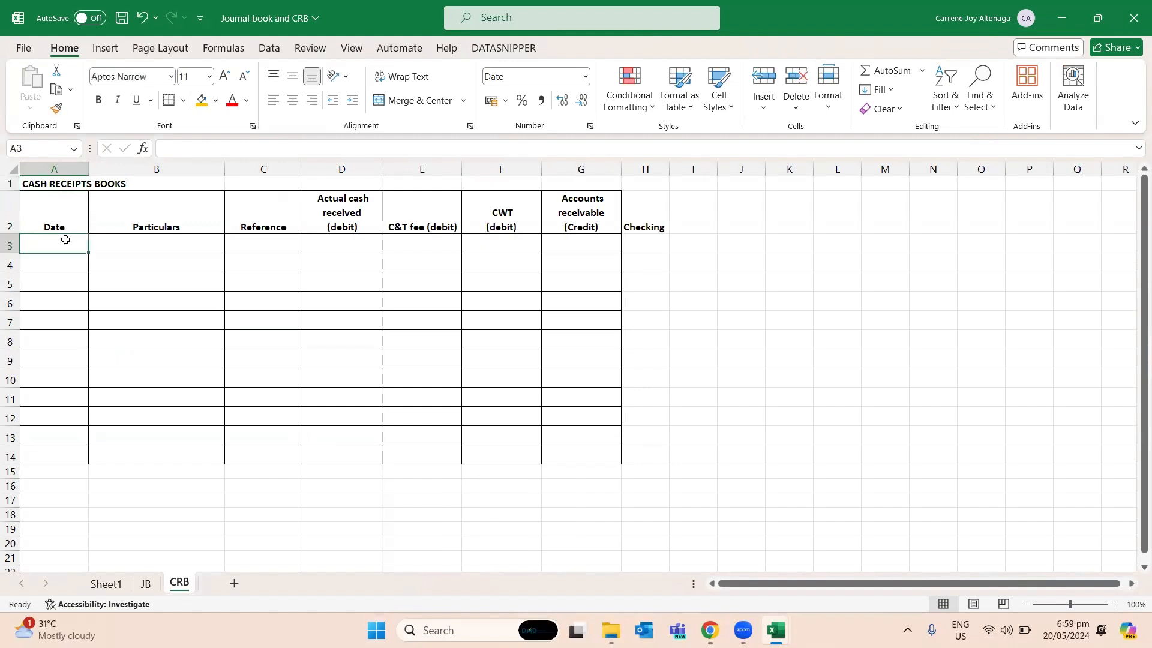
pyautogui.write('4/3/')
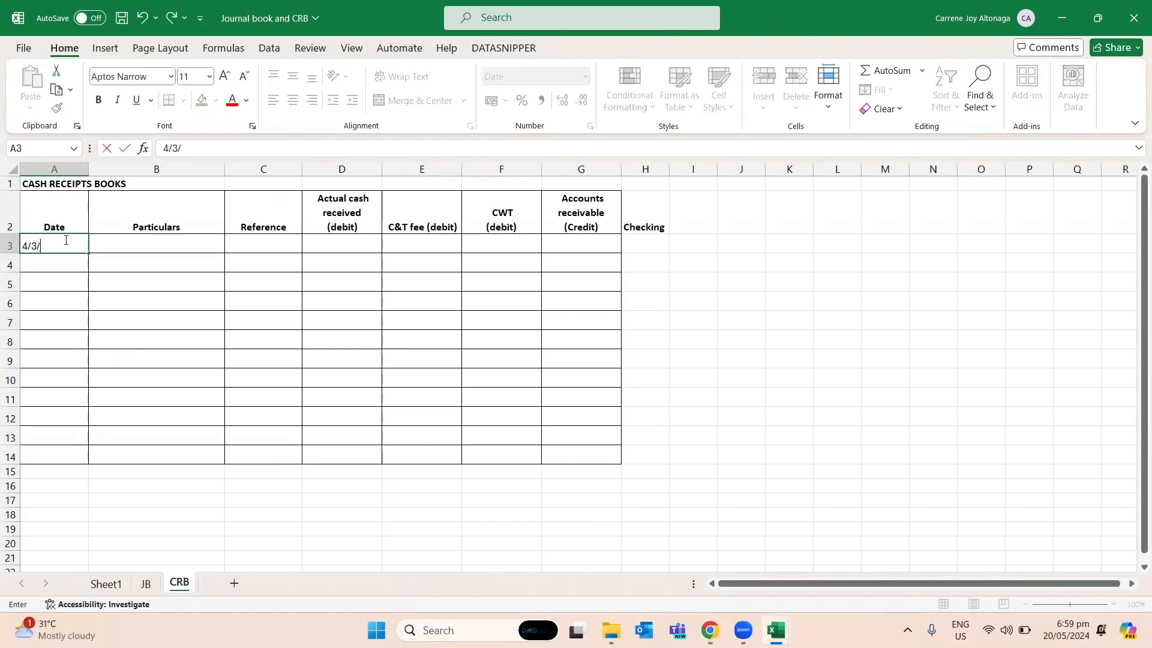
pyautogui.press('BackSpace')
pyautogui.press('BackSpace')
pyautogui.press('BackSpace')
pyautogui.write('April 3 2024')
pyautogui.press('Return')
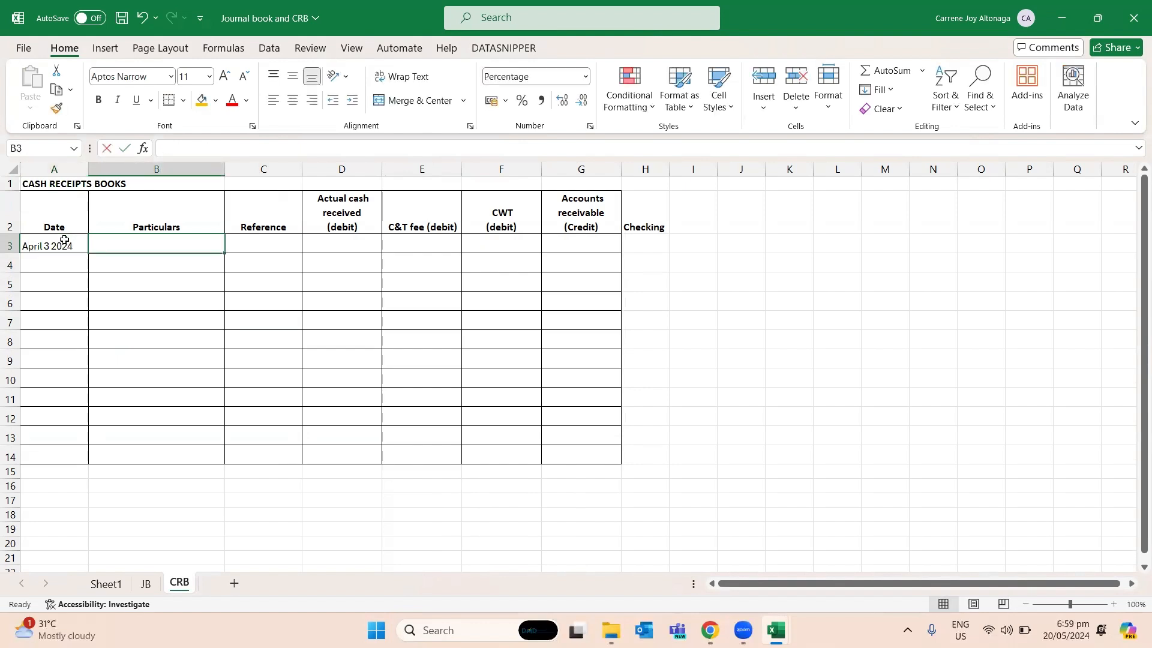
# - Enter "Cash collected for the day" as the particulars in B3
pyautogui.write('Cash collect')
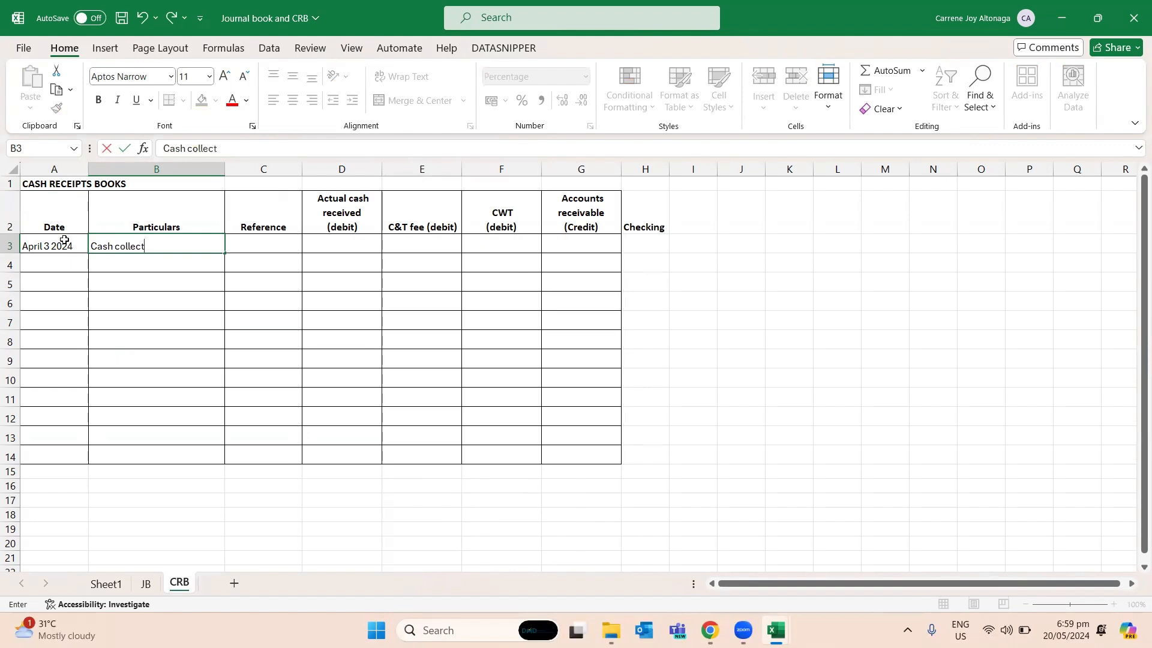
pyautogui.write('ed for the day')
pyautogui.press('Return')
# - Copy the order ID from A3 of the order workbook's Step3done sheet into the Reference cell C3 of CRB
pyautogui.hotkey('alt', 'Tab')
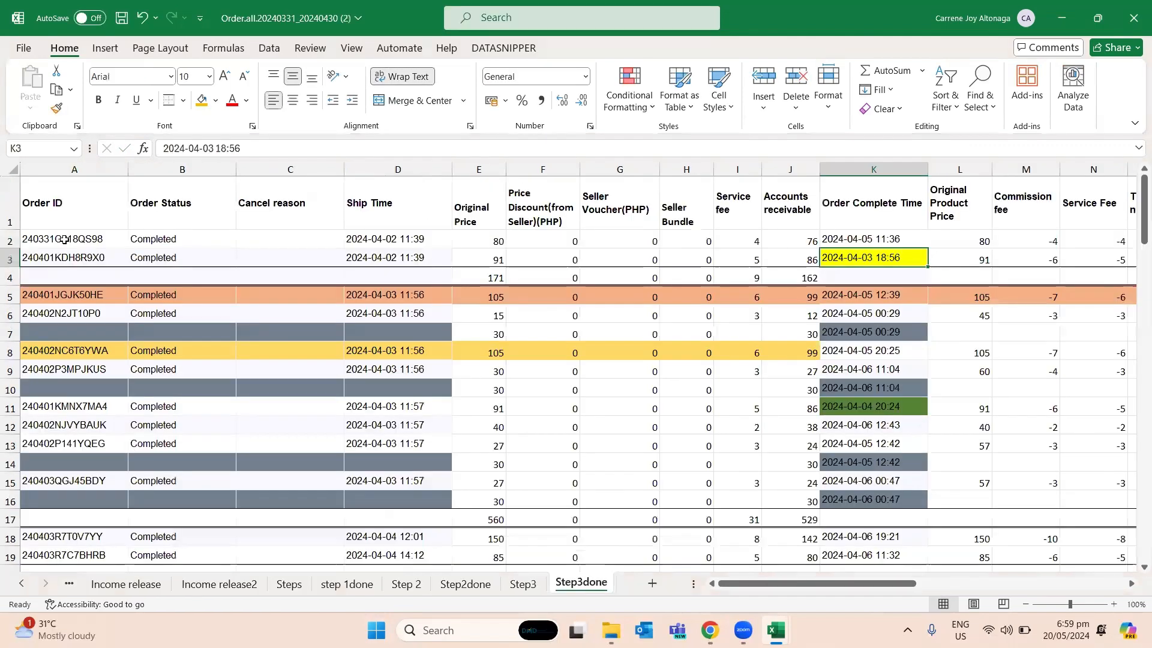
pyautogui.press('Left')
pyautogui.press('Left')
pyautogui.press('Left')
pyautogui.press('Left')
pyautogui.press('Left')
pyautogui.press('Left')
pyautogui.press('Left')
pyautogui.press('Left')
pyautogui.press('Left')
pyautogui.press('Left')
pyautogui.hotkey('ctrl', 'c')
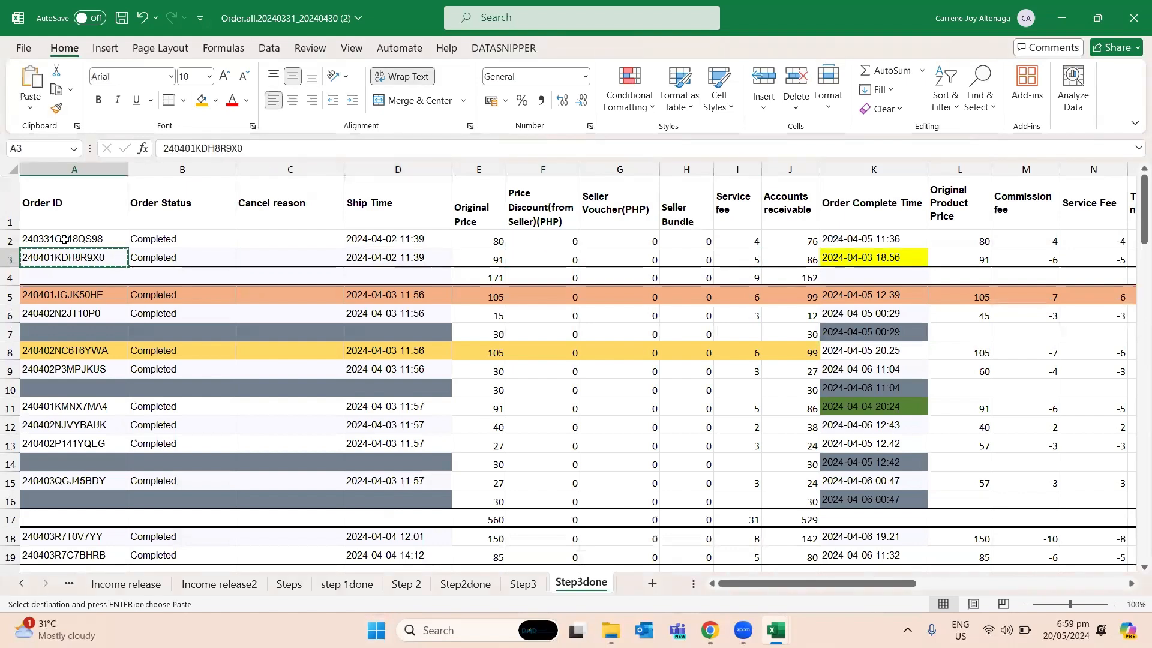
pyautogui.hotkey('alt', 'Tab')
pyautogui.press('Up')
pyautogui.press('Right')
pyautogui.hotkey('ctrl', 'v')
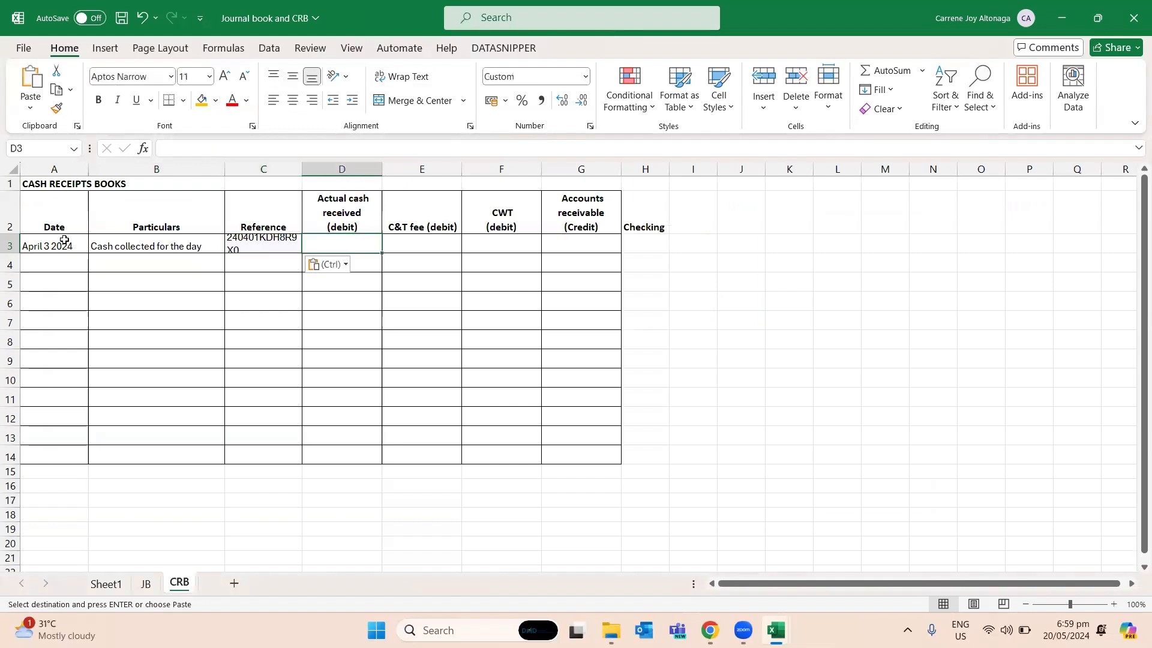
pyautogui.press('Right')
pyautogui.press('ctrl')
pyautogui.press('Escape')
# - Fill the Step3done headers L1:Q1, from Original Product Price to Total Released Amount, with gold
pyautogui.hotkey('alt', 'Tab')
pyautogui.press('Right')
pyautogui.press('Right')
pyautogui.press('Right')
pyautogui.press('Right')
pyautogui.press('Right')
pyautogui.press('Right')
pyautogui.press('Right')
pyautogui.press('Right')
pyautogui.press('Right')
pyautogui.press('Right')
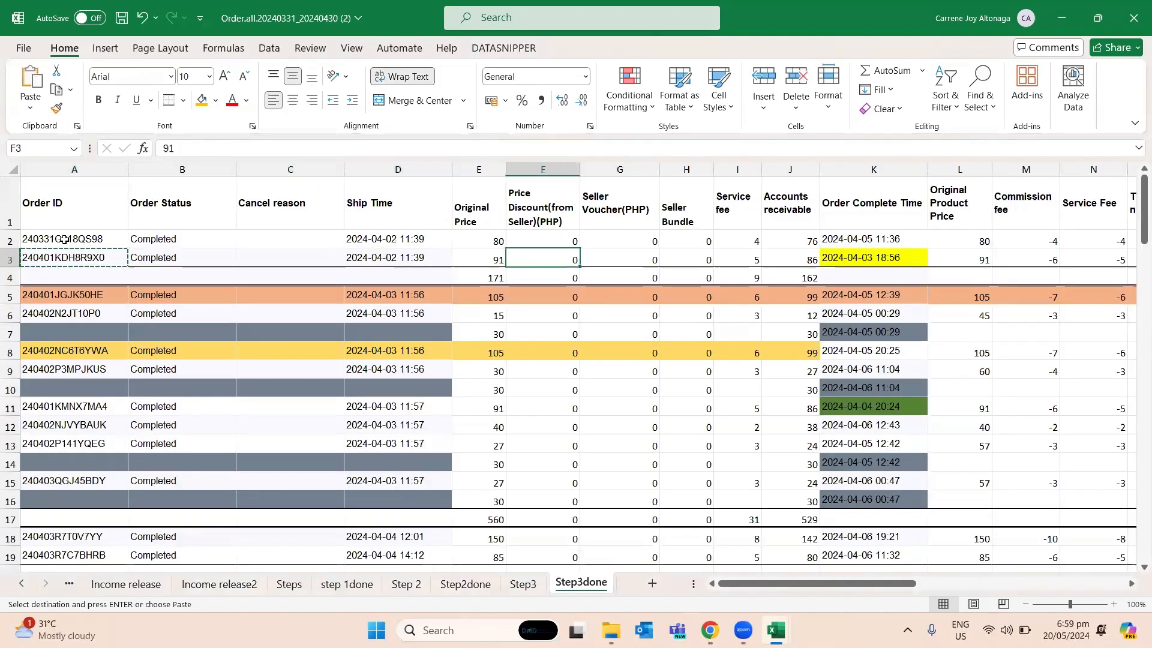
pyautogui.press('Up')
pyautogui.press('Right')
pyautogui.press('Right')
pyautogui.press('Right')
pyautogui.press('Right')
pyautogui.press('Right')
pyautogui.press('Right')
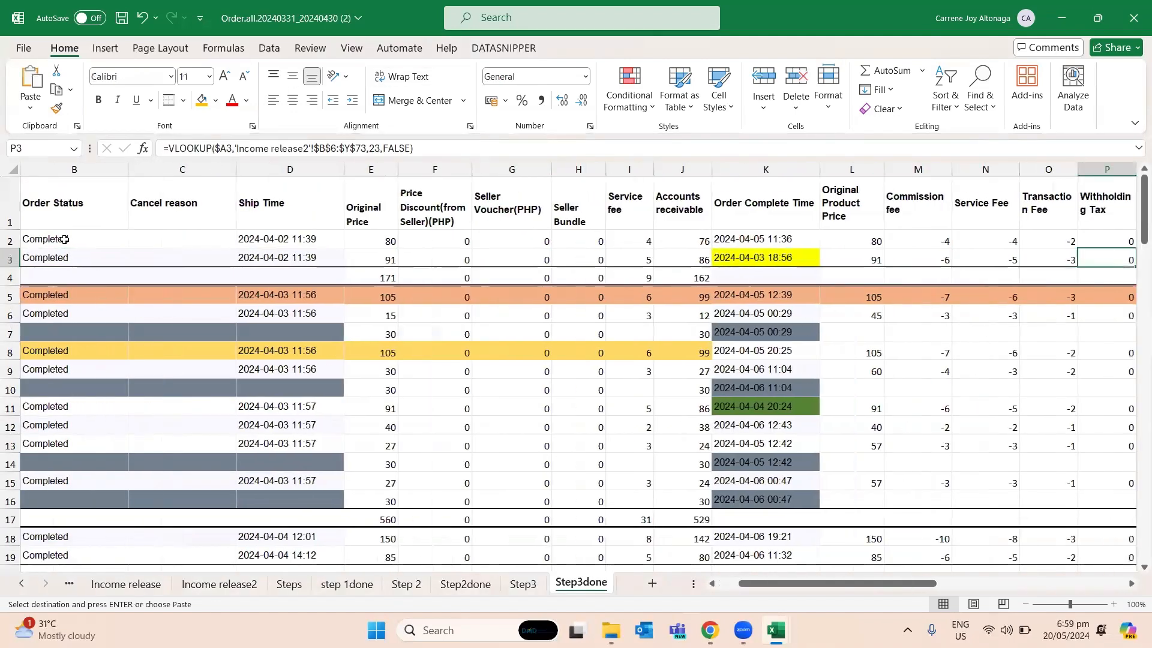
pyautogui.press('Up')
pyautogui.hotkey('shift', 'Left')
pyautogui.hotkey('shift', 'Left')
pyautogui.hotkey('shift', 'Left')
pyautogui.hotkey('shift', 'Left')
pyautogui.hotkey('shift', 'Left')
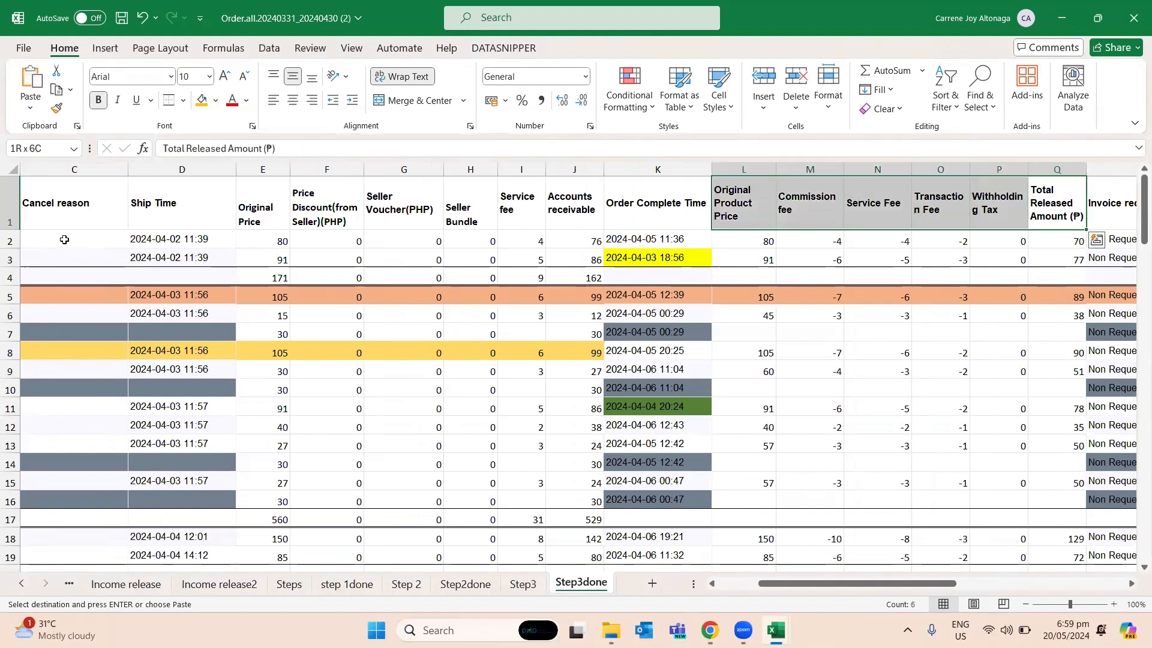
pyautogui.click(202, 100)
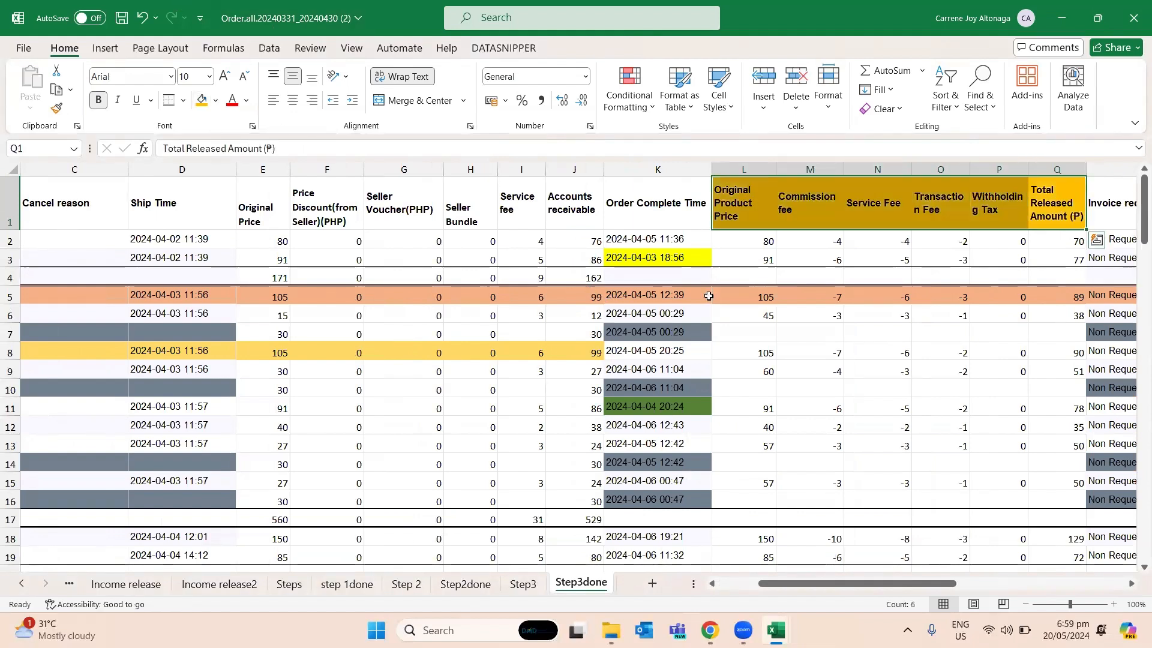
# - Enter 77 as the actual cash received in D3 of CRB, taken from Total Released Amount in Q3 of Step3done
pyautogui.click(934, 239)
pyautogui.click(1074, 239)
pyautogui.click(1068, 261)
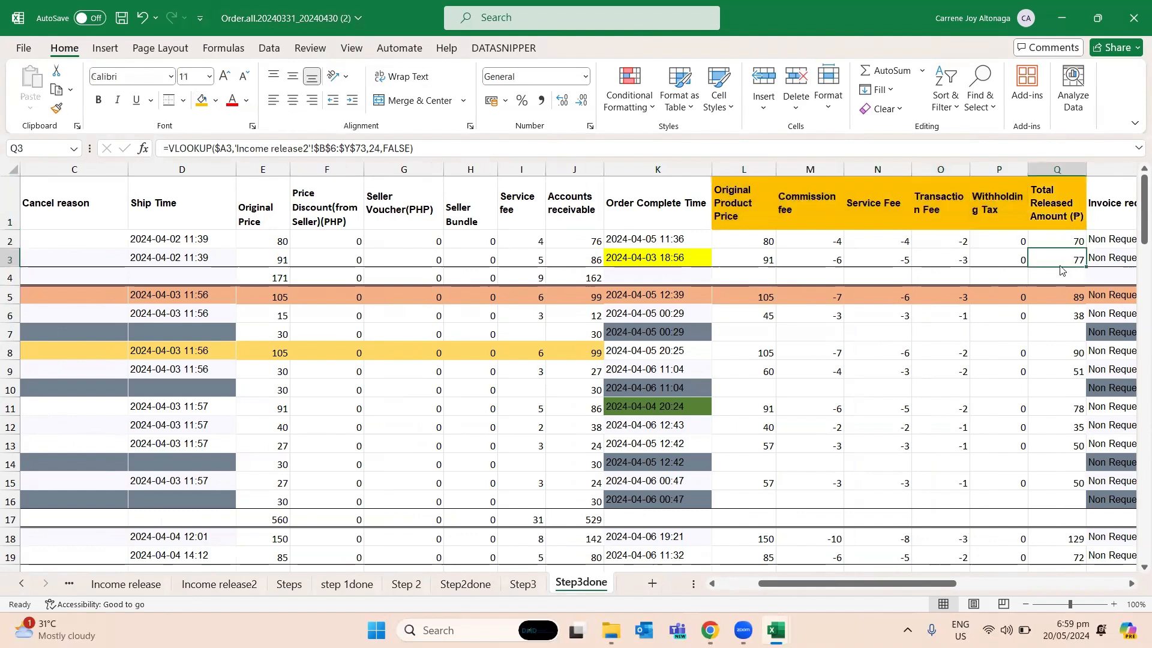
pyautogui.hotkey('alt', 'Tab')
pyautogui.press('Right')
pyautogui.press('Left')
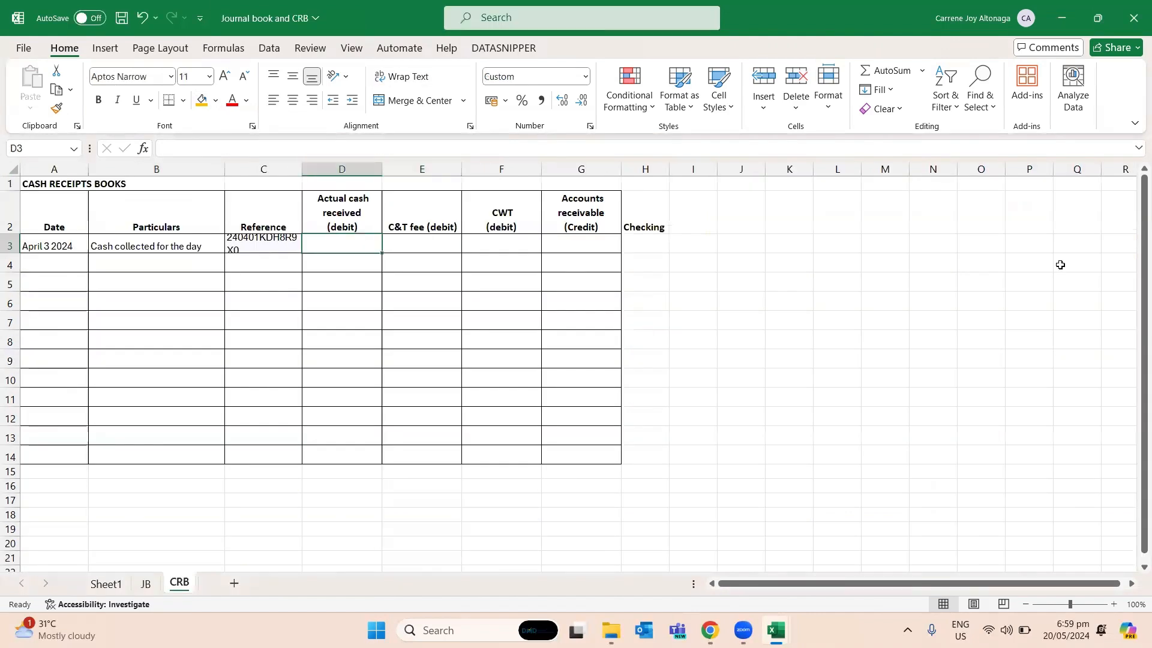
pyautogui.write('77')
pyautogui.press('Return')
# - Enter the C&T fee of 9 in E3 from Step3done's commission and transaction fees, and the CWT of 0 in F3
pyautogui.press('Up')
pyautogui.press('Right')
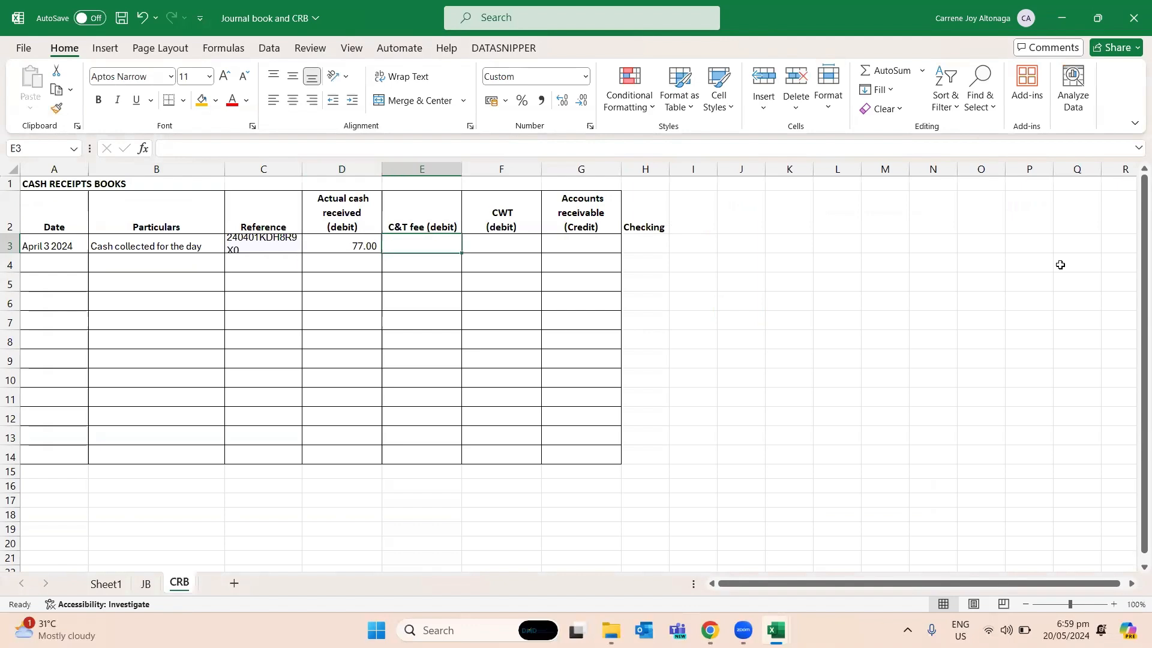
pyautogui.press('Left')
pyautogui.press('Right')
pyautogui.press('Right')
pyautogui.press('Left')
pyautogui.hotkey('alt', 'Tab')
pyautogui.press('Left')
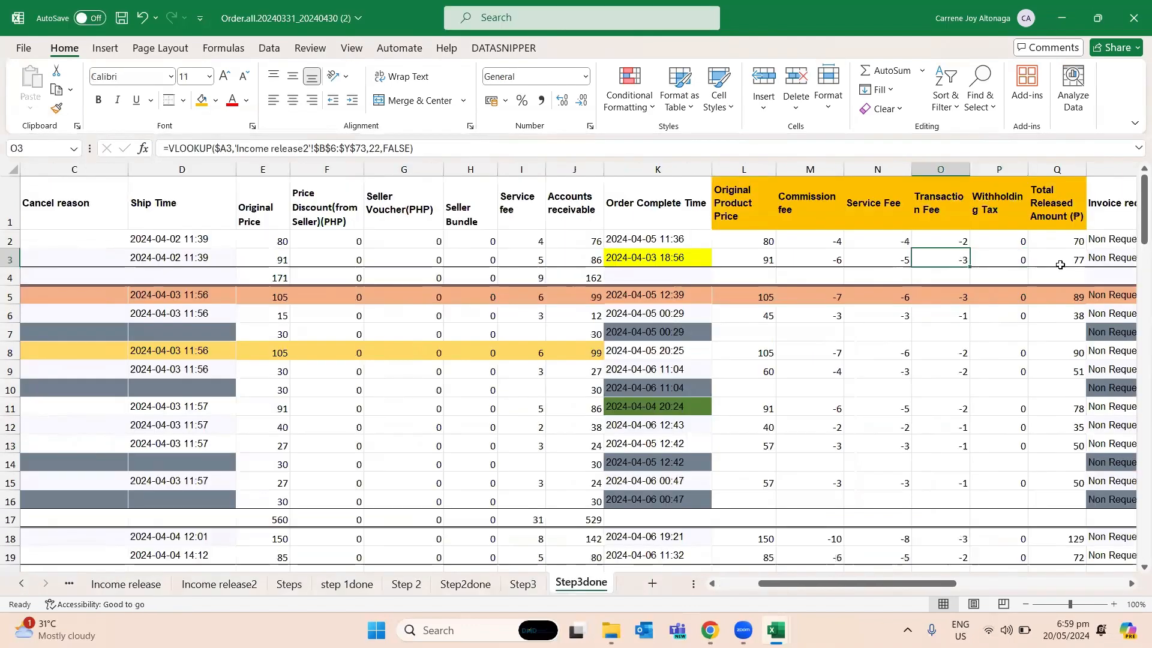
pyautogui.click(834, 258)
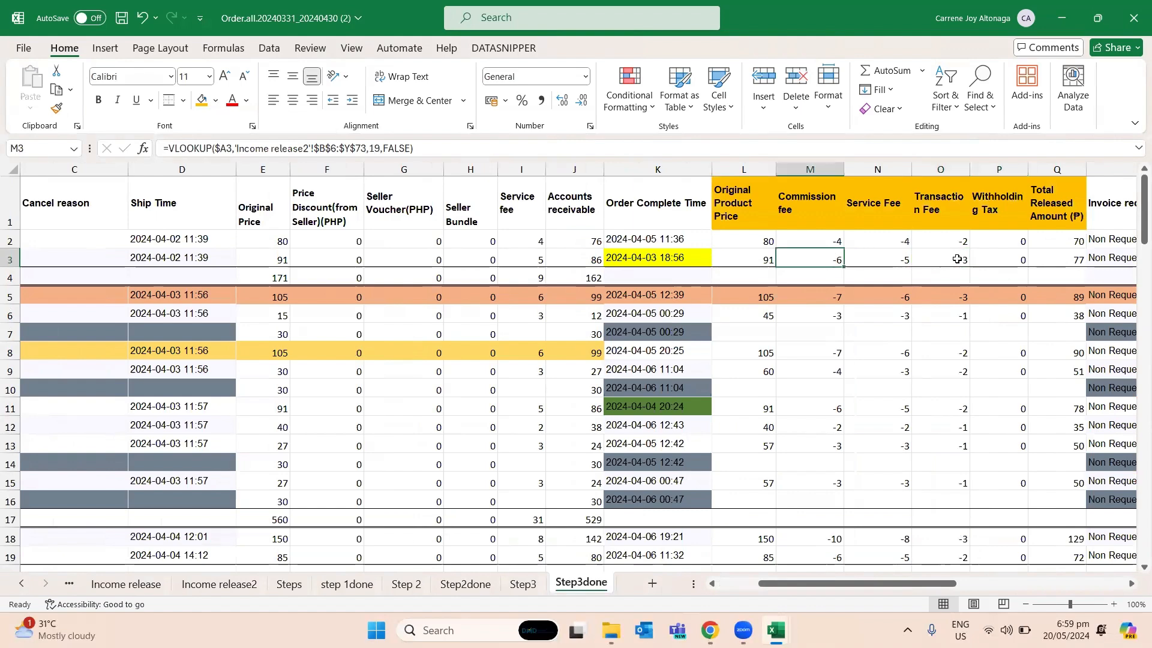
pyautogui.click(957, 260)
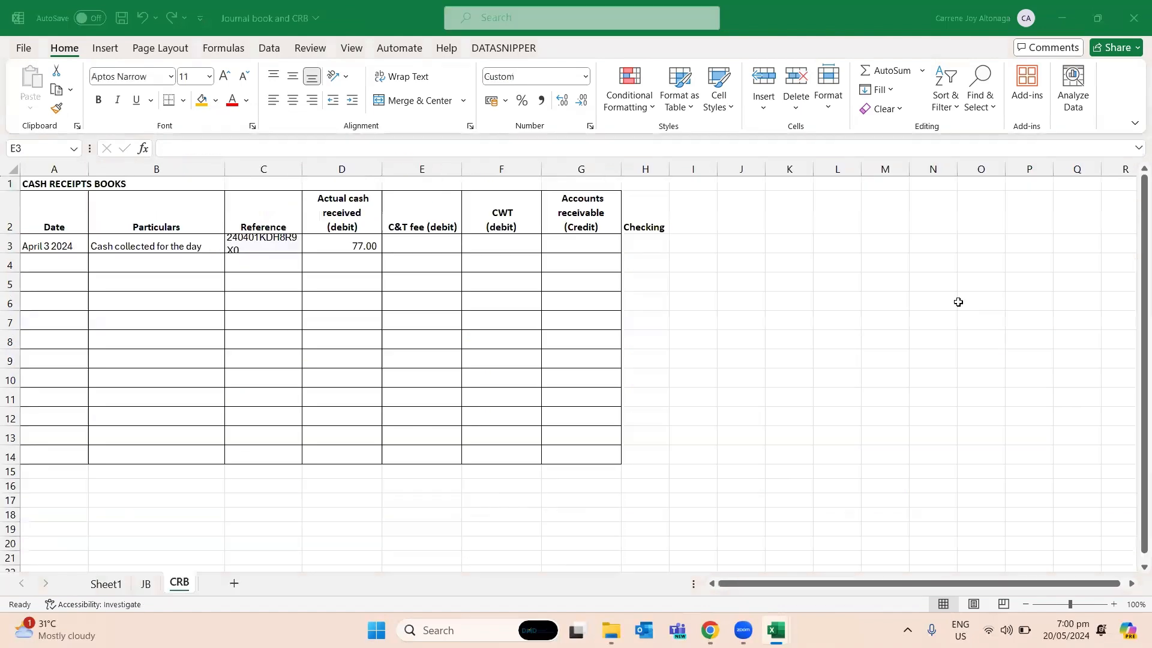
pyautogui.hotkey('alt', 'Tab')
pyautogui.write('9')
pyautogui.press('Tab')
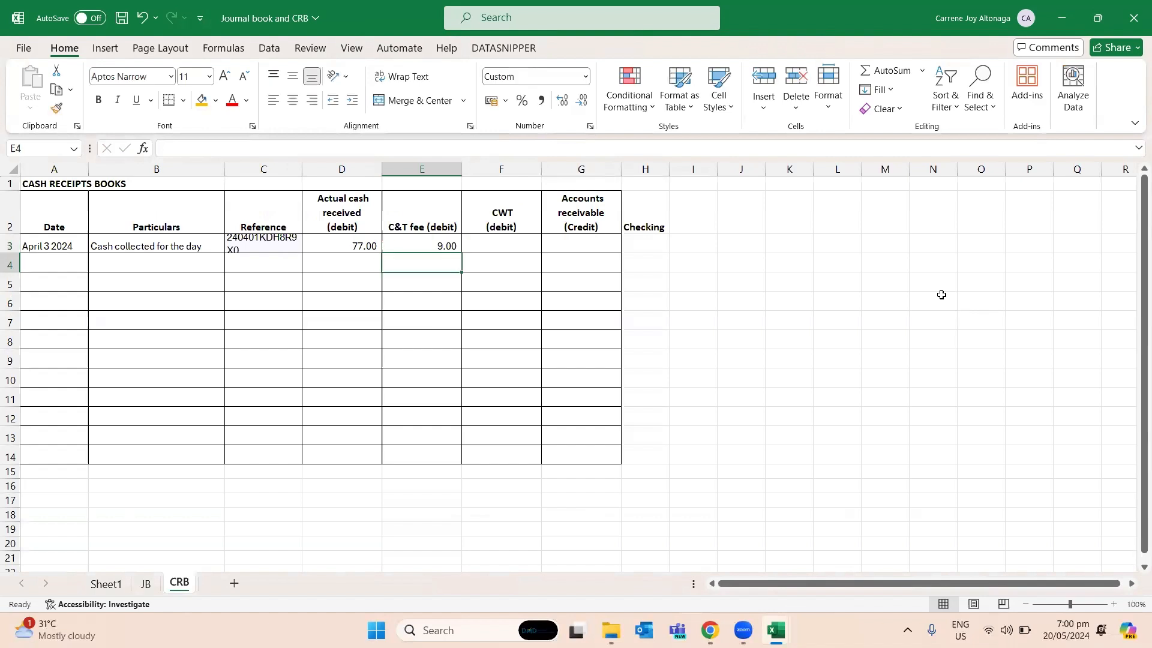
pyautogui.write('0')
pyautogui.press('Tab')
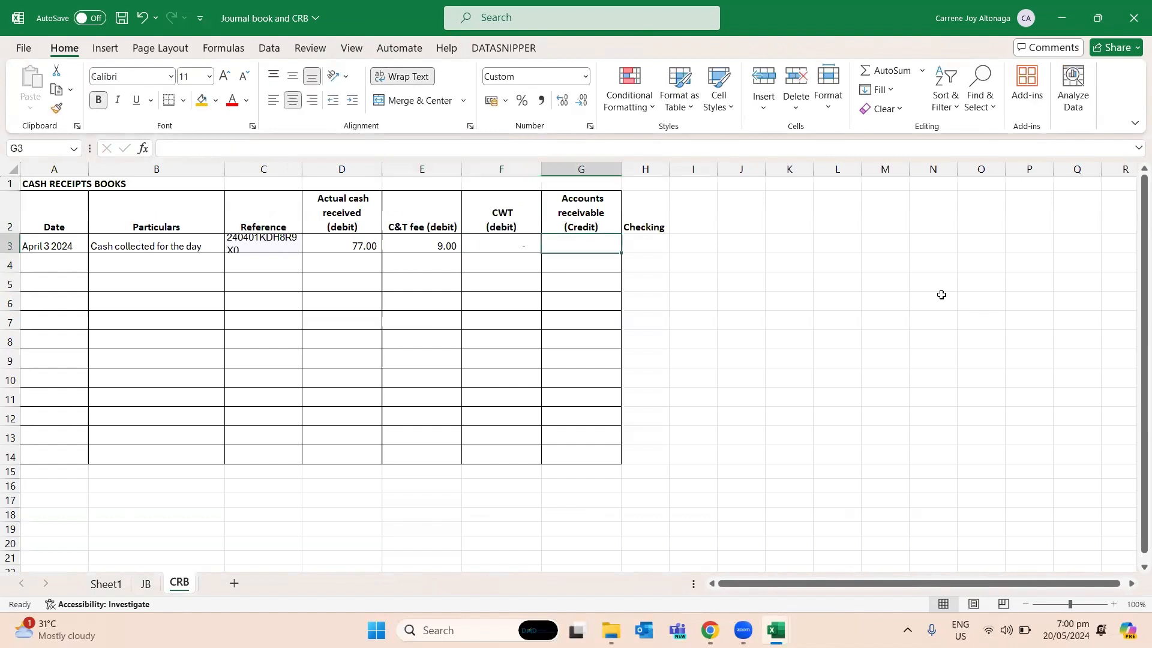
# - Enter the Accounts receivable credit of 86 in G3 of CRB, taken from J3 of the Step3done sheet
pyautogui.hotkey('alt', 'Tab')
pyautogui.press('Left')
pyautogui.press('Left')
pyautogui.press('Left')
pyautogui.press('Left')
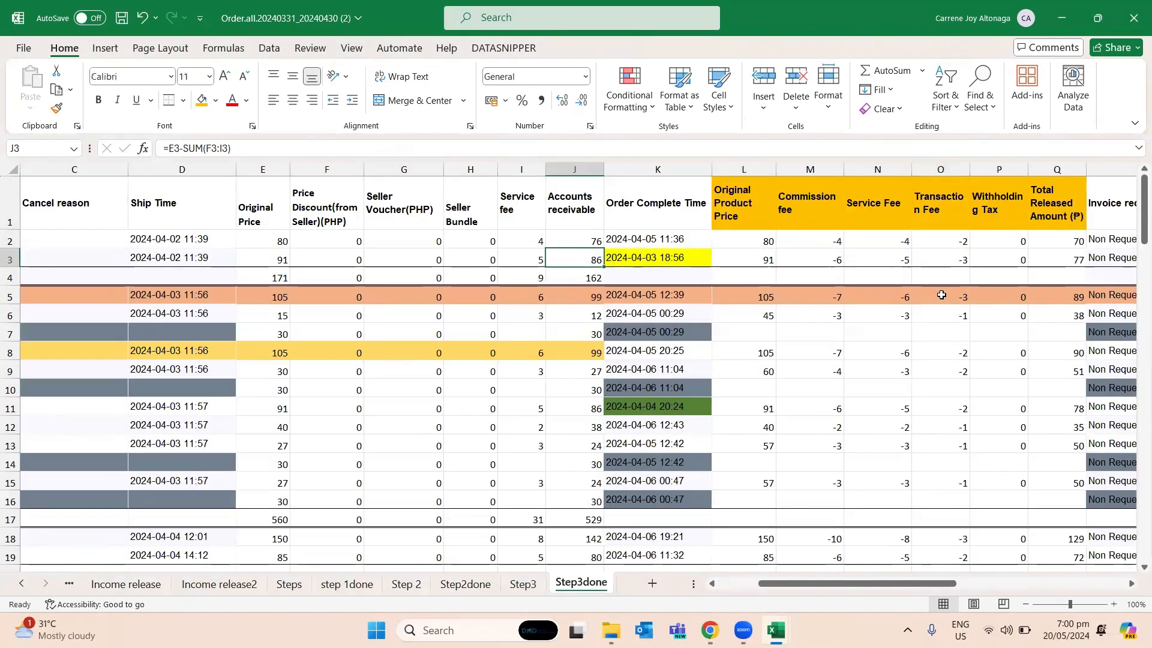
pyautogui.hotkey('alt', 'Tab')
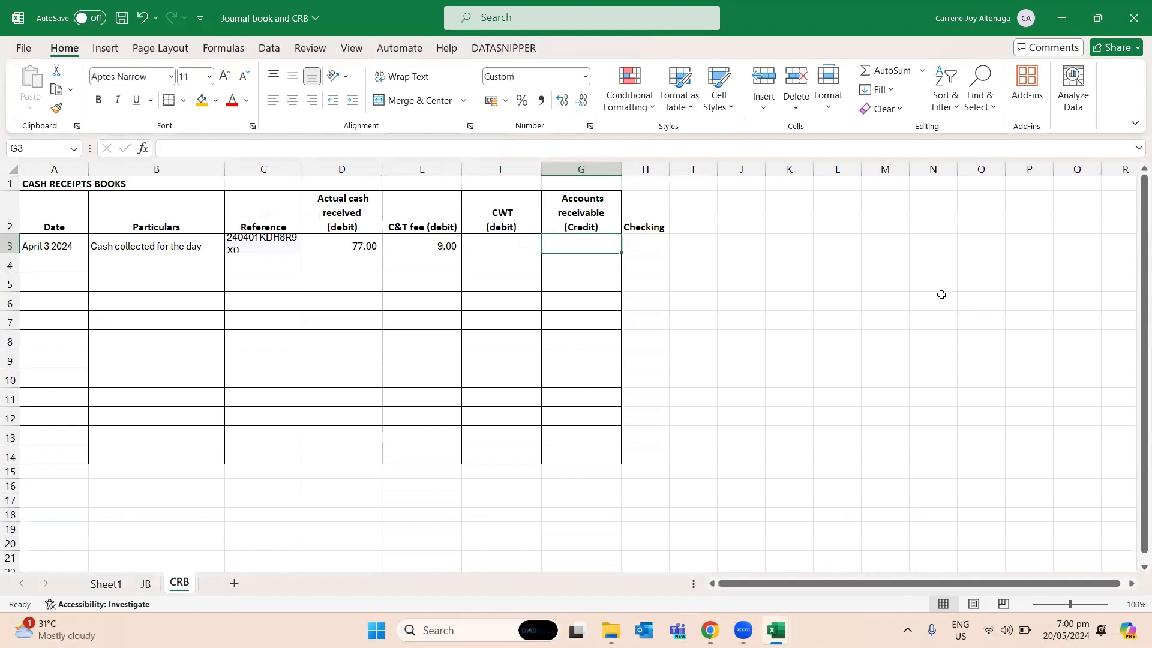
pyautogui.write('86')
pyautogui.press('Return')
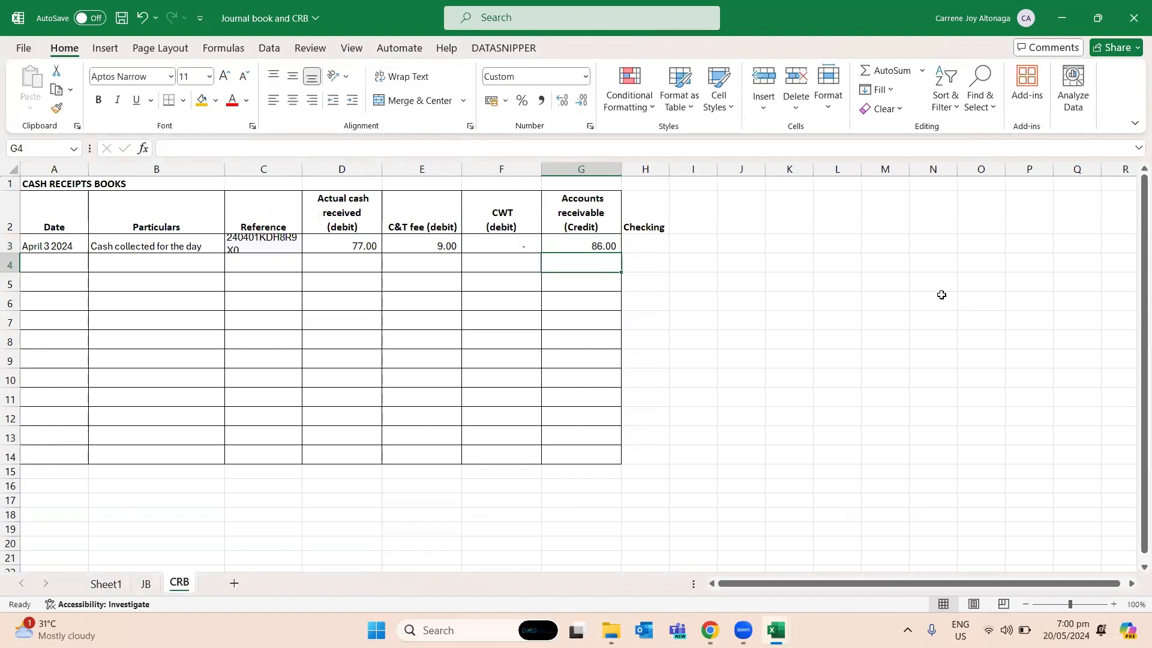
# - Enter the checking formula =SUM(D3:F3)-G3 in H3 of the CRB sheet
pyautogui.press('Up')
pyautogui.press('Right')
pyautogui.write('=')
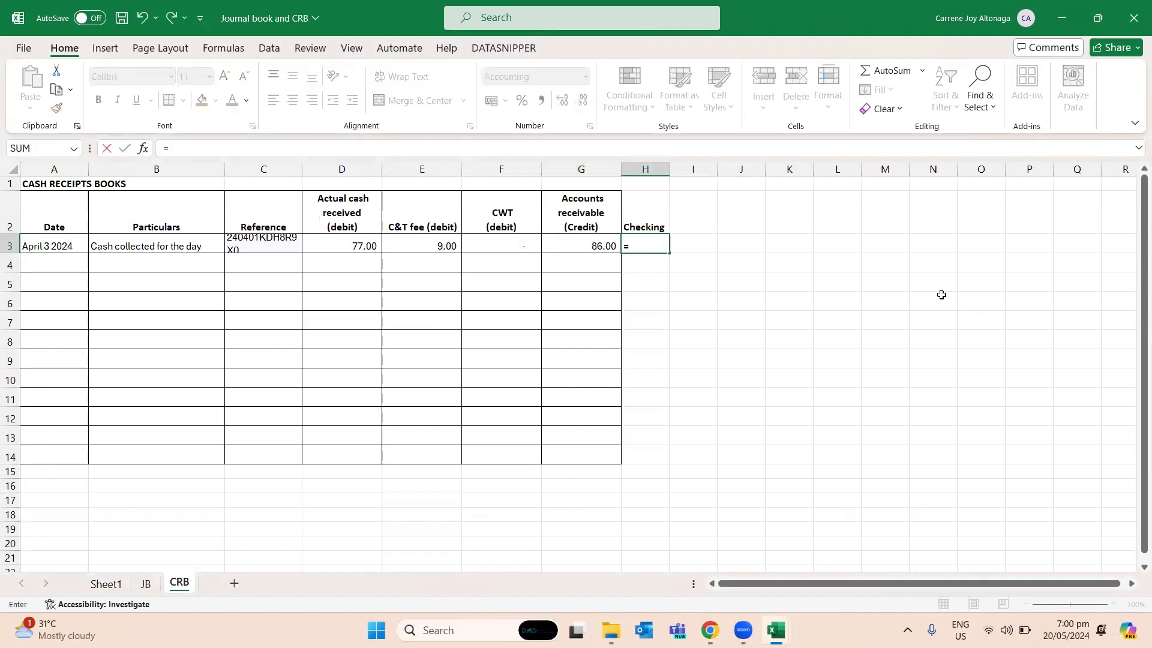
pyautogui.write('sum(')
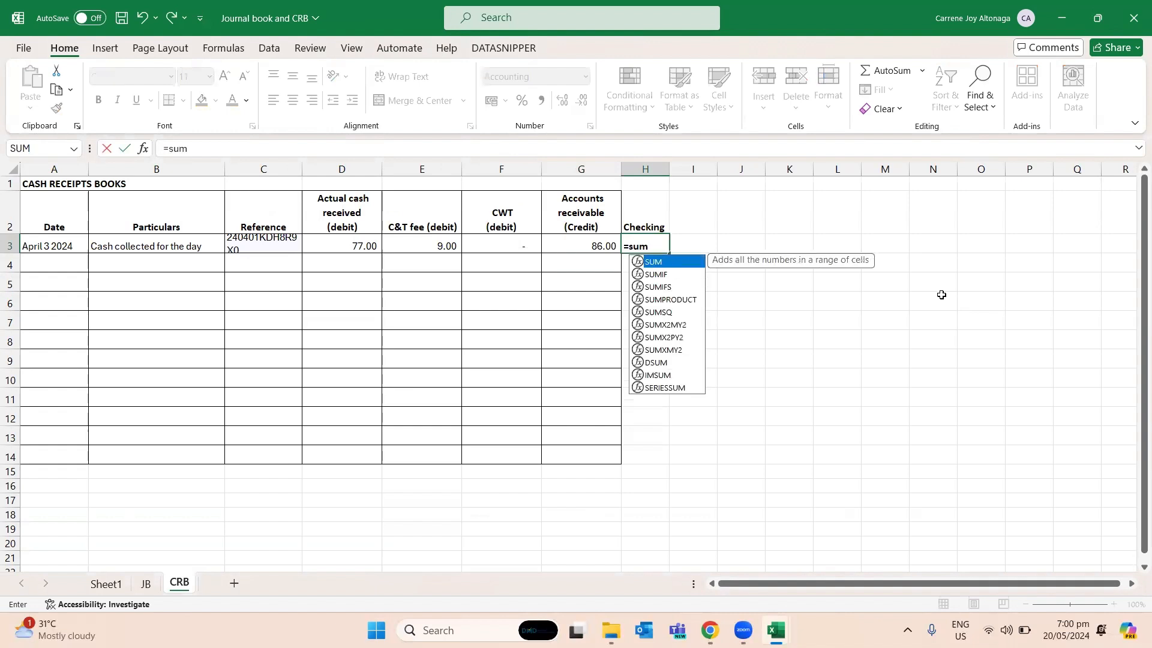
pyautogui.press('Left')
pyautogui.press('Left')
pyautogui.hotkey('shift', 'Left')
pyautogui.hotkey('shift', 'Left')
pyautogui.write(')-')
pyautogui.press('Left')
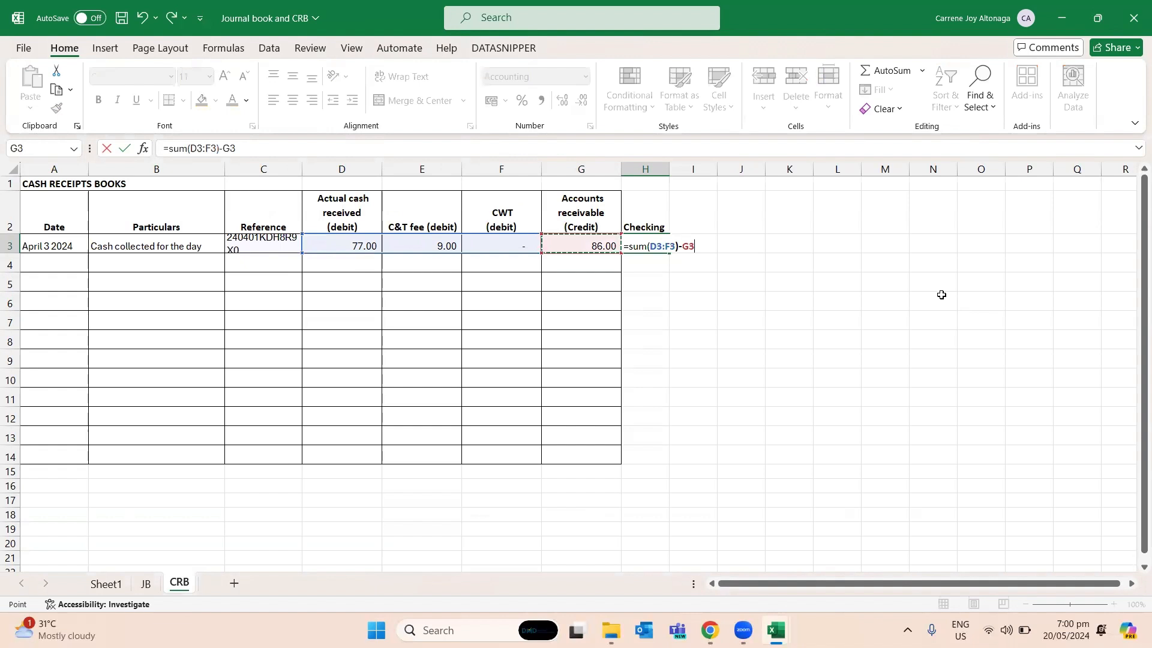
pyautogui.hotkey('ctrl', 'Return')
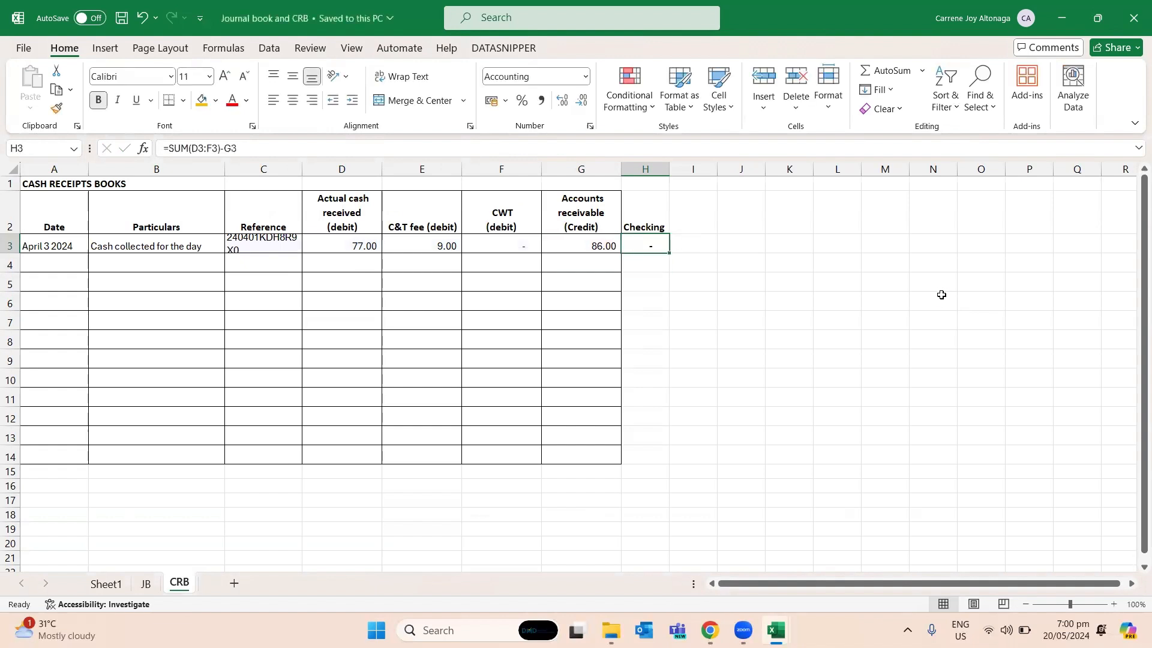
# - Start entry 3 in row 17 of the JB sheet, dated April 4, 2024
pyautogui.hotkey('ctrl', 'pageup')
pyautogui.press('Down')
pyautogui.press('Down')
pyautogui.press('Down')
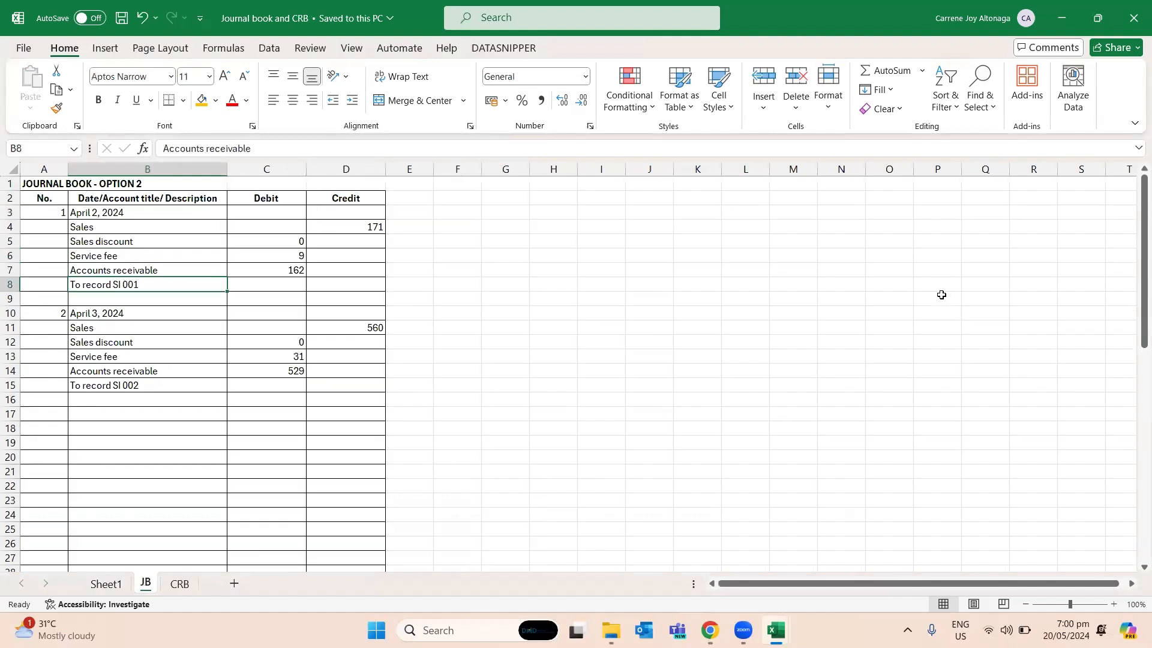
pyautogui.hotkey('ctrl', 'Down')
pyautogui.hotkey('ctrl', 'Down')
pyautogui.hotkey('ctrl', 'Down')
pyautogui.press('Left')
pyautogui.press('Down')
pyautogui.press('Down')
pyautogui.press('Right')
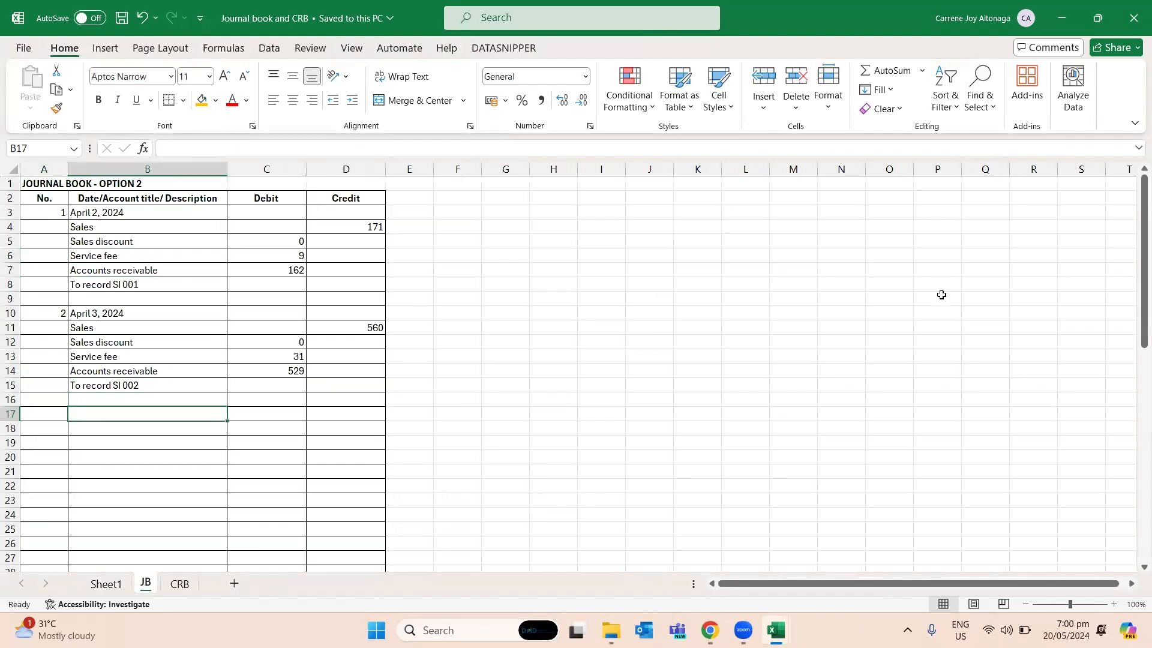
pyautogui.press('Left')
pyautogui.write('3')
pyautogui.press('Tab')
pyautogui.write('Ap')
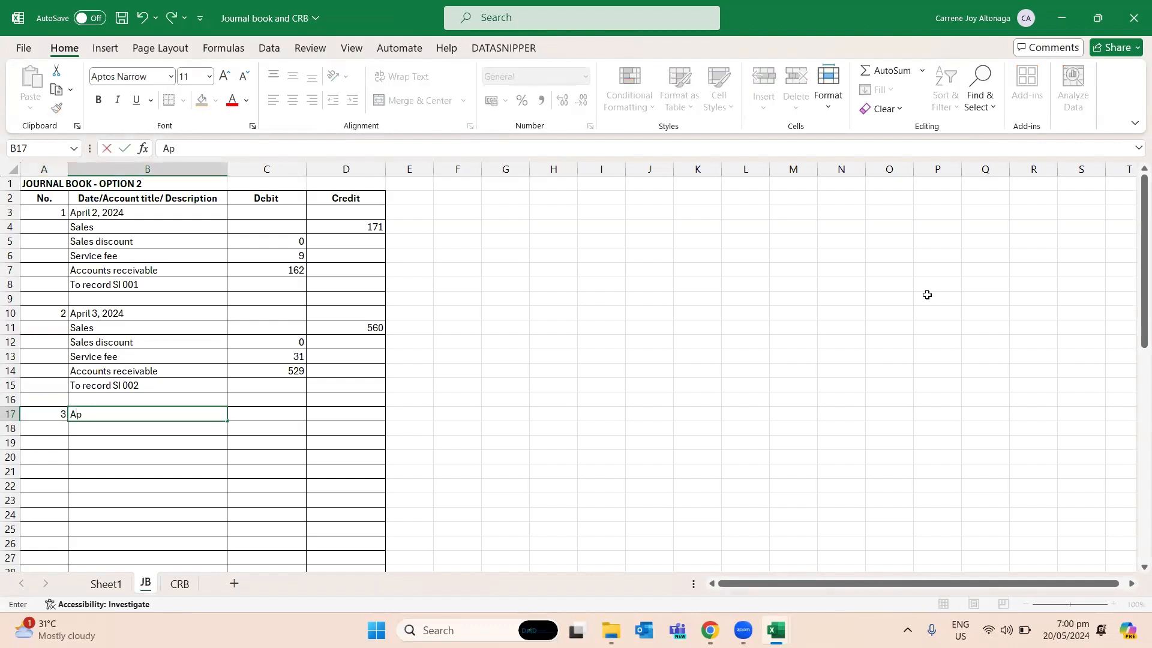
pyautogui.write('ril 4, 2024')
pyautogui.press('Return')
# - Copy the April 3 entry lines and amounts in B11:D15 to the rows under April 4, starting at B18
pyautogui.press('Up')
pyautogui.press('Up')
pyautogui.press('Up')
pyautogui.press('Up')
pyautogui.press('Up')
pyautogui.press('Up')
pyautogui.press('Up')
pyautogui.hotkey('shift', 'Down')
pyautogui.hotkey('shift', 'Down')
pyautogui.hotkey('shift', 'Down')
pyautogui.hotkey('shift', 'Down')
pyautogui.hotkey('shift', 'Up')
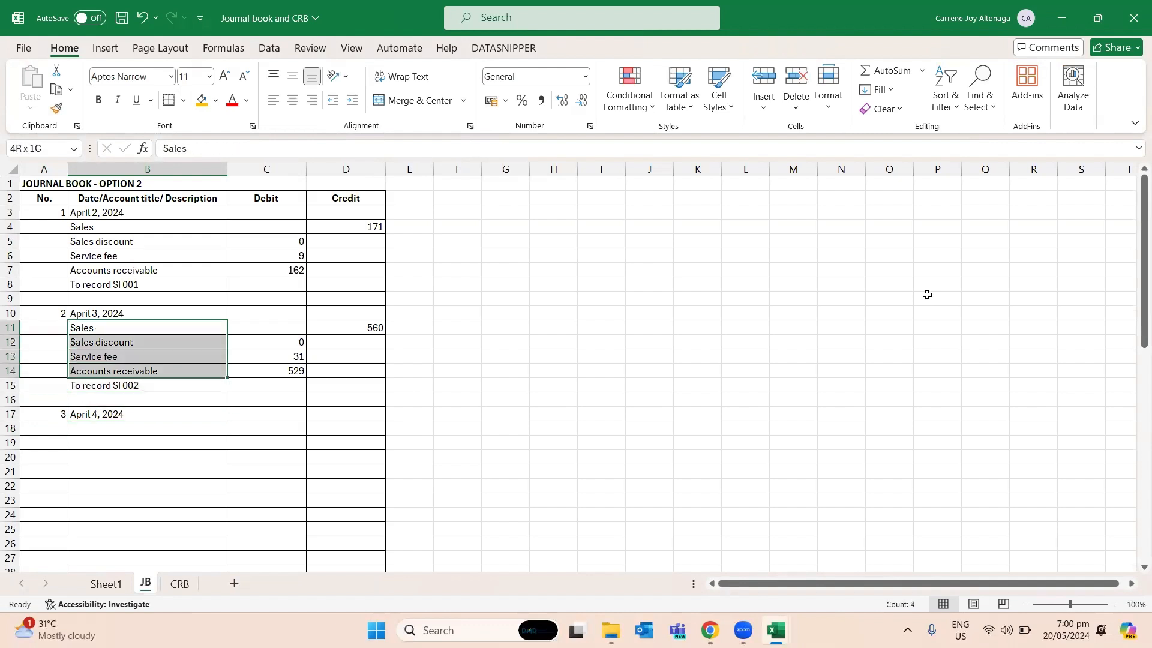
pyautogui.hotkey('shift', 'Down')
pyautogui.hotkey('shift', 'Right')
pyautogui.hotkey('shift', 'Right')
pyautogui.hotkey('ctrl', 'c')
pyautogui.press('Down')
pyautogui.press('Down')
pyautogui.press('Down')
pyautogui.press('Down')
pyautogui.press('Down')
pyautogui.press('Down')
pyautogui.press('Down')
pyautogui.hotkey('ctrl', 'v')
# - Clear the copied debit and credit amounts in C18:D21 of the April 4 entry
pyautogui.press('Right')
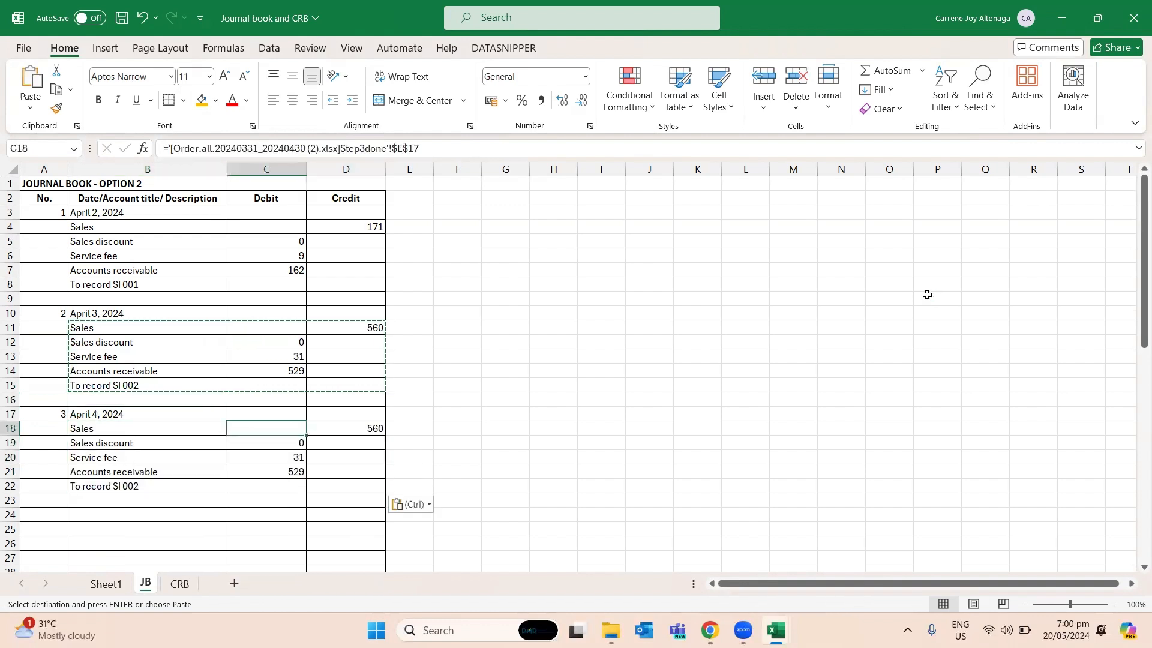
pyautogui.hotkey('shift', 'Down')
pyautogui.hotkey('shift', 'Down')
pyautogui.hotkey('shift', 'Down')
pyautogui.hotkey('shift', 'Right')
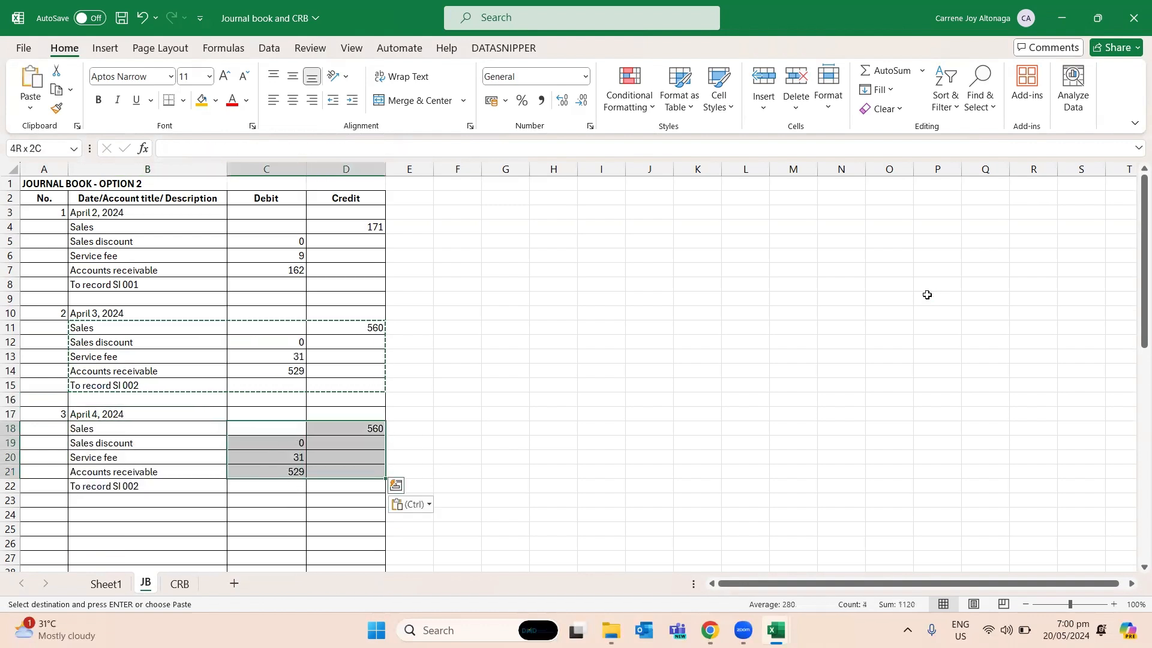
pyautogui.press('Delete')
pyautogui.press('super+shift+s')
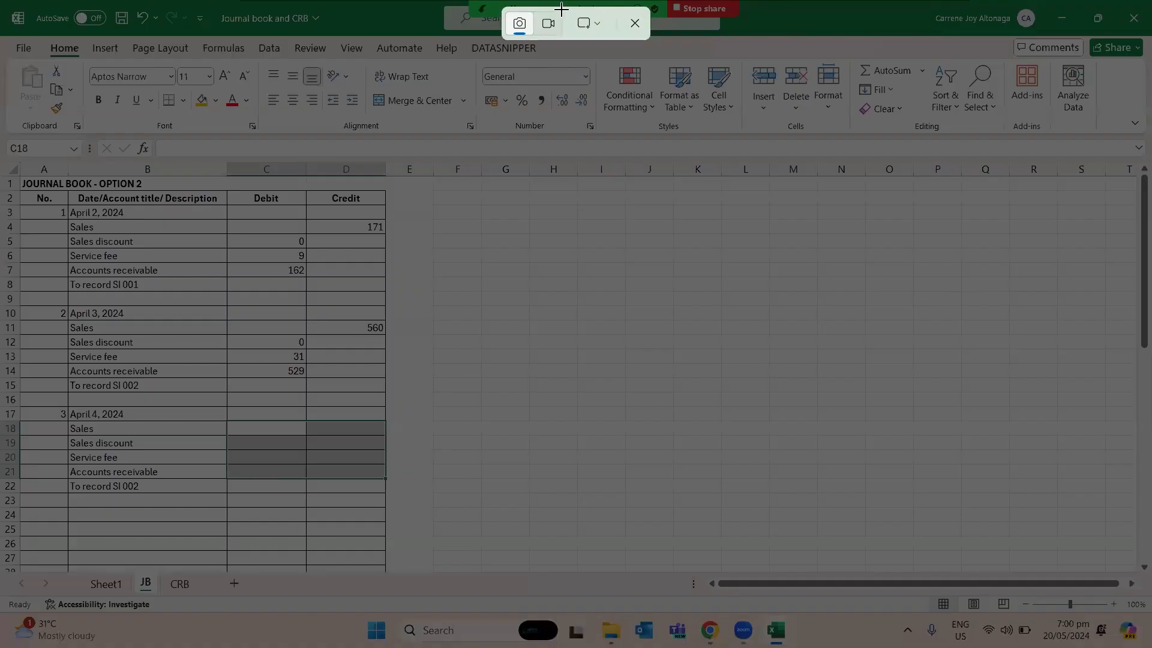
pyautogui.click(635, 23)
# - Change the April 4 entry's description in B22 to To record SI 003
pyautogui.click(168, 472)
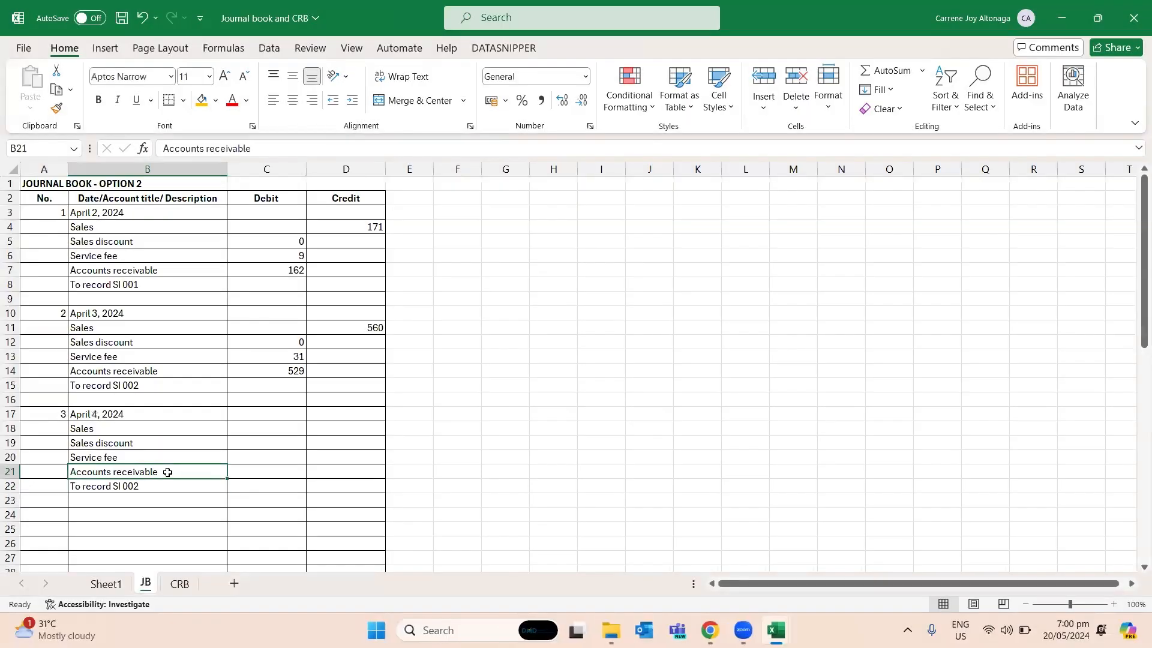
pyautogui.doubleClick(168, 483)
pyautogui.press('Return')
# - Enter the April 4 Sales credit of 235 in D18 of JB, taken from E20 of Step3done
pyautogui.press('Up')
pyautogui.press('Up')
pyautogui.press('Up')
pyautogui.press('Up')
pyautogui.press('Up')
pyautogui.press('Right')
pyautogui.hotkey('alt', 'Tab')
pyautogui.press('Down')
pyautogui.press('Down')
pyautogui.press('Down')
pyautogui.press('Down')
pyautogui.press('Down')
pyautogui.press('Down')
pyautogui.press('Down')
pyautogui.press('Down')
pyautogui.press('Down')
pyautogui.press('Down')
pyautogui.press('Down')
pyautogui.press('Down')
pyautogui.press('Down')
pyautogui.press('Down')
pyautogui.press('Down')
pyautogui.press('Down')
pyautogui.press('Down')
pyautogui.press('Down')
pyautogui.press('Down')
pyautogui.press('Down')
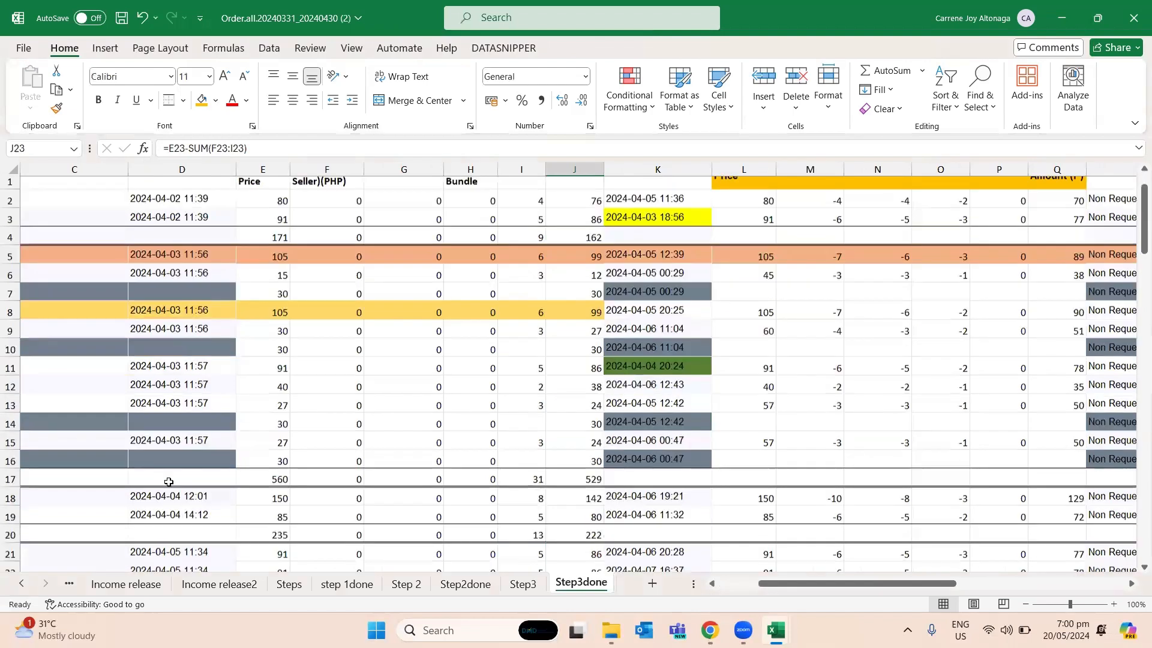
pyautogui.press('Left')
pyautogui.press('Left')
pyautogui.press('Left')
pyautogui.press('Left')
pyautogui.press('Up')
pyautogui.press('Left')
pyautogui.press('Up')
pyautogui.press('Up')
pyautogui.hotkey('alt', 'Tab')
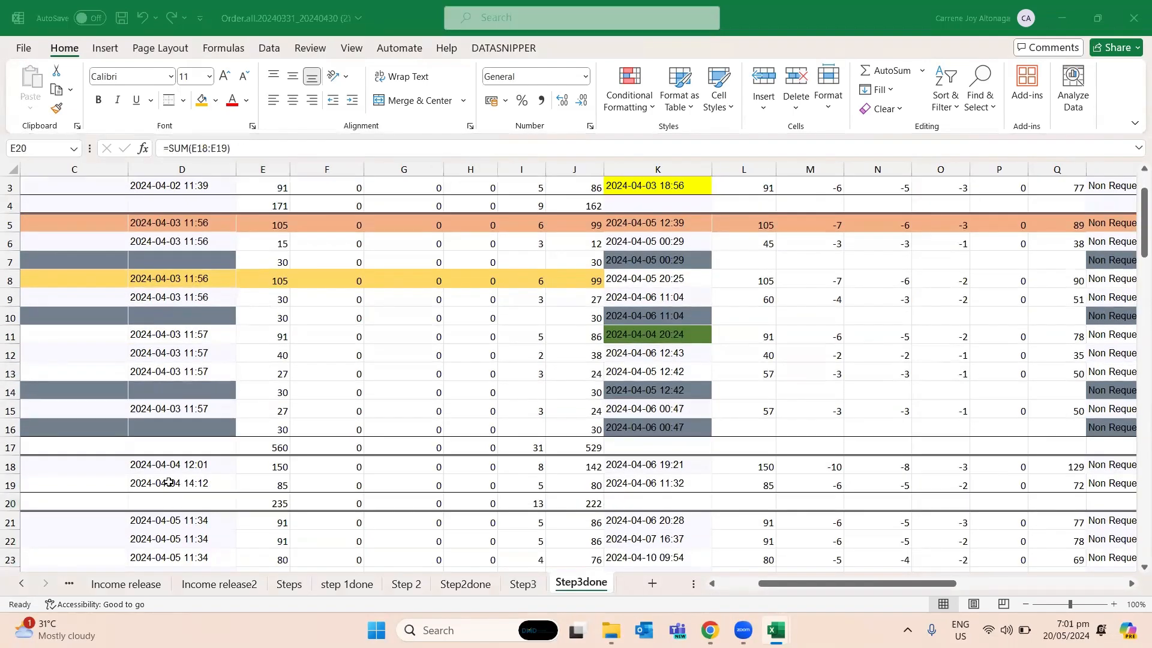
pyautogui.press('Right')
pyautogui.write('12')
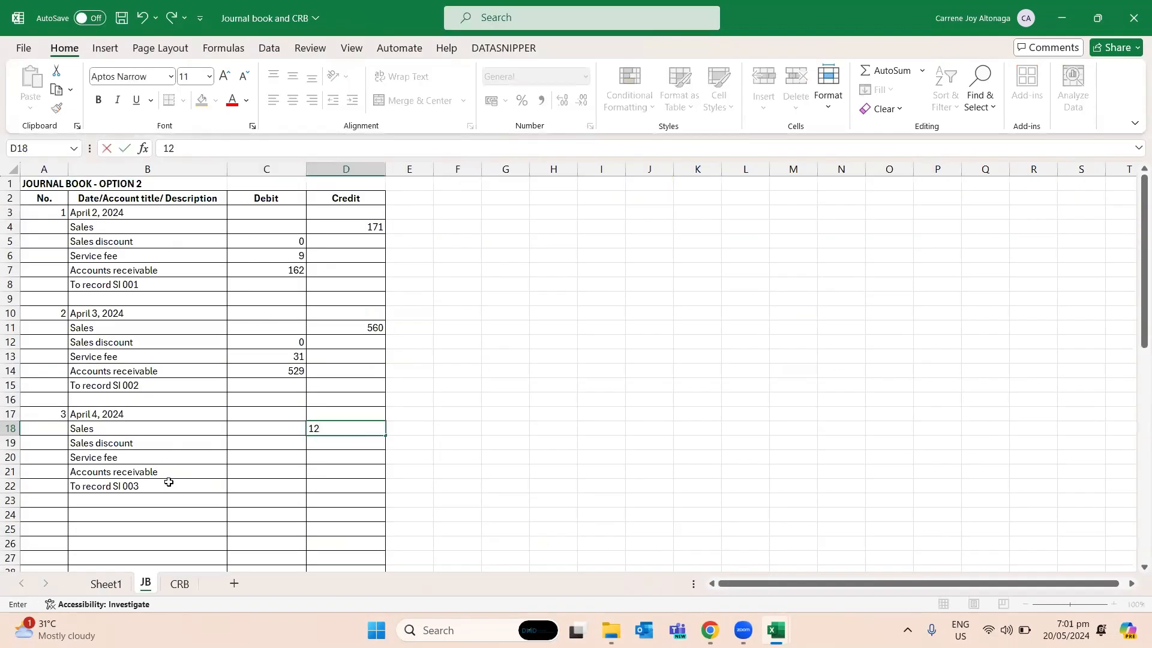
pyautogui.press('Return')
# - Shrink the order workbook's window and place it over the right half of the journal book
pyautogui.hotkey('alt', 'Tab')
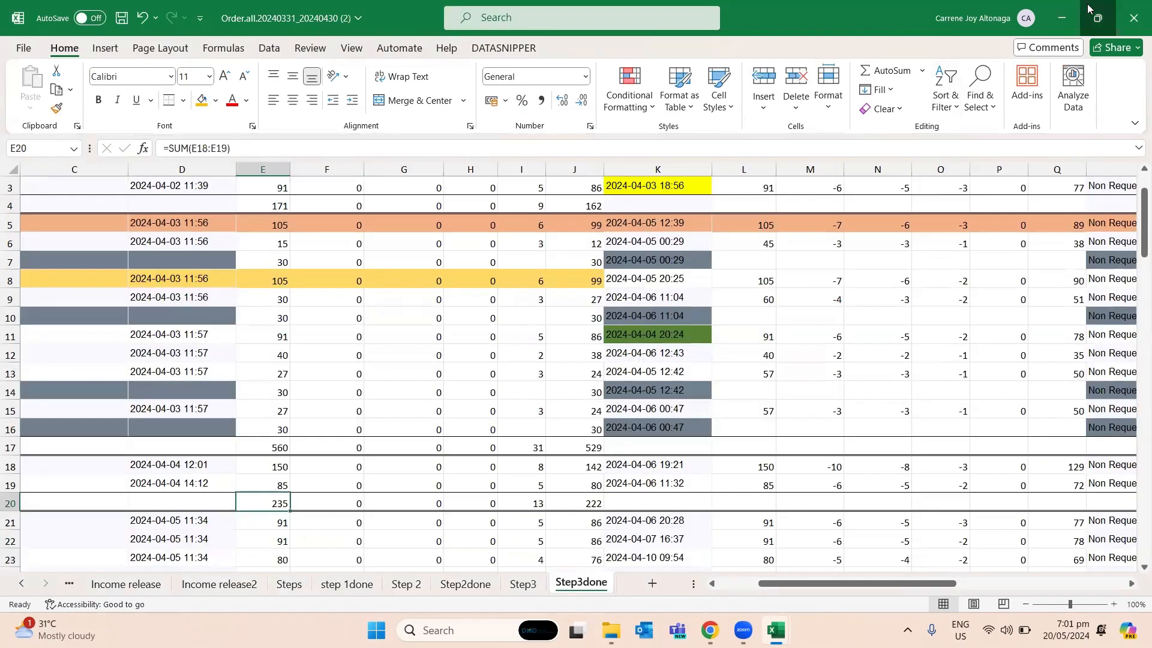
pyautogui.hotkey('alt', 'Tab')
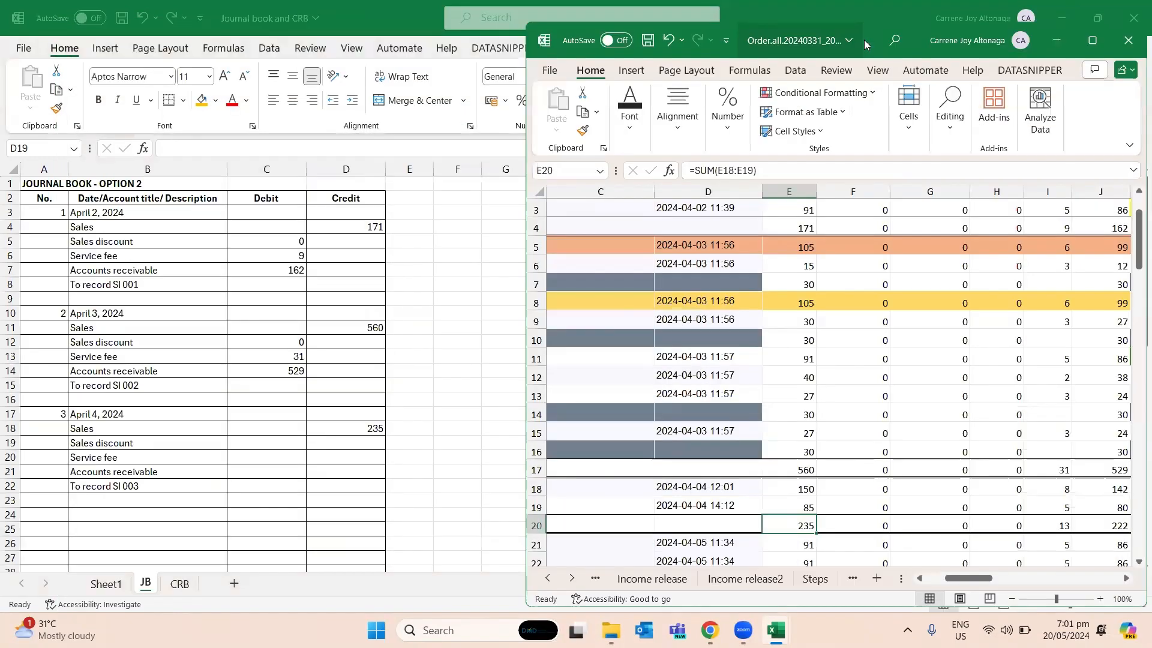
pyautogui.moveTo(864, 40); pyautogui.dragTo(828, 18)
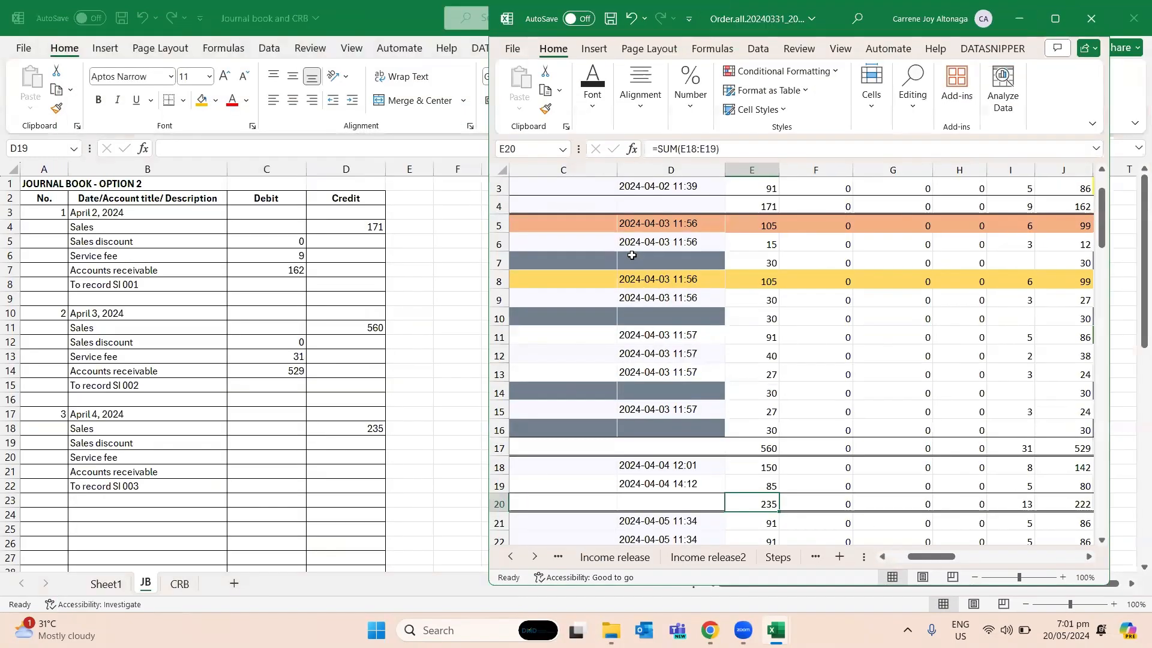
# - Freeze the Step3done header row and Order ID column at B2, and select the April 4 sales total in E20
pyautogui.scroll(1, 631, 255)
pyautogui.click(678, 256)
pyautogui.moveTo(911, 559); pyautogui.dragTo(864, 537)
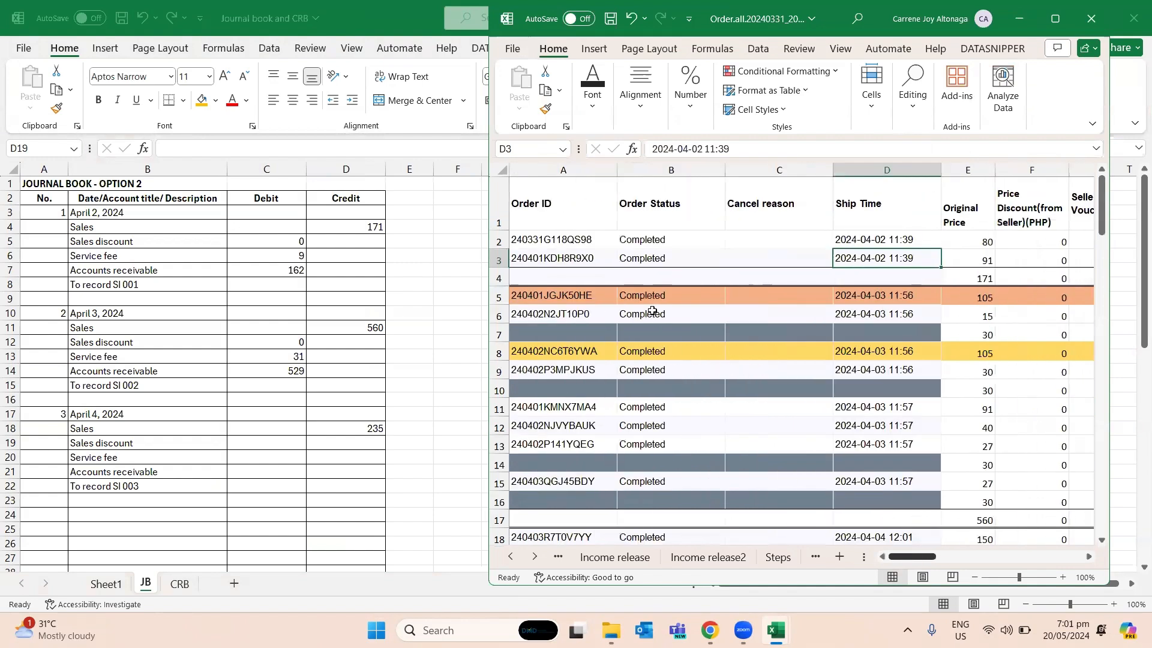
pyautogui.click(627, 238)
pyautogui.click(834, 50)
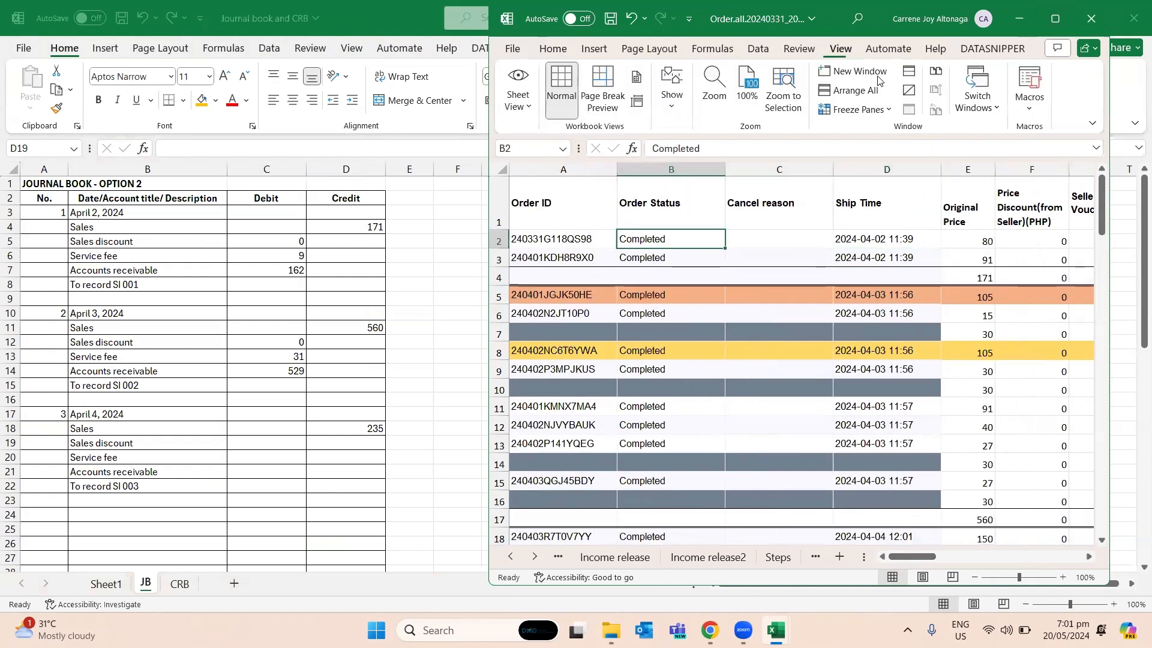
pyautogui.click(849, 109)
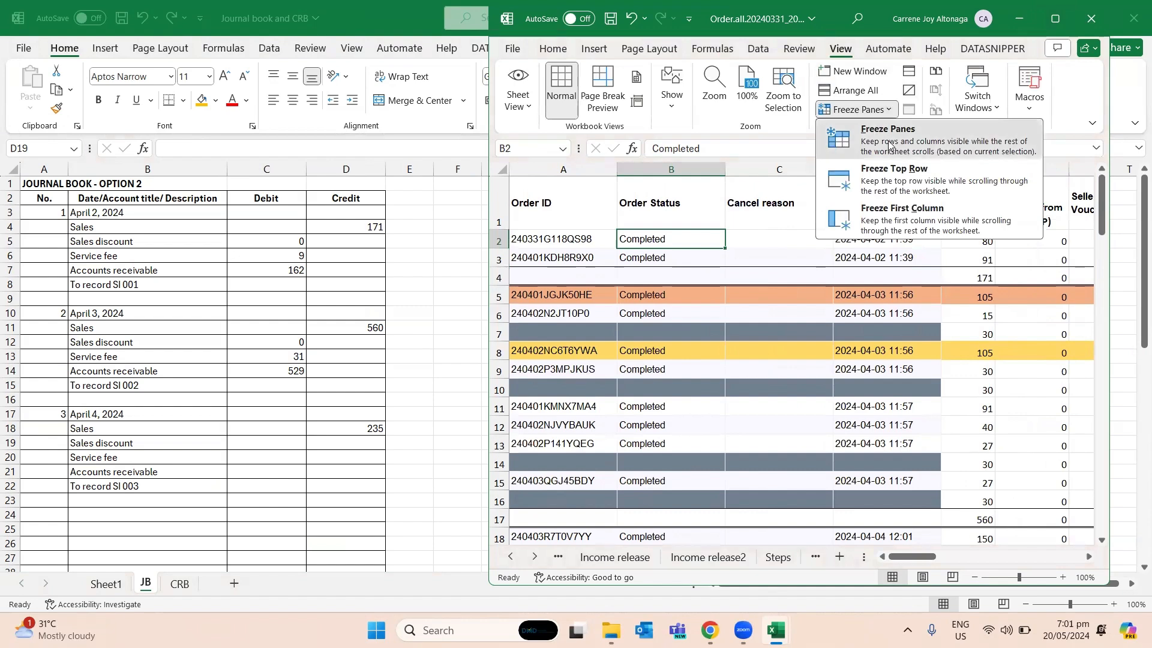
pyautogui.click(857, 141)
pyautogui.scroll(-4, 934, 482)
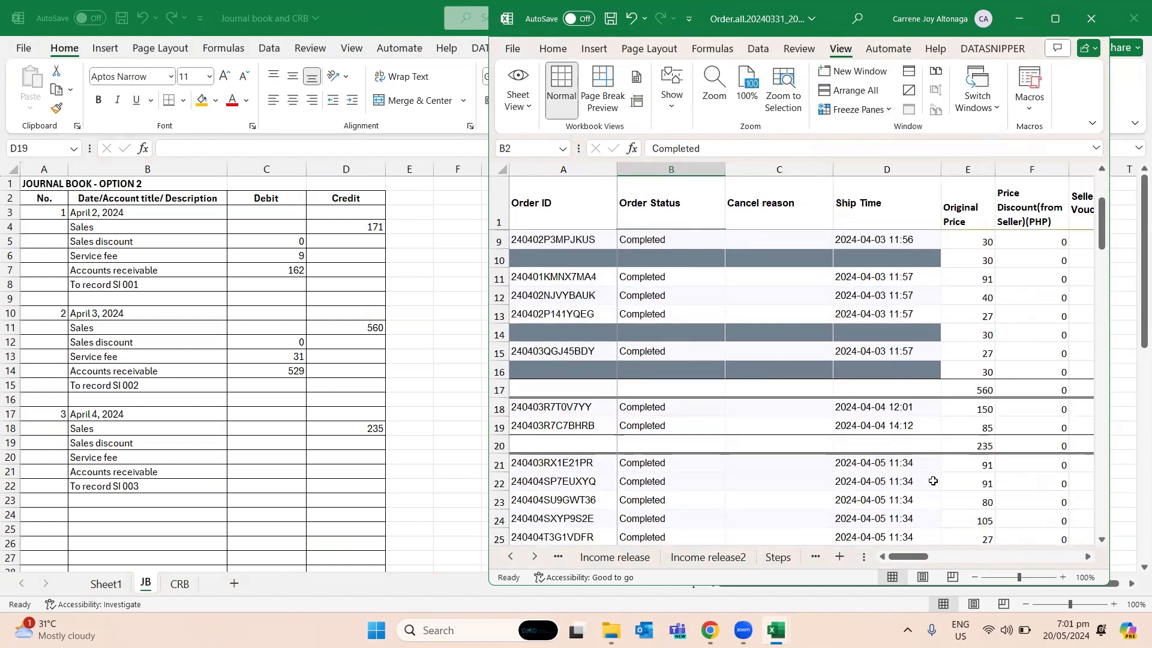
pyautogui.click(975, 359)
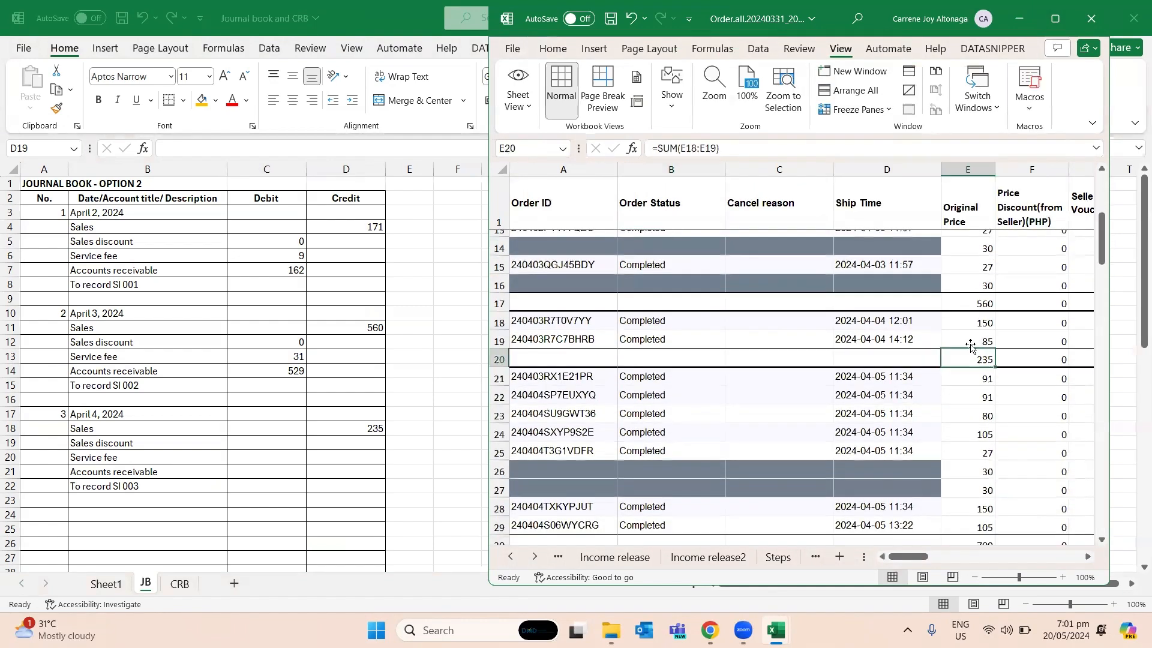
# - Shrink the Journal book and CRB window and place it to the left of the order workbook
pyautogui.click(433, 21)
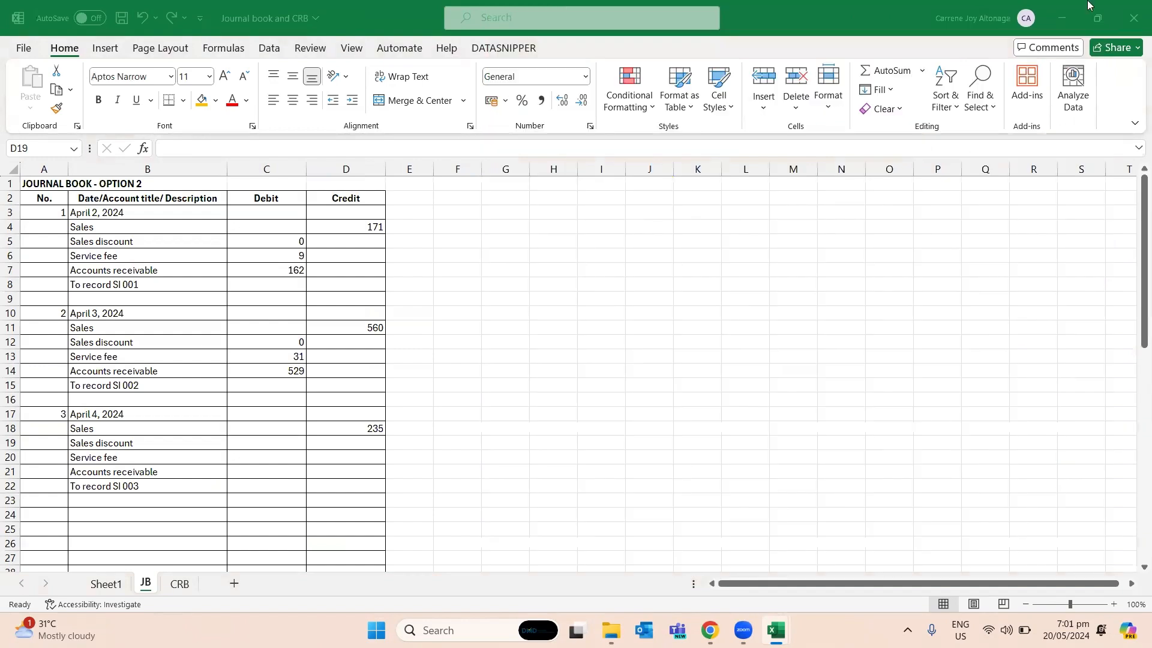
pyautogui.click(1091, 7)
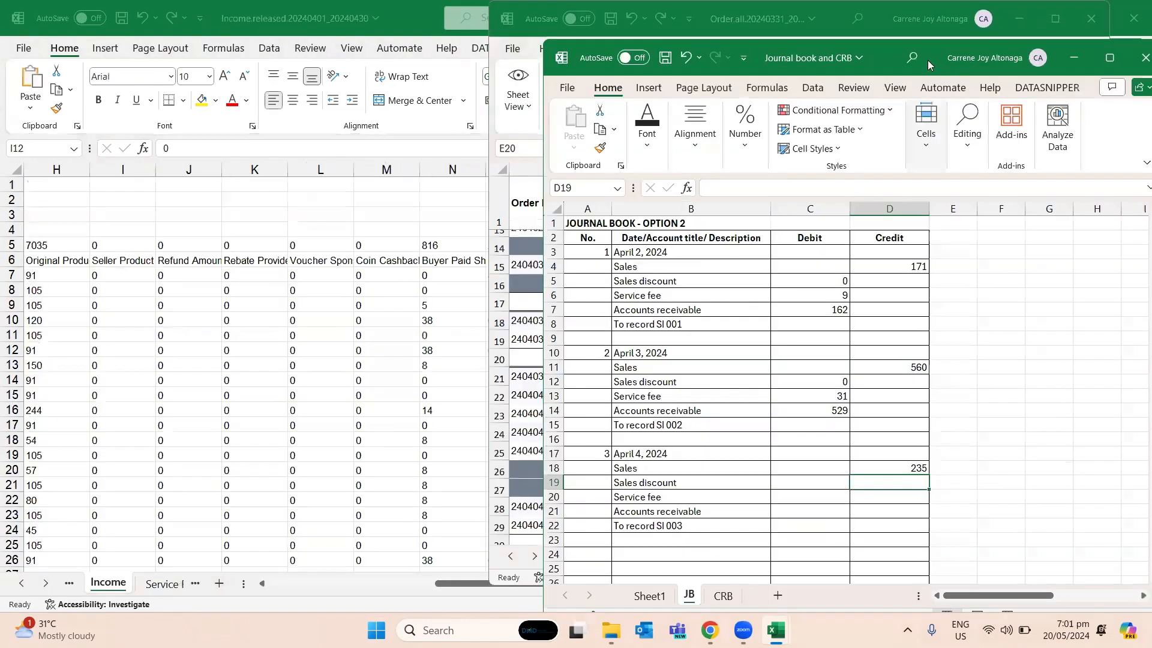
pyautogui.moveTo(928, 60); pyautogui.dragTo(399, 44)
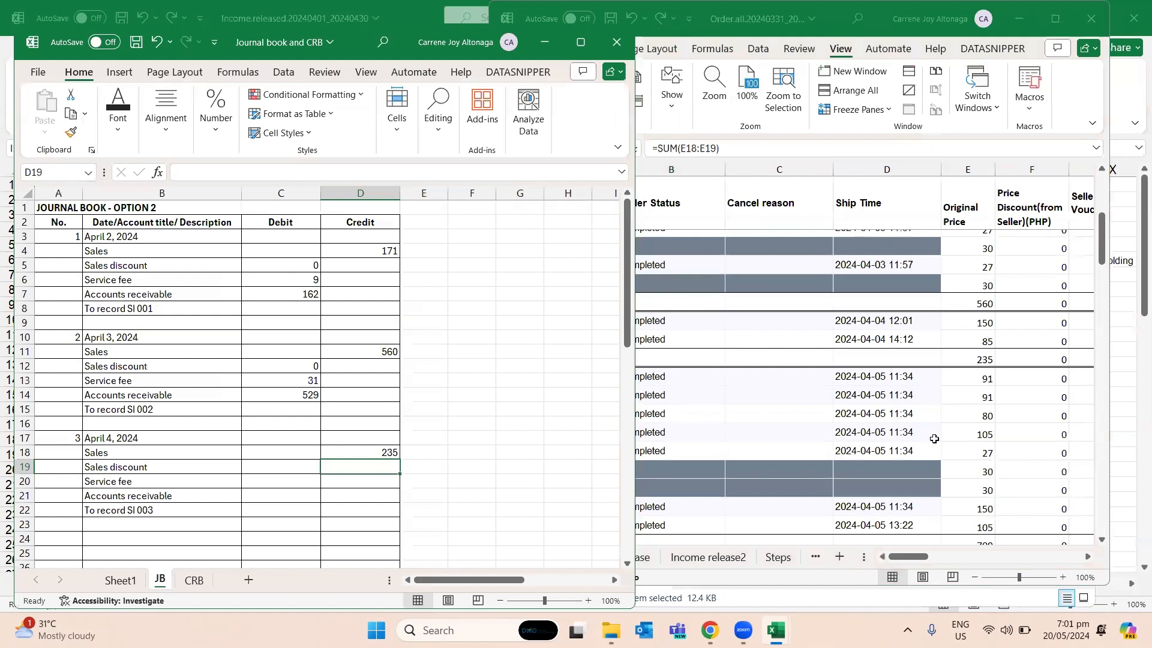
# - Enter the April 4 Sales discount debit of 0 in C19, based on the discount totals in row 20 of Step3done
pyautogui.click(973, 363)
pyautogui.click(1015, 359)
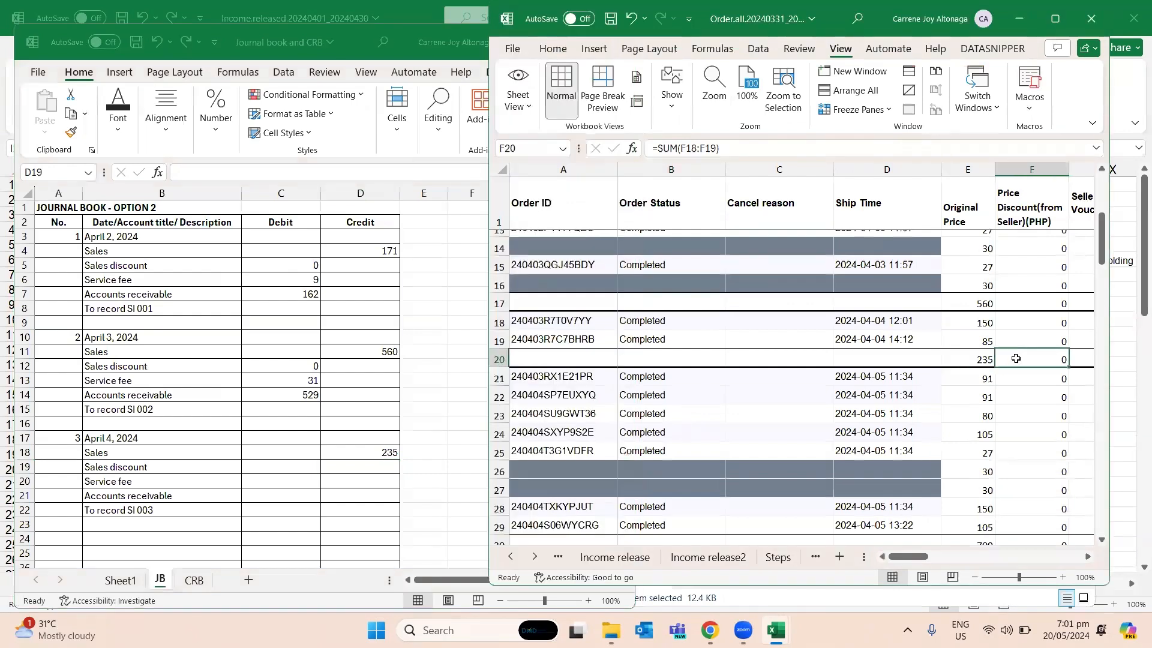
pyautogui.press('Right')
pyautogui.press('Right')
pyautogui.press('Right')
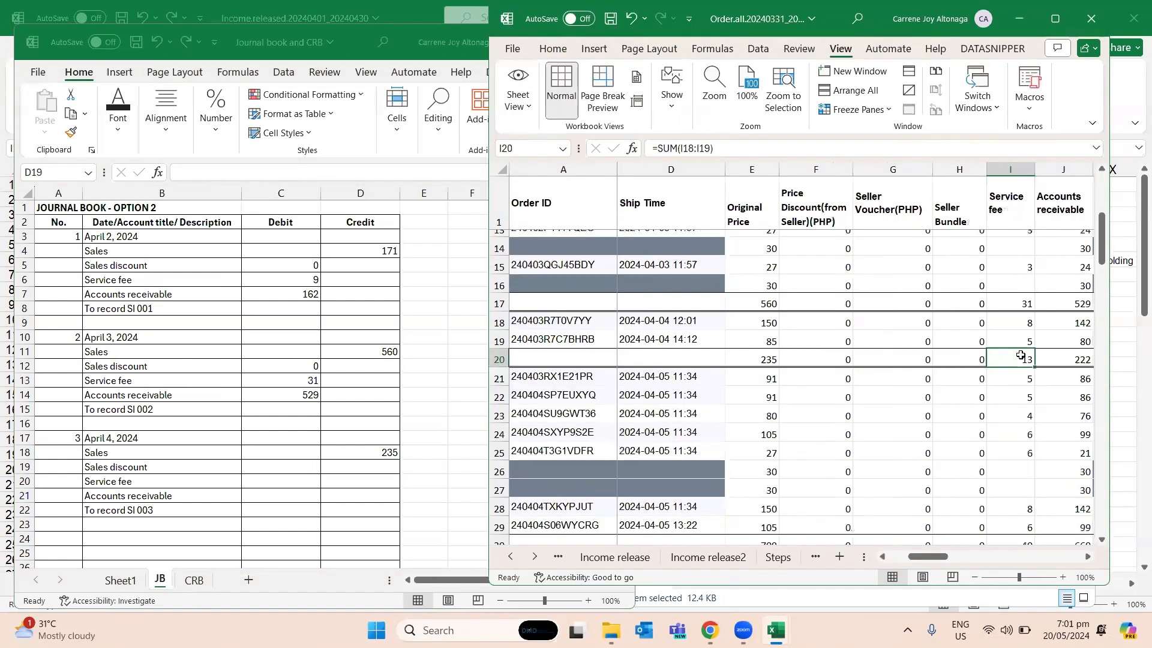
pyautogui.click(295, 467)
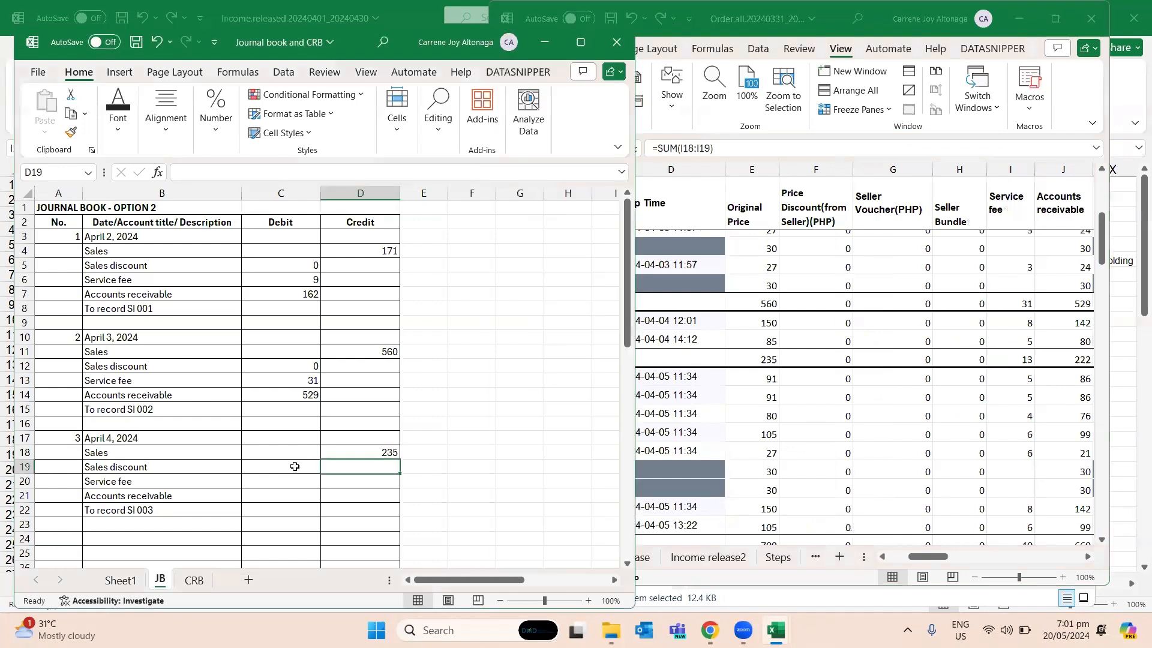
pyautogui.write('0')
pyautogui.press('Return')
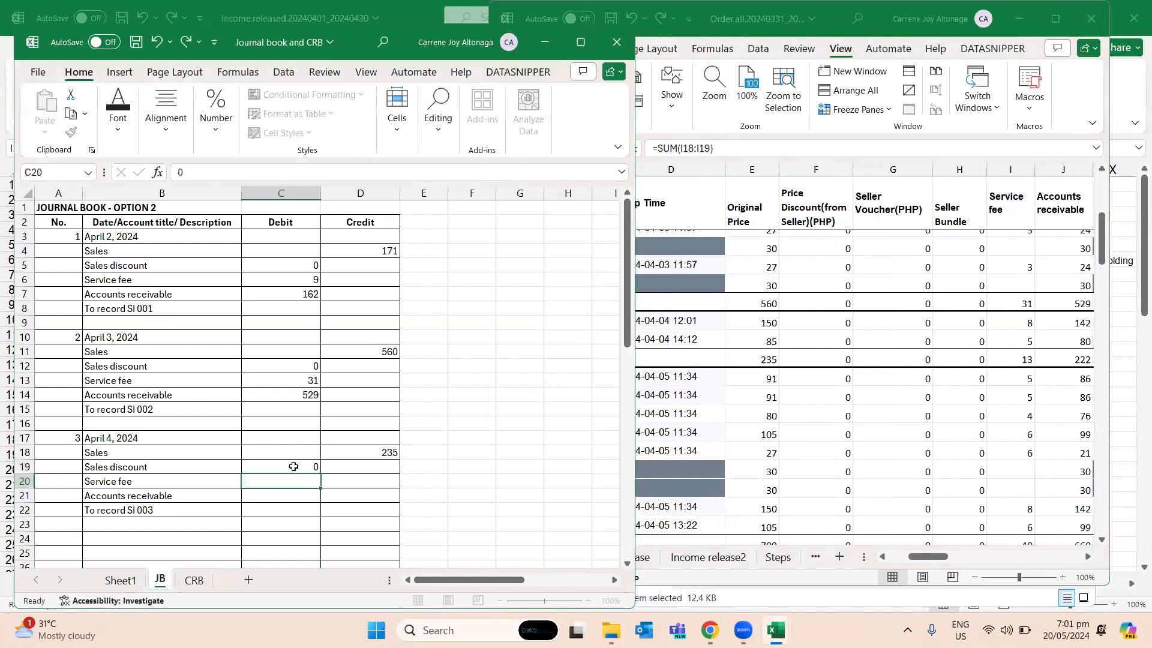
# - Recheck the discount totals in F20:H20, and enter the Service fee debit of 13 in C20 of JB from I20 of Step3done
pyautogui.hotkey('alt', 'Tab')
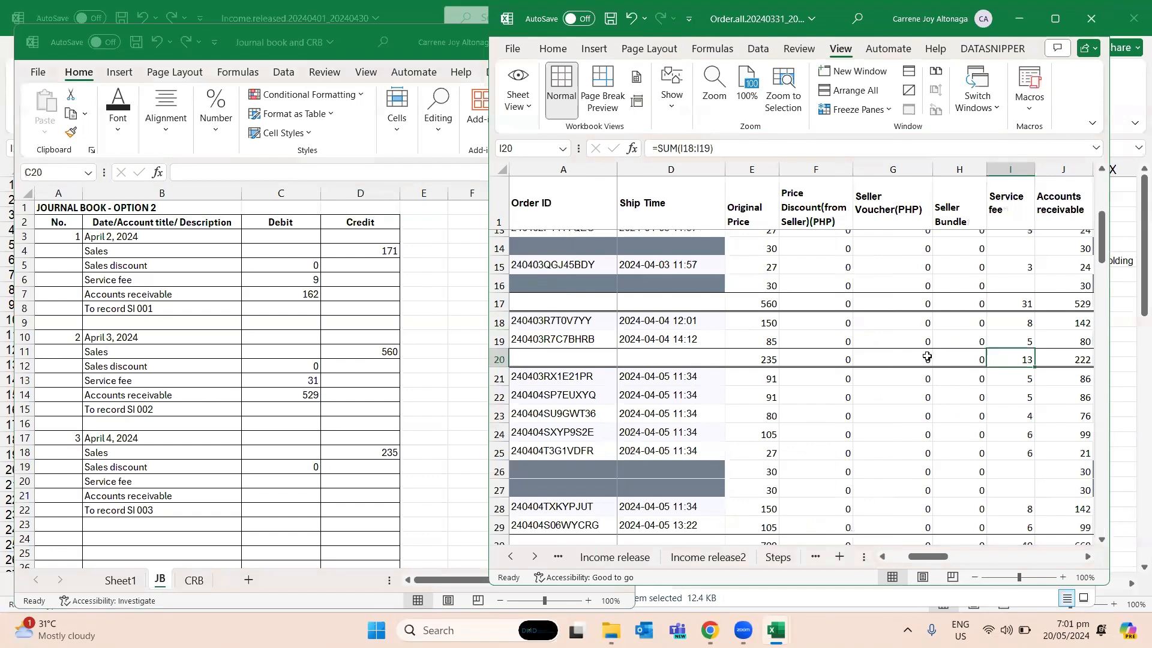
pyautogui.moveTo(960, 359); pyautogui.dragTo(802, 355)
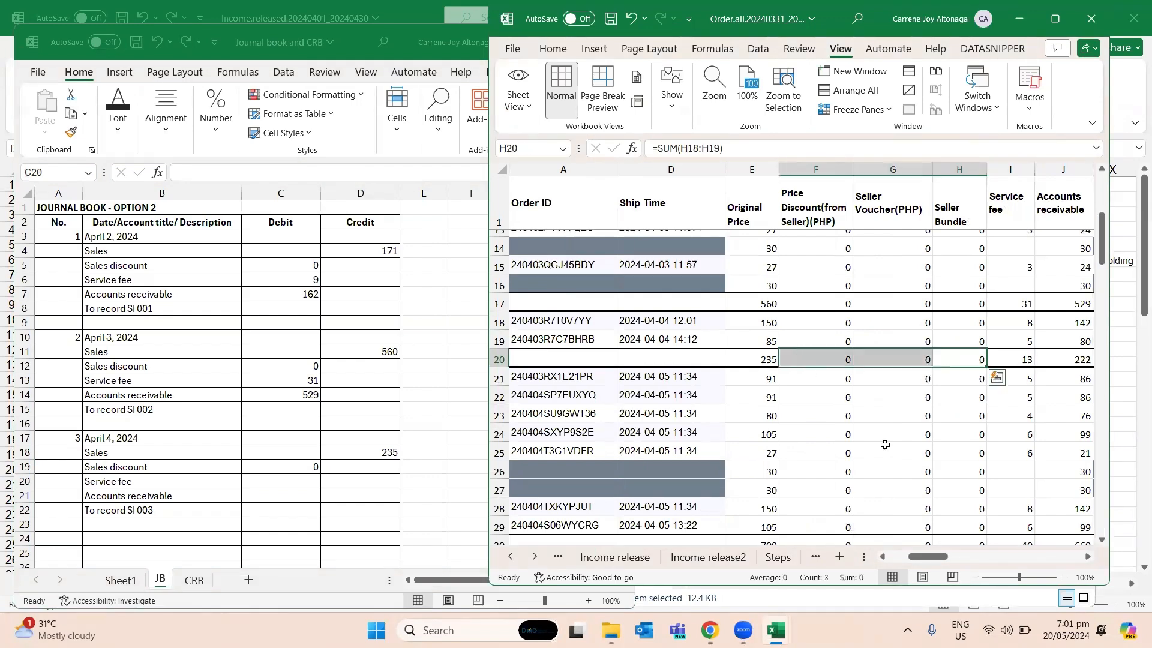
pyautogui.click(295, 483)
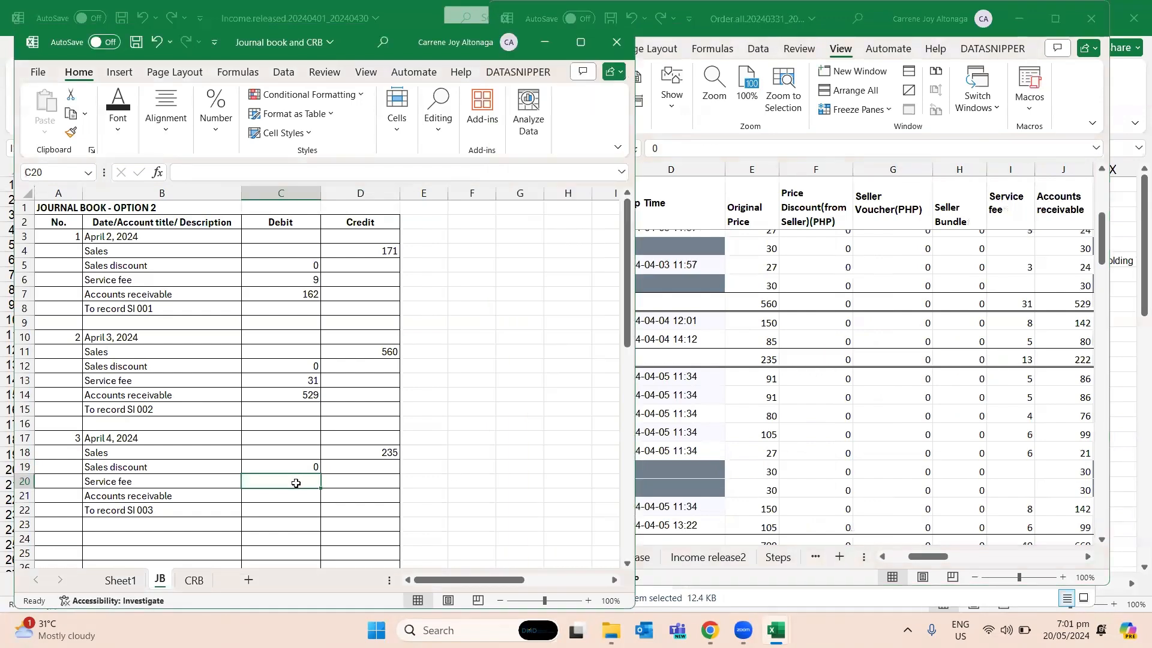
pyautogui.write('13')
pyautogui.press('Return')
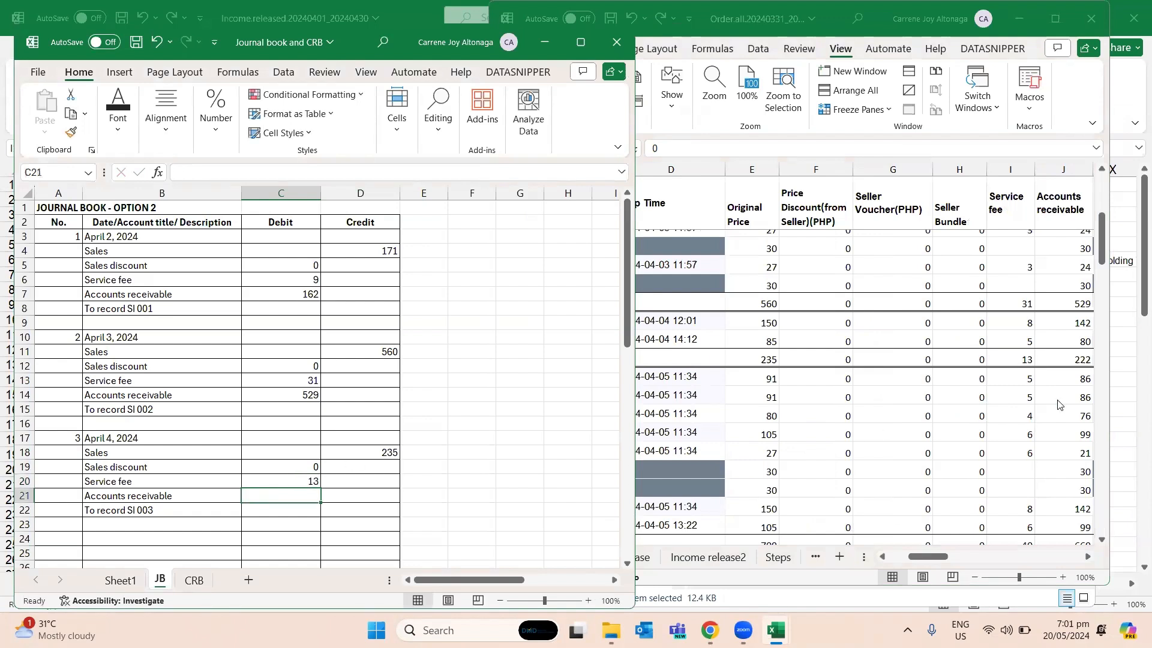
pyautogui.click(1024, 361)
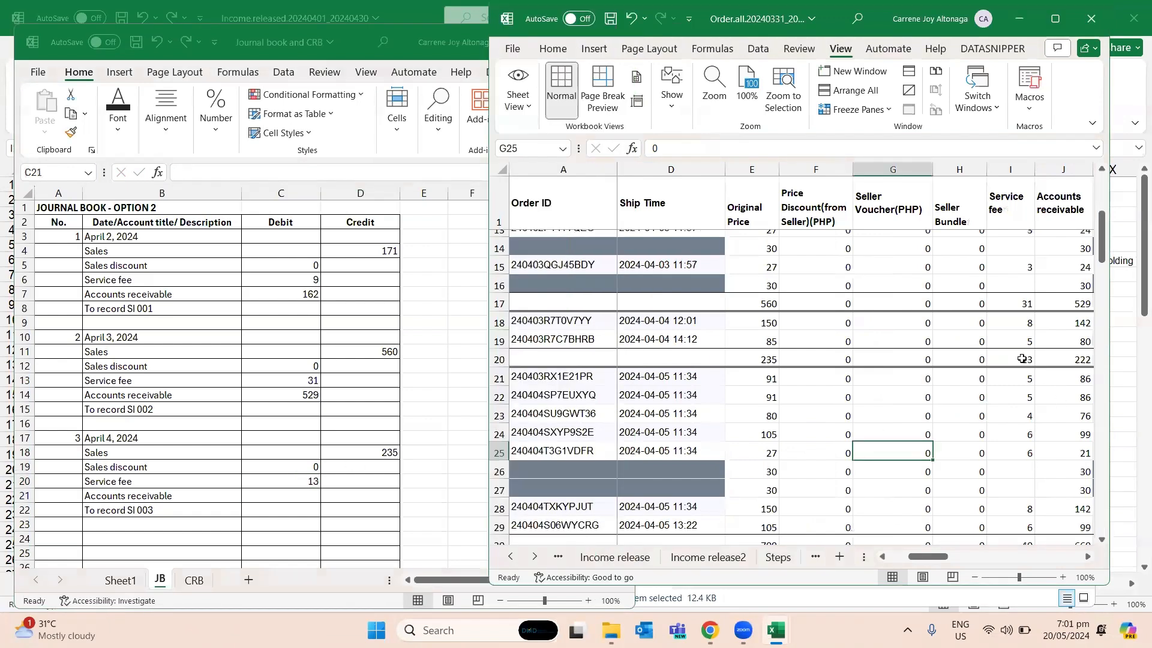
# - Enter the April 4 Accounts receivable debit of 222 in C21 of JB, taken from J20 of Step3done
pyautogui.click(1060, 359)
pyautogui.click(298, 493)
pyautogui.write('11')
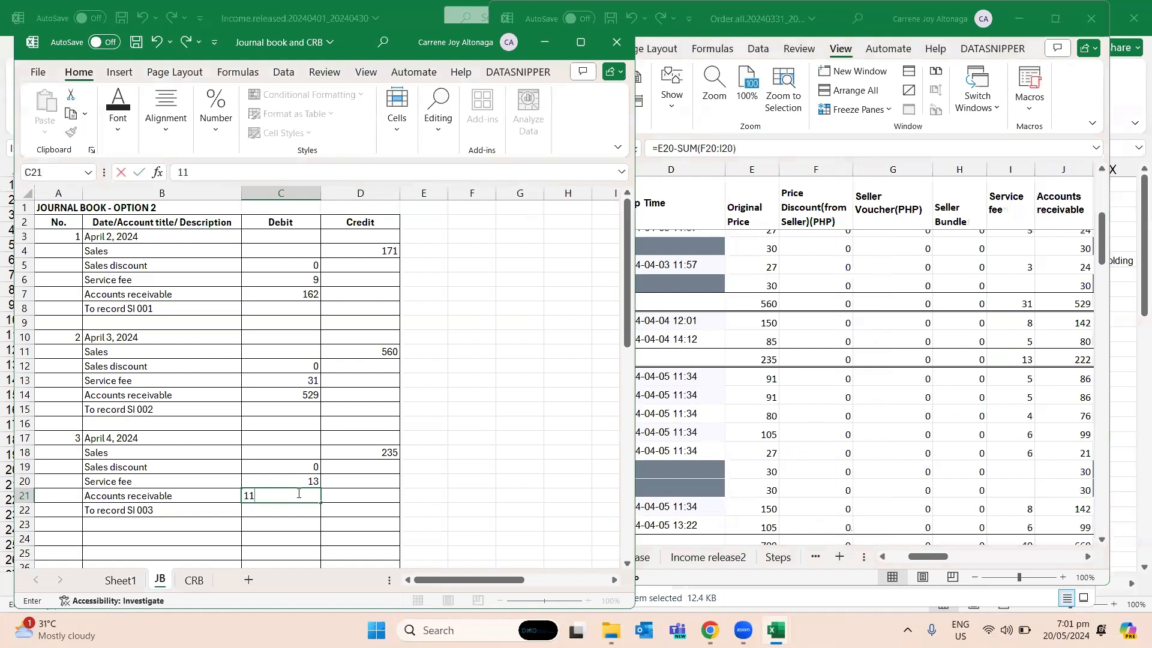
pyautogui.press('Return')
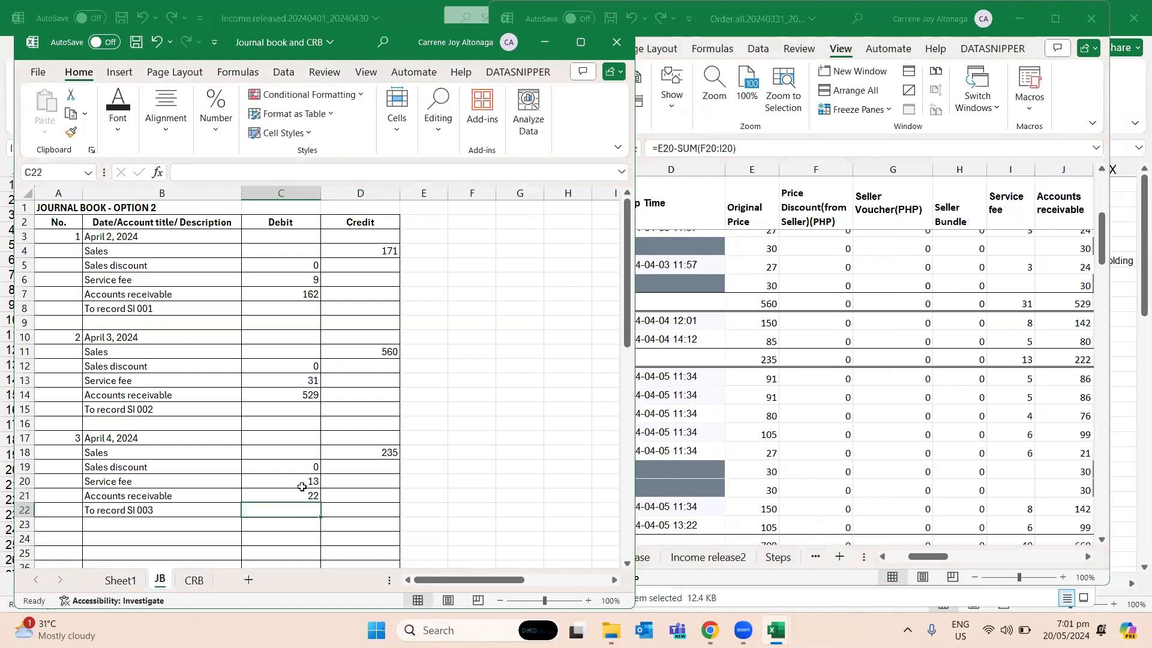
pyautogui.click(312, 494)
pyautogui.write('222')
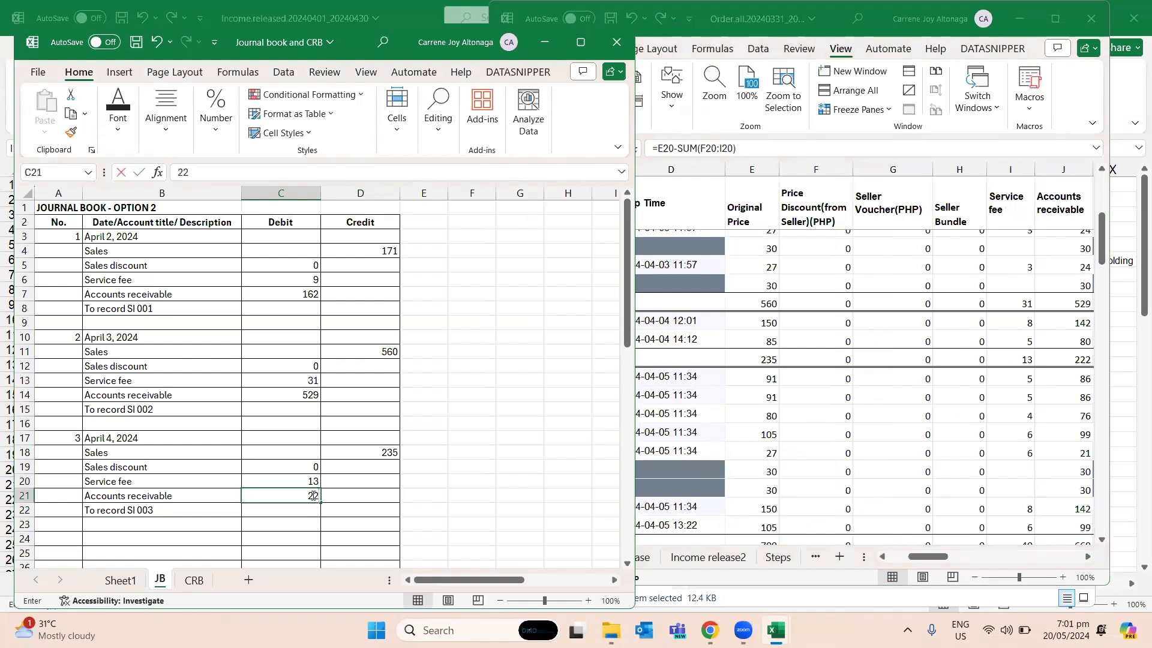
pyautogui.press('Return')
# - Copy the date from A3 to A4 on the CRB sheet and change it to April 4 2024
pyautogui.hotkey('ctrl', 'pagedown')
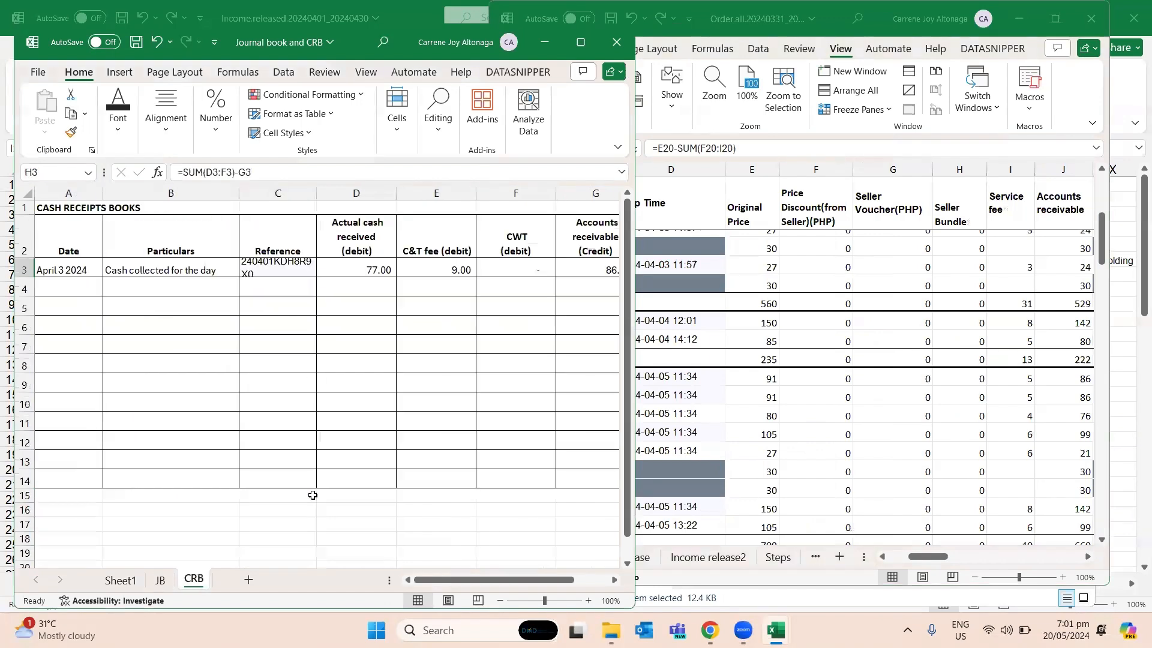
pyautogui.press('Down')
pyautogui.press('Left')
pyautogui.press('Left')
pyautogui.press('Left')
pyautogui.press('Left')
pyautogui.press('Left')
pyautogui.press('Left')
pyautogui.press('Left')
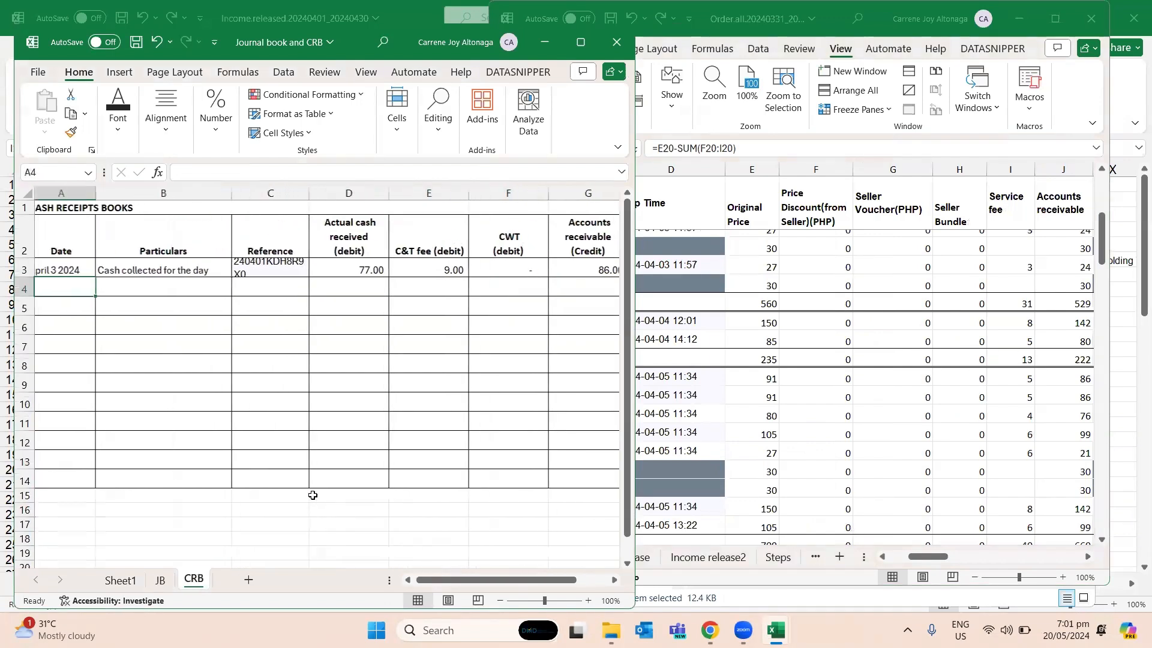
pyautogui.press('Up')
pyautogui.hotkey('ctrl', 'c')
pyautogui.press('Down')
pyautogui.hotkey('ctrl', 'v')
pyautogui.press('Escape')
pyautogui.press('F2')
pyautogui.press('BackSpace')
pyautogui.write('4')
pyautogui.press('Return')
# - Look up the order completed on April 4 in row 11 of Step3done and examine its fee columns
pyautogui.hotkey('alt', 'Tab')
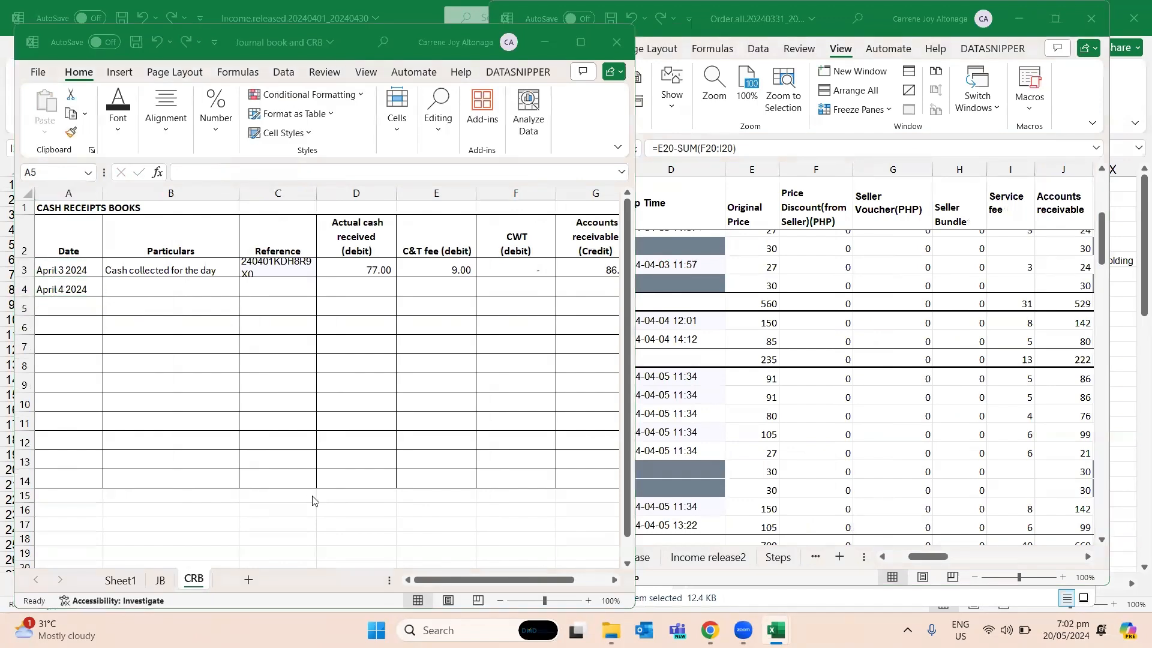
pyautogui.press('Right')
pyautogui.press('Up')
pyautogui.press('Up')
pyautogui.press('Up')
pyautogui.press('Up')
pyautogui.press('Up')
pyautogui.press('Up')
pyautogui.press('Up')
pyautogui.press('Up')
pyautogui.press('Up')
pyautogui.press('Up')
pyautogui.press('Up')
pyautogui.press('Up')
pyautogui.press('Up')
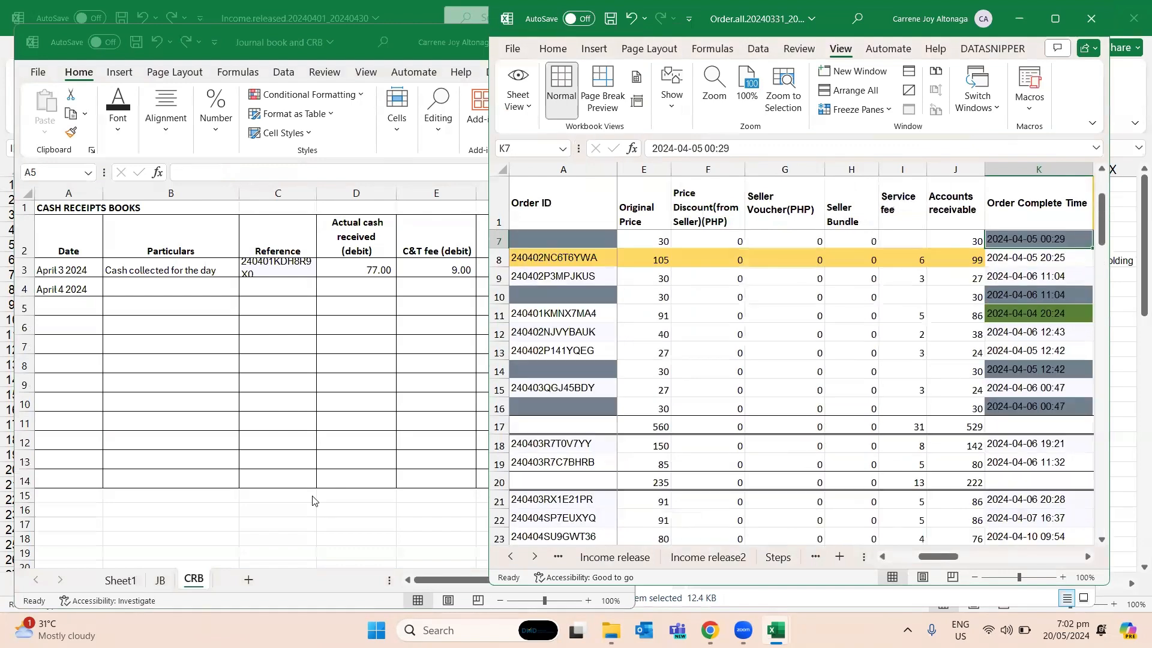
pyautogui.press('Up')
pyautogui.press('Up')
pyautogui.press('Up')
pyautogui.press('Up')
pyautogui.press('Up')
pyautogui.press('Down')
pyautogui.press('Down')
pyautogui.press('Down')
pyautogui.press('Down')
pyautogui.press('Down')
pyautogui.press('Down')
pyautogui.press('Down')
pyautogui.press('Left')
pyautogui.press('Left')
pyautogui.press('Down')
pyautogui.press('Down')
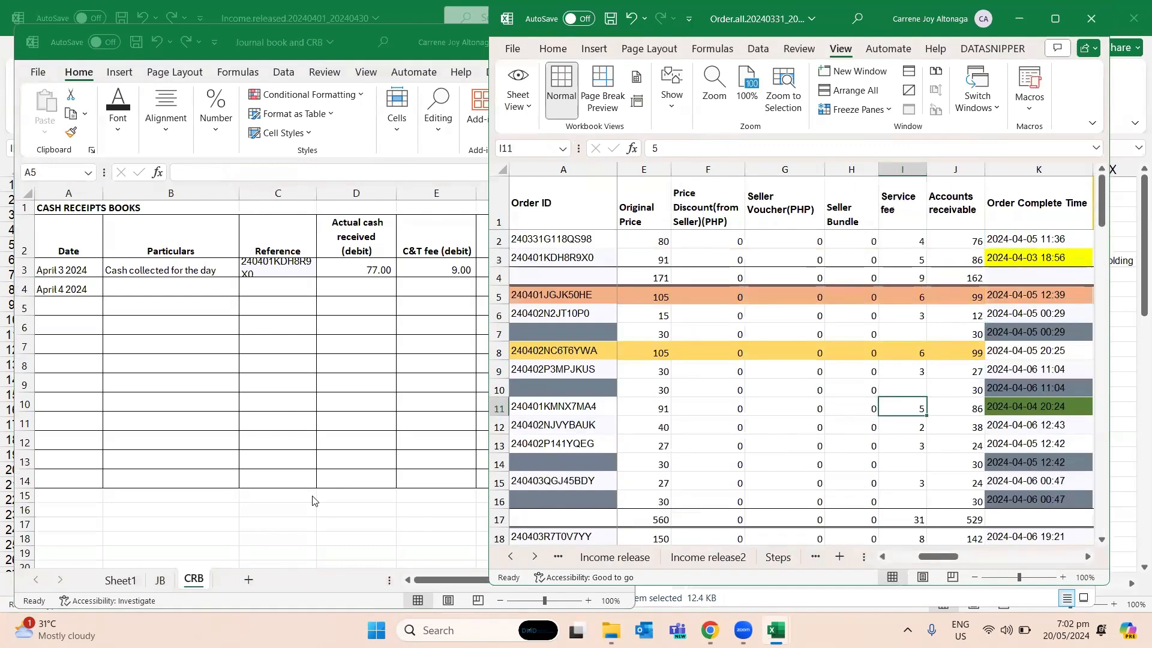
pyautogui.press('Right')
pyautogui.press('Right')
pyautogui.press('Right')
pyautogui.press('Right')
pyautogui.press('Right')
pyautogui.press('Right')
pyautogui.press('Right')
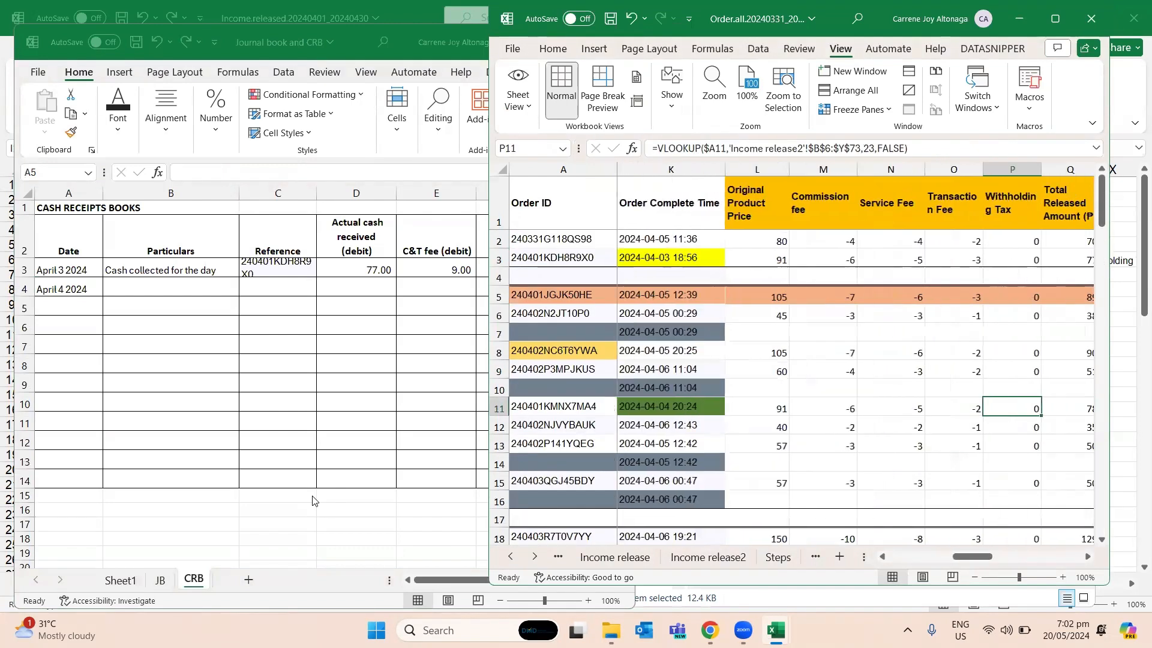
# - Copy the particulars "Cash collected for the day" from B3 to B4 in the cash receipts book
pyautogui.hotkey('alt', 'Tab')
pyautogui.press('Up')
pyautogui.press('Up')
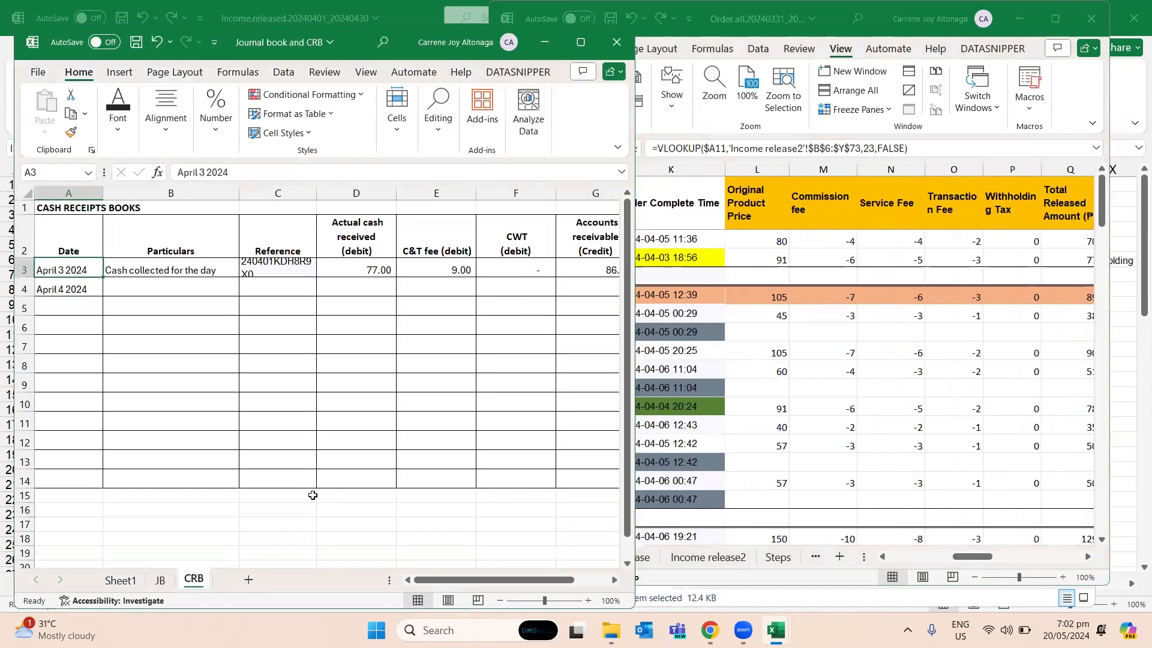
pyautogui.press('Right')
pyautogui.hotkey('ctrl', 'c')
pyautogui.press('Down')
pyautogui.hotkey('ctrl', 'v')
pyautogui.press('Right')
pyautogui.press('Right')
pyautogui.press('Right')
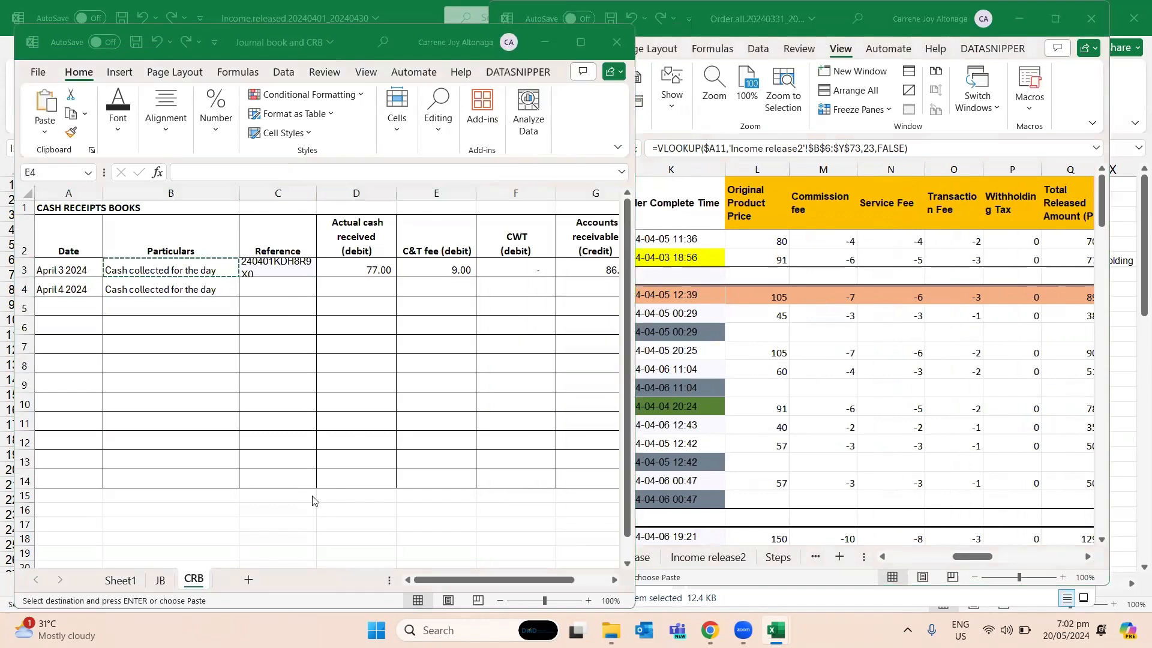
# - Enter 78 as the actual cash received in D4 of CRB, taken from the total released amount in row 11 of Step3done
pyautogui.hotkey('alt', 'Tab')
pyautogui.press('Right')
pyautogui.press('Right')
pyautogui.press('Left')
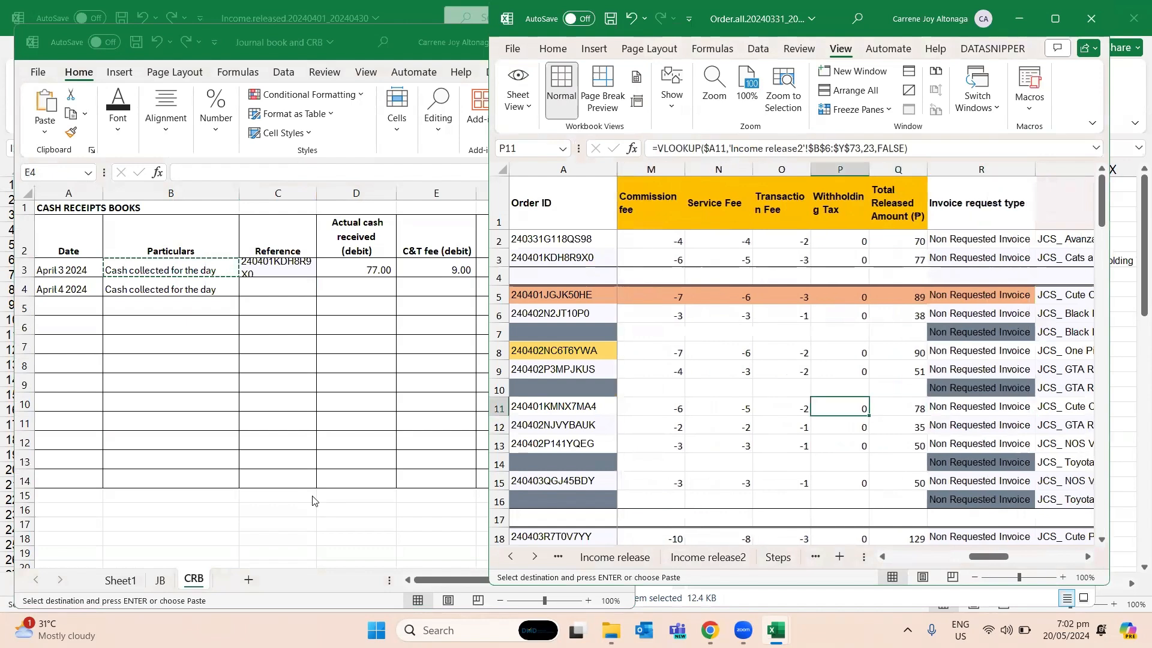
pyautogui.hotkey('alt', 'Tab')
pyautogui.press('Right')
pyautogui.press('Right')
pyautogui.press('Left')
pyautogui.press('Left')
pyautogui.press('Left')
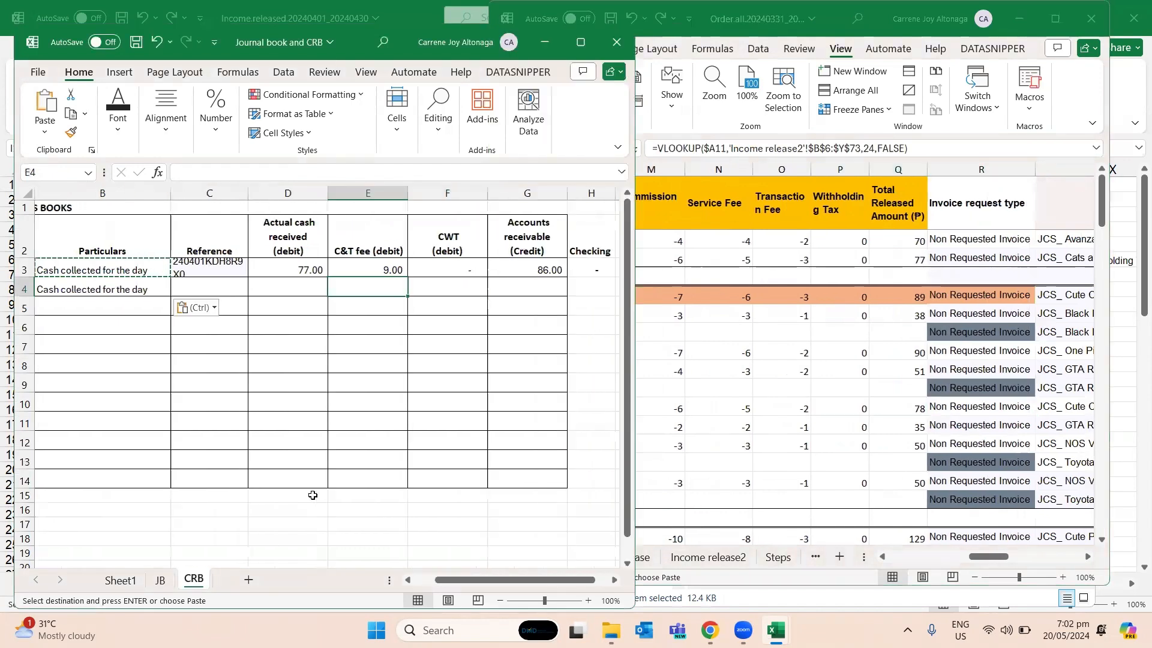
pyautogui.write('78')
pyautogui.press('Return')
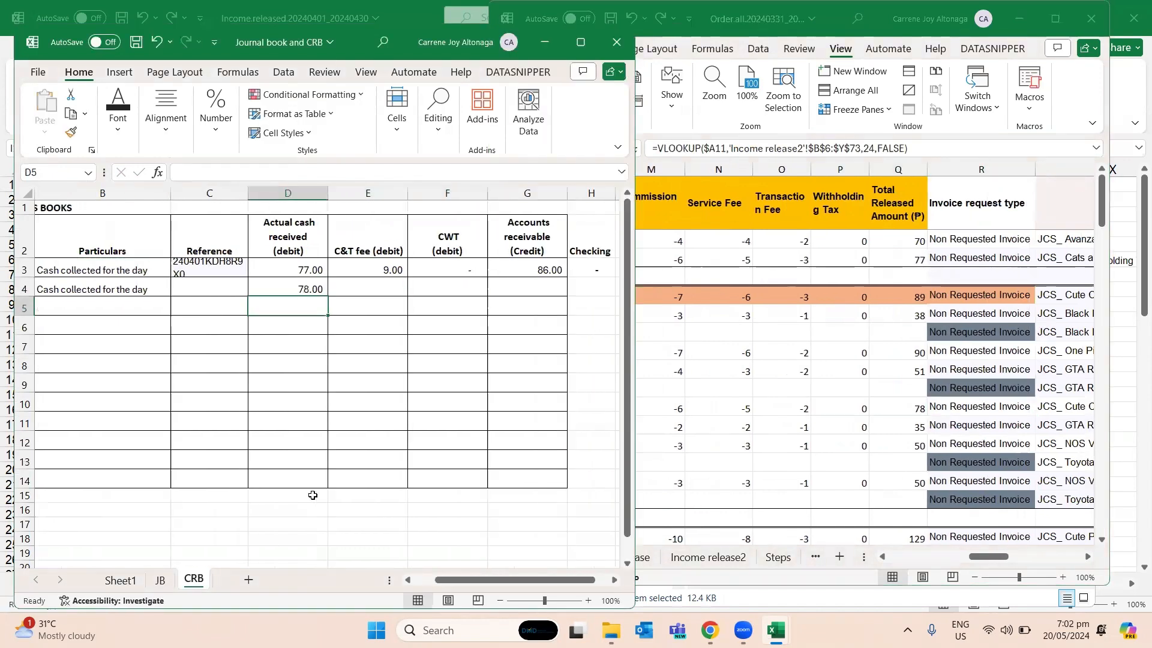
# - Sum the commission and transaction fees in M11 and O11 of Step3done, and enter the C&T fee debit of 8 in E4 of CRB
pyautogui.click(679, 425)
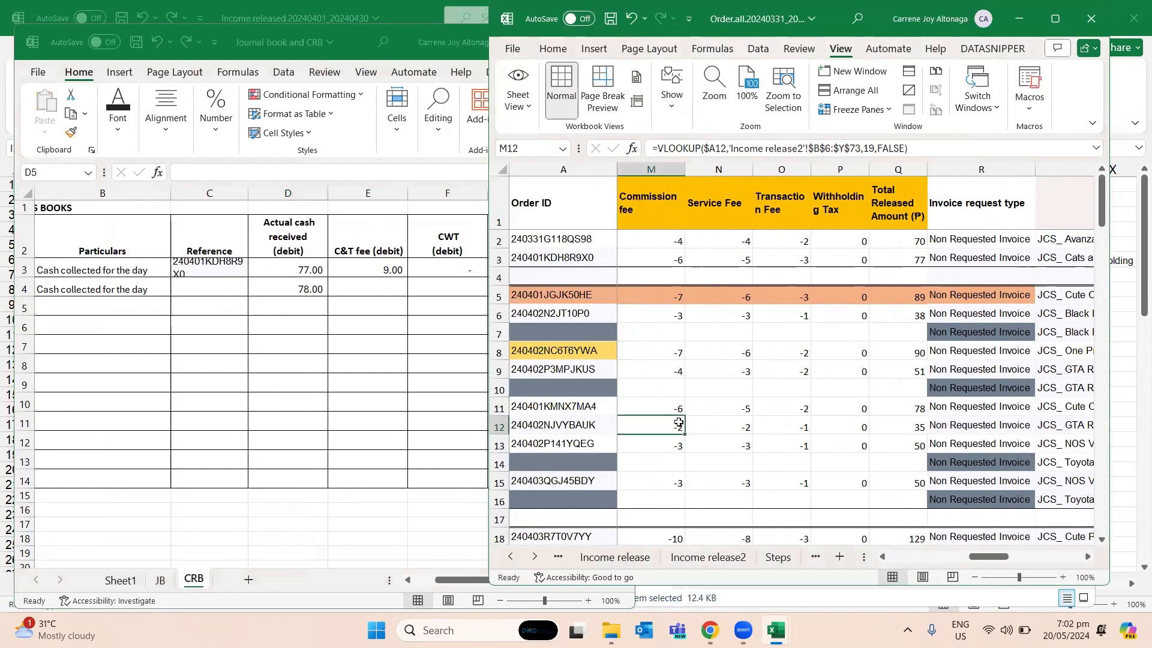
pyautogui.keyDown('ctrl'); pyautogui.click(786, 423); pyautogui.keyUp('ctrl')
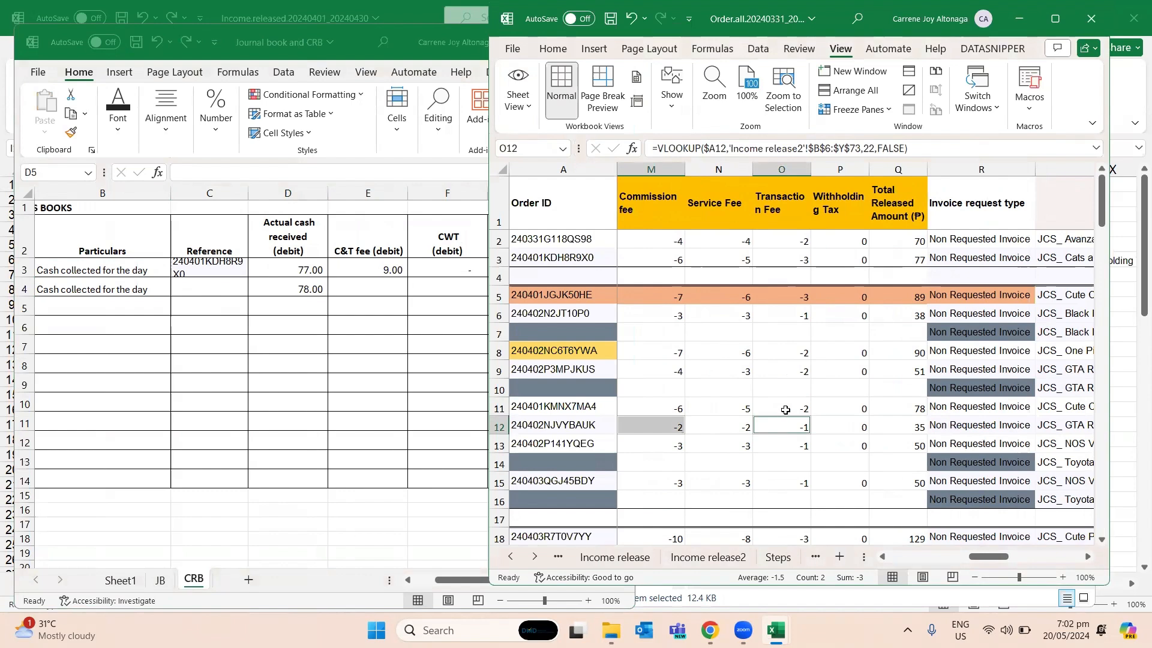
pyautogui.click(786, 409)
pyautogui.click(658, 407)
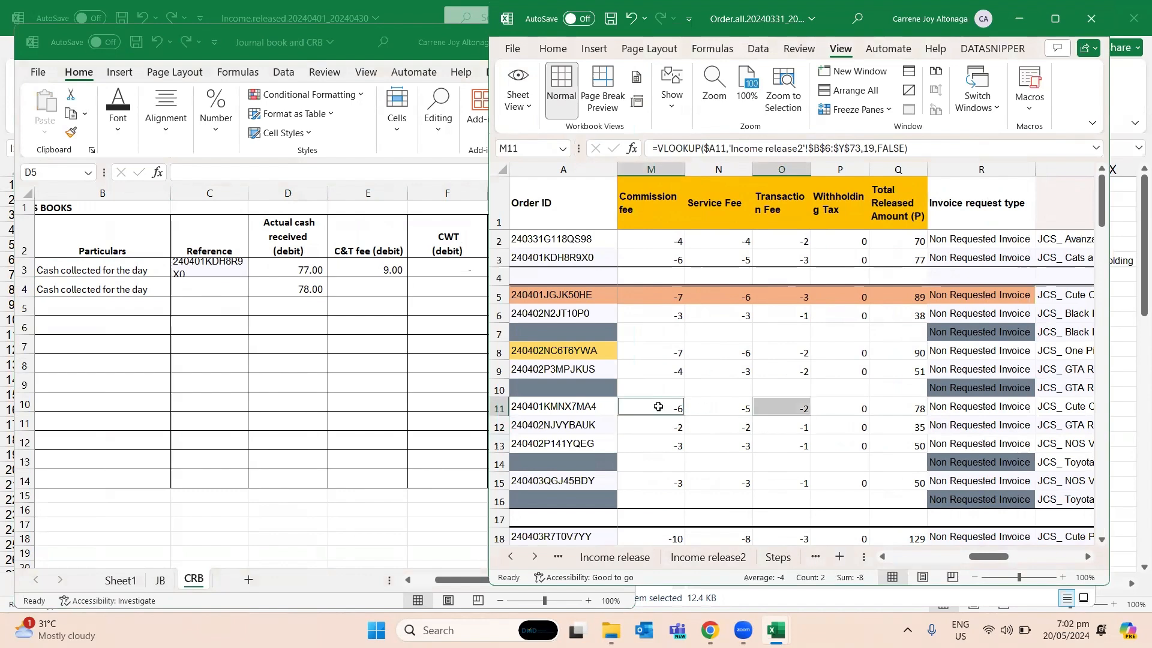
pyautogui.click(380, 288)
pyautogui.write('8')
pyautogui.press('Return')
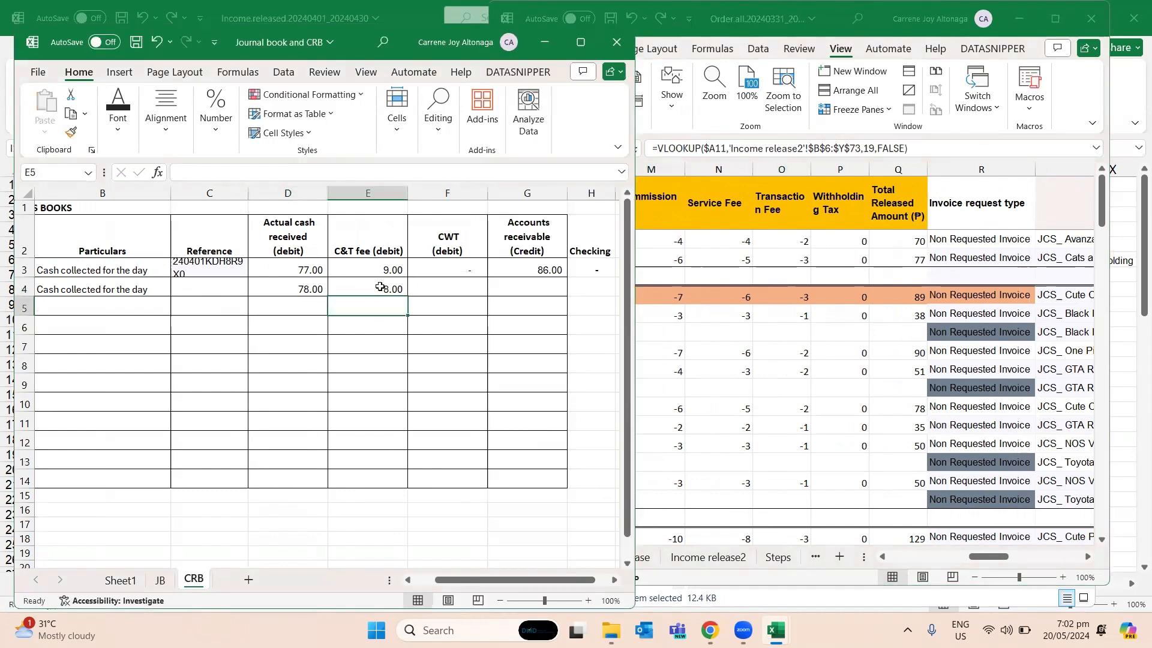
# - Enter the Accounts receivable credit of 86 in G4 of CRB, taken from J11 of Step3done
pyautogui.click(792, 392)
pyautogui.press('Left')
pyautogui.press('Left')
pyautogui.press('Left')
pyautogui.press('Left')
pyautogui.press('Right')
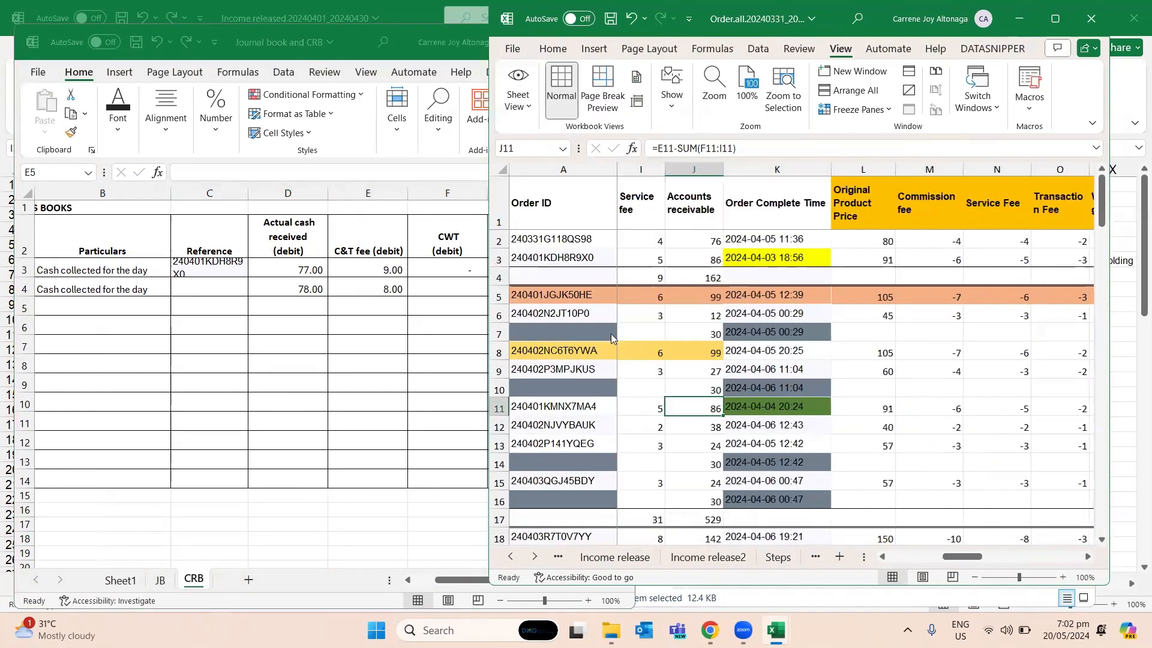
pyautogui.click(487, 291)
pyautogui.click(472, 290)
pyautogui.click(526, 290)
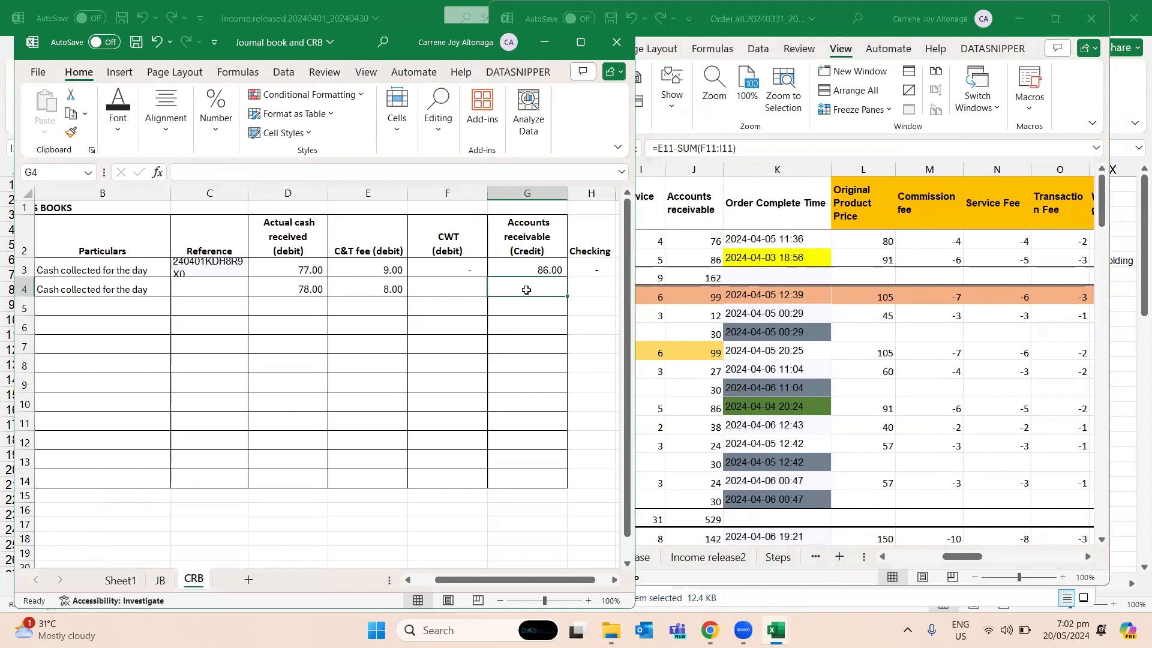
pyautogui.write('86')
pyautogui.press('Return')
# - Copy the Checking formula from H3 to H4 on the CRB sheet and save the workbook
pyautogui.press('Up')
pyautogui.press('Up')
pyautogui.press('Up')
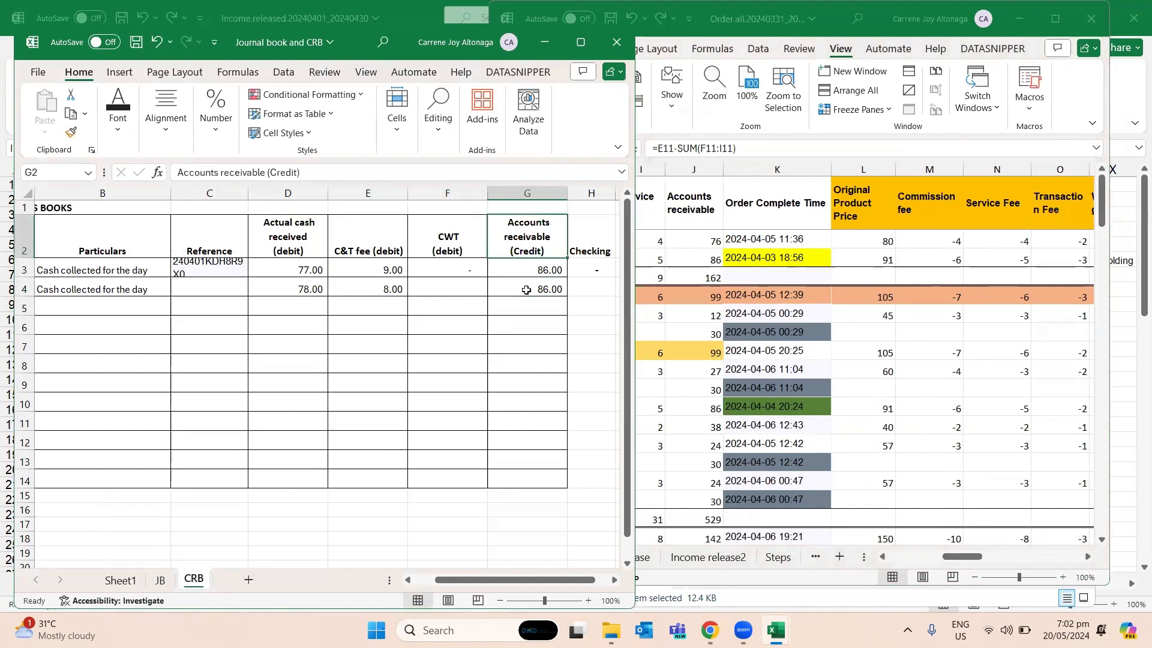
pyautogui.press('Right')
pyautogui.press('Down')
pyautogui.hotkey('ctrl', 'c')
pyautogui.press('Down')
pyautogui.press('Left')
pyautogui.press('Left')
pyautogui.press('Left')
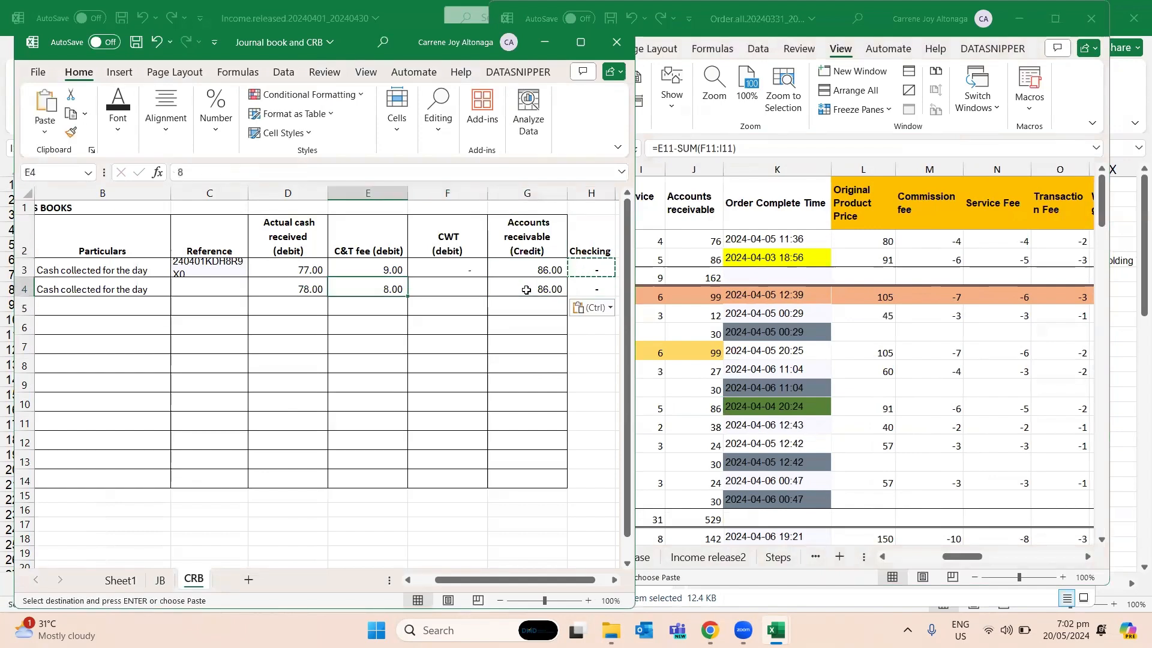
pyautogui.hotkey('ctrl', 's')
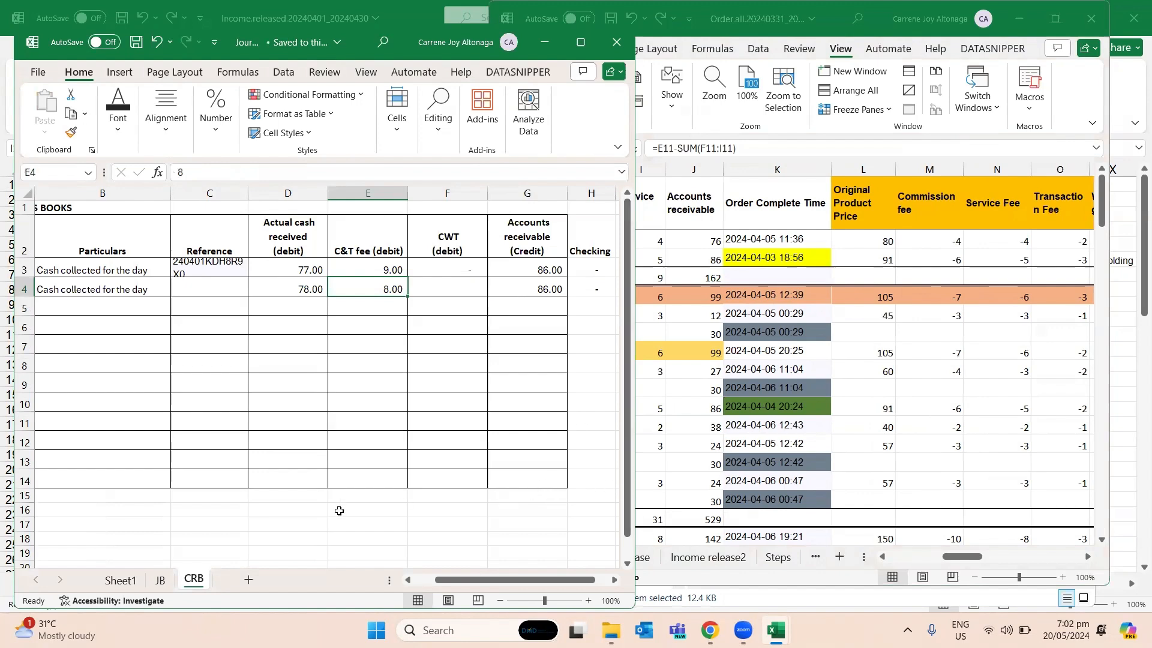
# - Enter the heading "SALES return - returned product" in A24 of the JB sheet, below the April 4 entry
pyautogui.click(160, 580)
pyautogui.click(144, 391)
pyautogui.scroll(-3, 126, 420)
pyautogui.click(106, 462)
pyautogui.click(91, 411)
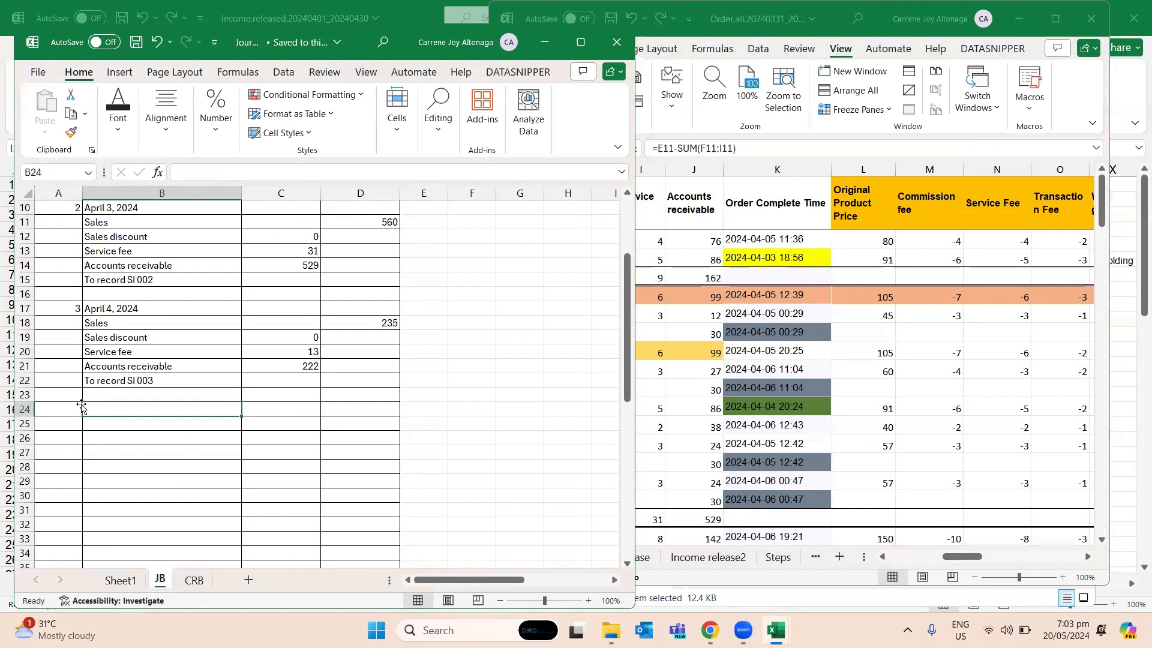
pyautogui.press('Left')
pyautogui.write('SALES')
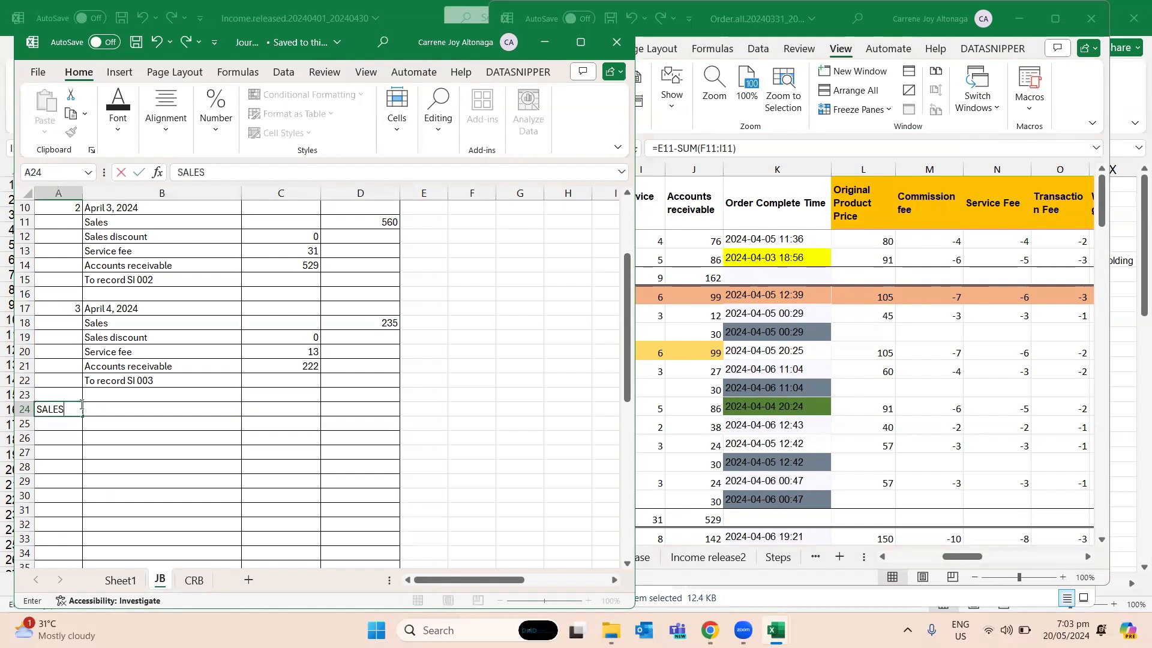
pyautogui.write(' return - returned product')
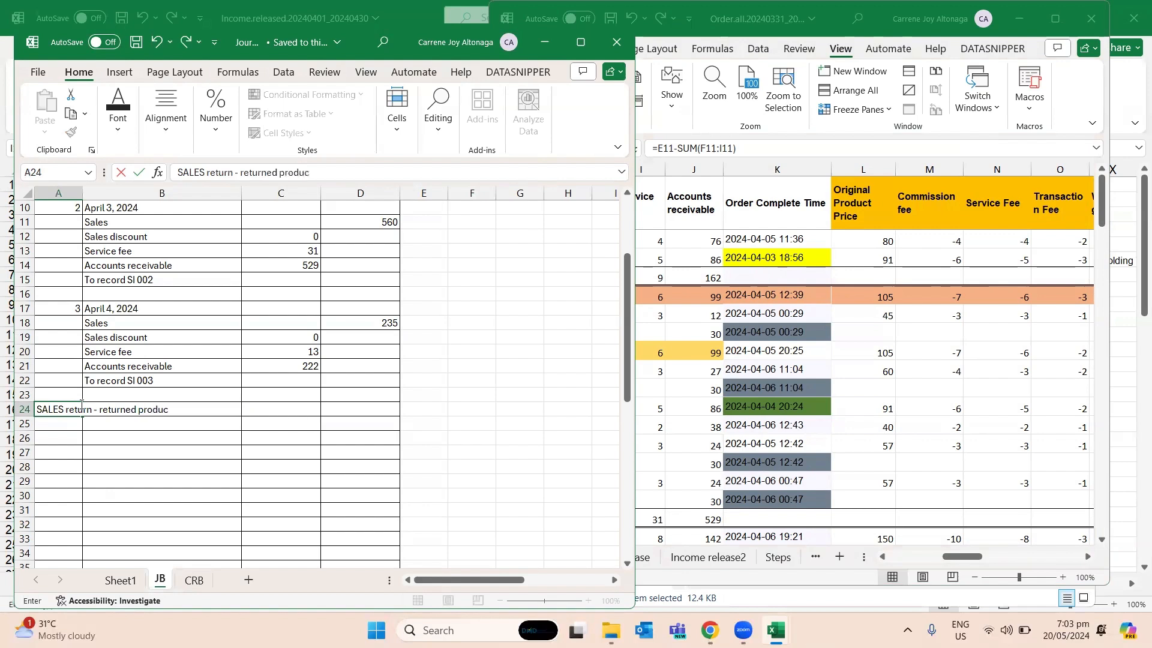
pyautogui.hotkey('ctrl', 'Return')
pyautogui.press('Up')
pyautogui.press('Right')
pyautogui.press('Right')
pyautogui.press('Right')
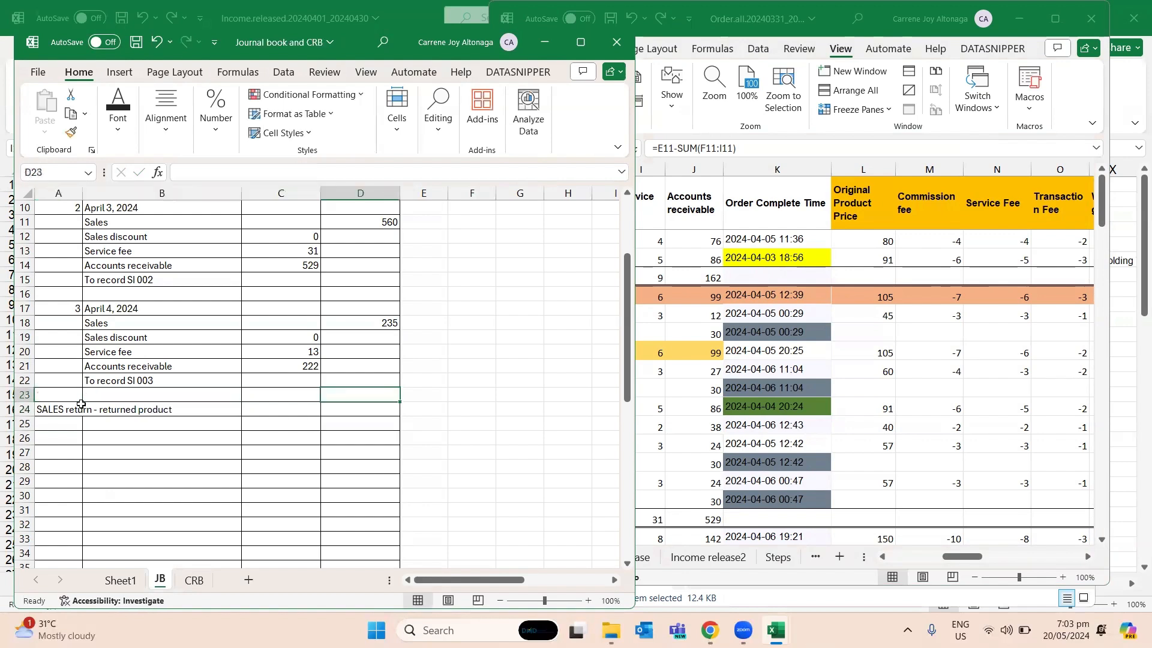
# - Examine the orange-highlighted order in row 5 of Step3done as the returned-product example
pyautogui.click(697, 325)
pyautogui.press('Left')
pyautogui.press('Left')
pyautogui.press('Left')
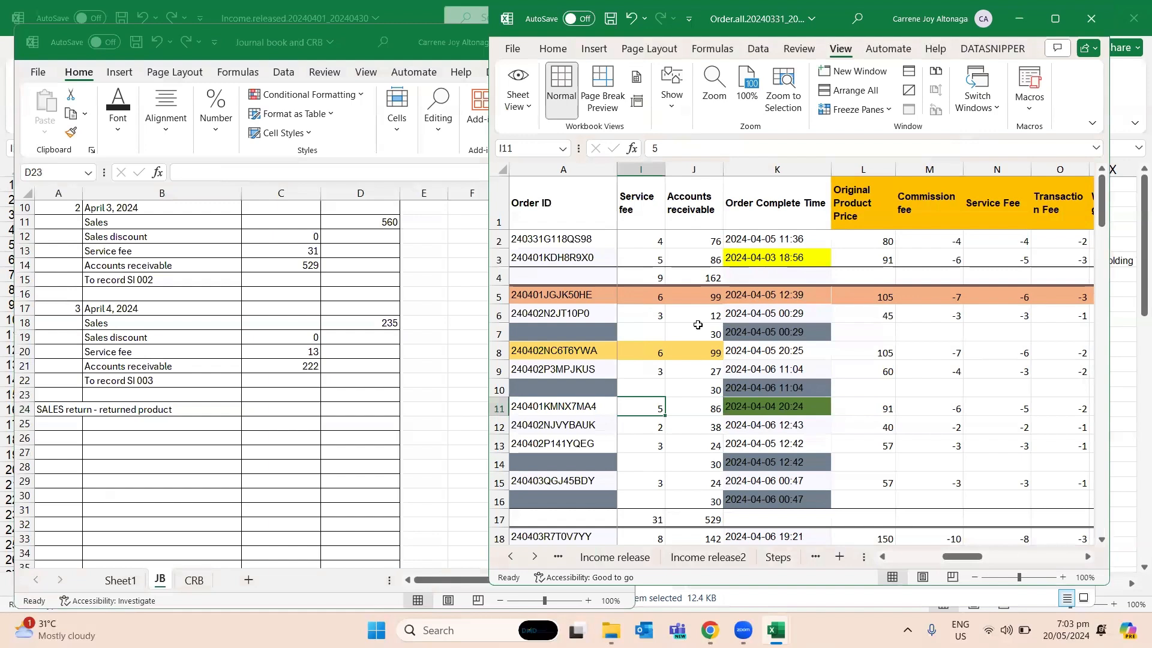
pyautogui.press('Up')
pyautogui.press('Up')
pyautogui.press('Up')
pyautogui.press('Up')
pyautogui.press('Up')
pyautogui.press('Up')
pyautogui.press('Up')
pyautogui.press('Up')
pyautogui.press('Up')
pyautogui.press('Up')
pyautogui.press('Left')
pyautogui.press('Left')
pyautogui.press('Left')
pyautogui.press('Left')
pyautogui.press('Left')
pyautogui.press('Left')
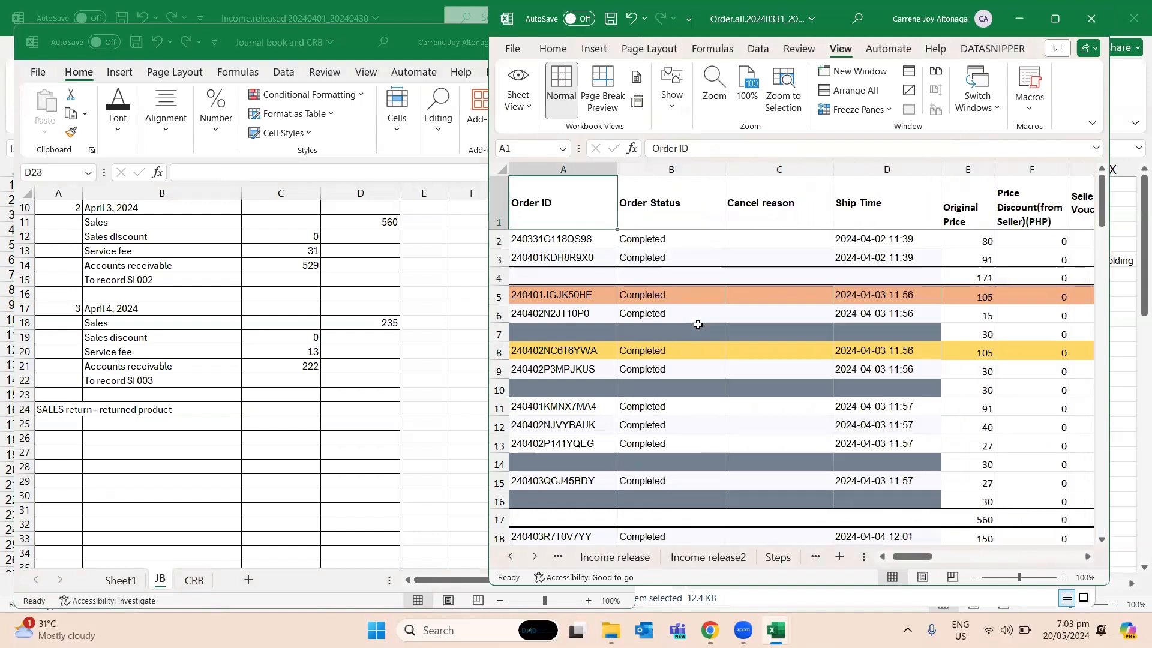
pyautogui.press('Down')
pyautogui.press('Down')
pyautogui.press('Down')
pyautogui.press('Down')
pyautogui.press('Down')
pyautogui.press('Up')
pyautogui.press('Right')
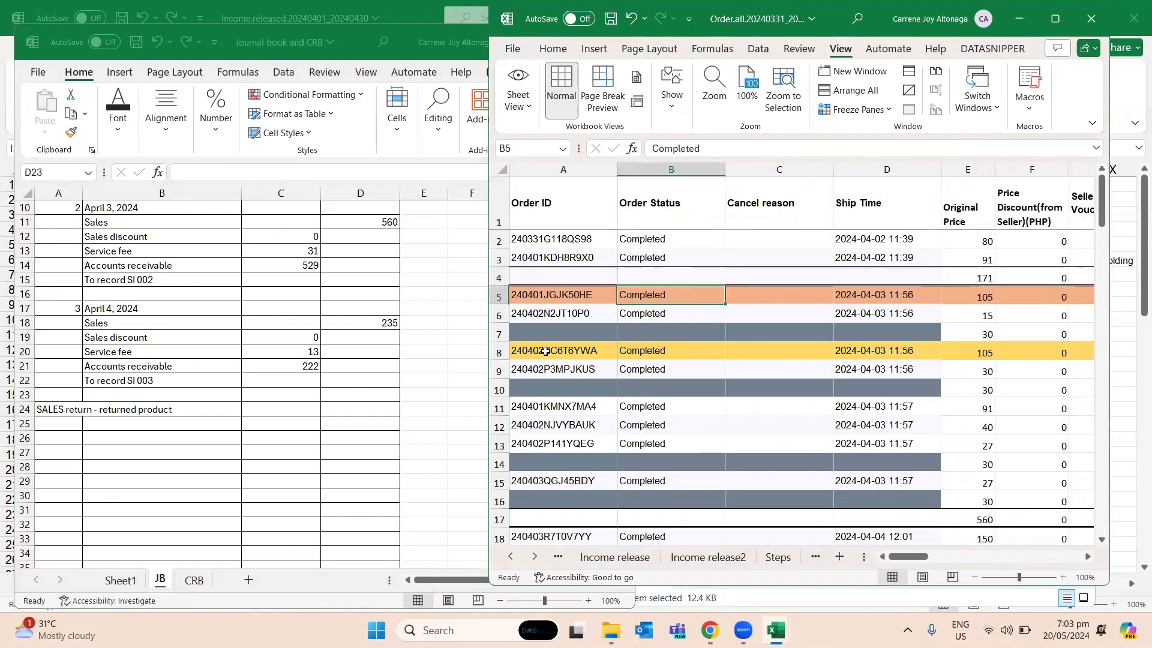
# - Copy the April 4 account lines B18:D21 to B25 on JB and clear the copied amounts in C25:D28
pyautogui.click(296, 359)
pyautogui.moveTo(220, 326); pyautogui.dragTo(346, 364)
pyautogui.hotkey('ctrl', 'c')
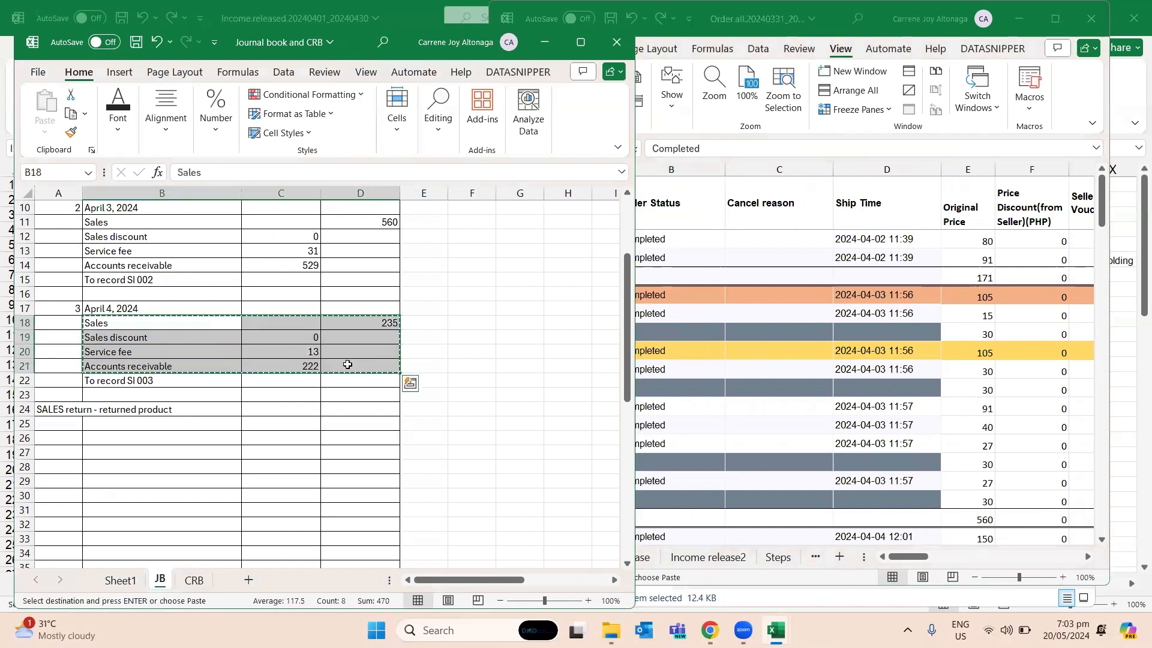
pyautogui.click(179, 425)
pyautogui.hotkey('ctrl', 'v')
pyautogui.moveTo(315, 426); pyautogui.dragTo(380, 466)
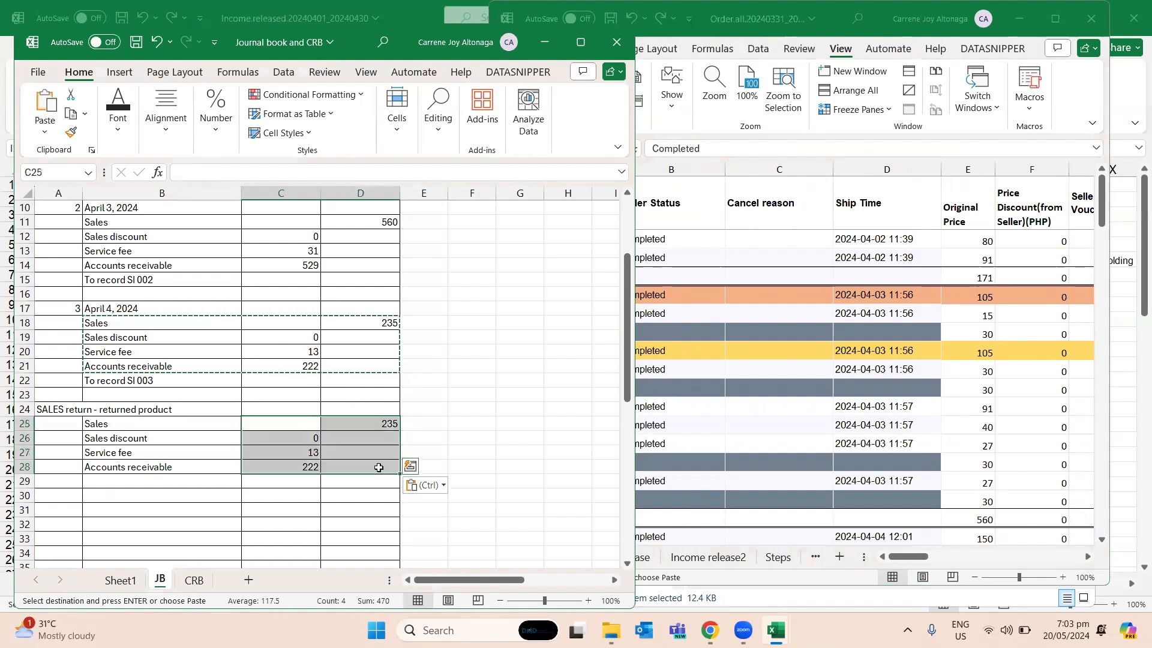
pyautogui.press('Delete')
# - Enter the returned product's Sales debit of 100 in C25 and Sales discount credit of 0 in D26 of JB
pyautogui.click(822, 385)
pyautogui.click(960, 297)
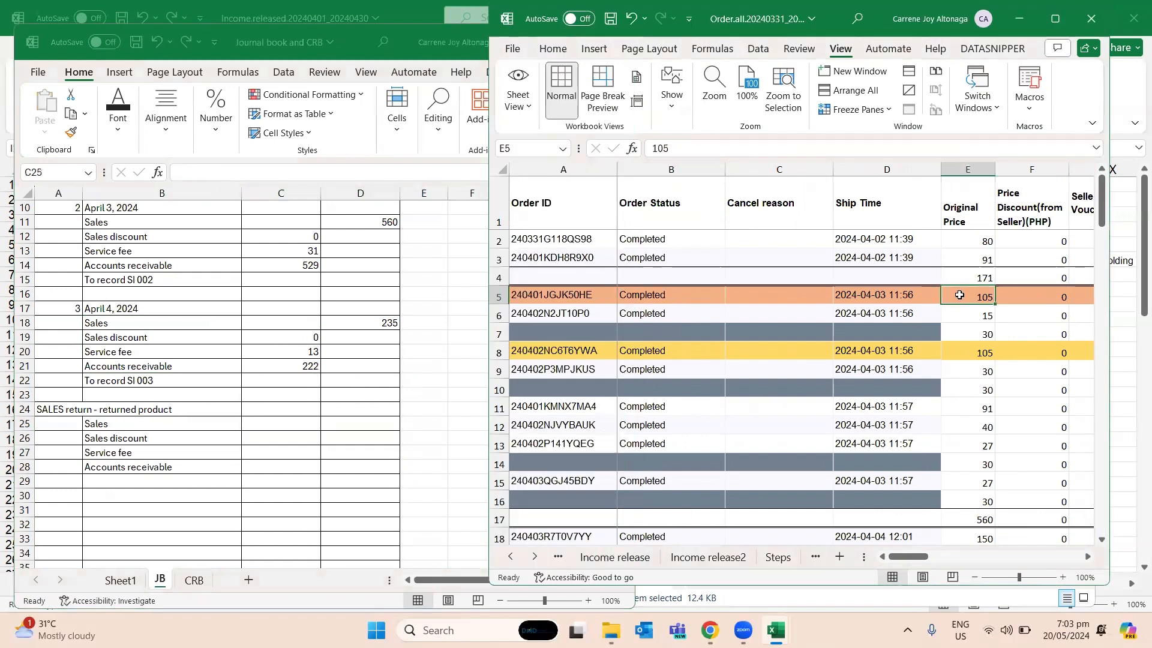
pyautogui.click(254, 424)
pyautogui.scroll(3, 255, 422)
pyautogui.scroll(-2, 255, 422)
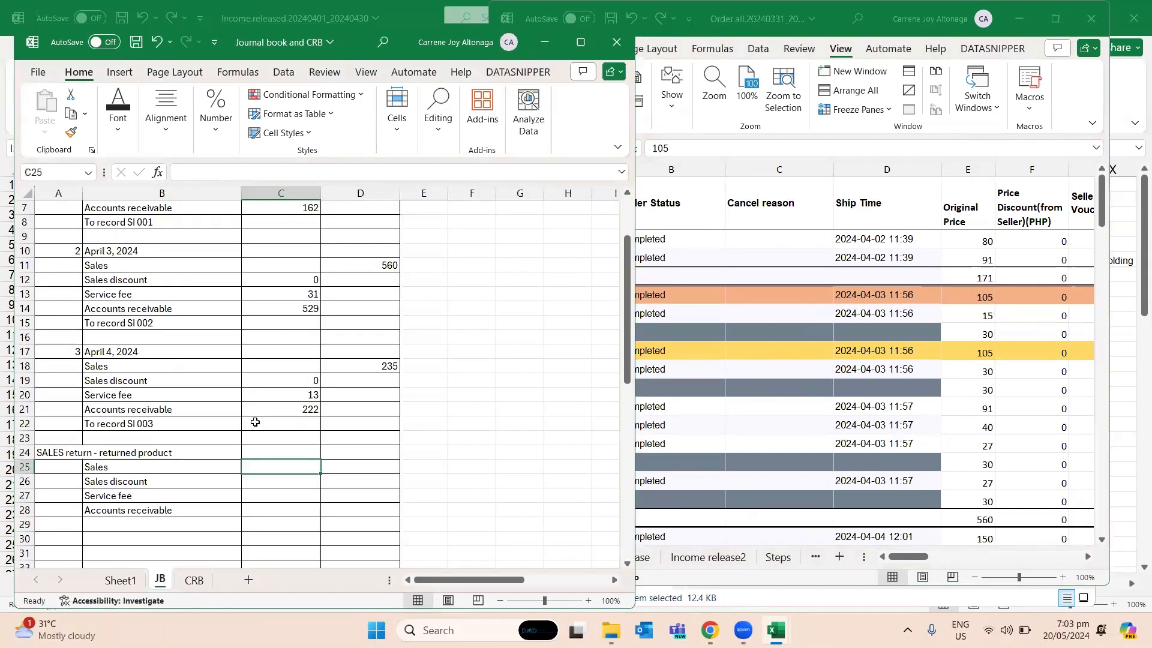
pyautogui.write('100')
pyautogui.press('Return')
pyautogui.press('Right')
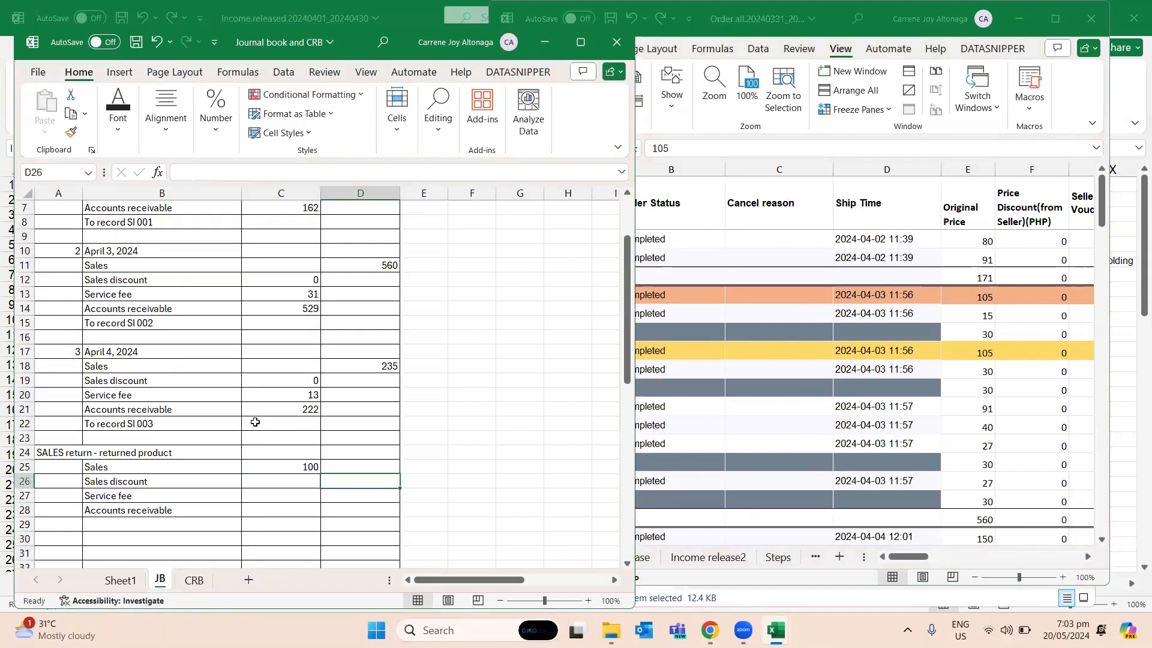
pyautogui.write('0')
pyautogui.press('Return')
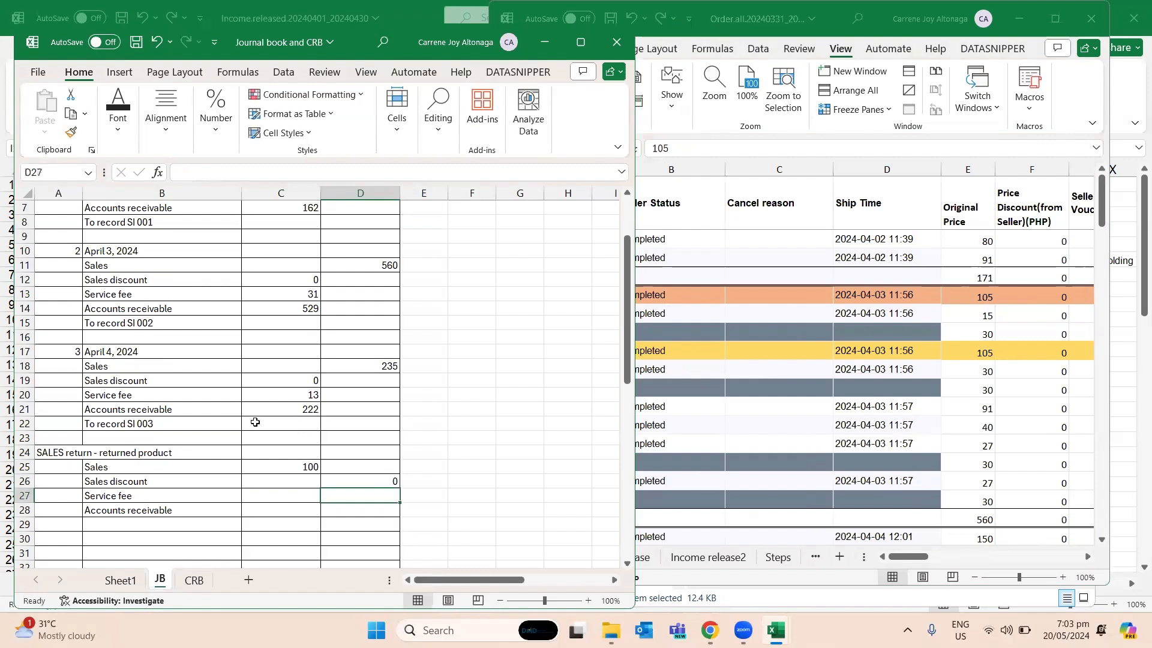
# - Enter the Service fee credit of 6 in D27 and Accounts receivable credit of 99 in D28 from row 5 of Step3done, and save the workbook
pyautogui.click(1006, 298)
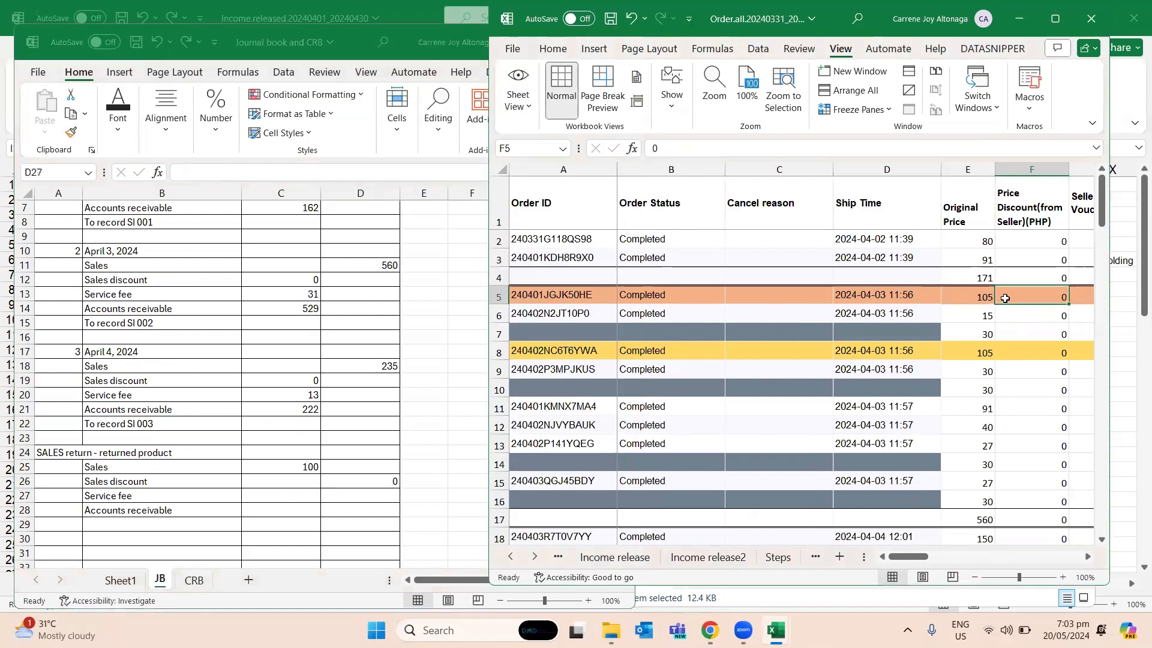
pyautogui.press('Right')
pyautogui.press('Right')
pyautogui.press('Right')
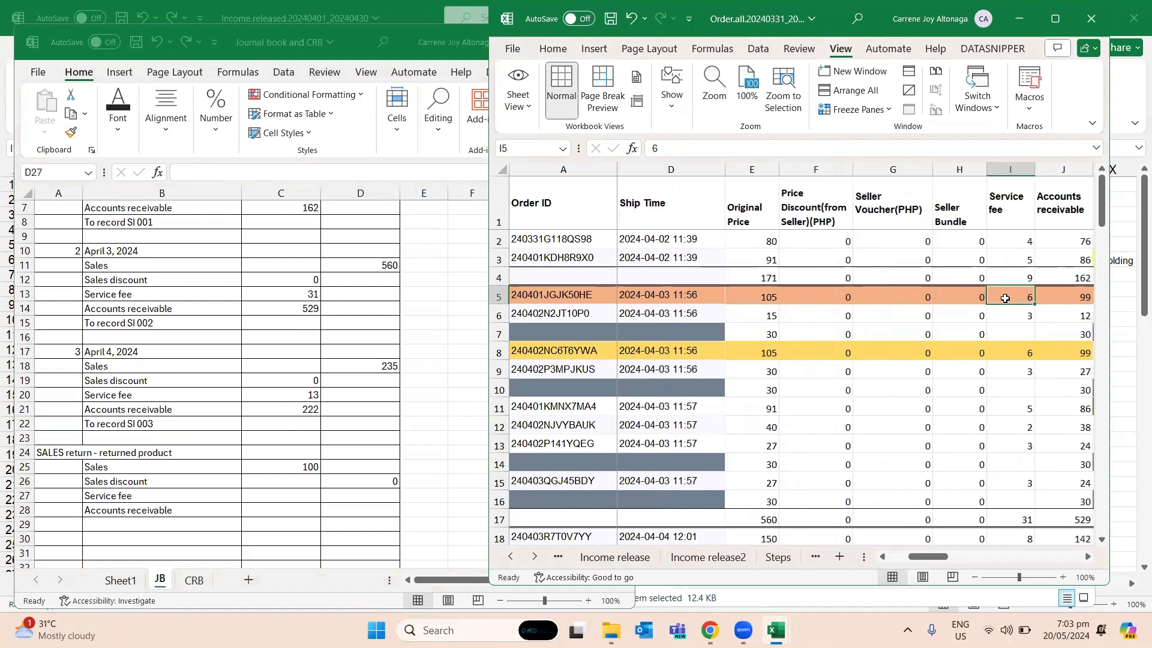
pyautogui.click(391, 496)
pyautogui.write('6')
pyautogui.press('Return')
pyautogui.write('99')
pyautogui.press('Return')
pyautogui.press('Up')
pyautogui.hotkey('ctrl', 's')
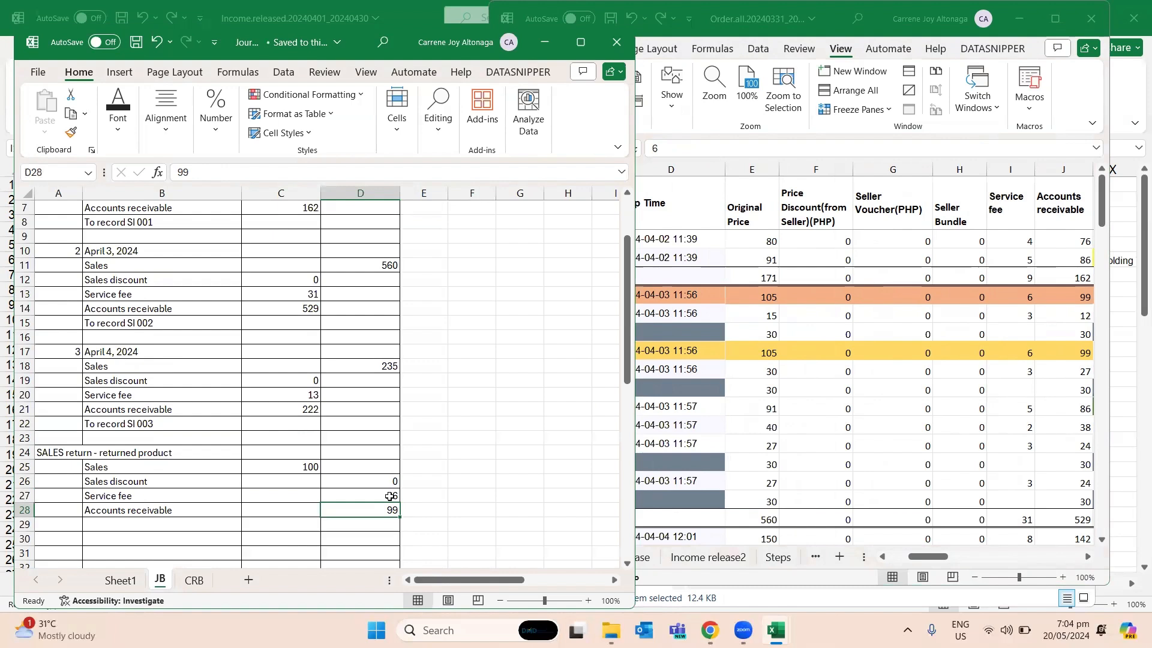
# - Enter the heading "SALES refund" in A31 of JB, below the sales return entry
pyautogui.press('Down')
pyautogui.press('Down')
pyautogui.press('Down')
pyautogui.press('Left')
pyautogui.press('Left')
pyautogui.press('Left')
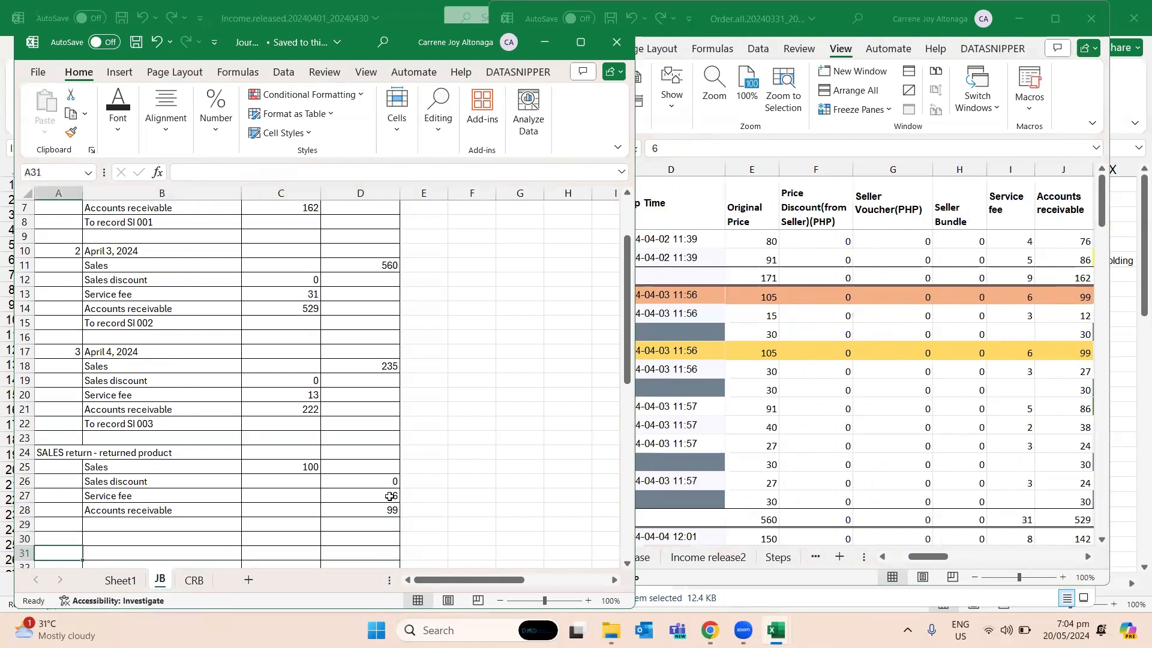
pyautogui.write('SALES')
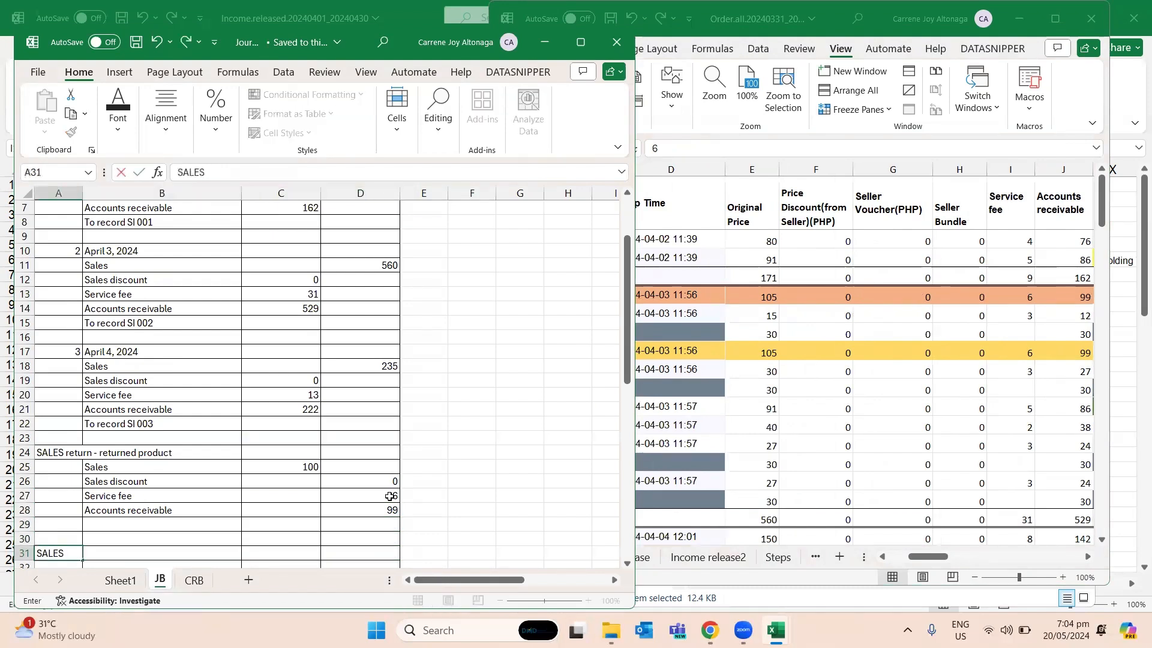
pyautogui.write(' refund')
pyautogui.press('Return')
pyautogui.press('Return')
pyautogui.press('Return')
pyautogui.press('Up')
pyautogui.press('Up')
pyautogui.press('Up')
pyautogui.press('Right')
pyautogui.press('Down')
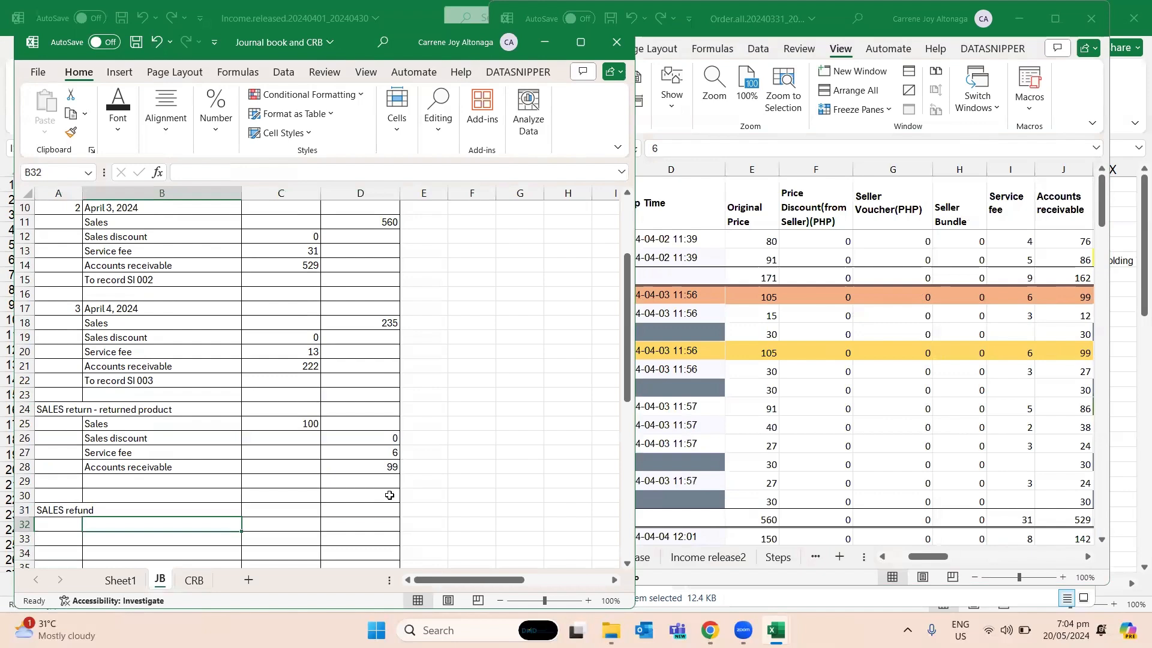
# - Copy the order ID of the orange-highlighted order in row 5 of Step3done to B29 of JB
pyautogui.press('Up')
pyautogui.press('Up')
pyautogui.press('Up')
pyautogui.press('Up')
pyautogui.press('Up')
pyautogui.press('Up')
pyautogui.press('Up')
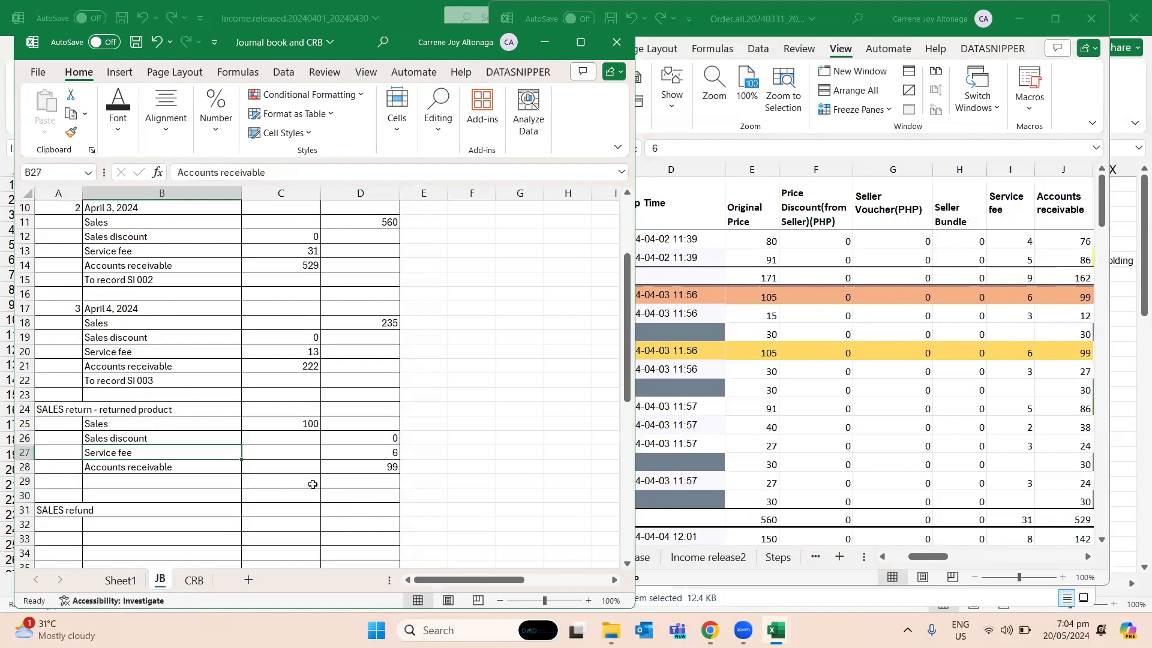
pyautogui.hotkey('shift', 'Down')
pyautogui.hotkey('shift', 'Down')
pyautogui.hotkey('shift', 'Down')
pyautogui.press('Right')
pyautogui.press('Down')
pyautogui.press('Down')
pyautogui.press('Down')
pyautogui.press('Left')
pyautogui.hotkey('alt', 'Tab')
pyautogui.press('Left')
pyautogui.press('Left')
pyautogui.press('Left')
pyautogui.press('Left')
pyautogui.press('Left')
pyautogui.press('Left')
pyautogui.press('Left')
pyautogui.press('Left')
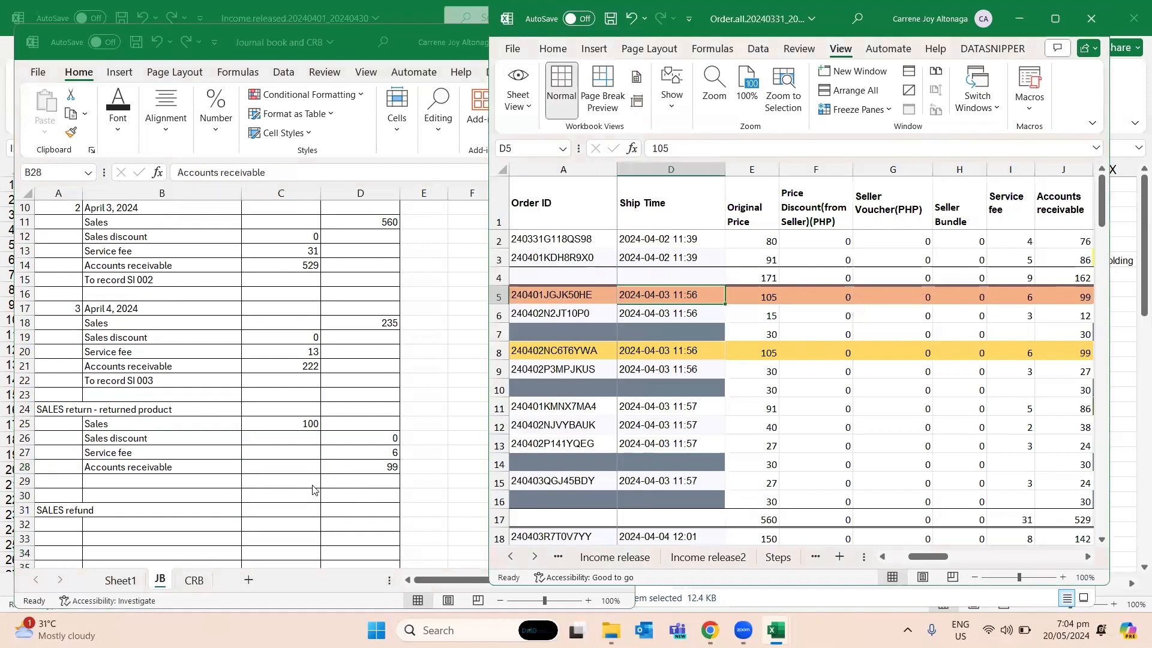
pyautogui.hotkey('ctrl', 'c')
pyautogui.hotkey('alt', 'Tab')
pyautogui.press('Down')
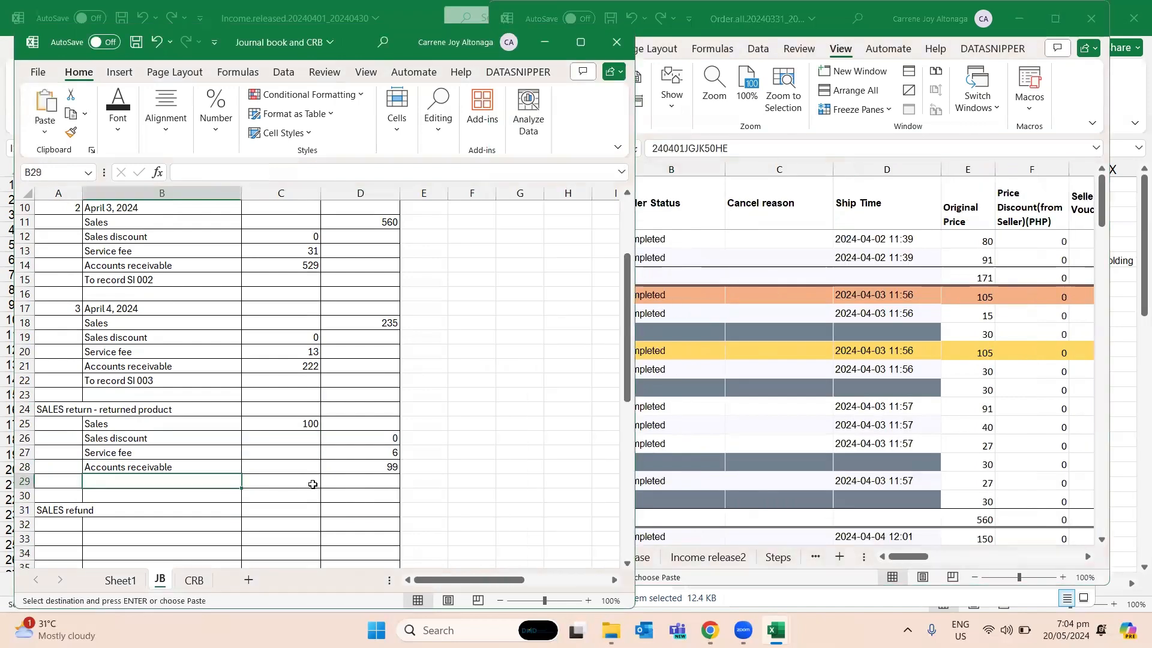
pyautogui.hotkey('ctrl', 'v')
# - Copy the sales return lines B25:D28 on JB to B32 under the SALES refund heading
pyautogui.press('Down')
pyautogui.press('Down')
pyautogui.press('Down')
pyautogui.press('Up')
pyautogui.press('Up')
pyautogui.press('Up')
pyautogui.press('Up')
pyautogui.press('Up')
pyautogui.press('Up')
pyautogui.press('Up')
pyautogui.hotkey('shift', 'Down')
pyautogui.hotkey('shift', 'Down')
pyautogui.hotkey('shift', 'Down')
pyautogui.hotkey('shift', 'Right')
pyautogui.hotkey('shift', 'Right')
pyautogui.hotkey('ctrl', 'c')
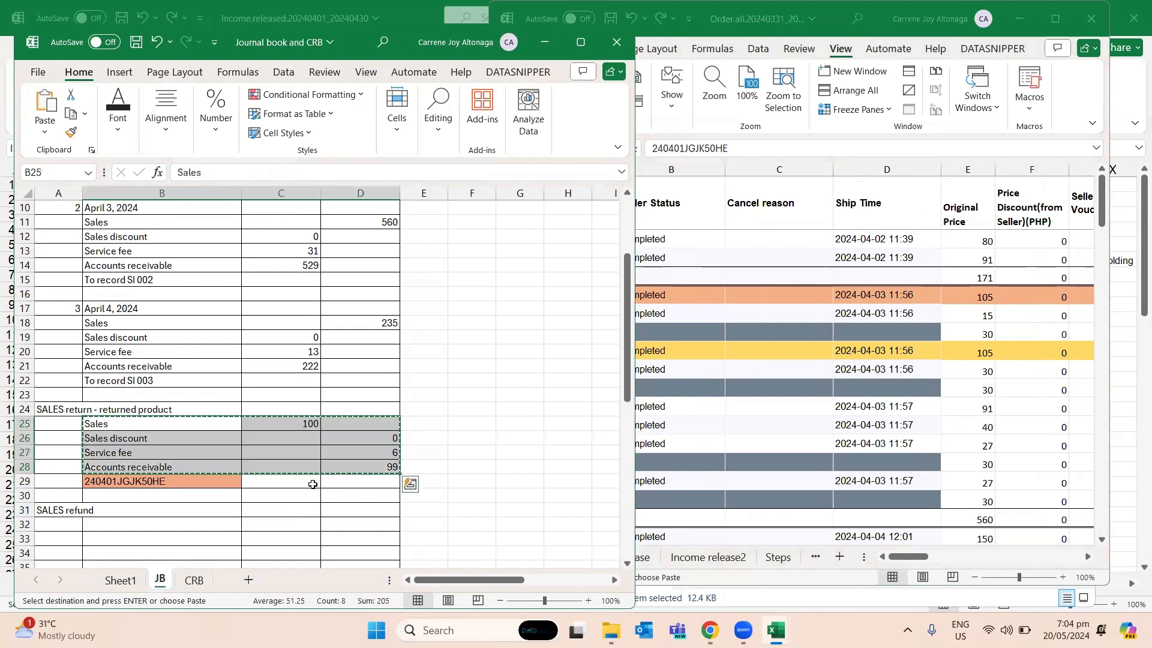
pyautogui.press('Down')
pyautogui.press('Down')
pyautogui.press('Down')
pyautogui.press('Down')
pyautogui.press('Down')
pyautogui.press('Down')
pyautogui.press('Down')
pyautogui.hotkey('ctrl', 'v')
pyautogui.press('Right')
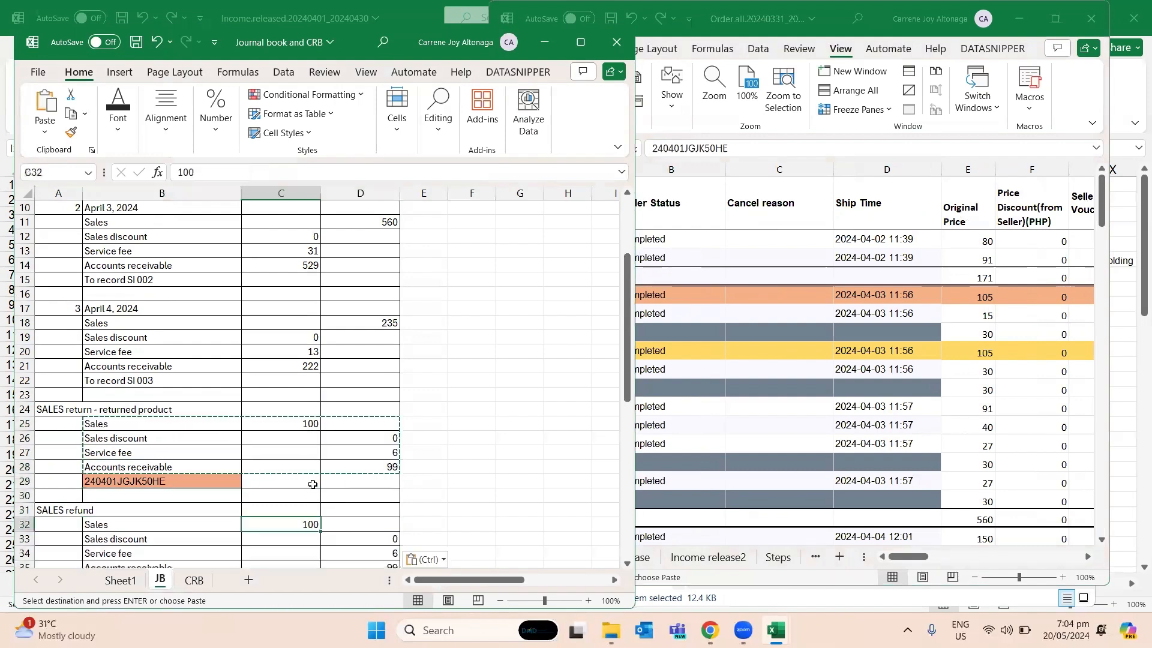
# - Copy the order ID of the yellow-highlighted order in row 8 of Step3done to B36 of JB
pyautogui.hotkey('alt', 'Tab')
pyautogui.press('Down')
pyautogui.press('Down')
pyautogui.press('Down')
pyautogui.press('Left')
pyautogui.hotkey('ctrl', 'c')
pyautogui.press('Down')
pyautogui.hotkey('alt', 'Tab')
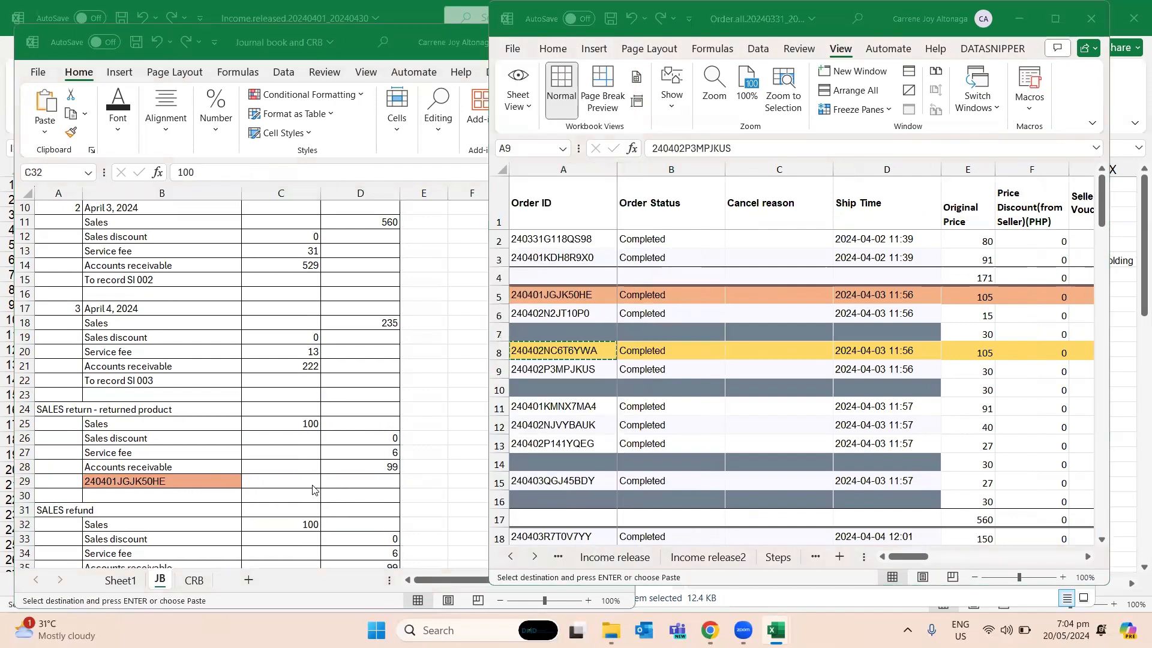
pyautogui.press('Down')
pyautogui.press('Down')
pyautogui.press('Down')
pyautogui.press('Down')
pyautogui.press('Left')
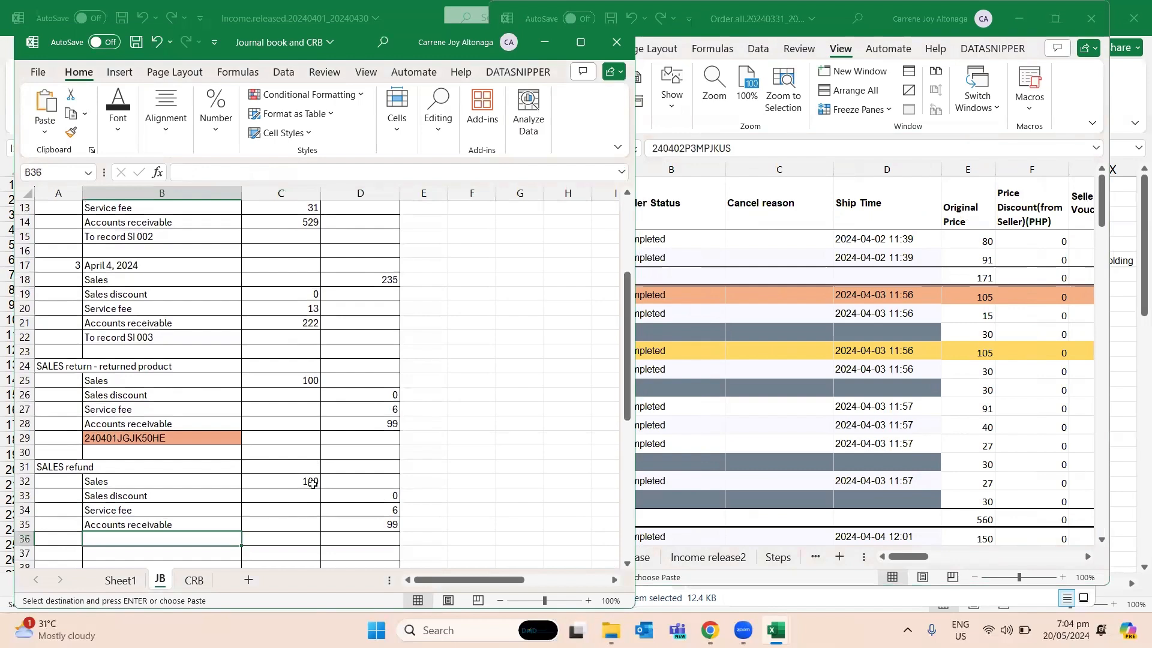
pyautogui.hotkey('ctrl', 'v')
# - Compare the refund entry's amounts on JB with the original price, service fee and accounts receivable in row 8 of Step3done
pyautogui.press('Right')
pyautogui.press('Right')
pyautogui.press('Up')
pyautogui.press('Up')
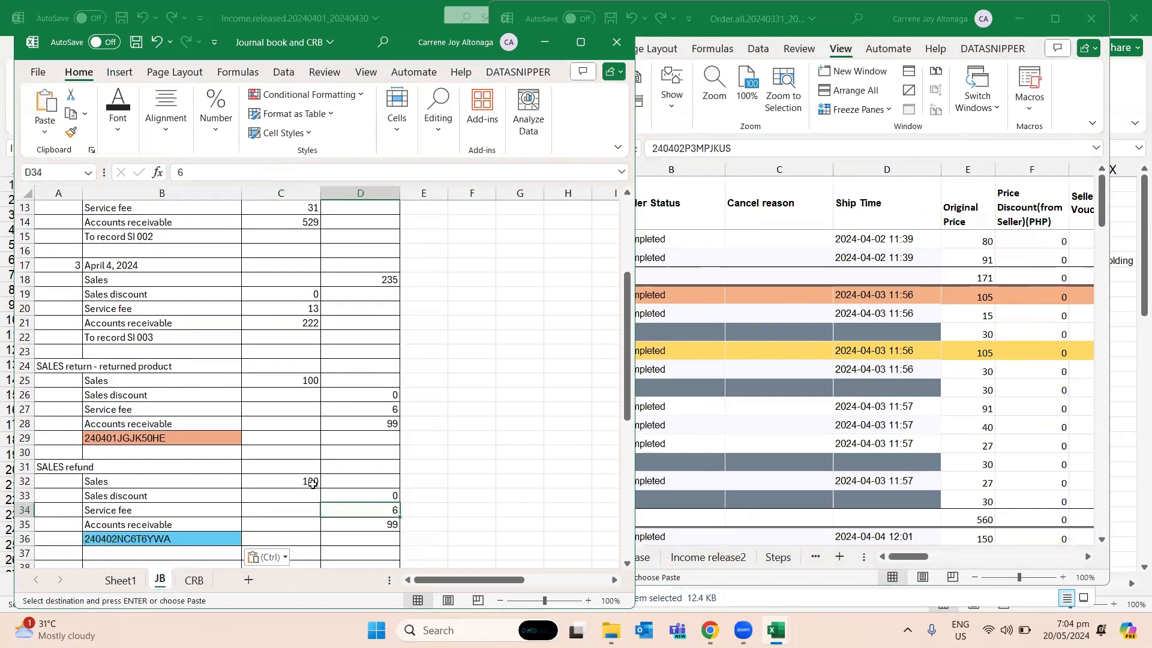
pyautogui.press('Left')
pyautogui.press('Up')
pyautogui.press('Left')
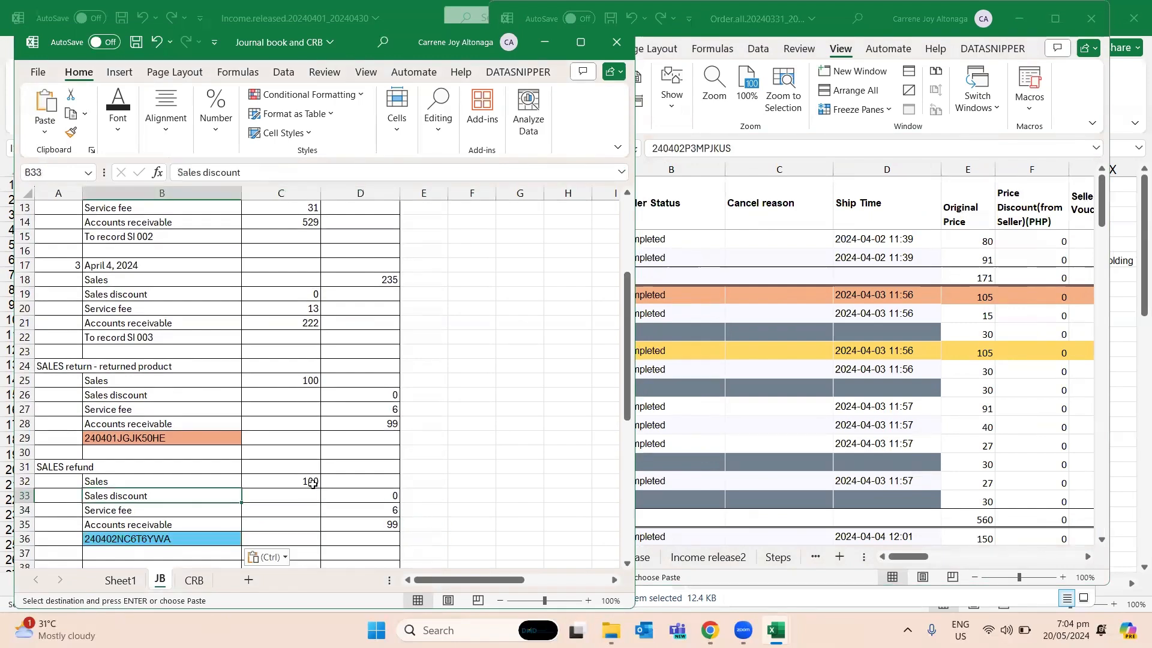
pyautogui.click(977, 347)
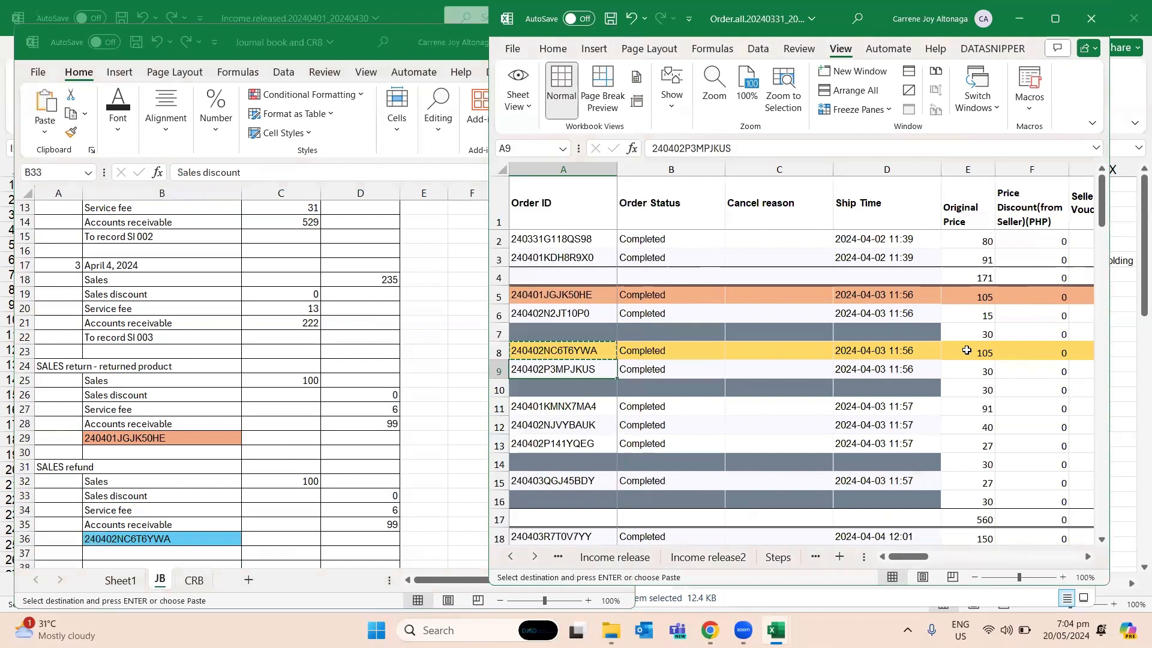
pyautogui.press('Right')
pyautogui.press('Right')
pyautogui.press('Right')
pyautogui.press('Right')
pyautogui.press('Right')
pyautogui.press('Right')
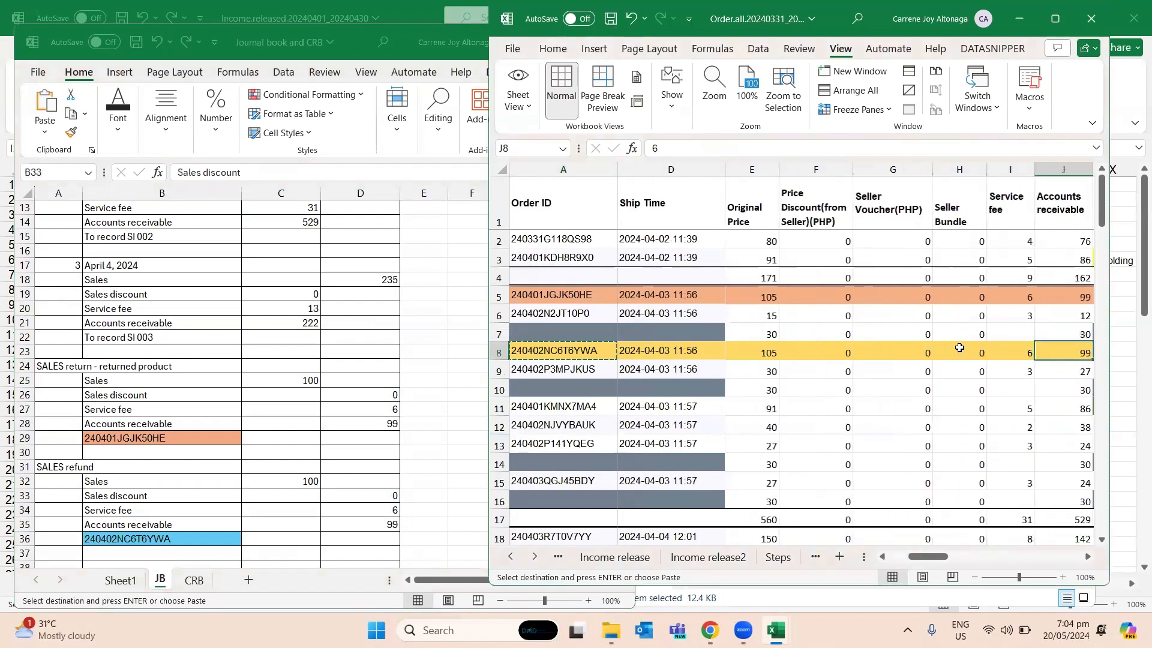
pyautogui.press('Right')
pyautogui.press('Left')
pyautogui.press('Left')
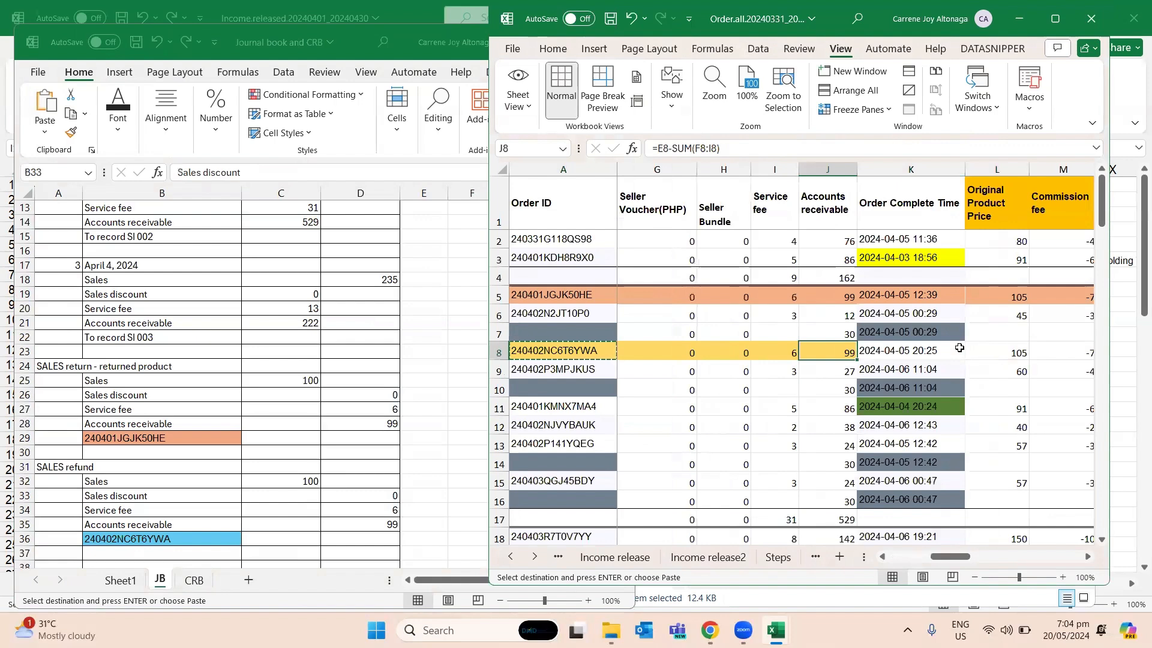
pyautogui.press('Left')
pyautogui.press('Left')
pyautogui.press('Left')
pyautogui.press('Left')
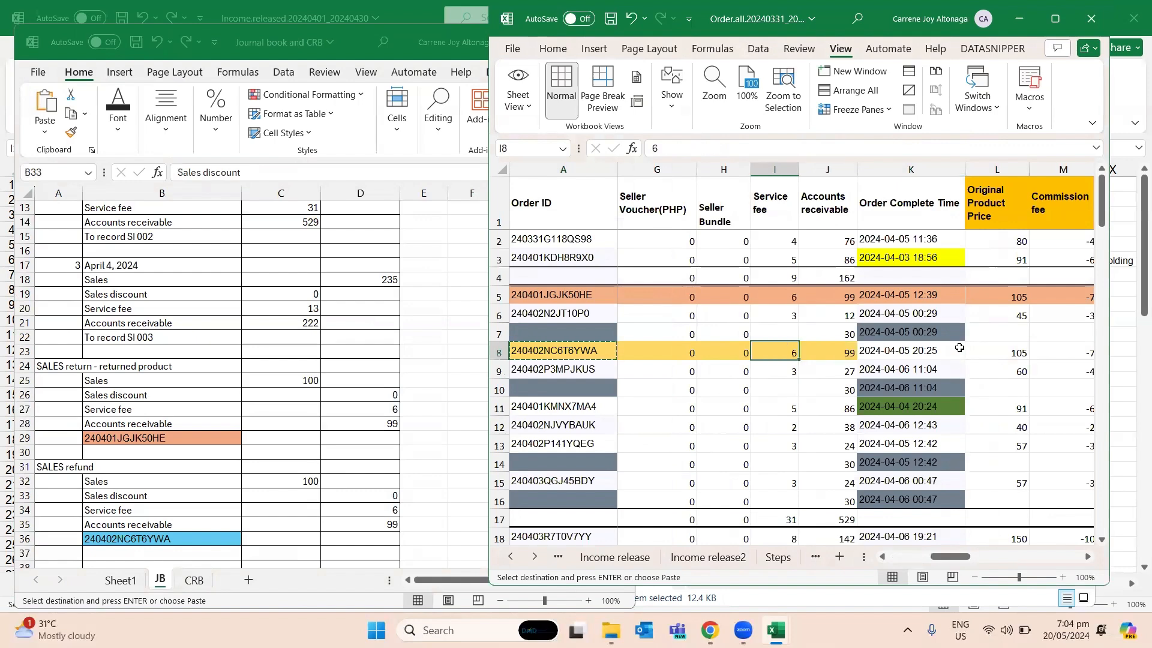
pyautogui.press('Left')
# - Enter "Loss on refund (expense)" in B38 of JB with a debit of 70 in C38
pyautogui.press('Left')
pyautogui.hotkey('alt', 'Tab')
pyautogui.press('Down')
pyautogui.press('Down')
pyautogui.press('Down')
pyautogui.press('Down')
pyautogui.press('Down')
pyautogui.press('Left')
pyautogui.press('Right')
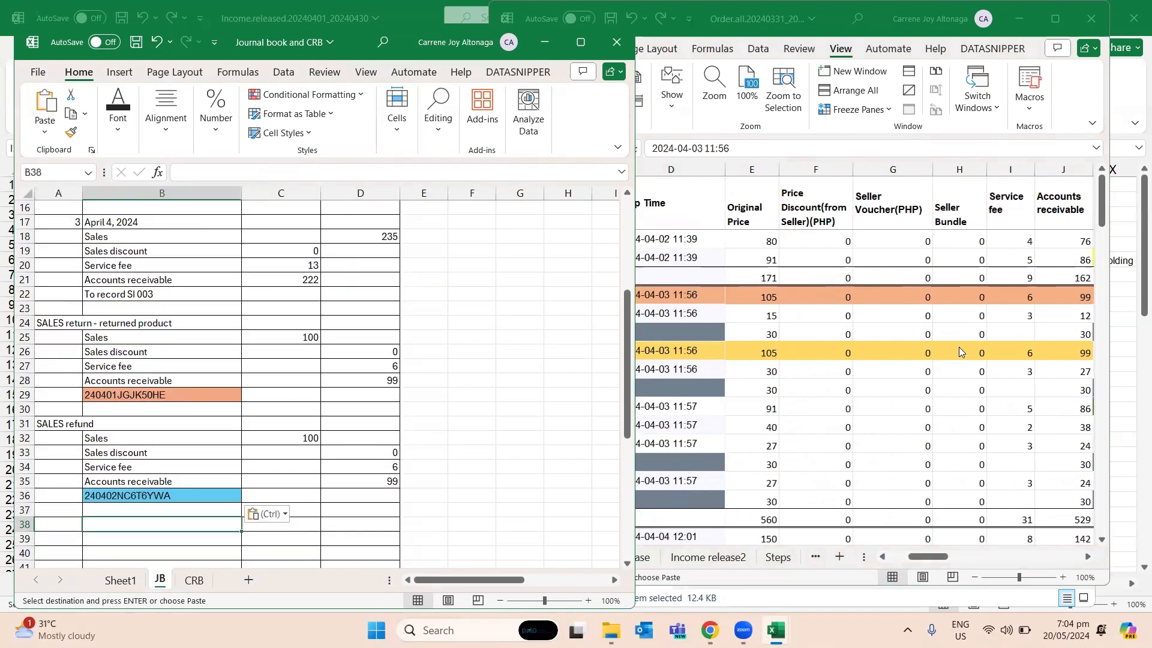
pyautogui.write('Loss on re')
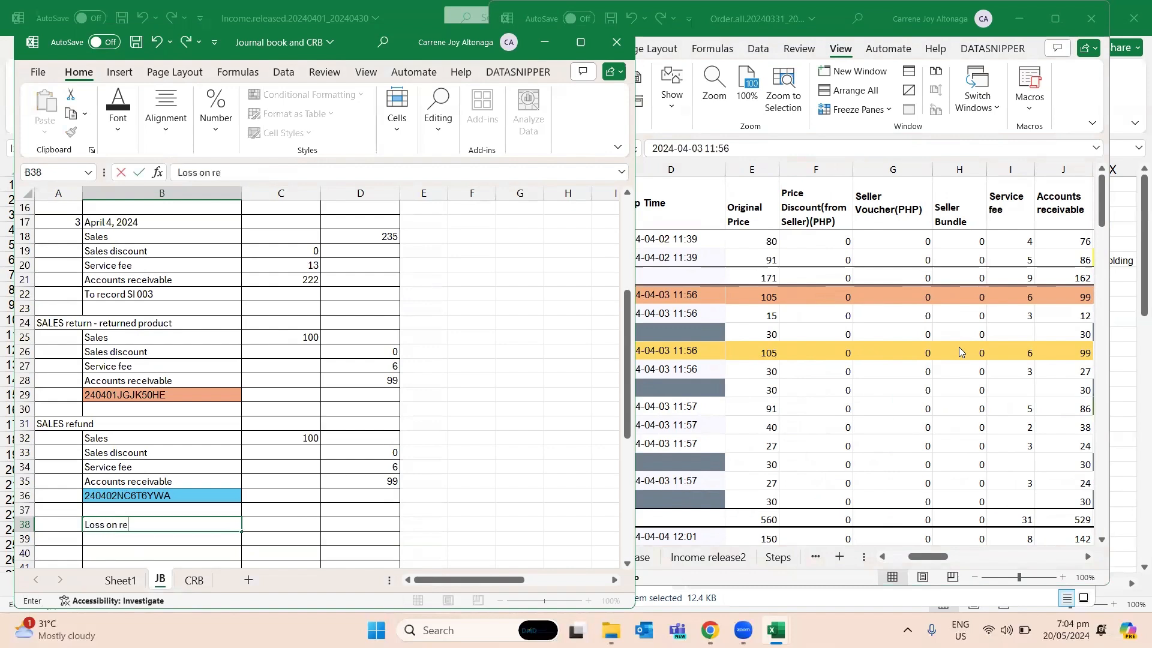
pyautogui.write('fund (expense')
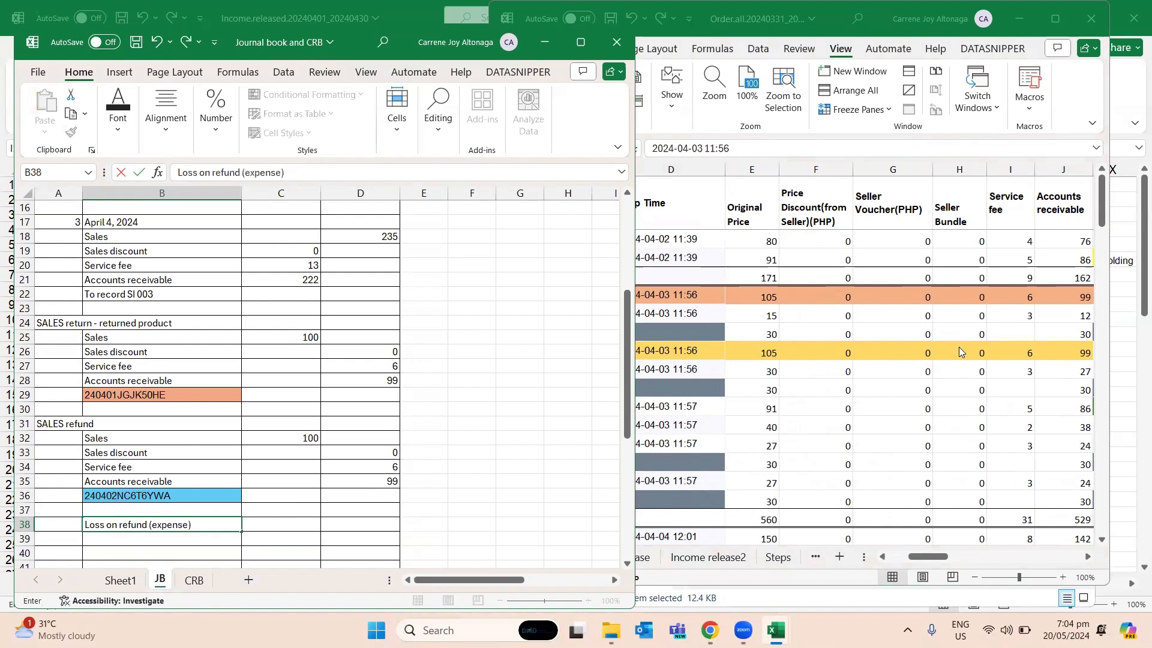
pyautogui.write(')')
pyautogui.press('Tab')
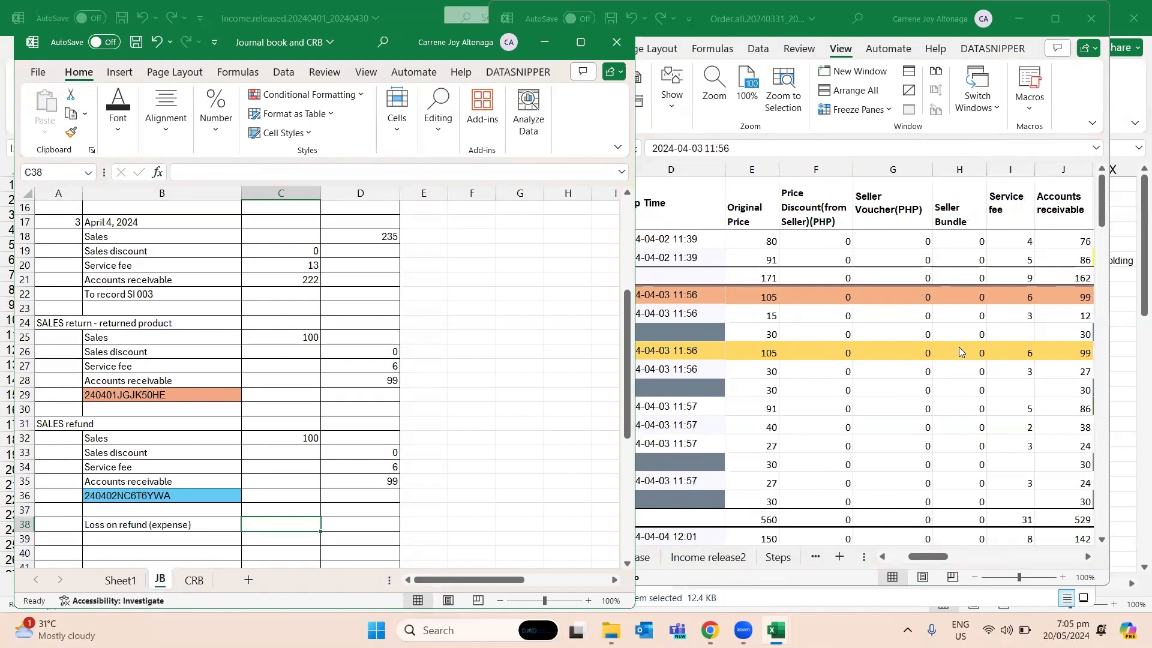
pyautogui.write('70')
pyautogui.press('Return')
pyautogui.press('Left')
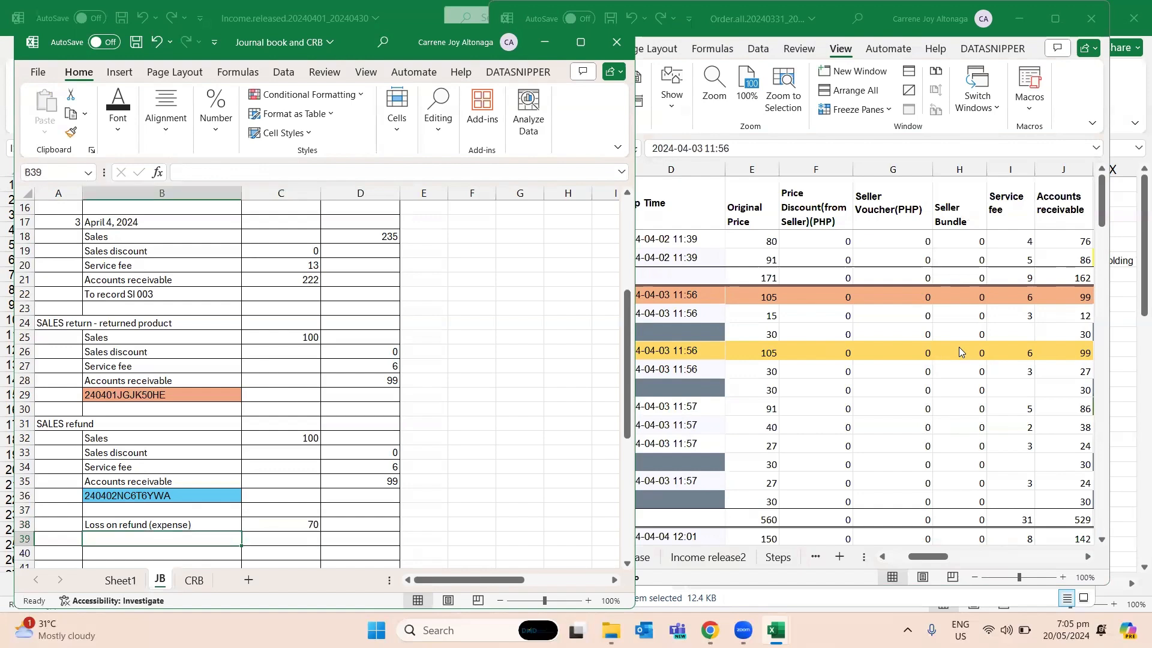
# - Enter "Inventory" in B39 of JB with a credit of 70 in D39, and save the workbook
pyautogui.write('Sales')
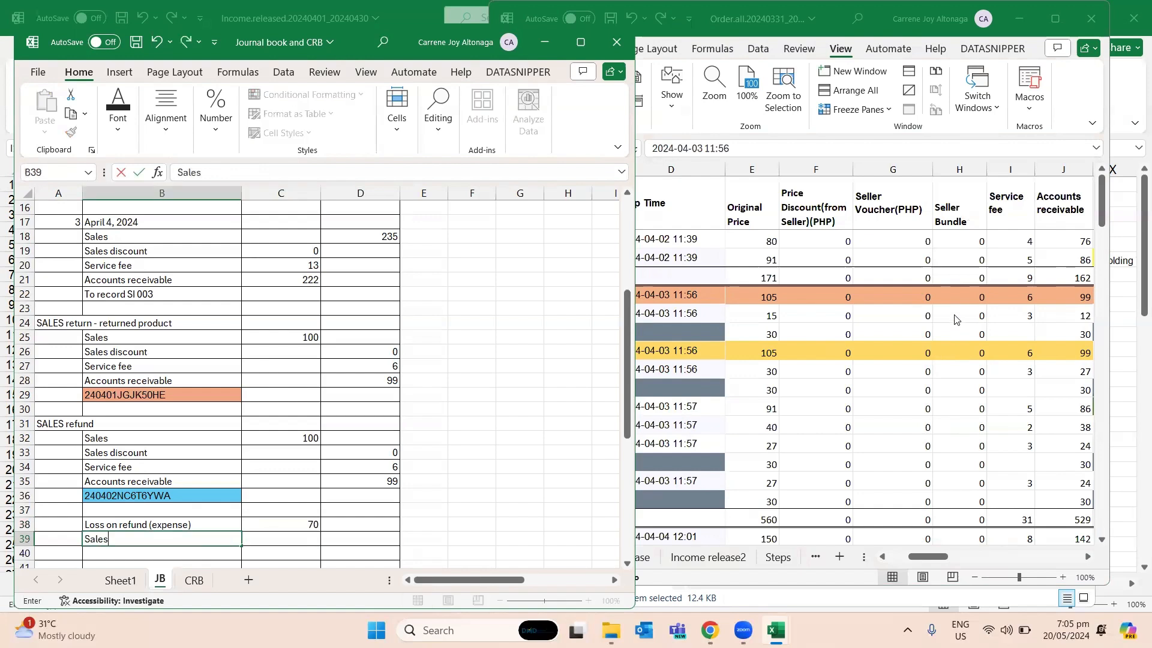
pyautogui.press('BackSpace')
pyautogui.press('BackSpace')
pyautogui.press('BackSpace')
pyautogui.press('BackSpace')
pyautogui.write('Inventory')
pyautogui.press('Tab')
pyautogui.press('Tab')
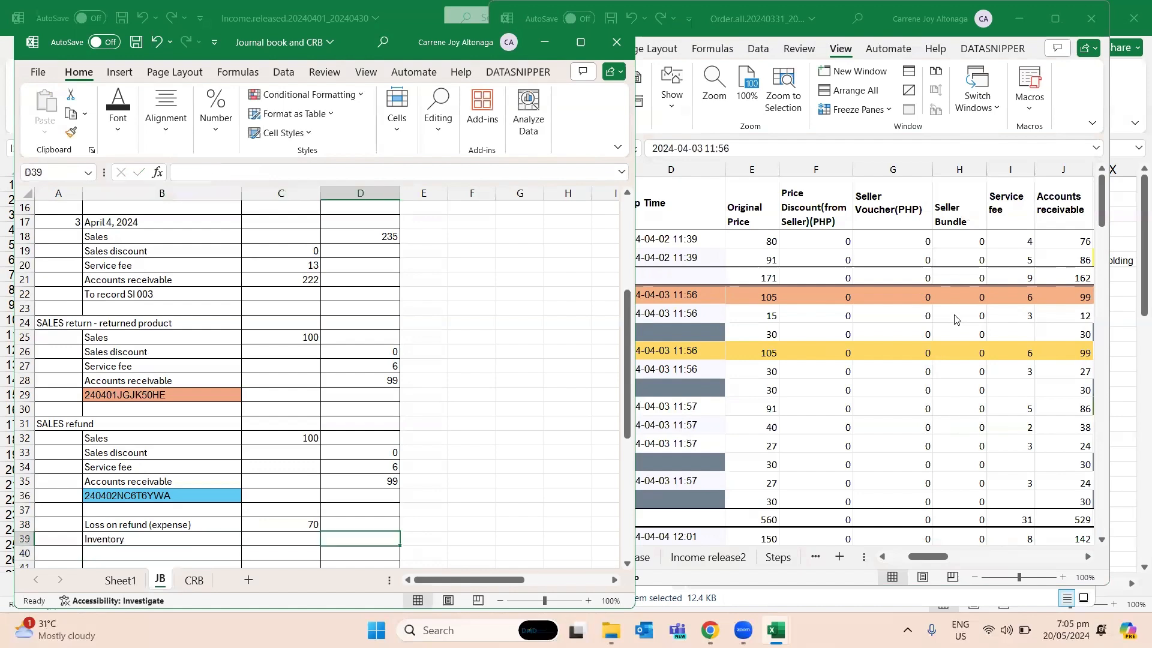
pyautogui.write('70')
pyautogui.press('Return')
pyautogui.hotkey('ctrl', 's')
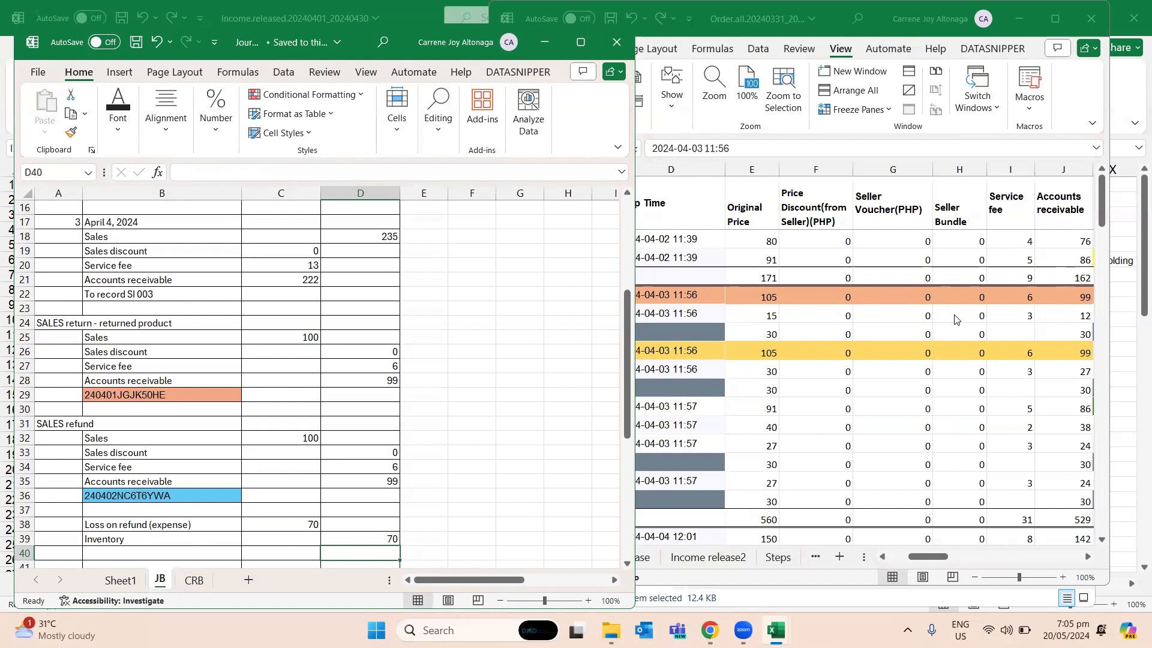
# - Switch to the SJ, PJ, CRB workbook and insert a new worksheet between SJ and PJ
pyautogui.scroll(5, 532, 244)
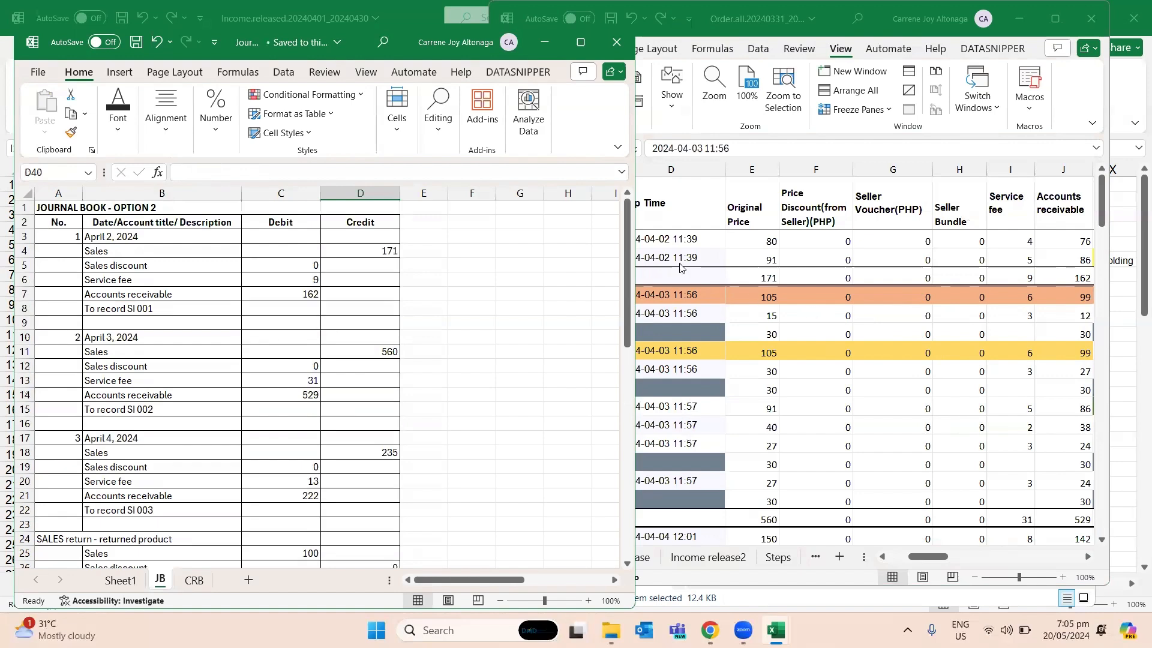
pyautogui.click(518, 267)
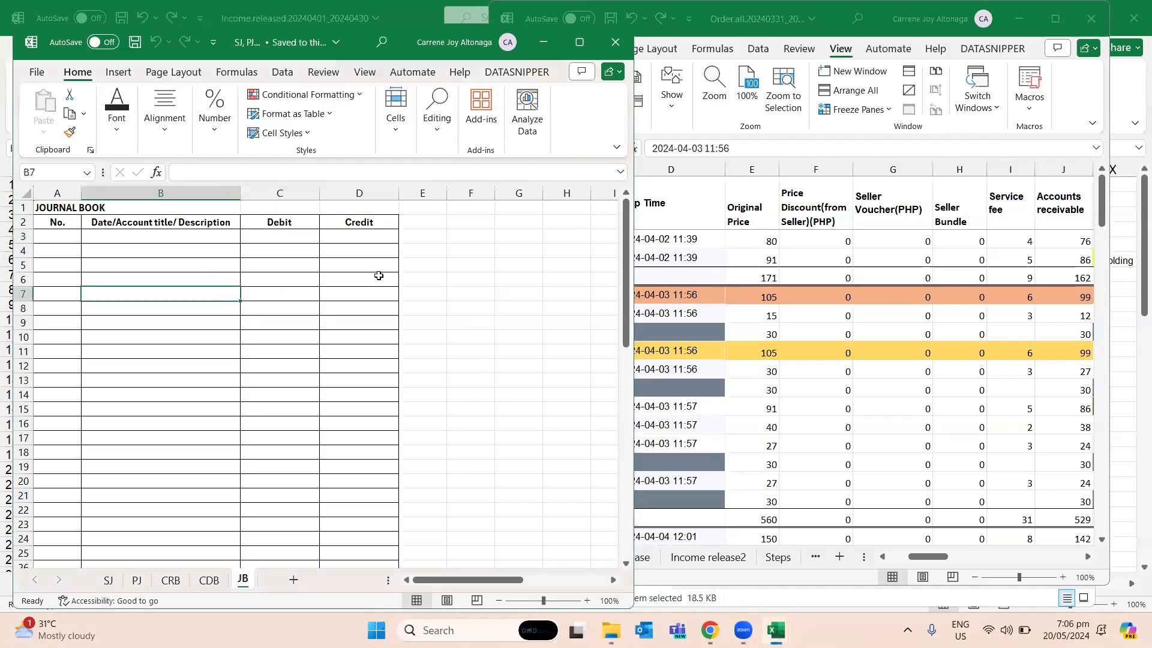
pyautogui.click(432, 305)
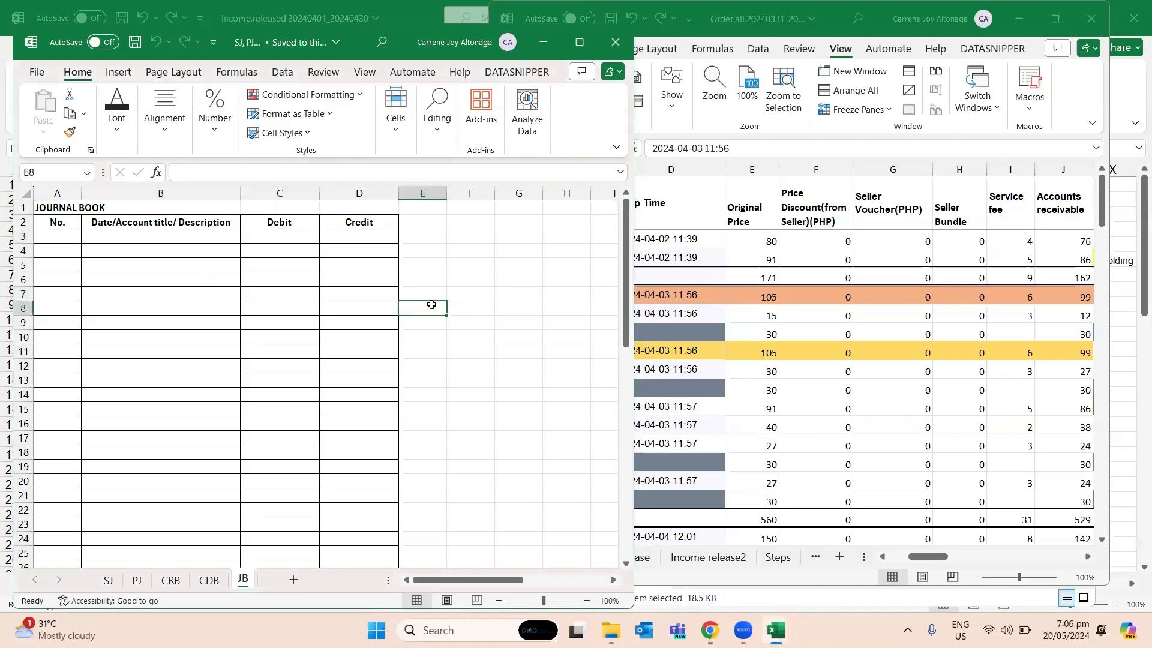
pyautogui.click(348, 280)
pyautogui.hotkey('ctrl', 'Home')
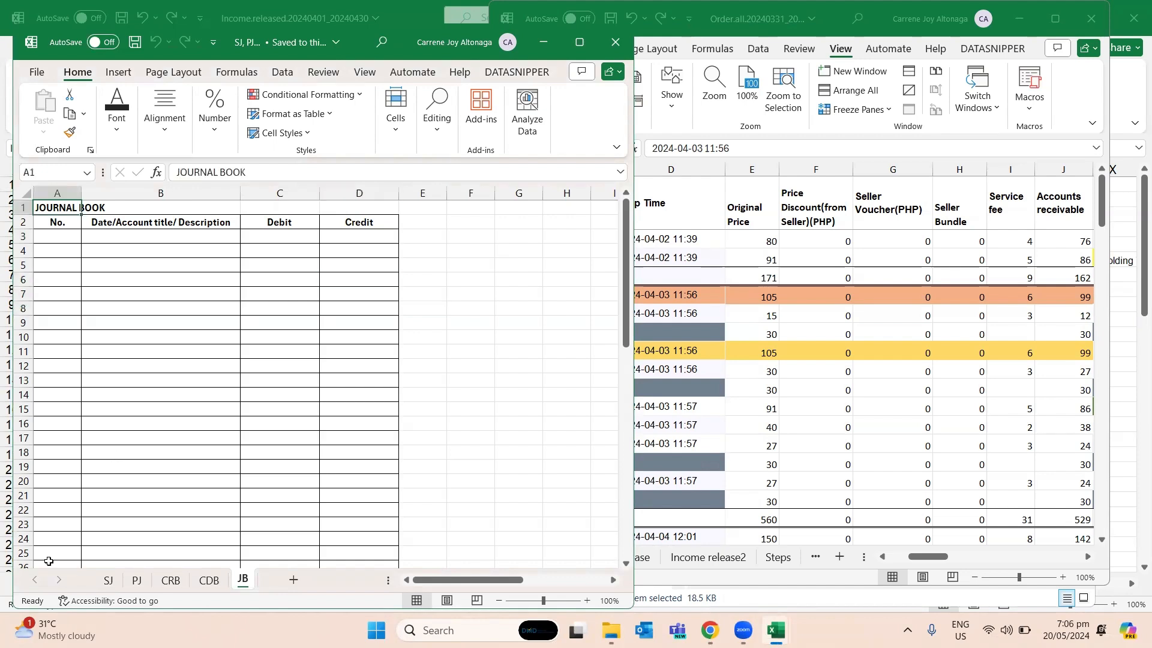
pyautogui.click(109, 580)
pyautogui.click(294, 580)
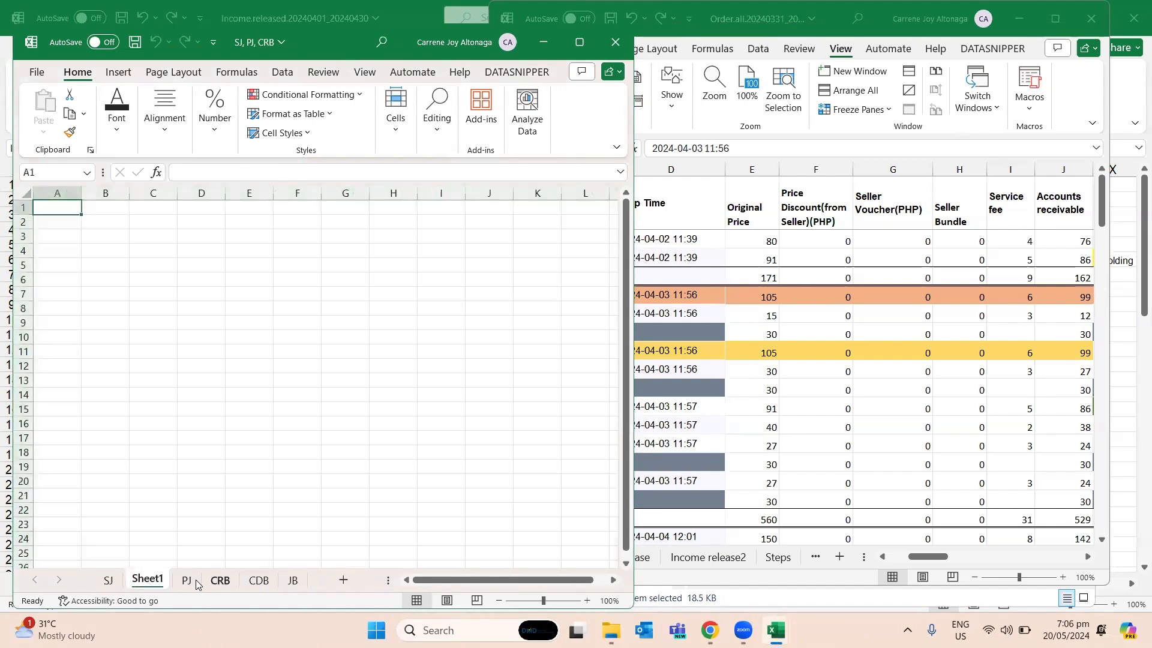
# - Enter the heading "OPTION 3" in A1 of the new worksheet
pyautogui.rightClick(150, 579)
pyautogui.click(50, 219)
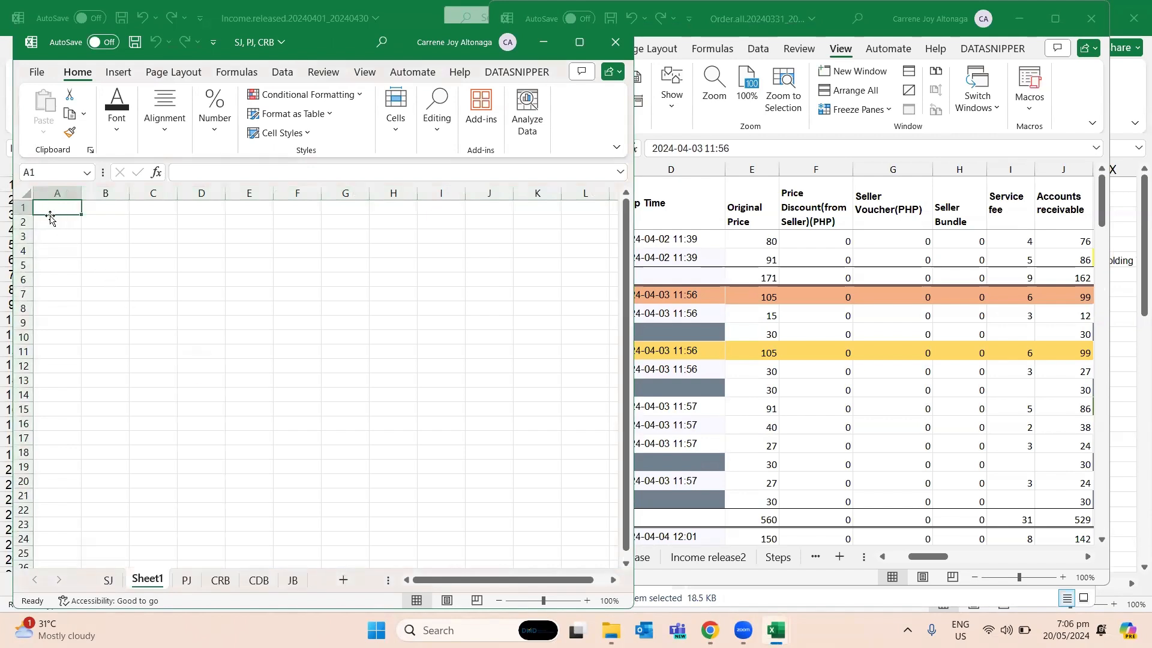
pyautogui.write('op')
pyautogui.press('BackSpace')
pyautogui.press('BackSpace')
pyautogui.press('capslock')
pyautogui.write('opti')
pyautogui.press('BackSpace')
pyautogui.press('BackSpace')
pyautogui.press('BackSpace')
pyautogui.press('BackSpace')
pyautogui.press('capslock')
pyautogui.write('OPT')
pyautogui.write('ION')
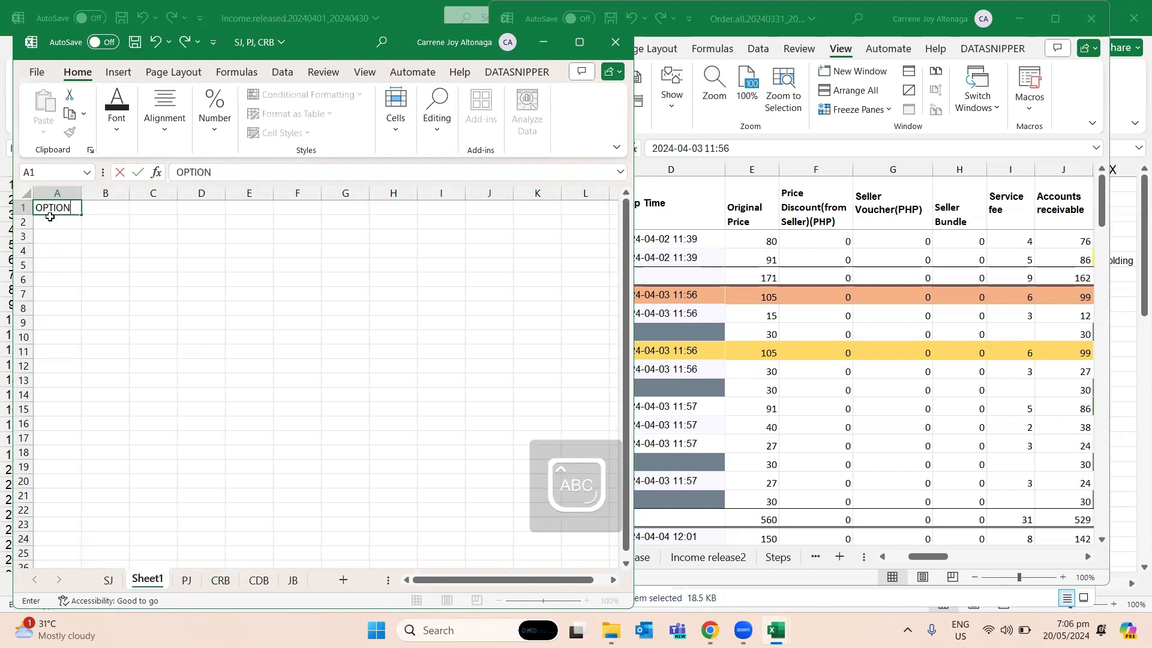
pyautogui.write(' 4')
pyautogui.press('BackSpace')
pyautogui.write('3')
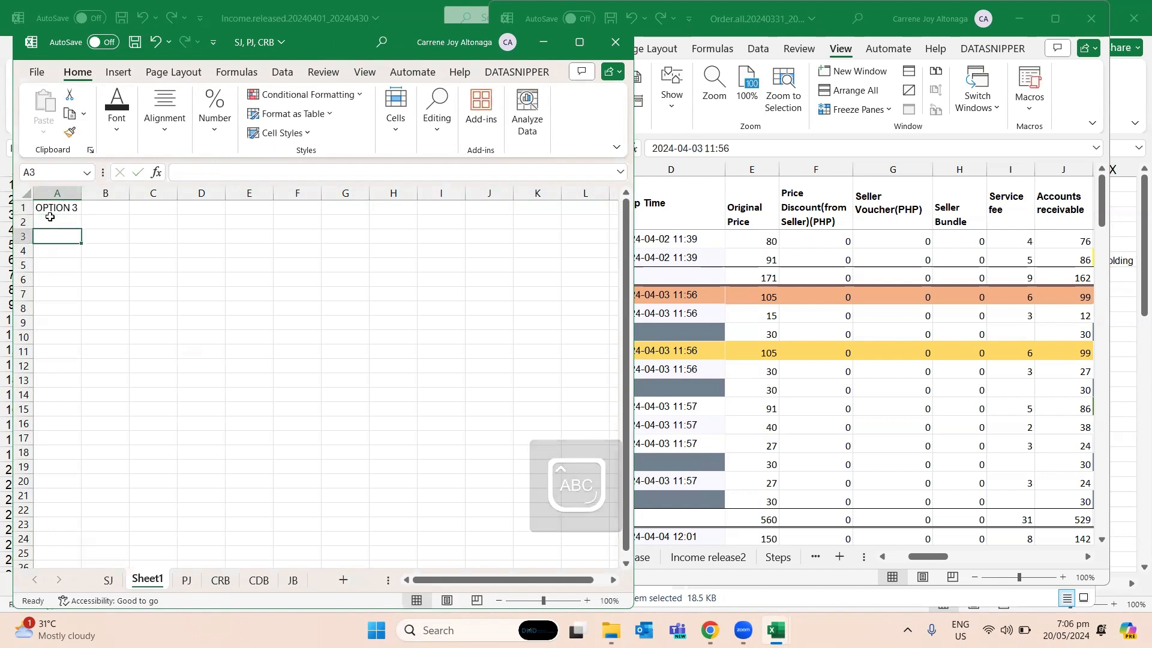
pyautogui.write('-')
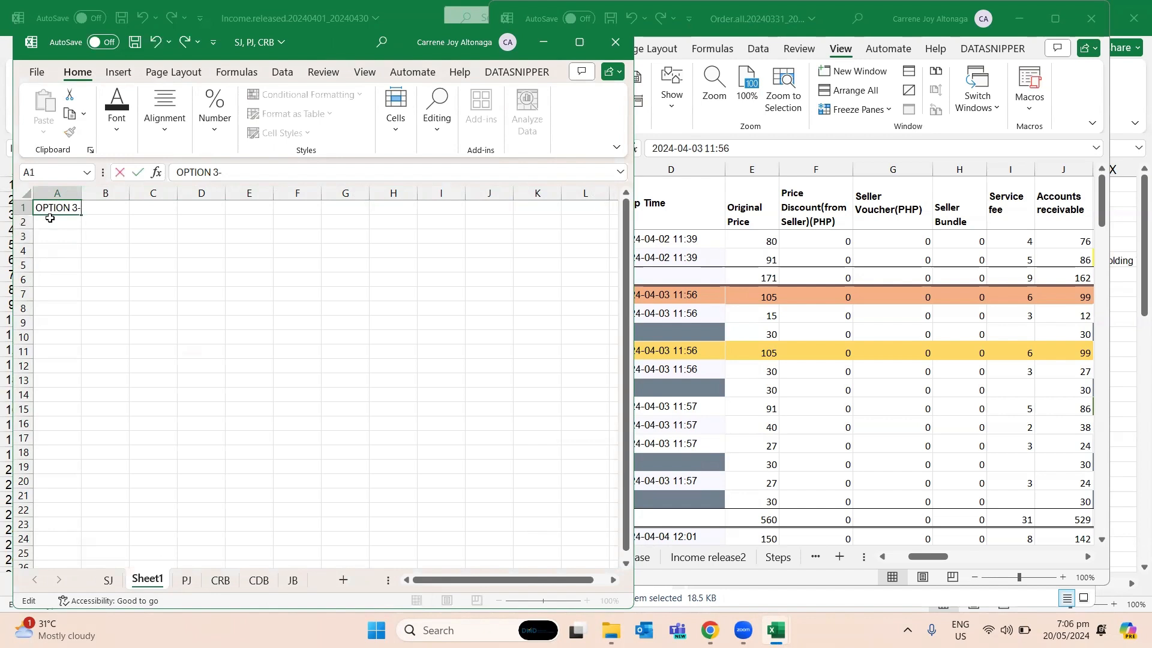
pyautogui.write(' Usin')
# - Extend the heading in A1 of Sheet1 to "OPTION 3: Using sales journal, purchase journal, crb, cdb jb"
pyautogui.press('BackSpace')
pyautogui.press('BackSpace')
pyautogui.write('ING')
pyautogui.press('BackSpace')
pyautogui.press('BackSpace')
pyautogui.press('BackSpace')
pyautogui.press('capslock')
pyautogui.write('ing')
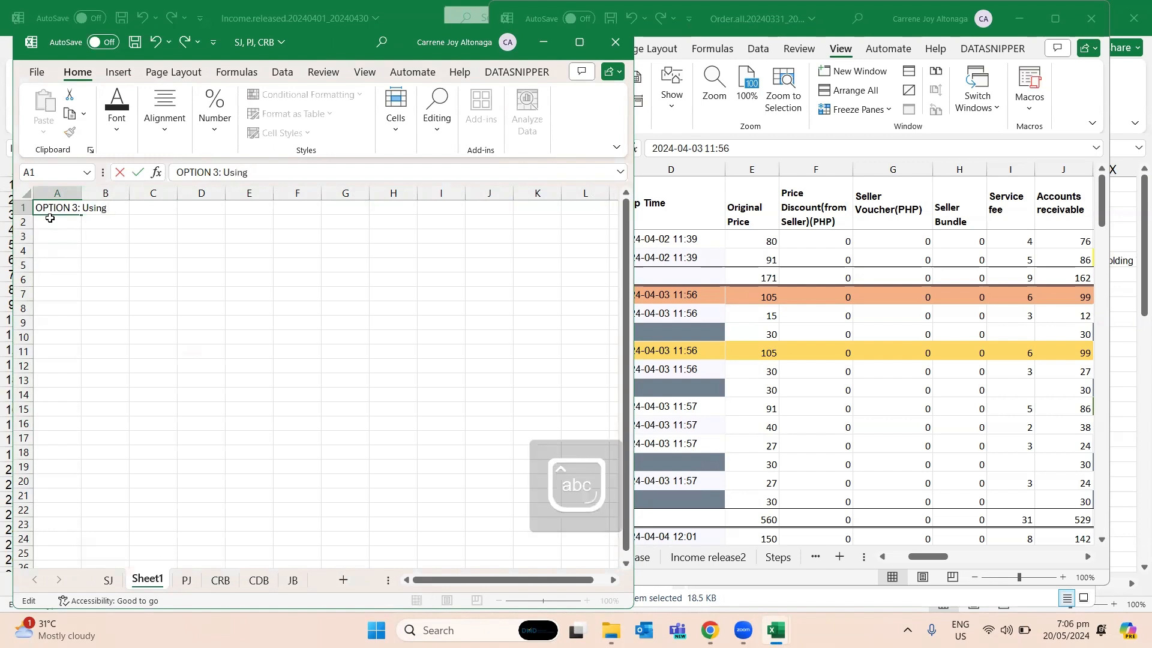
pyautogui.write(' jo sales journal, purchase')
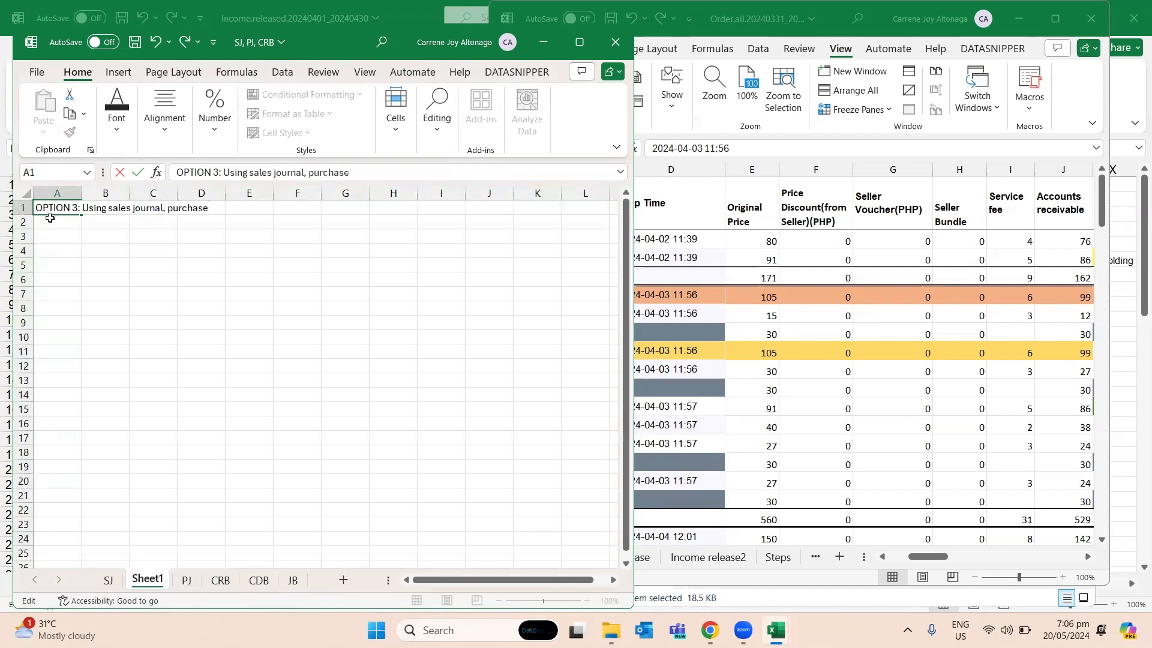
pyautogui.write(' journal, crb, cd')
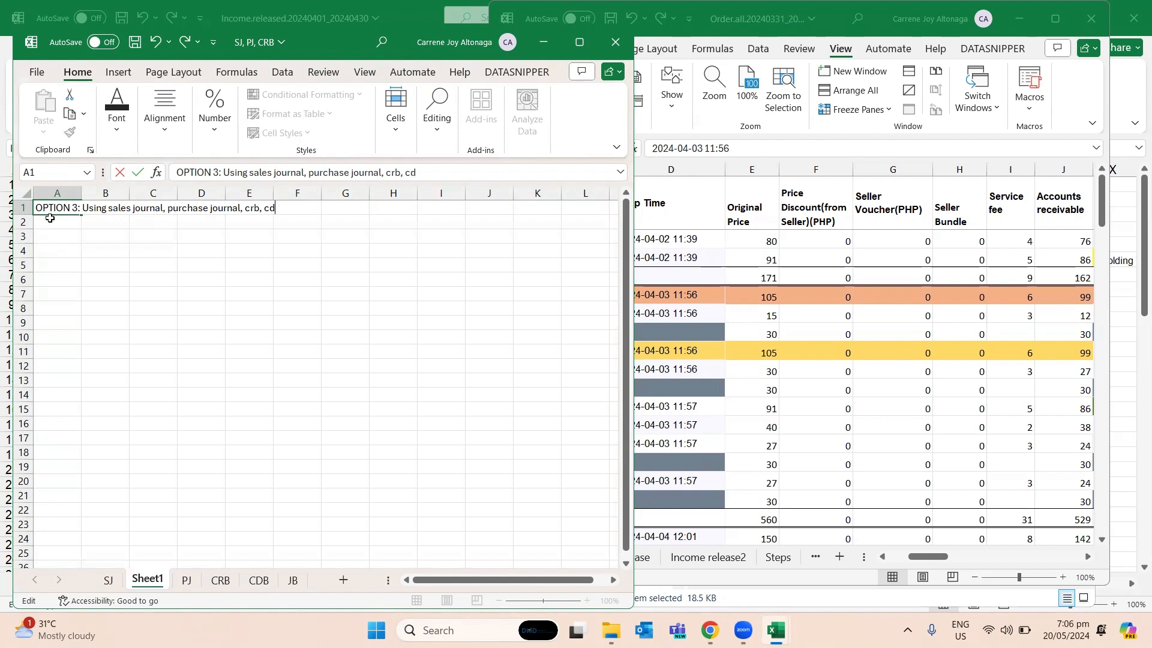
pyautogui.write('b jb')
pyautogui.press('Return')
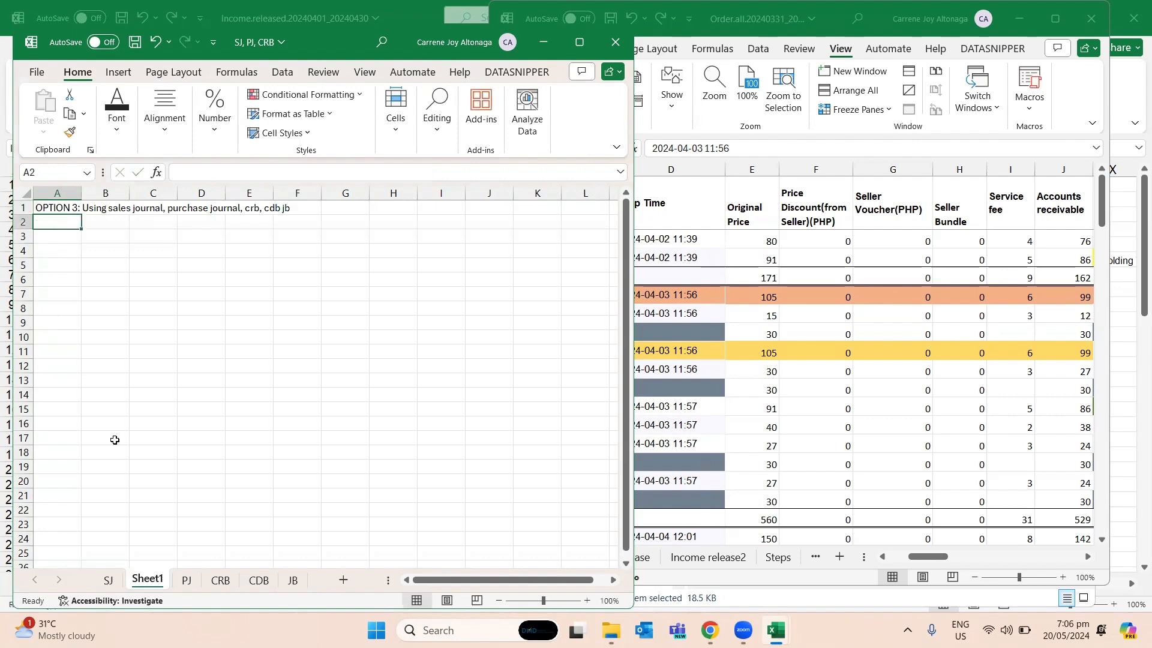
# - Move Sheet1 behind the JB sheet and make its heading in A1 bold
pyautogui.moveTo(151, 581); pyautogui.dragTo(322, 571)
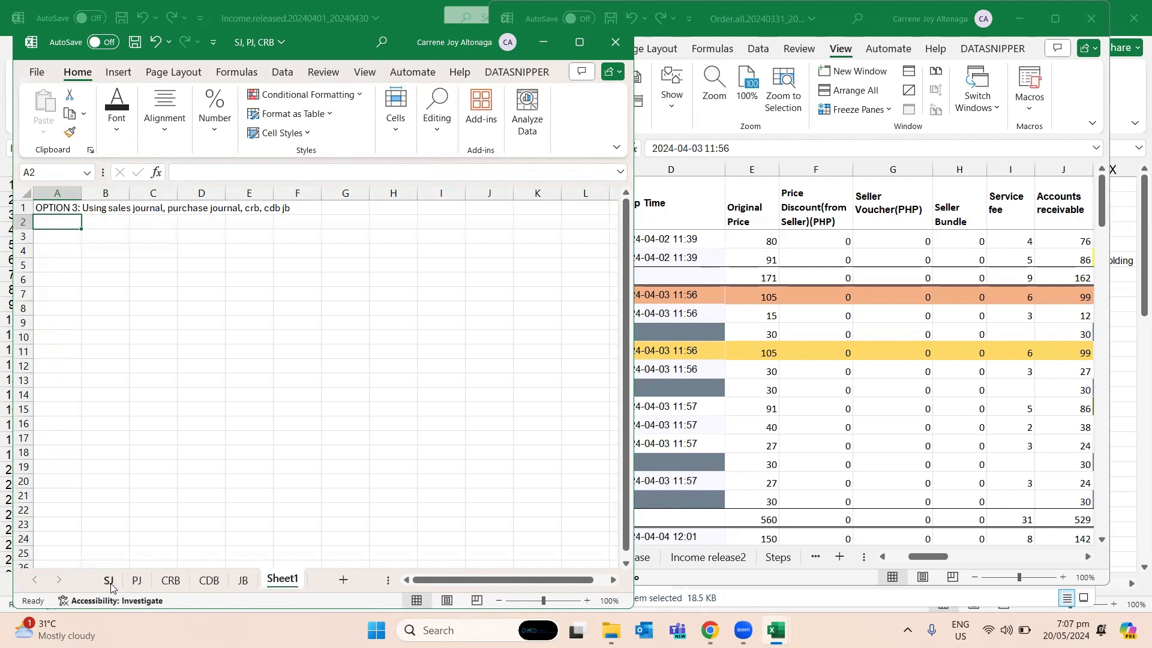
pyautogui.click(108, 580)
pyautogui.click(295, 580)
pyautogui.click(55, 210)
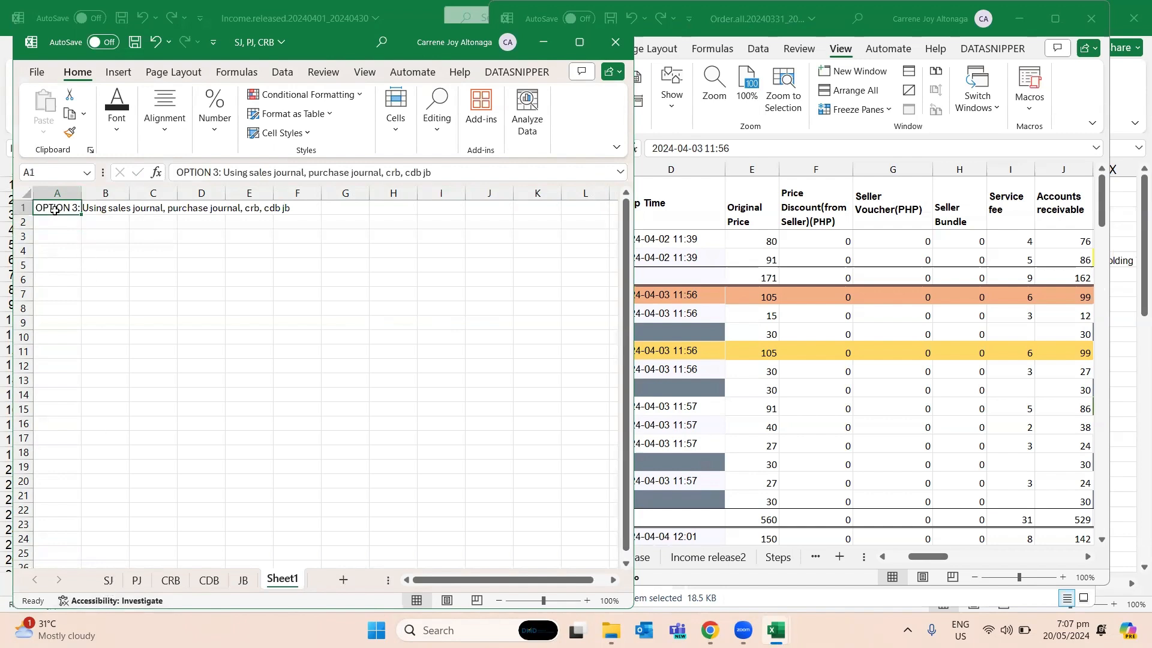
pyautogui.hotkey('ctrl', 'b')
pyautogui.click(141, 347)
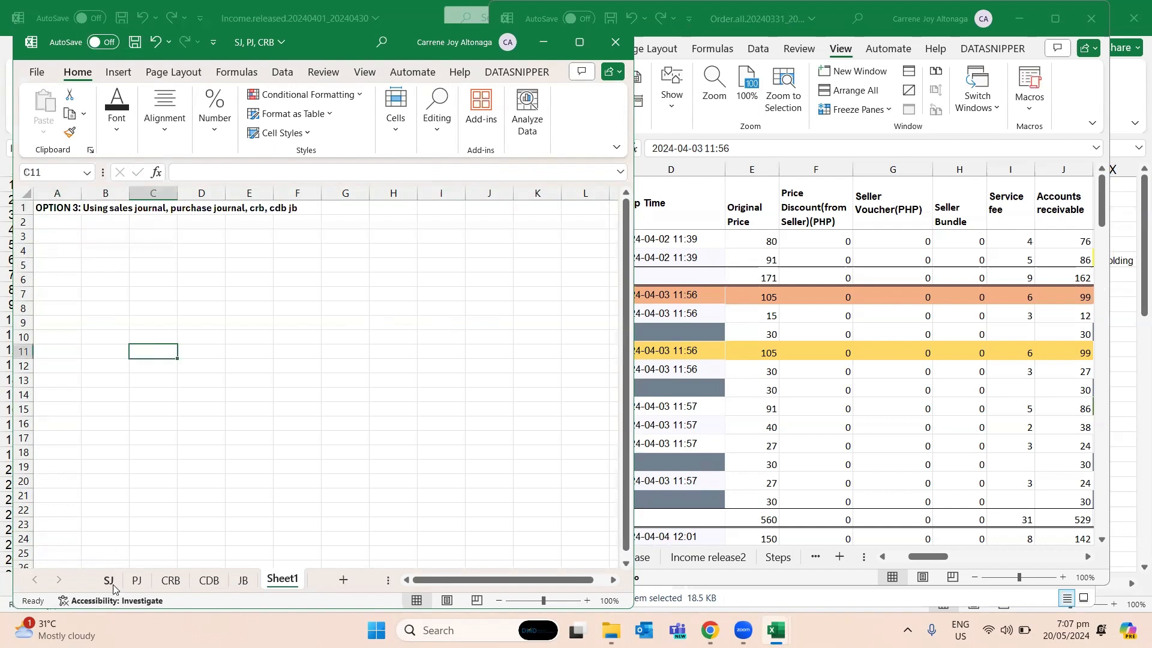
# - Open the SJ sheet at 90% zoom and arrange its widened window beside the Order.all workbook so both are readable
pyautogui.click(109, 580)
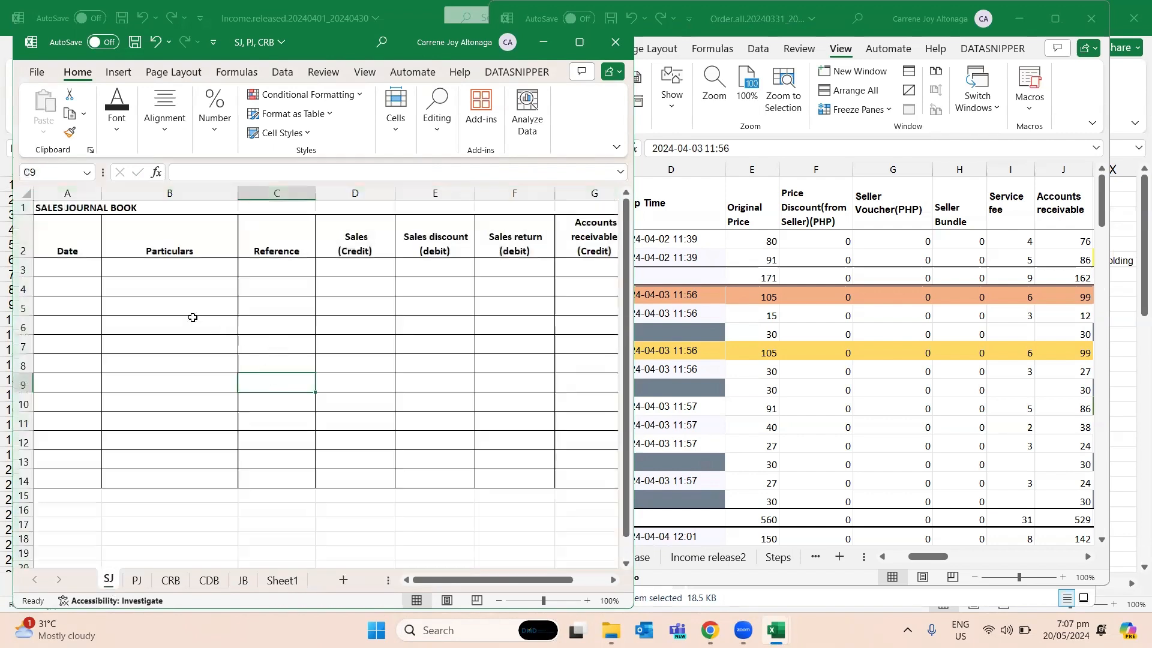
pyautogui.click(190, 319)
pyautogui.click(96, 270)
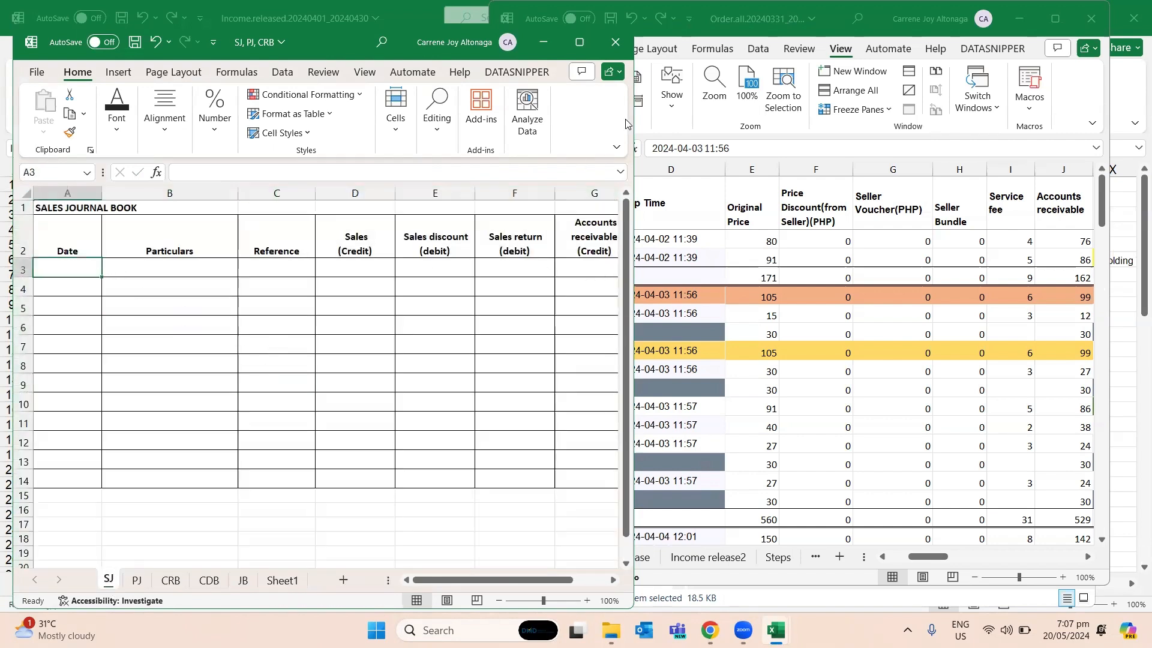
pyautogui.moveTo(330, 35); pyautogui.dragTo(317, 15)
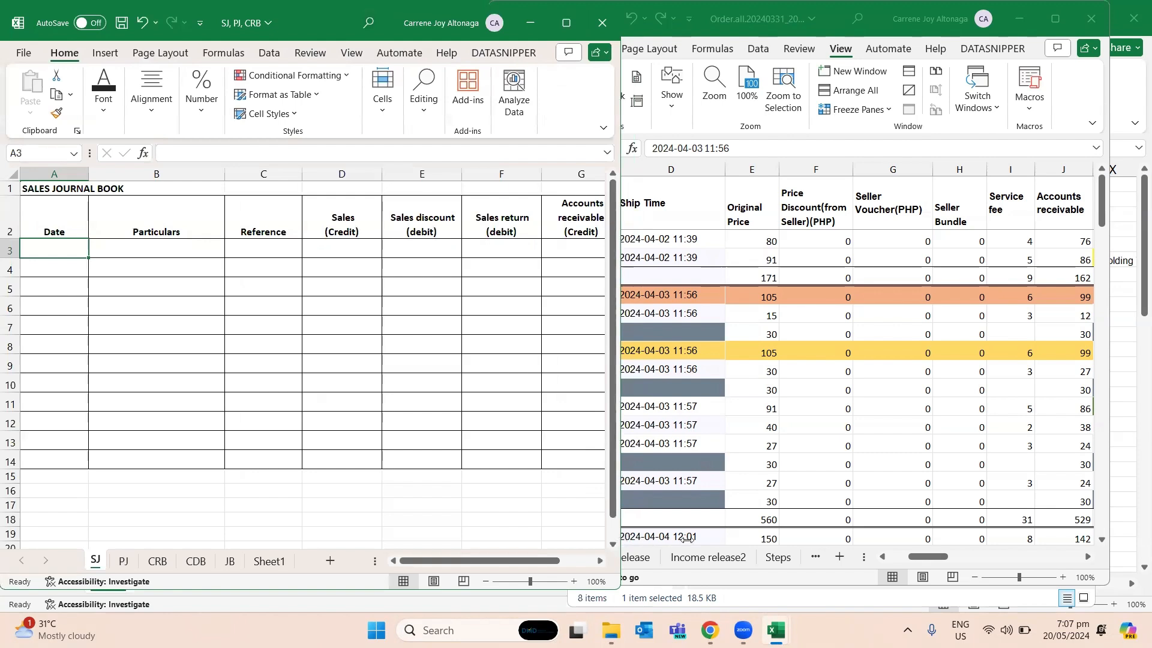
pyautogui.moveTo(621, 538); pyautogui.dragTo(686, 537)
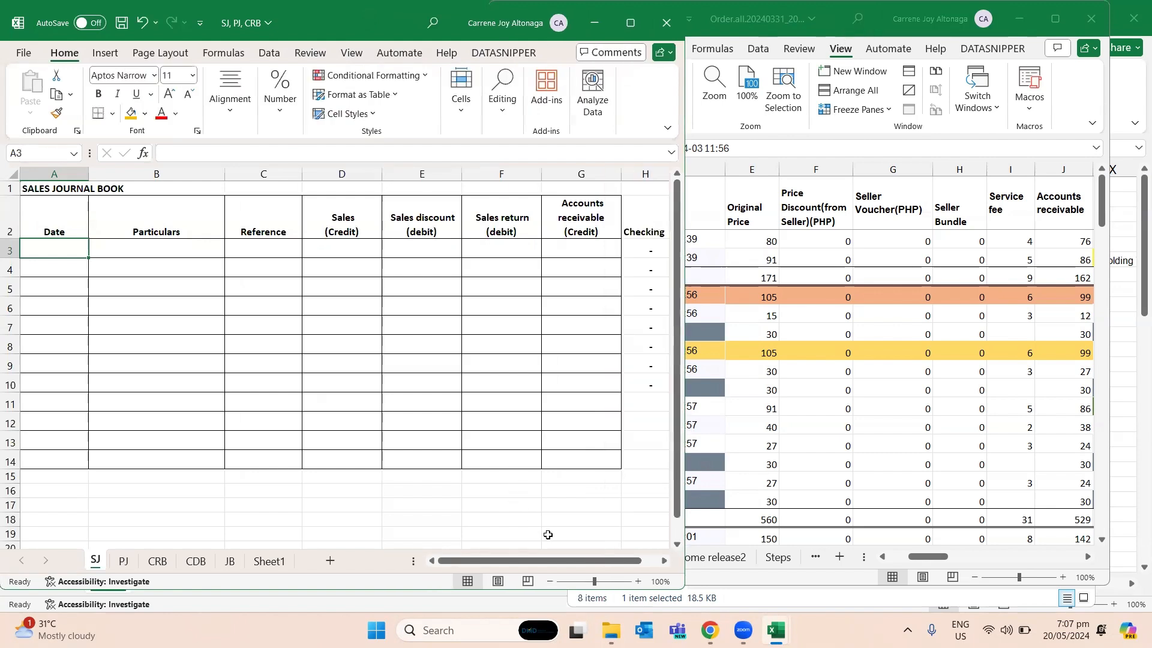
pyautogui.click(550, 581)
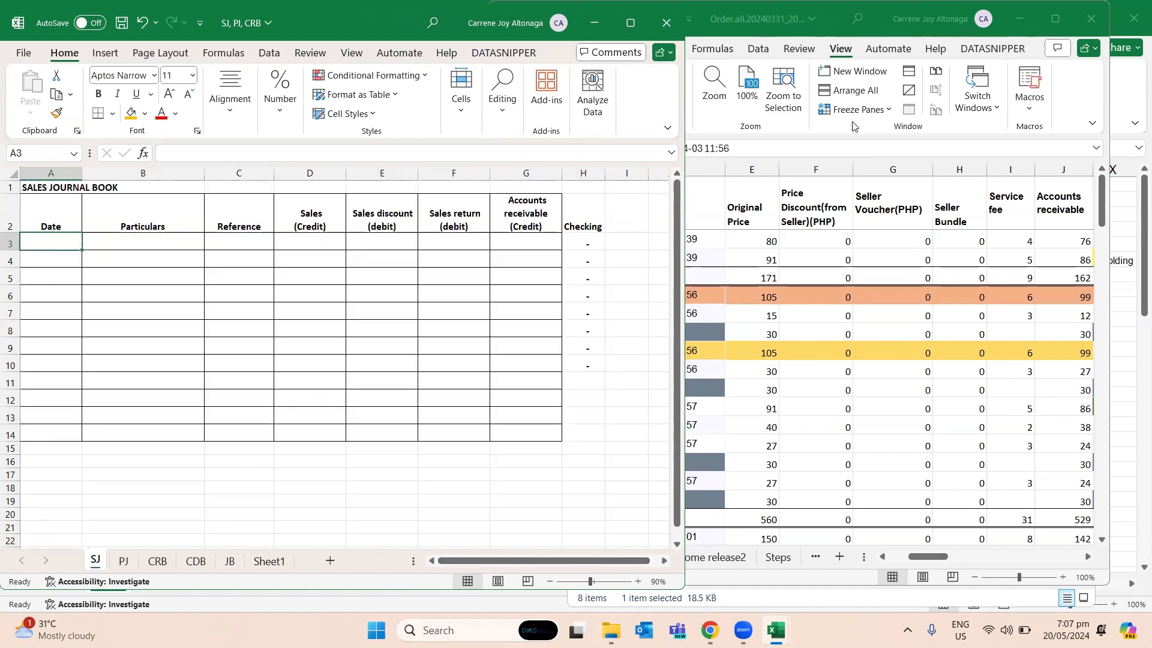
pyautogui.click(819, 23)
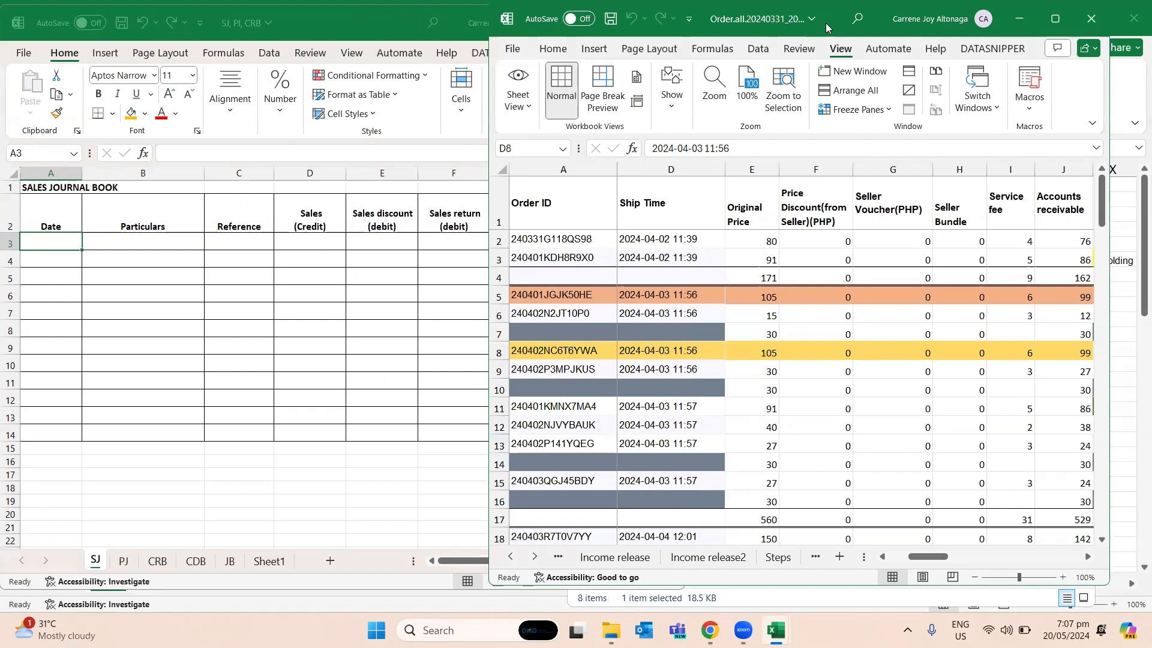
pyautogui.moveTo(826, 23); pyautogui.dragTo(955, 23)
# - Enter the date April 2, 2024 in A3 of the sales journal book
pyautogui.click(109, 257)
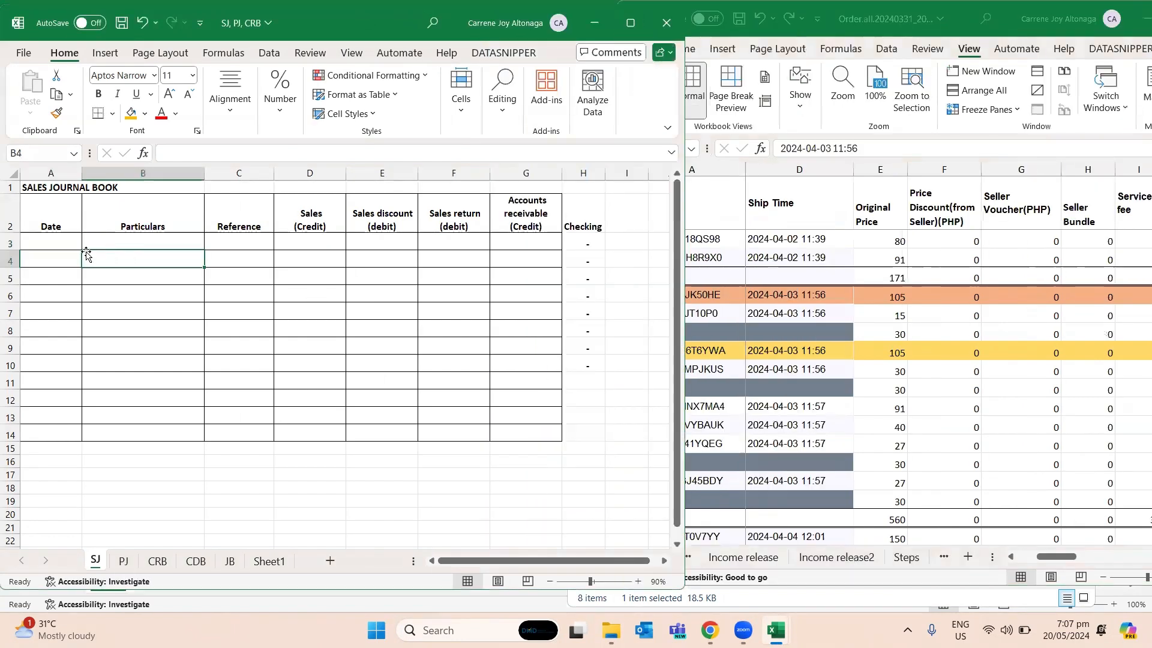
pyautogui.click(55, 240)
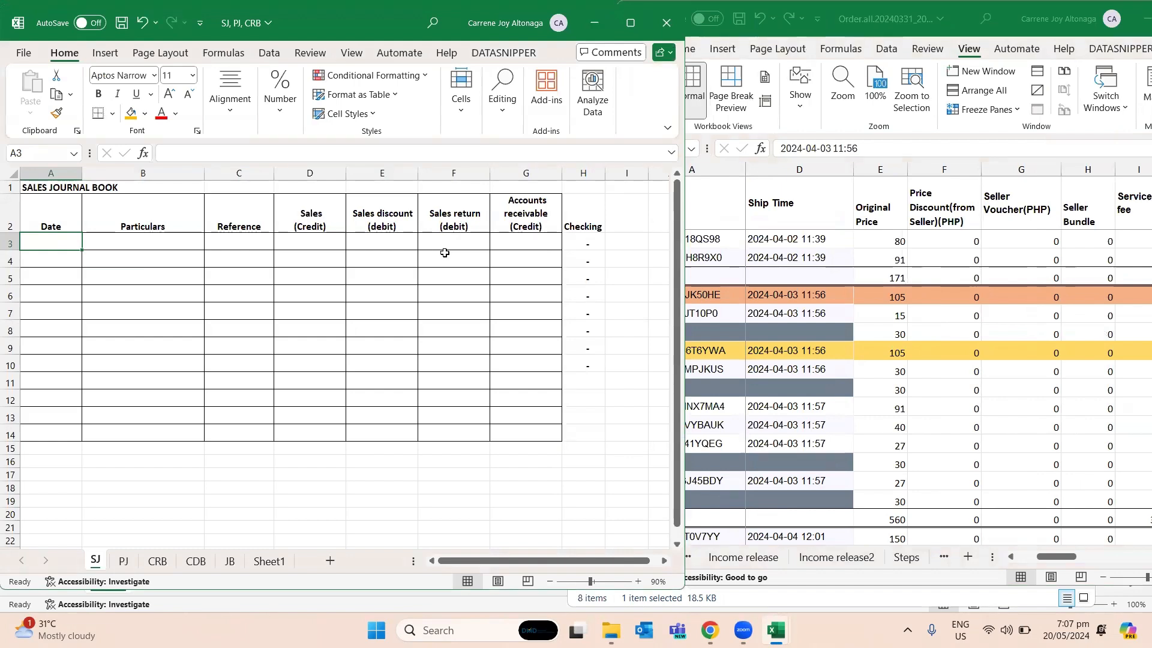
pyautogui.write('4/')
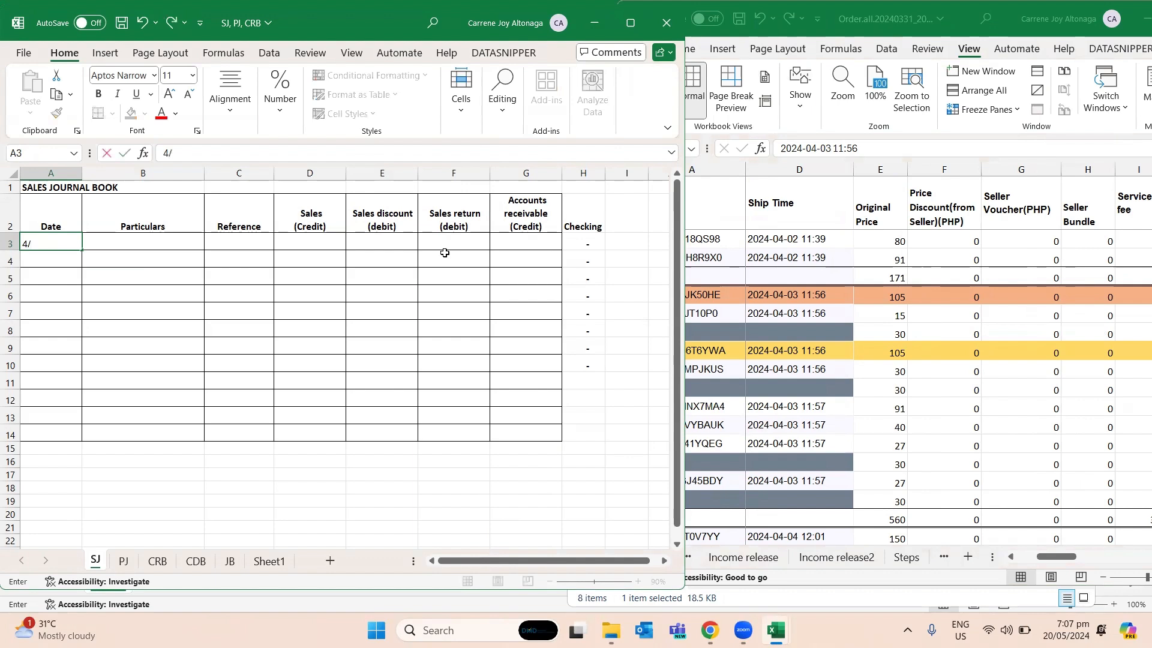
pyautogui.write('April 2, 2024')
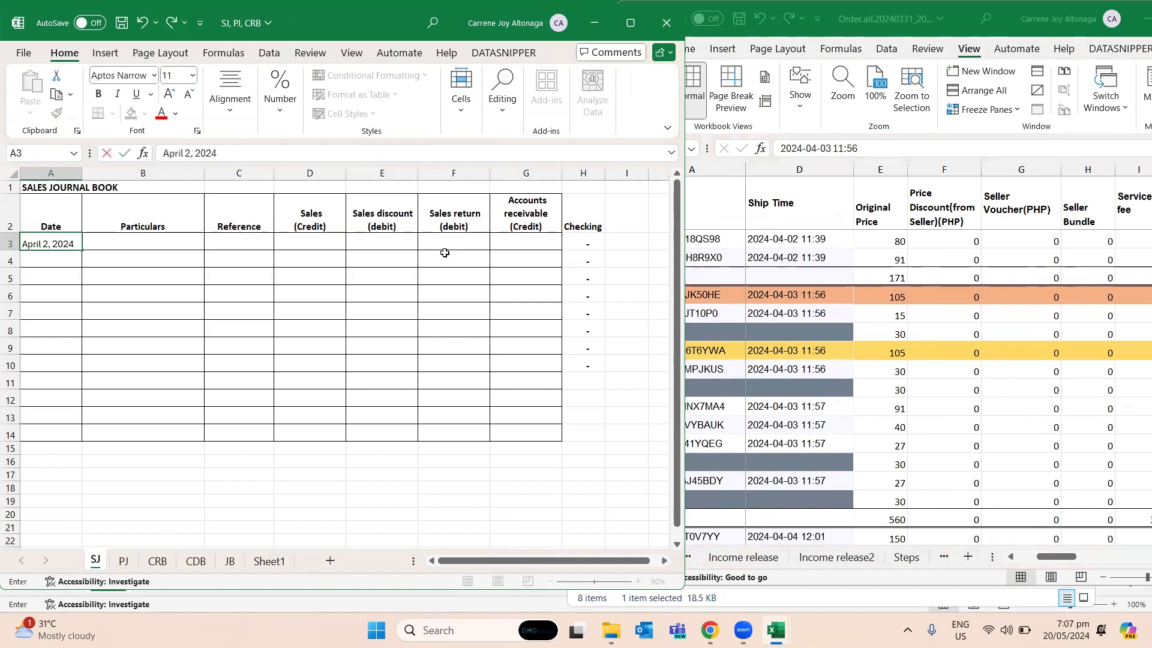
pyautogui.press('Tab')
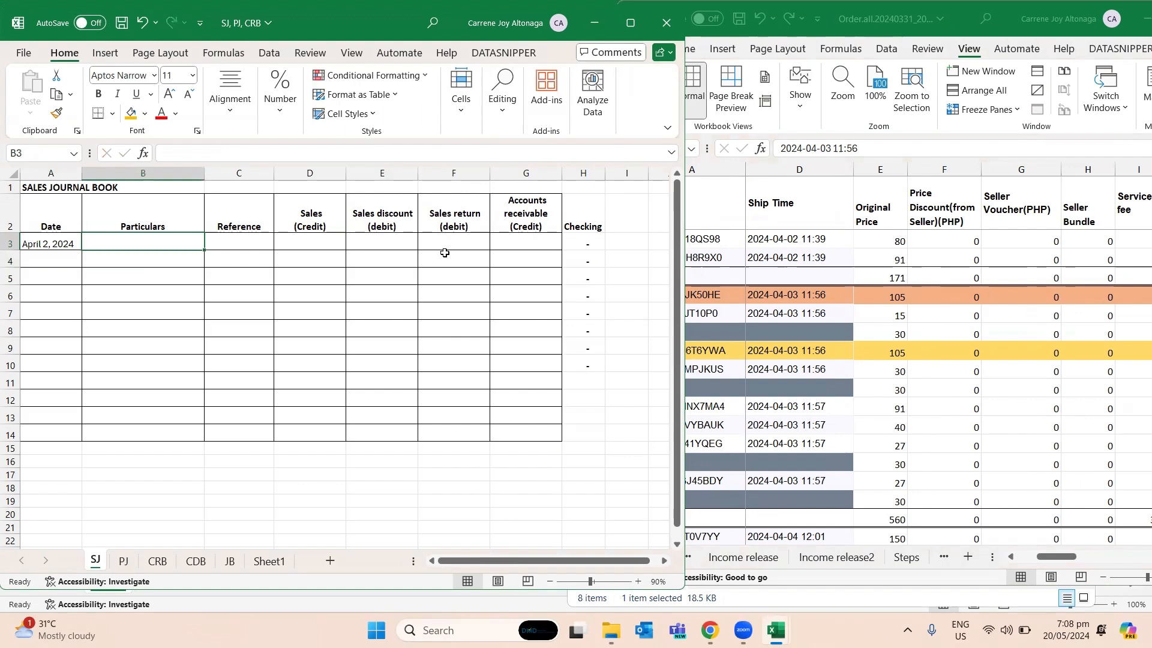
# - Fill row 3 of SJ with the particulars "Various customer(shopee)" in B3 and the reference SI001 in C3
pyautogui.write('Various customer(shopee')
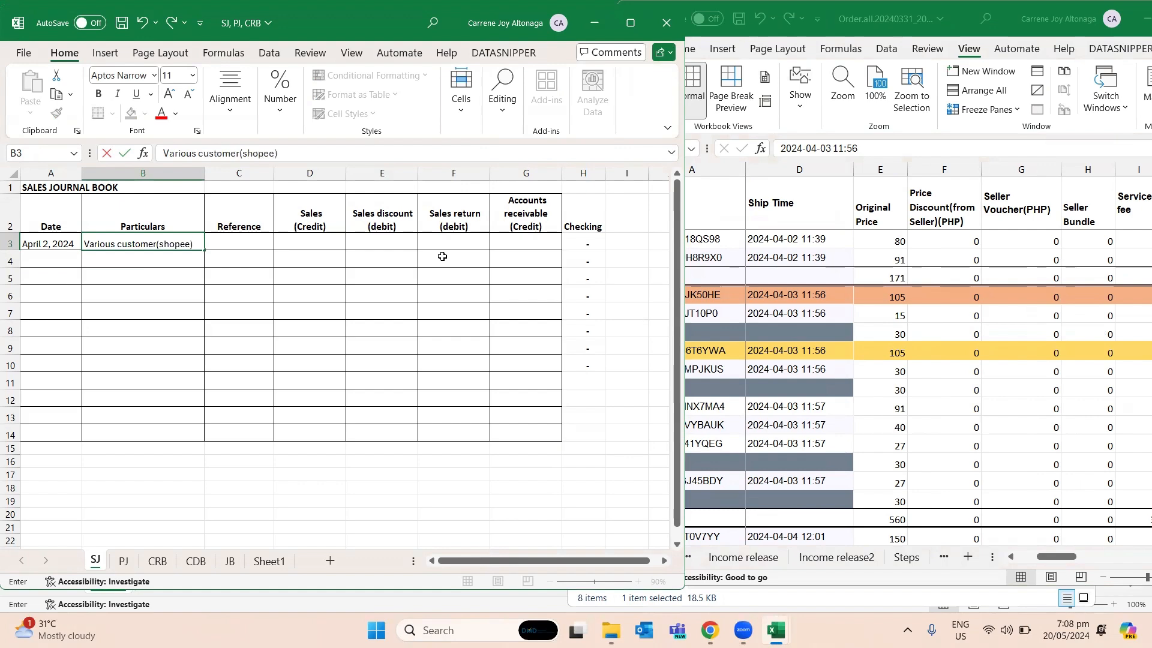
pyautogui.press('Tab')
pyautogui.write('SI001')
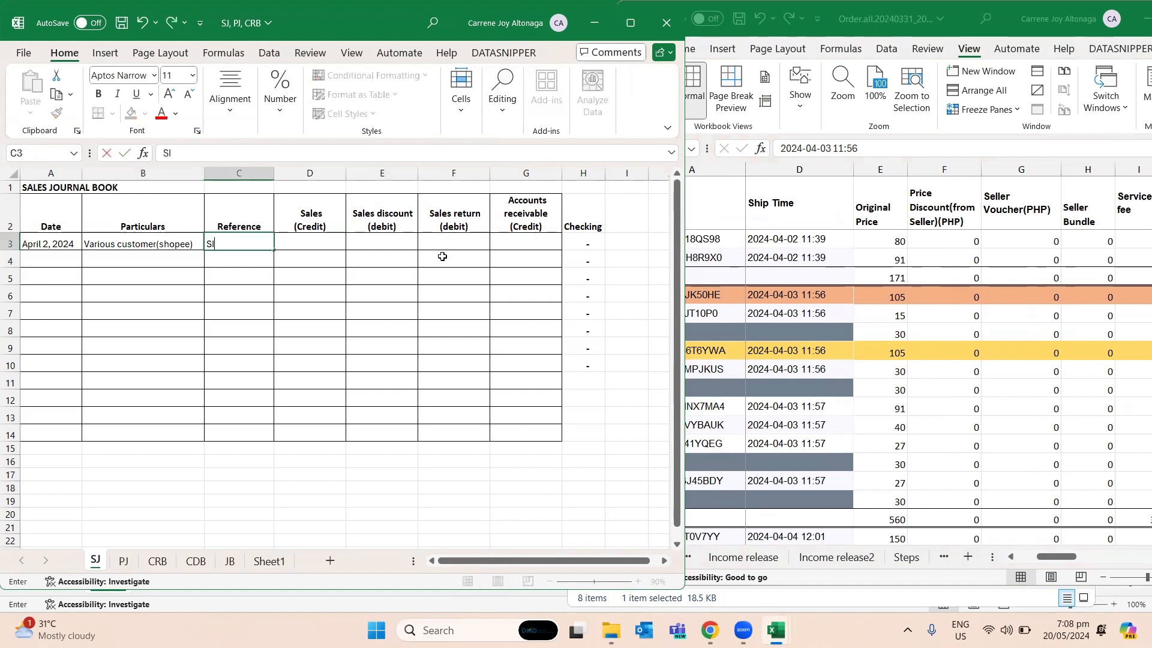
pyautogui.press('Return')
# - Link the Sales (Credit) cell D3 of SJ to the original price total in E4 of the Order.all workbook
pyautogui.press('Up')
pyautogui.press('Right')
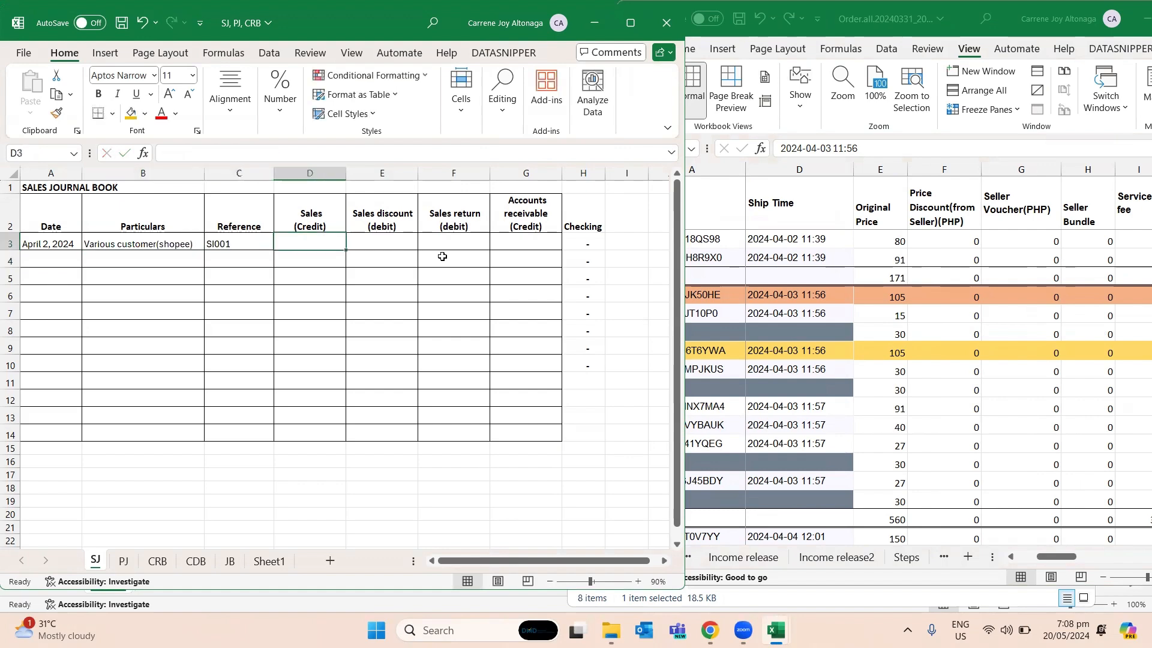
pyautogui.write('=')
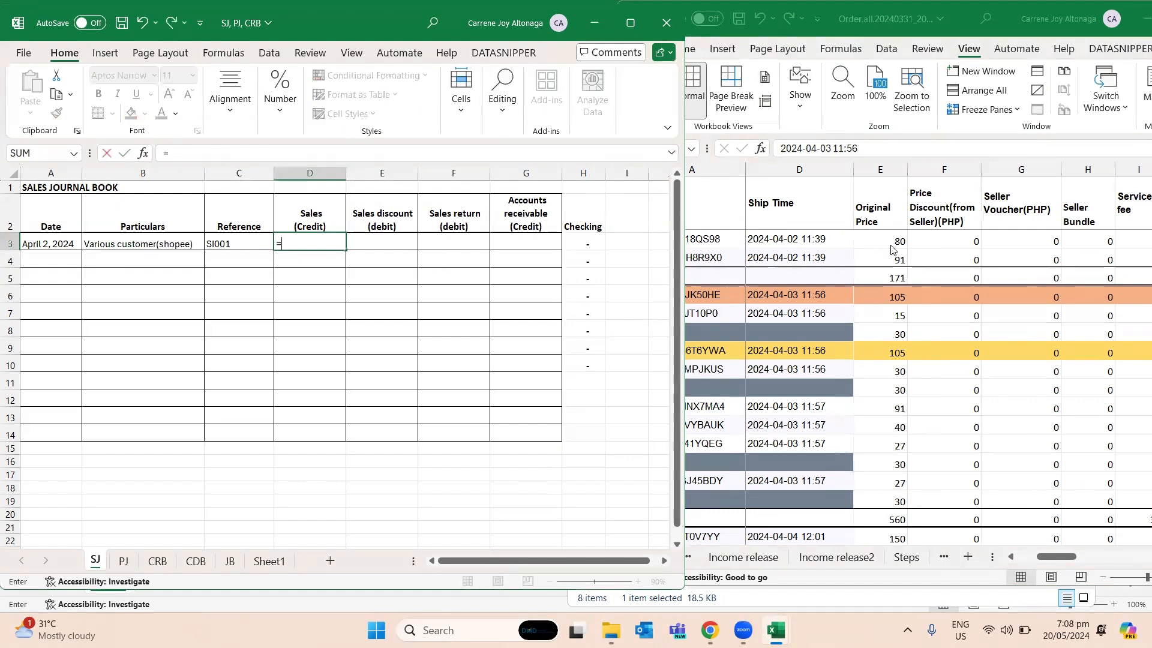
pyautogui.click(890, 268)
pyautogui.click(892, 278)
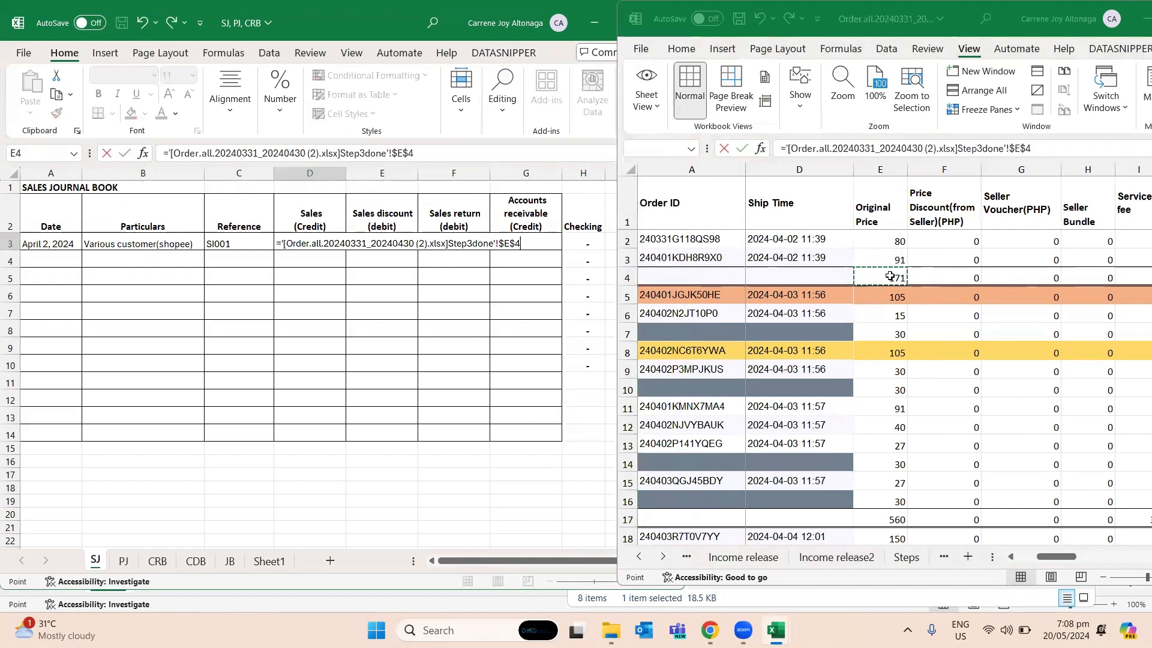
pyautogui.press('Tab')
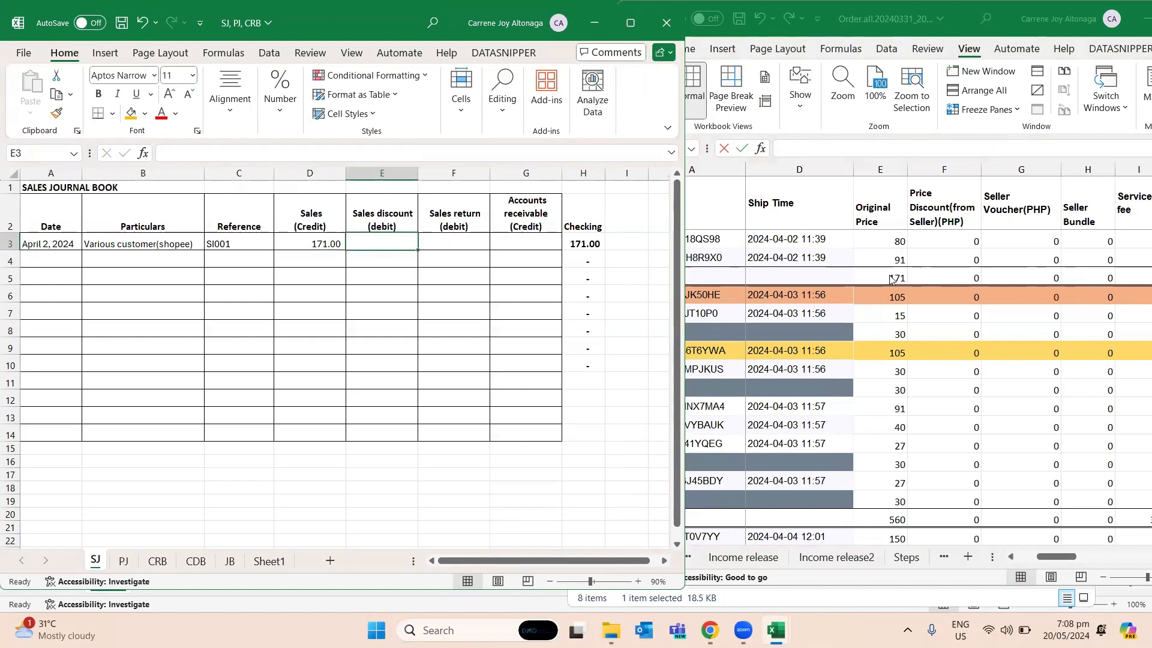
# - Examine the seller discount, voucher and bundle totals in row 4 of the Order.all workbook
pyautogui.click(956, 272)
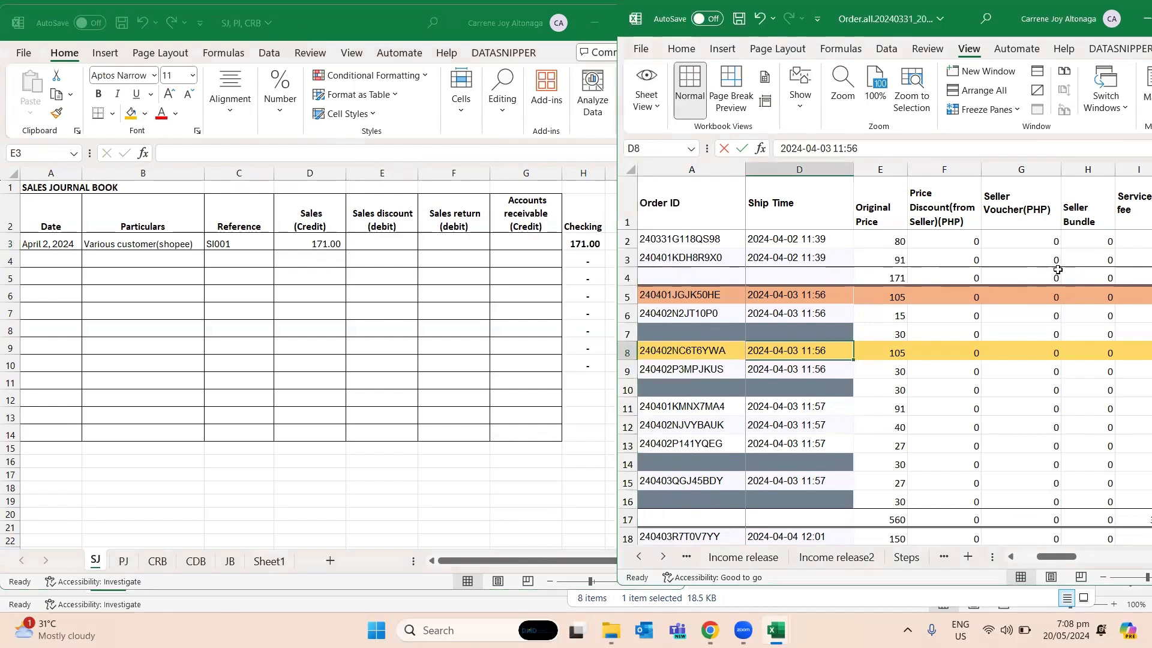
pyautogui.click(955, 271)
pyautogui.click(437, 241)
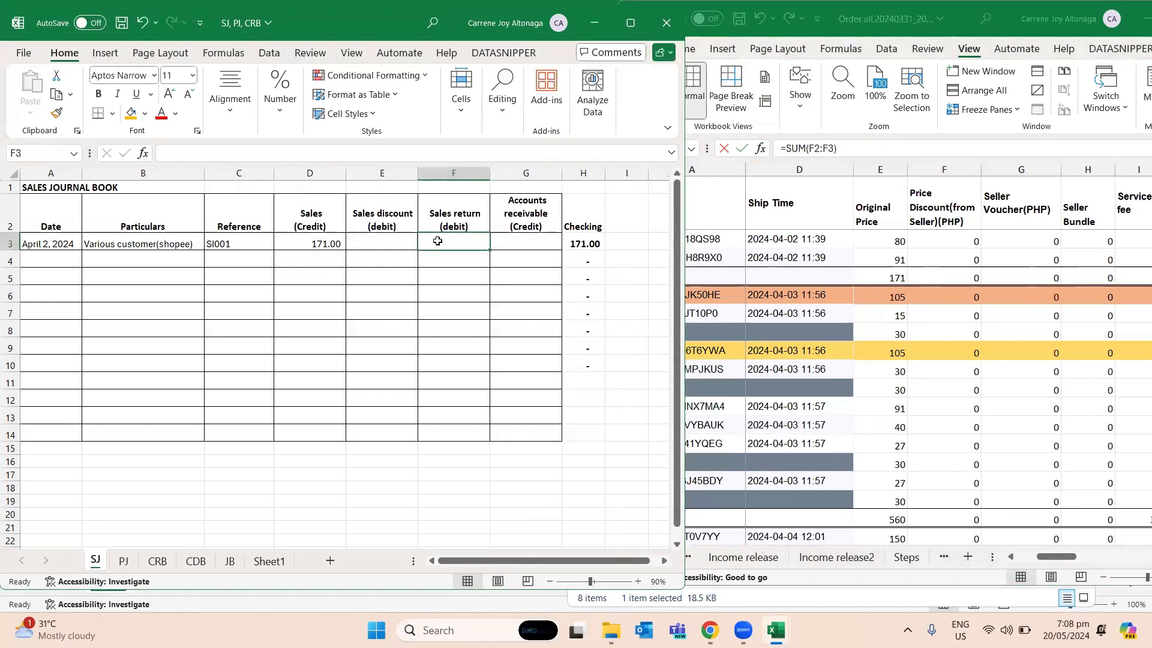
pyautogui.click(1061, 555)
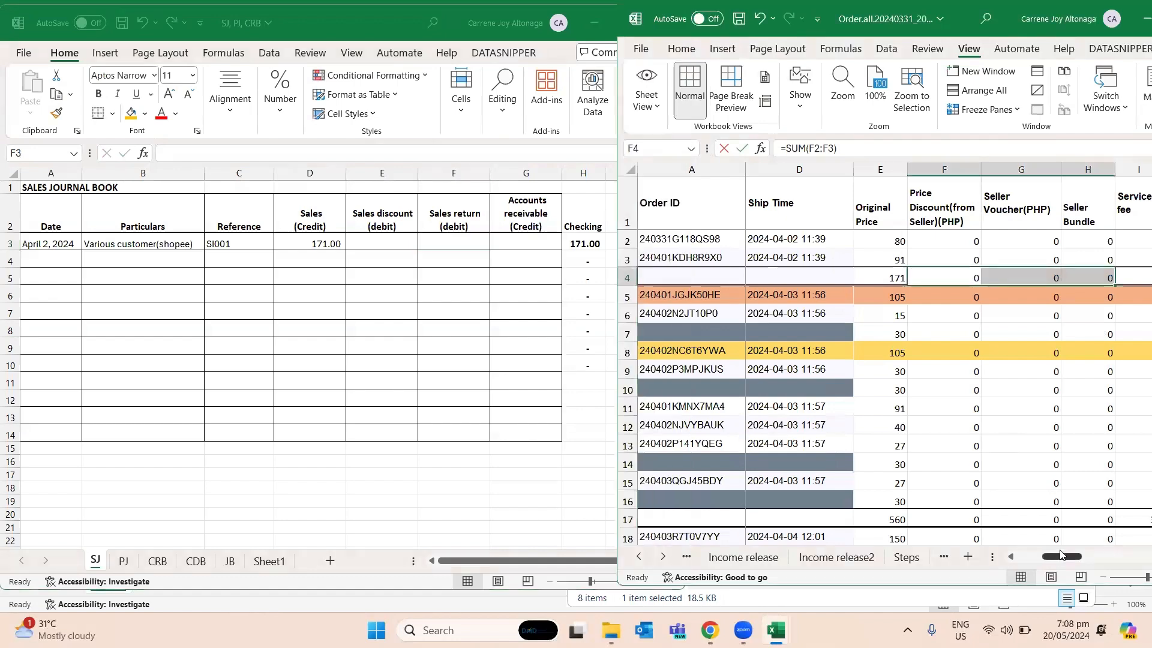
pyautogui.moveTo(1060, 555); pyautogui.dragTo(1068, 555)
pyautogui.click(382, 259)
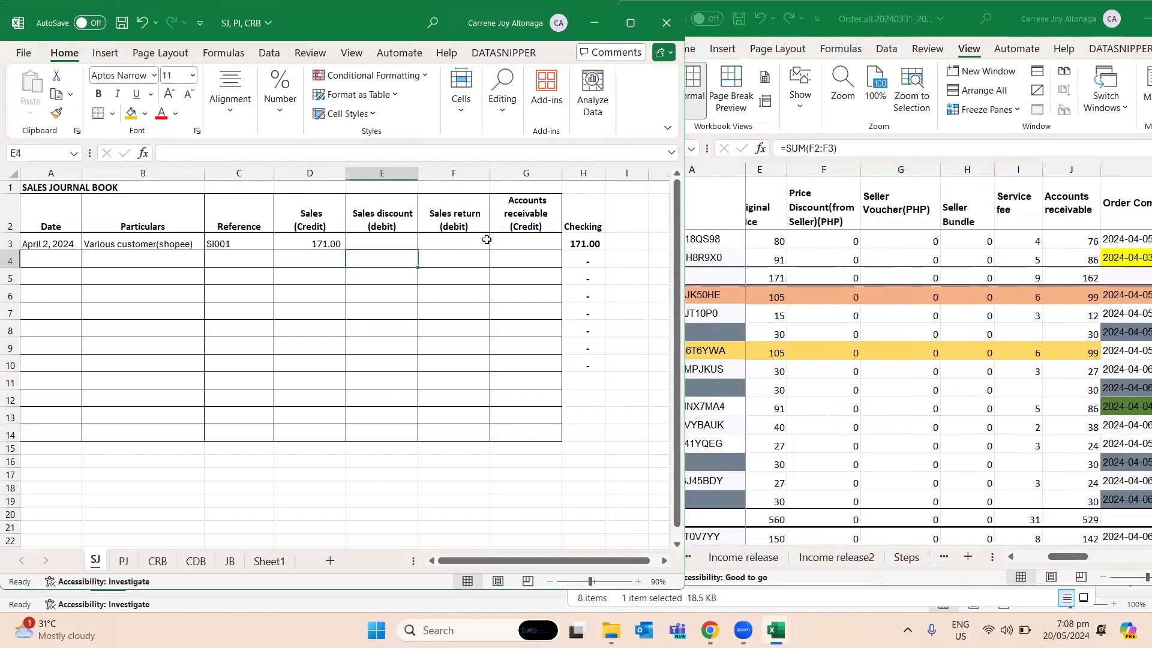
# - Enter the formula =D3 in the Accounts receivable cell G3 of SJ
pyautogui.click(536, 239)
pyautogui.write('=')
pyautogui.press('Left')
pyautogui.press('Left')
pyautogui.press('Left')
pyautogui.press('Left')
pyautogui.press('Right')
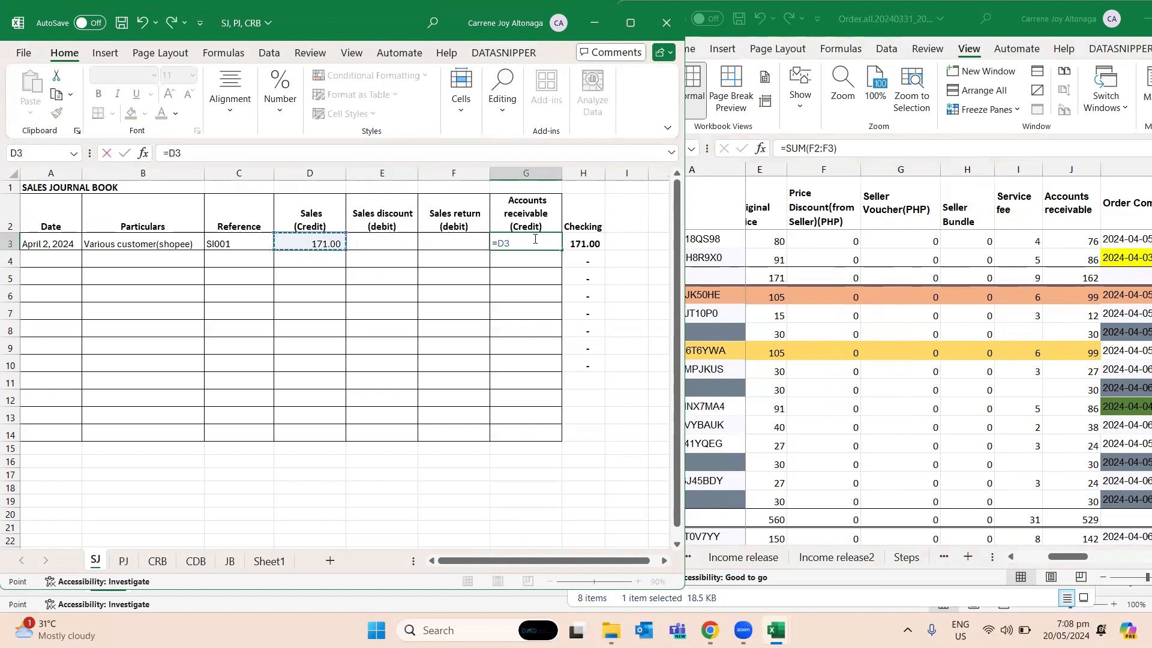
pyautogui.press('Return')
pyautogui.press('Up')
pyautogui.press('Left')
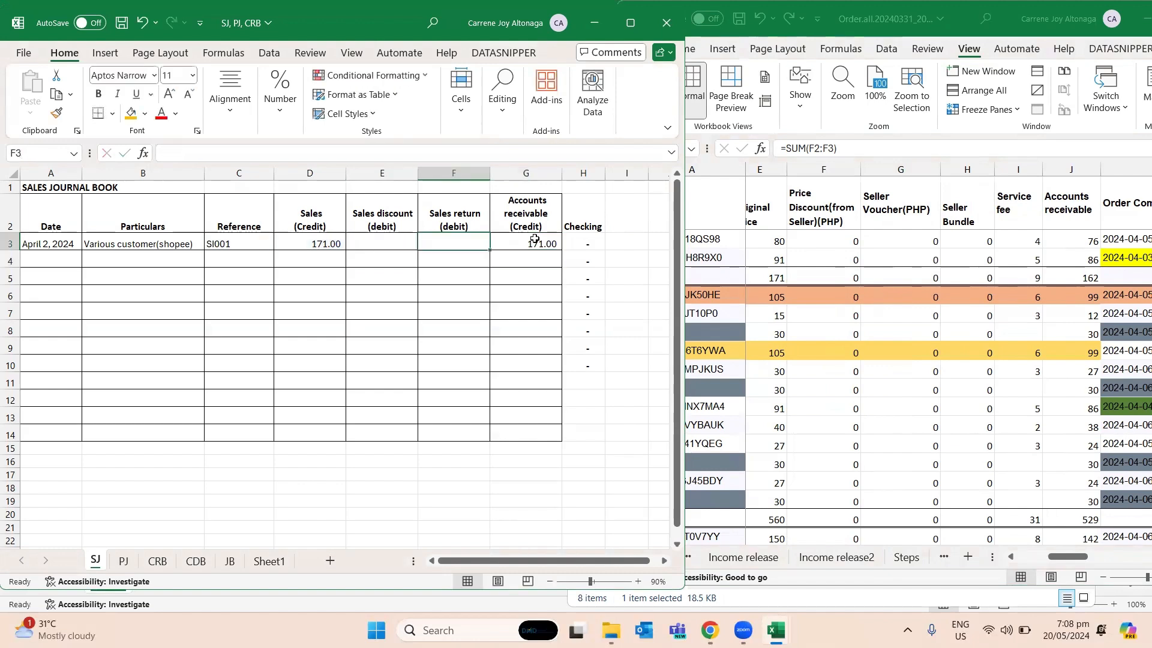
pyautogui.press('Left')
pyautogui.press('Right')
pyautogui.press('Right')
pyautogui.press('Right')
pyautogui.press('Left')
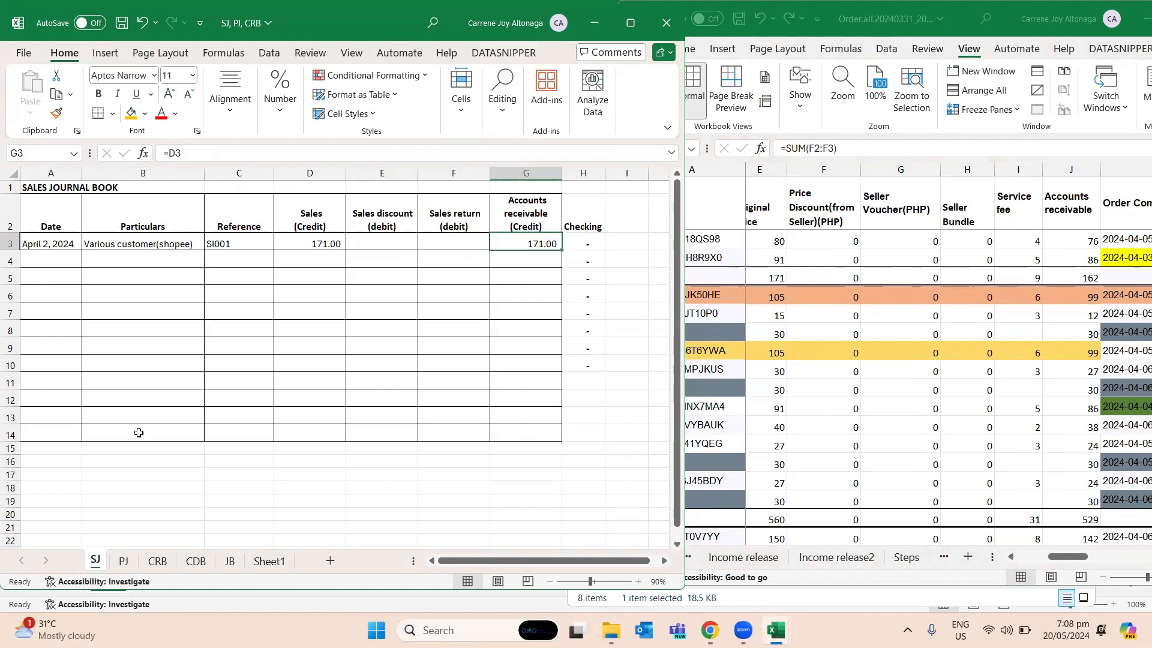
# - Enter the date April 2, 2024 in cell A3 of the PJ sheet
pyautogui.click(1035, 276)
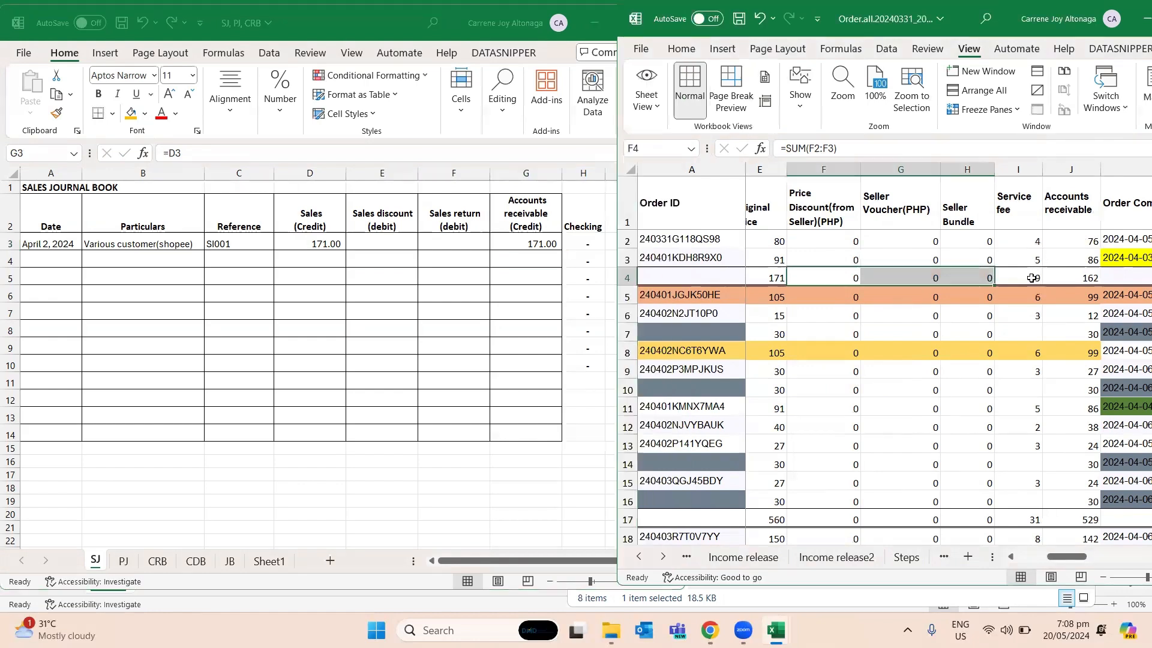
pyautogui.click(136, 563)
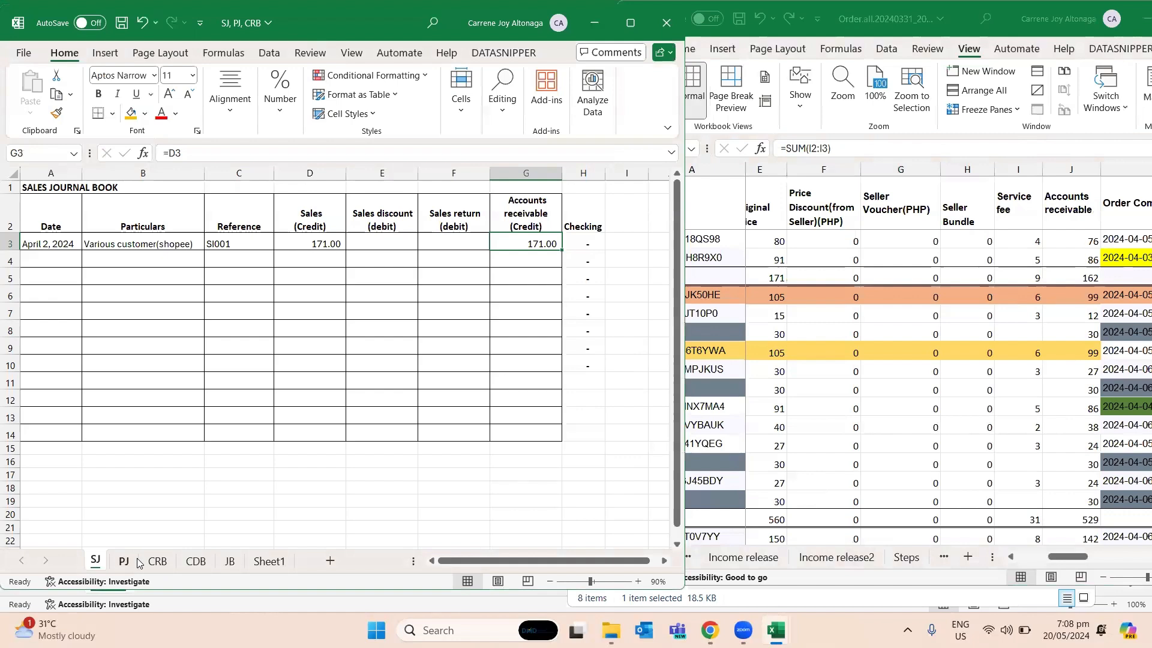
pyautogui.click(135, 561)
pyautogui.click(57, 237)
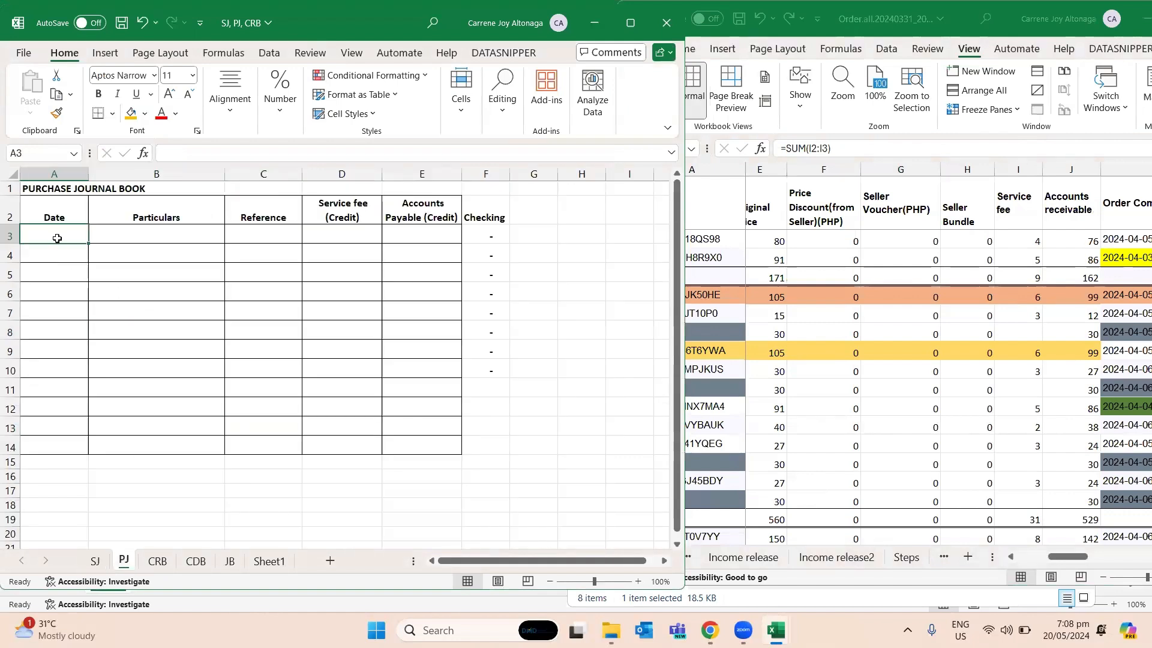
pyautogui.write('4/2/')
pyautogui.press('BackSpace')
pyautogui.press('BackSpace')
pyautogui.press('BackSpace')
pyautogui.write('April 2, 2024')
pyautogui.hotkey('ctrl', 'Return')
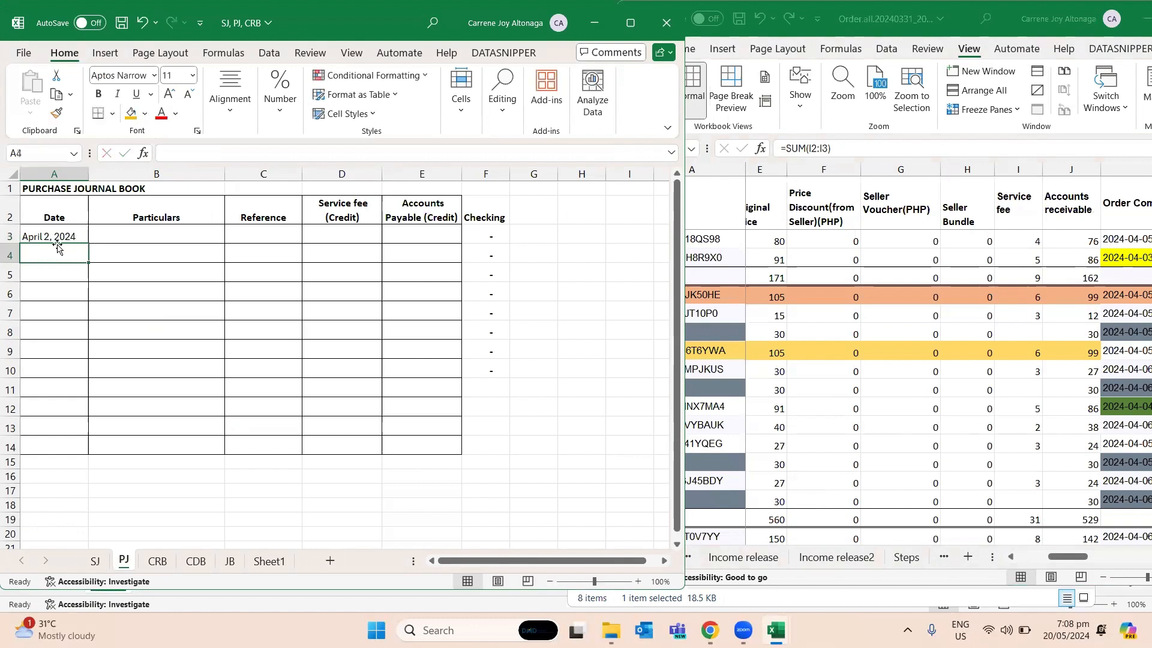
# - Fill row 3 of PJ with the particulars "Service shoee" in B3 and the reference "from SI 001" in C3
pyautogui.press('Tab')
pyautogui.write('t')
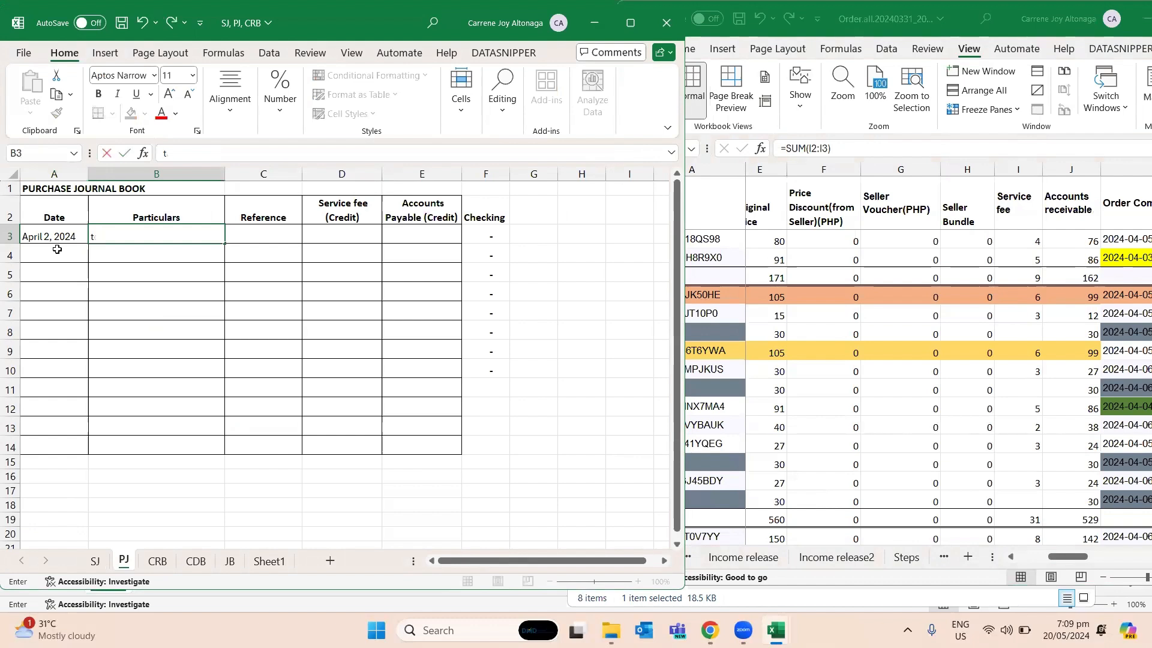
pyautogui.write('Service shoee')
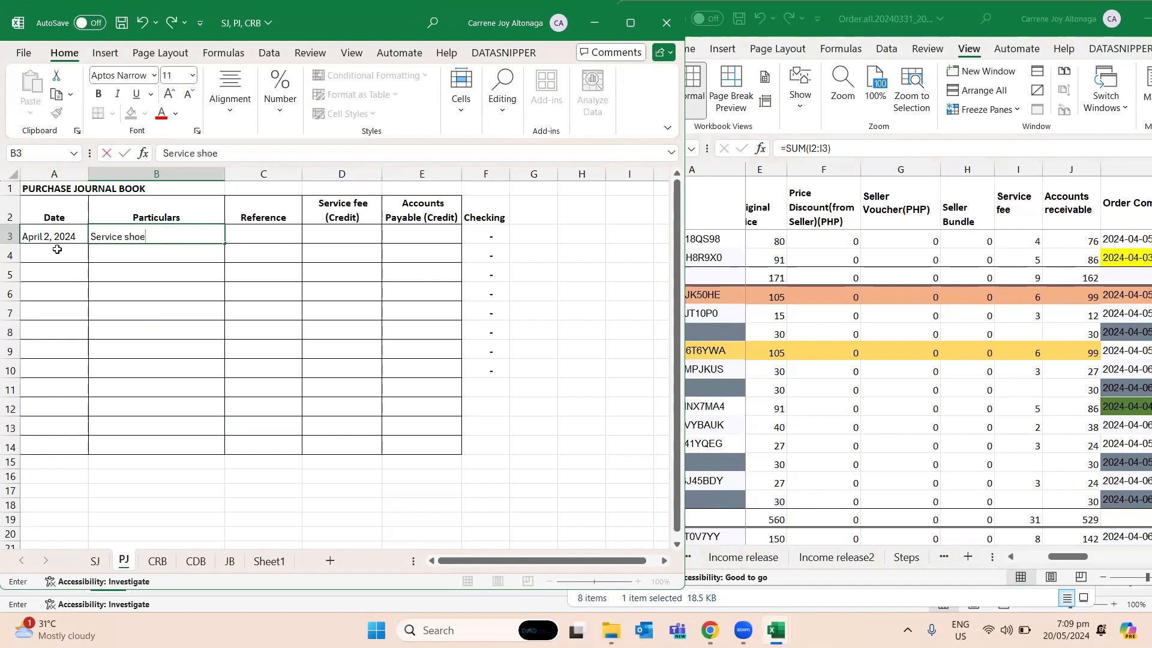
pyautogui.press('Return')
pyautogui.press('Up')
pyautogui.press('Right')
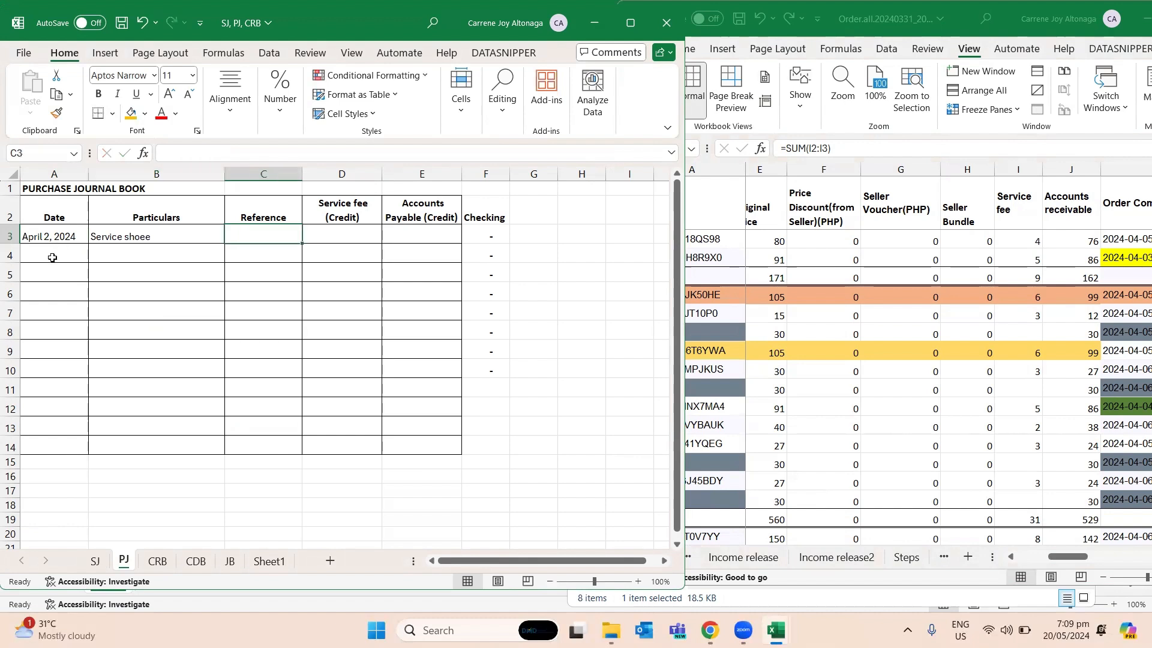
pyautogui.write('fr')
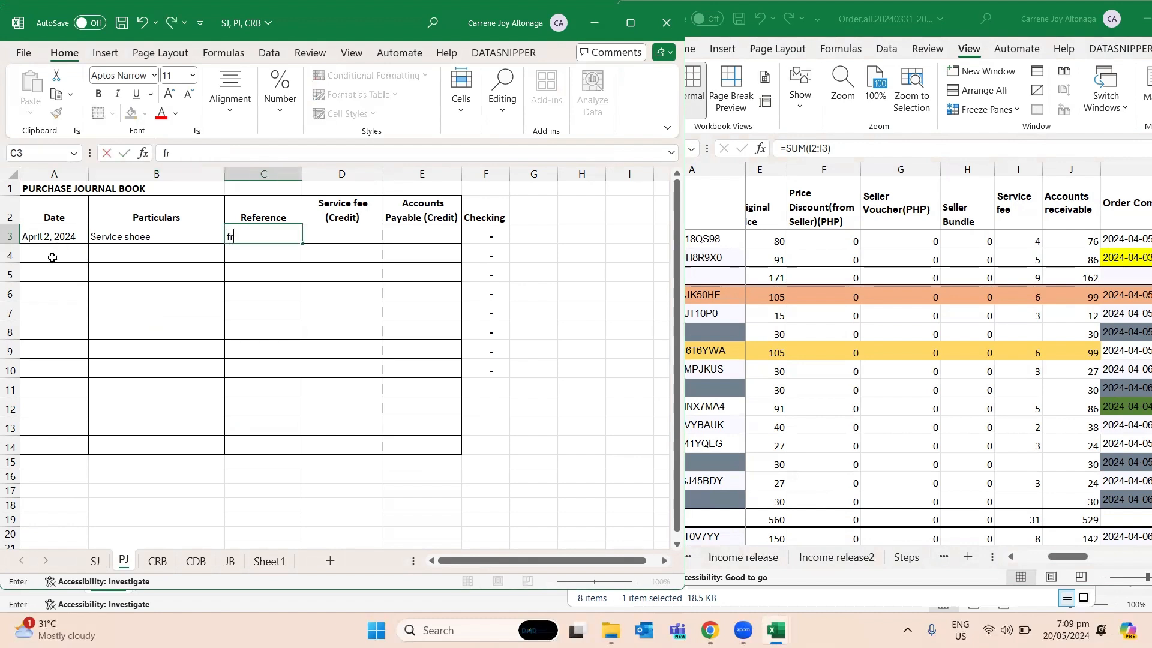
pyautogui.write('om SI 001')
pyautogui.press('BackSpace')
pyautogui.write('001')
pyautogui.press('Tab')
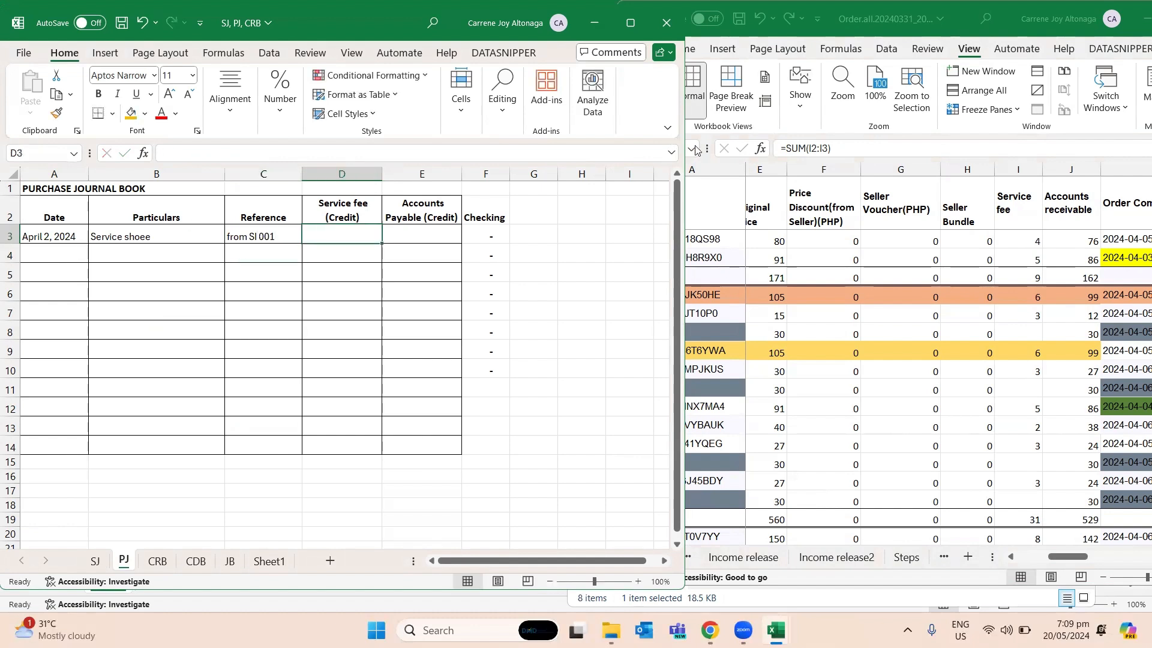
# - Enter the row 4 service fee total of Order.all, 9, in Service fee cell D3 and Accounts Payable cell E3 of PJ
pyautogui.click(1031, 277)
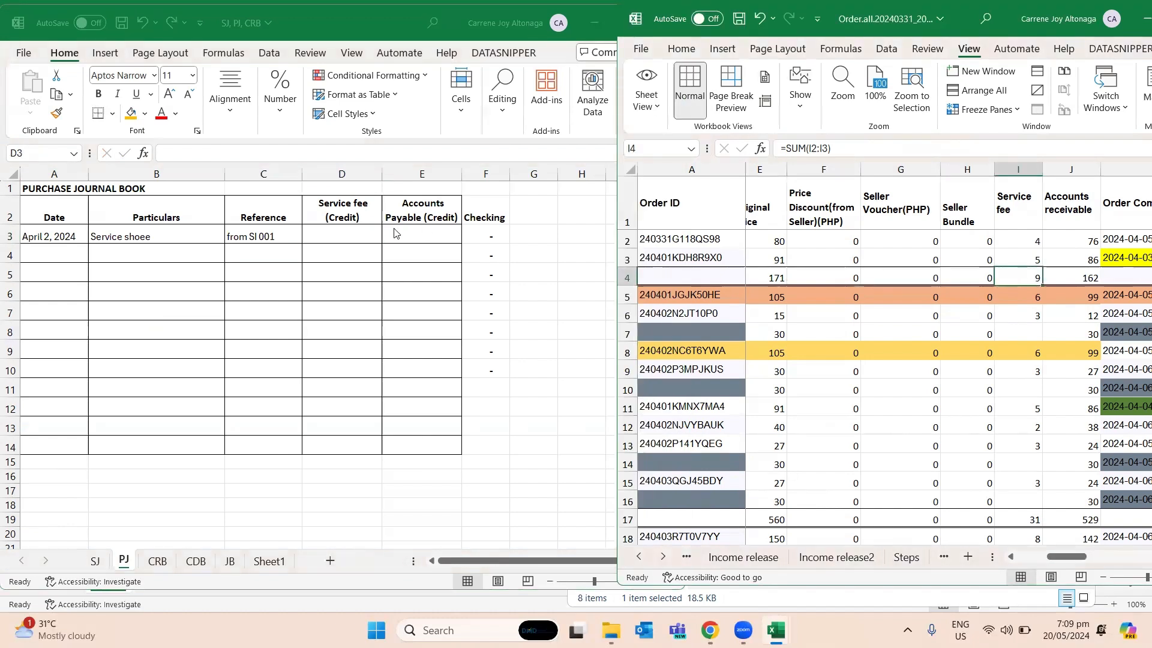
pyautogui.click(368, 234)
pyautogui.write('9')
pyautogui.press('Tab')
pyautogui.write('9')
pyautogui.press('Return')
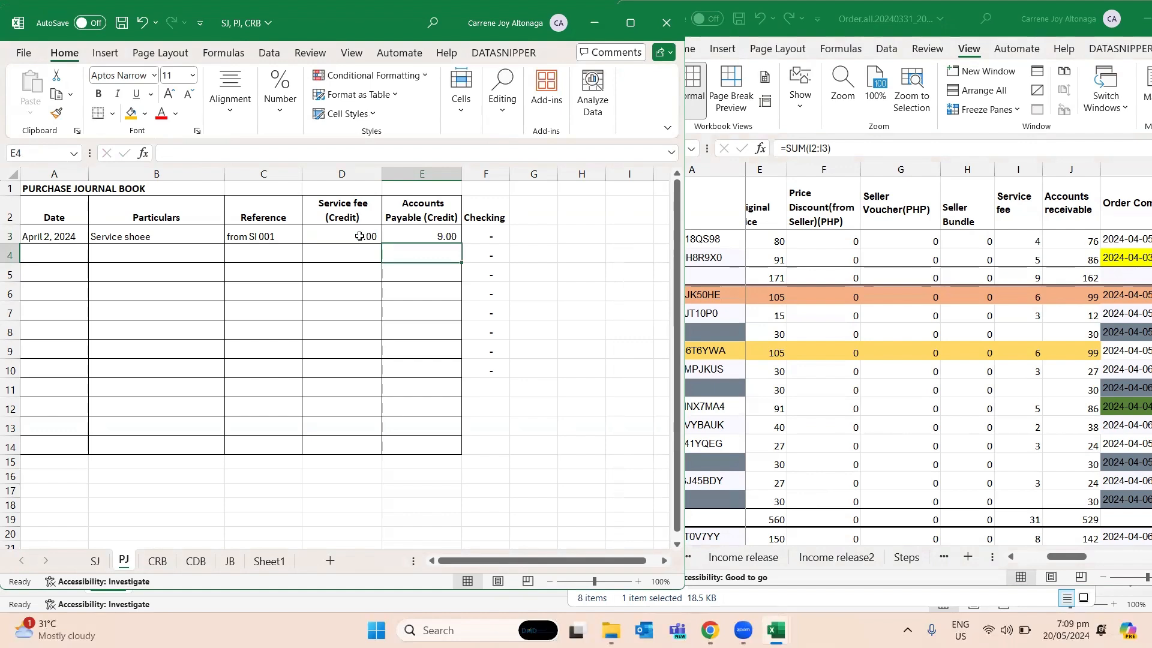
# - Enter the date April 3, 2024 in cell A4 of the SJ sheet
pyautogui.click(94, 561)
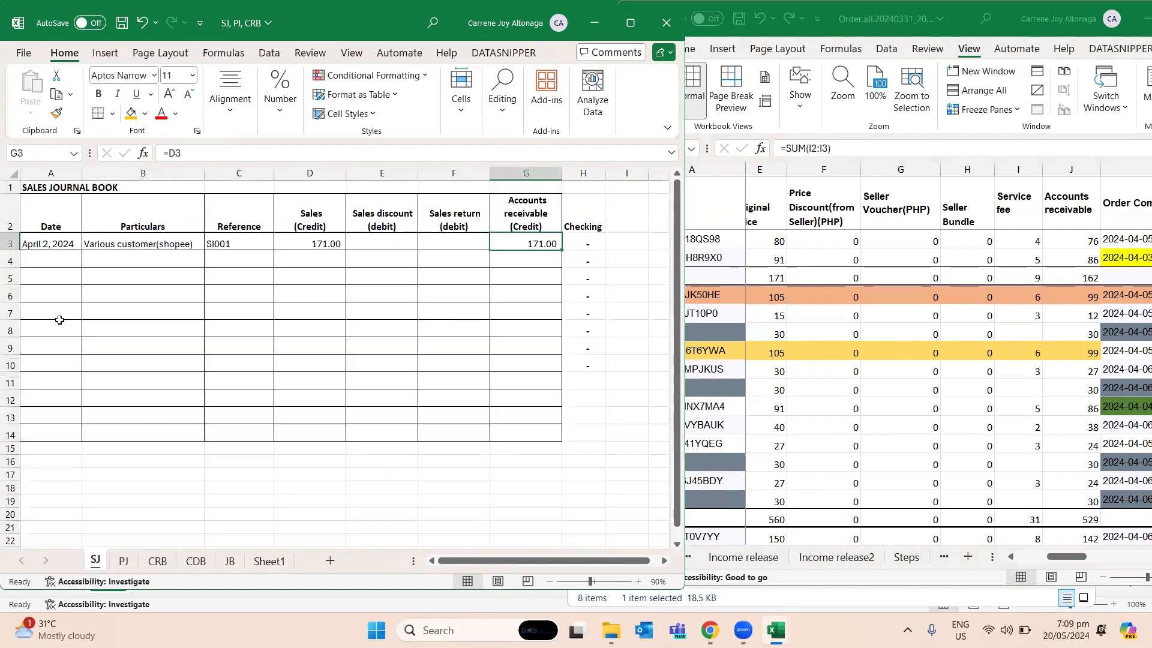
pyautogui.click(77, 261)
pyautogui.write('April')
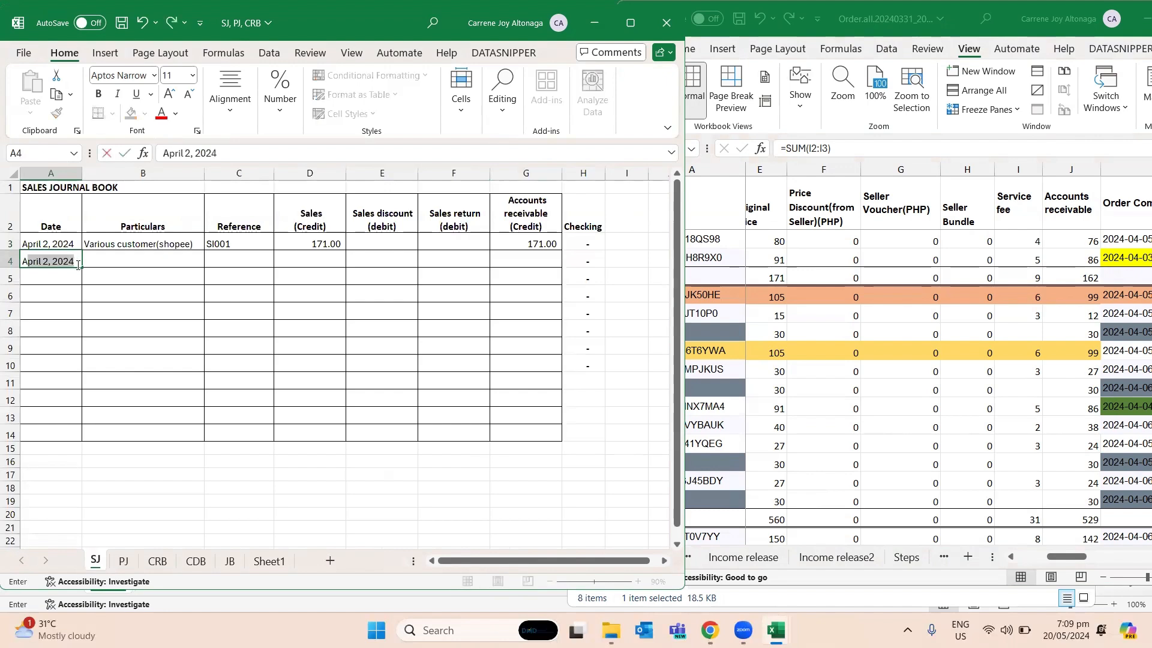
pyautogui.write(' 3, 2024')
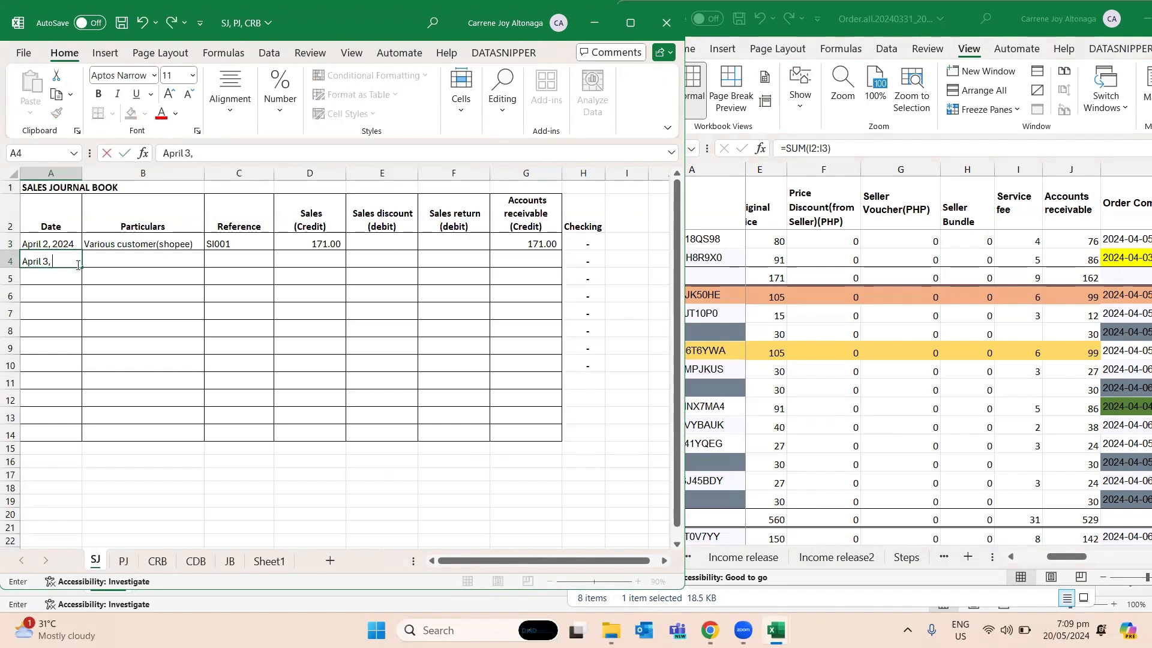
pyautogui.press('Return')
pyautogui.click(77, 266)
# - Copy the row 3 particulars and reference of SJ into B4 and C4, setting the reference in C4 to SI002
pyautogui.press('Up')
pyautogui.press('Right')
pyautogui.hotkey('ctrl', 'c')
pyautogui.press('Down')
pyautogui.hotkey('ctrl', 'v')
pyautogui.press('Up')
pyautogui.press('Right')
pyautogui.hotkey('ctrl', 'c')
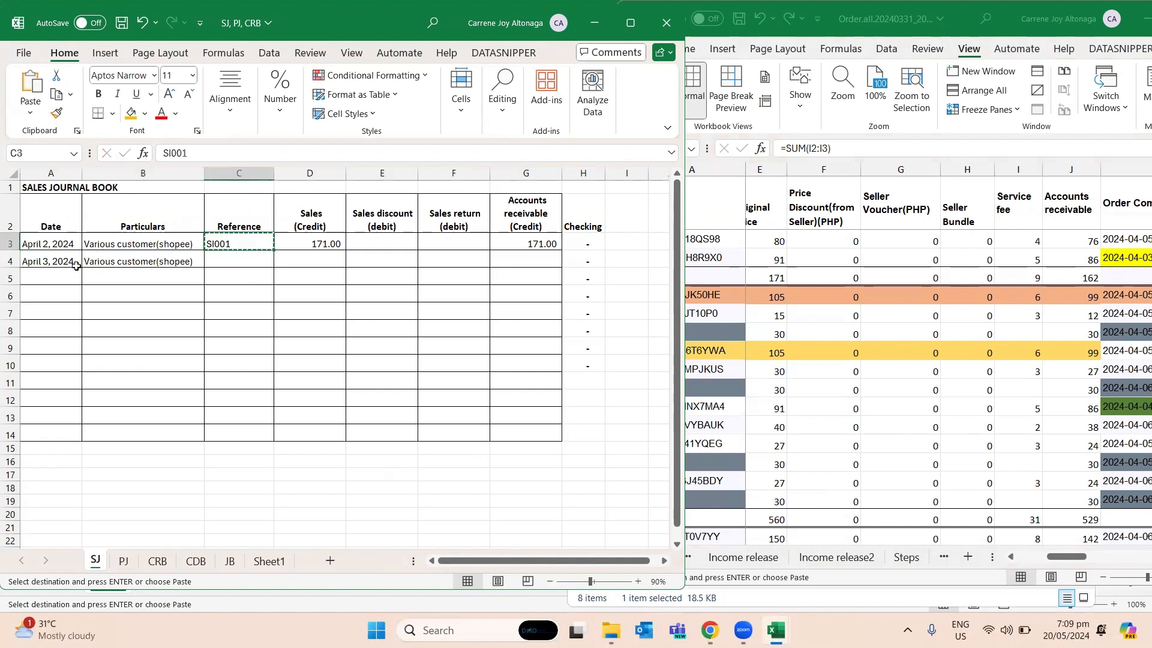
pyautogui.press('Down')
pyautogui.hotkey('ctrl', 'v')
pyautogui.write('SI002')
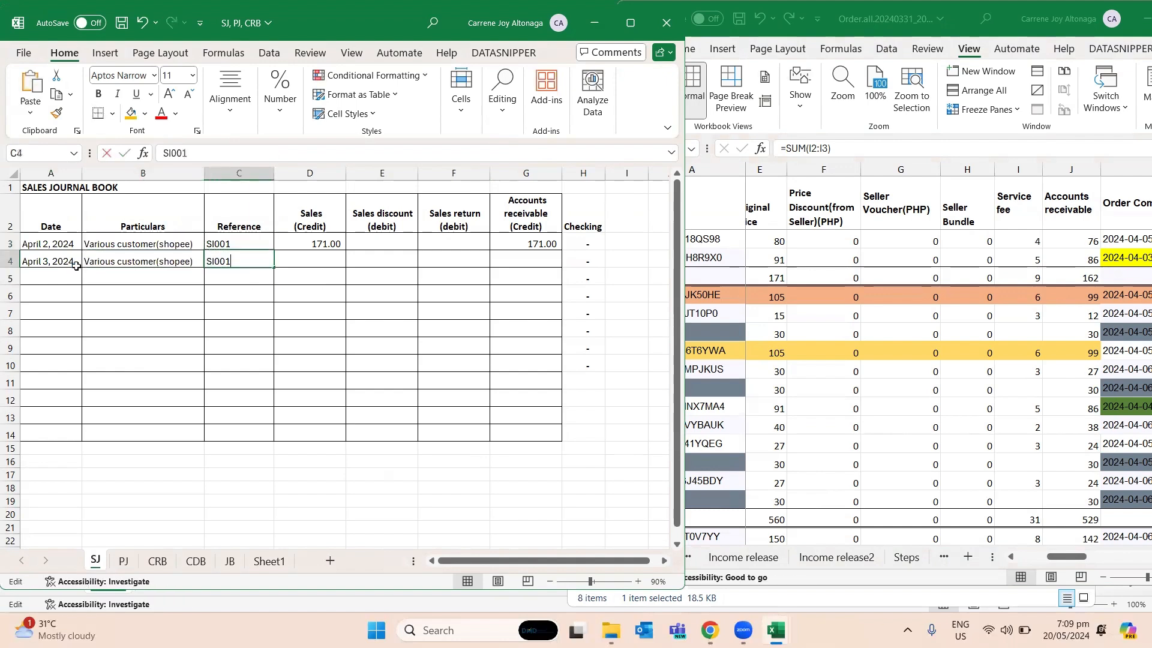
pyautogui.press('Tab')
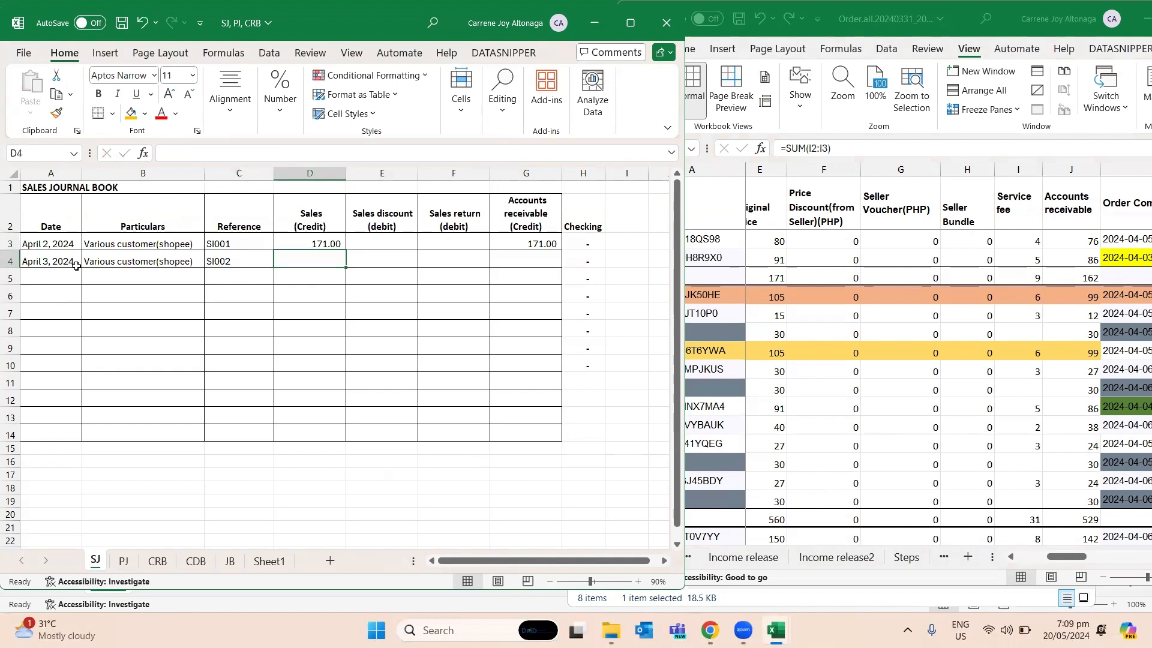
# - Enter the row 17 original price total of Order.all, 560, in Sales cell D4 and Accounts receivable cell G4 of SJ
pyautogui.click(784, 518)
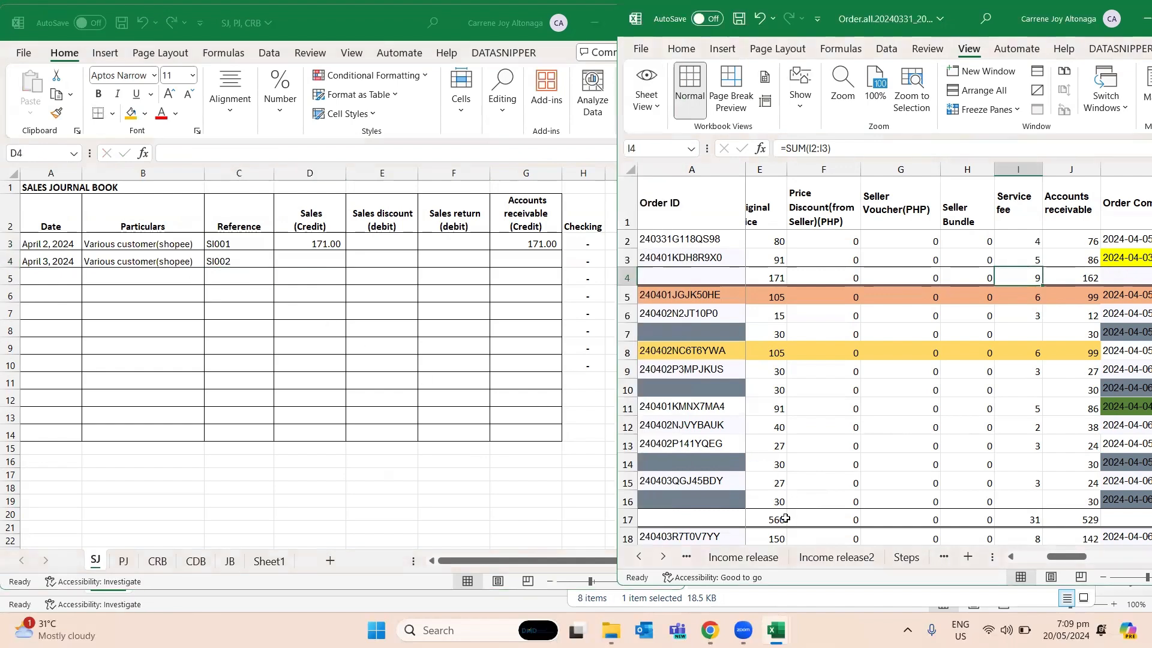
pyautogui.click(785, 519)
pyautogui.click(328, 255)
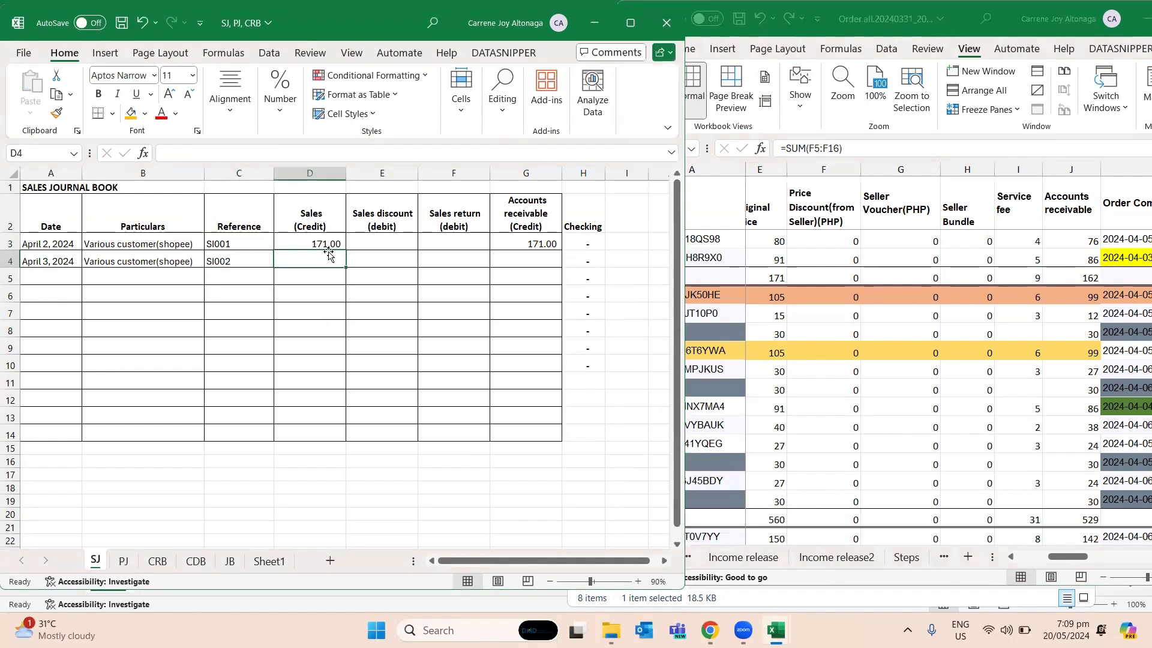
pyautogui.write('560')
pyautogui.press('Tab')
pyautogui.press('Tab')
pyautogui.press('Tab')
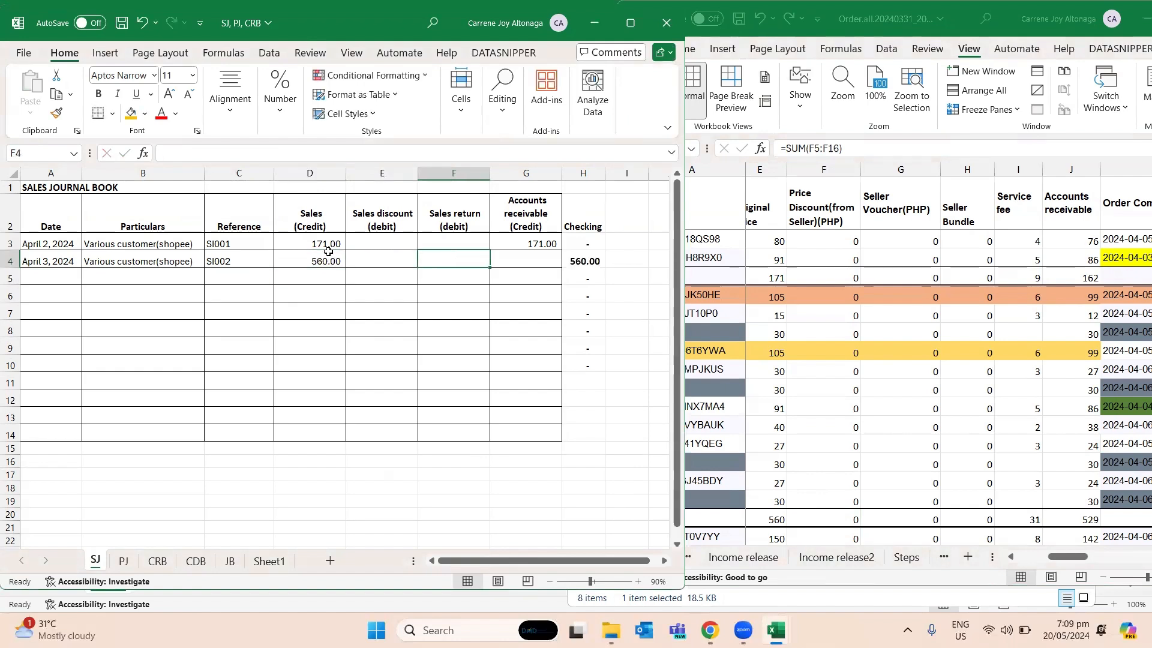
pyautogui.write('560')
pyautogui.press('Return')
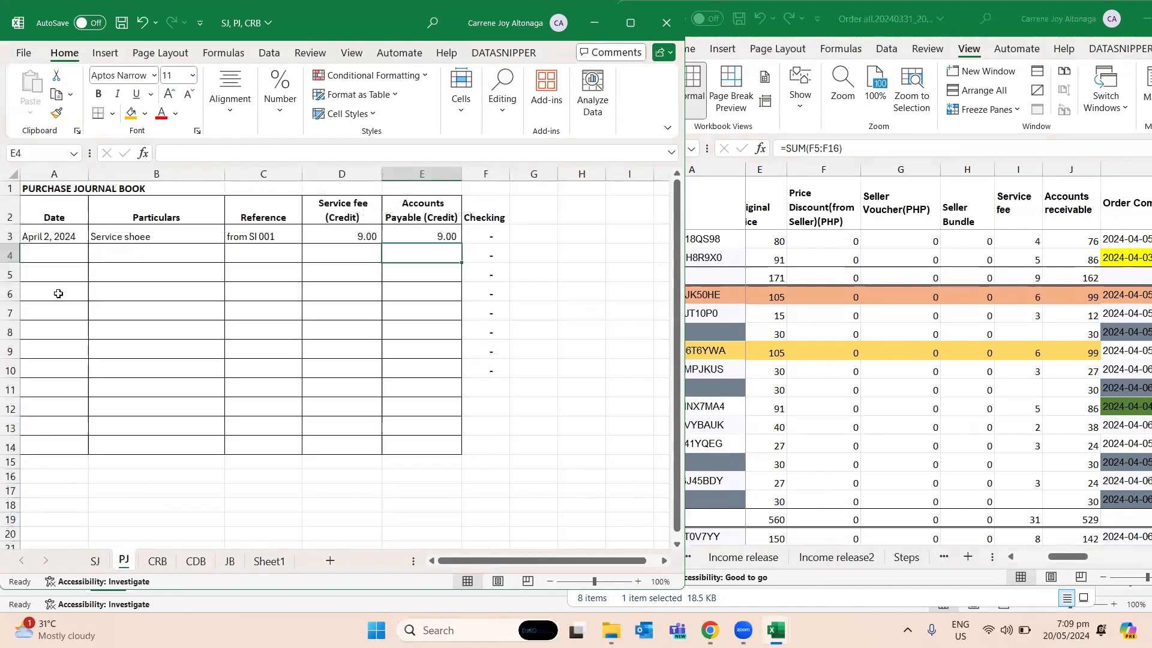
# - Copy the date and particulars in A3:B3 of the PJ sheet into row 4
pyautogui.moveTo(60, 254); pyautogui.dragTo(128, 238)
pyautogui.hotkey('ctrl', 'c')
pyautogui.click(84, 245)
pyautogui.hotkey('ctrl', 'v')
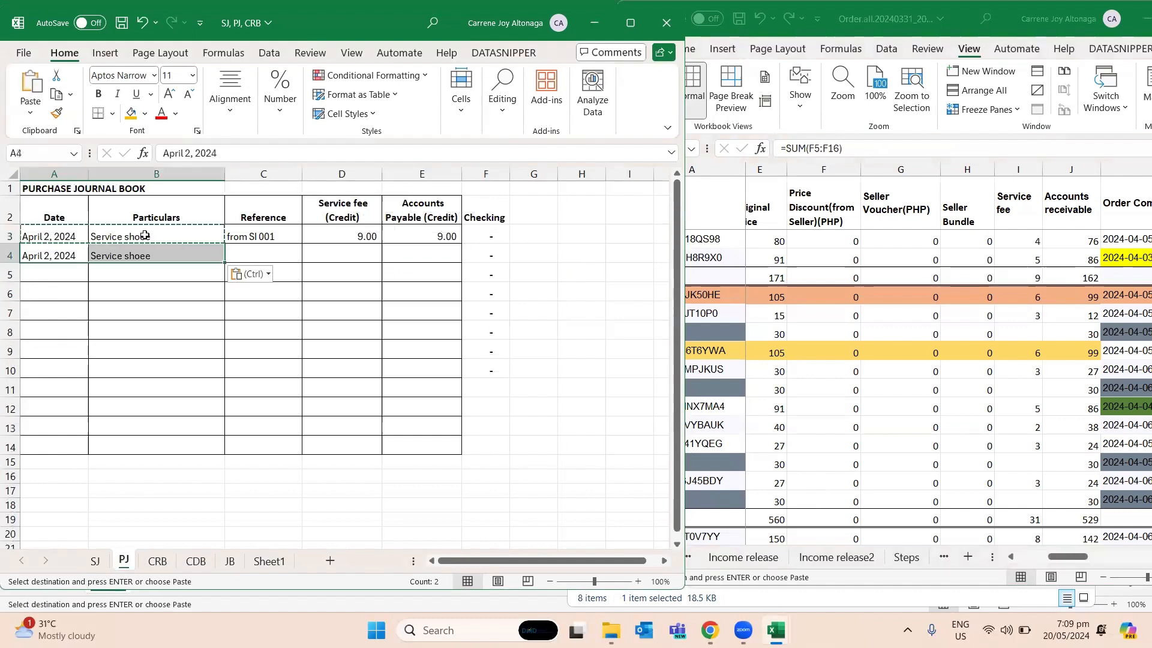
# - Correct the particulars in B3 of PJ to "Service shopee"
pyautogui.click(137, 240)
pyautogui.press('F2')
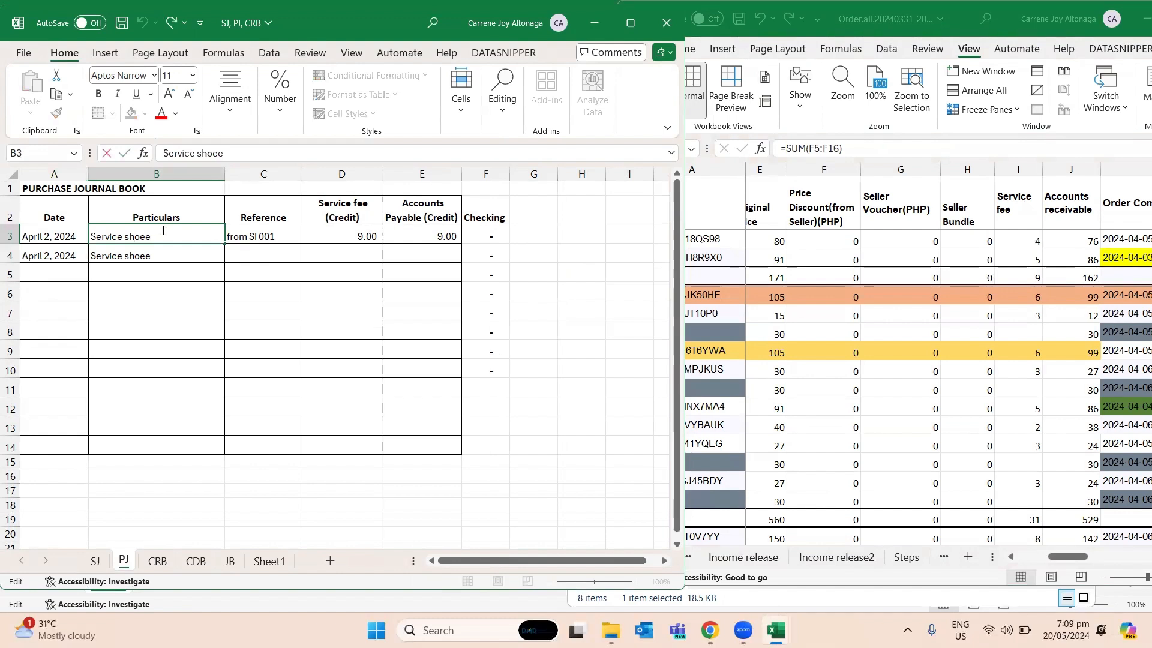
pyautogui.press('Left')
pyautogui.press('Left')
pyautogui.write('p')
pyautogui.press('Return')
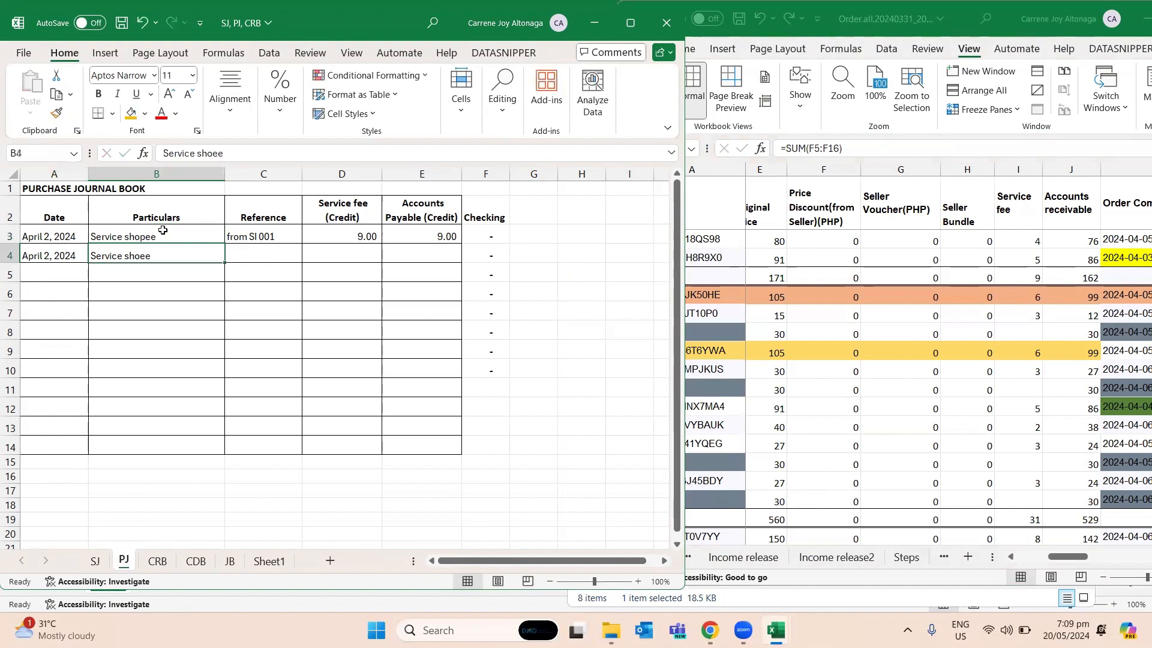
# - Replace the misspelled particulars in B4 of PJ with a copy of B3
pyautogui.press('Up')
pyautogui.hotkey('ctrl', 'c')
pyautogui.press('Down')
pyautogui.hotkey('ctrl', 'v')
# - Copy the reference in C3 of PJ into C4 and change it to "from SI 002"
pyautogui.press('Right')
pyautogui.press('Up')
pyautogui.hotkey('ctrl', 'c')
pyautogui.press('Down')
pyautogui.hotkey('ctrl', 'v')
pyautogui.press('F2')
pyautogui.press('BackSpace')
pyautogui.write('2')
pyautogui.press('Tab')
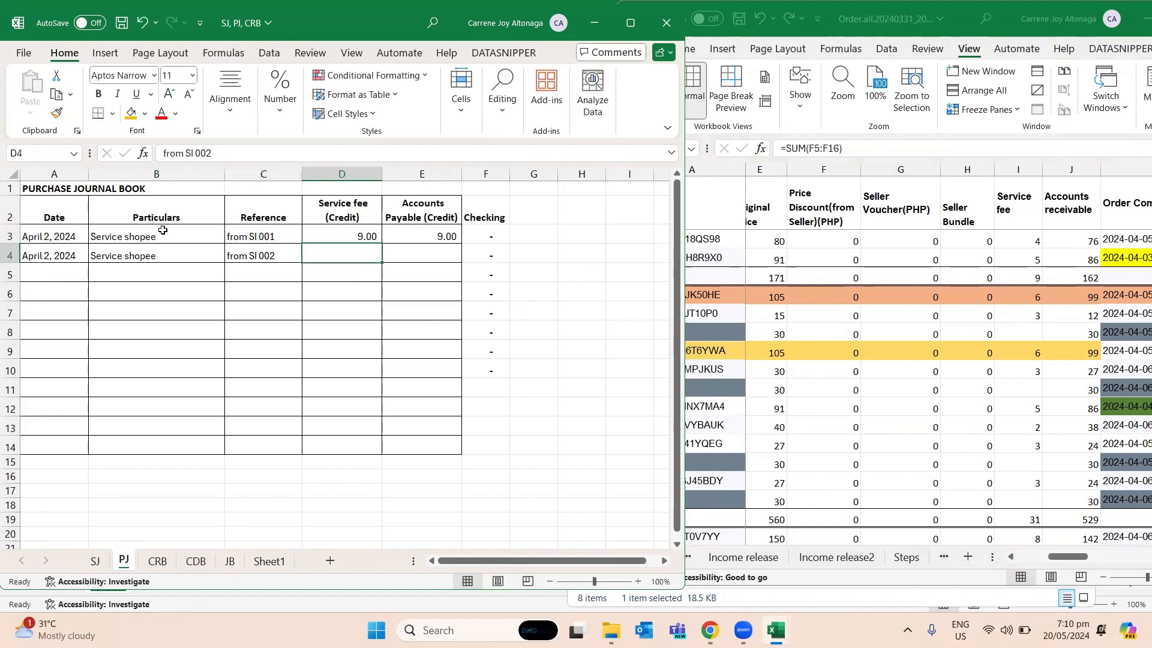
# - Enter the row 17 service fee total of Order.all, 31, in Service fee cell D4 and Accounts Payable cell E4 of PJ
pyautogui.click(1008, 517)
pyautogui.click(342, 252)
pyautogui.write('31')
pyautogui.press('Tab')
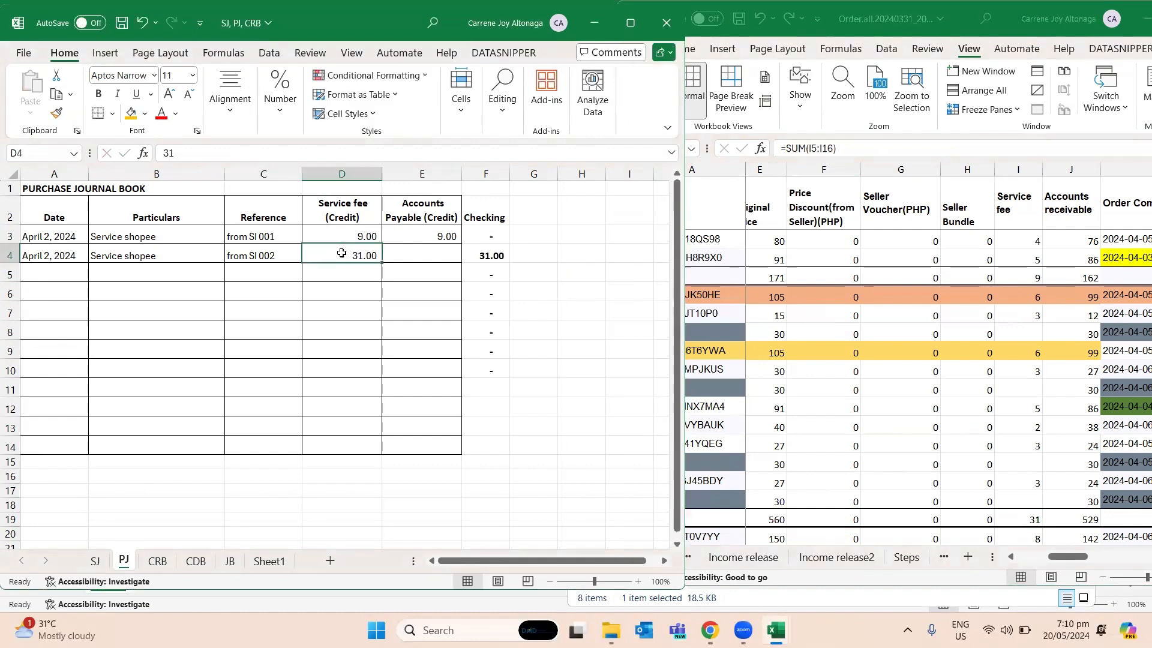
pyautogui.write('31')
pyautogui.press('Return')
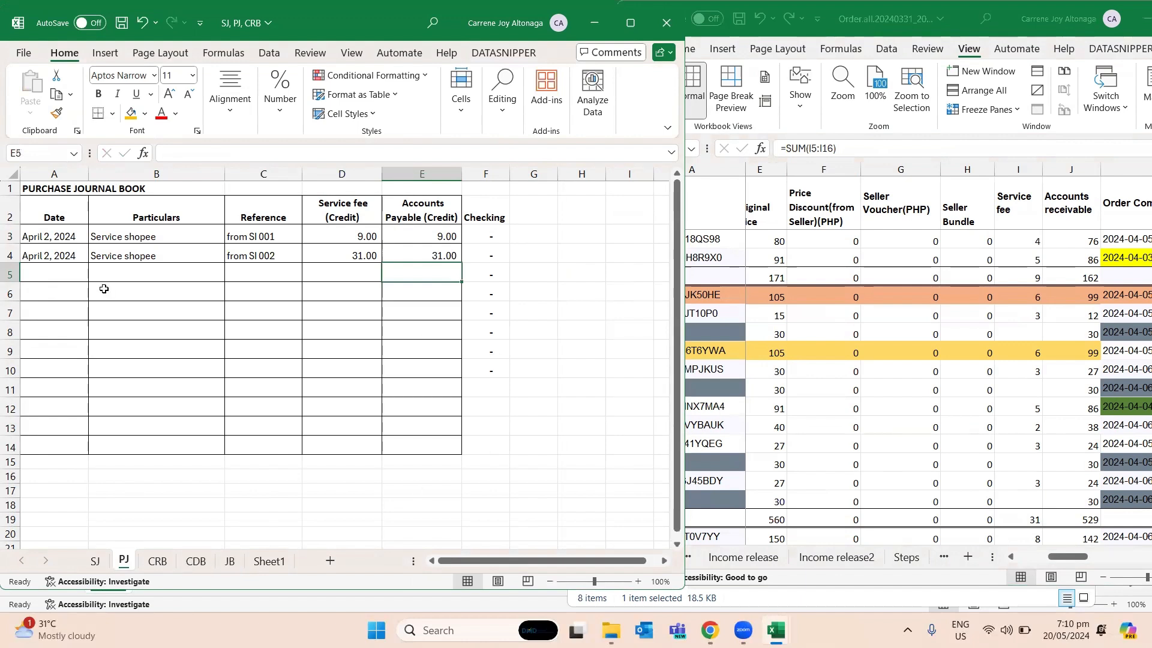
# - Change the date in A4 of PJ to April 3, 2024
pyautogui.click(58, 255)
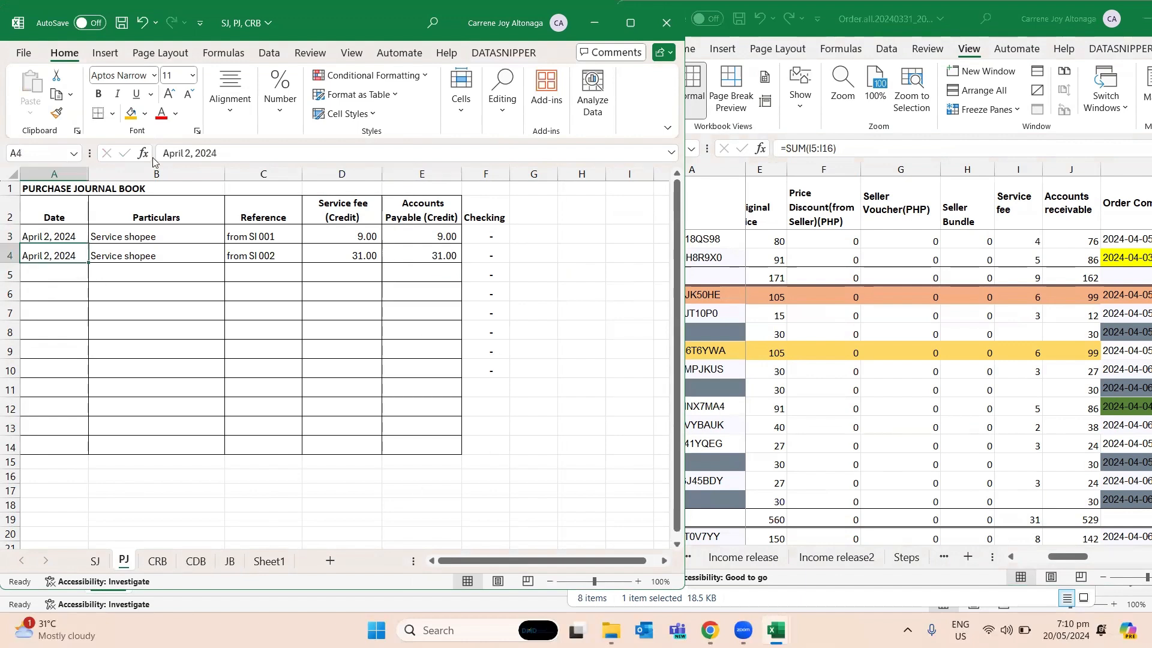
pyautogui.click(193, 154)
pyautogui.press('BackSpace')
pyautogui.write('3')
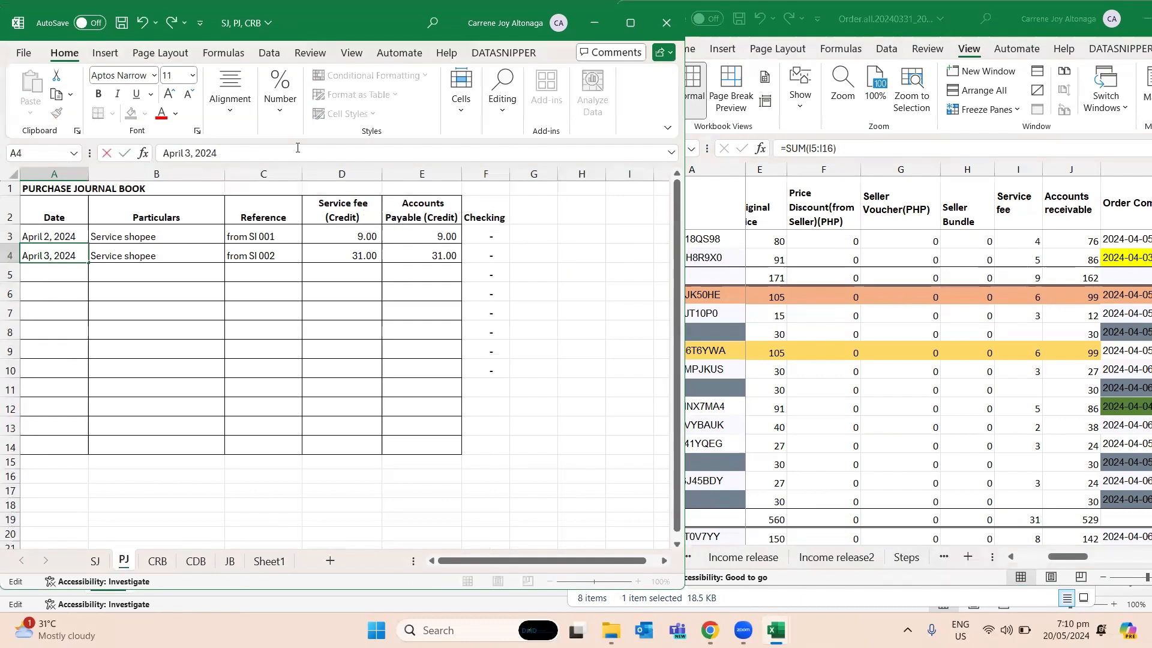
pyautogui.press('Return')
# - Check the order completion date in K3 of Order.all and enter "april 3, 2024" in A3 of the CRB sheet
pyautogui.click(907, 371)
pyautogui.click(987, 333)
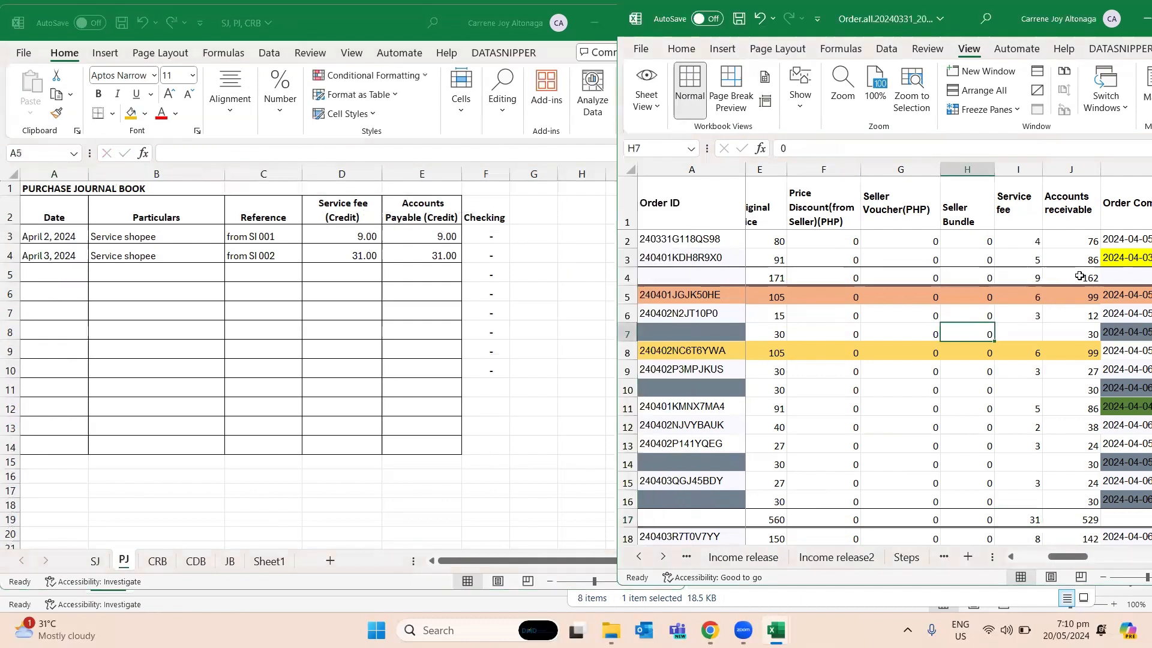
pyautogui.click(1118, 255)
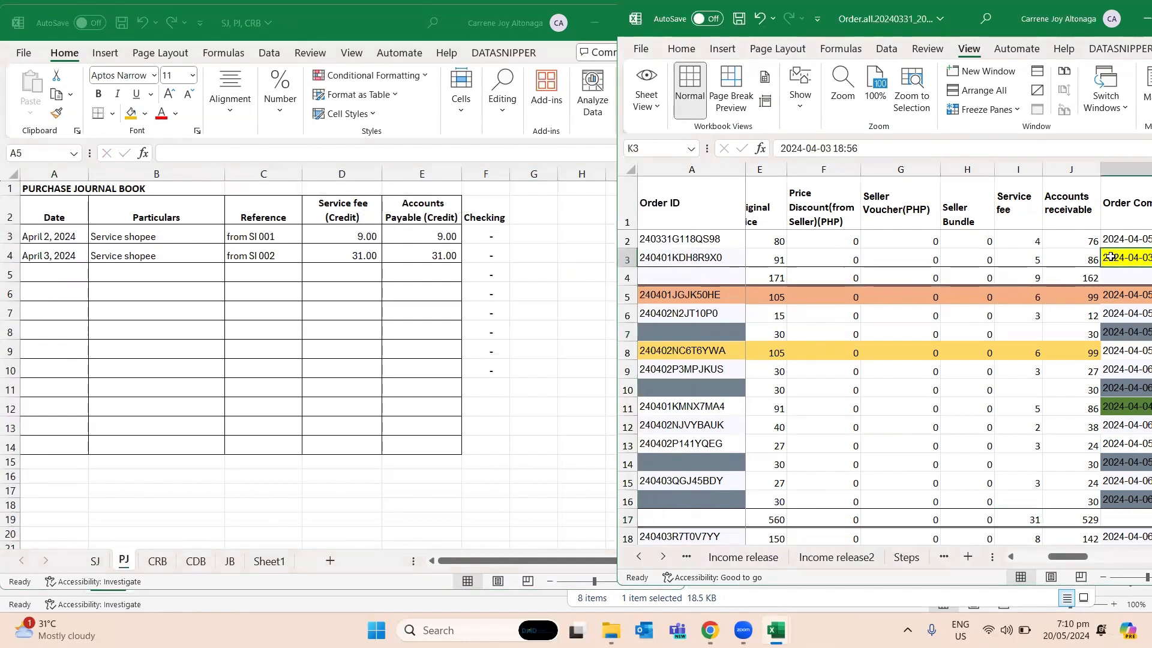
pyautogui.click(157, 564)
pyautogui.click(157, 561)
pyautogui.click(63, 251)
pyautogui.write('apri')
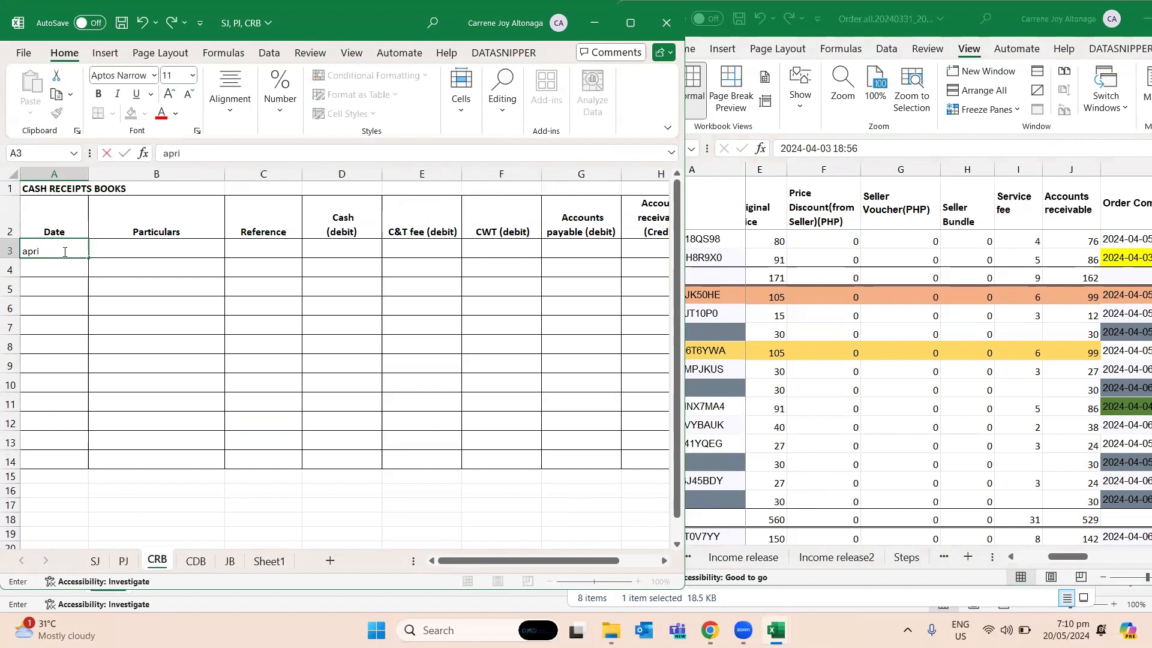
pyautogui.write('l 3, 2024')
pyautogui.press('Tab')
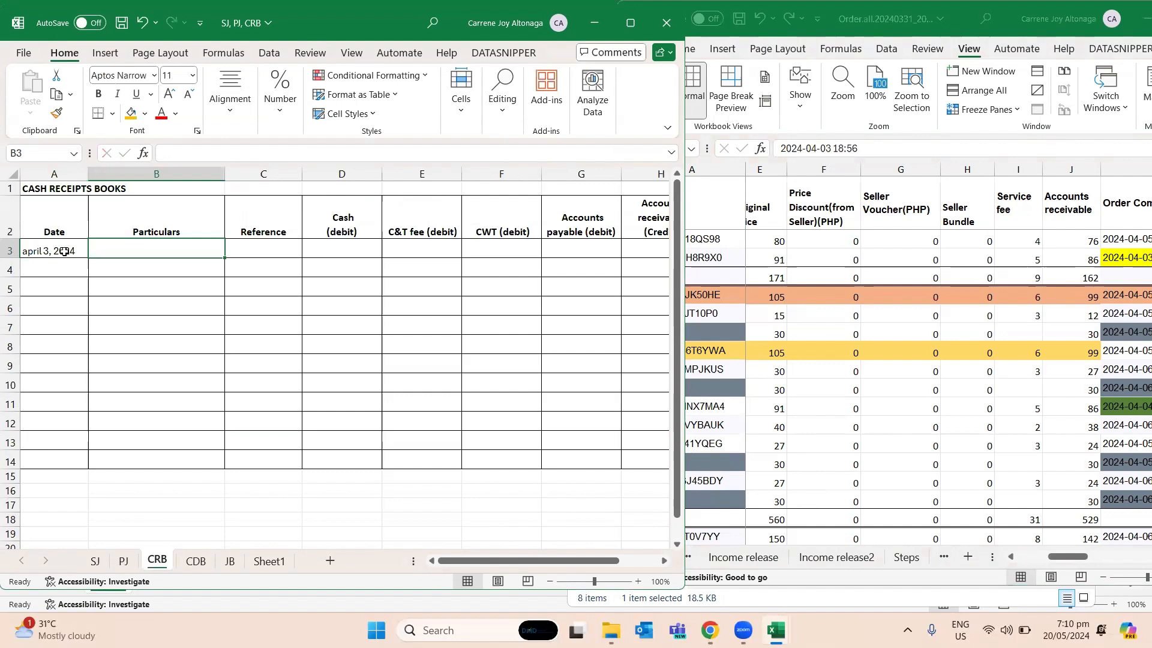
# - Enter the particulars "Cash collected for the day" in B3 of CRB
pyautogui.write('Cash collecte')
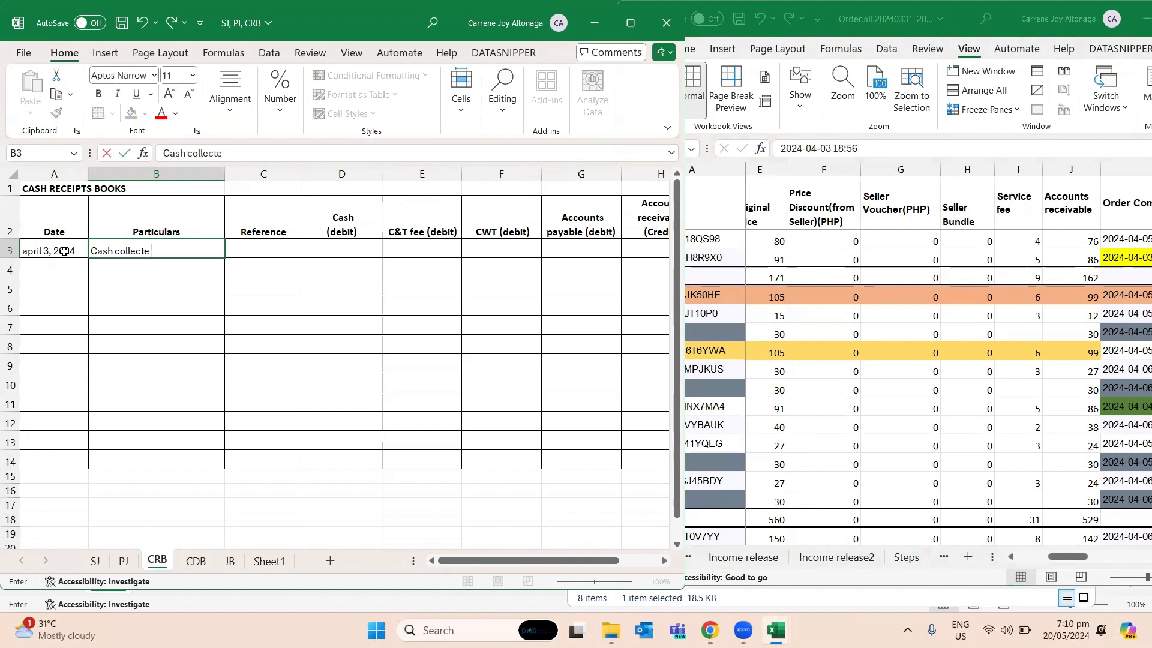
pyautogui.write('d for t')
pyautogui.press('BackSpace')
pyautogui.write('for the day')
pyautogui.press('Tab')
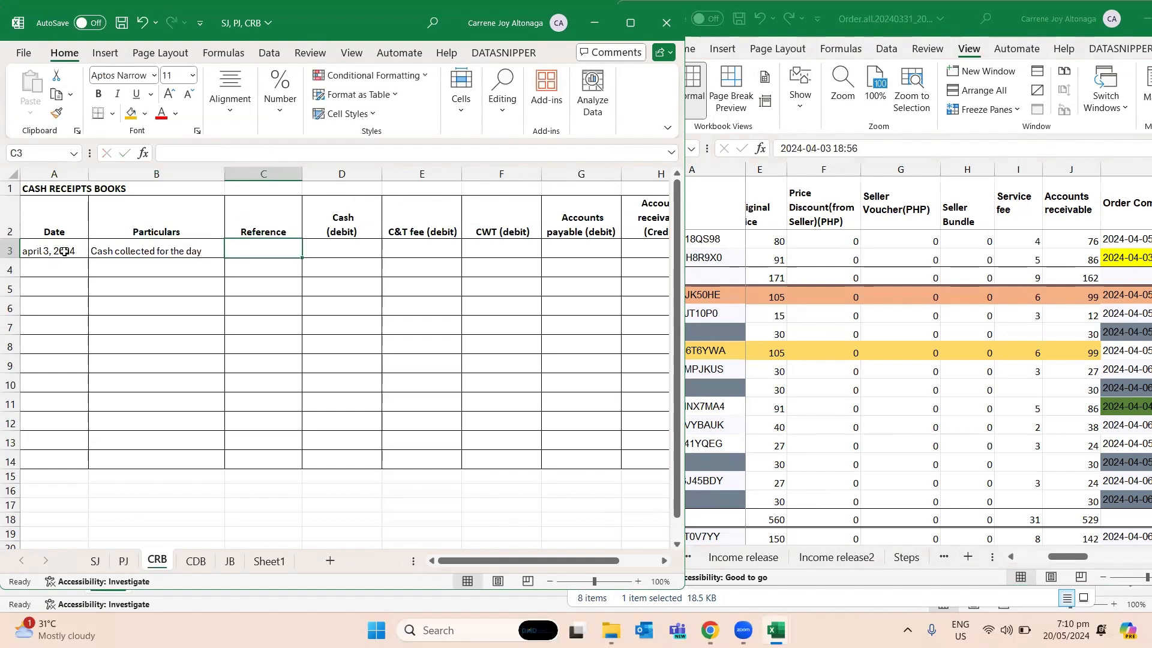
# - Enter the reference "from SI001-partly" in C3 of the CRB sheet
pyautogui.write('from SI001')
pyautogui.press('Return')
pyautogui.press('Up')
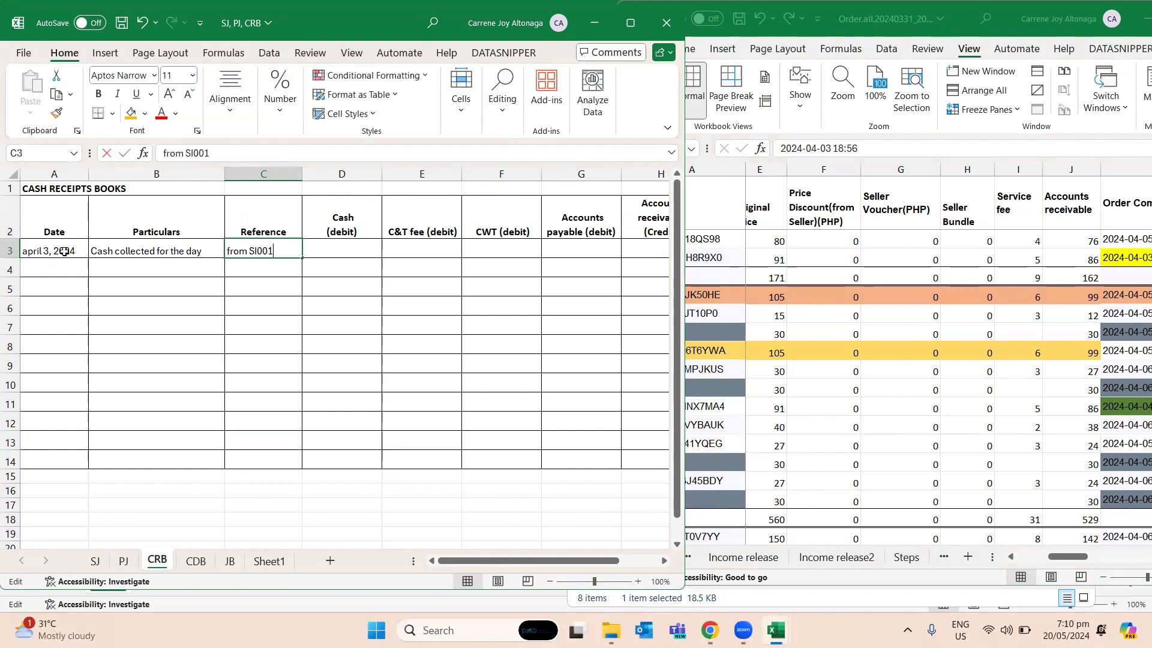
pyautogui.press('F2')
pyautogui.write('-partly')
pyautogui.press('Tab')
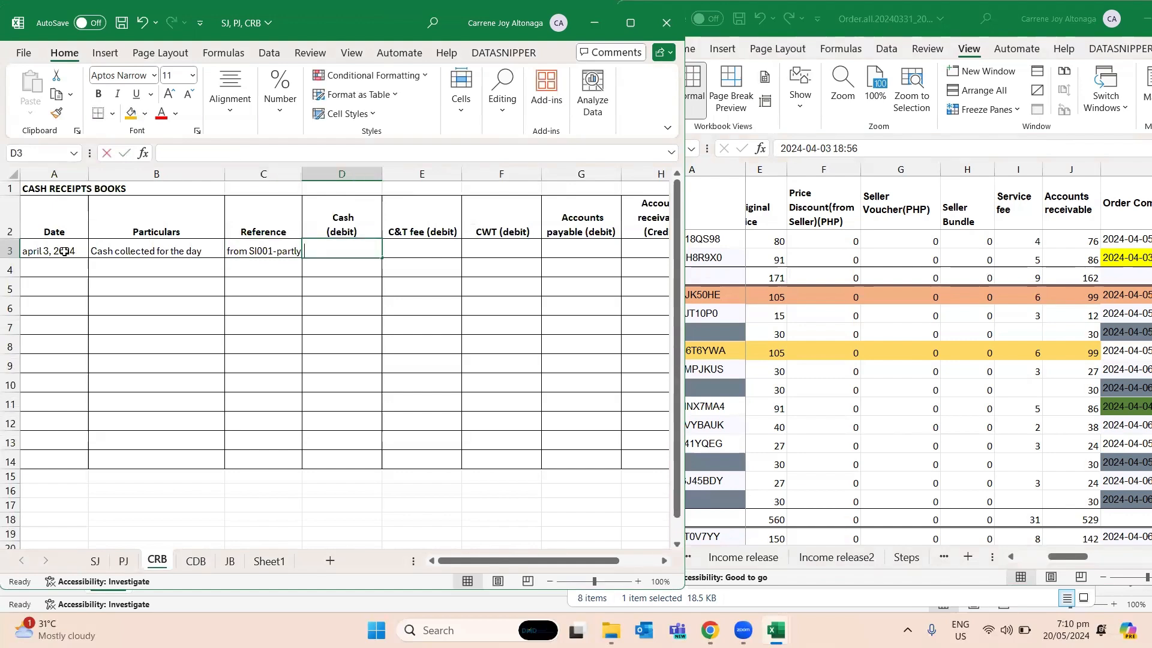
# - Link Cash cell D3 of CRB to the Total Released Amount in Q3 of the Step3done sheet in Order.all
pyautogui.write('=')
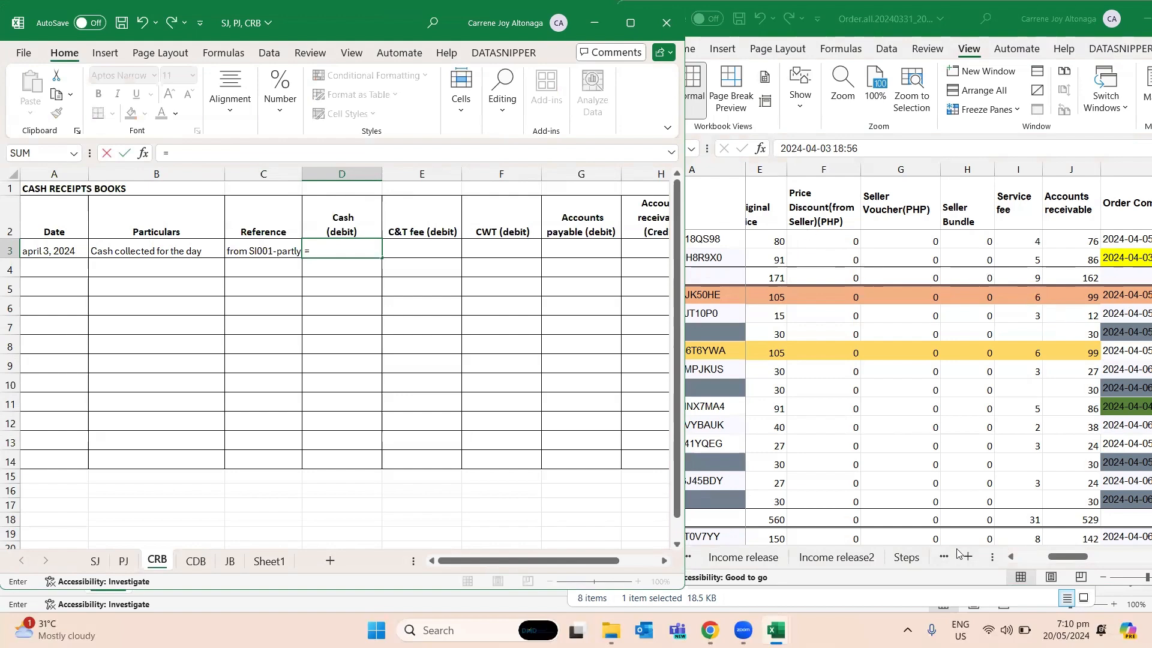
pyautogui.click(1056, 557)
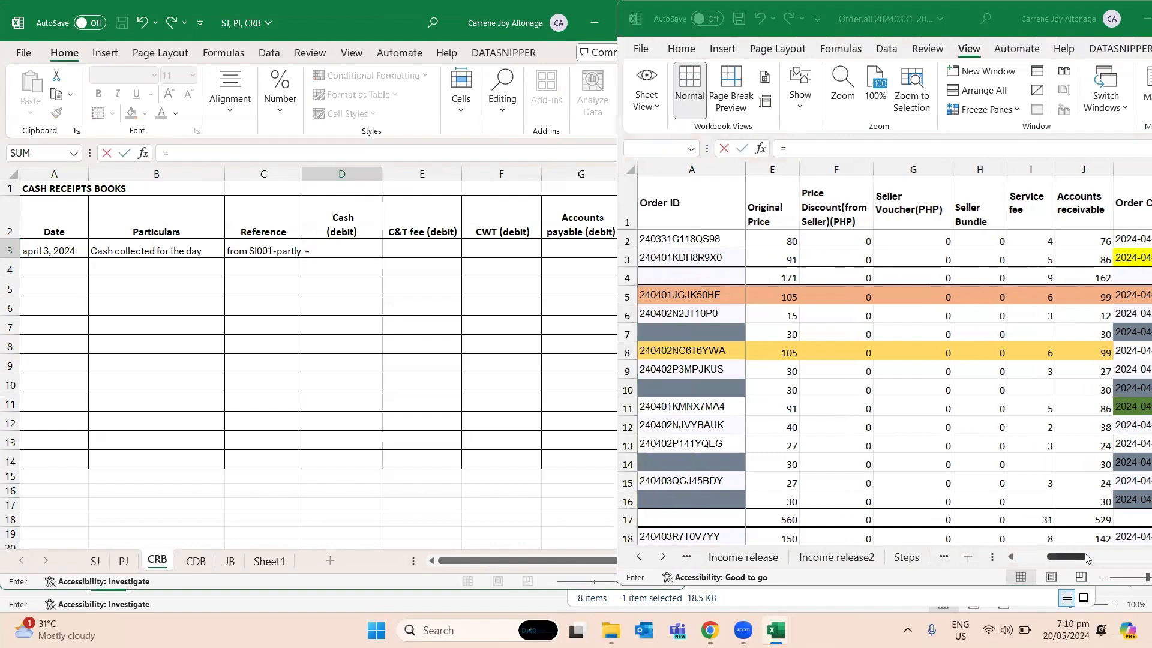
pyautogui.click(1008, 274)
pyautogui.press('Right')
pyautogui.press('Right')
pyautogui.press('Right')
pyautogui.press('Right')
pyautogui.press('Right')
pyautogui.press('Right')
pyautogui.press('Right')
pyautogui.press('Right')
pyautogui.press('Right')
pyautogui.press('Up')
pyautogui.press('Left')
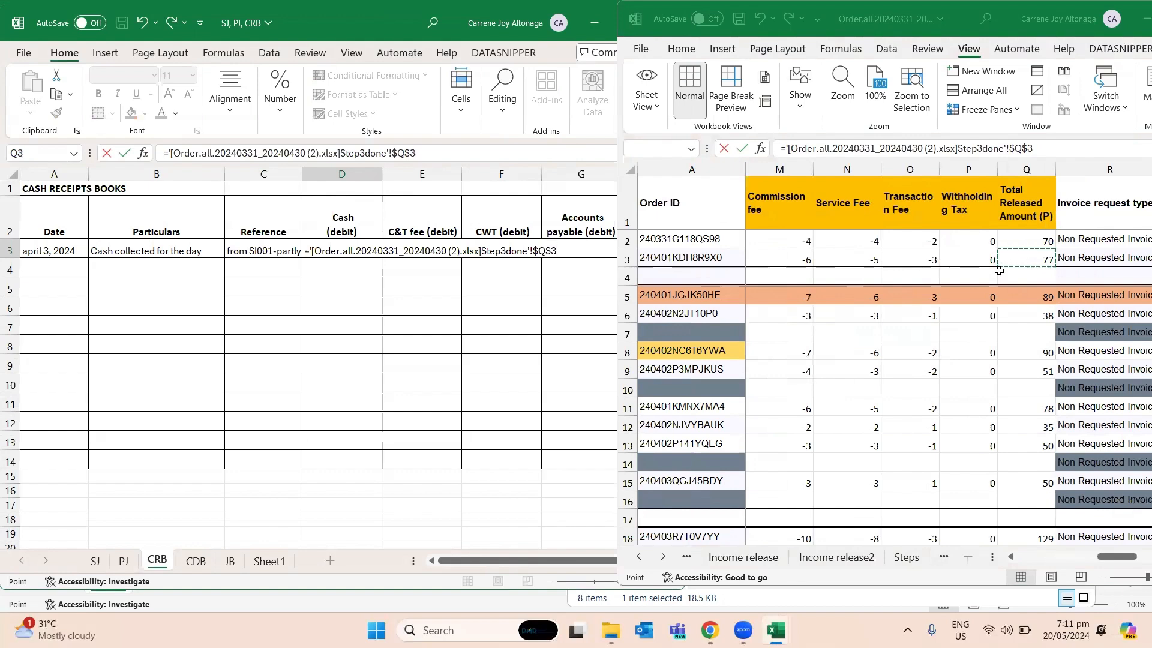
pyautogui.press('Return')
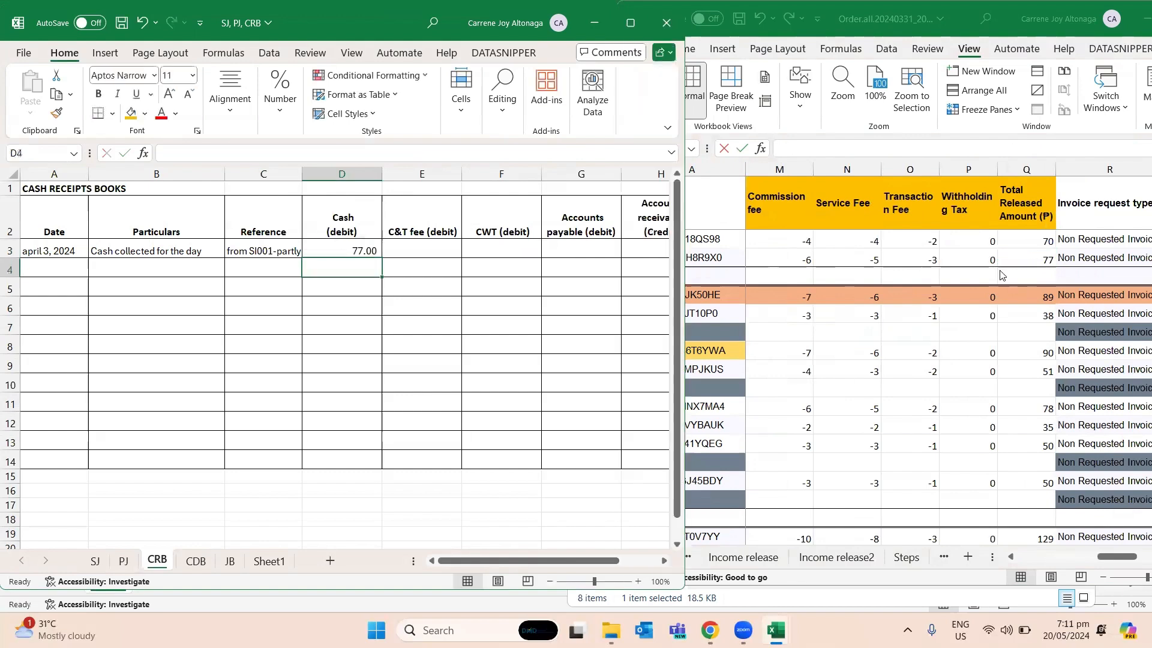
# - Enter the combined row 3 commission and transaction fees, 9, in C&T fee cell E3 and 0 in CWT cell F3
pyautogui.click(421, 247)
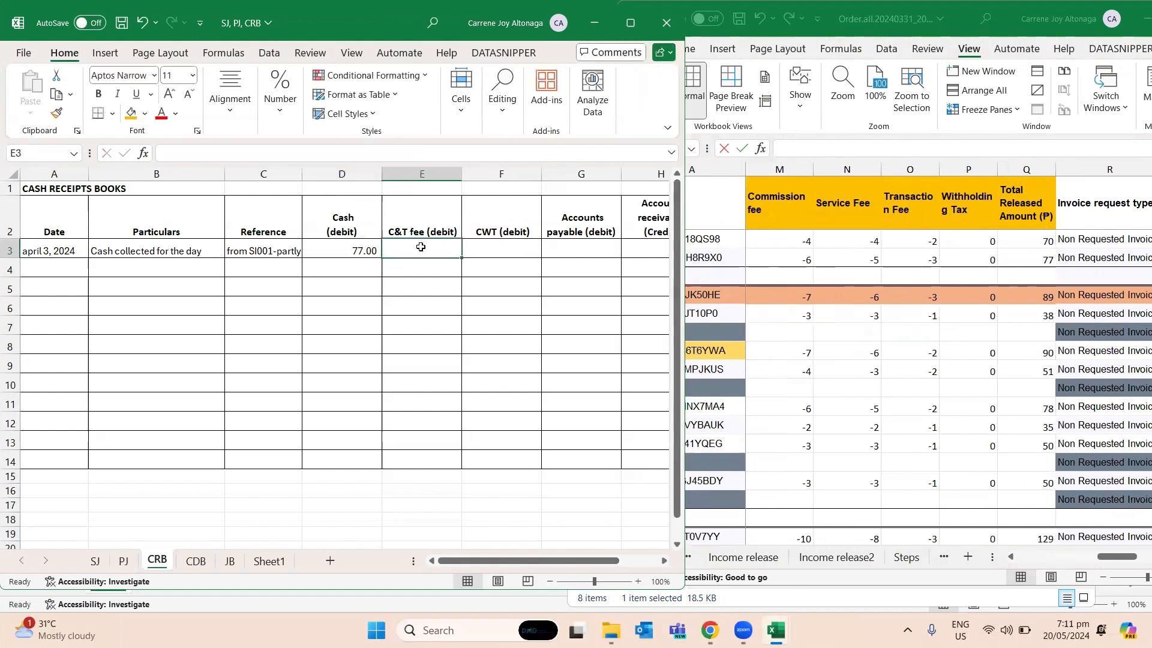
pyautogui.click(774, 264)
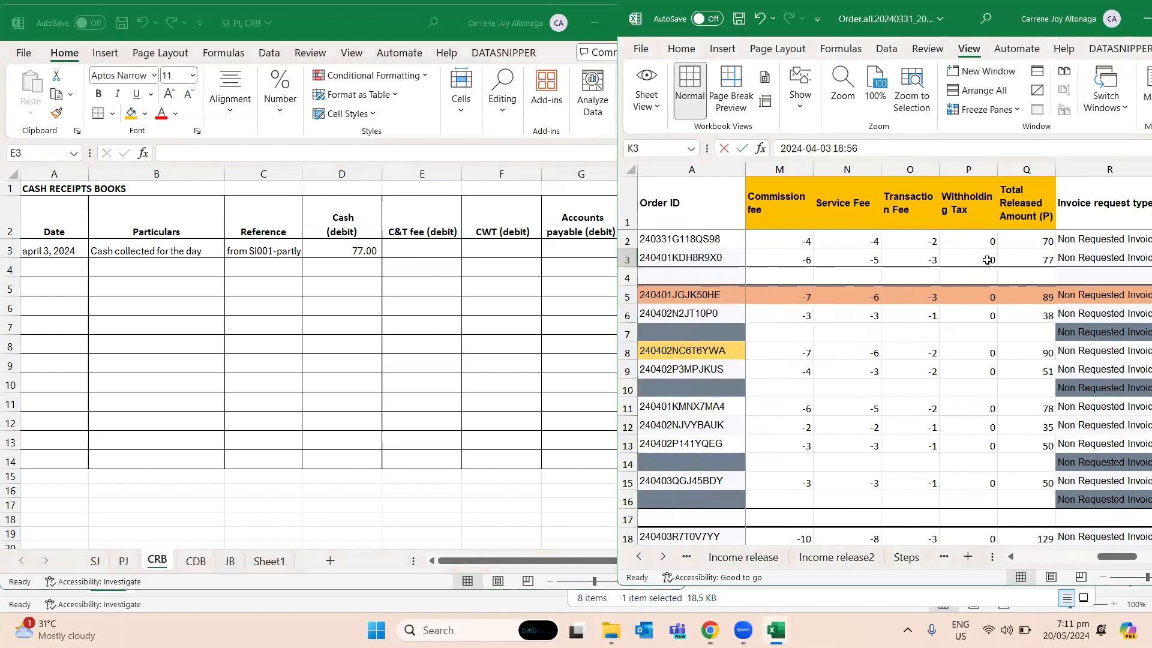
pyautogui.click(915, 260)
pyautogui.click(422, 242)
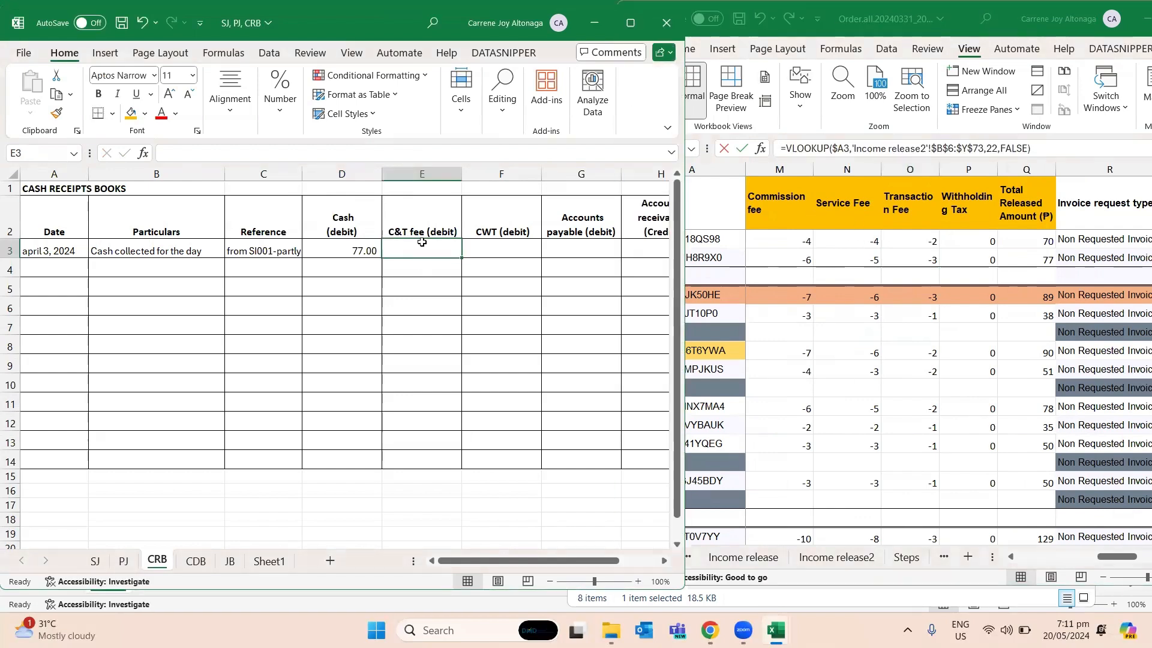
pyautogui.write('9')
pyautogui.press('Tab')
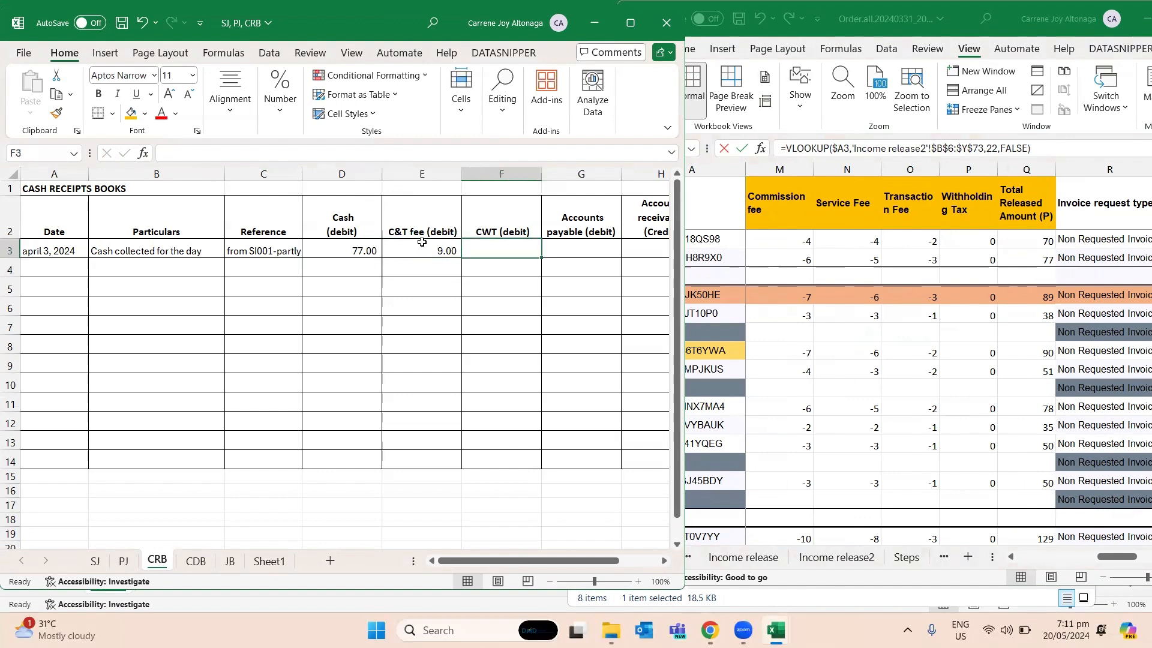
pyautogui.write('0')
pyautogui.press('Tab')
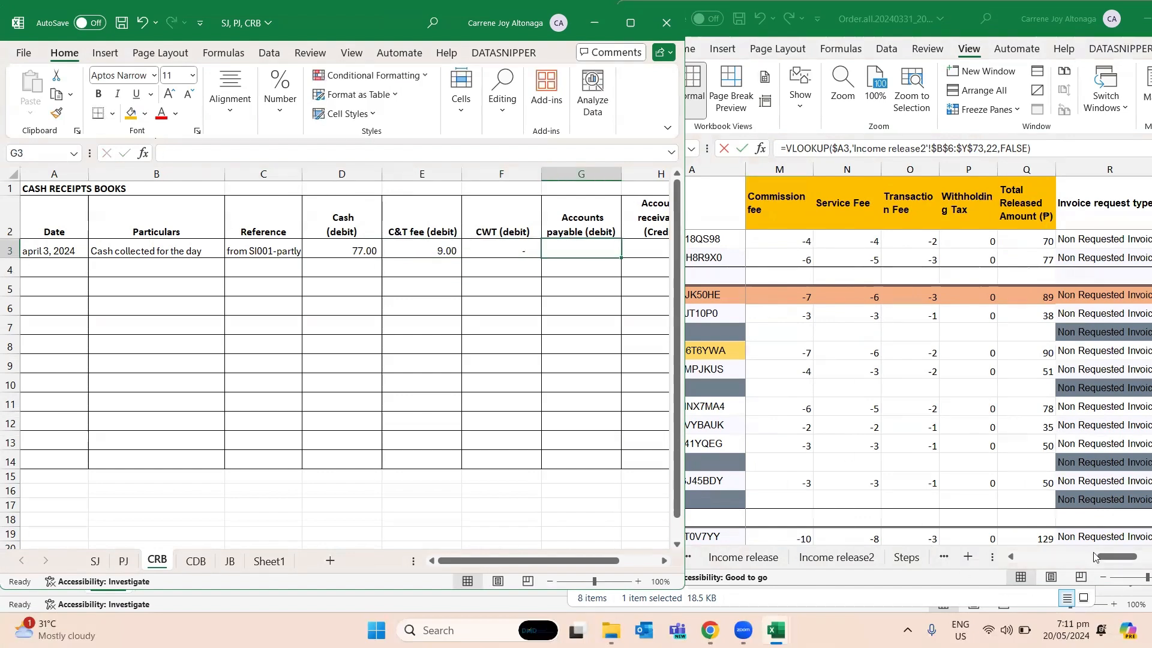
# - Enter the row 3 service fee, 5, in Accounts payable cell G3 and the row 3 receivable, 86, in Accounts receivable cell H3
pyautogui.moveTo(1102, 554); pyautogui.dragTo(1062, 556)
pyautogui.click(923, 261)
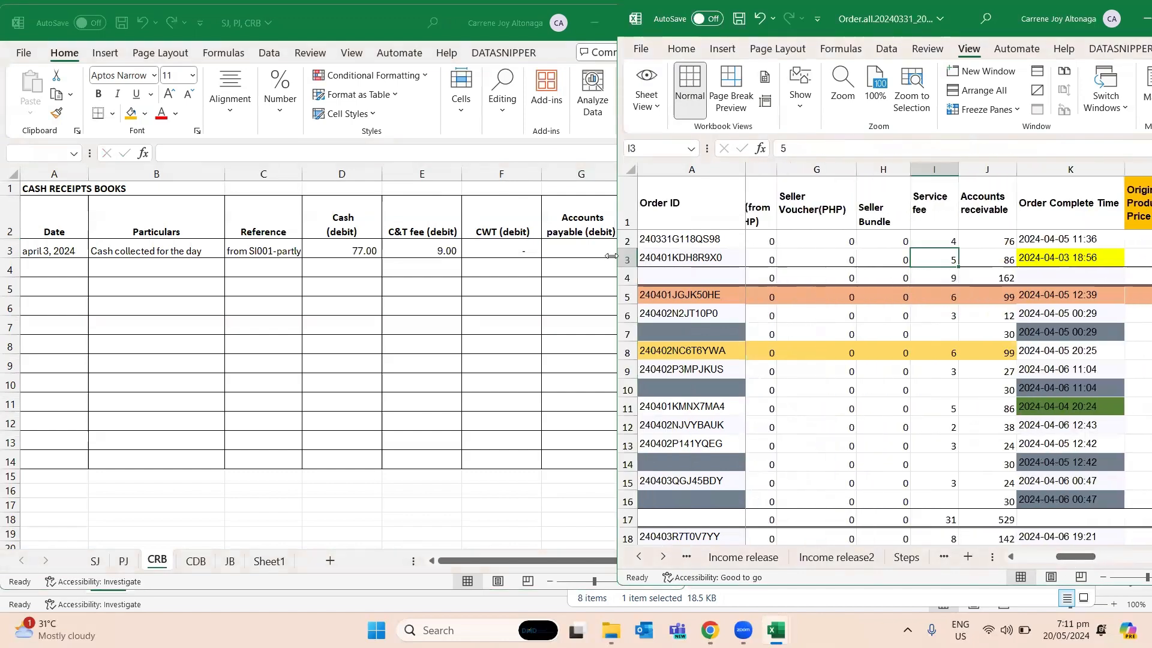
pyautogui.click(557, 243)
pyautogui.write('5')
pyautogui.press('Tab')
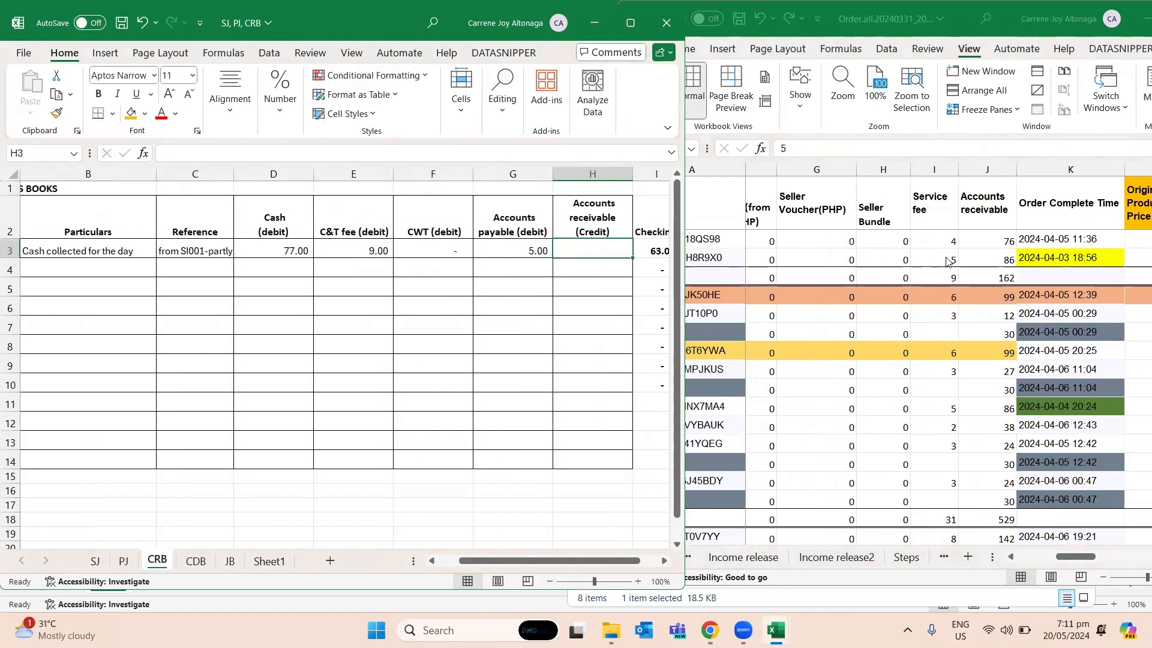
pyautogui.click(977, 257)
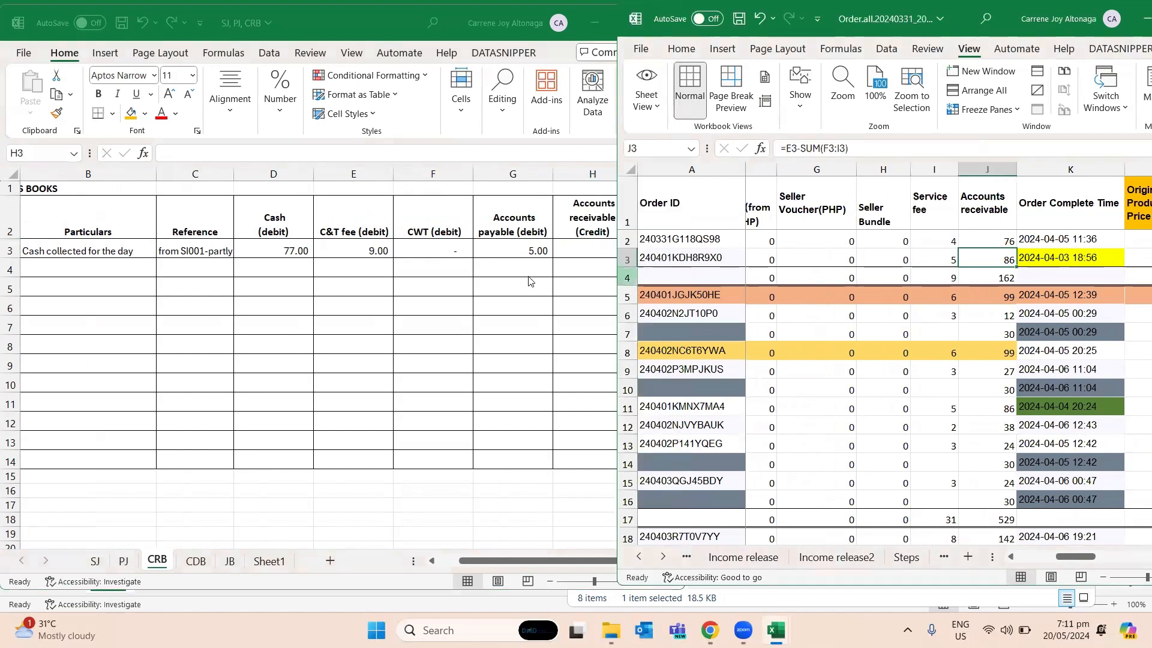
pyautogui.click(581, 244)
pyautogui.write('86')
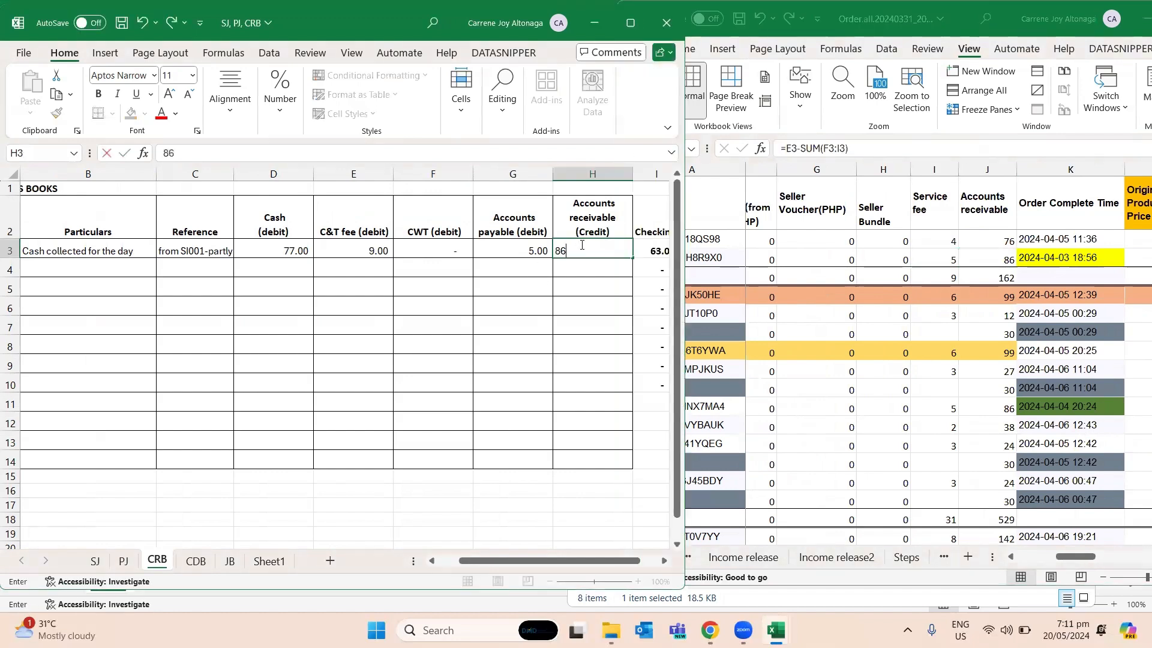
pyautogui.press('Return')
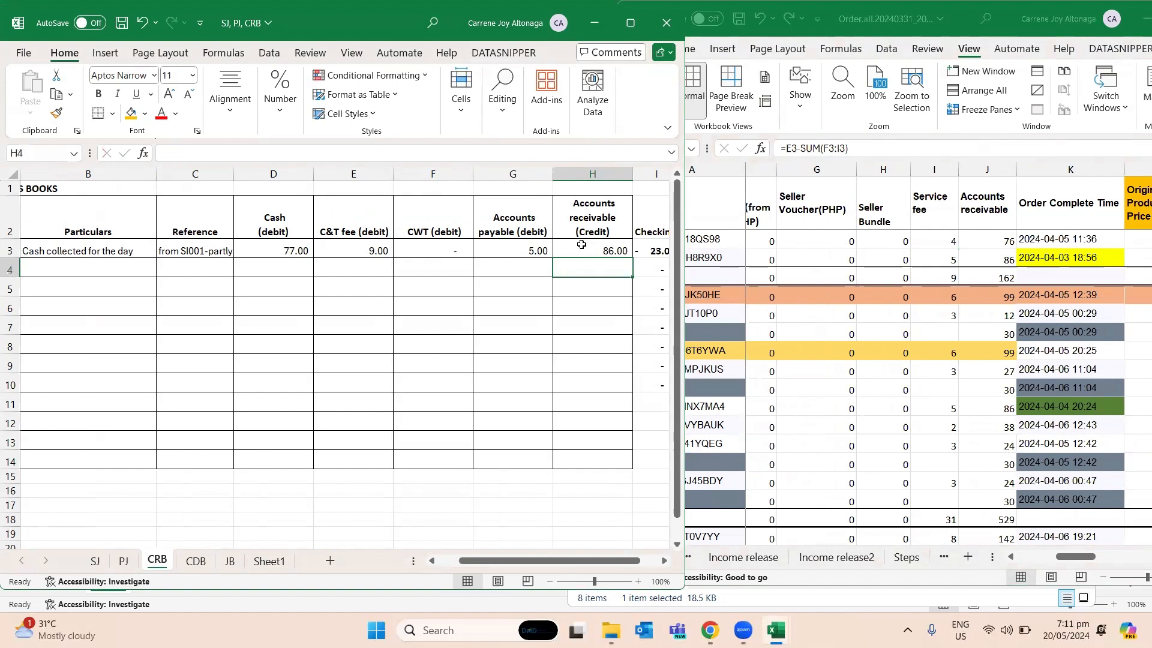
# - Replace the Checking formula in I3 of CRB with =SUM(D3:G3)-H3
pyautogui.click(581, 244)
pyautogui.press('Right')
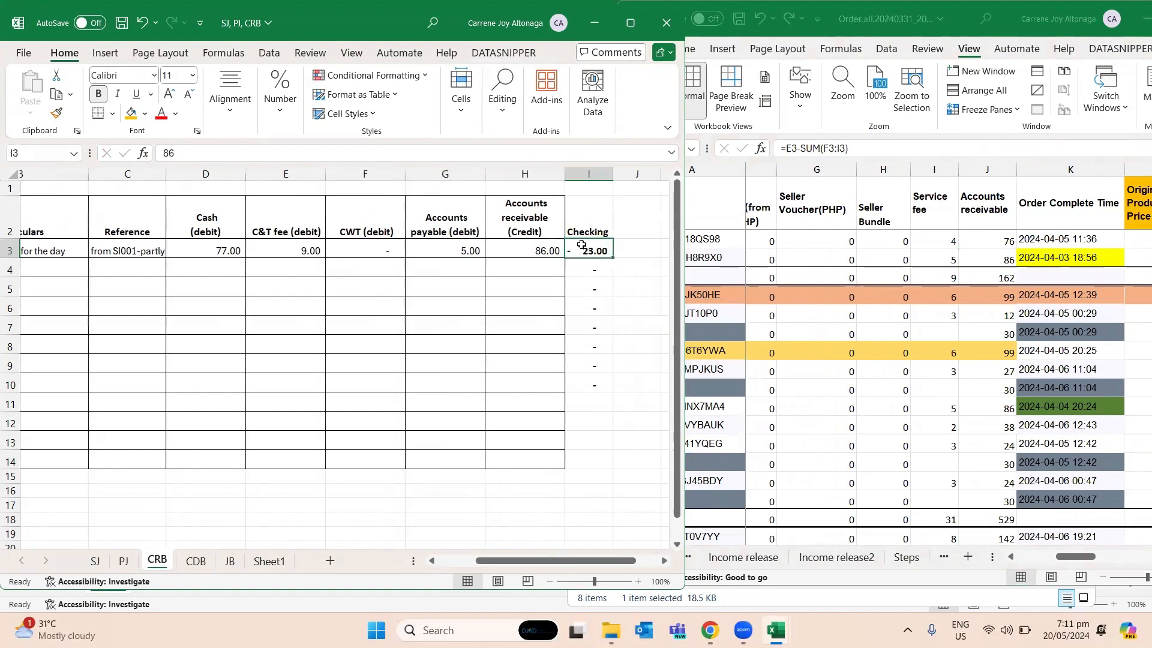
pyautogui.press('F2')
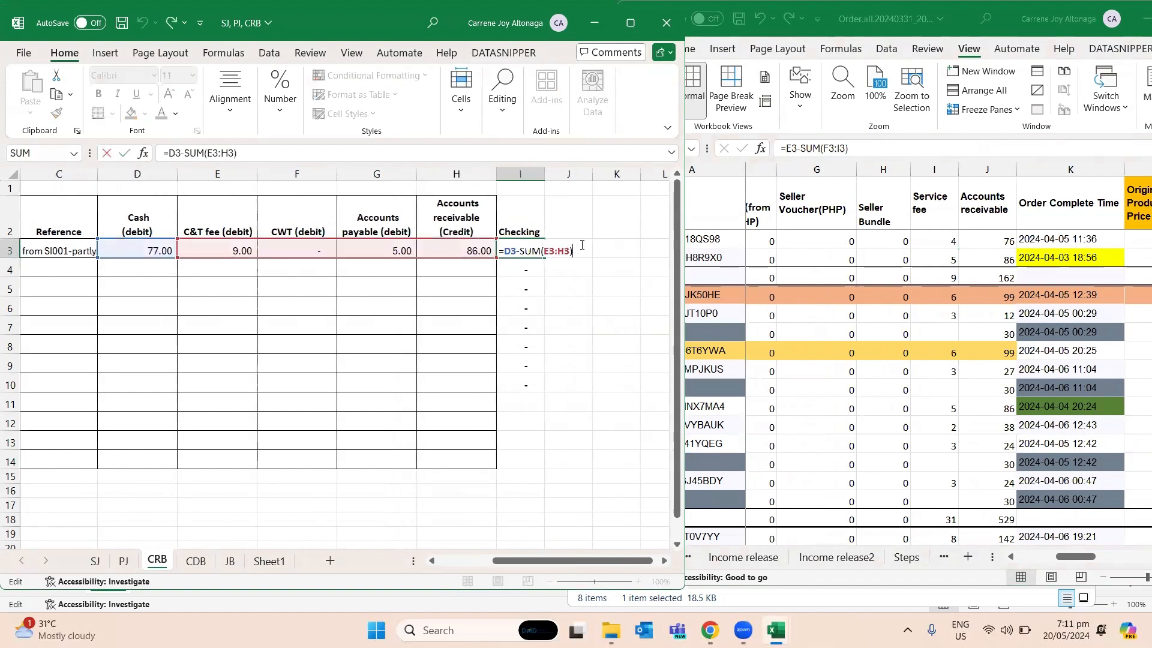
pyautogui.press('Return')
pyautogui.press('Up')
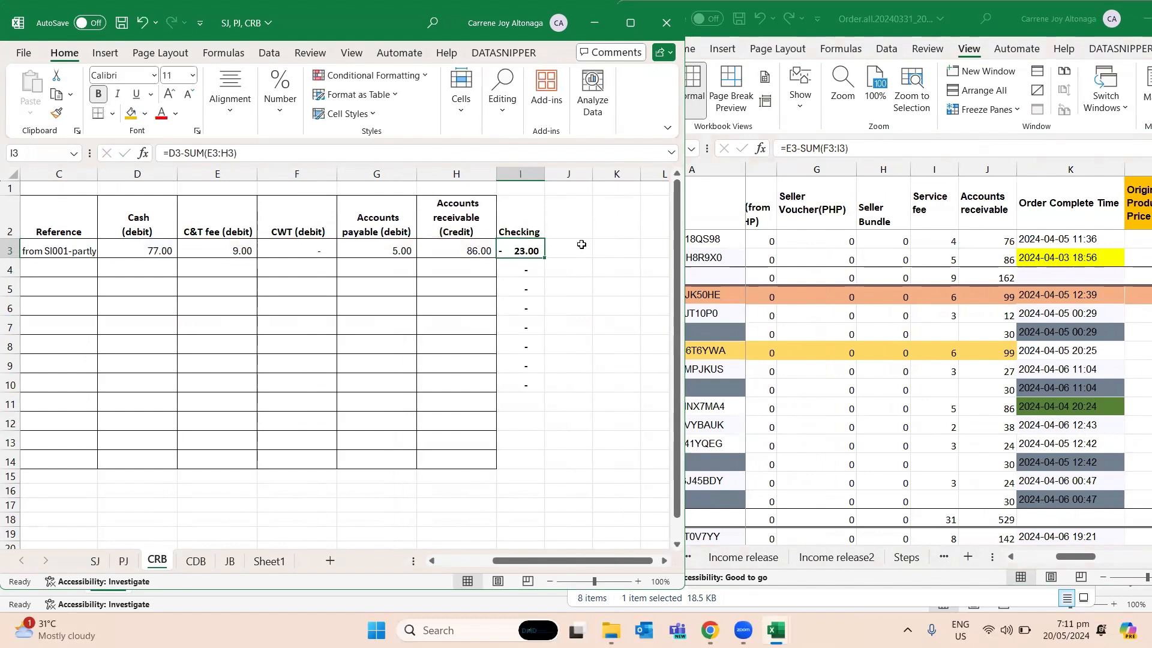
pyautogui.press('F2')
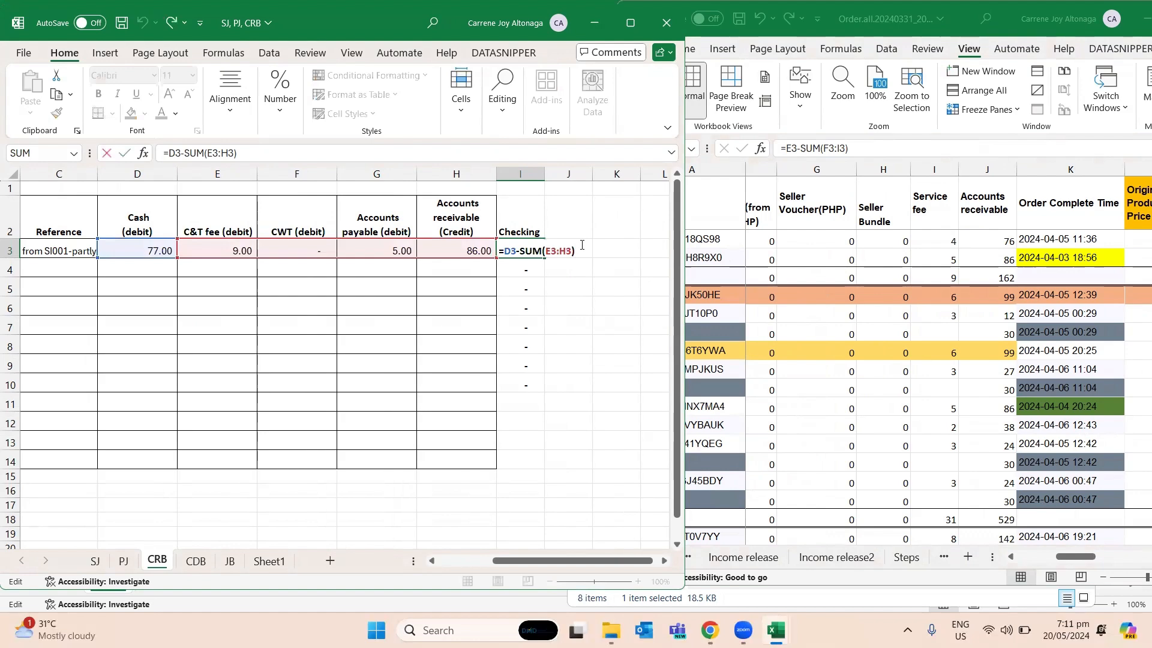
pyautogui.press('Escape')
pyautogui.write('=')
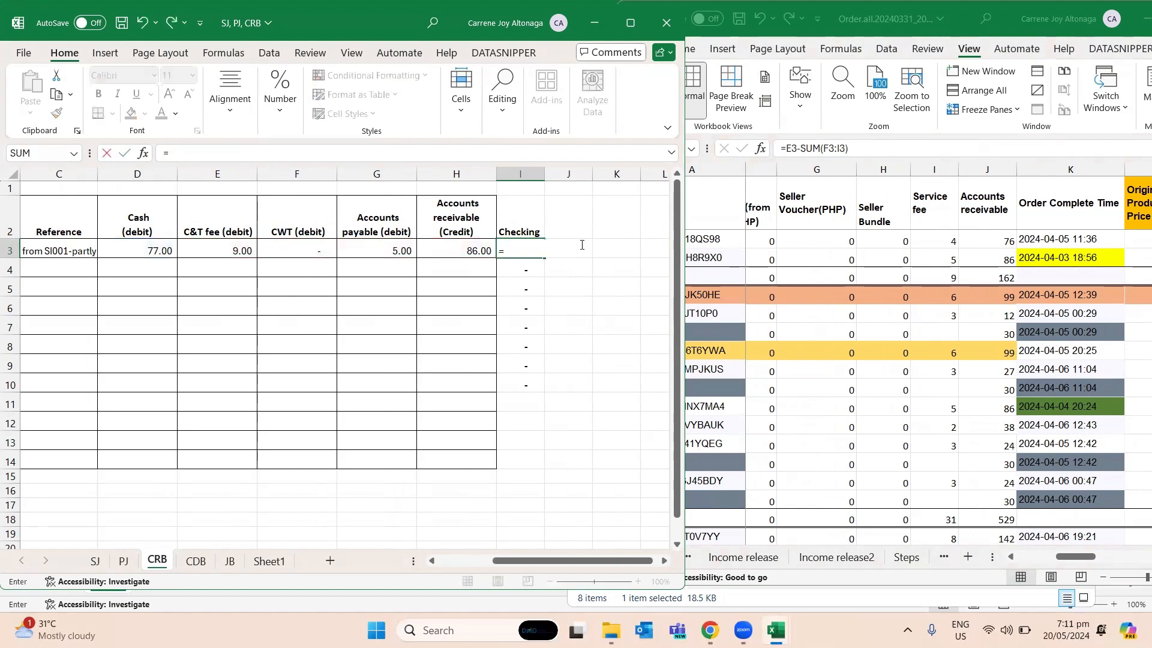
pyautogui.write('sum(')
pyautogui.press('Left')
pyautogui.press('Left')
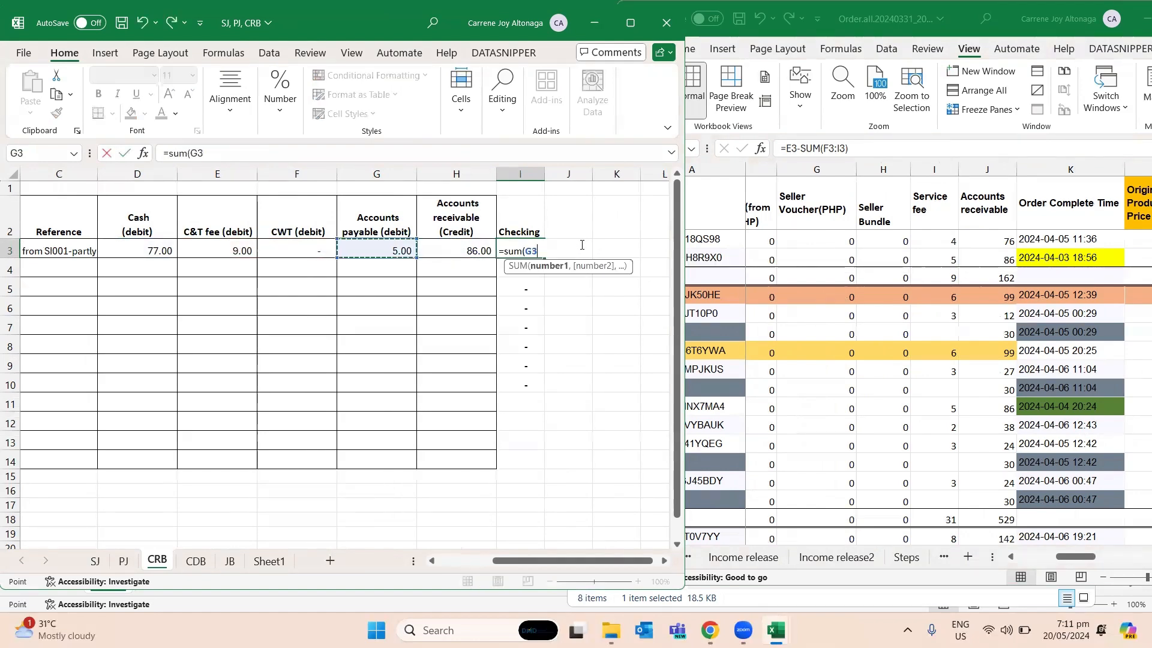
pyautogui.hotkey('shift', 'Left')
pyautogui.hotkey('shift', 'Left')
pyautogui.hotkey('shift', 'Left')
pyautogui.write(')-')
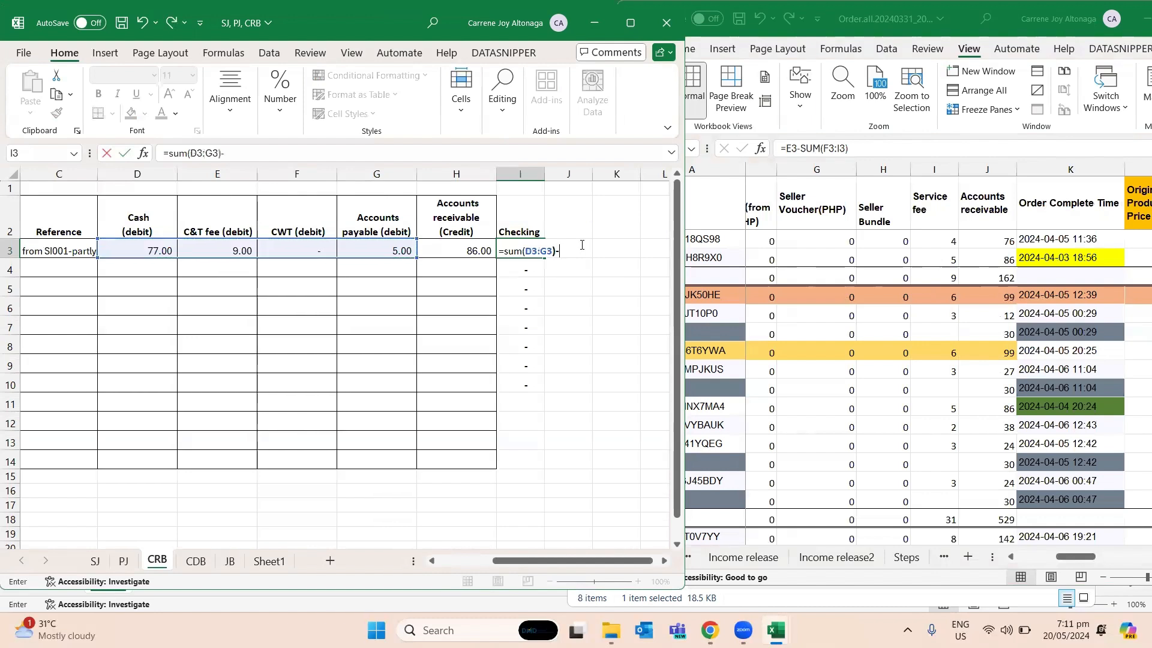
pyautogui.click(463, 249)
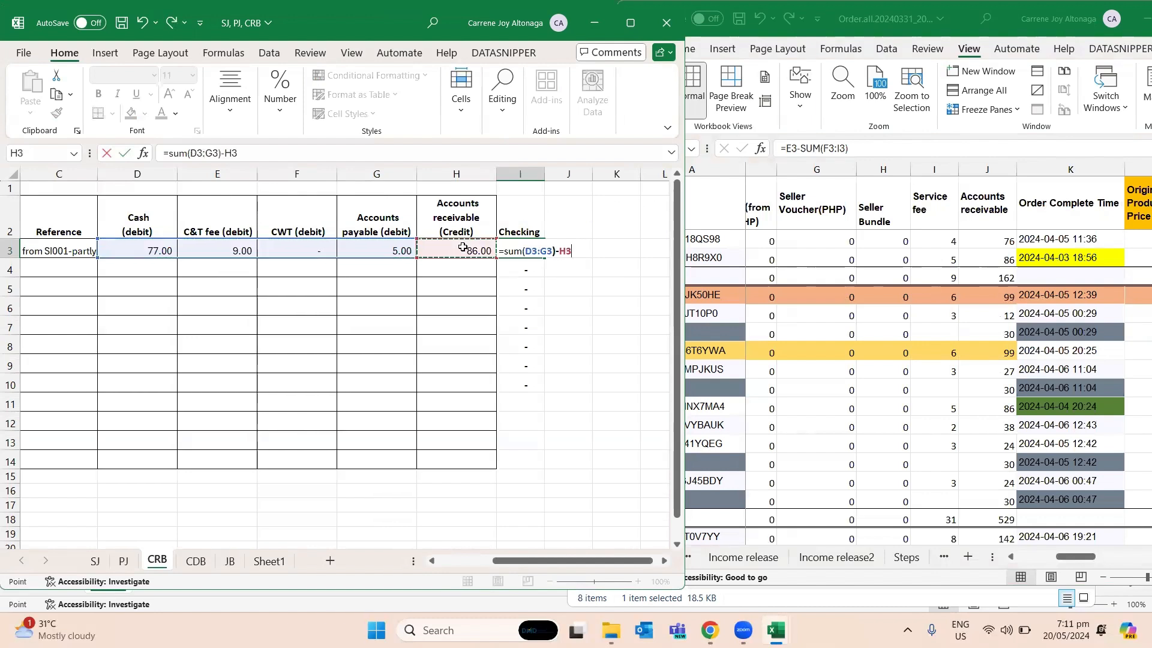
pyautogui.press('Return')
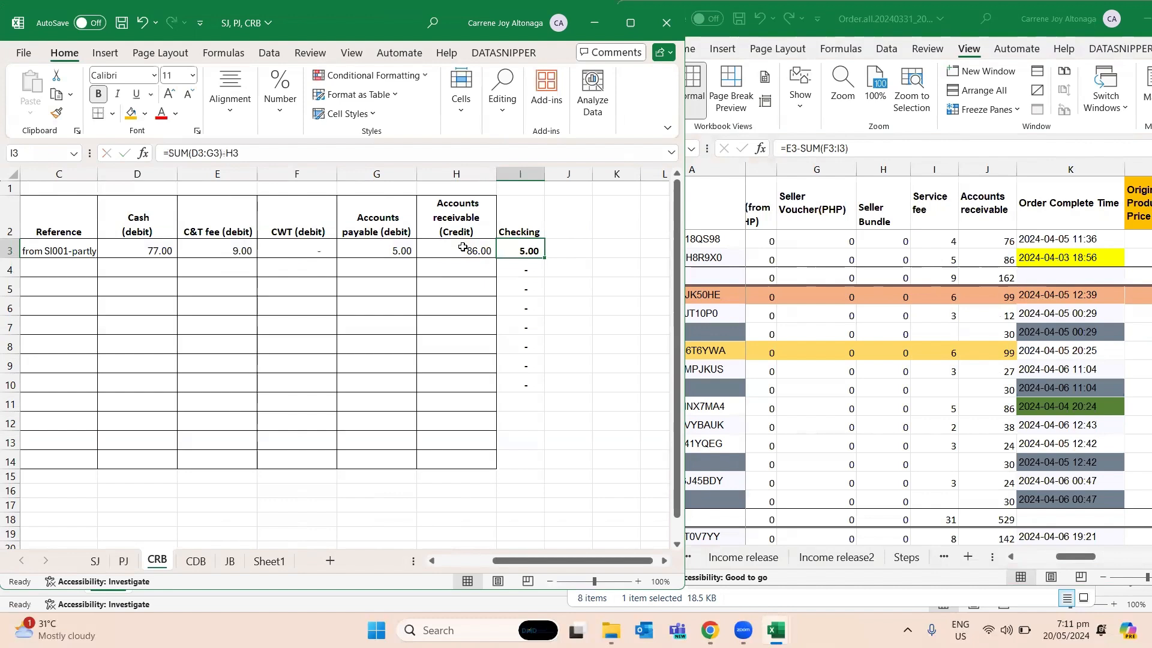
# - Compare the sum of the debit amounts in D3:G3 of CRB with the Accounts receivable credit and the Checking cell
pyautogui.click(464, 248)
pyautogui.press('Left')
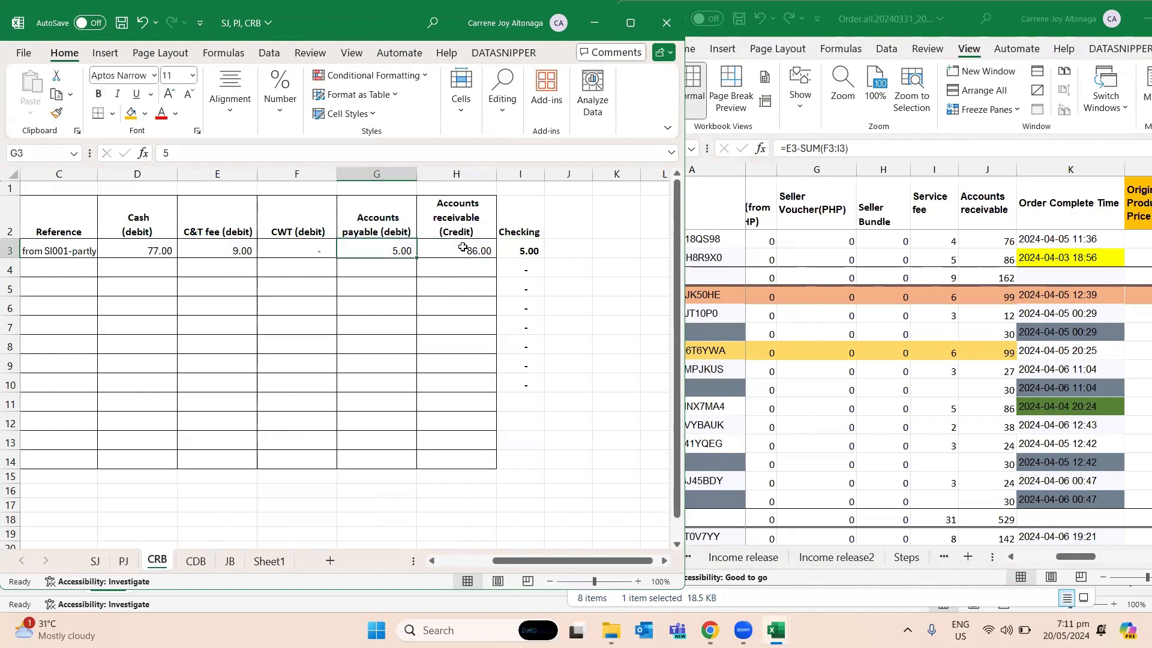
pyautogui.hotkey('shift', 'Left')
pyautogui.hotkey('shift', 'Left')
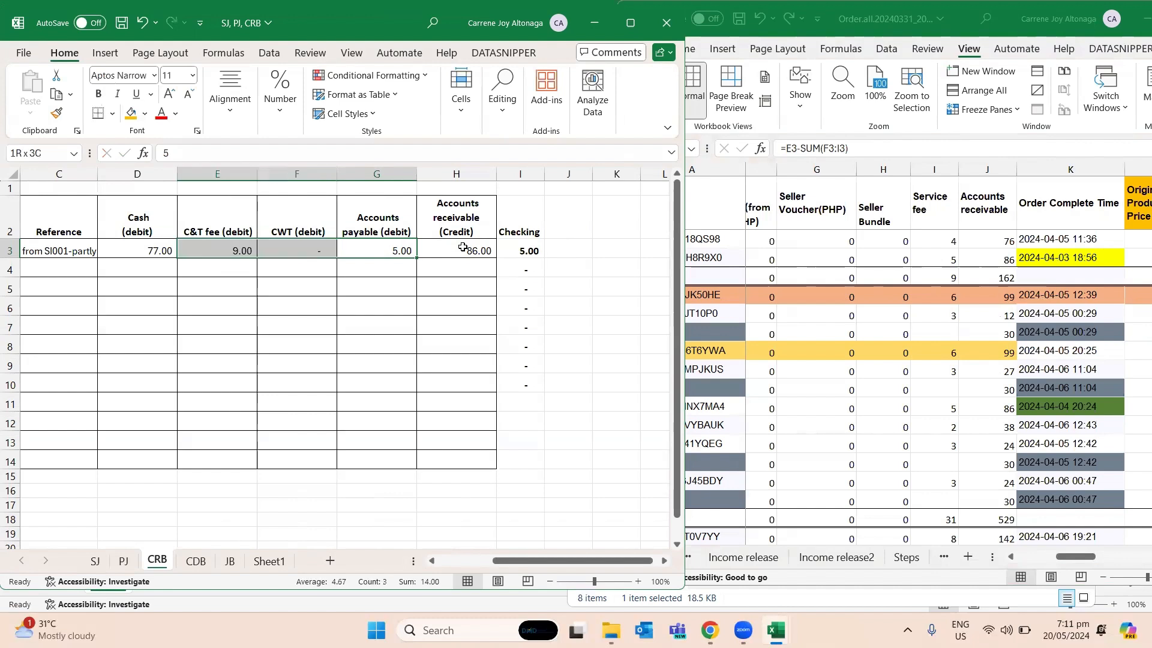
pyautogui.hotkey('shift', 'Left')
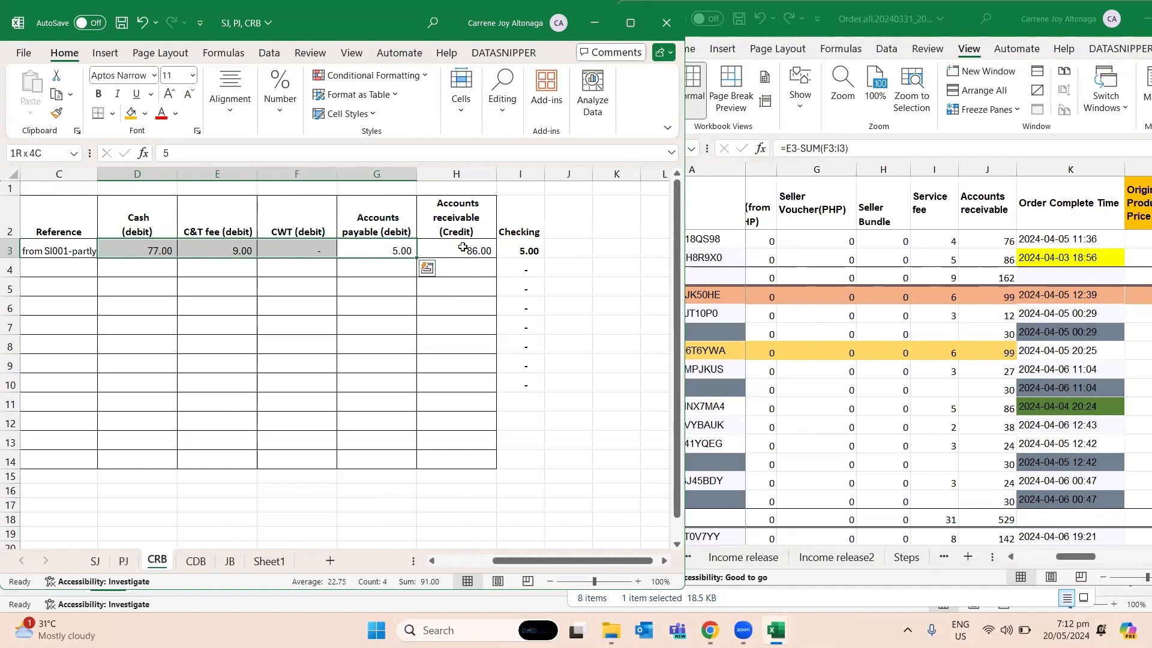
pyautogui.press('Right')
pyautogui.press('Right')
pyautogui.press('Right')
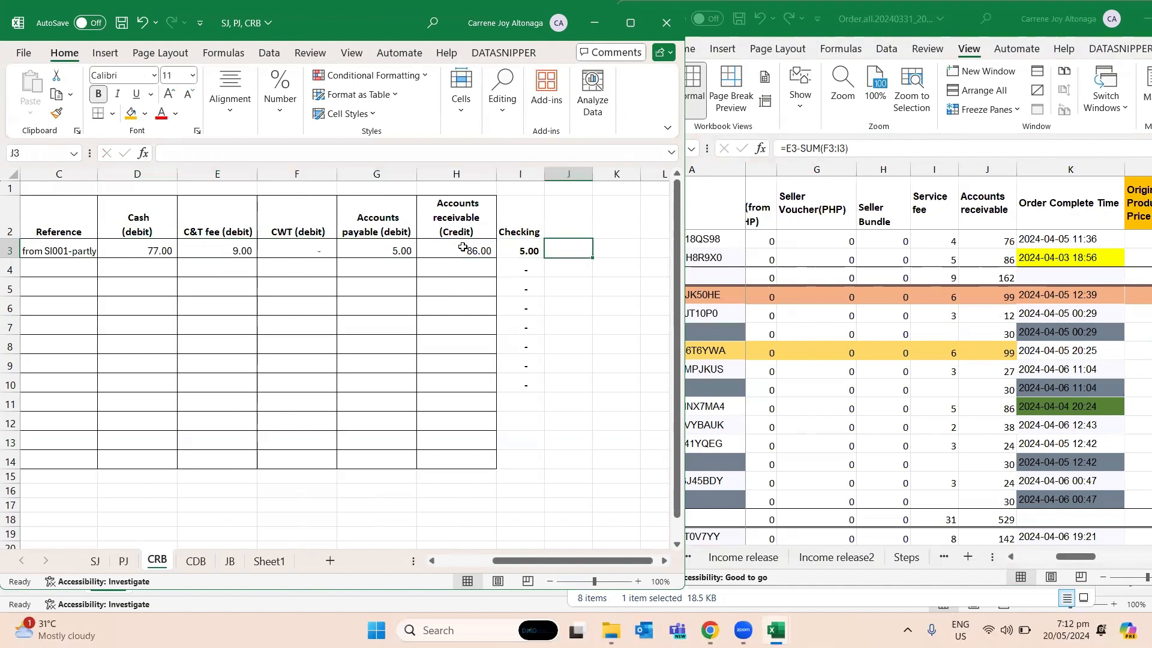
pyautogui.press('Left')
pyautogui.press('Left')
pyautogui.press('Left')
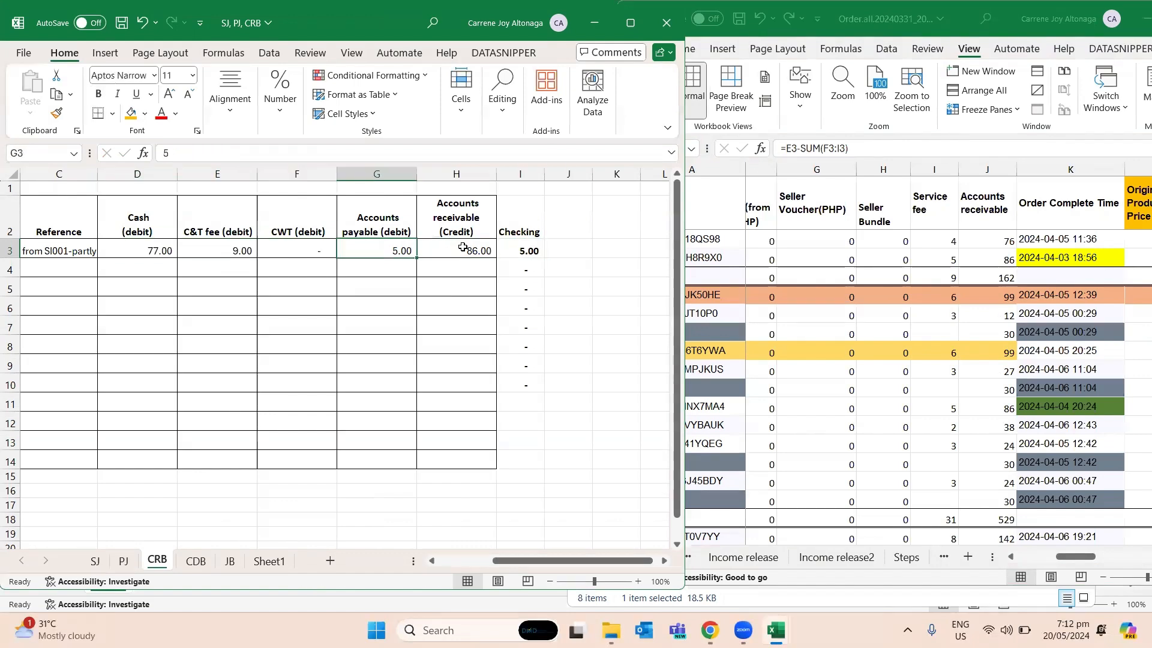
# - Review the row 3 fees and Total Released Amount in Order.all, and sum the Commission fee and Transaction Fee cells M3 and O3
pyautogui.click(809, 270)
pyautogui.press('Left')
pyautogui.press('Left')
pyautogui.press('Left')
pyautogui.press('Left')
pyautogui.press('Right')
pyautogui.press('Right')
pyautogui.press('Right')
pyautogui.press('Right')
pyautogui.press('Right')
pyautogui.press('Right')
pyautogui.press('Right')
pyautogui.press('Right')
pyautogui.press('Right')
pyautogui.press('Right')
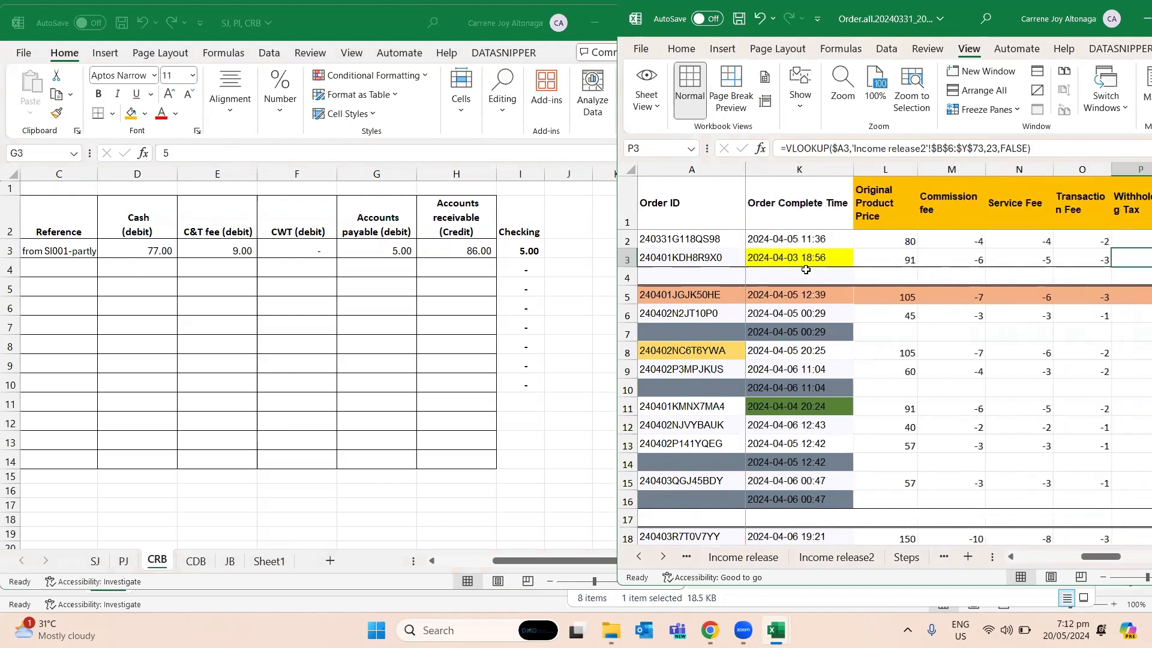
pyautogui.press('Right')
pyautogui.press('Right')
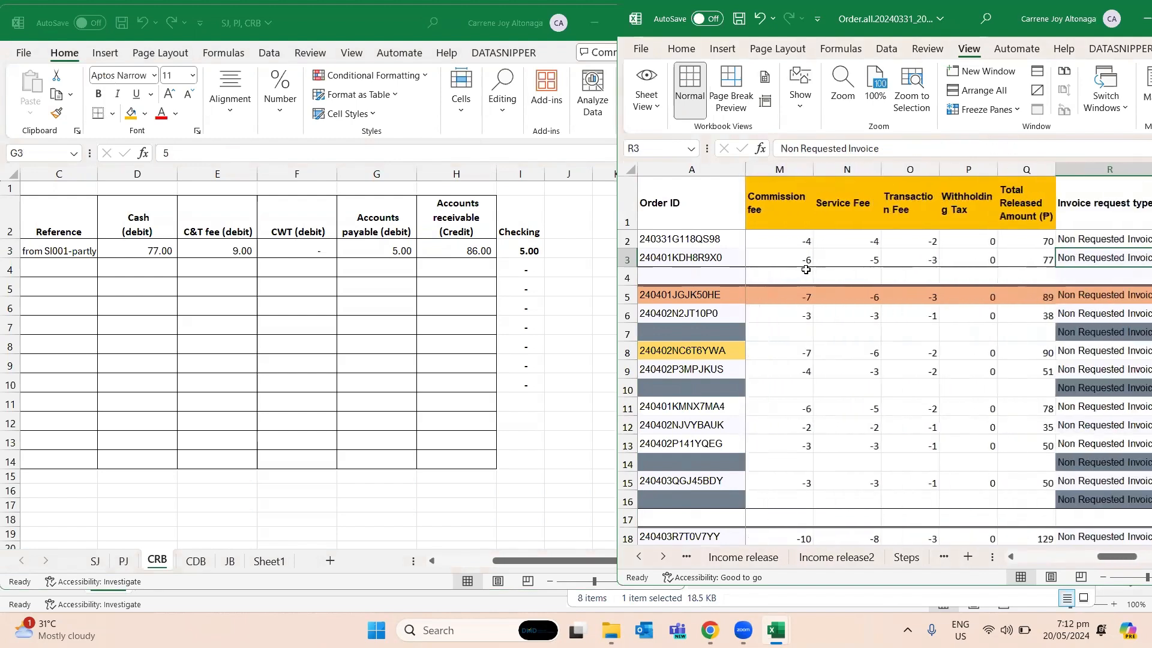
pyautogui.press('Left')
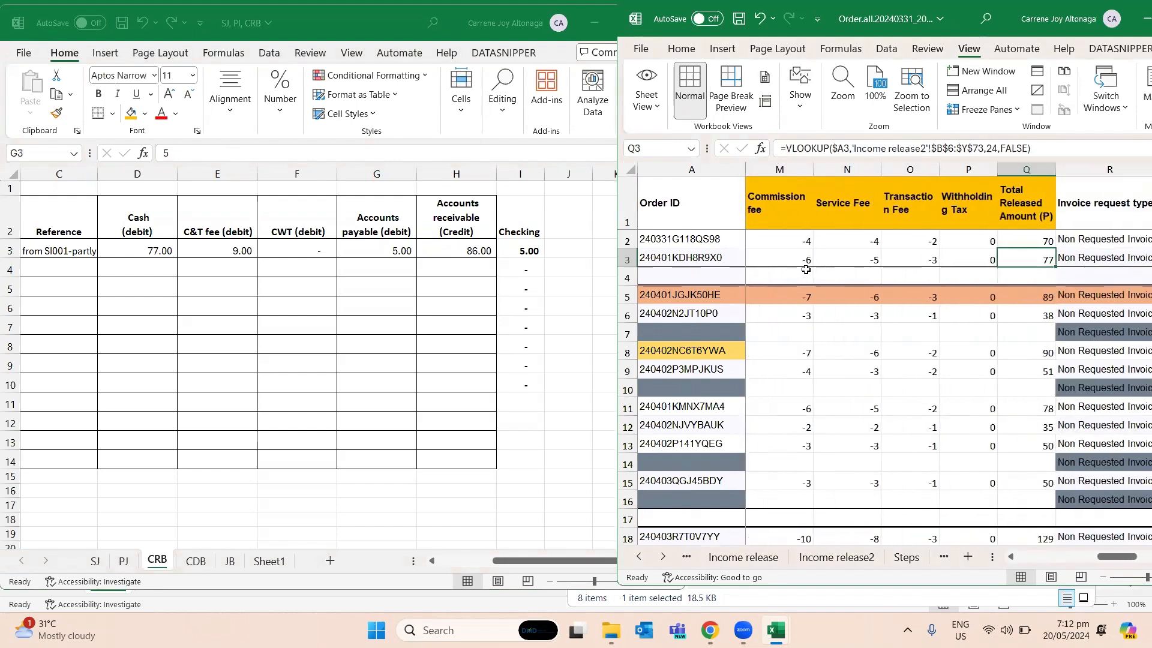
pyautogui.press('Left')
pyautogui.press('Left')
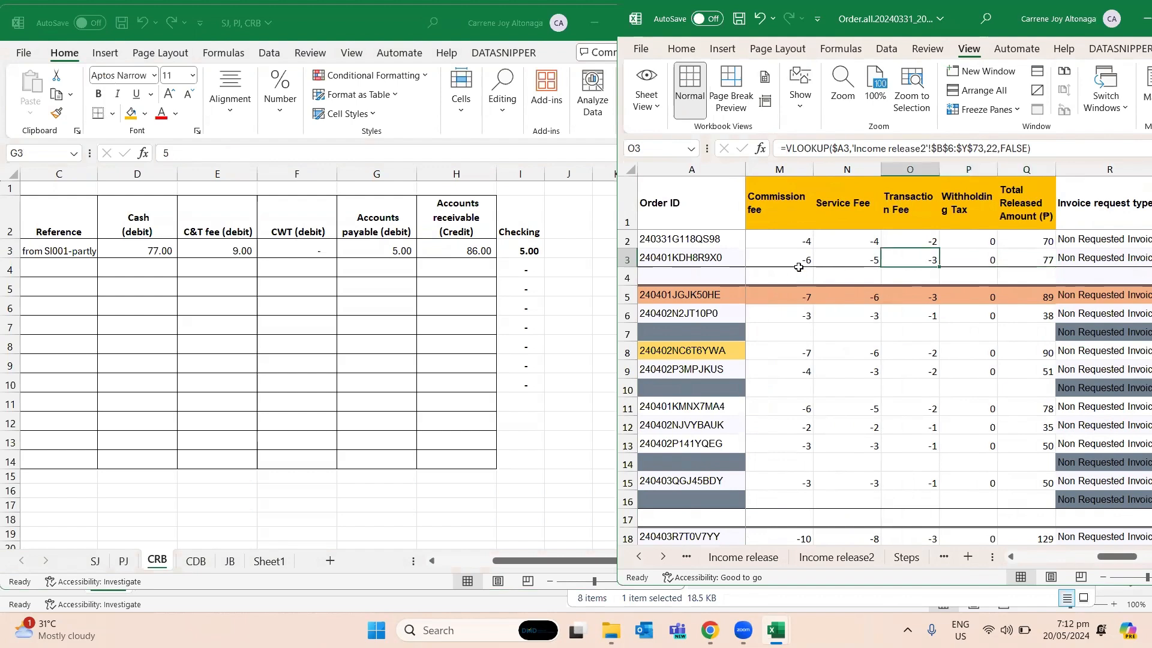
pyautogui.keyDown('ctrl'); pyautogui.click(800, 261); pyautogui.keyUp('ctrl')
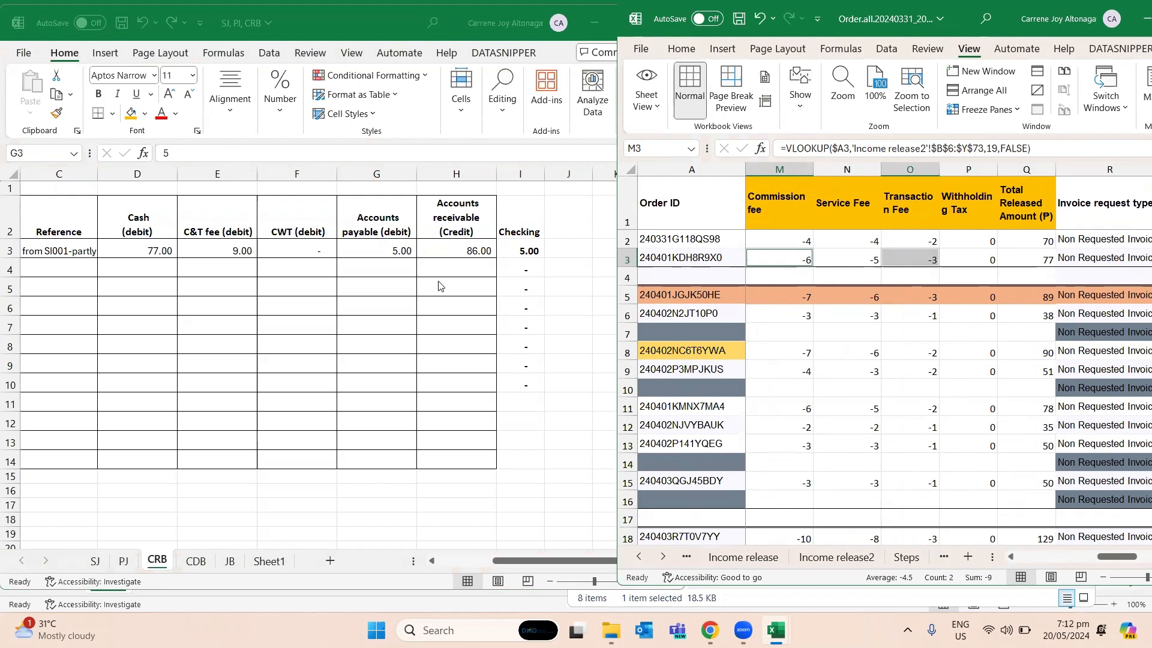
# - Clear the Accounts payable debit in G3 of CRB and inspect the Checking formula in I3
pyautogui.click(397, 252)
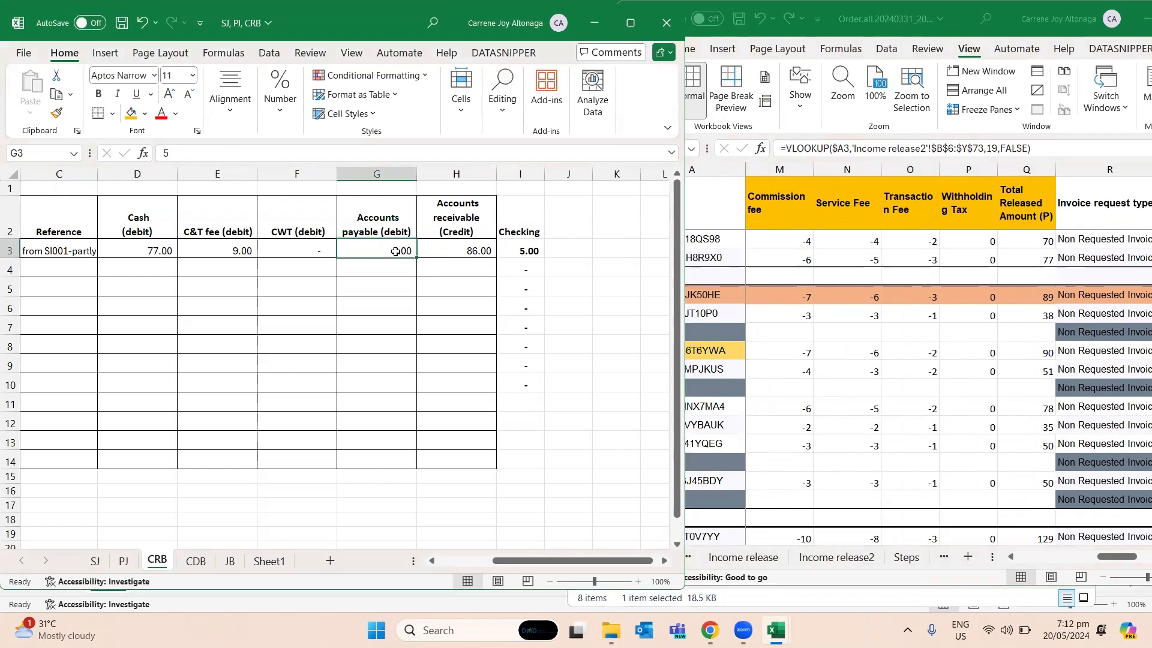
pyautogui.click(461, 245)
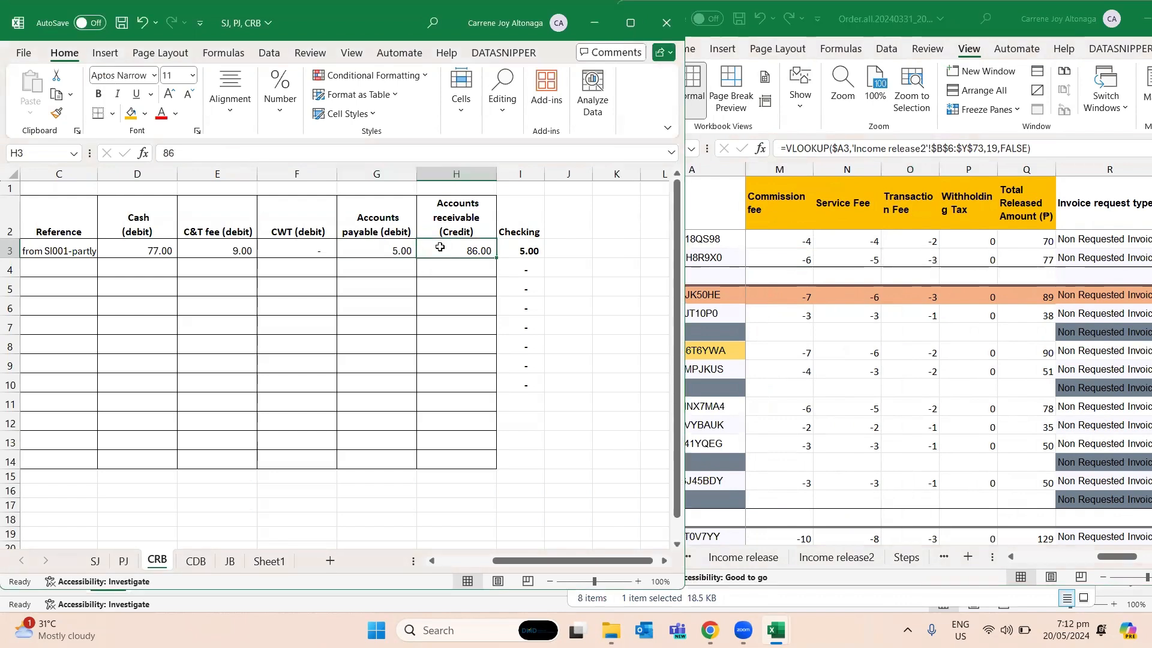
pyautogui.click(401, 251)
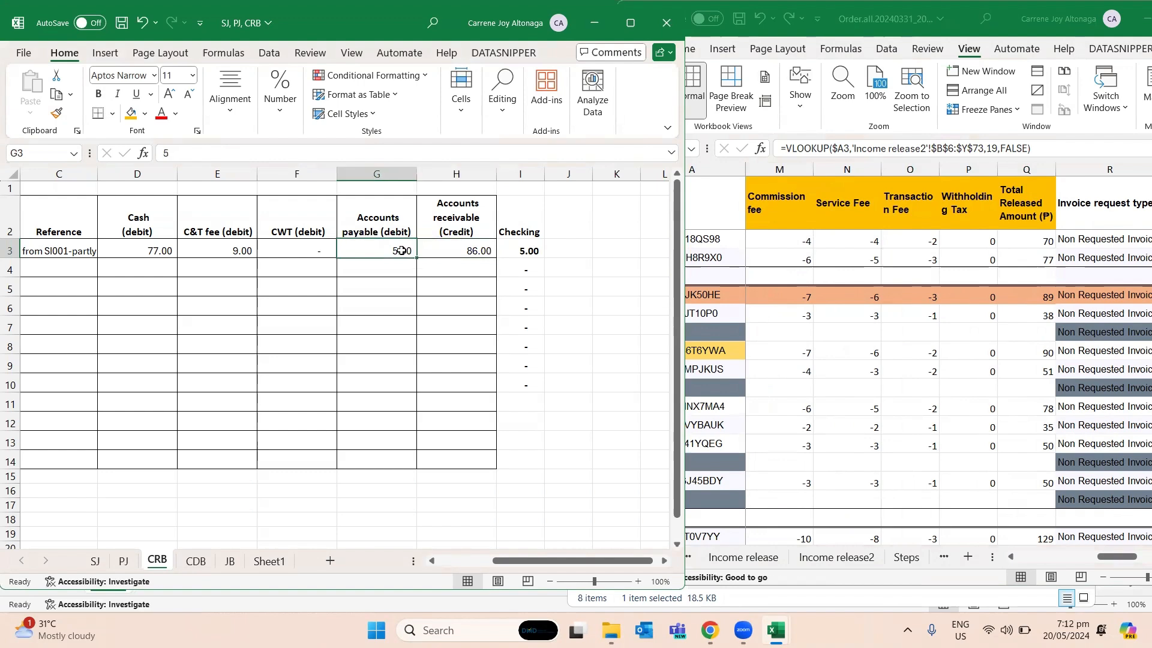
pyautogui.press('Delete')
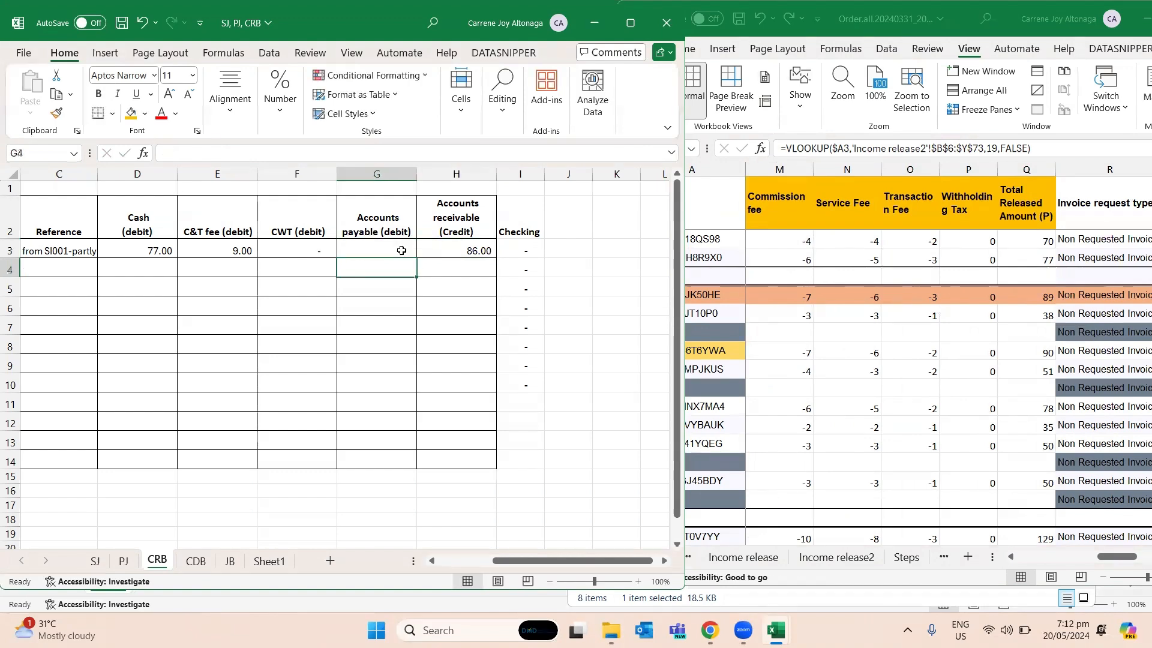
pyautogui.press('Right')
pyautogui.press('Right')
pyautogui.press('F2')
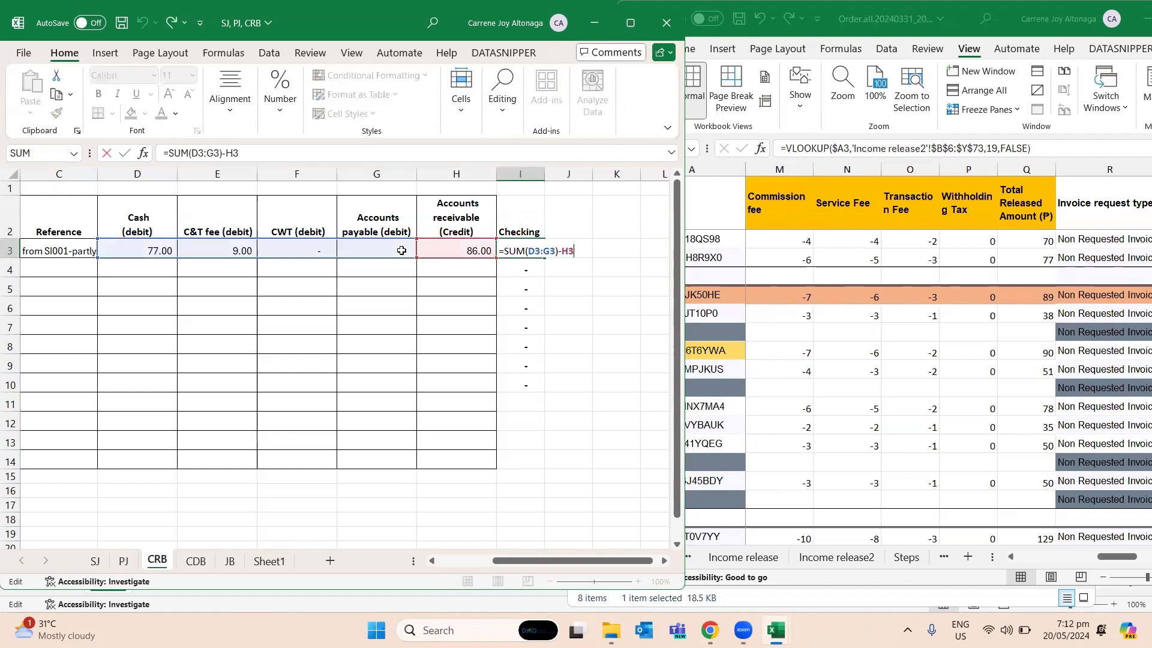
pyautogui.press('Escape')
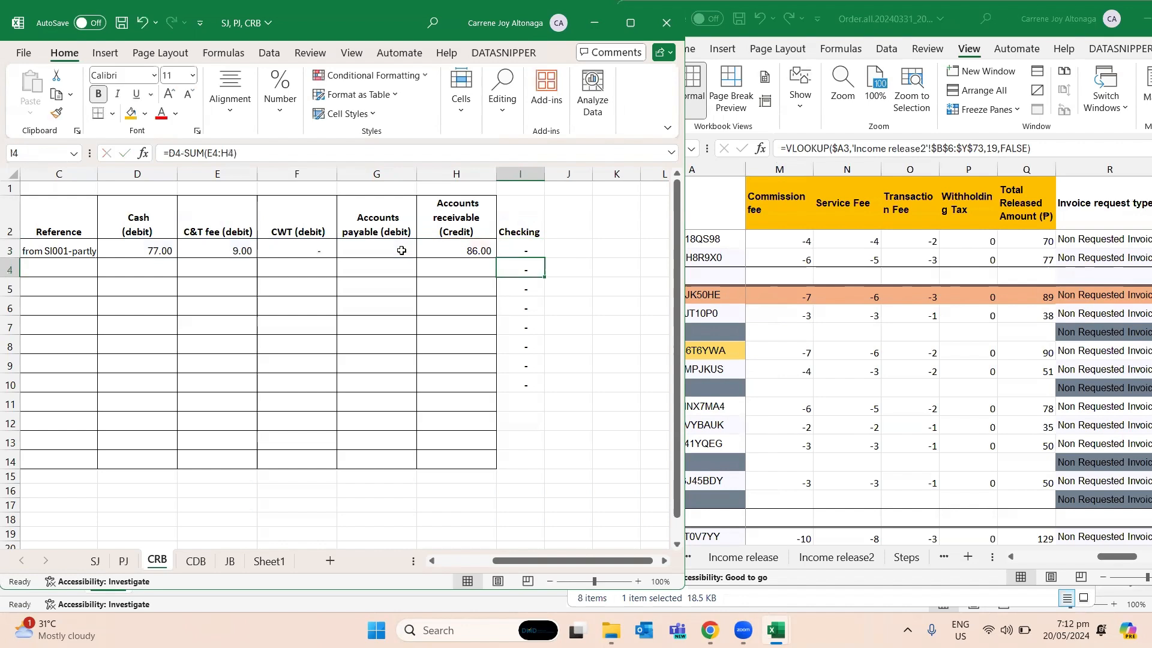
pyautogui.press('Left')
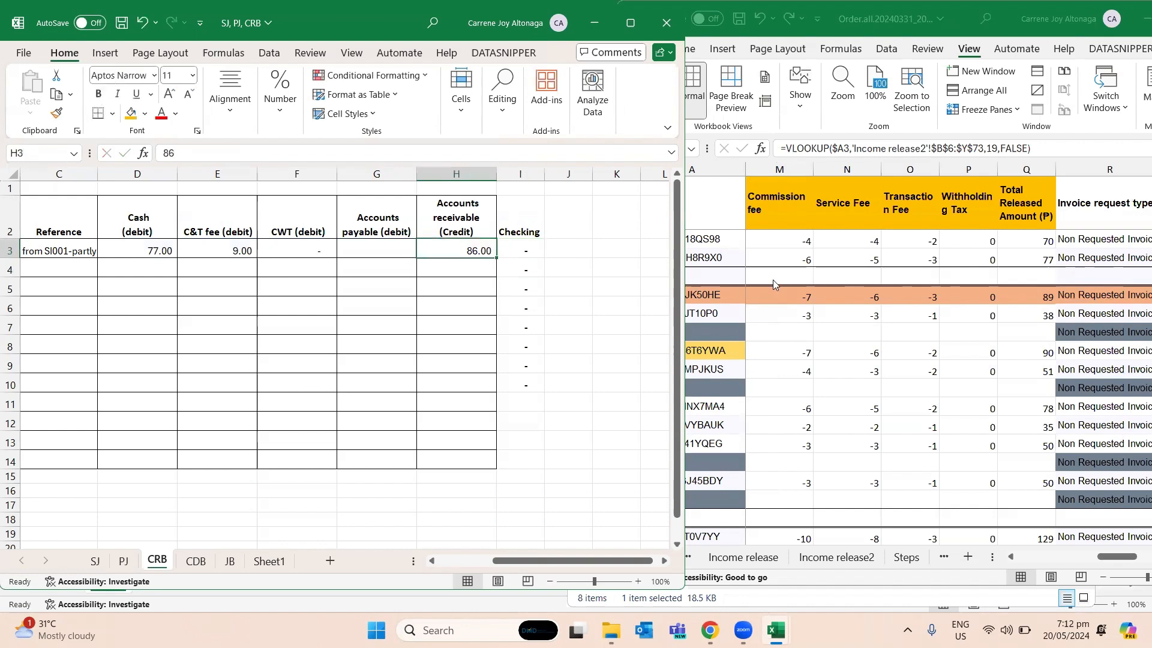
# - Clear the Accounts receivable credit in H3 of CRB
pyautogui.click(851, 255)
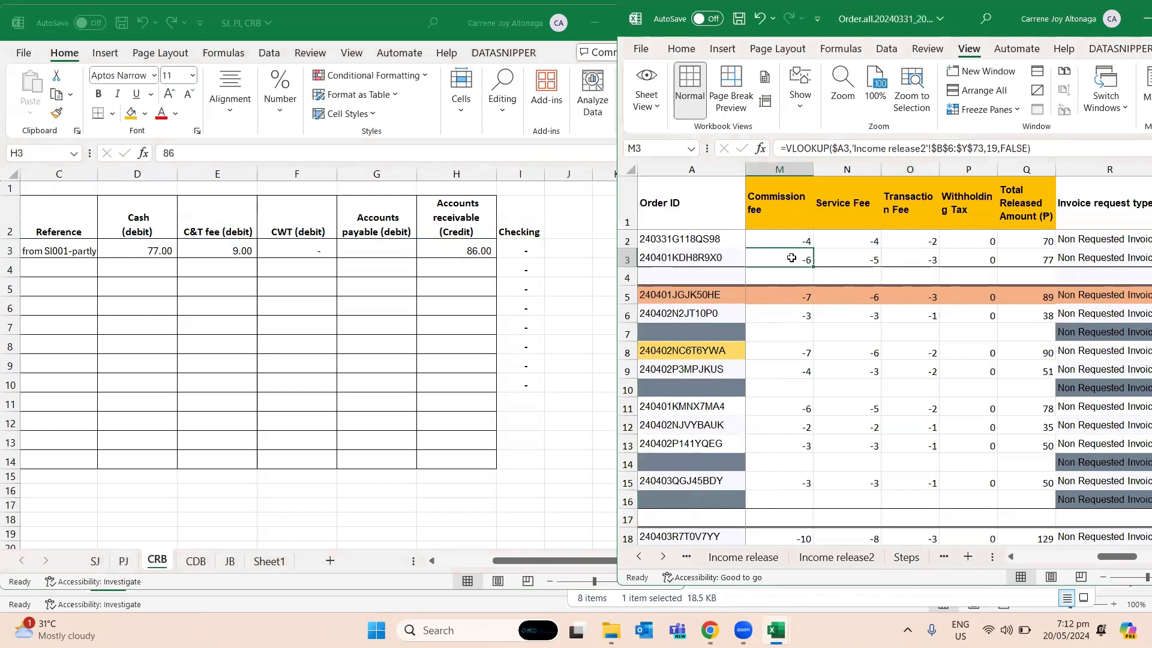
pyautogui.click(449, 243)
pyautogui.press('BackSpace')
pyautogui.press('Return')
pyautogui.press('Left')
pyautogui.press('Left')
pyautogui.press('Up')
pyautogui.press('Left')
pyautogui.press('Left')
pyautogui.press('Left')
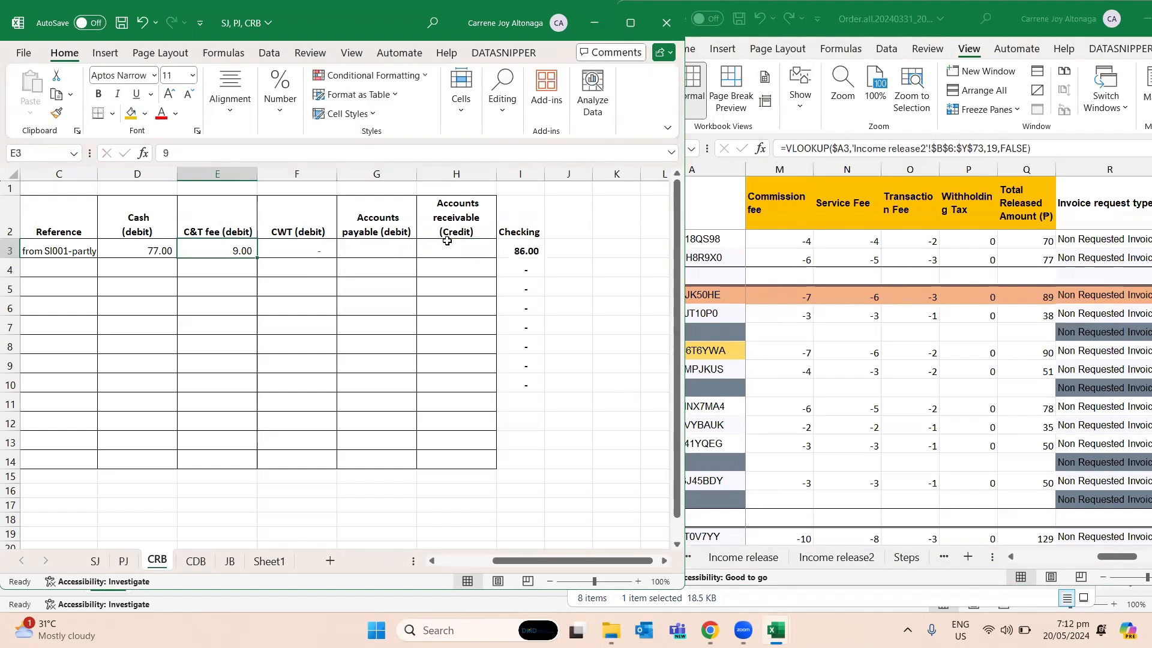
# - Link the Accounts payable debit in G3 of CRB to the row 3 Service fee, cell I3, in the Order.all workbook
pyautogui.press('Right')
pyautogui.press('Right')
pyautogui.press('Right')
pyautogui.press('Right')
pyautogui.write('=')
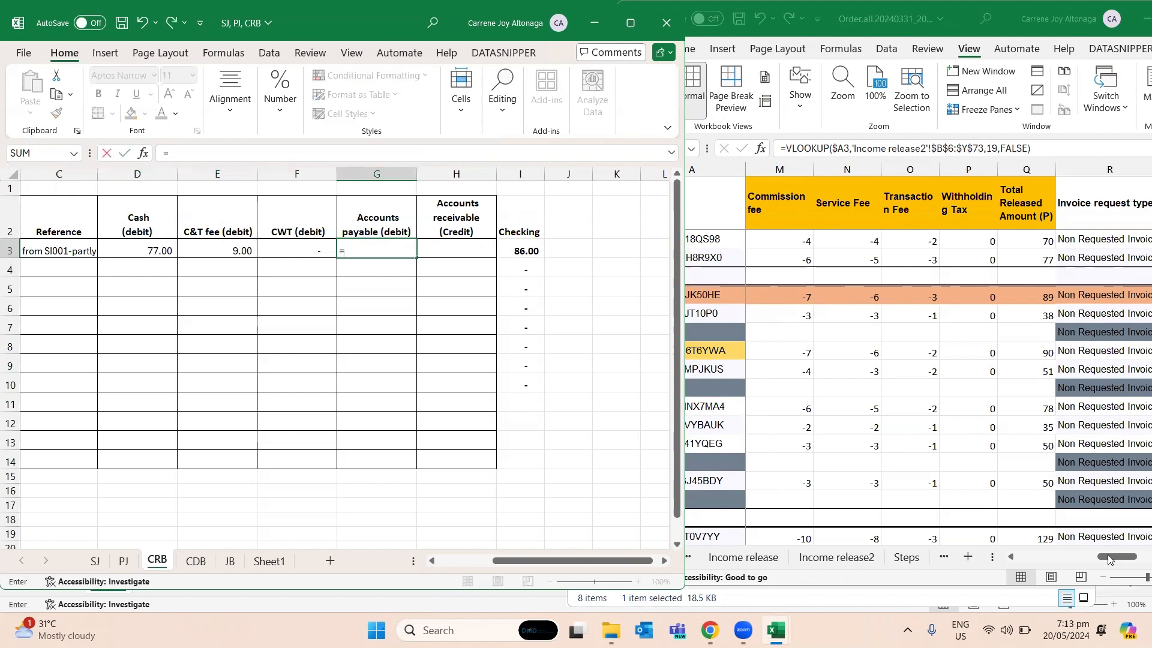
pyautogui.click(1109, 559)
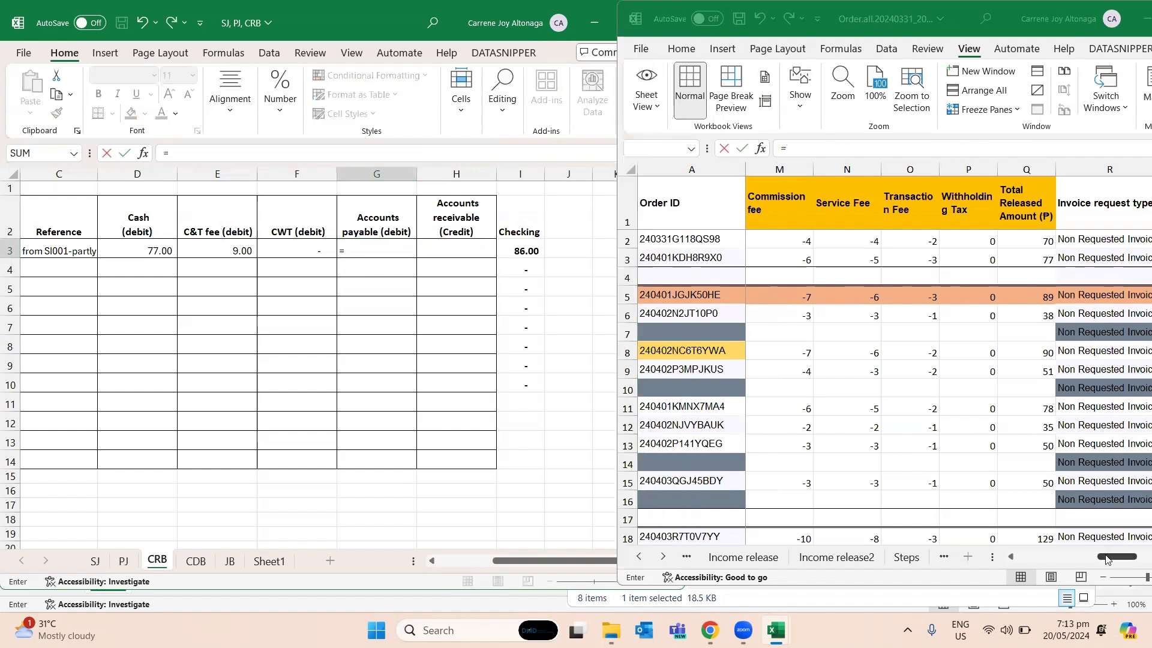
pyautogui.click(1013, 558)
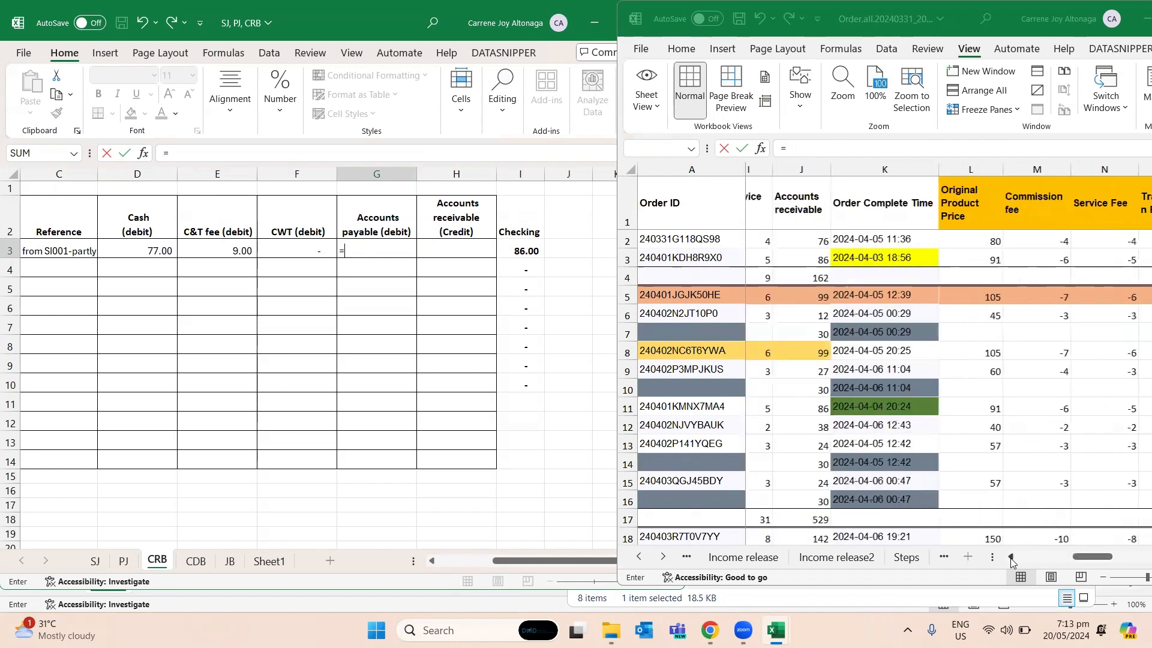
pyautogui.click(1013, 558)
pyautogui.click(1013, 558)
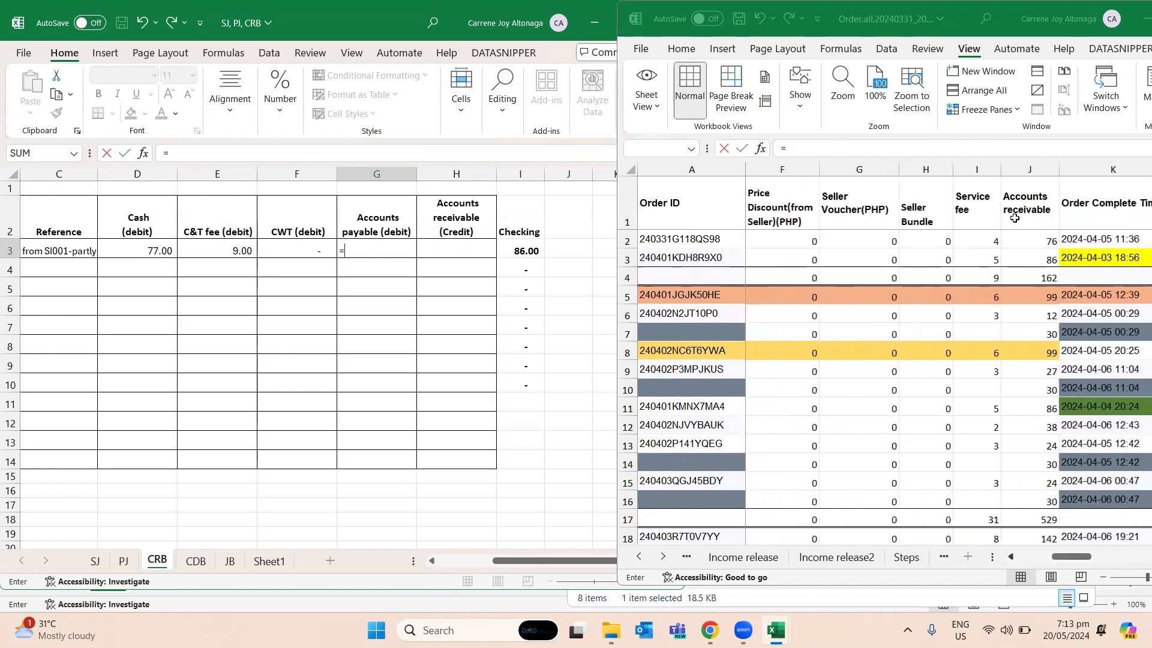
pyautogui.click(990, 261)
pyautogui.press('Return')
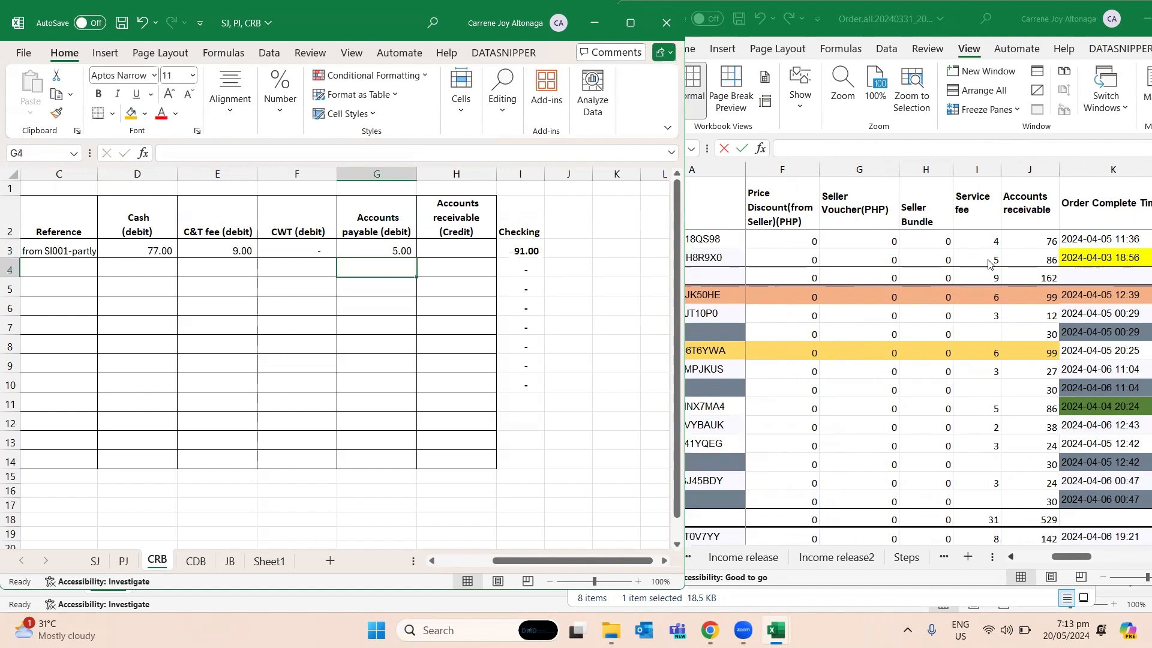
# - Link the Accounts receivable credit in H3 of CRB to the row 3 Original Price, cell E3, in the Order.all workbook
pyautogui.press('Up')
pyautogui.press('Right')
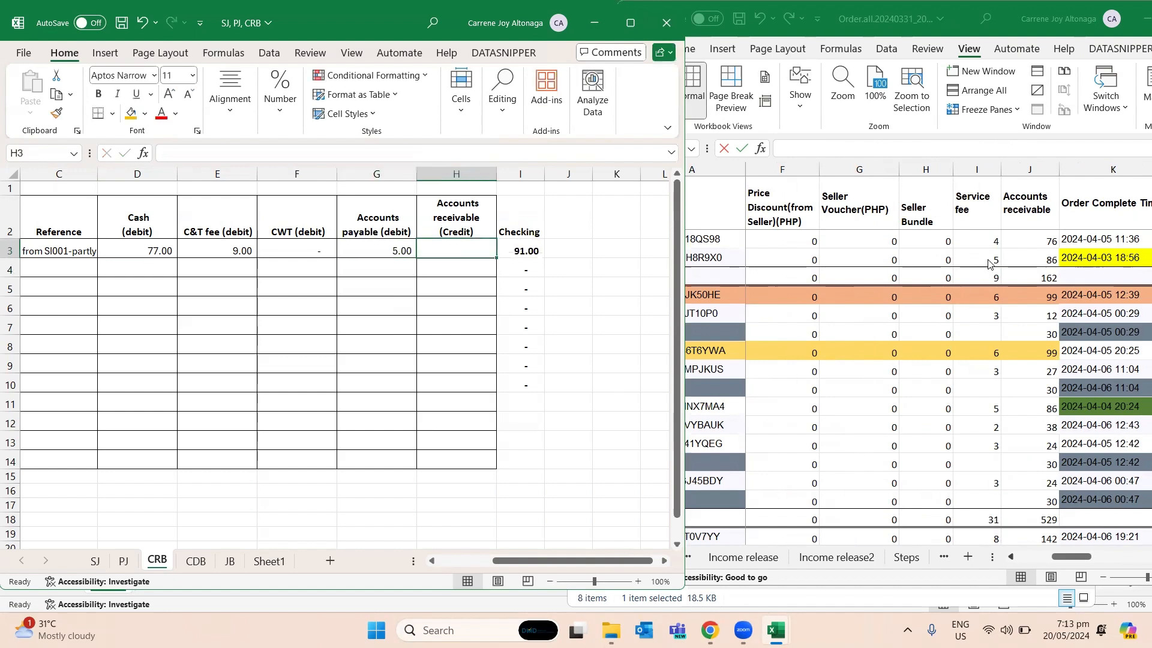
pyautogui.write('=')
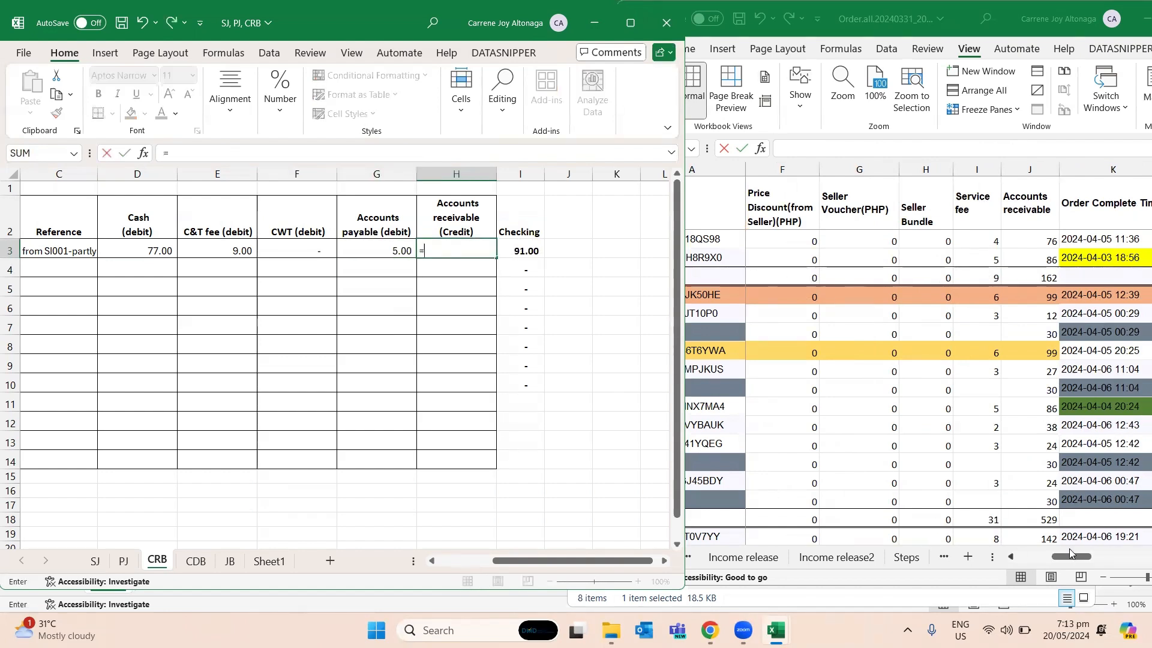
pyautogui.click(1016, 557)
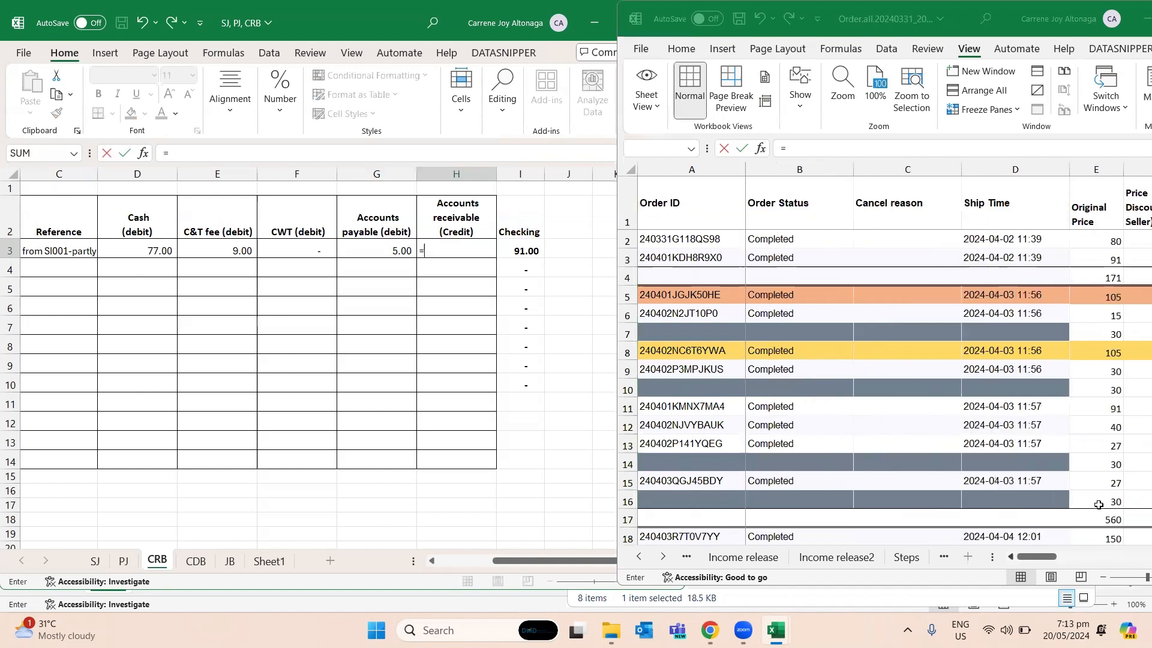
pyautogui.click(1114, 260)
pyautogui.press('Return')
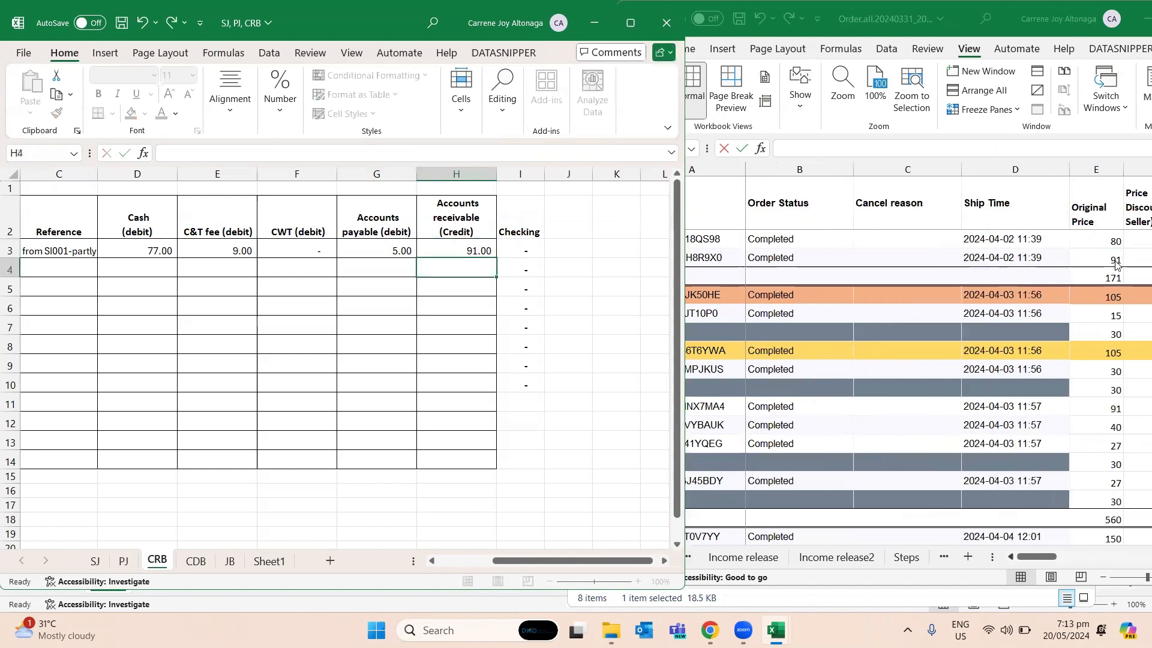
# - Compare the SI001 Sales and Accounts receivable cells in SJ with the Original Price entries in Order.all, and return to CRB
pyautogui.click(94, 560)
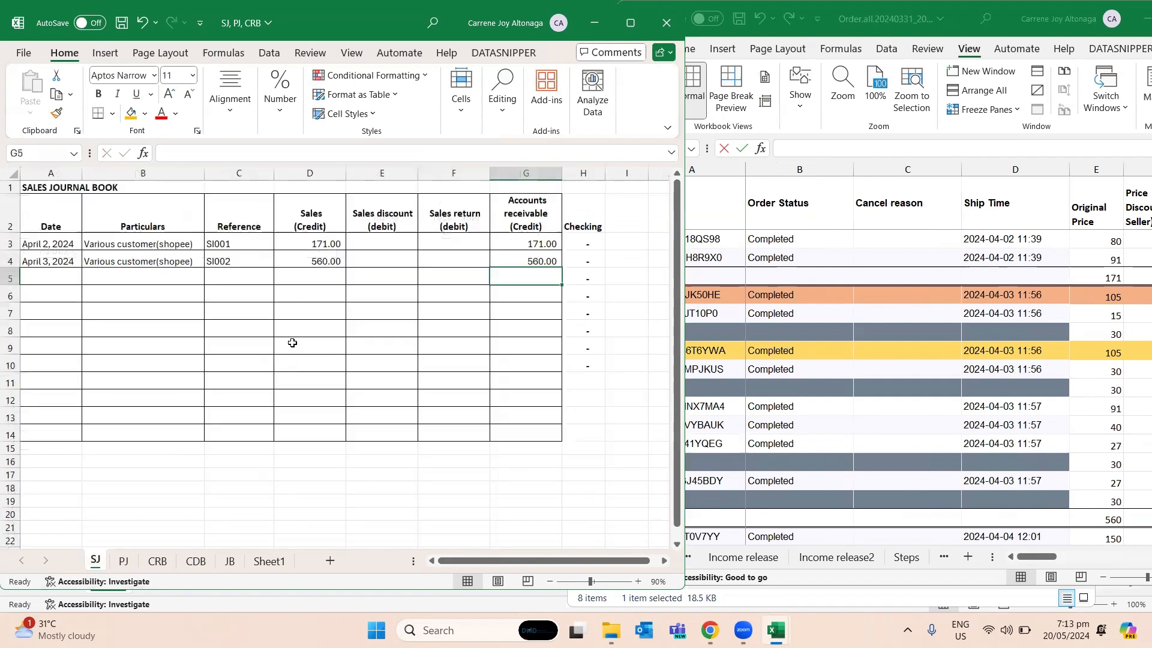
pyautogui.click(334, 243)
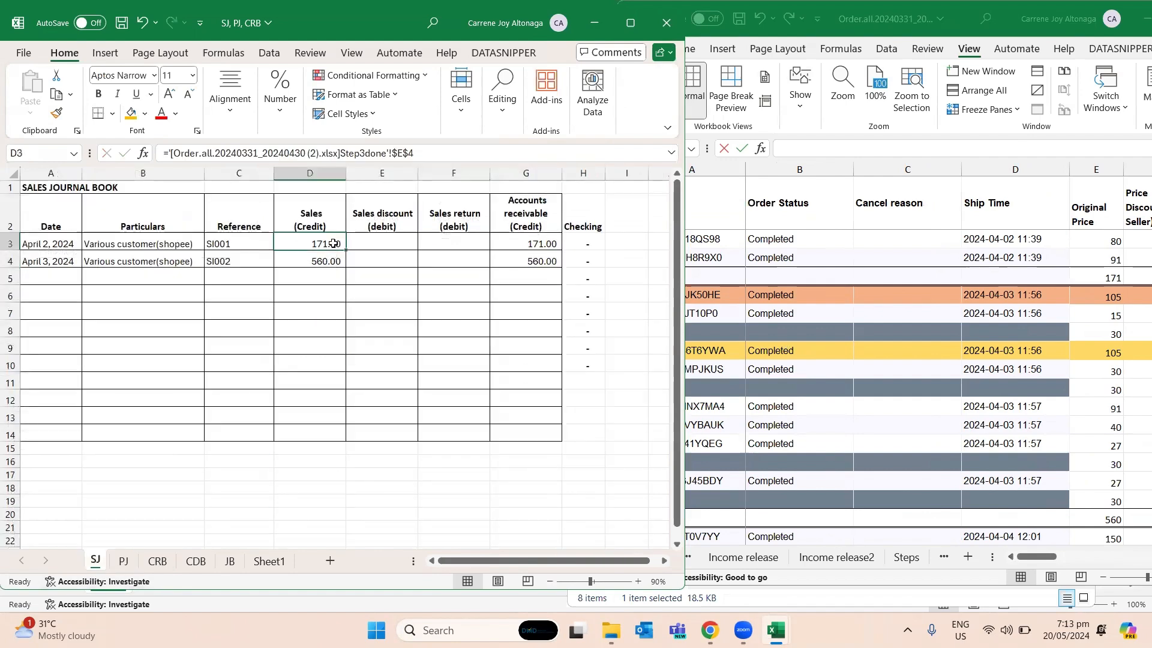
pyautogui.click(531, 246)
pyautogui.click(1093, 236)
pyautogui.click(1090, 258)
pyautogui.click(229, 566)
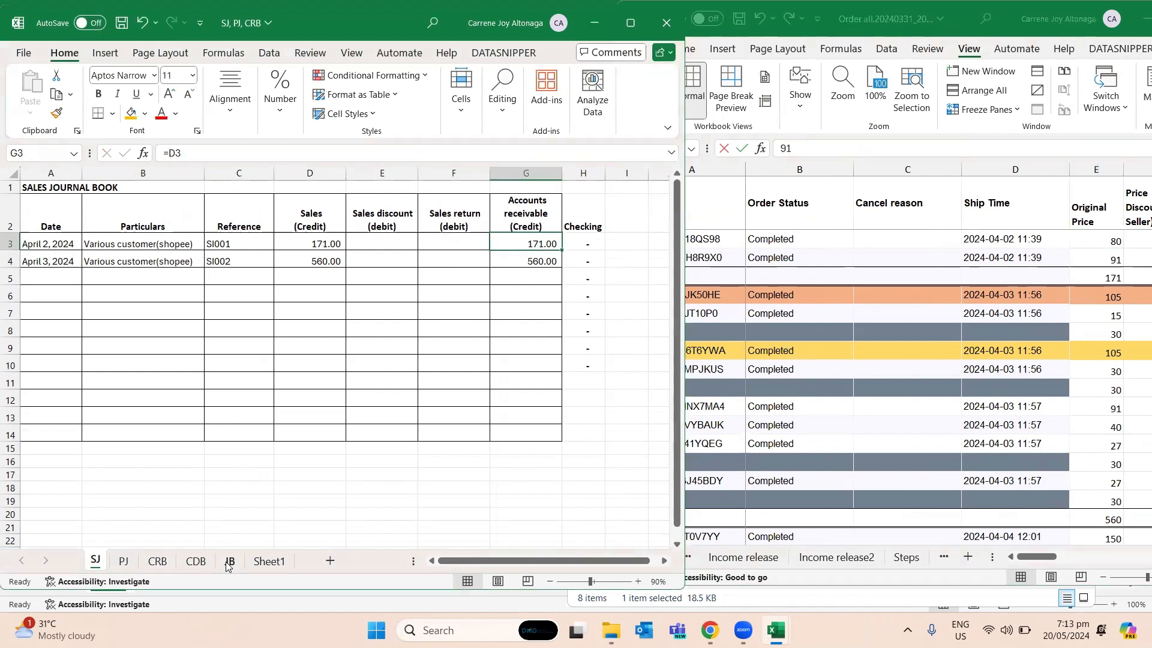
pyautogui.click(229, 567)
pyautogui.click(192, 566)
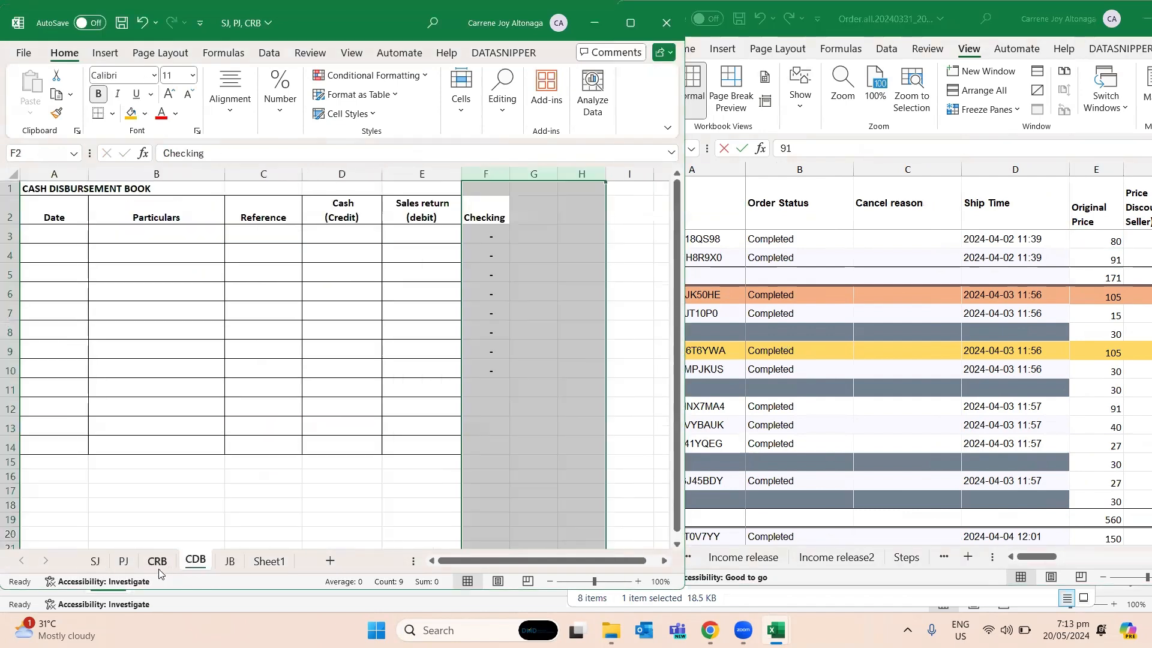
pyautogui.click(158, 562)
# - Review the row 3 entry in CRB, including the linked Accounts receivable credit in H3
pyautogui.click(313, 403)
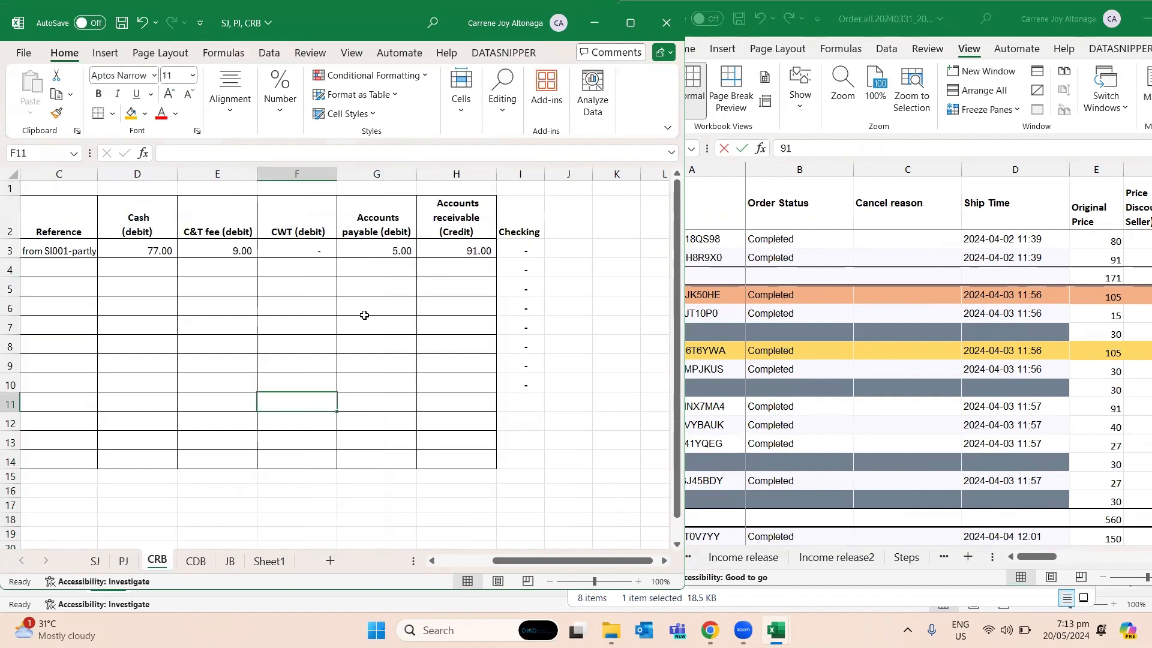
pyautogui.click(380, 290)
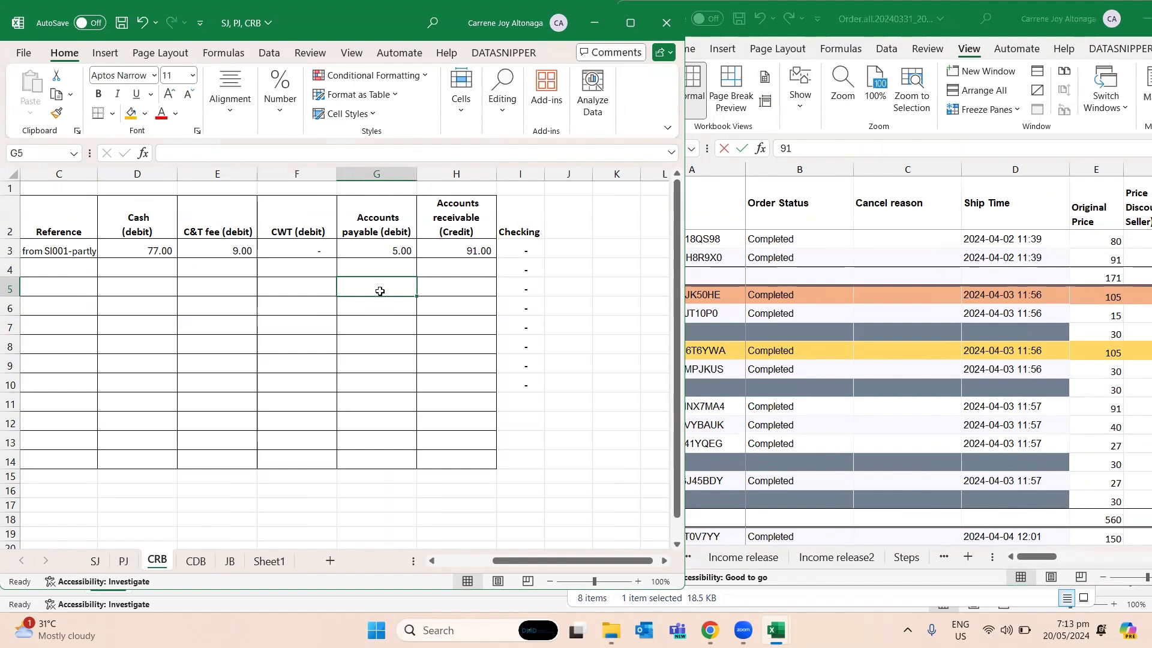
pyautogui.press('Up')
pyautogui.press('Up')
pyautogui.press('Up')
pyautogui.press('Right')
pyautogui.press('Down')
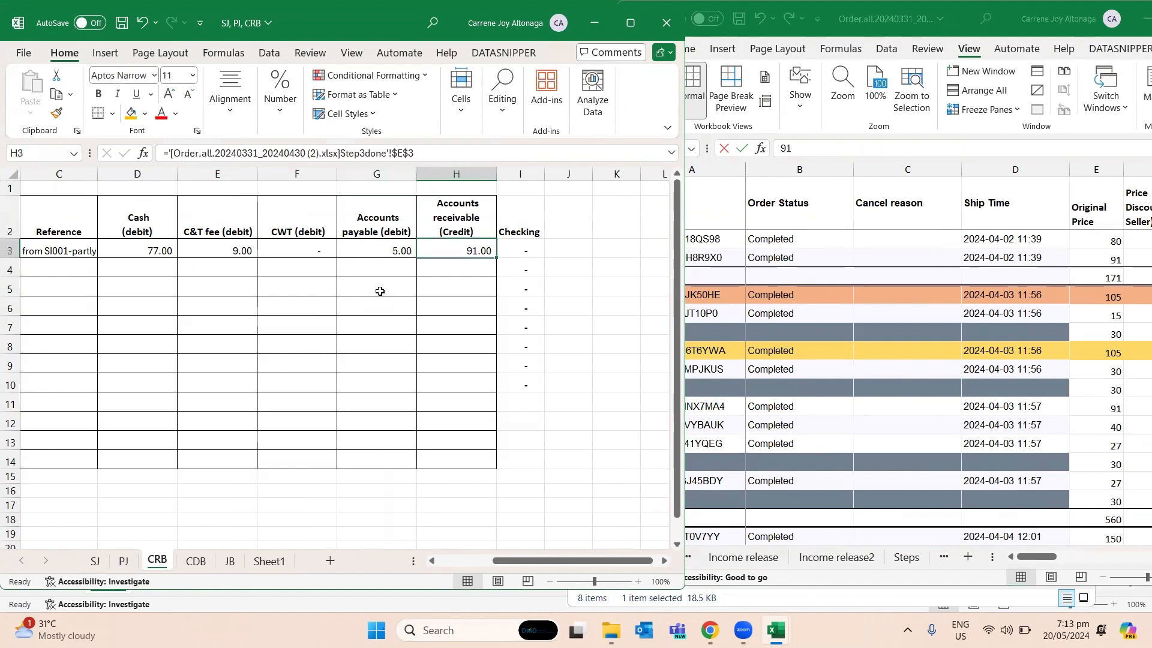
pyautogui.press('Down')
pyautogui.press('Up')
pyautogui.press('Left')
pyautogui.press('Left')
pyautogui.press('Left')
pyautogui.press('Left')
pyautogui.press('Left')
pyautogui.press('Left')
pyautogui.press('Left')
pyautogui.press('Down')
pyautogui.press('Right')
pyautogui.press('Right')
pyautogui.press('Left')
pyautogui.press('Left')
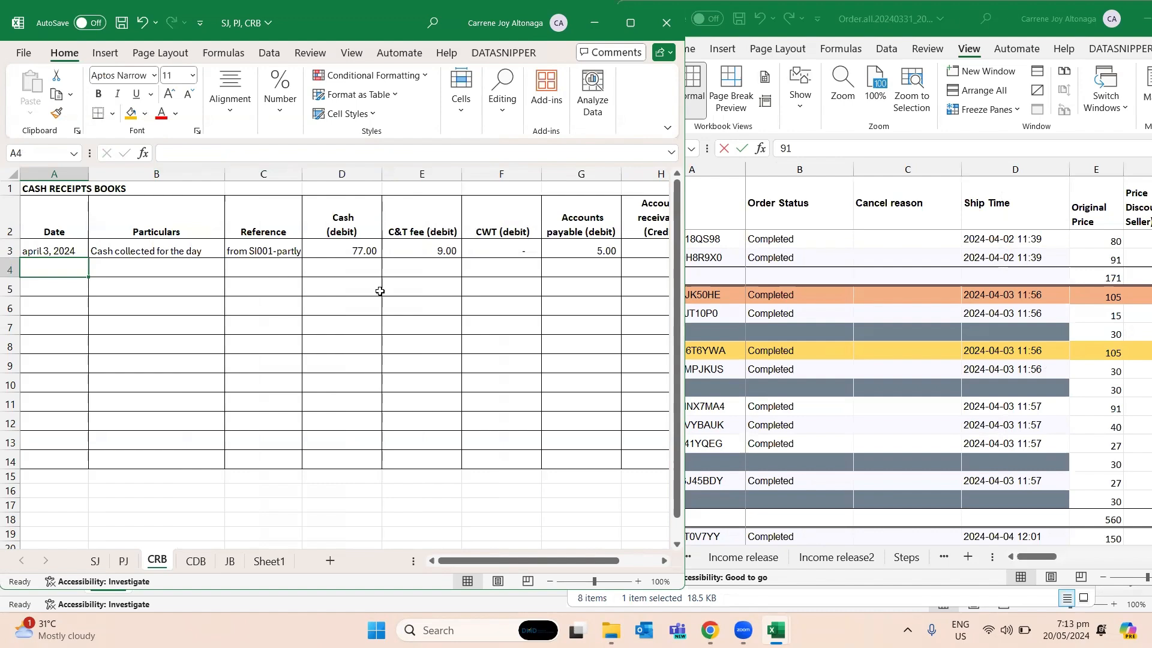
pyautogui.hotkey('ctrl', 'pageup')
pyautogui.write('A')
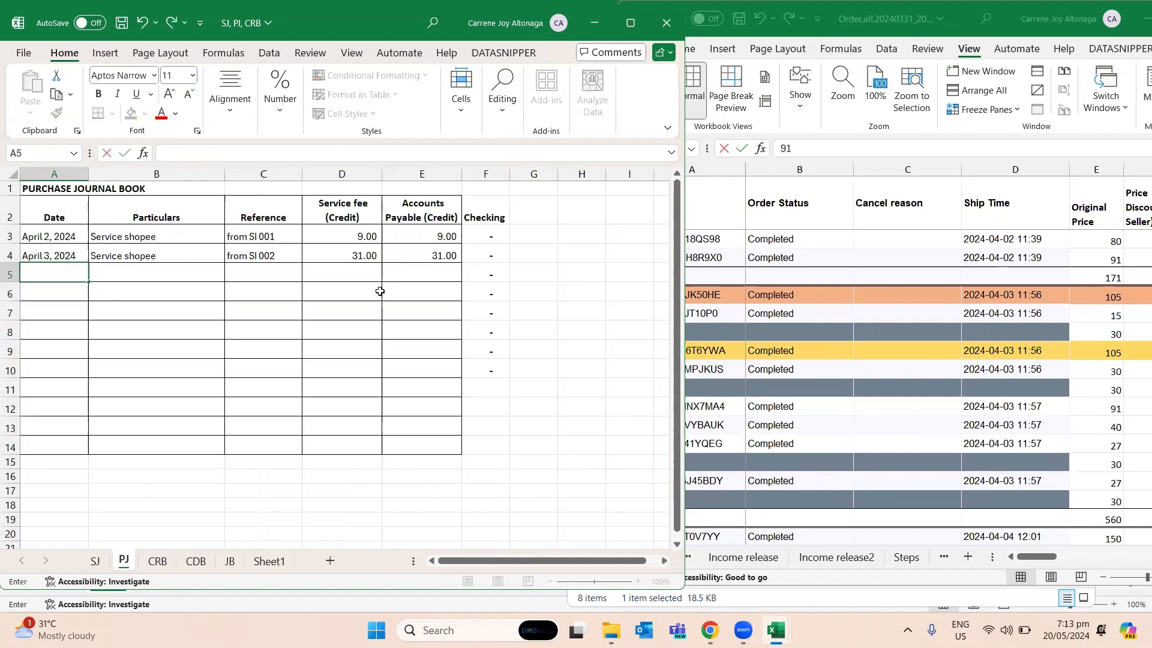
pyautogui.press('Escape')
# - Enter the date April 4, 2024 in cell A5 of the sales journal SJ
pyautogui.hotkey('ctrl', 'pageup')
pyautogui.press('Down')
pyautogui.press('Left')
pyautogui.press('Left')
pyautogui.press('Left')
pyautogui.press('Left')
pyautogui.press('Left')
pyautogui.press('Left')
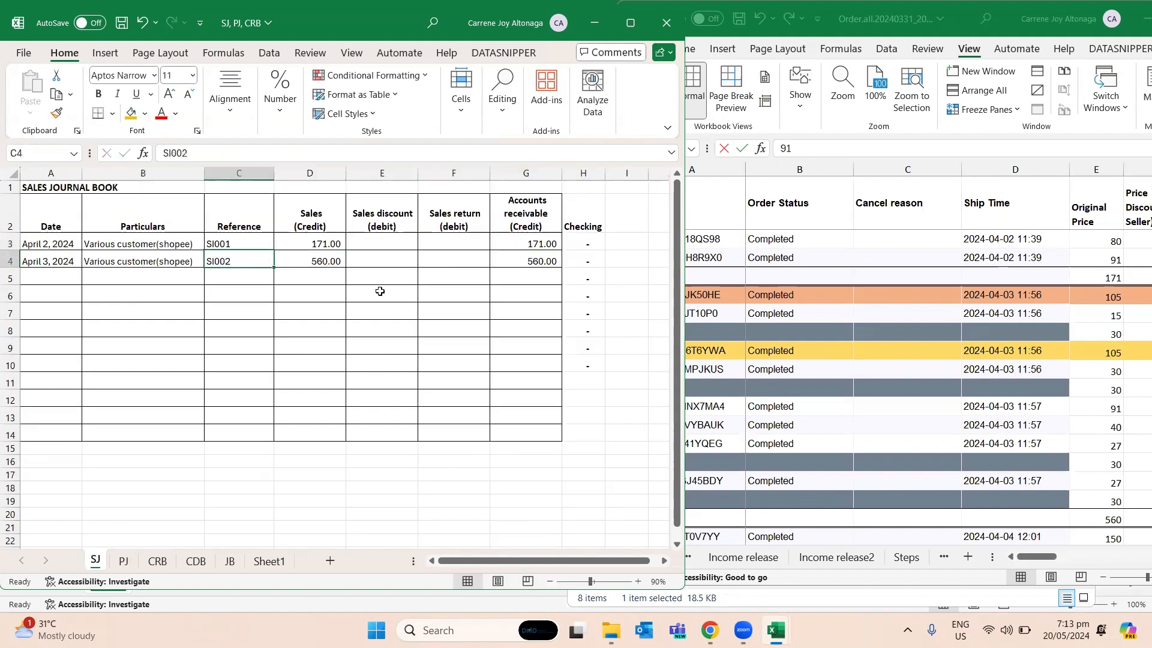
pyautogui.press('Down')
pyautogui.write('Apr')
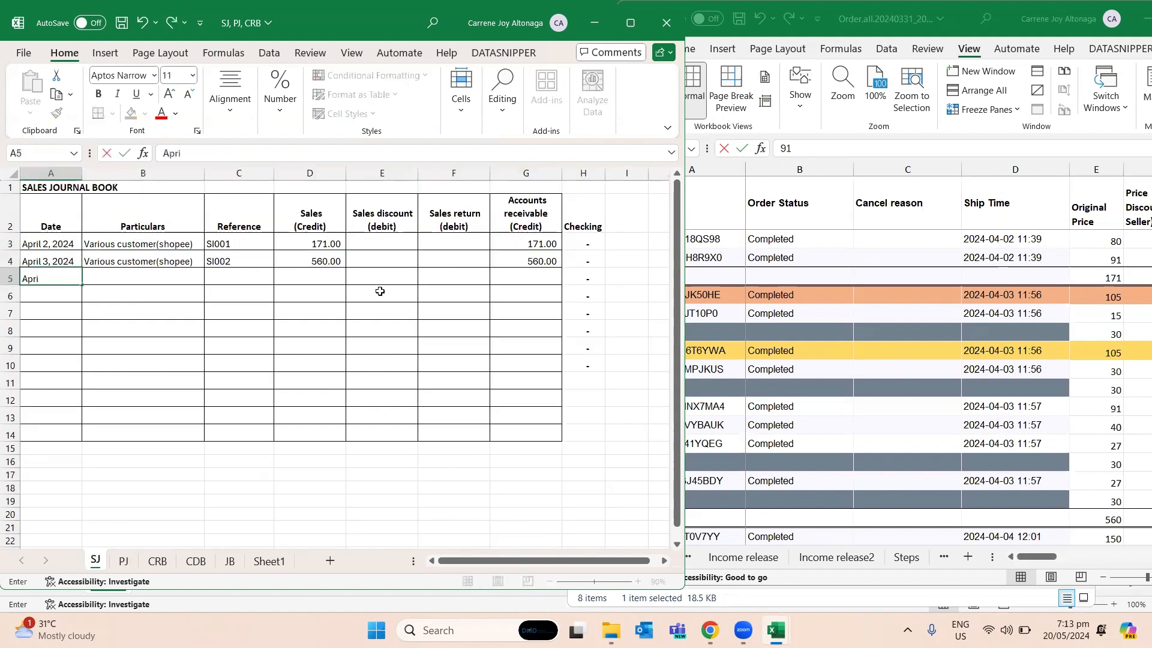
pyautogui.write('il 4, 2024')
pyautogui.press('Return')
# - Copy the particulars "Various customer(shopee)" into B5 of SJ and set the reference in C5 to SI003
pyautogui.press('Up')
pyautogui.press('Up')
pyautogui.press('Right')
pyautogui.hotkey('ctrl', 'c')
pyautogui.press('Down')
pyautogui.hotkey('ctrl', 'v')
pyautogui.press('Up')
pyautogui.press('Right')
pyautogui.hotkey('ctrl', 'c')
pyautogui.press('Down')
pyautogui.hotkey('ctrl', 'v')
pyautogui.press('F2')
pyautogui.press('BackSpace')
pyautogui.write('3')
pyautogui.press('Tab')
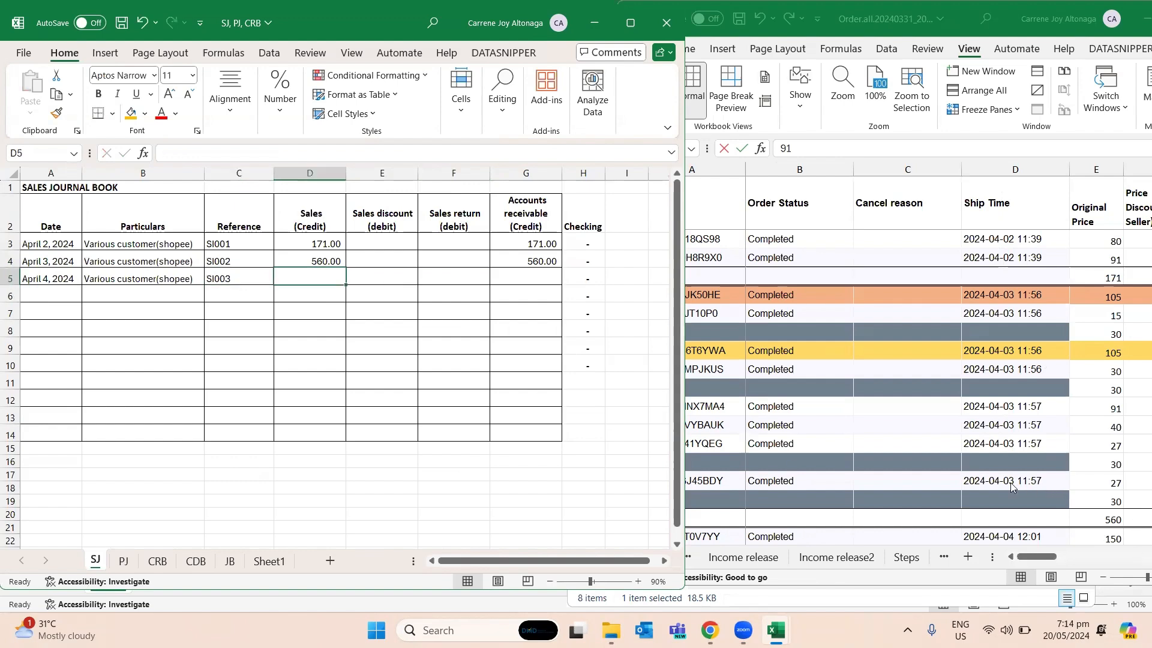
# - Find the April 4 Original Price subtotal in Order.all and enter 235 as Sales in D5 of SJ
pyautogui.click(1018, 487)
pyautogui.scroll(-3, 1008, 485)
pyautogui.click(1043, 408)
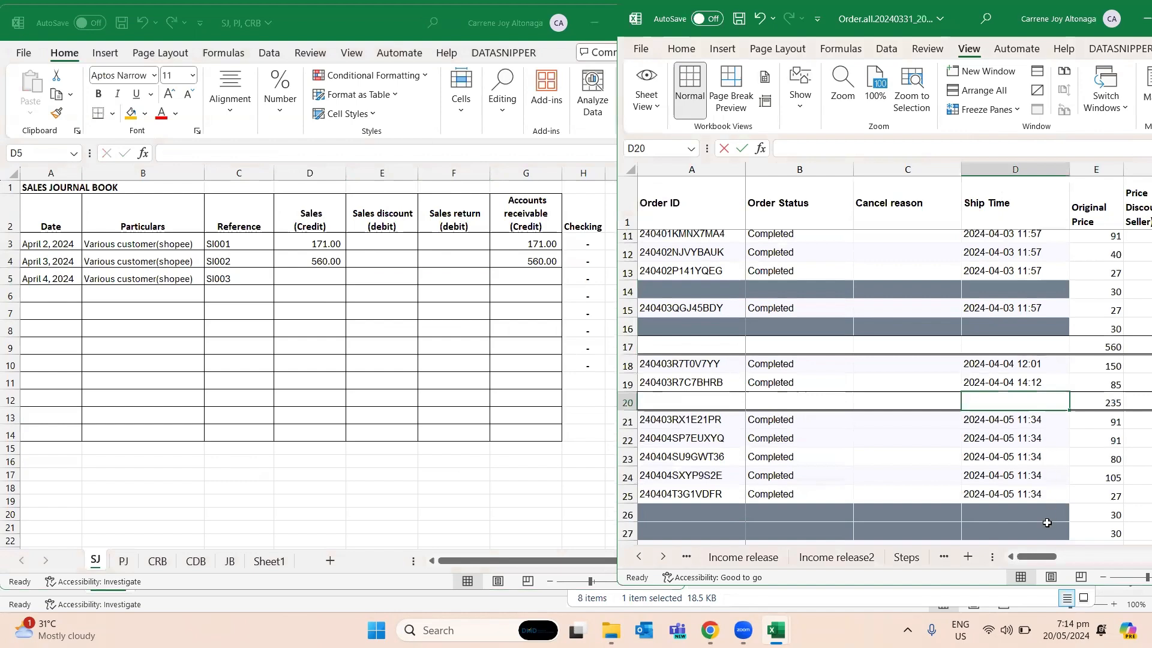
pyautogui.click(318, 274)
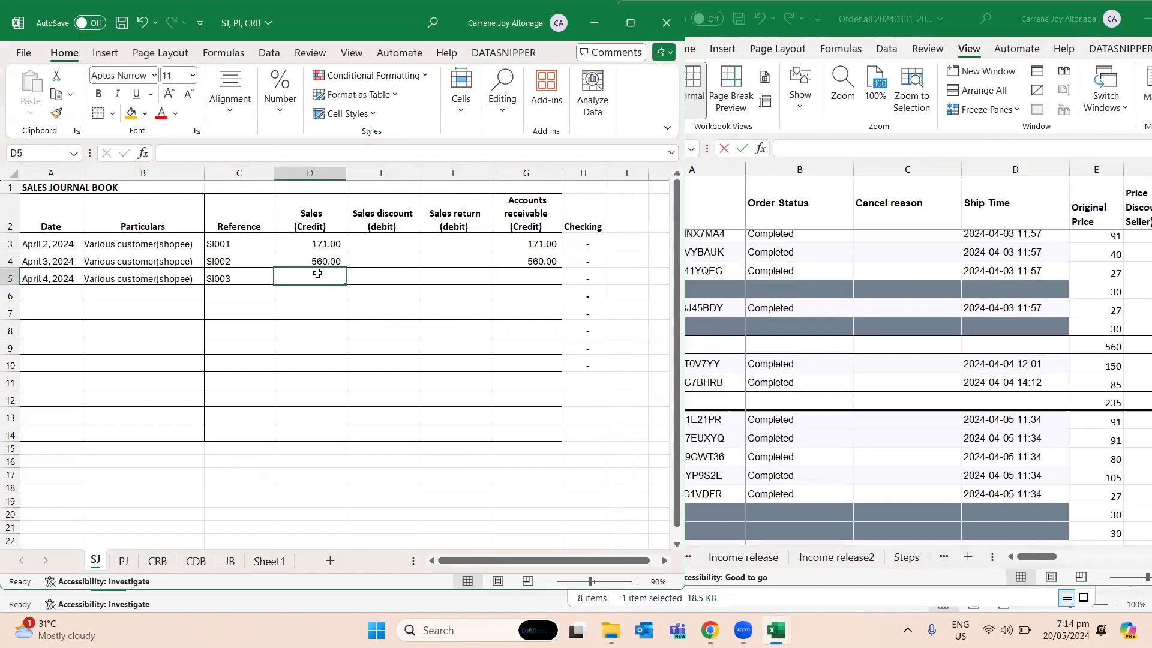
pyautogui.write('235')
pyautogui.press('Return')
# - Enter the SI003 sales amount, 235, in the Accounts receivable cell G5 of SJ
pyautogui.press('Up')
pyautogui.press('Right')
pyautogui.press('Right')
pyautogui.press('Right')
pyautogui.press('Right')
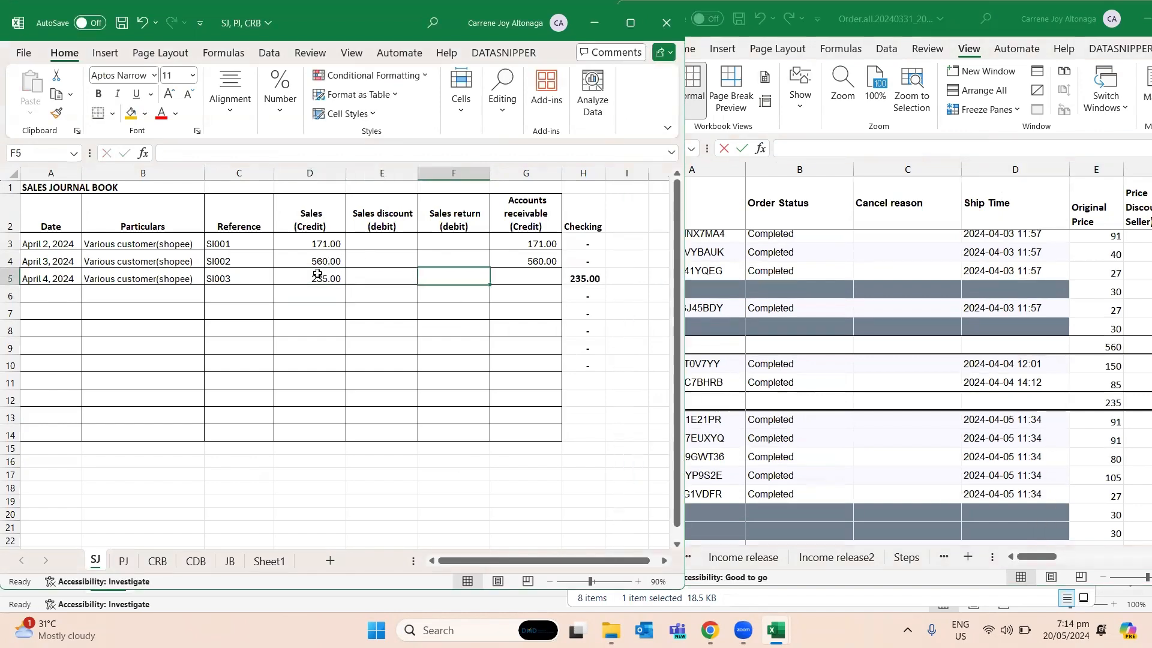
pyautogui.press('Left')
pyautogui.write('2')
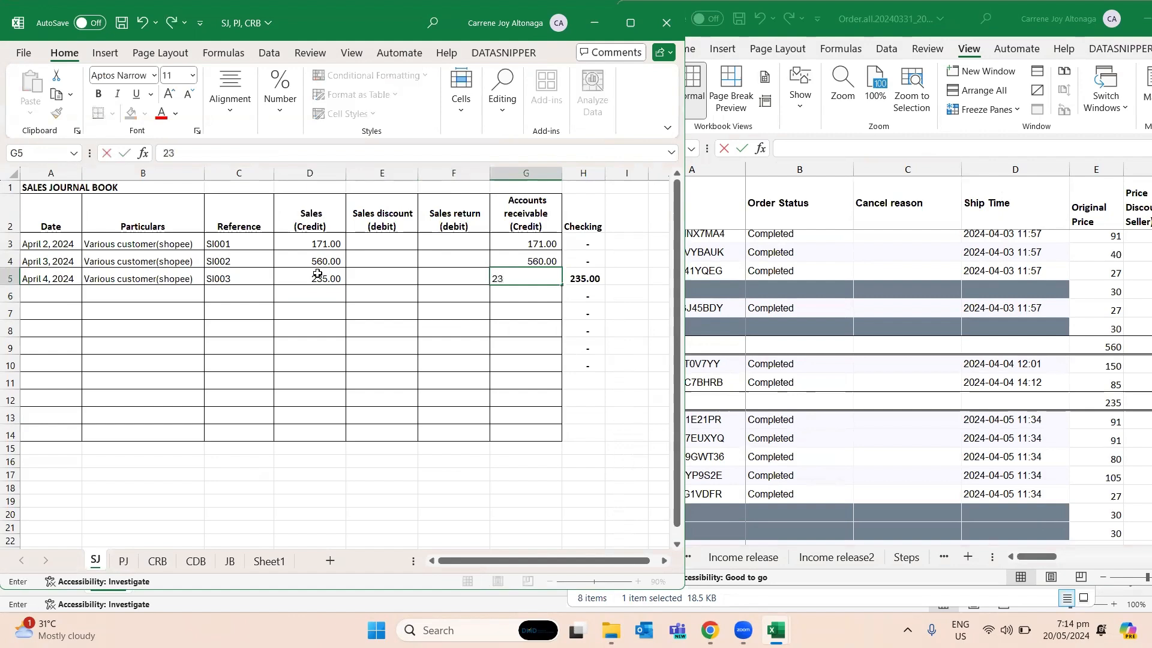
pyautogui.press('Return')
# - Enter the date April 4, 2024 in cell A5 of the purchase journal PJ
pyautogui.click(123, 560)
pyautogui.click(153, 344)
pyautogui.click(58, 277)
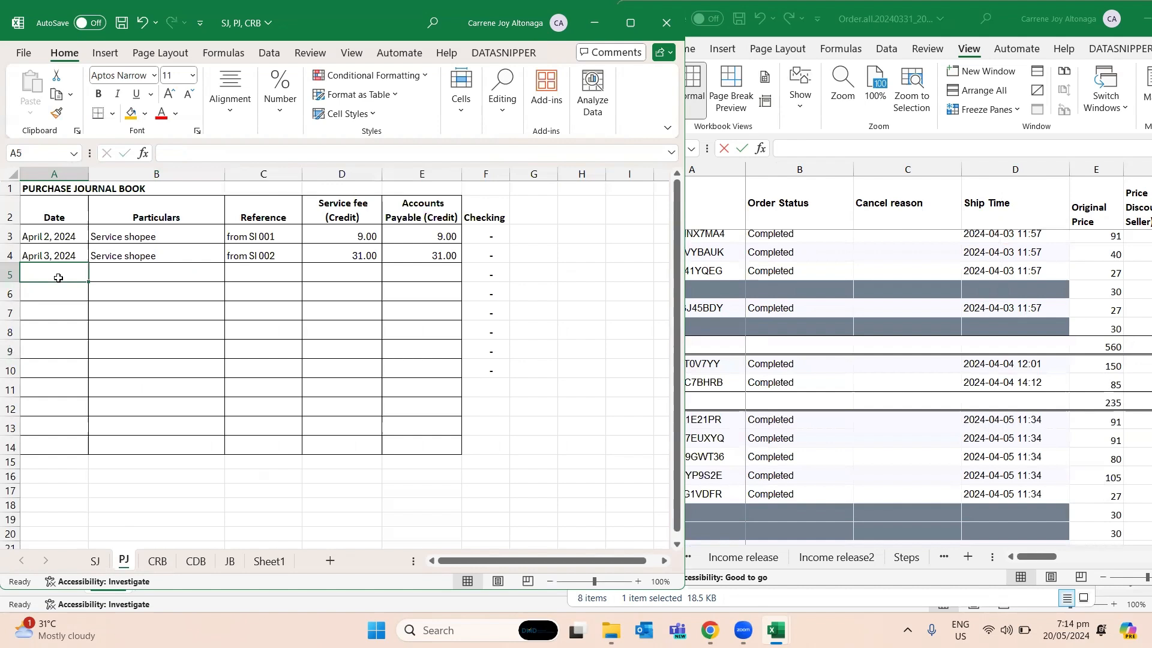
pyautogui.write('Ap')
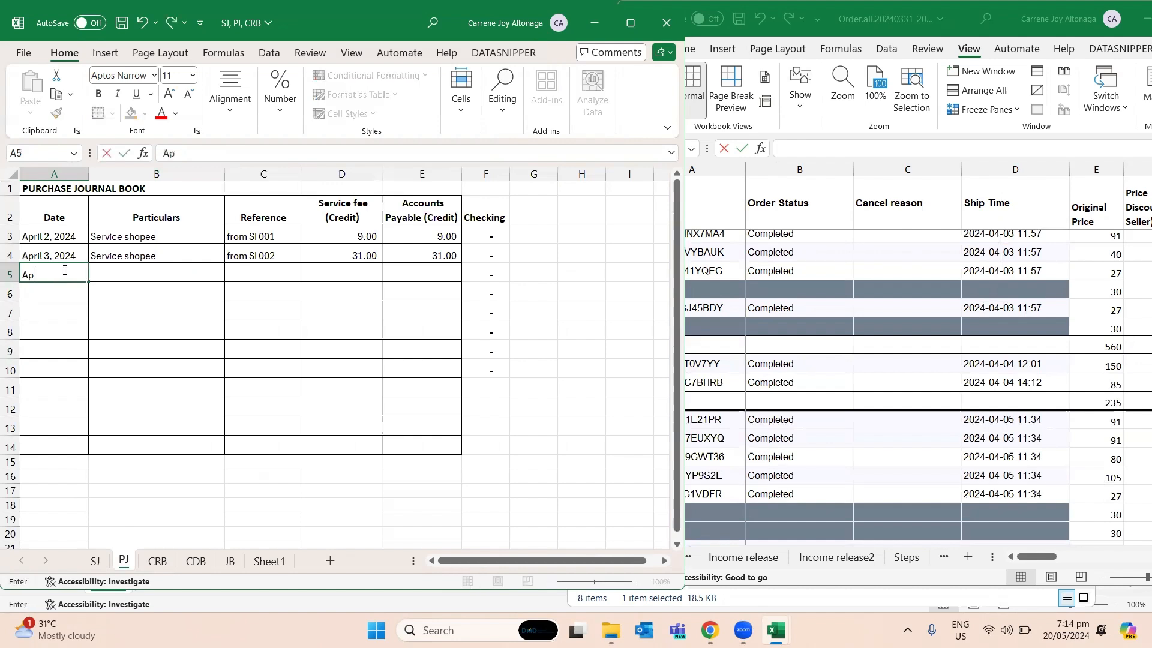
pyautogui.write('ril 4, 2024')
pyautogui.press('Return')
# - Copy the particulars "Service shopee" and the reference "from SI 002" from row 4 of PJ into B5 and C5
pyautogui.press('Up')
pyautogui.press('Right')
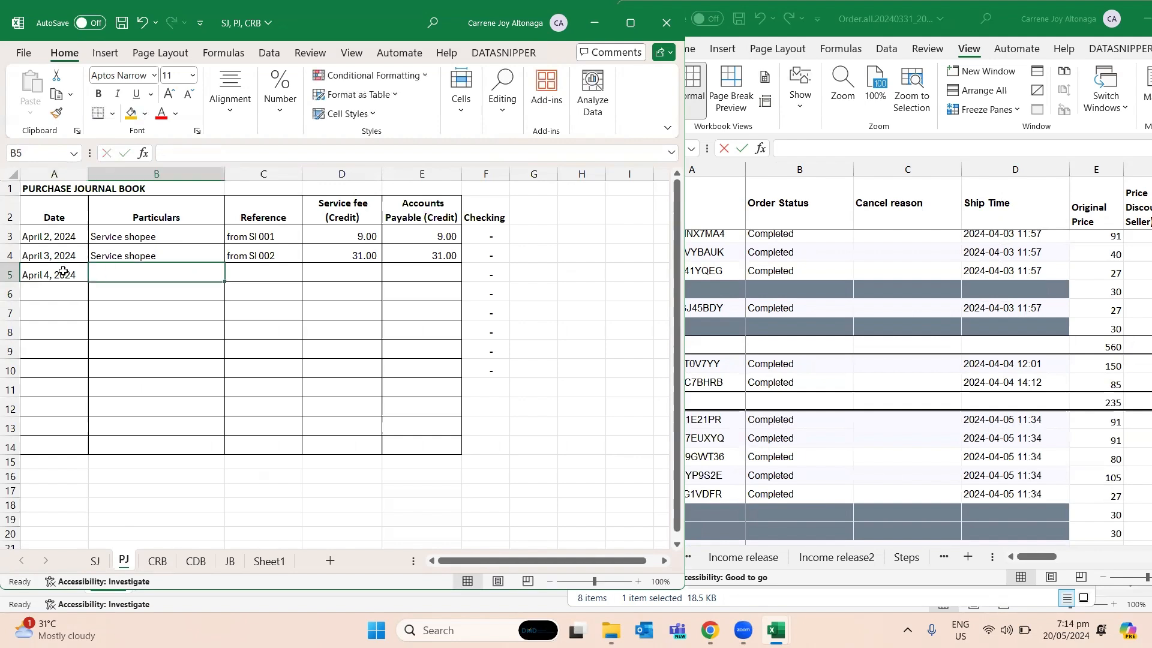
pyautogui.press('Up')
pyautogui.hotkey('ctrl', 'c')
pyautogui.press('Down')
pyautogui.hotkey('ctrl', 'v')
pyautogui.press('Right')
pyautogui.press('Up')
pyautogui.hotkey('ctrl', 'c')
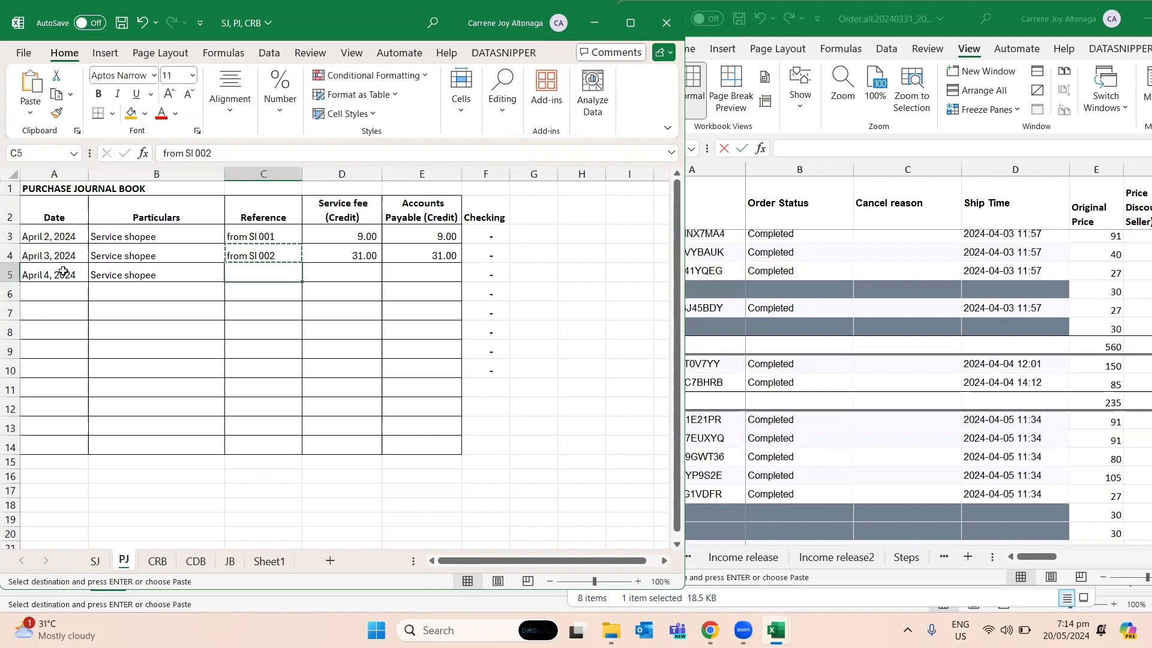
pyautogui.press('Down')
pyautogui.hotkey('ctrl', 'v')
# - Find the April 4 Service fee subtotal in row 20 of Order.all and enter 13 as the service fee in D5 of PJ
pyautogui.press('Right')
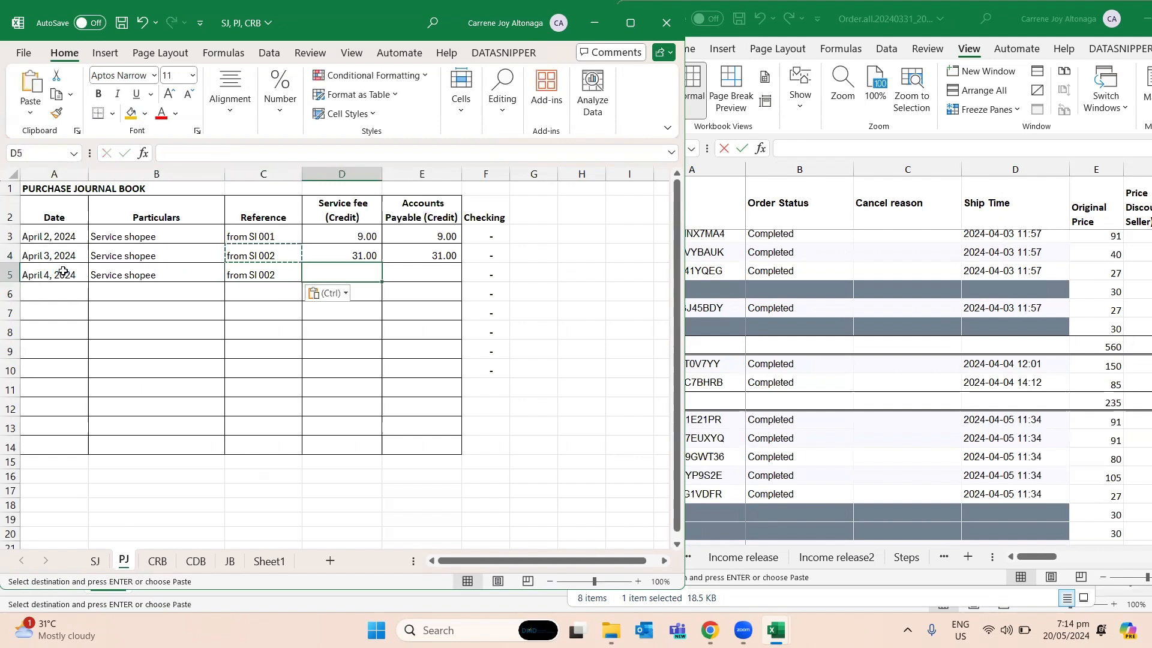
pyautogui.click(1020, 400)
pyautogui.press('Right')
pyautogui.press('Right')
pyautogui.press('Right')
pyautogui.press('Right')
pyautogui.press('Right')
pyautogui.press('Right')
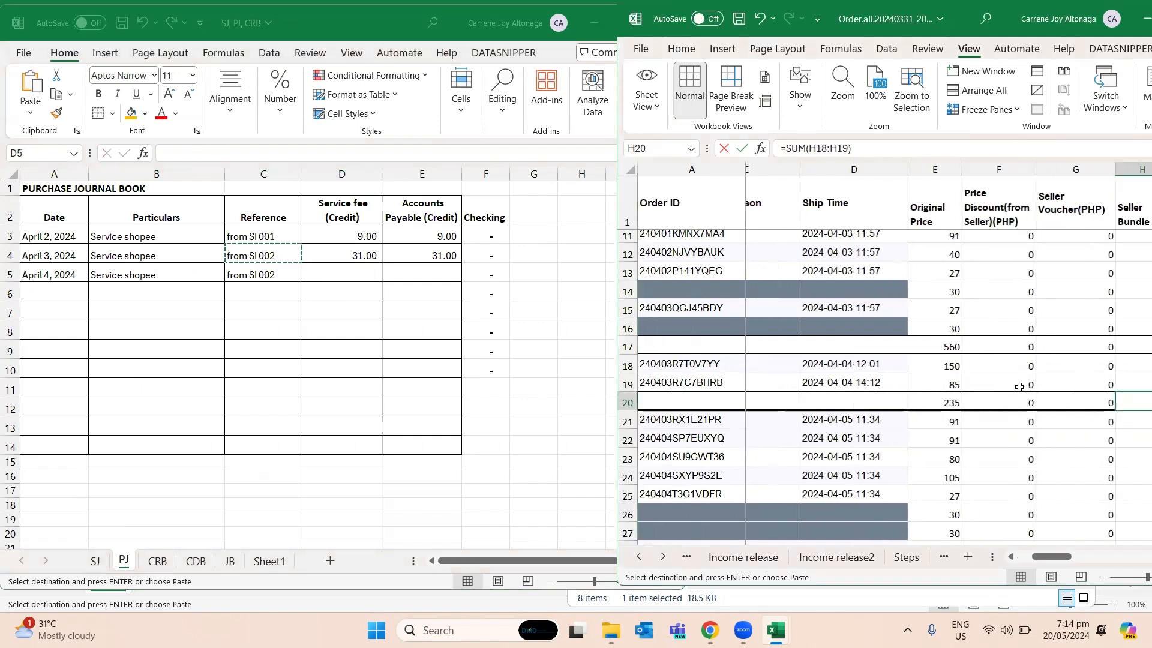
pyautogui.press('Right')
pyautogui.press('Left')
pyautogui.press('Left')
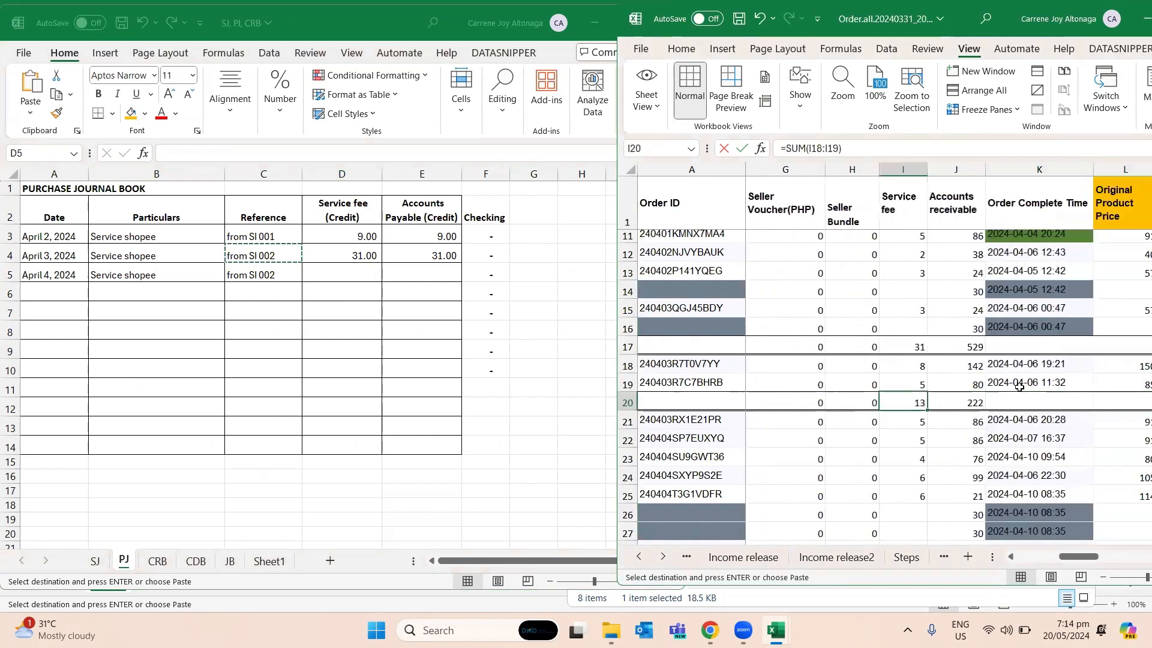
pyautogui.hotkey('alt', 'Tab')
pyautogui.hotkey('ctrl', 'v')
pyautogui.press('Return')
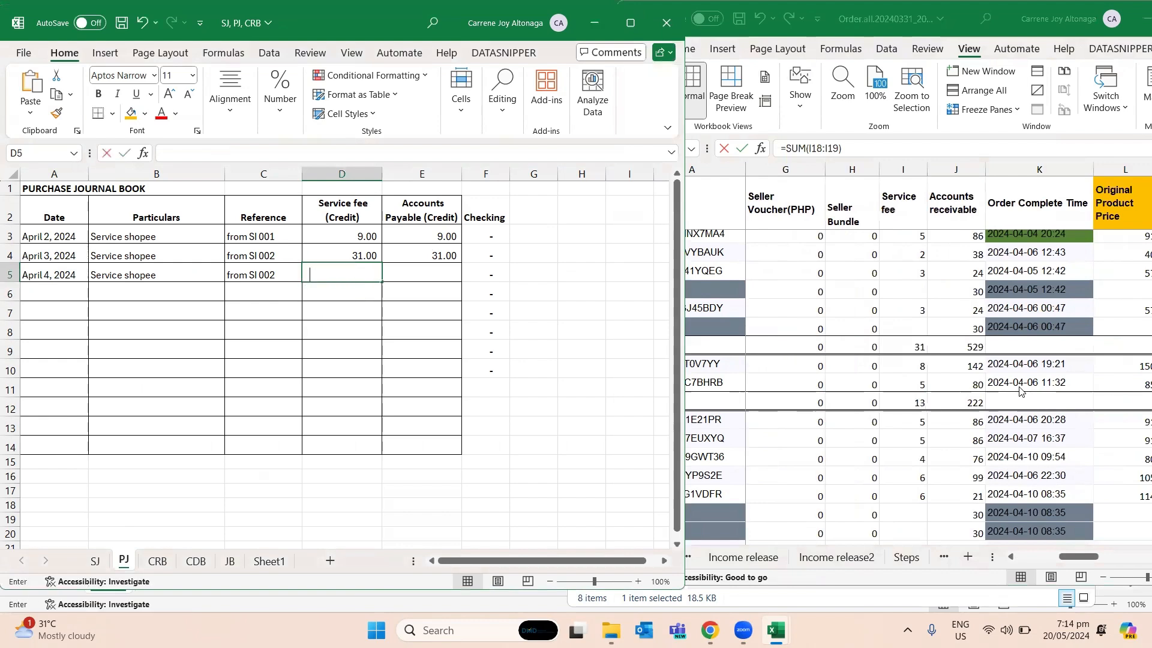
# - Enter the same service fee amount, 13, in the Accounts Payable cell E5 of PJ
pyautogui.press('Up')
pyautogui.press('Right')
pyautogui.hotkey('ctrl', 'v')
pyautogui.press('Return')
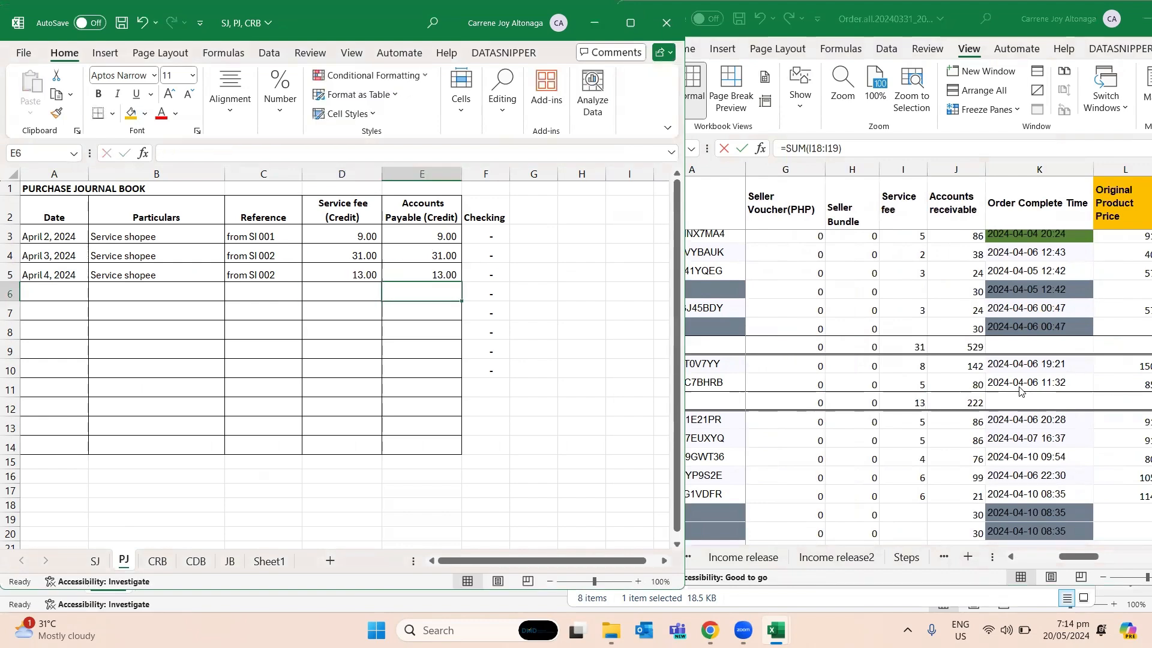
# - Enter the date April 4, 2024 in cell A4 of the cash receipts book CRB
pyautogui.click(167, 562)
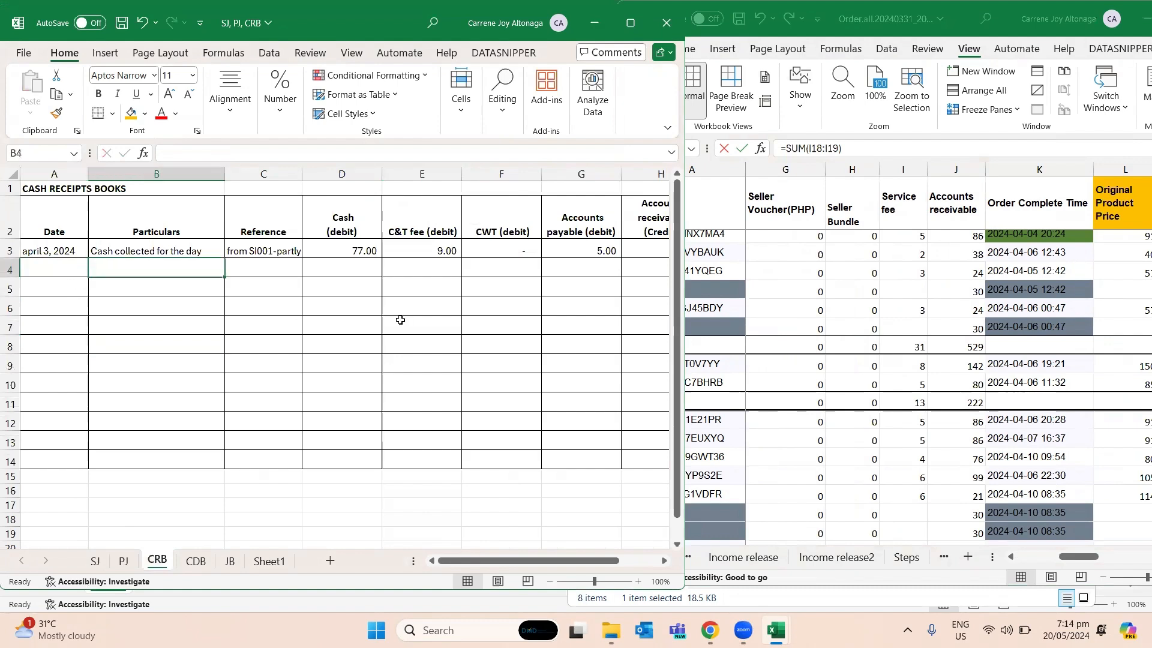
pyautogui.press('Up')
pyautogui.hotkey('ctrl', 'c')
pyautogui.press('Down')
pyautogui.hotkey('ctrl', 'v')
pyautogui.press('Escape')
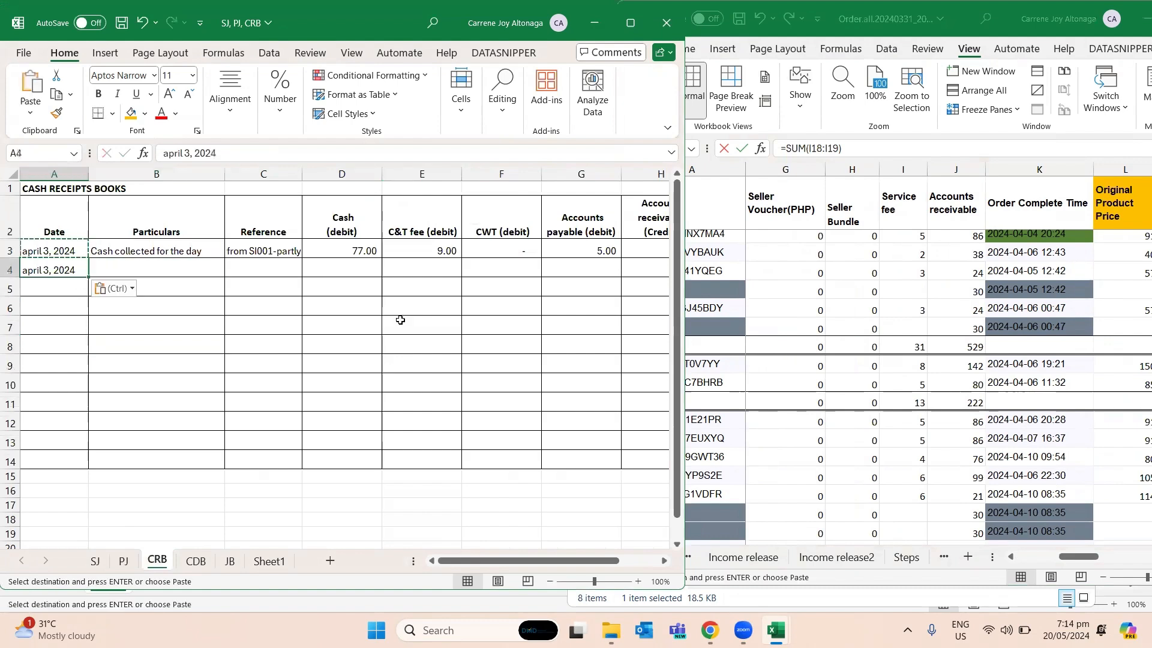
pyautogui.write('April 4, 2024')
pyautogui.press('Return')
# - Copy the particulars "Cash collected for the day" from B3 into B4 of CRB
pyautogui.press('Right')
pyautogui.press('Up')
pyautogui.press('Up')
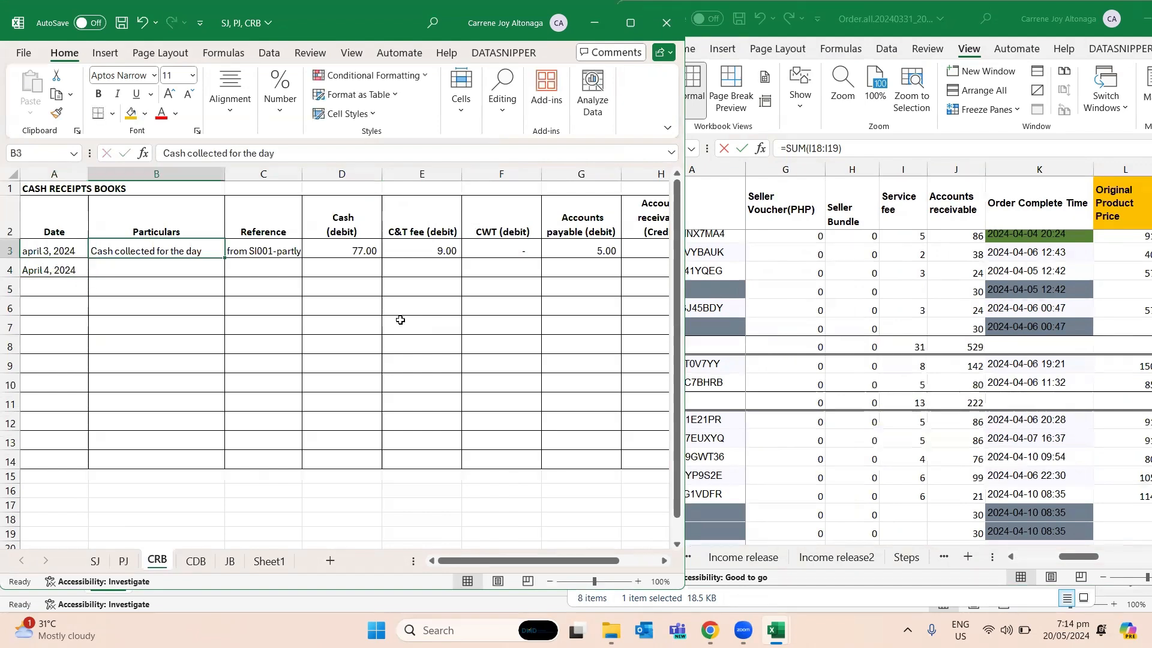
pyautogui.hotkey('ctrl', 'c')
pyautogui.press('Down')
pyautogui.hotkey('ctrl', 'v')
# - Set the reference in C4 of CRB to "From Si002-partly"
pyautogui.press('Right')
pyautogui.press('Escape')
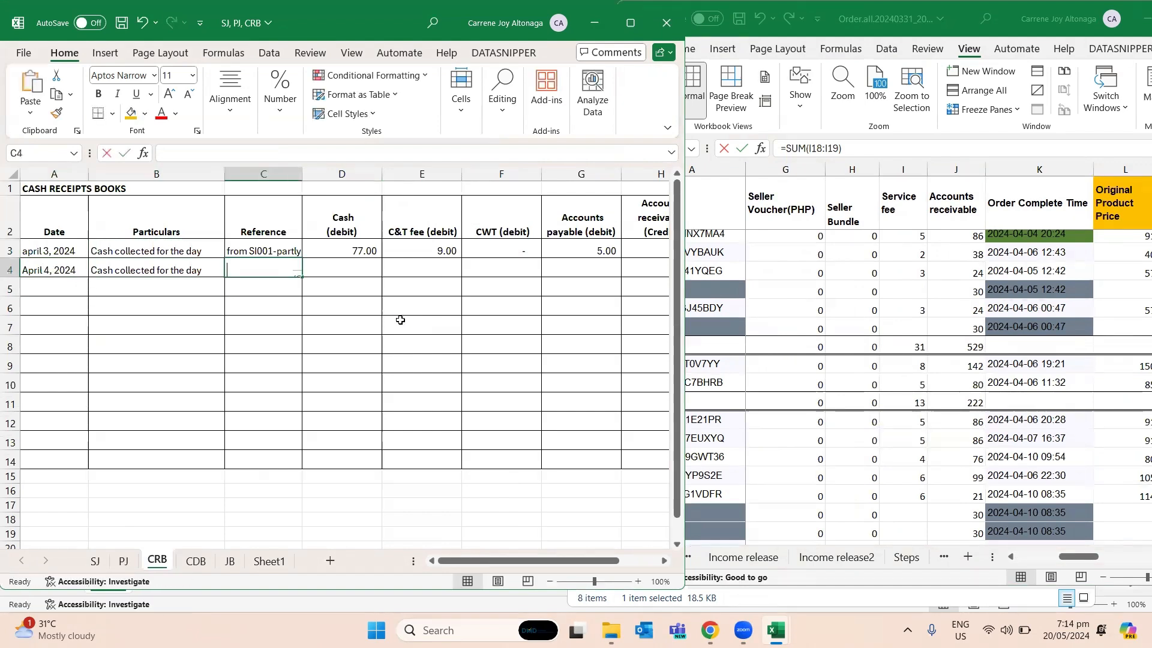
pyautogui.write('SI')
pyautogui.write('From')
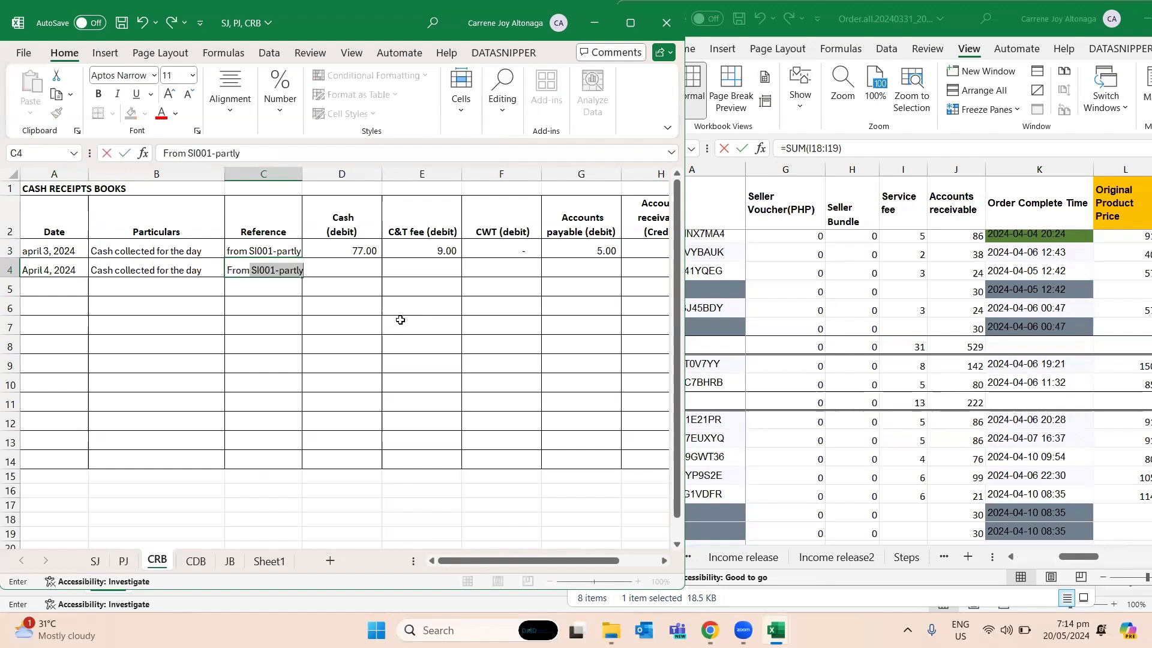
pyautogui.write(' Si002-partly')
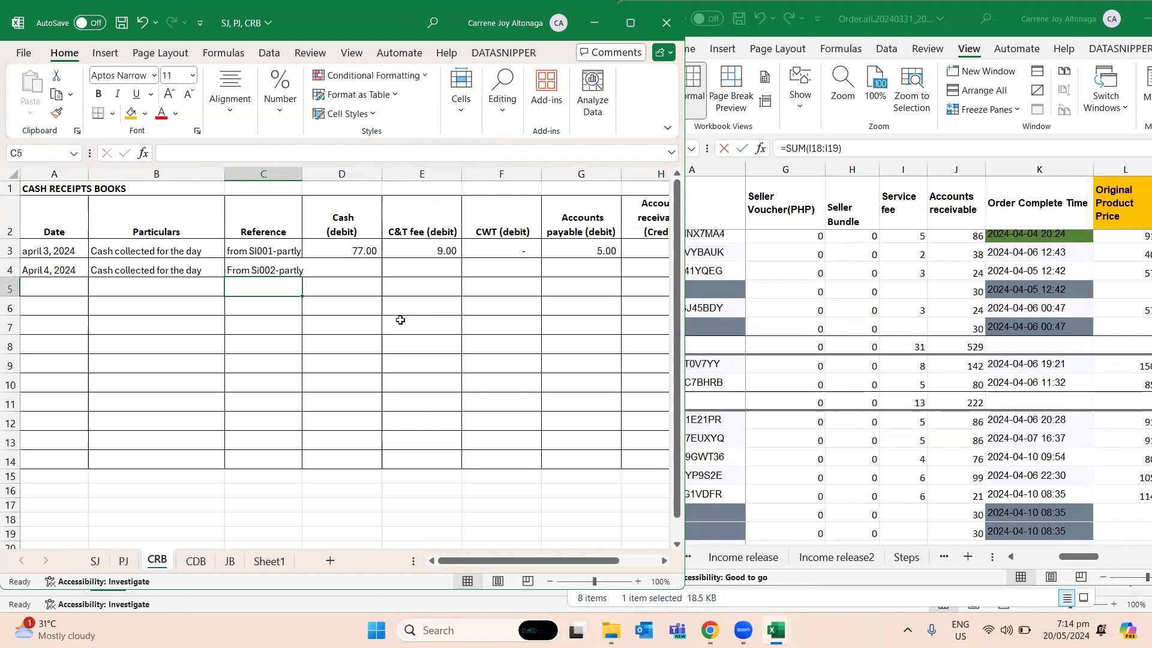
pyautogui.press('Tab')
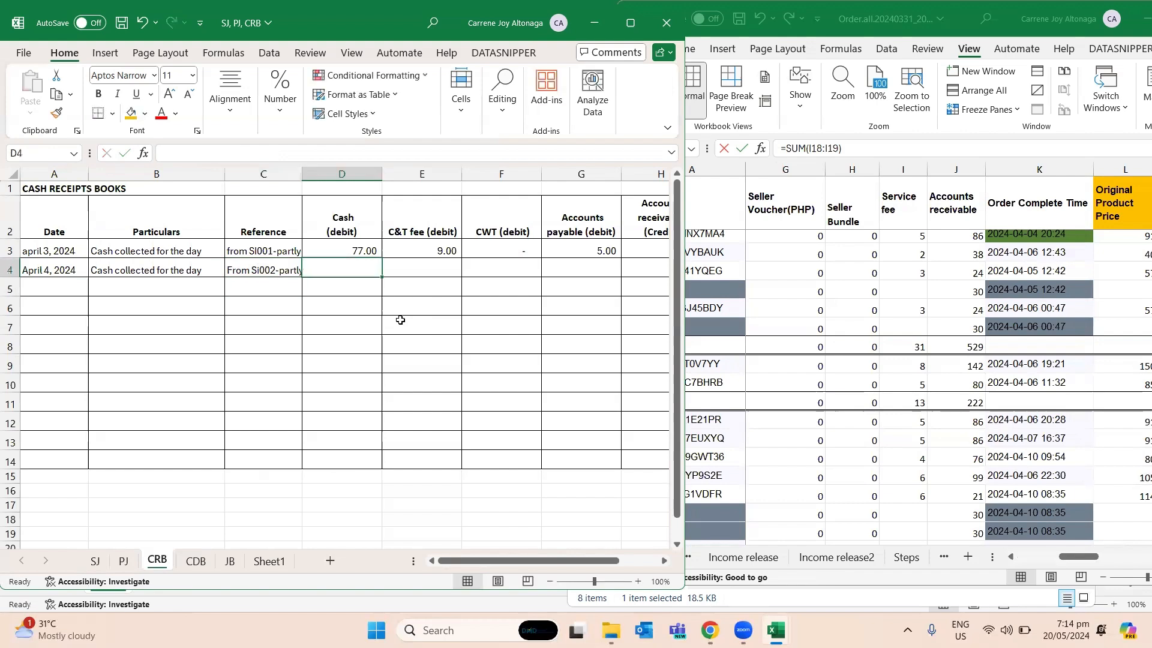
# - Find the Total Released Amount of the order completed April 4 in row 11 of Order.all and enter 78 as Cash in D4 of CRB
pyautogui.click(963, 354)
pyautogui.click(962, 357)
pyautogui.press('Up')
pyautogui.press('Up')
pyautogui.press('Up')
pyautogui.press('Up')
pyautogui.press('Up')
pyautogui.press('Up')
pyautogui.press('Up')
pyautogui.press('Right')
pyautogui.press('Right')
pyautogui.press('Right')
pyautogui.press('Right')
pyautogui.press('Right')
pyautogui.press('Right')
pyautogui.press('Right')
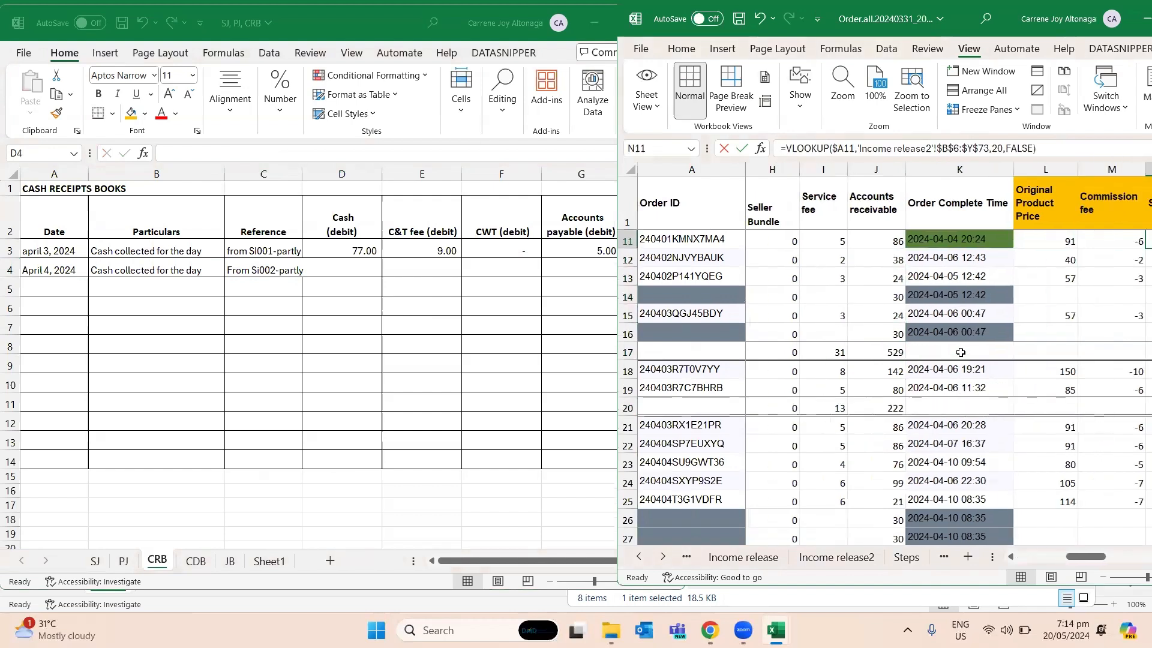
pyautogui.hotkey('alt', 'Tab')
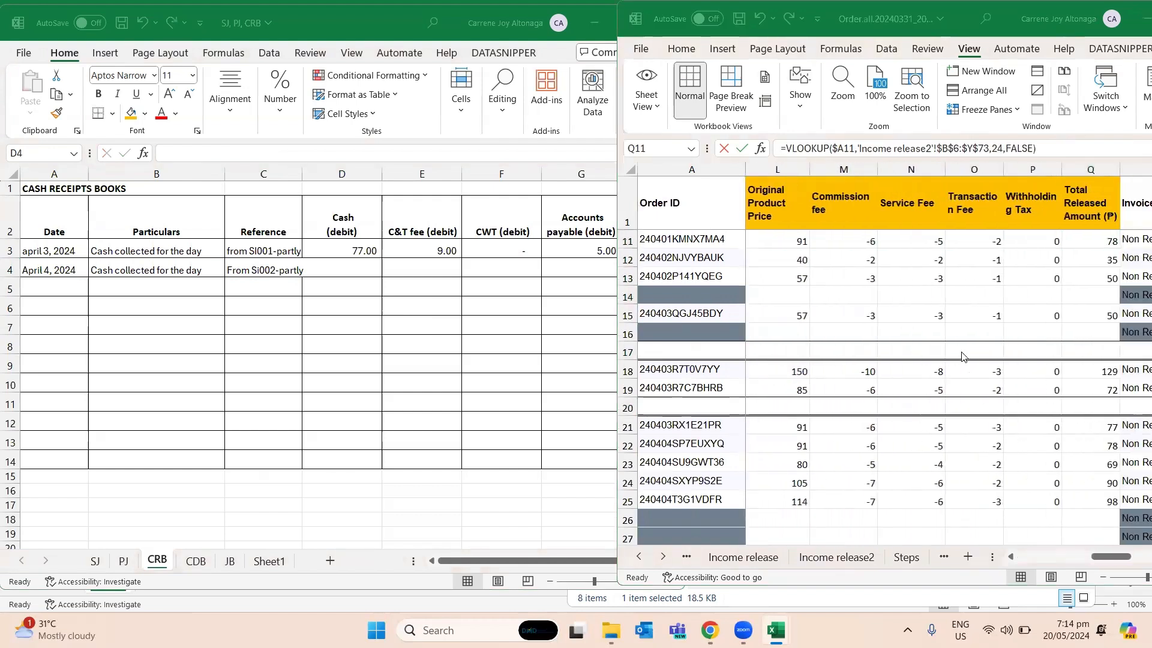
pyautogui.write('78')
pyautogui.press('Return')
# - Add up the commission and transaction fees in row 11 of Order.all and enter 8 as the C&T fee in E4 of CRB
pyautogui.press('Up')
pyautogui.press('Right')
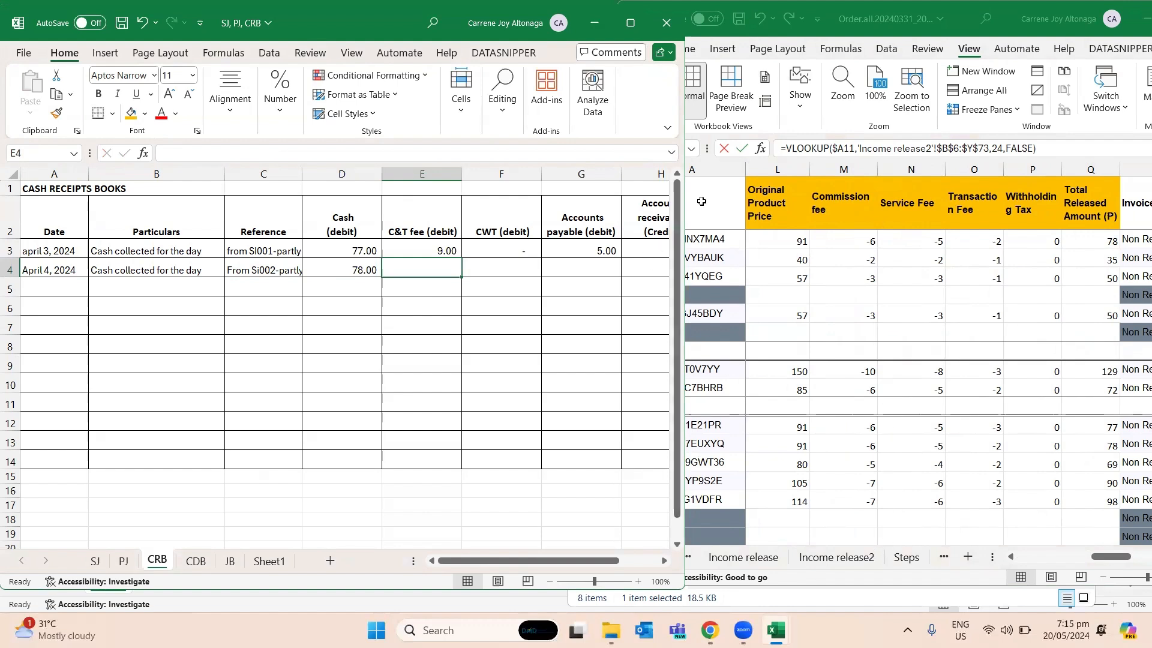
pyautogui.hotkey('alt', 'Tab')
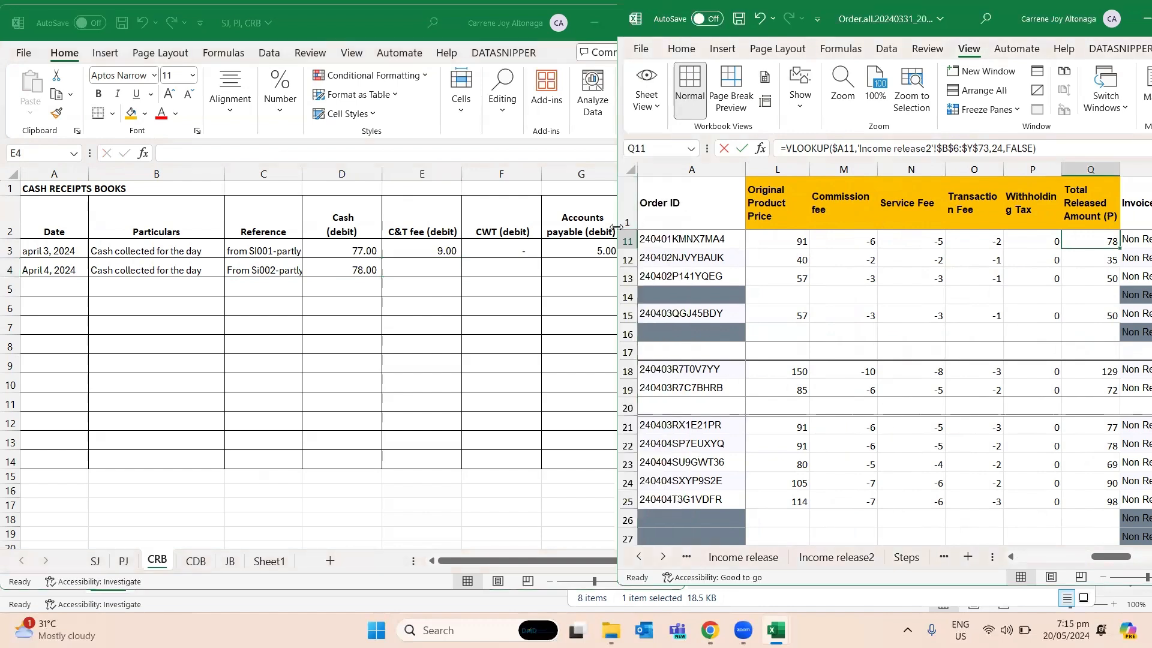
pyautogui.moveTo(617, 227); pyautogui.dragTo(607, 227)
pyautogui.click(831, 240)
pyautogui.scroll(1, 870, 274)
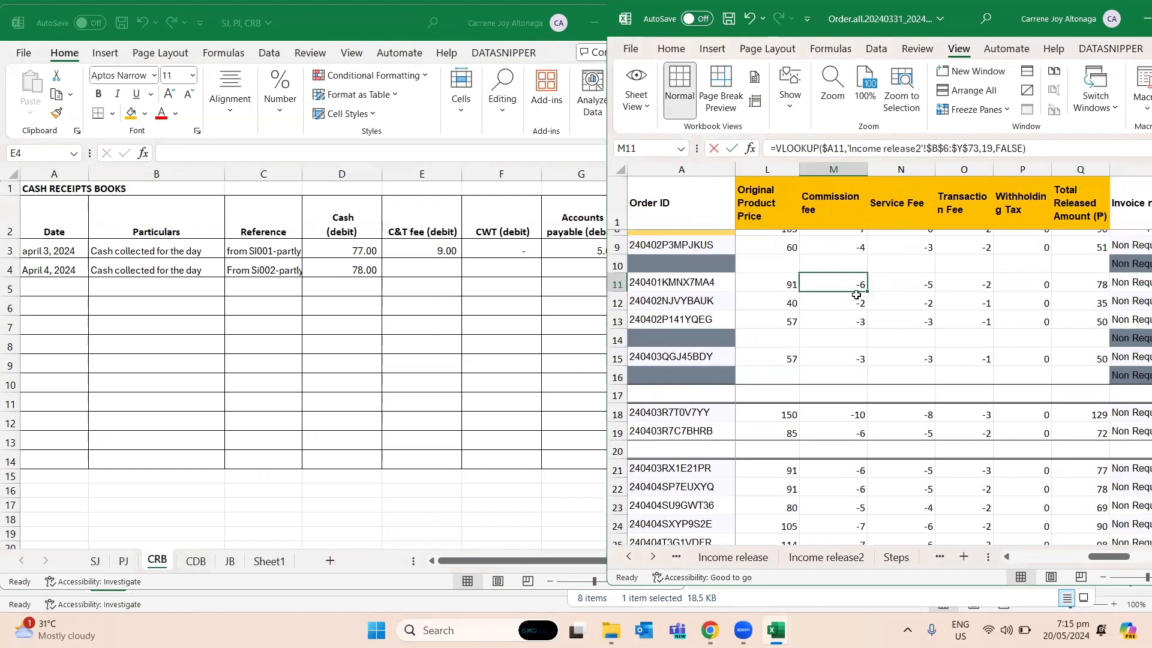
pyautogui.keyDown('shift'); pyautogui.click(979, 285); pyautogui.keyUp('shift')
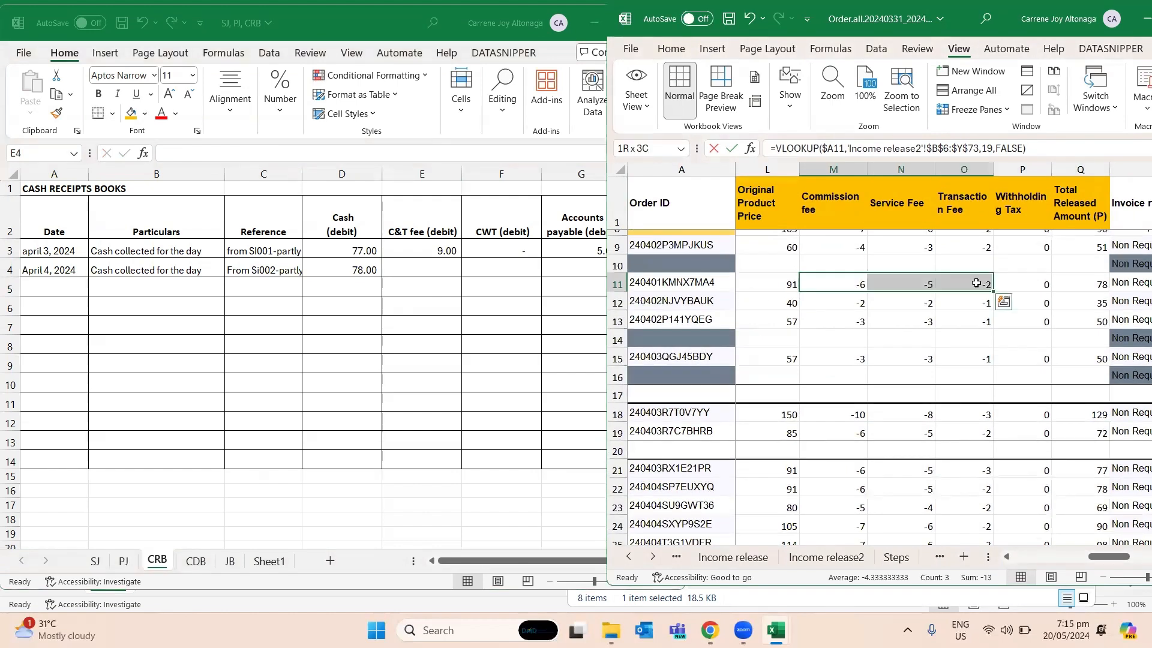
pyautogui.click(842, 283)
pyautogui.click(969, 279)
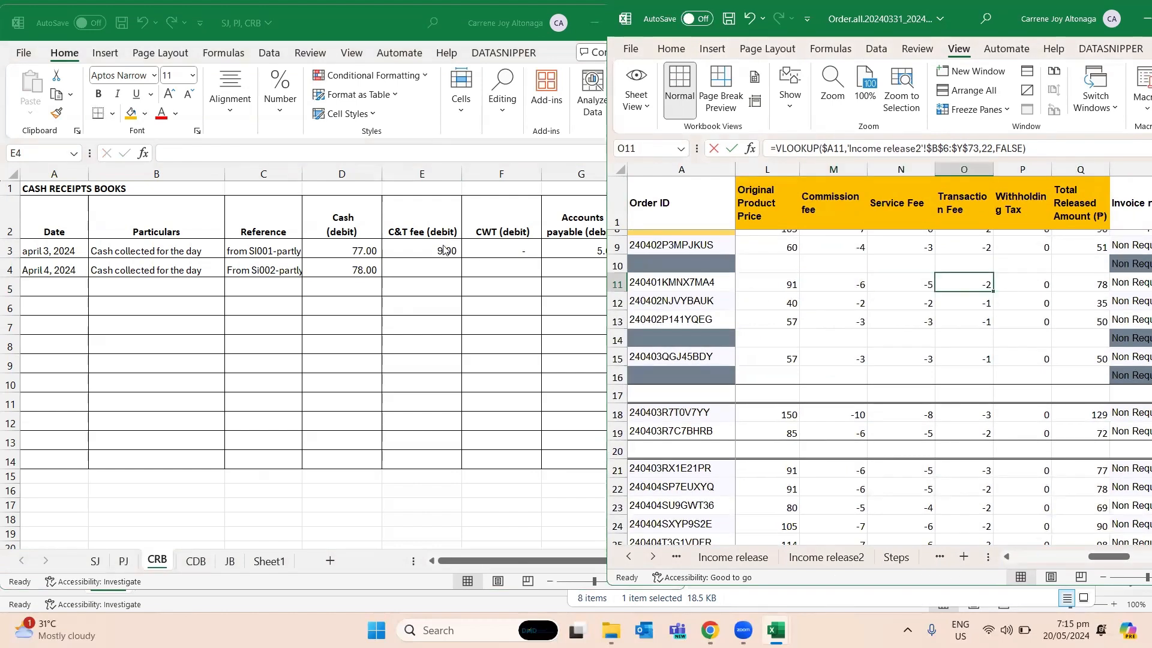
pyautogui.click(433, 276)
pyautogui.click(430, 267)
pyautogui.write('8')
pyautogui.press('Return')
# - Look up the Service fee in row 11 of Order.all and enter 5 as Accounts payable in G4 of CRB
pyautogui.press('Up')
pyautogui.press('Right')
pyautogui.press('Right')
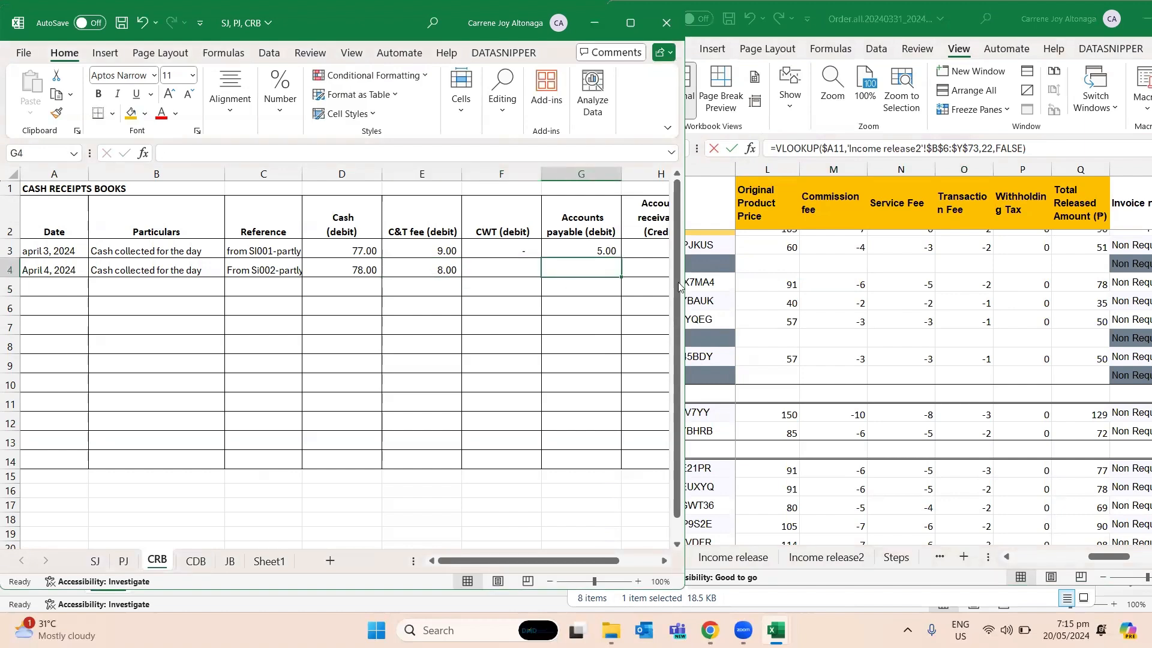
pyautogui.click(808, 282)
pyautogui.press('Left')
pyautogui.press('Left')
pyautogui.press('Left')
pyautogui.press('Right')
pyautogui.hotkey('alt', 'Tab')
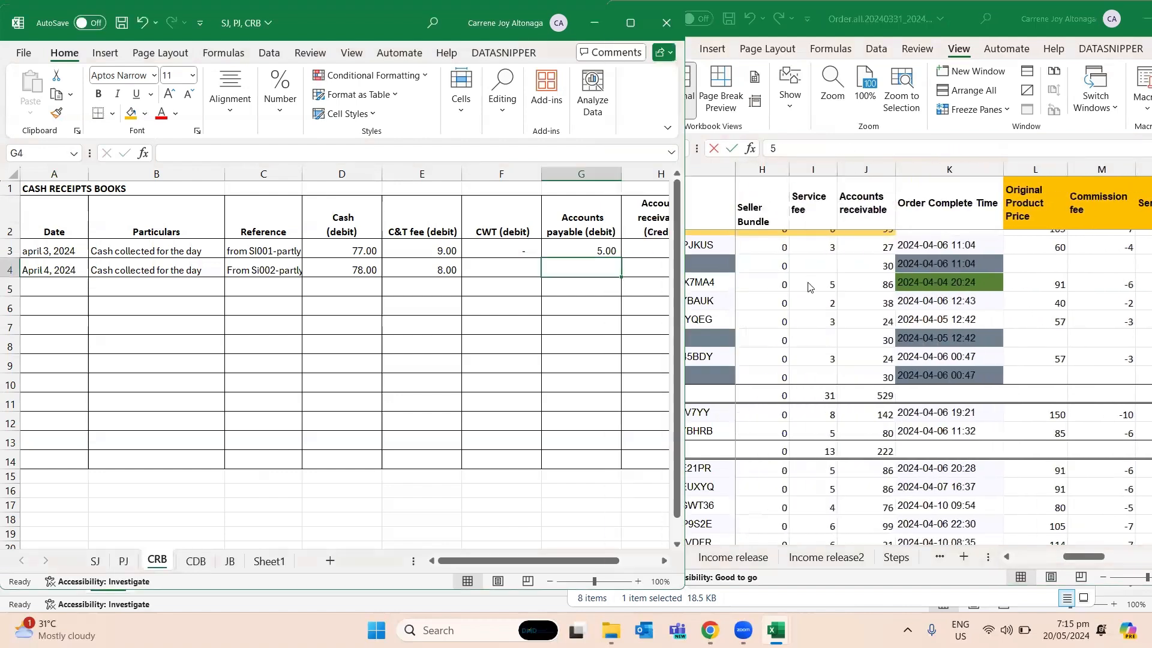
pyautogui.write('5')
pyautogui.press('Return')
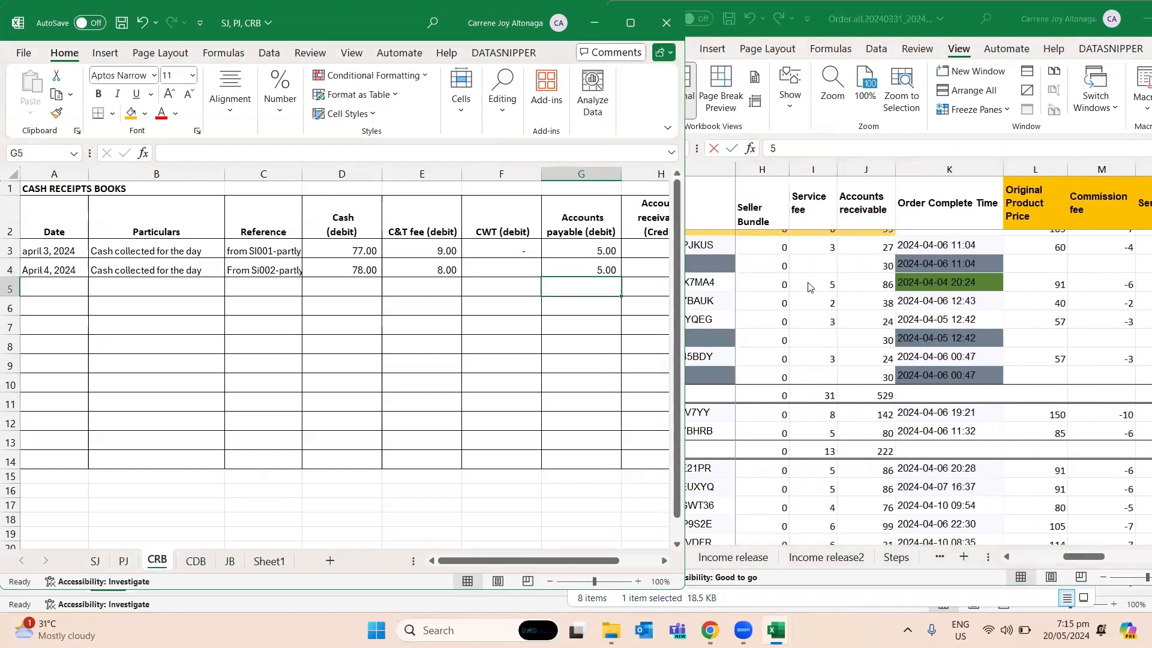
# - Look up the Original Price in row 11 of Order.all and enter 91 as Accounts receivable in H4 of CRB
pyautogui.press('Up')
pyautogui.press('Right')
pyautogui.press('Right')
pyautogui.press('Left')
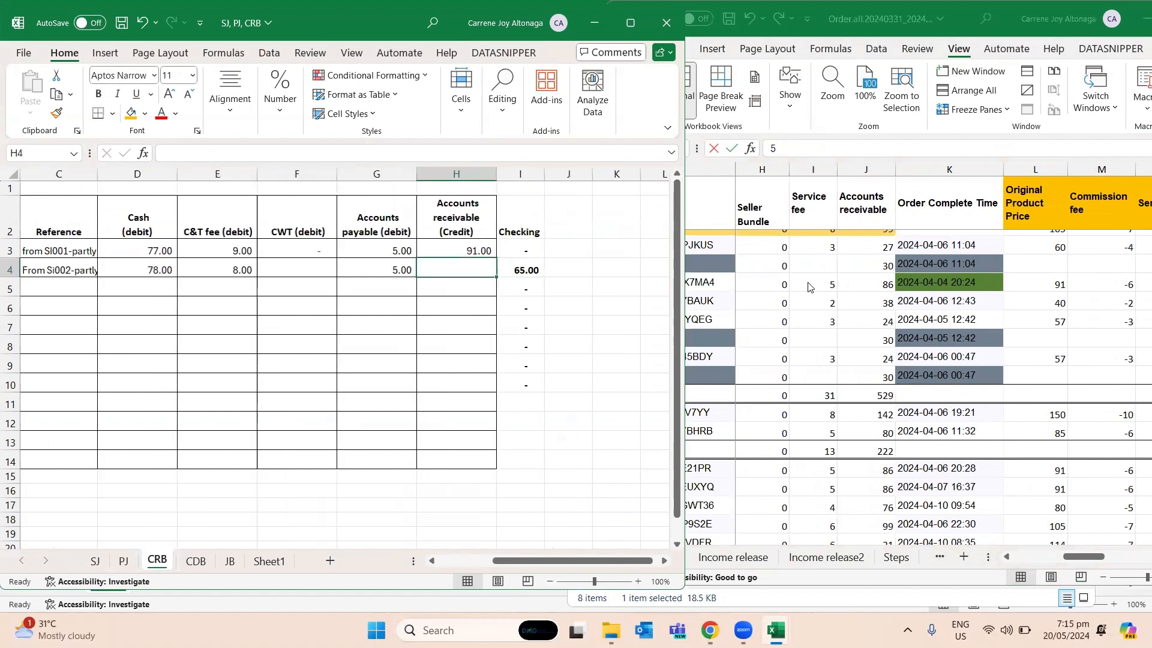
pyautogui.click(808, 287)
pyautogui.press('Left')
pyautogui.press('Left')
pyautogui.press('Left')
pyautogui.press('Left')
pyautogui.press('Left')
pyautogui.press('Right')
pyautogui.hotkey('alt', 'Tab')
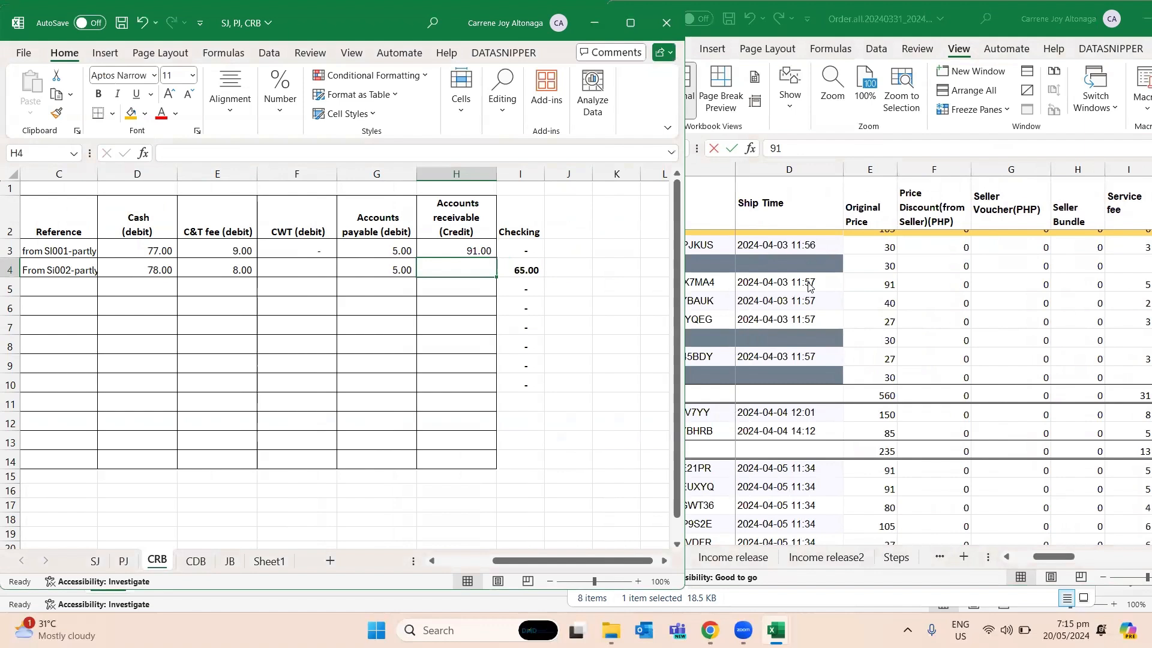
pyautogui.write('91')
pyautogui.press('Return')
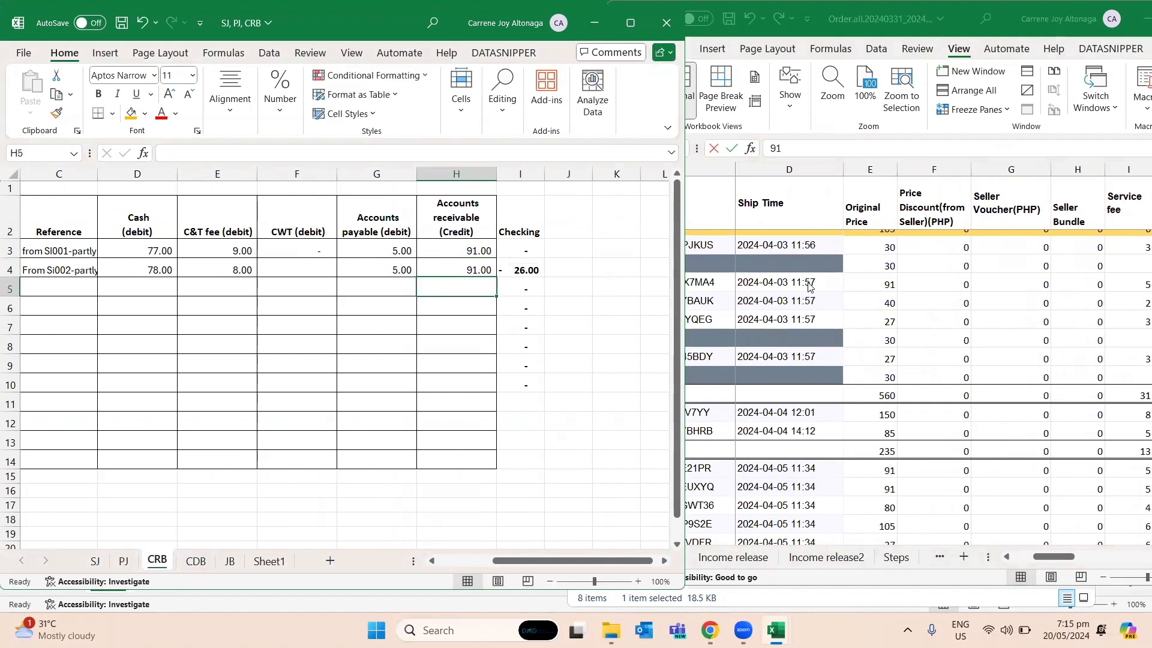
# - Recheck the service fee, receivable and completion time in row 11 of Order.all against the CRB entry
pyautogui.hotkey('alt', 'Tab')
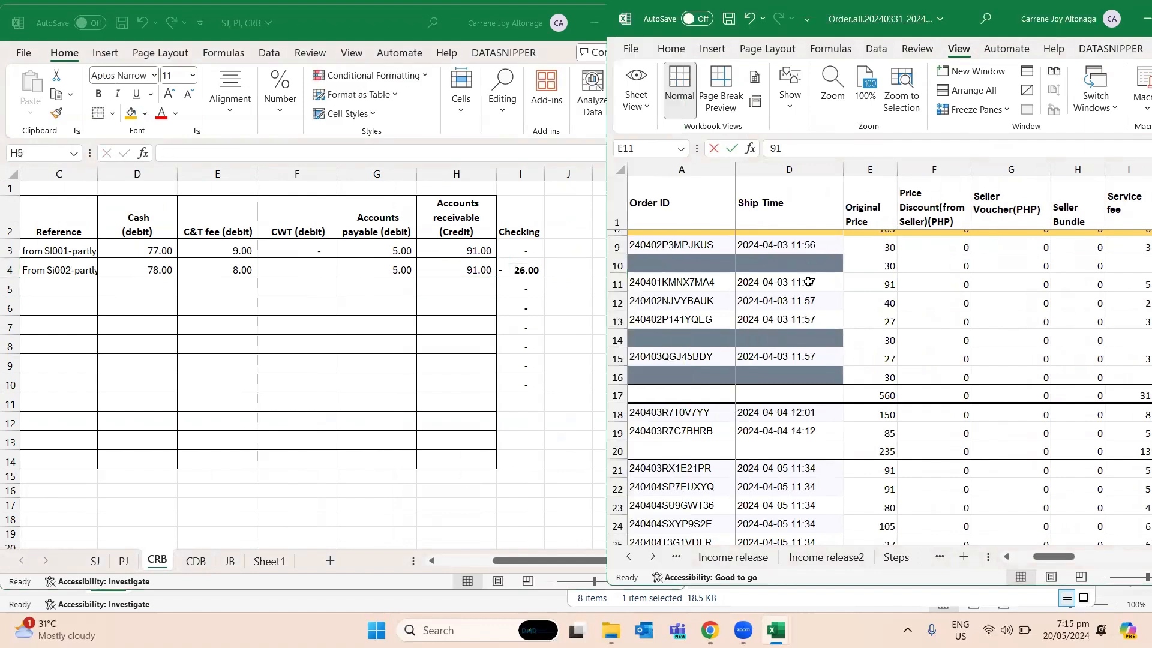
pyautogui.press('Right')
pyautogui.press('Right')
pyautogui.press('Right')
pyautogui.press('Right')
pyautogui.press('Right')
pyautogui.press('Right')
pyautogui.press('Right')
pyautogui.press('Left')
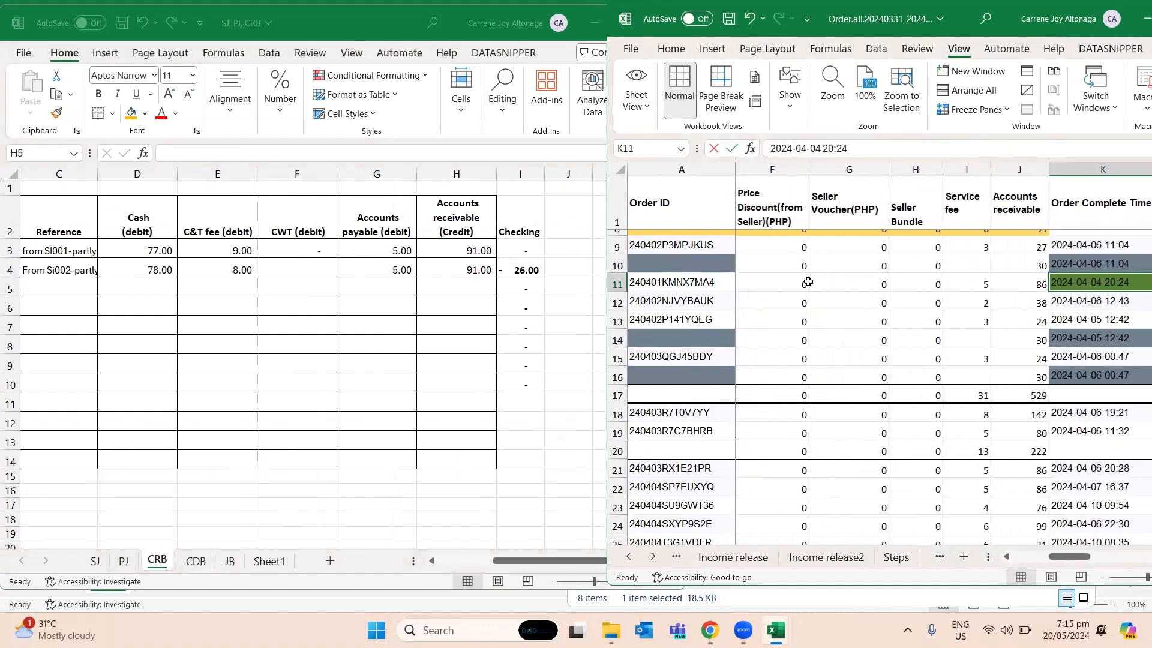
# - Copy the Checking formula from I3 of CRB down to I4:I14
pyautogui.hotkey('alt', 'Tab')
pyautogui.press('Right')
pyautogui.press('Right')
pyautogui.press('Up')
pyautogui.press('Up')
pyautogui.press('Left')
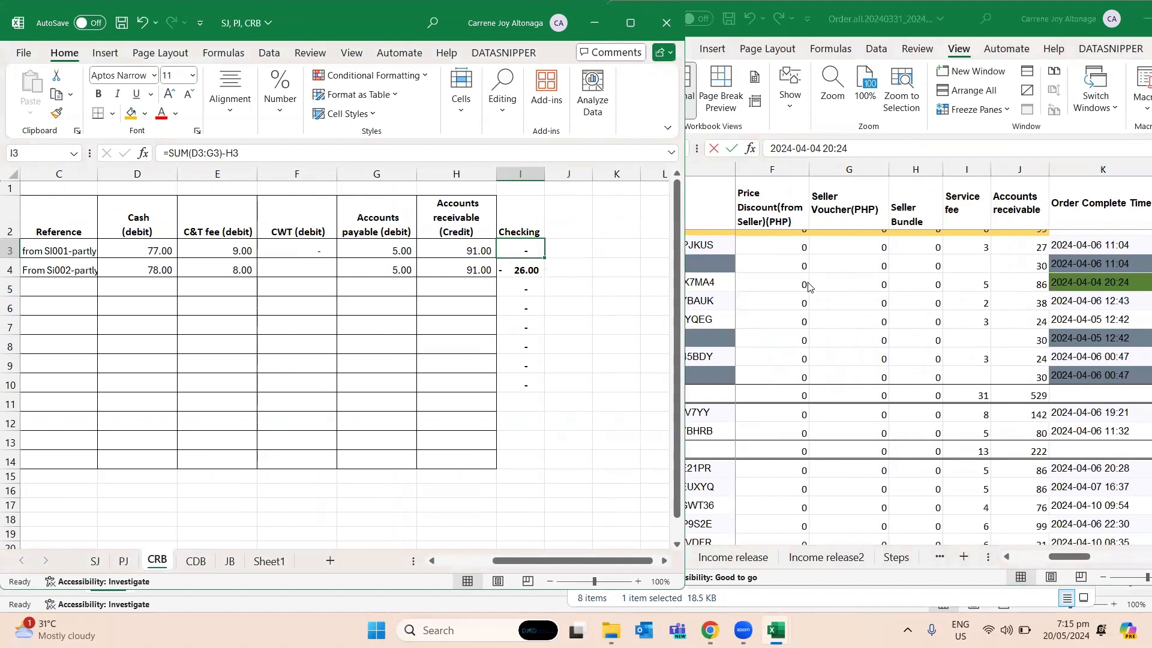
pyautogui.hotkey('ctrl', 'c')
pyautogui.press('Down')
pyautogui.hotkey('shift', 'Down')
pyautogui.hotkey('shift', 'Down')
pyautogui.hotkey('shift', 'Down')
pyautogui.hotkey('shift', 'Down')
pyautogui.hotkey('shift', 'Down')
pyautogui.hotkey('shift', 'Down')
pyautogui.hotkey('shift', 'Down')
pyautogui.hotkey('shift', 'Down')
pyautogui.hotkey('shift', 'Down')
pyautogui.hotkey('shift', 'Down')
pyautogui.hotkey('ctrl', 'v')
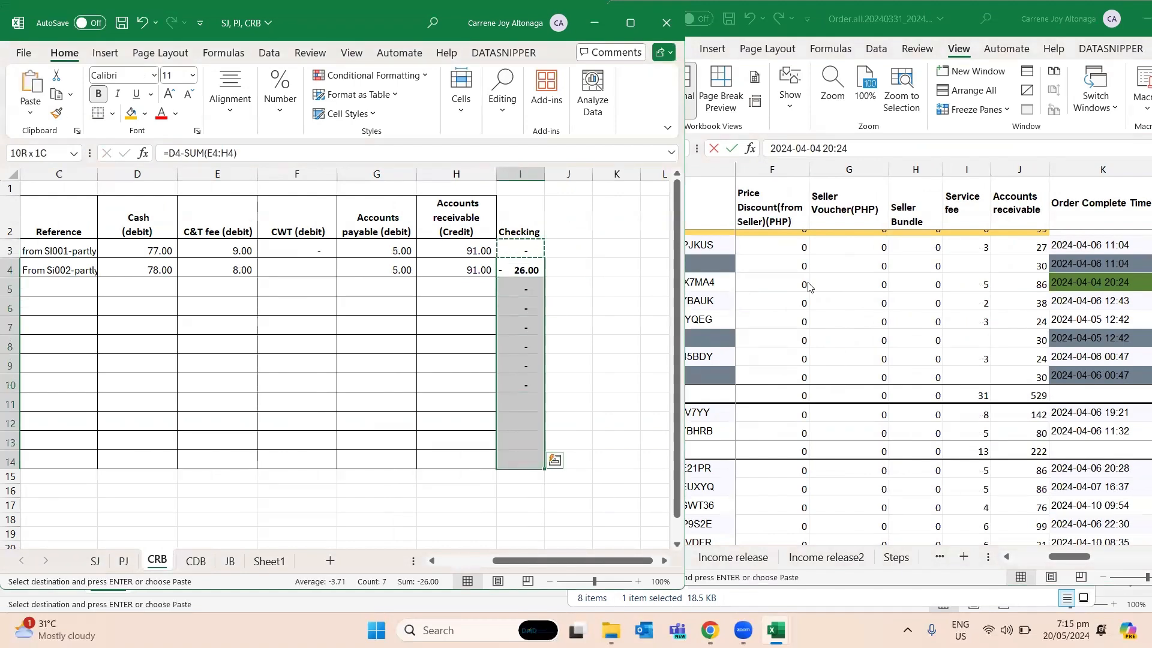
# - Save the workbook and go back to the reference cell C4 in CRB
pyautogui.hotkey('ctrl', 's')
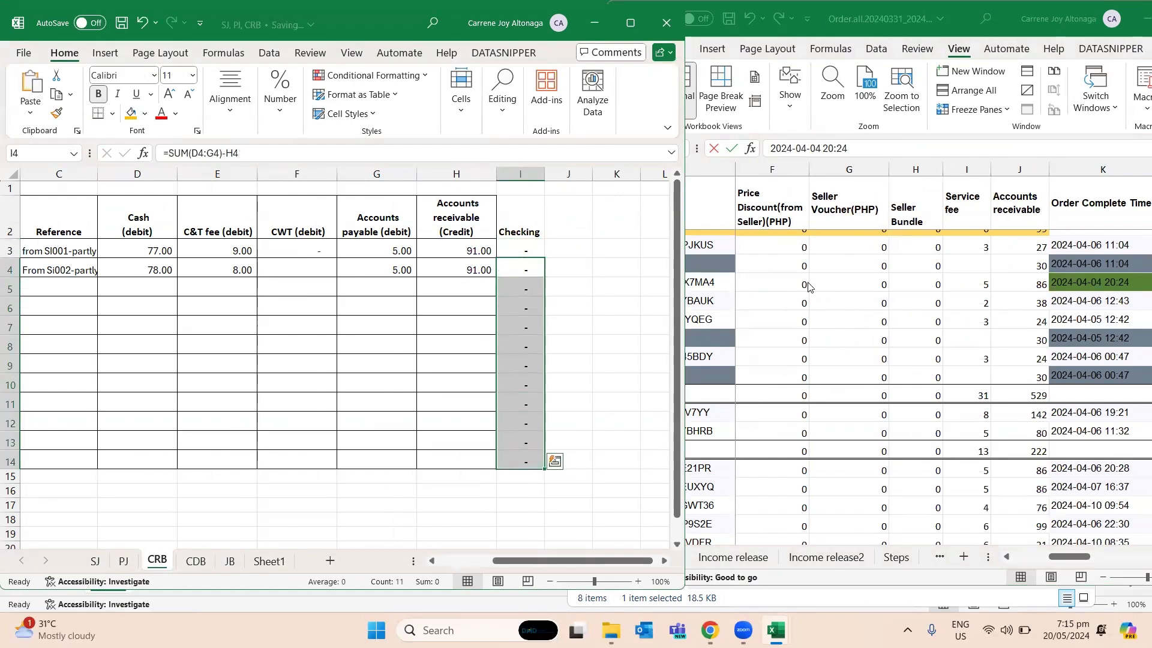
pyautogui.press('Left')
pyautogui.press('Left')
pyautogui.press('Left')
pyautogui.press('Left')
pyautogui.press('Left')
pyautogui.press('Left')
pyautogui.press('Left')
pyautogui.press('Left')
pyautogui.press('Right')
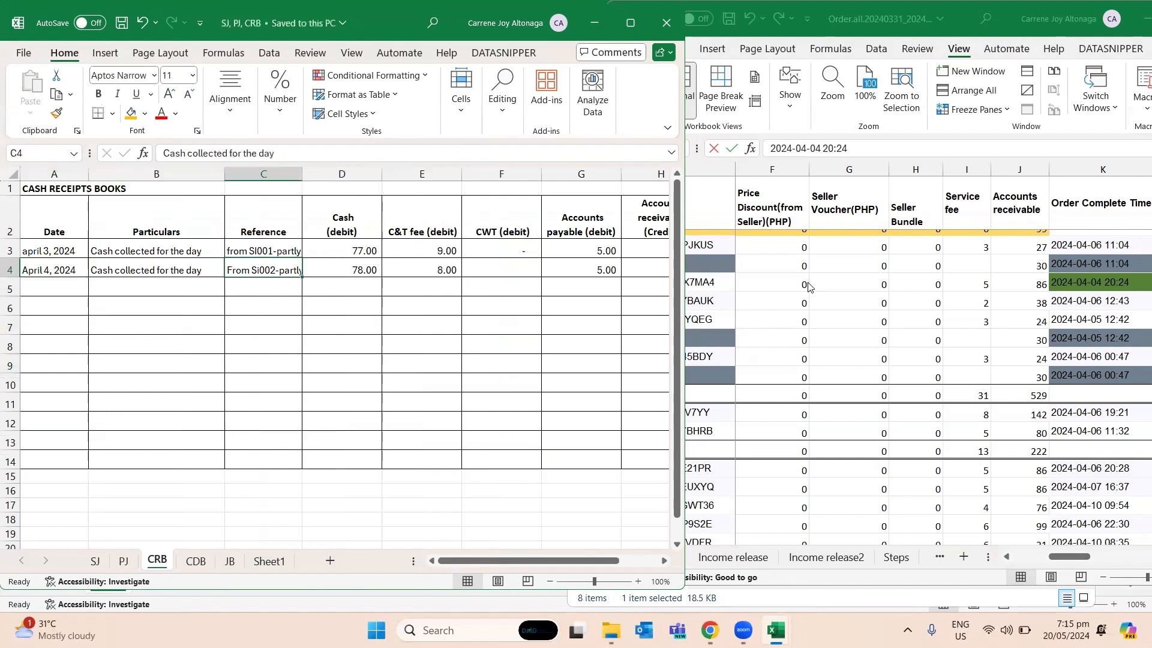
# - Copy the April 4 date into A6 of the SJ sheet and change it to April 5 2024
pyautogui.press('Right')
pyautogui.press('Right')
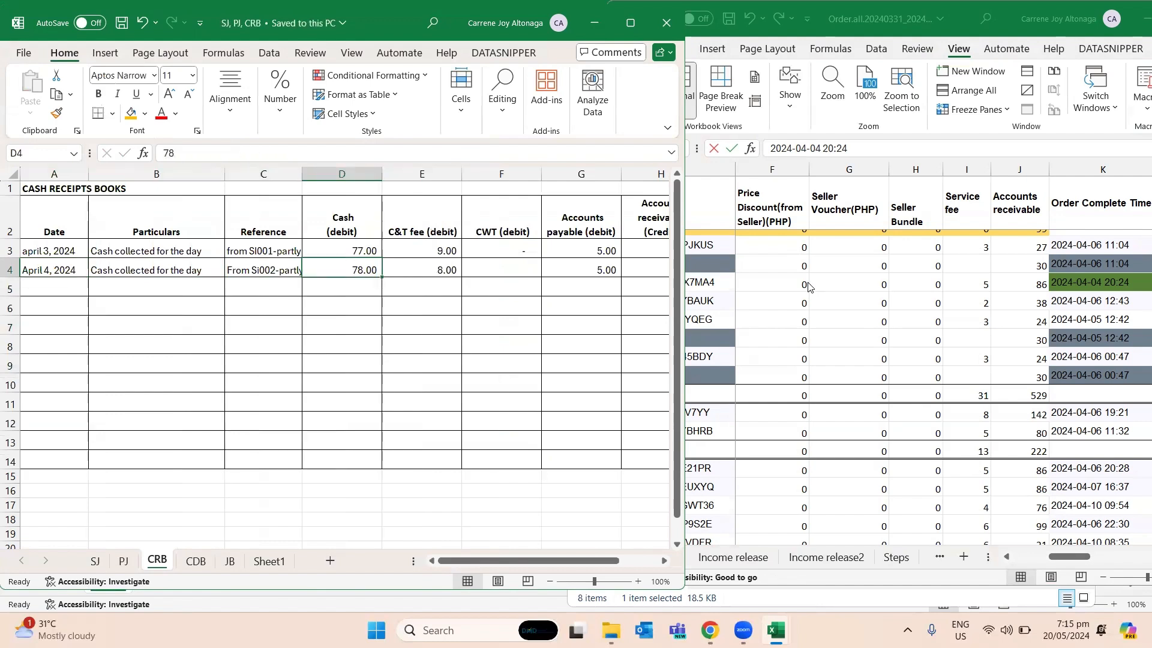
pyautogui.hotkey('ctrl', 'pageup')
pyautogui.hotkey('ctrl', 'pageup')
pyautogui.press('Down')
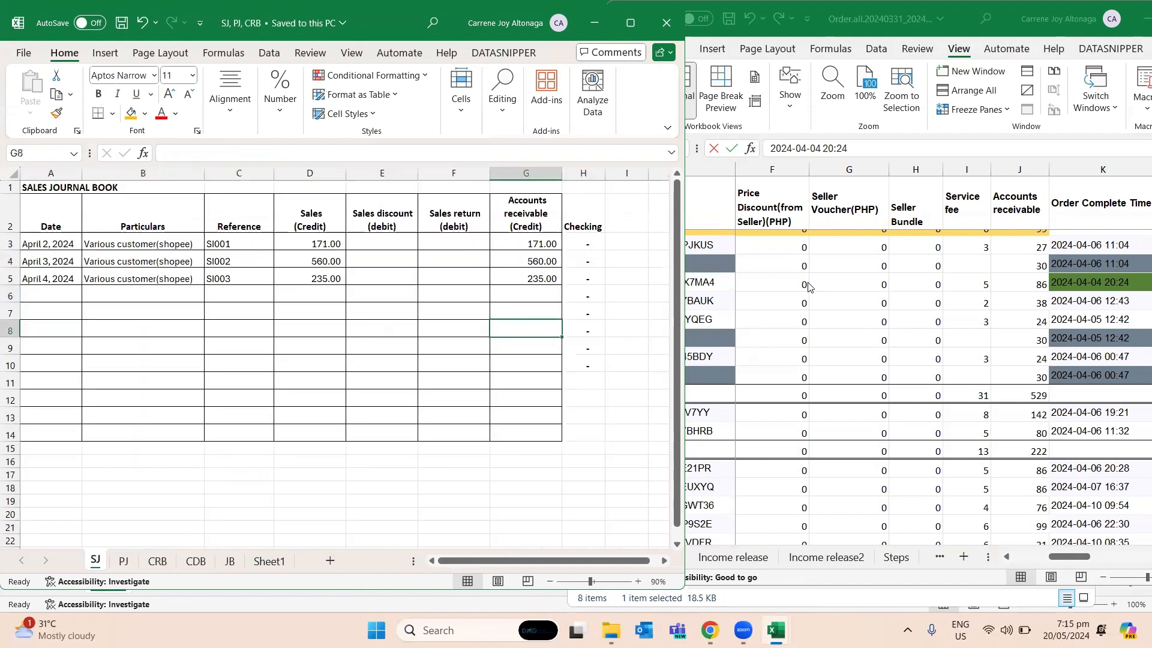
pyautogui.press('Down')
pyautogui.press('Left')
pyautogui.press('Left')
pyautogui.press('Left')
pyautogui.press('Left')
pyautogui.press('Left')
pyautogui.press('Up')
pyautogui.press('Left')
pyautogui.press('Up')
pyautogui.press('Right')
pyautogui.press('Left')
pyautogui.press('Up')
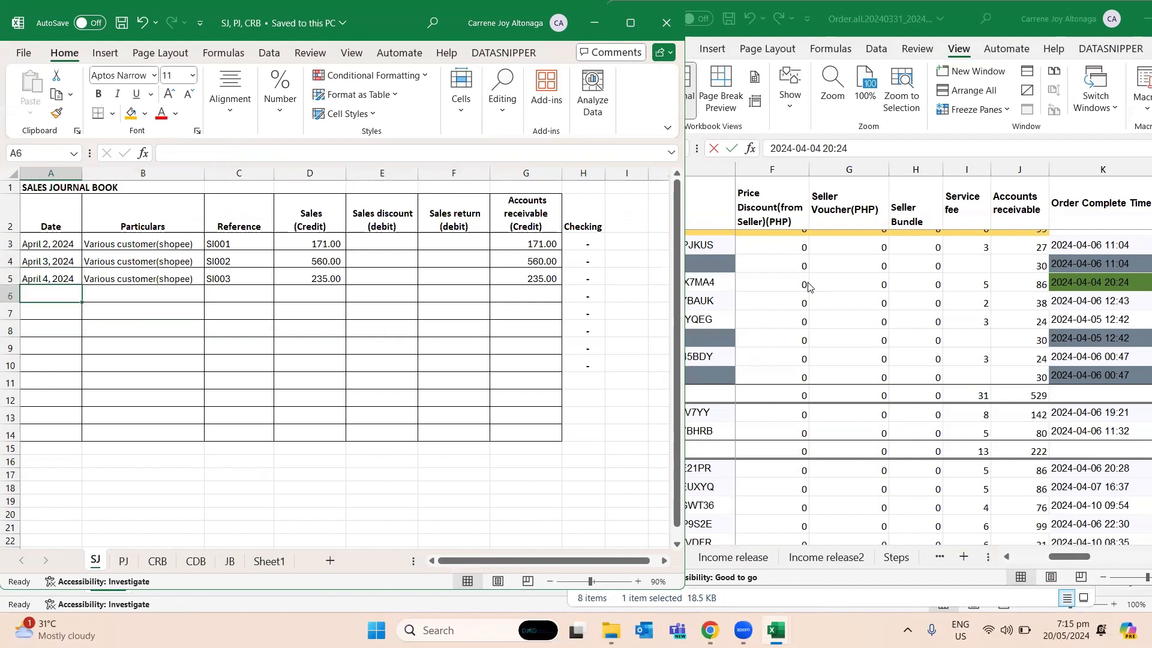
pyautogui.hotkey('ctrl', 'c')
pyautogui.press('Down')
pyautogui.hotkey('ctrl', 'v')
pyautogui.press('F2')
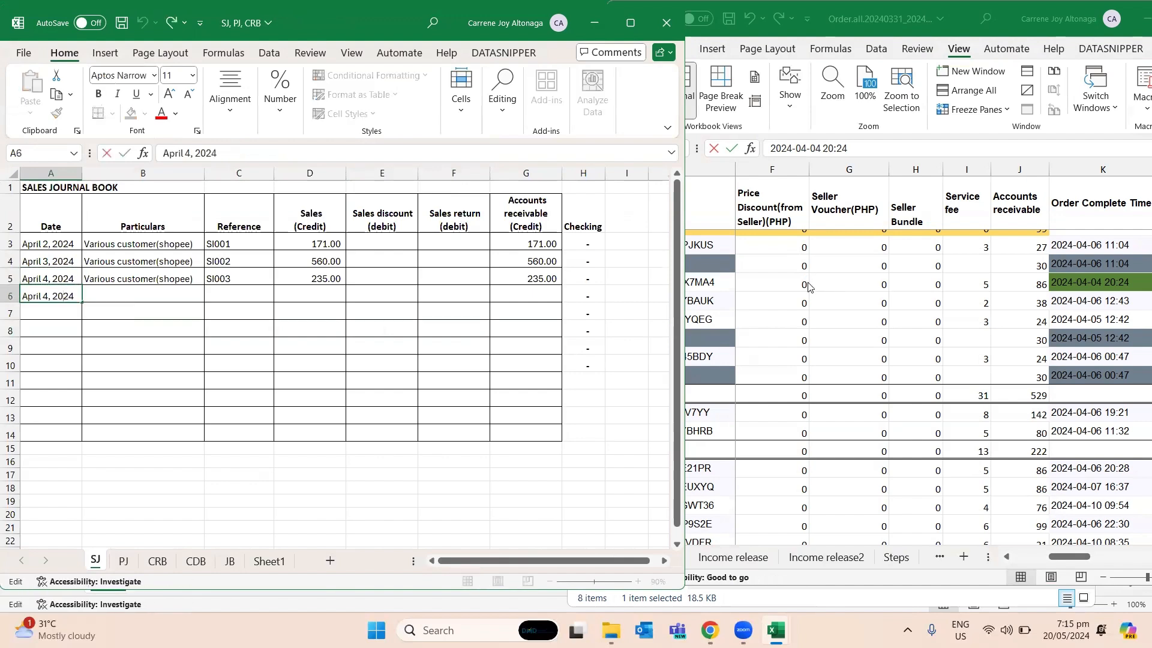
pyautogui.press('BackSpace')
pyautogui.press('BackSpace')
pyautogui.press('BackSpace')
pyautogui.write('5')
pyautogui.press('Return')
pyautogui.press('Right')
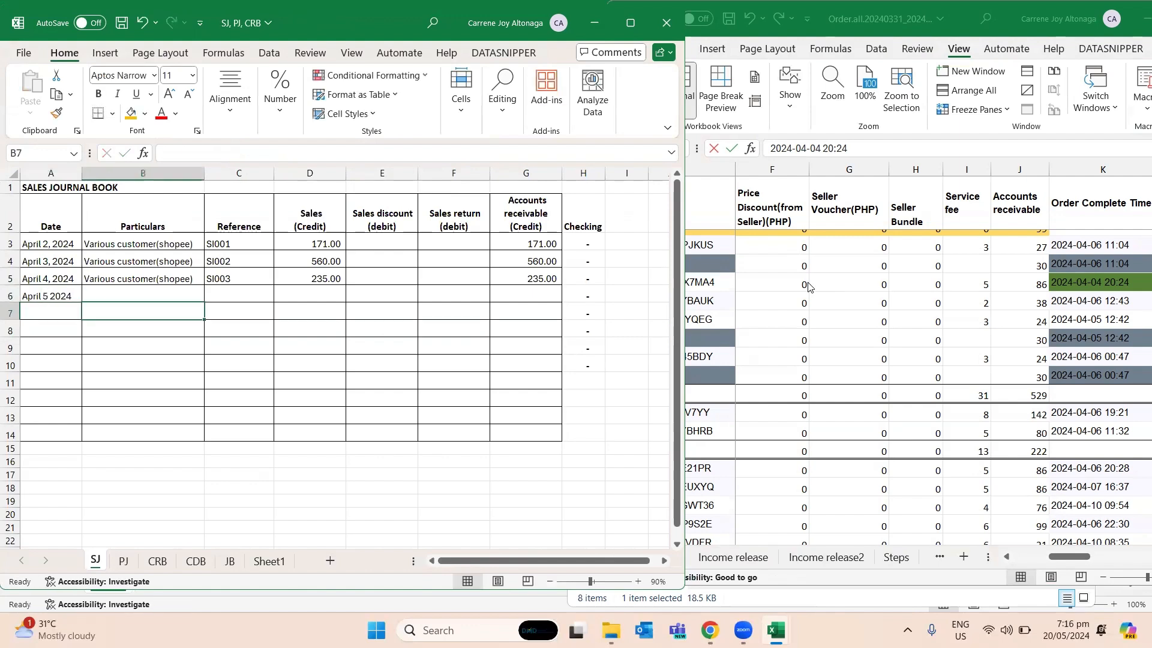
# - Enter "Sales return" as the particulars for the April 5 entry in B6 of SJ
pyautogui.press('Up')
pyautogui.write('Sal')
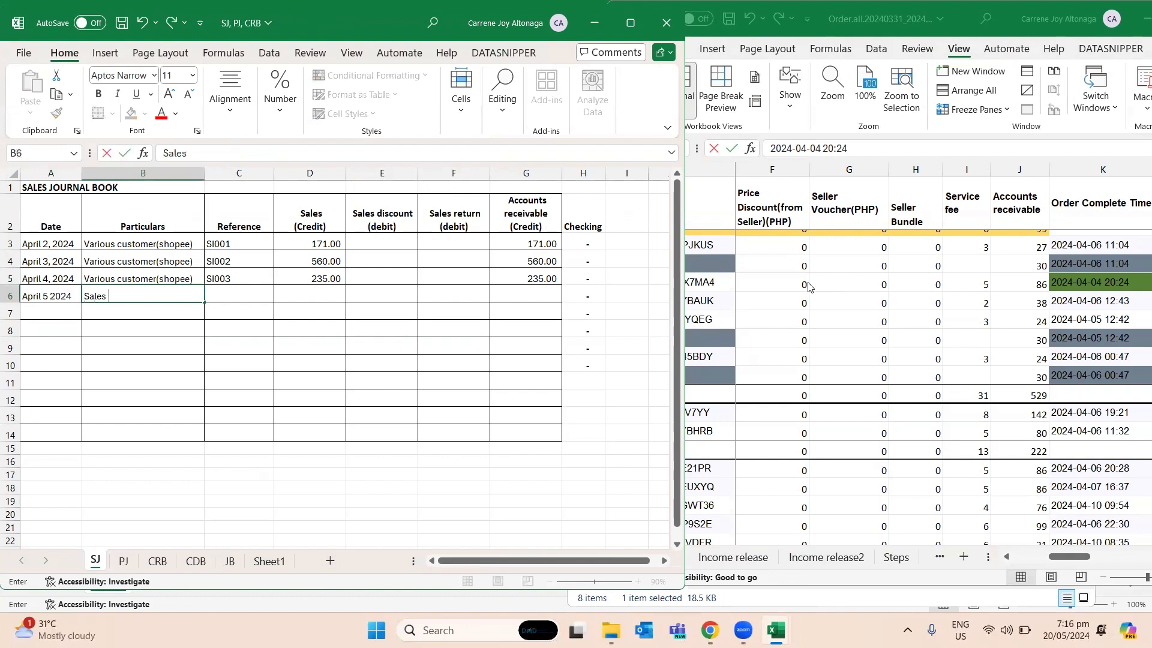
pyautogui.write('es return')
pyautogui.press('Return')
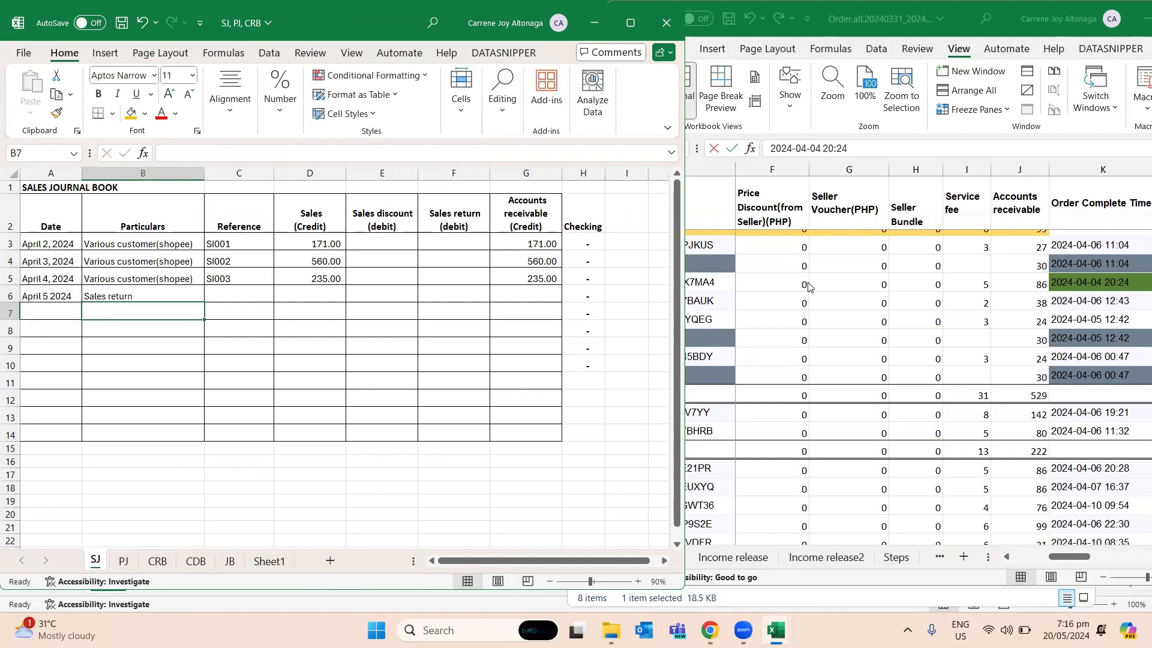
# - Copy the Order ID from the yellow row 8 of Order.all into the reference cell C6 of SJ
pyautogui.click(808, 284)
pyautogui.press('Up')
pyautogui.press('Up')
pyautogui.press('Left')
pyautogui.press('Left')
pyautogui.press('Left')
pyautogui.press('Left')
pyautogui.press('Left')
pyautogui.press('Left')
pyautogui.press('Left')
pyautogui.press('Left')
pyautogui.press('Left')
pyautogui.press('Left')
pyautogui.press('Left')
pyautogui.press('Down')
pyautogui.press('Right')
pyautogui.press('Left')
pyautogui.hotkey('ctrl', 'c')
pyautogui.hotkey('alt', 'Tab')
pyautogui.press('Up')
pyautogui.press('Right')
pyautogui.hotkey('ctrl', 'v')
pyautogui.press('Right')
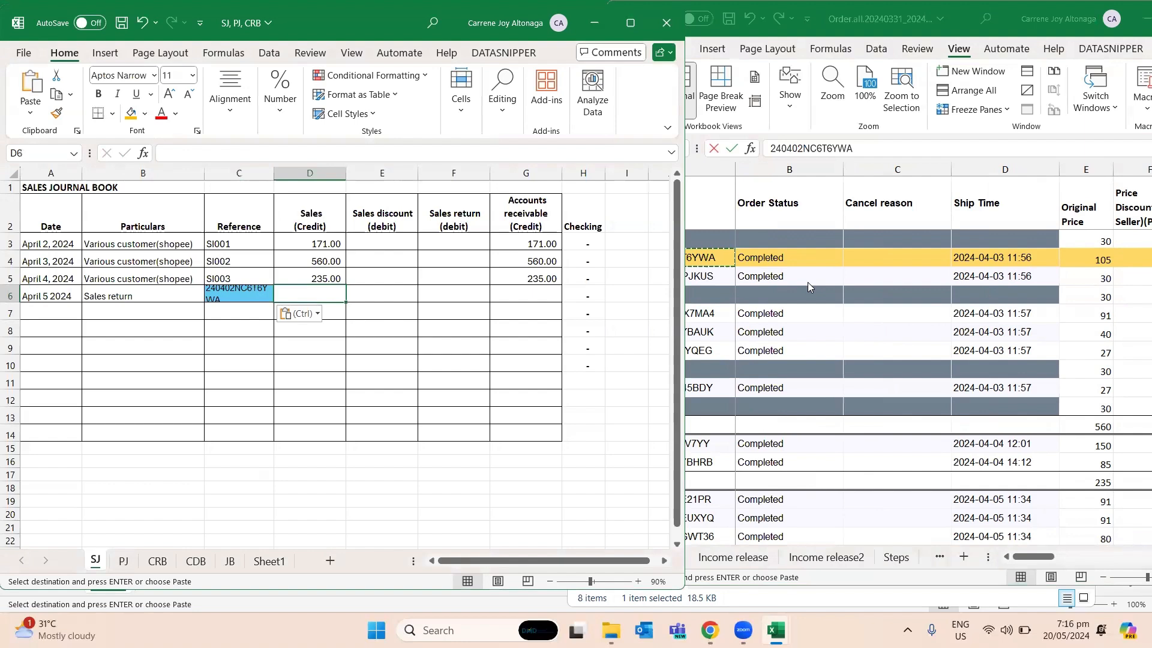
# - Replace the reference in C6 of SJ with the Order ID from the orange row 5 of Order.all
pyautogui.hotkey('alt', 'Tab')
pyautogui.press('Up')
pyautogui.press('Up')
pyautogui.press('Up')
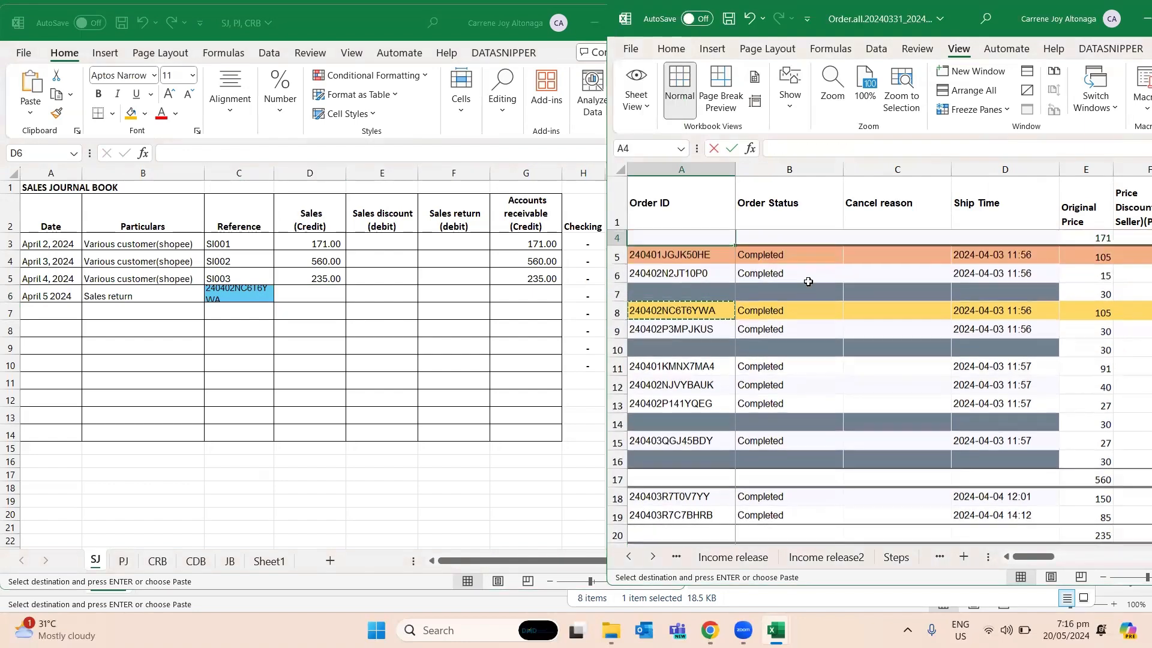
pyautogui.hotkey('ctrl', 'c')
pyautogui.hotkey('alt', 'Tab')
pyautogui.press('Left')
pyautogui.hotkey('ctrl', 'v')
pyautogui.press('Right')
# - Copy the Original Price in row 5 of Order.all into Sales cell D6 of SJ and make it -105
pyautogui.hotkey('alt', 'Tab')
pyautogui.press('Right')
pyautogui.press('Right')
pyautogui.press('Right')
pyautogui.press('Right')
pyautogui.press('Right')
pyautogui.press('Right')
pyautogui.press('Right')
pyautogui.press('Right')
pyautogui.press('Right')
pyautogui.press('Right')
pyautogui.press('Right')
pyautogui.press('Right')
pyautogui.press('Right')
pyautogui.press('Right')
pyautogui.press('Right')
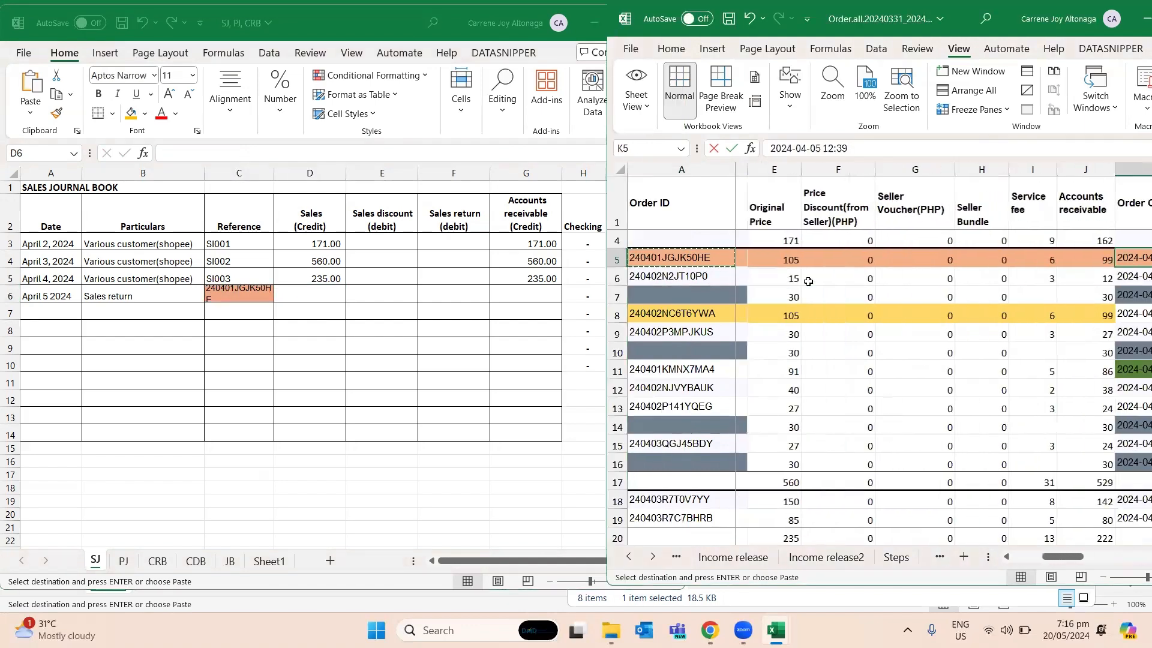
pyautogui.press('Left')
pyautogui.press('Left')
pyautogui.press('Left')
pyautogui.press('Left')
pyautogui.press('Left')
pyautogui.press('Left')
pyautogui.press('Left')
pyautogui.press('Left')
pyautogui.press('Left')
pyautogui.press('Left')
pyautogui.press('Left')
pyautogui.press('Left')
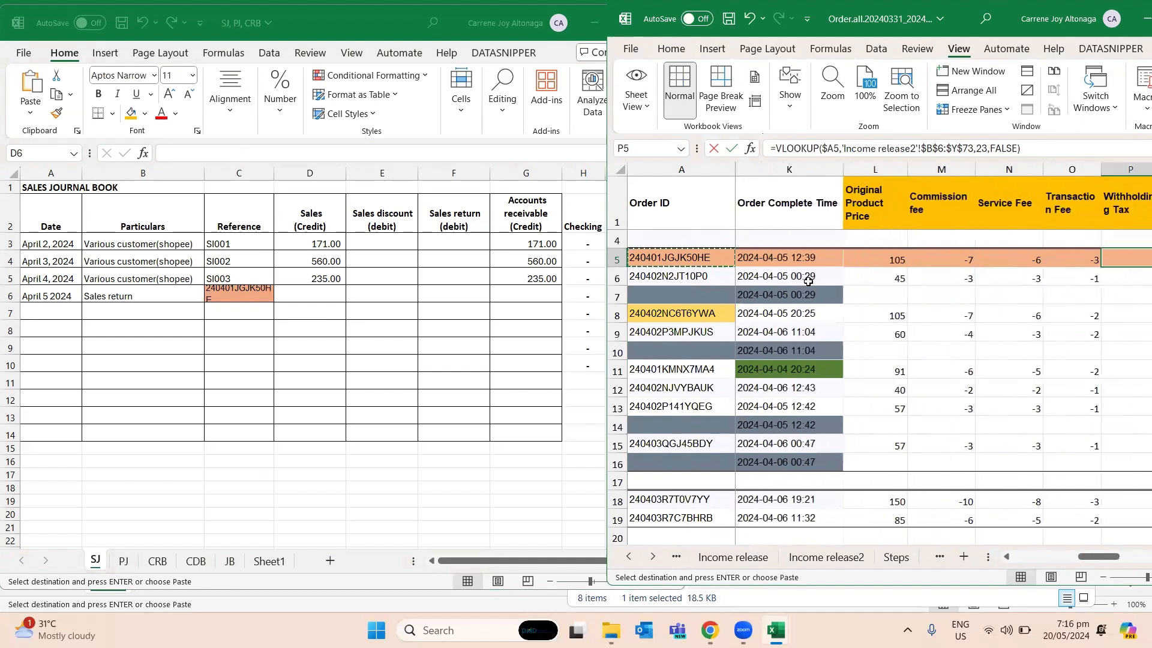
pyautogui.press('Left')
pyautogui.press('Right')
pyautogui.press('Right')
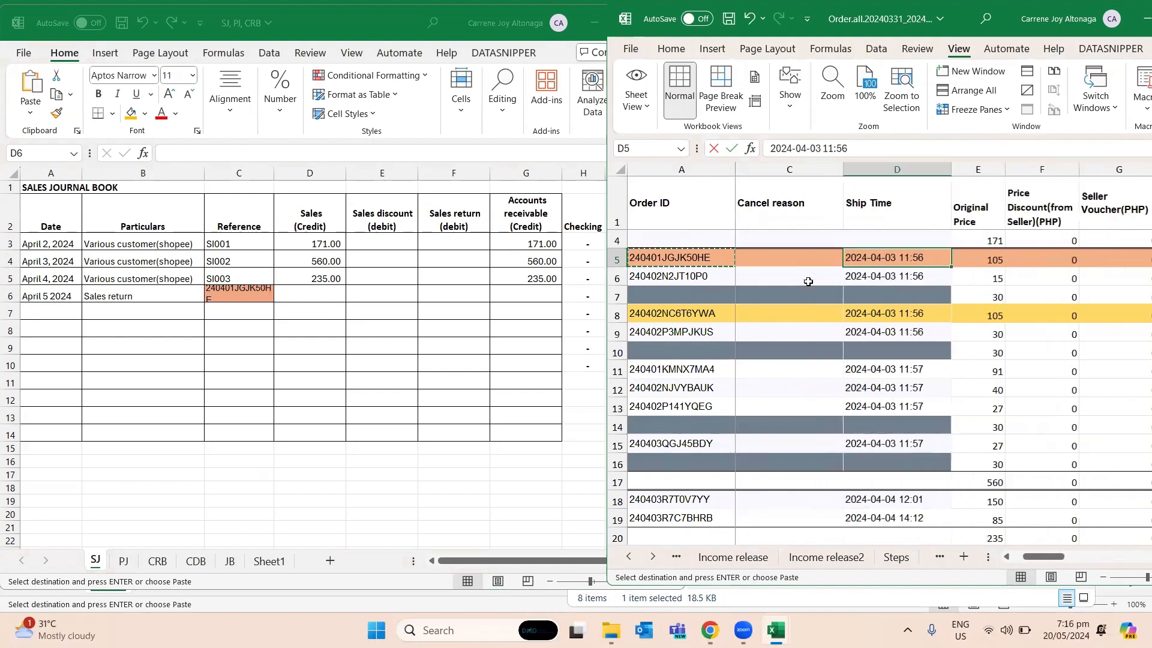
pyautogui.hotkey('alt', 'Tab')
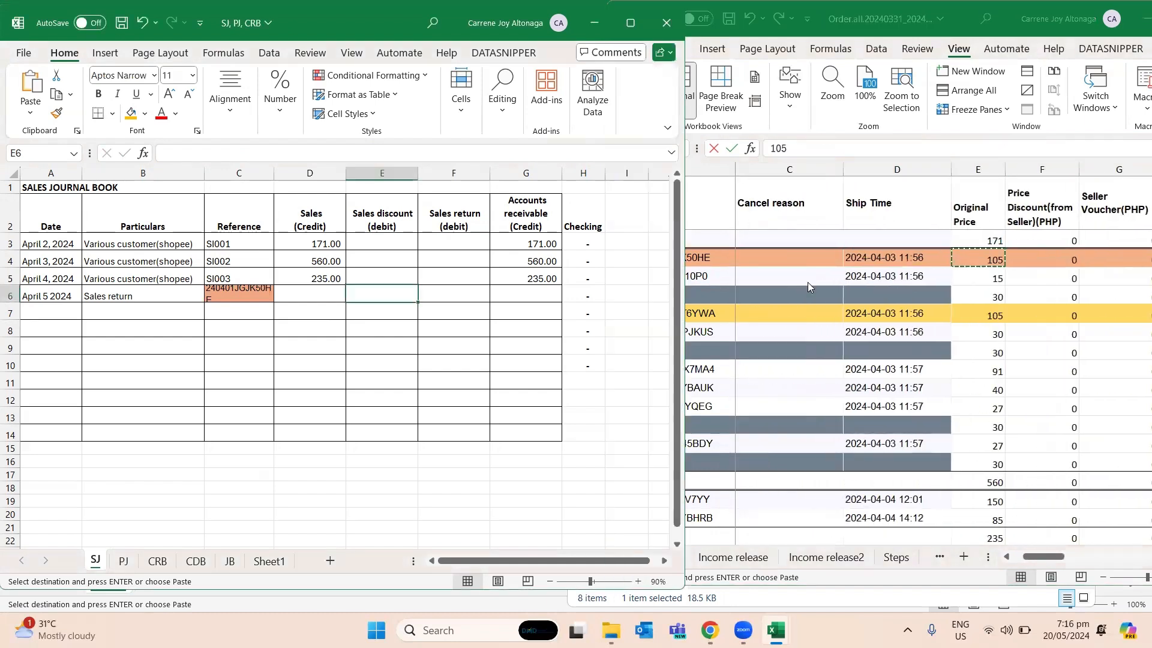
pyautogui.hotkey('ctrl', 'v')
pyautogui.press('F2')
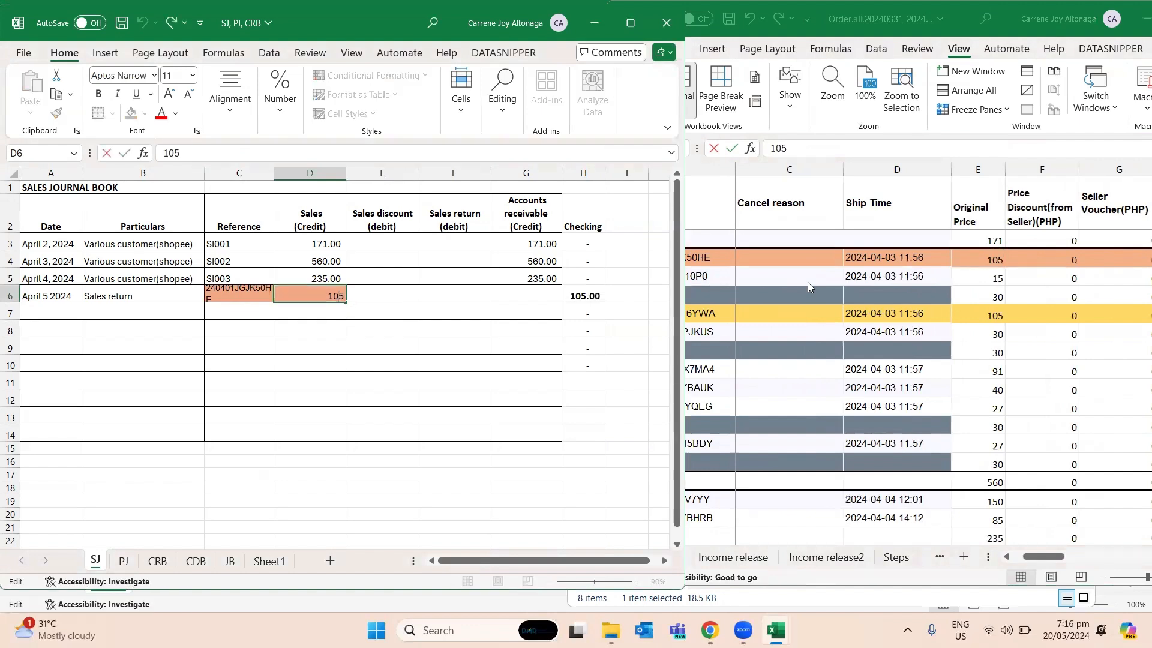
pyautogui.write('-')
pyautogui.press('Return')
# - Try the formula =-D6 for Accounts receivable in G6 of SJ
pyautogui.press('Up')
pyautogui.press('Right')
pyautogui.press('Right')
pyautogui.press('Right')
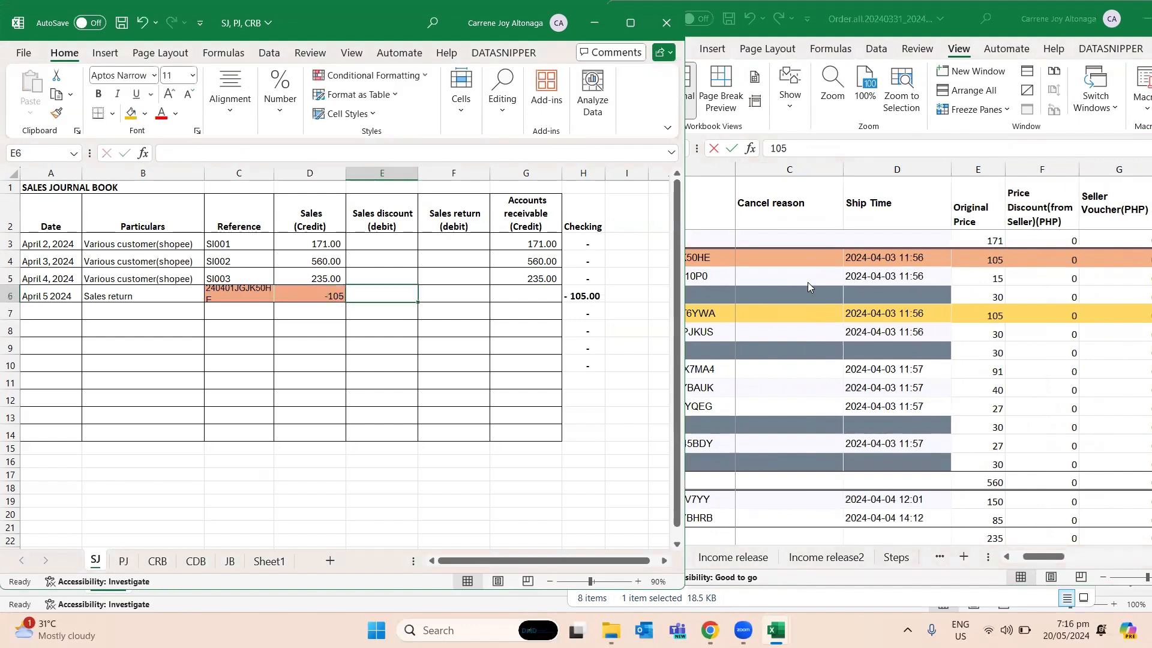
pyautogui.write('=-')
pyautogui.press('Left')
pyautogui.press('Left')
pyautogui.press('Left')
pyautogui.press('Return')
pyautogui.press('Up')
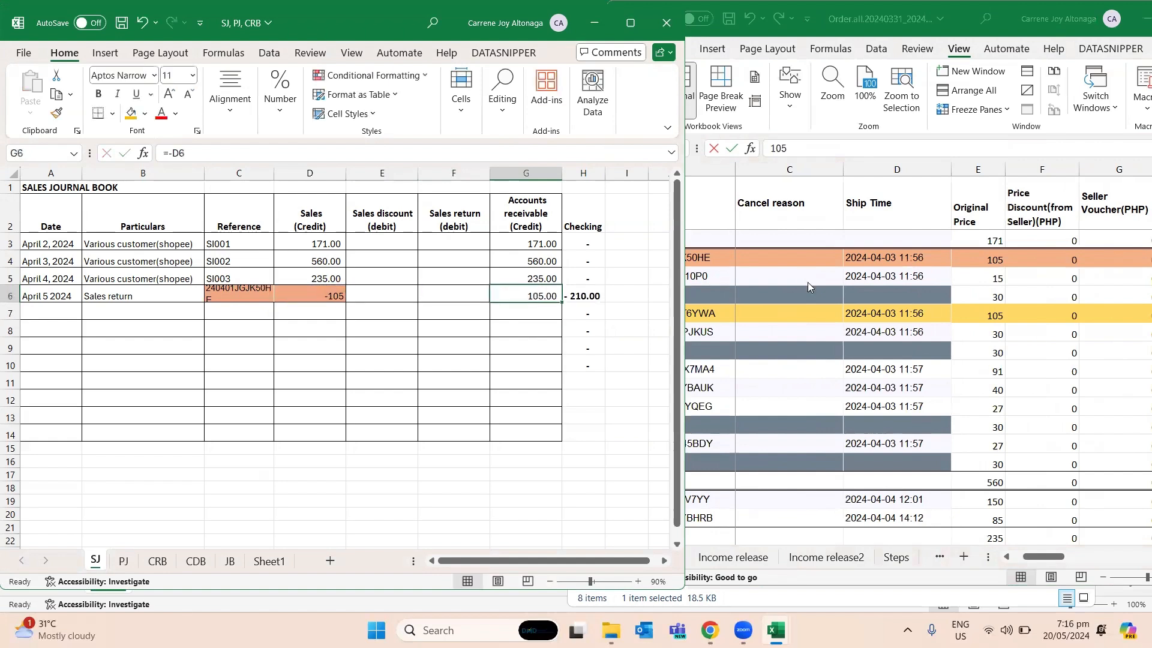
# - Enter -105 as Accounts receivable for the sales return in G6 of SJ
pyautogui.write('-104')
pyautogui.press('BackSpace')
pyautogui.write('5')
pyautogui.press('Return')
pyautogui.press('Left')
# - Copy the April 4 date into A6 of the PJ sheet and change it to April 5, 2024
pyautogui.press('Left')
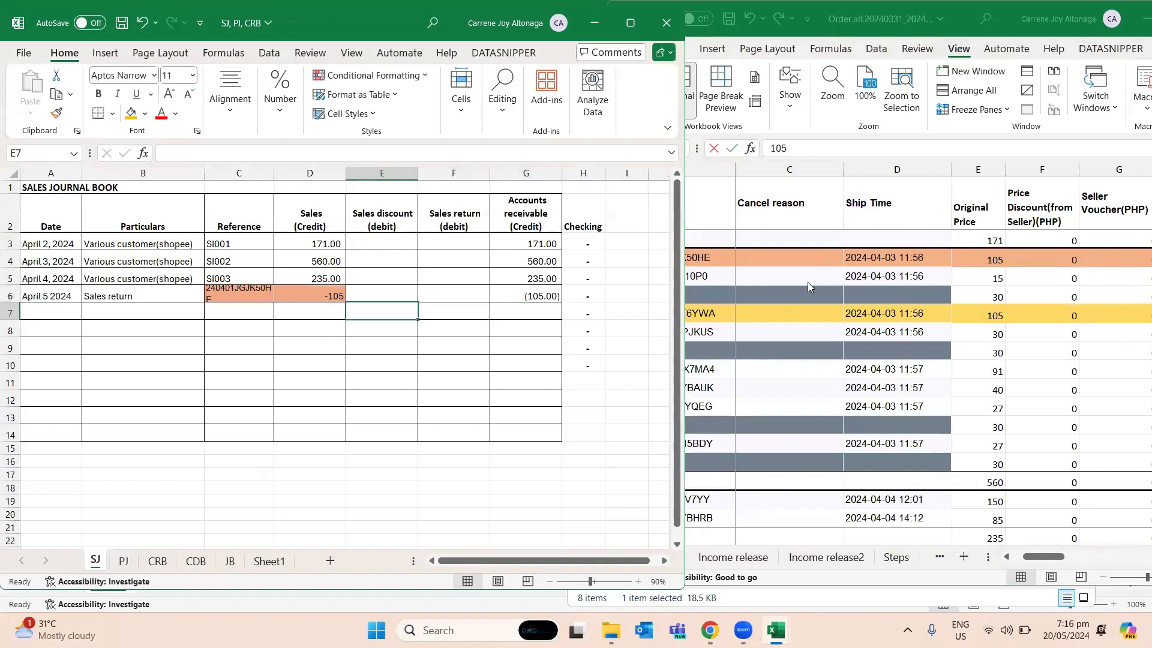
pyautogui.hotkey('ctrl', 'pagedown')
pyautogui.press('Left')
pyautogui.press('Left')
pyautogui.press('Left')
pyautogui.press('Left')
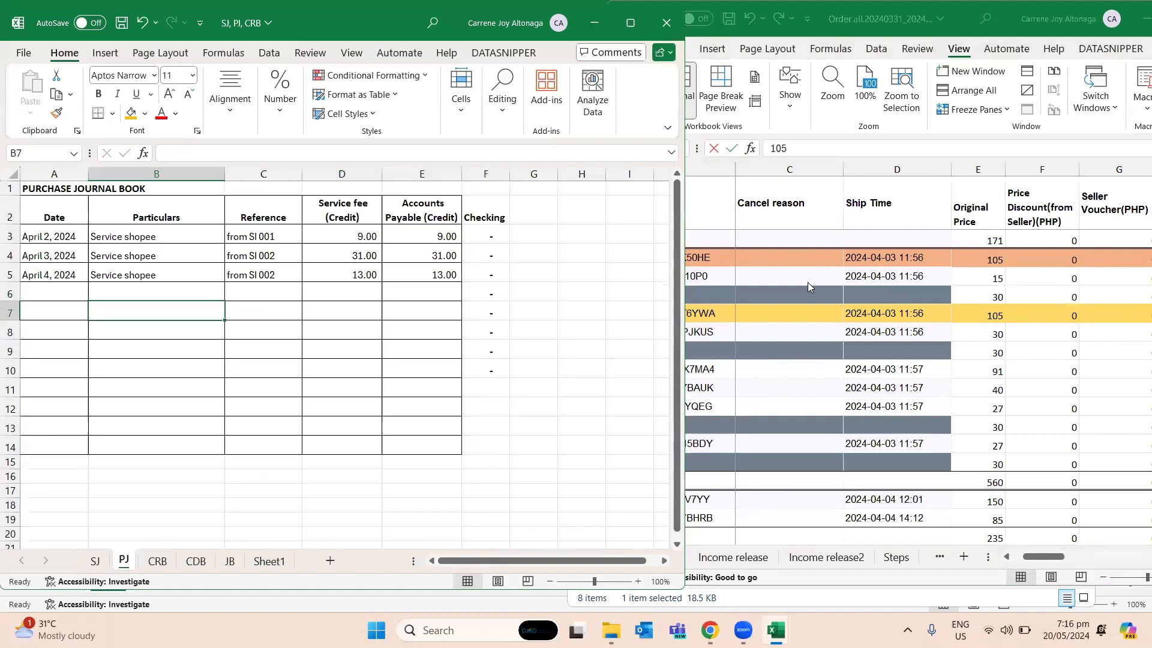
pyautogui.press('Up')
pyautogui.hotkey('ctrl', 'c')
pyautogui.press('Down')
pyautogui.hotkey('ctrl', 'v')
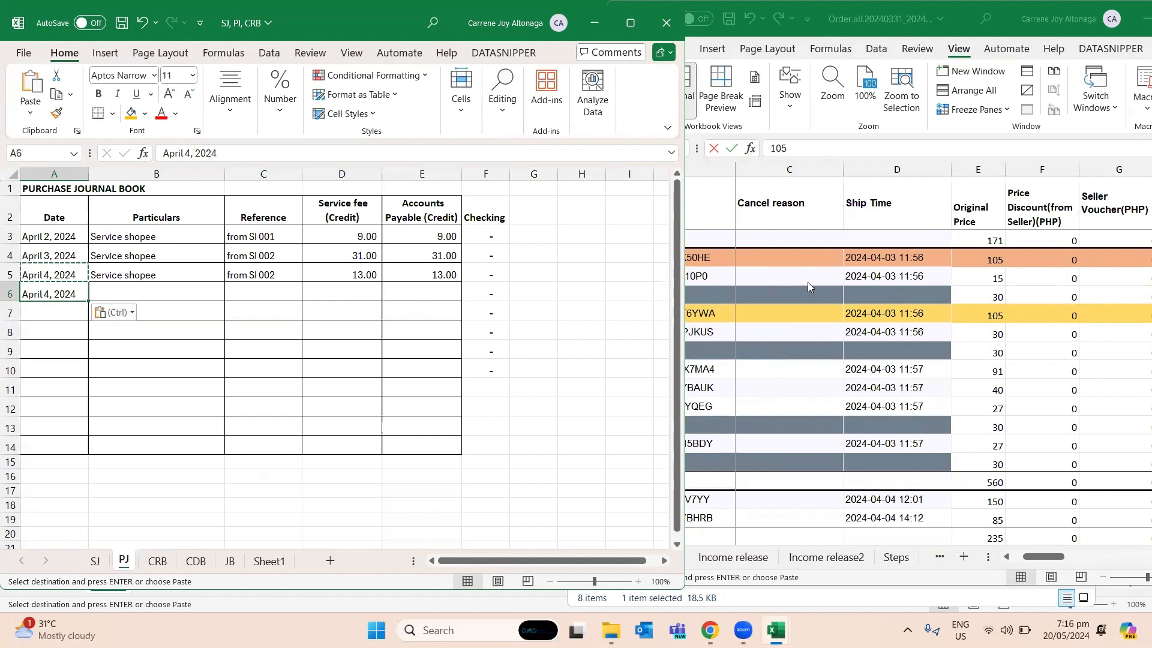
pyautogui.press('F2')
pyautogui.press('Left')
pyautogui.press('BackSpace')
pyautogui.write('5')
pyautogui.press('Tab')
# - Copy the "Service shopee" particulars from B5 into B6 of PJ
pyautogui.press('Up')
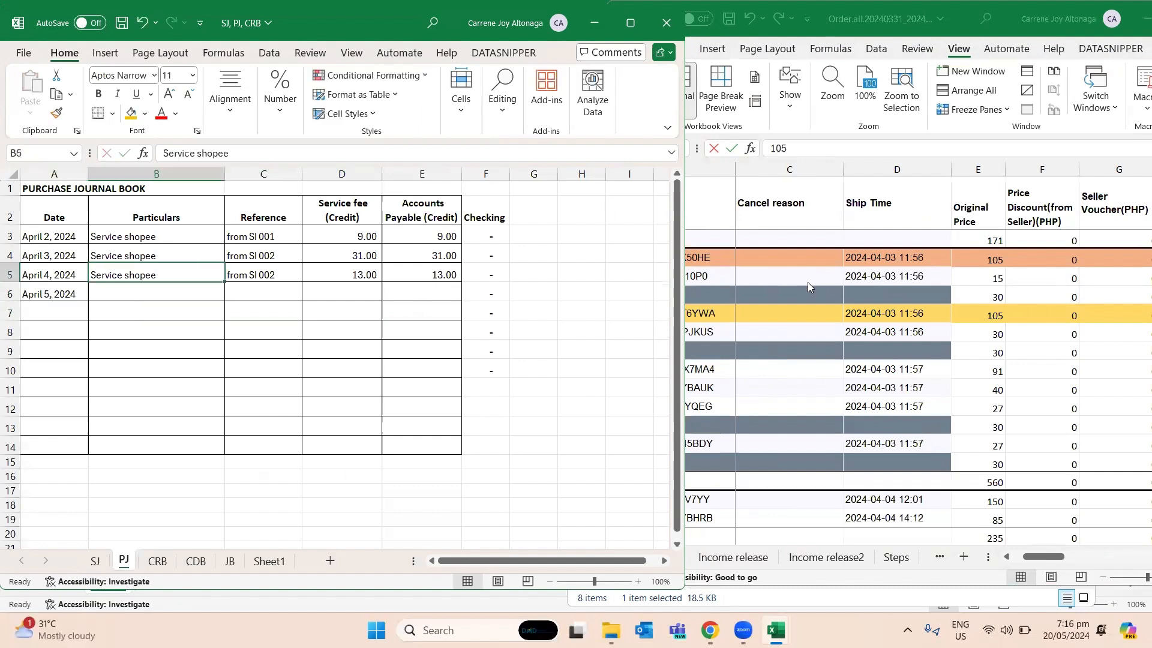
pyautogui.hotkey('ctrl', 'c')
pyautogui.press('Down')
pyautogui.hotkey('ctrl', 'v')
pyautogui.press('Right')
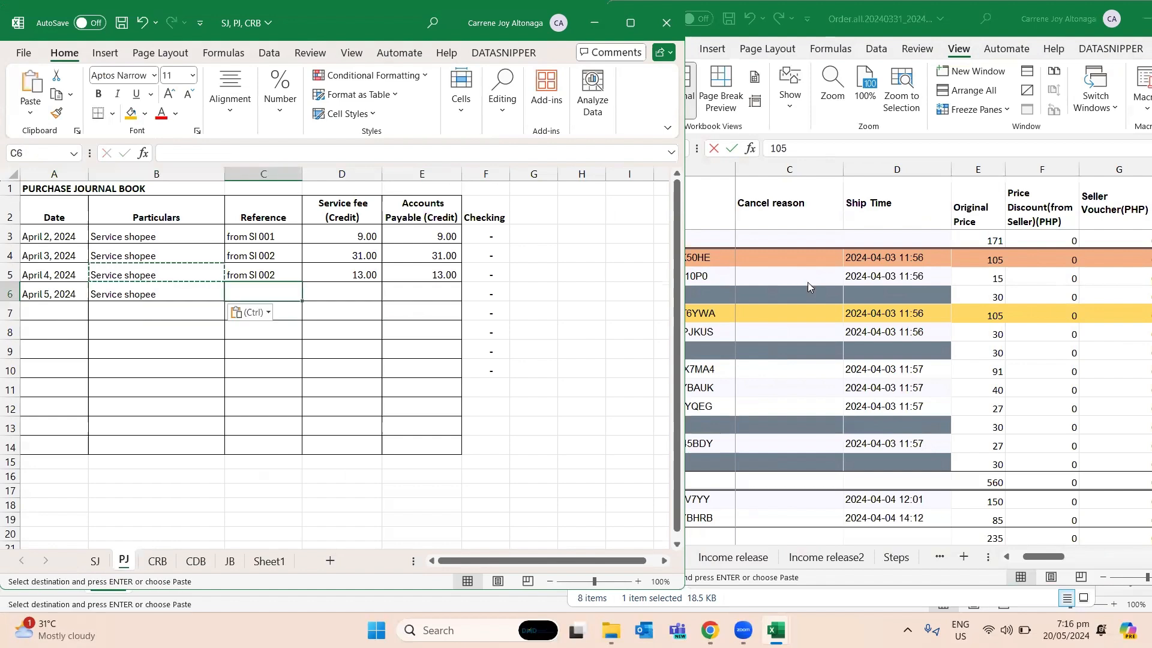
# - Review the existing references in C3:C5 of PJ
pyautogui.press('Up')
pyautogui.press('Down')
pyautogui.press('Up')
pyautogui.press('Up')
pyautogui.press('Up')
pyautogui.press('Down')
pyautogui.press('Down')
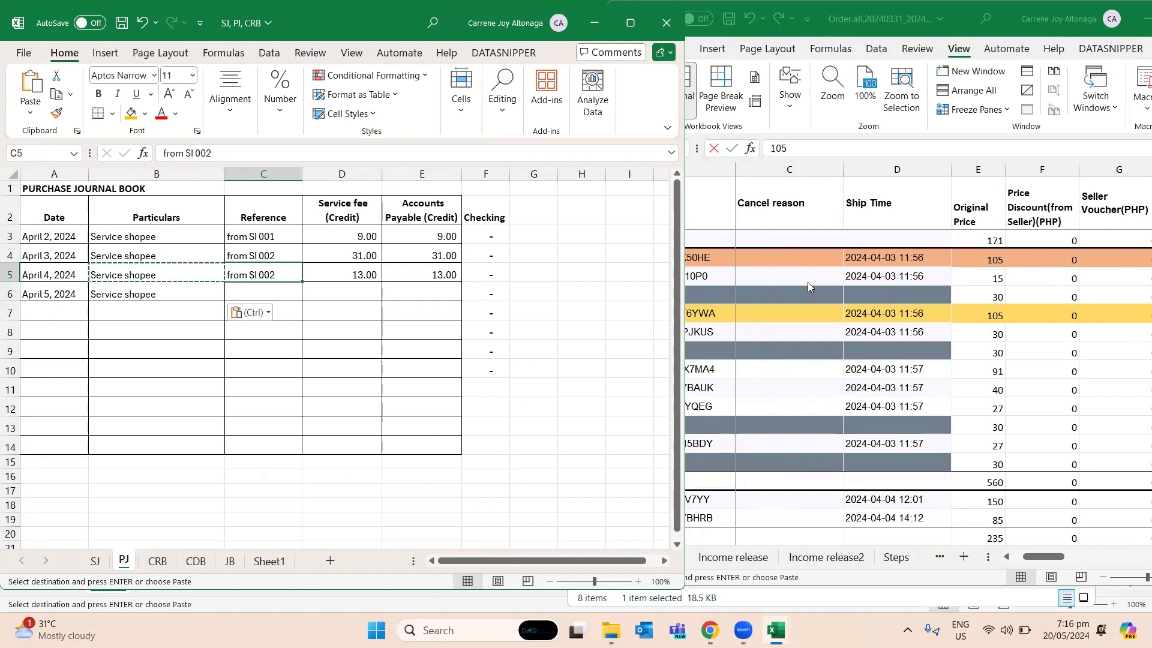
pyautogui.press('Up')
pyautogui.press('ctrl')
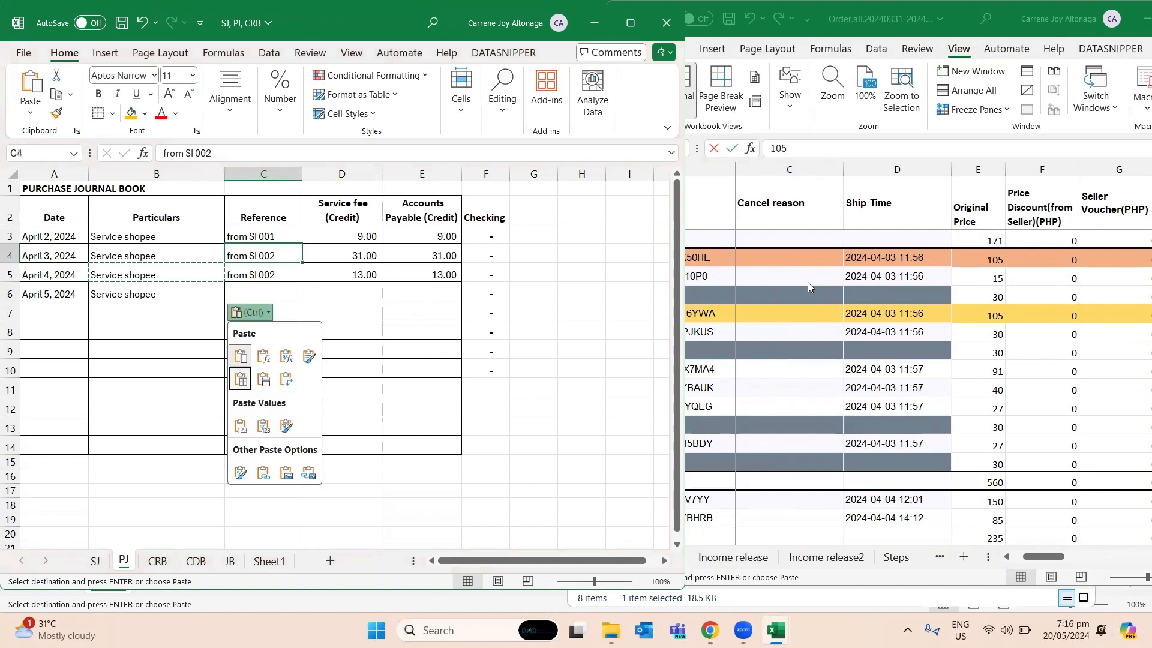
pyautogui.press('Escape')
pyautogui.press('Down')
# - Copy the sales return's reference from C6 of SJ into C6 of PJ
pyautogui.hotkey('ctrl', 'pageup')
pyautogui.press('Down')
pyautogui.press('Right')
pyautogui.press('Left')
pyautogui.press('Left')
pyautogui.press('Up')
pyautogui.press('Up')
pyautogui.press('Left')
pyautogui.hotkey('ctrl', 'c')
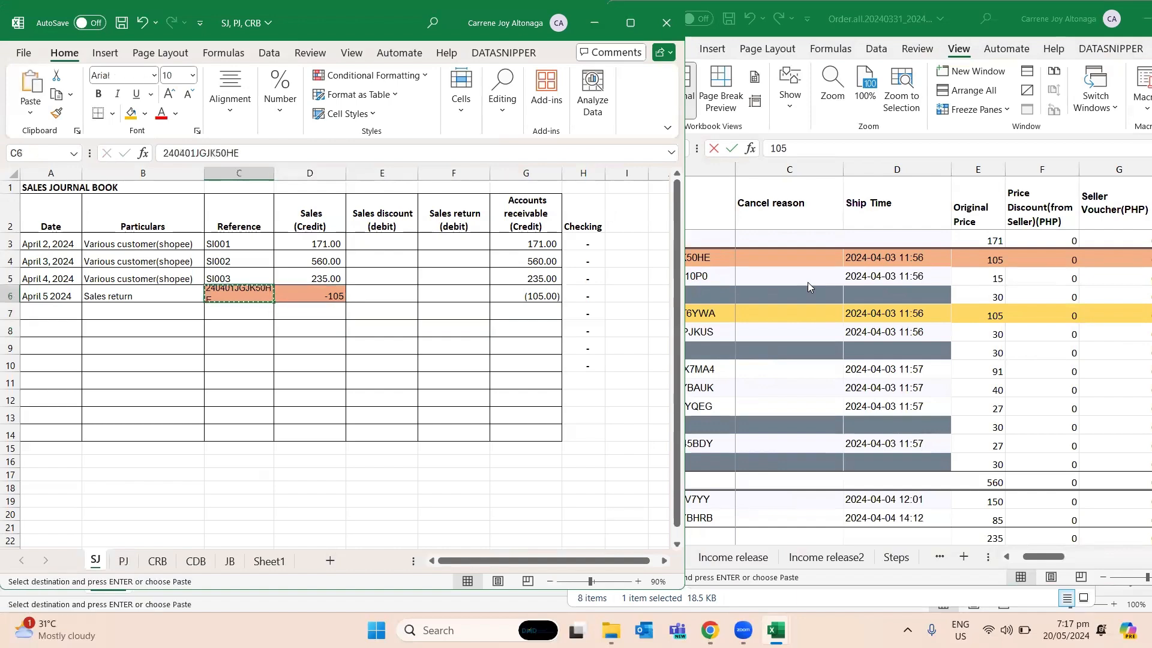
pyautogui.hotkey('ctrl', 'pagedown')
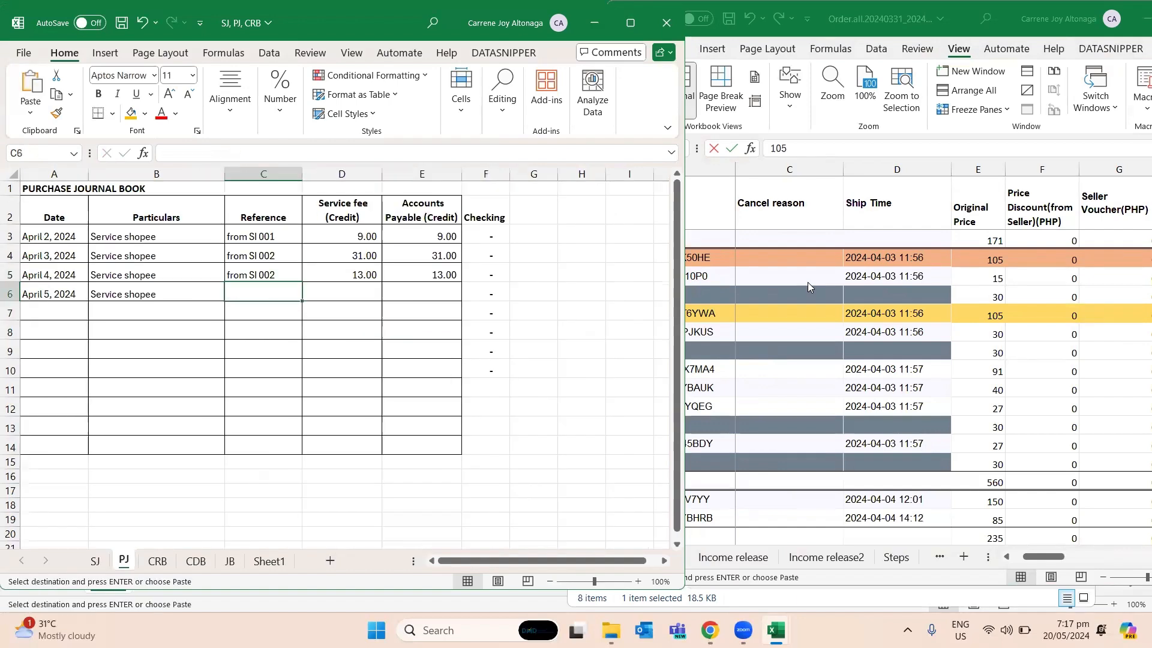
pyautogui.hotkey('ctrl', 'v')
# - Look up the Service fee in row 5 of Order.all and enter 6 in D6 and E6 of PJ
pyautogui.hotkey('alt', 'Tab')
pyautogui.press('Right')
pyautogui.press('Right')
pyautogui.press('Right')
pyautogui.press('Right')
pyautogui.press('Right')
pyautogui.press('Right')
pyautogui.press('Right')
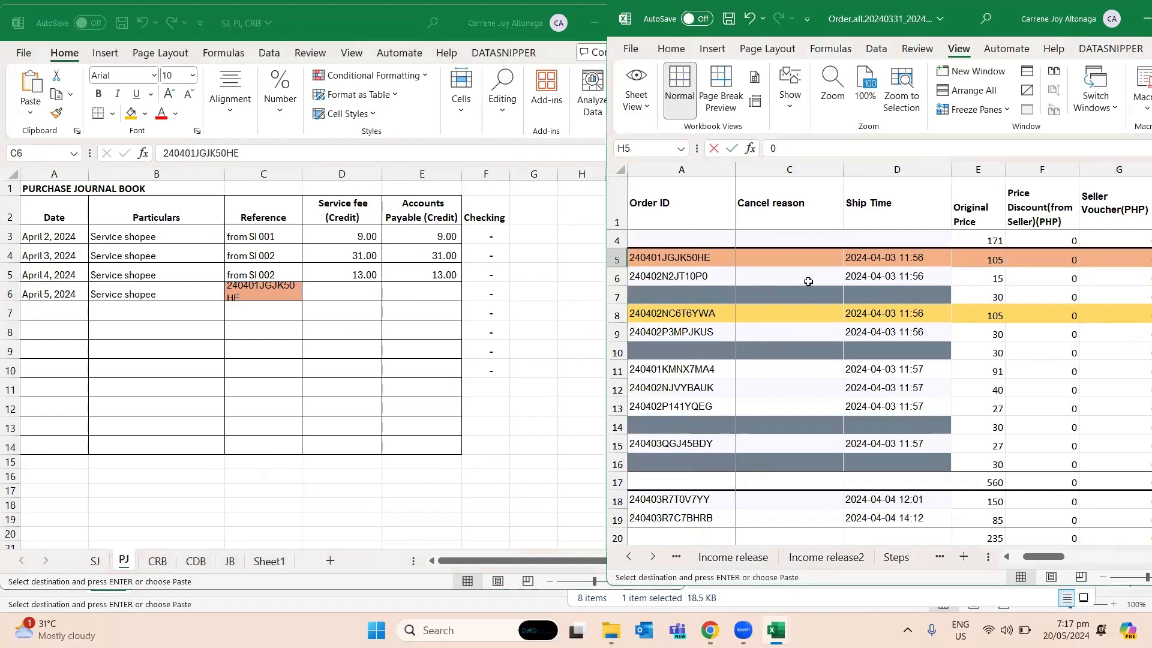
pyautogui.press('Left')
pyautogui.press('Left')
pyautogui.press('Left')
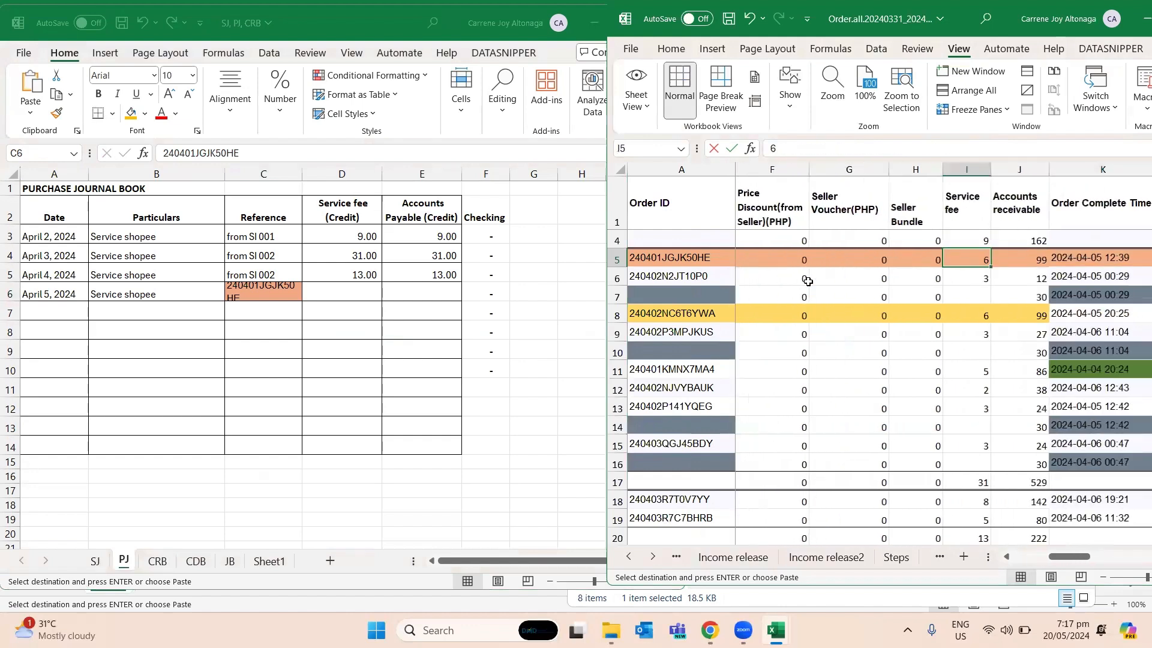
pyautogui.hotkey('alt', 'Tab')
pyautogui.press('Right')
pyautogui.write('6')
pyautogui.press('Return')
pyautogui.press('Up')
pyautogui.press('Right')
pyautogui.write('6')
pyautogui.press('Return')
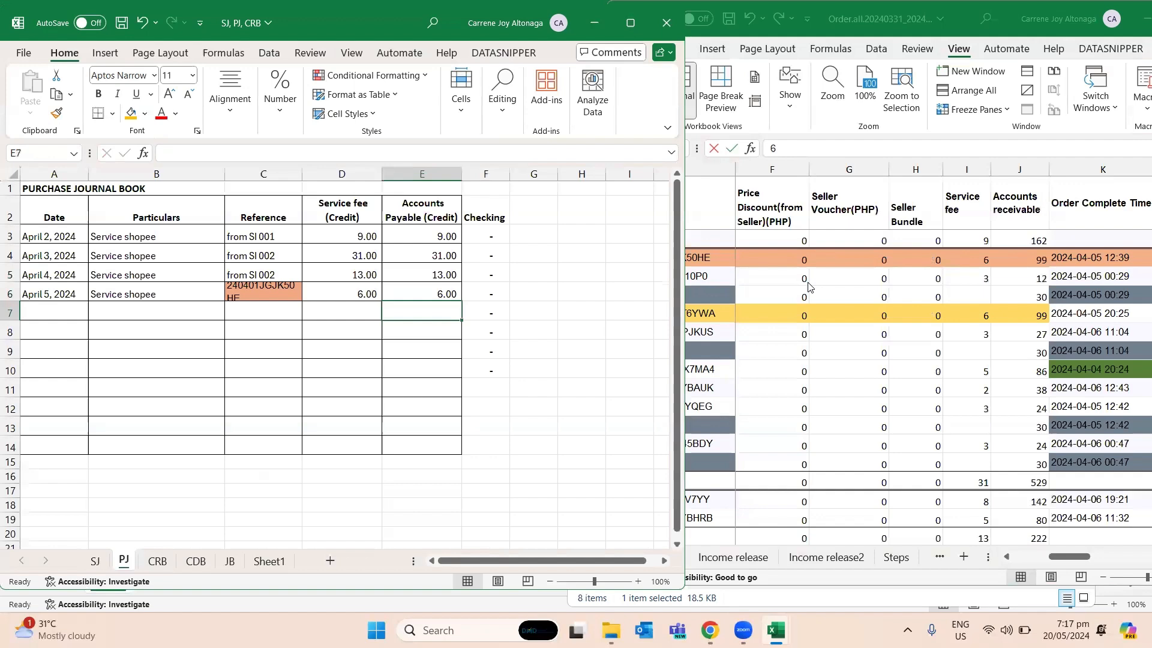
# - Enter "Sales return shipping" in A3 of the CDB sheet
pyautogui.hotkey('ctrl', 'pagedown')
pyautogui.hotkey('ctrl', 'pagedown')
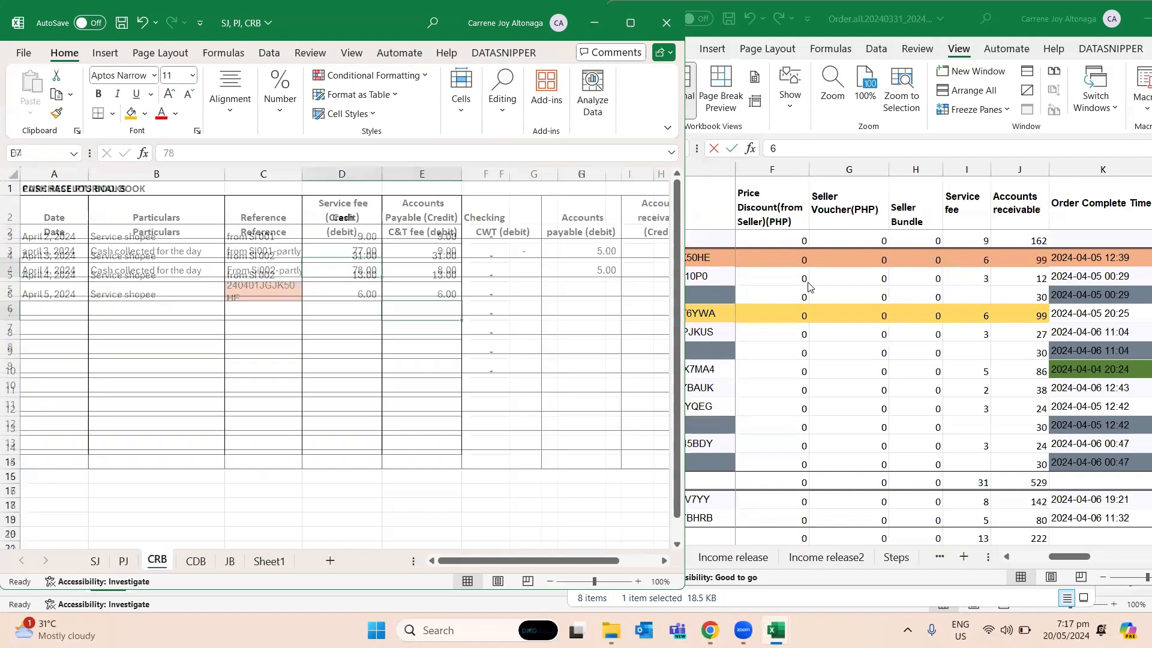
pyautogui.press('Left')
pyautogui.press('Left')
pyautogui.press('Left')
pyautogui.press('Left')
pyautogui.press('Left')
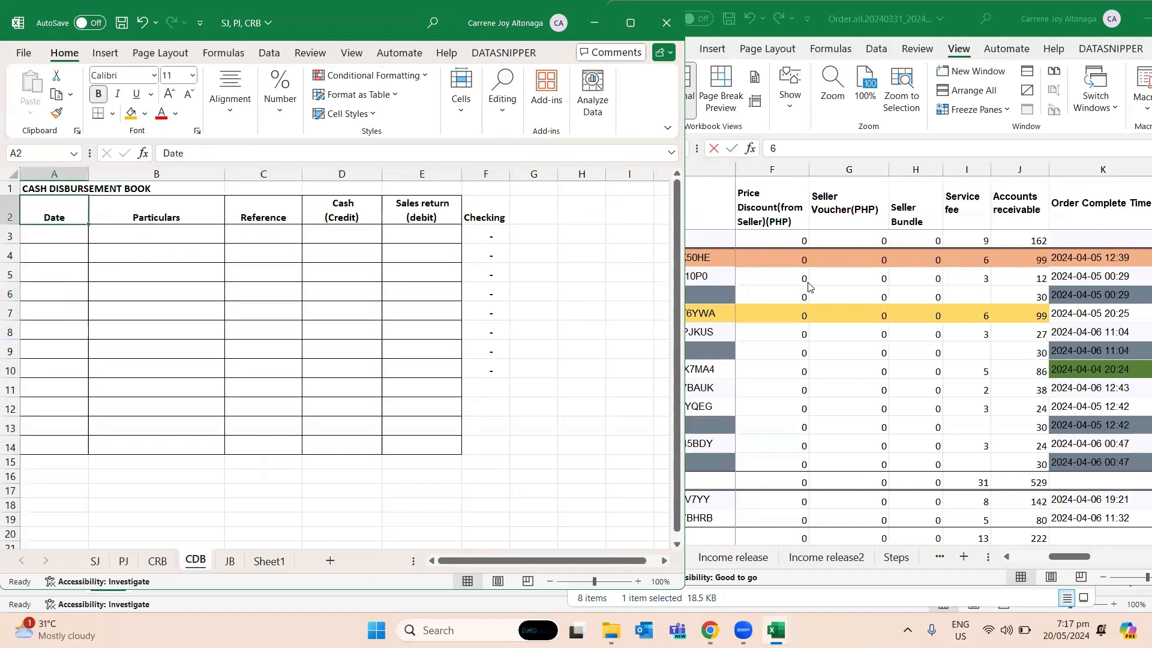
pyautogui.press('Down')
pyautogui.write('Sales retut')
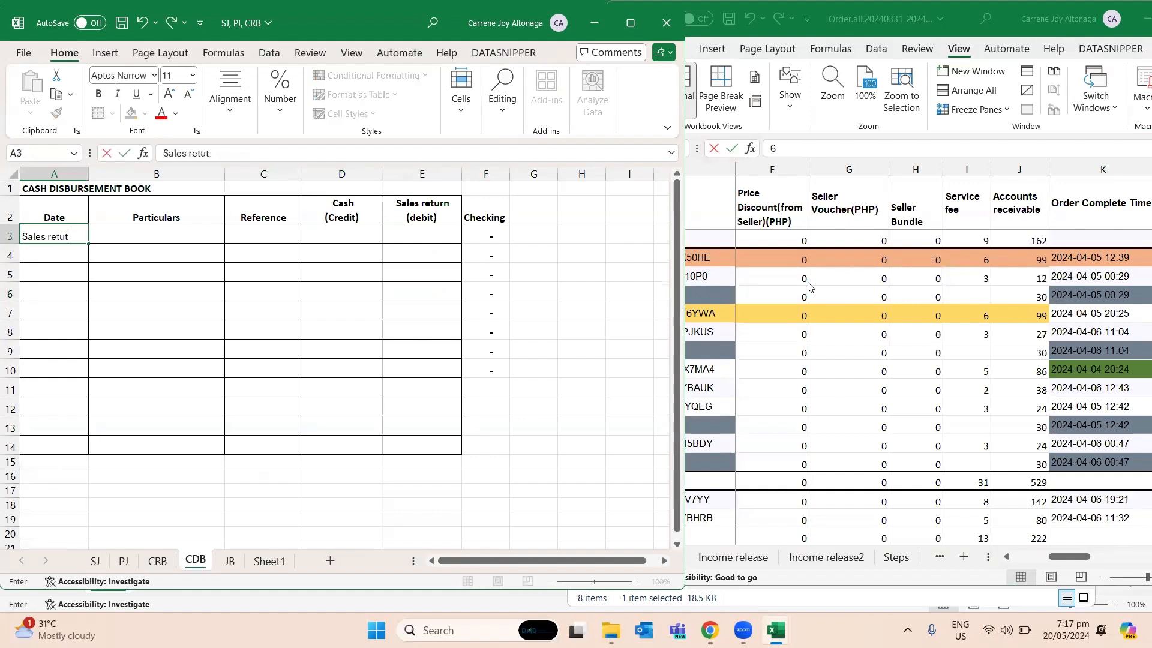
pyautogui.write('n shipping')
pyautogui.press('Return')
pyautogui.press('Right')
pyautogui.press('Right')
pyautogui.press('Right')
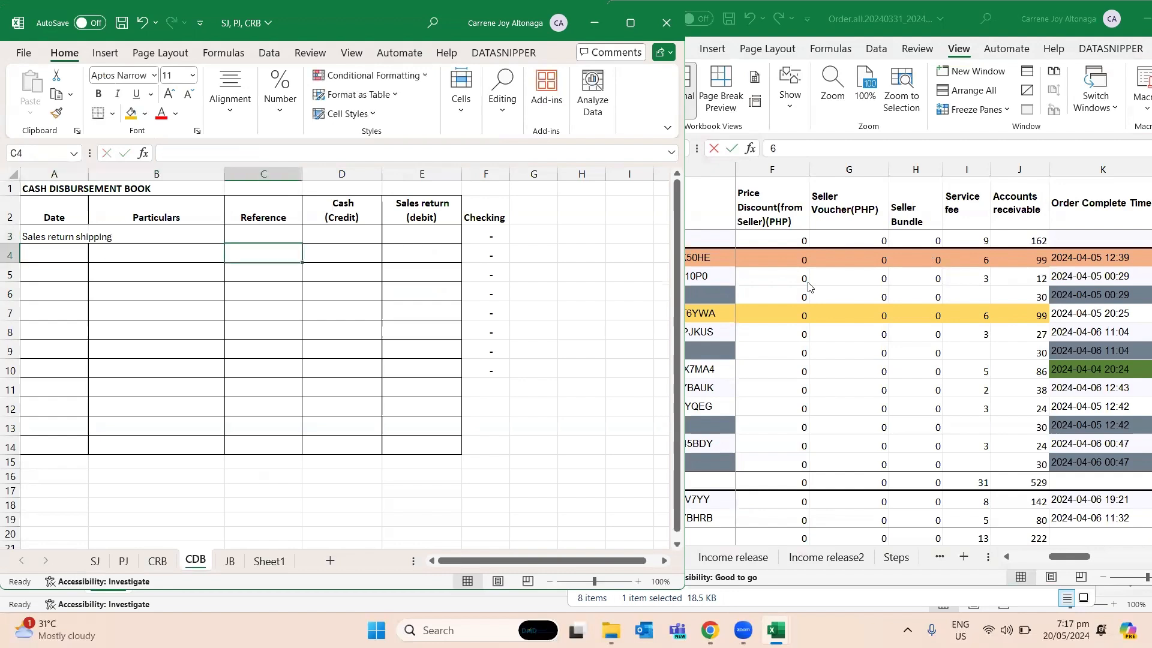
# - Enter 38 as the cash credit in D4 and the sales return debit in E4 of CDB
pyautogui.write('-38')
pyautogui.press('Right')
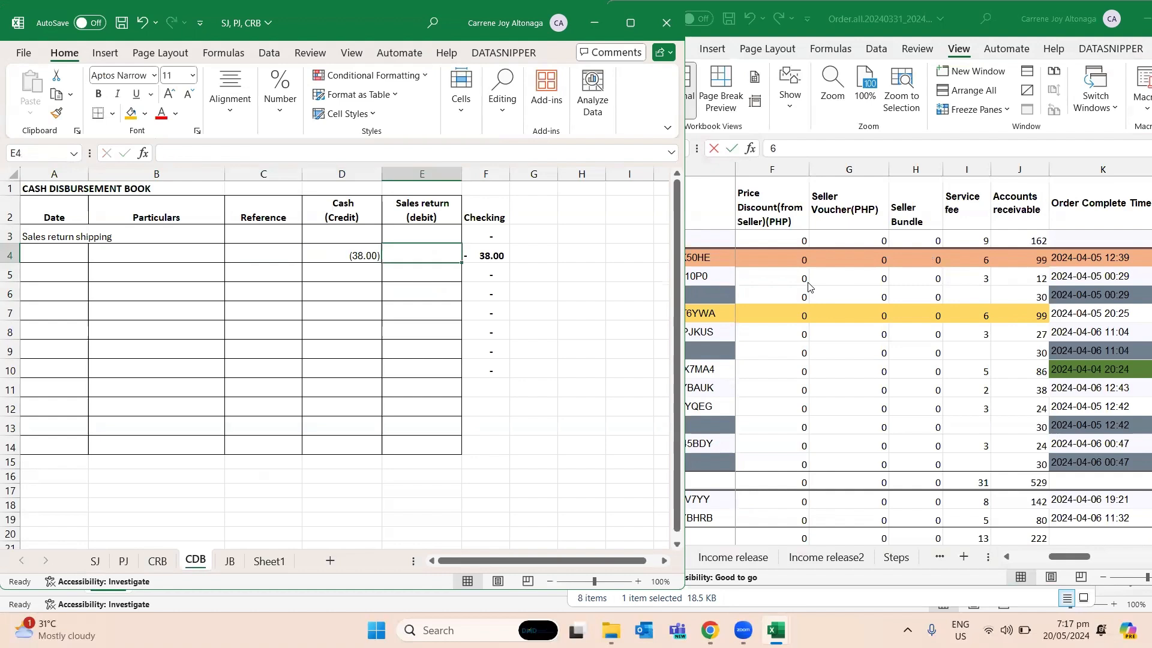
pyautogui.press('Left')
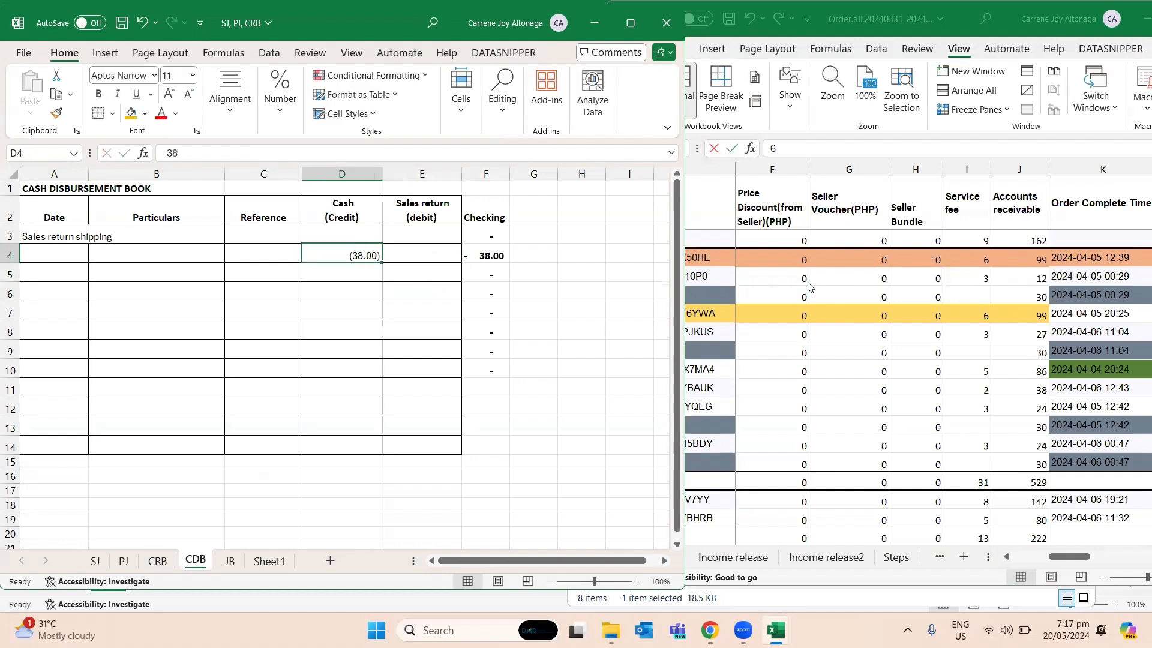
pyautogui.write('38')
pyautogui.press('Right')
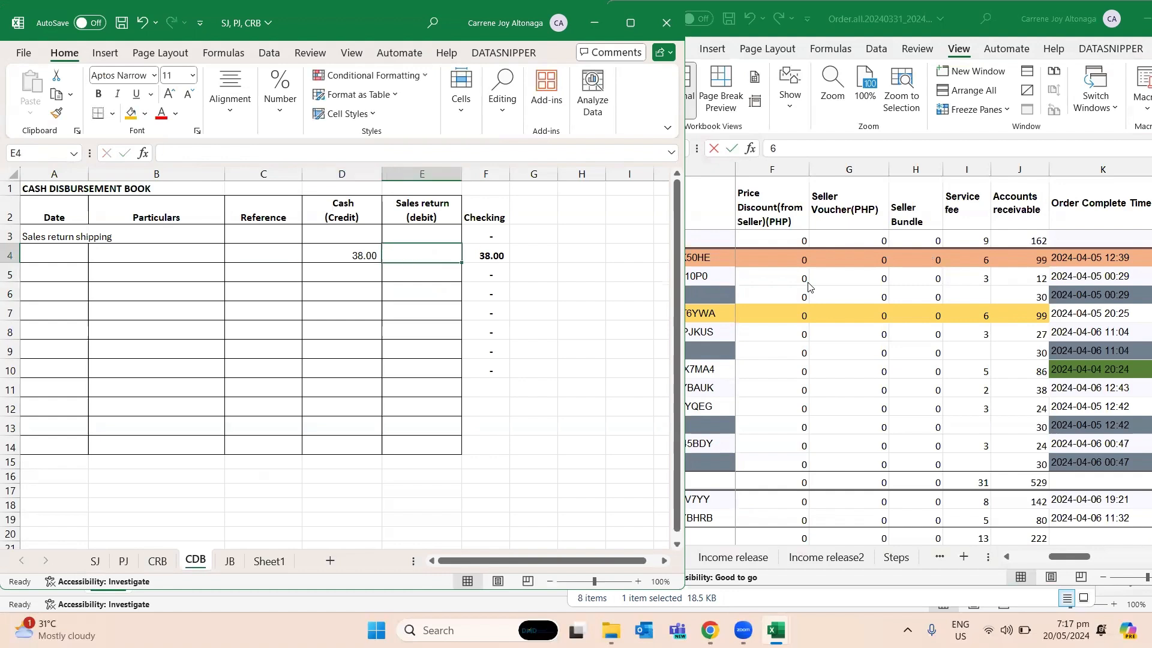
pyautogui.write('38')
pyautogui.press('Return')
# - Enter "return shipiing fee" as the particulars in B4 of CDB
pyautogui.press('Left')
pyautogui.press('Left')
pyautogui.press('Left')
pyautogui.press('Up')
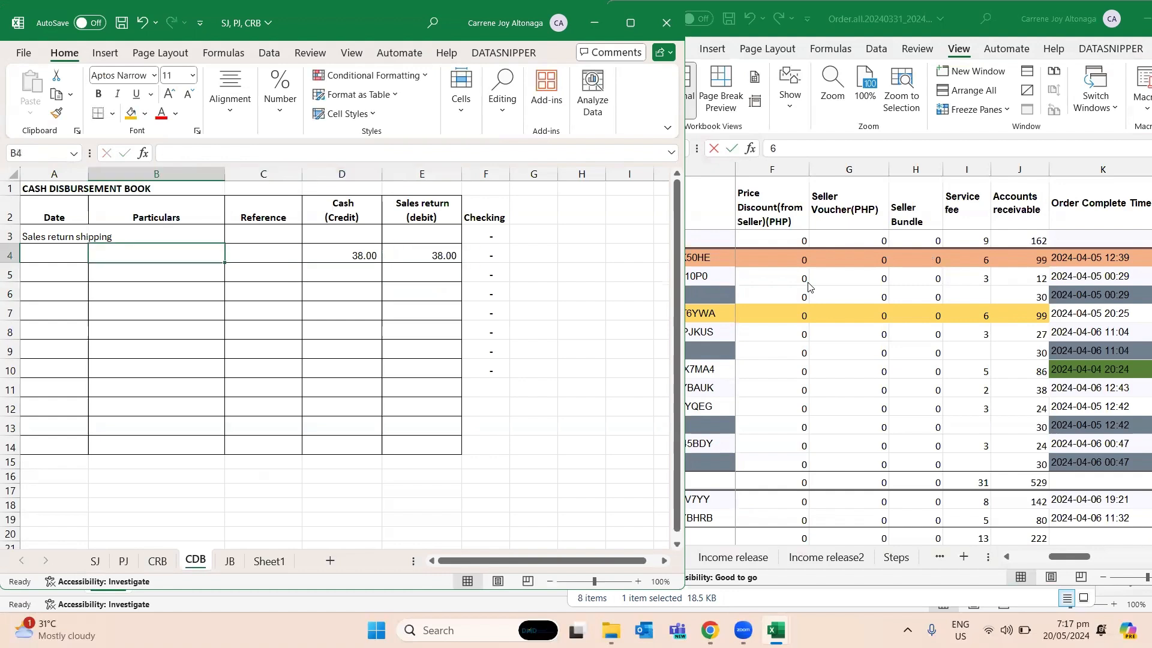
pyautogui.write('ret')
pyautogui.press('BackSpace')
pyautogui.press('BackSpace')
pyautogui.write('r')
pyautogui.press('BackSpace')
pyautogui.write('returns ')
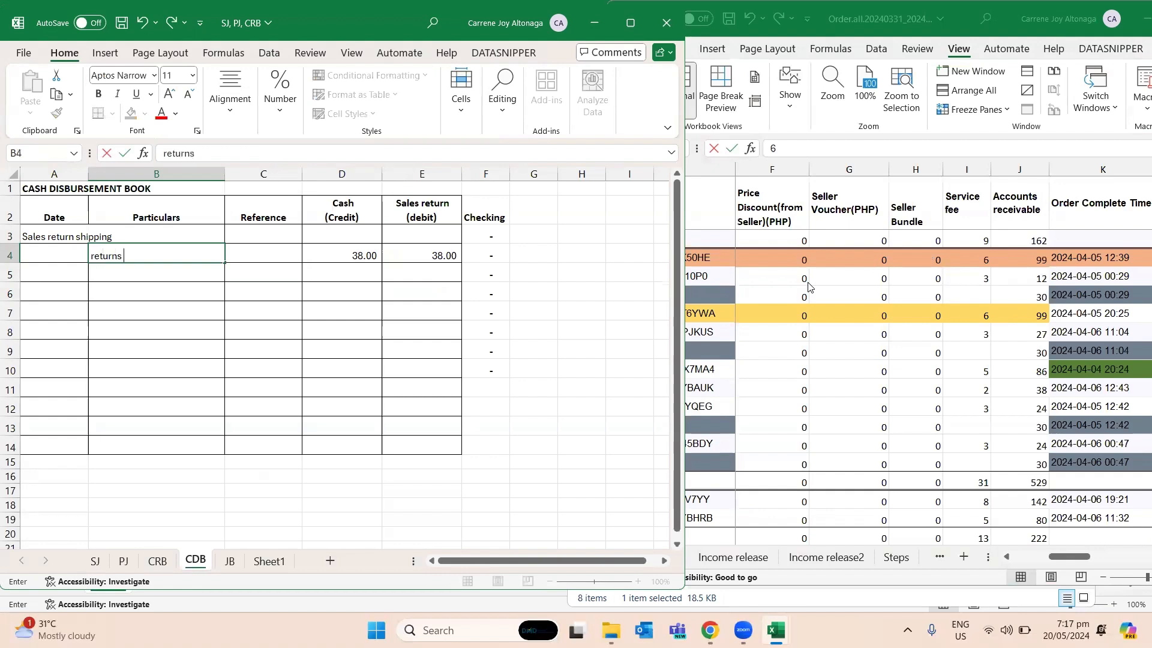
pyautogui.write('hipiing fee')
pyautogui.press('Left')
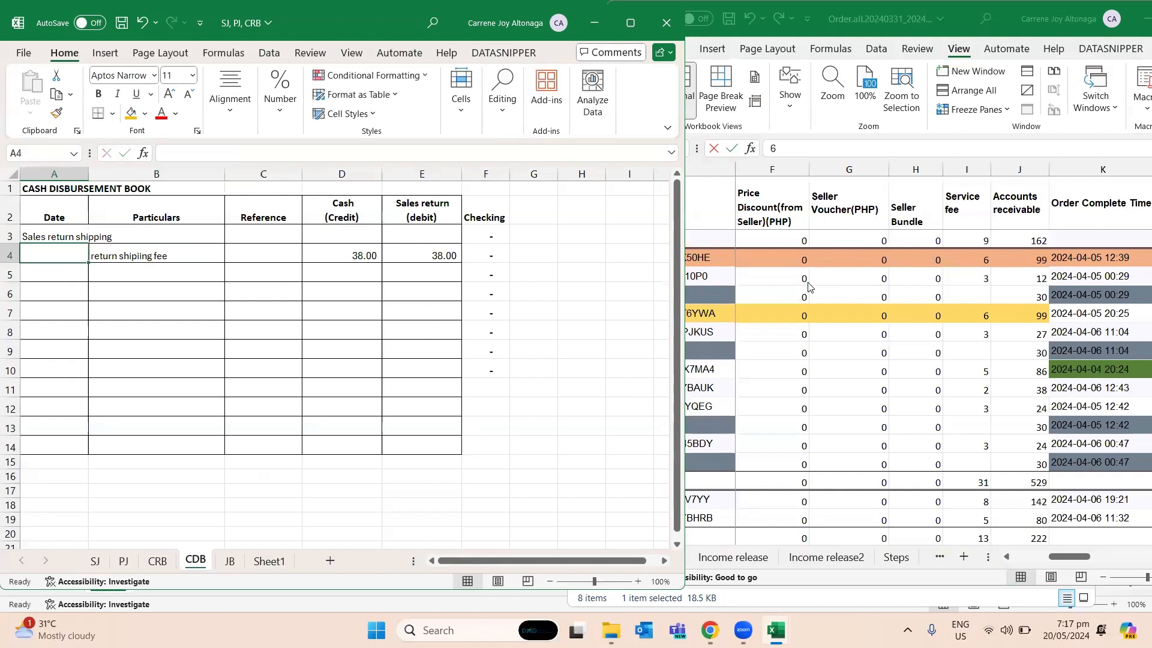
# - Enter the date April 5, 2024 in A4 of CDB
pyautogui.write('5/2')
pyautogui.press('BackSpace')
pyautogui.press('BackSpace')
pyautogui.press('BackSpace')
pyautogui.write('April 5, 2024')
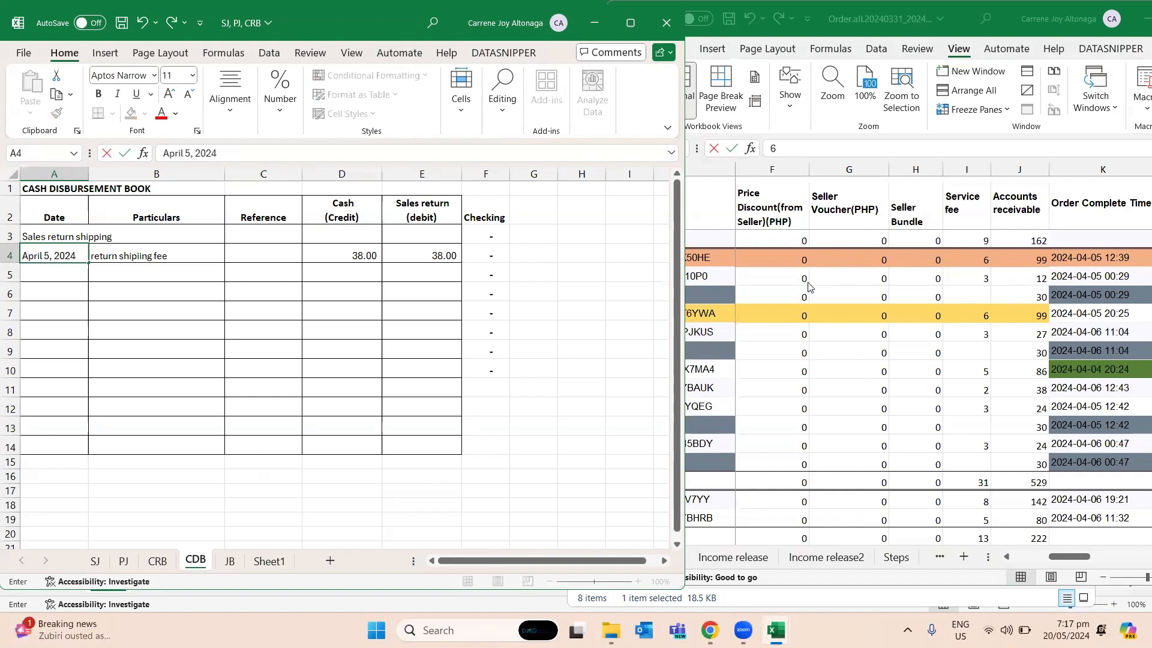
pyautogui.press('Return')
# - Enter "Sales refund" as the particulars in B7 of the SJ sheet
pyautogui.hotkey('ctrl', 'pageup')
pyautogui.hotkey('ctrl', 'pageup')
pyautogui.hotkey('ctrl', 'pageup')
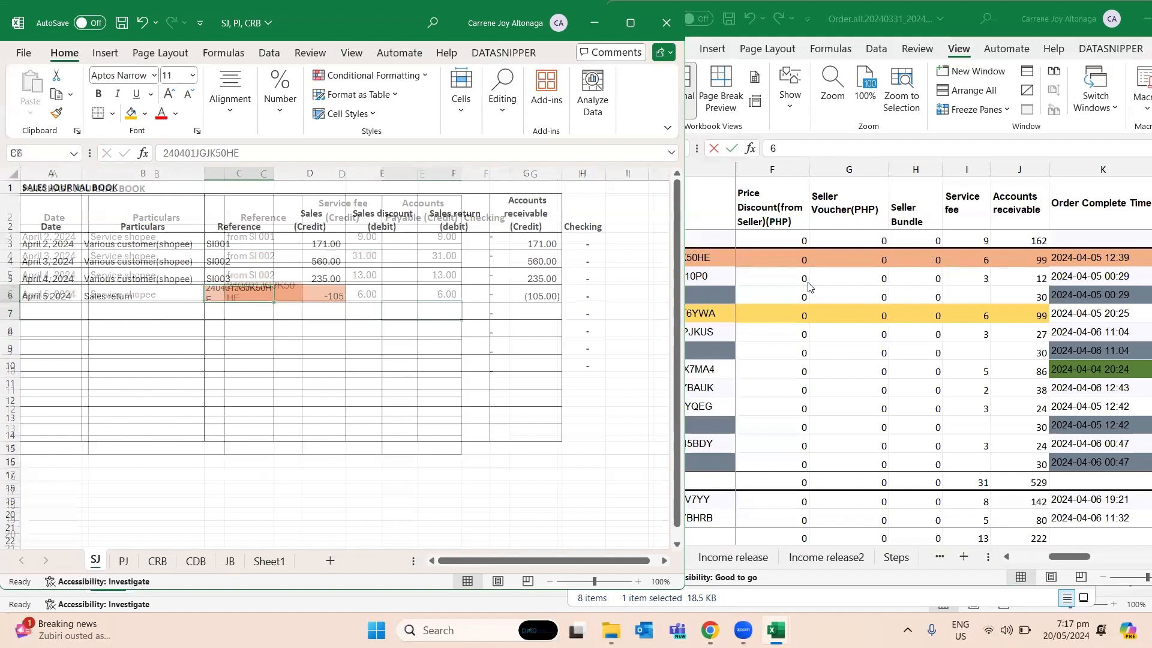
pyautogui.press('Right')
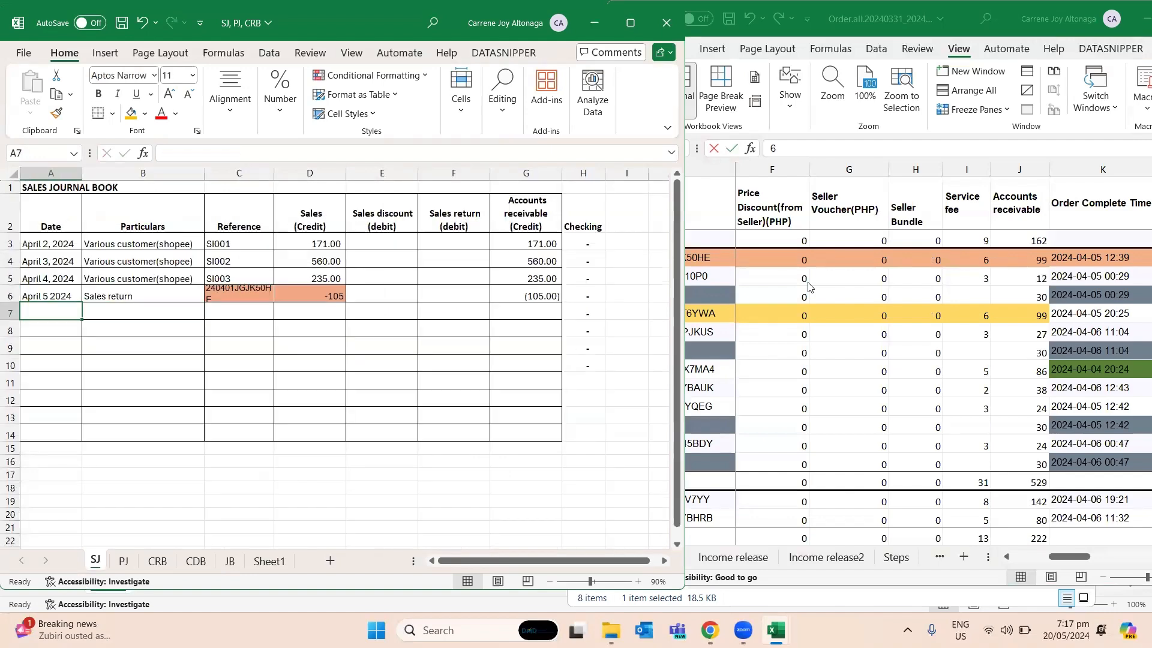
pyautogui.write('Sales refurn')
pyautogui.hotkey('ctrl', 'Return')
pyautogui.press('F2')
pyautogui.press('BackSpace')
pyautogui.press('BackSpace')
pyautogui.write('nf')
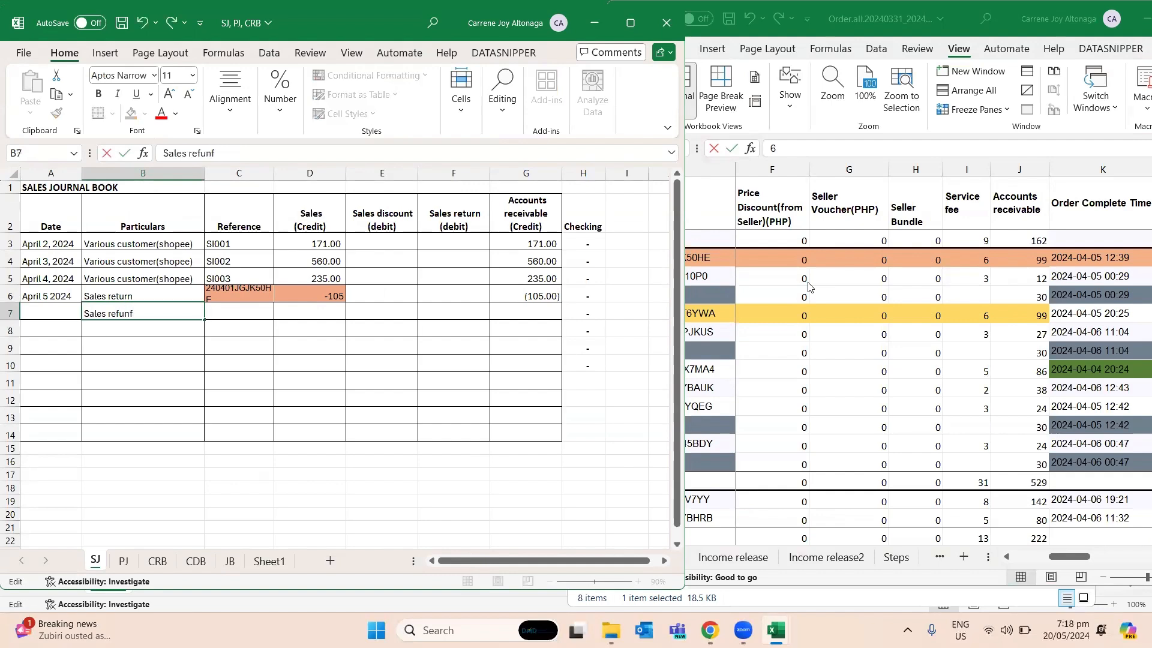
pyautogui.press('BackSpace')
pyautogui.write('d')
pyautogui.hotkey('ctrl', 'Return')
pyautogui.press('Return')
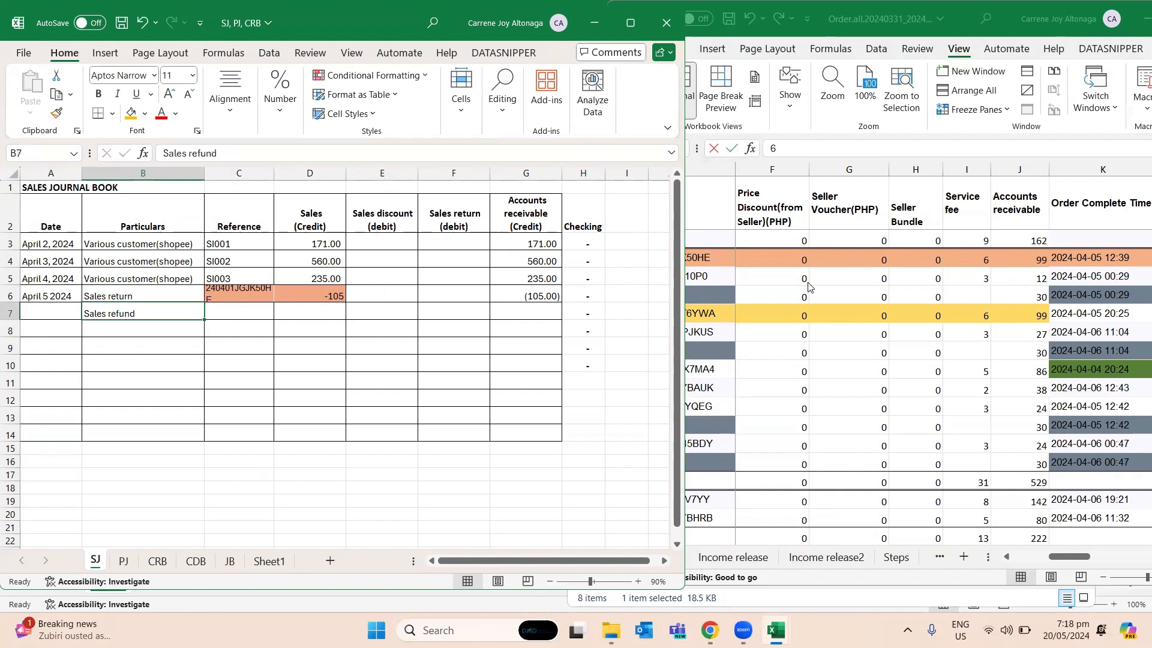
# - Copy the date from A6 of SJ into A7 and change it to April 6 2024
pyautogui.press('Left')
pyautogui.press('Up')
pyautogui.press('Up')
pyautogui.hotkey('ctrl', 'c')
pyautogui.press('Down')
pyautogui.hotkey('ctrl', 'v')
pyautogui.press('F2')
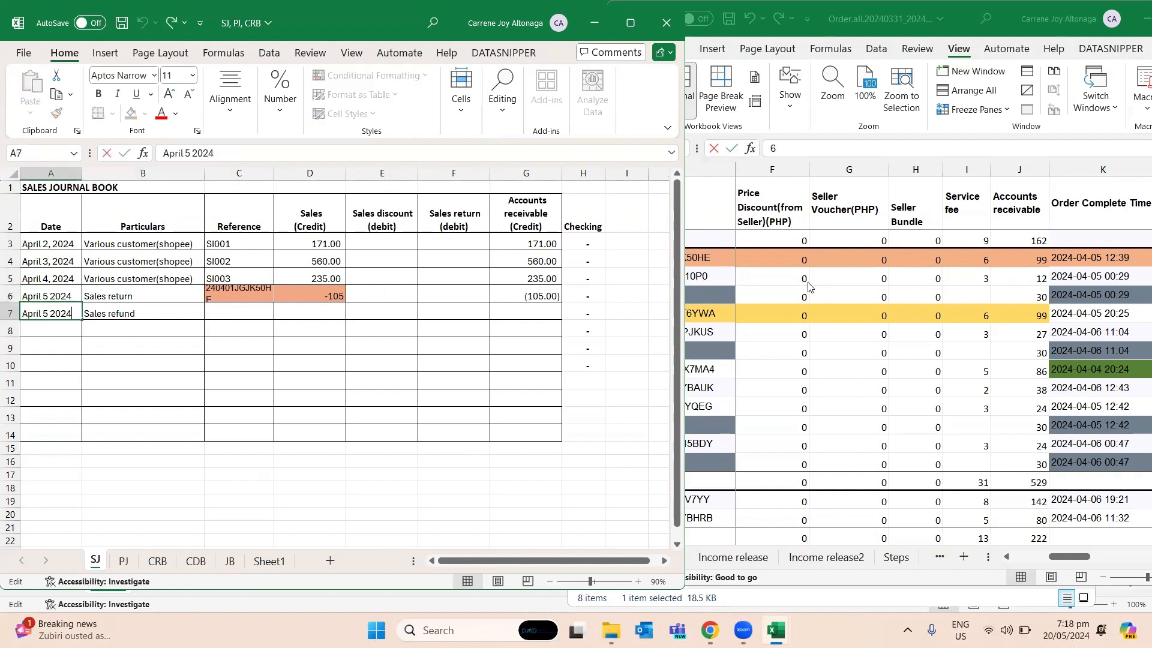
pyautogui.press('BackSpace')
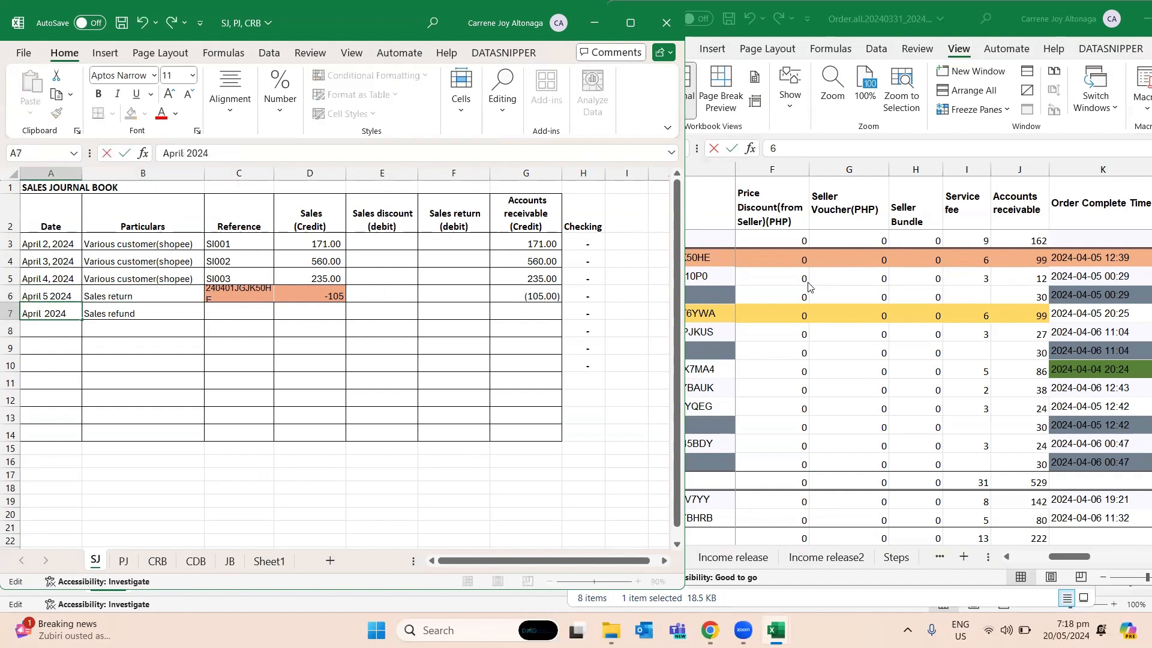
pyautogui.write('6')
pyautogui.press('Return')
# - Copy the refunded order's Order ID from A8 of Order.all into C7 of SJ
pyautogui.press('Up')
pyautogui.press('Right')
pyautogui.hotkey('alt', 'Tab')
pyautogui.press('Down')
pyautogui.press('Down')
pyautogui.press('Left')
pyautogui.press('Left')
pyautogui.press('Down')
pyautogui.press('Left')
pyautogui.press('Left')
pyautogui.hotkey('ctrl', 'c')
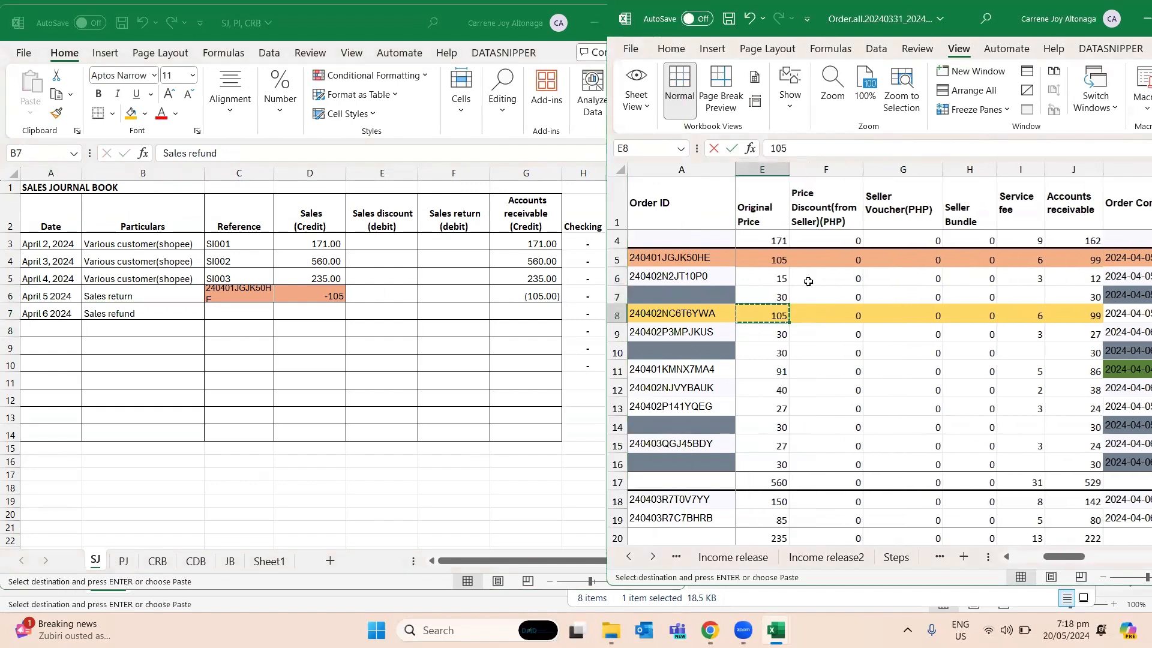
pyautogui.press('Left')
pyautogui.press('Left')
pyautogui.press('Left')
pyautogui.press('Left')
pyautogui.hotkey('ctrl', 'c')
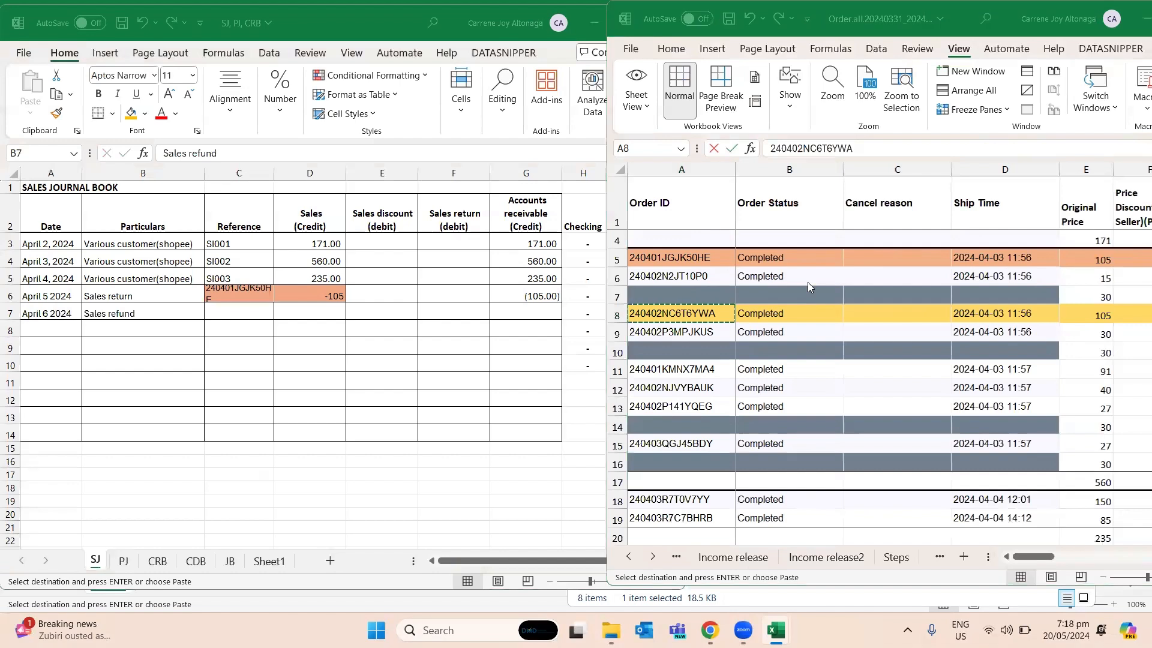
pyautogui.hotkey('alt', 'Tab')
pyautogui.press('Right')
pyautogui.hotkey('ctrl', 'v')
pyautogui.press('Right')
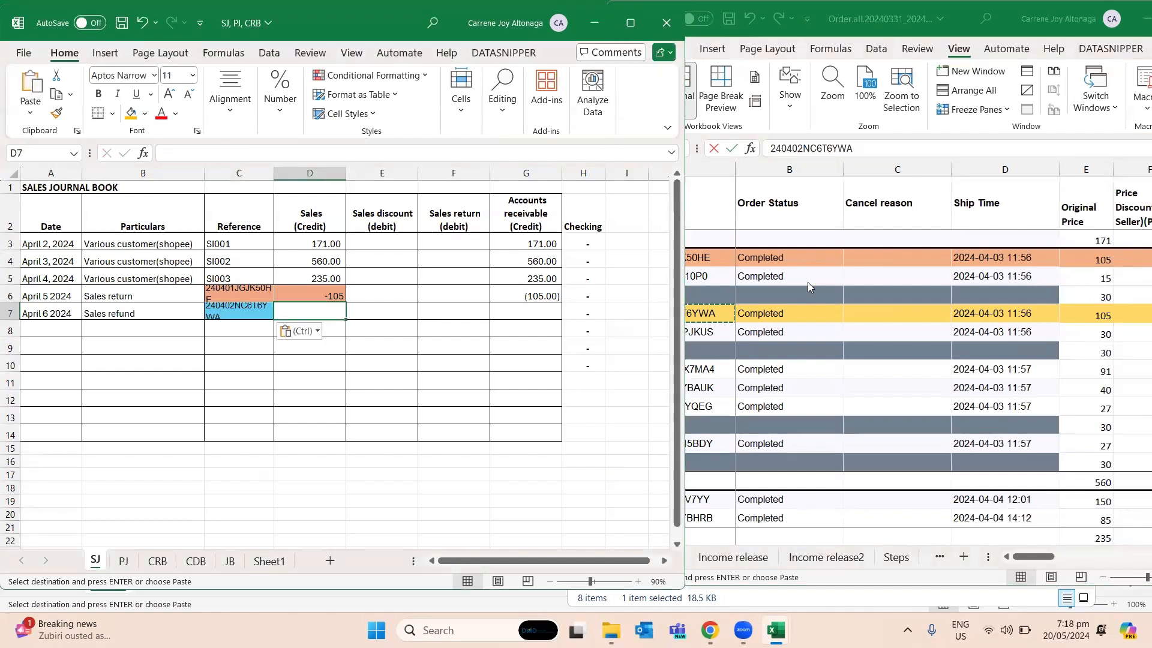
pyautogui.hotkey('alt', 'Tab')
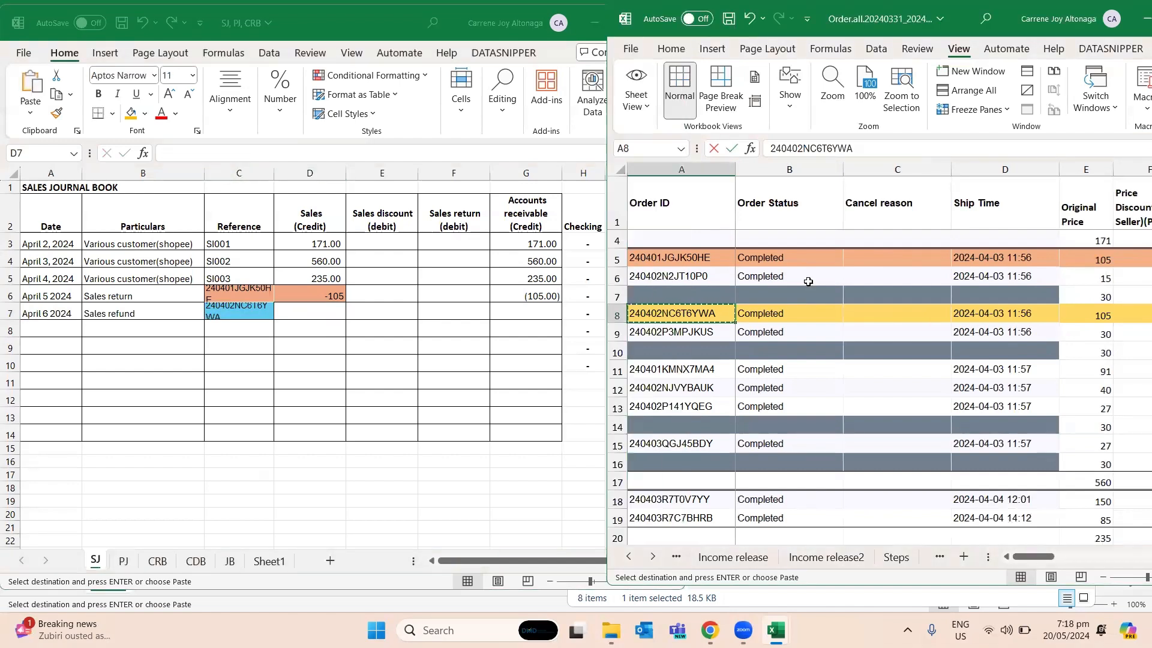
pyautogui.press('Escape')
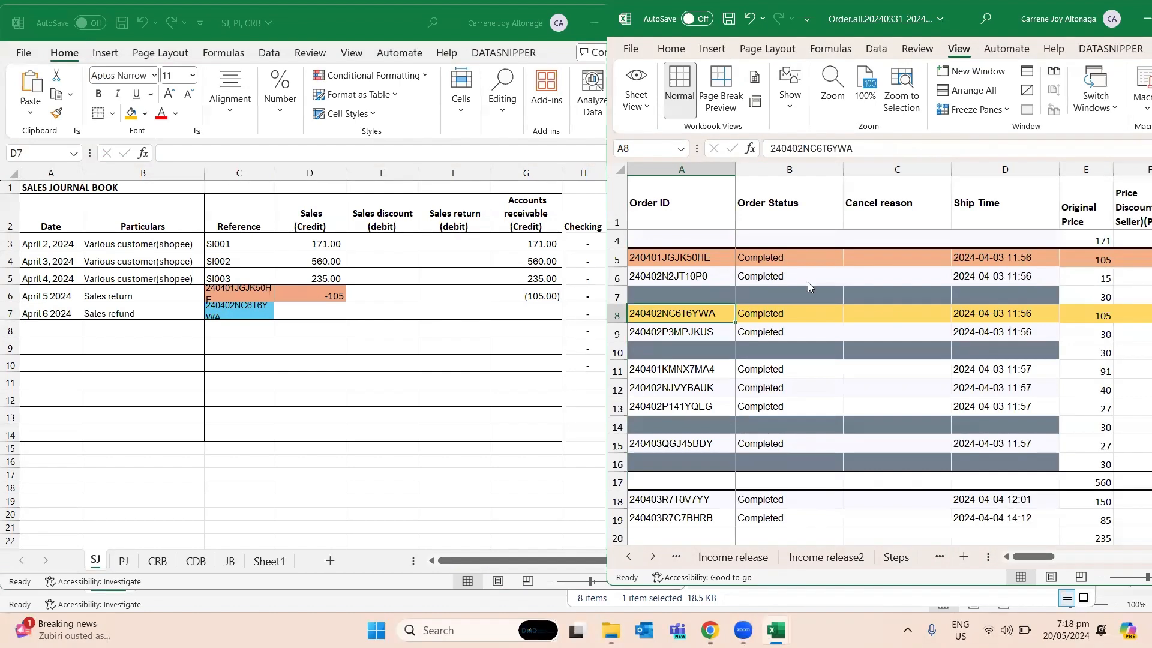
# - Enter -105 as the refund's Sales amount in D7 and Accounts receivable amount in G7 of SJ
pyautogui.hotkey('alt', 'Tab')
pyautogui.write('-105')
pyautogui.hotkey('ctrl', 'Return')
pyautogui.press('Right')
pyautogui.press('Right')
pyautogui.press('Right')
pyautogui.write('-105')
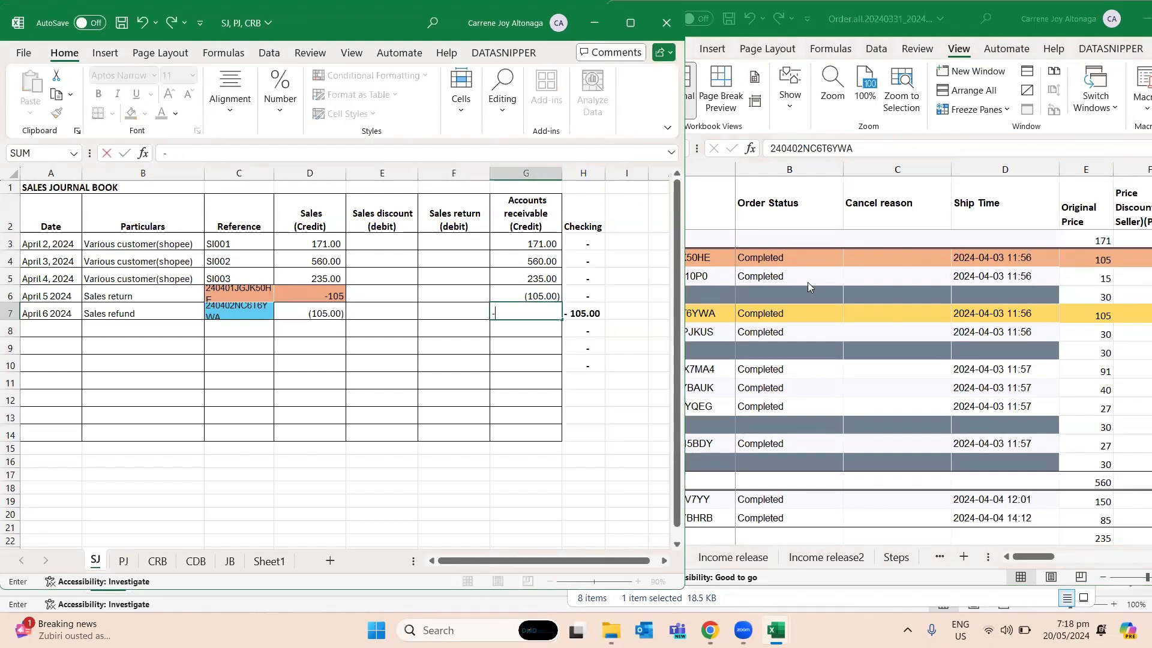
pyautogui.press('Return')
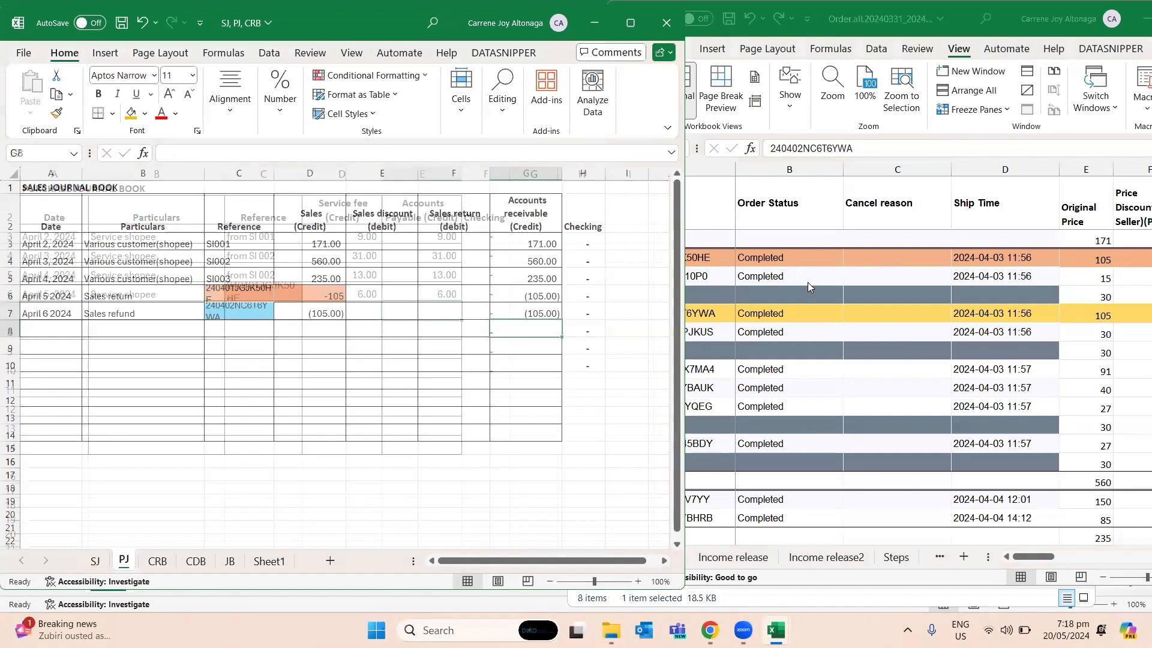
# - Copy the sales refund's date, particulars and reference from A7:C7 of SJ into row 7 of PJ
pyautogui.hotkey('ctrl', 'pagedown')
pyautogui.press('Left')
pyautogui.press('Left')
pyautogui.press('Left')
pyautogui.hotkey('ctrl', 'pageup')
pyautogui.press('Left')
pyautogui.press('Left')
pyautogui.press('Left')
pyautogui.press('Left')
pyautogui.press('Left')
pyautogui.press('Left')
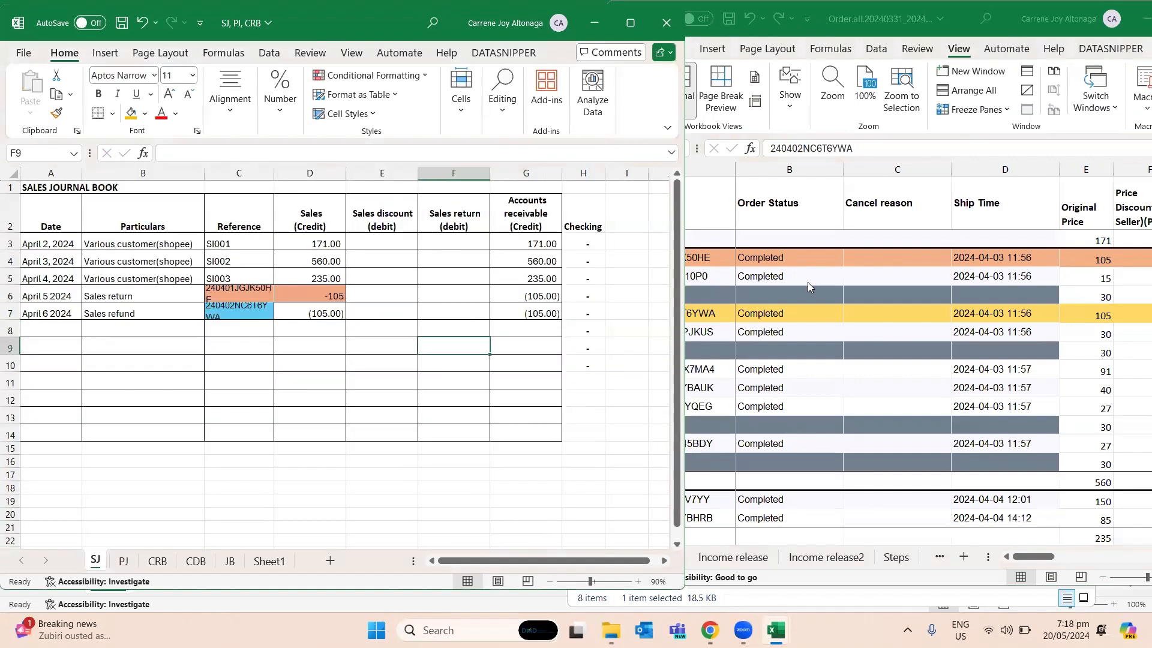
pyautogui.press('Up')
pyautogui.hotkey('shift', 'Right')
pyautogui.hotkey('shift', 'Right')
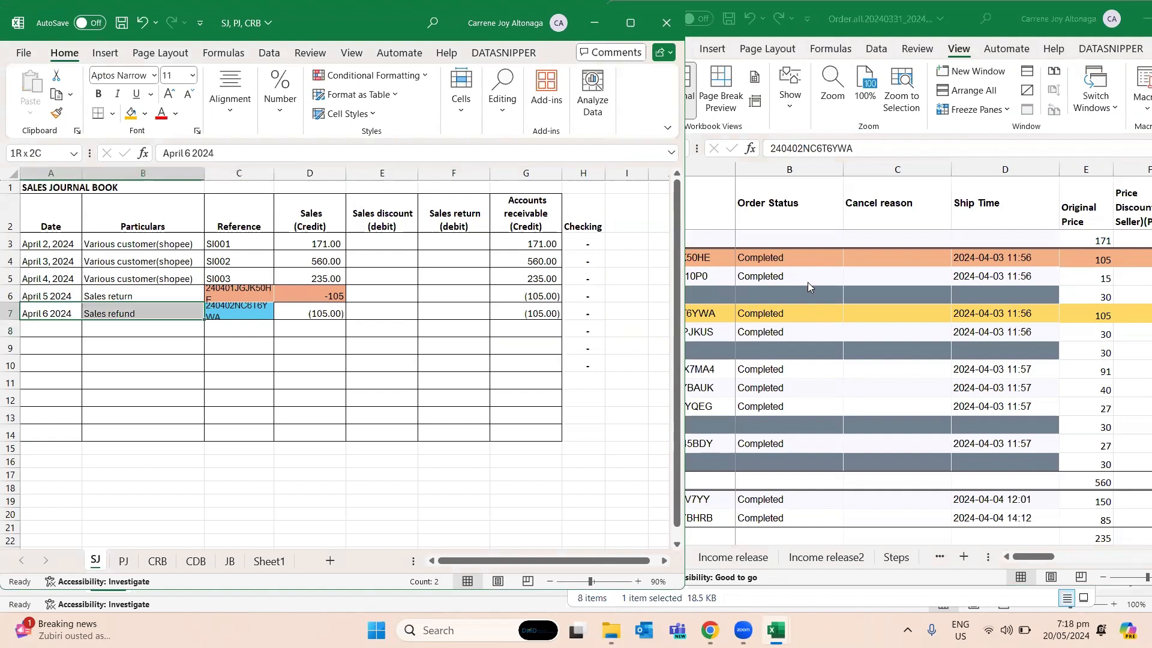
pyautogui.hotkey('ctrl', 'c')
pyautogui.hotkey('ctrl', 'pagedown')
pyautogui.press('Left')
pyautogui.hotkey('ctrl', 'v')
pyautogui.press('Right')
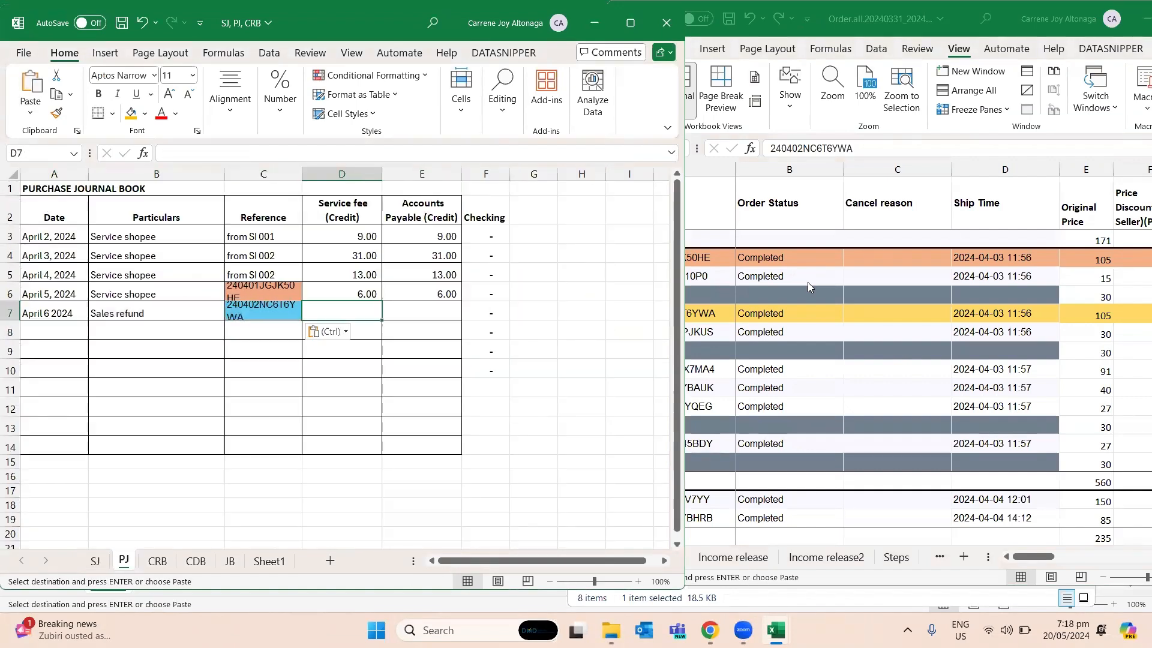
# - Look up the Service fee in row 8 of Order.all and enter 6 in D7 and E7 of PJ
pyautogui.click(973, 316)
pyautogui.click(973, 316)
pyautogui.press('Right')
pyautogui.press('Right')
pyautogui.press('Right')
pyautogui.press('Right')
pyautogui.press('Right')
pyautogui.press('Right')
pyautogui.press('Right')
pyautogui.press('Left')
pyautogui.press('Left')
pyautogui.hotkey('alt', 'Tab')
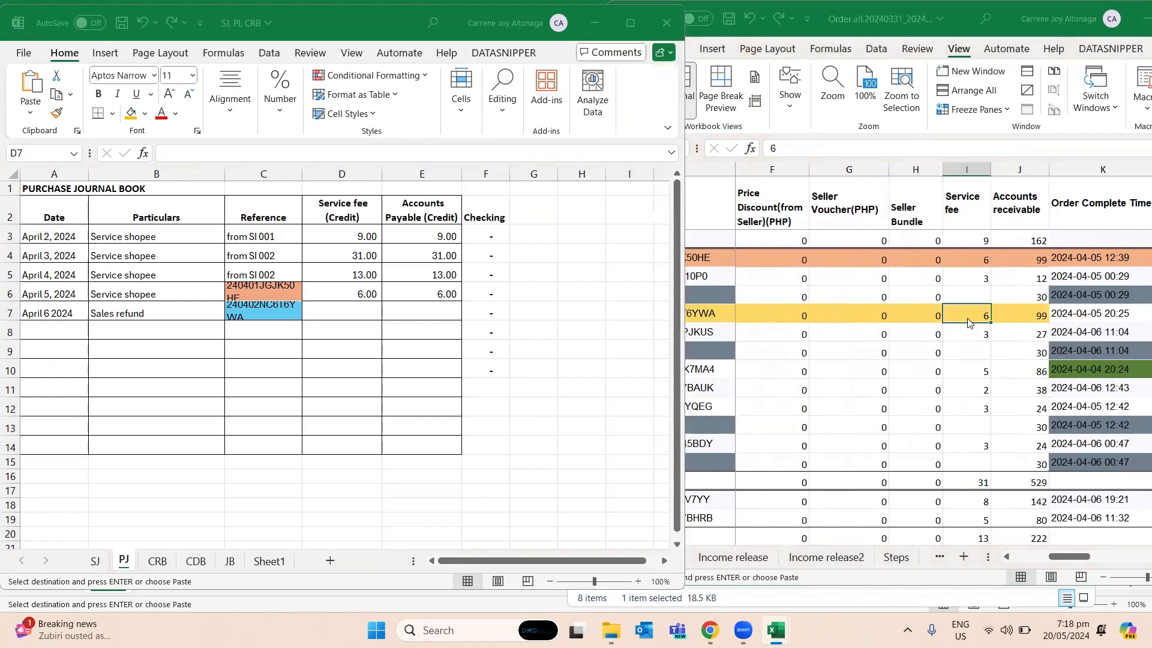
pyautogui.press('Right')
pyautogui.press('Left')
pyautogui.press('Return')
pyautogui.press('Right')
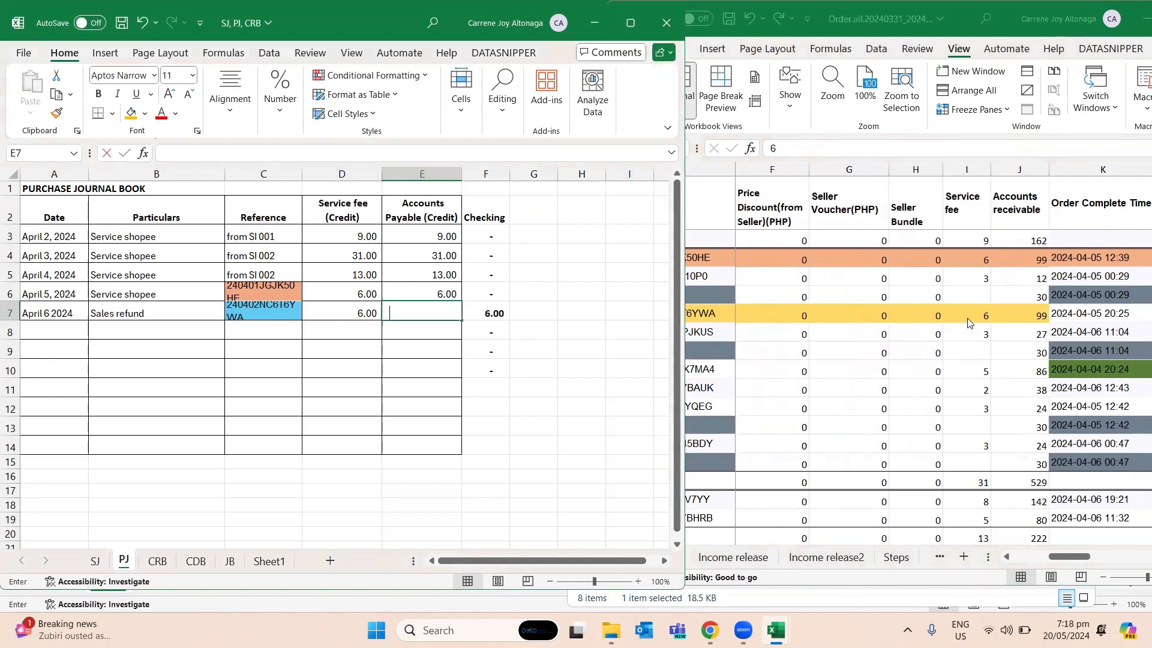
pyautogui.press('Right')
# - Start journal entry 1 in row 3 of the JB sheet with the description "To record the sales refund"
pyautogui.hotkey('ctrl', 'pagedown')
pyautogui.hotkey('ctrl', 'pagedown')
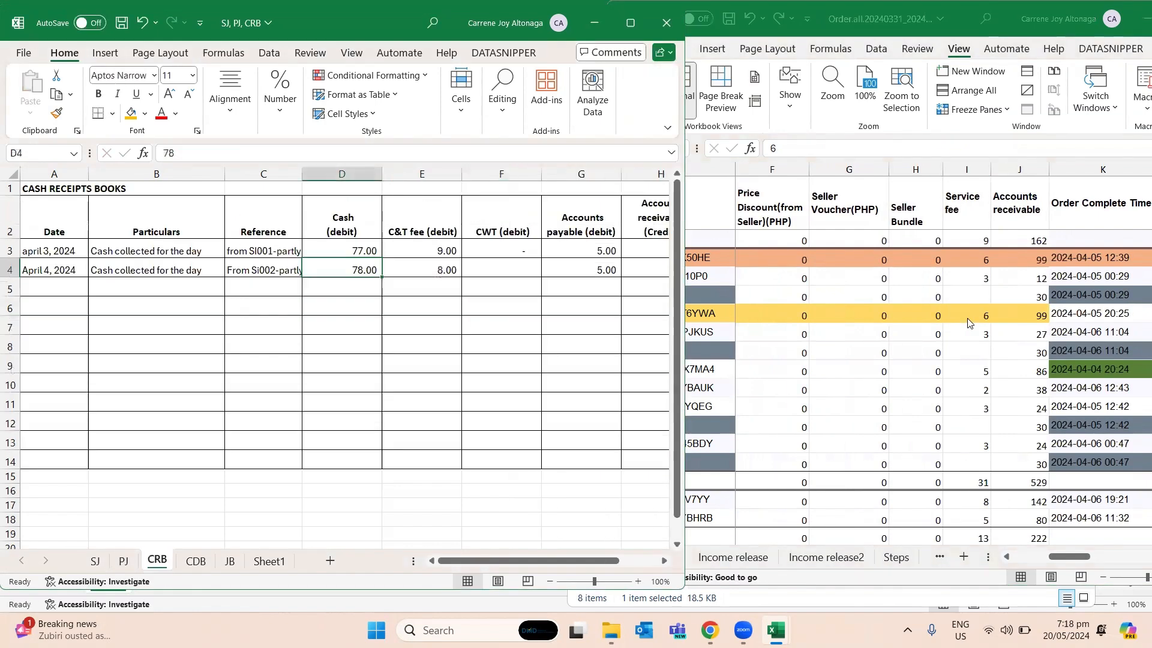
pyautogui.press('Up')
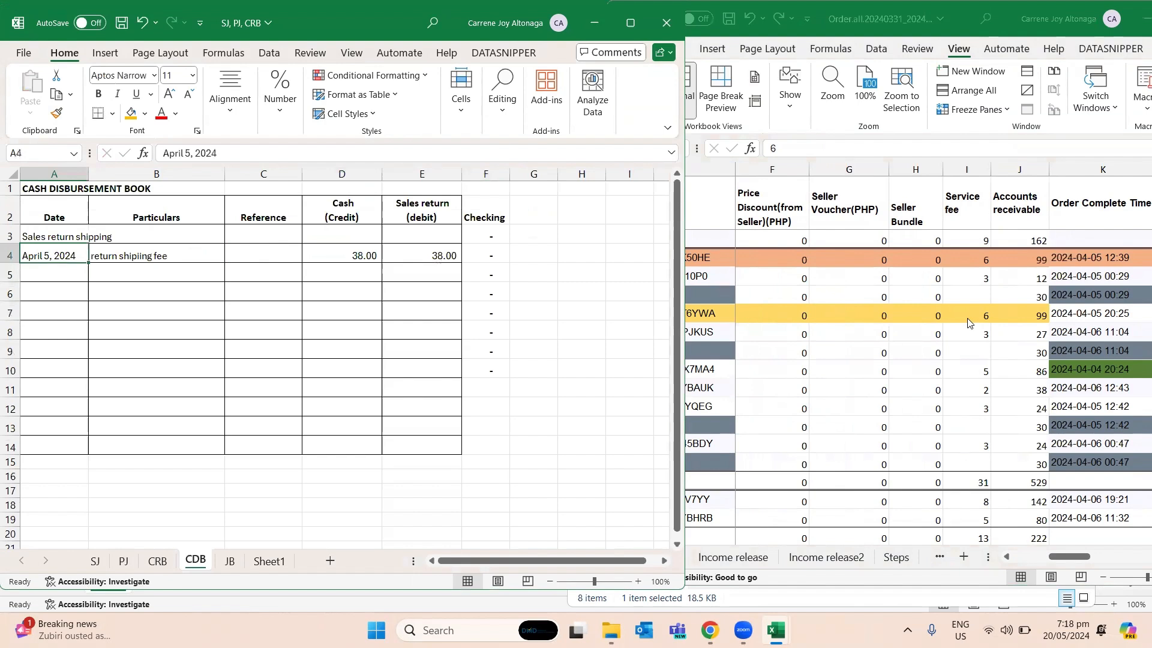
pyautogui.press('Down')
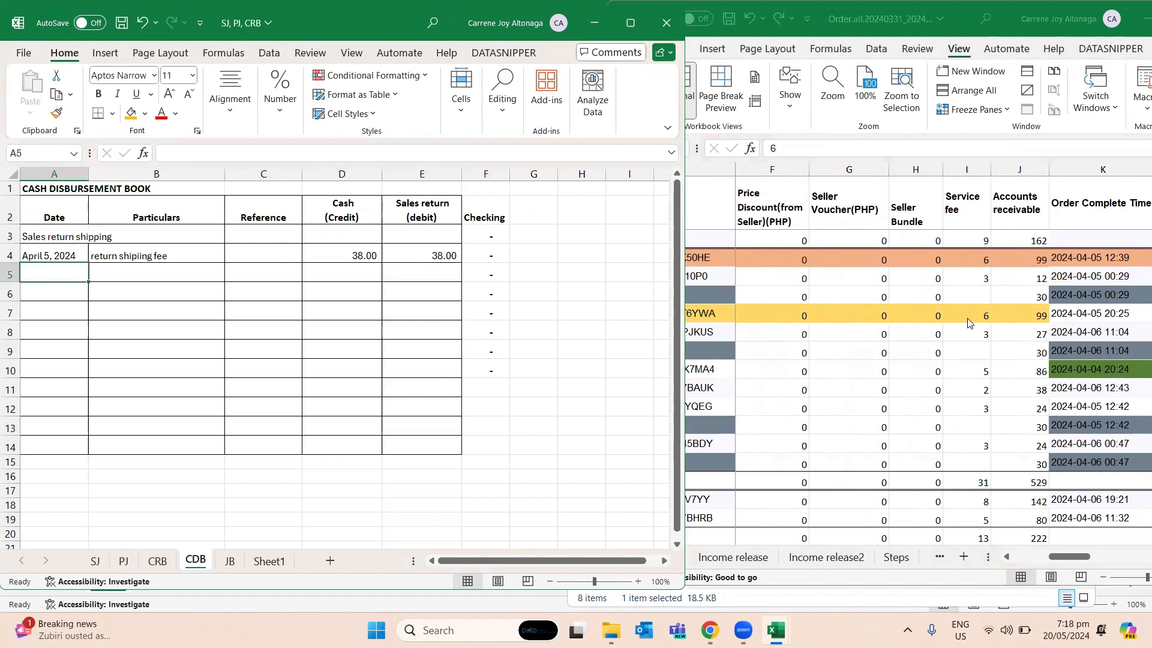
pyautogui.hotkey('ctrl', 'pagedown')
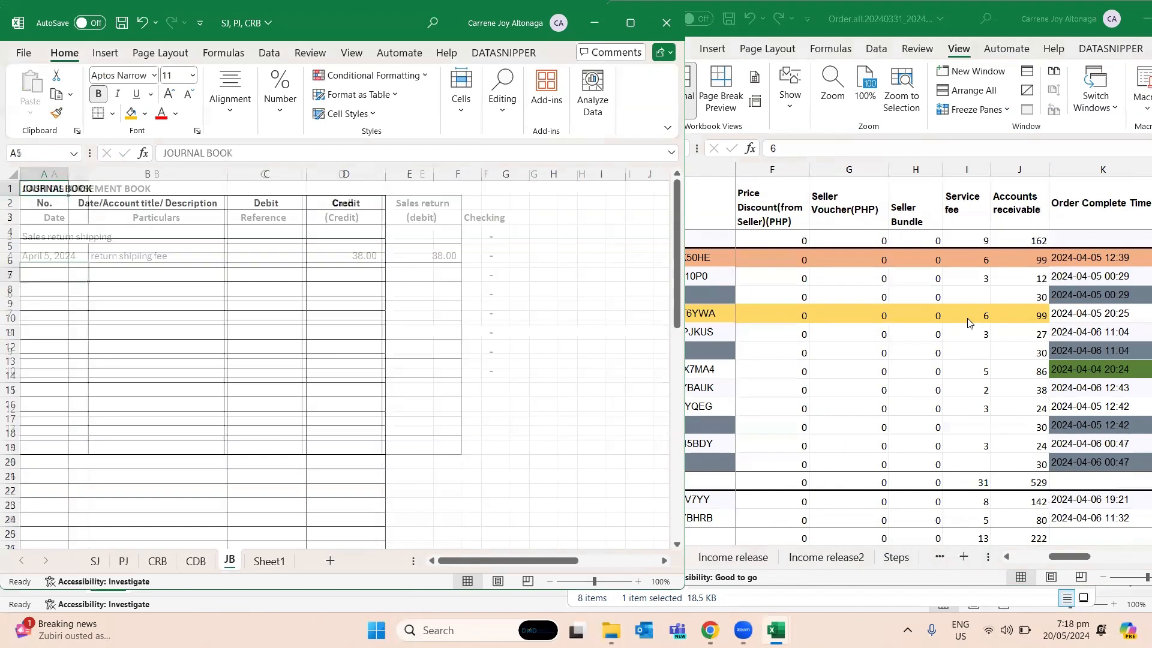
pyautogui.press('Down')
pyautogui.press('Down')
pyautogui.write('1')
pyautogui.press('Tab')
pyautogui.write('Sales')
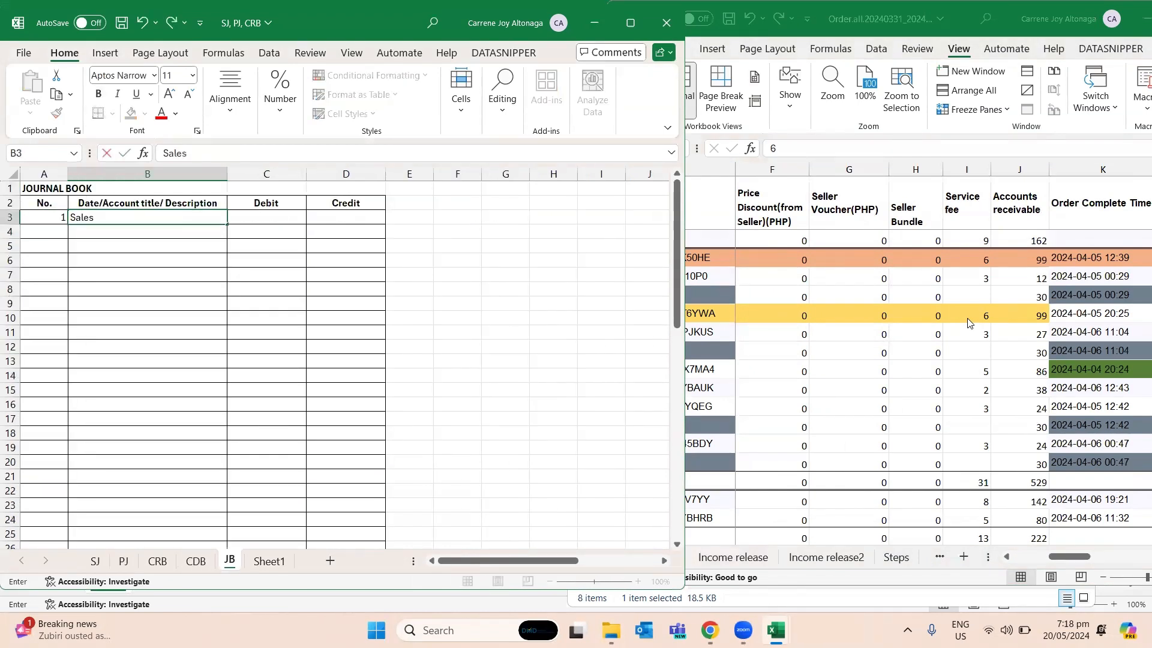
pyautogui.write(' r')
pyautogui.press('BackSpace')
pyautogui.press('BackSpace')
pyautogui.press('BackSpace')
pyautogui.press('BackSpace')
pyautogui.press('BackSpace')
pyautogui.press('BackSpace')
pyautogui.press('BackSpace')
pyautogui.write('To record the sales return')
pyautogui.press('BackSpace')
pyautogui.press('BackSpace')
pyautogui.press('BackSpace')
pyautogui.press('BackSpace')
pyautogui.write('fund')
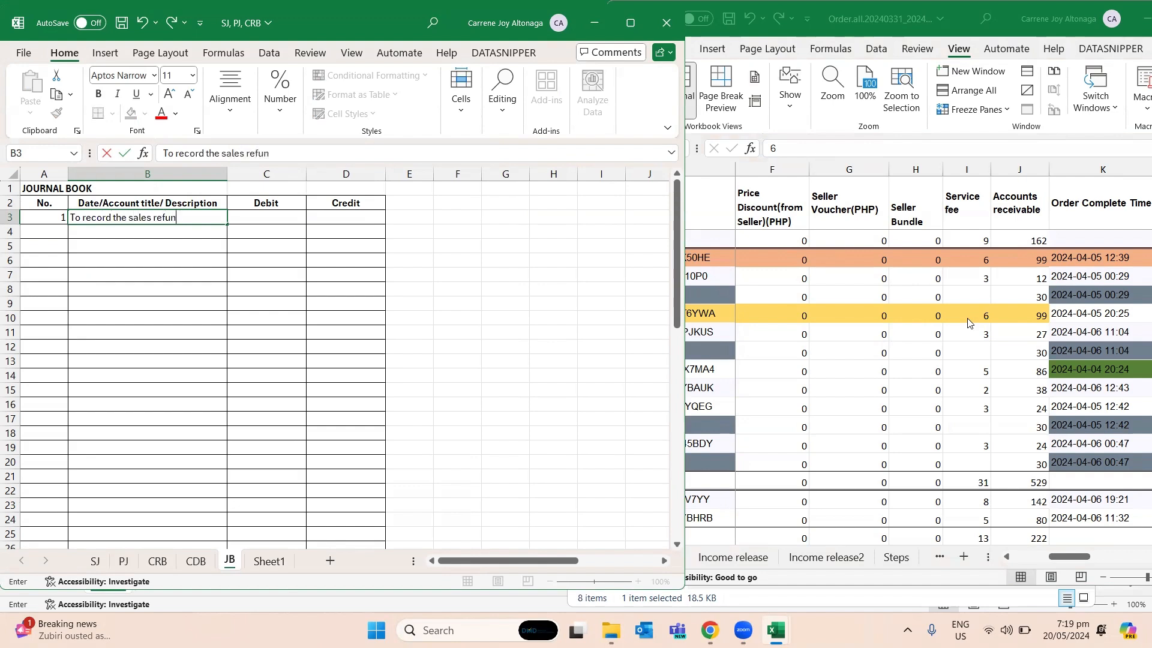
# - Enter the account titles "Loss on sales refund(expense)" in B4 and "Inventory" in B5 of JB
pyautogui.press('Return')
pyautogui.write('Loss')
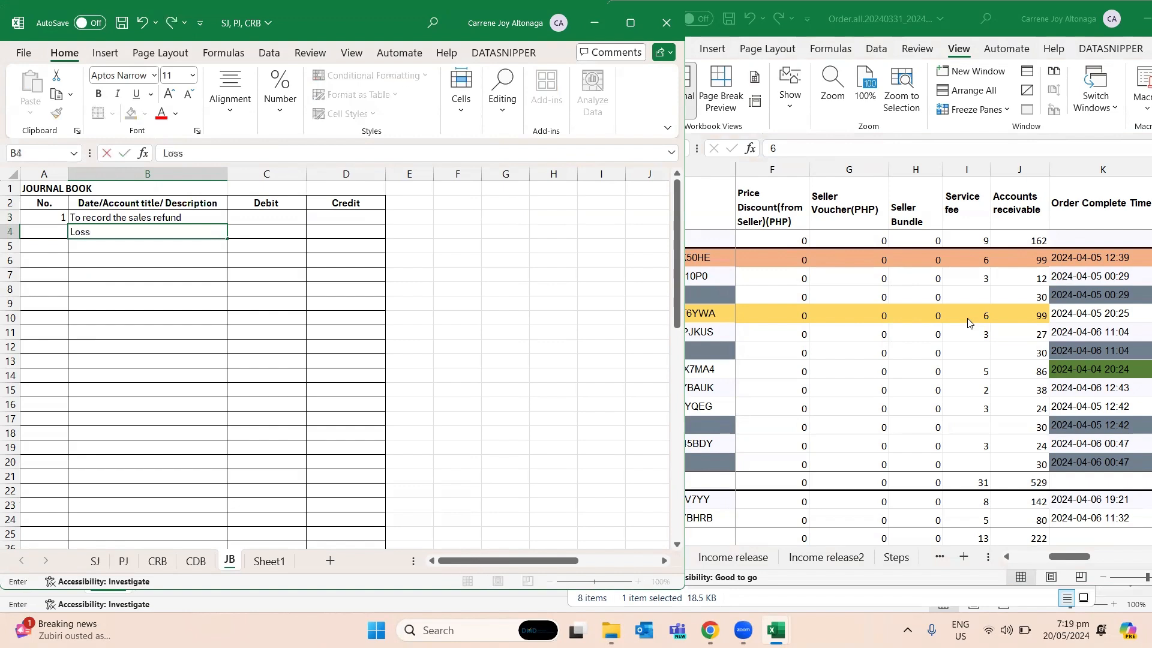
pyautogui.write(' on sales refund(expense)')
pyautogui.press('Return')
pyautogui.write('Inventory')
pyautogui.press('Return')
# - Enter a 70 debit for the loss in C4 and a 70 credit for Inventory in D5 of JB
pyautogui.press('Up')
pyautogui.press('Right')
pyautogui.press('Up')
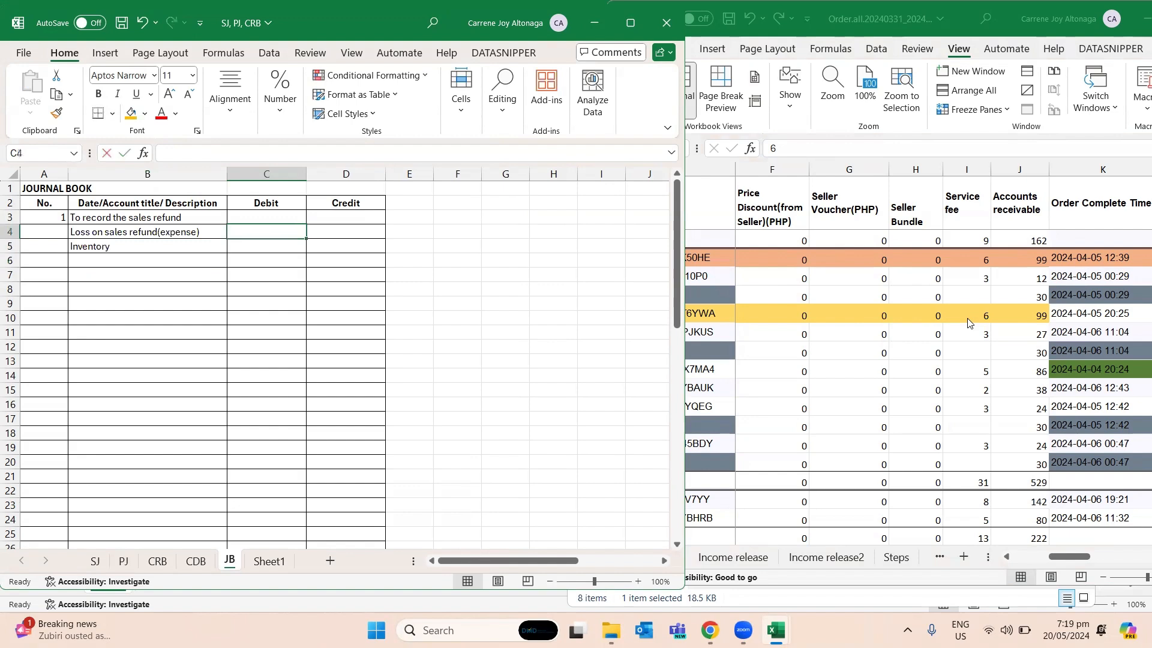
pyautogui.write('70')
pyautogui.press('Return')
pyautogui.press('Right')
pyautogui.write('70')
pyautogui.press('Return')
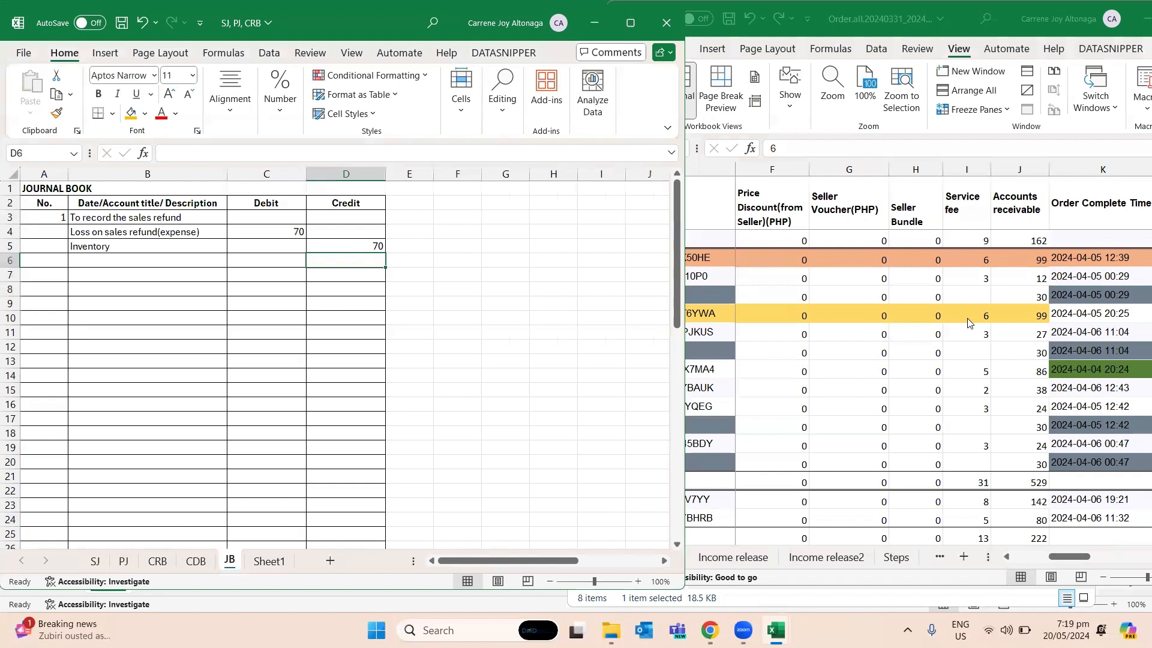